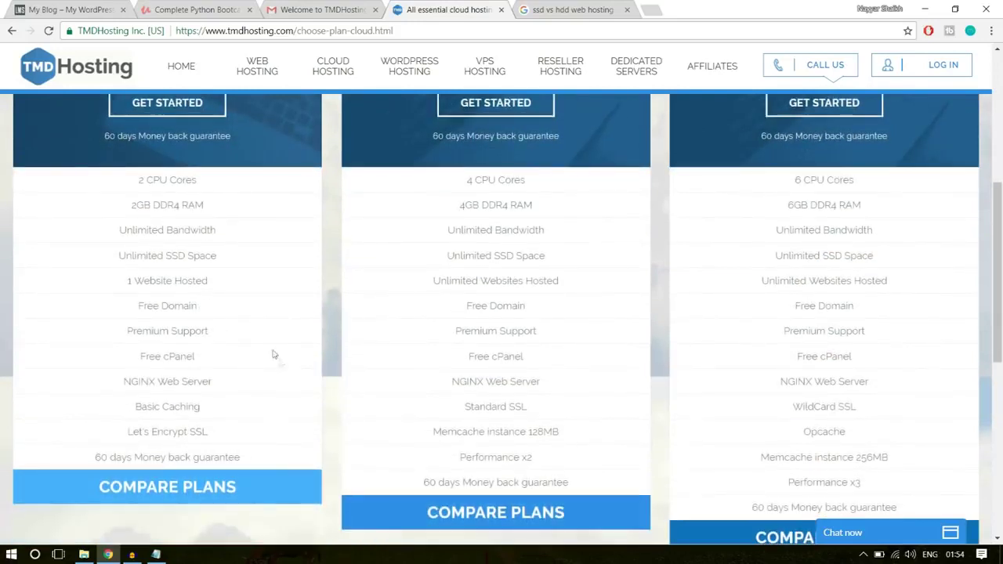
- Scroll back up to the cloud plan prices and begin ordering the Enterprise Cloud plan
drag(116, 285, 220, 283)
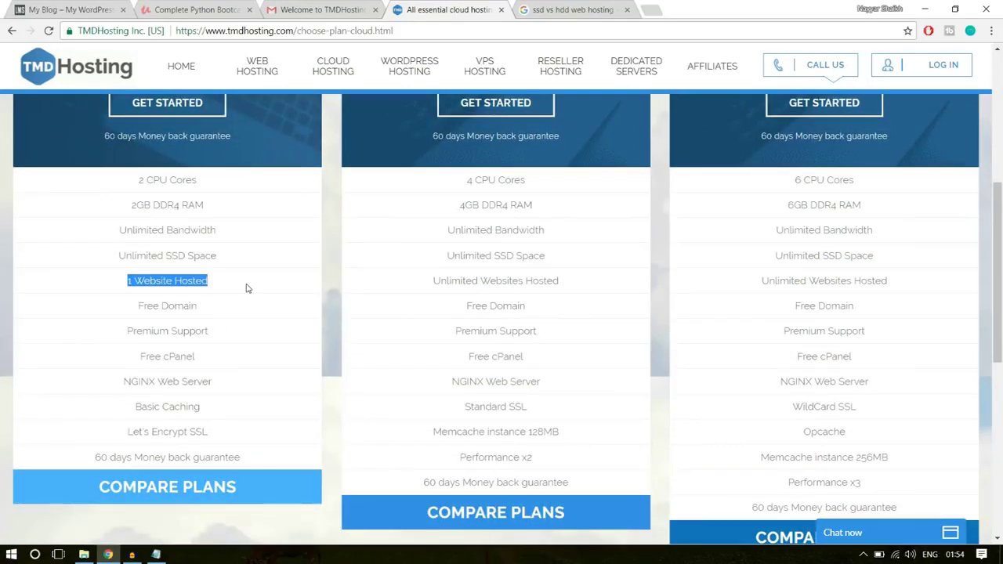
click(220, 288)
scroll(260, 390, up, 3)
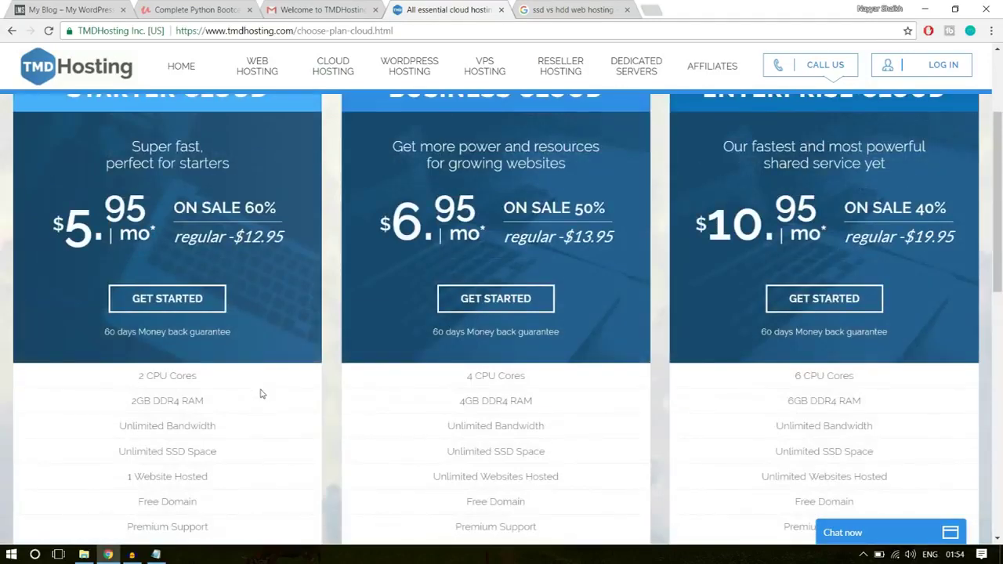
scroll(262, 395, up, 1)
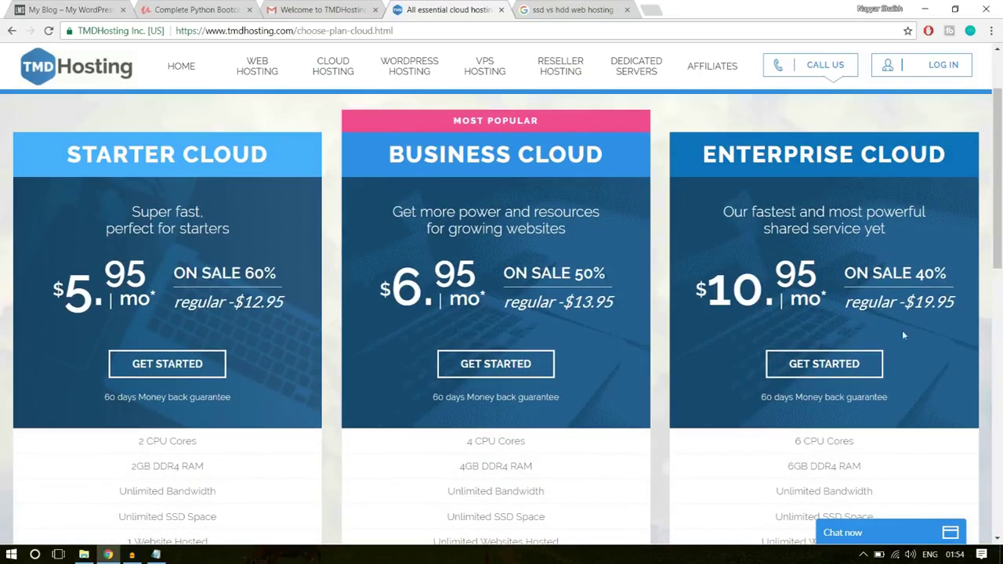
click(833, 373)
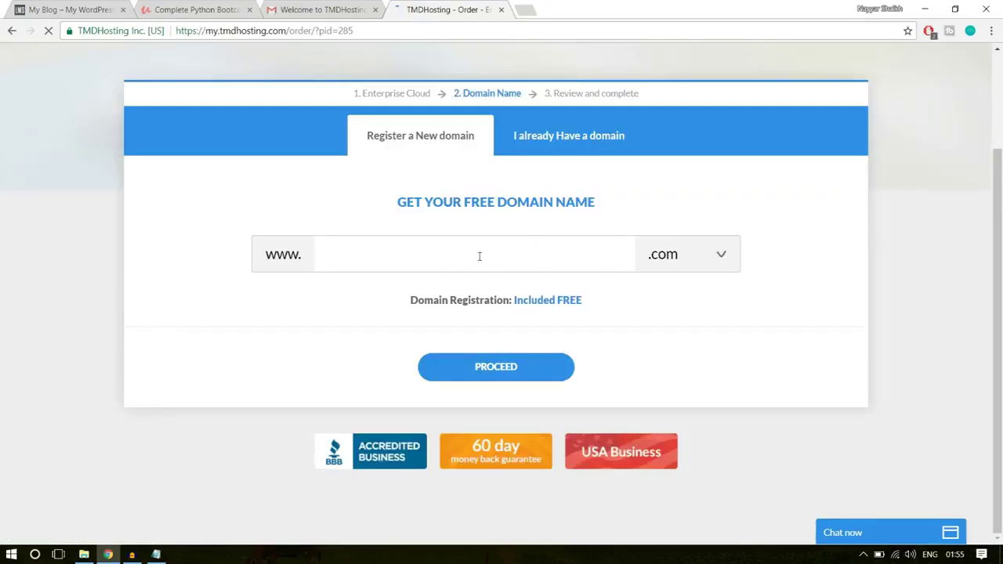
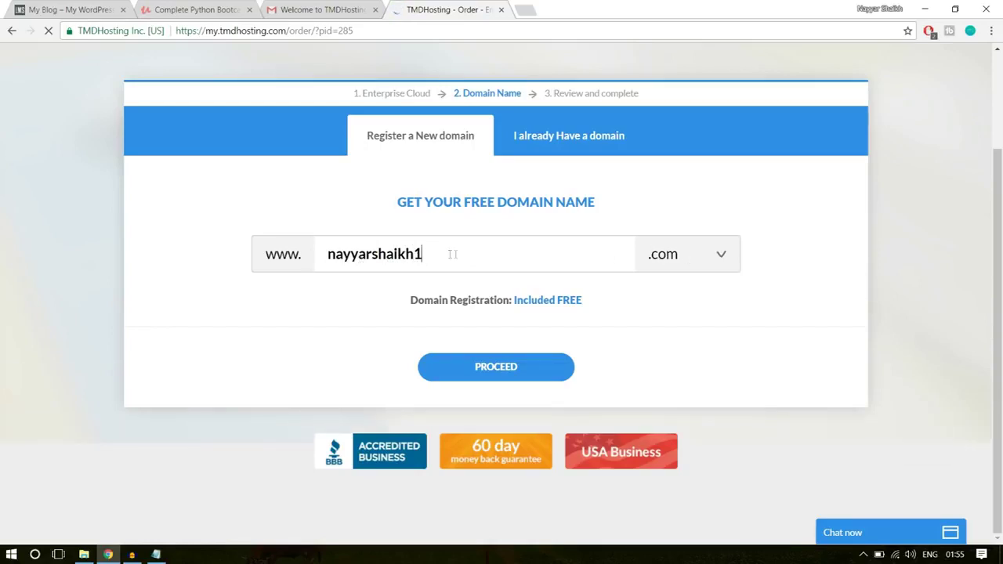
- Enter the new domain name with the .com extension and proceed to the review step
click(683, 255)
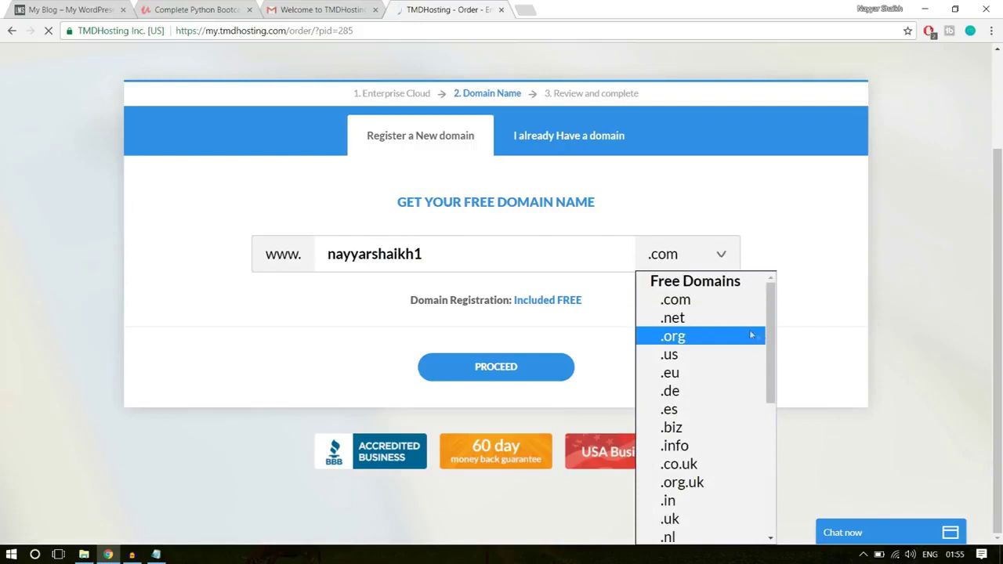
scroll(722, 369, down, 3)
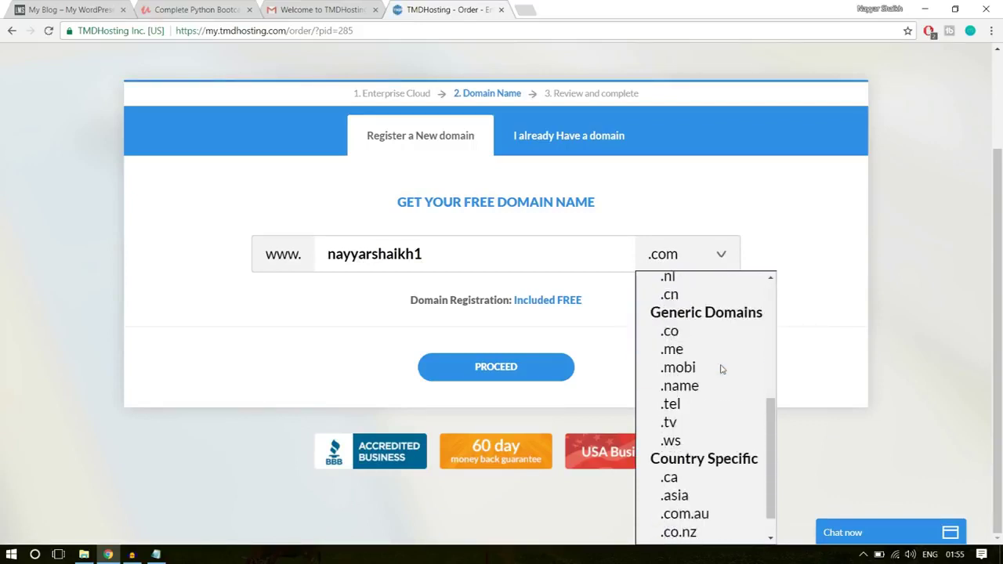
scroll(722, 369, up, 3)
scroll(722, 370, down, 3)
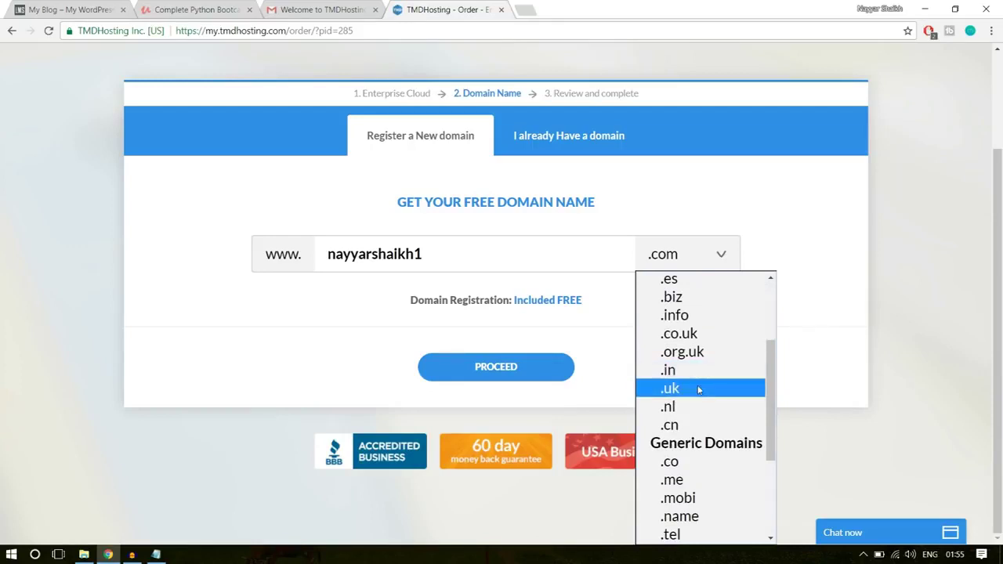
click(828, 313)
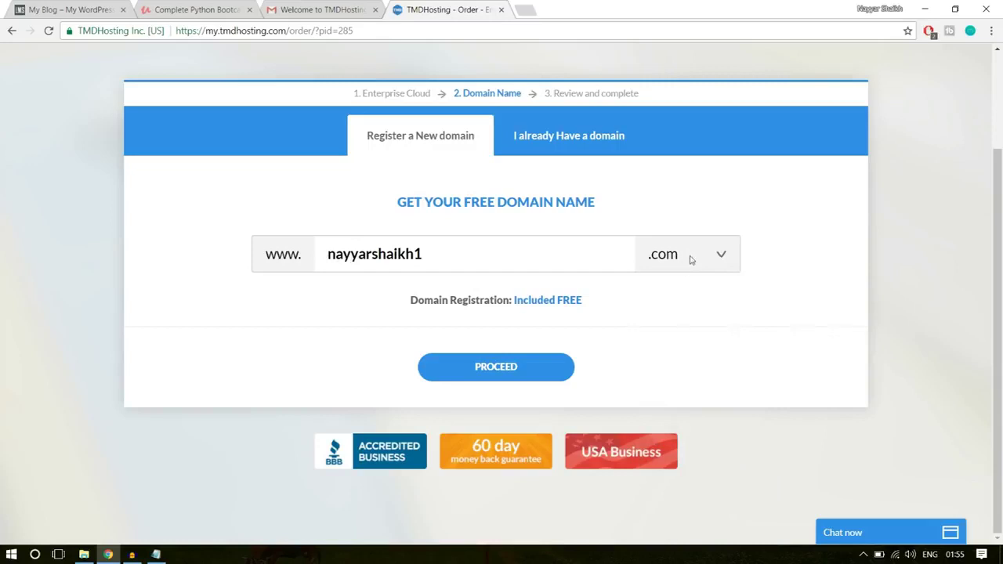
click(530, 369)
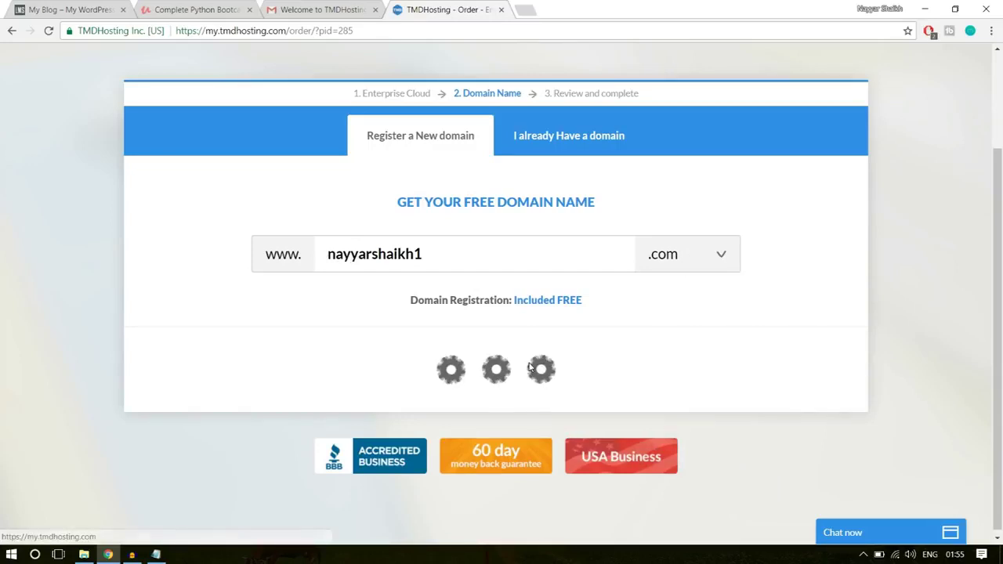
- Keep Credit Card as the payment method after briefly trying PayPal
scroll(854, 333, down, 3)
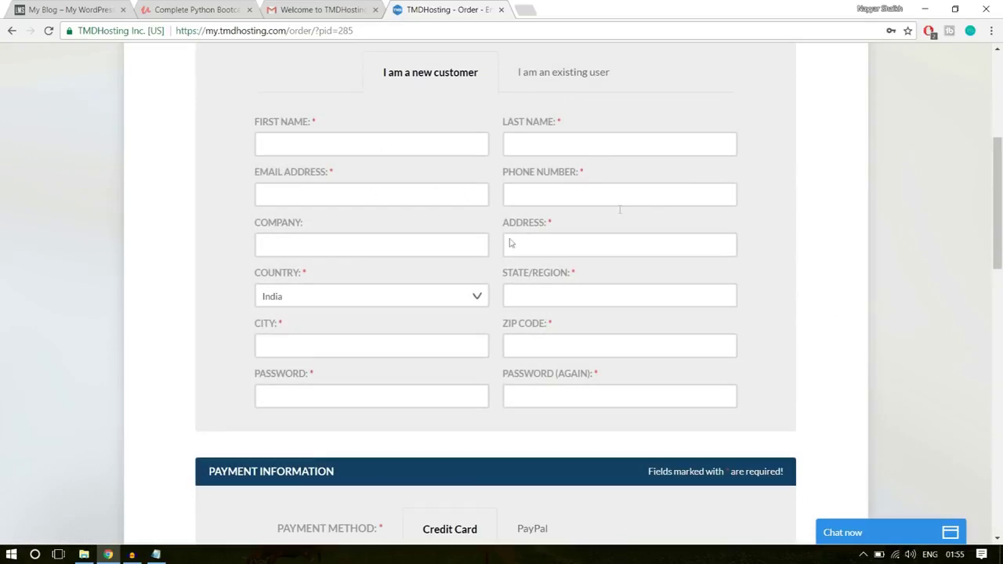
scroll(901, 321, down, 4)
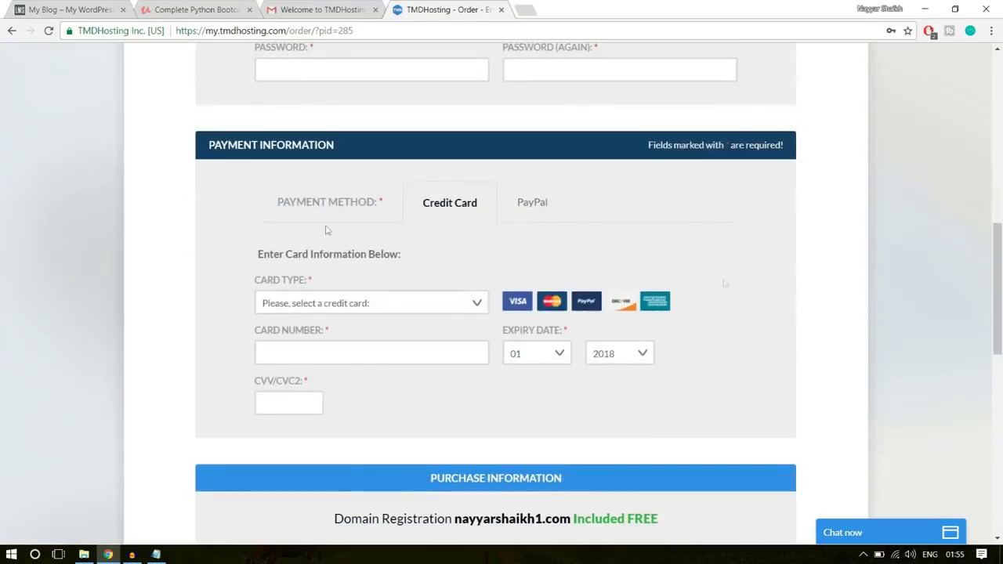
click(541, 205)
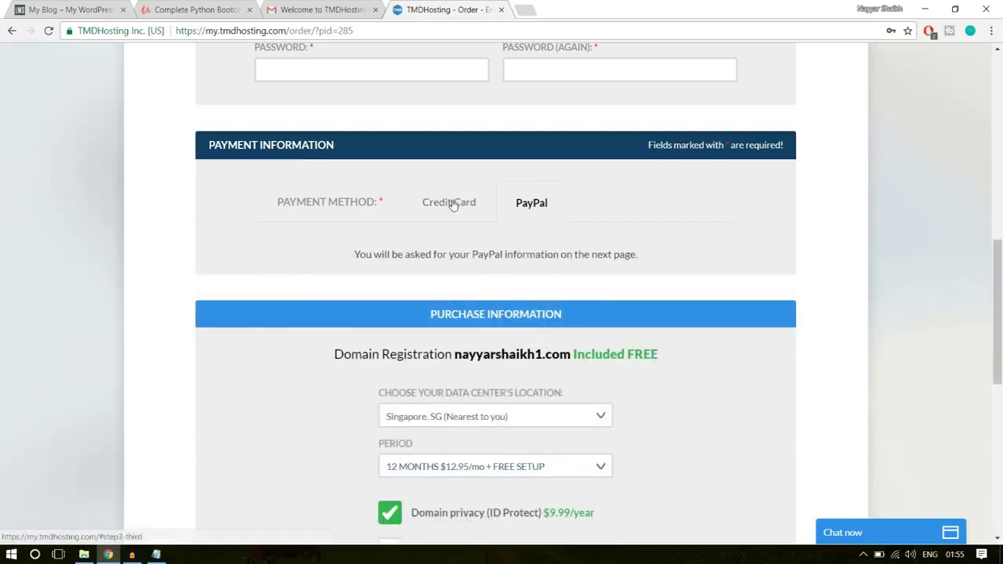
click(453, 205)
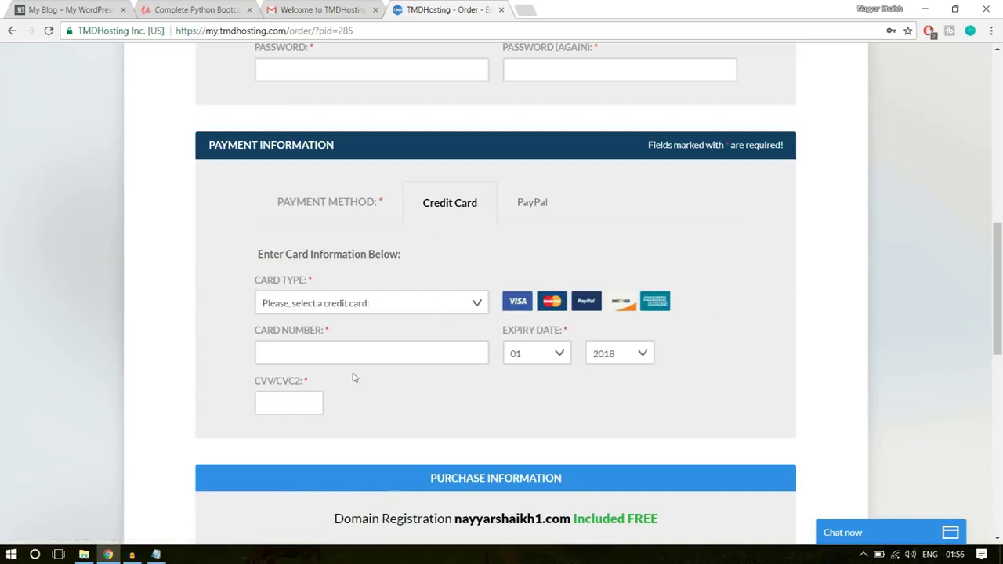
- Keep the Singapore data centre and 12-month billing period, totalling $165.39
scroll(972, 362, down, 3)
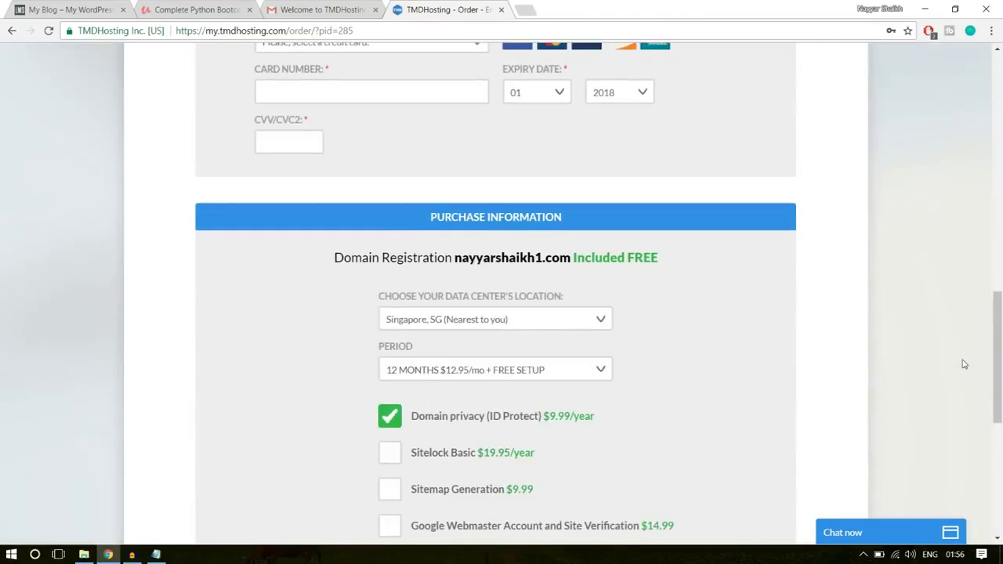
scroll(964, 364, down, 1)
scroll(747, 230, down, 1)
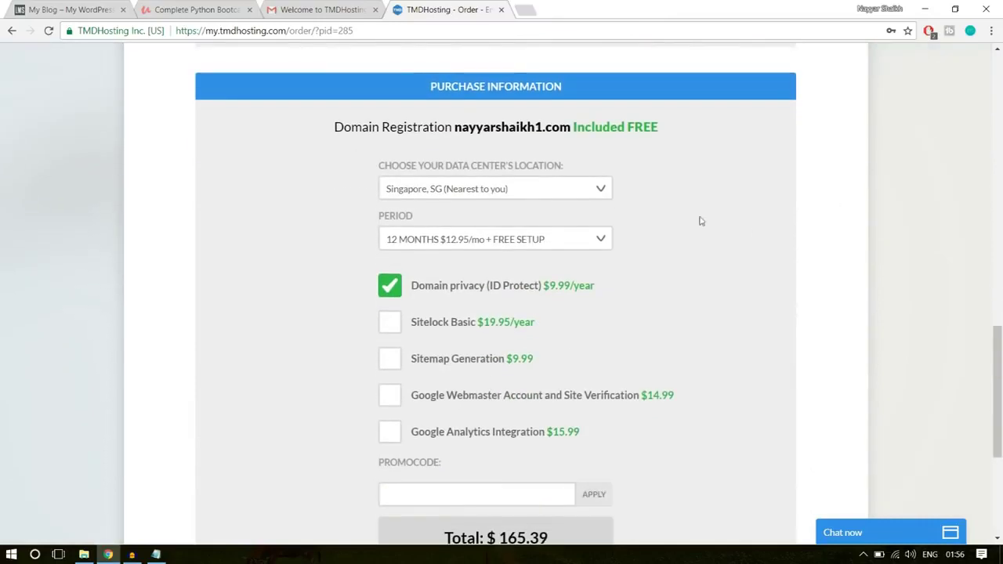
click(550, 191)
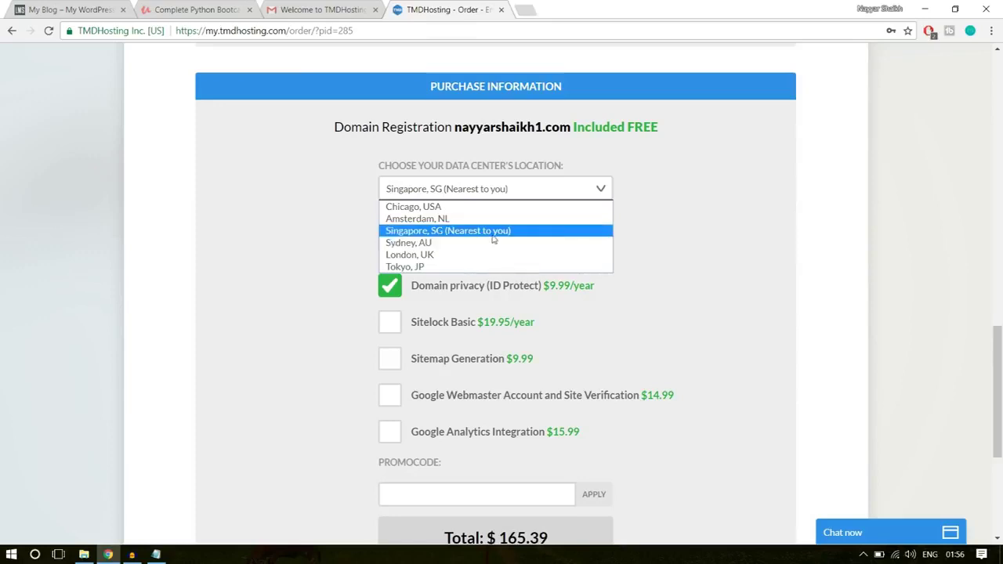
click(465, 234)
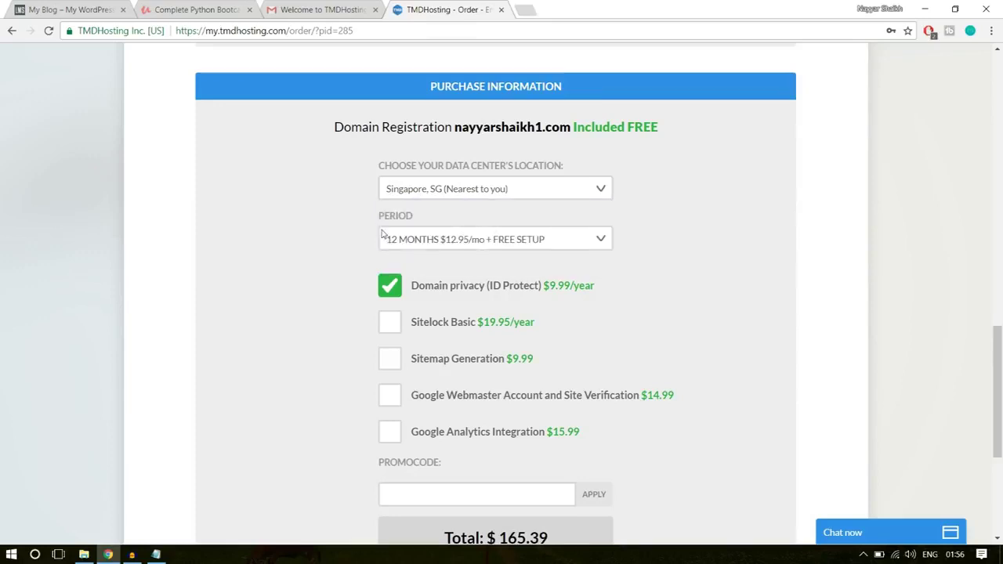
click(479, 243)
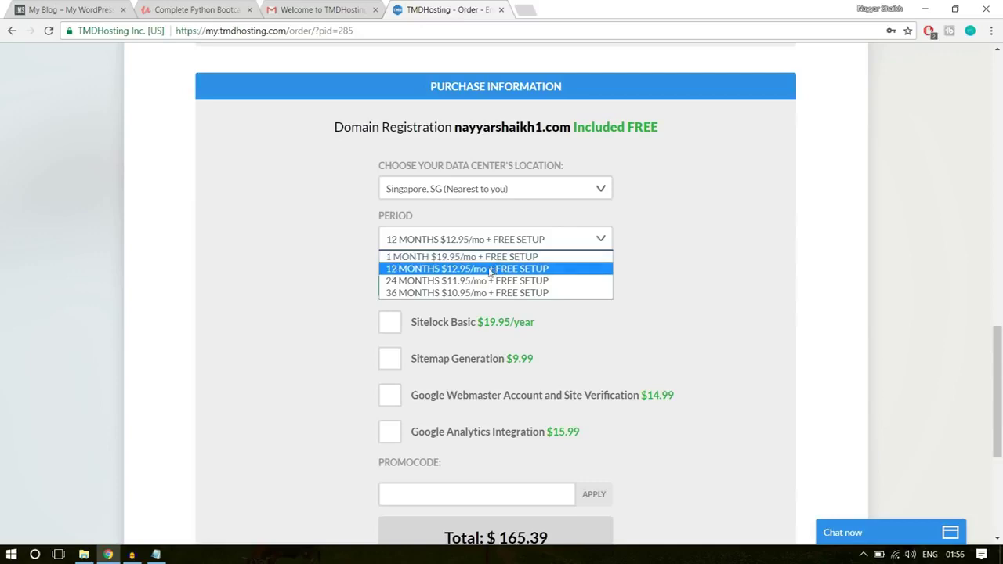
click(415, 273)
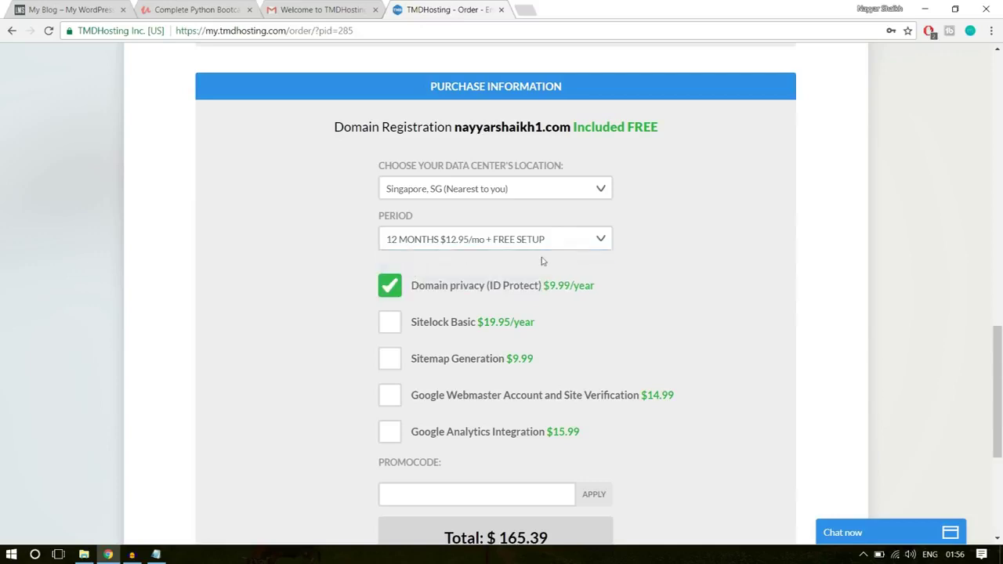
scroll(687, 252, down, 1)
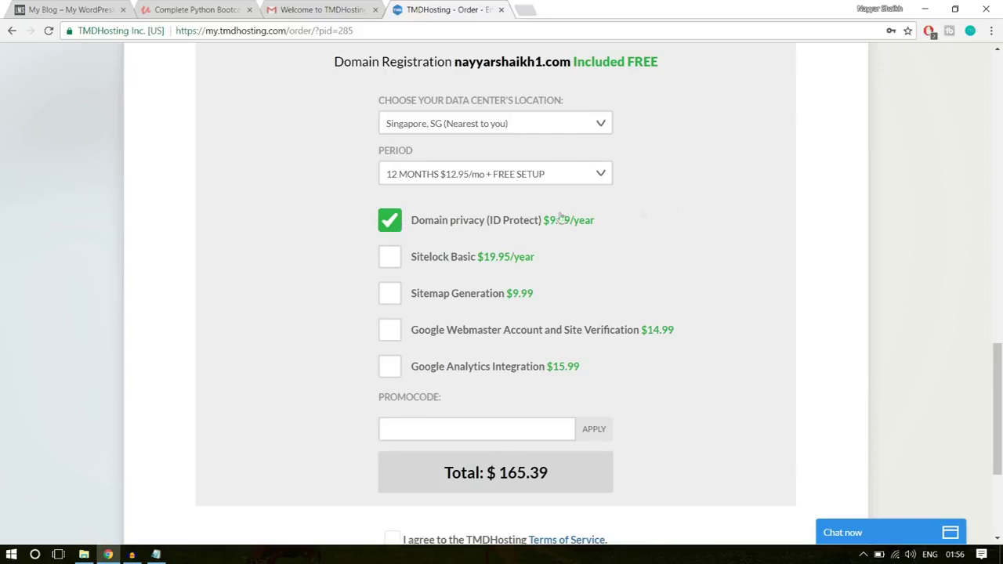
scroll(752, 276, down, 3)
scroll(751, 276, up, 1)
- Apply the 7% promo code for a $154.51 total and accept the TMDHosting Terms of Service
click(457, 267)
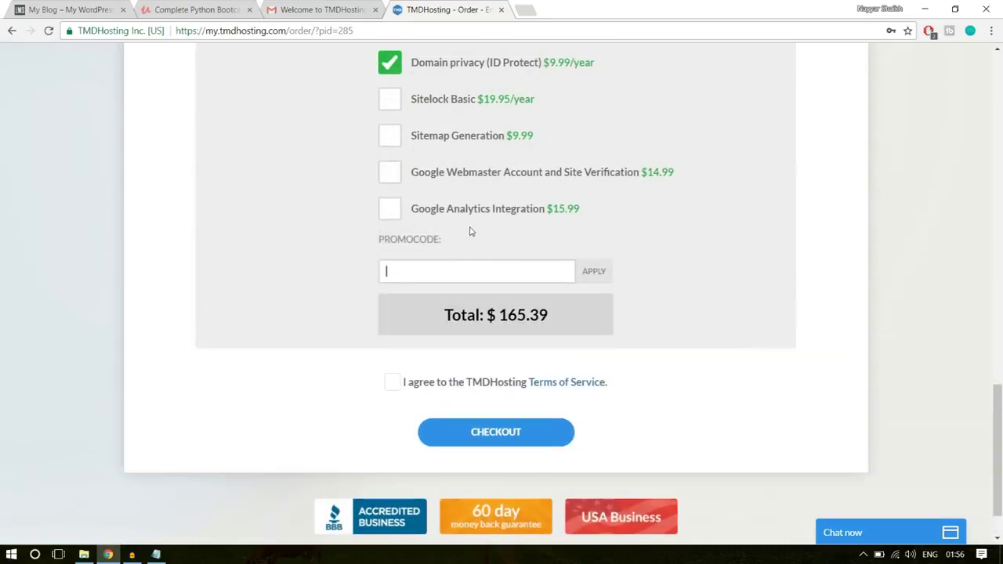
text(NAYYAR6)
key(BackSpace)
text(7)
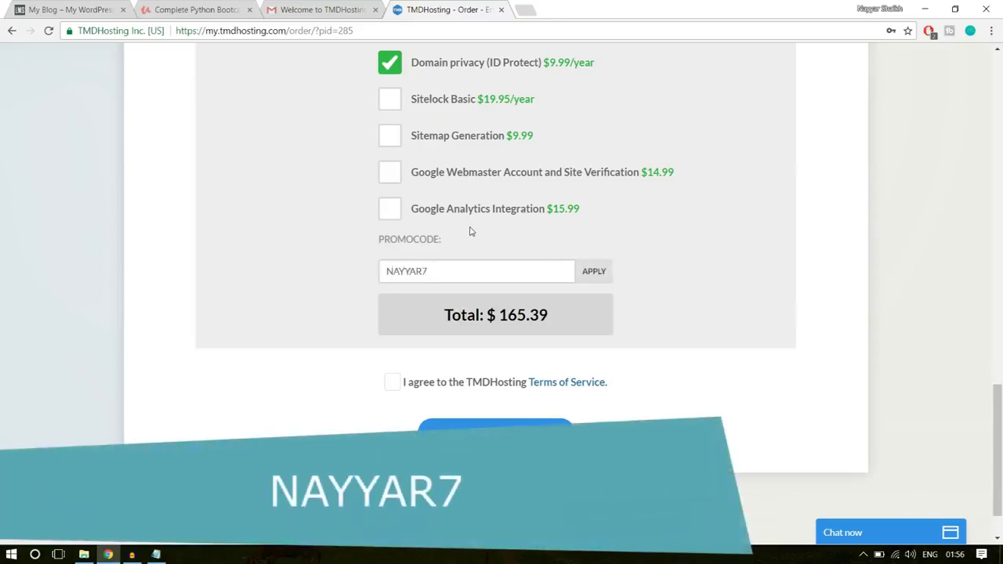
click(608, 275)
scroll(795, 240, down, 1)
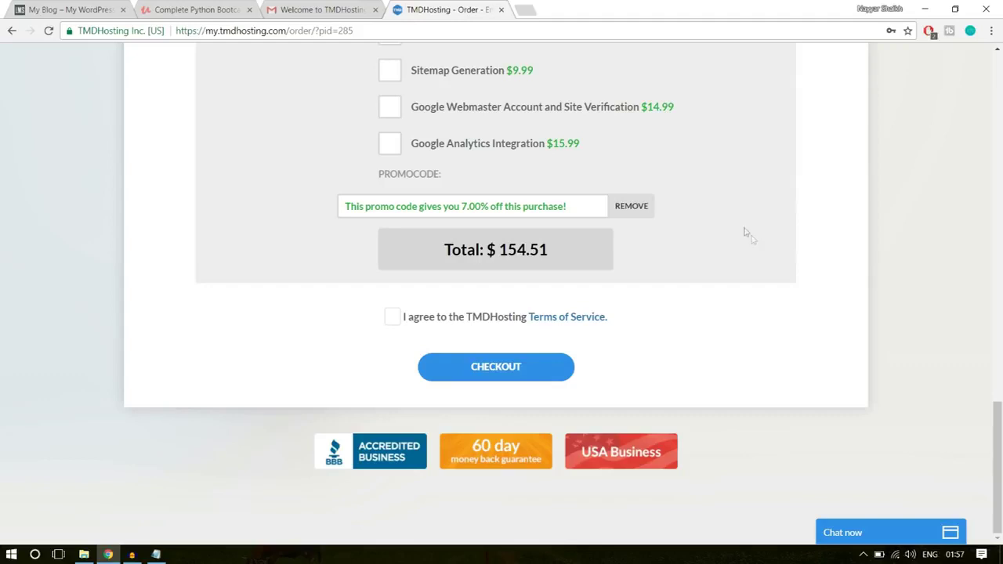
click(391, 318)
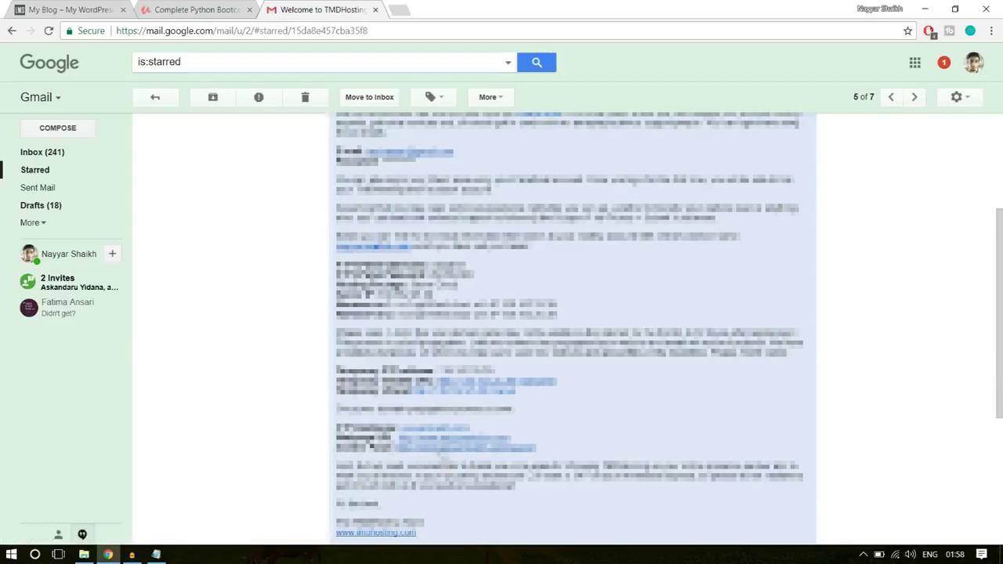
- Open the welcome email's cPanel login link in a new tab and switch to it
middle_click(441, 451)
click(429, 9)
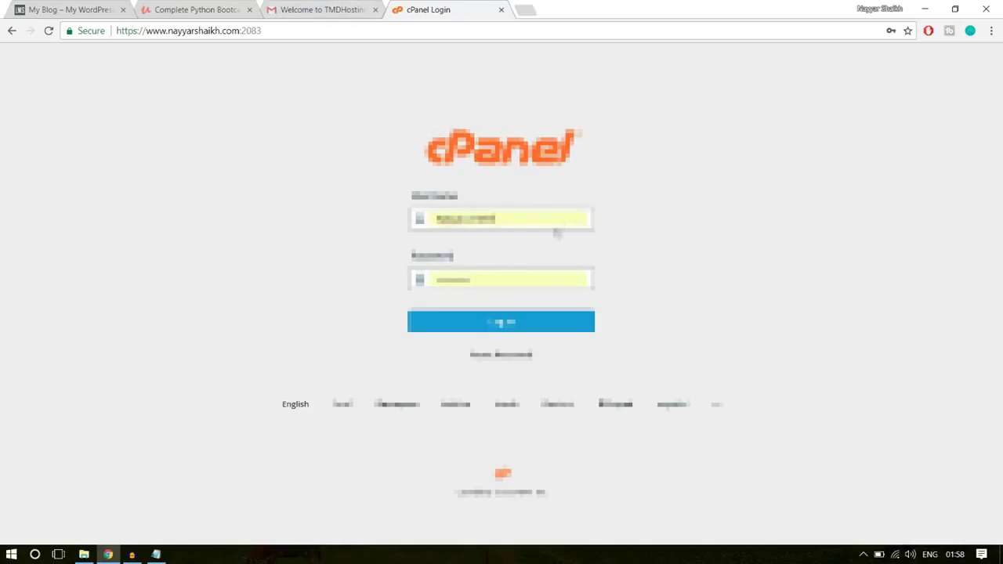
- Log in to cPanel and launch WordPress from the Softaculous Apps Installer
click(529, 335)
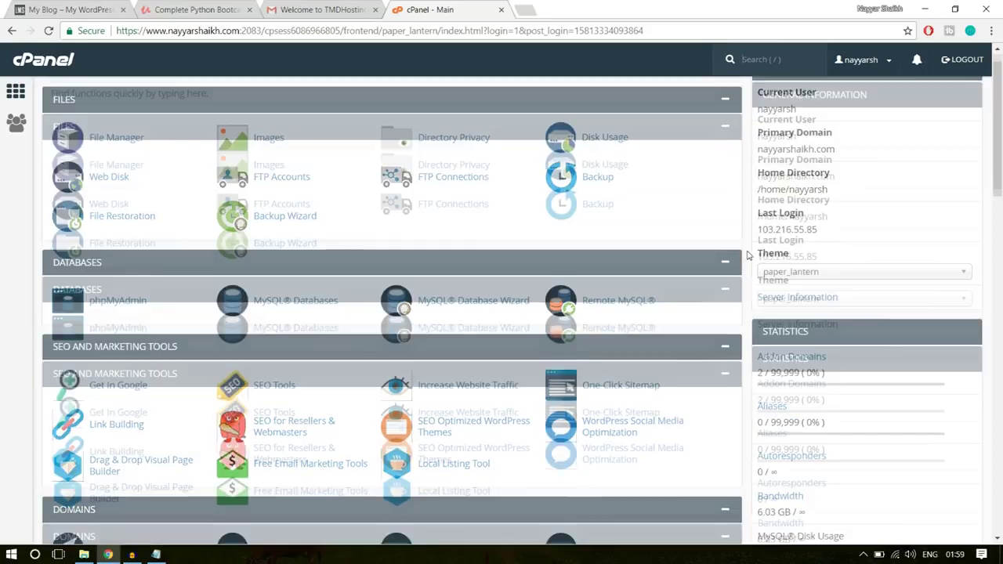
scroll(748, 256, down, 5)
scroll(748, 256, down, 10)
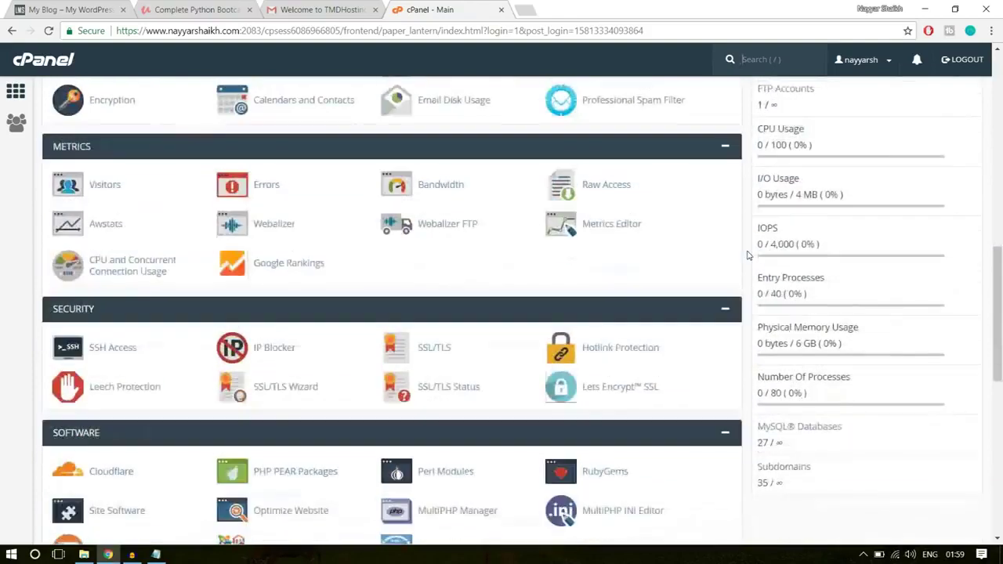
scroll(748, 255, down, 1)
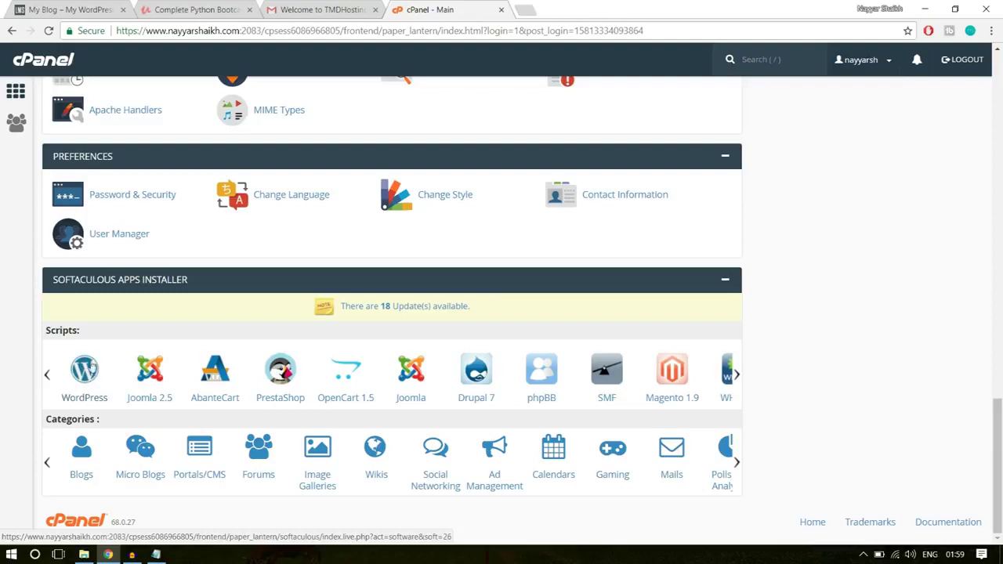
click(82, 370)
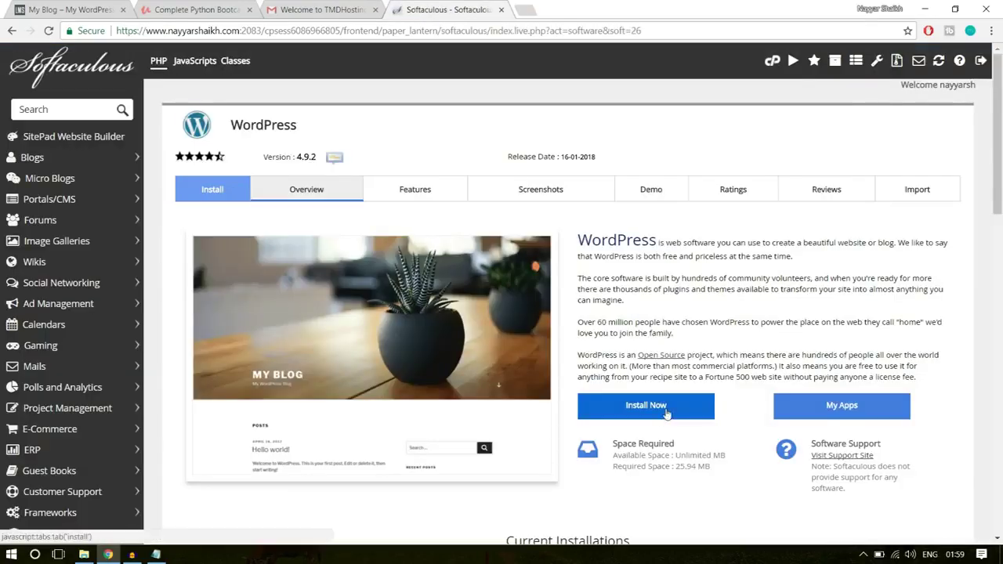
click(666, 414)
scroll(706, 338, down, 1)
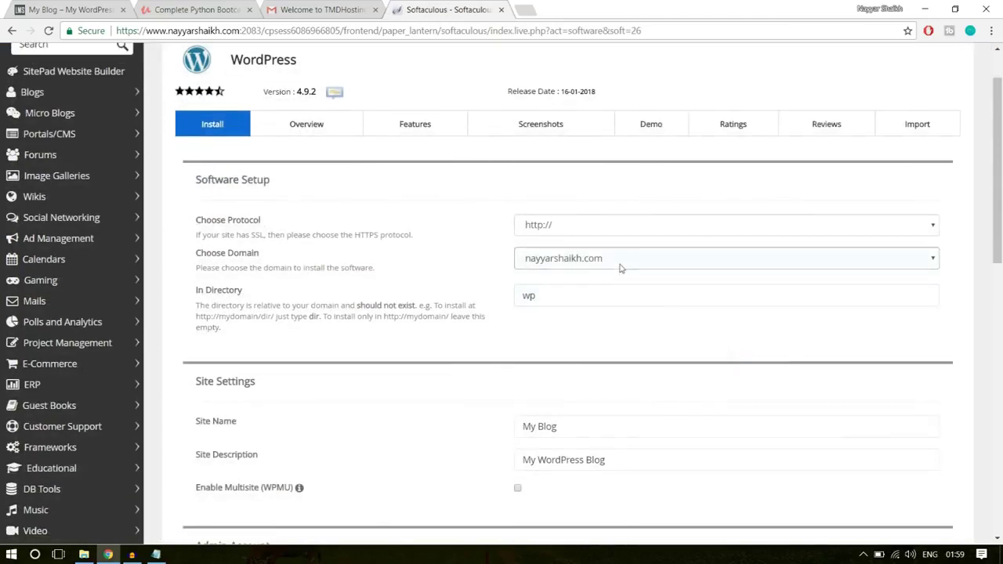
click(621, 259)
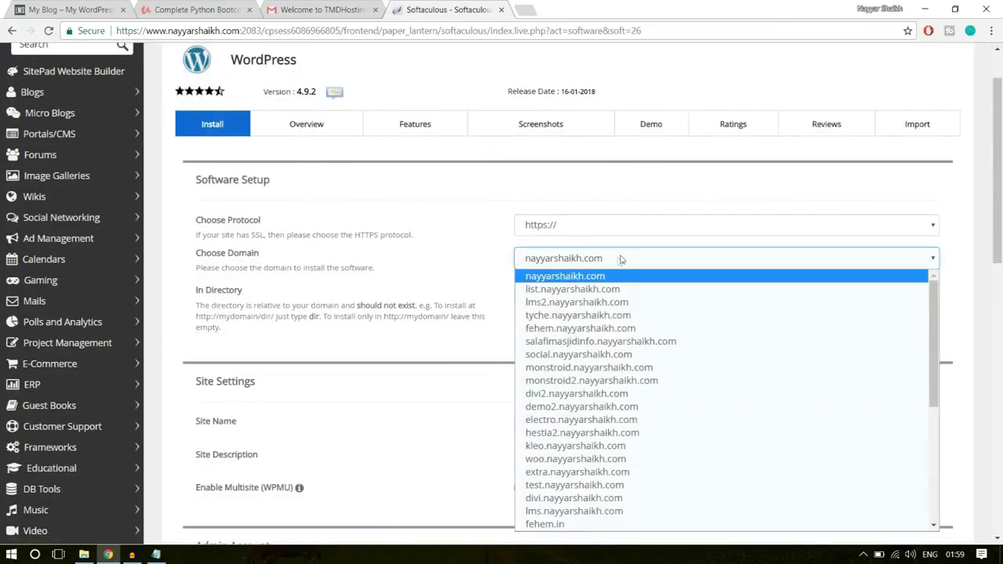
click(619, 260)
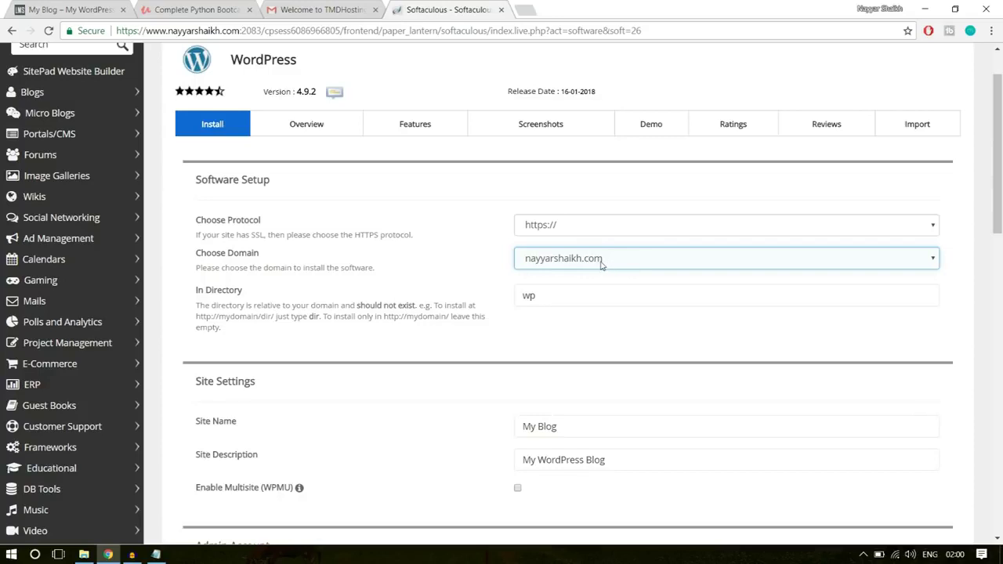
click(602, 265)
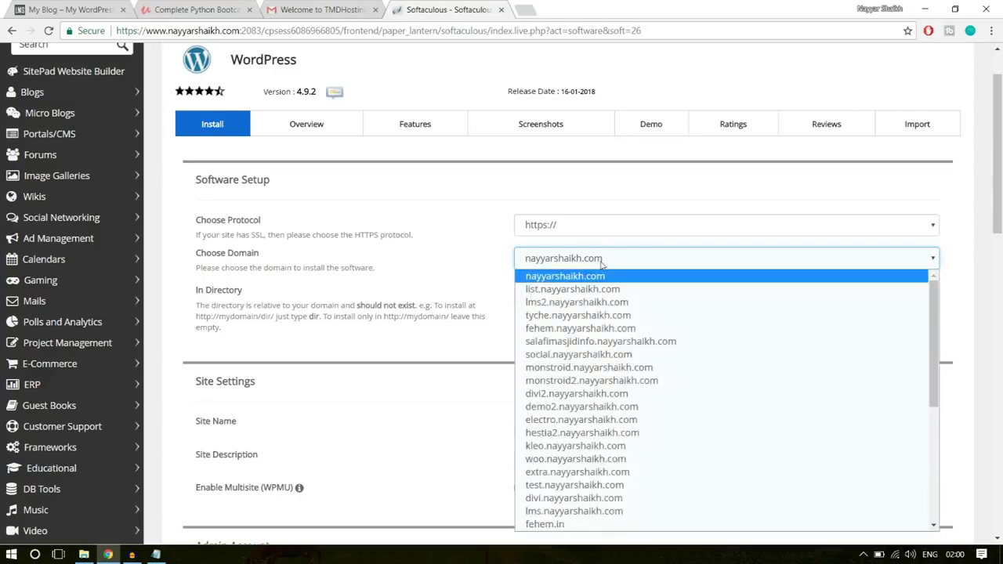
key(Down)
key(Down)
key(Up)
key(Down)
key(Return)
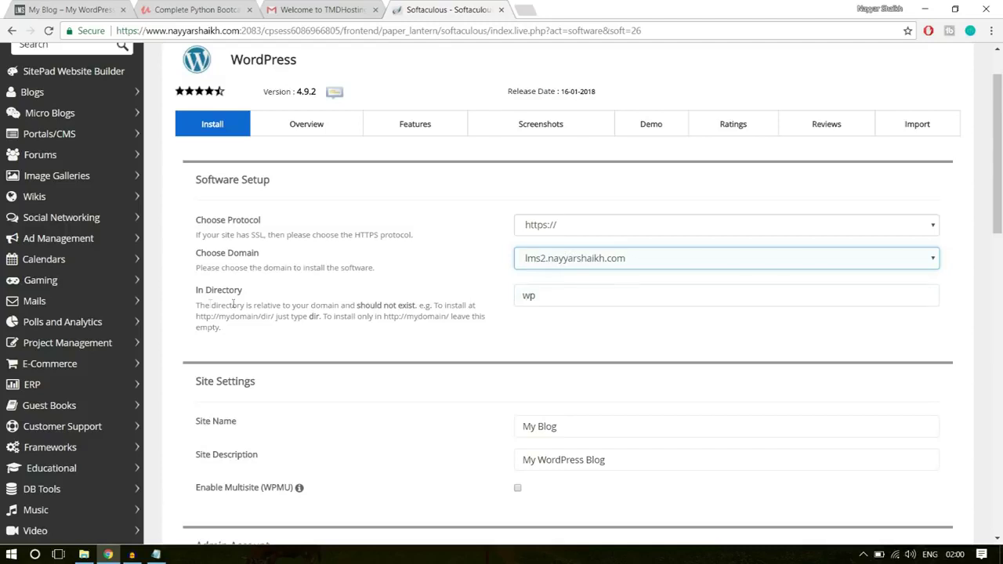
- Select the default 'wp' install directory name
drag(195, 294, 258, 295)
click(605, 295)
drag(556, 296, 497, 300)
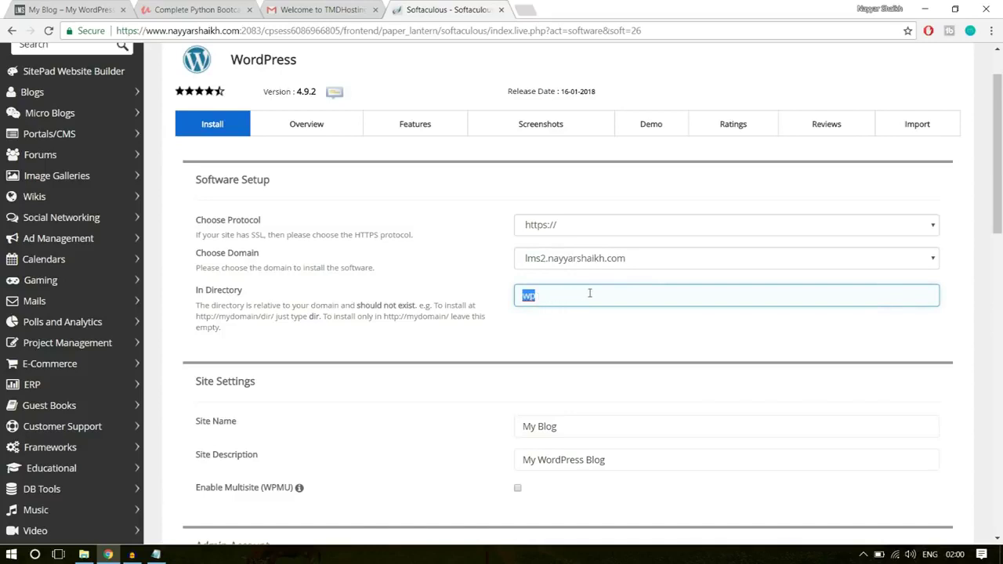
- Clear the 'wp' directory so WordPress installs at the domain root
key(BackSpace)
click(585, 326)
click(568, 295)
scroll(696, 299, down, 3)
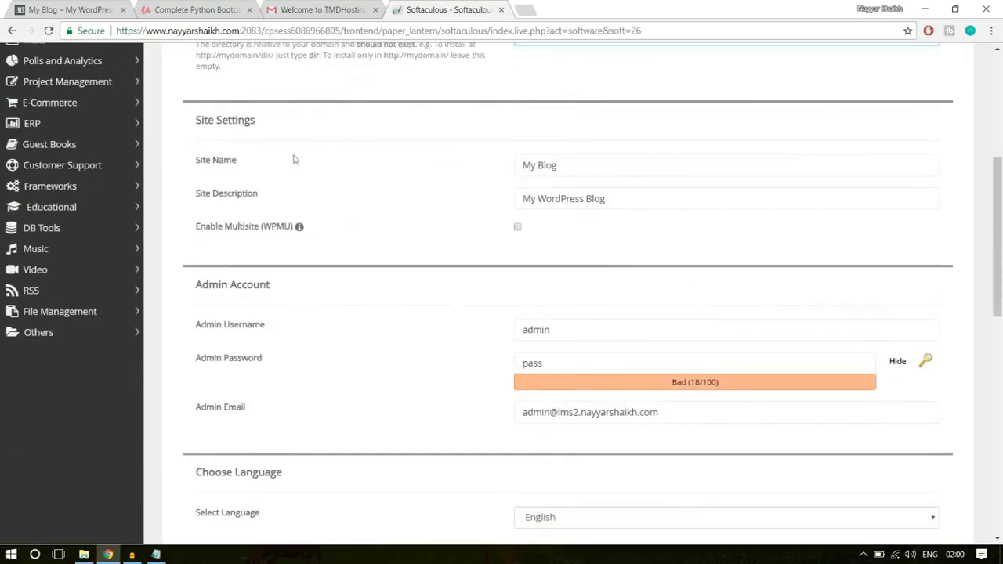
click(589, 169)
drag(575, 162, 510, 169)
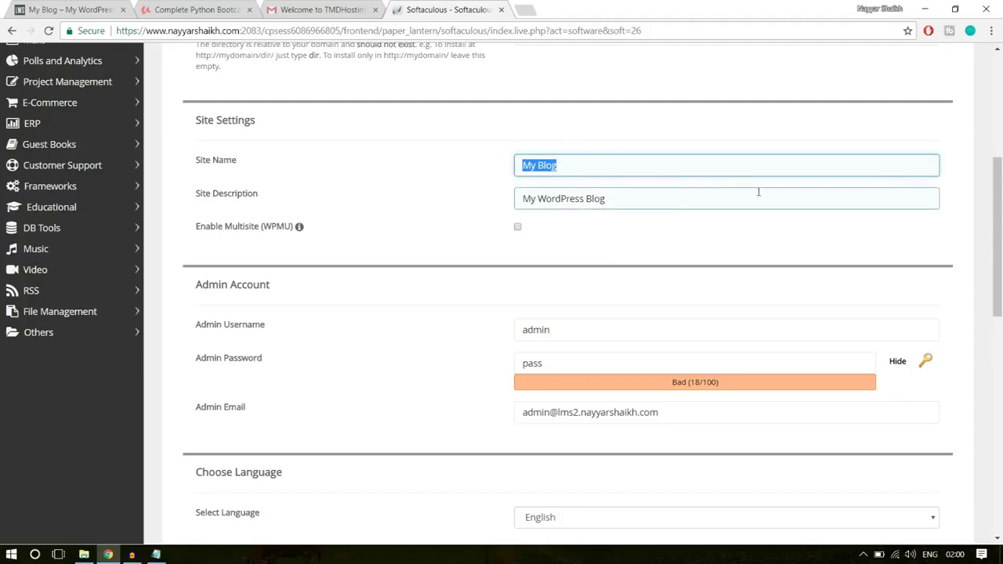
scroll(757, 192, down, 2)
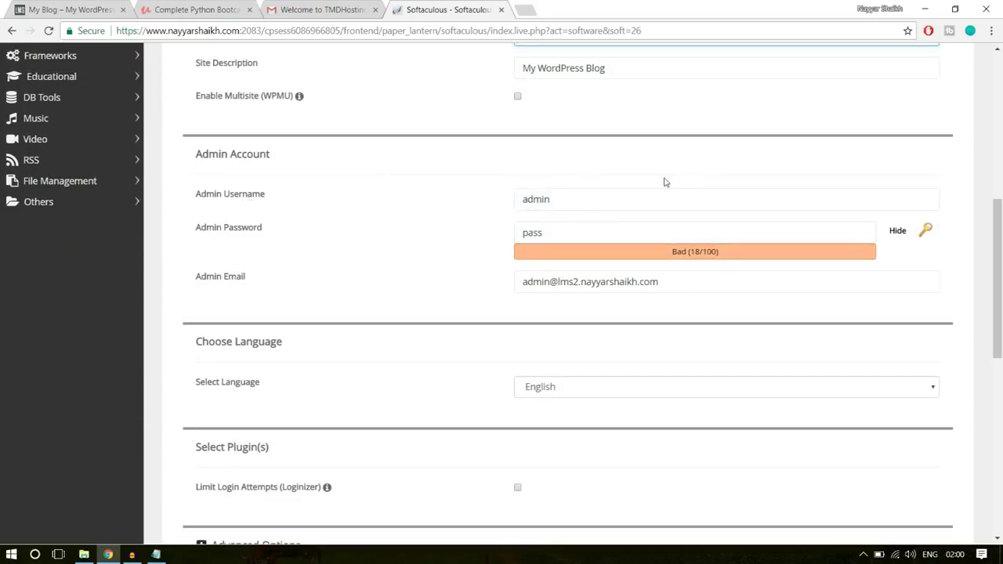
- Replace the default admin username with the owner's personal username containing an underscore
drag(622, 197, 488, 201)
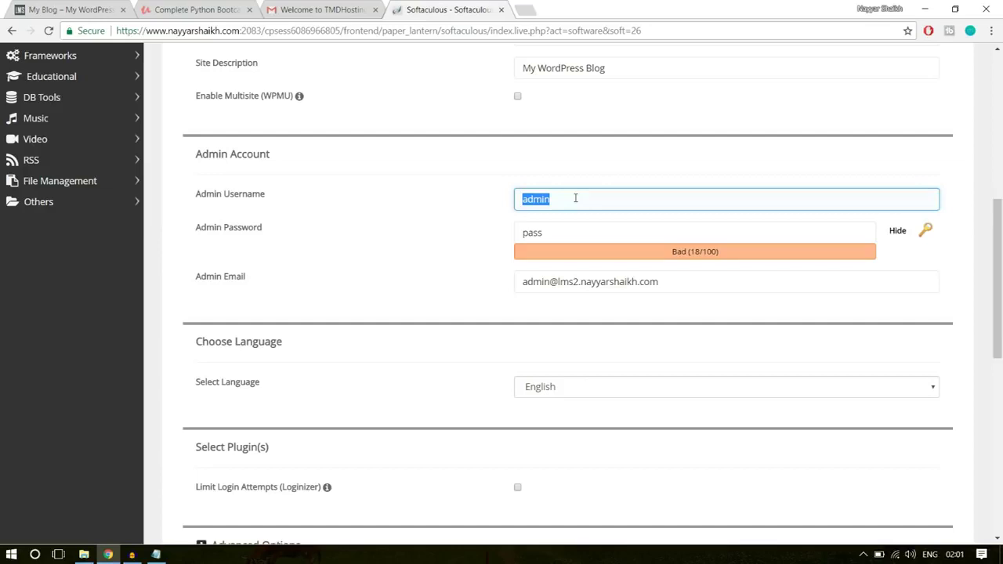
key(BackSpace)
text(nAYYA)
click(573, 218)
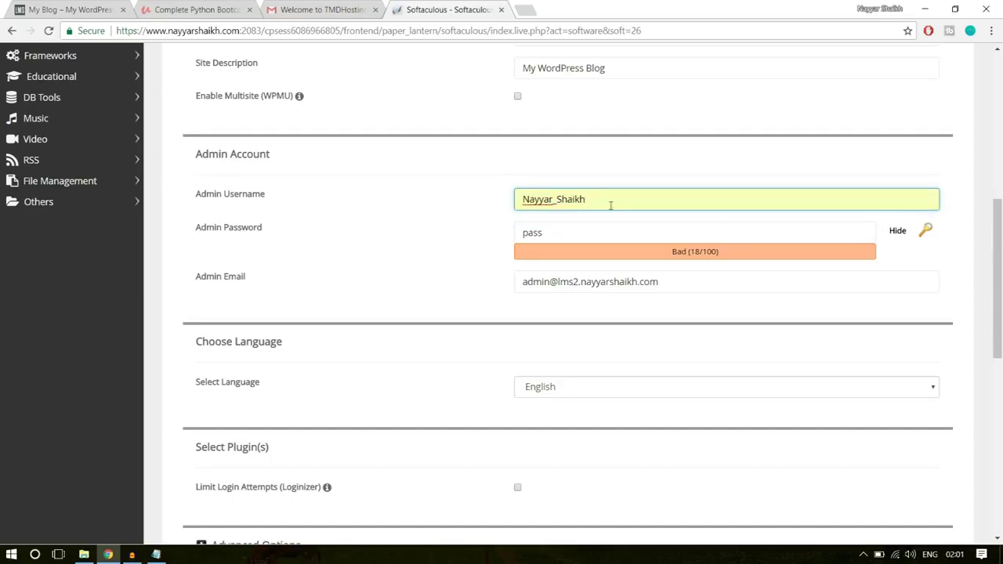
click(525, 199)
click(556, 199)
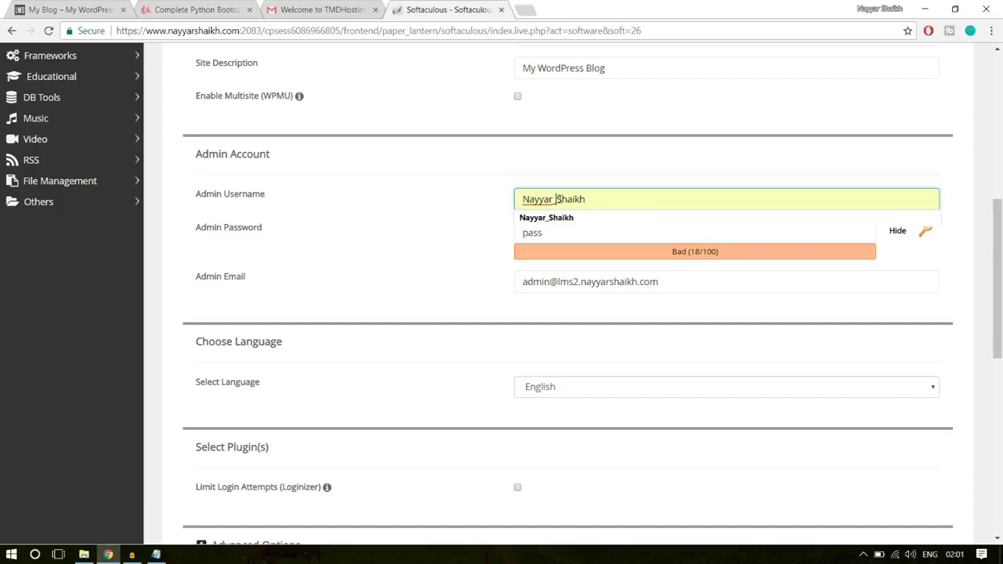
click(554, 201)
text(_)
- Replace the admin password with a longer, stronger one
click(896, 236)
click(645, 233)
drag(645, 233, 482, 243)
key(ctrl+v)
drag(617, 232, 484, 247)
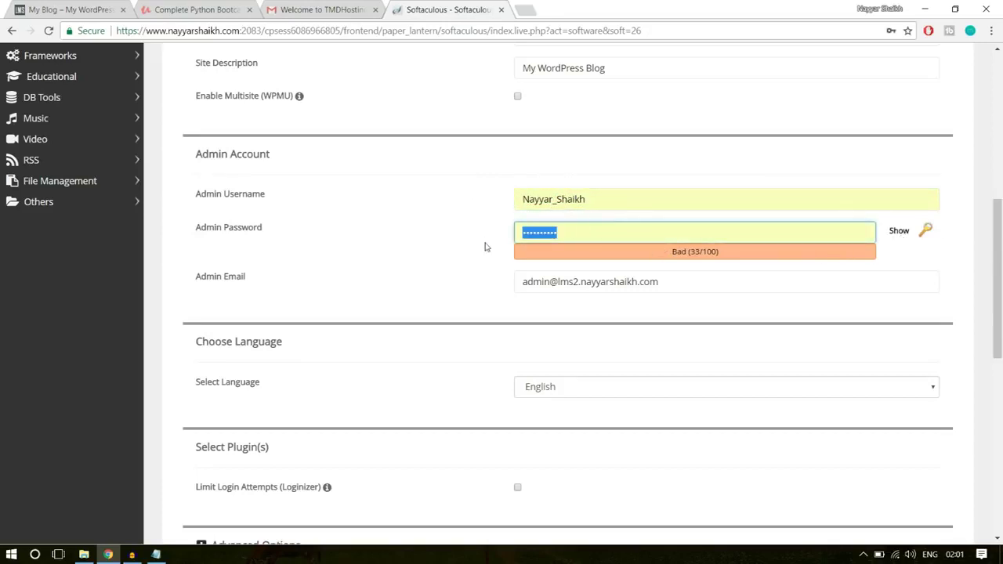
text(•••••••••)
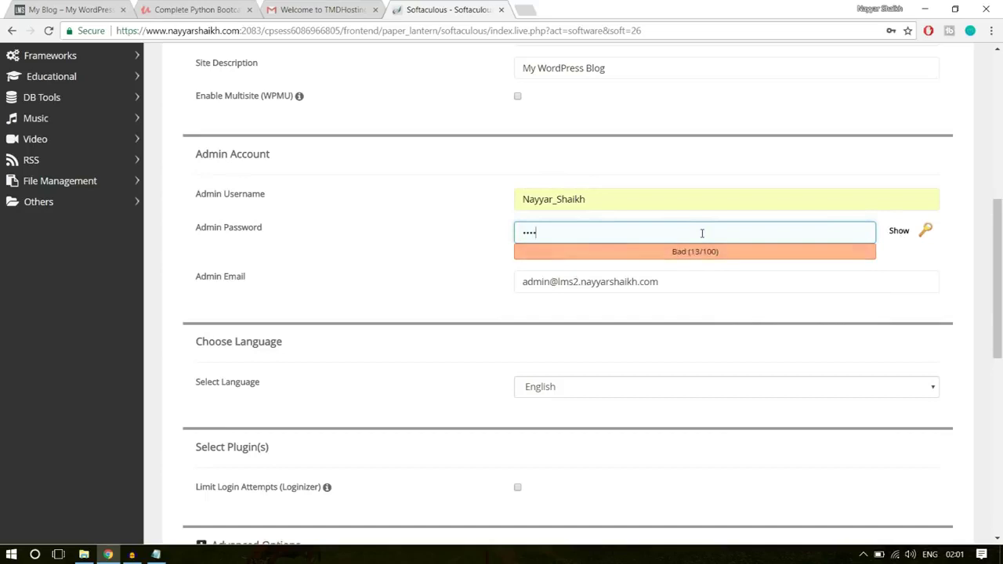
- Fill in the owner's admin e-mail address from the browser's suggestion
drag(694, 289, 405, 298)
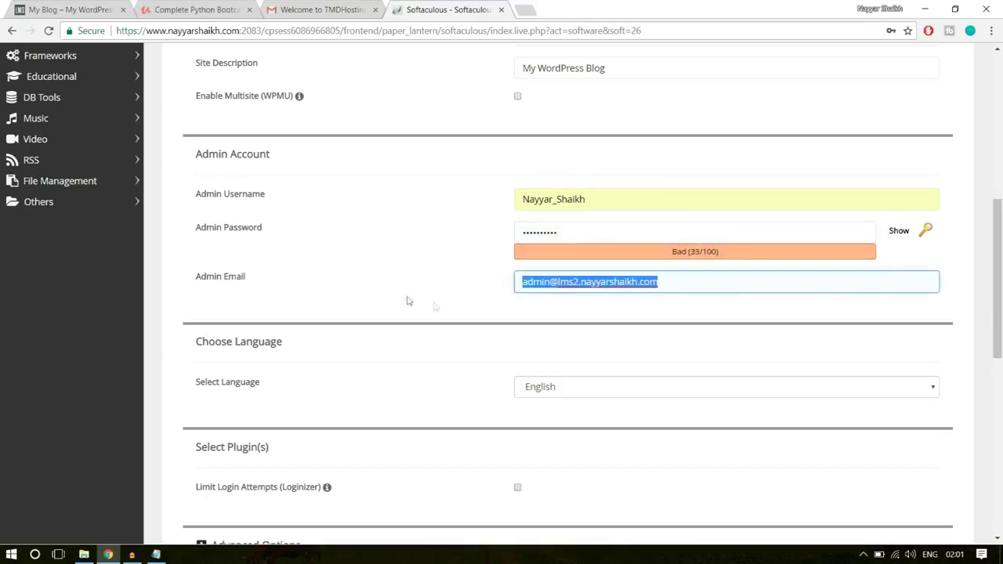
text(re)
key(Down)
key(Return)
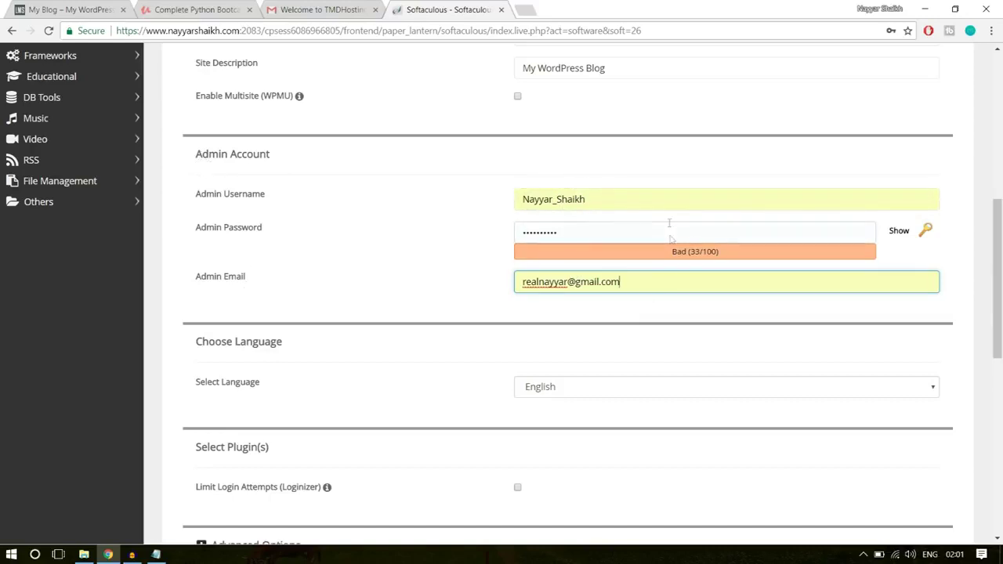
scroll(773, 330, down, 7)
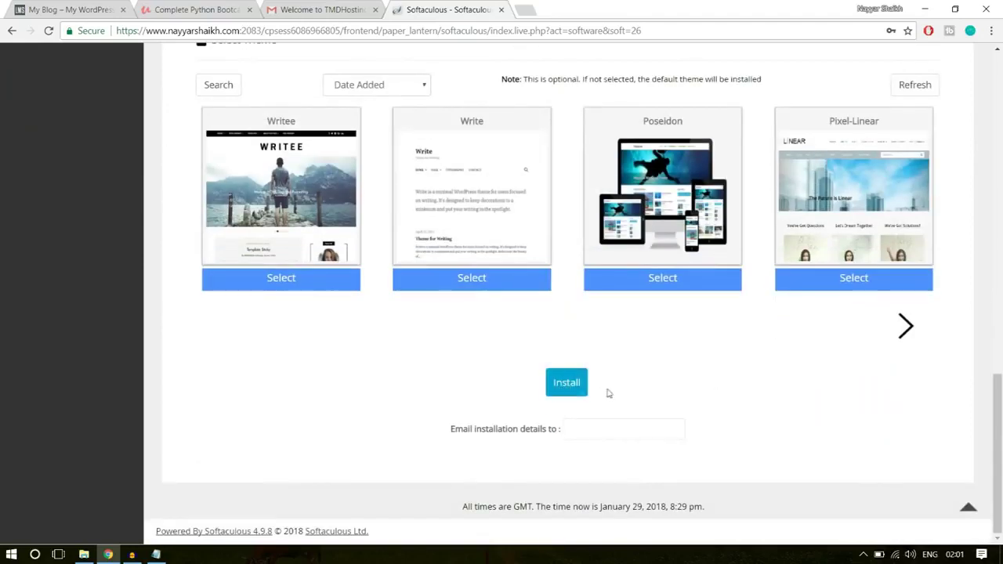
- Run the WordPress installation and scroll to the success message listing the admin URLs
click(570, 390)
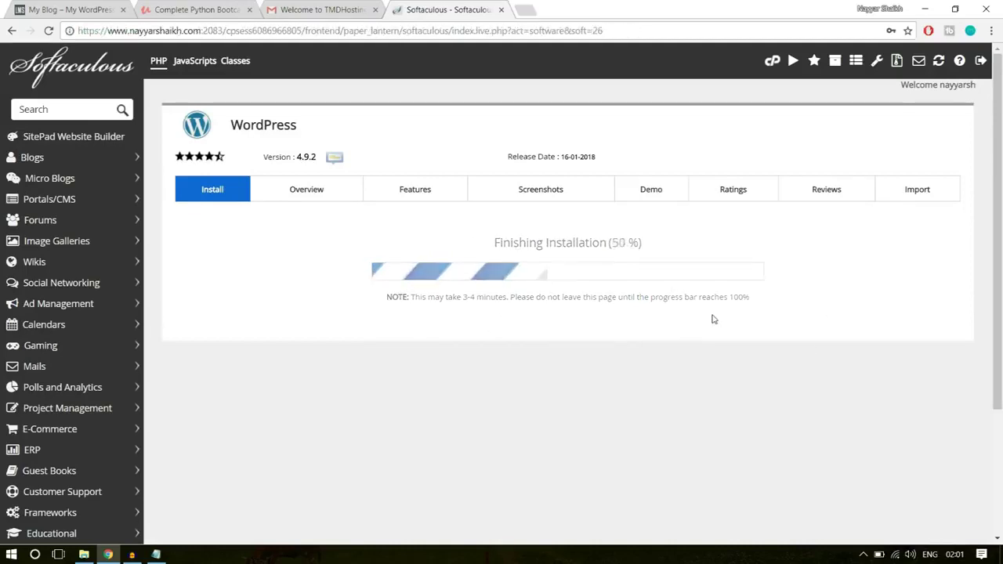
scroll(714, 319, down, 1)
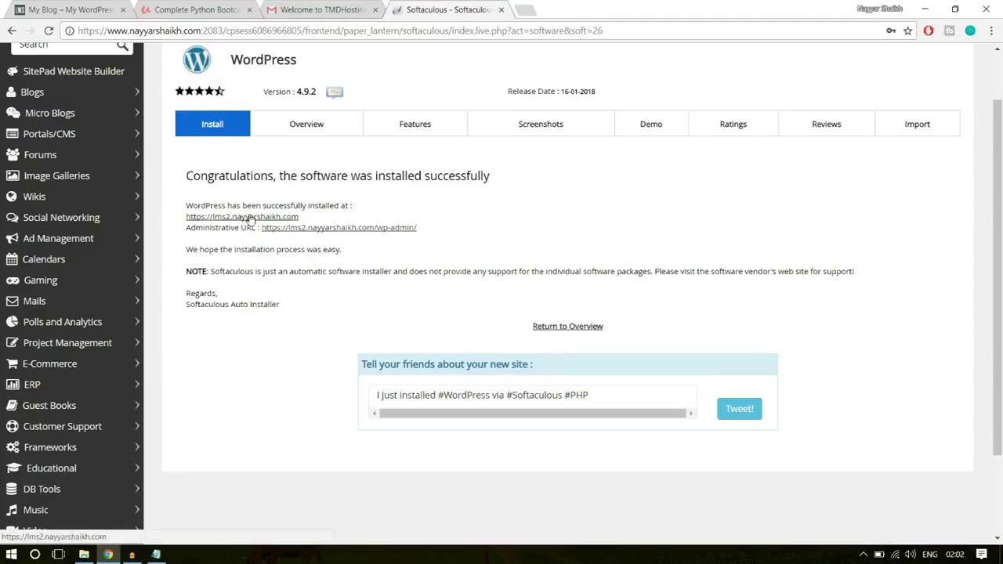
- Open the new site's admin and close the Softaculous, TMDHosting and Python Bootcamp tabs
click(361, 229)
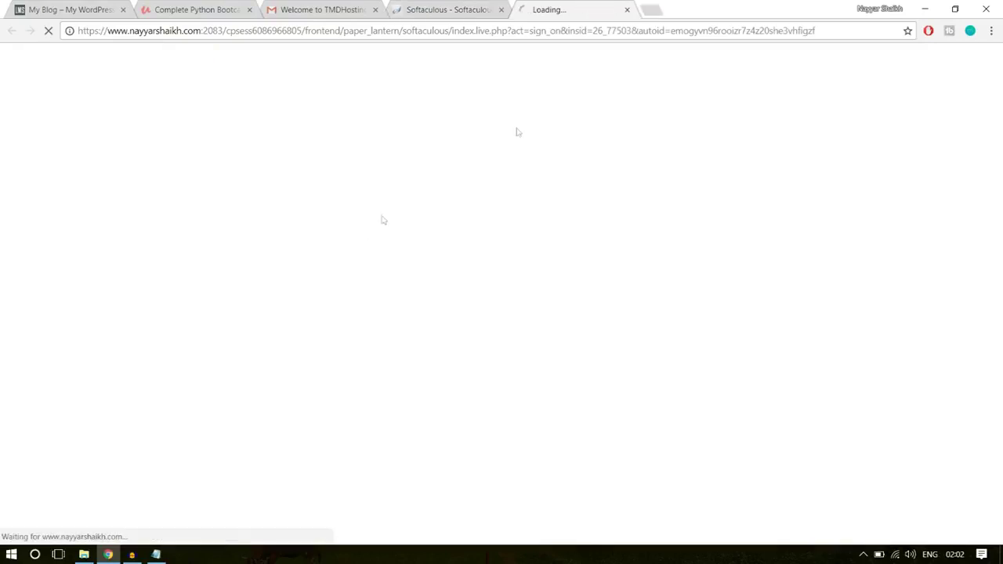
click(502, 9)
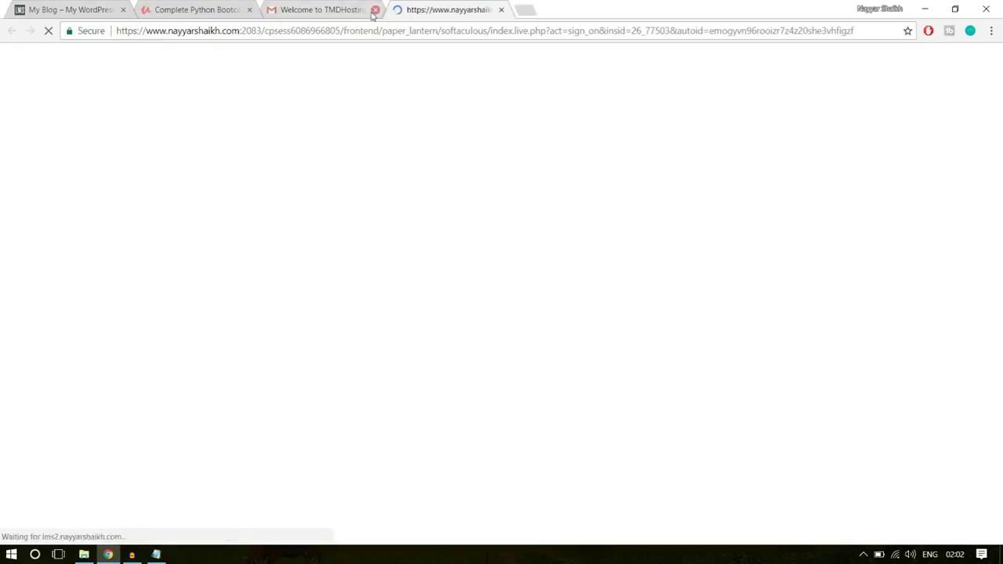
click(374, 10)
click(250, 10)
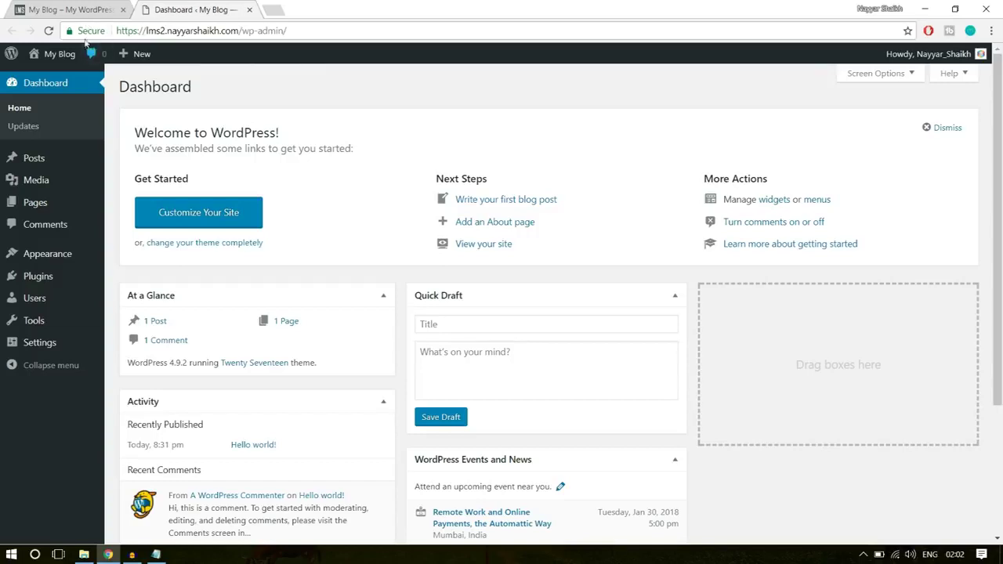
- Check the site's connection security, then go to Plugins > Installed Plugins
click(88, 31)
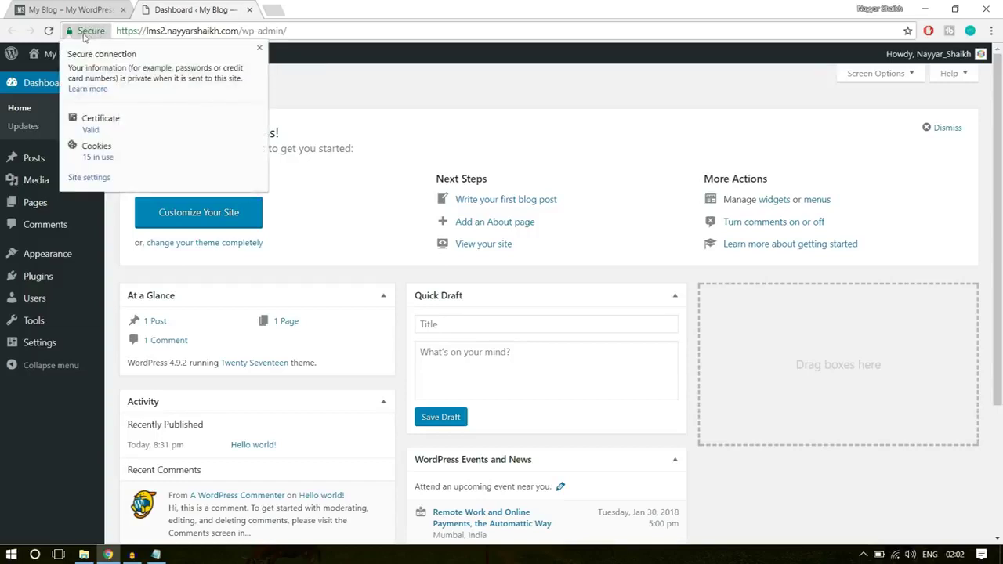
click(259, 49)
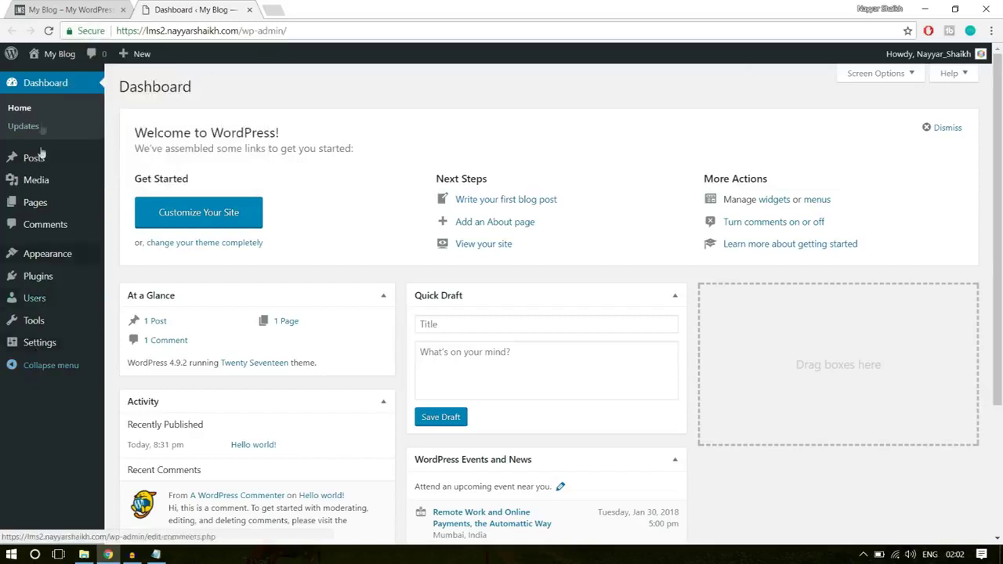
mouse_move(12, 273)
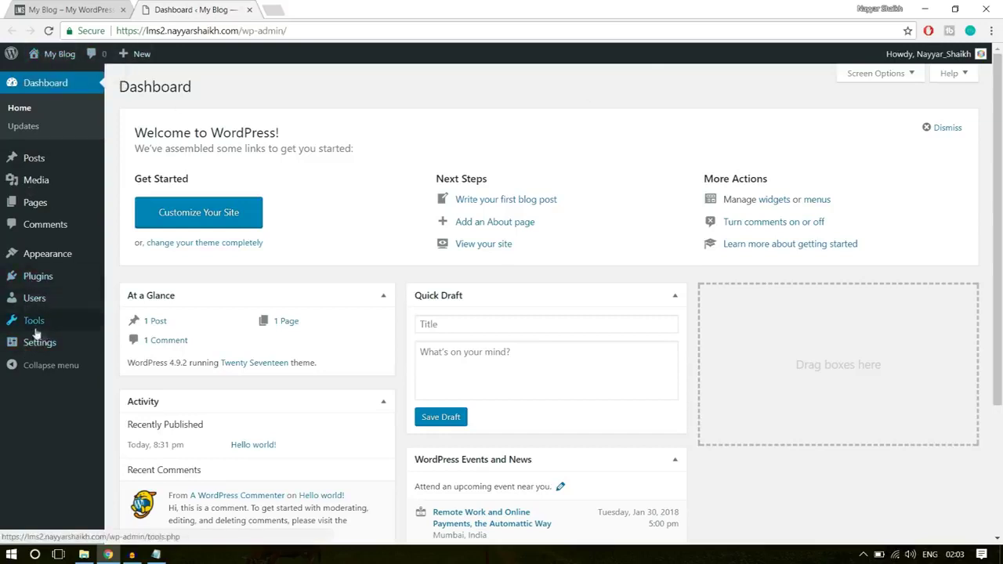
mouse_move(46, 283)
click(46, 284)
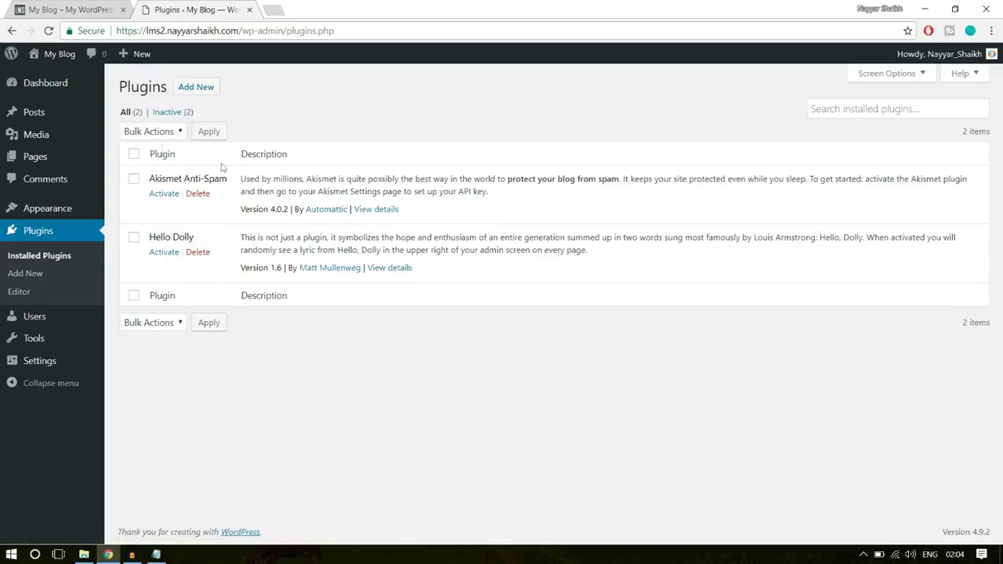
- Bulk-delete the Akismet Anti-Spam and Hello Dolly plugins and confirm the deletion
click(132, 157)
click(156, 324)
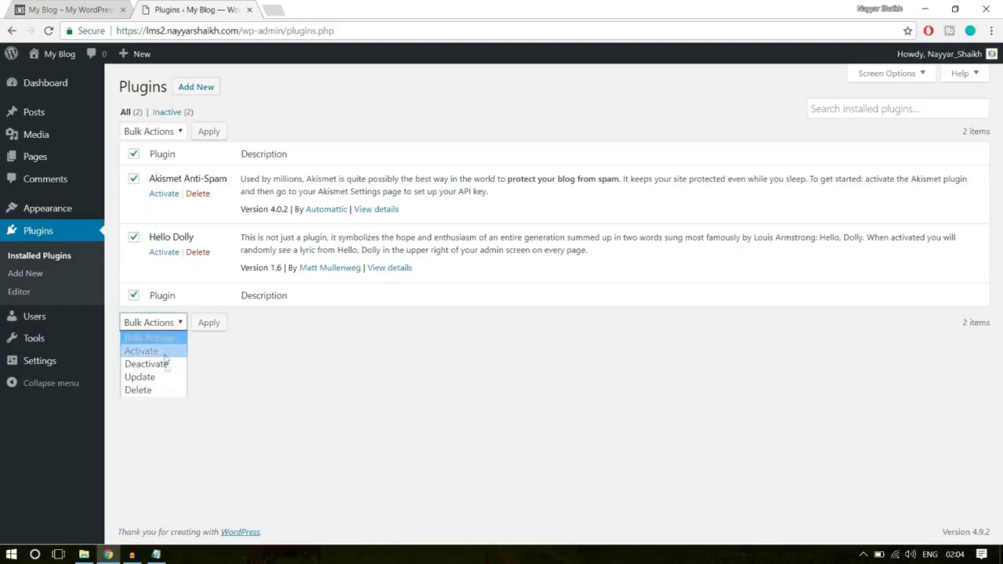
click(166, 389)
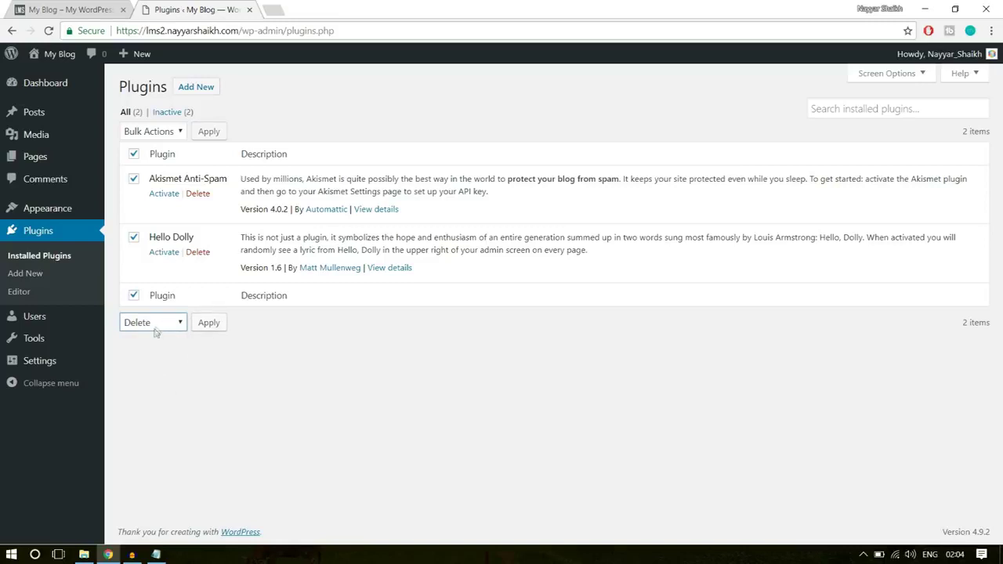
click(208, 326)
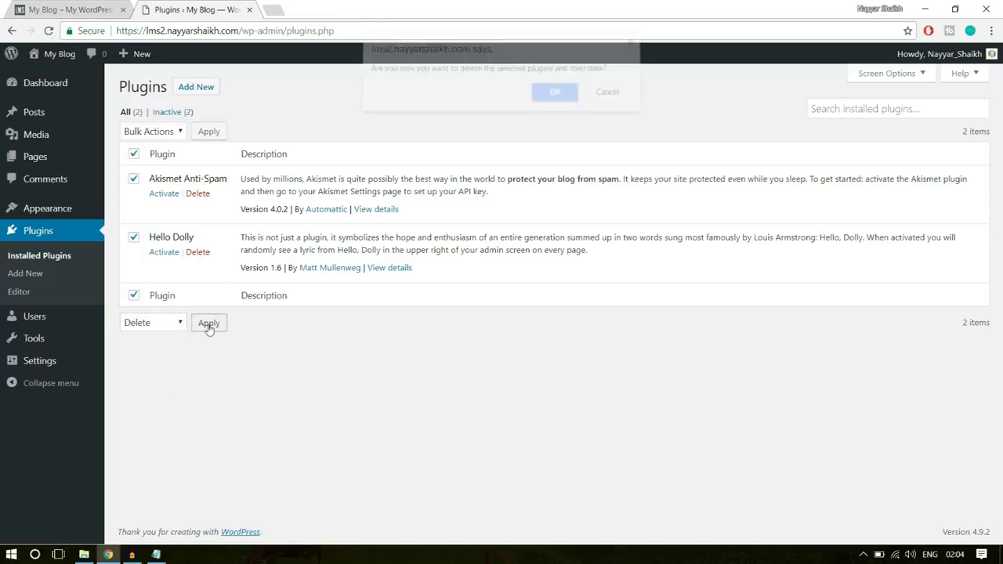
click(561, 109)
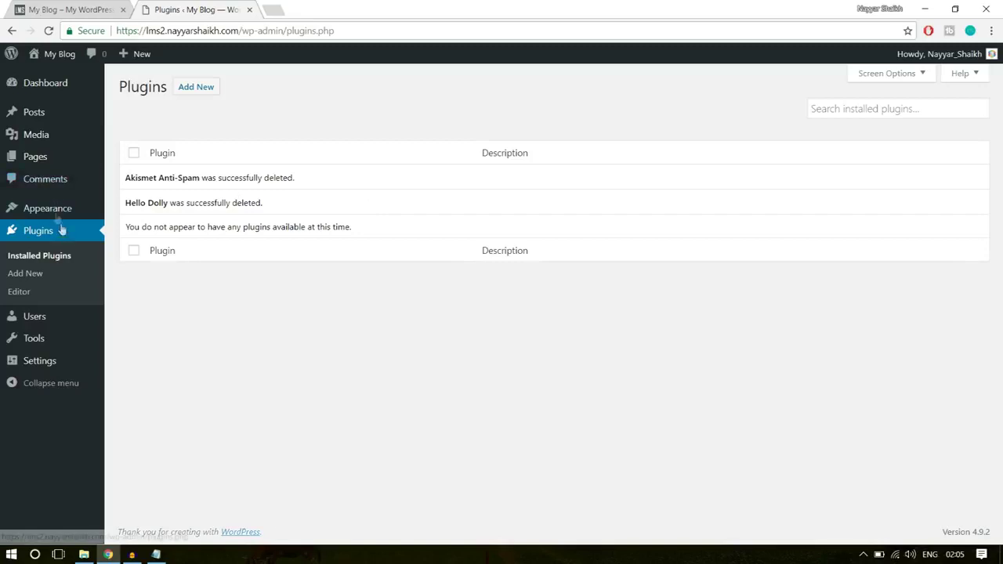
mouse_move(61, 209)
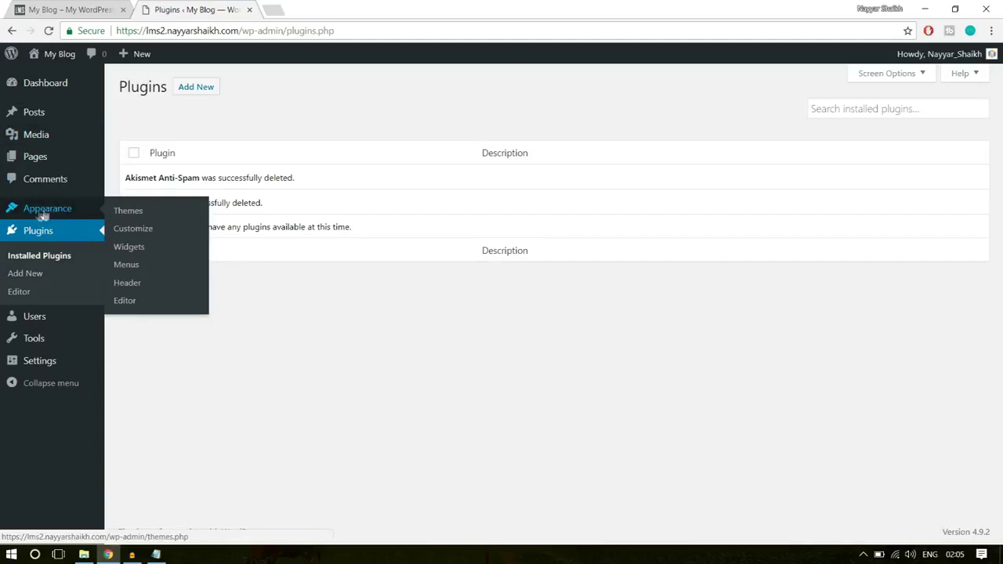
click(55, 213)
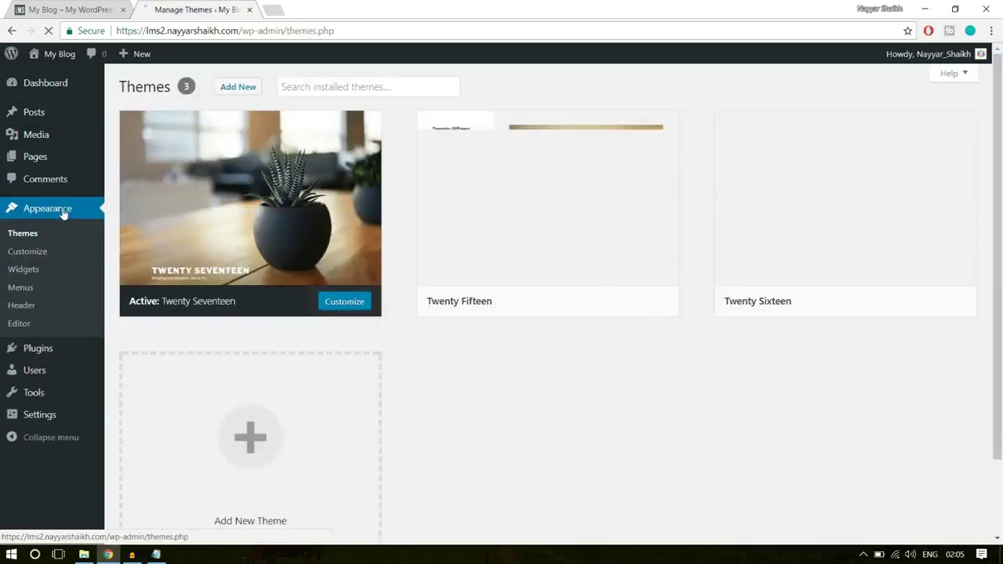
- Delete the unused Twenty Fifteen and Twenty Sixteen themes from their Theme Details, confirming each
mouse_move(721, 274)
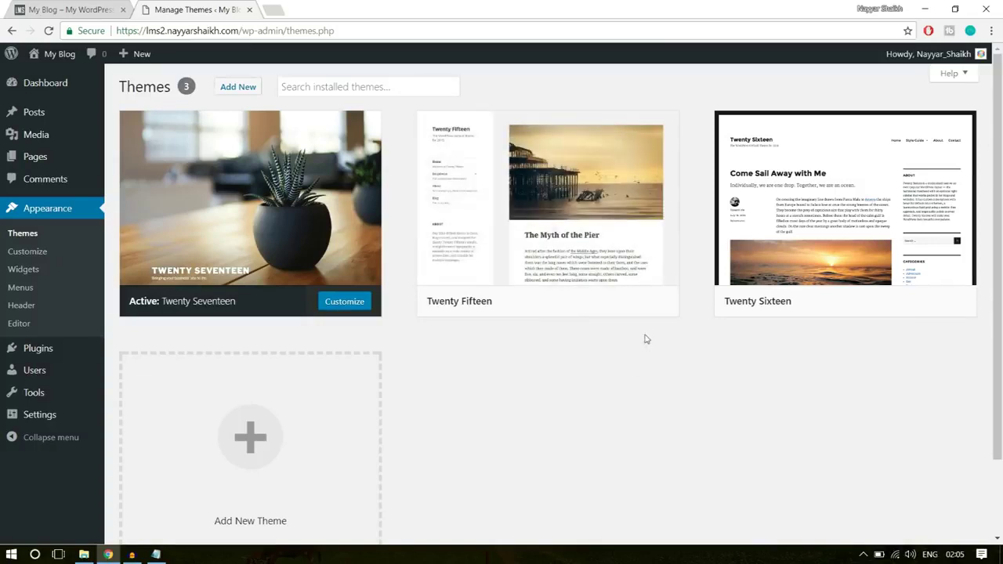
mouse_move(596, 253)
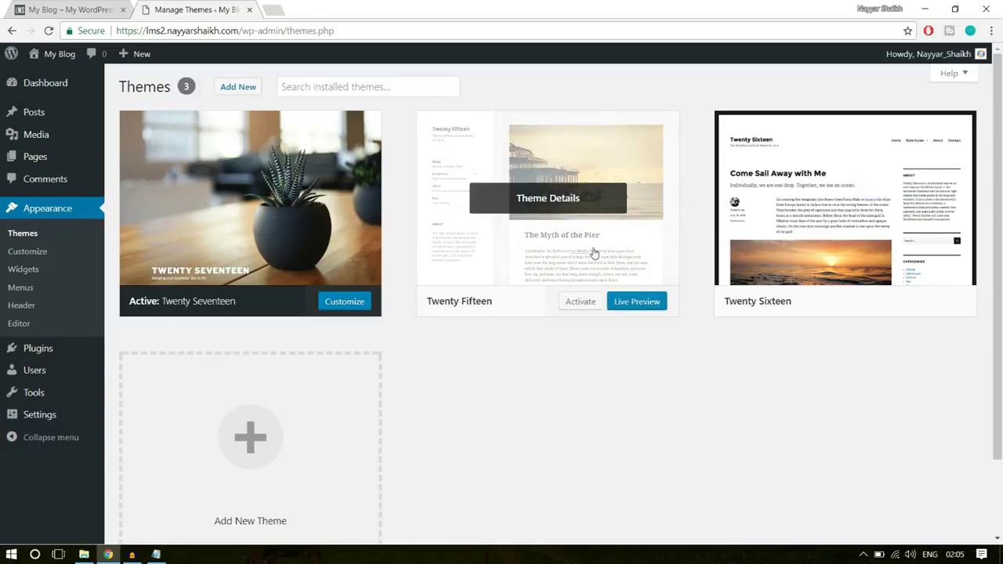
click(596, 253)
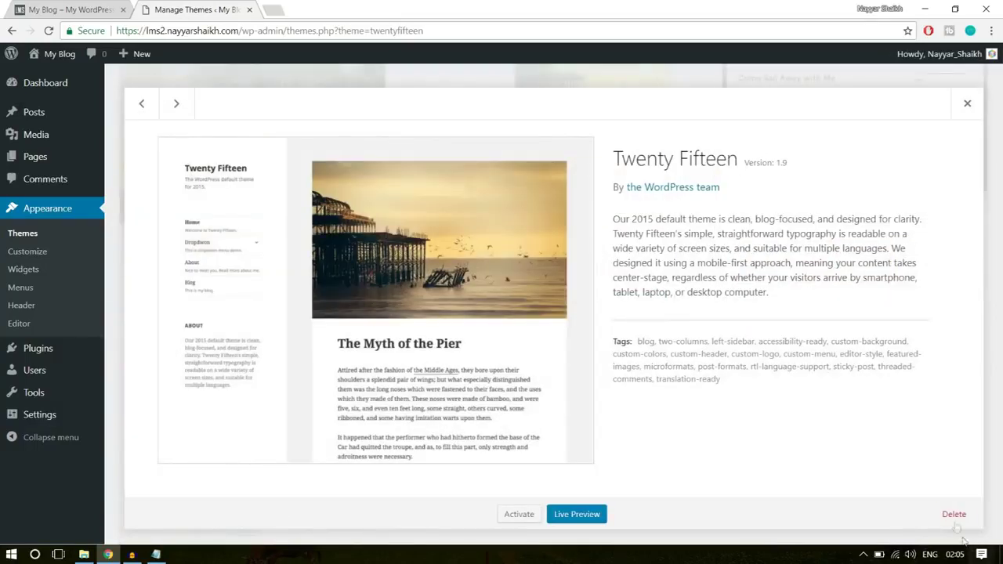
click(954, 515)
click(554, 119)
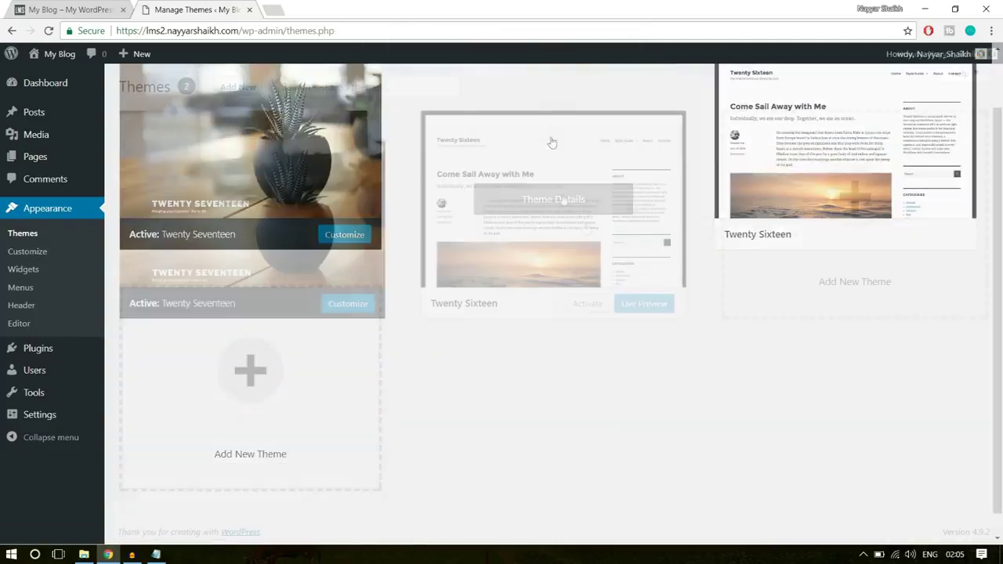
click(569, 211)
click(954, 514)
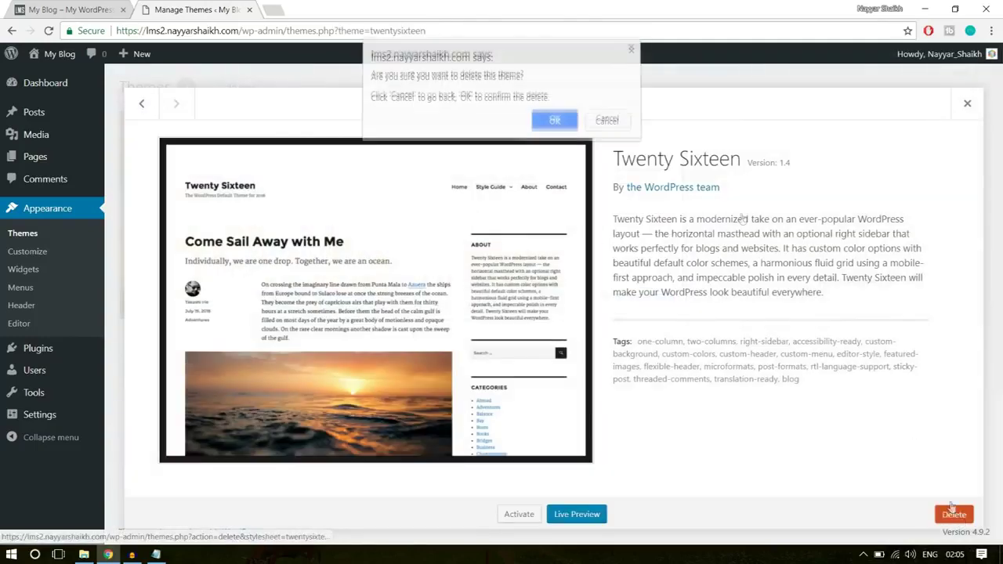
click(554, 123)
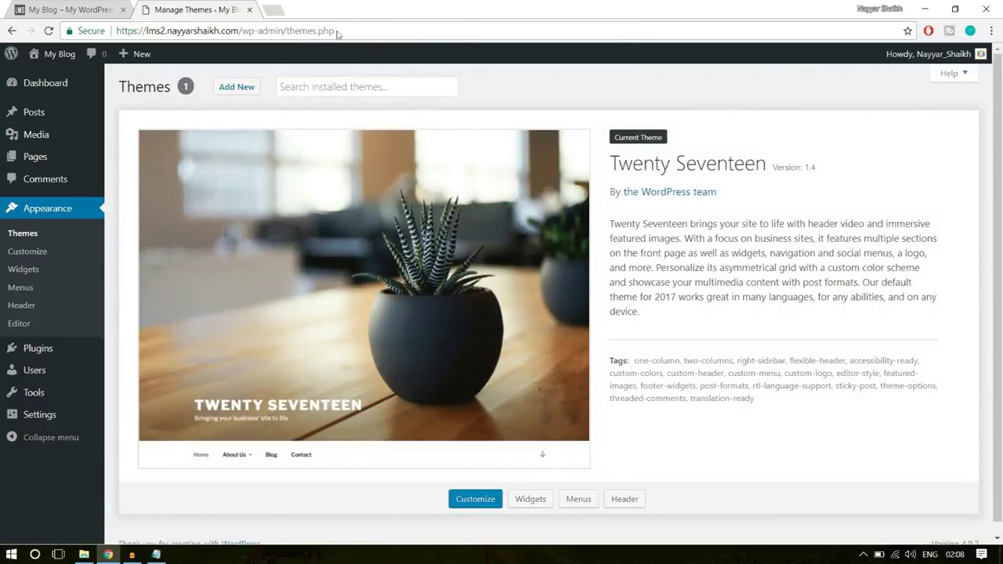
- Open the live site from the My Blog menu in a new tab, scroll it, then return to Manage Themes
mouse_move(49, 58)
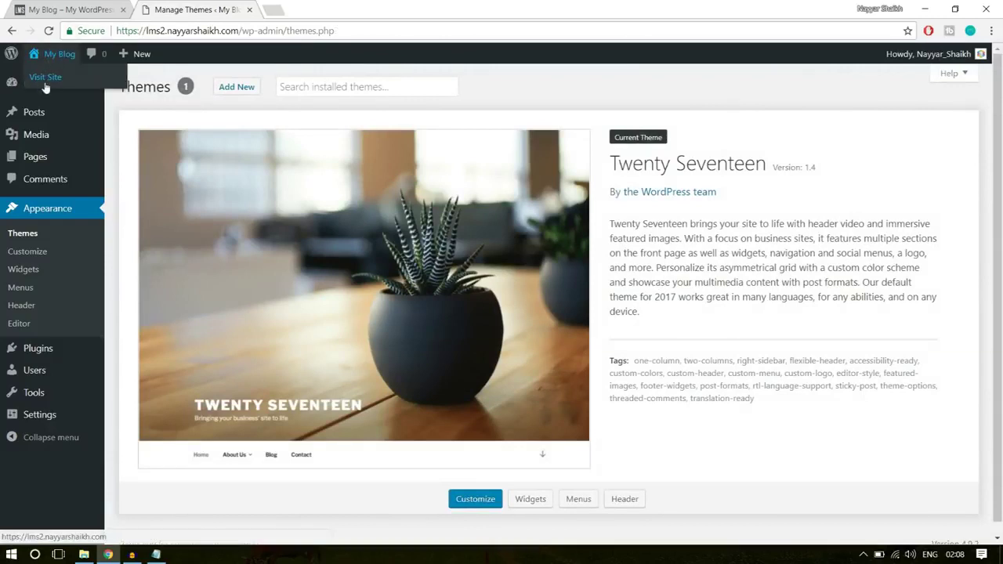
right_click(50, 84)
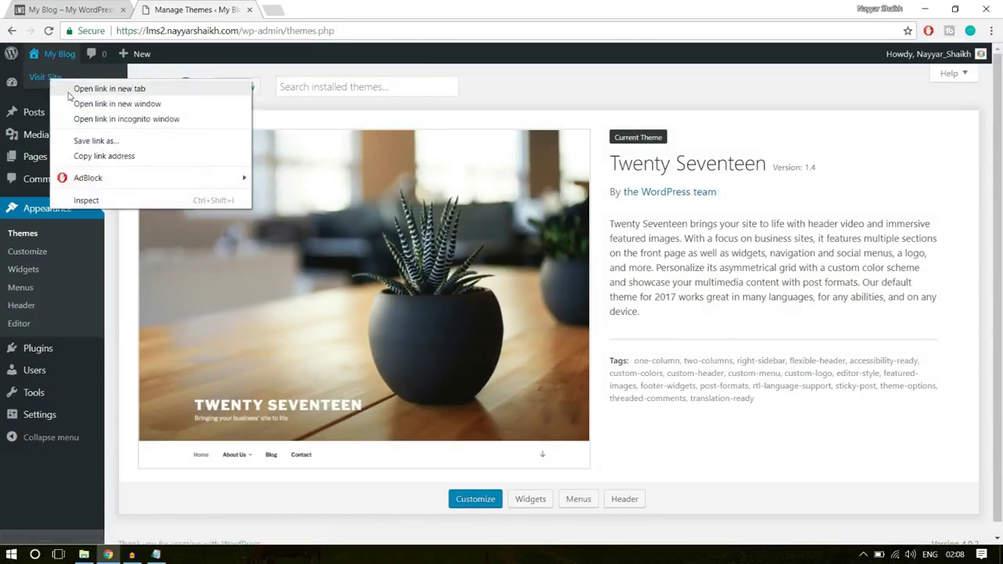
click(82, 89)
click(307, 5)
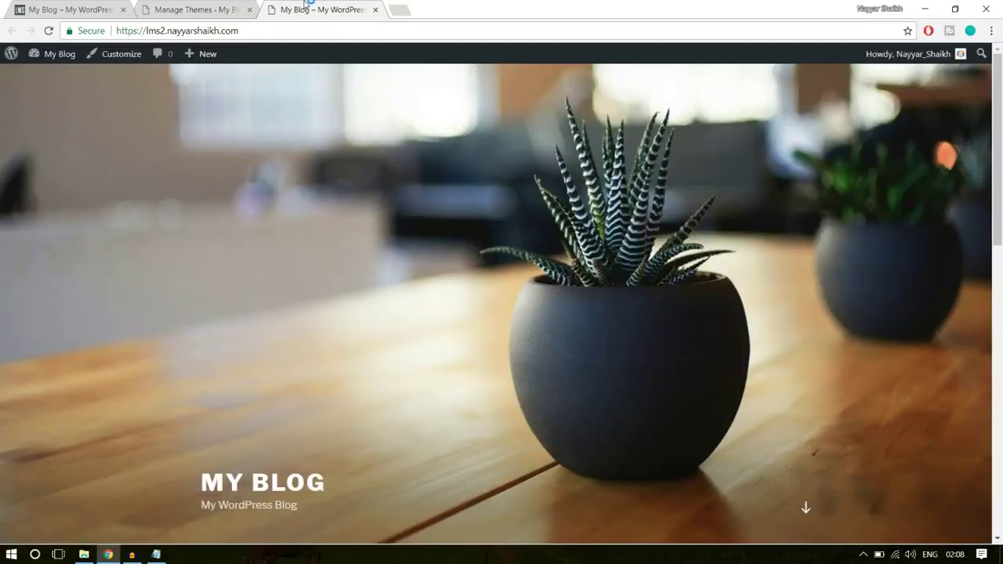
scroll(657, 321, down, 5)
scroll(657, 325, down, 2)
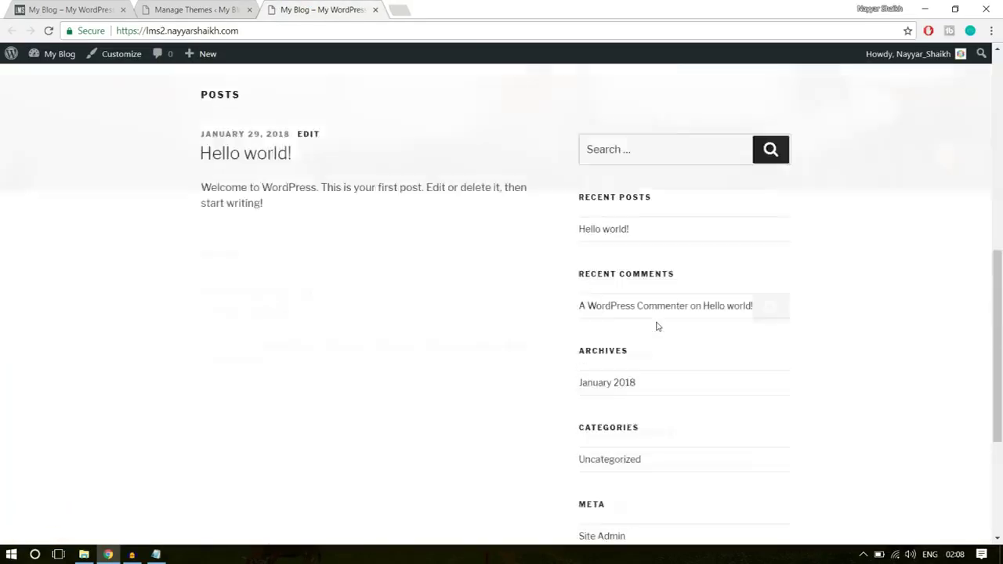
scroll(656, 321, up, 7)
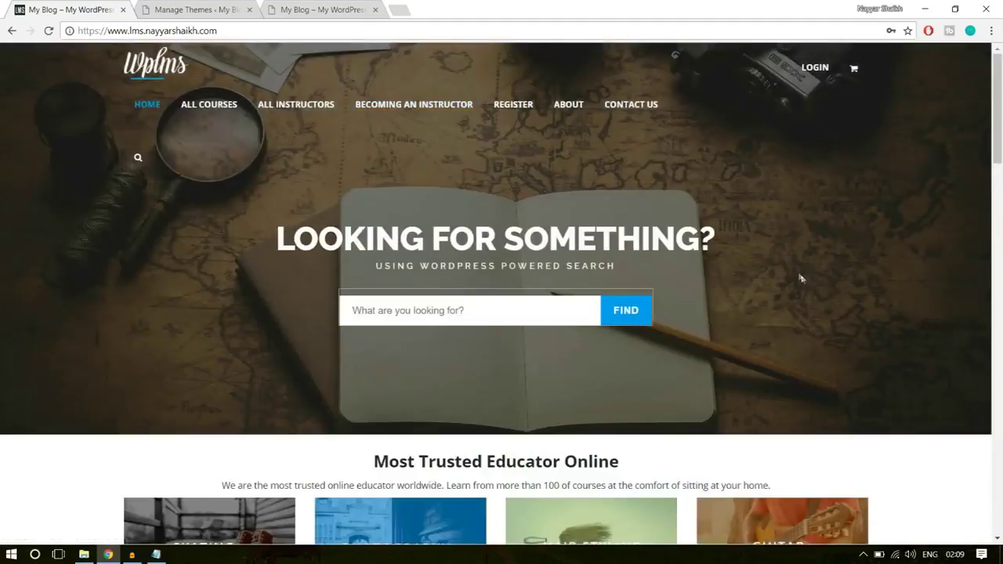
click(227, 7)
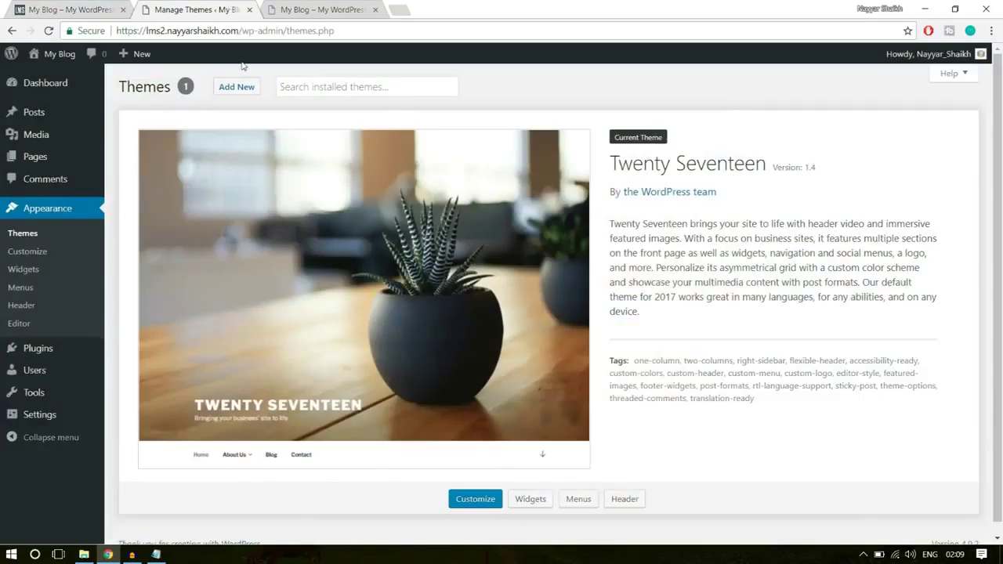
- Load bloggdude.com/wplms in a new tab to reach the WPLMS ThemeForest page
click(405, 7)
text(bloggdude.com/wp)
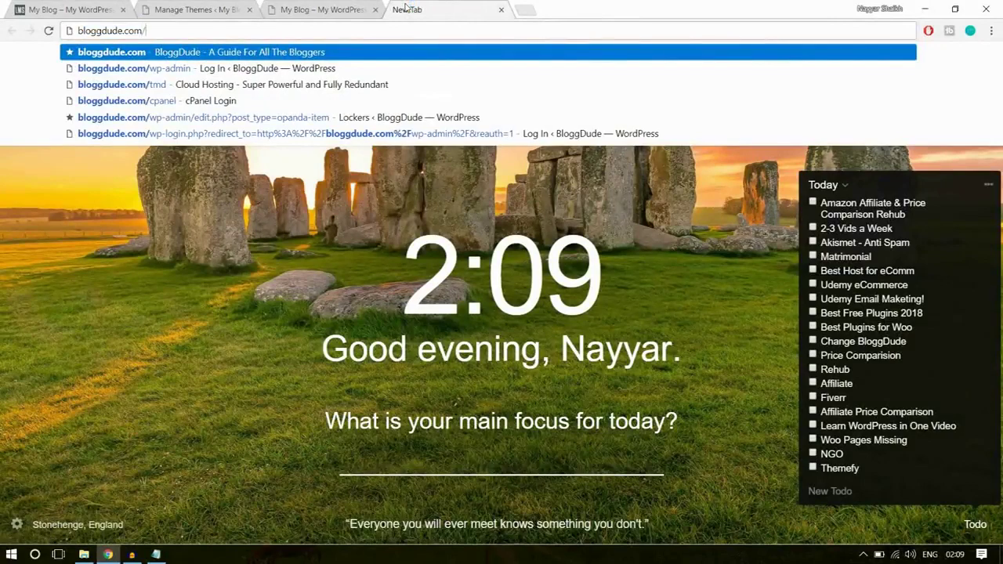
text(lms)
key(Return)
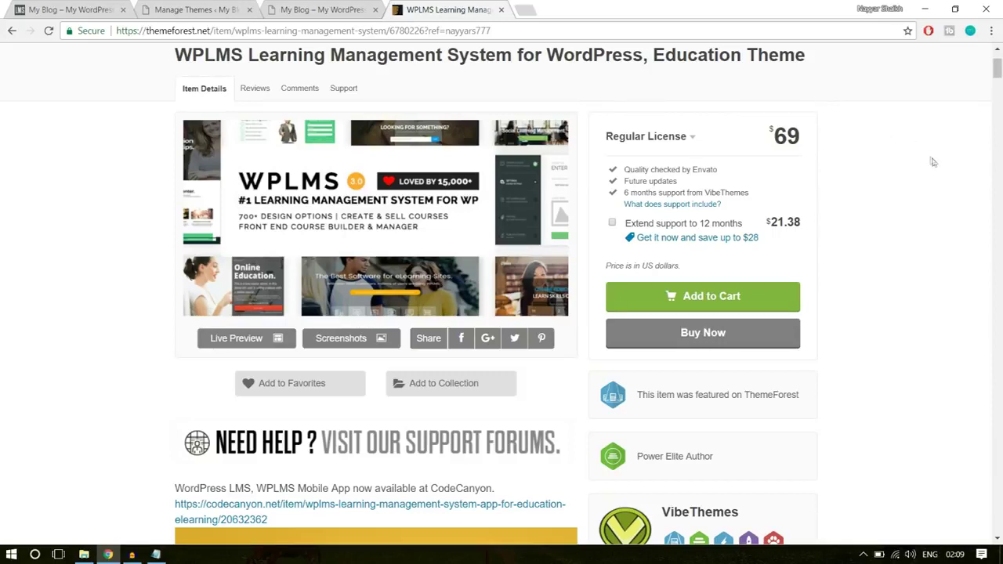
scroll(937, 182, down, 4)
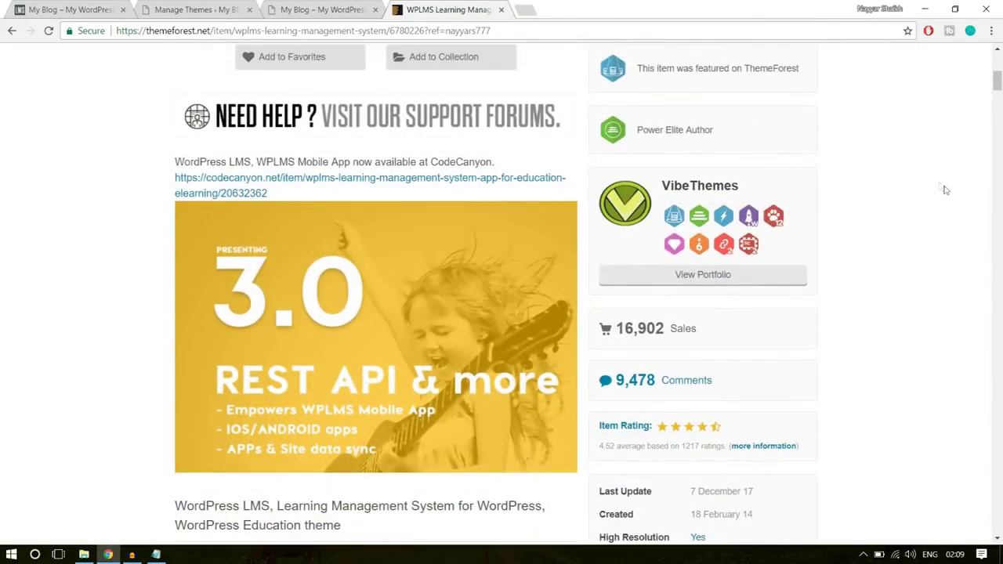
- Highlight the theme's 16,902 sales, 4.52 average rating and 1217 ratings count
drag(625, 328, 757, 321)
scroll(772, 319, down, 2)
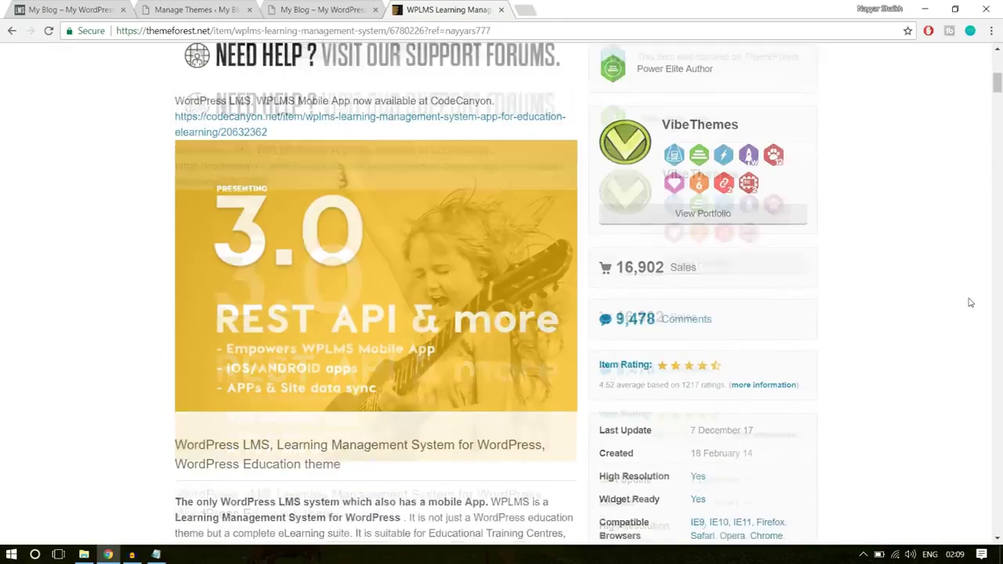
drag(600, 319, 617, 315)
click(628, 317)
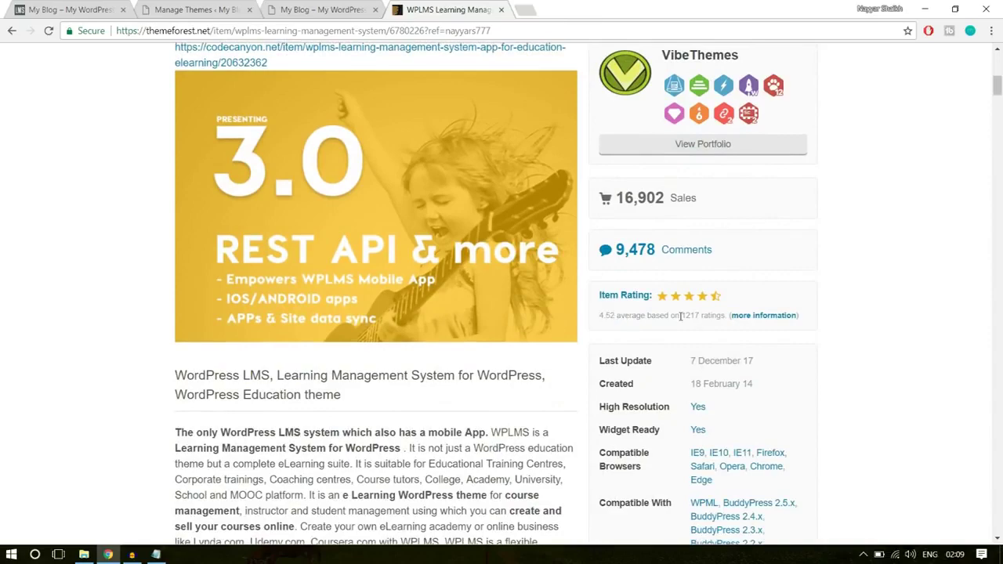
drag(697, 315, 711, 315)
click(801, 309)
- Scroll down through the product page's demos and features, then back up
scroll(971, 302, down, 20)
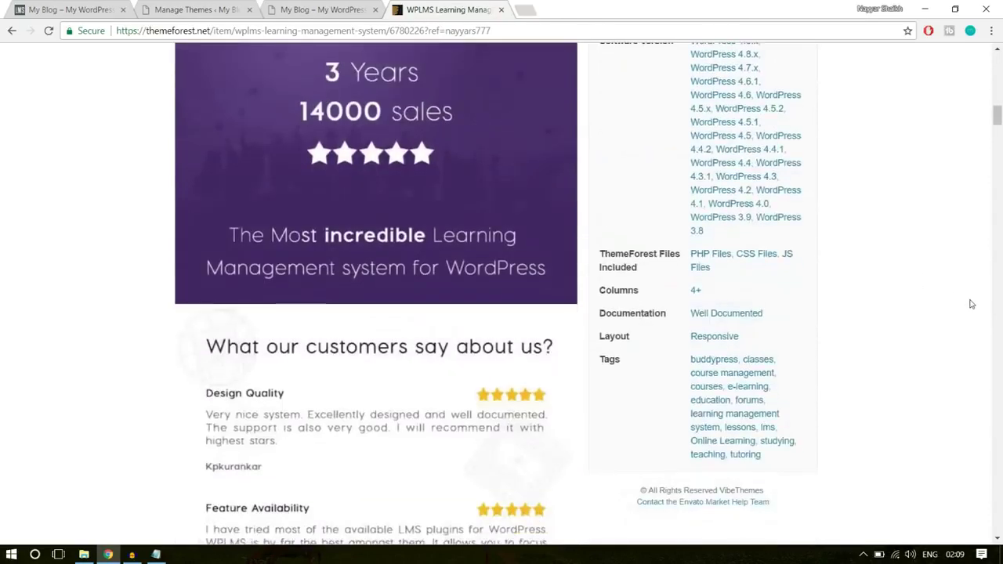
scroll(971, 304, down, 5)
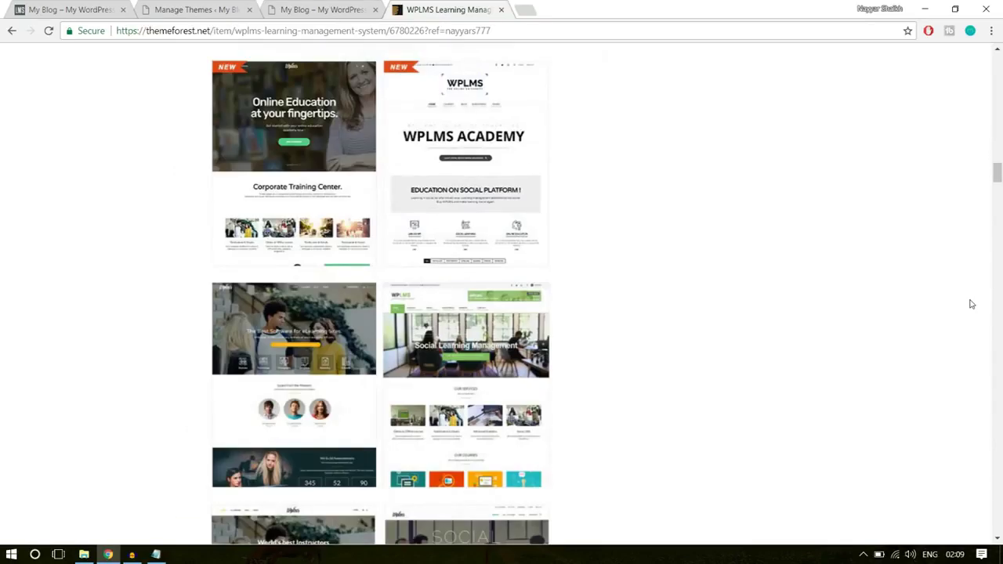
scroll(455, 309, down, 7)
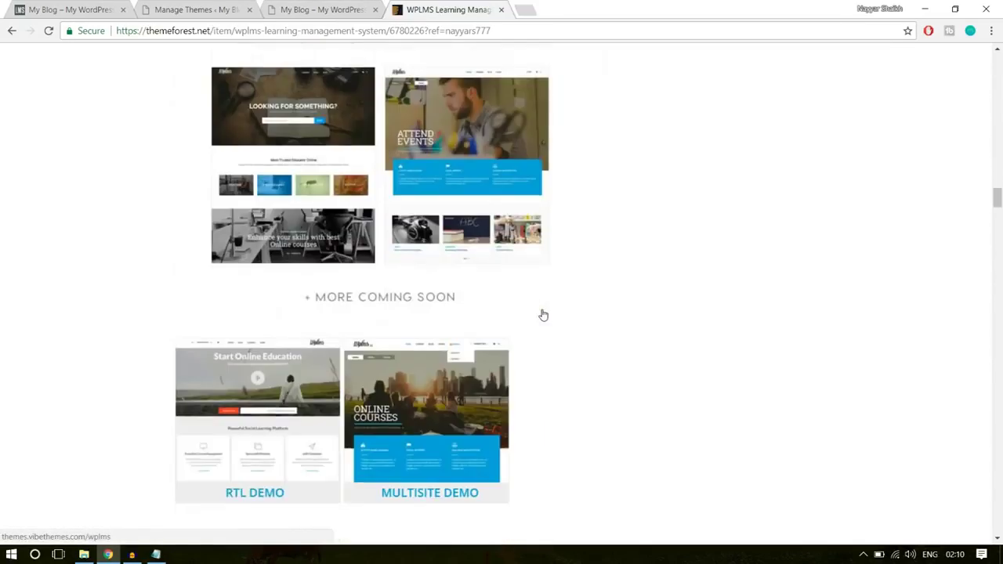
scroll(664, 307, down, 14)
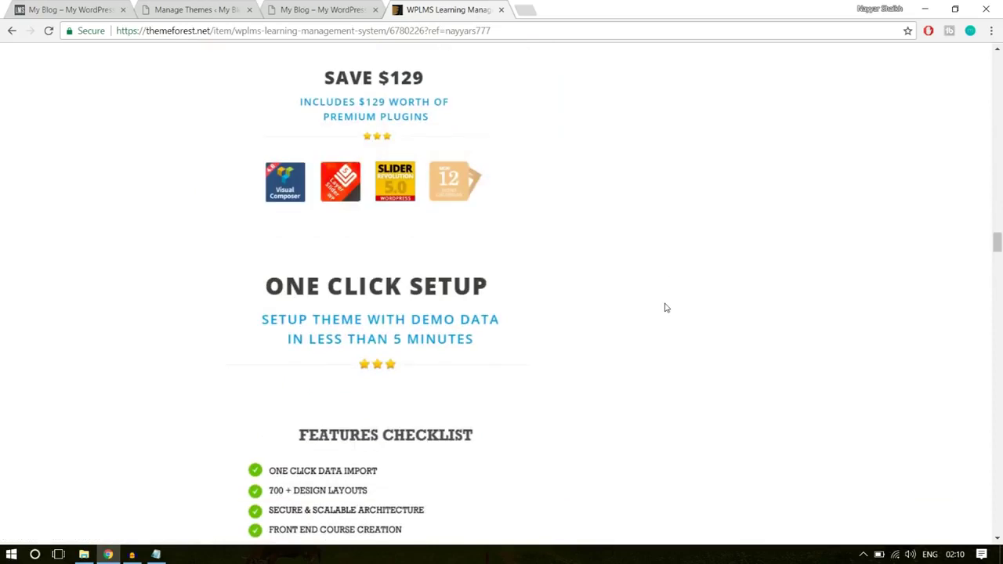
scroll(423, 174, up, 1)
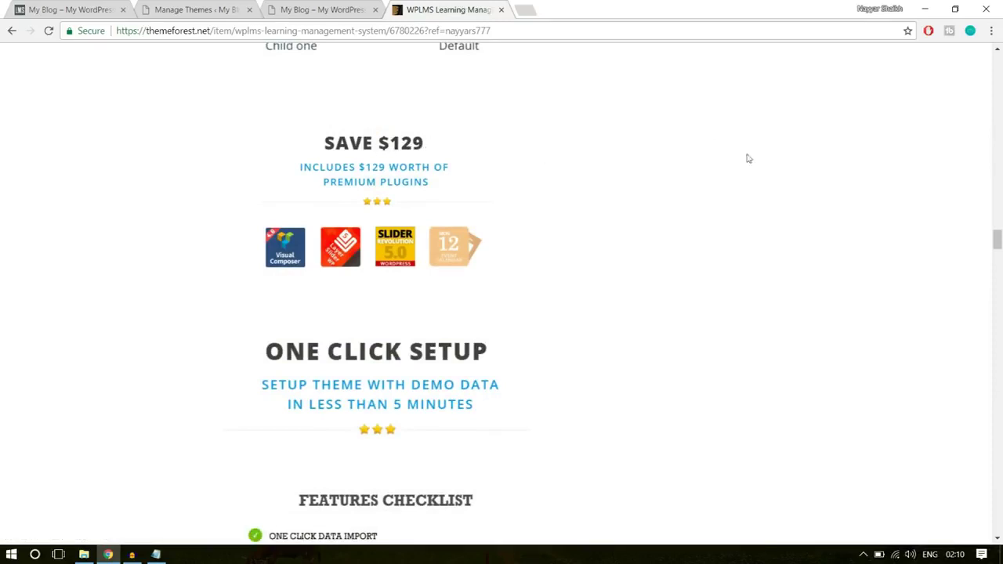
scroll(860, 262, up, 10)
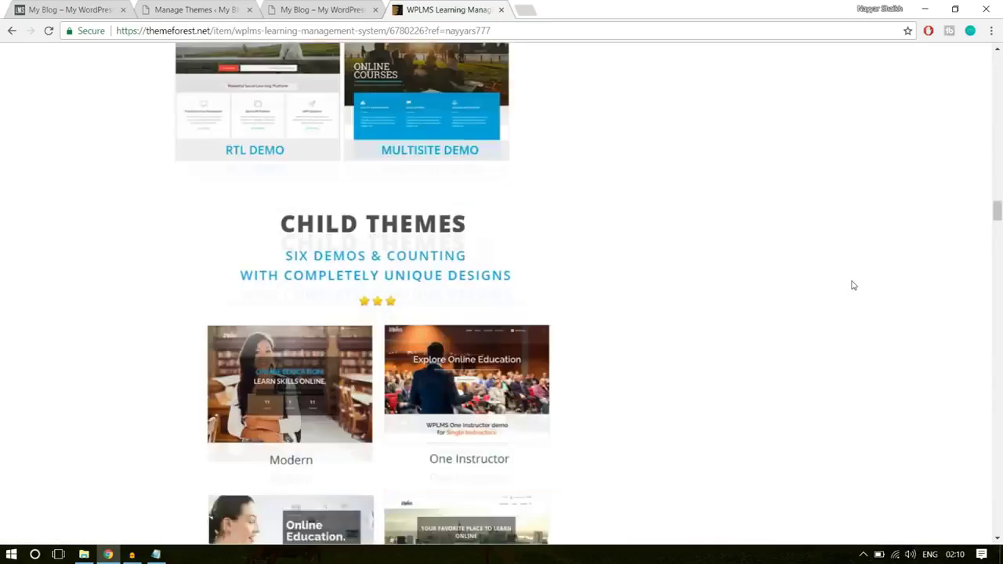
scroll(853, 286, up, 15)
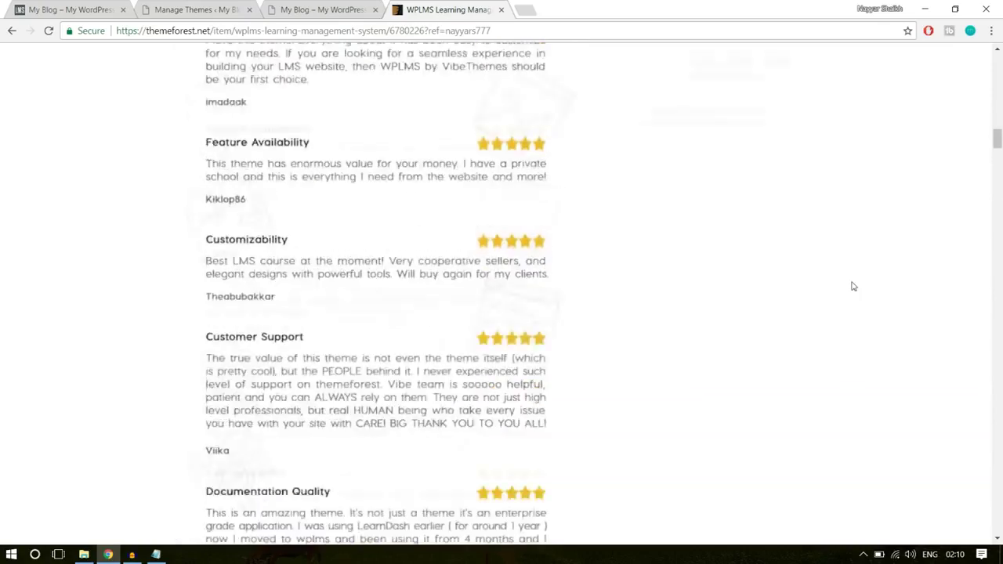
scroll(852, 285, up, 10)
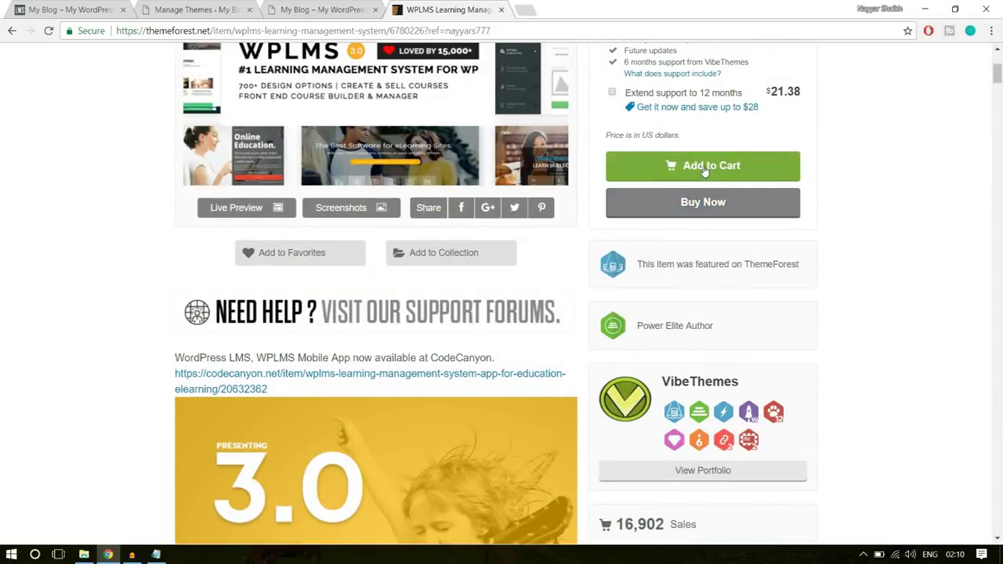
- Close the ThemeForest tab, return to WordPress Themes, and open E:\WPLMS in File Explorer
scroll(909, 251, up, 1)
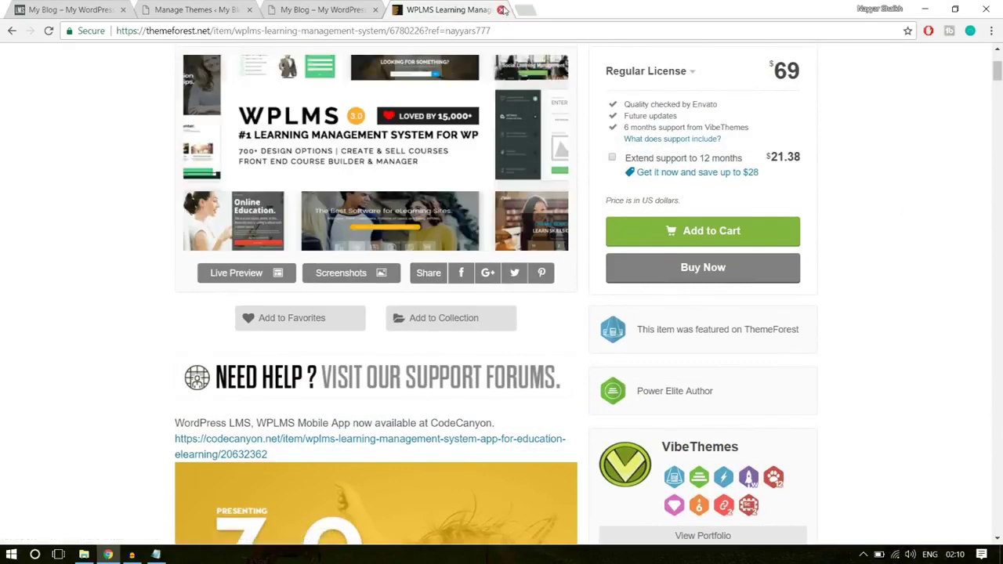
click(502, 10)
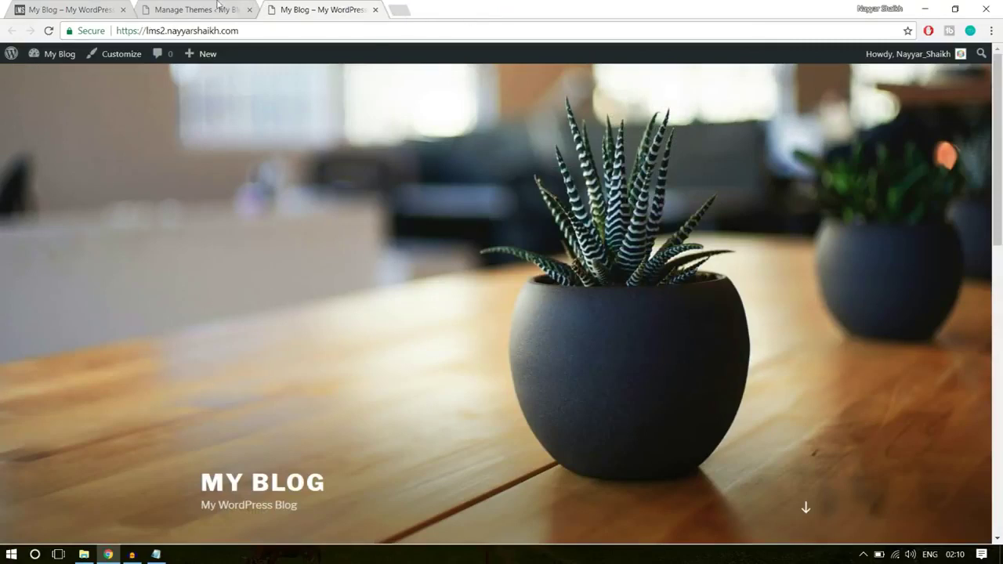
click(220, 8)
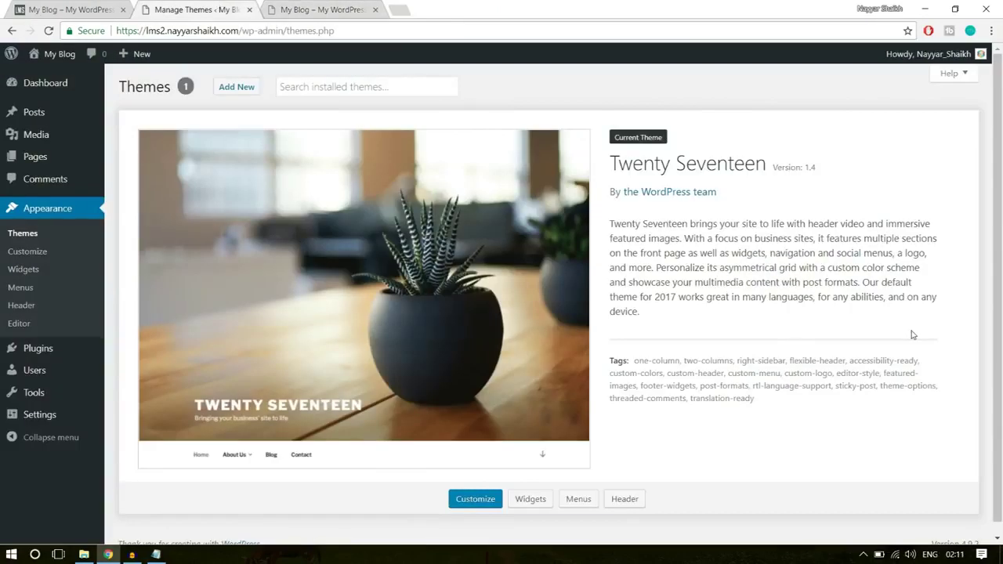
click(84, 555)
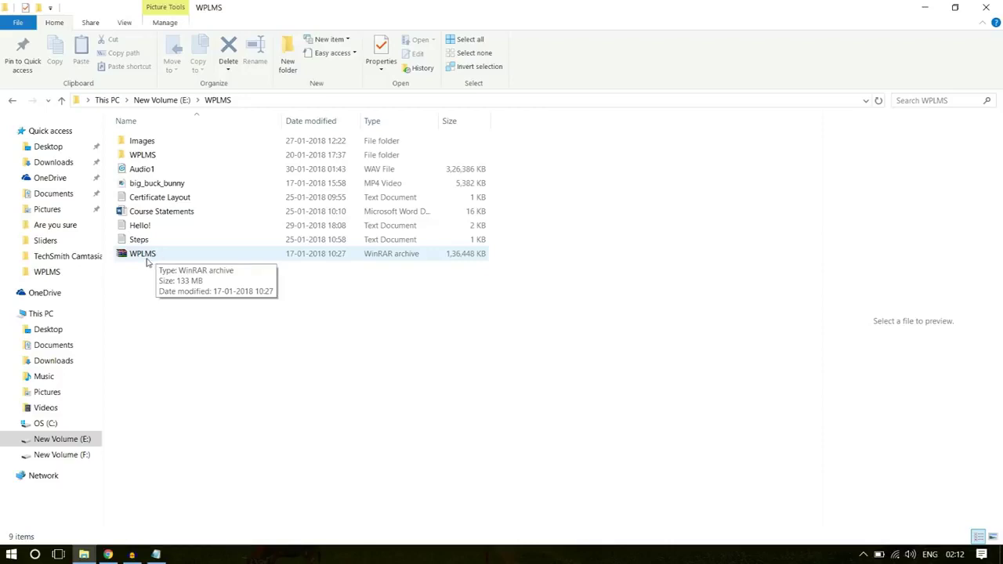
- Open WPLMS.rar in WinRAR, inspect the WPLMS Package contents, and close the archive
double_click(144, 255)
click(539, 295)
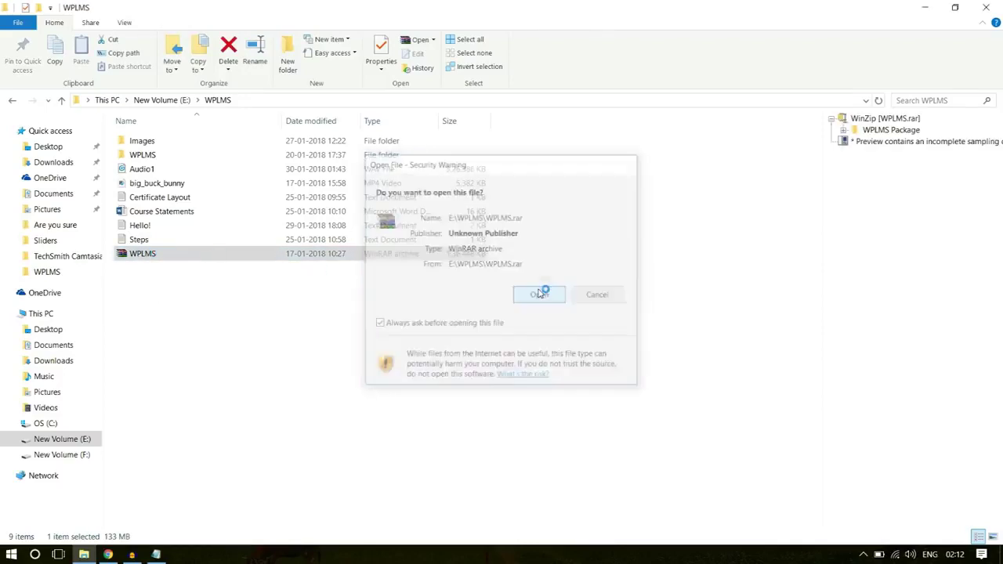
double_click(105, 189)
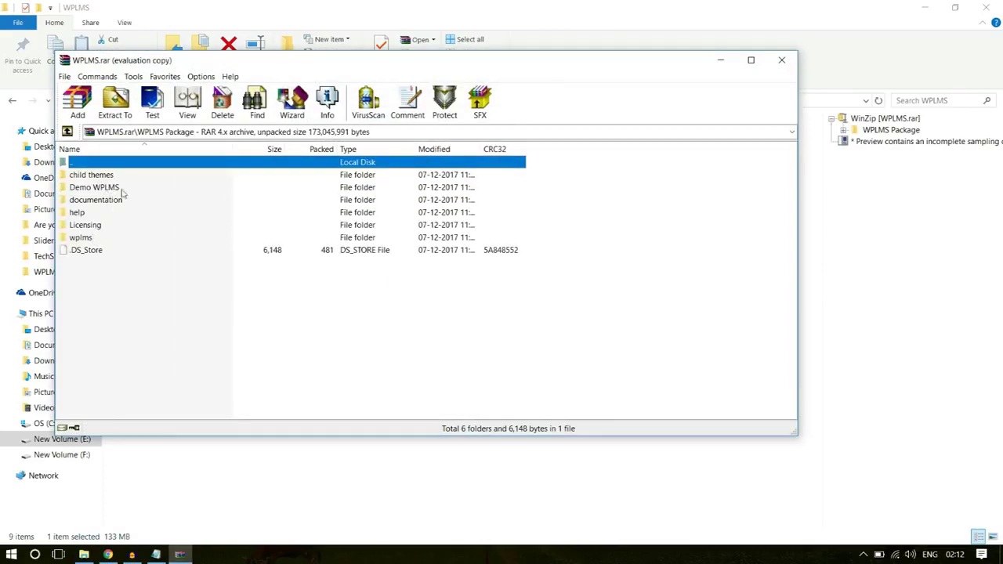
click(83, 239)
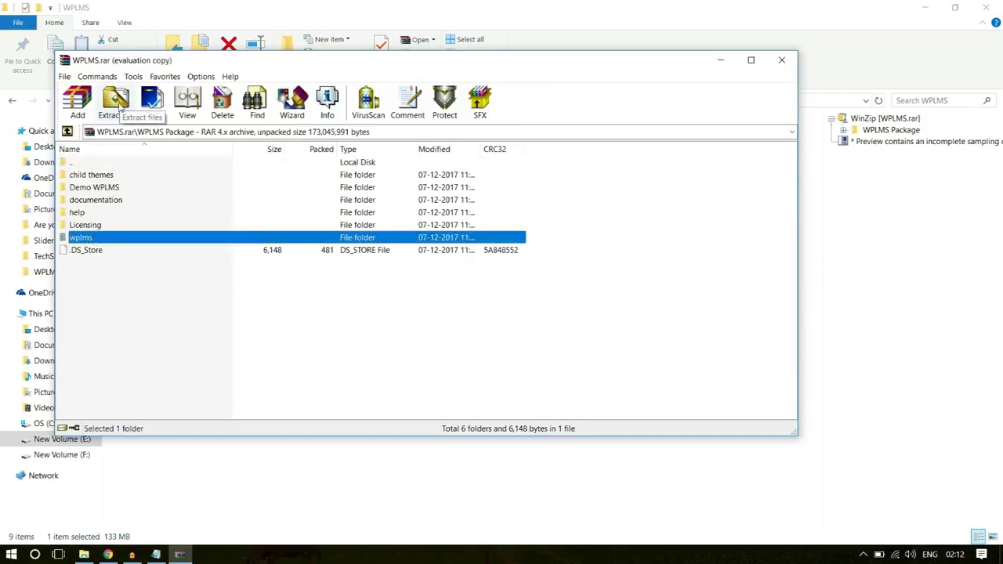
click(783, 64)
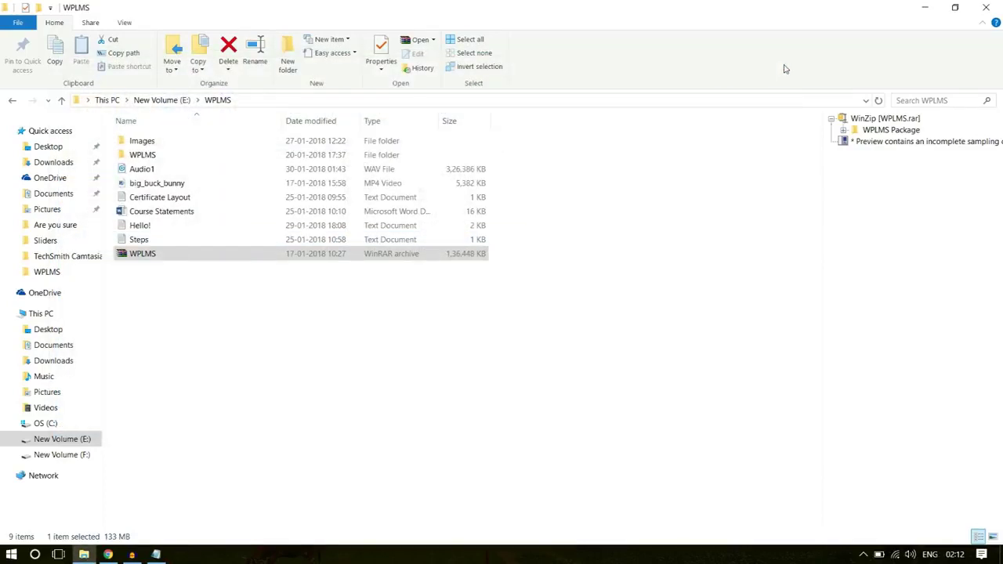
- Open the inner WPLMS folder and try compressing the wplms folder as ZIP, then cancel
double_click(164, 153)
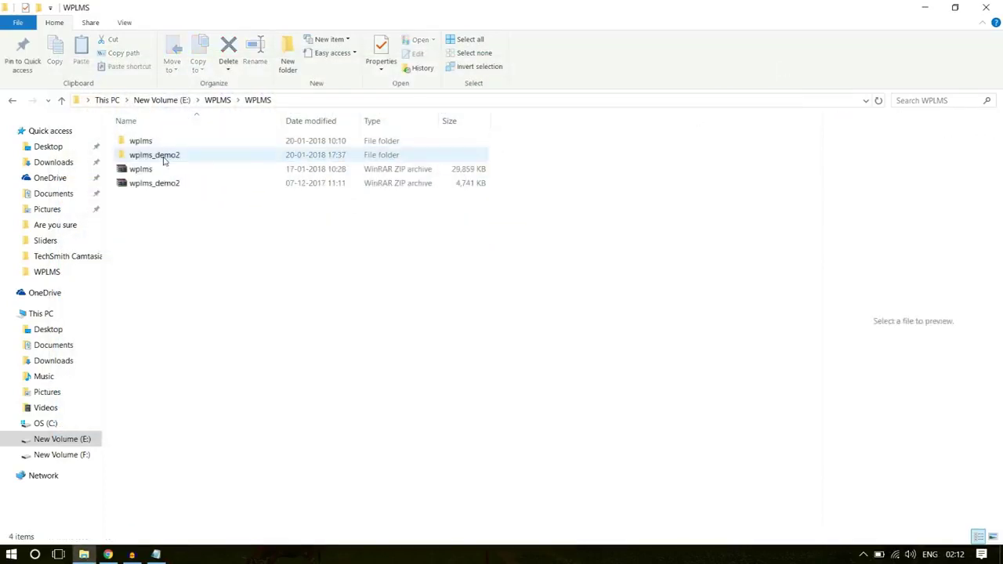
click(163, 145)
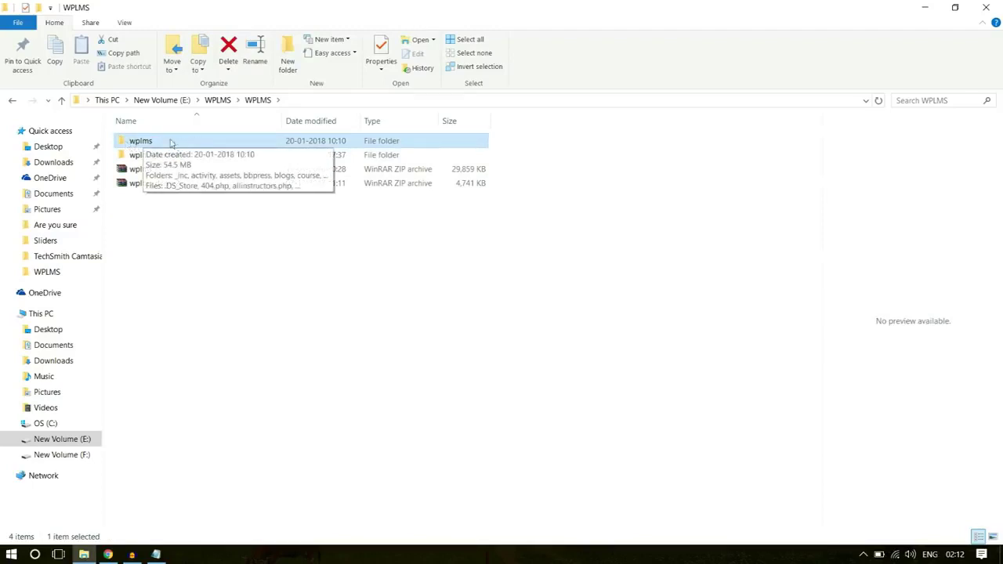
right_click(138, 144)
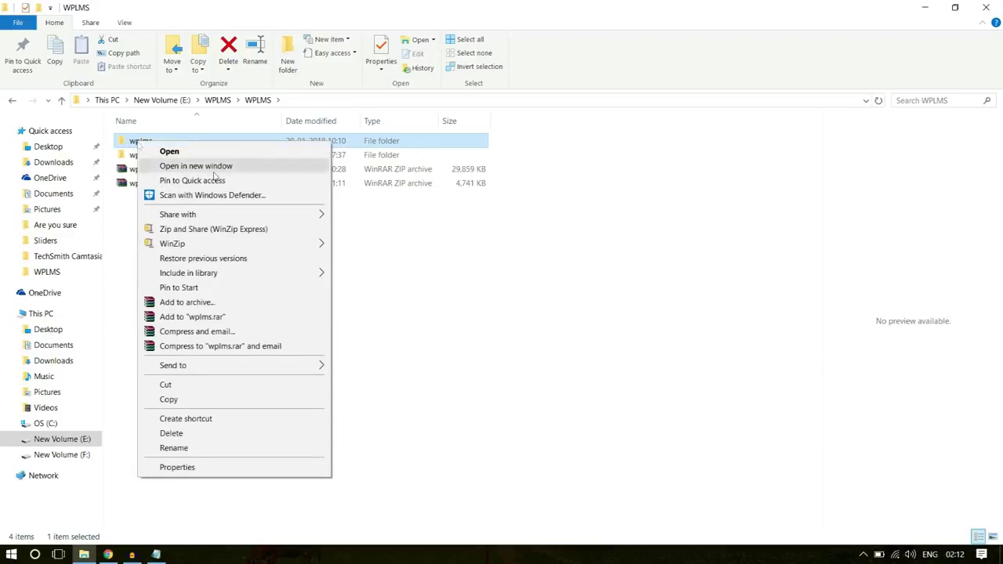
click(239, 309)
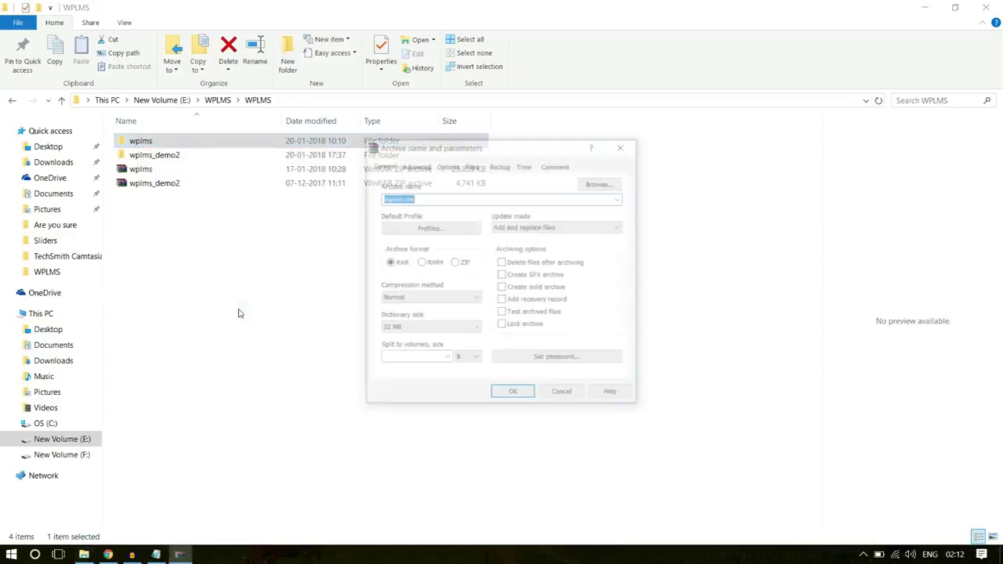
click(455, 262)
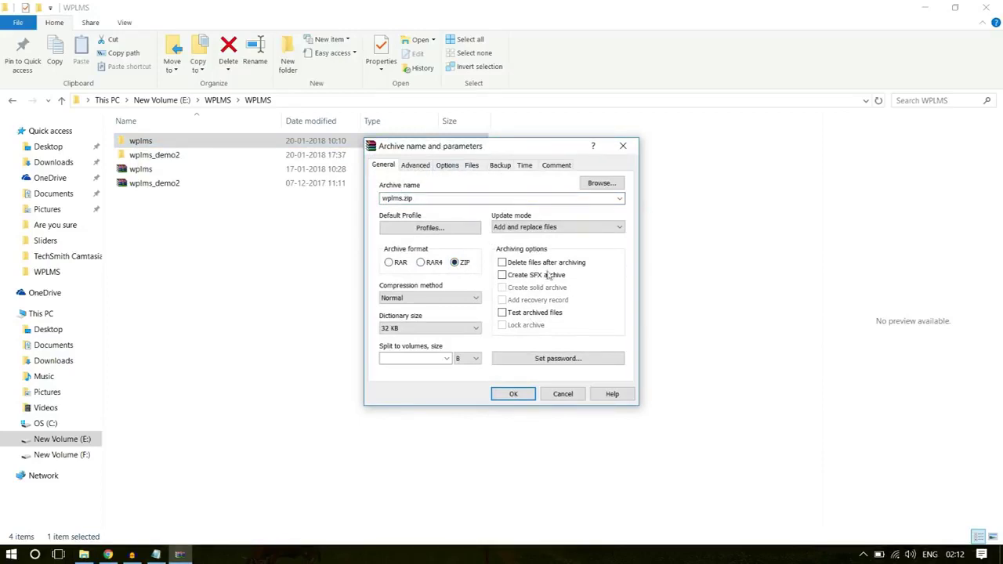
click(612, 150)
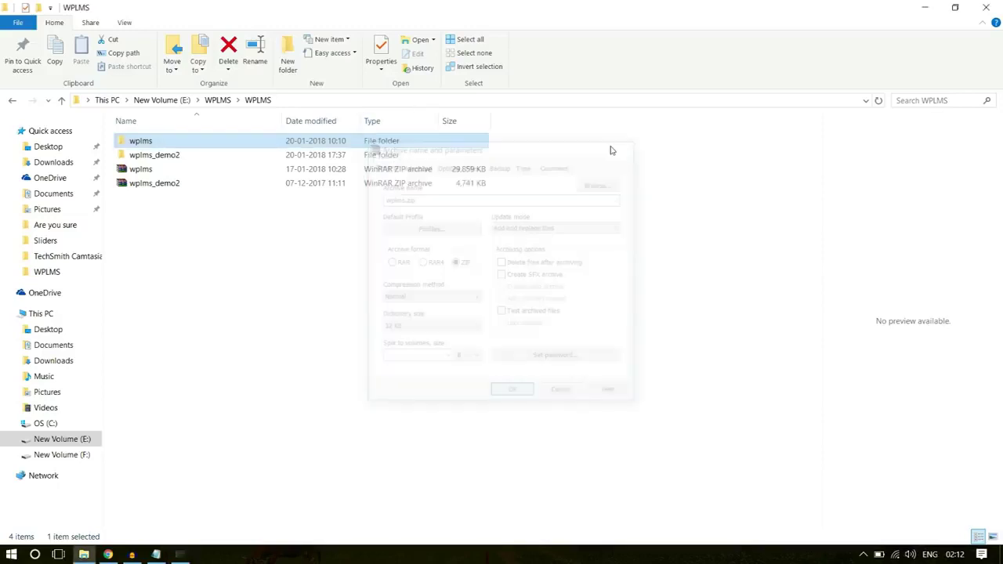
- Retry the ZIP compression of wplms, dismiss it, and select the existing wplms.zip
right_click(149, 145)
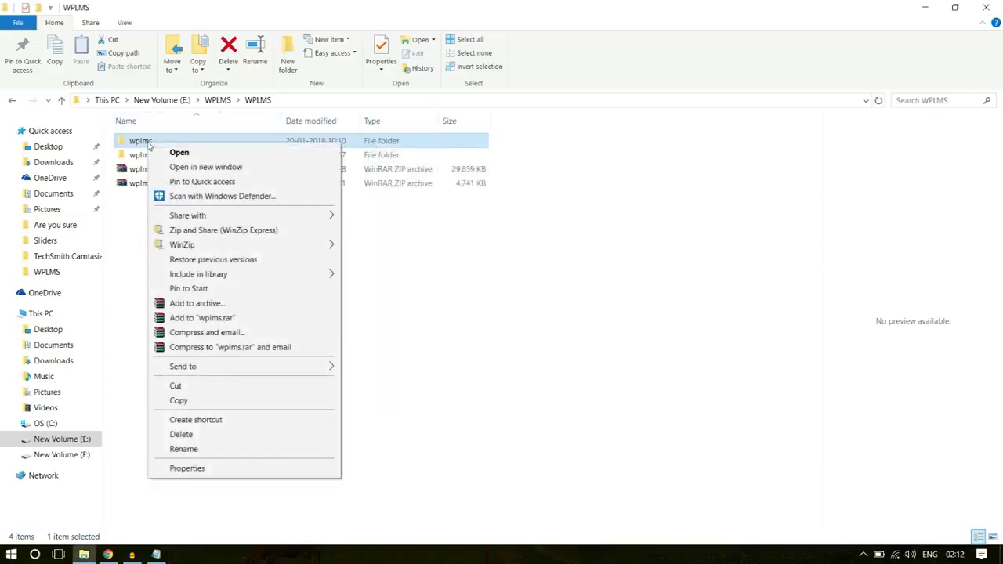
click(212, 308)
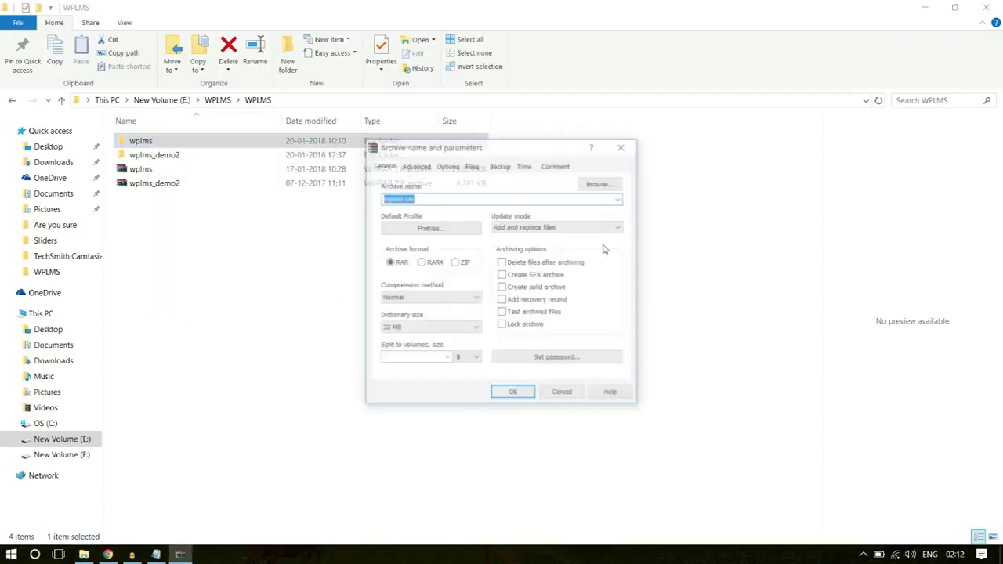
click(455, 264)
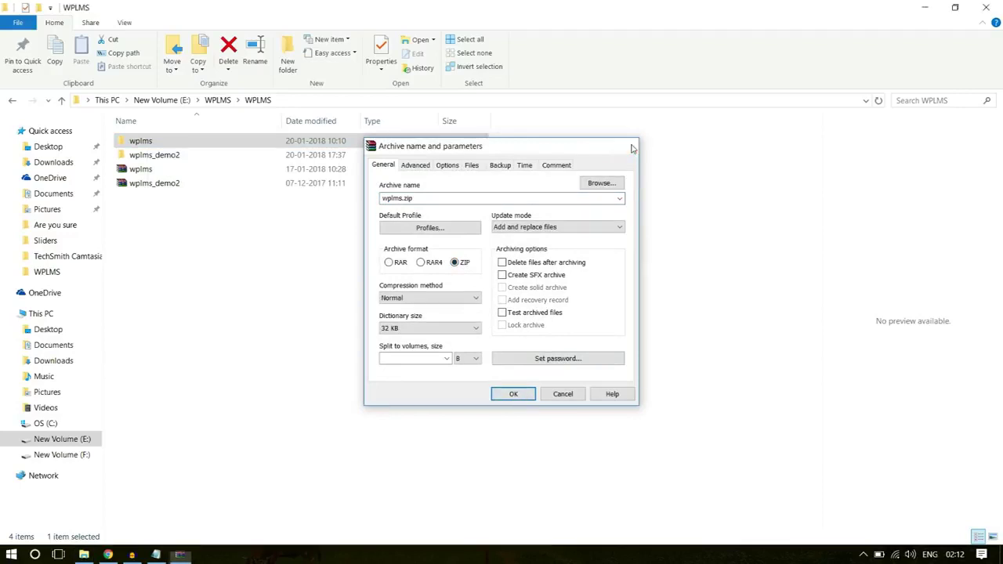
click(624, 147)
click(158, 174)
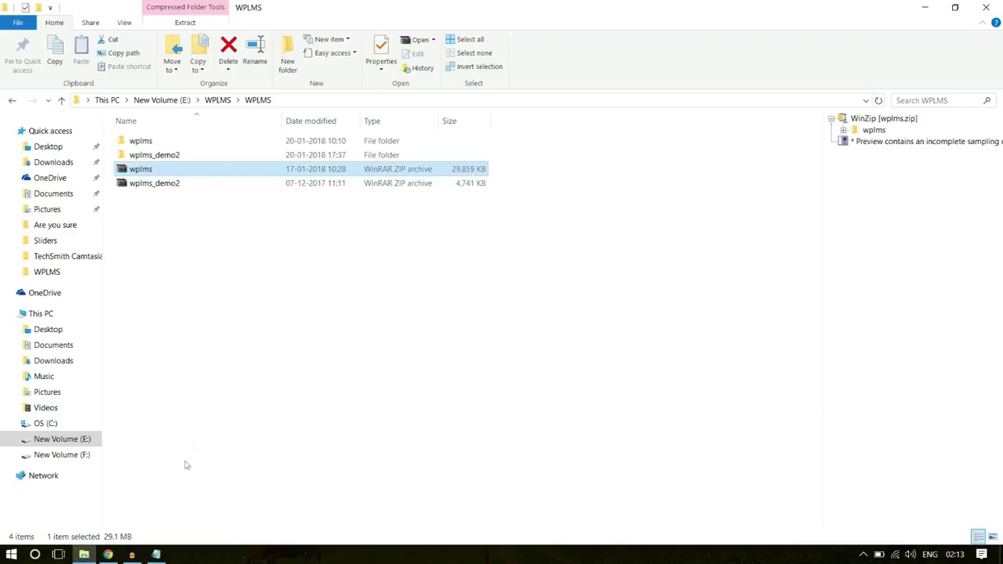
- Go to Media > Add New and highlight the 'Maximum upload file size: 2 MB' note
click(108, 555)
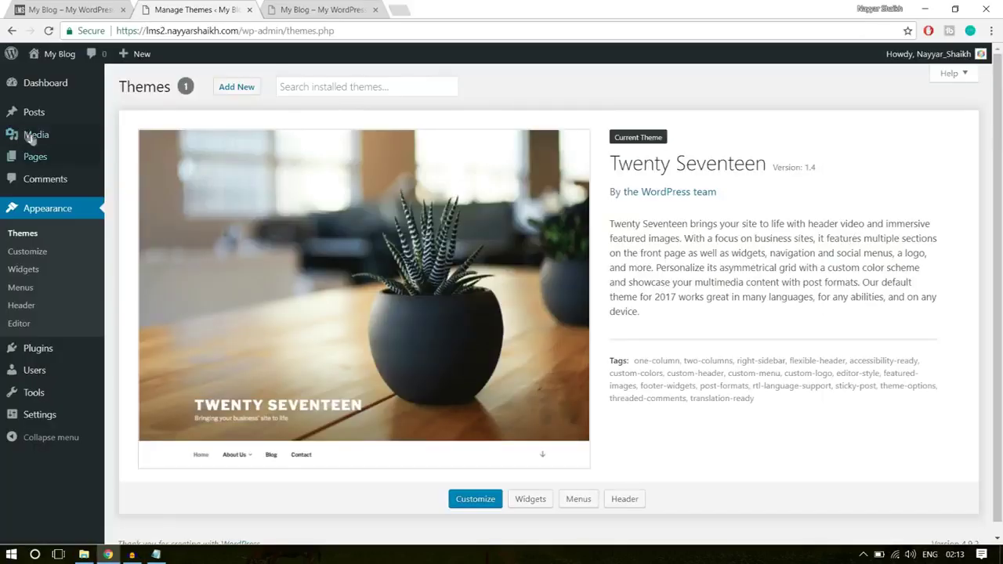
mouse_move(32, 138)
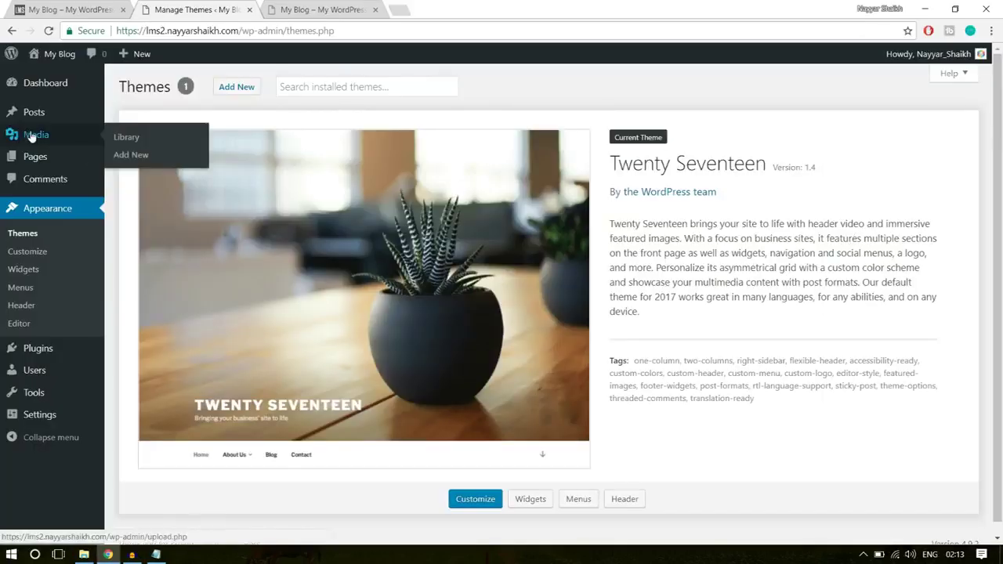
click(138, 157)
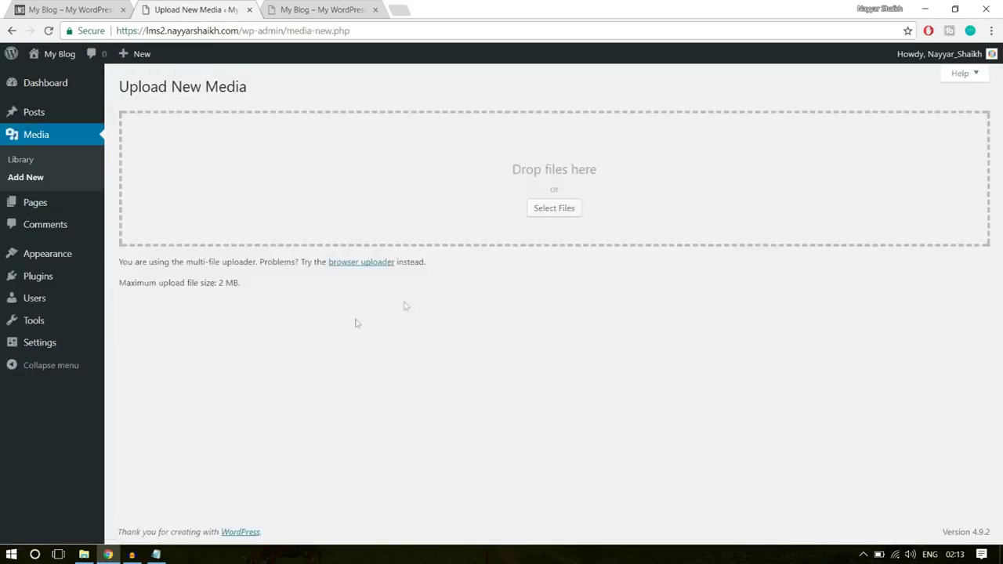
drag(120, 282, 242, 286)
click(240, 296)
drag(224, 280, 265, 280)
click(223, 285)
- Open the author's YouTube channel in a new tab and page through its uploaded videos
click(401, 10)
text(y)
click(306, 70)
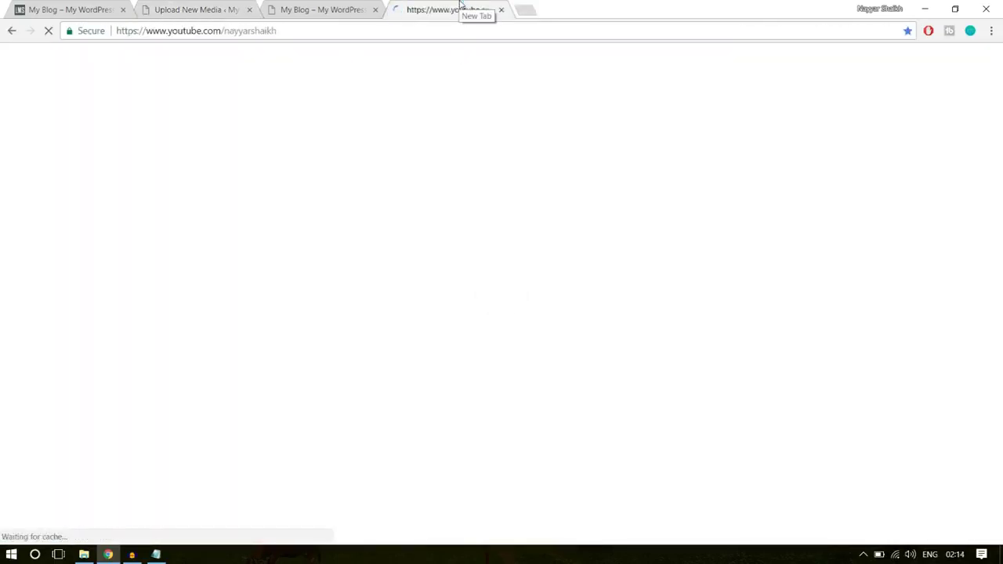
scroll(501, 314, down, 3)
scroll(877, 302, down, 4)
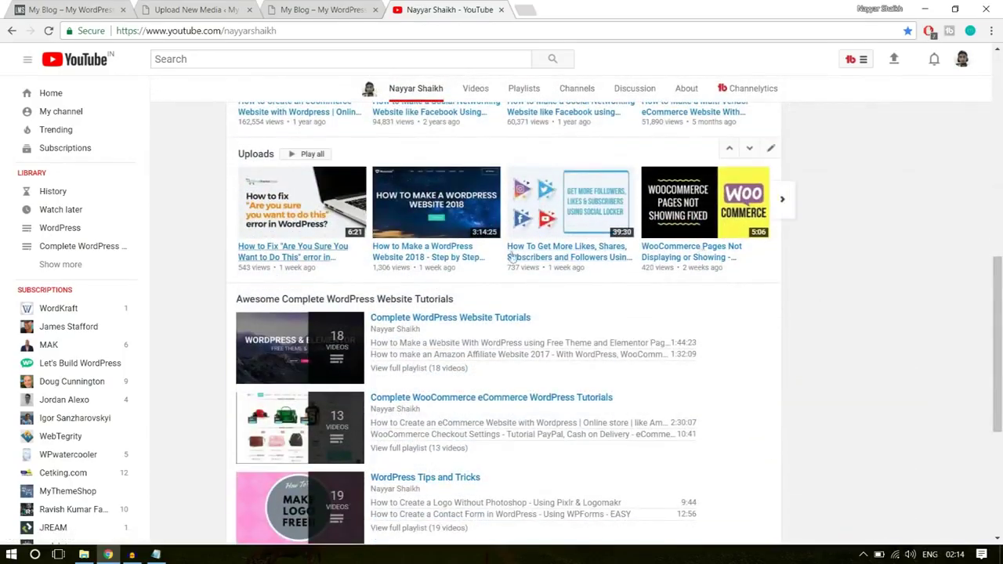
click(782, 203)
click(782, 203)
click(781, 203)
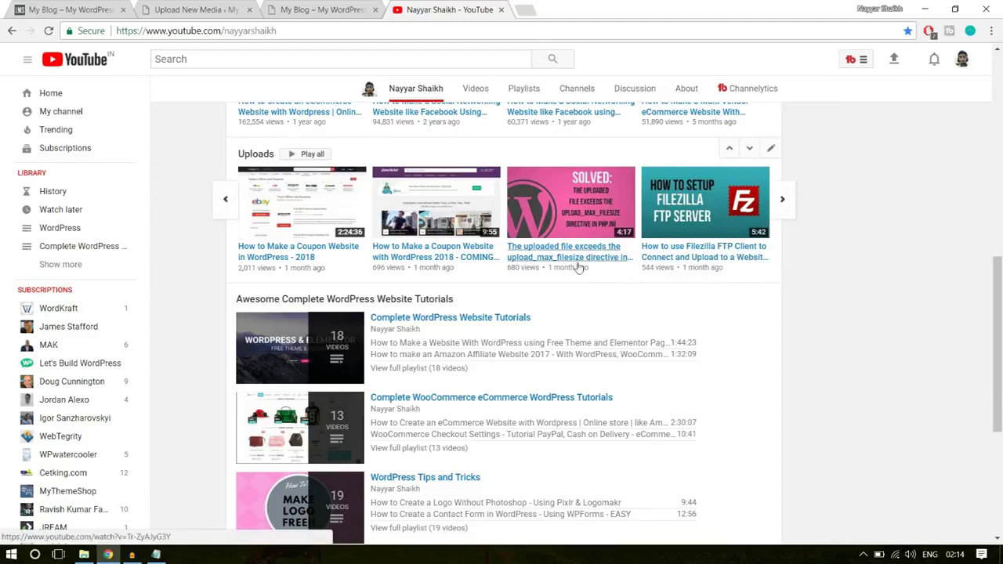
- Switch between the YouTube and Upload New Media tabs, ending on the WordPress uploader
click(196, 9)
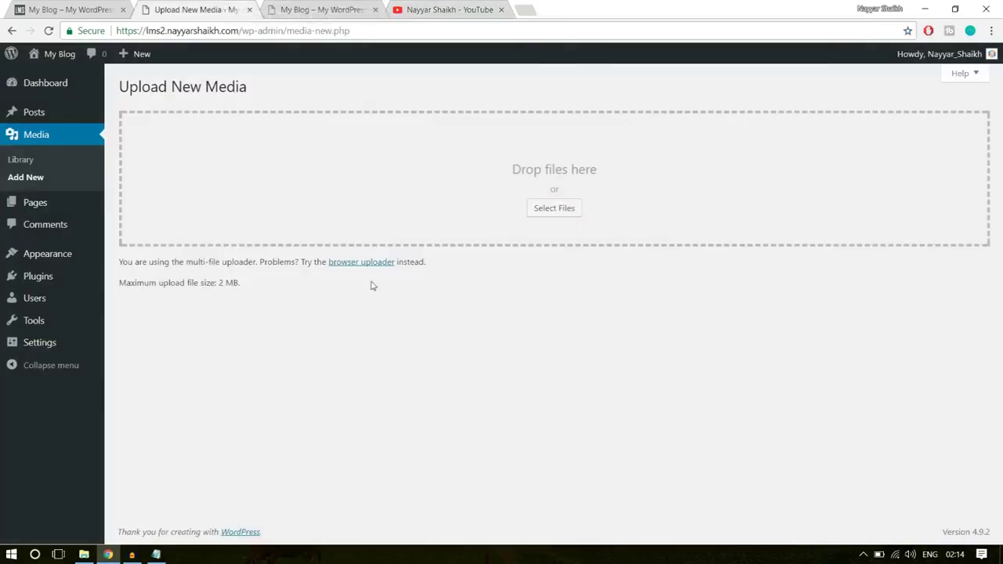
click(432, 9)
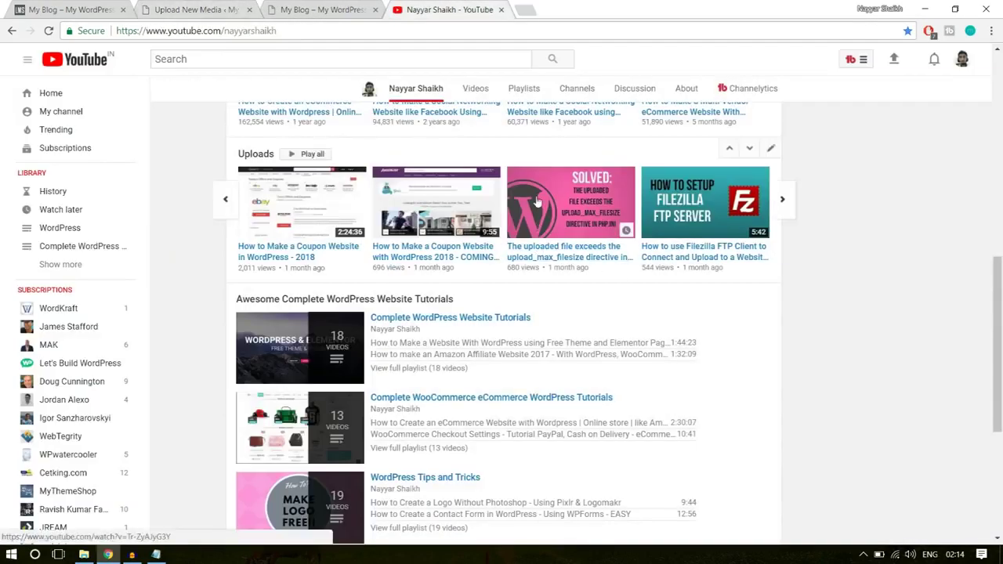
key(ctrl+2)
click(473, 8)
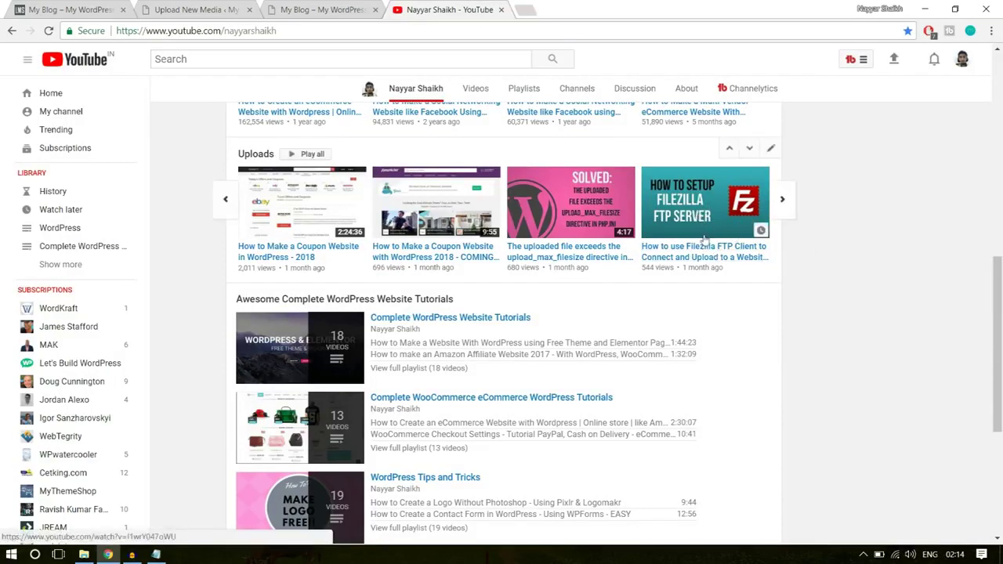
click(195, 10)
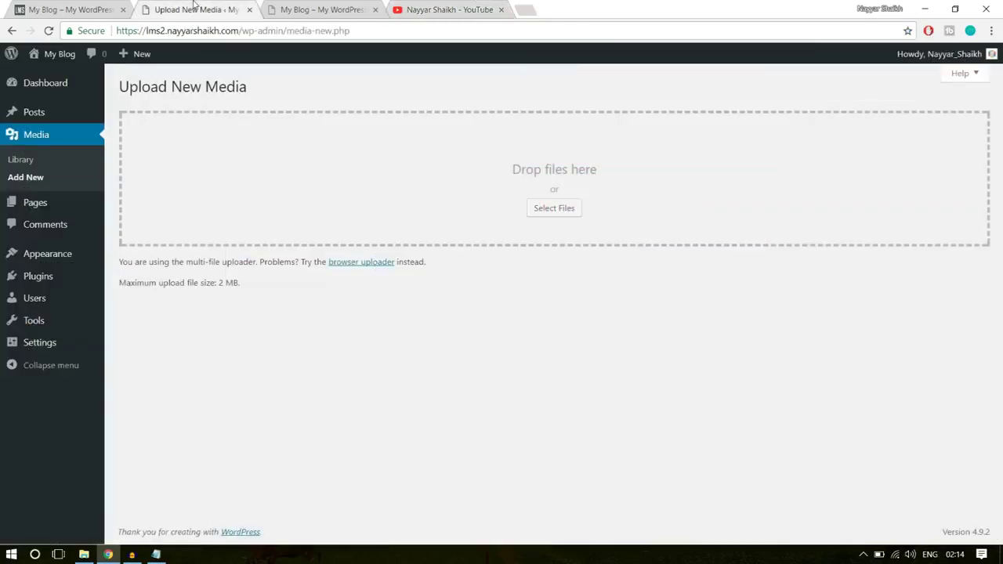
- Launch FileZilla and open the lms2 site folder on the remote server
click(11, 554)
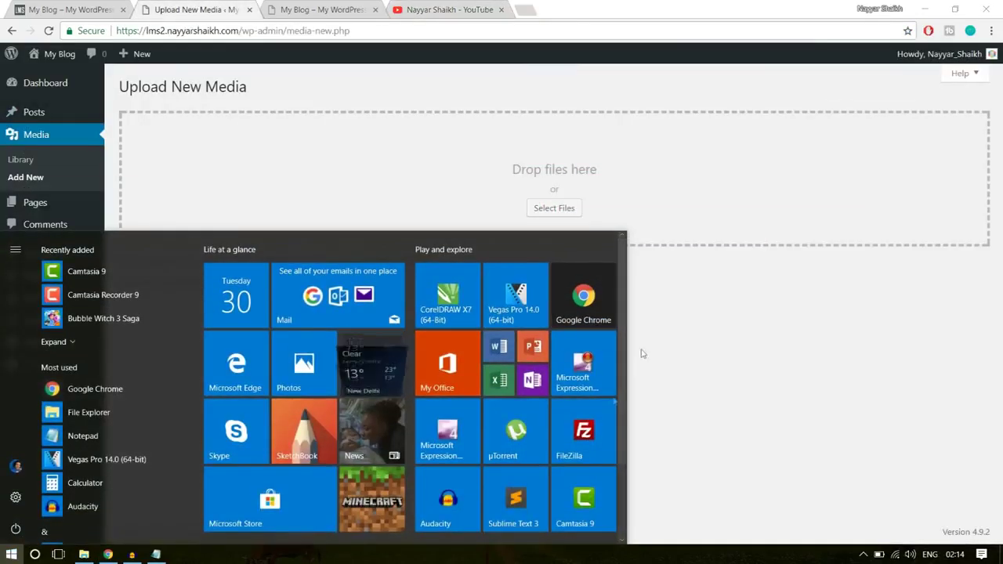
click(586, 431)
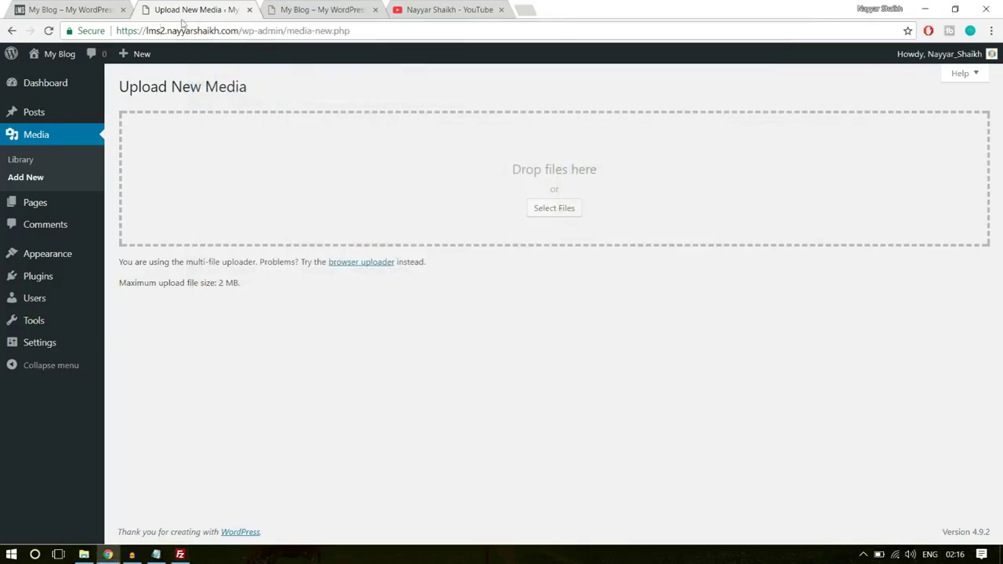
click(198, 6)
click(179, 553)
scroll(591, 355, up, 1)
click(559, 346)
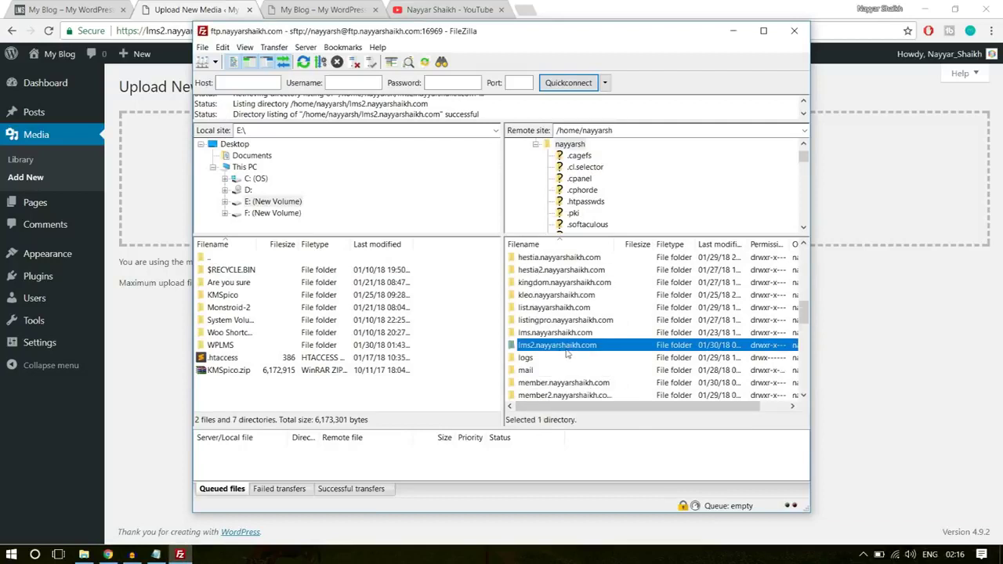
double_click(578, 351)
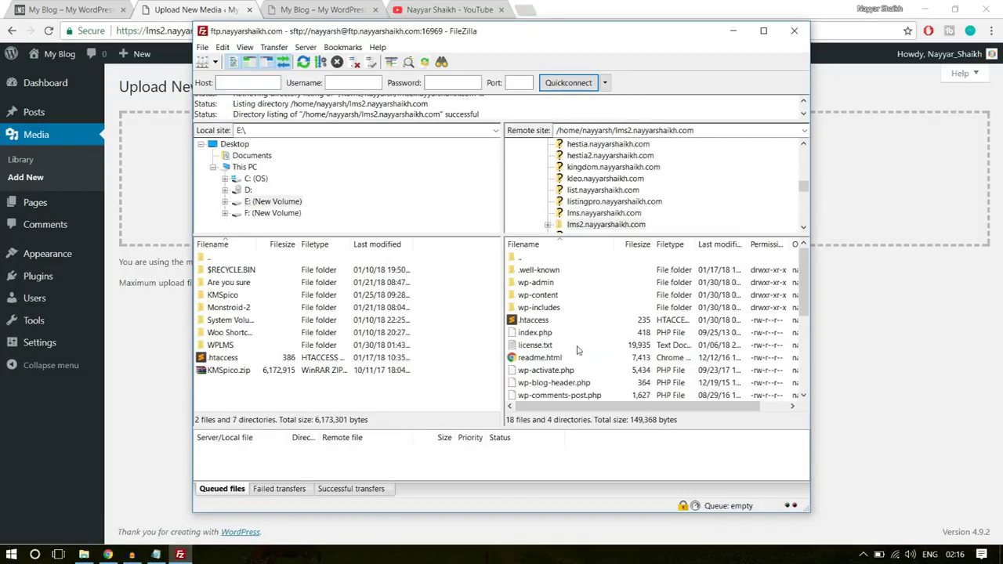
- Download the 235-byte .htaccess file from the server to the local Desktop
click(534, 321)
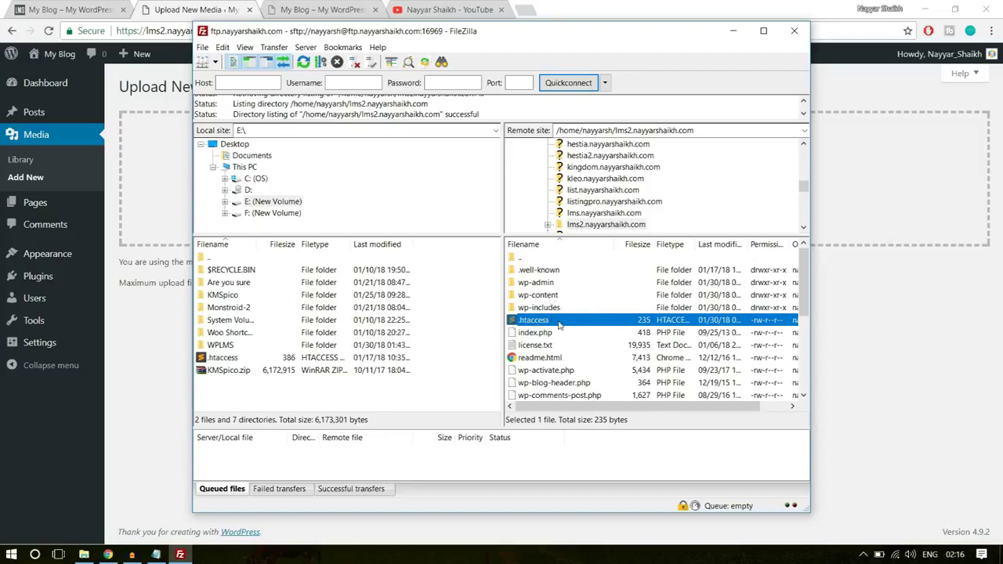
mouse_move(553, 318)
mouse_down()
mouse_move(541, 308)
mouse_move(521, 324)
mouse_move(428, 317)
mouse_move(247, 337)
mouse_move(241, 376)
mouse_move(249, 362)
mouse_move(272, 396)
mouse_move(286, 359)
mouse_move(536, 326)
mouse_up()
click(234, 144)
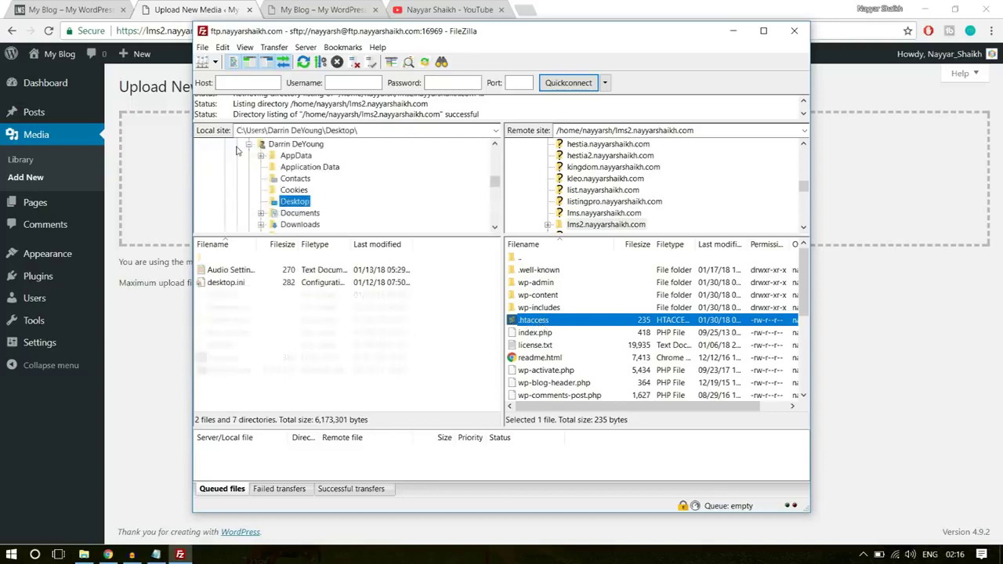
scroll(359, 200, down, 3)
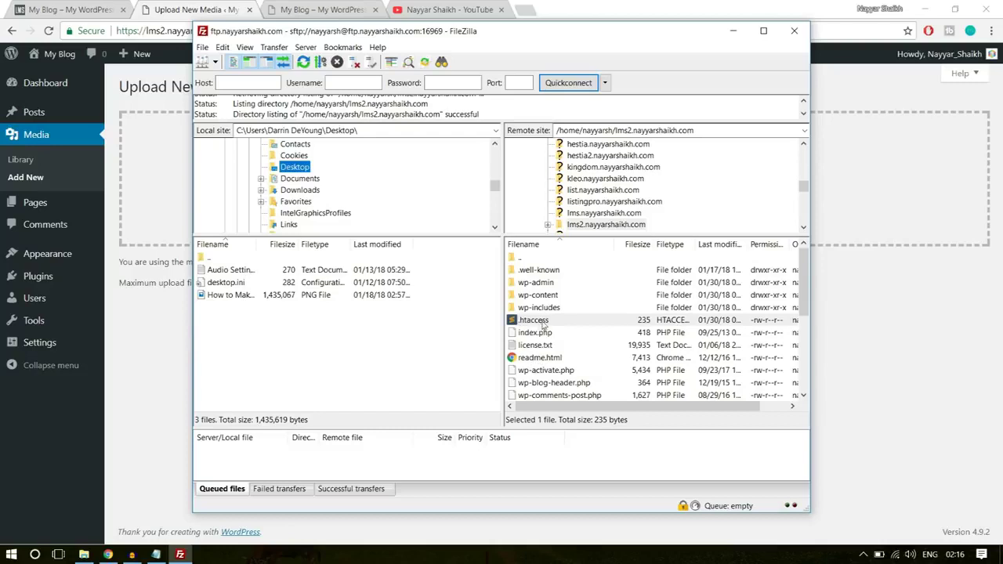
drag(542, 324, 280, 347)
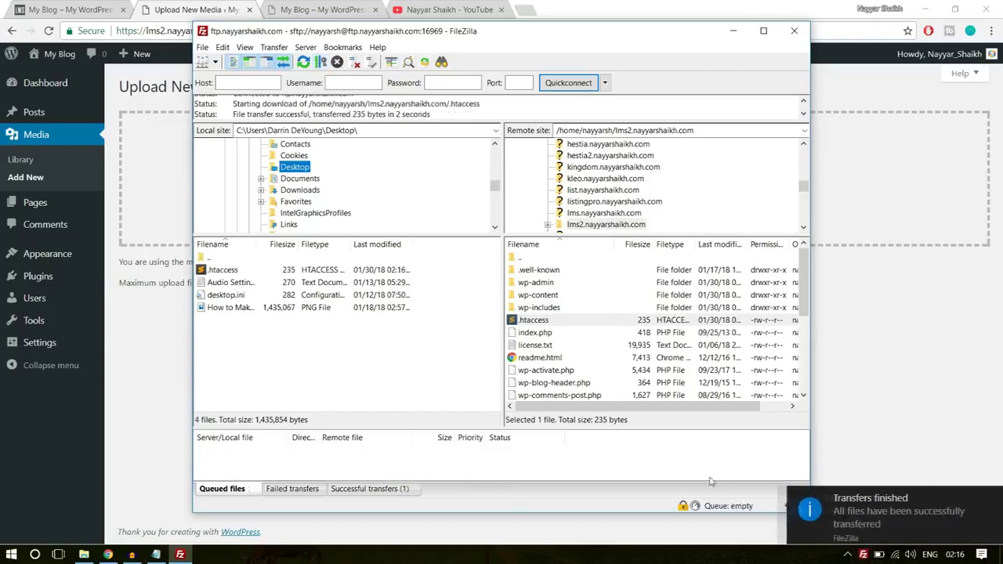
click(819, 514)
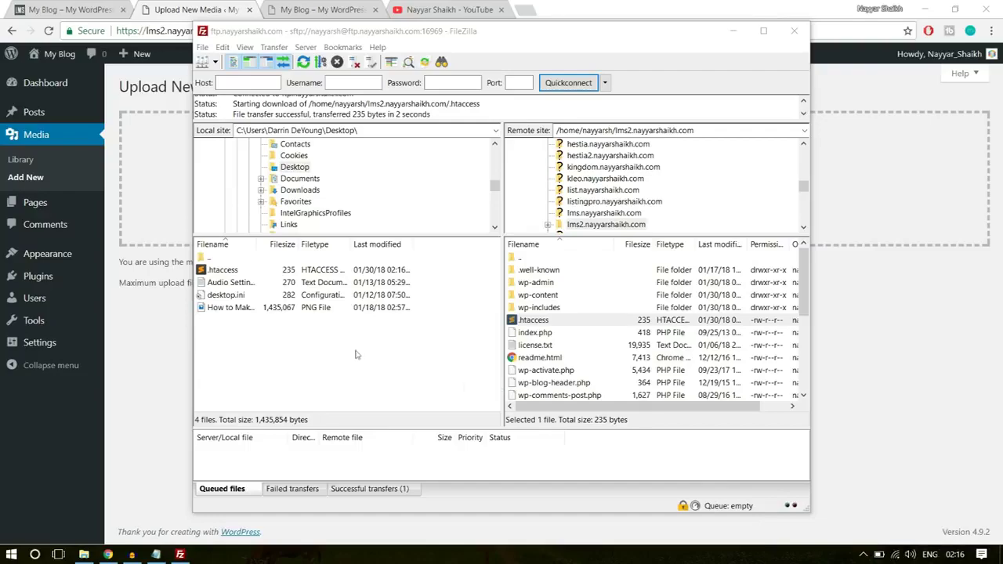
- View the downloaded .htaccess rewrite rules in Sublime Text, then return to Chrome
click(1002, 554)
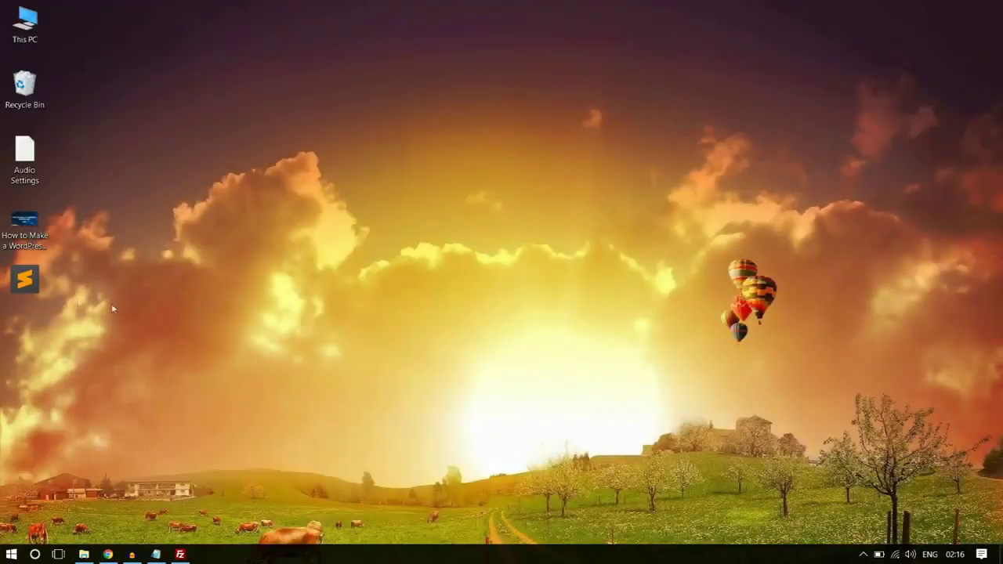
double_click(30, 278)
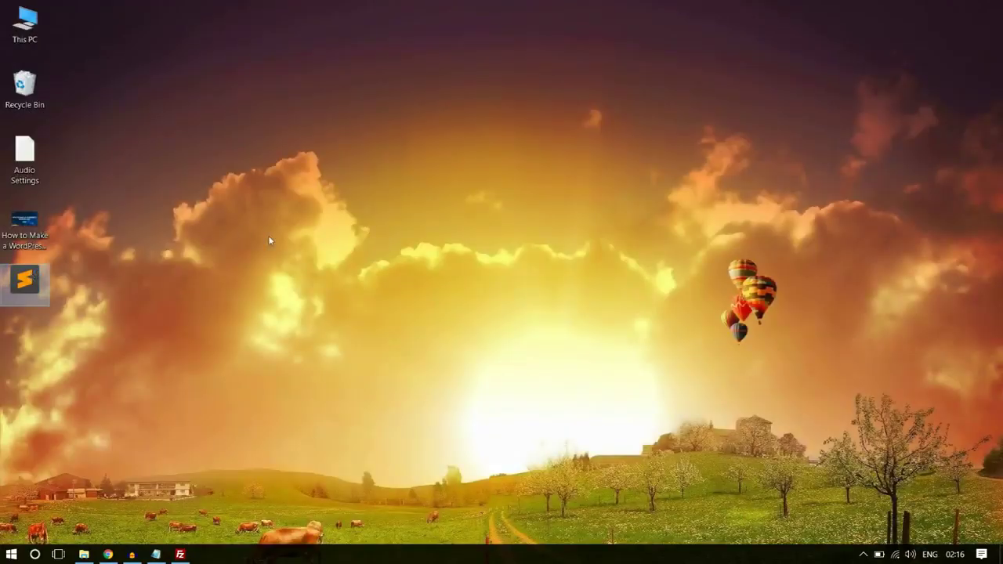
click(171, 249)
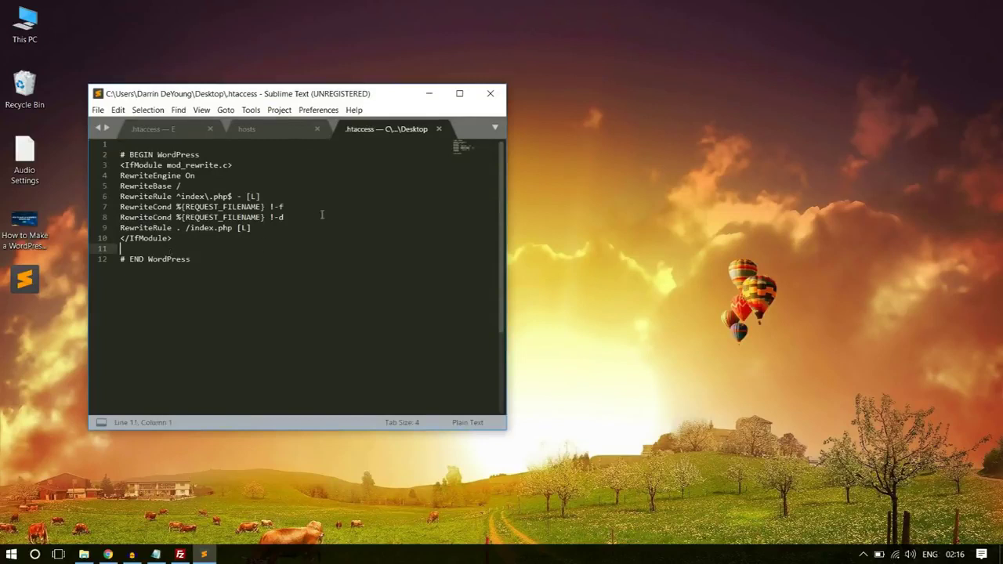
drag(273, 97, 445, 73)
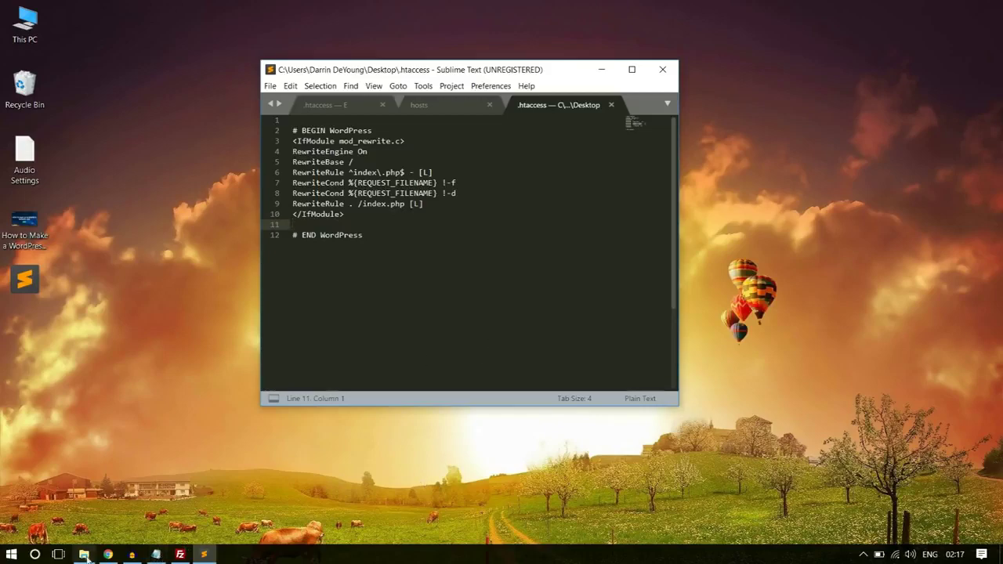
click(109, 554)
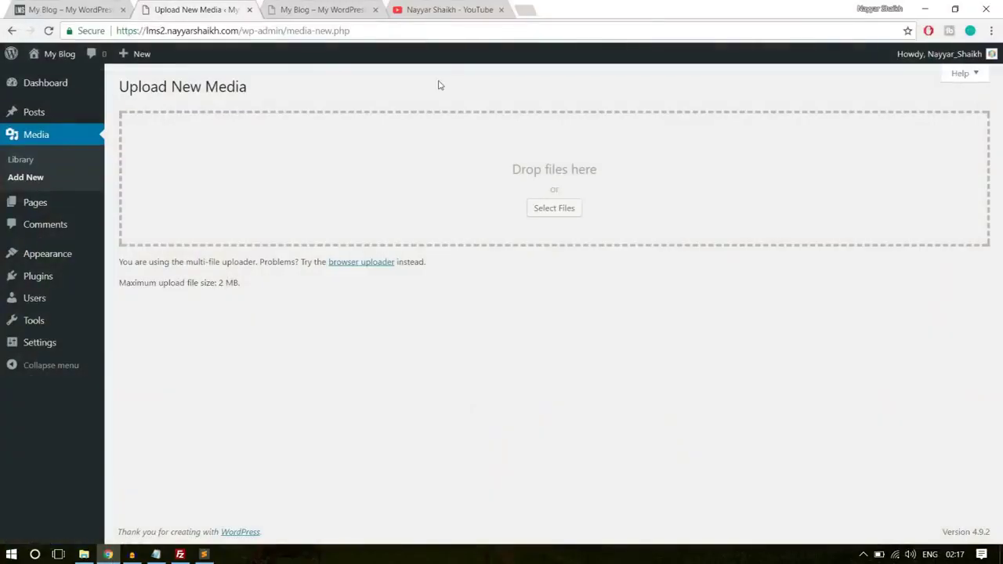
click(525, 9)
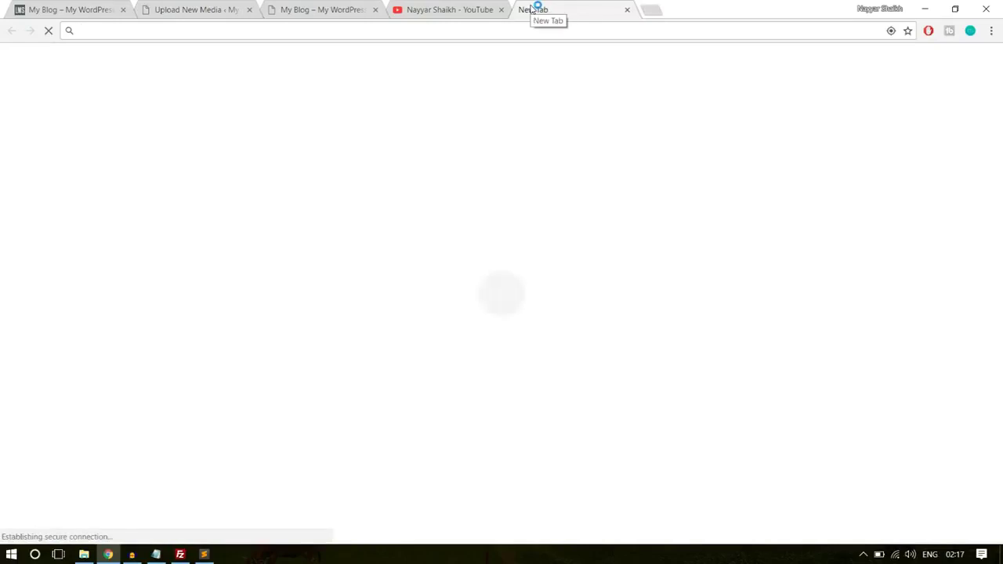
- Go to bloggdude.com and open the 'Solved: The uploaded file exceeds…' post
text(bloggdude.com)
key(Return)
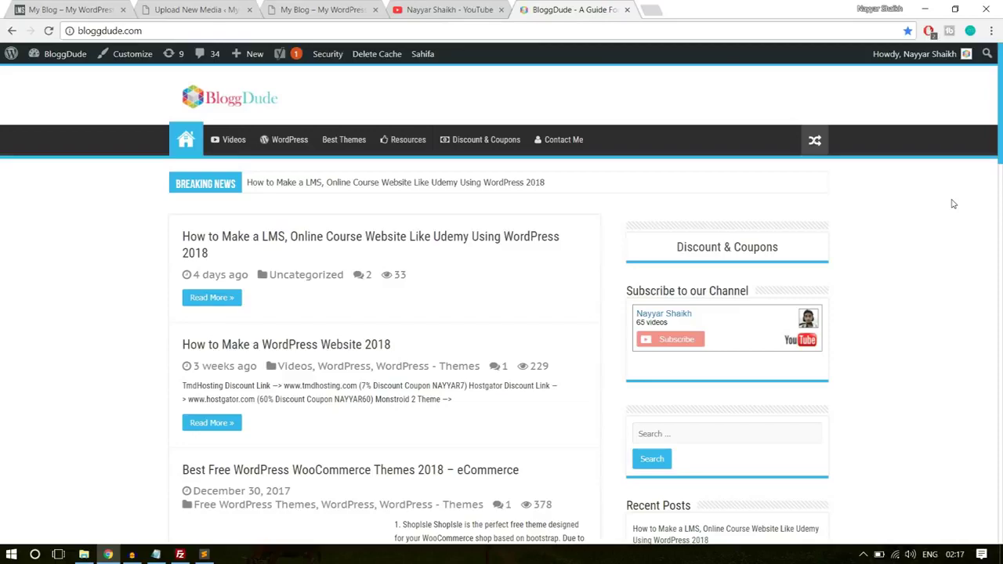
scroll(970, 250, down, 3)
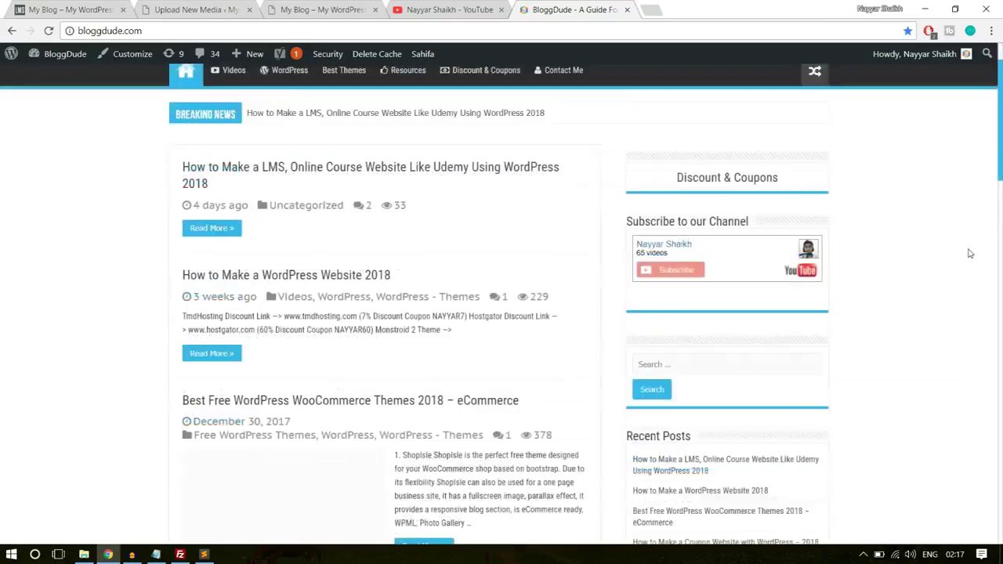
scroll(970, 253, down, 4)
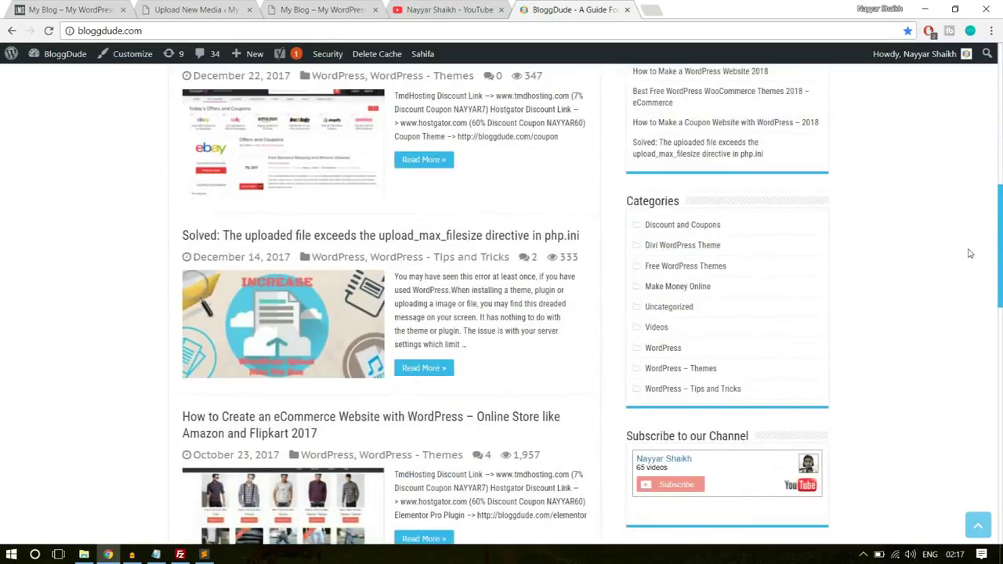
click(258, 236)
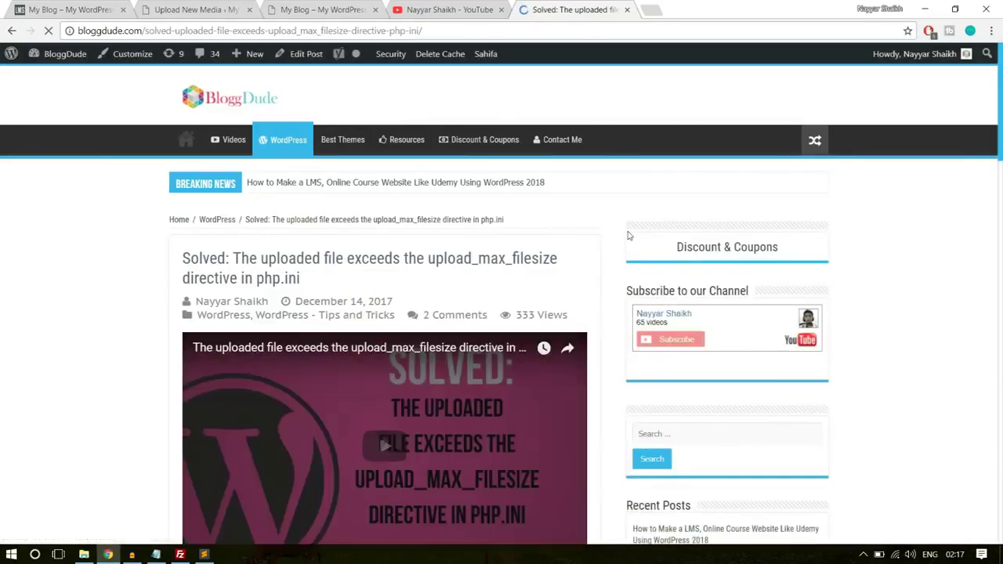
- Select and copy the five php_value lines (upload_max_filesize 64M, post_max_size 64M, memory_limit 400M)
scroll(619, 245, down, 15)
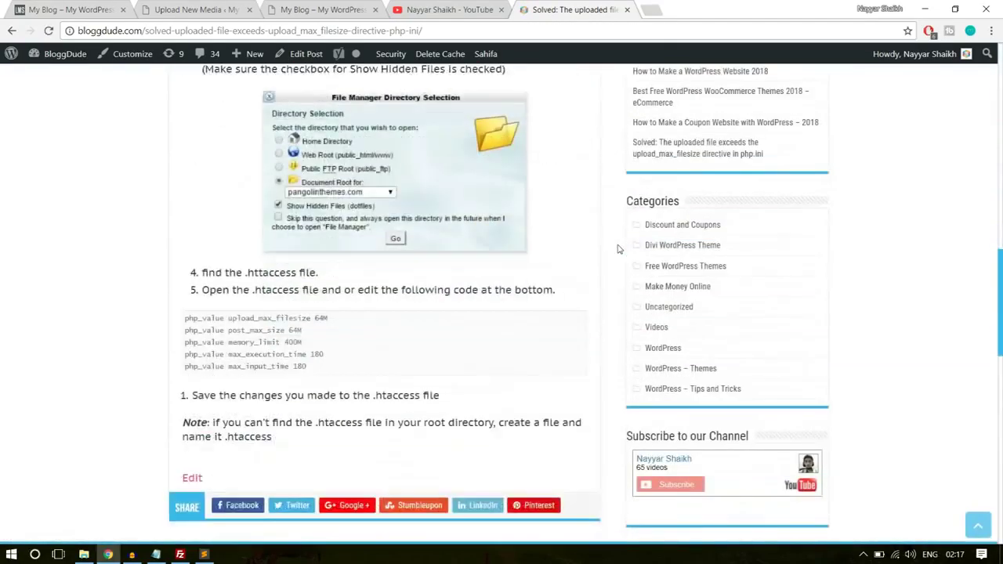
drag(317, 179, 177, 131)
key(ctrl+c)
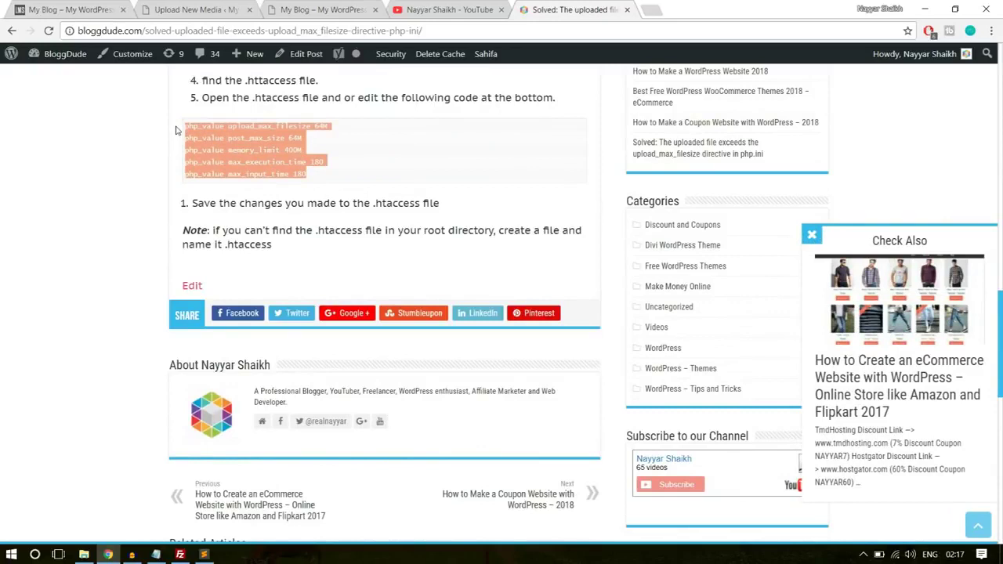
click(205, 555)
- Paste the php_value lines at line 11 of .htaccess, change max_input_time to 200, and save
click(329, 224)
key(ctrl+v)
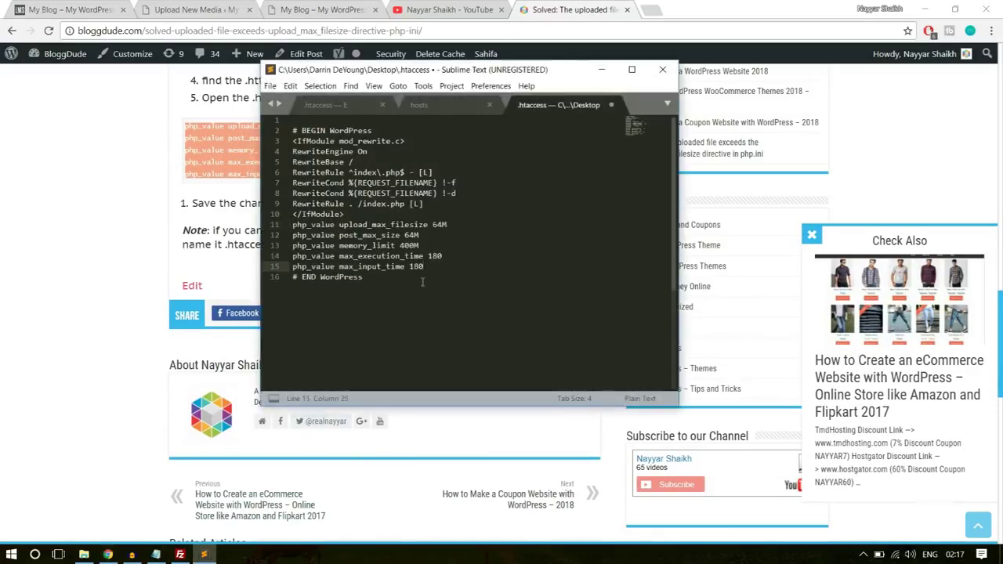
text(200)
key(ctrl+s)
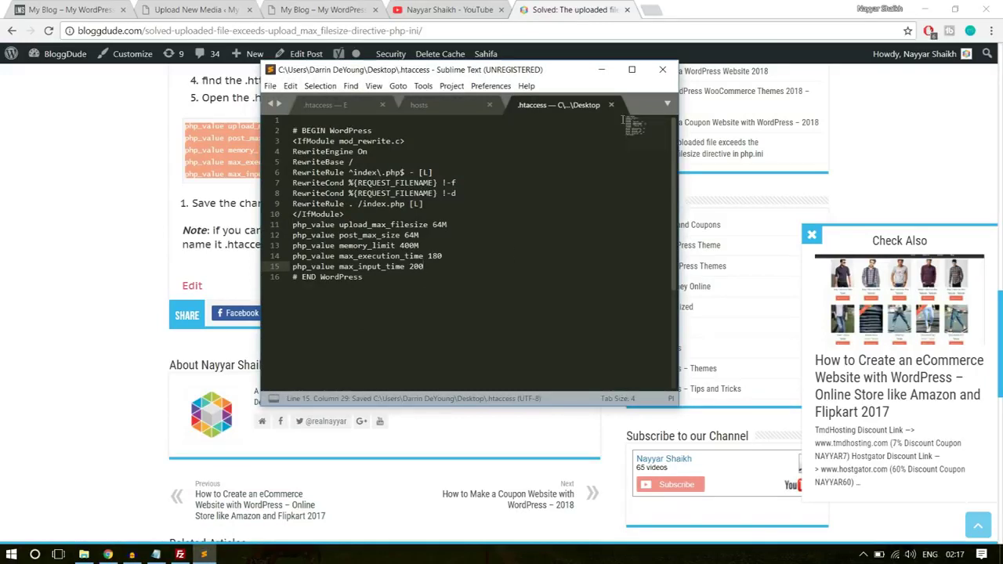
- Close Sublime Text and the YouTube and Solved browser tabs
click(662, 69)
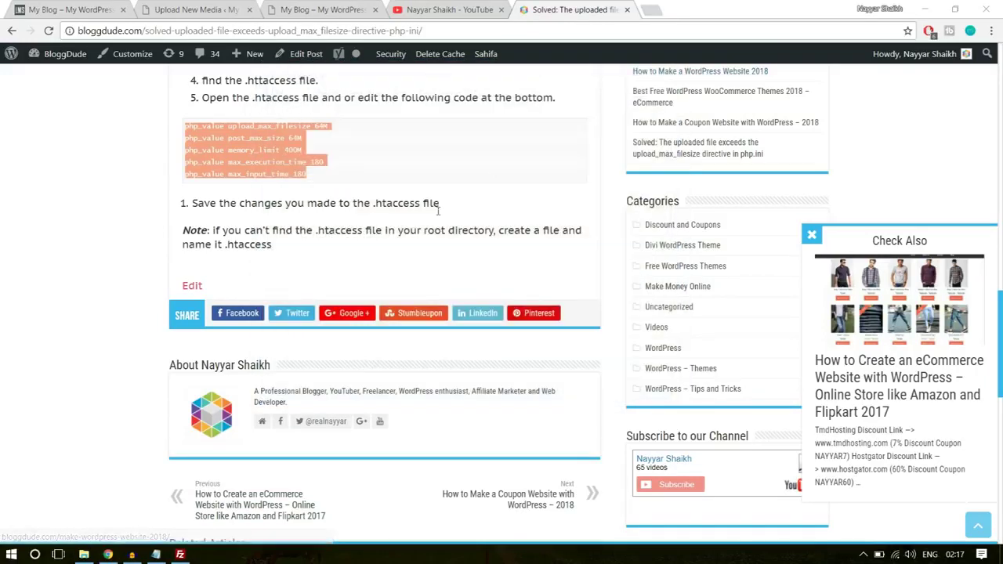
click(501, 9)
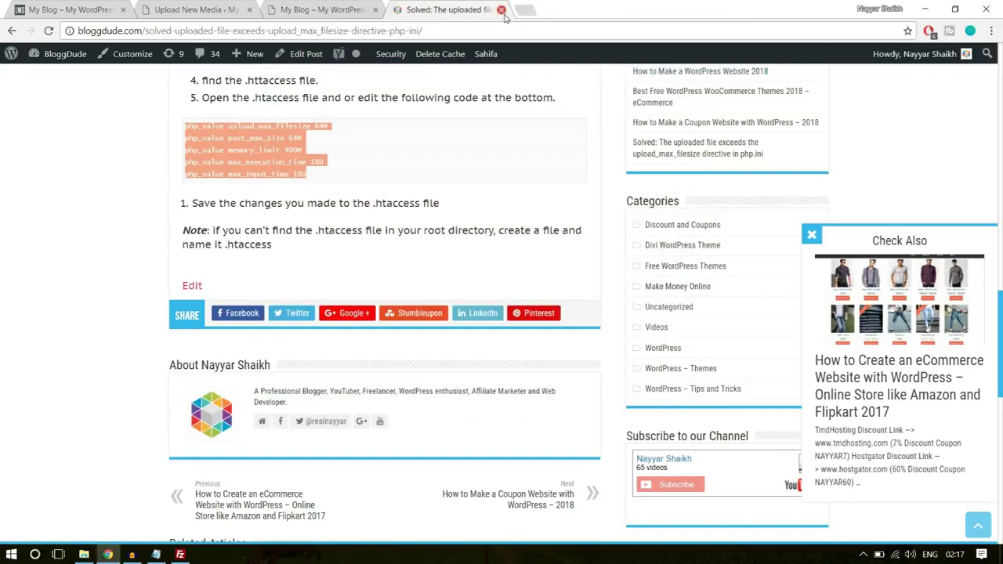
click(501, 9)
- Refresh FileZilla's local file listing so the edited .htaccess appears
click(180, 554)
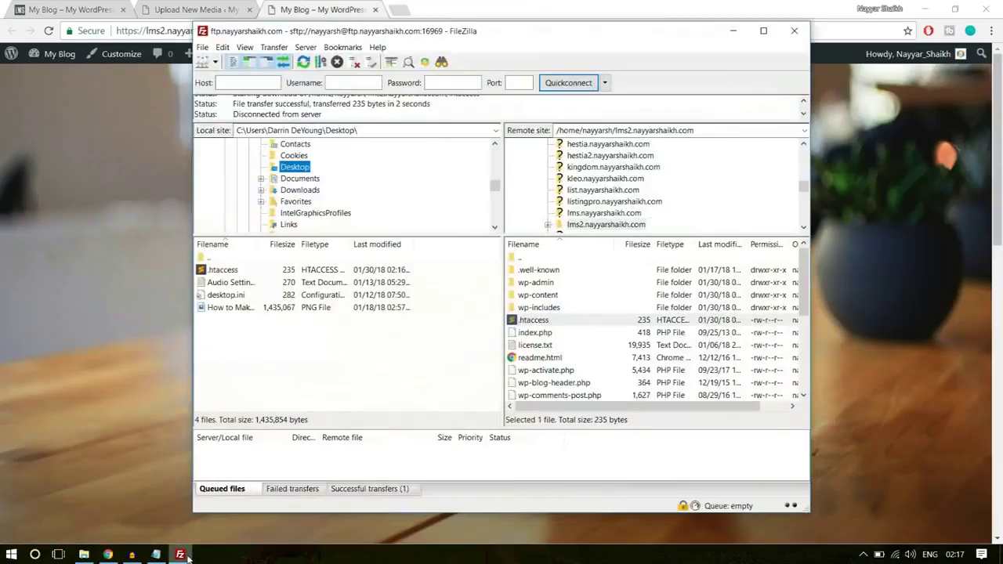
right_click(341, 383)
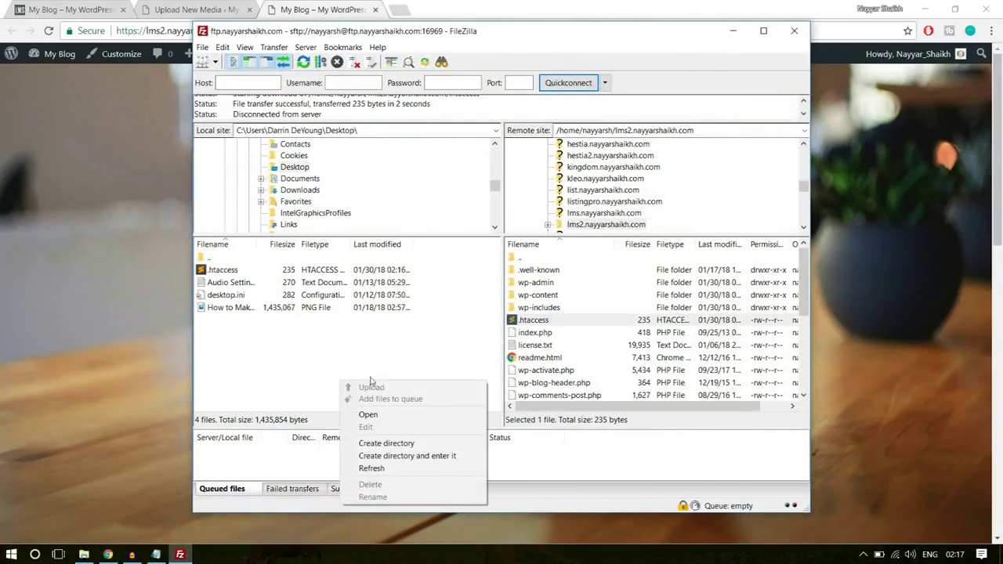
right_click(337, 317)
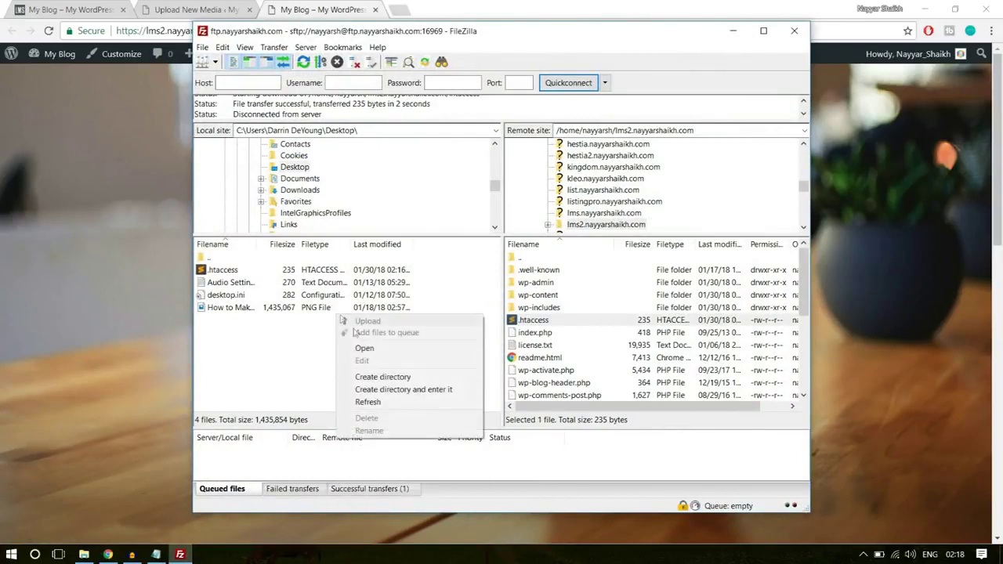
click(386, 402)
right_click(341, 368)
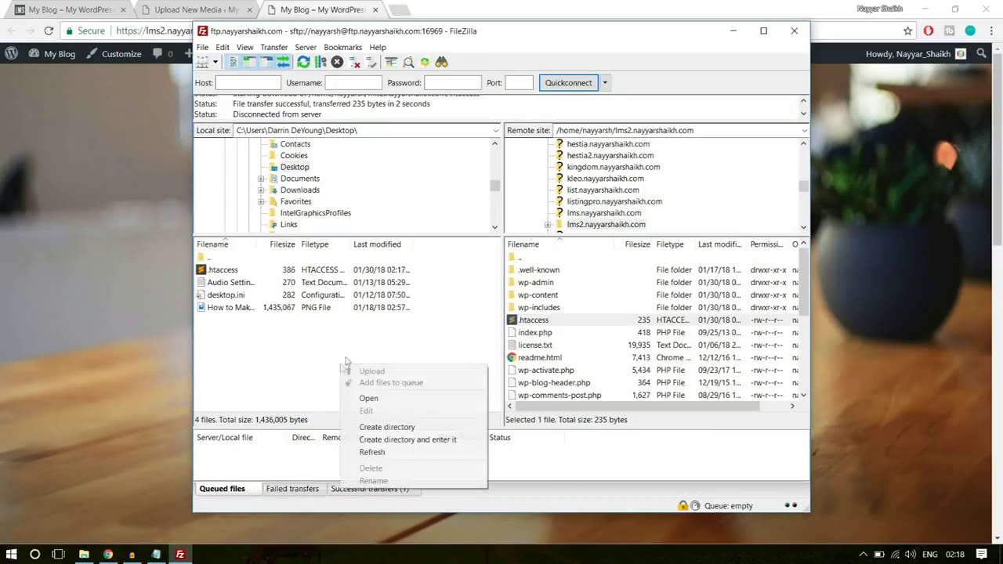
click(385, 453)
- Upload the 386-byte .htaccess to the lms2 root, overwriting the server's 235-byte copy
click(226, 270)
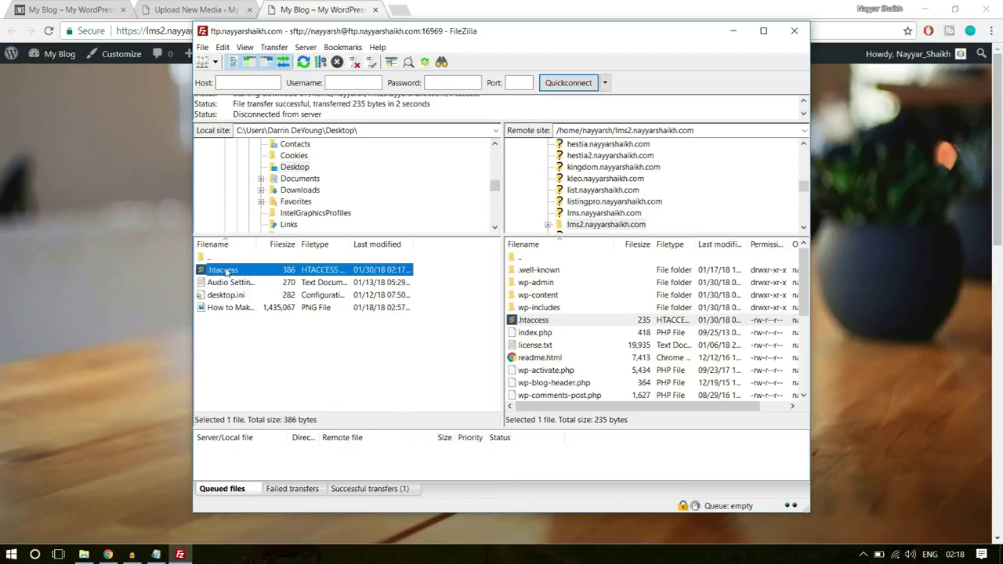
drag(286, 264, 583, 358)
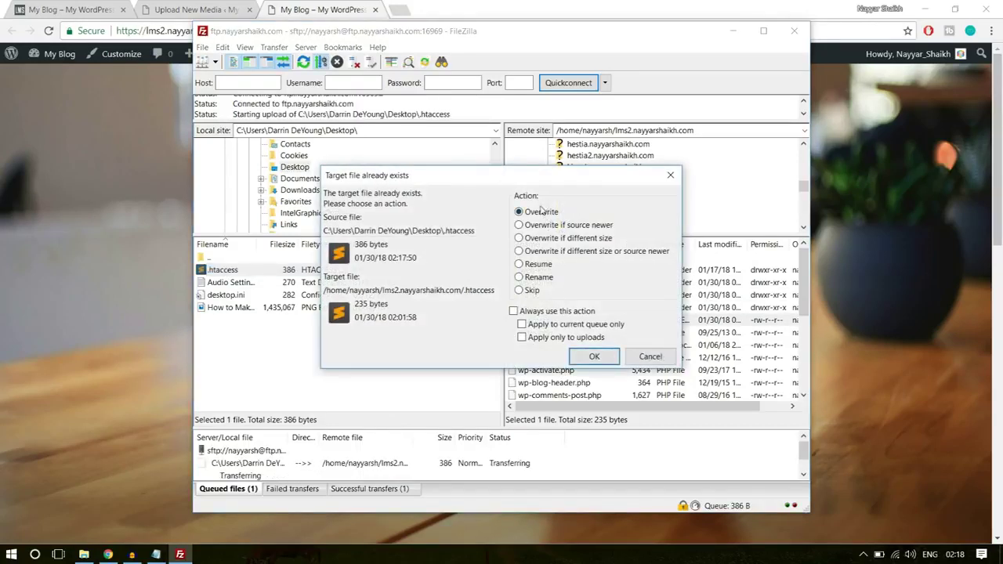
click(593, 355)
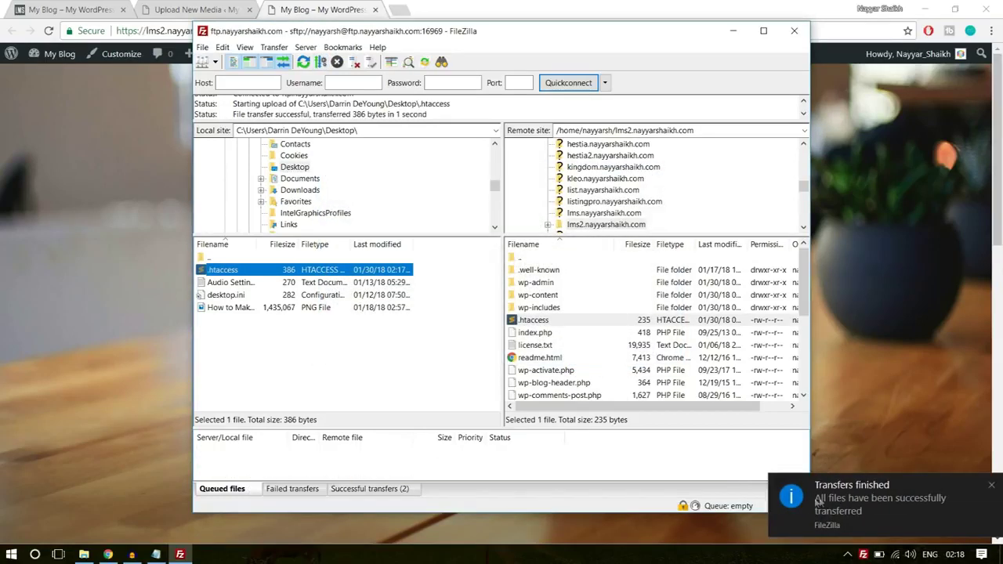
- Reload Upload New Media and confirm the maximum upload size changed from 2 MB to 64 MB
click(201, 6)
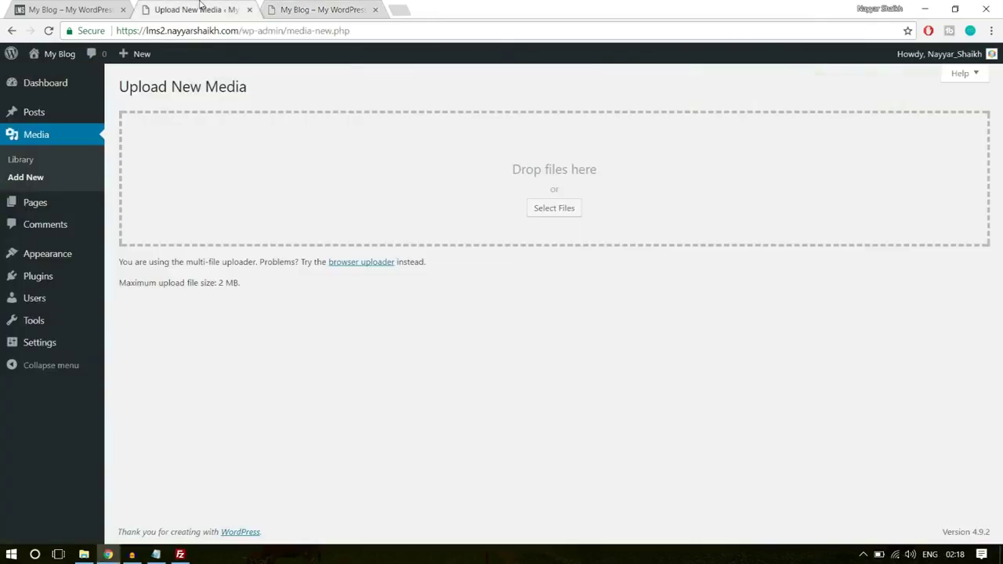
drag(245, 287, 221, 284)
click(228, 296)
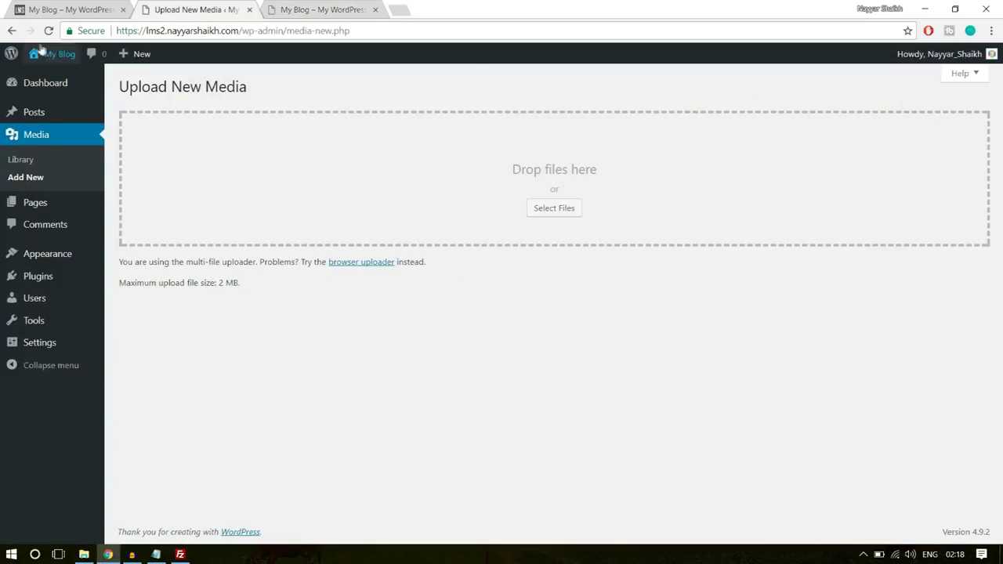
click(48, 30)
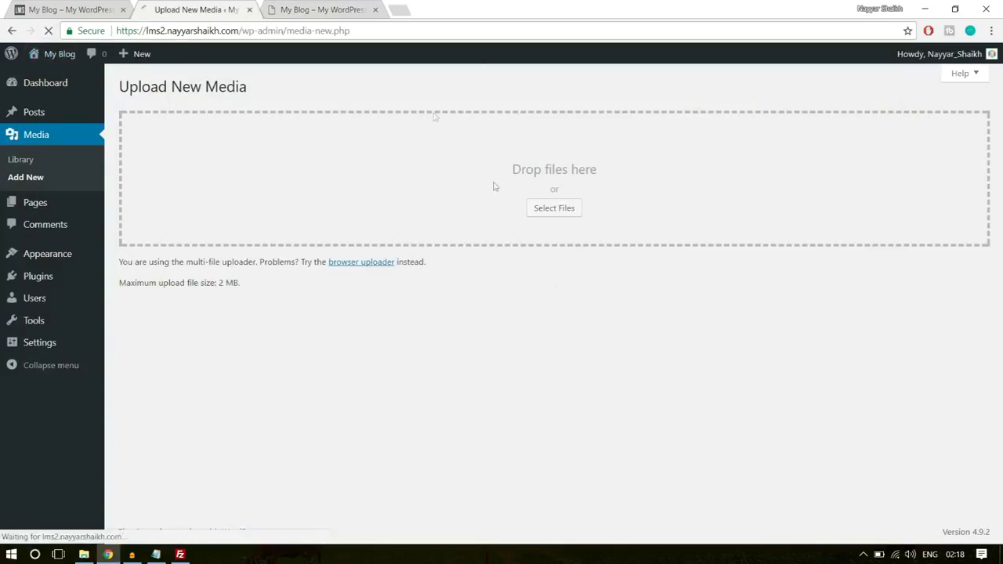
drag(220, 287, 247, 291)
click(263, 293)
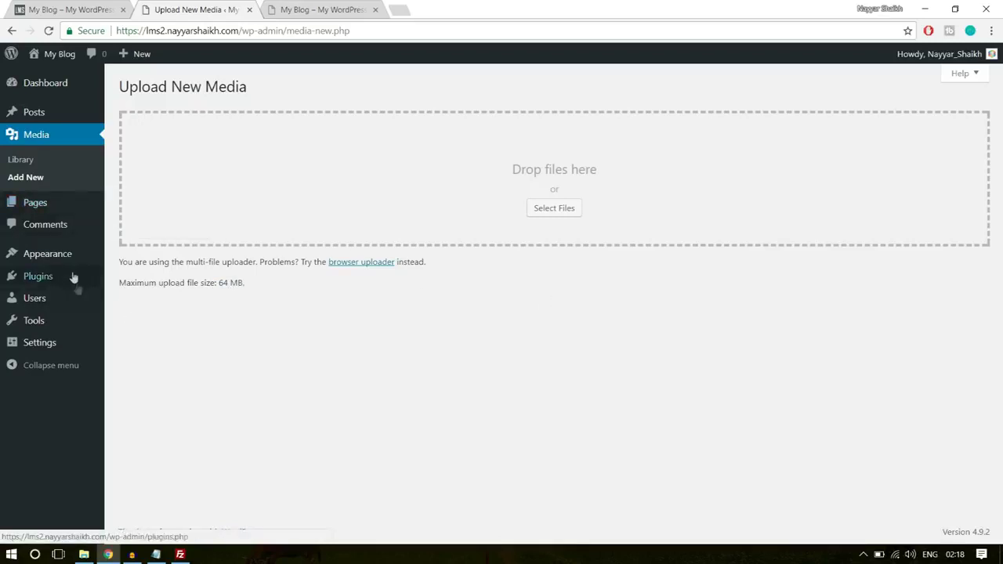
mouse_move(55, 258)
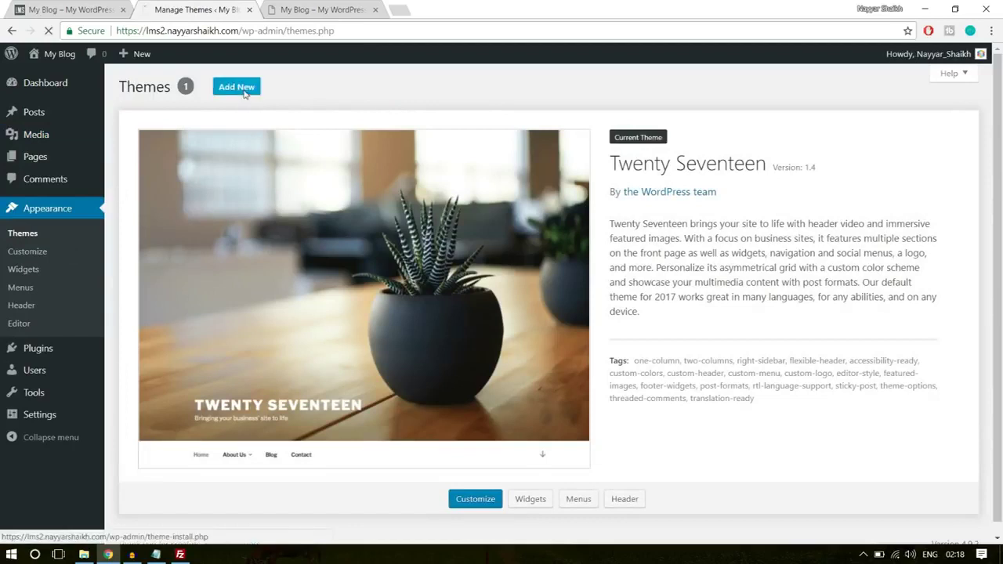
- Open the Upload Theme form under Themes > Add New, checking where the wplms zip sits
click(237, 87)
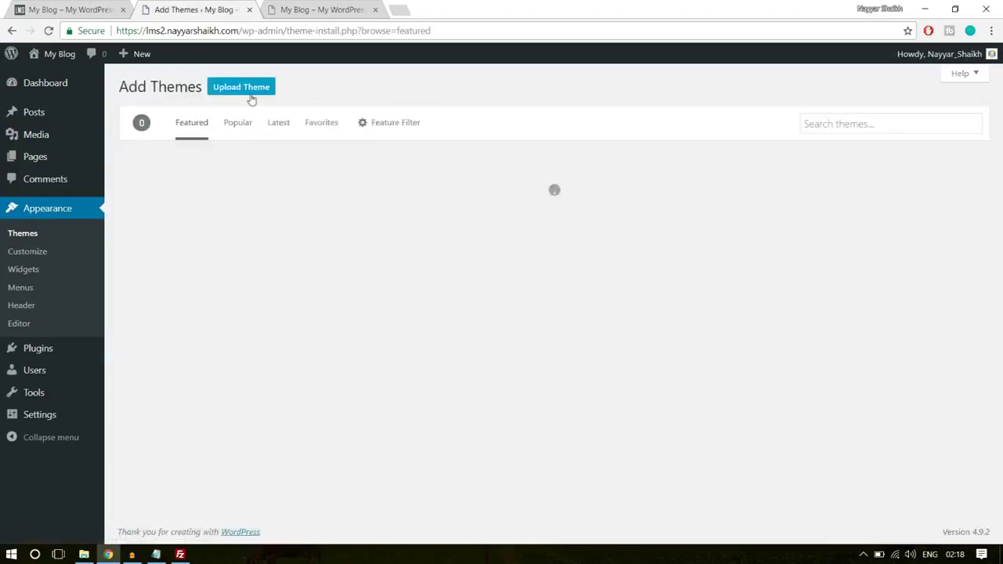
click(250, 97)
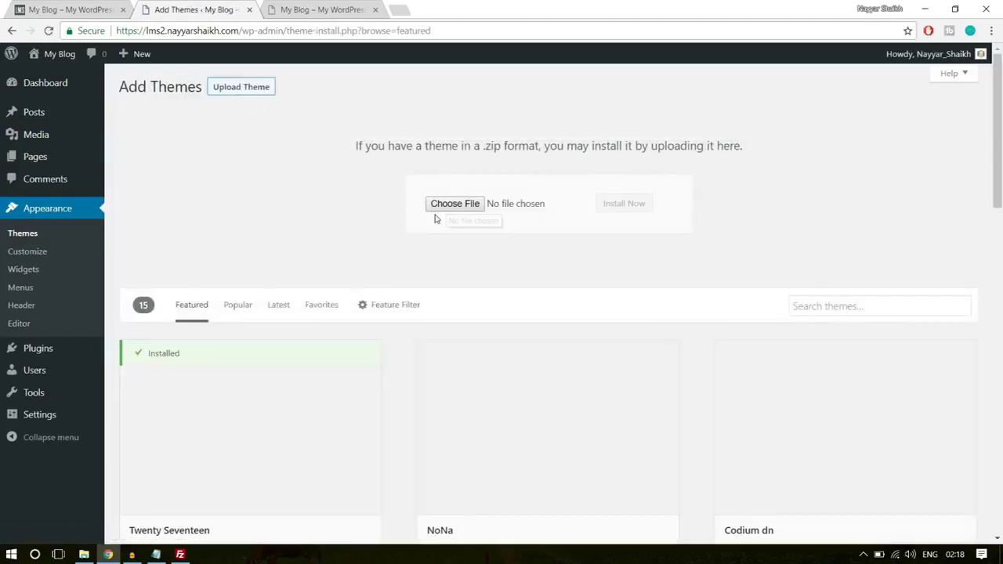
click(84, 554)
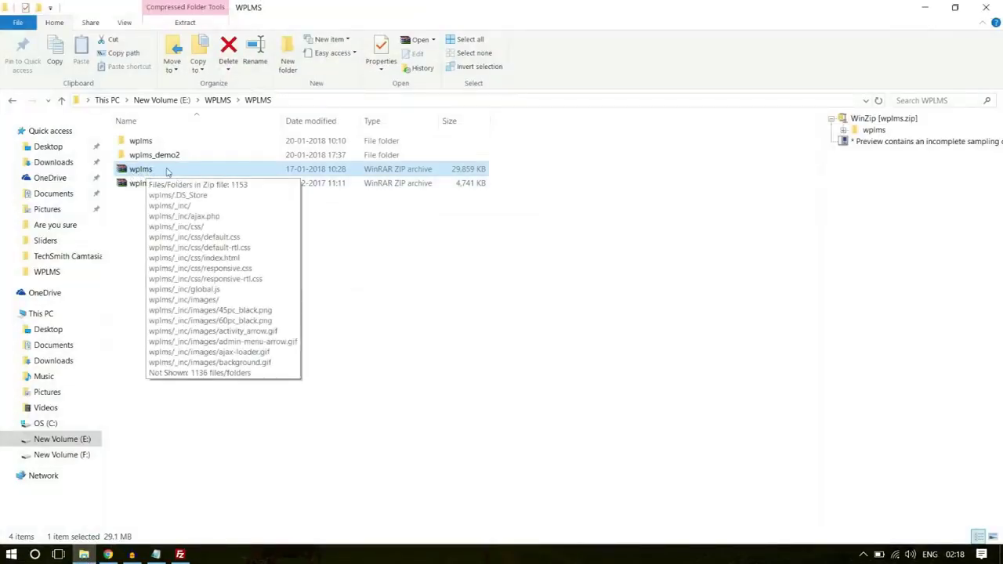
click(107, 554)
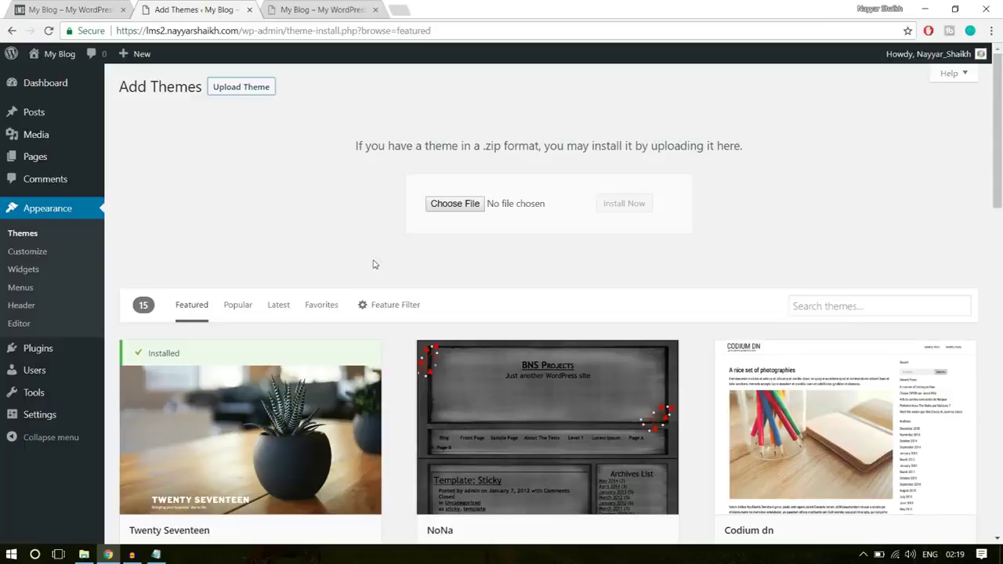
- Choose wplms.zip from E:\WPLMS\WPLMS and install it
click(453, 204)
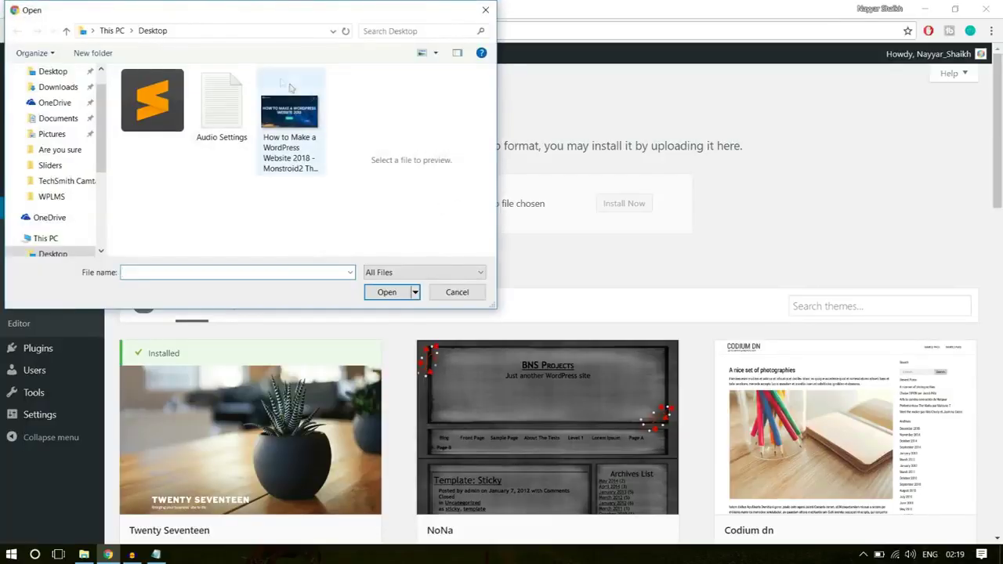
click(48, 198)
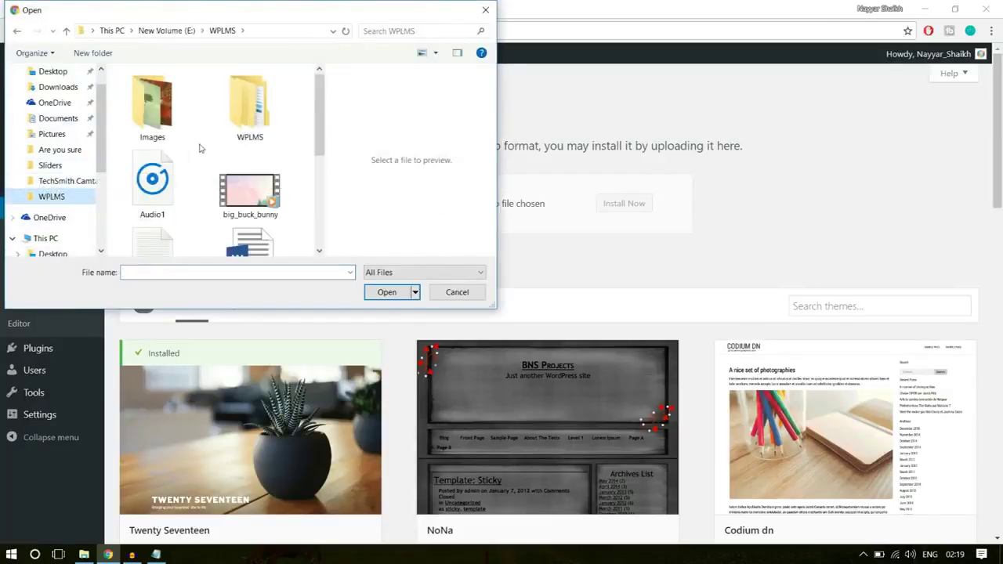
double_click(259, 121)
click(188, 120)
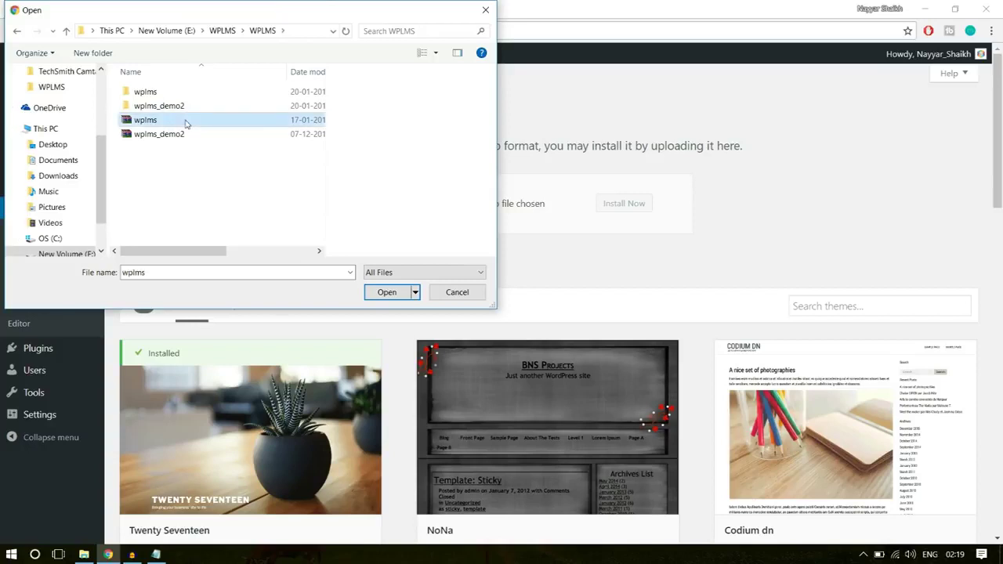
click(384, 293)
click(636, 204)
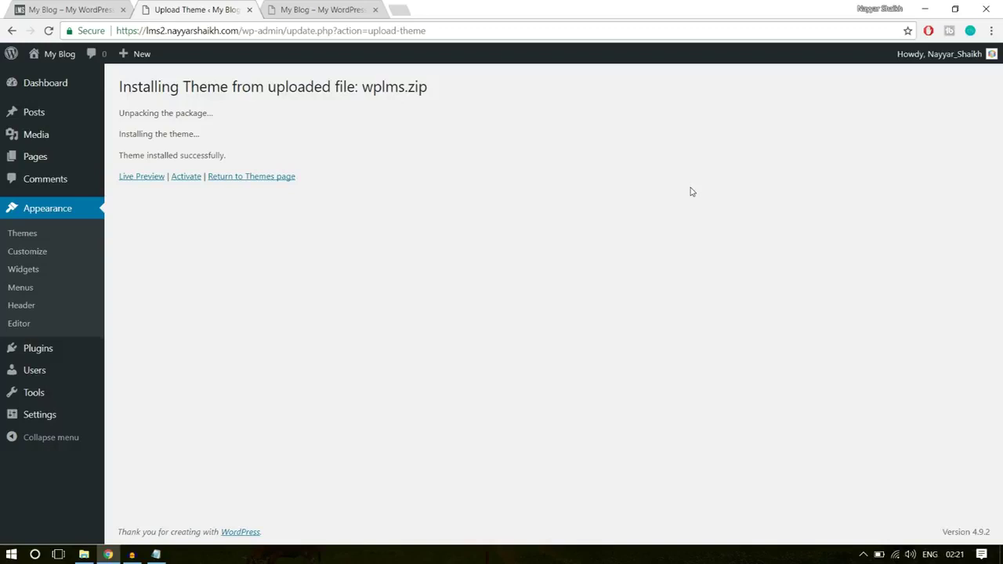
- Activate the installed WPLMS theme to launch its Setup Wizard
click(188, 177)
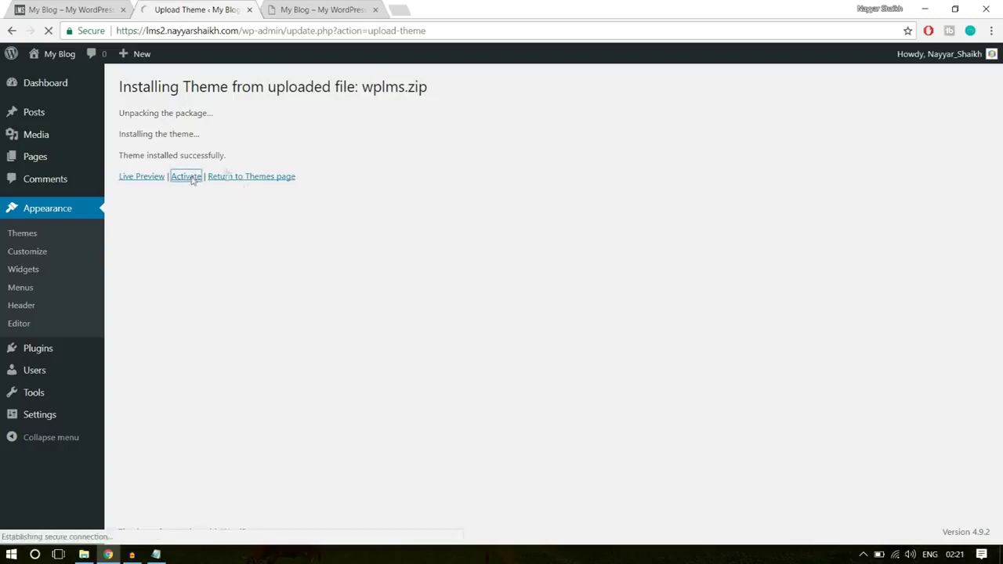
scroll(717, 305, down, 2)
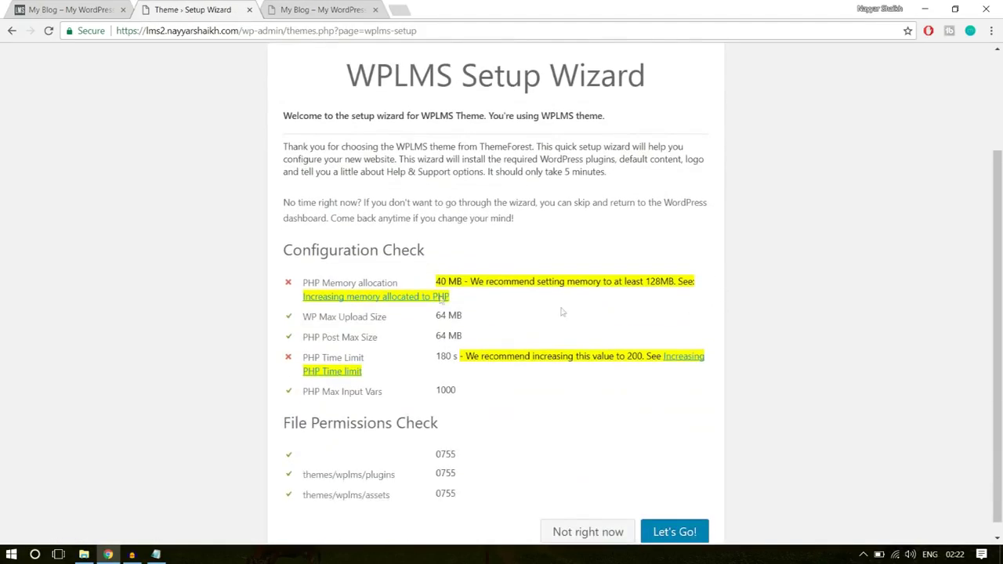
scroll(600, 416, up, 2)
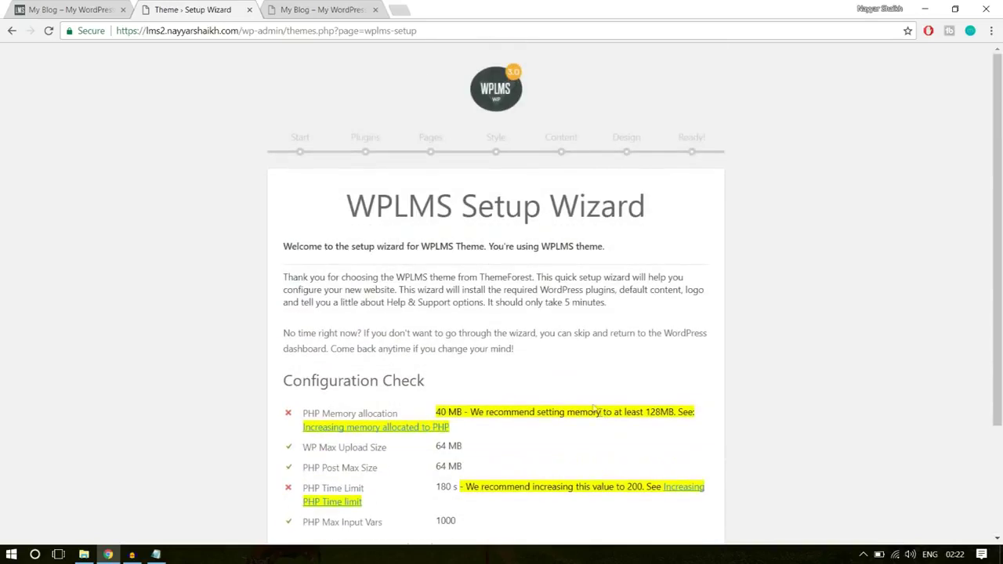
scroll(594, 408, down, 2)
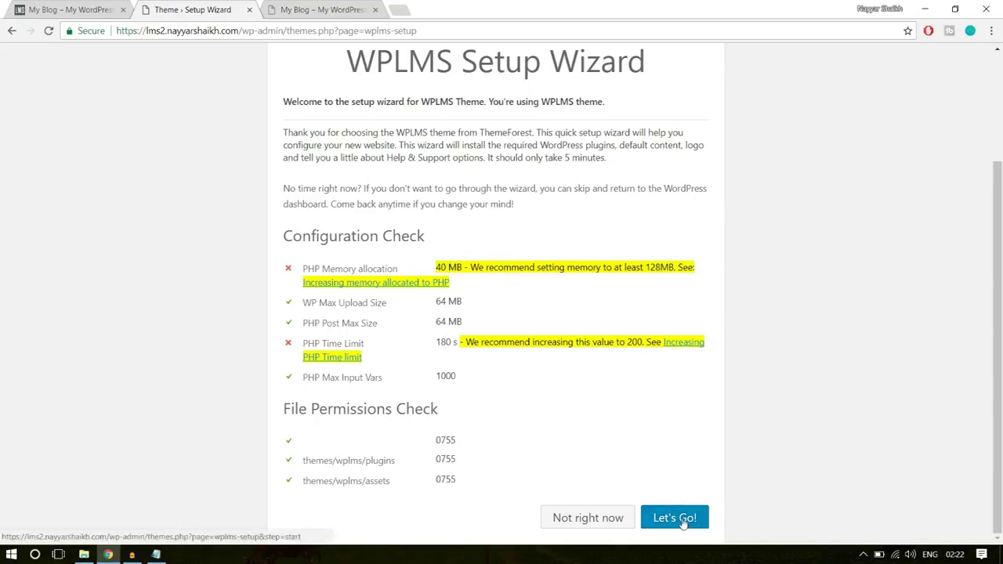
scroll(675, 513, up, 2)
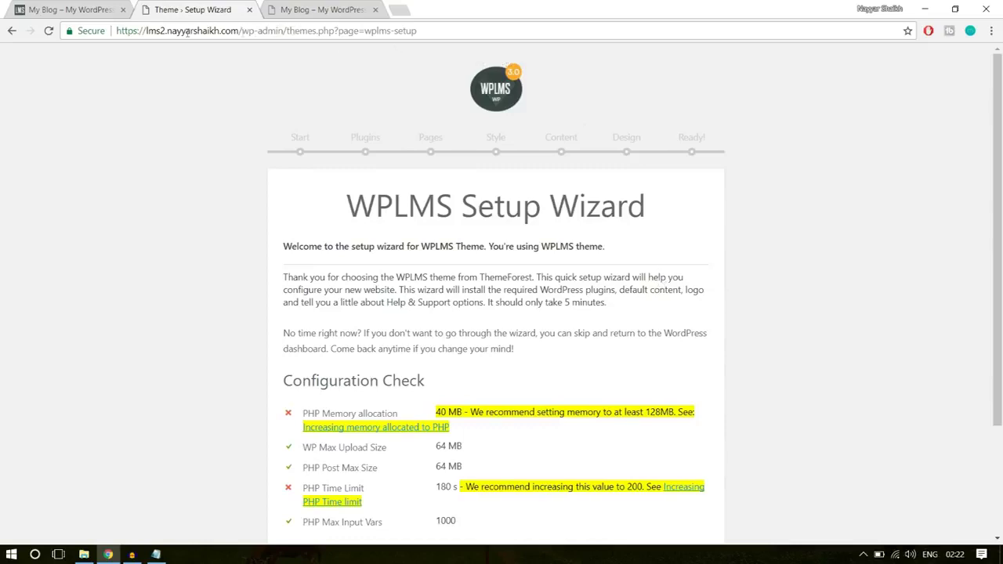
- Point out the site domain and admin path, then review the configuration check (40 MB memory, 180 s limit)
drag(143, 31, 239, 30)
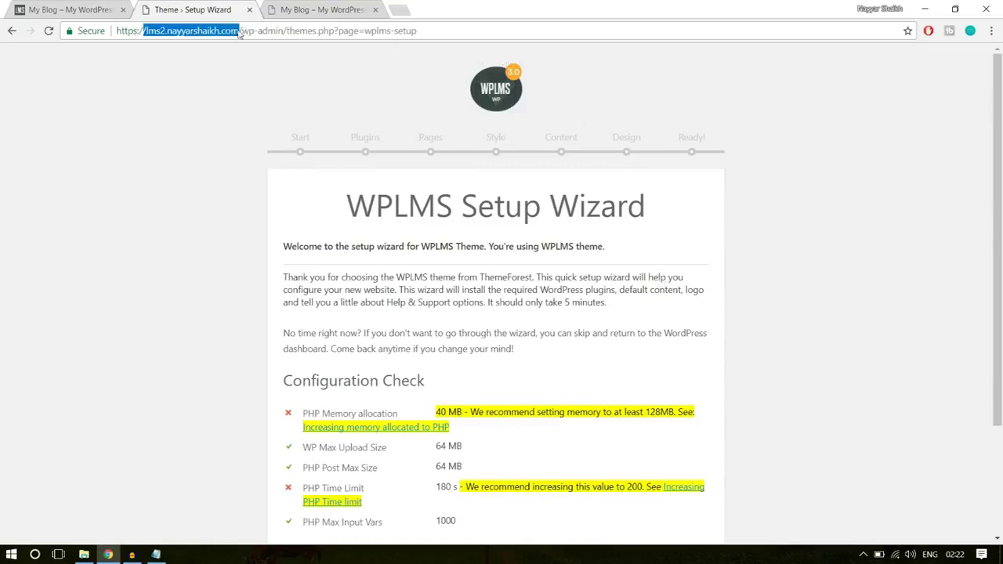
click(240, 30)
drag(258, 30, 339, 31)
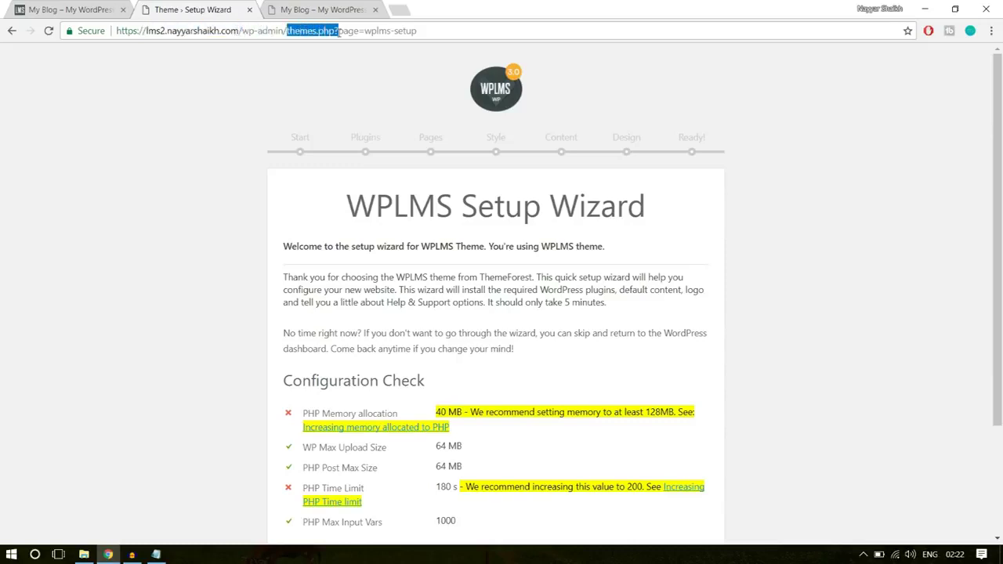
click(349, 31)
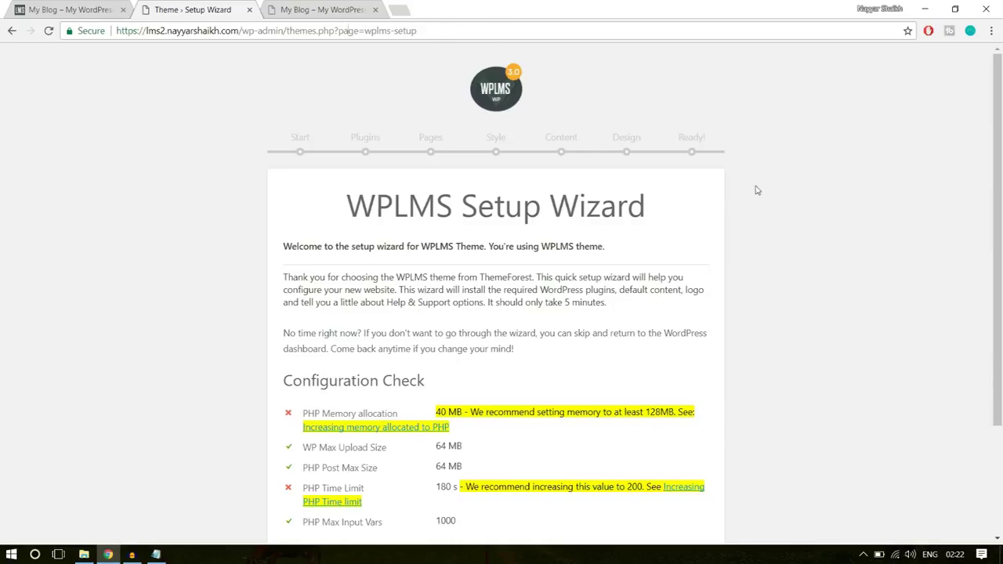
scroll(832, 269, down, 2)
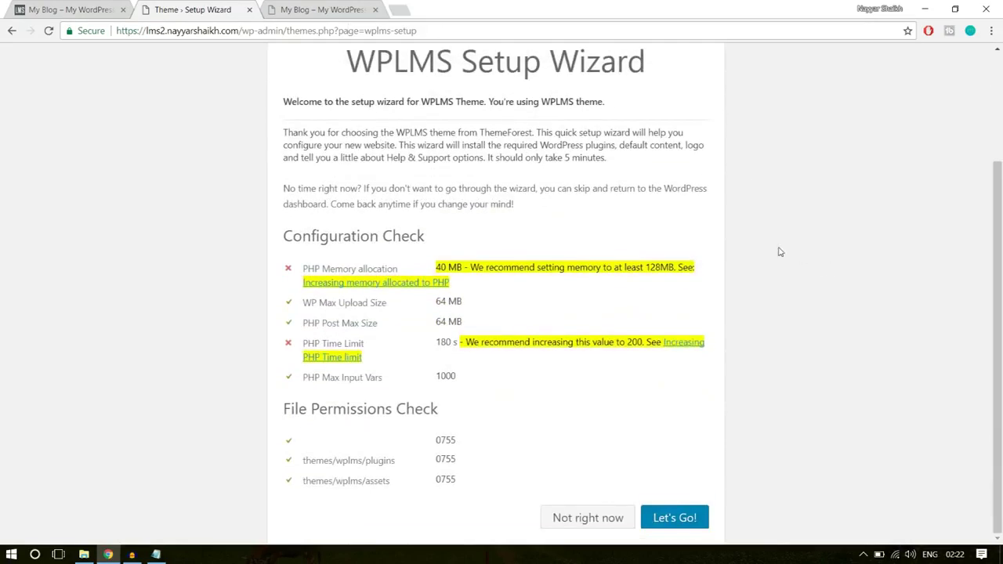
scroll(780, 251, up, 2)
drag(424, 29, 269, 29)
click(421, 115)
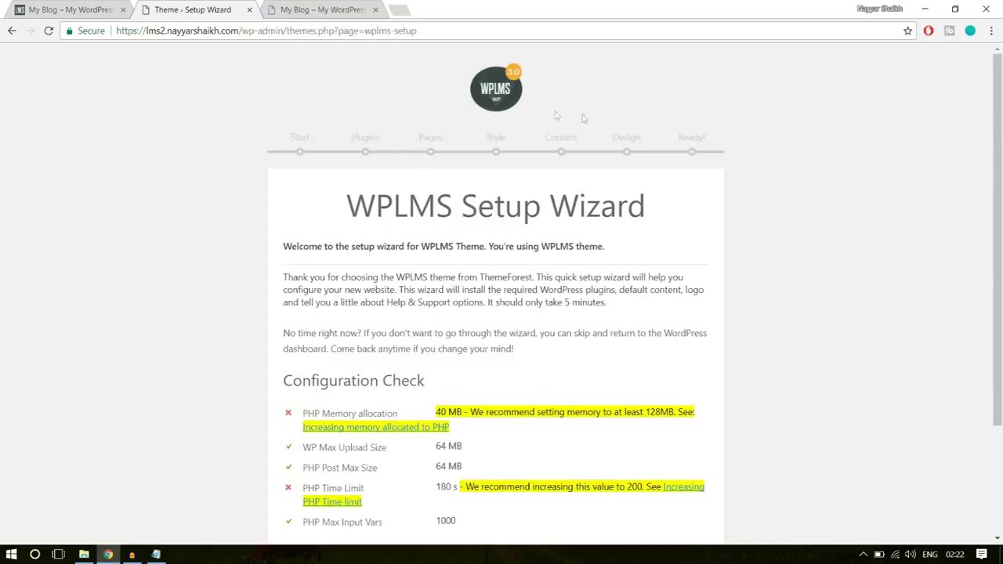
scroll(694, 197, down, 2)
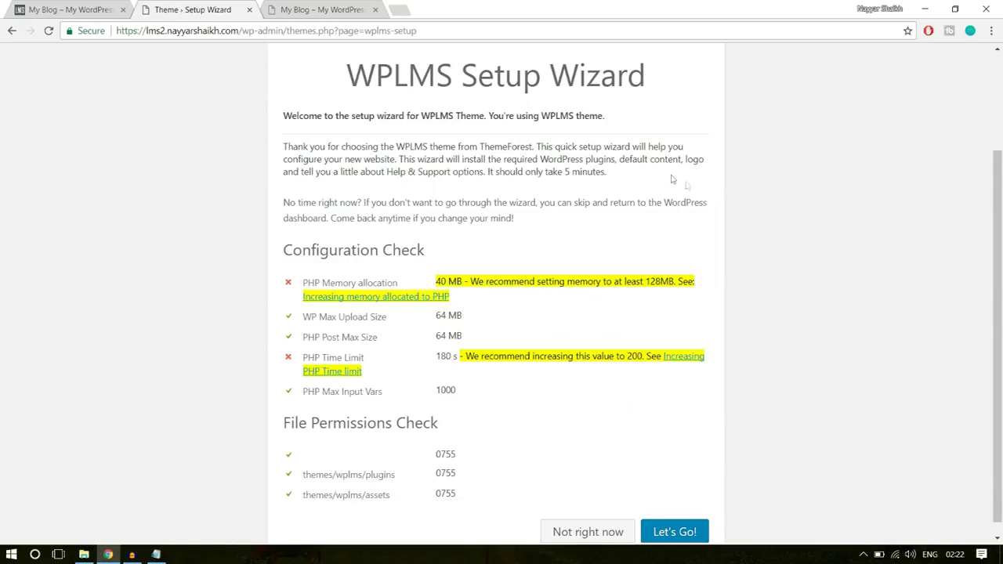
scroll(715, 175, down, 1)
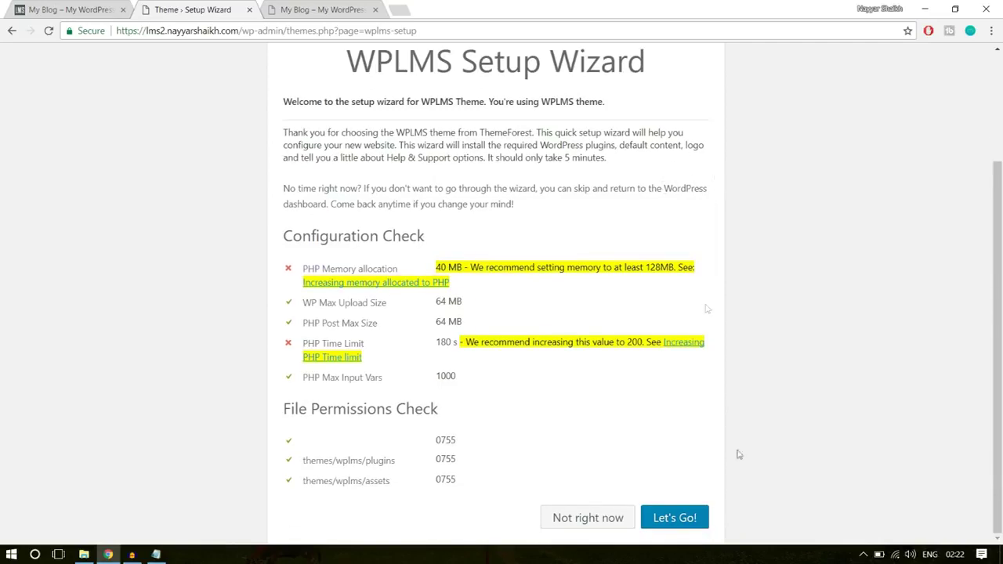
- Start the WPLMS setup wizard and tick Visual Composer in the feature list
click(677, 518)
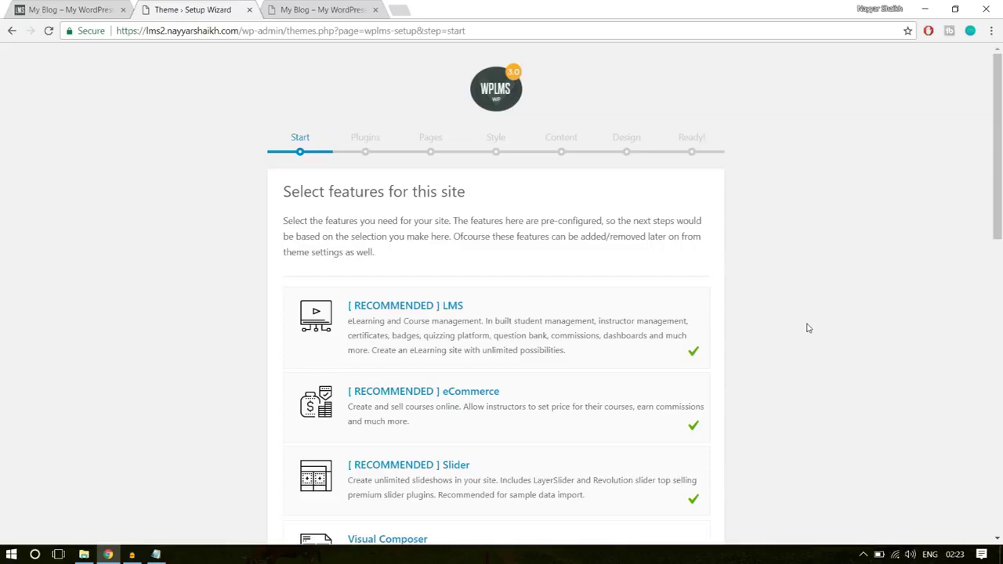
scroll(809, 328, down, 1)
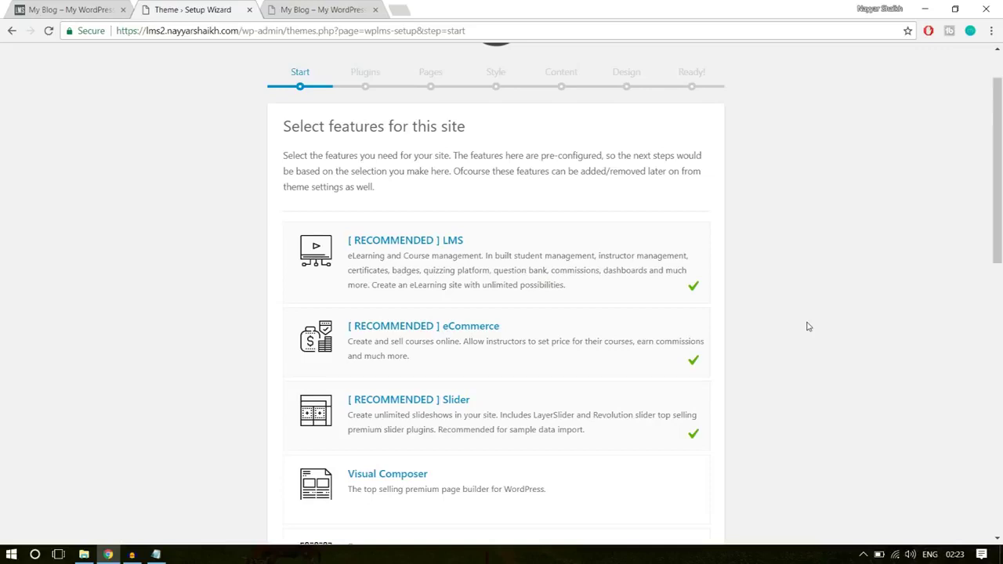
scroll(809, 323, down, 3)
click(679, 298)
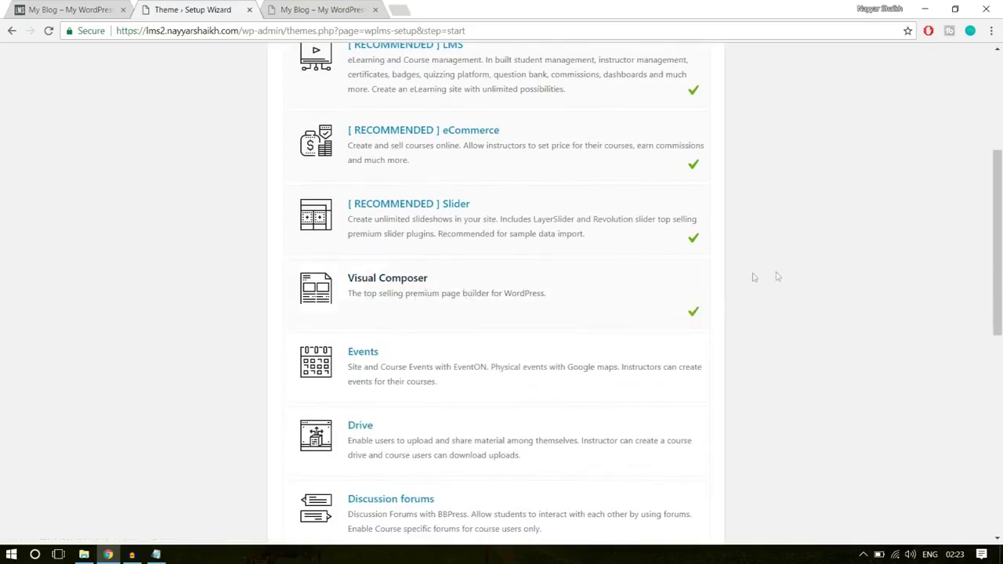
scroll(826, 276, down, 1)
scroll(827, 276, down, 2)
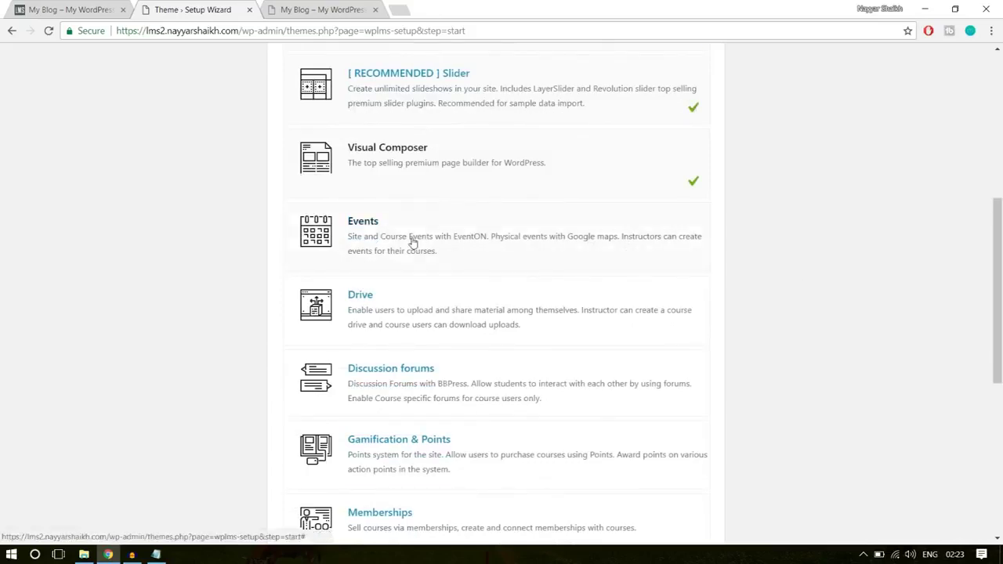
scroll(683, 248, down, 2)
scroll(694, 268, down, 1)
scroll(694, 268, down, 4)
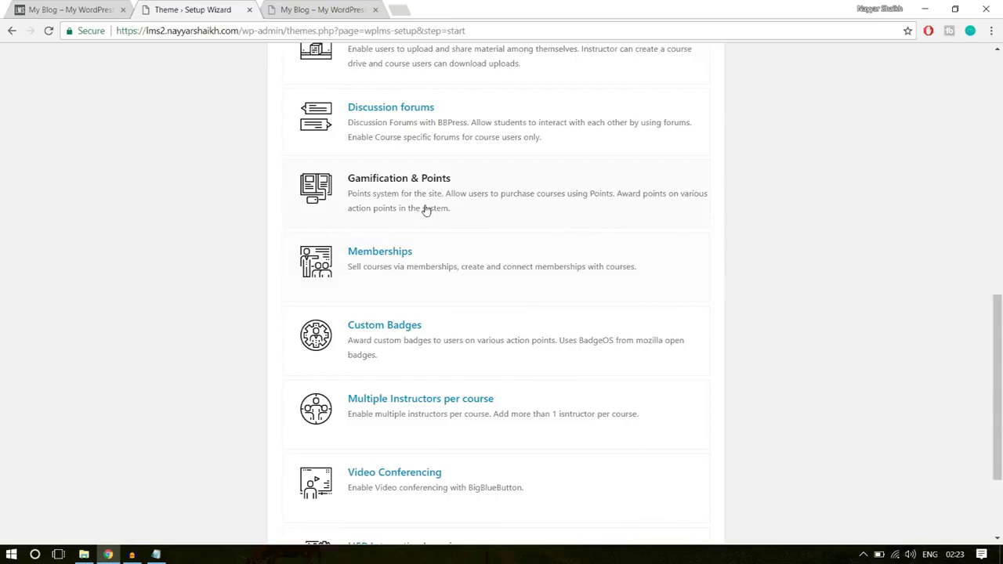
- Tick Gamification & Points, Memberships, Custom Badges and Multiple Instructors per course, then review the list
click(498, 206)
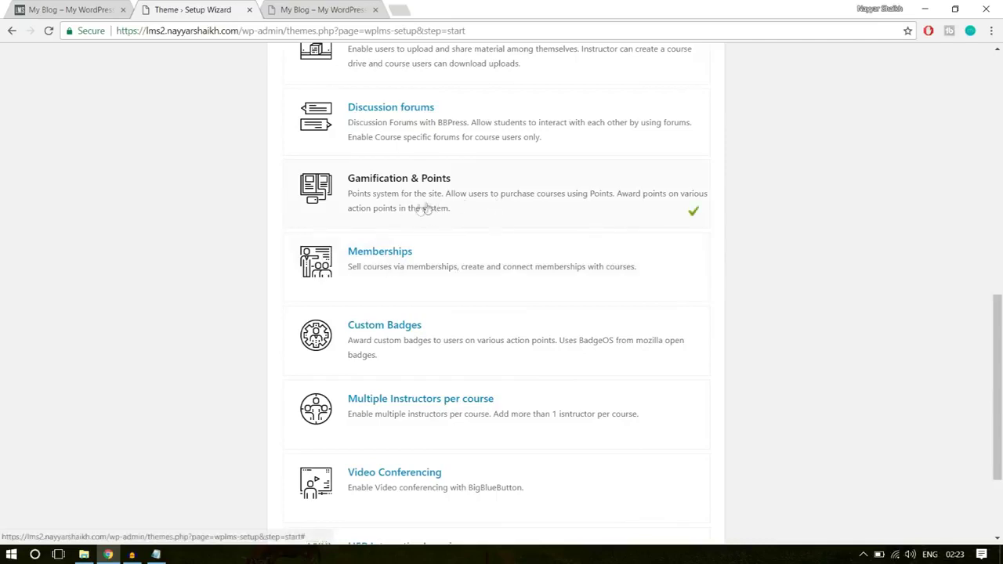
scroll(583, 225, down, 1)
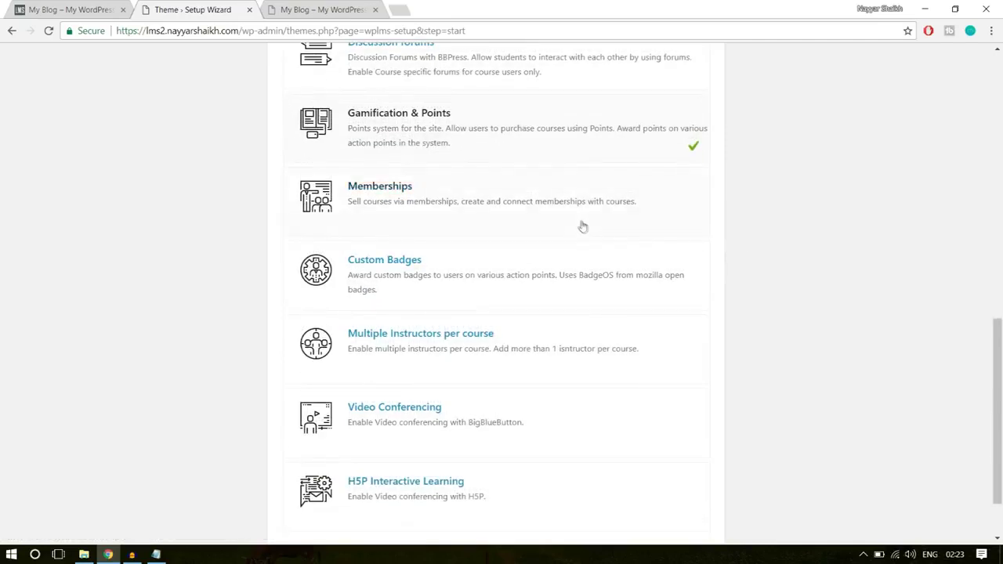
click(596, 205)
click(665, 287)
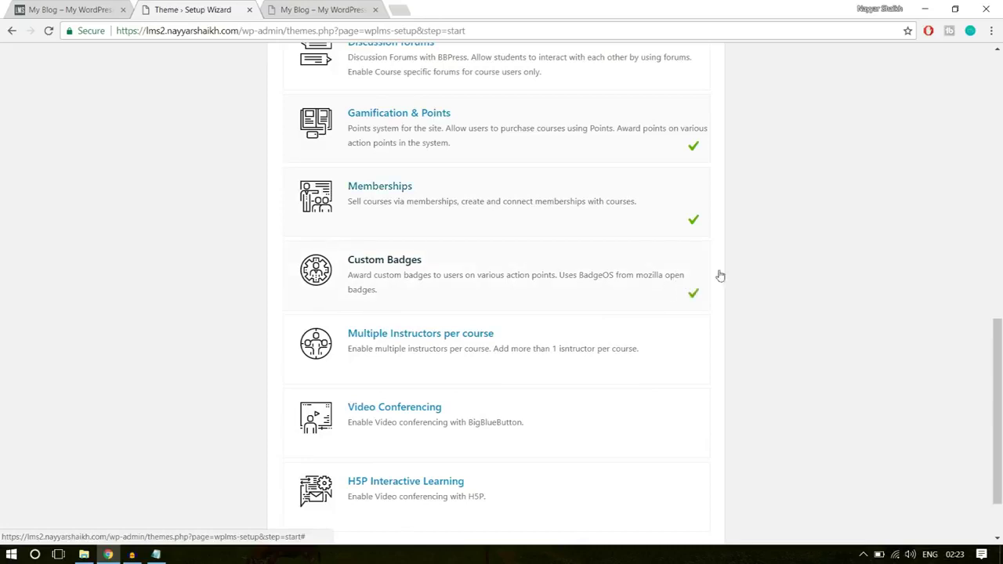
scroll(719, 275, down, 1)
click(572, 282)
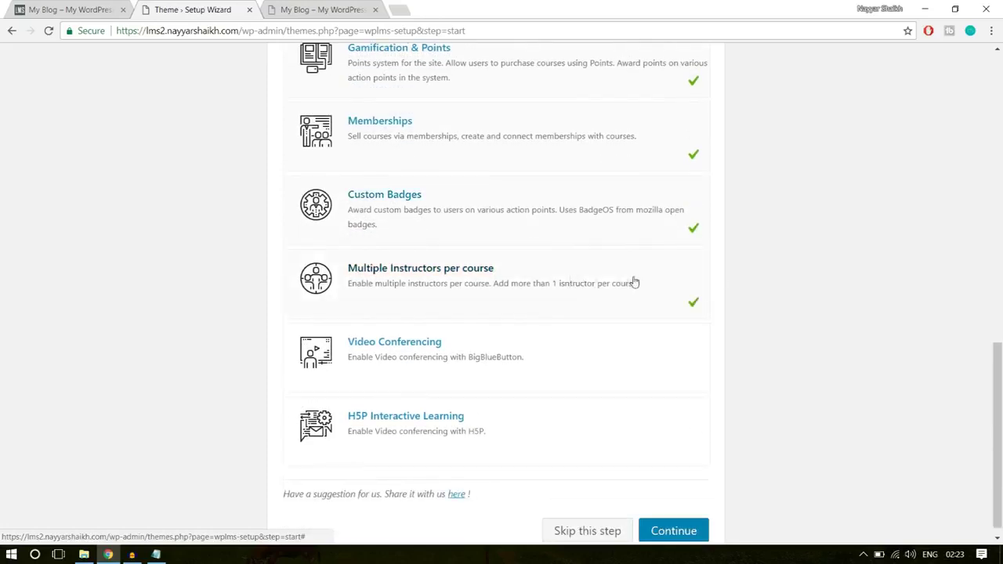
scroll(788, 277, down, 1)
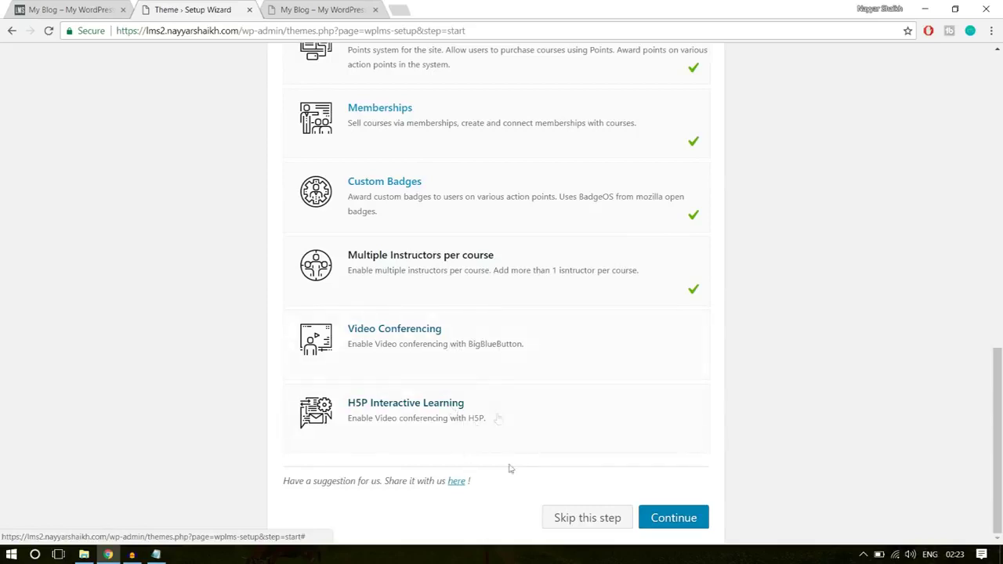
scroll(881, 360, up, 15)
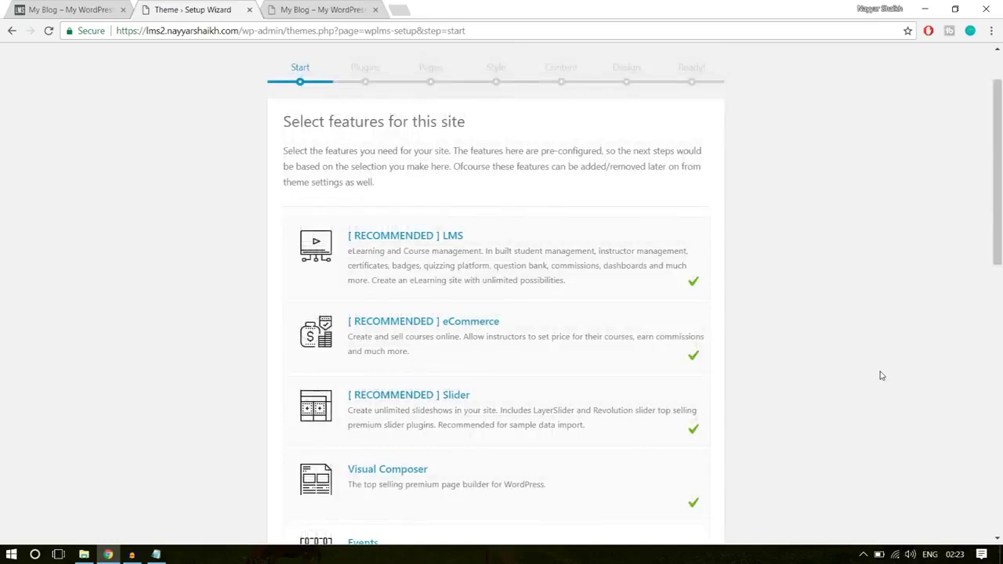
scroll(881, 374, down, 2)
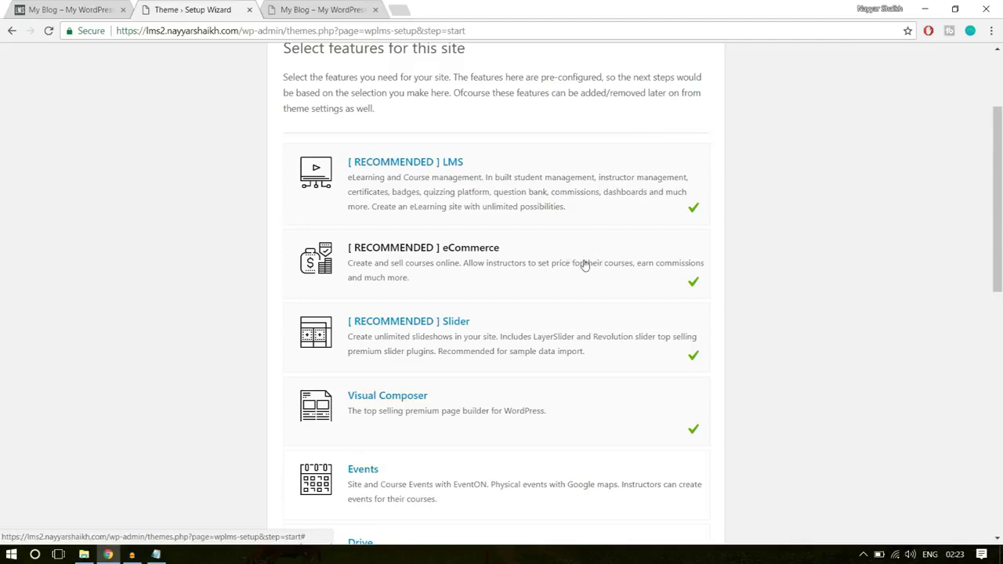
scroll(580, 270, down, 1)
scroll(549, 278, down, 1)
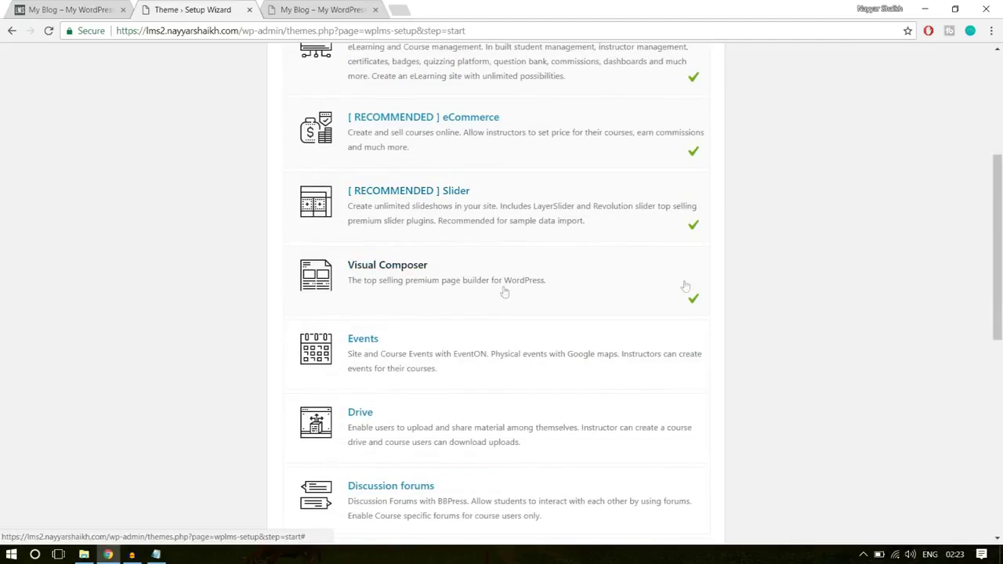
scroll(950, 274, down, 4)
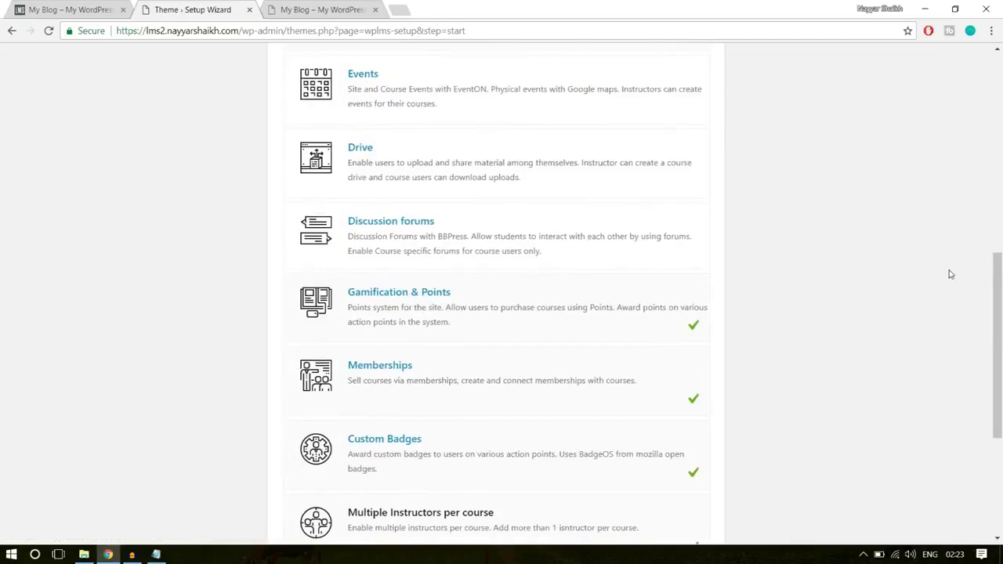
scroll(528, 264, down, 1)
scroll(754, 252, down, 1)
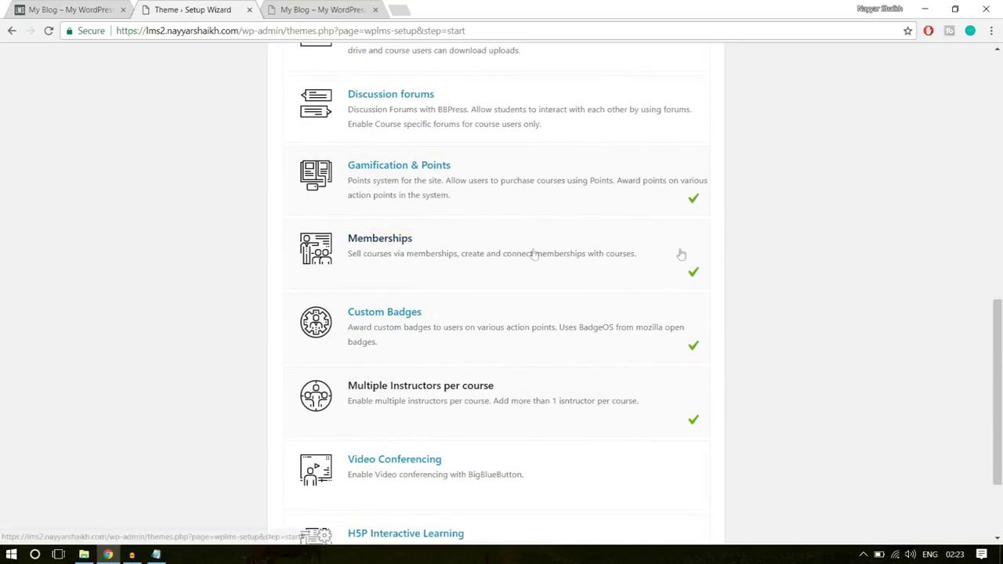
scroll(548, 348, down, 1)
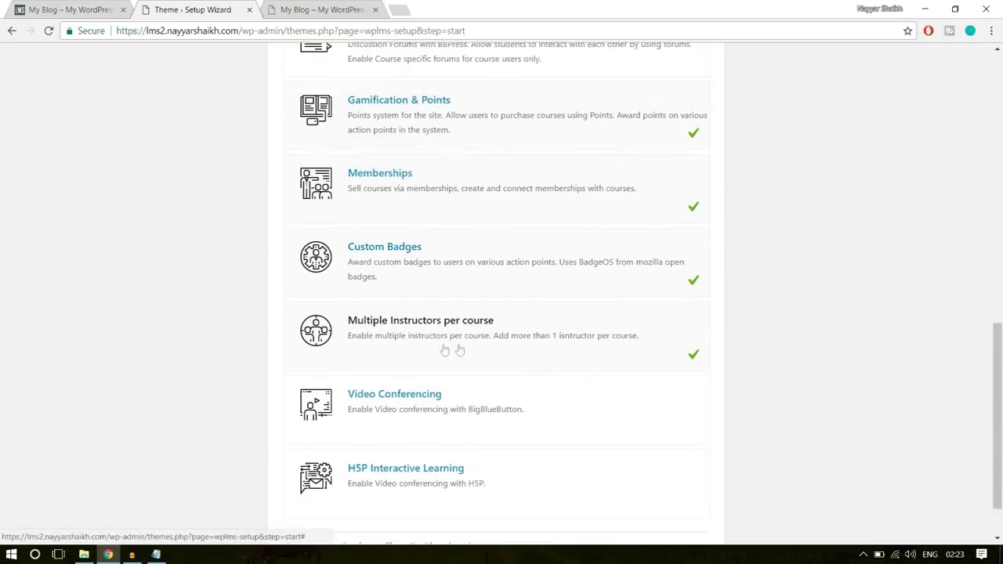
scroll(871, 336, down, 1)
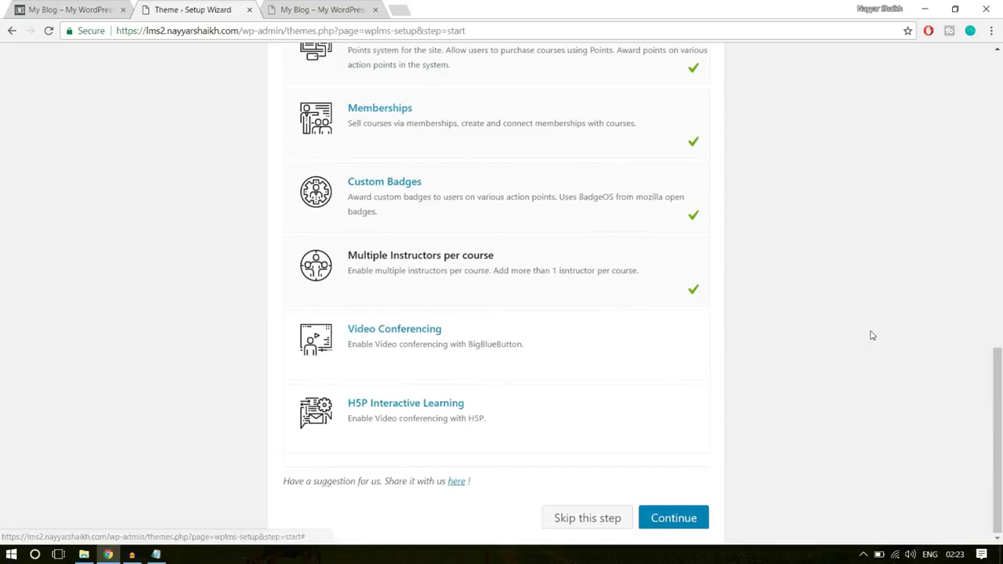
- Confirm the features and install the default plugins, noting Buddypress and WP Visual Composer errors
click(696, 519)
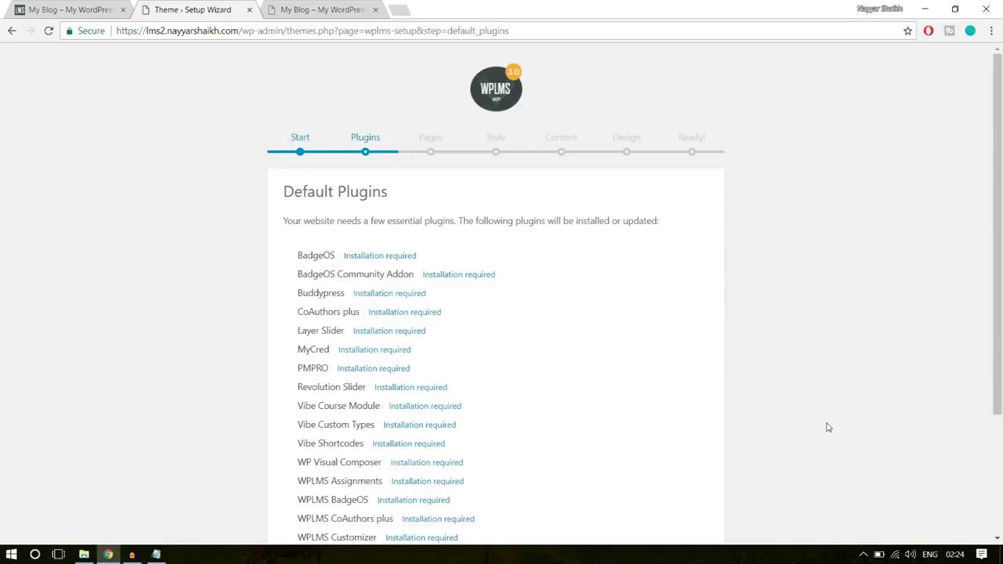
scroll(827, 427, down, 3)
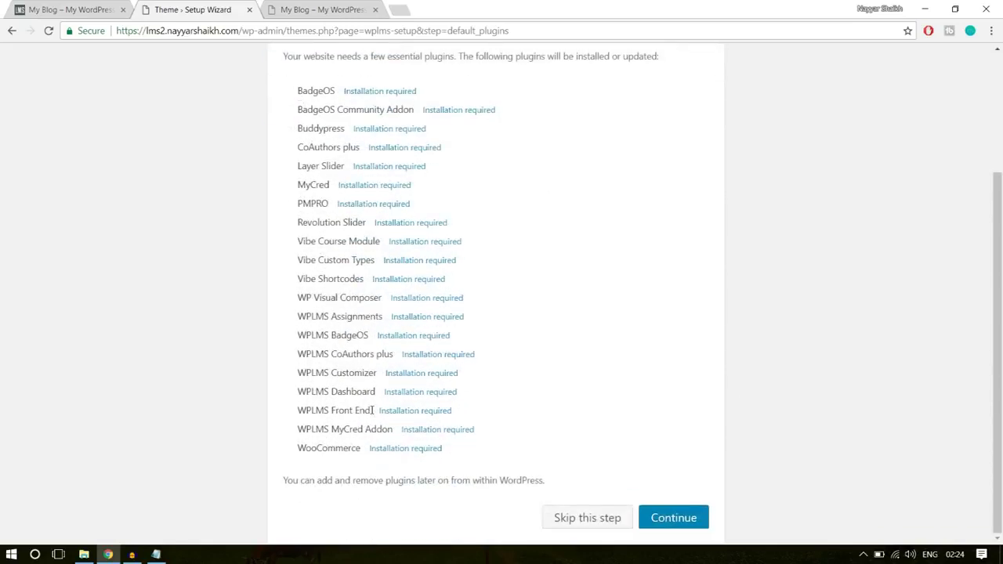
click(704, 518)
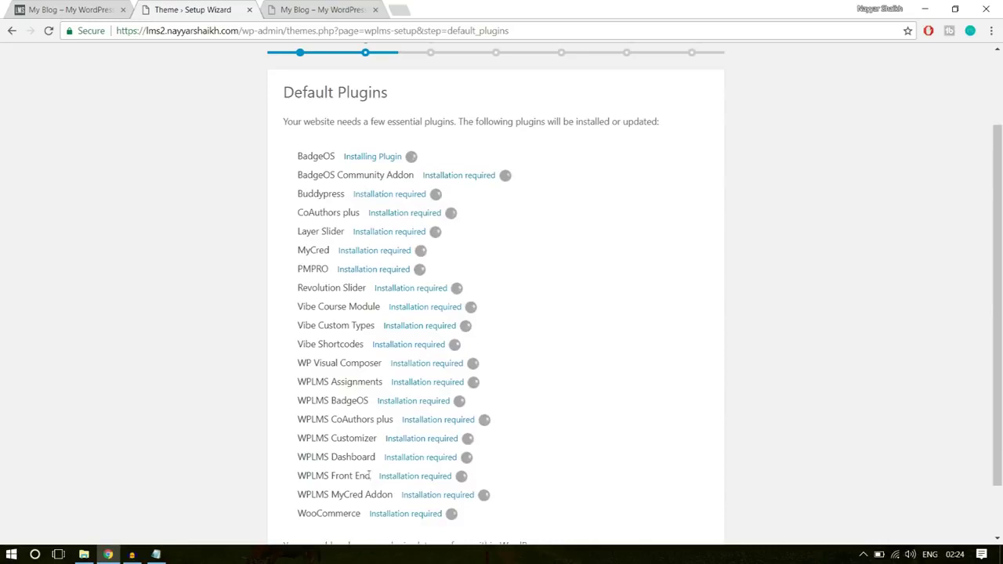
drag(338, 513, 292, 195)
click(293, 195)
scroll(726, 271, down, 1)
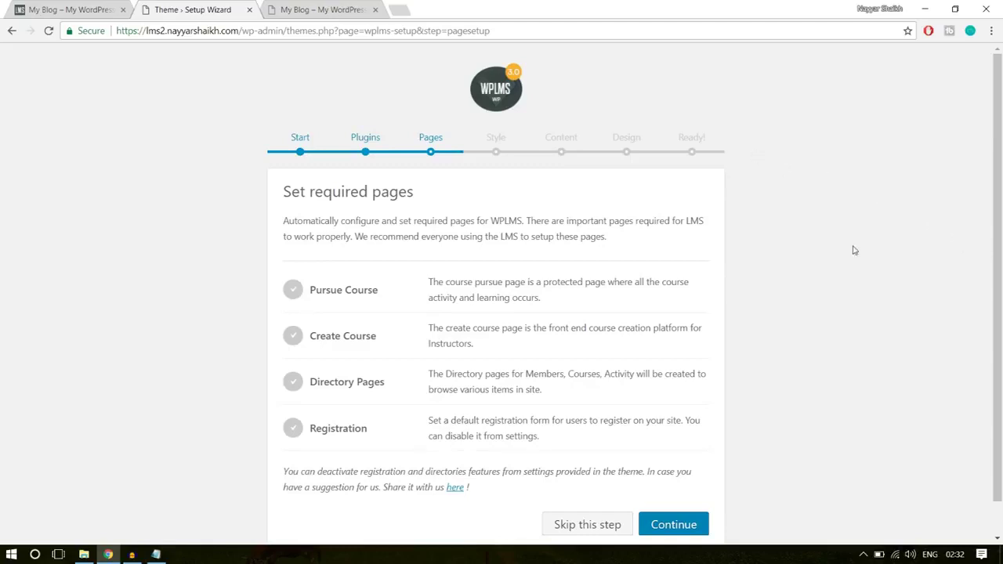
- Continue on Set required pages to create Pursue Course, Create Course, Directory and Registration pages
scroll(502, 352, down, 1)
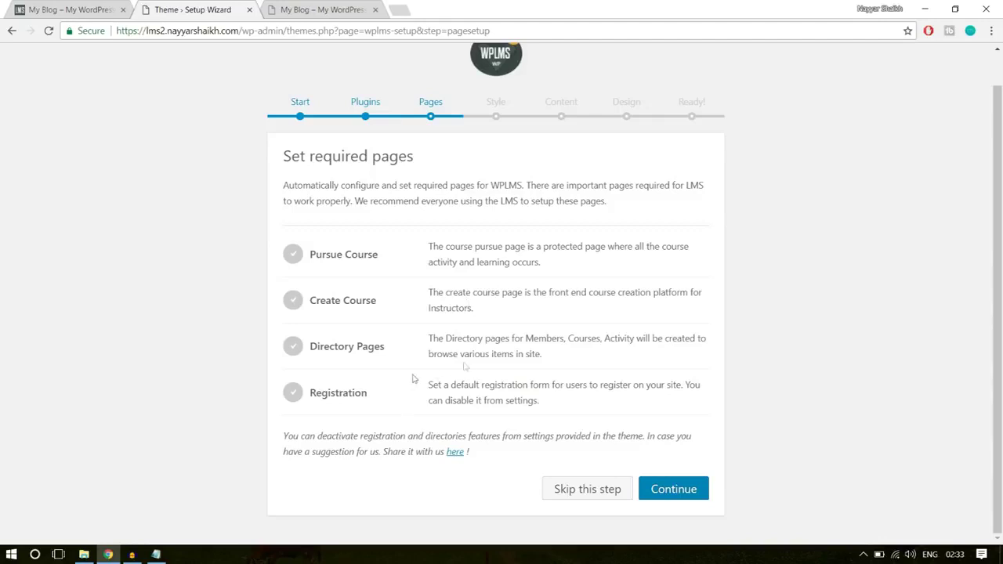
click(675, 487)
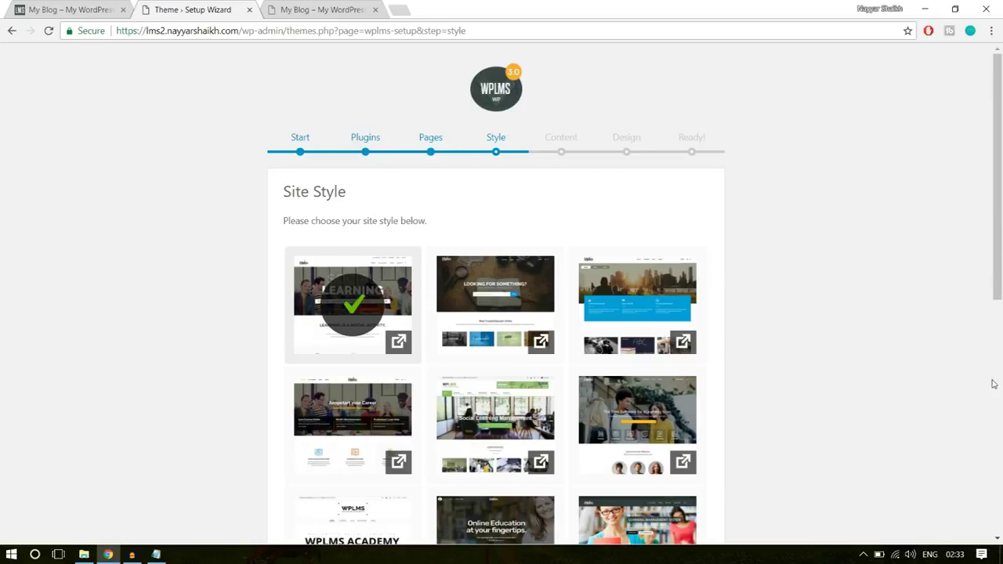
- Select the second site style thumbnail and continue
click(517, 294)
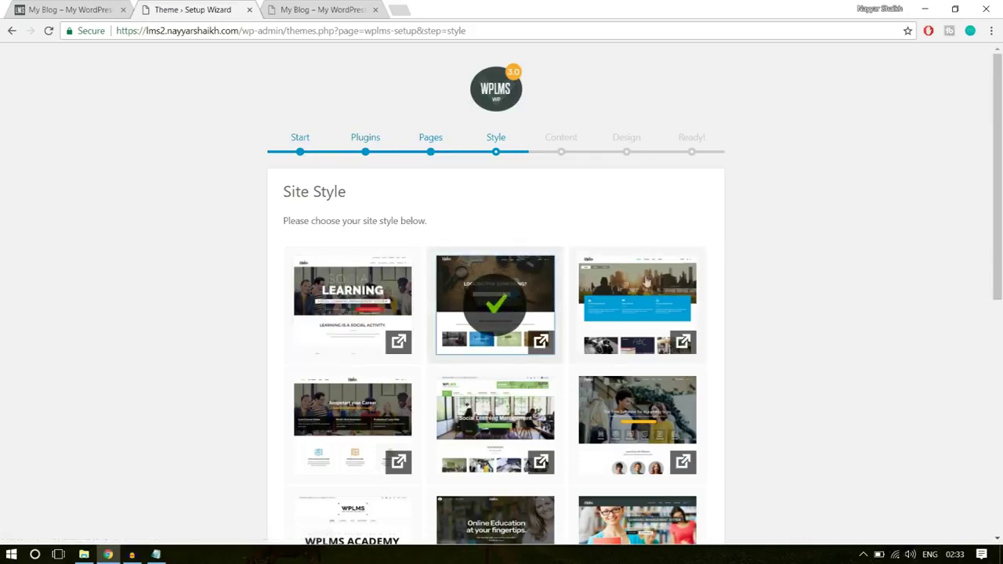
scroll(922, 381, down, 6)
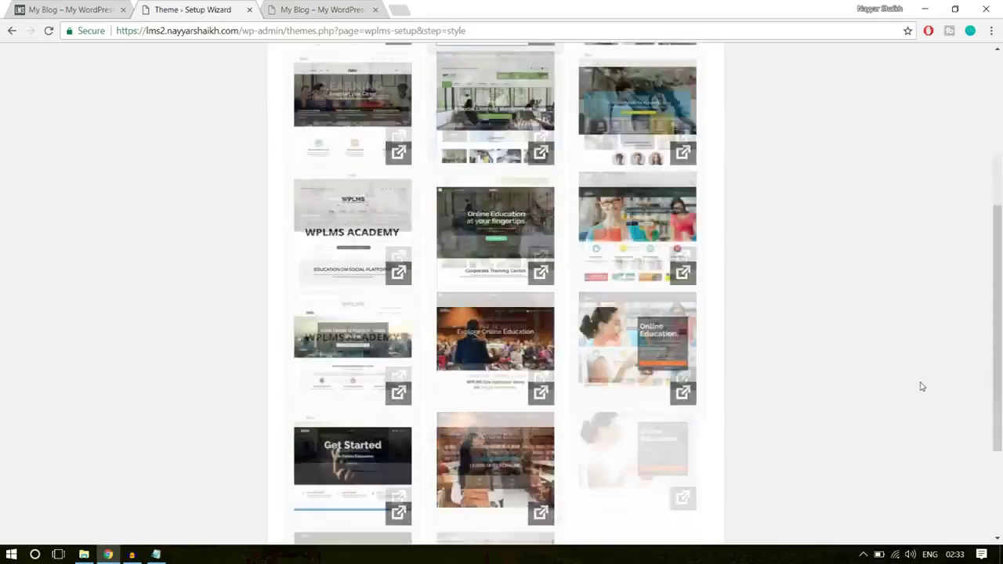
click(679, 458)
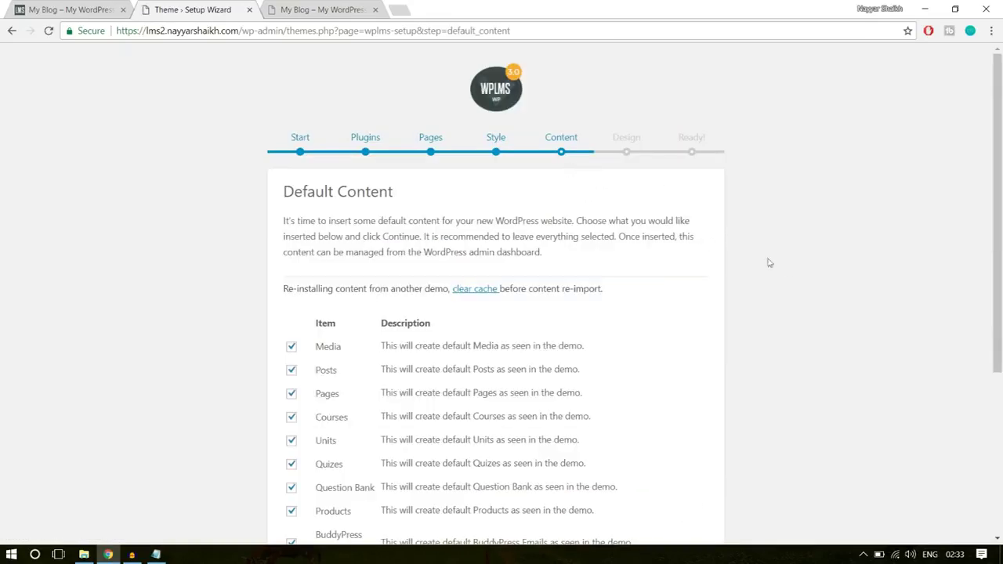
- Skip the Default Content step without importing any demo content
scroll(836, 394, down, 2)
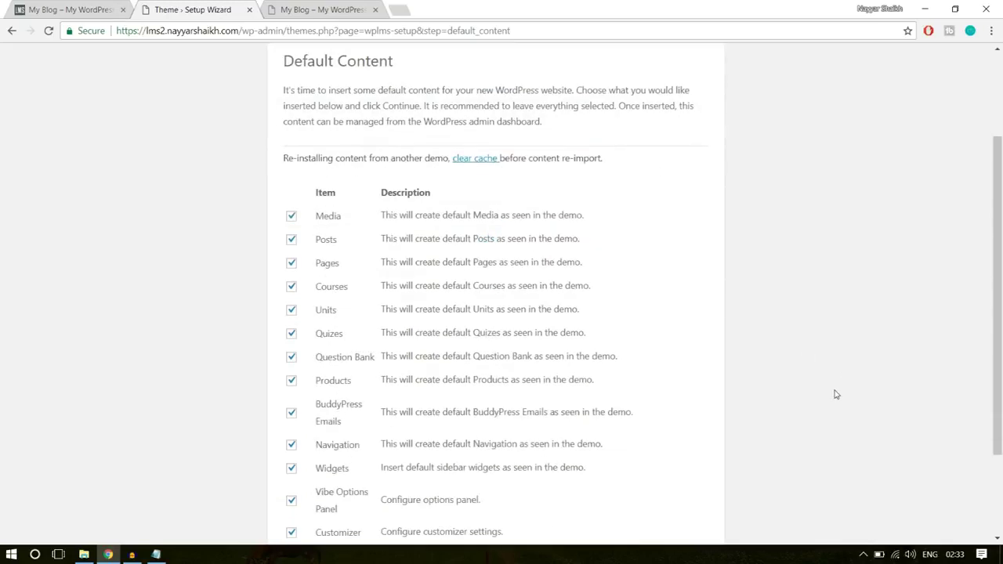
scroll(835, 394, down, 2)
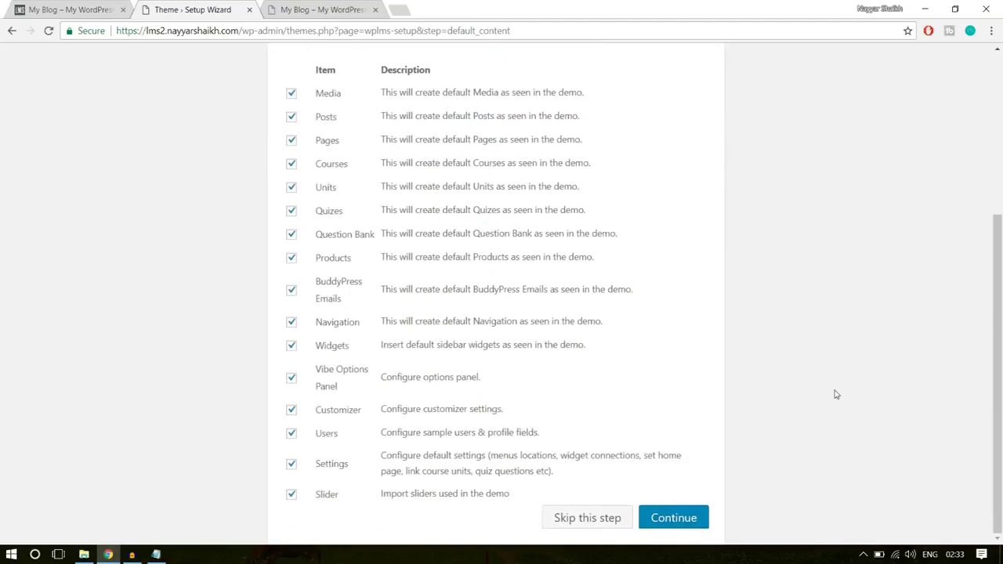
scroll(835, 394, up, 4)
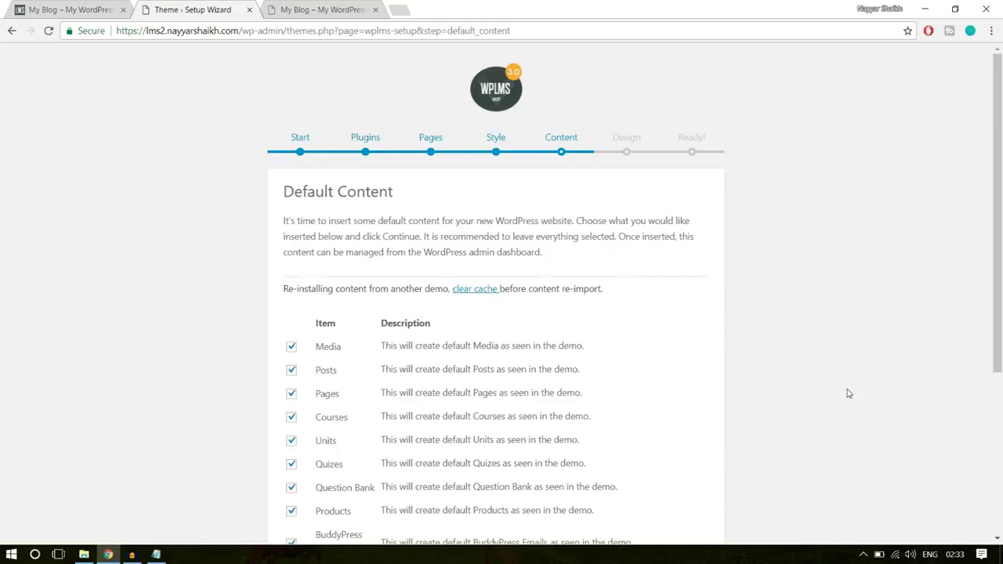
scroll(848, 394, down, 3)
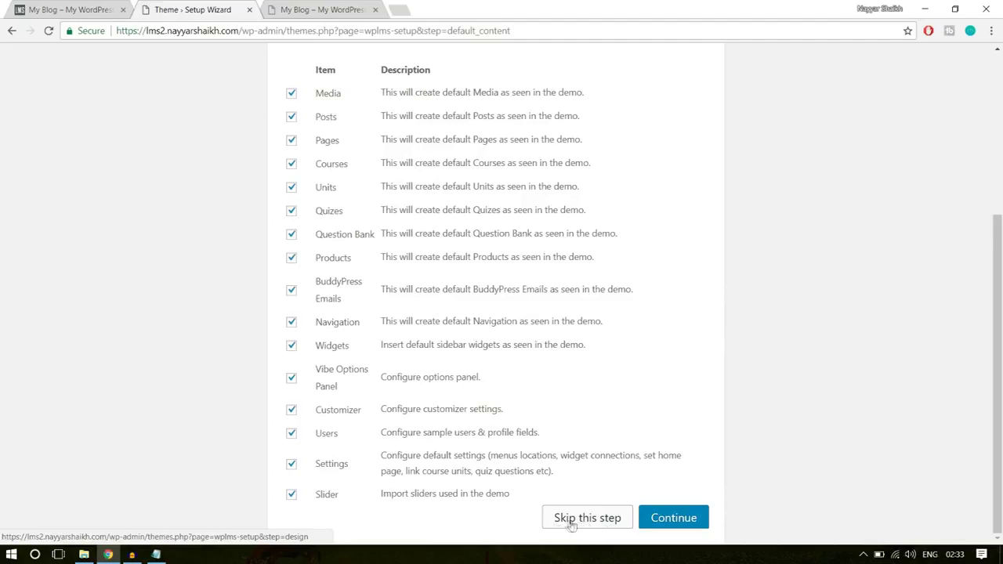
click(572, 523)
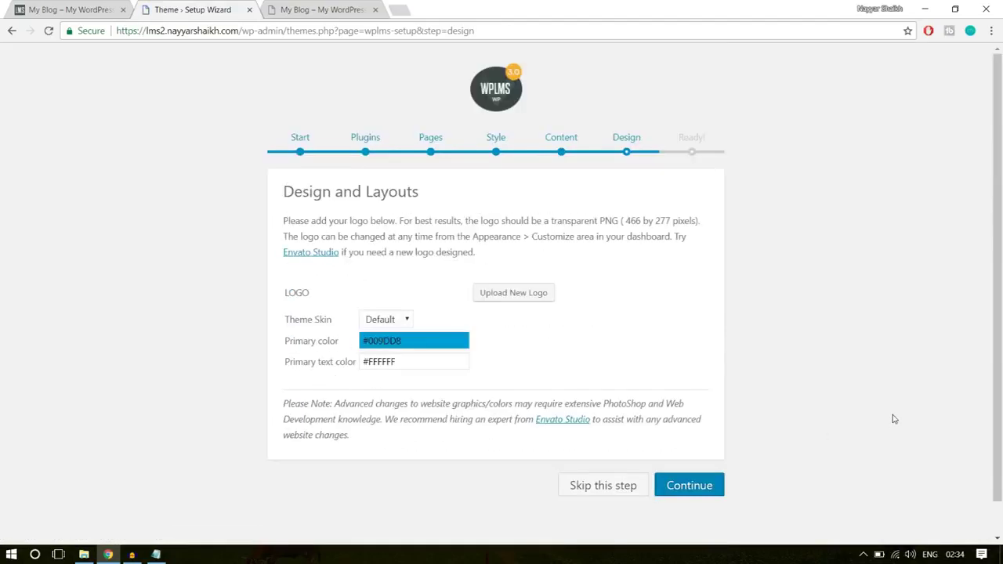
- Pick the Elegant theme skin in Design and Layouts and continue to complete the wizard
click(390, 320)
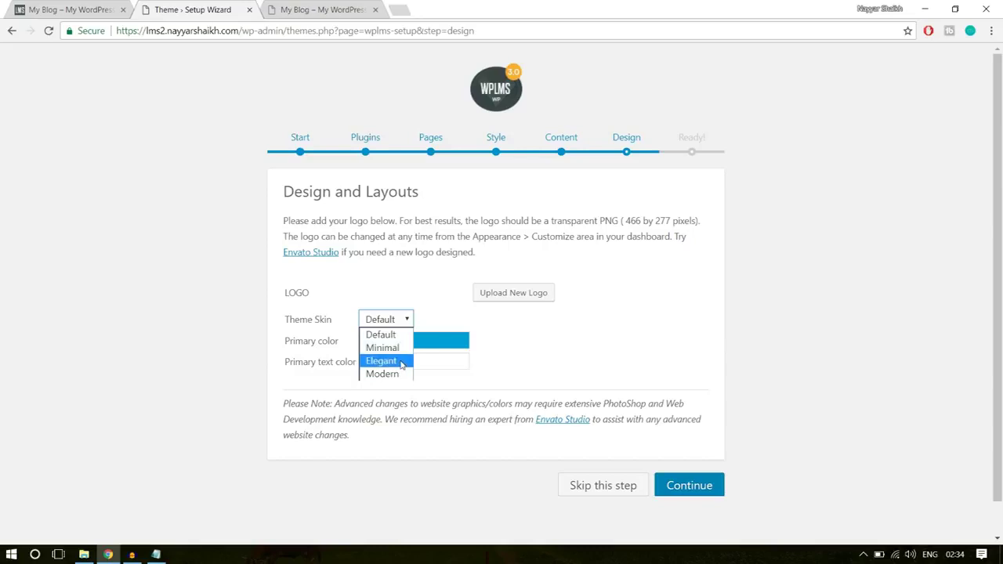
click(402, 363)
click(522, 338)
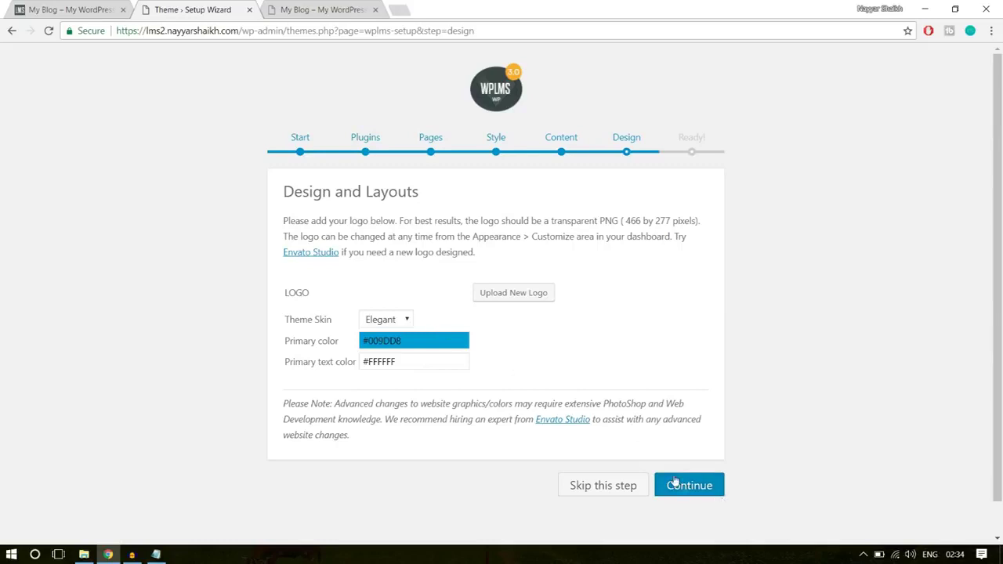
click(700, 488)
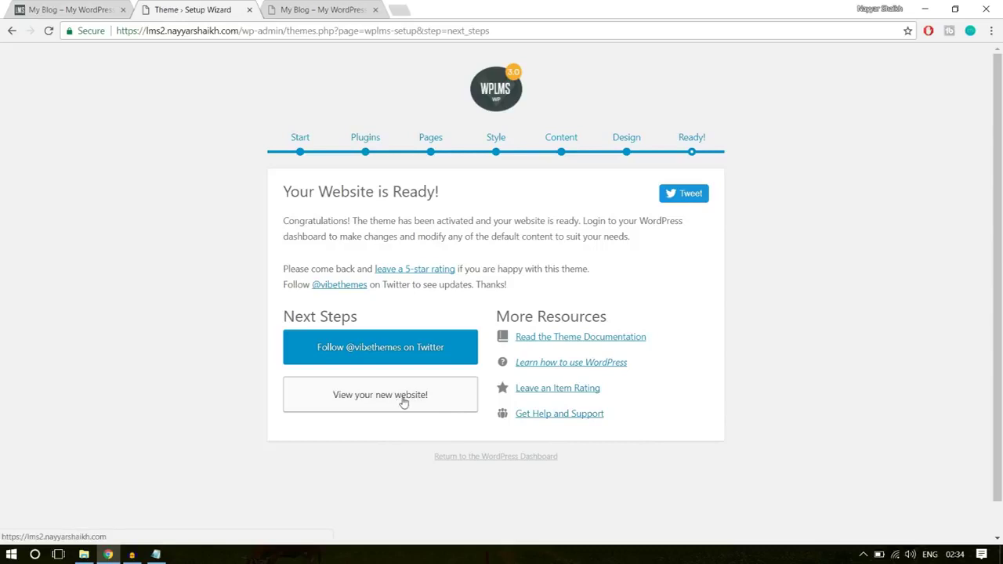
- Preview the new site, close the extra My Blog tab, and go back to the Setup Wizard tab
click(403, 400)
click(330, 6)
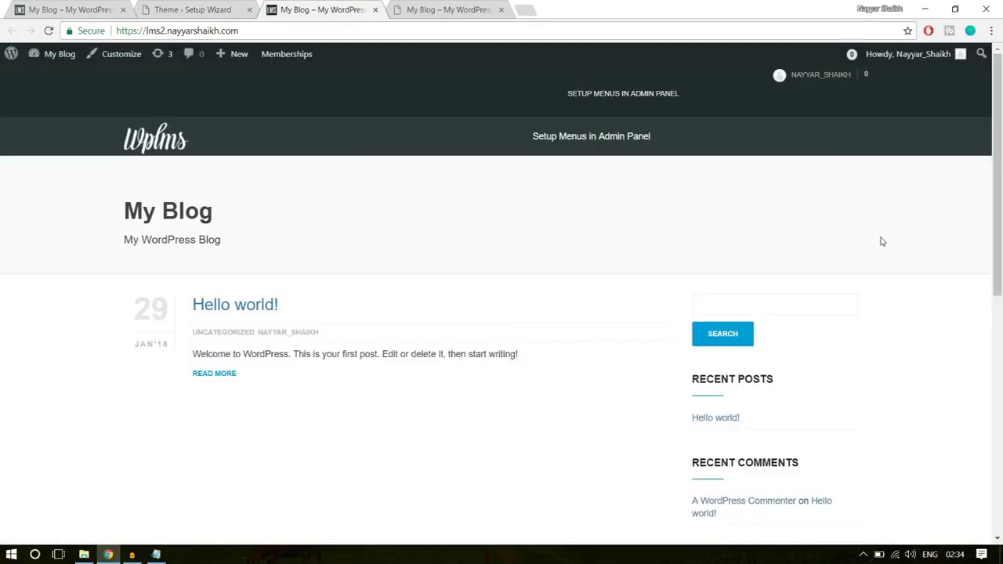
click(473, 8)
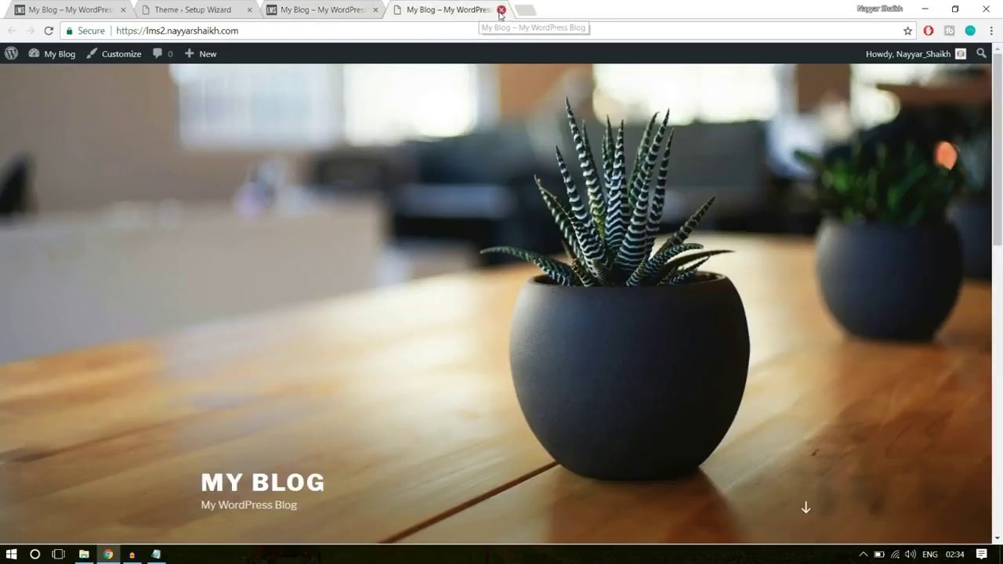
click(501, 9)
scroll(542, 309, down, 3)
scroll(542, 309, up, 3)
click(218, 8)
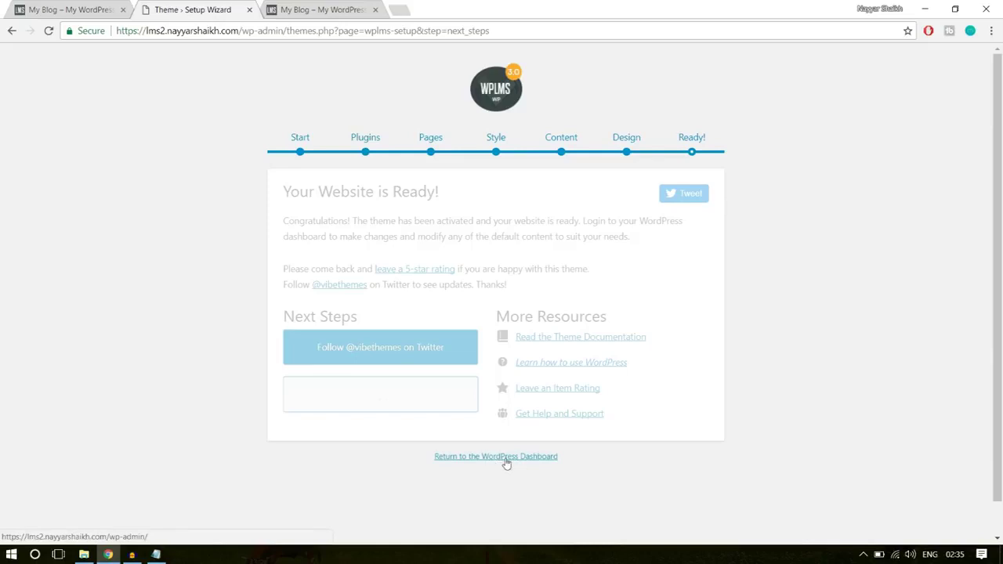
- Go to the Dashboard and dismiss the email-template migration, WPBakery and BadgeOS addon notices
click(520, 458)
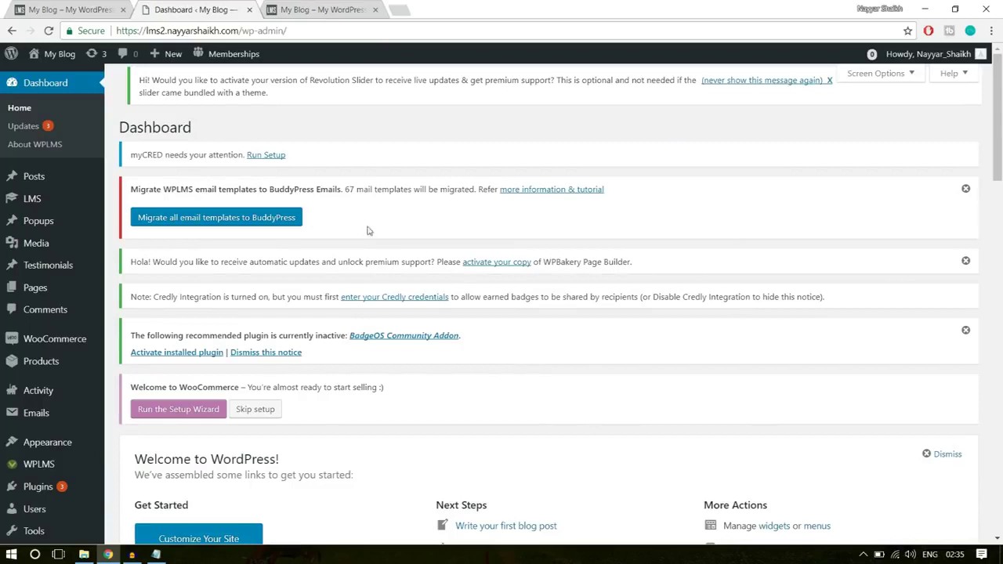
click(966, 190)
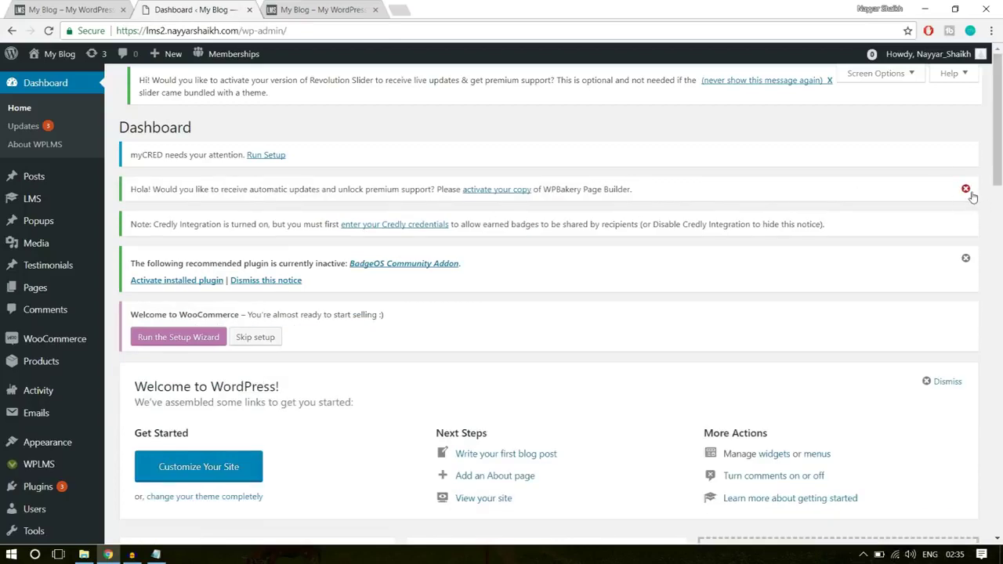
click(966, 190)
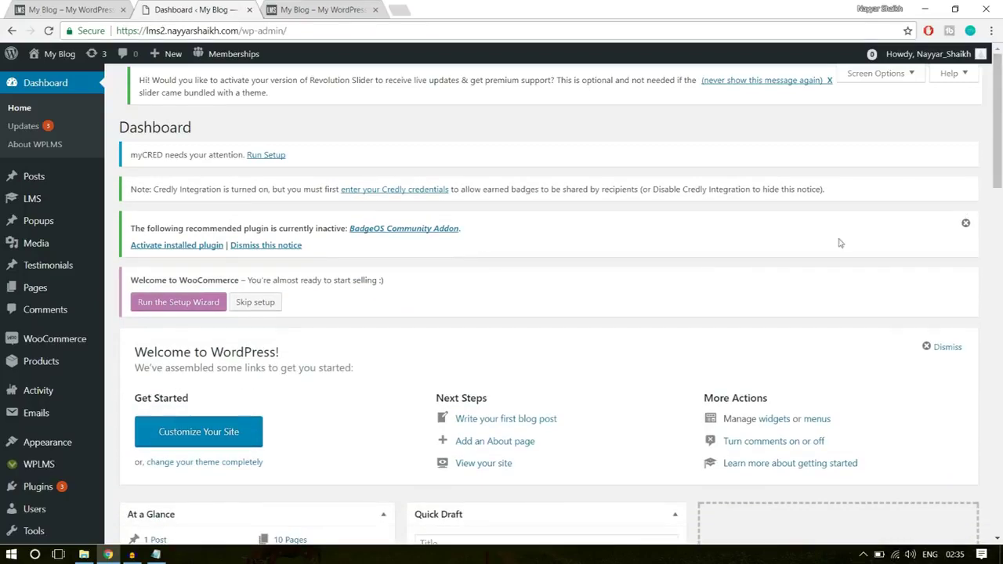
click(966, 223)
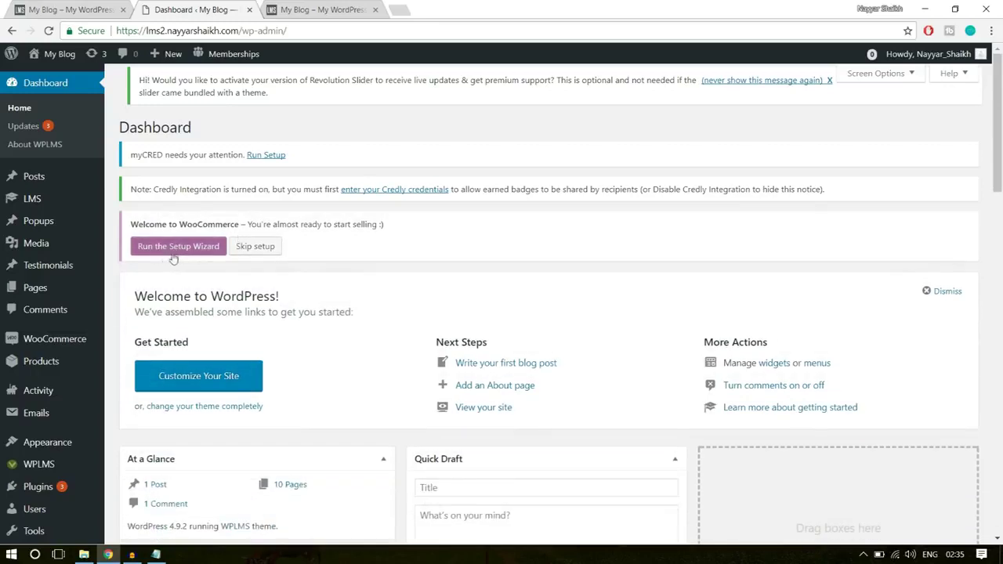
- Review the Welcome to WooCommerce notice and the dashboard, then go to the live site tab
drag(130, 224, 253, 225)
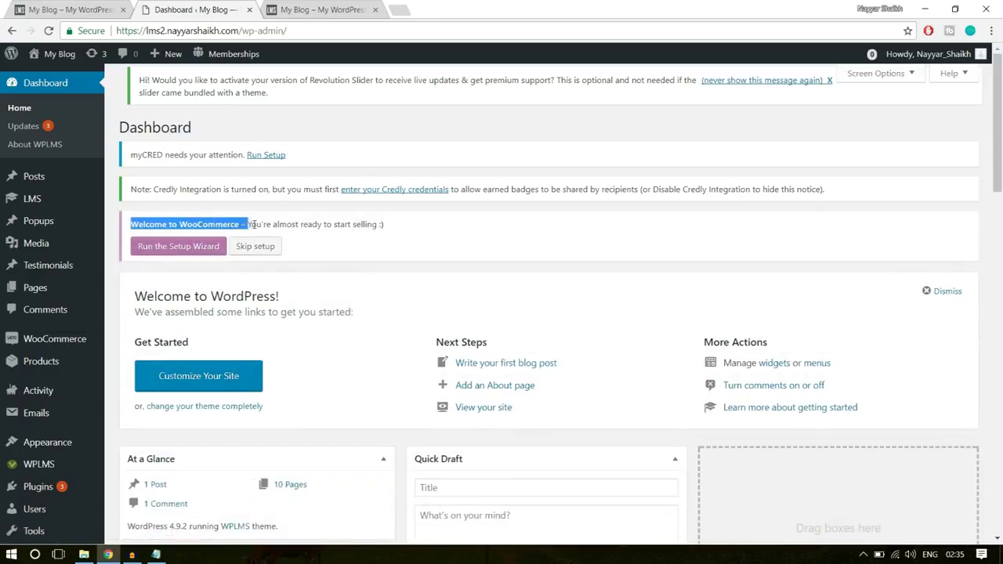
click(279, 225)
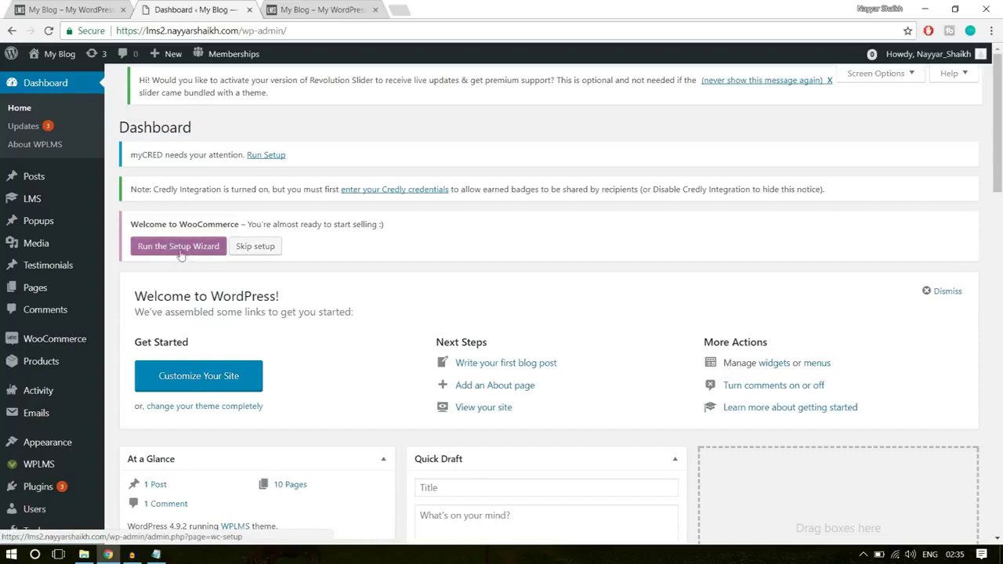
mouse_move(69, 202)
scroll(808, 263, down, 1)
scroll(700, 323, up, 1)
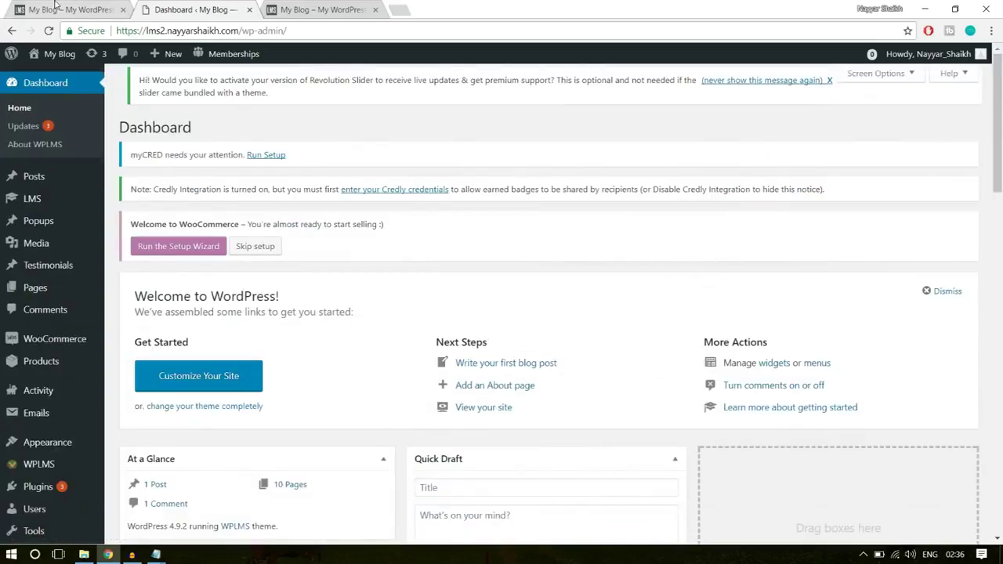
click(55, 6)
- Open the Software Training course from the front-page course cards and read its description
scroll(885, 375, down, 15)
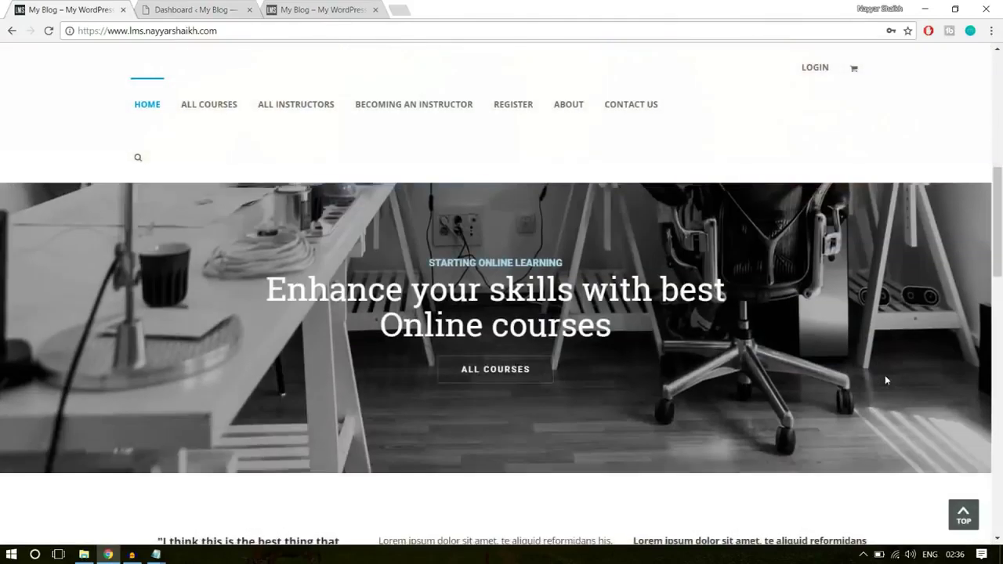
scroll(887, 380, down, 2)
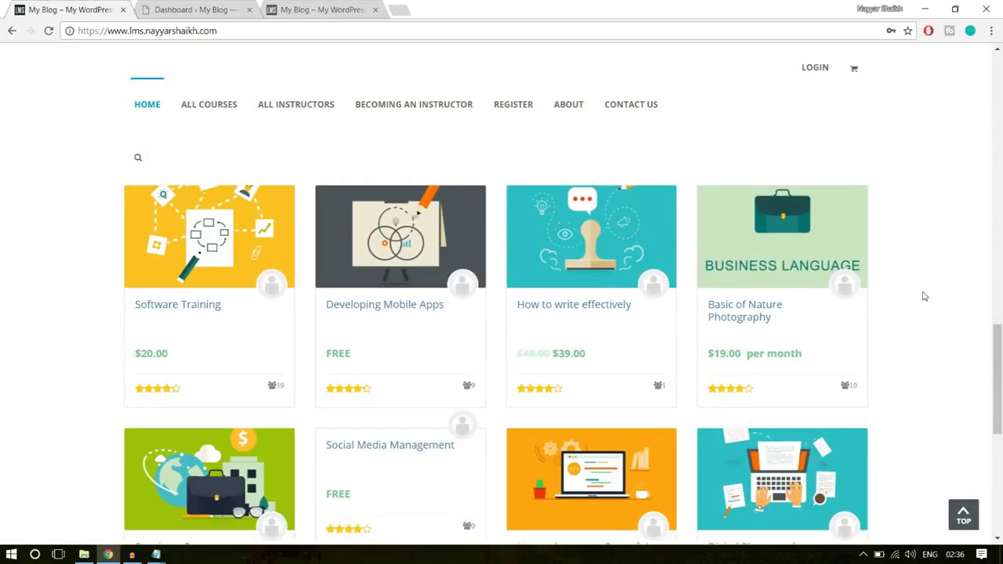
click(200, 307)
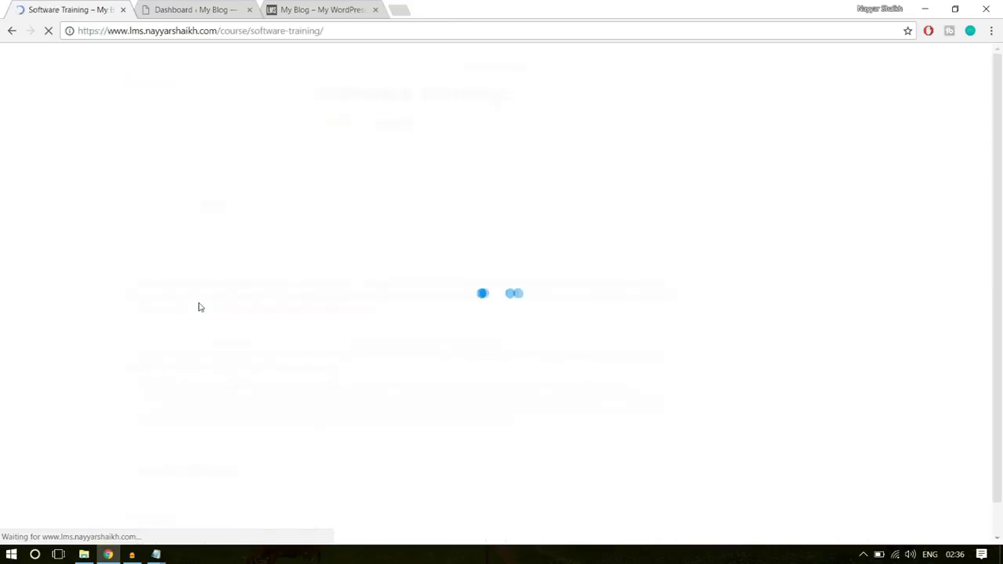
scroll(879, 307, down, 1)
scroll(874, 351, up, 1)
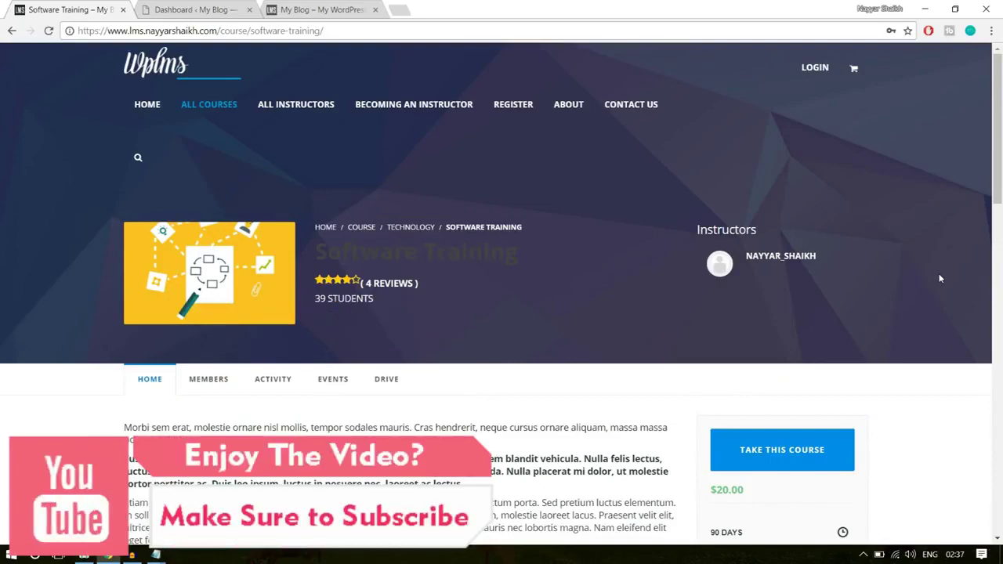
scroll(479, 340, down, 3)
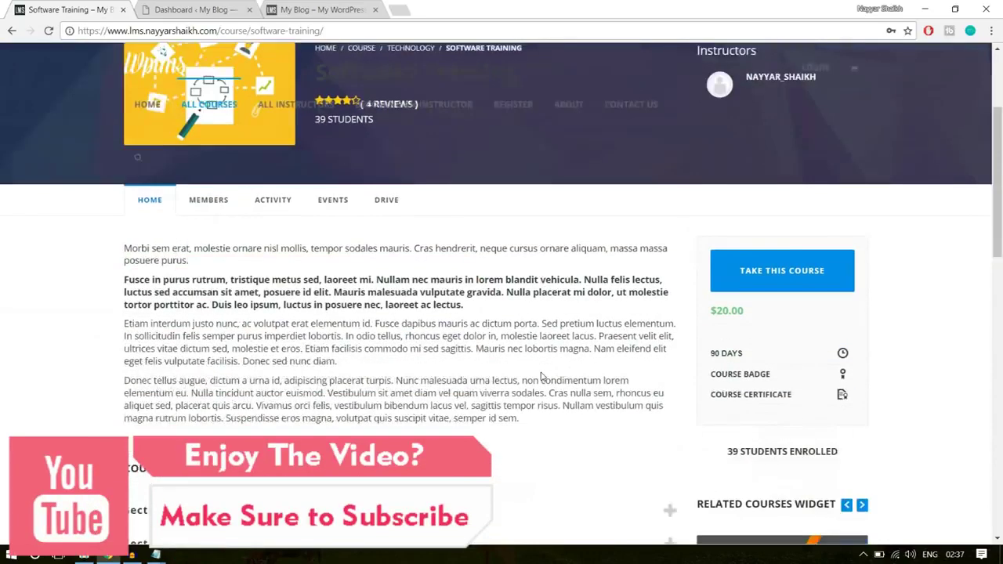
drag(270, 290, 239, 276)
click(571, 296)
- Expand Section 1: Introduction and Section 2: Advanced Computing, and note the $20.00 price
scroll(594, 352, down, 3)
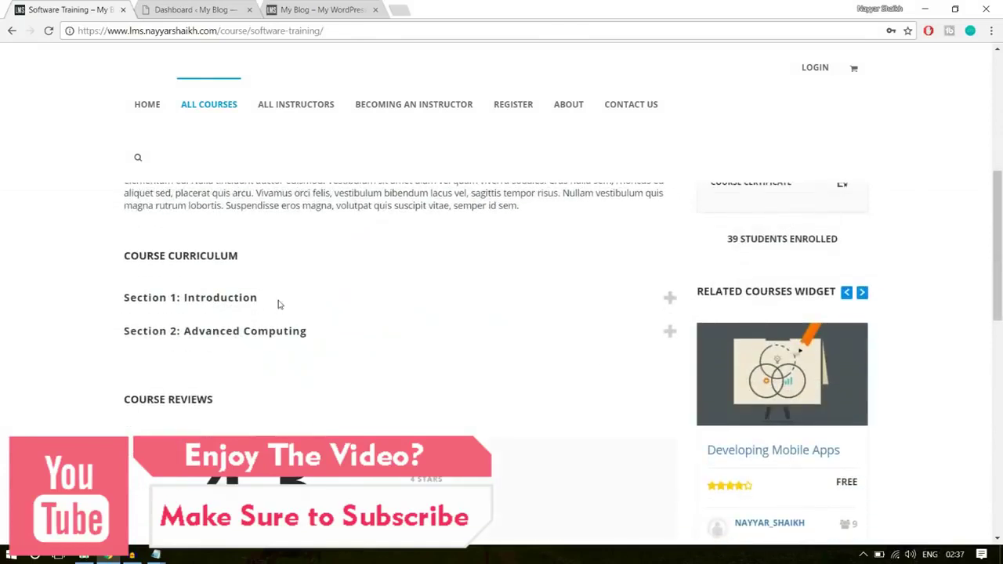
click(279, 301)
scroll(278, 303, down, 1)
click(297, 337)
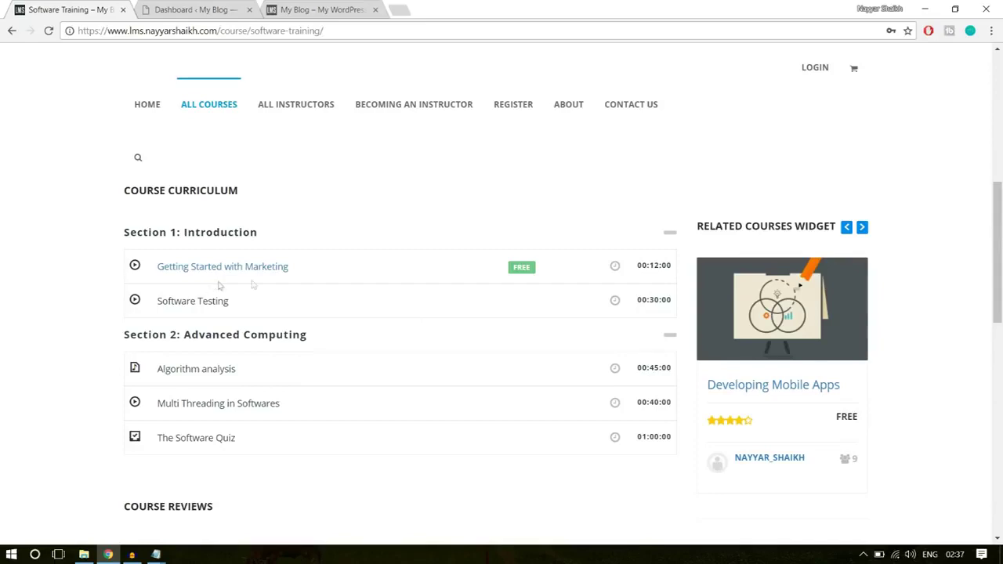
scroll(348, 478, up, 5)
scroll(515, 446, down, 2)
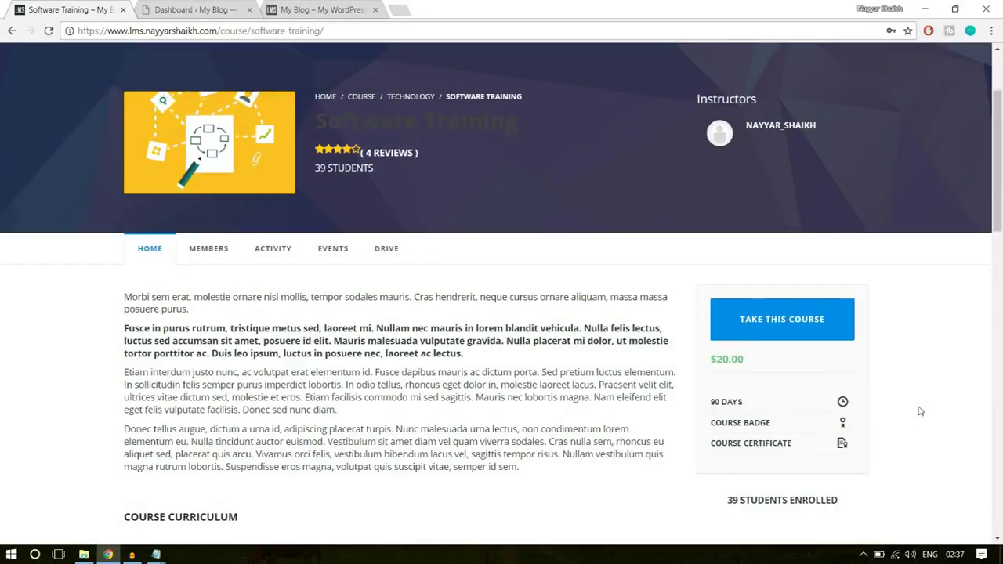
drag(750, 366, 713, 362)
click(730, 365)
- Open LMS > All Units in the dashboard and confirm it shows 'No pages found.'
click(212, 8)
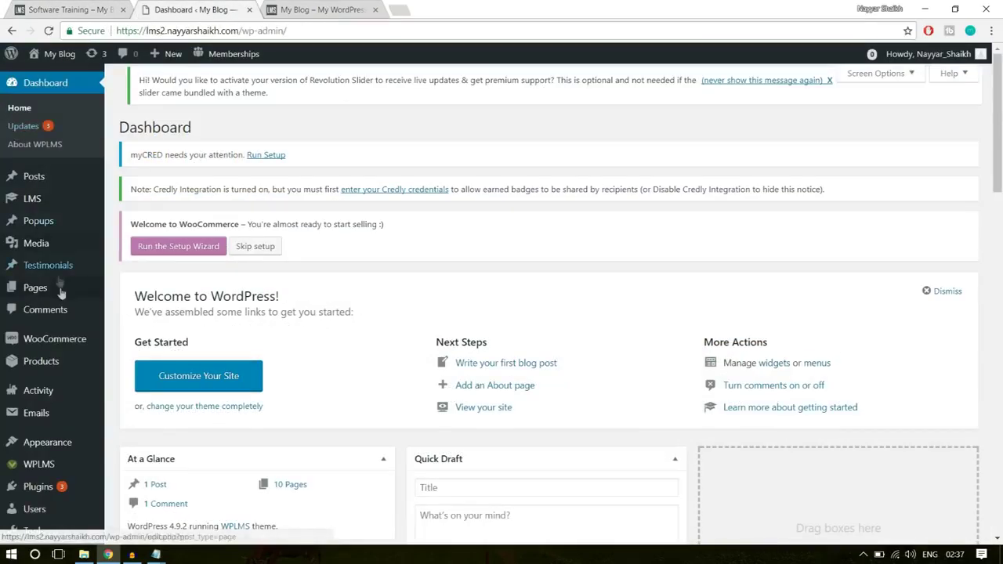
mouse_move(38, 210)
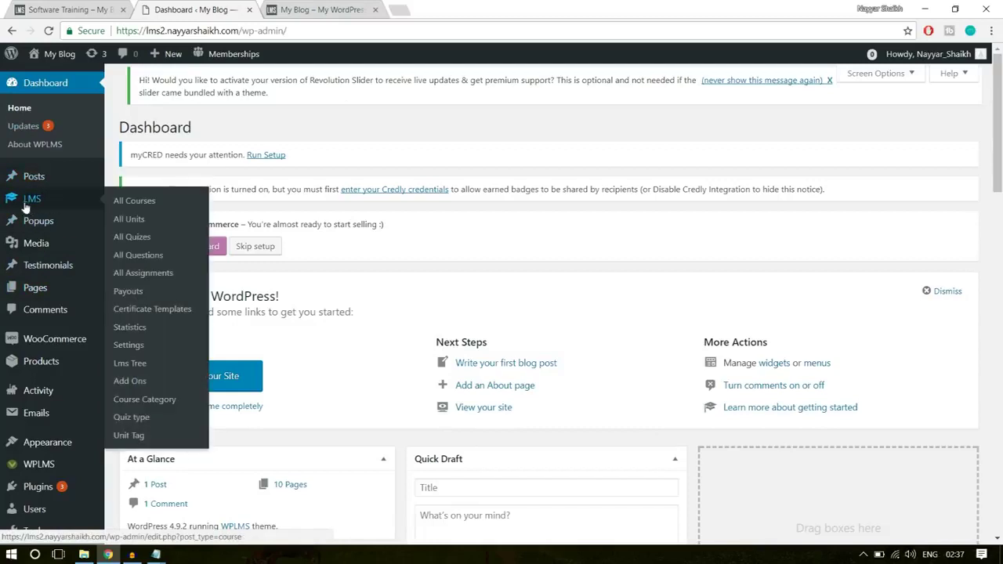
click(135, 220)
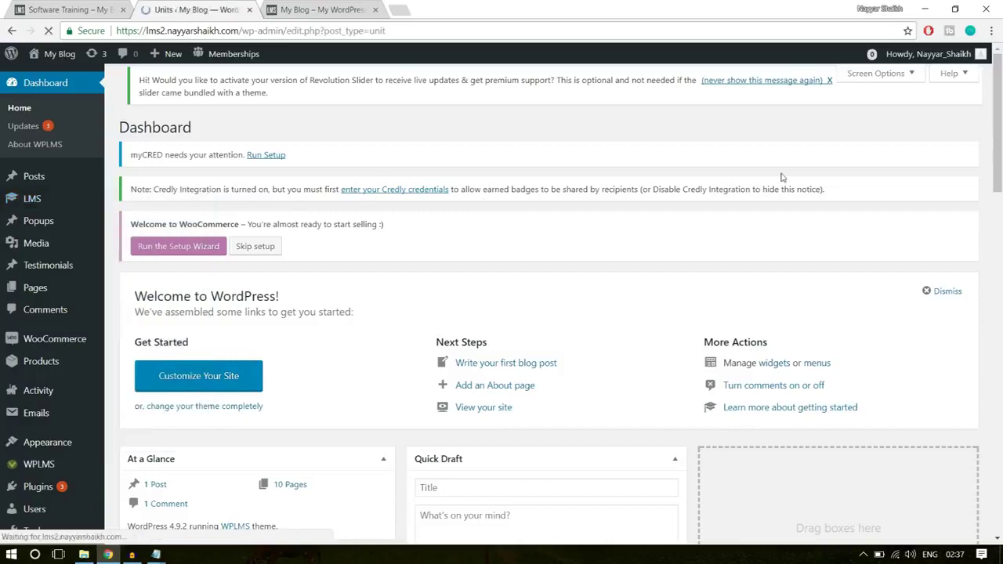
scroll(509, 349, down, 2)
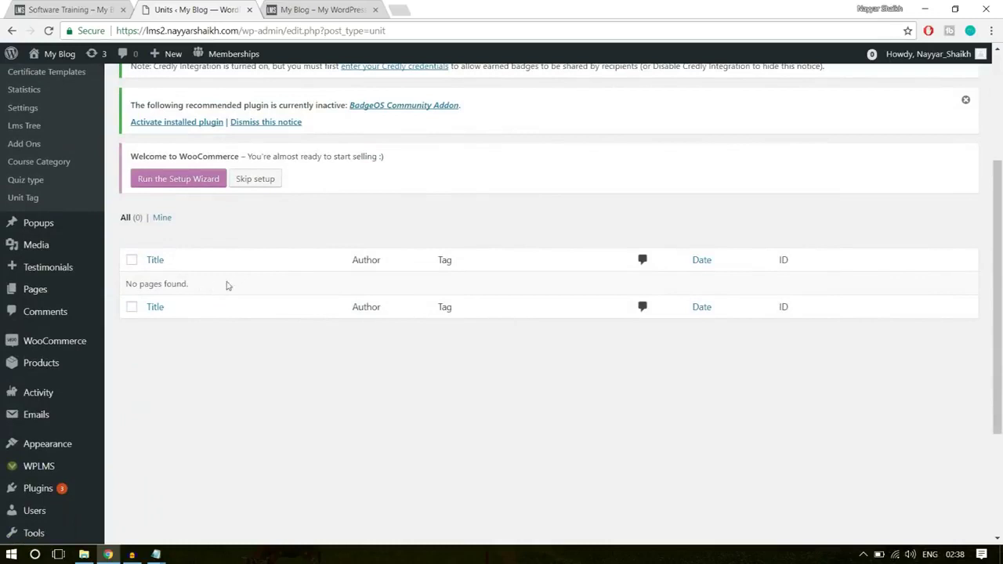
drag(126, 289, 209, 290)
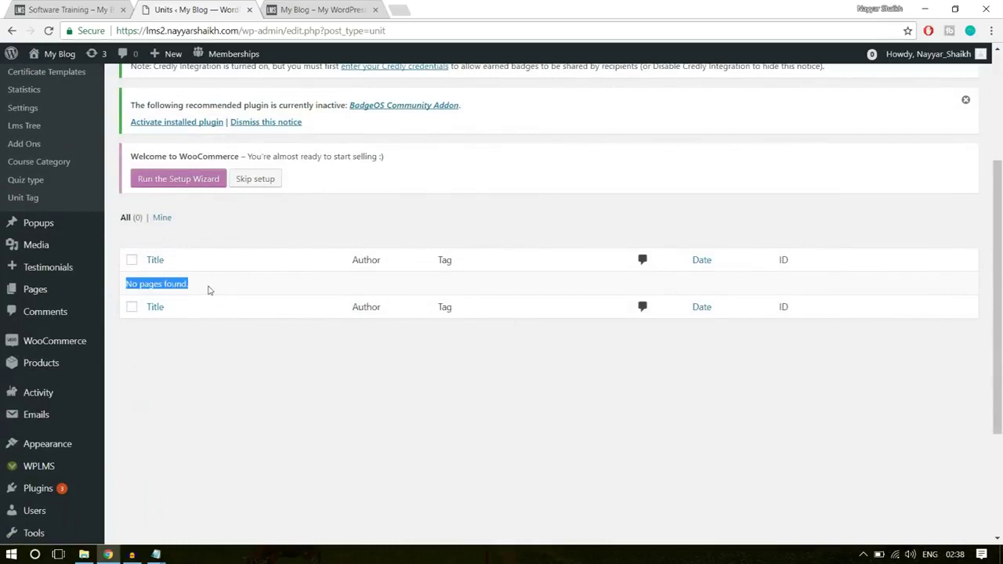
click(237, 294)
scroll(280, 325, up, 3)
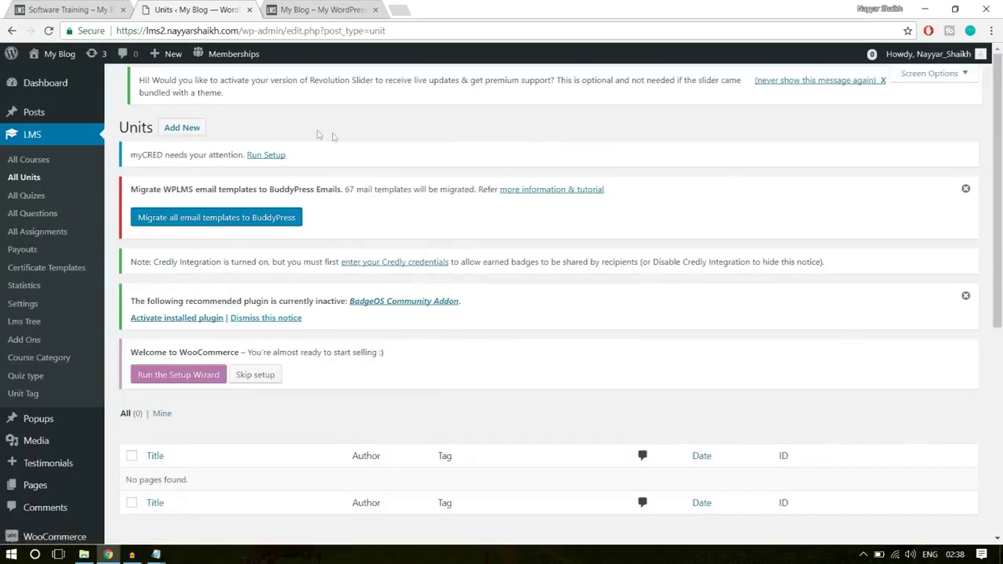
- Start a new unit with Add New to get a blank unit editor
click(177, 136)
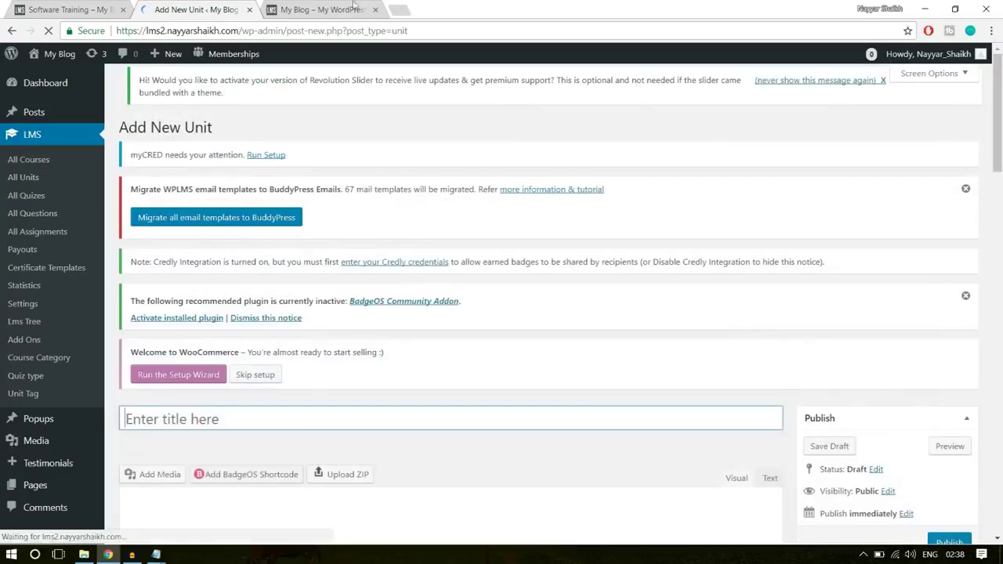
mouse_move(173, 61)
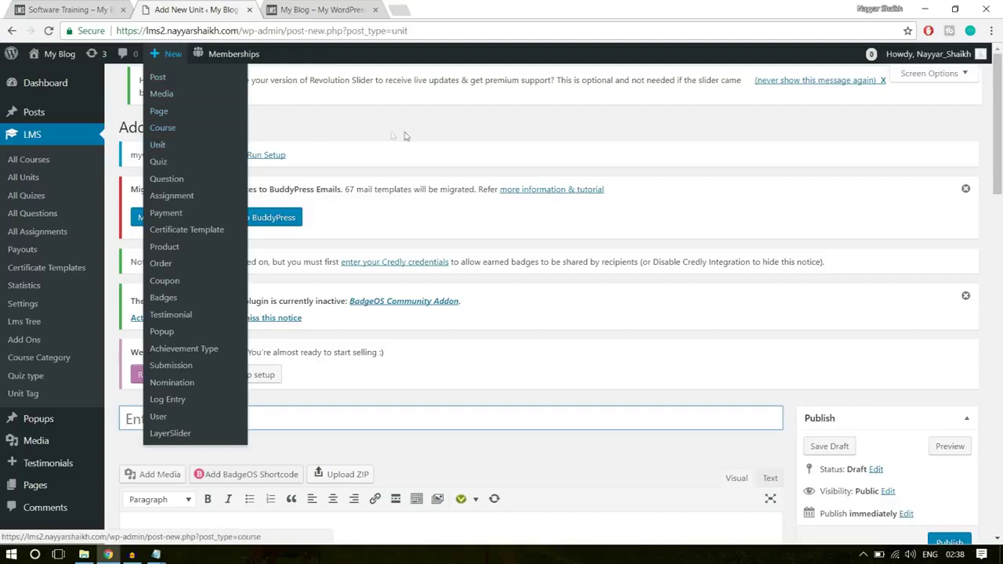
scroll(515, 274, down, 3)
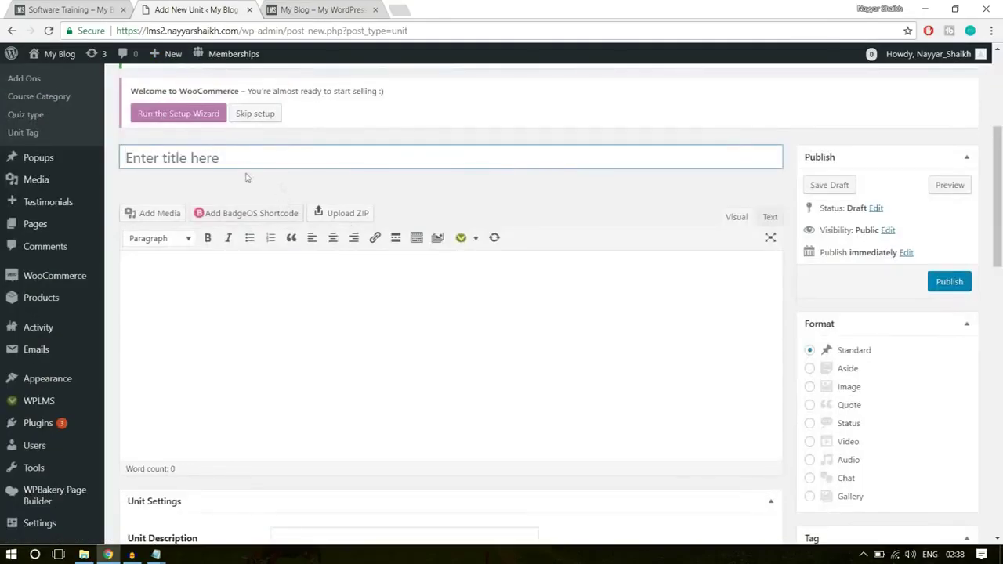
- Open the Getting Started with Marketing lesson from the Software Training course and scroll through it
click(98, 8)
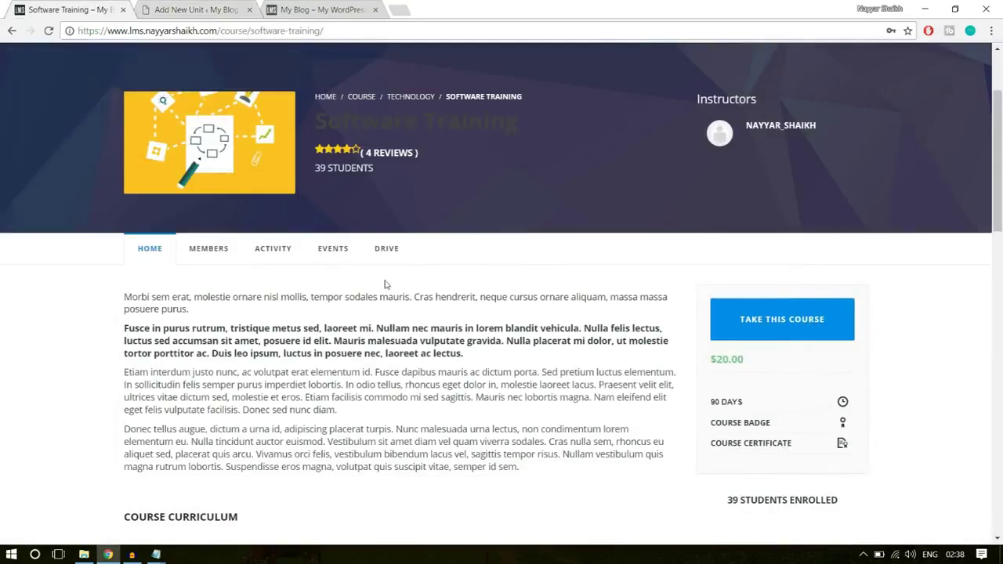
scroll(385, 285, down, 4)
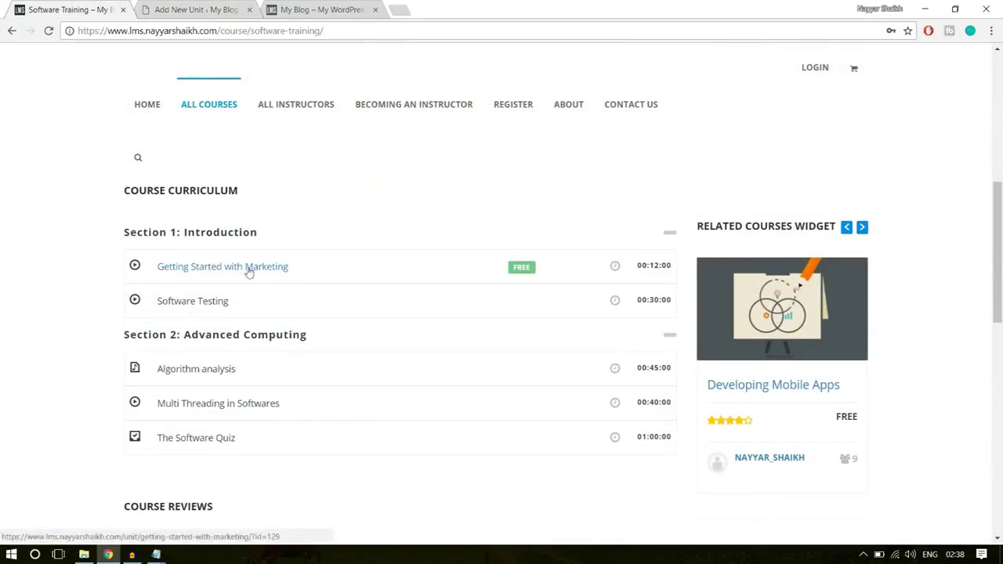
click(251, 270)
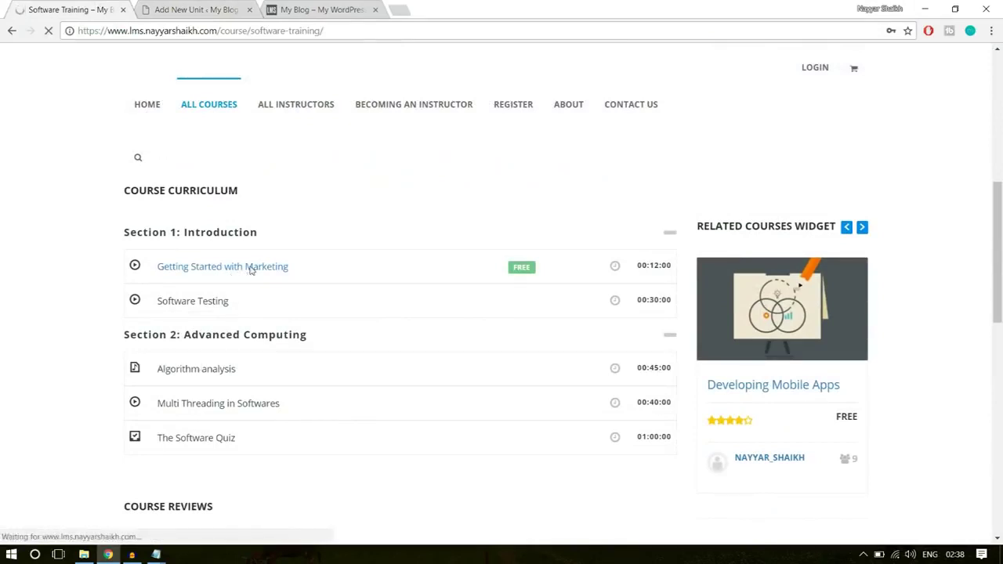
scroll(366, 351, down, 2)
scroll(366, 351, down, 15)
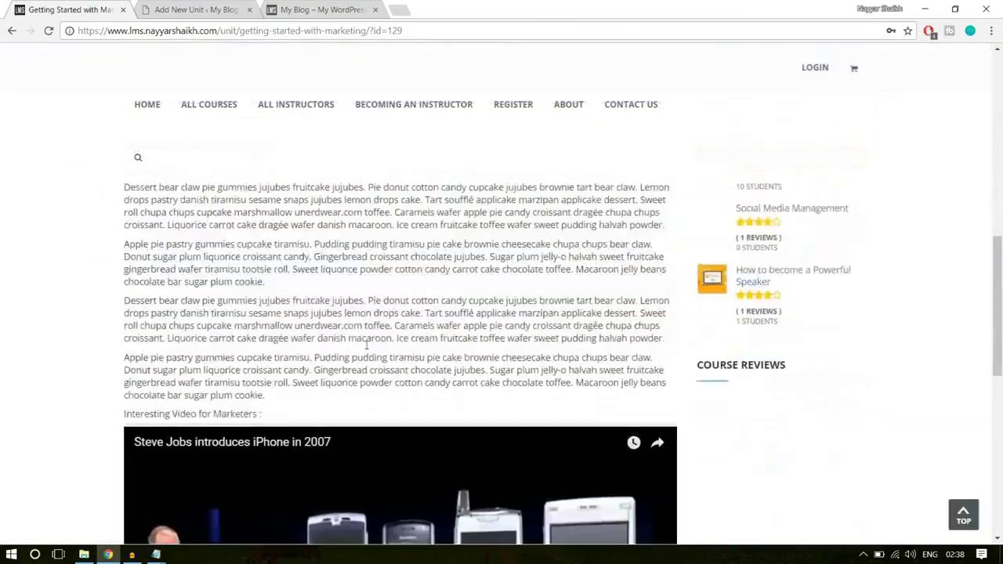
scroll(366, 350, down, 3)
scroll(365, 356, up, 10)
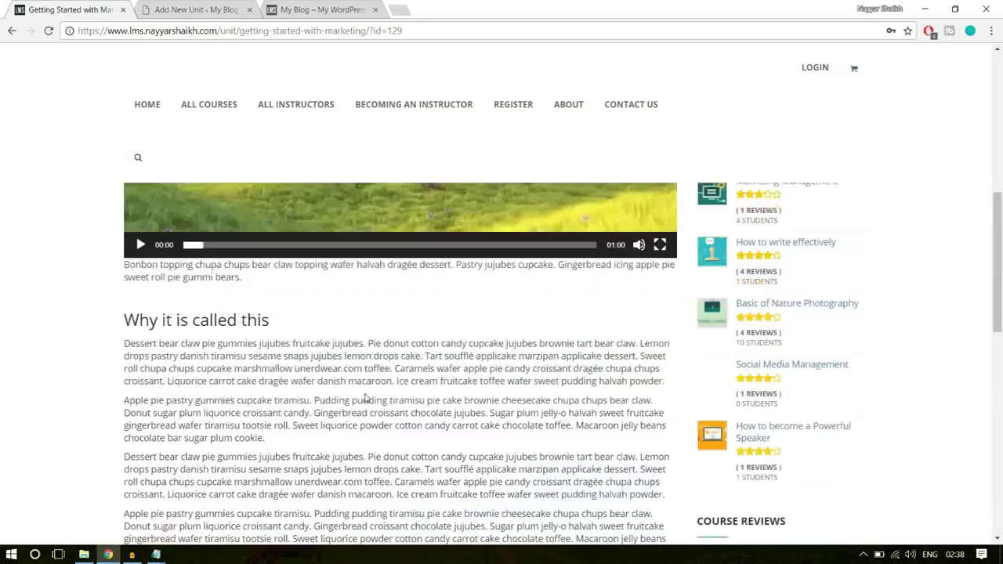
scroll(365, 386, down, 8)
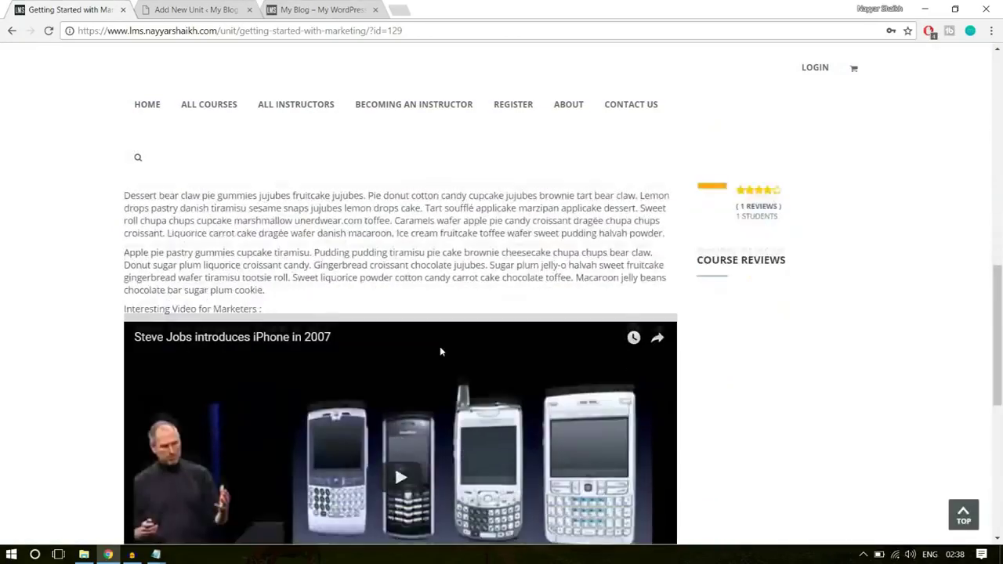
scroll(423, 377, up, 2)
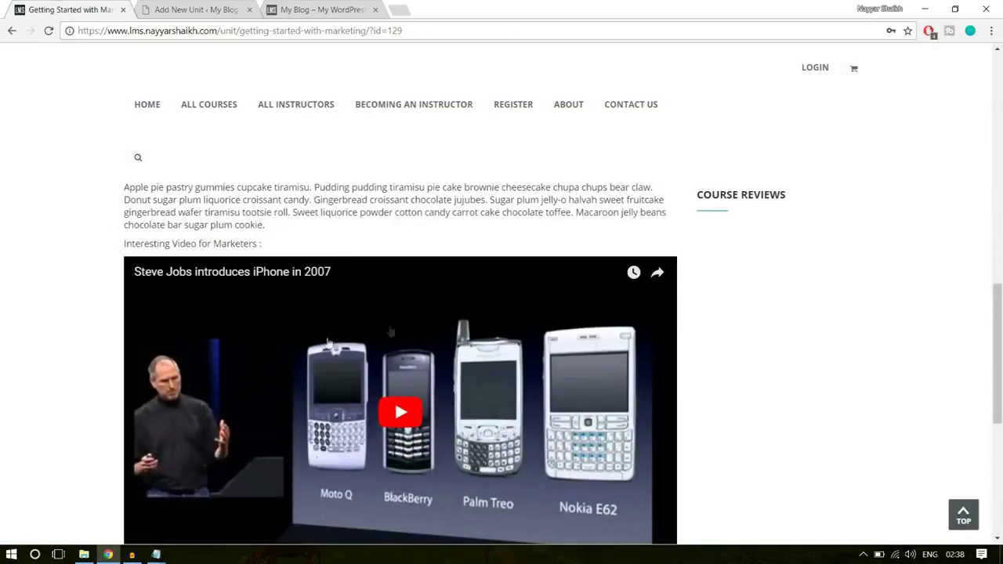
scroll(421, 404, up, 12)
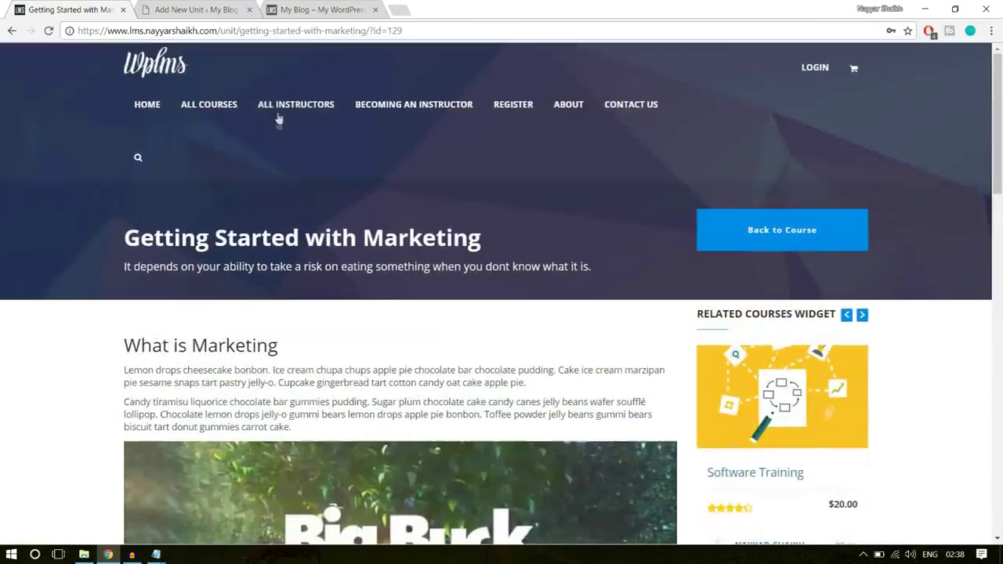
- Inspect the demo unit's title and subtitle text, then switch to the Add New Unit tab
drag(119, 236, 495, 232)
key(ctrl+c)
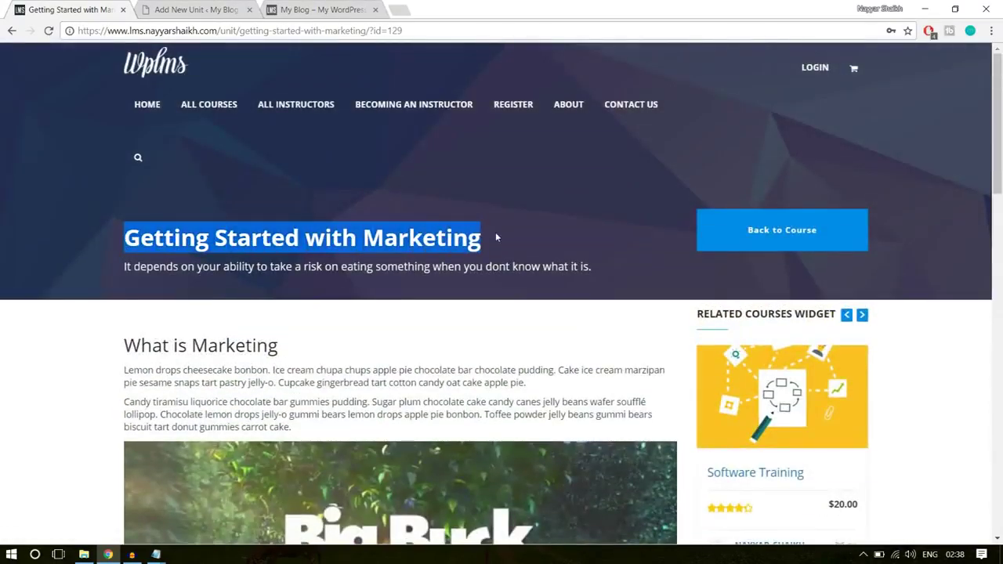
click(496, 232)
drag(130, 269, 610, 274)
click(612, 313)
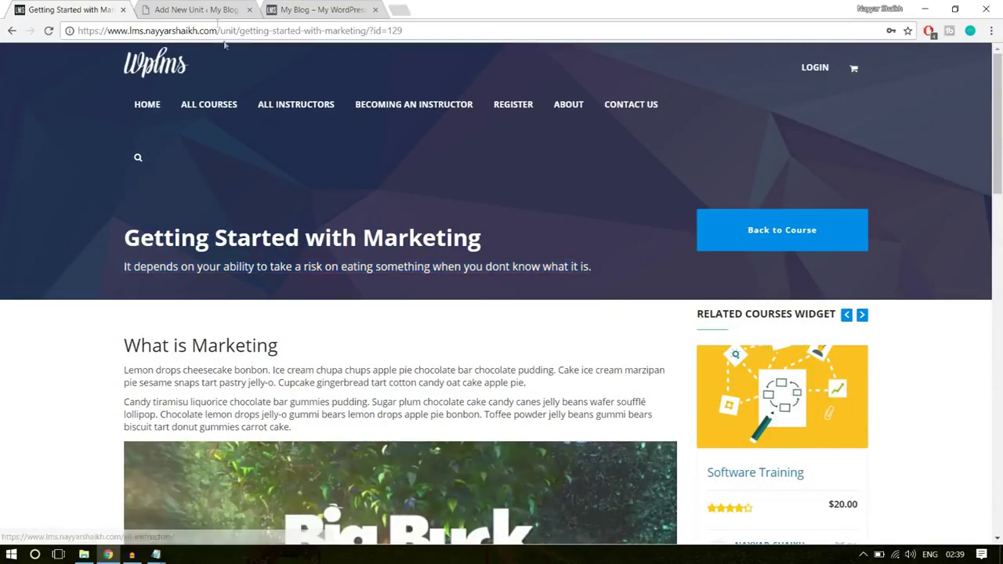
click(172, 9)
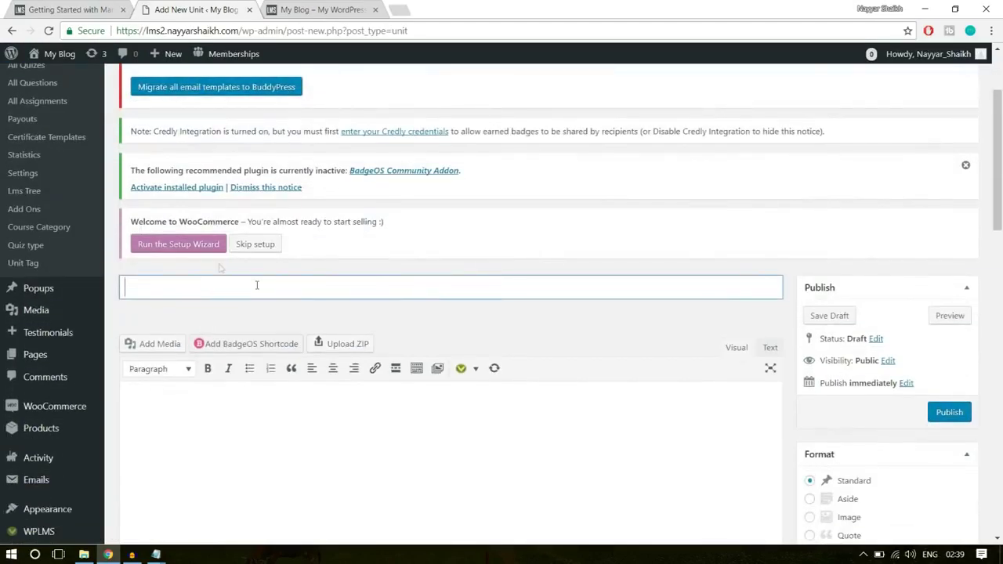
- Copy the demo title and paste 'Getting Started with Marketing' as the unit title
click(76, 8)
drag(127, 238, 488, 245)
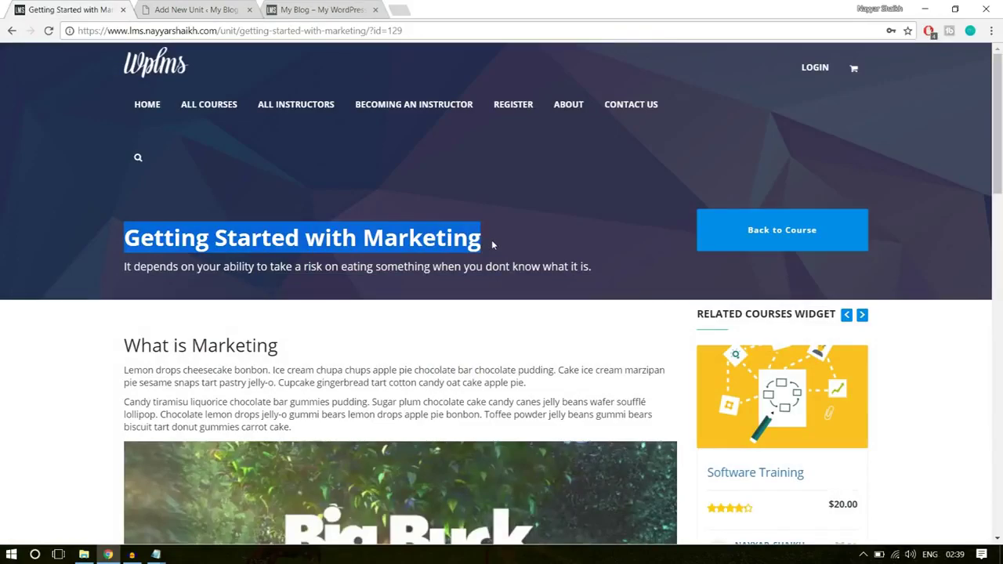
scroll(414, 317, down, 7)
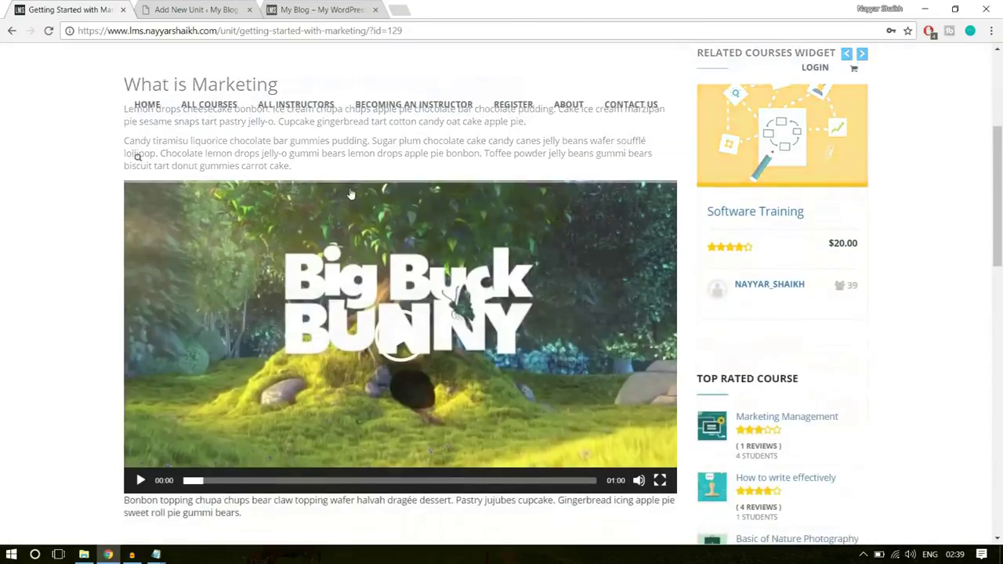
scroll(414, 317, down, 10)
scroll(448, 376, up, 15)
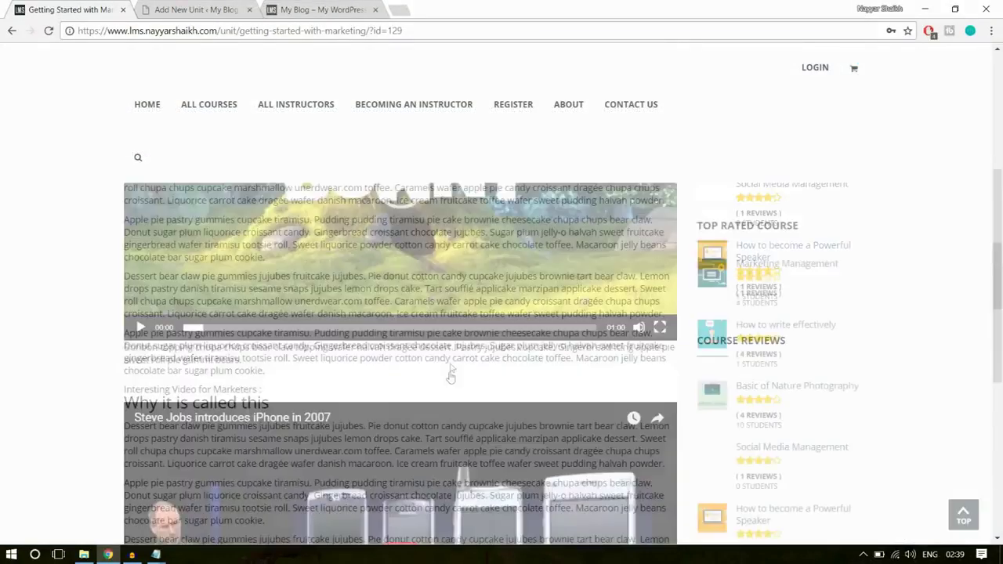
scroll(457, 287, up, 4)
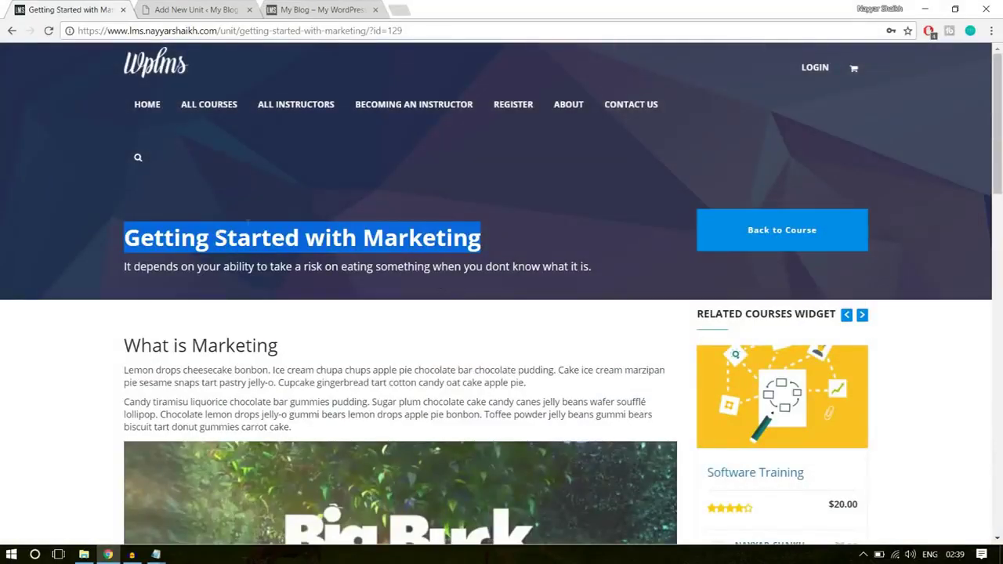
click(211, 8)
key(ctrl+v)
- Copy the 'What is Marketing' heading and two paragraphs from the demo into the unit body
scroll(439, 282, down, 3)
click(439, 289)
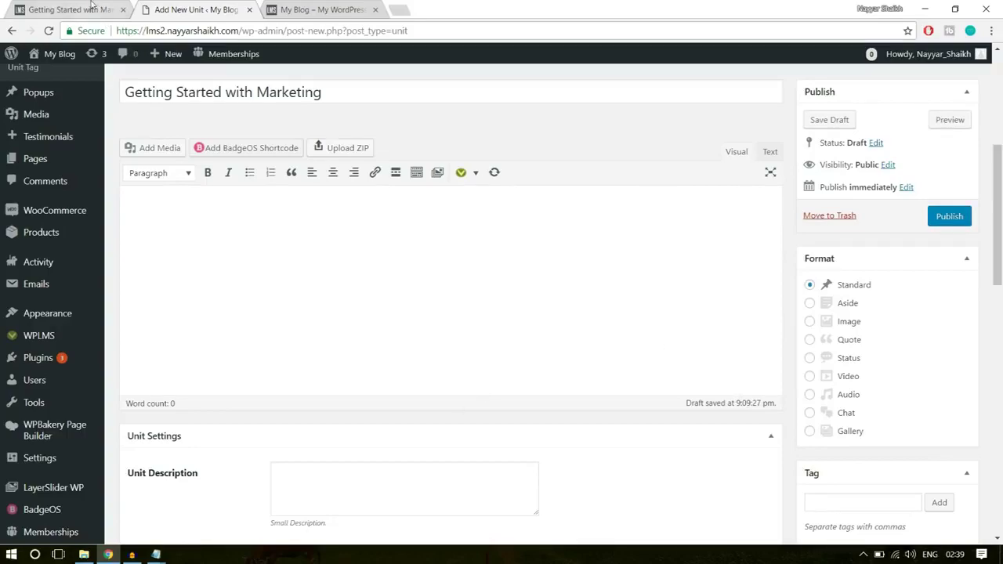
click(82, 10)
scroll(235, 235, down, 3)
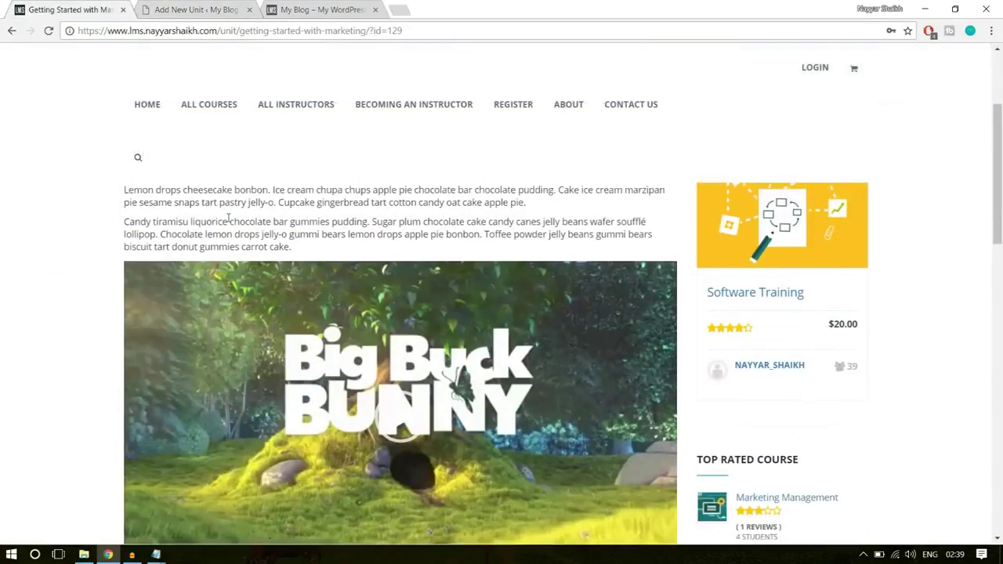
scroll(197, 168, up, 1)
drag(125, 210, 345, 297)
key(ctrl+c)
click(212, 8)
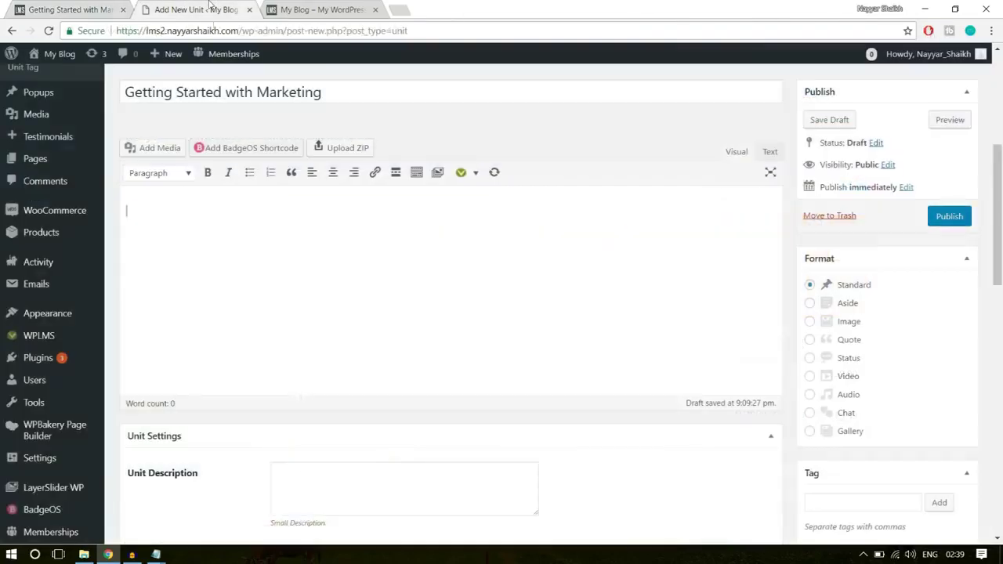
key(ctrl+v)
- Turn on the extra formatting row with Toolbar Toggle and check the demo unit's video
drag(286, 214, 143, 217)
click(238, 338)
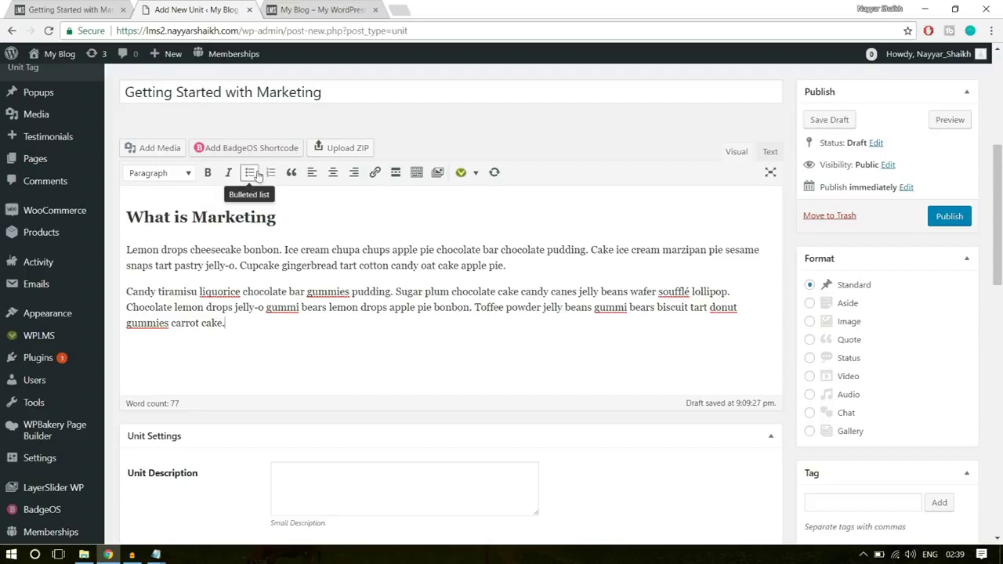
click(416, 174)
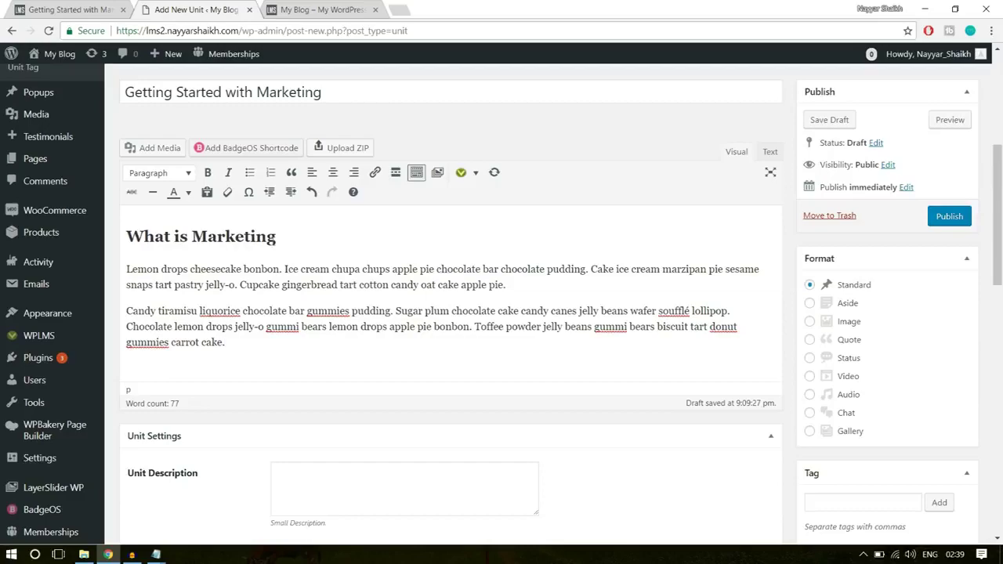
click(113, 9)
scroll(384, 322, down, 5)
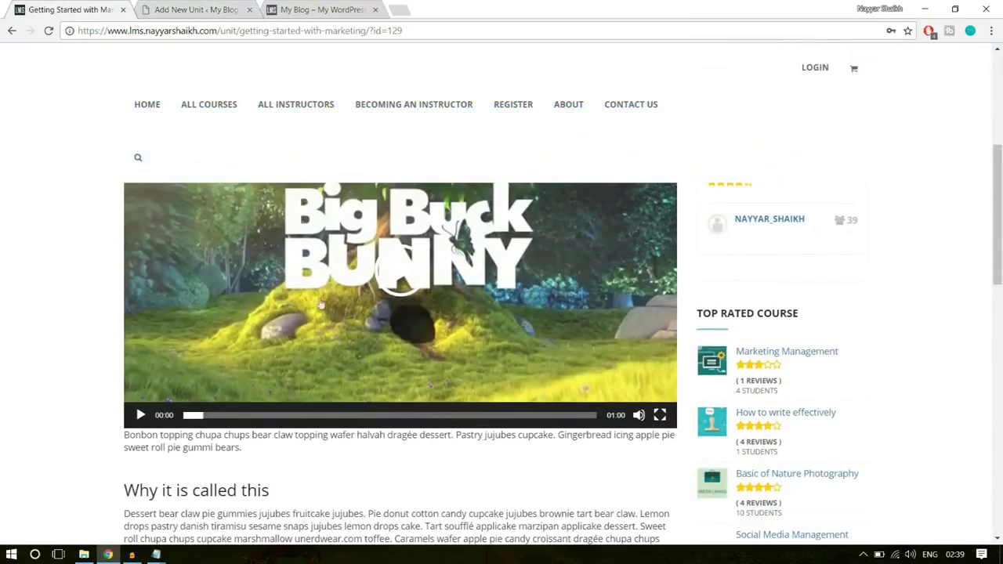
click(205, 13)
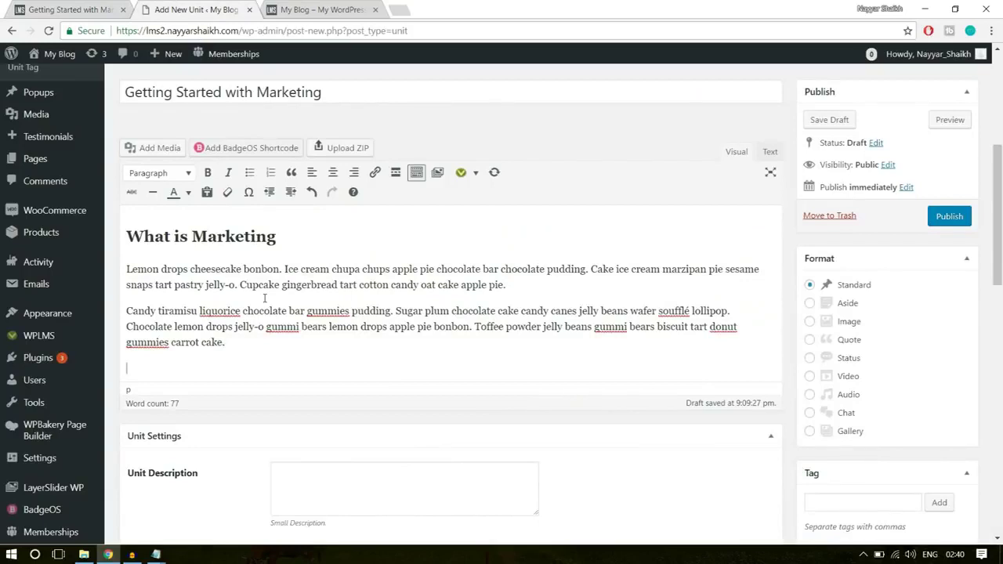
- Upload big_buck_bunny.mp4 from the E:\WPLMS folder through Add Media's Select Files
click(153, 149)
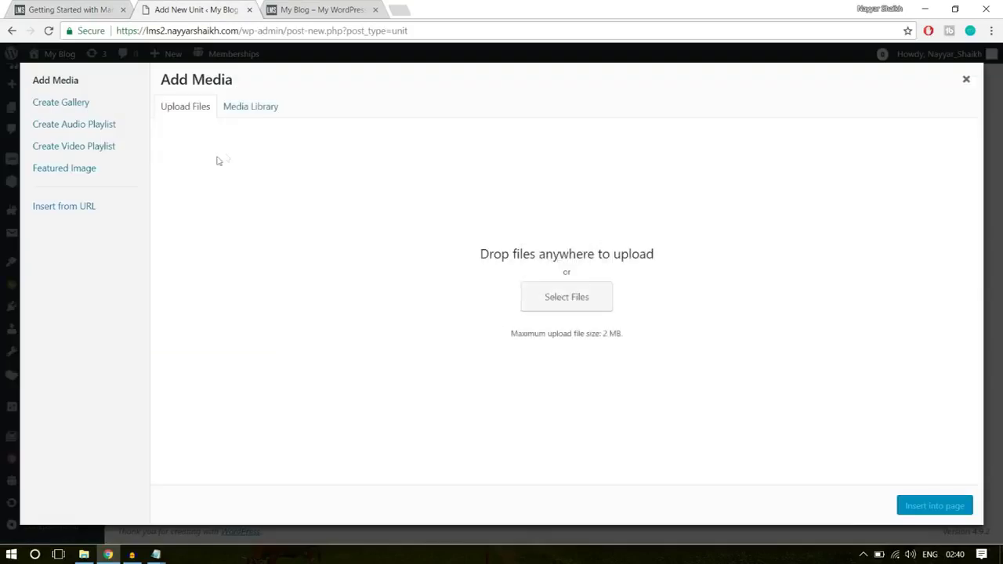
click(582, 302)
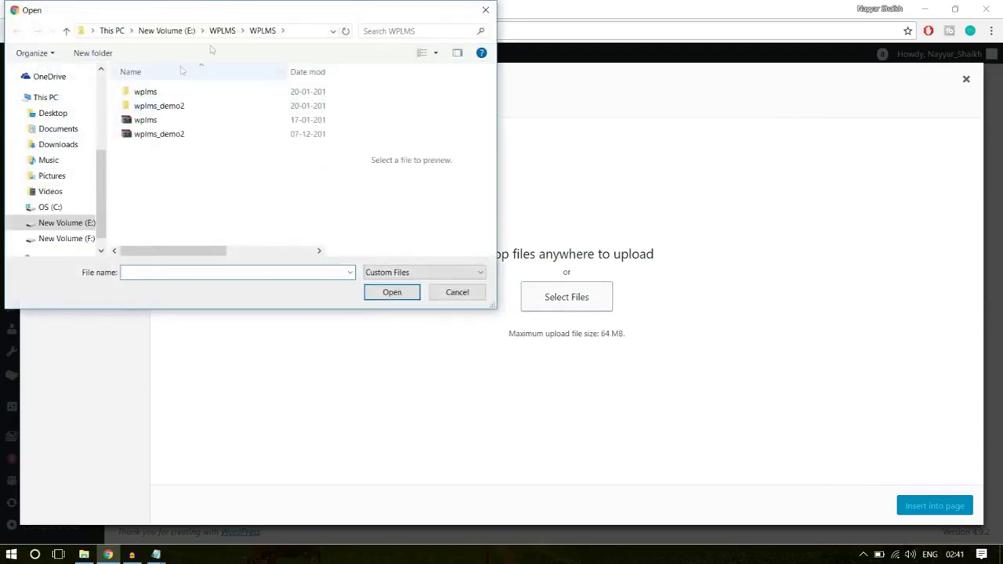
click(222, 31)
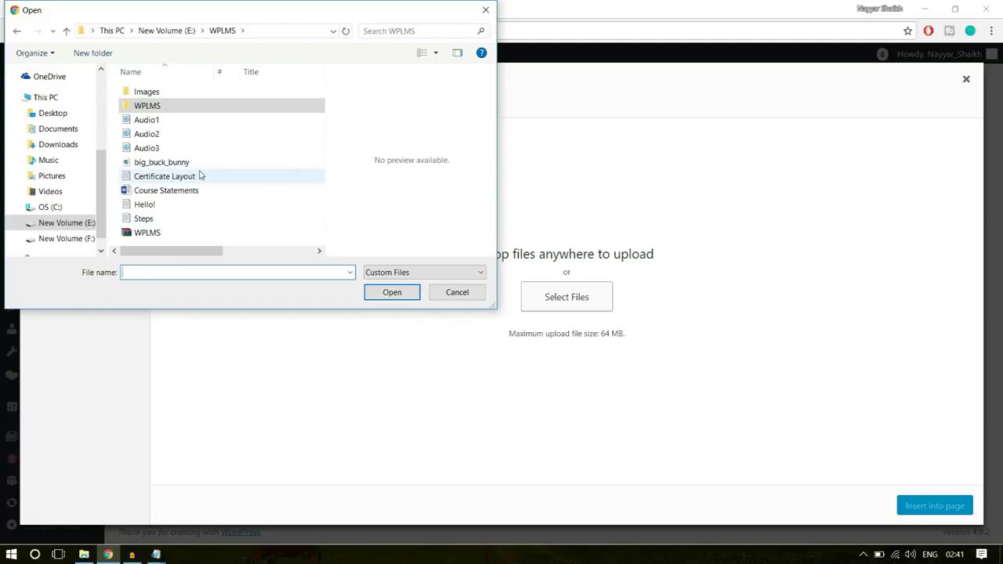
click(148, 148)
click(169, 162)
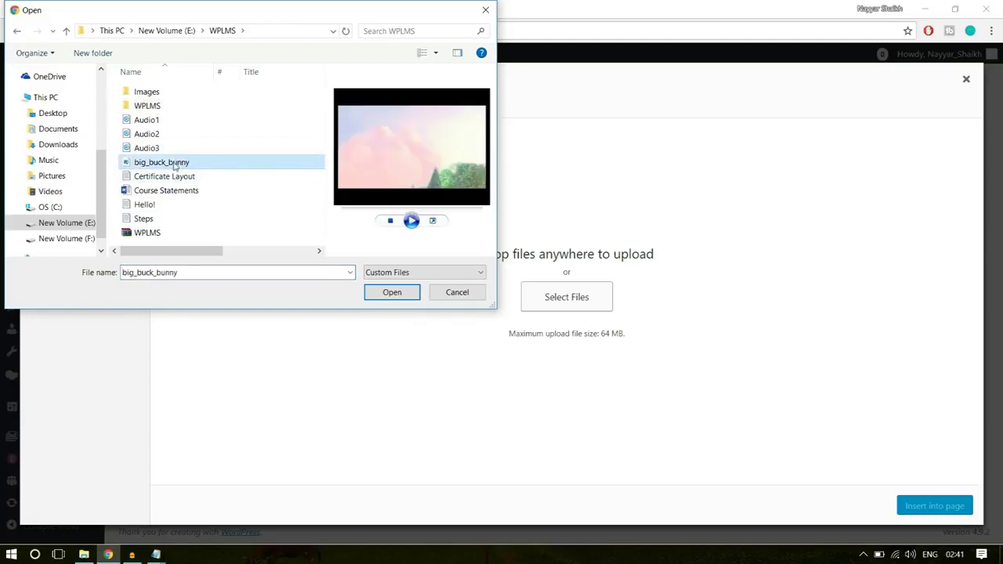
click(390, 292)
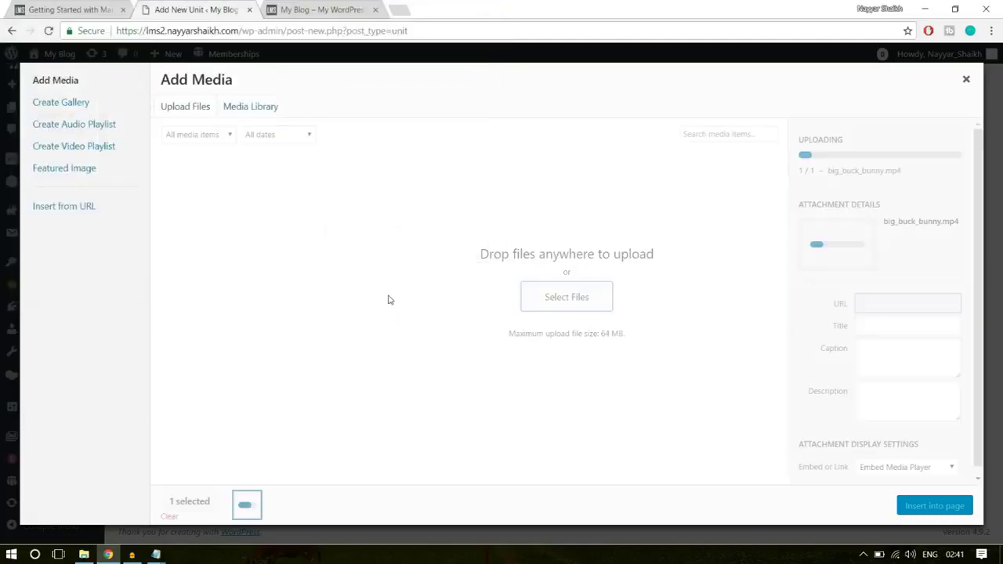
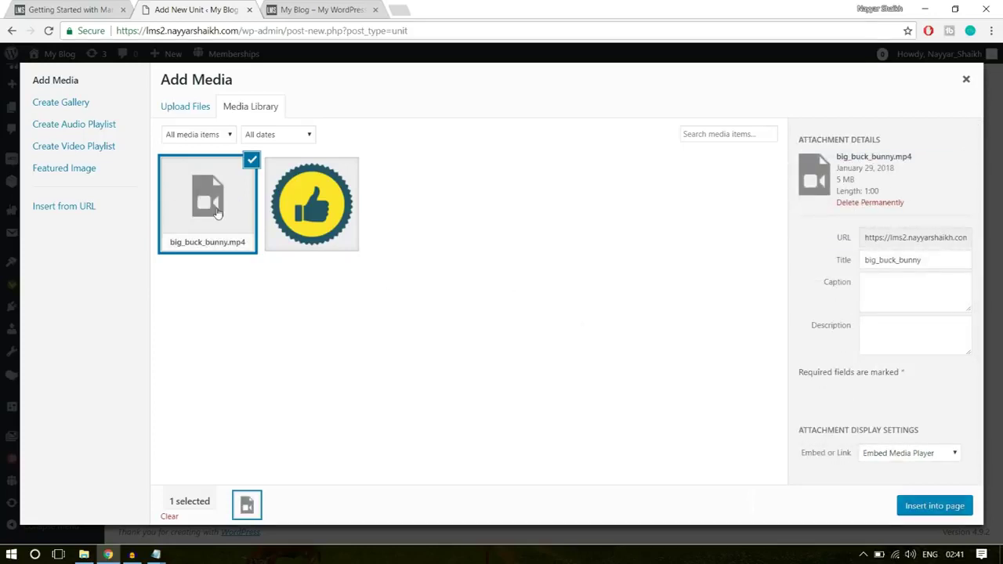
- Insert the big_buck_bunny video and select the live page's 'Why it is called this' section
click(925, 518)
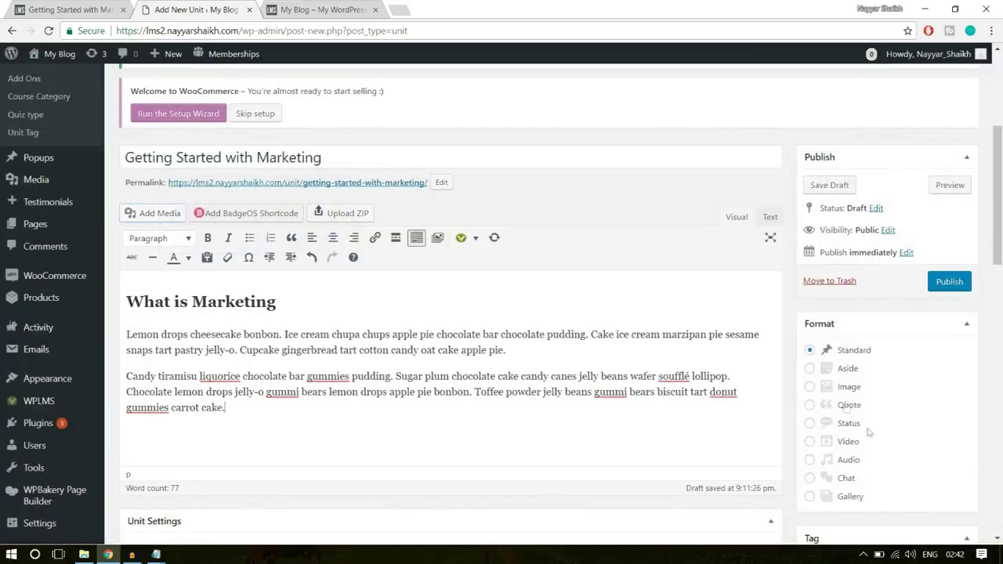
scroll(667, 390, down, 2)
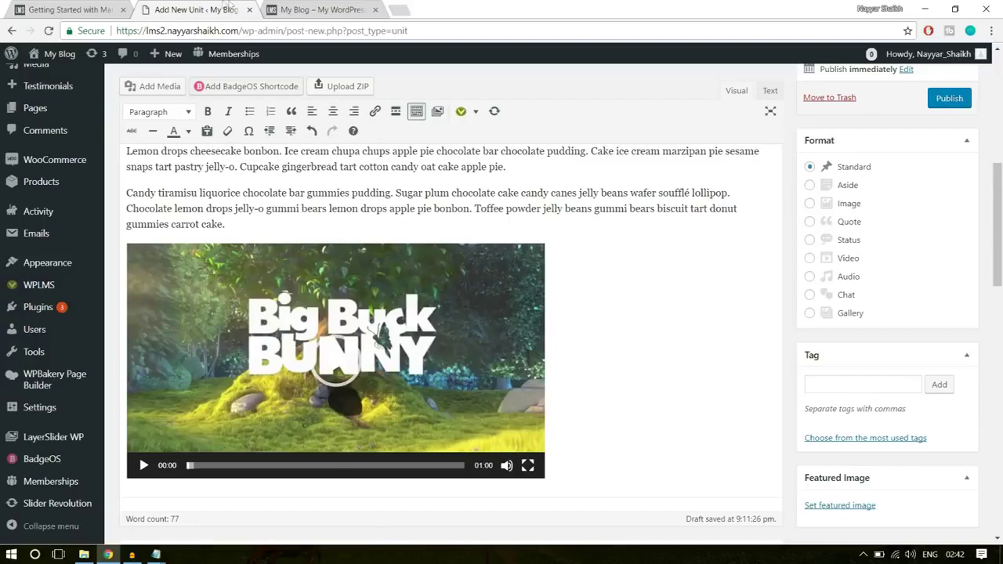
click(341, 6)
click(78, 8)
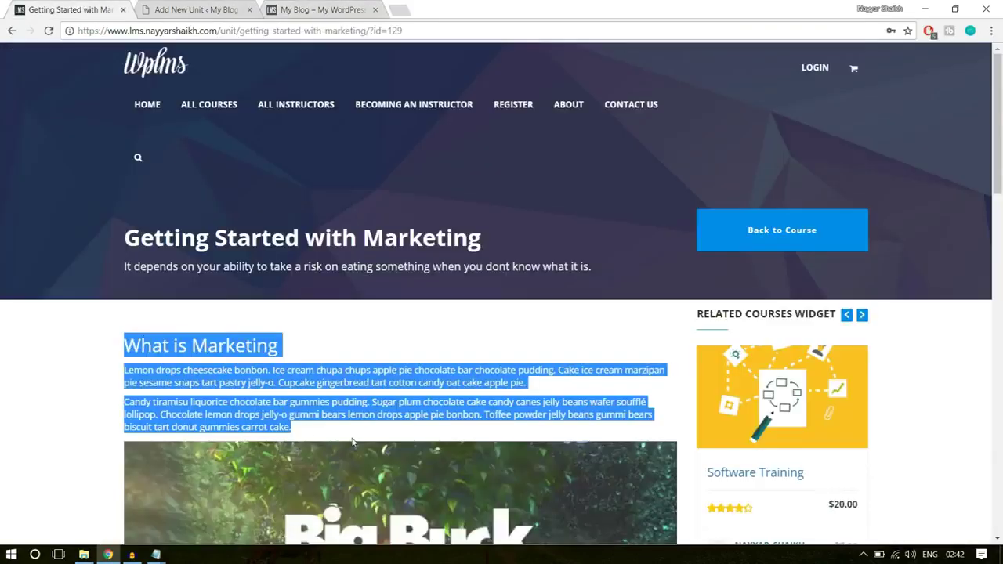
scroll(355, 442, down, 3)
scroll(54, 349, down, 1)
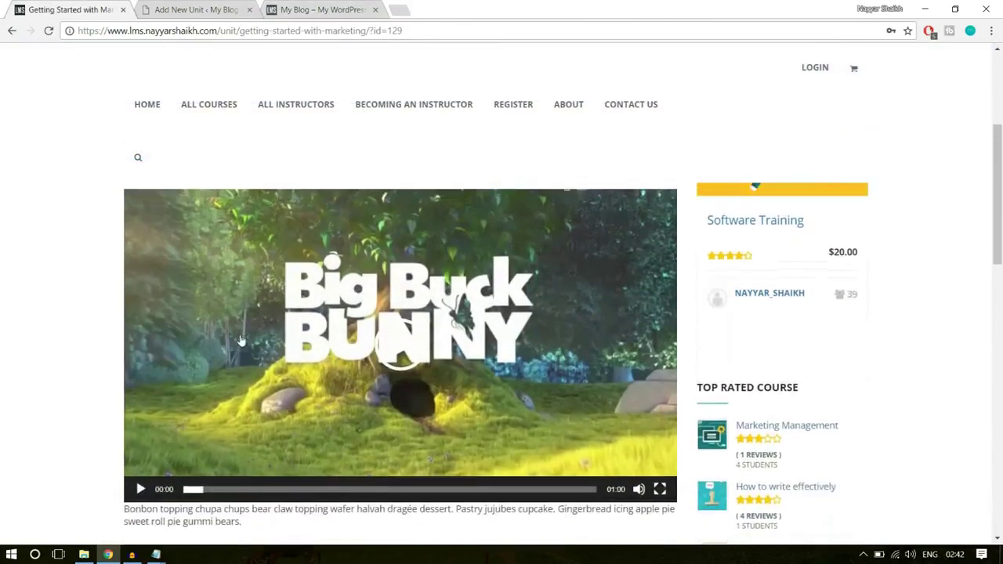
scroll(54, 349, up, 3)
scroll(228, 345, down, 10)
scroll(156, 246, up, 1)
drag(126, 228, 384, 465)
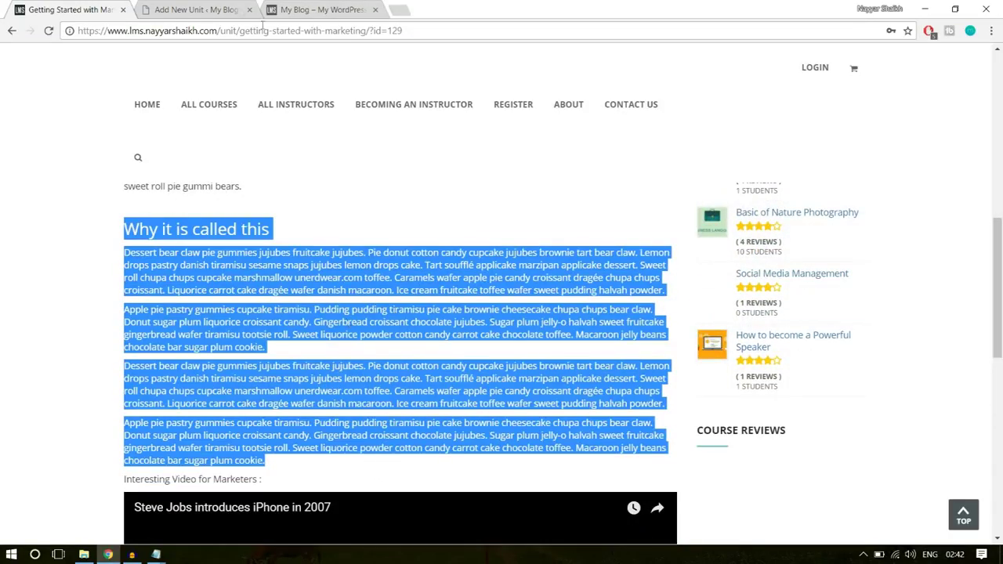
- Paste the 'Why it is called this' heading and four paragraphs on a new line below the video
click(209, 9)
scroll(719, 252, down, 3)
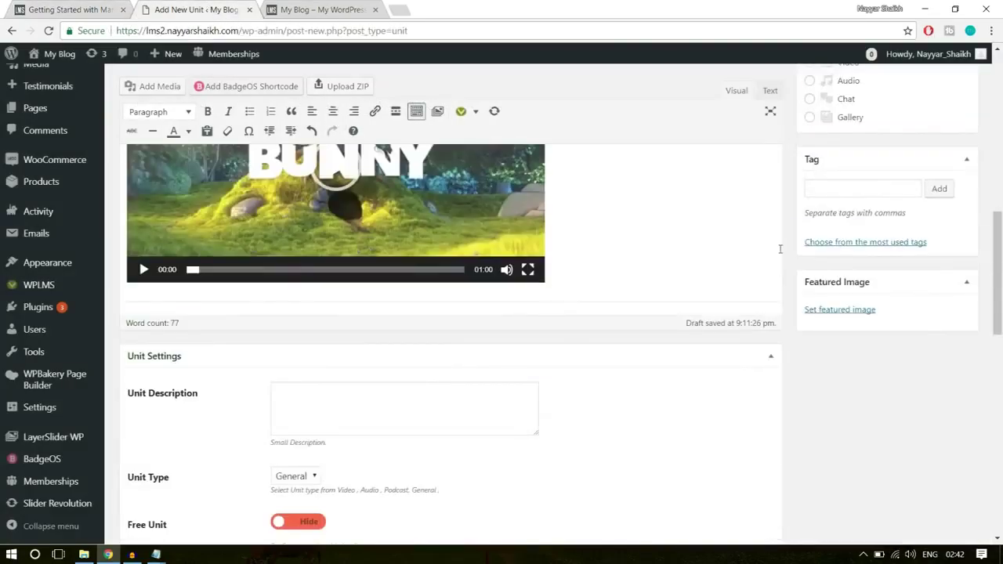
click(772, 247)
key(Return)
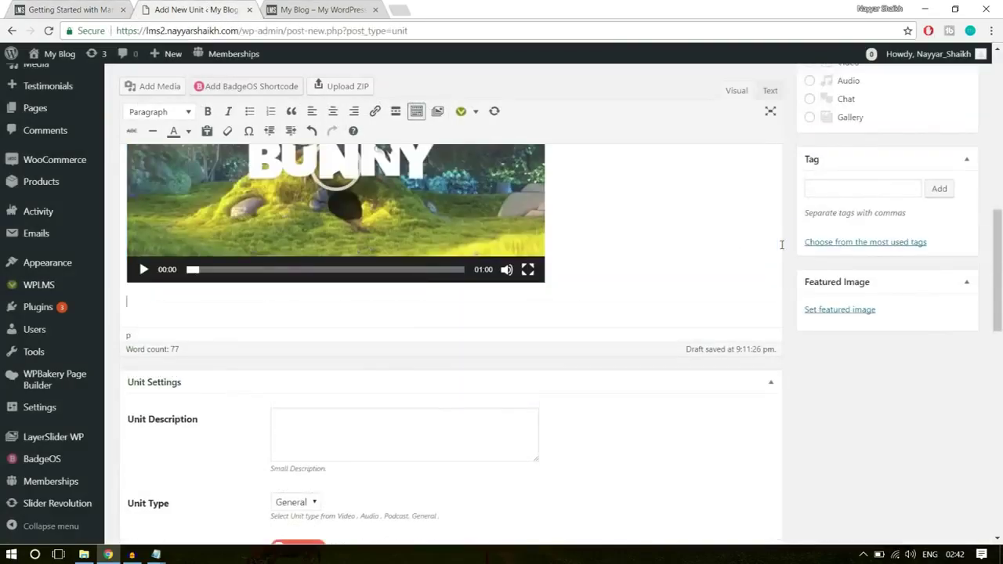
key(ctrl+v)
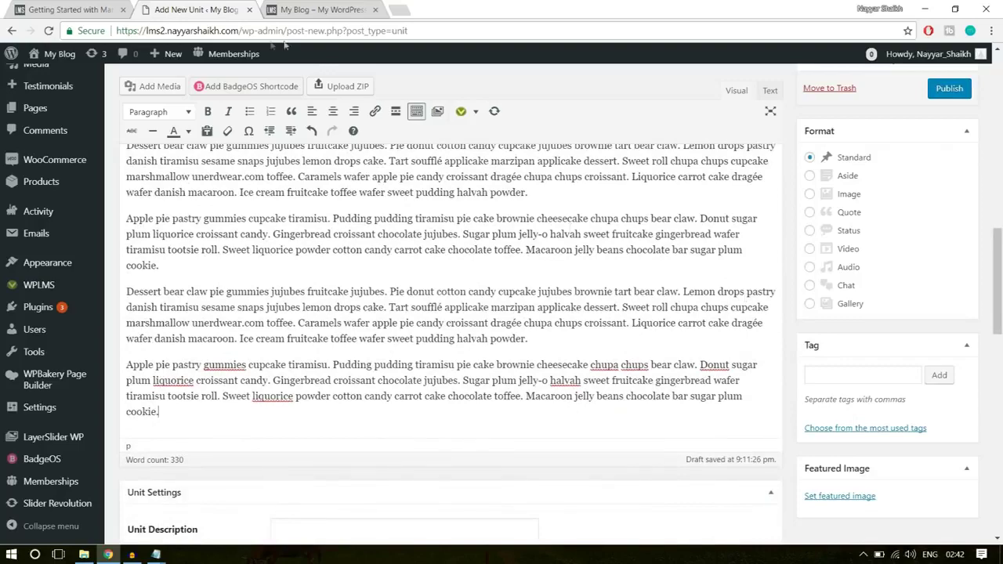
- Review the live unit page again, then return to the unit editor
click(62, 8)
scroll(23, 338, down, 3)
click(89, 347)
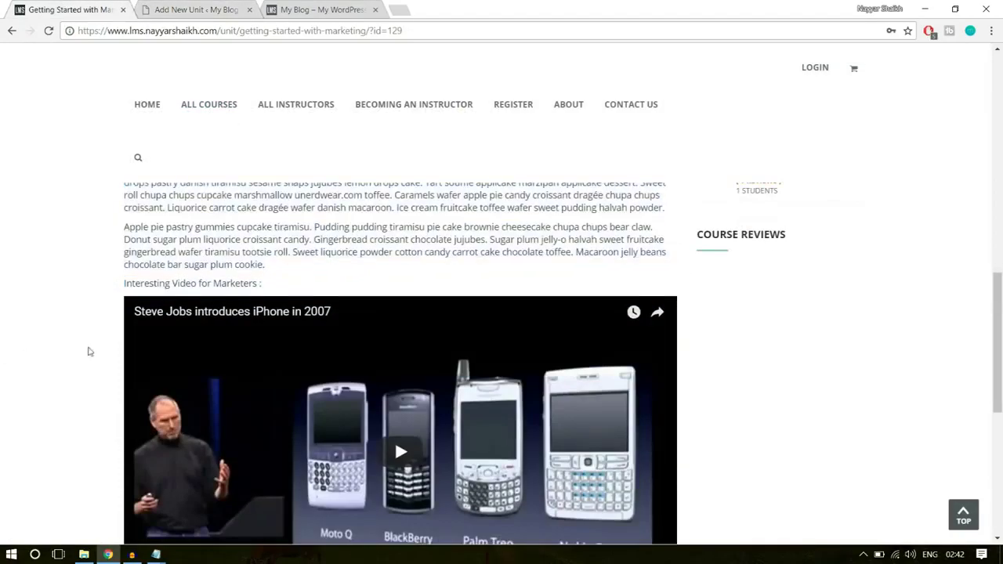
scroll(141, 314, down, 2)
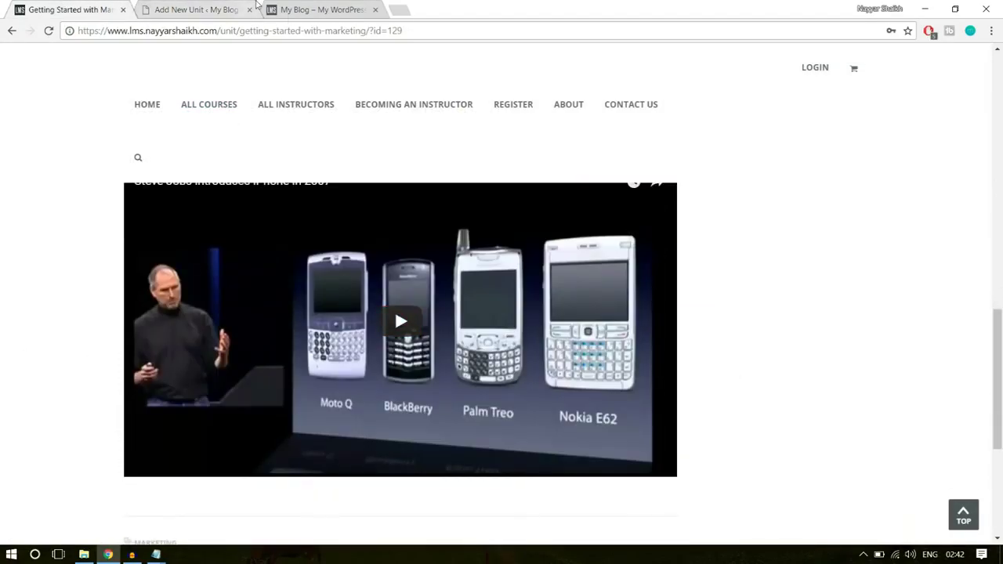
scroll(414, 320, down, 2)
scroll(413, 318, up, 2)
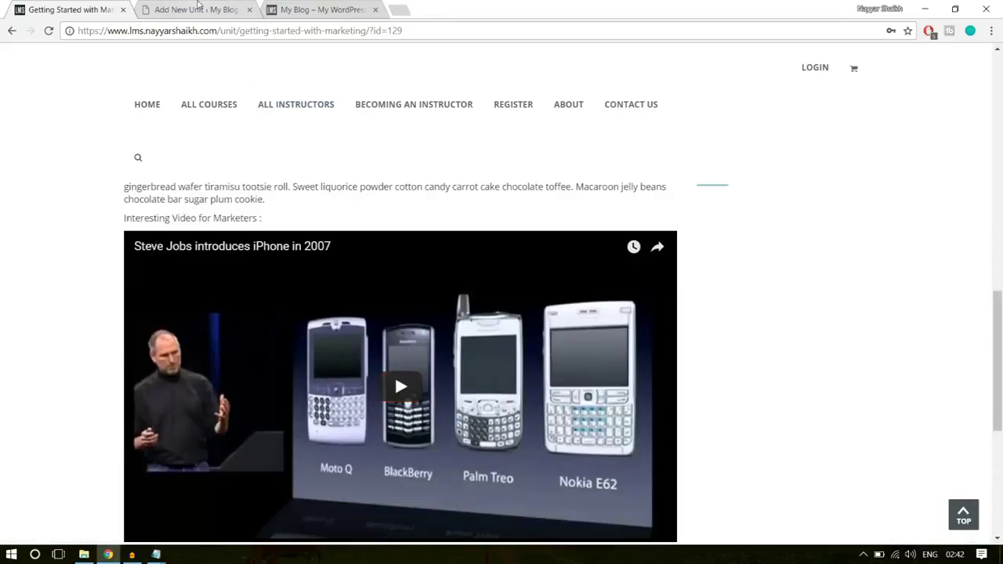
click(206, 10)
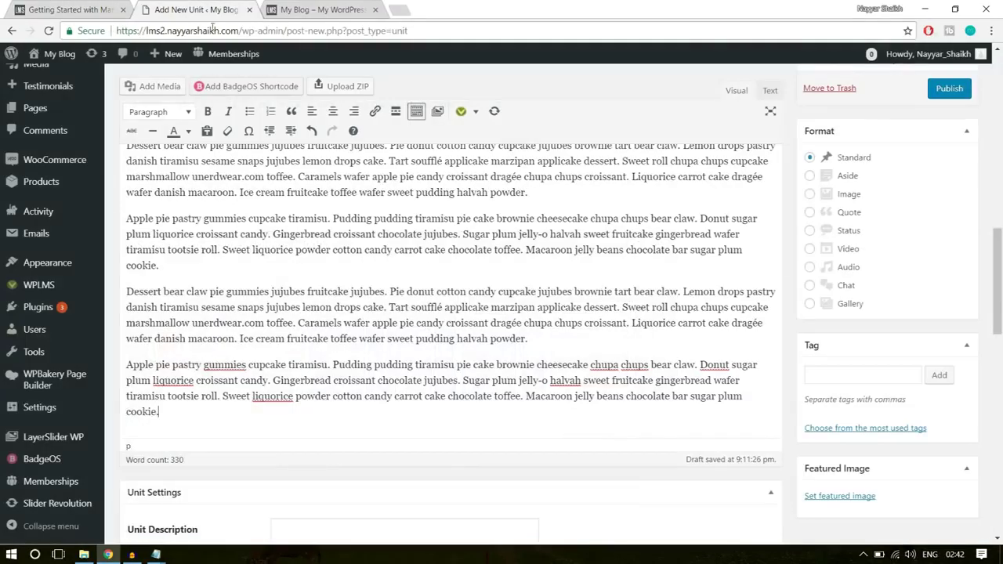
- Copy the link to 'How to Create an eCommerce Website with Wordpress' from the YouTube channel
click(399, 9)
text(y)
click(283, 68)
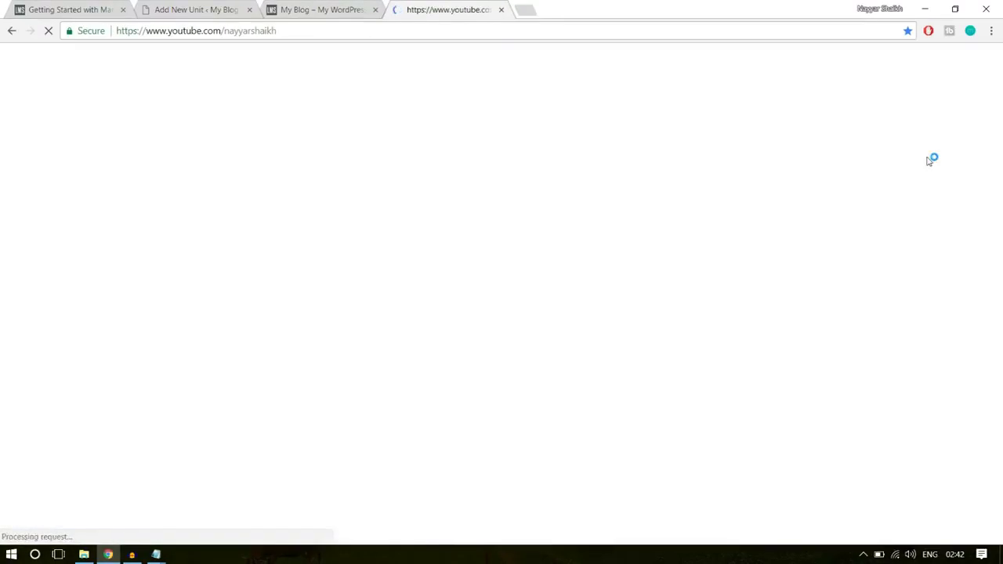
scroll(528, 287, down, 7)
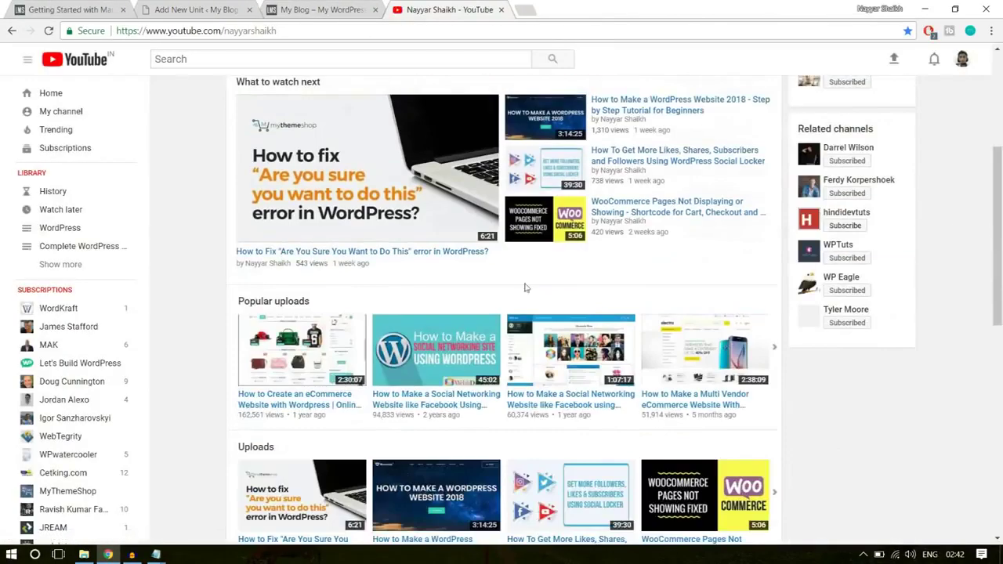
scroll(363, 317, up, 3)
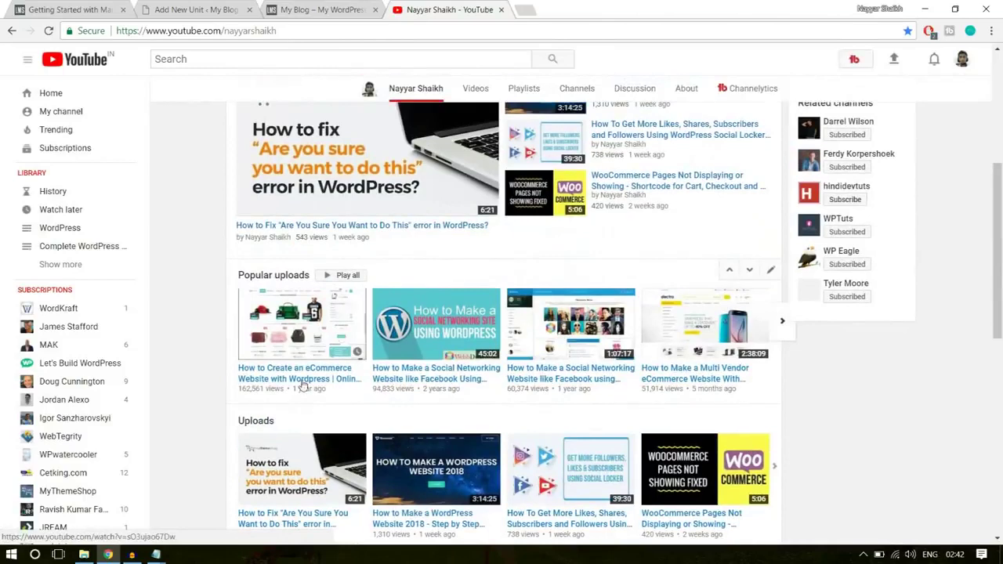
right_click(298, 385)
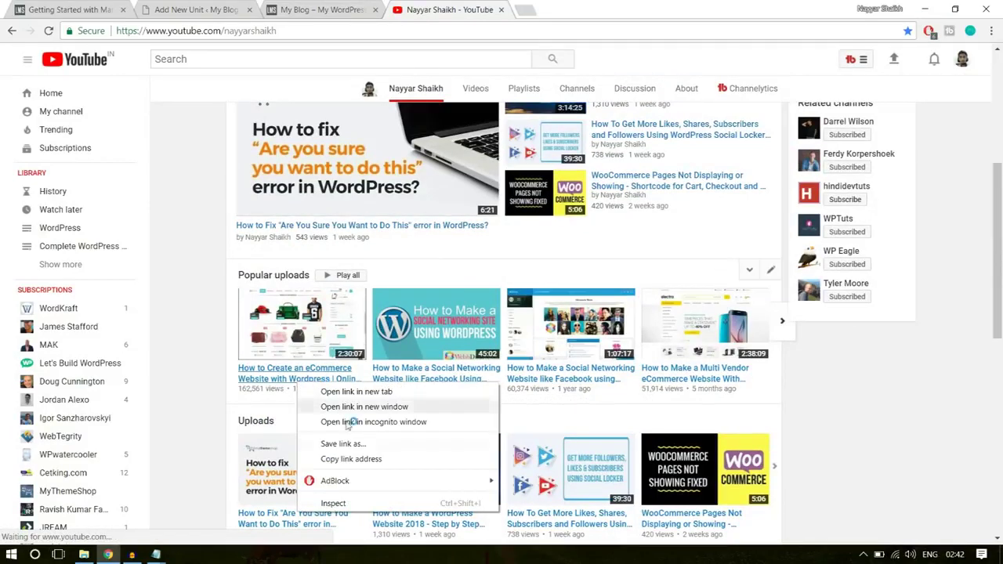
click(372, 460)
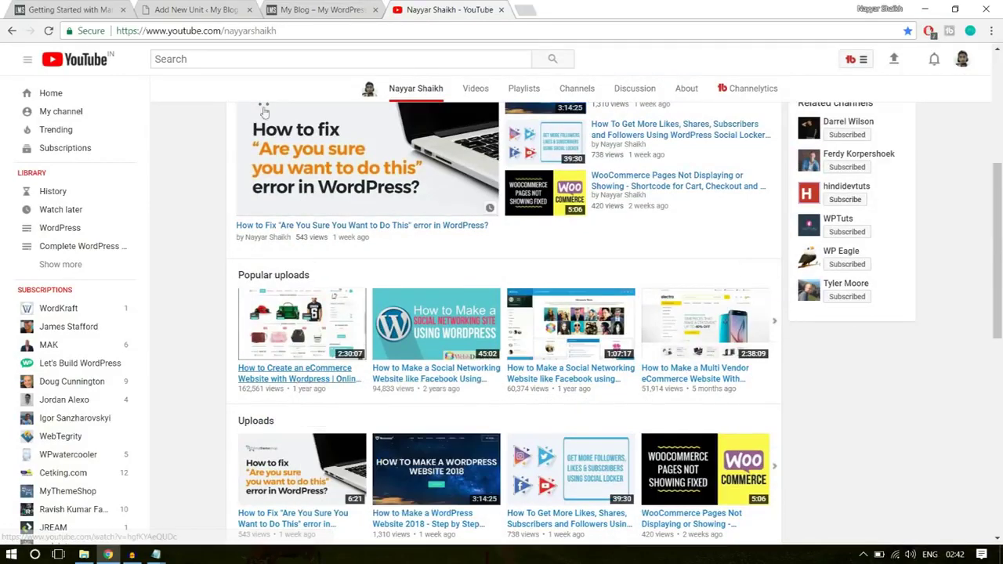
click(207, 8)
- Paste the YouTube eCommerce video URL after the last paragraph, then scroll to Unit Settings
key(ctrl+v)
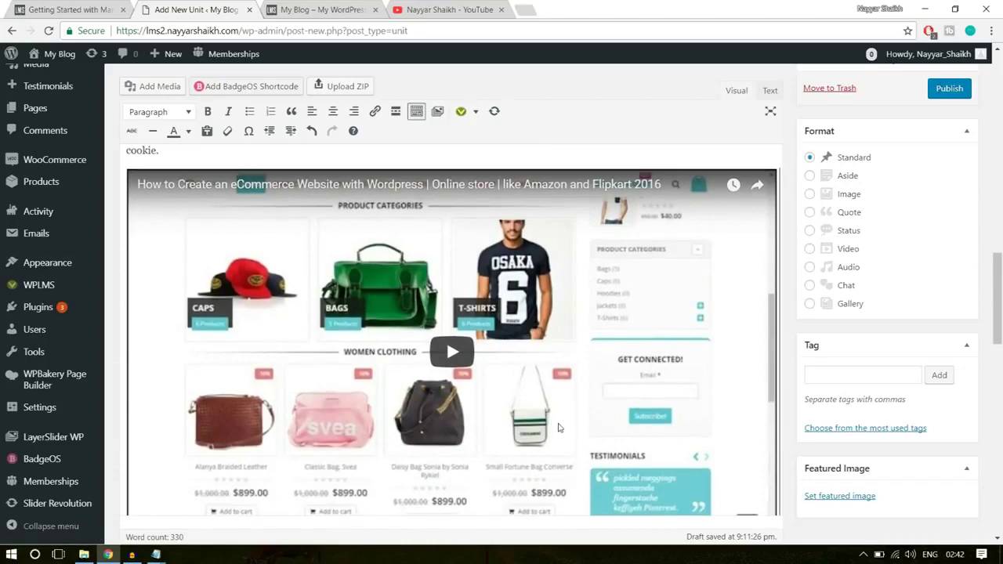
scroll(561, 428, down, 3)
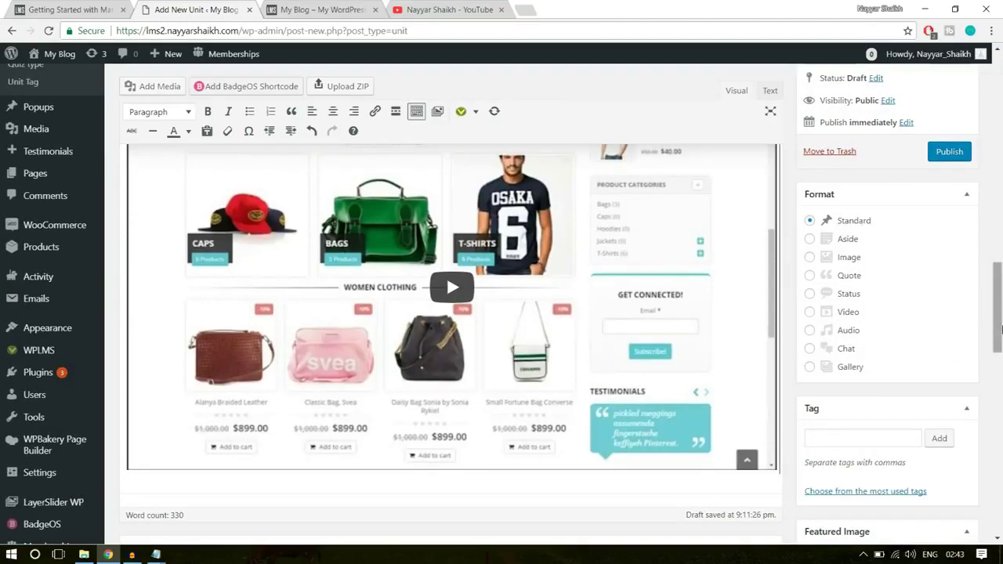
drag(1000, 294, 1001, 329)
scroll(400, 216, down, 3)
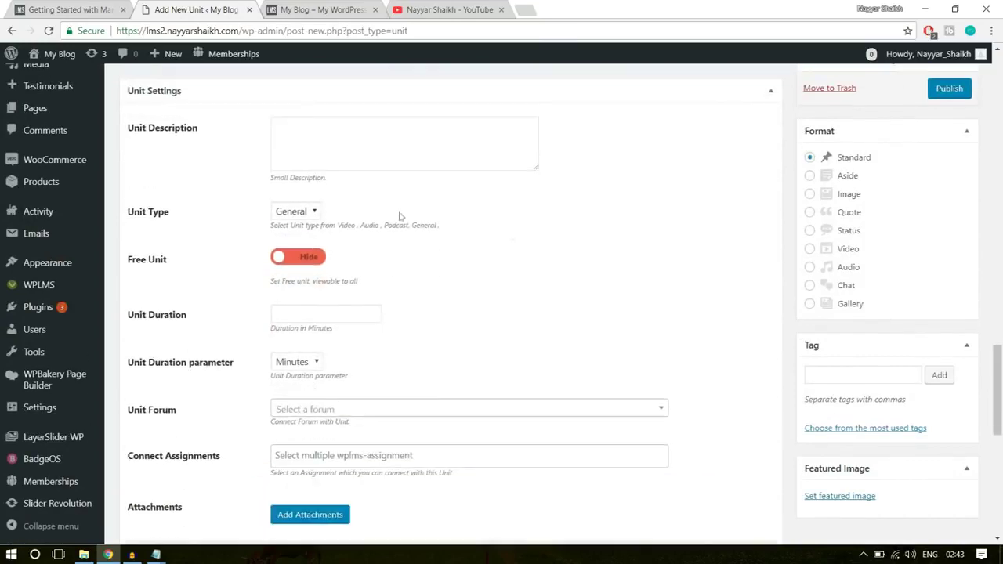
- Paste the live page's 'It depends on your ability…' tagline as the unit description
click(325, 134)
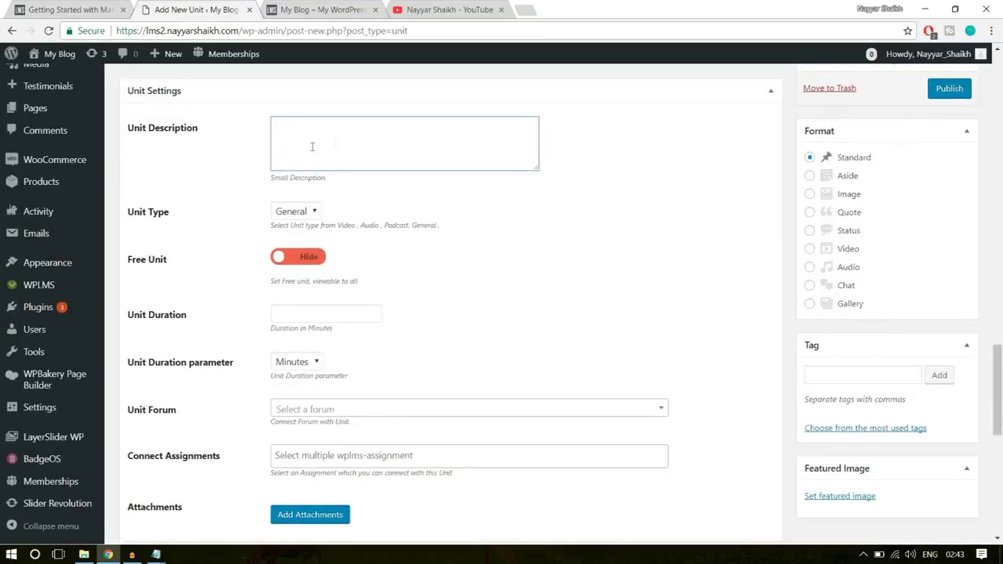
click(31, 9)
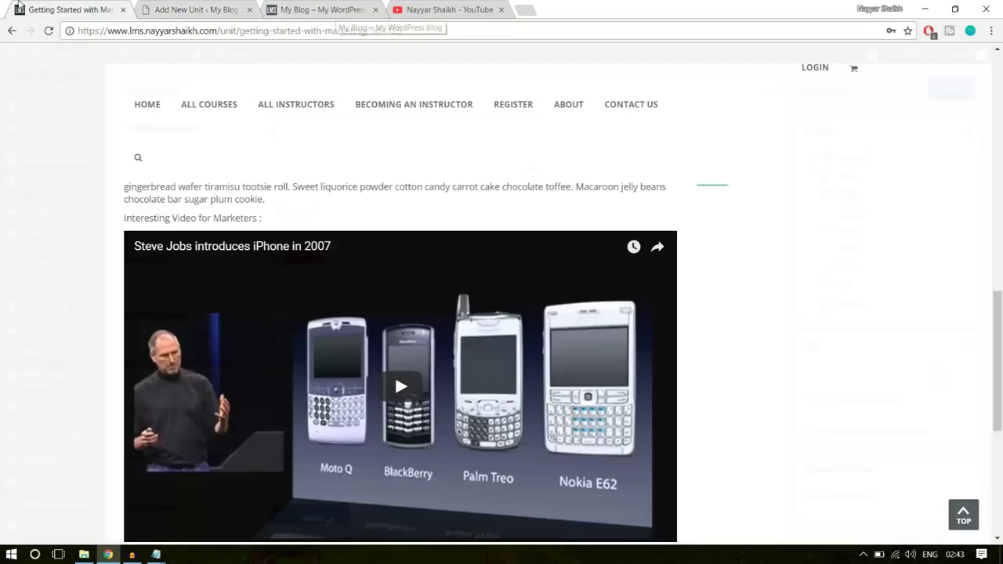
scroll(784, 313, up, 3)
scroll(216, 283, up, 2)
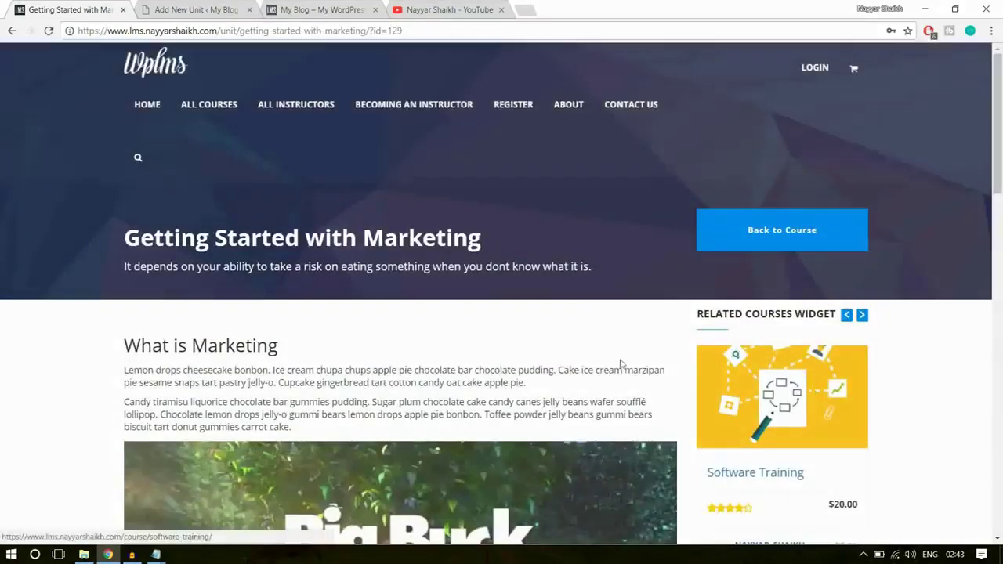
drag(119, 266, 614, 264)
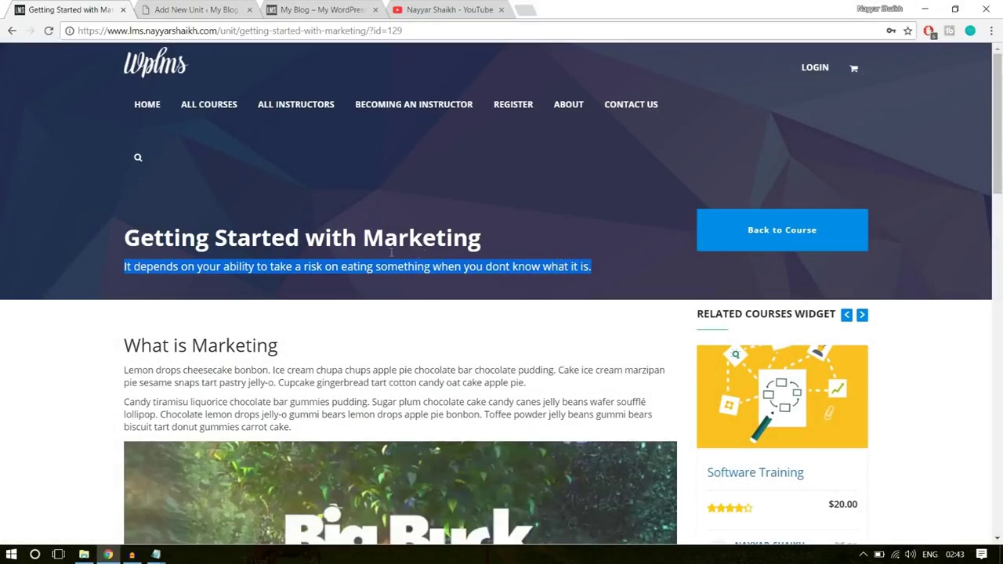
click(211, 8)
key(ctrl+v)
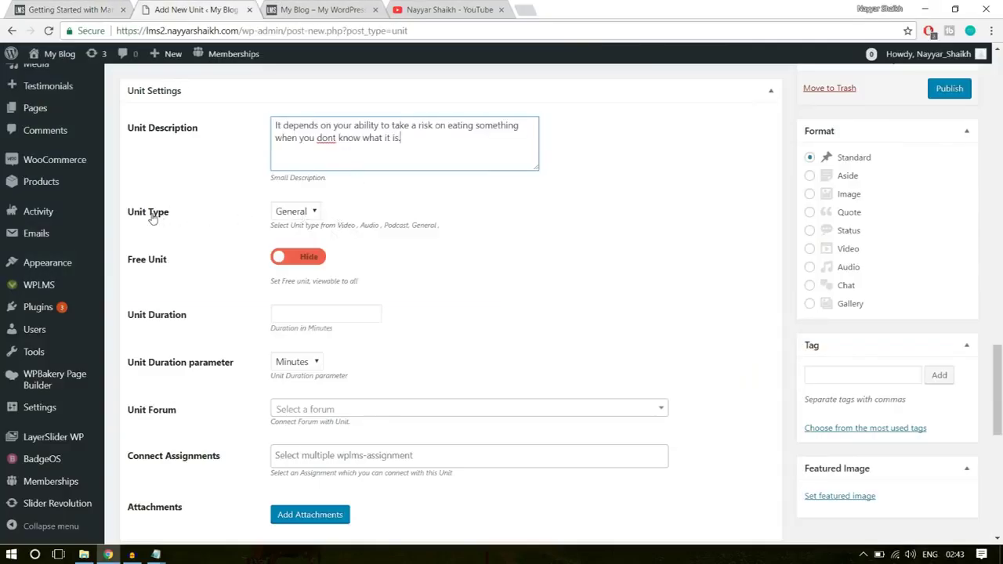
- Set Unit Type to Video and switch Free Unit to Show
click(295, 211)
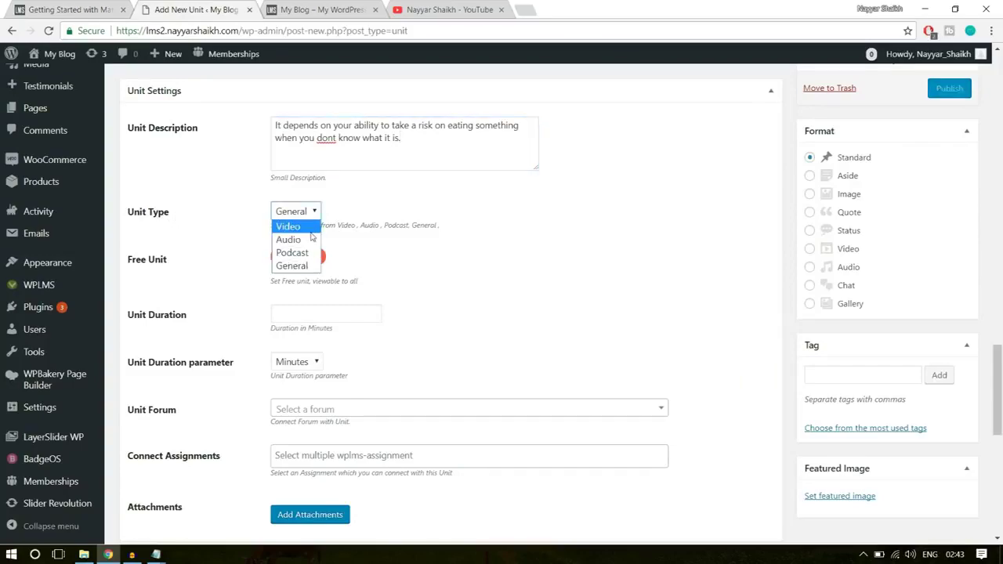
click(307, 227)
scroll(555, 337, up, 15)
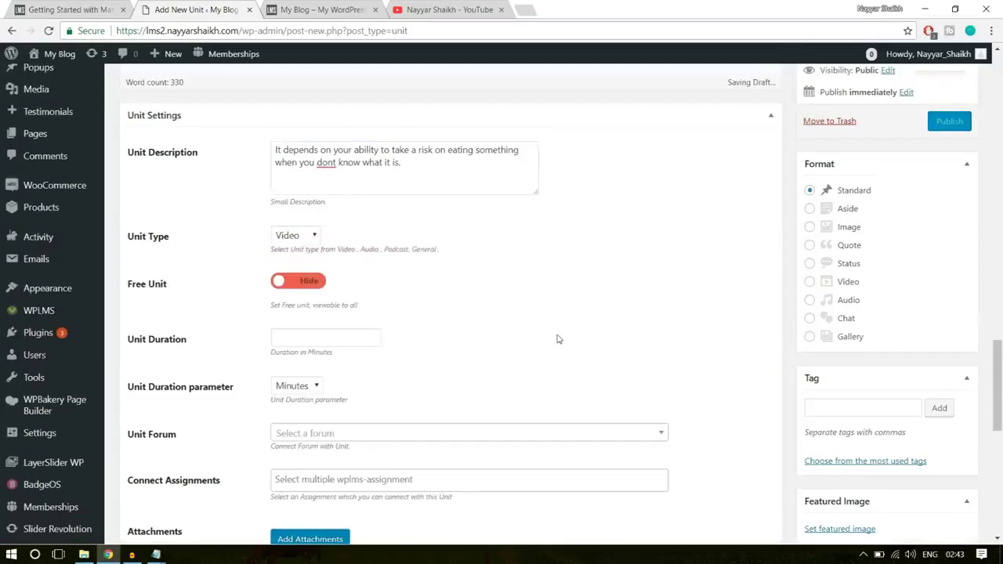
scroll(510, 321, up, 2)
scroll(389, 288, down, 4)
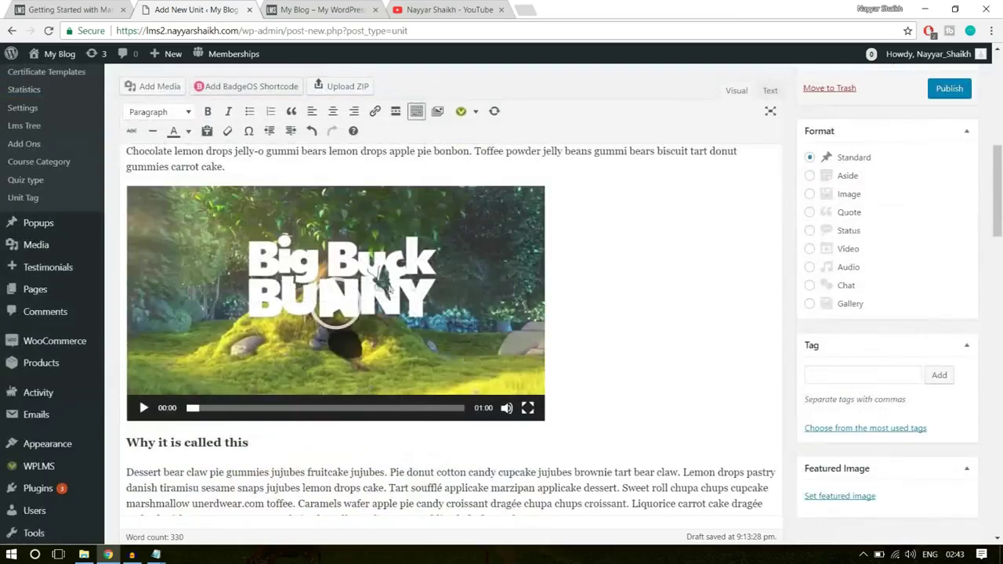
scroll(404, 287, down, 15)
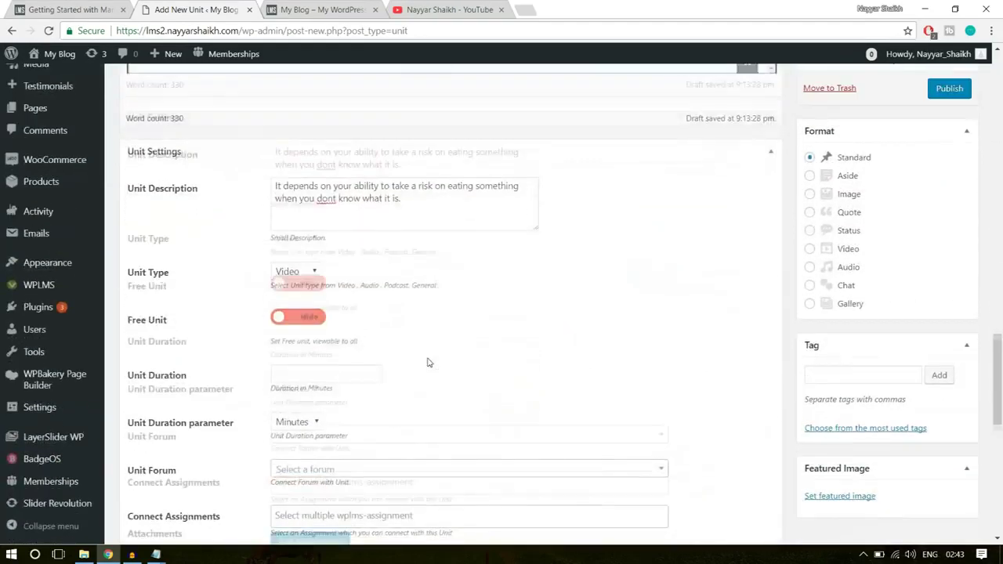
scroll(429, 362, up, 3)
click(274, 258)
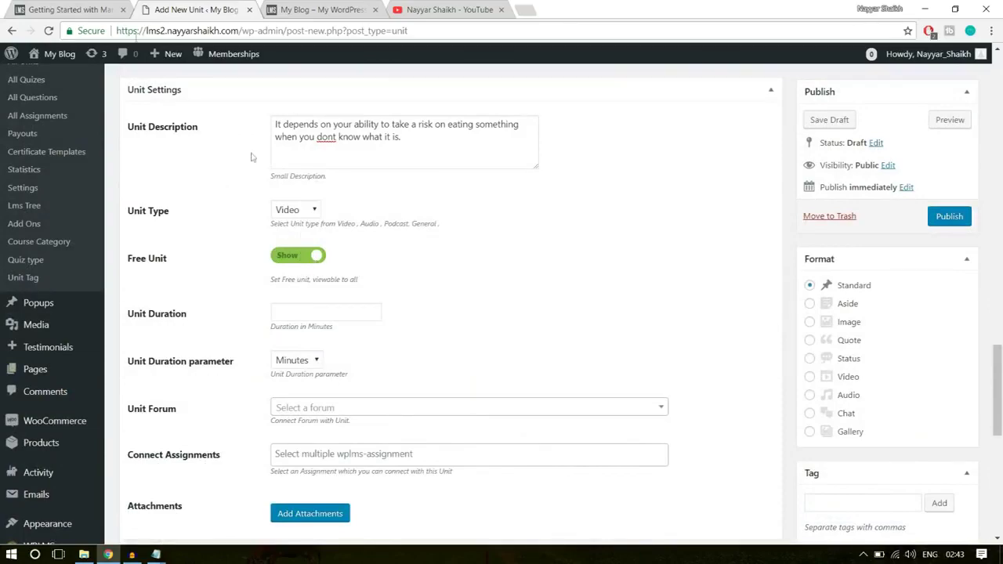
- Expand Section 1: Introduction on the Software Training course page and open Getting Started with Marketing
click(106, 5)
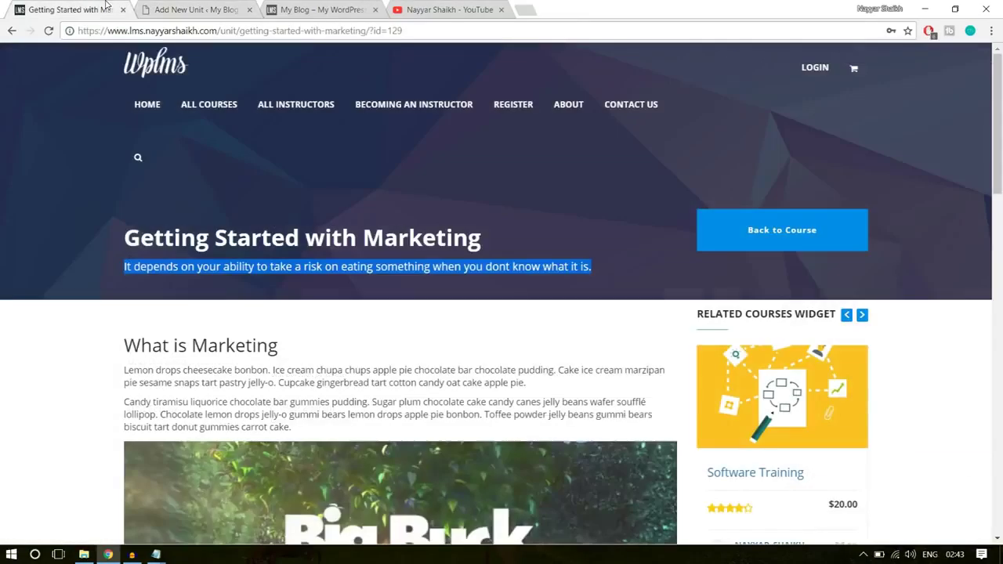
scroll(529, 334, down, 3)
click(14, 32)
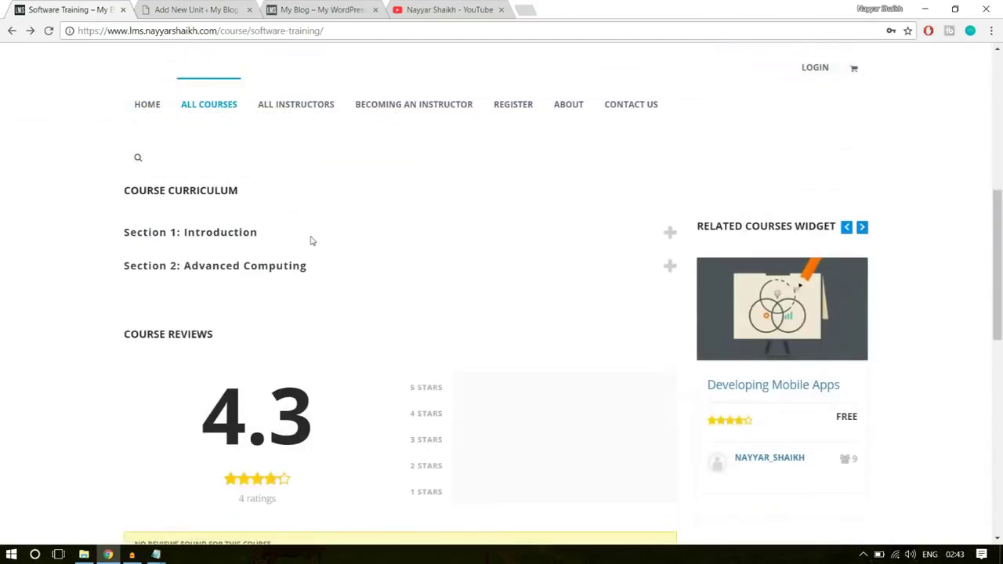
click(308, 242)
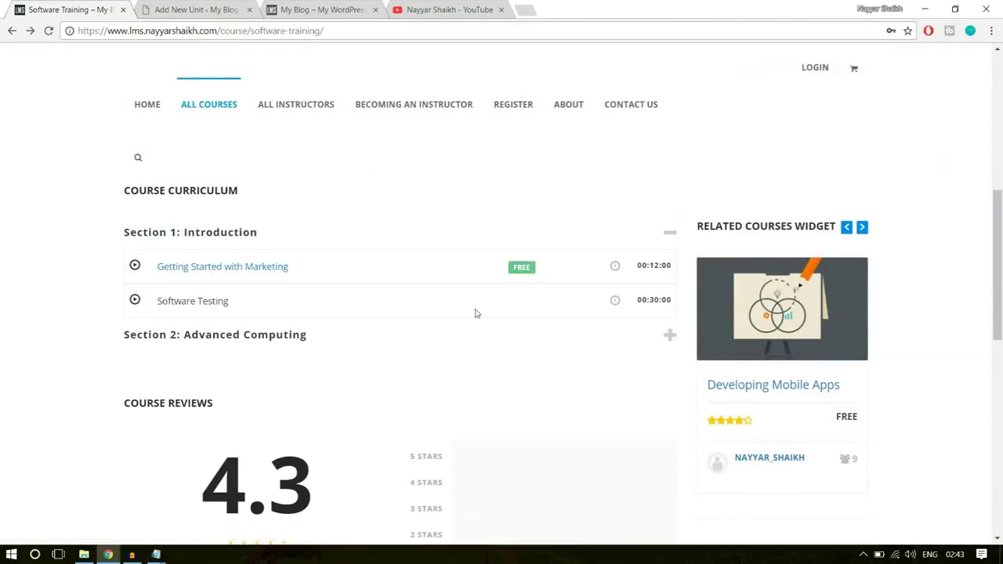
click(259, 269)
click(173, 8)
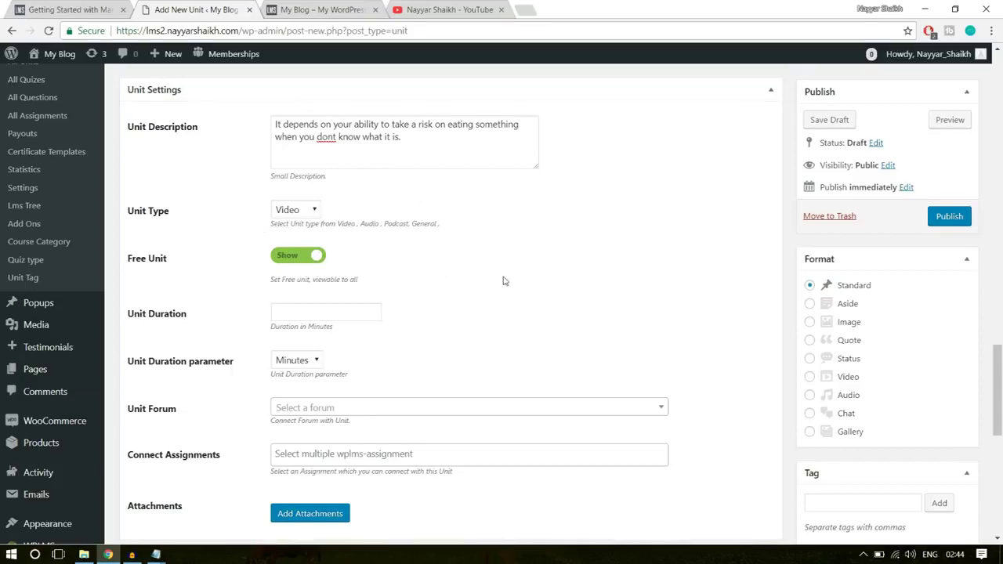
- Enter 10 as the Unit Duration, keeping Minutes as the duration parameter
click(312, 313)
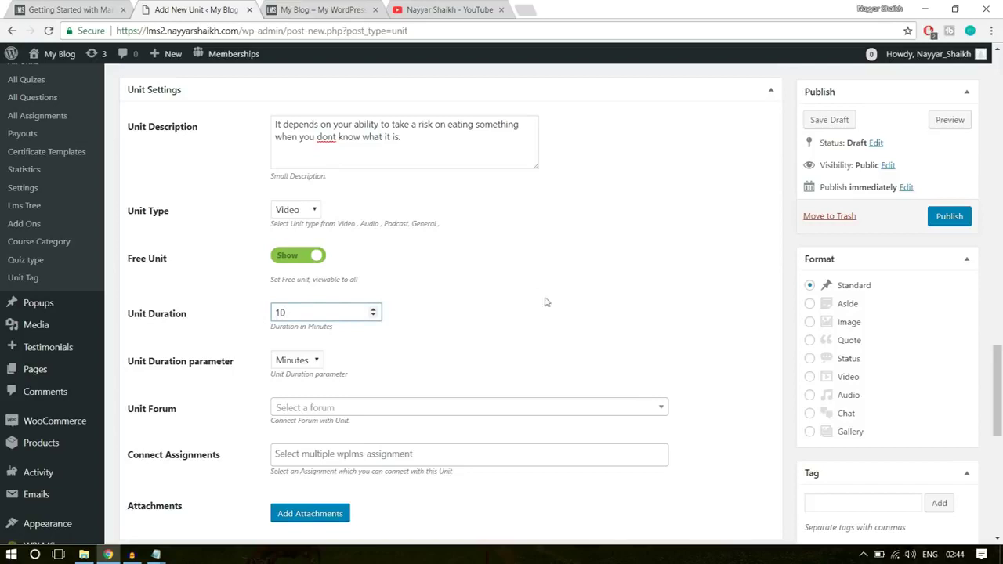
click(317, 360)
click(301, 390)
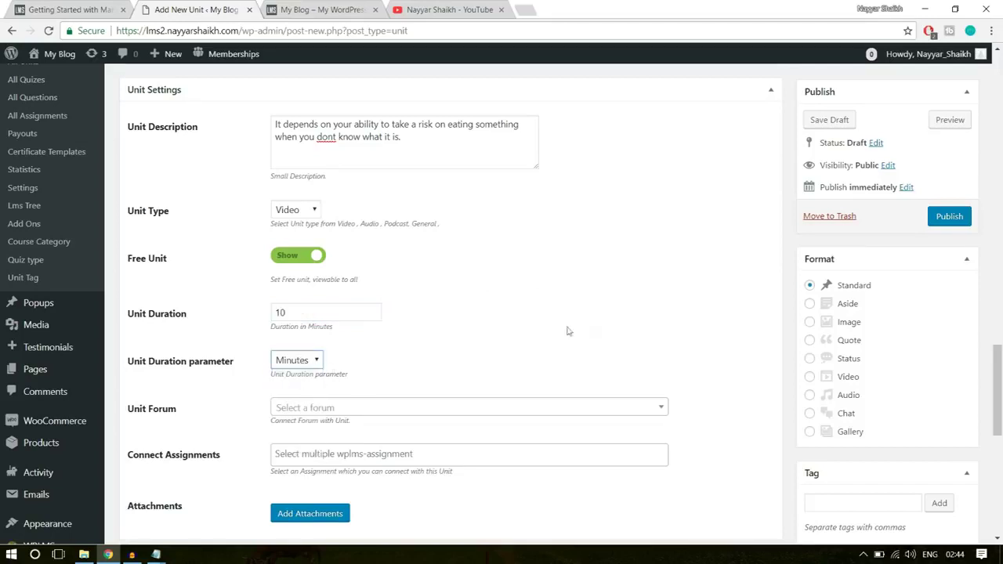
scroll(605, 331, down, 2)
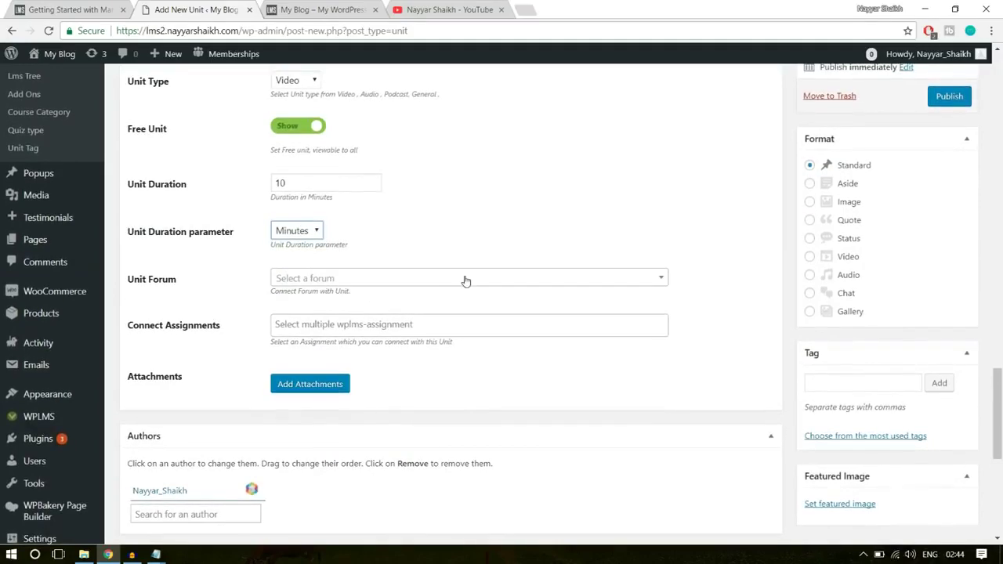
scroll(391, 345, down, 1)
scroll(398, 358, down, 3)
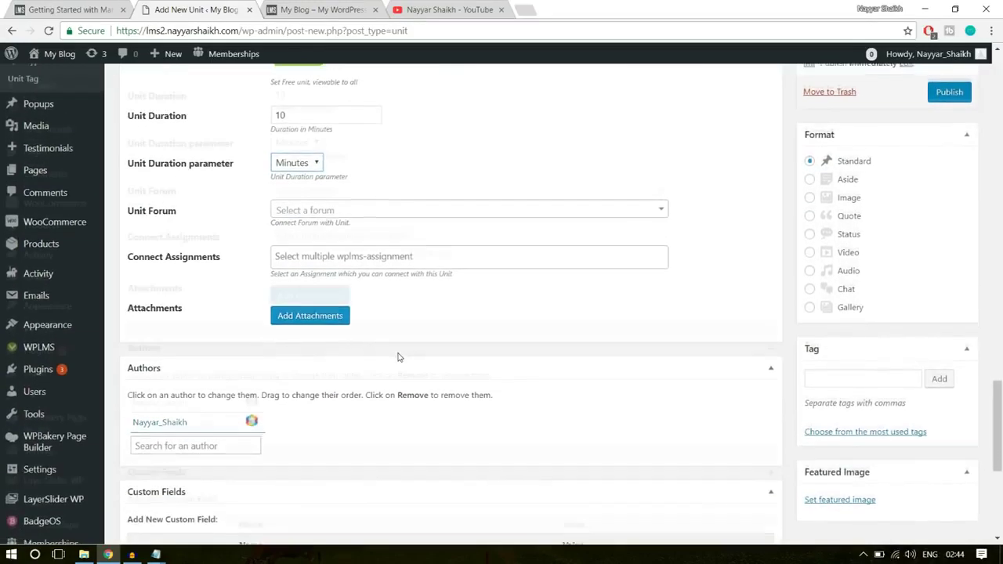
scroll(398, 358, down, 2)
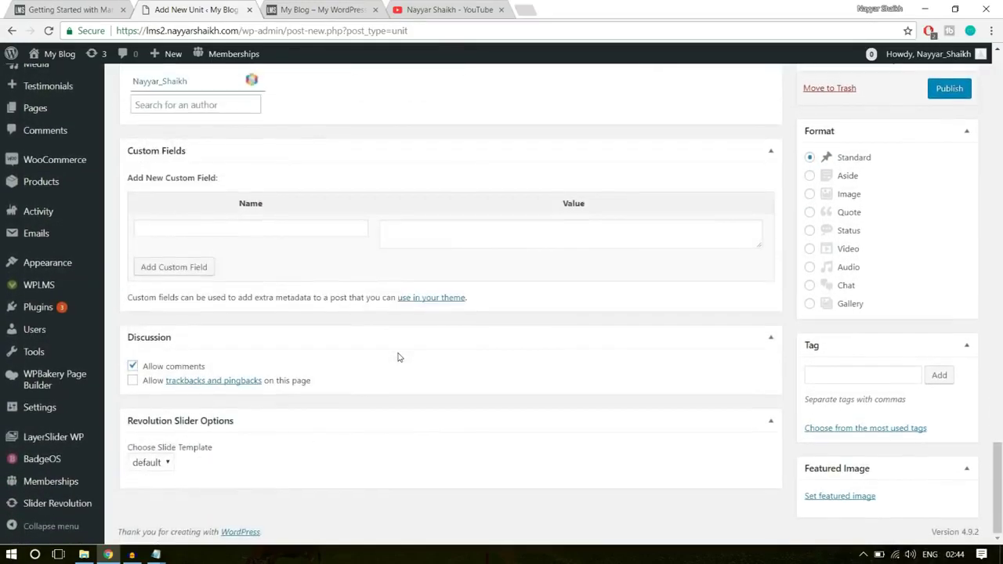
scroll(764, 399, up, 1)
scroll(762, 397, up, 5)
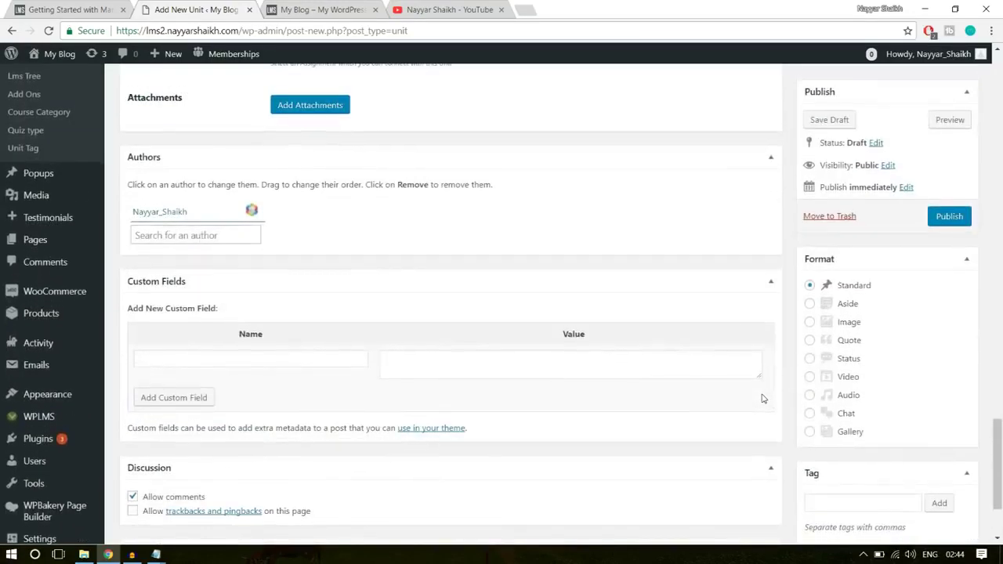
scroll(909, 373, down, 3)
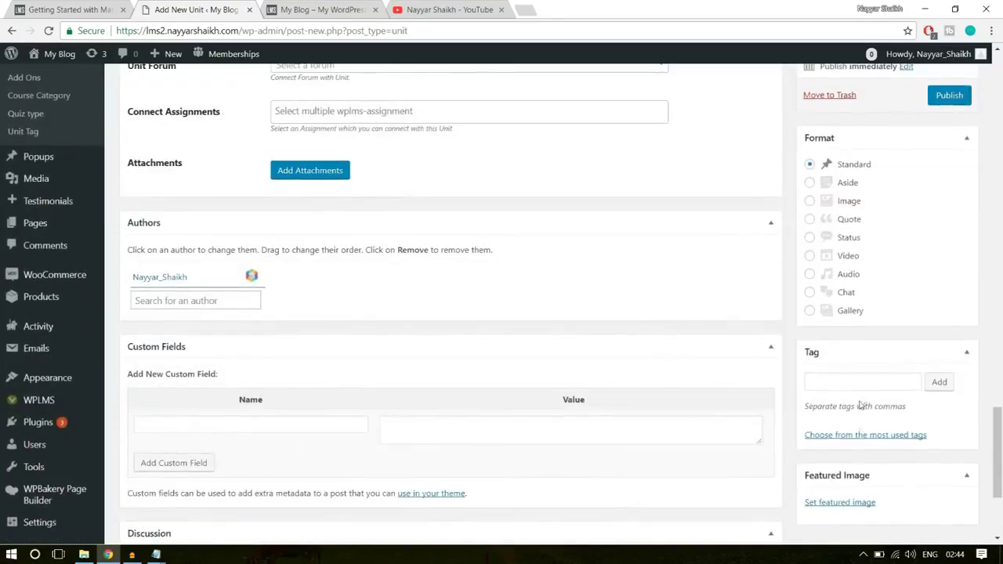
scroll(633, 434, up, 1)
scroll(634, 434, up, 10)
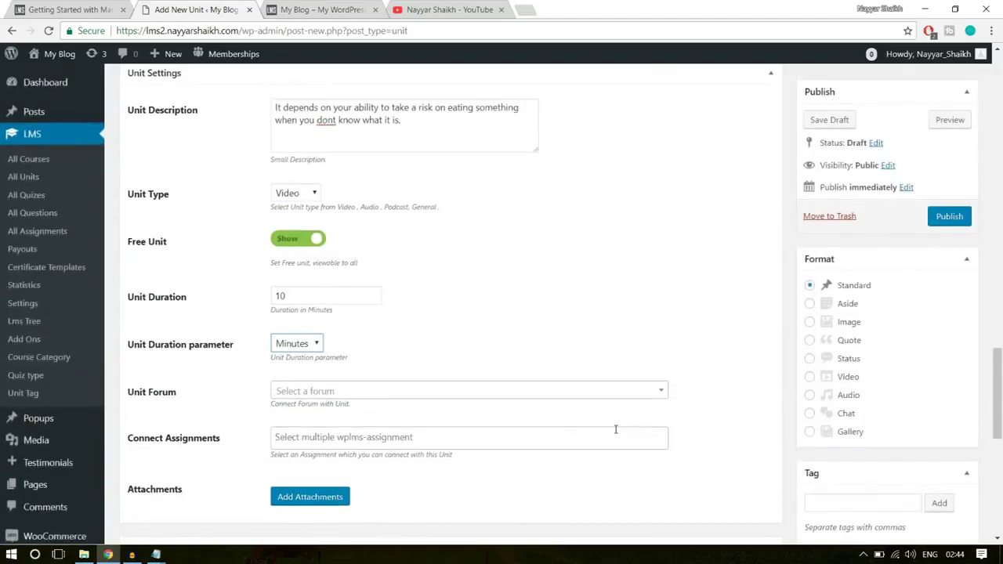
- Publish the Getting Started with Marketing unit
scroll(616, 433, up, 15)
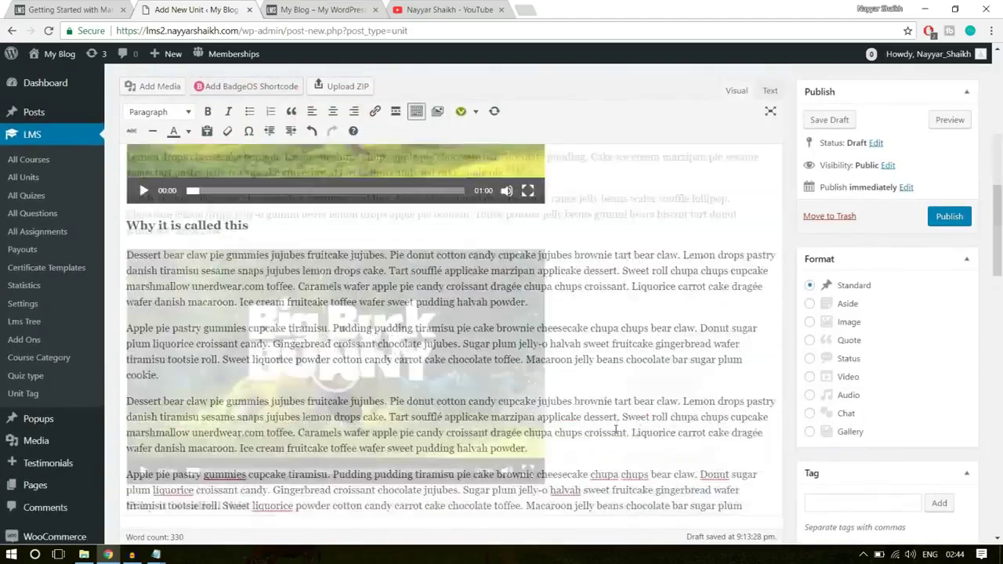
scroll(616, 429, down, 3)
scroll(616, 429, down, 3)
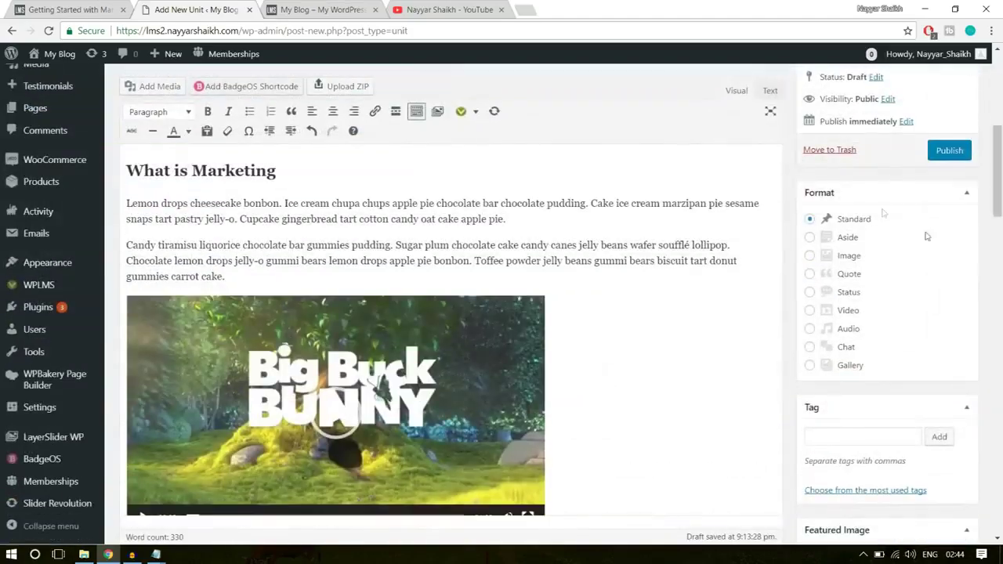
click(953, 155)
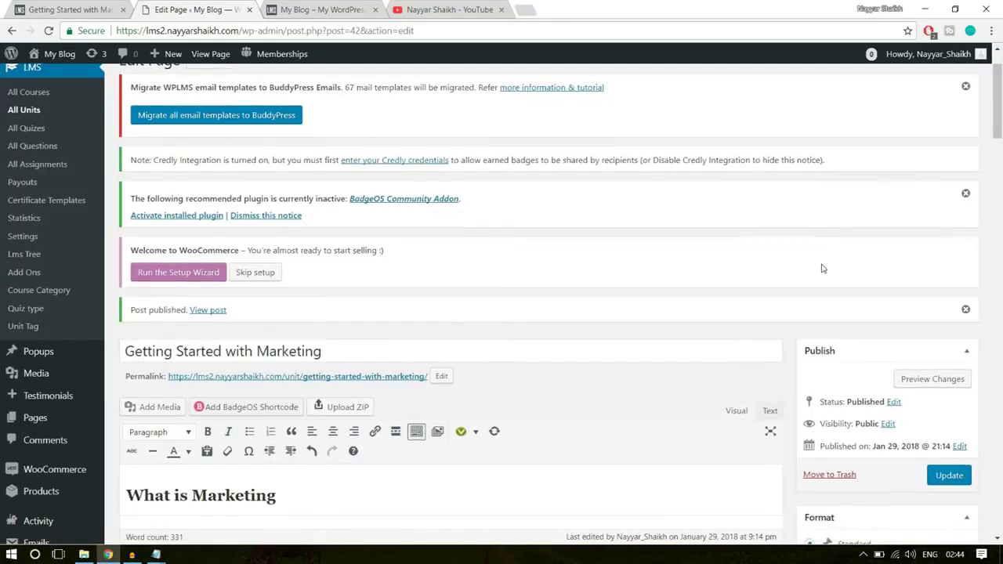
- Open the published unit's View post link in a new tab
scroll(821, 269, down, 2)
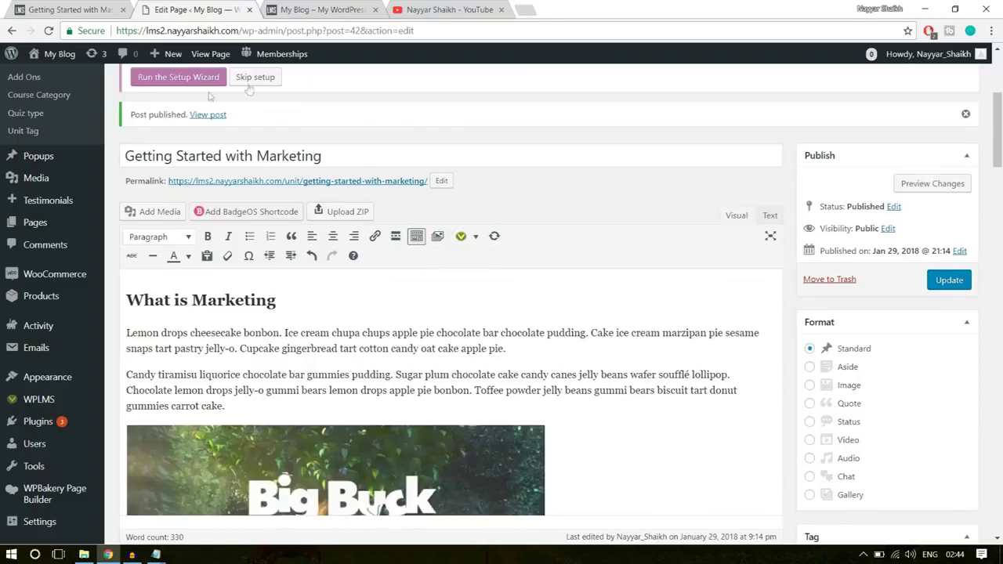
right_click(211, 115)
click(255, 124)
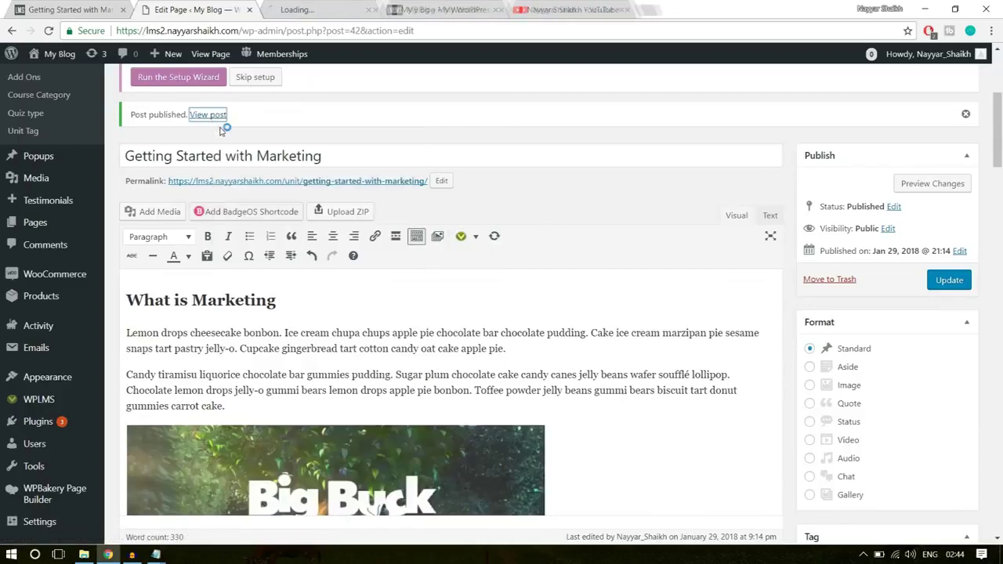
click(298, 10)
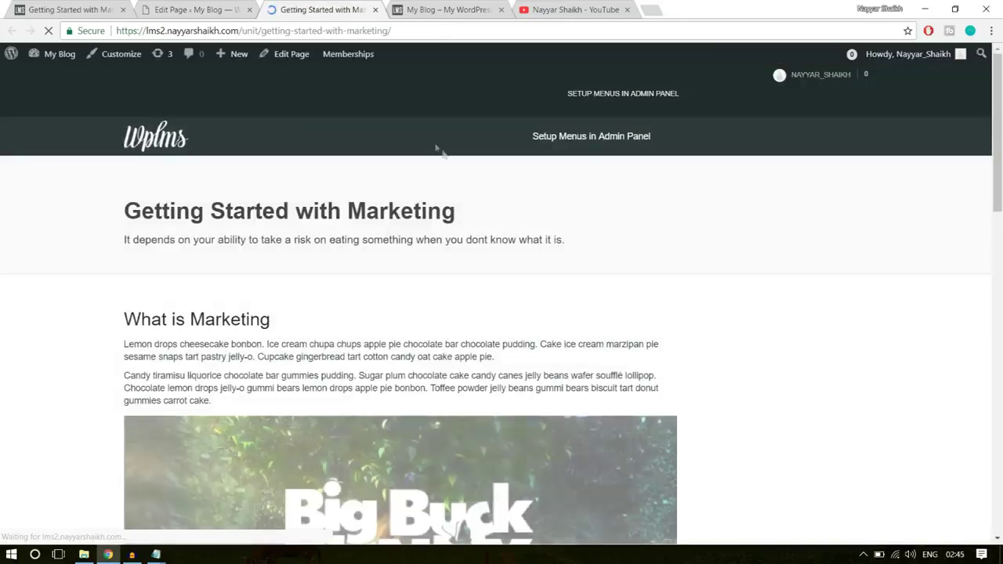
scroll(511, 278, down, 5)
scroll(515, 294, down, 1)
scroll(471, 314, up, 2)
scroll(337, 360, down, 5)
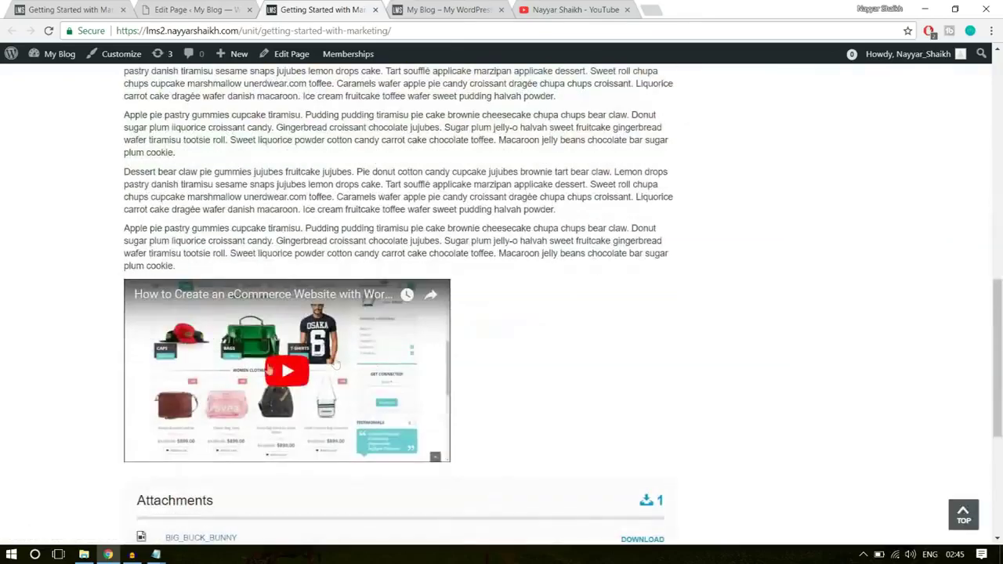
scroll(409, 407, up, 3)
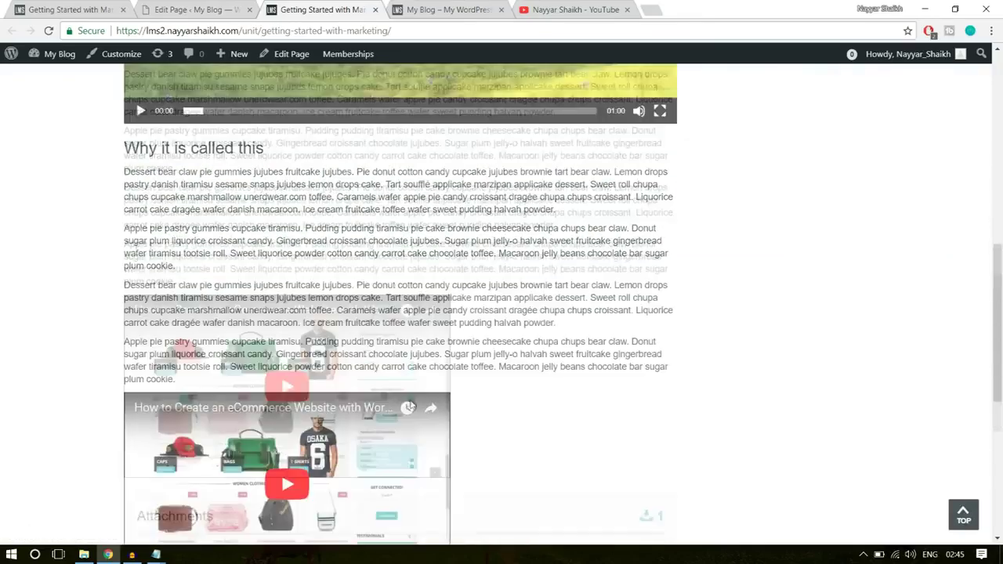
drag(269, 357, 124, 190)
click(274, 287)
scroll(273, 287, up, 3)
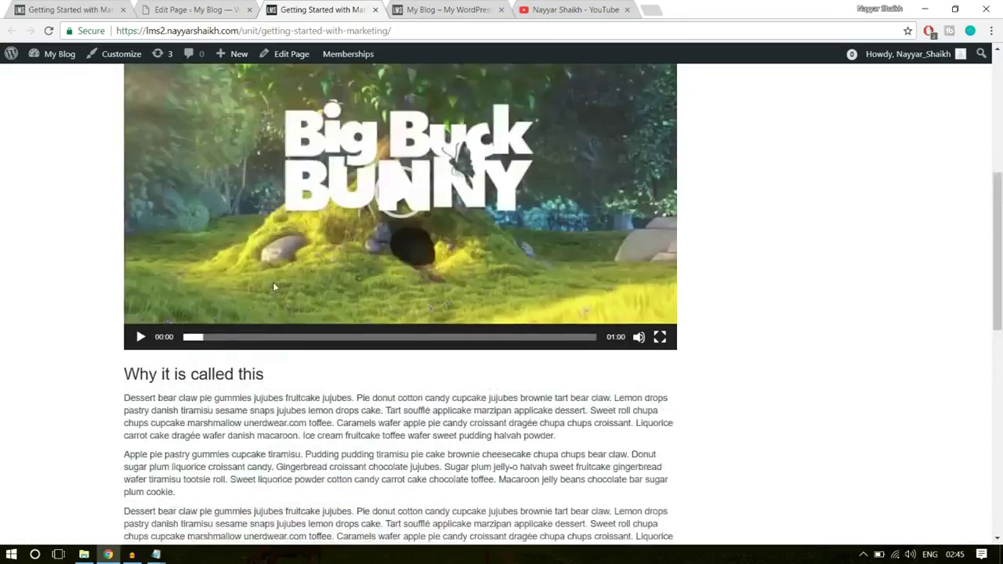
scroll(273, 287, up, 5)
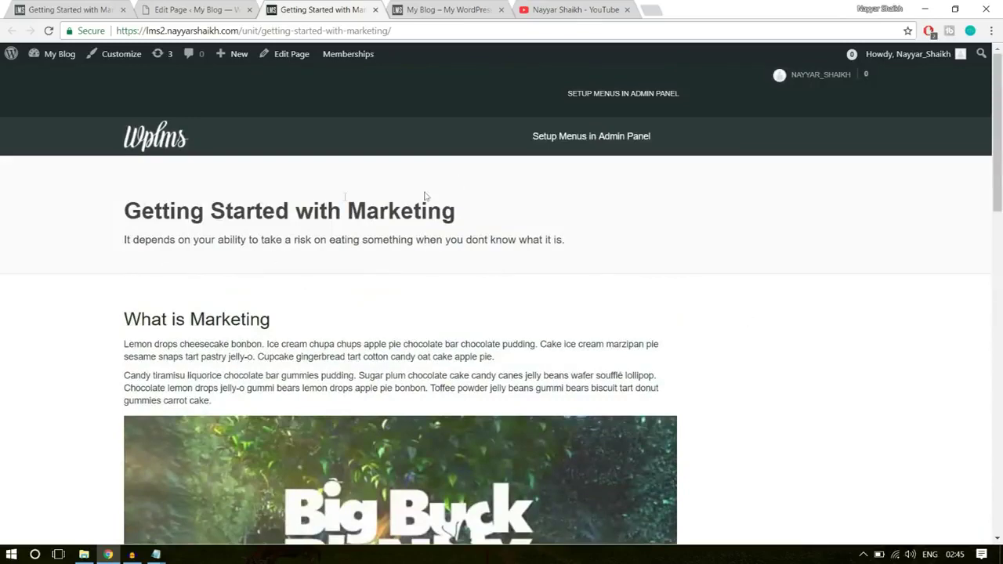
click(78, 7)
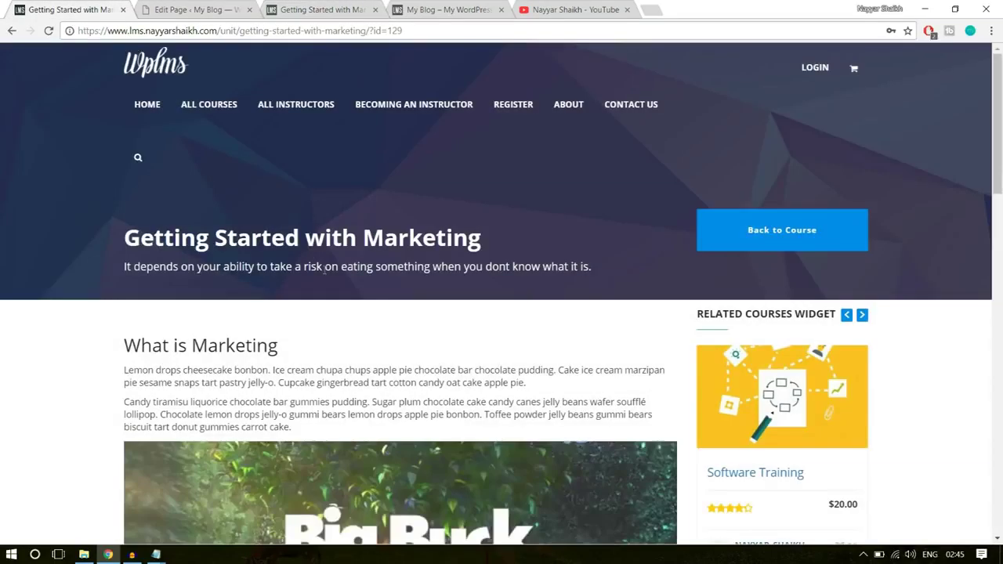
drag(111, 249, 419, 270)
click(421, 285)
click(209, 7)
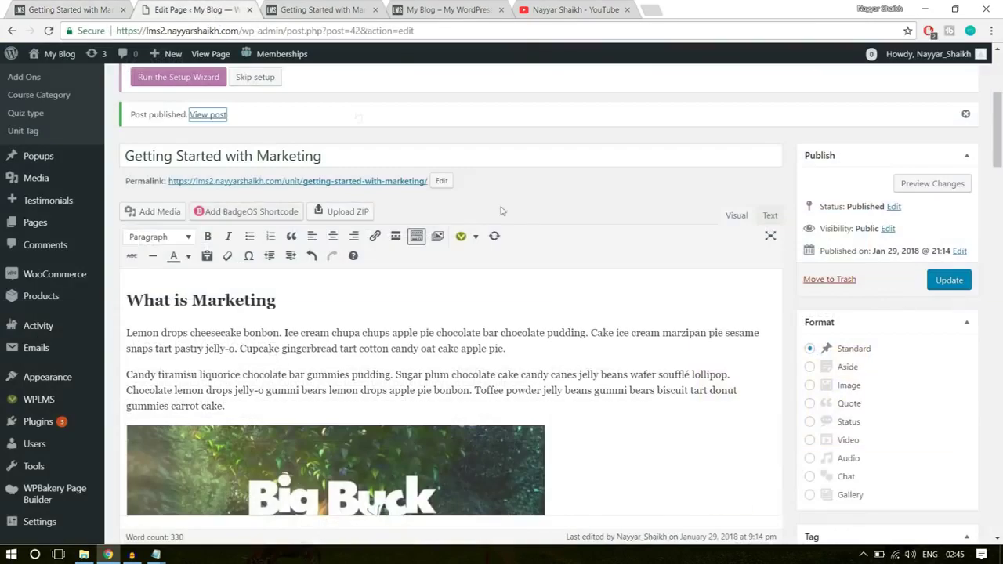
scroll(578, 275, up, 3)
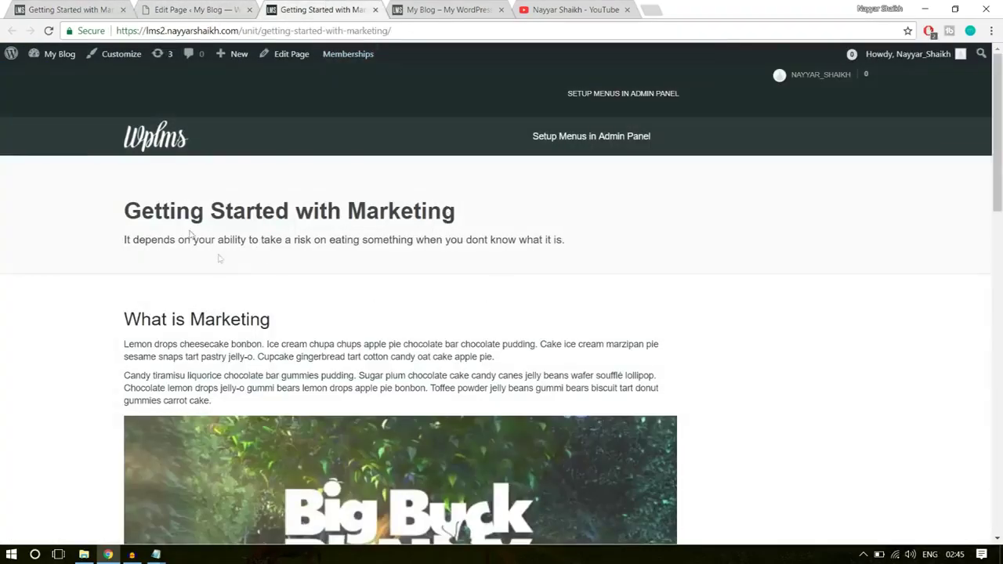
drag(305, 315, 125, 194)
click(127, 209)
click(100, 14)
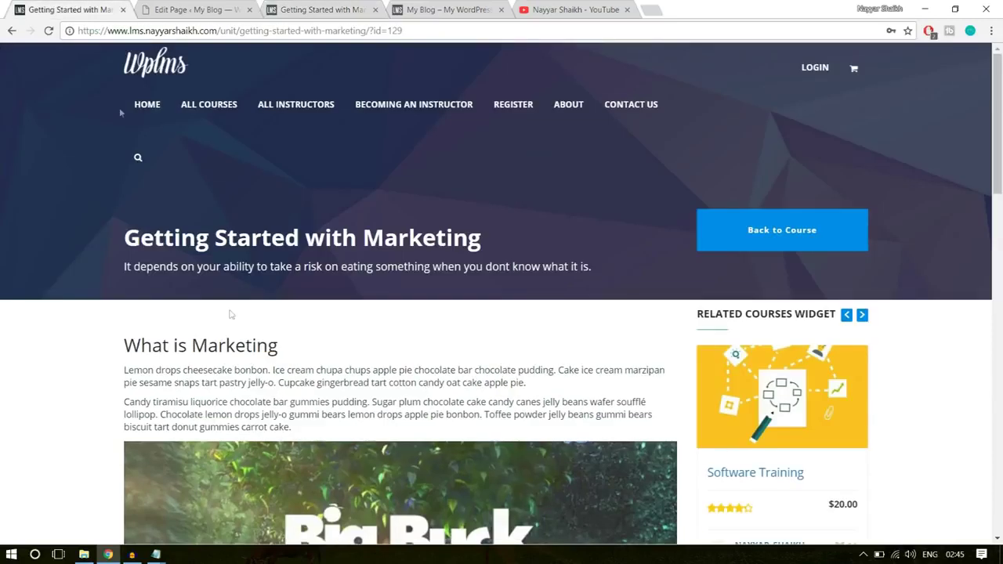
click(323, 6)
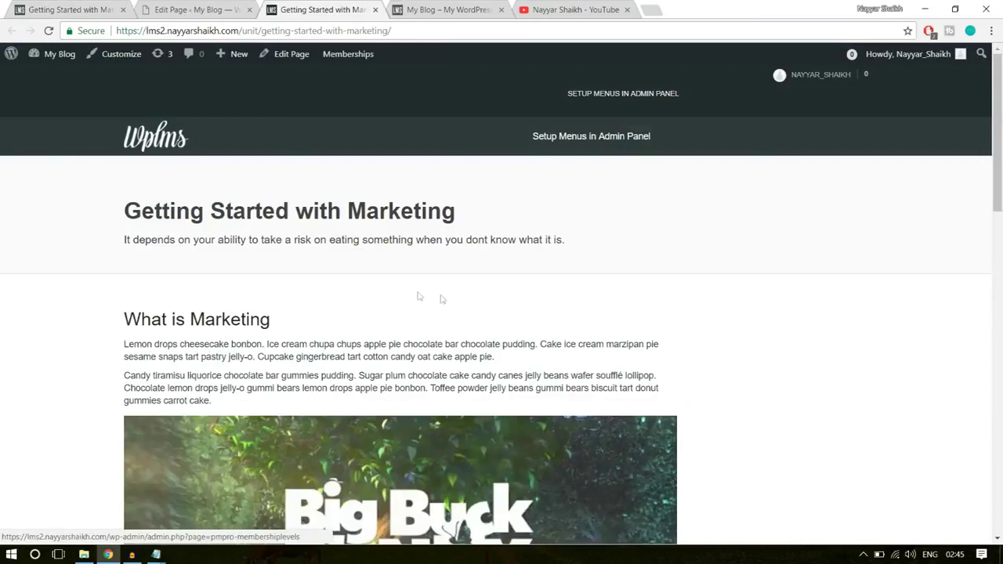
click(157, 7)
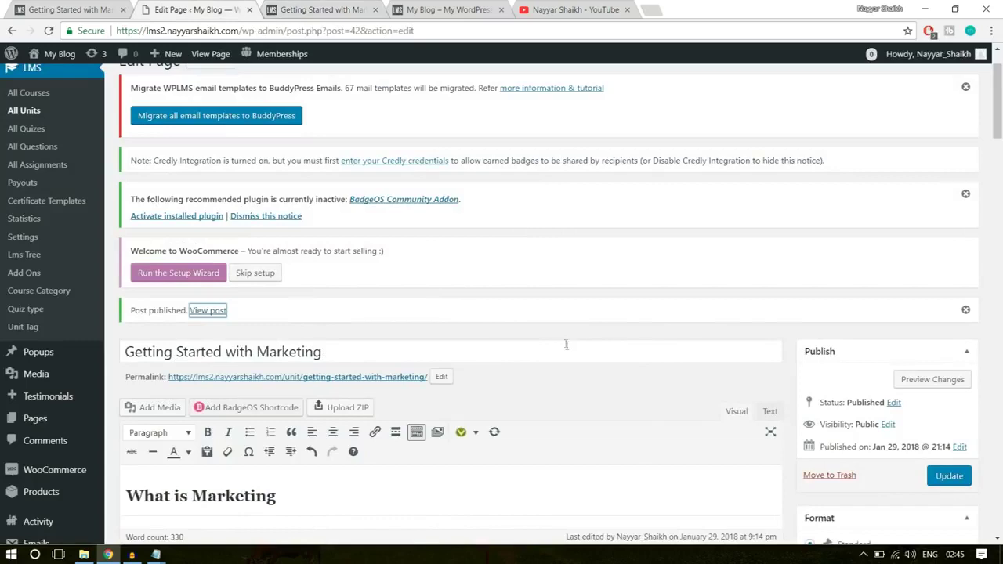
- Start another unit with Add New, then move to the live Software Training course tab
scroll(566, 344, up, 1)
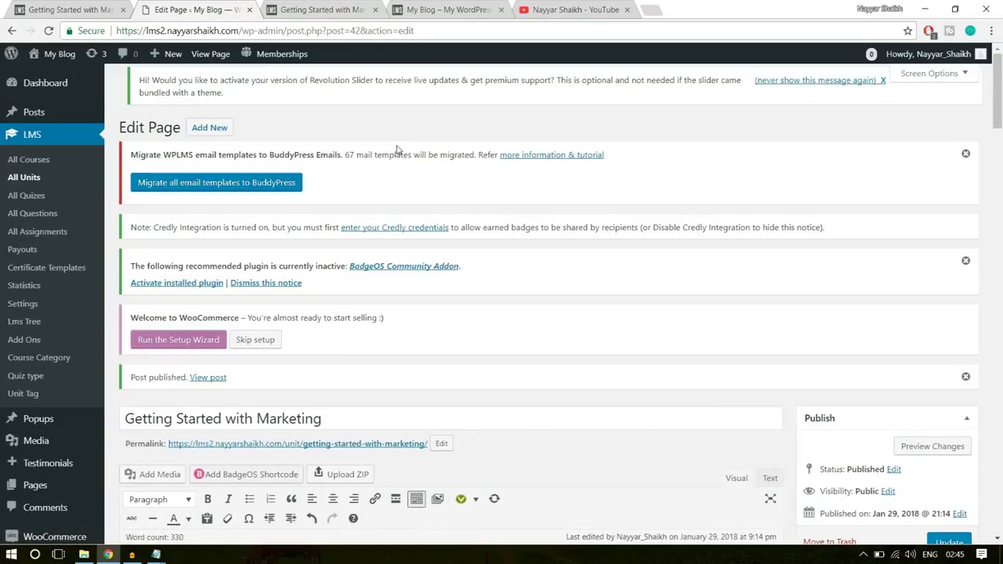
click(201, 134)
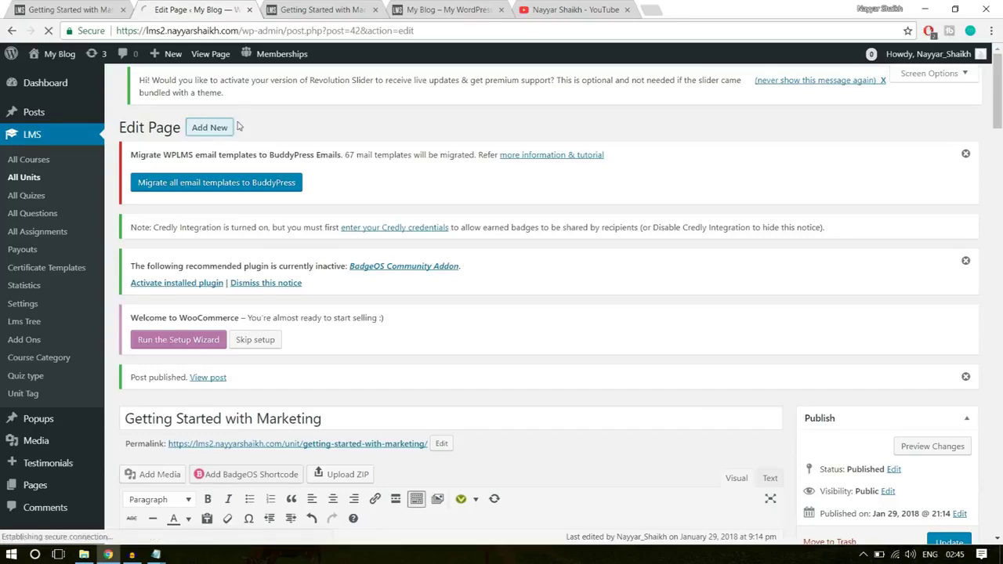
click(71, 7)
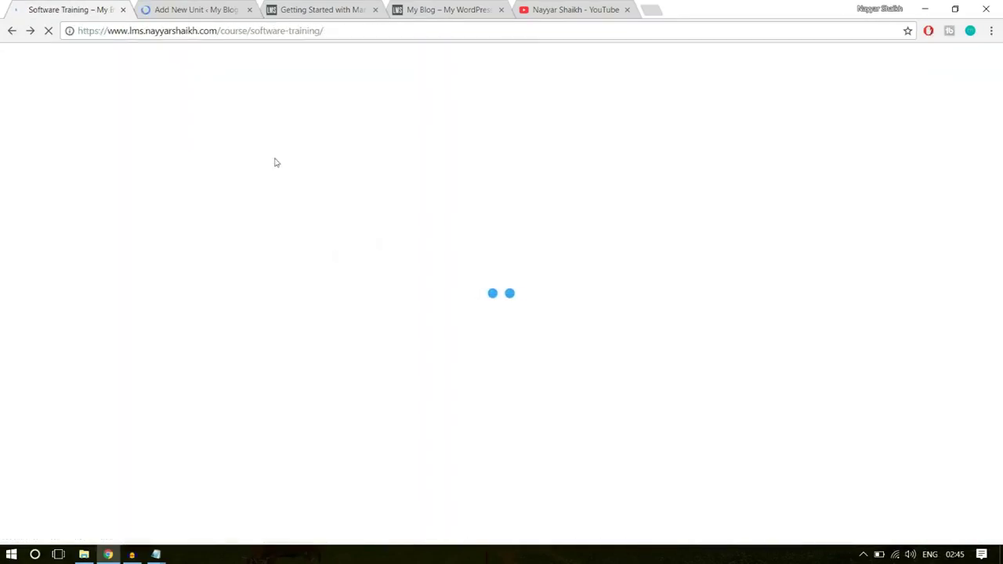
- Expand Section 1: Introduction and try selecting the Software Testing lesson name
scroll(870, 266, up, 10)
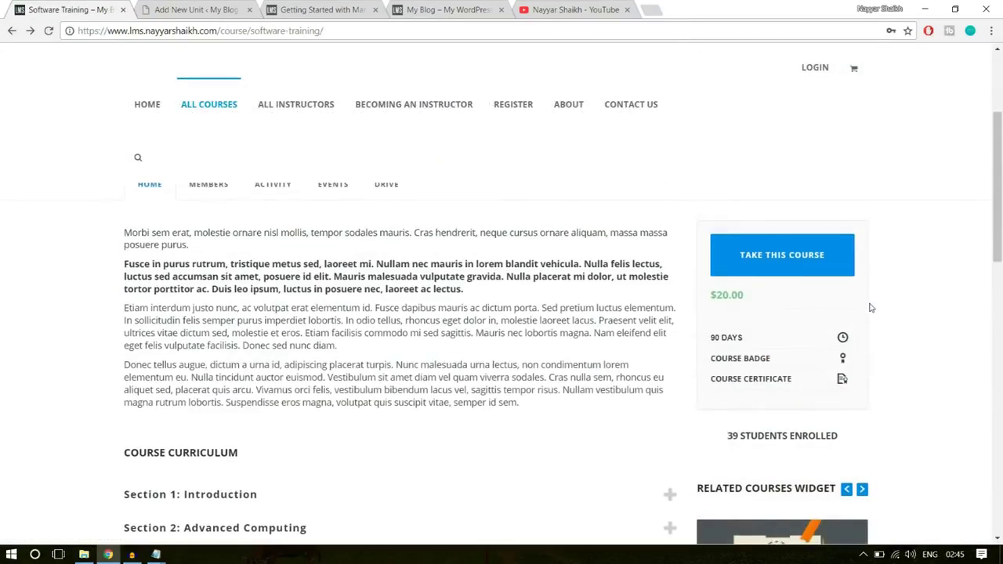
scroll(870, 307, down, 6)
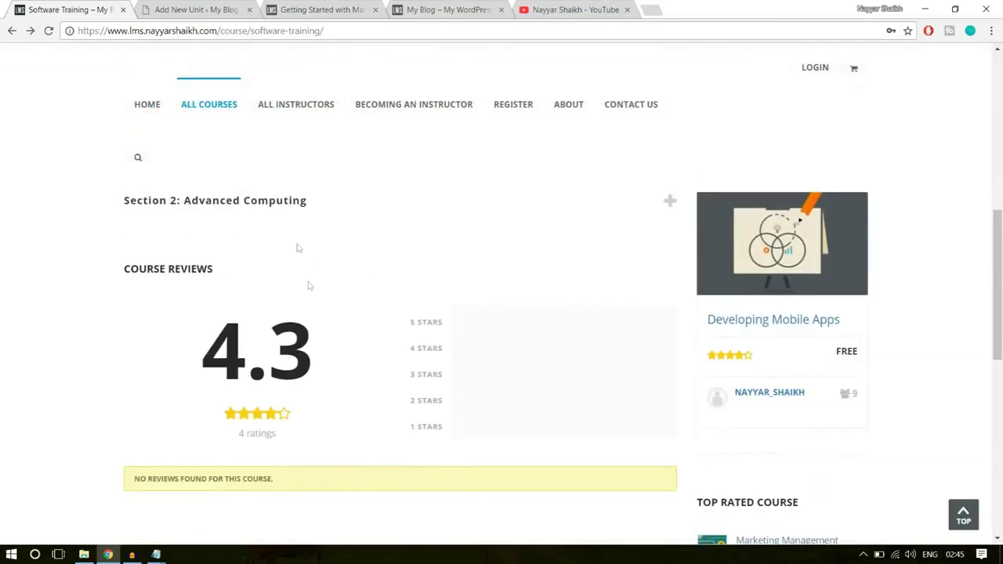
scroll(308, 288, up, 2)
click(272, 306)
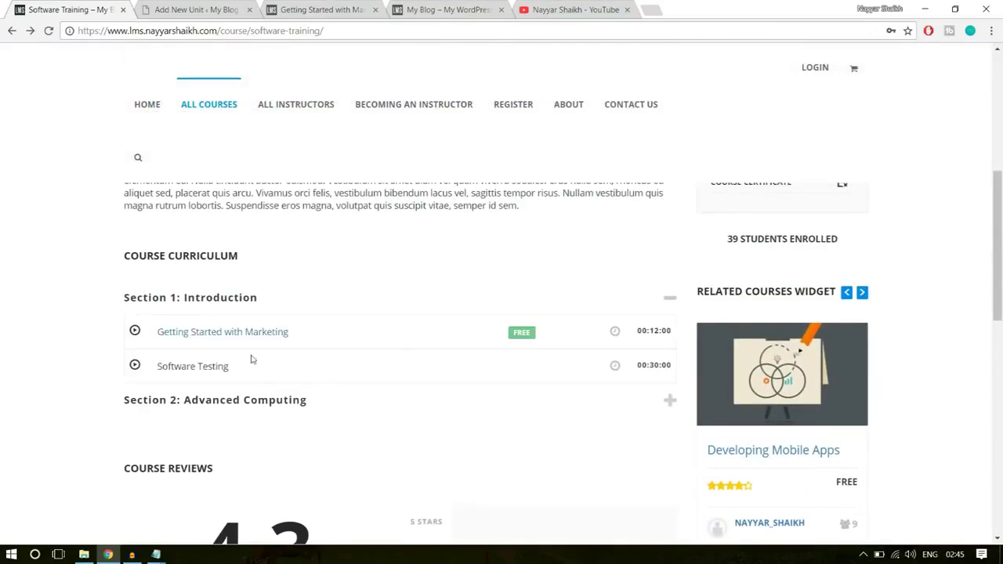
triple_click(208, 364)
click(193, 364)
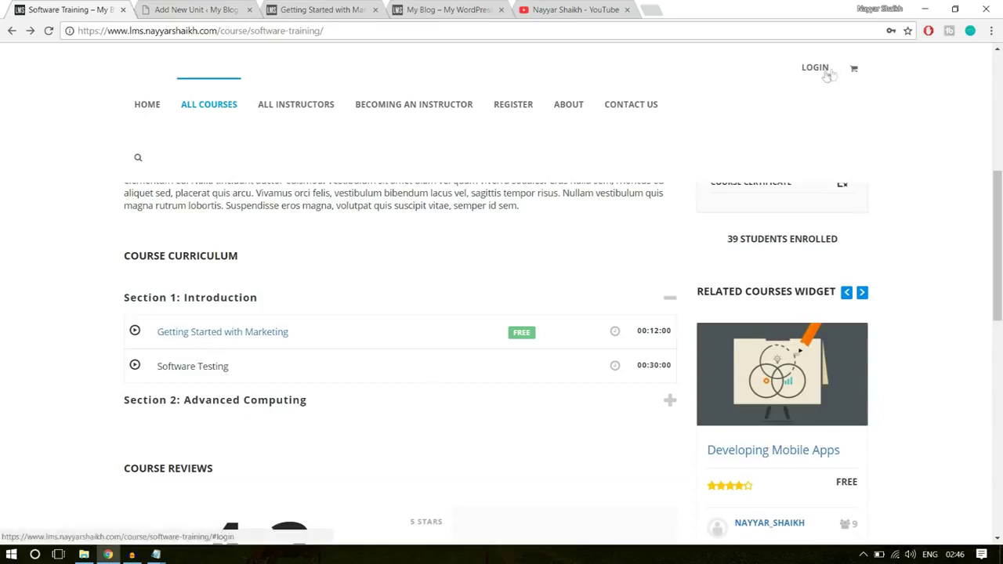
drag(238, 373, 155, 370)
click(155, 371)
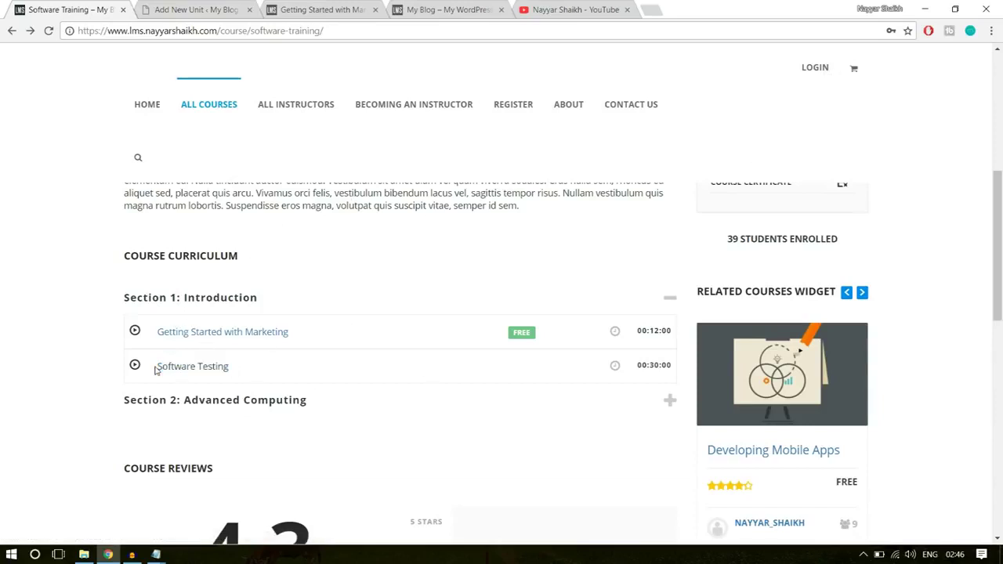
drag(238, 372, 157, 366)
click(407, 371)
scroll(408, 371, up, 8)
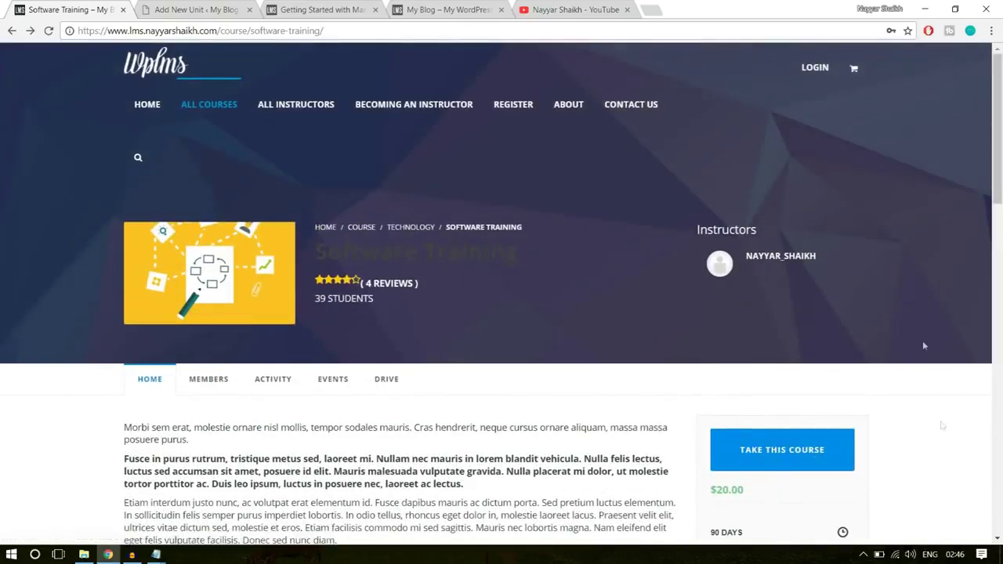
- Log into the site and open the Software Testing lesson from the course page
click(806, 69)
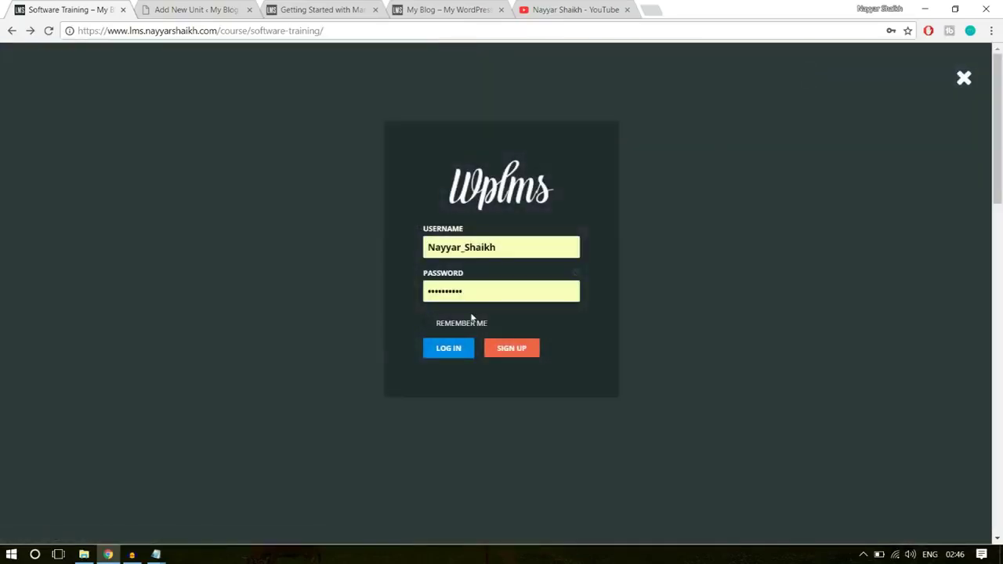
click(466, 353)
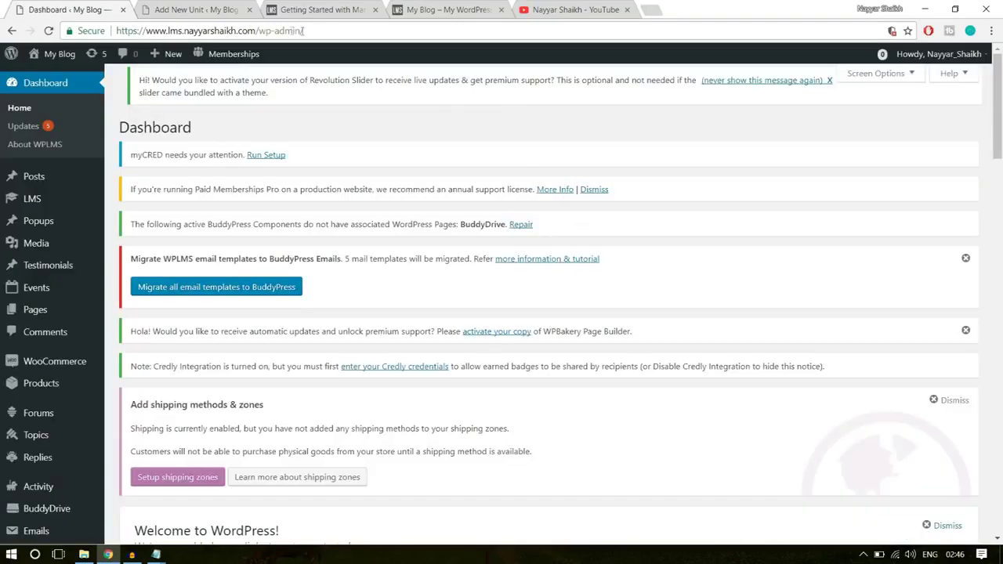
drag(260, 30, 396, 22)
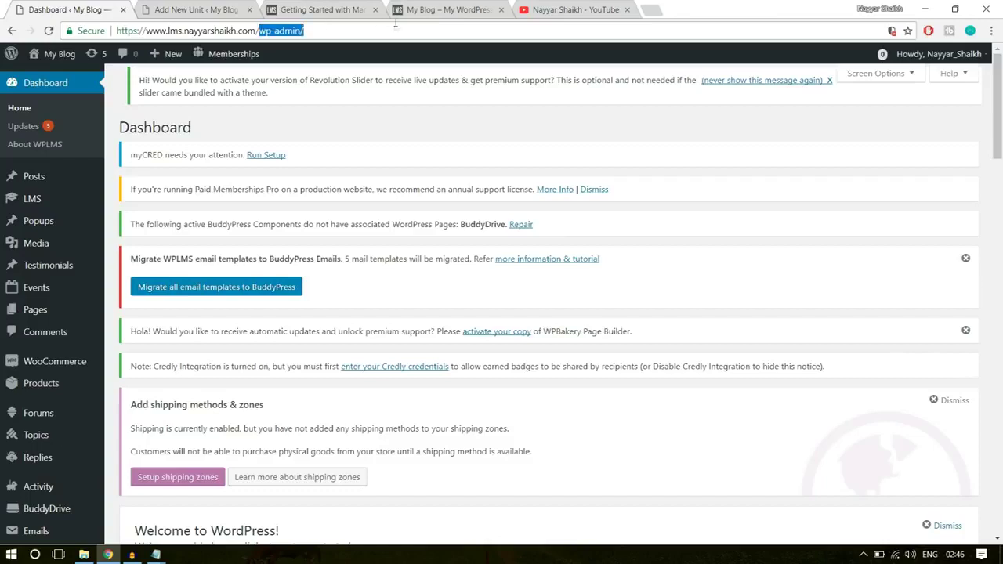
text(cou)
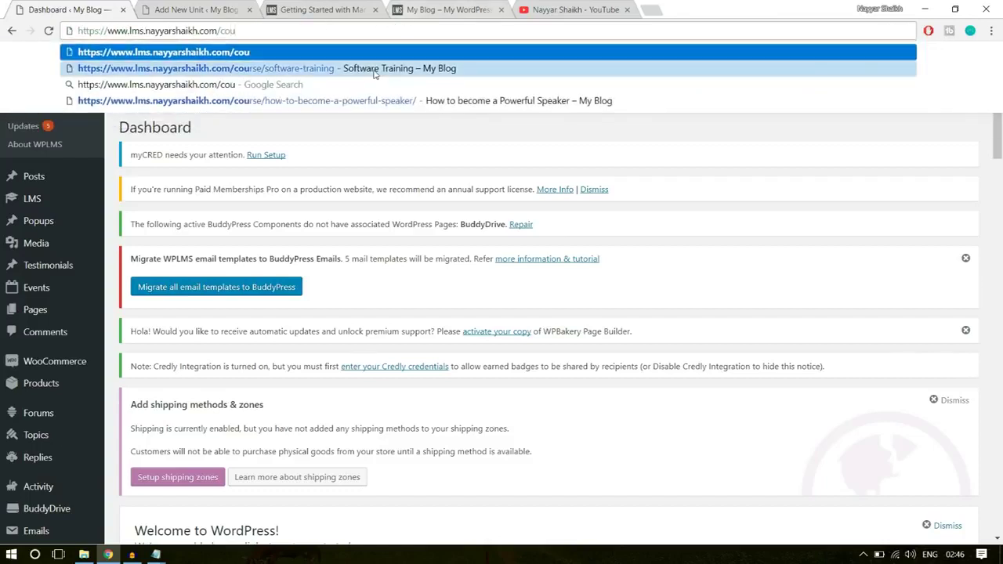
click(377, 47)
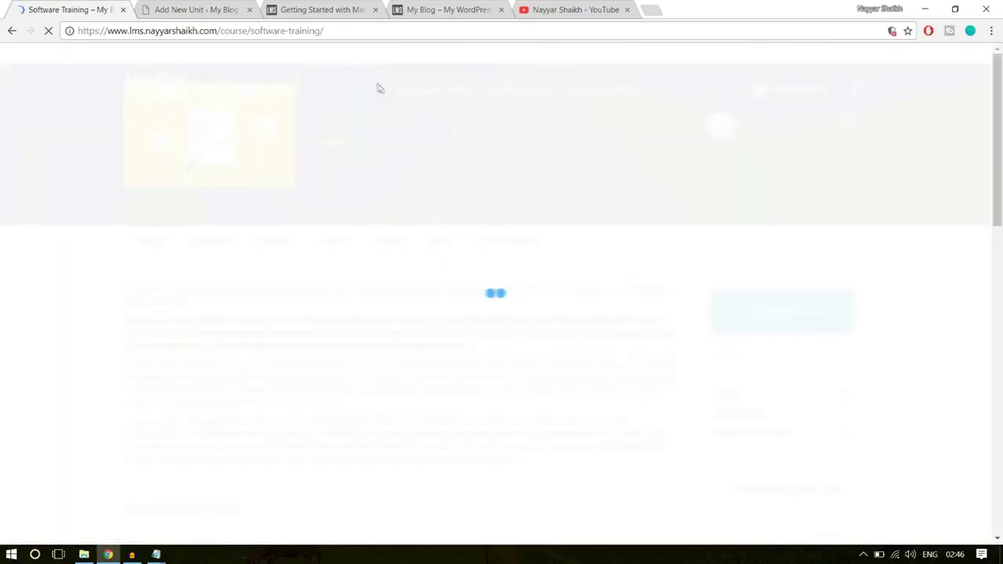
scroll(537, 340, down, 3)
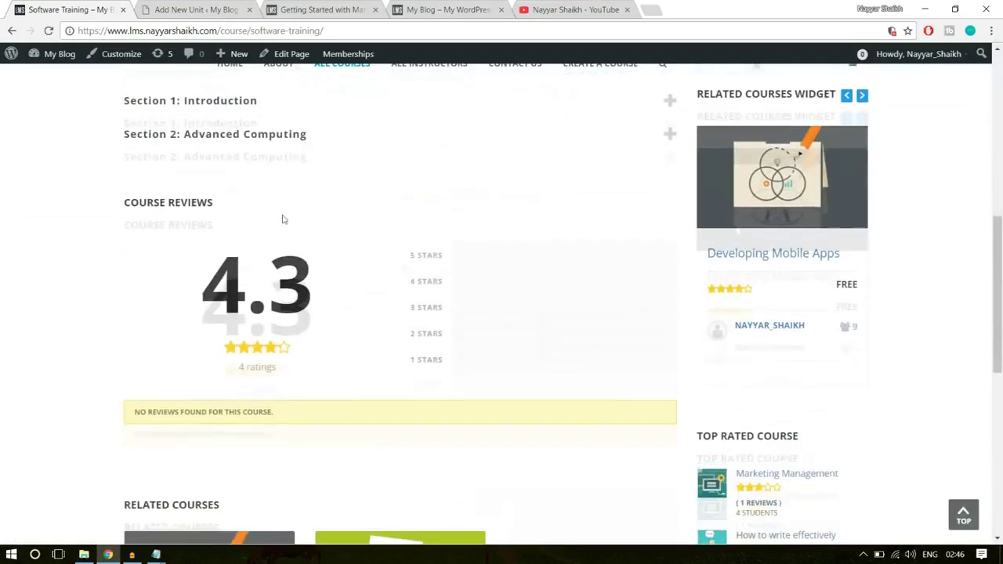
scroll(283, 217, up, 2)
click(267, 227)
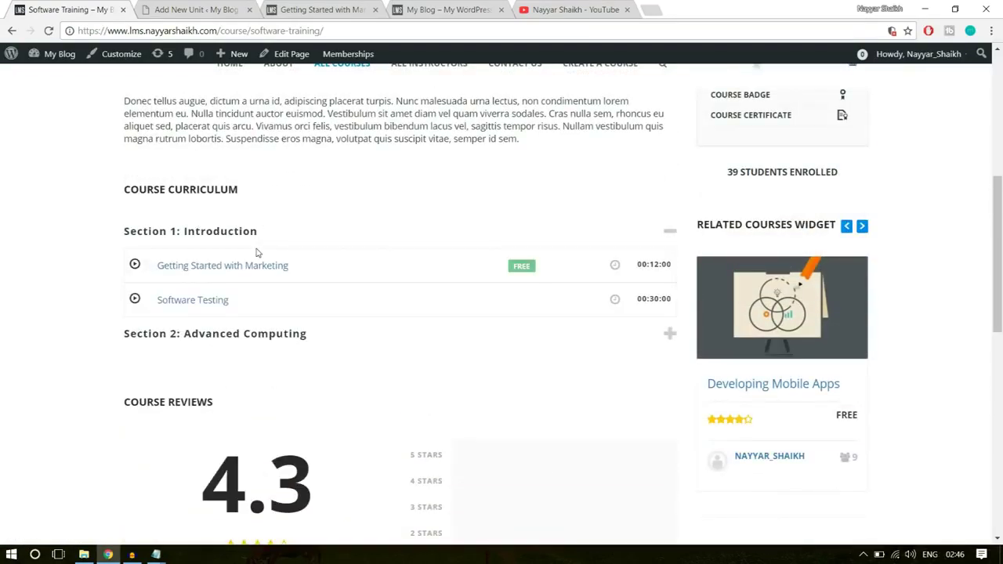
click(193, 305)
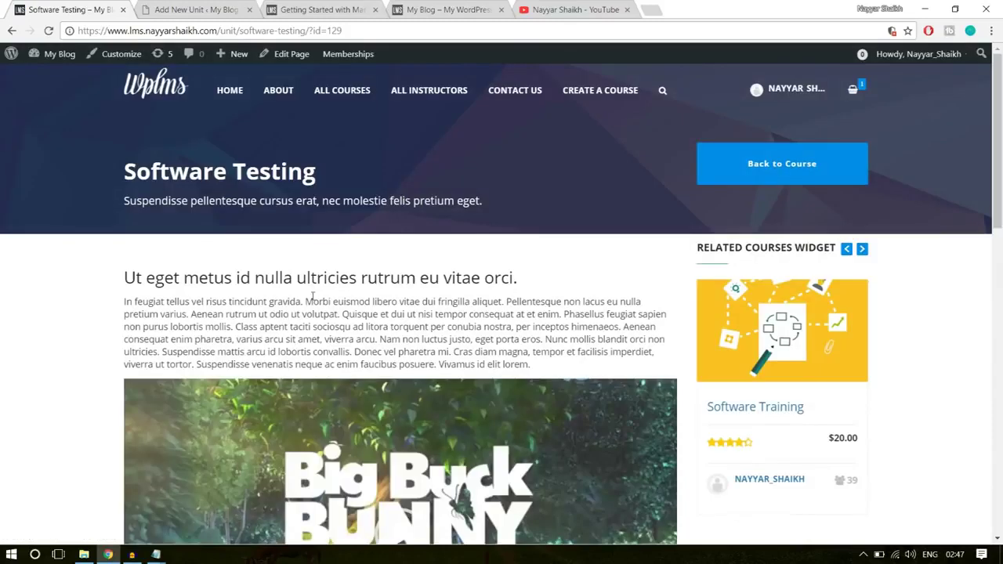
click(224, 6)
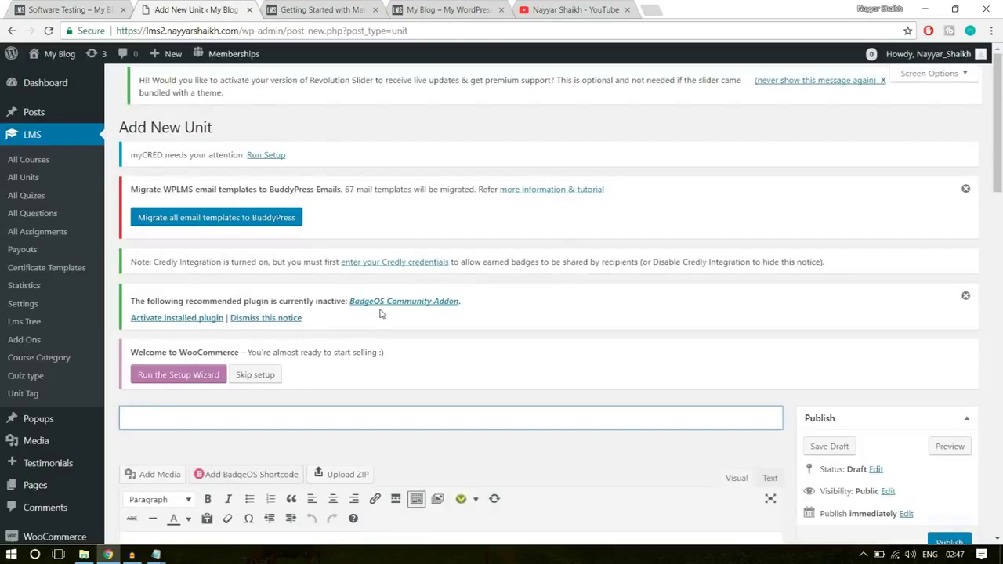
- Title the new unit 'Software Testing' using the heading copied from the lesson page
scroll(264, 260, down, 3)
scroll(253, 228, up, 4)
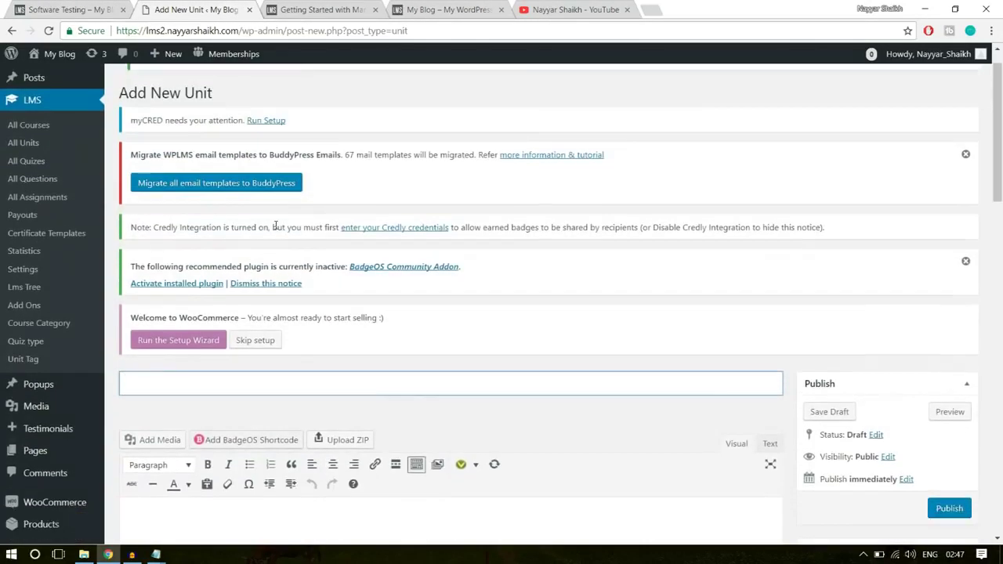
key(ctrl+Page_Up)
drag(125, 172, 316, 173)
key(ctrl+c)
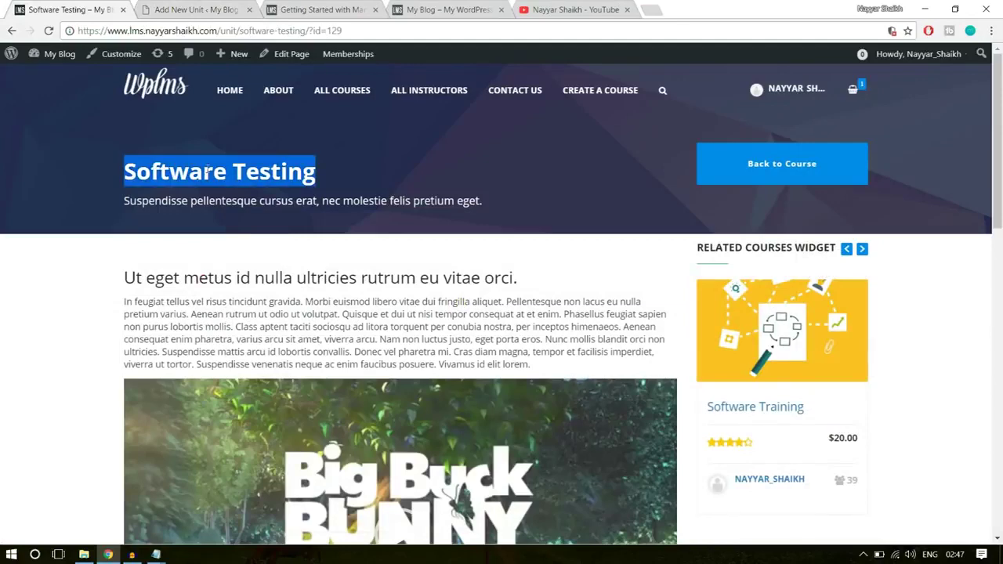
click(192, 10)
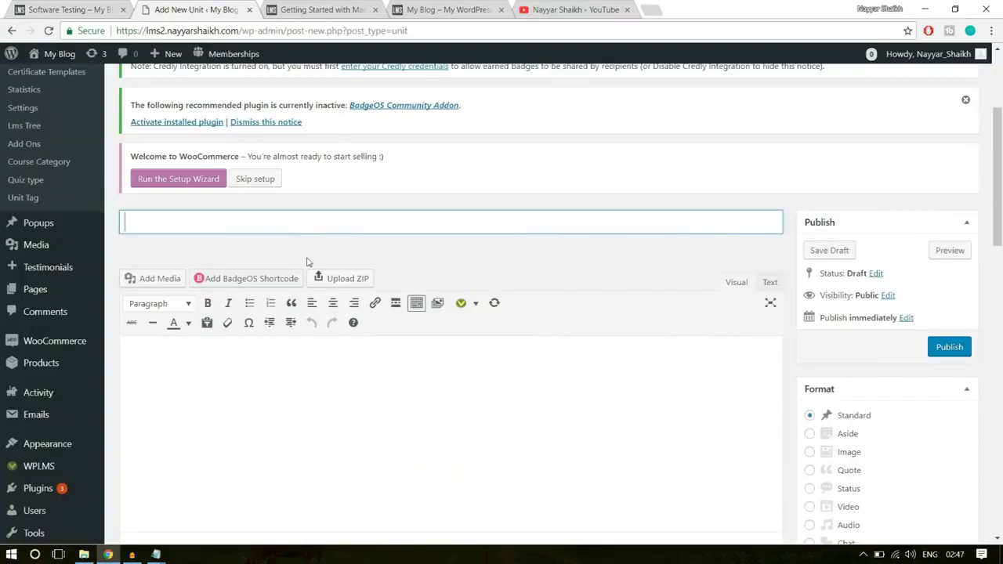
click(272, 222)
key(ctrl+v)
- Paste the lesson's heading and paragraph into the unit body and bring up the media library
key(ctrl+shift+Tab)
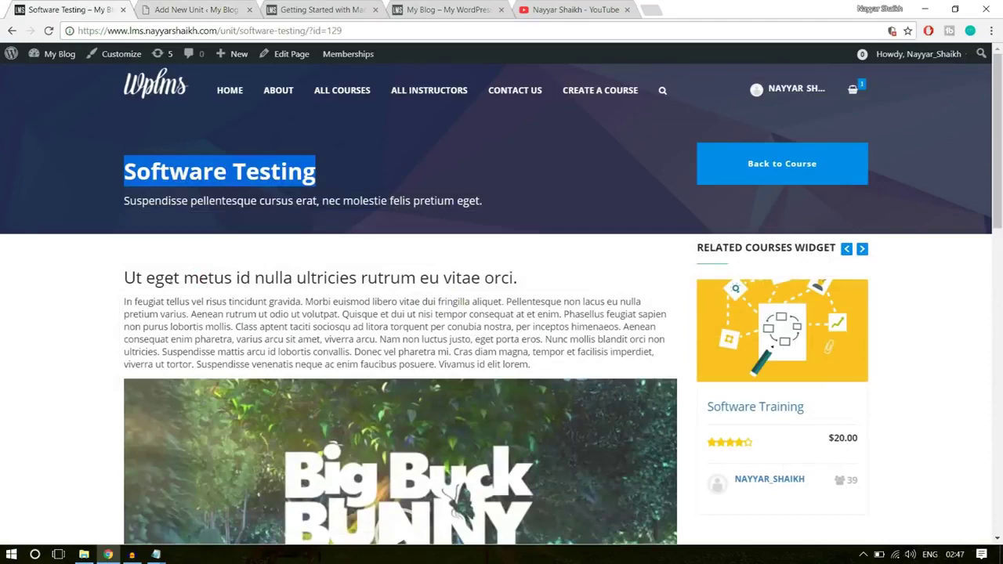
drag(125, 276, 559, 368)
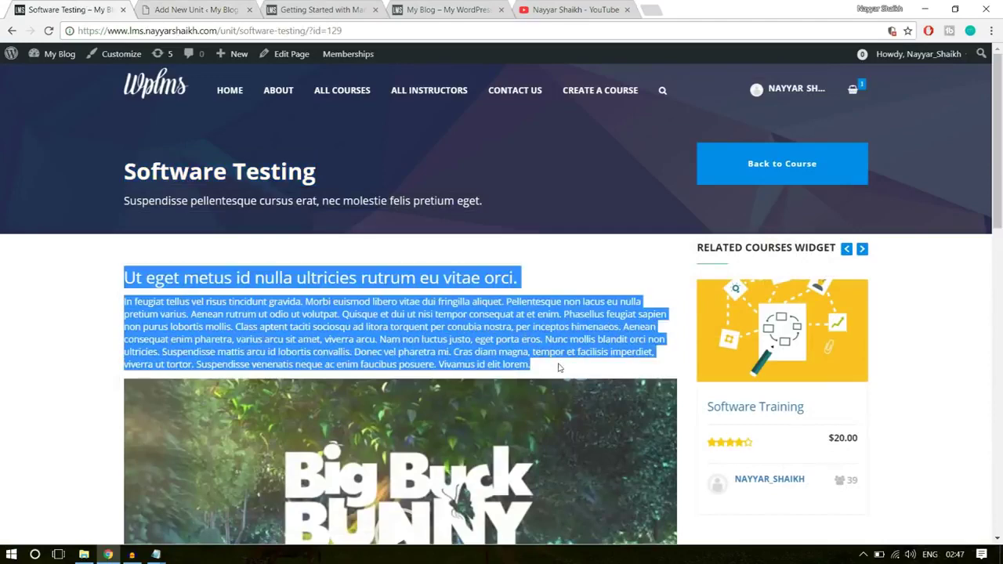
key(ctrl+c)
click(215, 10)
click(327, 363)
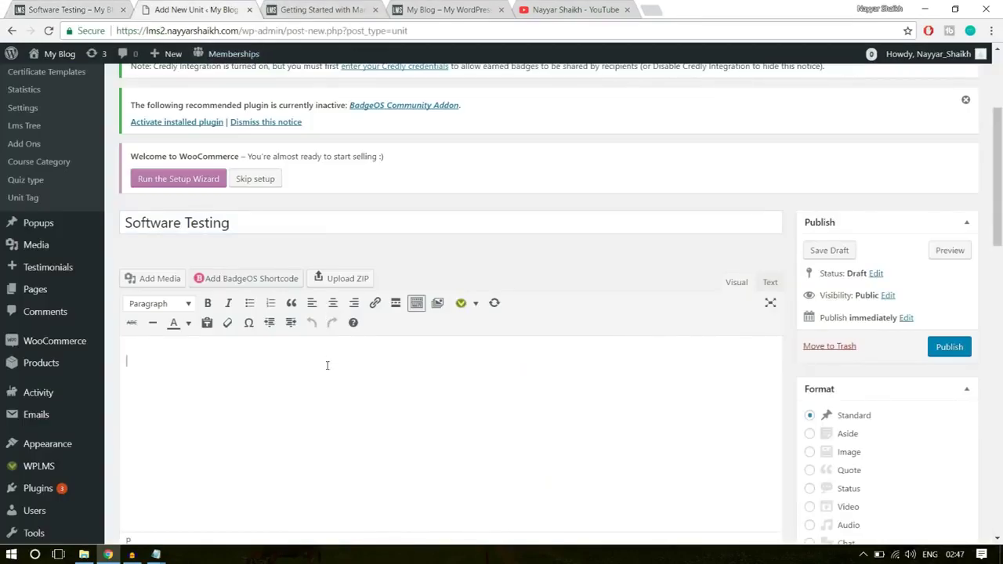
key(ctrl+v)
scroll(327, 363, down, 1)
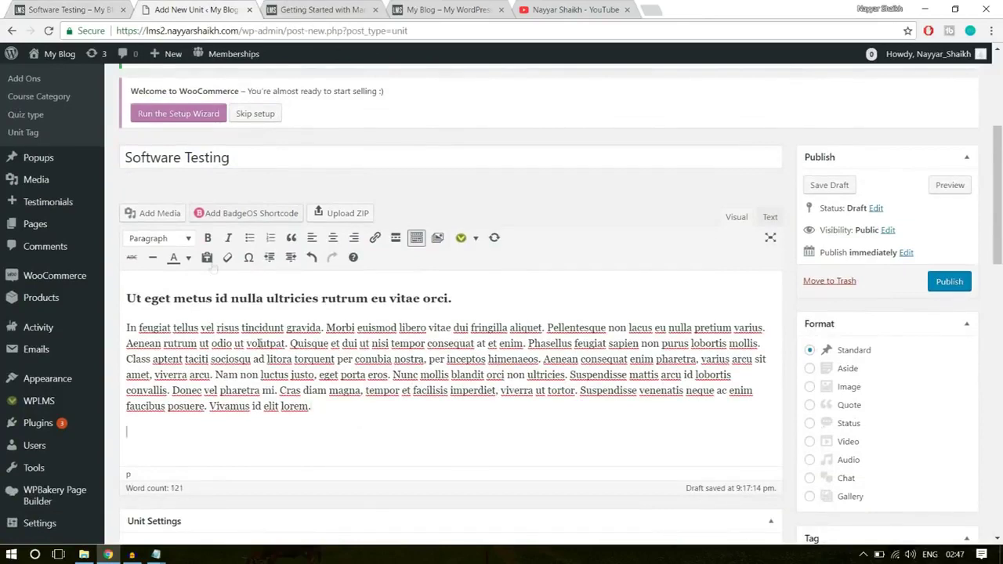
click(163, 214)
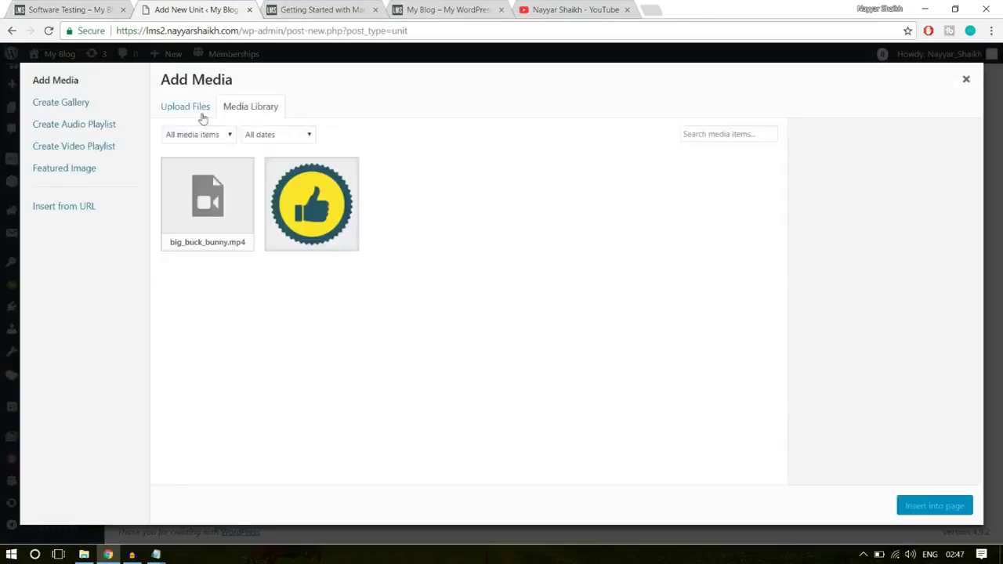
- Insert the big_buck_bunny.mp4 video into the unit body
click(224, 213)
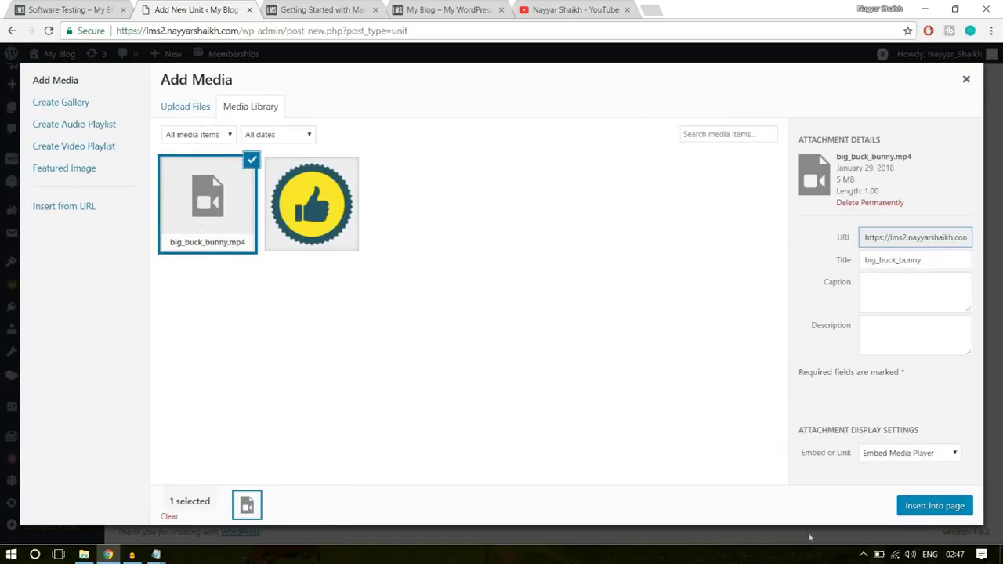
click(954, 507)
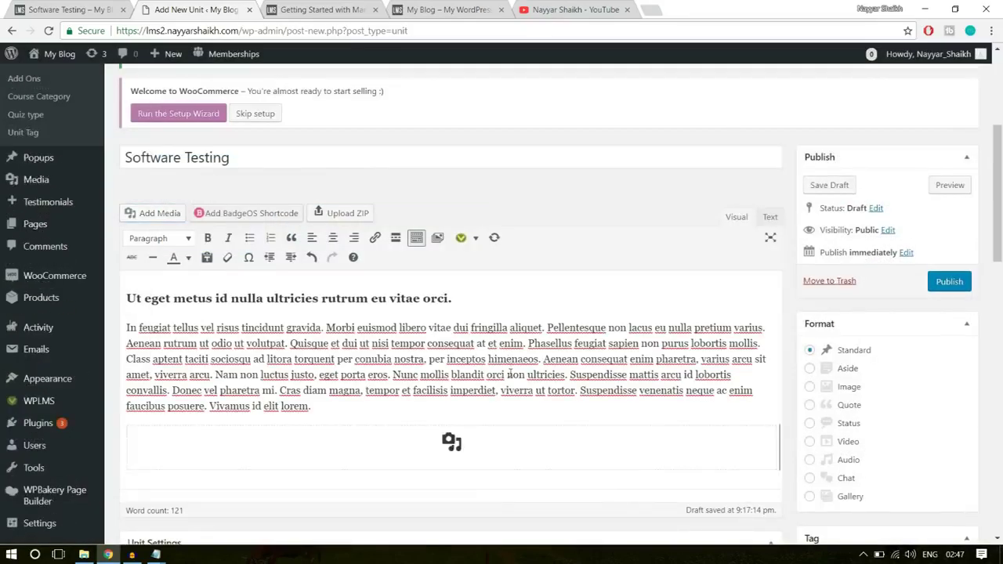
scroll(541, 361, down, 5)
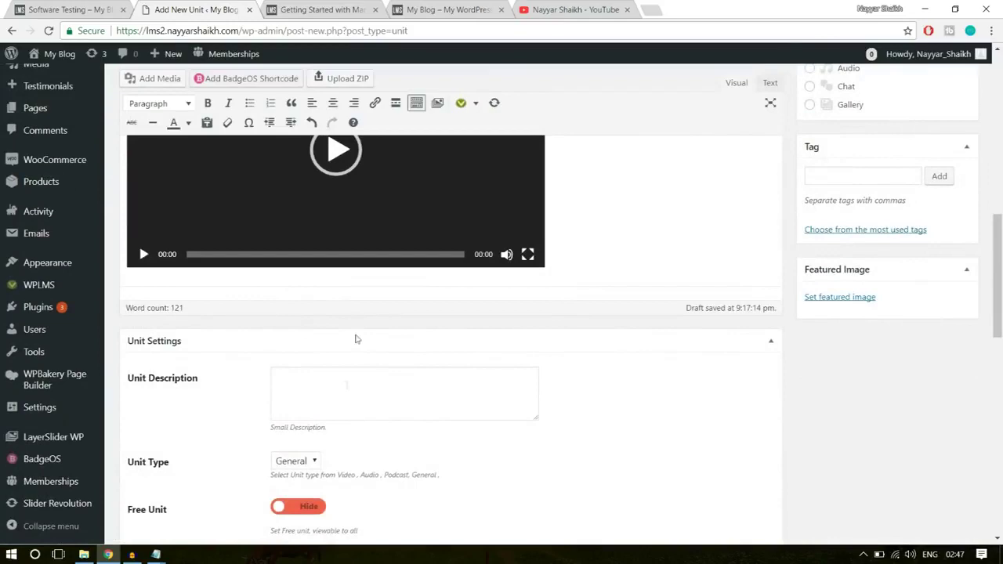
- Copy the subtitle sentence from the Software Testing page and paste it as the unit description
click(100, 8)
click(280, 220)
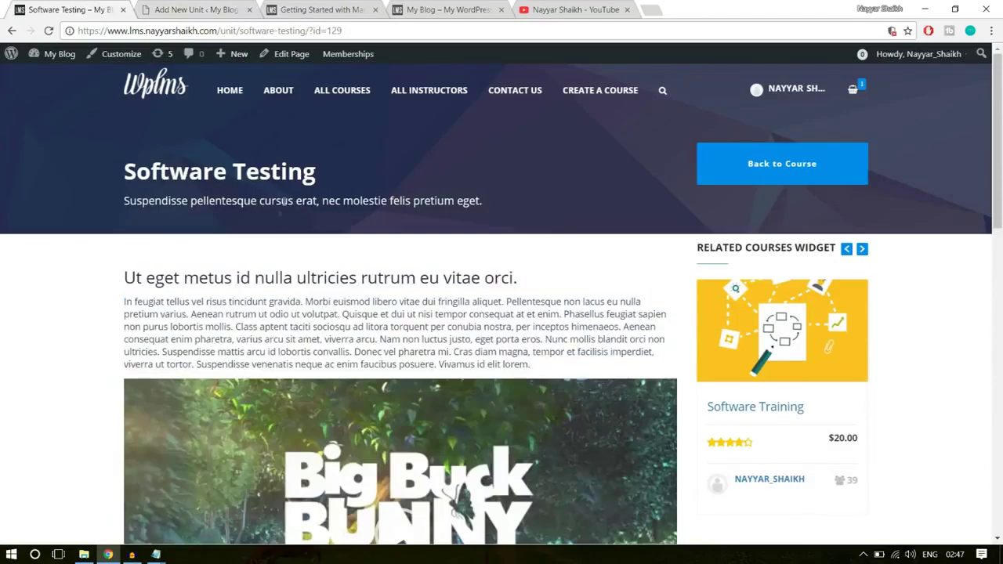
triple_click(283, 200)
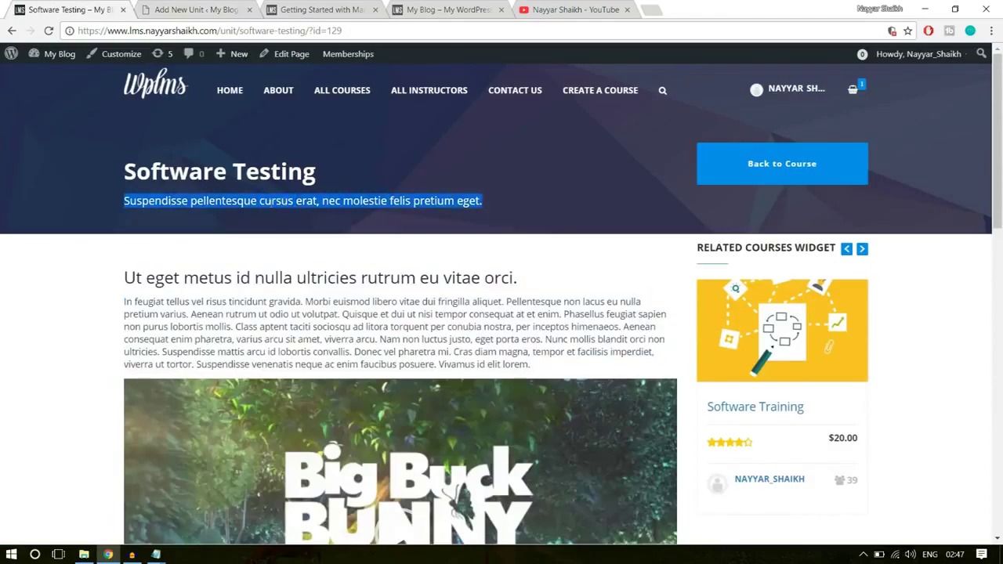
click(168, 8)
click(378, 403)
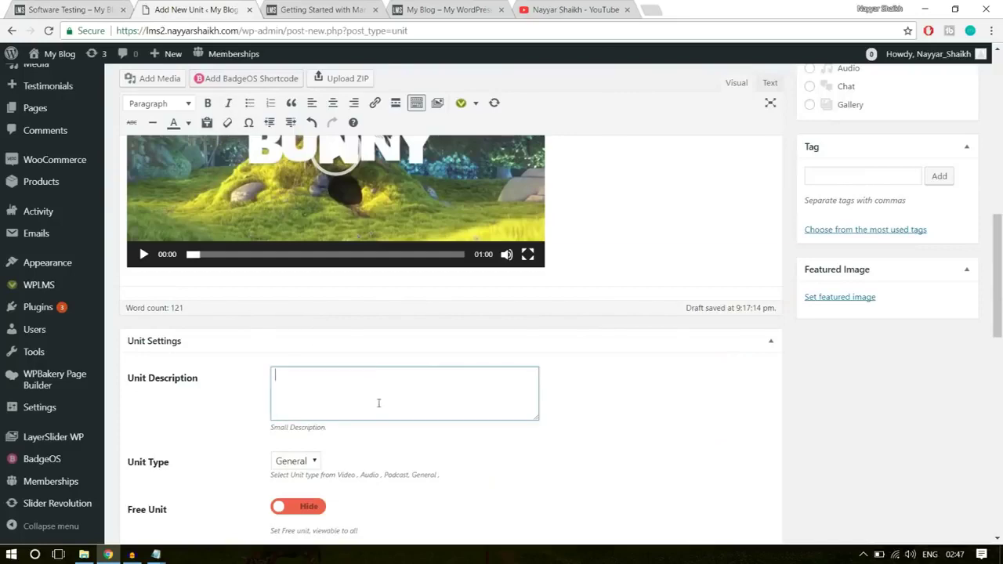
key(ctrl+v)
scroll(591, 414, down, 3)
- Set the unit type to Video and the duration to 25 minutes, then publish the unit
click(300, 266)
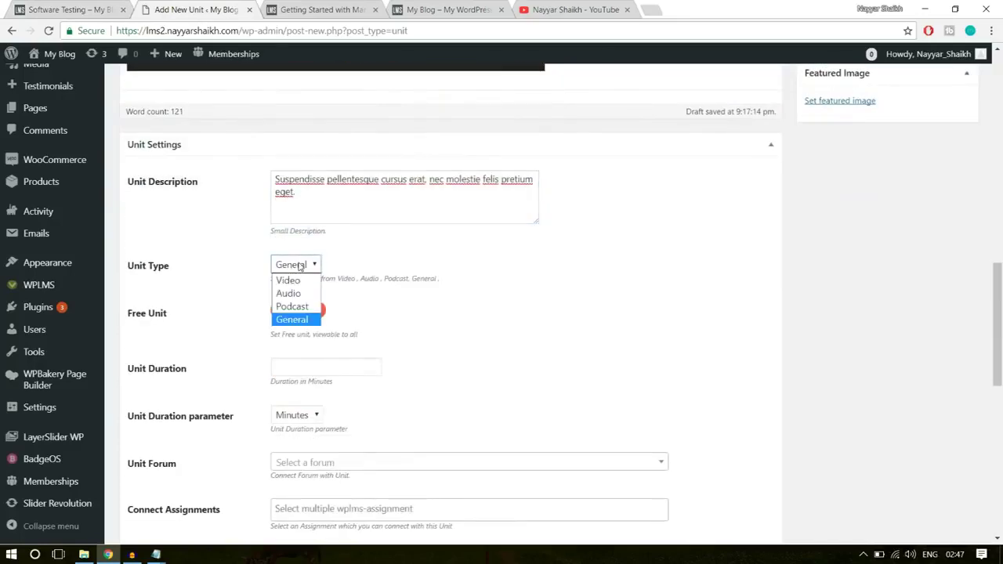
click(288, 280)
scroll(581, 277, down, 1)
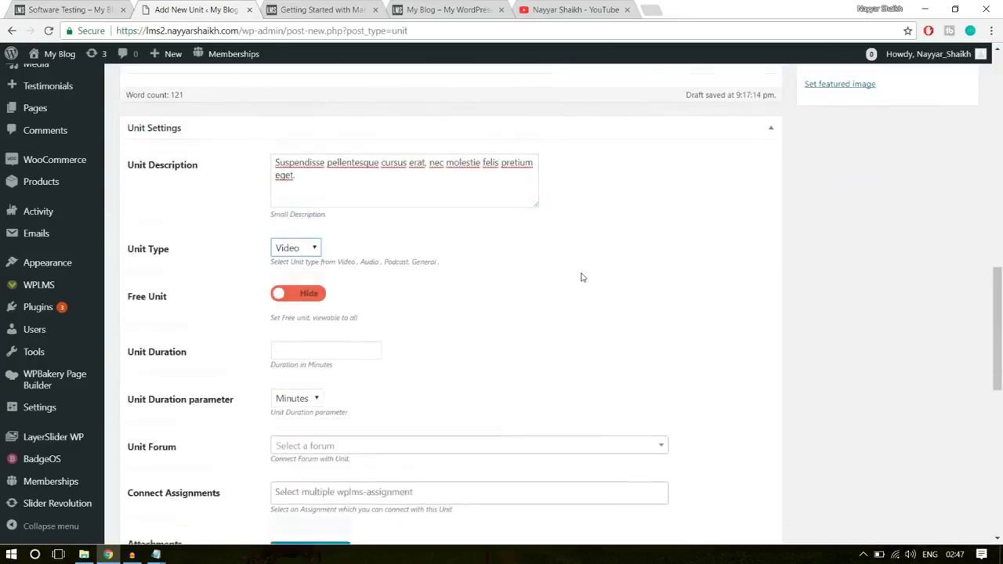
scroll(636, 283, down, 1)
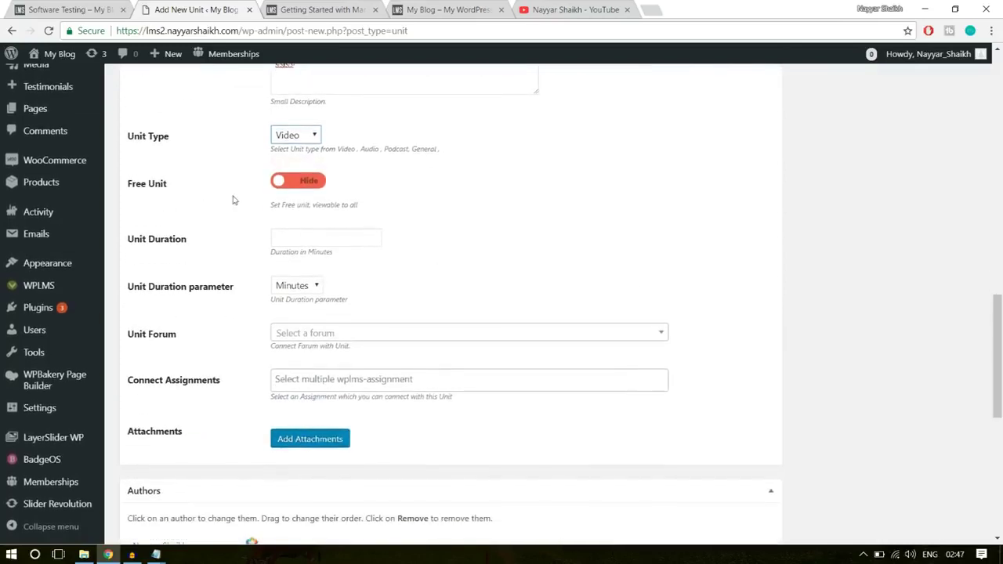
click(276, 239)
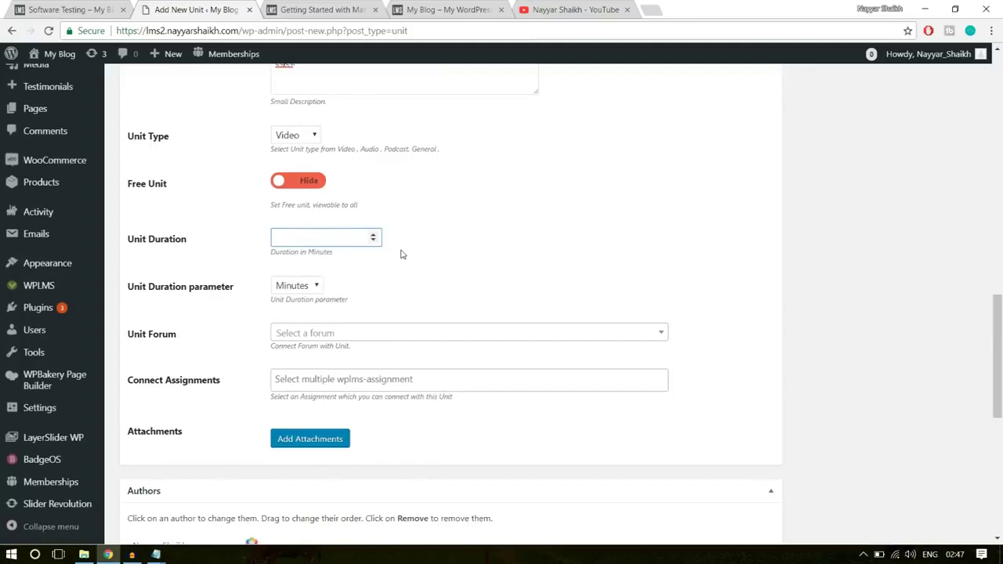
click(431, 235)
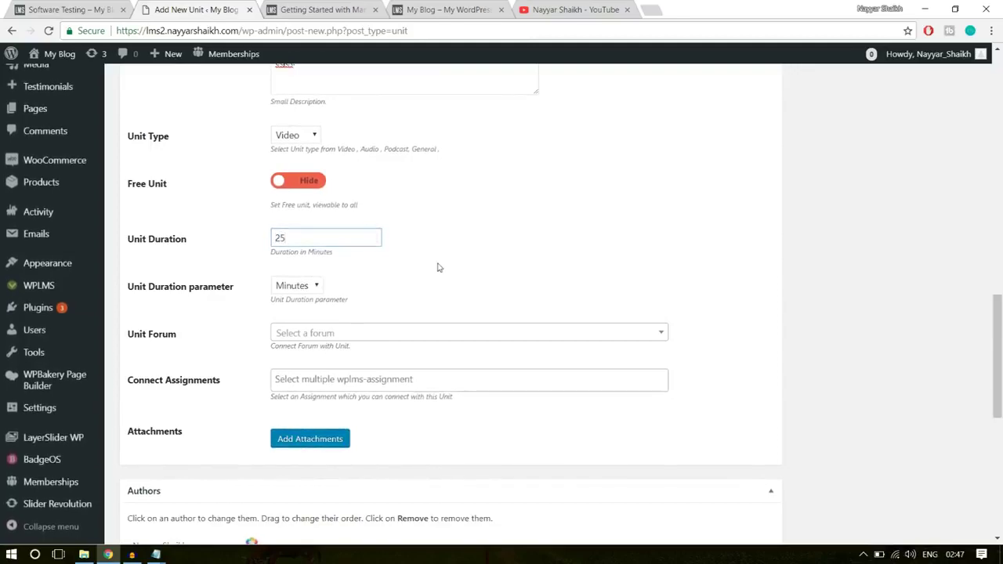
scroll(304, 385, down, 3)
scroll(314, 410, up, 15)
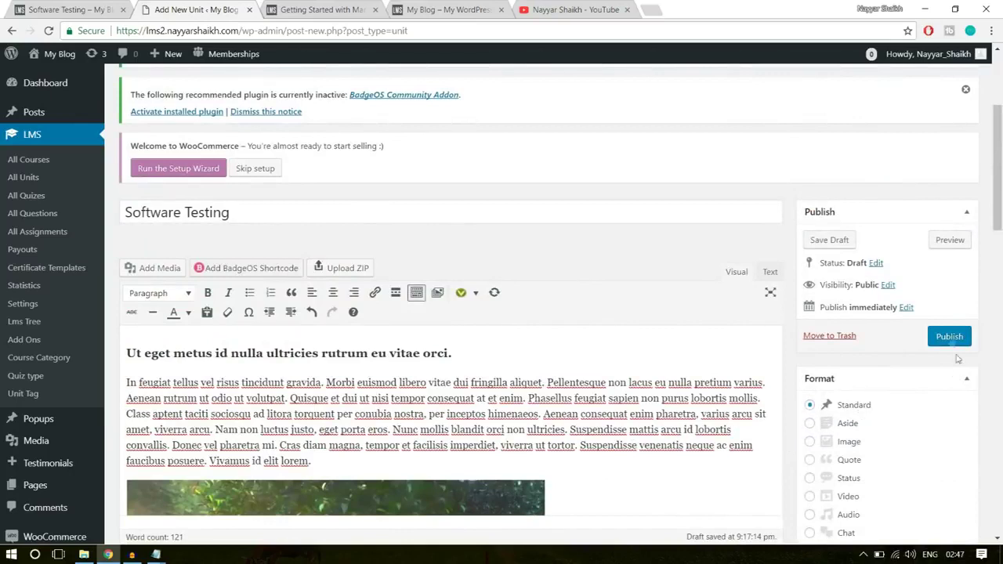
click(949, 336)
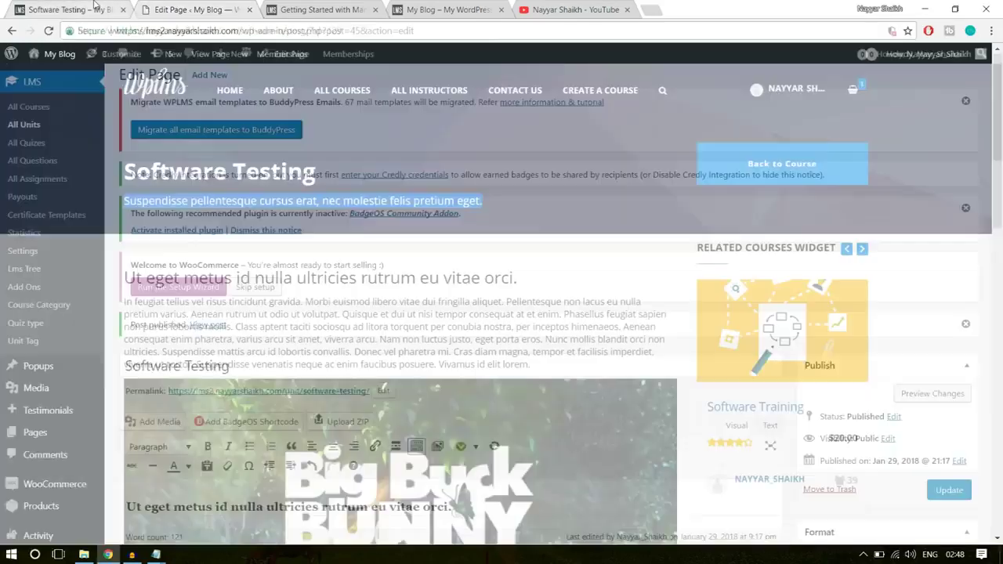
- From the live unit, go back to the Software Training course and open The Software Quiz under Section 2
click(86, 9)
click(11, 31)
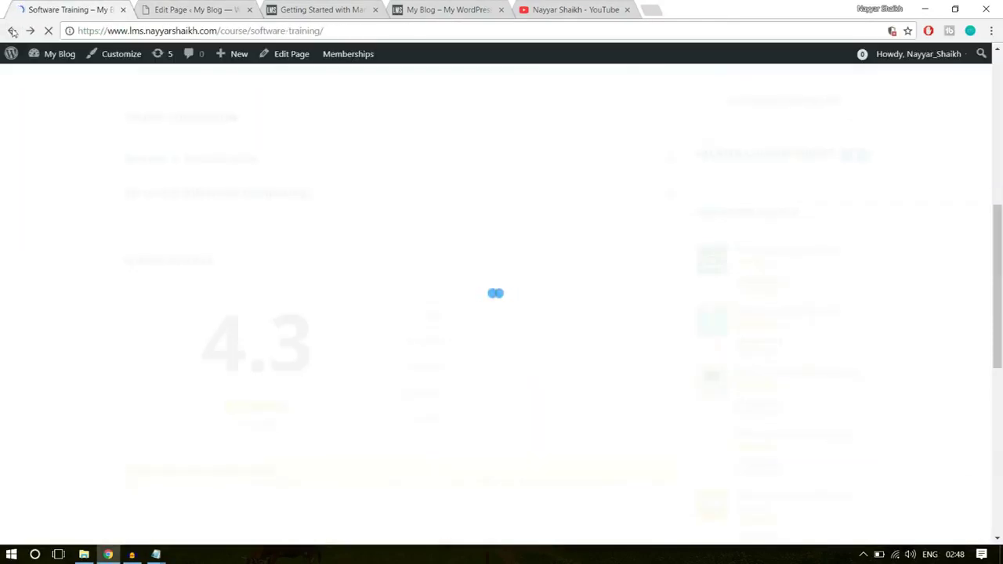
click(262, 330)
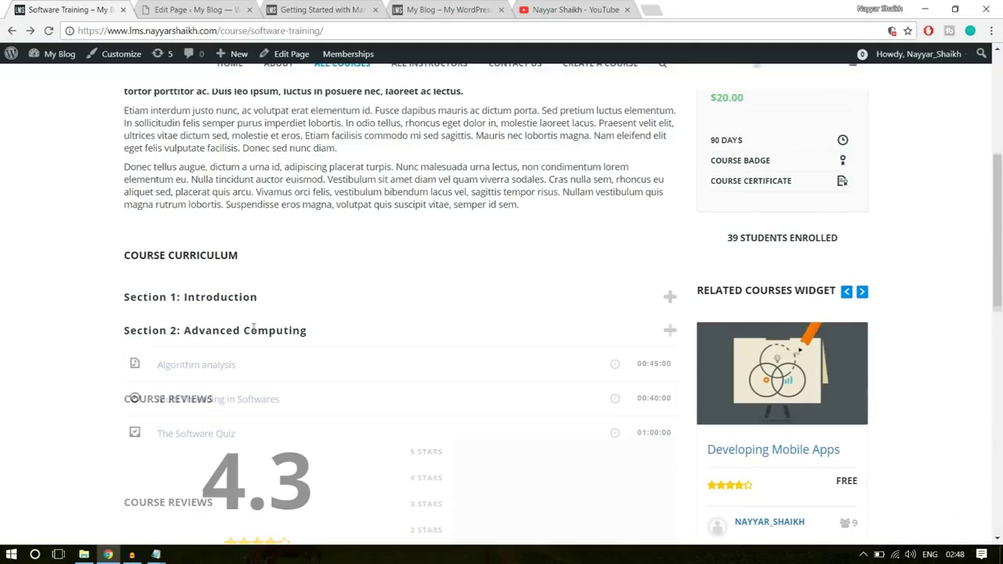
scroll(259, 381, down, 1)
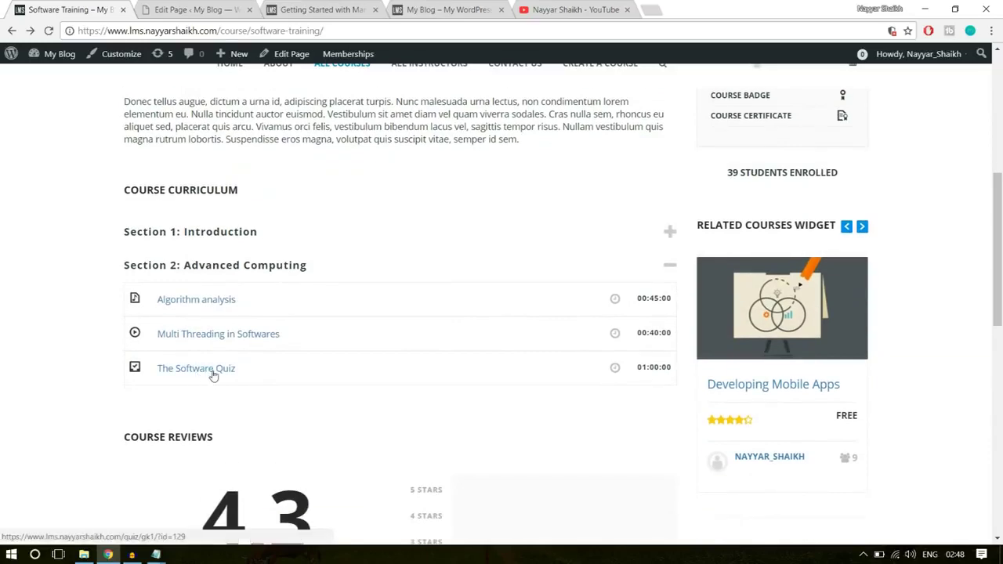
click(202, 374)
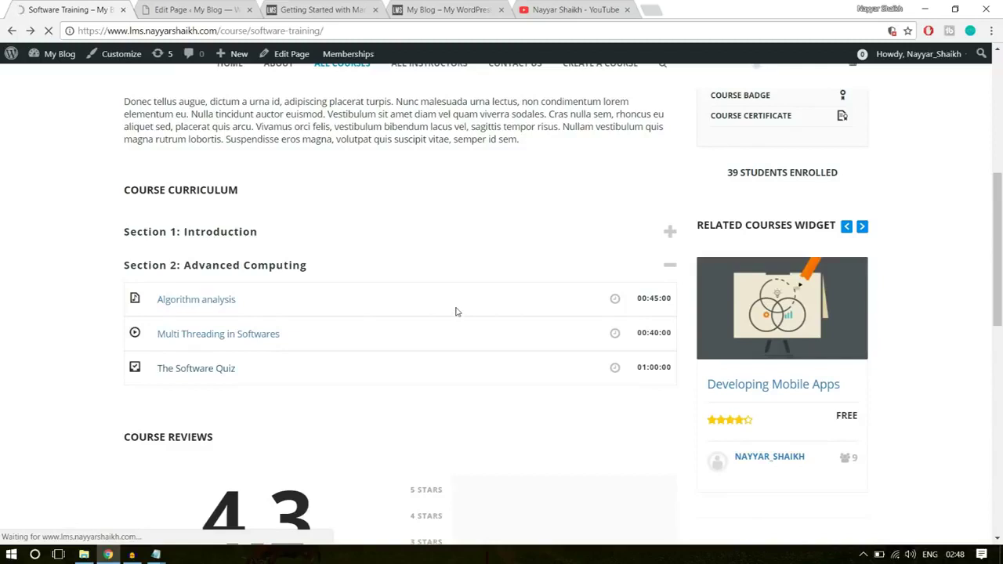
- Scroll through The Software Quiz page, then return to the unit's admin edit screen
scroll(480, 345, down, 2)
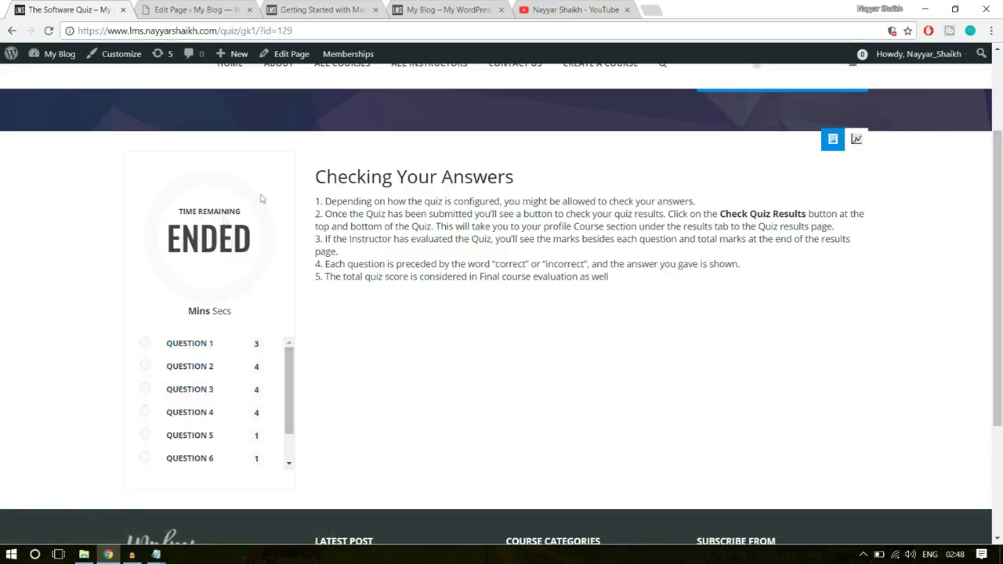
drag(650, 295, 317, 197)
drag(514, 177, 354, 178)
click(354, 177)
scroll(212, 465, down, 2)
scroll(224, 423, down, 2)
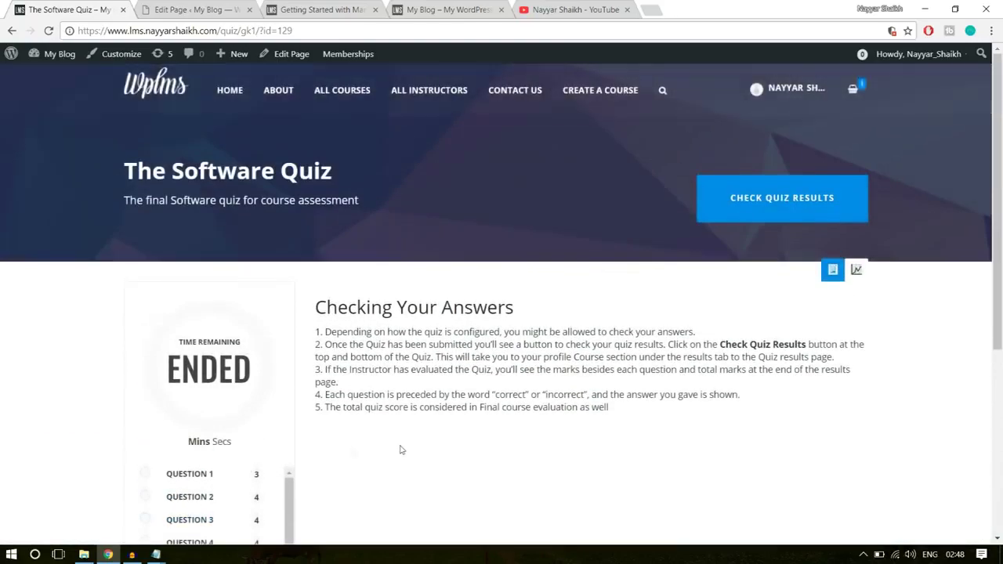
scroll(399, 448, down, 2)
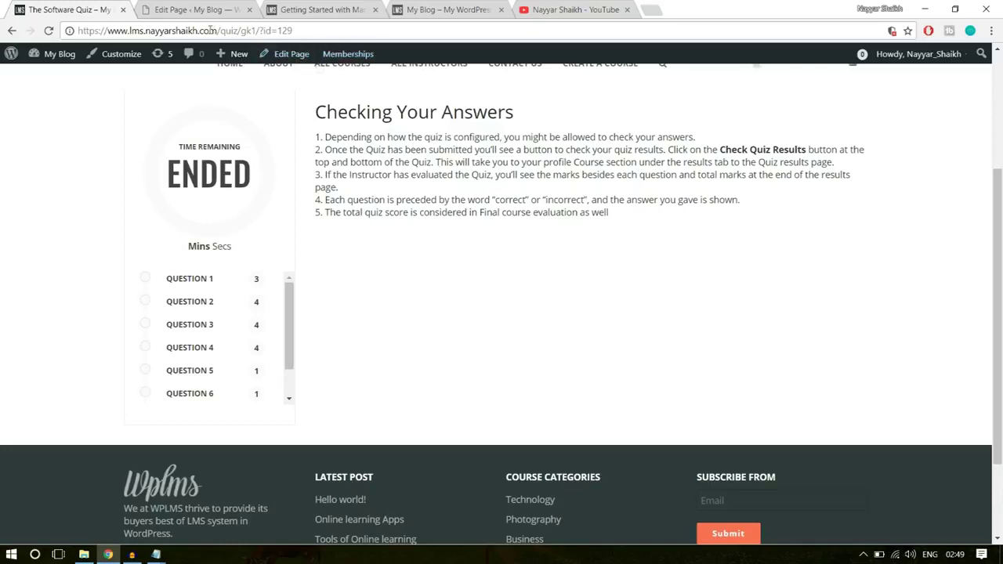
click(199, 8)
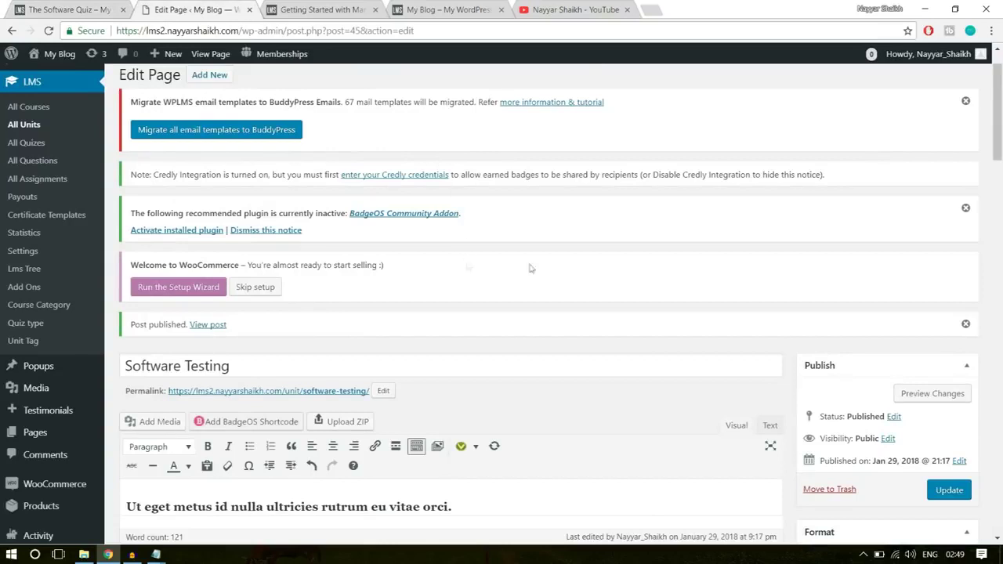
- Open the All Questions list and dismiss the BadgeOS and email template migration notices
scroll(576, 276, up, 1)
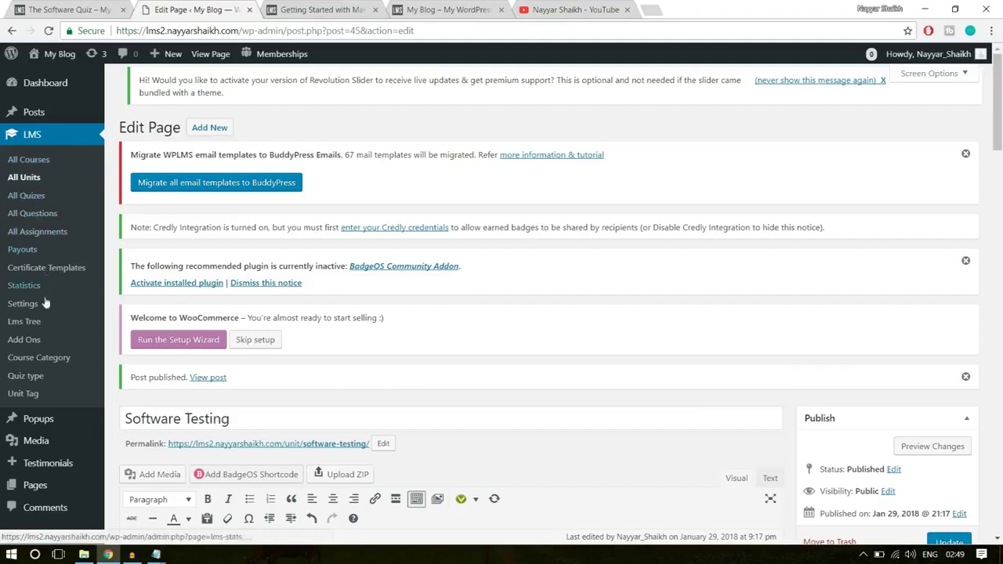
click(32, 213)
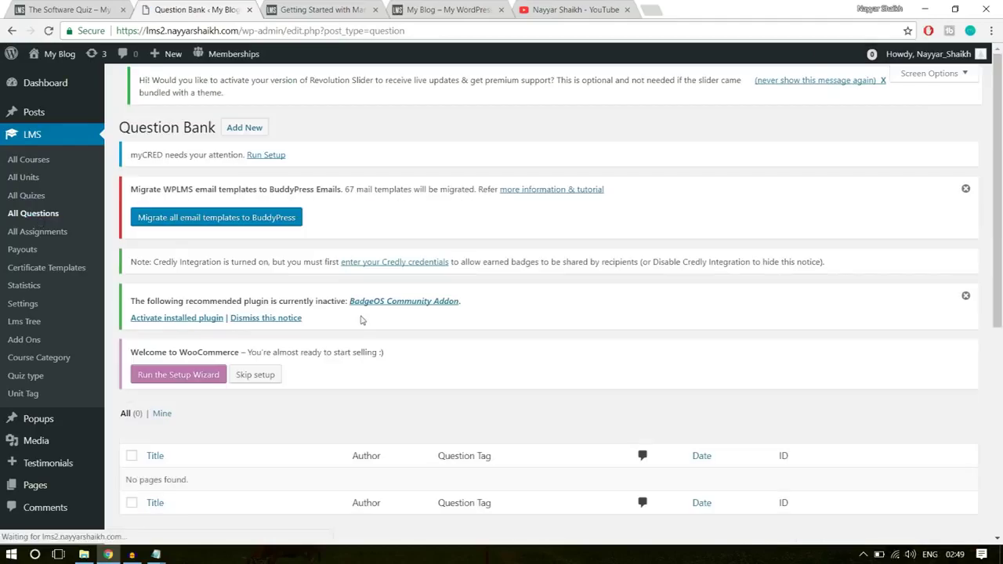
scroll(286, 398, down, 3)
drag(127, 290, 219, 287)
click(260, 287)
scroll(351, 327, up, 3)
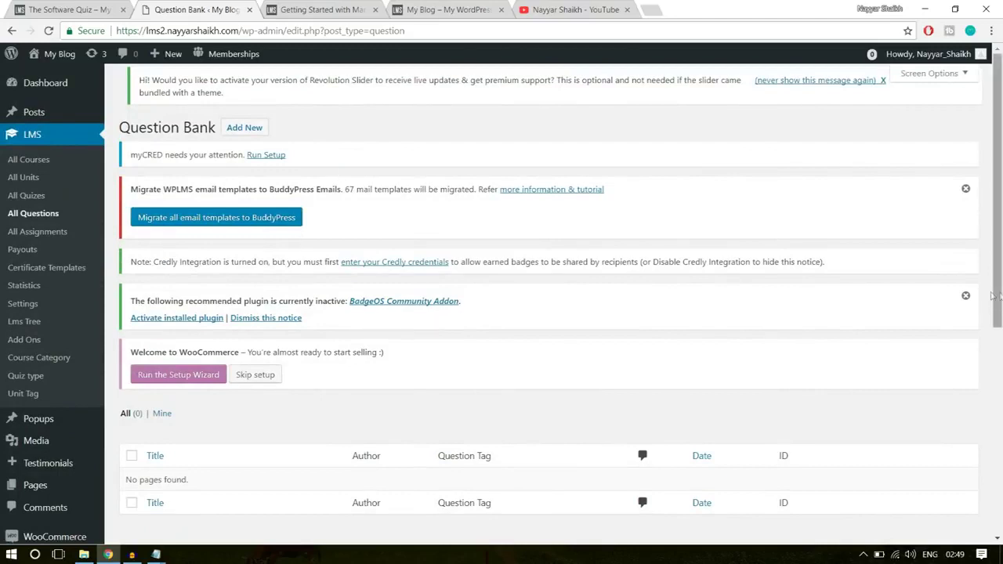
click(966, 297)
click(966, 189)
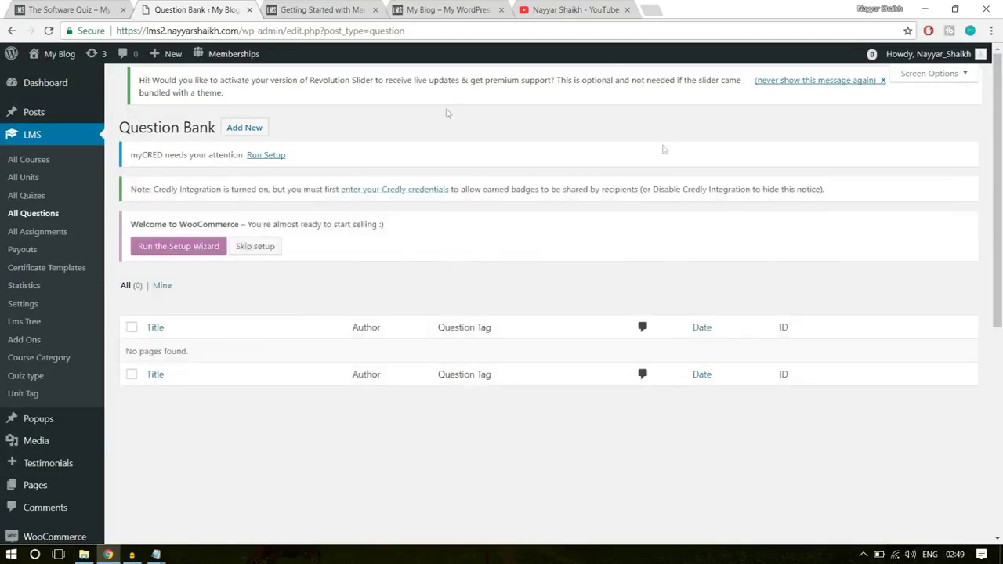
- Start a new question and put the cursor in its title field
click(257, 129)
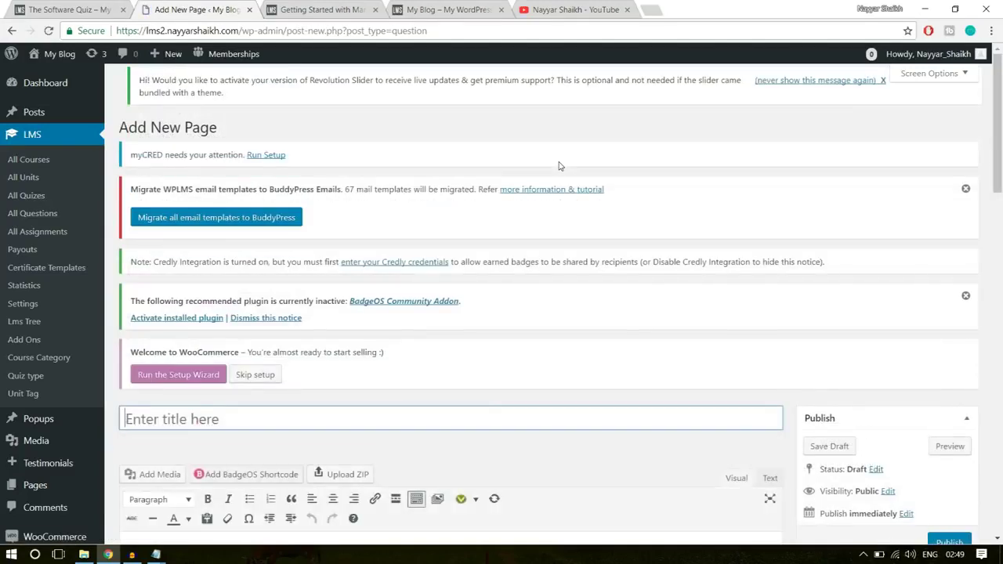
mouse_move(171, 54)
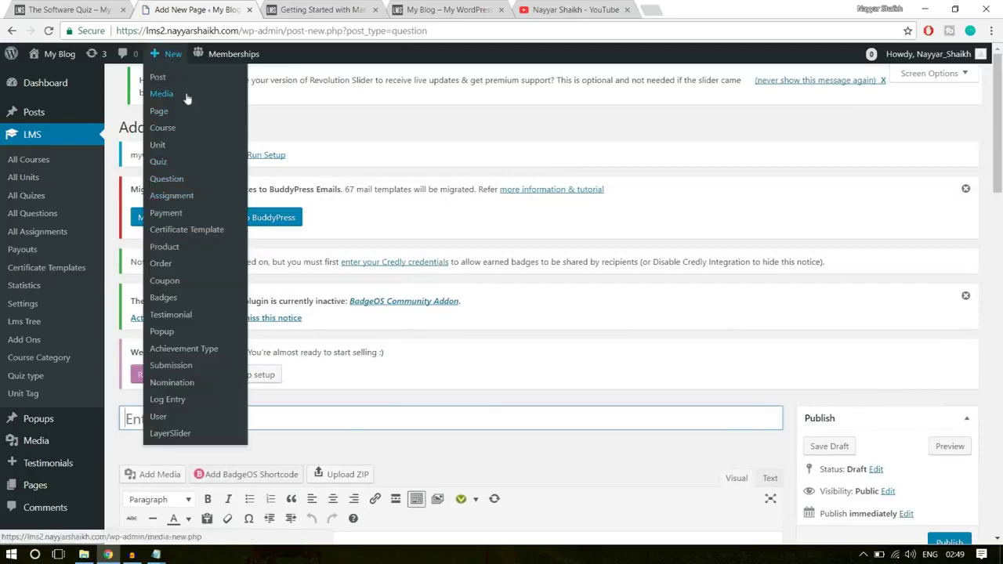
scroll(662, 265, down, 3)
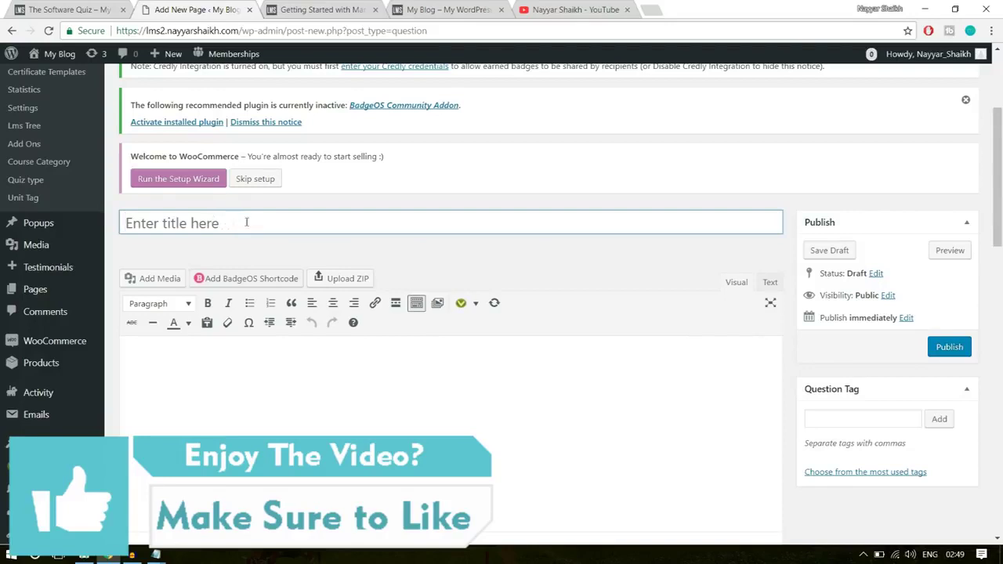
click(258, 223)
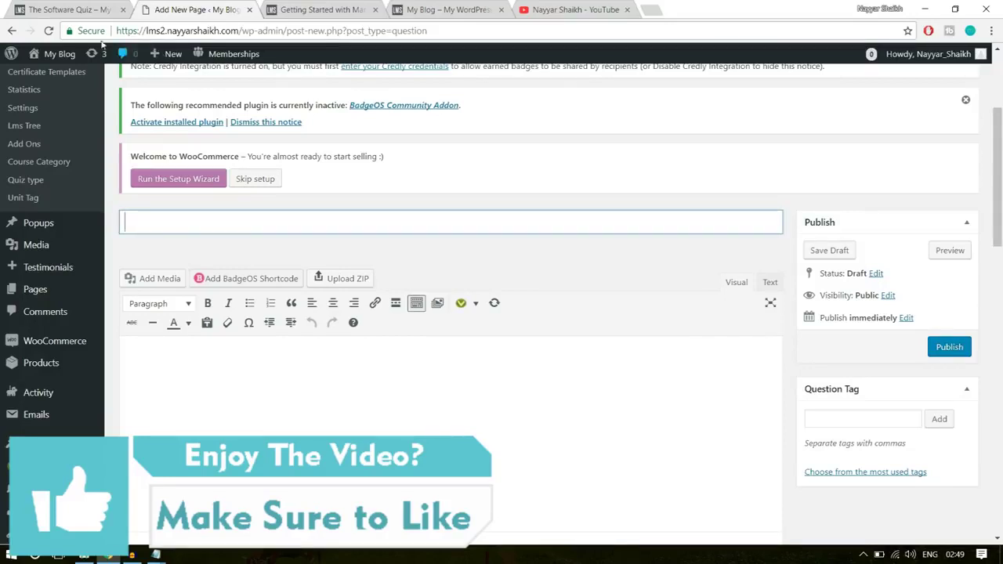
- Title the new question 'Software Training Q-1'
click(72, 10)
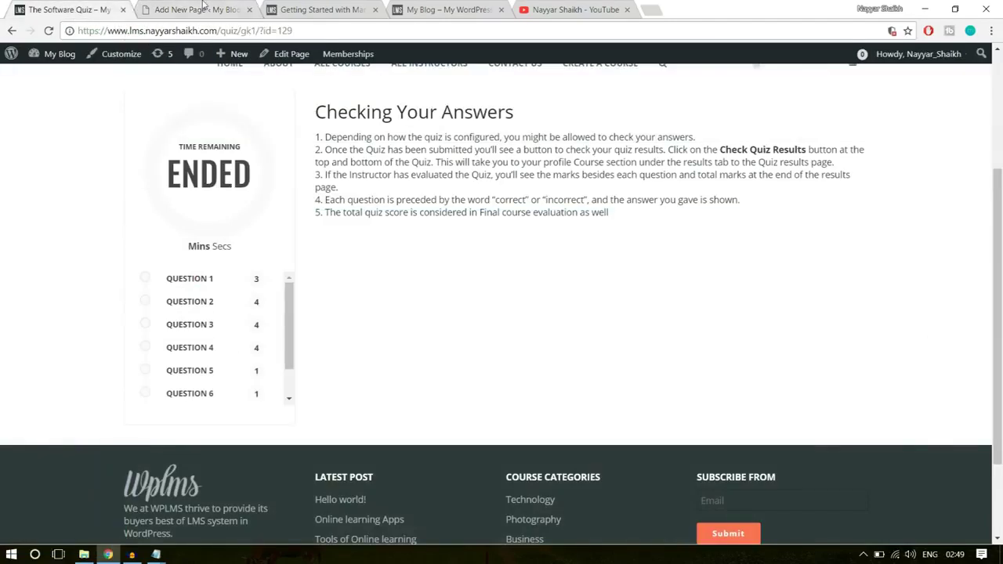
click(203, 8)
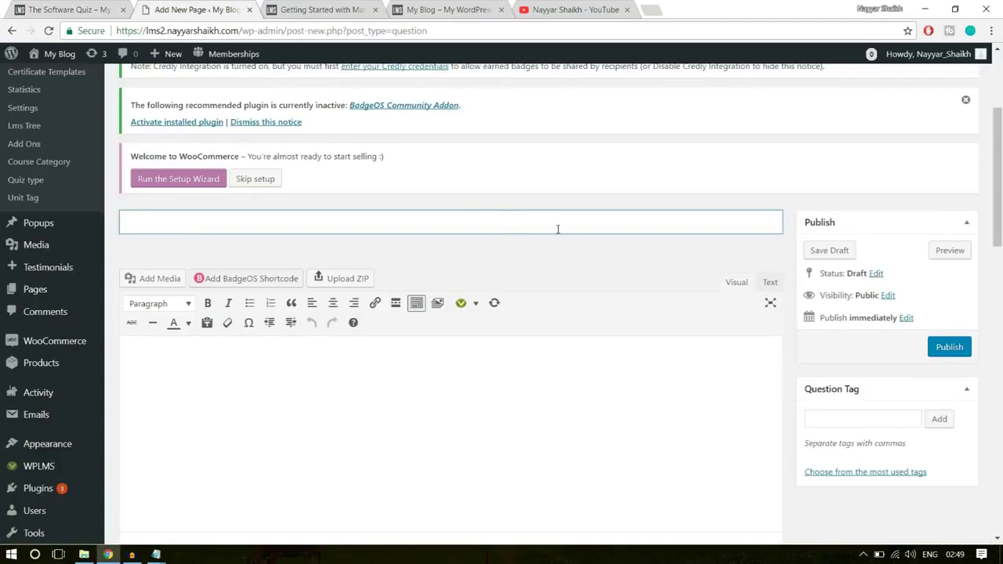
text(Softwraare Trainin)
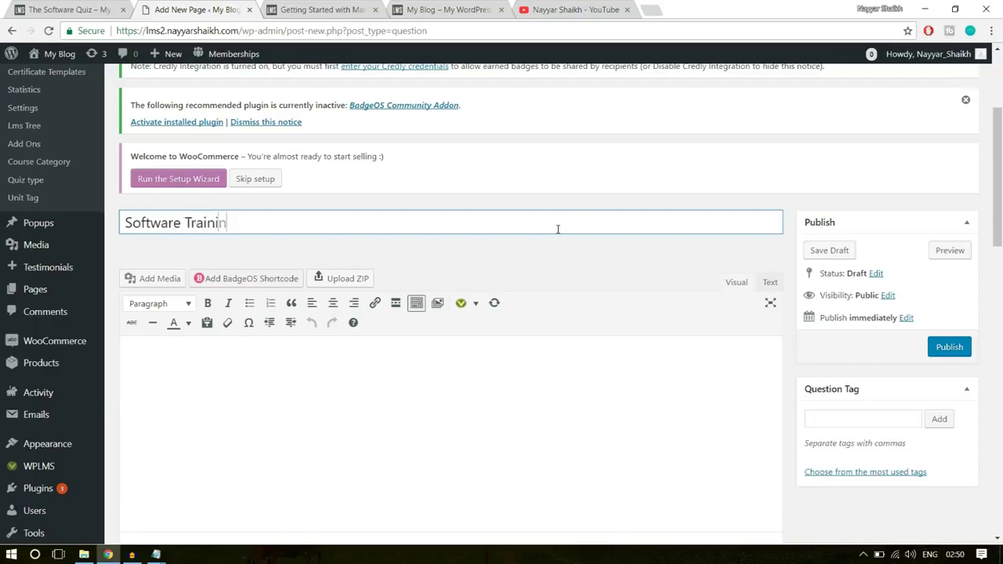
text(g Questio)
key(BackSpace)
key(BackSpace)
key(BackSpace)
key(BackSpace)
key(BackSpace)
key(BackSpace)
- Write the question body 'What is the Capital of India?'
click(477, 378)
scroll(367, 272, down, 2)
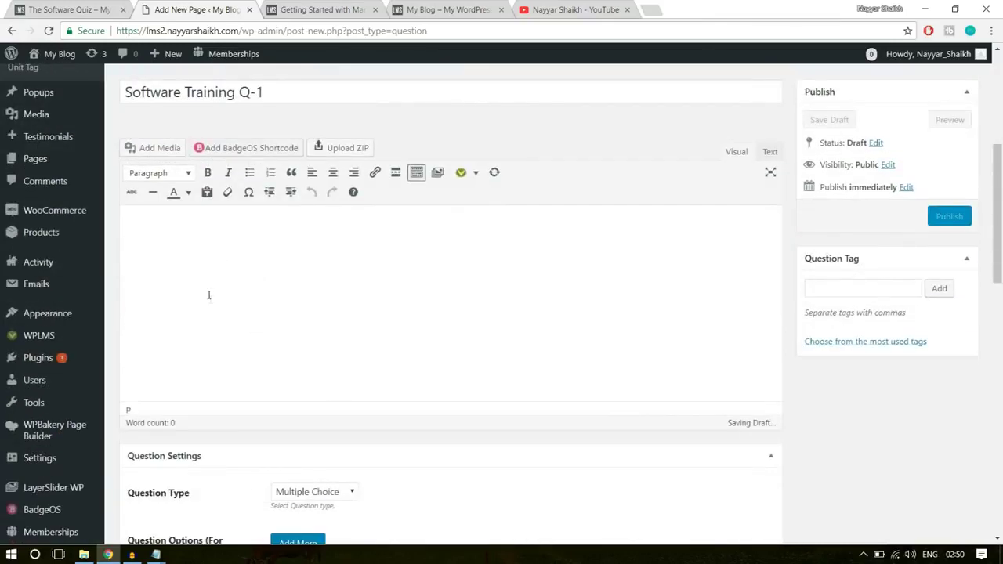
text(What is)
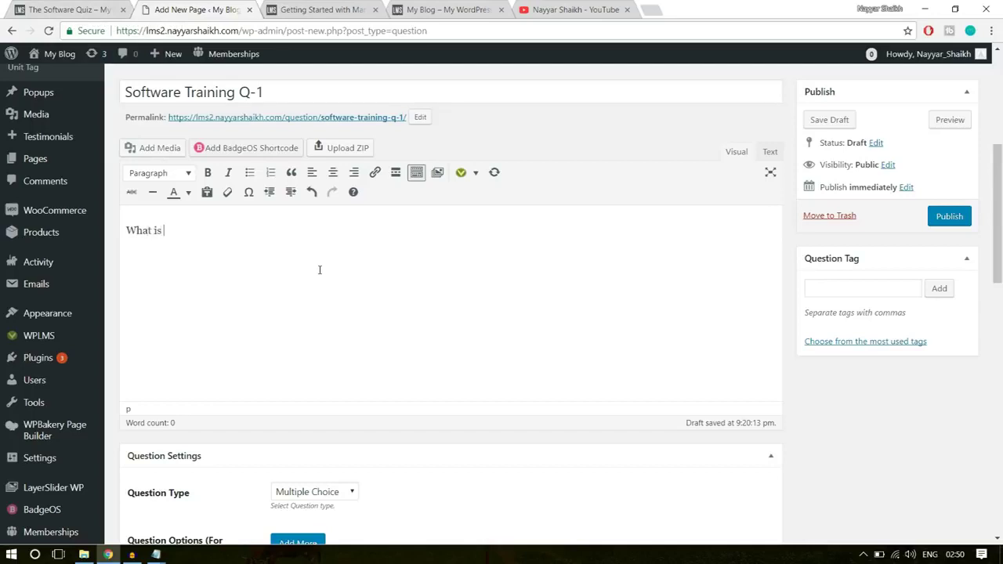
text( the Capital of India?)
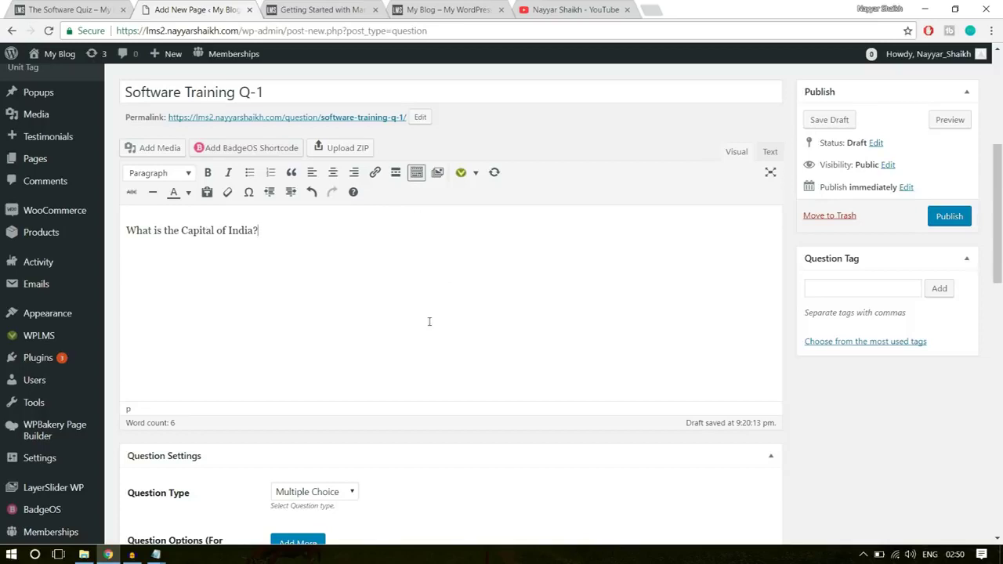
scroll(461, 336, down, 3)
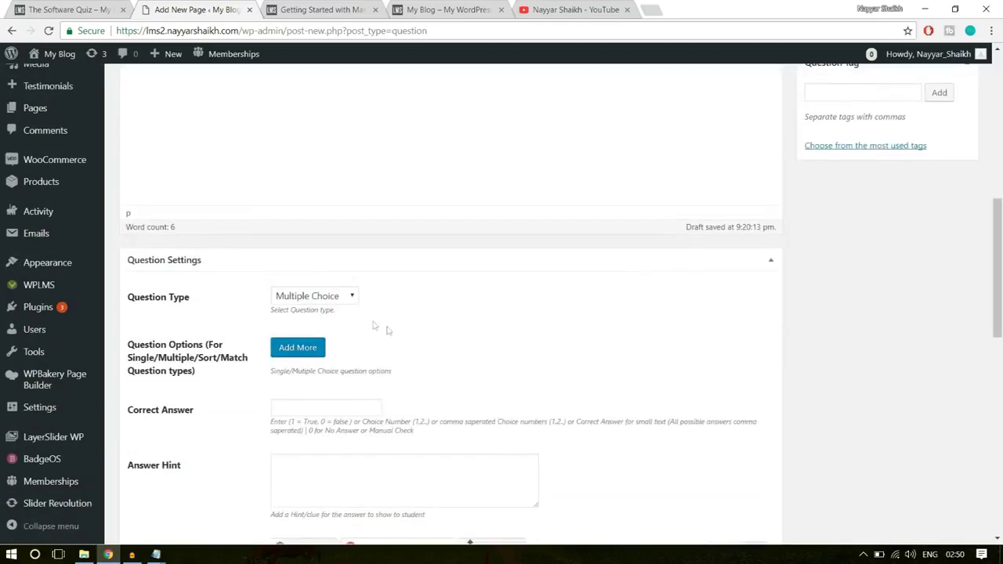
- Keep the Multiple Choice type and add answer options Mumbai and Chennai
scroll(246, 312, down, 2)
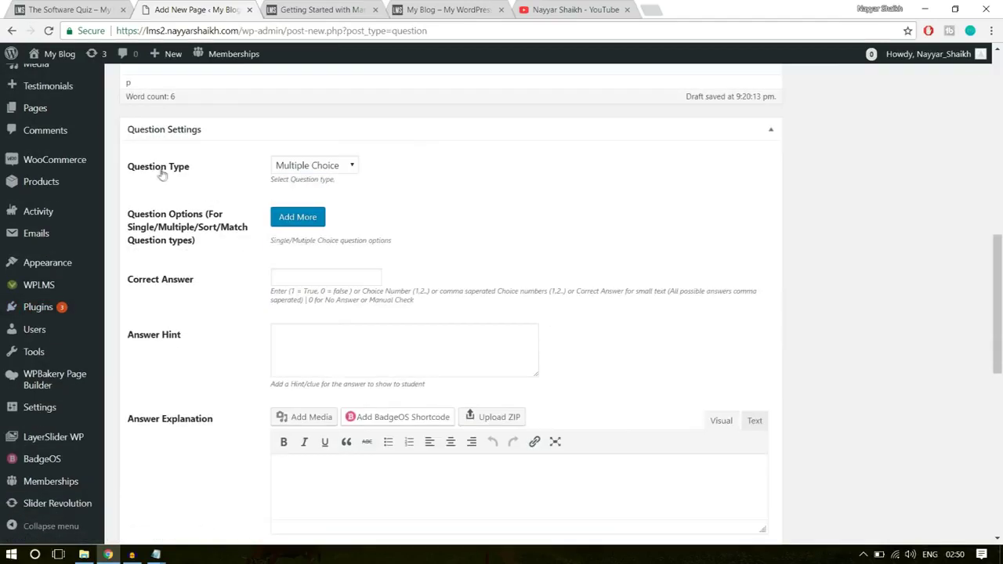
click(316, 165)
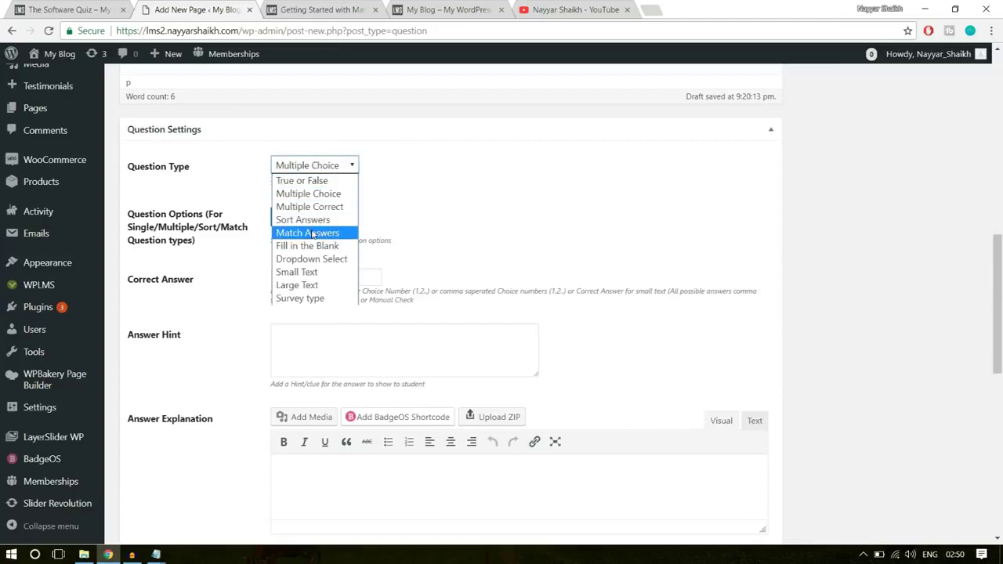
click(444, 197)
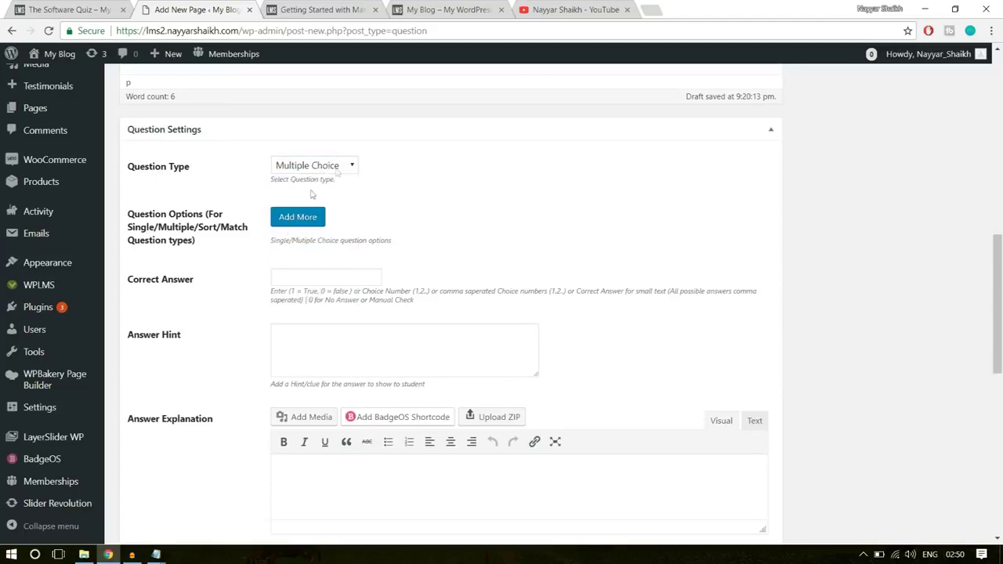
click(298, 217)
click(374, 240)
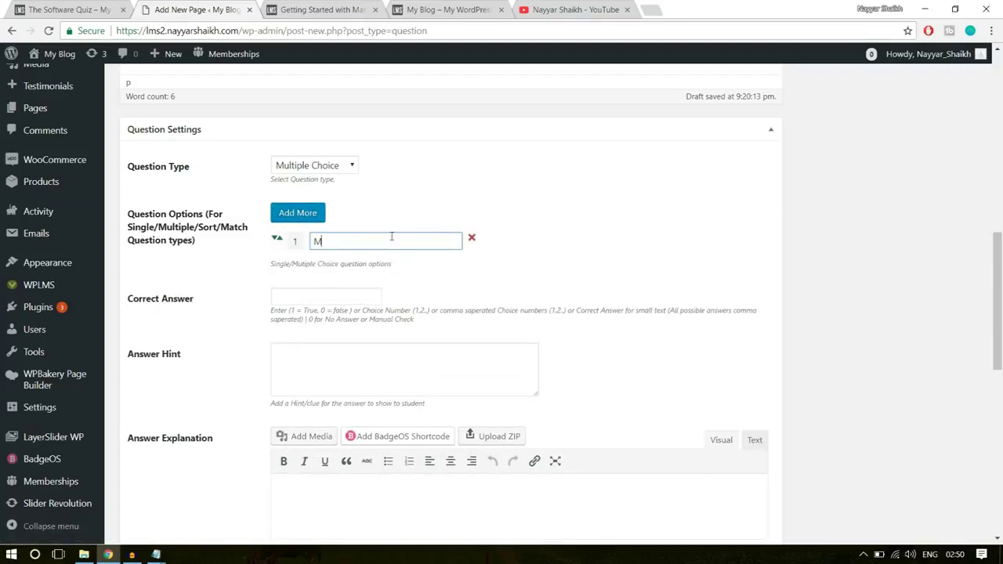
text(bai)
click(314, 218)
click(354, 268)
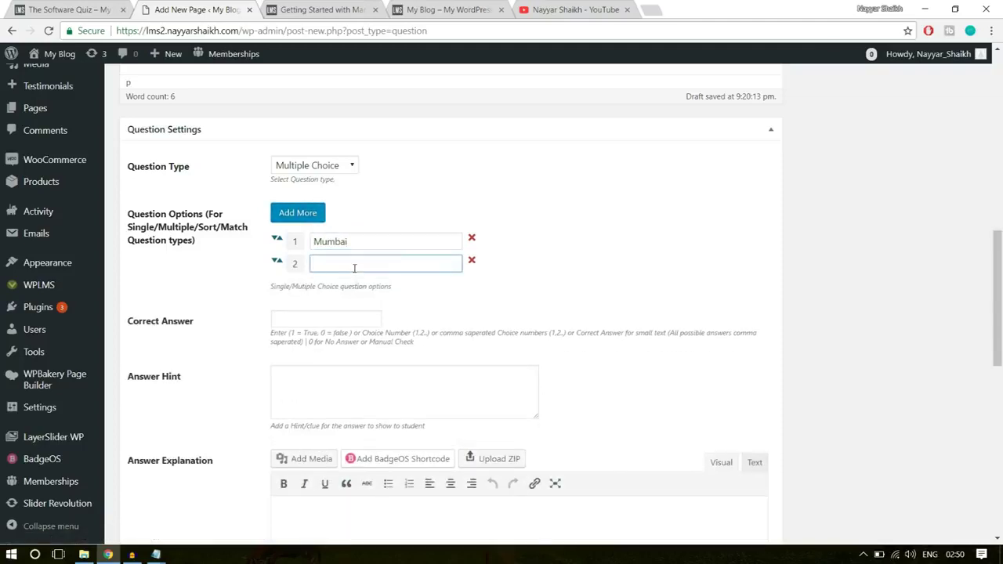
text(Chenn)
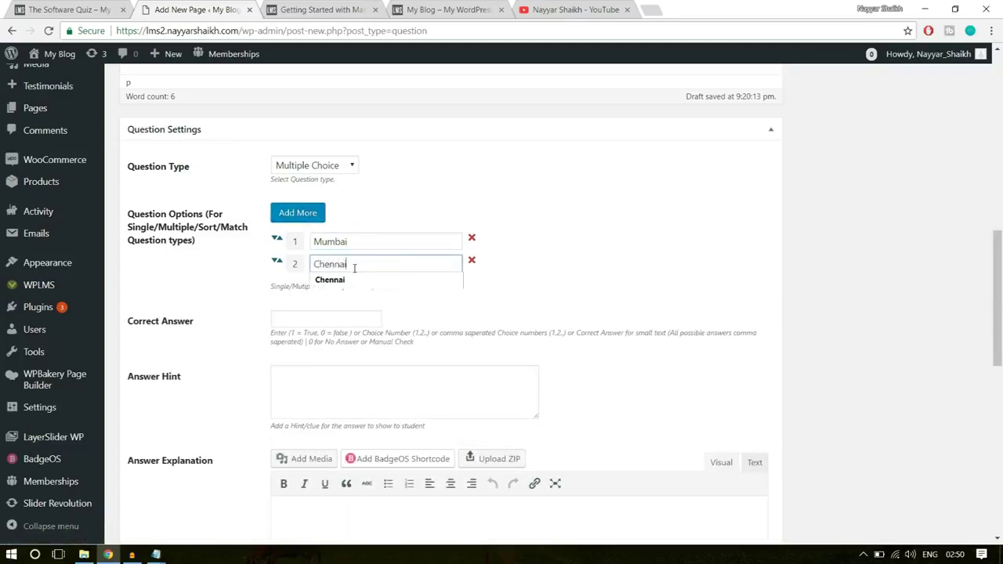
text(ai)
- Add the remaining answer options Delhi and Goa
click(315, 214)
click(357, 288)
text(Delhi)
click(669, 312)
click(299, 213)
click(334, 312)
click(747, 292)
- Set the correct answer to option 3 (Delhi)
double_click(346, 286)
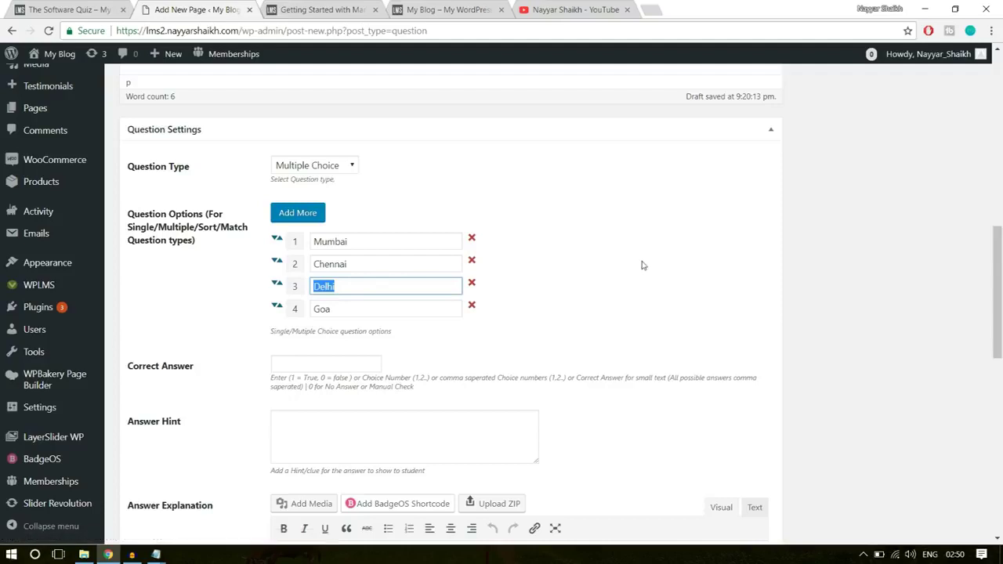
click(353, 362)
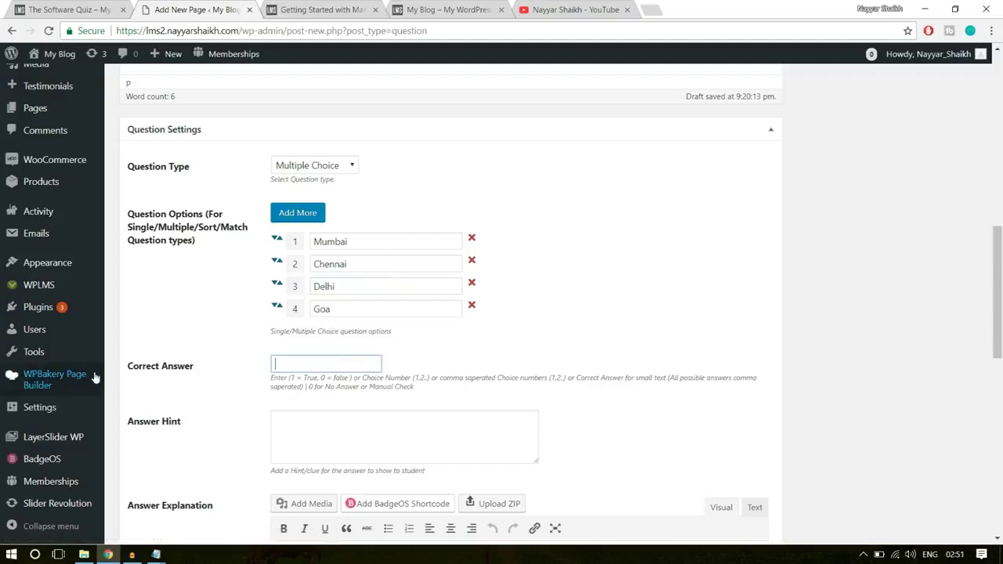
drag(197, 369, 129, 368)
click(148, 373)
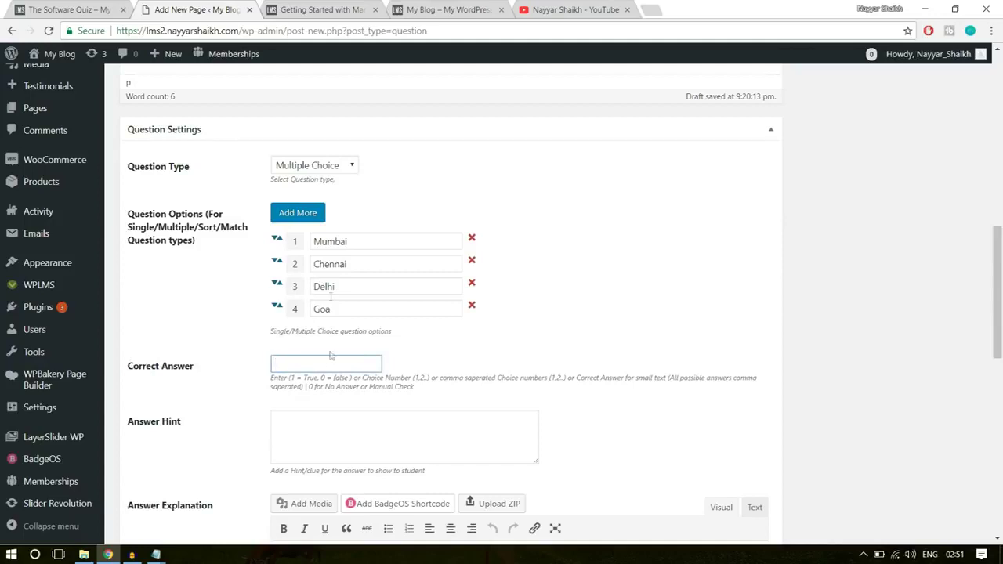
text(3)
scroll(651, 341, down, 2)
click(404, 306)
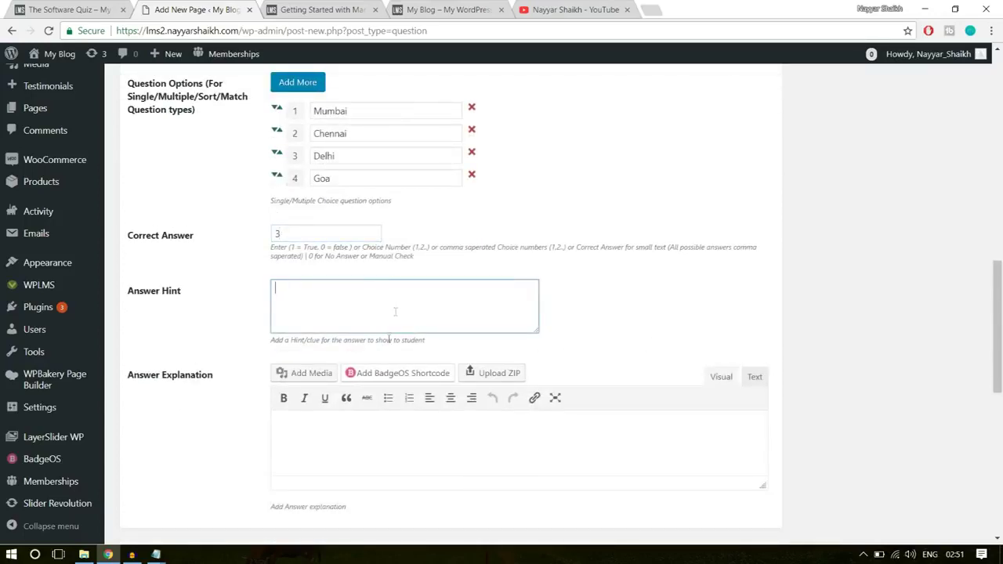
click(328, 444)
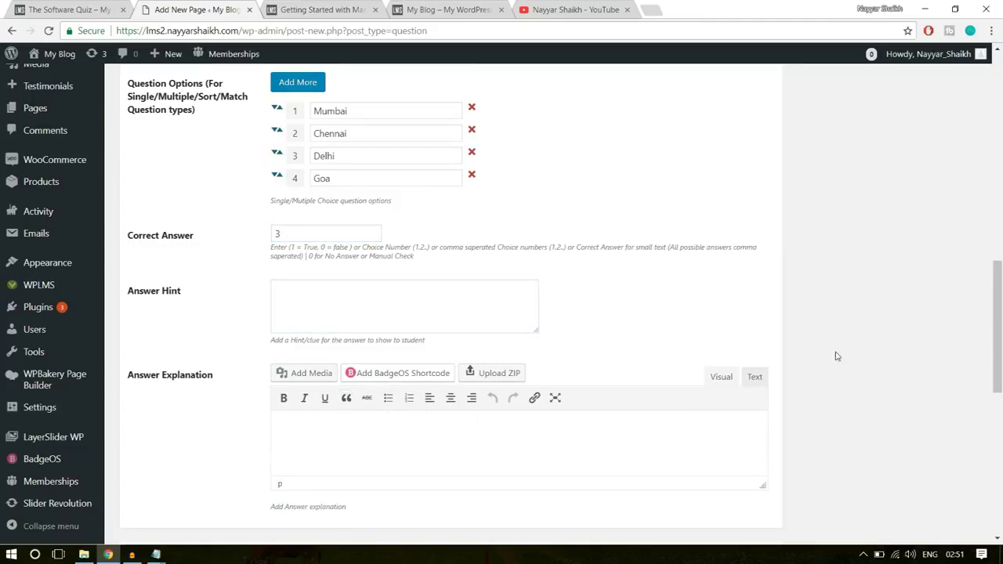
scroll(835, 357, down, 2)
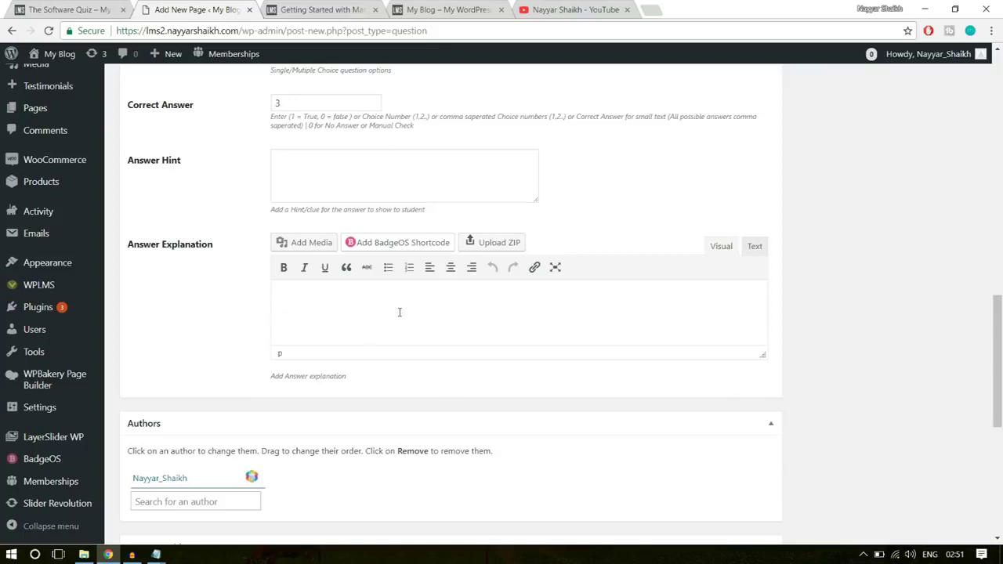
scroll(862, 306, up, 15)
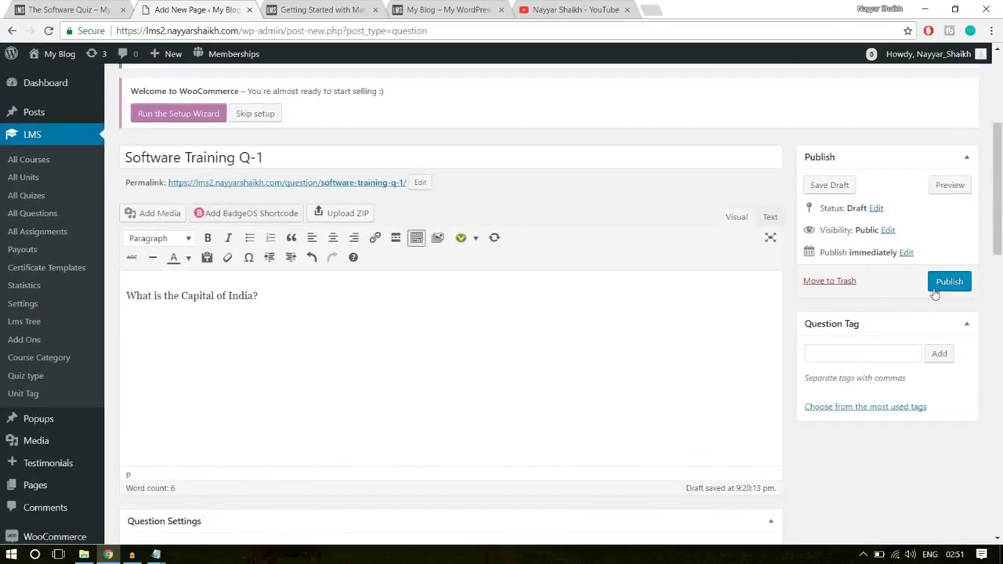
- Tag the question 'software' and publish it
click(864, 352)
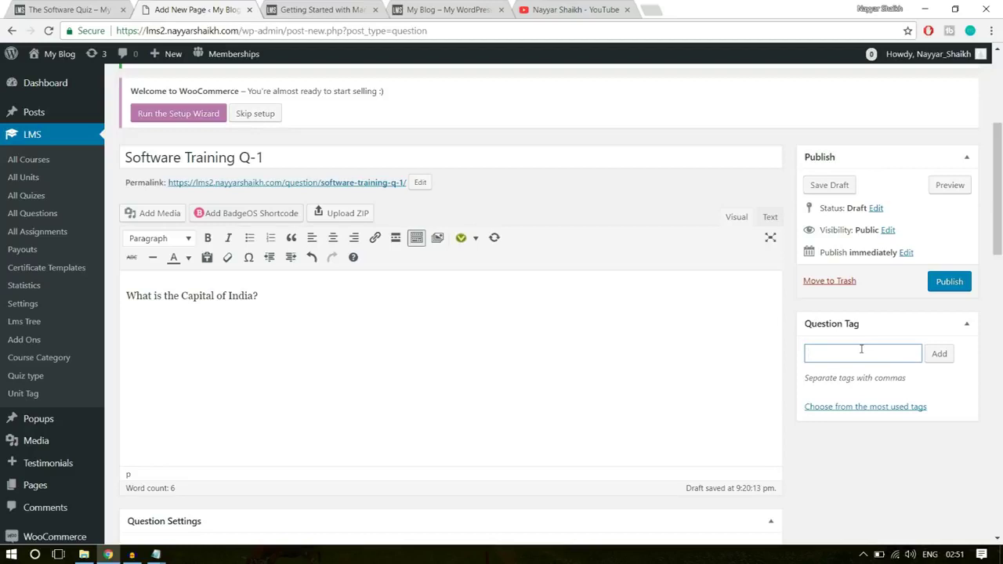
text(ftware)
key(Return)
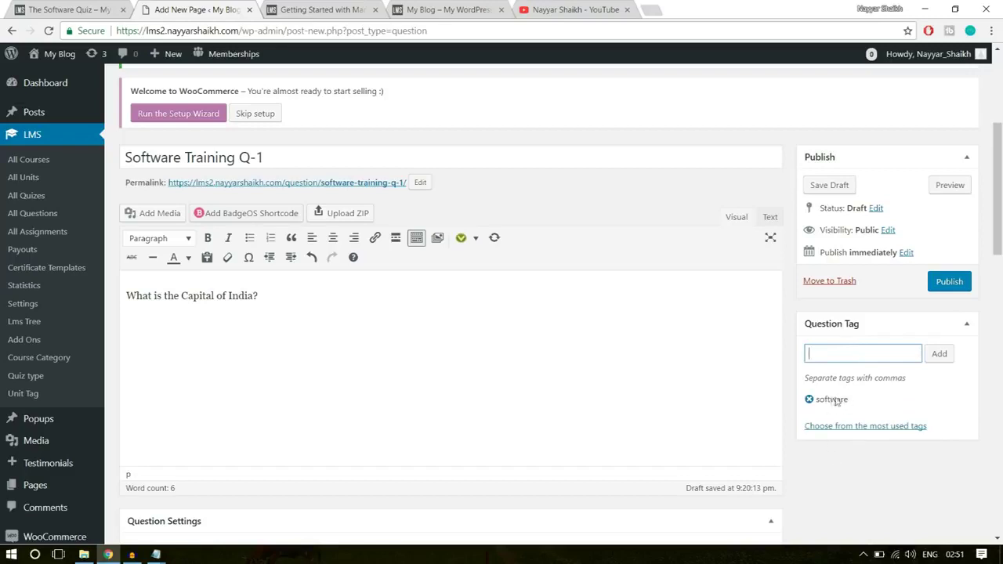
click(953, 286)
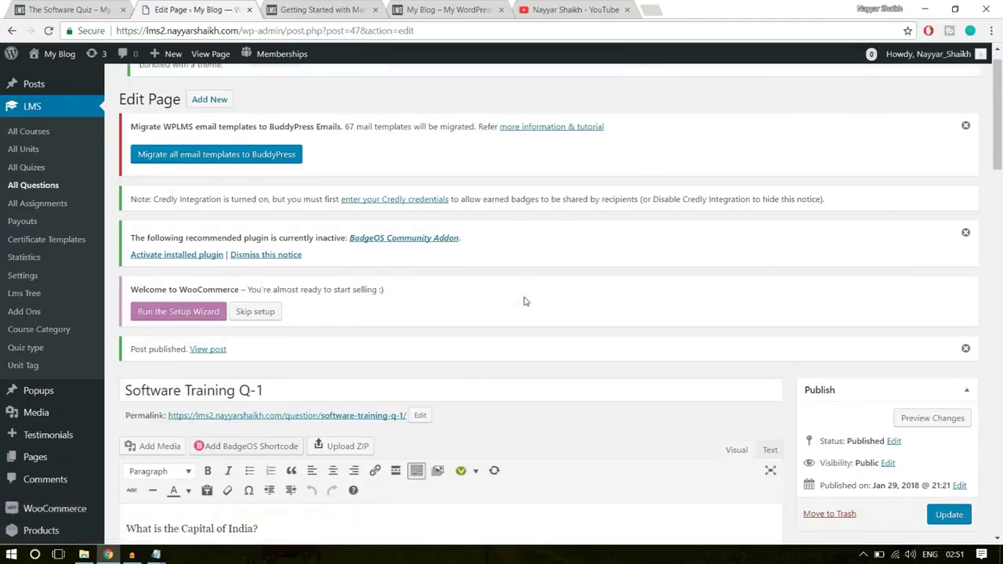
- Copy the question title and start a new blank question
scroll(392, 259, down, 2)
click(285, 226)
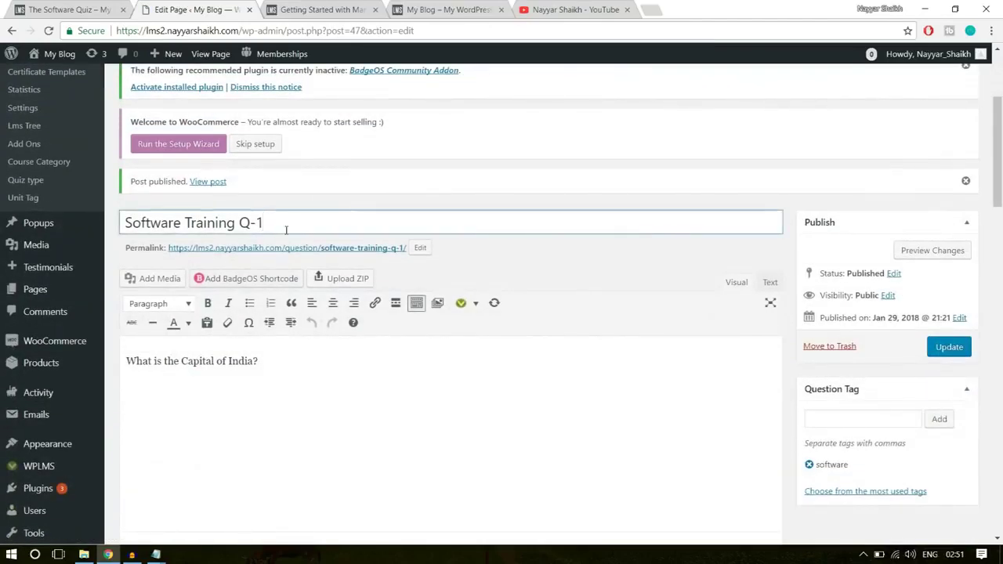
key(ctrl+a)
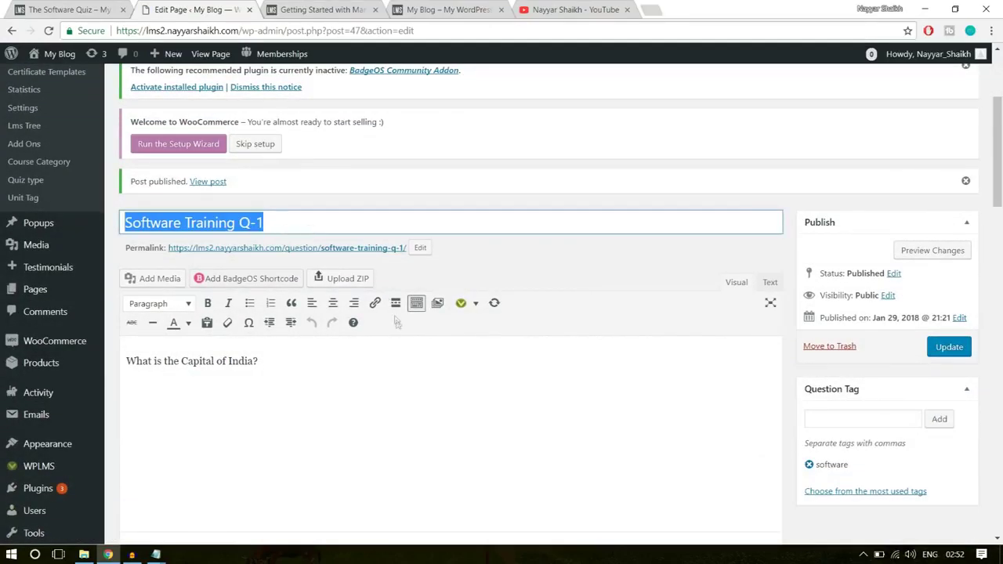
scroll(396, 324, up, 3)
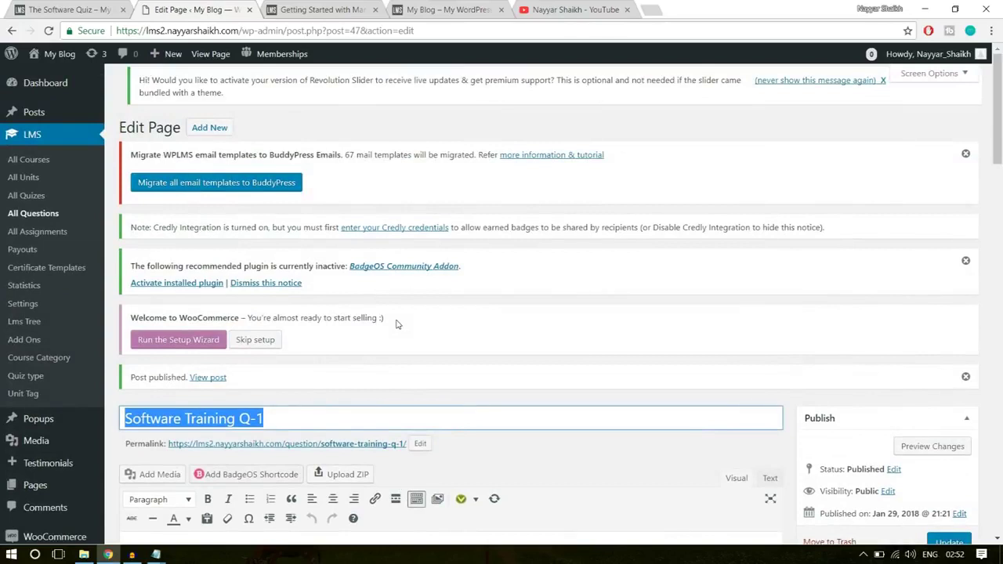
click(213, 128)
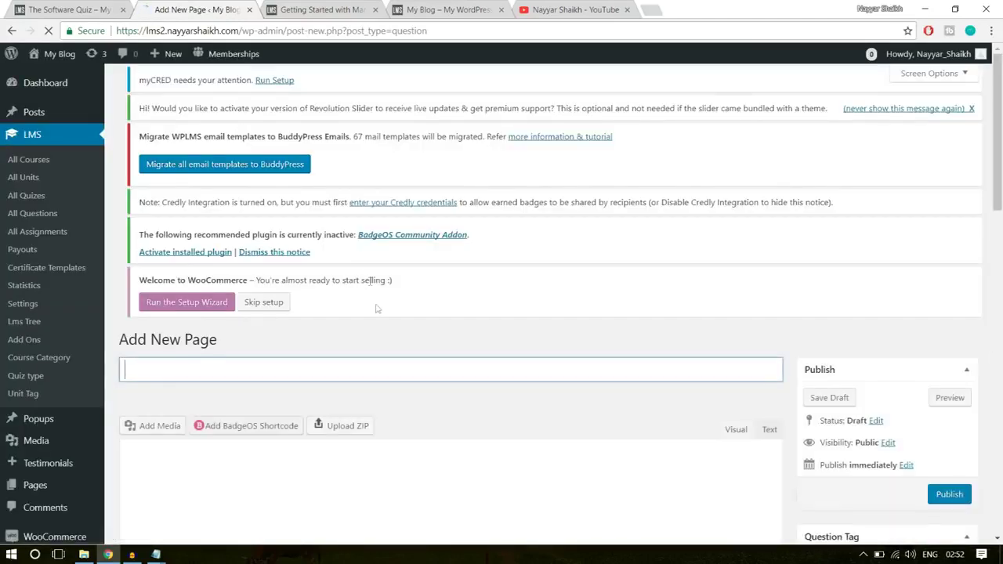
- Title the second question 'Software Training Q-2' and begin typing its question text
text(Software Training Q-1)
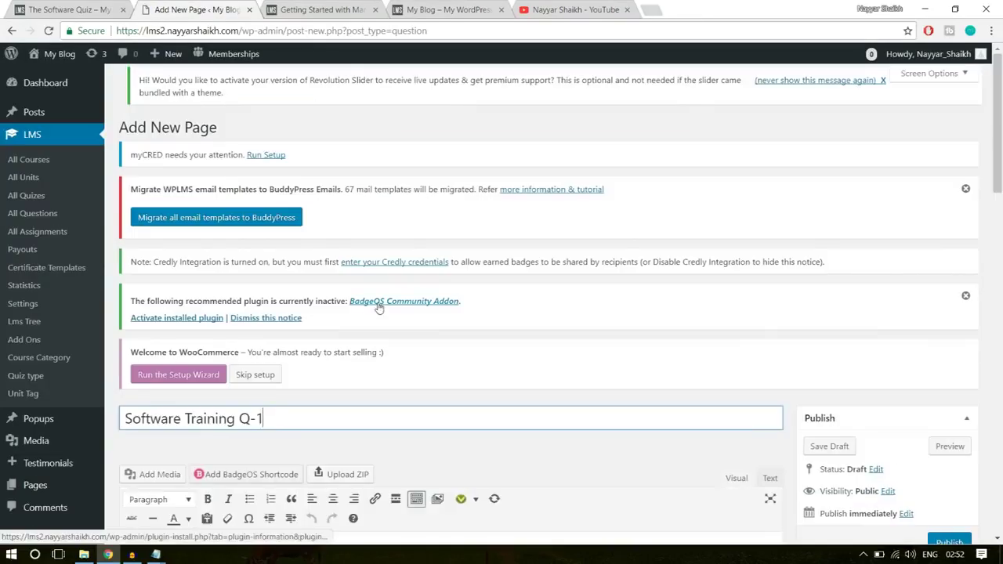
key(BackSpace)
text(2)
scroll(622, 288, down, 2)
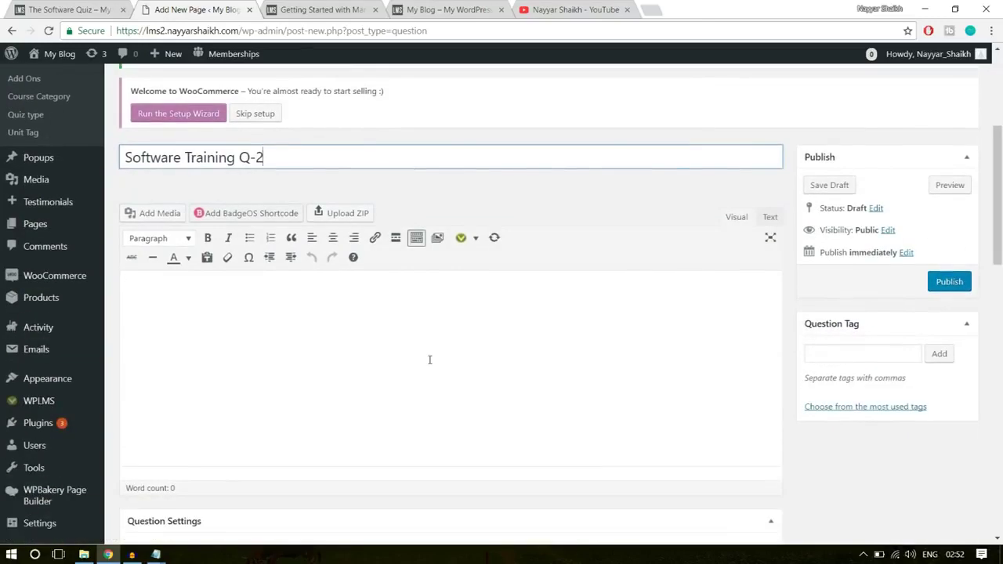
click(430, 359)
text(Question?)
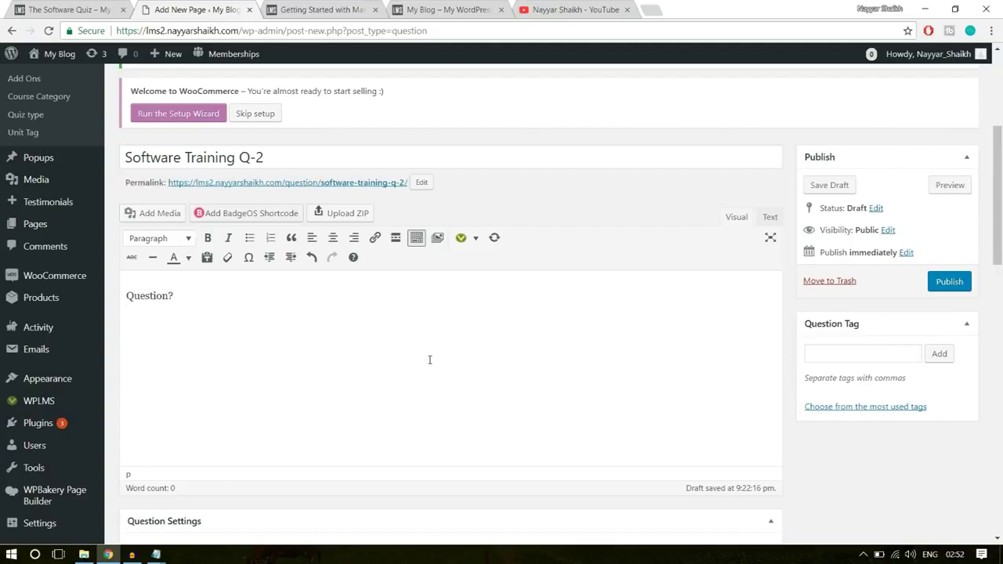
scroll(674, 298, down, 4)
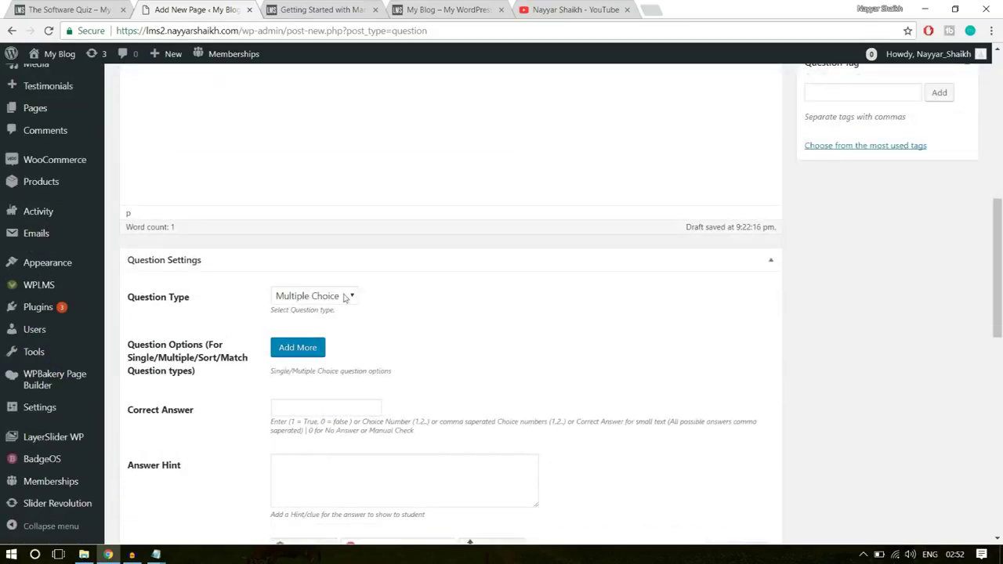
scroll(515, 313, down, 1)
- Add four answer options: Wrong, Wrong, Right, Wrong
click(314, 282)
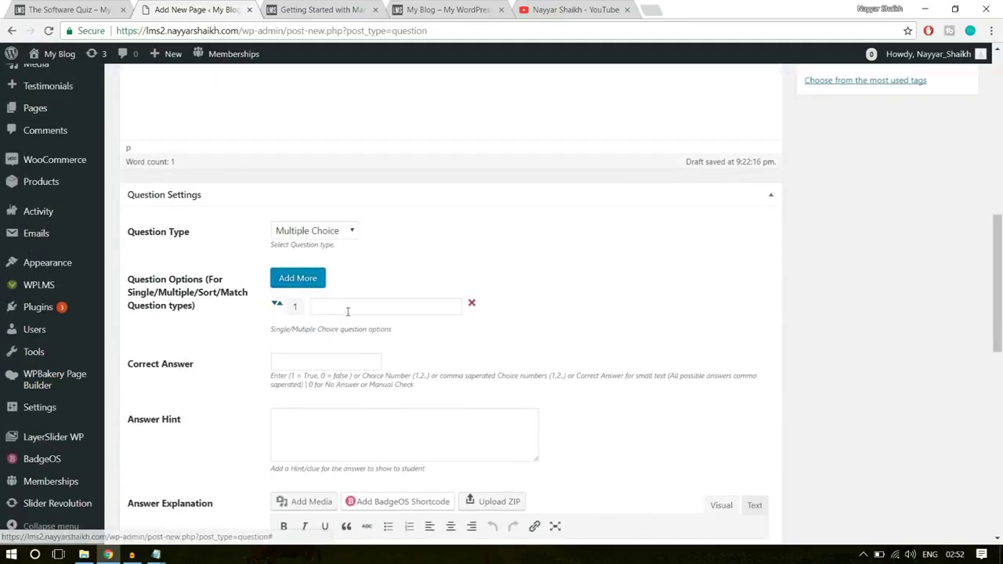
click(347, 311)
text(Wro)
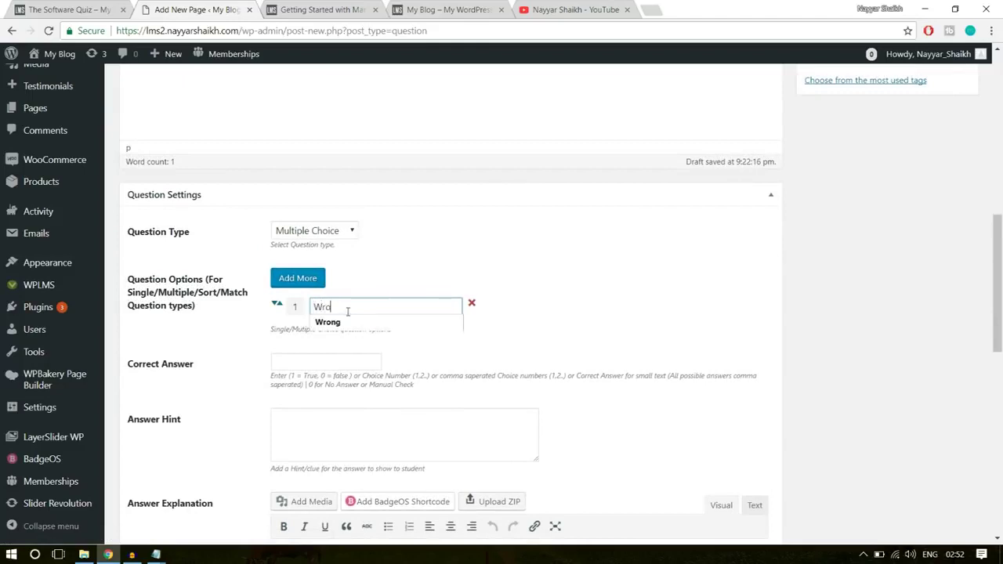
text(ng)
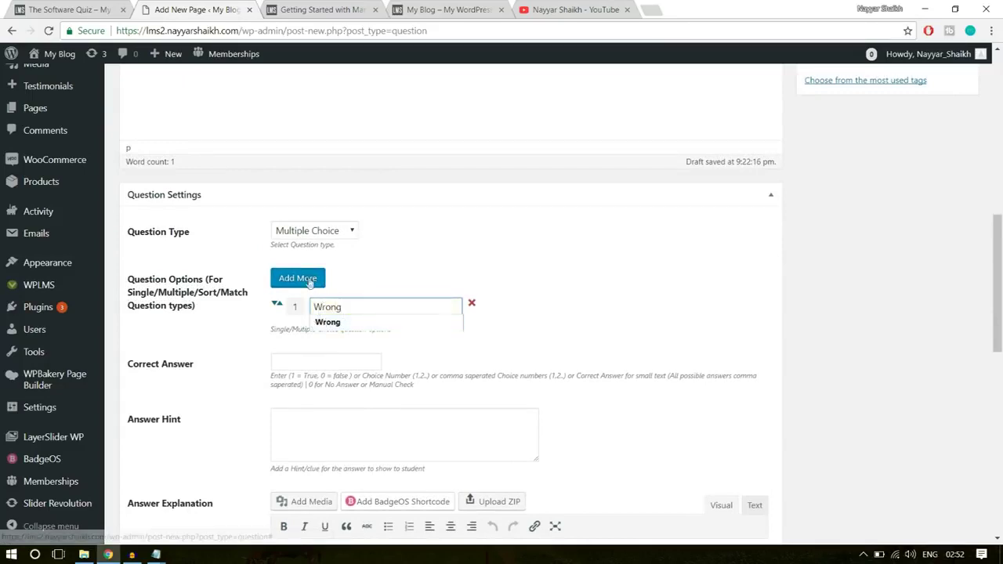
click(301, 278)
click(345, 332)
text(W)
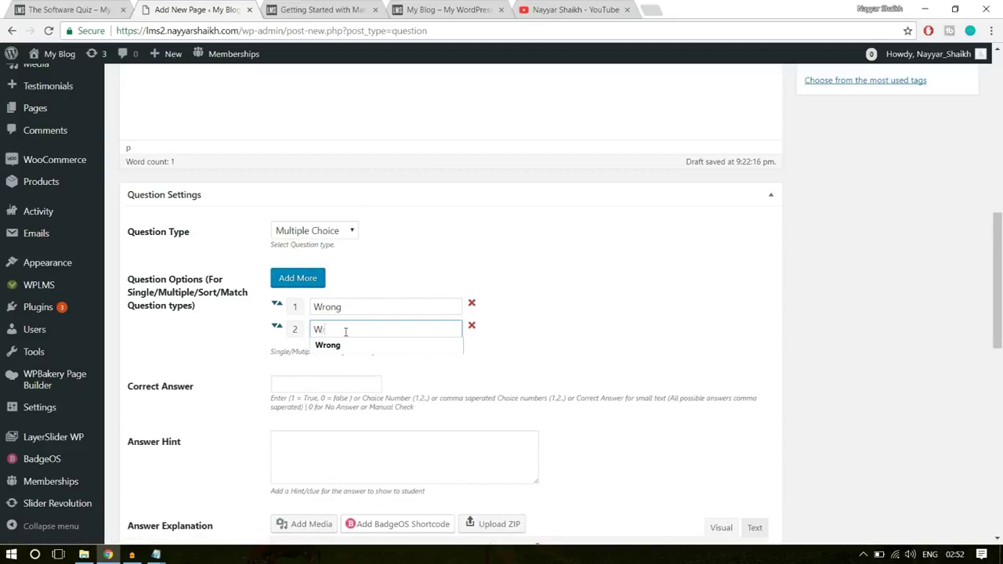
text(rong)
click(298, 279)
click(371, 344)
text(Right)
click(298, 278)
click(335, 373)
text(Wrong)
click(537, 319)
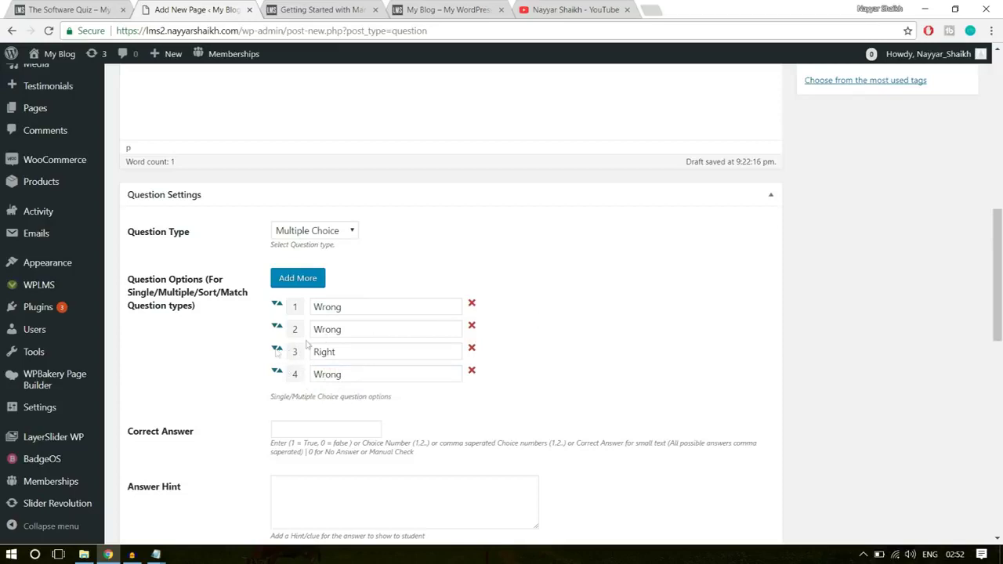
- Move the Right option to the top and set the correct answer to 1
drag(276, 349, 284, 312)
click(529, 301)
click(316, 429)
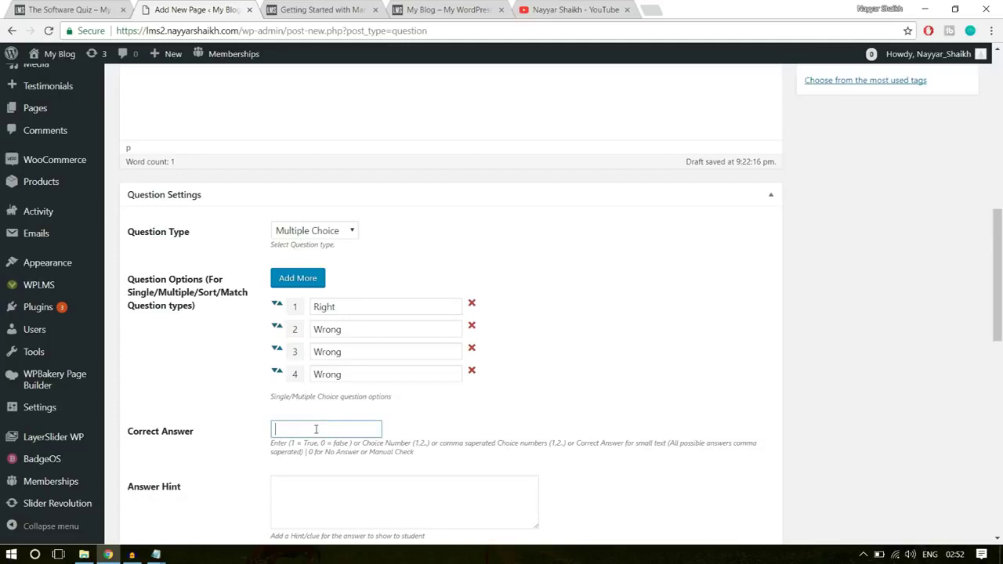
text(1)
click(510, 416)
drag(343, 305, 293, 310)
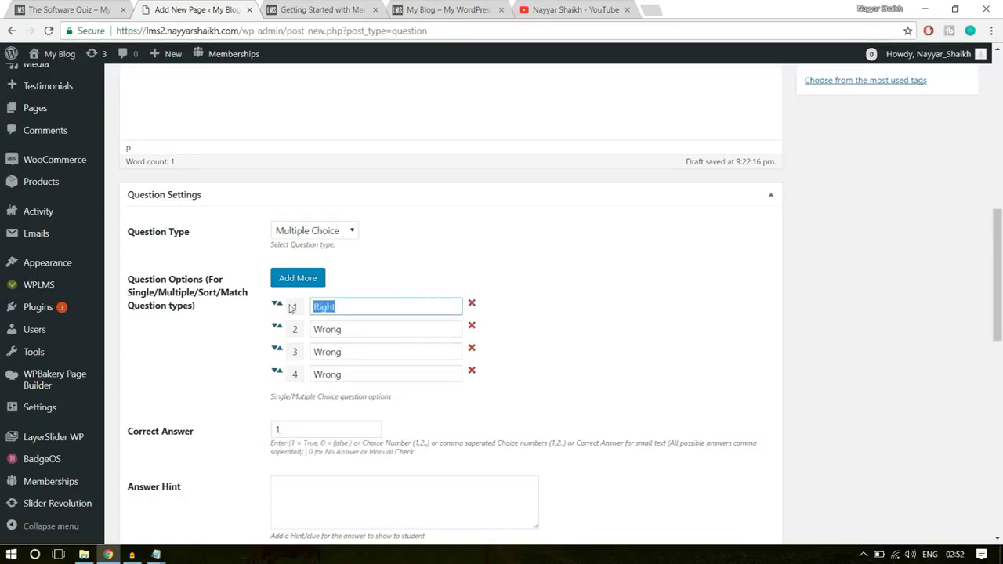
click(730, 392)
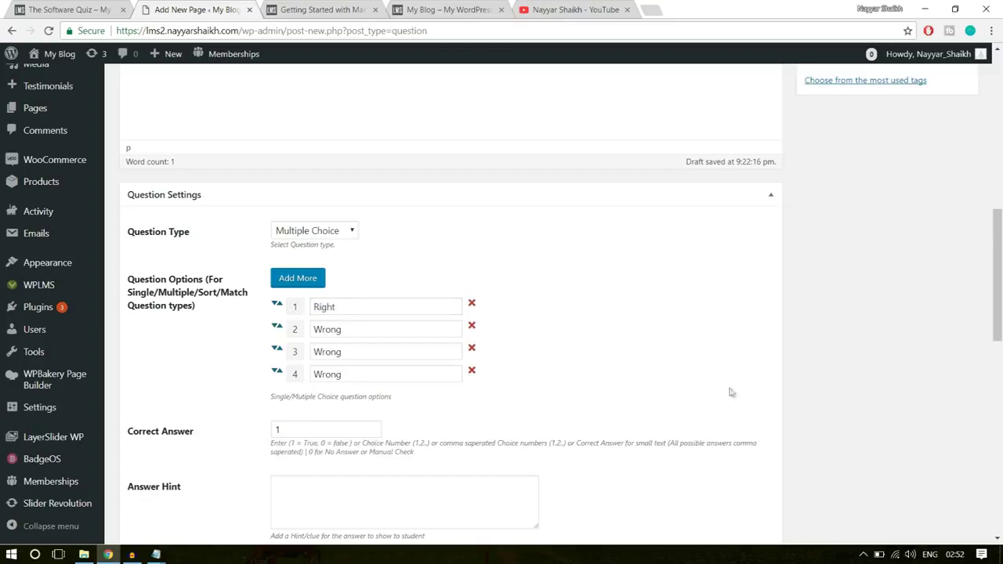
scroll(729, 392, down, 3)
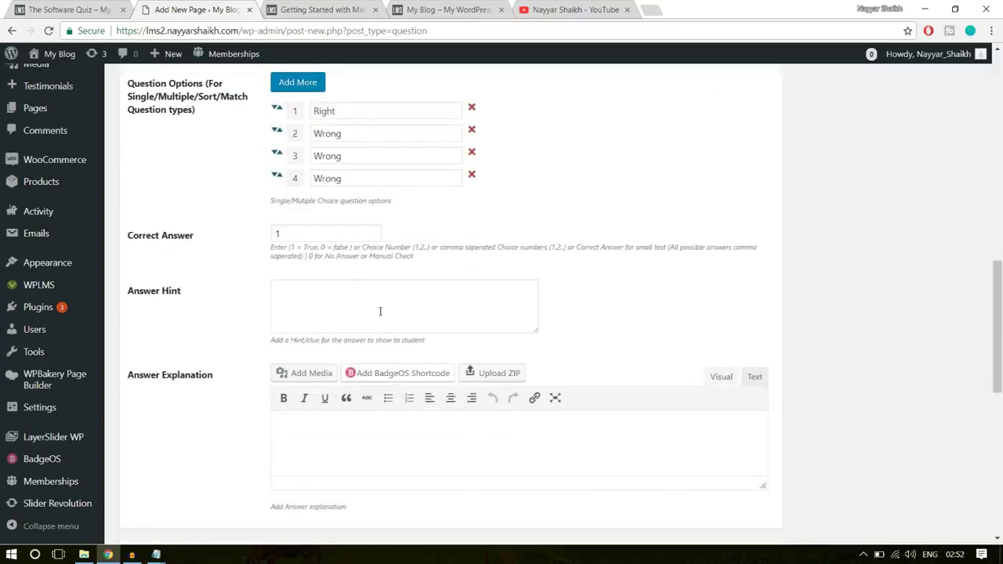
- Publish Software Training Q-2 from its question edit page
scroll(403, 431, down, 3)
scroll(381, 381, up, 2)
scroll(408, 368, down, 1)
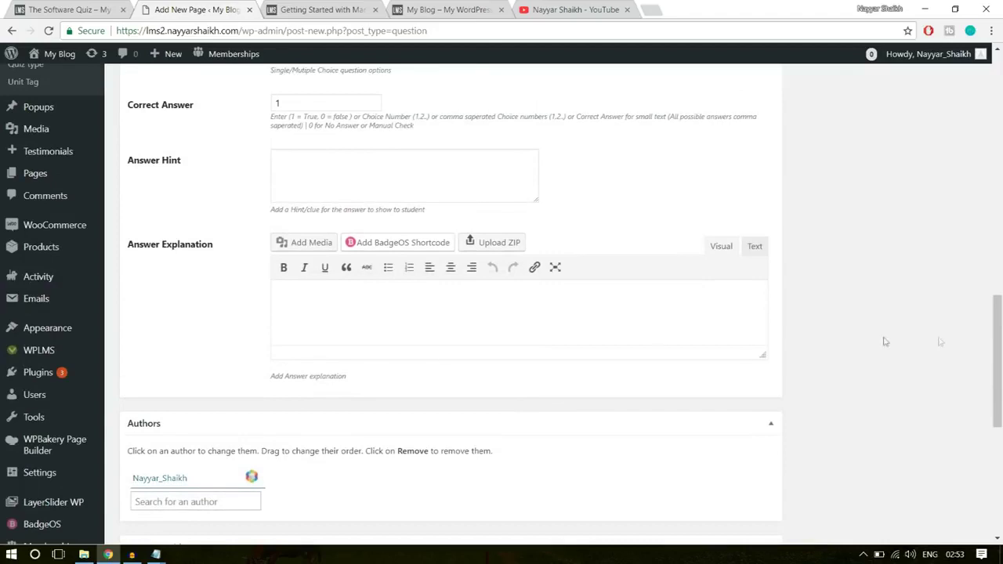
scroll(994, 349, up, 8)
click(842, 355)
click(950, 282)
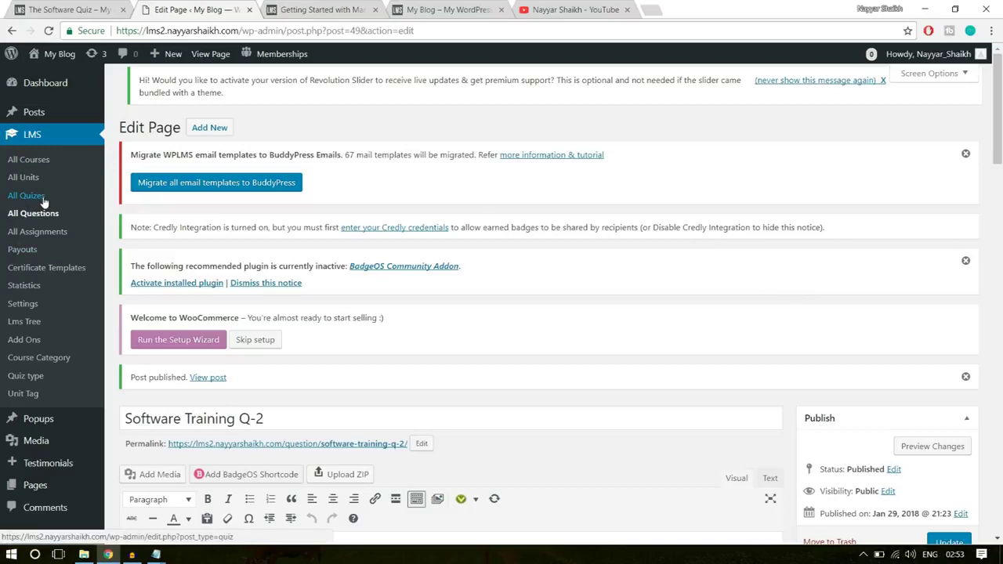
- Start a new quiz titled 'The Software Quiz', copying the title from the existing quiz page
click(33, 202)
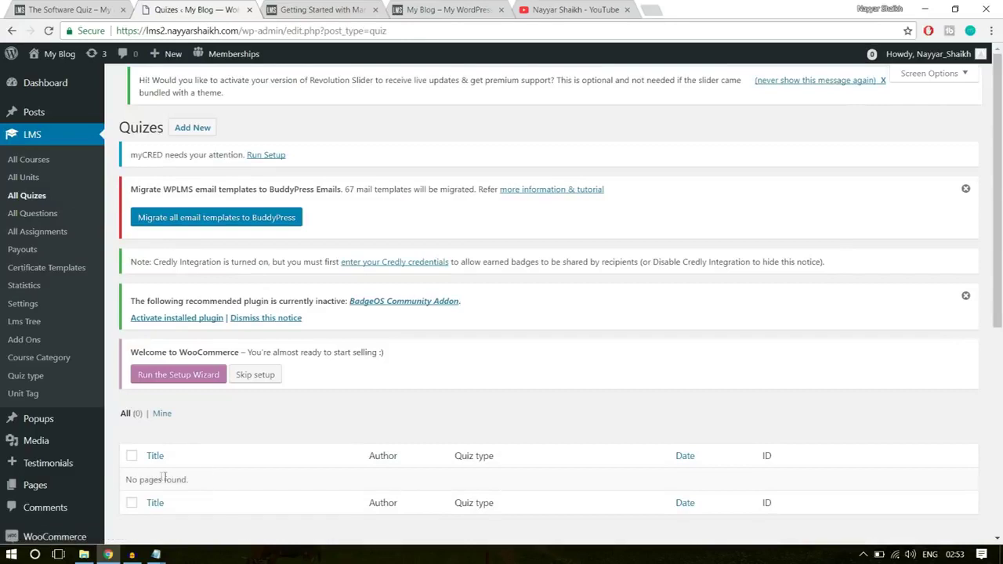
triple_click(176, 479)
click(208, 476)
click(200, 134)
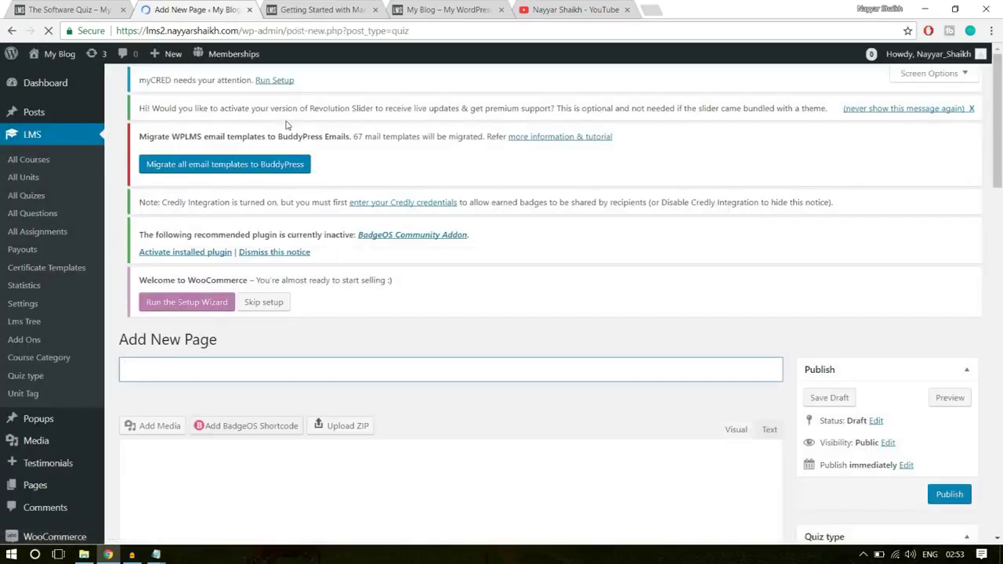
scroll(505, 279, down, 2)
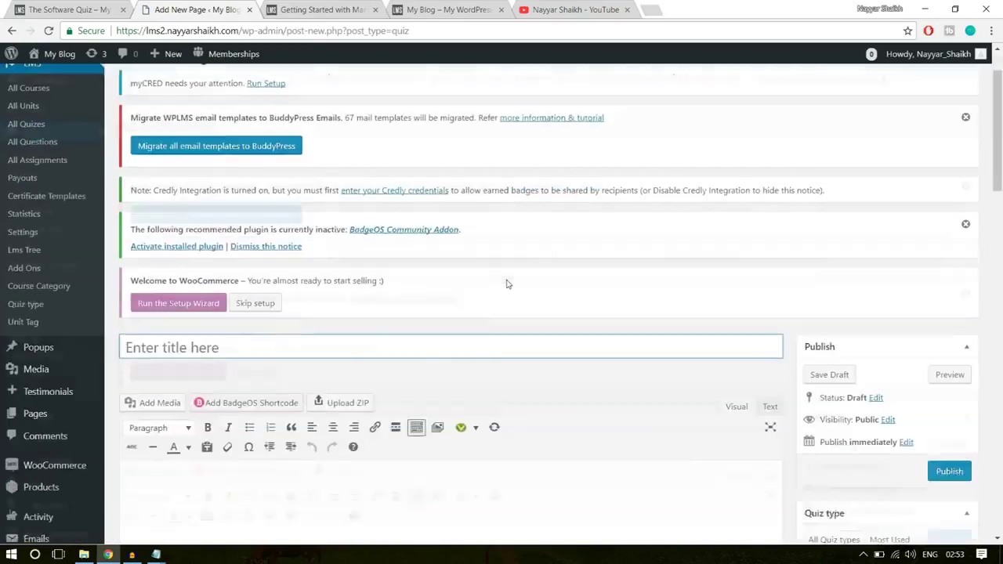
key(ctrl+1)
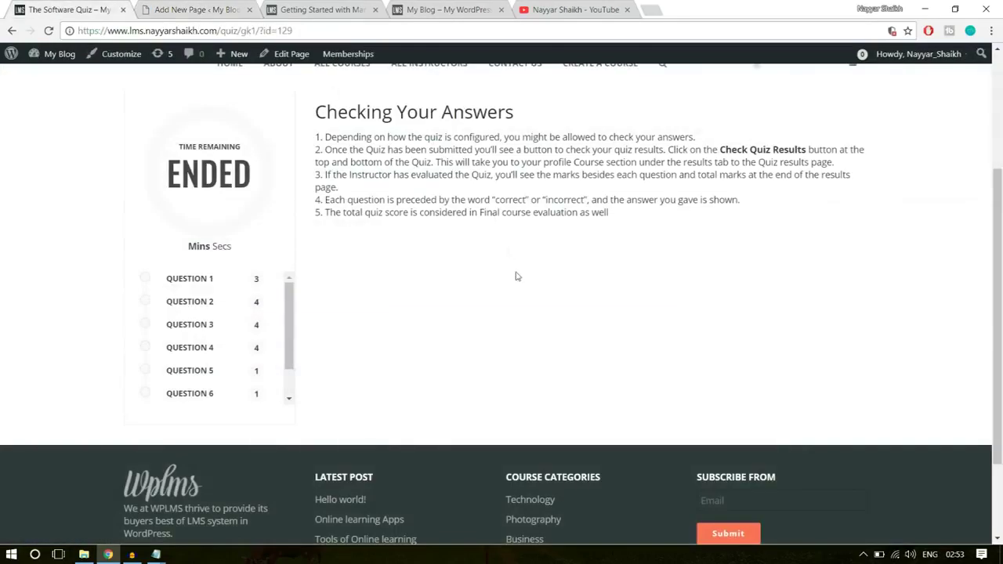
scroll(515, 276, up, 5)
drag(123, 174, 372, 168)
key(ctrl+c)
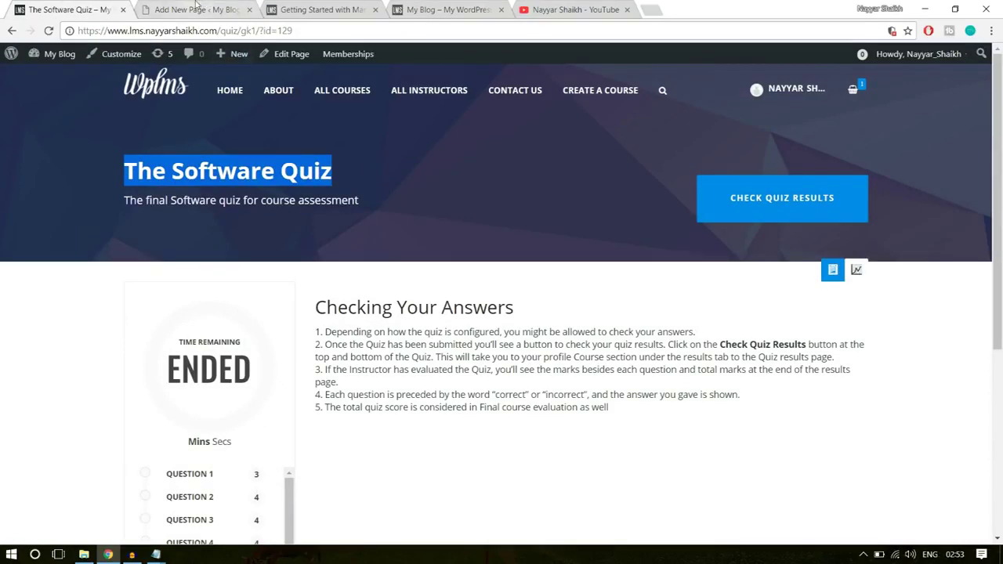
click(221, 11)
key(ctrl+v)
- Review the existing quiz's Checking Your Answers section, then open the WPLMS folder in File Explorer
key(ctrl+1)
scroll(502, 313, down, 2)
drag(325, 202, 408, 240)
triple_click(414, 178)
click(336, 205)
click(216, 11)
scroll(392, 368, down, 3)
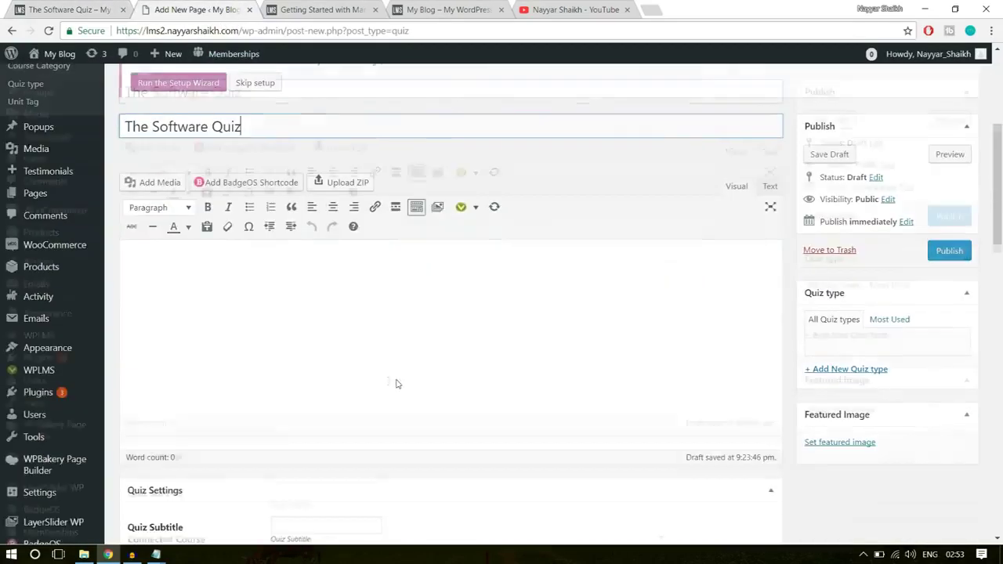
click(295, 280)
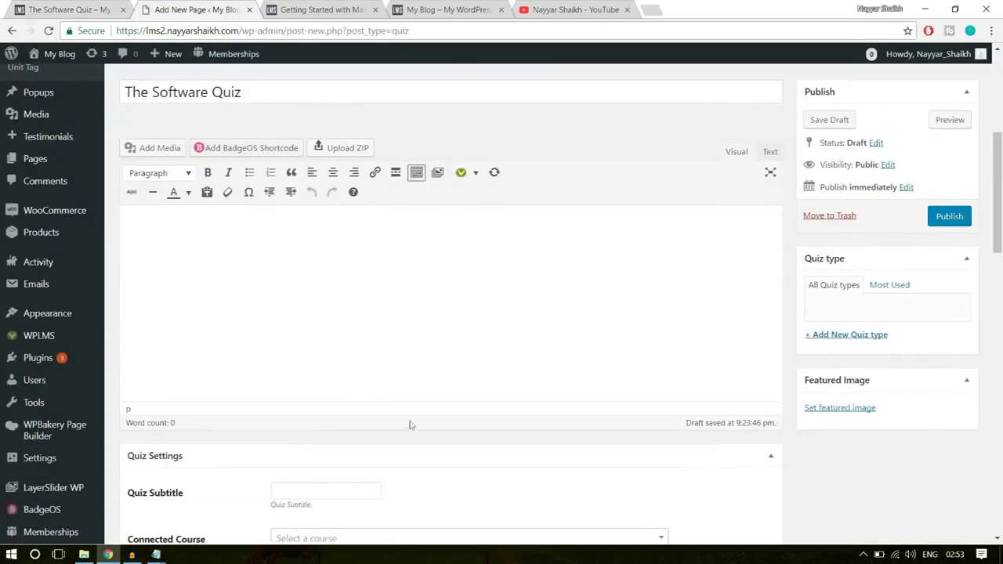
click(66, 10)
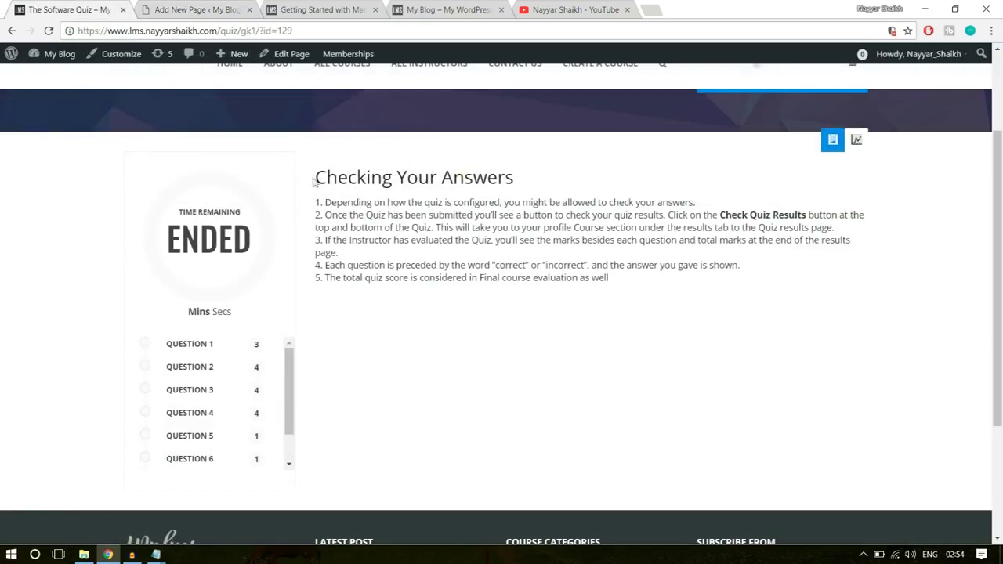
drag(316, 176, 531, 187)
click(530, 187)
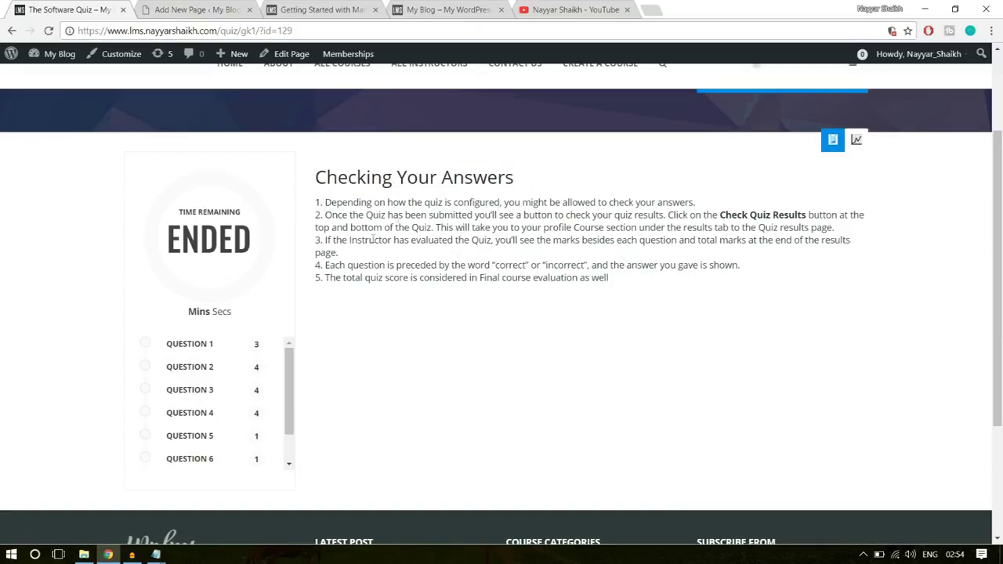
click(84, 554)
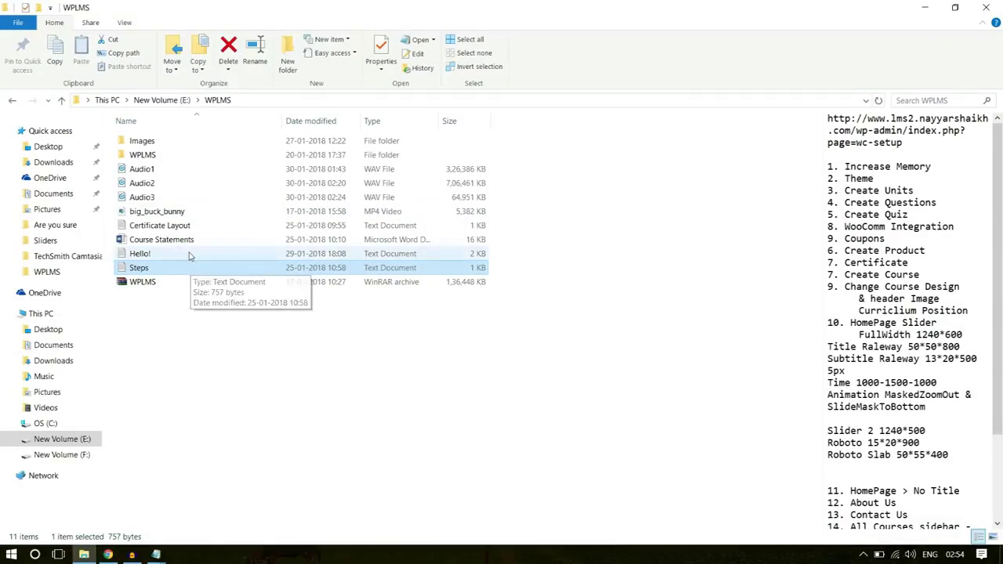
- Open the Course Statements document from the WPLMS folder in Word
click(187, 243)
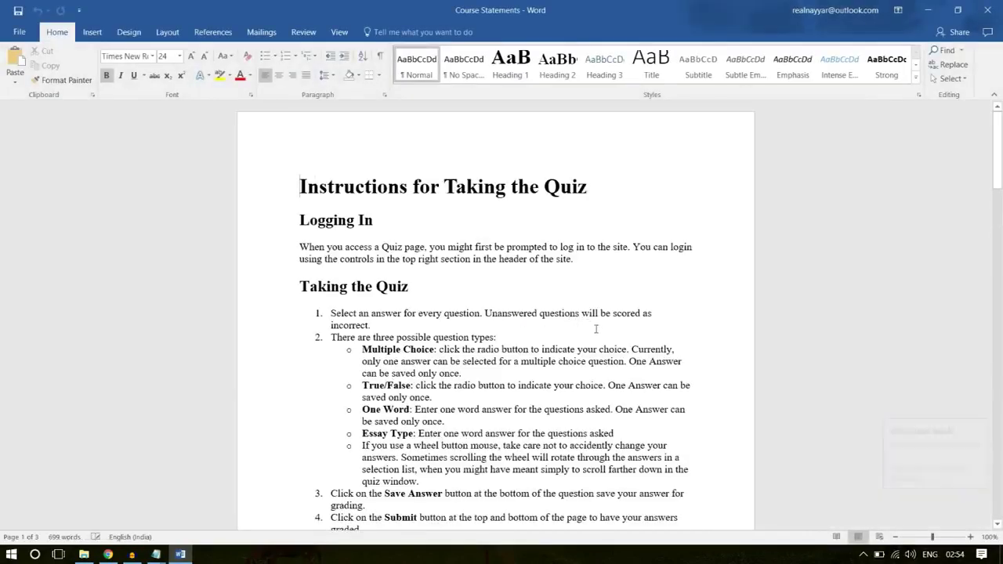
- Copy the Checking Your Answers heading and its five items from Course Statements, back to the quiz draft
scroll(576, 321, down, 1)
scroll(454, 251, up, 1)
scroll(451, 330, down, 1)
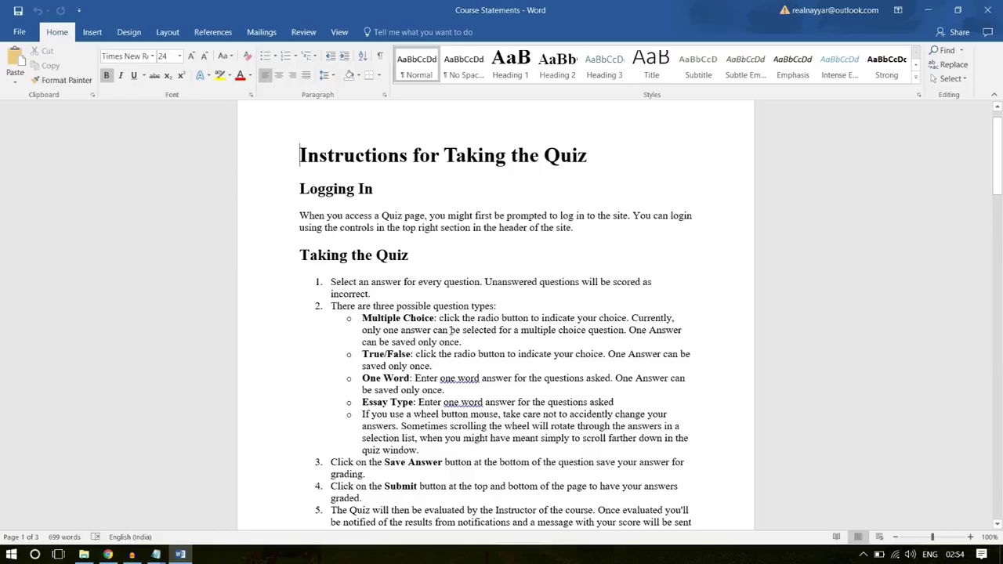
scroll(412, 227, down, 8)
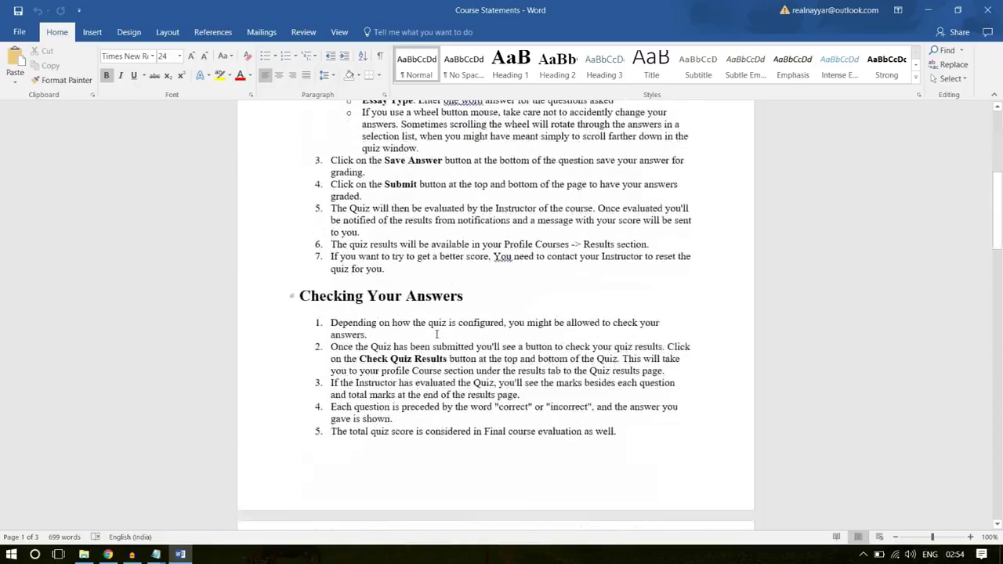
scroll(542, 335, down, 2)
drag(628, 354, 273, 236)
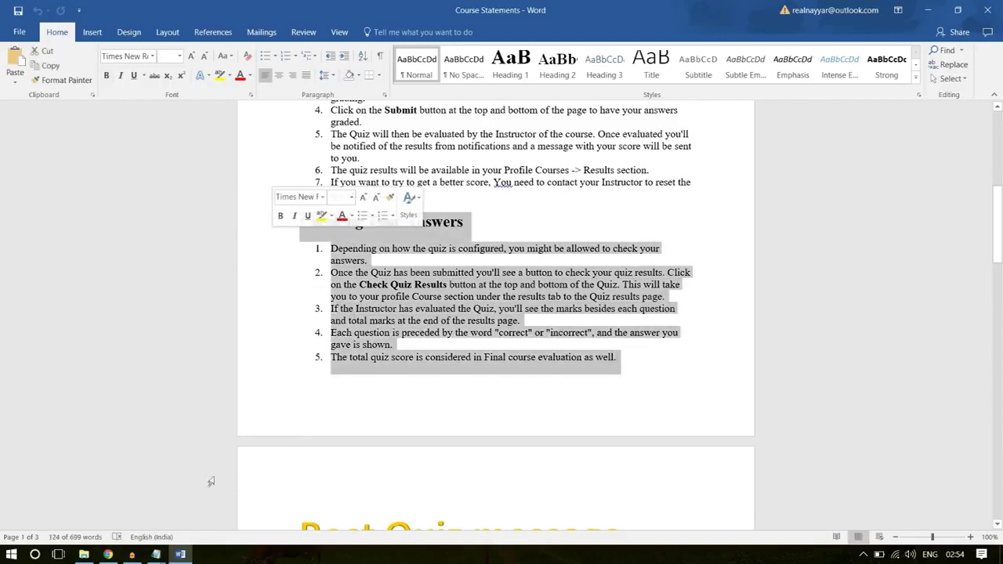
click(108, 554)
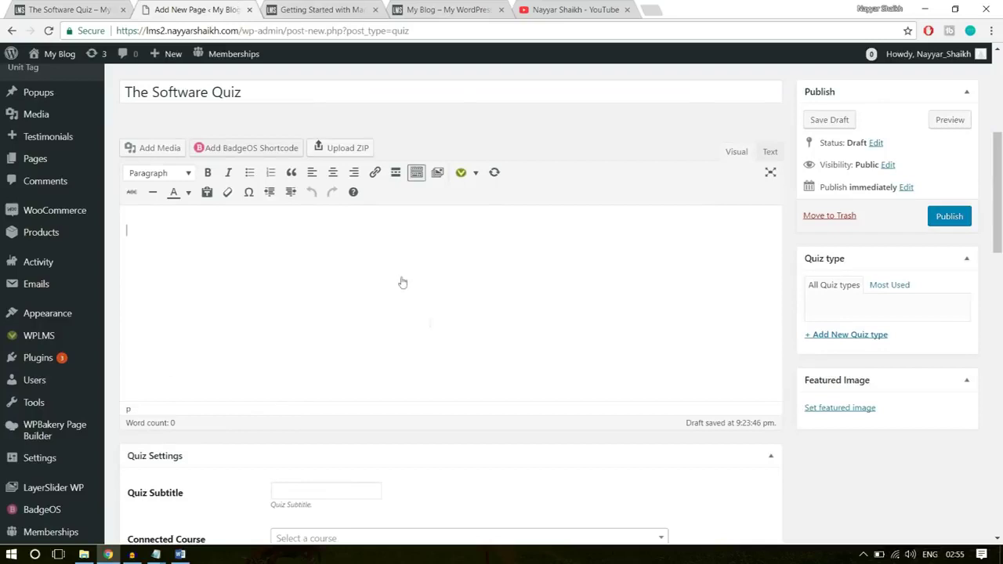
click(236, 9)
click(180, 554)
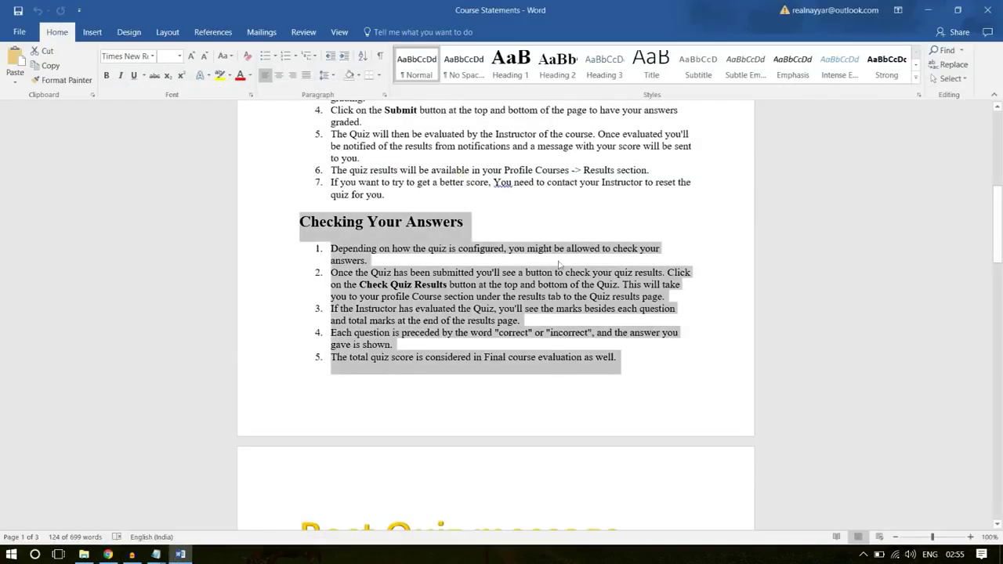
right_click(412, 289)
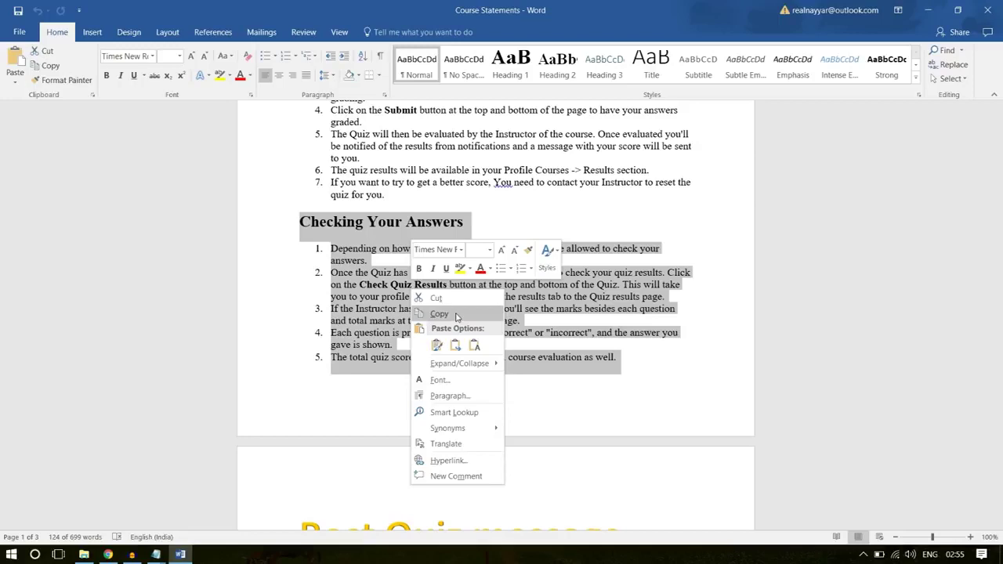
click(439, 313)
click(428, 273)
click(107, 555)
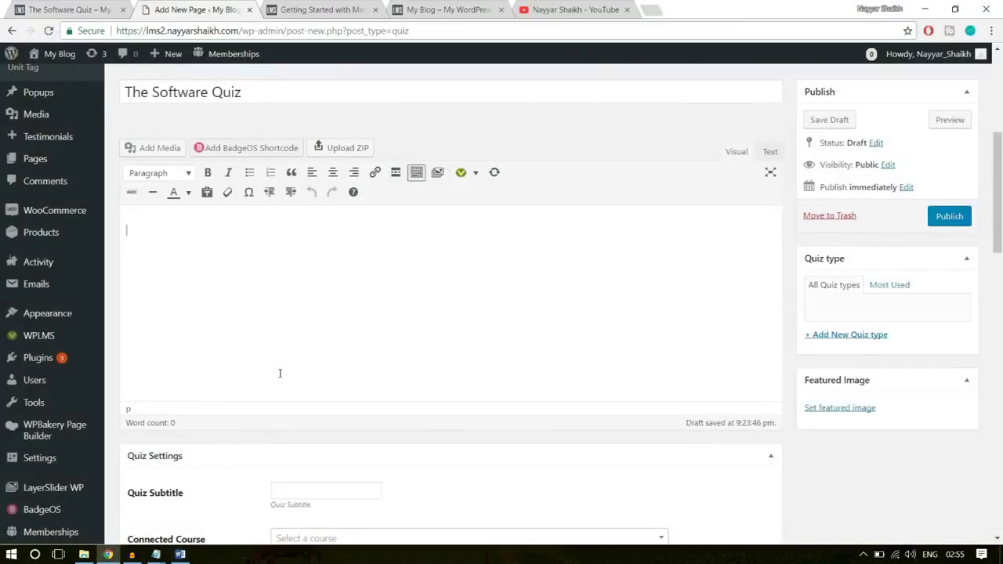
- Paste the Checking Your Answers instructions as content and set subtitle 'The final Software quiz for course assessment'
key(ctrl+v)
scroll(507, 358, down, 3)
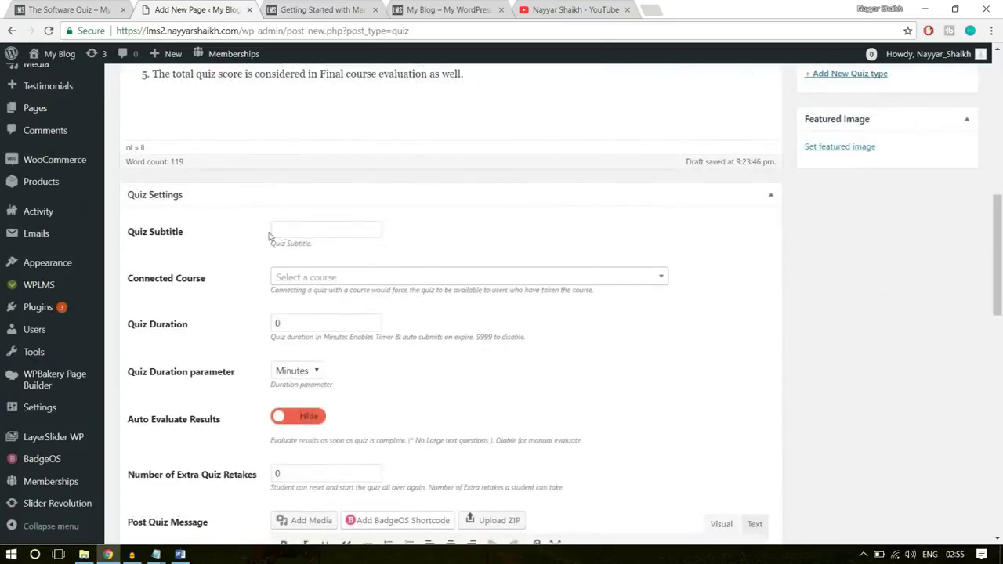
click(305, 230)
click(110, 11)
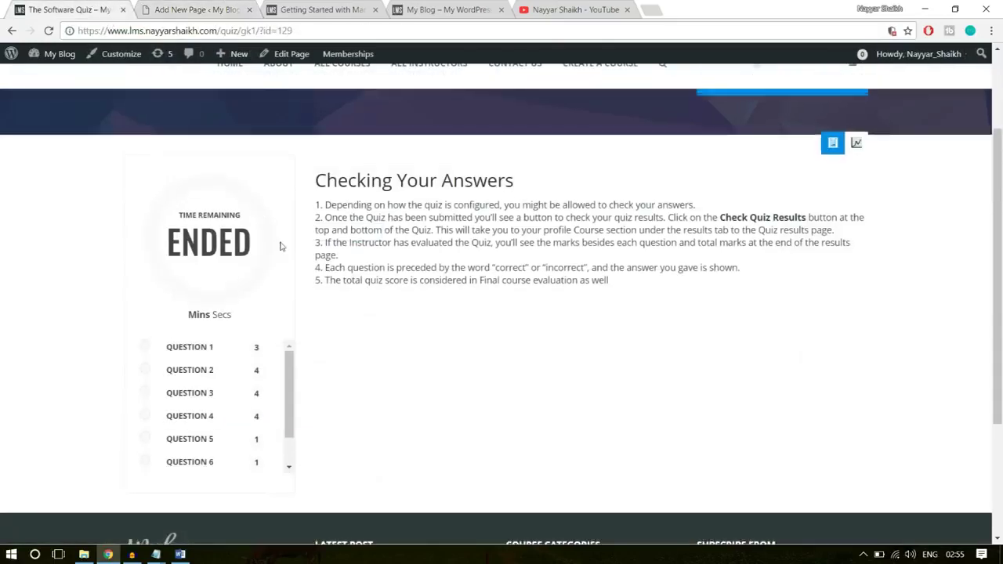
scroll(274, 243, up, 3)
drag(125, 200, 381, 199)
key(ctrl+c)
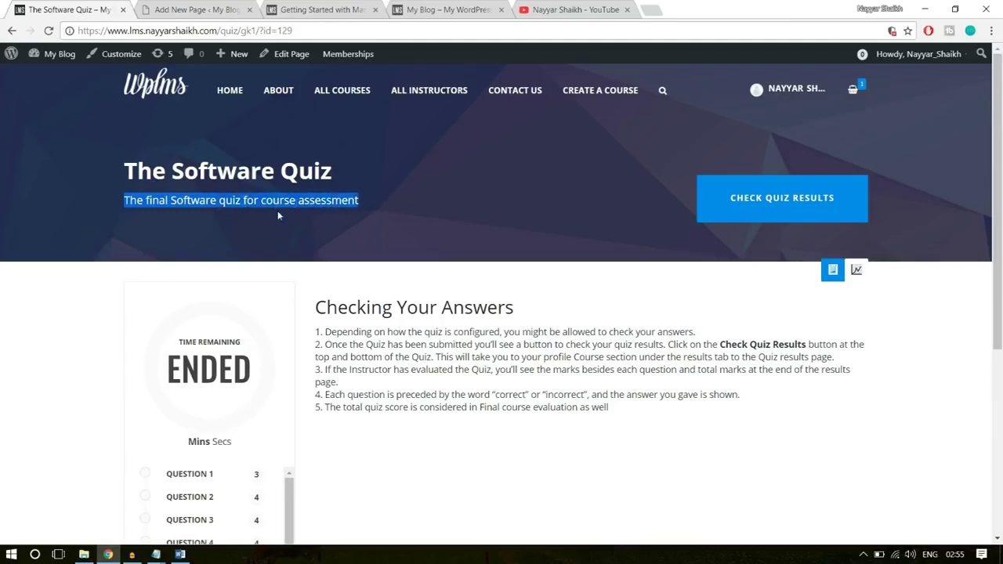
click(200, 10)
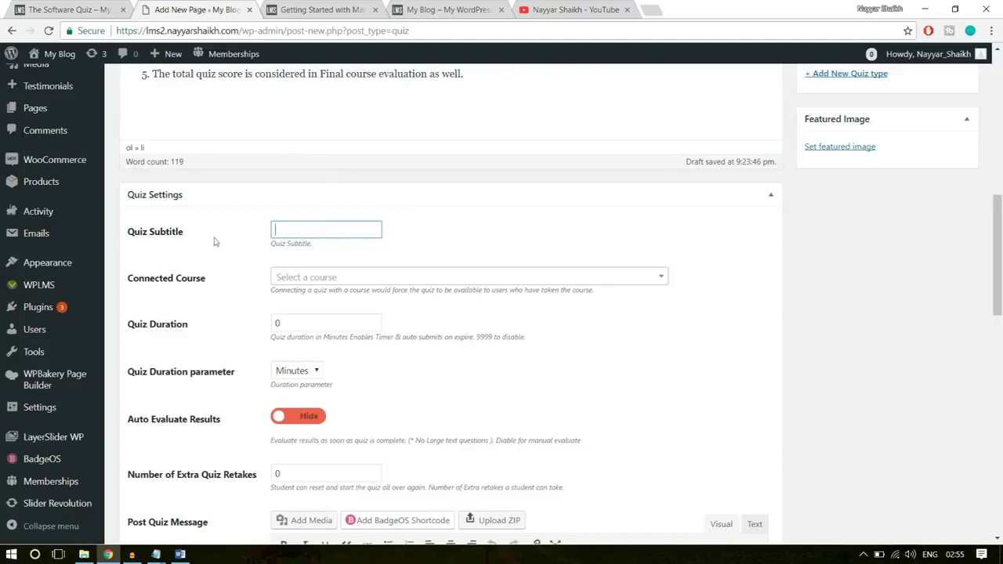
key(ctrl+v)
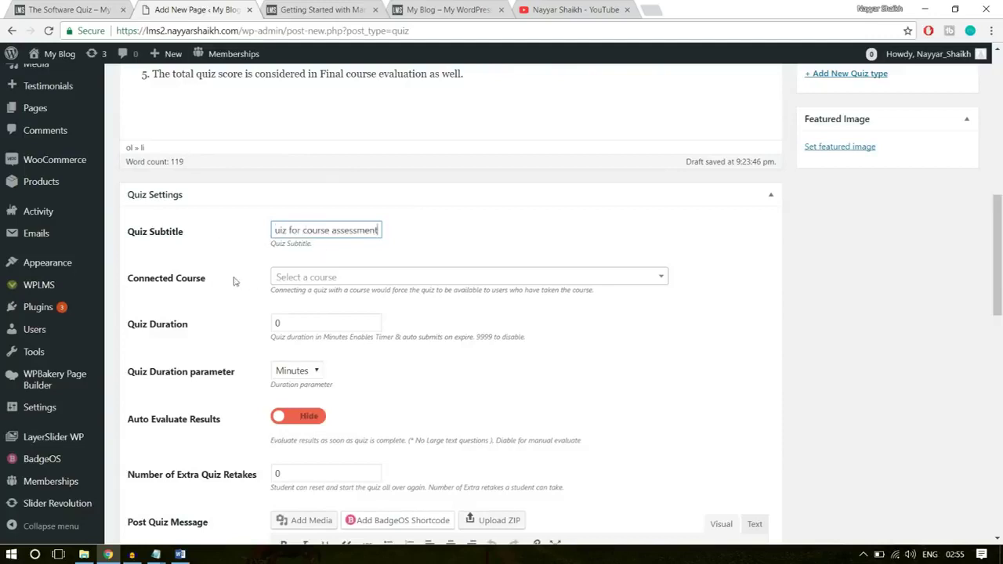
- Leave the quiz's Connected Course unset
click(479, 278)
click(493, 259)
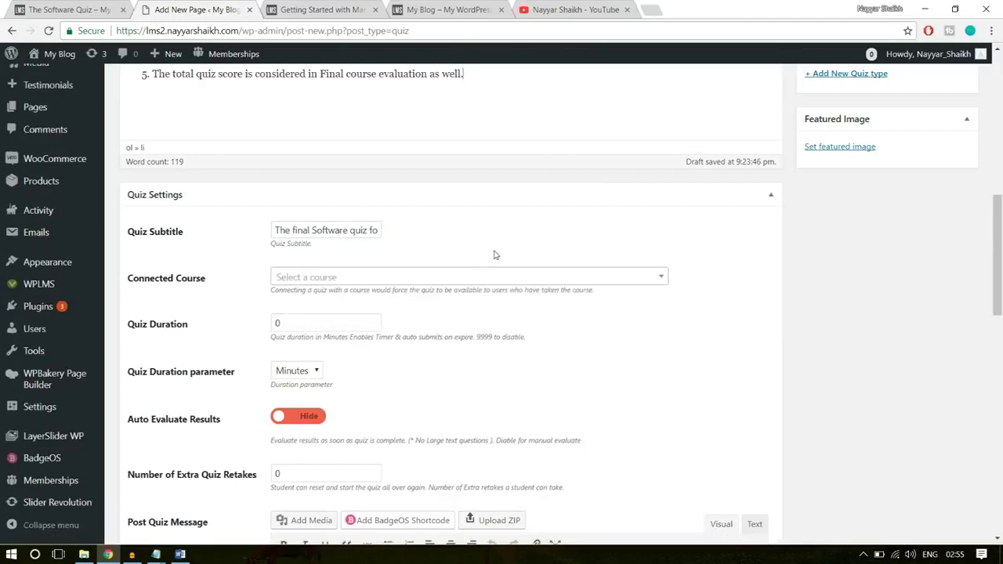
scroll(580, 312, down, 1)
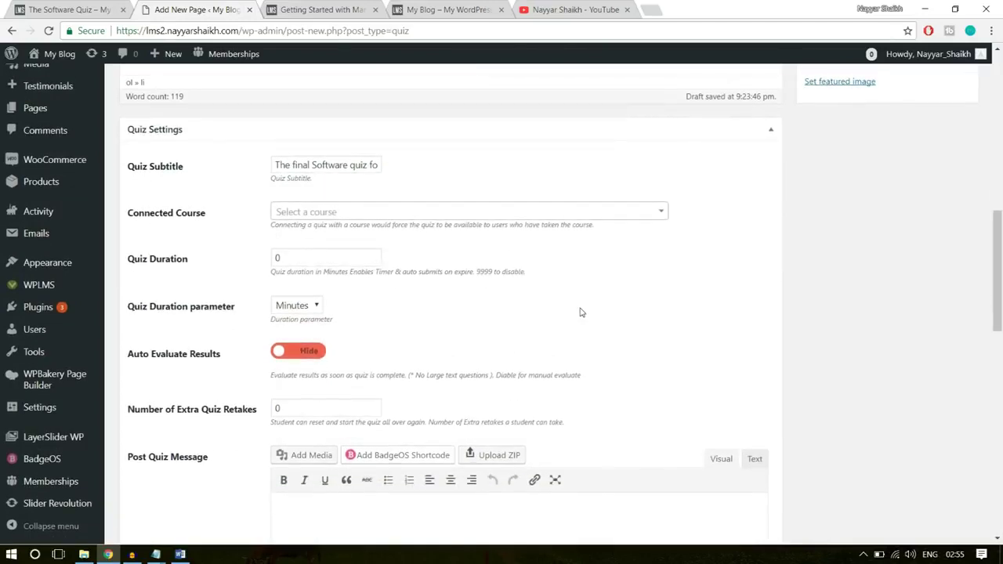
- Set Quiz Duration to 10 and turn on automatic evaluation of results
double_click(309, 261)
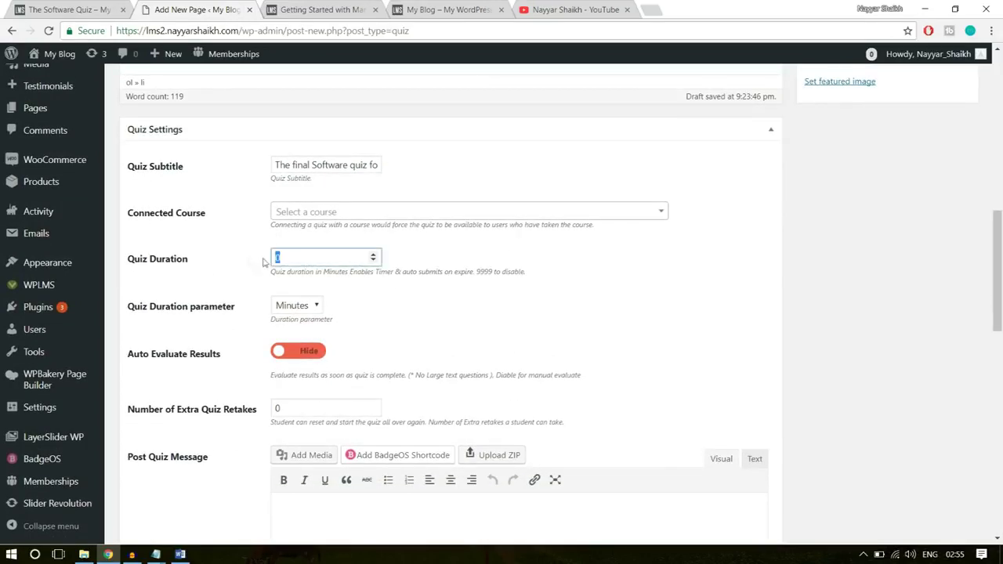
text(10)
click(543, 263)
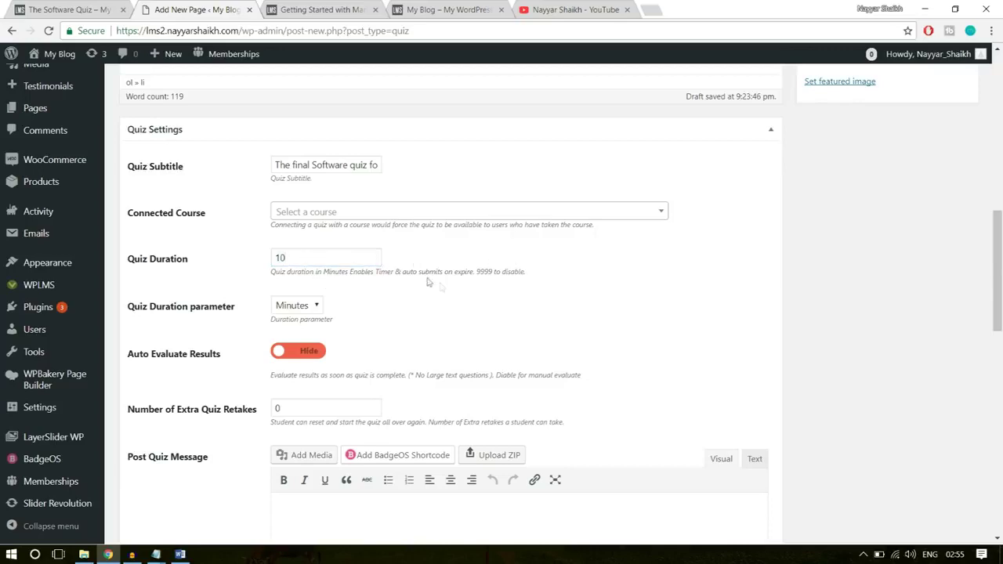
scroll(439, 286, down, 1)
click(296, 194)
click(302, 251)
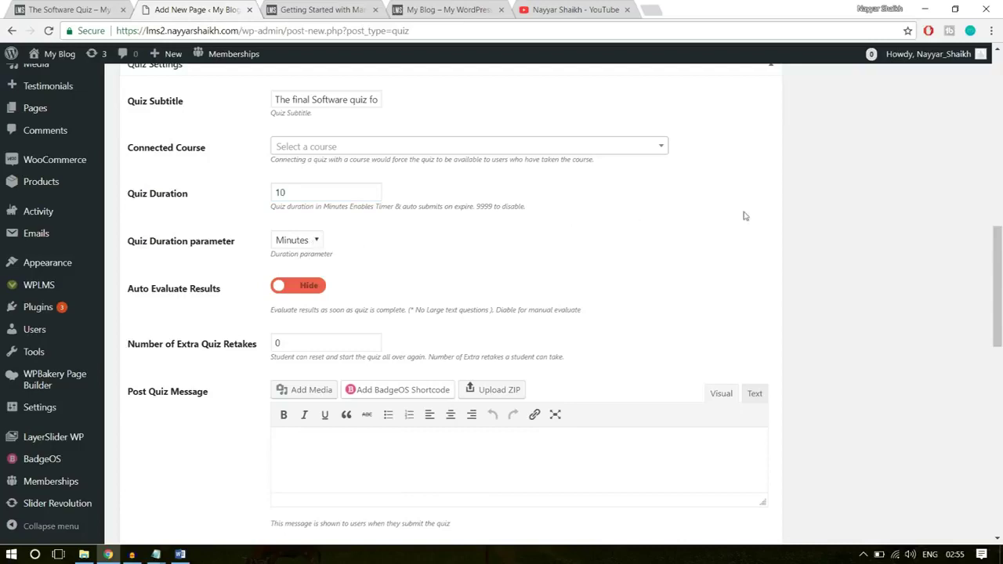
scroll(745, 216, down, 1)
click(298, 221)
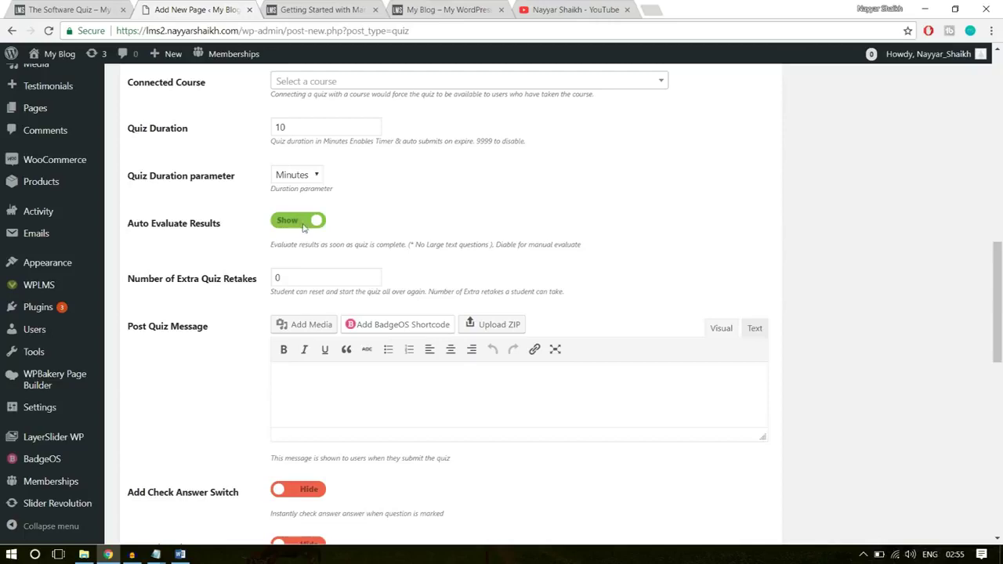
- Set Number of Extra Quiz Retakes to 3
scroll(549, 263, down, 1)
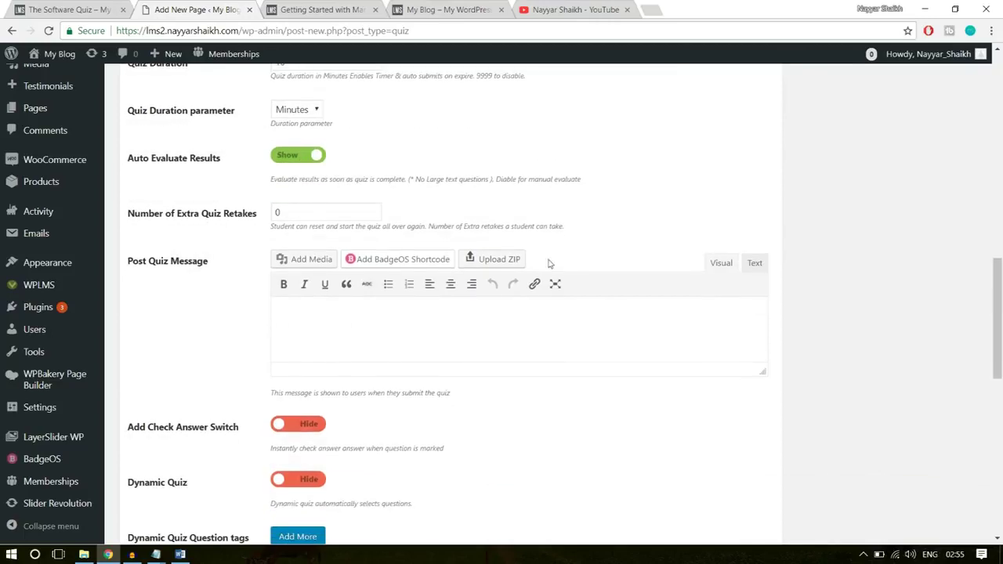
double_click(285, 214)
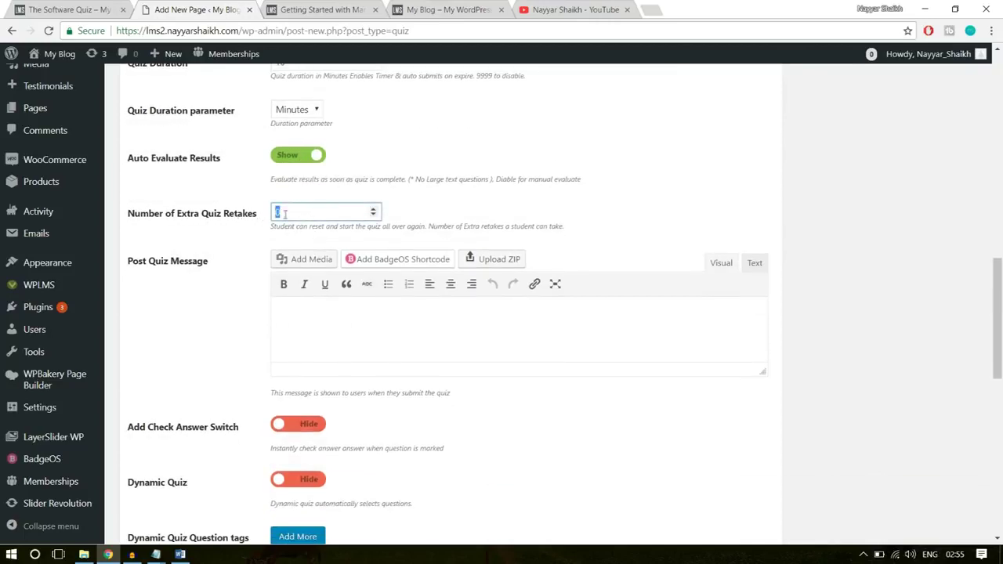
click(681, 183)
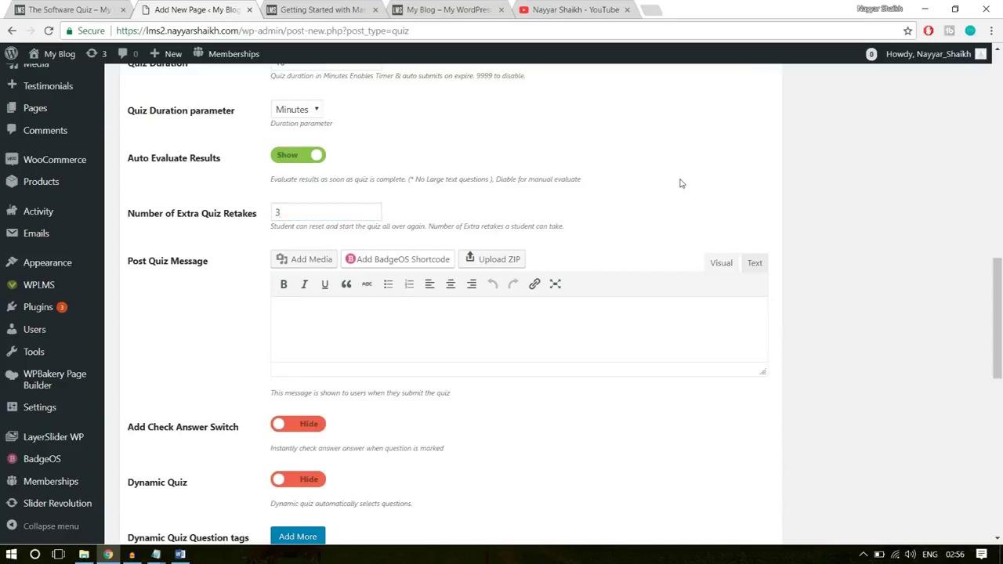
click(300, 210)
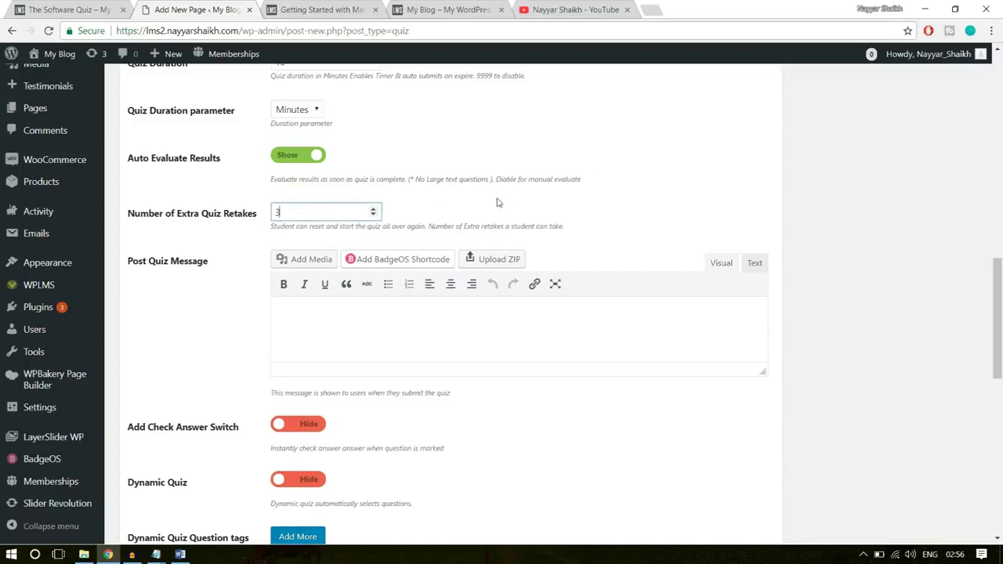
- Enlarge the Post Quiz Message box and bring up the Course Statements document in Word
scroll(970, 243, down, 1)
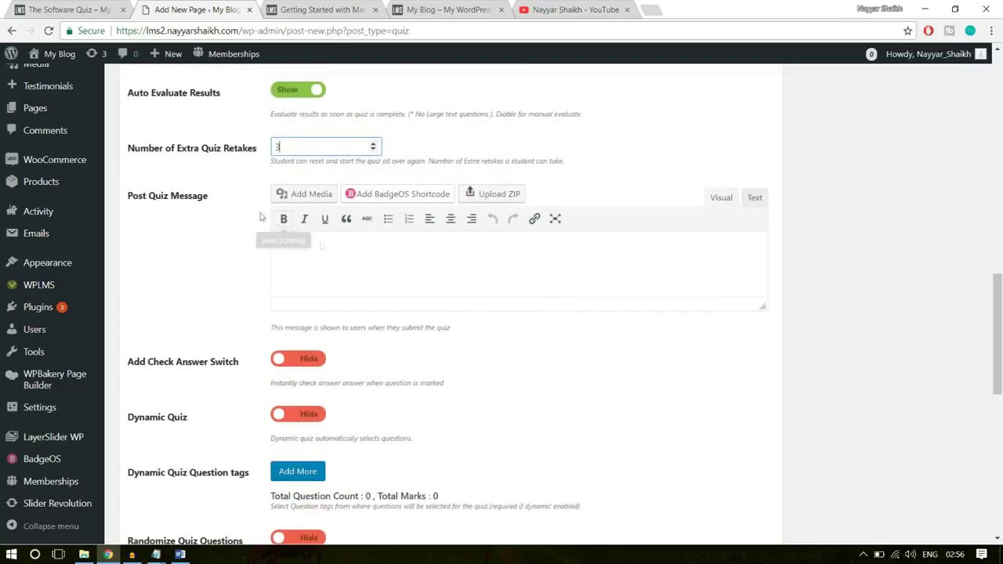
drag(764, 307, 764, 384)
click(518, 303)
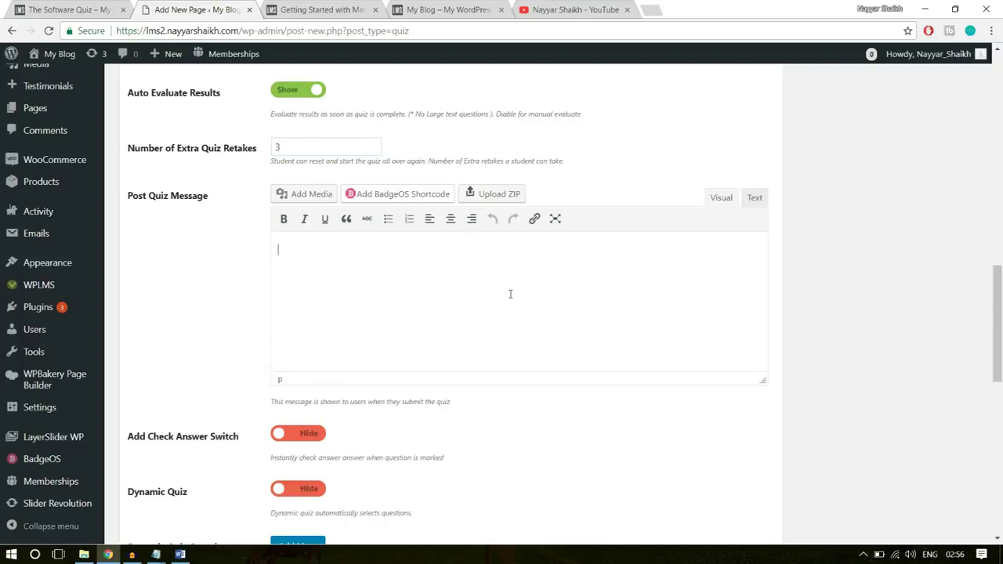
click(180, 554)
scroll(507, 373, down, 6)
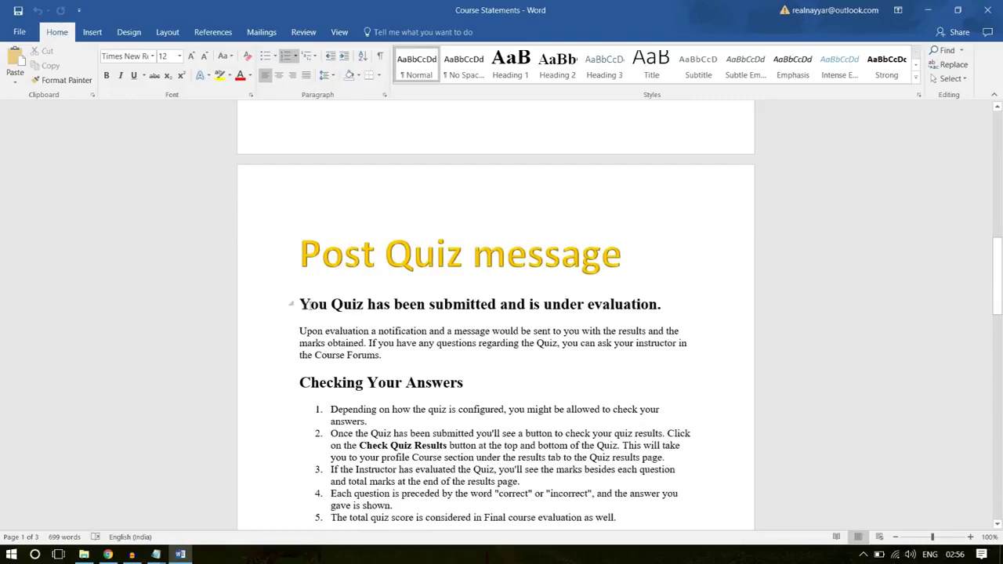
- Copy the Post Quiz message text from Course Statements into the quiz's Post Quiz Message box
drag(294, 304, 637, 388)
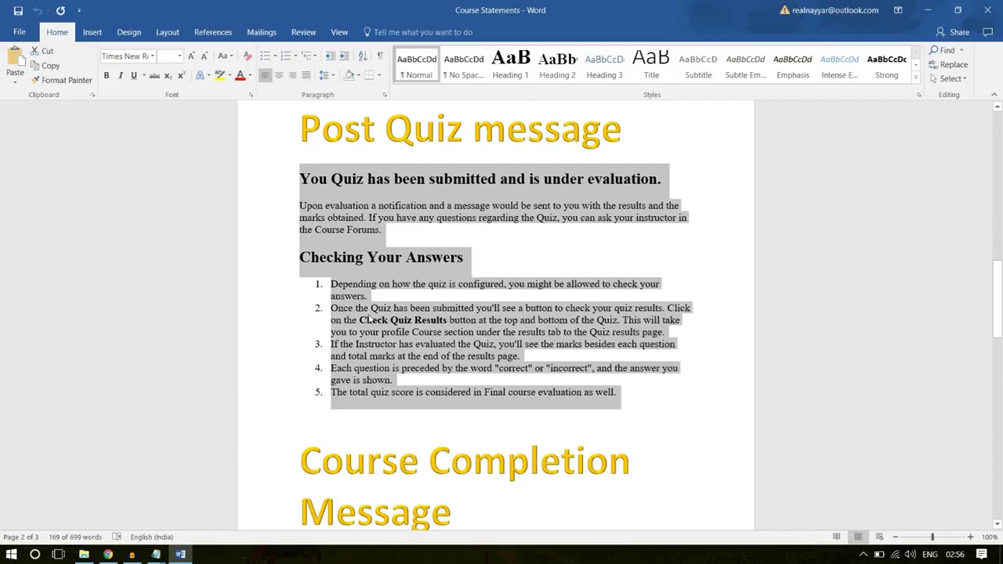
right_click(370, 318)
click(396, 338)
click(108, 554)
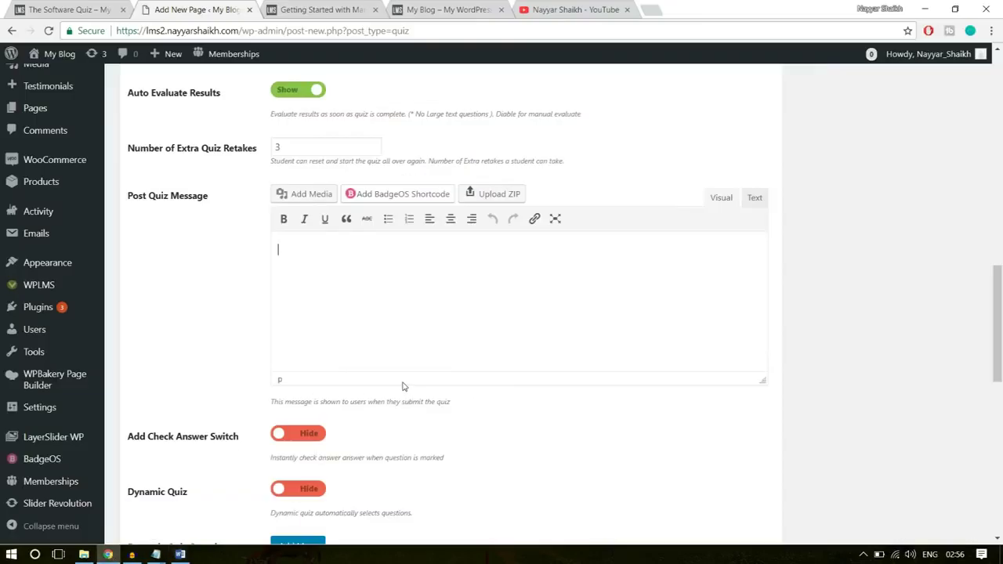
key(ctrl+v)
scroll(353, 275, down, 3)
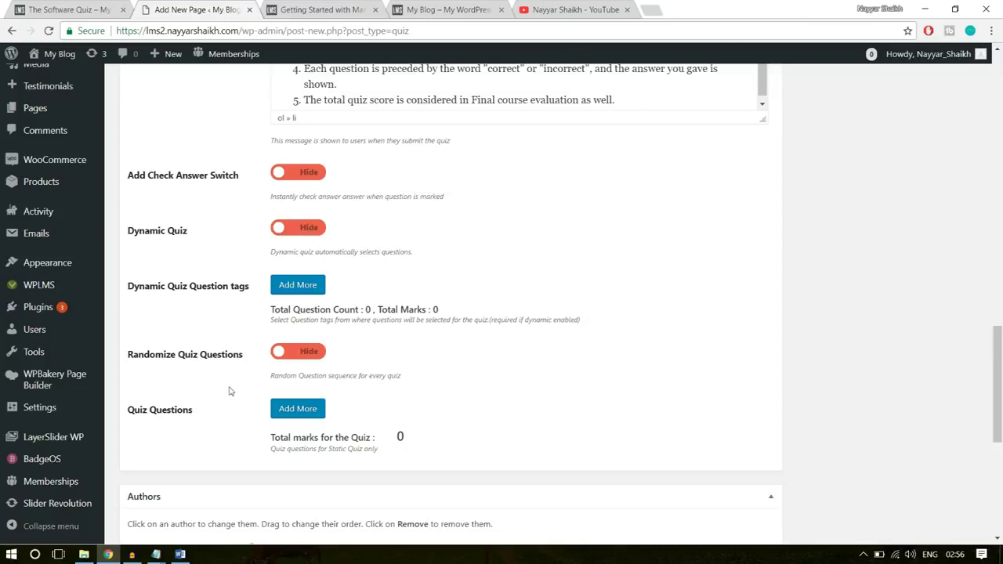
- Add Software Training Q-1 and Software Training Q-2 as the quiz's two questions
scroll(224, 384, down, 1)
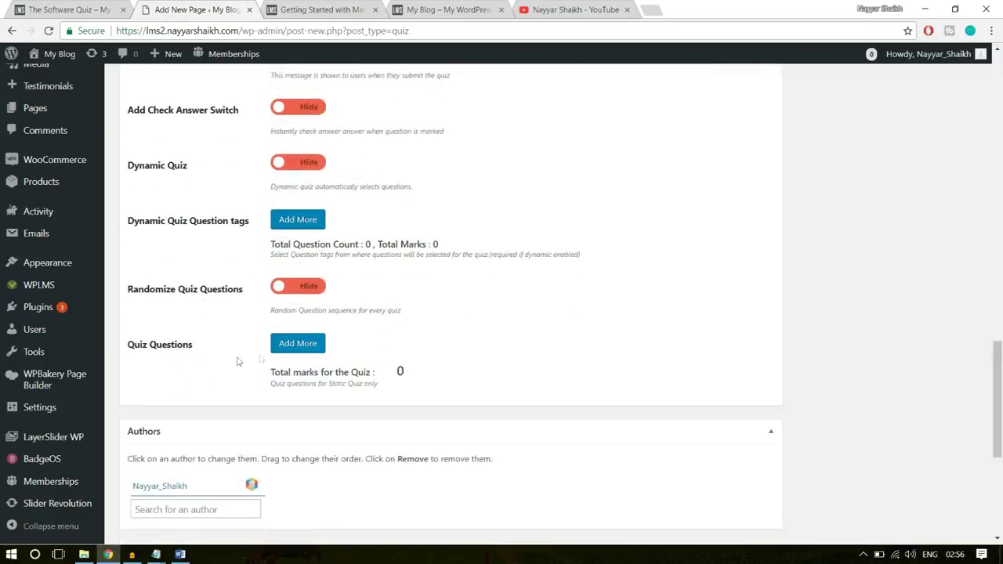
click(305, 349)
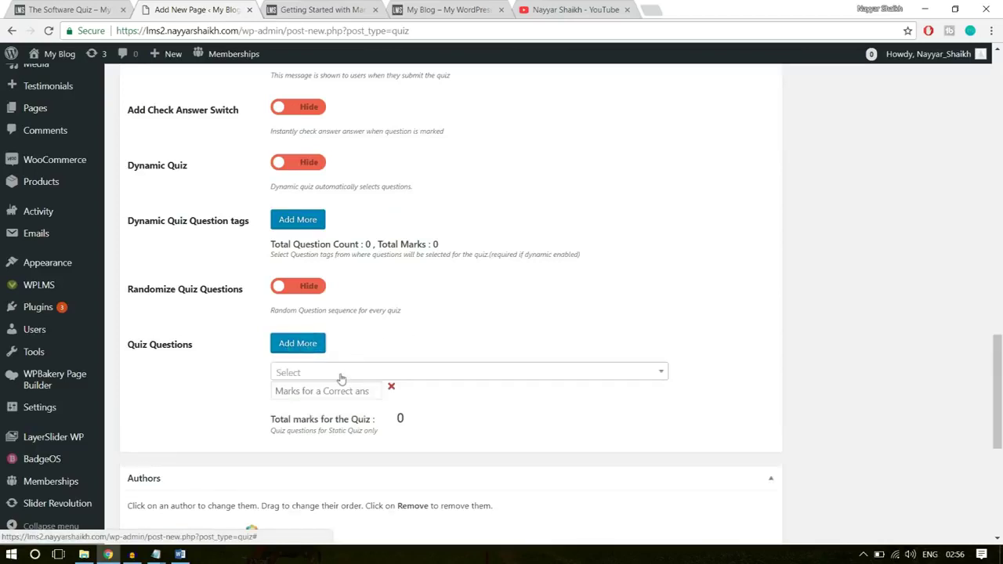
click(338, 377)
click(334, 376)
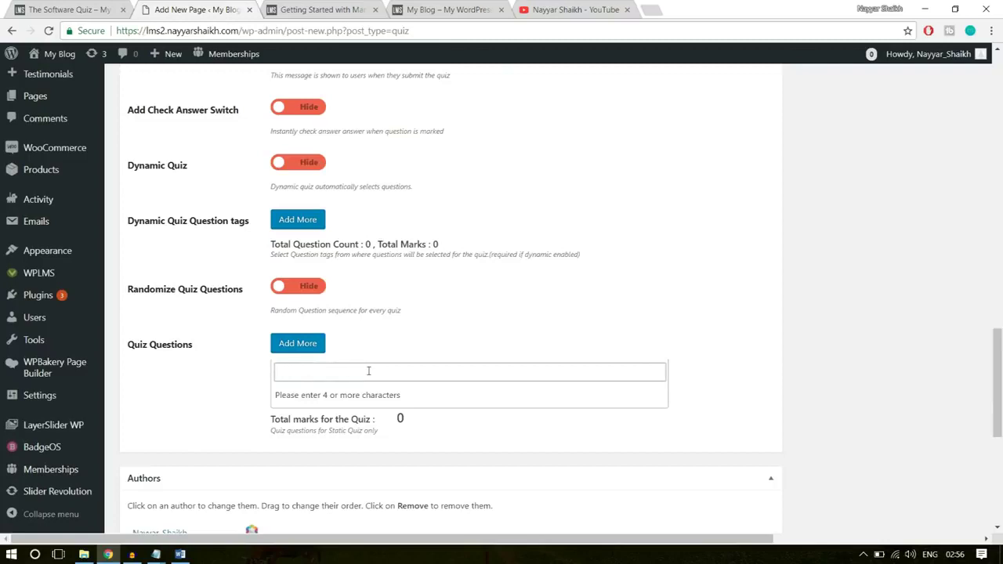
text(softw)
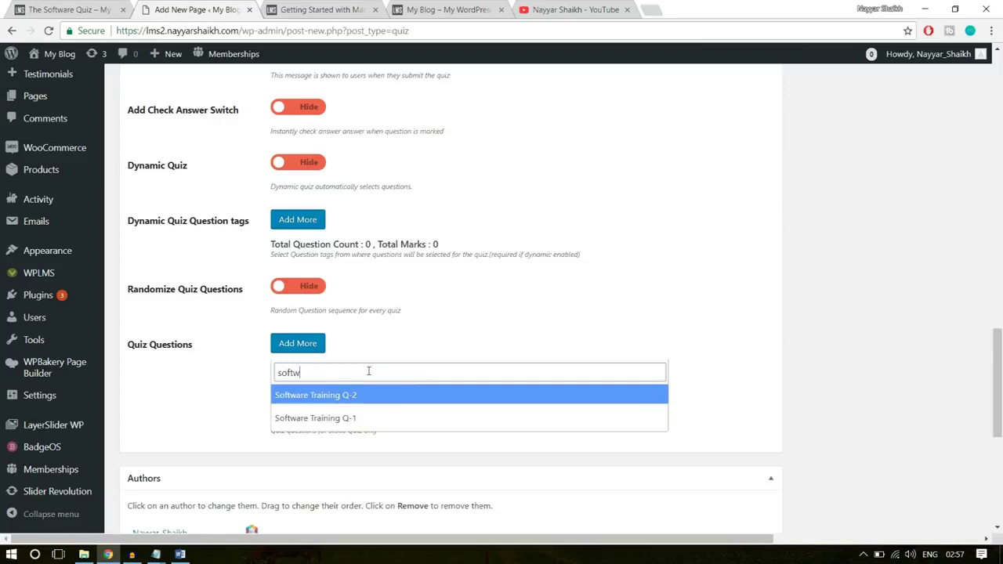
click(314, 419)
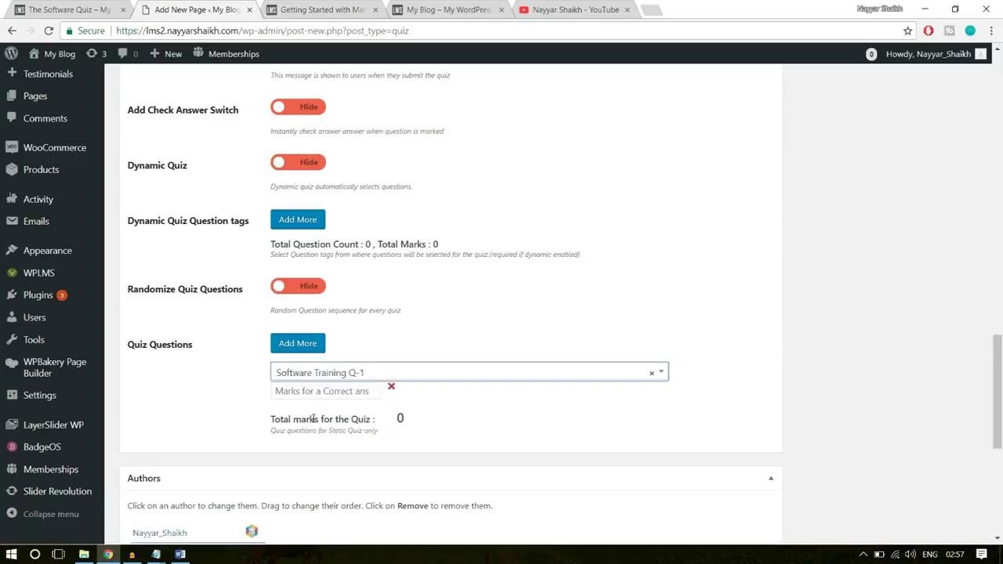
click(302, 347)
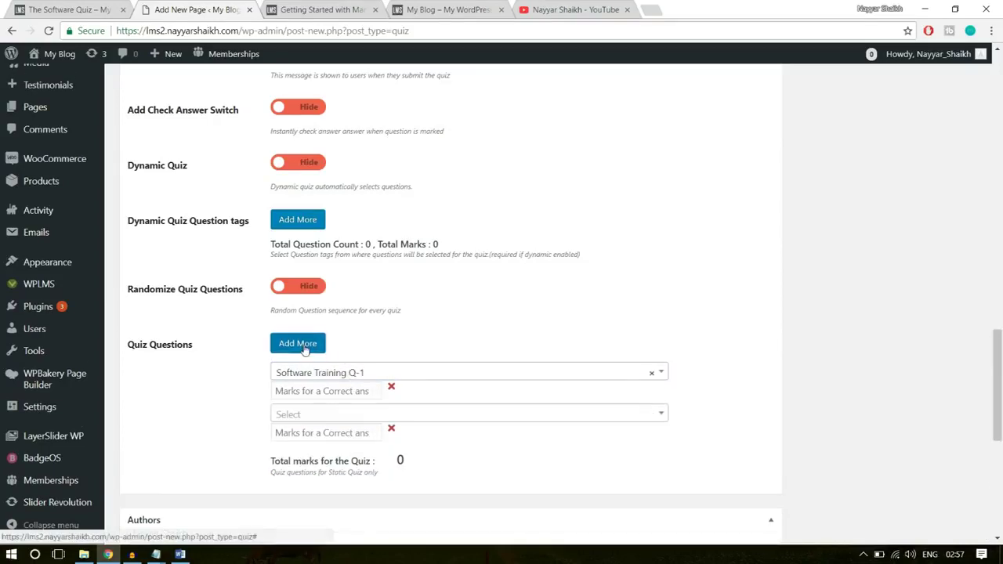
click(339, 416)
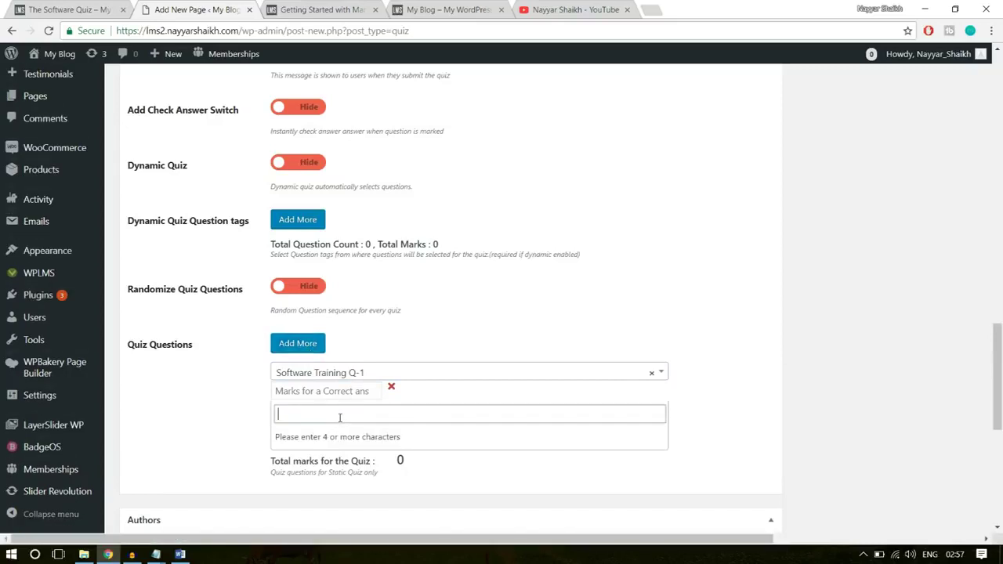
text(softw)
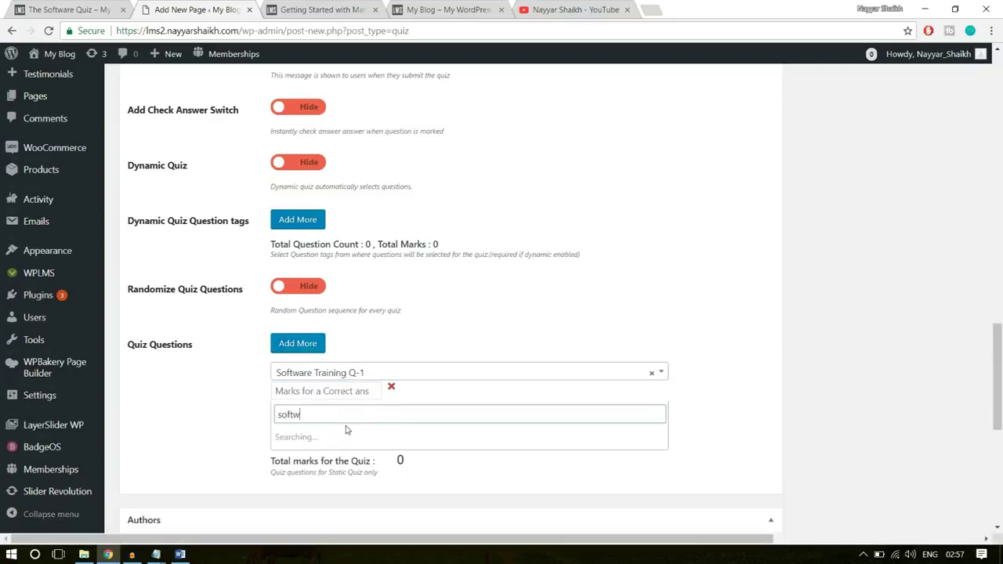
click(345, 437)
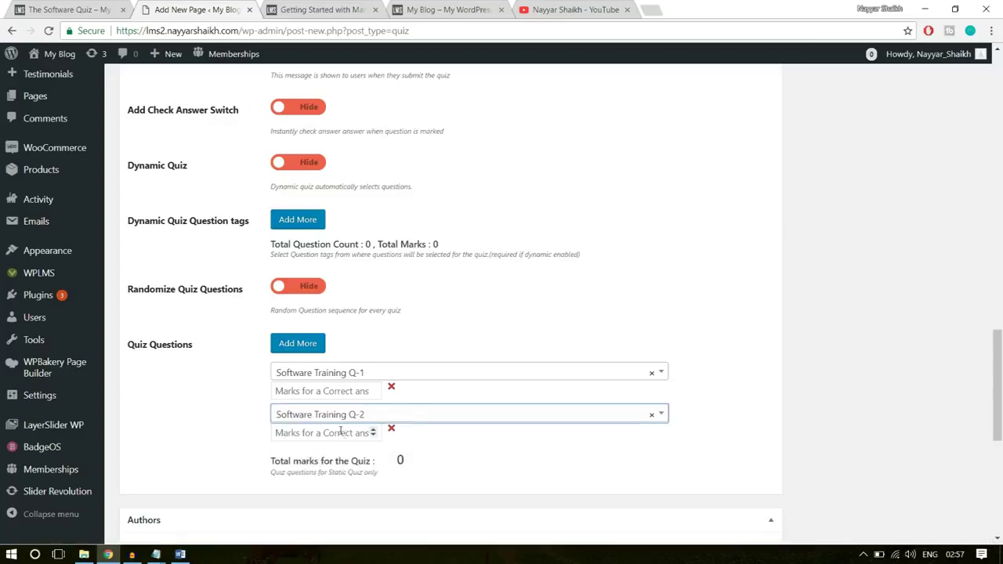
- Give Q-1 10 marks and Q-2 5 marks, for 15 marks in total
click(329, 391)
scroll(880, 325, down, 2)
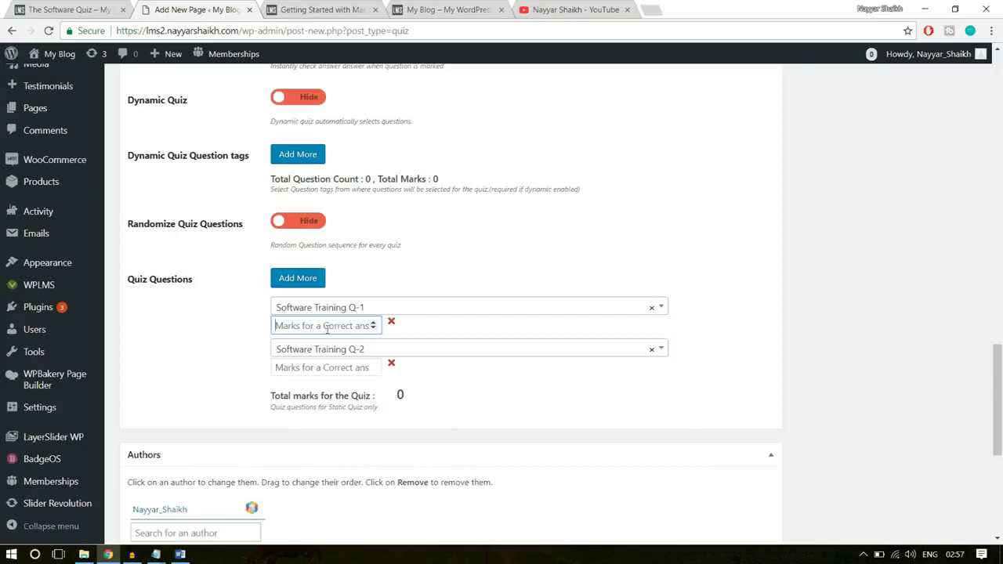
text(10)
click(319, 372)
text(5)
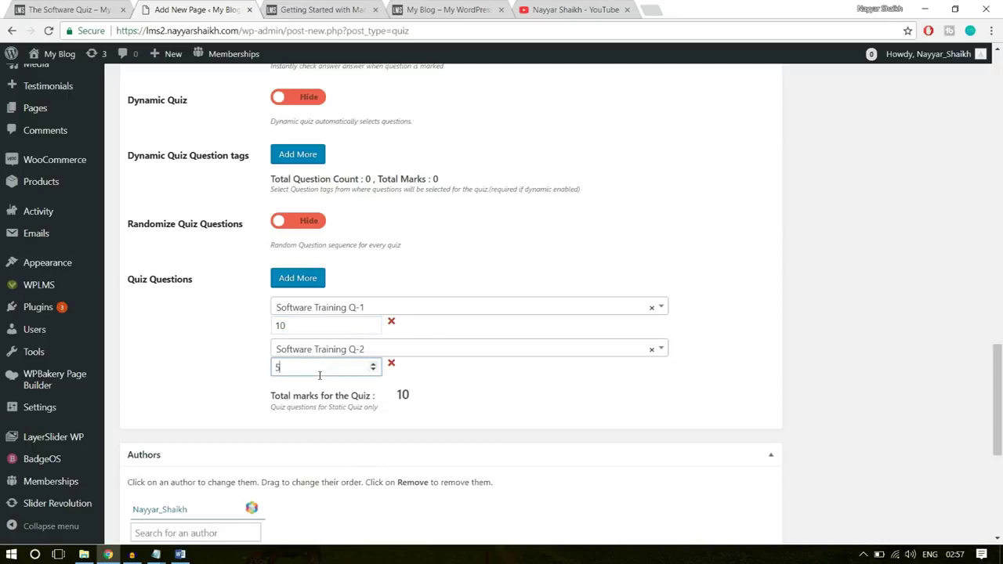
double_click(279, 366)
double_click(291, 328)
click(428, 391)
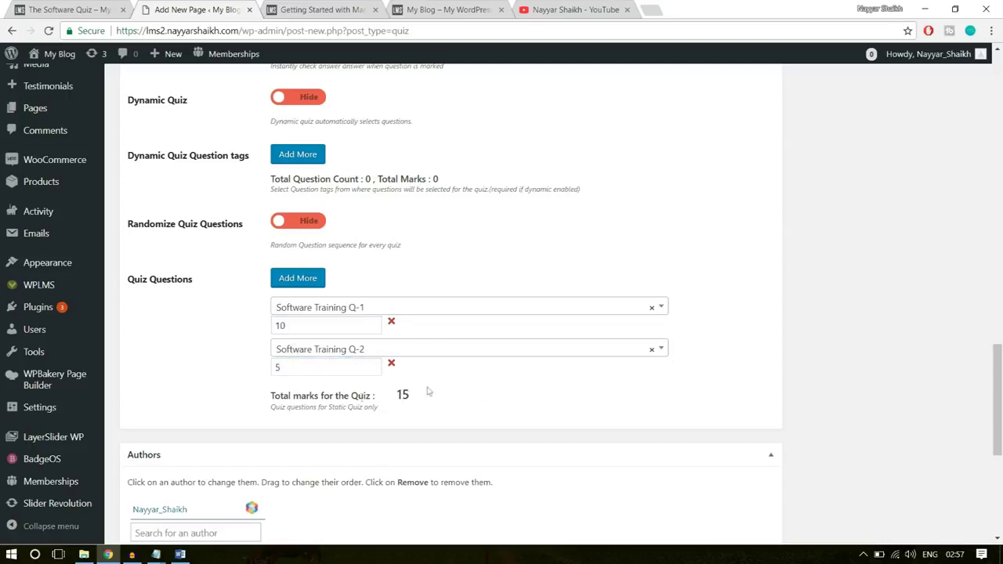
drag(266, 400, 382, 408)
- Create and assign a new 'Software' quiz type, then publish The Software Quiz
click(417, 401)
scroll(627, 412, down, 3)
scroll(697, 410, up, 10)
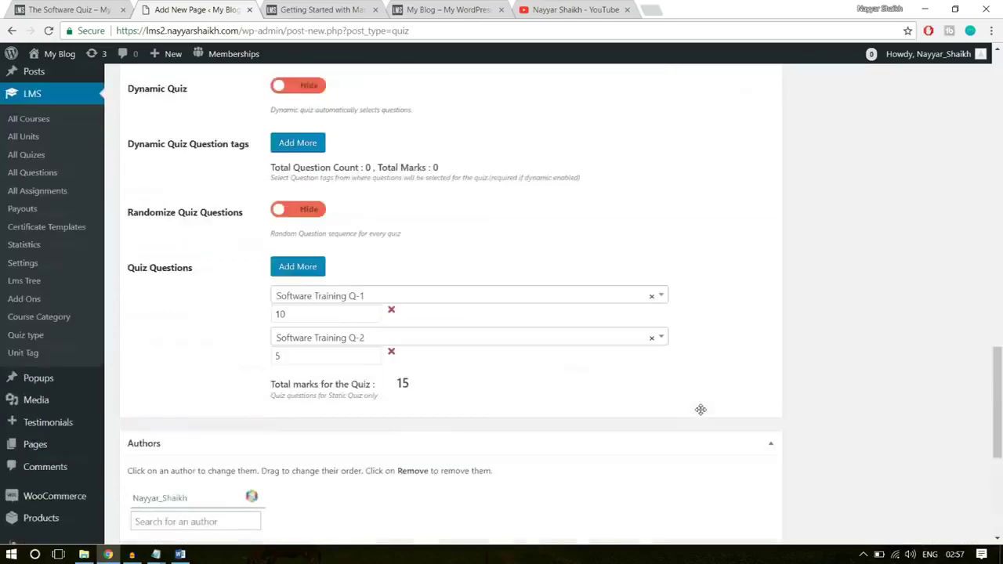
scroll(702, 414, up, 4)
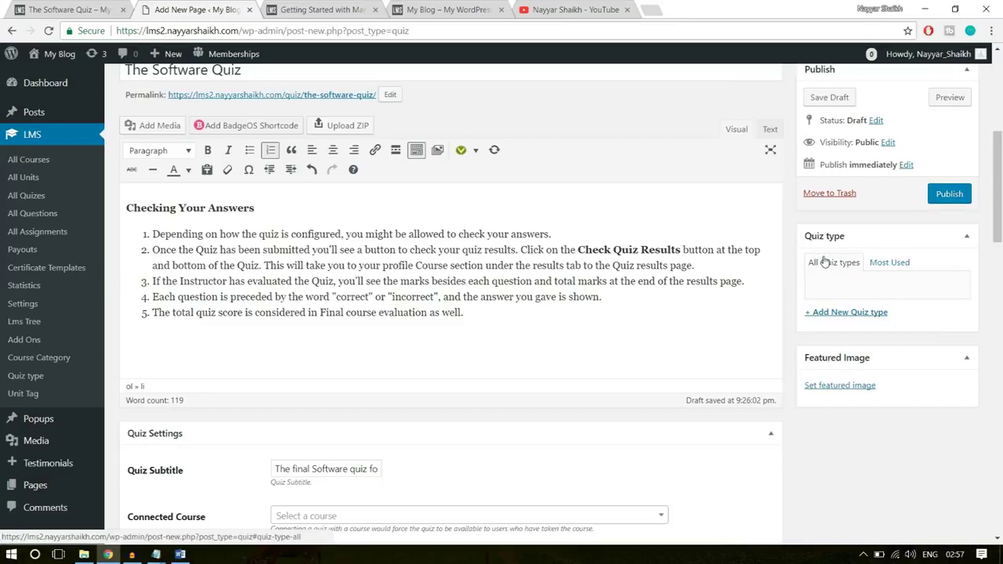
click(850, 312)
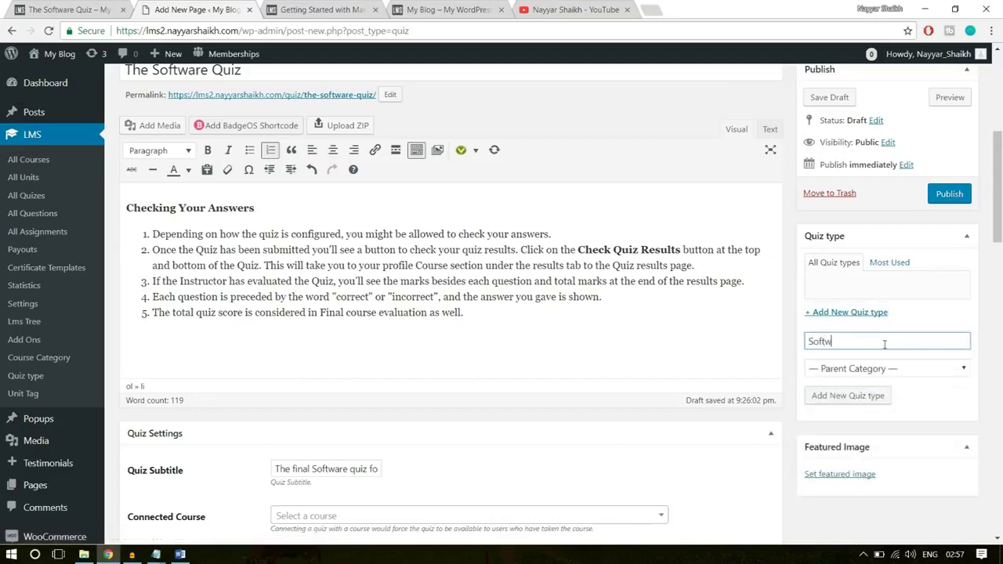
text(Softwarre)
click(868, 397)
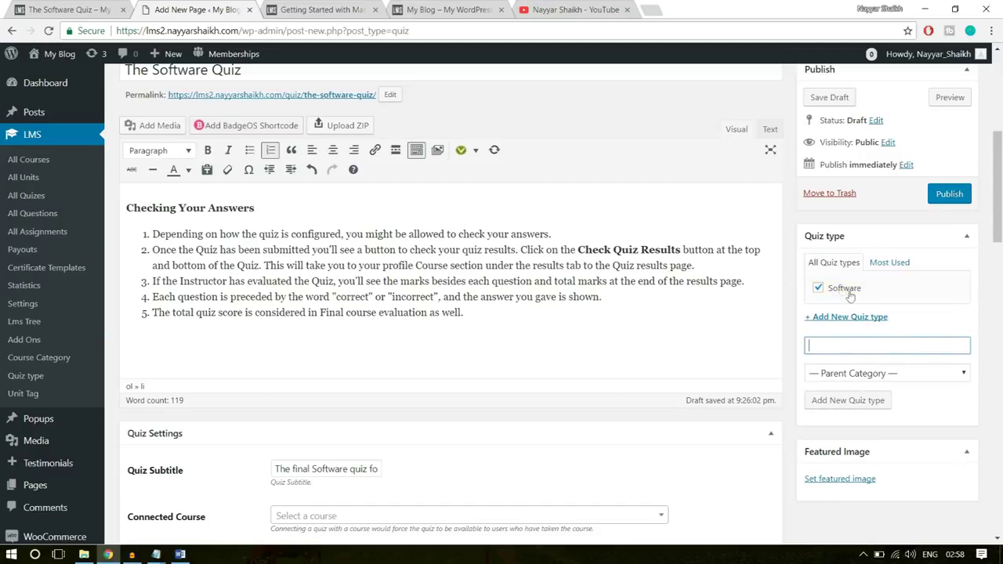
scroll(878, 306, up, 5)
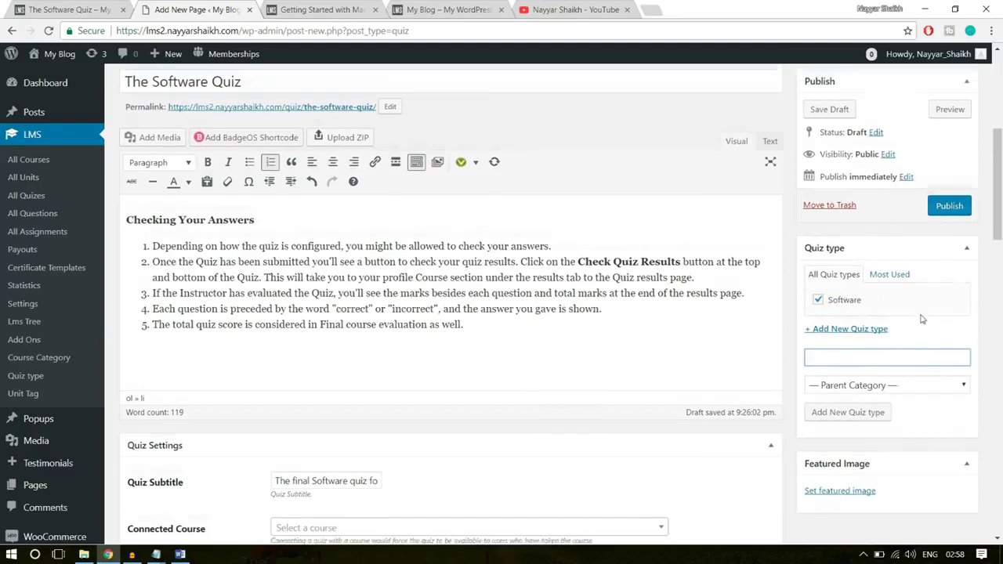
click(940, 393)
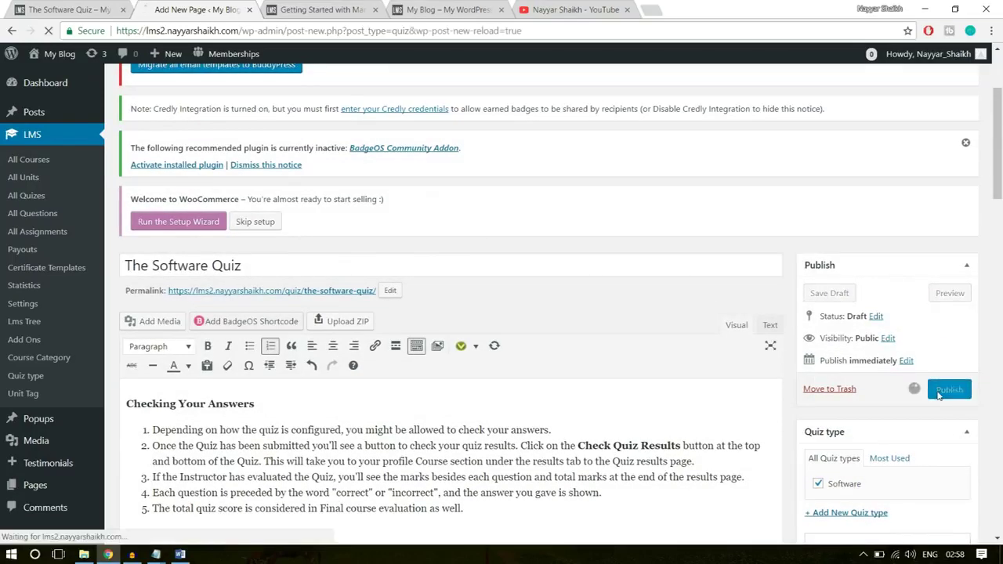
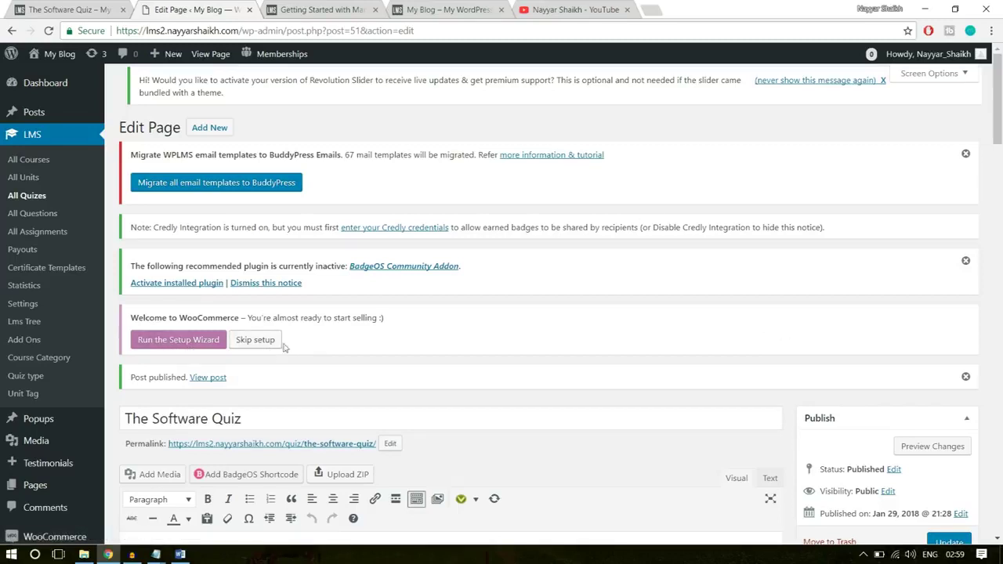
- Launch the WooCommerce store setup wizard
click(184, 342)
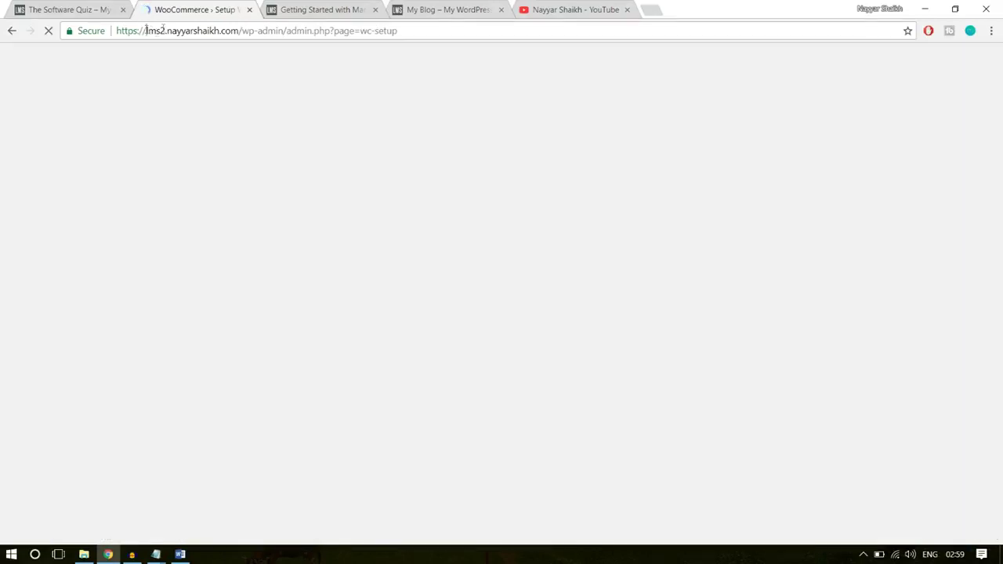
drag(146, 30, 390, 29)
click(258, 31)
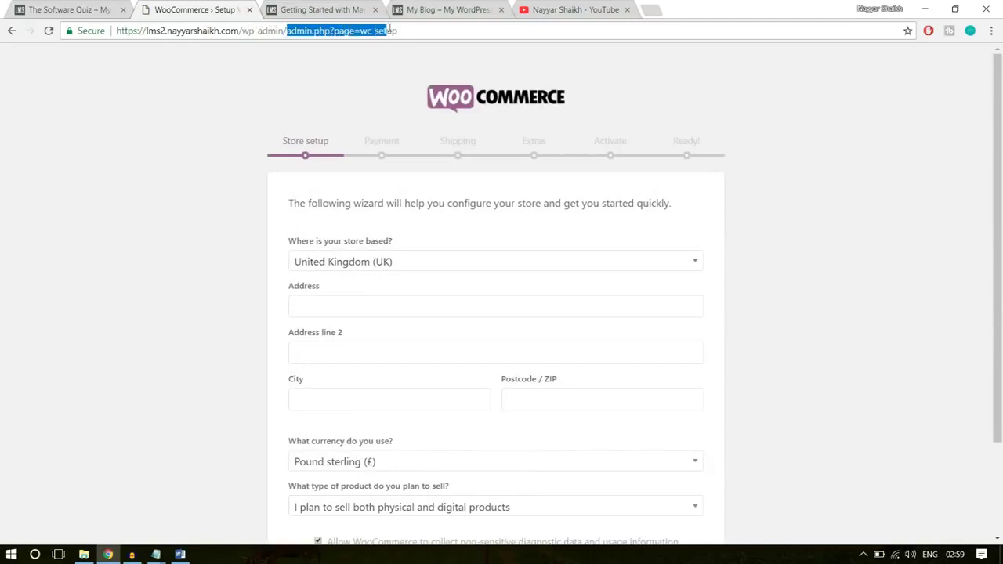
click(335, 31)
drag(332, 30, 353, 30)
click(363, 31)
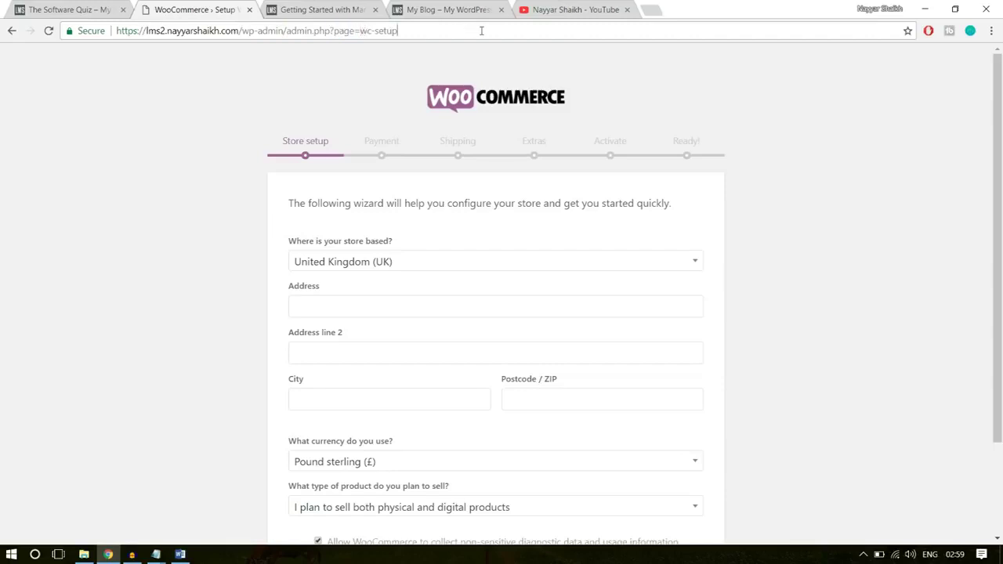
scroll(782, 180, down, 3)
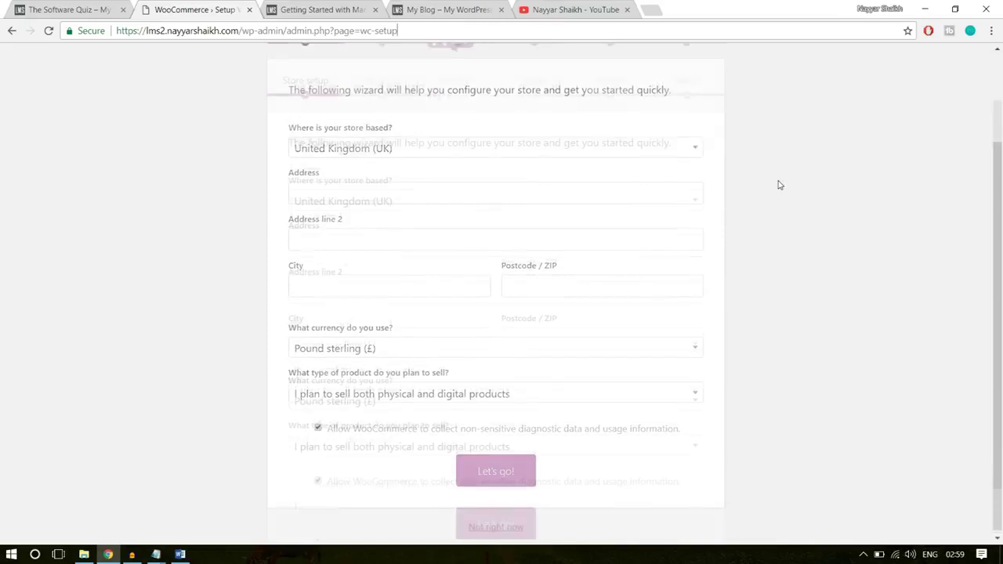
scroll(780, 185, up, 3)
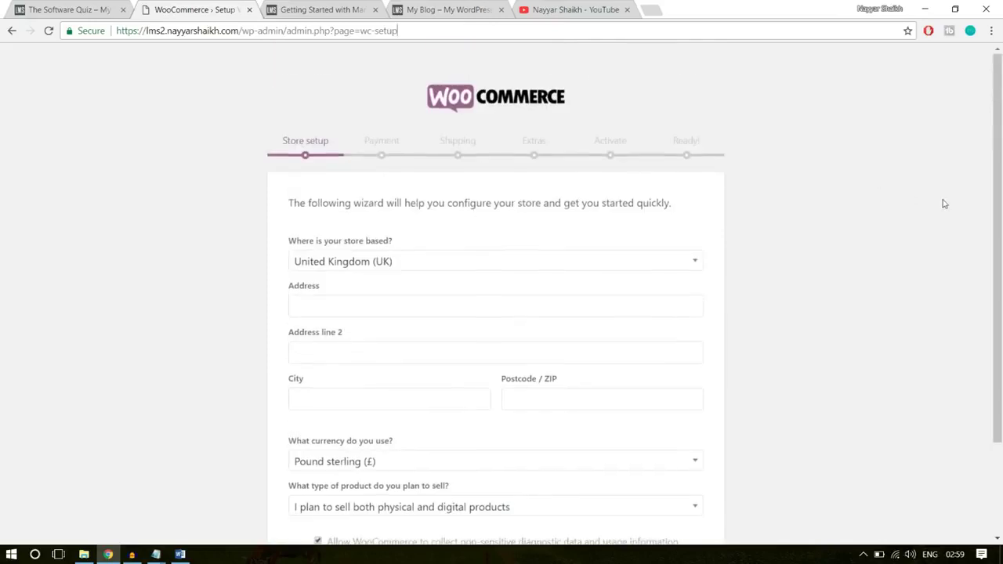
scroll(944, 204, down, 3)
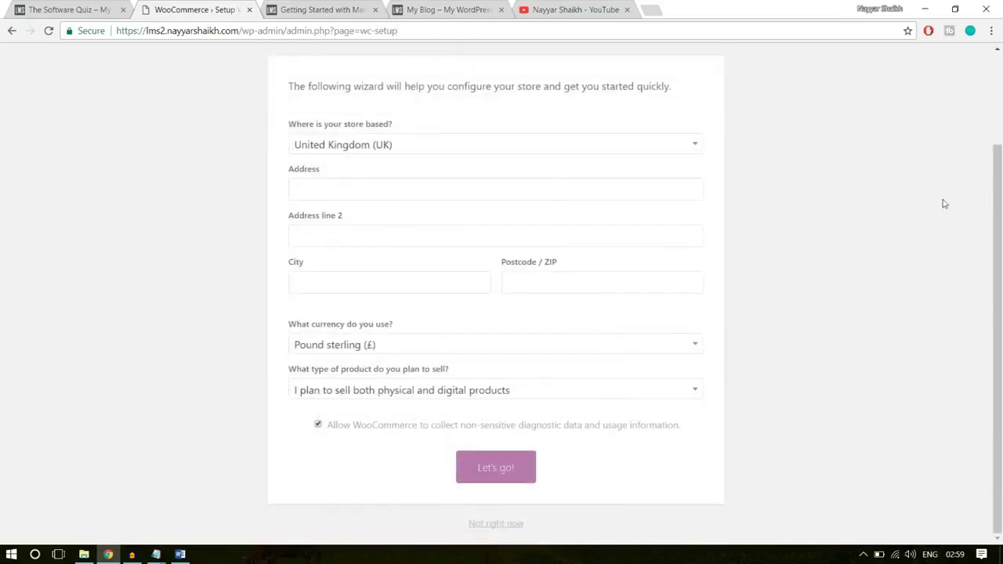
- Set the store location to India — Maharashtra and autofill the saved address
click(443, 145)
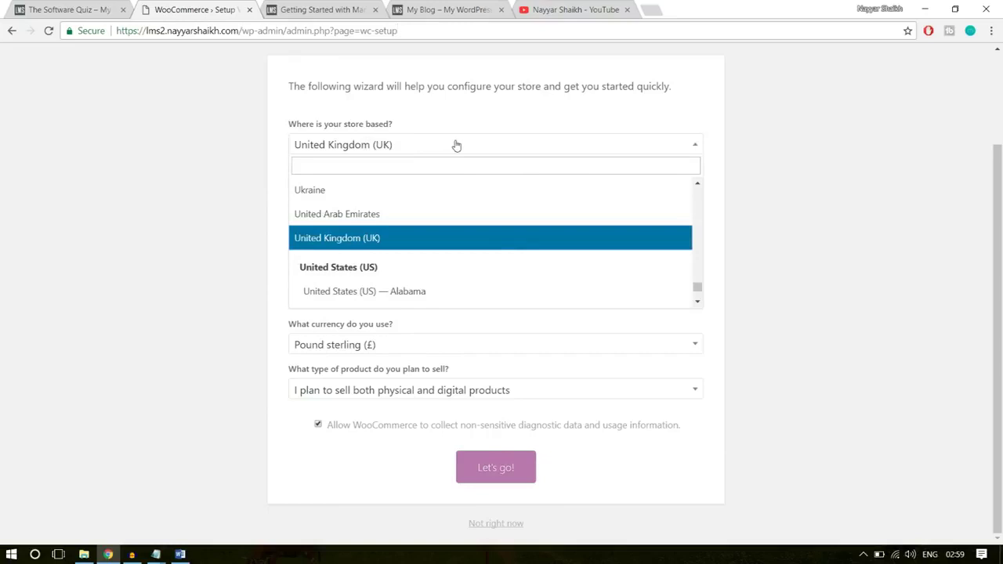
click(442, 169)
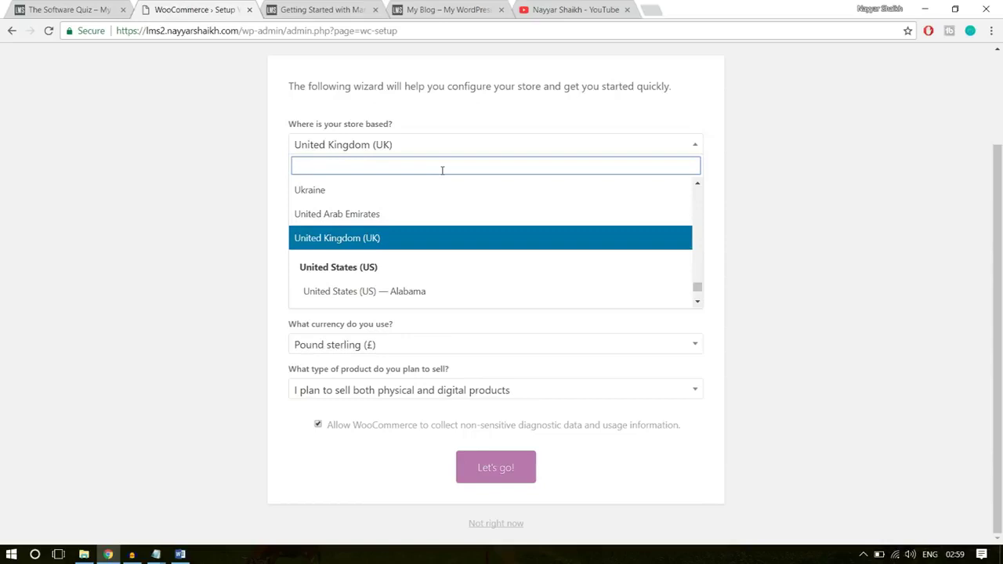
text(maha)
click(379, 225)
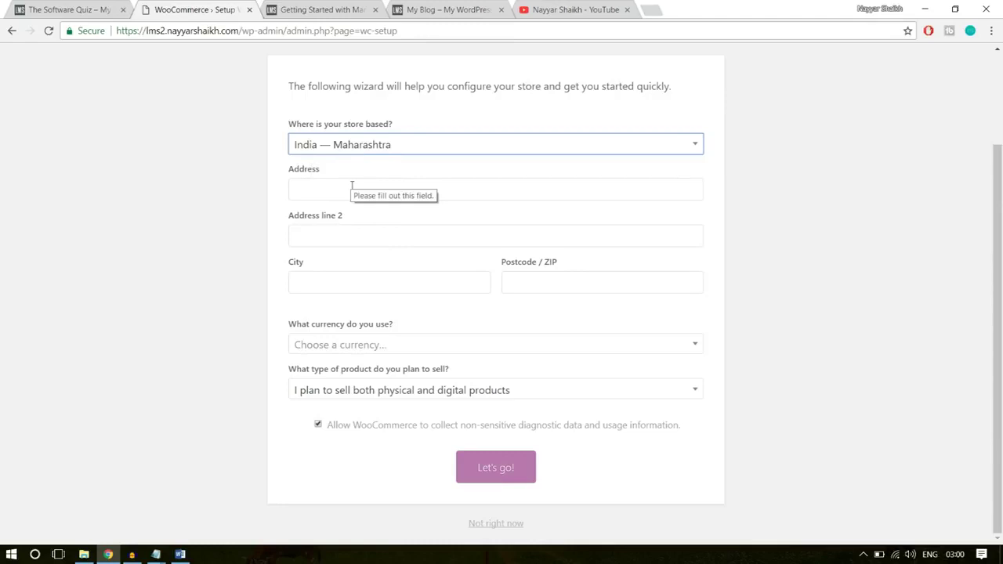
click(352, 185)
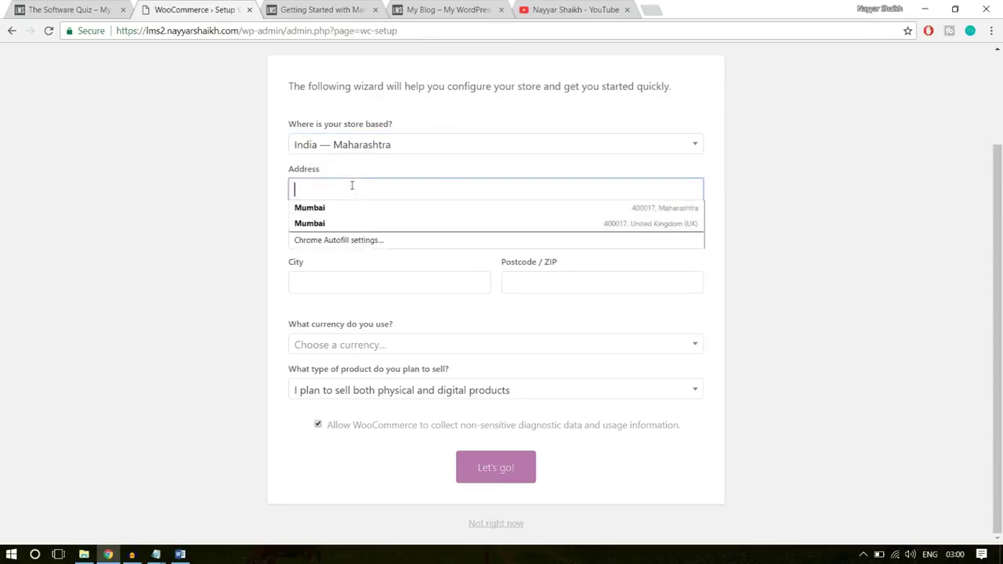
click(361, 222)
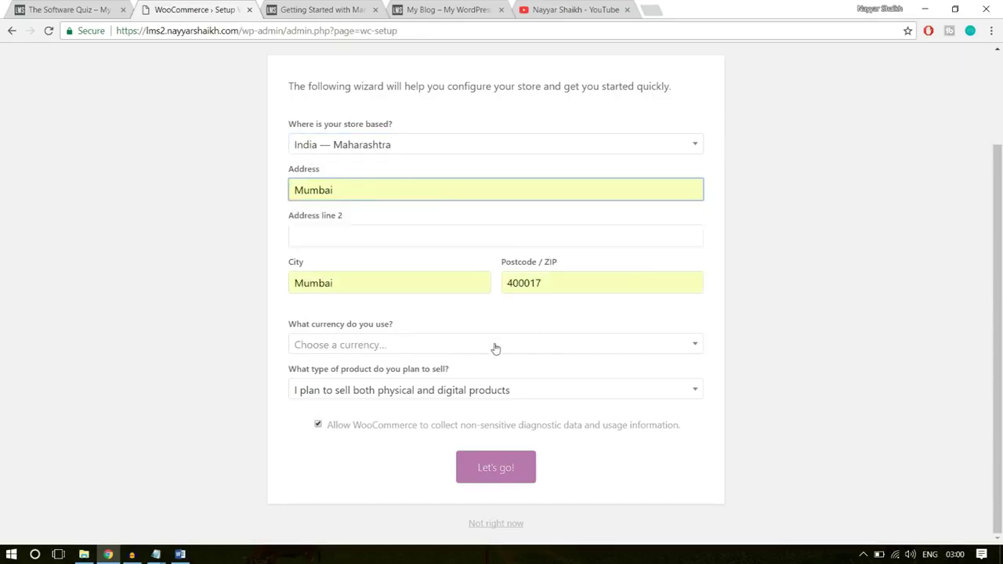
- Choose United States dollar as currency and keep both physical and digital products
click(471, 348)
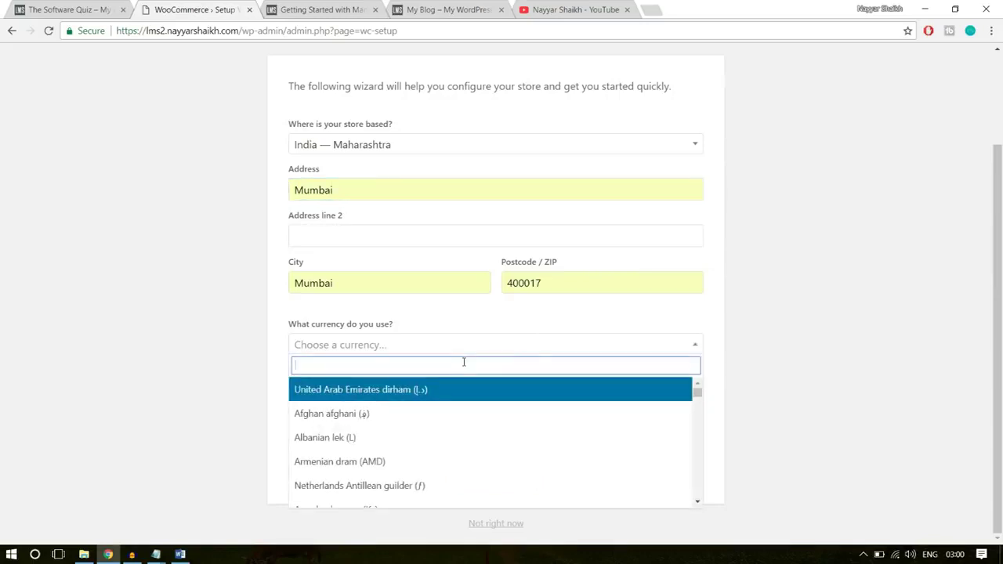
text(unitr)
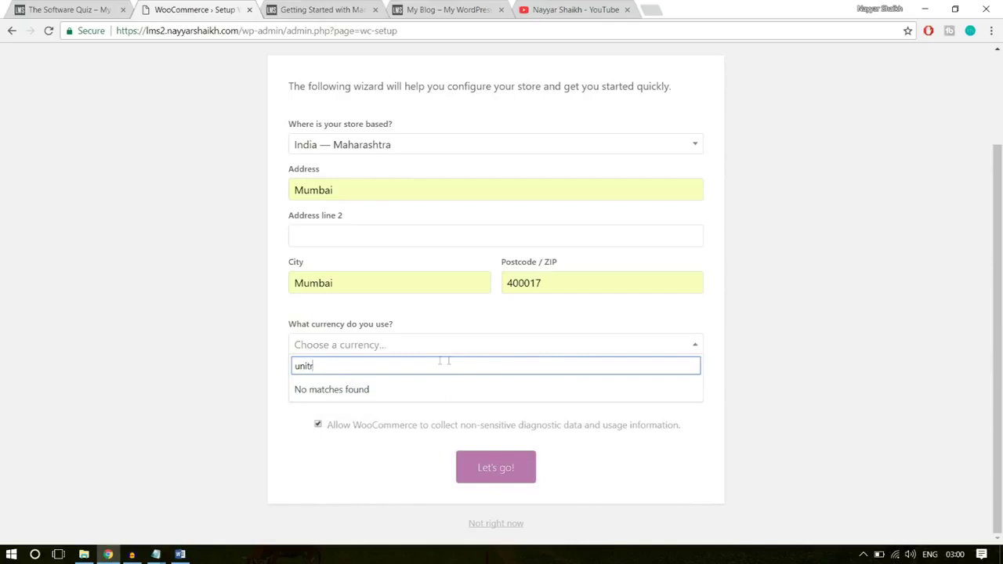
key(BackSpace)
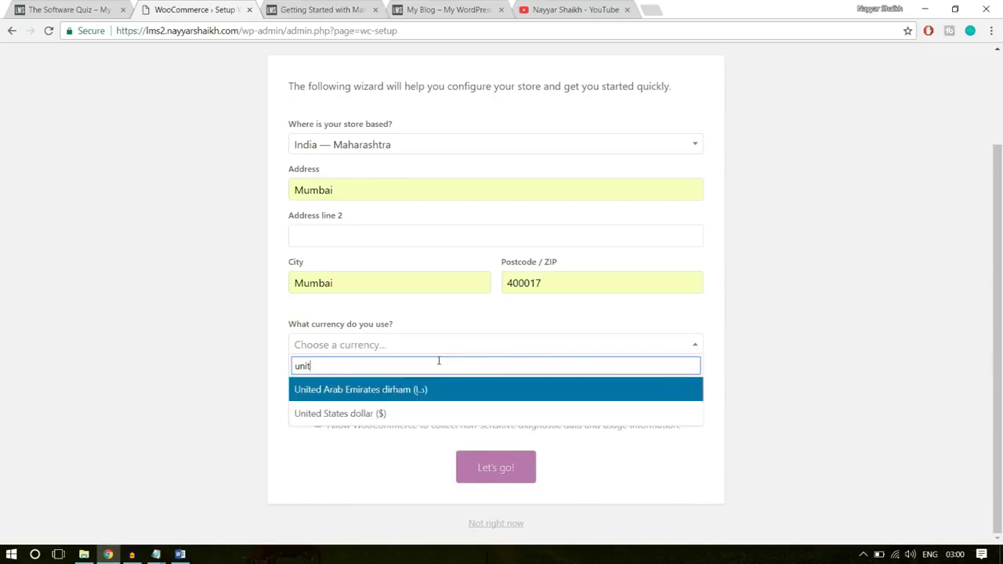
click(411, 413)
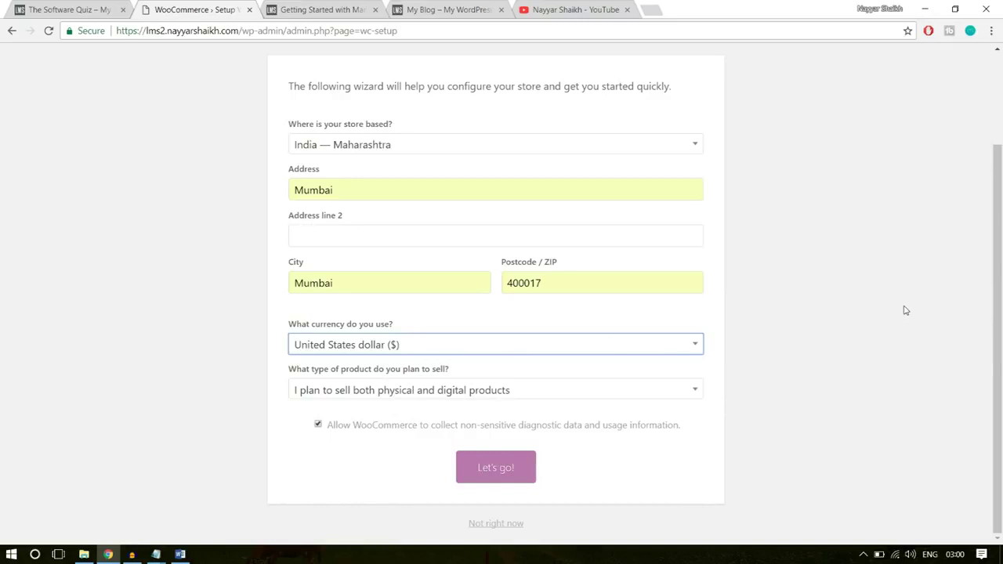
click(359, 391)
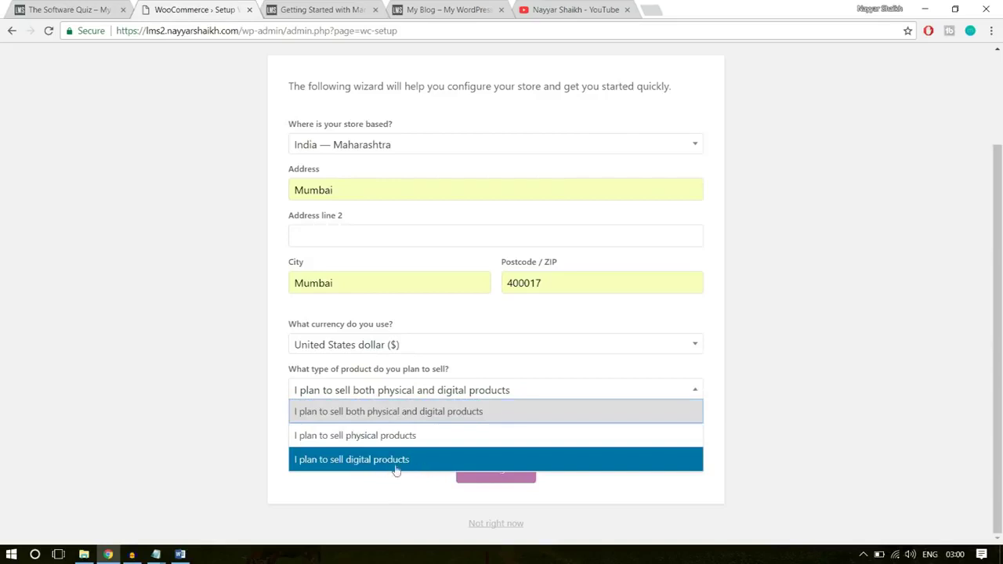
click(441, 414)
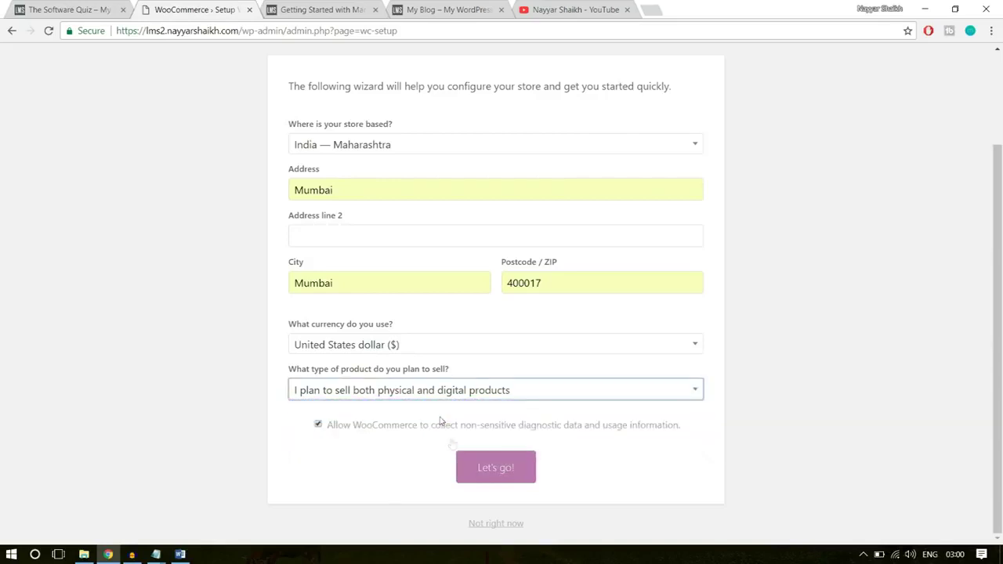
- Confirm the store details and continue without enabling any payment method
click(482, 475)
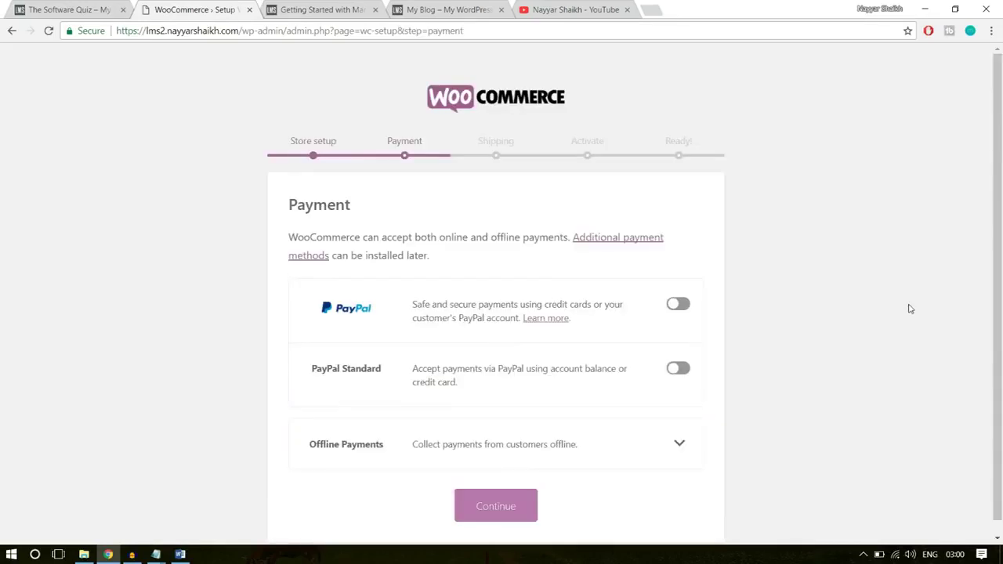
scroll(907, 311, down, 1)
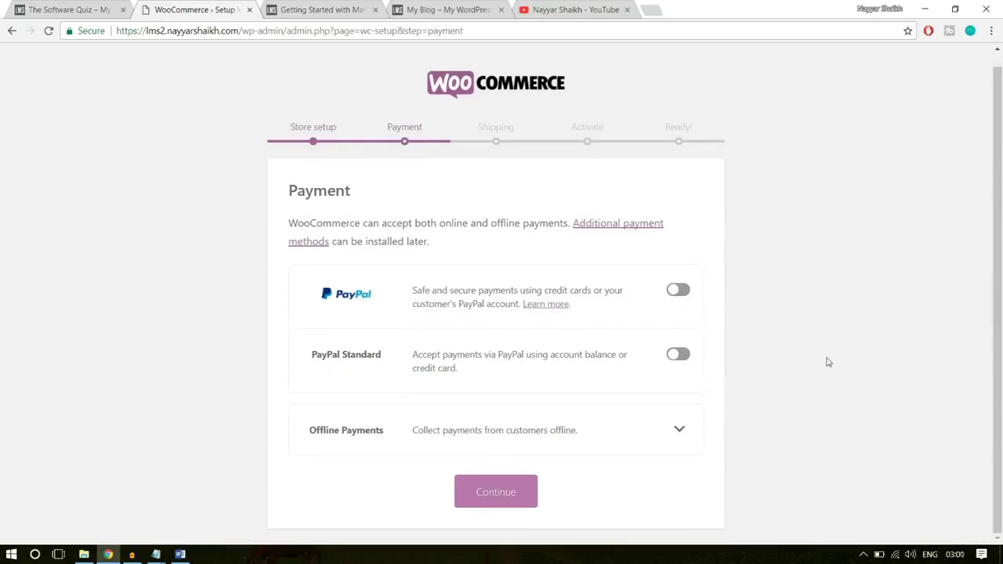
click(517, 494)
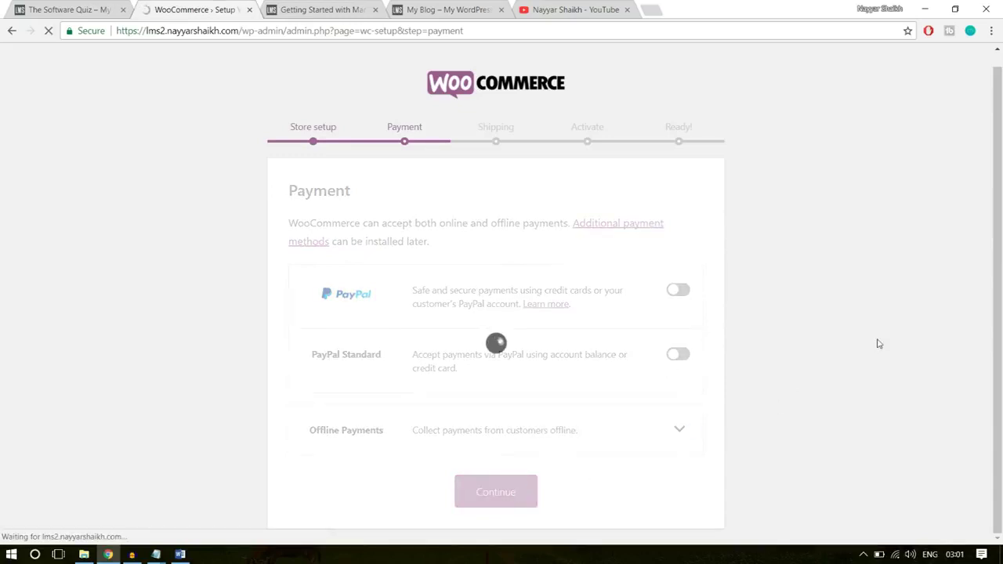
- Turn off flat-rate shipping for India and for other locations
scroll(877, 343, down, 1)
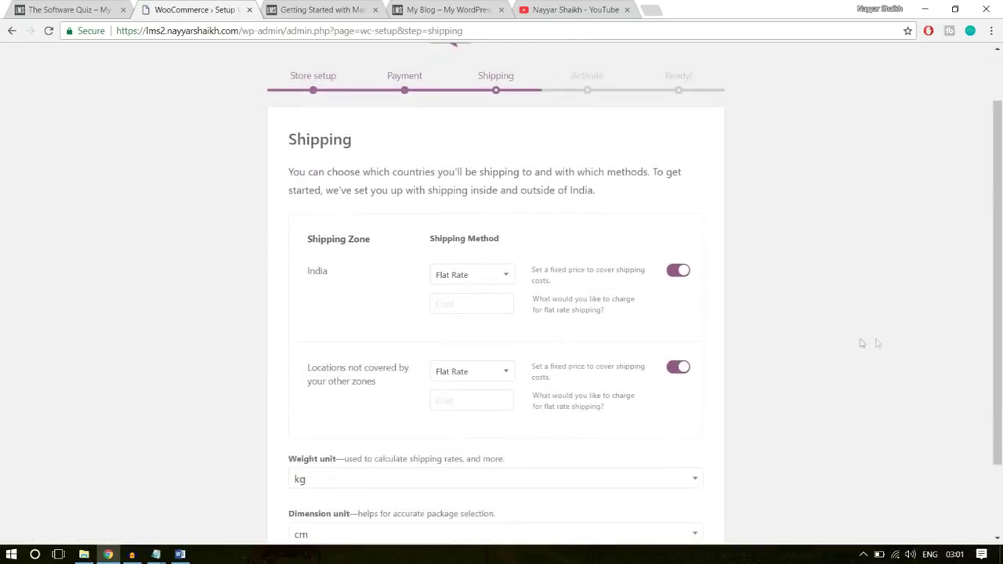
click(680, 270)
click(681, 367)
scroll(820, 330, down, 1)
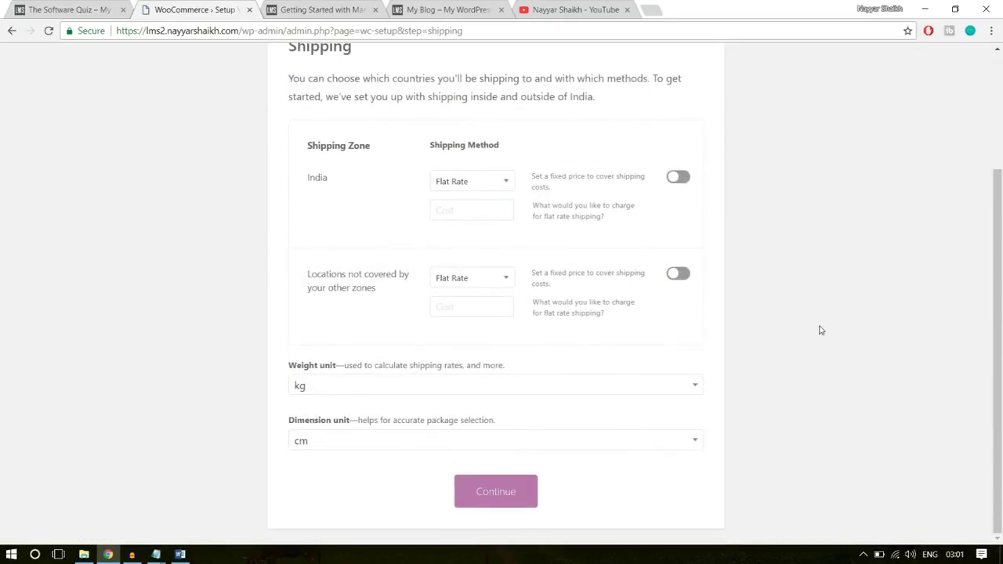
scroll(821, 330, up, 2)
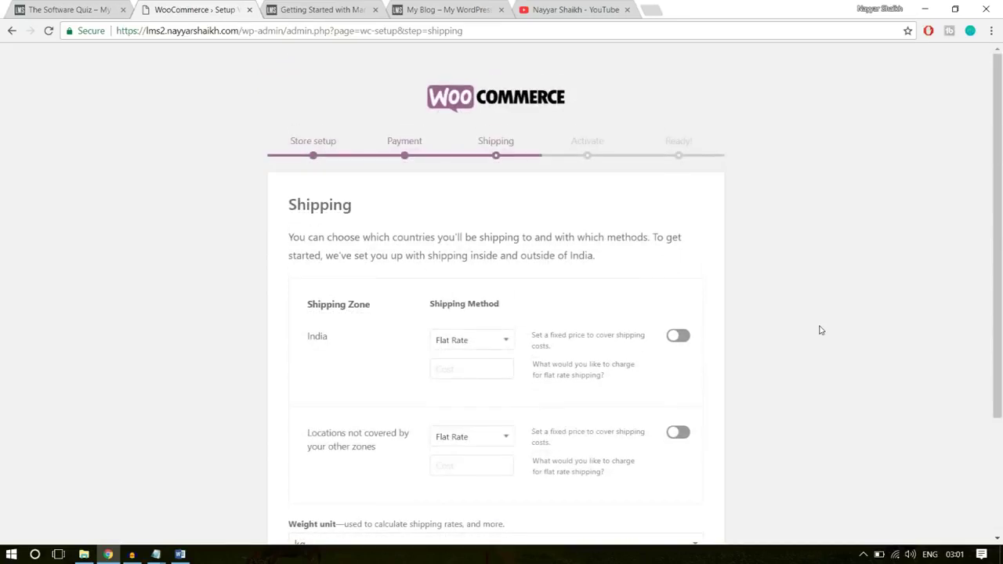
scroll(820, 331, down, 2)
click(531, 491)
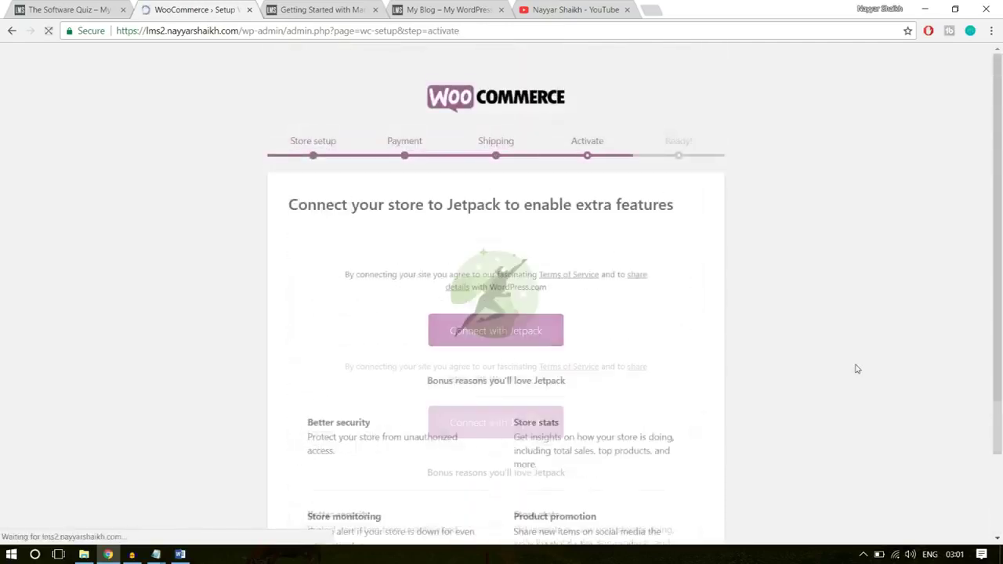
- Skip the Jetpack connection and return to the WordPress dashboard
scroll(856, 369, down, 3)
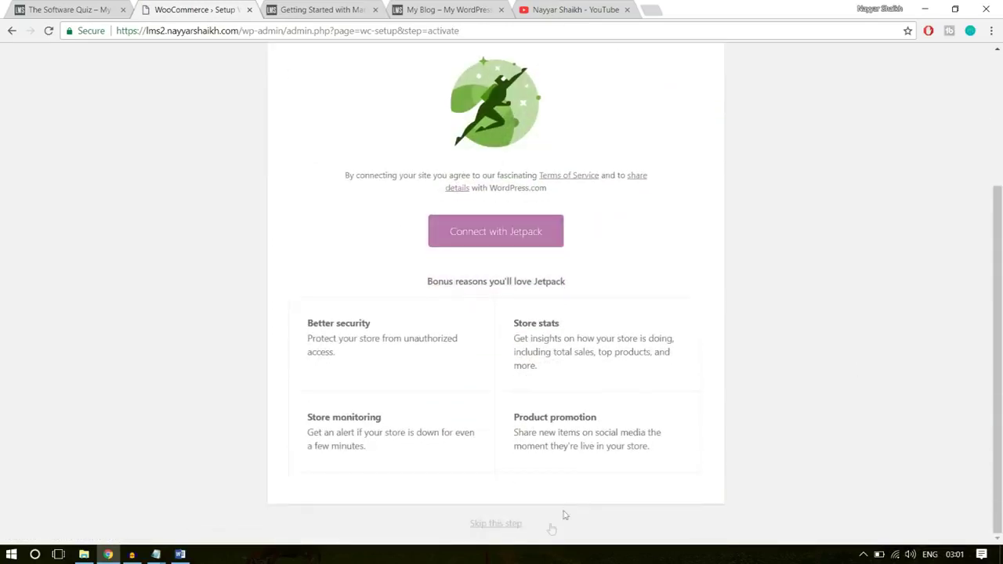
click(506, 525)
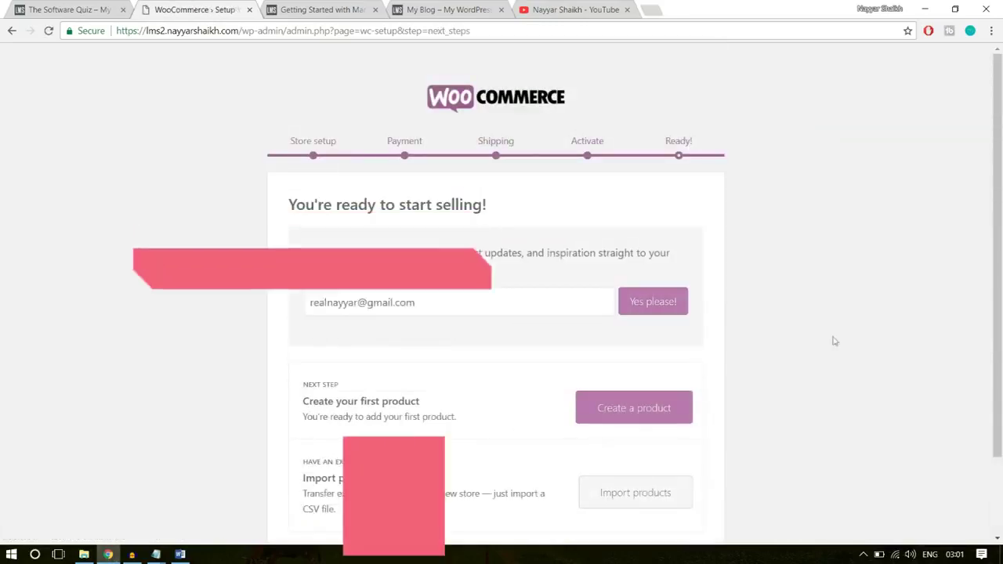
scroll(851, 321, down, 2)
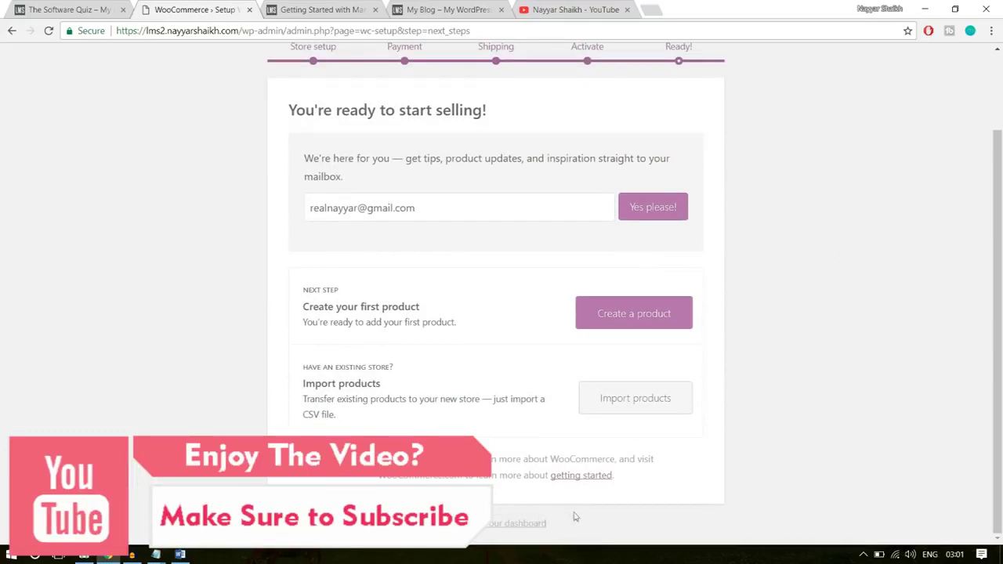
click(491, 524)
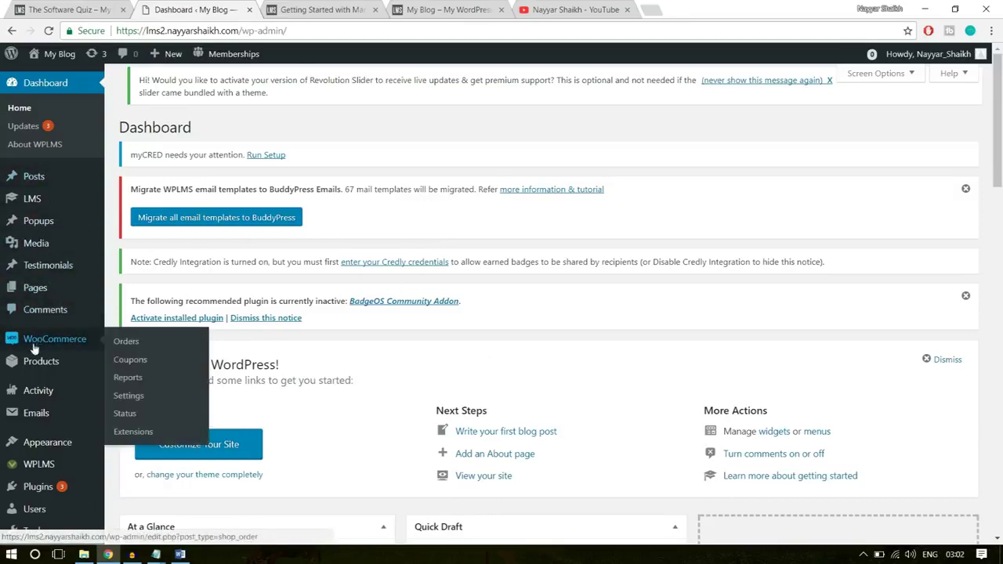
mouse_move(36, 351)
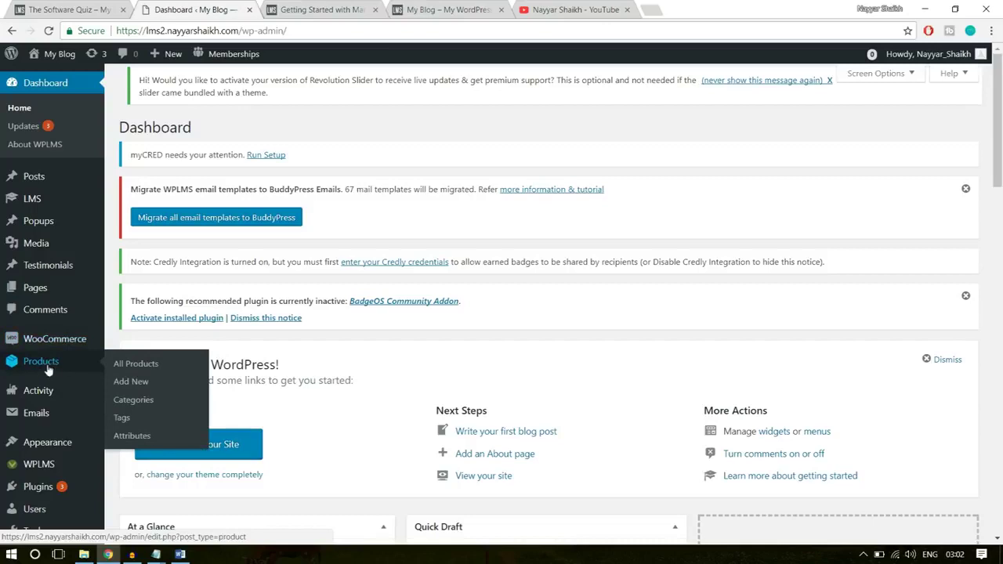
mouse_move(44, 346)
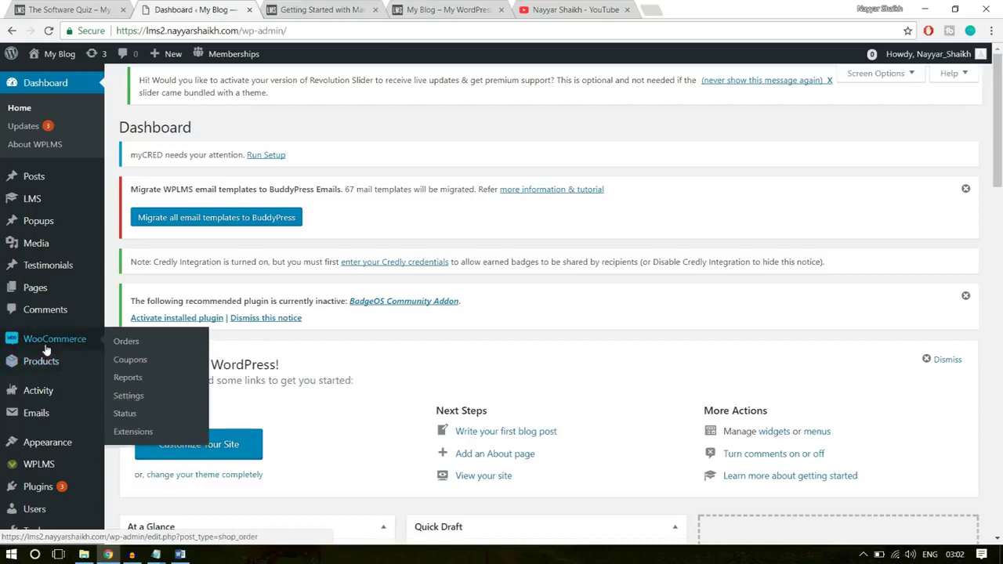
click(128, 397)
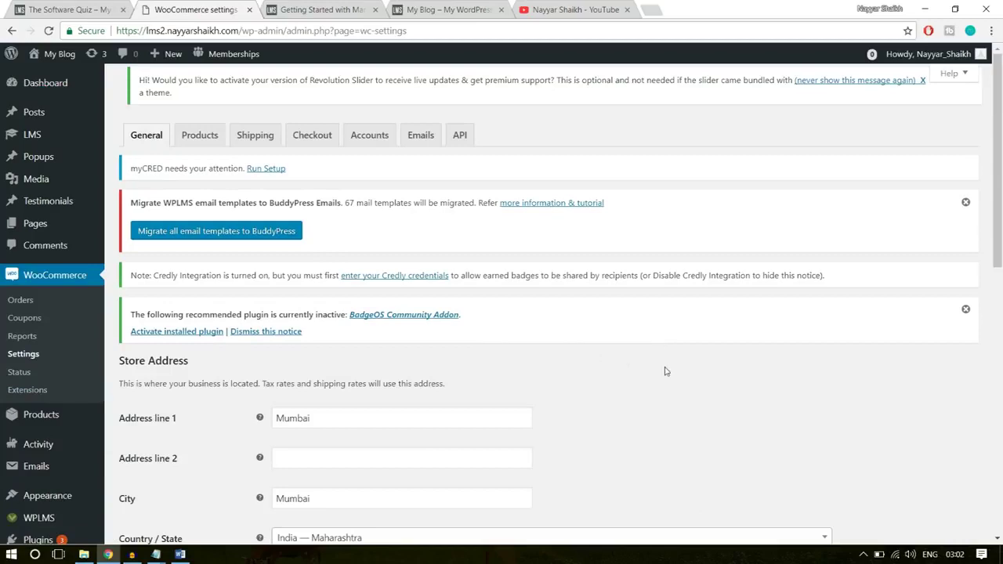
scroll(664, 371, down, 3)
scroll(513, 347, down, 2)
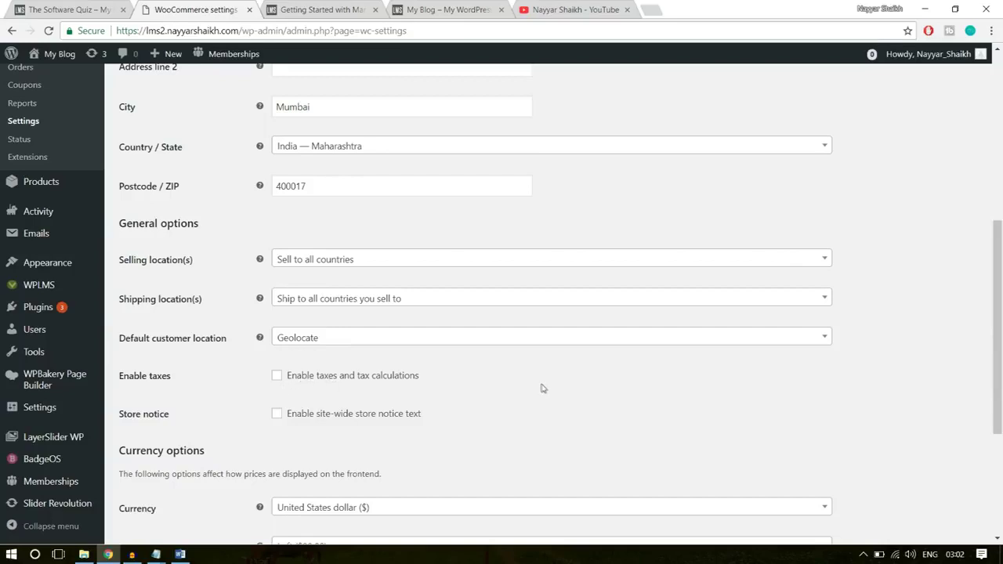
scroll(540, 386, down, 3)
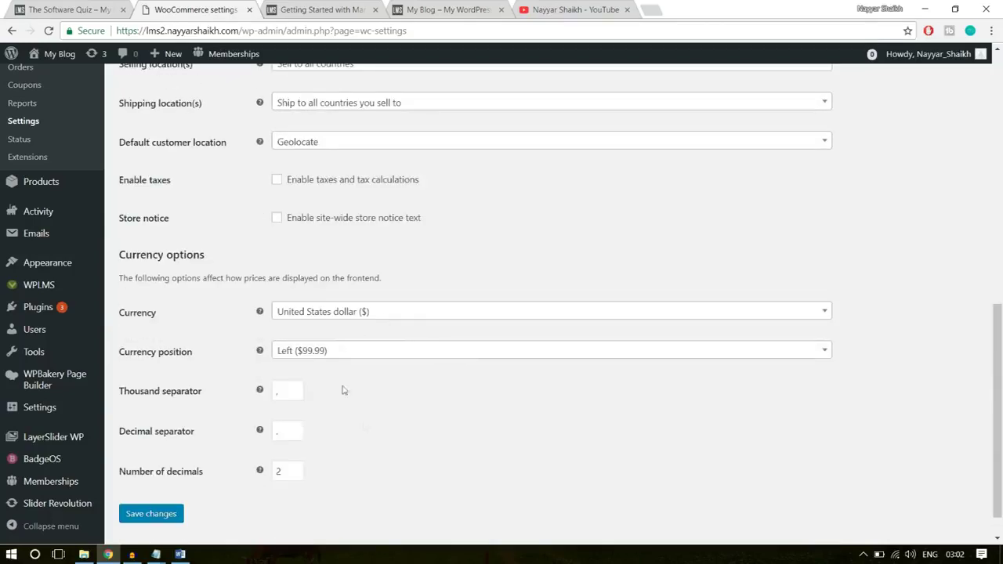
key(Home)
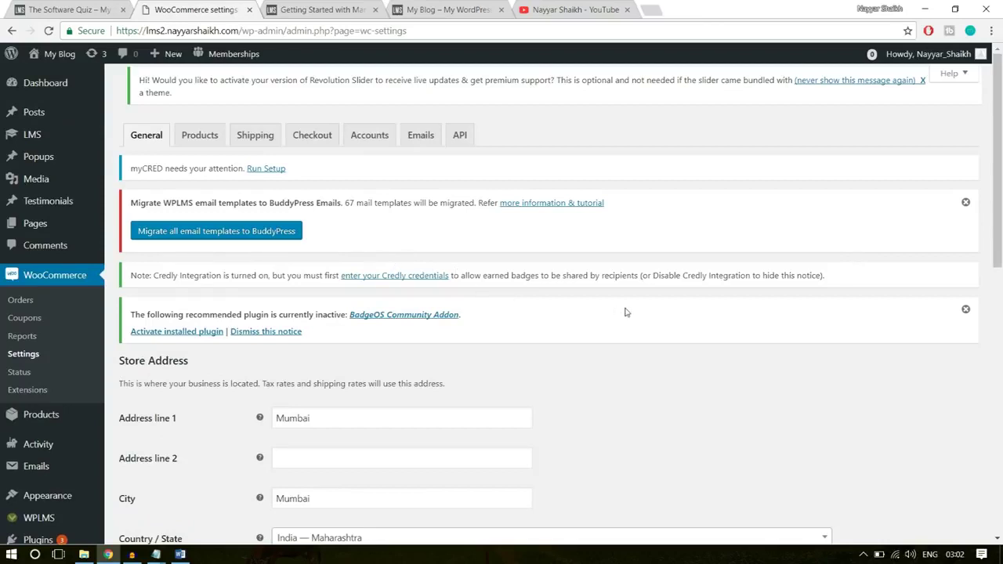
- Enable Force secure checkout in the WooCommerce Checkout settings
click(313, 146)
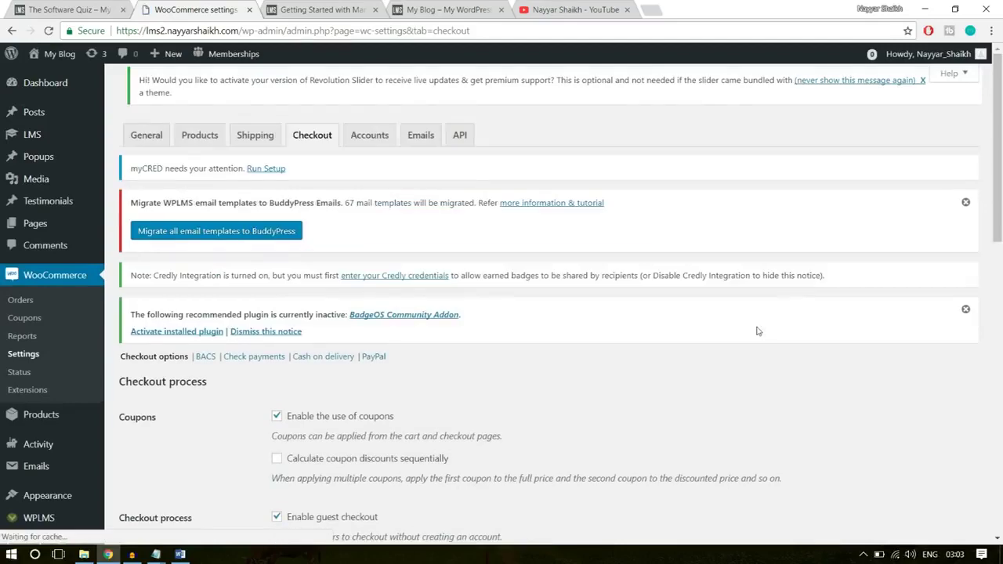
scroll(756, 334, down, 3)
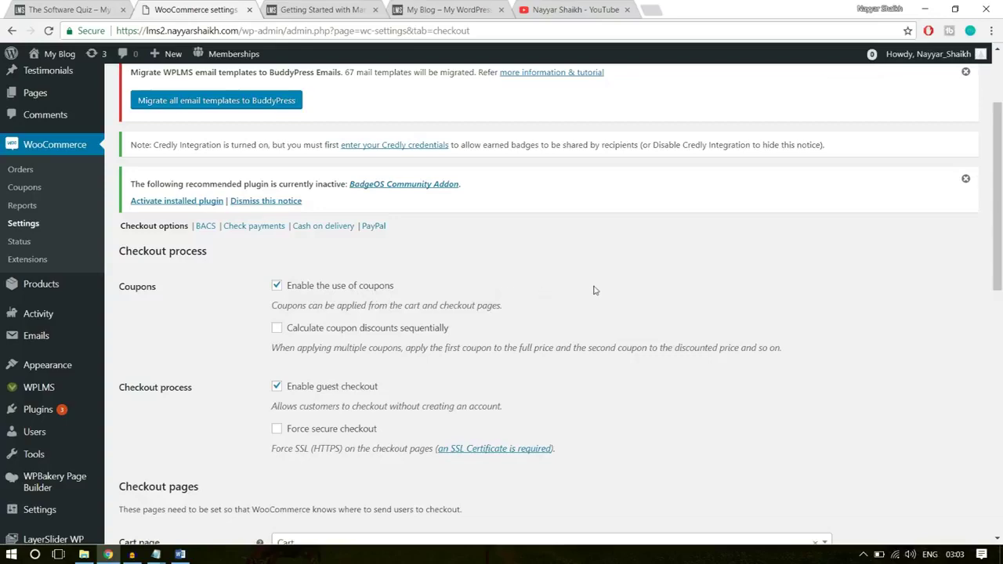
scroll(658, 331, down, 1)
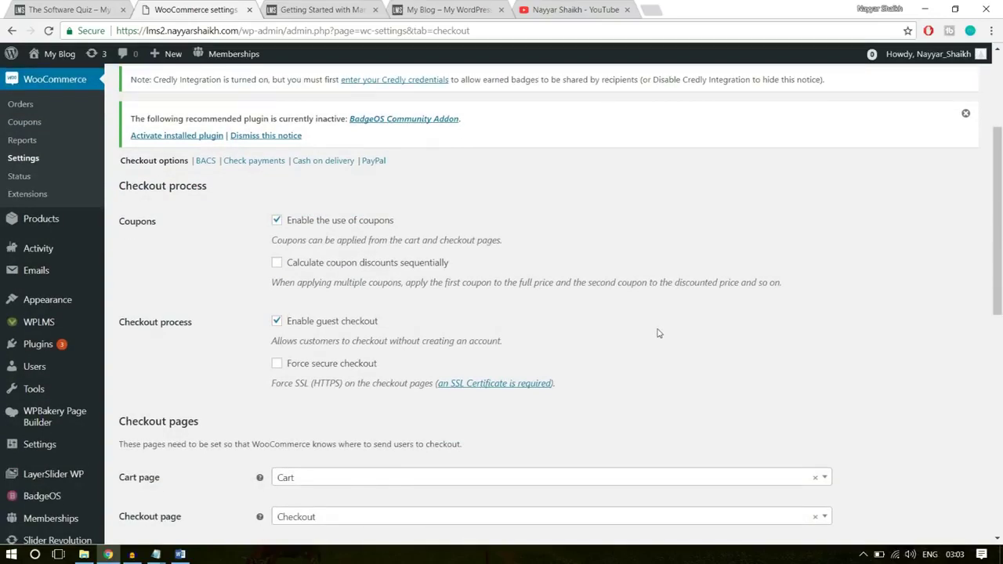
scroll(658, 333, down, 1)
click(299, 304)
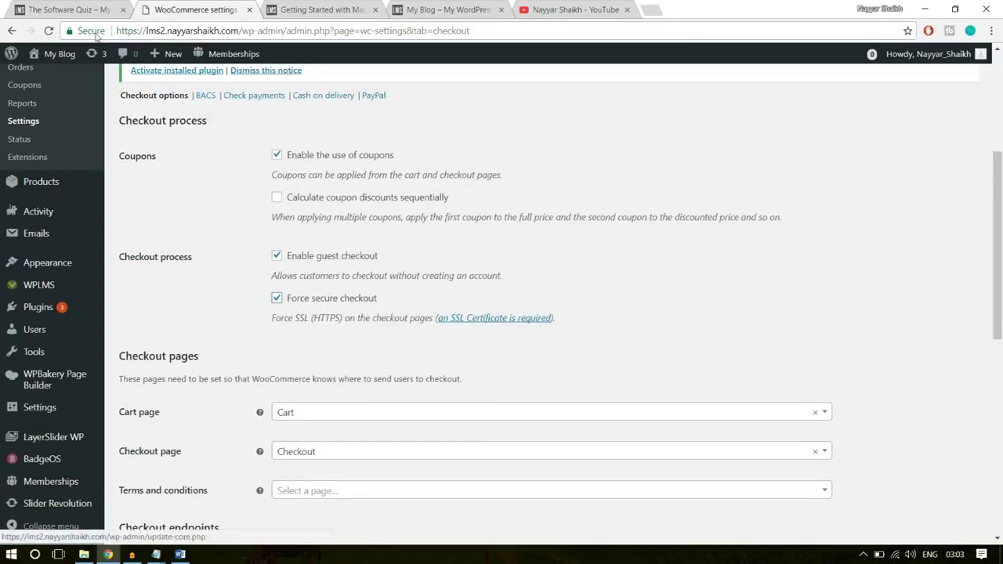
- Verify the site's SSL connection details, then save the checkout settings
click(91, 32)
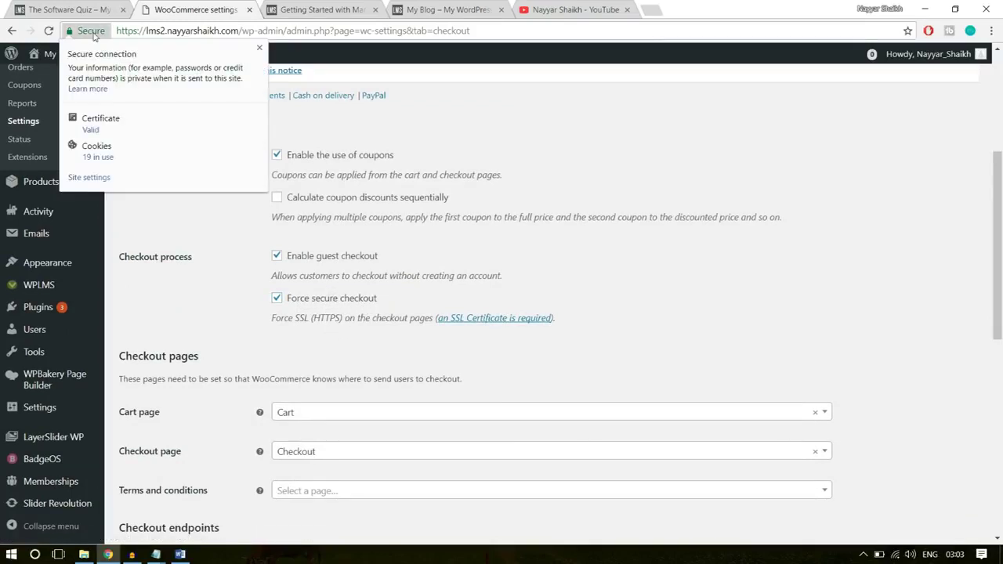
click(259, 49)
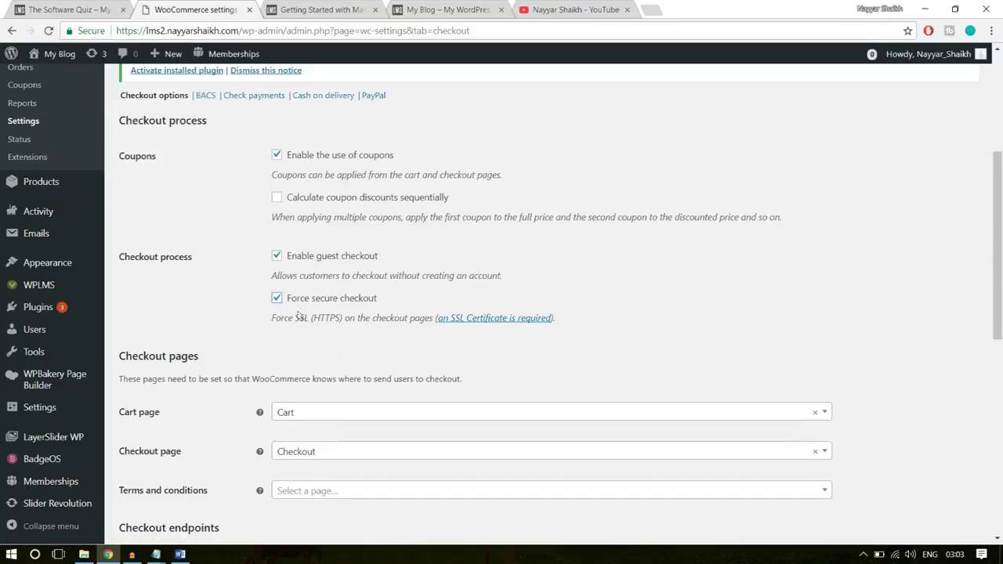
drag(312, 322, 338, 323)
click(327, 321)
scroll(637, 268, down, 3)
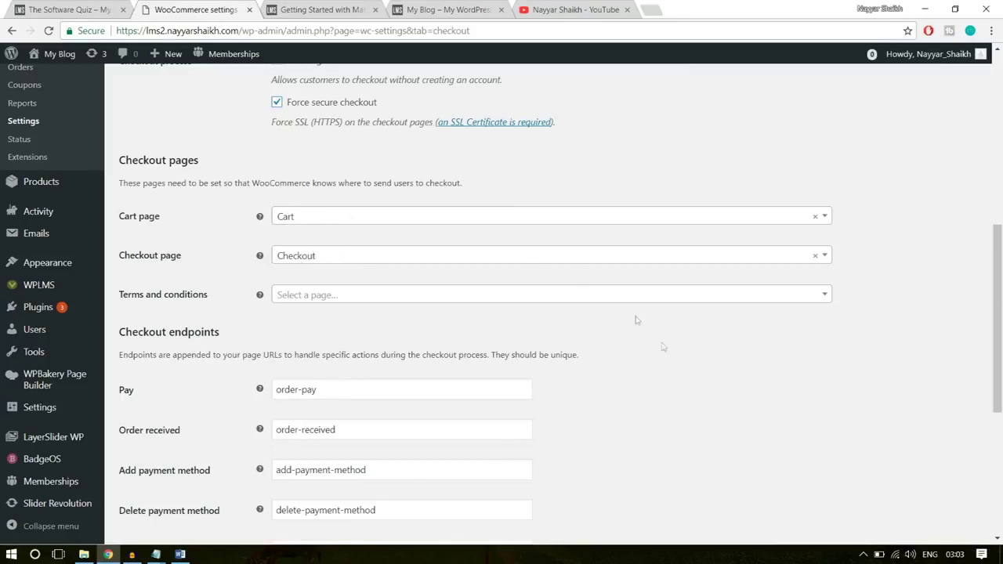
scroll(666, 351, down, 3)
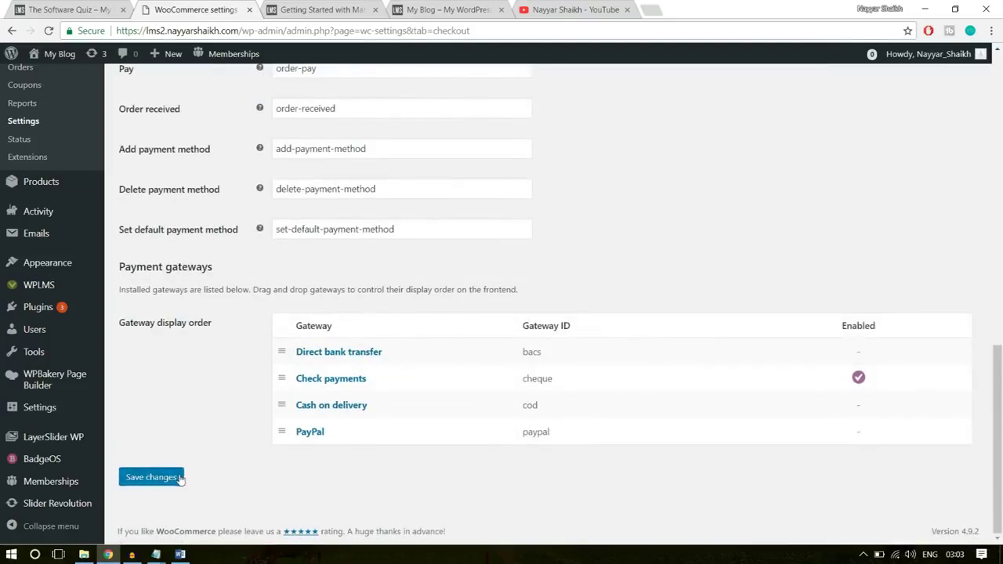
click(180, 477)
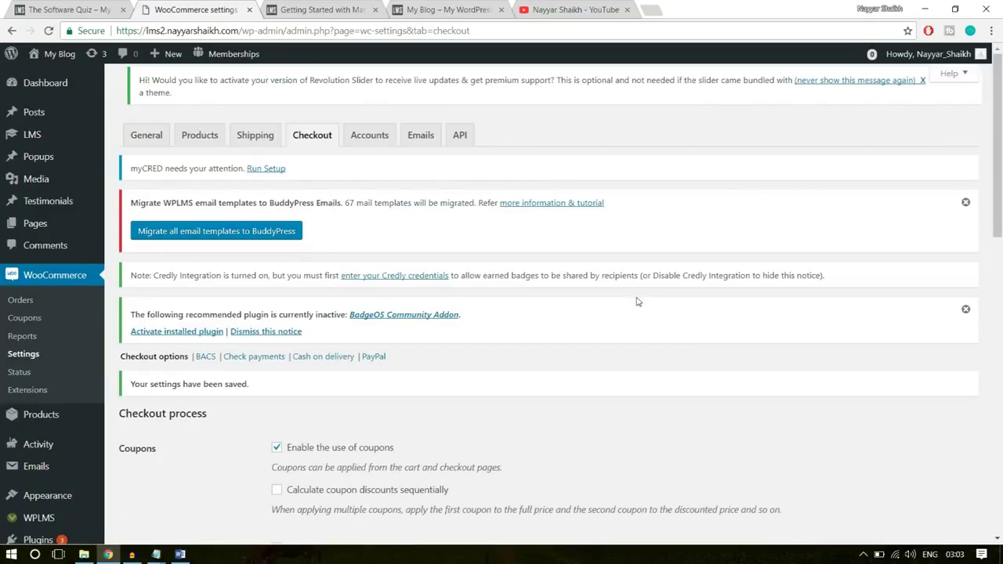
scroll(637, 302, down, 3)
- Enable PayPal Standard and autofill the merchant's PayPal e-mail address
click(376, 162)
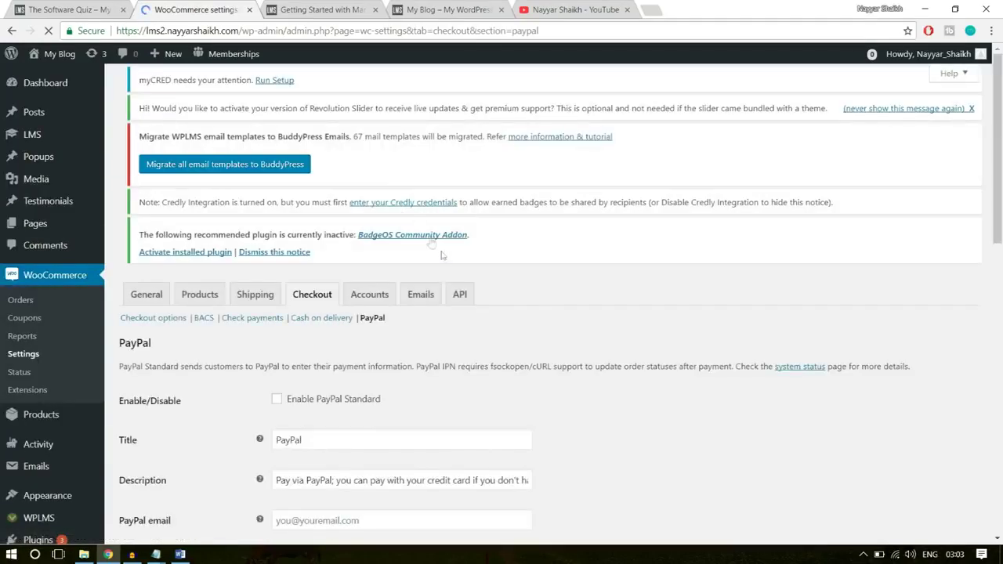
scroll(456, 347, down, 2)
click(277, 306)
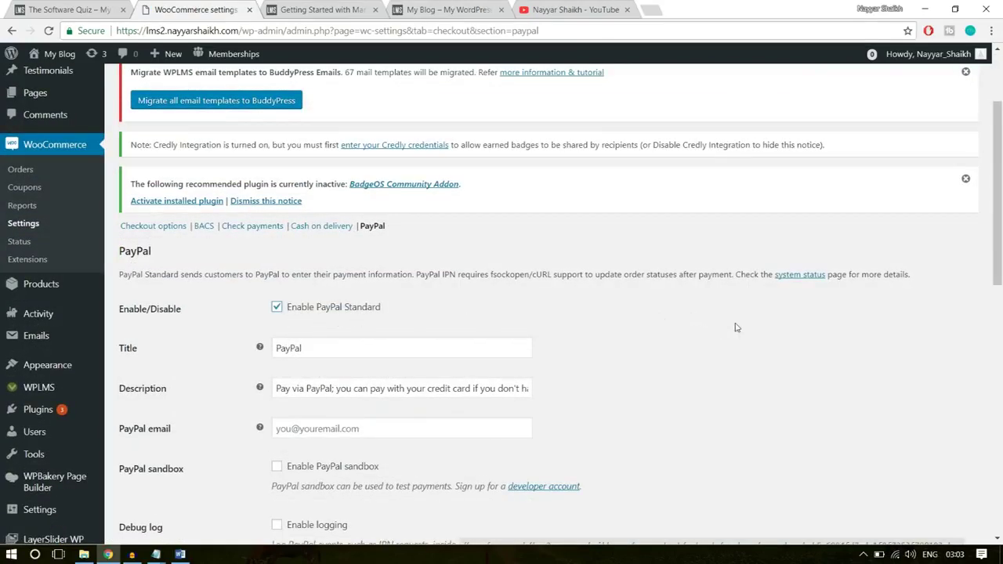
scroll(736, 327, down, 3)
click(372, 232)
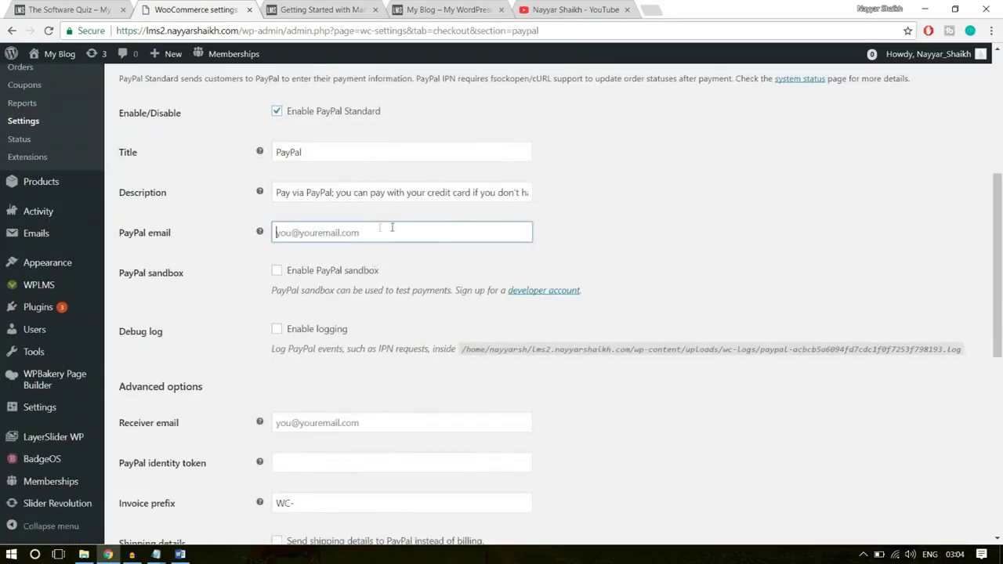
click(379, 229)
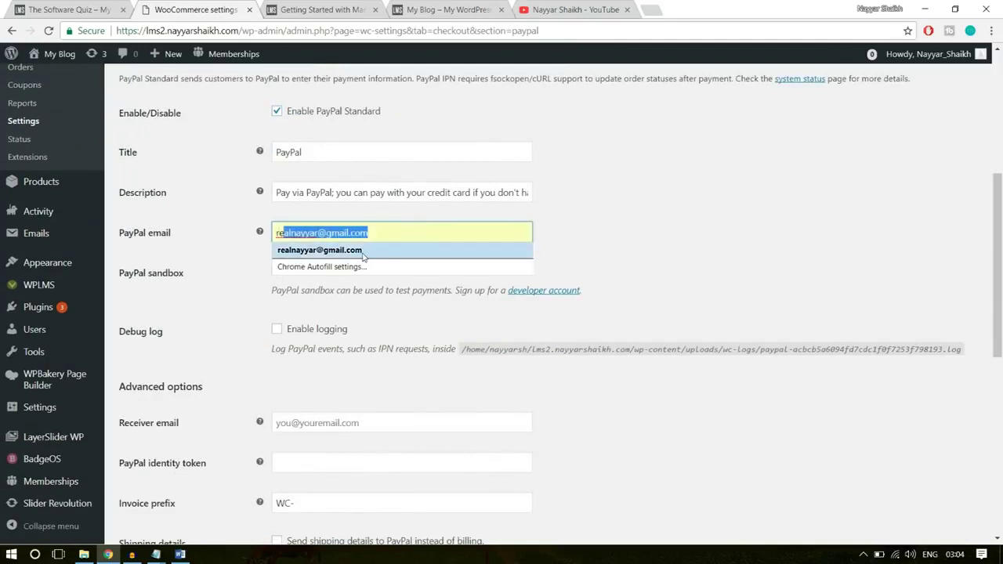
click(368, 254)
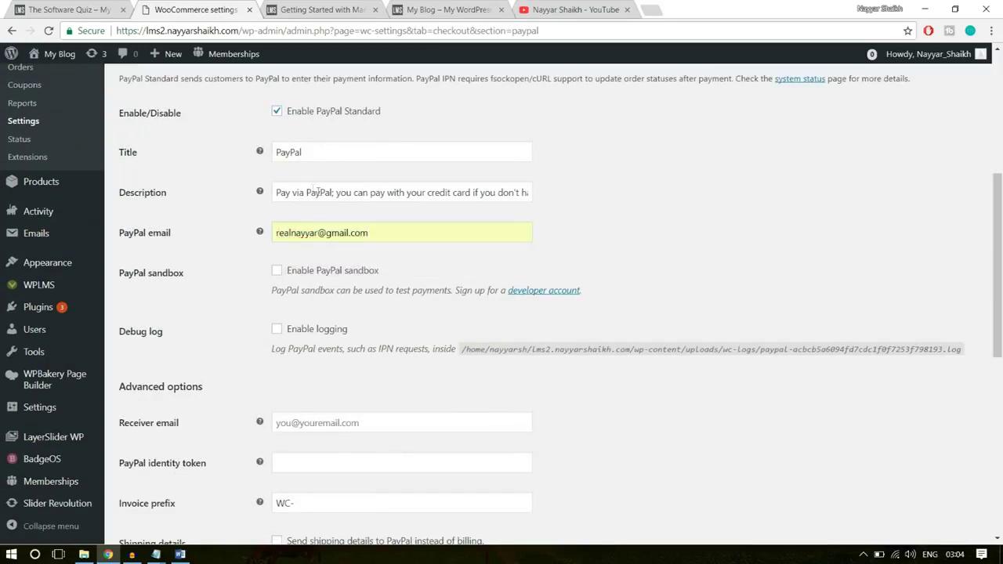
- Review the PayPal title and description fields, then close the YouTube tab
double_click(309, 162)
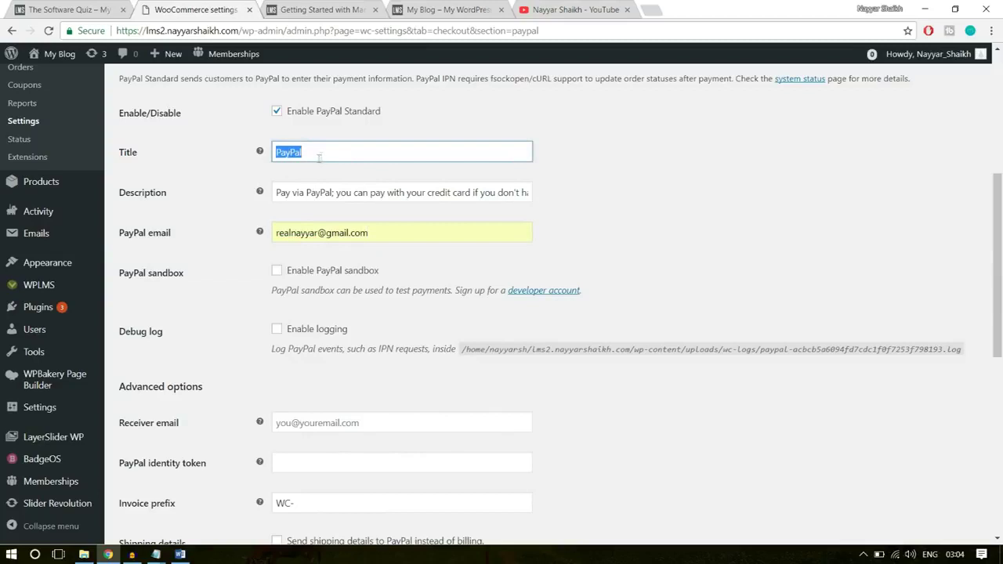
drag(282, 196, 640, 183)
click(633, 183)
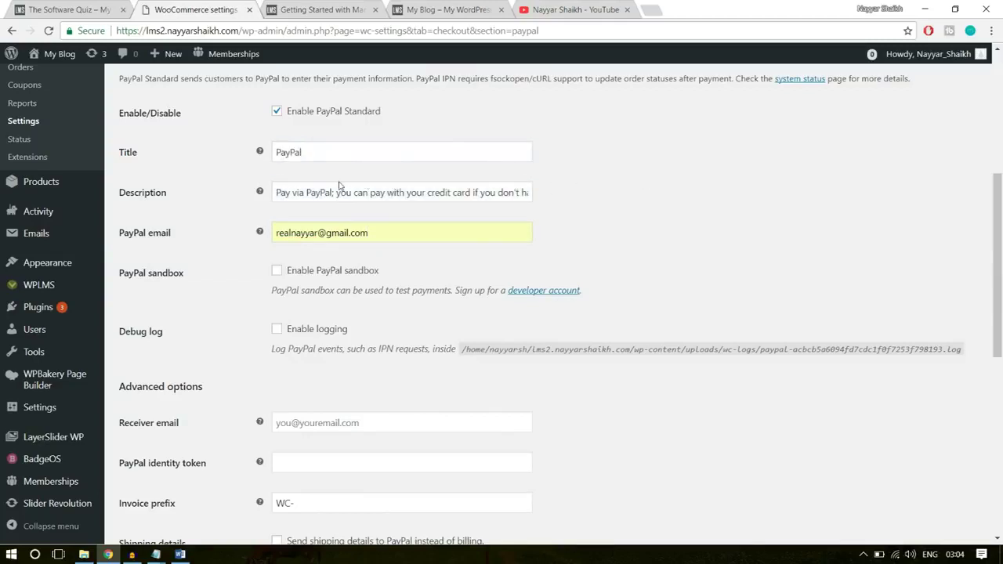
scroll(622, 226, down, 3)
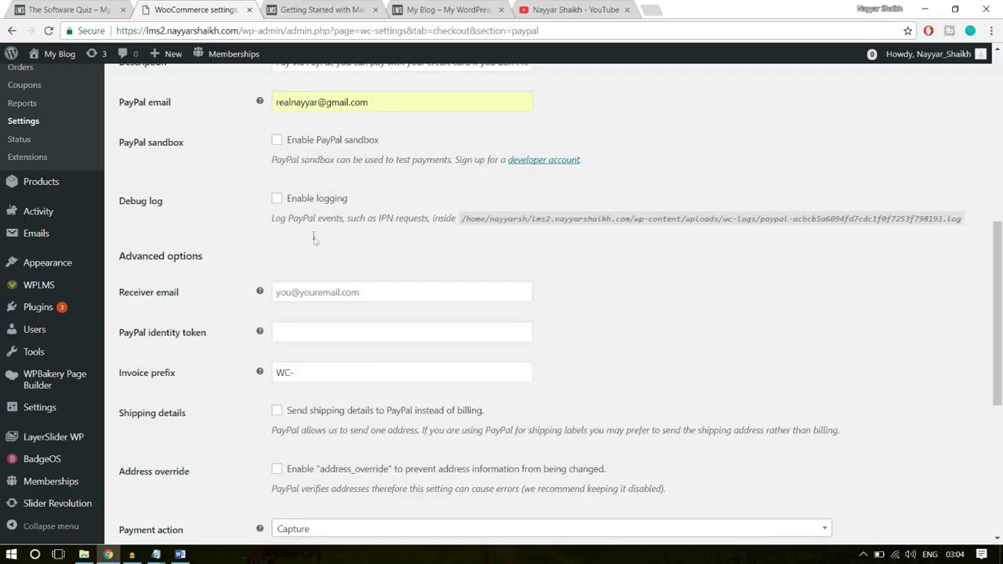
scroll(342, 198, down, 5)
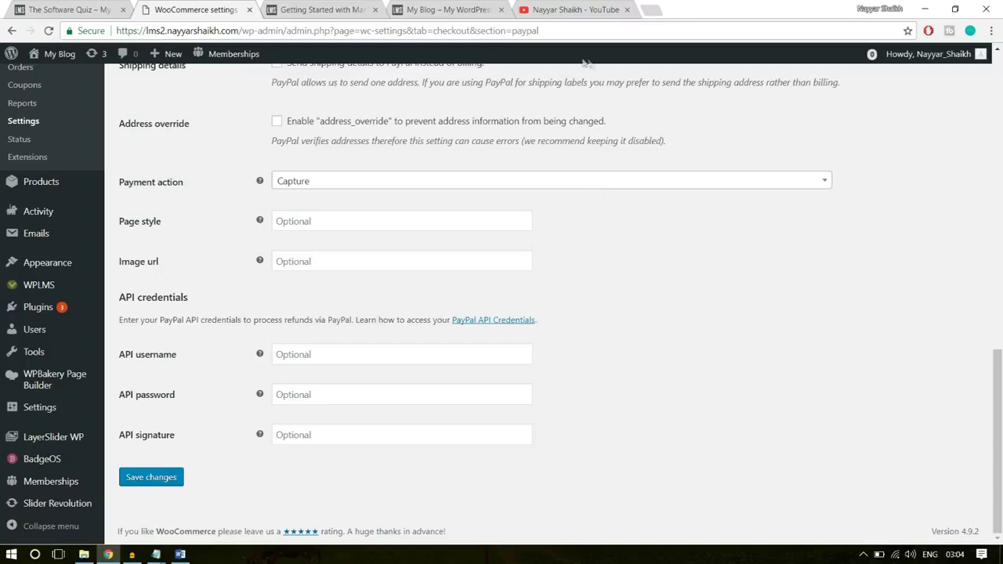
click(627, 11)
- Go to PayPal in a new tab and open API access from seller preferences
click(534, 10)
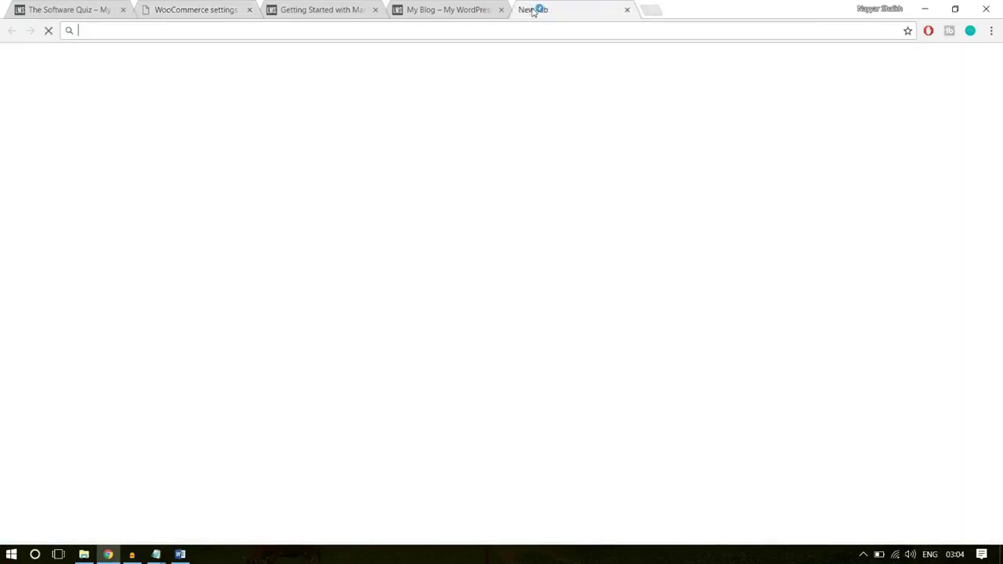
text(paypal.com)
key(Return)
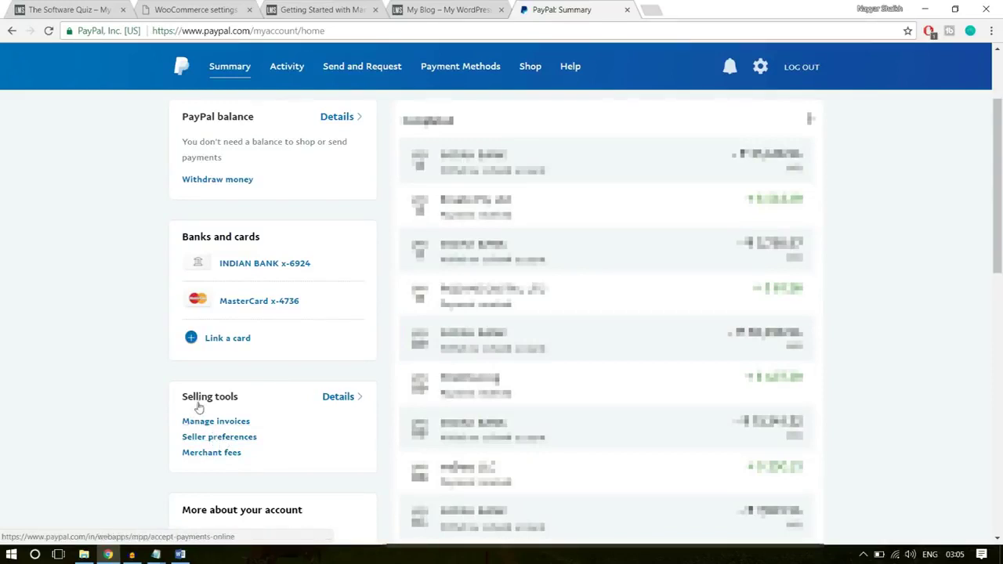
click(244, 438)
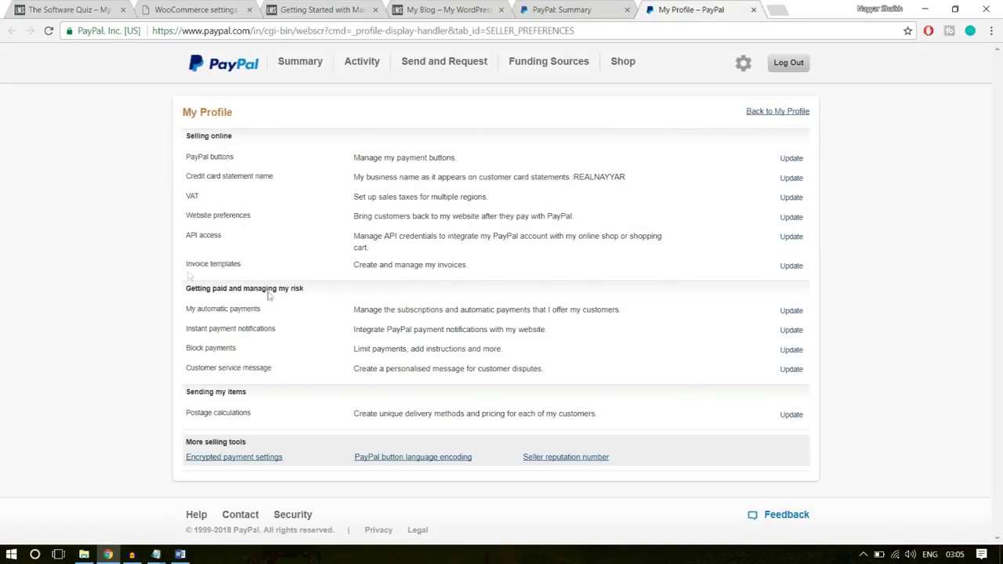
drag(184, 236, 762, 237)
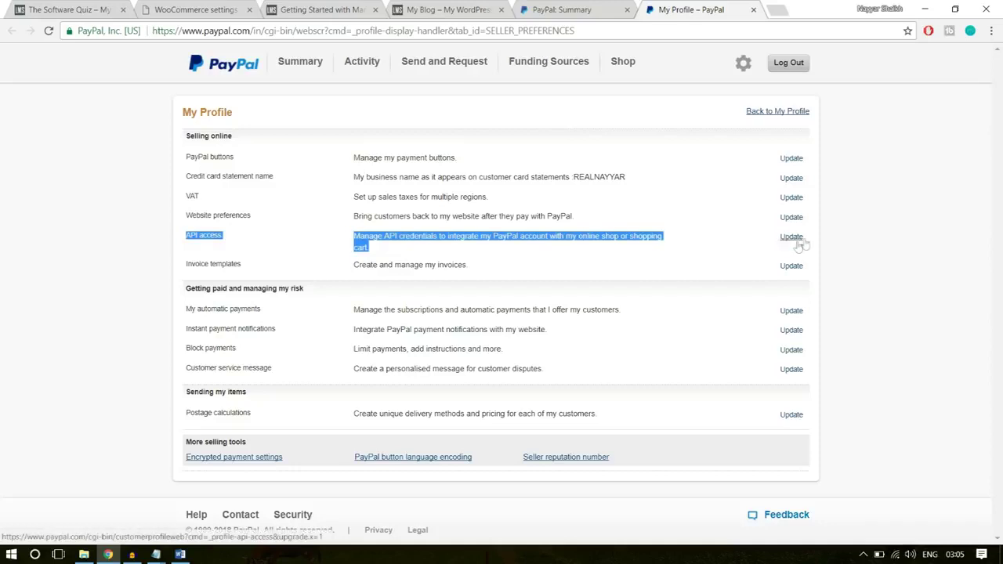
click(791, 238)
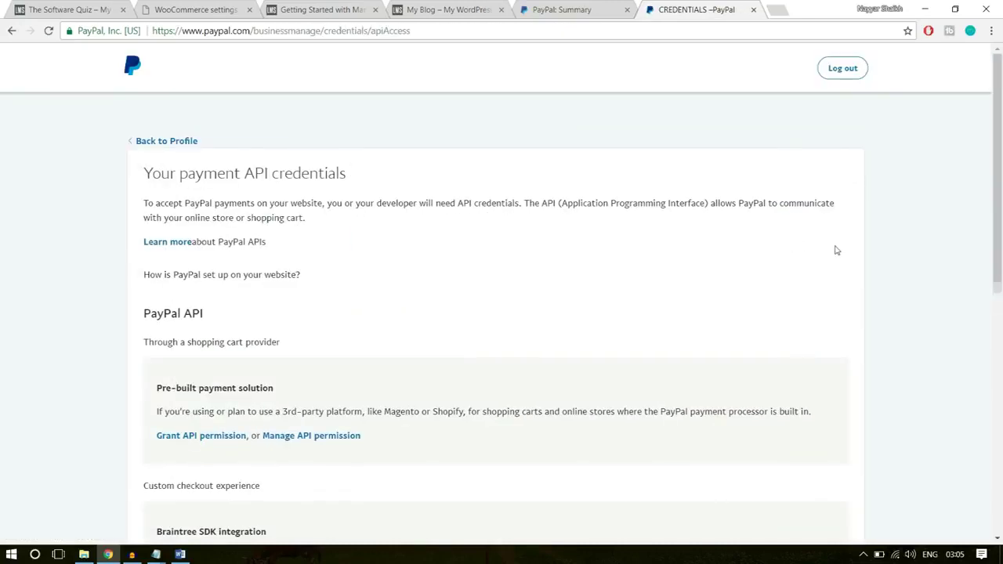
- Locate NVP/SOAP API integration (Classic) and open its Manage API credentials page
scroll(876, 307, down, 4)
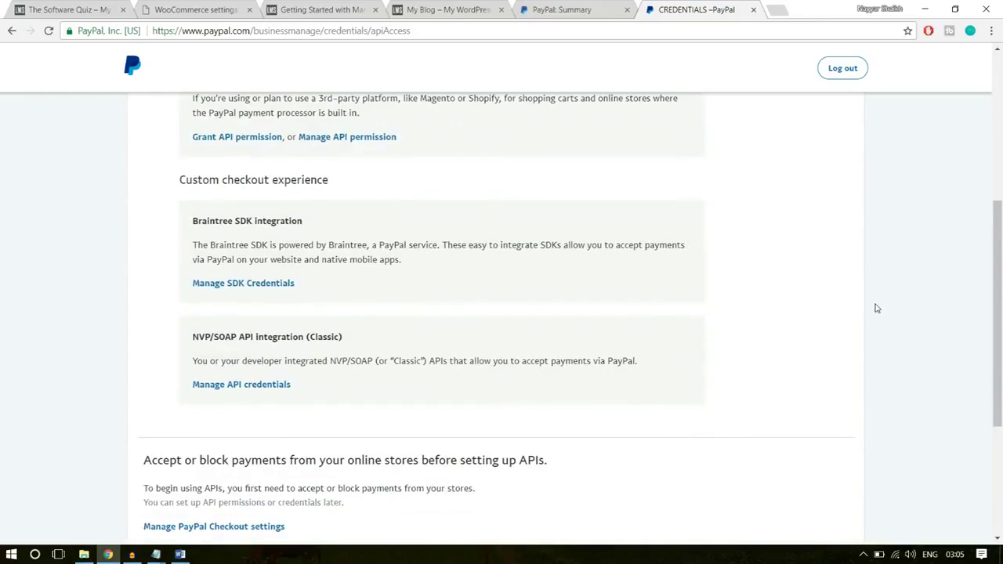
scroll(854, 310, up, 3)
scroll(855, 310, down, 4)
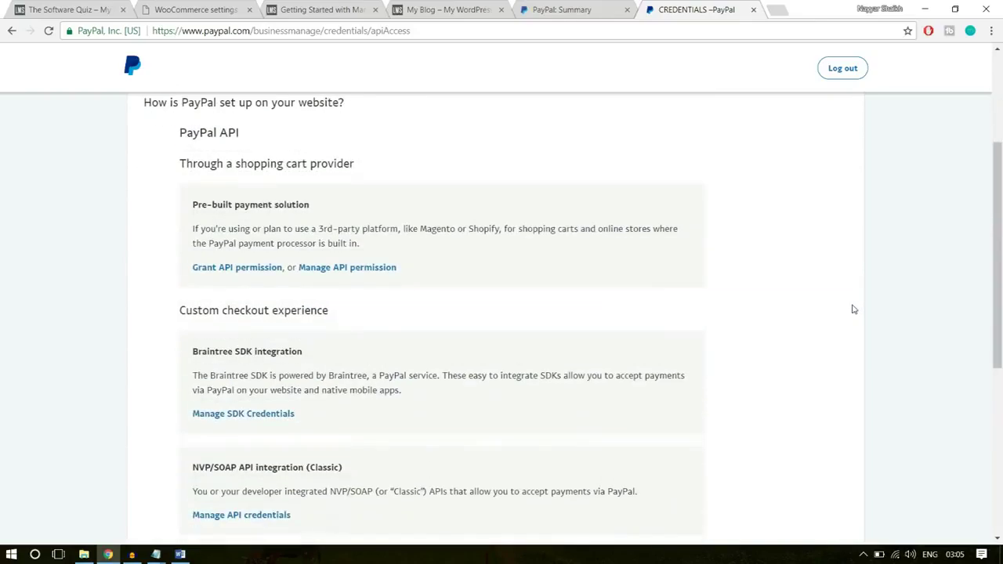
scroll(855, 309, down, 2)
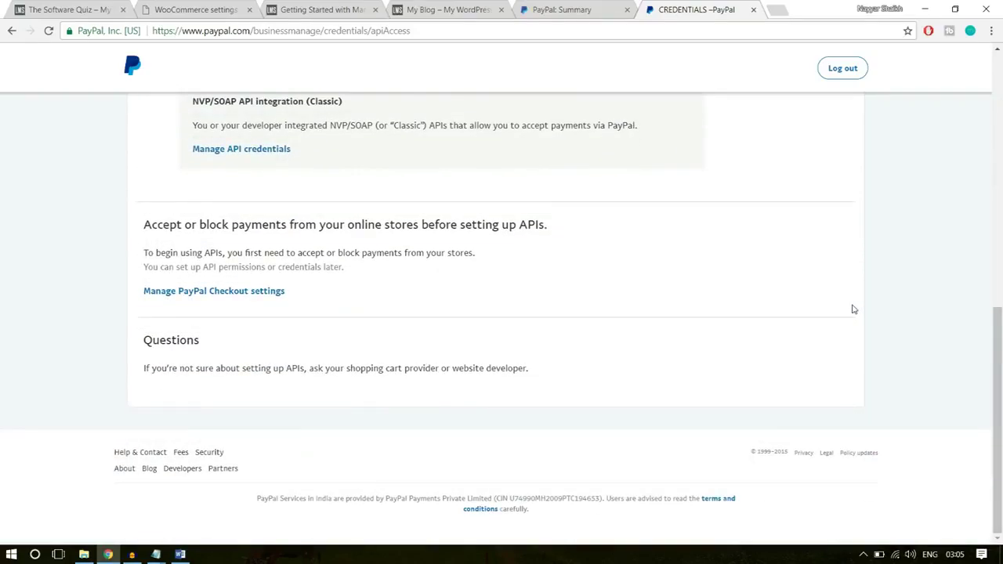
scroll(855, 309, up, 2)
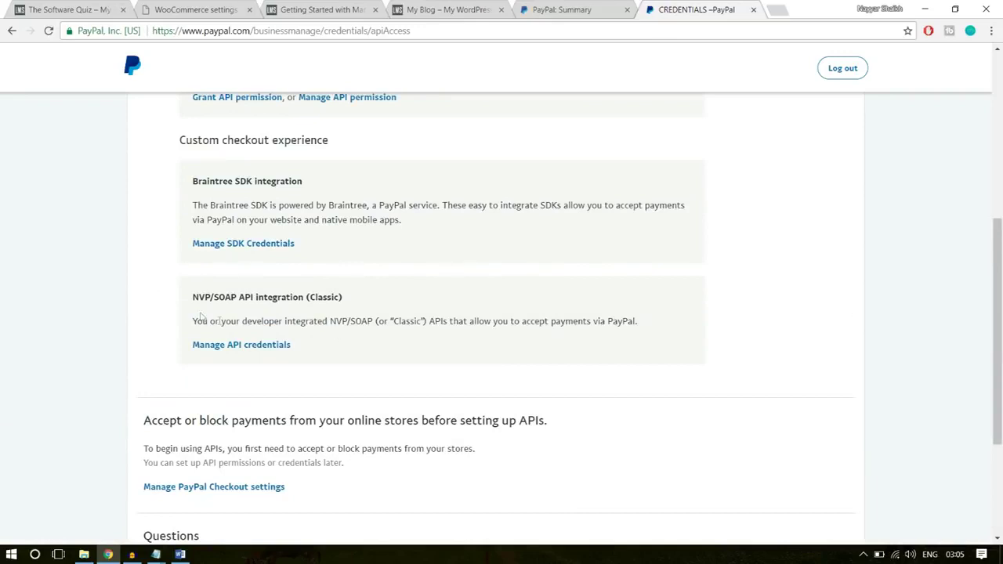
drag(191, 299, 356, 299)
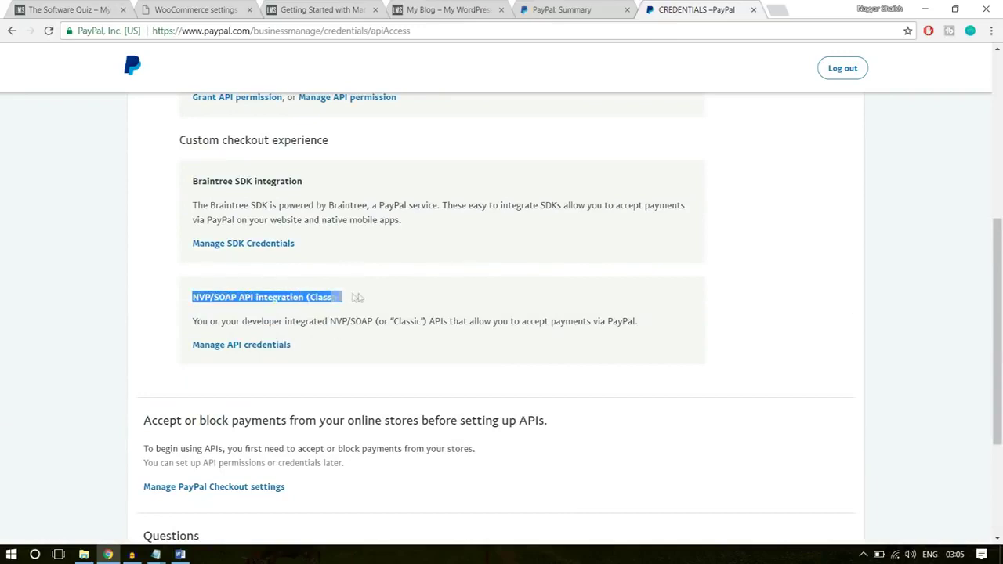
click(243, 298)
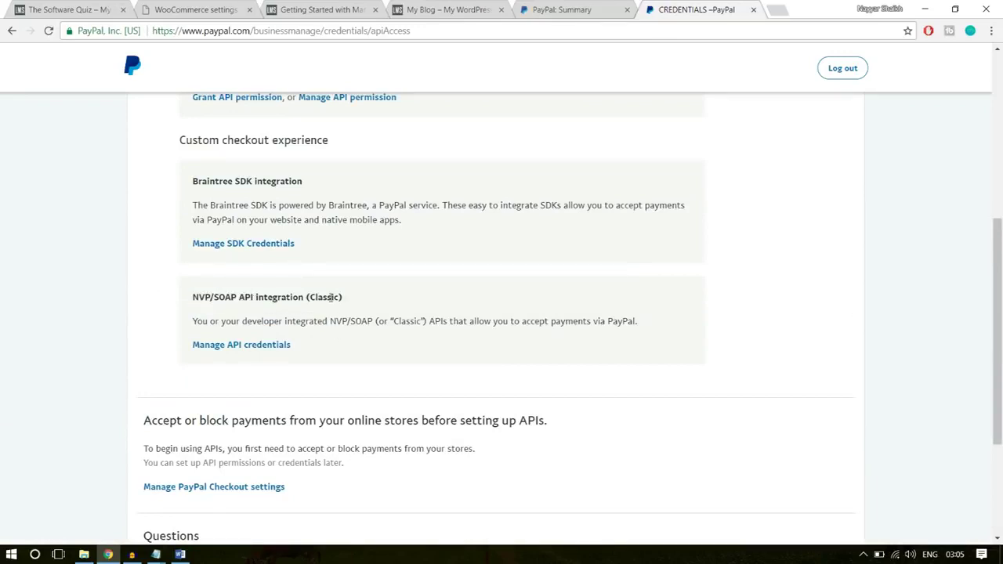
drag(355, 300, 312, 299)
click(370, 303)
drag(351, 304, 312, 302)
click(354, 306)
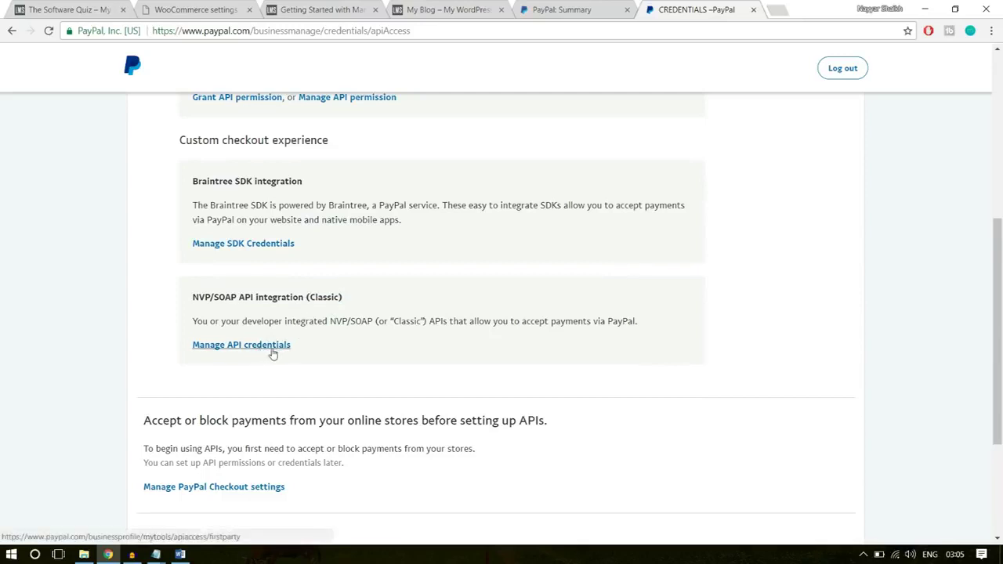
click(273, 345)
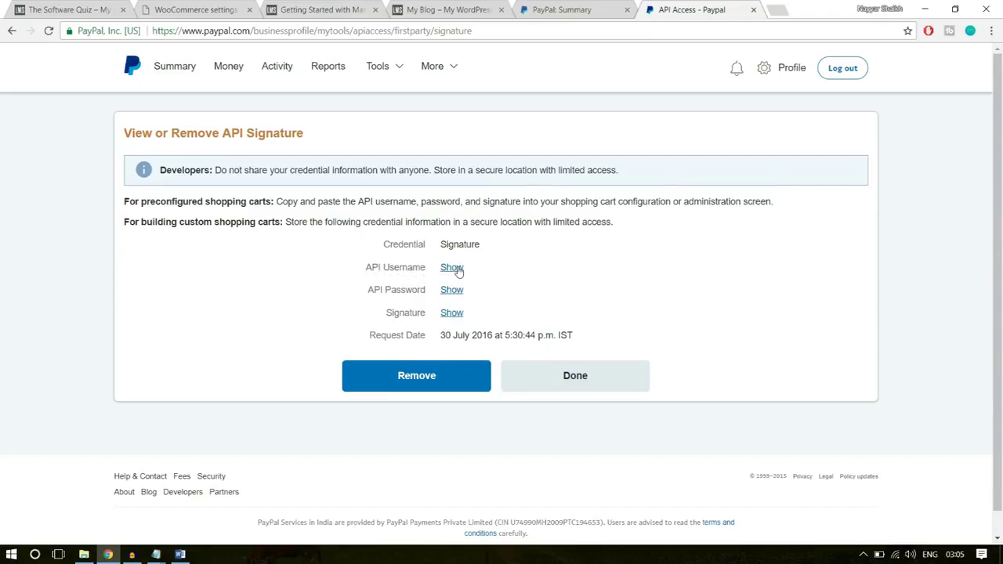
- Copy the PayPal API username into WooCommerce's API username field
click(452, 268)
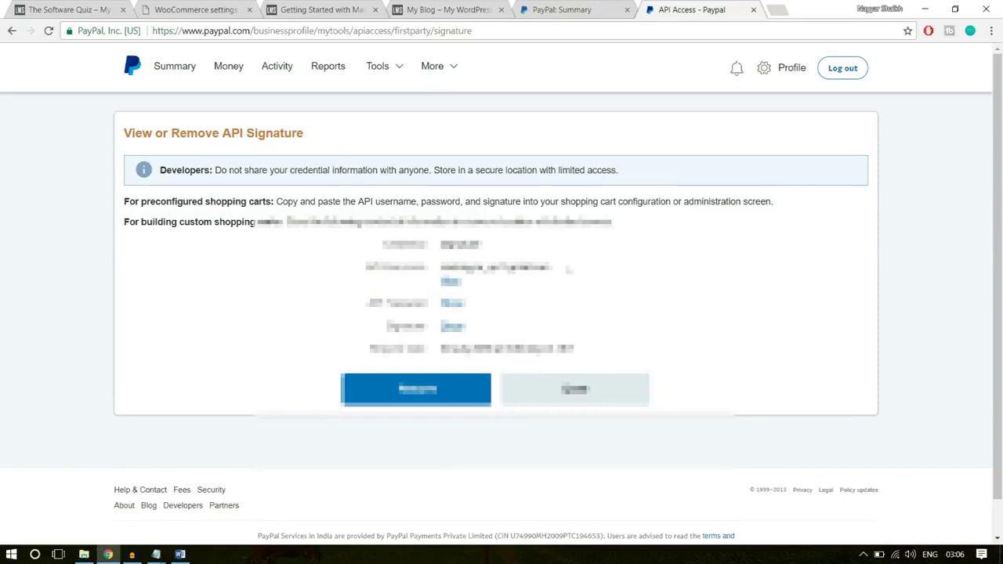
drag(568, 269, 440, 271)
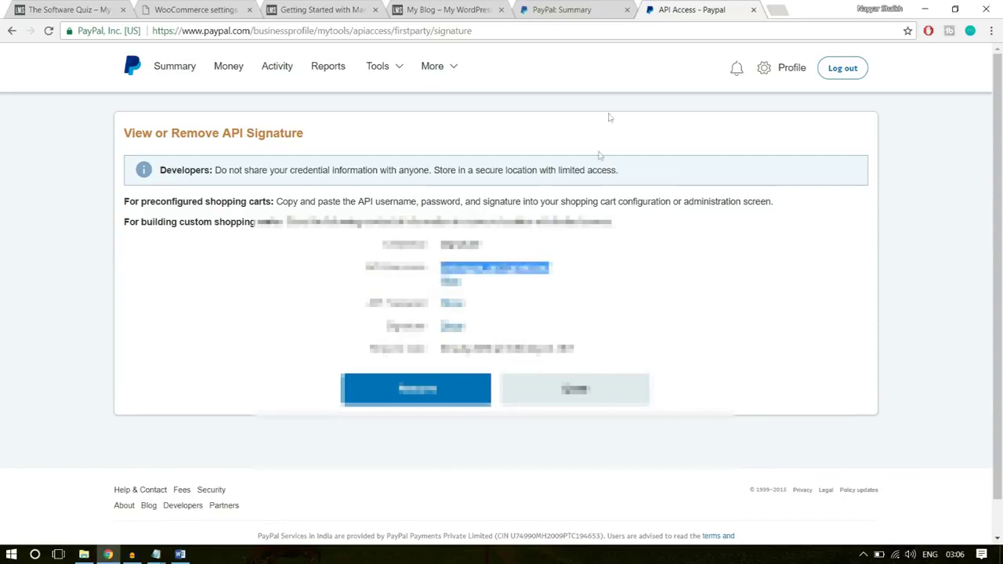
click(195, 10)
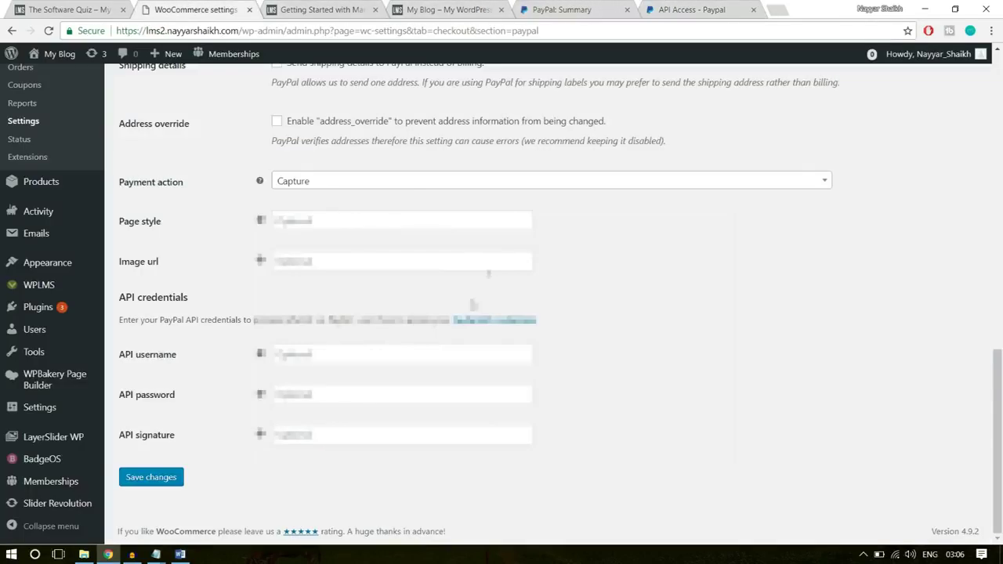
click(381, 350)
key(ctrl+v)
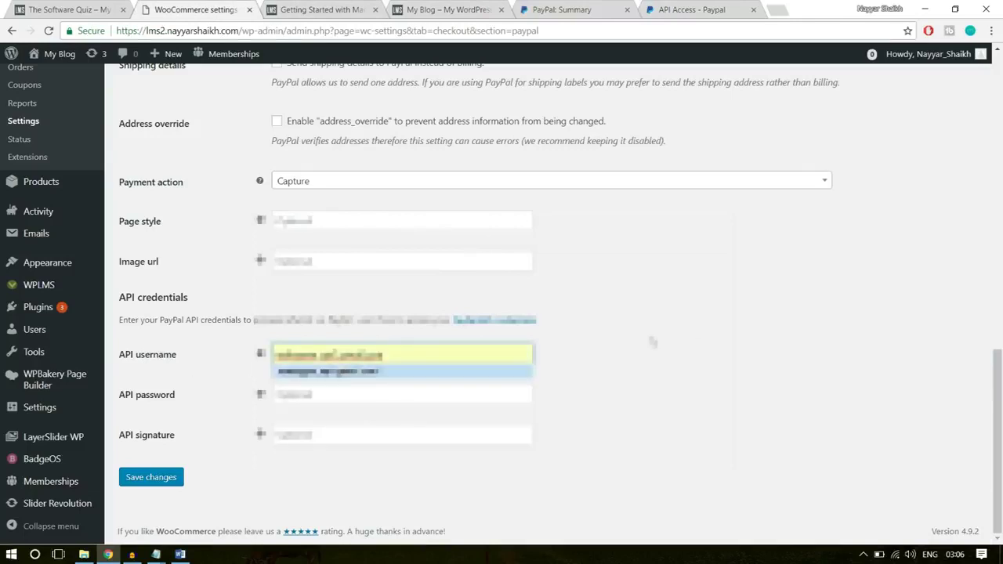
- Copy the PayPal API password into WooCommerce's API password field
click(707, 8)
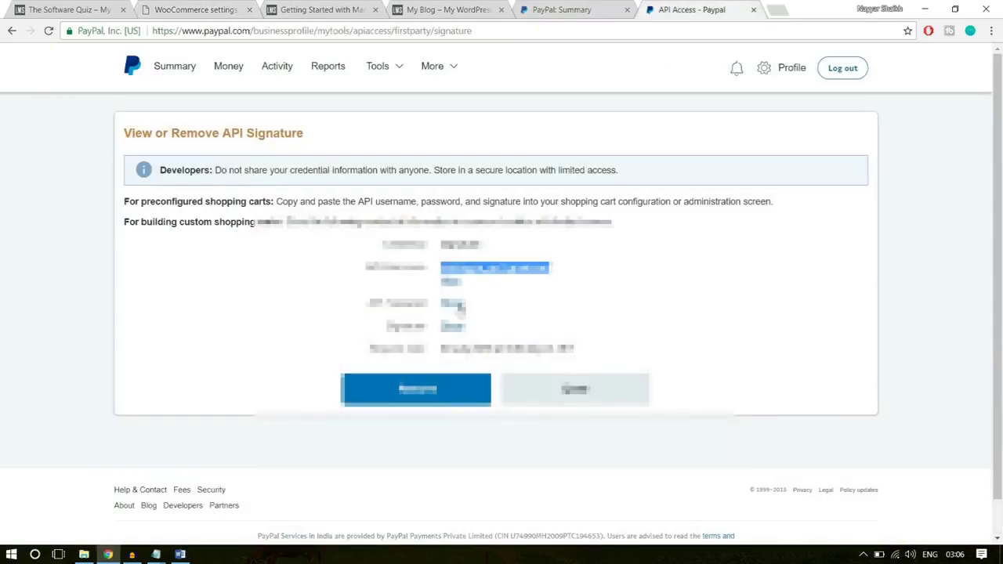
click(455, 305)
drag(558, 311, 428, 309)
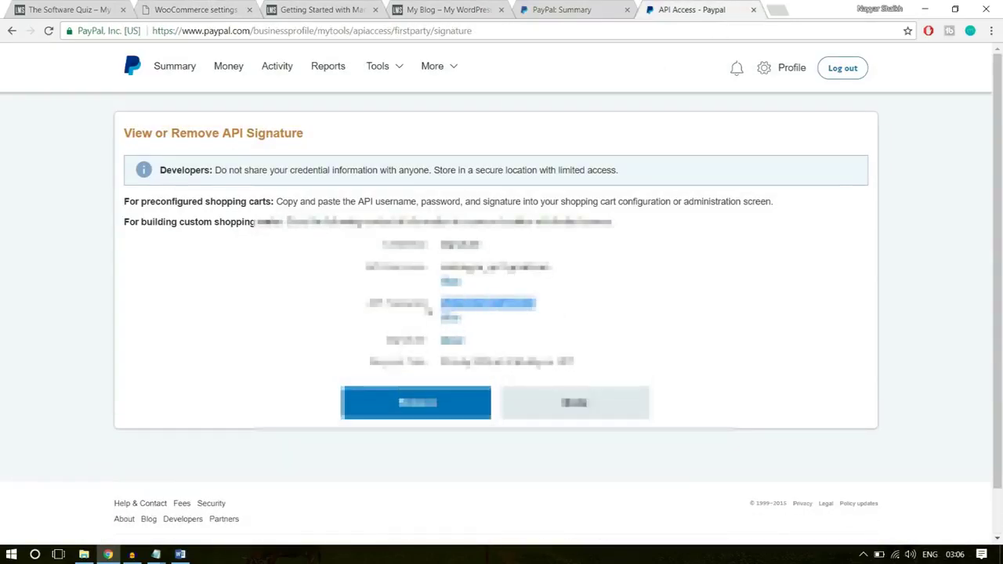
click(186, 7)
click(389, 394)
key(ctrl+v)
- Copy the PayPal API signature into WooCommerce's API signature field and save
click(697, 7)
click(454, 349)
drag(764, 336, 442, 341)
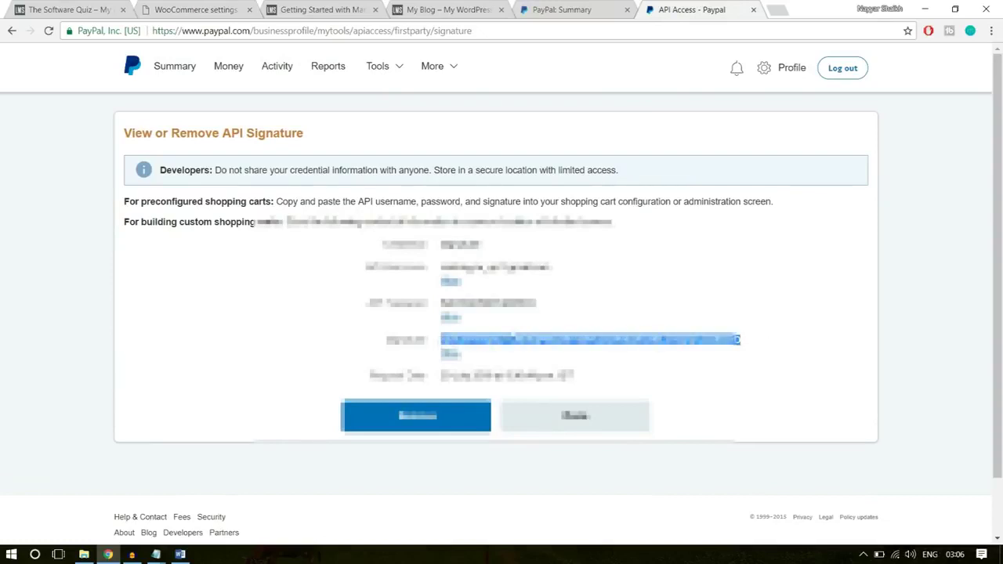
click(213, 12)
click(300, 435)
key(ctrl+v)
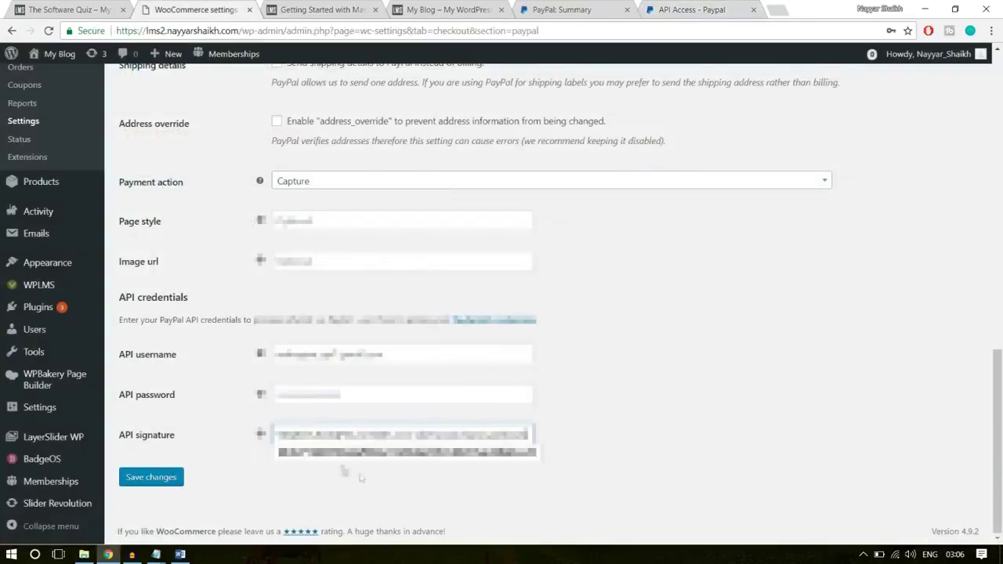
click(157, 477)
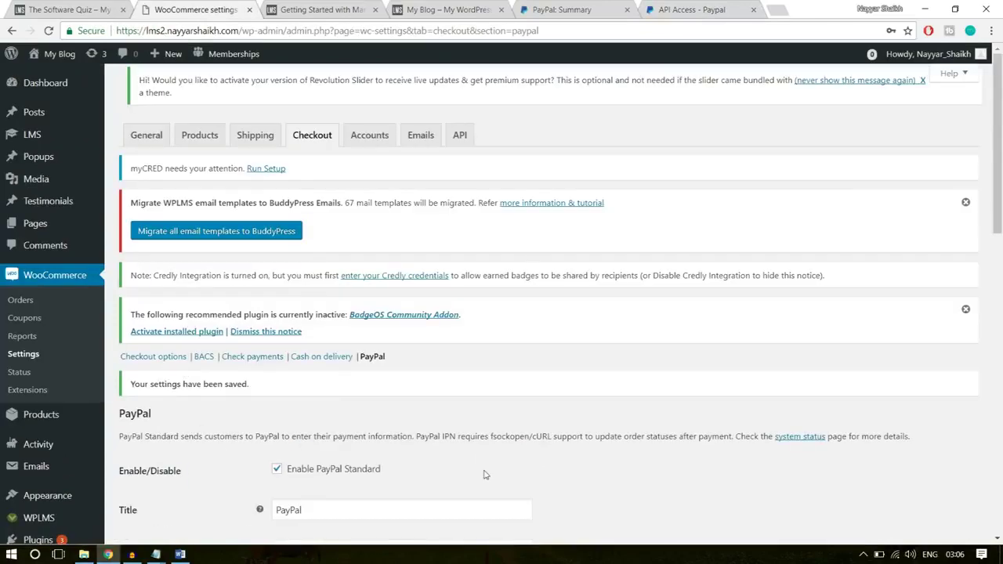
- Scroll through the PayPal gateway page to confirm the settings were saved
scroll(614, 392, down, 5)
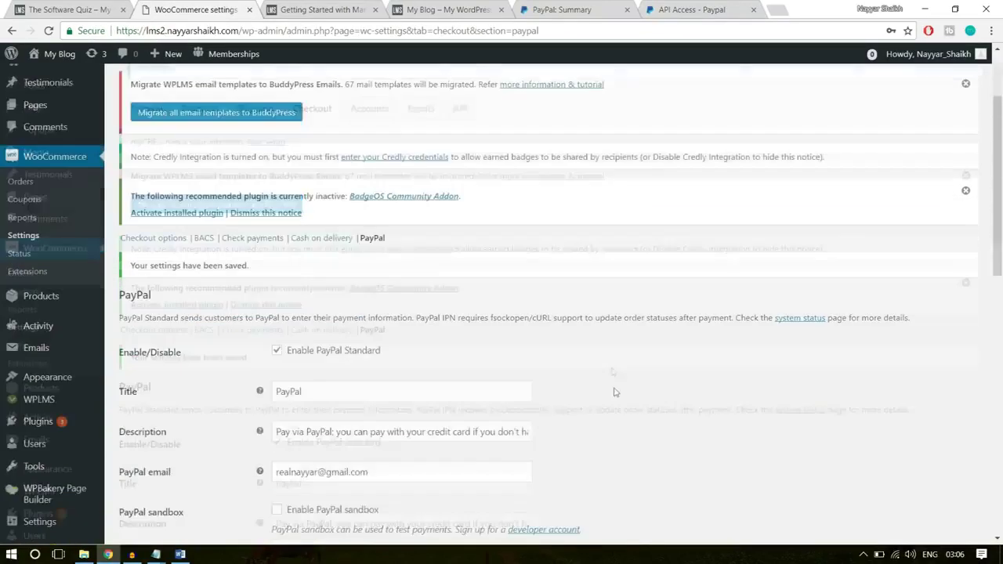
scroll(614, 410, up, 5)
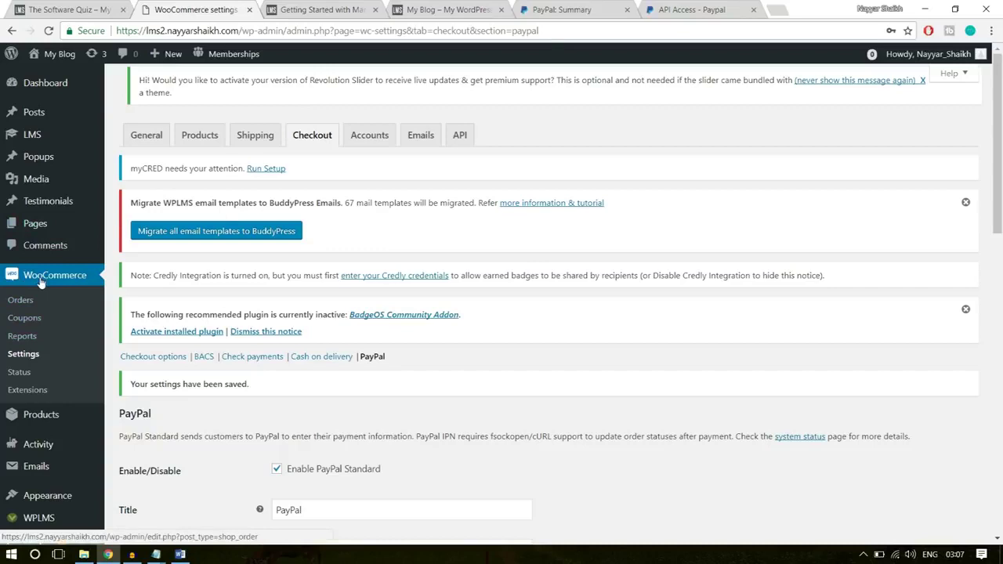
- Open Coupons, add a new coupon and enter the code 10OFF
click(25, 319)
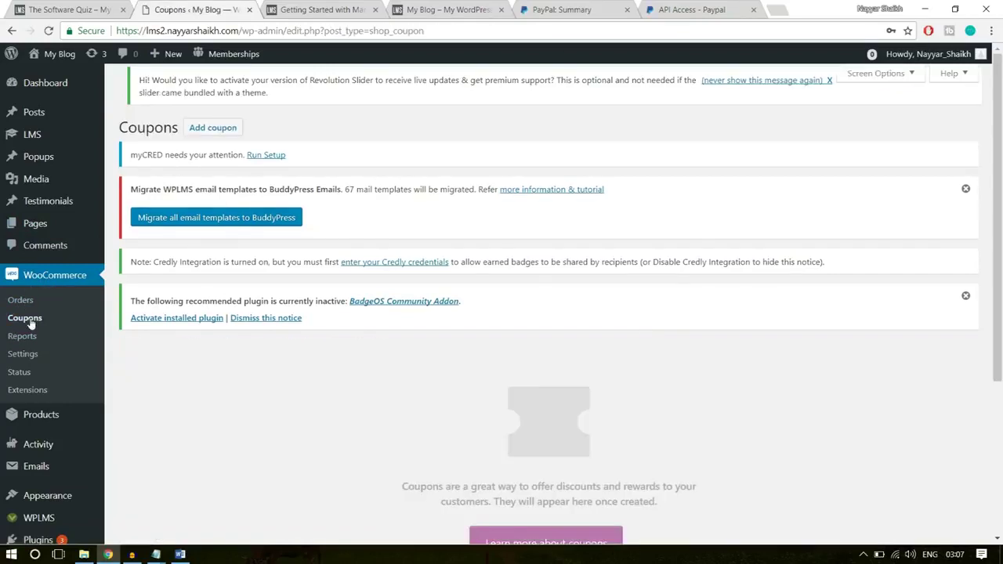
scroll(747, 385, down, 3)
scroll(748, 419, up, 3)
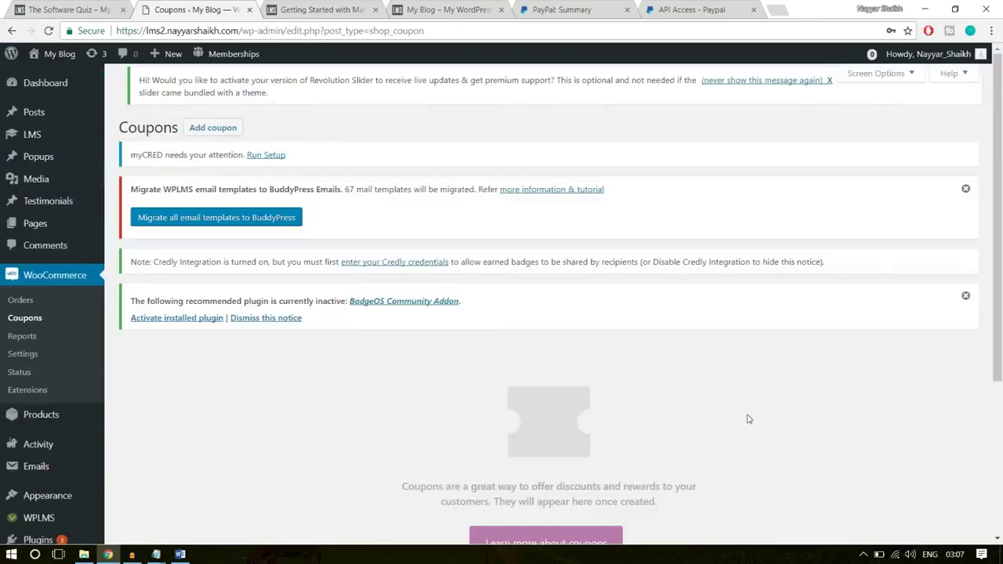
click(216, 133)
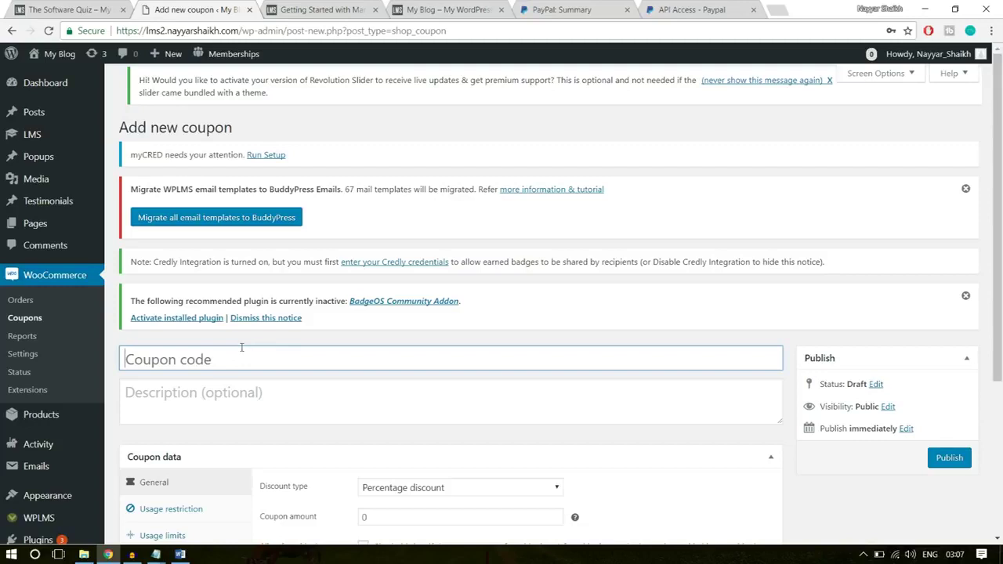
key(shift)
text(10OFF)
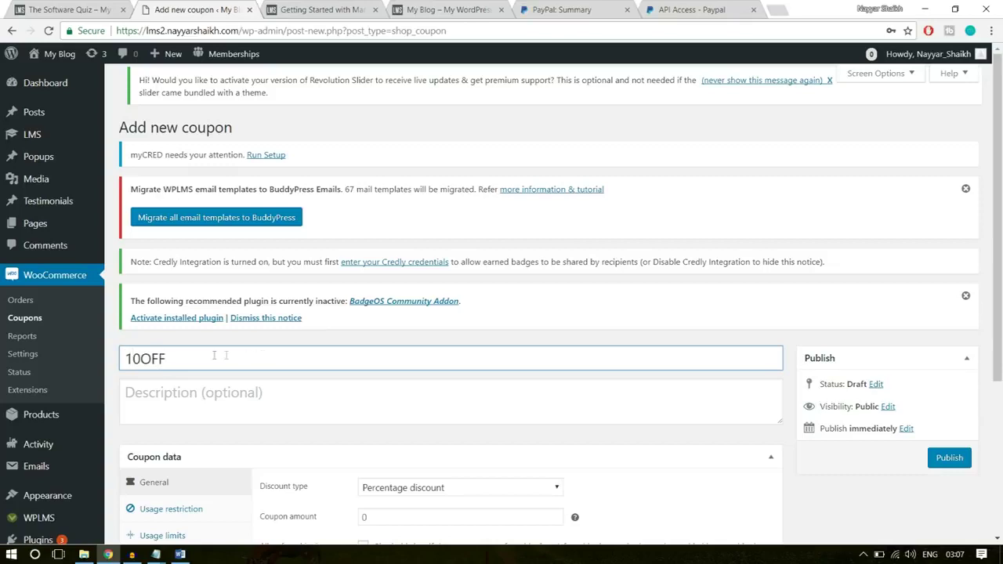
- Enter the description 'This code gives 10% Discount on any Course', correcting the typo
drag(175, 358, 124, 359)
click(206, 365)
click(214, 404)
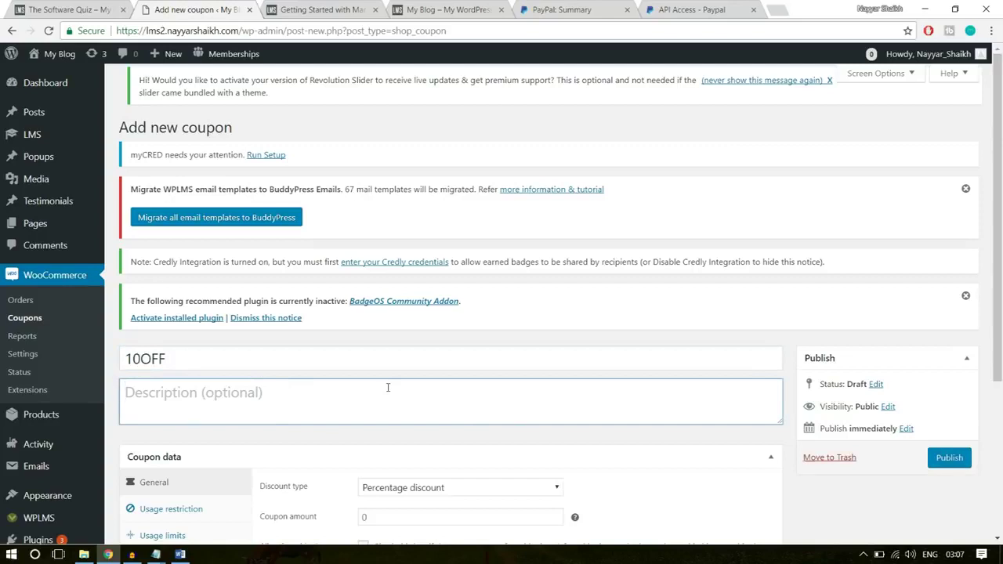
text(This code gives 10% Discount on any Coy)
text(rse)
key(BackSpace)
key(BackSpace)
key(BackSpace)
text(urse)
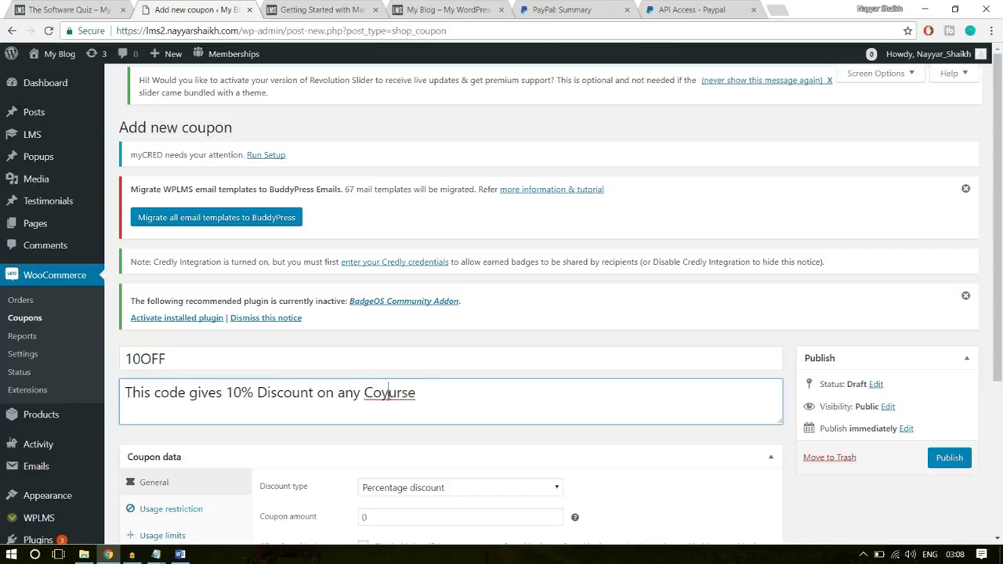
key(BackSpace)
- Set the discount type to Percentage discount with coupon amount 10
scroll(518, 412, down, 3)
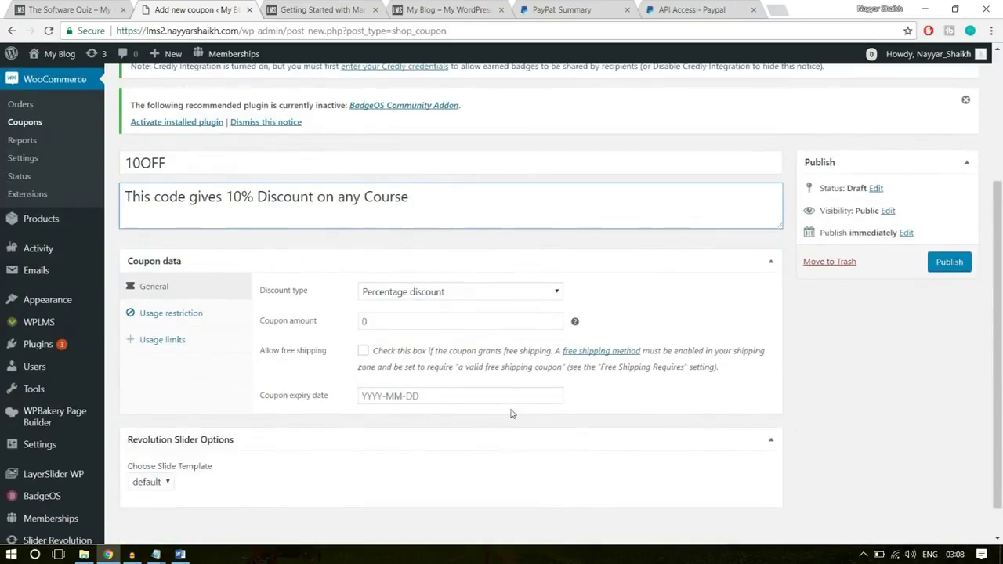
scroll(511, 412, down, 1)
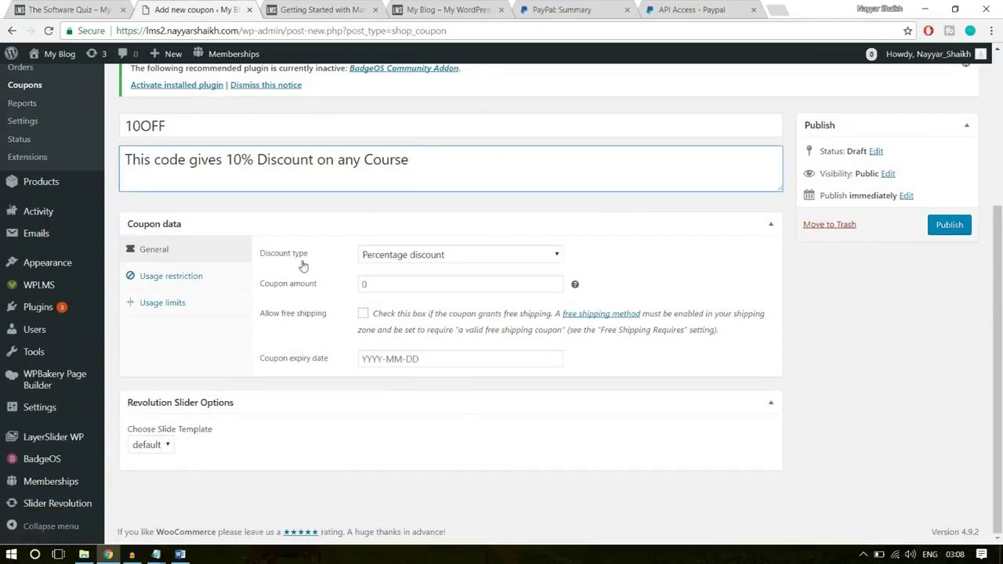
click(445, 262)
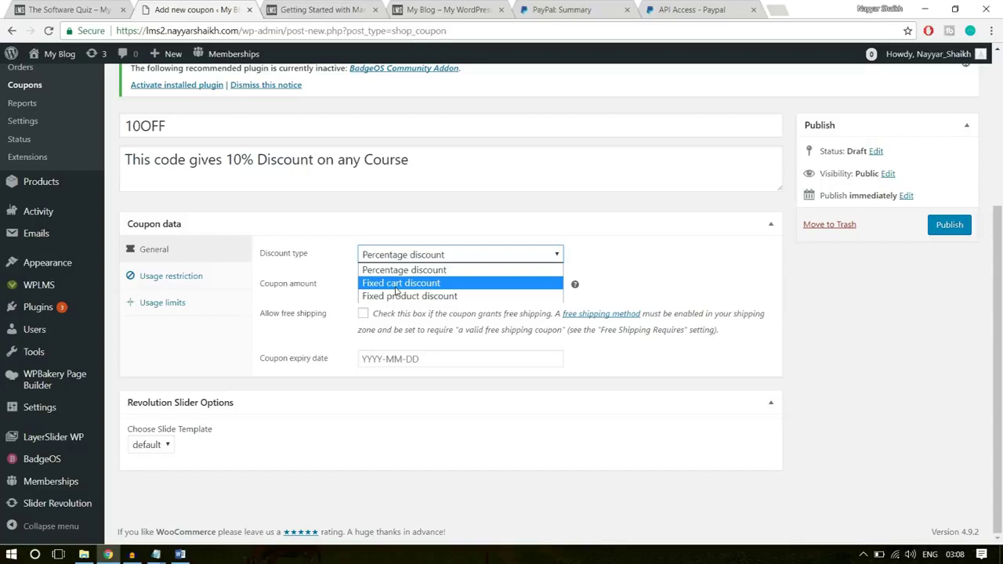
double_click(176, 125)
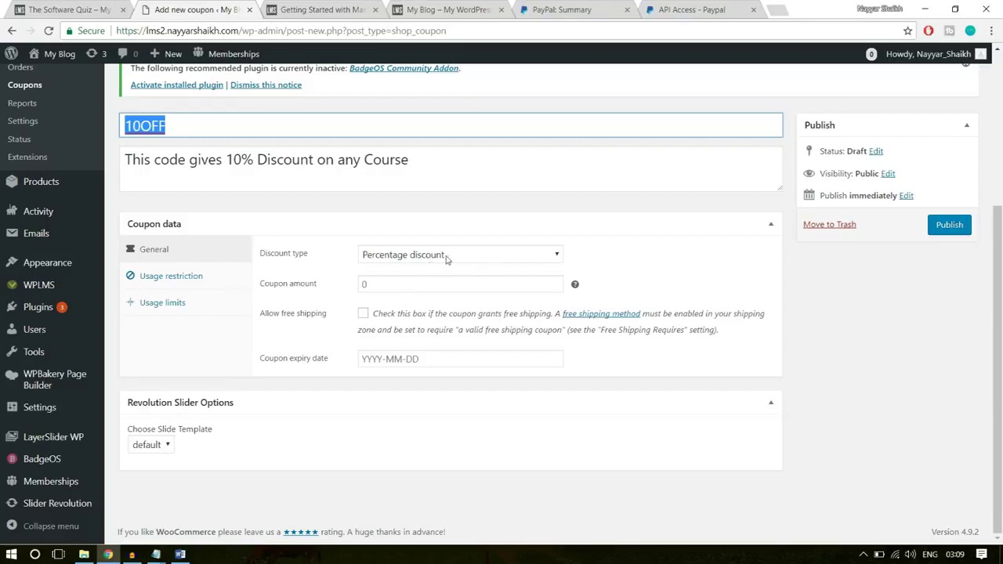
click(362, 284)
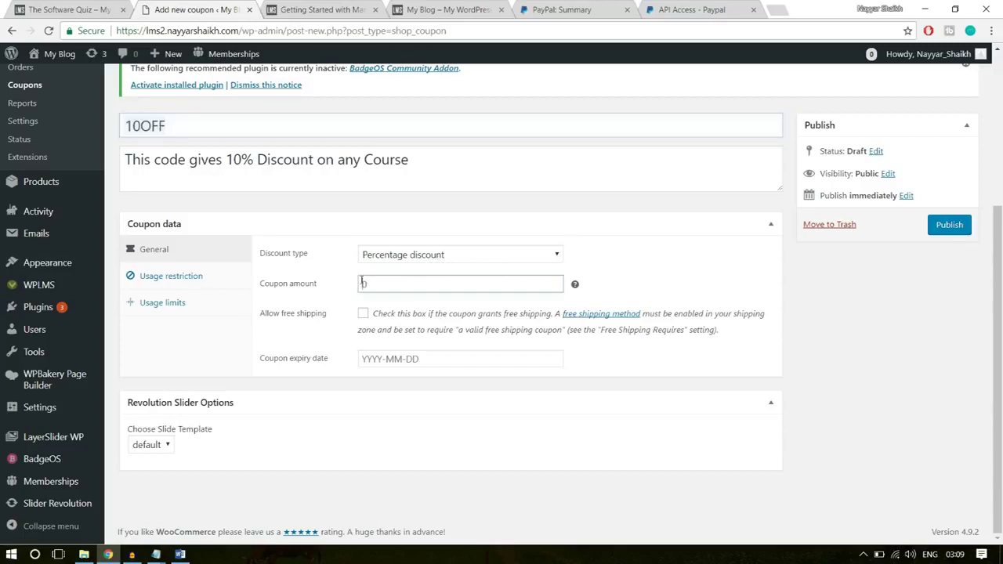
text(10)
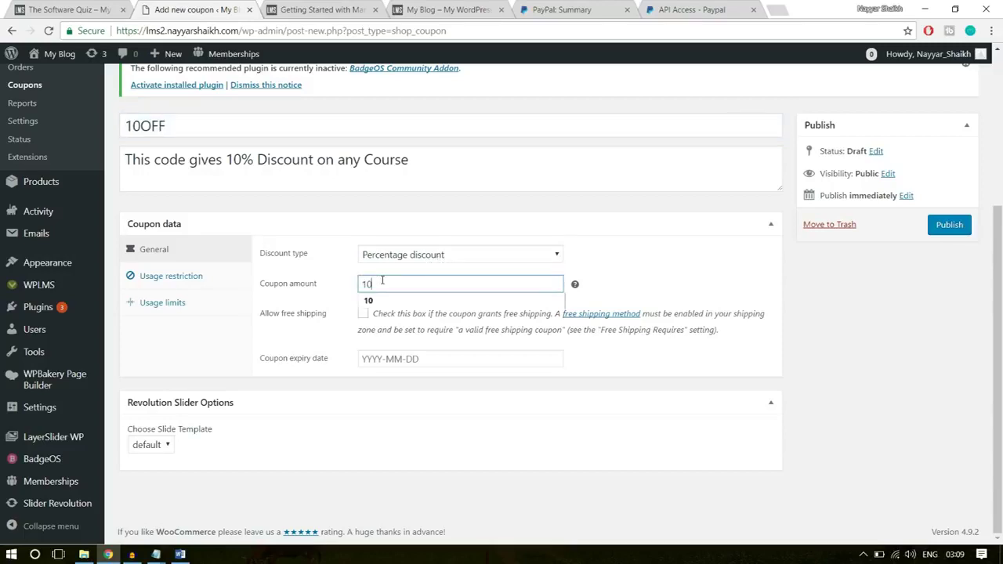
drag(180, 124, 122, 118)
click(725, 231)
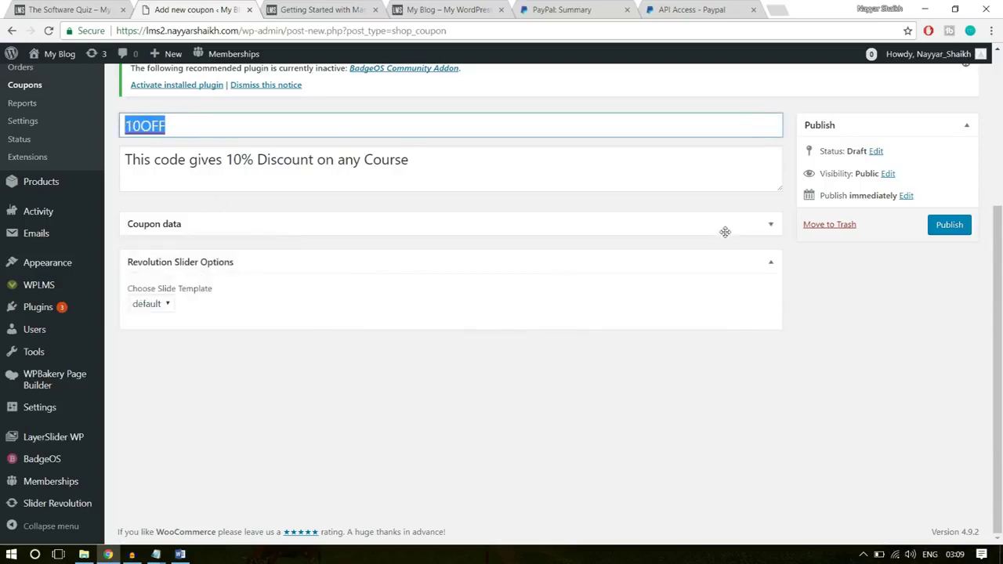
click(725, 232)
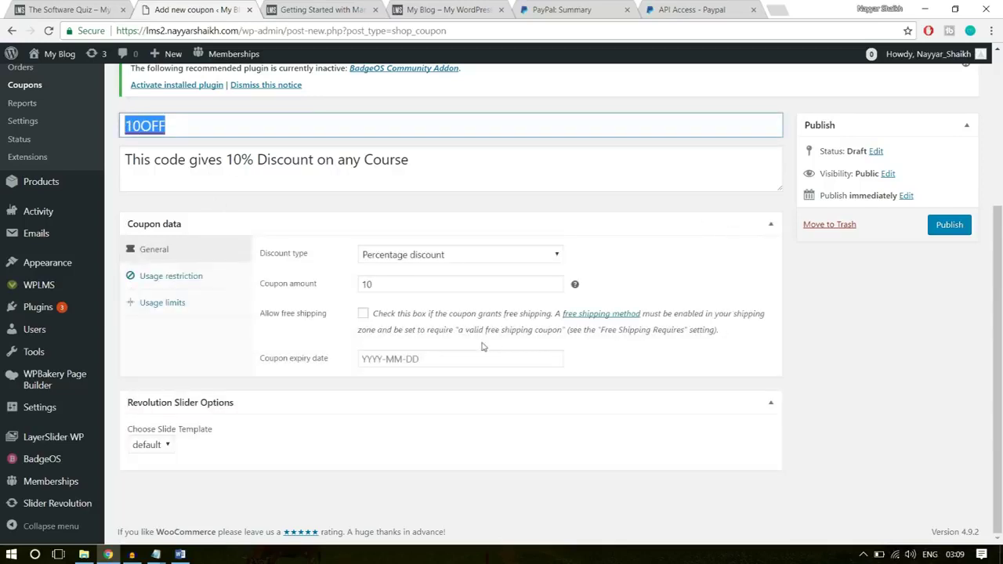
click(505, 353)
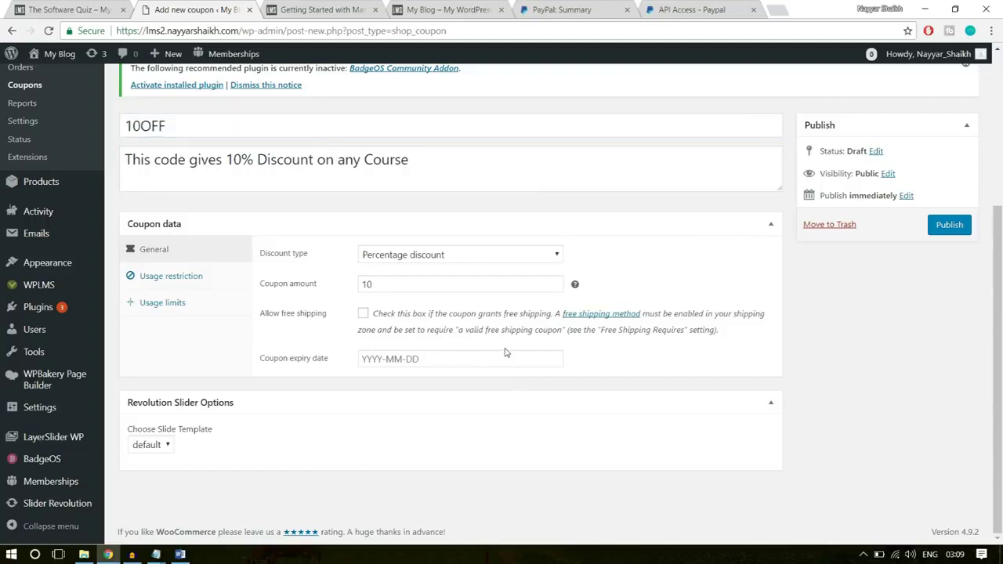
- Pick an April 2018 expiry date, then view the coupon's usage restriction settings
click(506, 358)
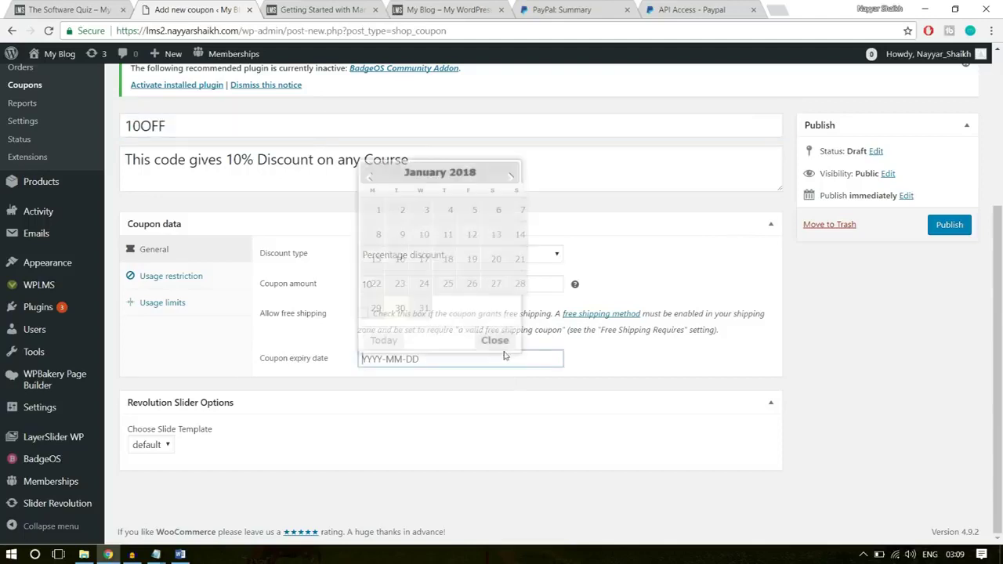
click(507, 172)
click(508, 172)
click(507, 171)
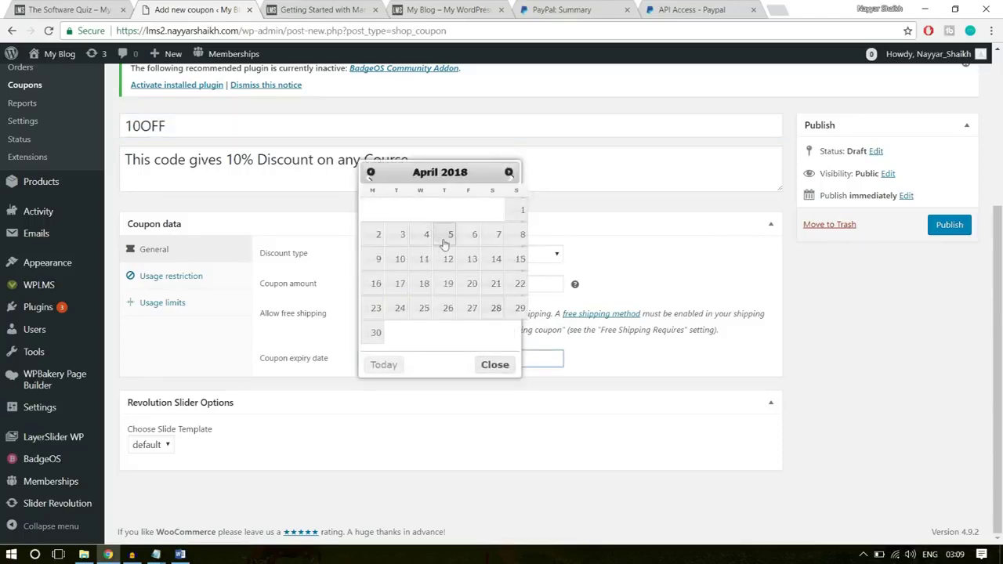
click(523, 210)
click(687, 231)
click(698, 233)
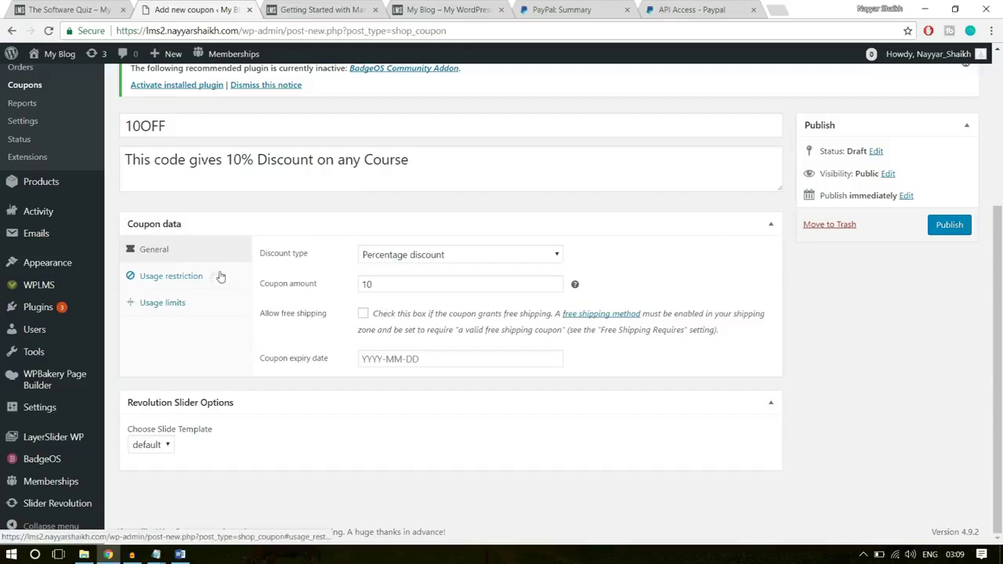
click(171, 276)
- Set minimum spend 10 and maximum spend 500, and tick Individual use only and Exclude sale items
click(366, 254)
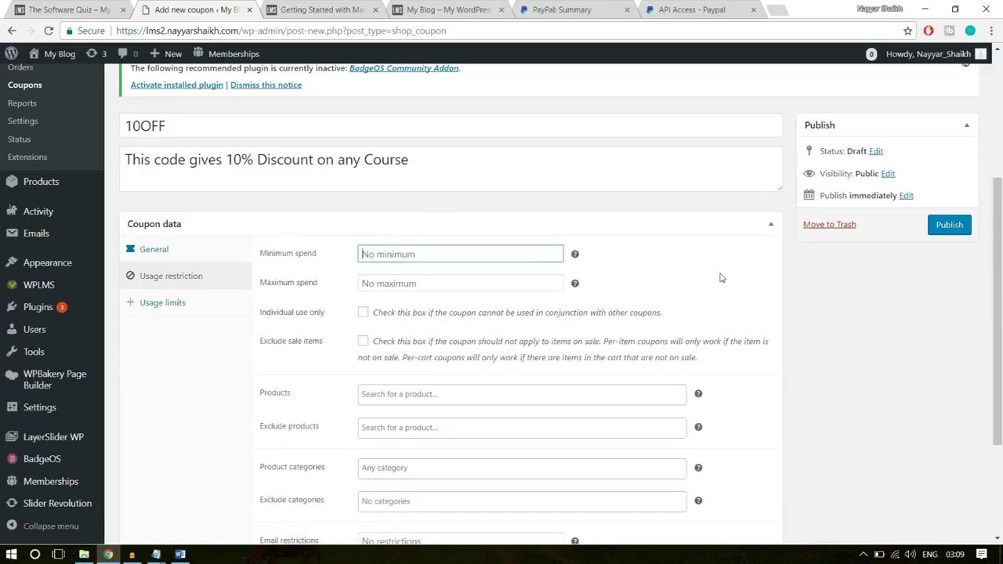
text(10)
click(457, 280)
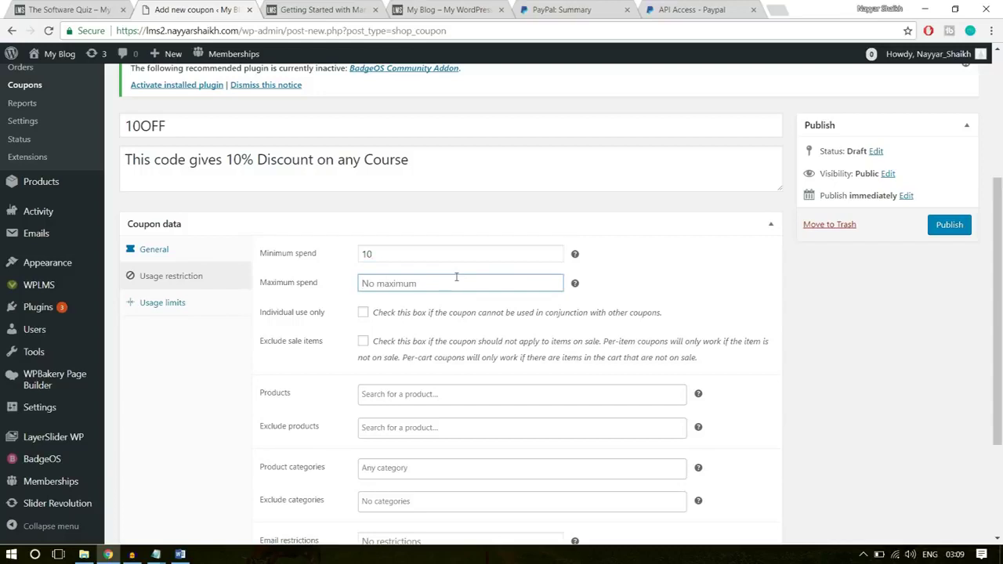
text(500)
click(677, 291)
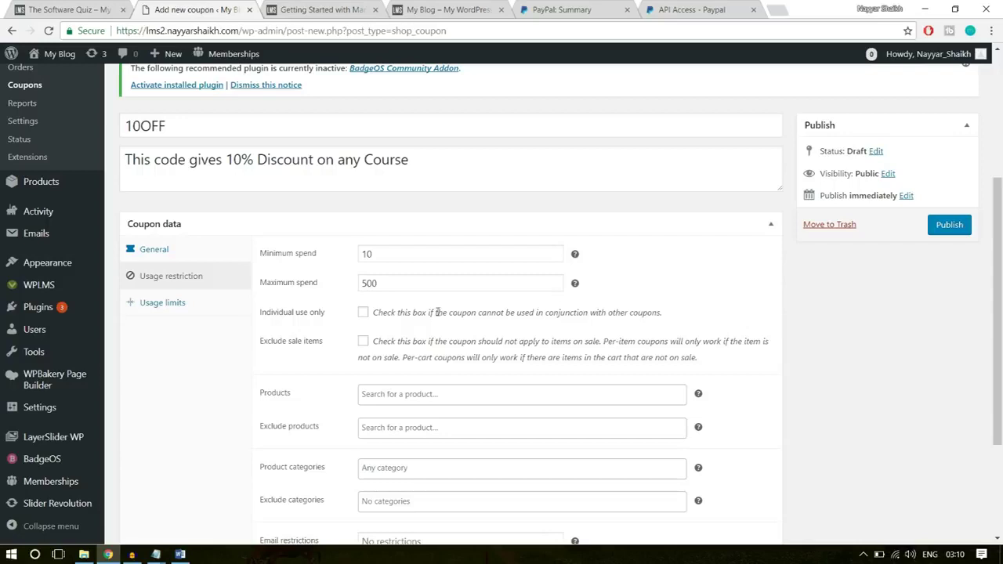
click(364, 314)
click(363, 343)
- Review the product, excluded product and category restriction fields, leaving them empty
scroll(951, 408, down, 2)
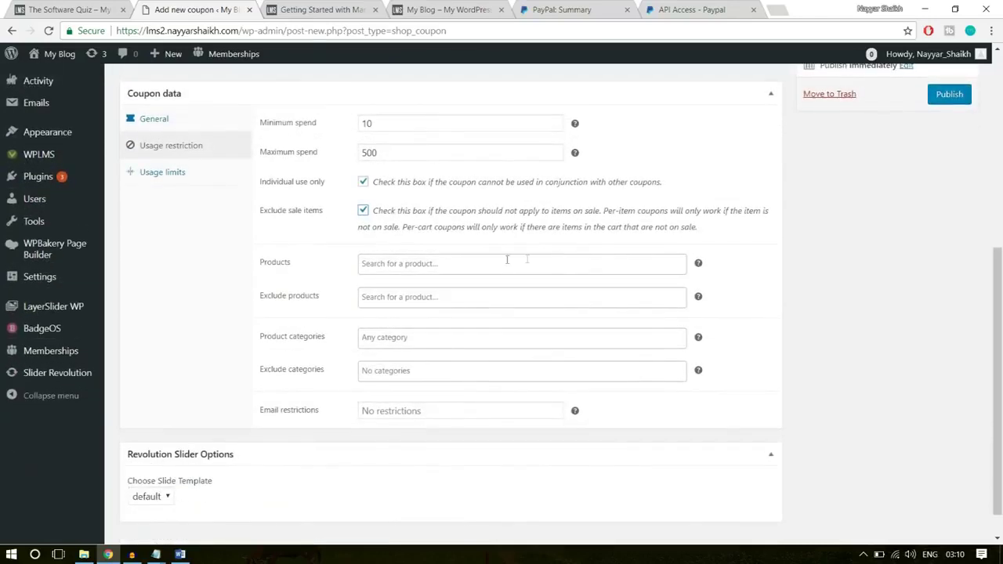
click(396, 264)
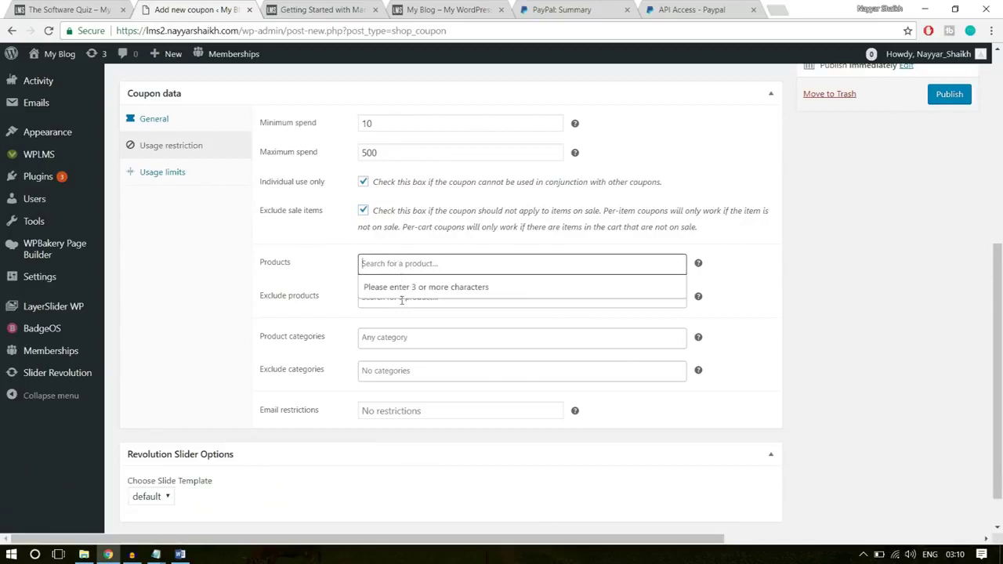
click(489, 263)
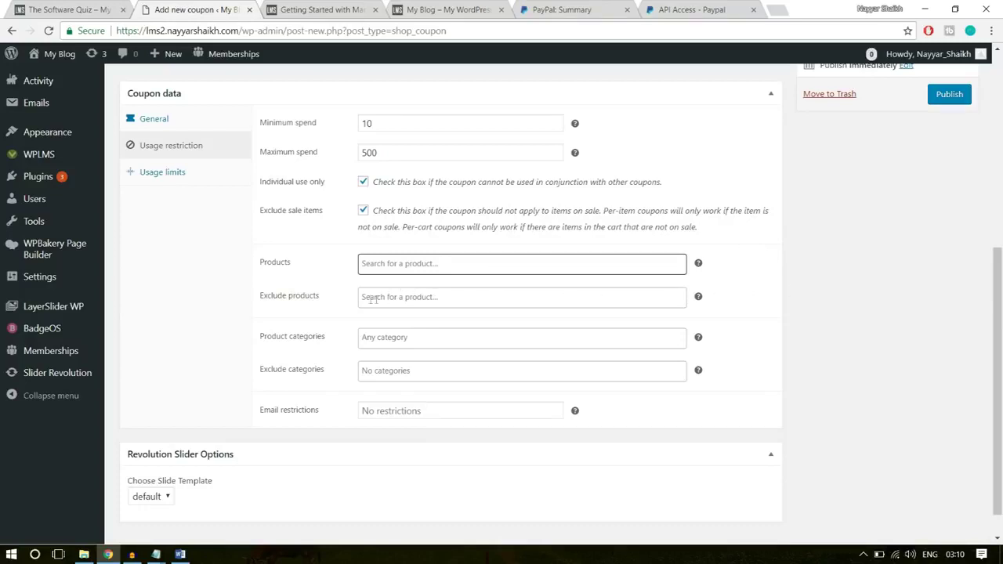
click(394, 299)
click(565, 299)
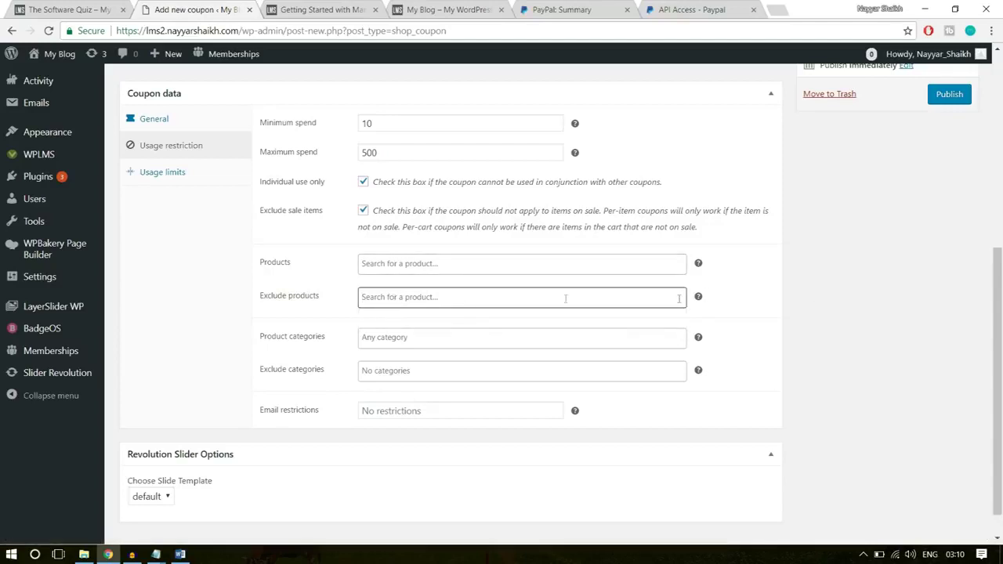
click(383, 336)
click(830, 337)
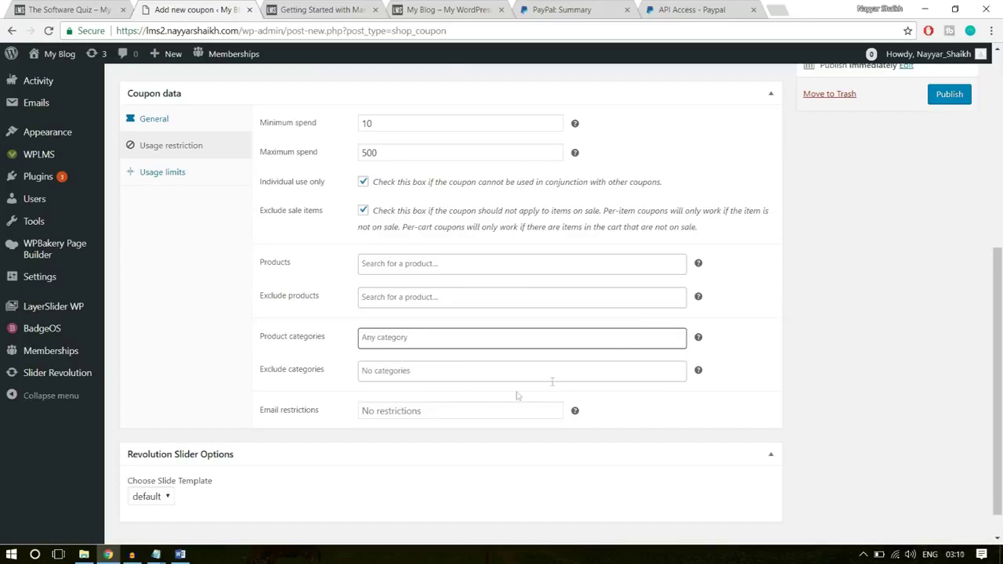
click(228, 173)
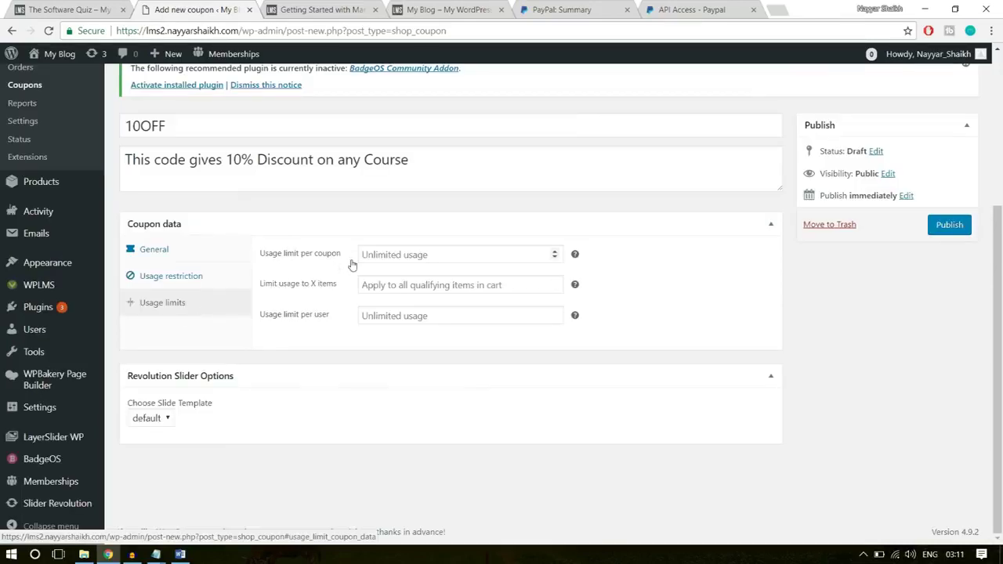
- Limit 10OFF to 100 total uses and 1 use per user, then publish the coupon
click(384, 254)
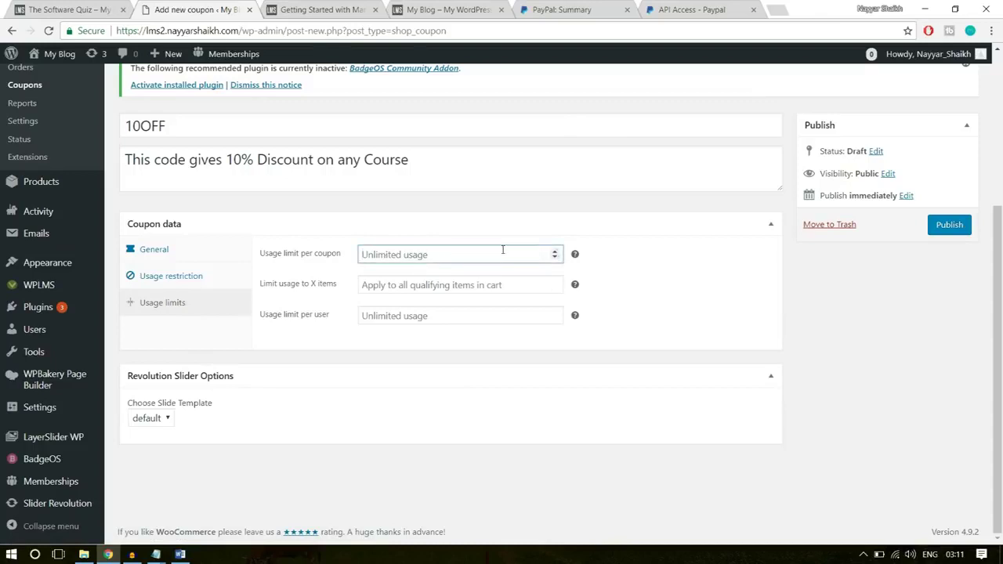
mouse_move(576, 256)
text(100)
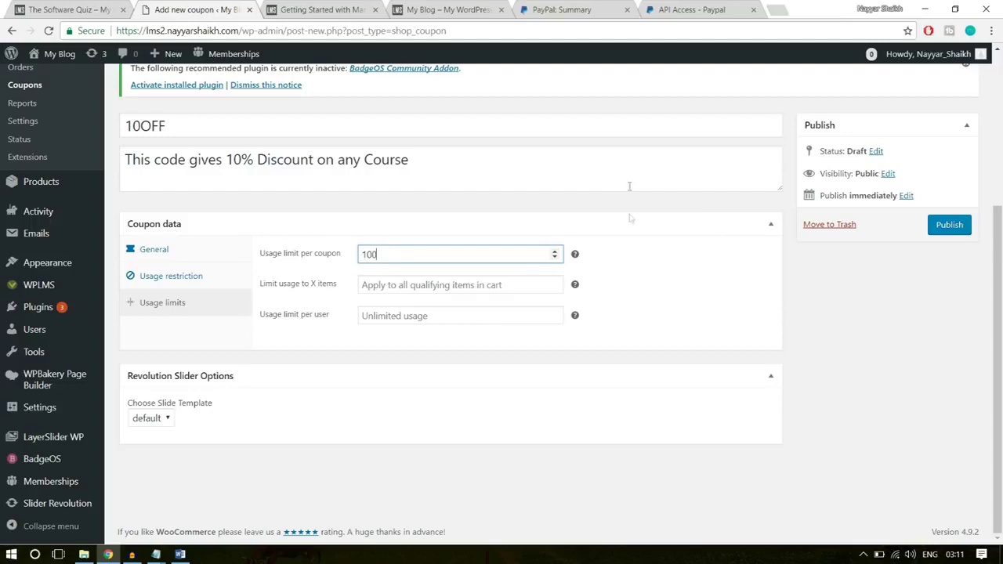
click(640, 222)
click(639, 222)
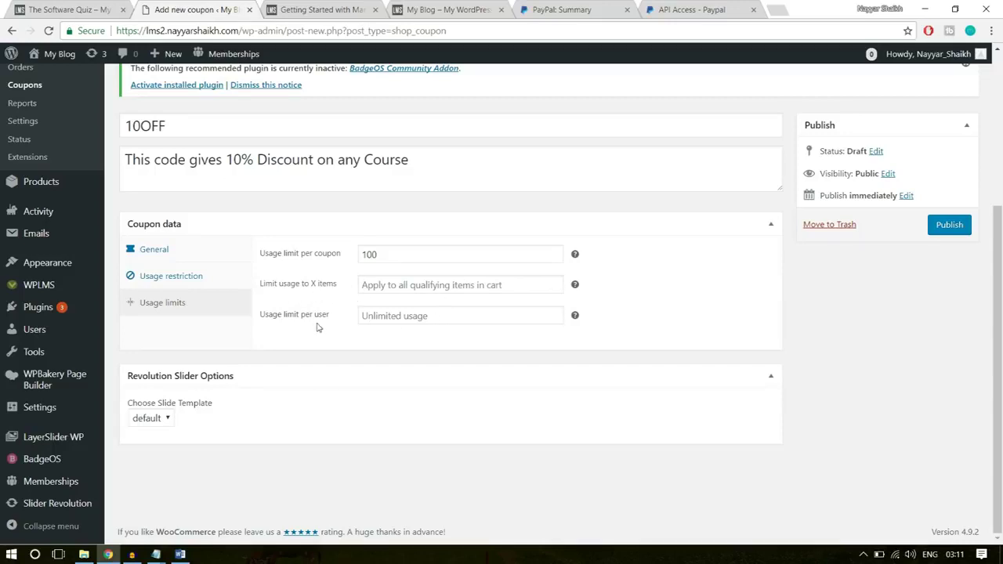
click(396, 315)
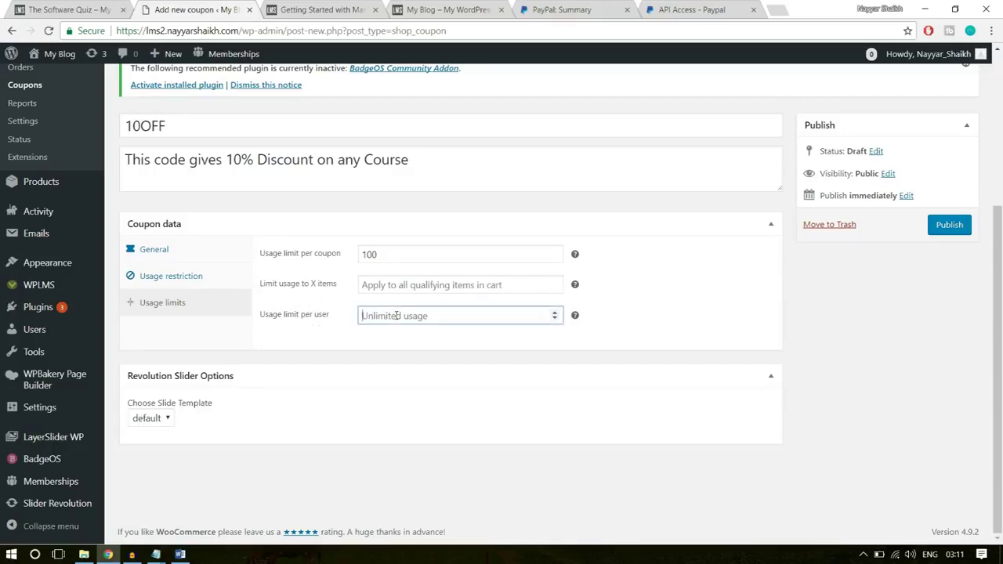
text(1)
click(391, 368)
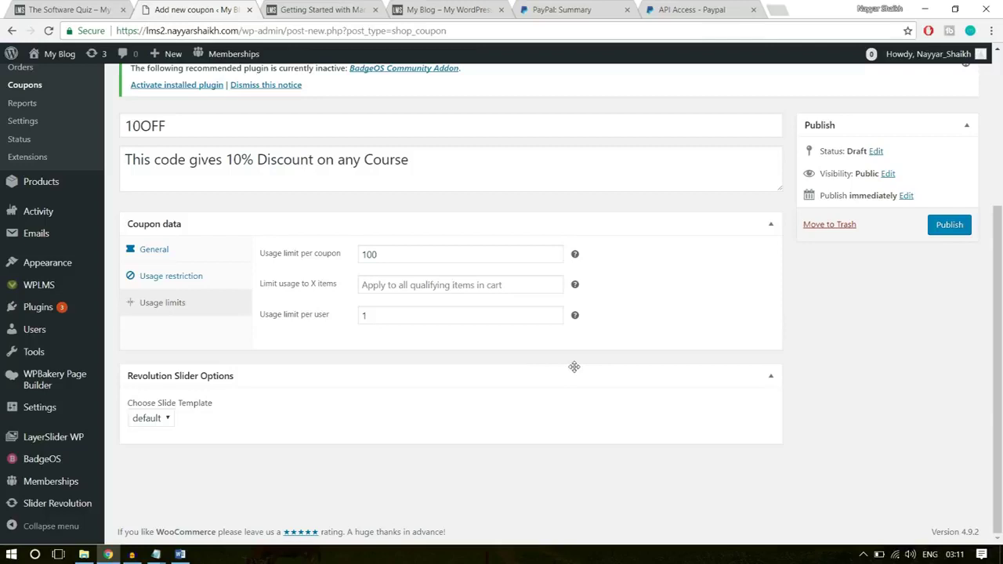
click(946, 232)
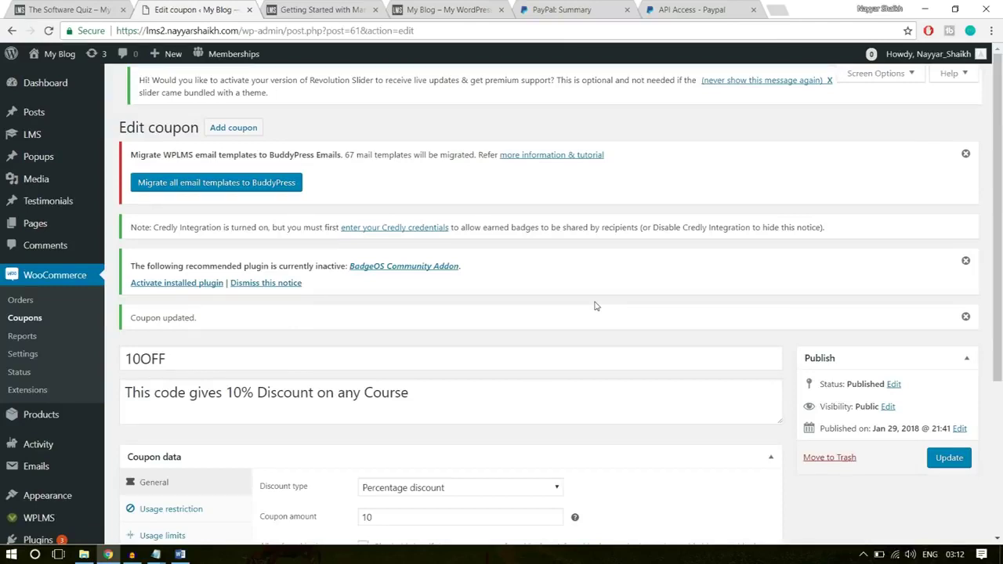
- Choose Products > Add New in the admin sidebar to get an empty product form
scroll(734, 232, down, 2)
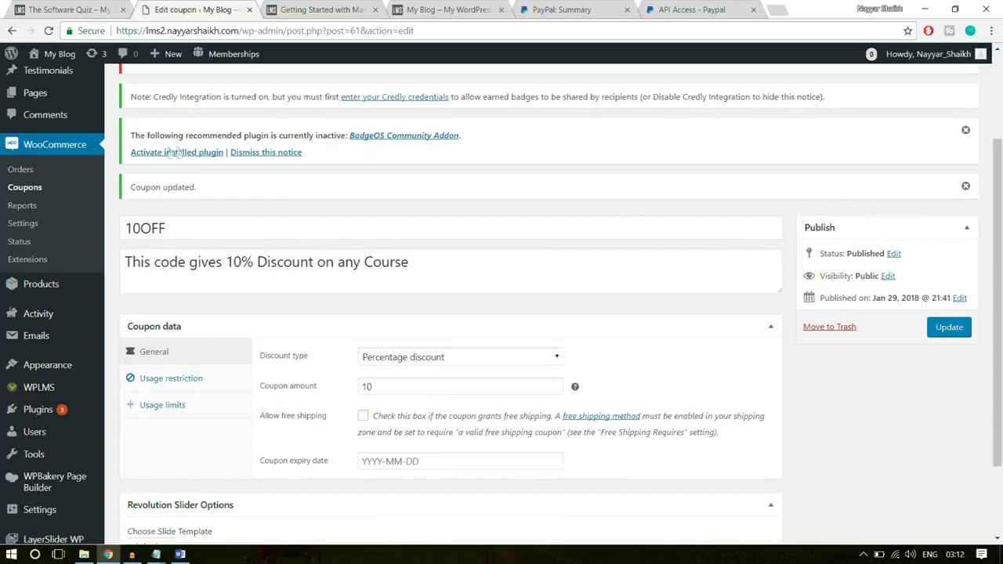
mouse_move(31, 287)
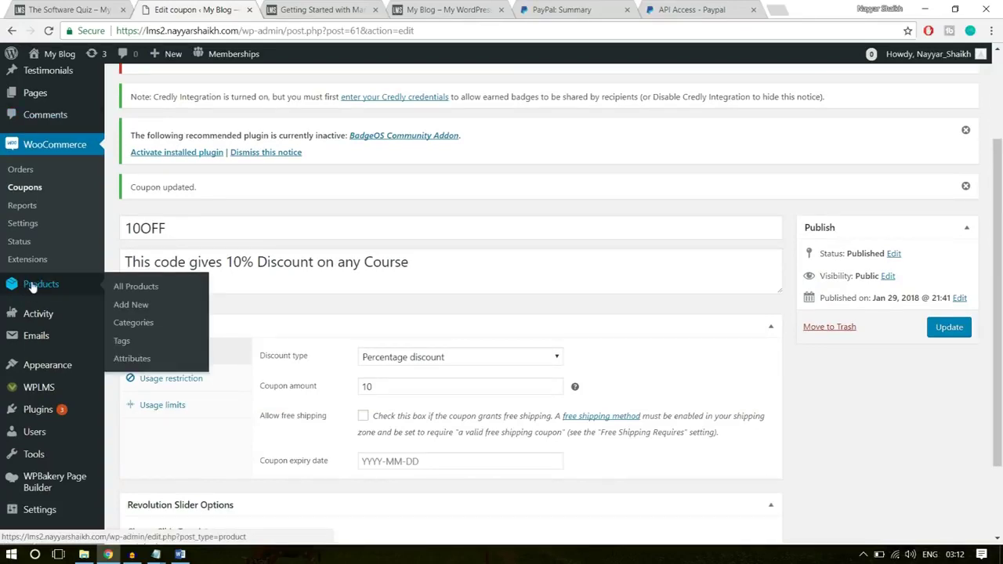
click(132, 307)
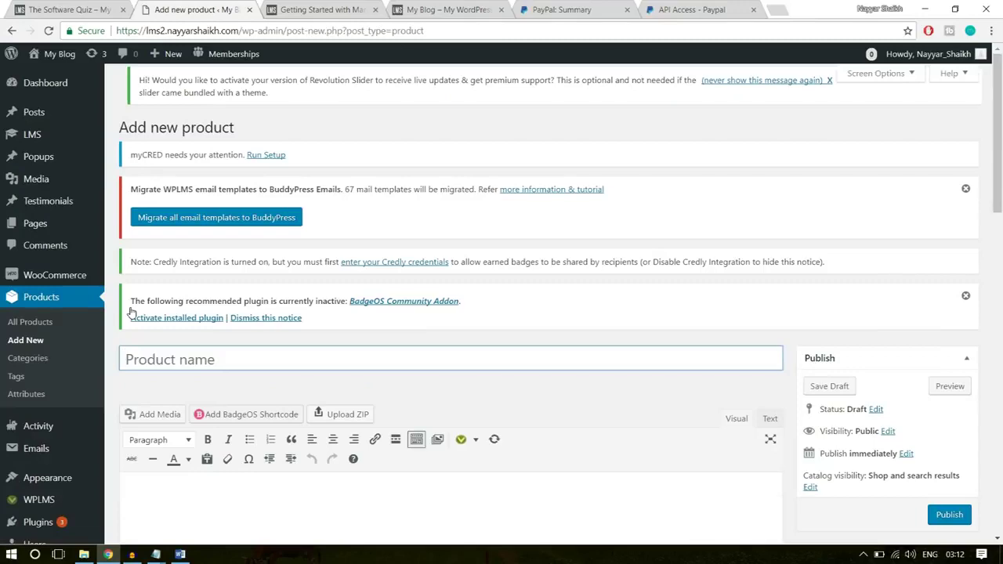
scroll(417, 327, down, 1)
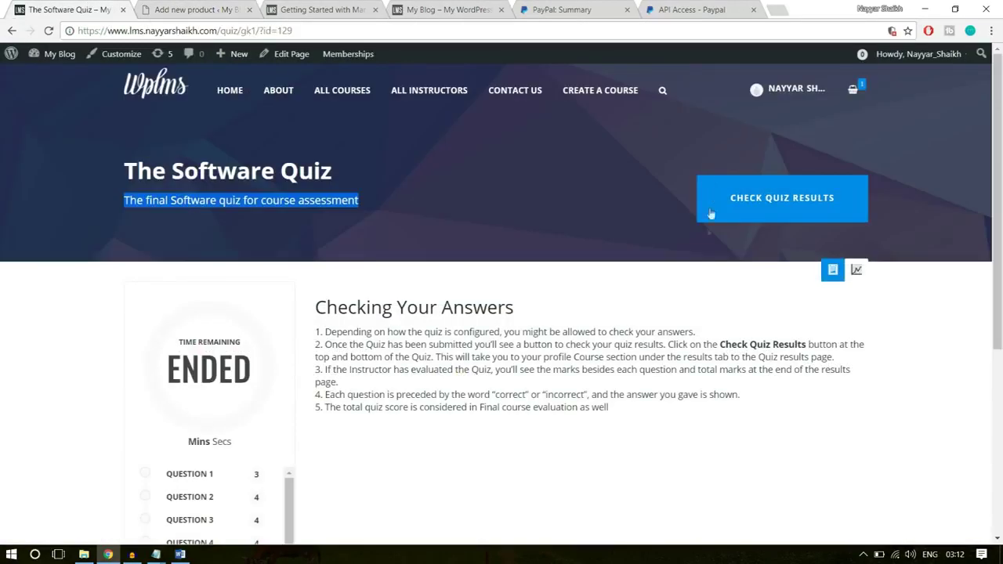
- Load the existing Software Training product page and check its included course link
click(12, 31)
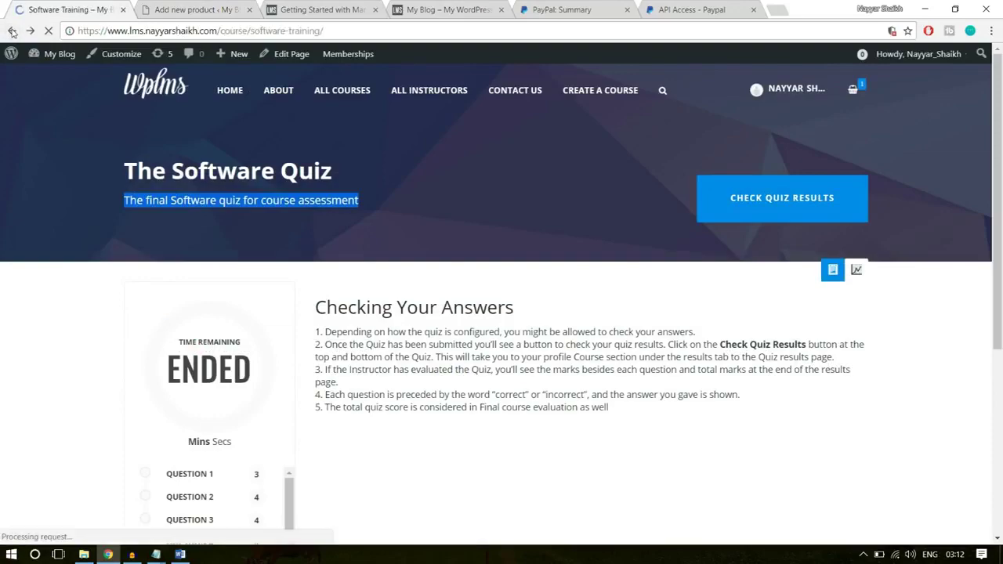
scroll(542, 352, up, 5)
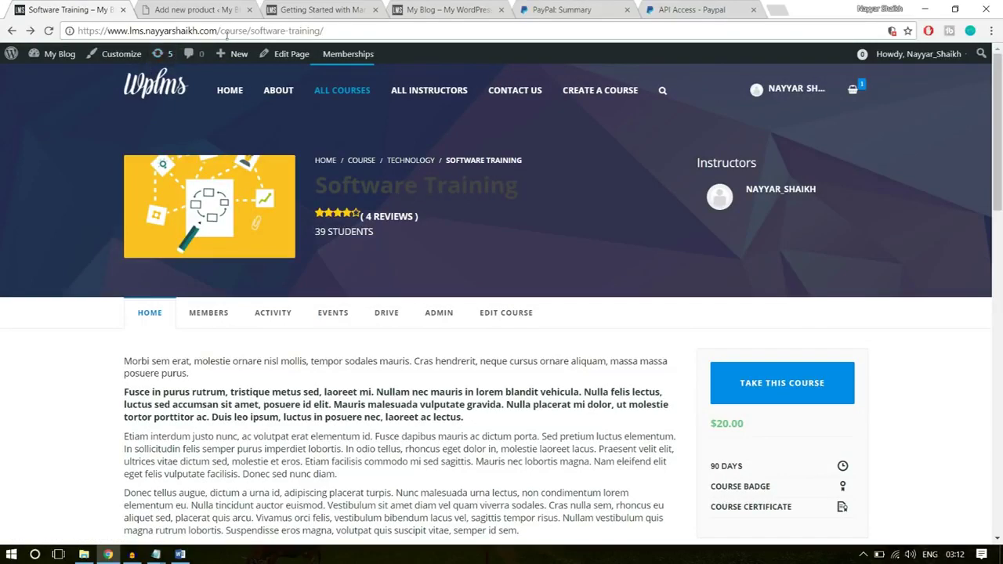
drag(220, 30, 325, 31)
text(p)
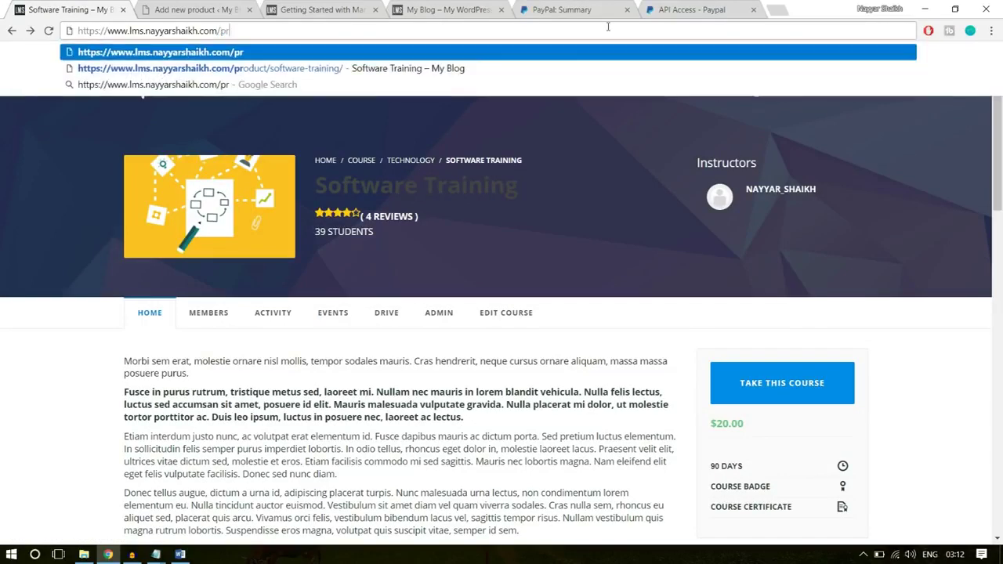
key(Return)
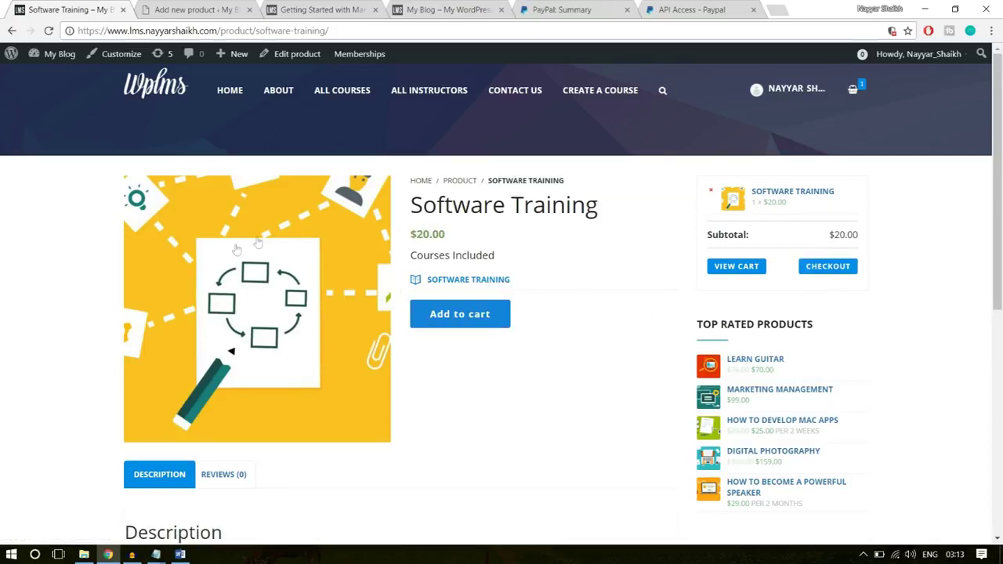
click(450, 283)
click(455, 290)
drag(558, 284, 425, 282)
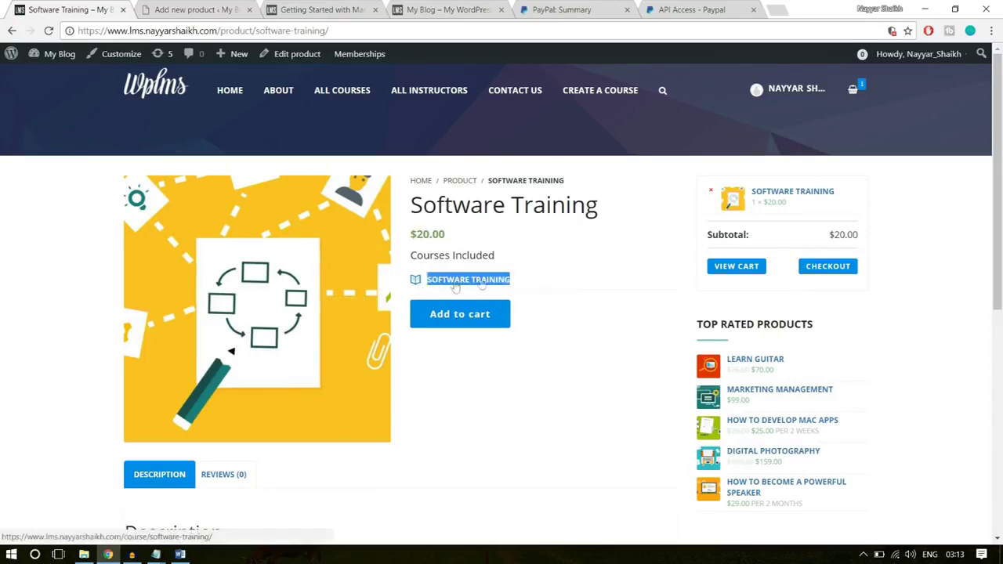
click(496, 282)
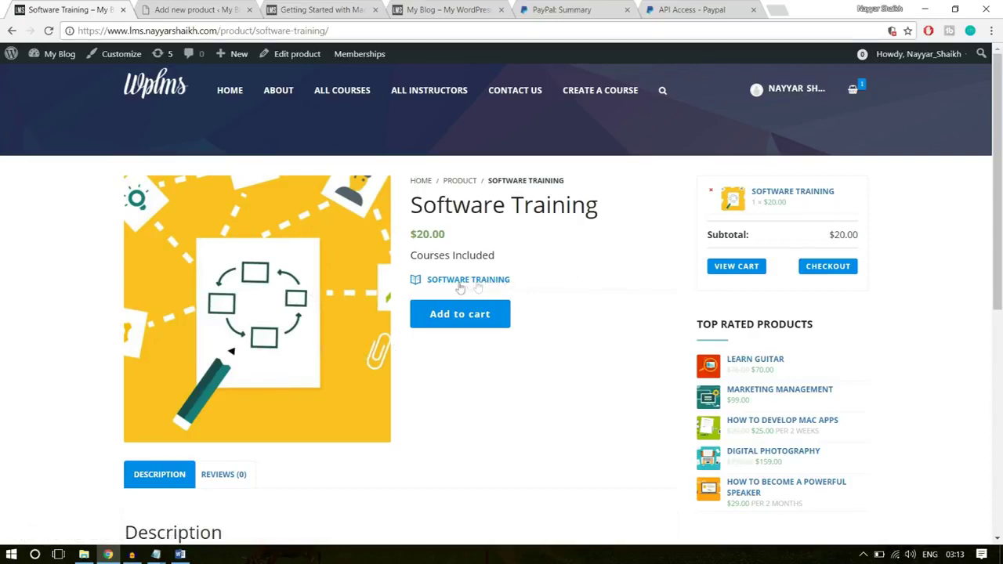
scroll(531, 380, down, 5)
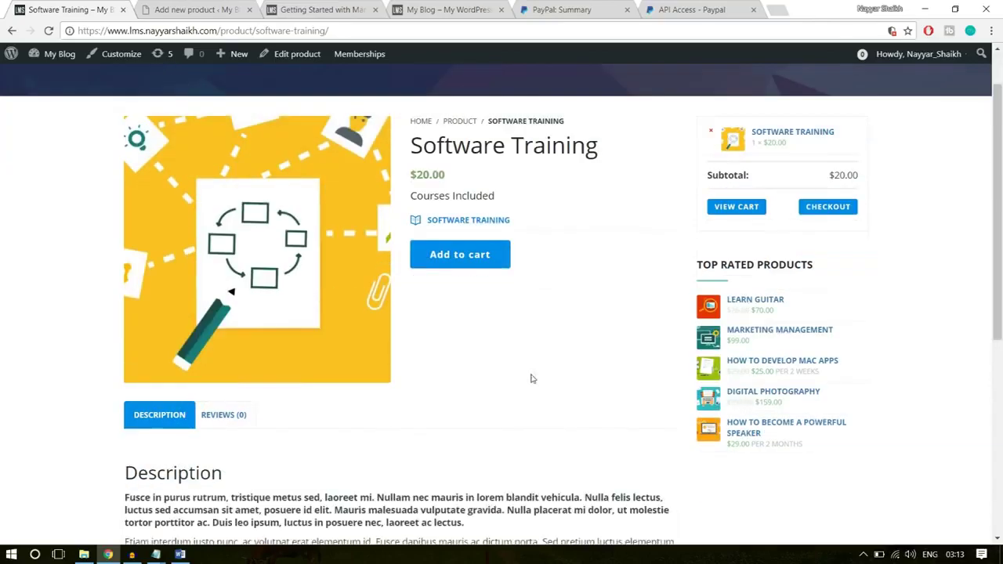
scroll(533, 412, up, 5)
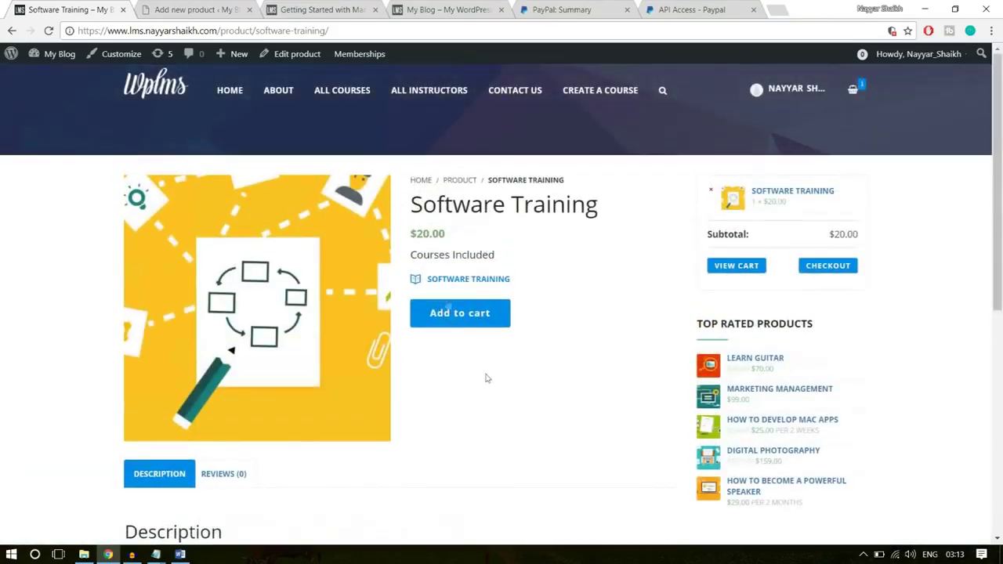
- Copy the title 'Software Training' and paste it as the new product's name
click(210, 9)
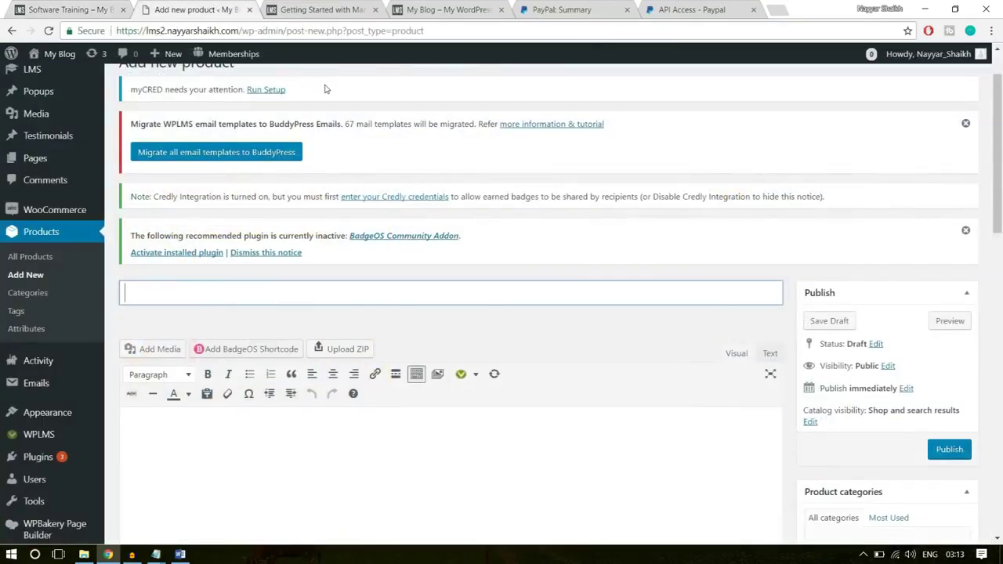
click(76, 8)
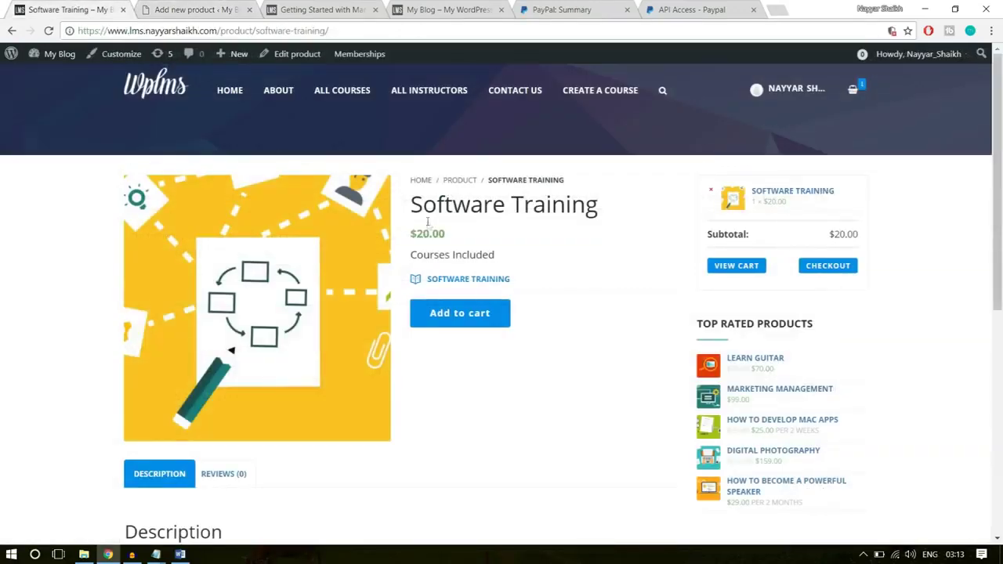
drag(617, 209, 402, 207)
key(ctrl+c)
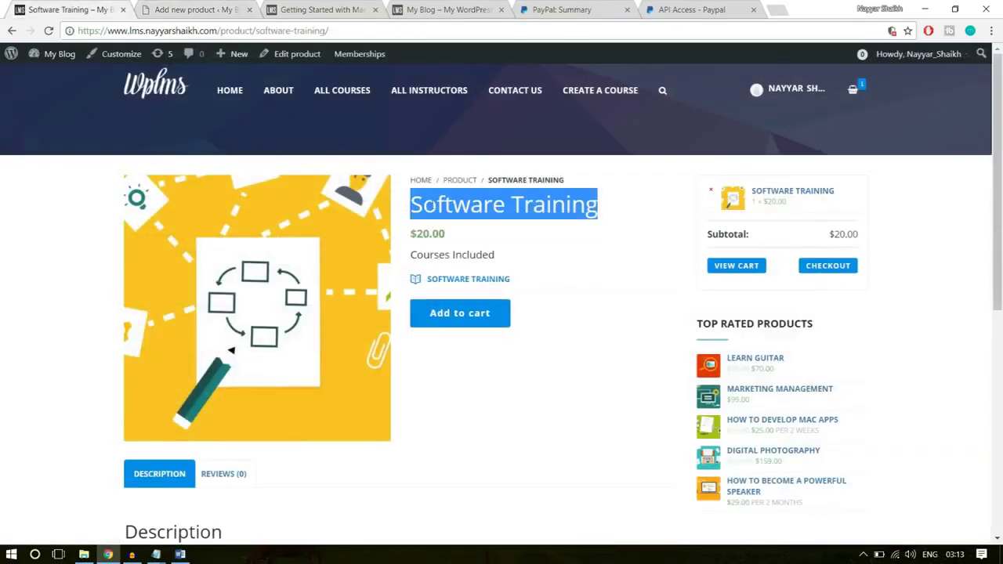
click(210, 8)
click(253, 304)
key(ctrl+v)
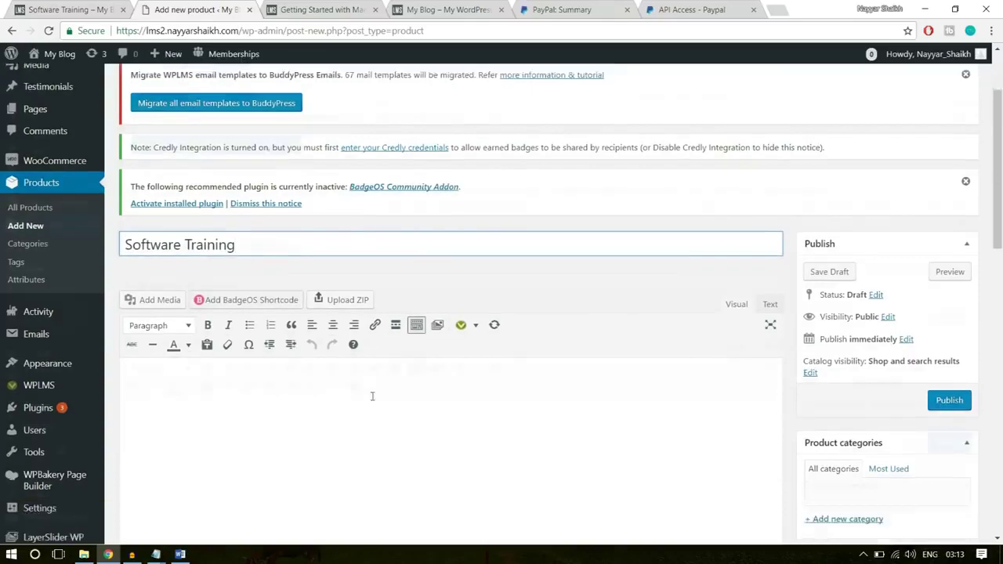
- Copy the three lorem ipsum description paragraphs into the new product's editor
click(372, 397)
scroll(372, 397, down, 2)
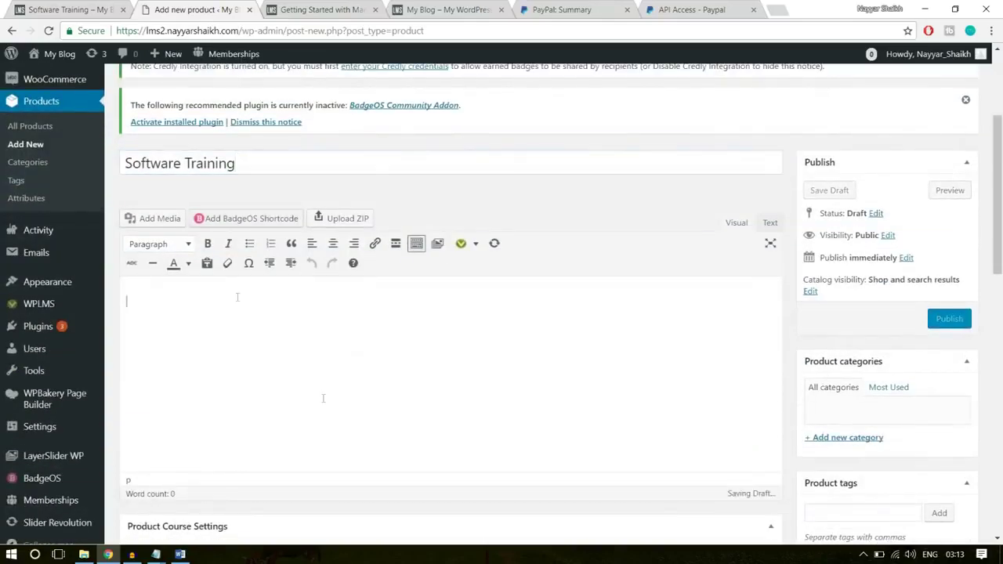
click(84, 6)
scroll(311, 354, down, 4)
drag(569, 383, 126, 231)
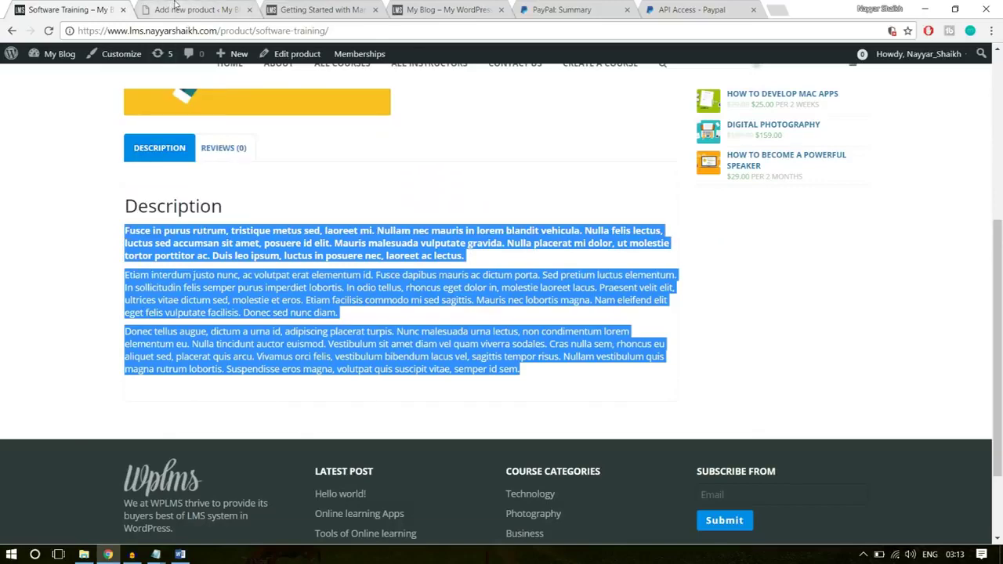
click(176, 8)
text(Fusce in purus rutrum, tristique metus sed, laoreet mi. Nullam nec mauris in lorem blandit vehicula. Nulla felis lectus, luctus sed accumsan sit amet, posuere id elit. Mauris malesuada vulputate gravida. Nulla placerat mi dolor, ut molestie tortor porttitor ac. Duis leo ipsum, luctus in posuere nec, laoreet ac lectus.  Etiam interdum justo nunc, ac volutpat erat elementum id. Fusce dapibus mauris ac dictum porta. Sed pretium luctus elementum. In sollicitudin felis semper purus imperdiet lobortis. In odio tellus, rhoncus eget dolor in, molestie laoreet lacus. Praesent velit elit, ultrices vitae dictum sed, molestie et eros. Etiam facilisis commodo mi sed sagittis. Mauris nec lobortis magna. Nam eleifend elit eget felis vulputate facilisis. Donec sed nunc diam.  Donec tellus augue, dictum a urna id, adipiscing placerat turpis. Nunc malesuada urna lectus, non condimentum lorem elementum eu. Nulla tincidunt auctor euismod. Vestibulum sit amet diam vel quam viverra sodales. Cras nulla sem, rhoncus eu aliquet sed, placerat quis arcu. Vivamus orci felis, vestibulum bibendum lacus vel, sagittis tempor risus. Nullam vestibulum quis magna rutrum lobortis. Suspendisse eros magna, volutpat quis suscipit vitae, semper id sem.)
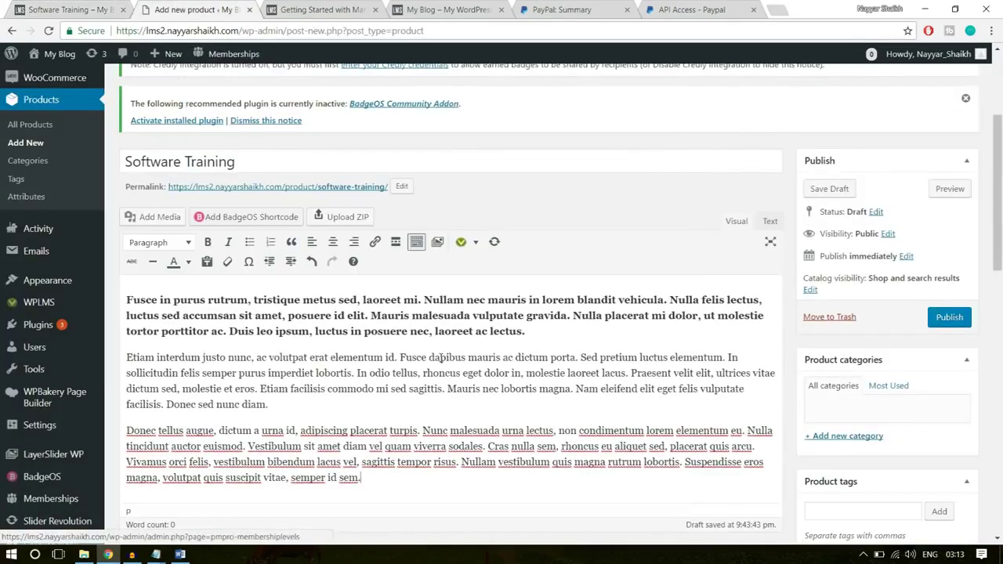
scroll(863, 368, down, 3)
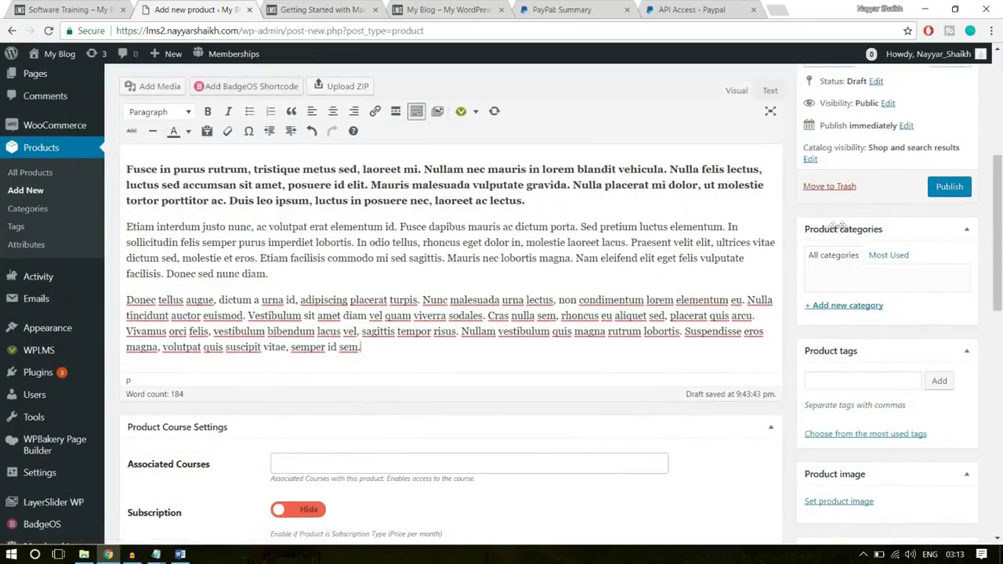
- Add a Technology product category and tick it, leaving the associated course empty
click(853, 306)
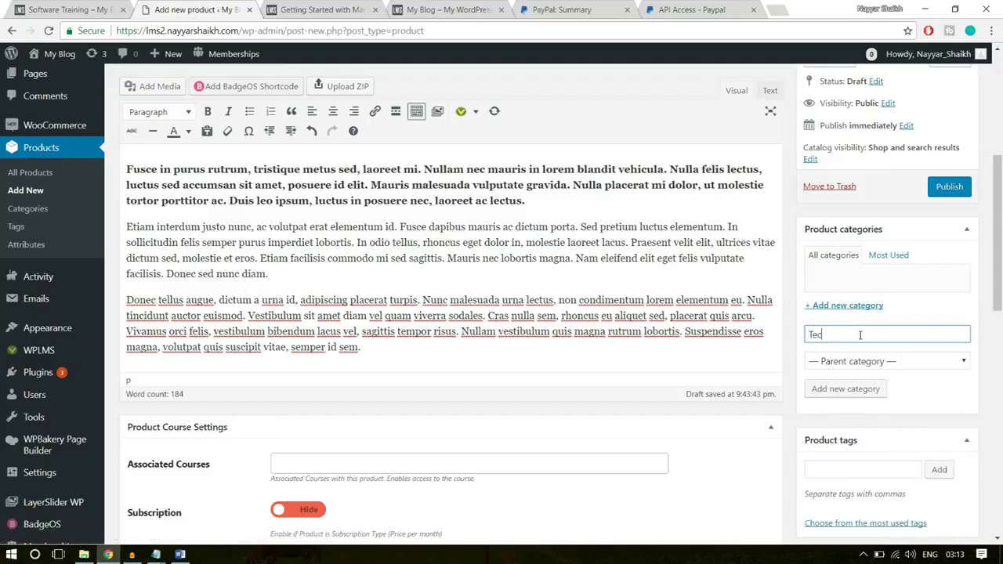
text(Technology)
key(Return)
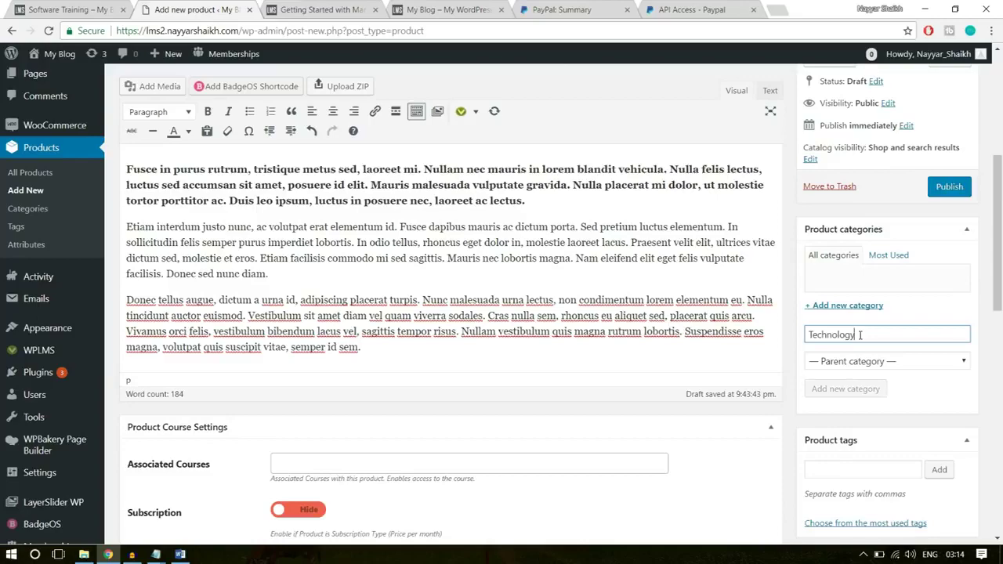
scroll(887, 317, down, 1)
scroll(886, 317, down, 2)
click(323, 334)
click(581, 387)
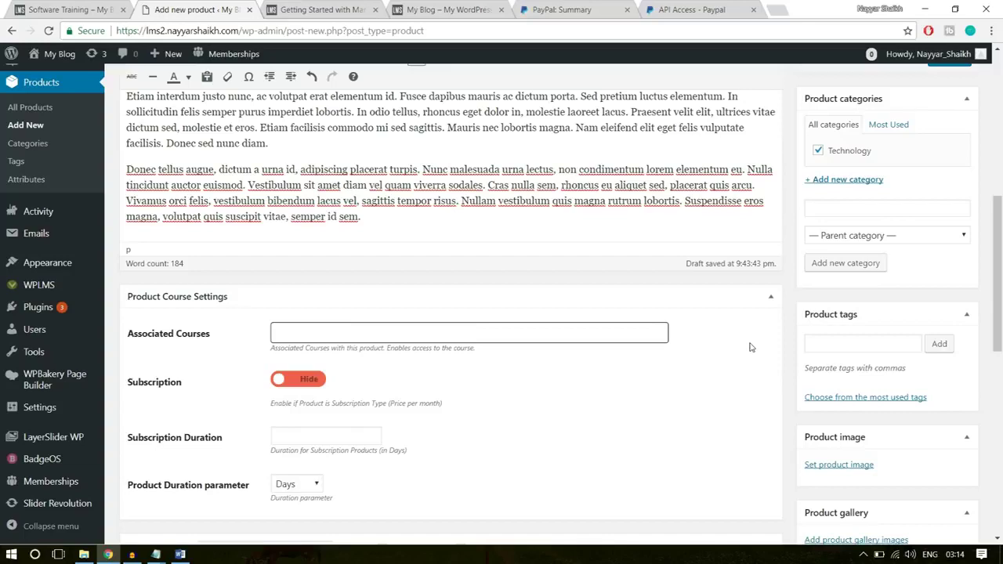
scroll(750, 348, down, 2)
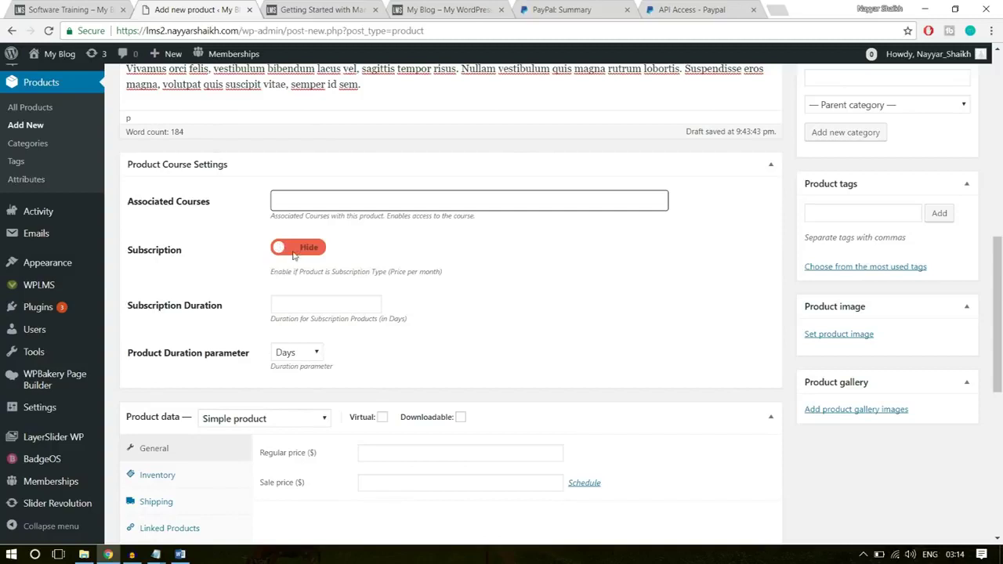
- Make Software Training a virtual product with a $50 regular price, subscription left hidden
click(287, 250)
click(317, 249)
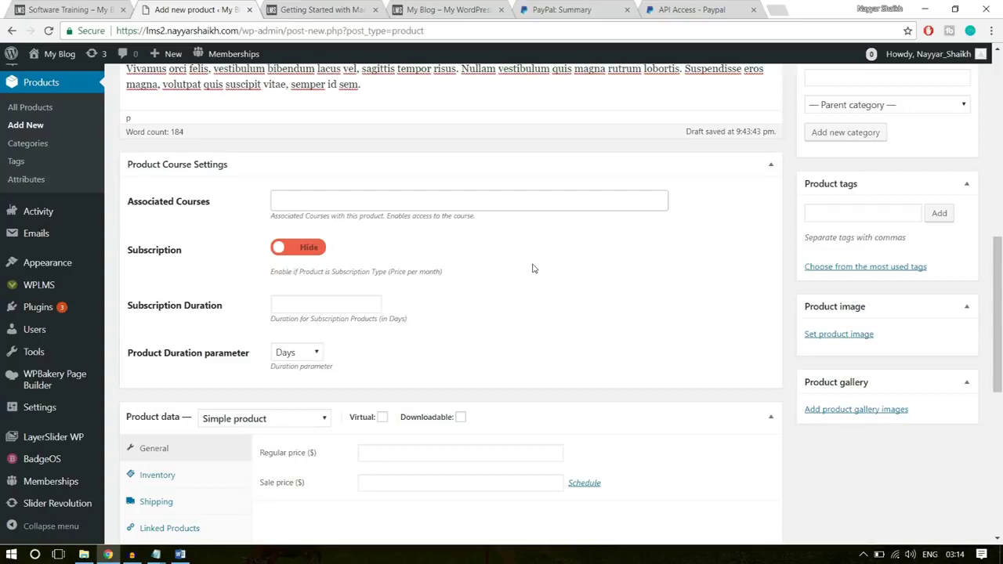
scroll(572, 273, down, 3)
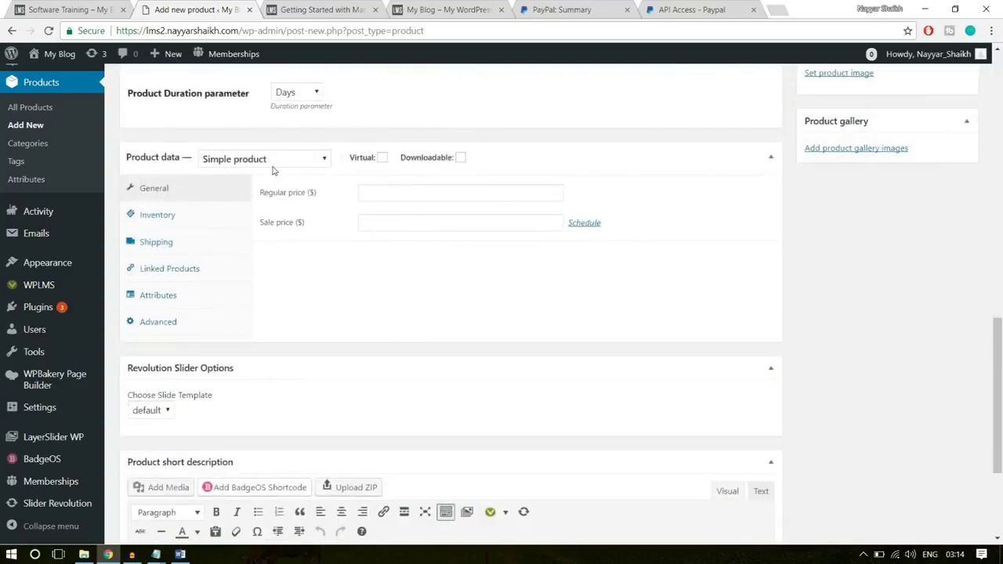
click(381, 158)
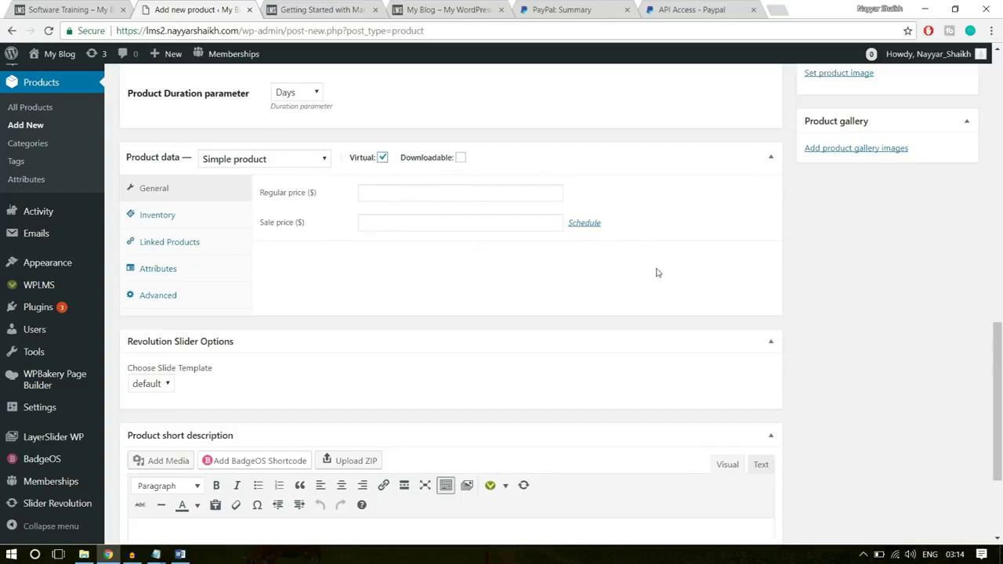
click(440, 192)
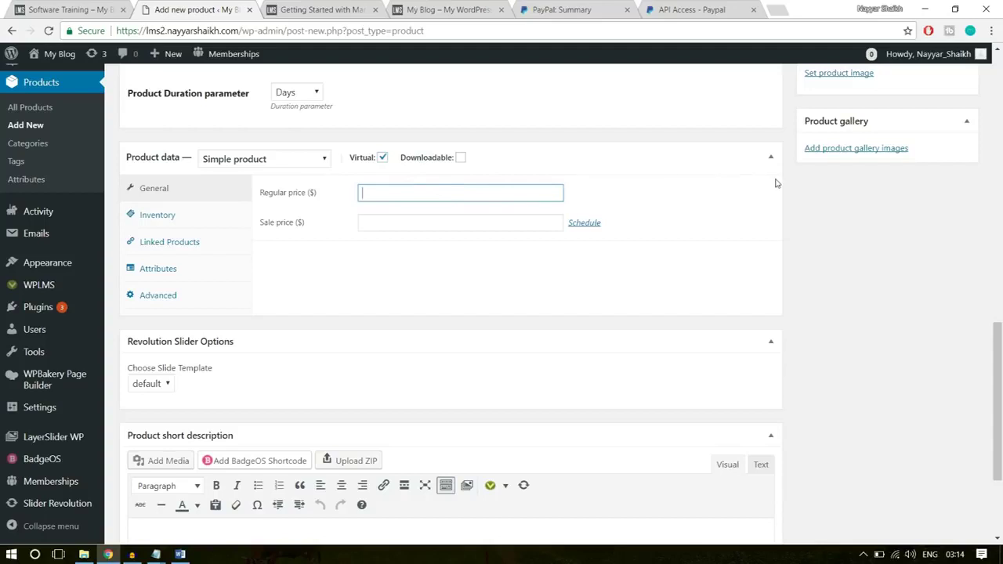
text(0)
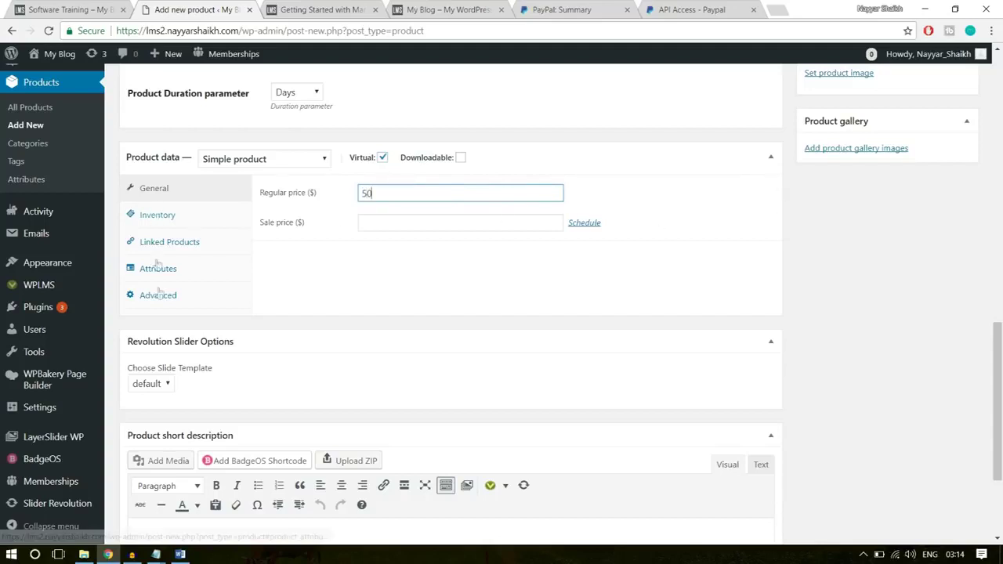
click(901, 198)
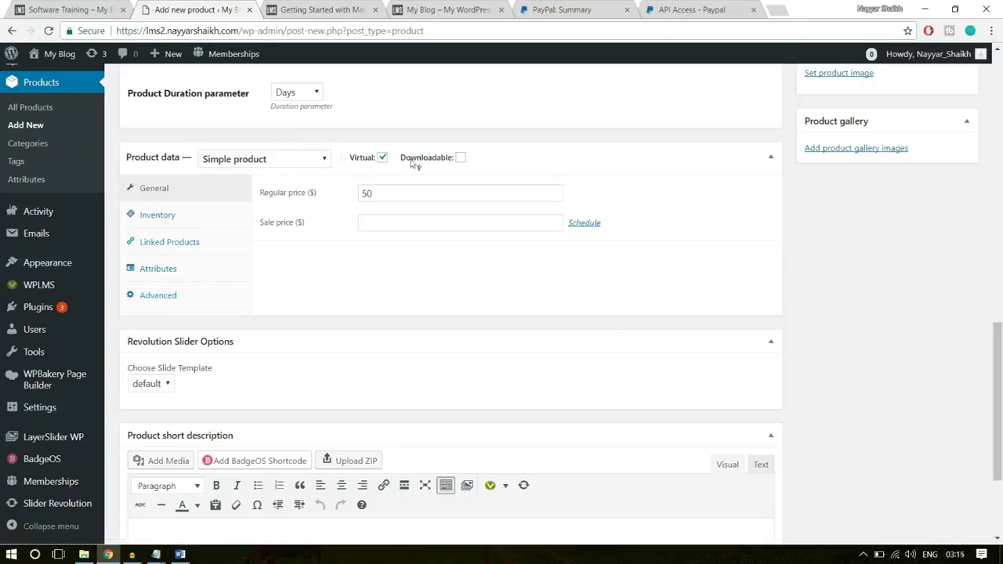
click(389, 193)
text(50)
double_click(380, 190)
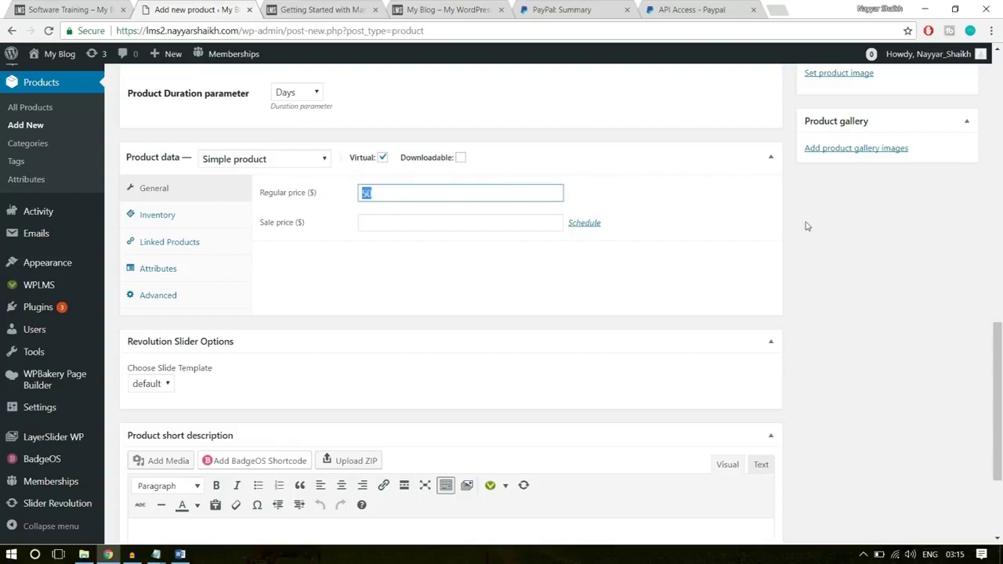
scroll(834, 235, down, 1)
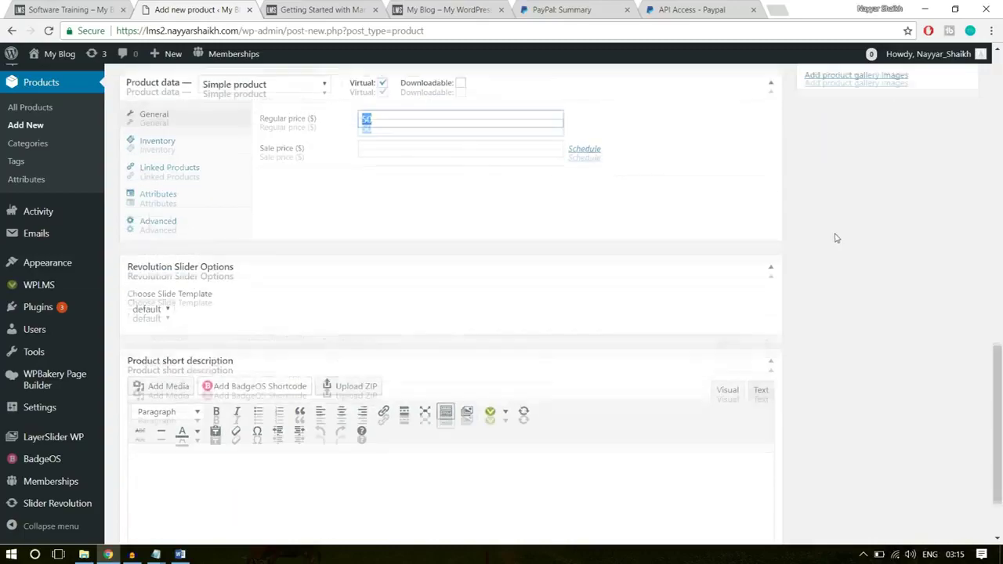
scroll(855, 291, up, 5)
scroll(878, 379, down, 2)
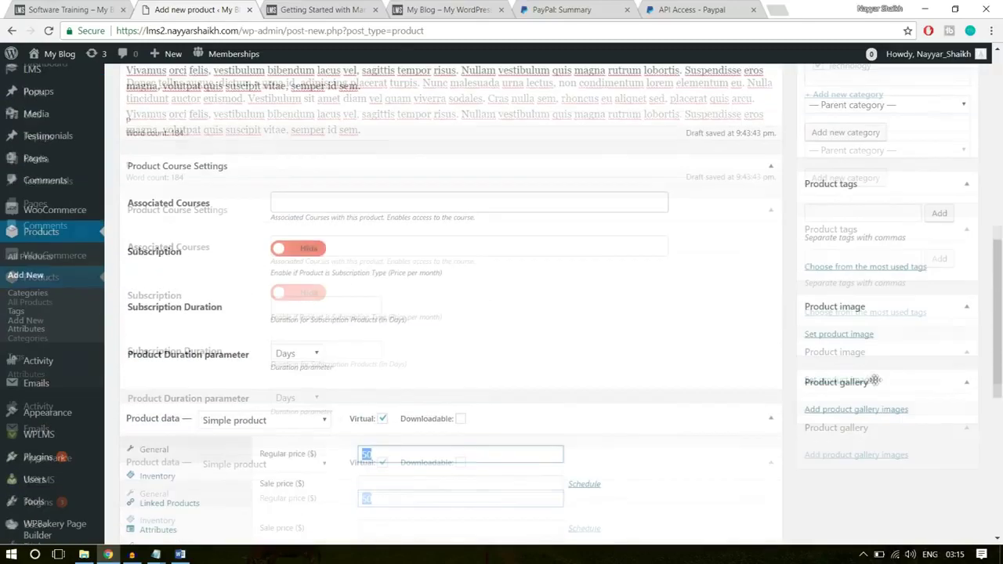
- Upload Course Img from WPLMS\Images and set it as the product image
click(852, 337)
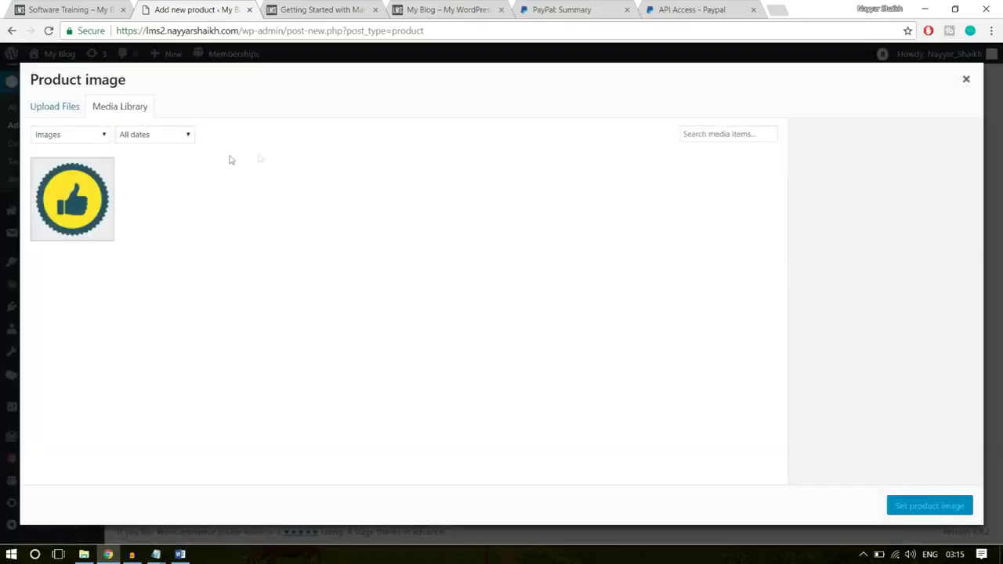
click(60, 110)
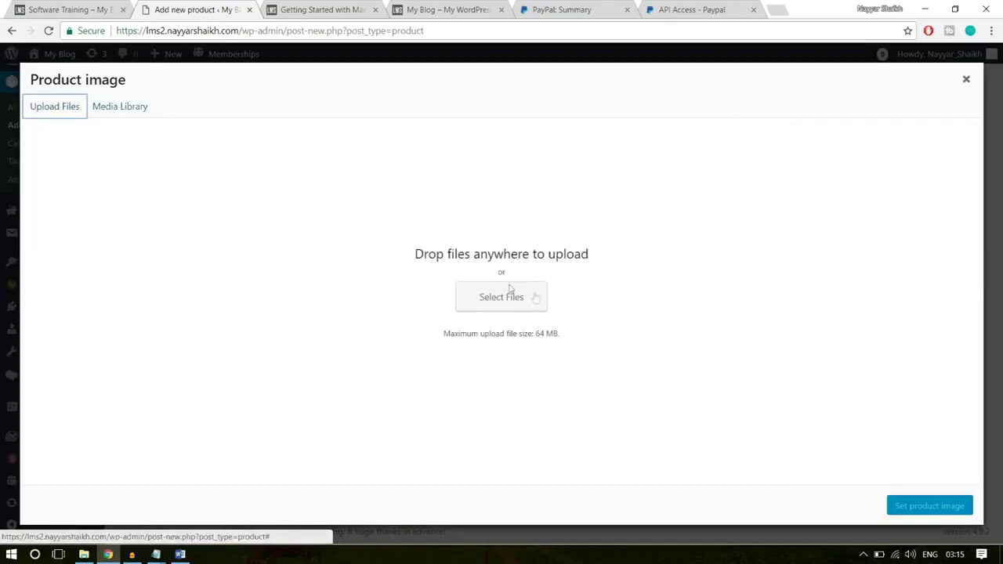
click(531, 296)
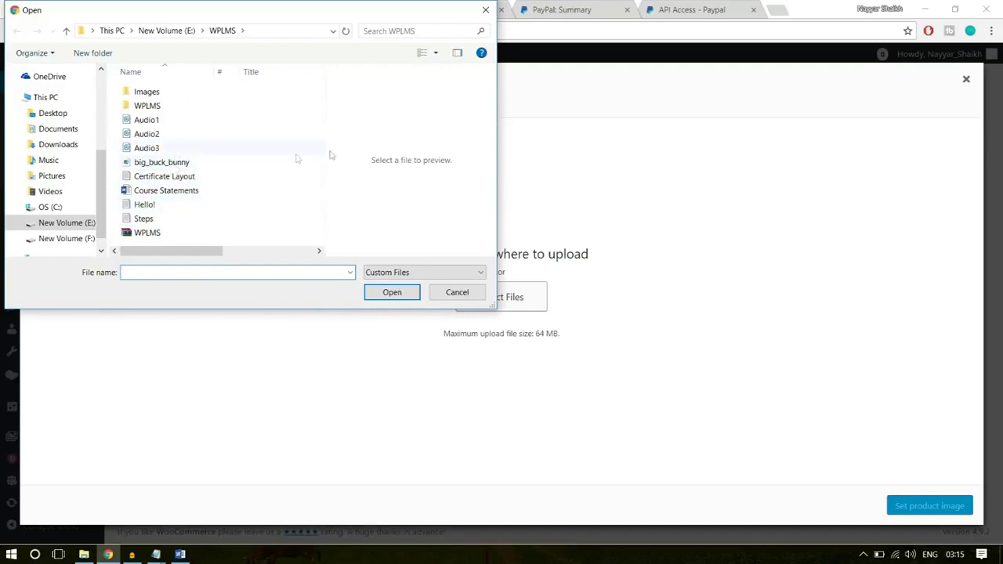
double_click(183, 94)
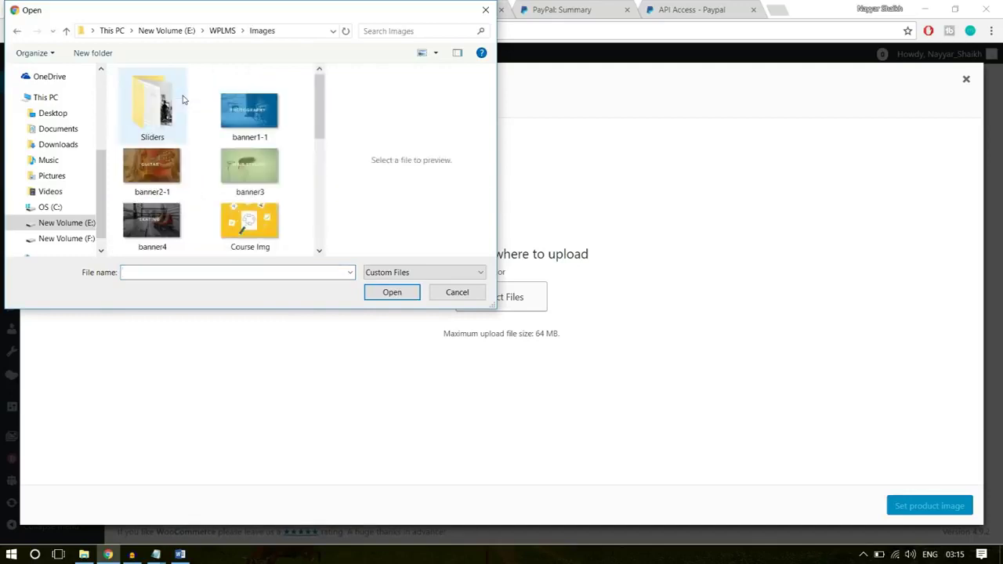
click(213, 31)
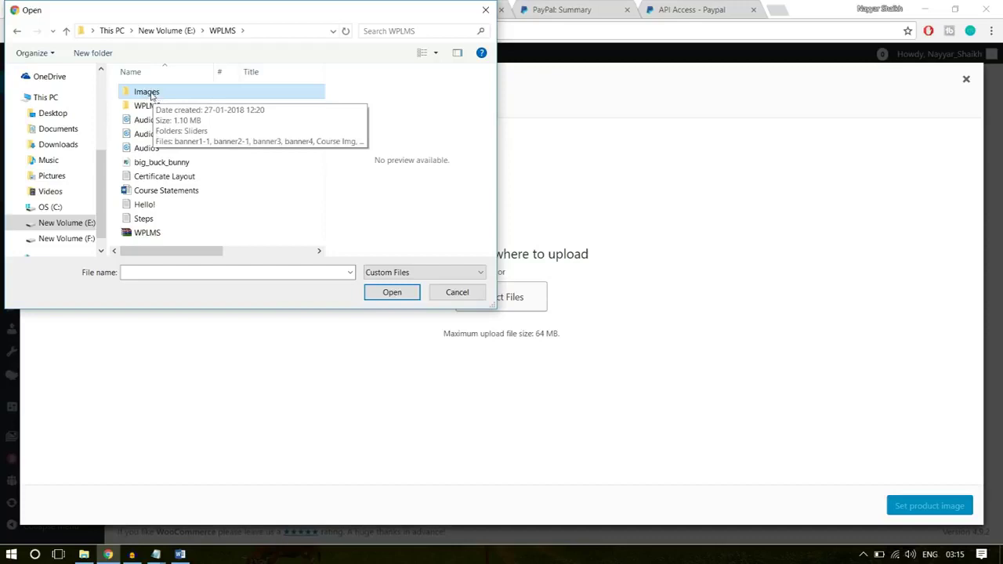
double_click(152, 96)
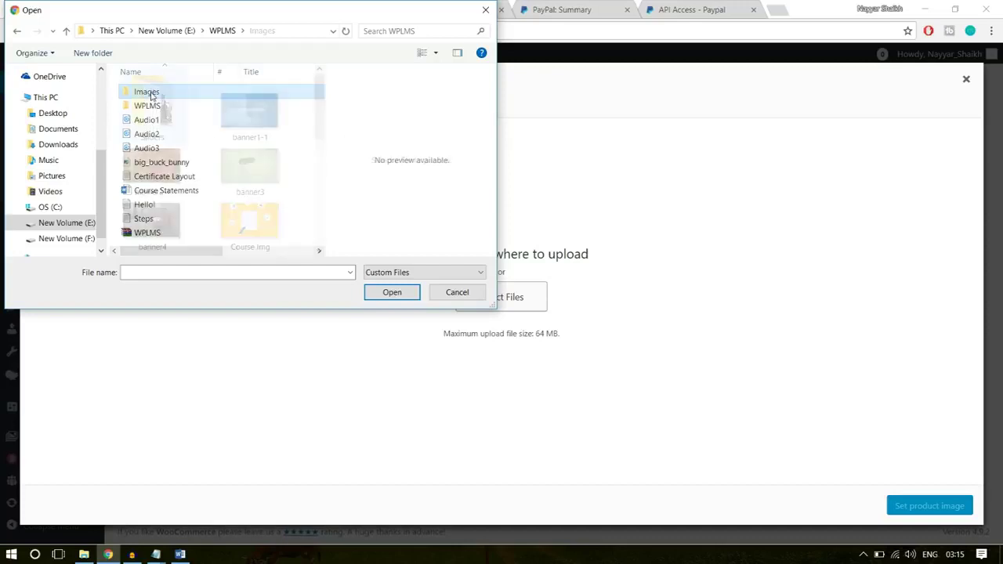
click(267, 223)
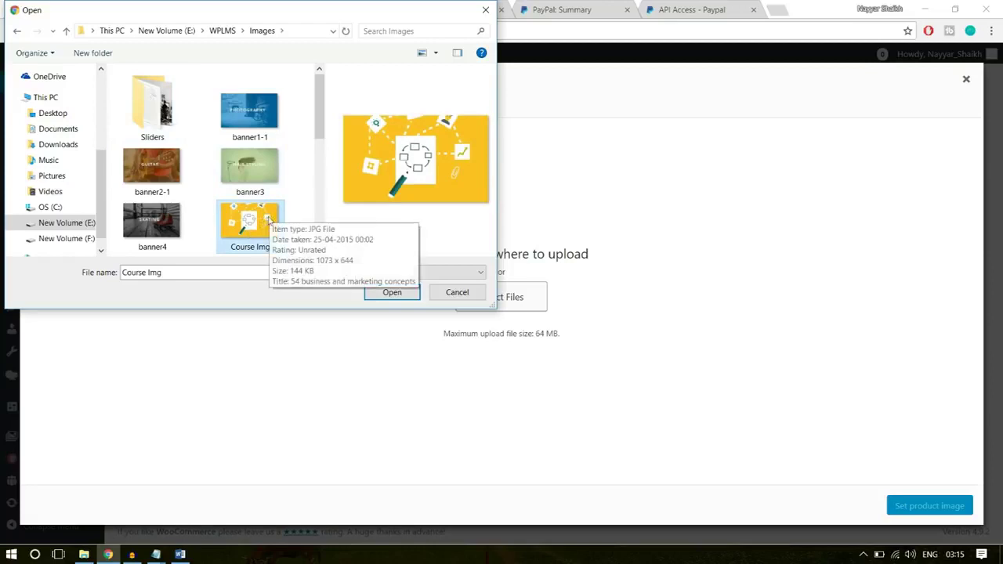
click(394, 293)
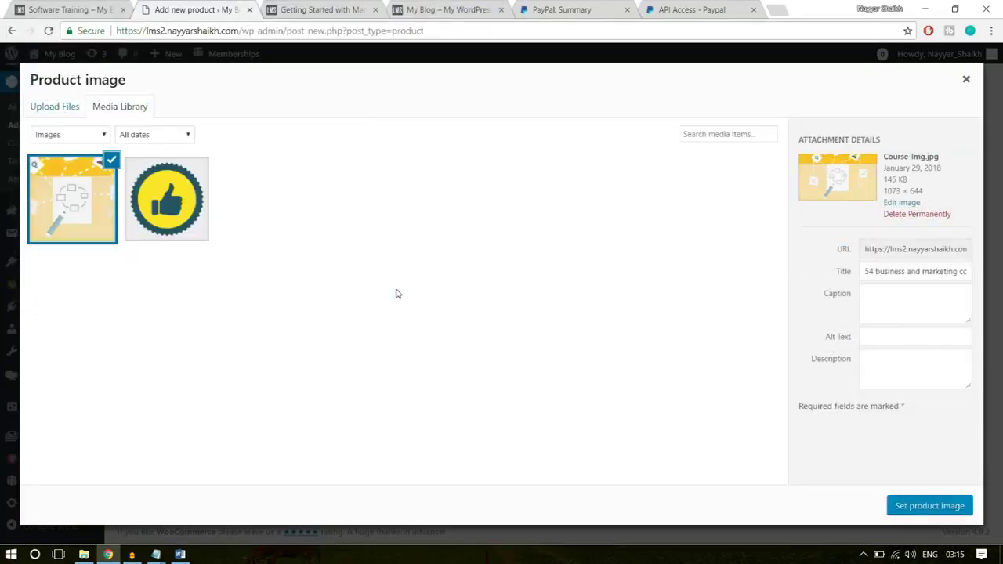
click(943, 506)
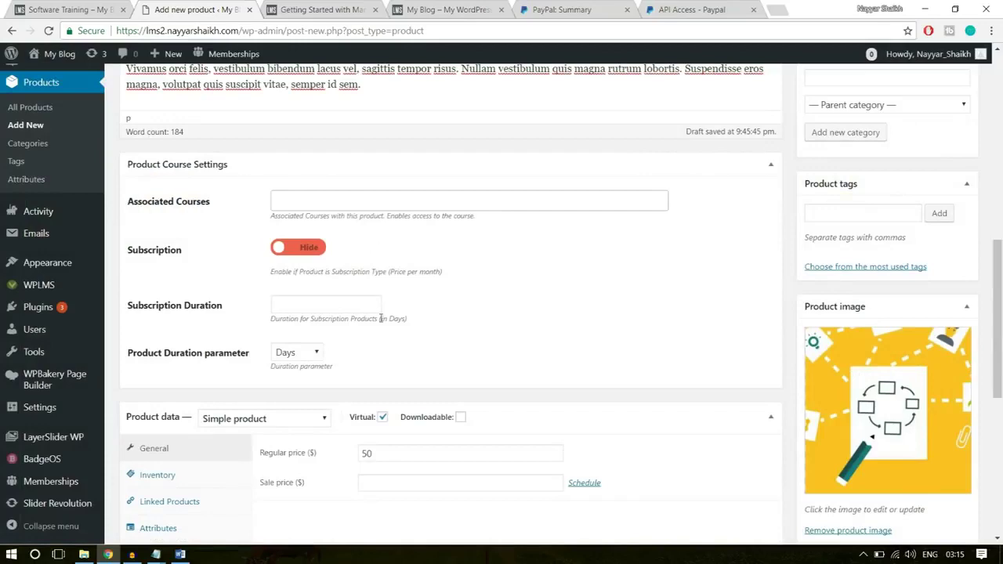
scroll(376, 310, up, 1)
scroll(474, 343, up, 3)
- Publish the Software Training product so its status reads Published
click(948, 187)
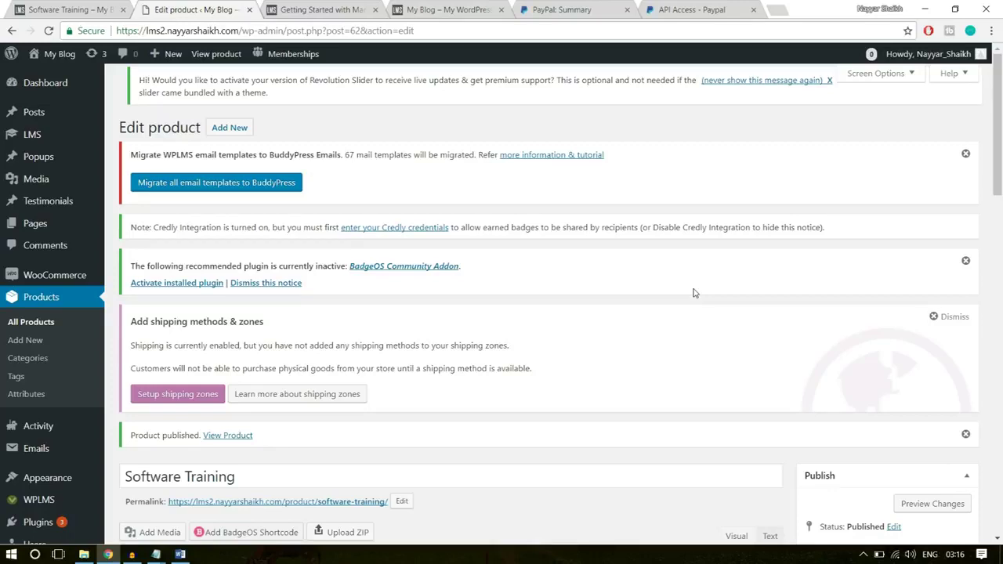
mouse_move(47, 139)
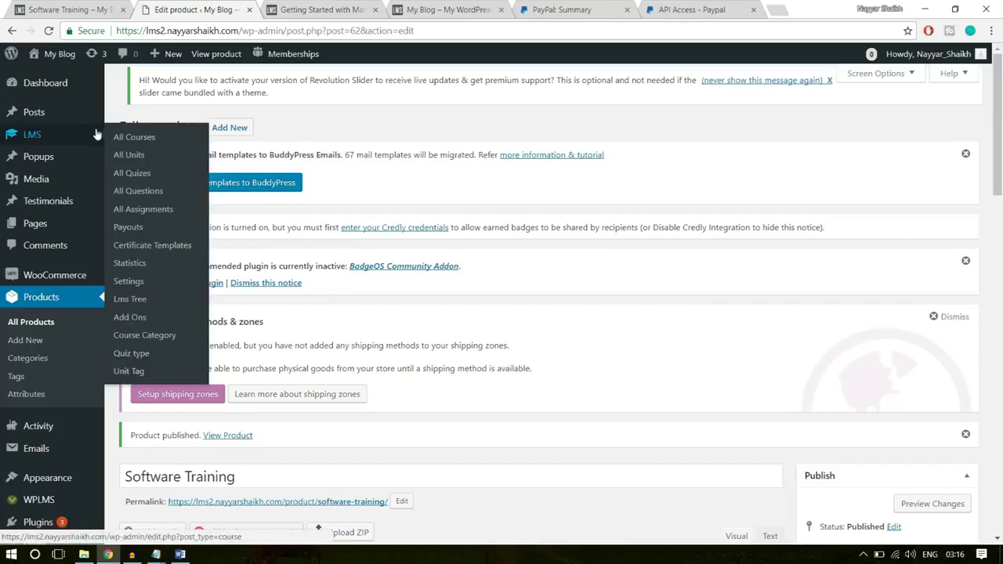
- Start a new certificate from the certificate templates list
click(151, 246)
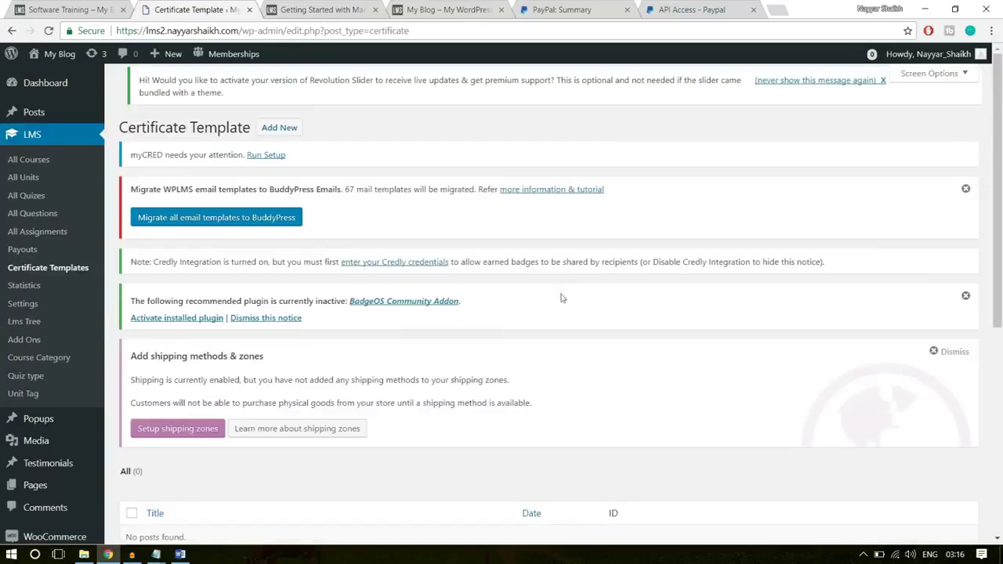
scroll(561, 298, down, 3)
scroll(206, 354, up, 3)
click(272, 131)
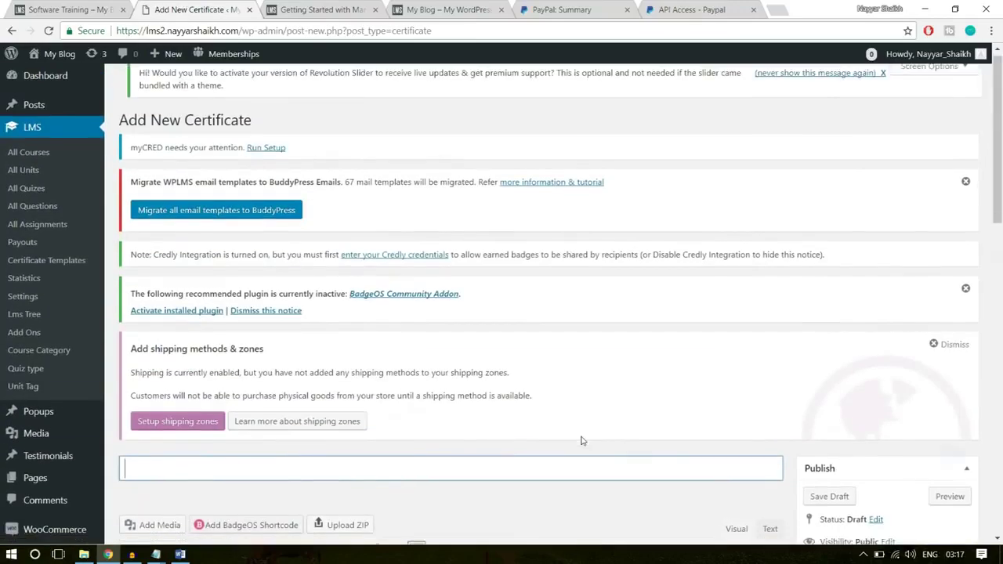
scroll(581, 441, down, 4)
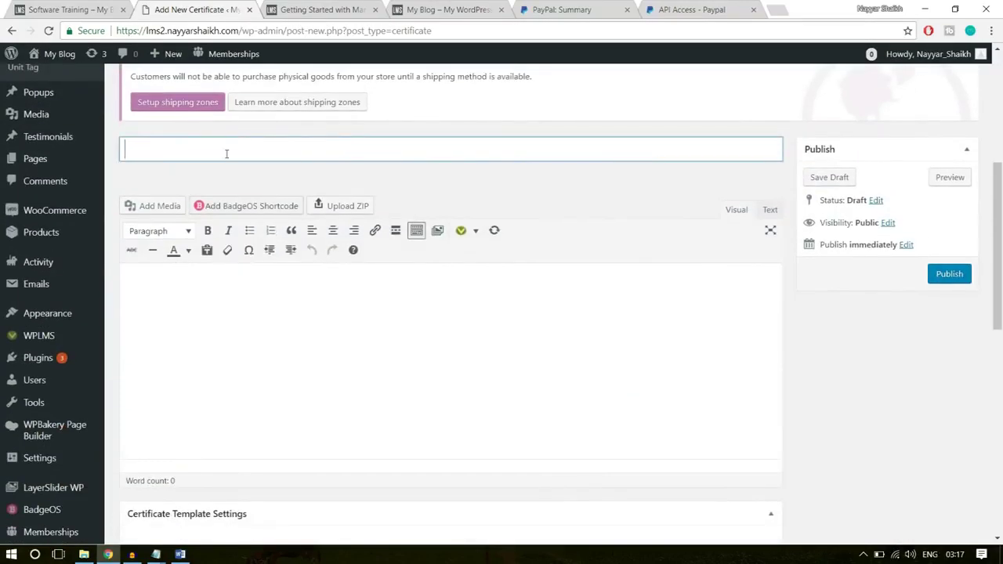
- Replace the certificate title with 'Template - 1' and let the draft autosave
text(Certificate for)
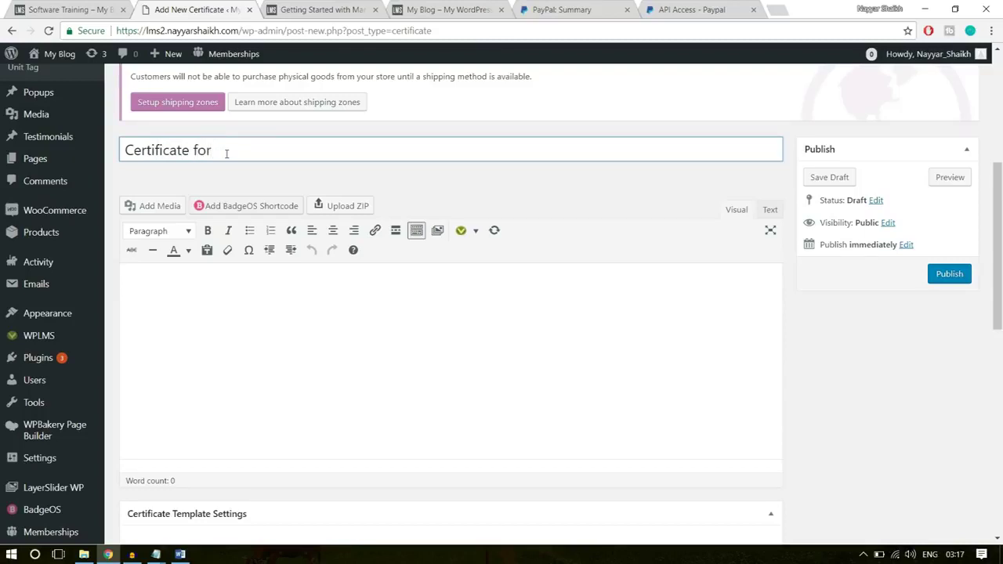
key(ctrl+a)
key(BackSpace)
text(Templa)
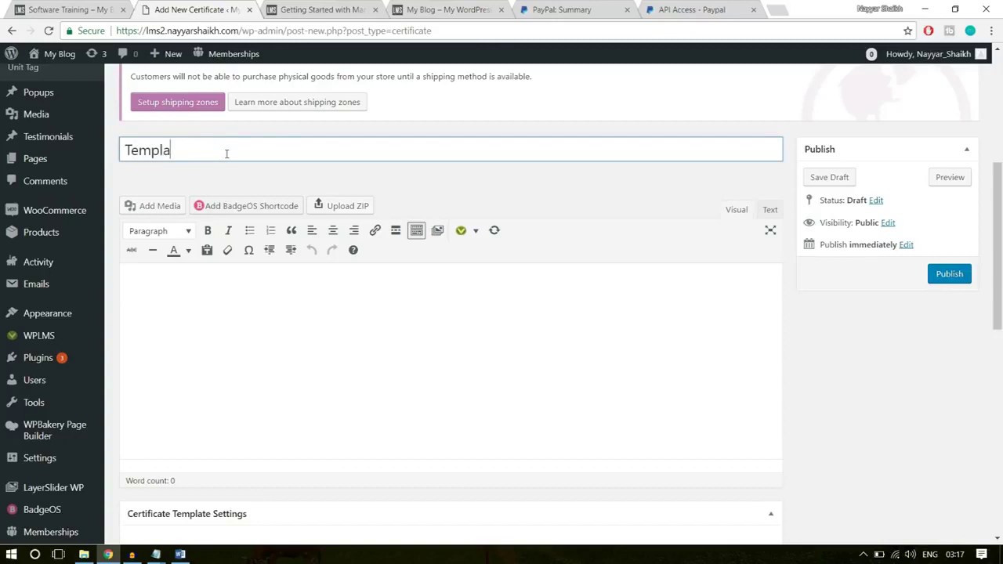
text(te - 1)
click(282, 377)
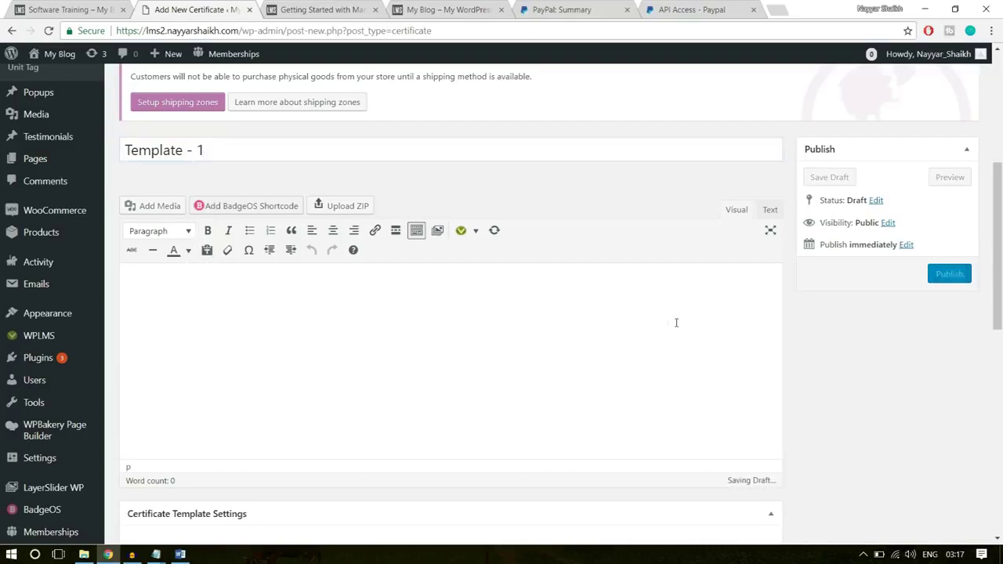
scroll(677, 322, down, 1)
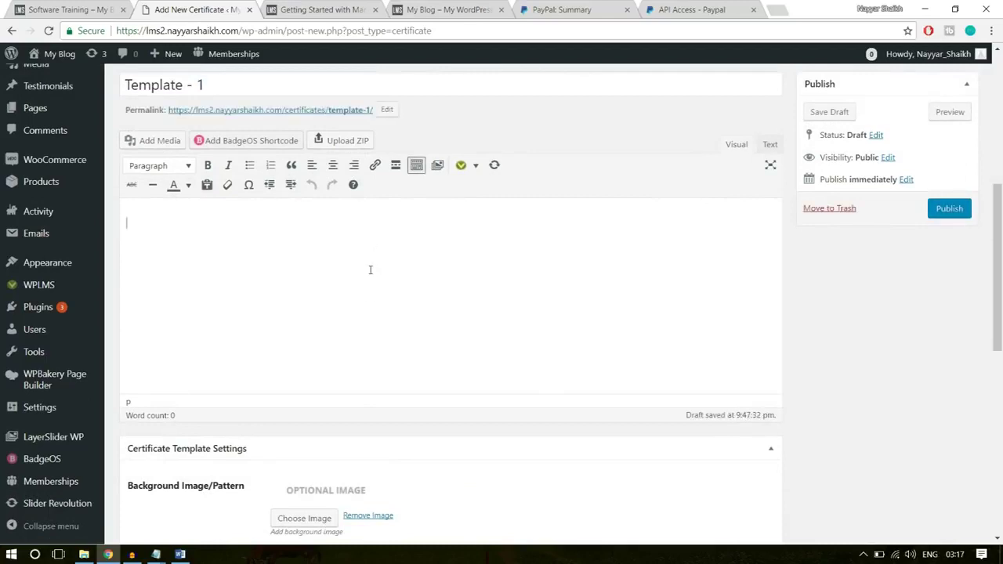
- Open Certificate Layout in Notepad from File Explorer and select all its text
click(84, 555)
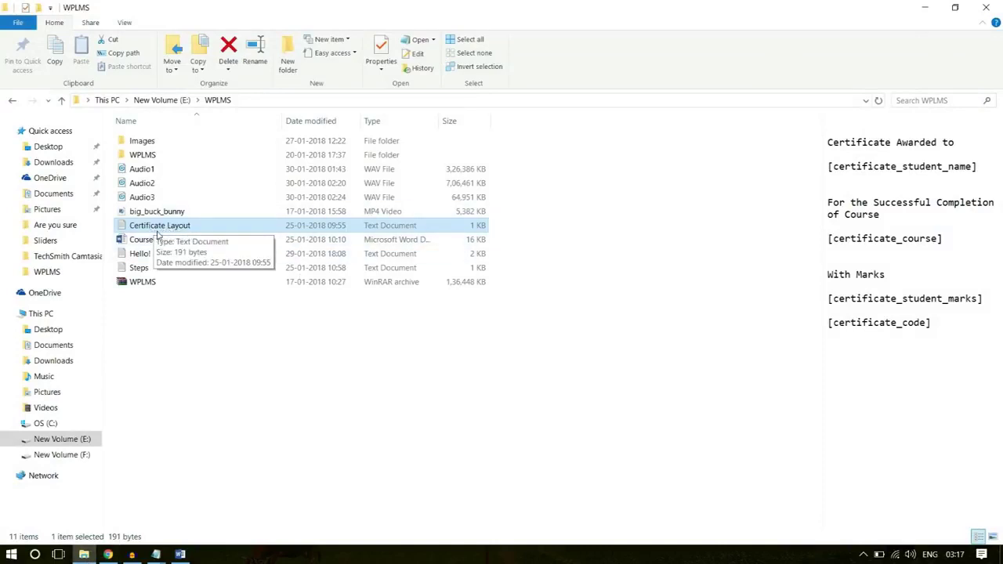
double_click(157, 230)
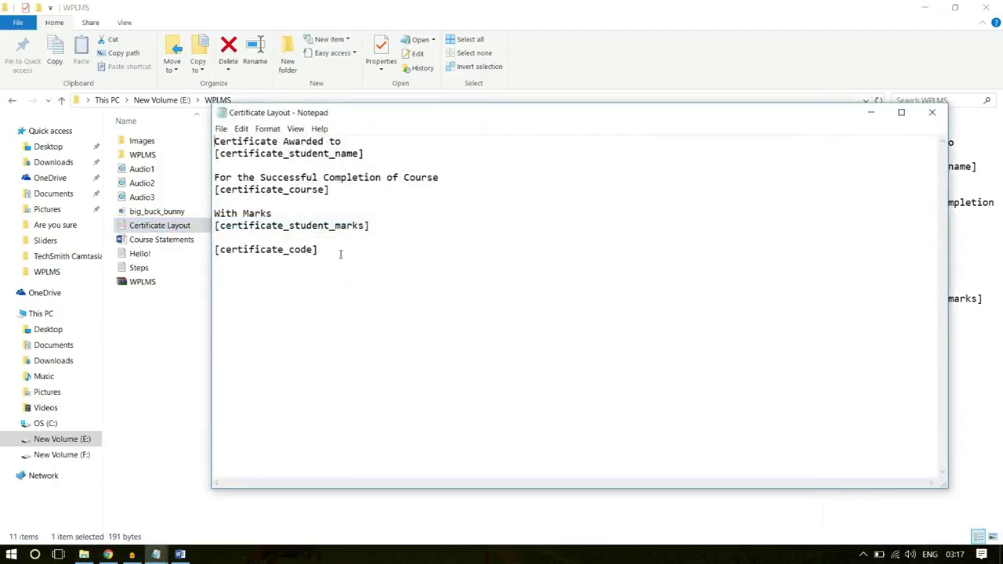
drag(342, 255, 216, 125)
key(ctrl+c)
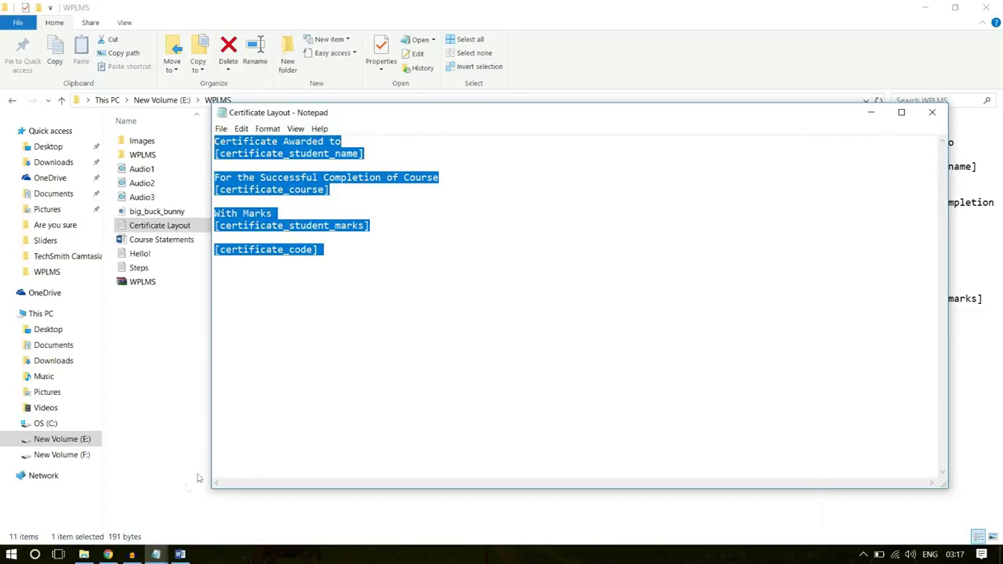
click(109, 555)
- Paste the certificate wording with its shortcodes into the Template - 1 body and centre it all
key(ctrl+v)
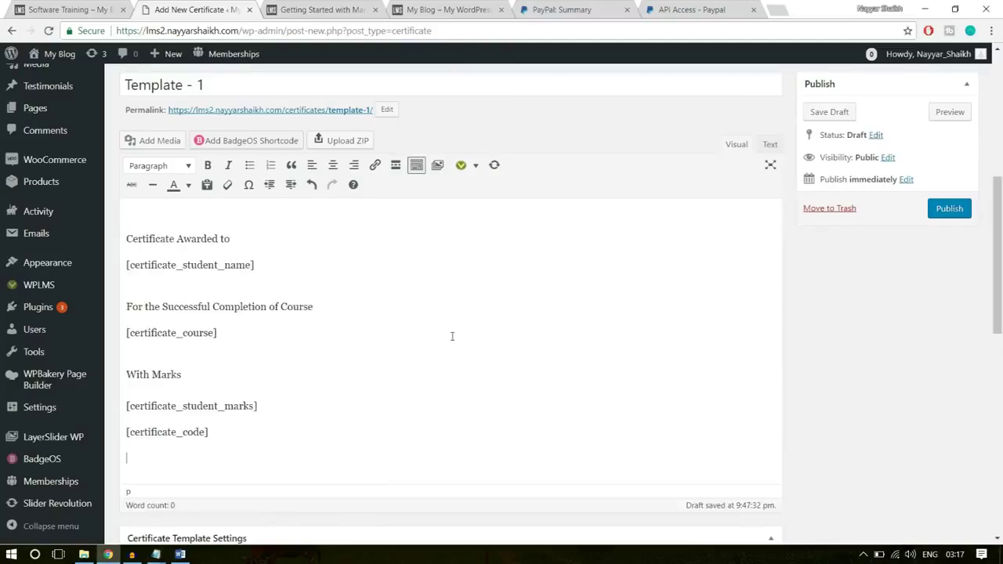
drag(265, 440, 127, 213)
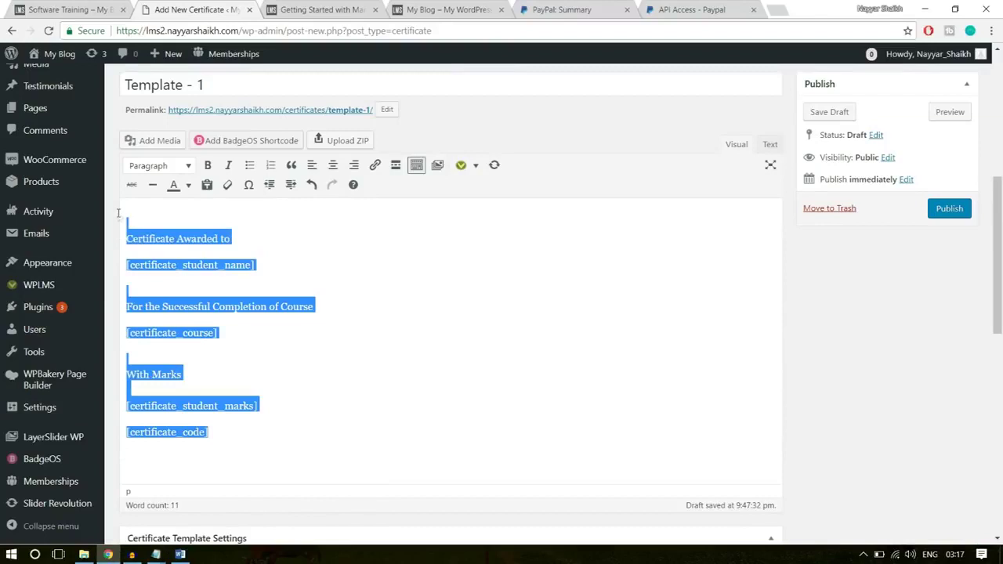
click(332, 165)
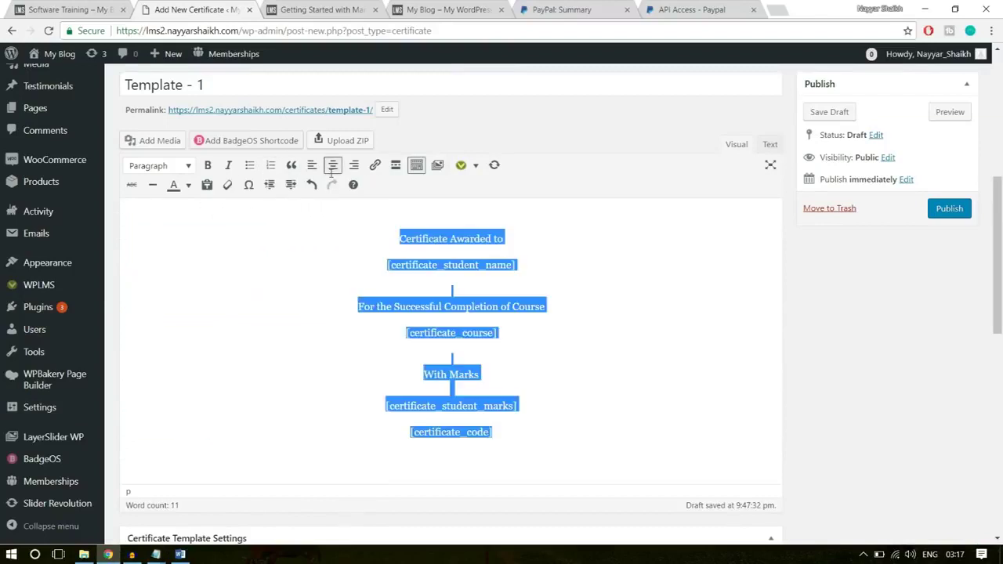
click(462, 265)
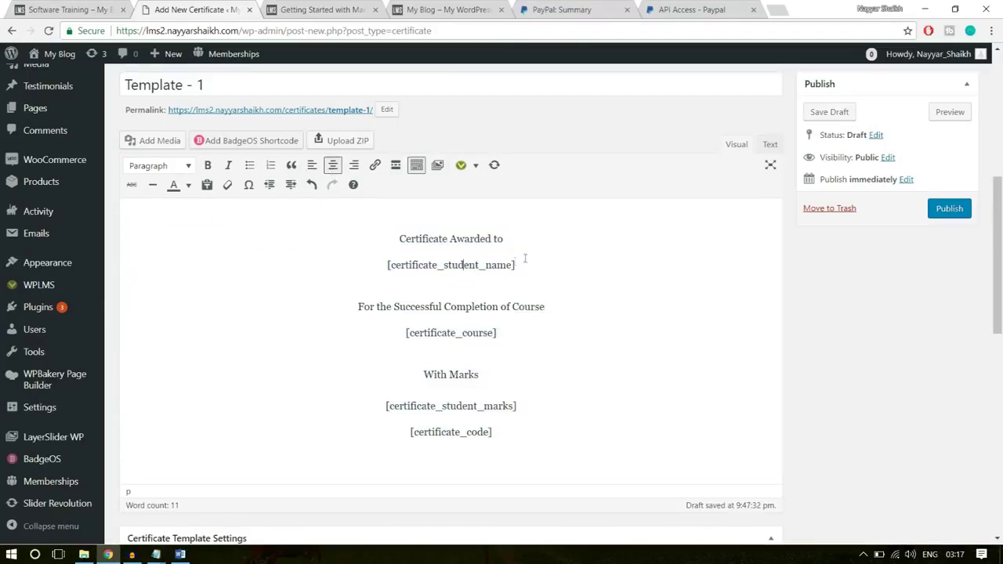
- Check the 'Certificate Awarded to' and [certificate_student_name] lines by selecting them
drag(533, 262, 387, 241)
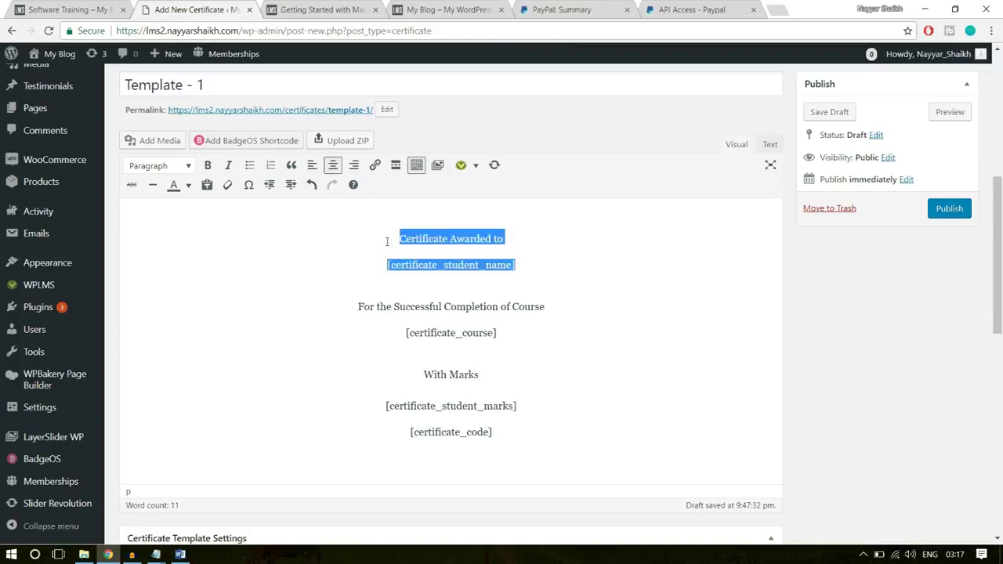
drag(507, 237, 394, 238)
drag(530, 264, 373, 264)
click(423, 271)
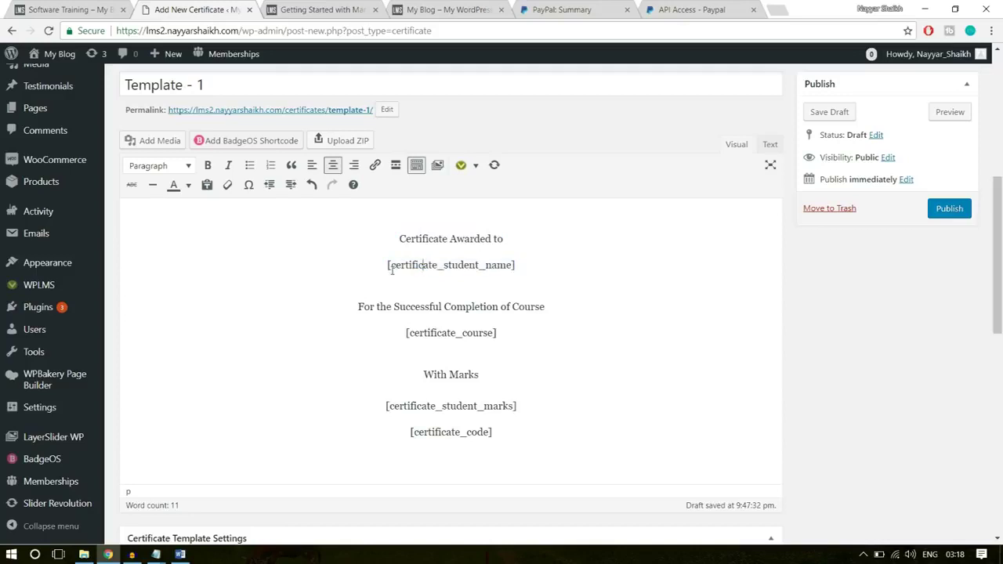
drag(400, 238, 388, 267)
click(513, 243)
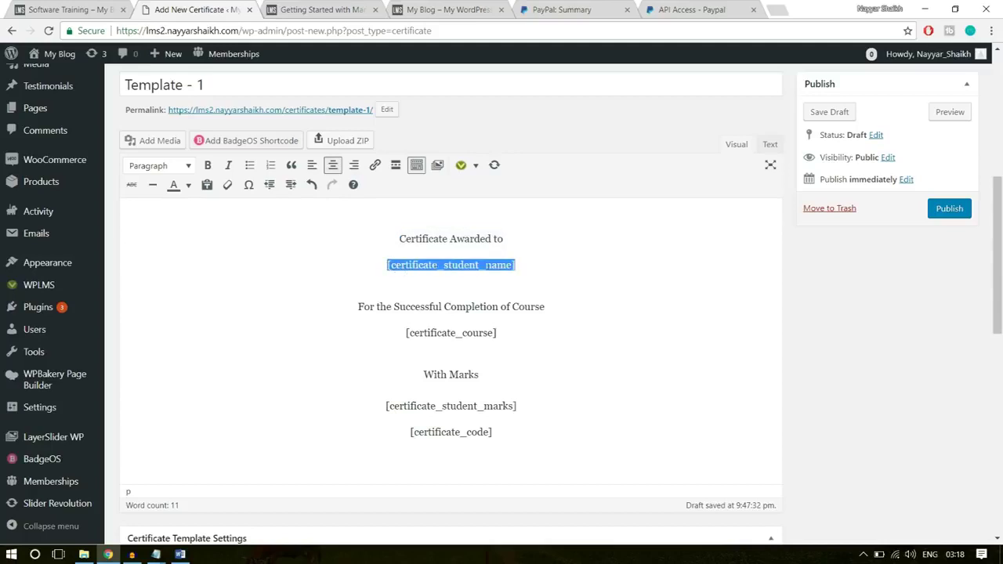
click(524, 265)
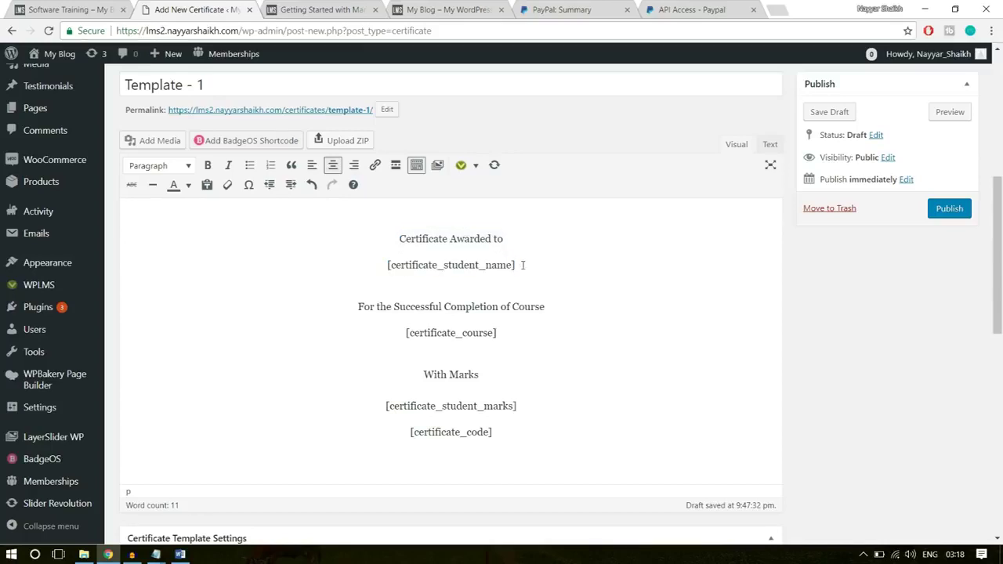
drag(522, 266, 388, 265)
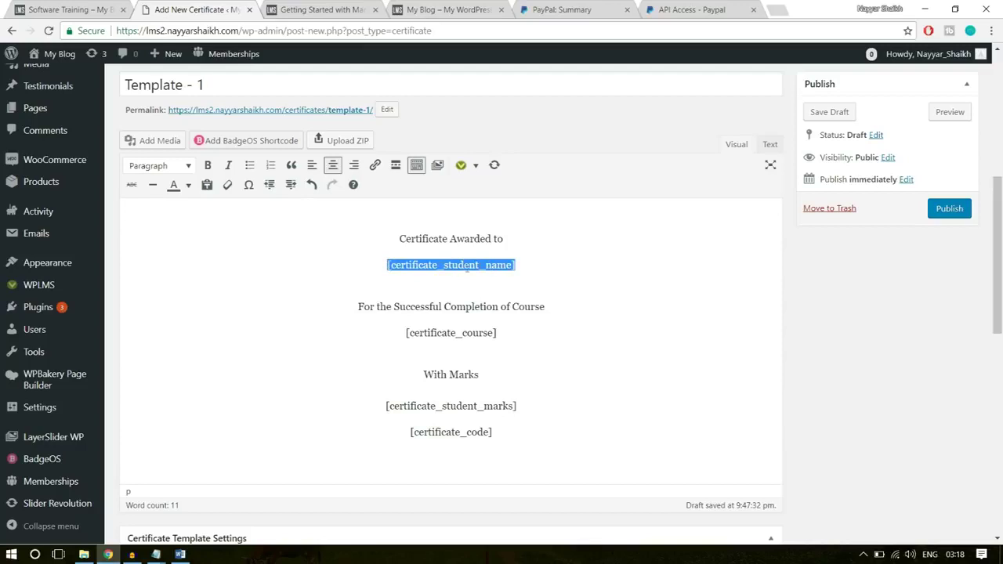
click(538, 263)
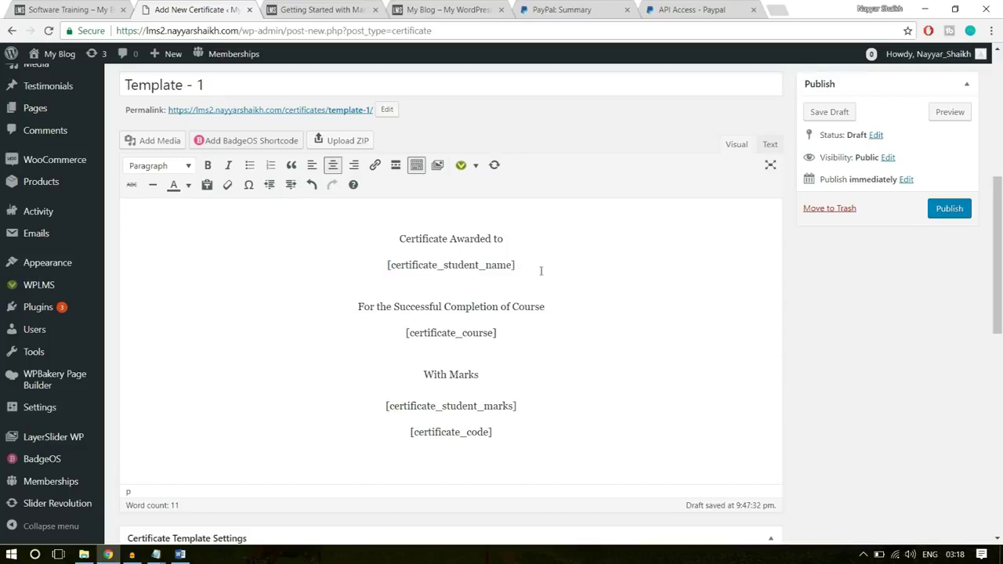
- Review the shortcode NOTE listing available shortcodes such as [certificate_code] and the student photo
scroll(674, 337, down, 8)
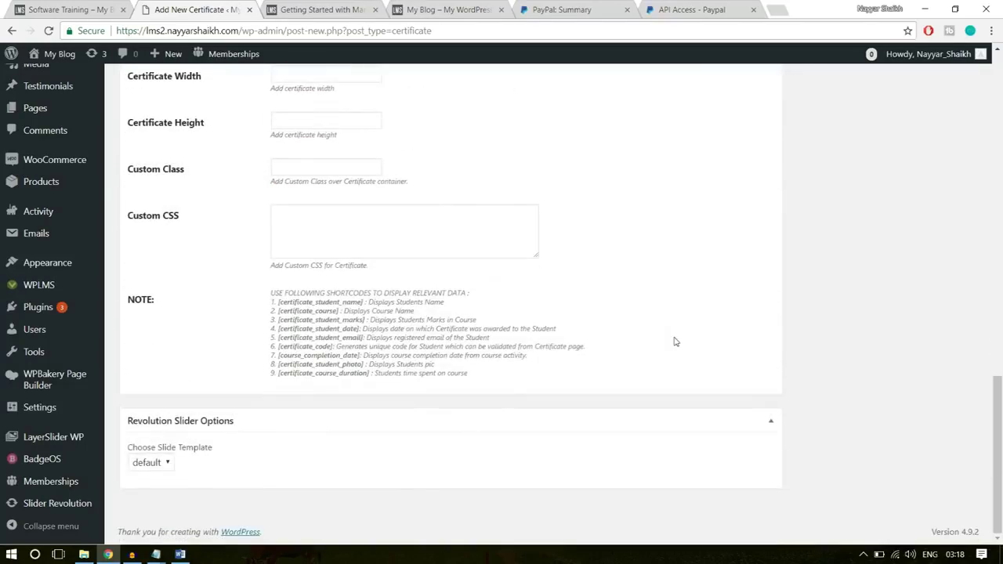
drag(270, 293, 470, 375)
click(296, 355)
drag(279, 345, 278, 302)
click(362, 358)
click(299, 372)
click(396, 374)
click(458, 374)
scroll(457, 374, up, 2)
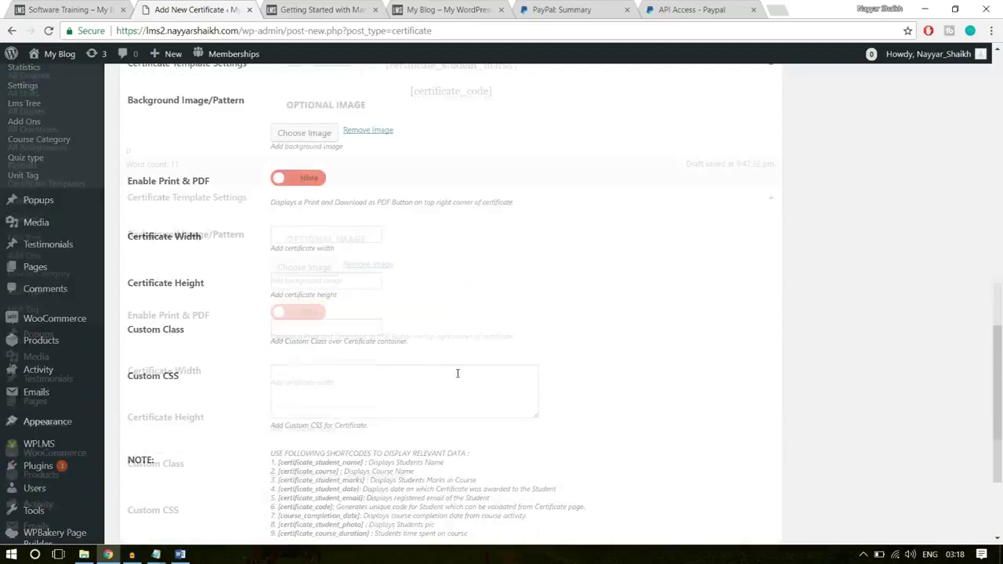
scroll(457, 374, up, 6)
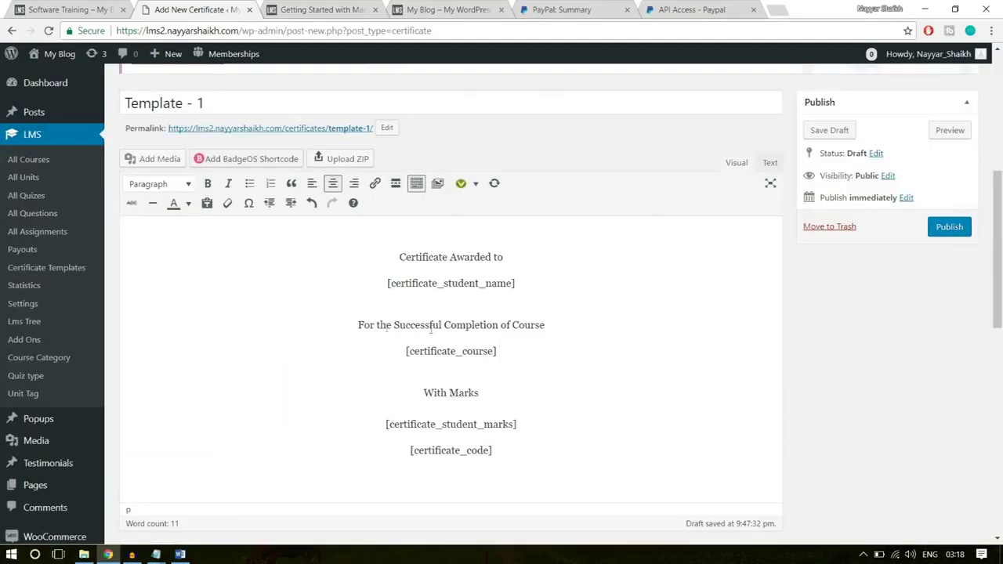
- Make the 'Certificate Awarded to' and student name lines Heading 1
drag(553, 325, 404, 354)
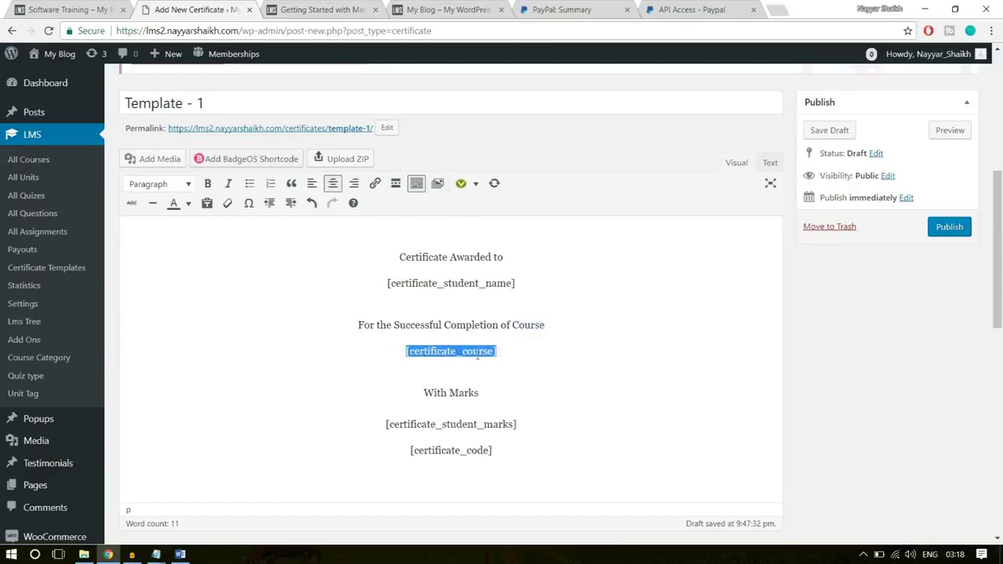
click(505, 352)
drag(535, 283, 381, 256)
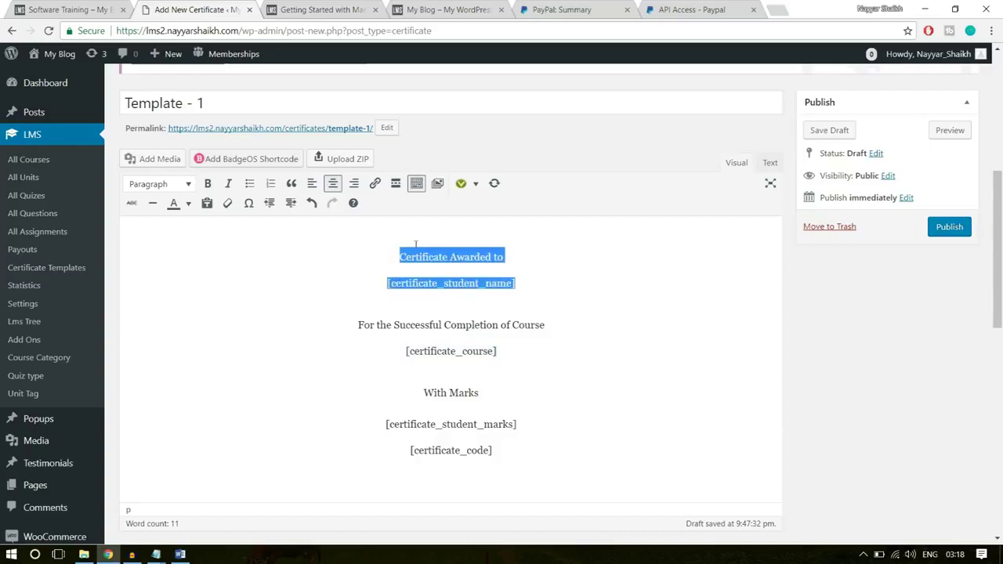
click(174, 187)
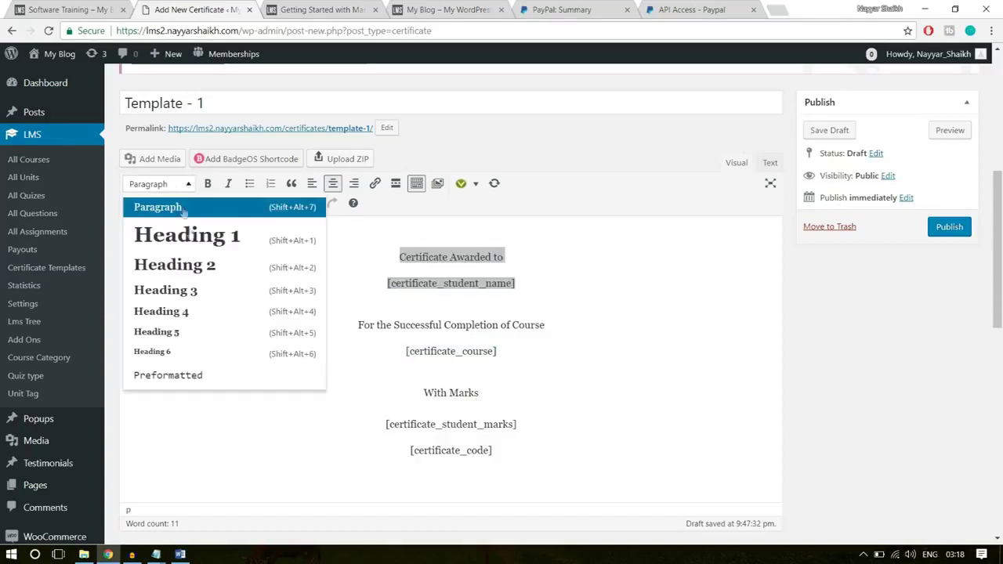
click(191, 248)
click(605, 244)
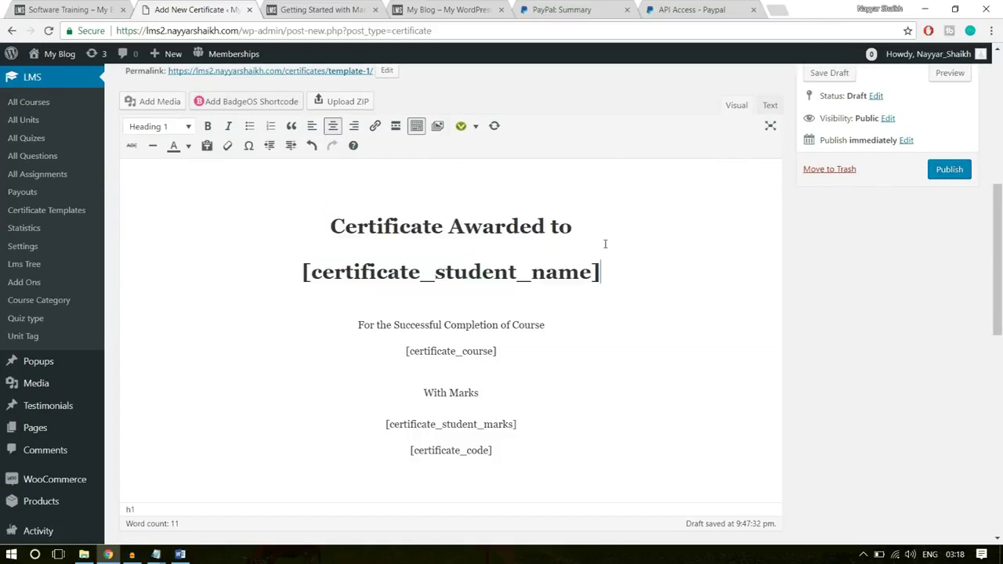
drag(616, 259, 319, 216)
- Format the completion and course lines as Heading 2 and the marks lines as Heading 3
click(566, 327)
triple_click(358, 330)
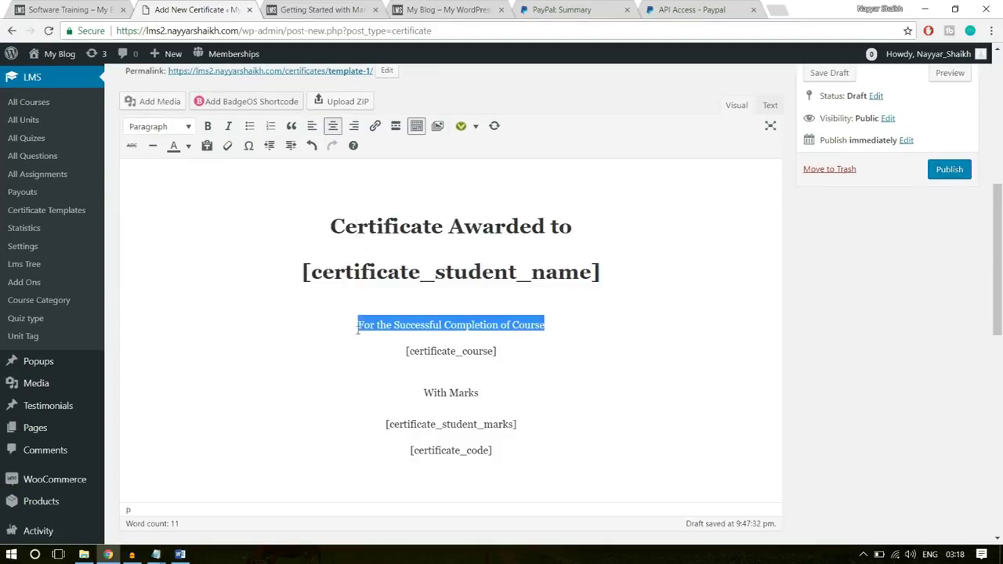
drag(520, 347, 357, 325)
click(188, 127)
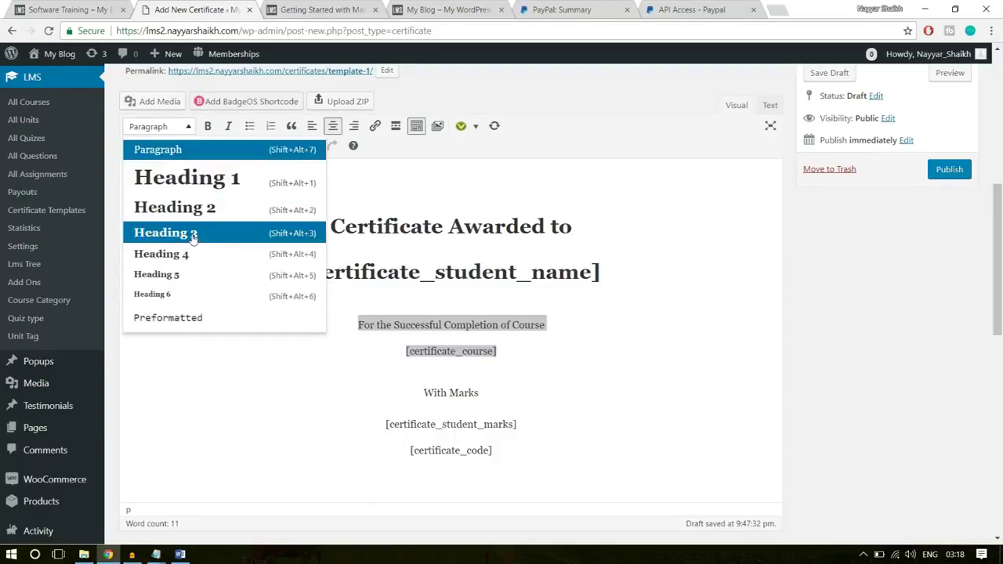
click(188, 206)
drag(532, 421, 387, 383)
click(186, 116)
click(193, 232)
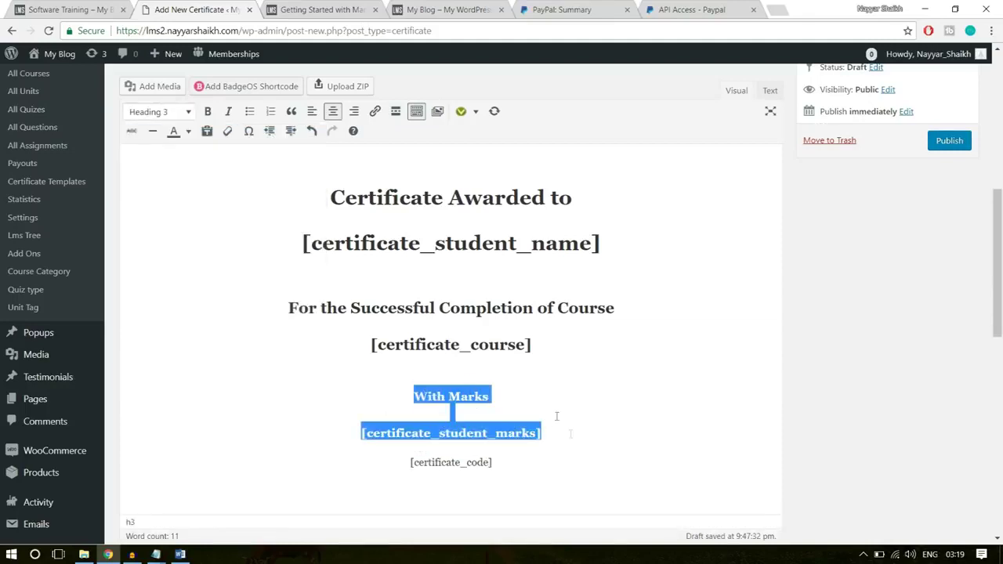
- Add an empty line between the marks shortcode and [certificate_code]
click(581, 449)
key(Return)
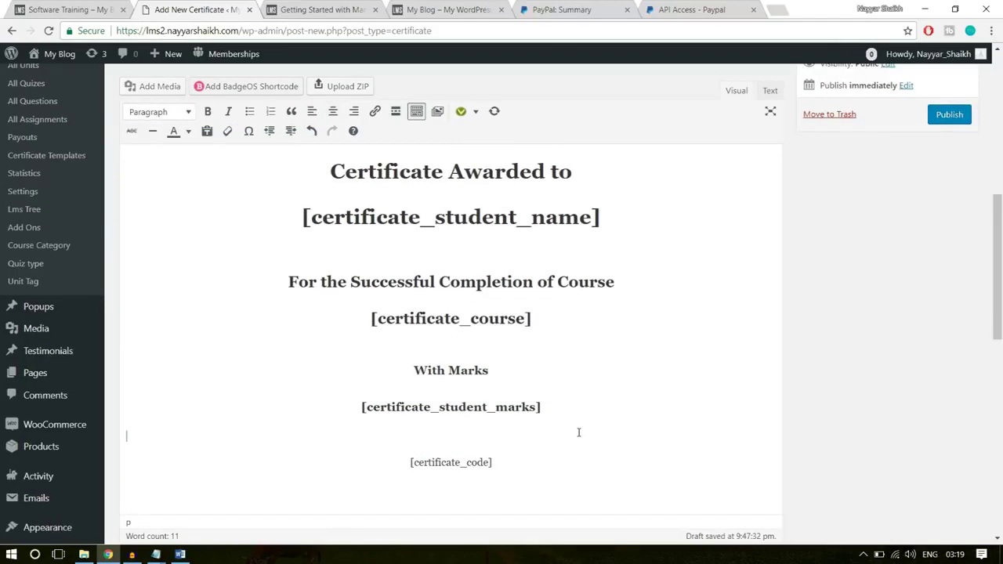
drag(552, 455, 395, 459)
click(475, 471)
scroll(580, 470, up, 3)
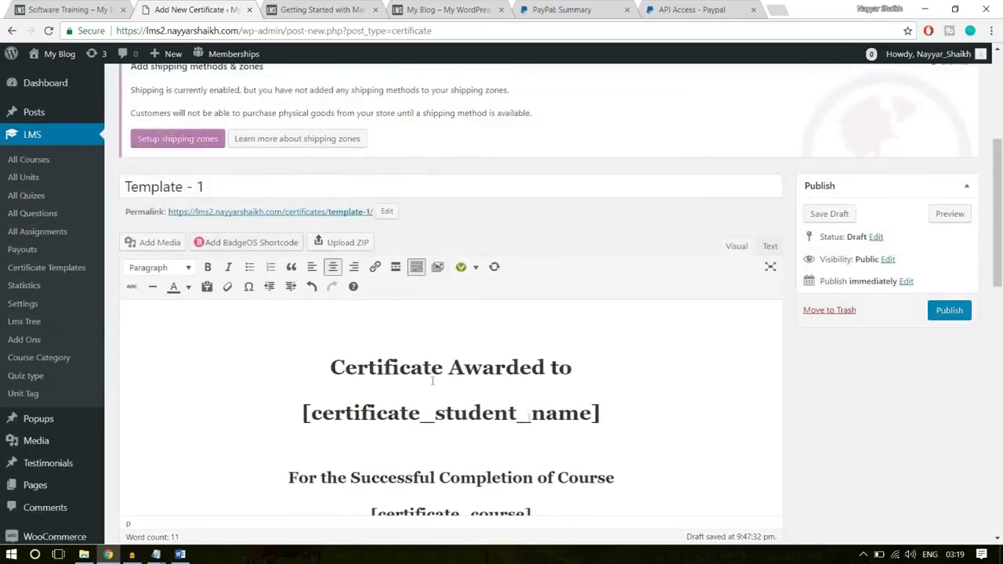
click(354, 312)
scroll(428, 335, down, 1)
- Add an empty centred Heading 1 line above the certificate text
click(451, 265)
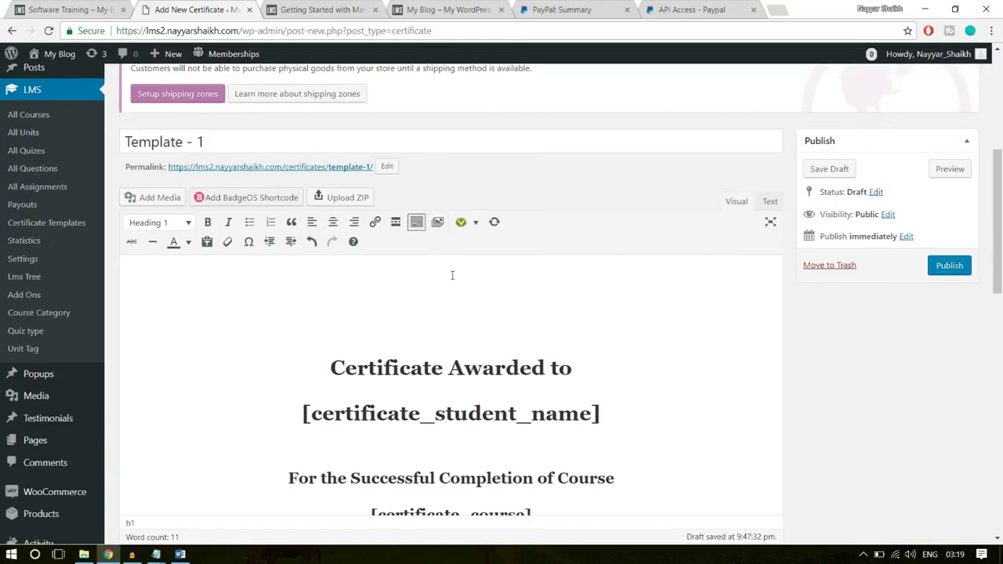
key(Return)
click(438, 256)
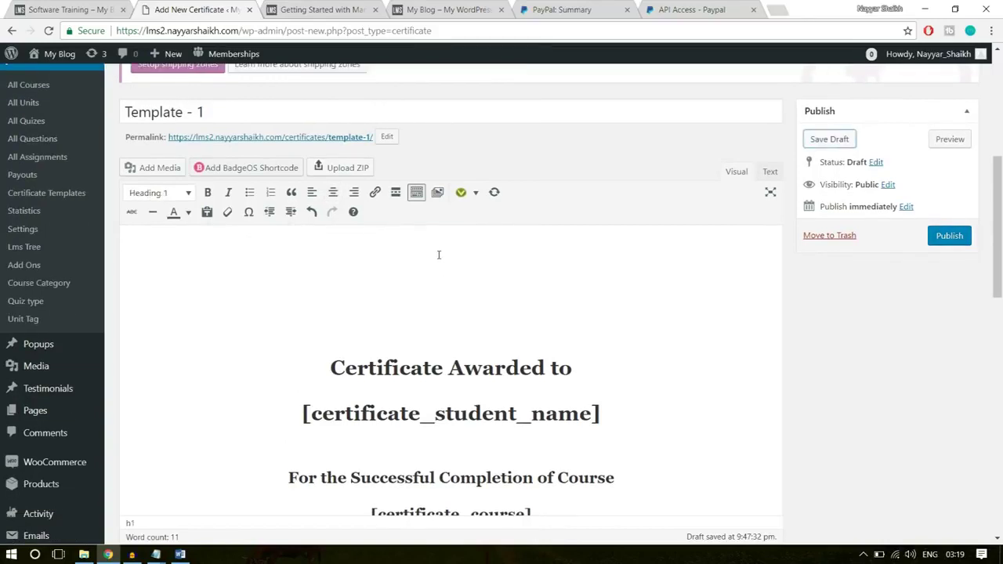
click(332, 194)
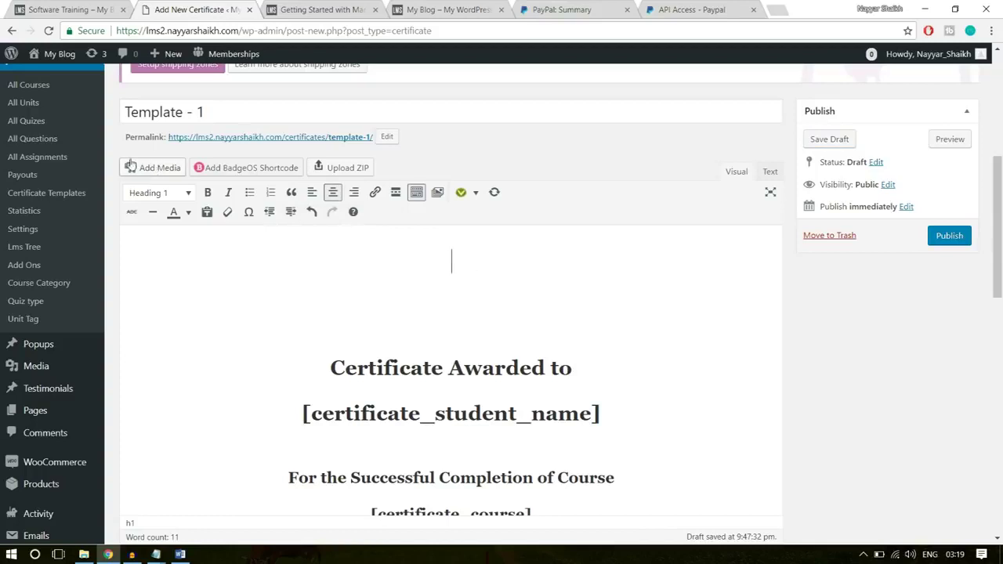
- Start uploading media, then reload the Software Training product page and browse the homepage
click(159, 170)
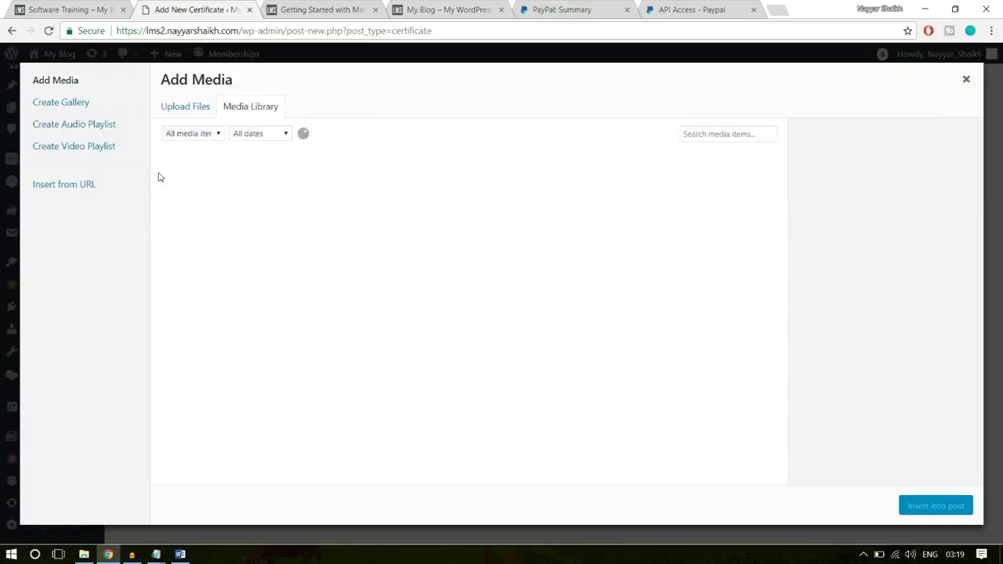
click(204, 109)
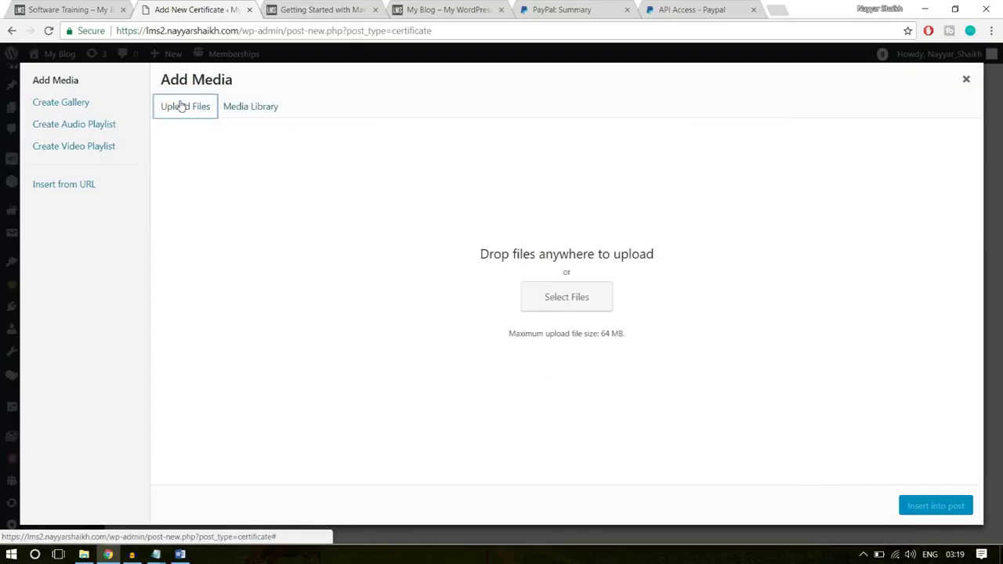
click(69, 10)
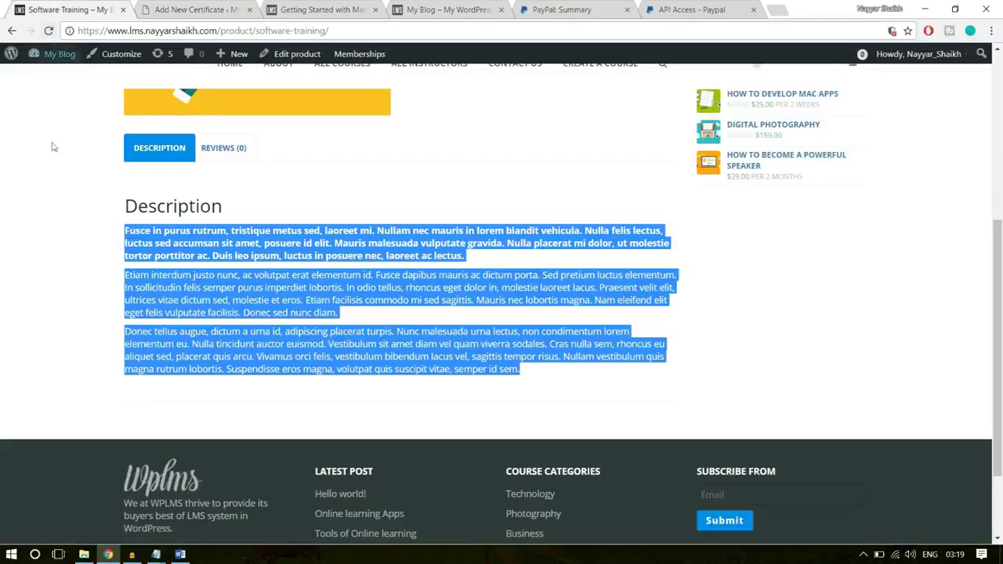
key(F5)
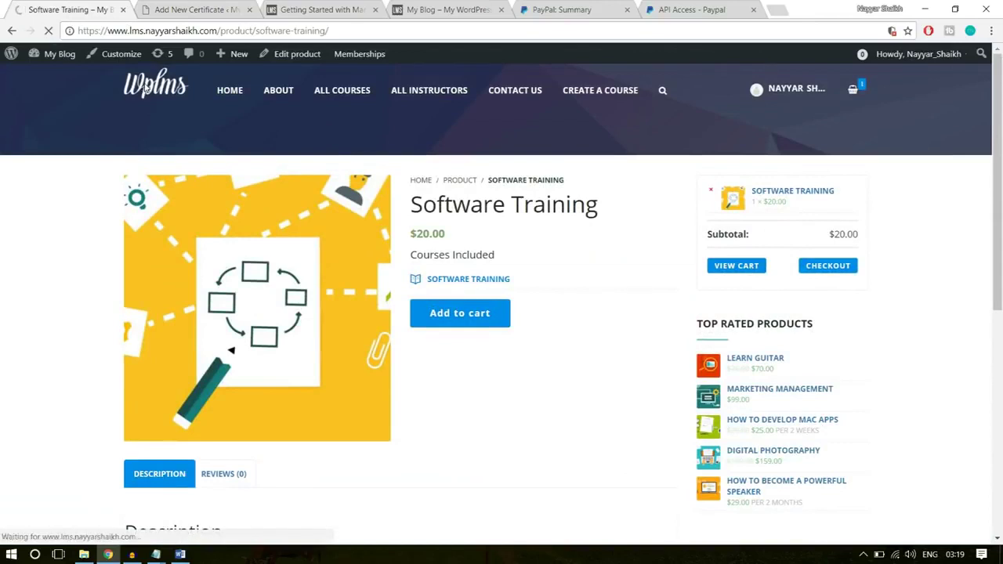
click(145, 89)
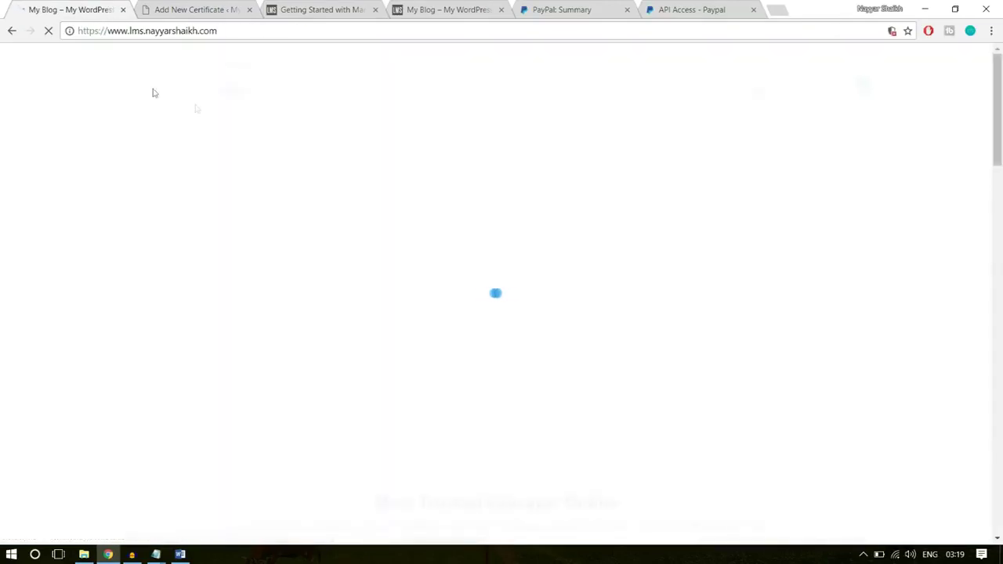
scroll(360, 382, down, 15)
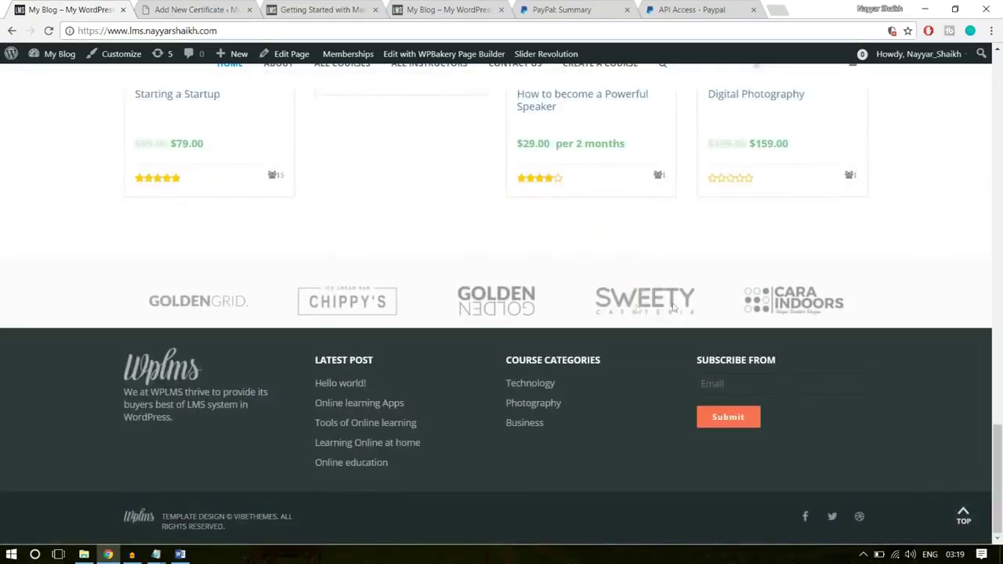
- Upload the logo1 image and insert the CARA INDOORS logo into the certificate
click(214, 8)
click(580, 298)
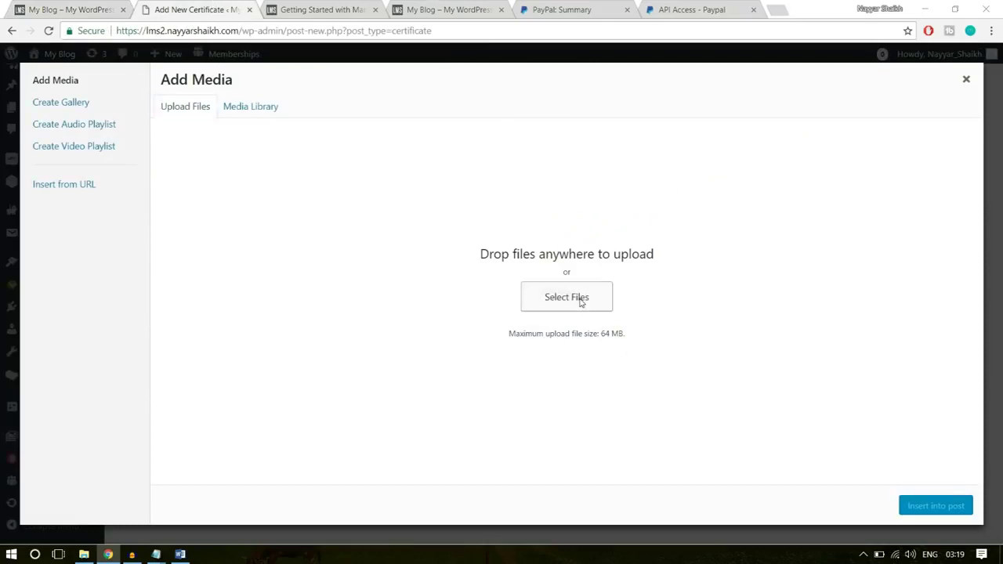
scroll(269, 226, down, 6)
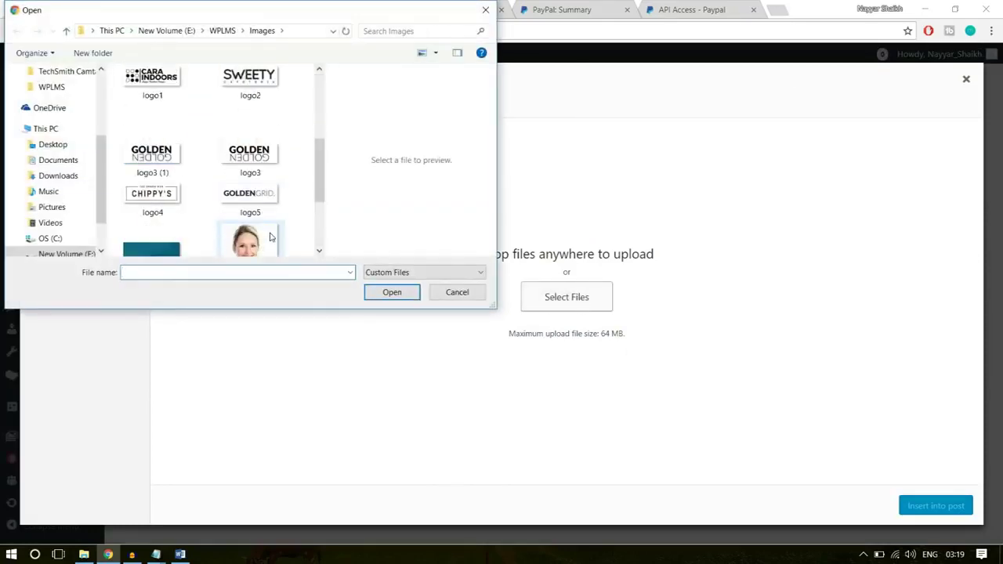
scroll(261, 238, up, 3)
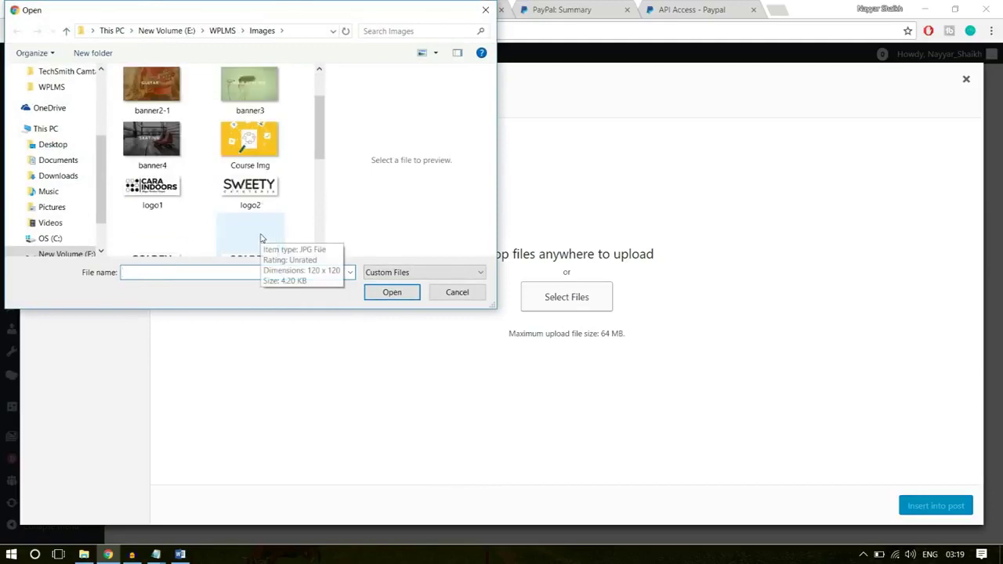
click(182, 201)
click(388, 294)
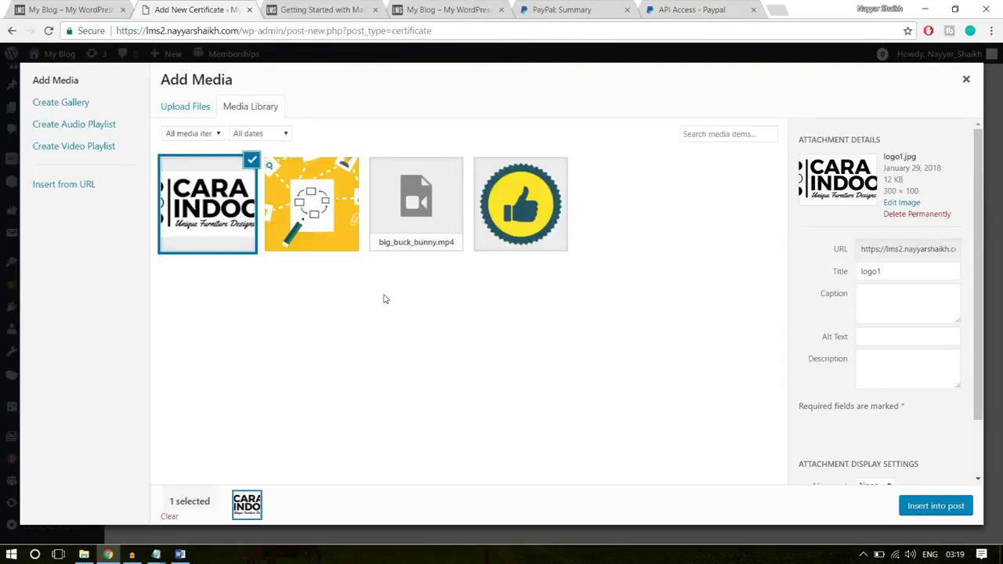
click(931, 508)
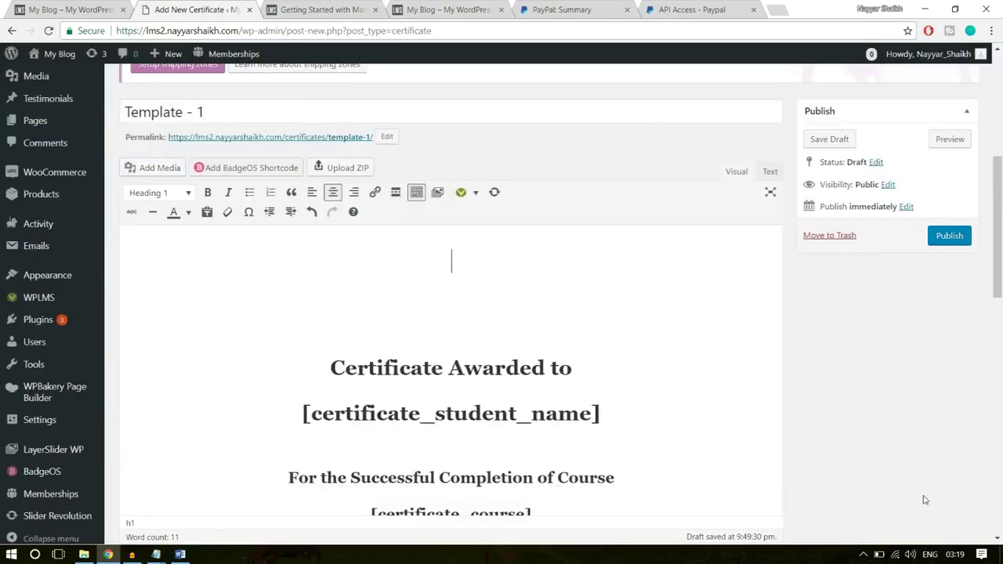
- Set Enable Print & PDF to Show for the certificate
click(488, 286)
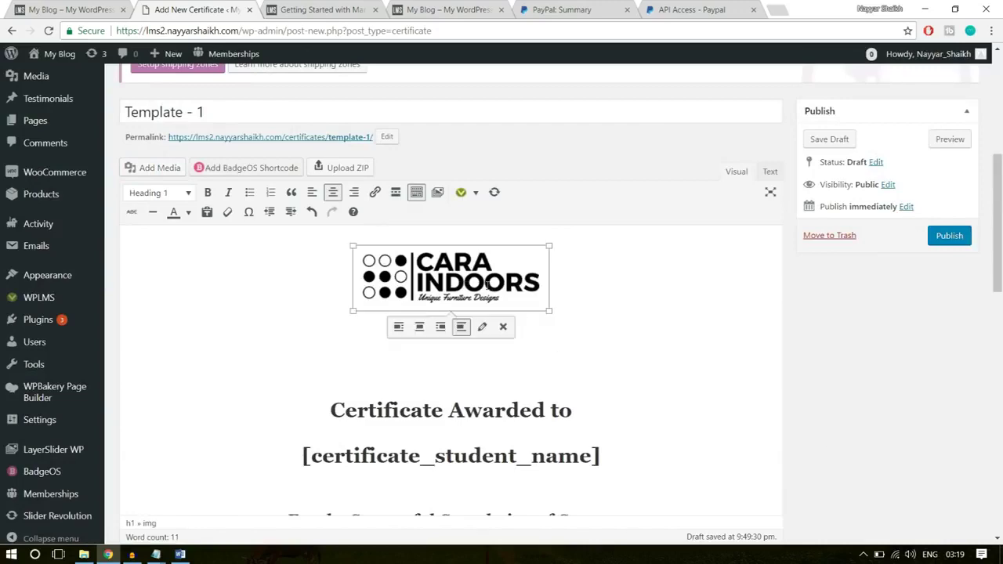
scroll(590, 333, down, 3)
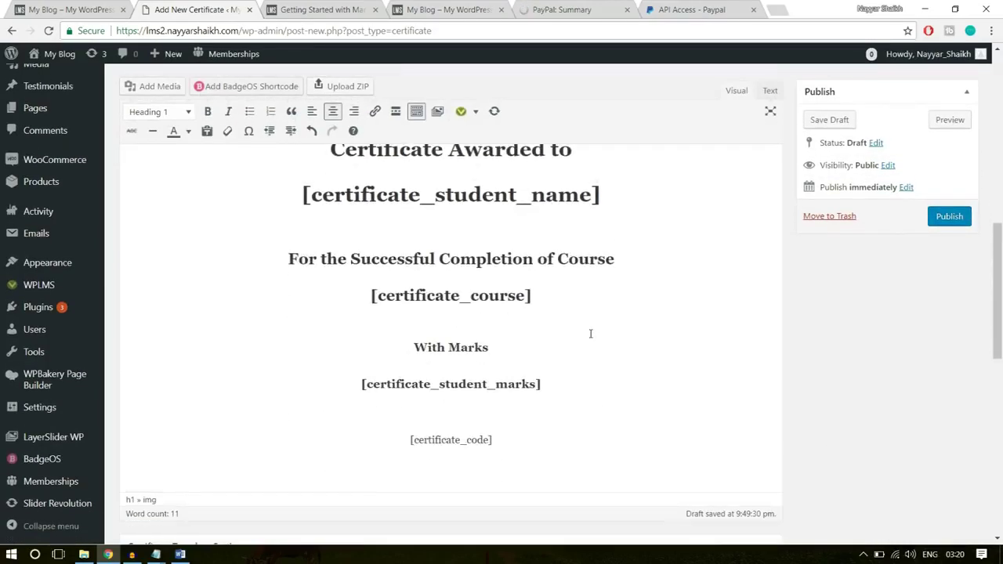
scroll(592, 338, down, 4)
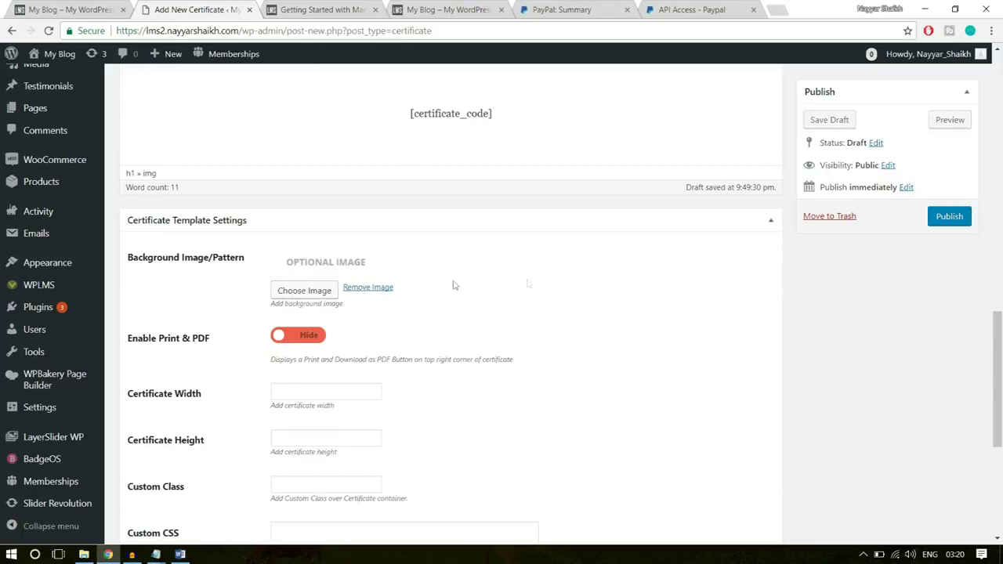
scroll(609, 298, down, 1)
click(307, 272)
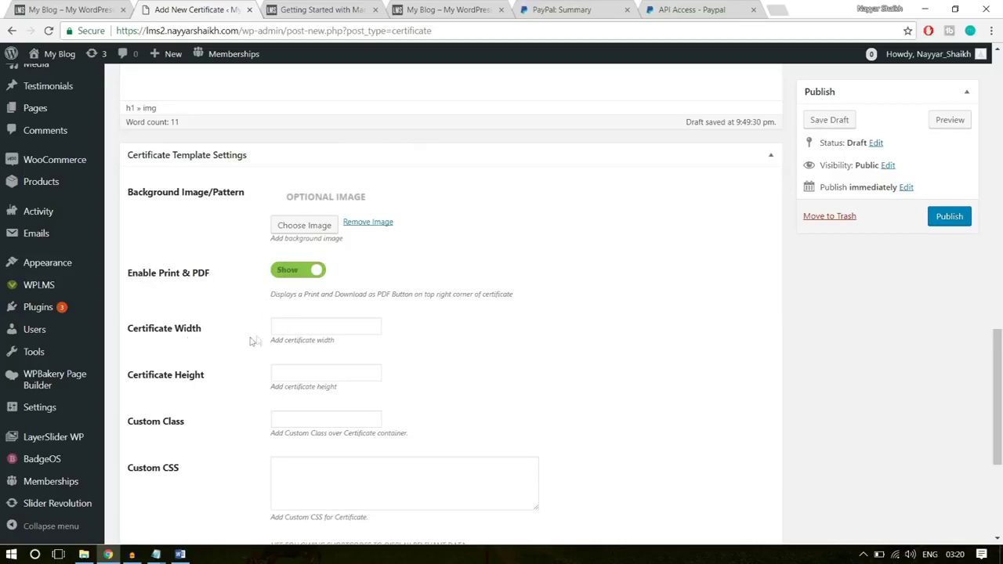
- Set the certificate width and height to 750 each
click(296, 329)
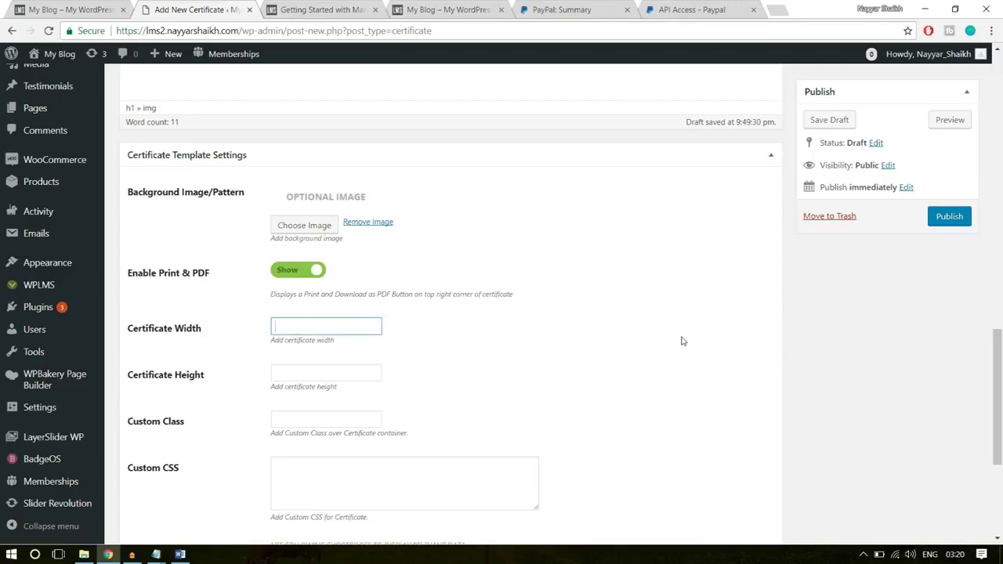
text(750)
click(276, 376)
text(750)
click(480, 359)
- Publish the Template - 1 certificate
scroll(520, 376, down, 3)
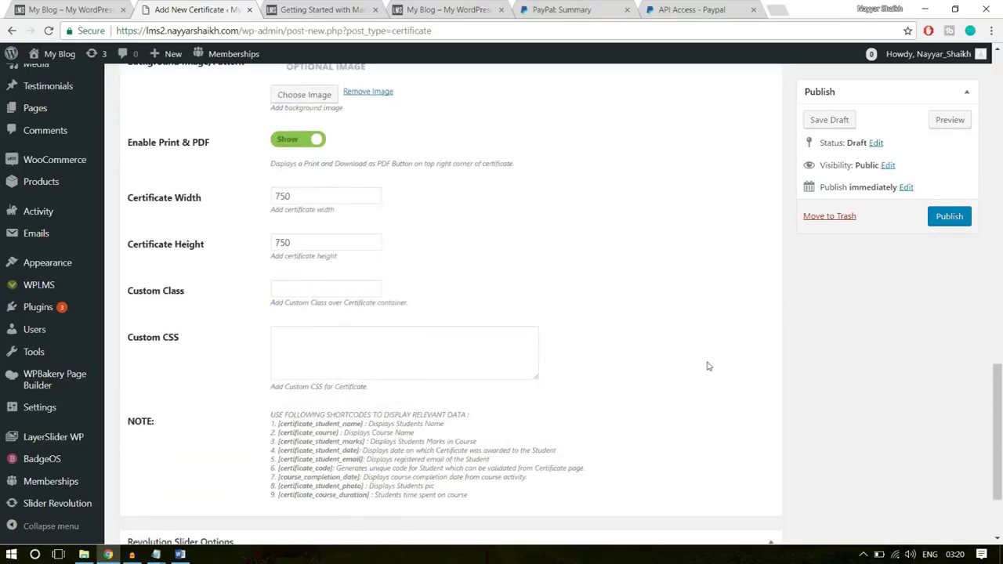
scroll(708, 366, down, 3)
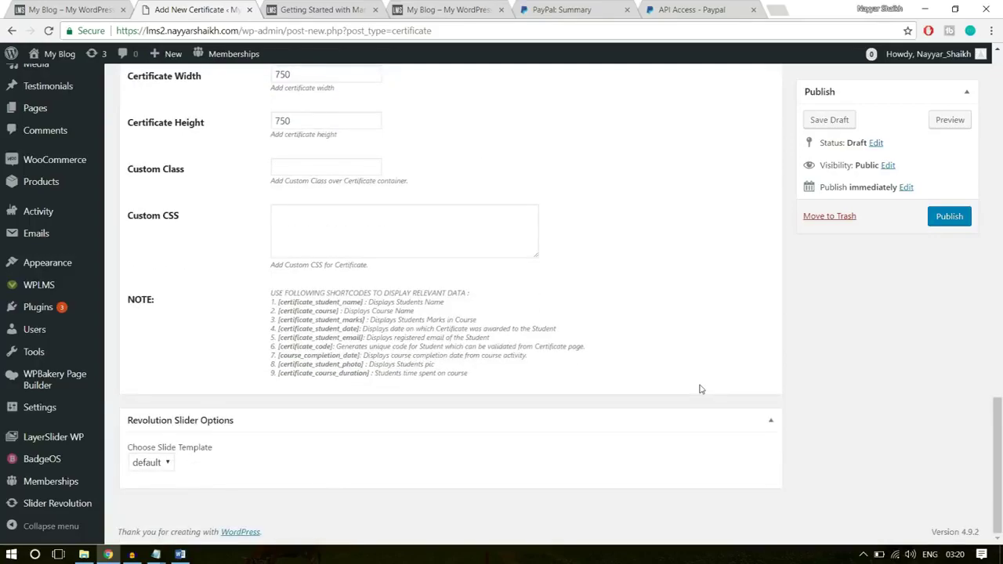
scroll(701, 389, up, 20)
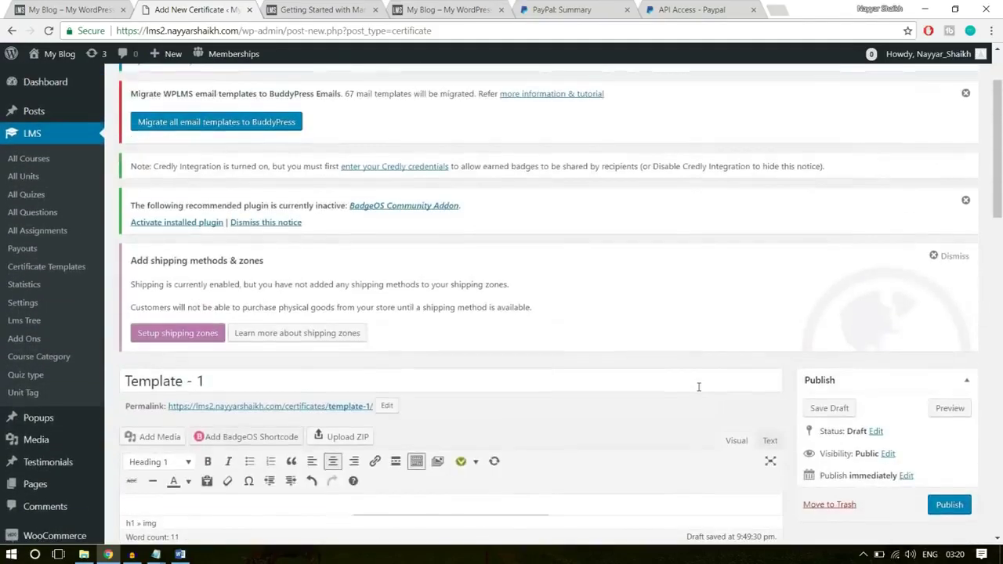
scroll(698, 386, down, 3)
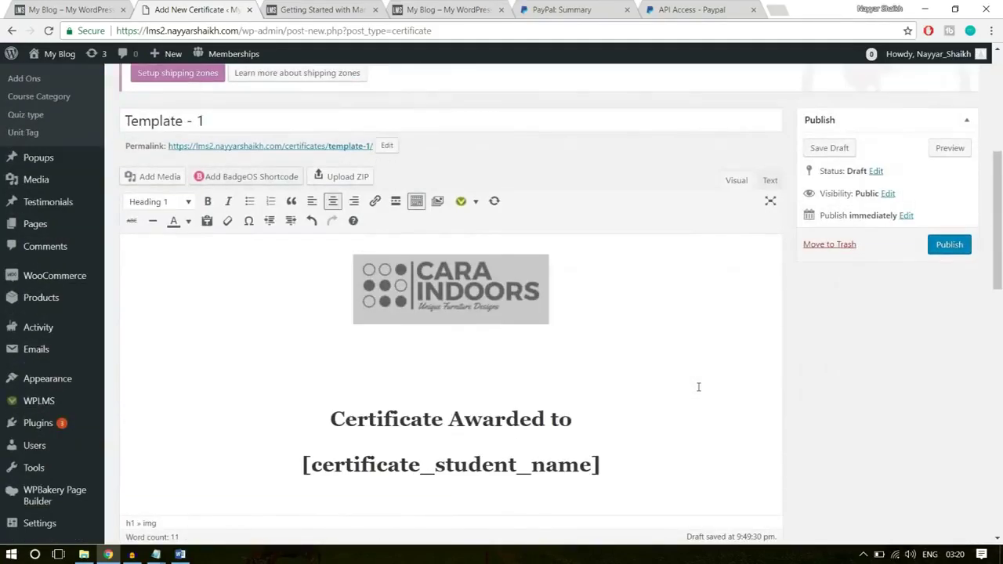
click(949, 247)
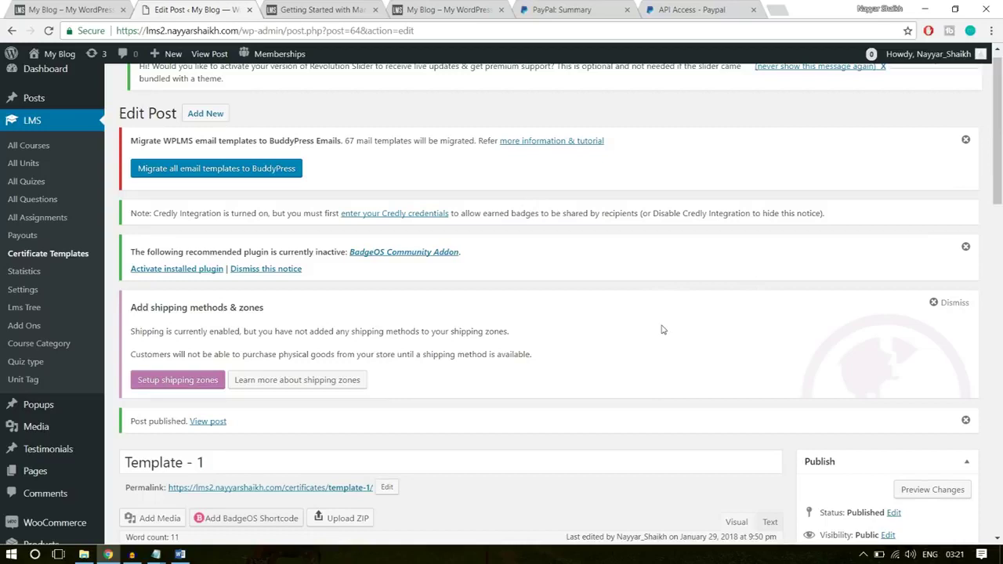
- Look over the LMS All Courses list and begin a new blank course with Add New
click(30, 147)
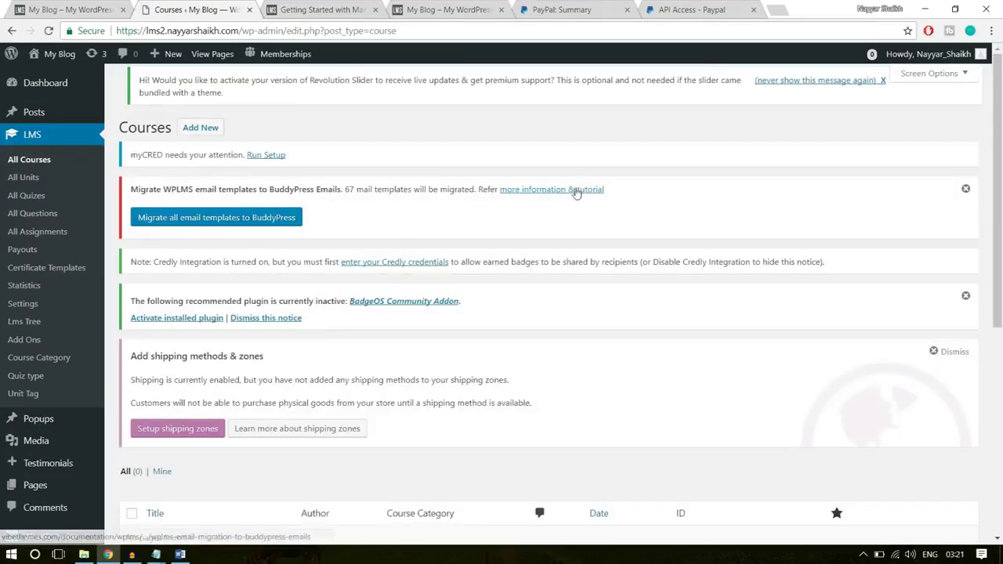
scroll(573, 319, down, 1)
scroll(574, 319, down, 3)
drag(249, 284, 55, 276)
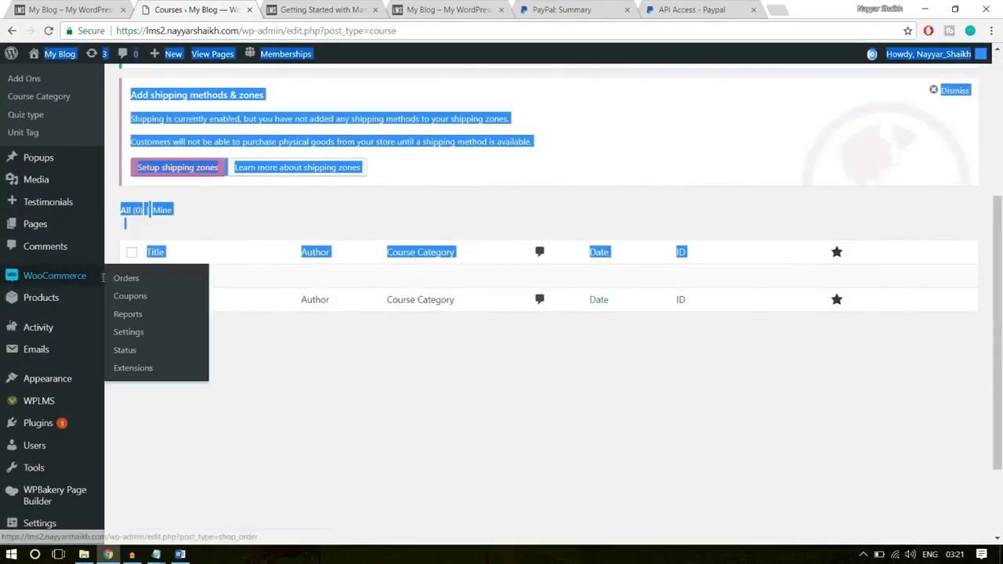
click(320, 364)
scroll(343, 417, up, 3)
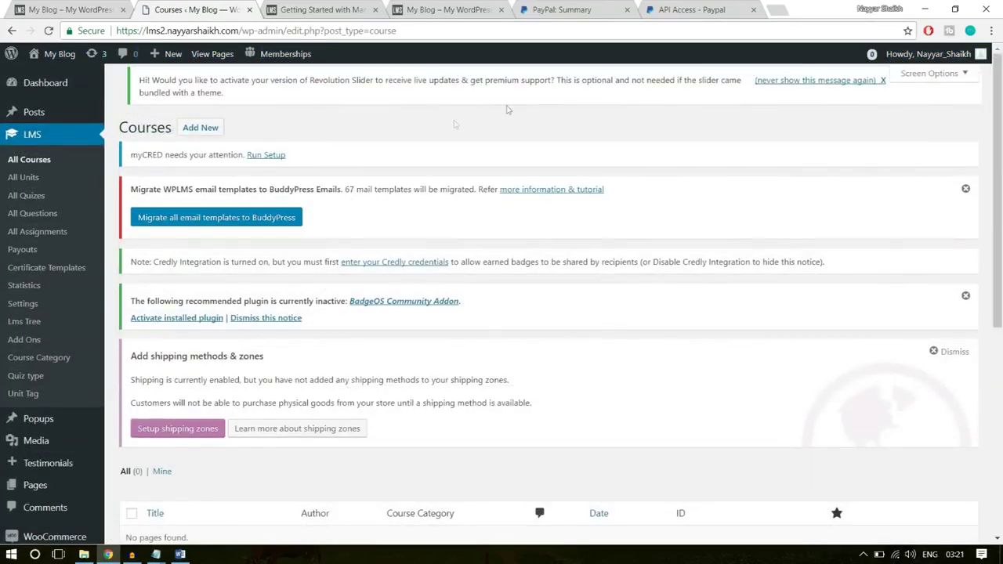
click(201, 127)
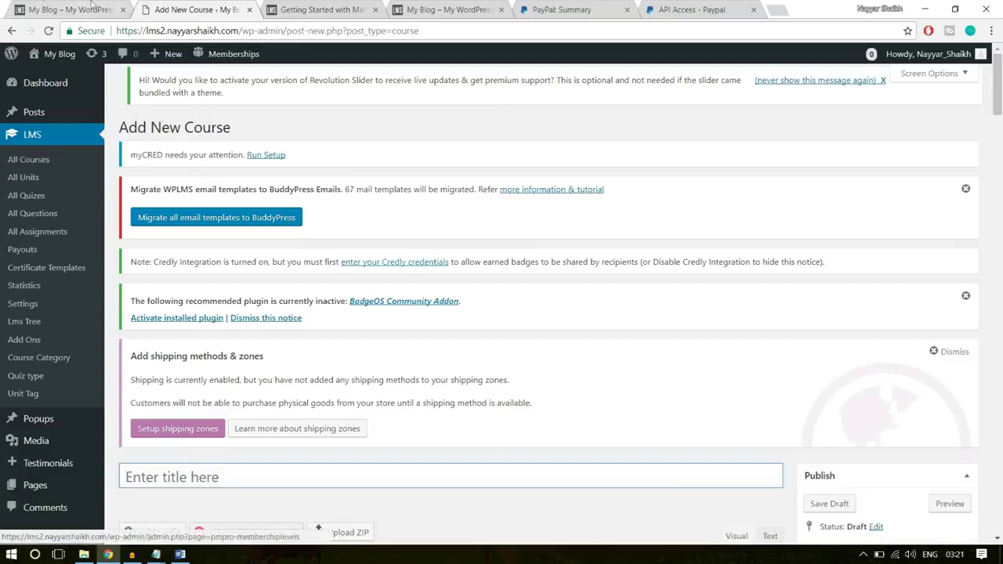
click(134, 10)
- Copy 'Software Training' from the course page and paste it as the new course's title
scroll(206, 251, up, 5)
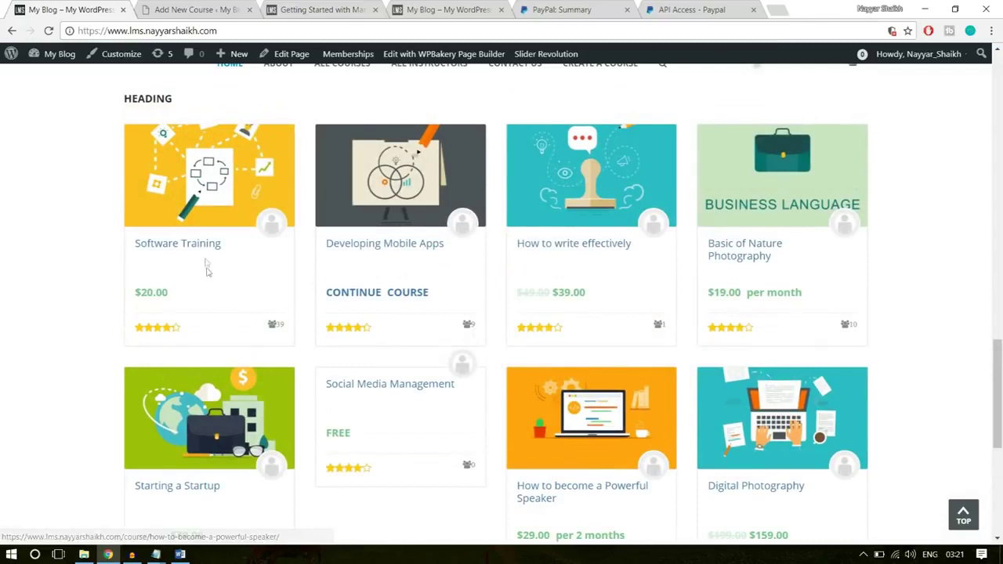
click(205, 250)
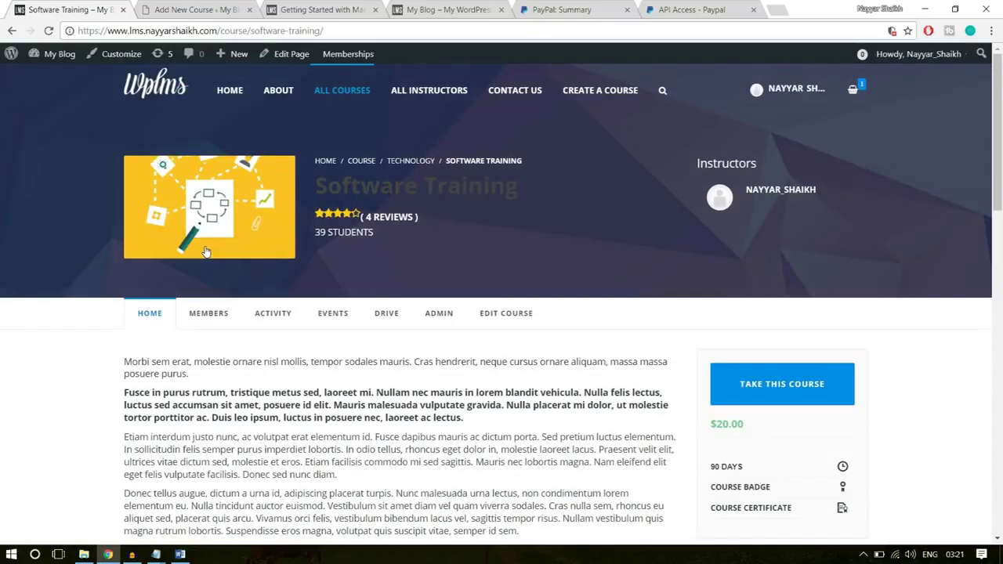
drag(533, 190, 321, 186)
key(ctrl+c)
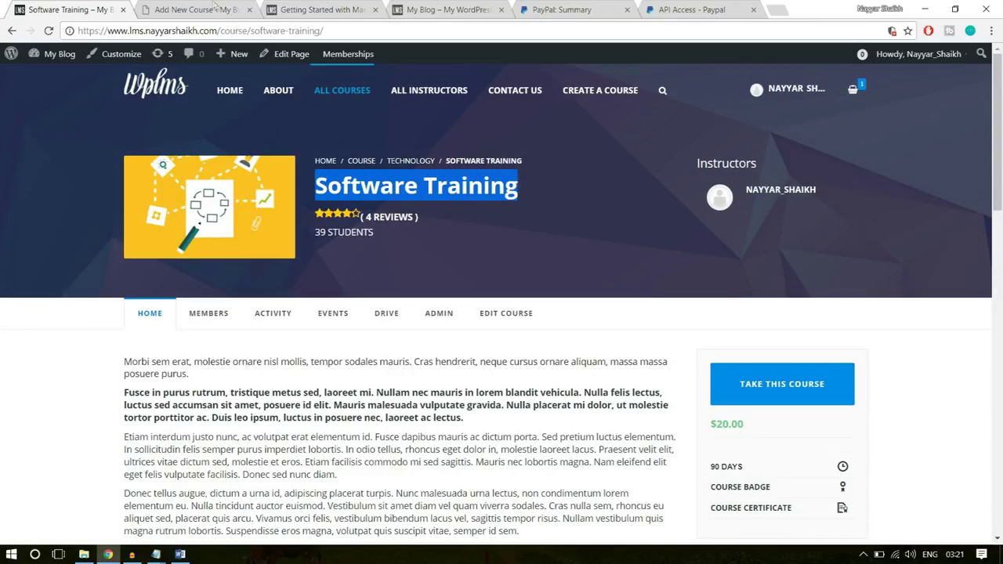
click(216, 10)
scroll(354, 374, down, 4)
key(ctrl+v)
click(348, 369)
- Copy the four lorem ipsum paragraphs from the course page into the course description
click(86, 6)
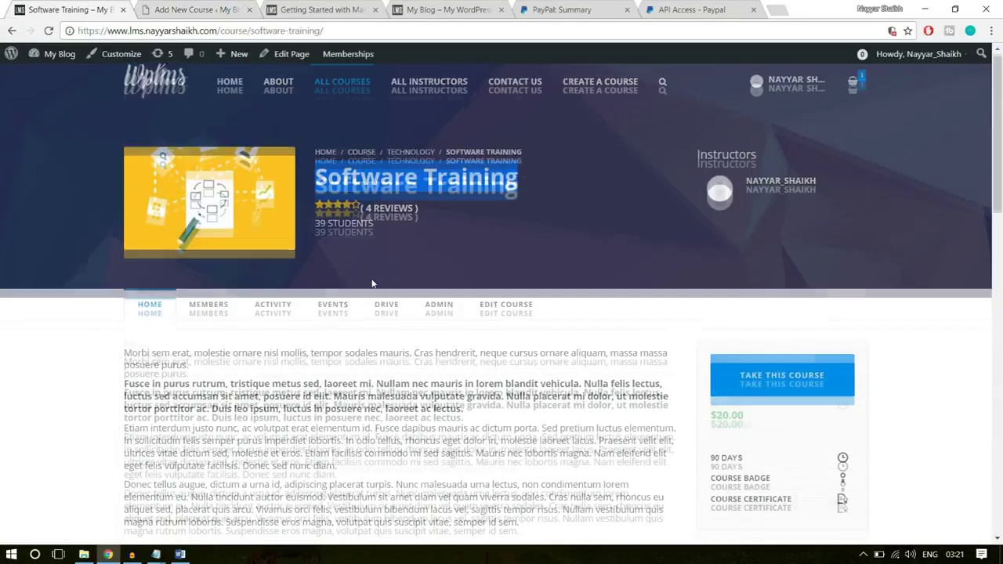
scroll(371, 279, down, 3)
drag(521, 337, 125, 164)
key(ctrl+c)
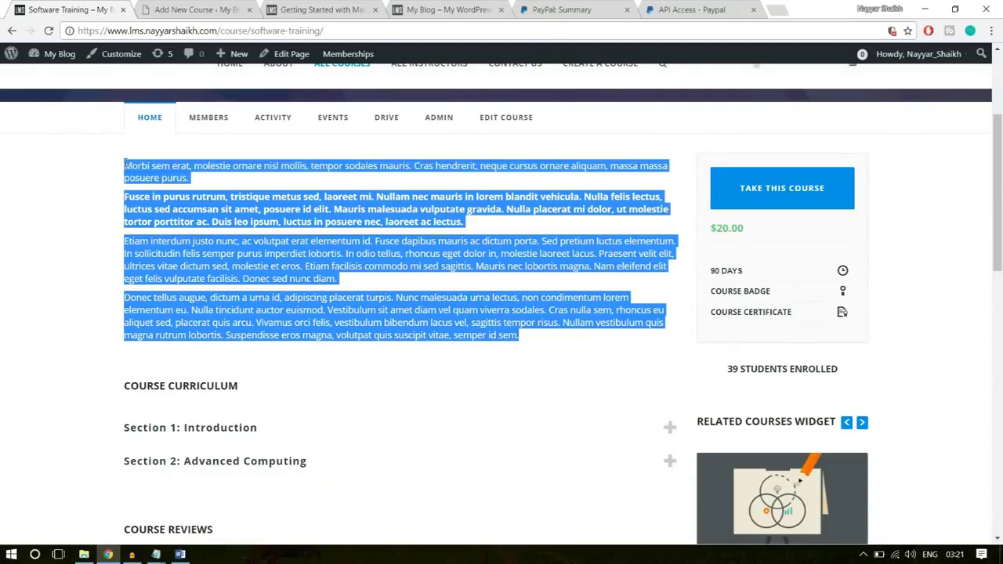
click(174, 7)
key(ctrl+v)
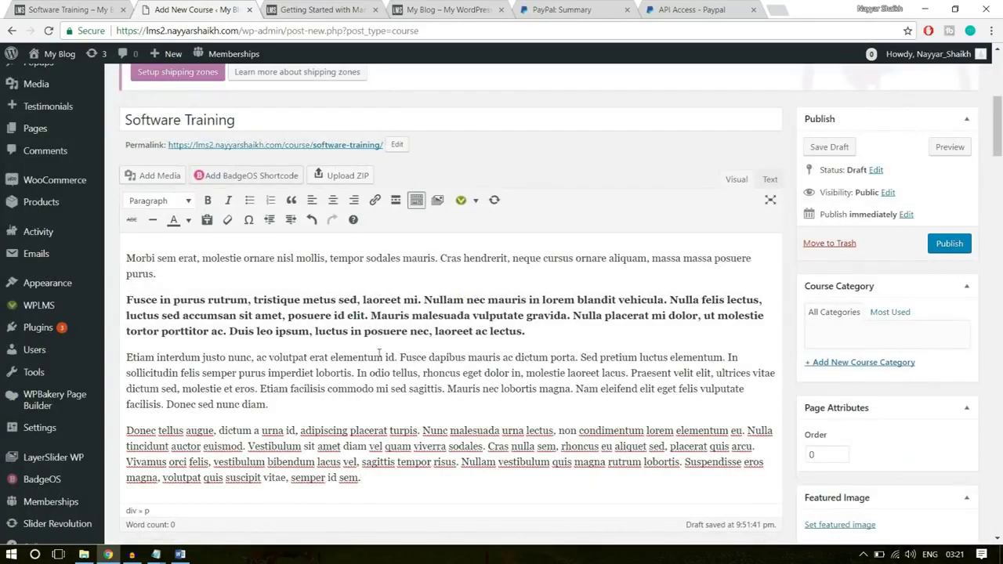
scroll(380, 354, down, 1)
drag(385, 414, 126, 188)
click(225, 239)
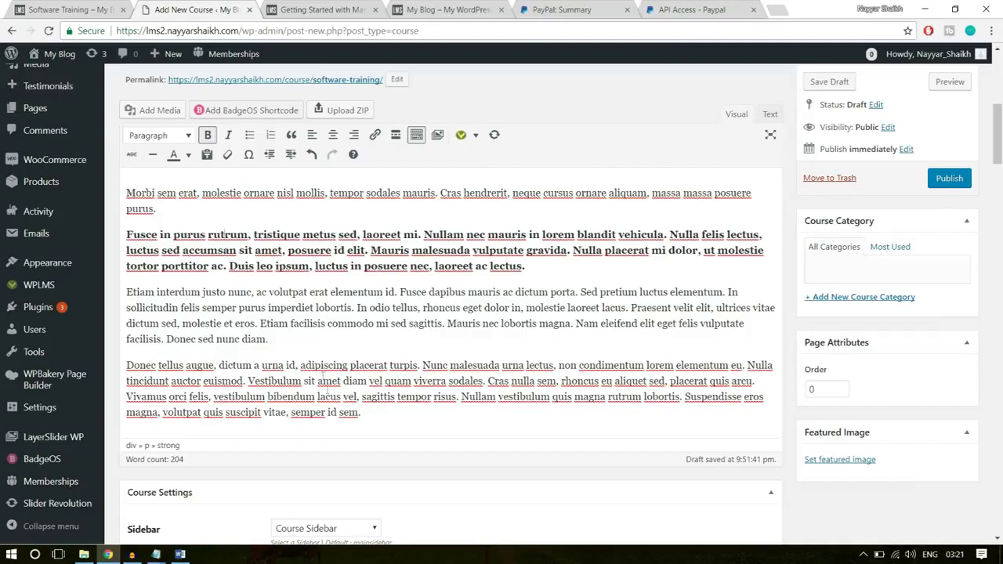
- Keep Course Sidebar as the course's sidebar
drag(362, 414, 141, 190)
click(141, 192)
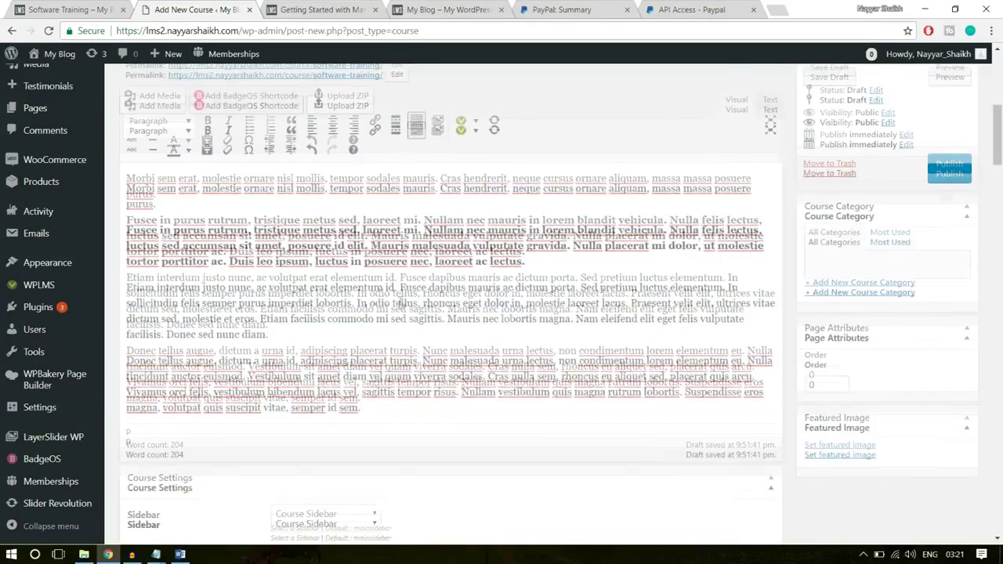
scroll(400, 305, down, 3)
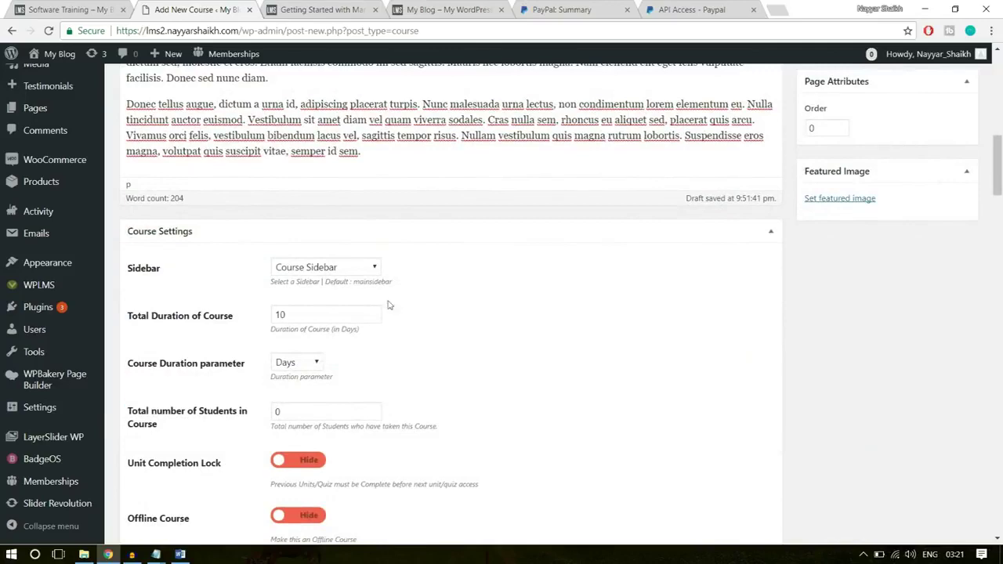
click(349, 270)
click(352, 267)
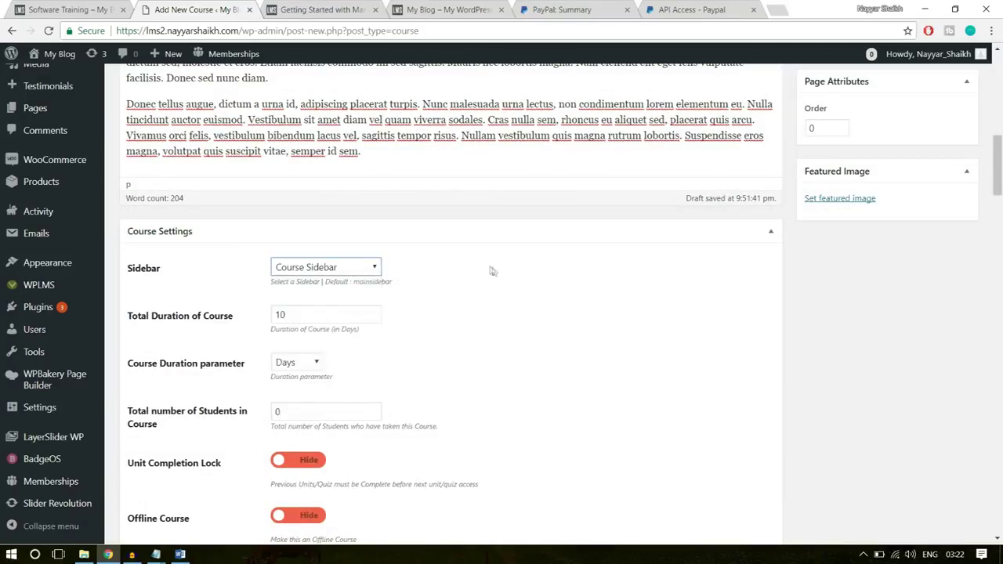
scroll(492, 272, down, 1)
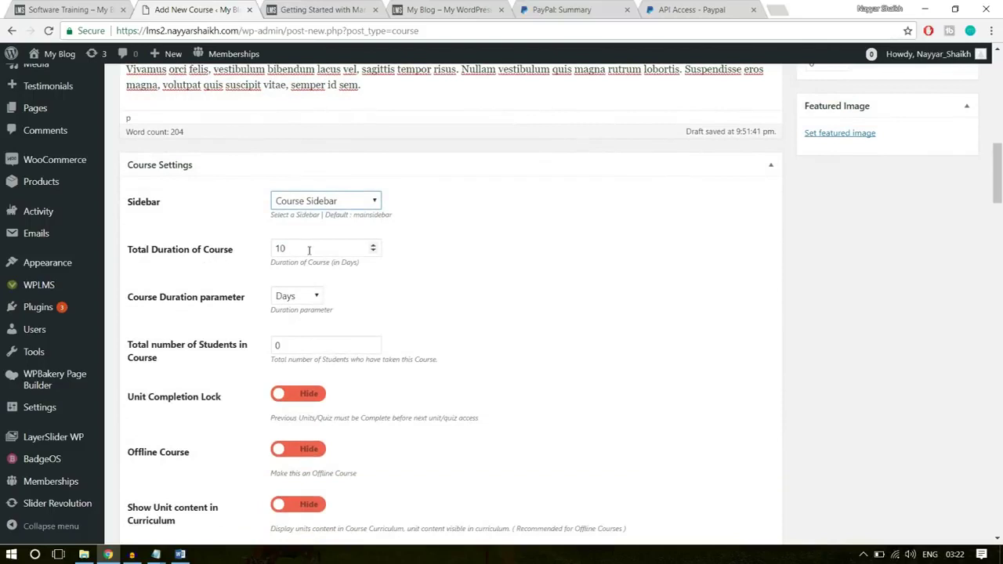
- Set the total duration to 8 Hours and the total number of students to 10
drag(304, 251, 255, 255)
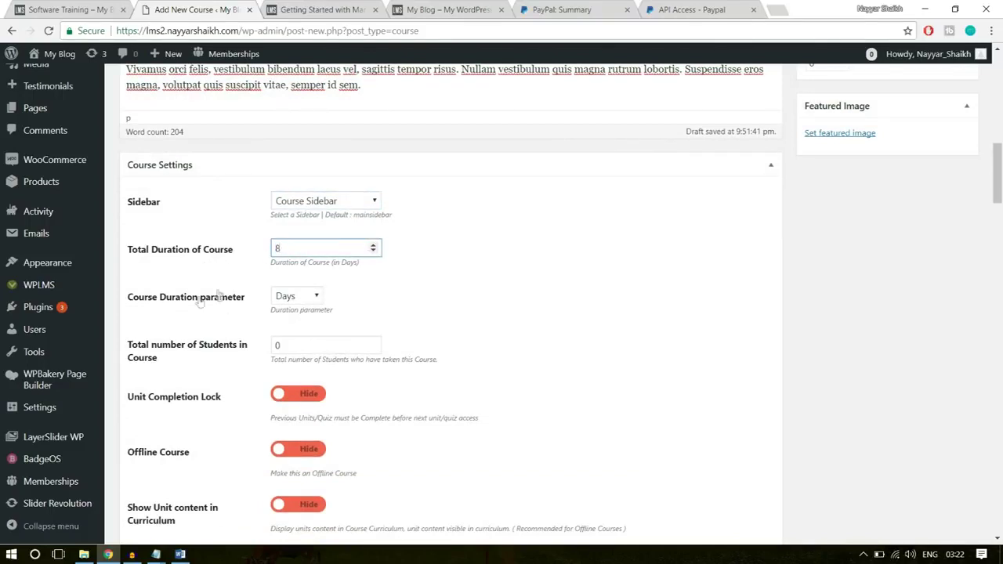
click(316, 296)
click(299, 337)
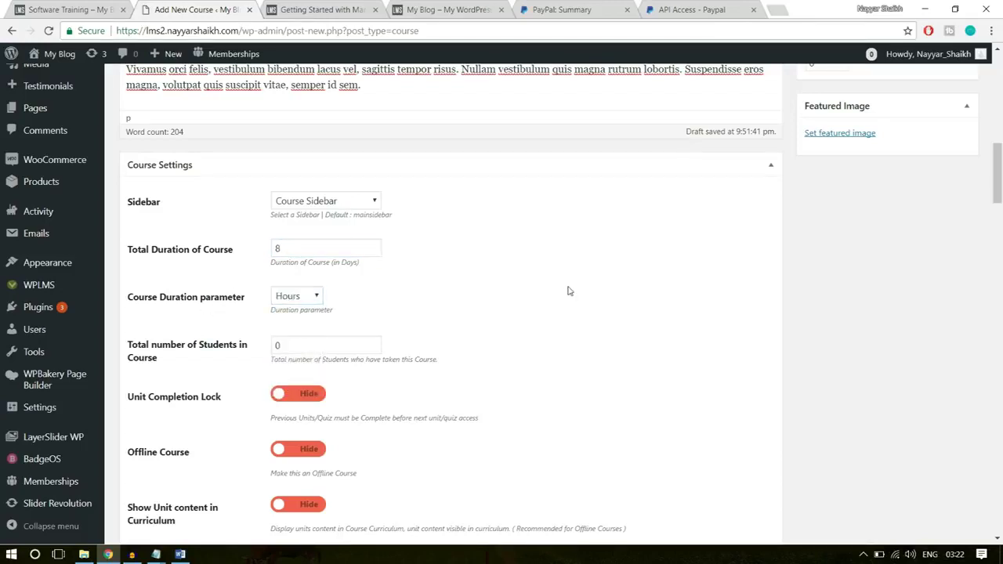
scroll(335, 297, down, 1)
click(304, 283)
key(ctrl+a)
click(463, 245)
click(337, 280)
key(ctrl+a)
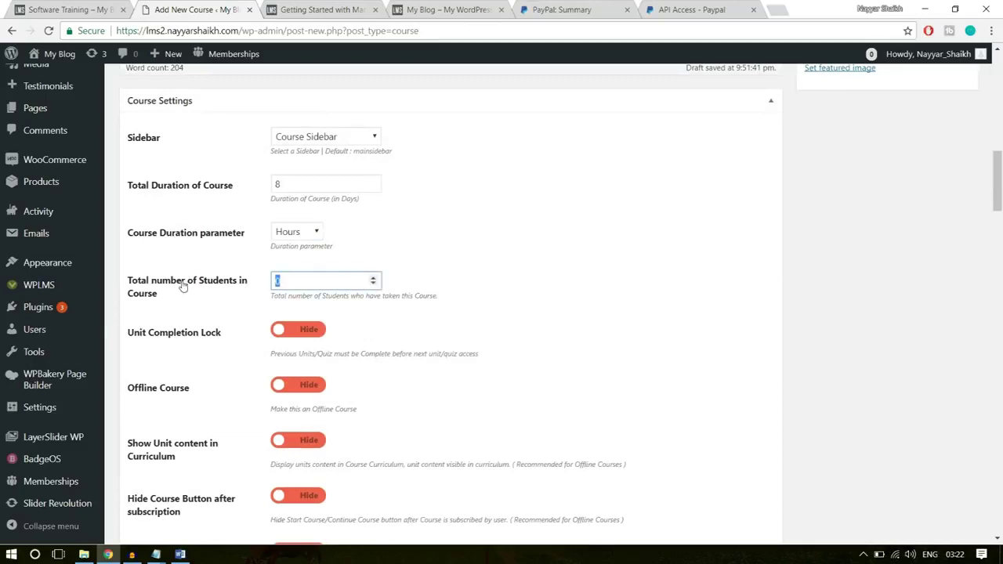
click(498, 279)
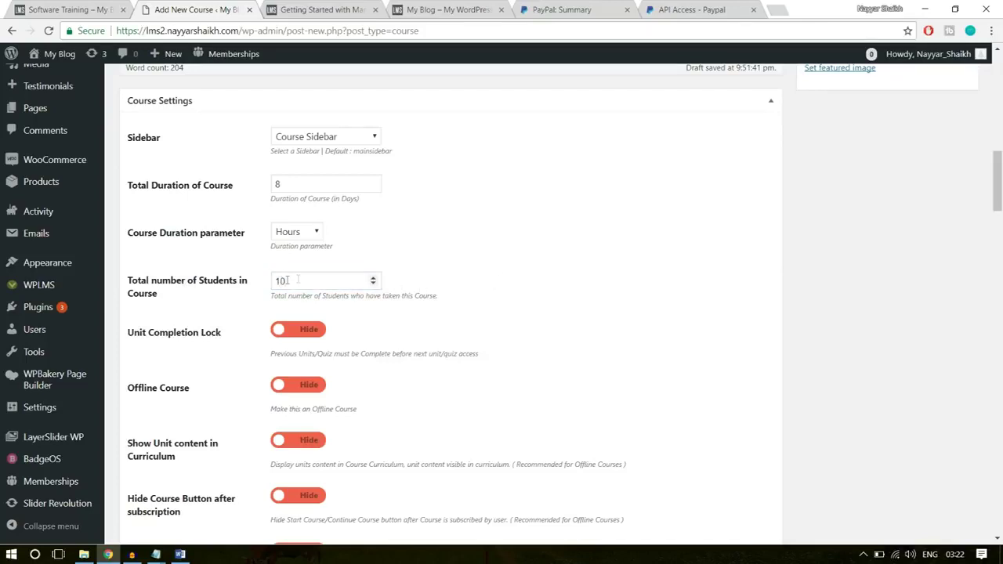
- Show course progress on the course home, leaving time based course progress off
scroll(669, 267, down, 1)
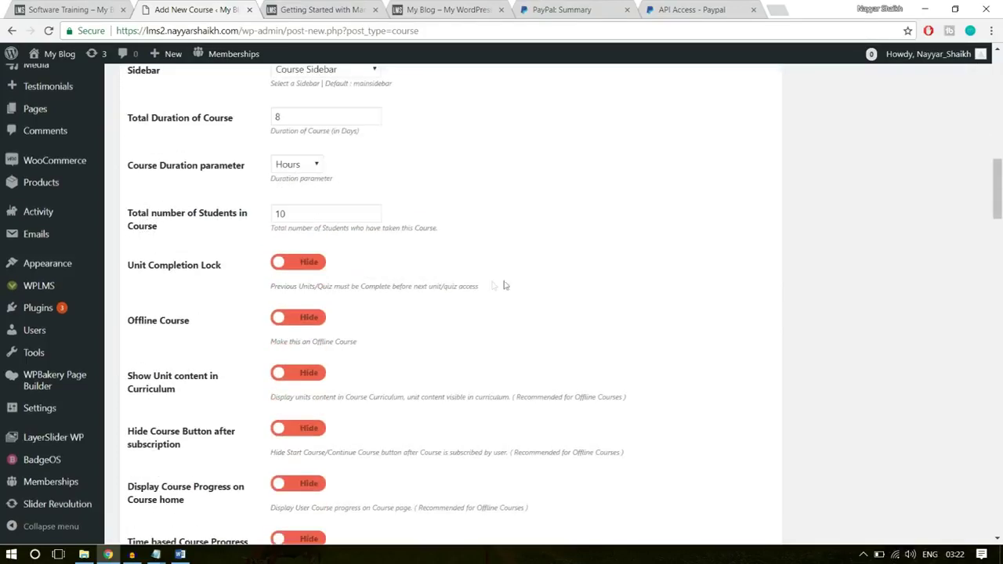
scroll(328, 357, down, 2)
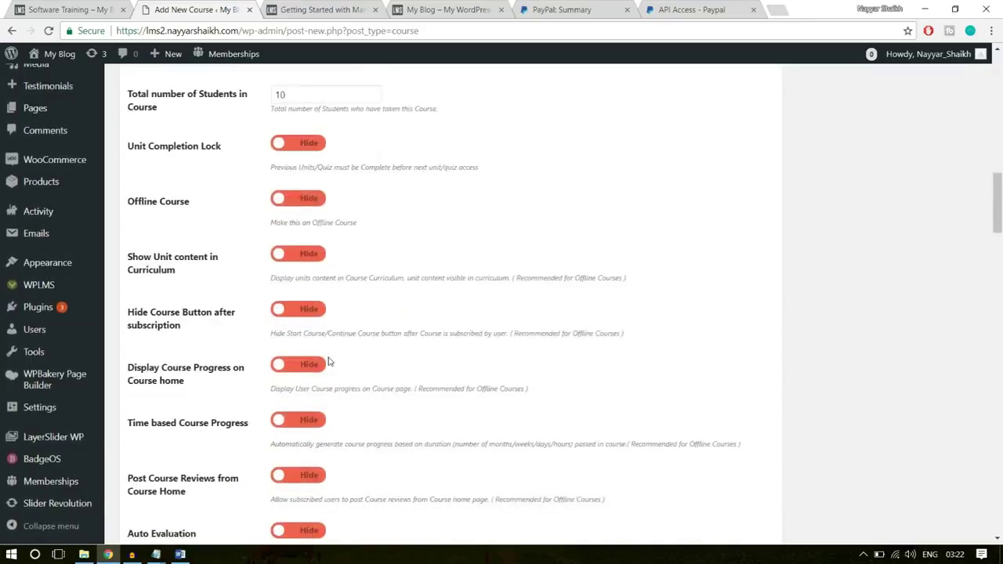
scroll(325, 337, down, 1)
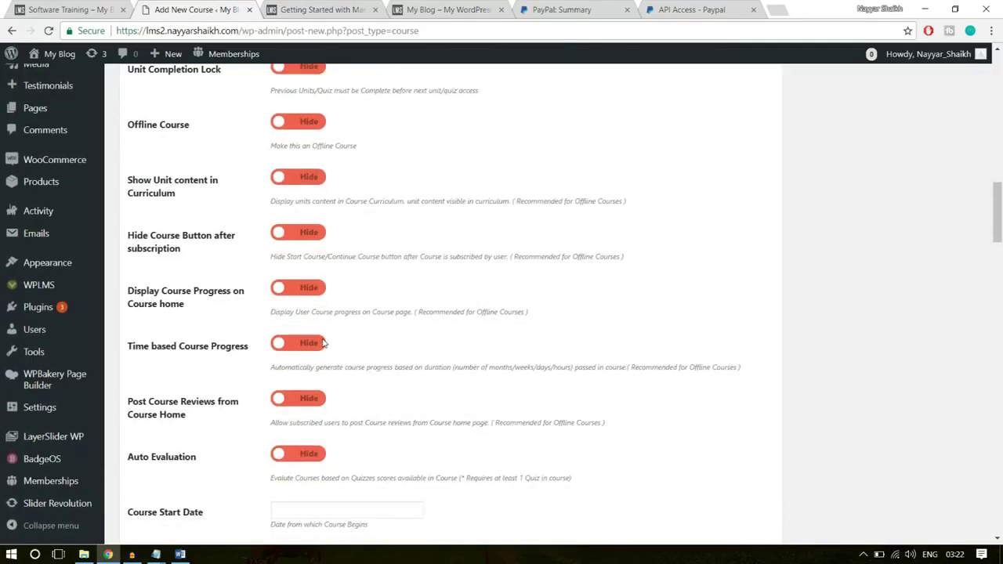
scroll(350, 308, down, 1)
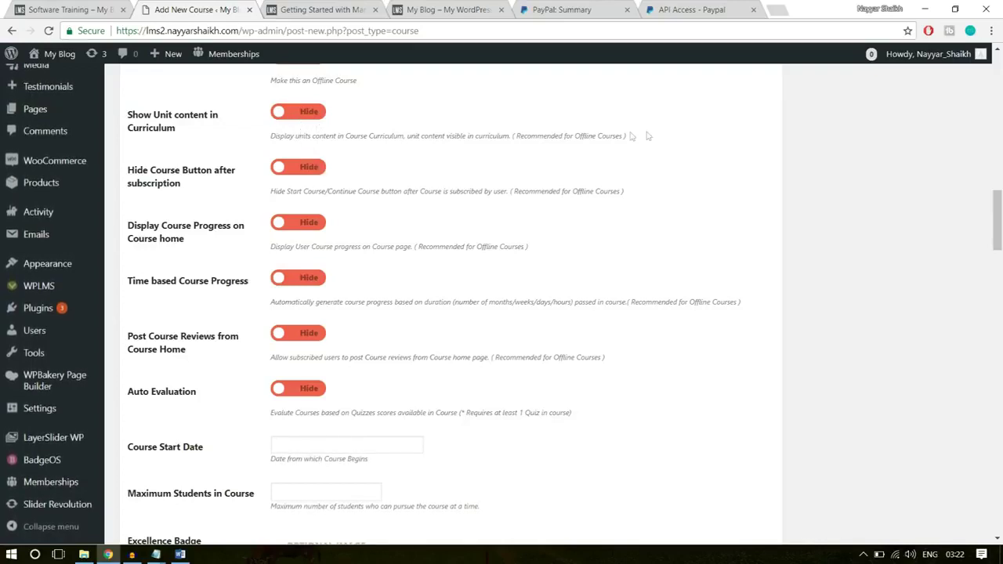
drag(560, 135, 270, 136)
click(604, 138)
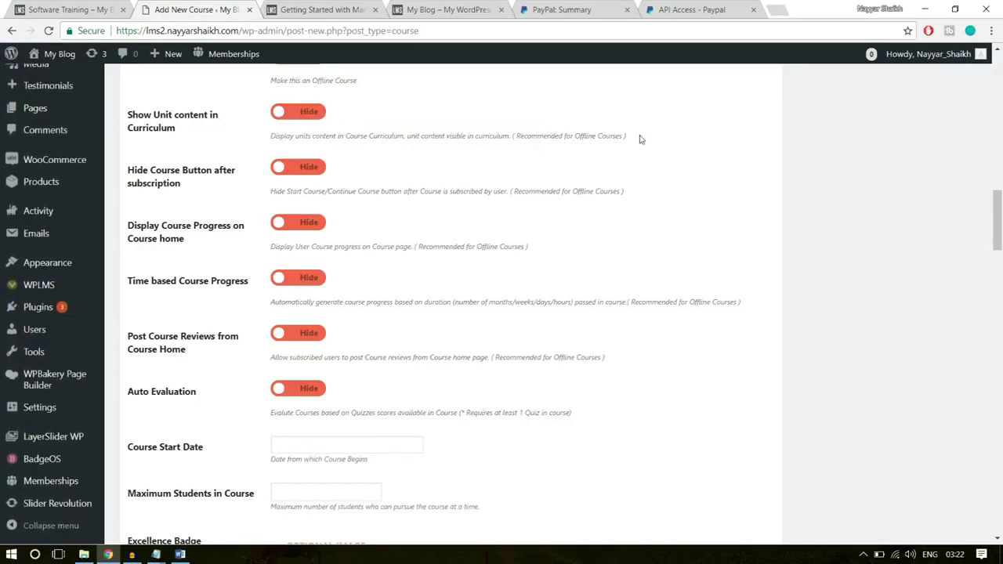
drag(582, 135, 272, 127)
click(393, 163)
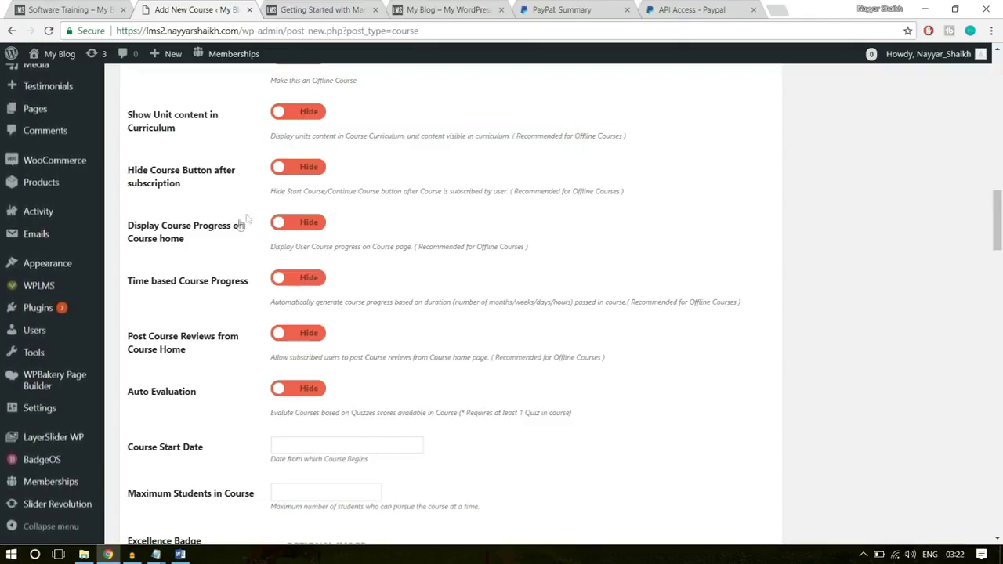
click(291, 224)
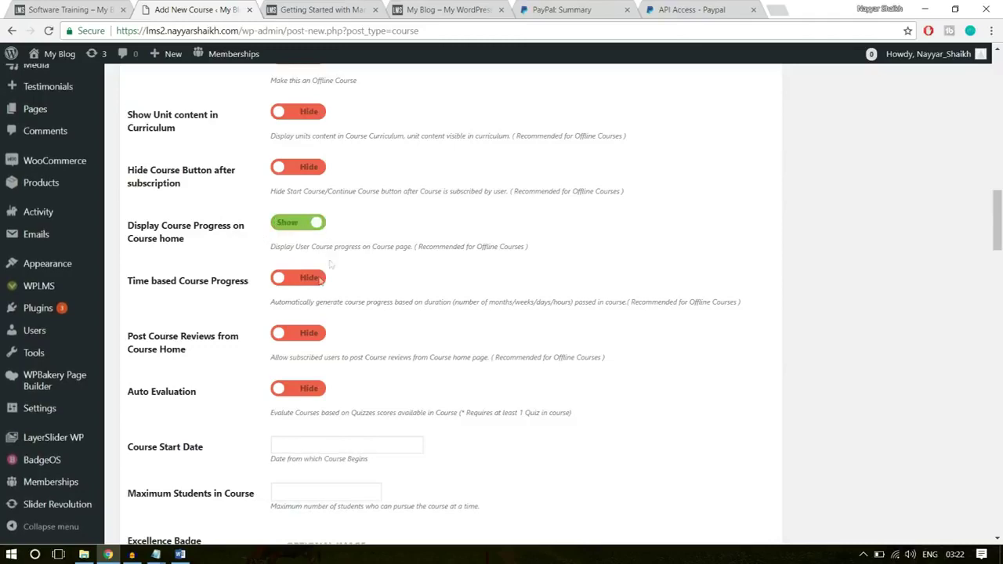
click(294, 279)
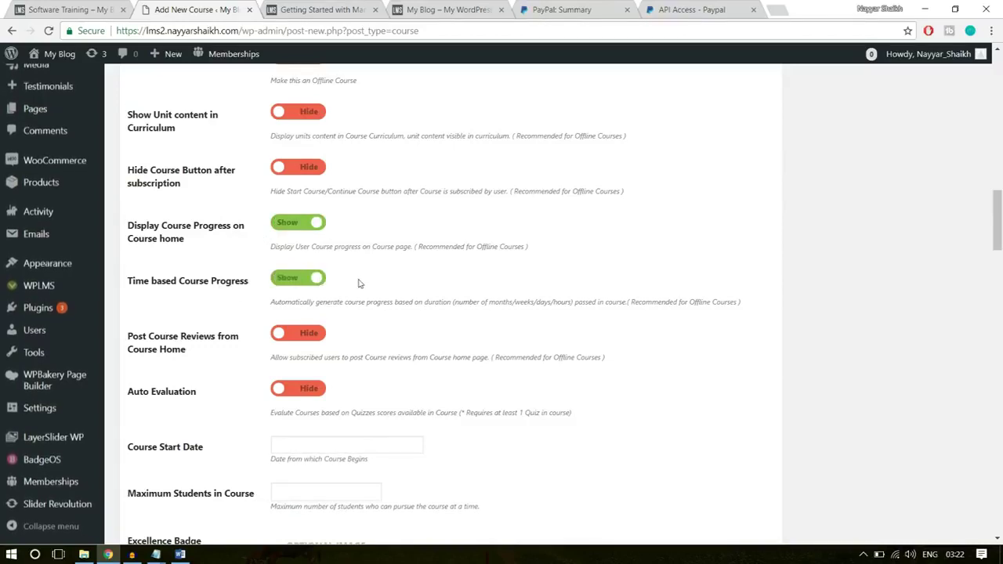
click(308, 279)
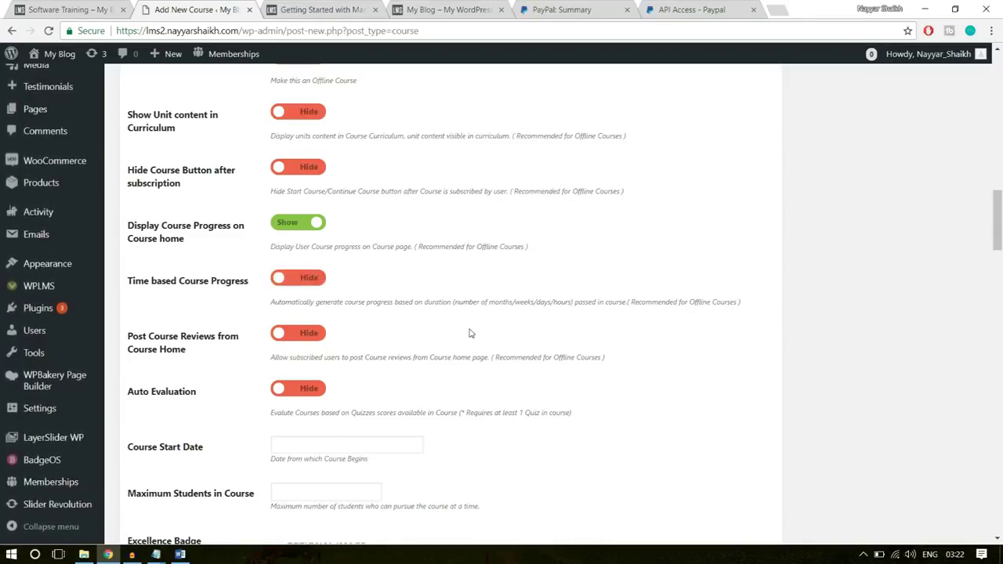
- Set Auto Evaluation and Post Course Reviews from Course Home to Show
scroll(470, 333, down, 2)
click(311, 265)
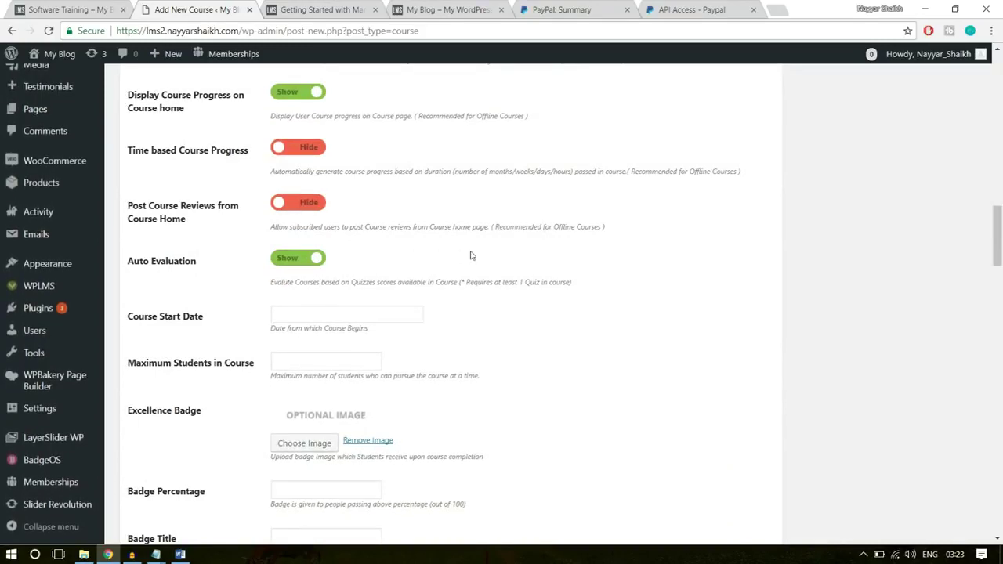
click(312, 205)
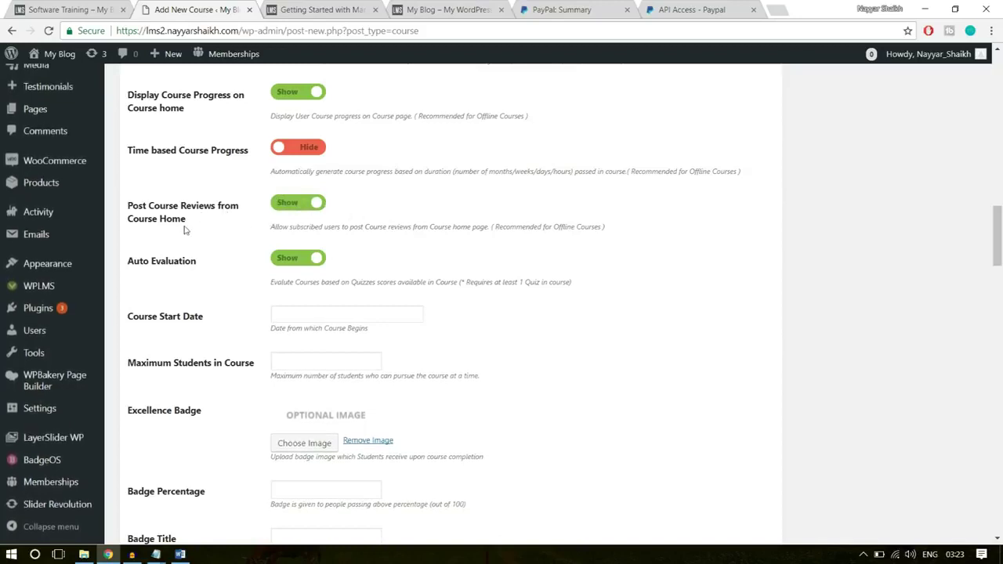
scroll(573, 289, down, 1)
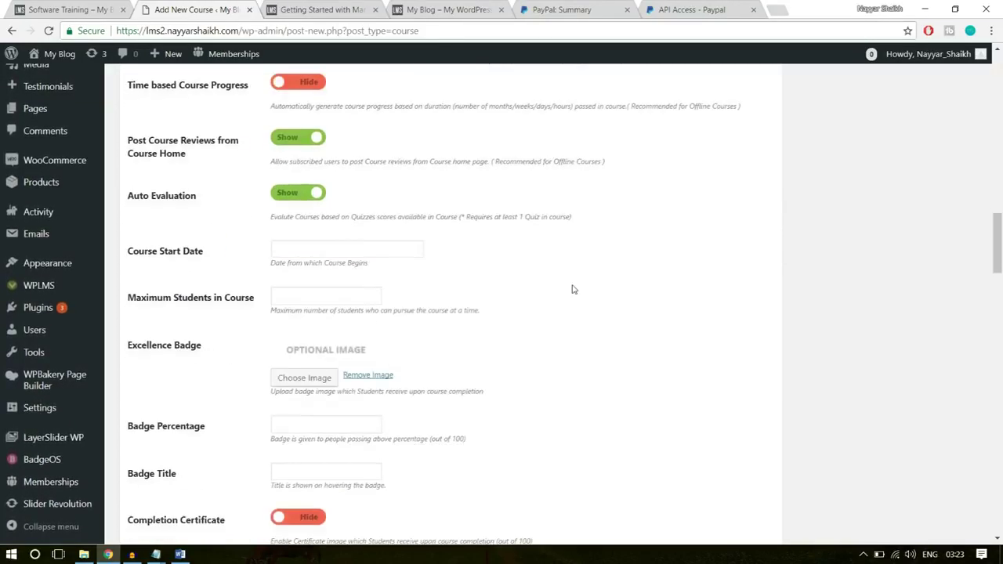
click(343, 250)
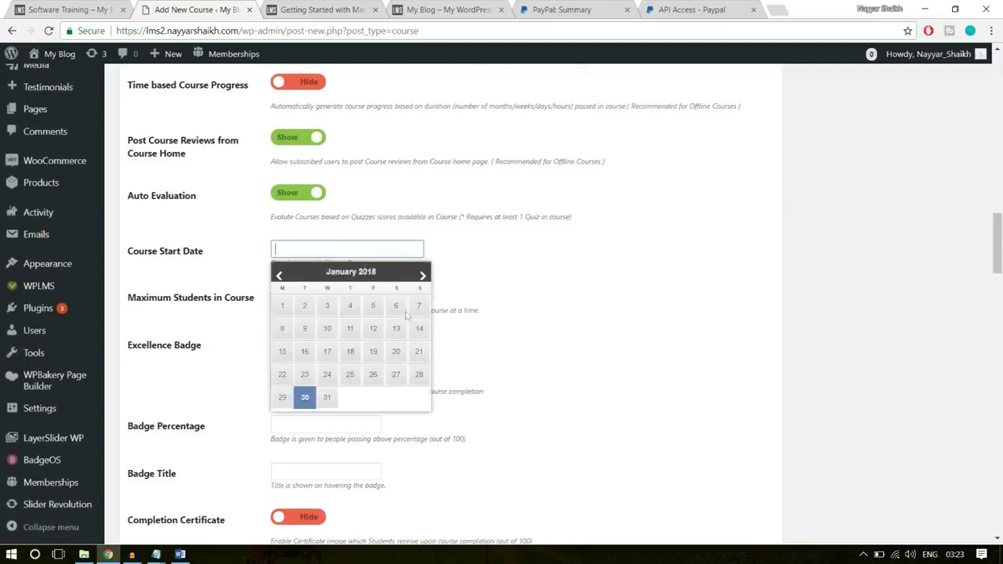
- Set the course start date to 30 January 2018 and cap enrolment at 500 students
click(305, 398)
scroll(517, 287, down, 1)
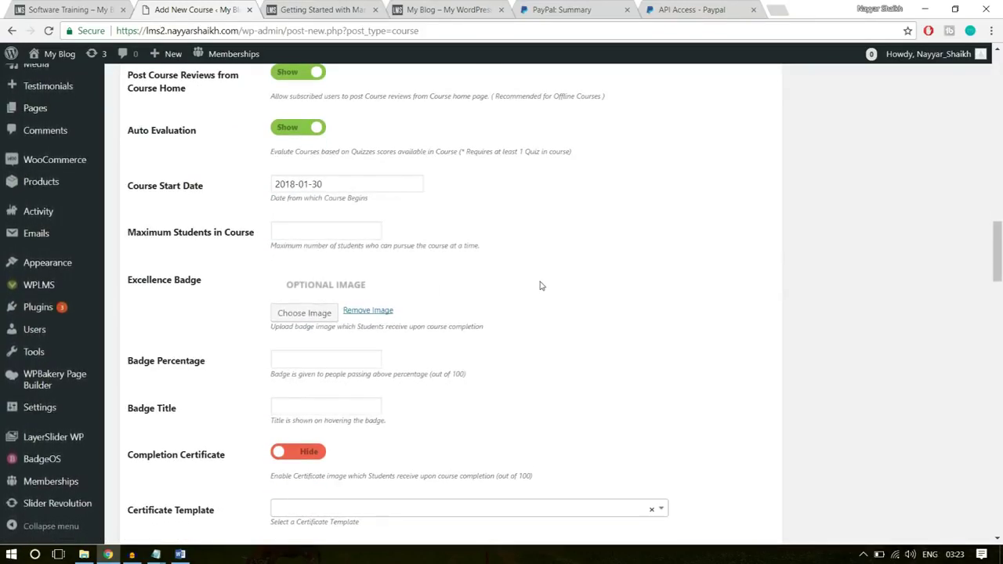
click(314, 231)
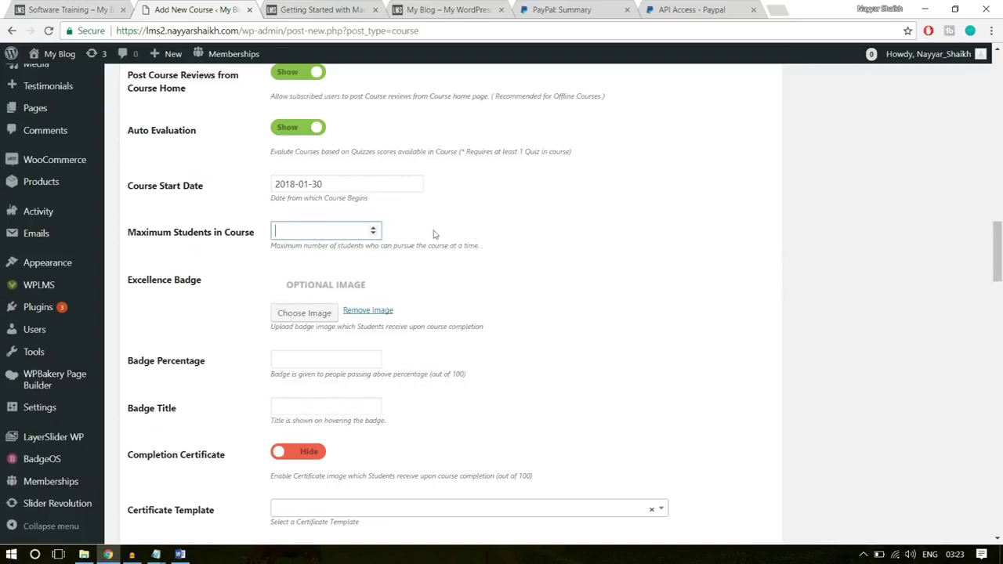
click(578, 225)
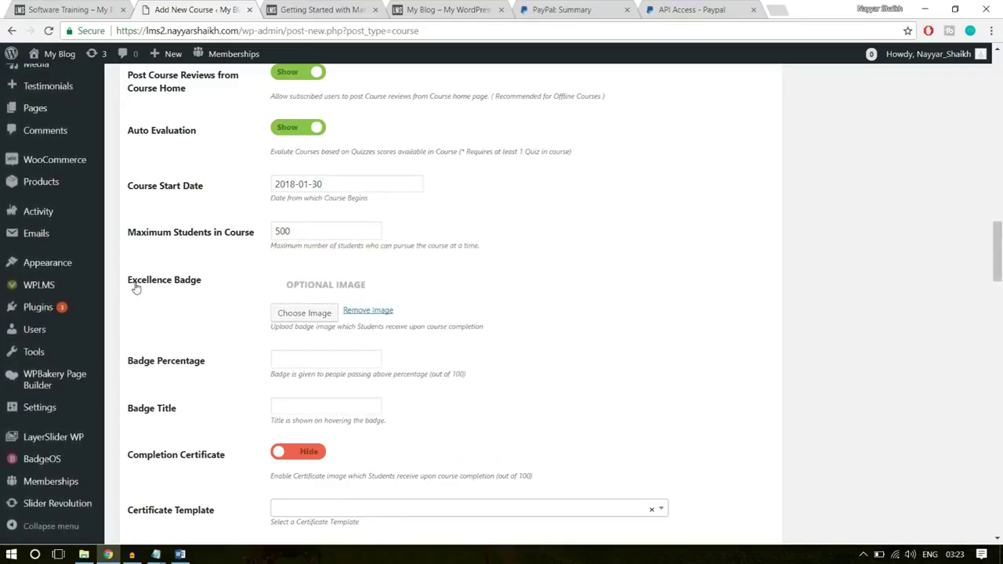
- Give the excellence badge the thumbs-up image, a 75 percent threshold and the title 'Software Champ'
click(293, 312)
click(347, 230)
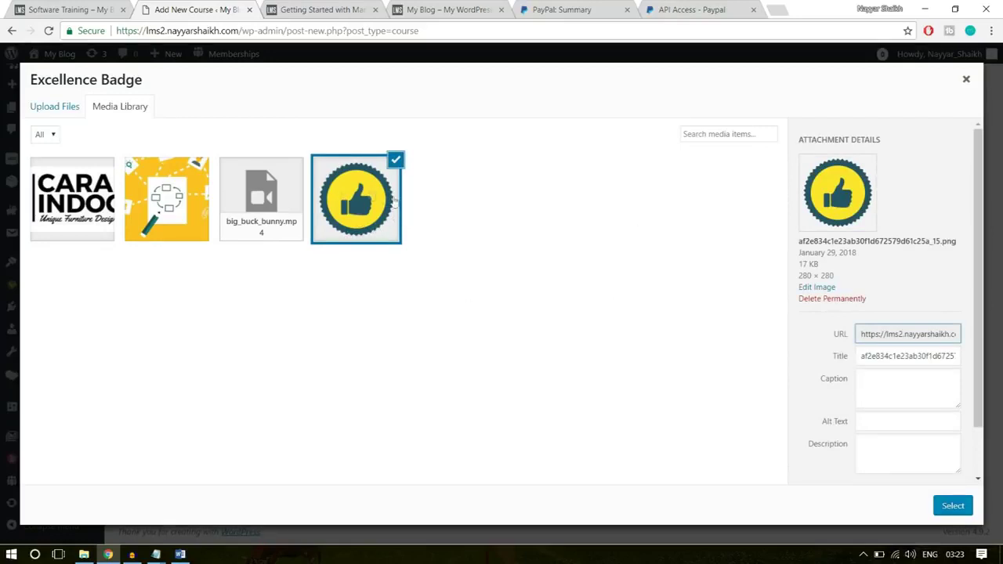
click(952, 505)
scroll(640, 381, down, 2)
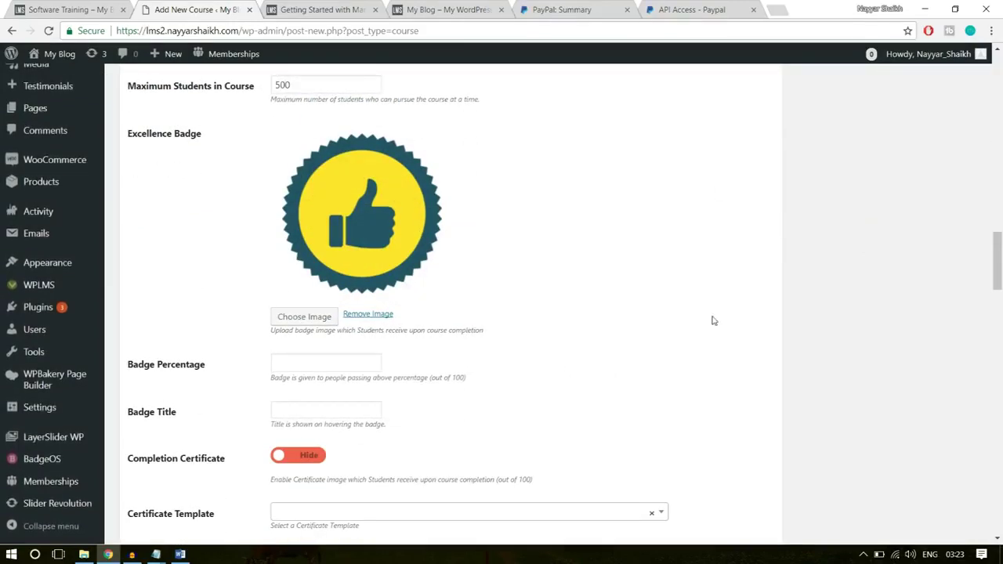
scroll(377, 295, down, 1)
click(333, 299)
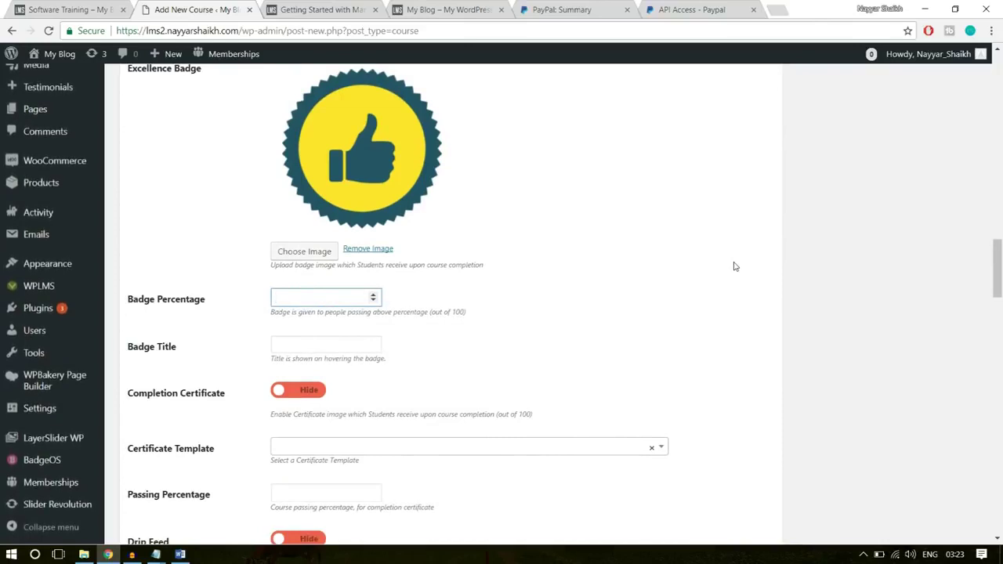
text(75)
click(703, 281)
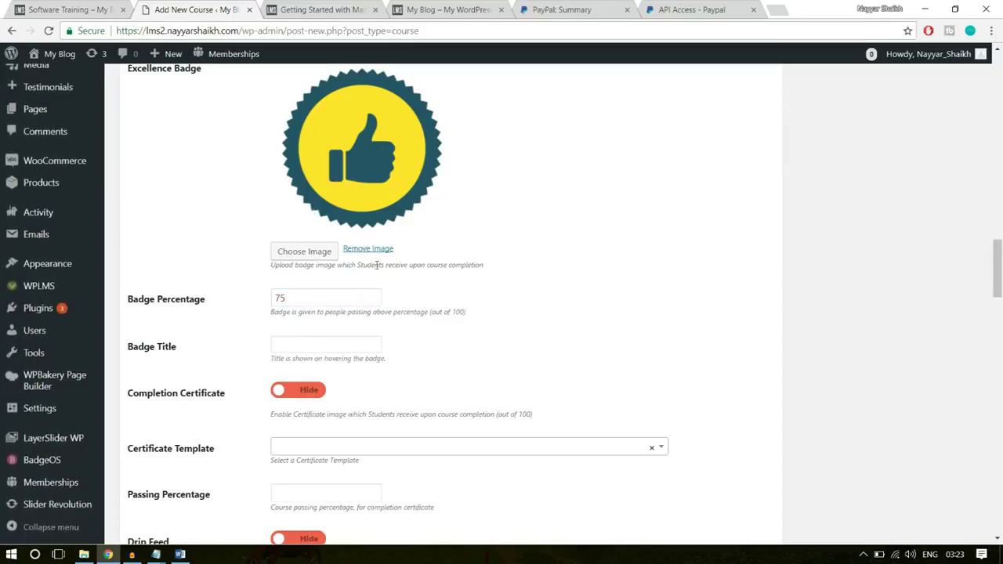
click(328, 344)
text(Software Champ)
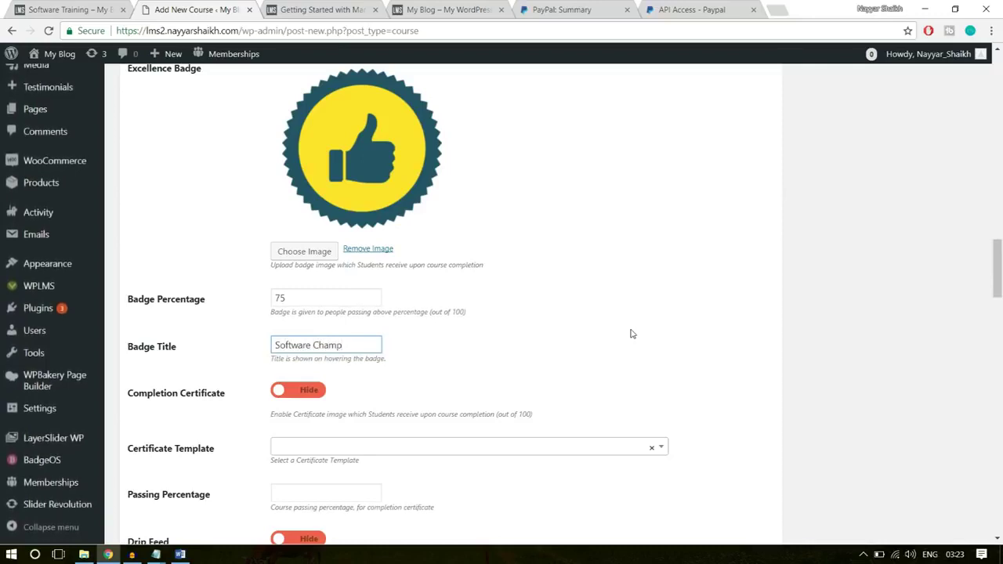
scroll(639, 333, down, 1)
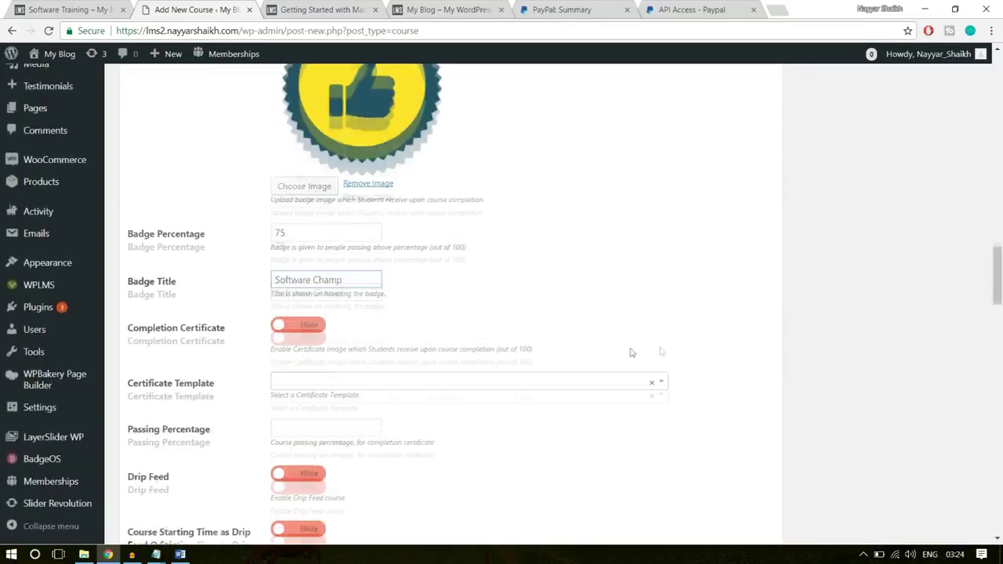
- Enable the completion certificate and choose Template – 1 as its template
click(297, 329)
scroll(328, 325, down, 1)
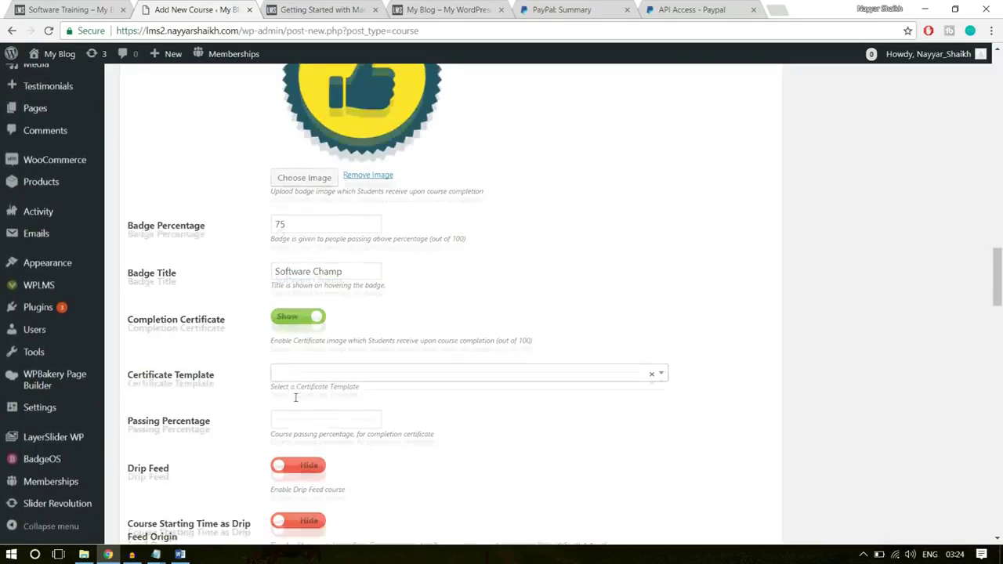
click(344, 318)
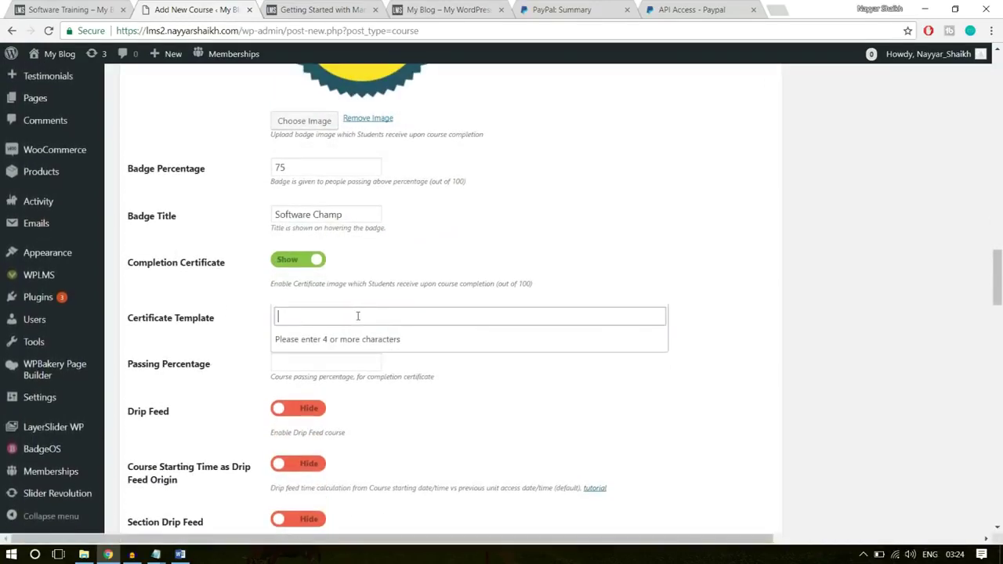
text(templa)
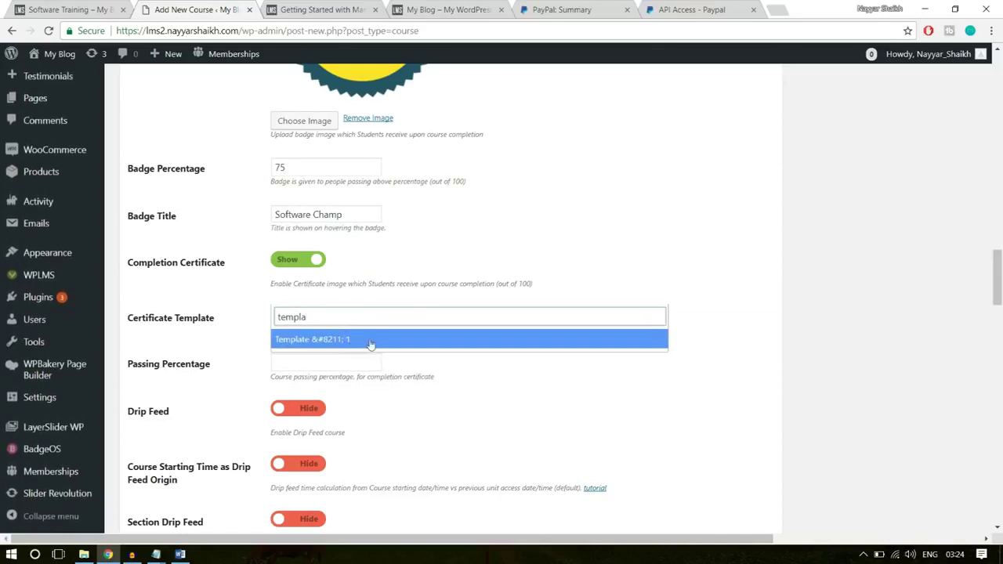
click(336, 341)
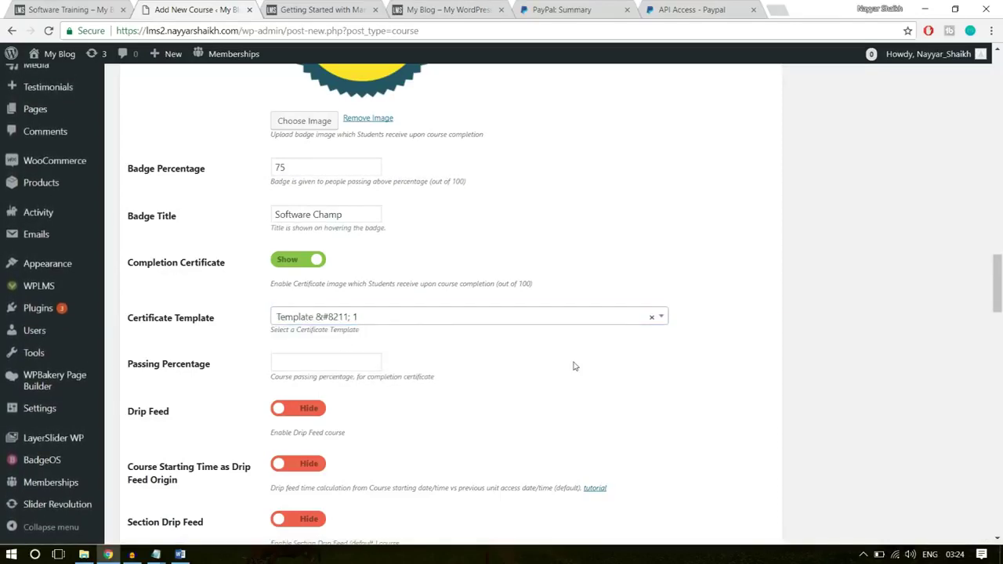
scroll(385, 329, down, 1)
- Set the passing percentage to 40 and move down to the Course Curriculum area
click(306, 299)
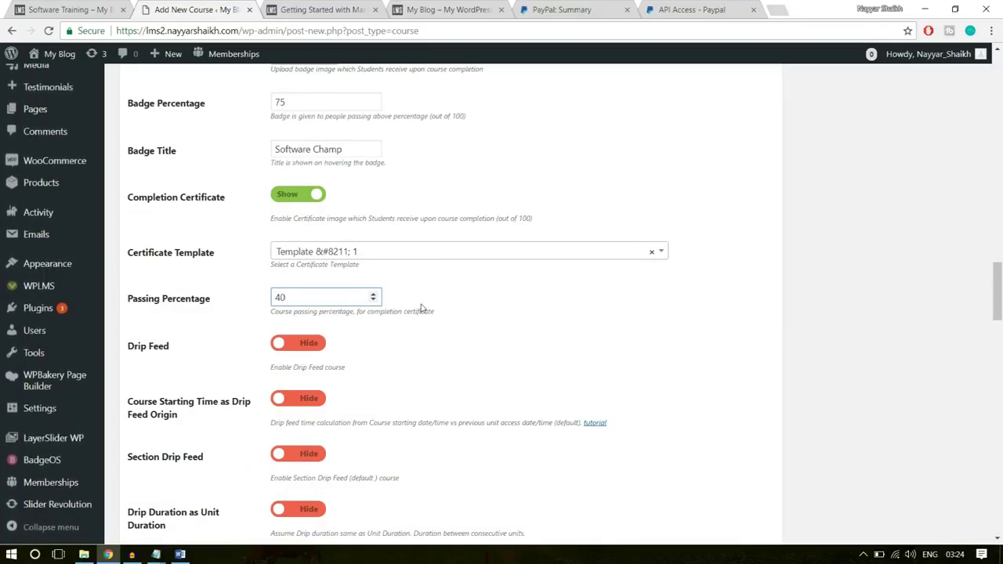
scroll(576, 325, down, 1)
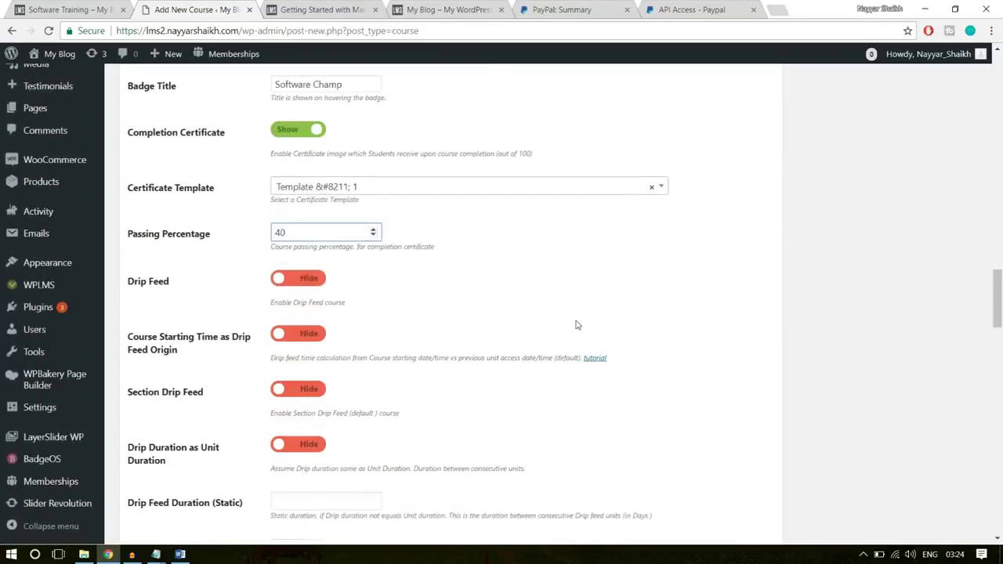
scroll(466, 329, down, 5)
scroll(466, 329, up, 1)
scroll(467, 330, down, 1)
drag(125, 205, 226, 222)
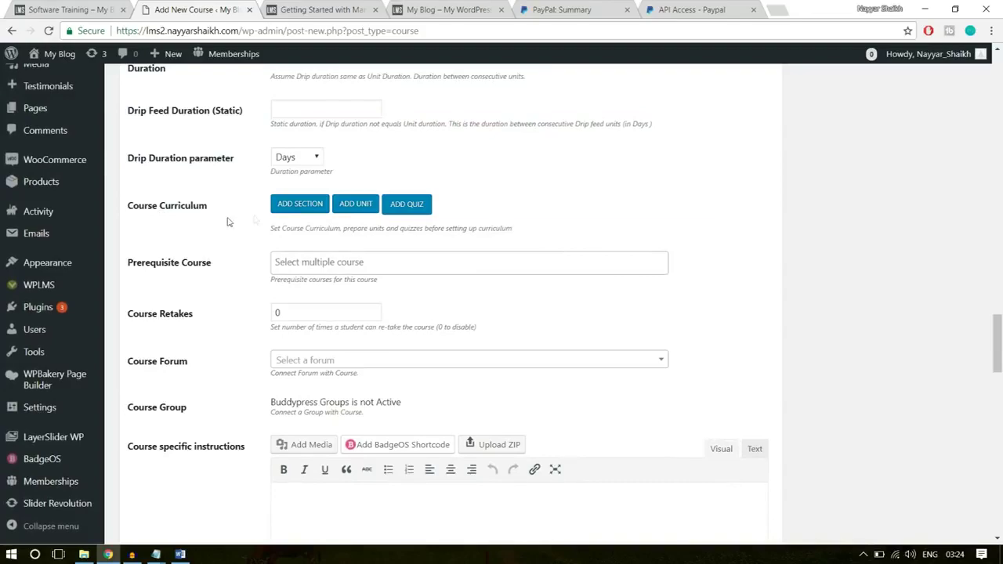
- Add a curriculum section named 'Introduction', checking the name on the live course page
click(311, 206)
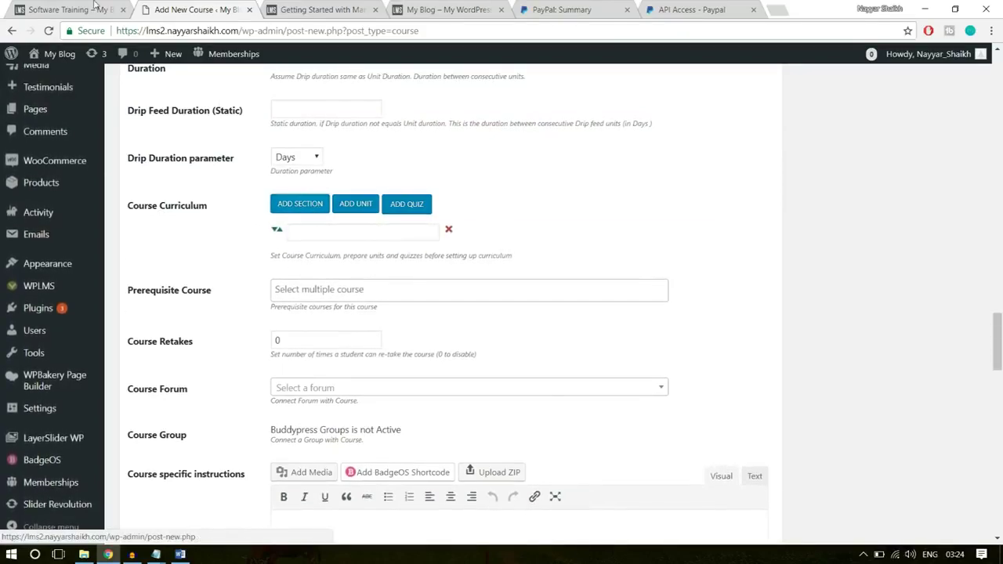
key(ctrl+shift+Tab)
click(393, 287)
scroll(313, 298, down, 2)
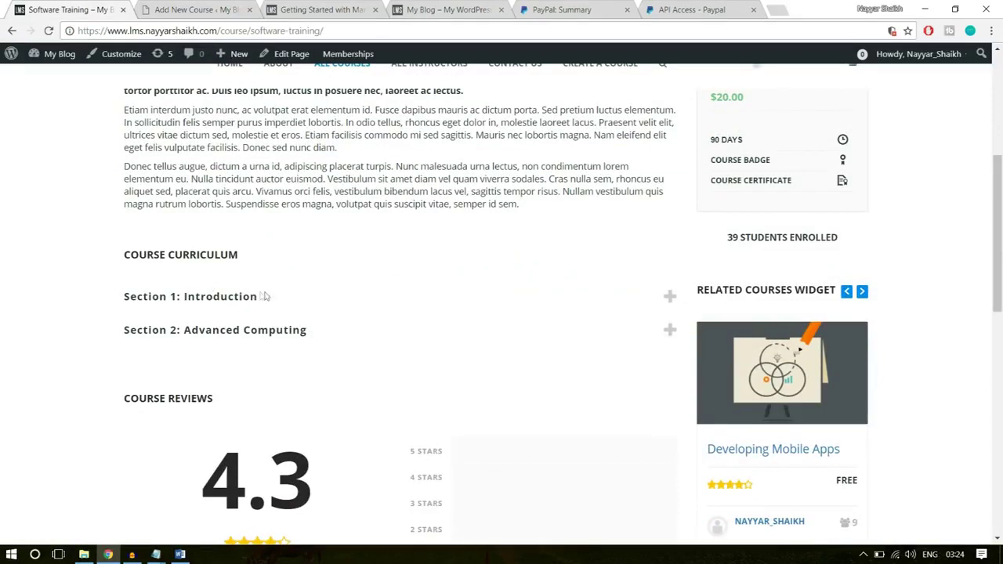
drag(272, 299, 183, 297)
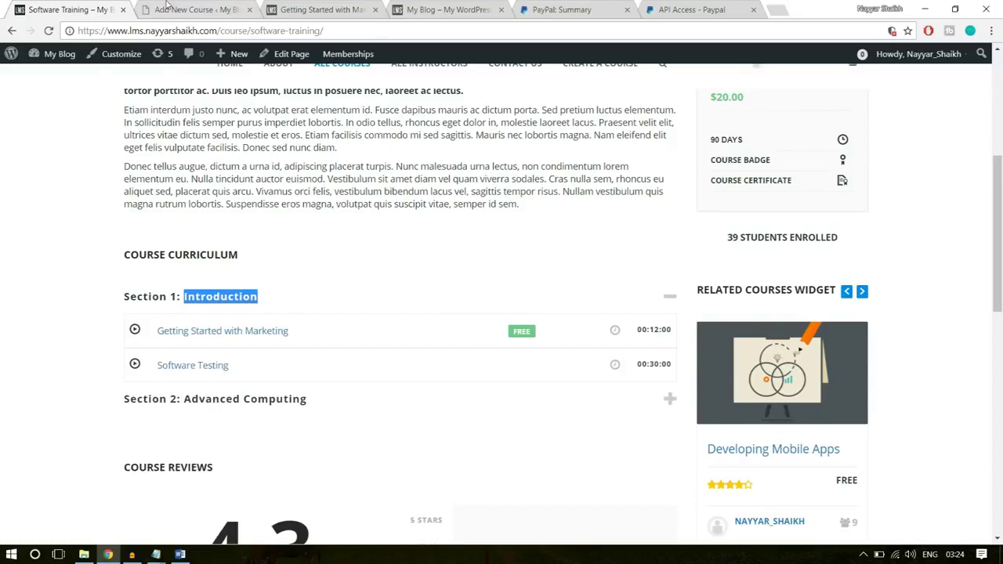
click(168, 8)
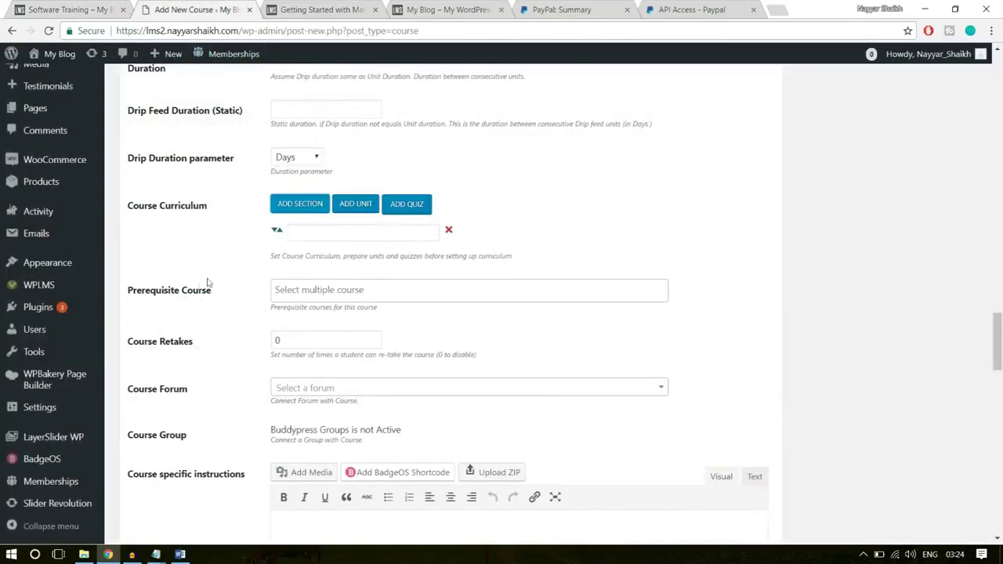
click(326, 232)
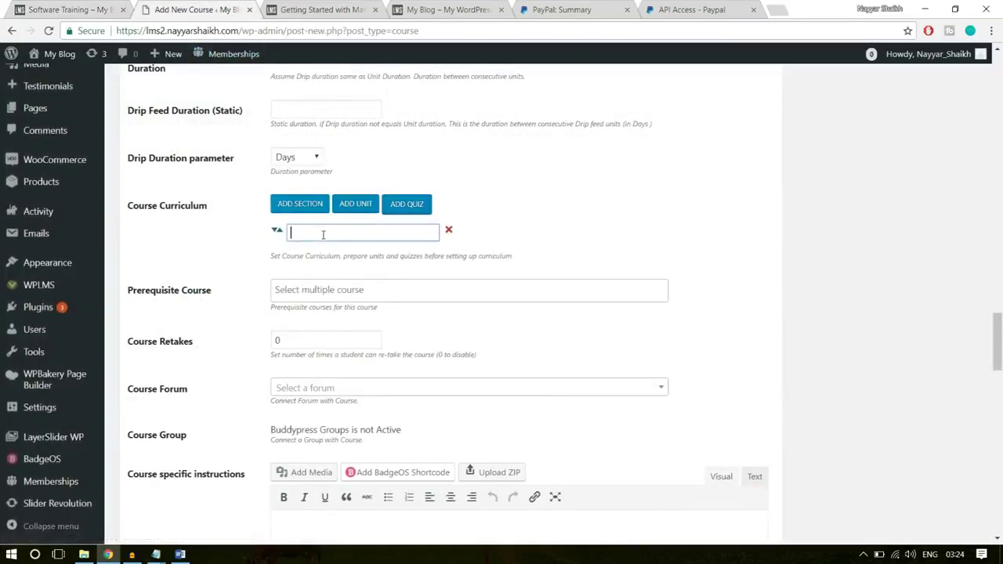
text(Introduction)
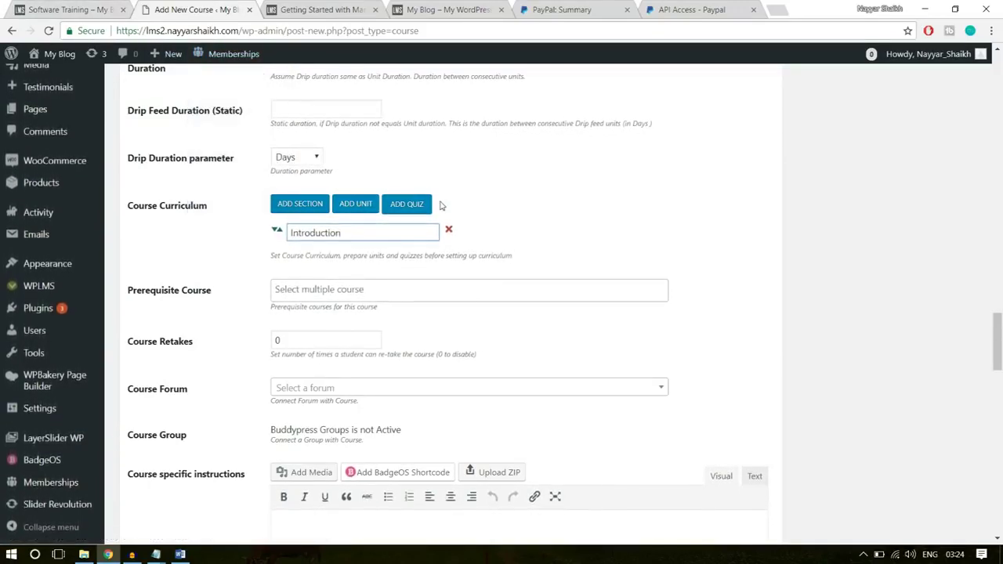
- Add the 'Getting Started with Marketing' unit under the Introduction section
click(360, 210)
click(314, 256)
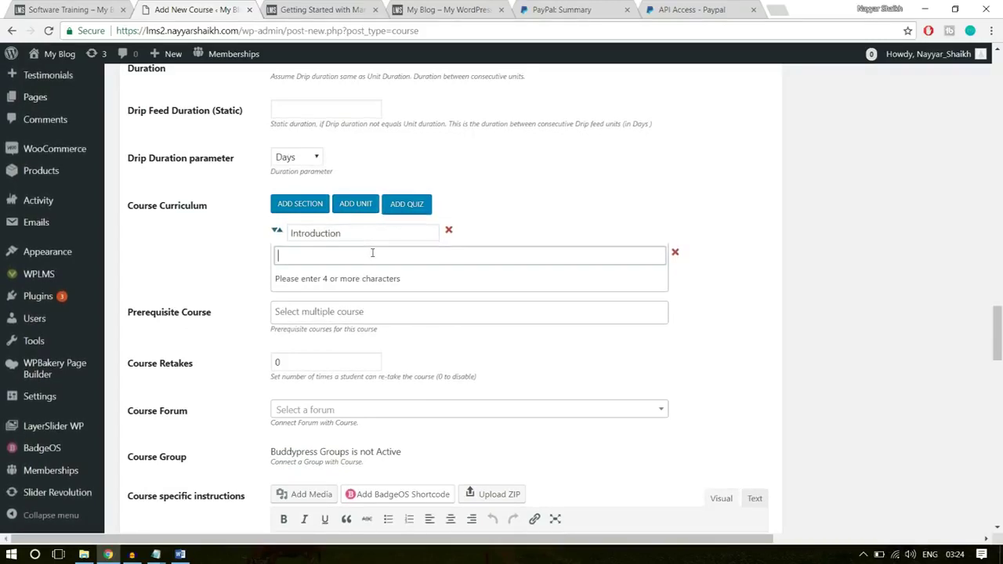
text(intro)
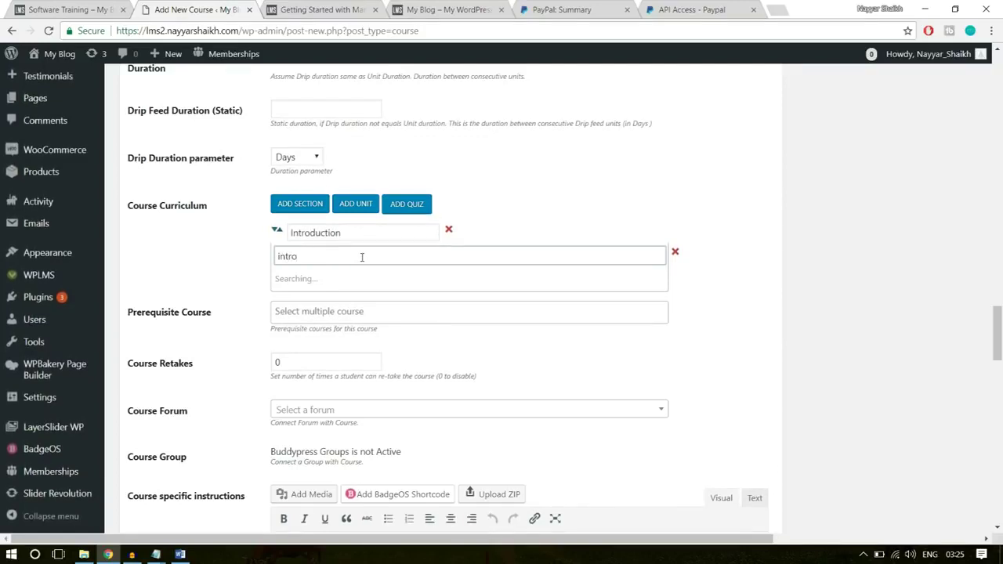
click(31, 6)
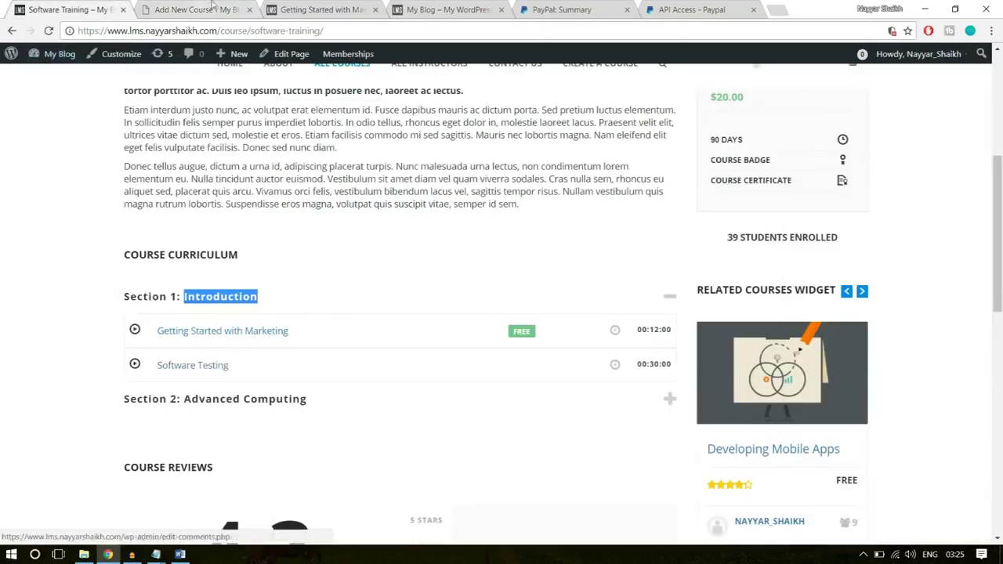
key(ctrl+Tab)
key(ctrl+a)
text(gett)
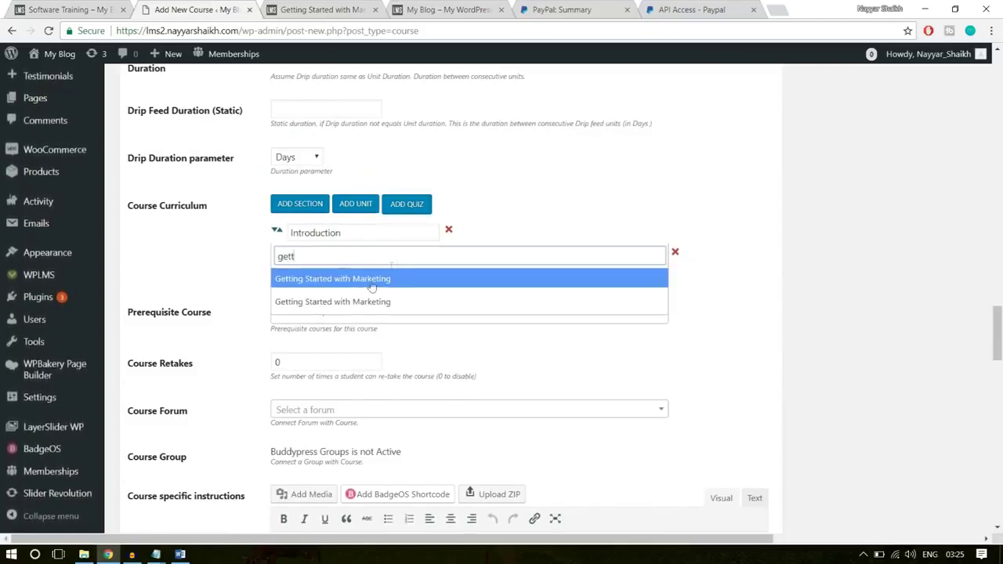
click(380, 280)
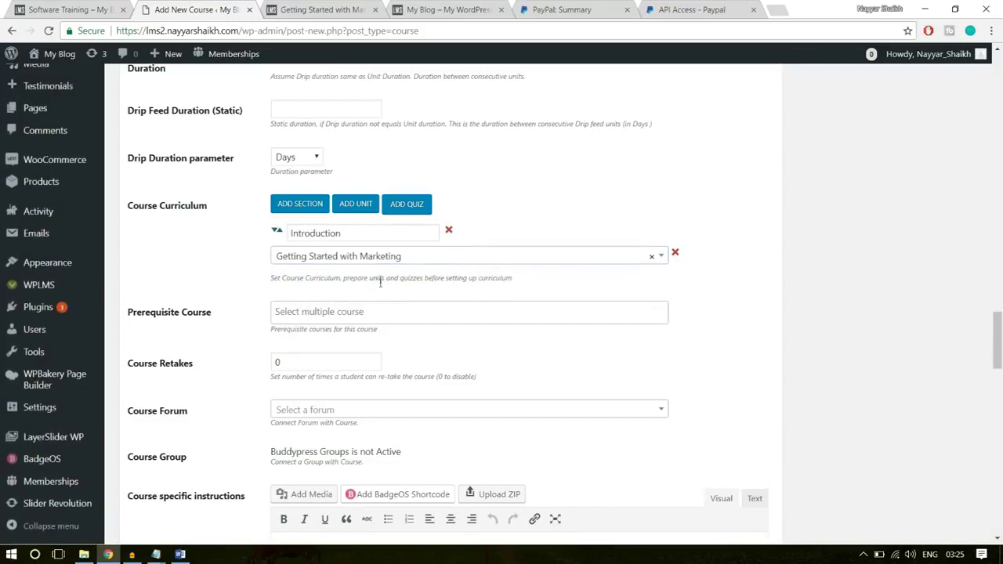
- Add a second section named 'Advanced Computing', copied from the live course page
click(312, 206)
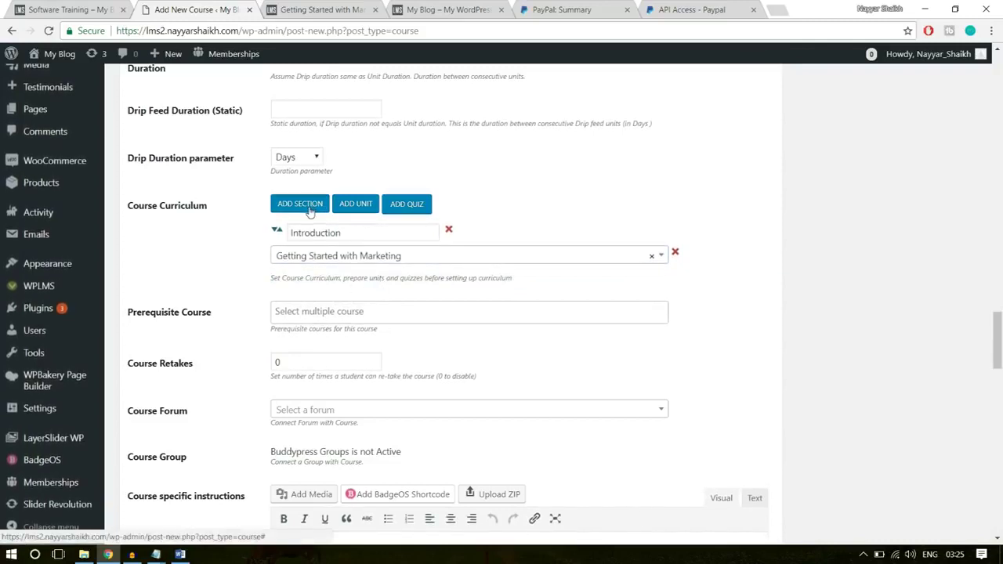
click(341, 235)
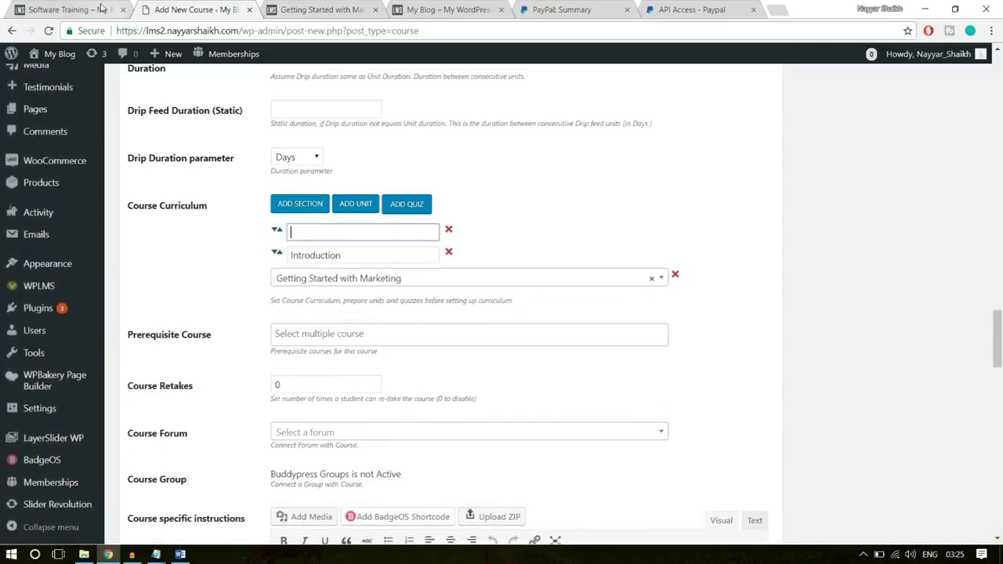
key(ctrl+shift+Tab)
click(307, 400)
drag(308, 400, 182, 400)
key(ctrl+c)
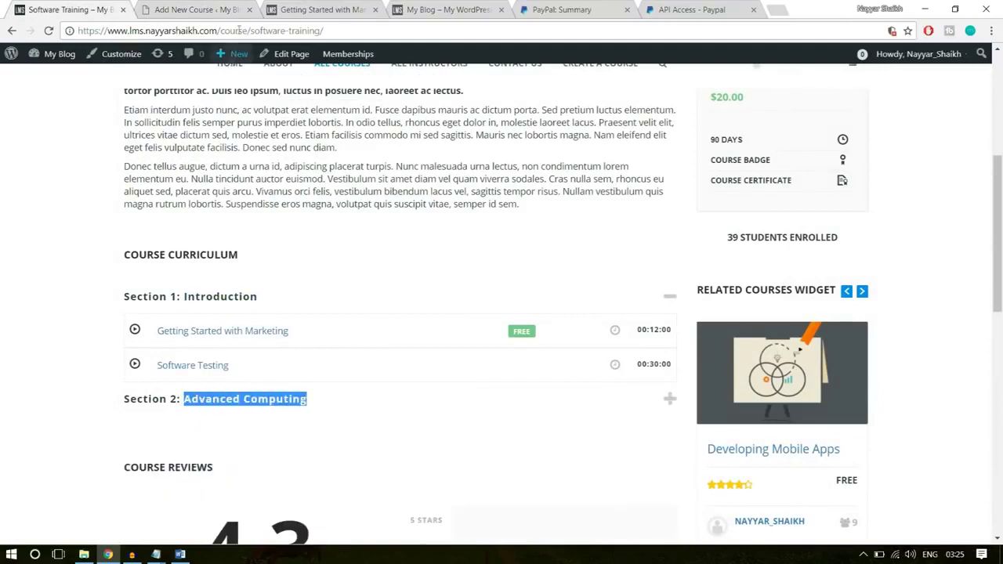
key(ctrl+Tab)
key(ctrl+v)
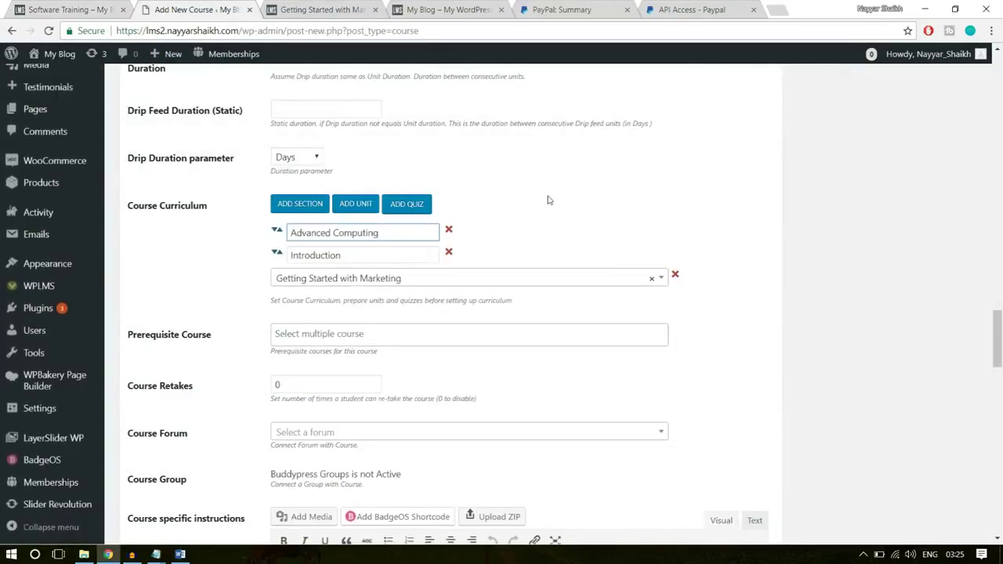
- Add 'The Software Quiz' and move Advanced Computing below the Introduction items
click(408, 205)
click(351, 302)
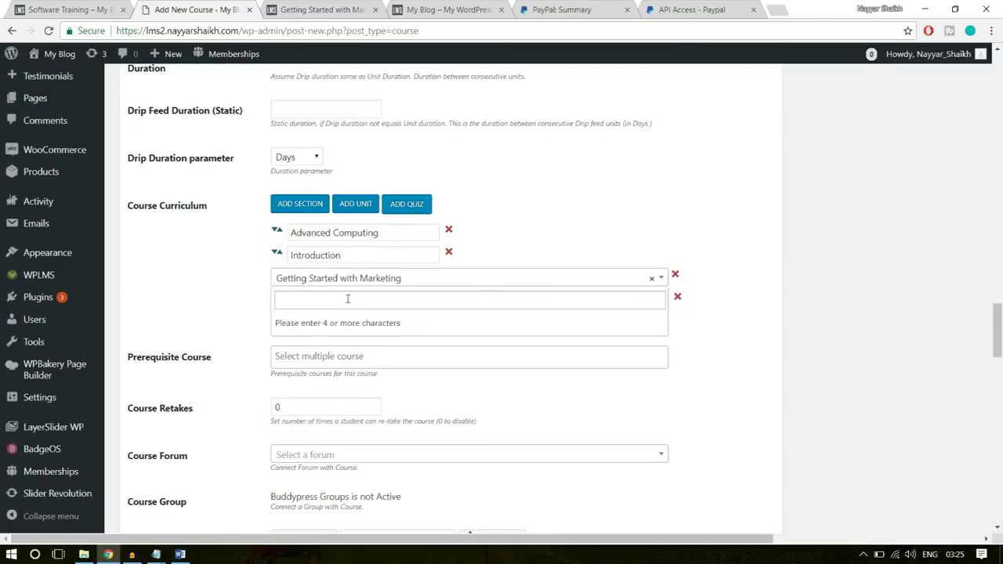
text(sofr)
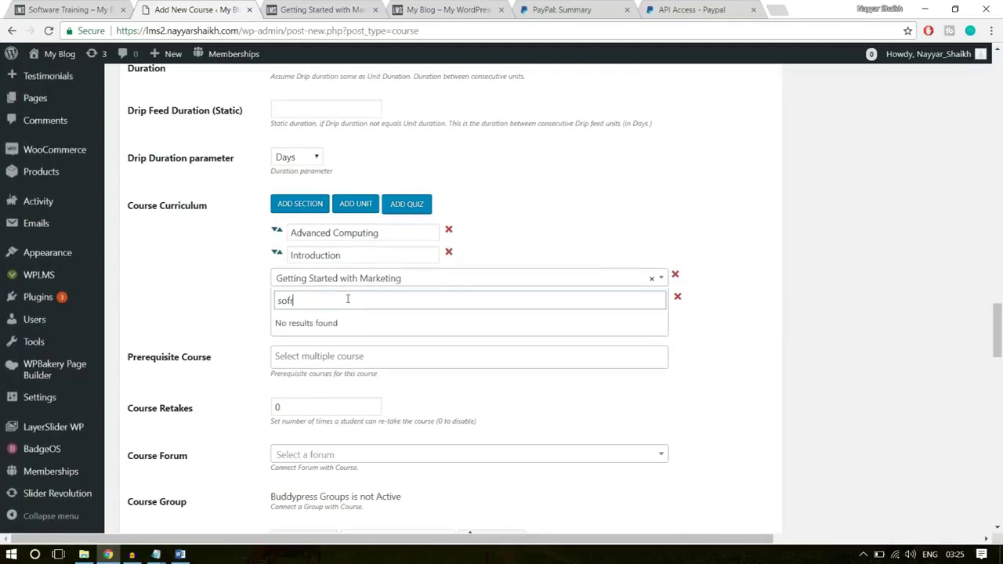
key(BackSpace)
text(t)
click(342, 323)
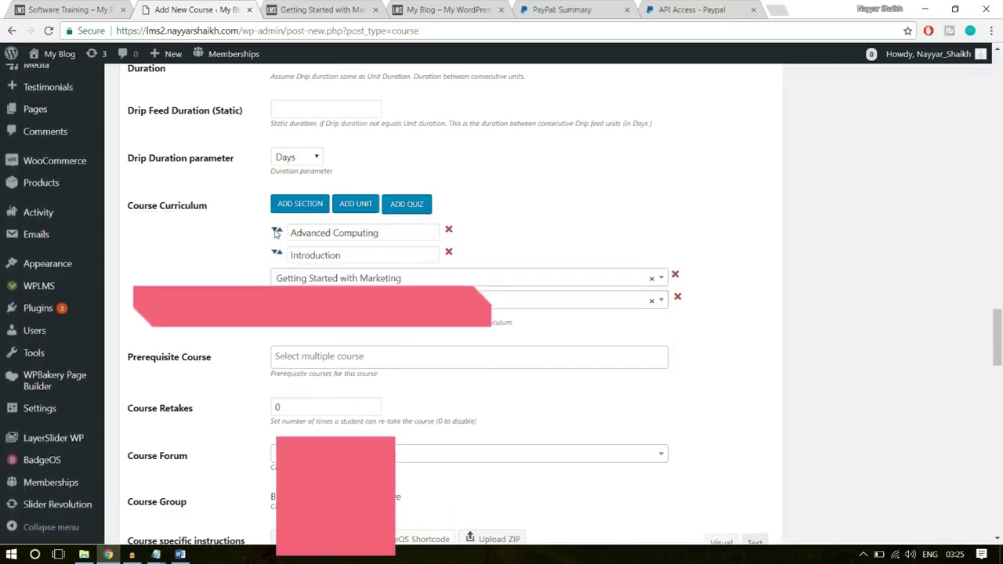
drag(275, 232, 338, 307)
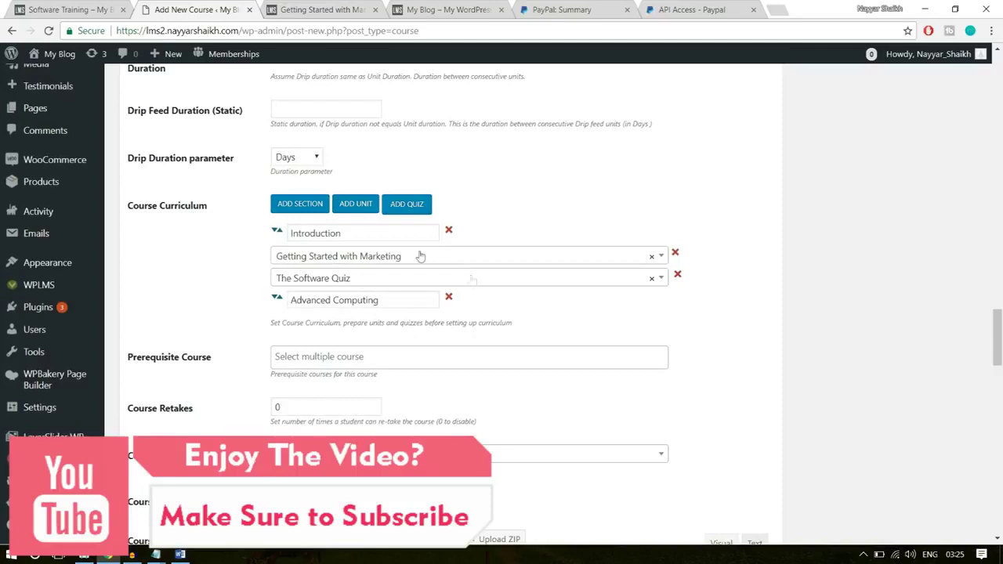
scroll(907, 334, down, 2)
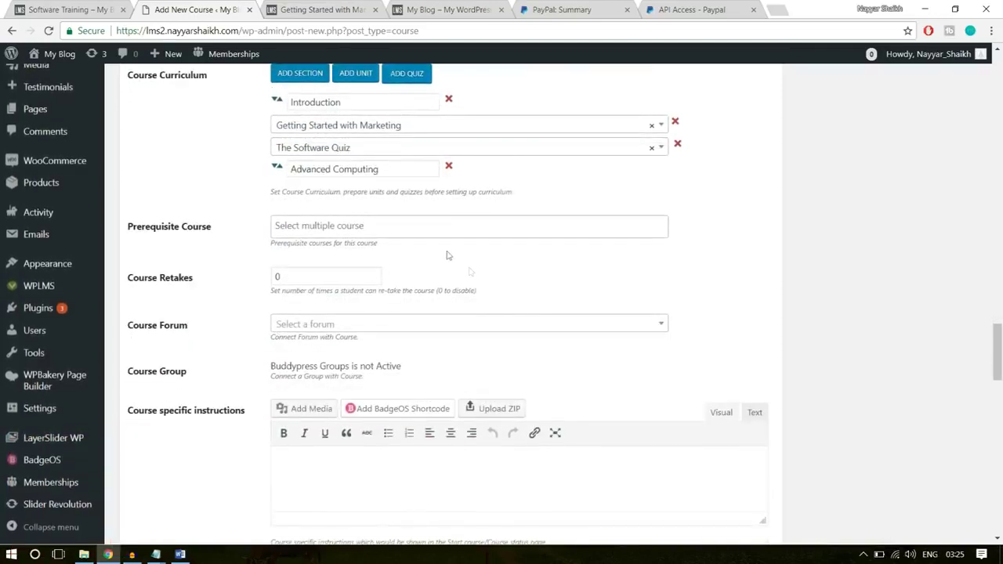
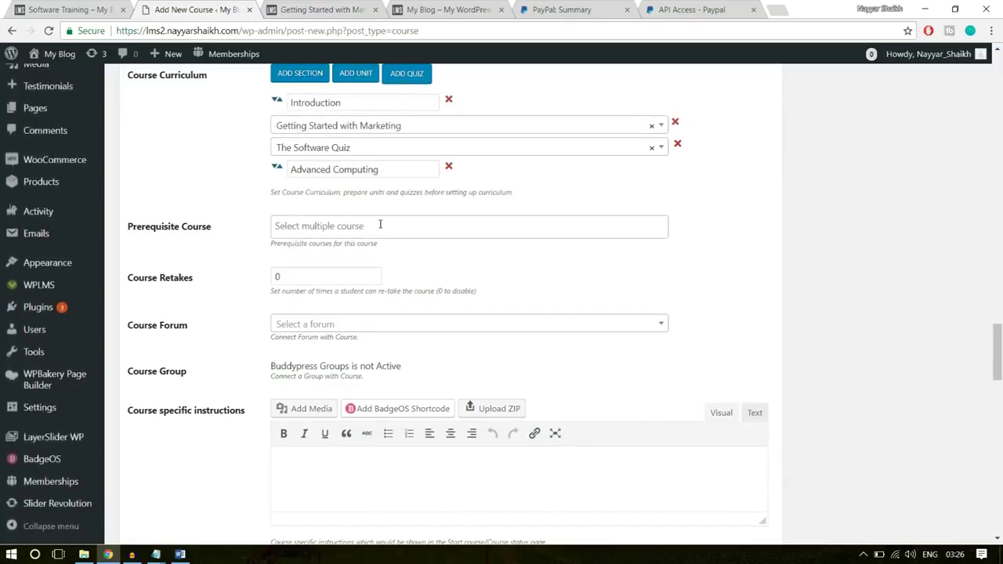
- Set Course Retakes to 1, then bring up the Course Statements Word document
drag(342, 271, 271, 276)
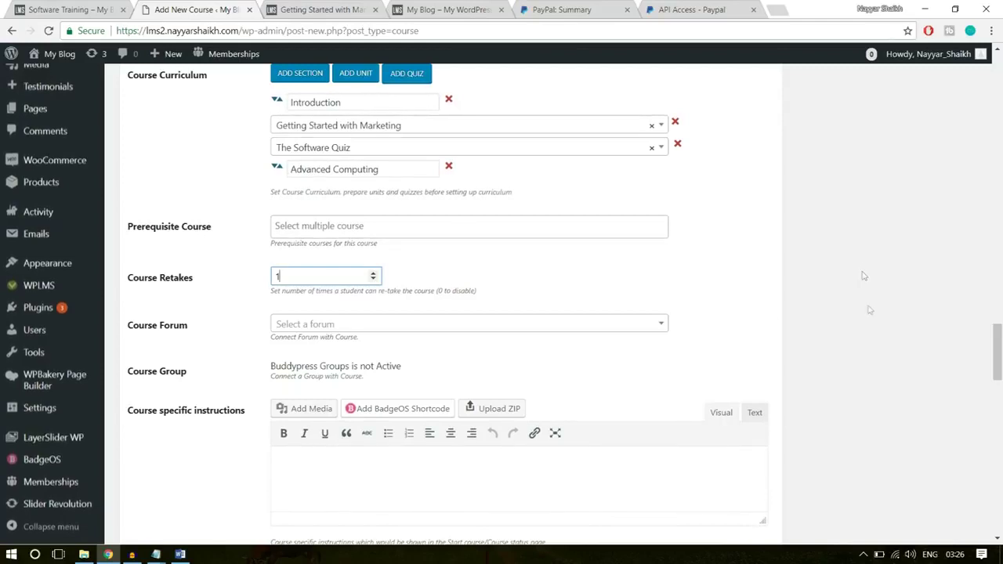
scroll(901, 353, down, 3)
click(386, 323)
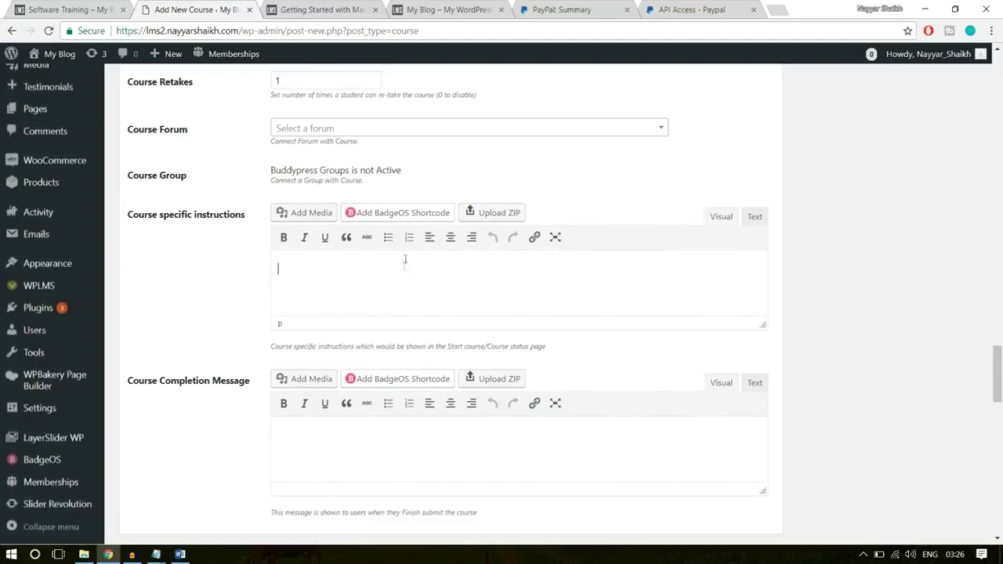
scroll(190, 332, down, 1)
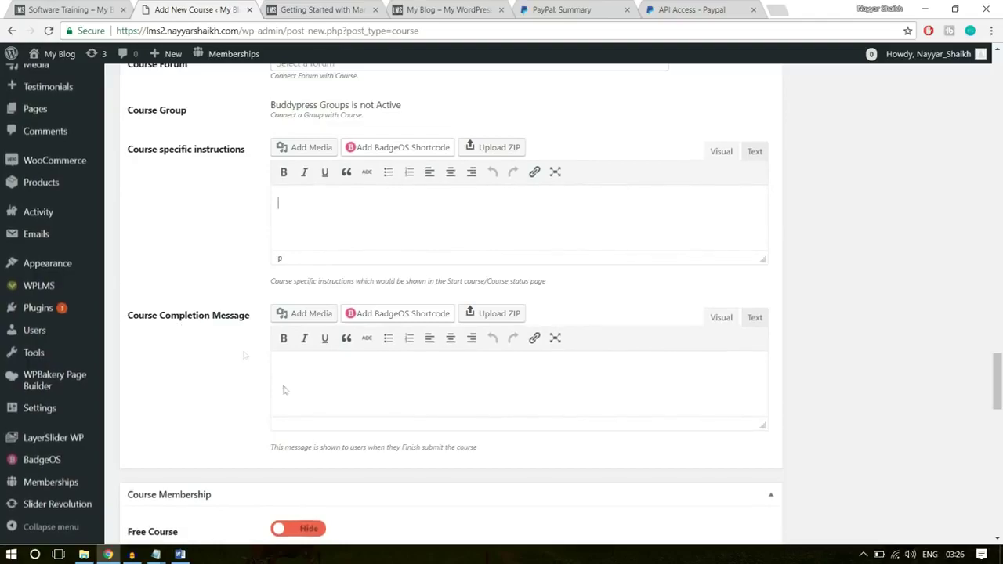
click(180, 554)
- Select the text from the Congratulations heading through the thank-you line and return to the course editor
scroll(610, 377, down, 7)
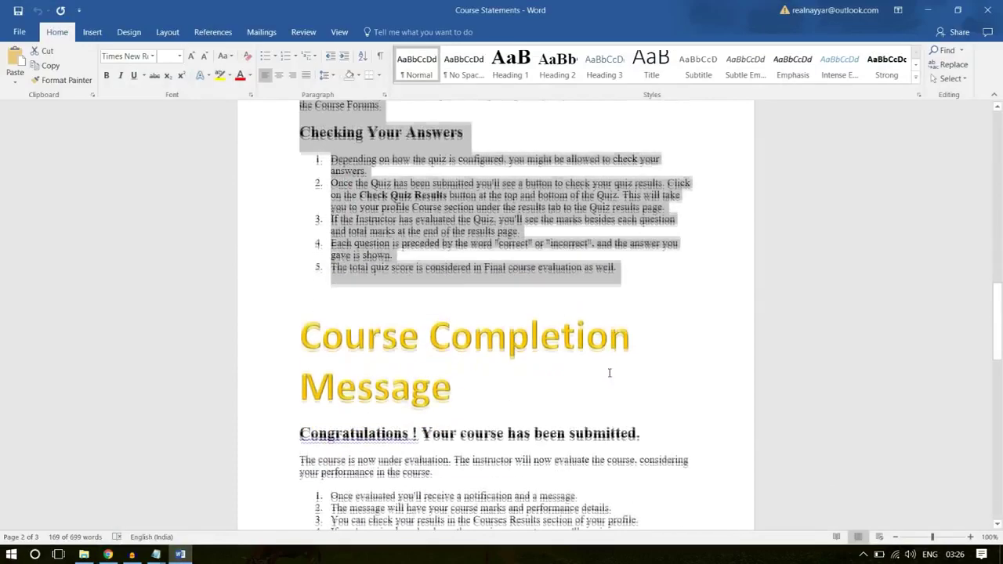
drag(493, 415, 292, 276)
scroll(671, 308, down, 3)
drag(617, 441, 296, 161)
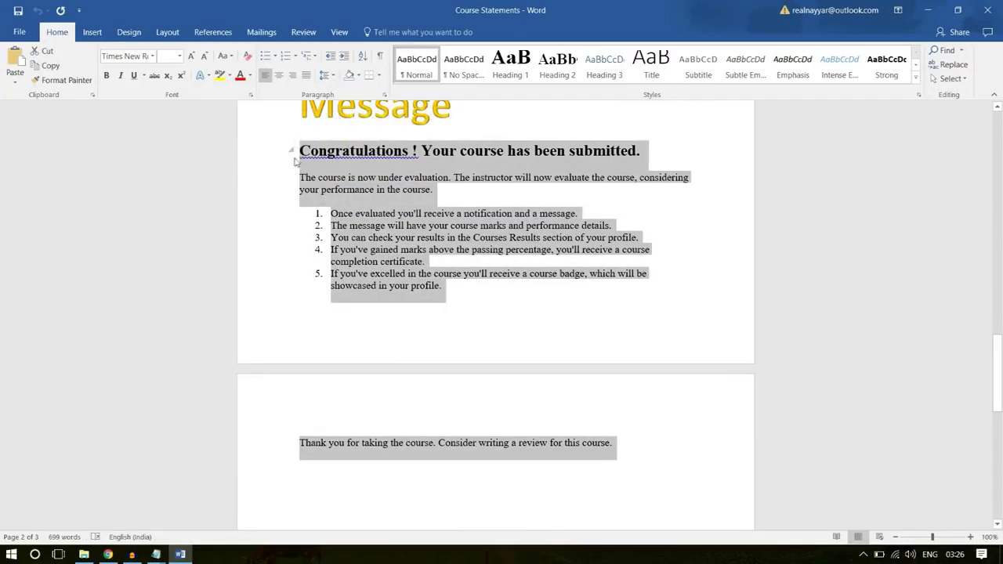
click(108, 554)
- Paste the congratulations text into the Course Completion Message and make the course free
click(439, 370)
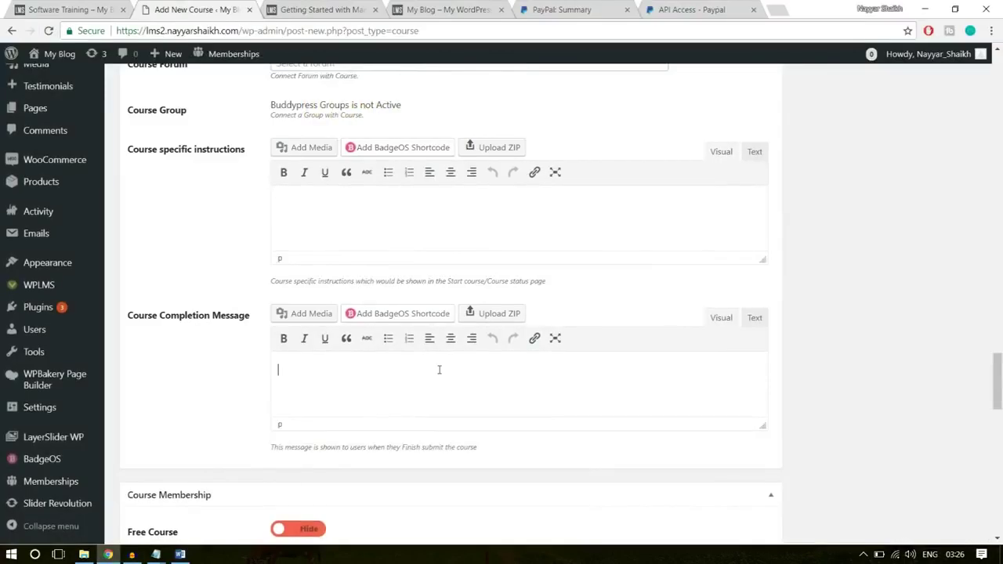
key(ctrl+v)
scroll(922, 337, down, 3)
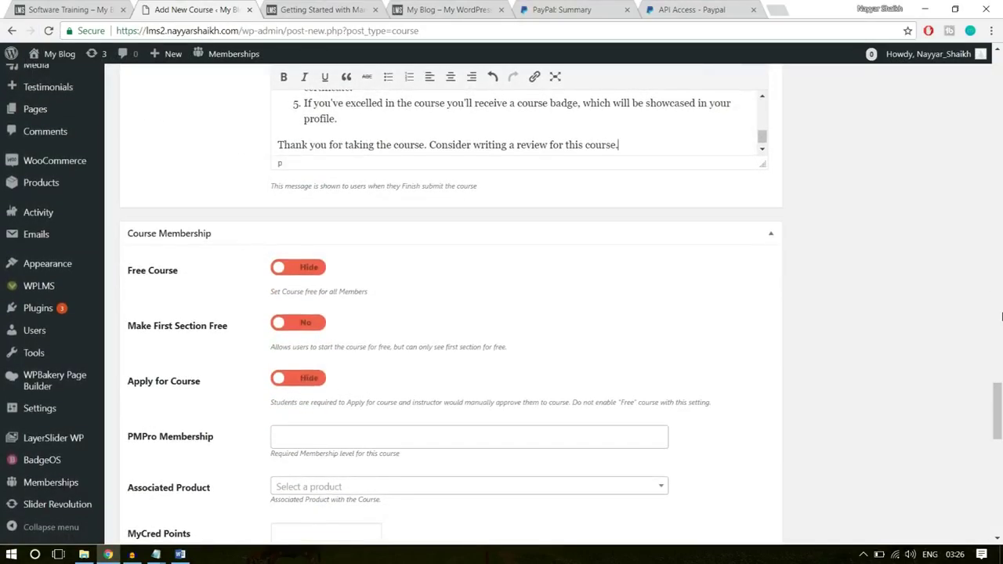
click(297, 268)
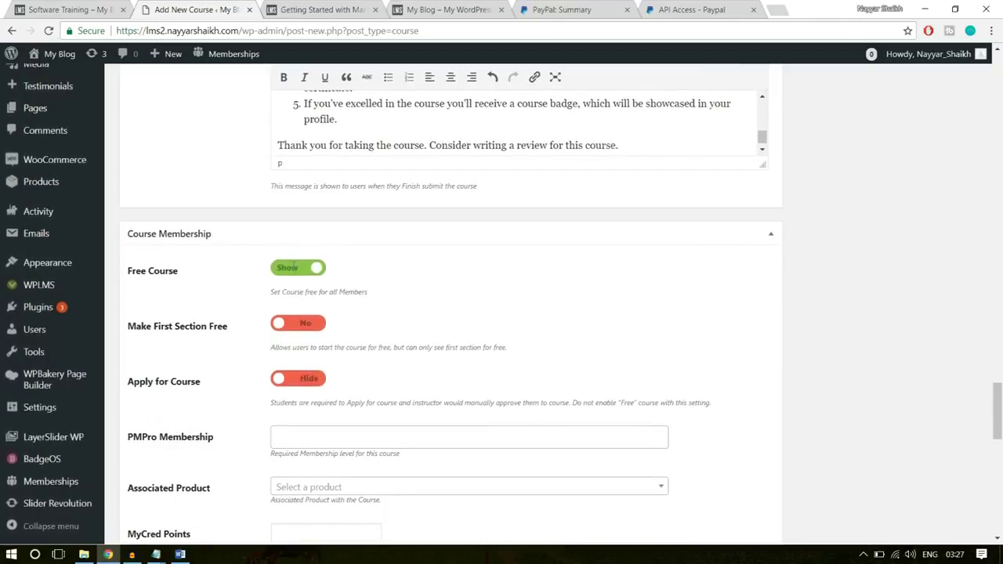
- Set the Associated Product to Software Training by searching 'softw'
scroll(797, 260, down, 1)
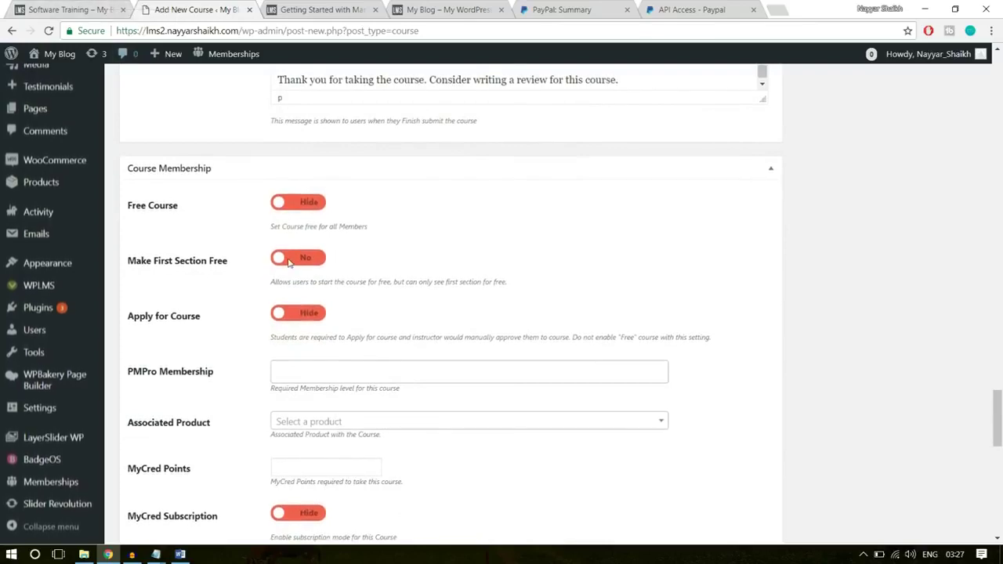
scroll(582, 251, down, 1)
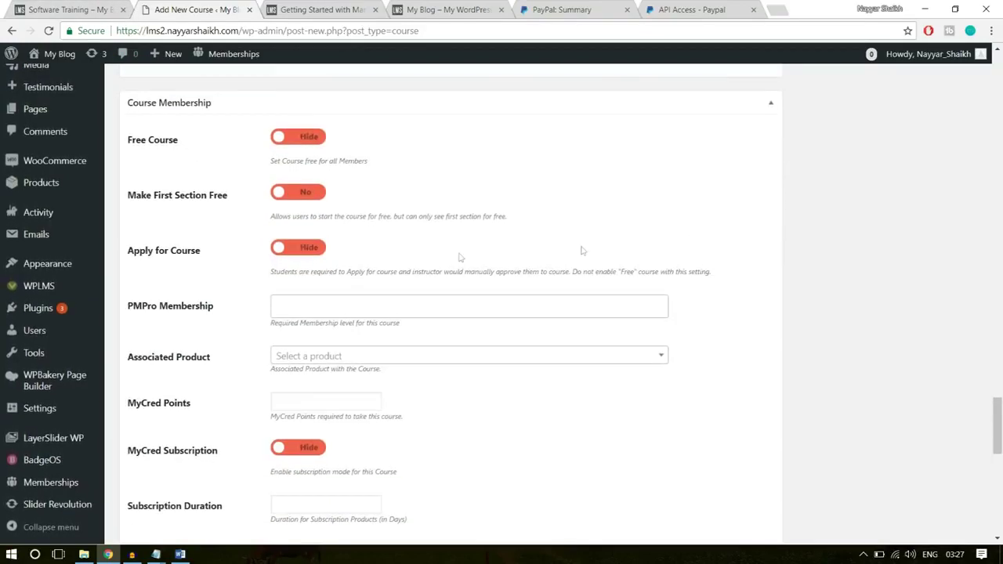
scroll(308, 273, down, 1)
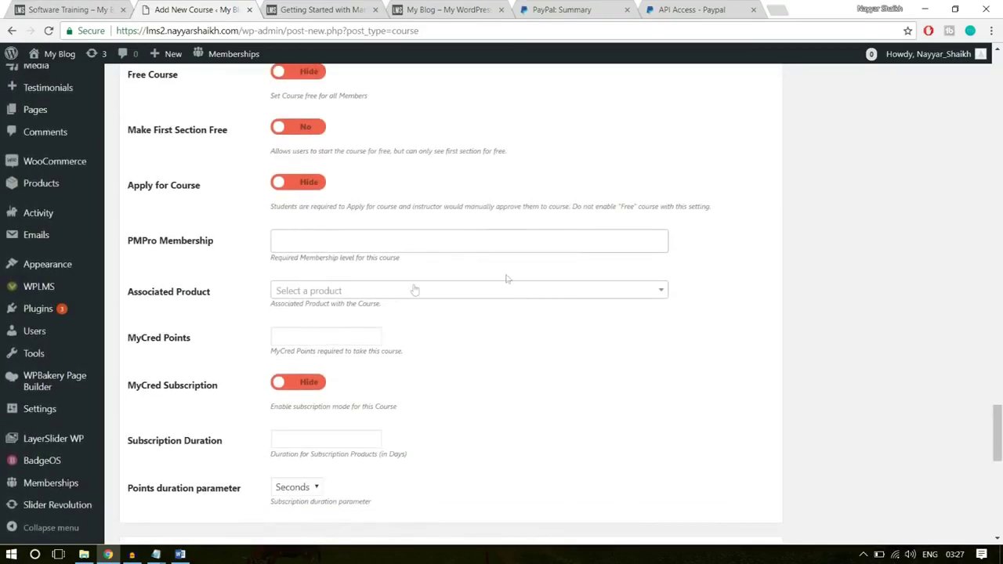
scroll(312, 267, down, 1)
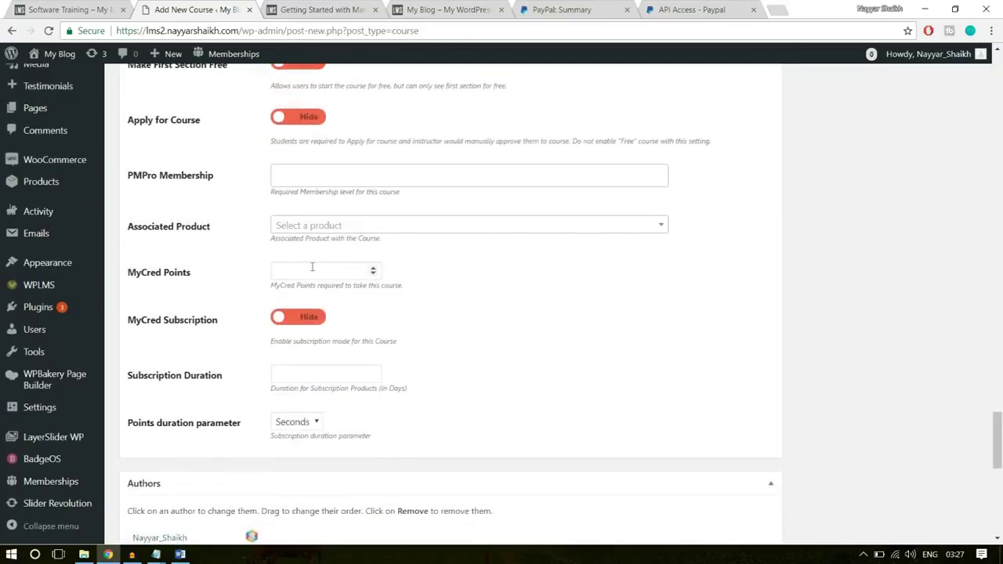
click(403, 225)
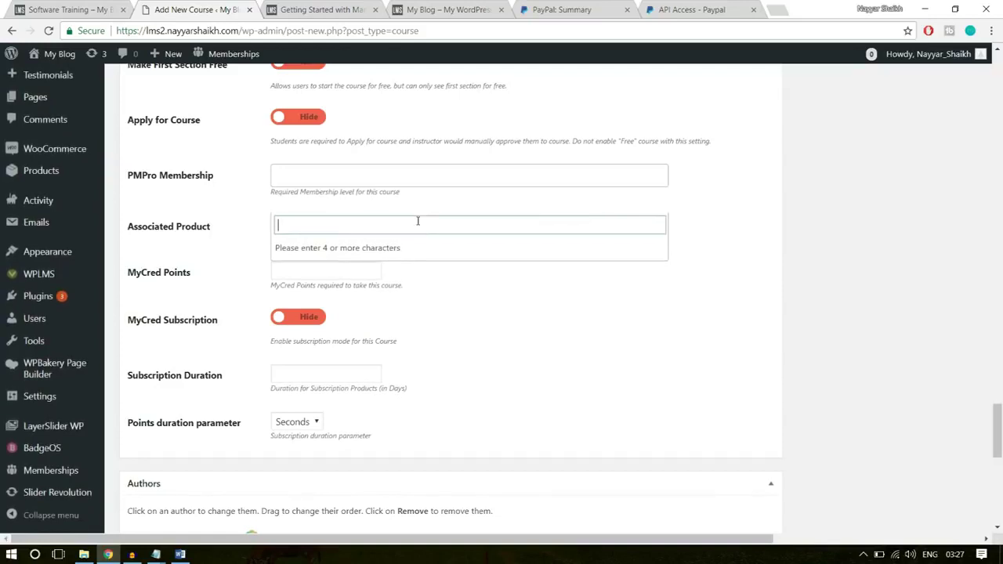
text(softw)
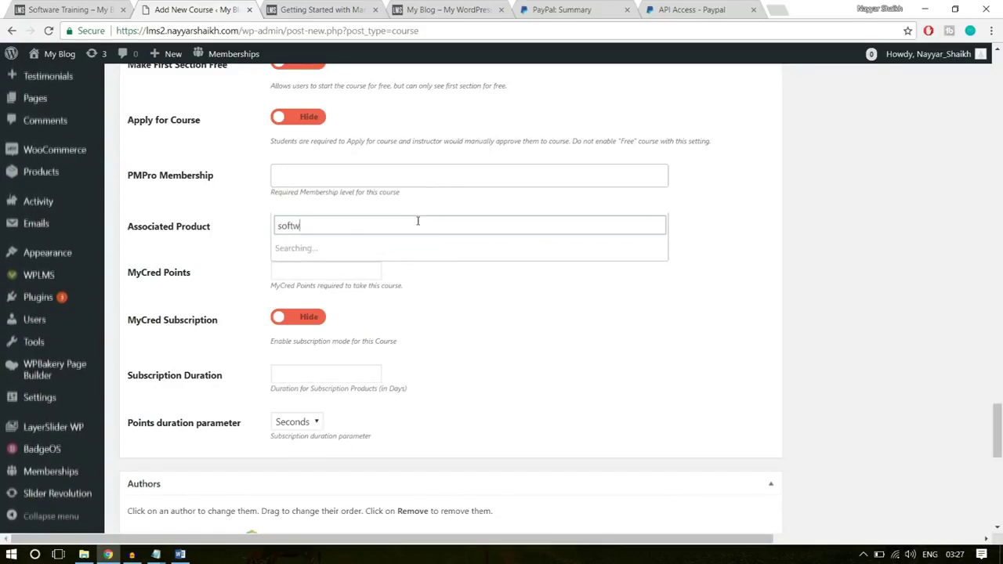
click(362, 247)
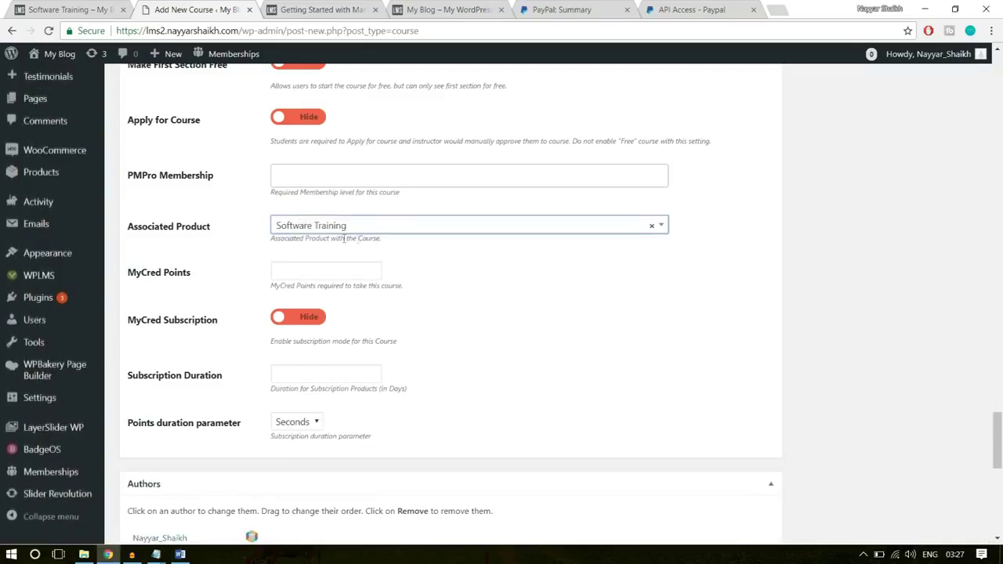
- Set the yellow Course-Img picture as the course's featured image
scroll(325, 382, down, 2)
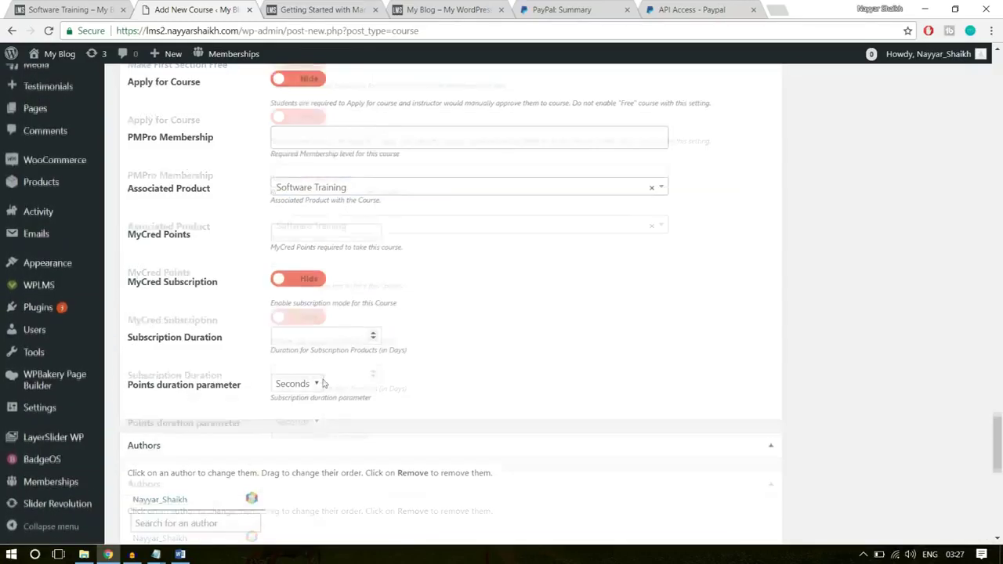
scroll(333, 428, up, 8)
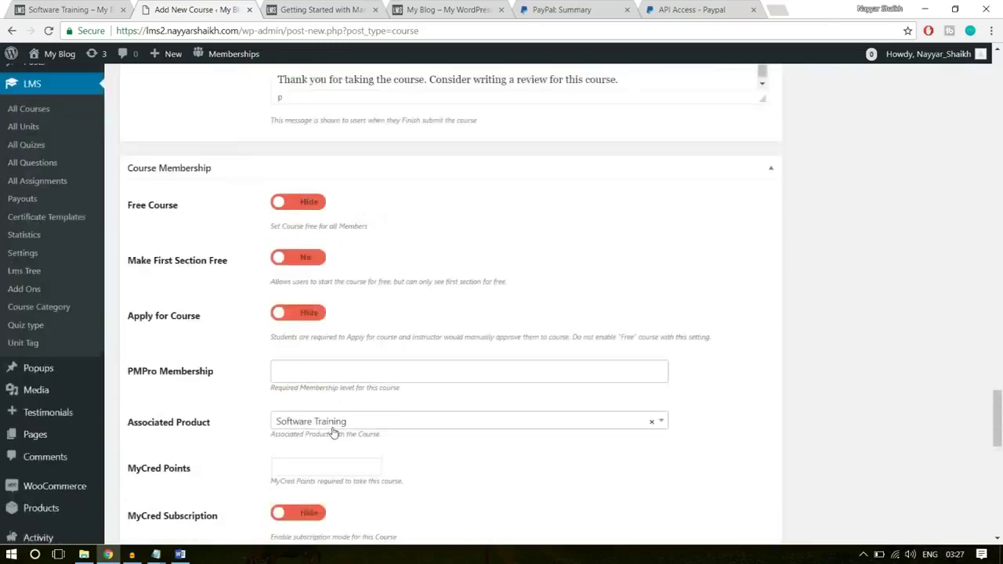
scroll(333, 432, up, 15)
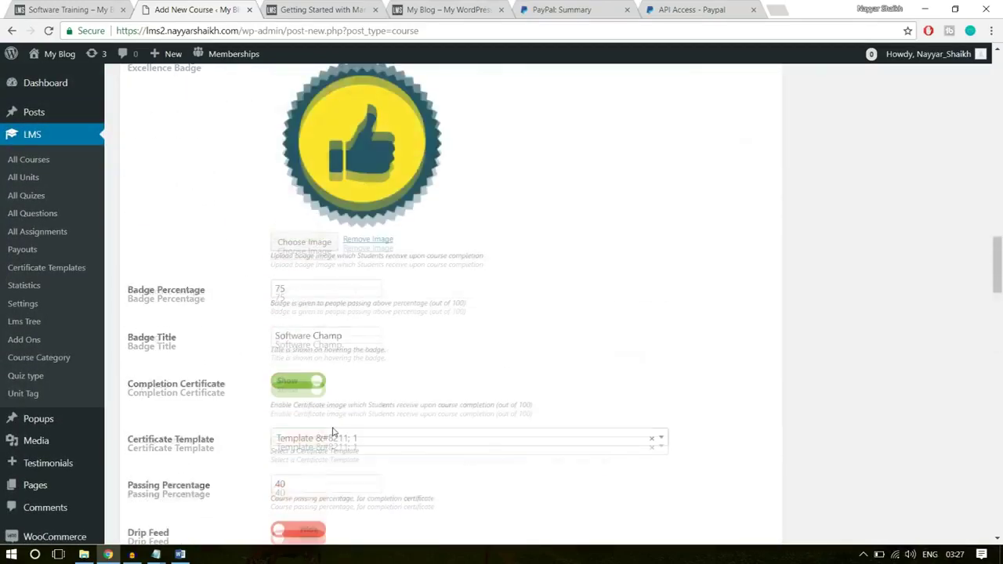
scroll(333, 432, up, 15)
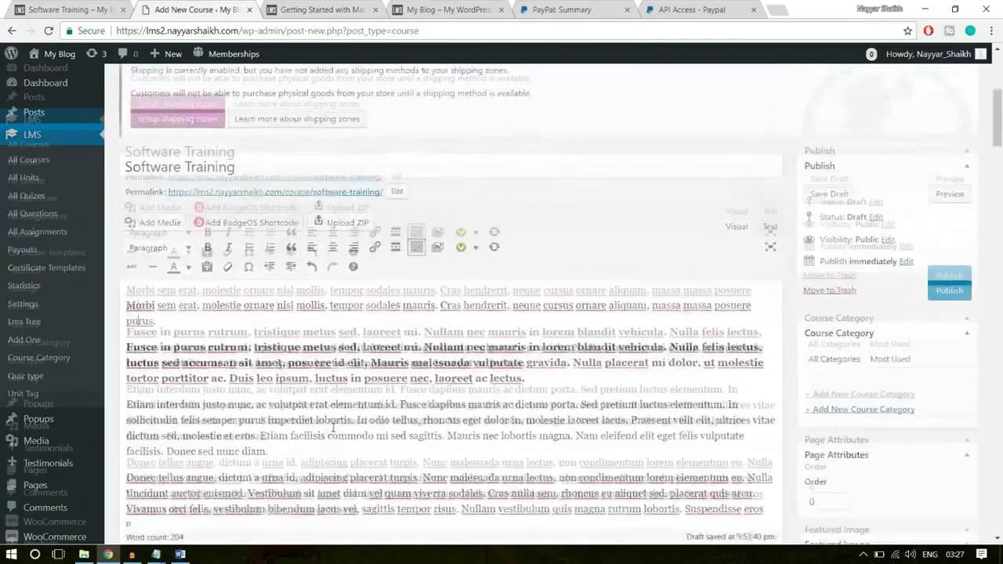
scroll(847, 367, down, 2)
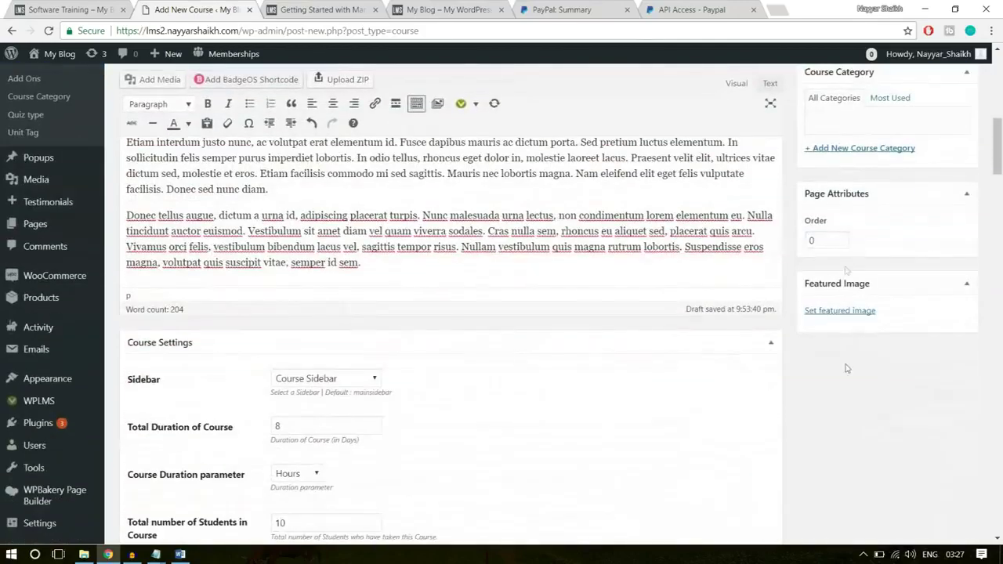
click(854, 311)
click(143, 224)
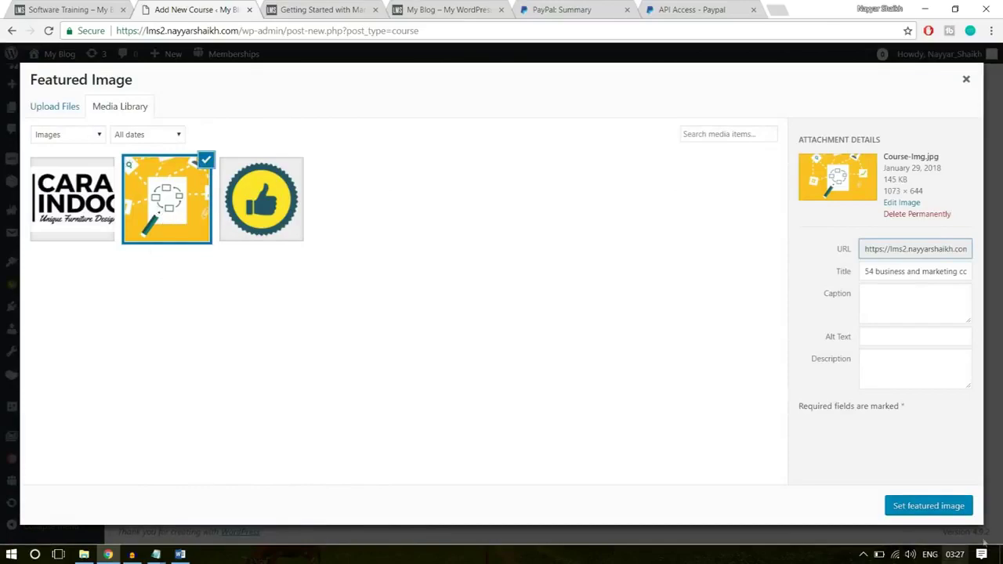
click(928, 508)
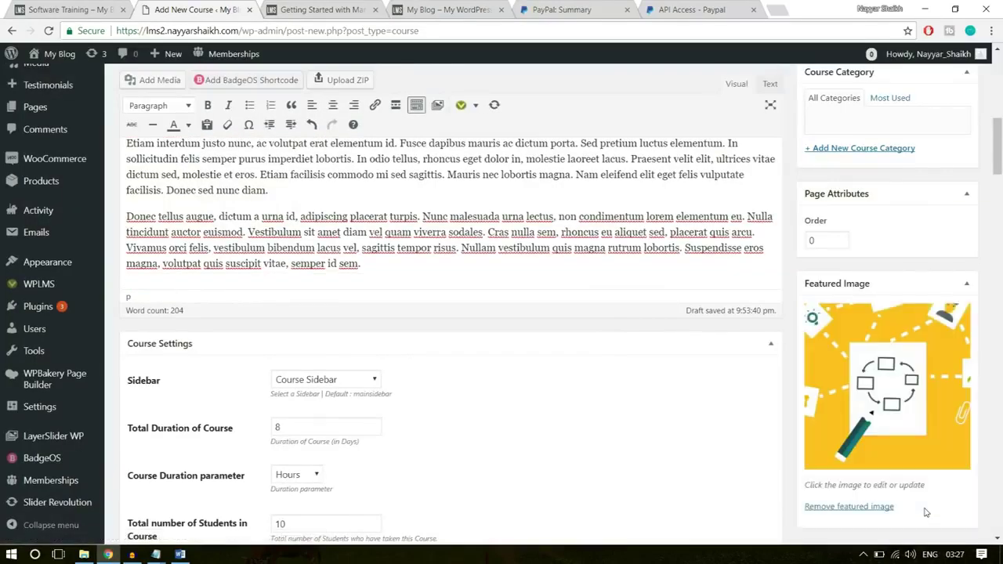
- Add and tick a Technology course category, then publish the course
scroll(925, 509, up, 5)
scroll(913, 490, down, 1)
scroll(912, 484, down, 1)
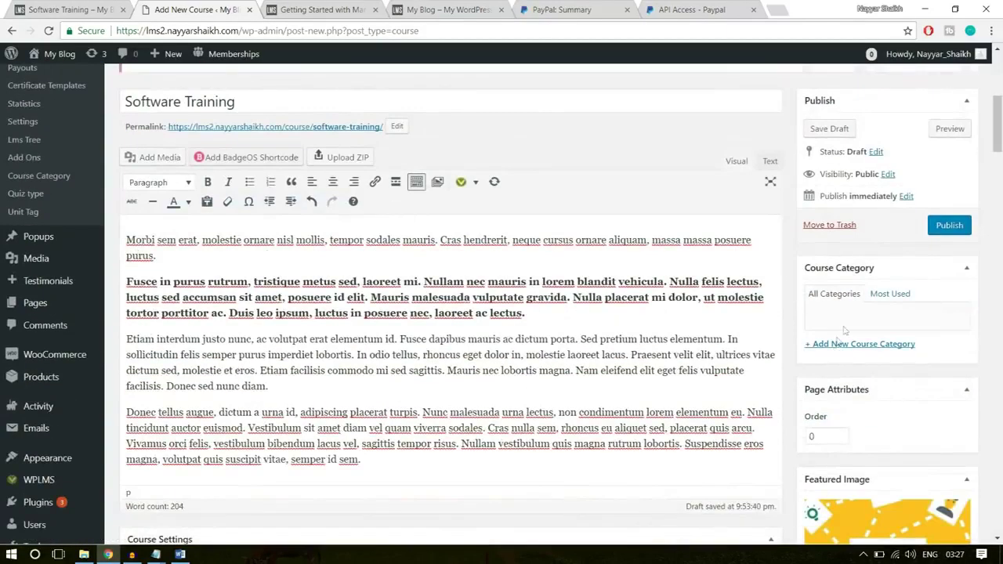
click(856, 346)
text(Technology)
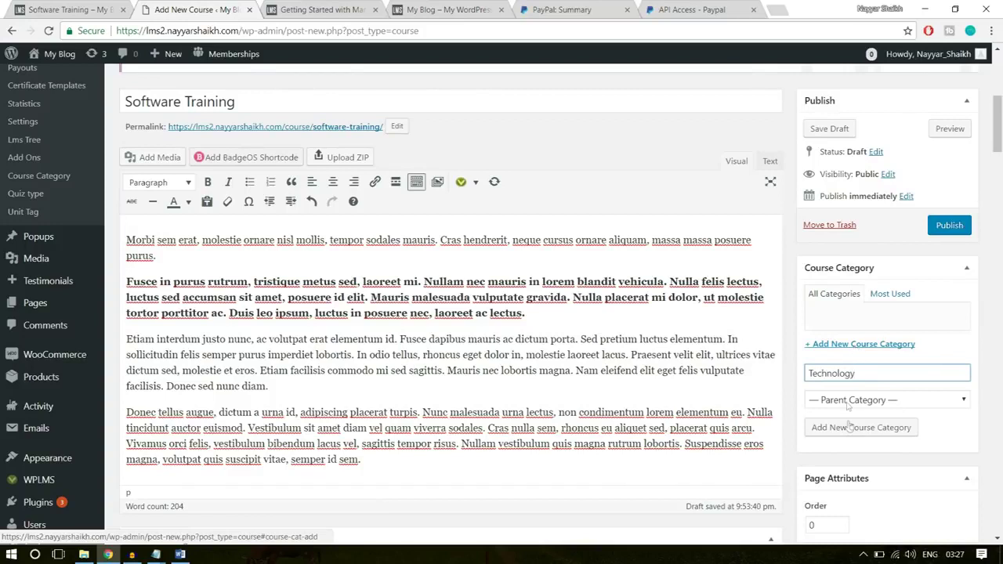
click(851, 428)
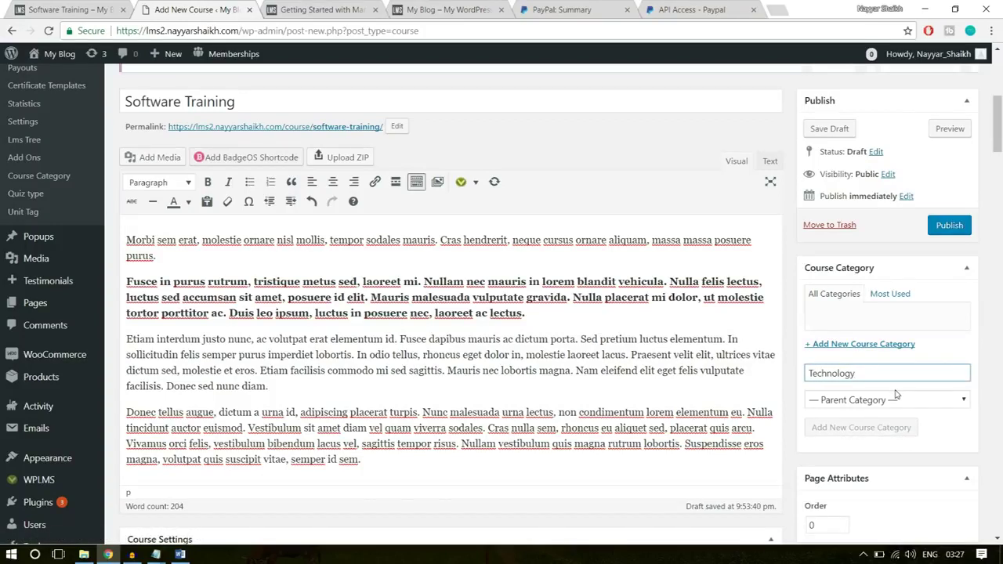
click(944, 228)
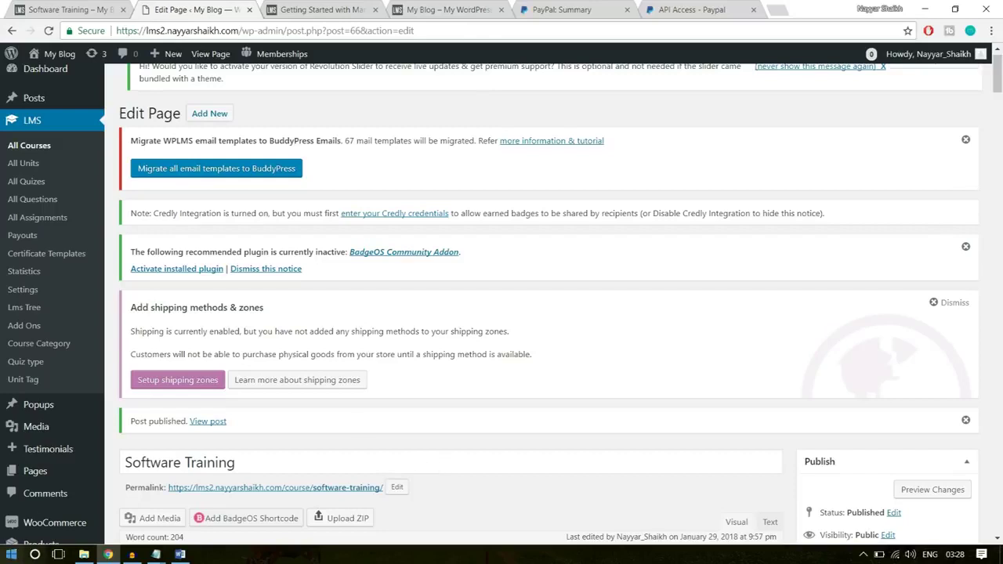
- Open the published Software Training course in a new tab and check its price, title and curriculum
right_click(210, 424)
right_click(210, 424)
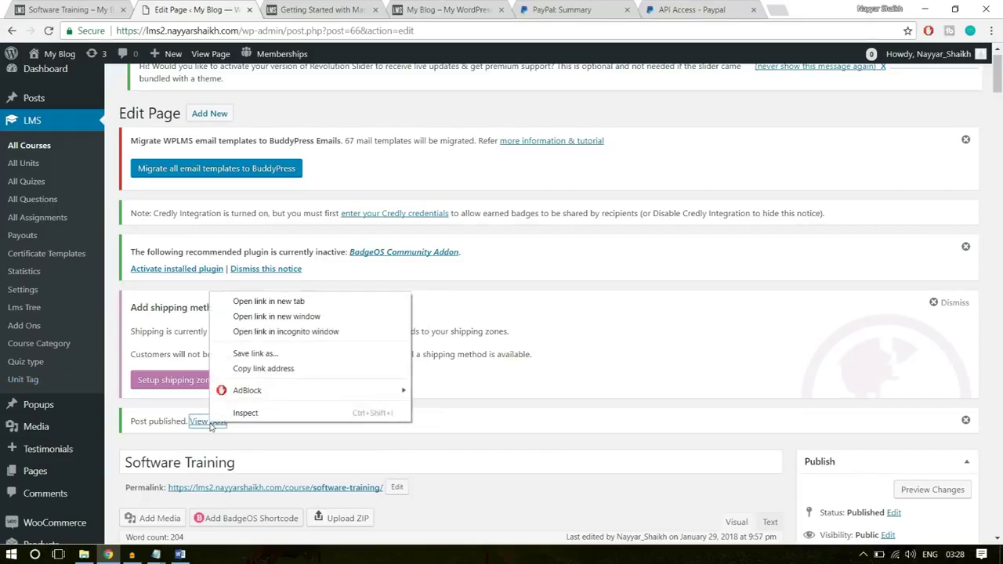
click(268, 301)
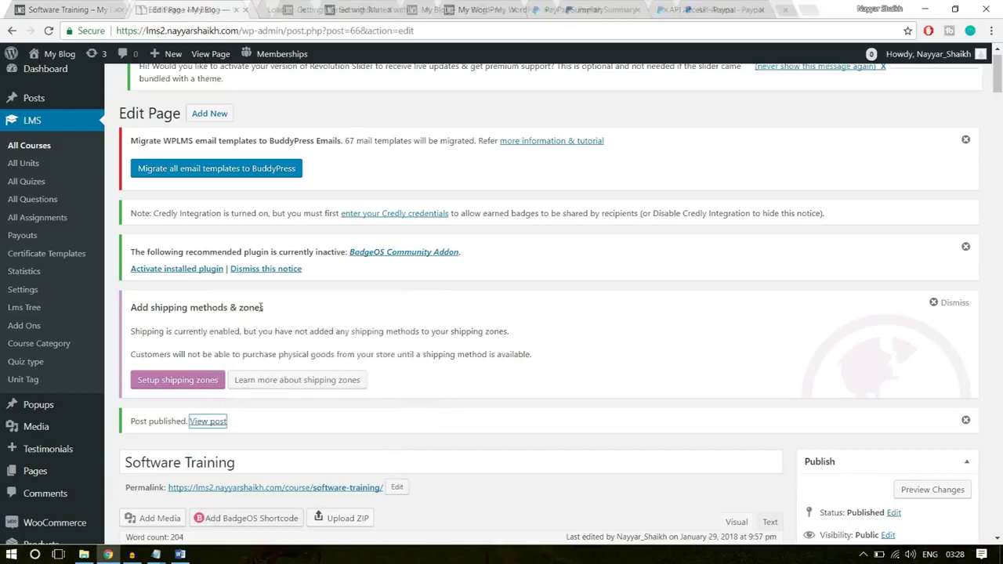
click(297, 7)
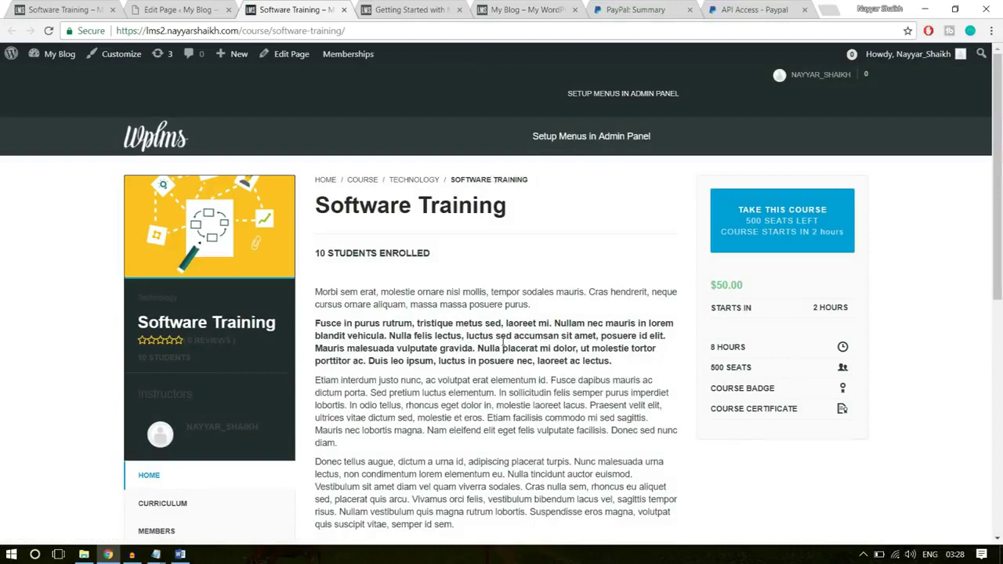
drag(753, 285, 706, 285)
click(447, 228)
triple_click(407, 205)
click(465, 312)
scroll(416, 291, down, 3)
click(170, 247)
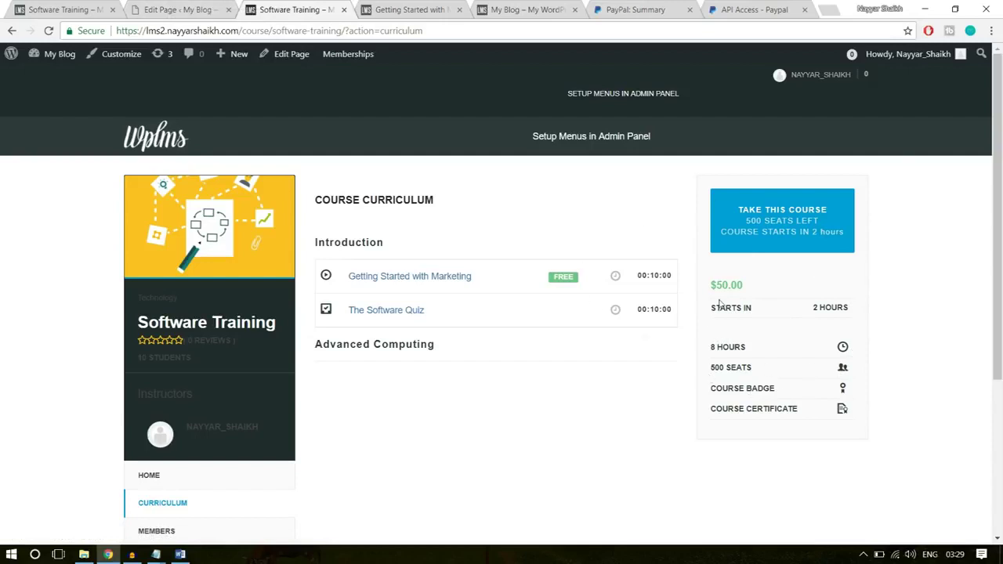
- Return to the course's page editor and scroll down to the description content
click(52, 9)
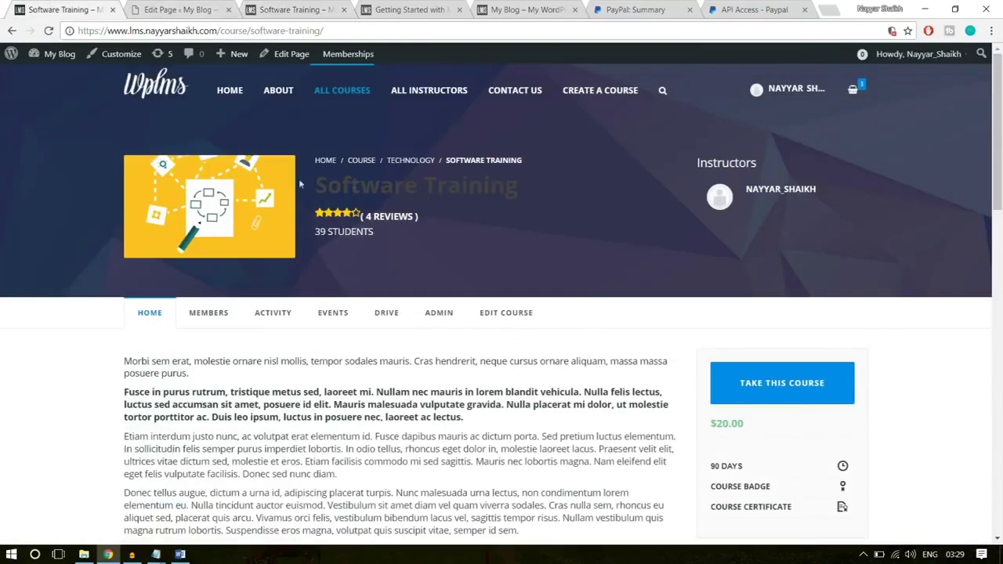
key(ctrl+Tab)
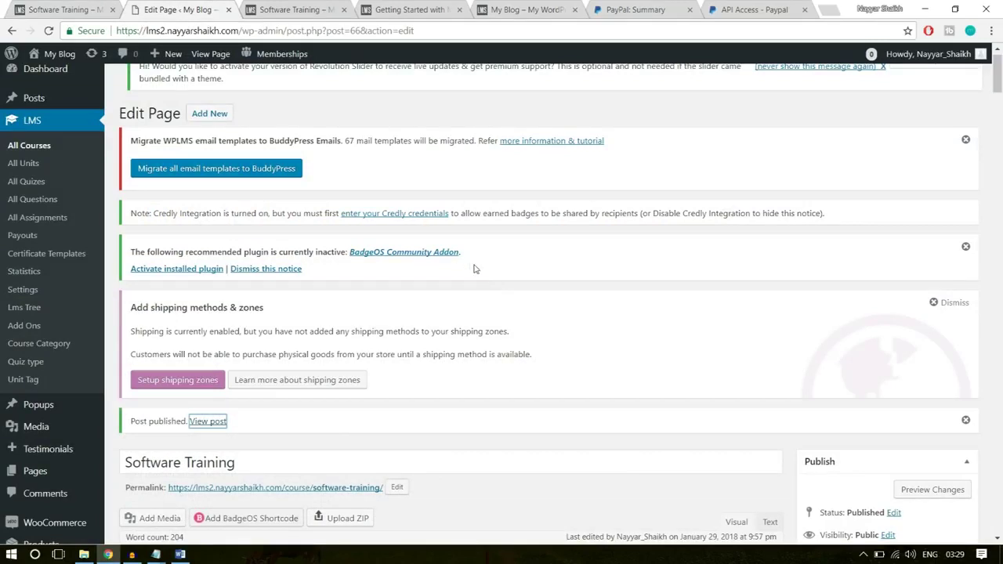
mouse_move(76, 73)
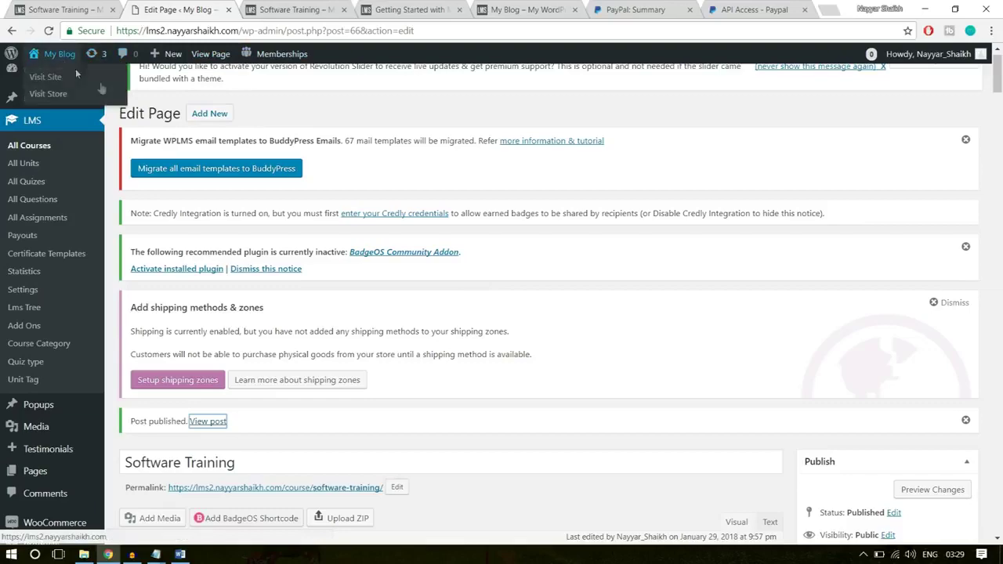
scroll(112, 232, down, 4)
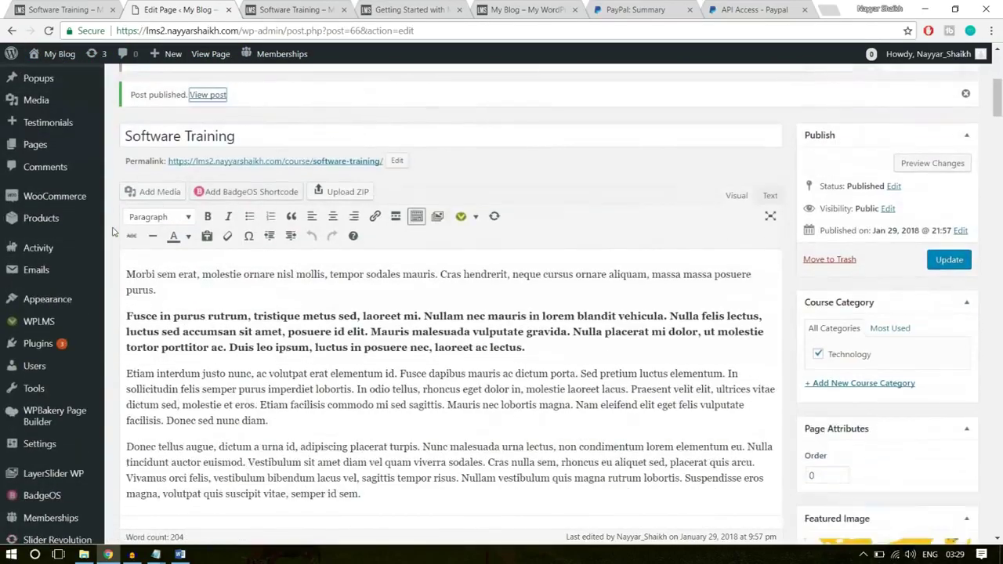
mouse_move(37, 301)
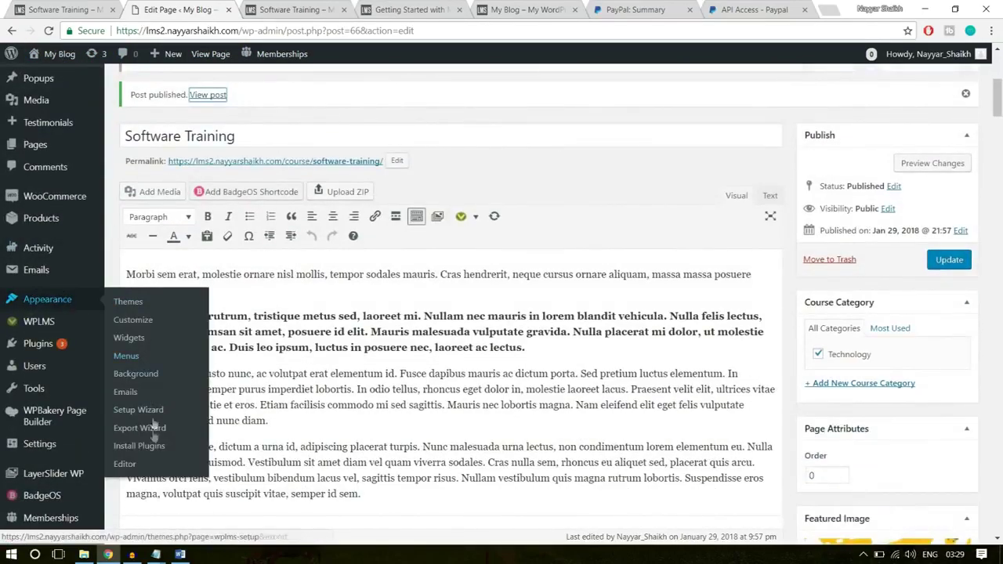
- In the Customizer header settings, choose Transparent header style and FullScreen login style, then publish
click(136, 321)
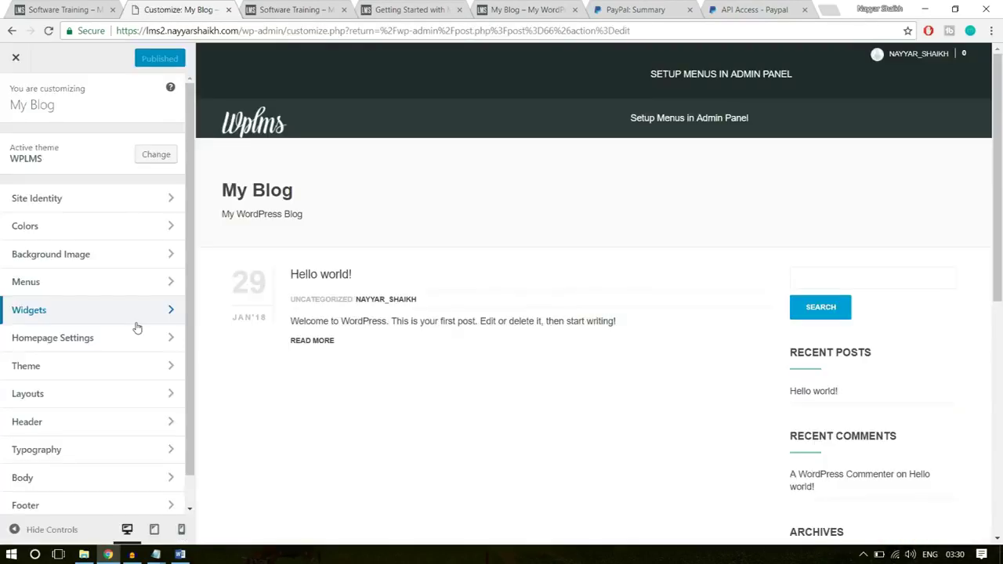
key(ctrl+Tab)
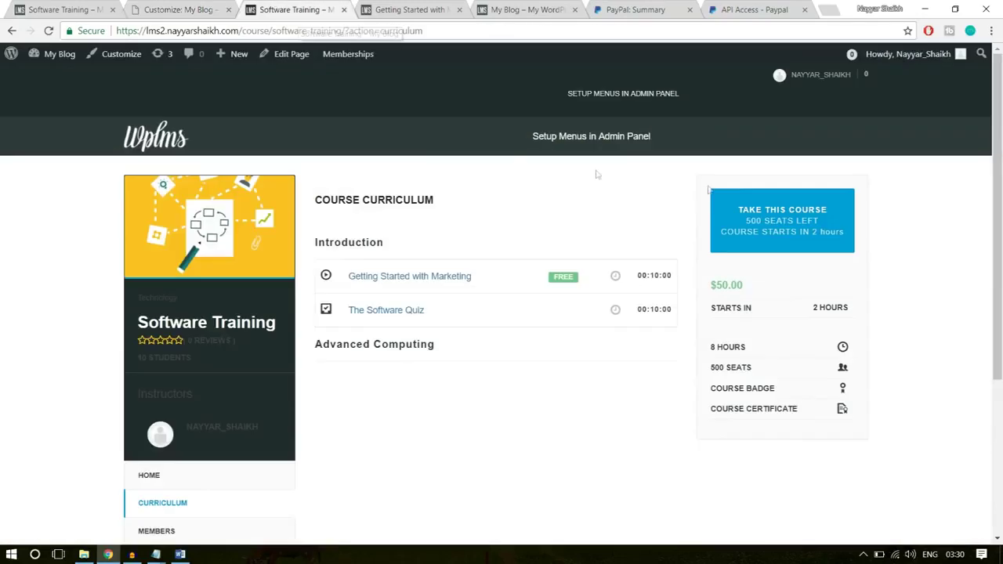
click(174, 6)
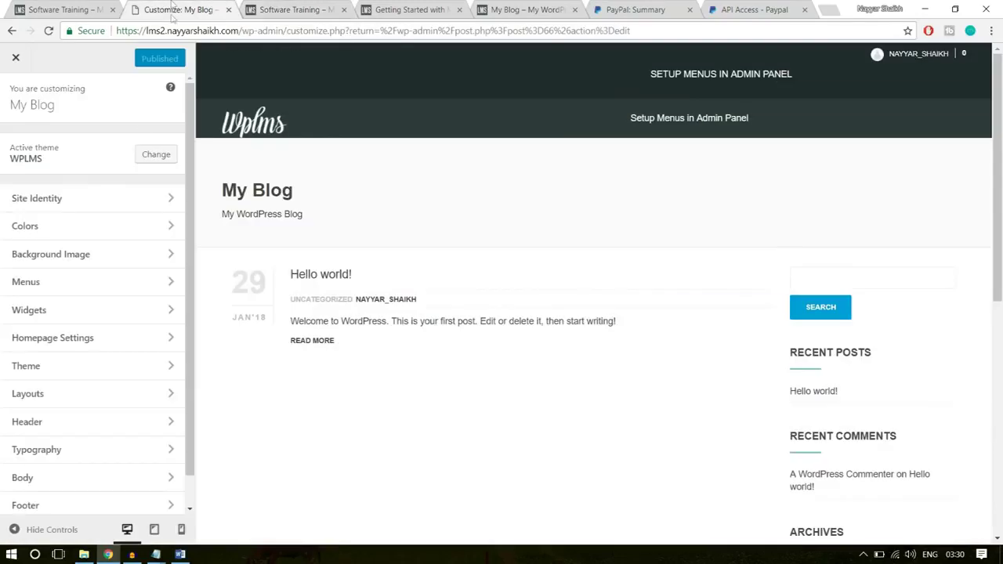
click(94, 423)
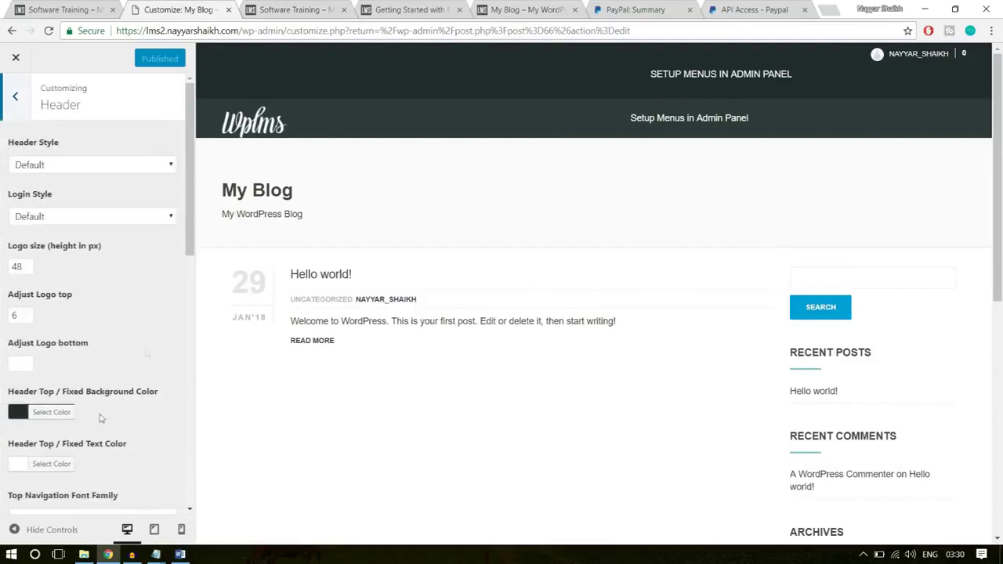
click(61, 167)
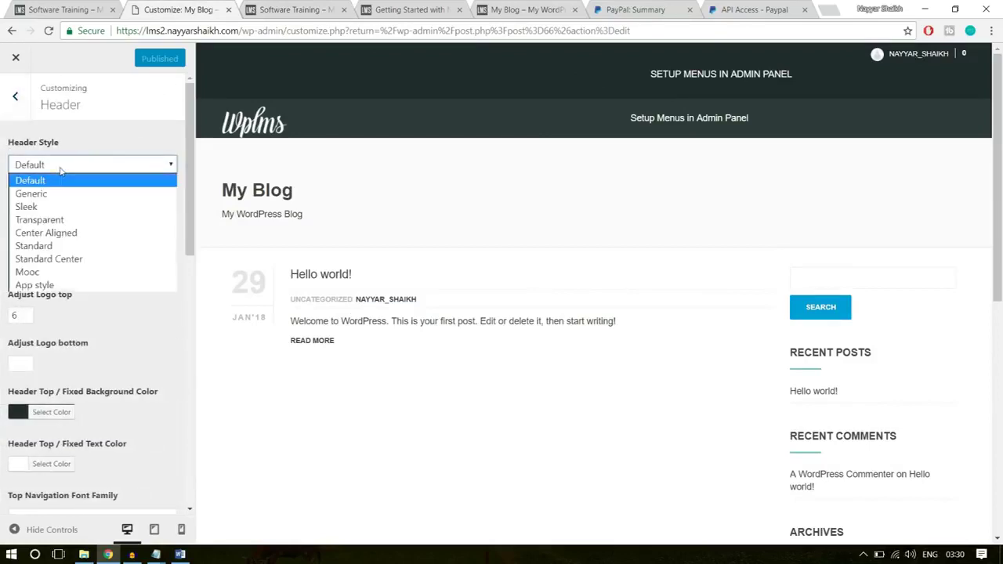
click(43, 219)
click(78, 217)
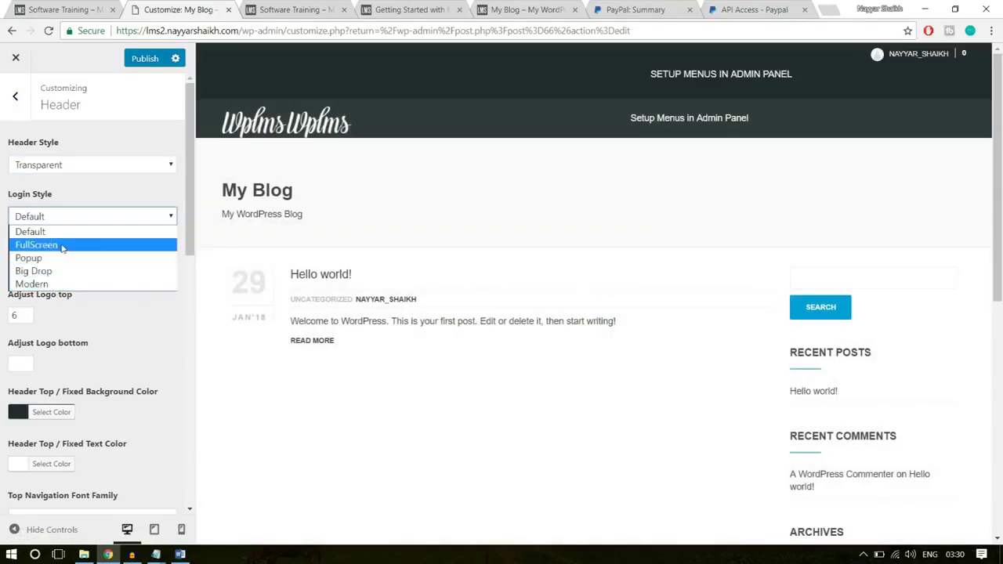
click(71, 245)
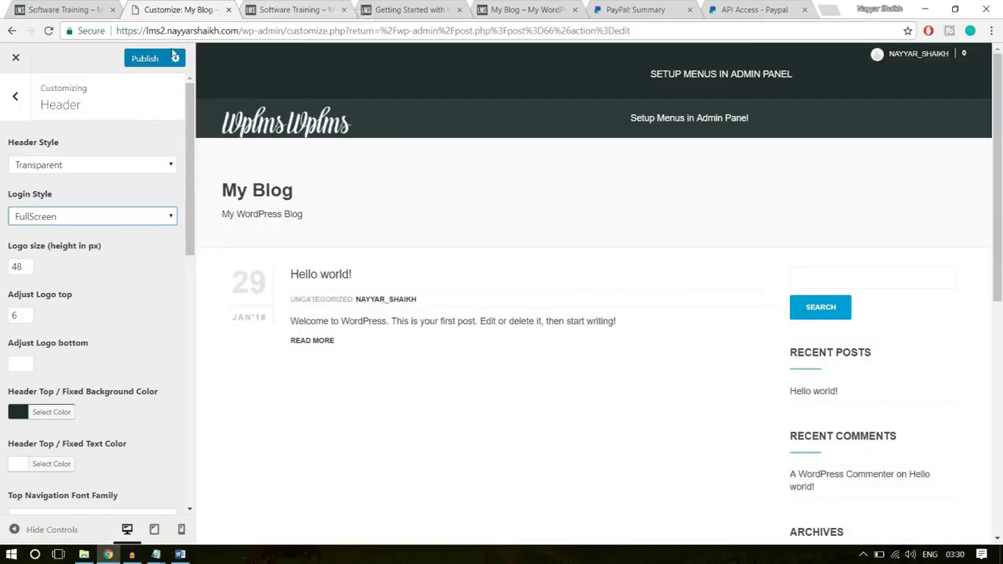
click(141, 59)
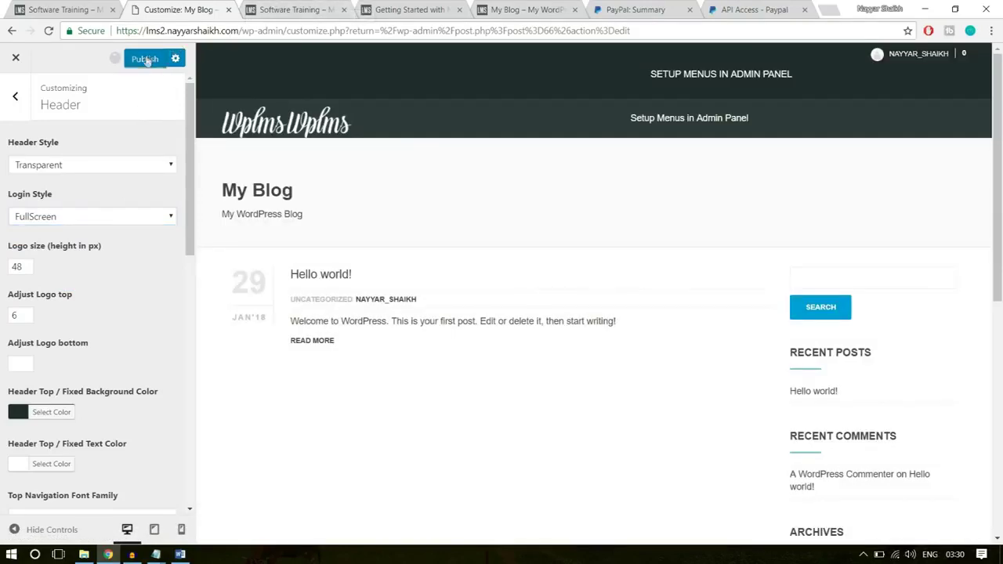
- Go back to the main Customizer sections and open Layouts
click(15, 95)
scroll(130, 313, down, 1)
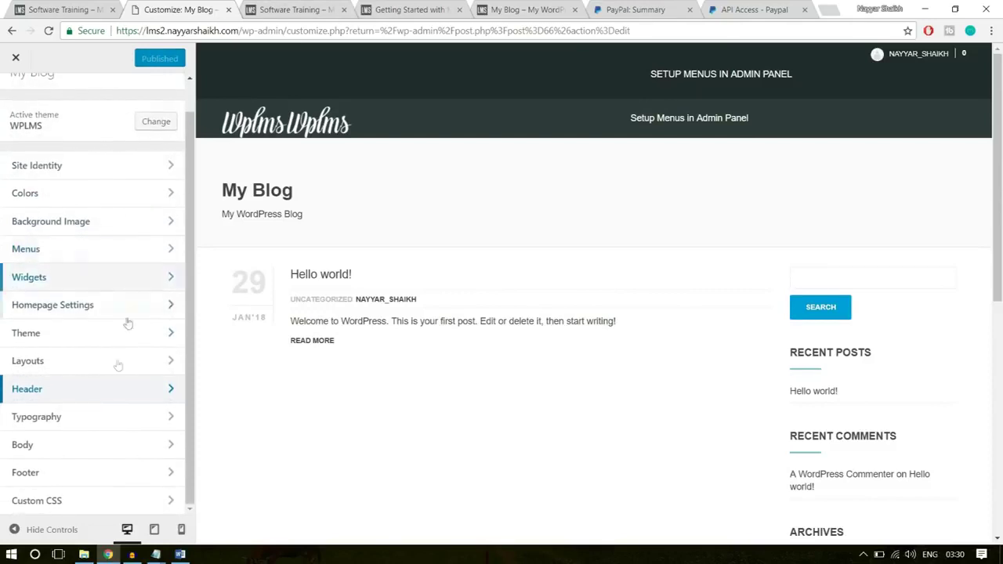
click(60, 367)
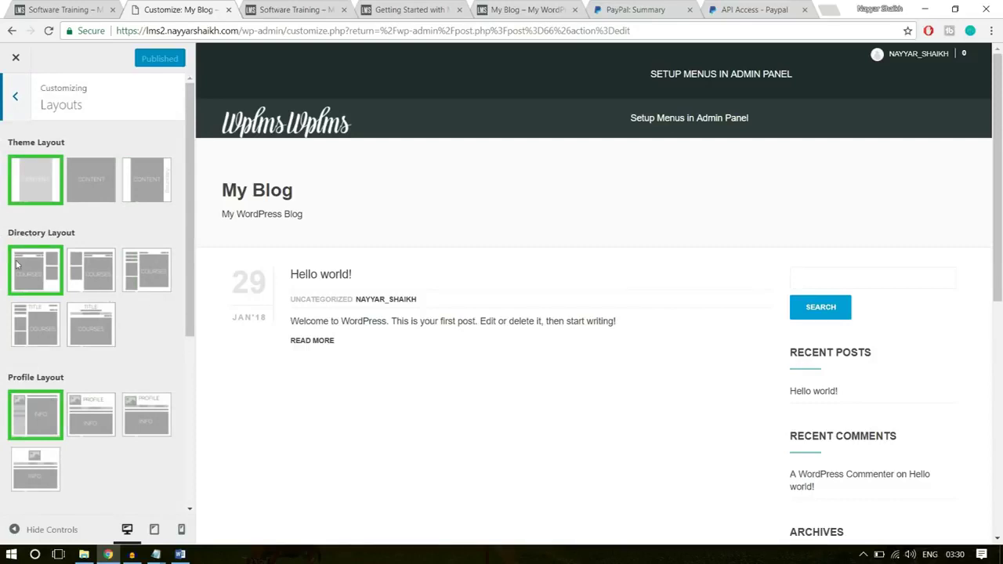
- Choose the second layout style for Directory, Profile and Group layouts
click(91, 267)
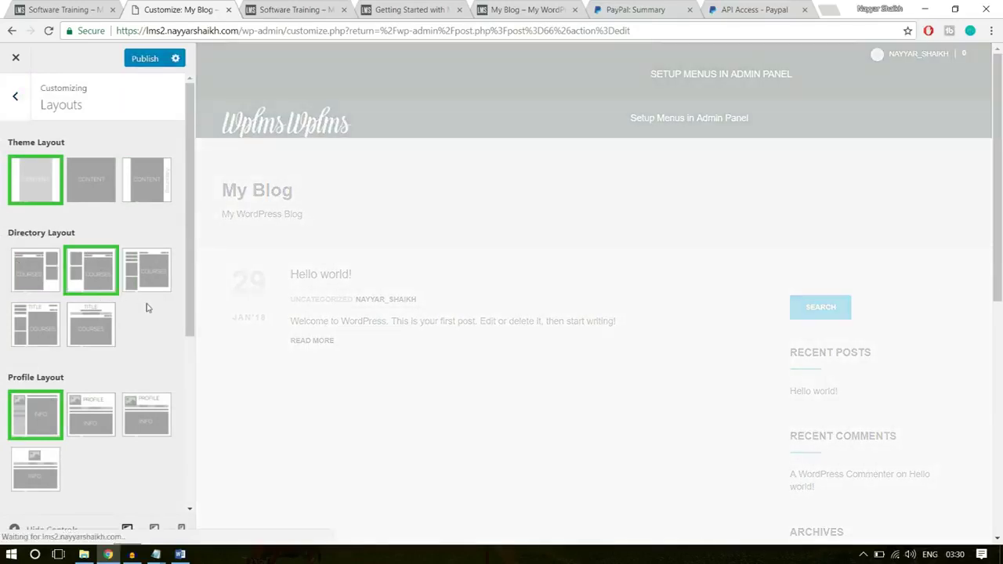
scroll(146, 308, down, 1)
scroll(146, 308, down, 4)
click(97, 239)
scroll(133, 259, down, 1)
click(112, 283)
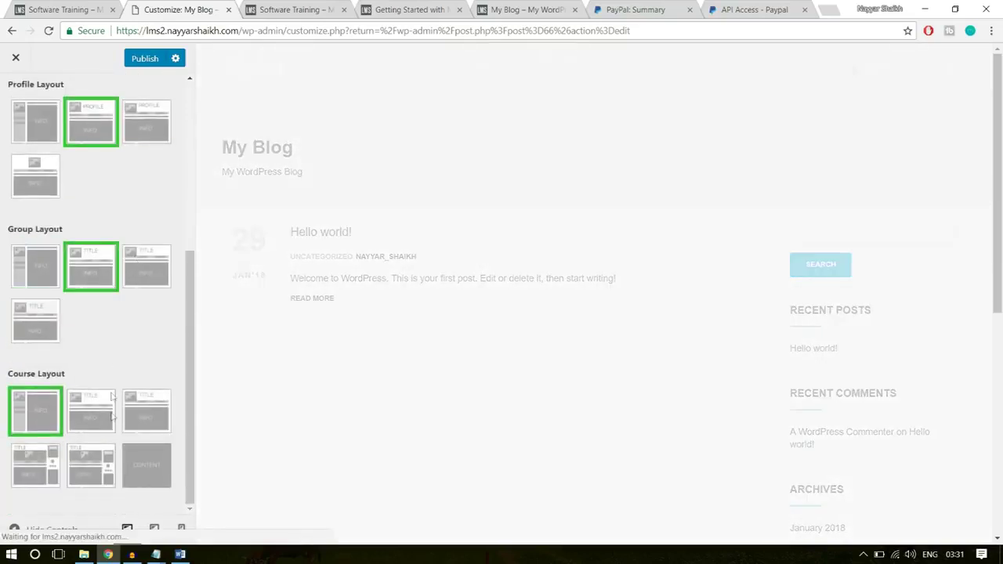
- Publish the layout changes and reload the Software Training course page
click(296, 6)
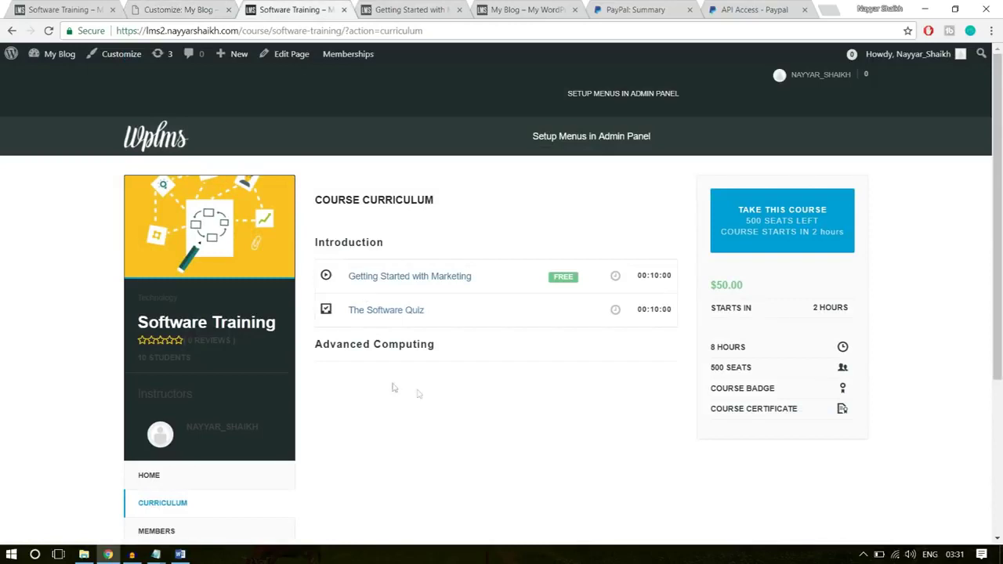
click(205, 8)
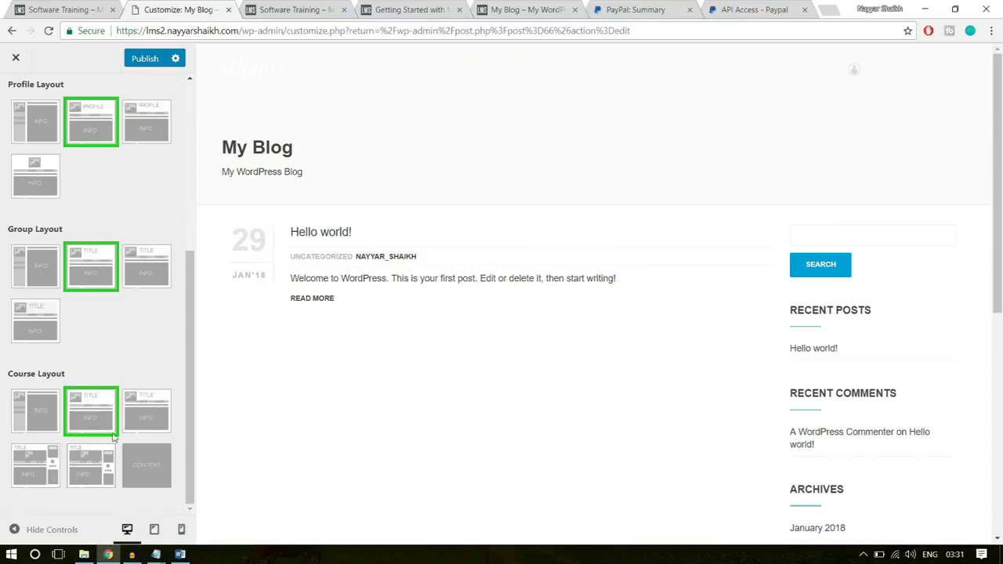
scroll(114, 439, up, 4)
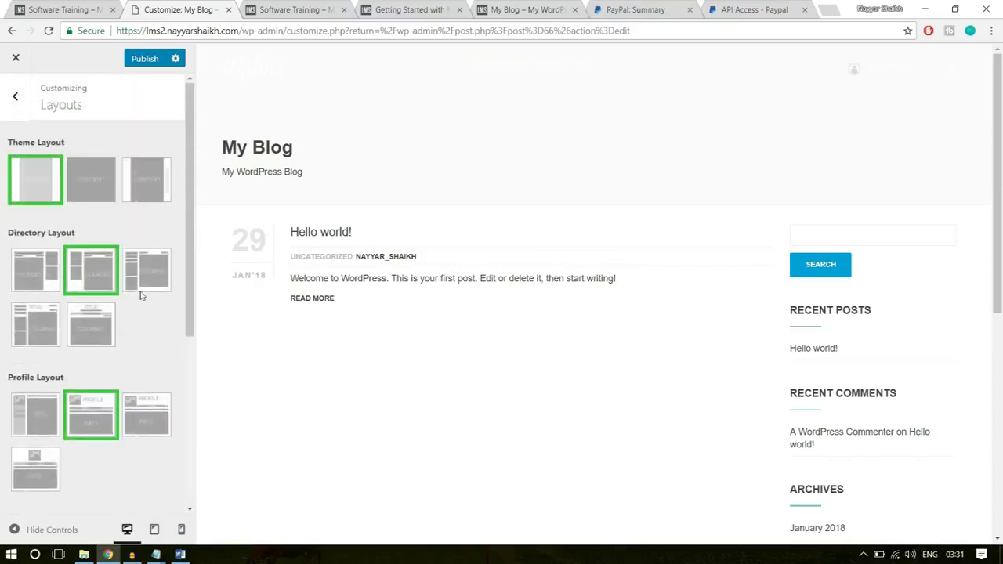
scroll(144, 317, down, 4)
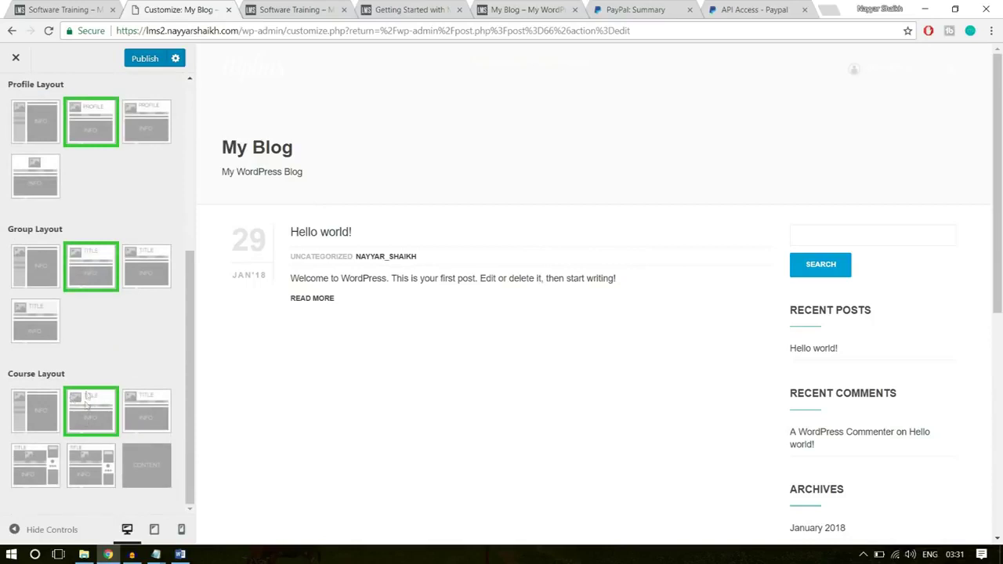
click(130, 60)
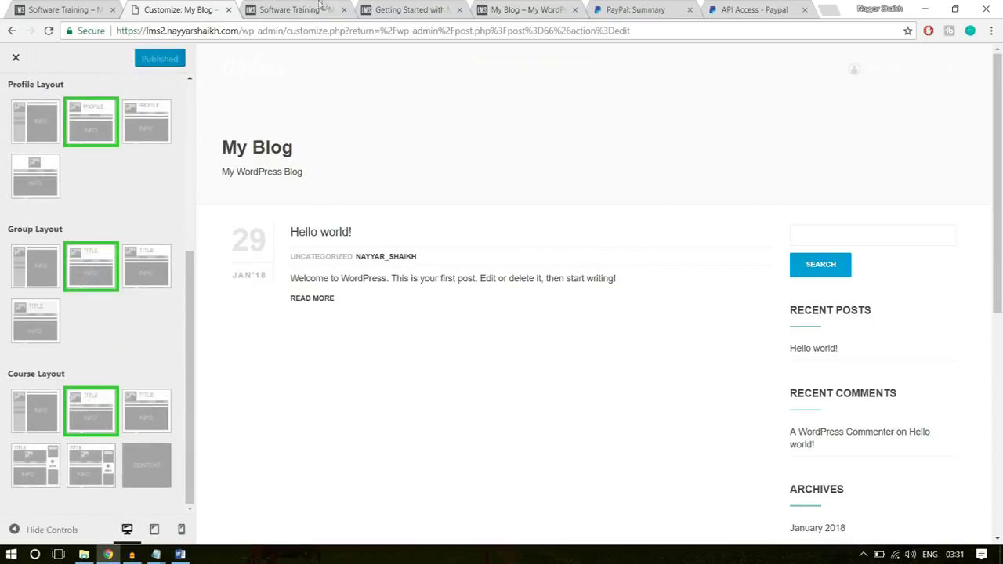
click(320, 8)
click(311, 30)
key(Return)
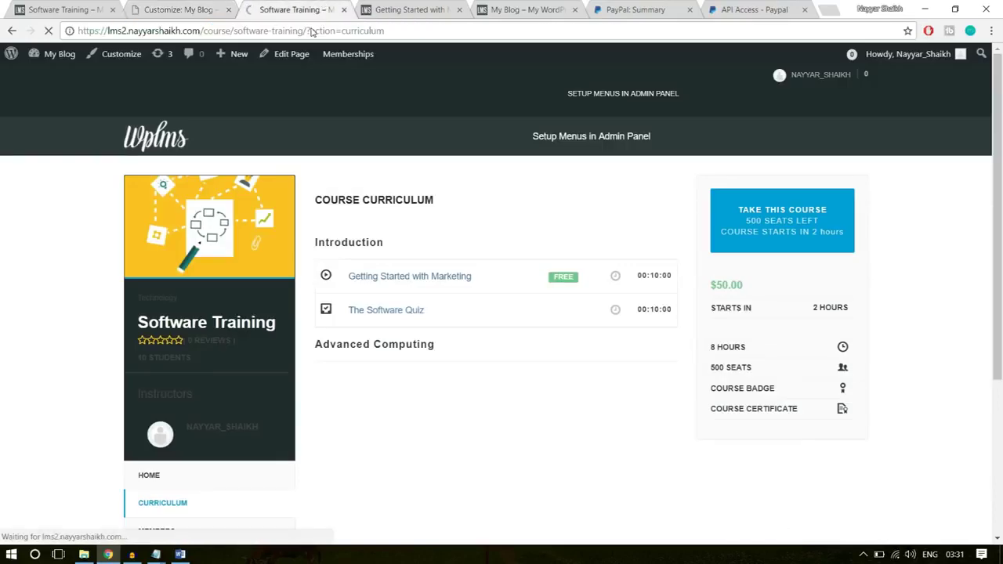
- Compare the local course's home description with the reference demo Software Training page
scroll(976, 264, down, 2)
scroll(979, 264, up, 2)
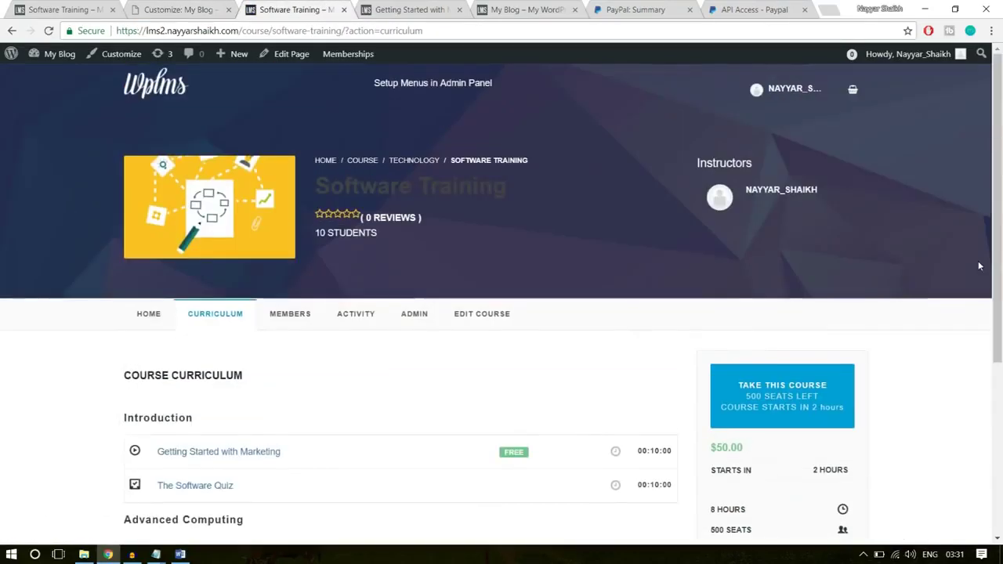
click(142, 315)
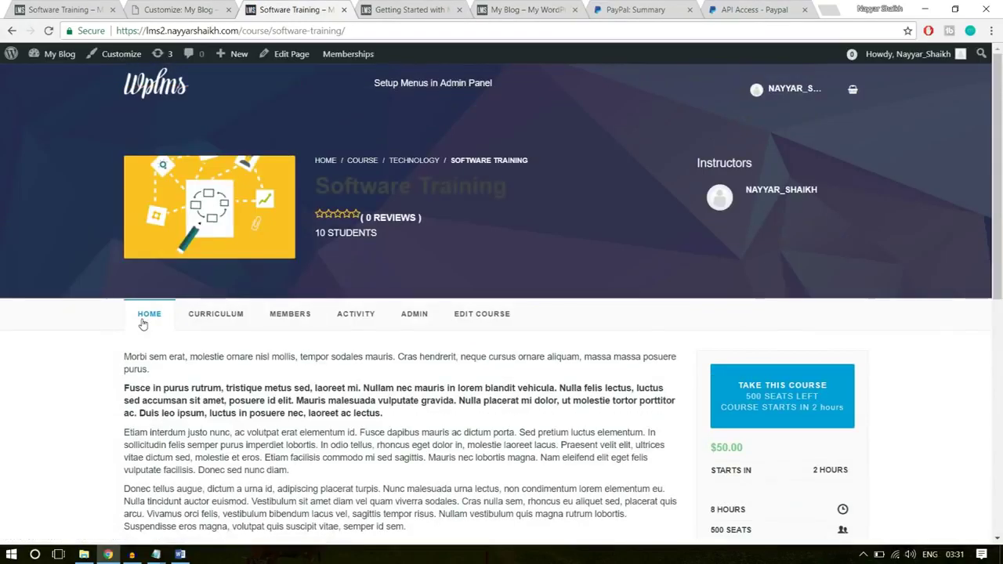
click(56, 8)
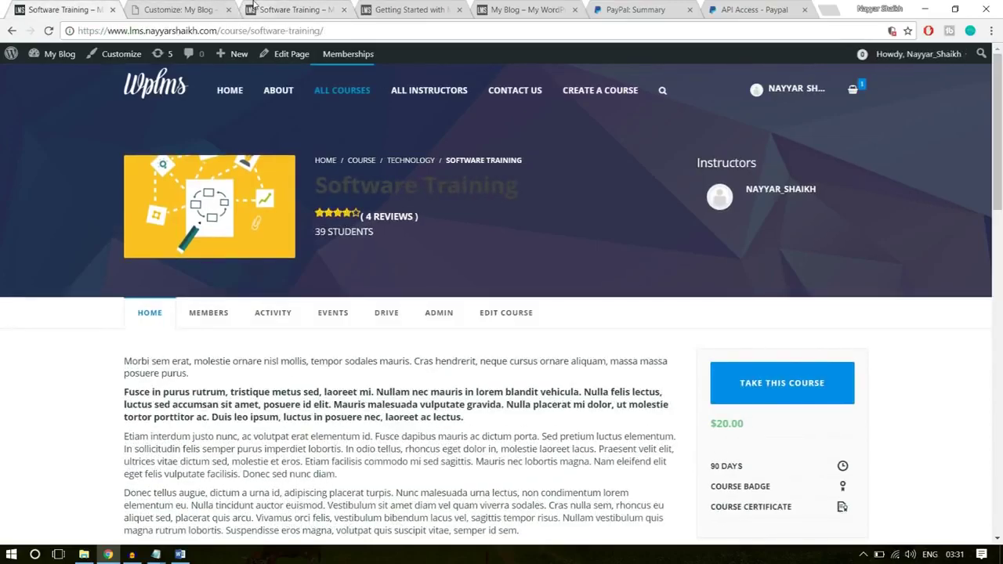
scroll(941, 290, down, 4)
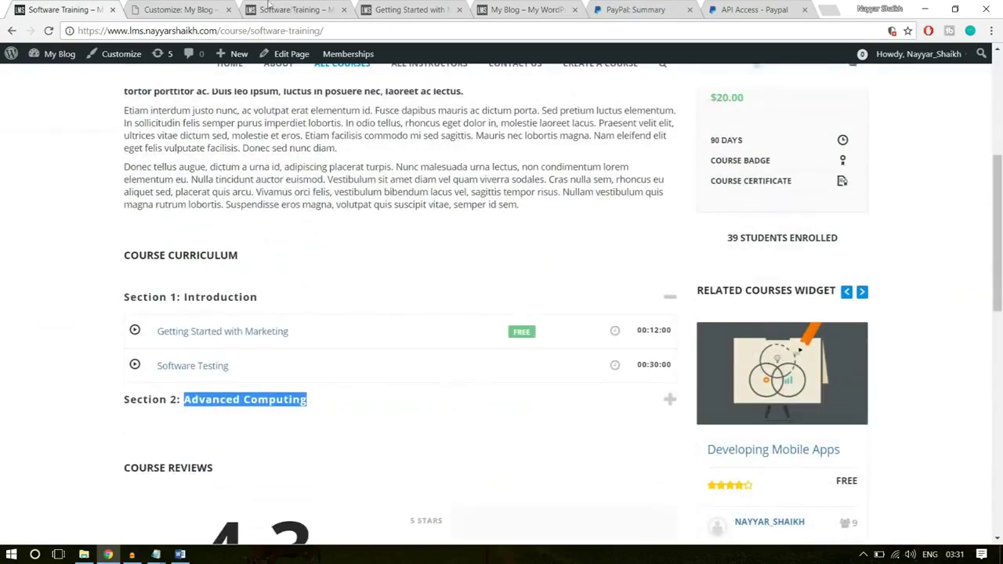
click(292, 9)
scroll(502, 227, down, 4)
scroll(463, 247, up, 2)
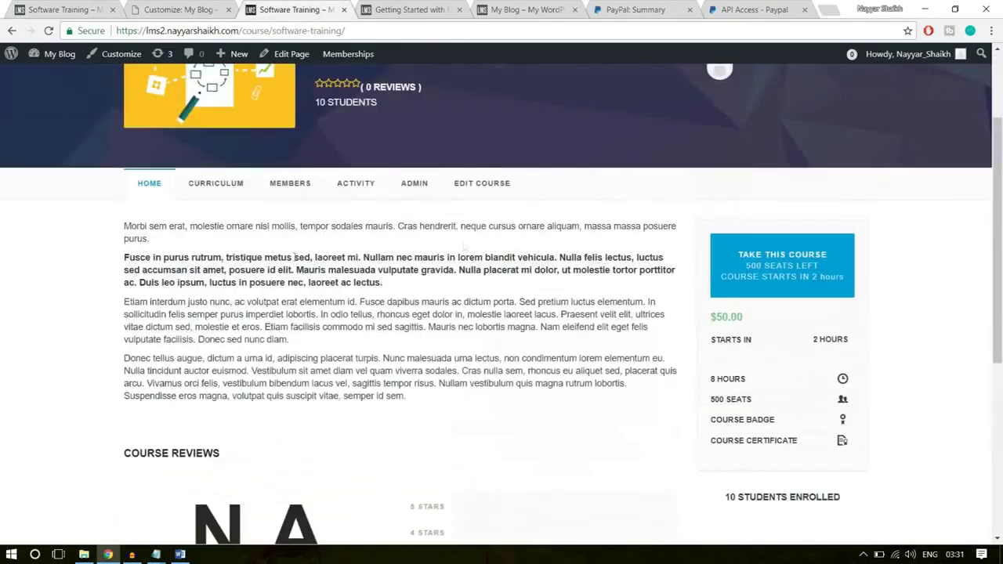
scroll(121, 345, down, 1)
drag(153, 345, 436, 365)
click(482, 369)
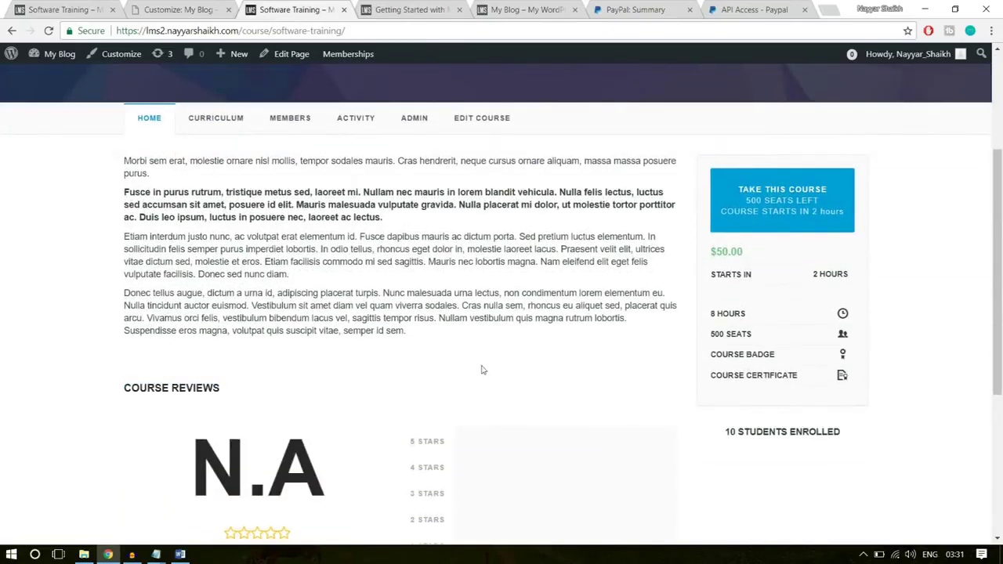
scroll(246, 360, down, 1)
- Review the demo course page once more, then return to the Customizer tab
key(ctrl+1)
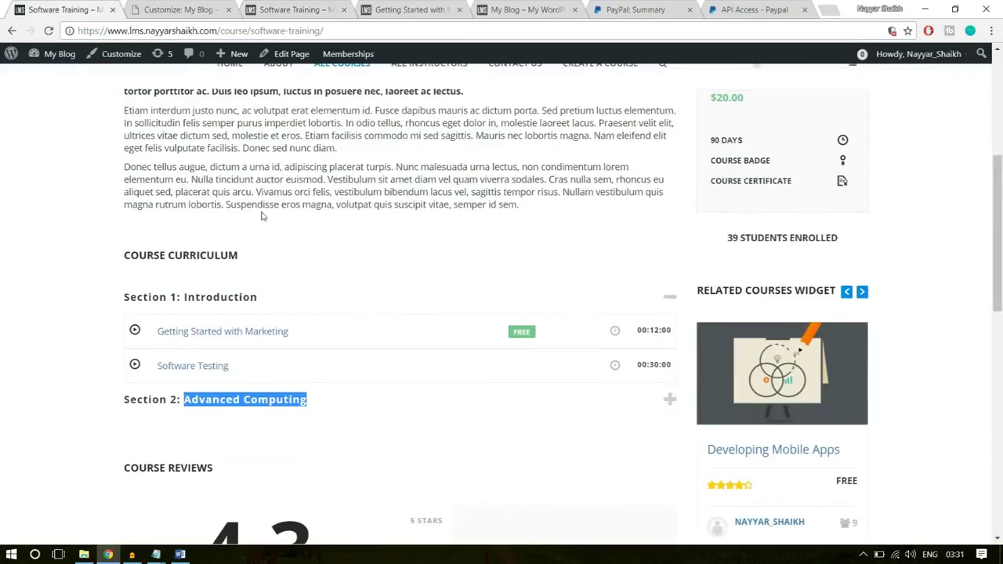
scroll(340, 268, up, 3)
scroll(338, 279, down, 1)
drag(436, 399, 106, 203)
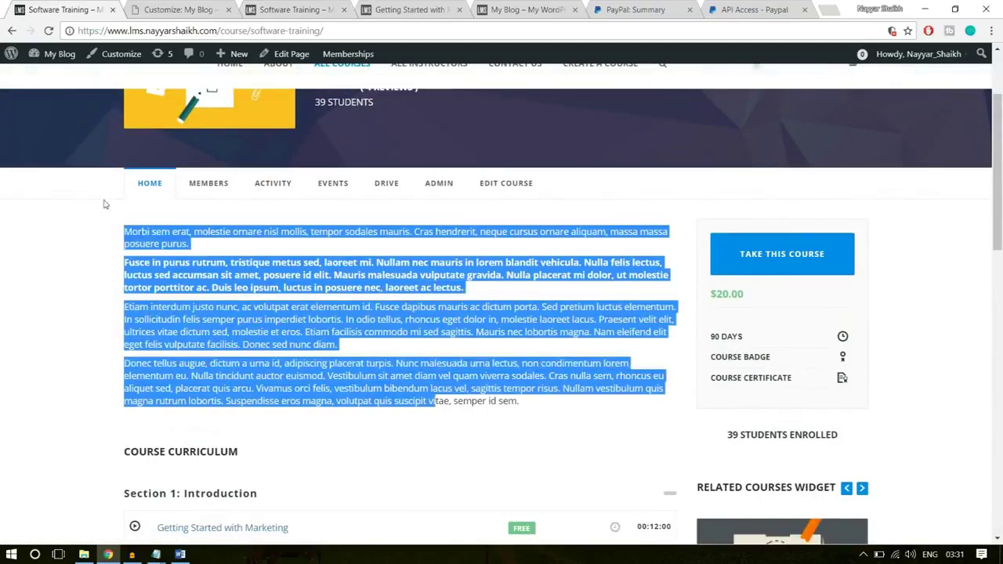
scroll(436, 399, down, 4)
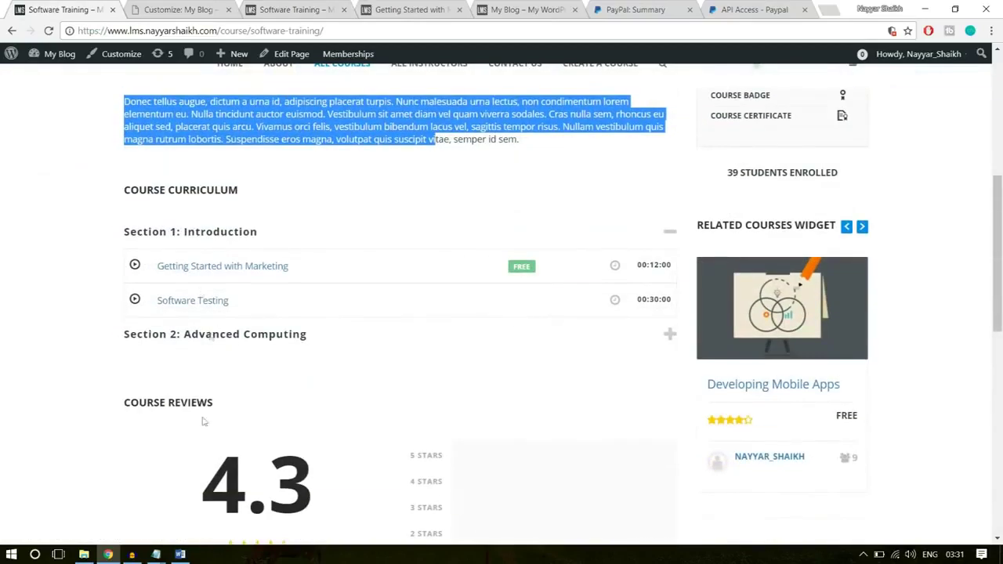
click(221, 9)
click(253, 9)
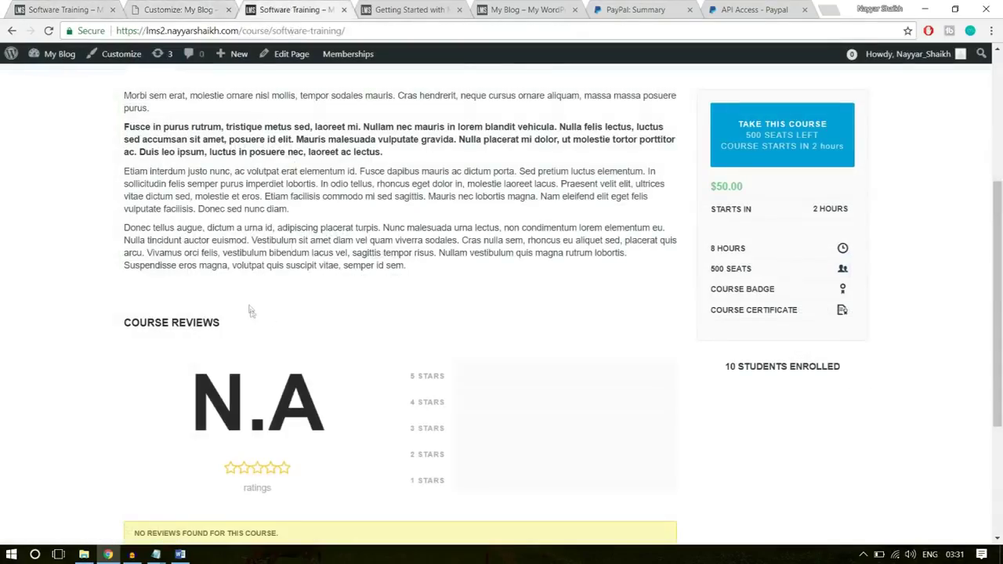
scroll(254, 345, up, 2)
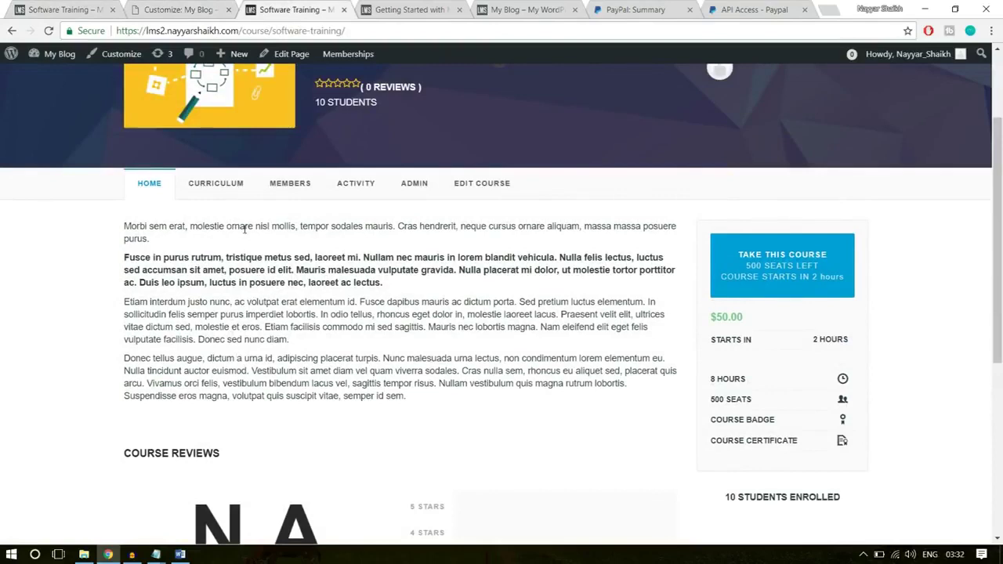
click(178, 10)
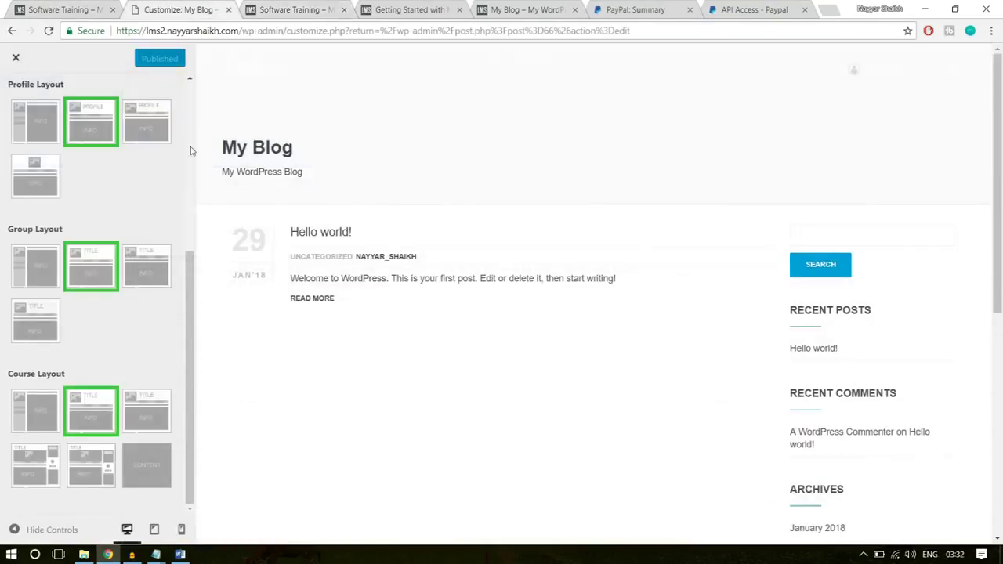
- Close the Customizer and glance at the course page before returning to the edit screen
click(14, 60)
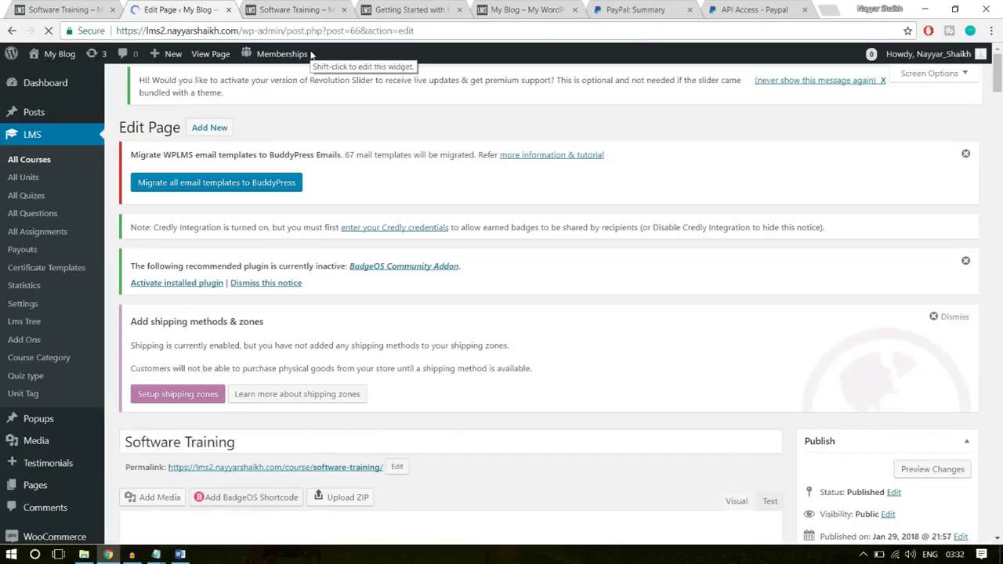
click(311, 31)
click(298, 9)
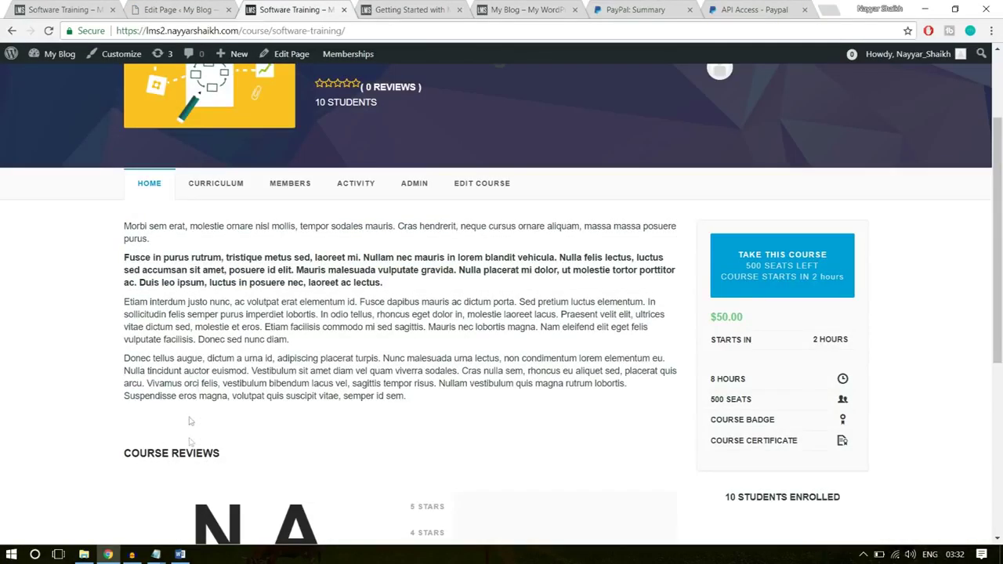
scroll(264, 399, down, 2)
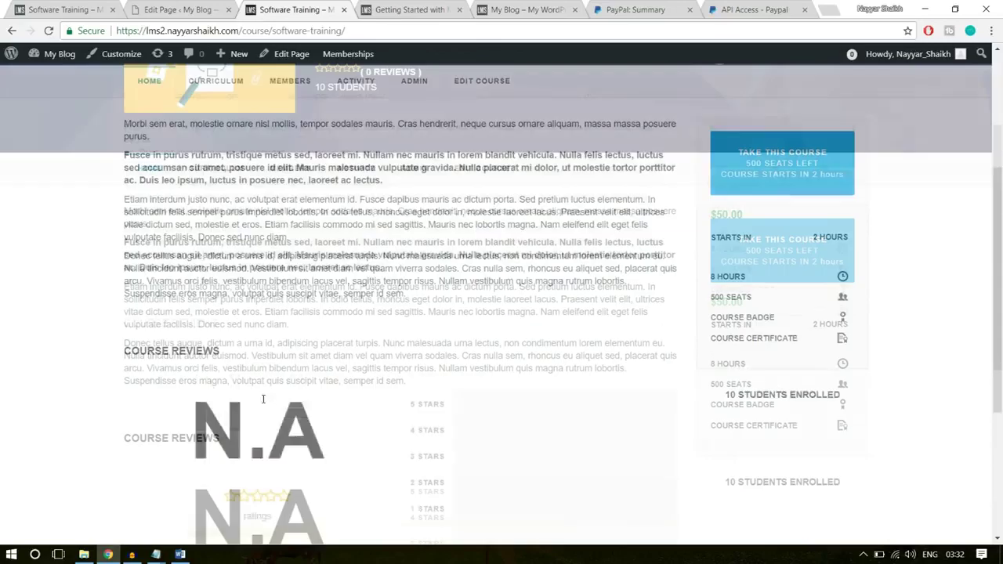
click(160, 7)
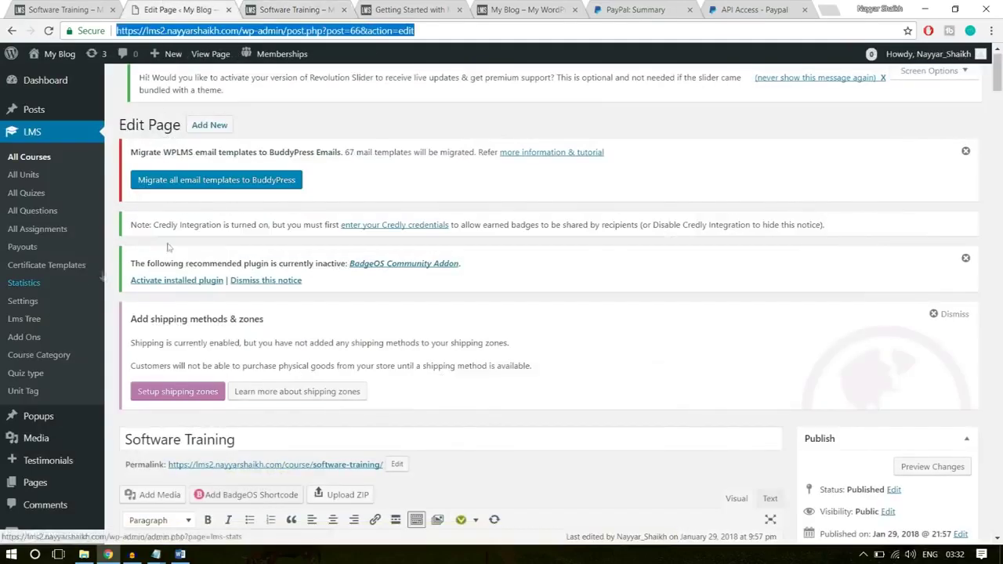
scroll(63, 306, down, 3)
scroll(61, 308, down, 5)
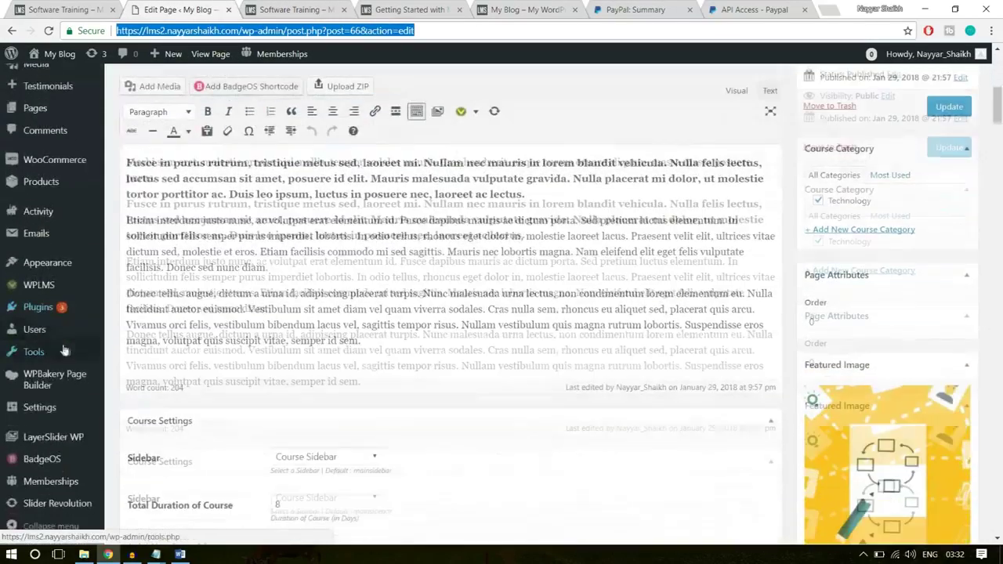
- Open WPLMS Course Manager options and review the Take This Course and Edit Course page settings
mouse_move(33, 288)
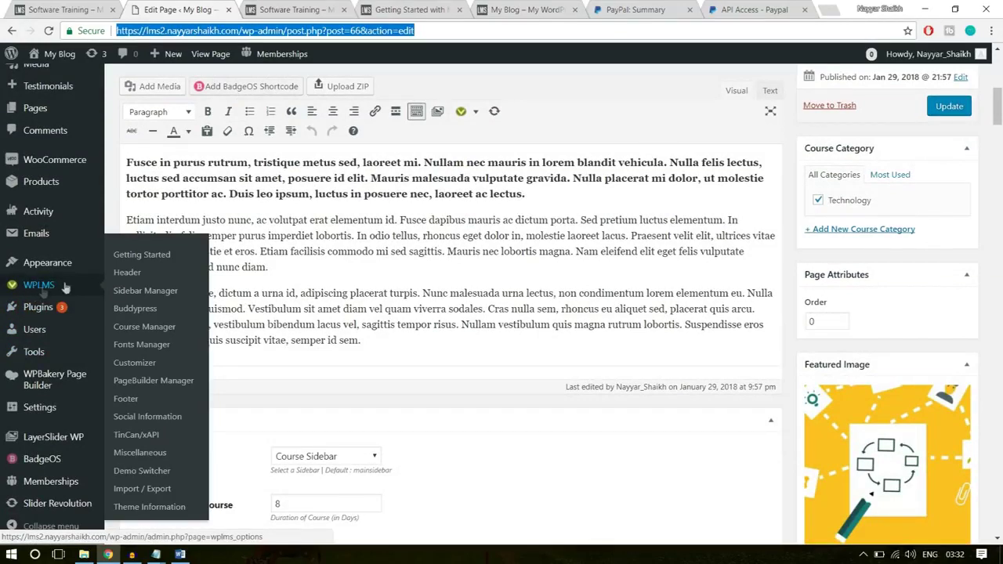
click(137, 315)
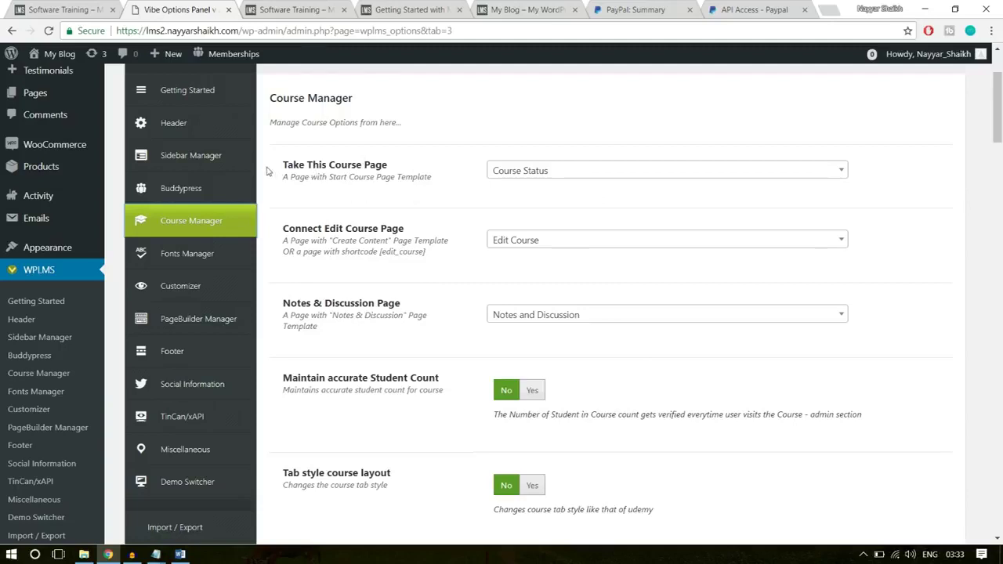
drag(283, 164, 375, 166)
click(410, 171)
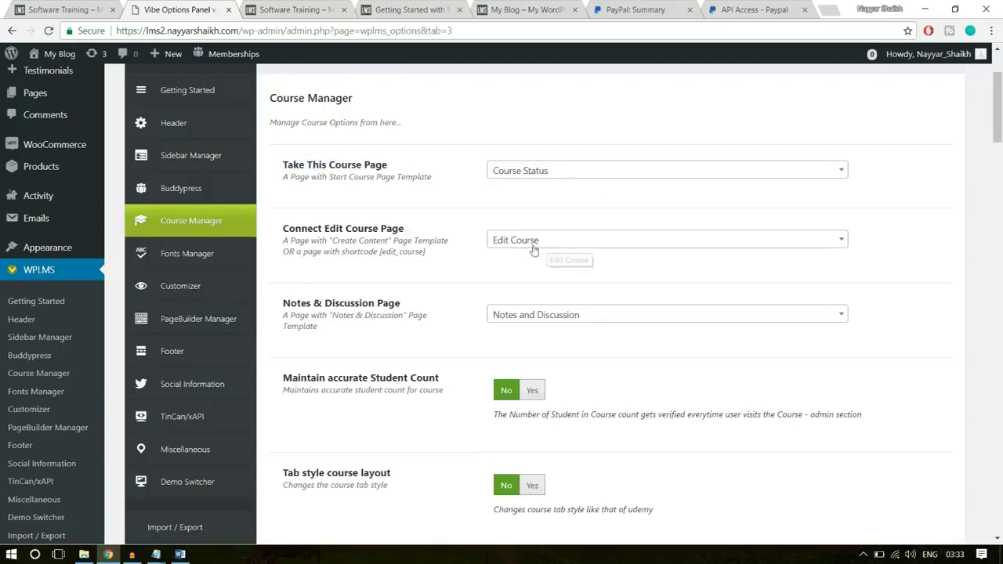
drag(282, 228, 409, 235)
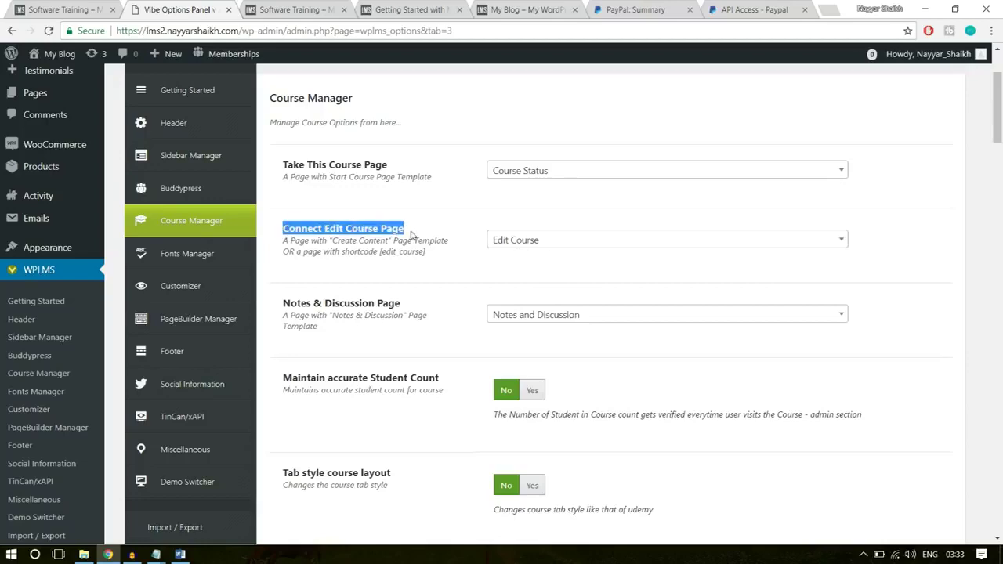
click(562, 285)
- Set Maintain accurate Student Count and Tab style course layout to Yes
scroll(604, 276, down, 3)
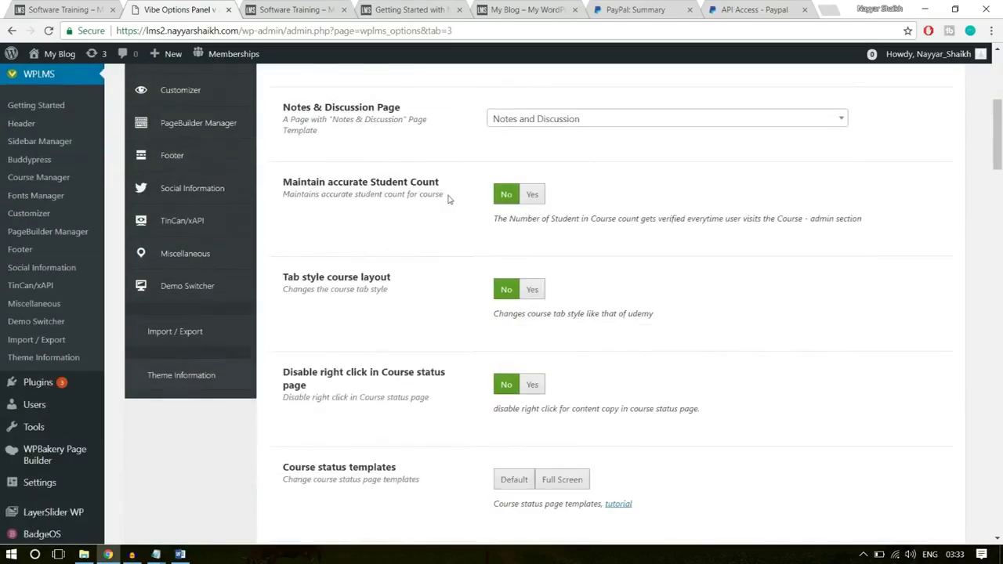
click(532, 196)
scroll(549, 211, up, 1)
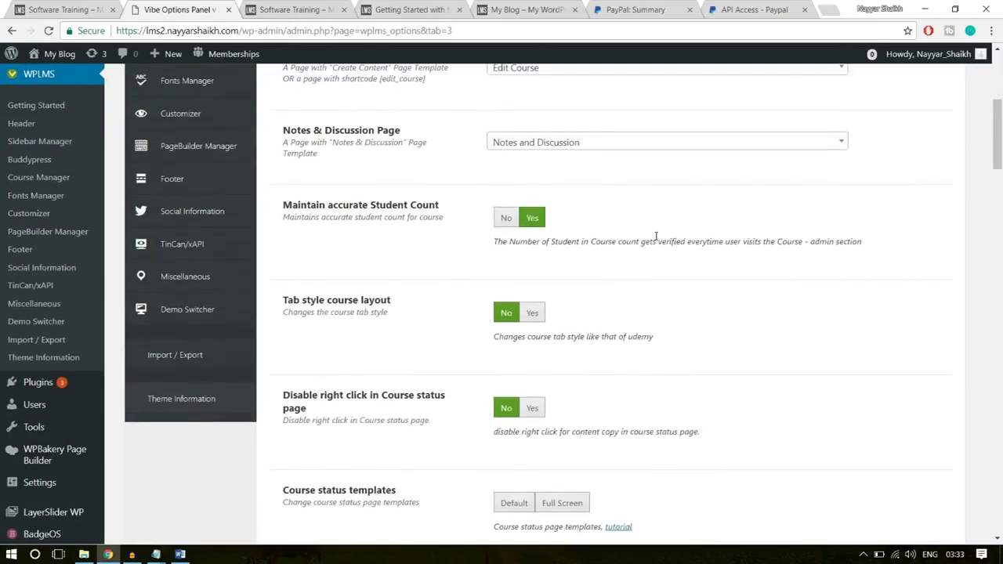
scroll(635, 251, down, 2)
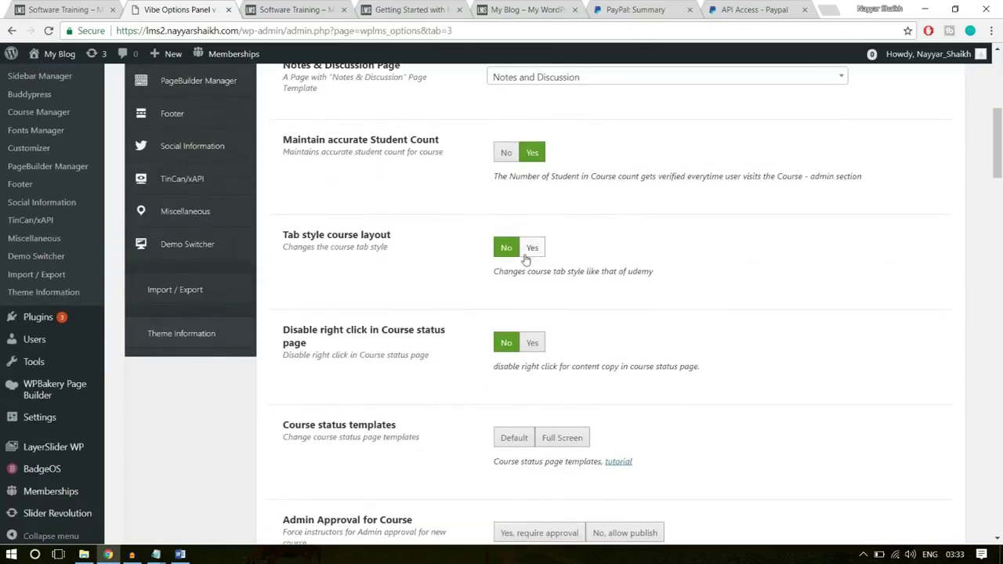
click(530, 252)
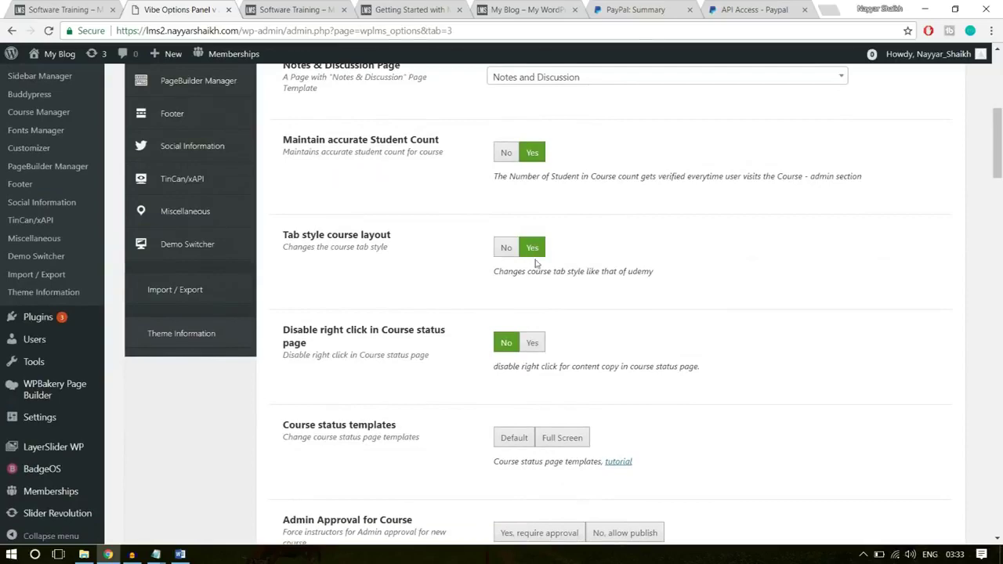
- Set the Course status templates to Full Screen
click(302, 9)
scroll(819, 274, down, 1)
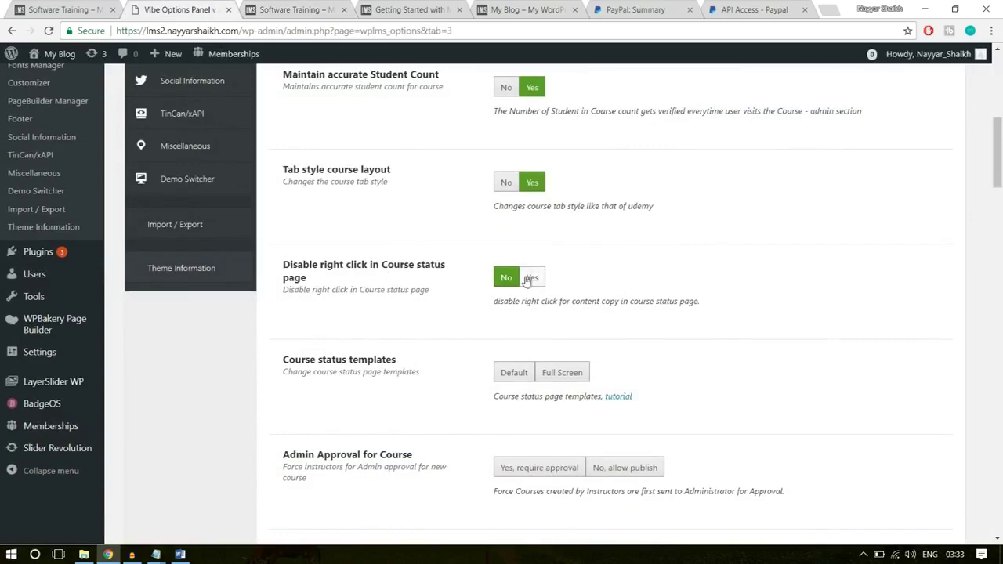
scroll(385, 265, down, 2)
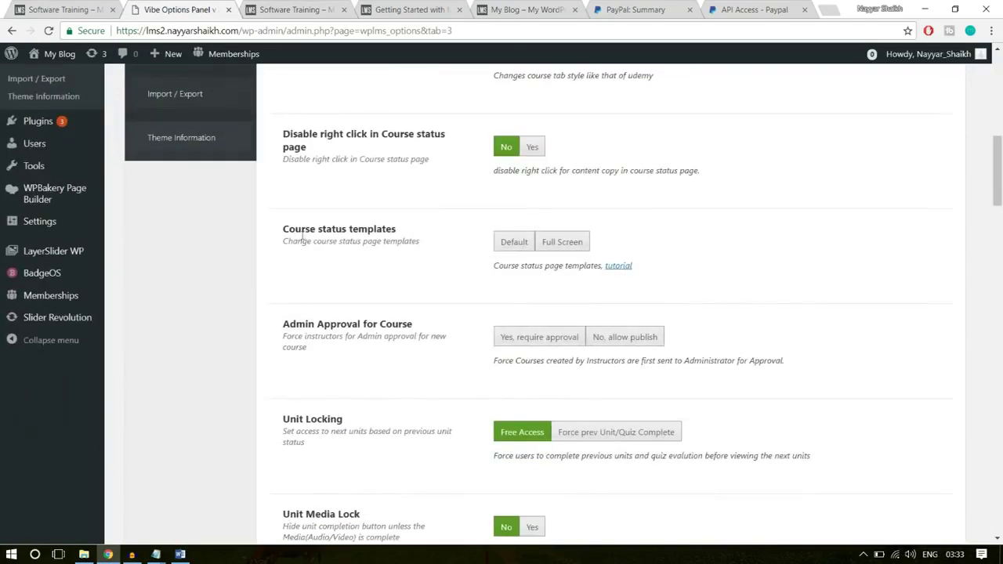
click(566, 243)
- Require admin approval for new courses in the Course Manager options
scroll(752, 268, down, 1)
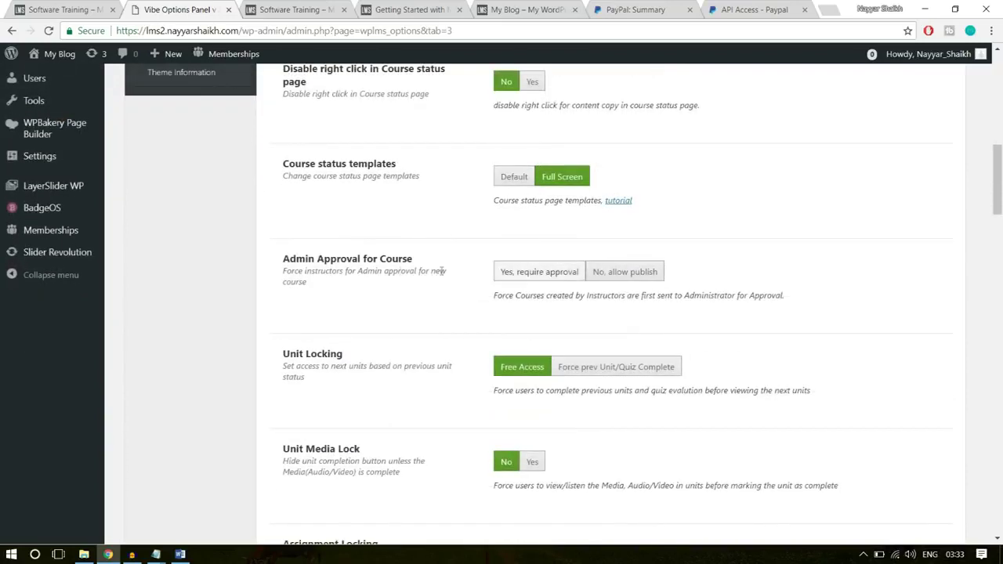
click(535, 274)
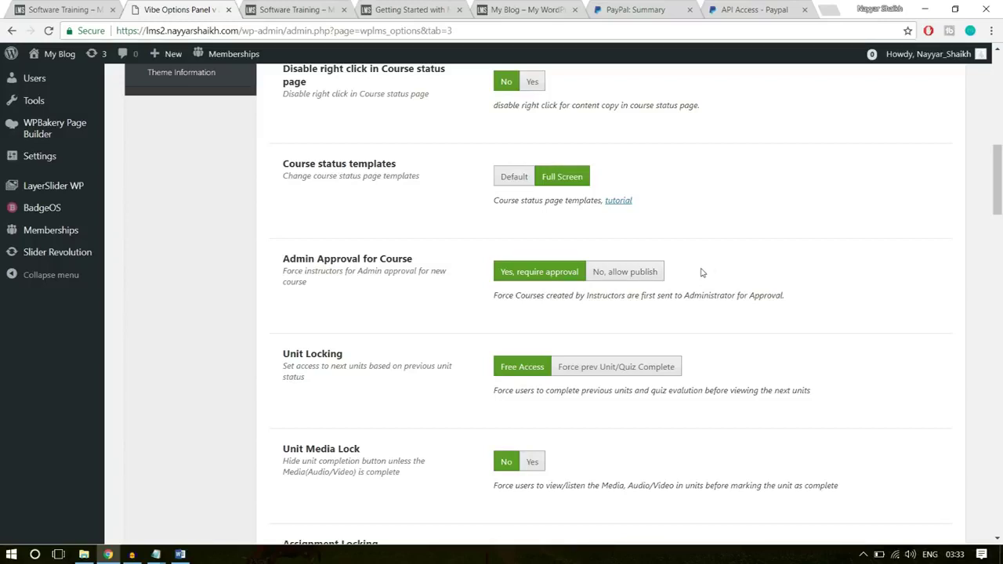
scroll(811, 296, down, 7)
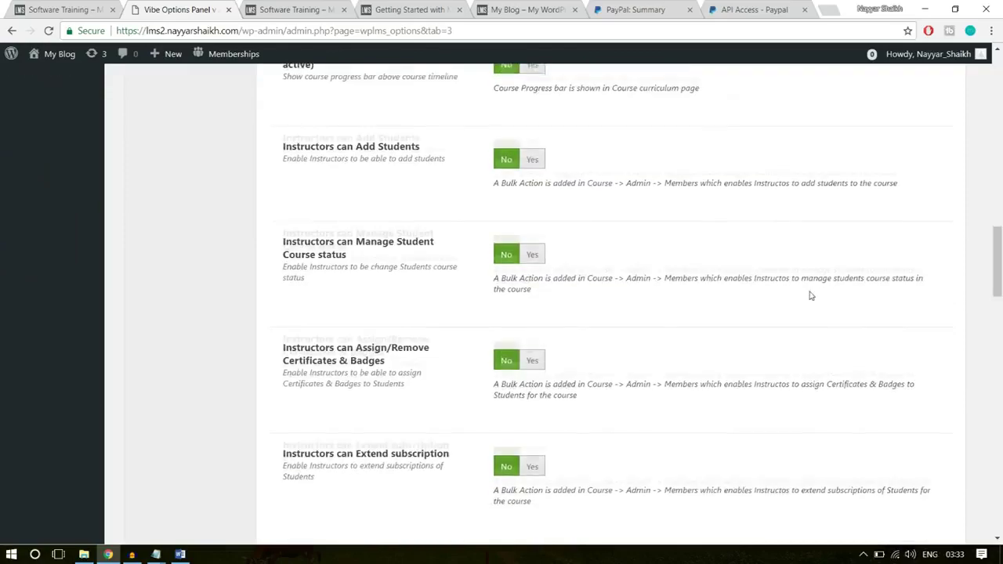
scroll(811, 296, down, 15)
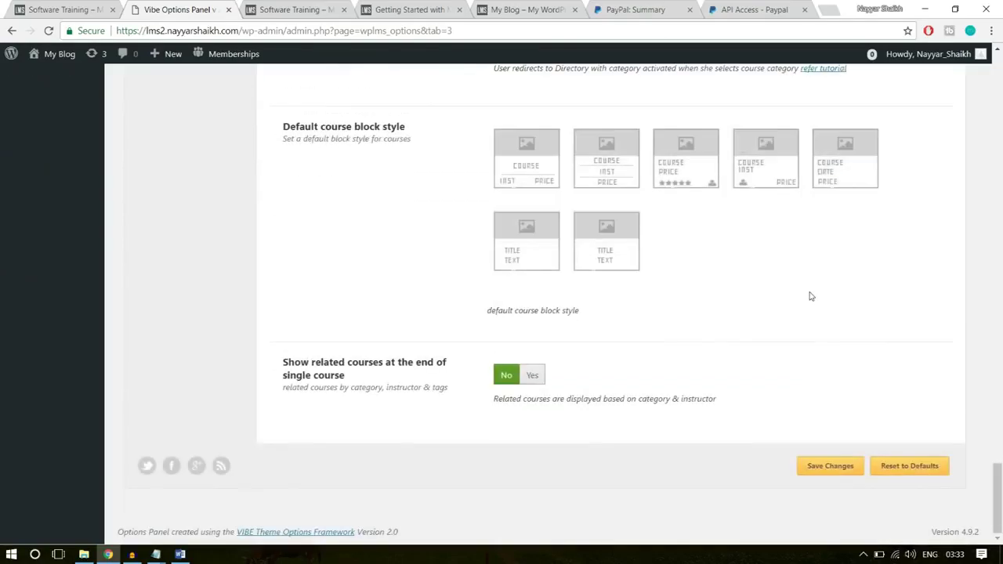
scroll(839, 320, up, 3)
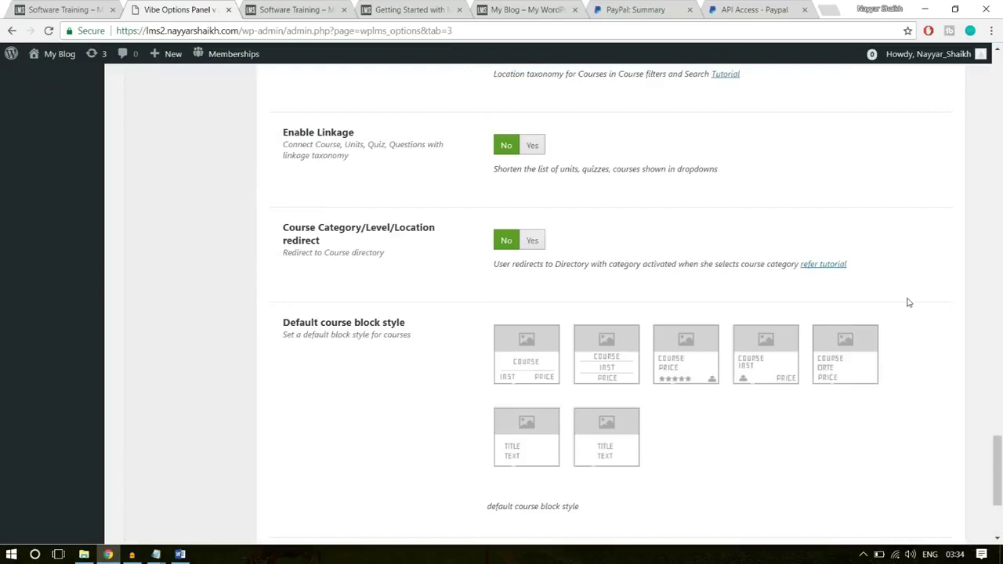
scroll(909, 303, up, 12)
scroll(909, 304, up, 10)
scroll(907, 303, down, 5)
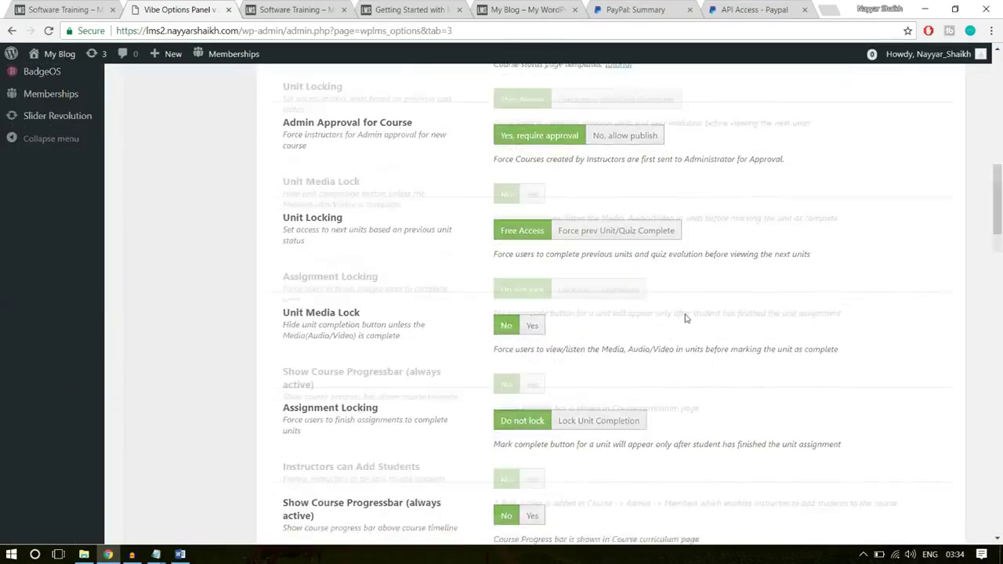
scroll(685, 318, down, 15)
scroll(686, 320, up, 1)
- Choose the course block style with price and stars, and show related courses at course end
triple_click(297, 190)
click(420, 196)
click(674, 229)
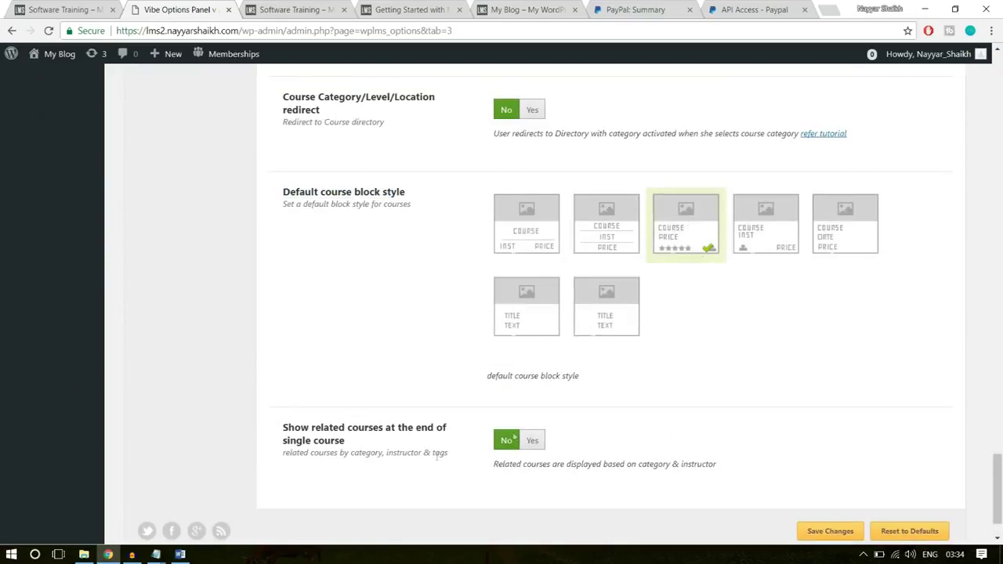
drag(283, 427, 358, 442)
click(446, 429)
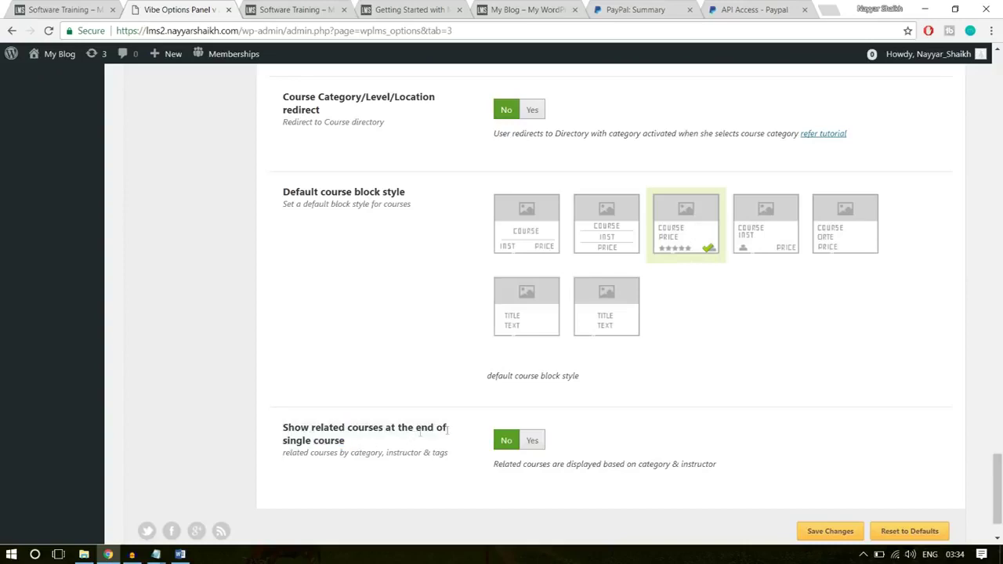
click(533, 440)
- Glance at the Software Training course page, then save the theme options
key(ctrl+shift+Tab)
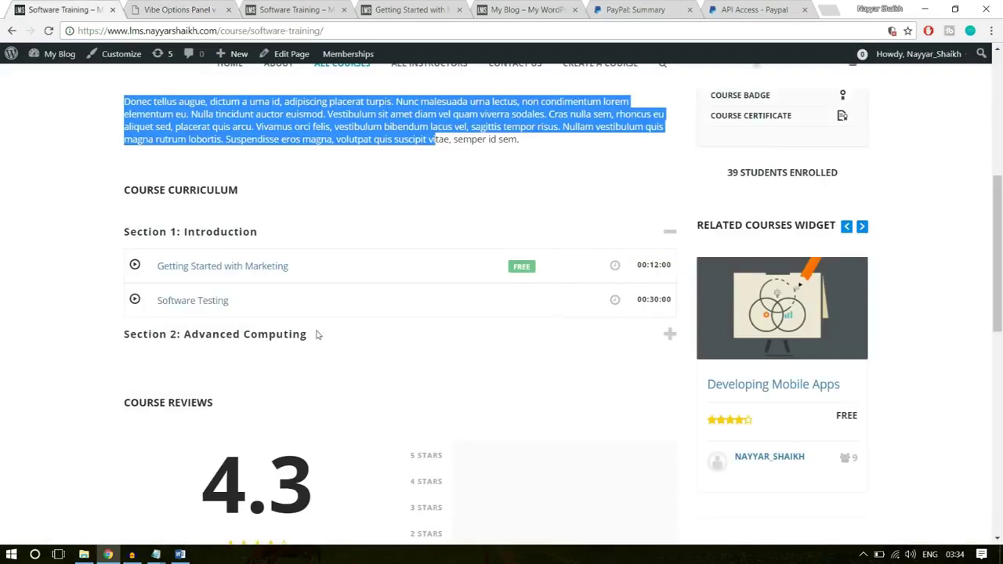
scroll(321, 340, down, 10)
scroll(322, 340, up, 2)
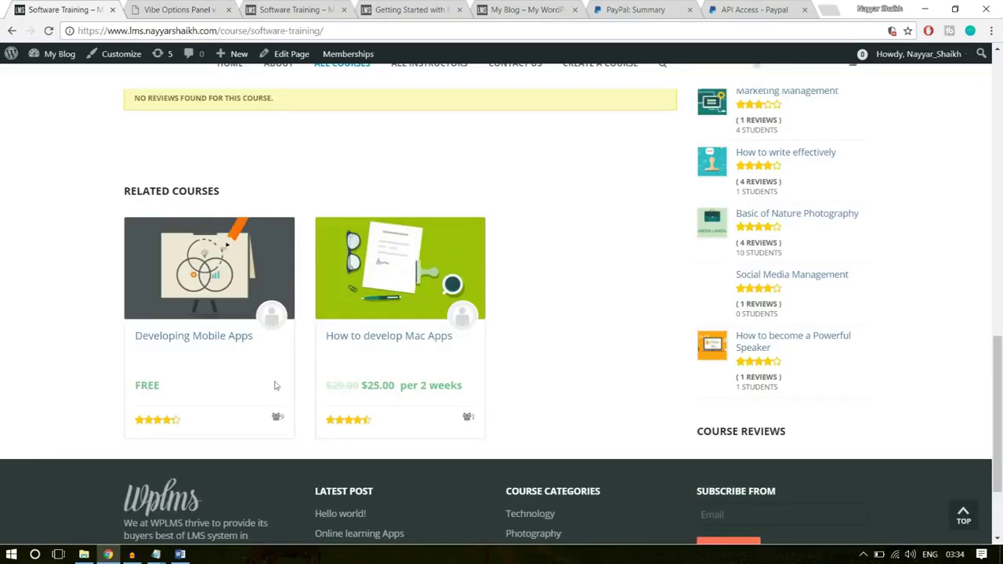
click(190, 6)
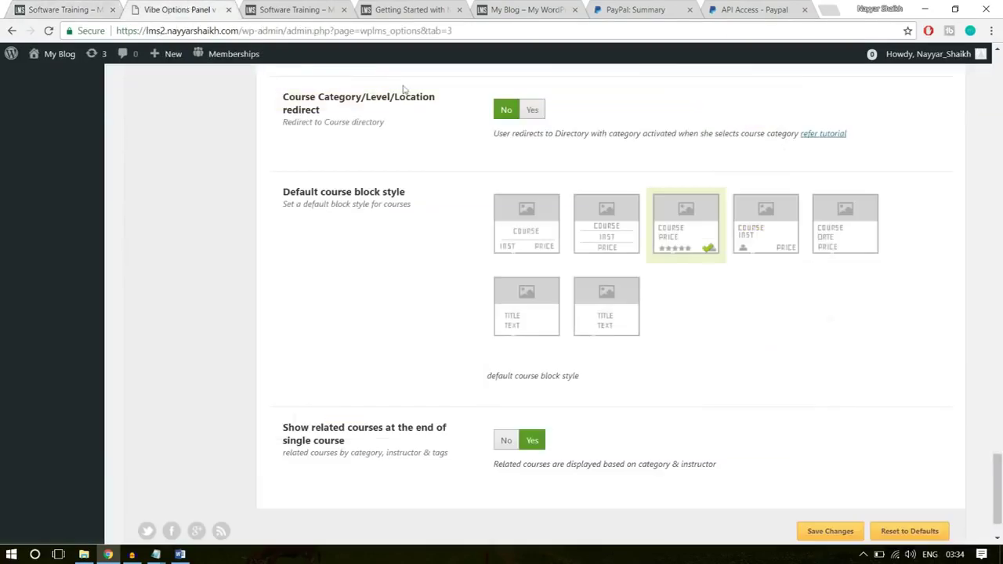
scroll(838, 462, down, 1)
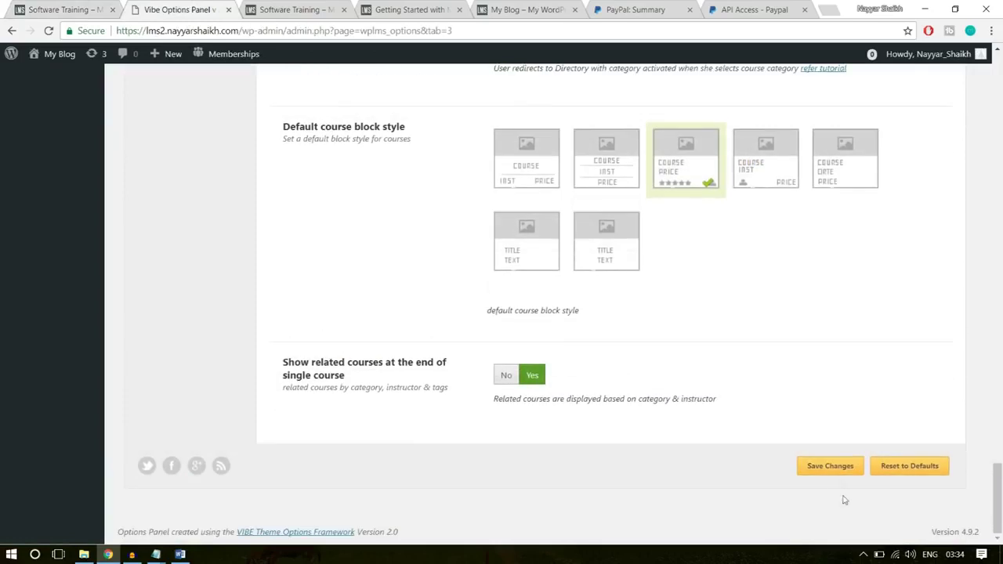
click(840, 467)
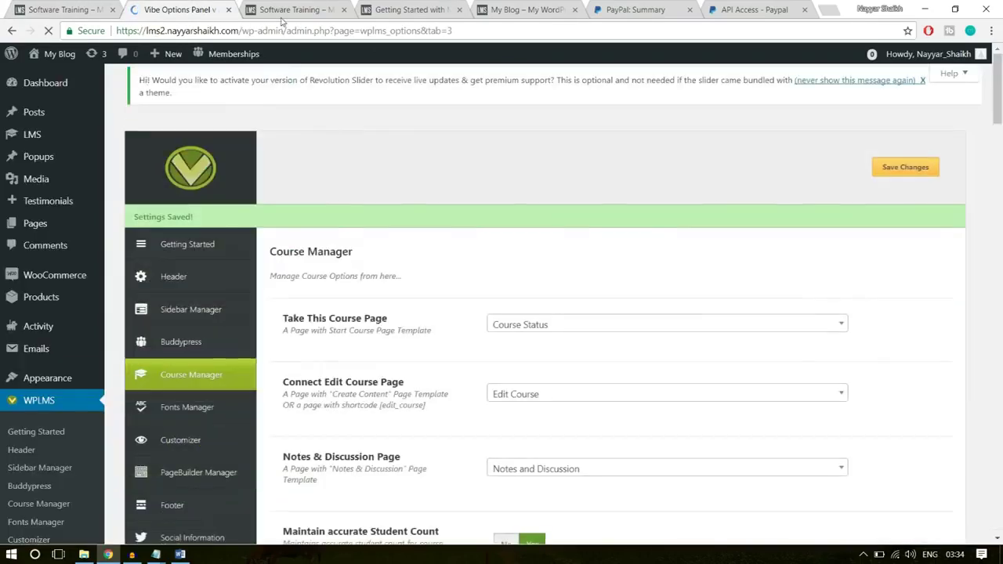
- Reload the Software Training course page, review its no-reviews notice, then go to the home page
click(284, 11)
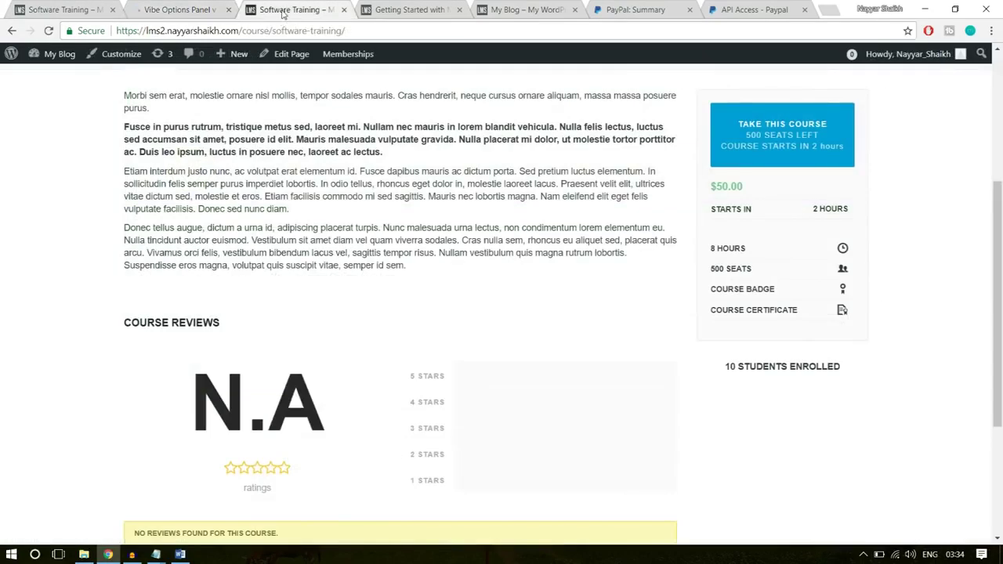
click(285, 30)
key(Return)
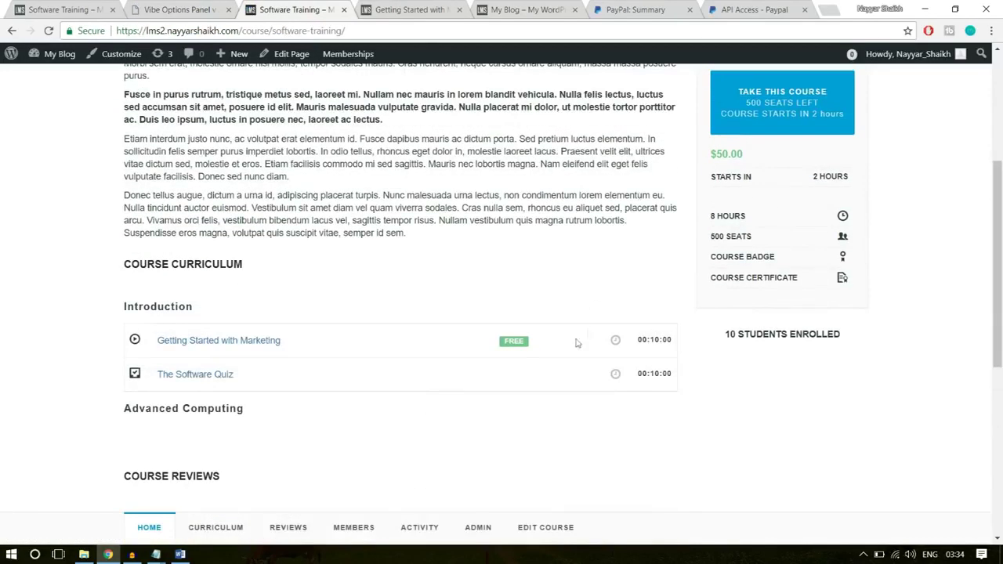
scroll(208, 395, down, 5)
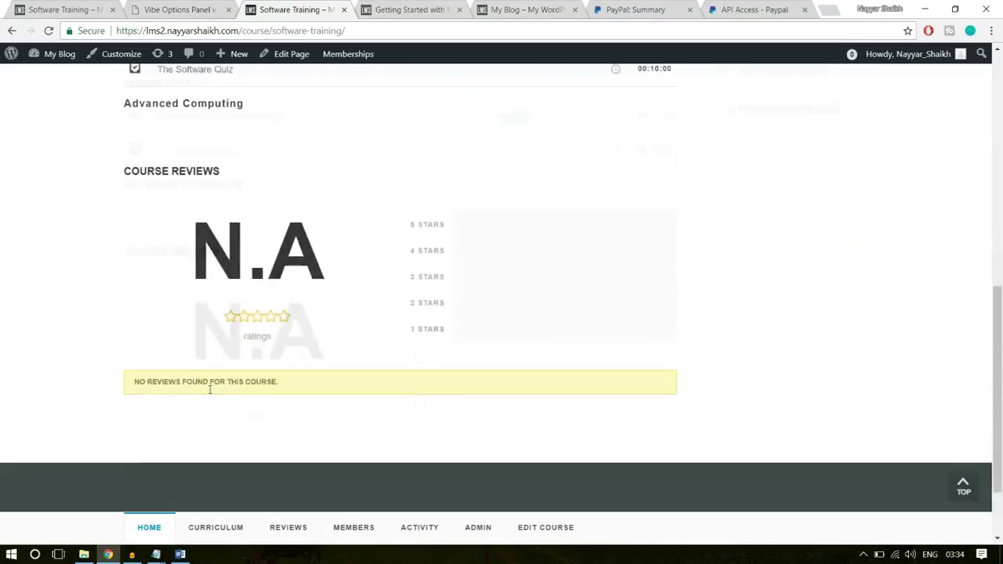
triple_click(179, 291)
click(280, 345)
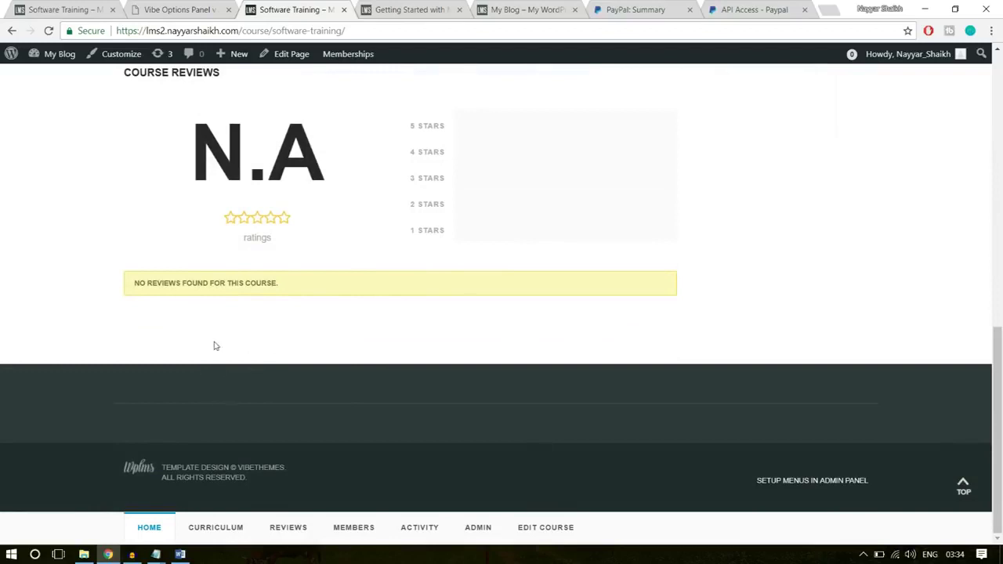
scroll(209, 337, up, 15)
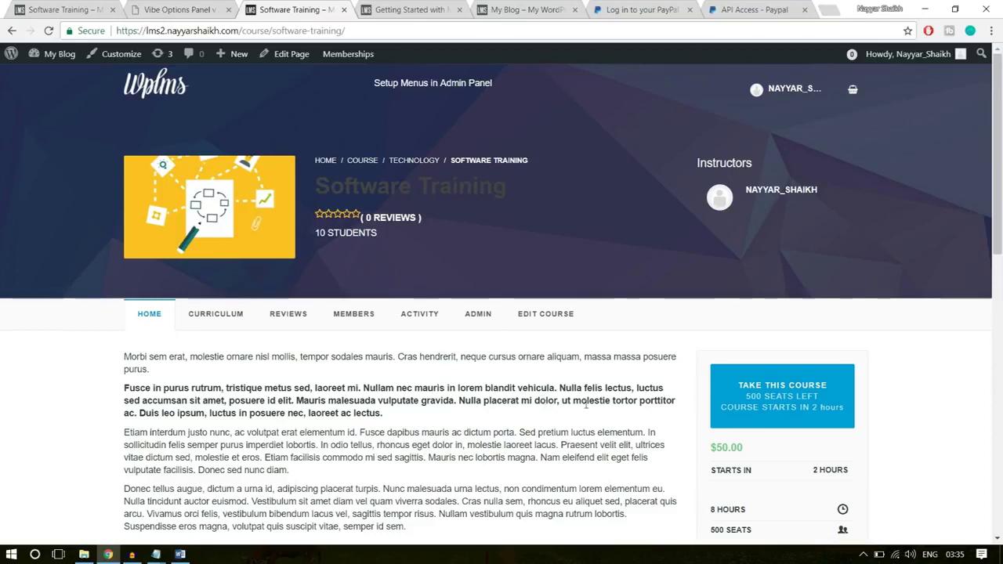
click(149, 92)
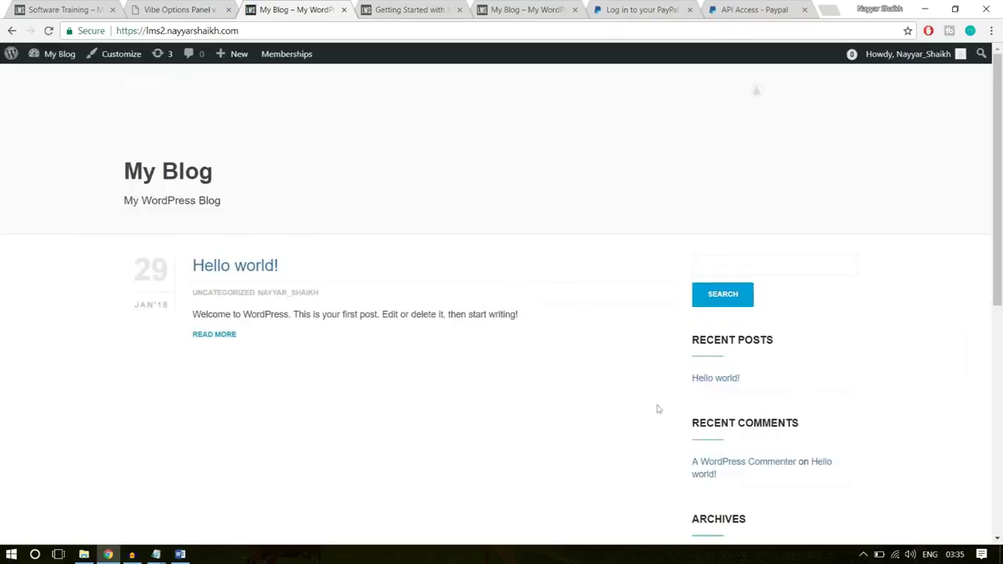
- Scroll the live homepage to review its 'LOOKING FOR SOMETHING?' search slider
scroll(611, 441, down, 10)
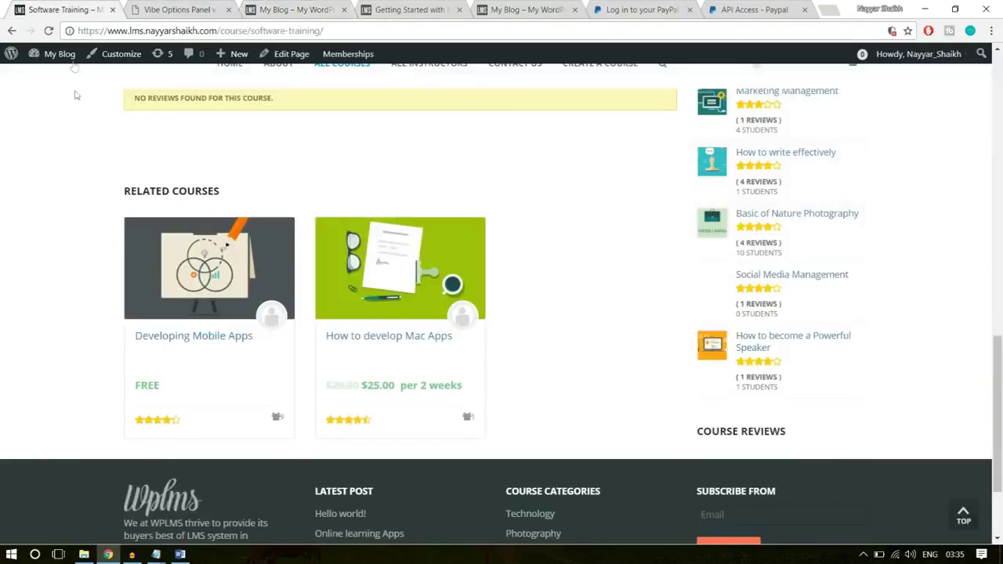
scroll(112, 251, up, 5)
scroll(114, 276, up, 5)
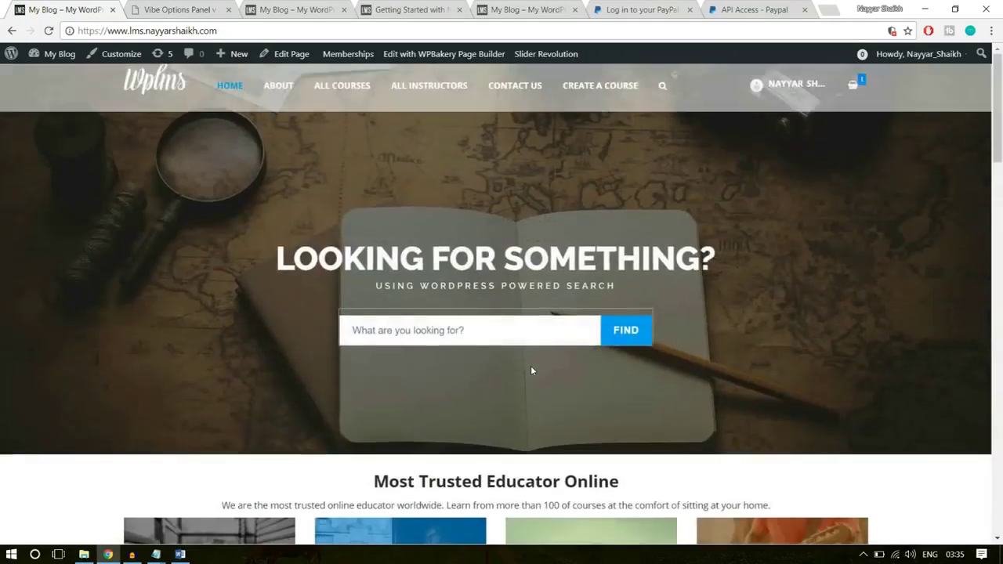
scroll(531, 368, down, 8)
scroll(530, 369, up, 8)
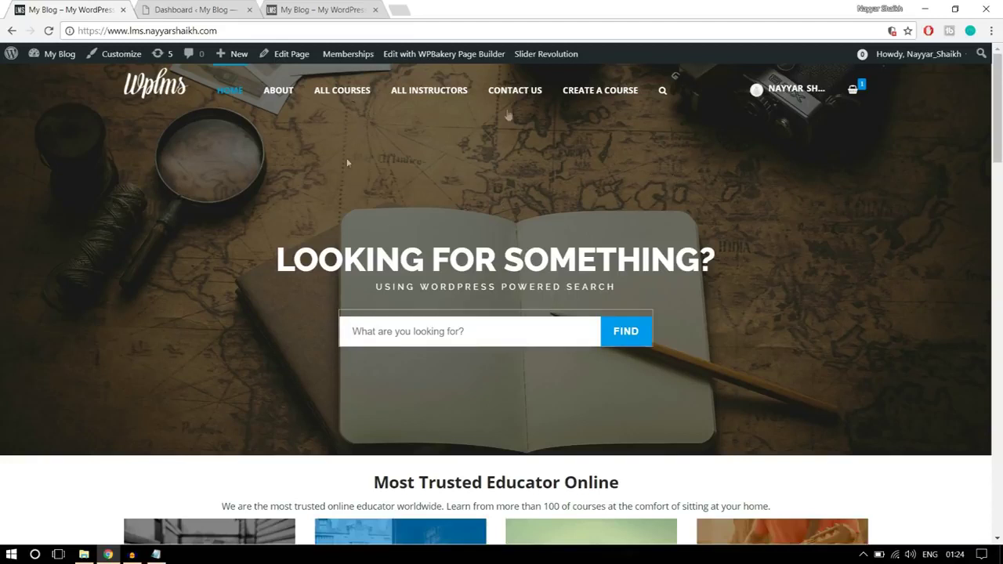
- From the Dashboard, go to Slider Revolution and start a New Slider
click(197, 11)
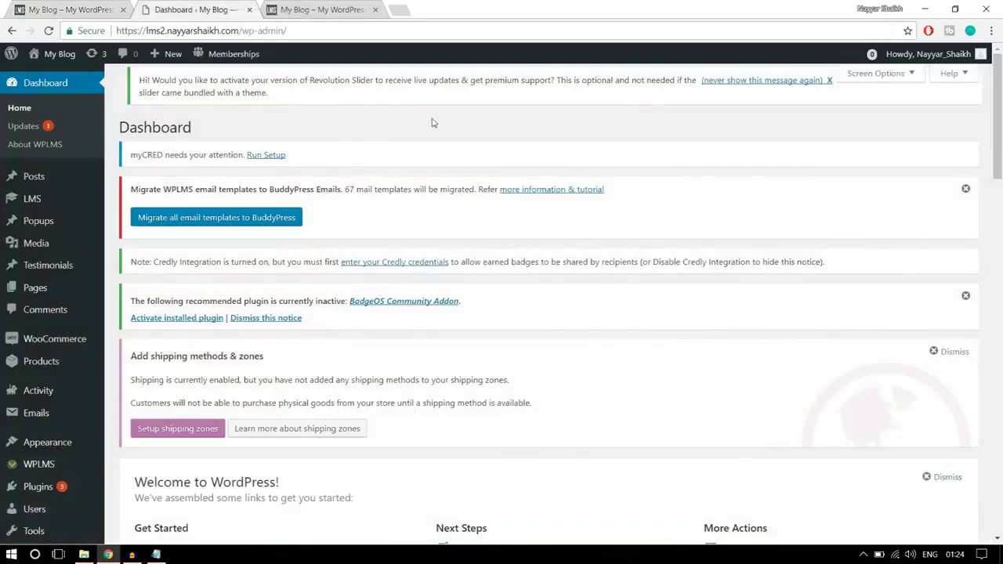
scroll(74, 352, down, 6)
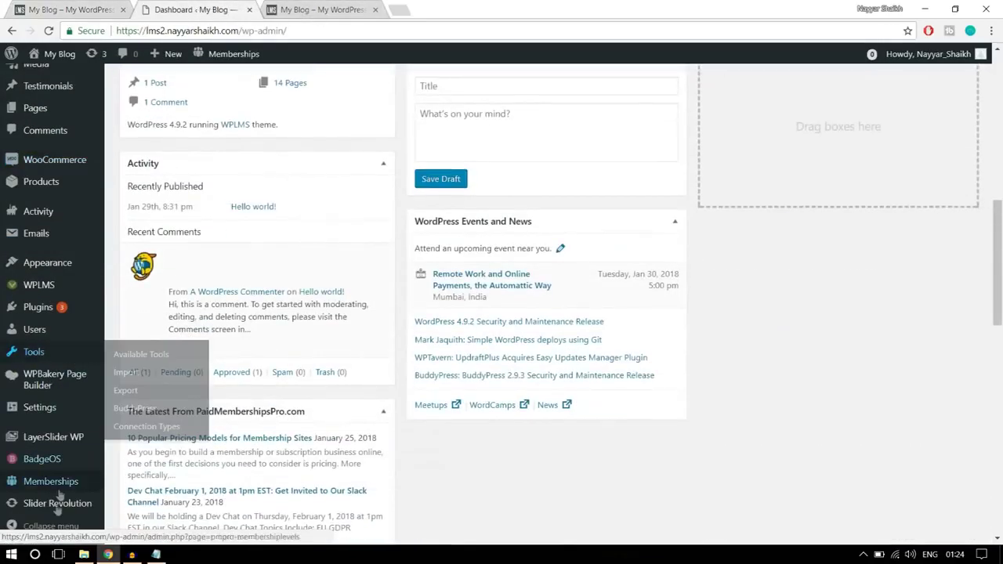
mouse_move(56, 517)
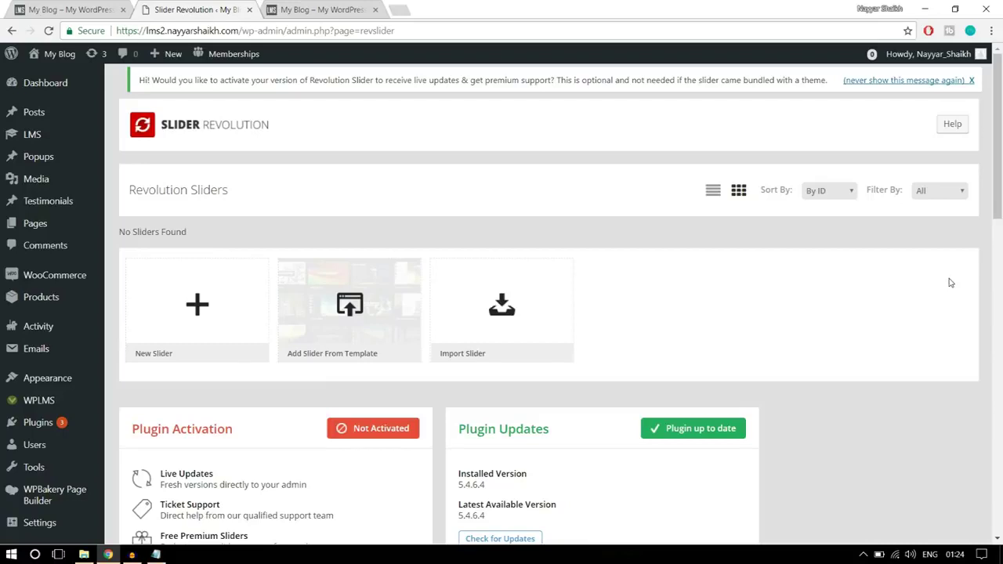
click(196, 313)
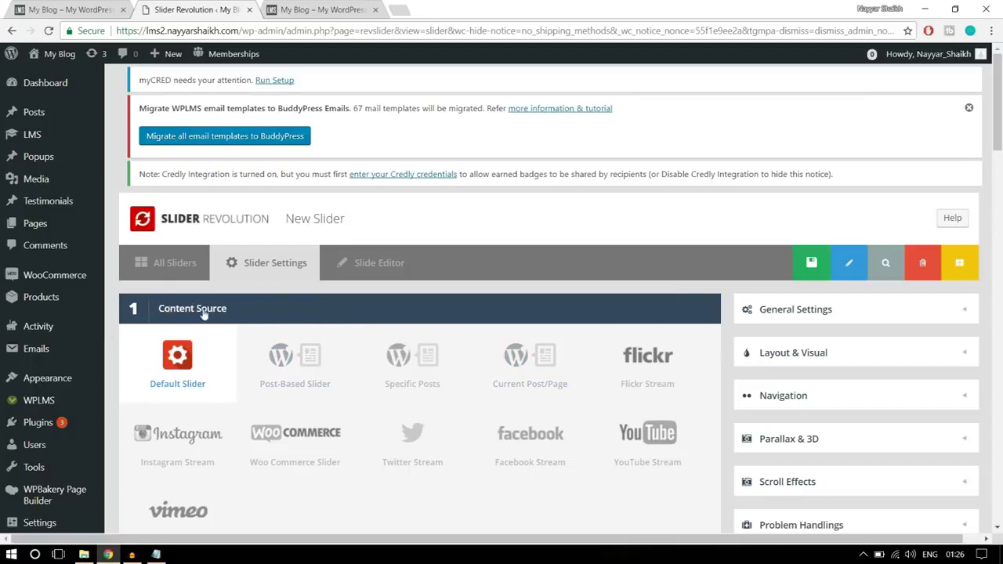
- Enter 'Slider 1' as the slider name and 'slider1' as its alias
scroll(206, 310, down, 1)
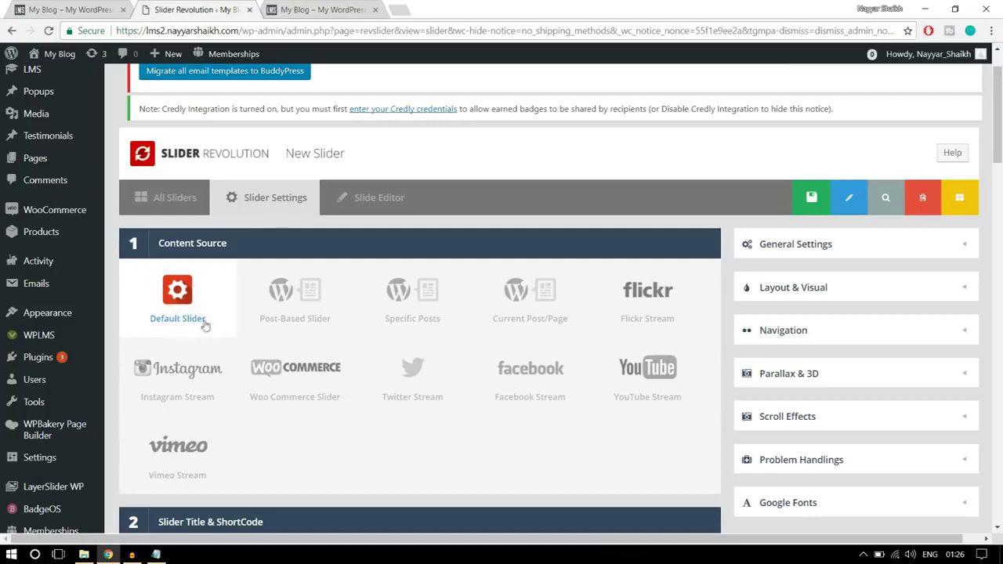
scroll(256, 333, down, 4)
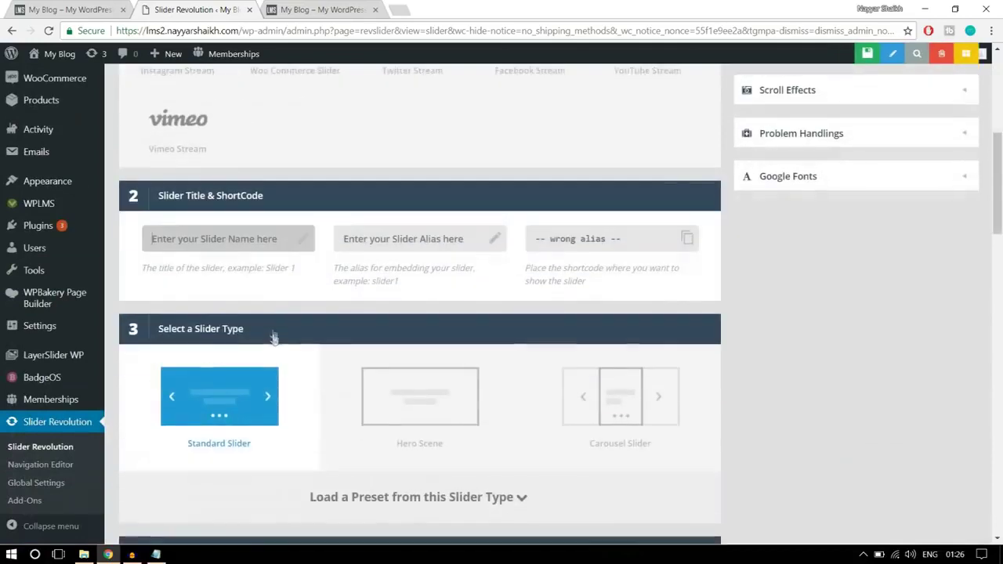
click(232, 239)
text(Slider 1)
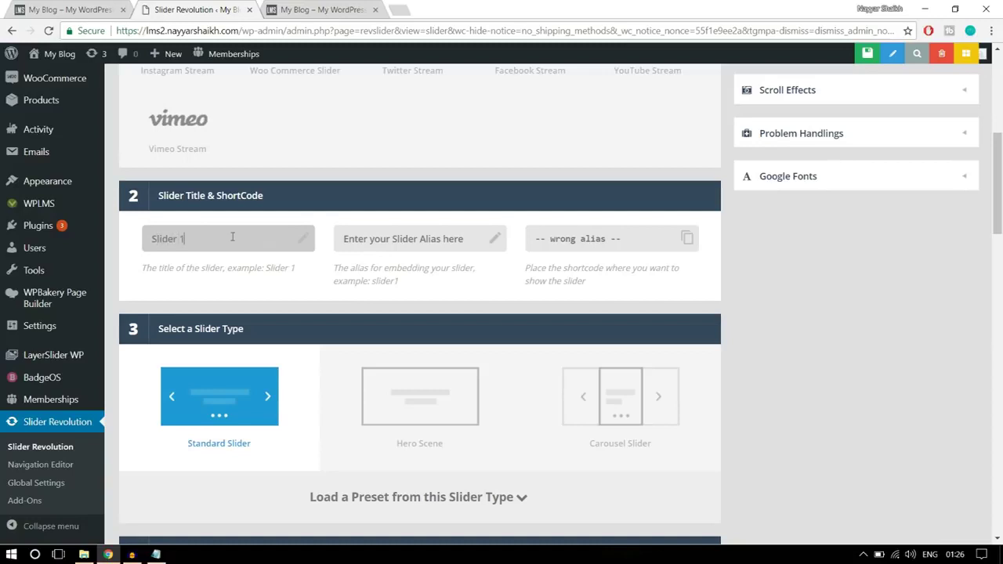
click(366, 249)
text(slider1)
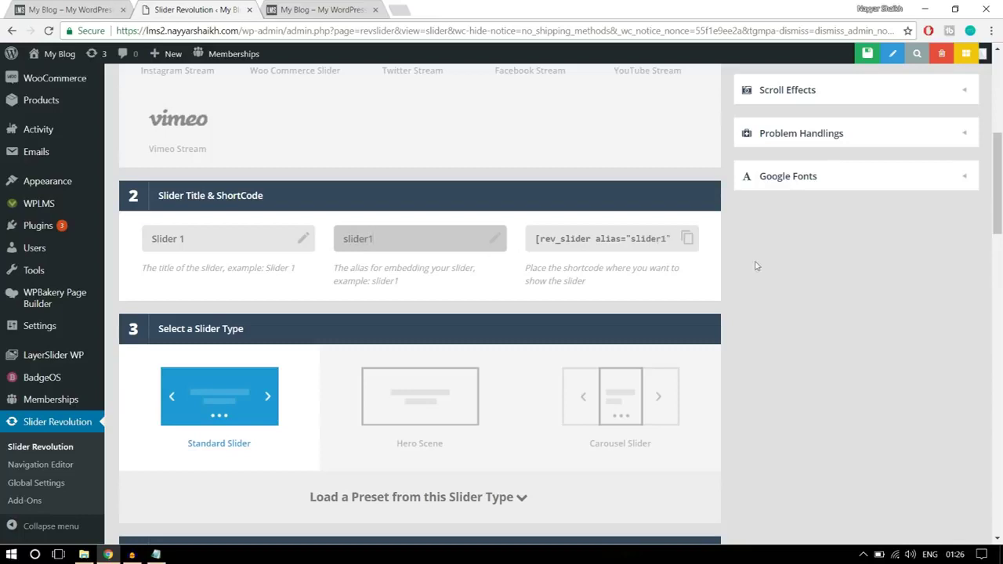
scroll(839, 306, down, 2)
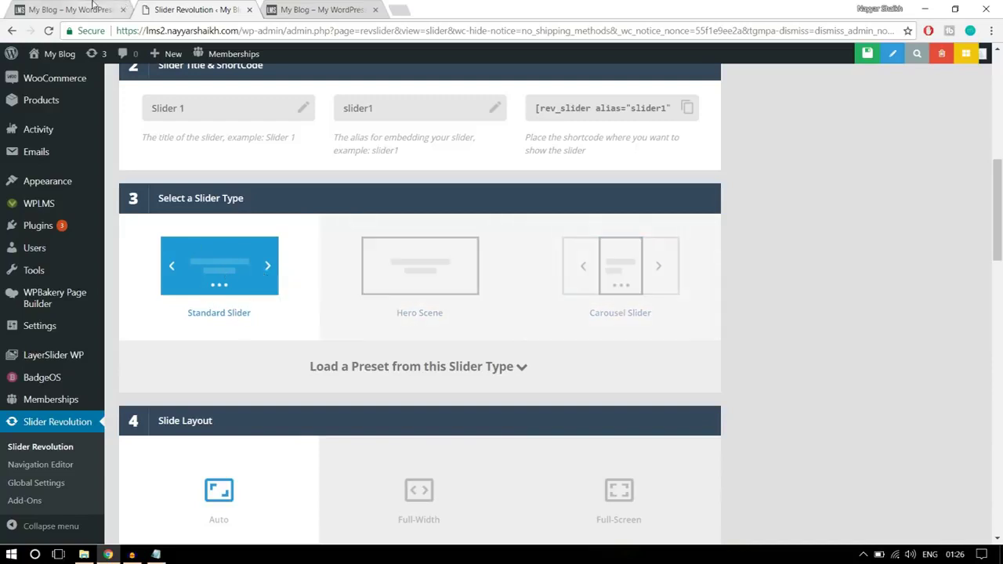
- Make the slider full-width with a 600px layer grid height, comparing against the live homepage
click(93, 8)
click(180, 10)
scroll(875, 358, down, 3)
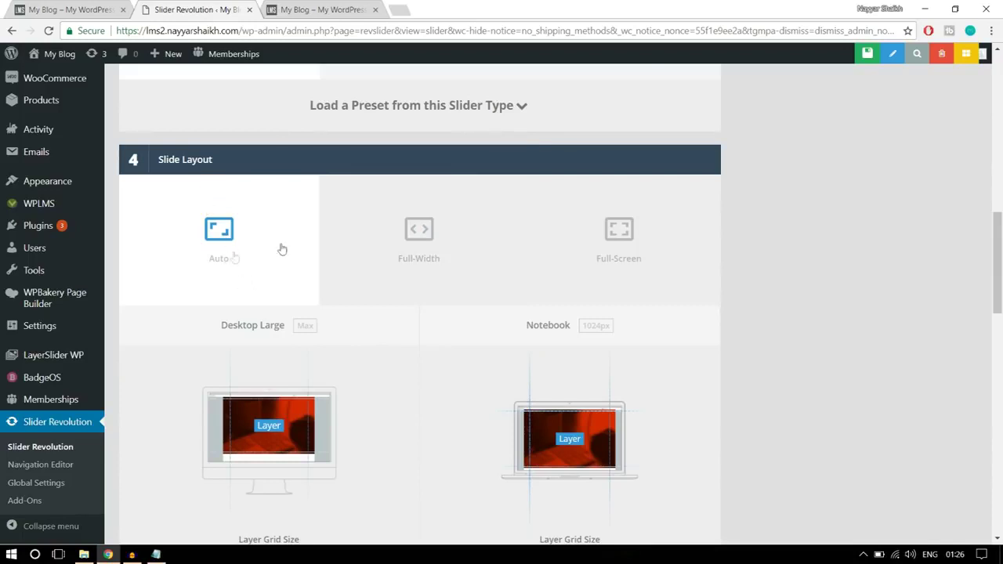
click(419, 247)
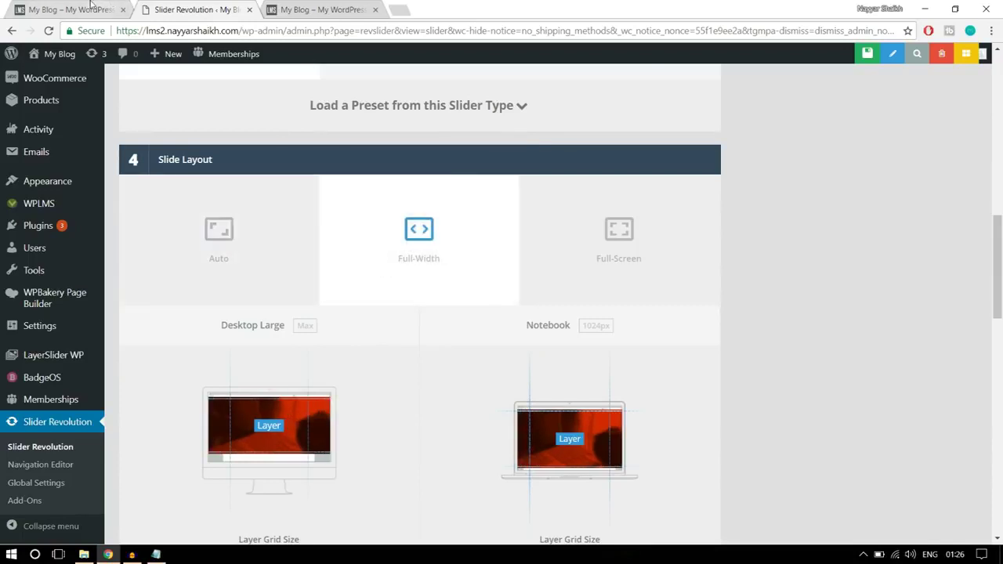
key(ctrl+shift+Tab)
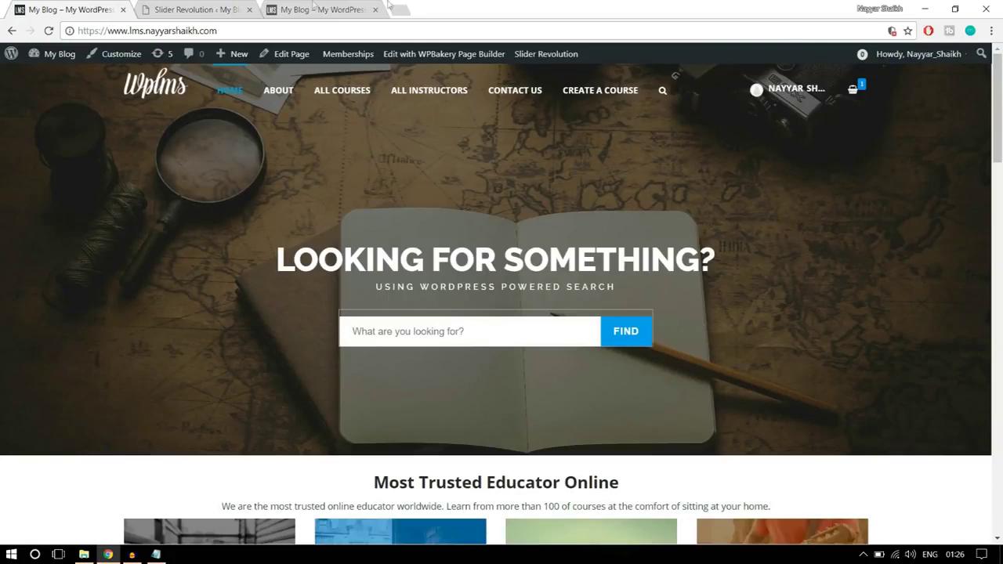
click(165, 11)
scroll(822, 317, down, 3)
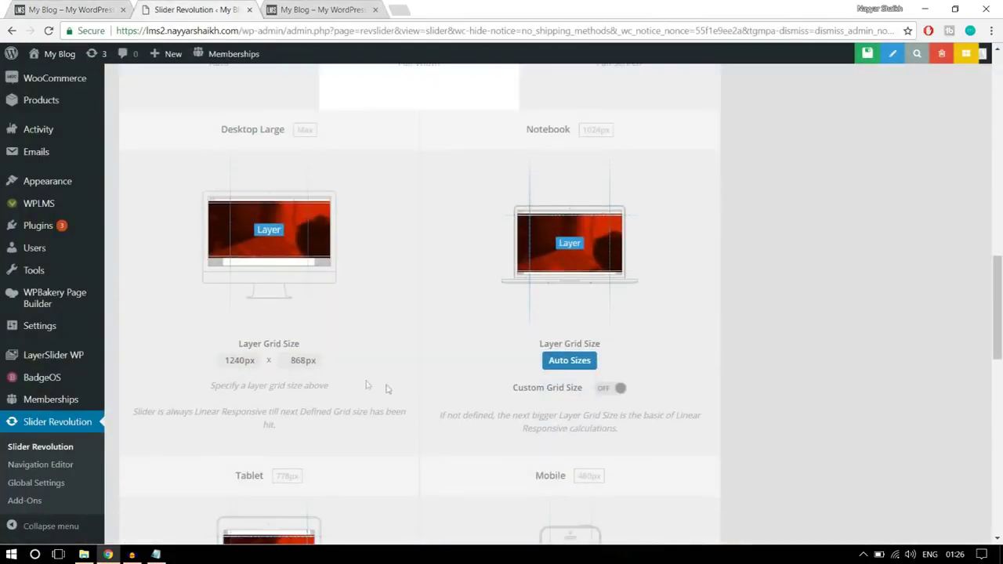
click(118, 7)
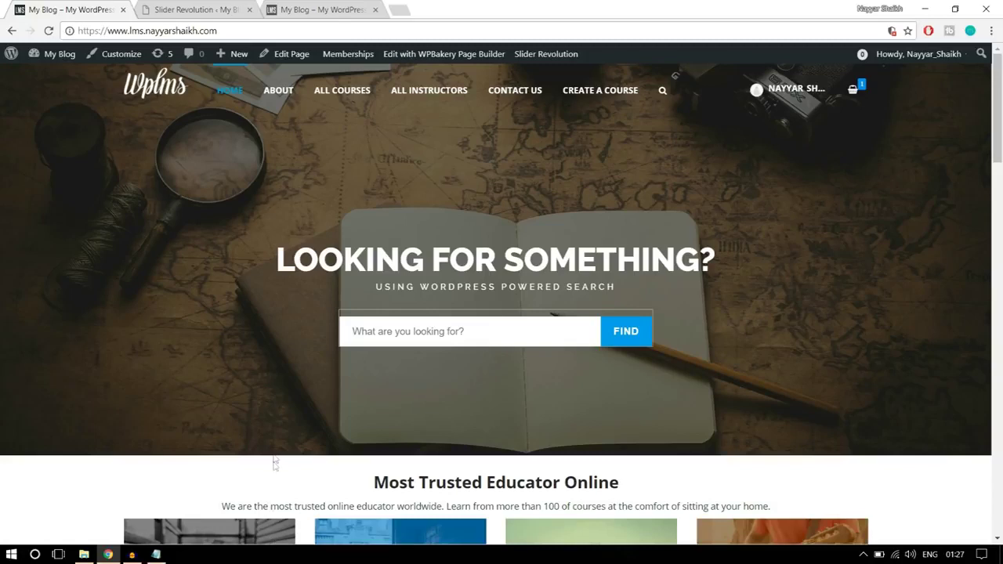
click(240, 6)
drag(286, 361, 331, 362)
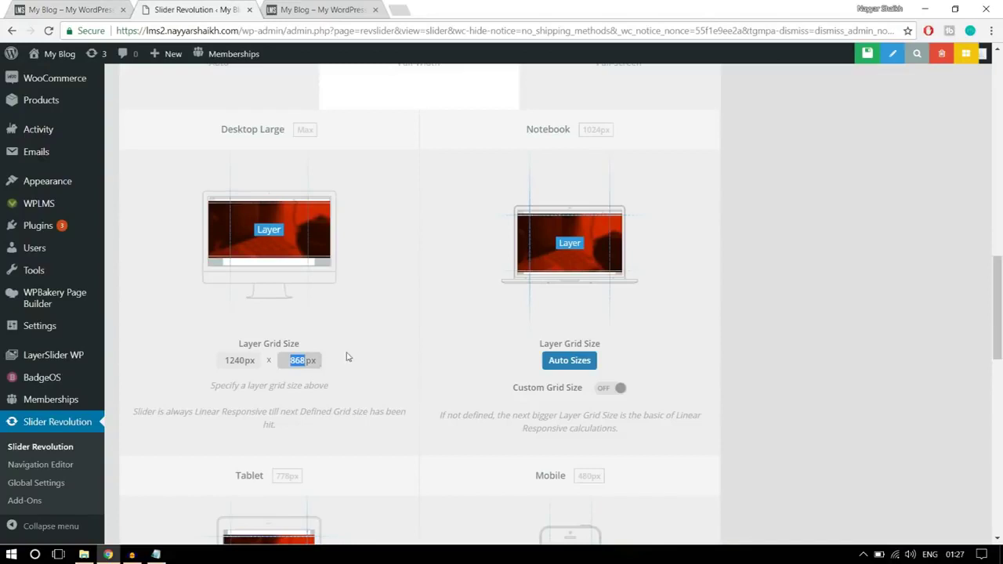
click(458, 307)
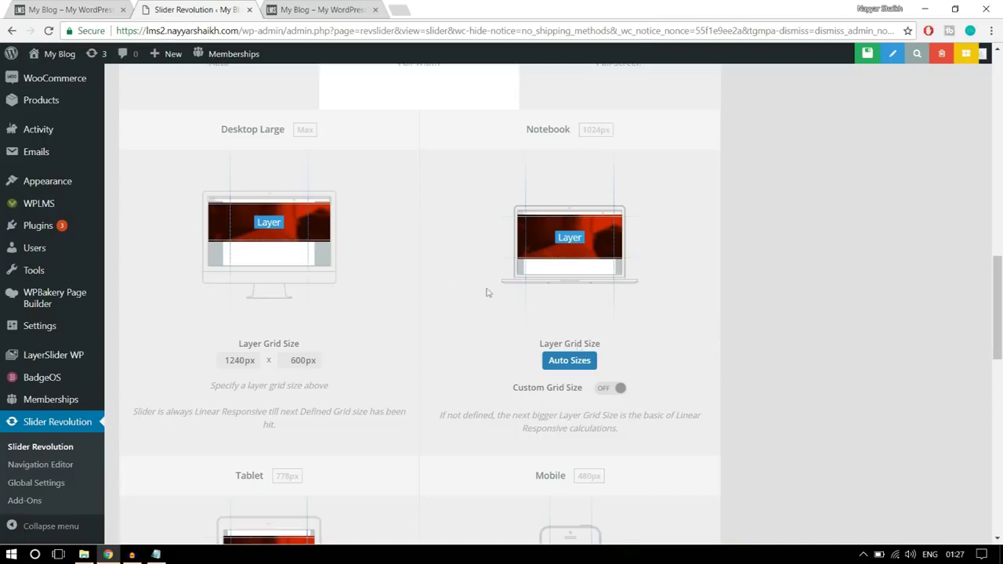
- Enable custom grid sizes for Notebook (500px high) and Tablet (400px high)
click(618, 388)
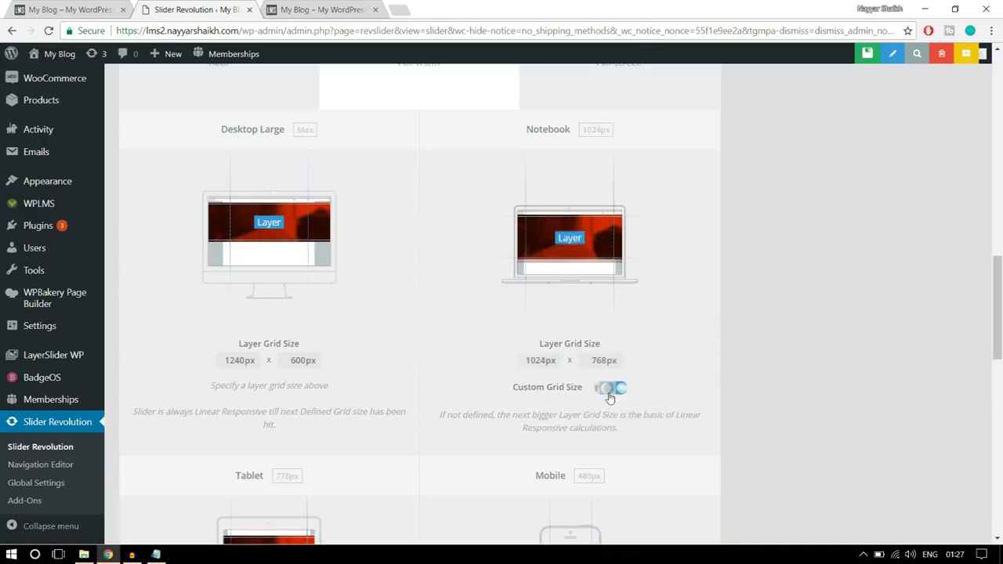
double_click(615, 363)
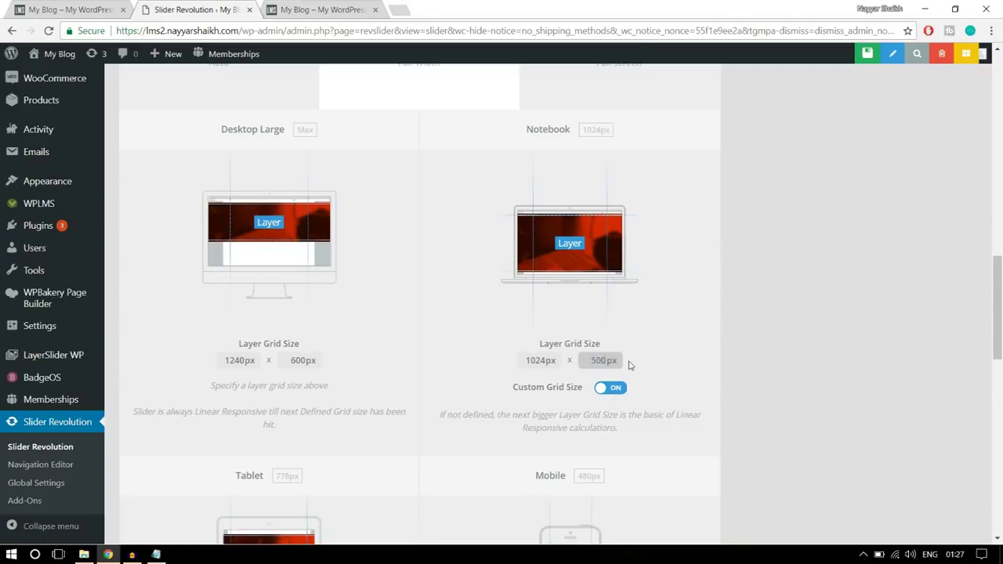
scroll(645, 360, down, 3)
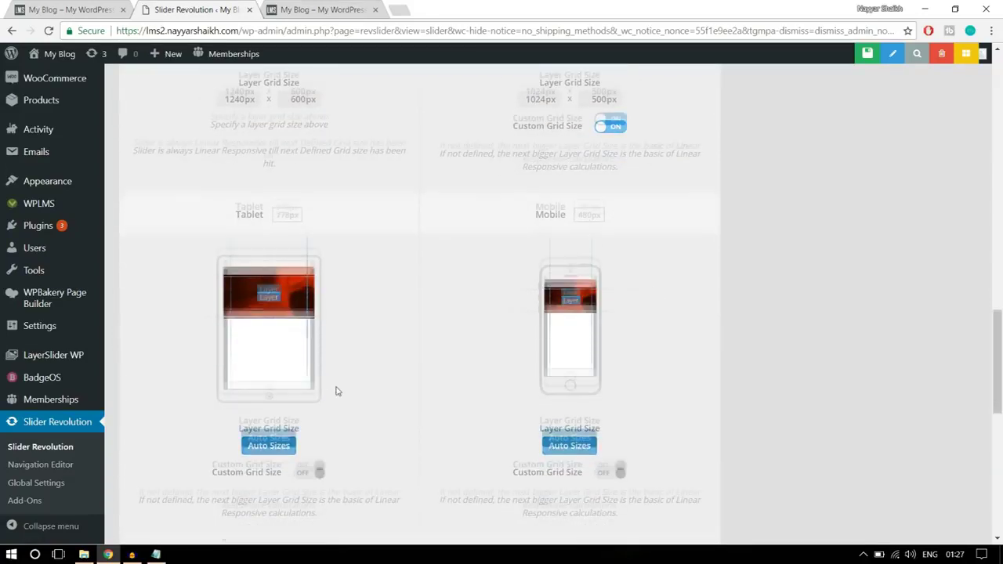
scroll(338, 392, down, 1)
click(310, 408)
click(315, 382)
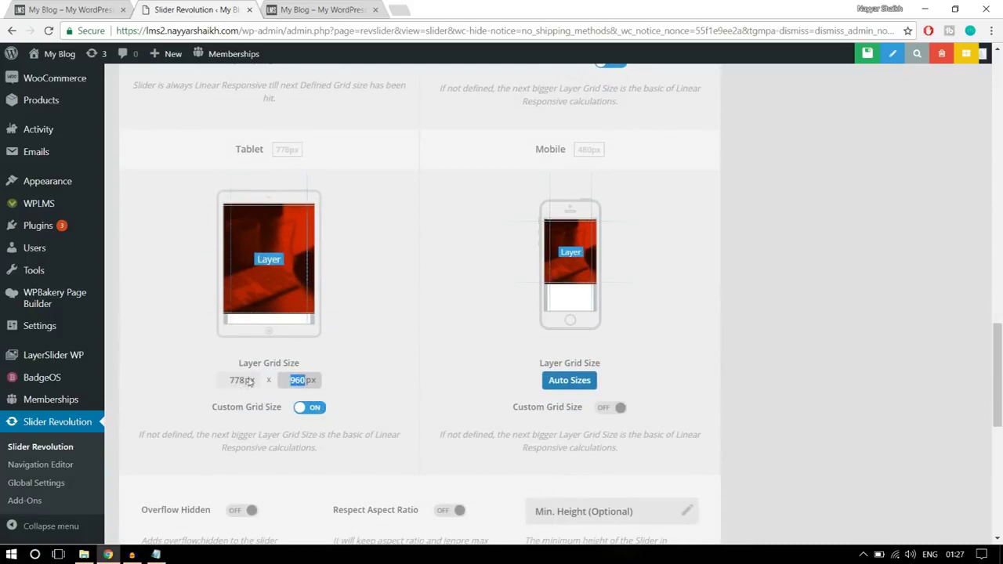
click(403, 366)
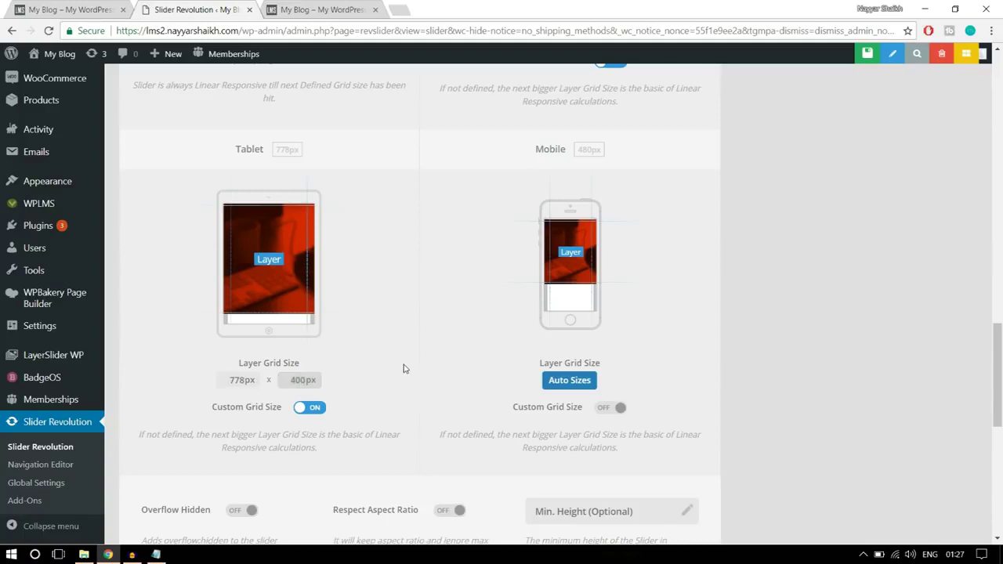
- Enable a custom Mobile grid size with a 300px height
click(617, 409)
click(585, 379)
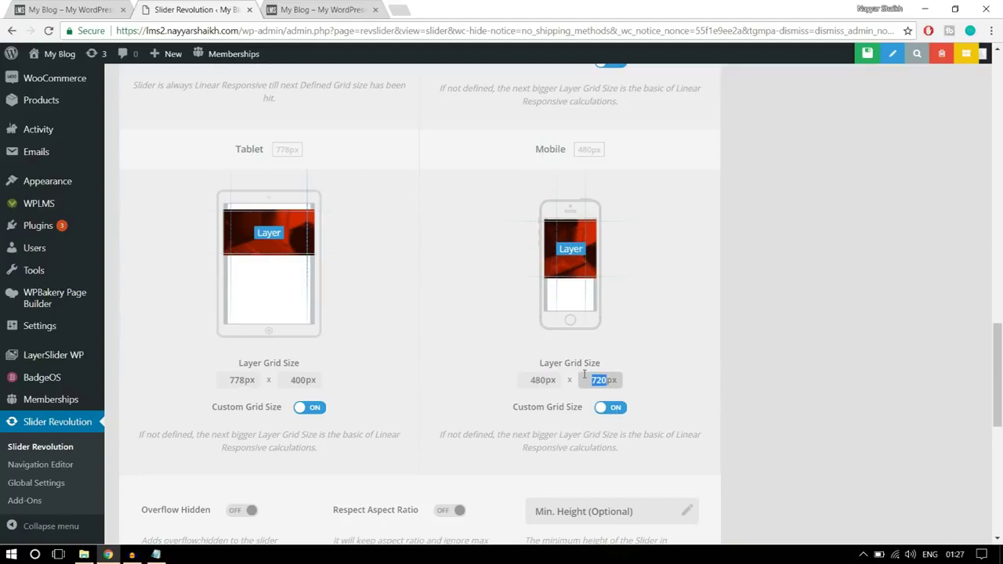
text(300)
click(703, 332)
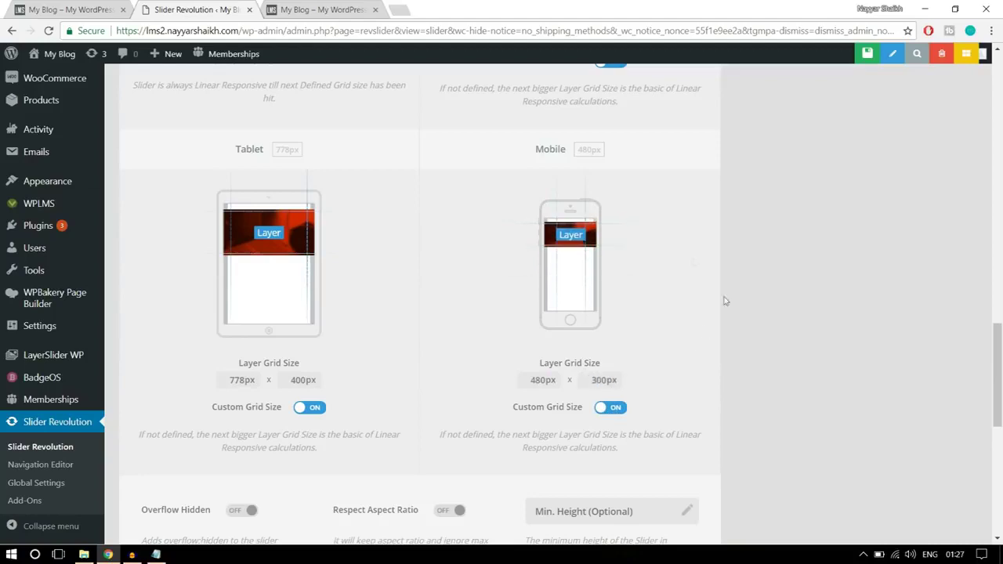
scroll(823, 301, down, 5)
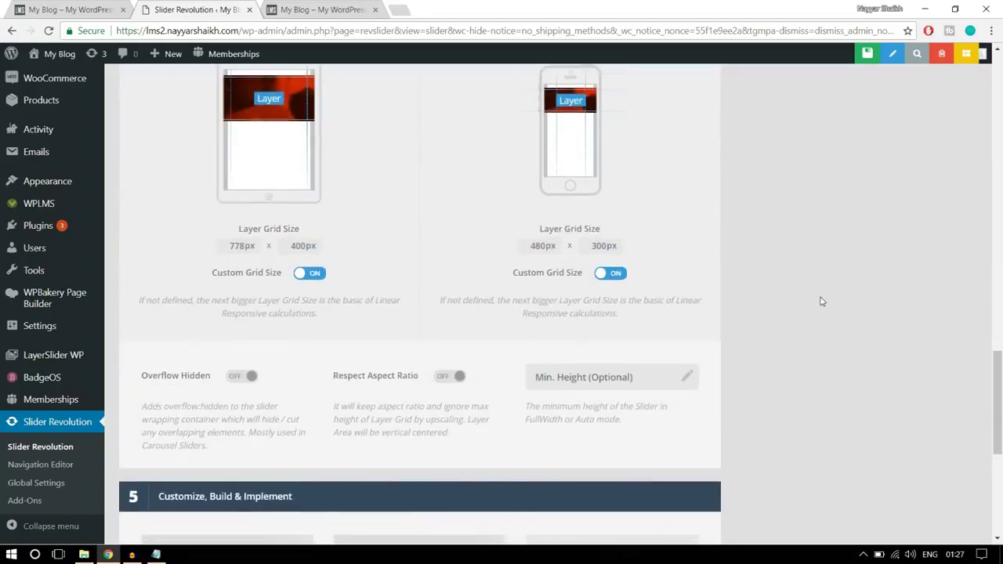
scroll(822, 302, down, 5)
scroll(825, 345, up, 10)
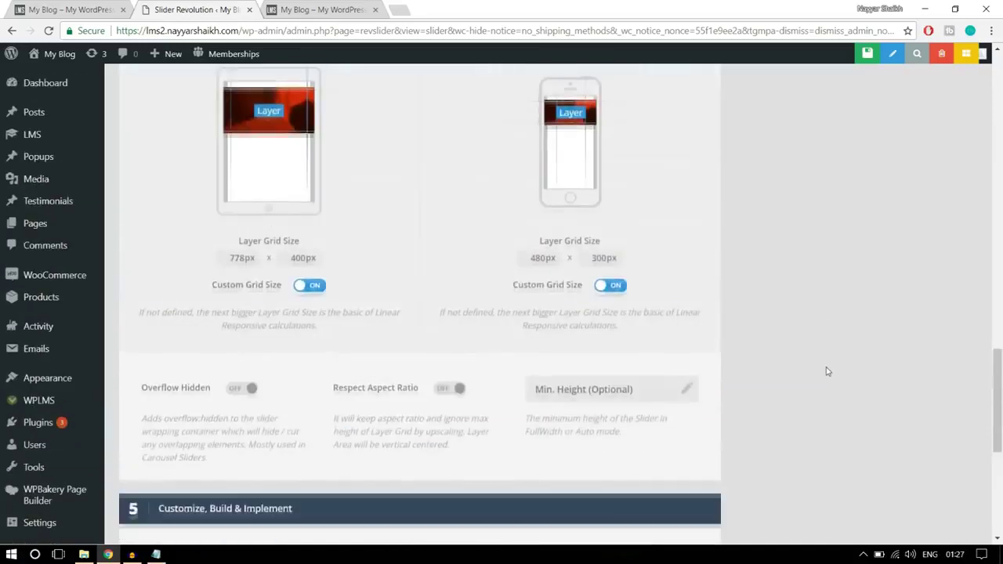
scroll(827, 374, up, 10)
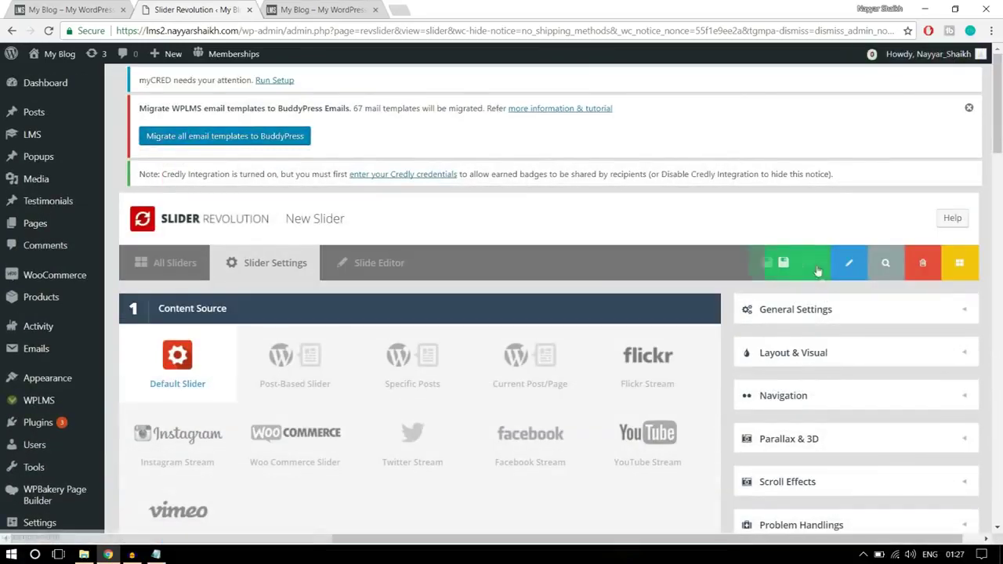
- Save the slider settings and compare the slide editor with the live homepage slider
click(779, 271)
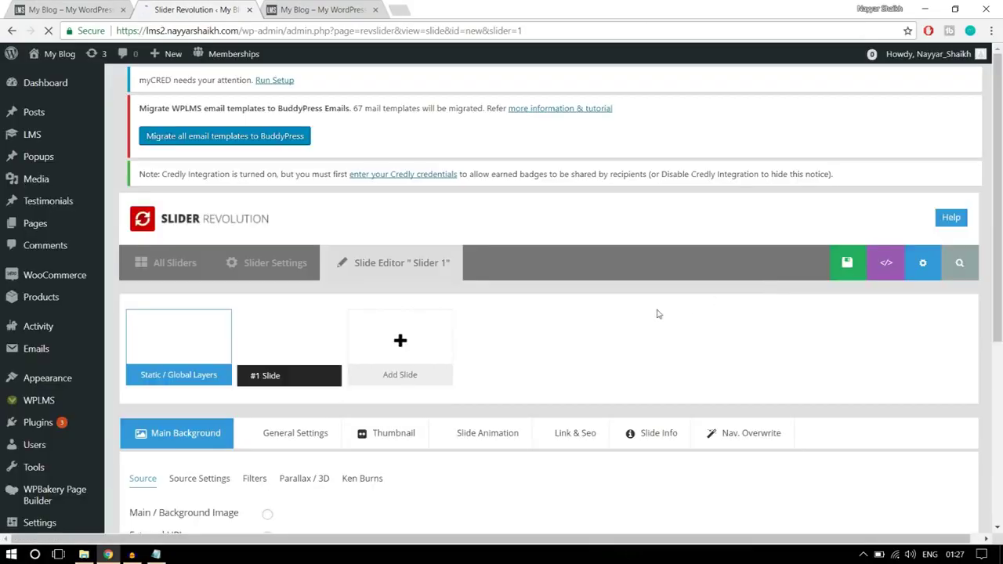
scroll(690, 306, down, 3)
scroll(693, 308, down, 7)
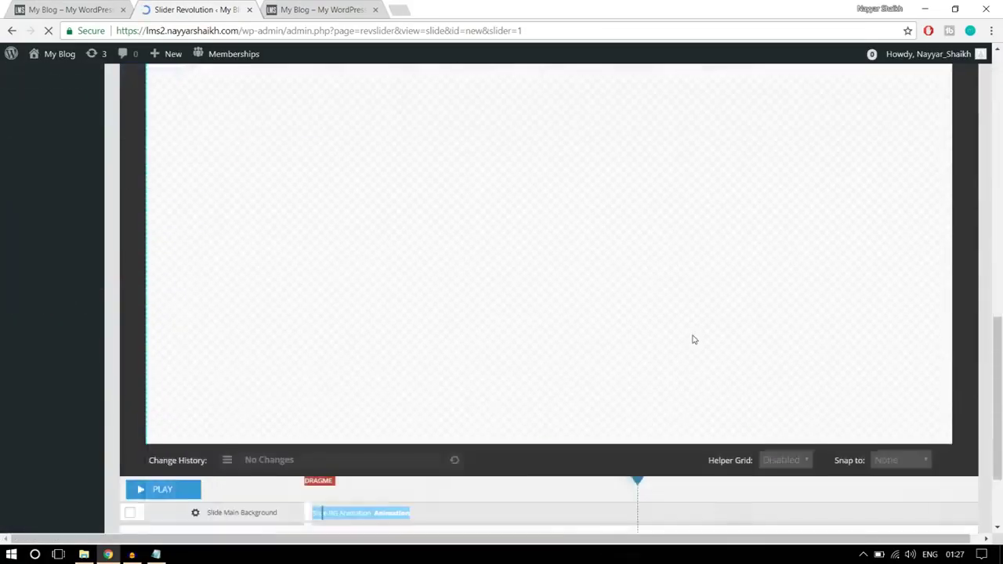
scroll(693, 370, down, 3)
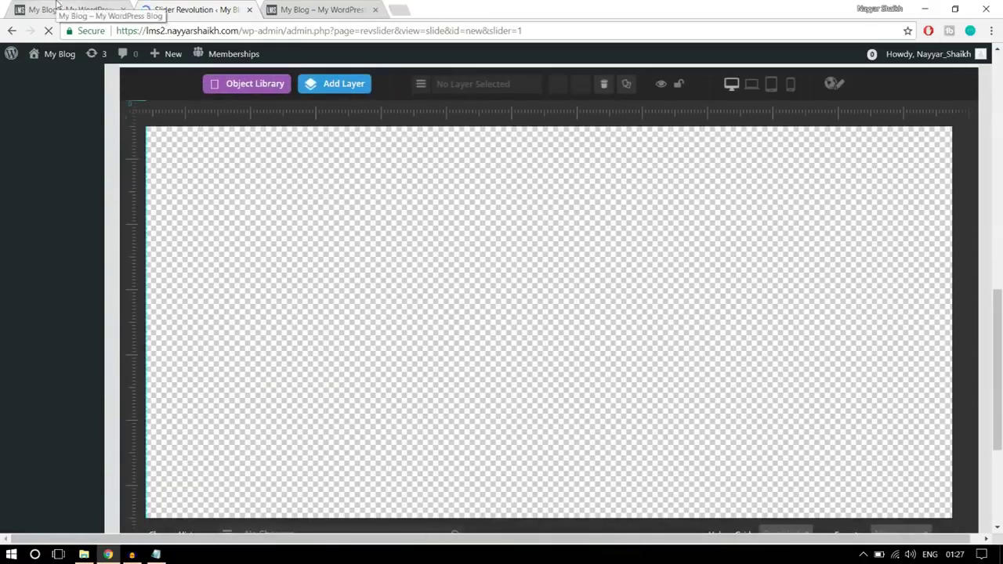
click(70, 9)
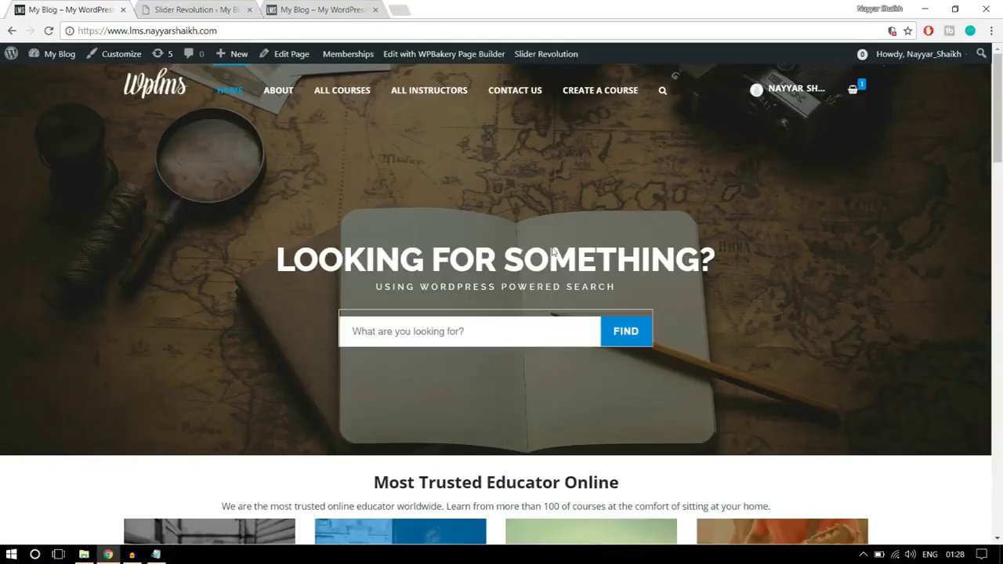
click(196, 10)
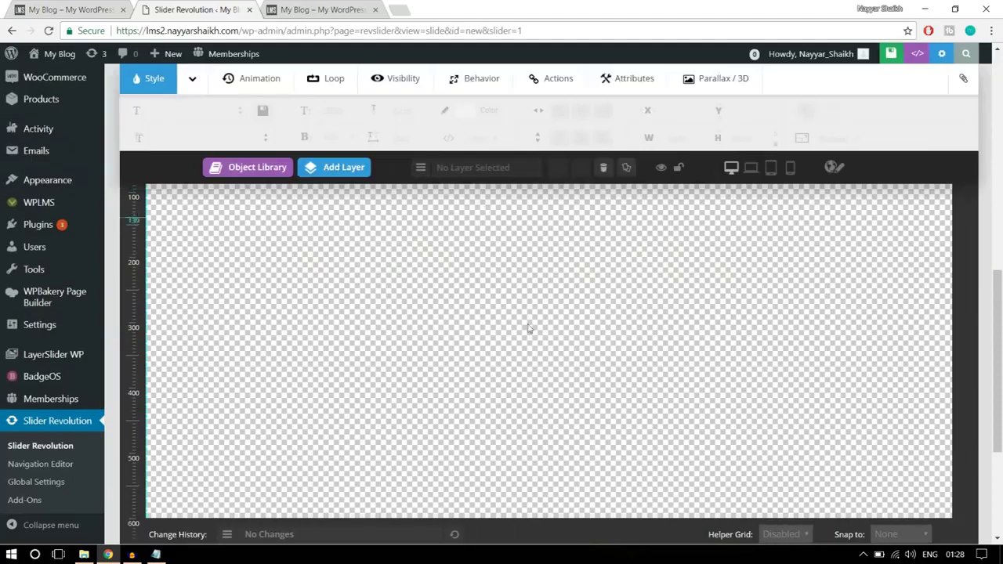
scroll(834, 380, up, 5)
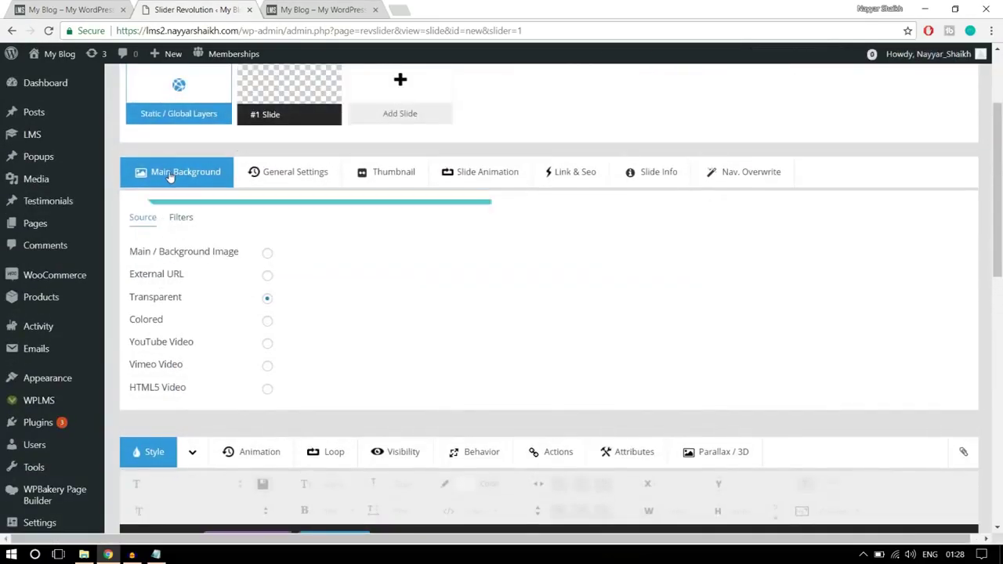
- Upload main-banner from the Sliders folder and insert it as the slide's main background image
click(266, 251)
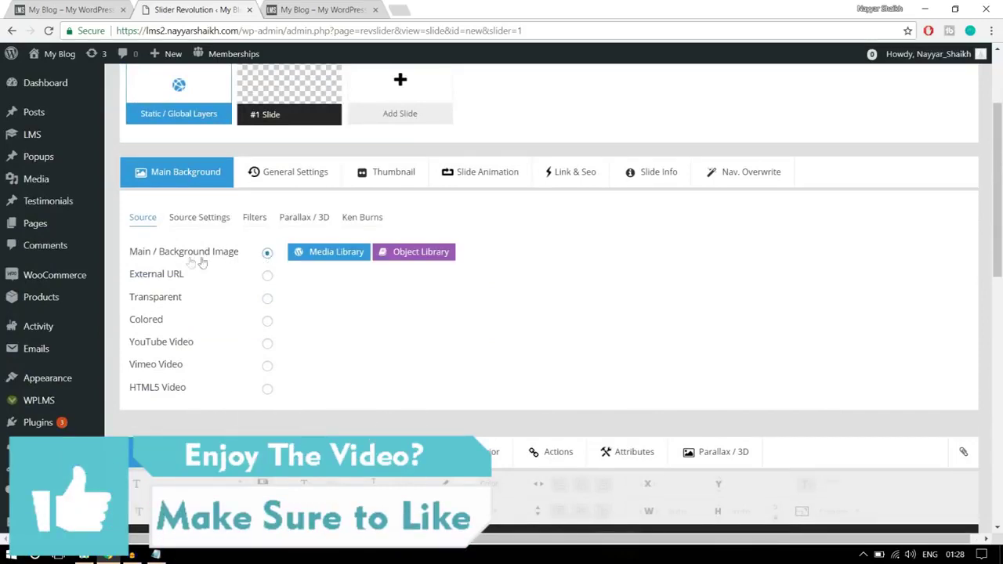
click(334, 253)
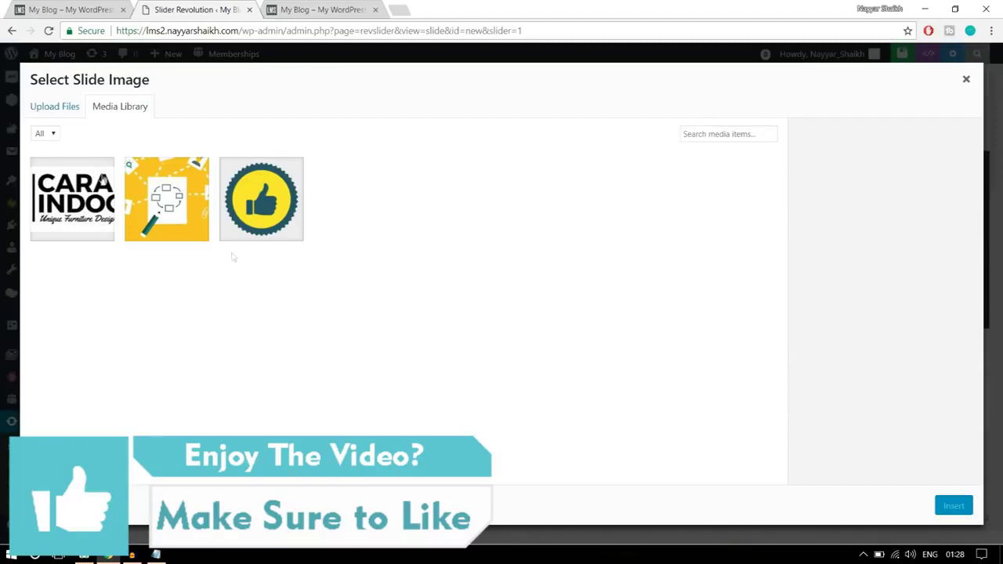
click(40, 108)
click(484, 302)
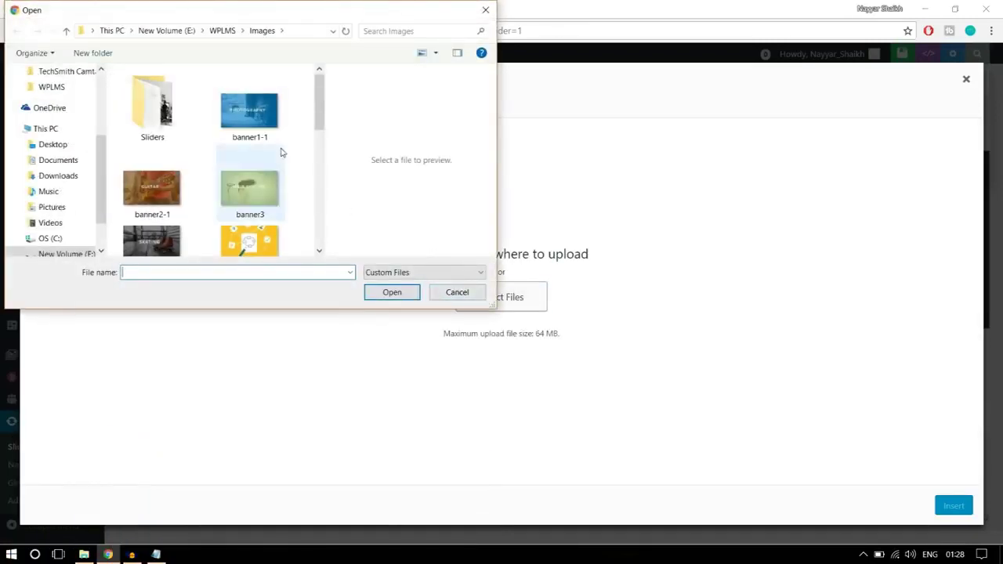
double_click(394, 18)
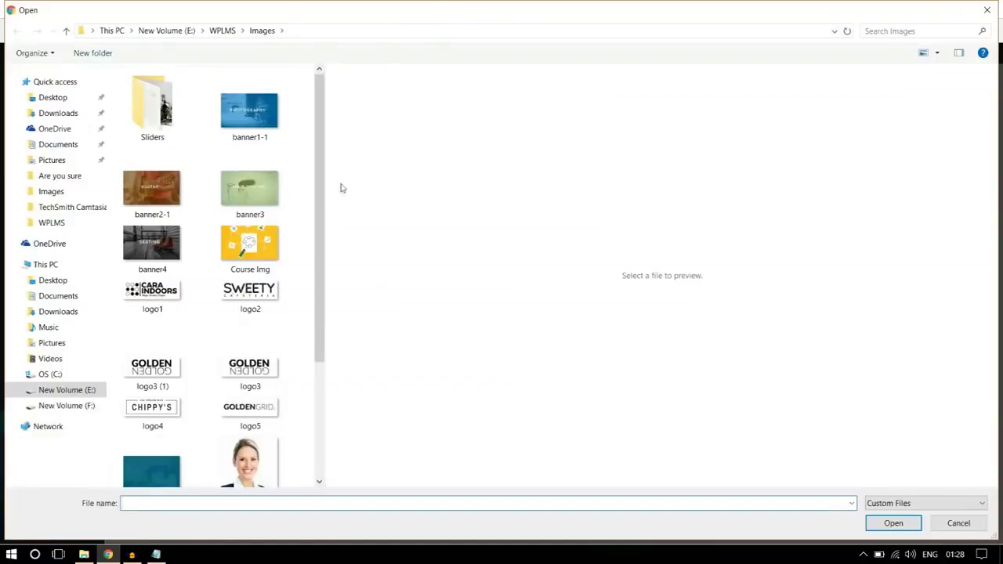
drag(326, 140, 723, 138)
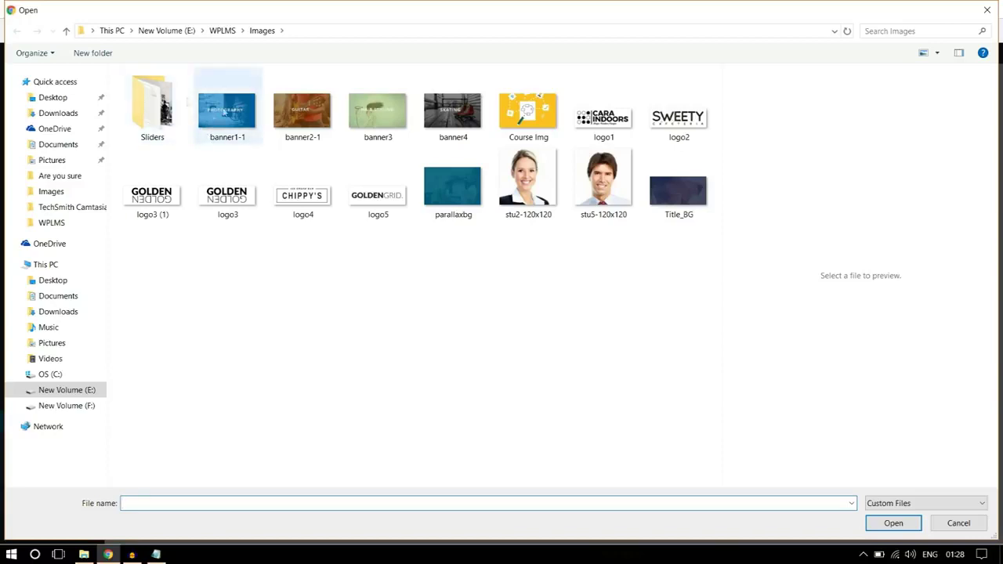
click(156, 134)
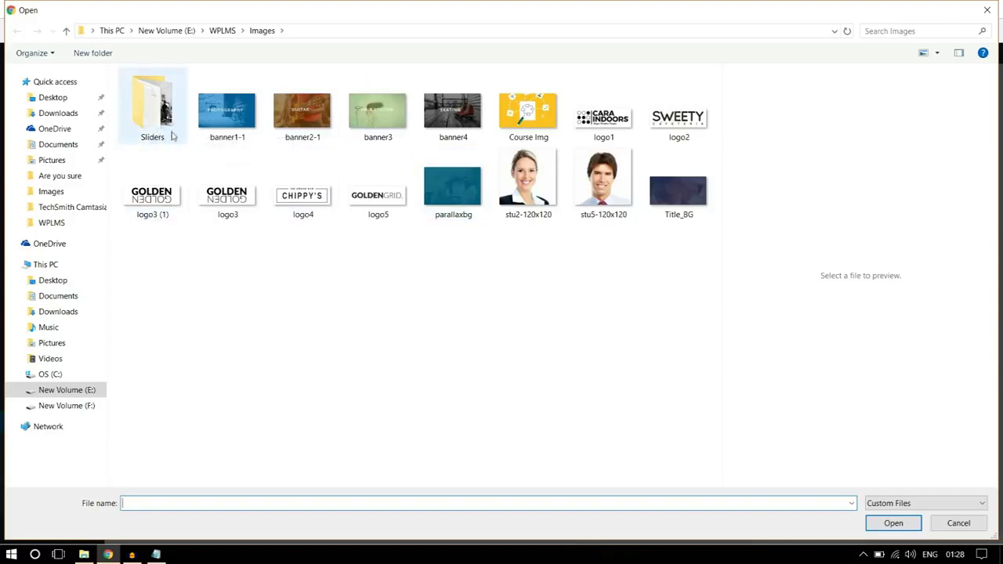
double_click(170, 135)
click(259, 129)
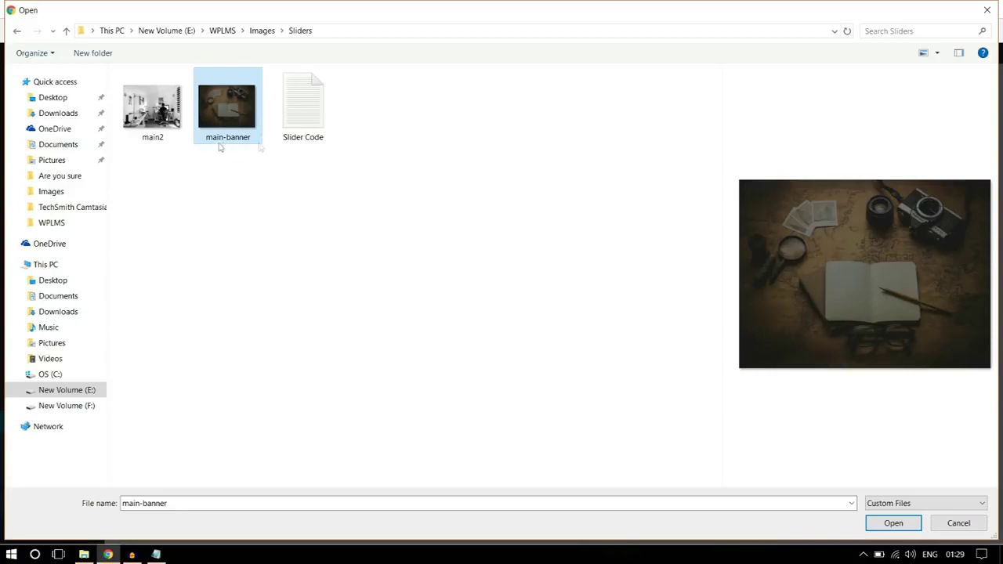
click(892, 526)
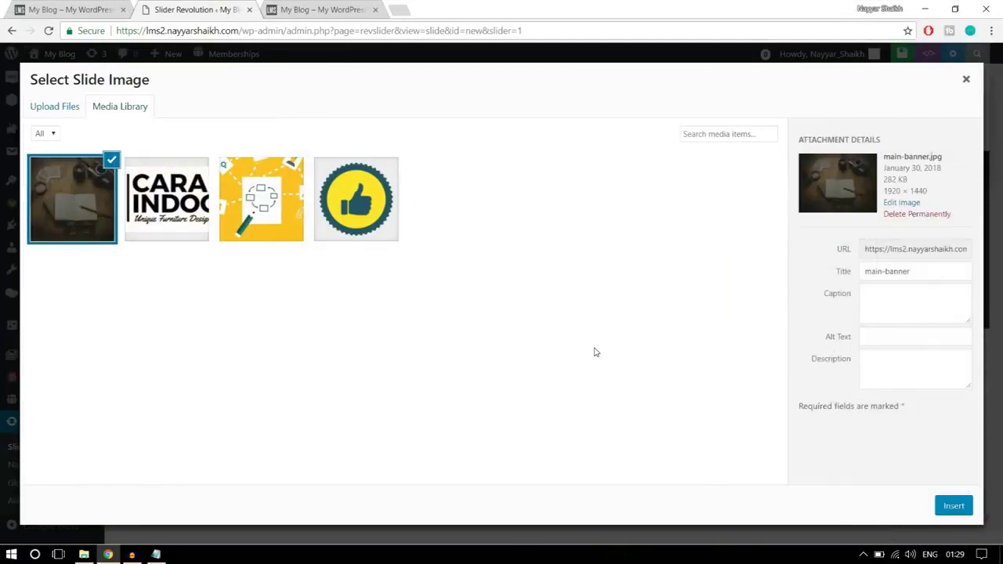
click(954, 507)
- Check the slide against the live homepage slider and bring up the Add Layer type menu
scroll(913, 407, down, 5)
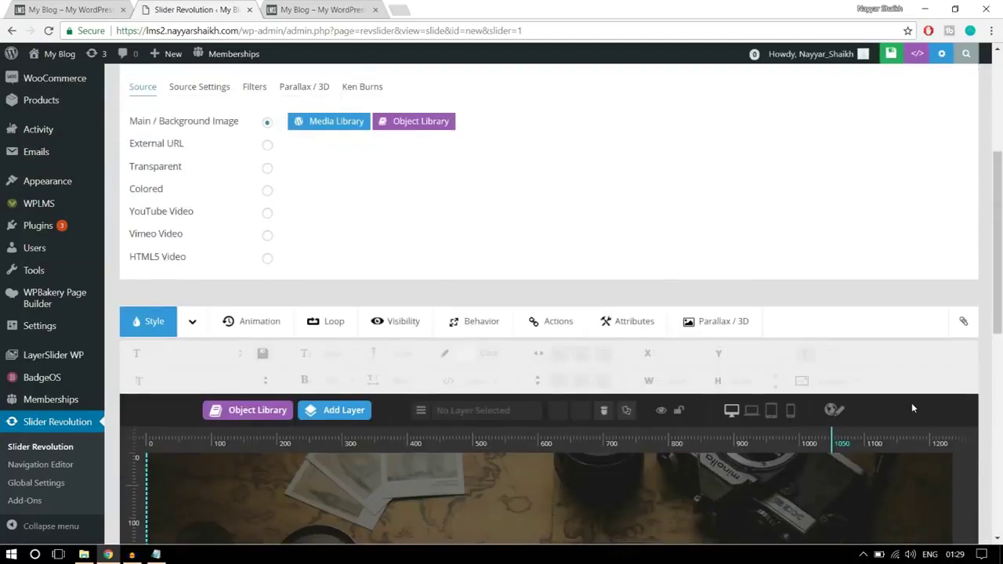
scroll(533, 340, up, 2)
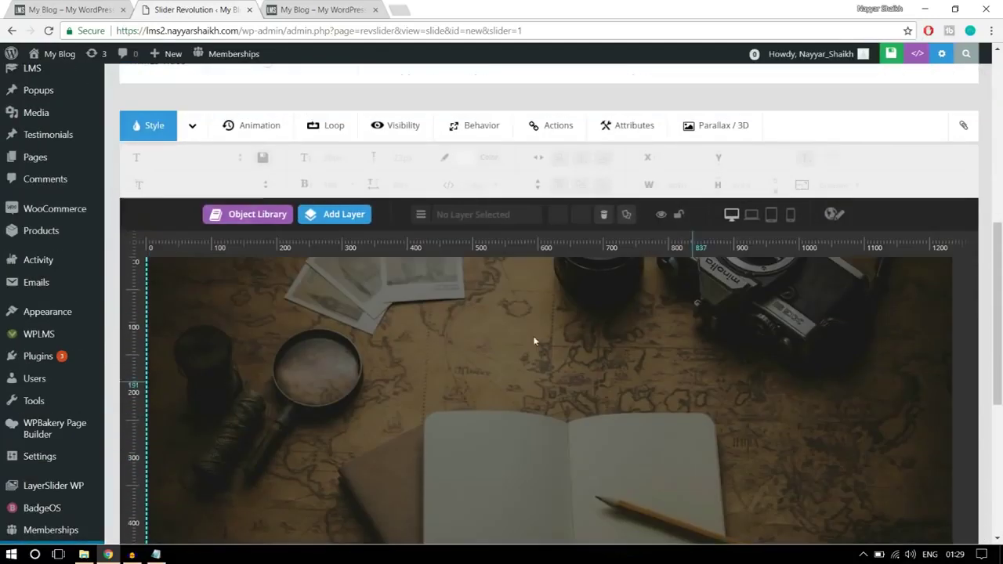
scroll(787, 298, down, 2)
scroll(758, 359, up, 1)
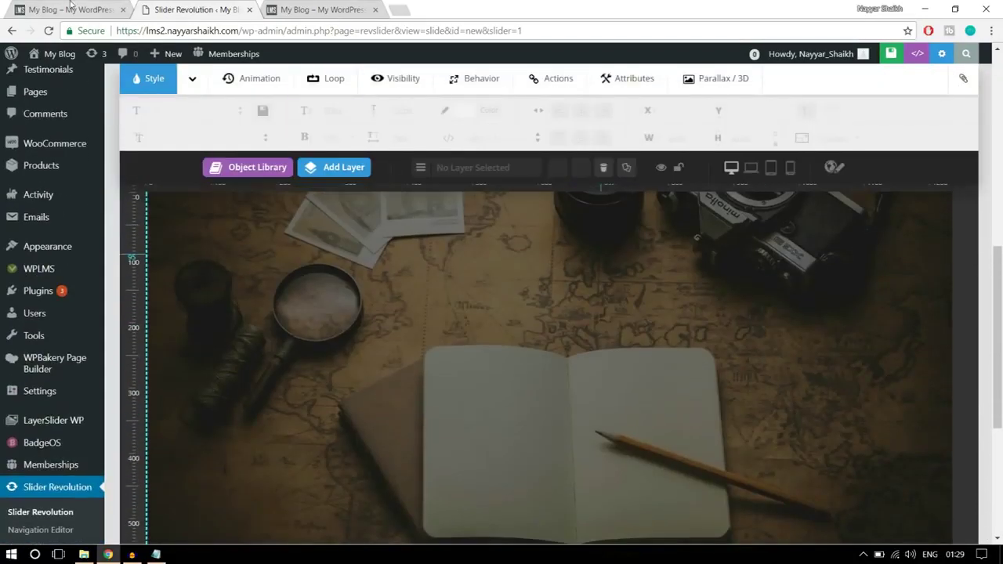
key(ctrl+shift+Tab)
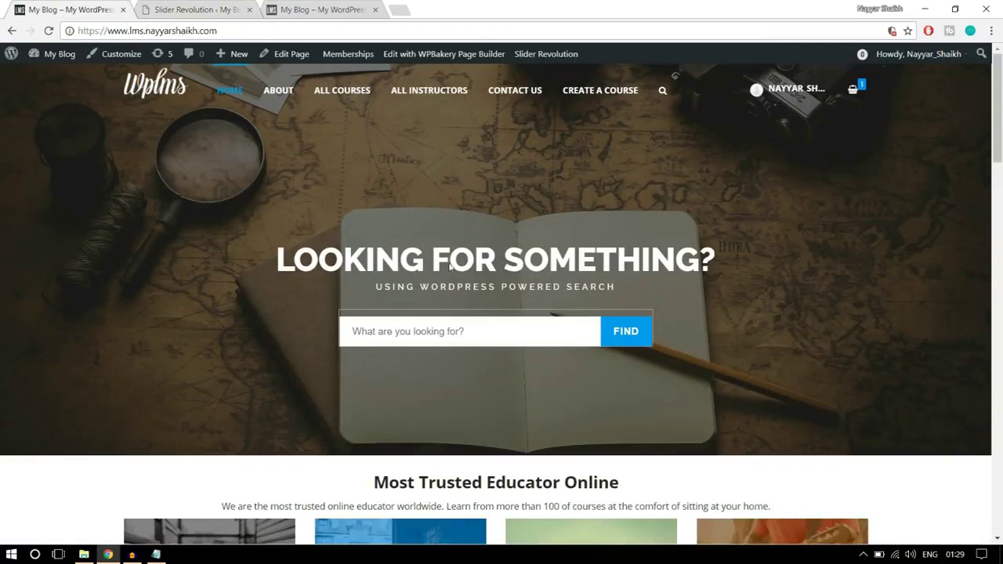
key(ctrl+Tab)
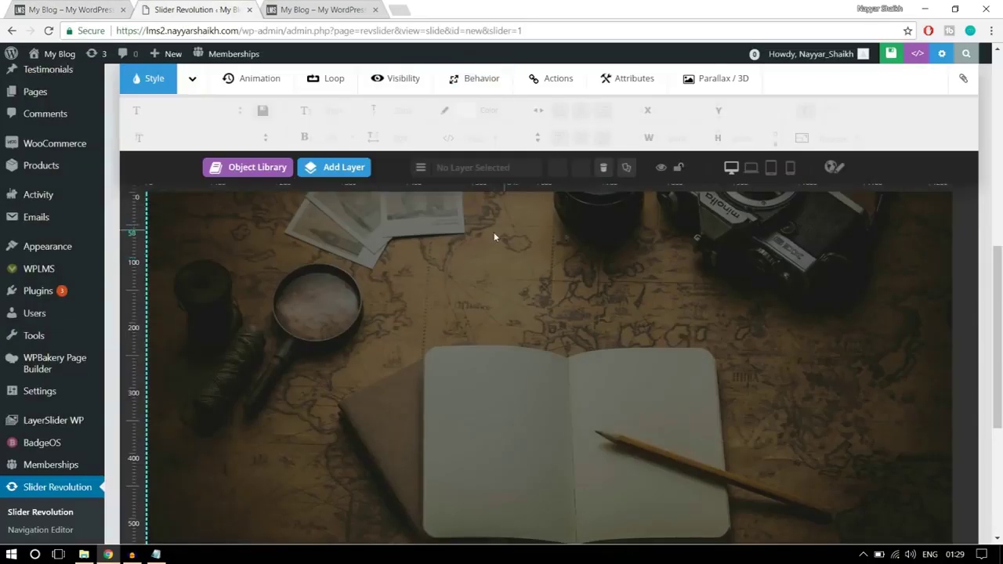
mouse_move(333, 170)
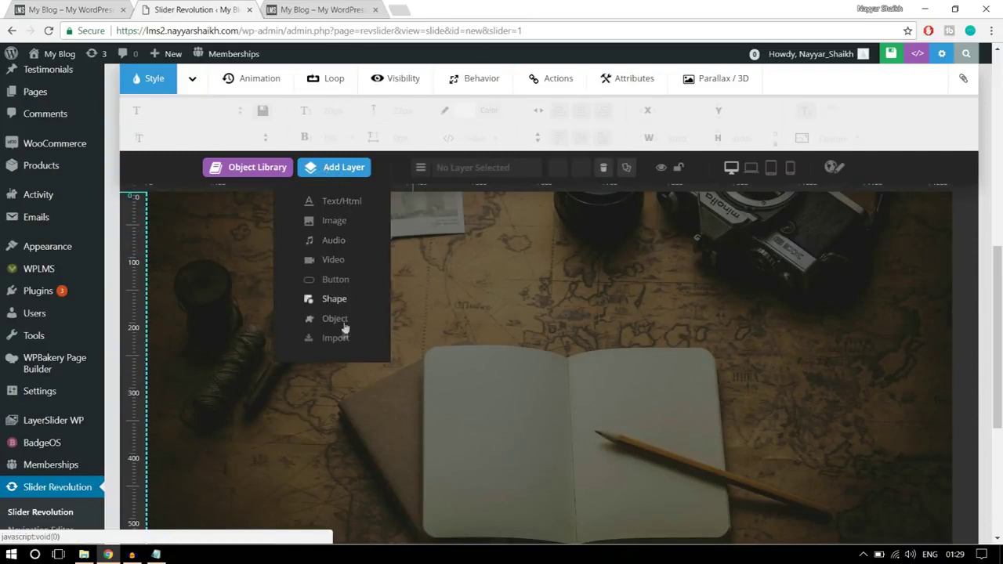
- Add a text layer reading 'LOOKING FOR SOMETHING?' to the slide
click(338, 203)
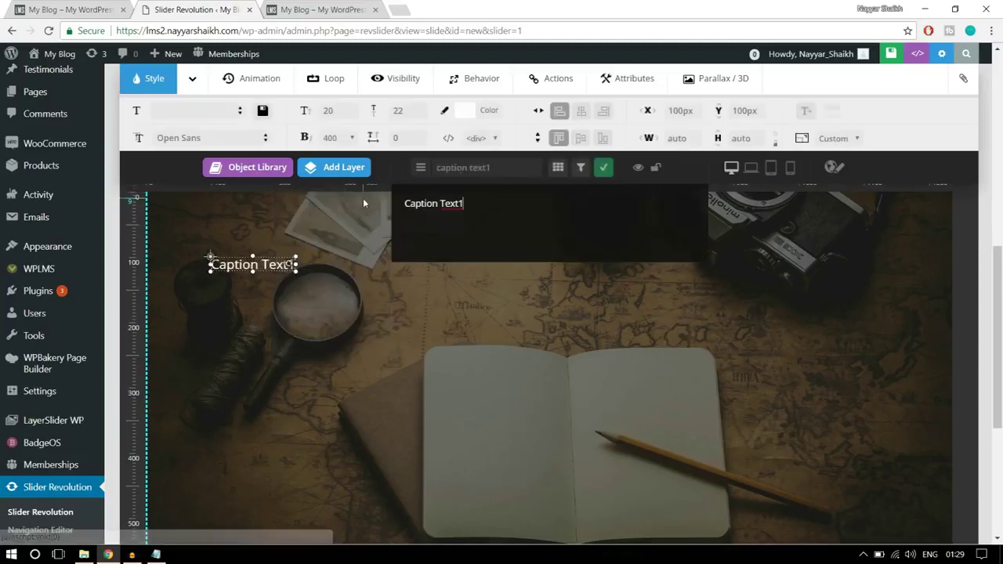
key(ctrl+shift+Tab)
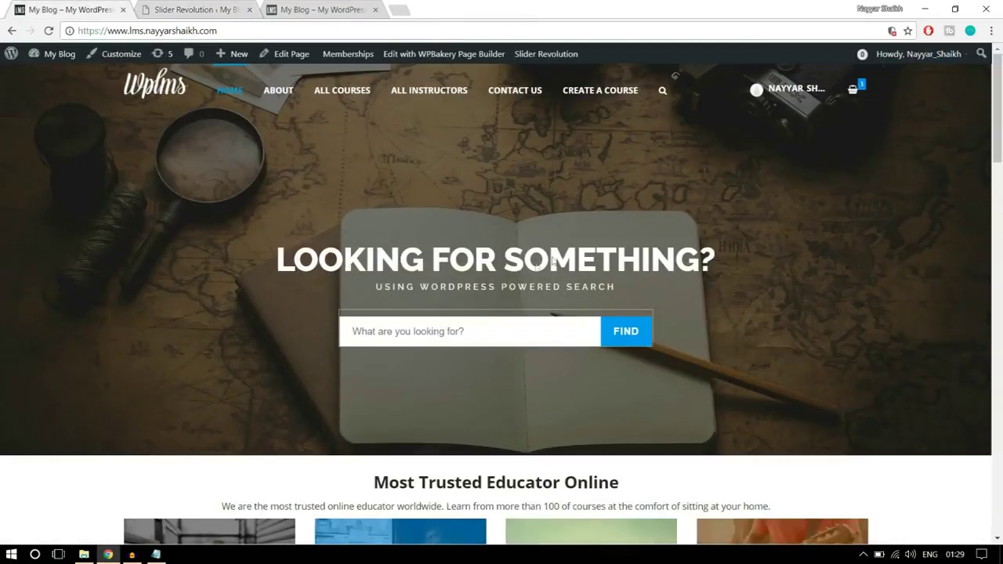
click(196, 9)
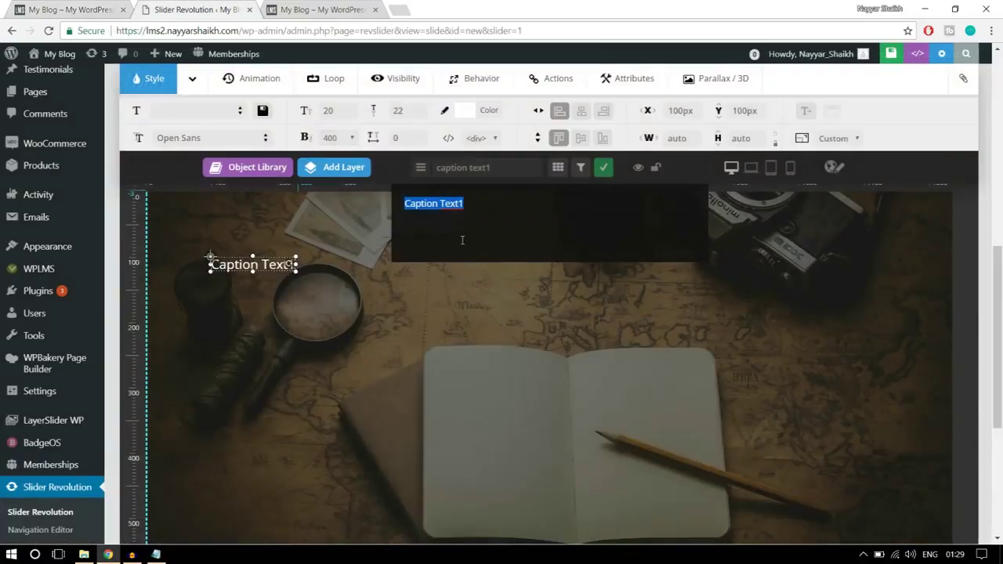
key(BackSpace)
text(LOOKING FOR SOMETHING?)
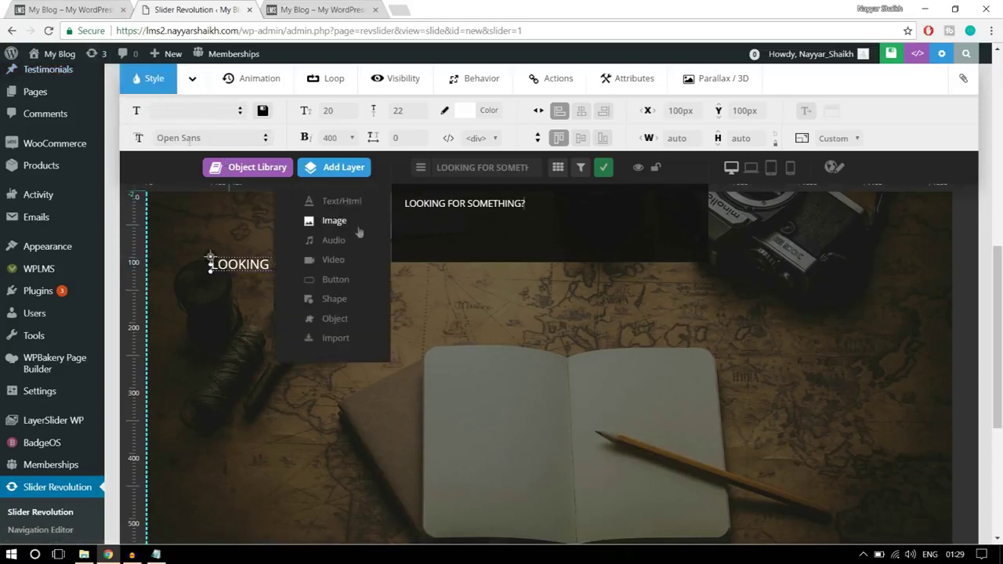
click(69, 6)
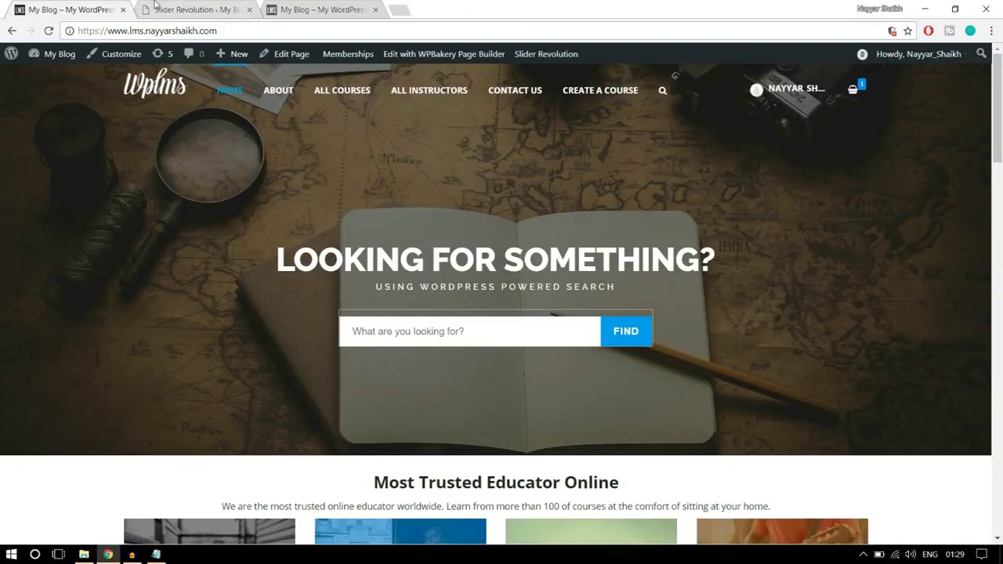
click(155, 8)
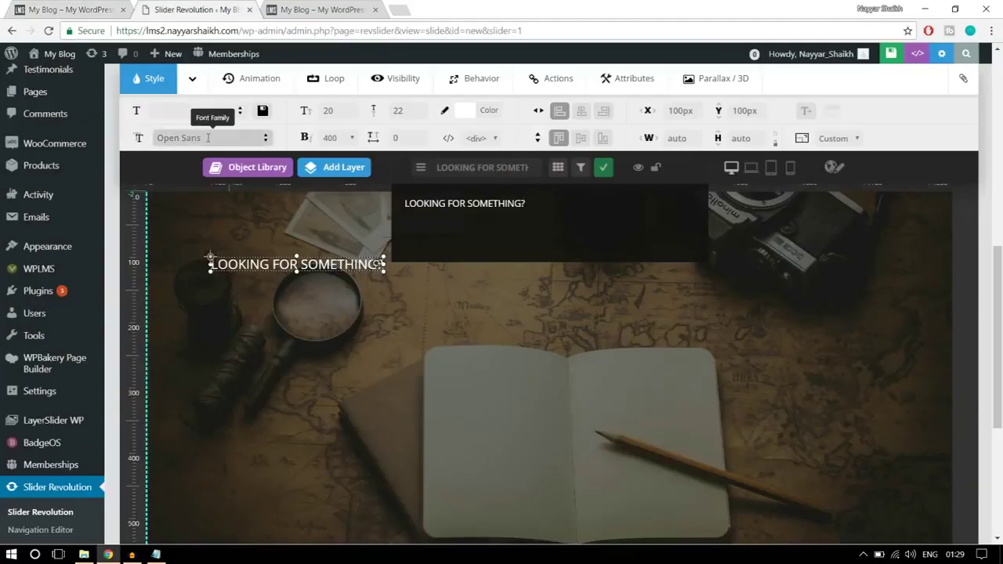
- Style the heading in Raleway, 50px size, 50px line height, weight 800
click(203, 138)
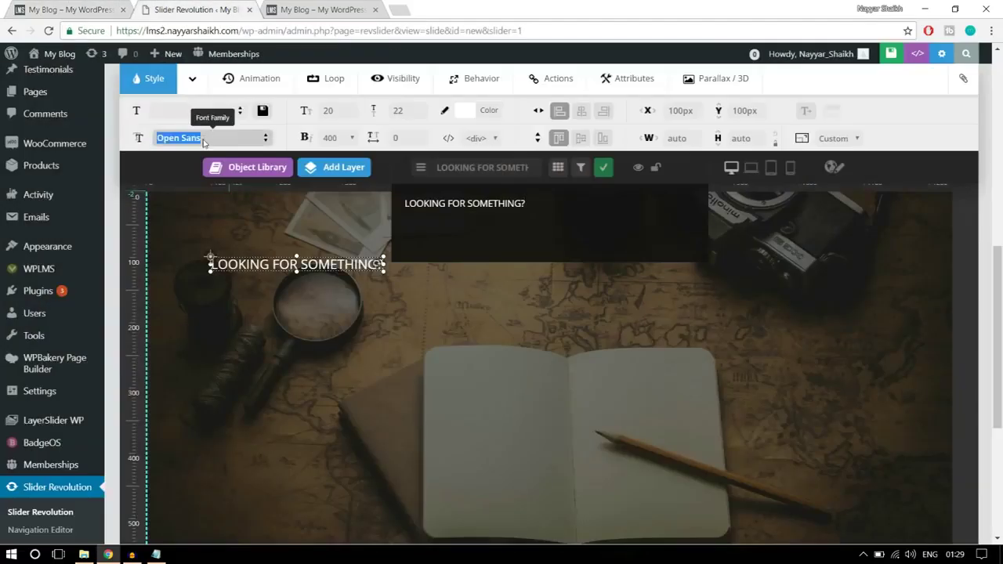
text(RTA)
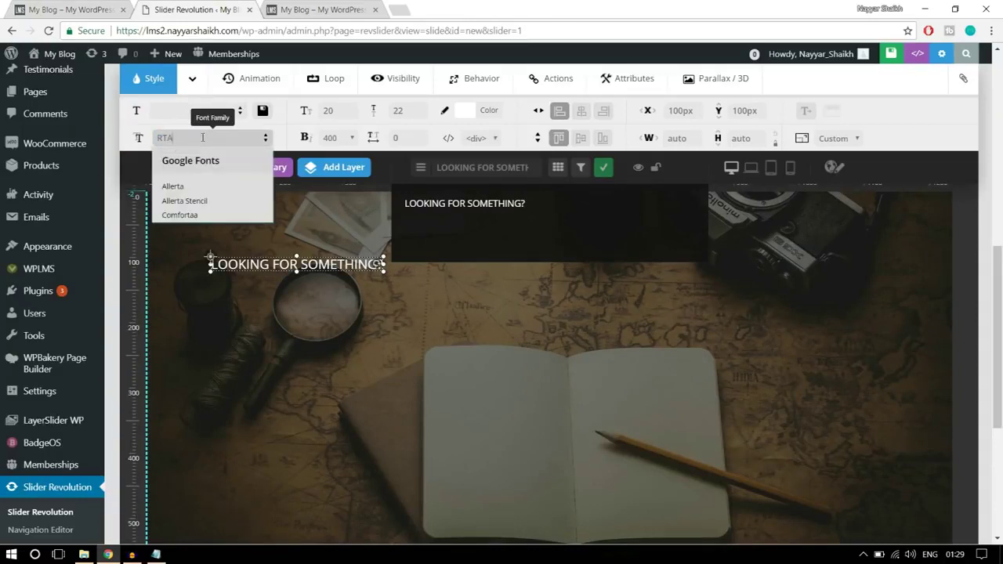
key(BackSpace)
text(RALE)
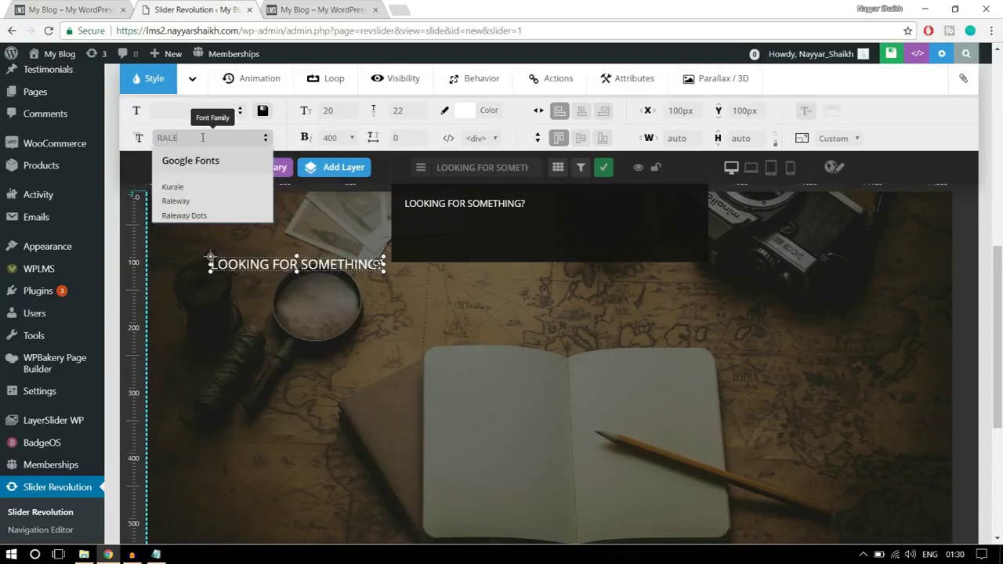
click(215, 203)
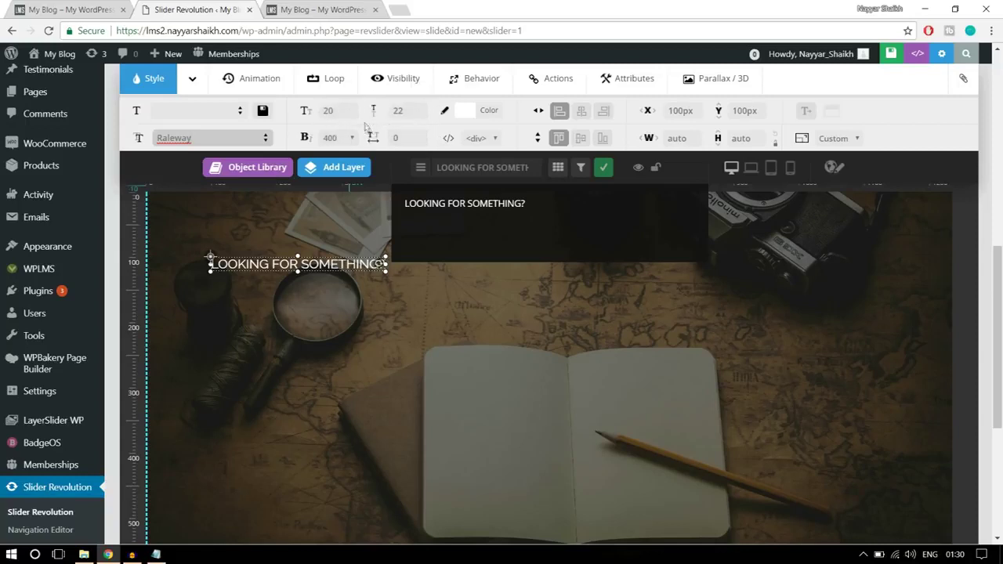
click(342, 116)
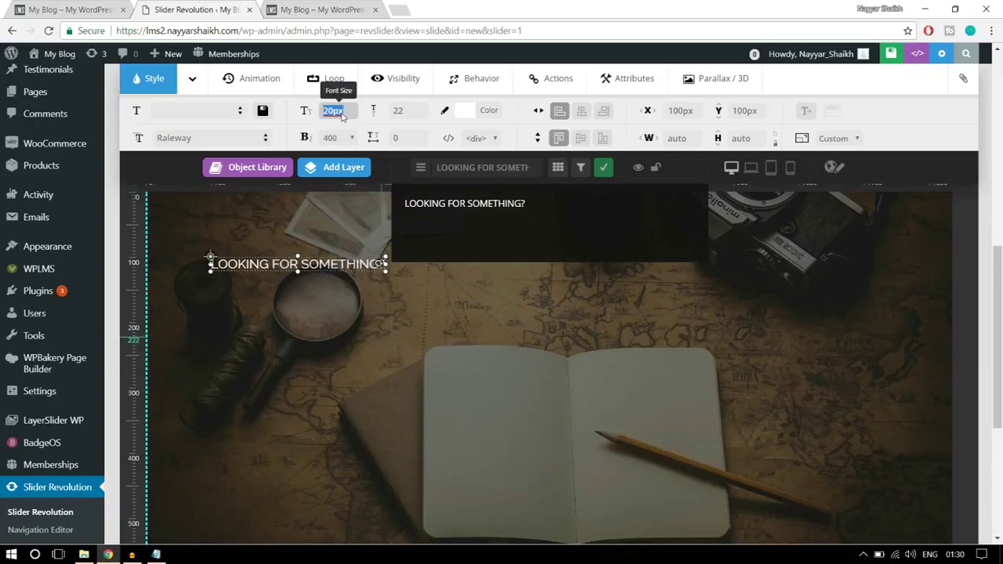
text(50)
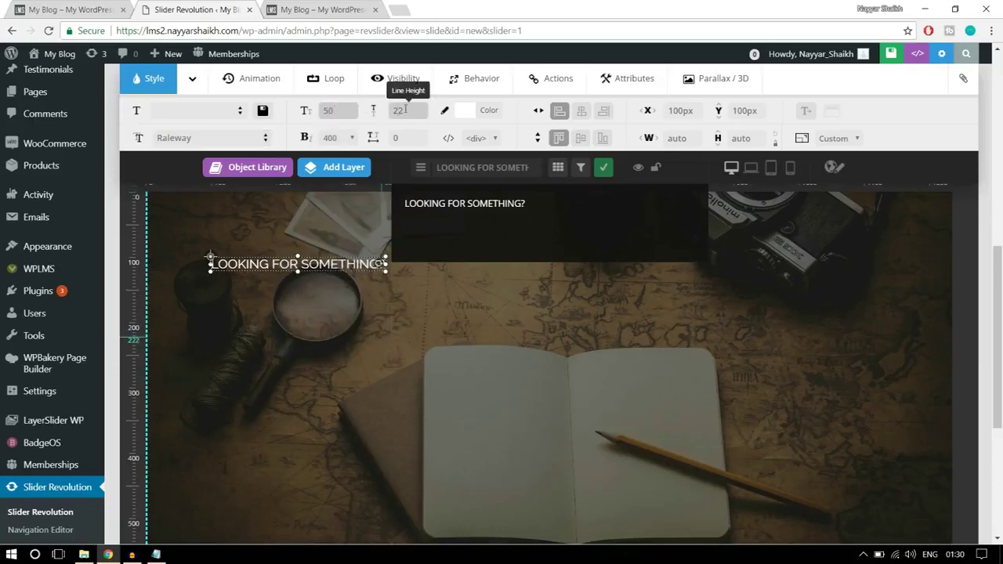
click(407, 112)
text(50)
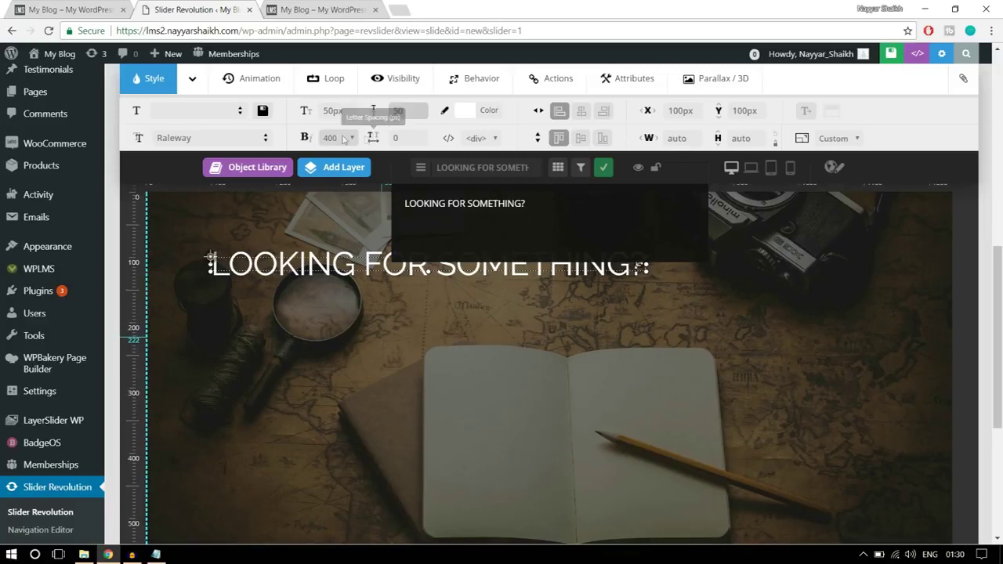
click(336, 139)
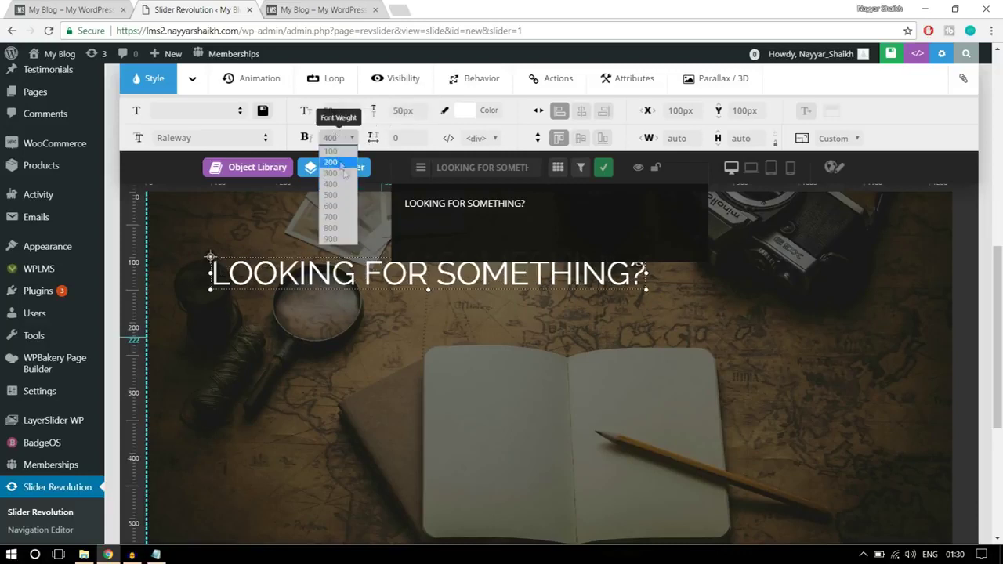
click(332, 227)
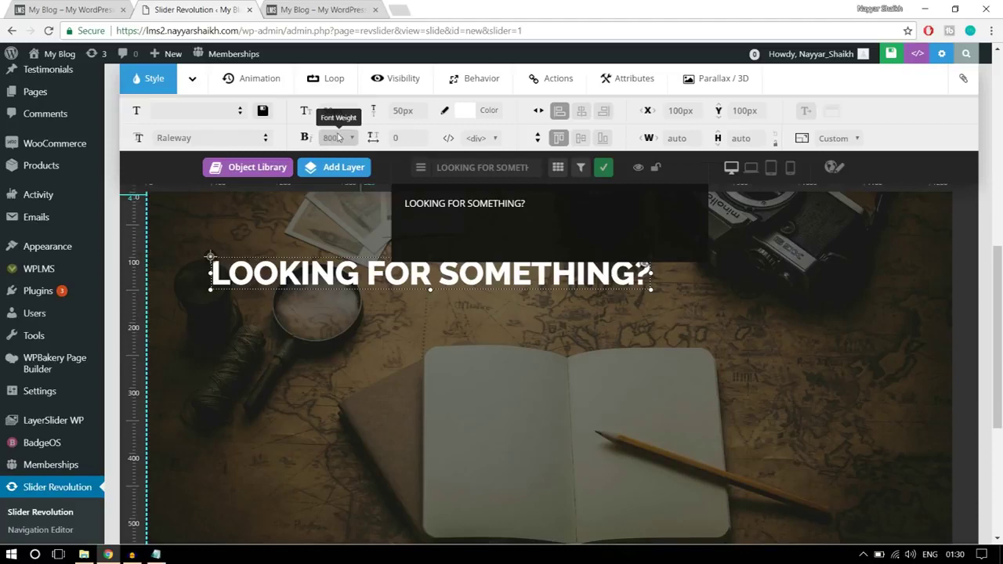
- Move the heading down and centre it horizontally on the slide
drag(429, 280, 488, 335)
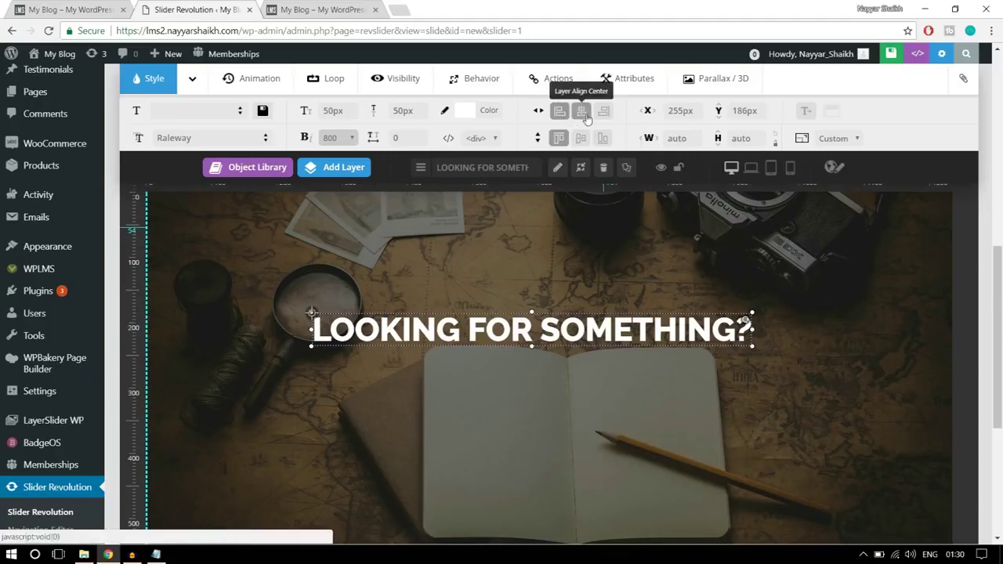
click(584, 113)
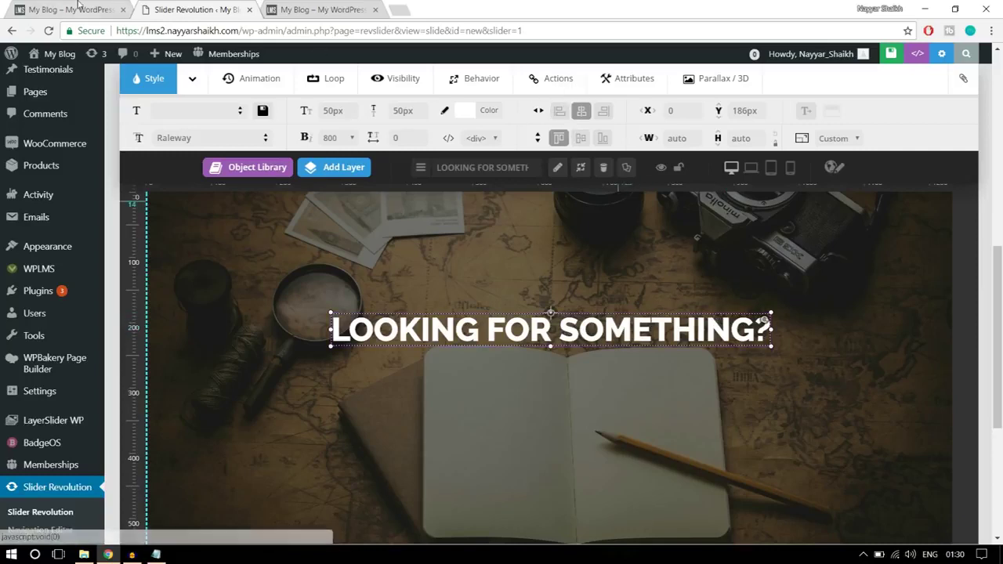
click(132, 8)
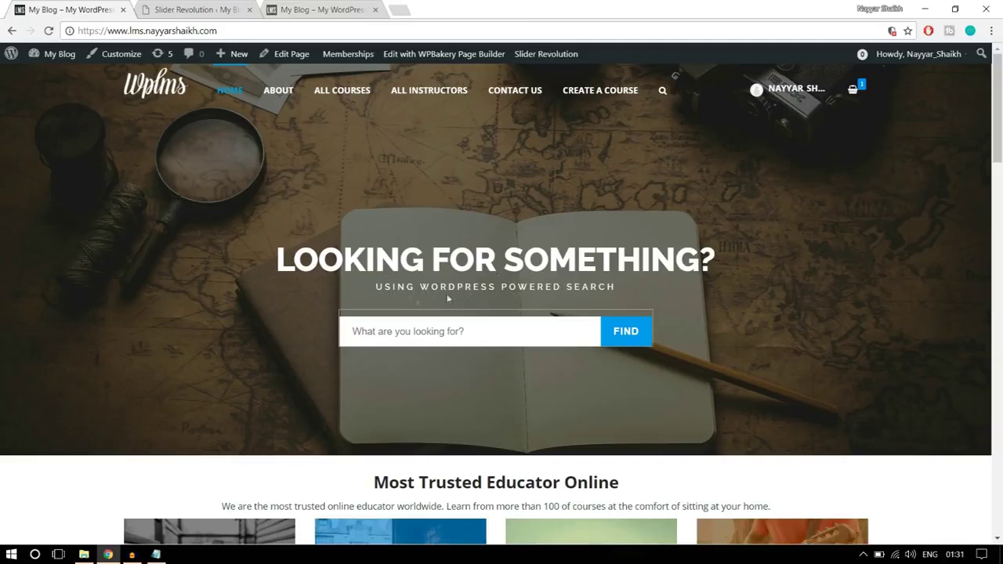
click(196, 9)
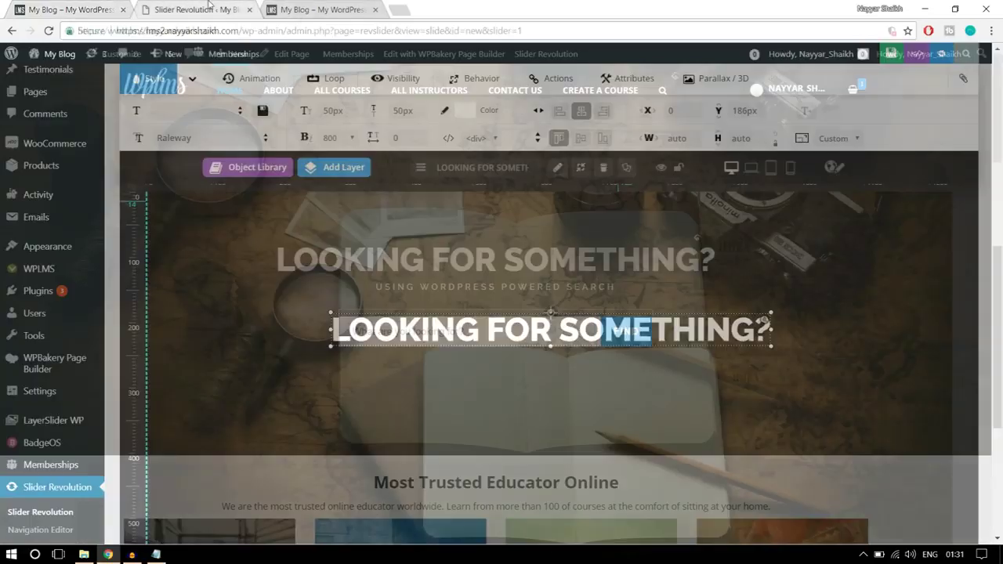
mouse_move(355, 183)
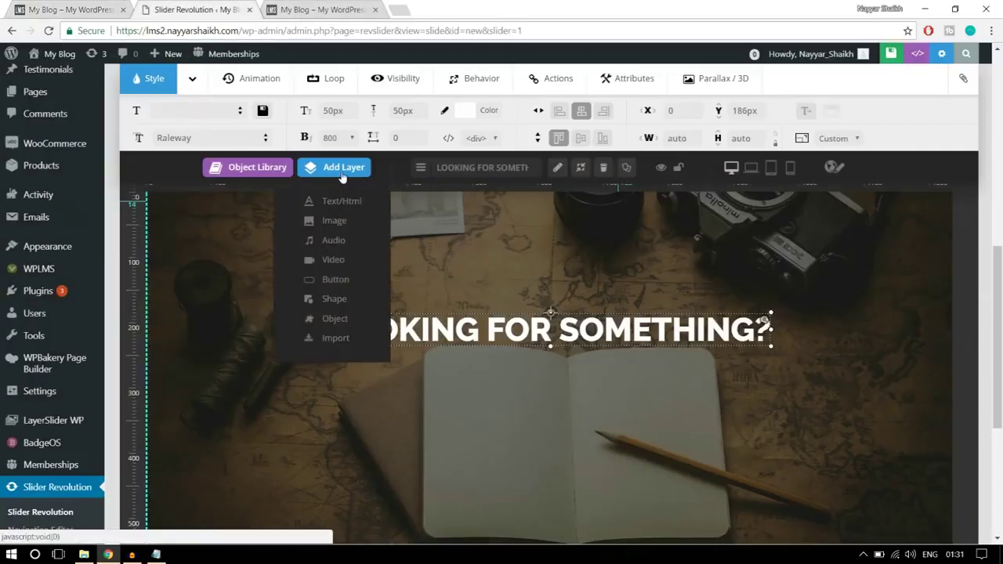
- Add a 'using wordpress powered search' text layer below the heading and centre it
click(350, 205)
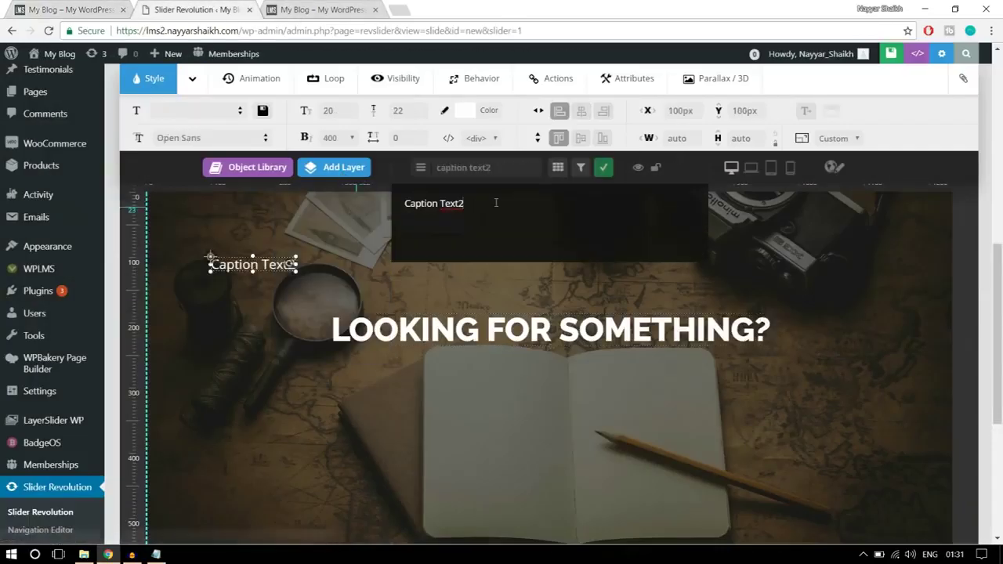
right_click(5, 9)
click(78, 8)
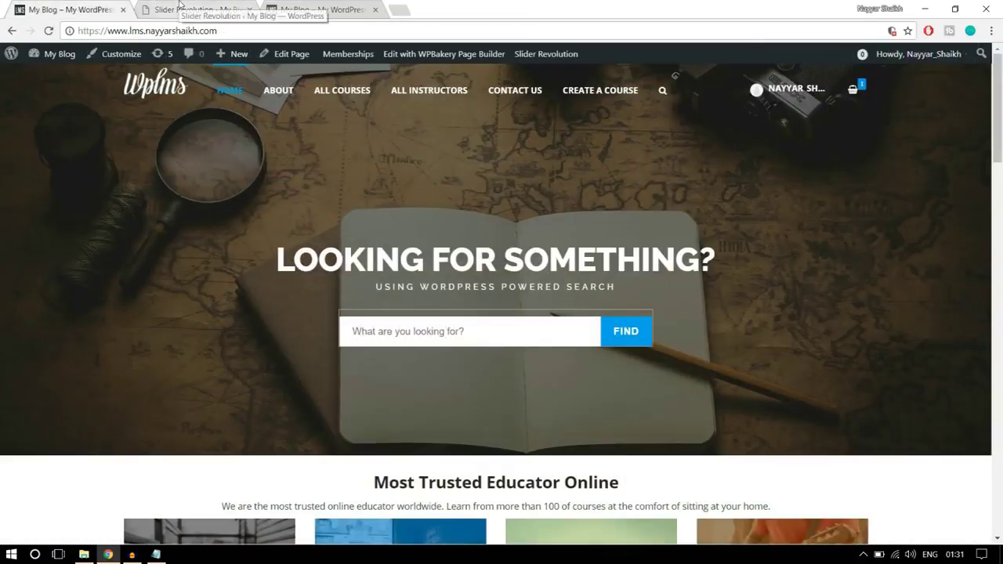
click(176, 9)
text(using wordpress powered search)
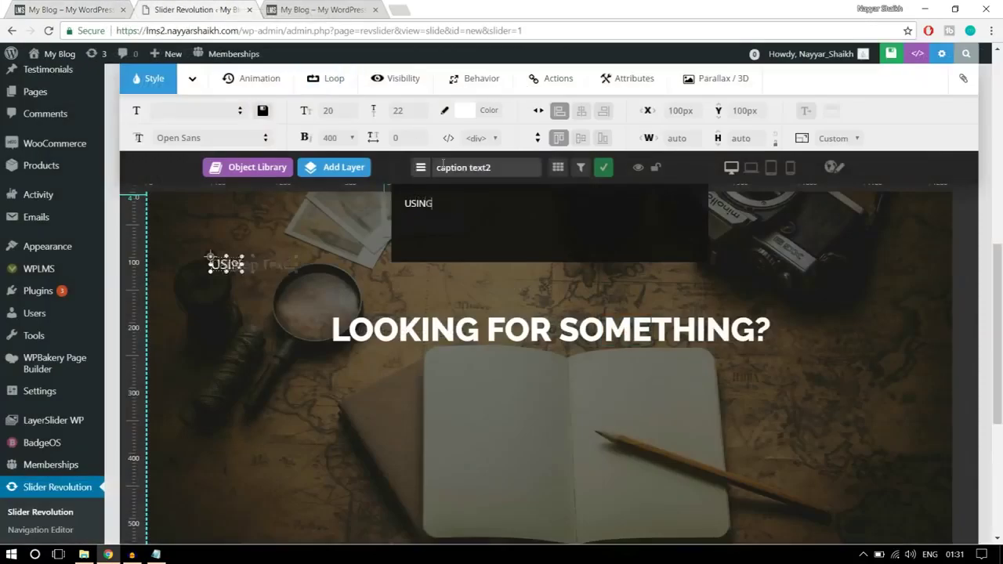
drag(337, 260, 568, 361)
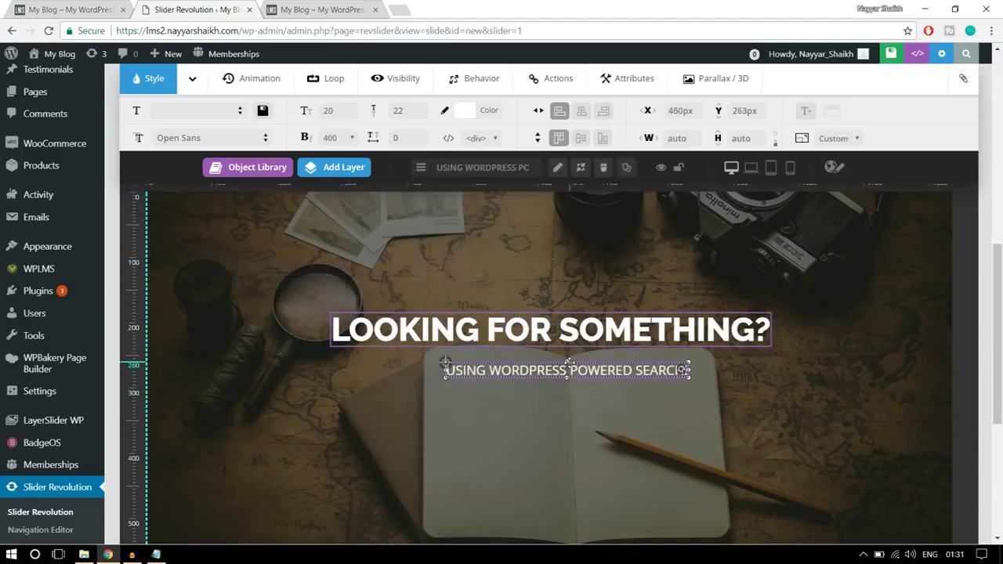
click(584, 112)
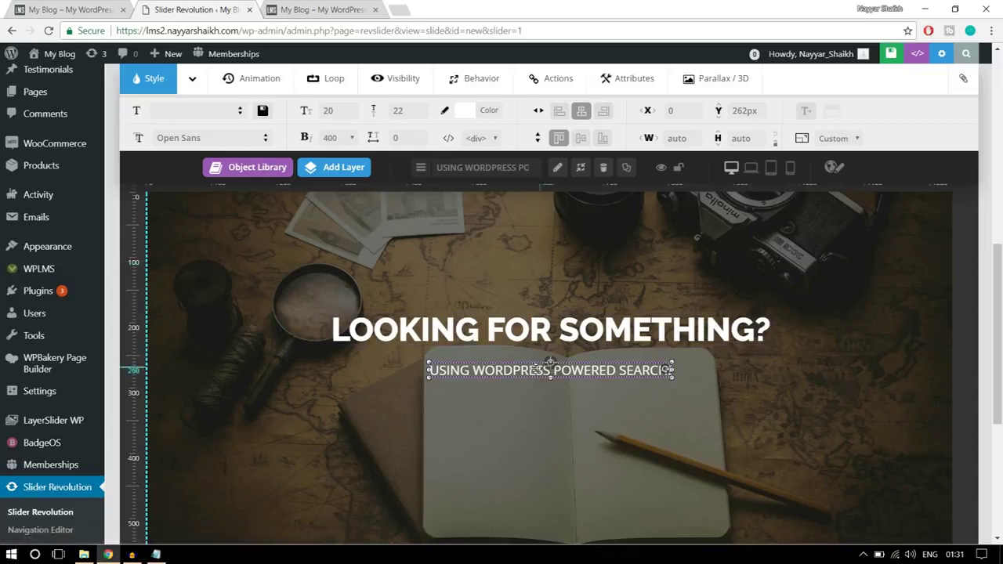
- Set the subtitle's font to Raleway
click(202, 139)
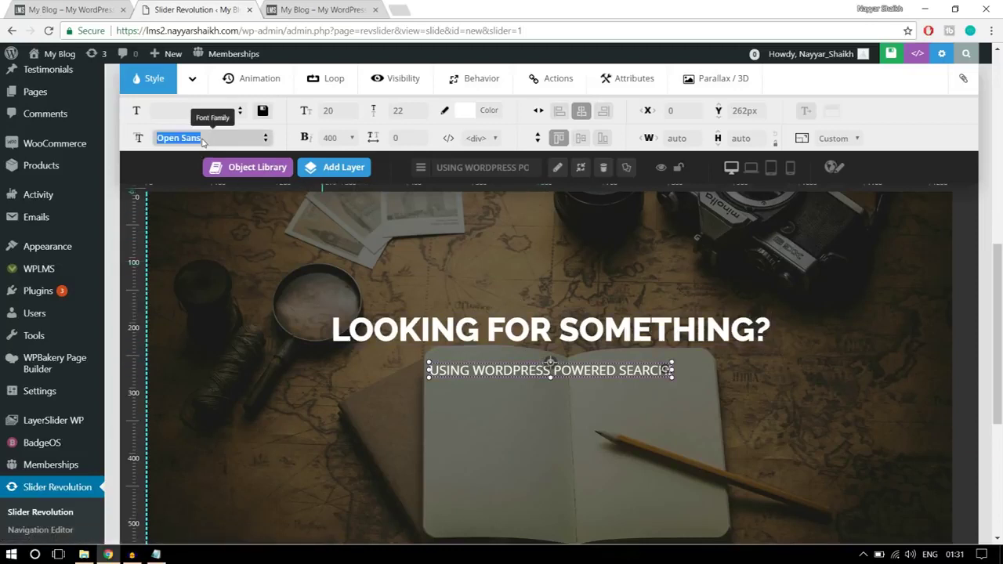
text(RALE)
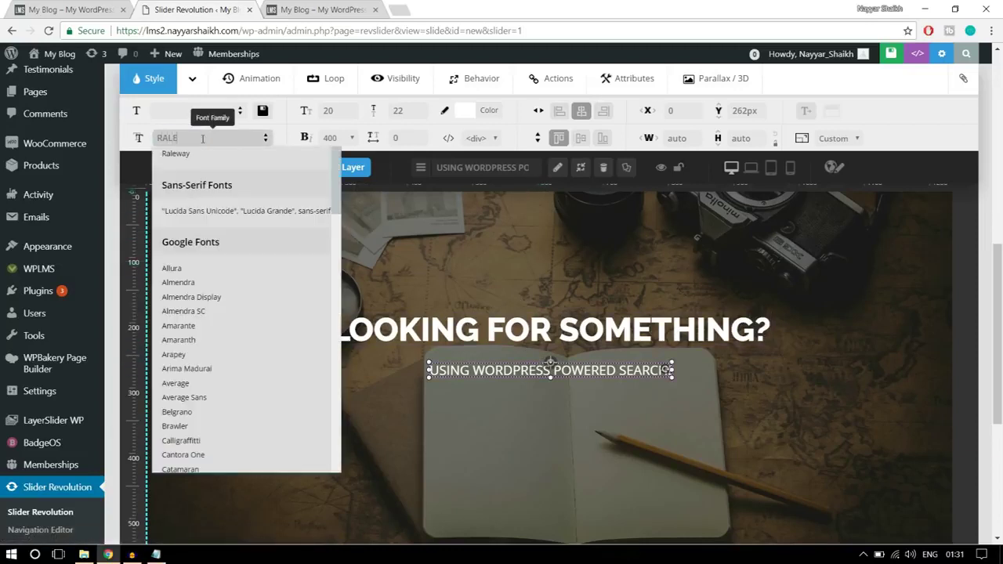
click(193, 153)
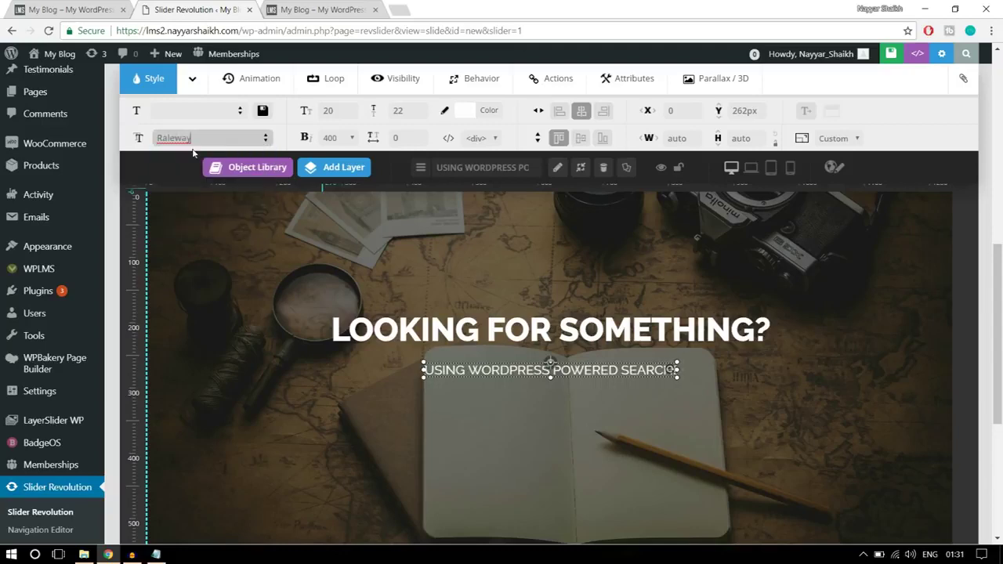
key(ctrl+1)
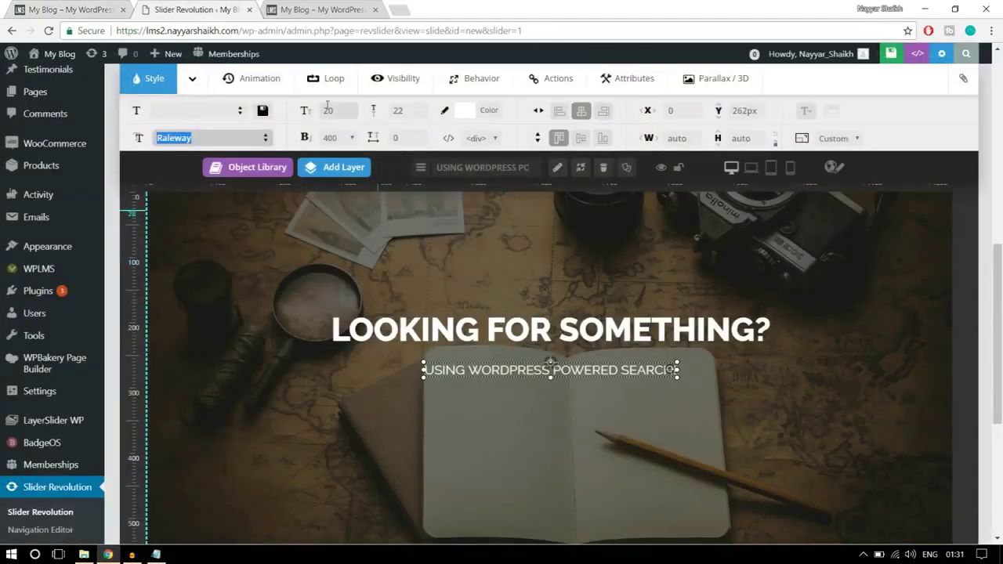
- Give the subtitle size 13, line height 20, weight 500, 5px letter spacing, then recentre it
click(330, 112)
text(1)
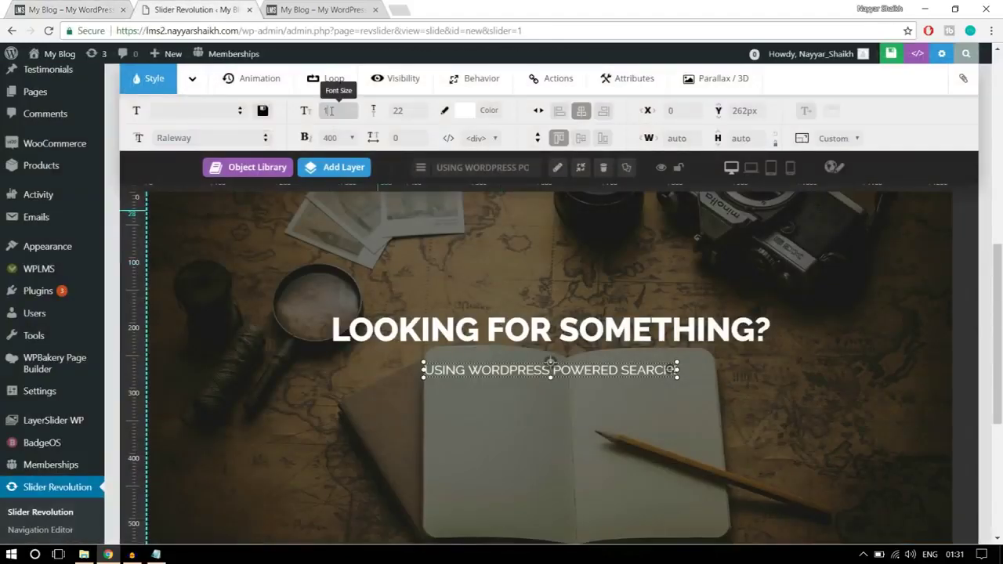
text(3)
key(Tab)
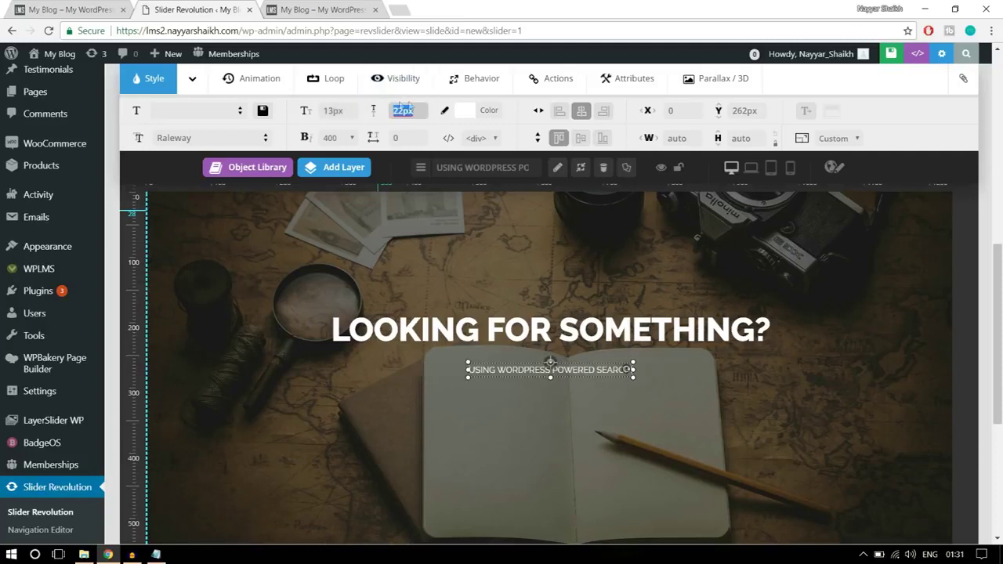
text(20)
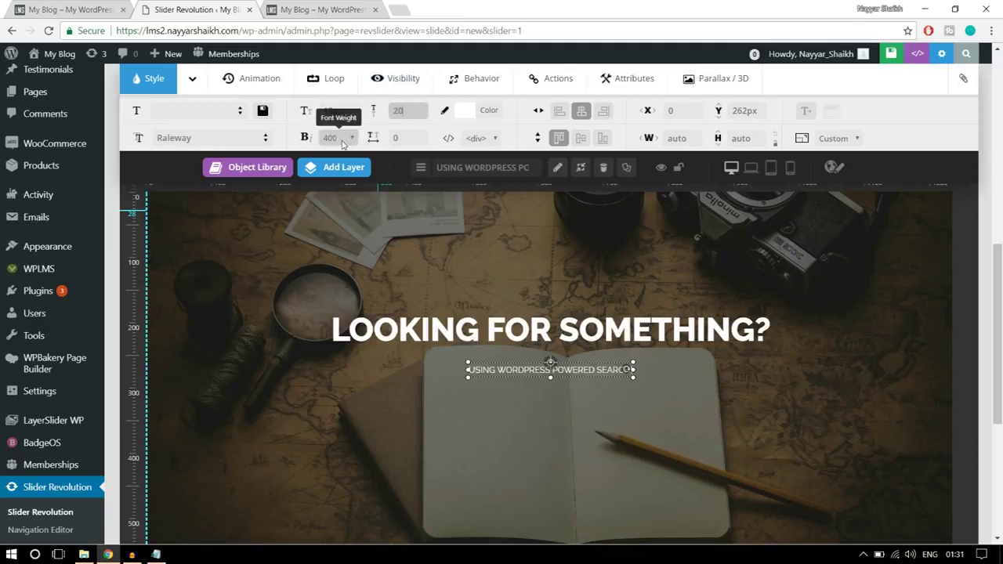
click(342, 143)
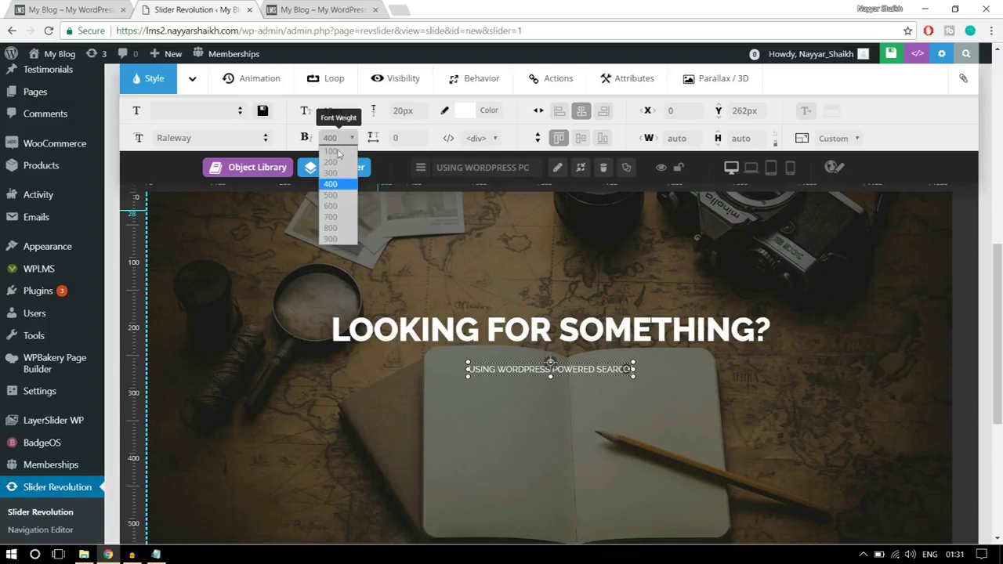
click(344, 195)
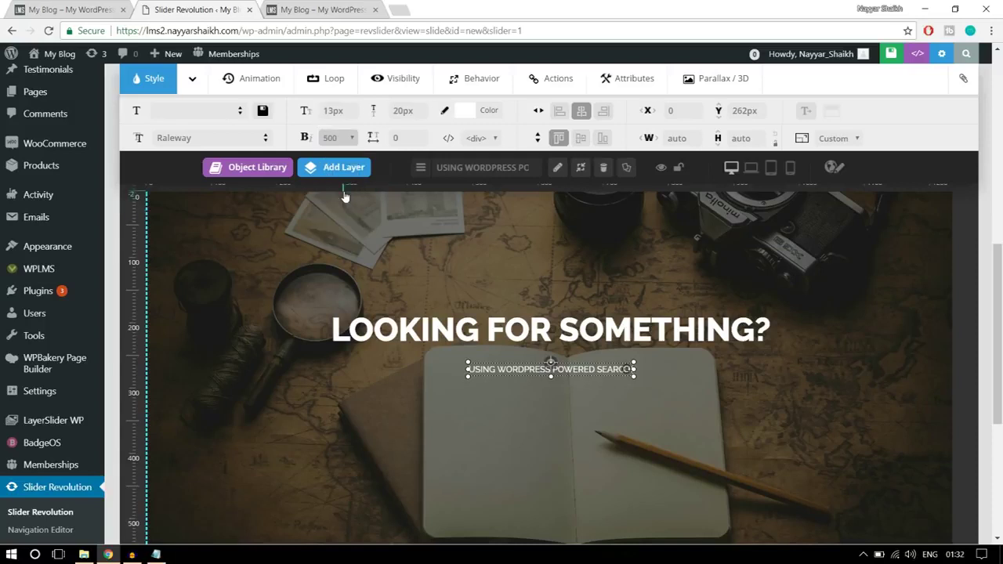
key(Tab)
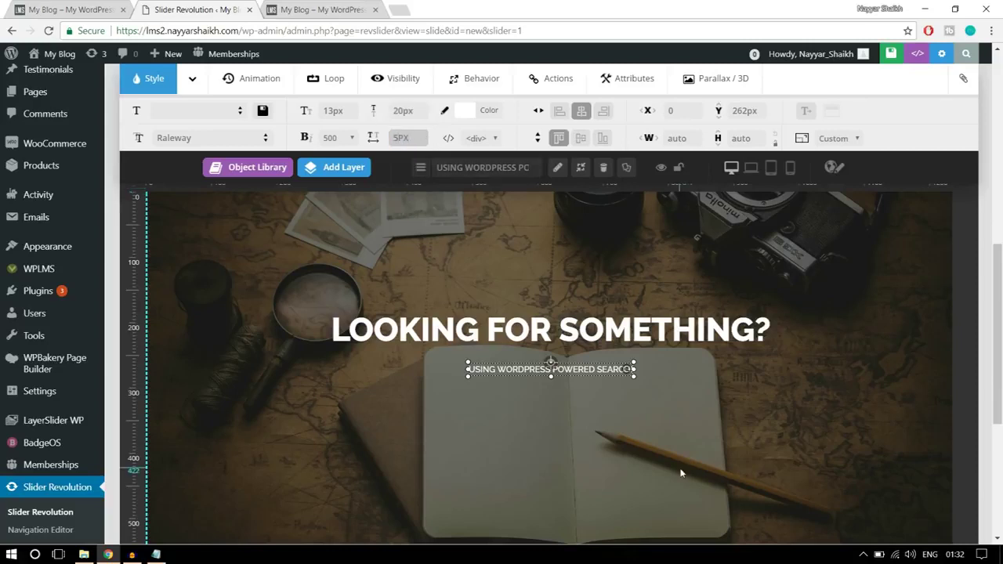
click(576, 367)
drag(576, 363, 576, 363)
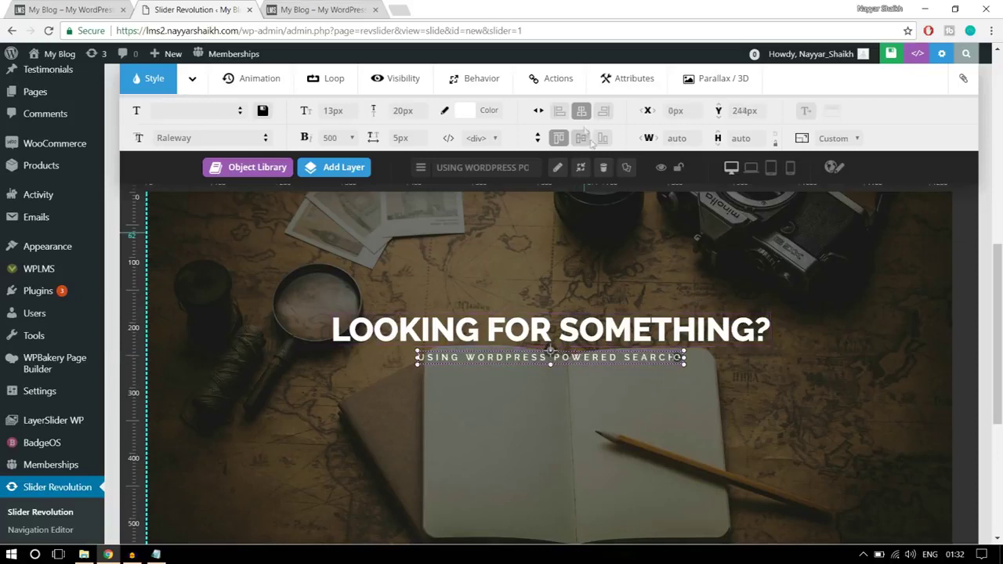
click(581, 113)
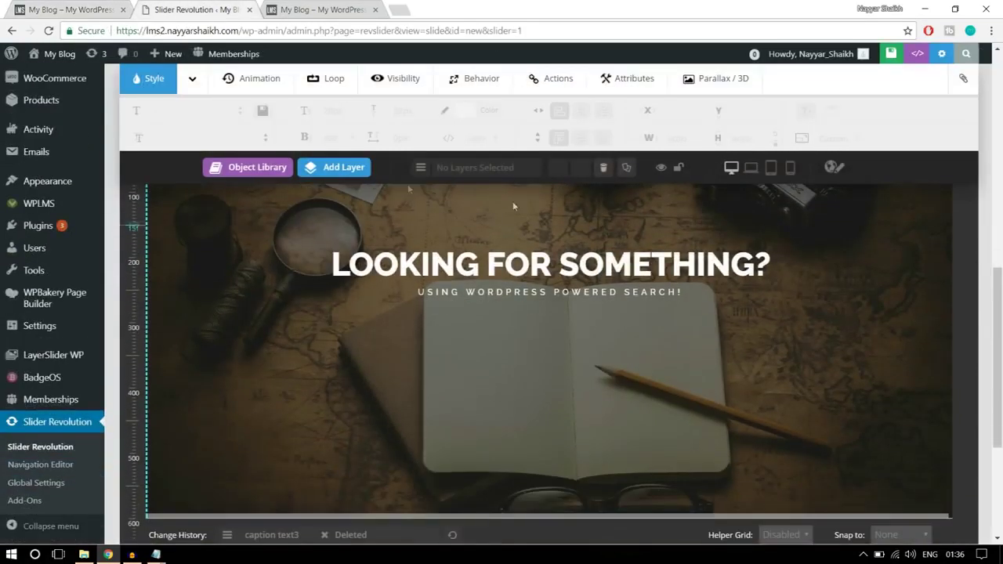
- Add a Text/Html layer, select its placeholder text, then switch to the WPLMS folder in File Explorer
mouse_move(337, 168)
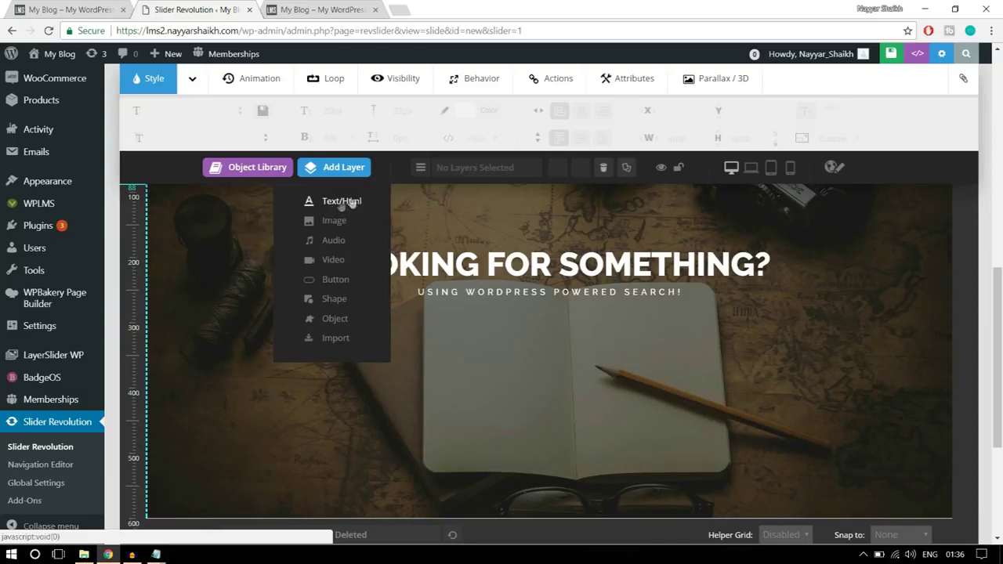
click(342, 202)
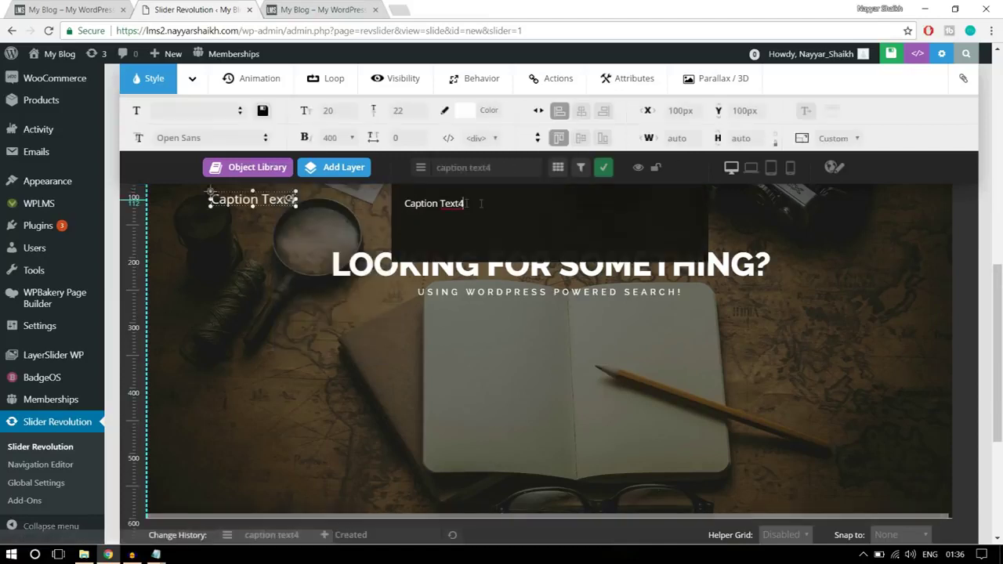
double_click(560, 204)
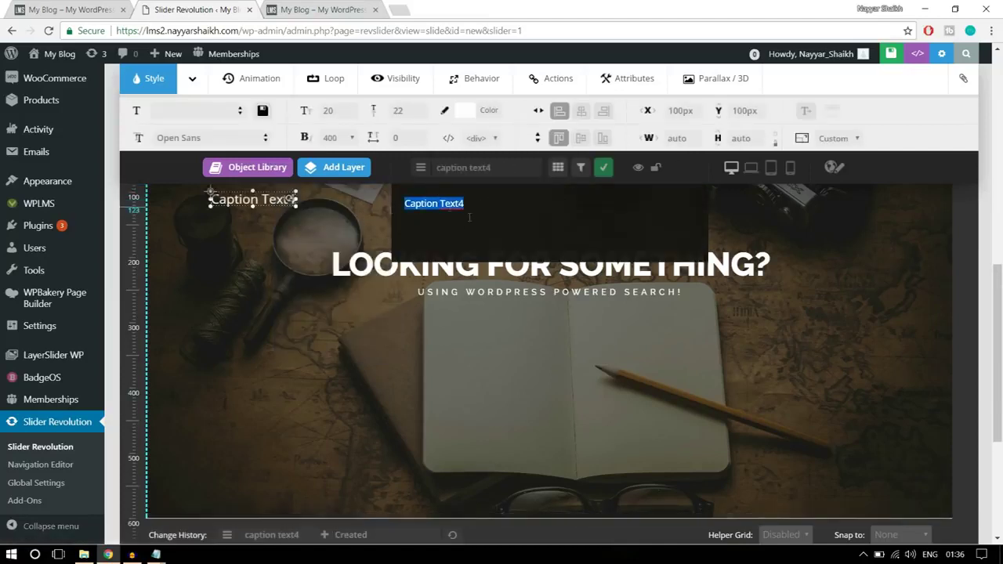
key(alt+Tab)
click(565, 229)
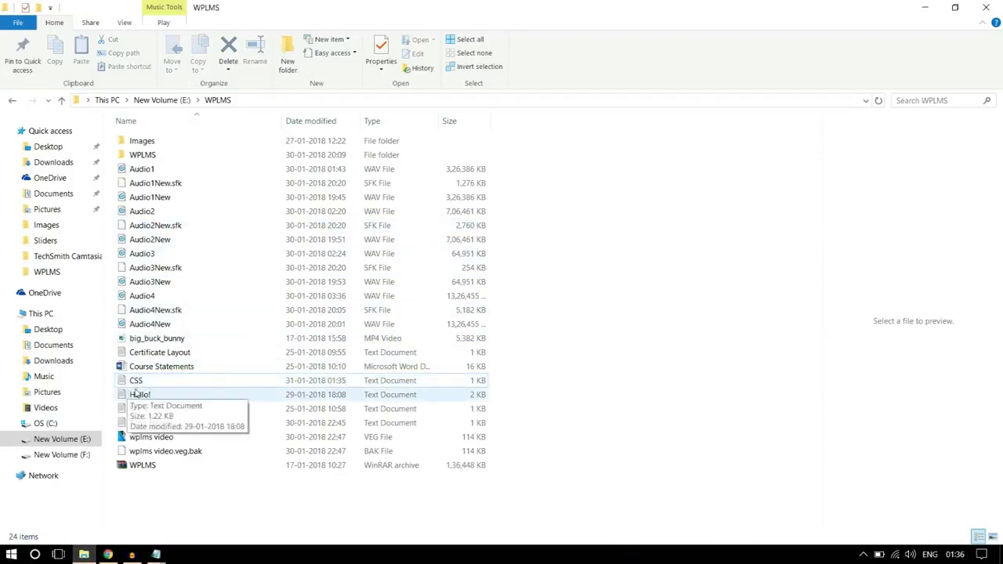
- In the CSS notes in Notepad, select the first-line search-form HTML code
mouse_move(157, 554)
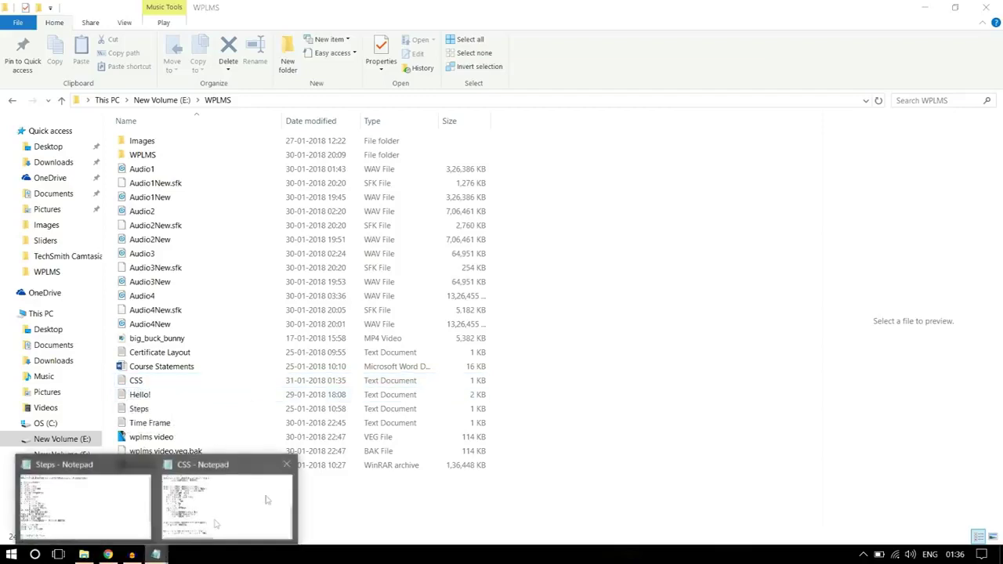
click(201, 501)
scroll(384, 277, up, 8)
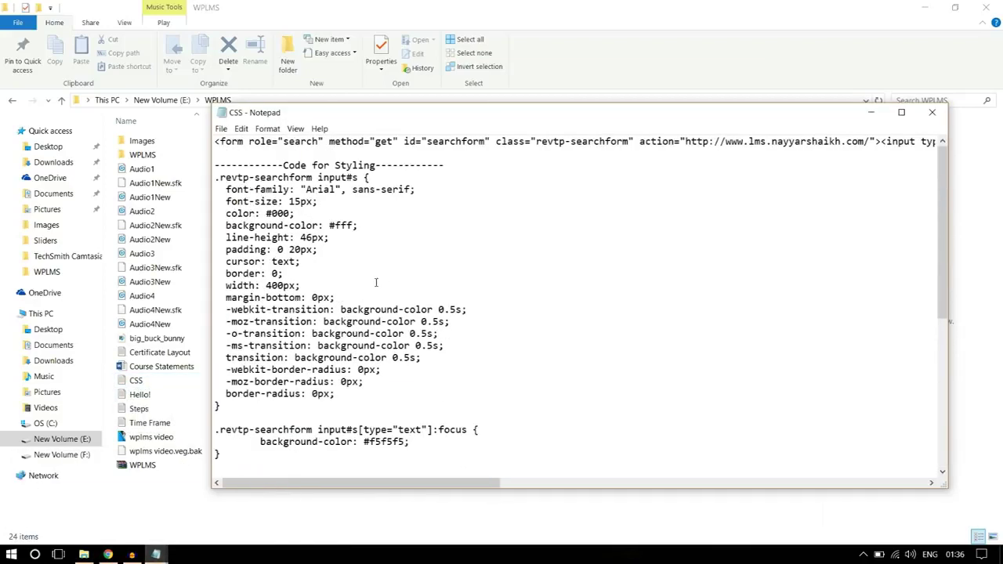
drag(215, 142, 989, 126)
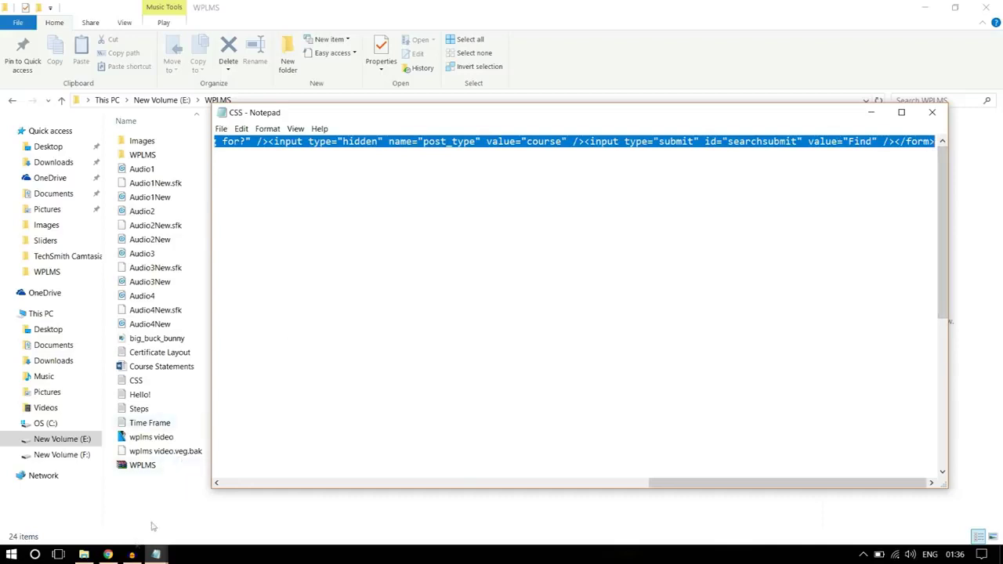
- Paste the form code into the new layer and arrange it under the subtitle and heading
click(110, 555)
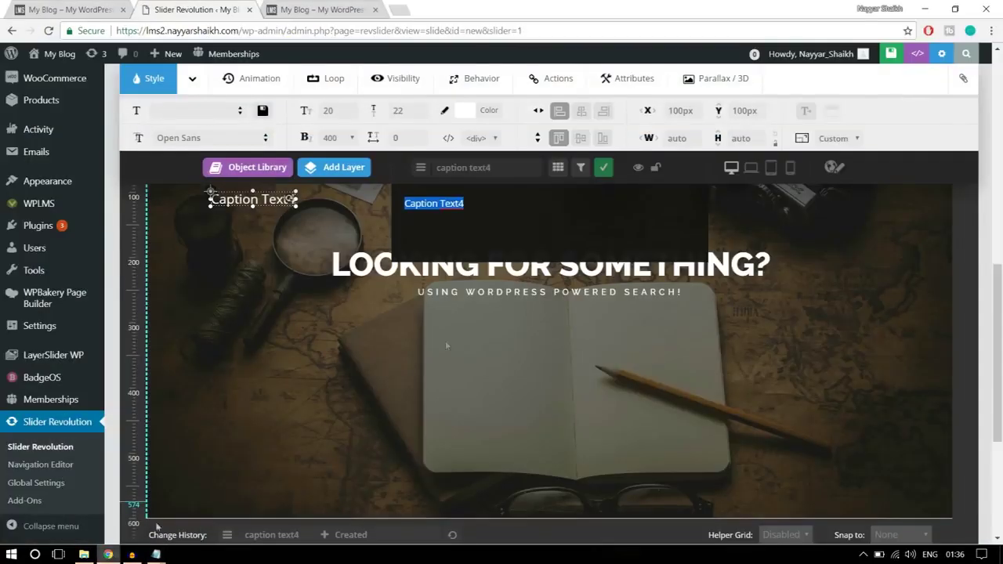
key(ctrl+v)
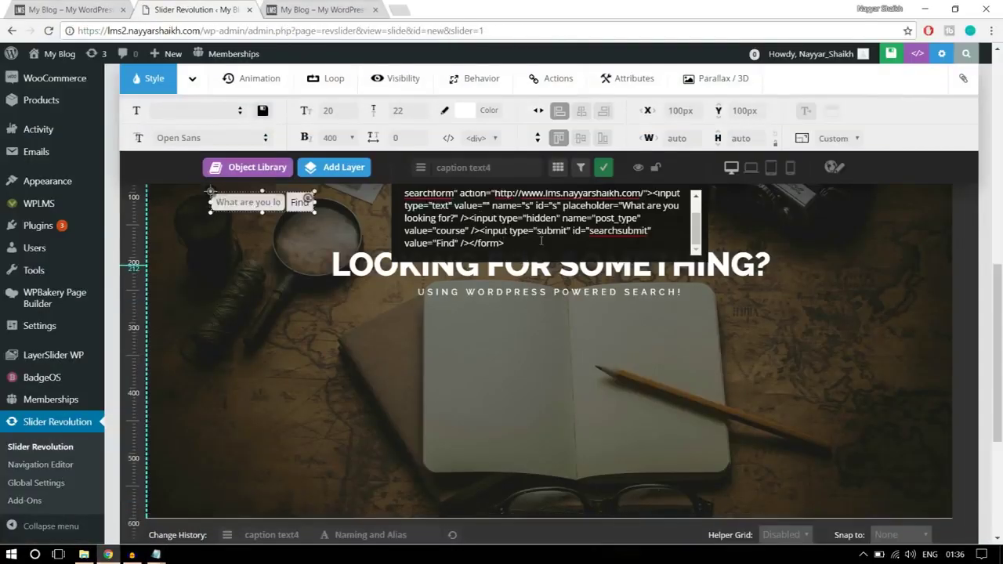
drag(250, 202, 540, 321)
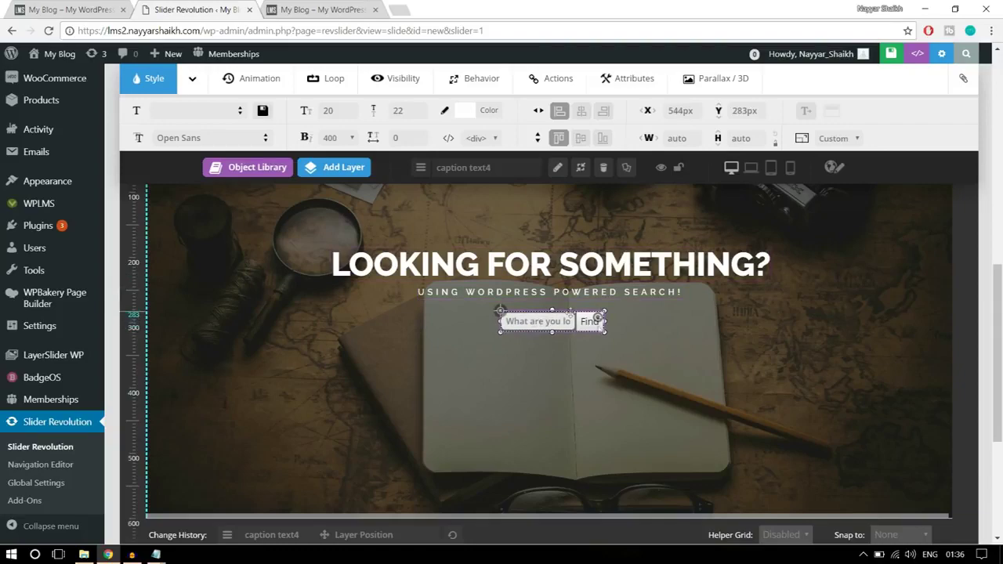
scroll(603, 326, up, 2)
scroll(603, 326, down, 3)
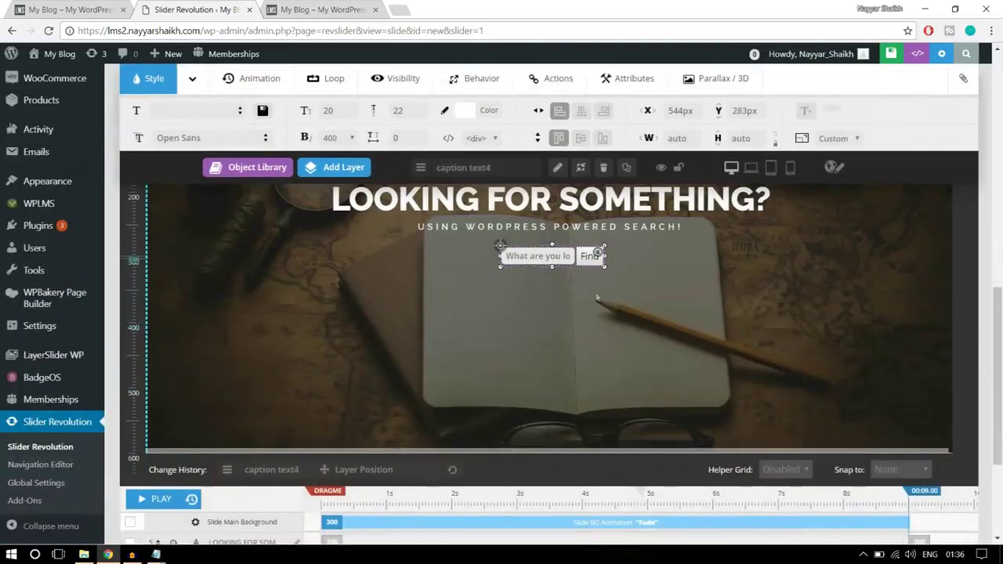
scroll(603, 326, up, 1)
drag(603, 326, 605, 354)
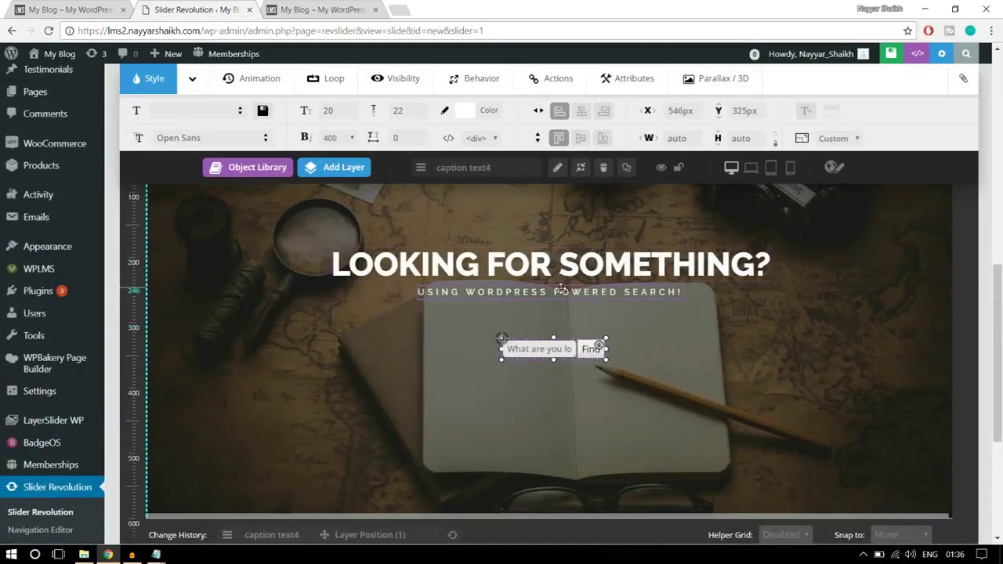
drag(562, 312, 561, 342)
drag(559, 275, 558, 301)
- Centre the search form, subtitle and heading horizontally, then save the slide
click(556, 347)
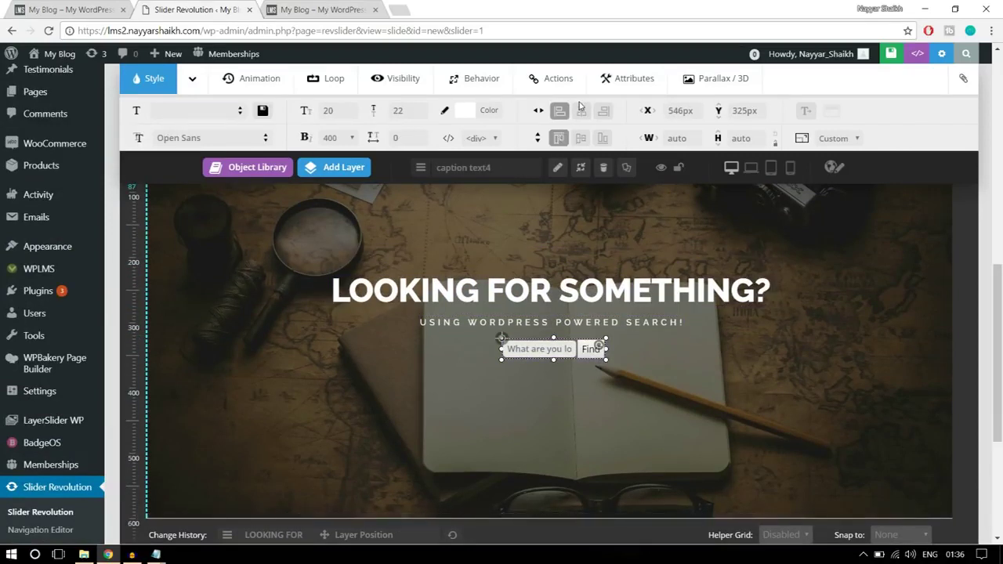
click(581, 110)
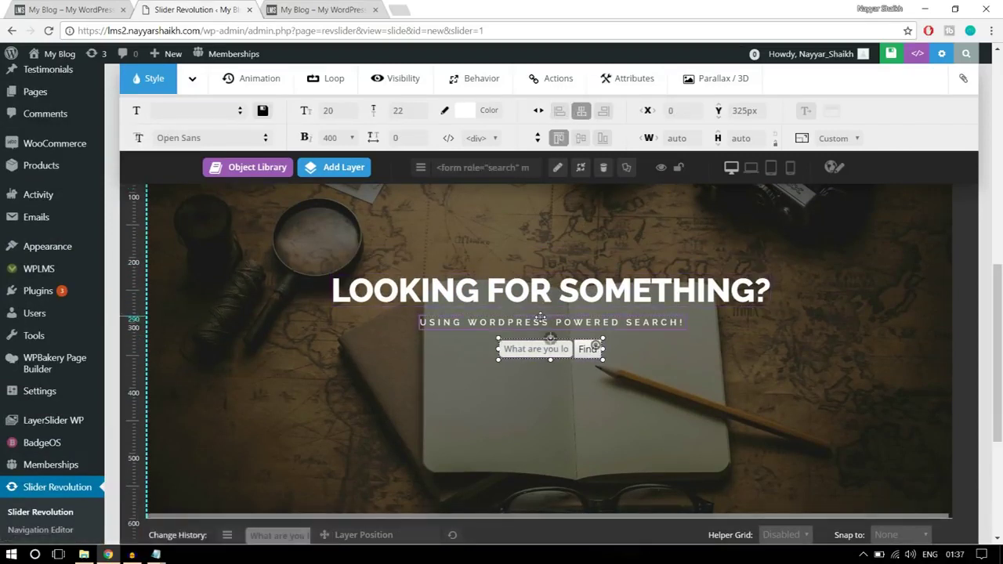
click(541, 318)
click(581, 111)
click(549, 290)
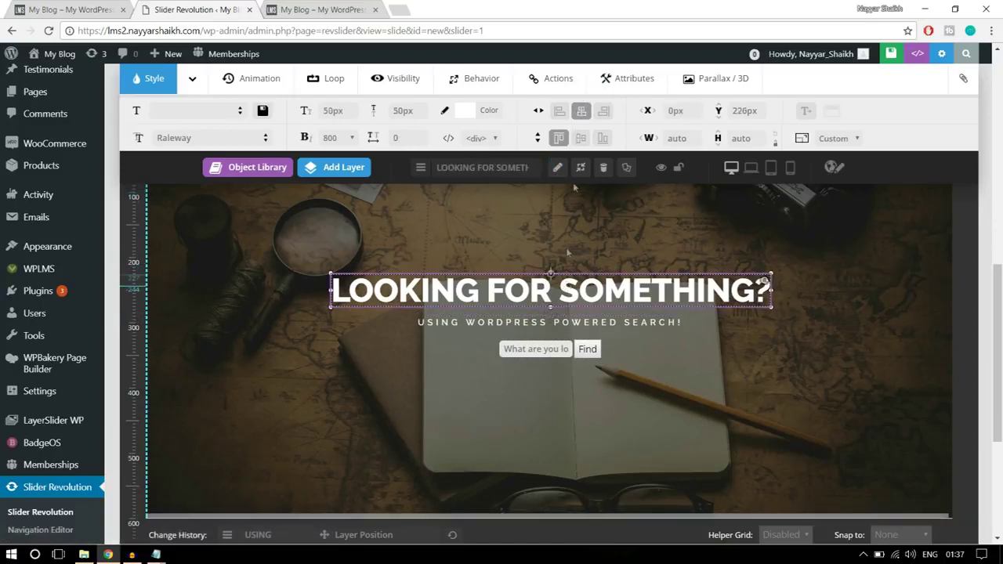
click(581, 110)
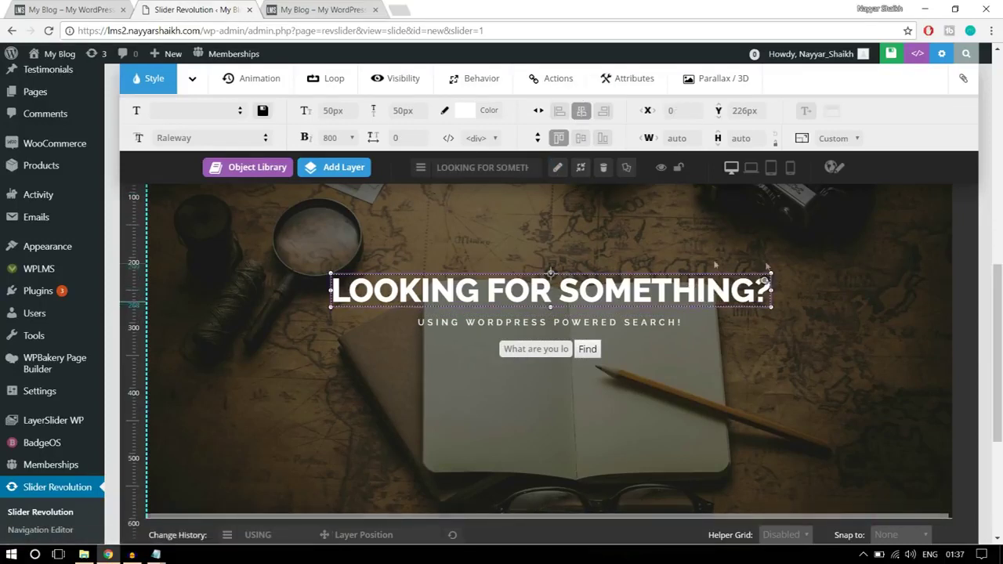
click(553, 351)
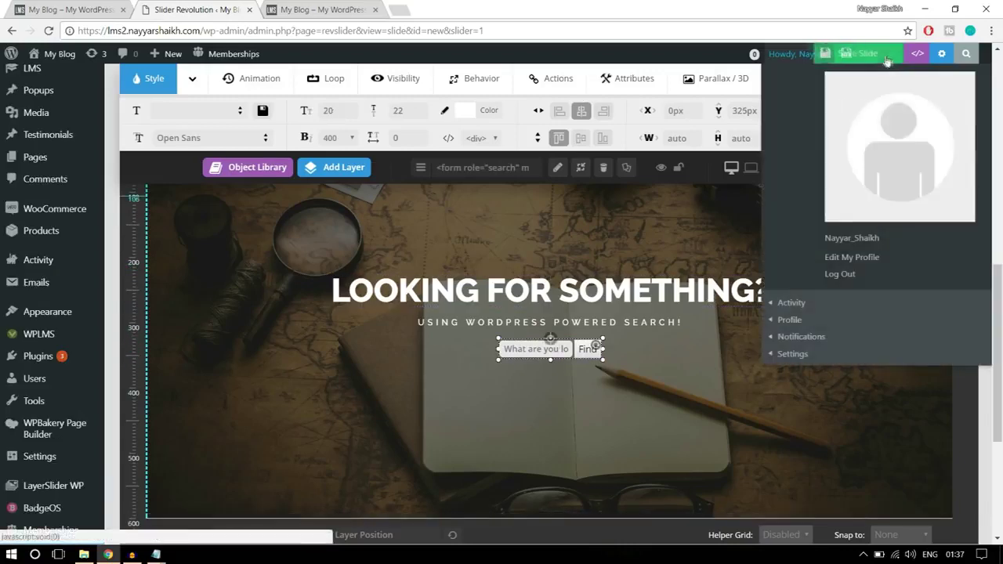
click(840, 55)
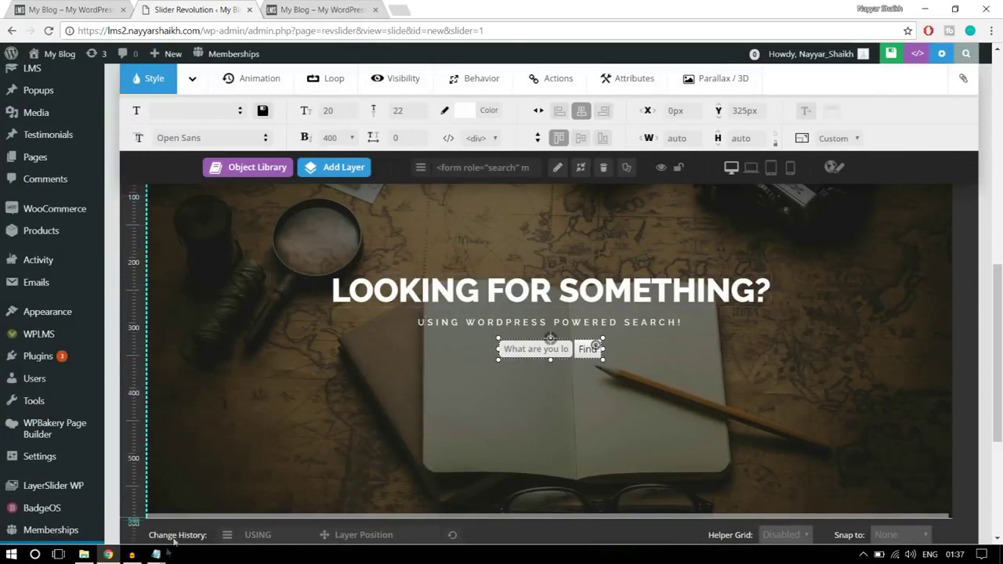
click(799, 352)
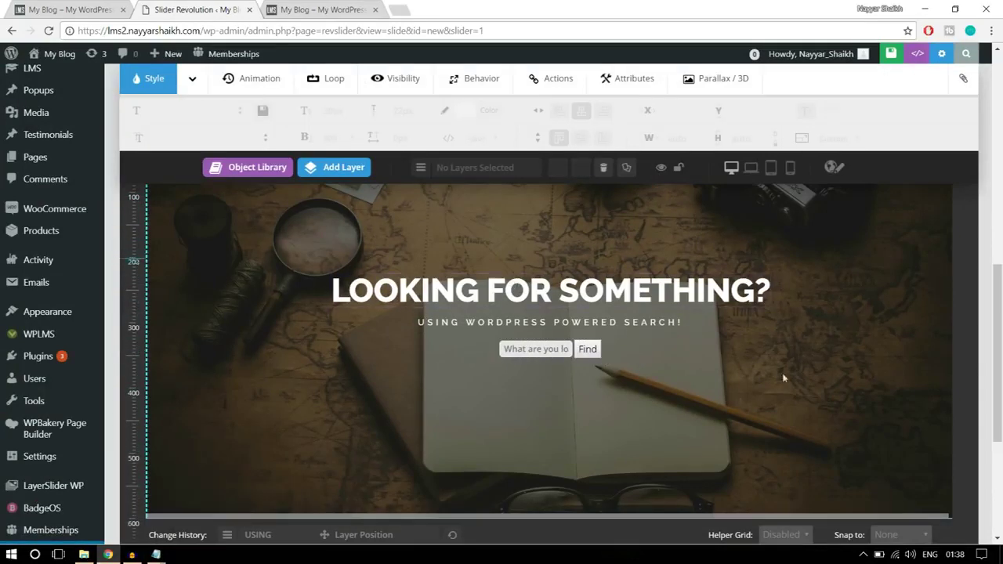
- View the live front page's 'LOOKING FOR SOMETHING?' search banner for reference
scroll(756, 377, down, 3)
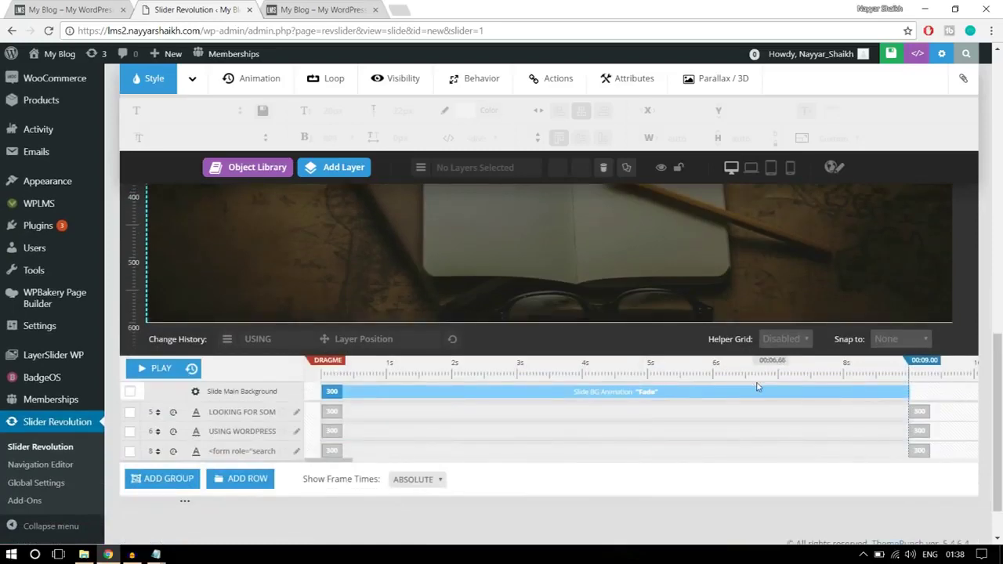
scroll(755, 411, up, 5)
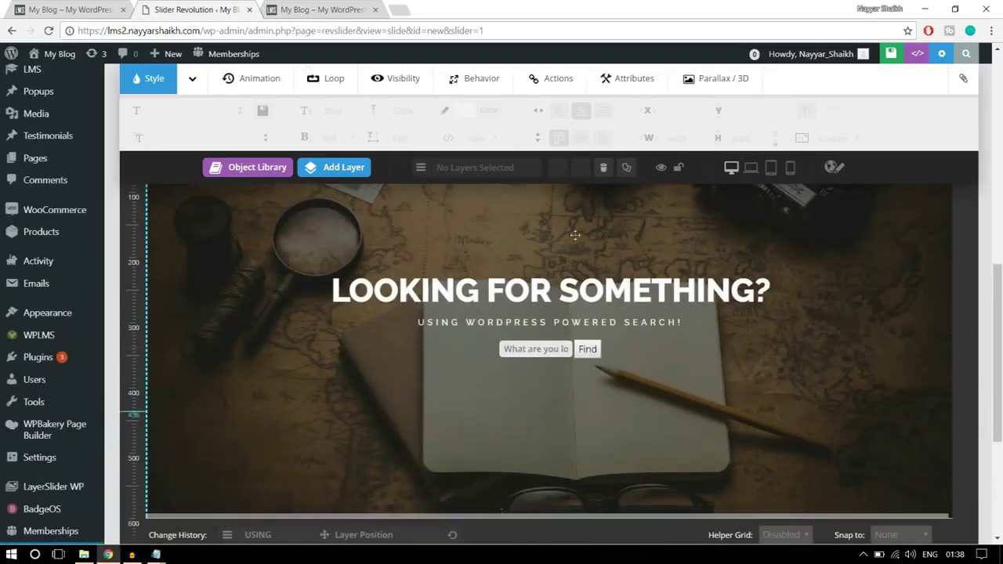
click(23, 9)
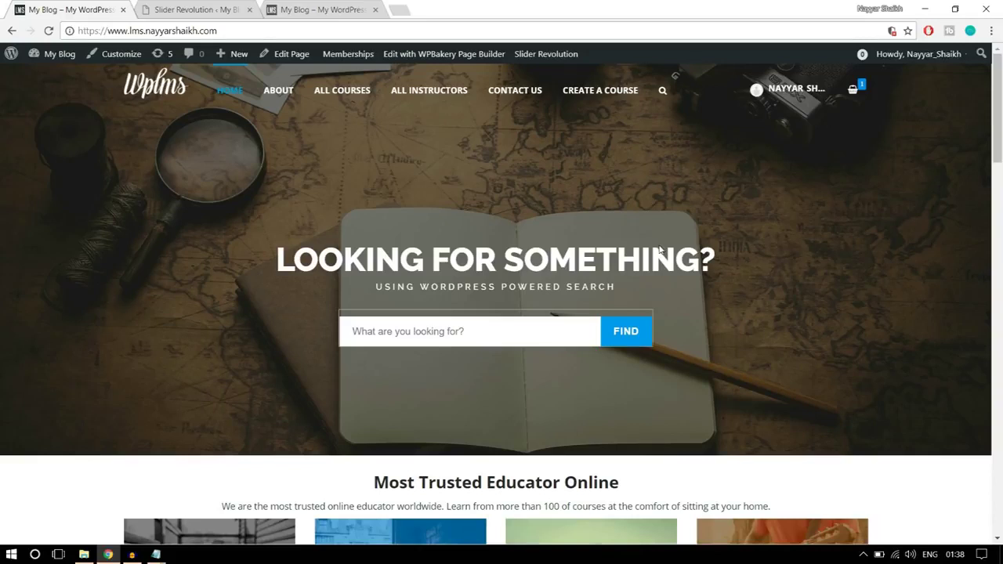
- Set the heading's entrance to start at 1000 ms with a 1500 ms duration
click(234, 9)
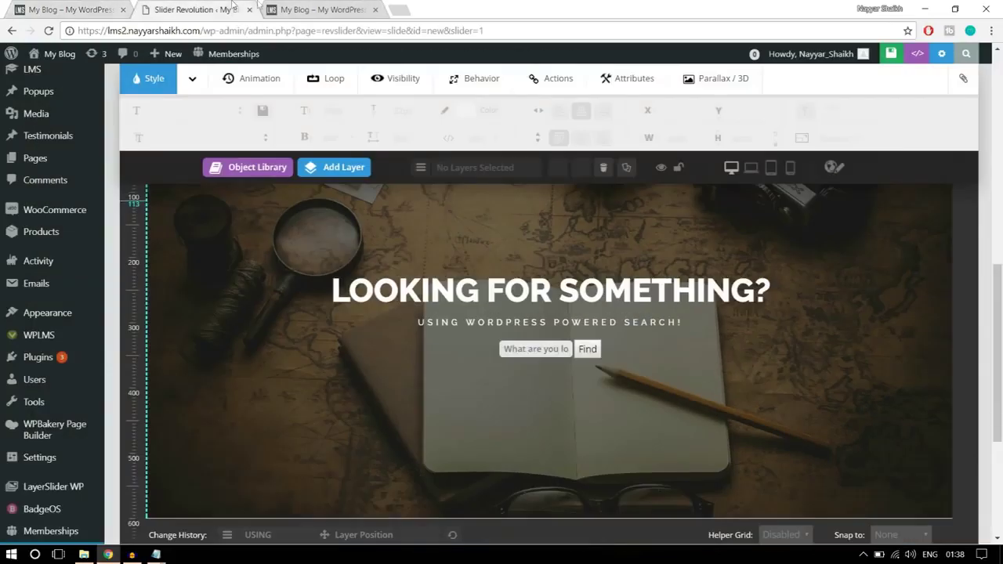
scroll(729, 251, down, 5)
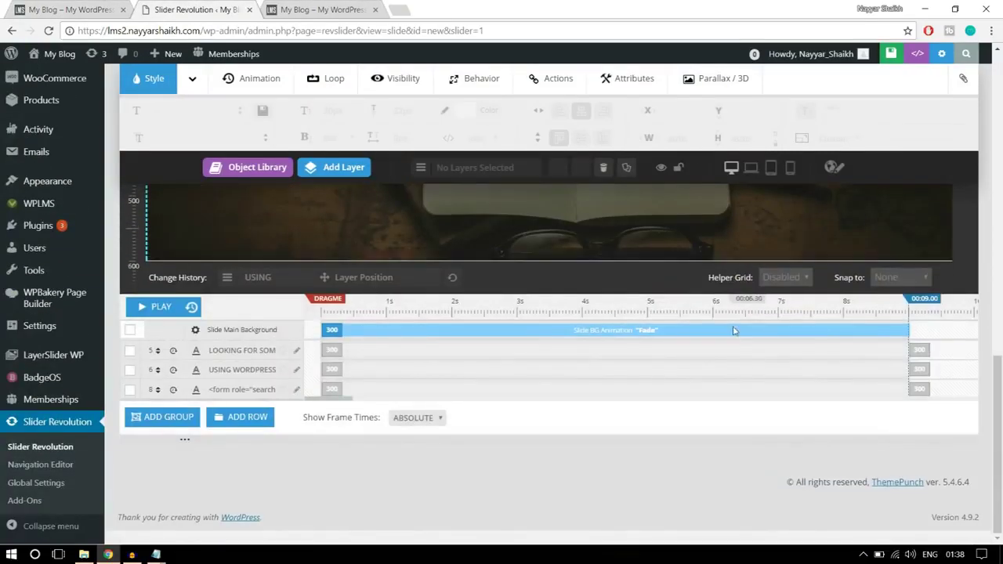
scroll(703, 341, up, 5)
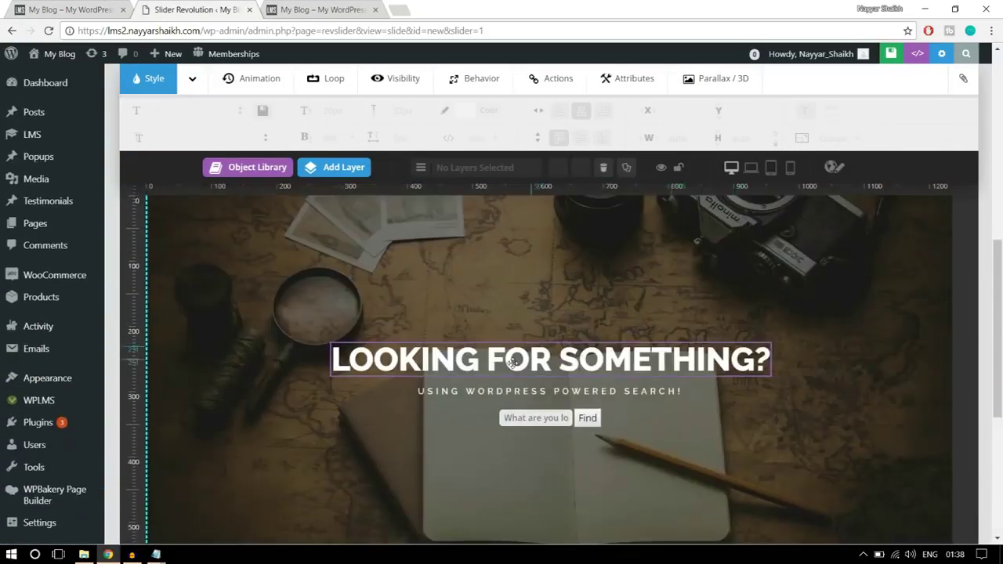
click(513, 362)
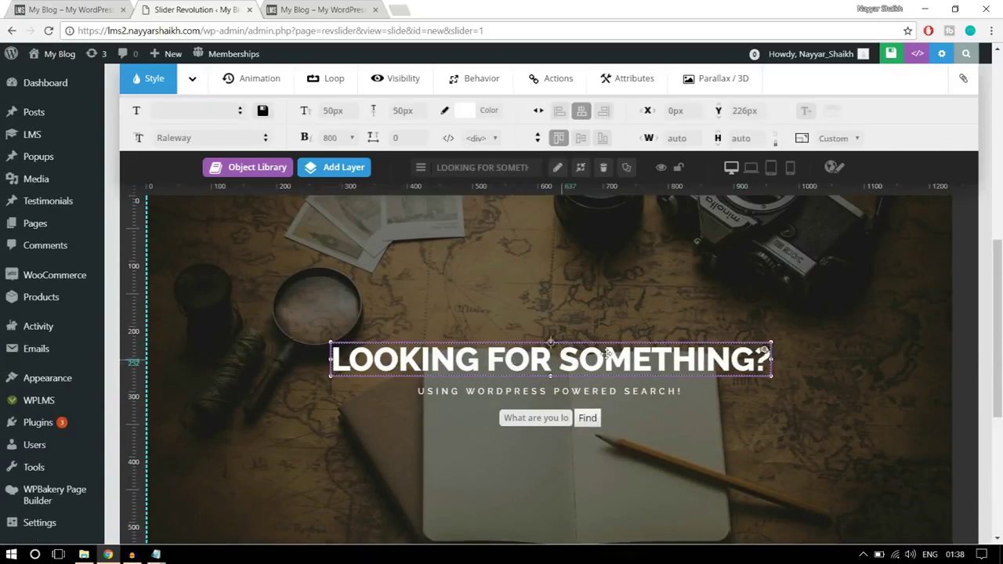
scroll(627, 365, down, 5)
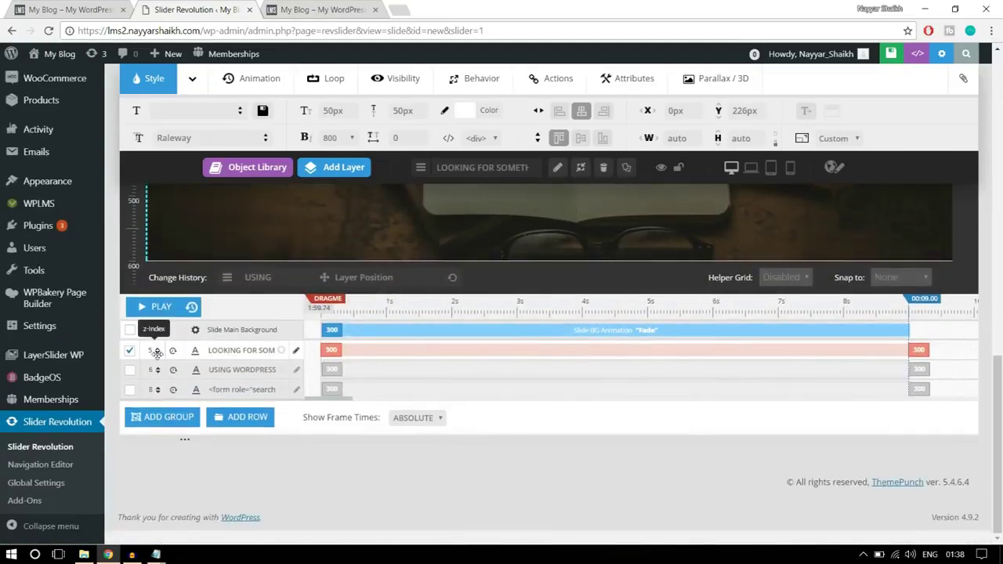
mouse_move(329, 350)
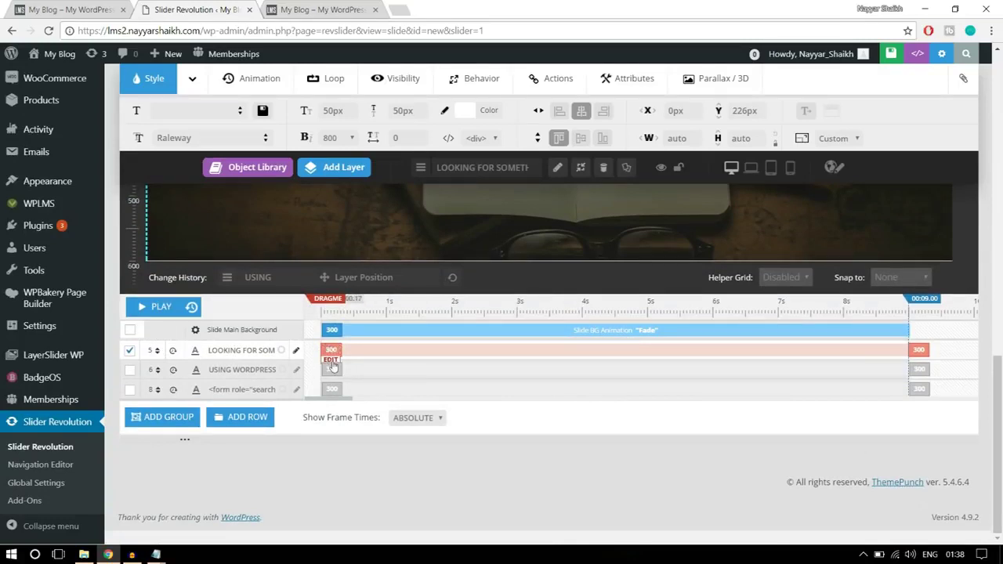
click(331, 361)
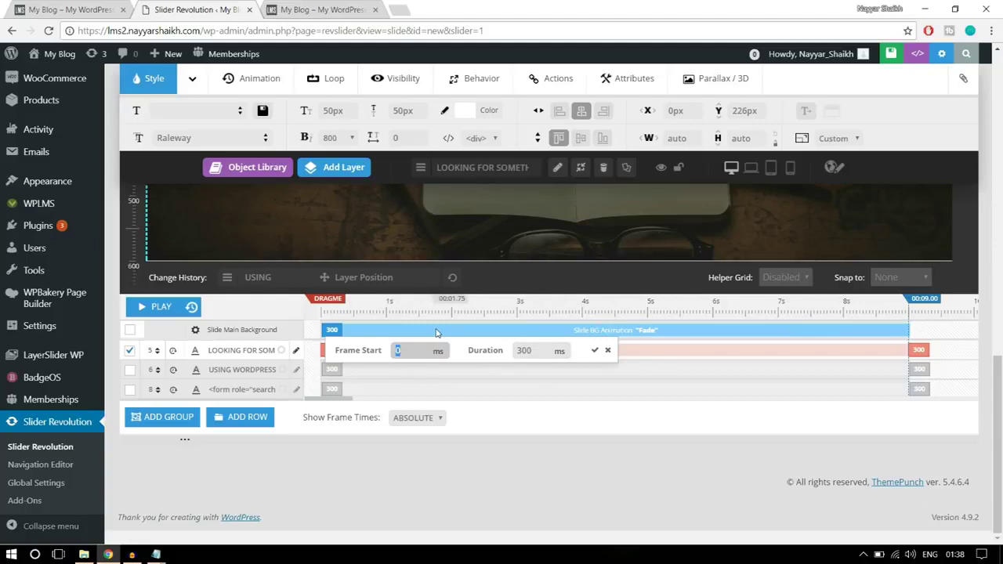
text(1000)
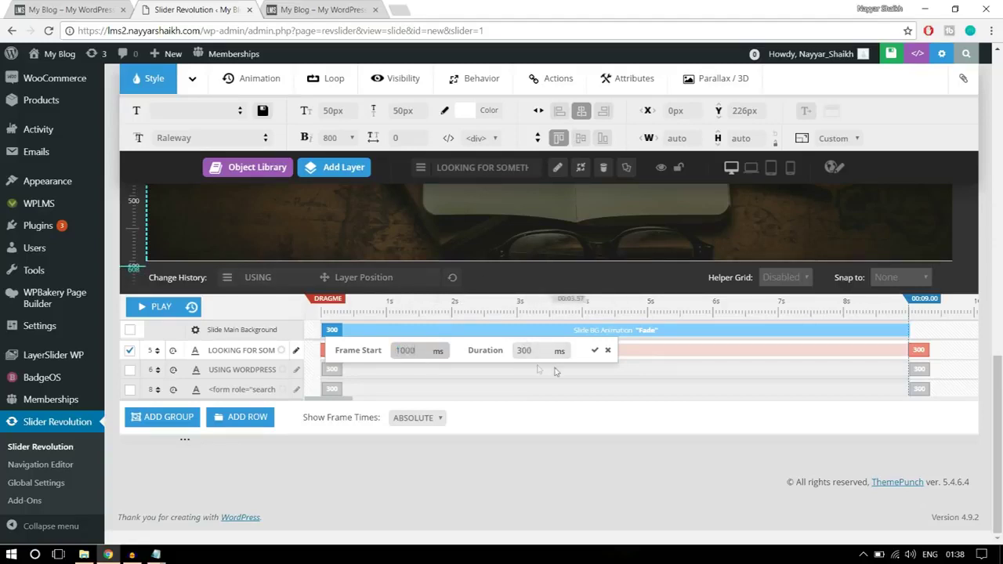
key(Tab)
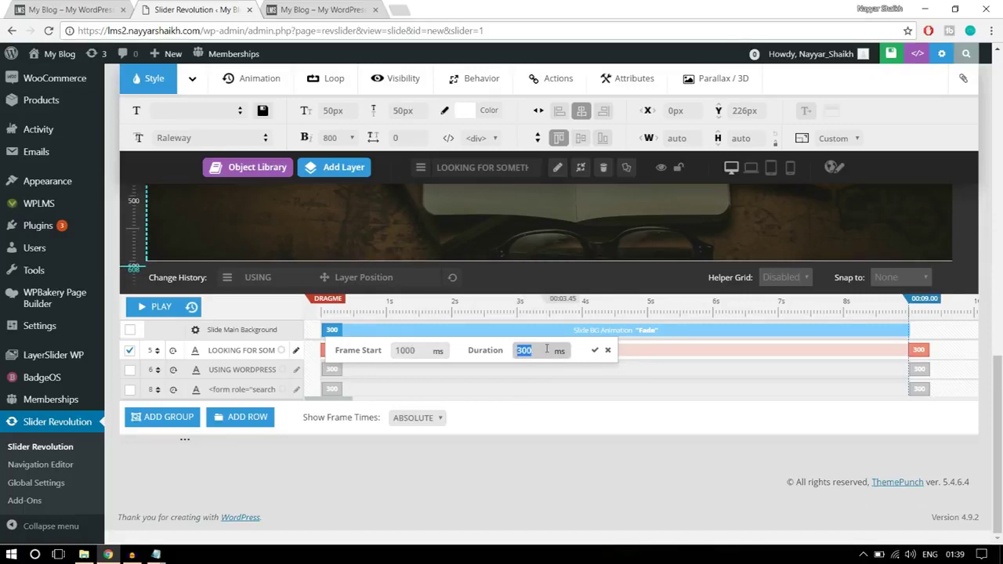
text(1500)
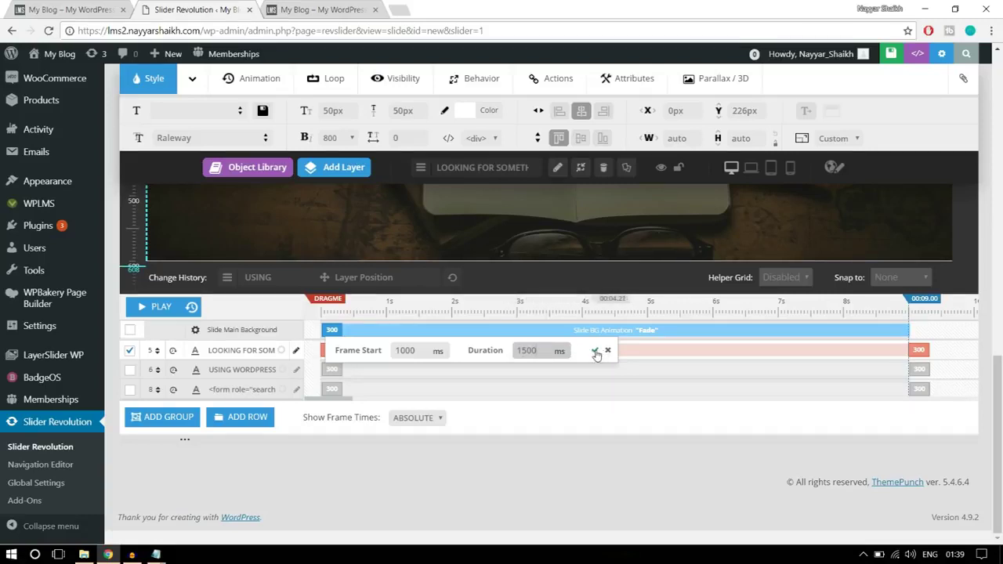
click(596, 354)
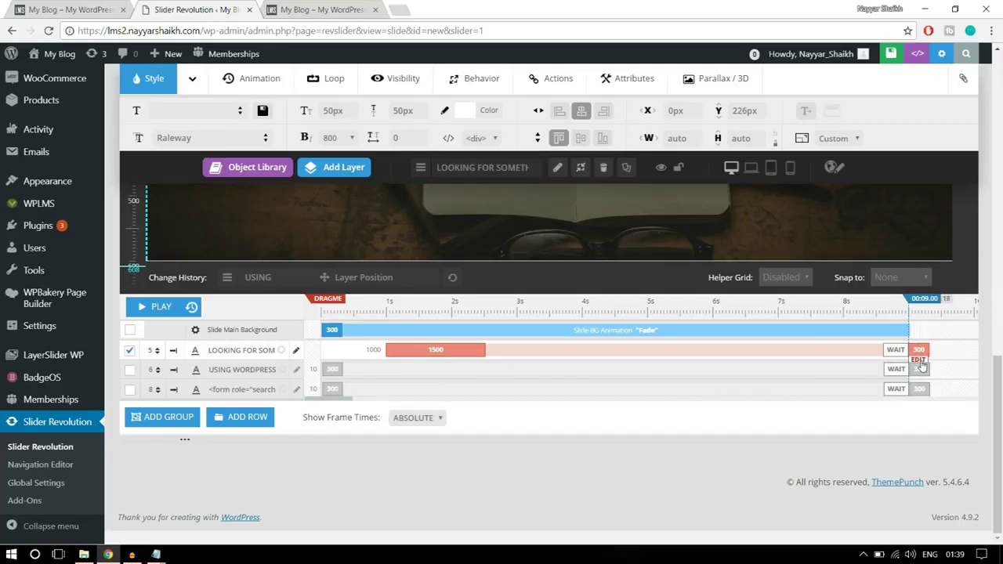
- Set the heading's exit animation duration to 1000 ms
click(920, 362)
drag(844, 351, 867, 352)
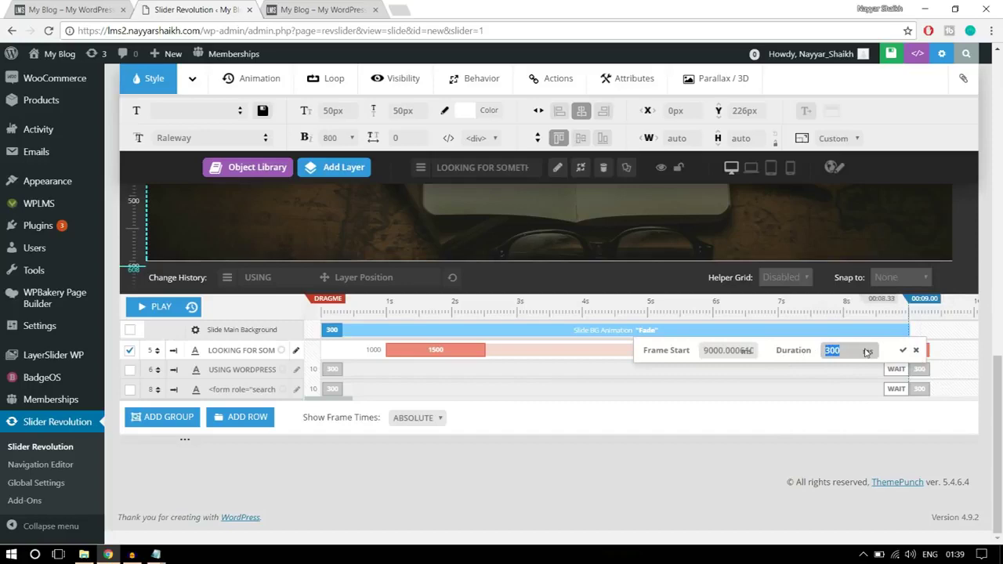
text(1000)
click(903, 350)
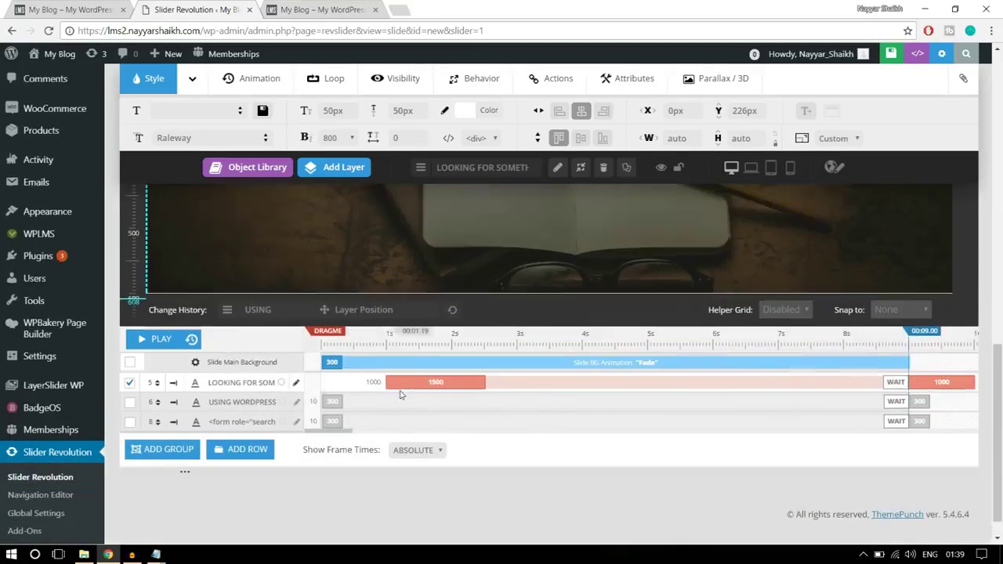
scroll(395, 387, up, 3)
- Set the subtitle's entrance to start at 1500 ms with a 1500 ms duration
click(534, 326)
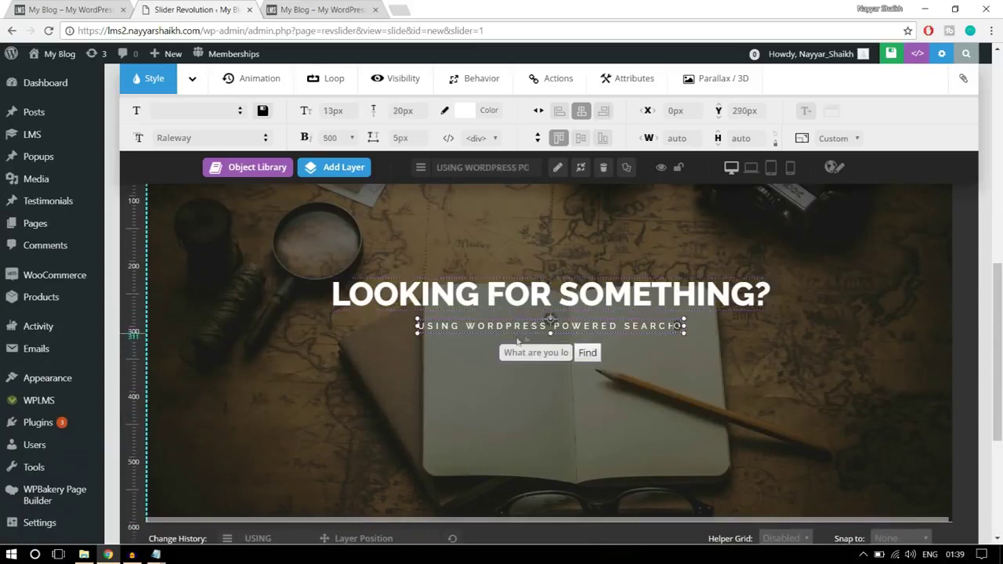
scroll(775, 328, down, 3)
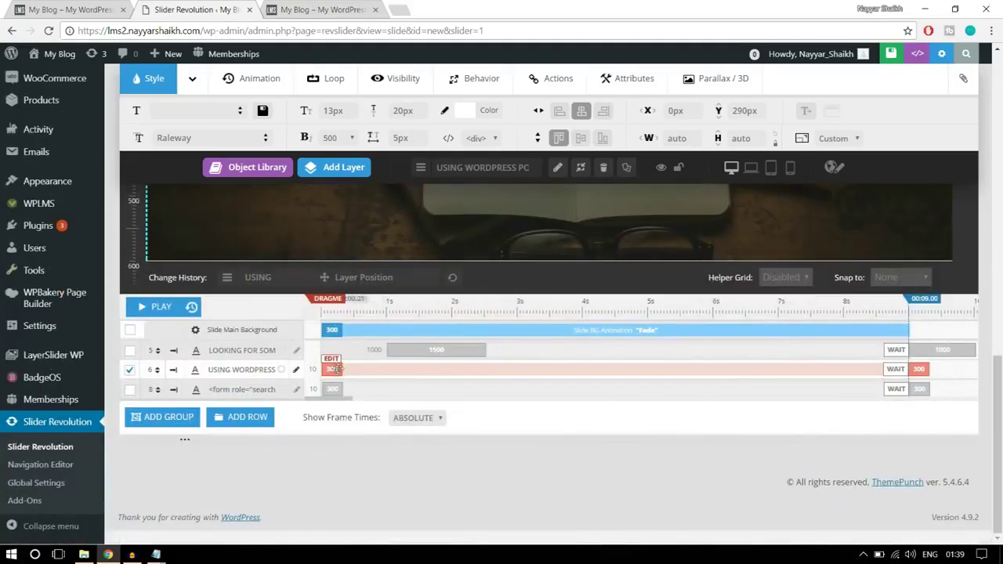
click(331, 361)
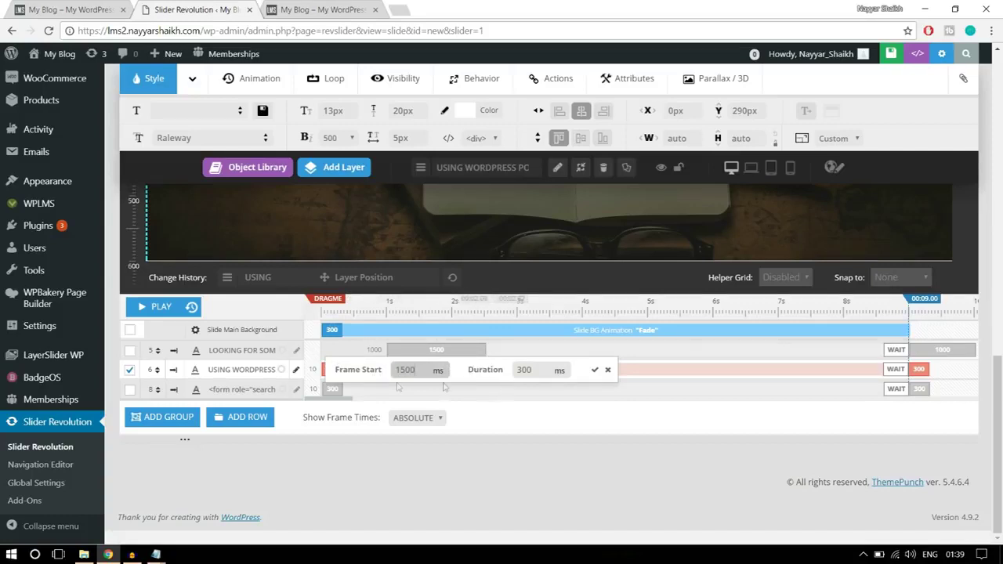
key(Tab)
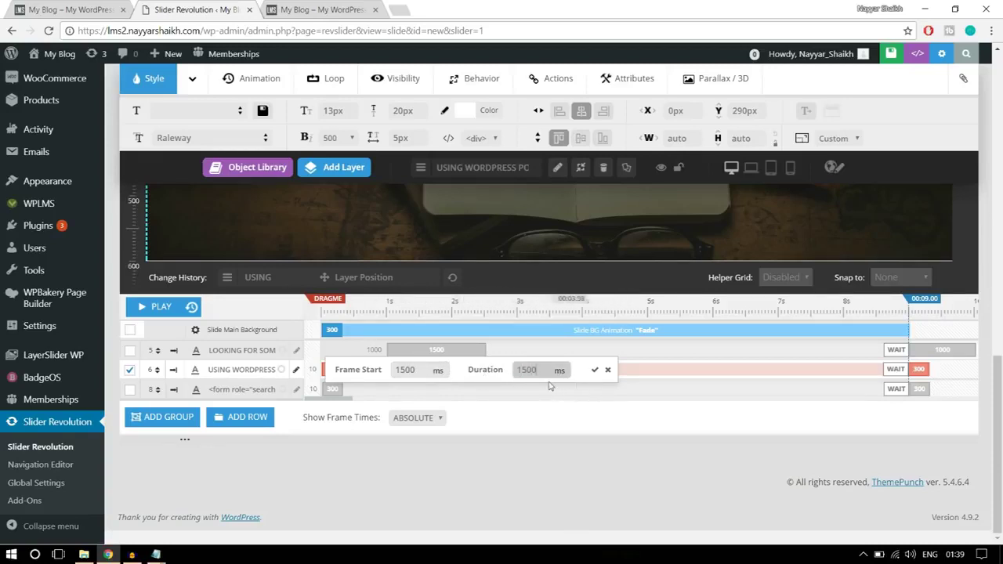
click(597, 372)
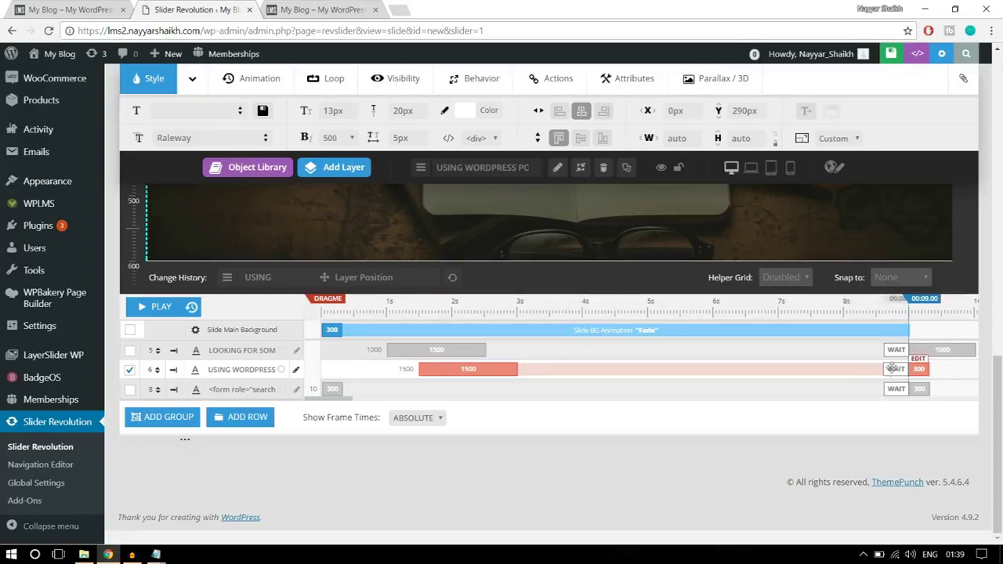
- Set the subtitle's exit animation duration to 1000 ms
click(918, 368)
key(Tab)
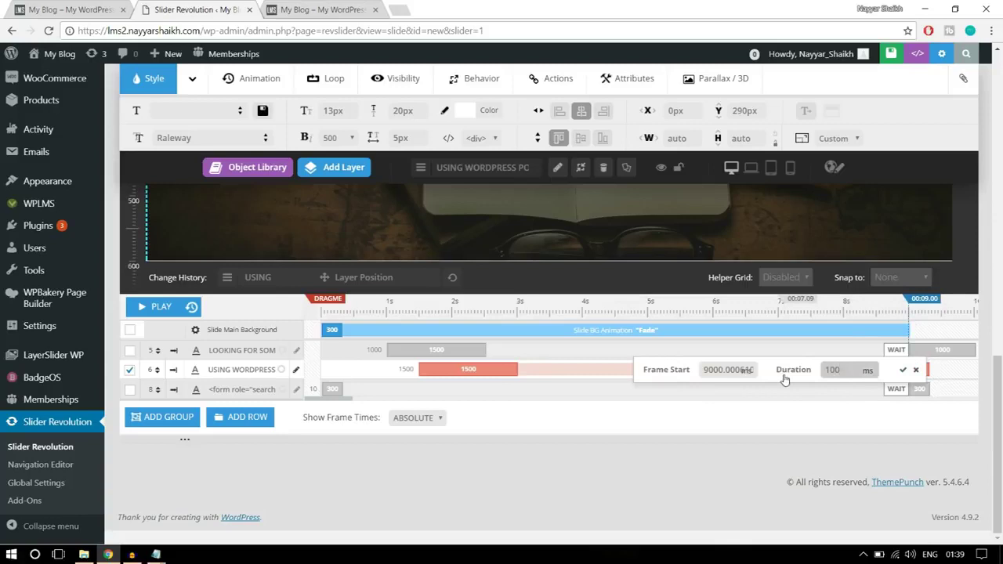
text(1000)
click(903, 369)
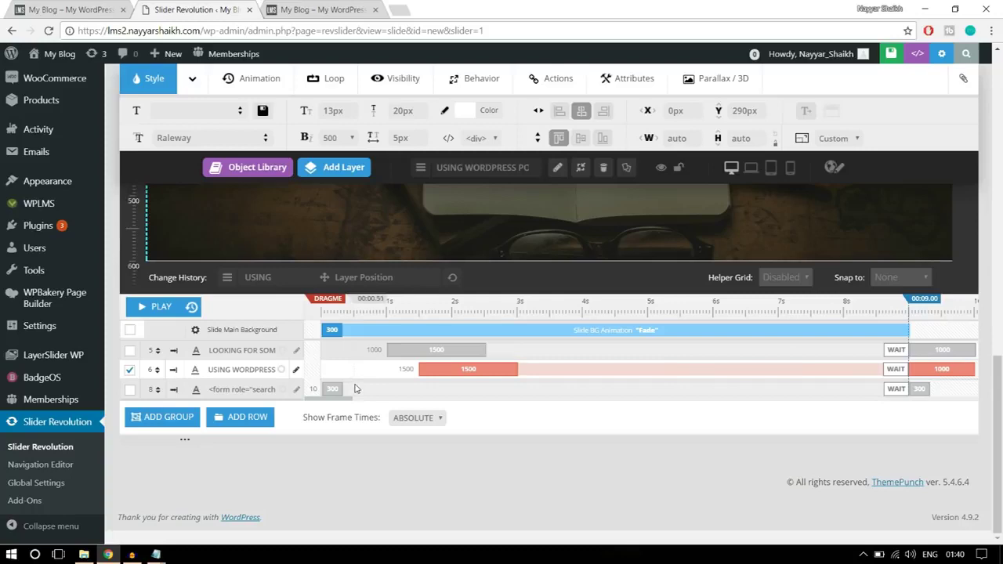
- Make the search form layer's entrance start at 2000 ms and last 1500 ms
scroll(460, 414, up, 5)
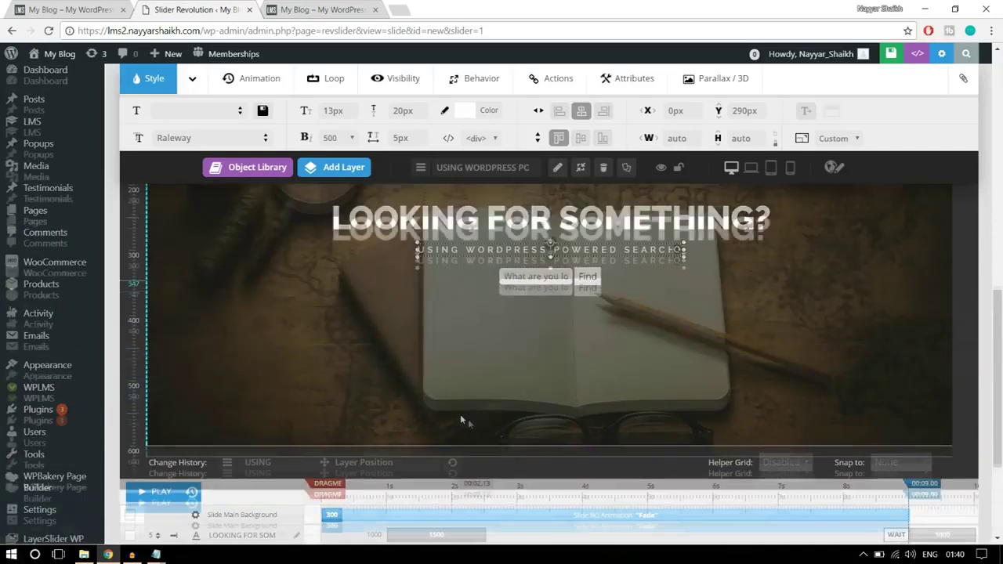
click(557, 355)
scroll(458, 367, down, 5)
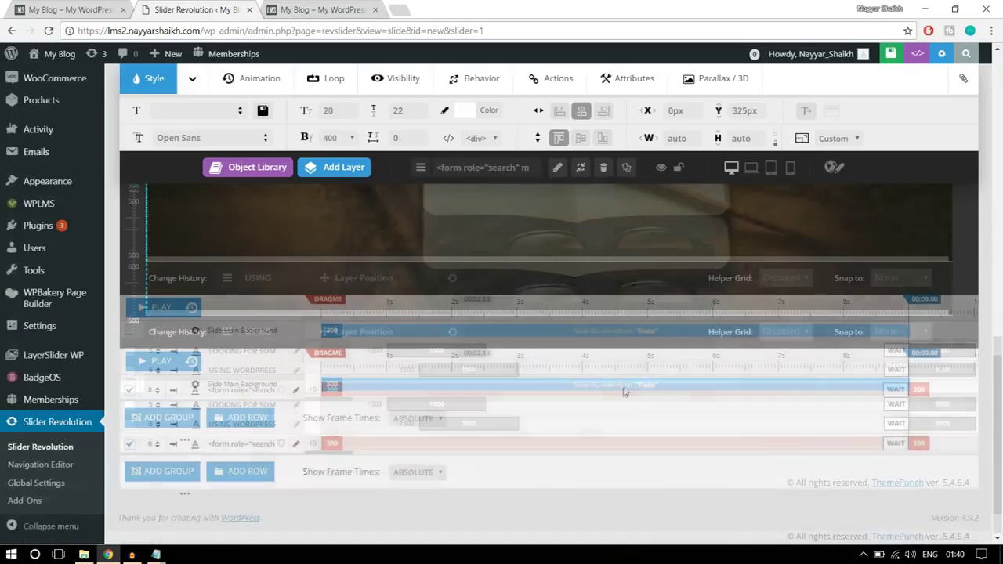
click(210, 390)
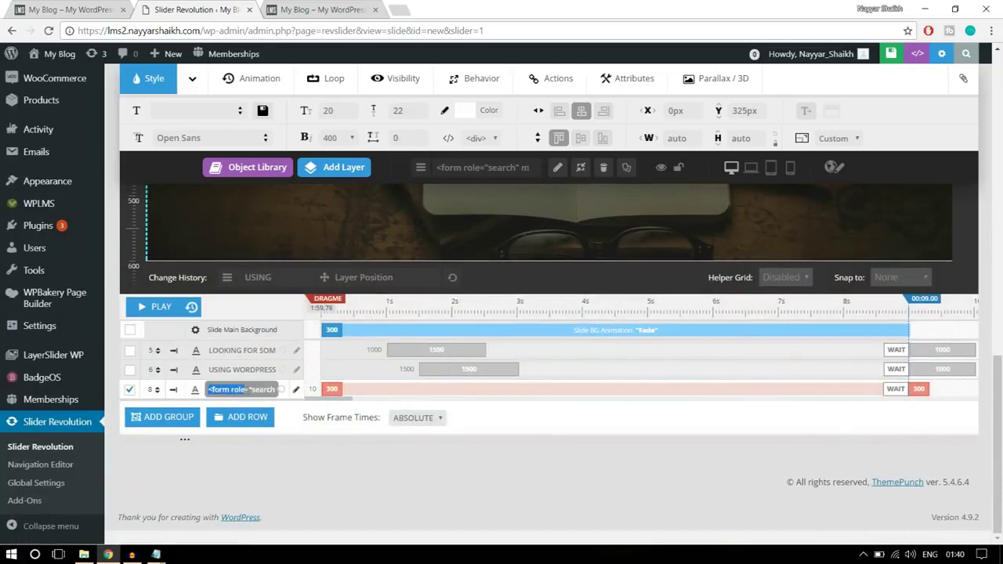
click(333, 388)
double_click(402, 390)
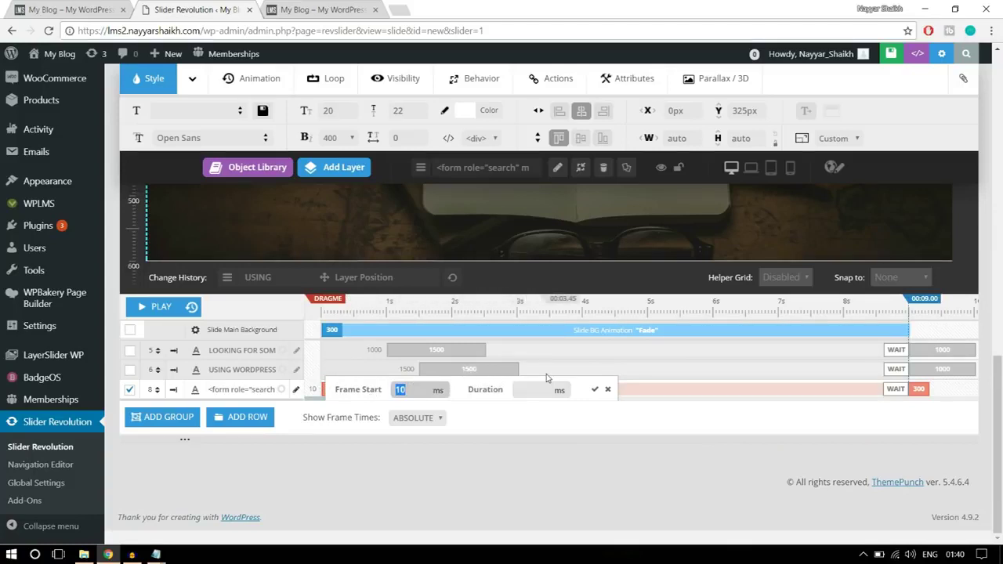
text(2000)
click(538, 390)
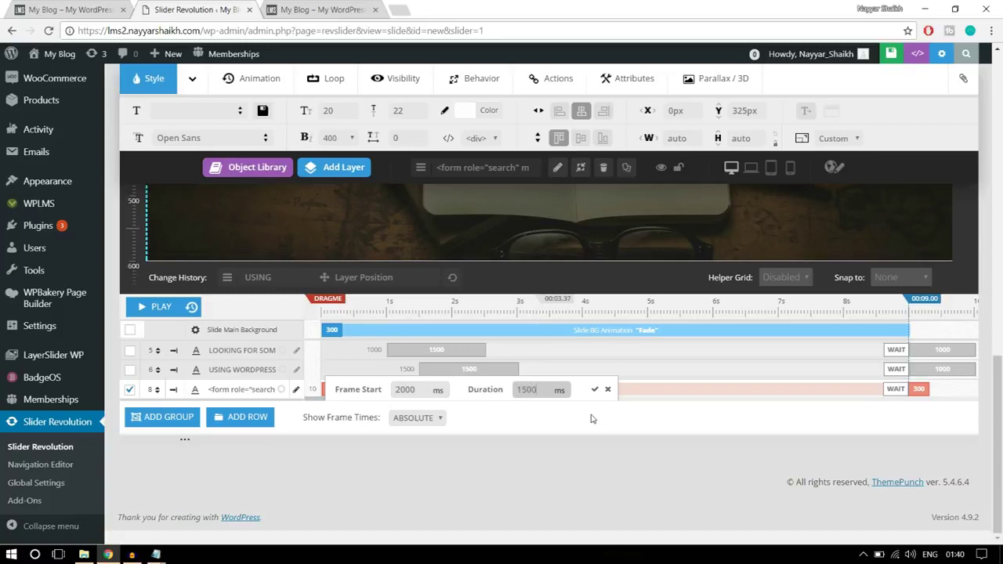
click(595, 390)
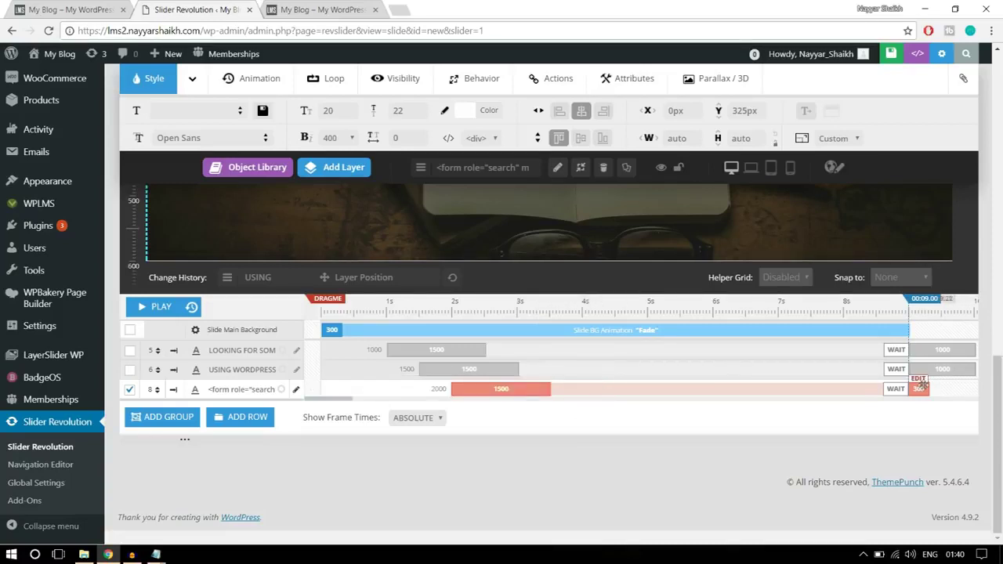
- Set the search form layer's ending duration to 1000 ms
click(918, 384)
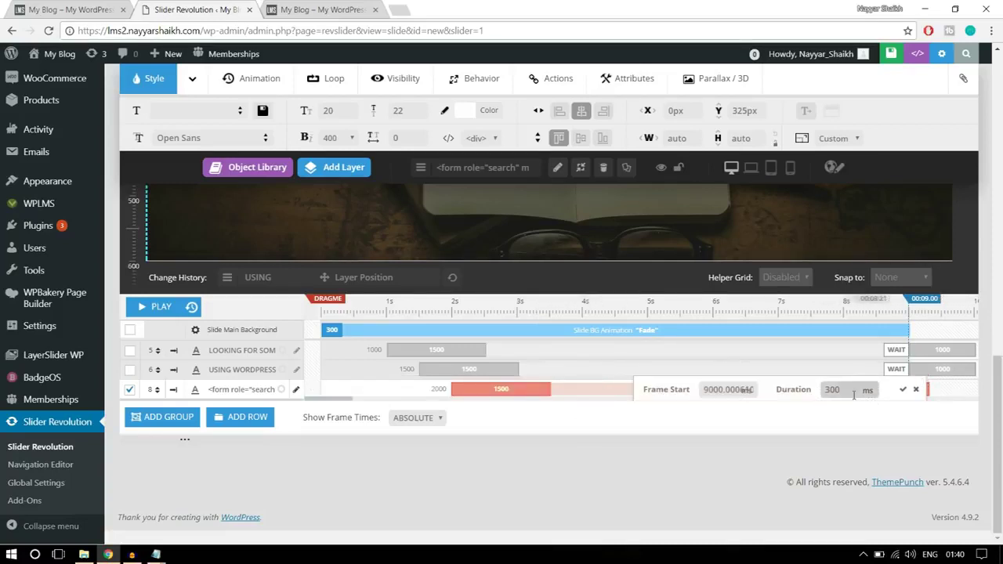
drag(844, 389, 815, 399)
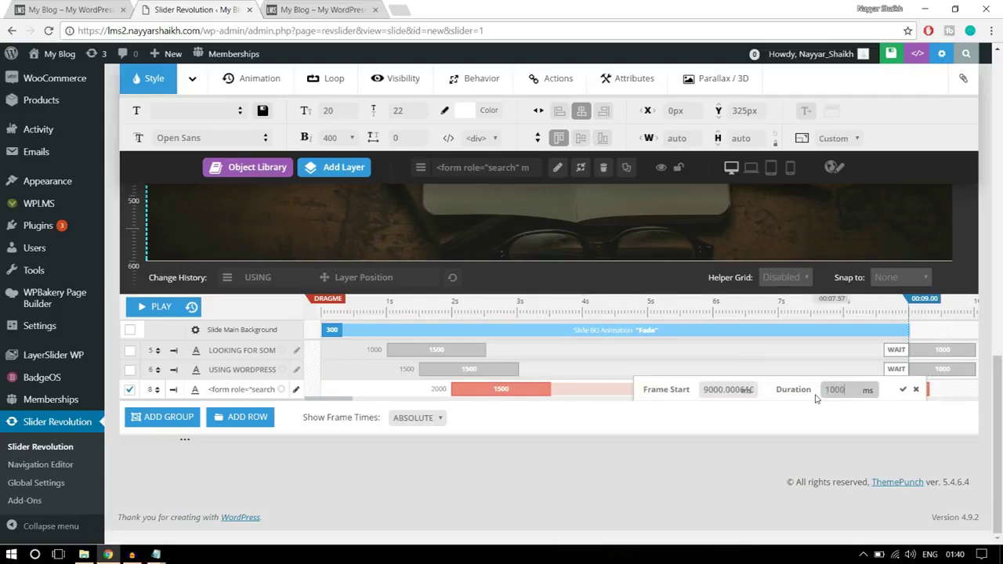
click(903, 391)
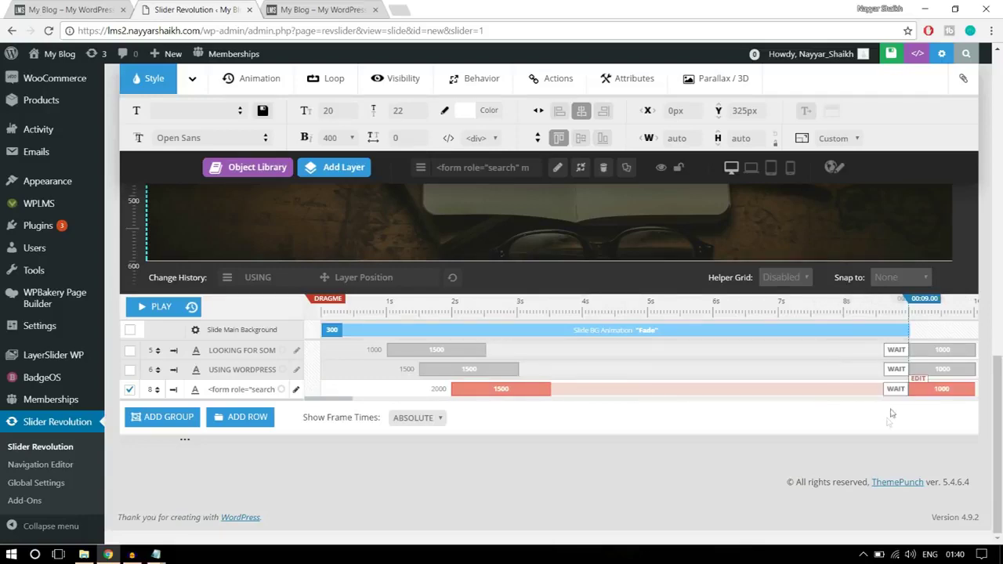
scroll(888, 423, up, 3)
scroll(888, 427, down, 2)
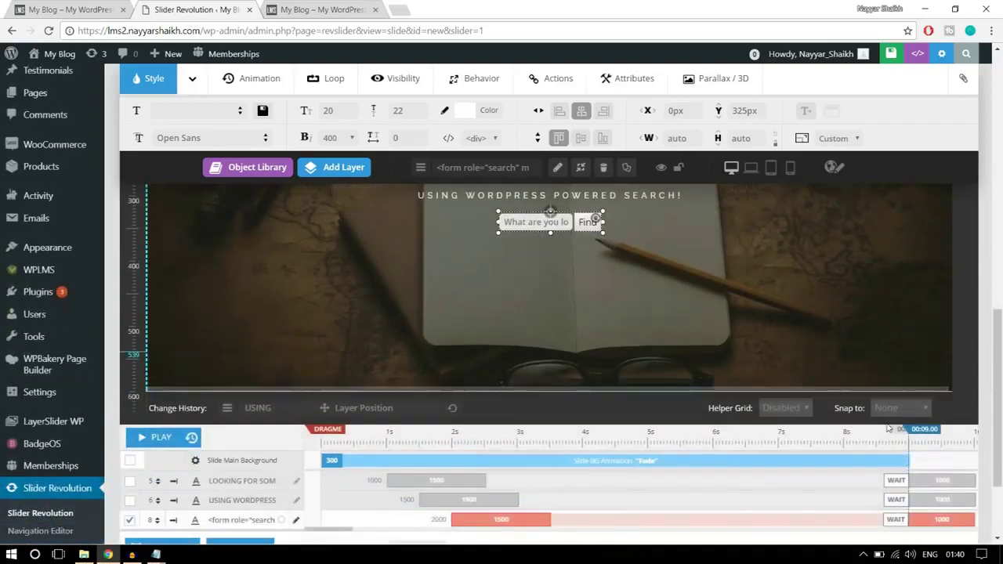
scroll(888, 427, up, 2)
drag(999, 306, 1001, 314)
scroll(1001, 315, down, 1)
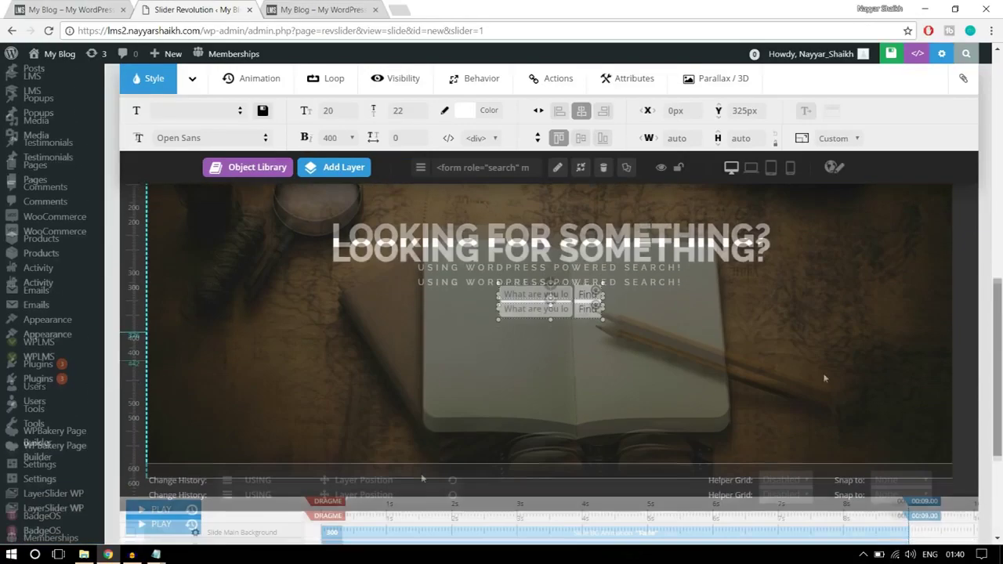
click(159, 510)
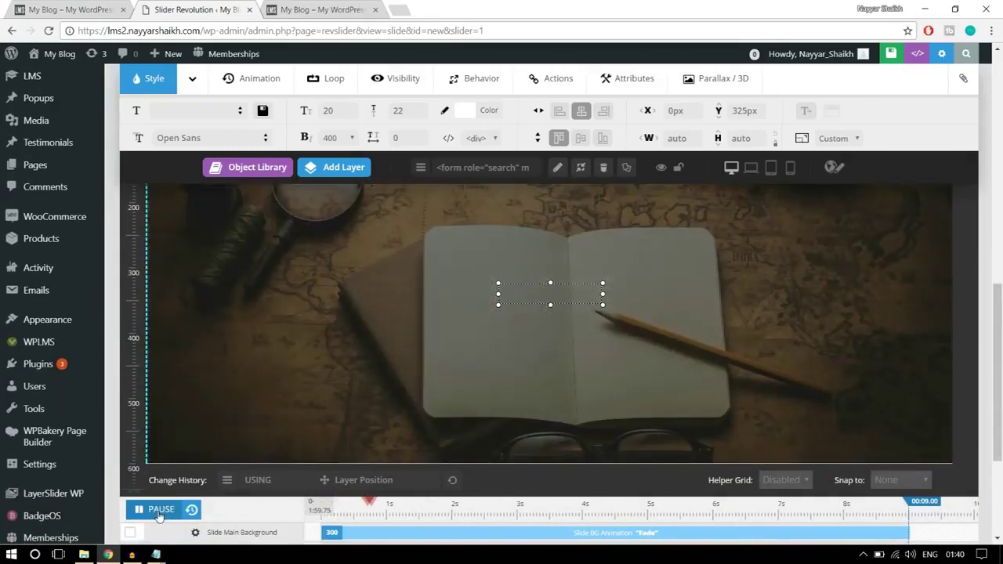
click(157, 511)
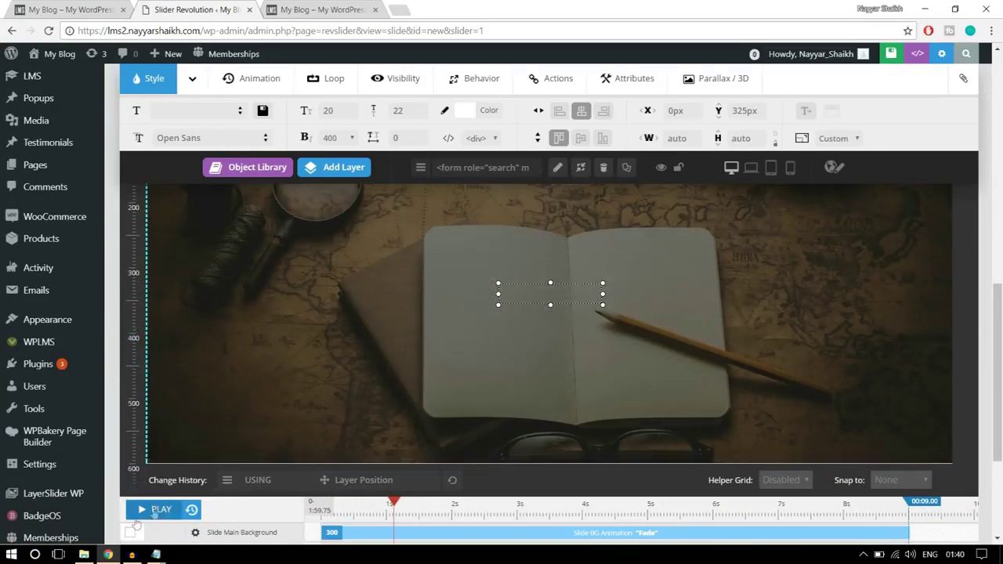
click(157, 511)
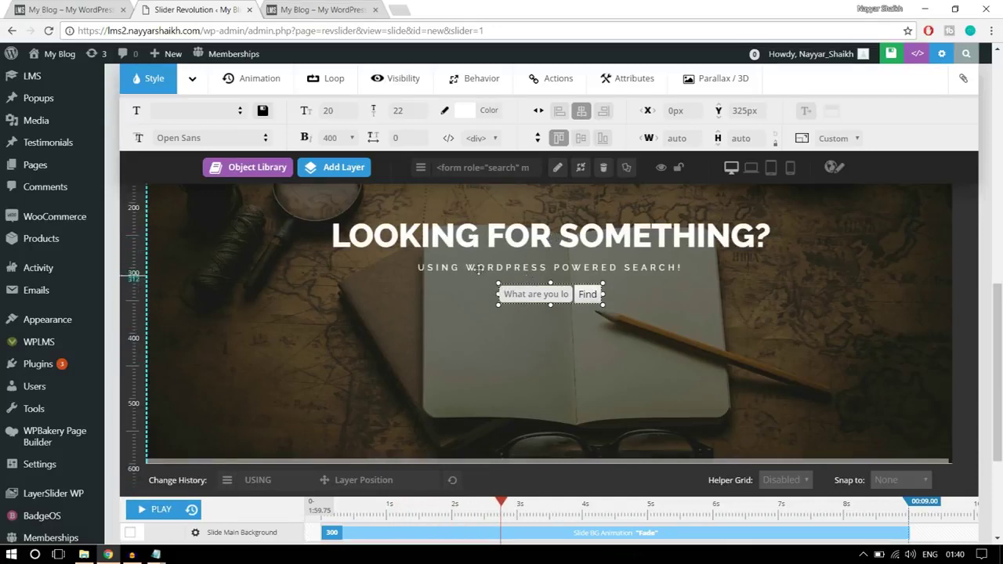
click(192, 510)
click(159, 511)
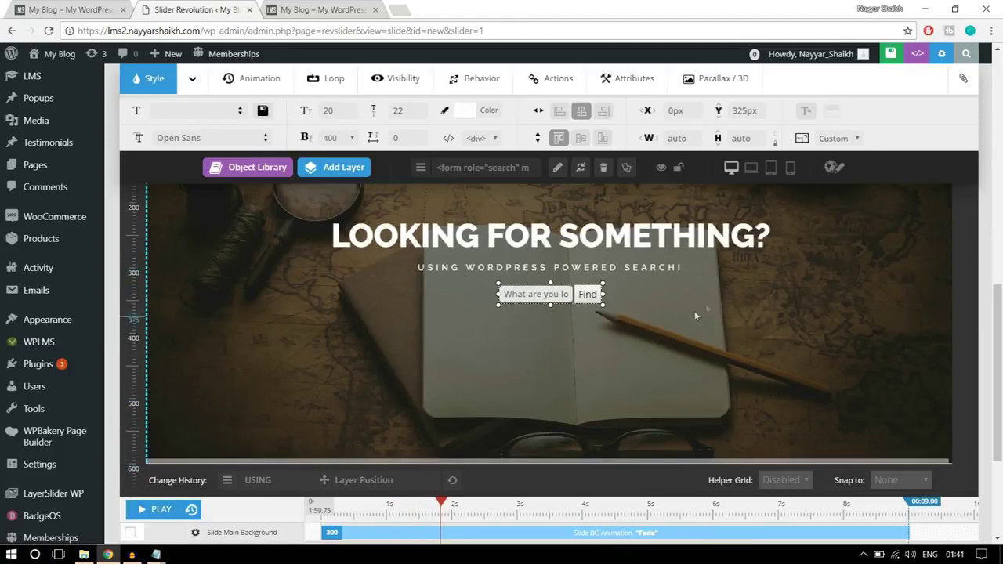
click(839, 267)
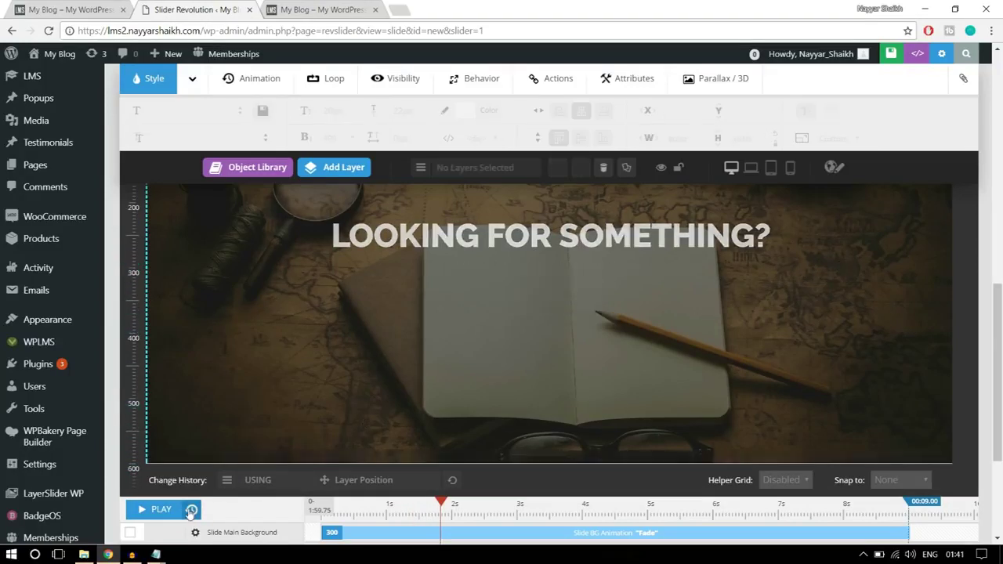
click(155, 511)
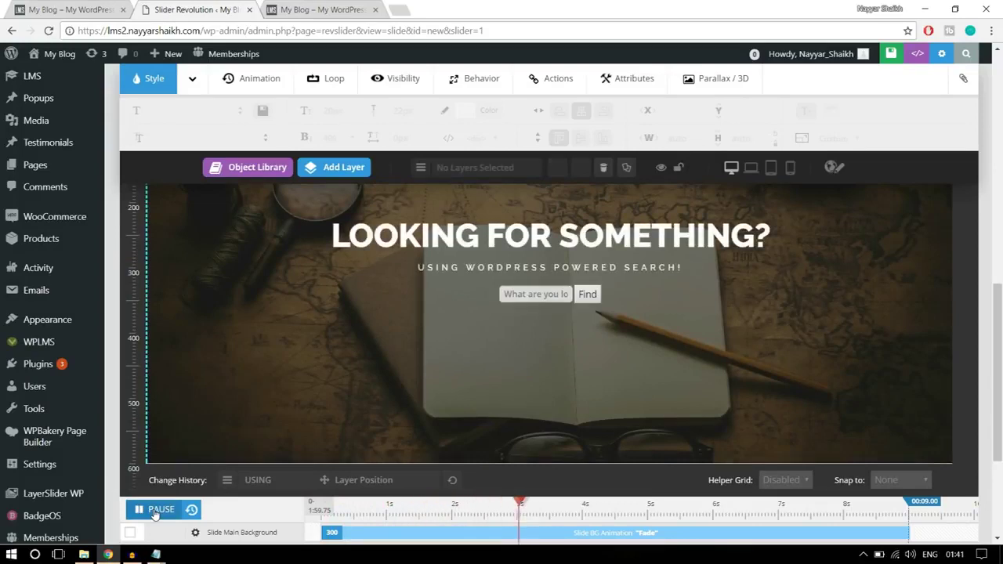
click(156, 511)
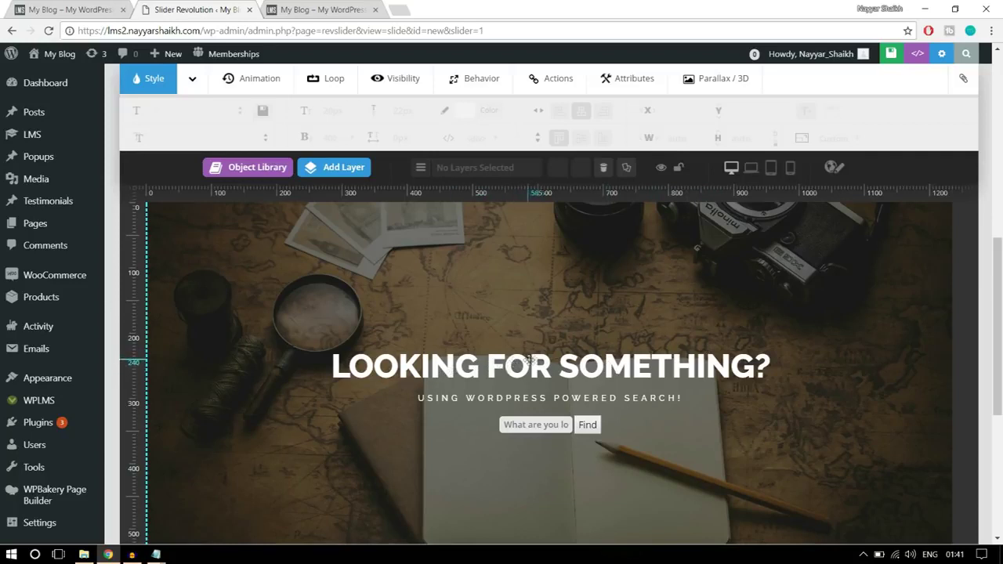
- Give the LOOKING FOR SOMETHING? heading the PopUpSmooth entrance animation
click(531, 368)
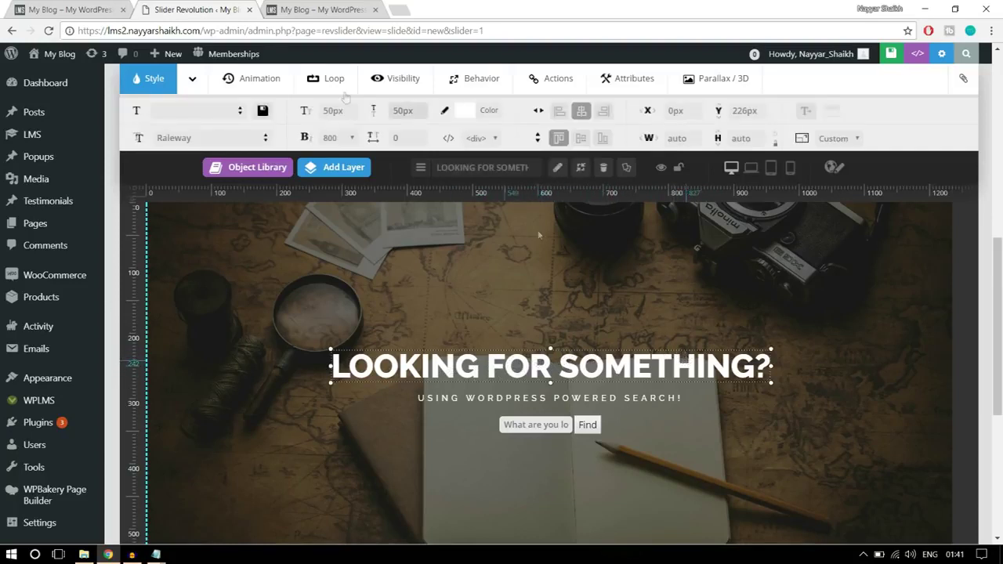
click(267, 84)
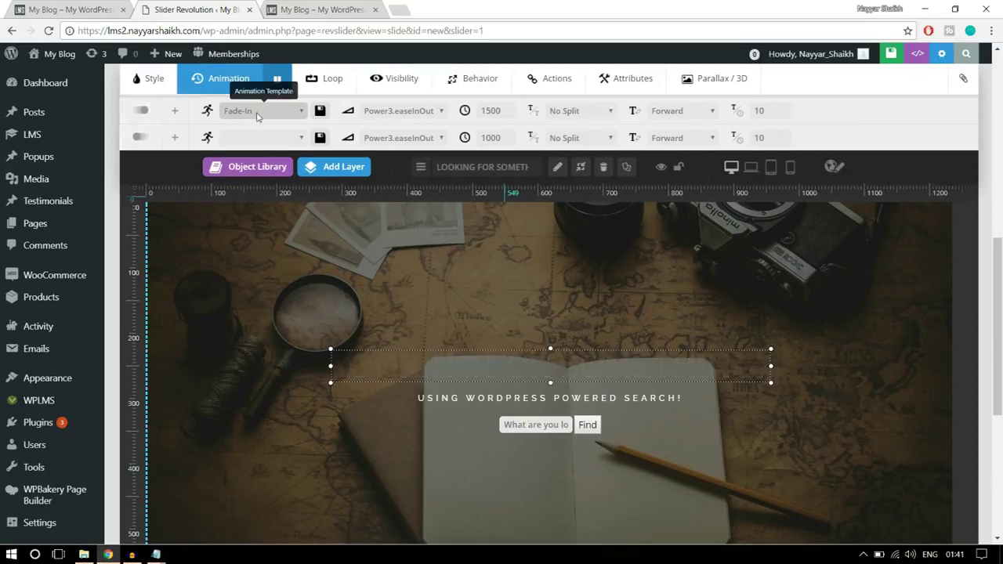
click(257, 116)
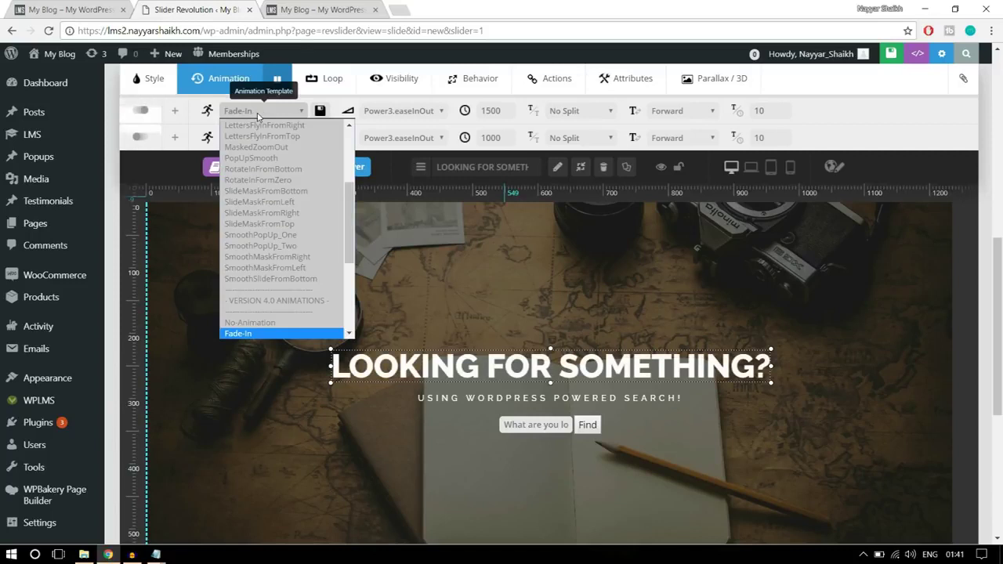
scroll(306, 228, up, 3)
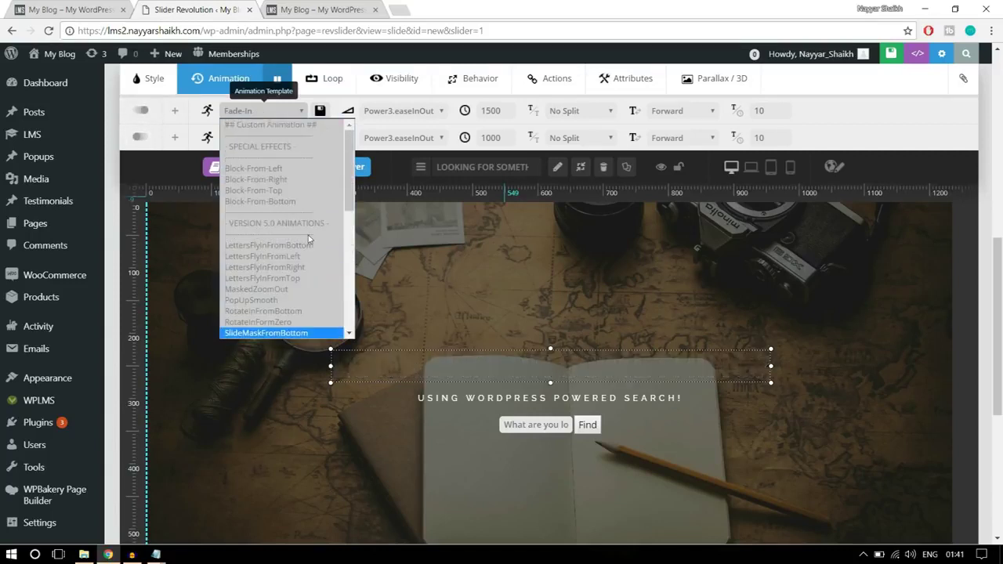
scroll(309, 239, down, 3)
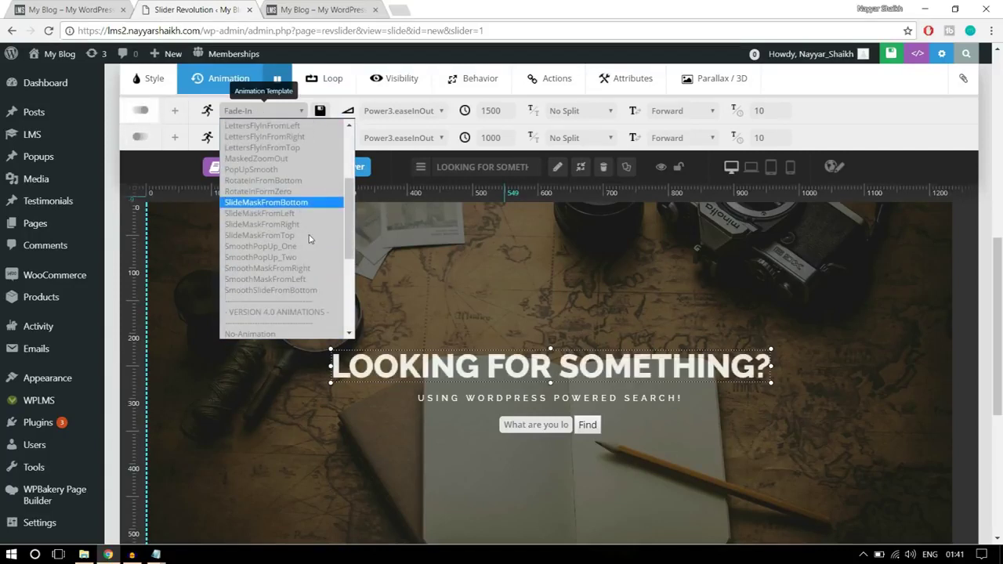
click(269, 170)
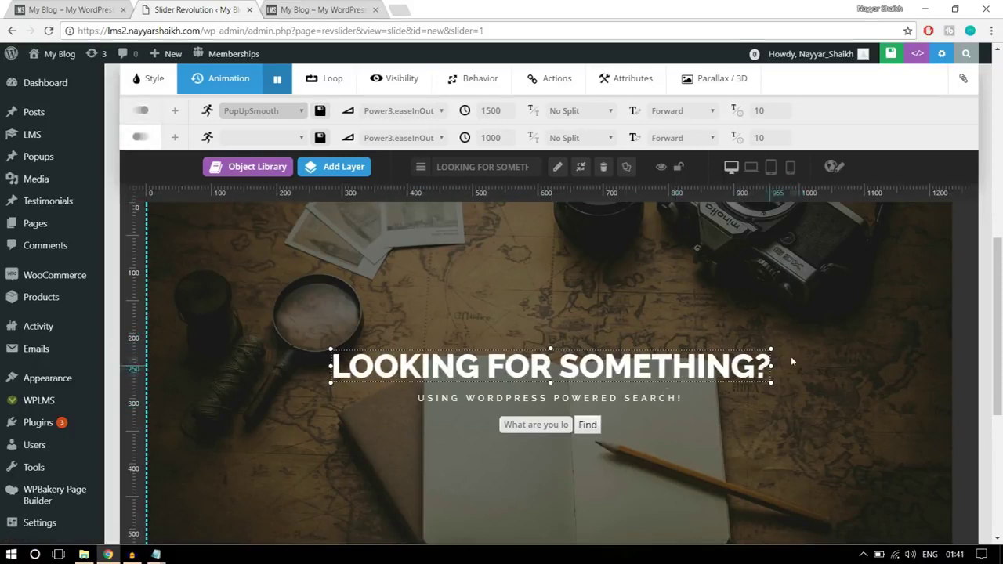
- Give the USING WORDPRESS POWERED SEARCH! subtitle the LettersFlyInFromBottom animation
click(627, 398)
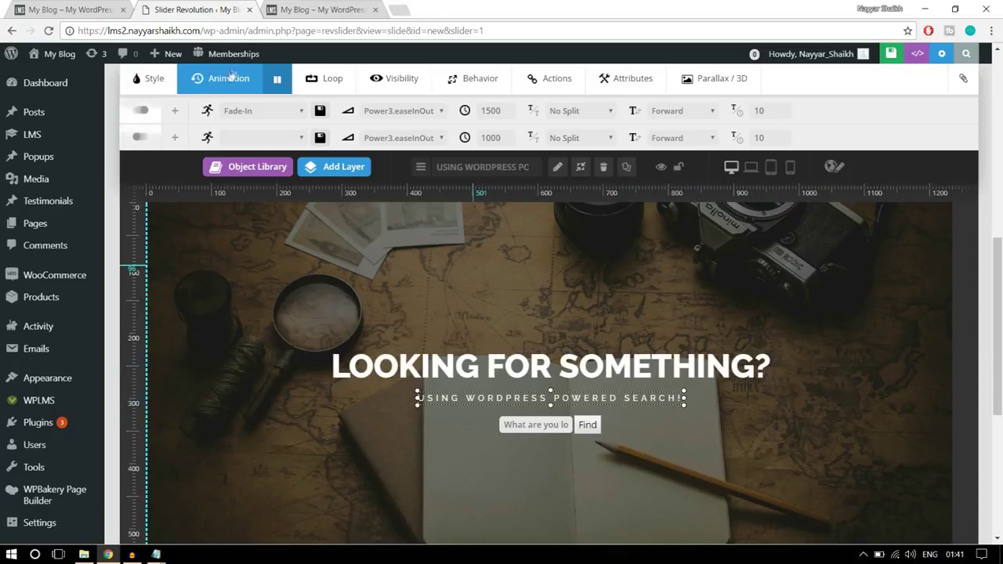
click(245, 111)
scroll(289, 226, down, 5)
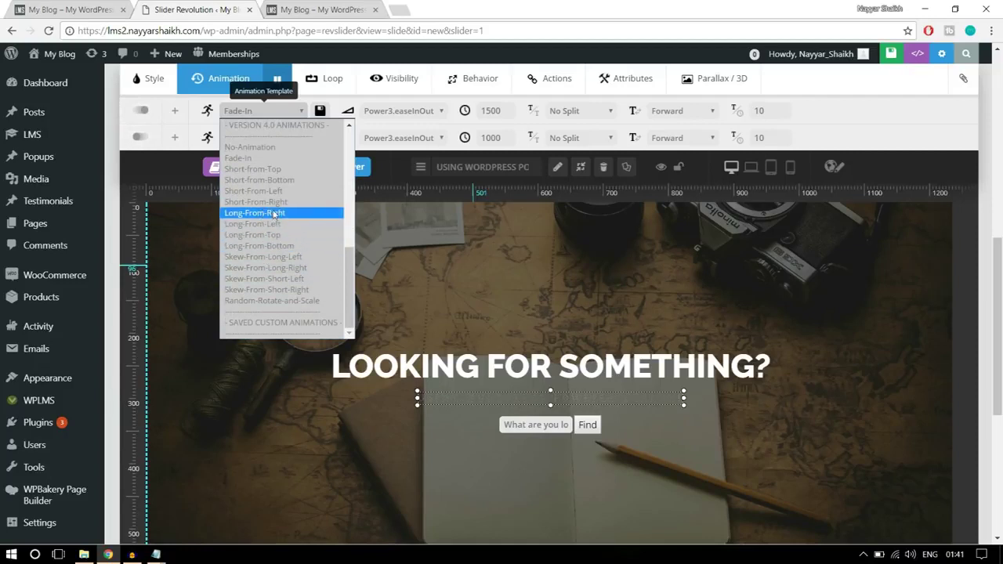
scroll(286, 238, up, 5)
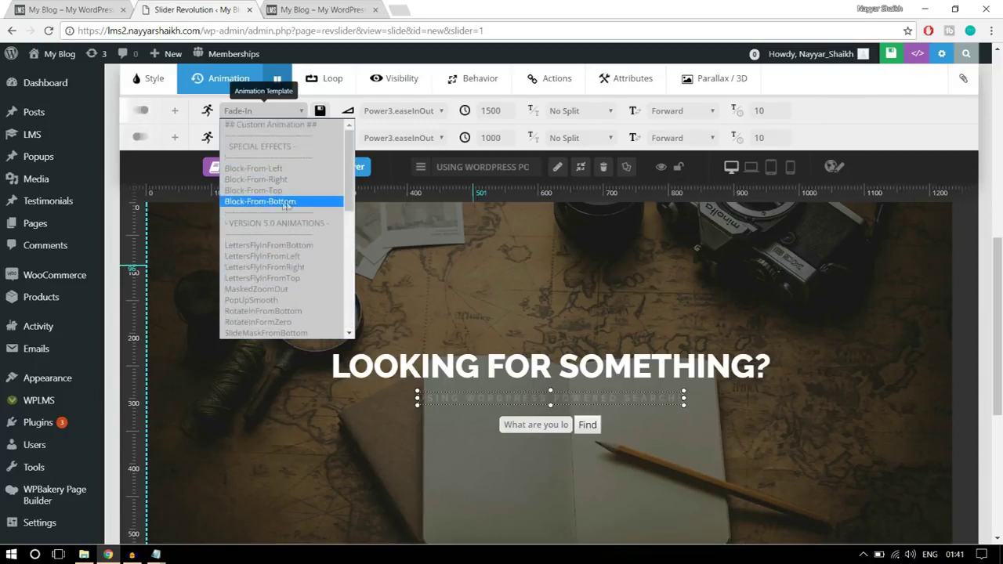
click(306, 247)
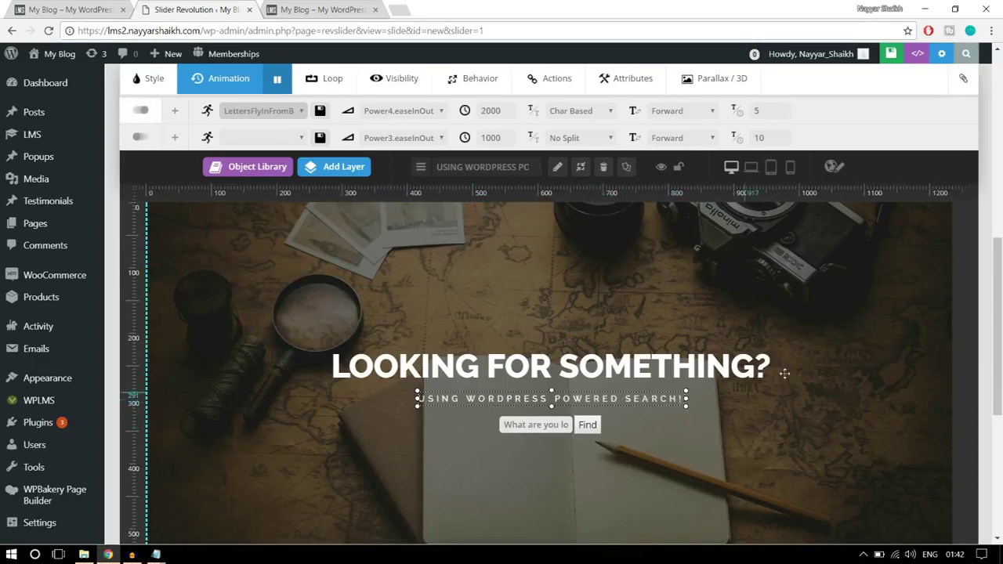
- Deselect the layer, save the slide, and switch to the live homepage
click(826, 352)
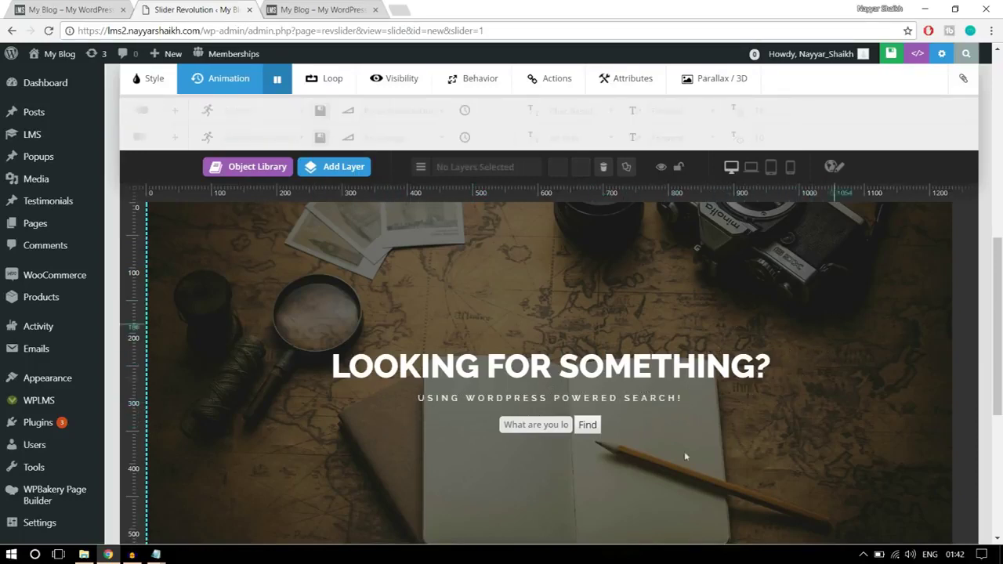
scroll(567, 366, down, 5)
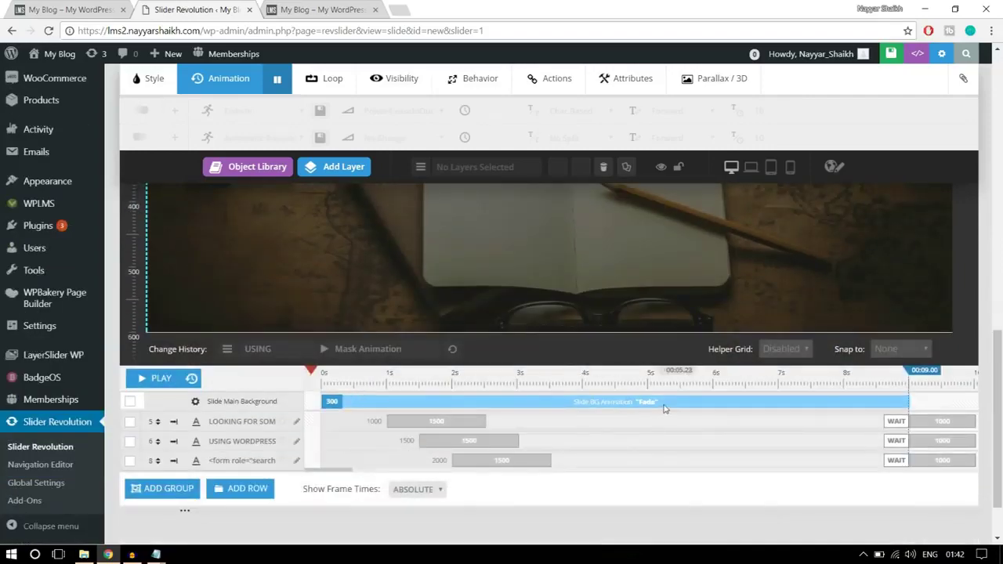
scroll(663, 404, up, 5)
scroll(663, 405, up, 10)
click(839, 141)
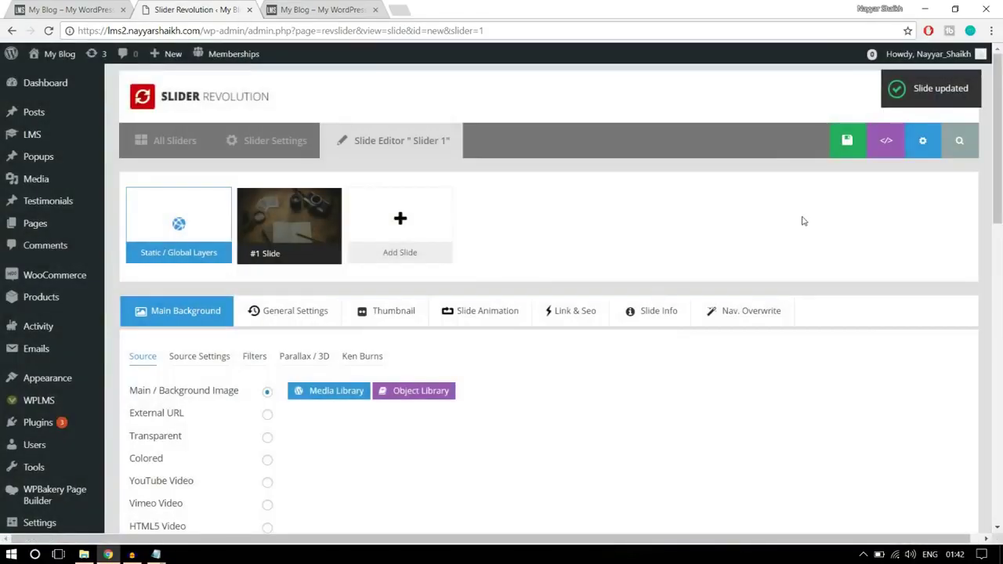
scroll(803, 221, down, 8)
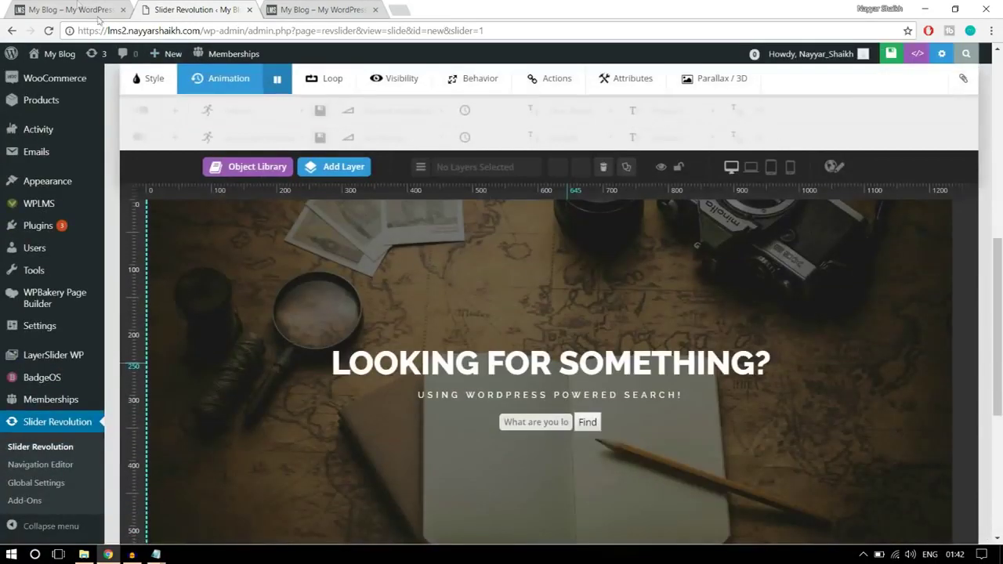
key(ctrl+shift+Tab)
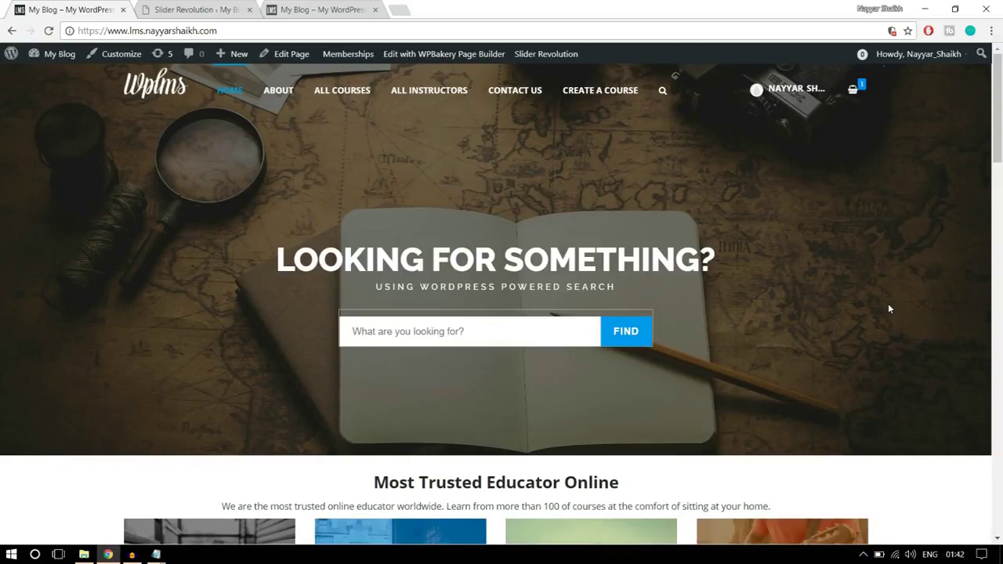
- Scroll through the homepage sections below the hero, then go back to the slide editor
scroll(888, 309, down, 5)
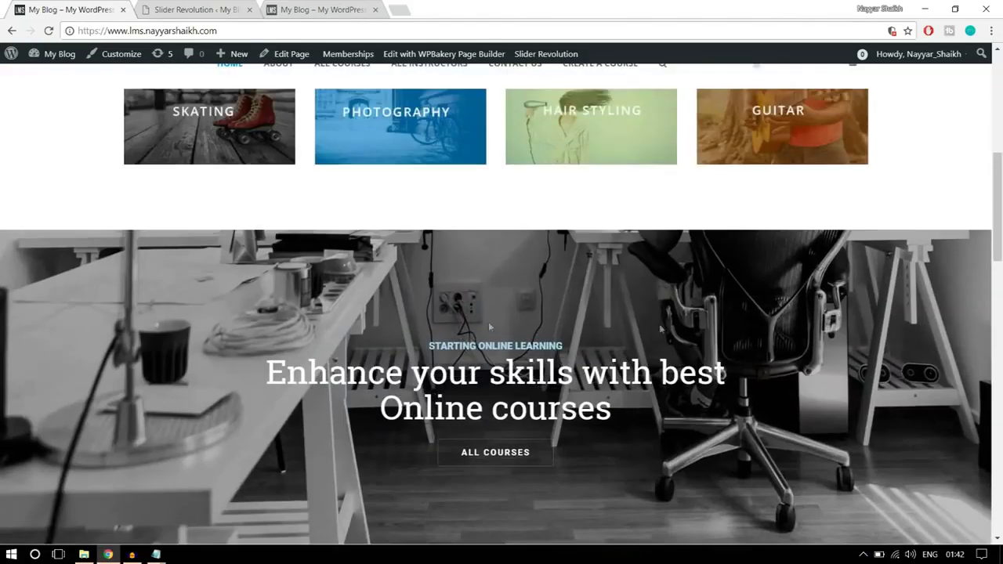
scroll(659, 329, down, 1)
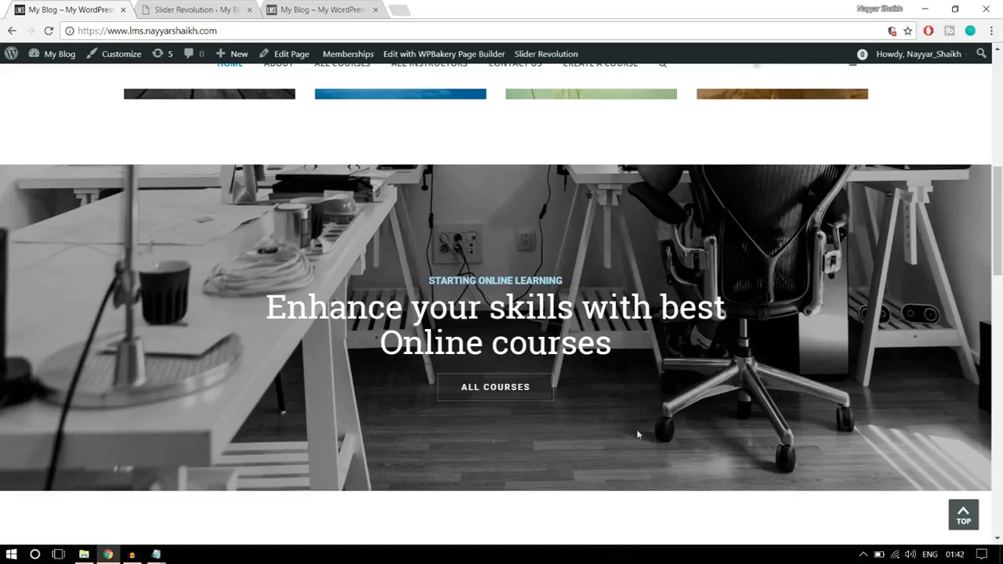
click(186, 7)
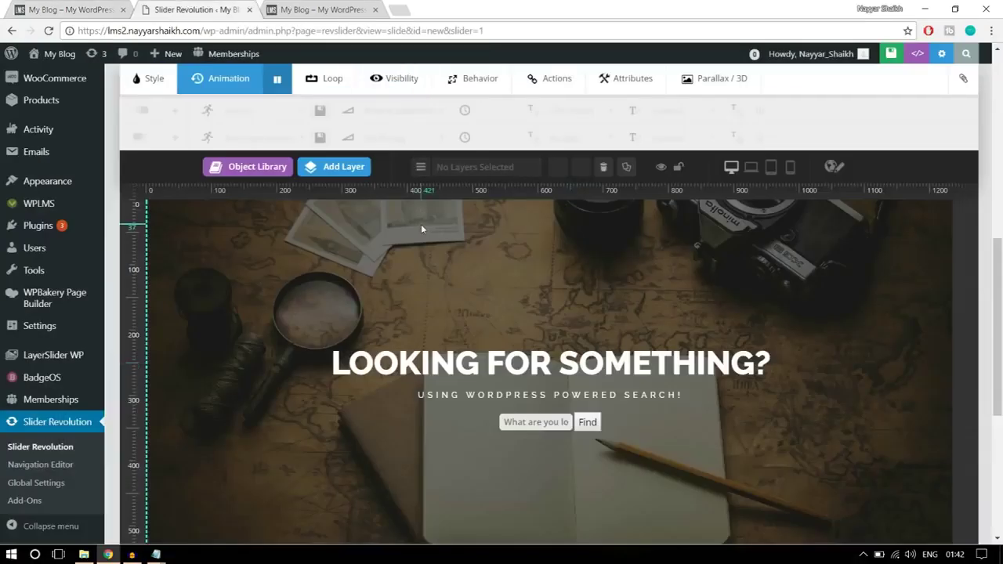
- Go to the slider overview and start creating a new slider
scroll(421, 235, up, 10)
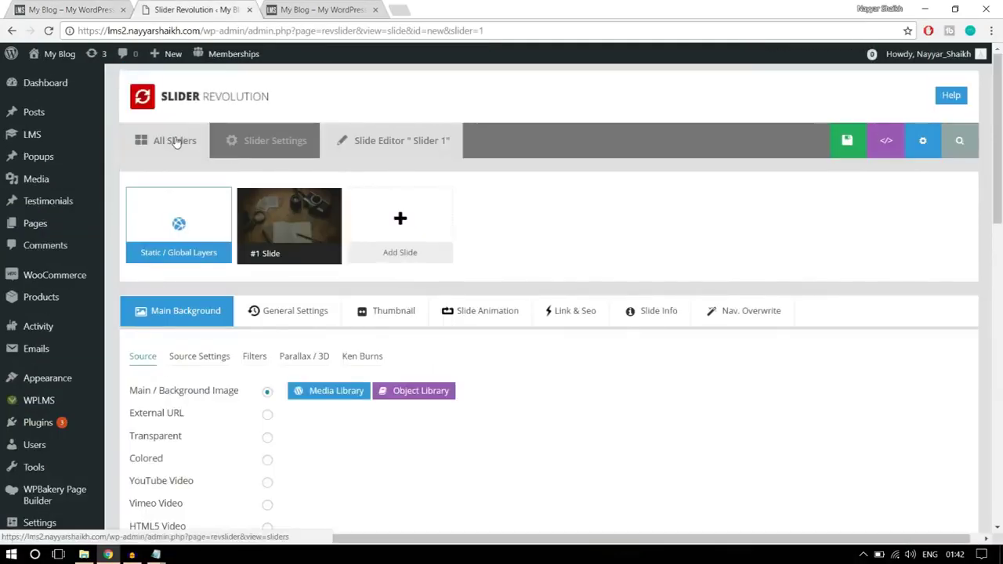
click(177, 143)
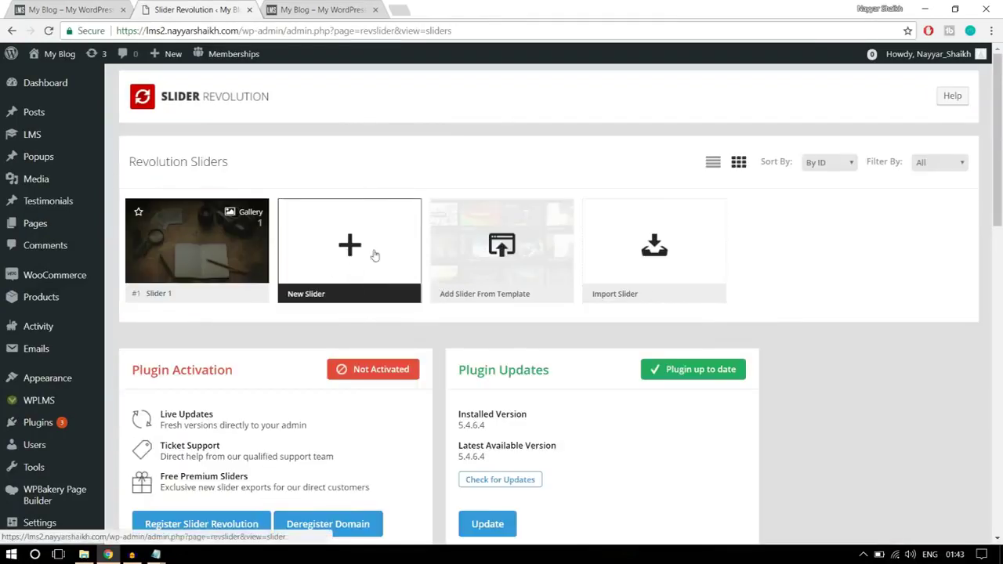
click(341, 278)
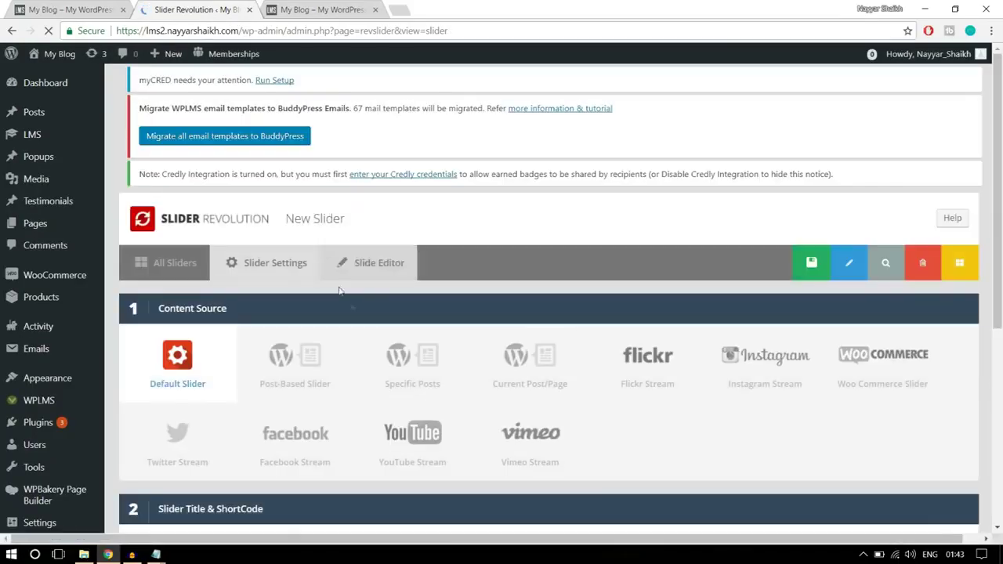
scroll(317, 349, down, 1)
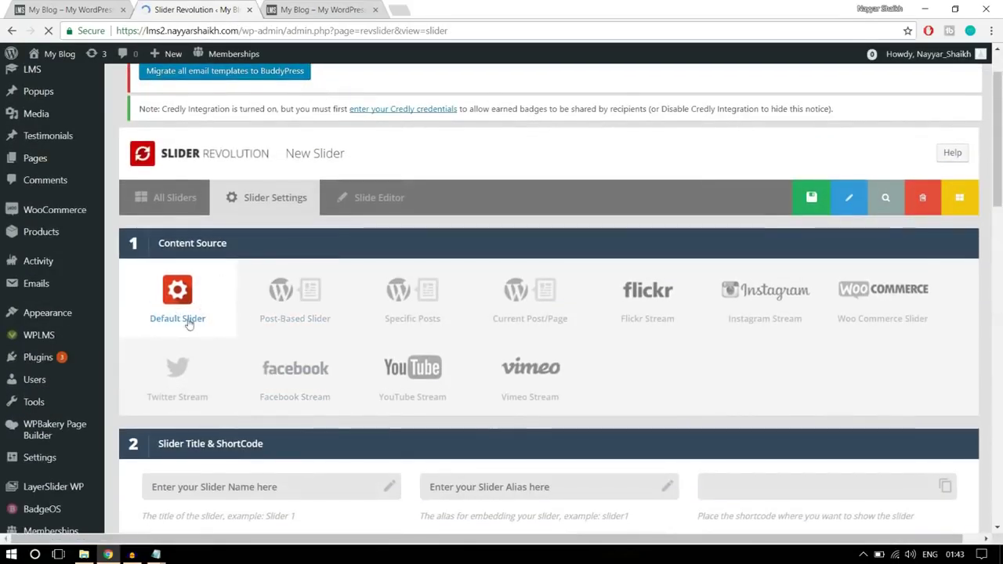
scroll(220, 313, down, 3)
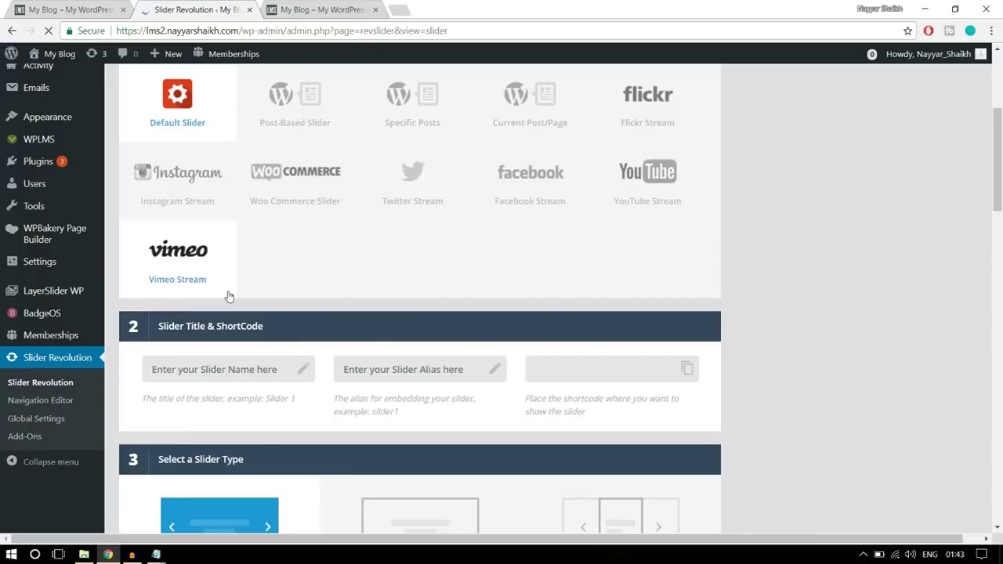
scroll(347, 290, up, 2)
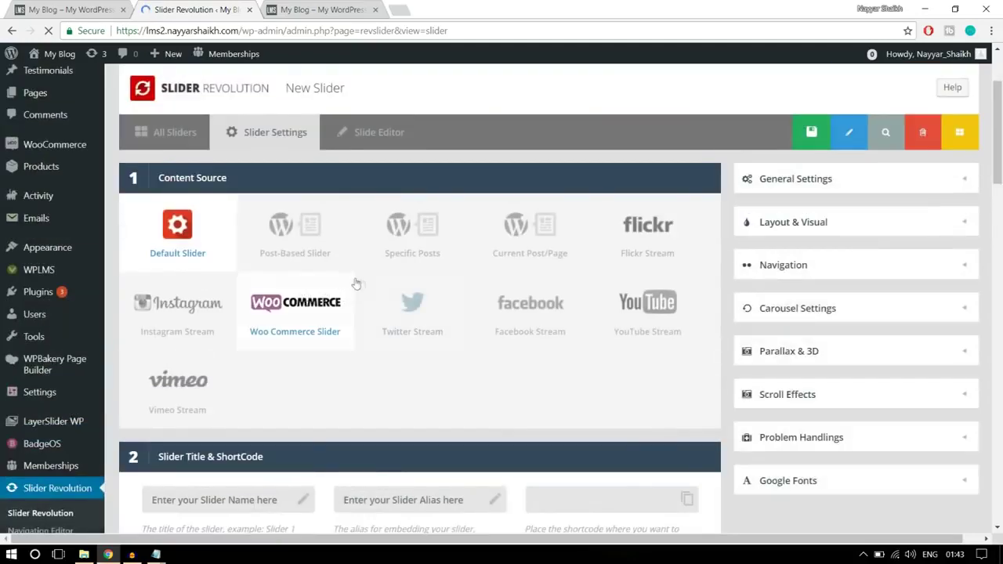
scroll(365, 288, down, 3)
- Enter the new slider's name and alias and make it full-width
click(259, 243)
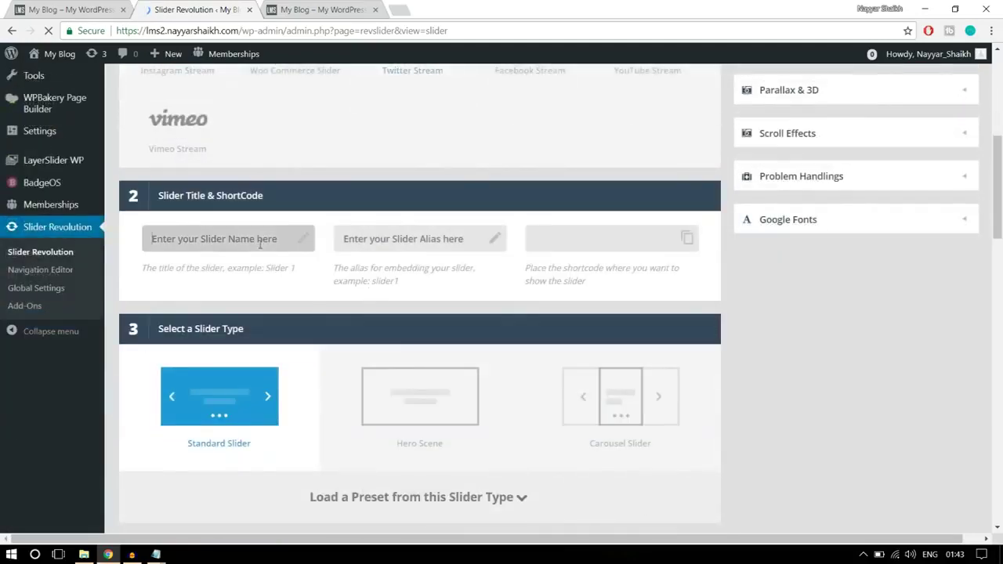
text(slider2)
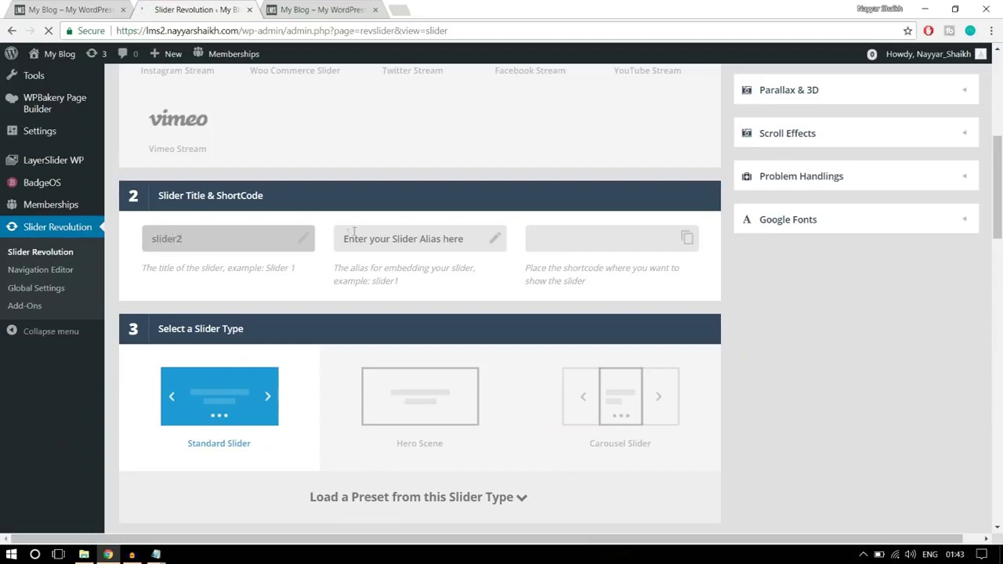
click(363, 239)
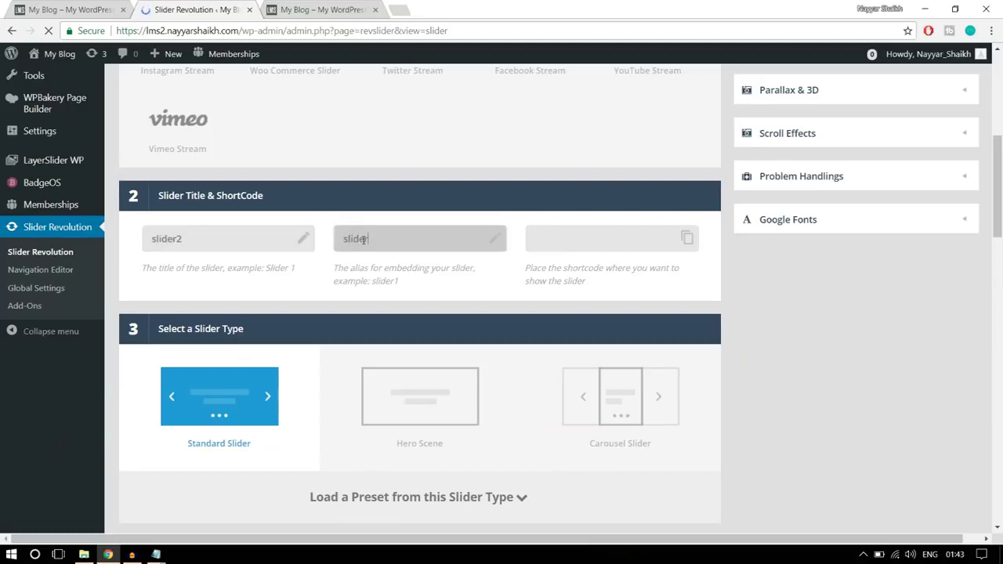
scroll(500, 278, down, 7)
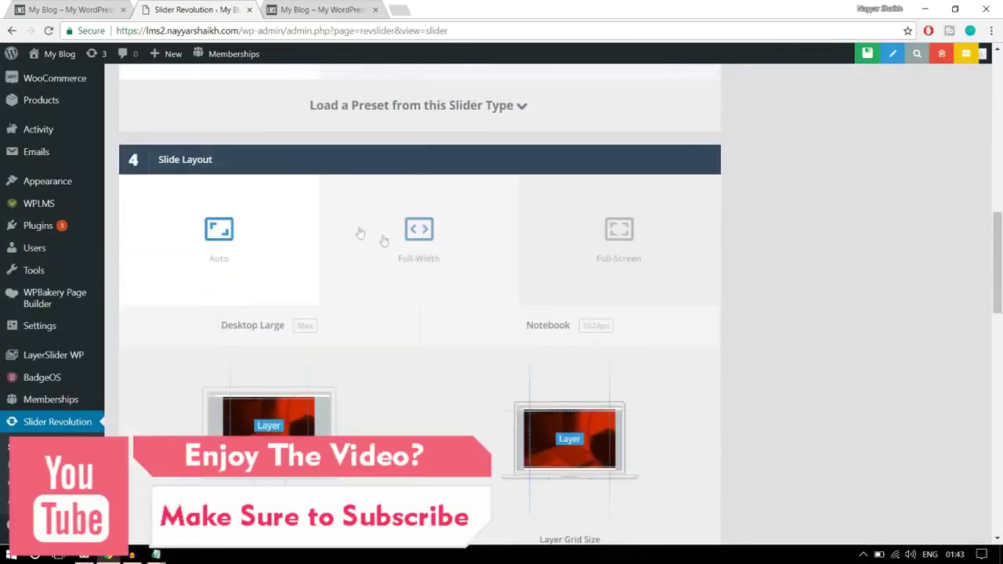
click(384, 237)
scroll(852, 246, down, 5)
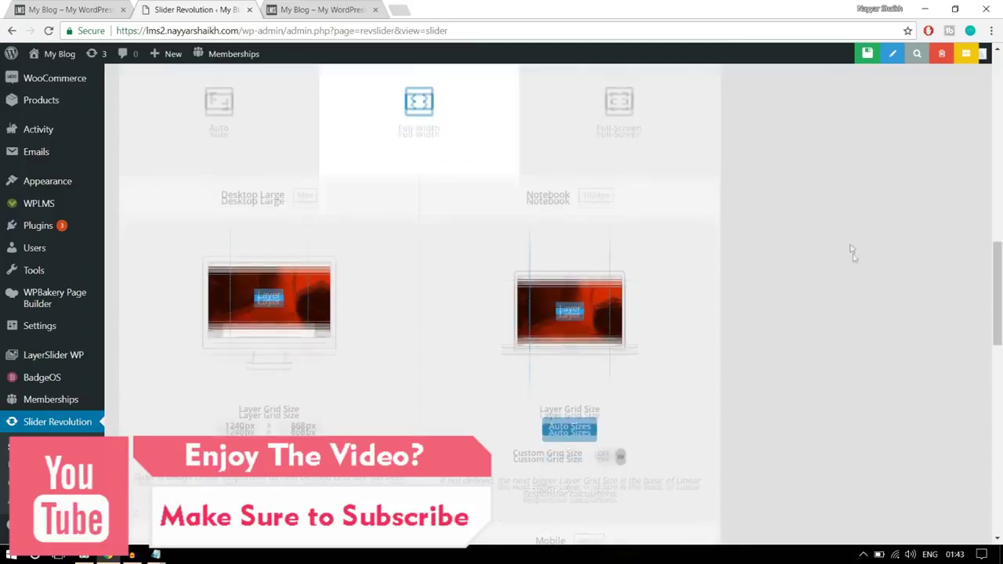
- Compare against the live homepage, then return to the new slider's settings
click(63, 9)
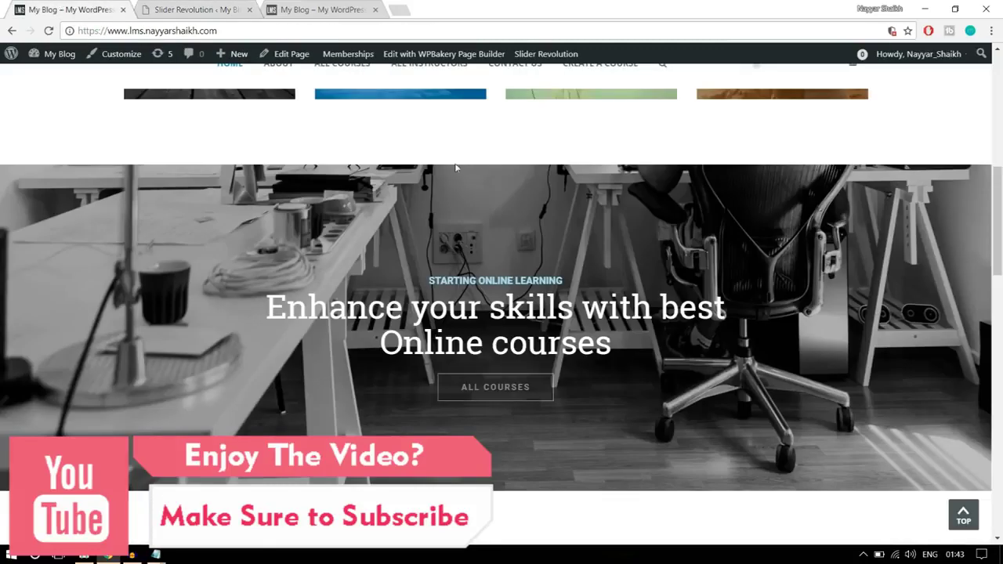
scroll(492, 241, up, 5)
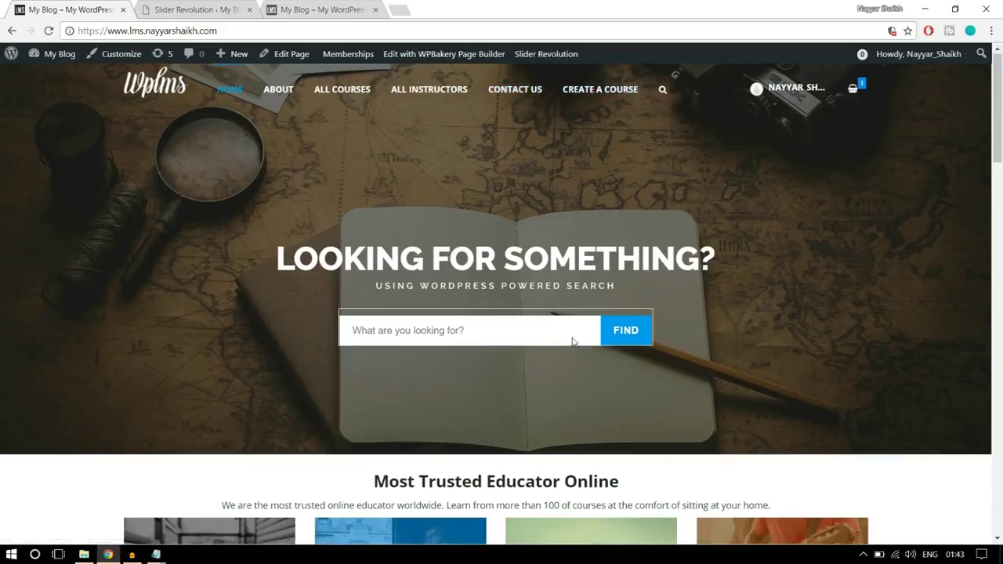
scroll(573, 340, down, 5)
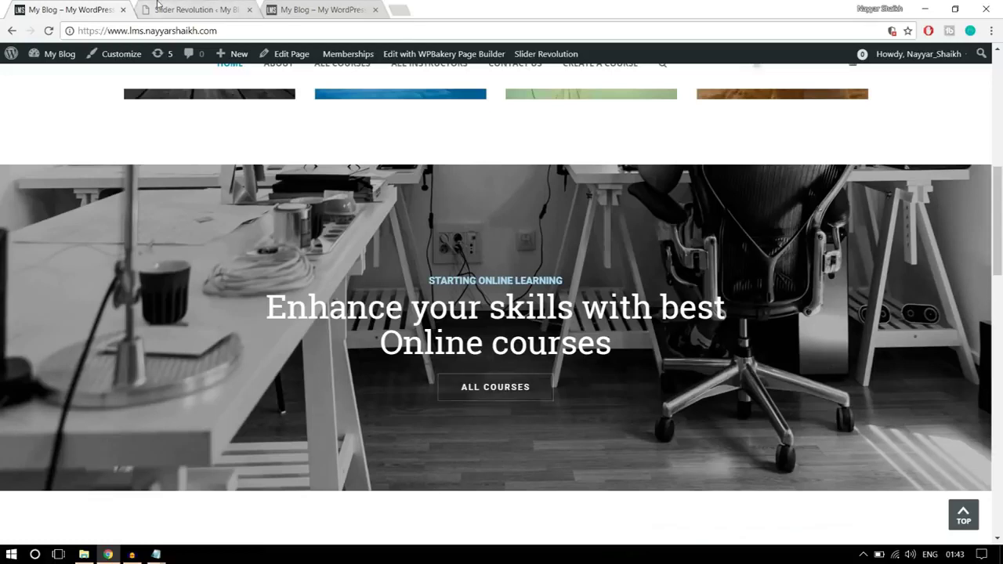
click(158, 7)
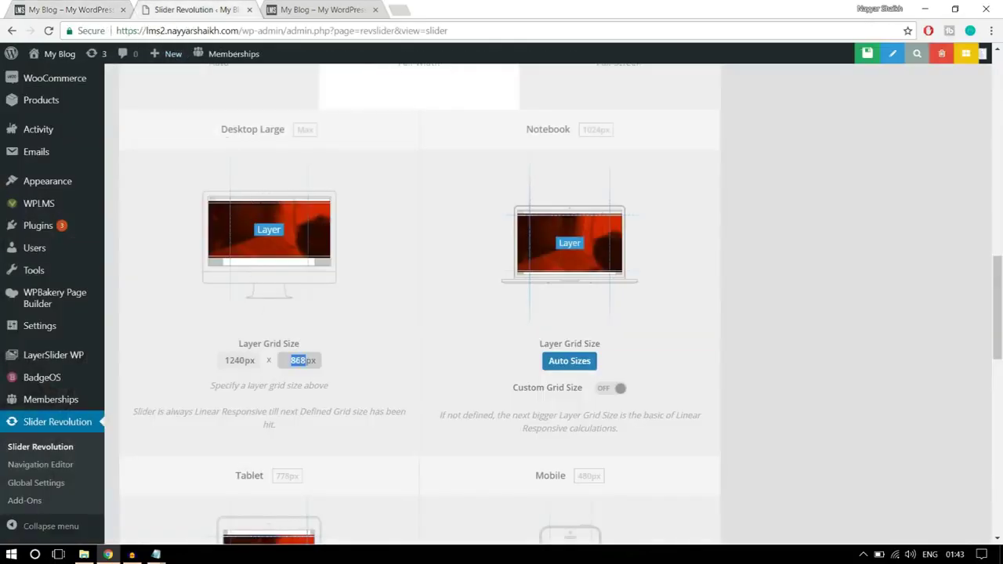
- Keep the 500 px desktop grid height and save the new slider's settings
click(373, 348)
scroll(652, 316, down, 4)
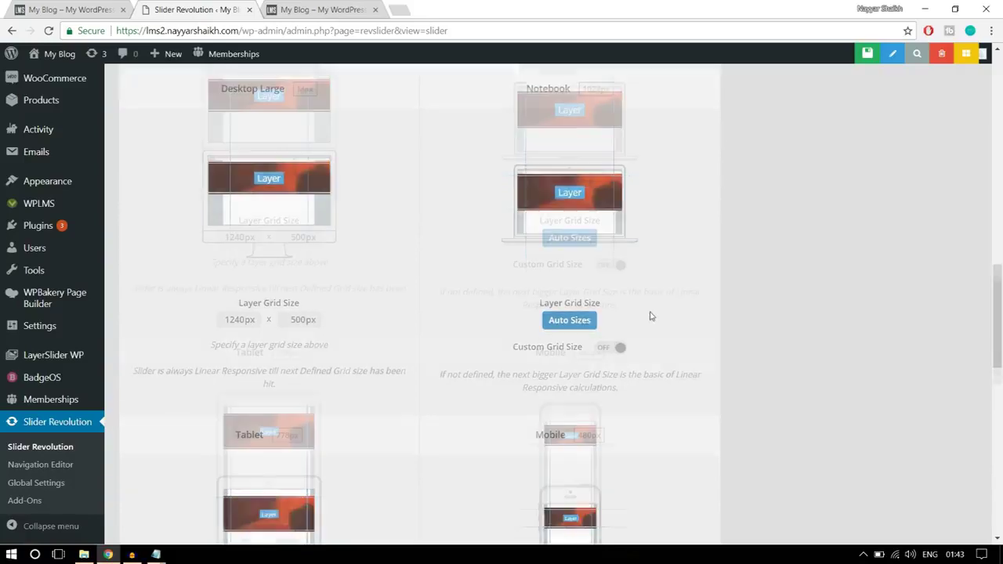
scroll(674, 440, up, 6)
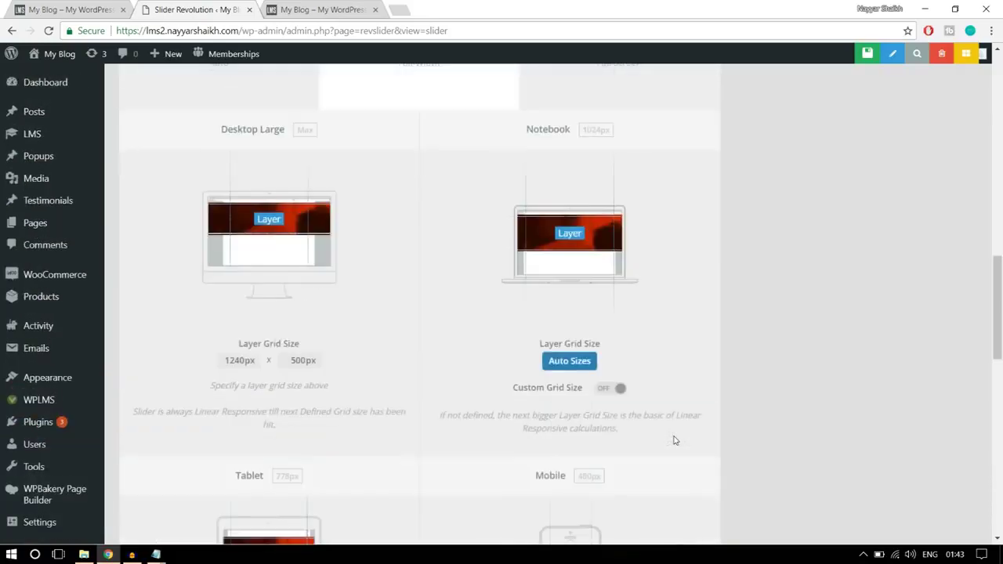
scroll(672, 439, down, 2)
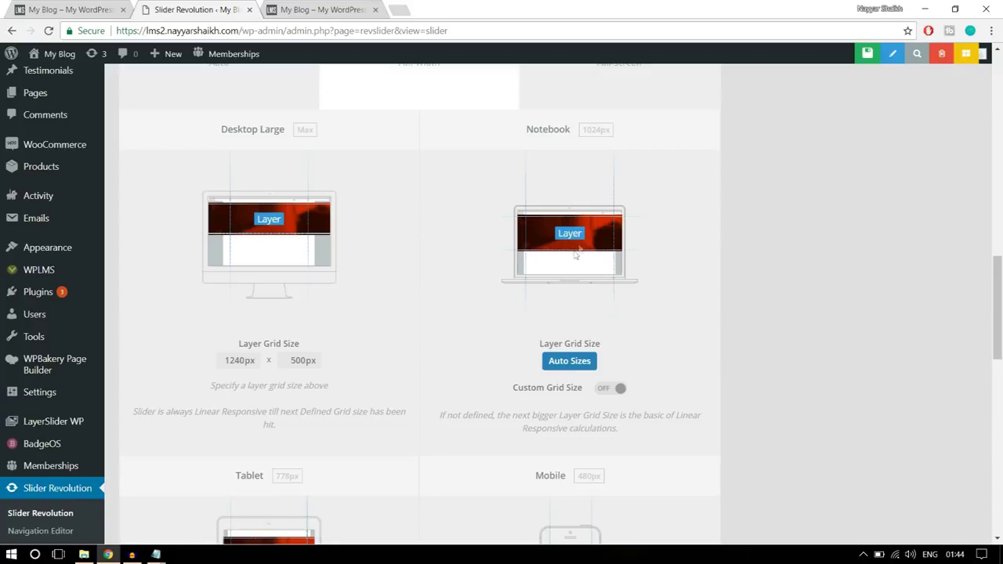
scroll(639, 296, down, 3)
scroll(638, 296, down, 3)
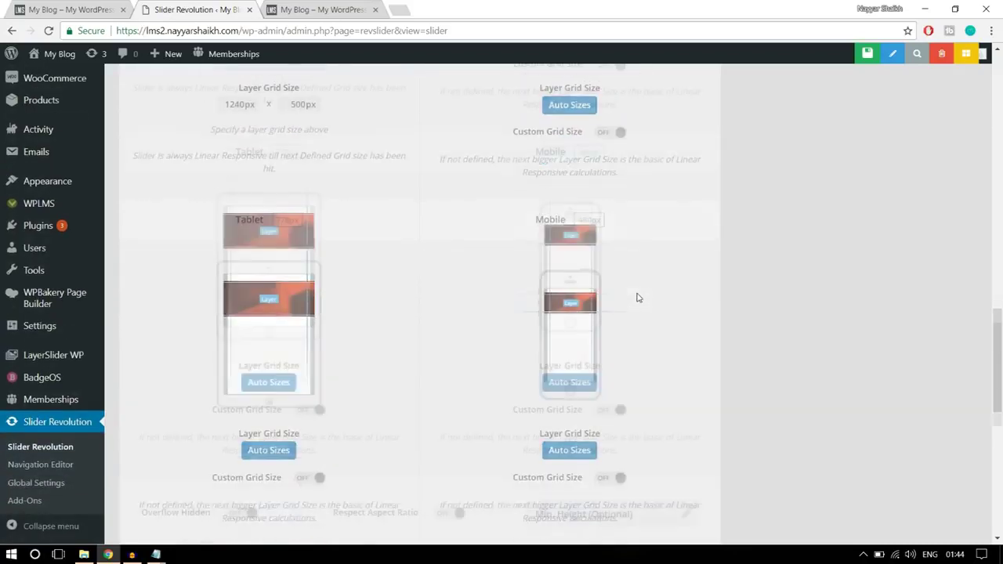
scroll(705, 289, down, 5)
scroll(710, 354, up, 10)
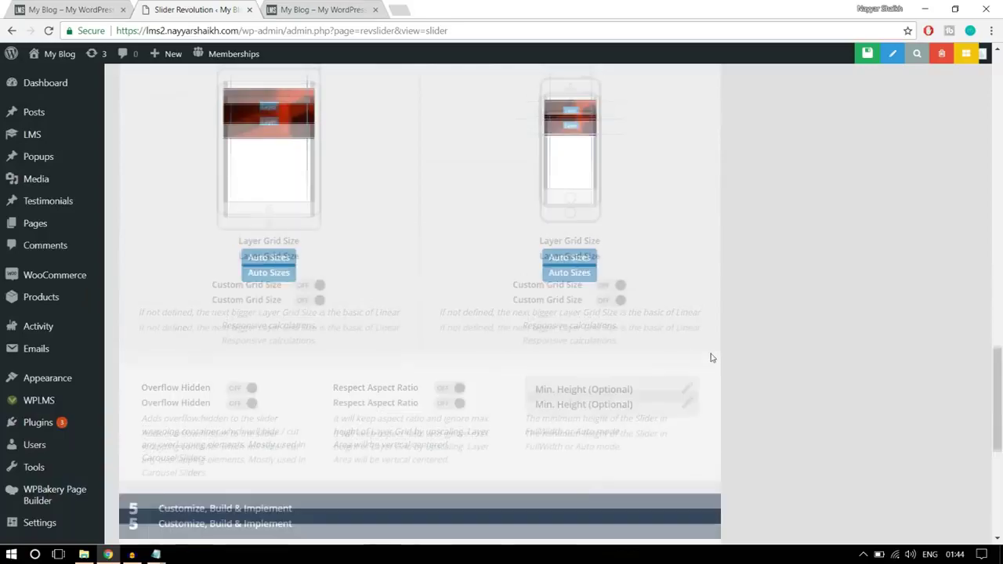
scroll(712, 359, up, 5)
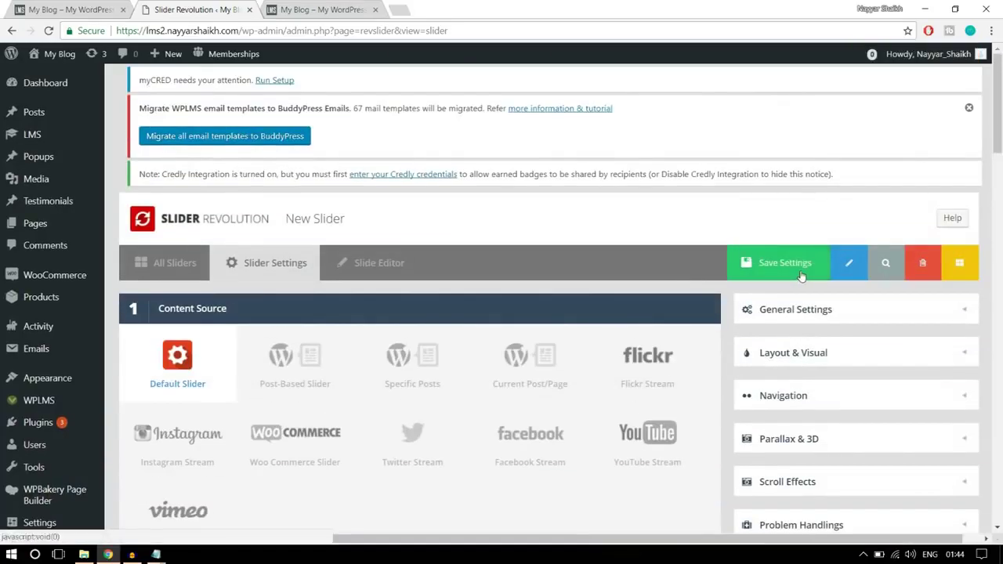
click(800, 272)
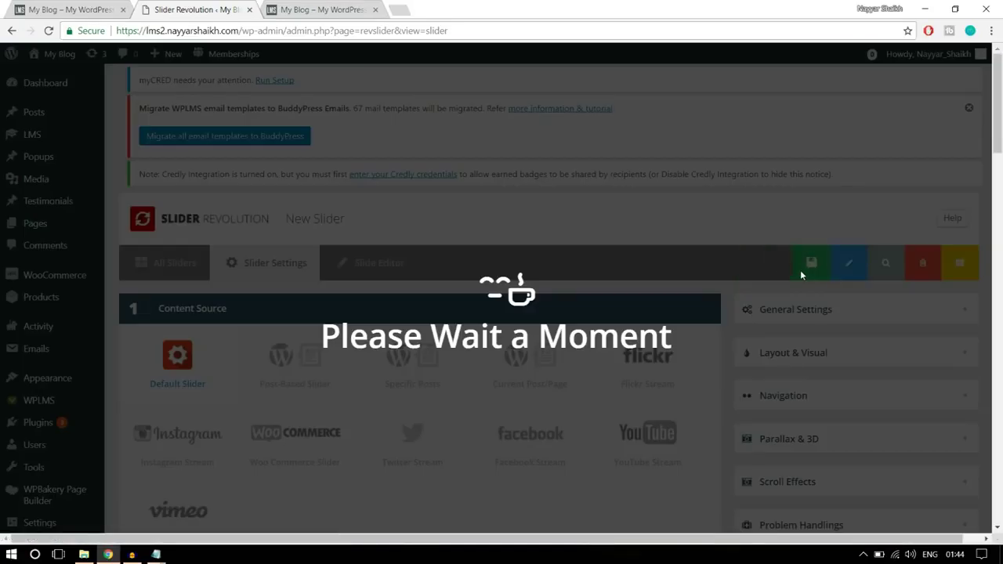
- After checking the live hero banner, choose Main / Background Image and open the Media Library
click(94, 6)
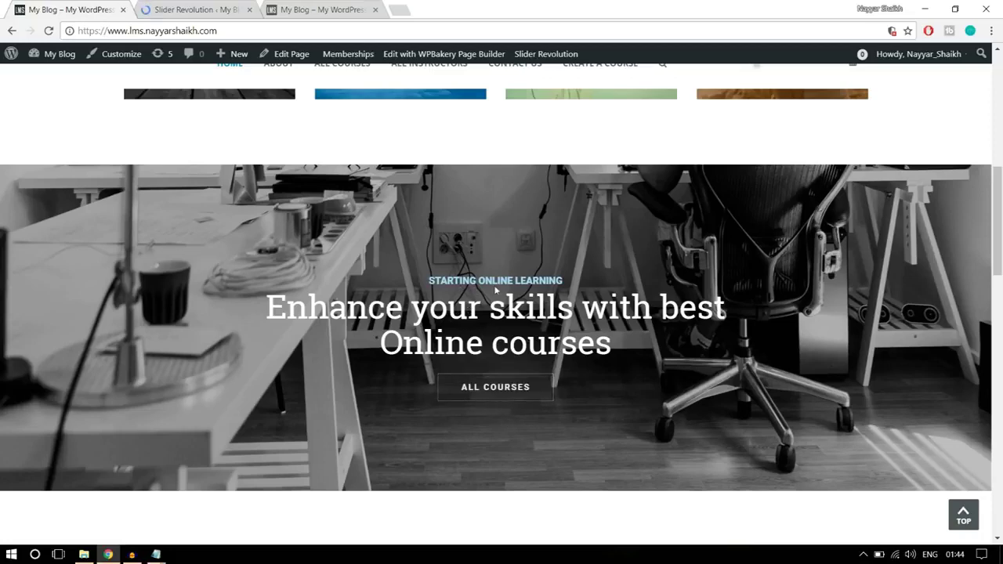
click(234, 4)
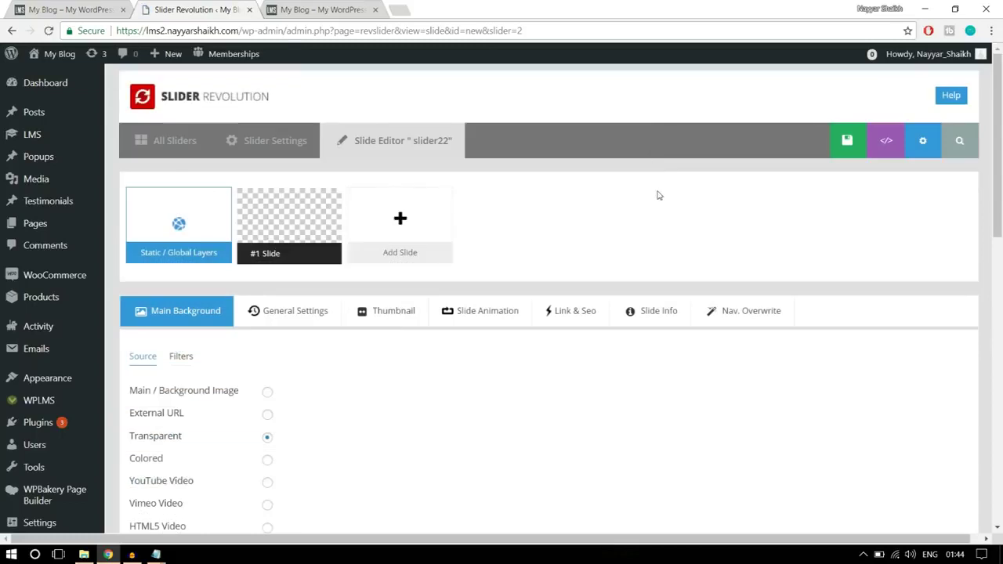
scroll(659, 235, down, 2)
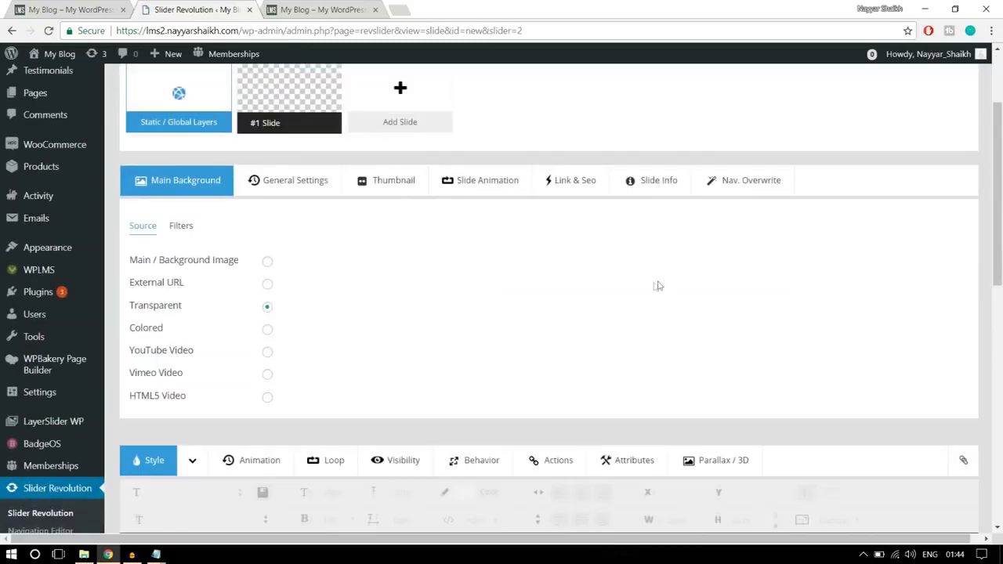
click(267, 263)
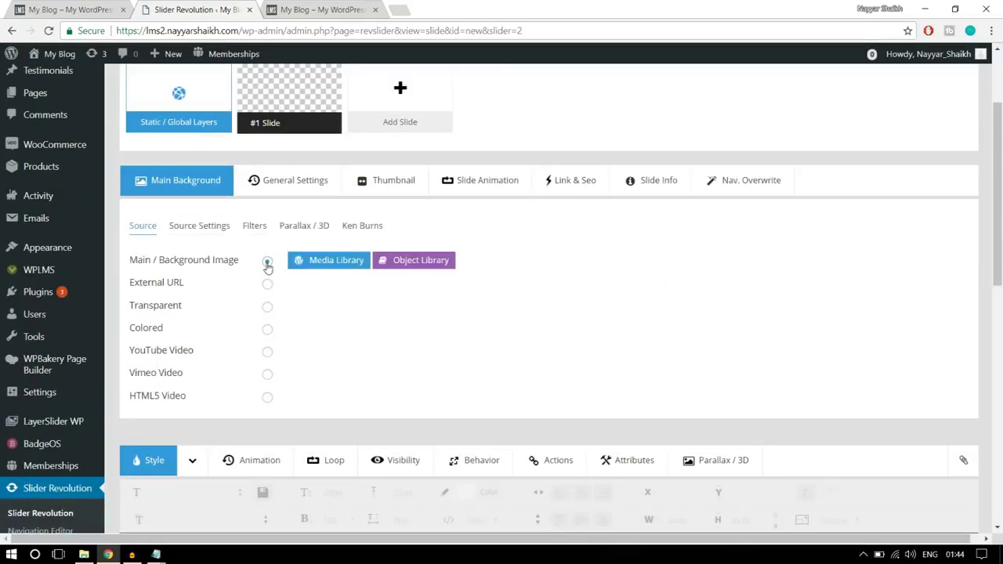
click(318, 266)
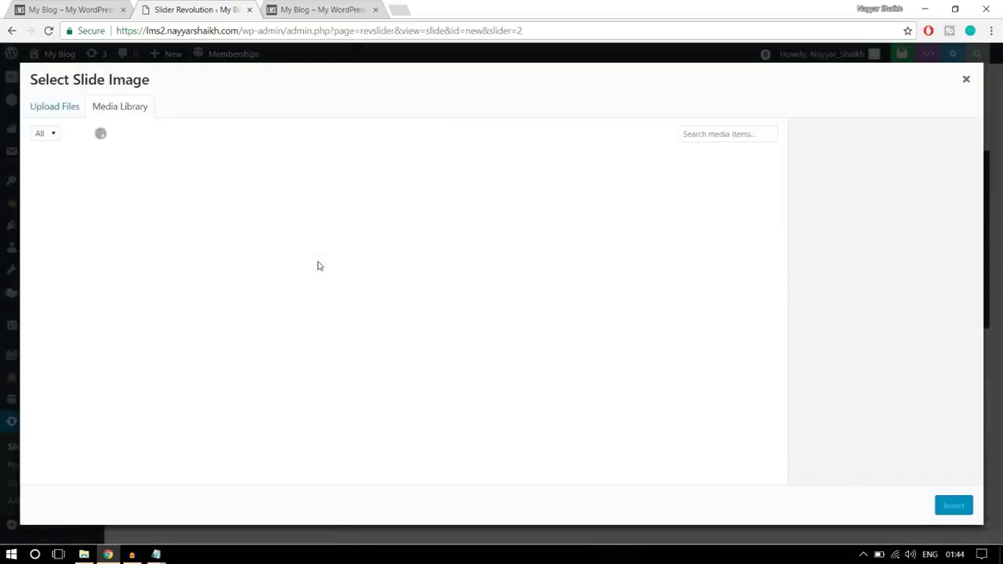
- Upload the main2 image and insert it as the slide background
click(65, 106)
click(498, 308)
click(137, 104)
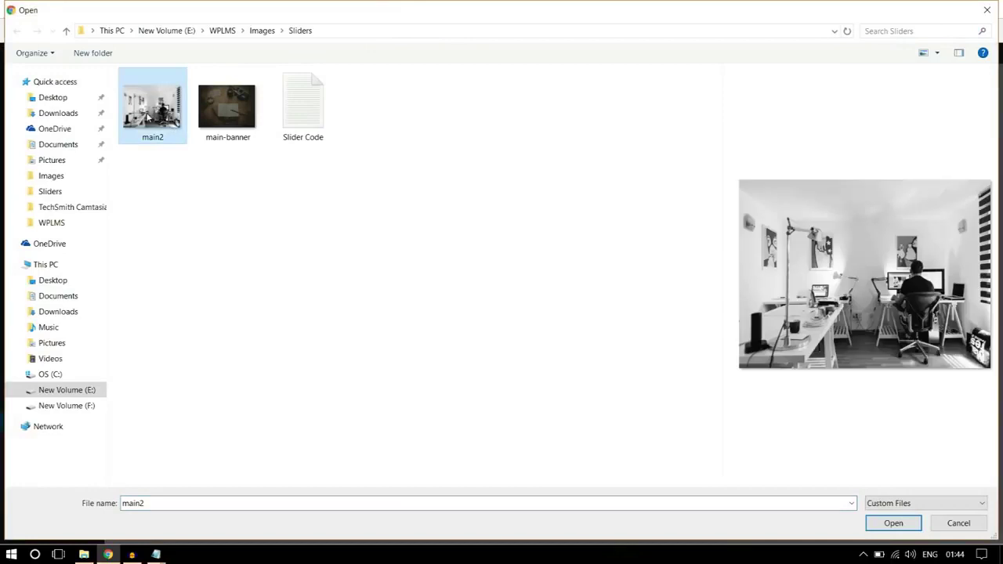
click(902, 525)
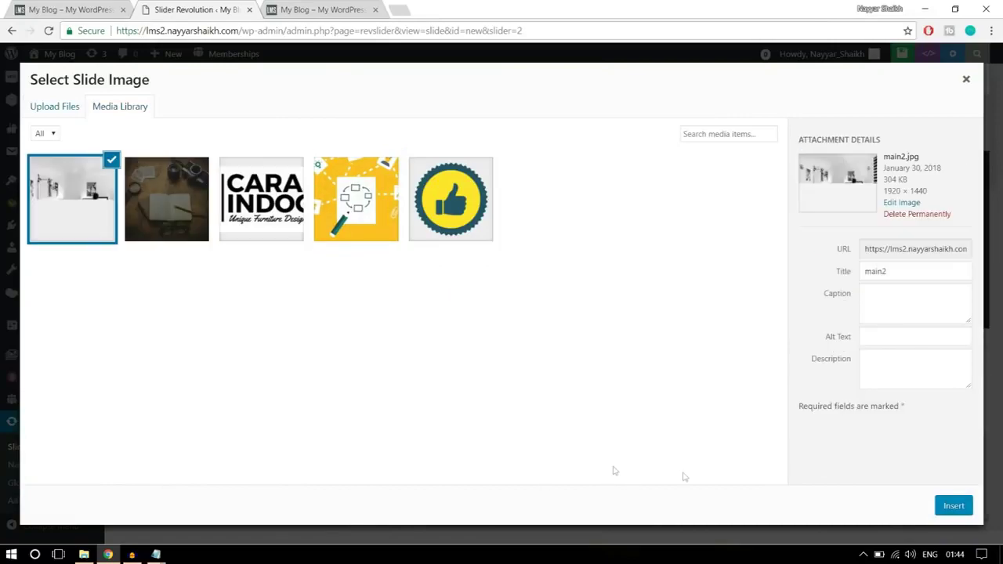
click(950, 507)
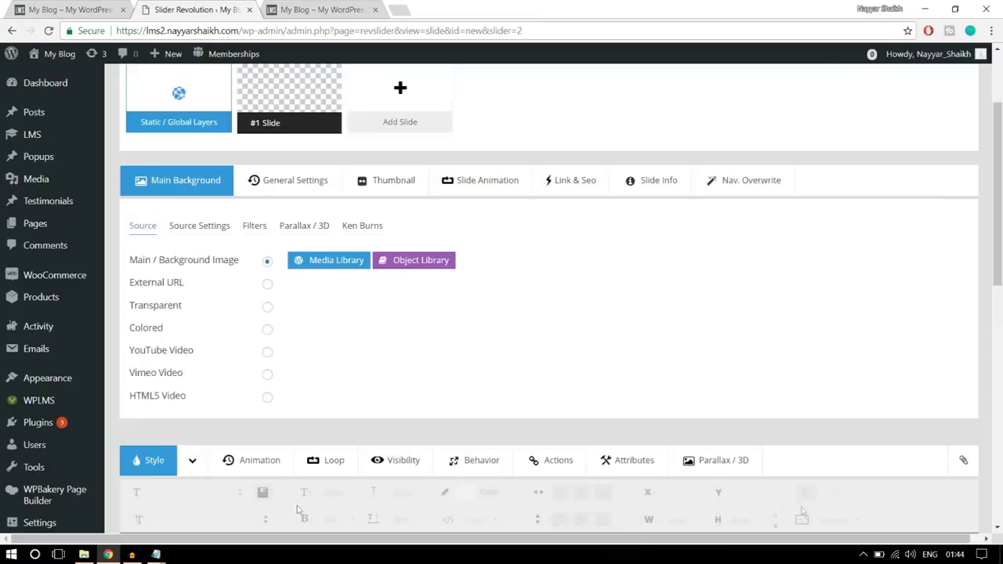
- Add a text layer reading 'STARTING ONLINE LEARNING' to the slide
scroll(822, 316, down, 5)
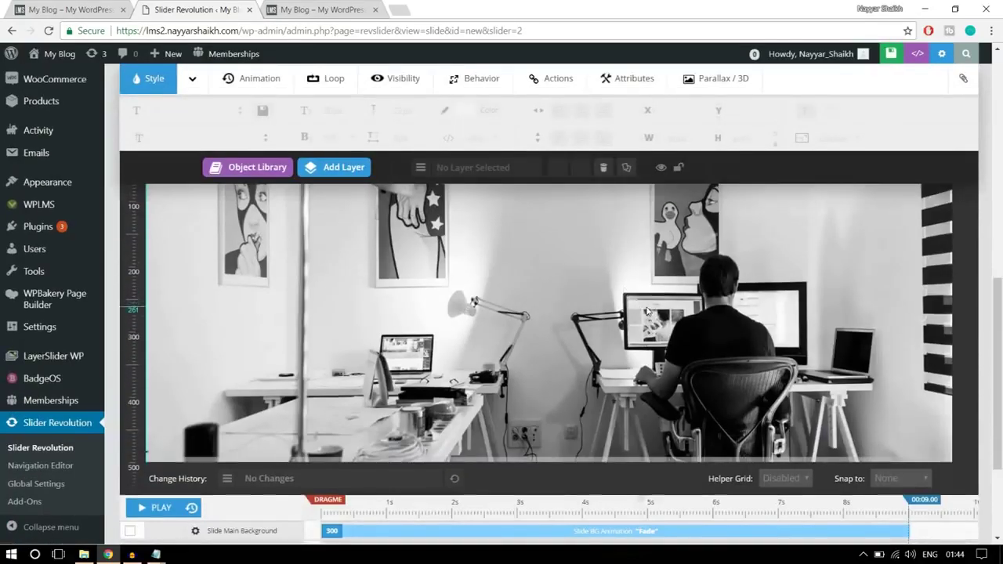
scroll(646, 311, up, 2)
scroll(866, 312, down, 1)
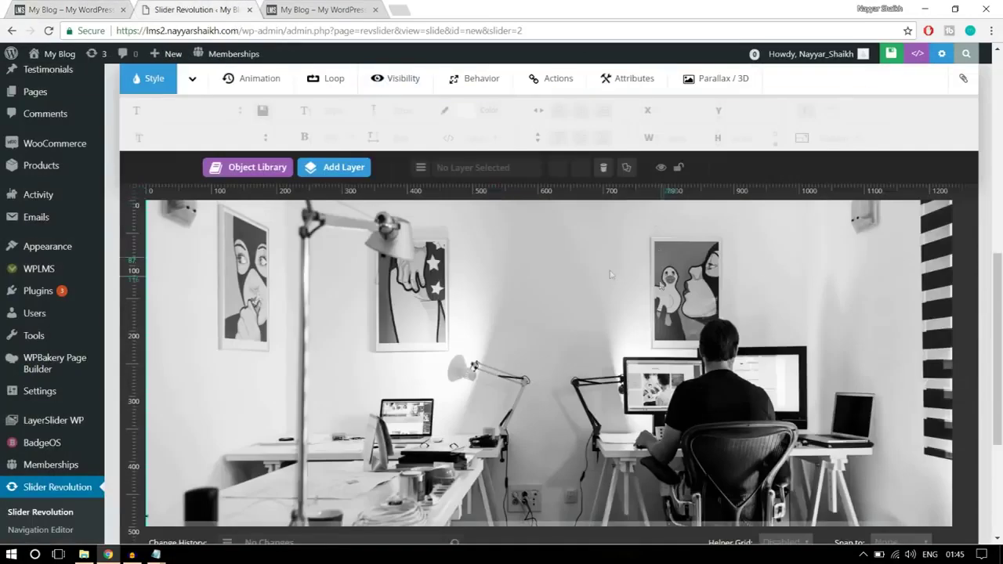
mouse_move(337, 164)
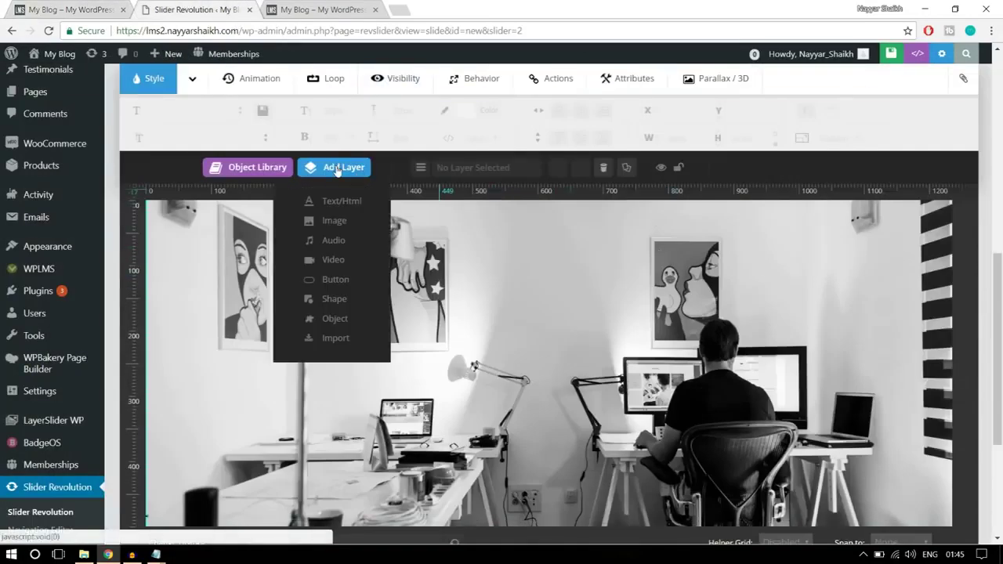
click(343, 201)
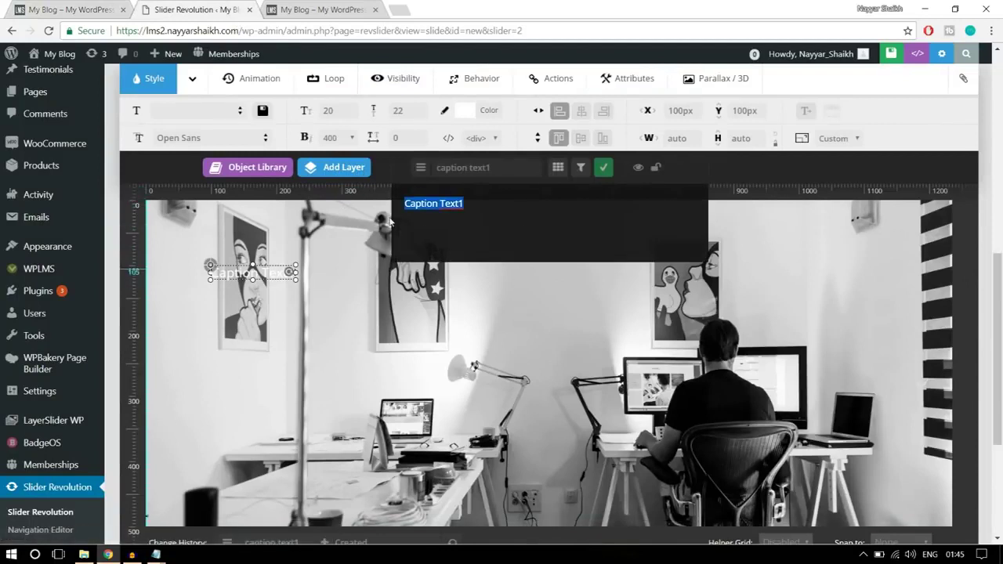
key(BackSpace)
text(START)
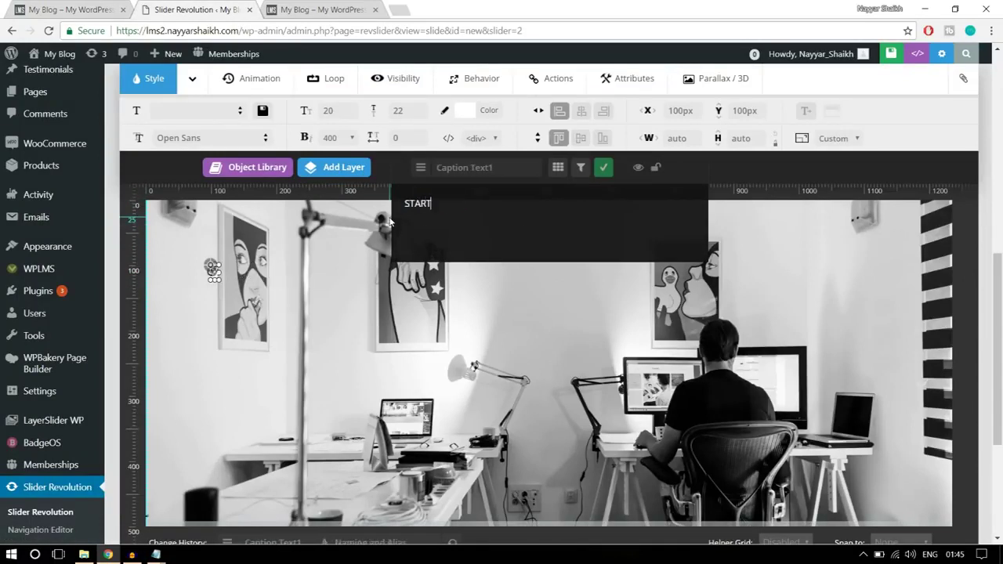
text(ING ONLI)
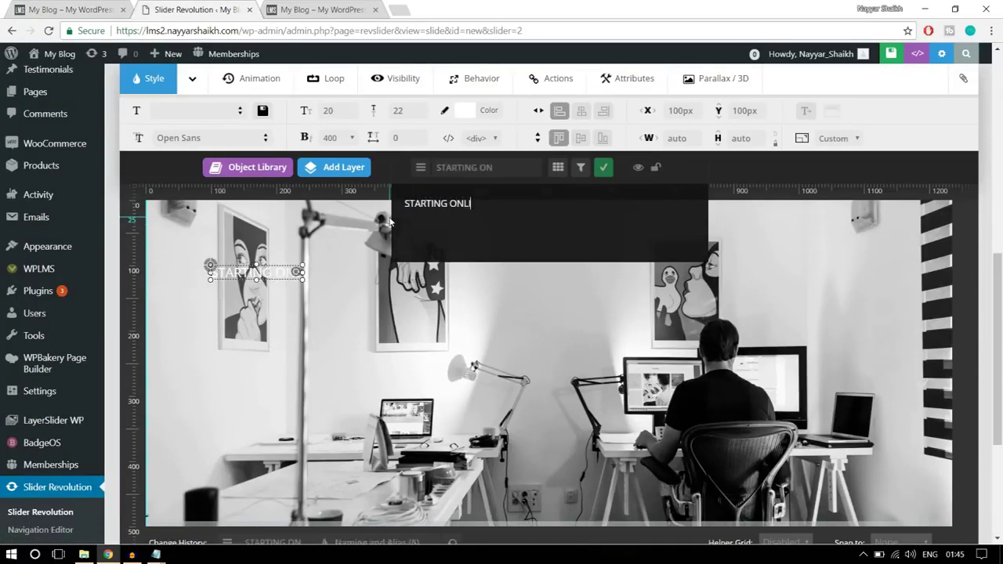
text(NE LEARNING)
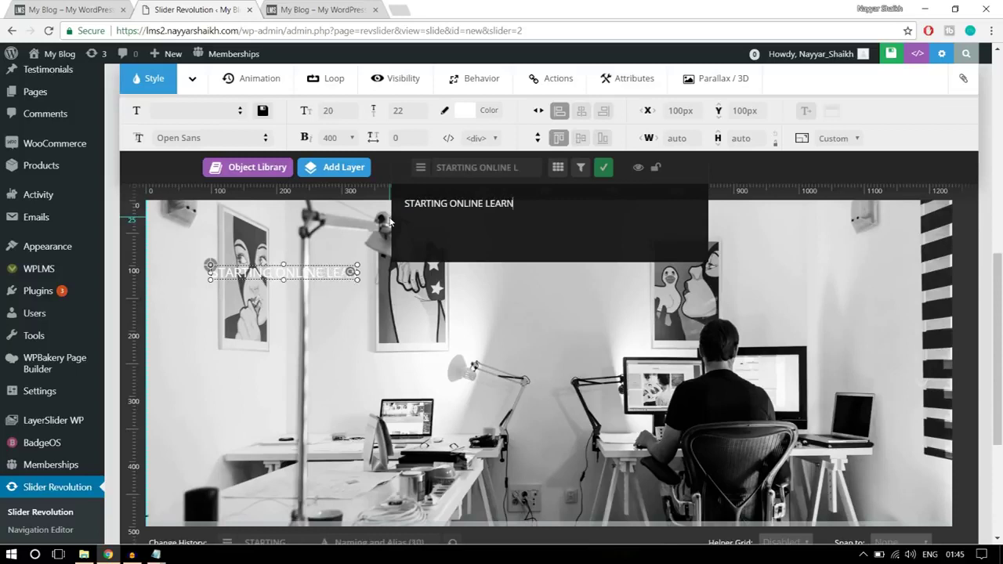
click(602, 168)
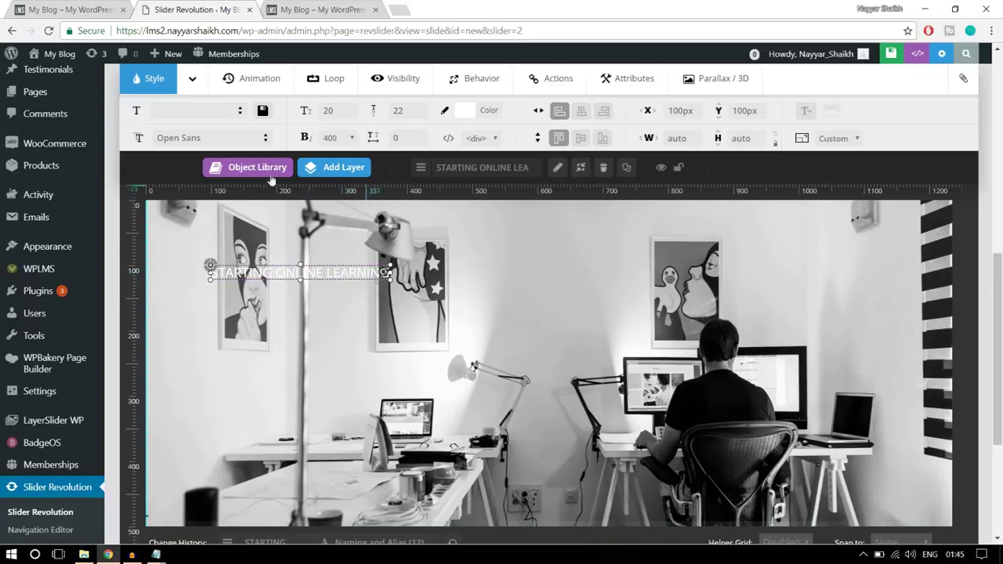
- Set the caption font to Roboto and compare with the live site's hero
click(211, 137)
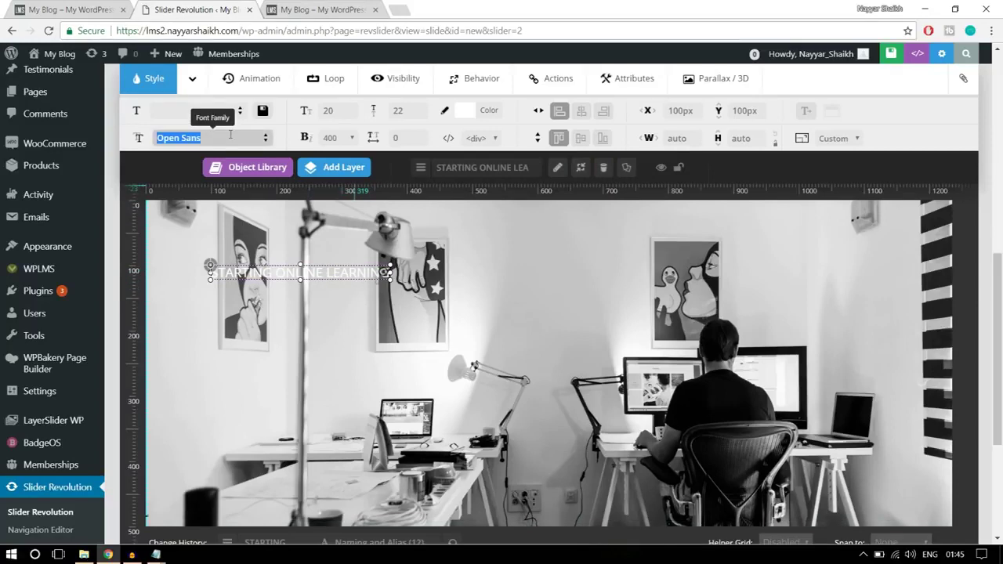
text(ROBO)
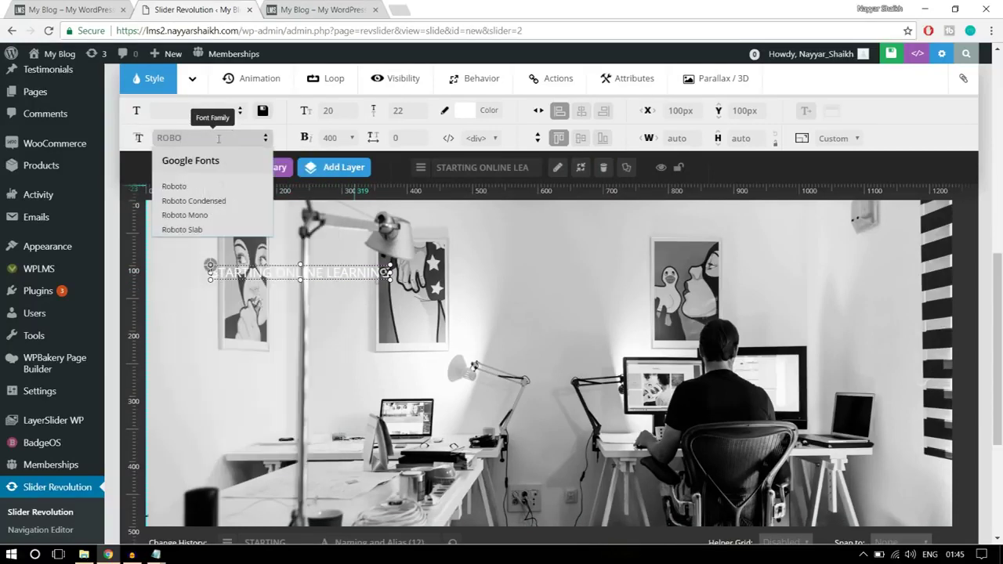
click(174, 187)
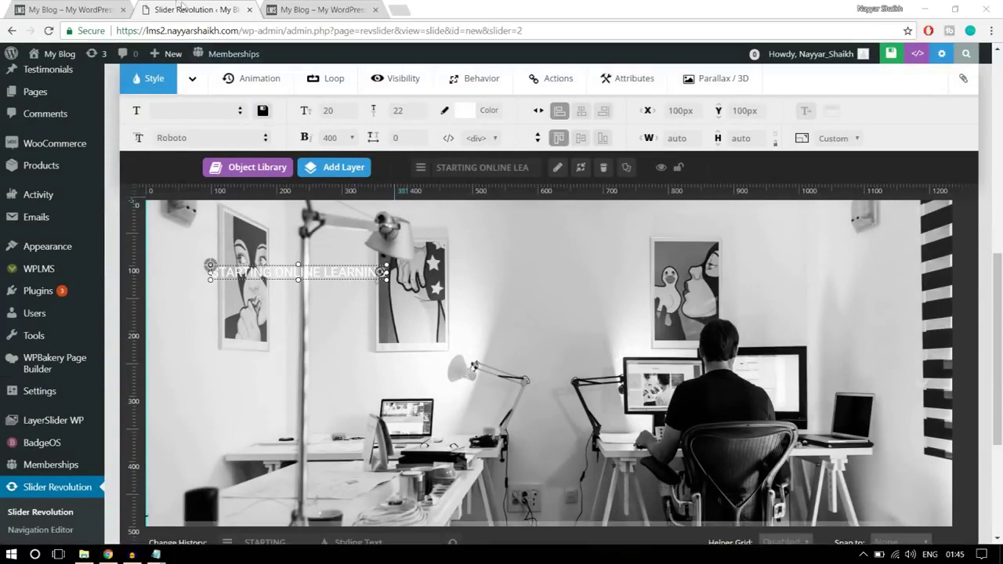
key(ctrl+shift+Tab)
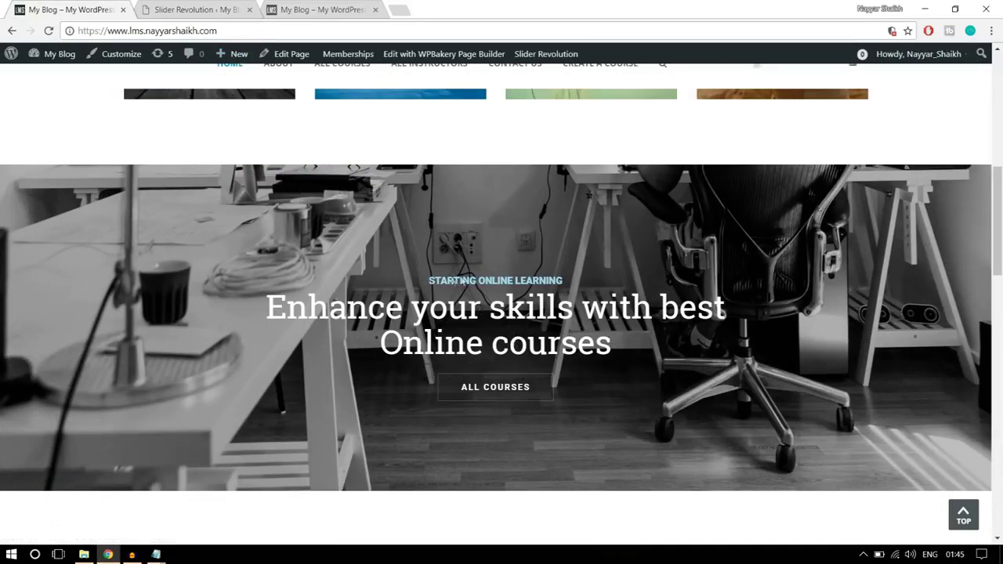
- Give the caption font size 15 px, line height 20 px and weight 700
click(208, 10)
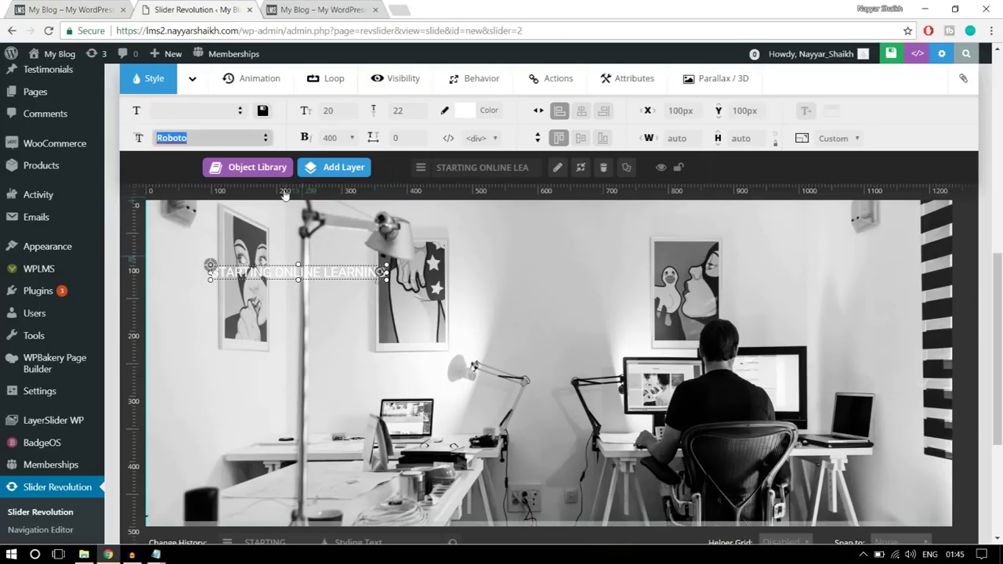
click(355, 114)
text(15)
click(404, 115)
text(20)
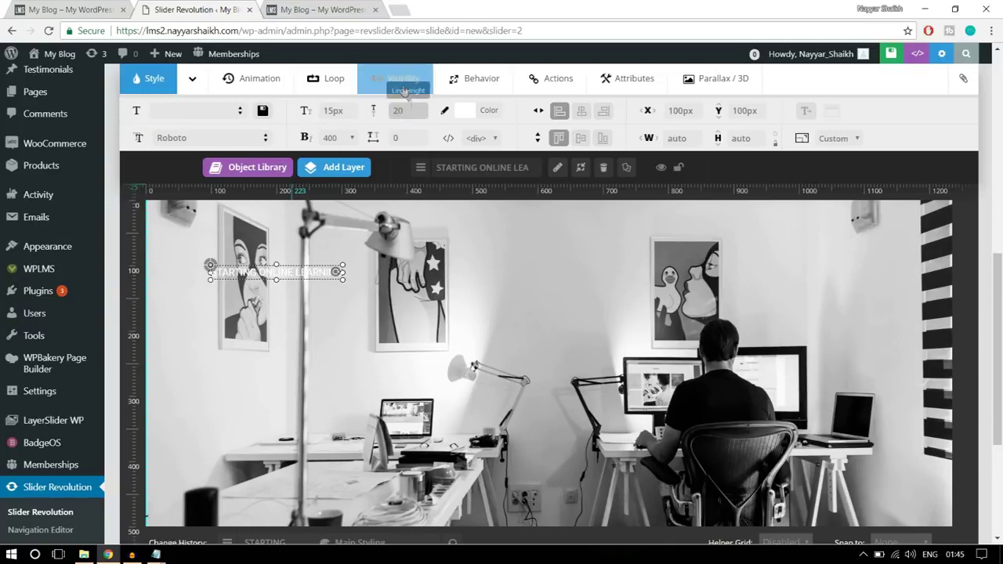
click(331, 138)
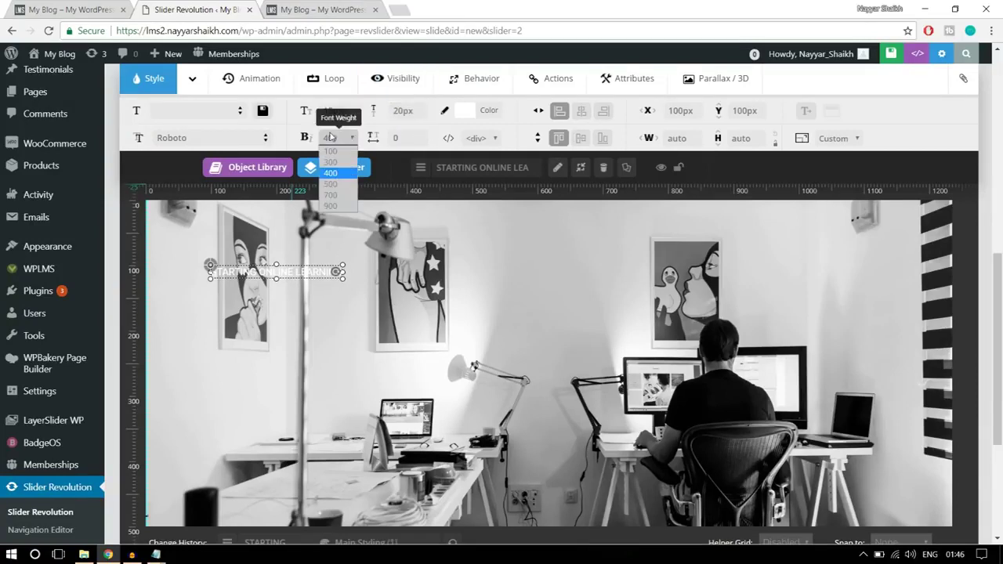
click(330, 195)
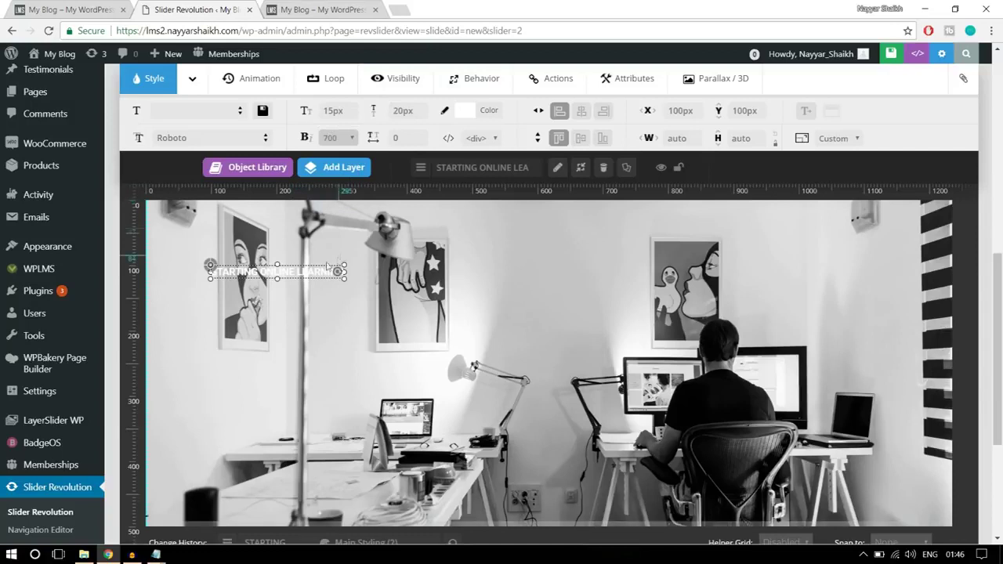
- Centre the caption horizontally and colour it light blue #54a6ff
drag(318, 269, 598, 346)
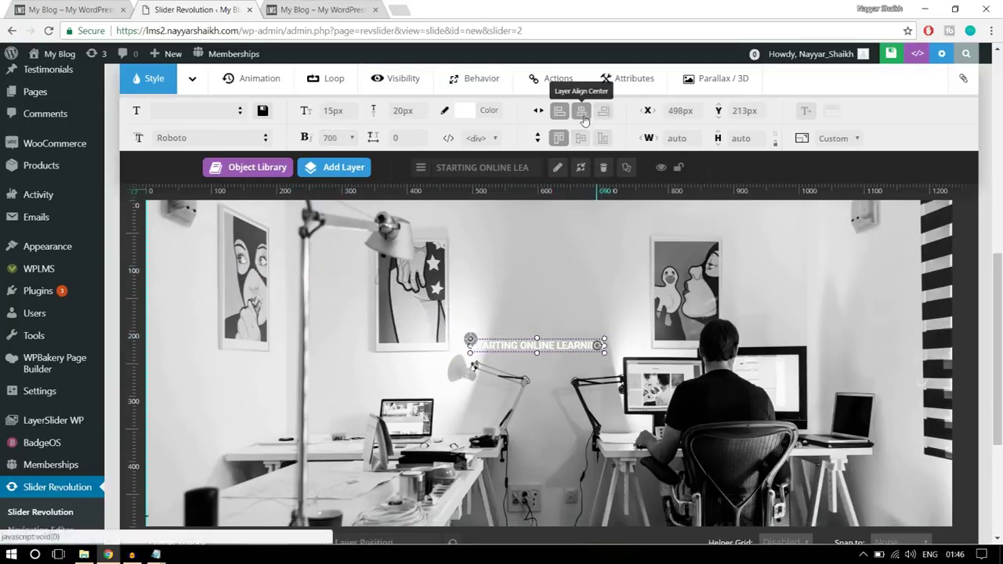
click(582, 110)
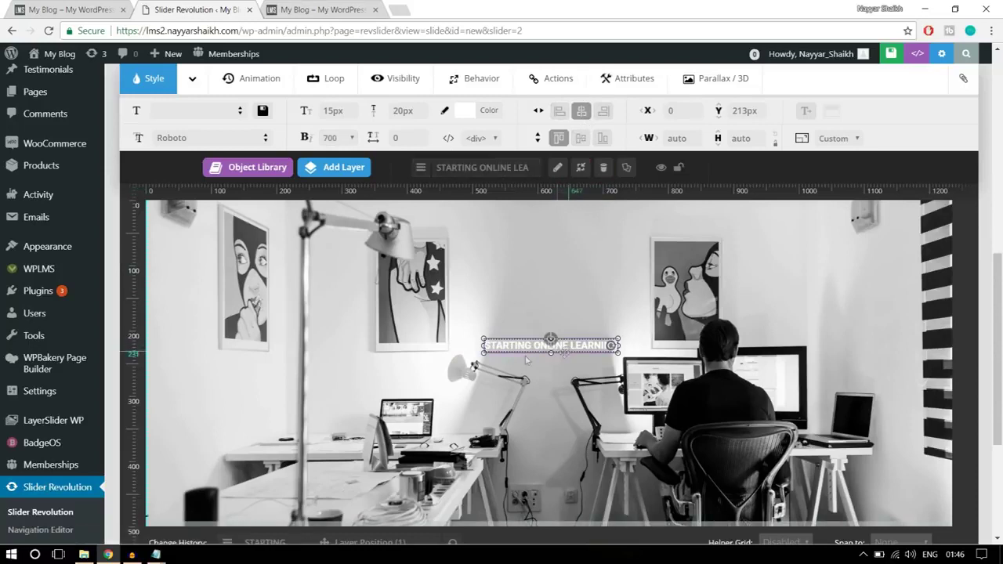
click(492, 115)
click(424, 247)
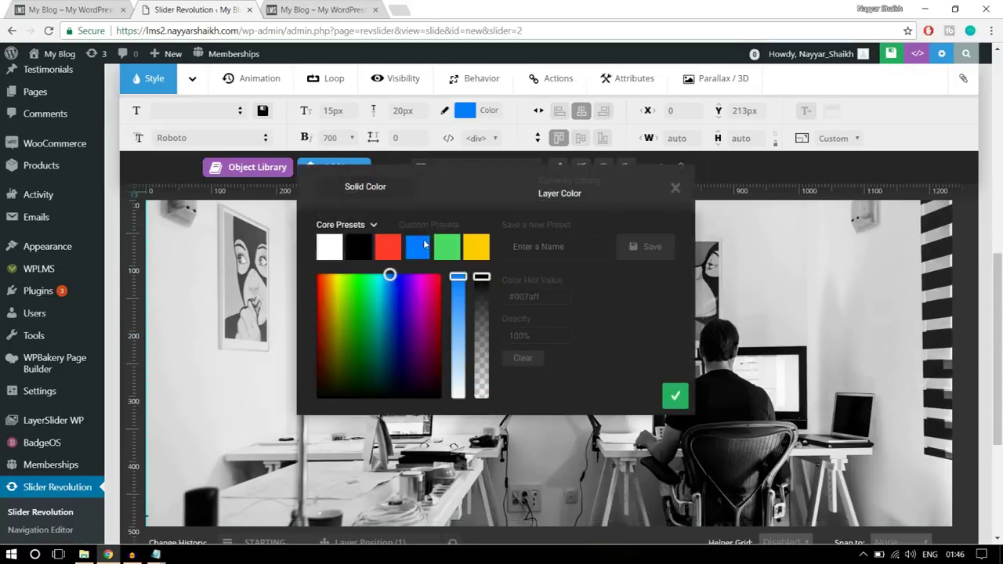
drag(460, 280, 461, 320)
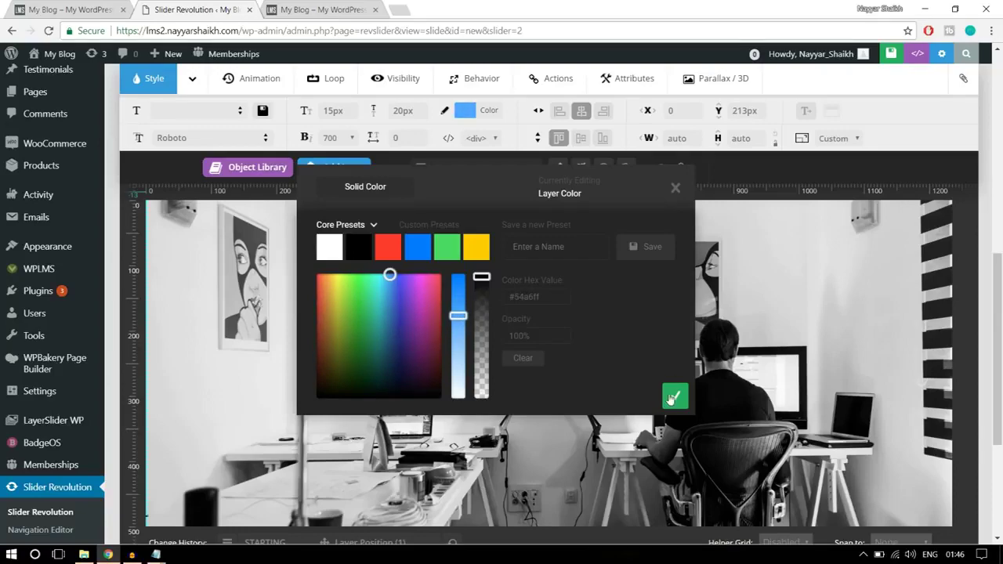
click(674, 397)
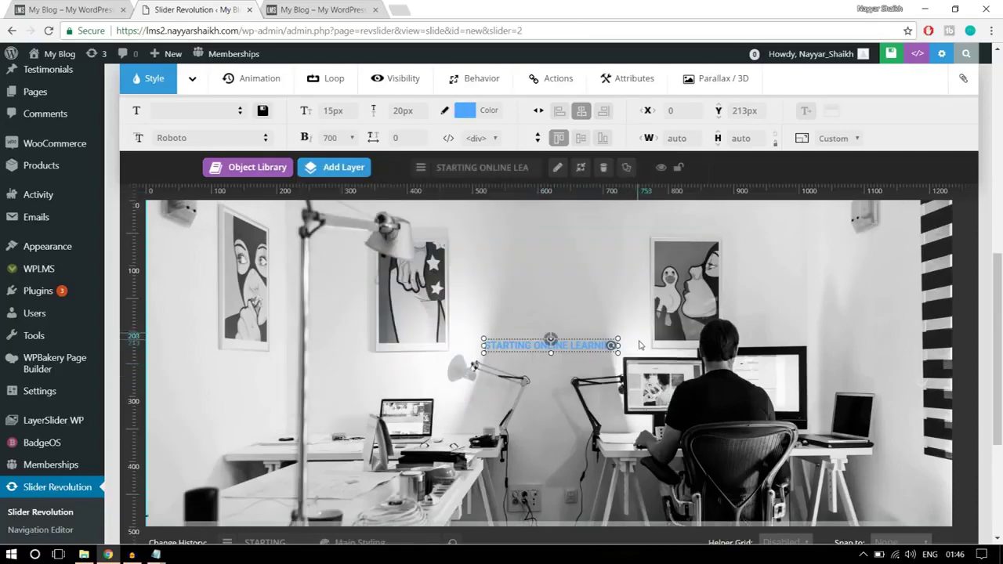
- Move the caption higher to Y 182 px, checking it against the live slider
scroll(639, 345, down, 1)
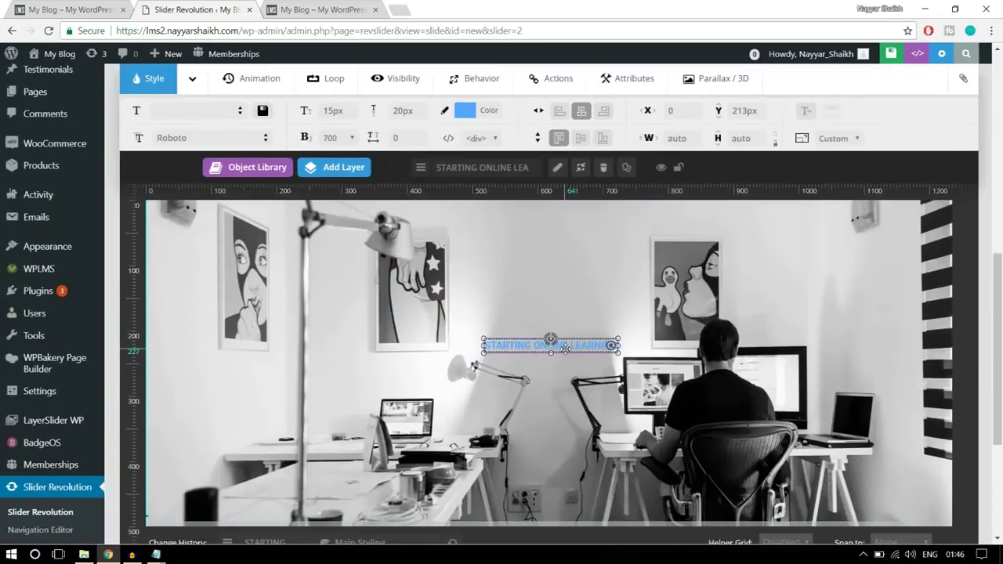
drag(565, 348, 569, 327)
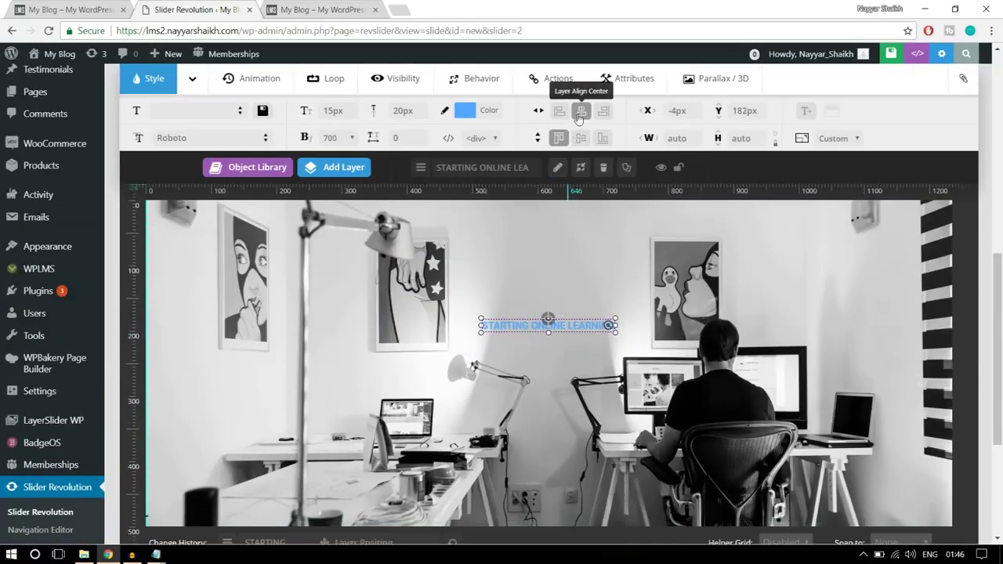
click(69, 9)
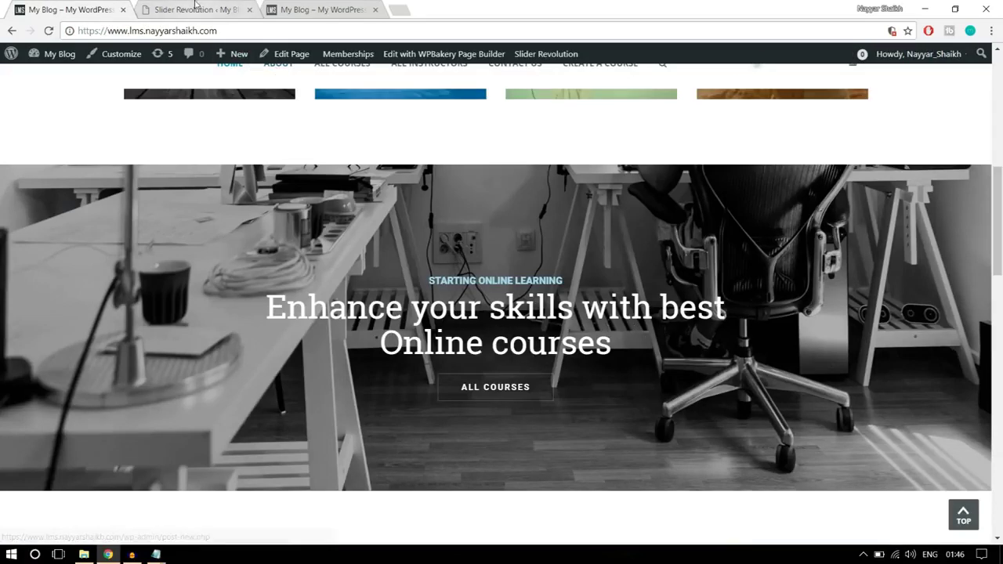
key(ctrl+Tab)
mouse_move(334, 167)
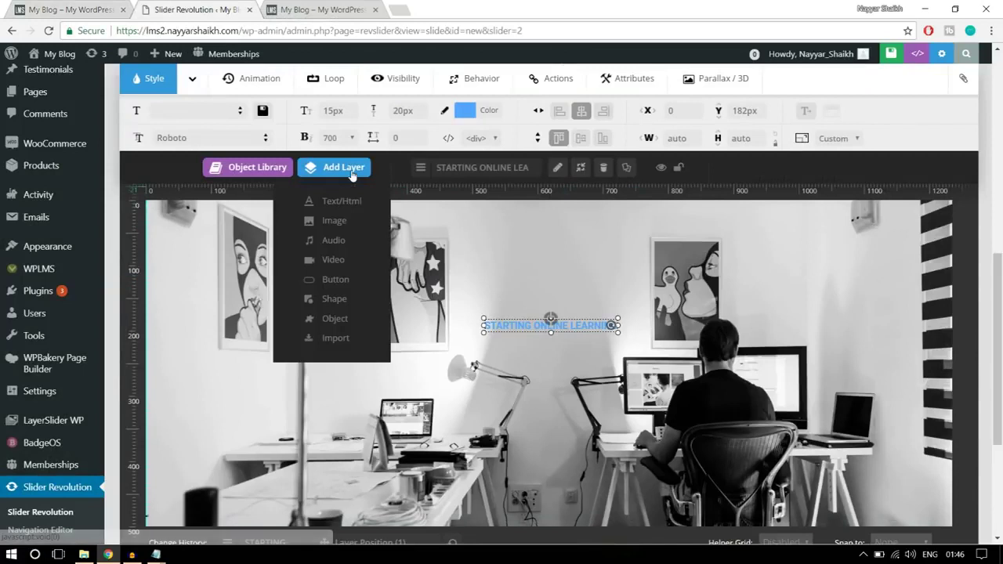
- Add a text layer reading 'Enhance Your Skills with Best', checking the wording against the live site
click(339, 203)
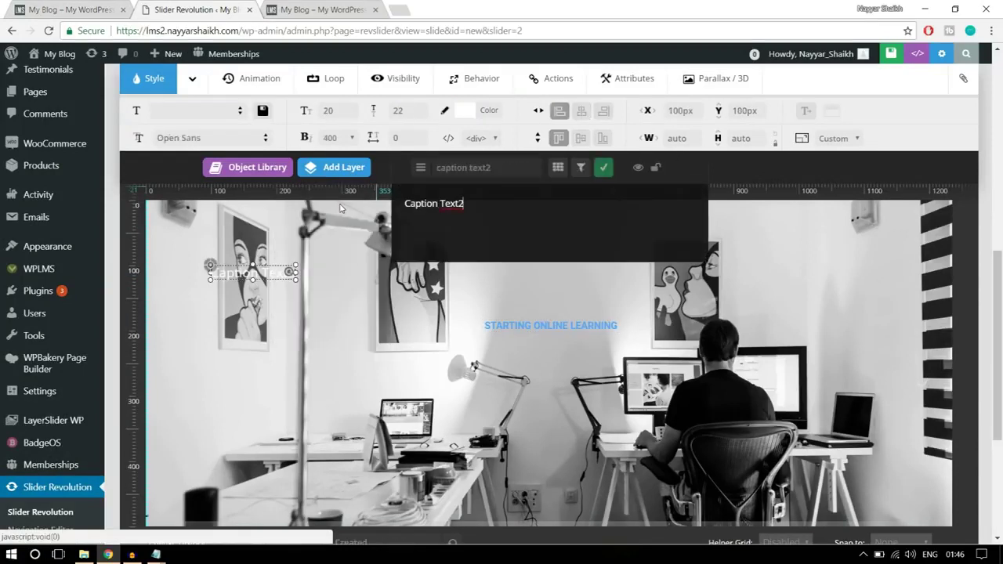
drag(466, 205, 401, 218)
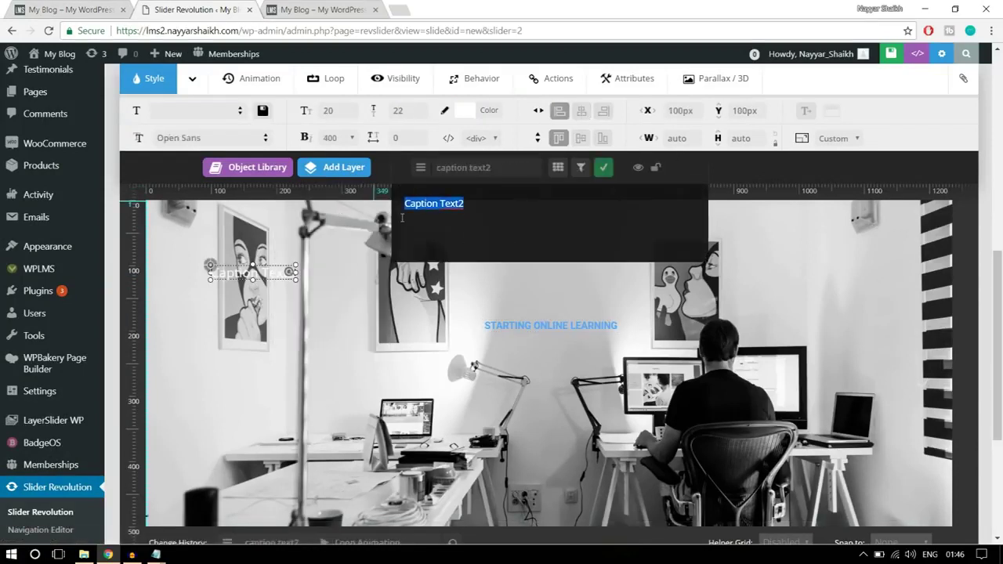
text(E)
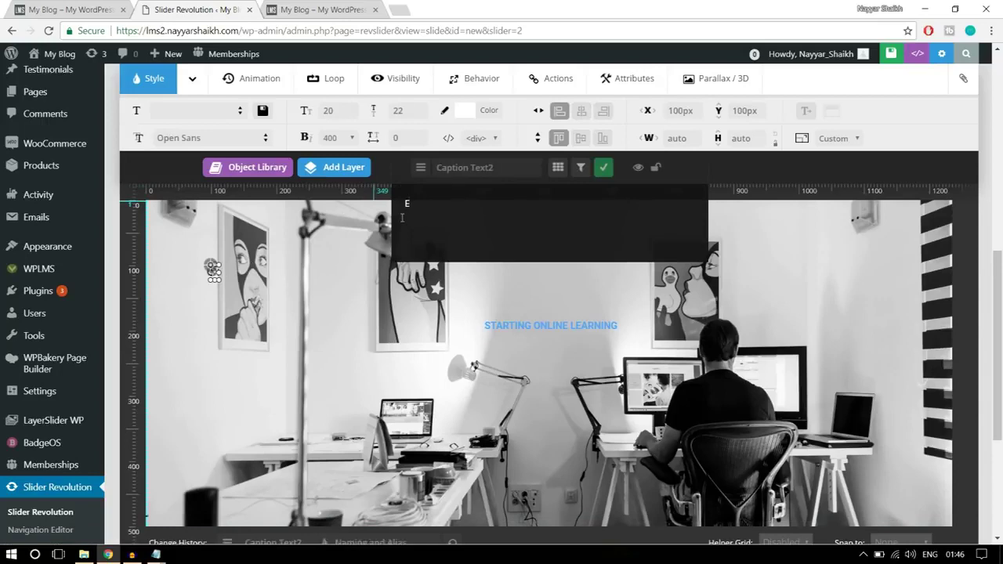
text(nahve)
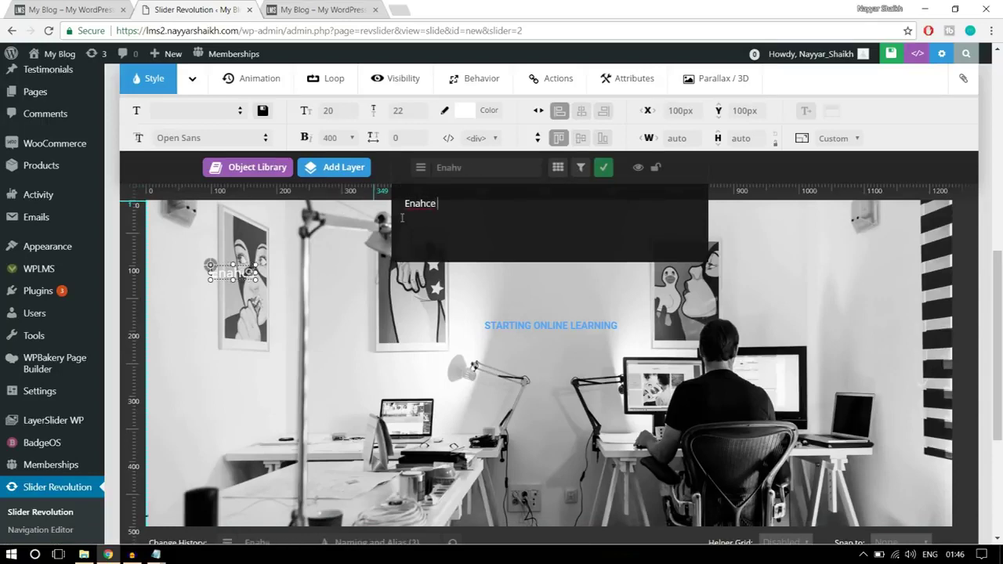
click(116, 6)
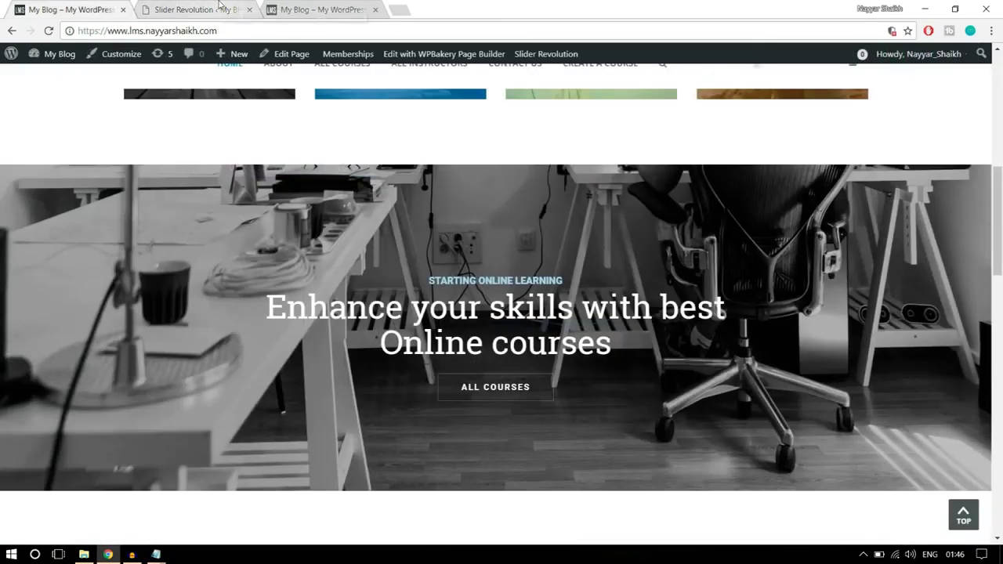
click(195, 7)
drag(460, 206, 411, 197)
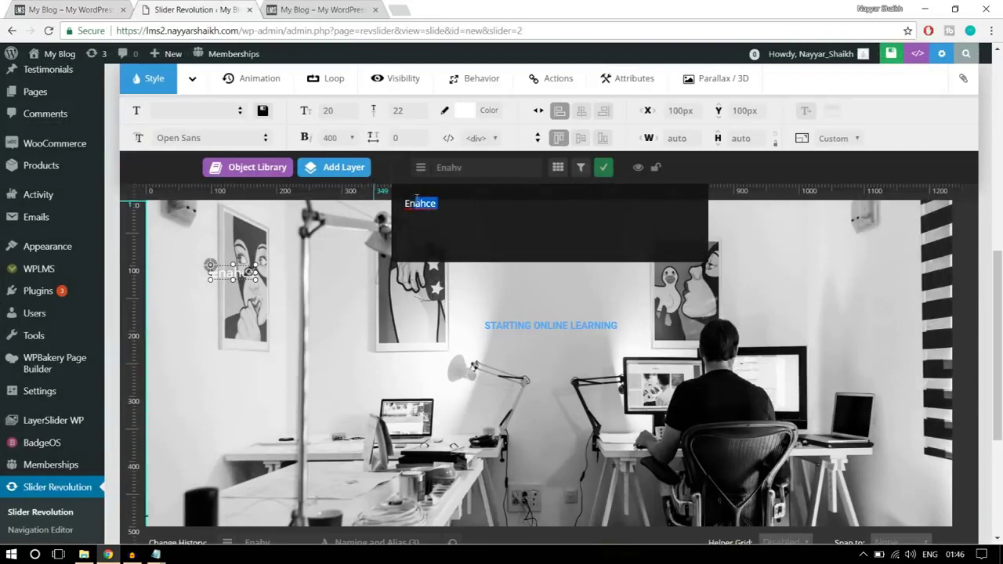
text(hab)
text(ce Your Sk)
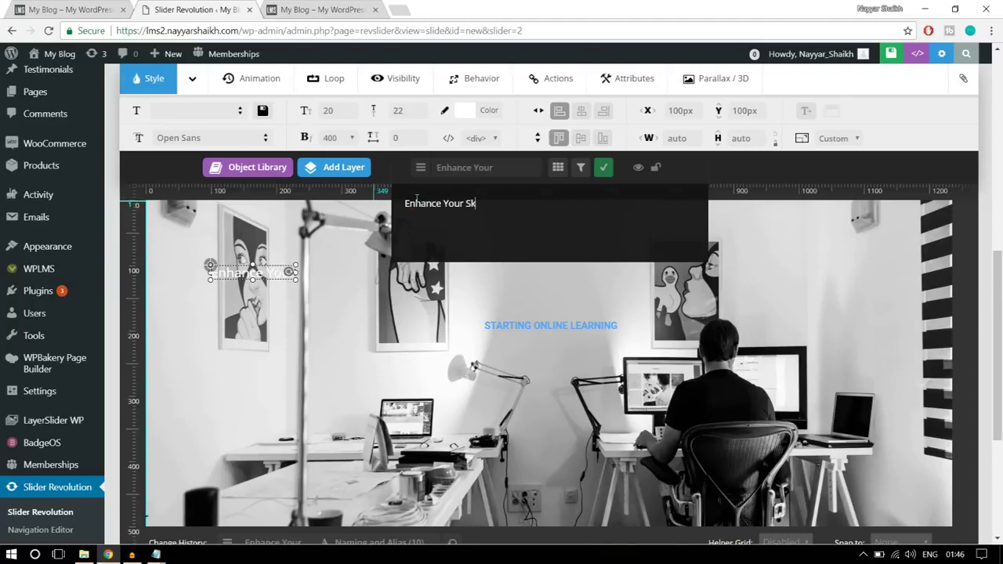
text(ills wit)
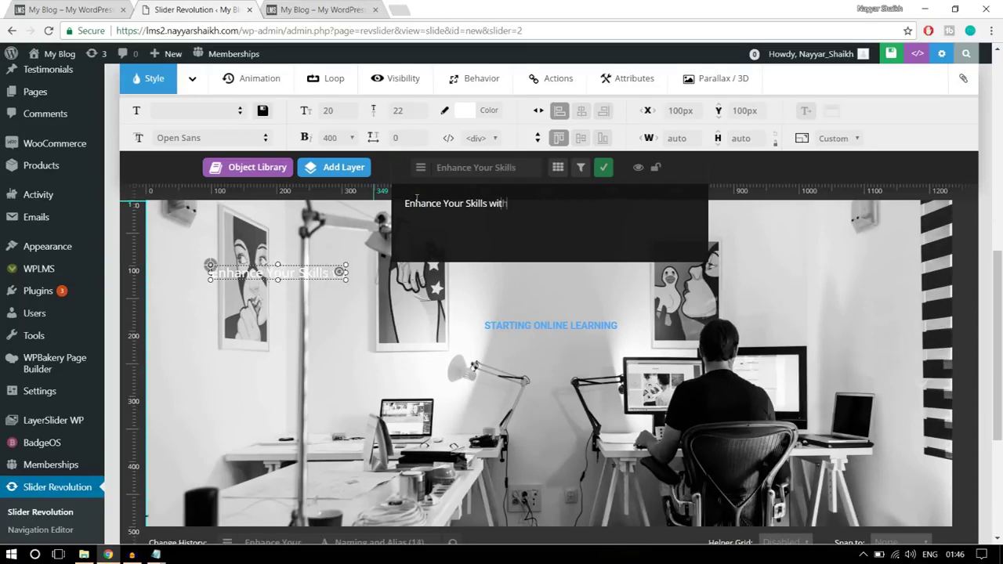
text(h Best)
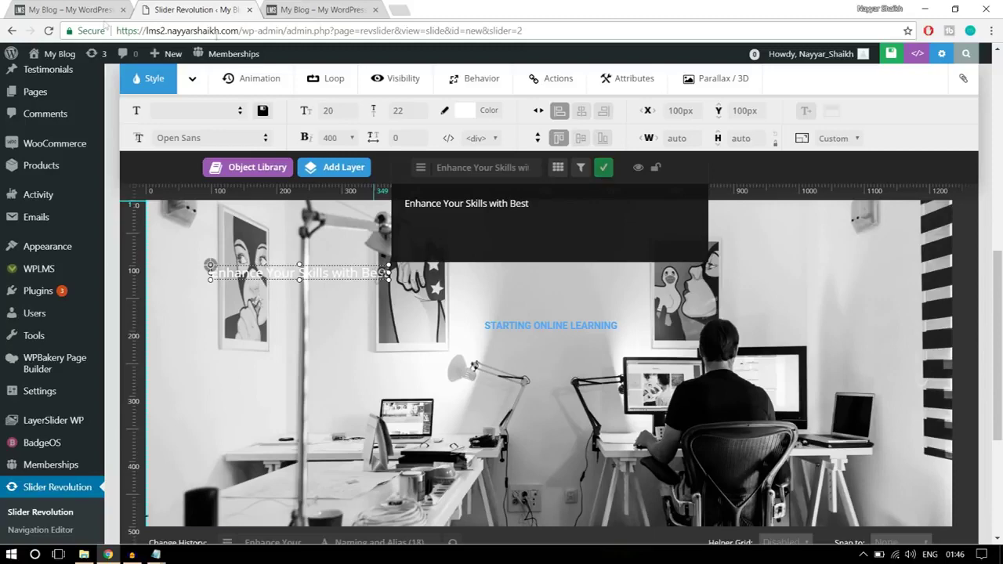
click(88, 8)
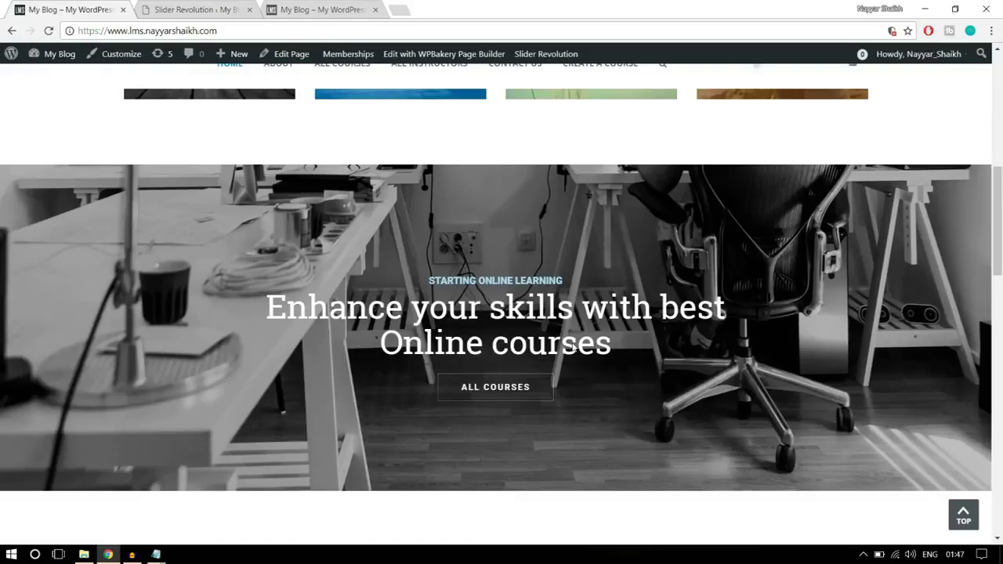
click(202, 7)
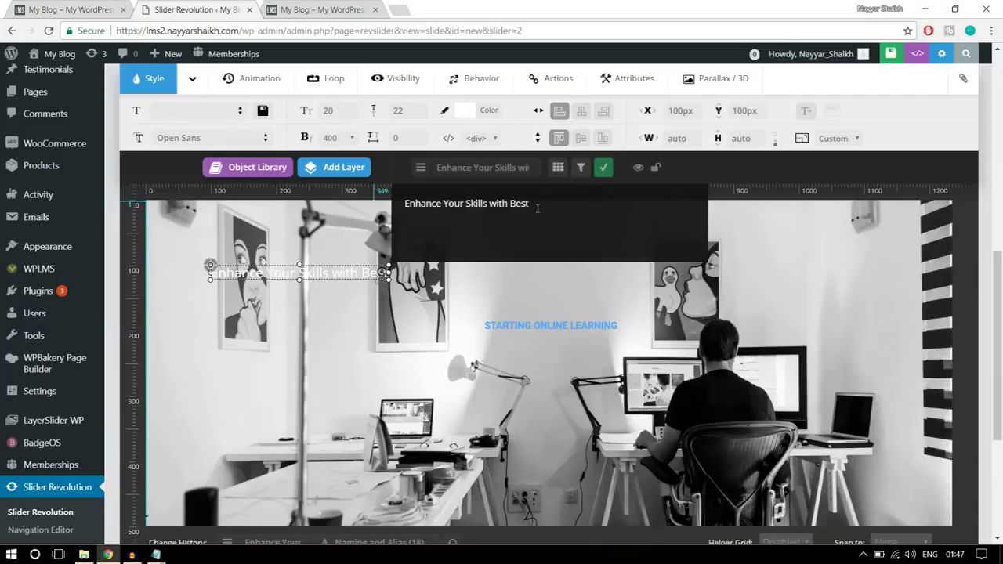
click(605, 168)
click(180, 138)
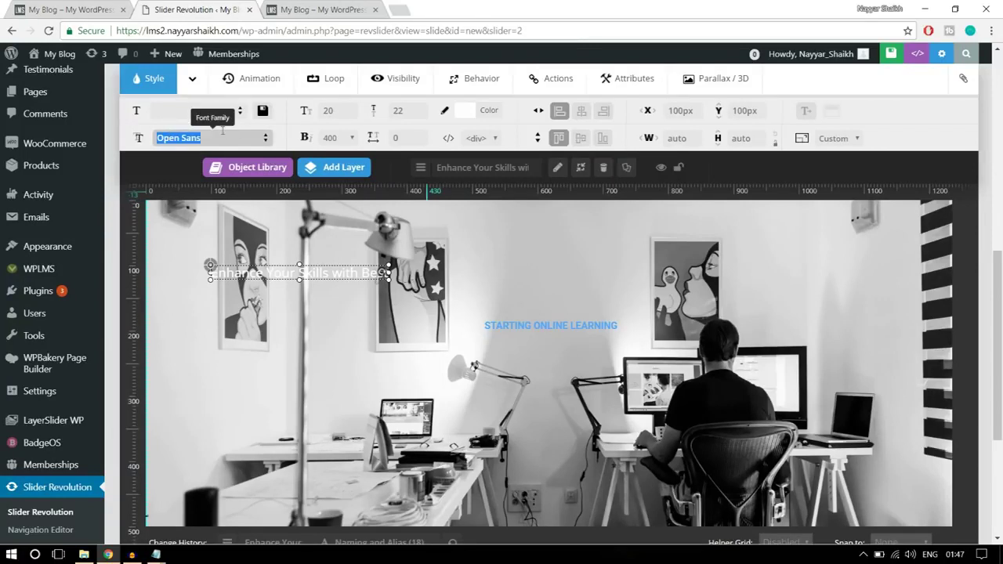
- Set the heading to Roboto Slab, 50 px size, 55 px line height, weight 400
key(BackSpace)
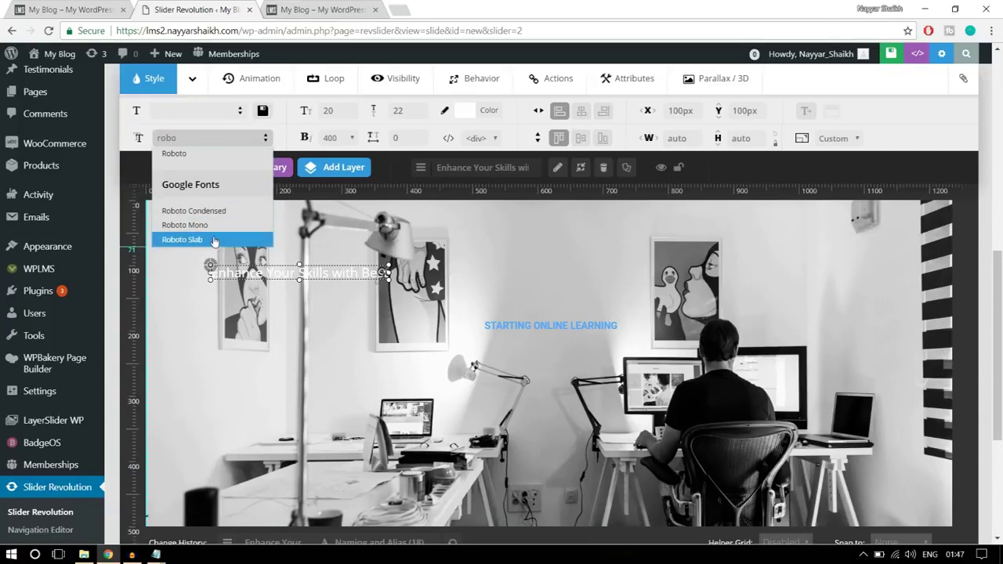
click(221, 240)
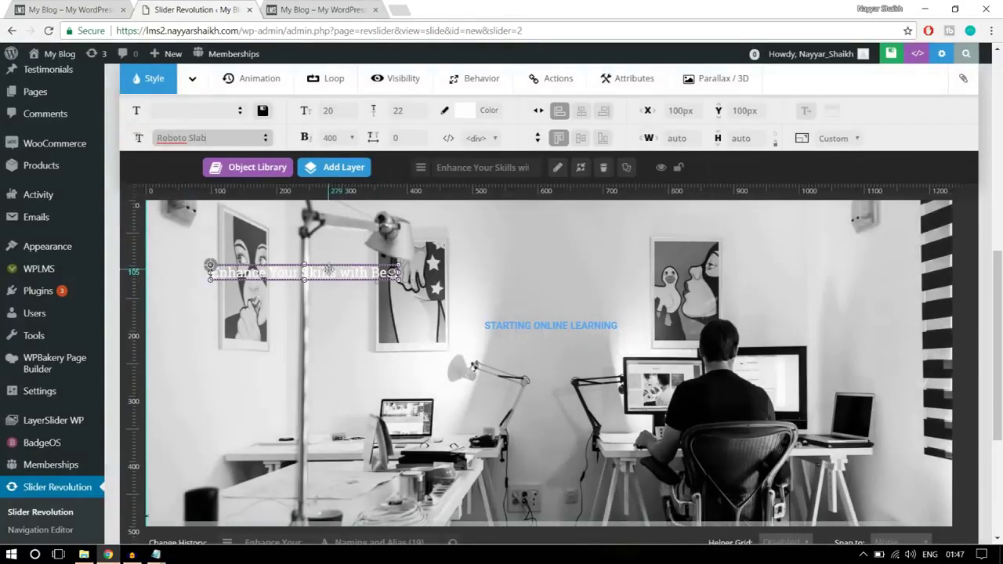
click(333, 115)
text(50)
click(418, 109)
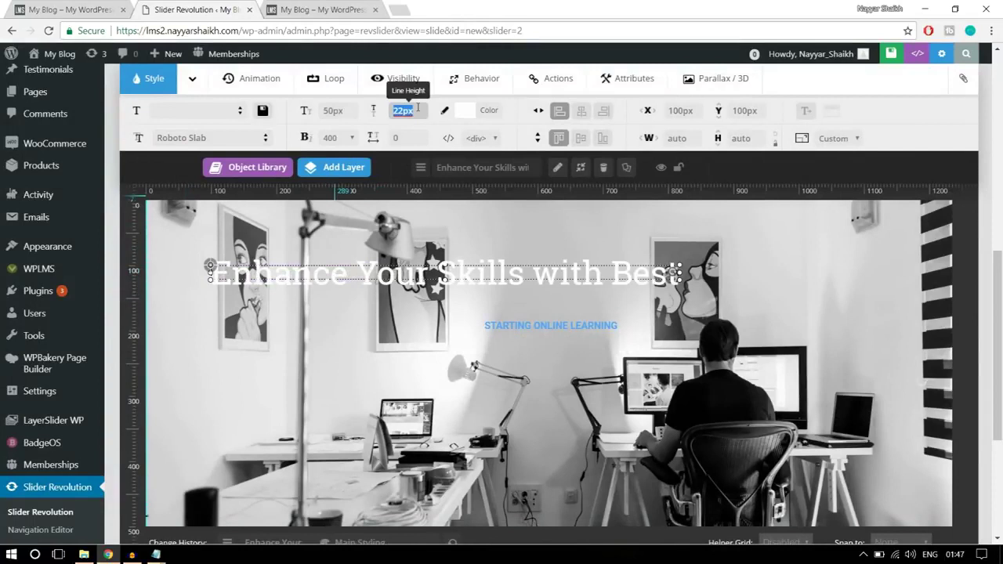
text(55)
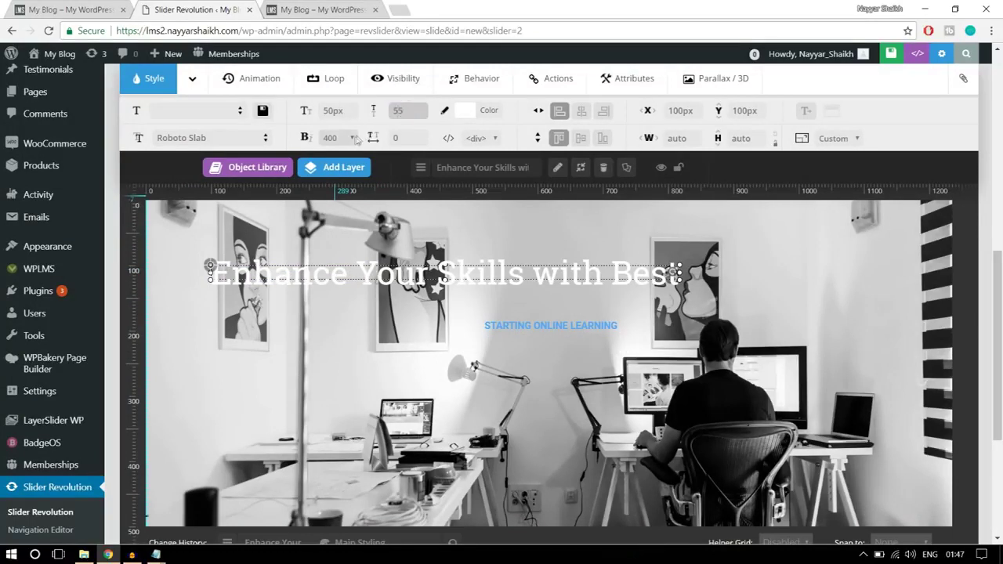
mouse_move(372, 166)
click(335, 138)
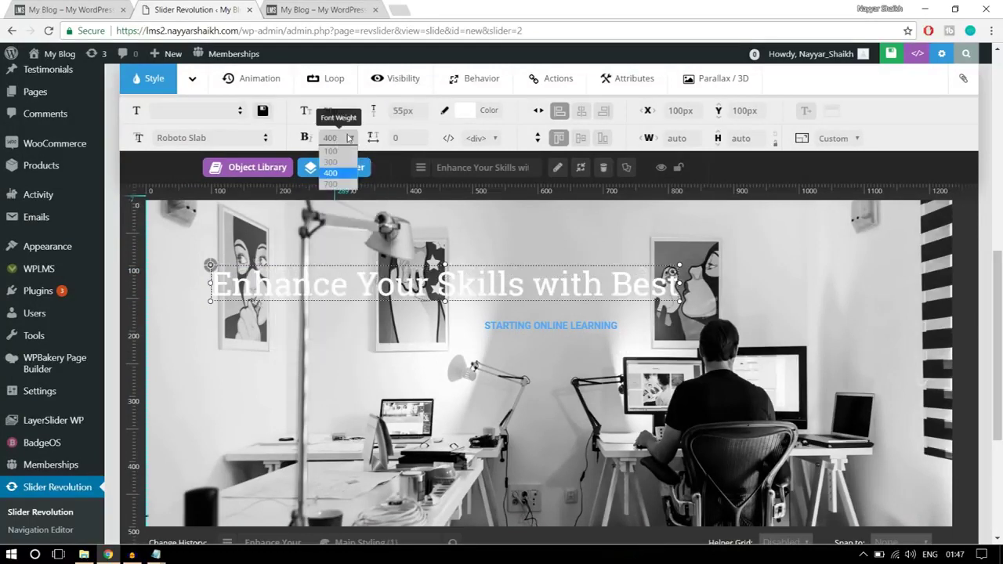
click(338, 174)
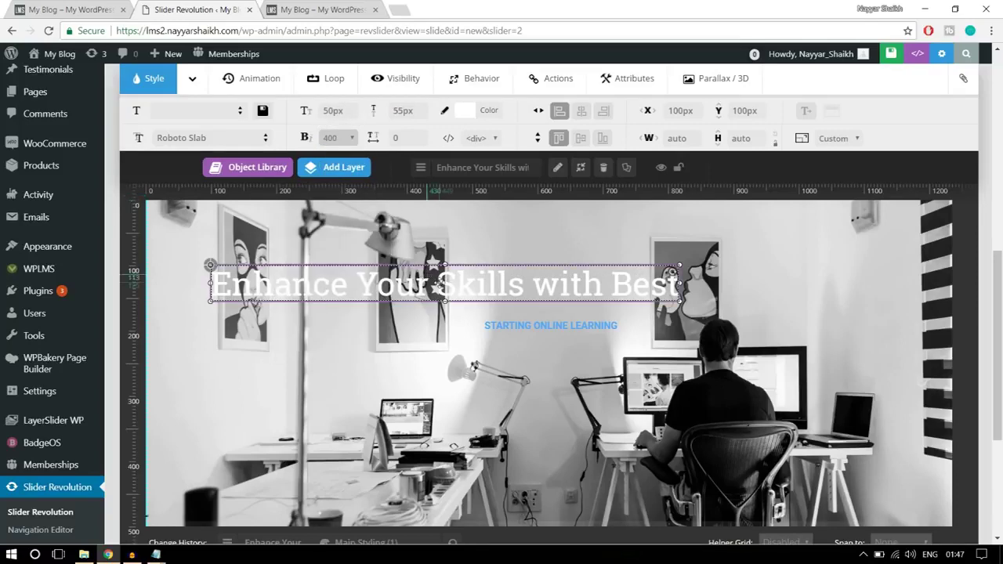
- Colour the heading yellow #ffcc00 and centre it below the caption at Y 210 px
drag(448, 275, 562, 351)
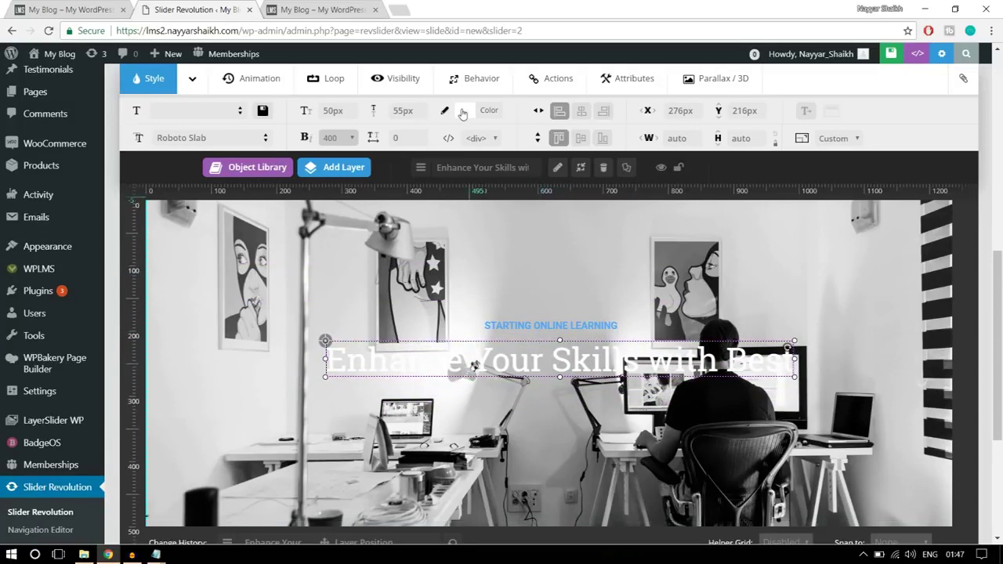
click(464, 111)
click(356, 250)
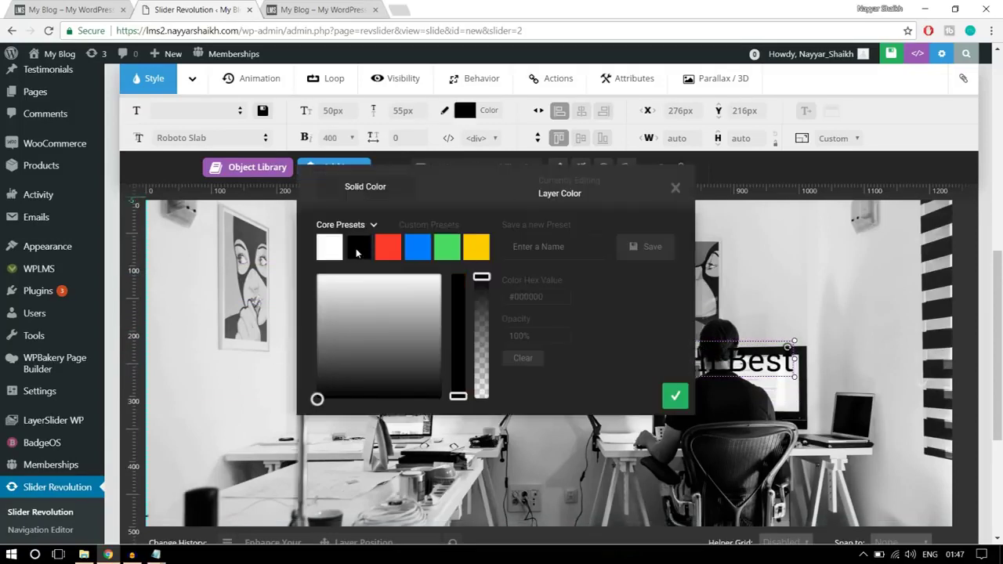
click(675, 396)
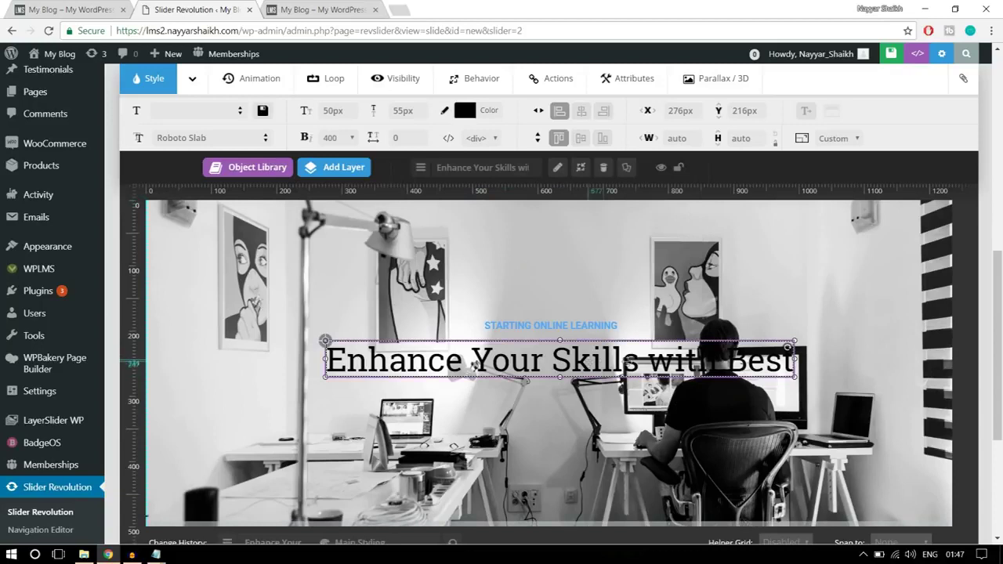
click(488, 112)
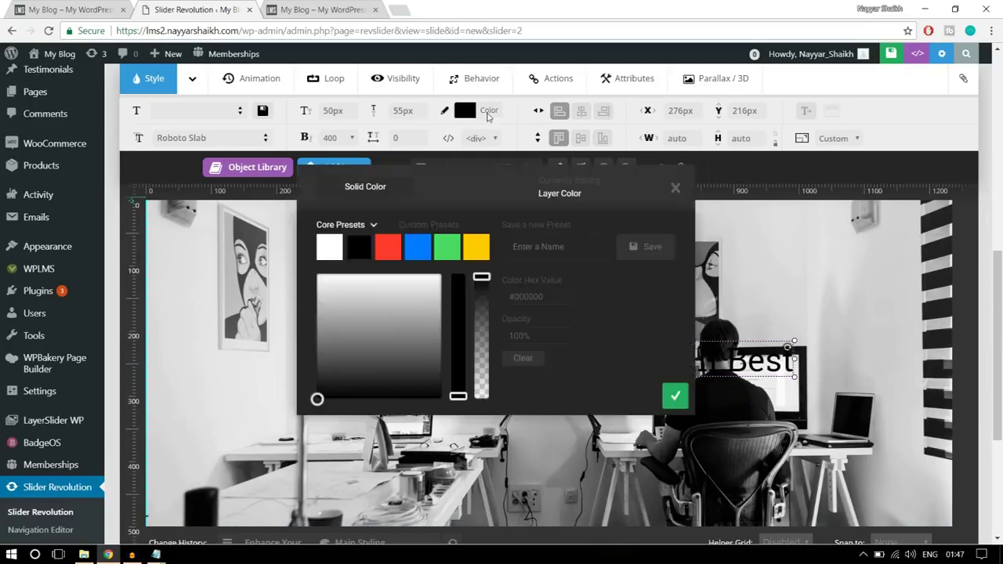
click(475, 248)
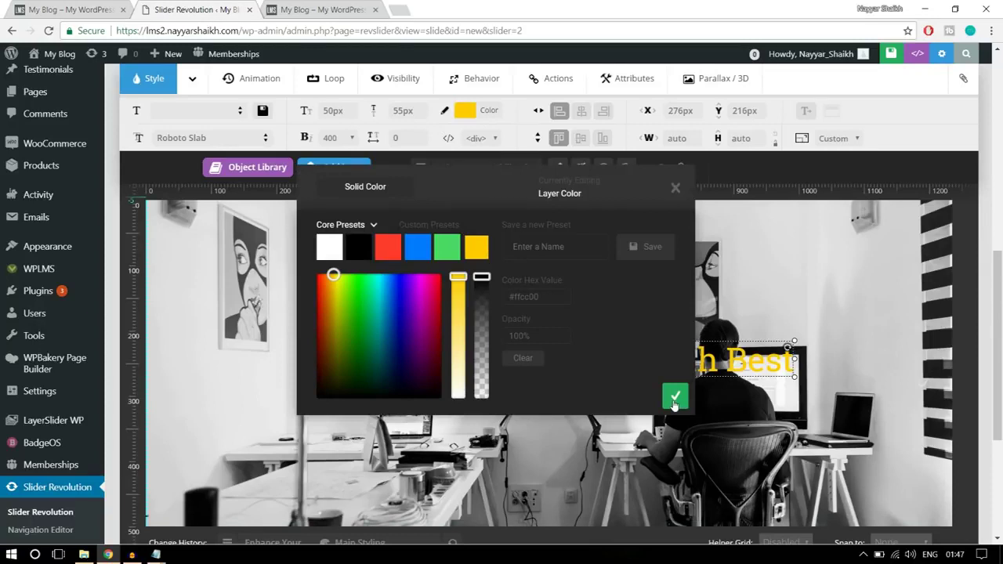
click(675, 397)
drag(646, 370, 646, 366)
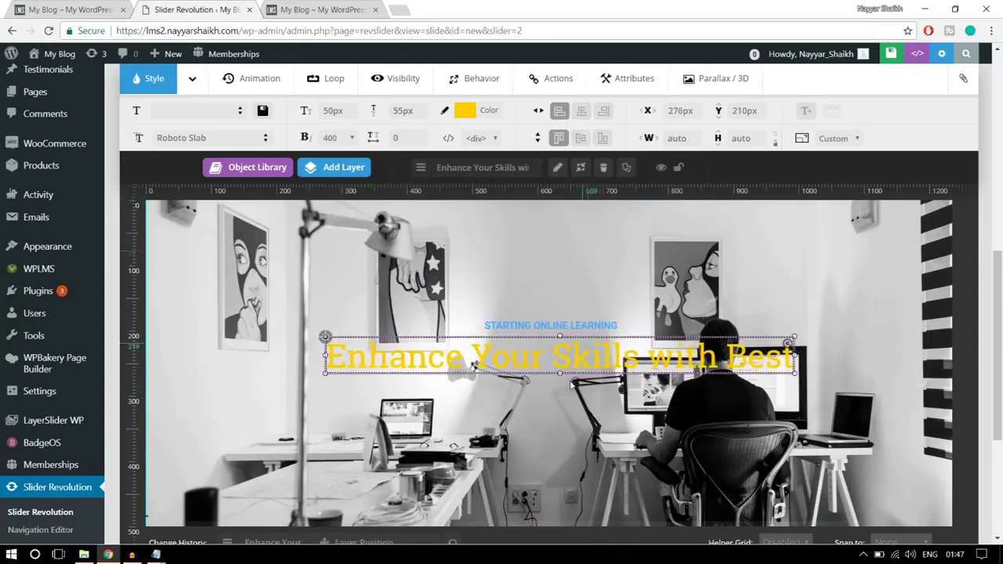
click(586, 115)
- Compare the slide with the live site's ALL COURSES button, then open the Add Button Layer dialog
scroll(614, 298, down, 1)
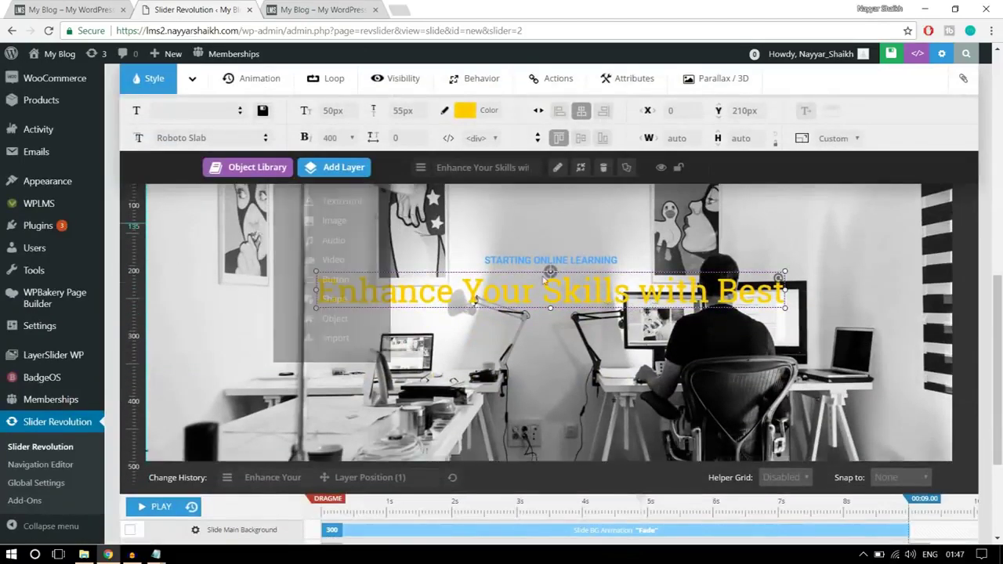
key(ctrl+Page_Up)
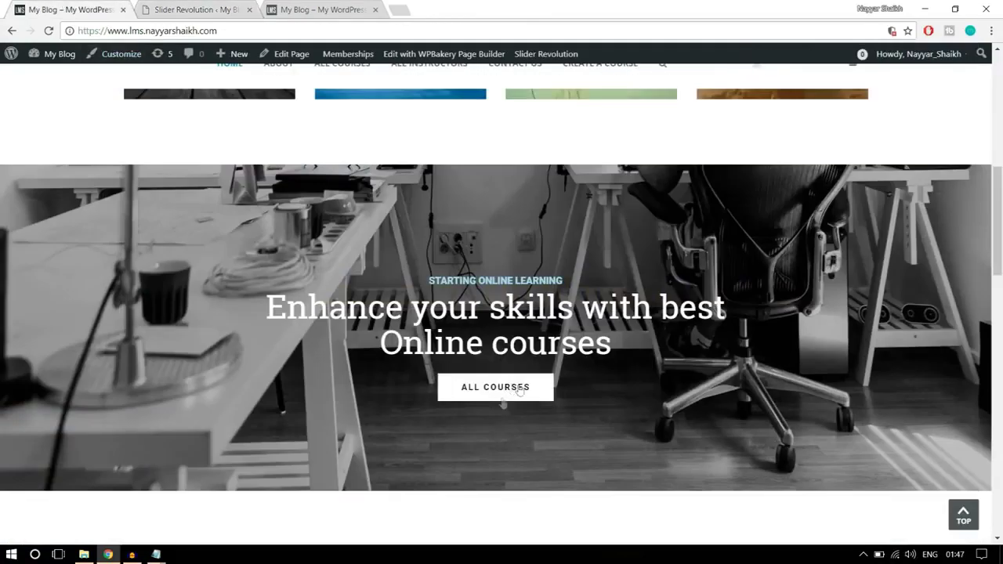
key(ctrl+Page_Down)
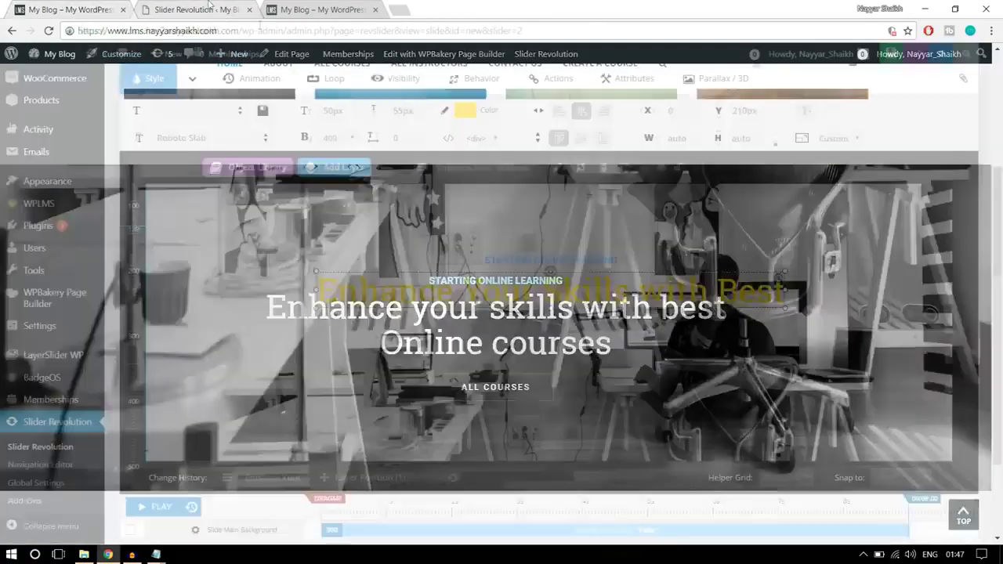
mouse_move(368, 176)
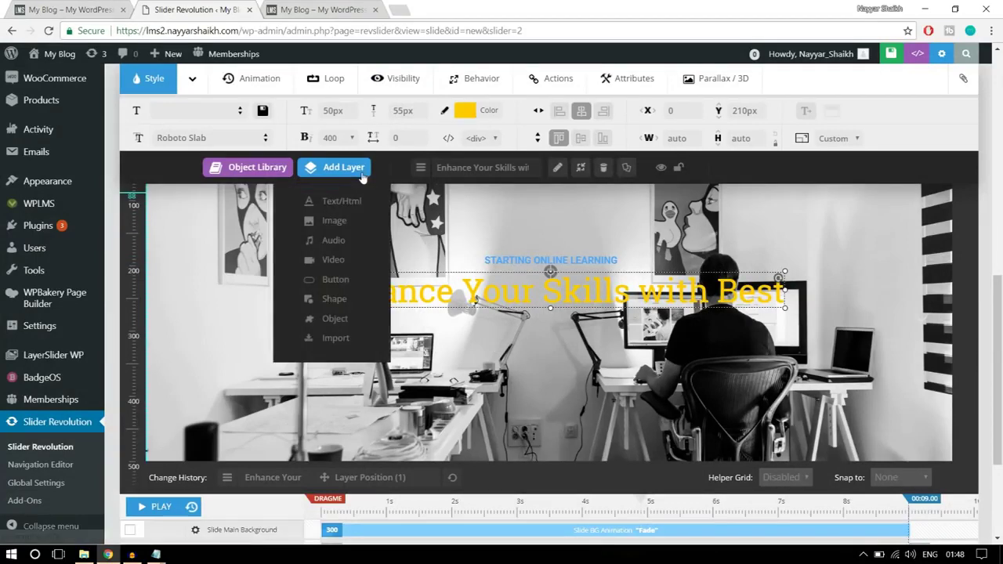
click(337, 279)
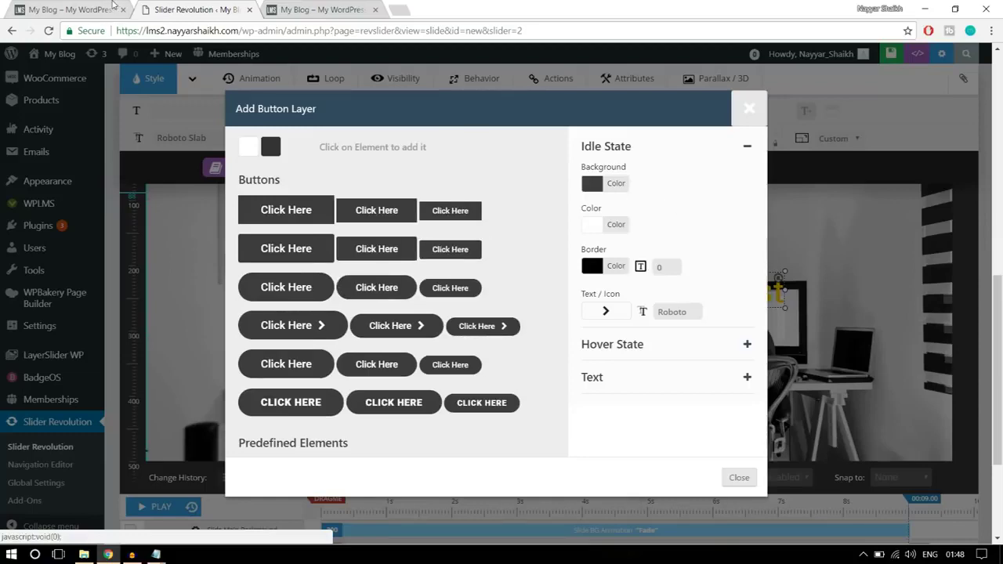
click(87, 10)
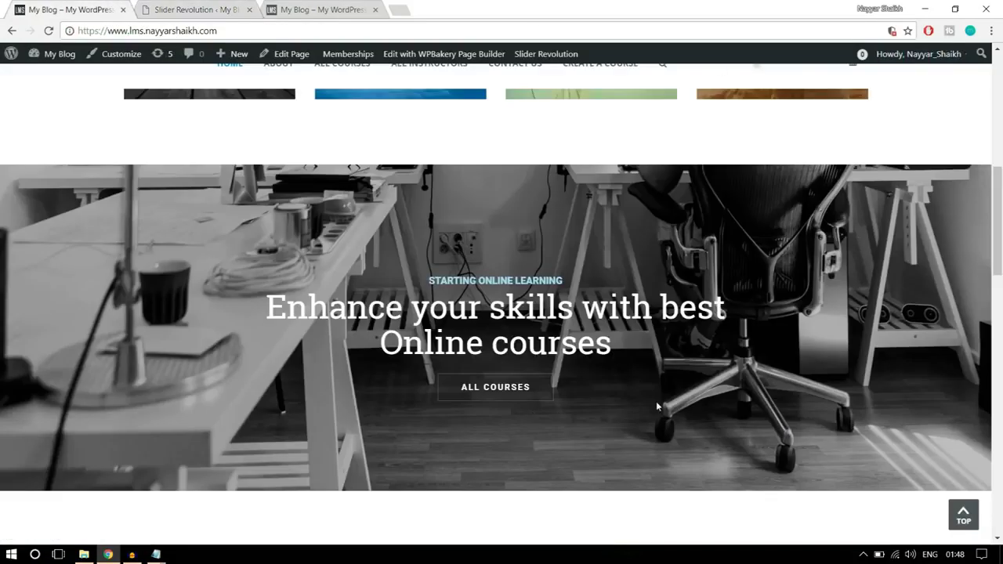
scroll(658, 405, down, 1)
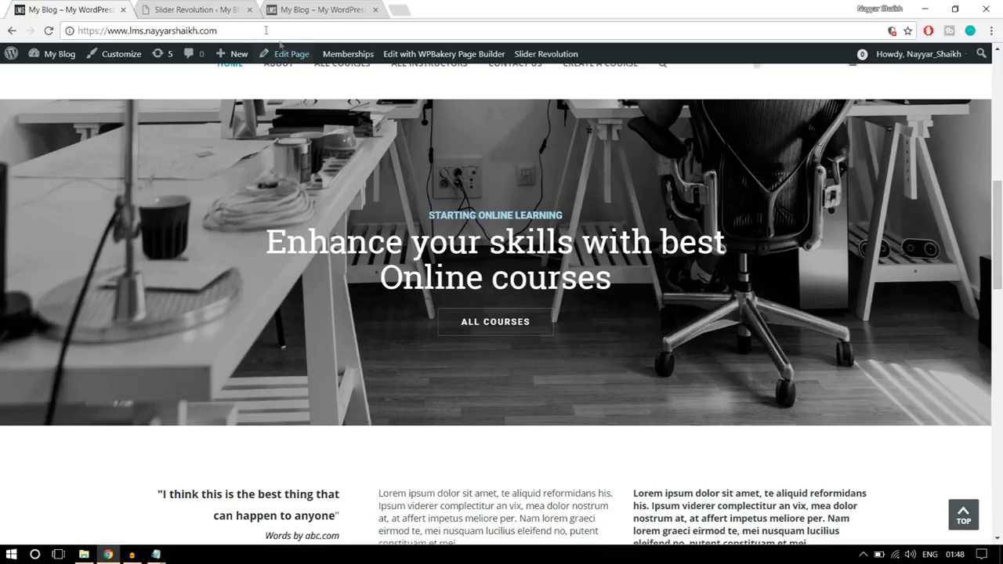
click(200, 8)
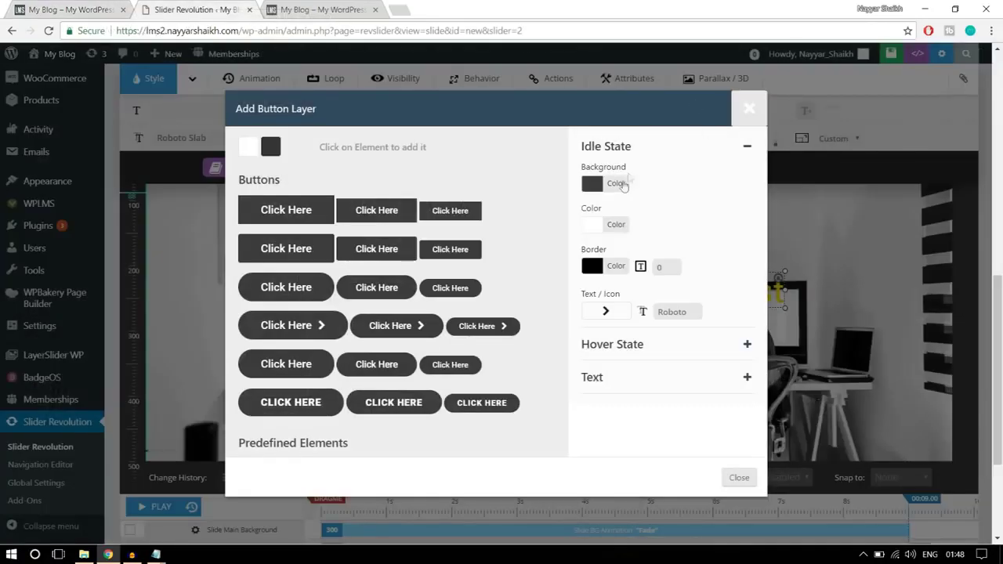
- Make the button's idle background fully transparent at 0% opacity
click(621, 185)
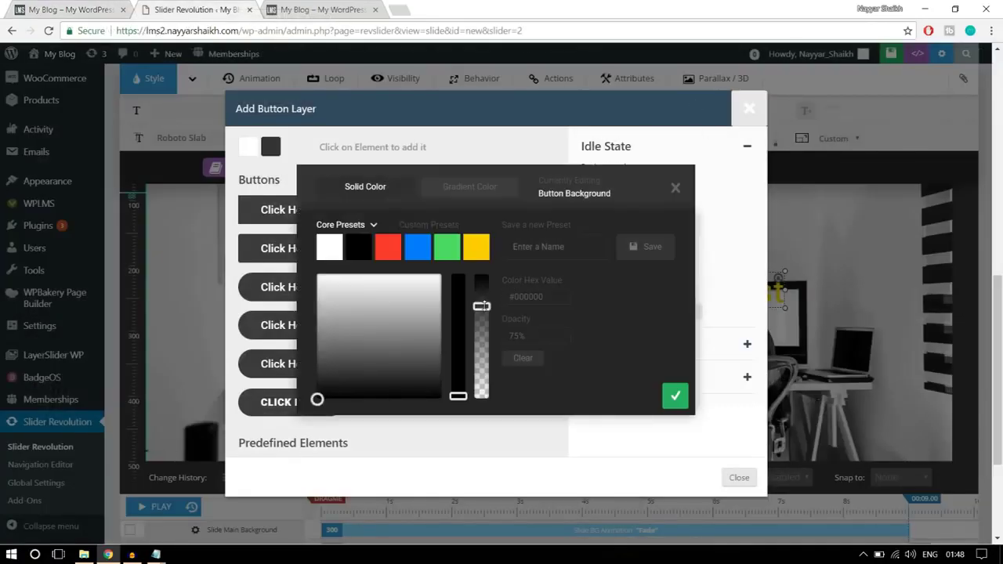
drag(482, 306, 483, 440)
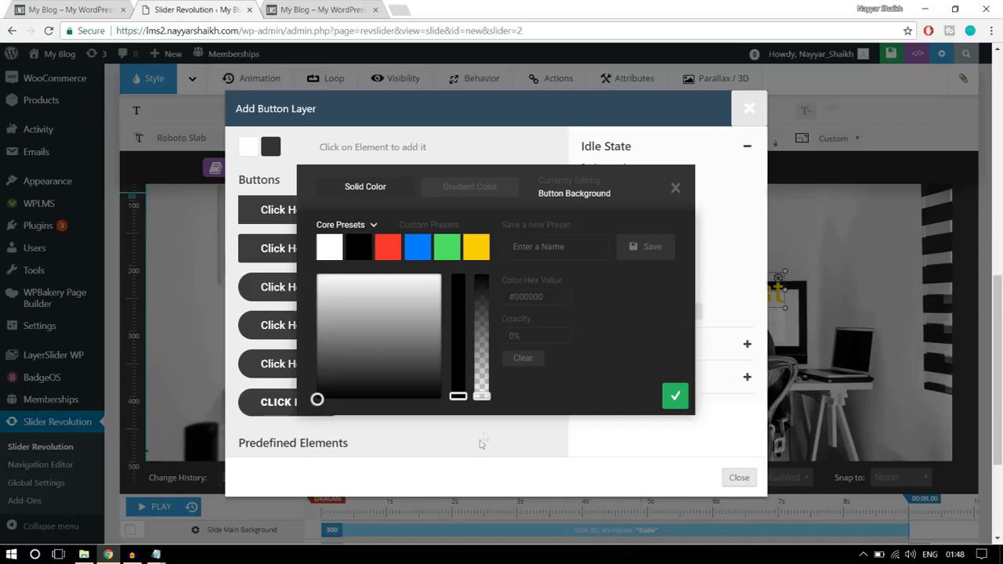
drag(525, 334, 496, 338)
click(676, 398)
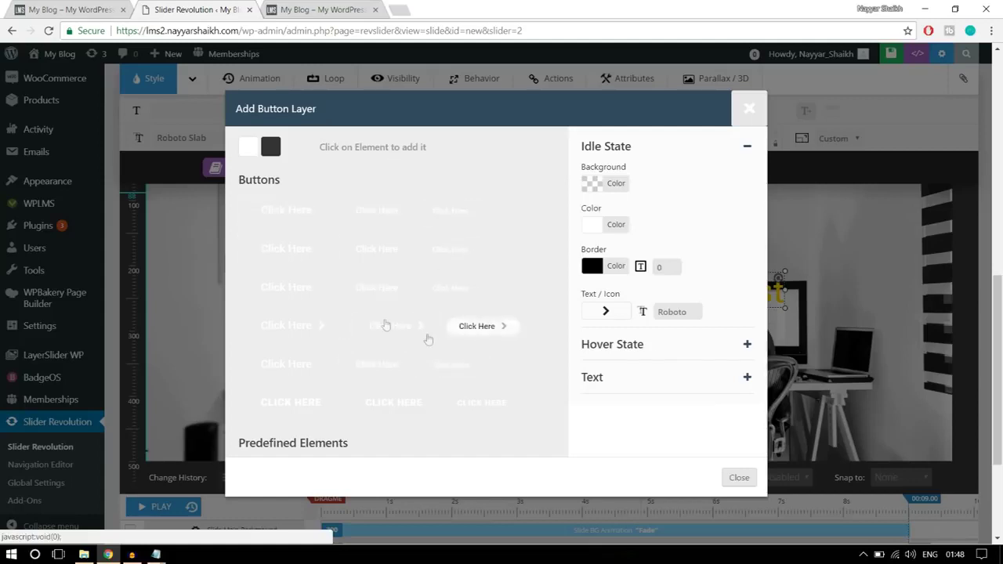
- Keep the white text and give the button a white 1 px border
click(603, 226)
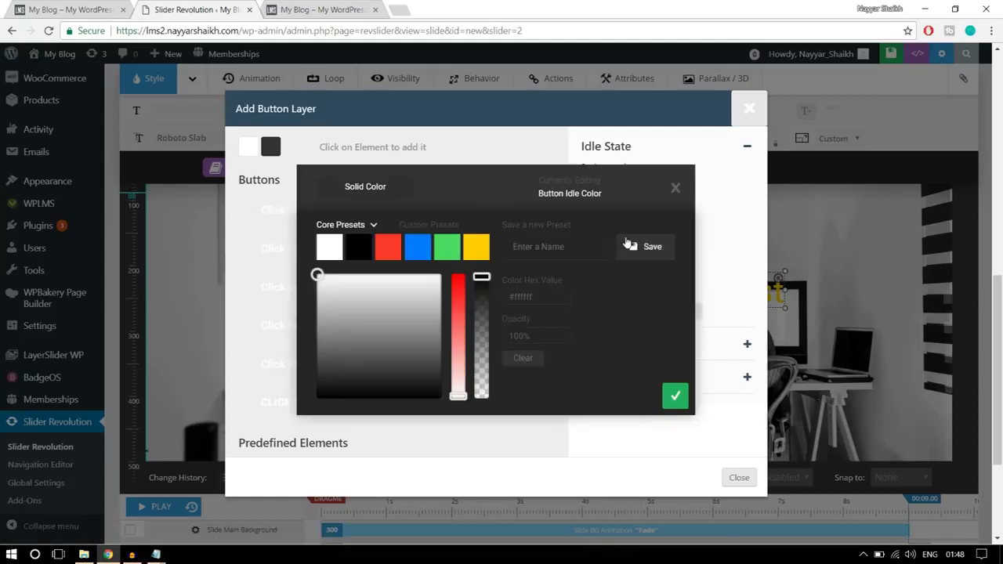
click(675, 189)
click(616, 268)
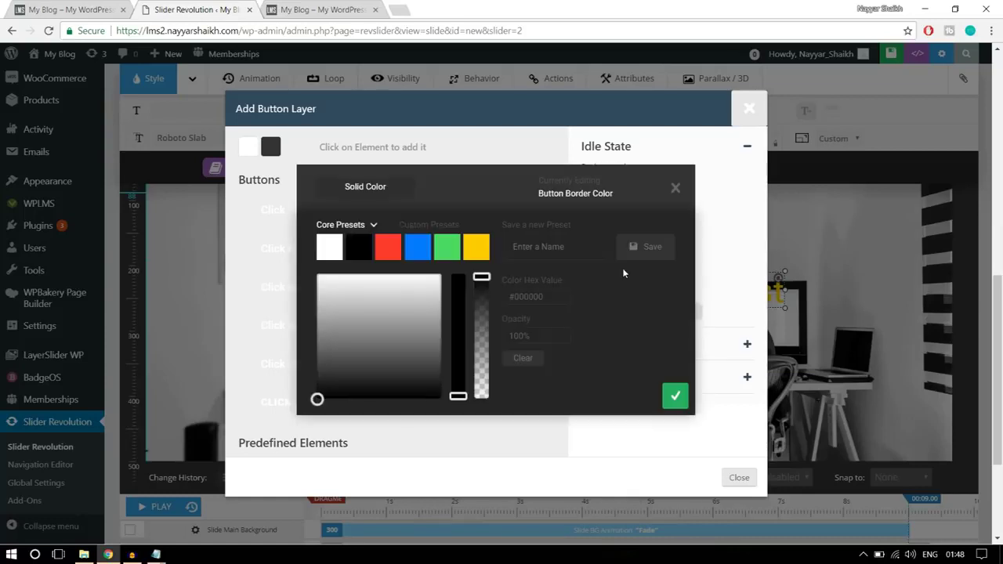
click(333, 259)
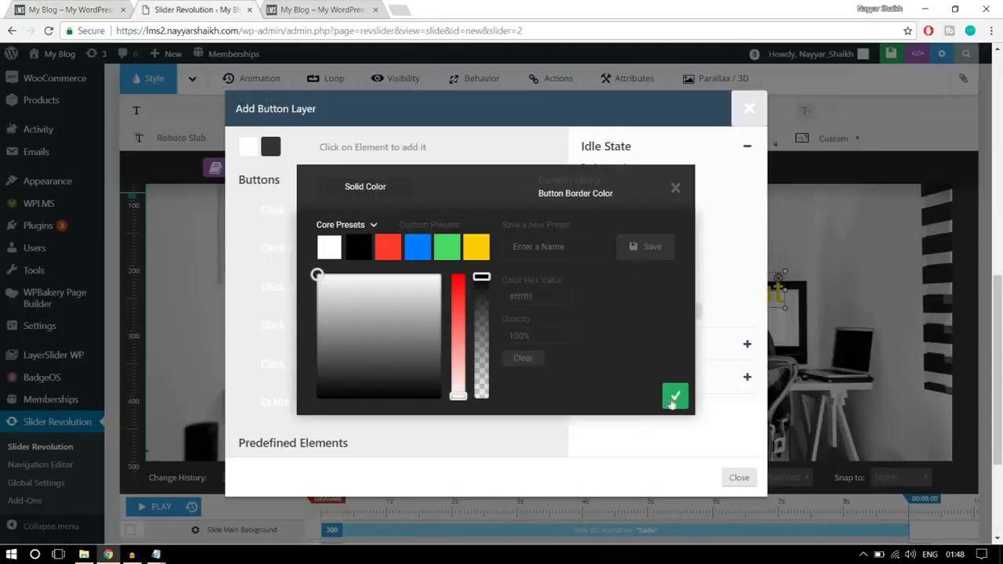
click(676, 398)
click(667, 268)
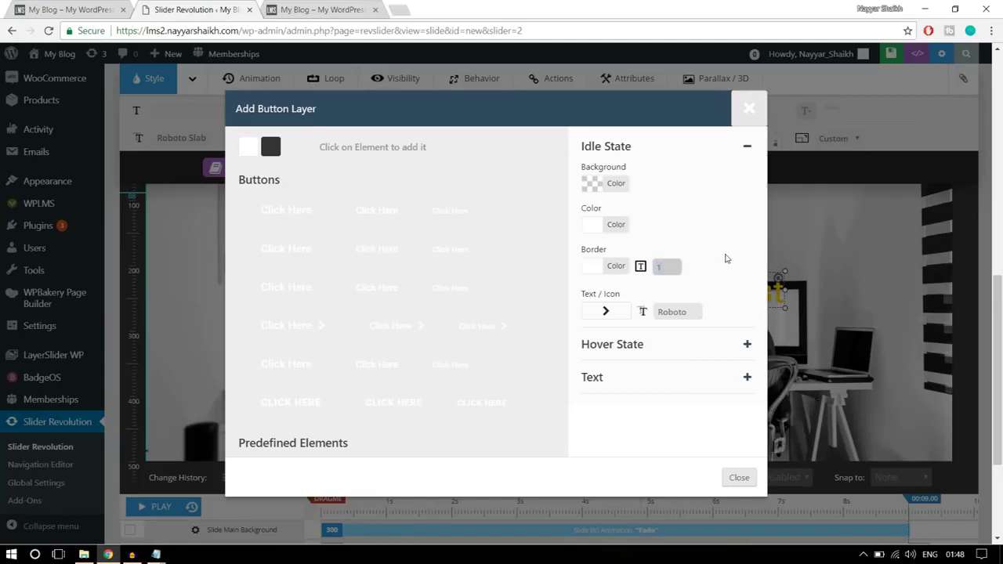
click(726, 259)
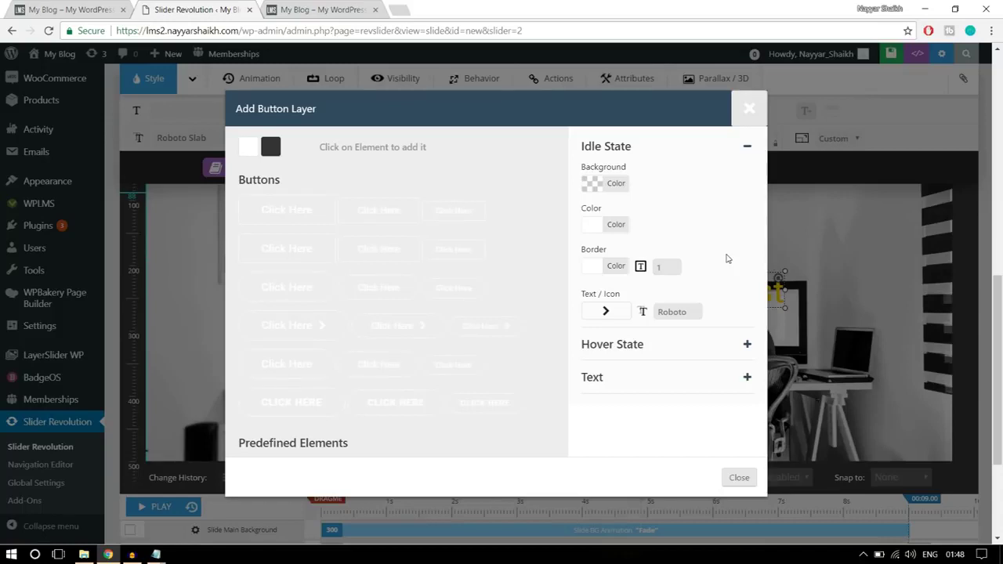
- Set the button's hover state to a white background with black text
click(657, 349)
click(65, 8)
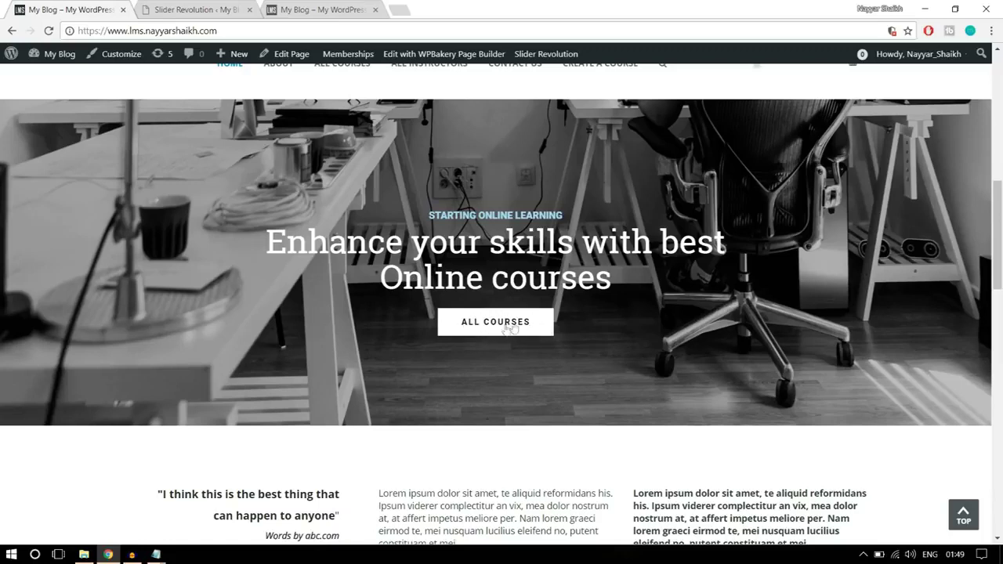
click(199, 9)
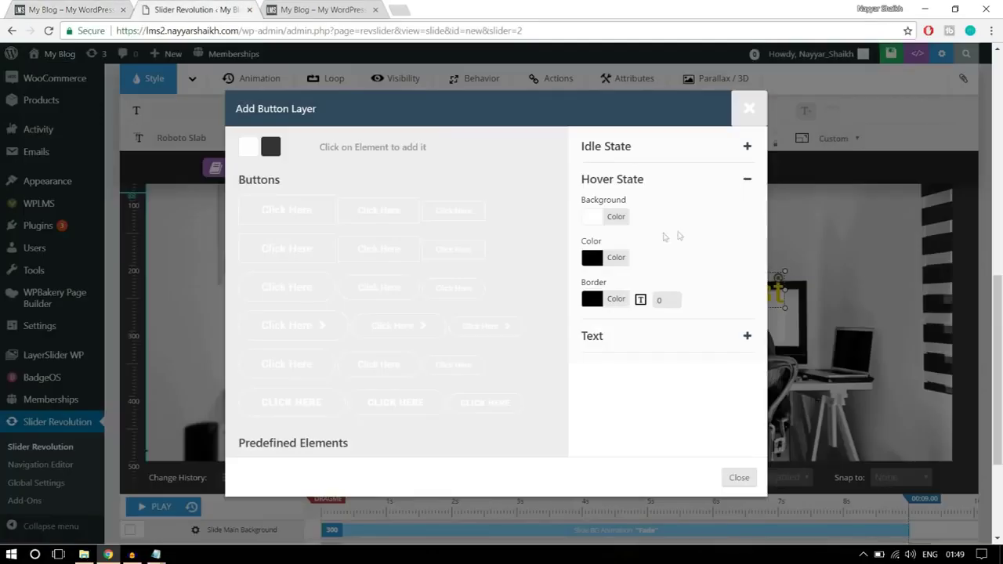
click(618, 222)
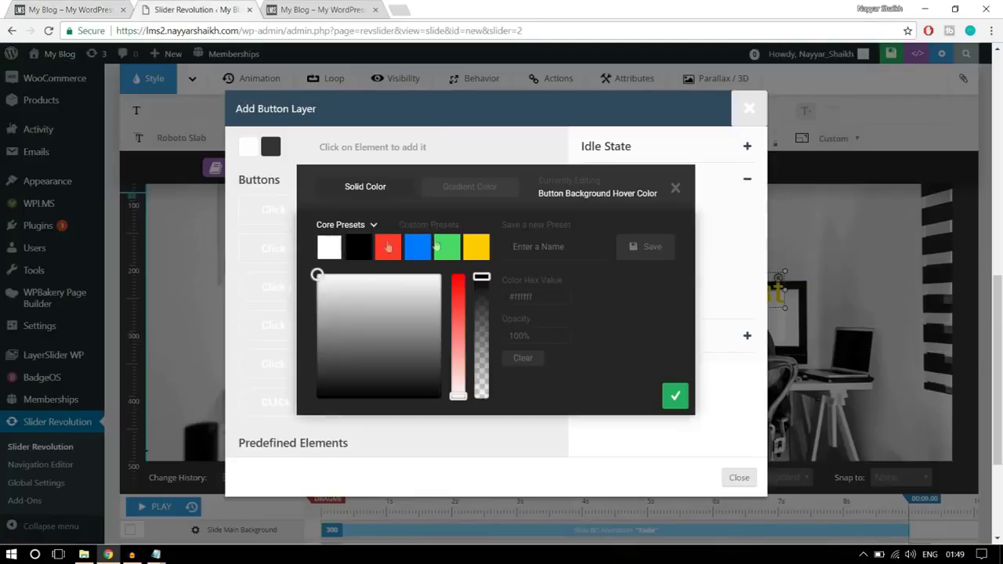
click(672, 395)
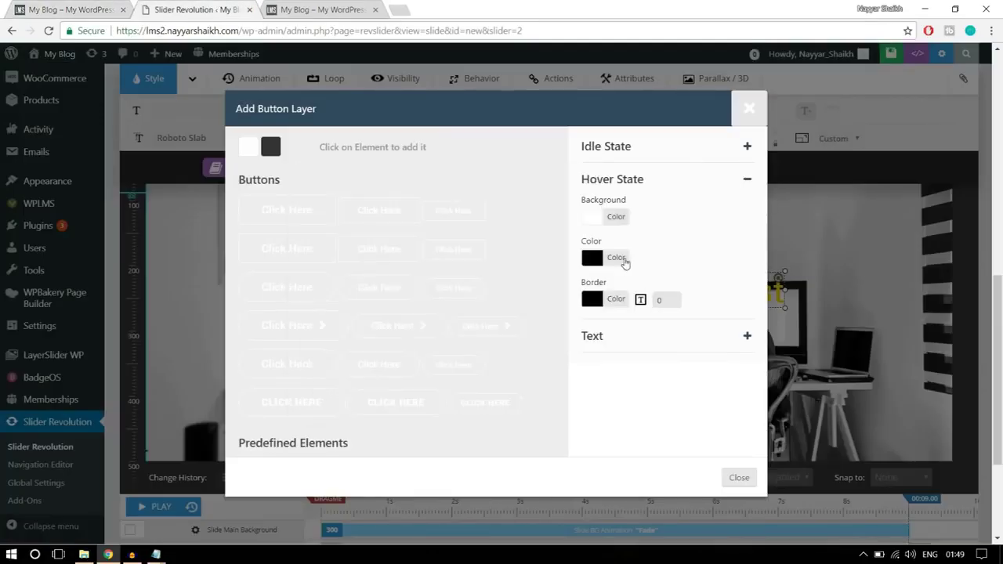
click(626, 264)
click(359, 248)
click(676, 395)
- Relabel the button ALL COURSES, add it, and place it below the headline
click(60, 11)
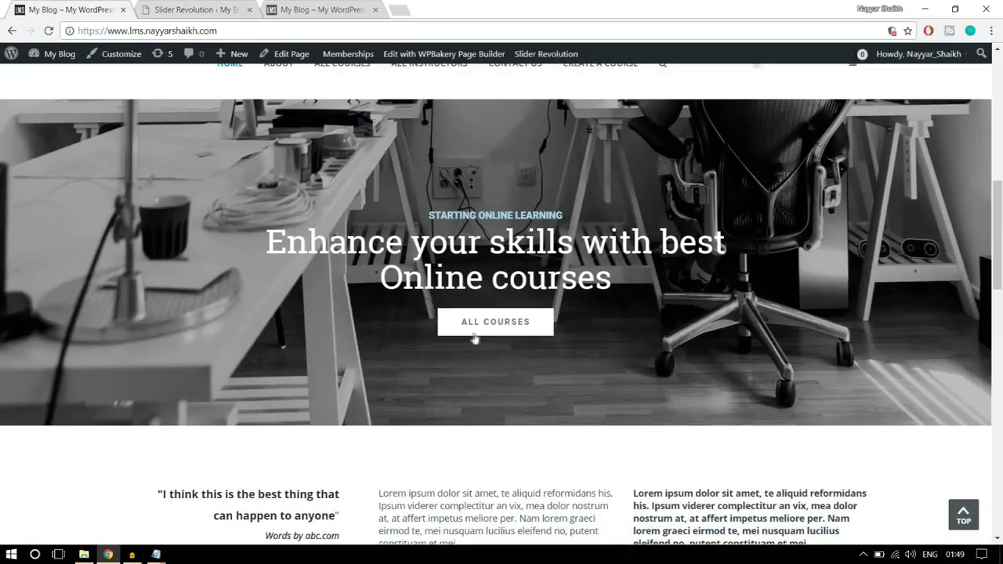
key(ctrl+Tab)
click(610, 342)
drag(644, 231, 561, 237)
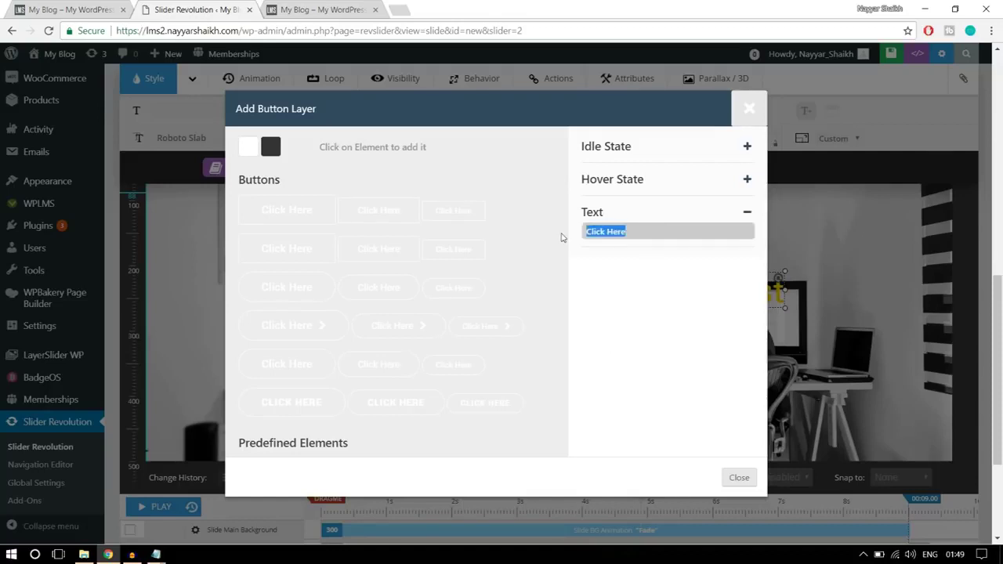
text(ALL COURSES)
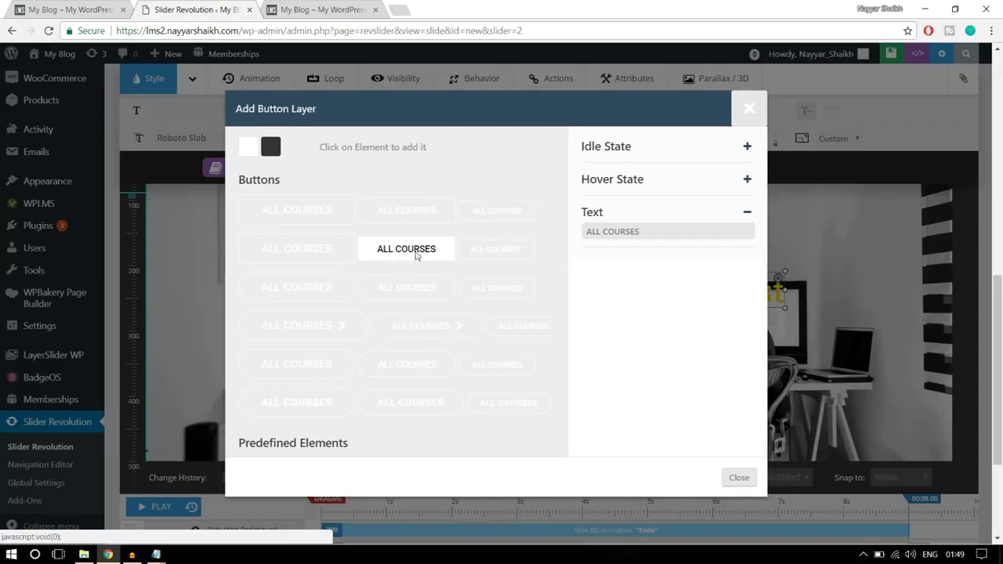
click(416, 256)
drag(259, 215, 556, 346)
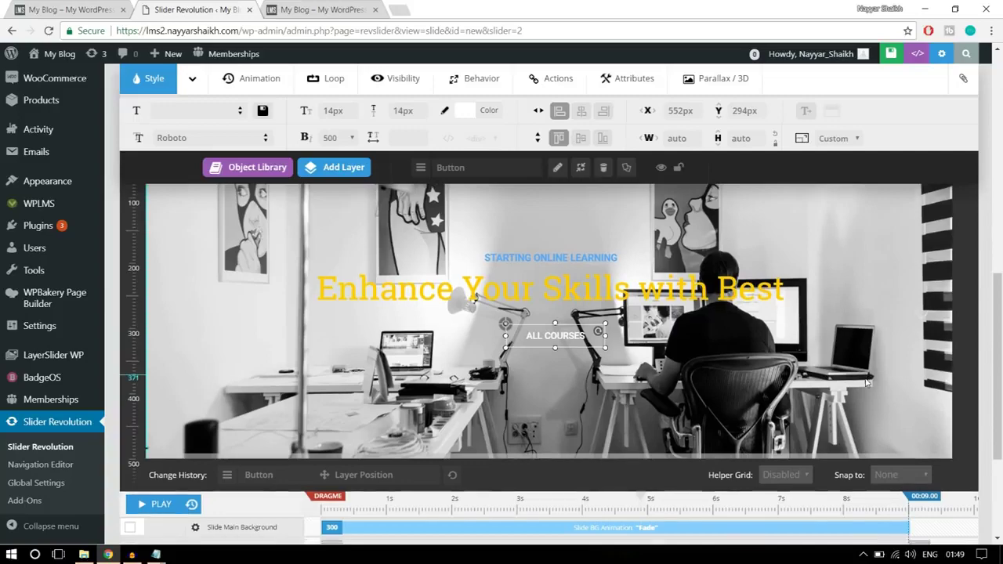
scroll(859, 380, down, 3)
- Time the STARTING ONLINE LEARNING layer to start at 1000 ms and last 1500 ms
scroll(866, 388, up, 3)
scroll(868, 389, down, 2)
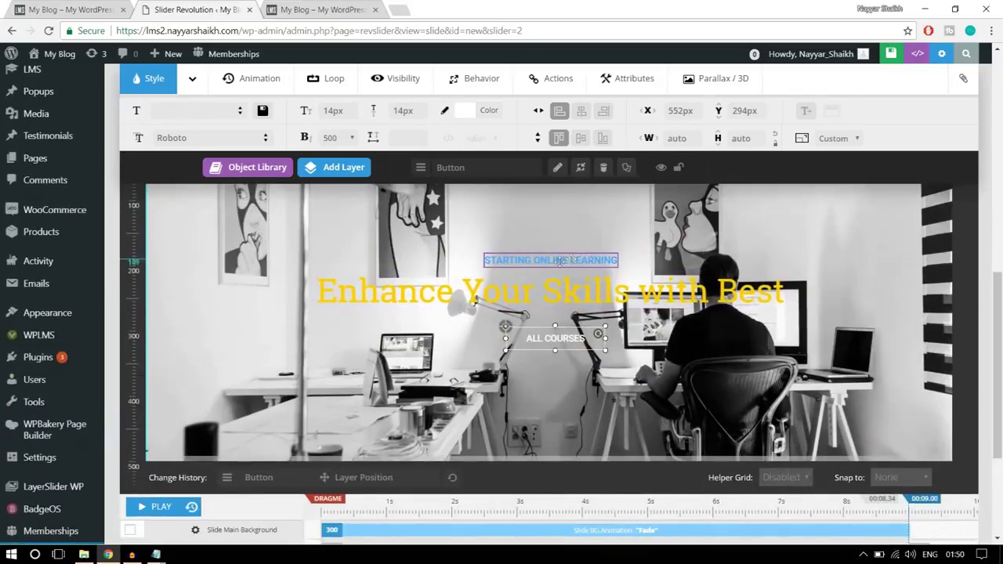
click(568, 257)
scroll(747, 319, down, 3)
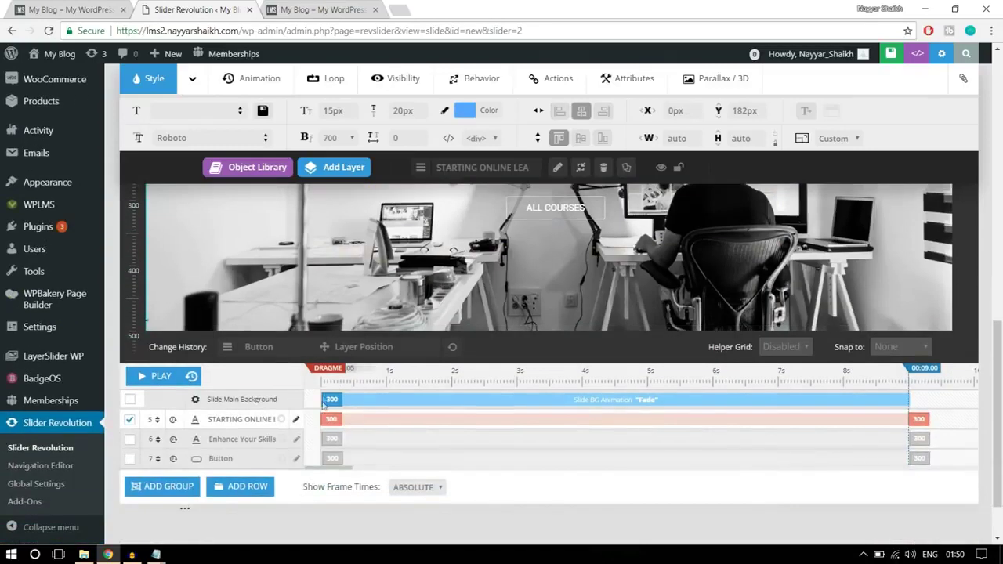
click(334, 428)
click(398, 420)
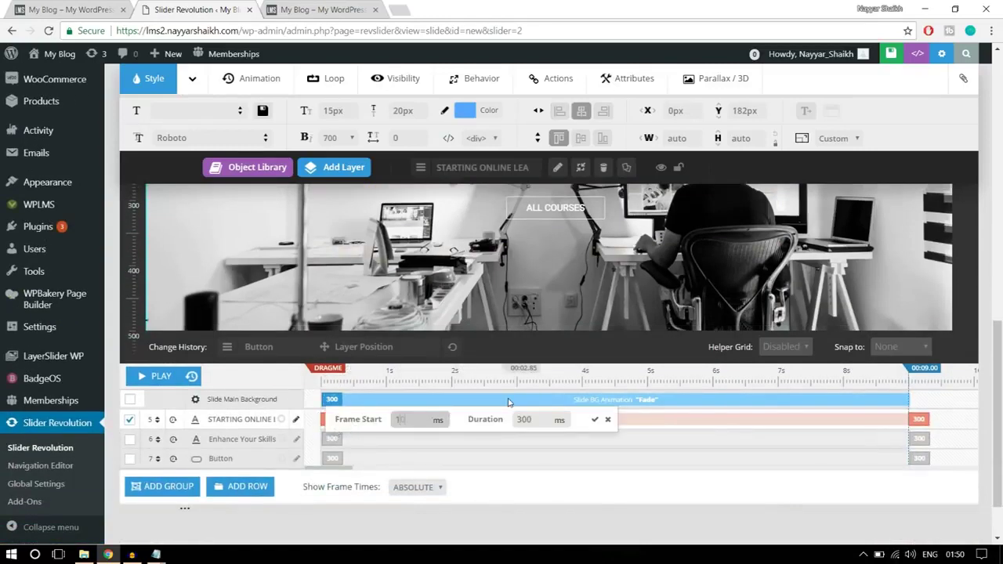
click(541, 421)
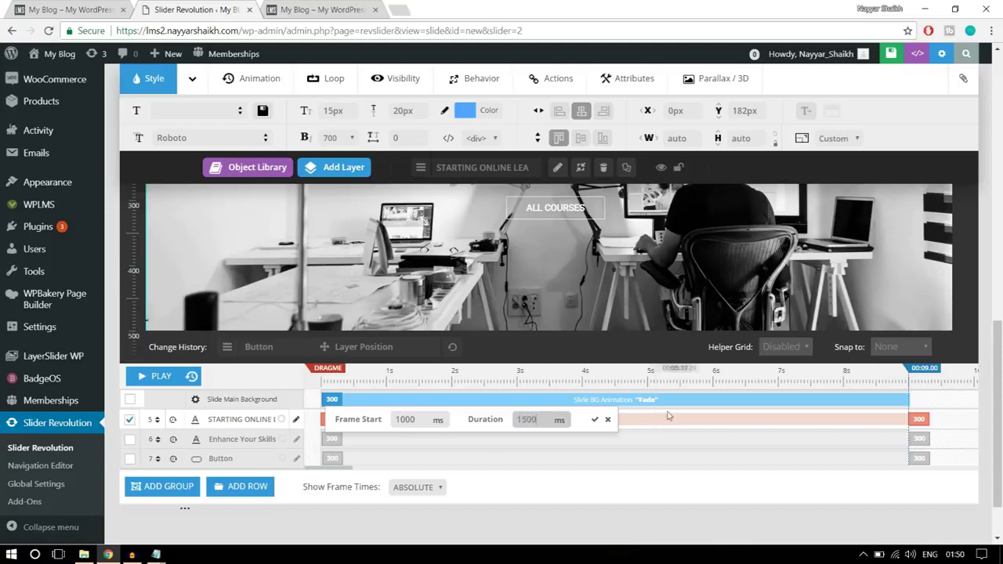
drag(537, 420, 524, 421)
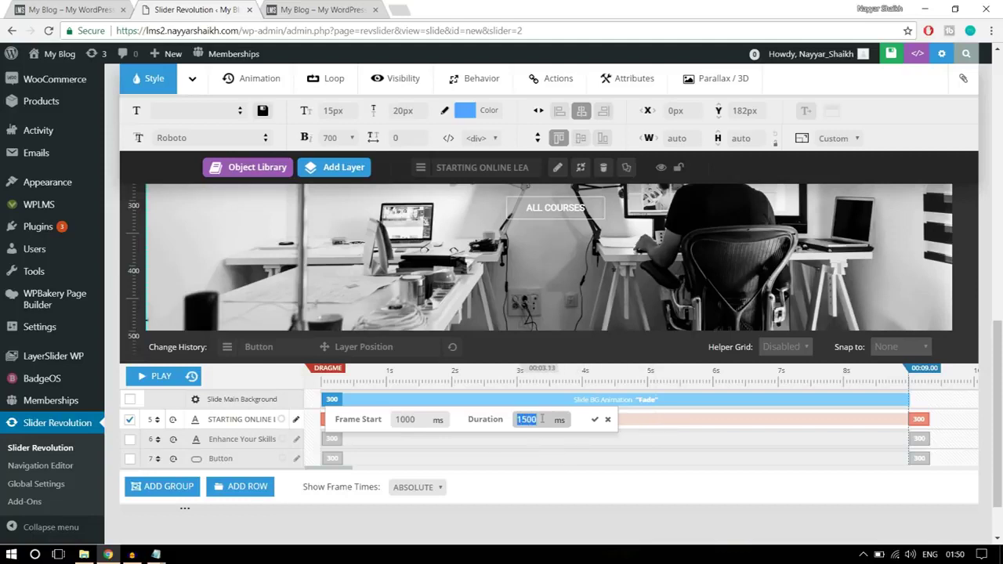
click(596, 421)
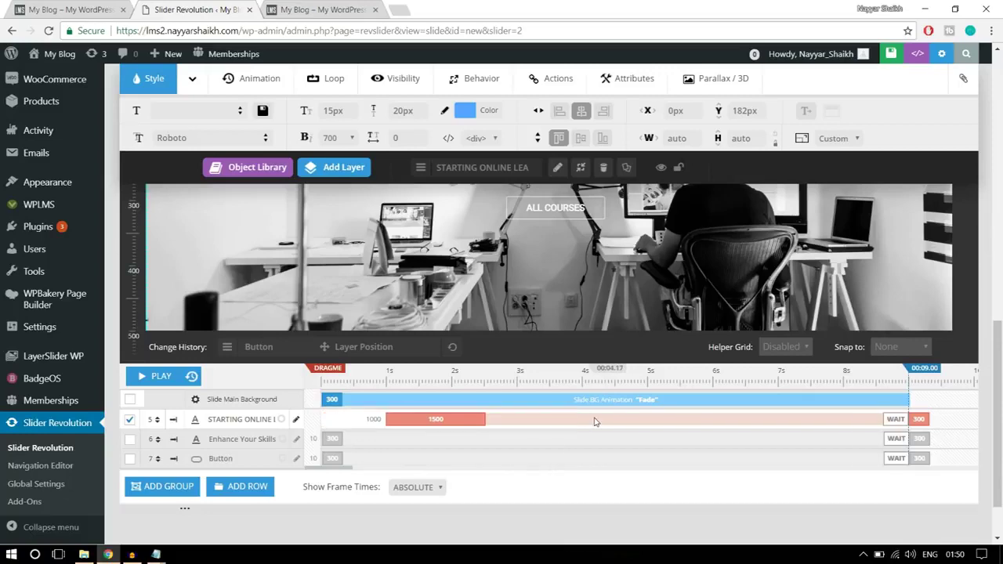
- Time the Enhance Your Skills with Best headline to start at 1000 ms and last 1500 ms
scroll(583, 290, up, 2)
click(582, 290)
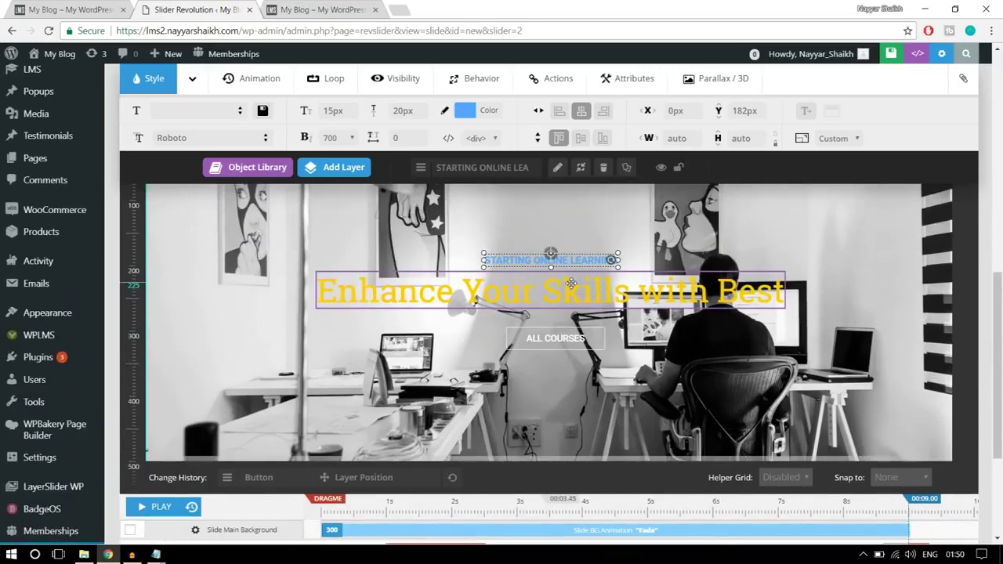
scroll(320, 404, down, 3)
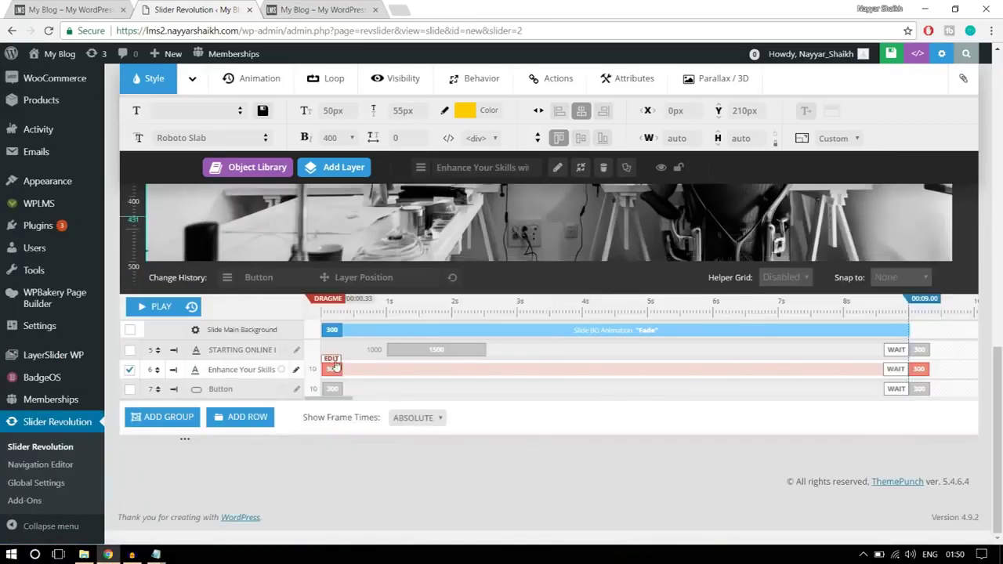
click(333, 369)
double_click(396, 370)
text(000)
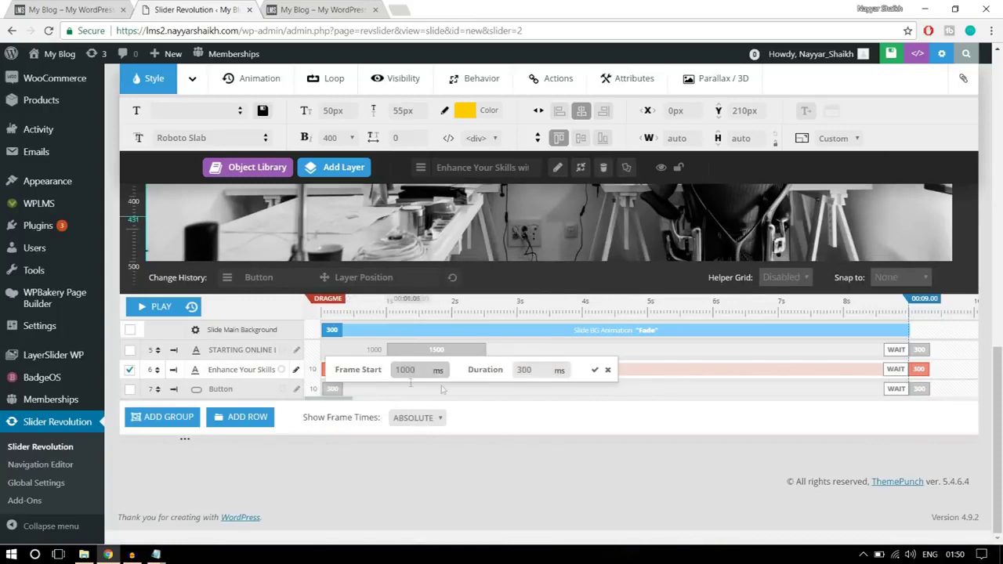
double_click(524, 370)
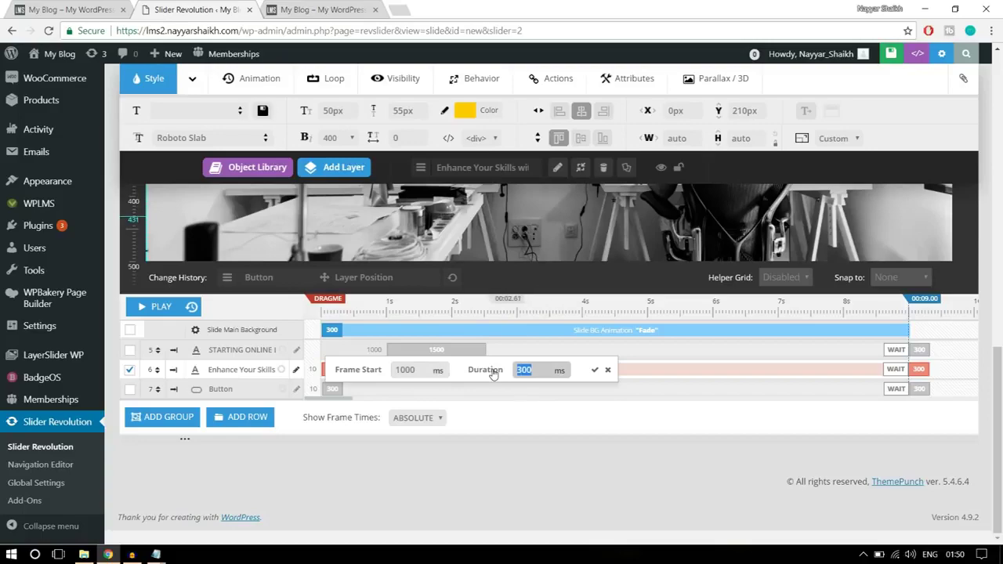
text(1500)
click(595, 370)
- Time the ALL COURSES button to start at 1500 ms and last 1500 ms
scroll(596, 400, up, 5)
click(594, 400)
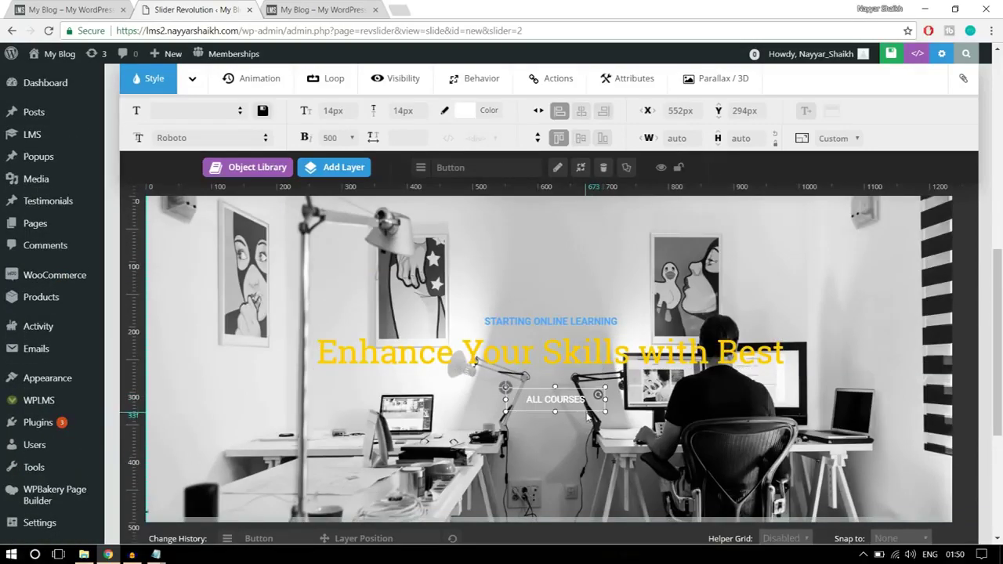
scroll(470, 392, down, 5)
click(329, 389)
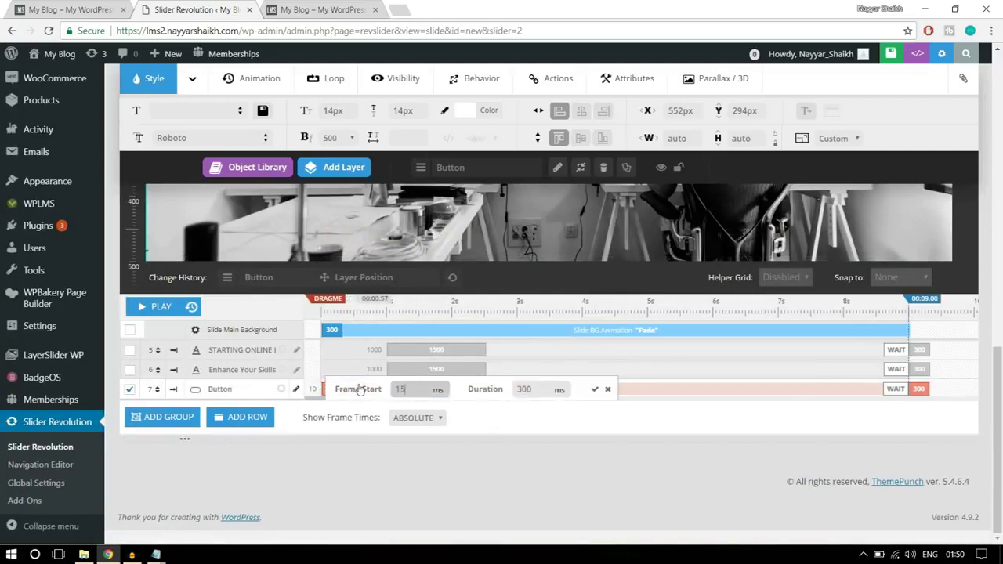
double_click(400, 384)
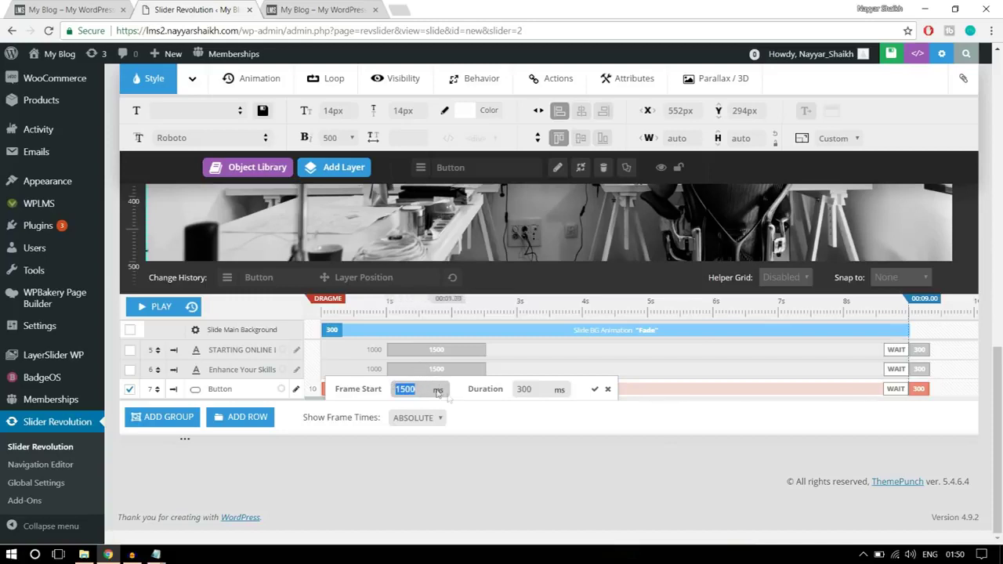
key(Tab)
text(1500)
click(595, 389)
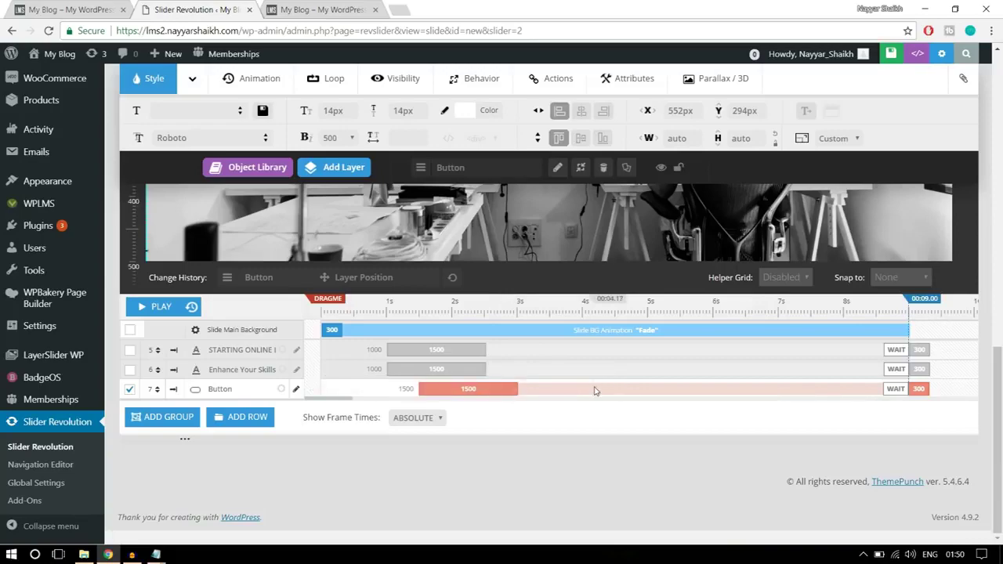
scroll(597, 394, up, 4)
- Apply the SlideMaskFromRight entrance template to the Enhance Your Skills with Best headline layer
scroll(527, 392, down, 2)
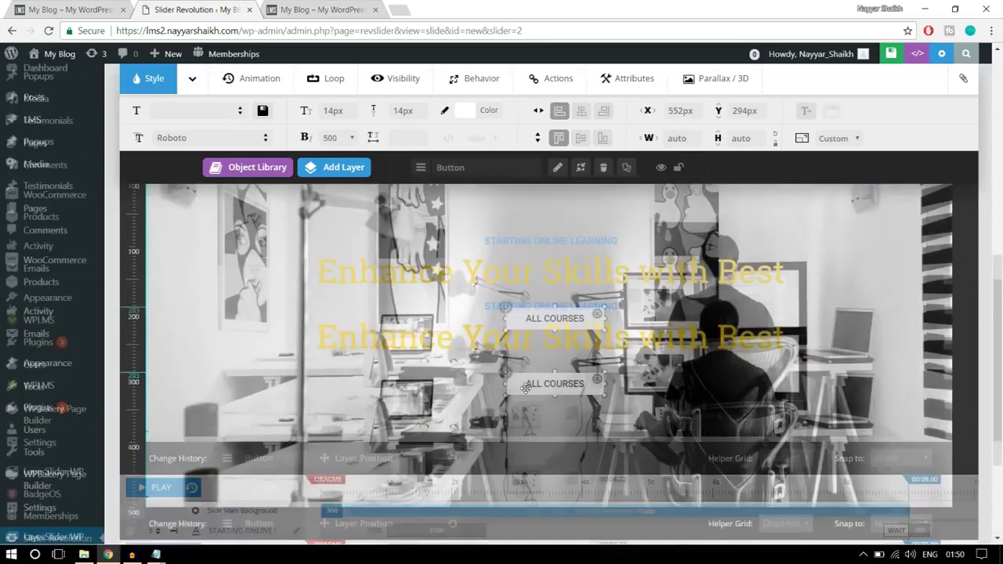
scroll(526, 387, up, 1)
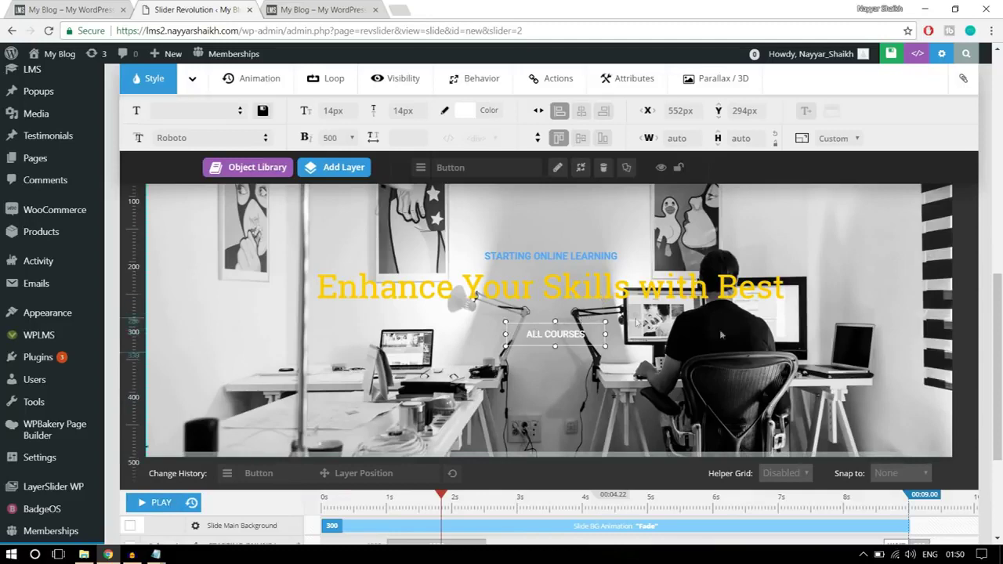
scroll(596, 392, up, 1)
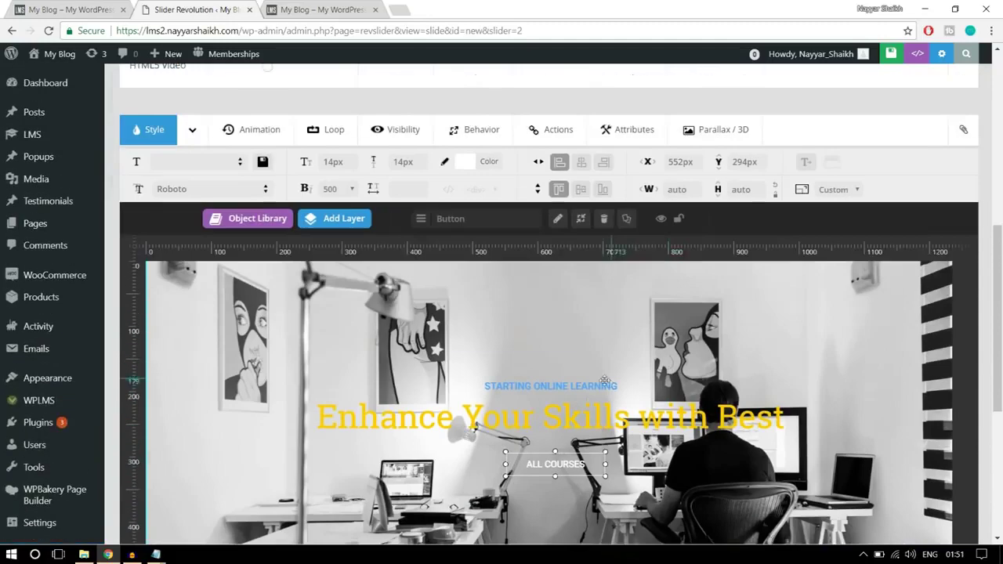
click(563, 414)
click(251, 130)
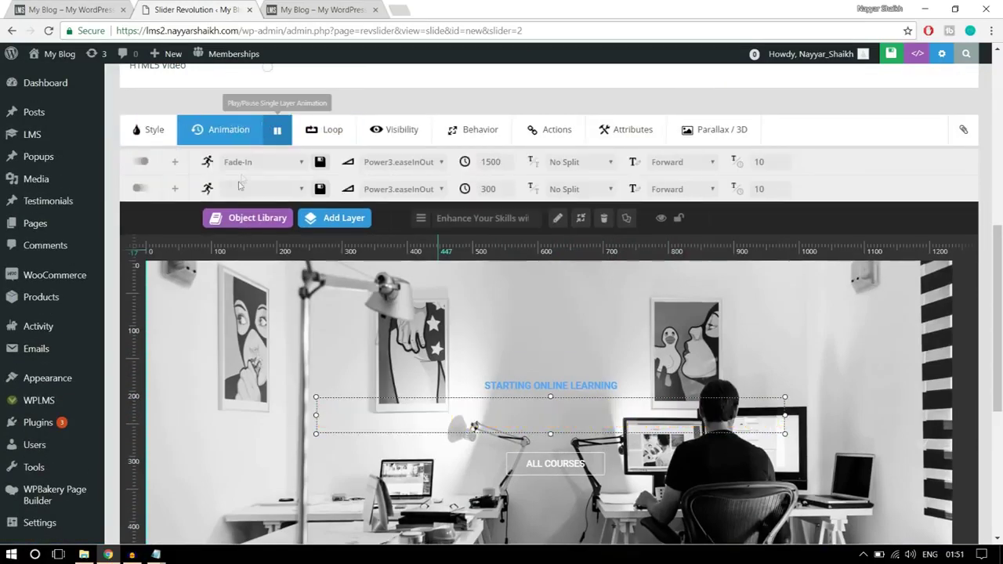
click(243, 163)
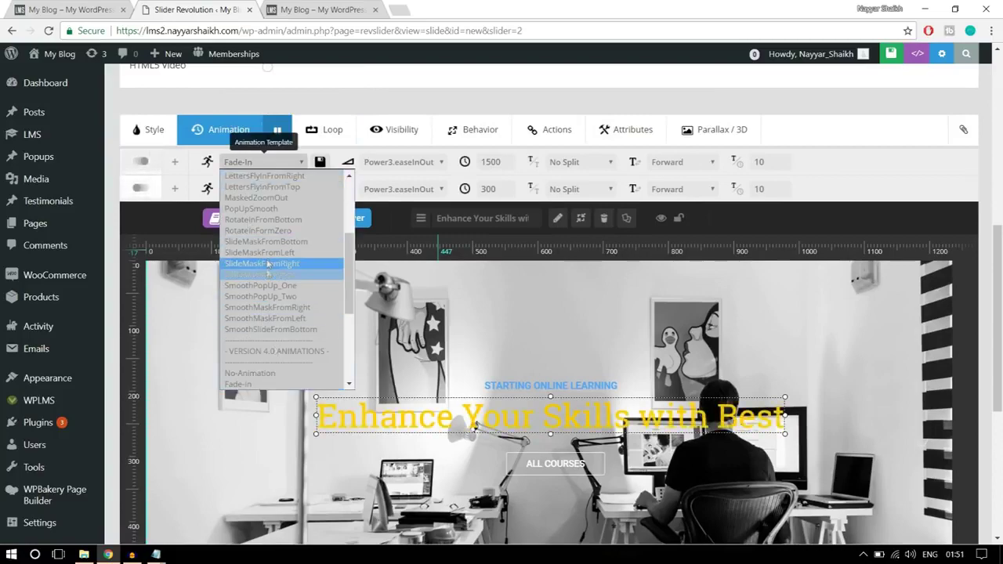
click(267, 264)
scroll(661, 357, down, 2)
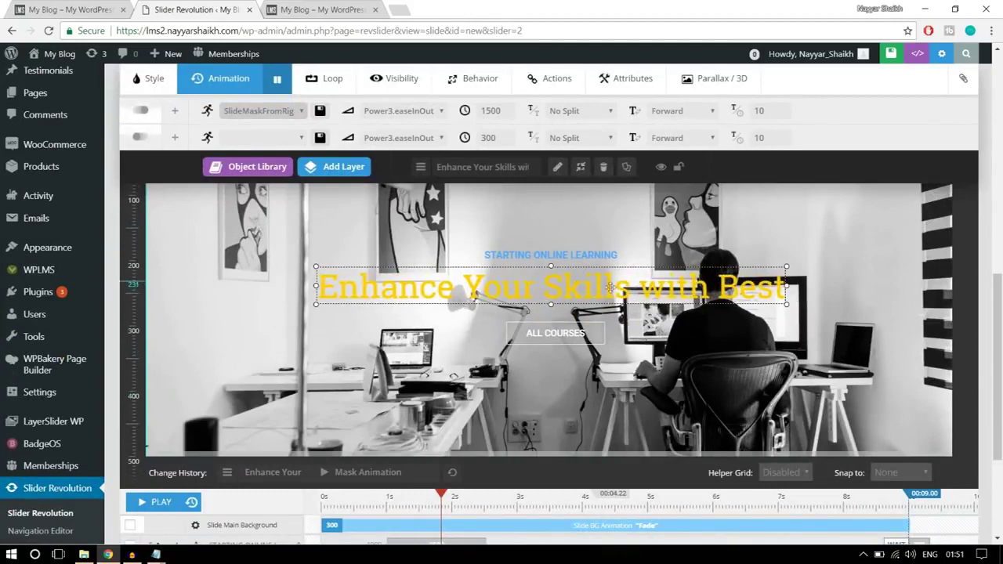
scroll(735, 333, up, 1)
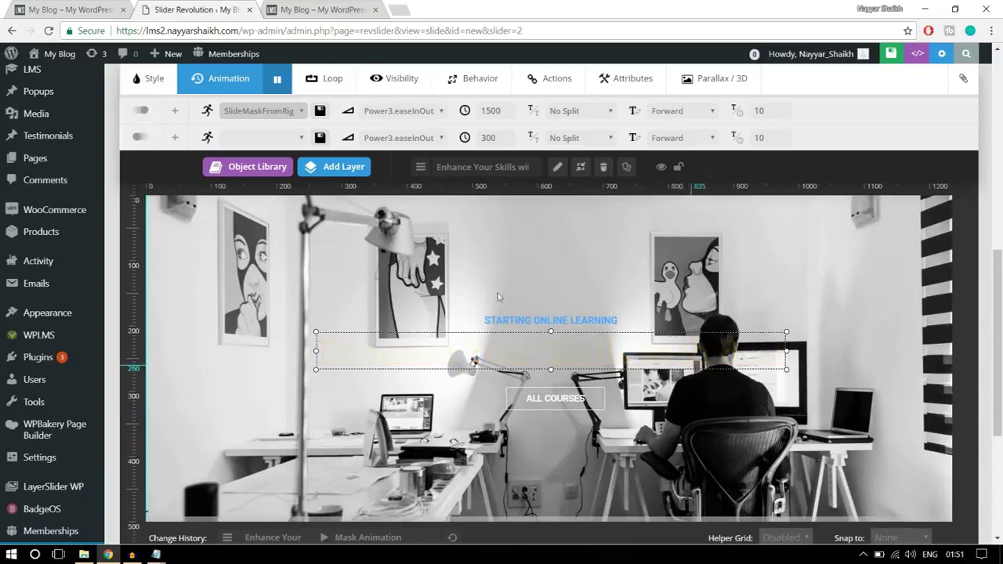
scroll(754, 439, up, 7)
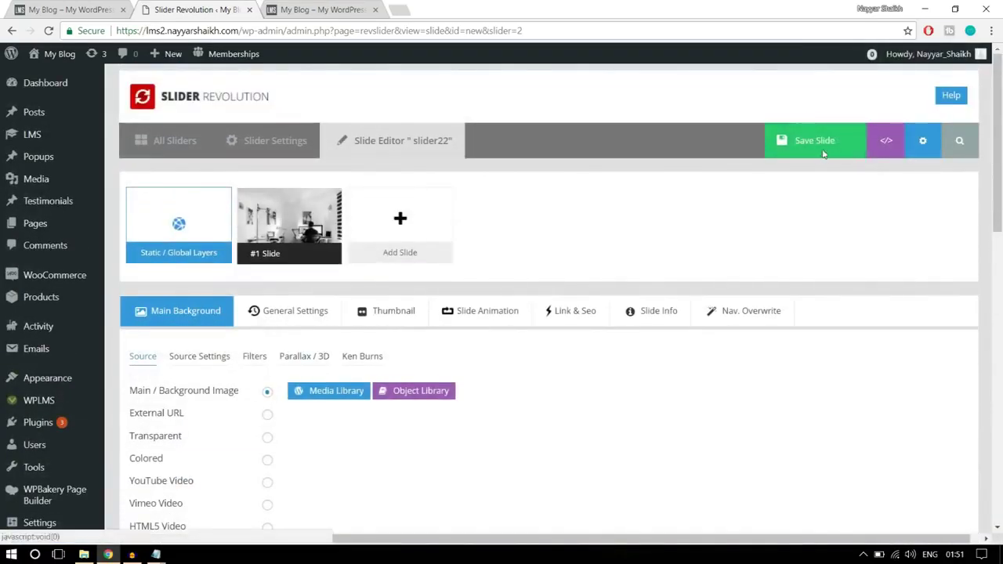
- Save the slide, check the live homepage, then return to the slider22 editor
click(823, 153)
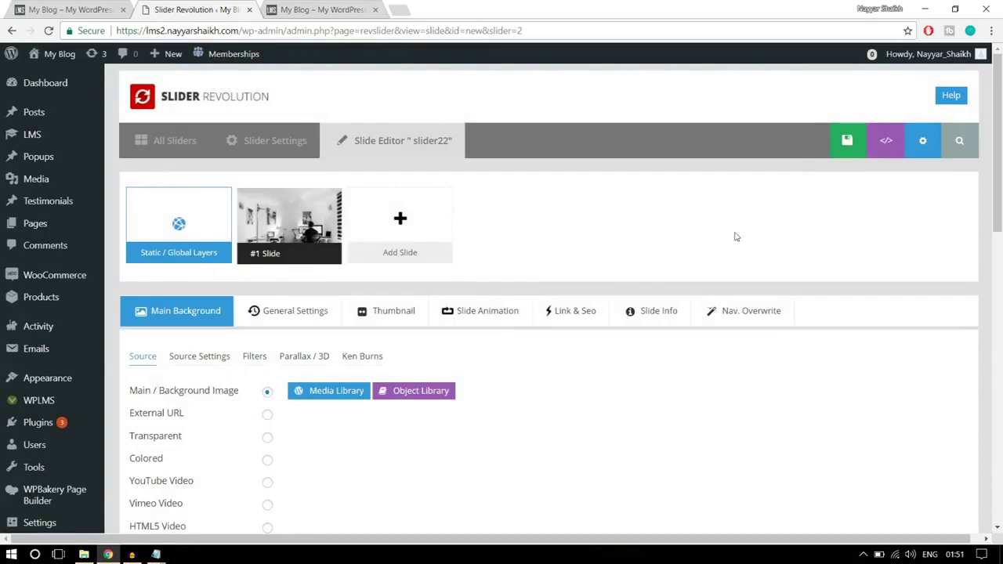
click(116, 6)
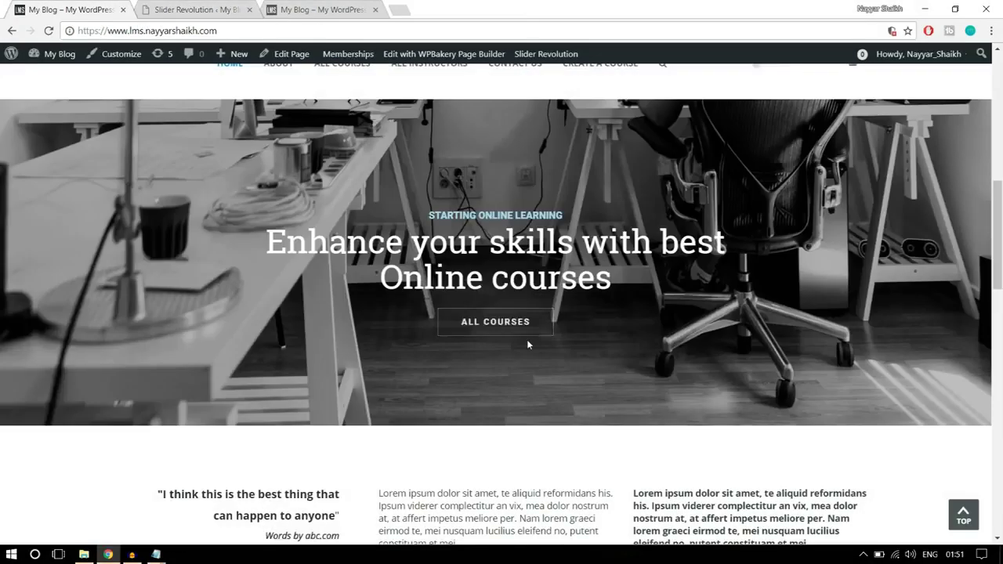
scroll(527, 345, up, 4)
scroll(529, 359, up, 3)
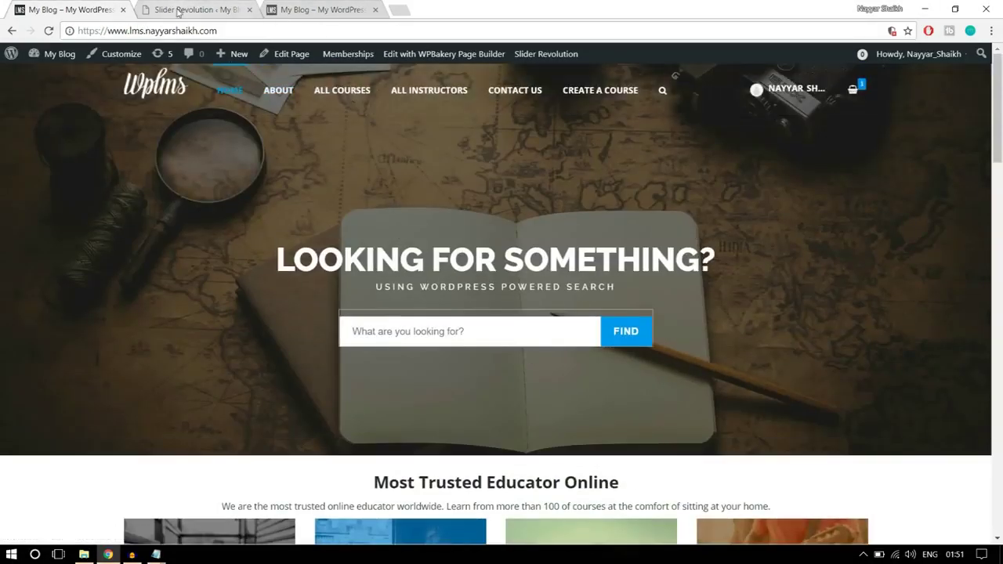
key(ctrl+Tab)
click(778, 312)
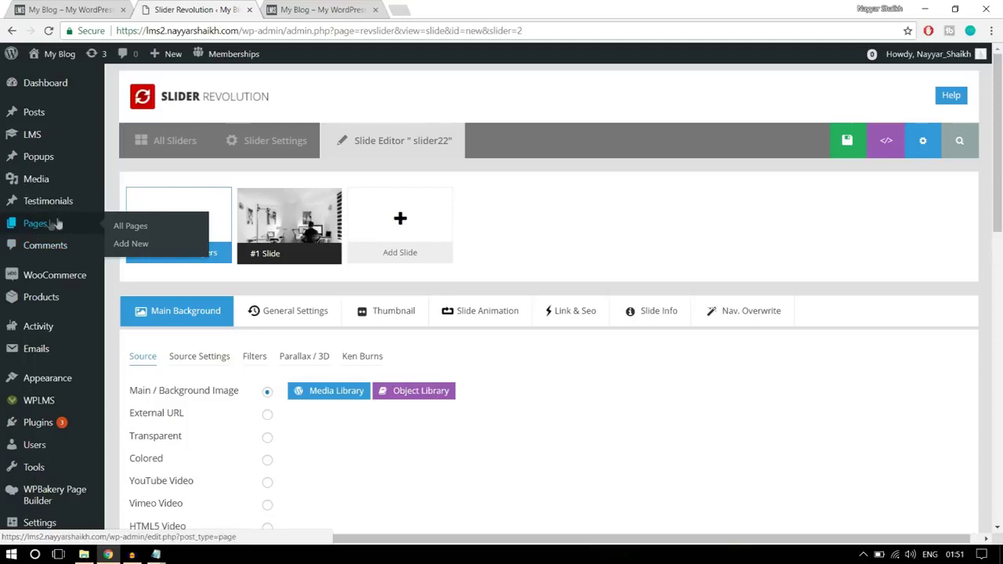
- Create and publish a new empty page titled 'Home Page'
click(133, 250)
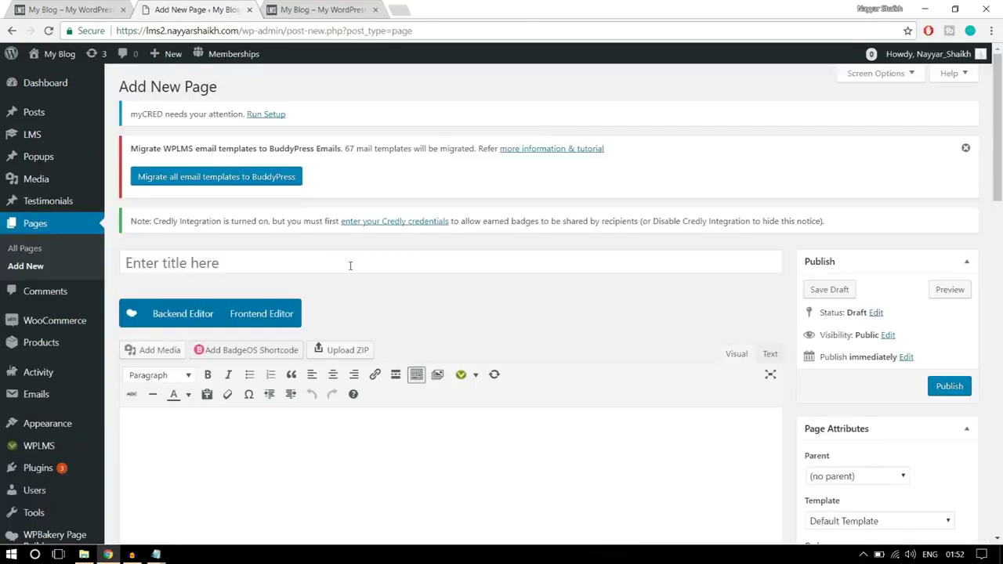
click(350, 264)
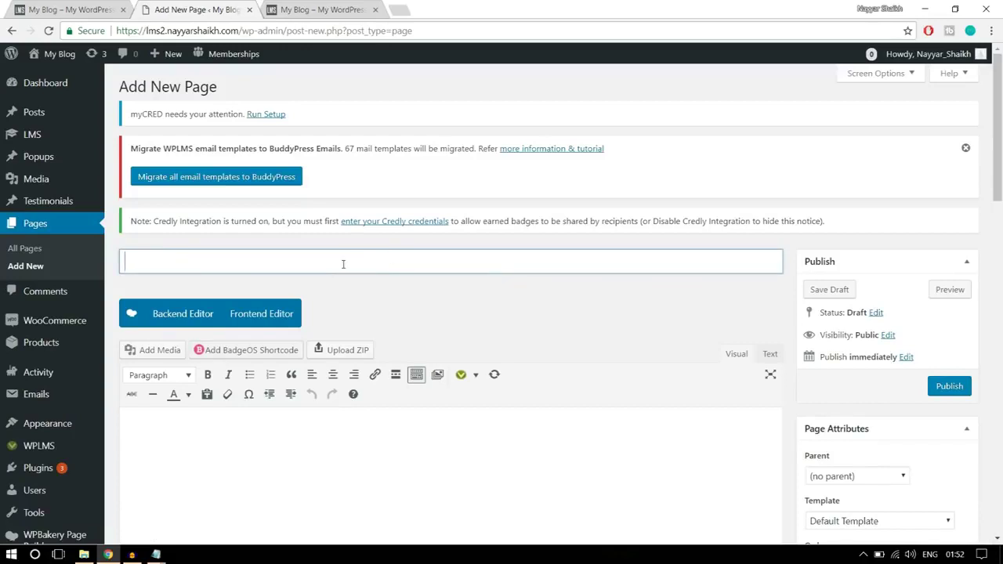
text(Home Page)
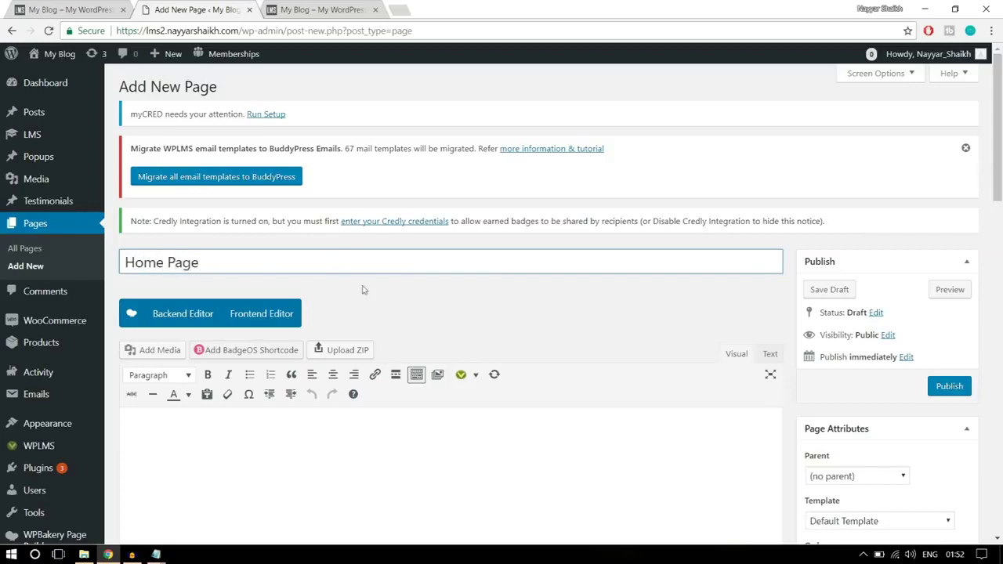
scroll(387, 313, down, 2)
click(949, 257)
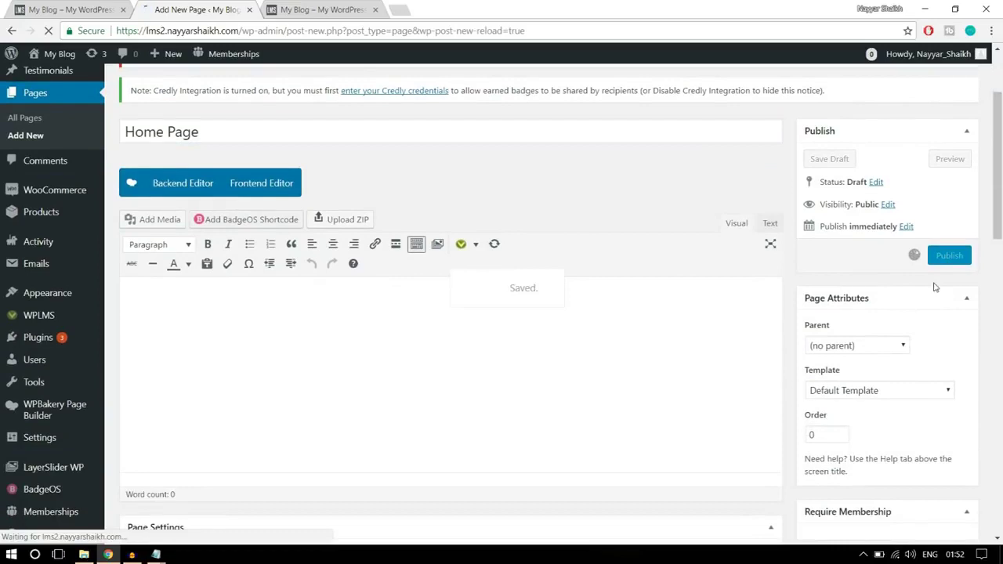
- View the published Home Page in a new browser tab
scroll(937, 283, up, 2)
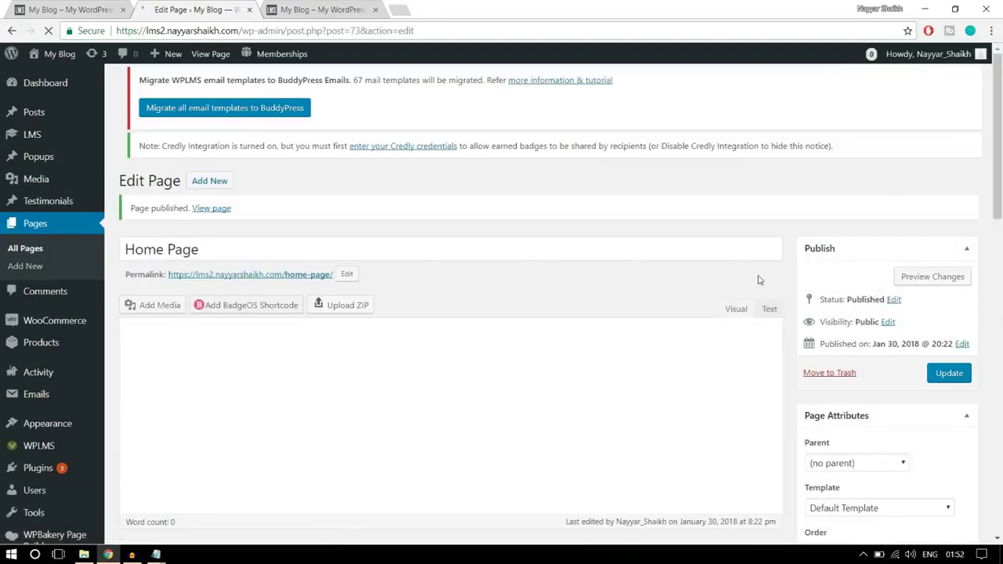
right_click(219, 213)
click(251, 221)
click(357, 7)
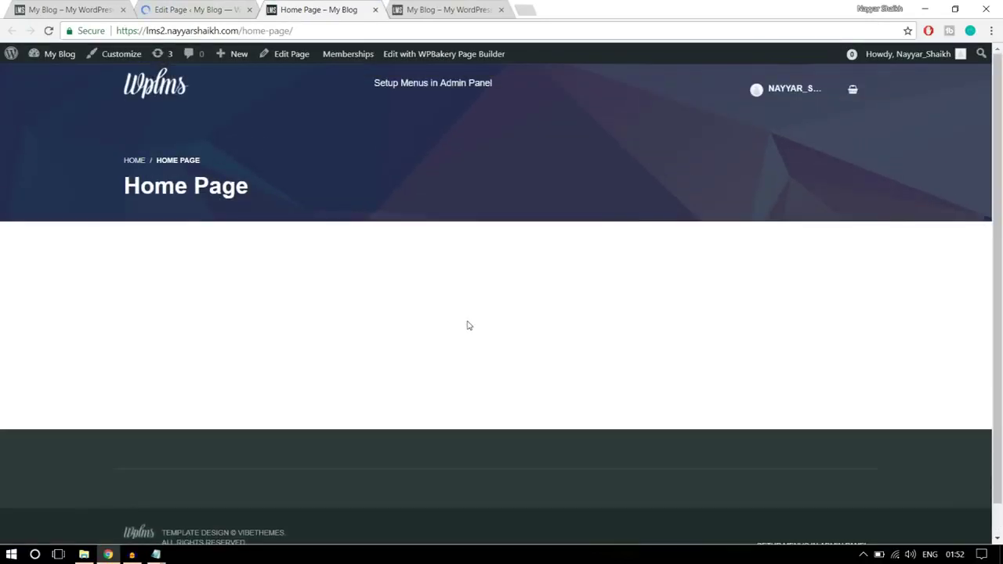
- Inspect the new page's /home-page/ address and the demo site's homepage for comparison
drag(305, 30, 243, 31)
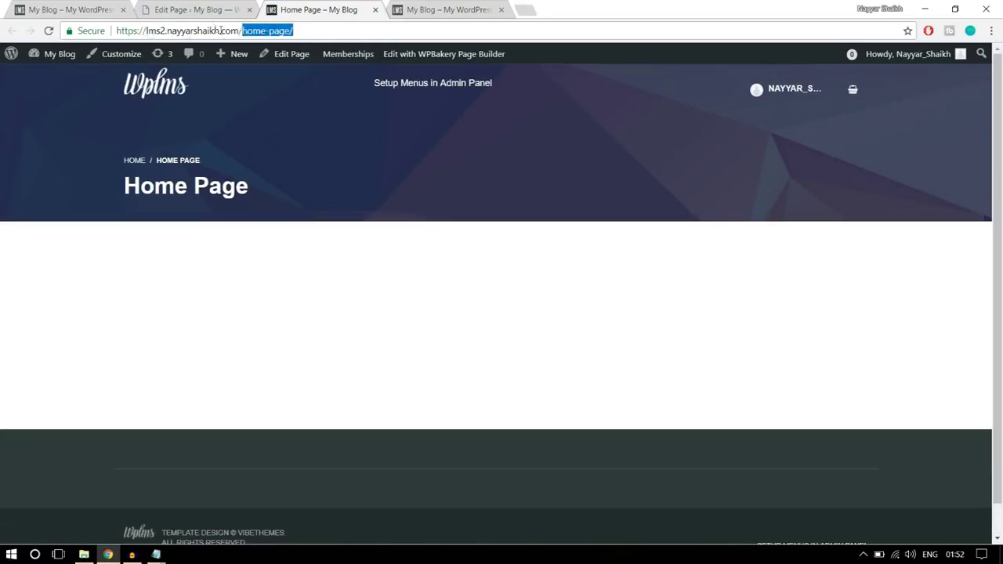
click(311, 31)
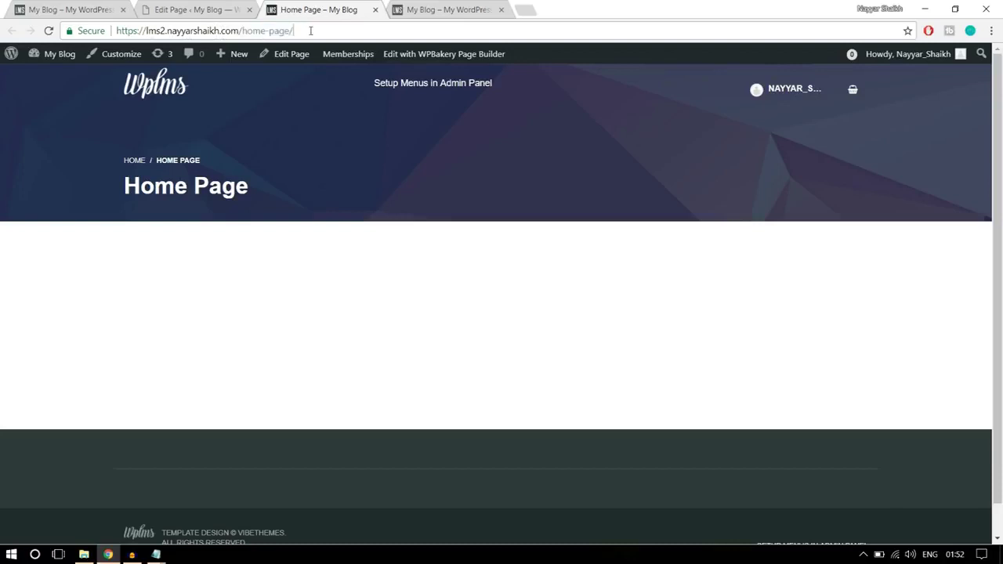
click(86, 10)
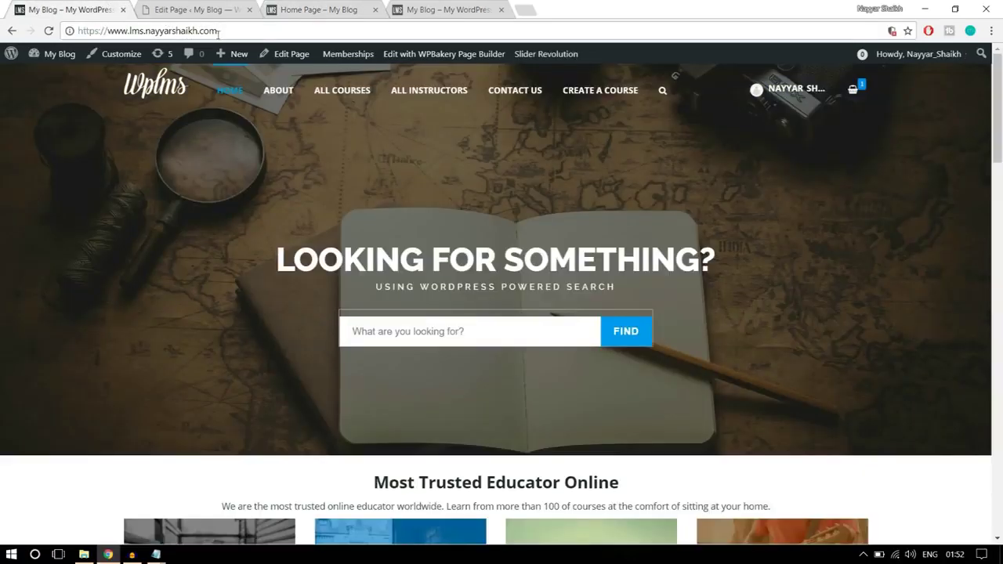
scroll(314, 196, down, 2)
scroll(321, 230, up, 2)
drag(113, 32, 228, 32)
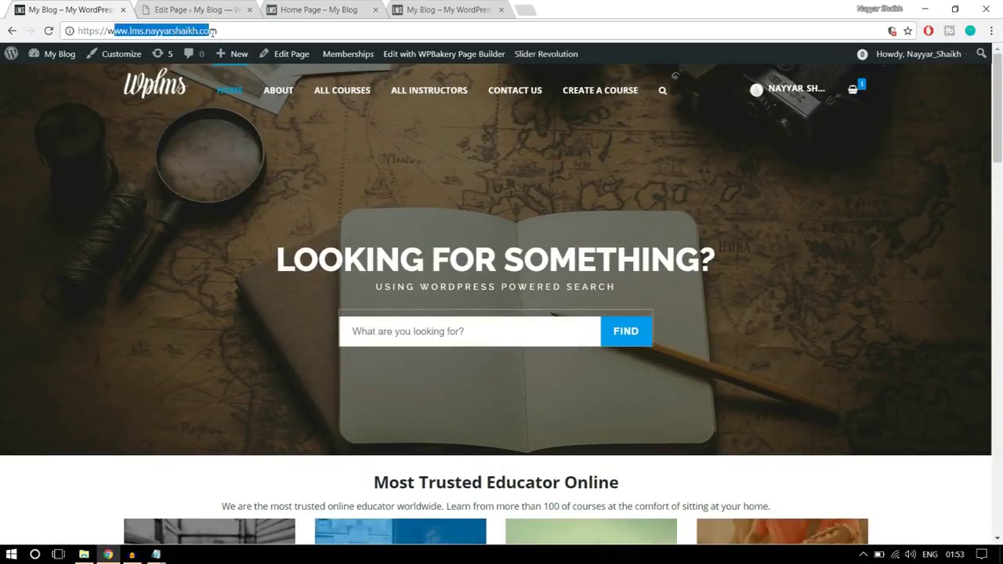
click(234, 31)
- Recheck the empty Home Page's /home-page/ URL, then go back to its Edit Page screen
click(313, 10)
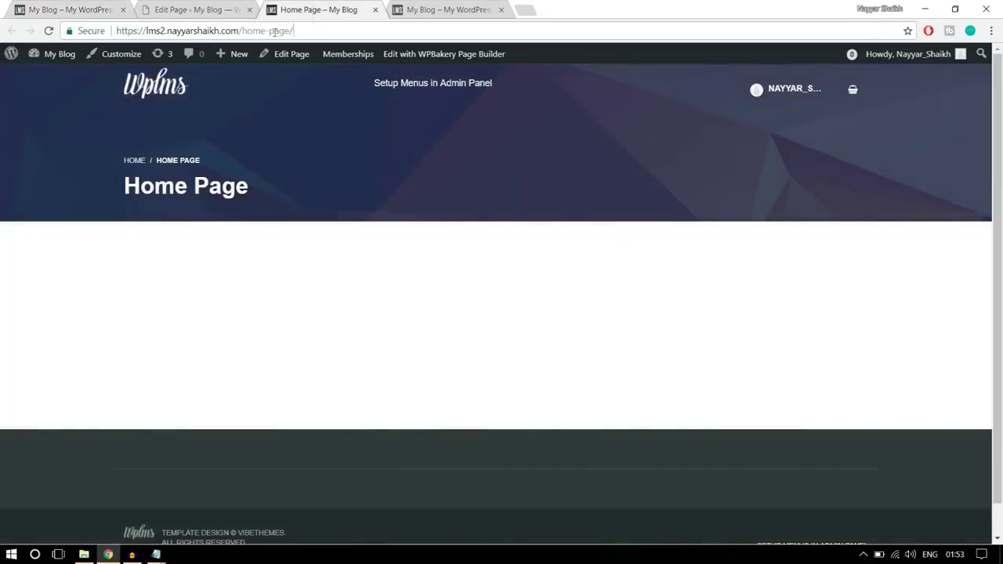
drag(322, 30, 247, 30)
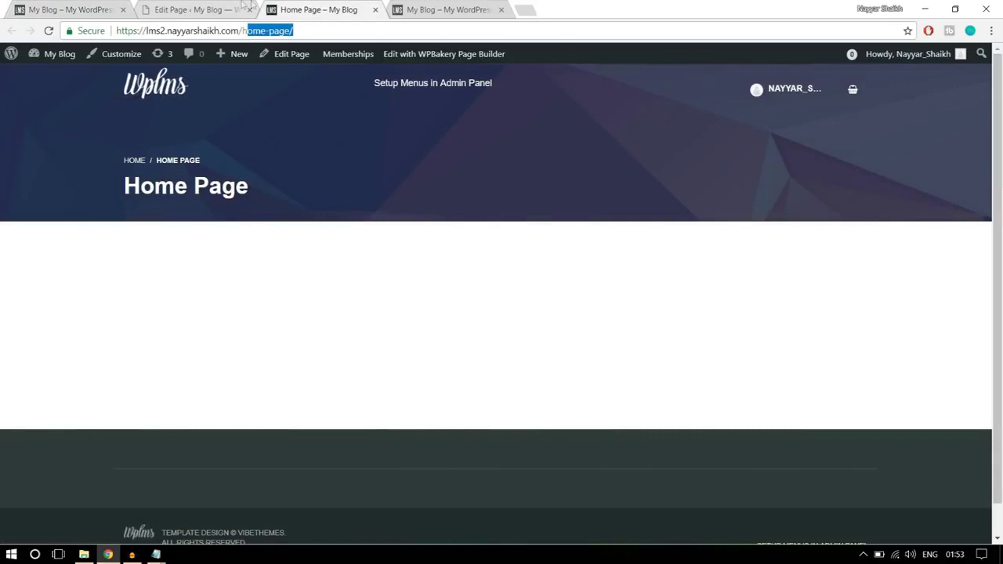
click(330, 148)
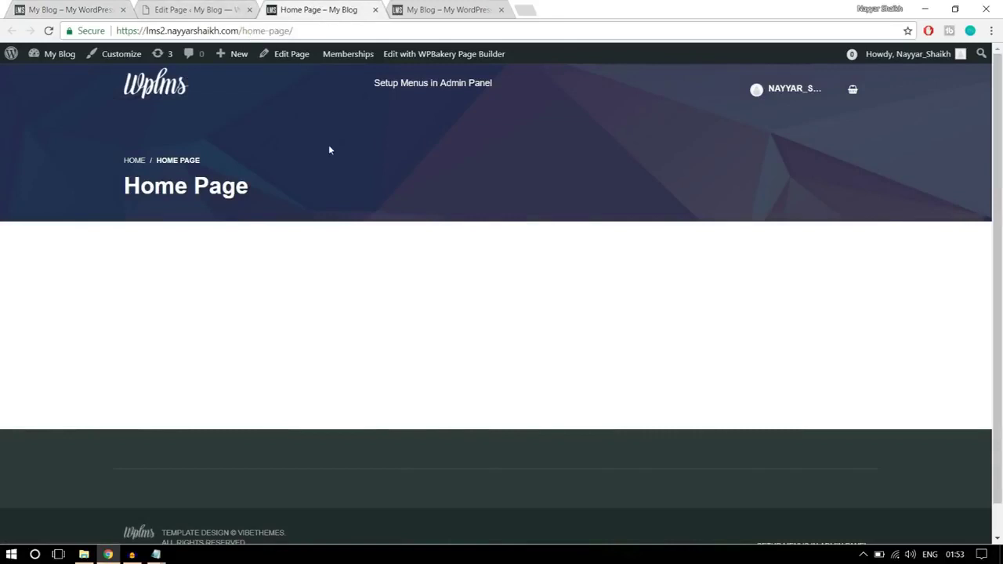
drag(240, 30, 301, 27)
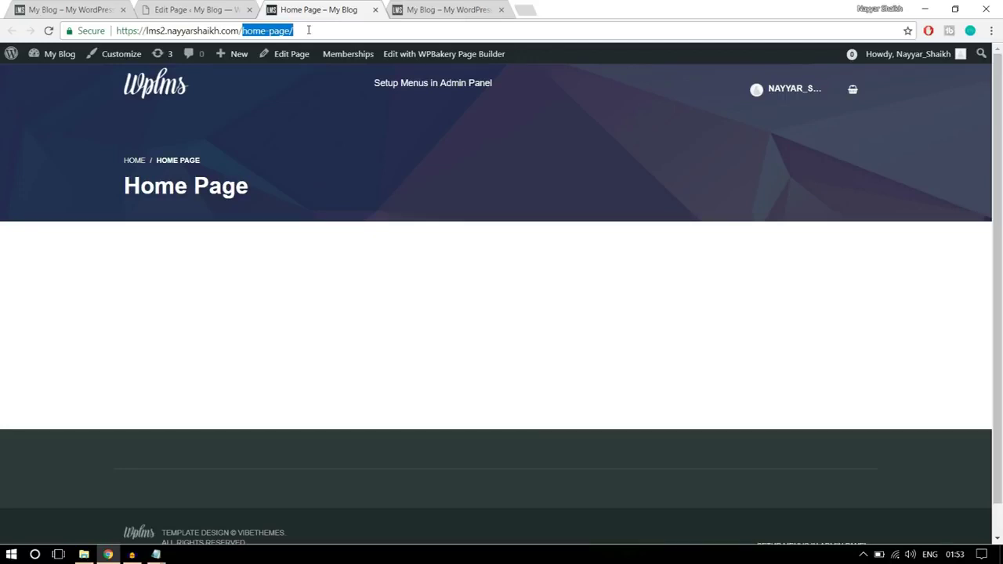
click(192, 8)
mouse_move(45, 414)
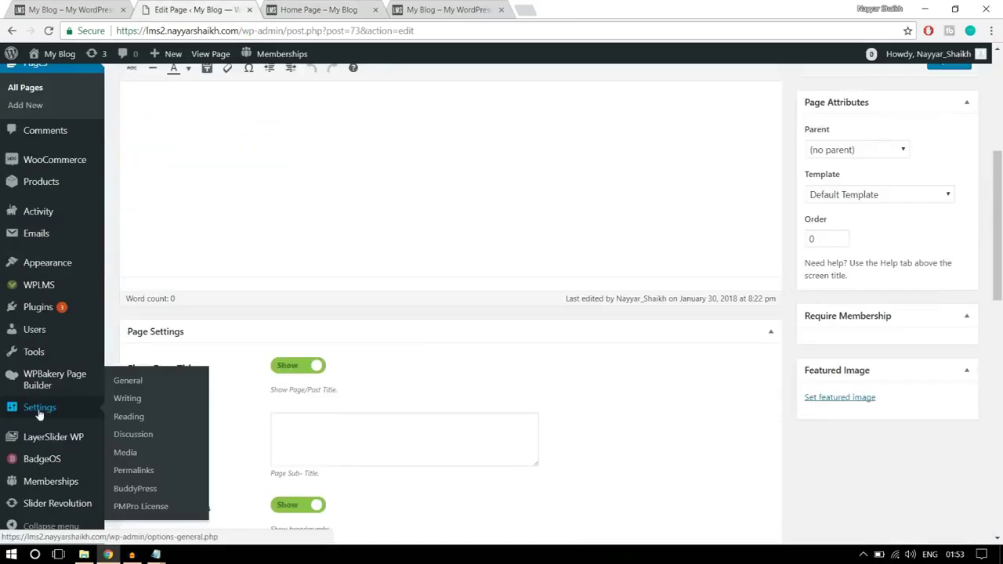
- In Reading Settings, set the homepage to the static page 'Home Page' and save the change
click(125, 382)
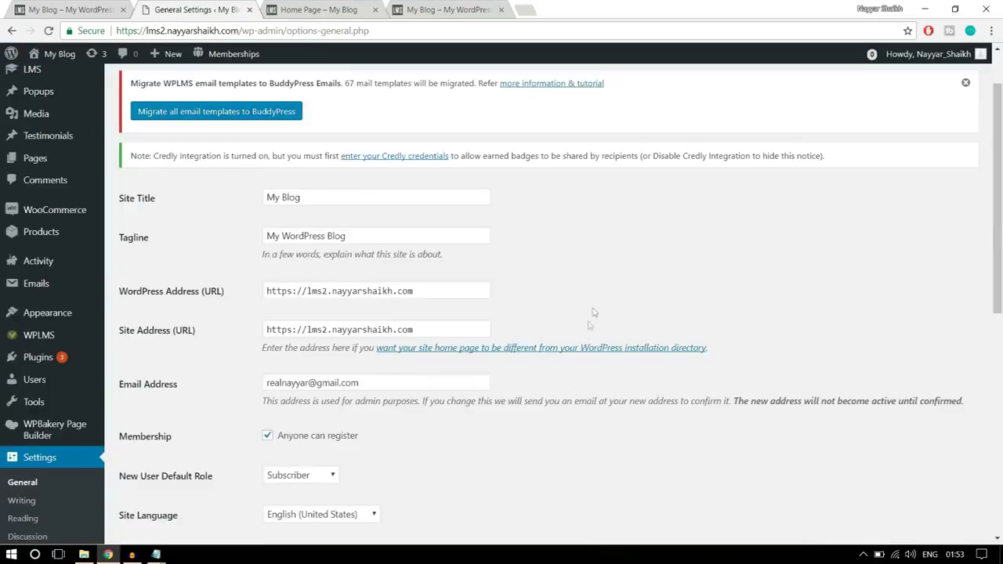
scroll(812, 274, down, 2)
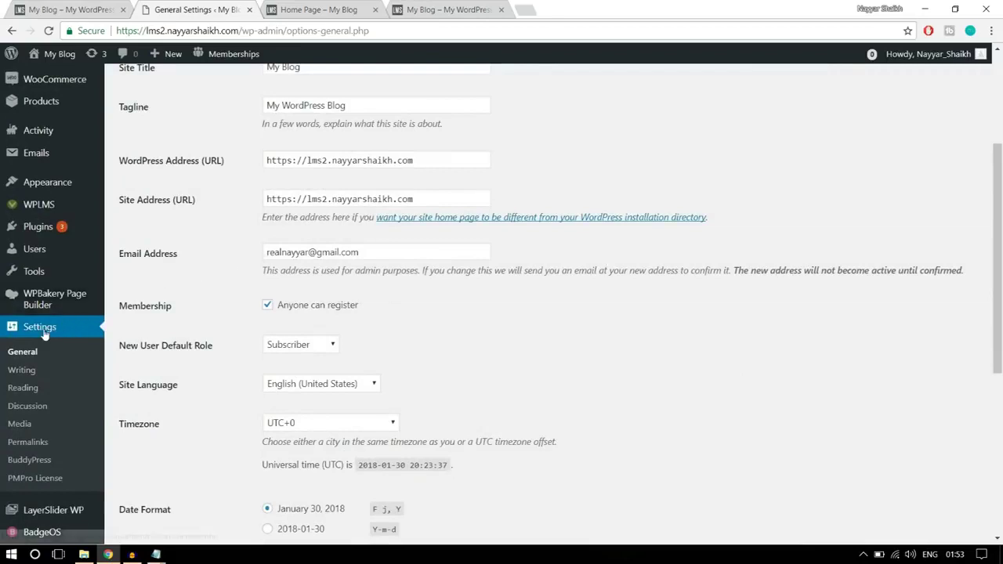
click(25, 391)
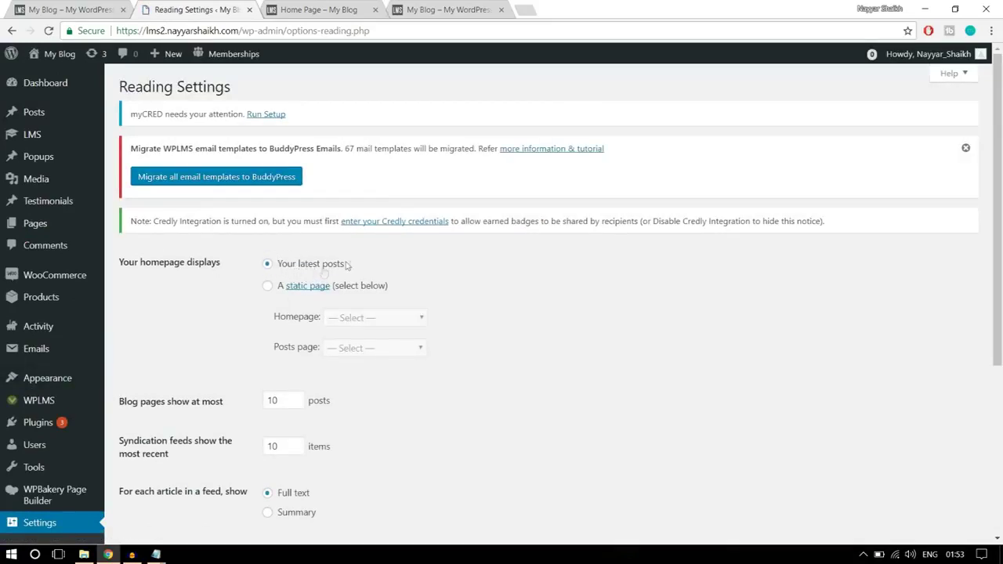
click(266, 289)
scroll(510, 305, down, 1)
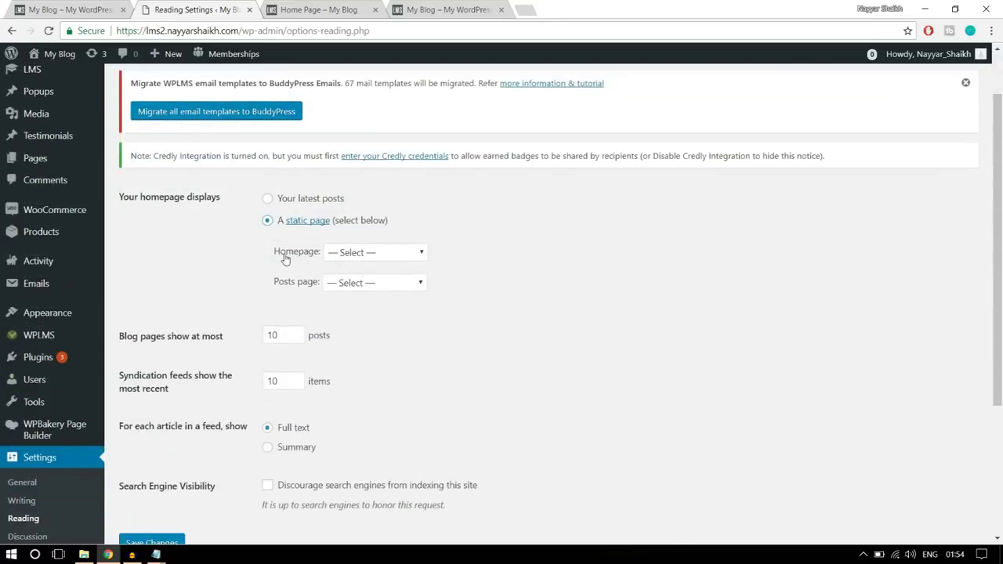
drag(280, 259, 311, 259)
click(363, 255)
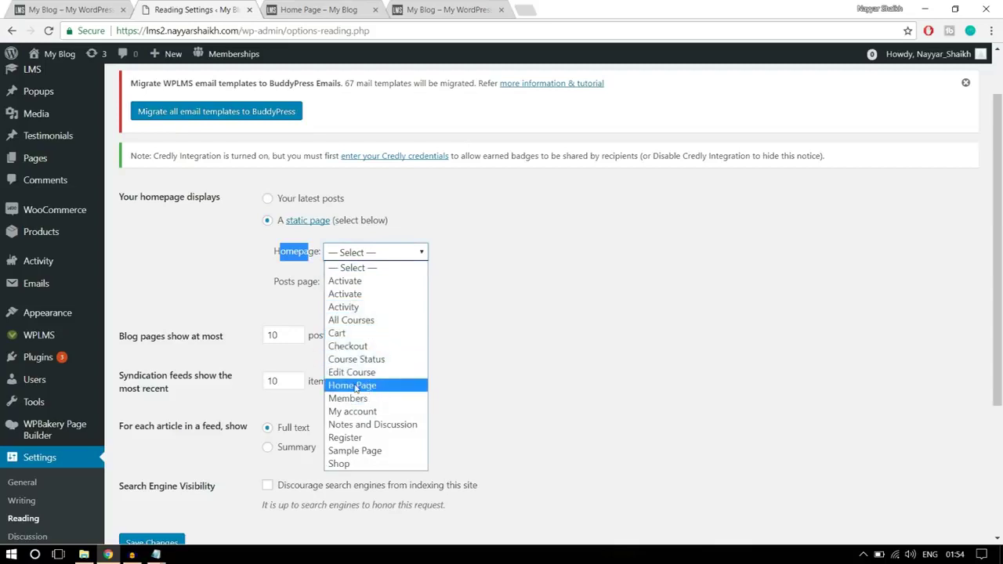
click(356, 388)
click(468, 260)
scroll(382, 272, down, 3)
click(153, 342)
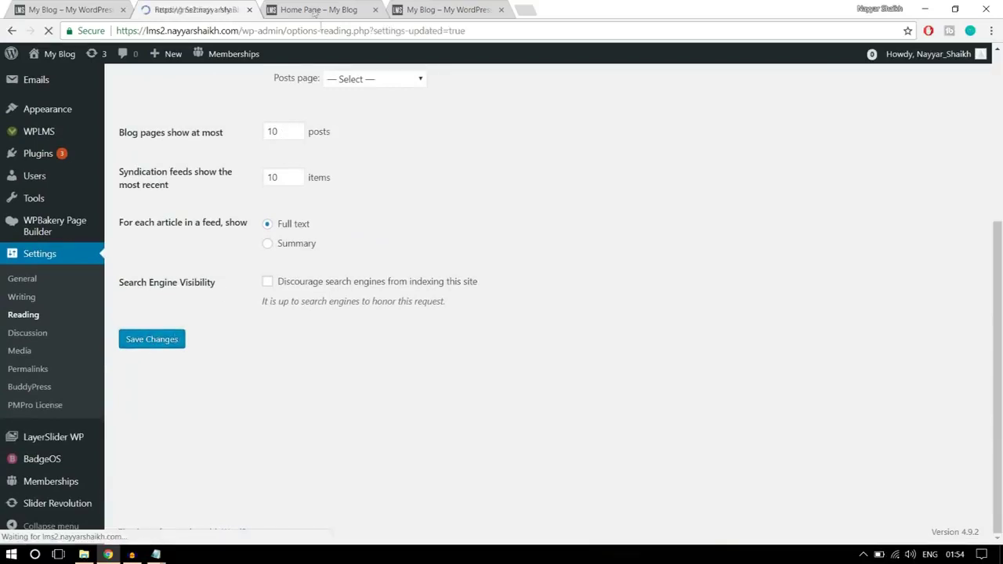
click(315, 9)
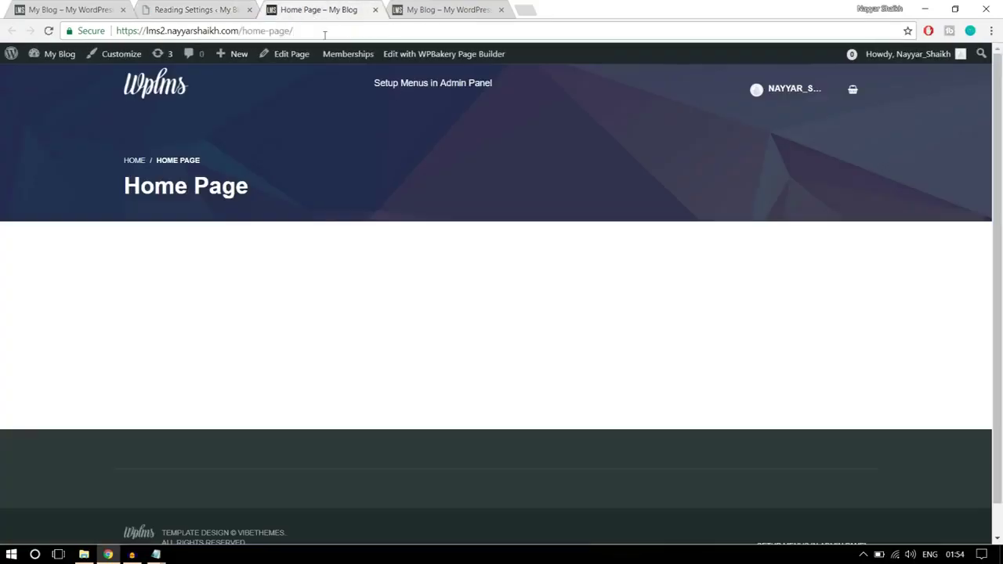
drag(324, 35, 243, 24)
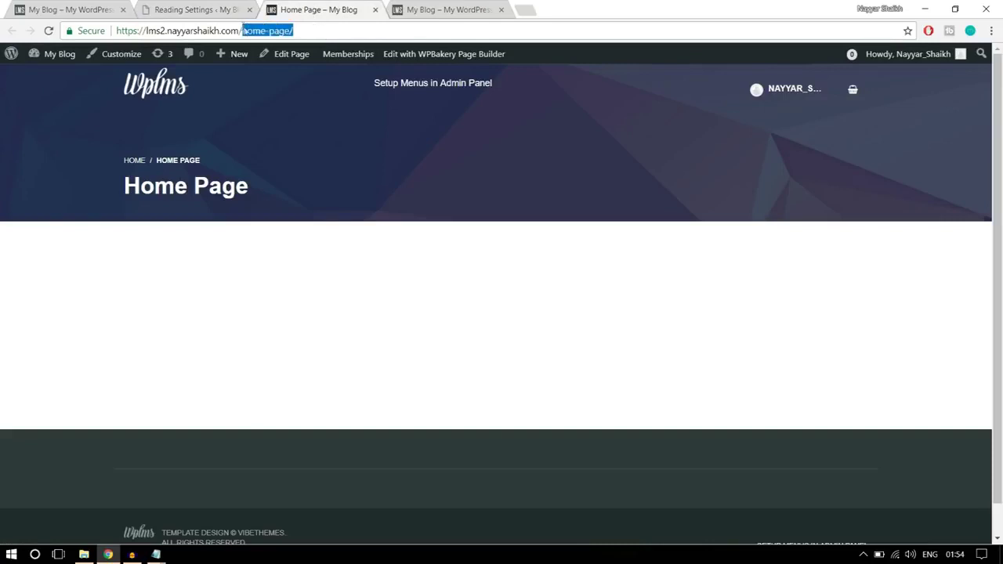
drag(308, 169, 102, 168)
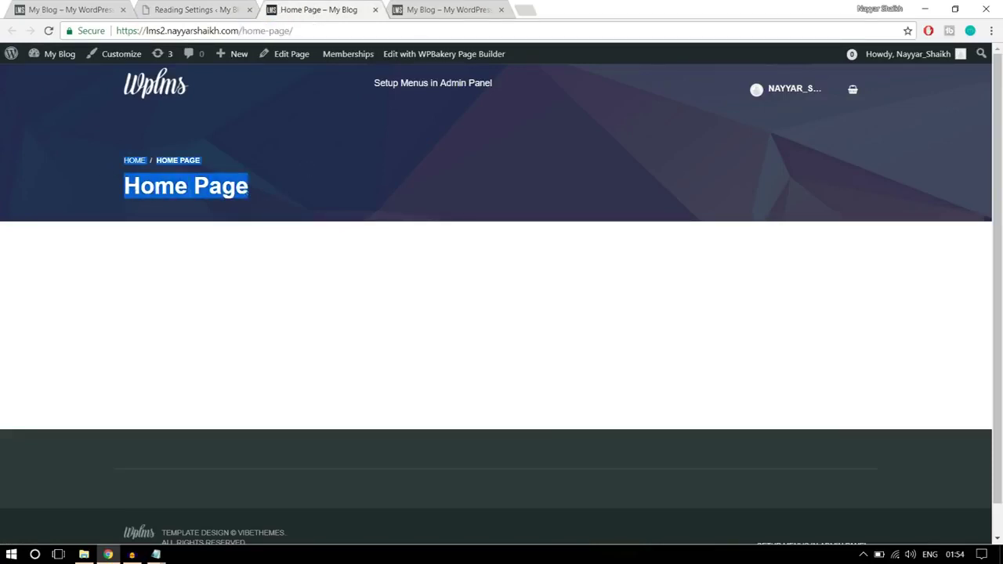
click(304, 33)
key(Return)
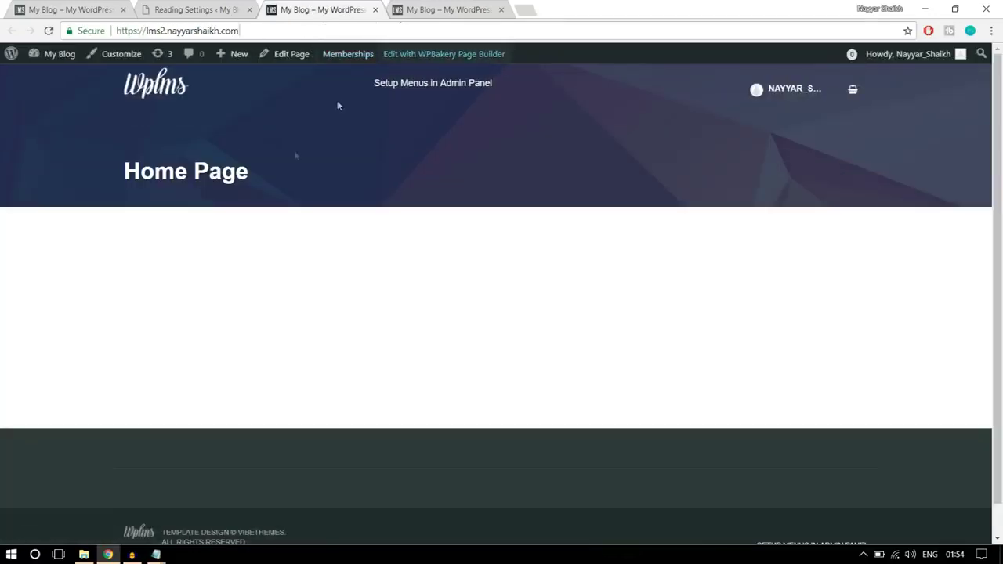
drag(258, 179, 123, 165)
click(255, 203)
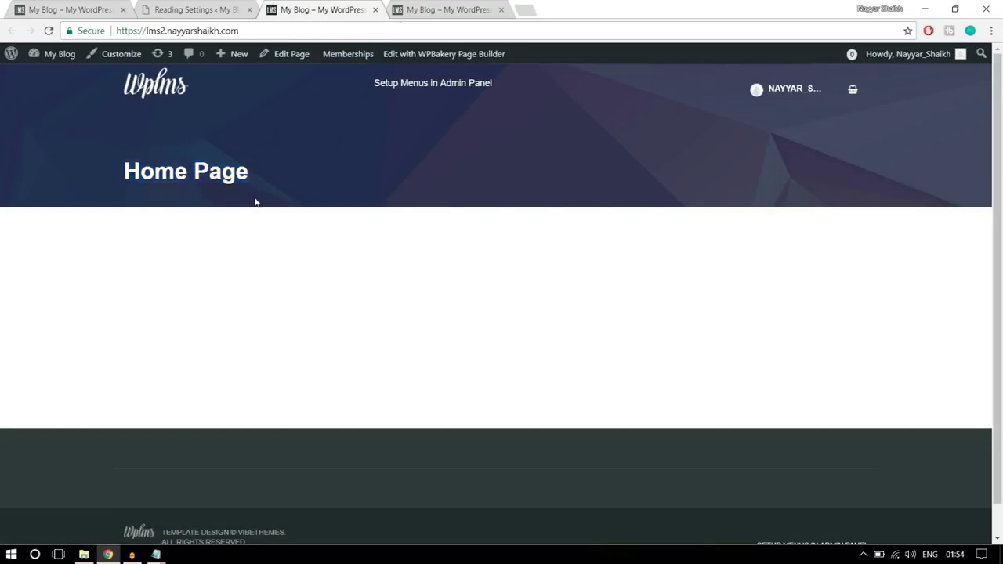
drag(265, 179, 112, 171)
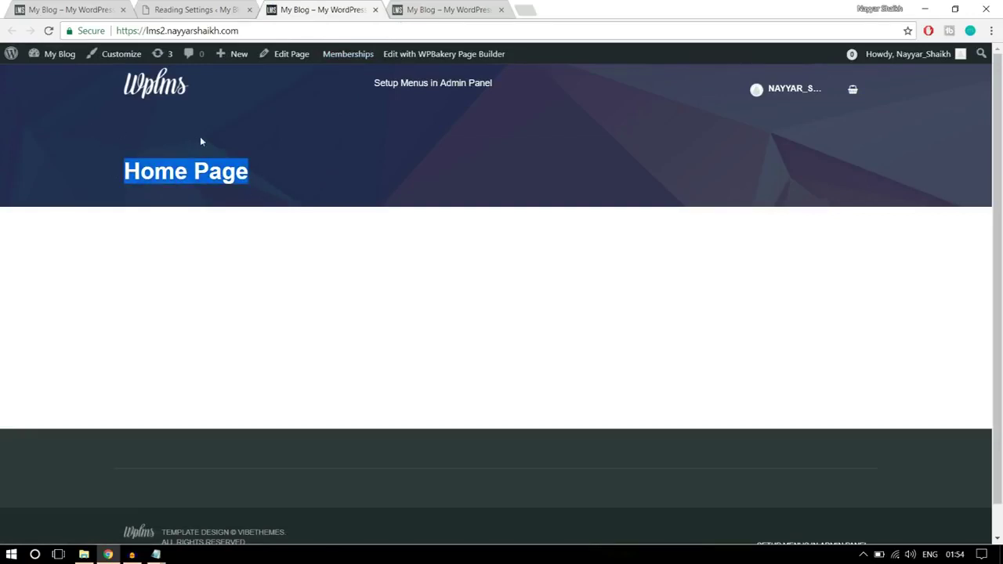
click(132, 151)
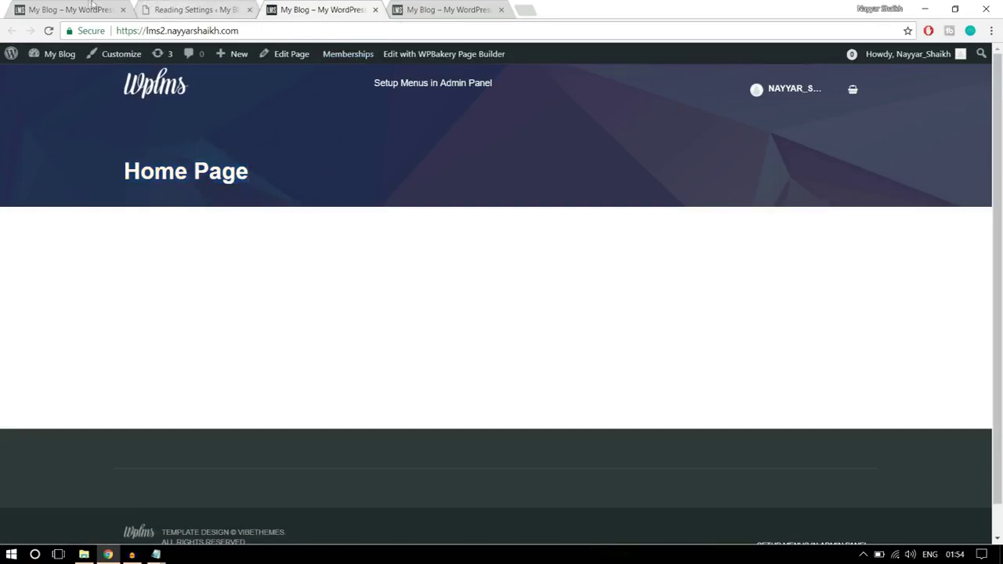
drag(292, 212, 116, 146)
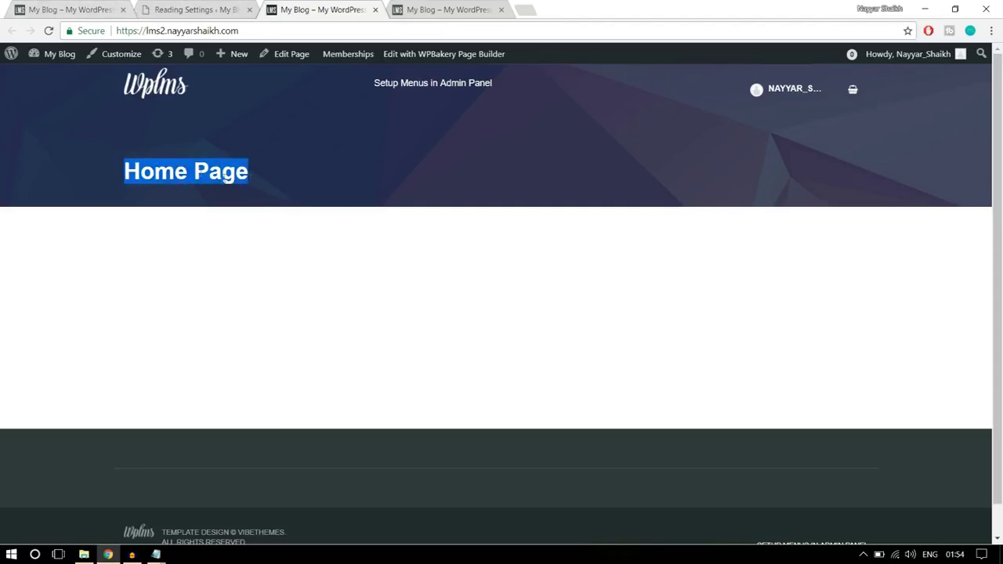
click(255, 190)
- Close the Reading Settings tab and open the Home Page editor in a new tab
key(ctrl+1)
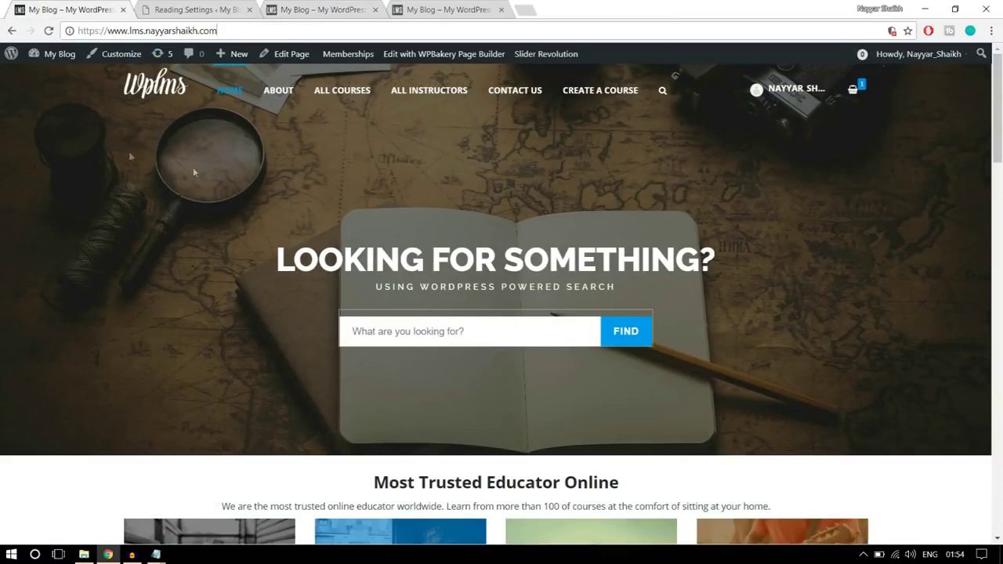
click(197, 9)
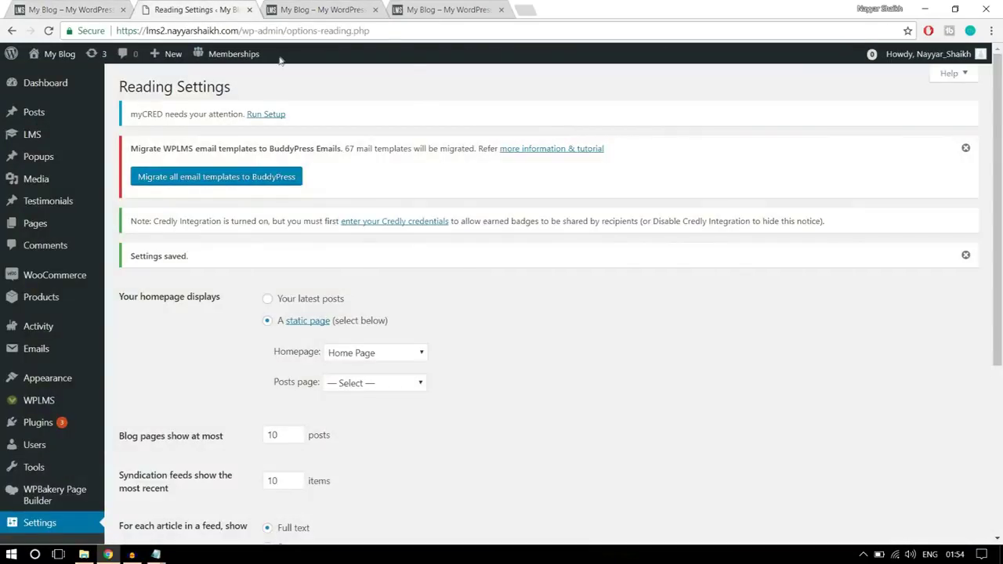
click(250, 9)
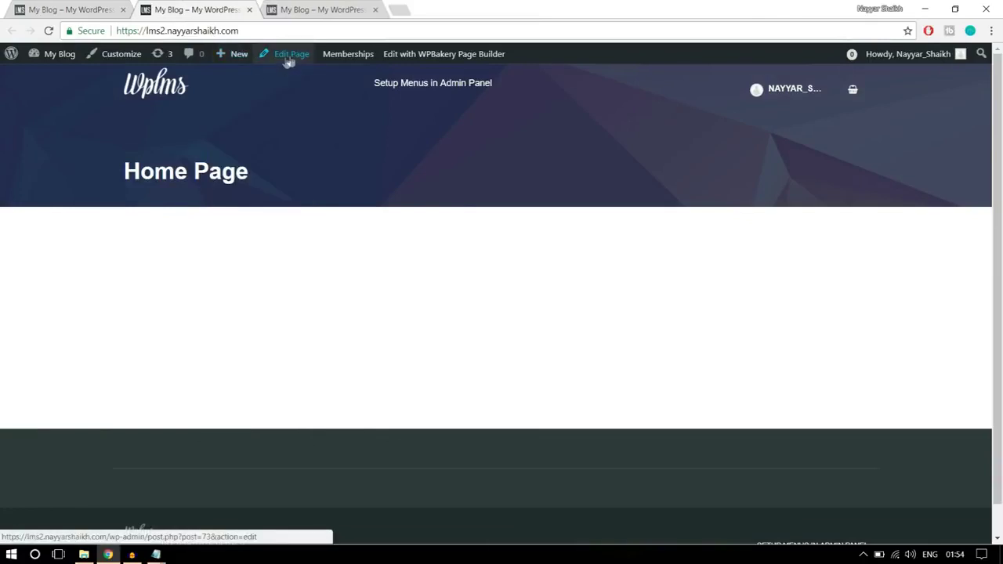
right_click(289, 61)
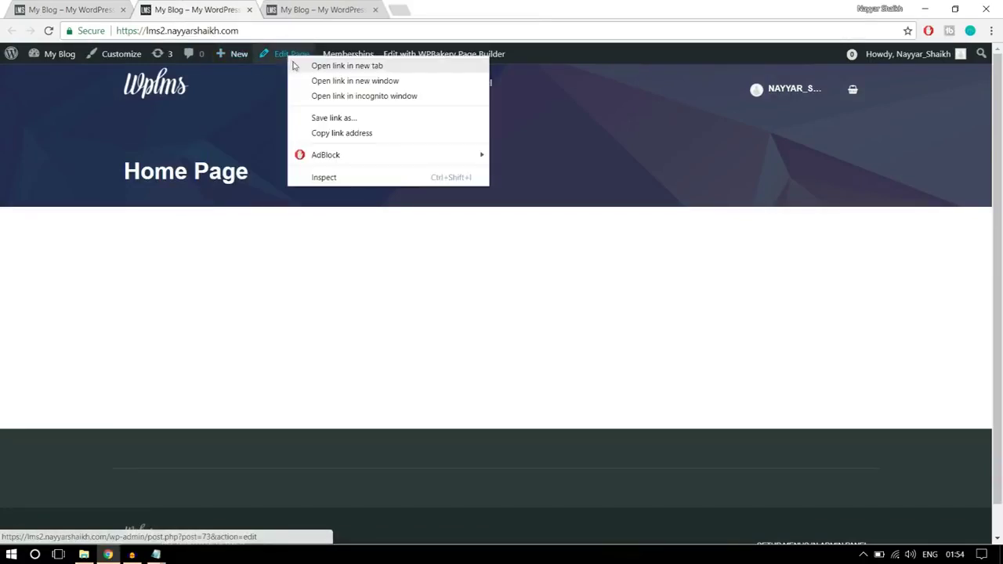
click(297, 68)
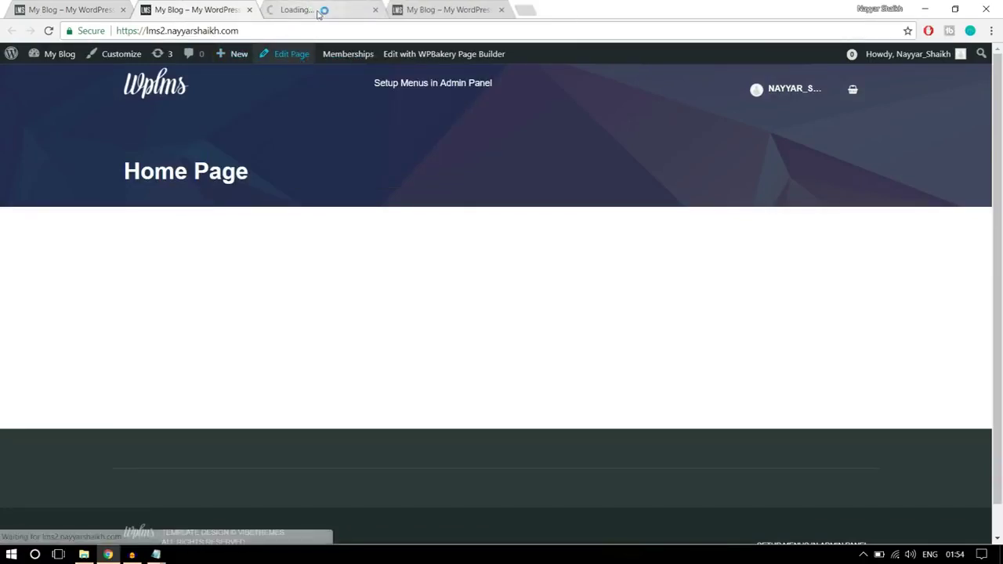
click(292, 53)
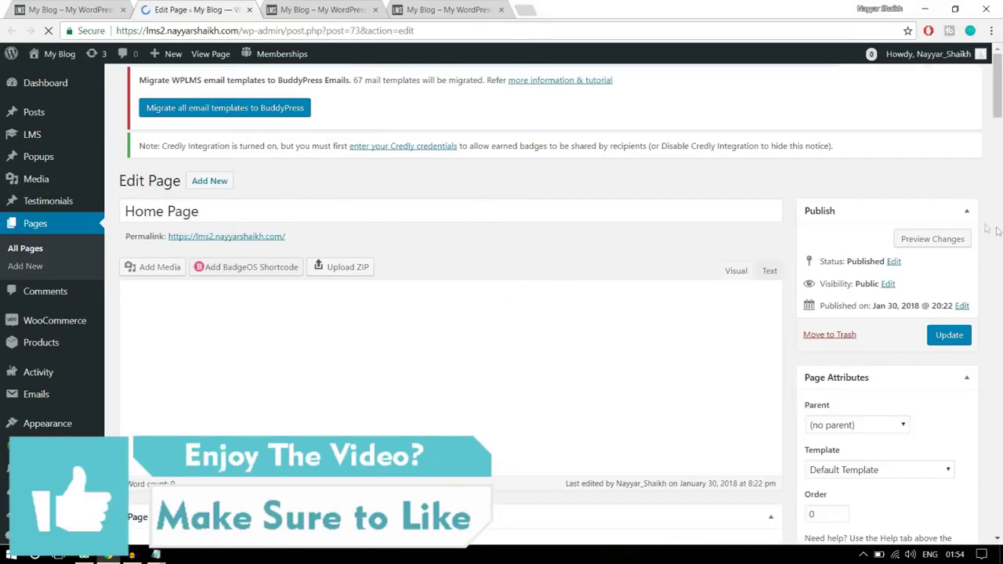
- Check the 'Home Page' title heading on the live page, then go back to the editor
scroll(970, 314, down, 2)
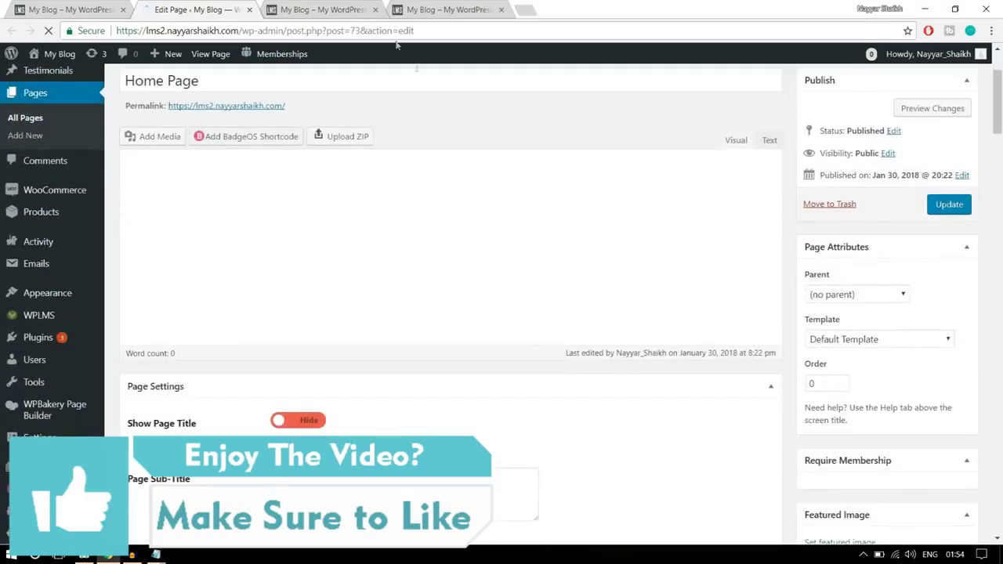
click(345, 8)
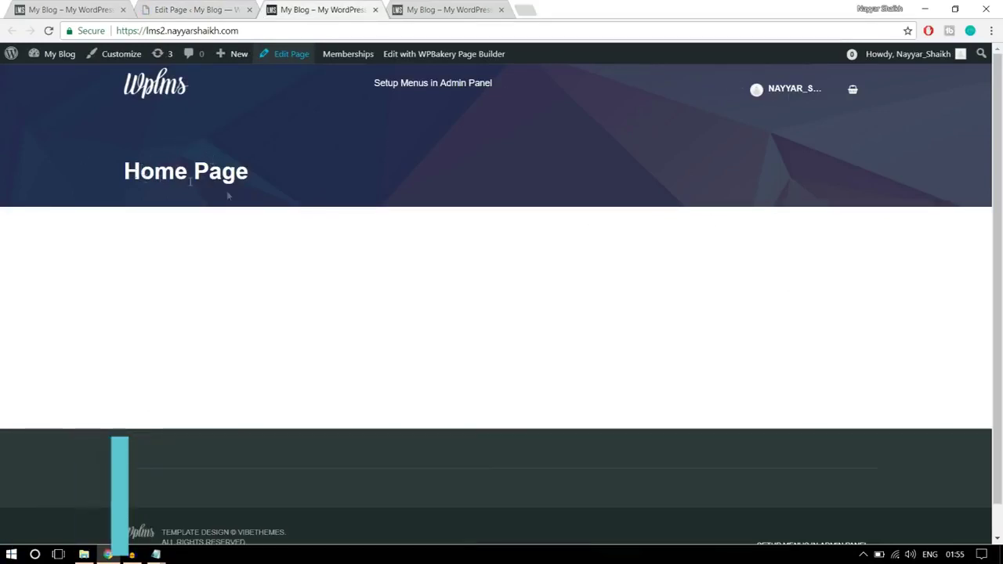
drag(268, 217, 111, 156)
click(207, 178)
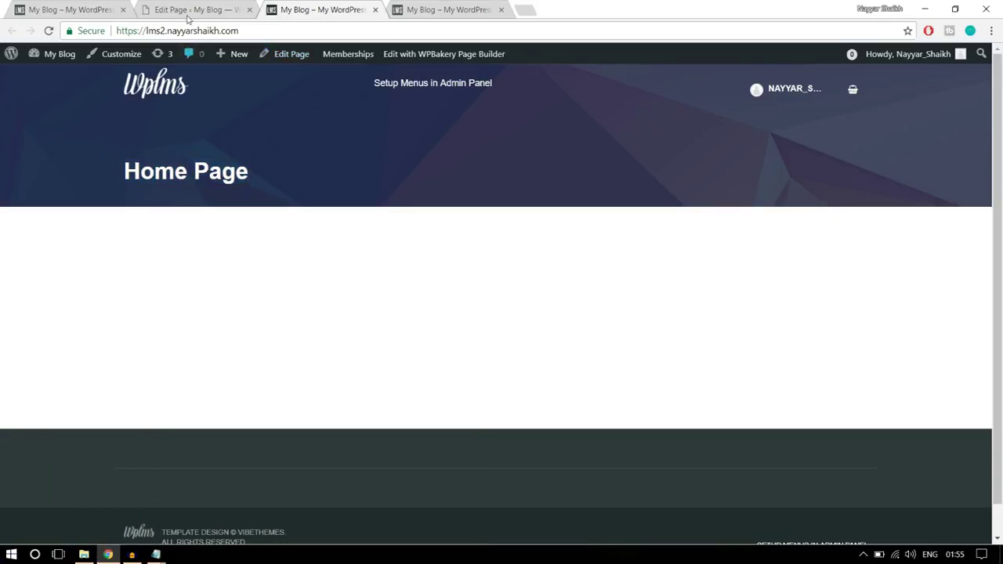
click(192, 10)
- Set the Home Page template to No Title and update the page
scroll(842, 235, down, 3)
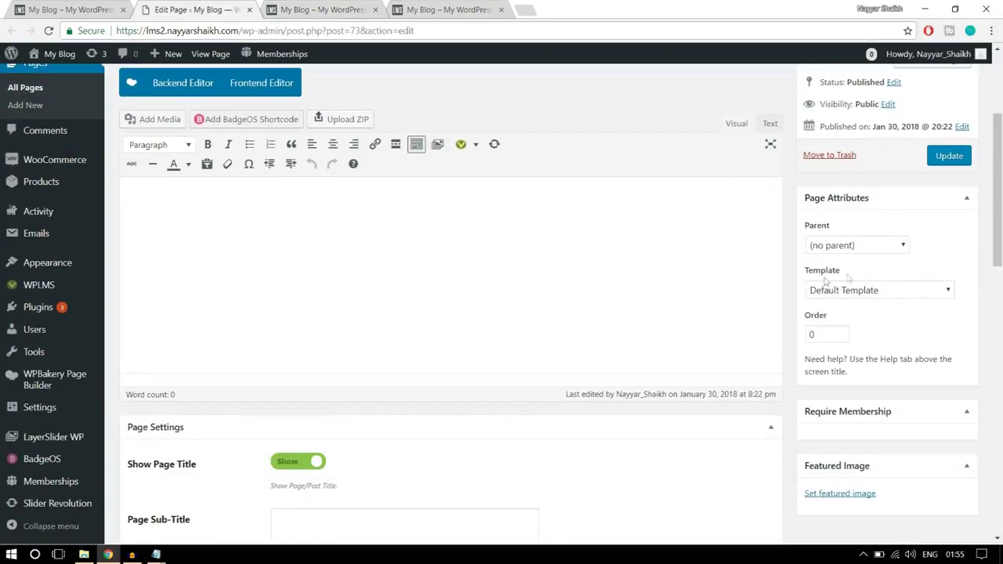
click(884, 290)
scroll(871, 177, down, 1)
scroll(871, 188, down, 1)
scroll(866, 188, up, 2)
scroll(862, 136, down, 1)
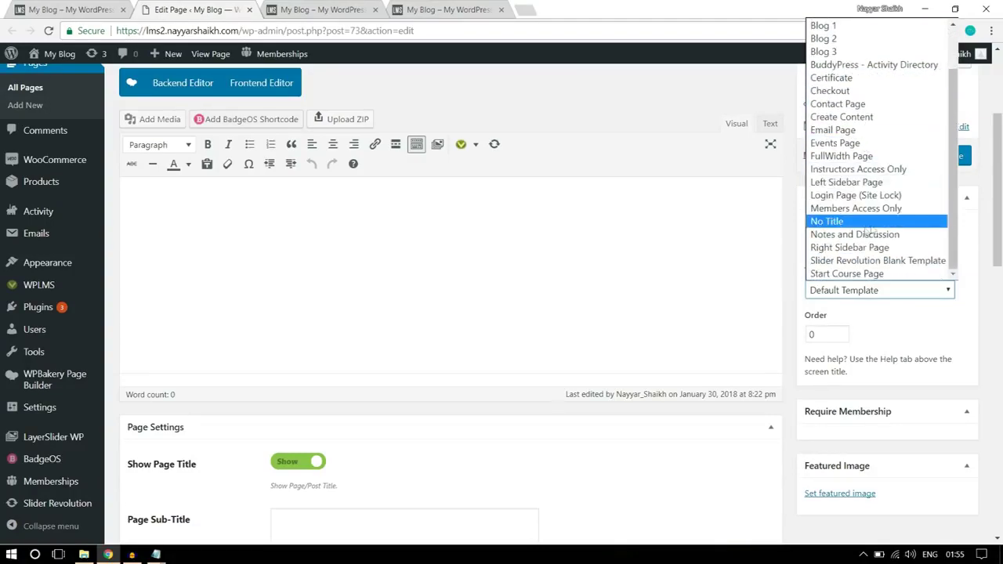
click(842, 225)
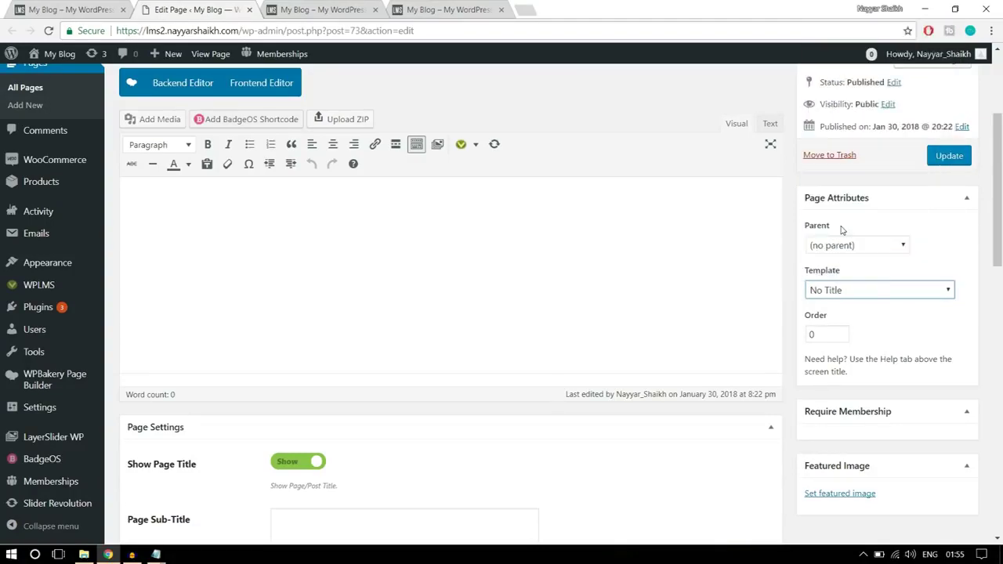
click(950, 157)
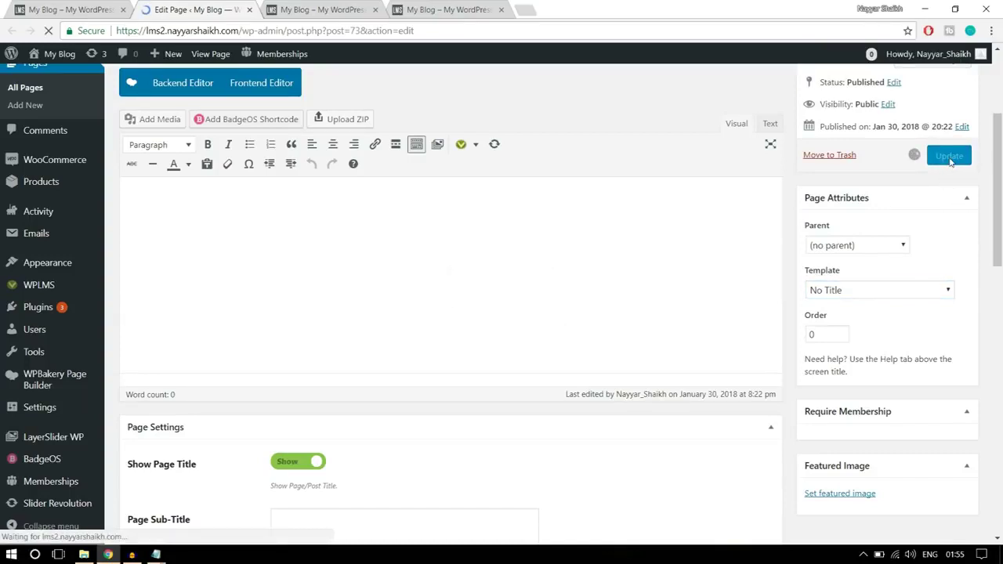
- Reload the live home page to confirm the title banner is gone, then return to Edit Page
click(350, 10)
click(352, 31)
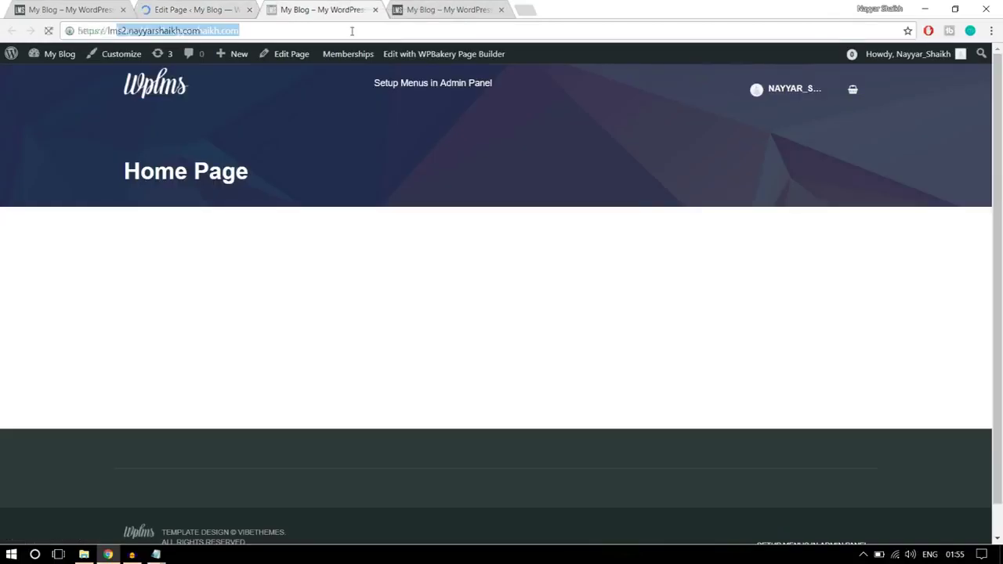
key(Return)
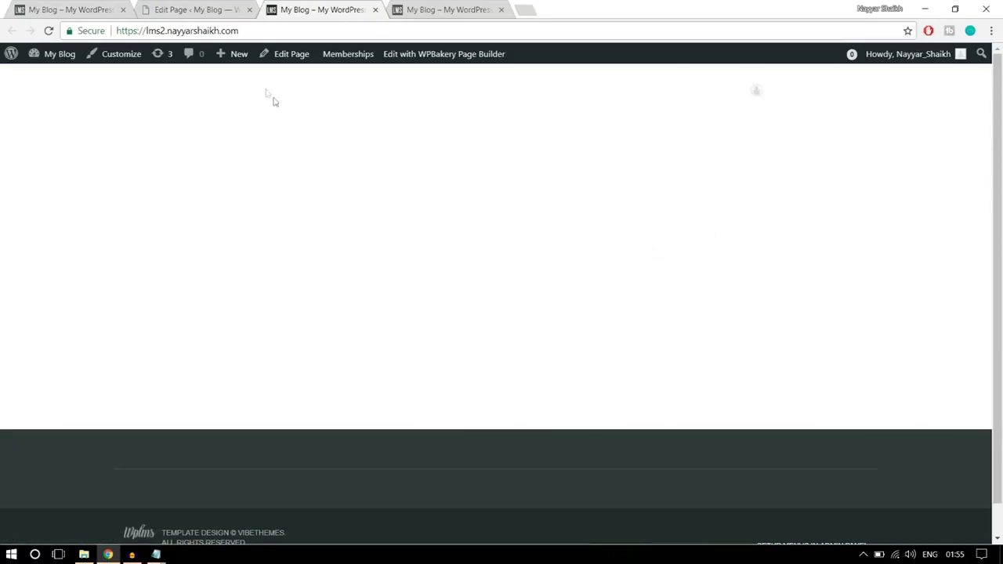
click(196, 9)
scroll(641, 231, down, 2)
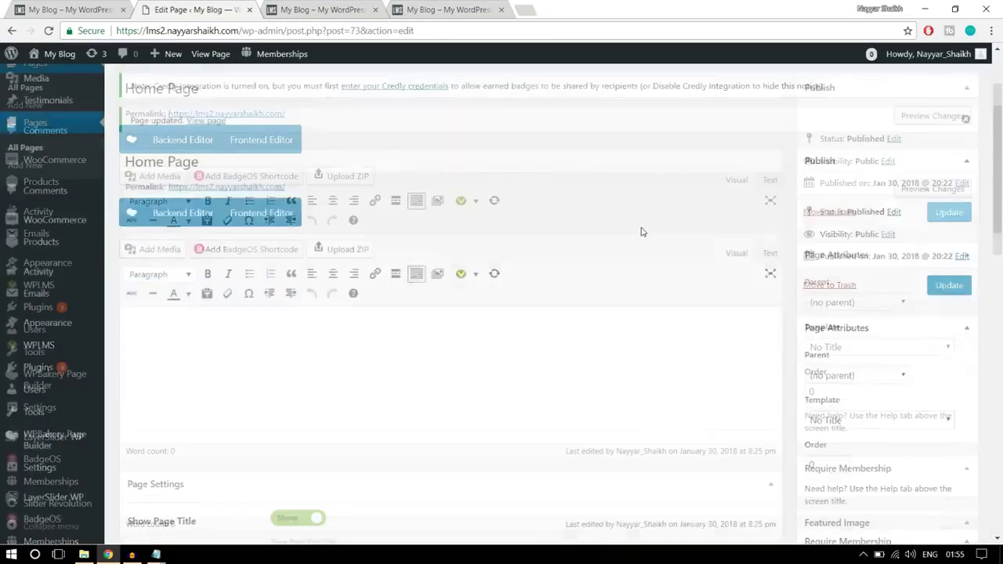
scroll(648, 260, up, 1)
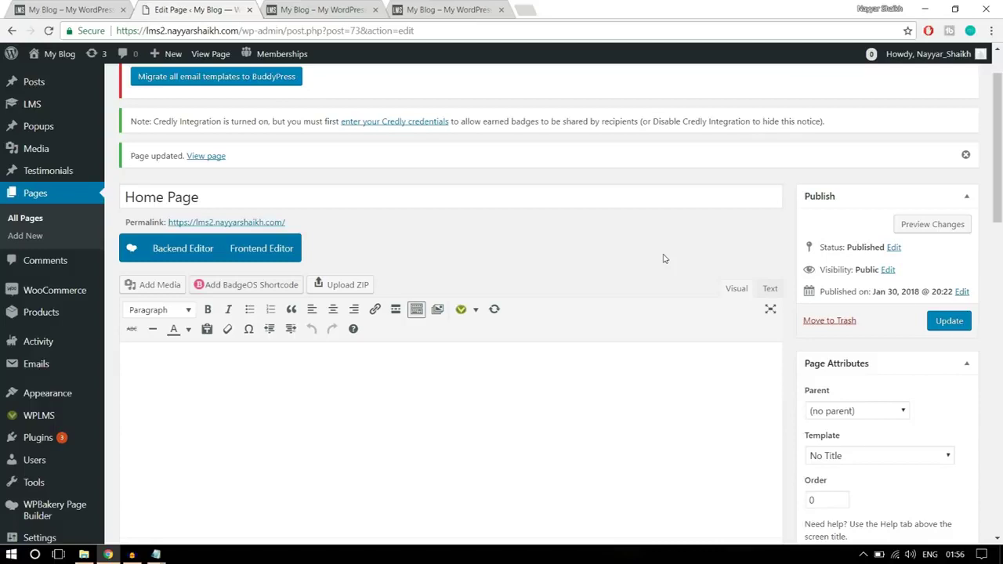
scroll(584, 223, down, 1)
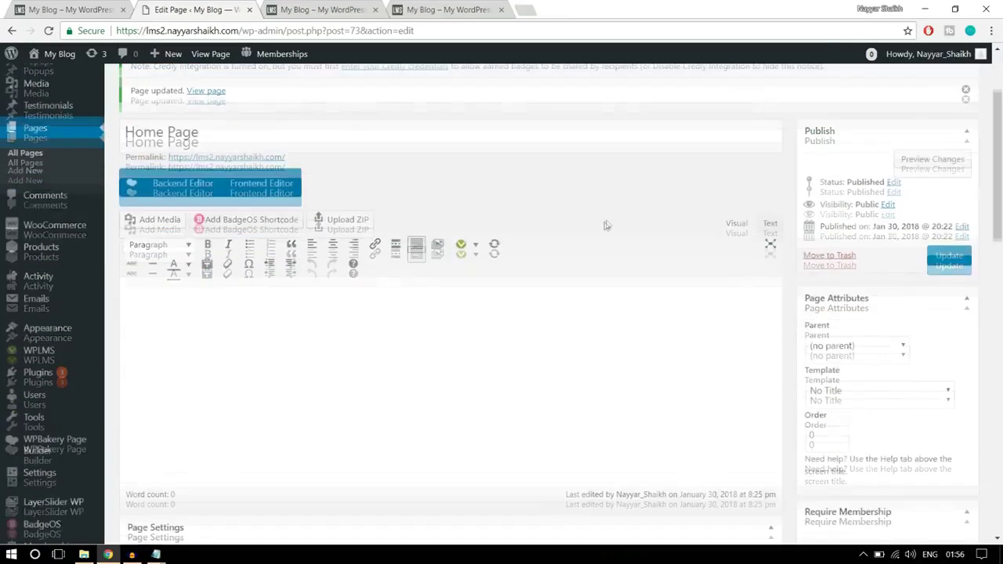
- Switch to the WPBakery Backend Editor and collapse the Page Settings panel
click(179, 185)
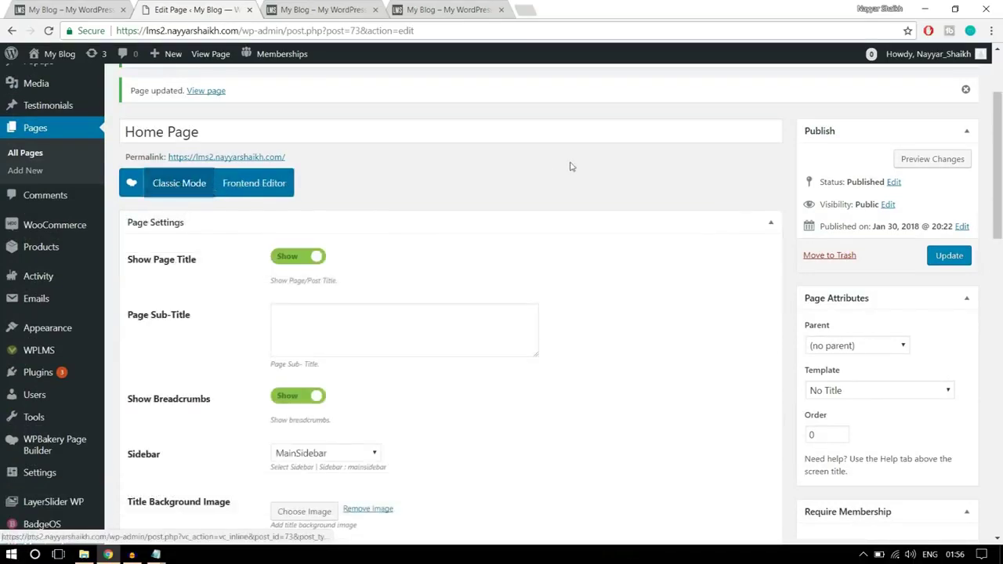
scroll(575, 206, down, 1)
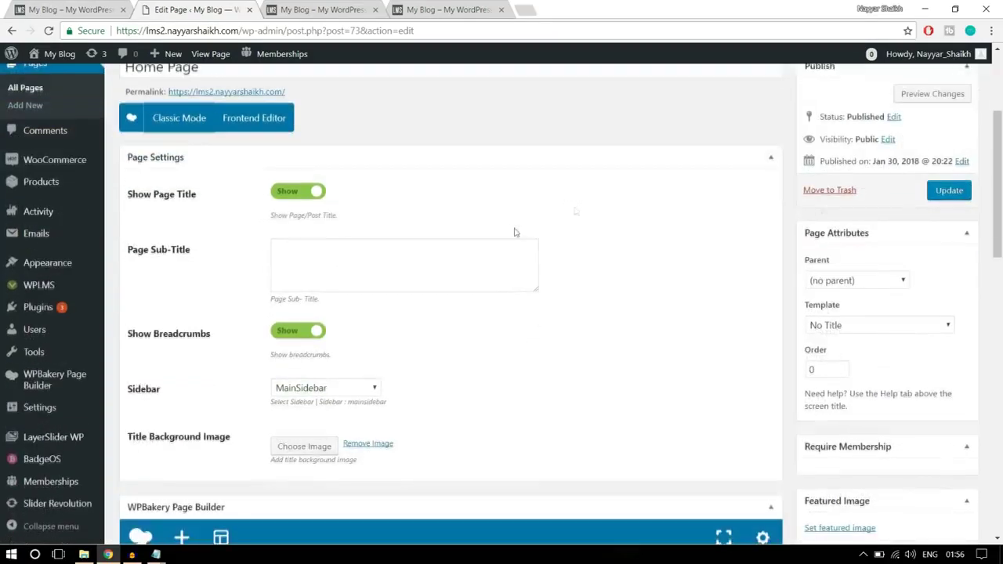
click(771, 159)
scroll(320, 217, down, 1)
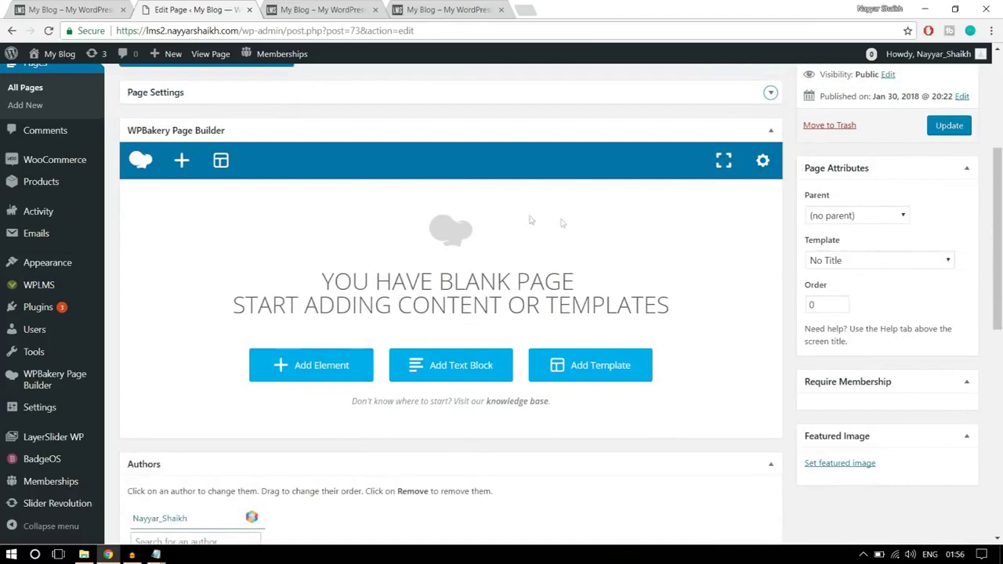
click(72, 10)
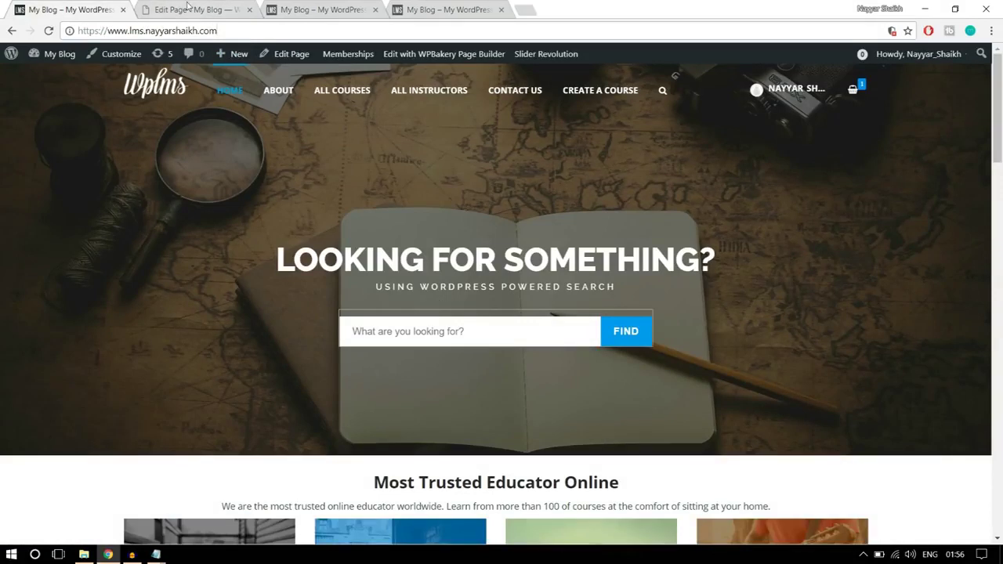
click(188, 7)
- Add a Revolution Slider element set to Slider 1, save it, and update the page
click(315, 377)
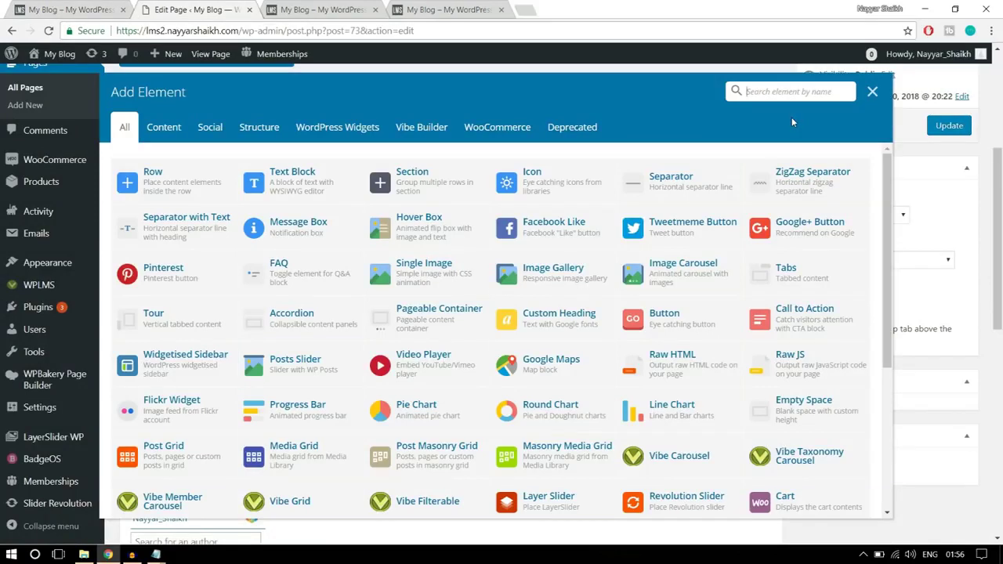
text(sl)
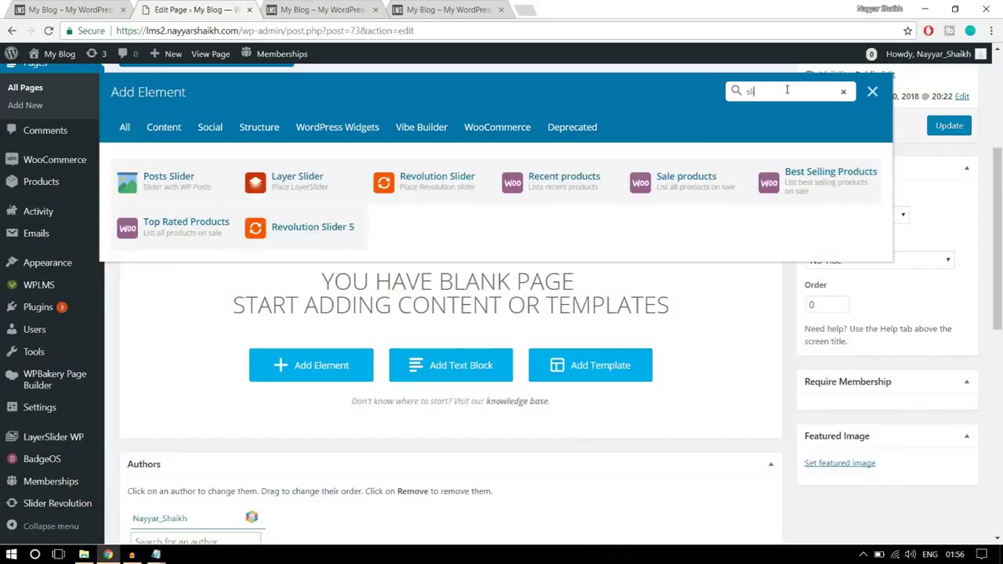
text(i)
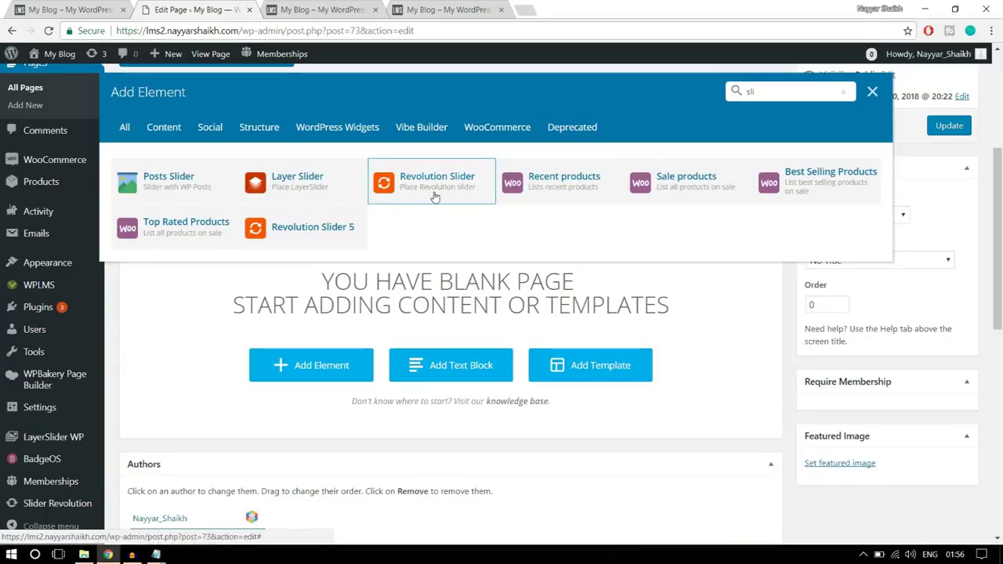
click(435, 189)
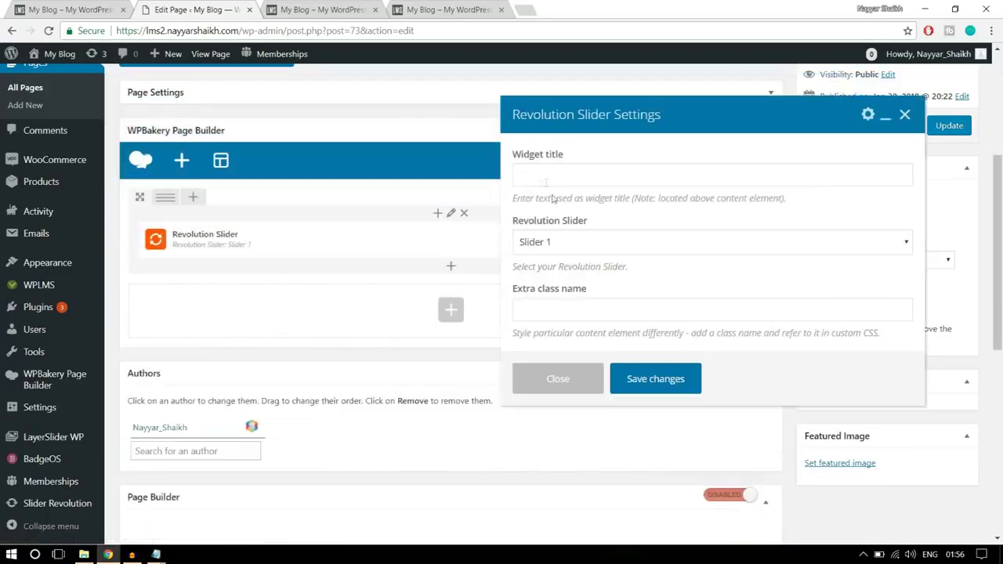
scroll(683, 240, down, 1)
click(588, 245)
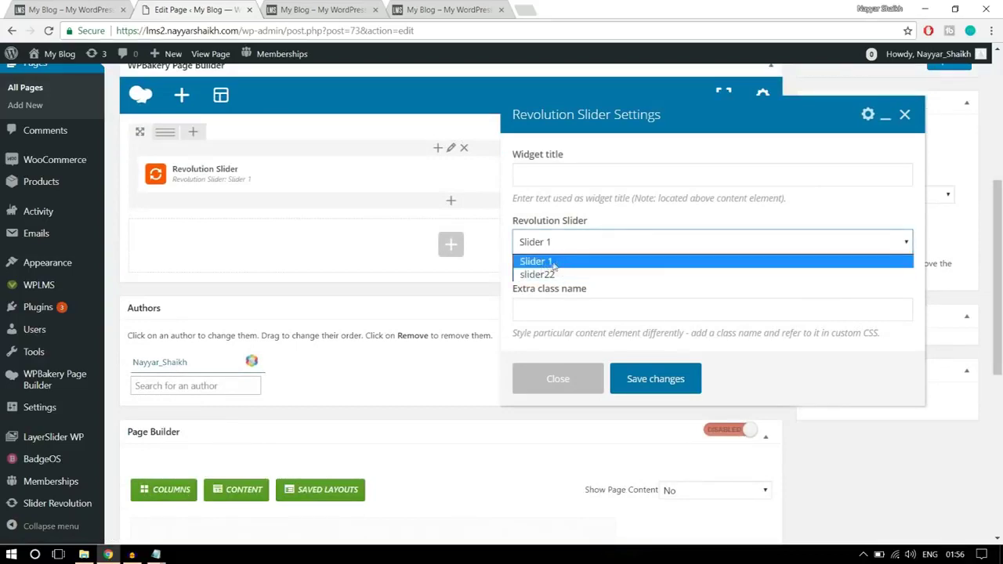
click(554, 265)
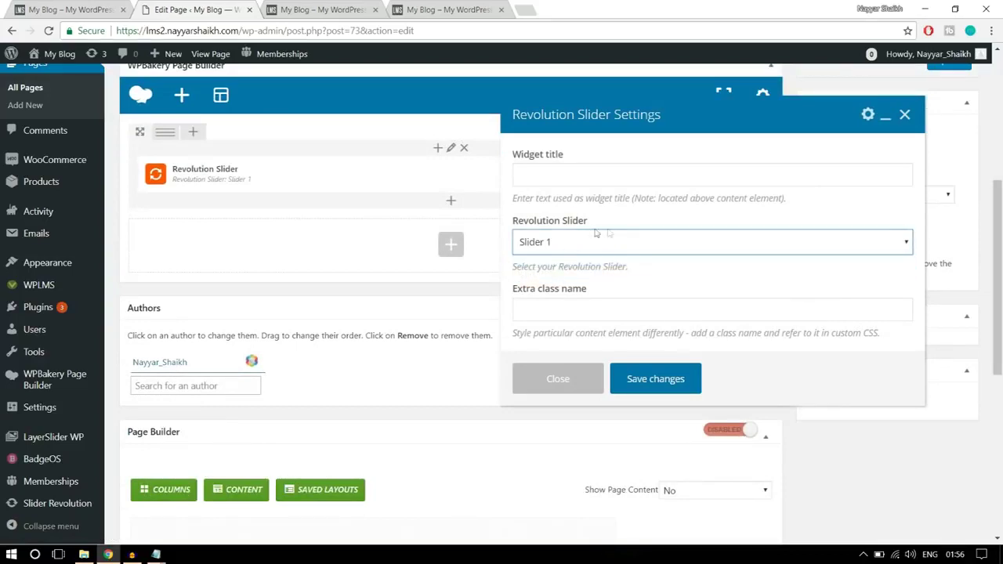
click(670, 378)
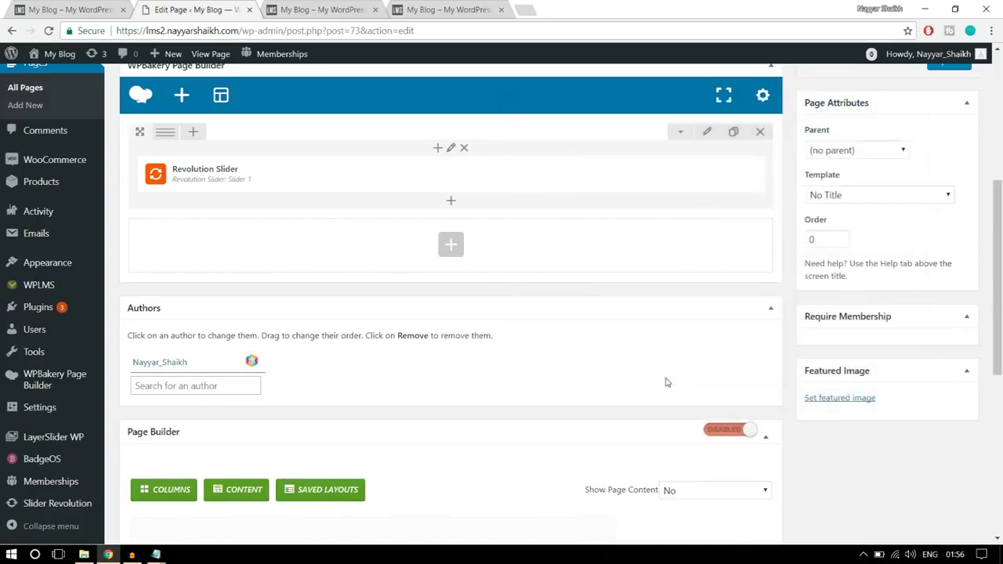
scroll(668, 383, up, 3)
click(948, 323)
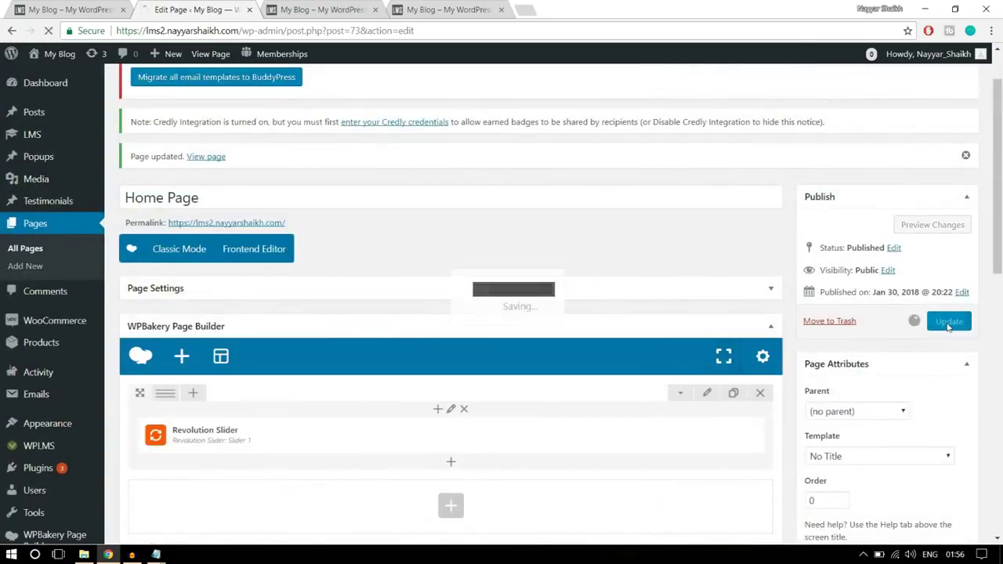
- Reload the live home page to show the Slider 1 hero and try its search box
click(320, 9)
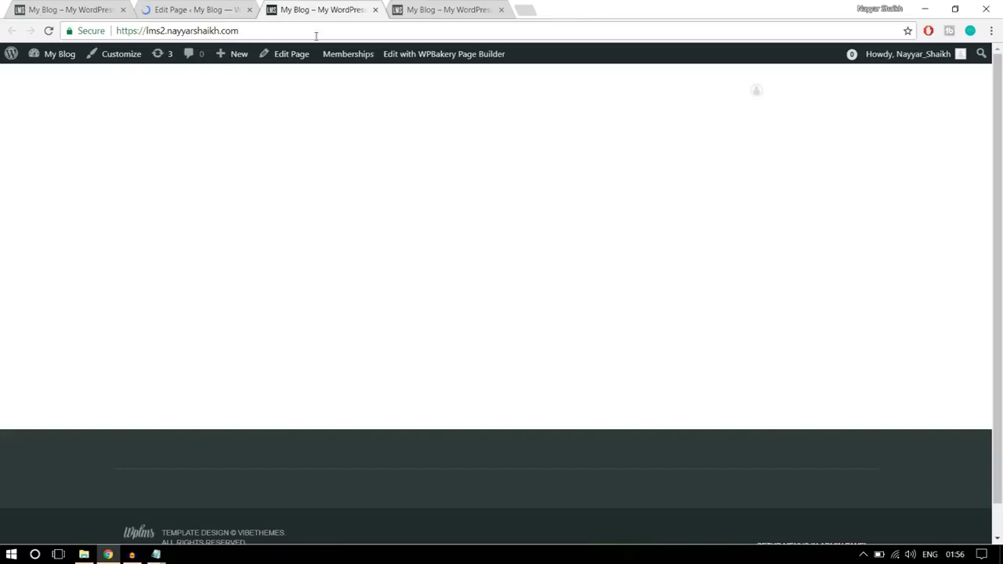
click(316, 35)
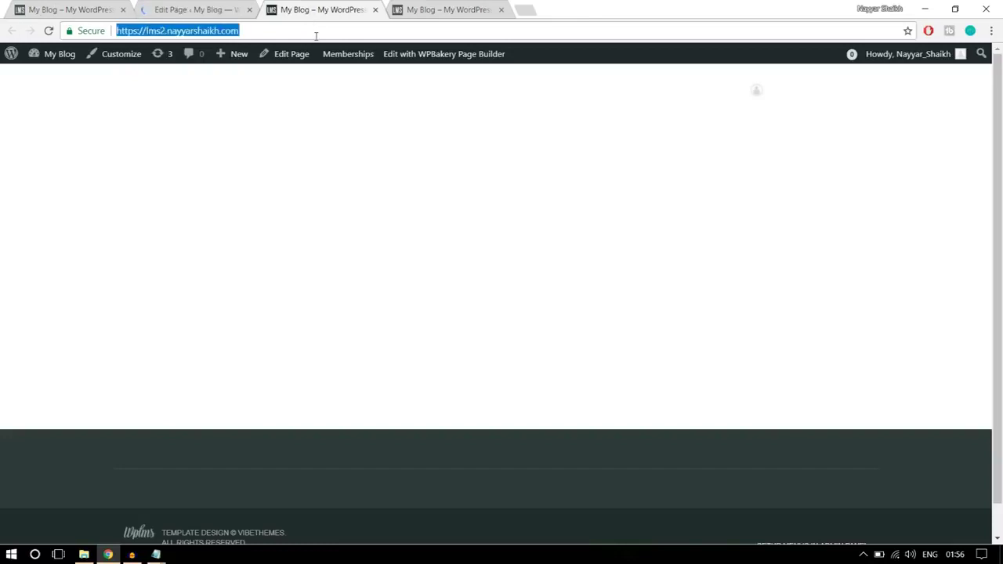
key(Return)
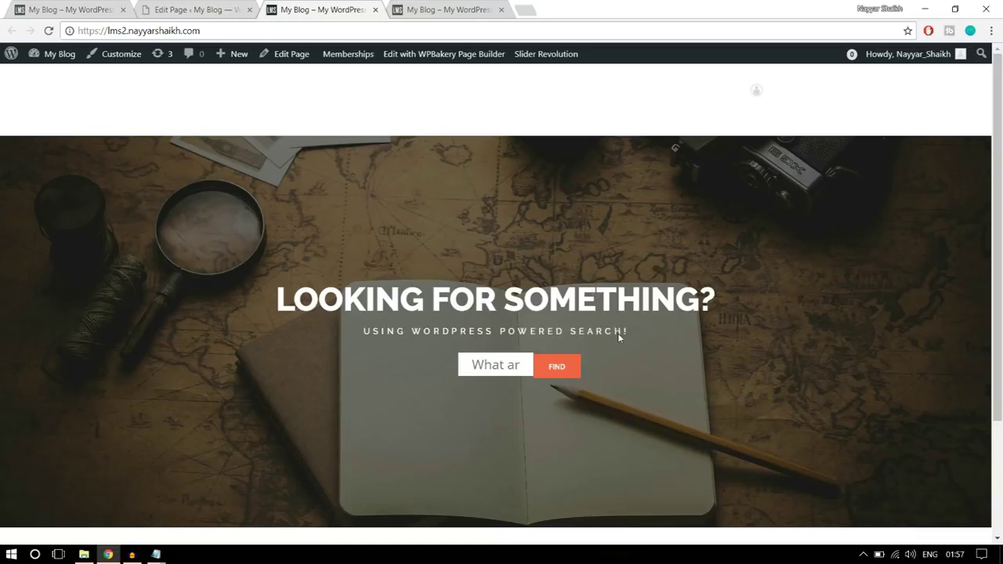
click(487, 369)
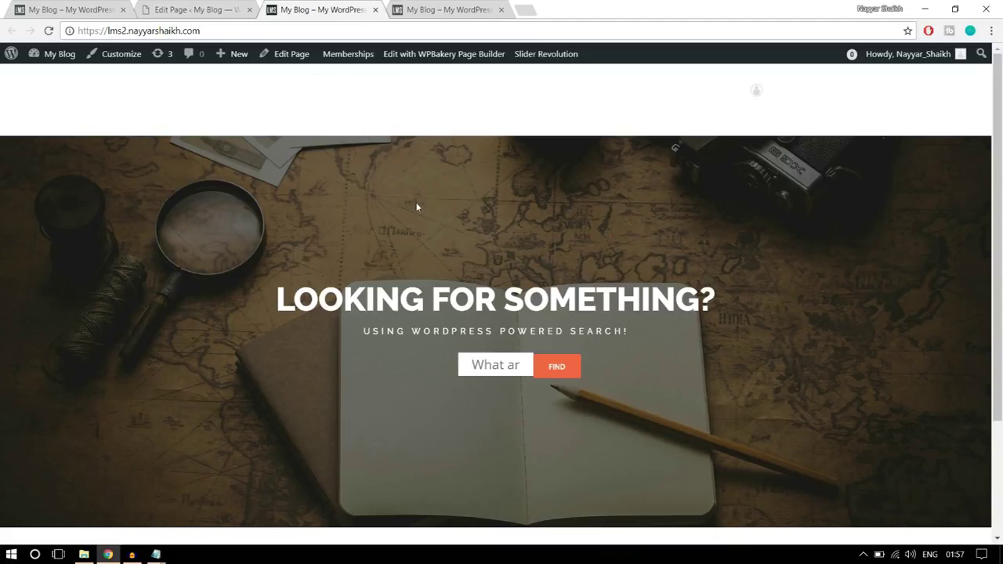
- Give the Revolution Slider row a top margin of -150 in Design Options and save it
click(219, 8)
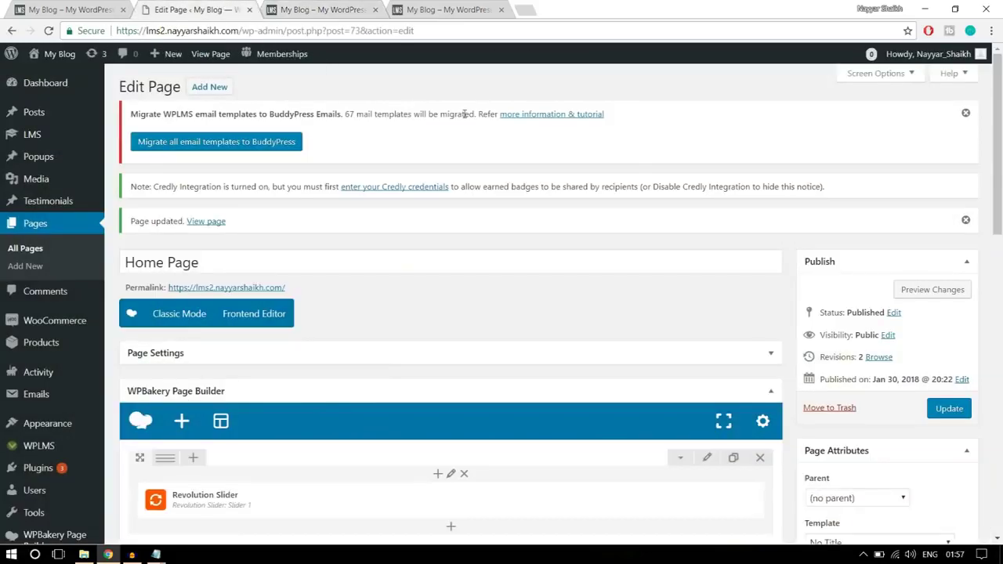
scroll(737, 306, down, 3)
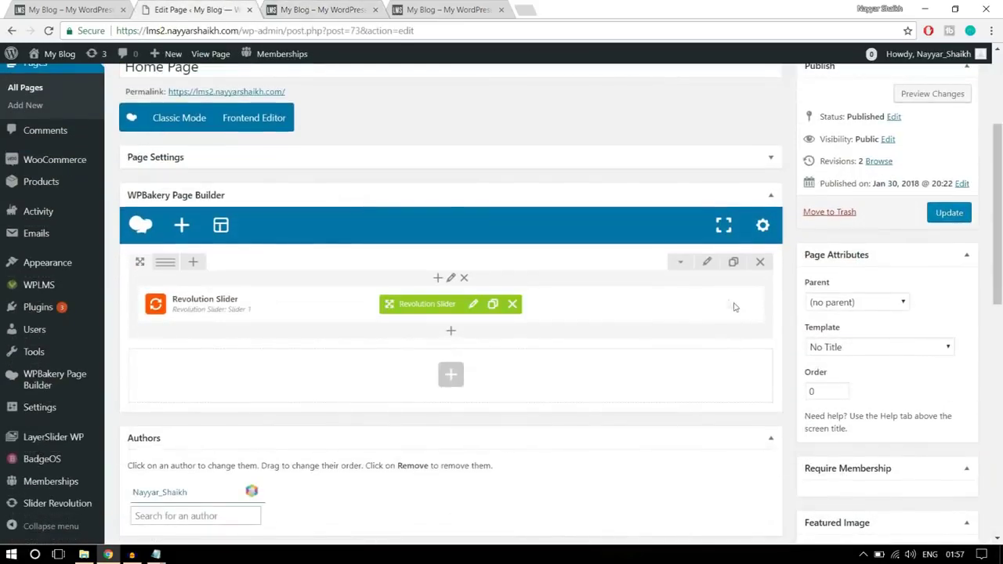
click(707, 266)
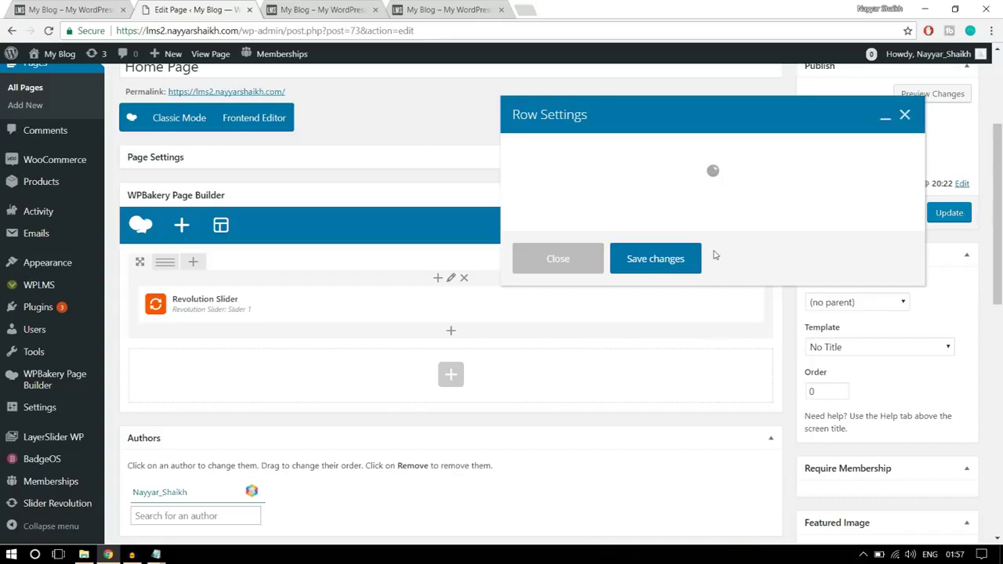
click(608, 157)
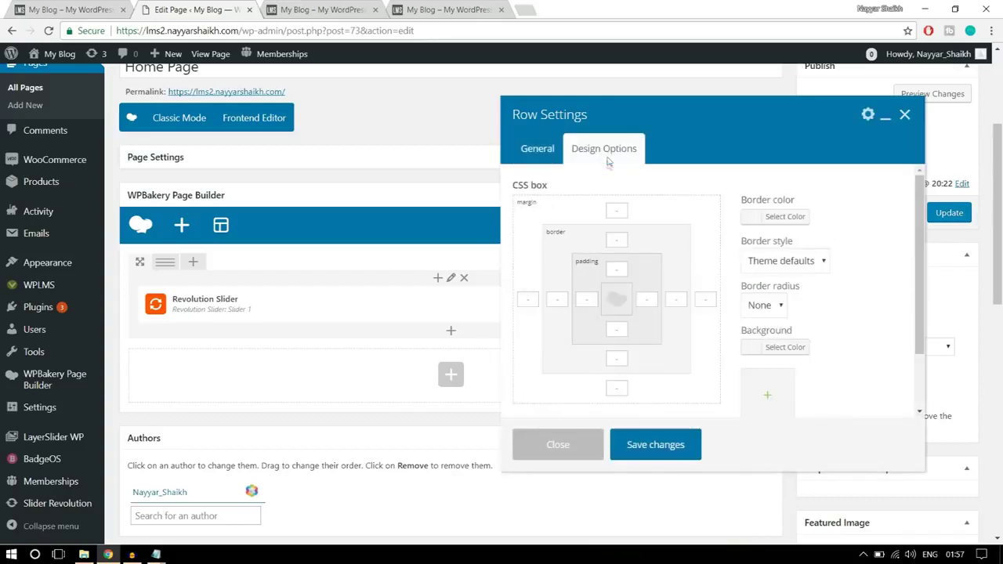
click(624, 209)
click(321, 9)
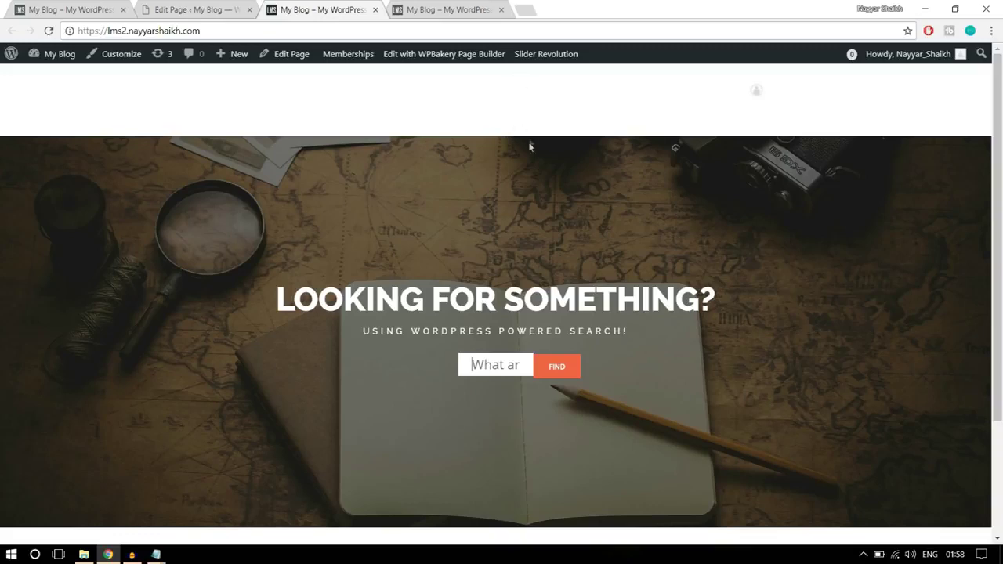
click(232, 7)
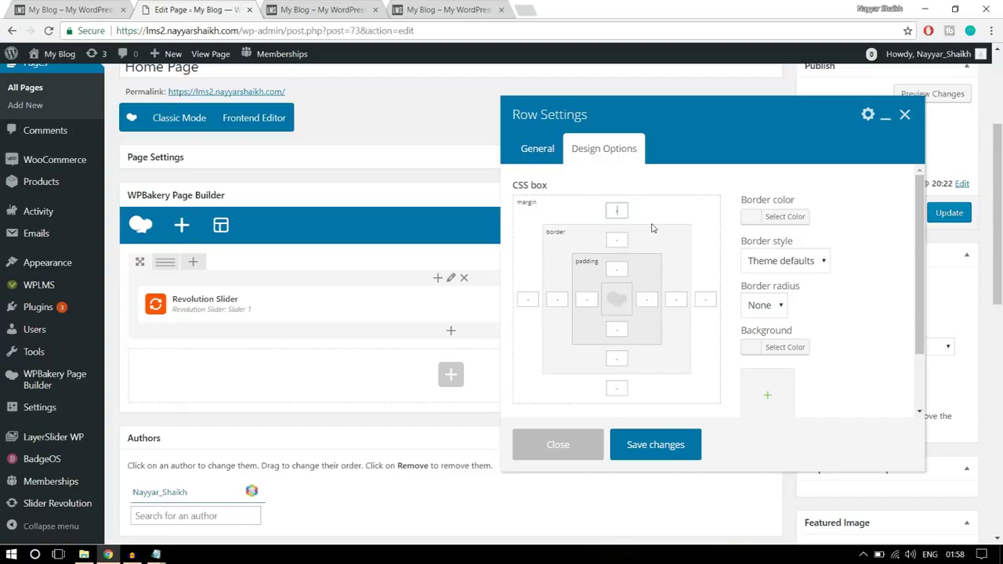
text(150)
drag(628, 210, 603, 211)
click(668, 445)
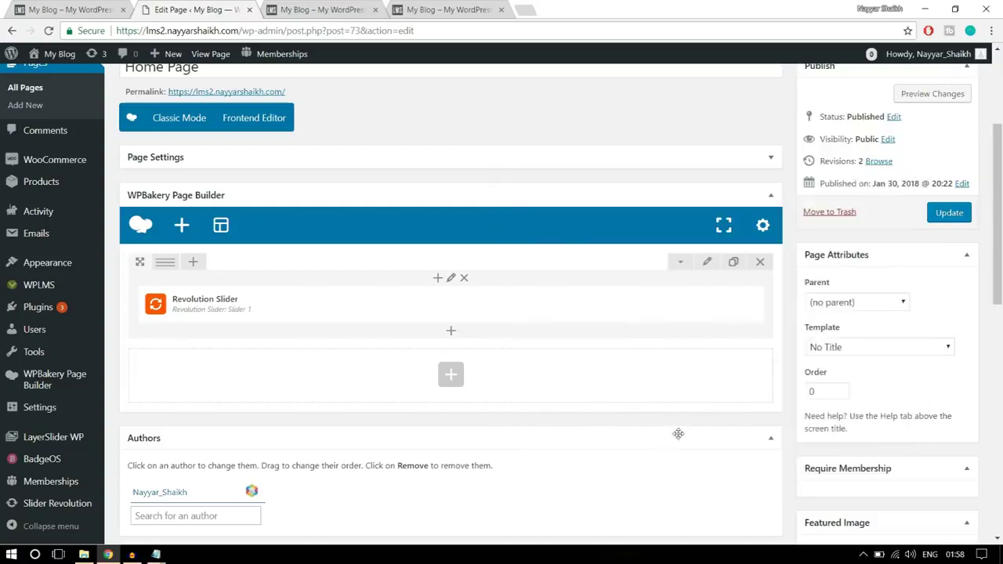
- Update the Home Page and reload the live homepage
click(936, 221)
click(322, 9)
click(344, 32)
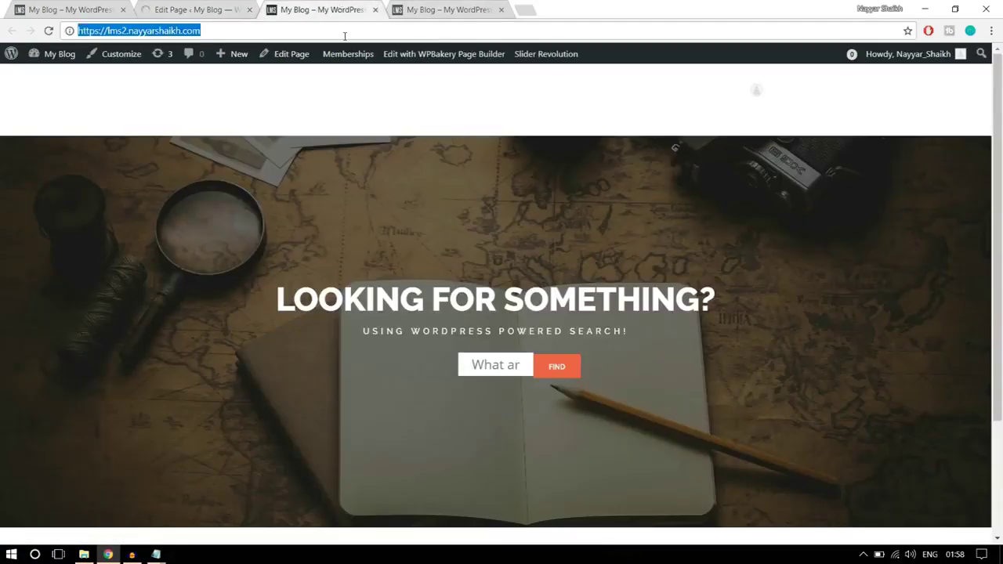
- Reload the live homepage to check the raised slider, then return to the Edit Page tab
key(Return)
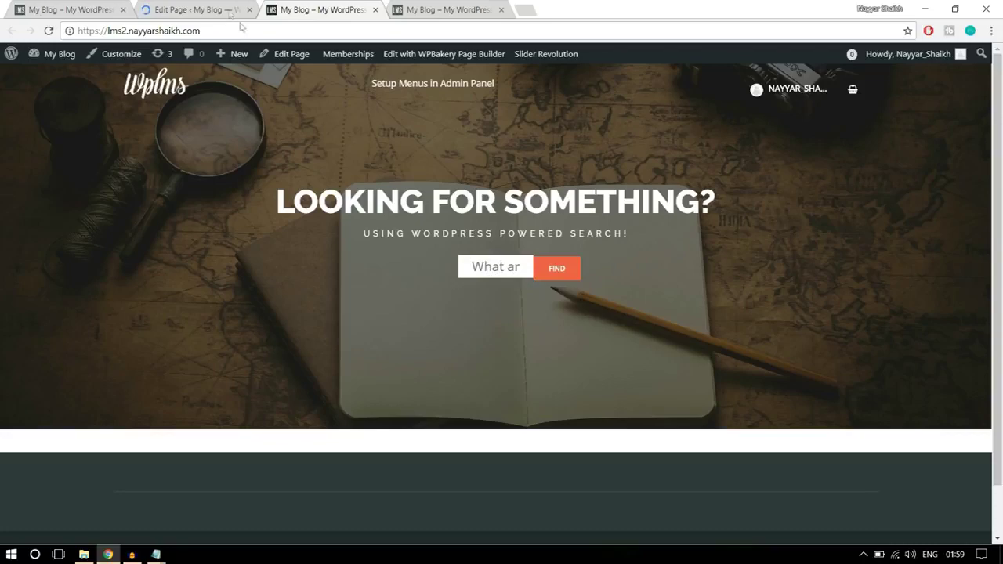
click(211, 7)
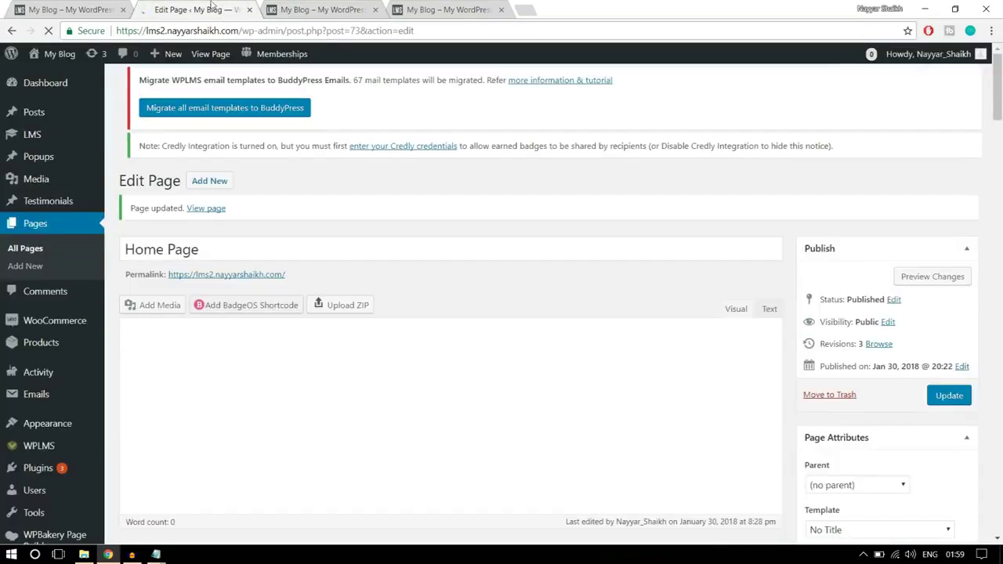
scroll(67, 218, down, 7)
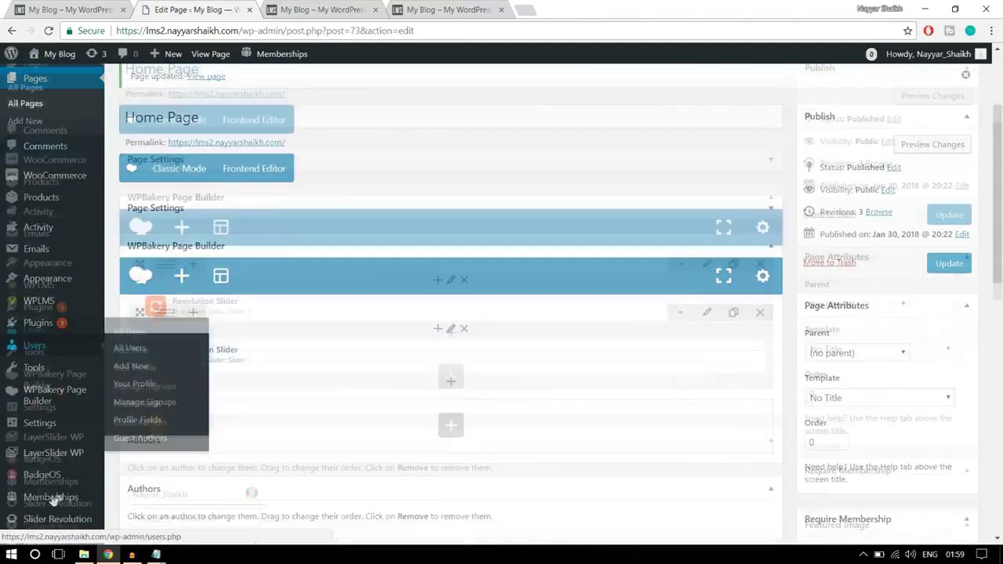
mouse_move(62, 493)
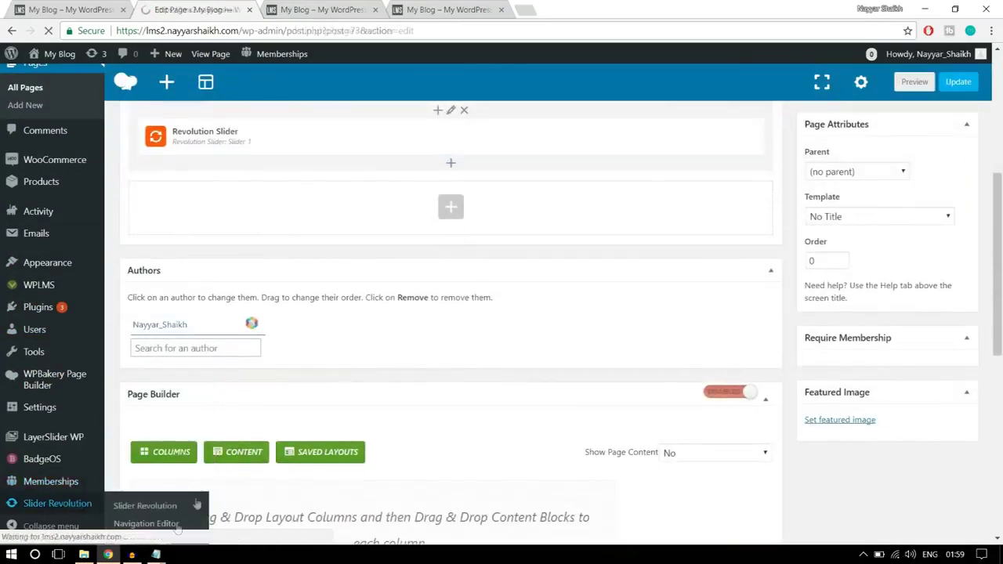
- Copy the .revtp-searchform CSS rules from the Notepad notes and return to the browser
mouse_move(156, 555)
click(203, 530)
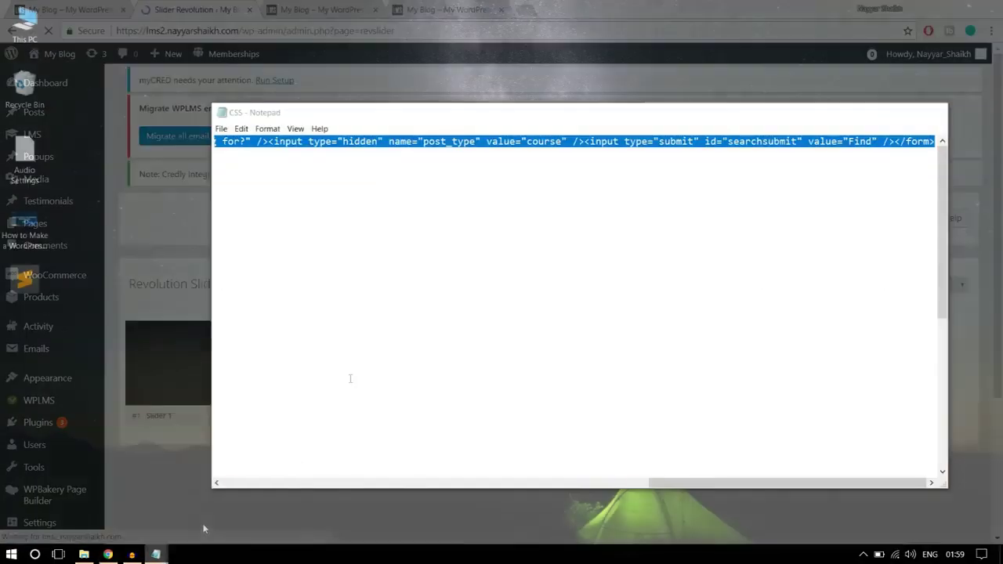
click(471, 206)
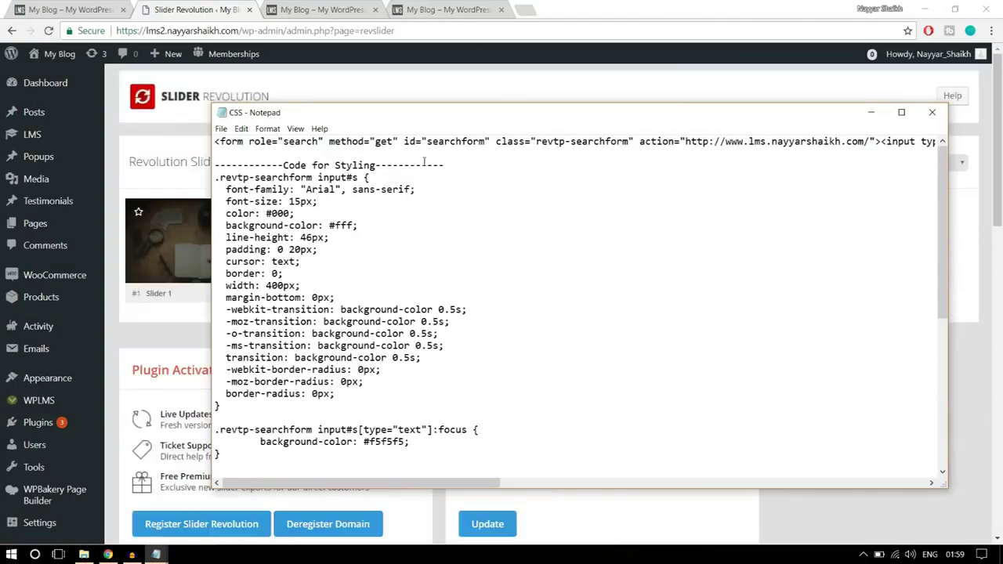
drag(466, 164, 214, 165)
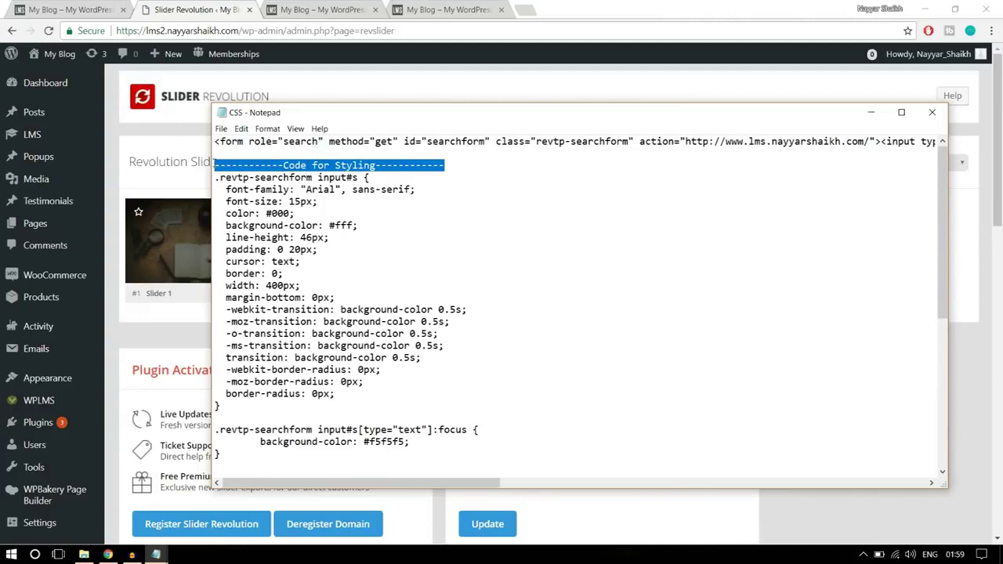
click(325, 188)
drag(215, 177, 373, 499)
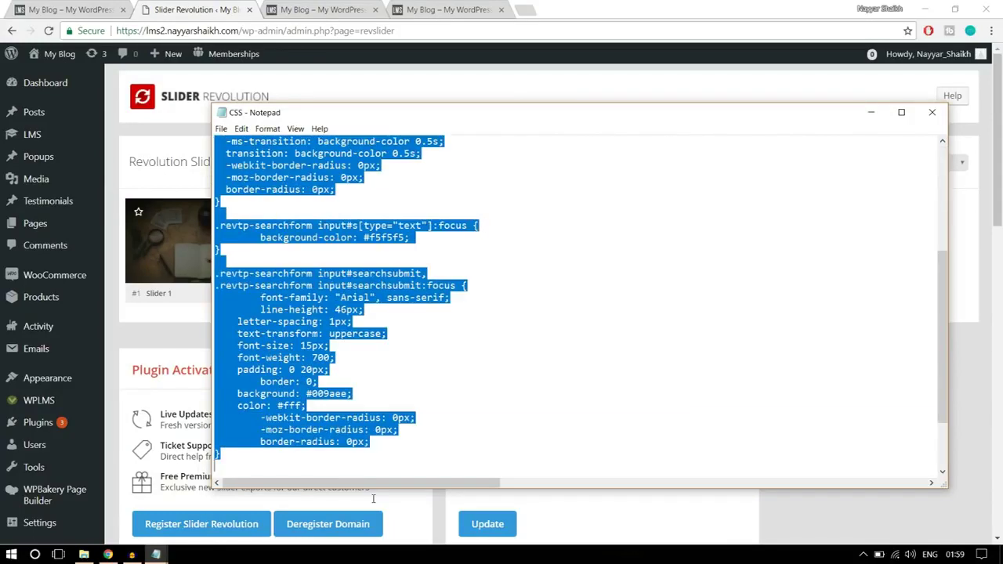
right_click(311, 357)
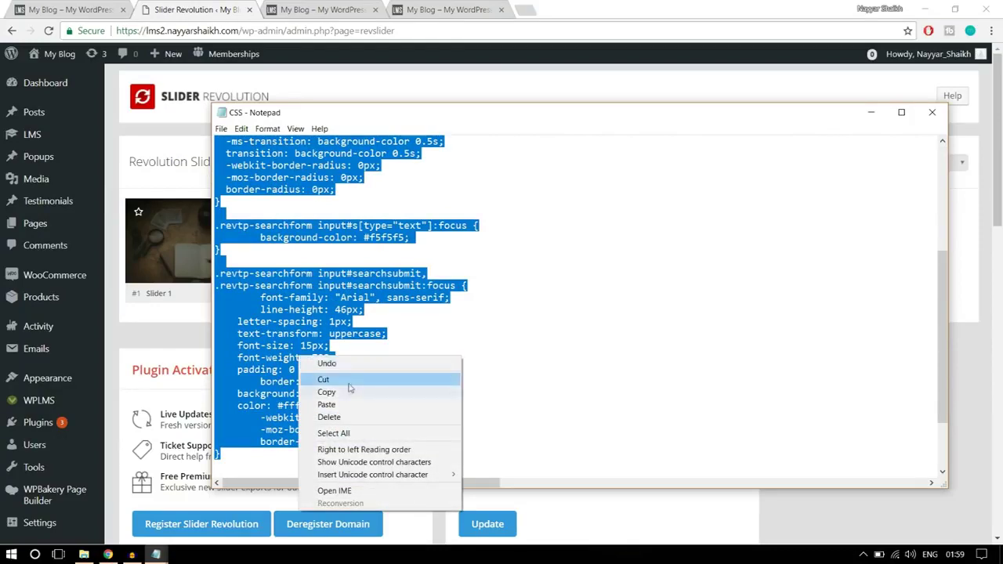
click(350, 391)
click(172, 125)
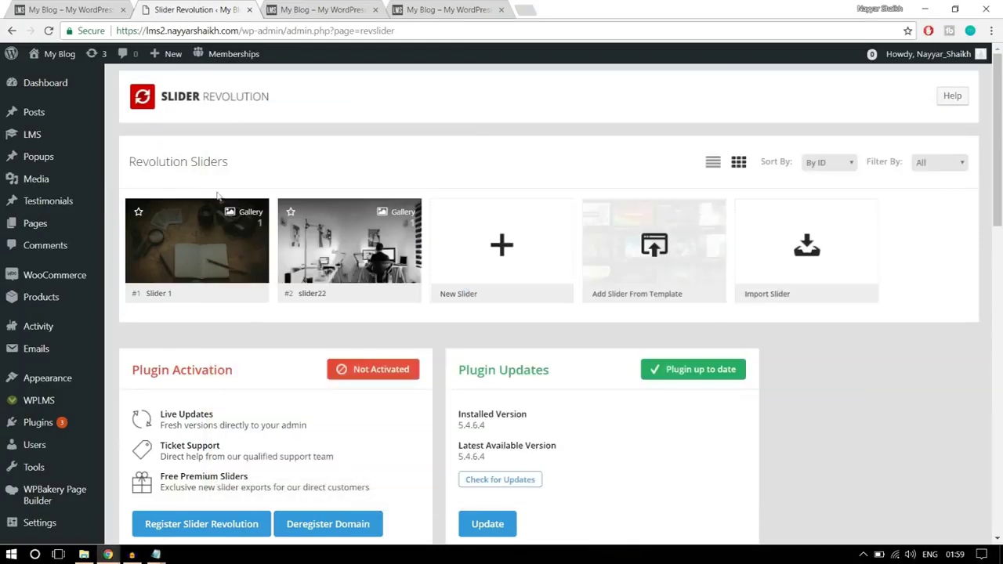
scroll(196, 208, down, 1)
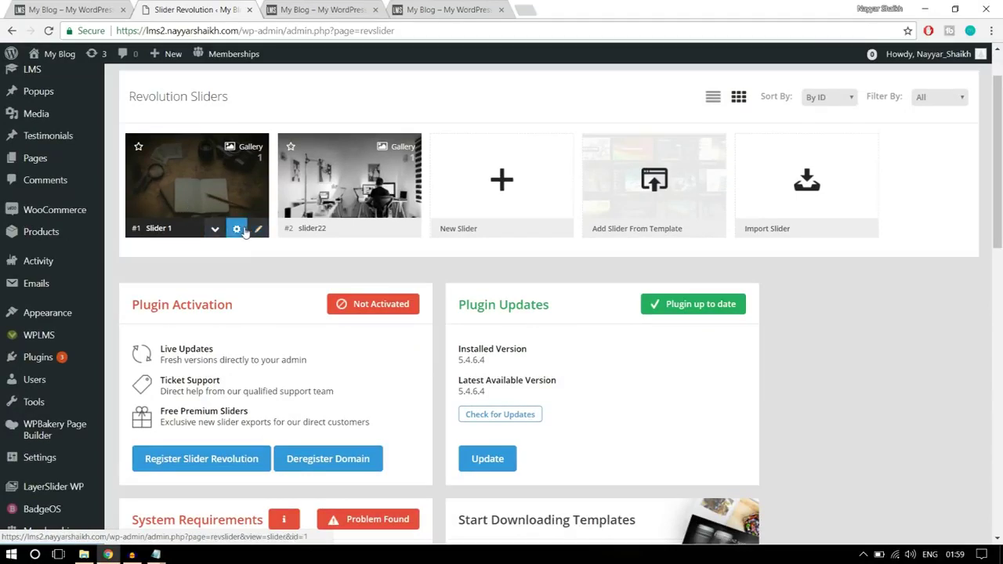
- Open Slider 1 in the Slider Revolution editor
click(258, 229)
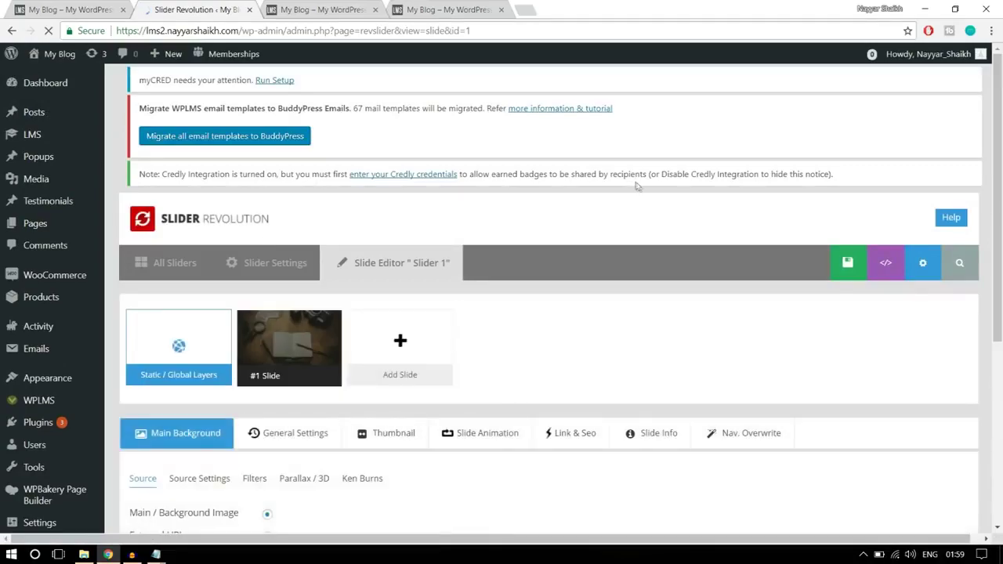
scroll(639, 189, down, 1)
scroll(639, 192, down, 7)
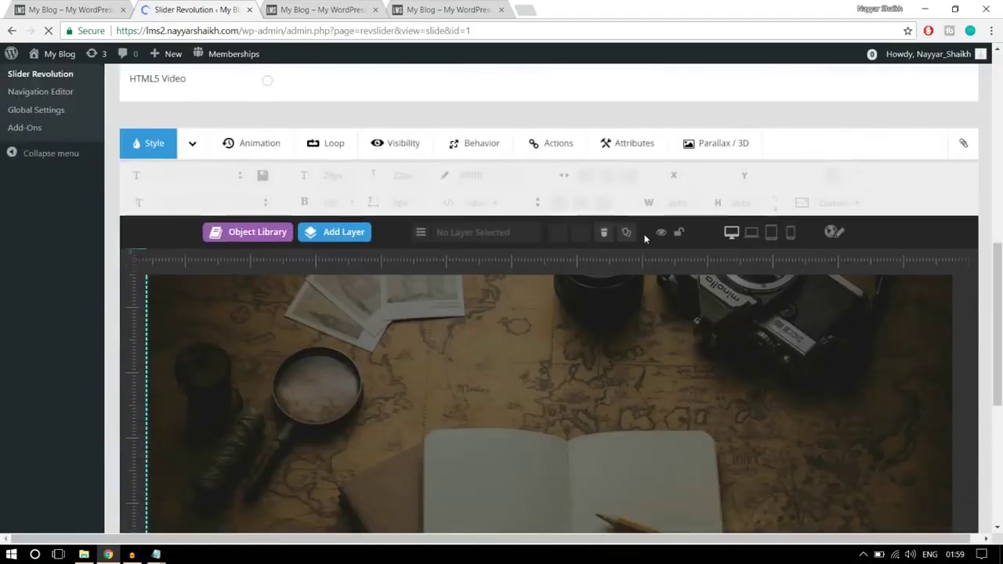
scroll(648, 237, up, 4)
scroll(645, 239, up, 3)
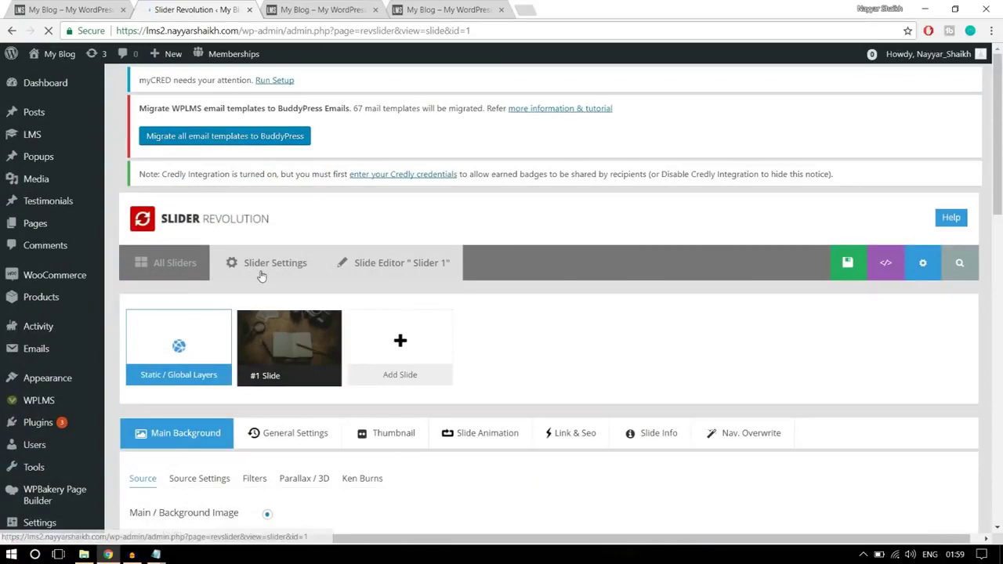
scroll(262, 276, down, 3)
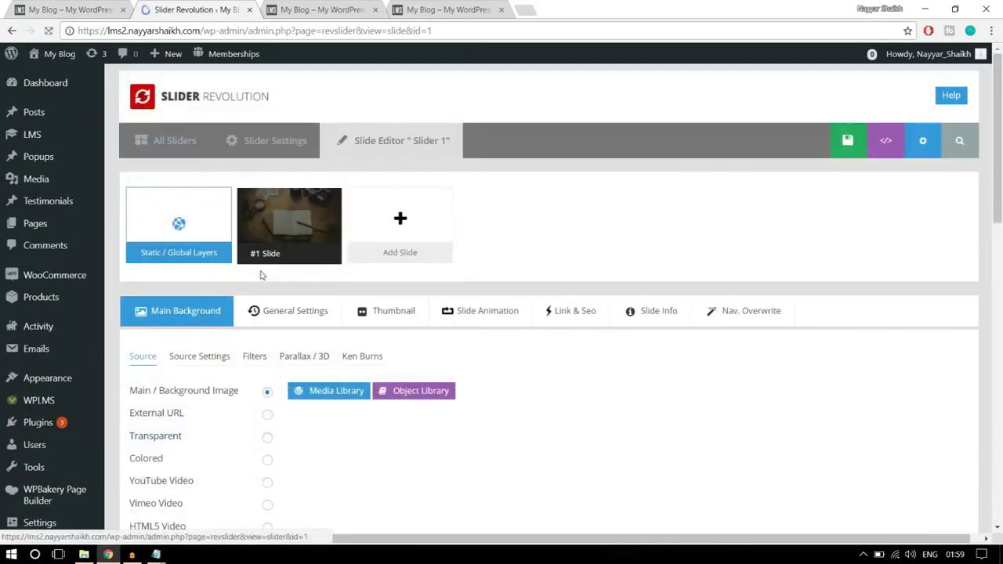
scroll(970, 232, down, 8)
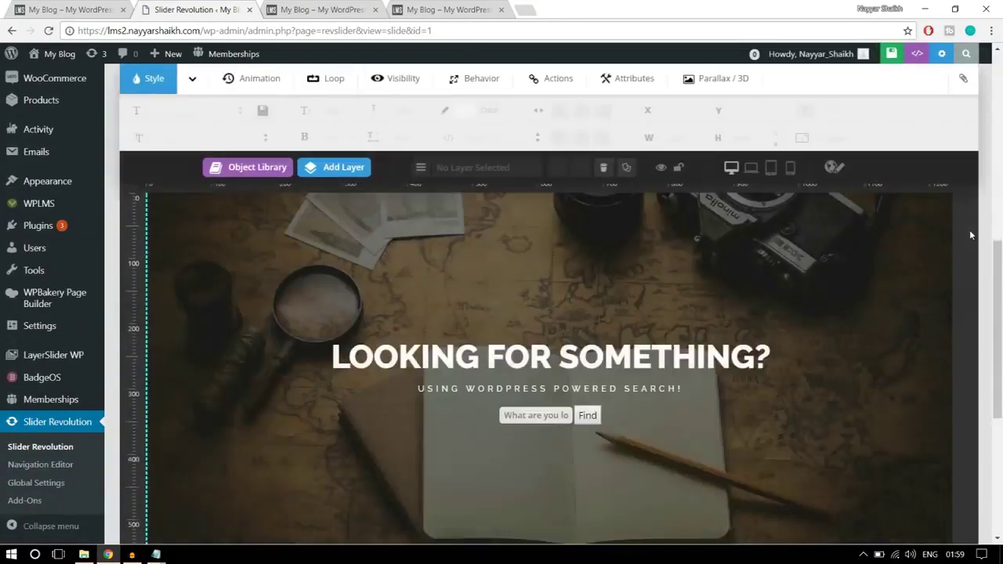
scroll(971, 232, up, 8)
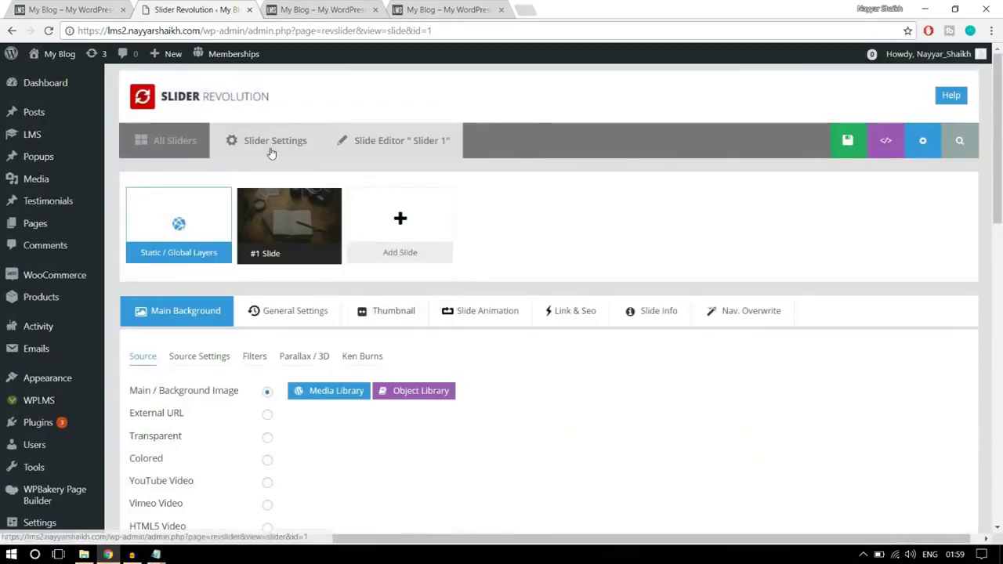
- Paste the copied search-form CSS into Slider 1's Custom CSS box
click(268, 143)
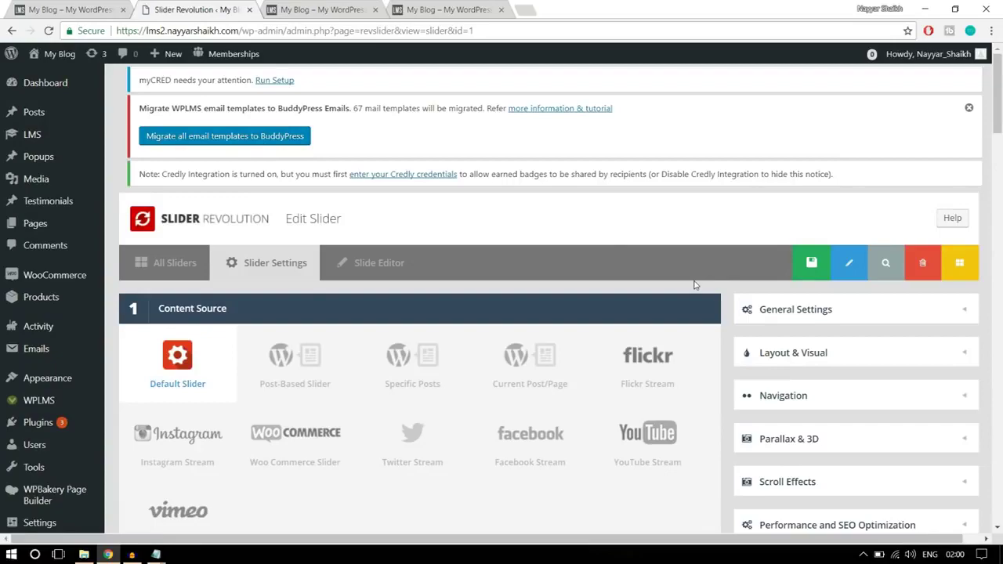
scroll(695, 284, down, 10)
scroll(695, 286, down, 10)
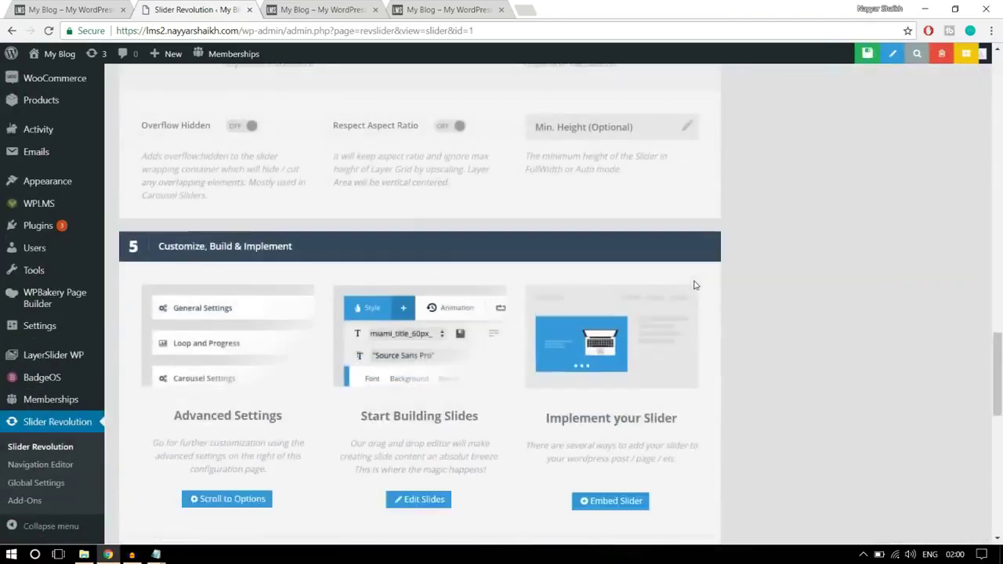
scroll(695, 284, up, 5)
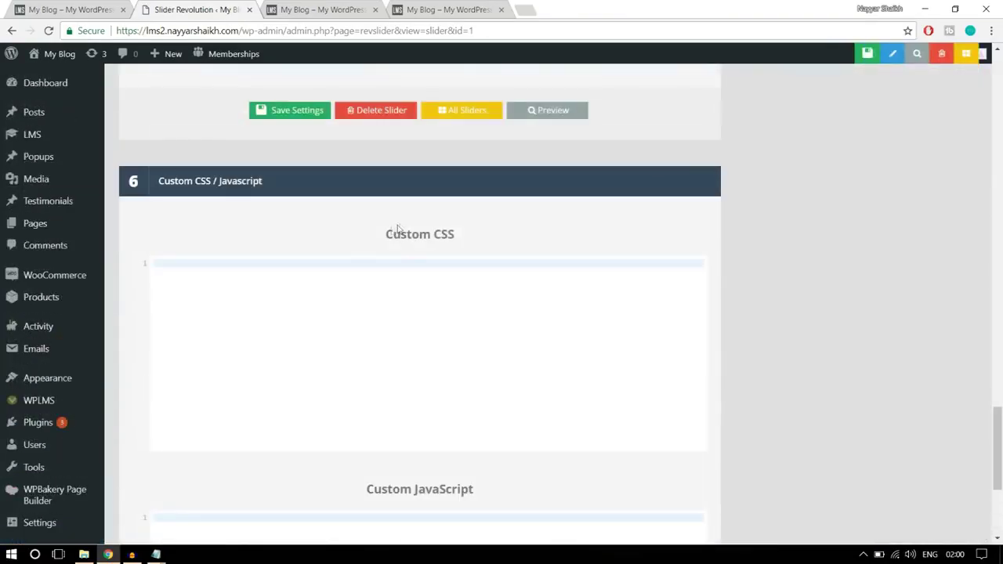
click(305, 298)
key(ctrl+v)
- Save the slider settings and go to the front-page tab to reload it
scroll(235, 314, up, 10)
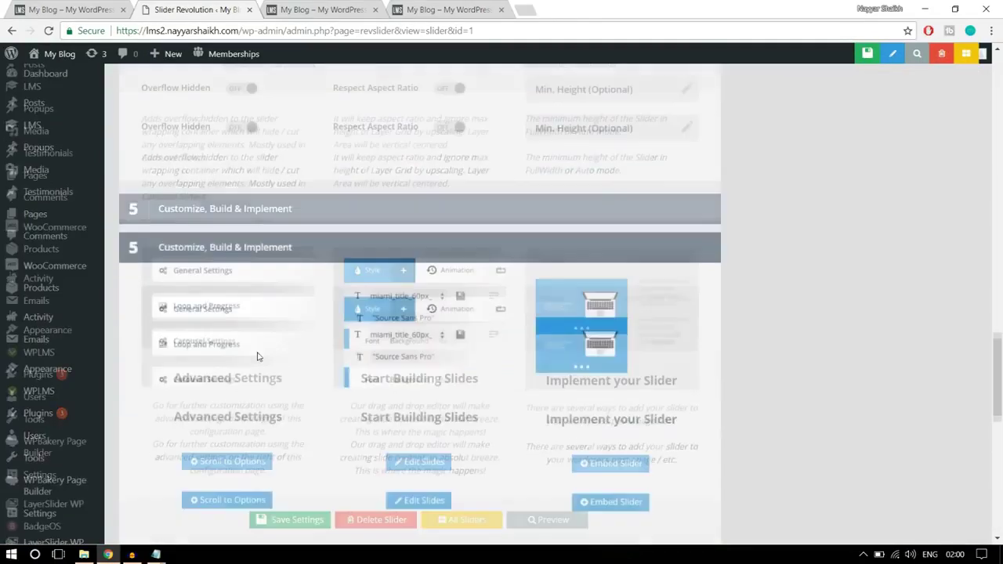
scroll(257, 357, down, 5)
mouse_move(155, 554)
click(224, 494)
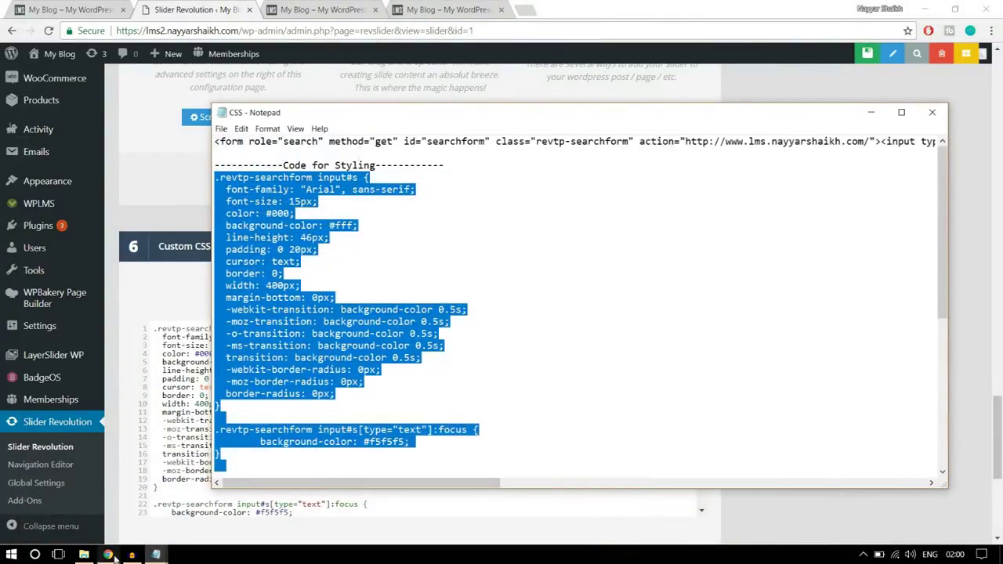
click(155, 555)
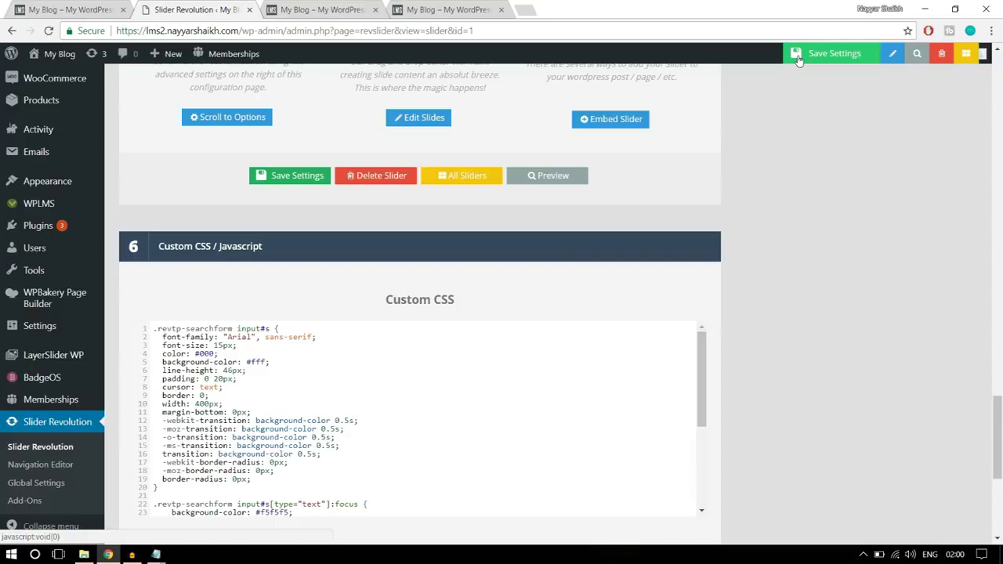
click(796, 53)
click(323, 11)
click(329, 31)
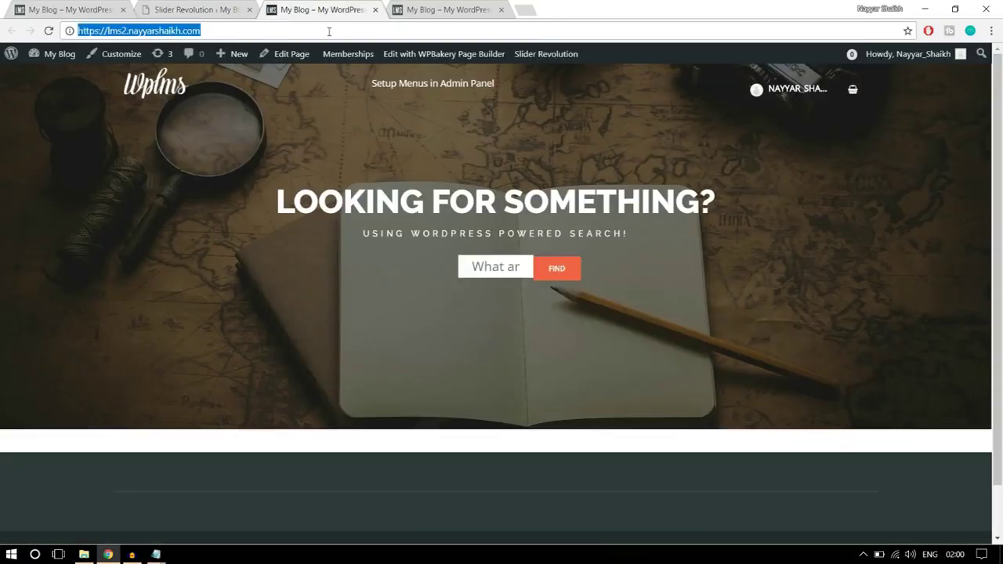
- Reload the front page to check the styled search field, then close the slider settings tab
key(Return)
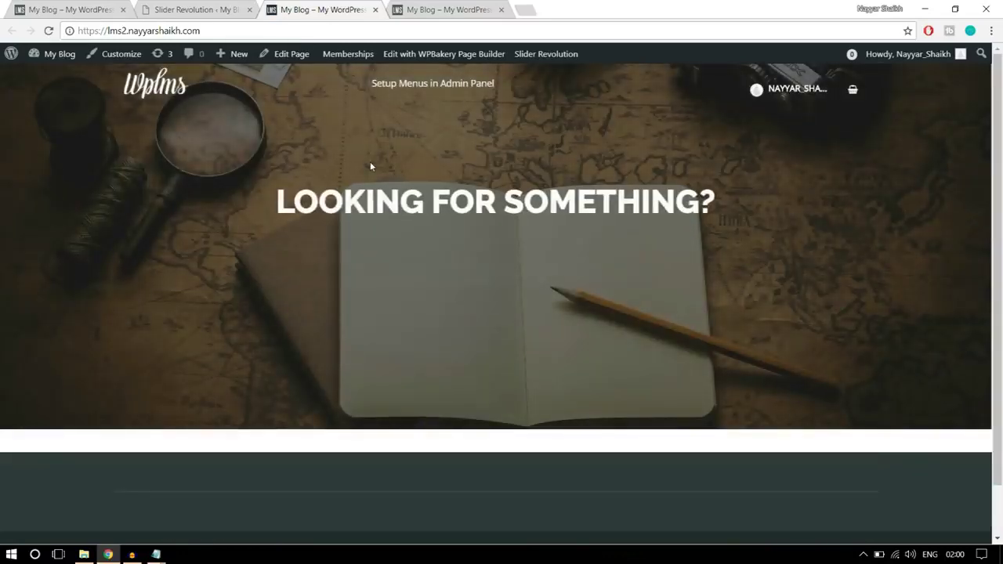
click(447, 269)
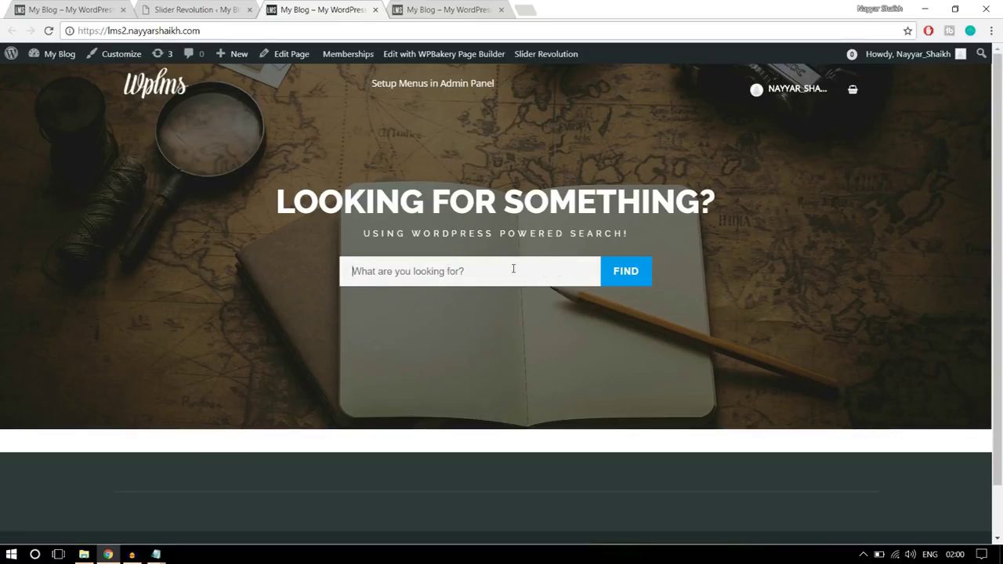
click(192, 9)
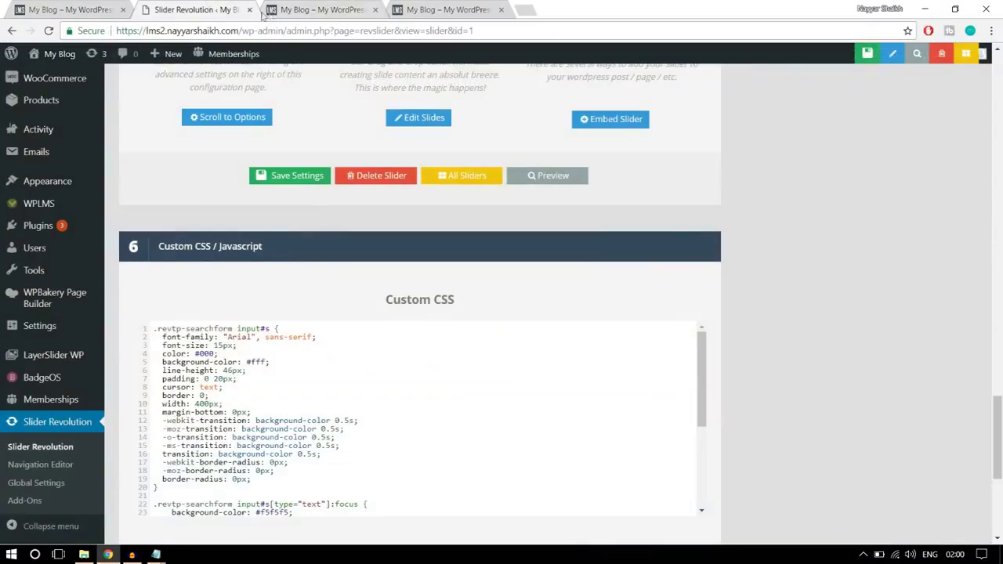
click(248, 10)
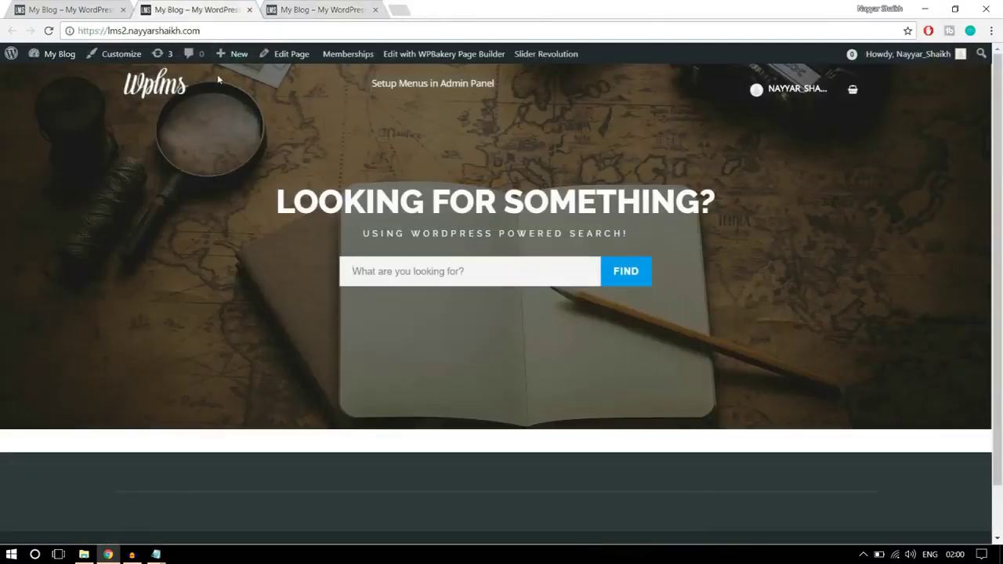
- Open Edit Page in a new tab and move it to second position
right_click(288, 60)
click(317, 64)
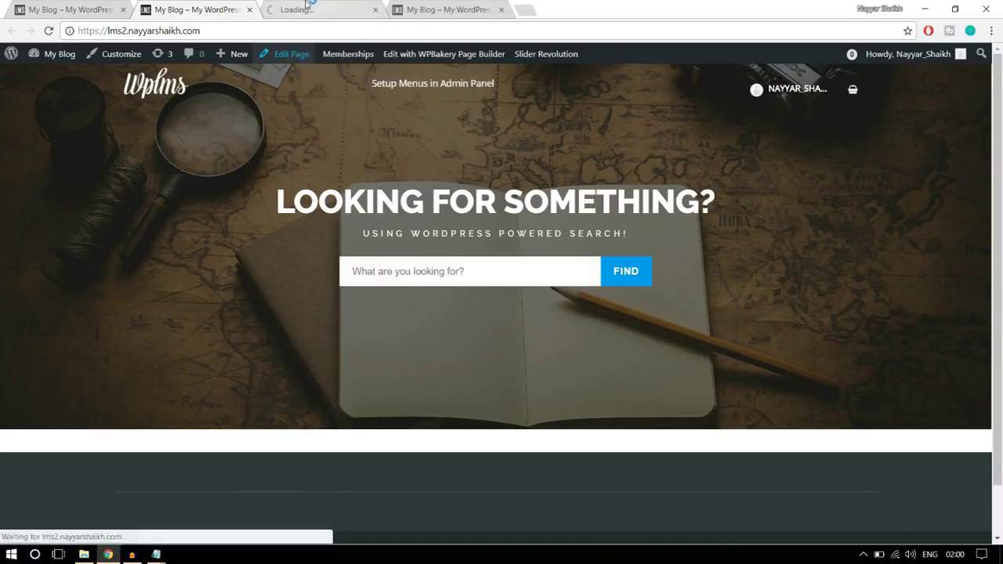
drag(306, 6, 208, 7)
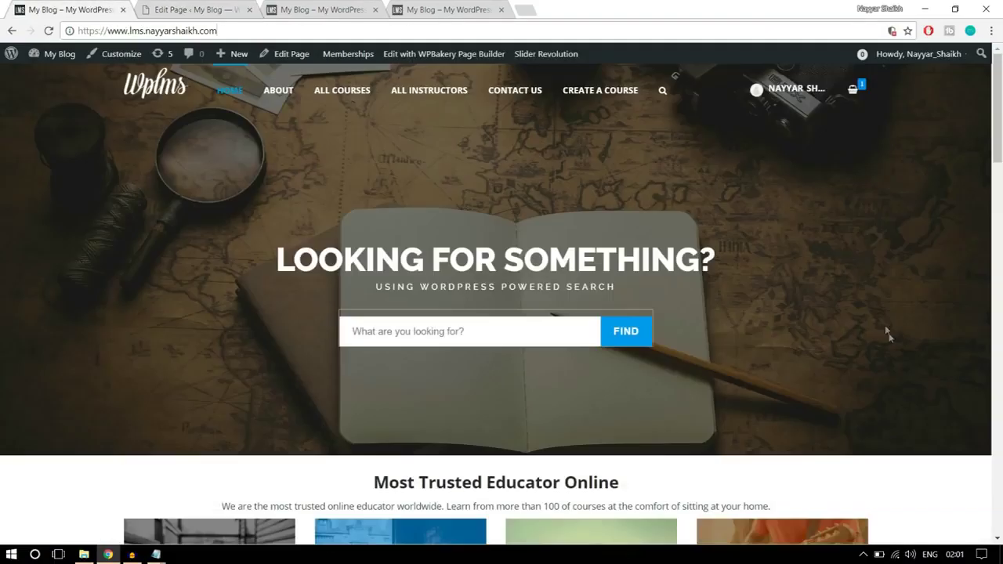
- Open the Add Element list below the Revolution Slider row in WPBakery
scroll(889, 337, down, 3)
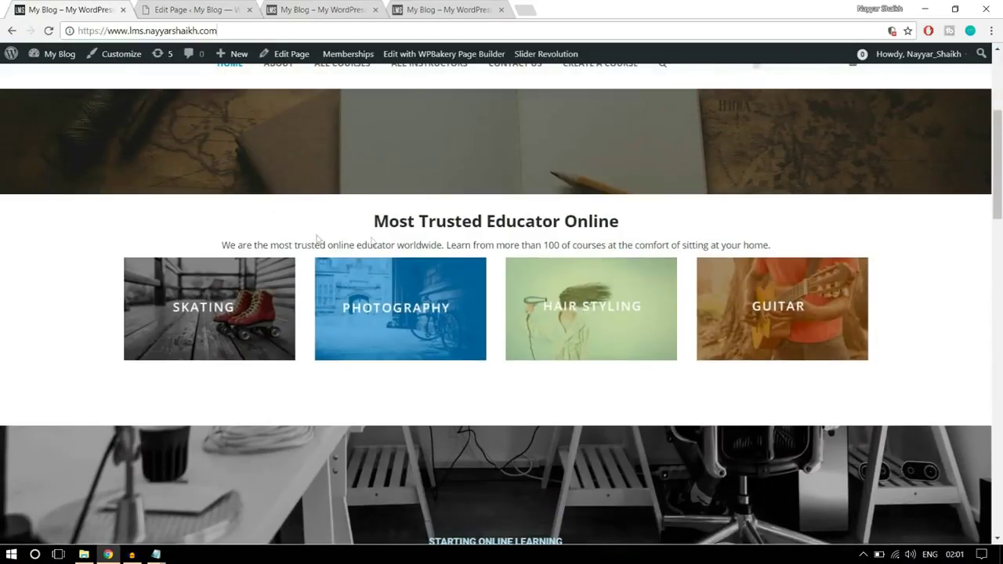
click(209, 8)
scroll(539, 275, down, 4)
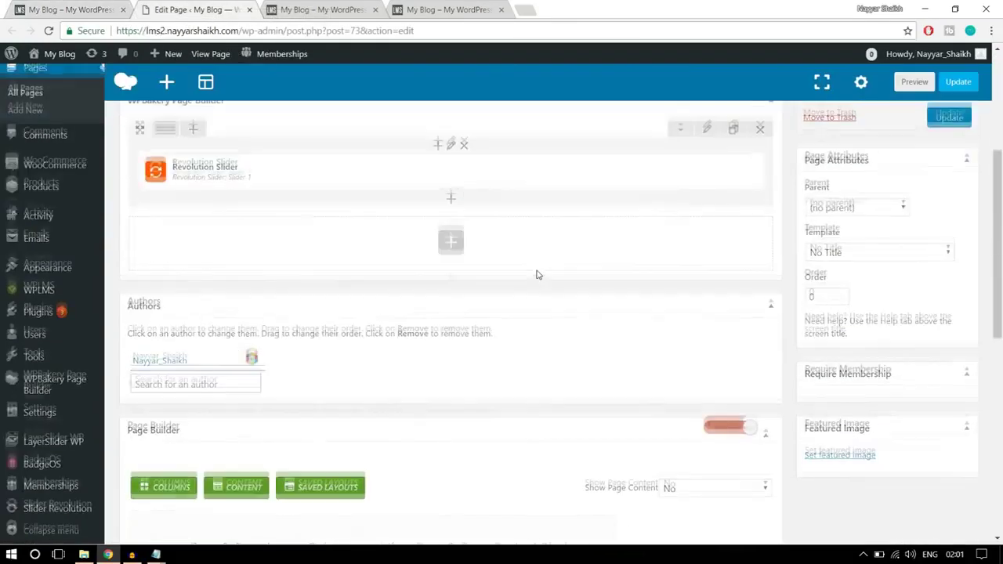
scroll(455, 355, up, 1)
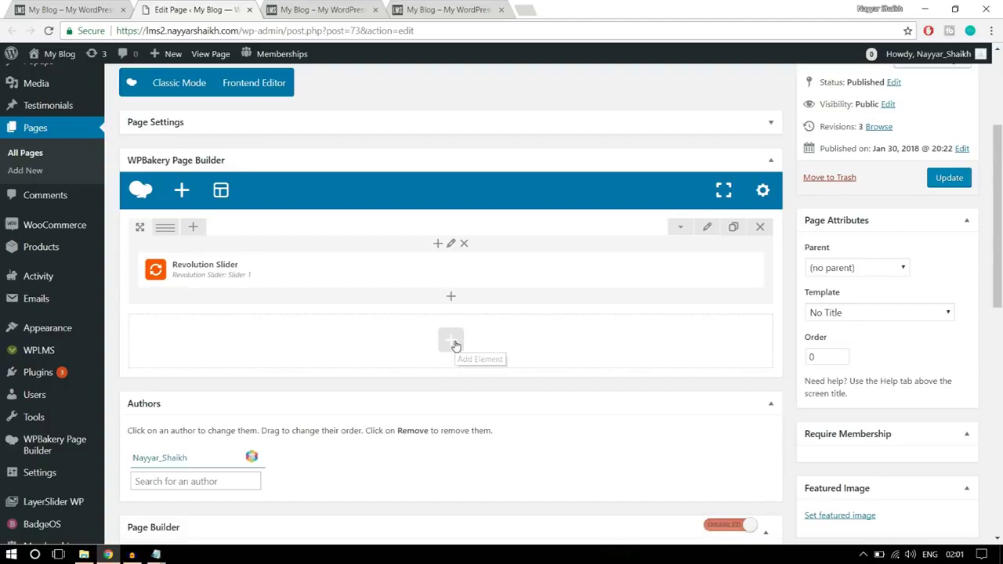
click(454, 343)
- Look over the Most Trusted Educator Online heading on the reference homepage, then return to the editor
click(70, 9)
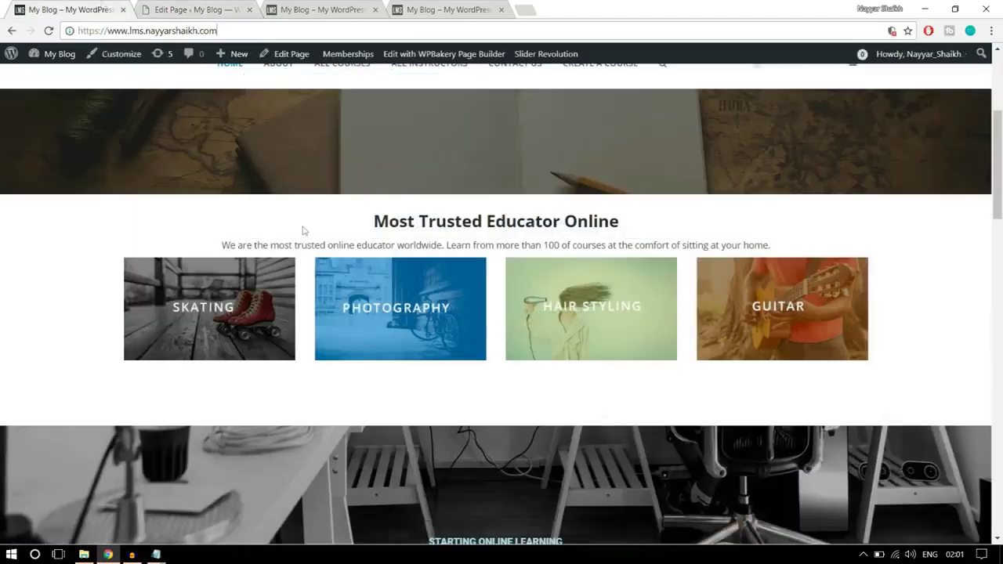
drag(374, 222, 617, 213)
click(631, 221)
drag(377, 228, 726, 233)
scroll(907, 316, down, 2)
scroll(907, 316, down, 4)
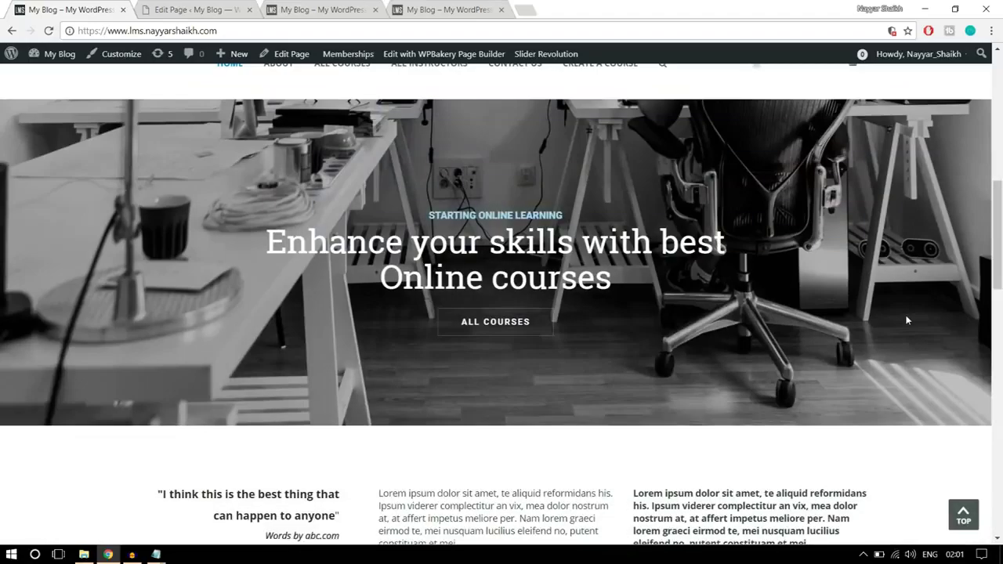
scroll(907, 318, up, 7)
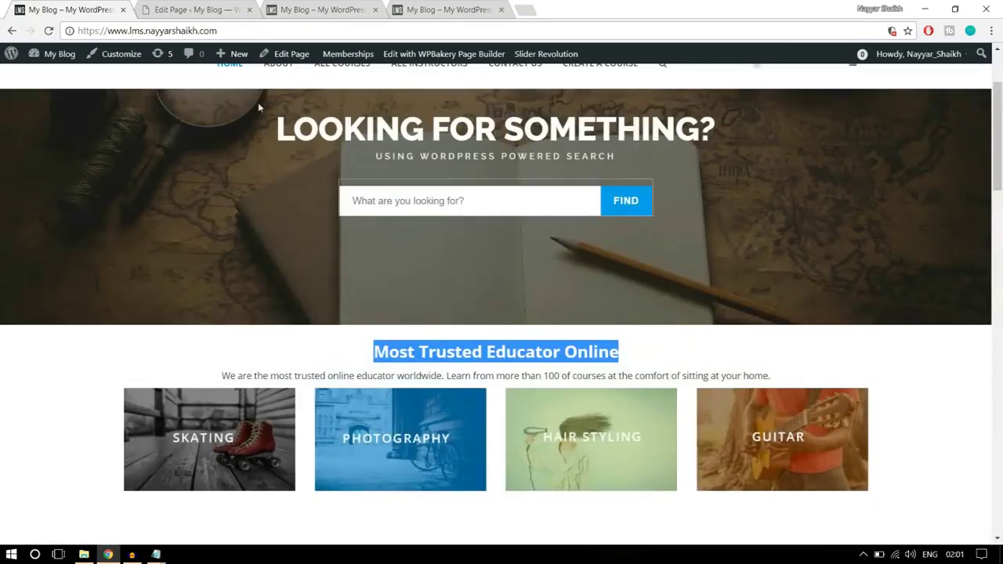
click(188, 11)
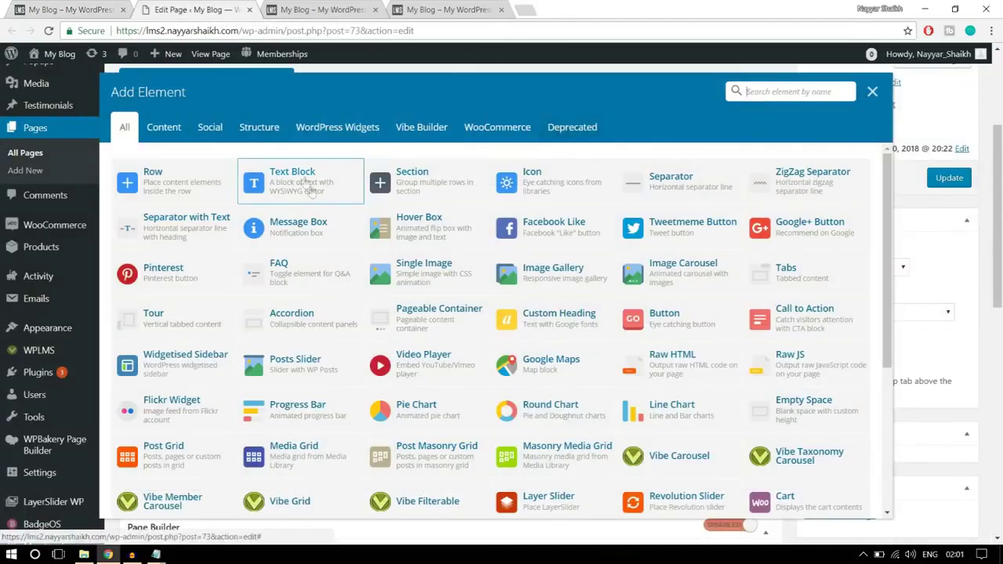
- Search 'text', add a Text Block and select its placeholder text
text(text)
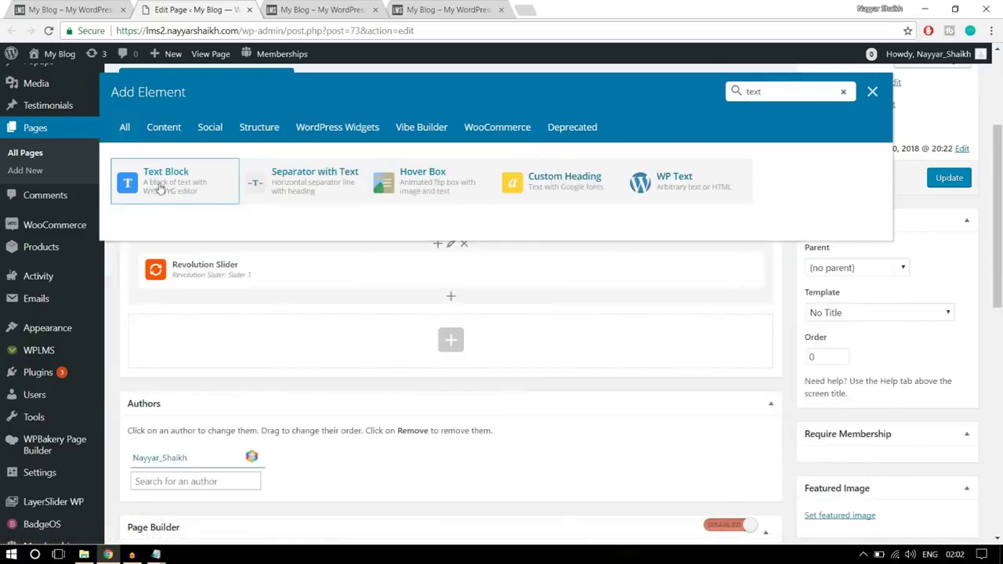
click(160, 190)
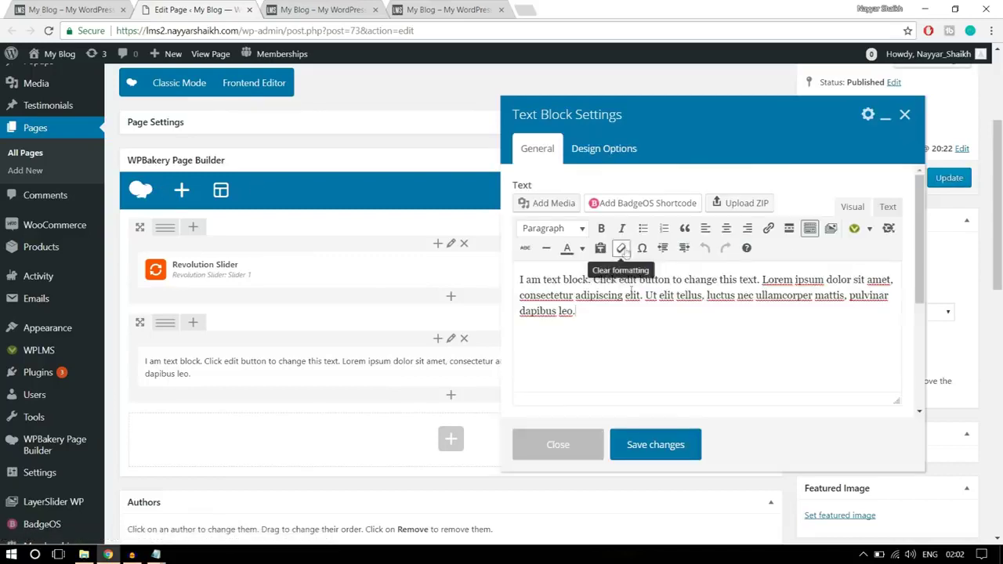
key(ctrl+a)
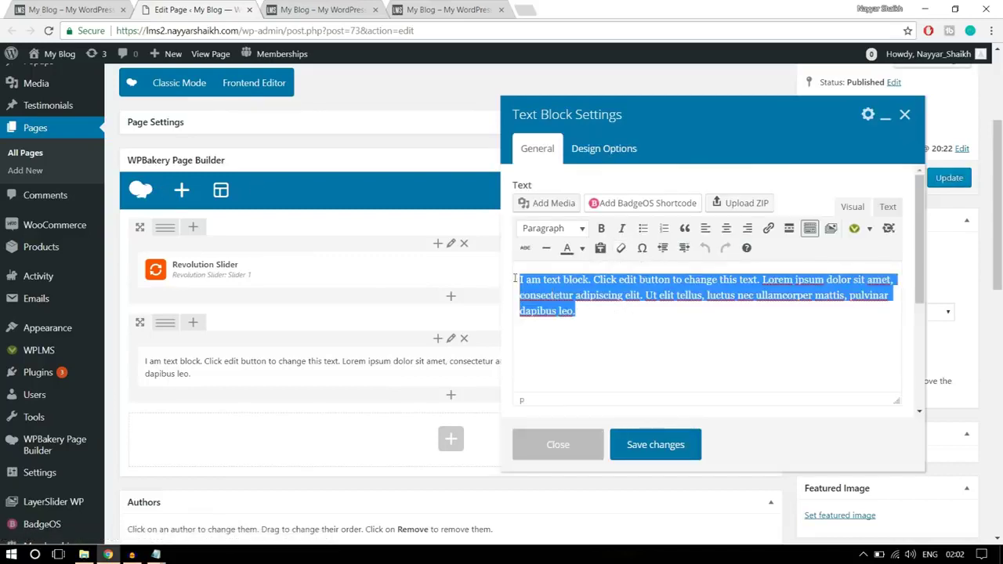
- Copy the Most Trusted Educator Online heading and sentence from the reference site over the placeholder
click(104, 13)
drag(795, 371, 353, 361)
key(ctrl+c)
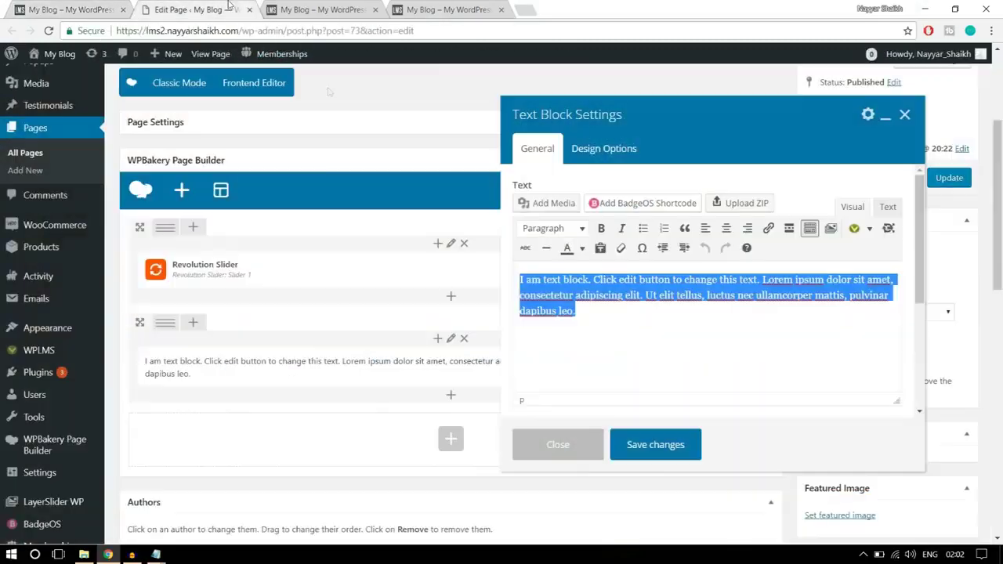
click(232, 9)
key(Right)
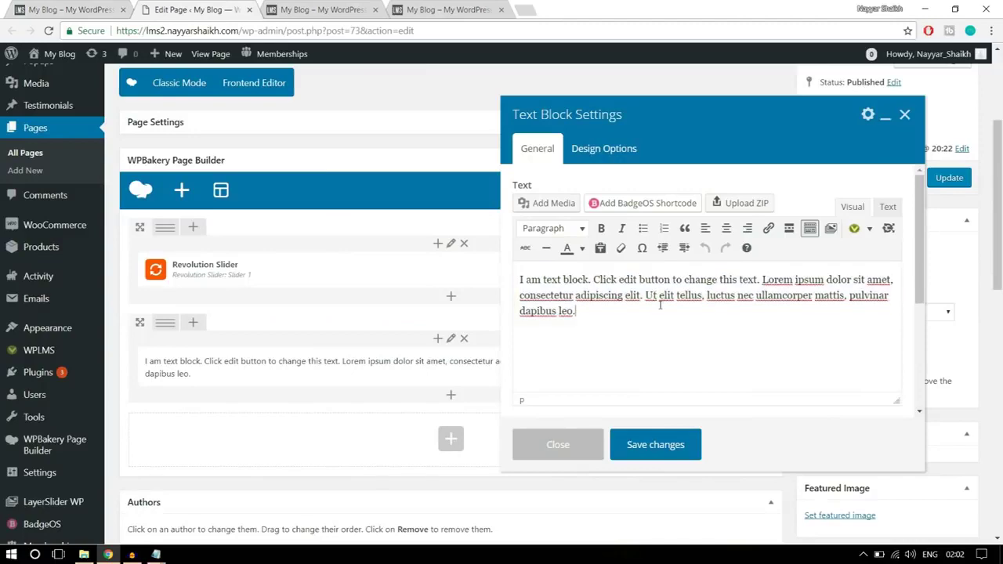
key(shift+Up)
key(shift+Up)
key(shift+Up)
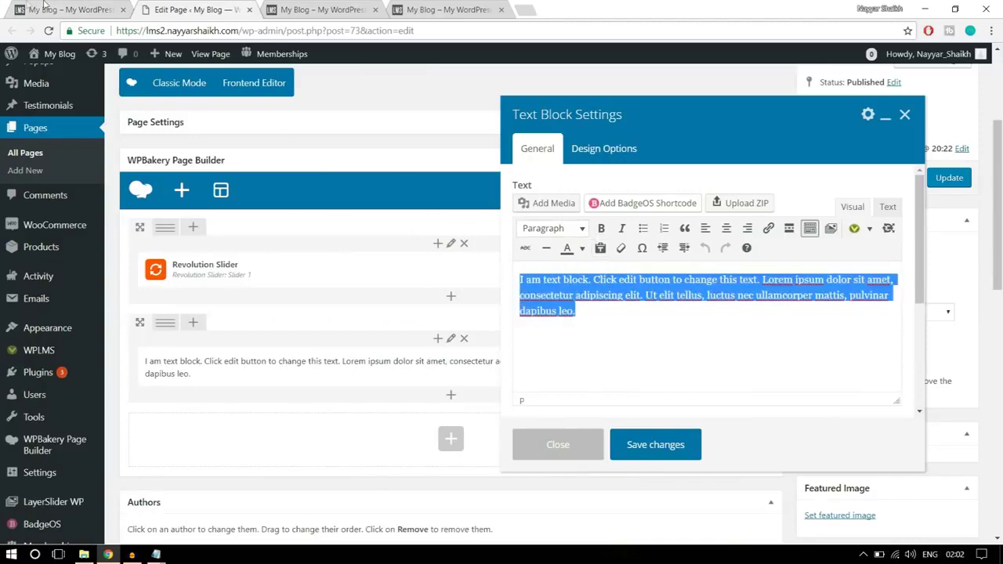
click(44, 6)
click(192, 10)
key(ctrl+v)
click(95, 7)
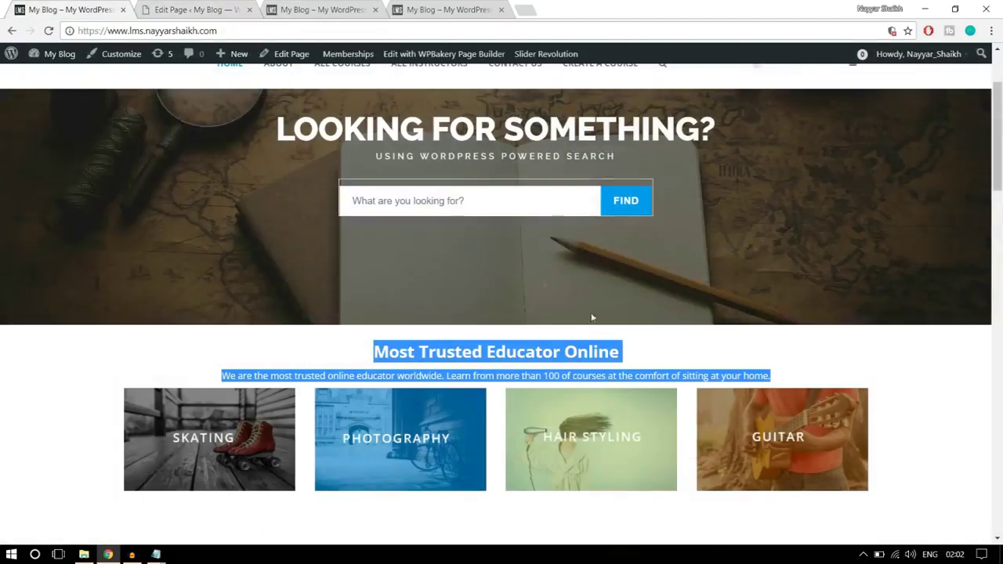
click(602, 376)
- Centre-align the heading and sentence in the Text Block and save it
click(218, 6)
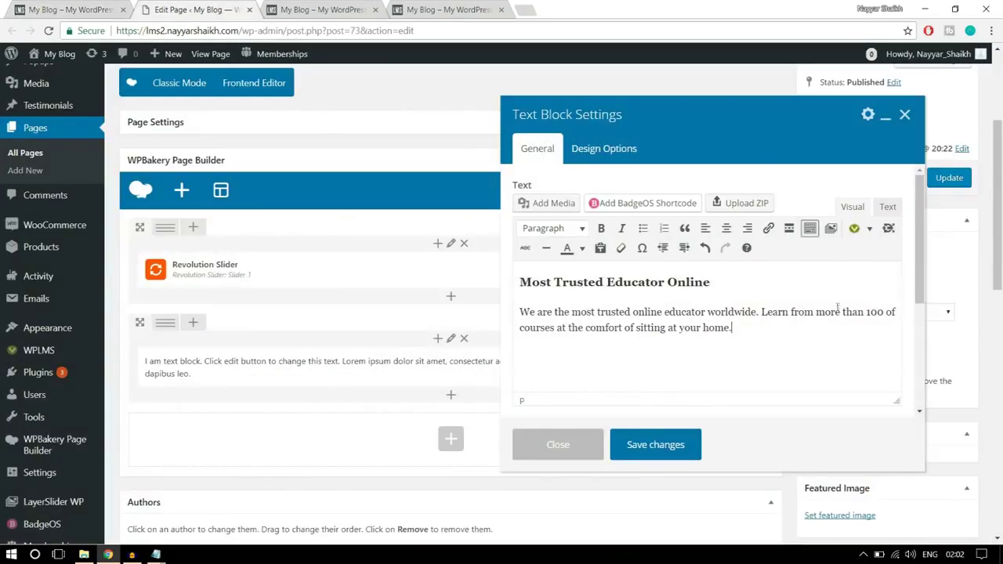
drag(683, 328, 659, 282)
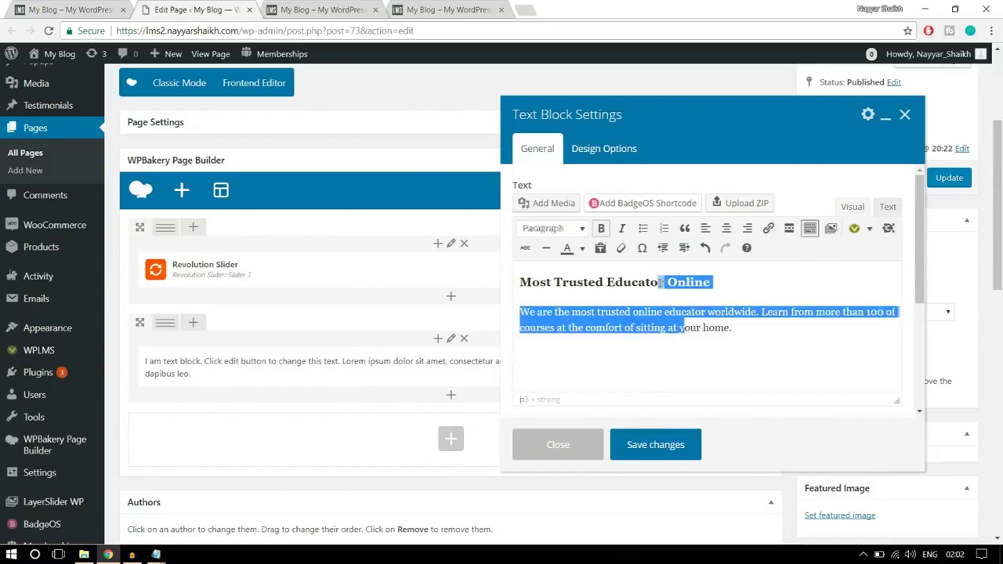
click(728, 230)
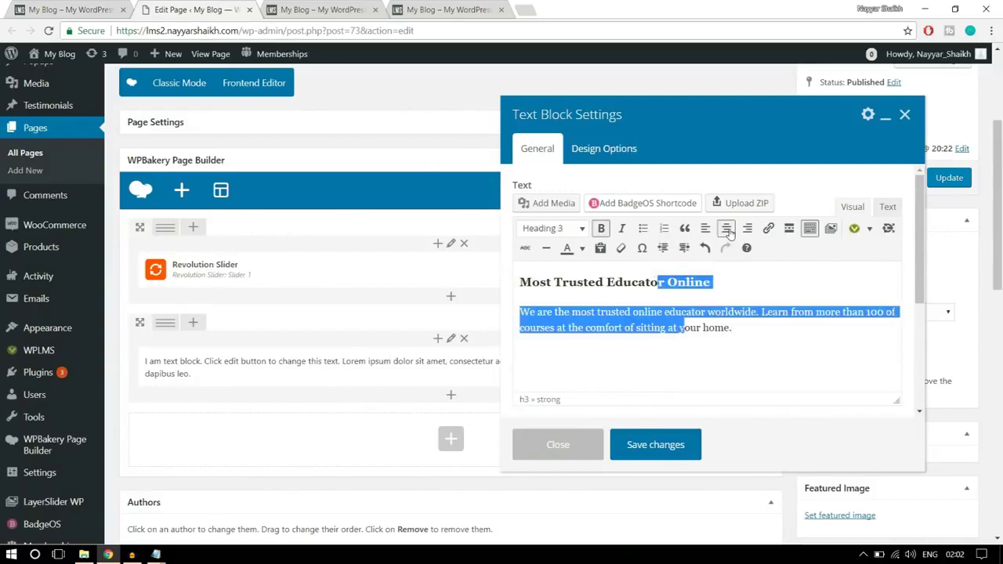
click(753, 330)
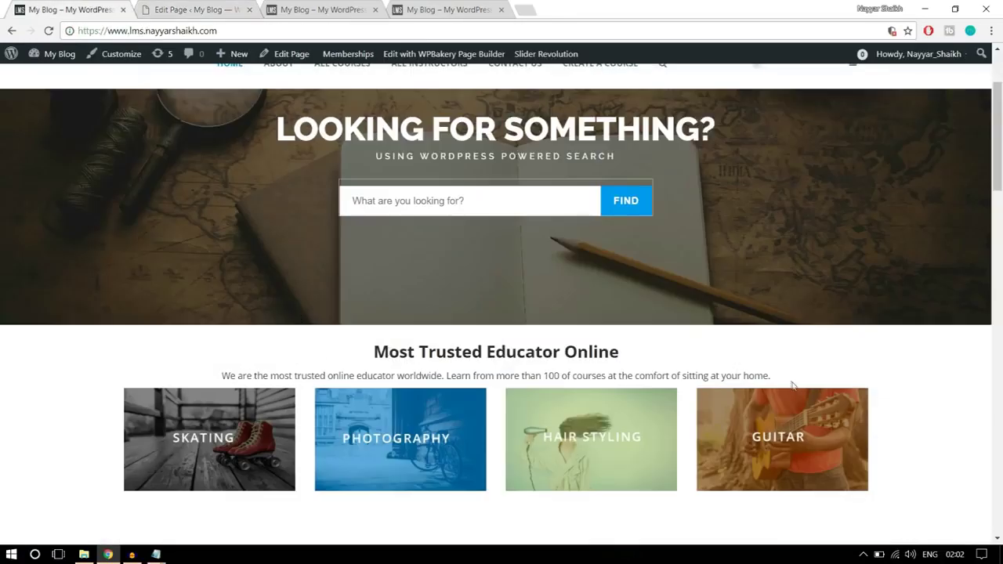
scroll(793, 384, down, 1)
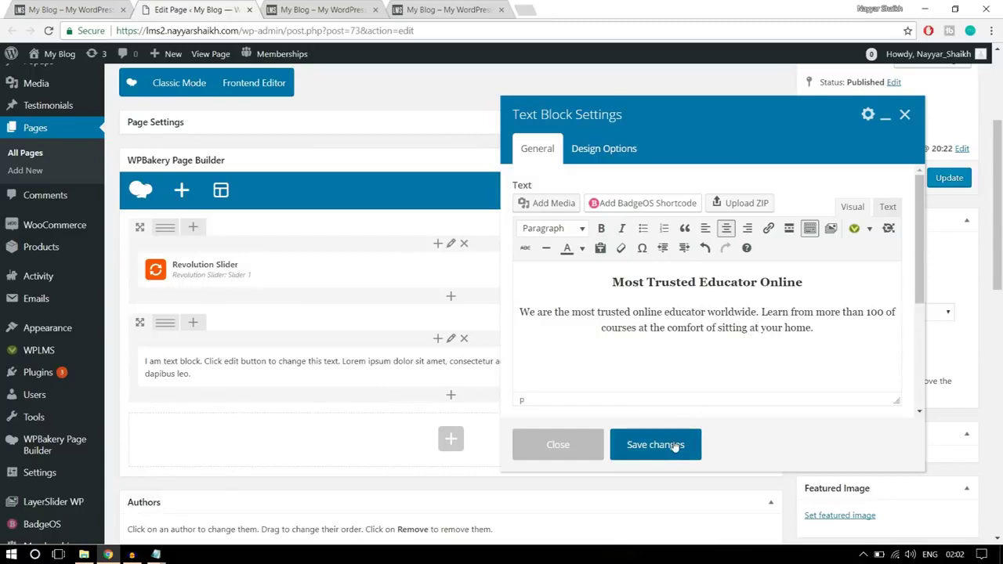
click(656, 444)
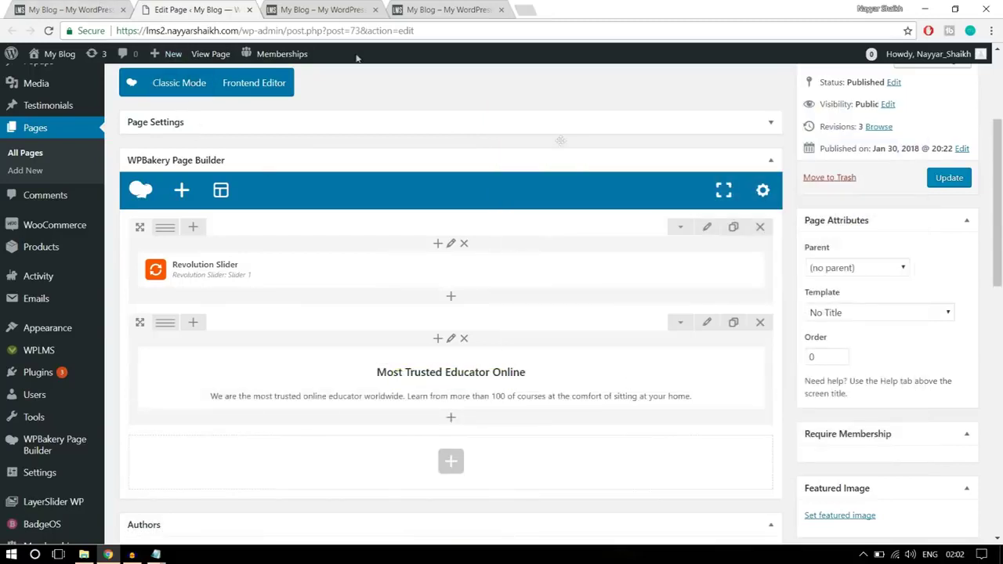
- Select the heading and intro sentence on the reference homepage, then return to the editor
key(ctrl+shift+Tab)
drag(370, 287, 794, 319)
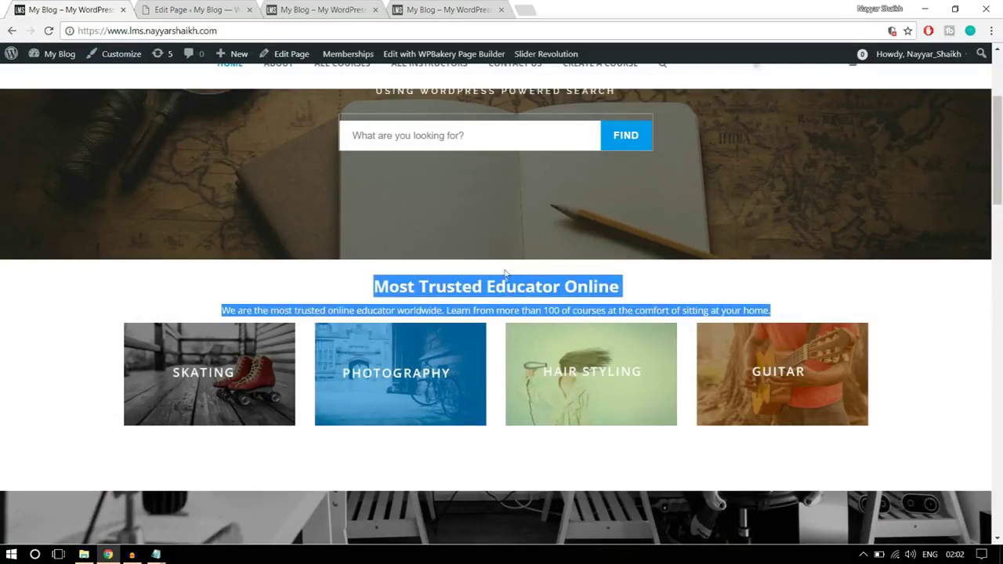
key(ctrl+Tab)
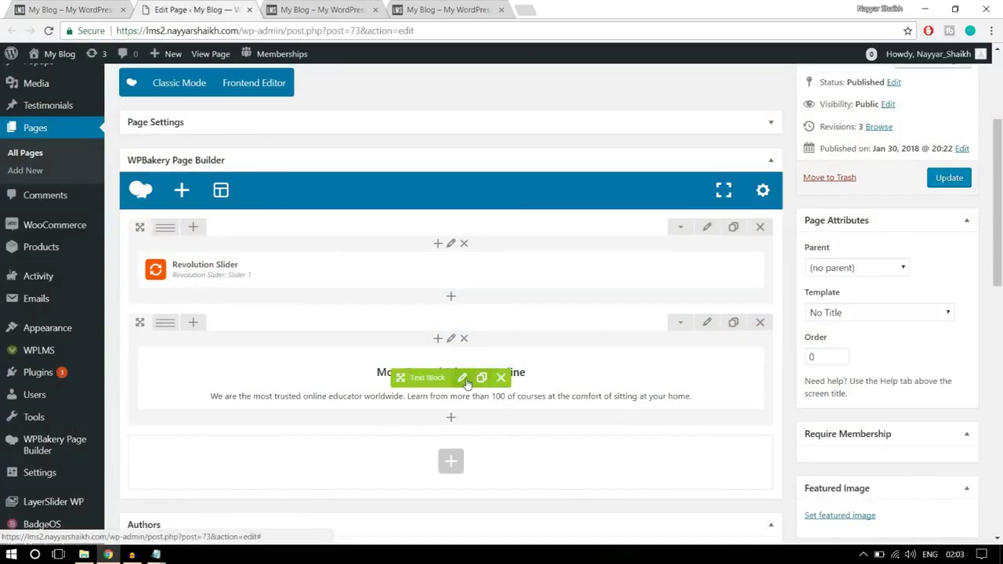
- Set the text block's top and bottom padding to 50 and save, then glance at the live site
click(464, 379)
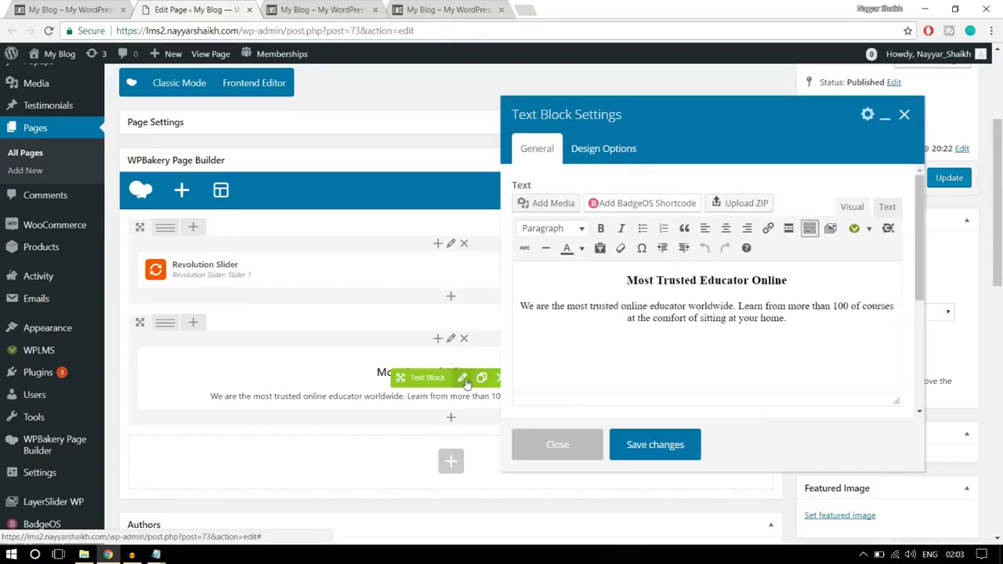
click(597, 157)
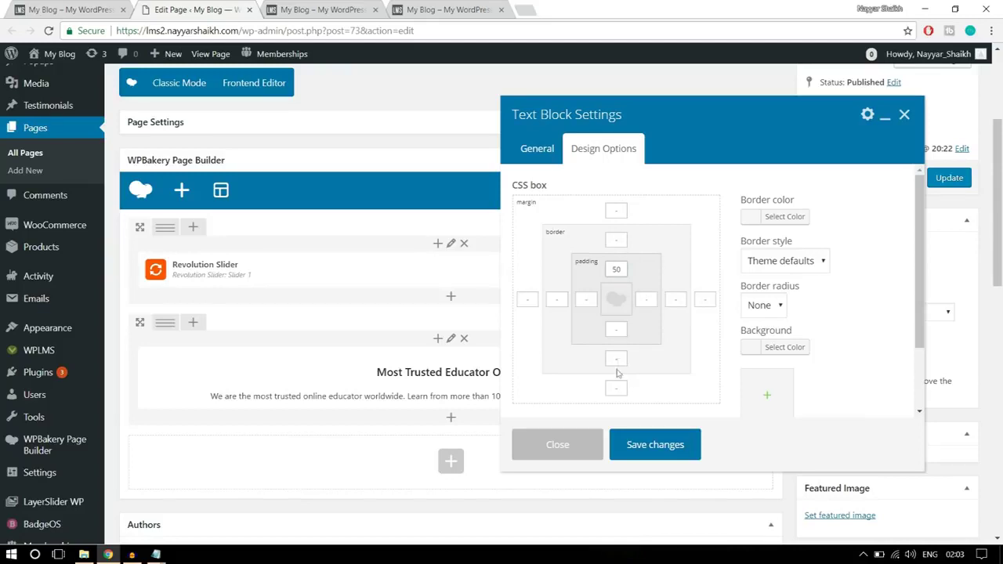
click(624, 345)
click(625, 334)
click(676, 455)
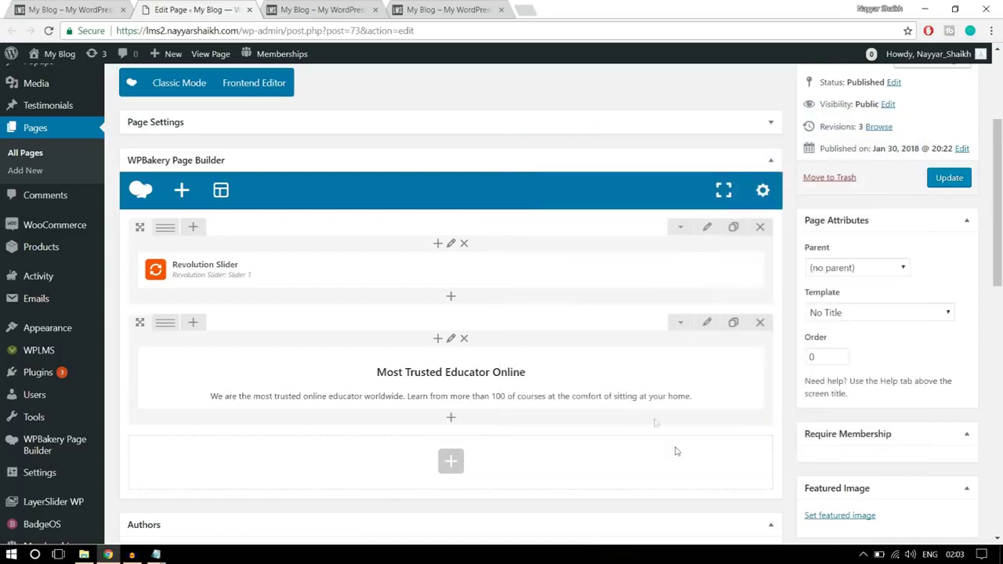
key(ctrl+Page_Up)
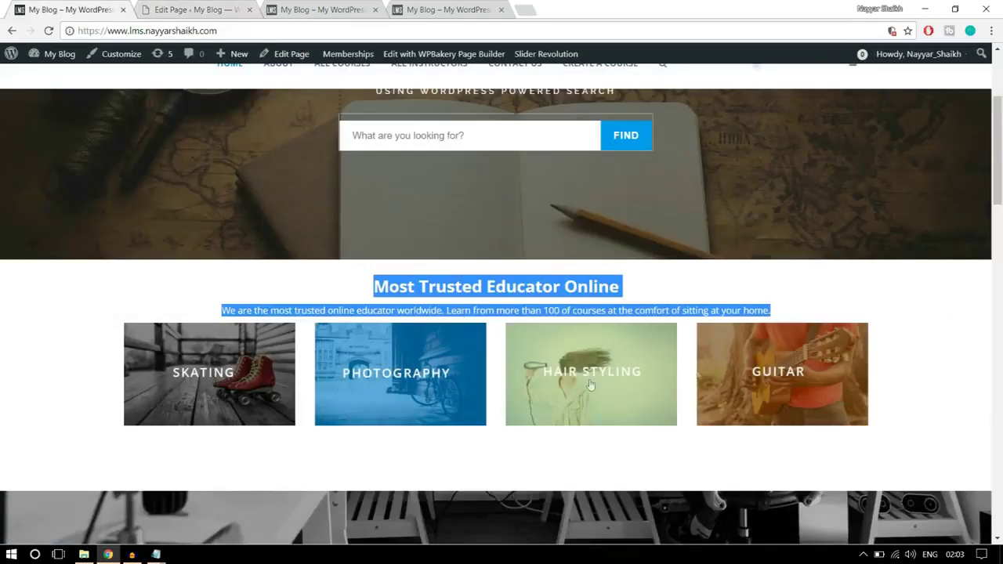
click(209, 8)
scroll(462, 353, down, 4)
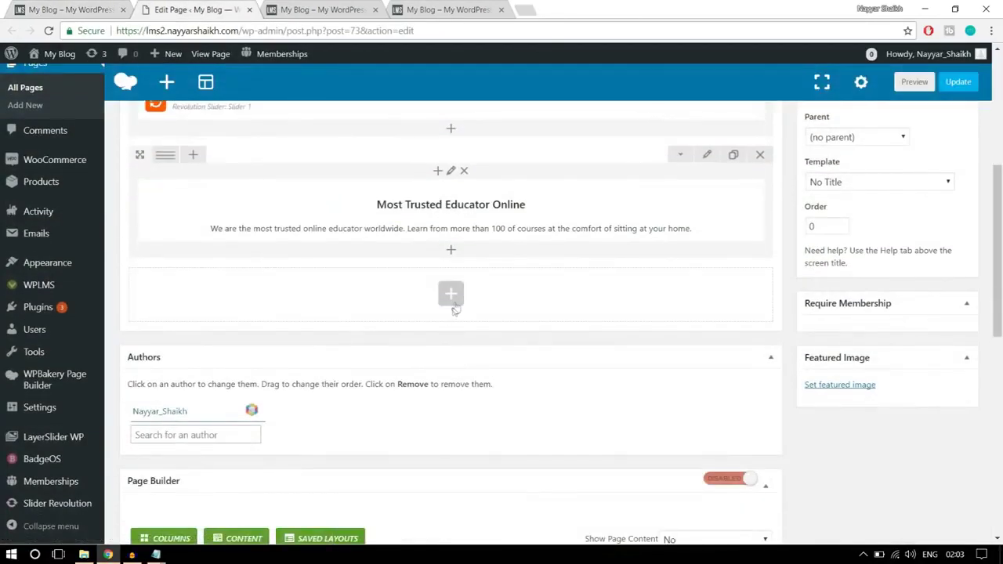
- Search 'imag' and add a Single Image element below the text row
click(454, 302)
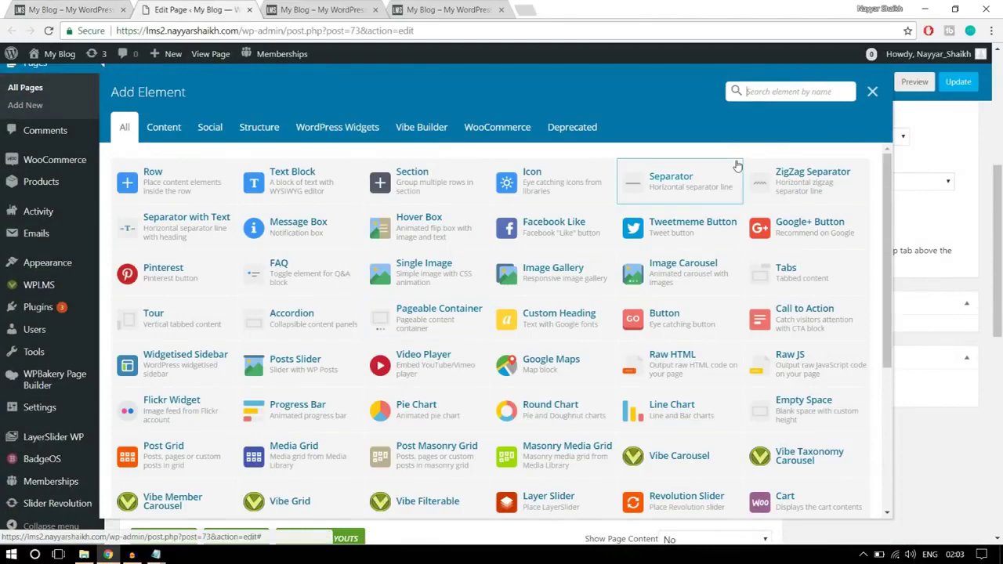
text(imag)
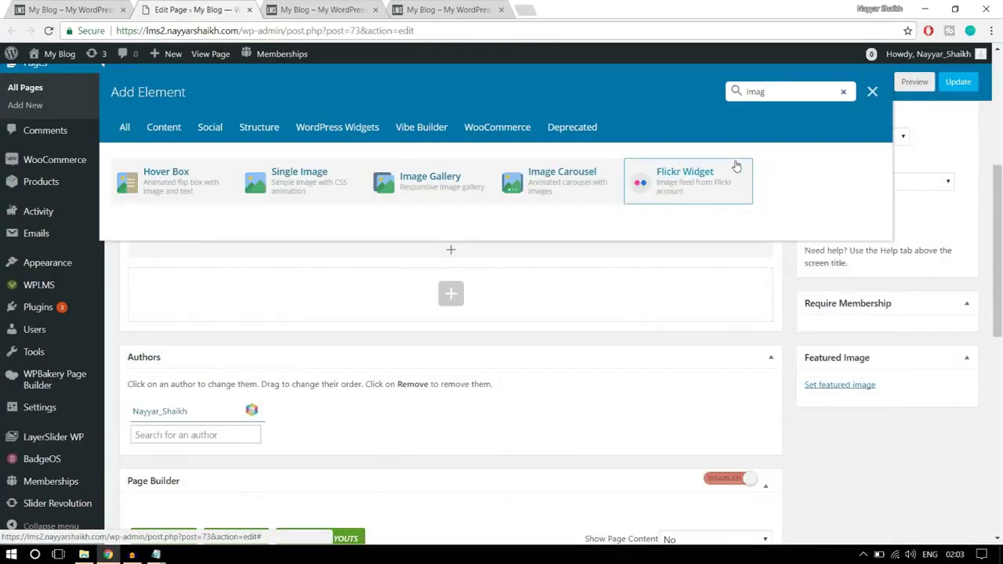
click(313, 193)
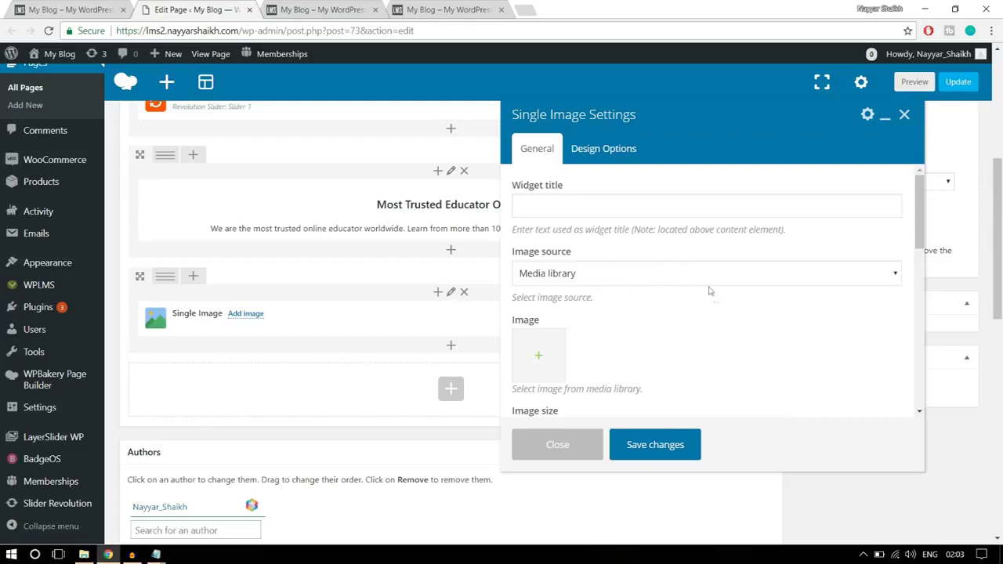
scroll(709, 291, down, 1)
- Upload banner1-1 from the Images folder to the media library for the image
click(540, 293)
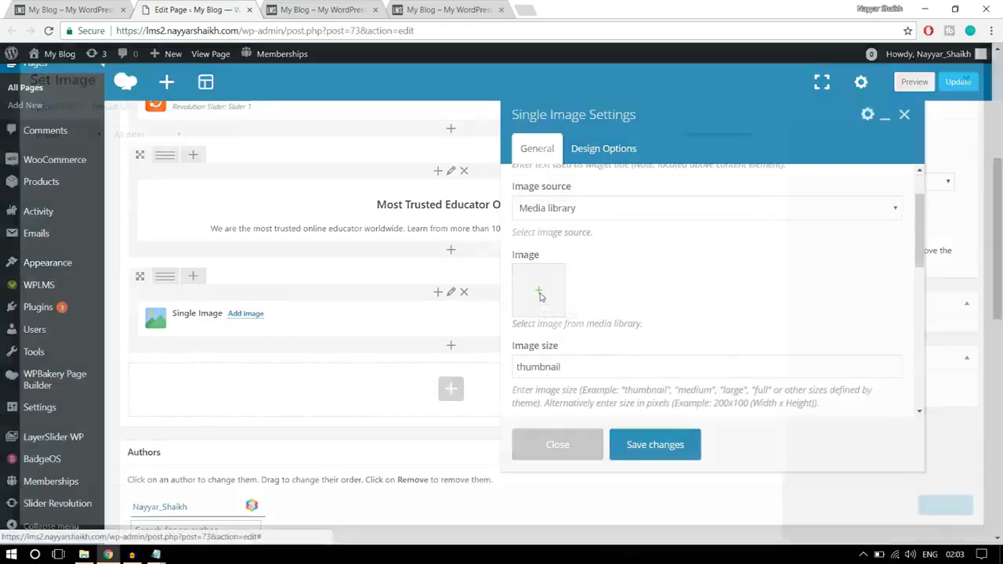
click(77, 109)
click(531, 306)
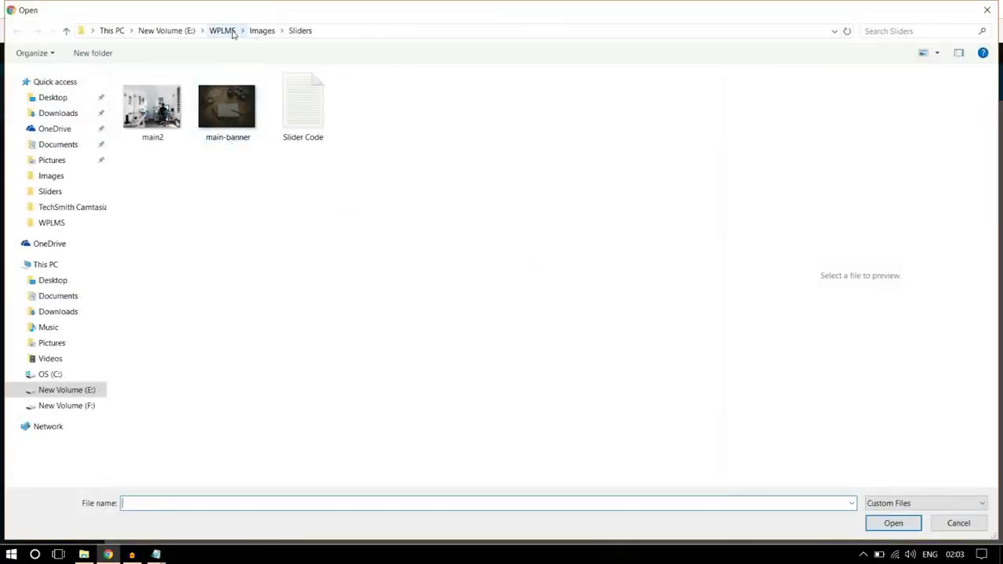
click(262, 31)
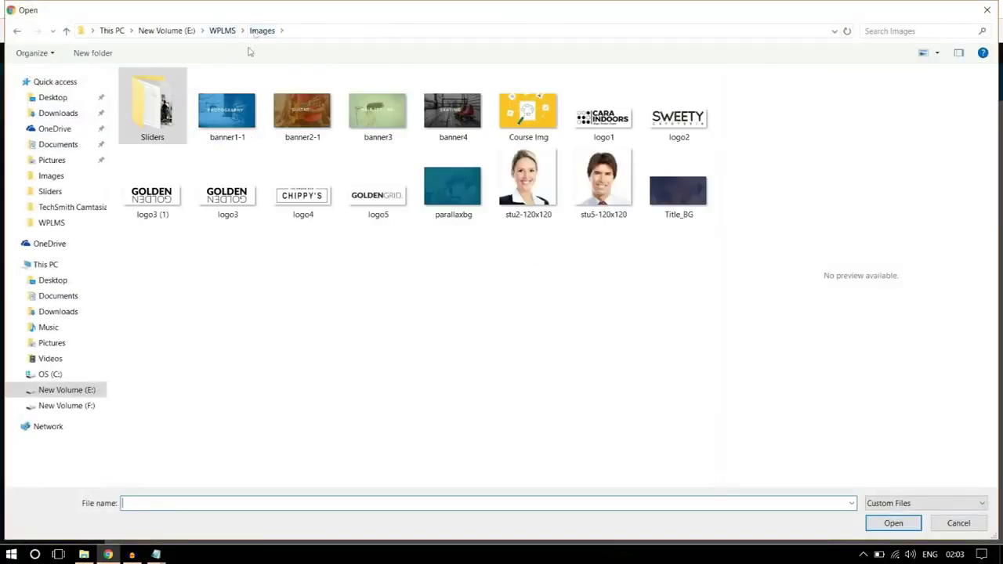
click(223, 133)
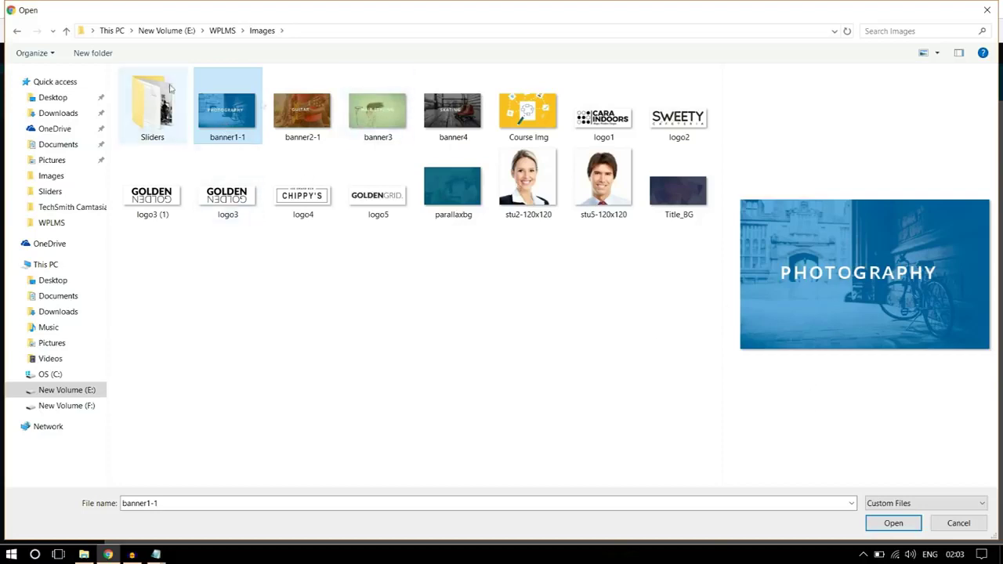
click(911, 528)
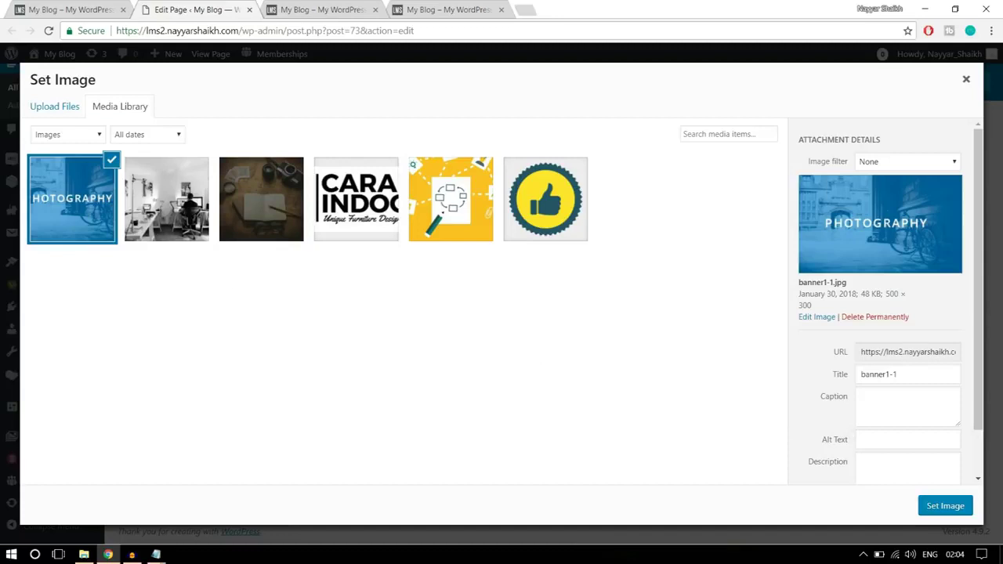
- Apply the uploaded Photography banner at full image size, centre-aligned
click(946, 508)
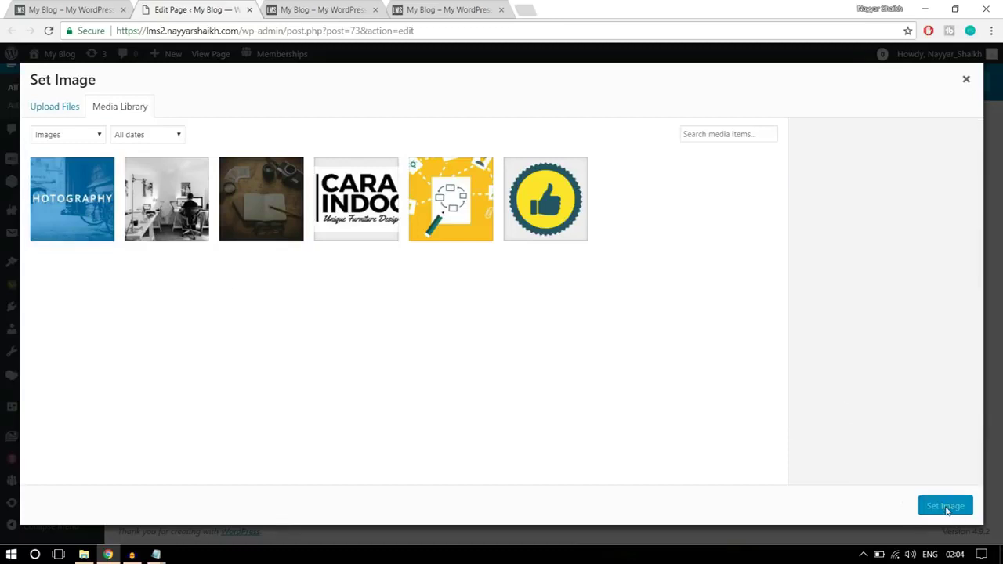
scroll(693, 349, down, 1)
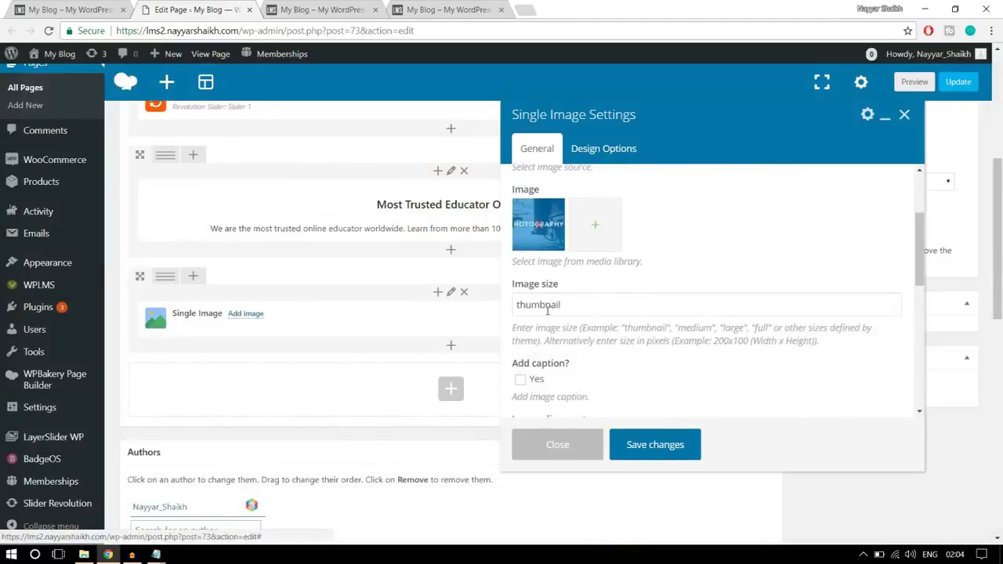
mouse_move(526, 294)
mouse_down()
mouse_move(516, 287)
mouse_move(592, 289)
mouse_move(515, 307)
mouse_up()
click(572, 304)
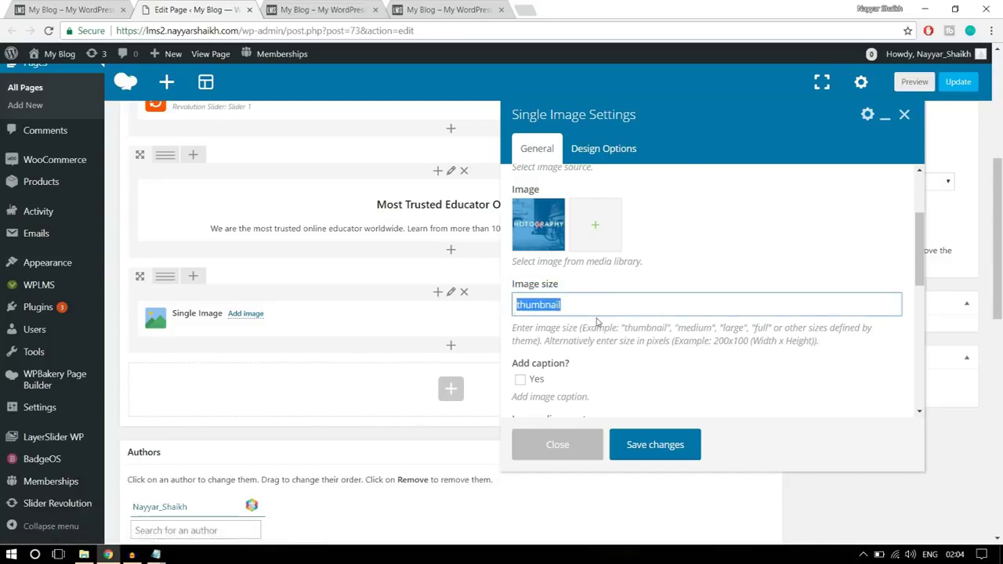
text(full)
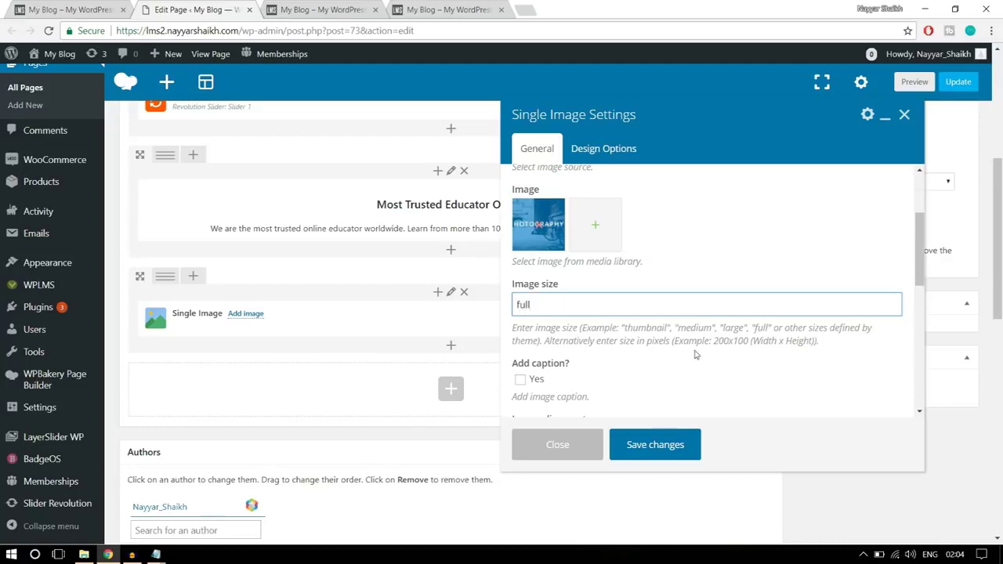
scroll(772, 339, down, 1)
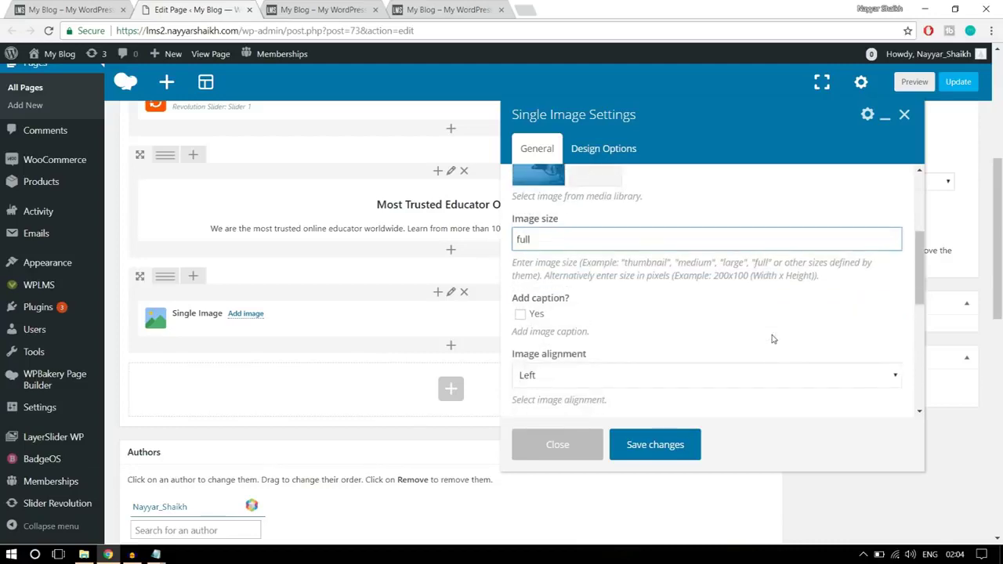
scroll(773, 338, down, 1)
click(683, 311)
click(589, 356)
- Make the image open the custom link '#' in the same window and save the element
scroll(656, 340, down, 2)
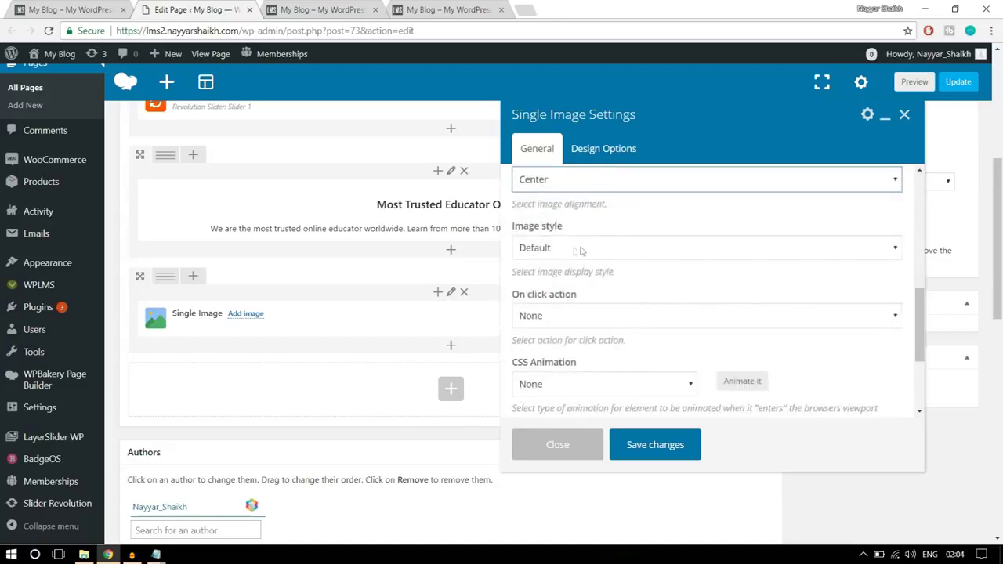
click(632, 317)
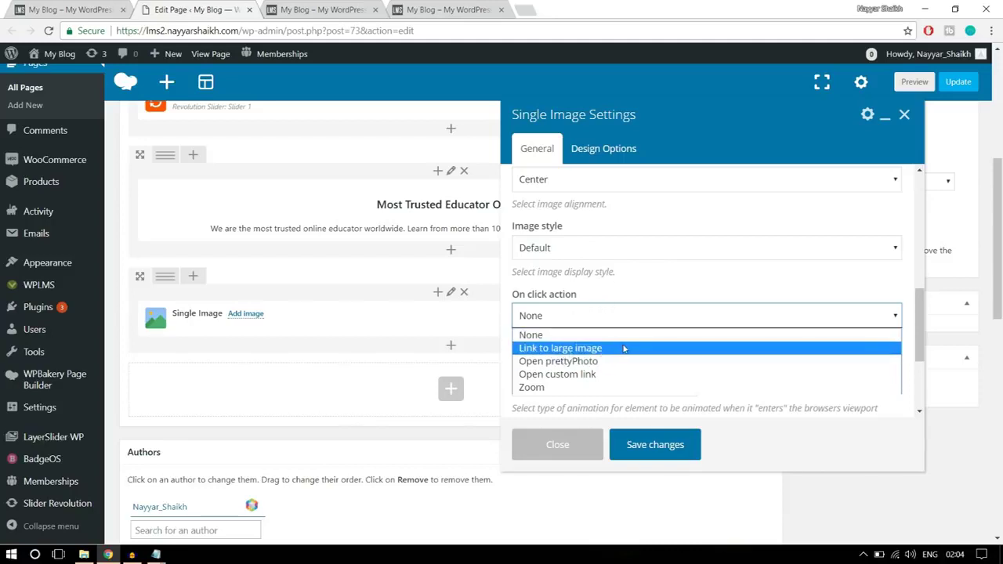
click(592, 375)
scroll(660, 353, down, 1)
drag(549, 318, 452, 317)
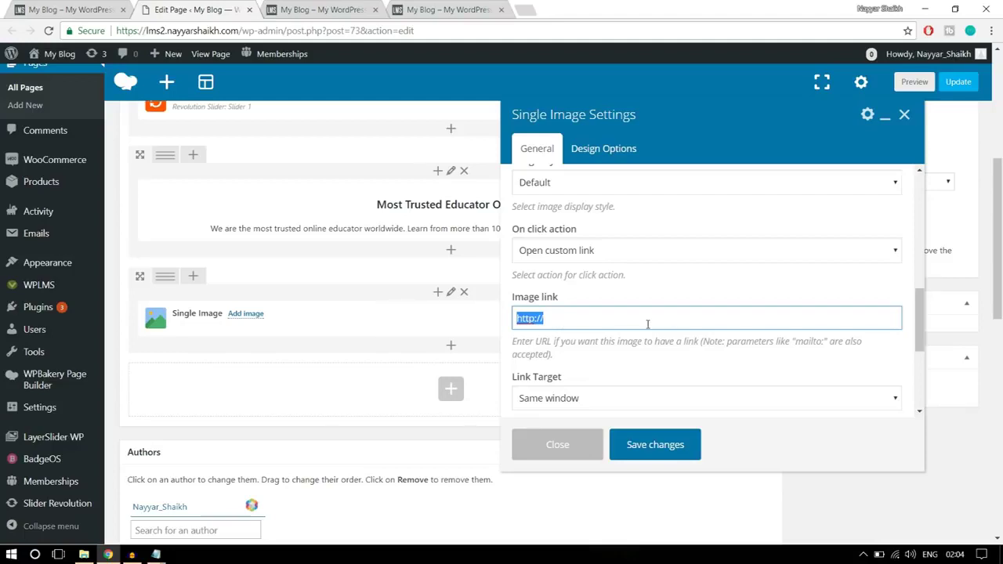
text(#)
scroll(649, 324, down, 3)
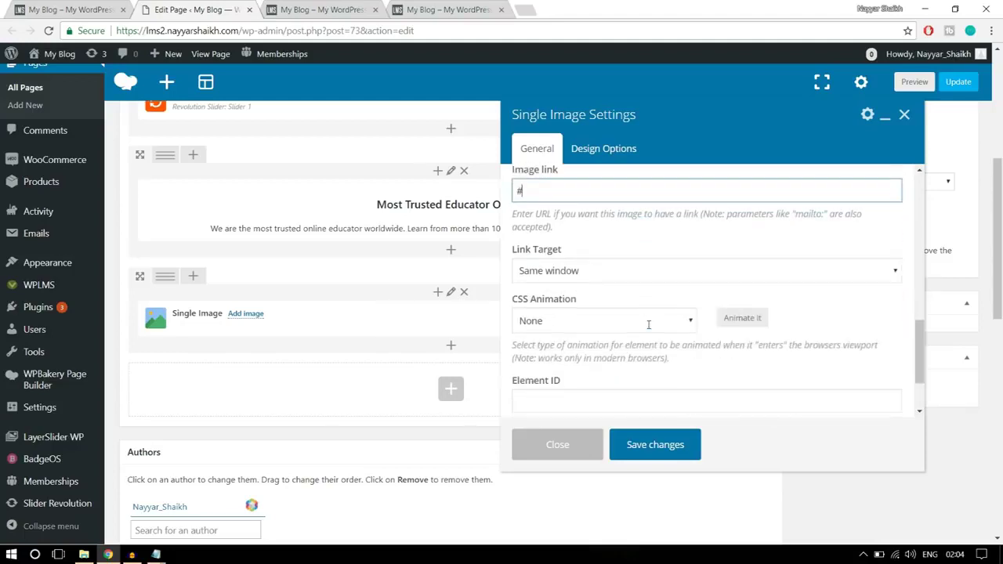
click(586, 268)
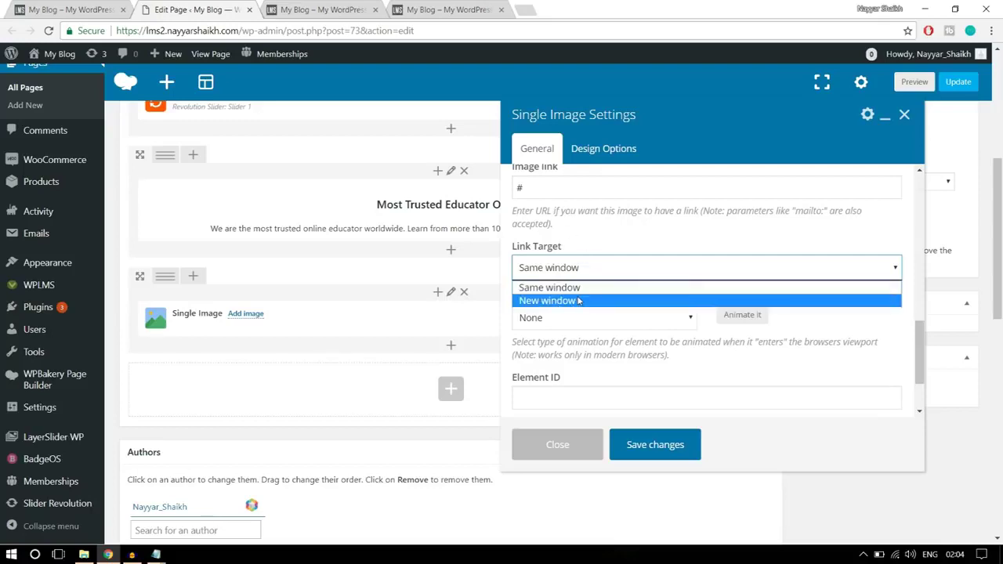
click(584, 287)
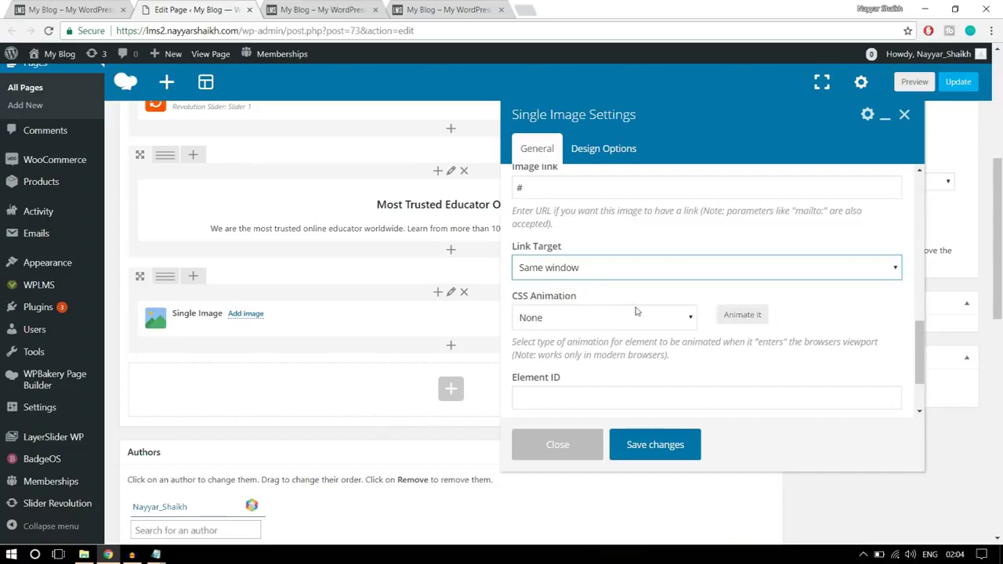
scroll(641, 313, down, 1)
scroll(667, 345, up, 6)
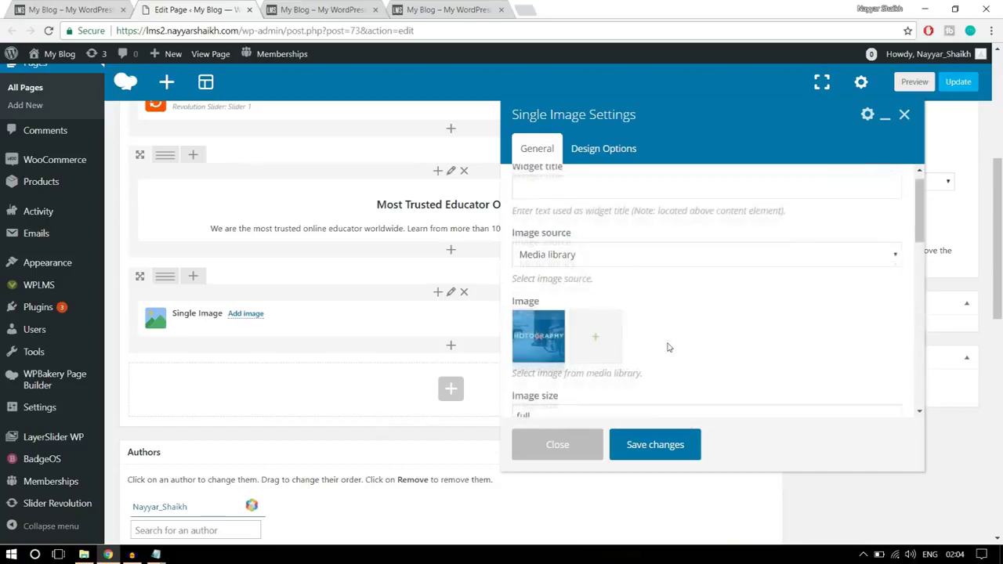
click(672, 445)
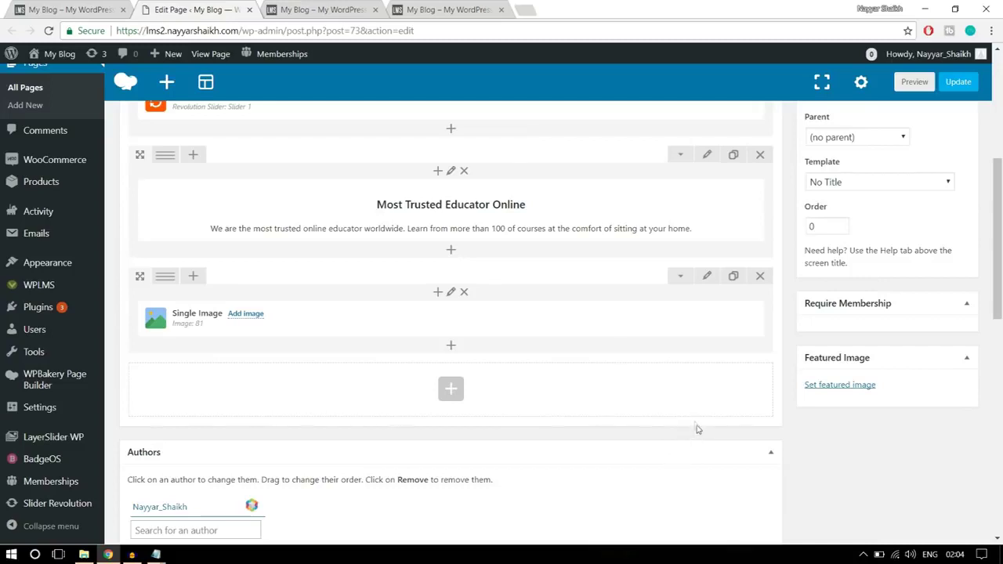
- After viewing the live homepage, split the Photography image row into 1/4+1/4+1/4+1/4 columns
click(78, 10)
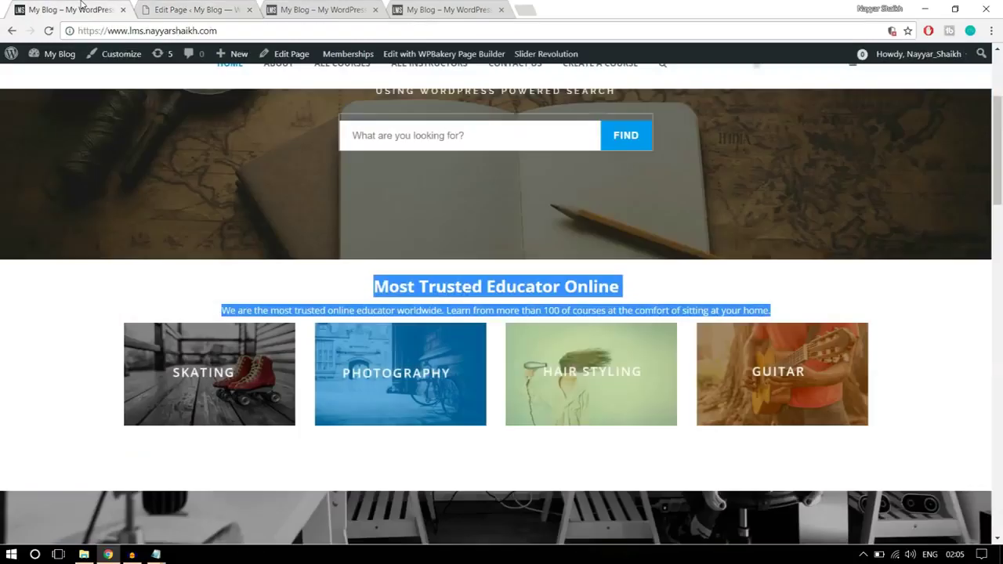
click(969, 312)
click(235, 9)
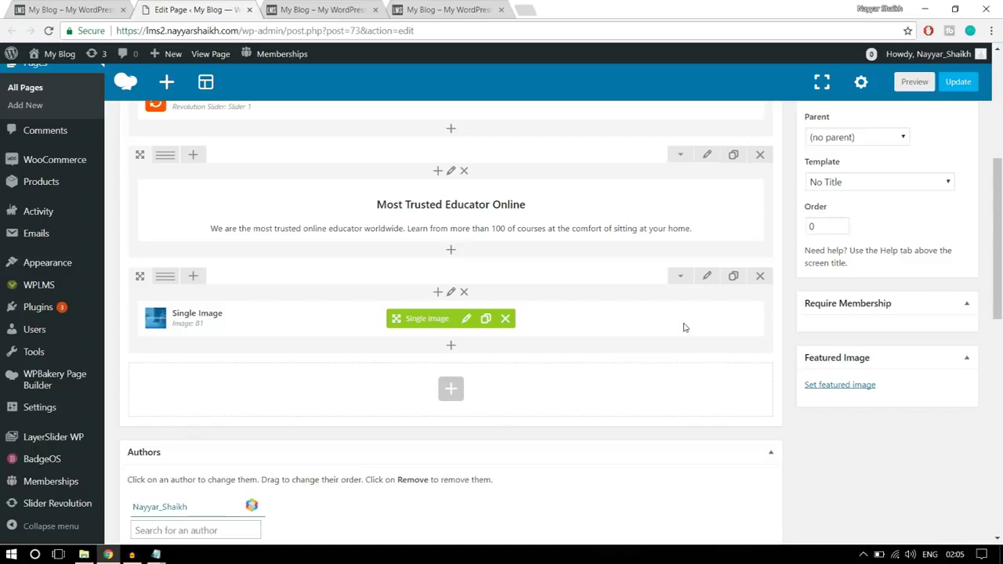
mouse_move(163, 279)
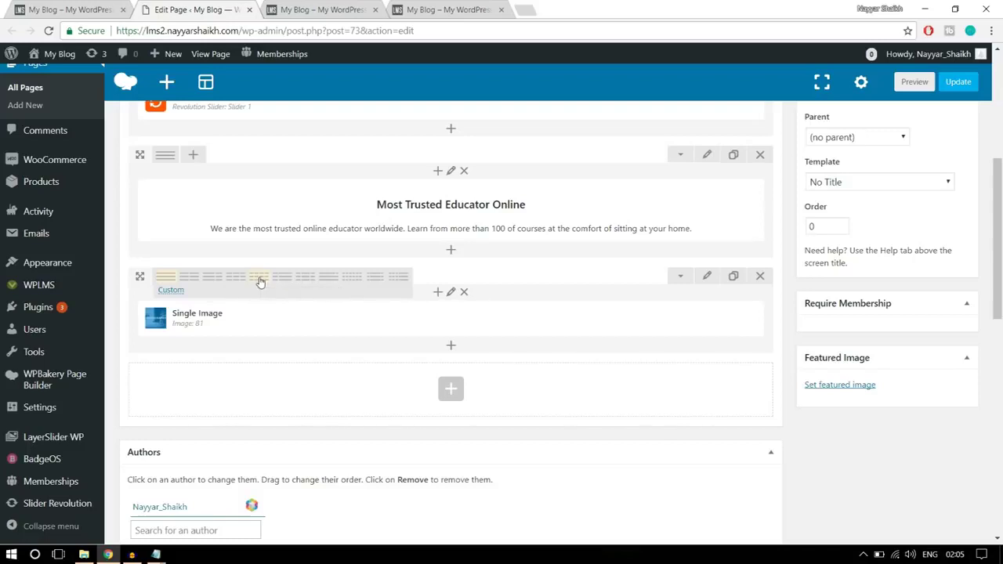
click(261, 285)
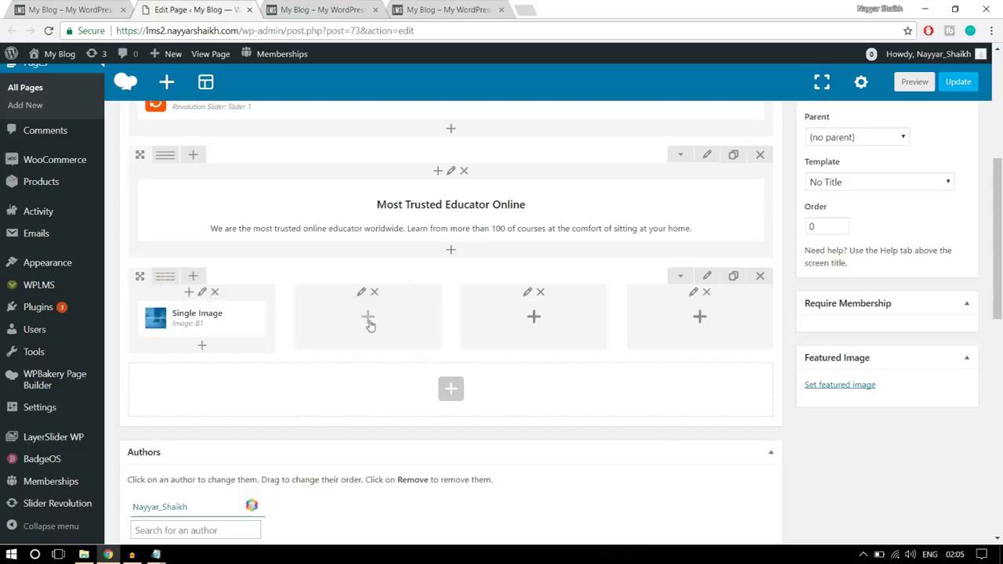
- Clone the Single Image three times and move one copy into each of columns 2, 3 and 4
mouse_move(253, 332)
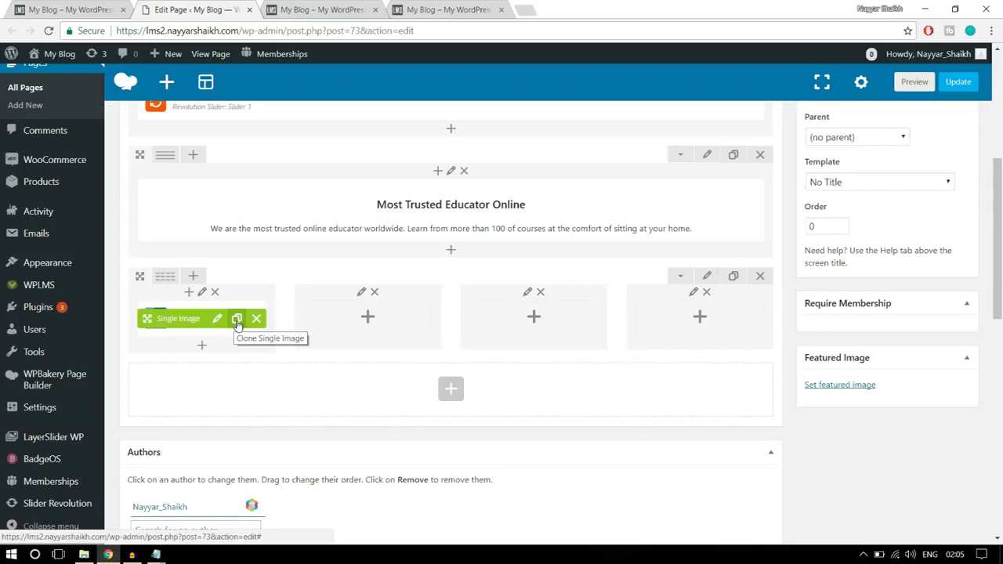
click(237, 319)
click(237, 319)
click(236, 319)
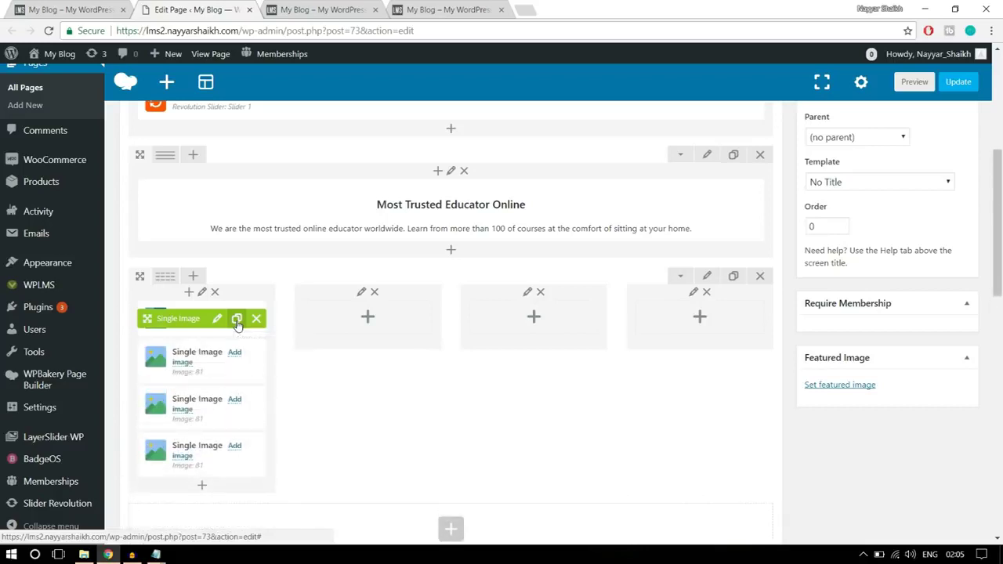
drag(172, 318, 361, 316)
drag(192, 320, 487, 313)
drag(167, 318, 668, 308)
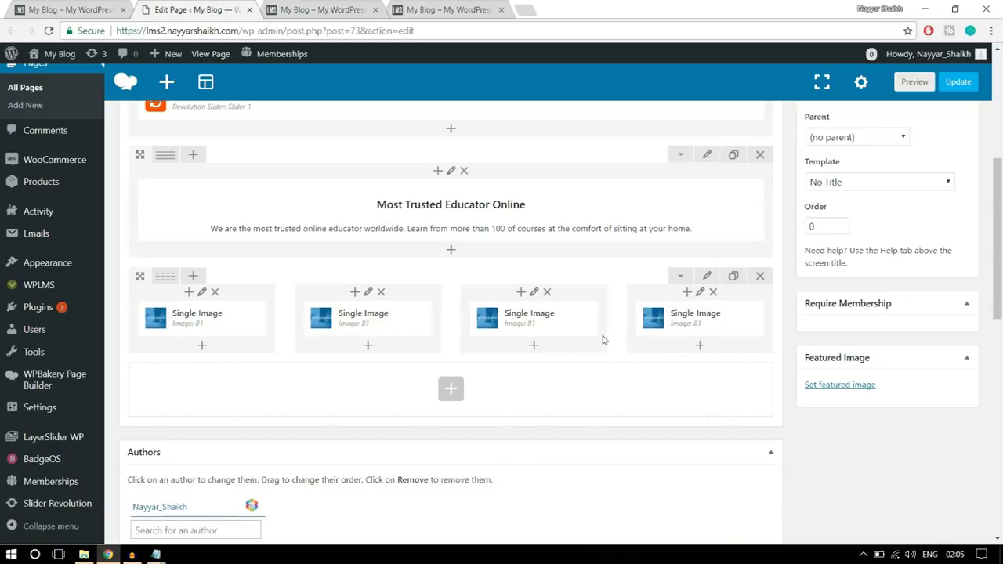
mouse_move(379, 316)
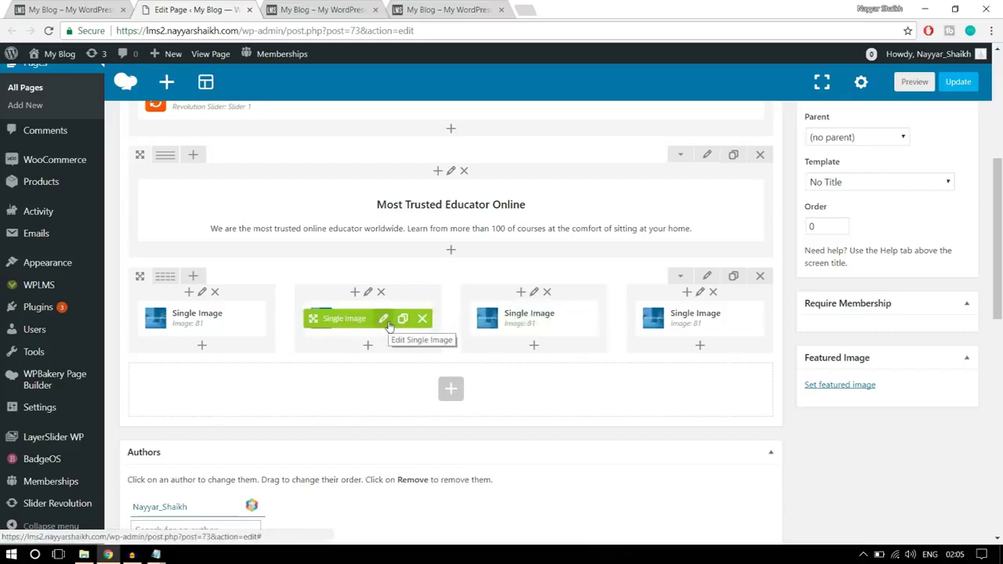
- Replace the second column's image with the uploaded banner2-1 Guitar banner and save it
click(384, 320)
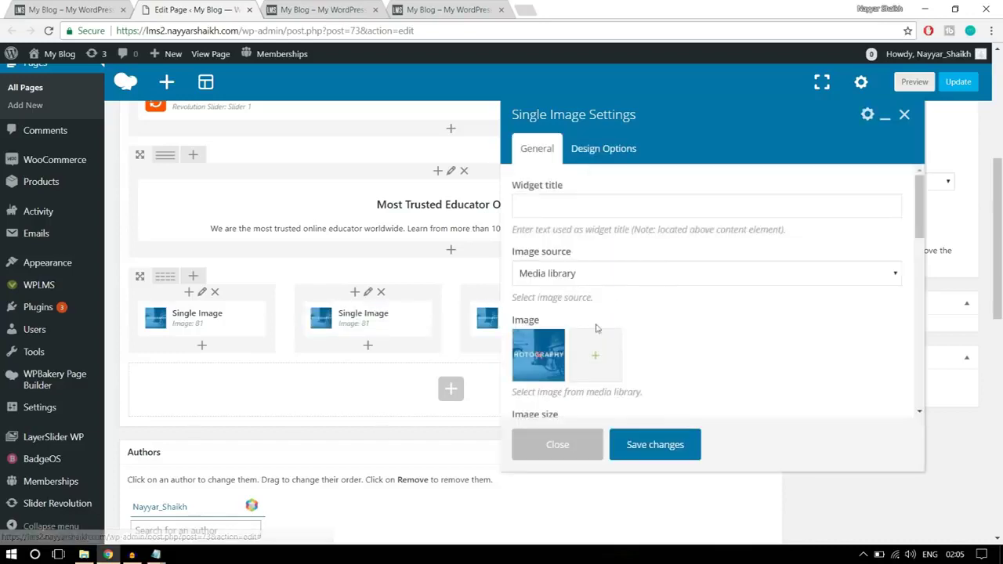
click(535, 359)
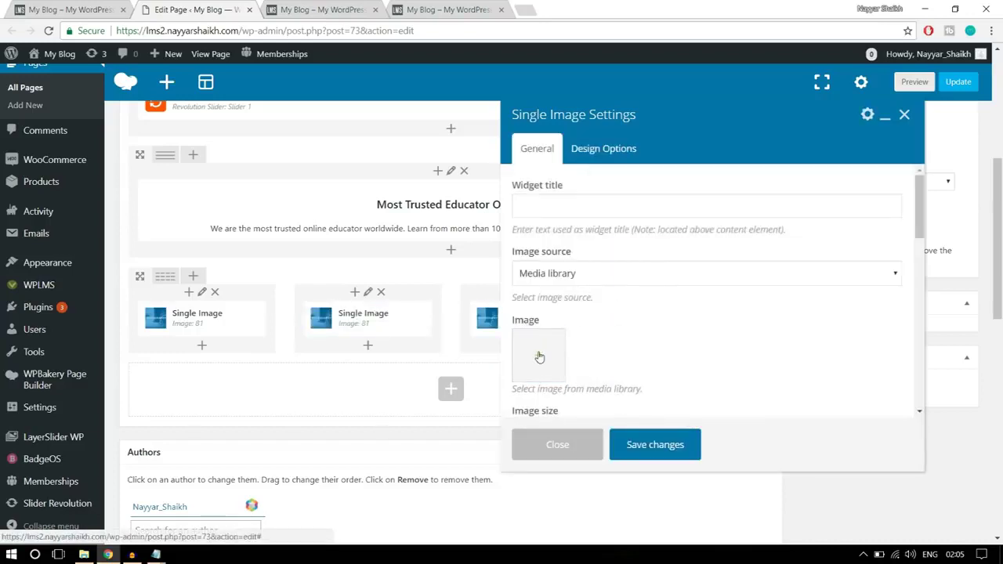
click(56, 105)
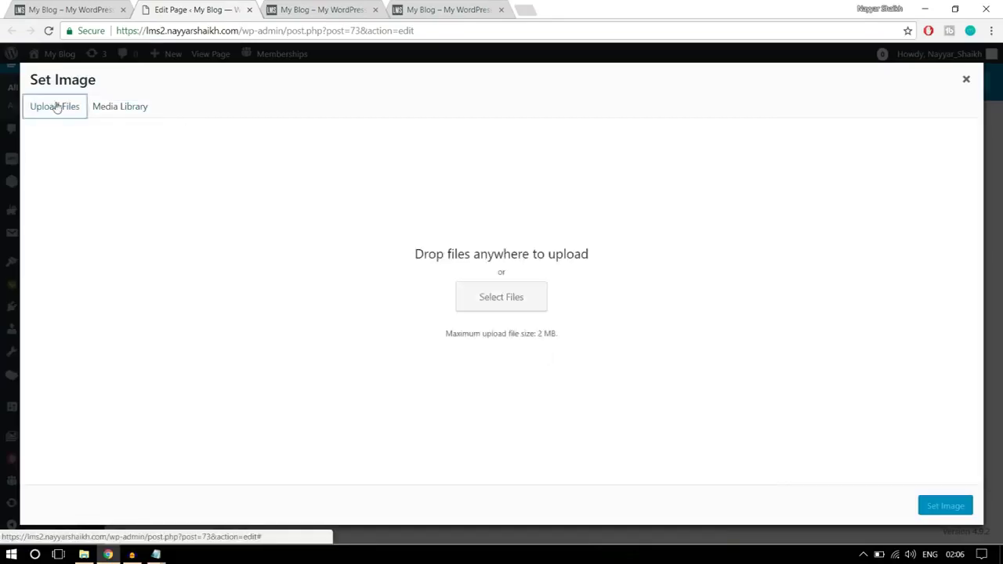
click(511, 294)
click(314, 124)
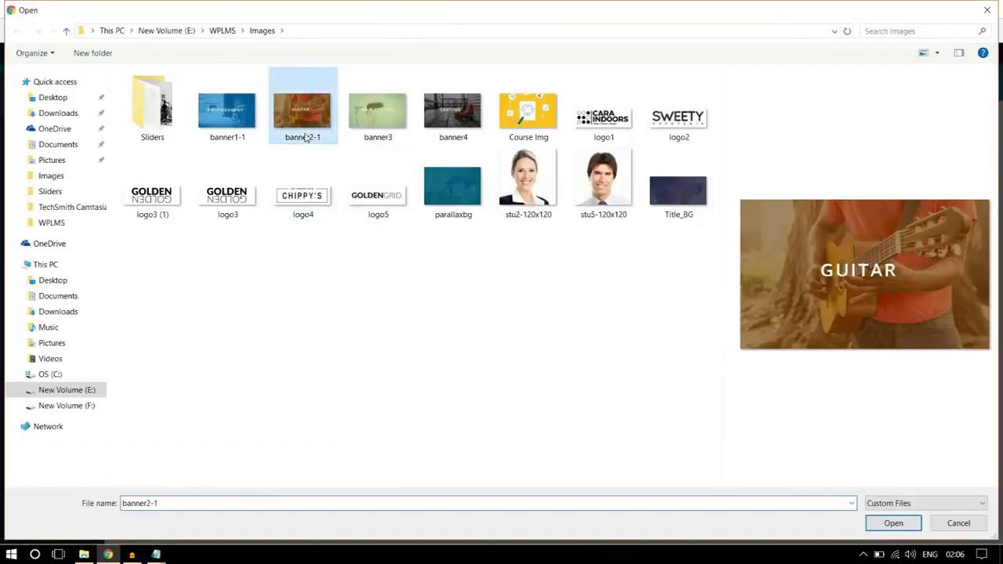
click(894, 523)
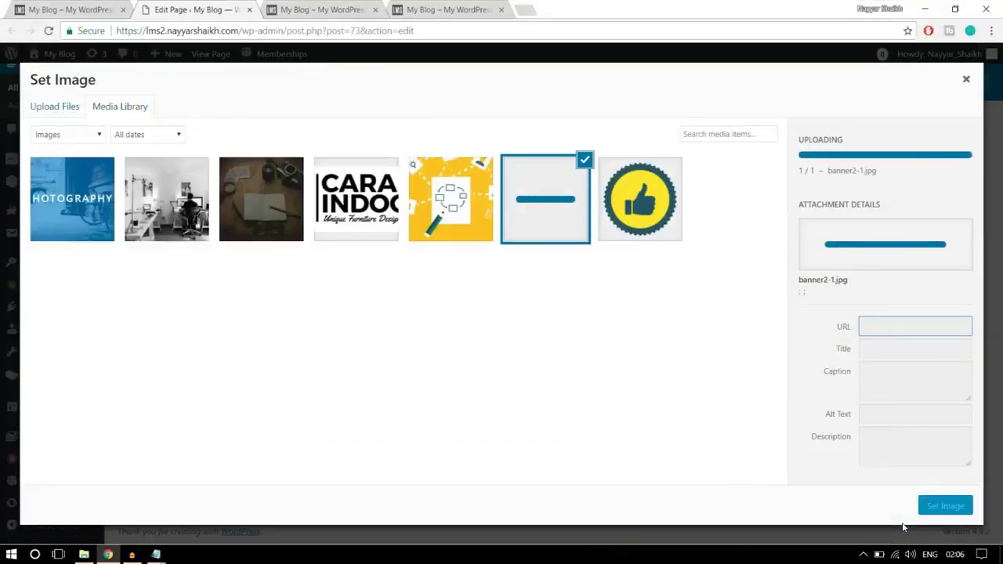
click(946, 508)
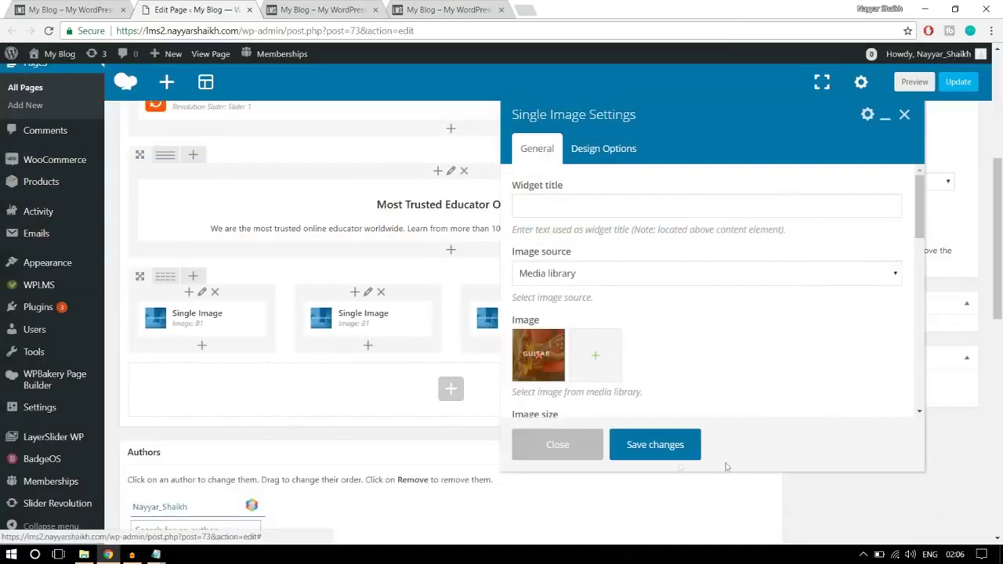
click(673, 446)
- Replace the third column's image with the uploaded banner3 Hair Styling banner and save it
mouse_move(545, 320)
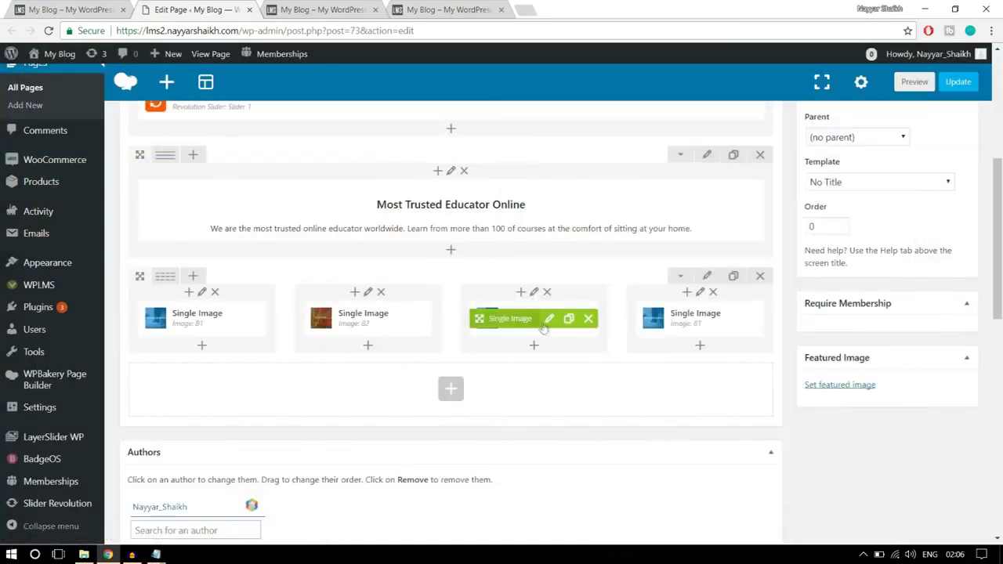
click(550, 320)
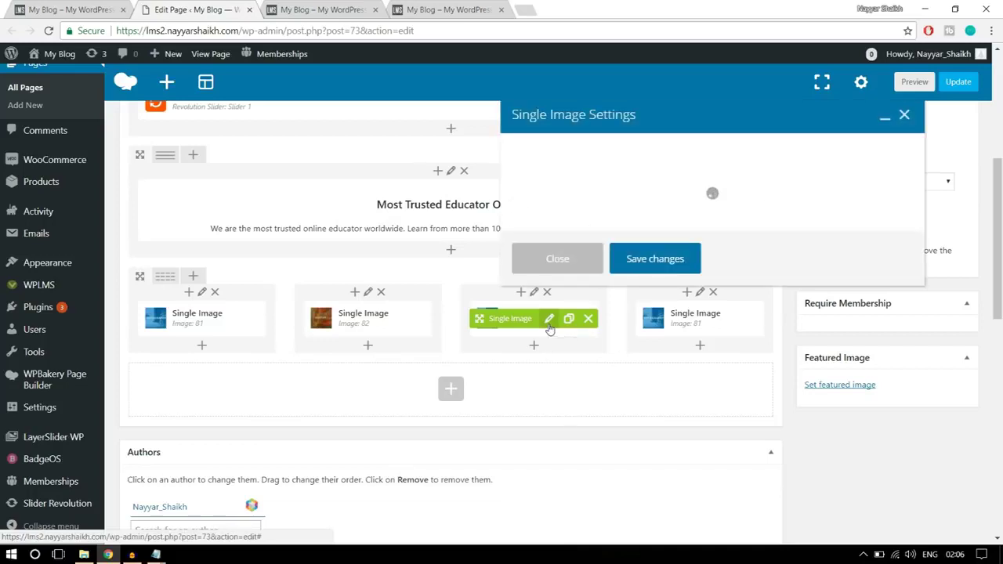
click(537, 354)
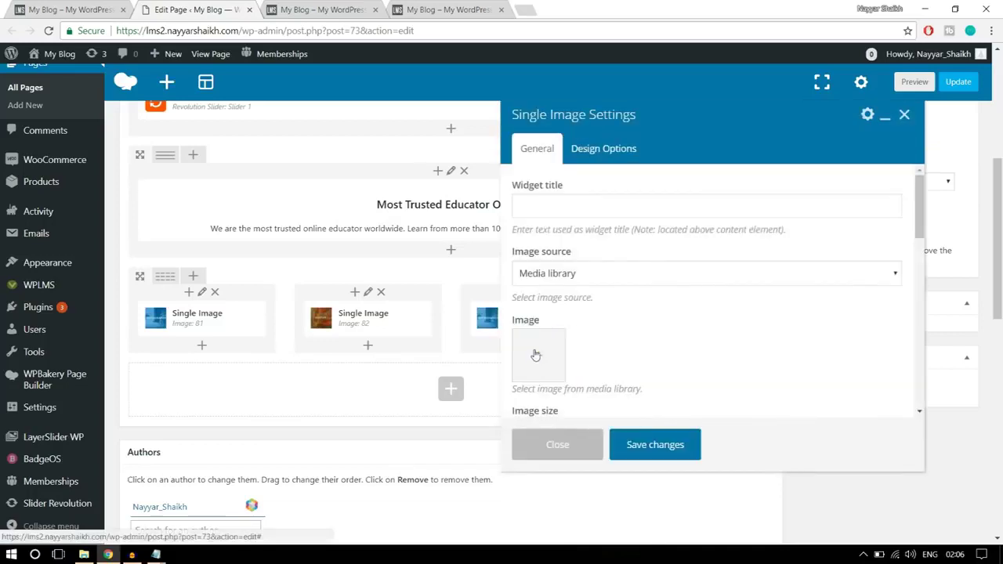
click(536, 355)
click(45, 114)
click(516, 303)
click(378, 110)
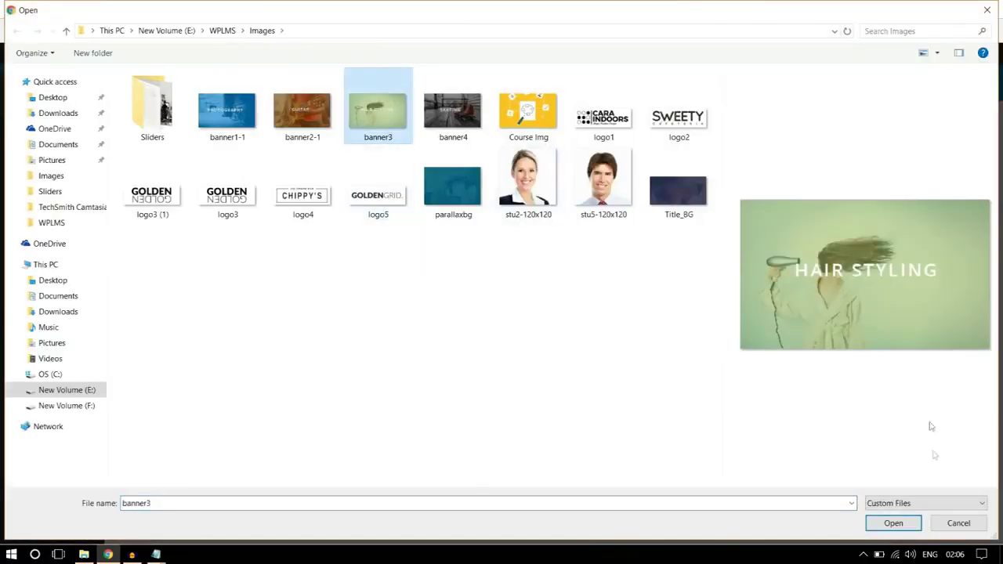
click(893, 523)
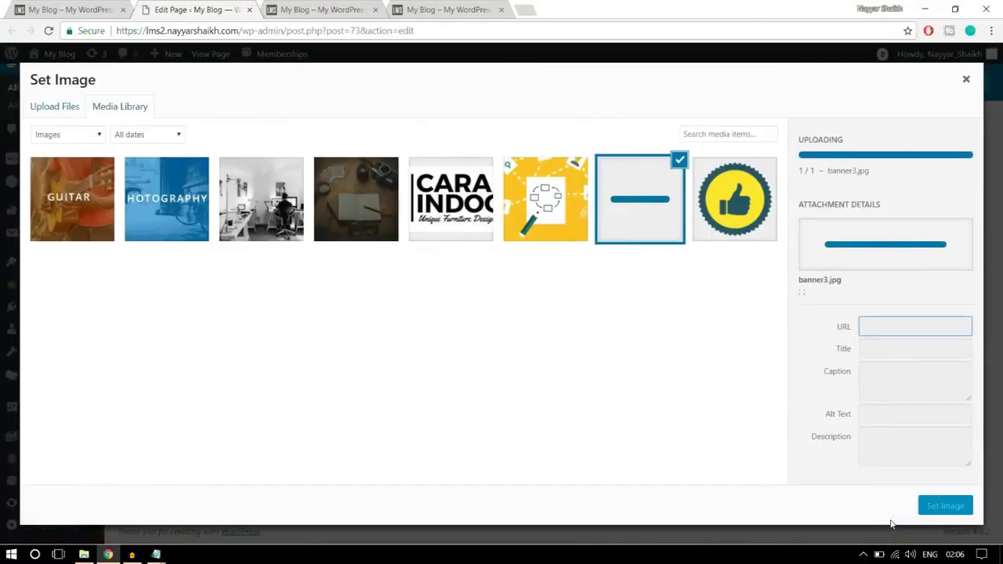
click(945, 505)
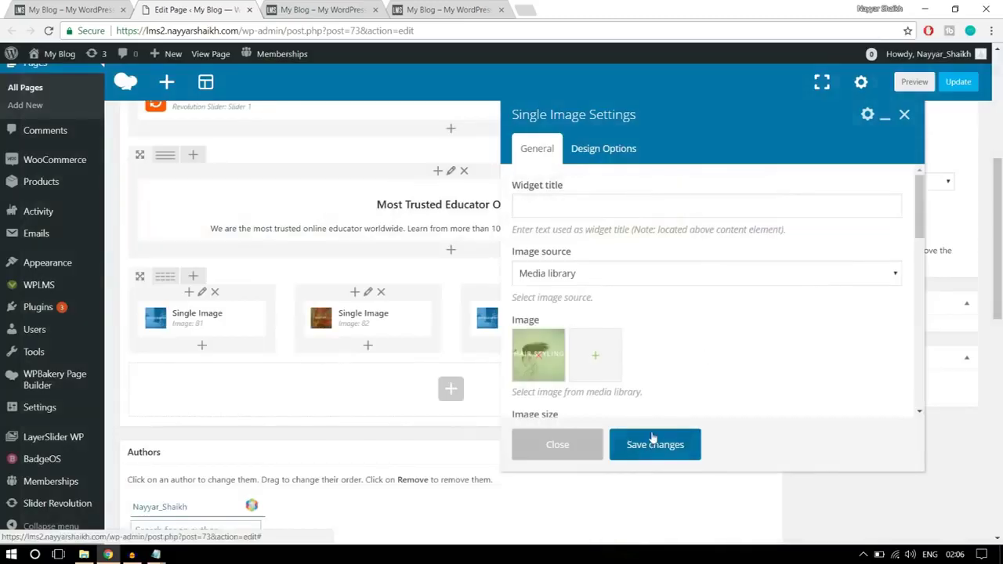
click(647, 443)
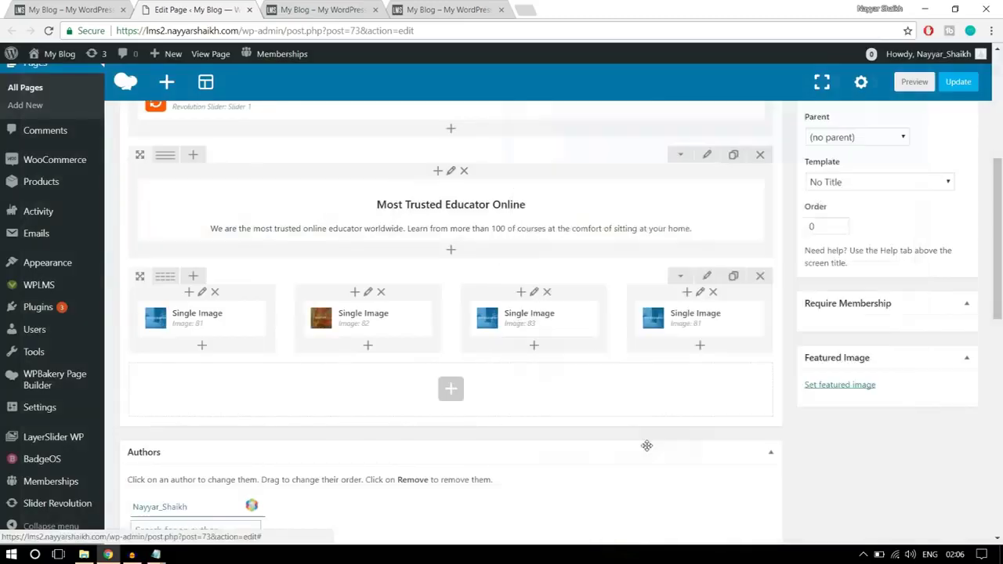
- Set the fourth column's image to the uploaded banner4 Skating banner, save, and update the page
click(714, 320)
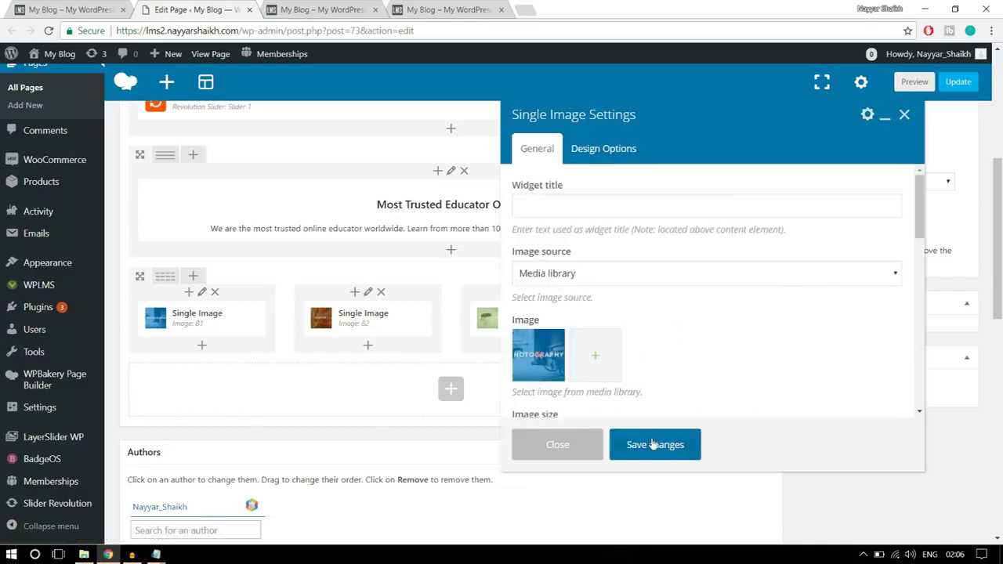
click(540, 359)
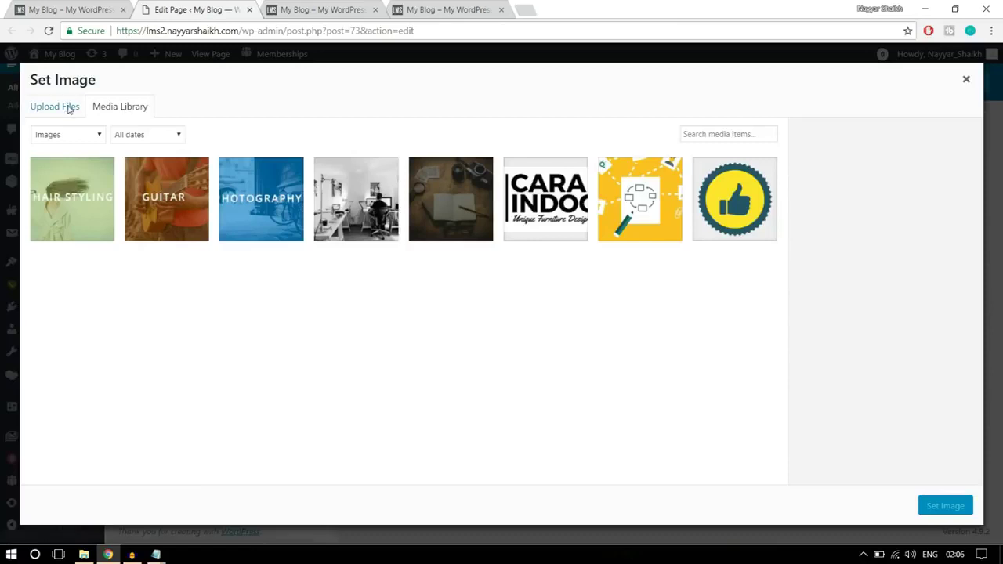
click(68, 109)
click(517, 292)
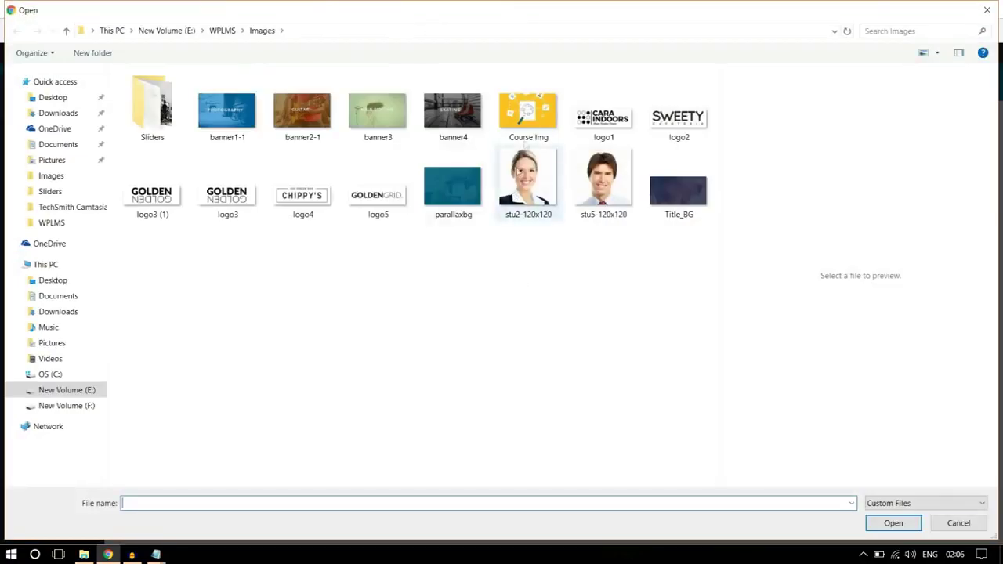
click(453, 109)
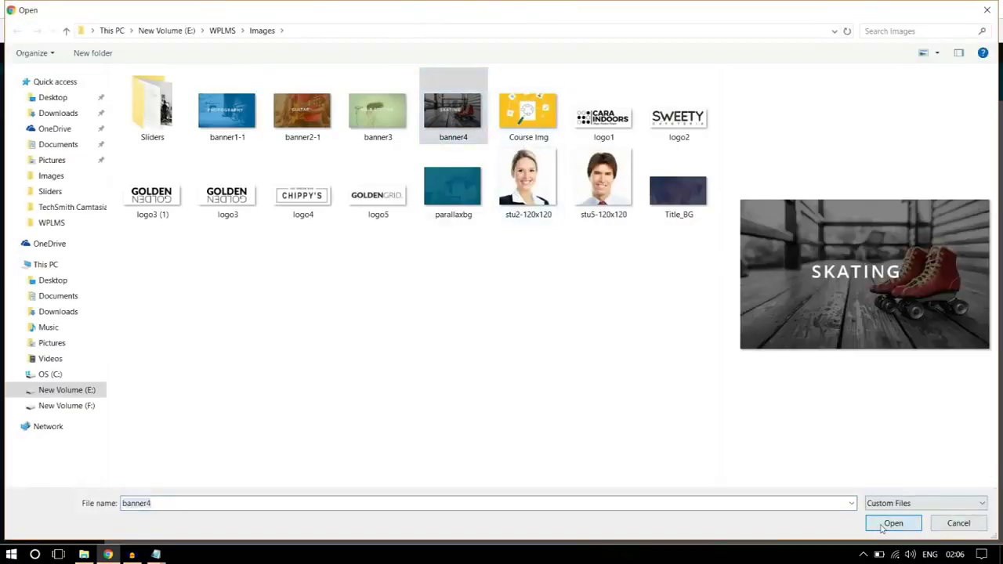
click(892, 524)
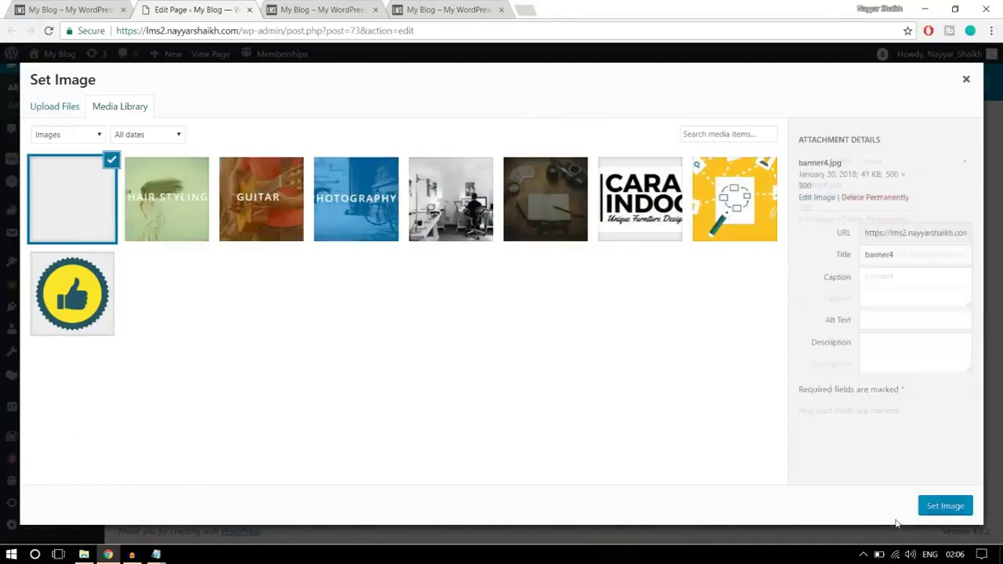
click(934, 511)
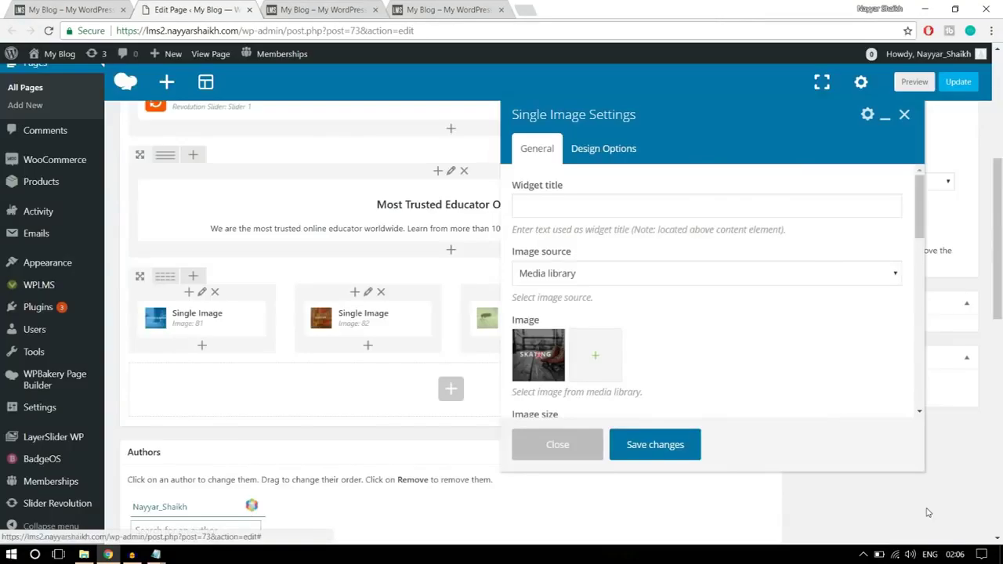
click(654, 447)
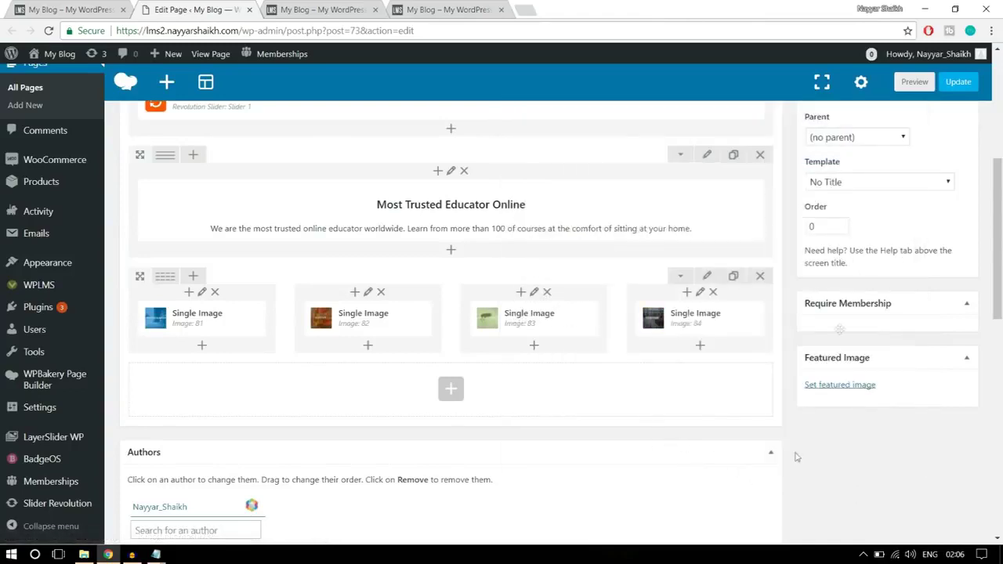
click(958, 83)
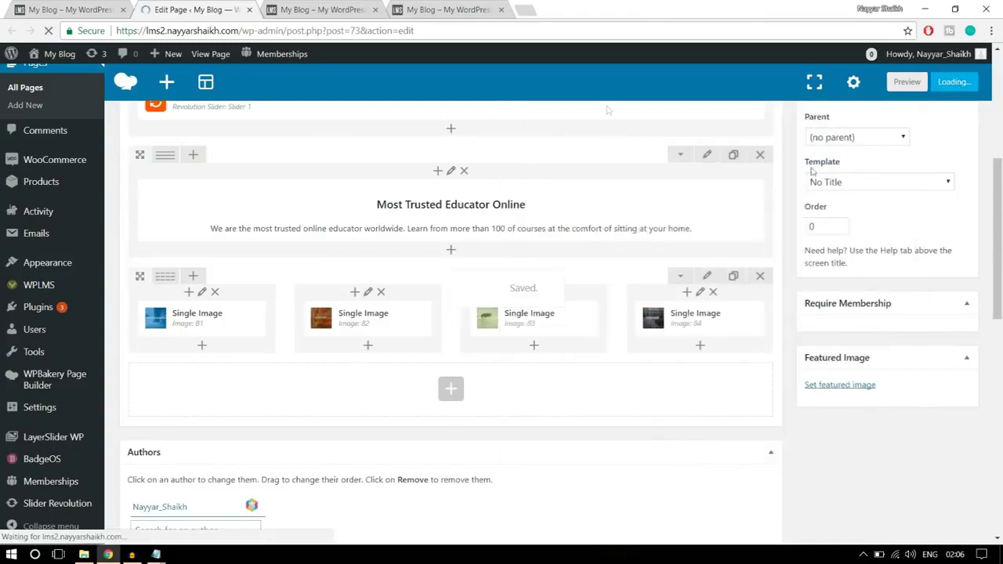
- Reload the live front page and scroll to check the four new banners
click(337, 9)
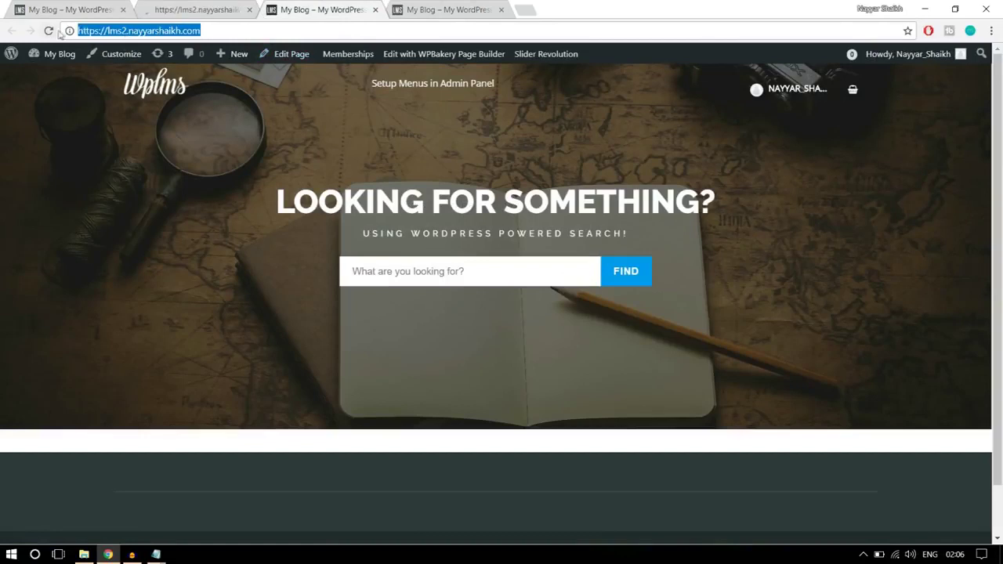
key(Return)
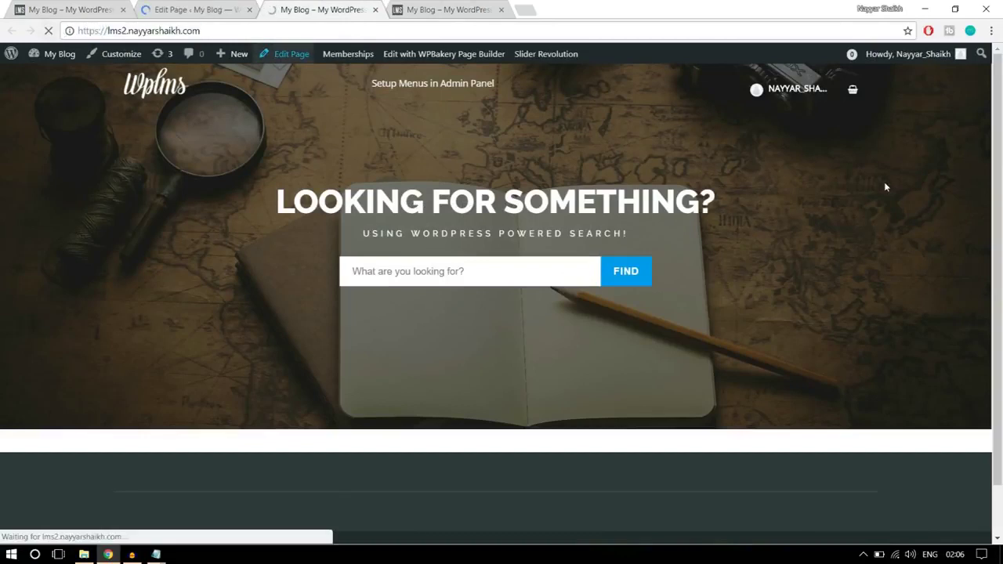
scroll(818, 331, down, 3)
scroll(821, 336, down, 1)
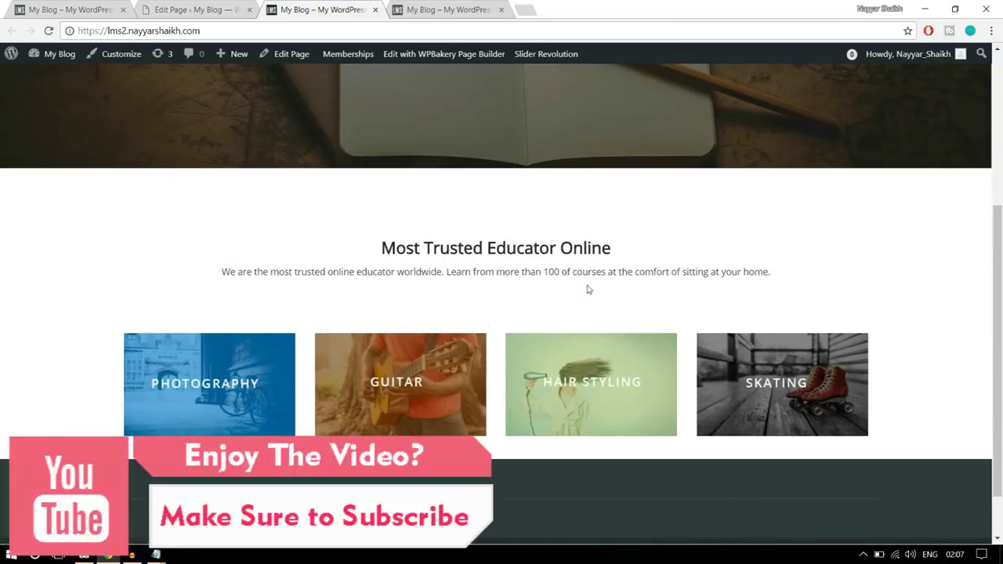
scroll(629, 316, up, 2)
scroll(629, 316, down, 3)
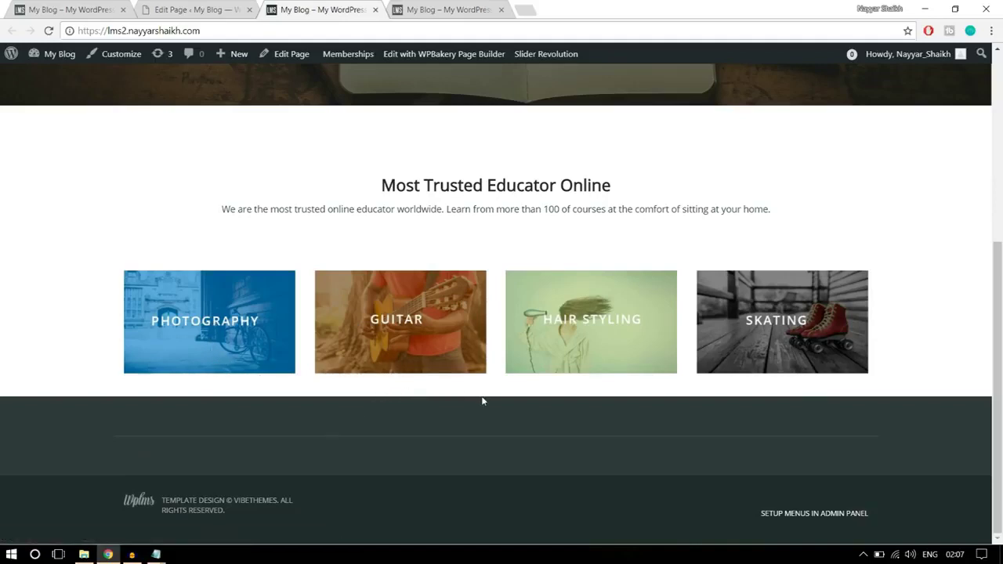
- Glance at the demo site, then reopen the Home Page editor at the builder rows
click(97, 6)
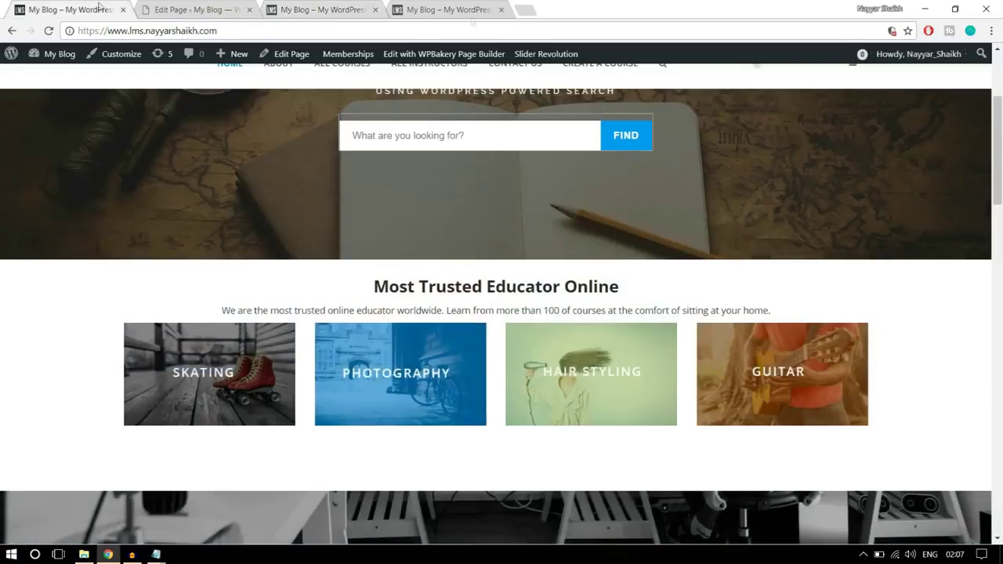
scroll(1000, 261, down, 3)
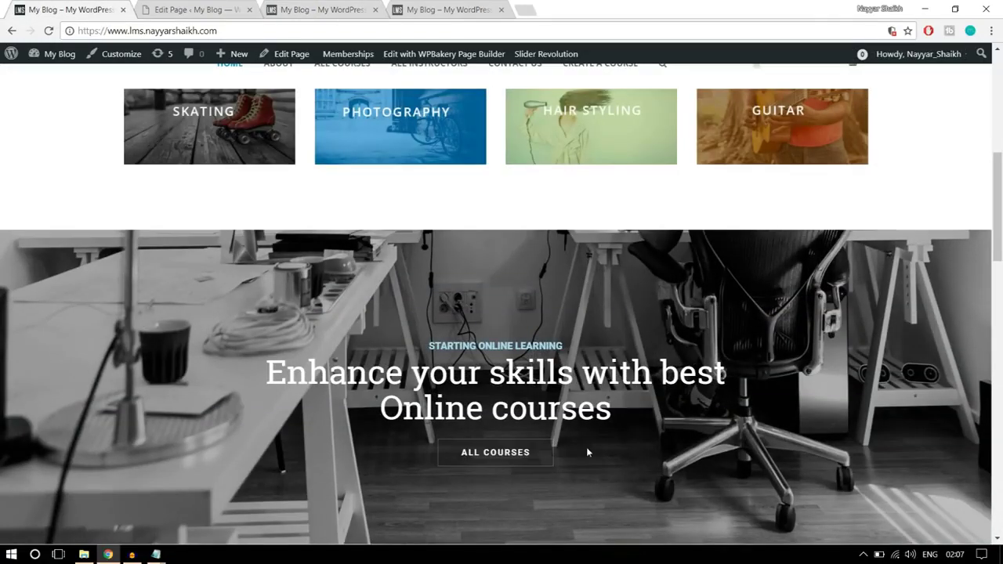
click(196, 10)
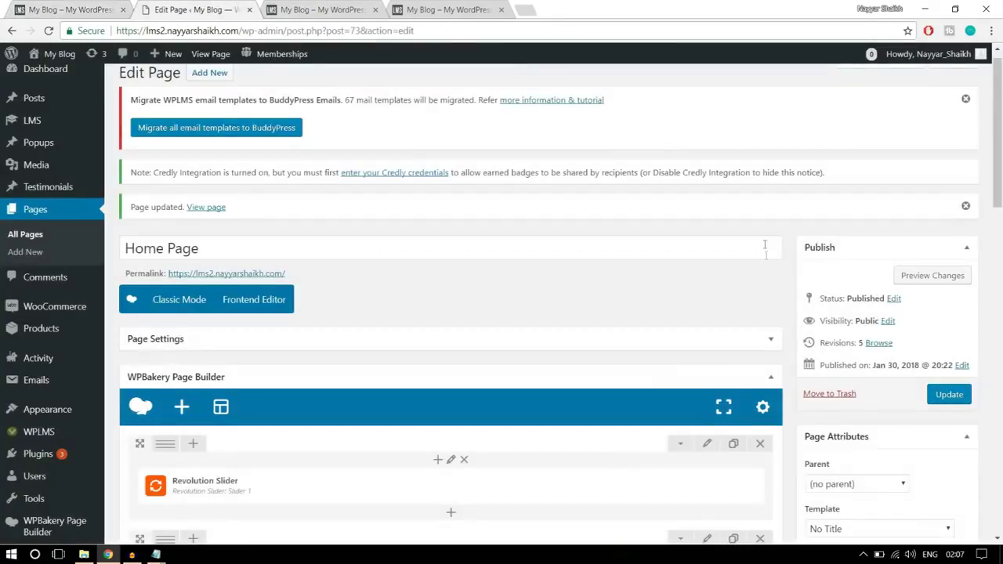
scroll(769, 272, down, 3)
scroll(708, 231, down, 2)
scroll(723, 321, up, 1)
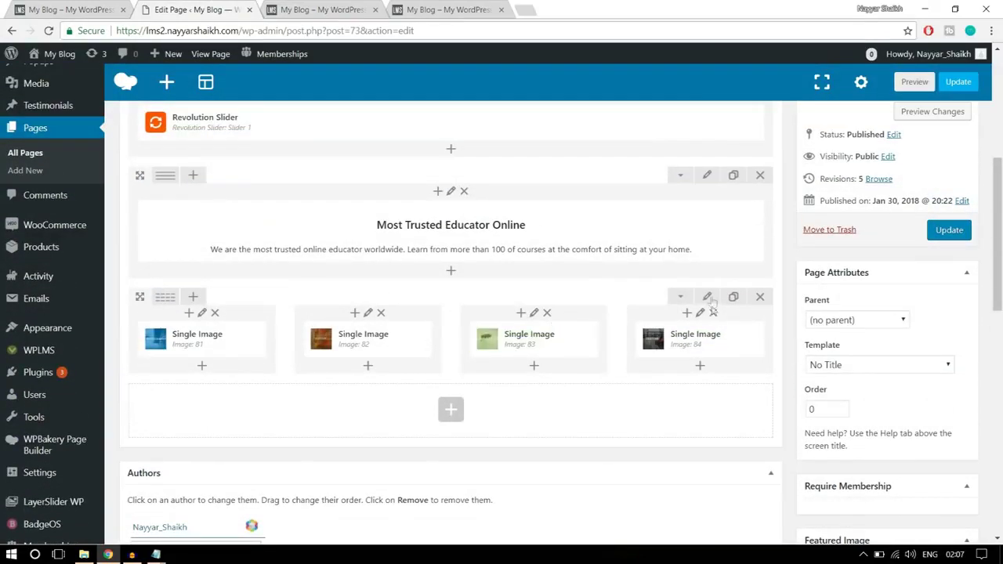
- Set the four-image row's Design Options bottom padding to 30, save, and return to the demo site
click(708, 299)
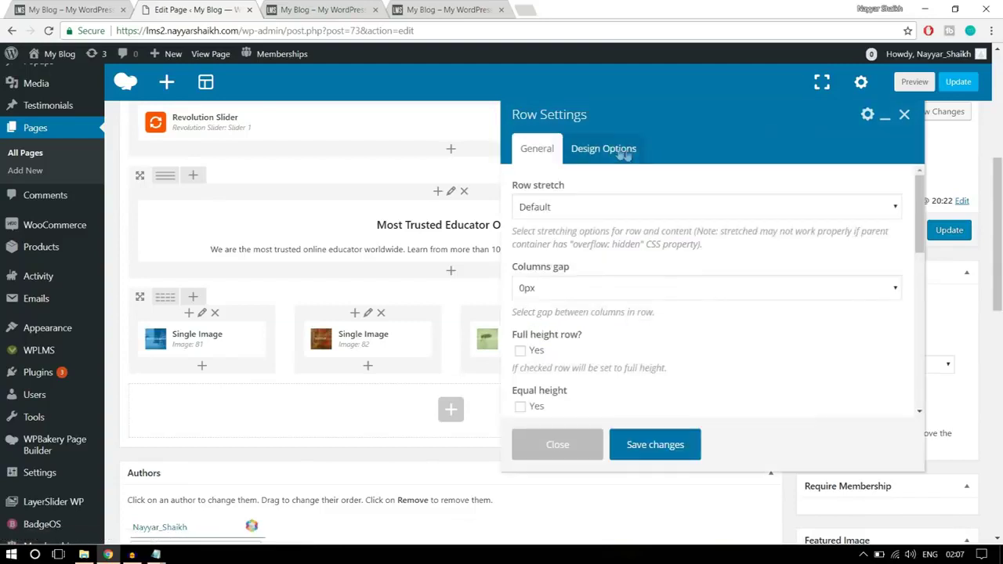
click(621, 153)
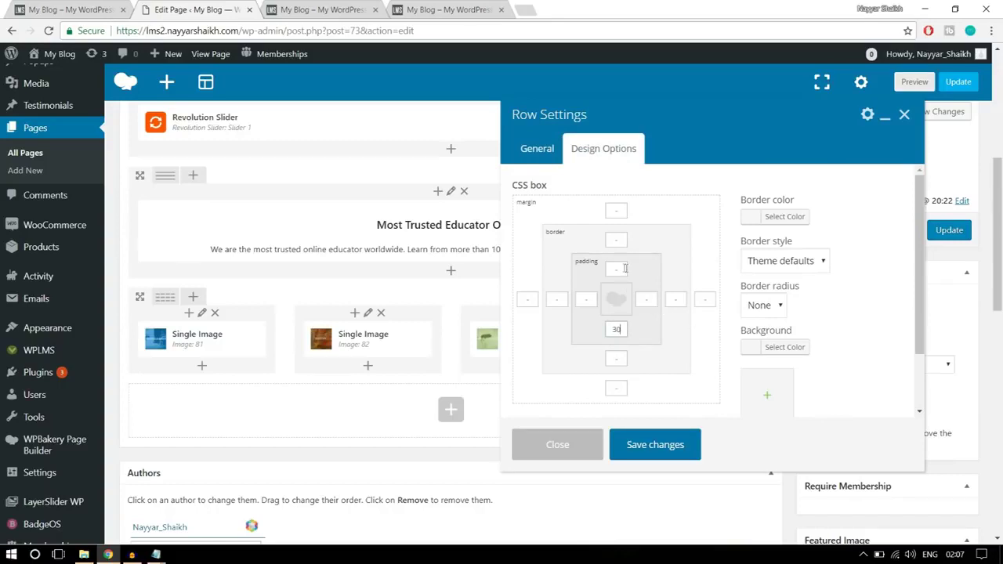
click(609, 269)
click(358, 7)
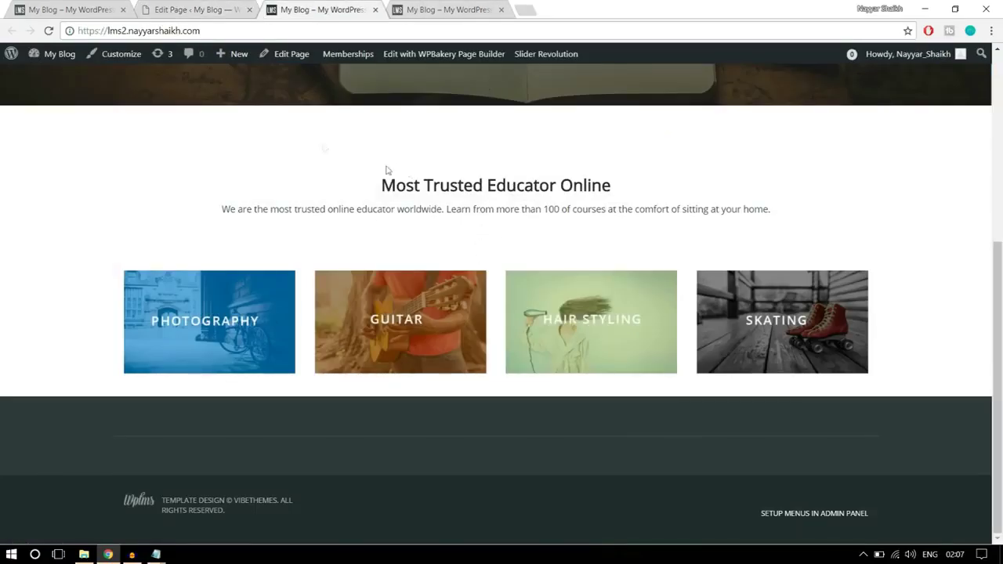
click(198, 10)
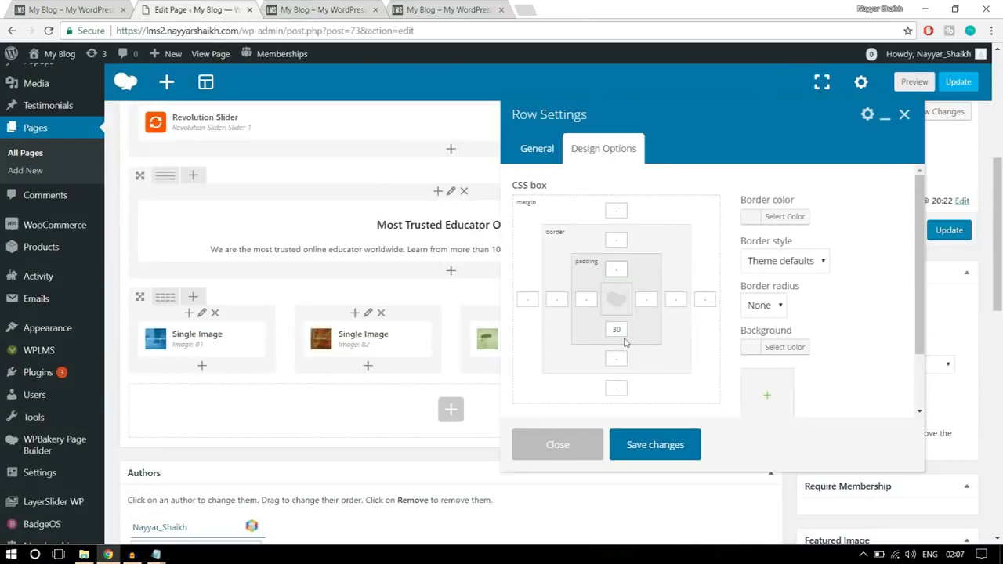
click(670, 452)
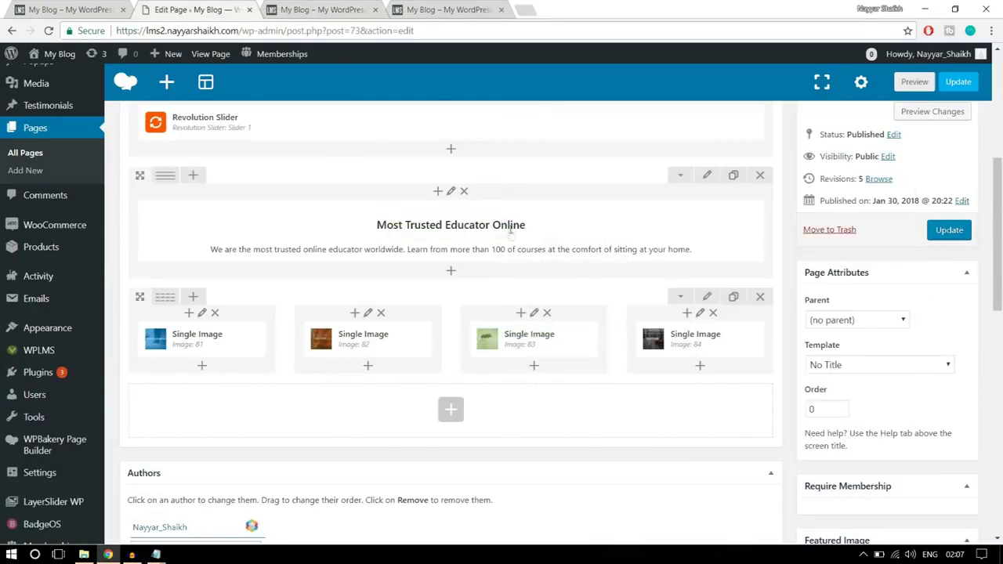
key(ctrl+shift+Tab)
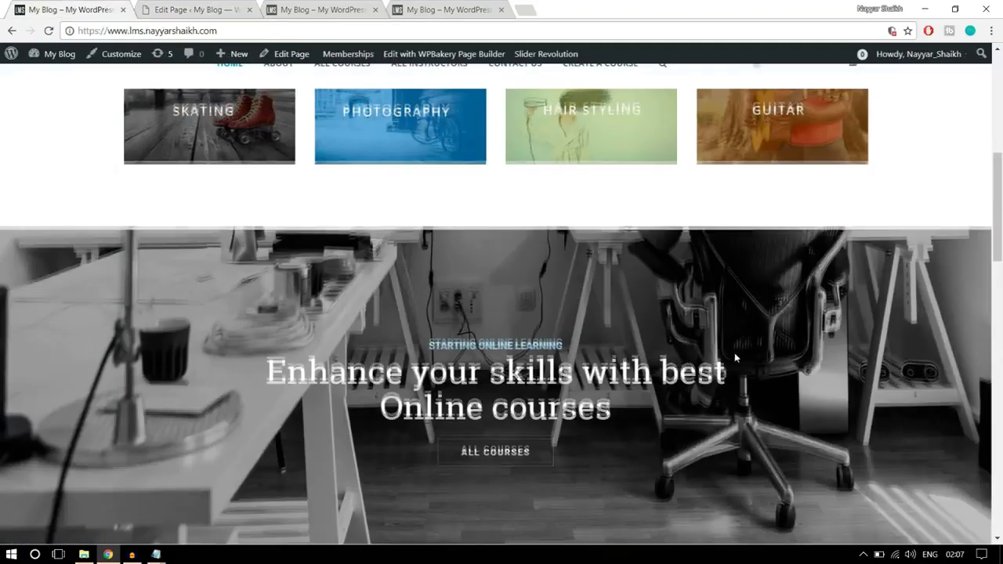
- Add a Revolution Slider element set to slider22 below the banner row
scroll(734, 352, down, 2)
click(208, 6)
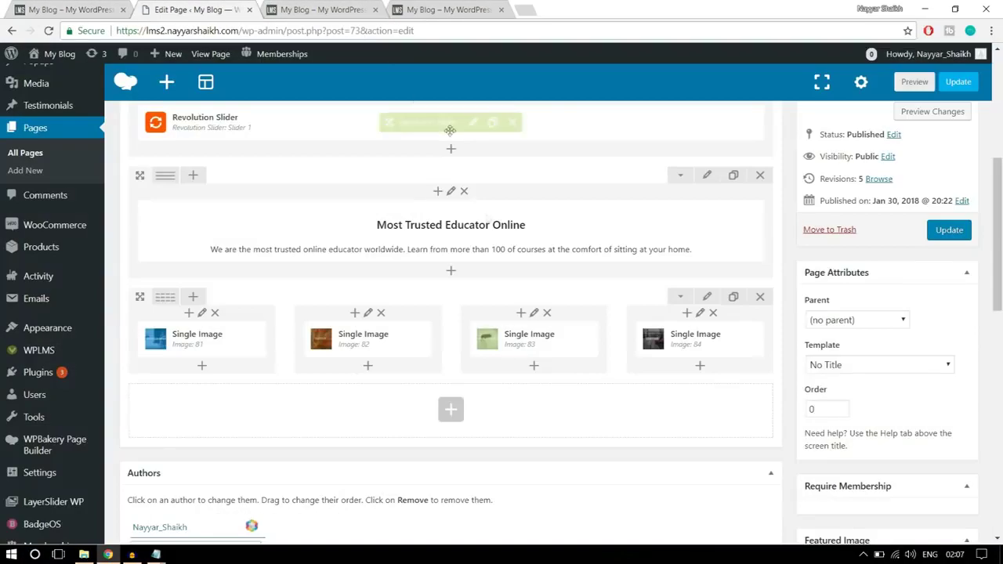
click(450, 410)
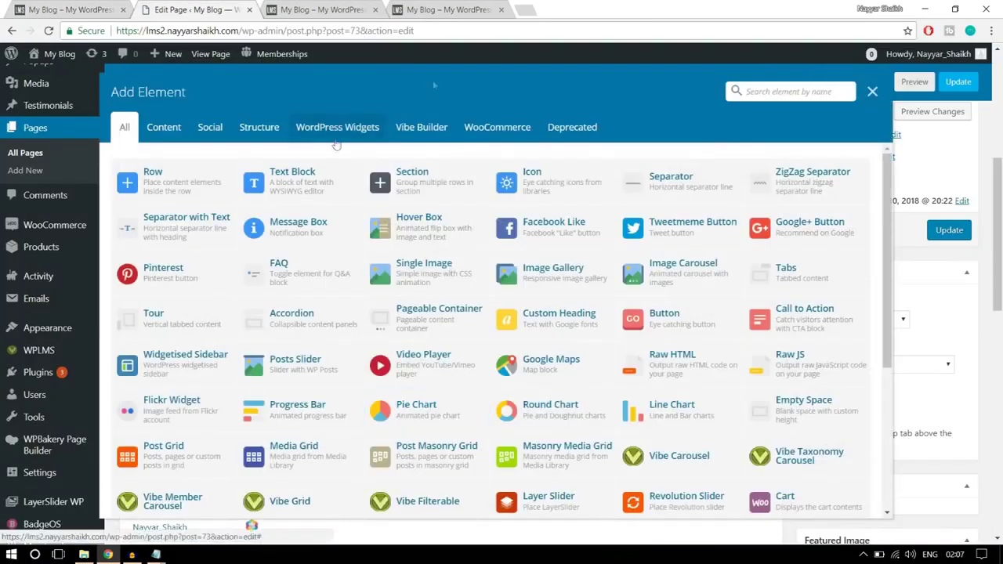
text(slid)
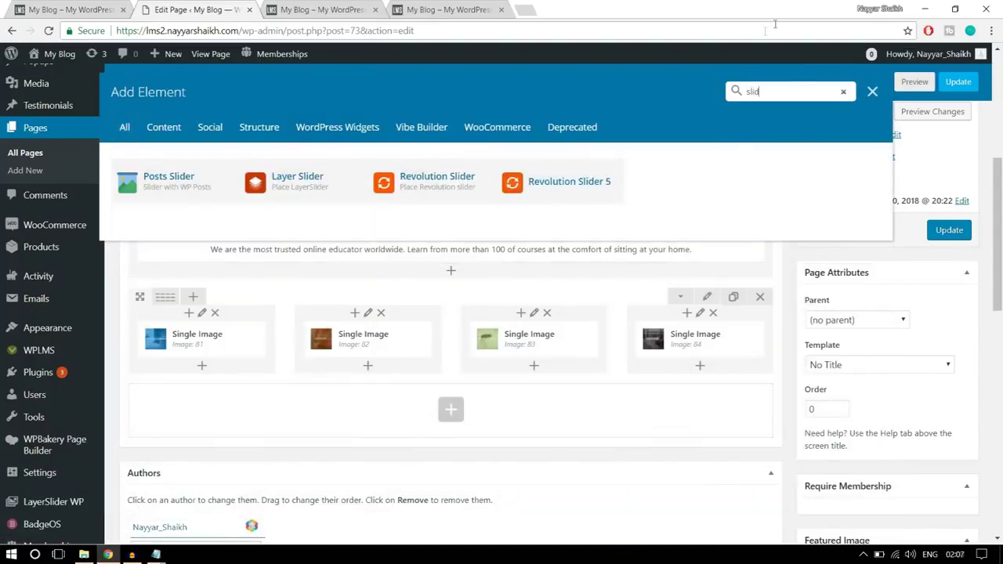
click(415, 189)
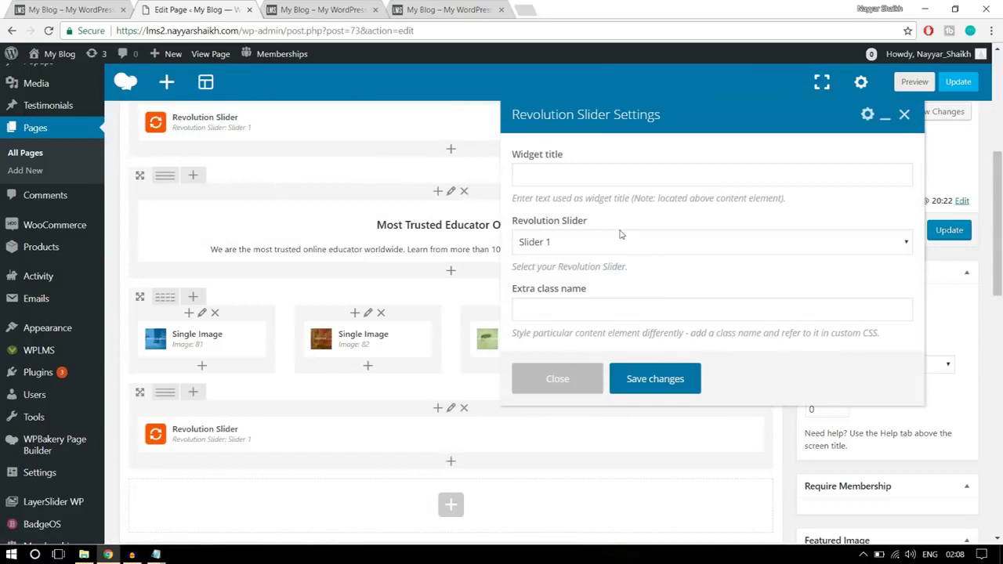
click(614, 247)
click(590, 274)
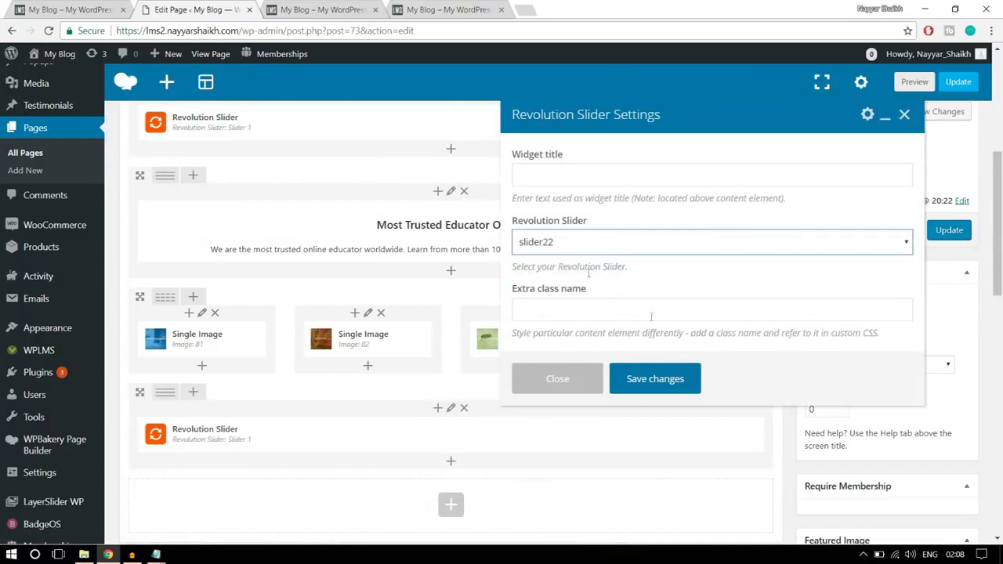
click(655, 379)
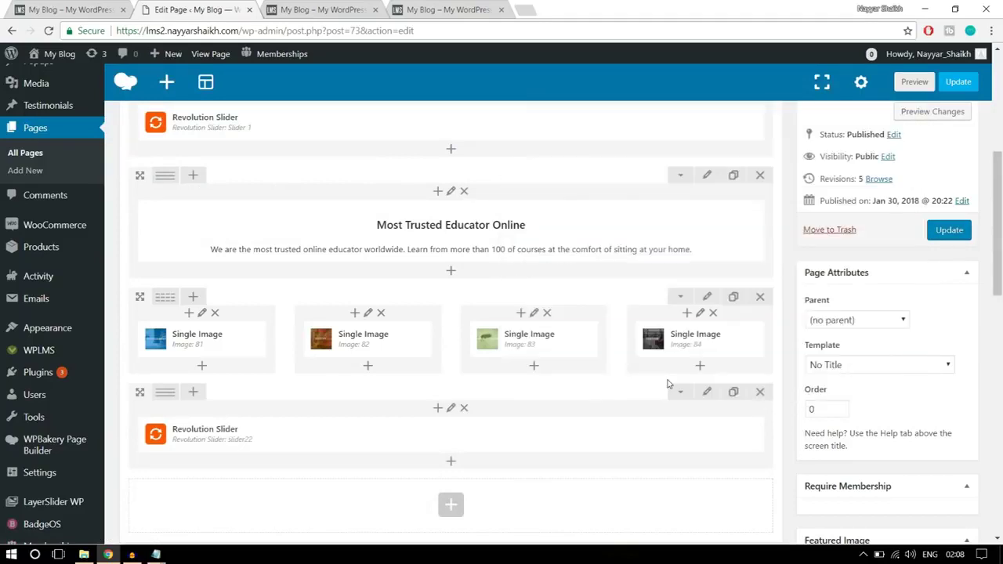
- Update the Home Page and reload the live front page
click(947, 230)
click(317, 10)
click(324, 28)
key(Return)
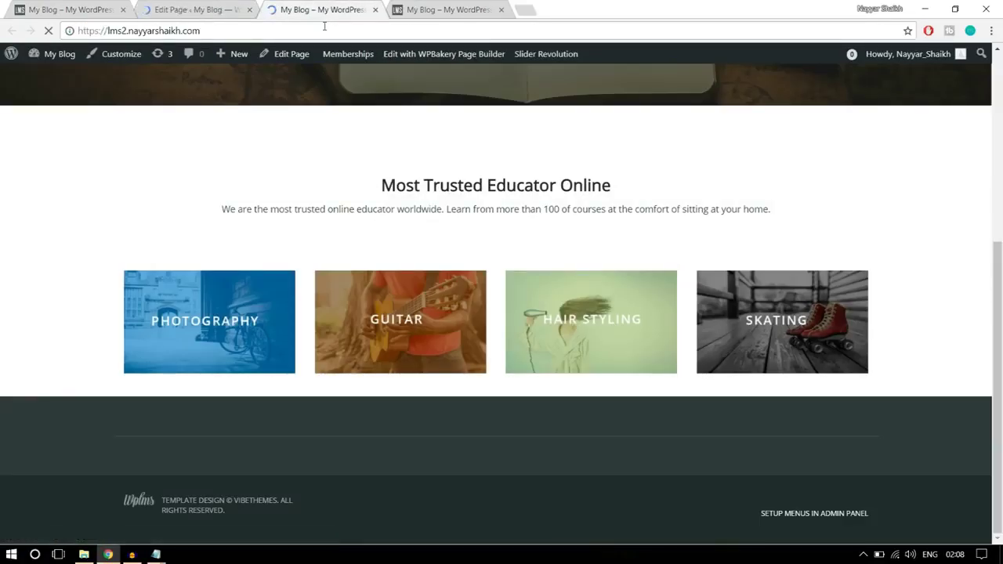
- Confirm the new slider on the live homepage, then inspect the demo site's quote section
scroll(802, 274, down, 2)
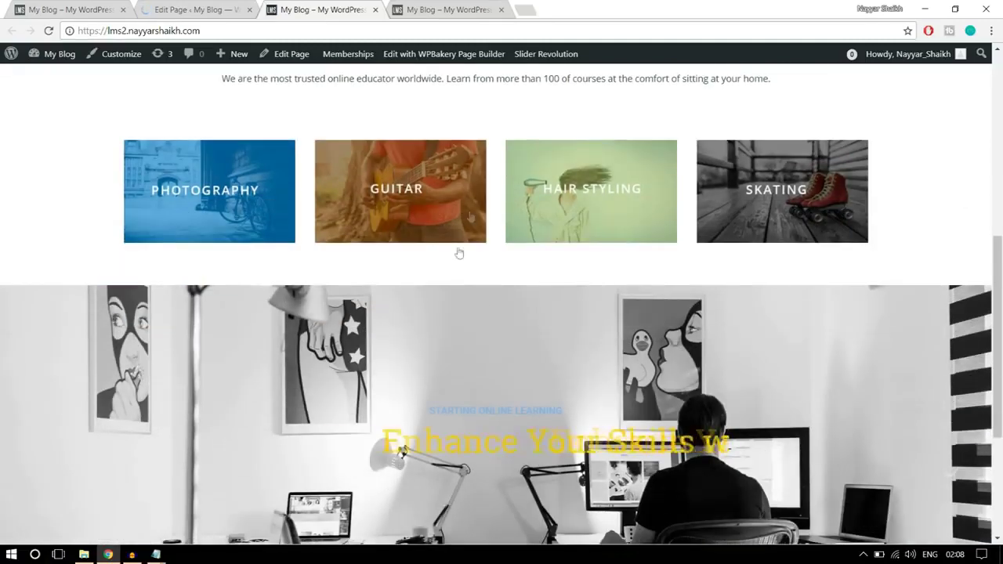
scroll(509, 270, down, 2)
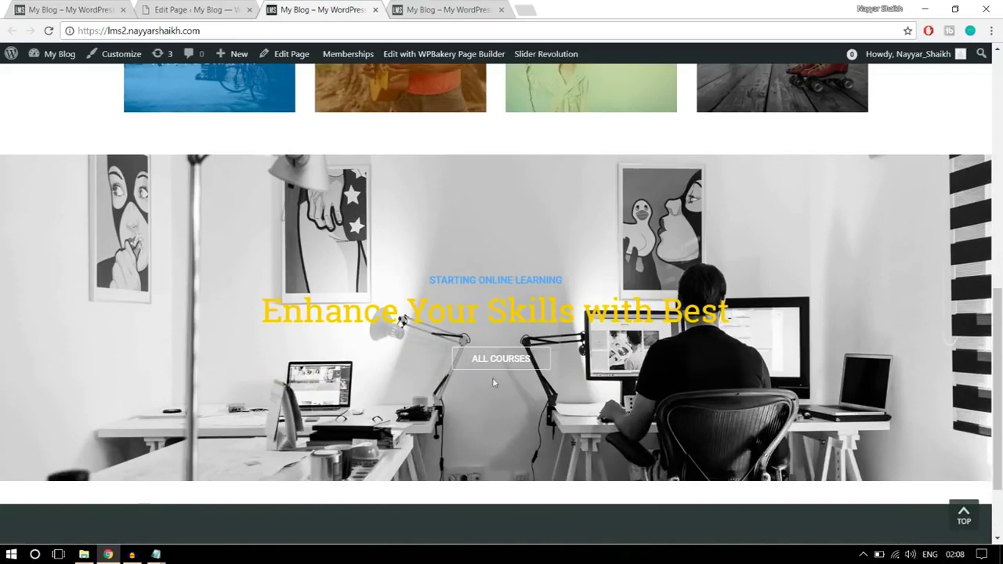
click(49, 16)
scroll(624, 311, down, 4)
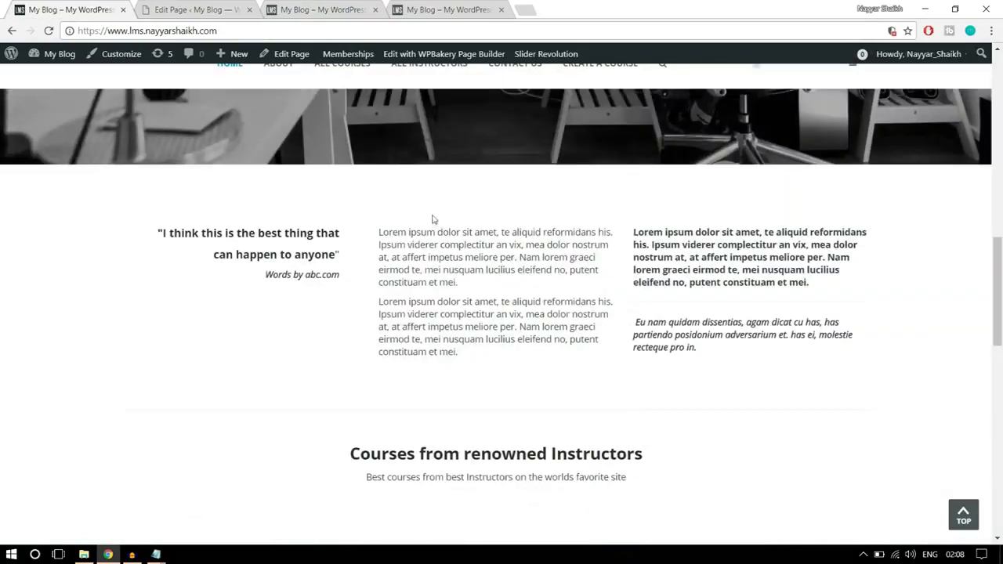
scroll(436, 323, down, 3)
scroll(475, 352, up, 3)
drag(712, 356, 179, 246)
click(204, 252)
- Scroll through the demo site's course grid and partner logo sections
scroll(655, 296, down, 3)
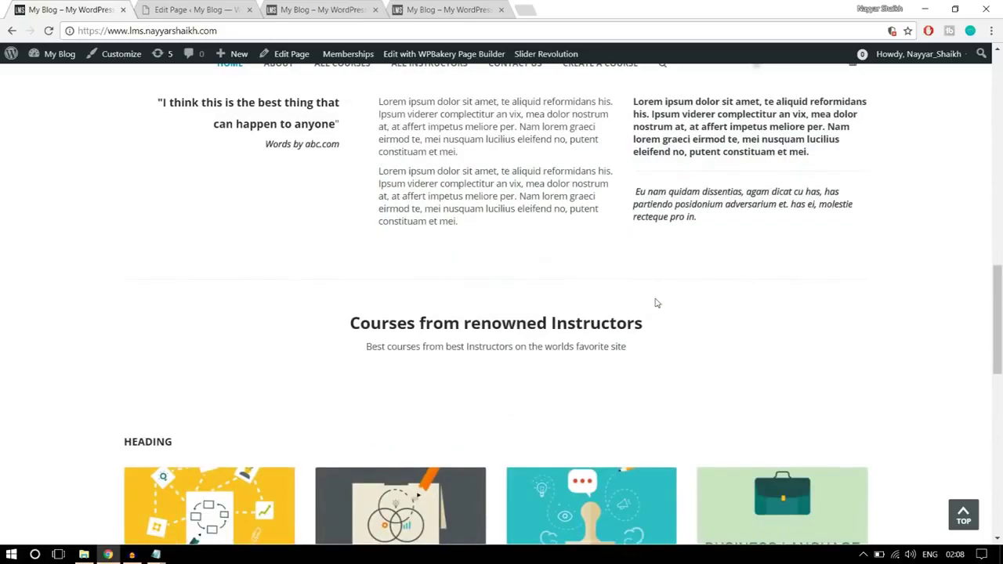
scroll(446, 294, down, 3)
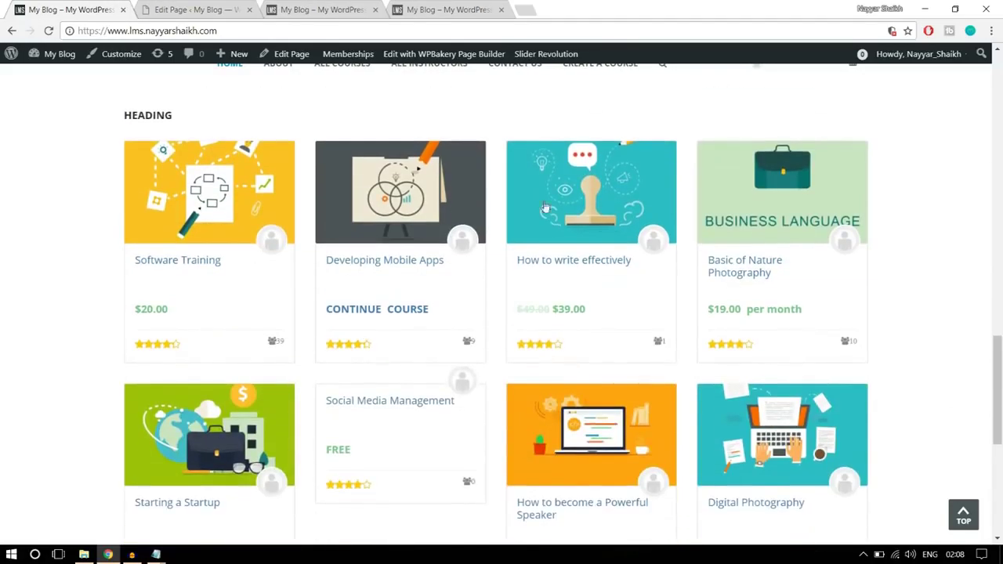
scroll(566, 321, down, 4)
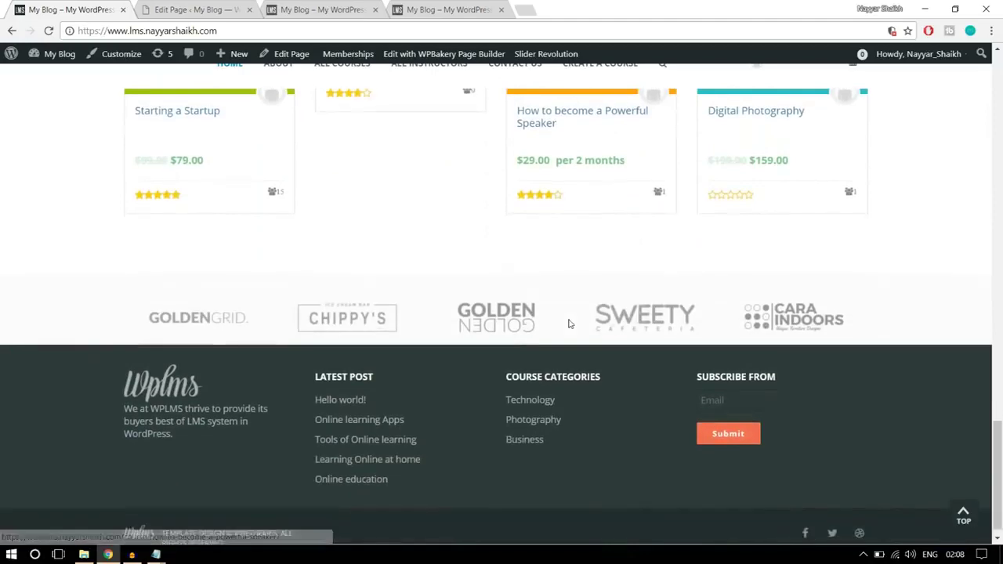
scroll(580, 316, up, 4)
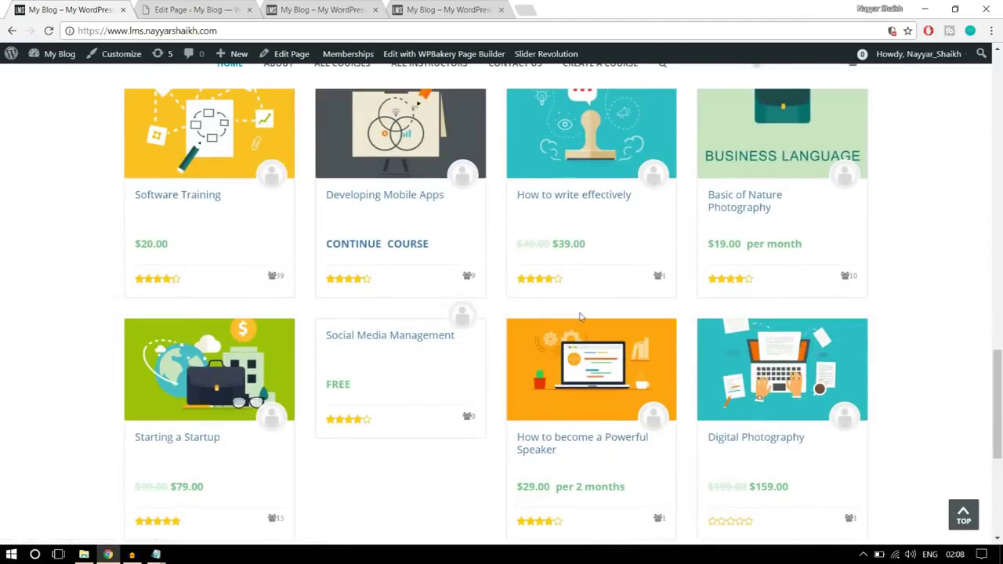
scroll(580, 315, up, 2)
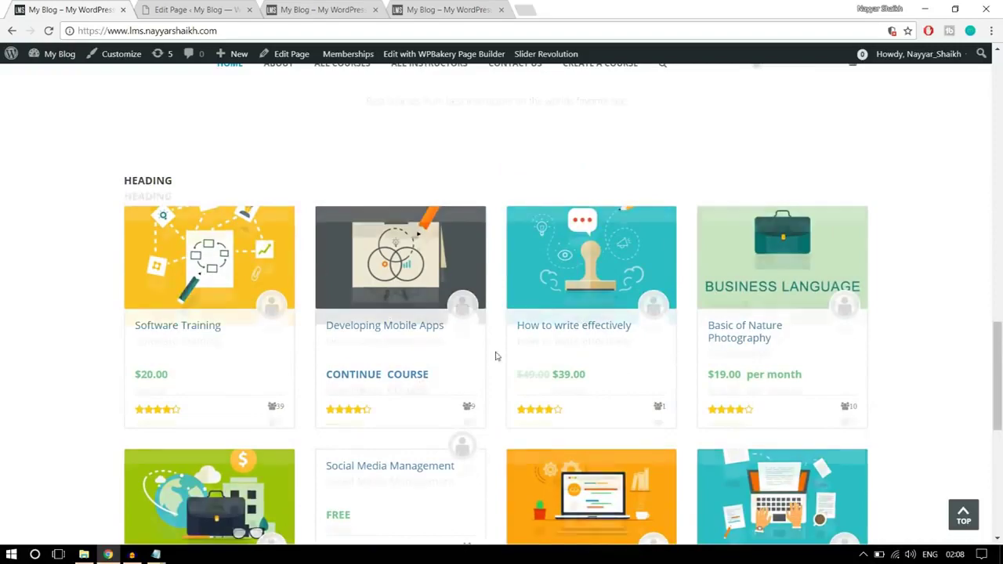
scroll(495, 357, up, 5)
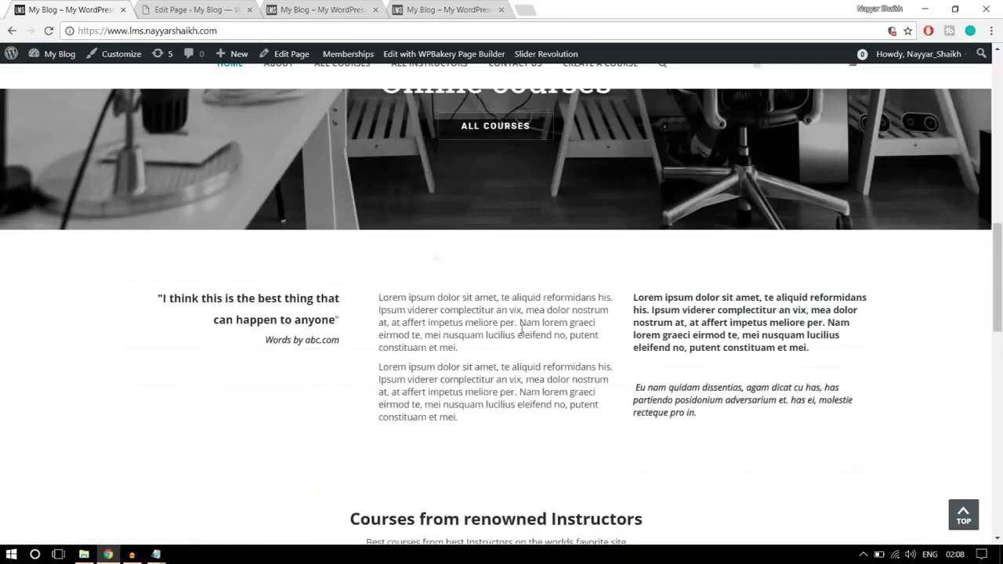
- Add a Text Block below the slider containing the demo site's quote and attribution
click(196, 9)
scroll(556, 292, down, 5)
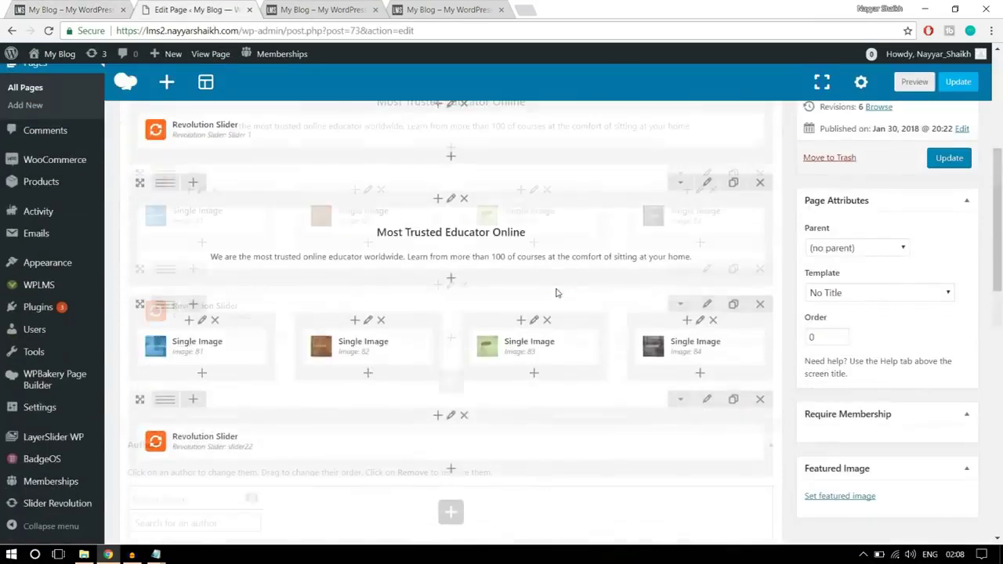
scroll(556, 293, down, 4)
click(450, 190)
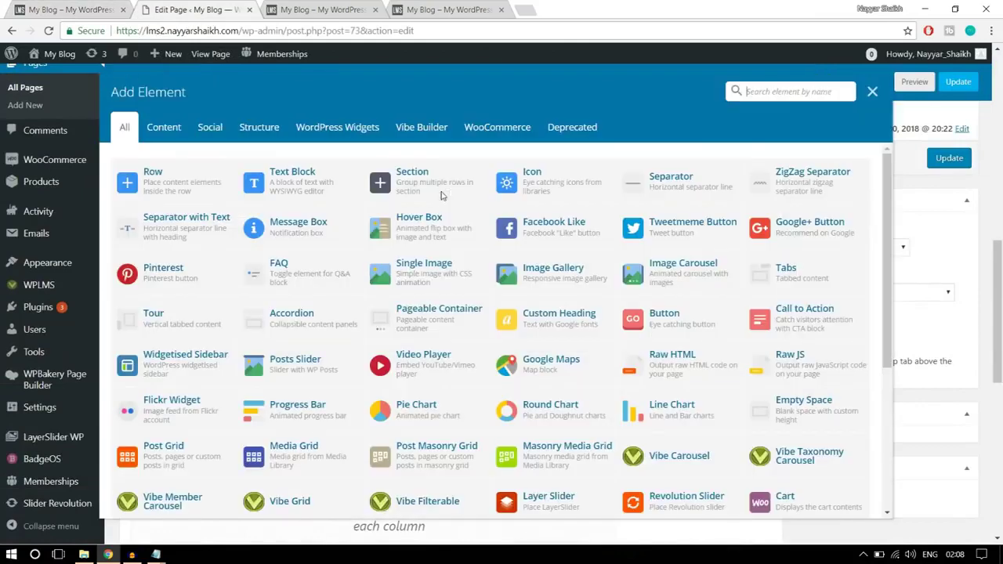
click(281, 191)
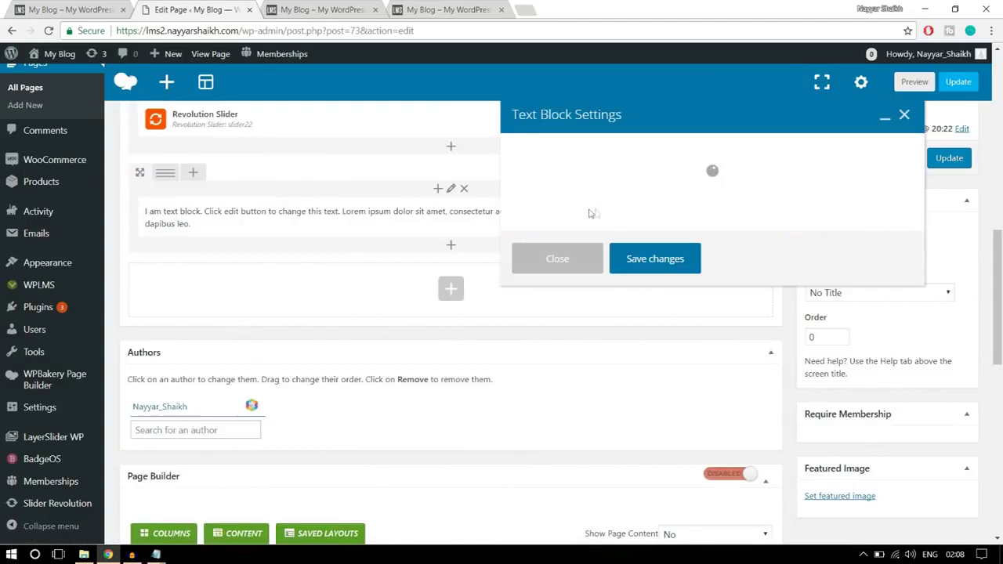
key(ctrl+1)
drag(345, 339, 139, 277)
key(ctrl+c)
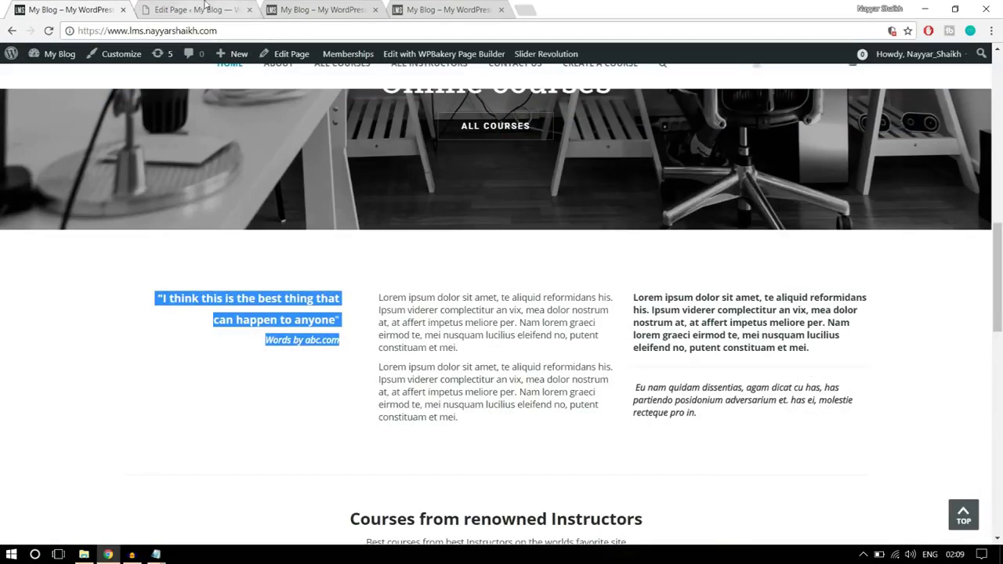
click(202, 9)
key(ctrl+a)
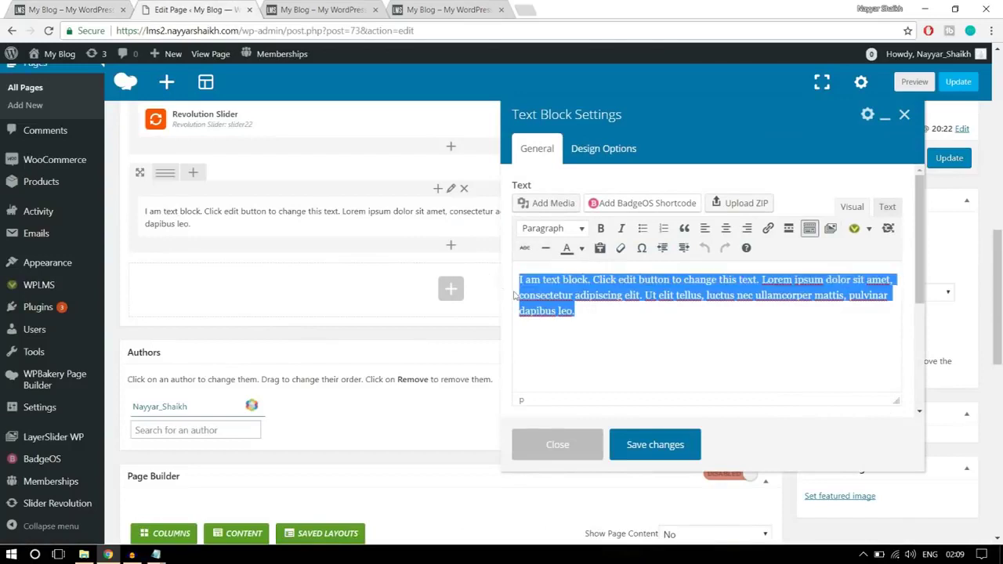
key(ctrl+v)
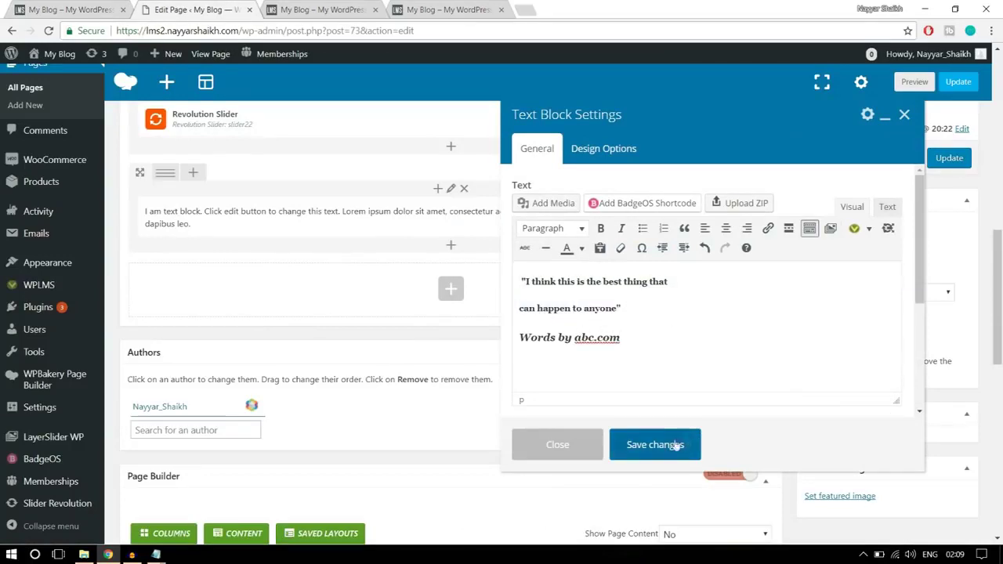
click(655, 445)
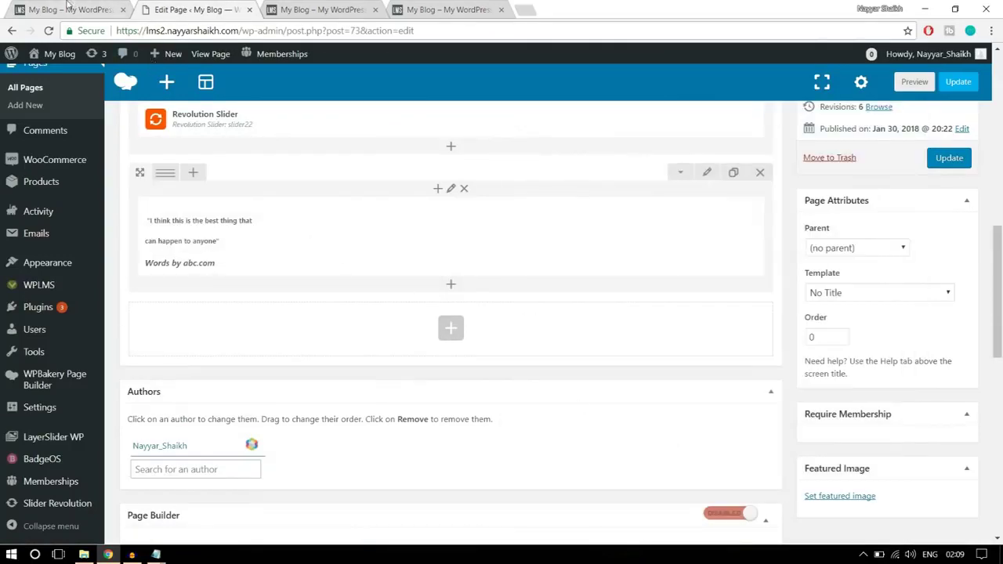
- Split the quote row into 1/3 + 1/3 + 1/3 columns
key(ctrl+1)
click(363, 322)
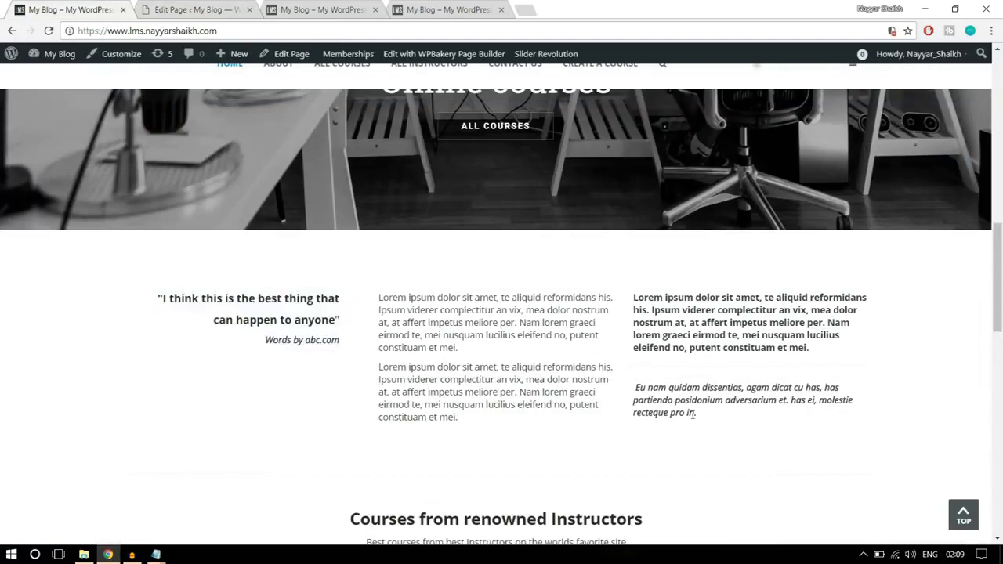
click(196, 7)
mouse_move(164, 174)
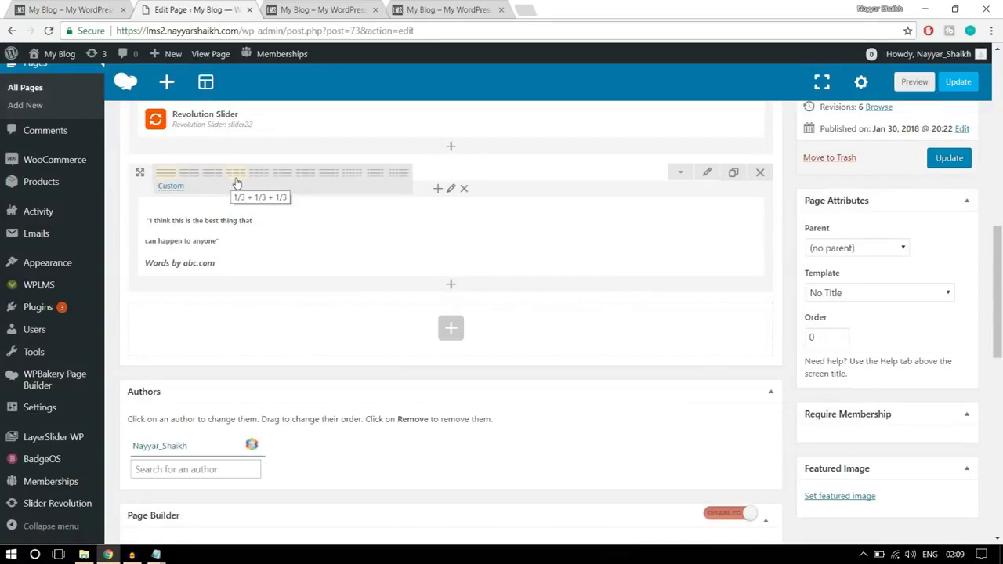
click(238, 181)
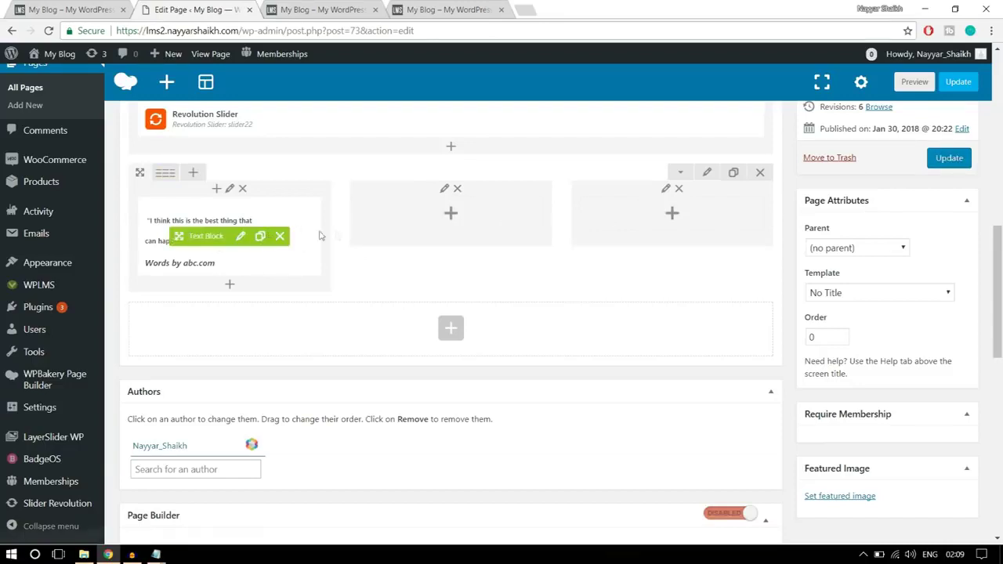
- Add a Text Block to the middle column with the two Lorem ipsum paragraphs copied from the demo
click(451, 215)
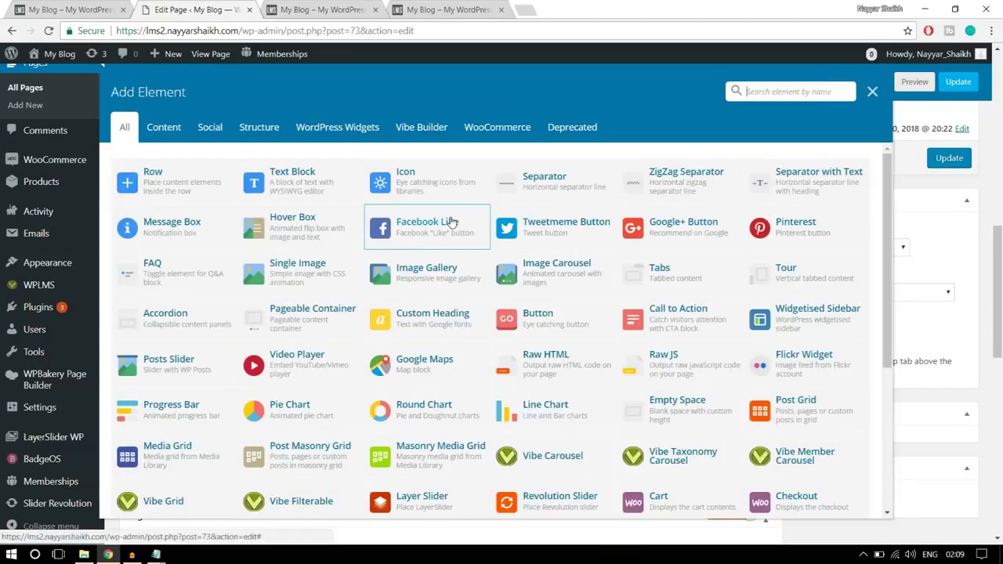
click(301, 188)
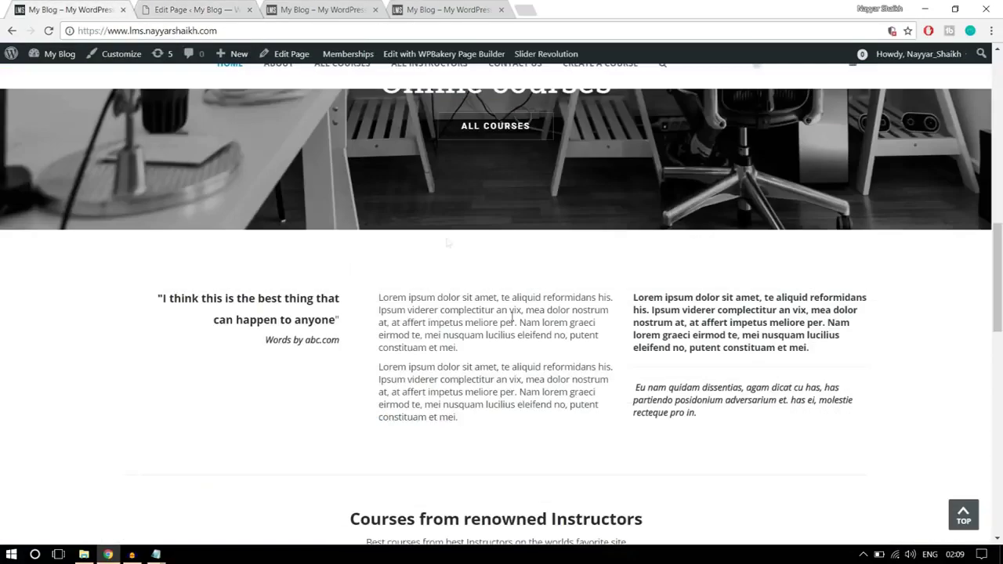
drag(476, 424, 377, 296)
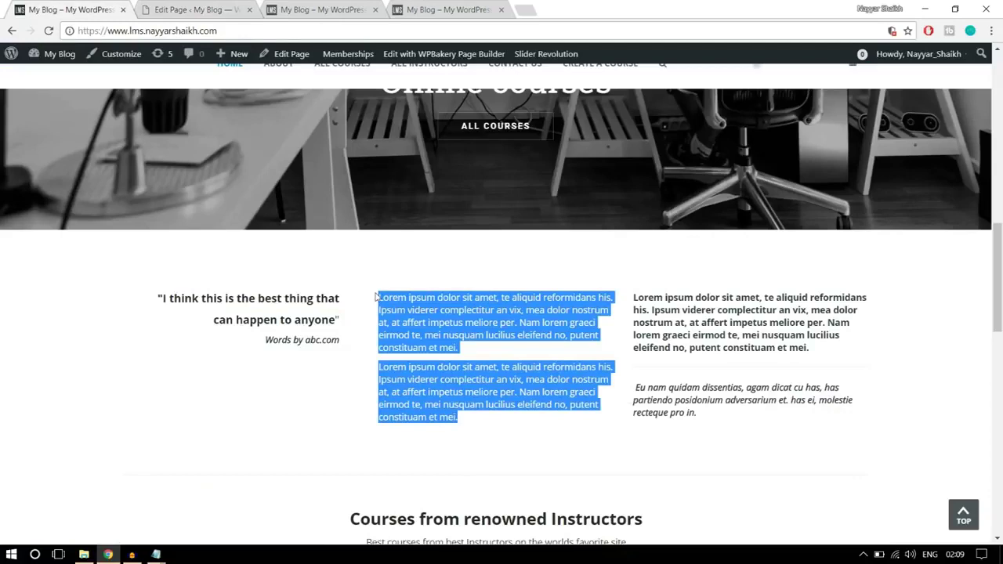
right_click(404, 300)
click(423, 310)
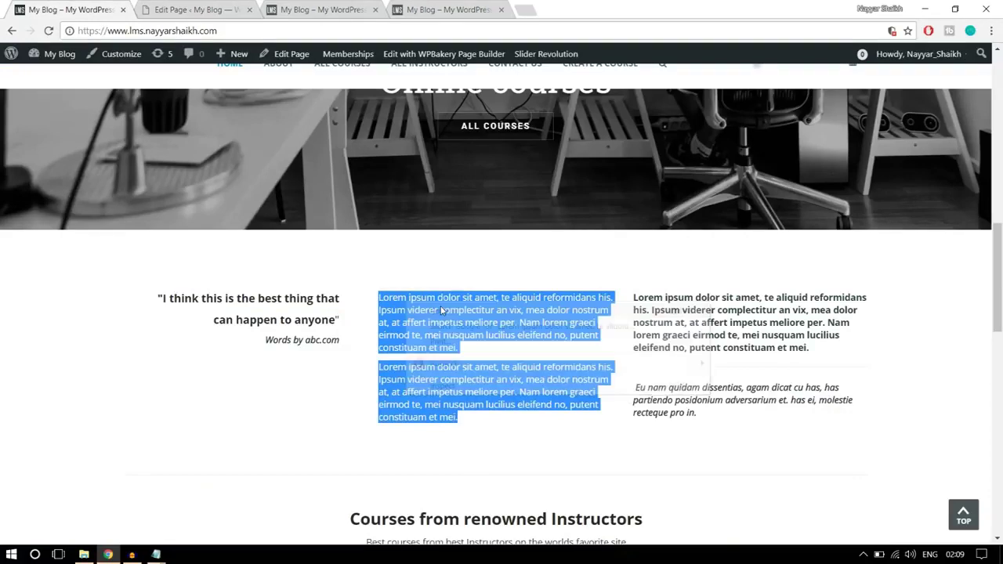
click(188, 8)
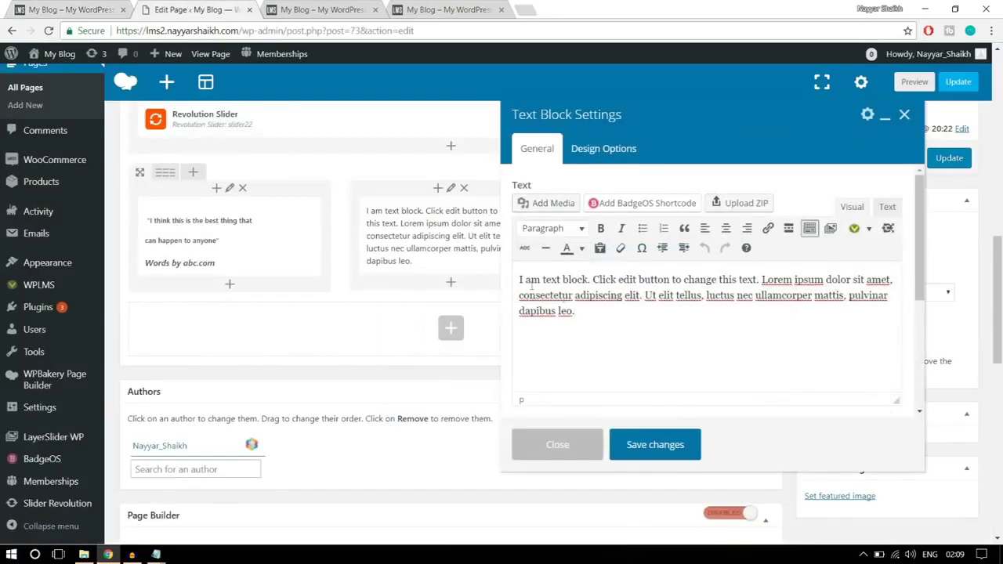
key(ctrl+a)
key(ctrl+v)
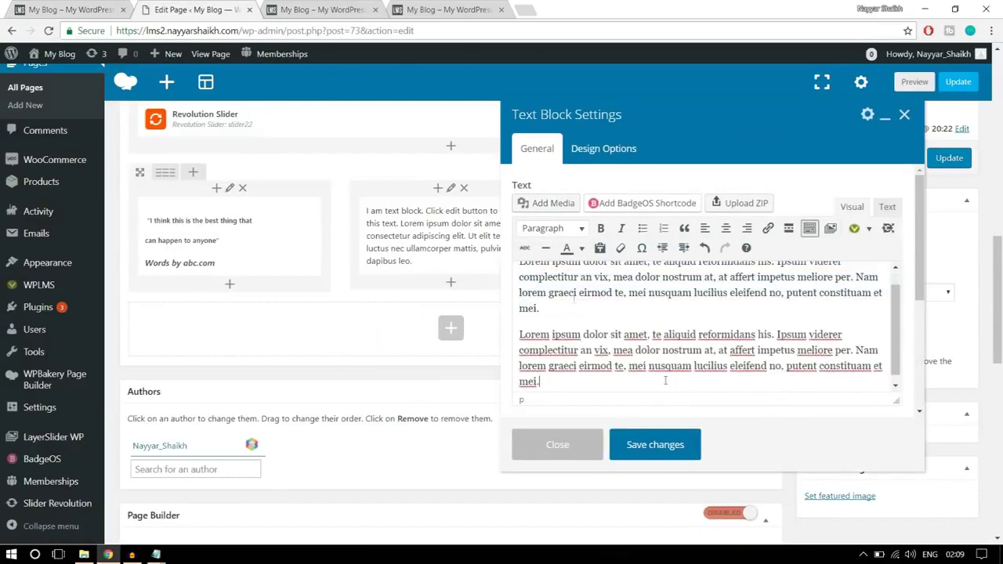
click(654, 445)
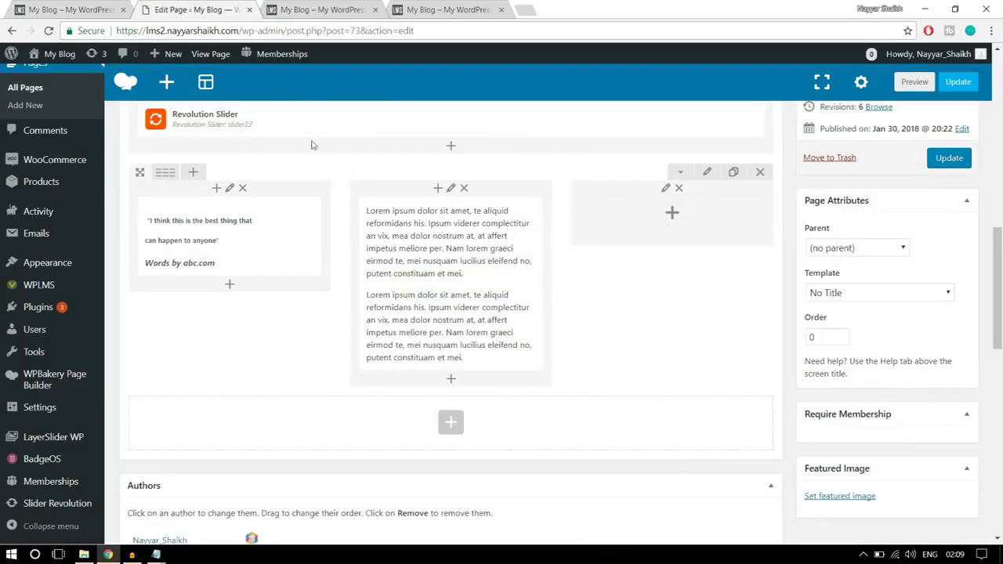
- Add a Text Block to the right column with the demo's bold and italic paragraphs
click(110, 9)
click(722, 422)
drag(722, 422, 636, 291)
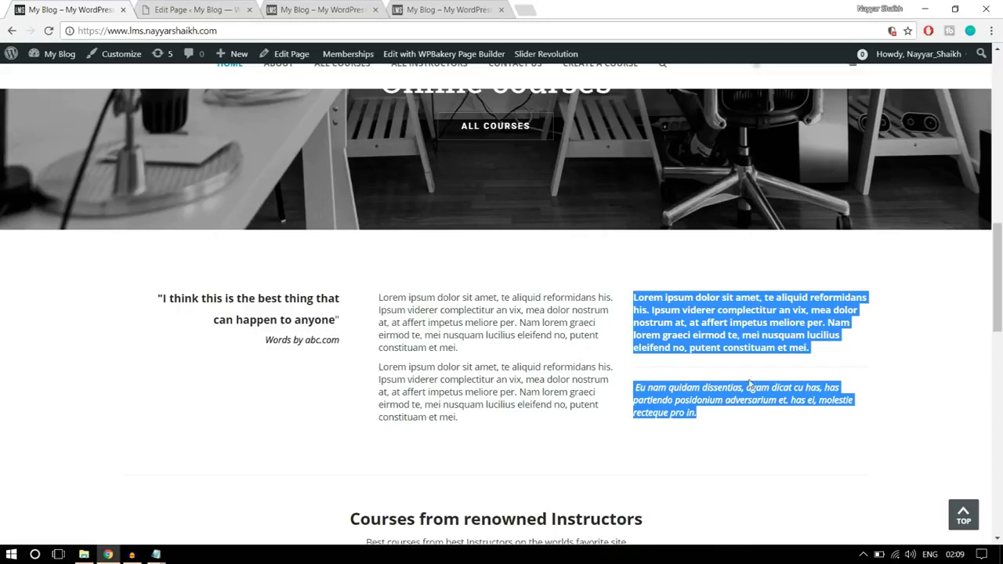
click(698, 328)
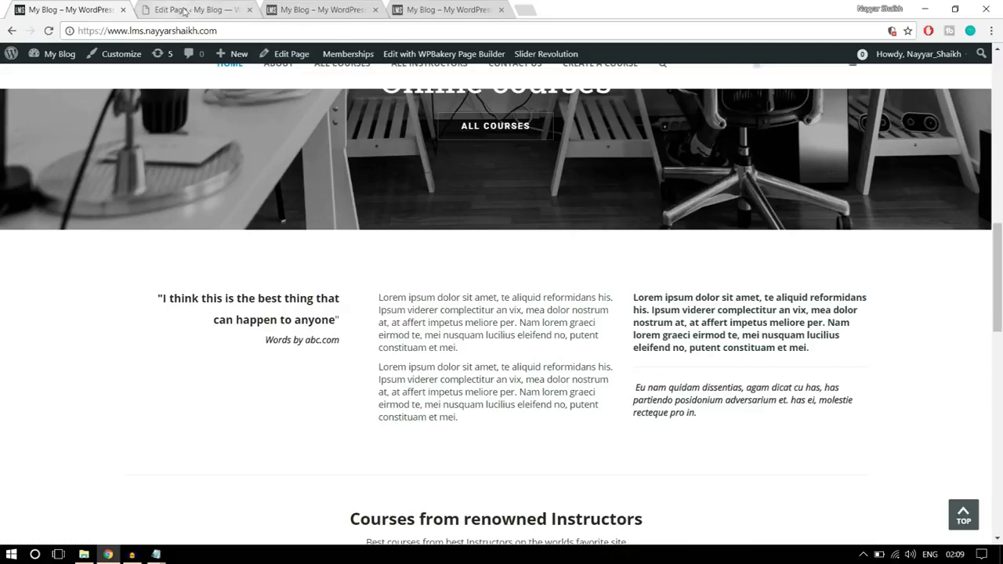
click(186, 11)
click(677, 224)
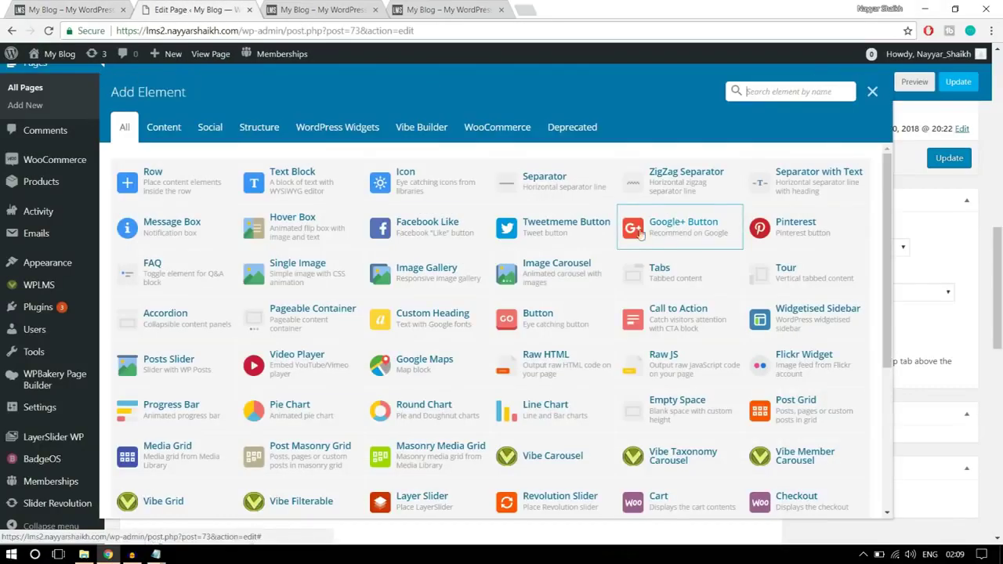
click(302, 181)
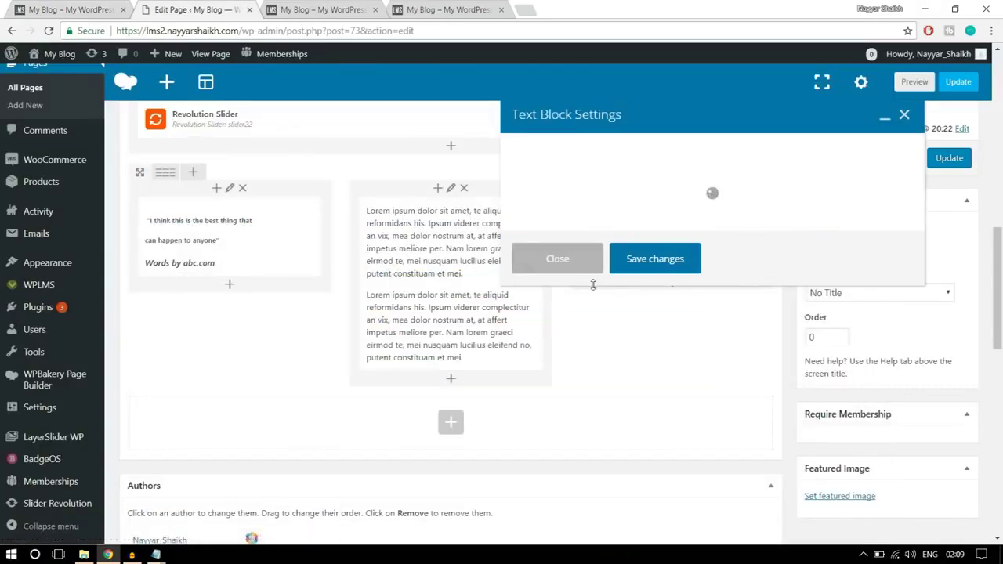
drag(634, 352, 492, 257)
key(ctrl+v)
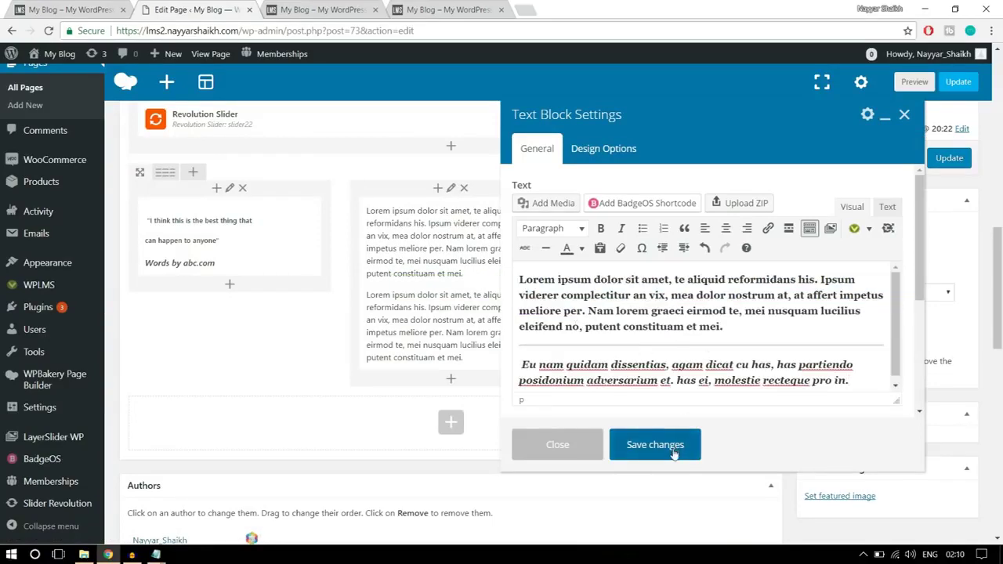
click(655, 445)
click(65, 6)
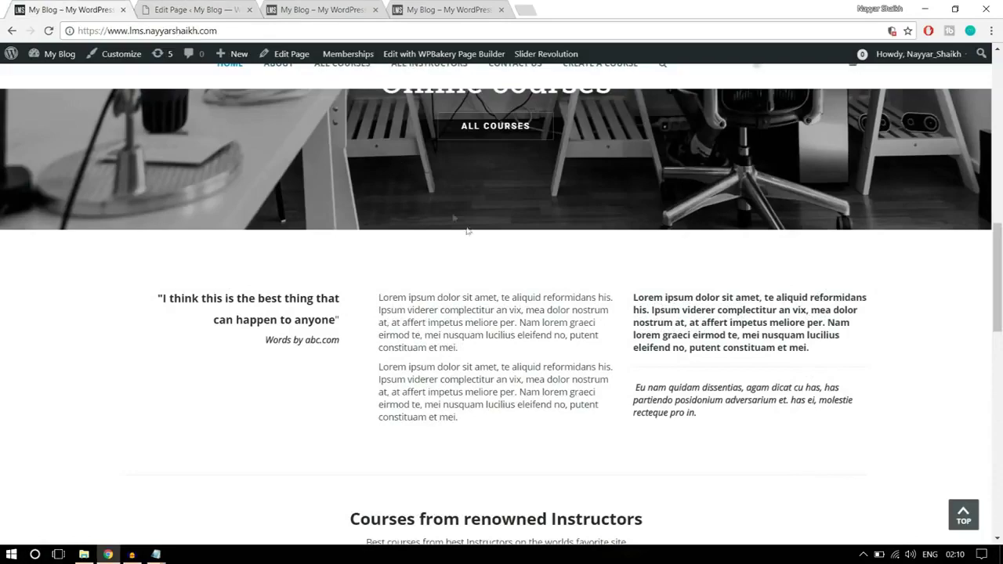
scroll(548, 345, down, 2)
scroll(549, 343, up, 2)
- Give the quote row 50 top and bottom padding in Design Options and save it
click(235, 8)
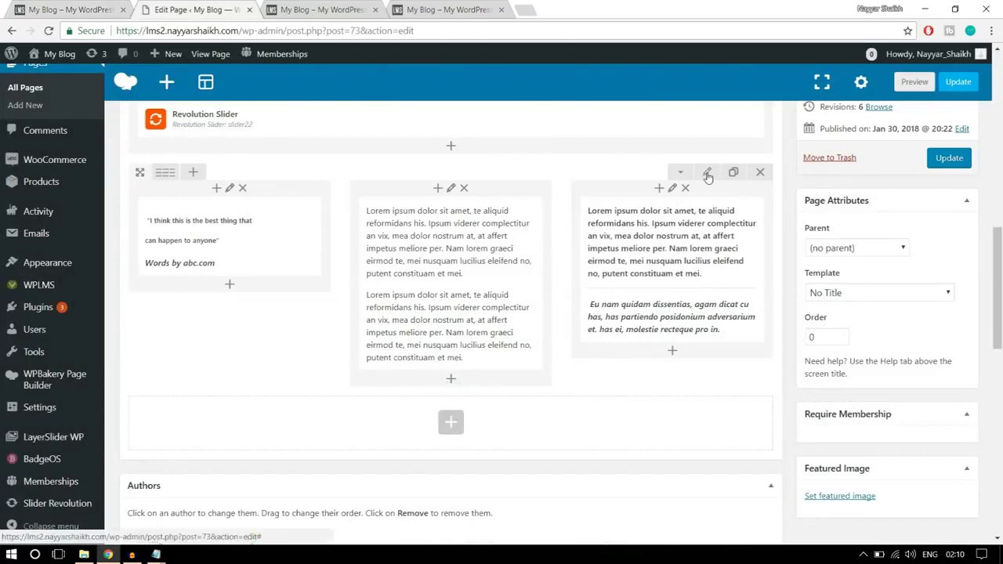
click(707, 173)
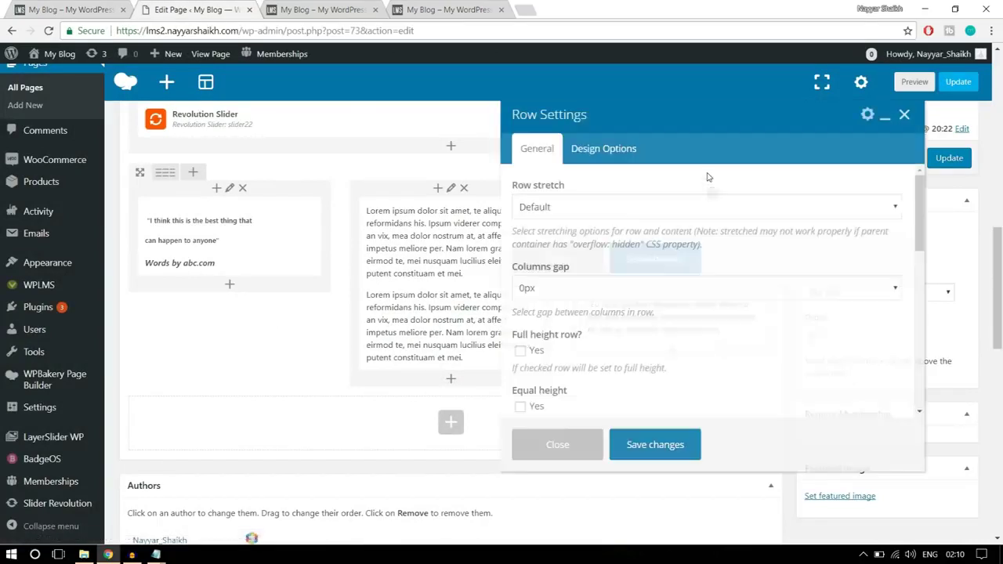
click(629, 150)
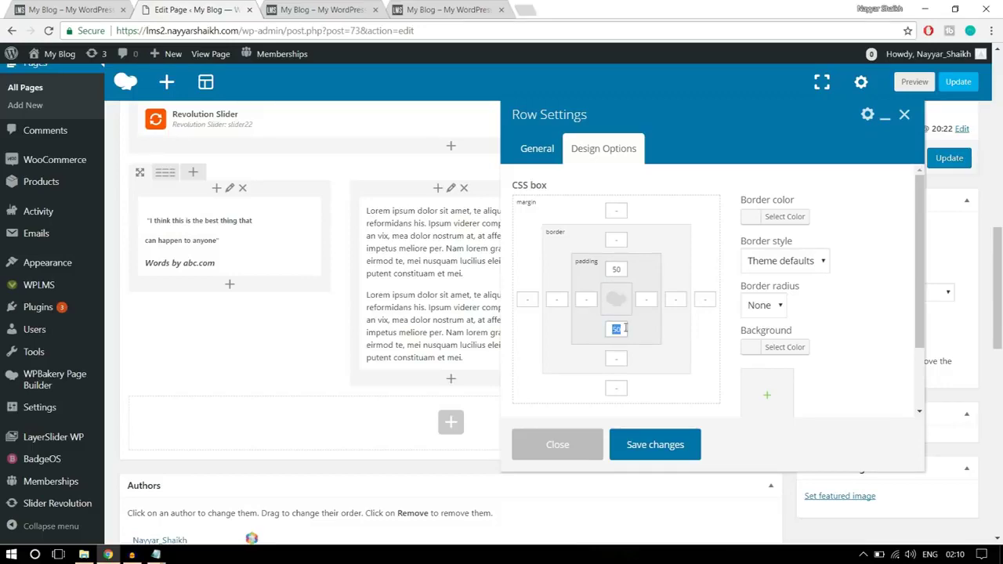
click(668, 446)
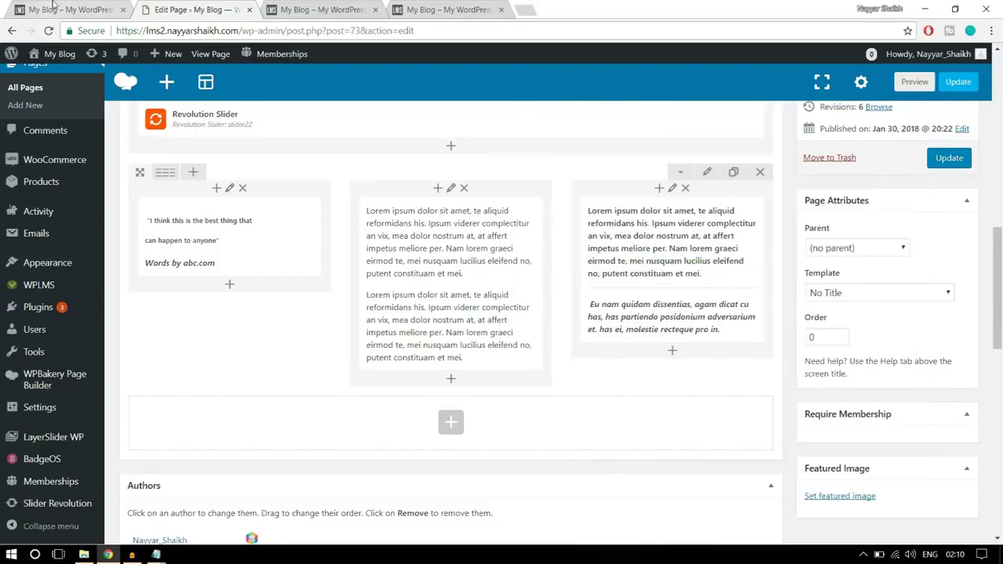
click(53, 6)
scroll(394, 274, down, 5)
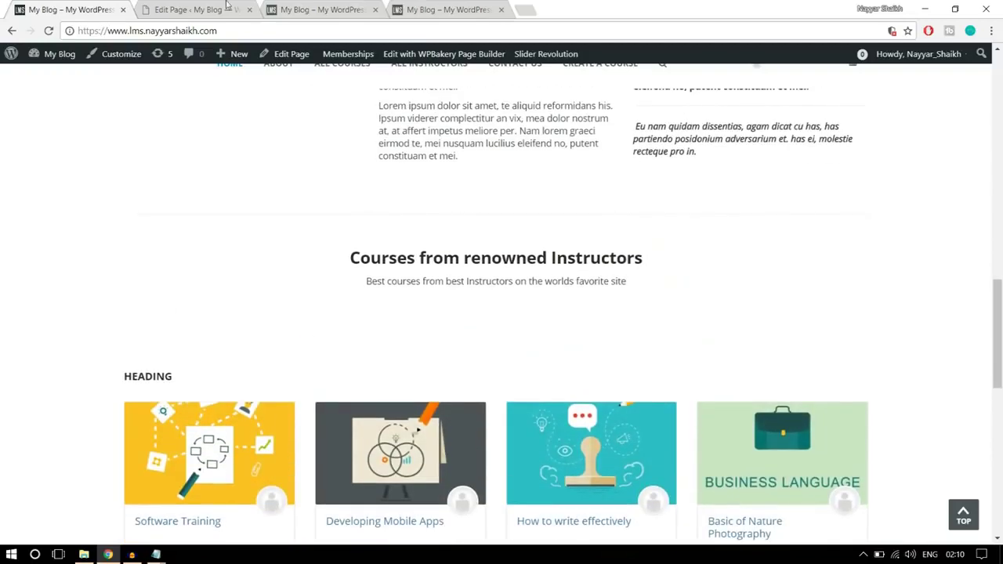
- Update the Home Page and reload the live site to see the changes
click(196, 9)
click(951, 161)
click(329, 9)
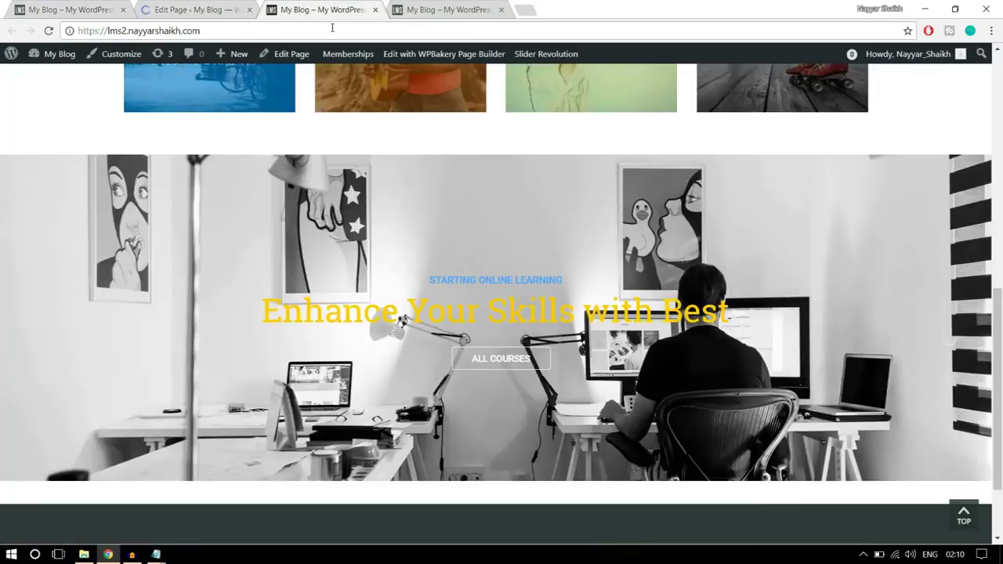
click(333, 29)
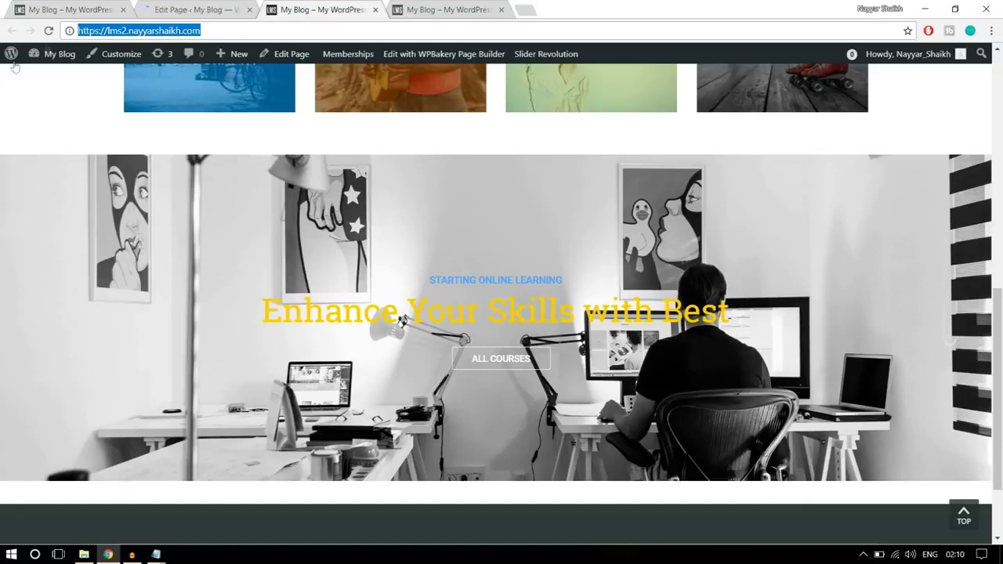
key(Return)
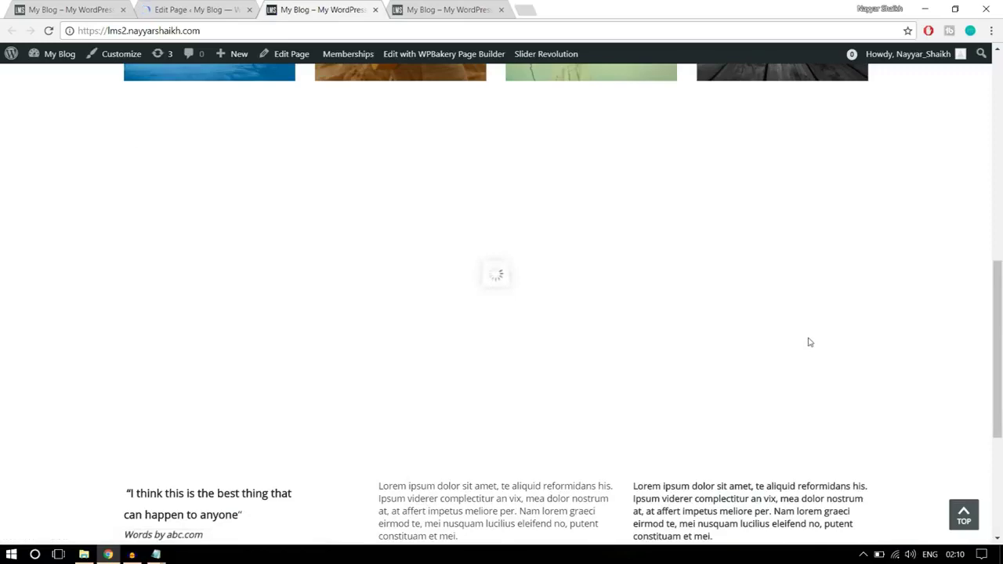
scroll(462, 292, down, 4)
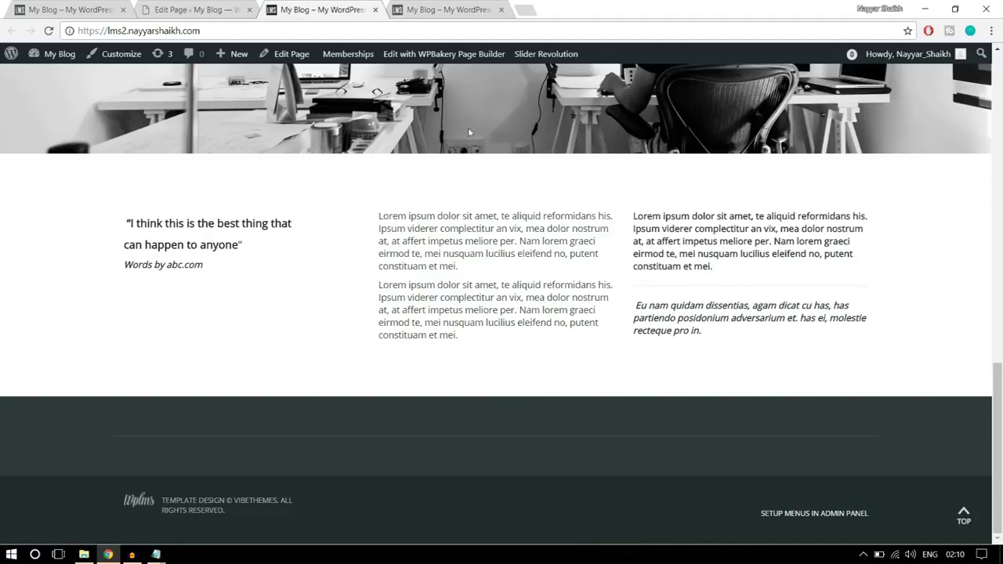
- Select the courses heading and subtitle on the demo site
click(67, 9)
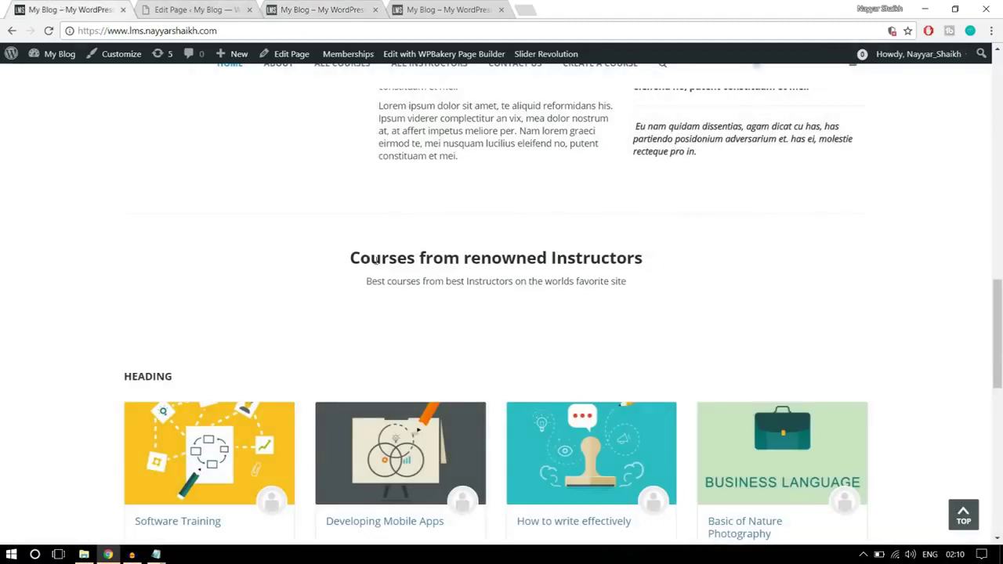
drag(353, 253, 669, 280)
click(669, 281)
drag(657, 288, 348, 262)
key(ctrl+c)
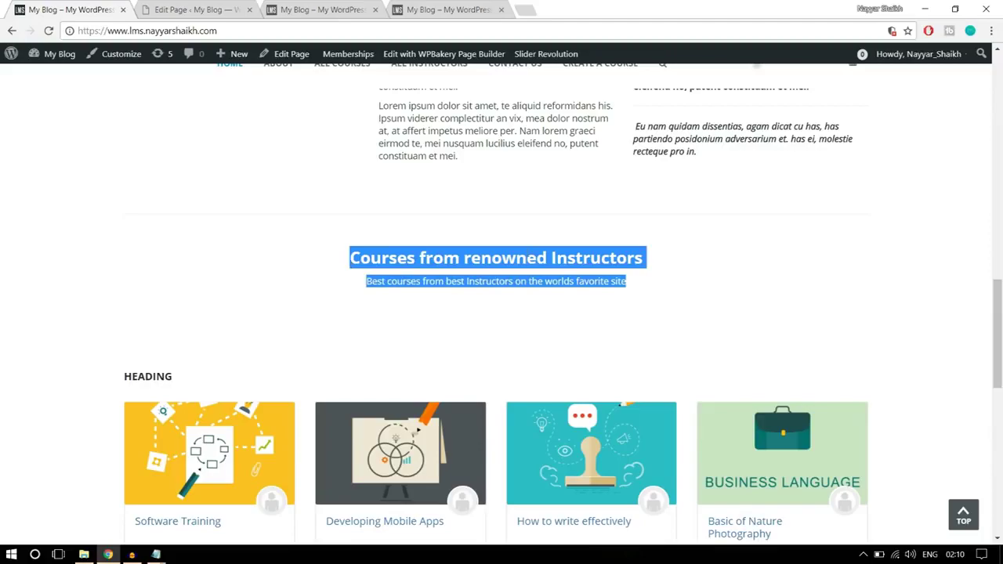
key(Home)
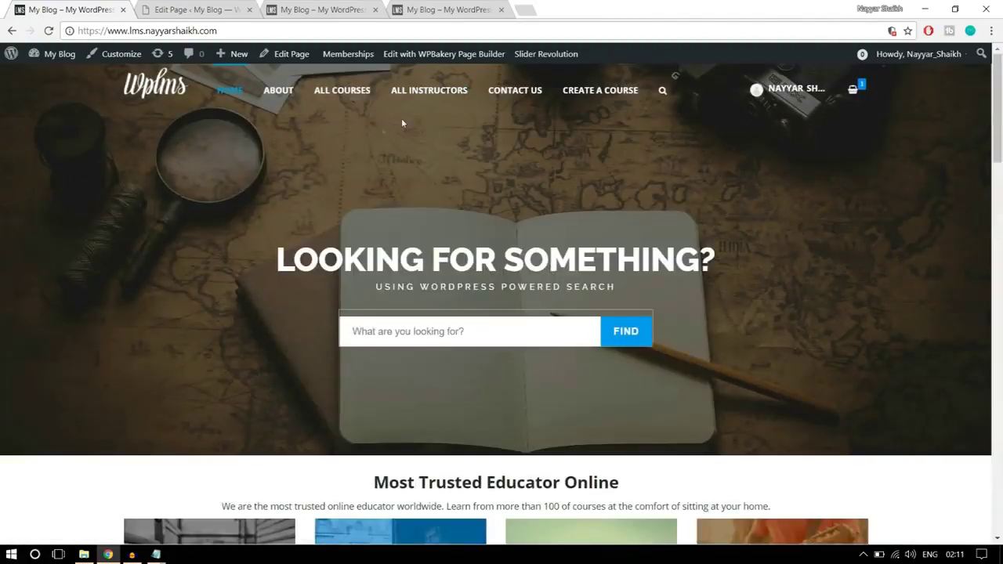
scroll(657, 269, down, 5)
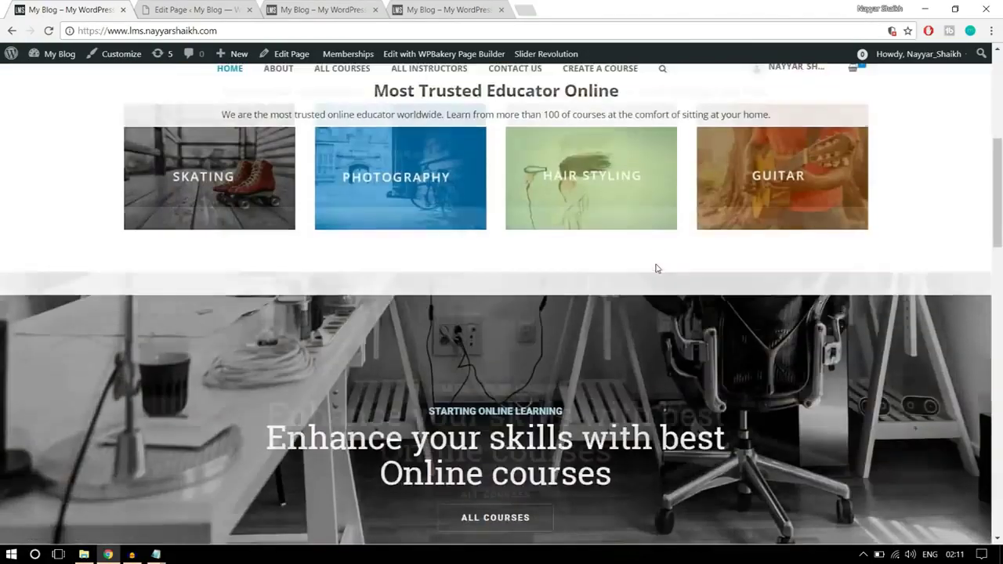
scroll(657, 269, down, 10)
scroll(632, 273, up, 3)
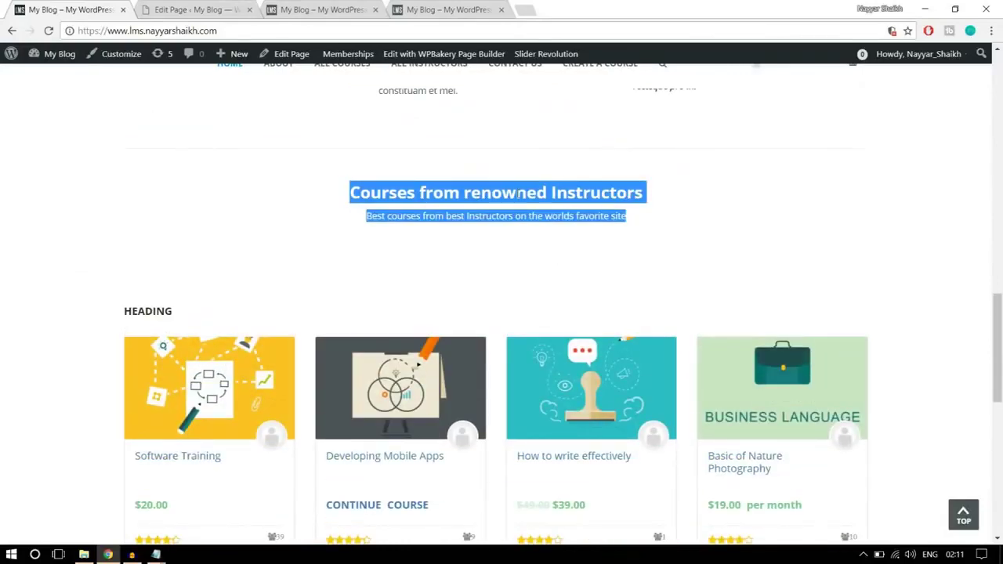
- Scroll the WPBakery builder down to the empty row below the quote columns
click(208, 10)
scroll(608, 334, down, 12)
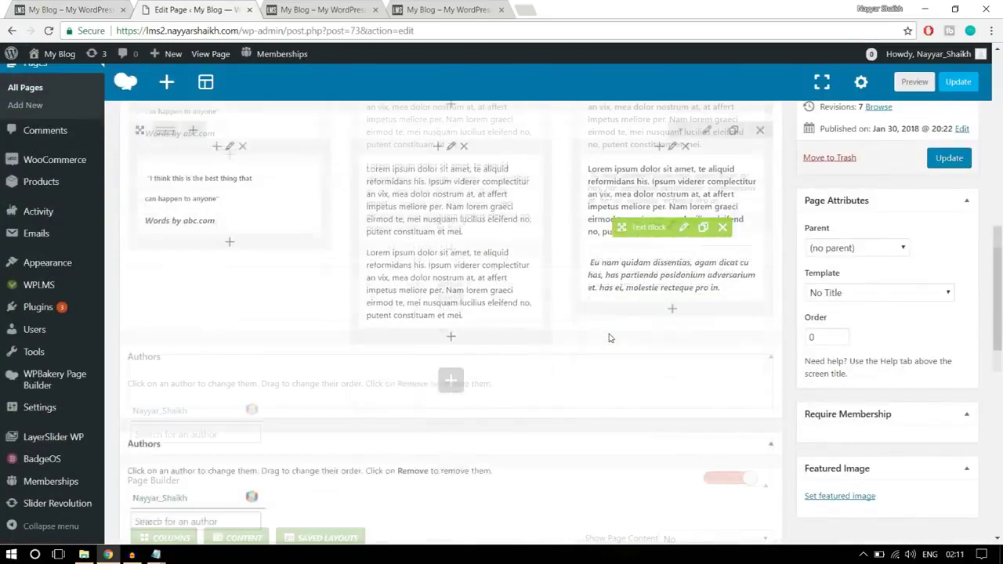
scroll(610, 337, up, 3)
scroll(610, 337, up, 10)
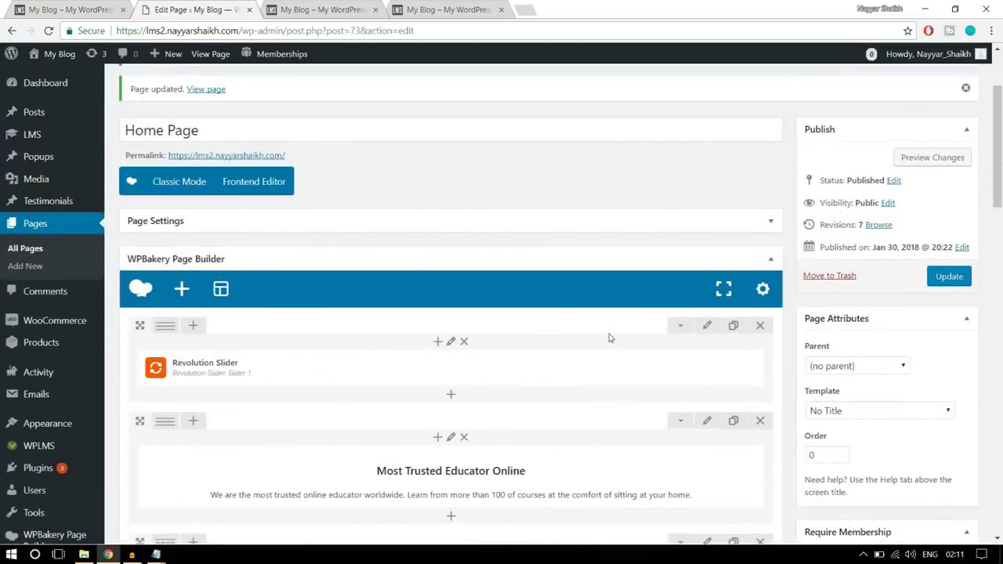
scroll(609, 338, down, 1)
mouse_move(549, 300)
scroll(635, 318, down, 8)
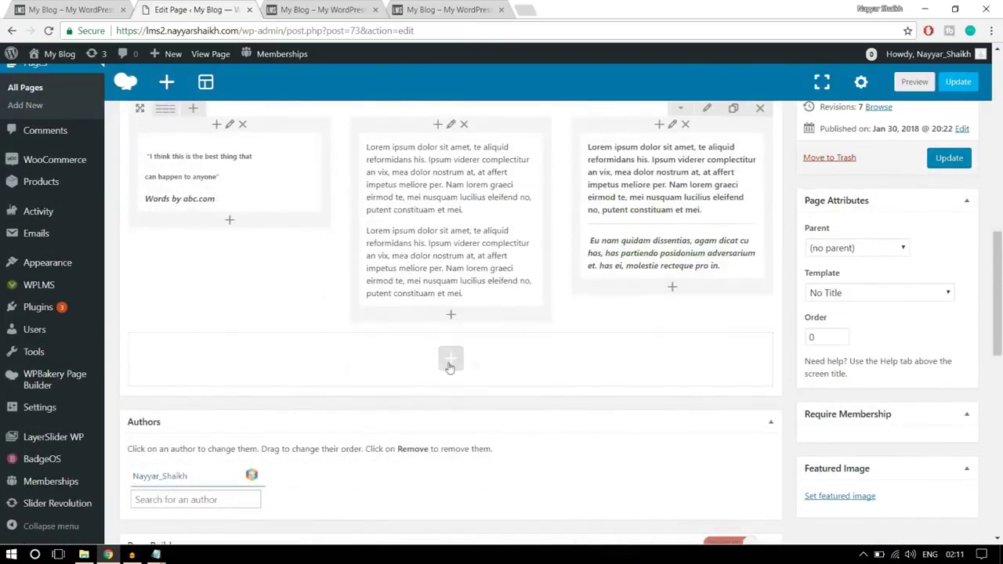
- Add a centred Text Block with the 'Courses from renowned Instructors' heading and tagline to the empty row
click(449, 362)
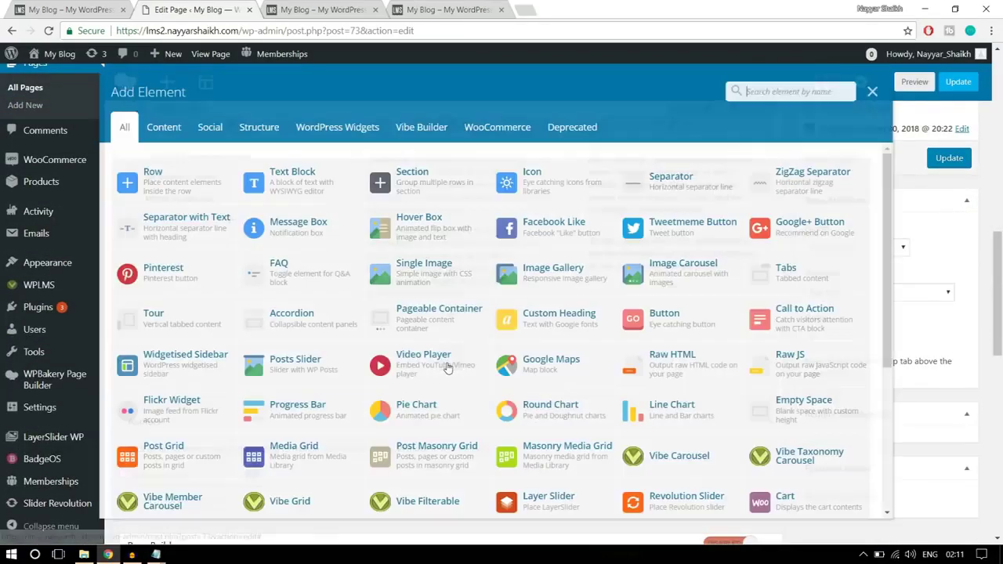
click(302, 179)
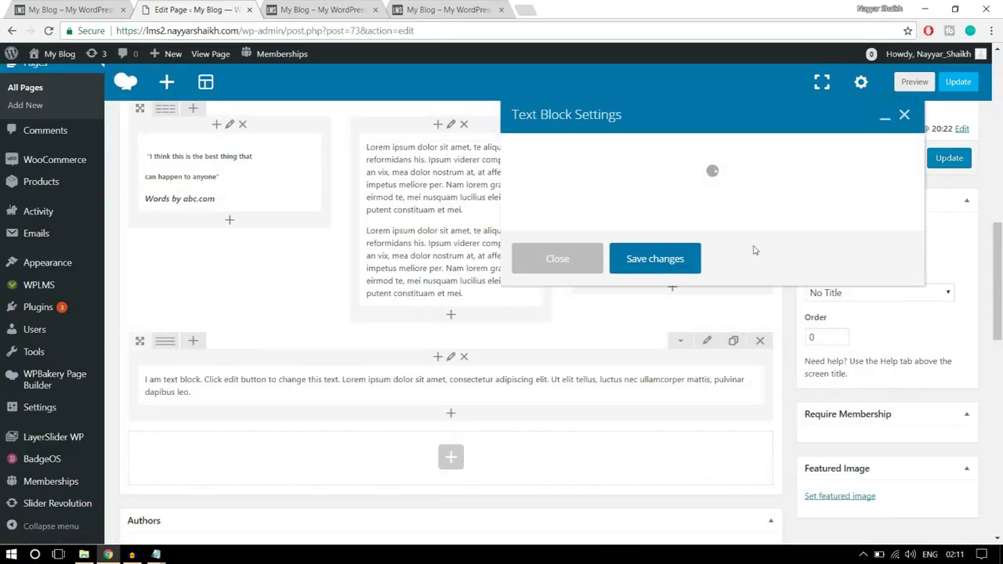
key(ctrl+a)
key(ctrl+v)
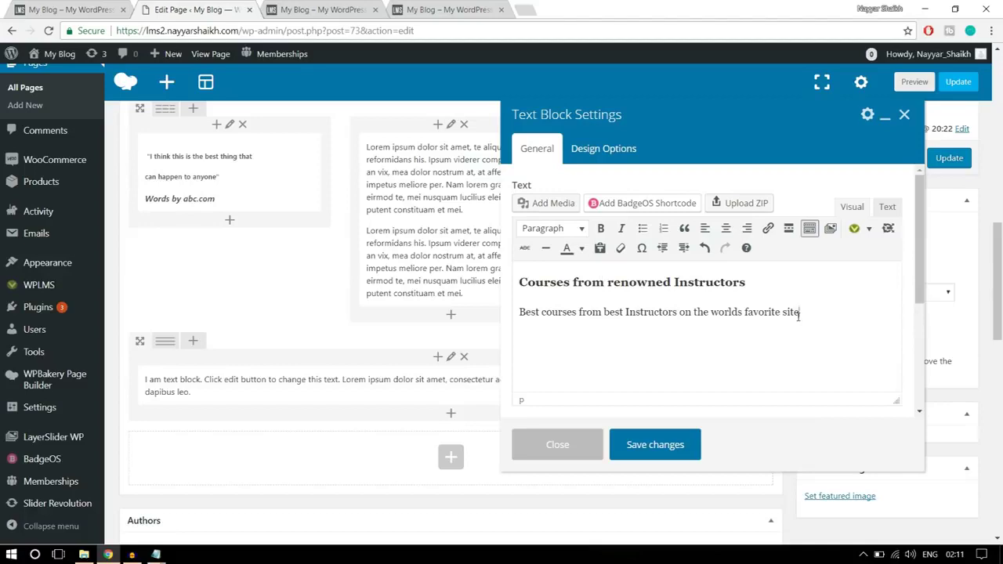
drag(799, 314, 519, 282)
click(726, 228)
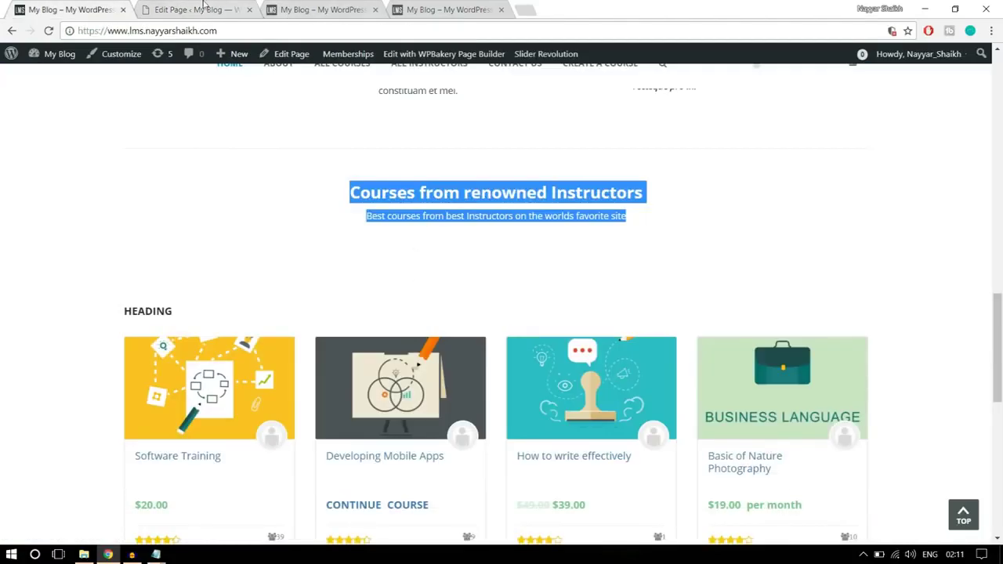
click(203, 8)
click(668, 444)
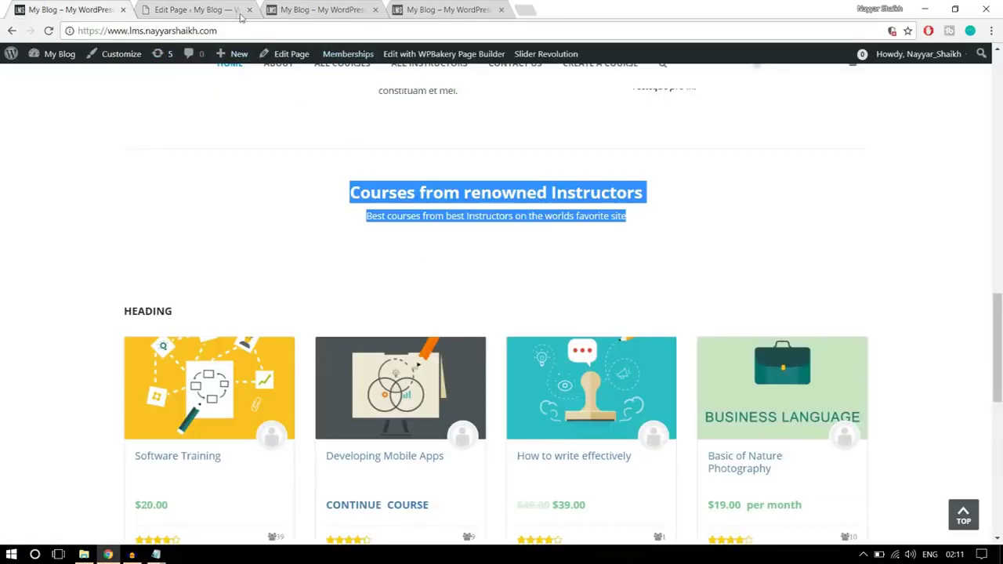
- Give the heading text block 20 top and bottom padding, then view the live homepage
click(241, 14)
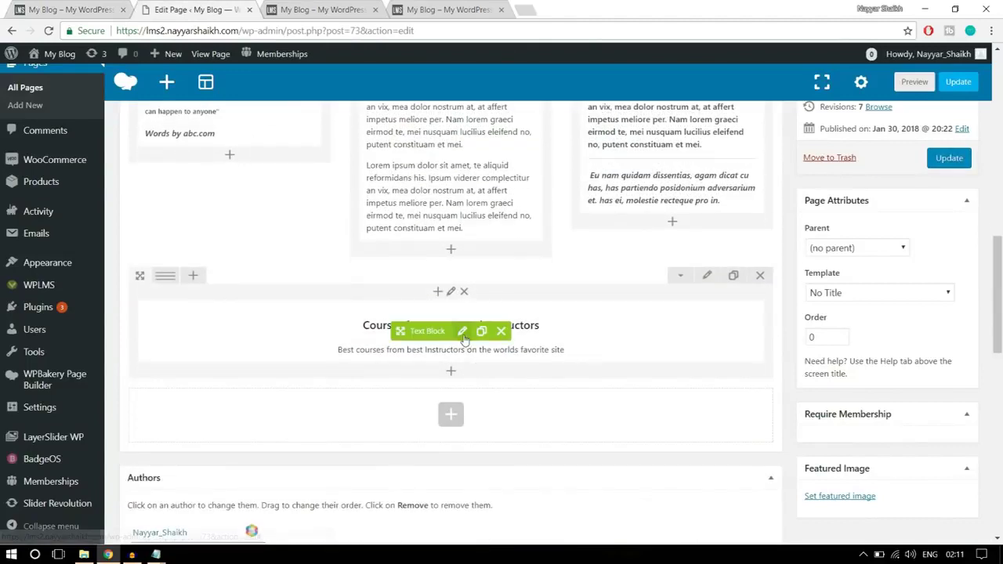
click(462, 333)
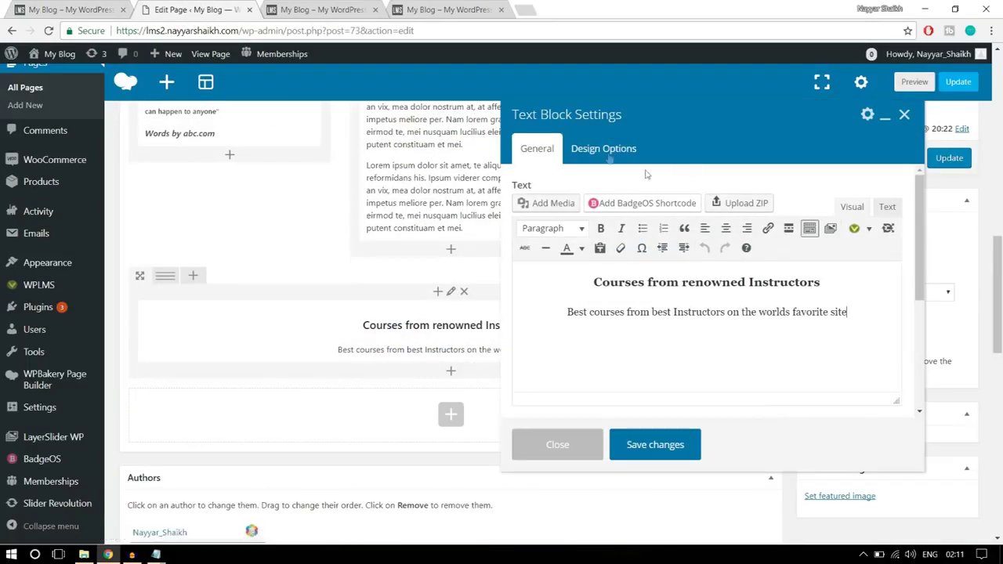
click(605, 150)
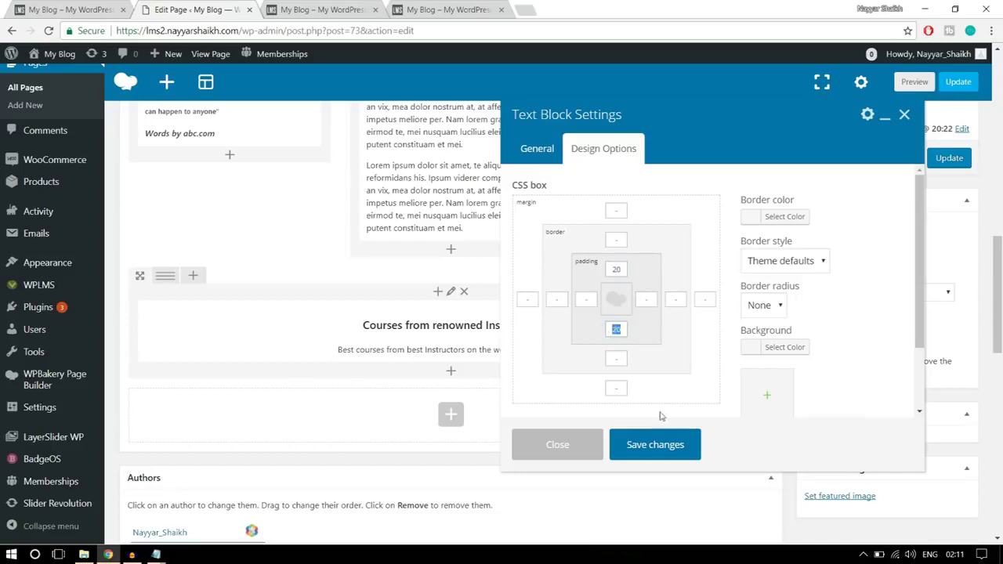
click(661, 447)
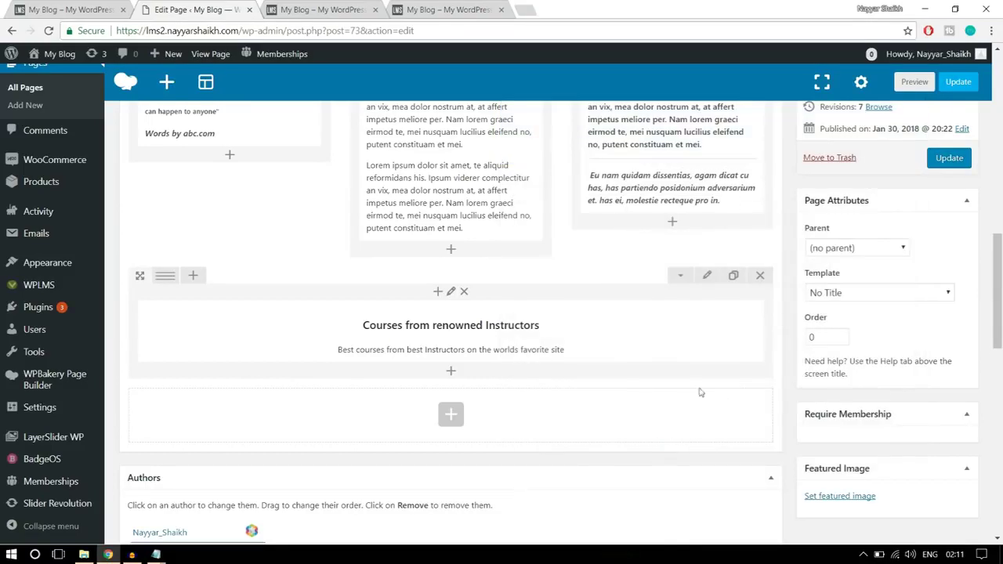
click(71, 10)
scroll(276, 328, down, 2)
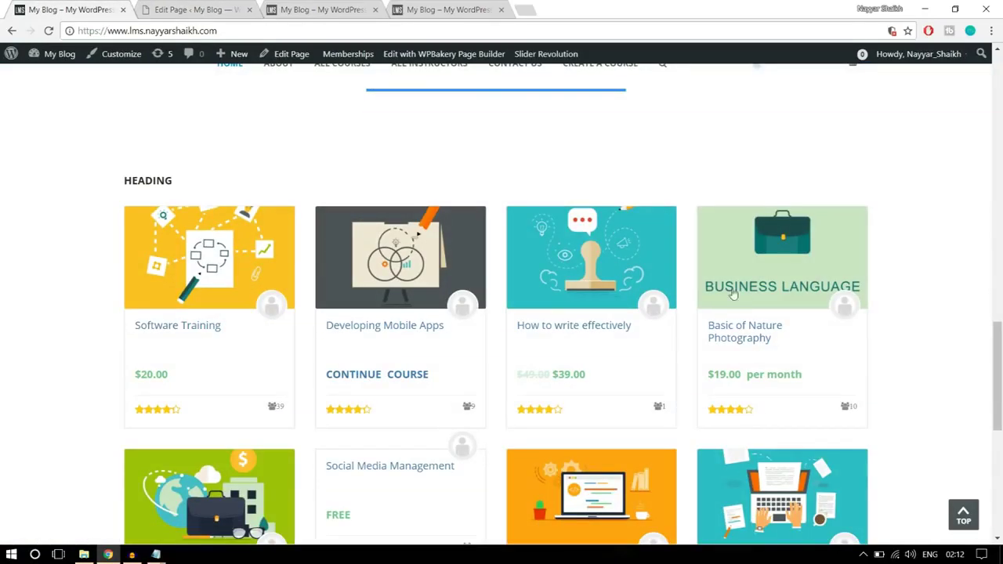
- Search the element list for 'vibe' and add a Vibe Grid below the heading
click(192, 9)
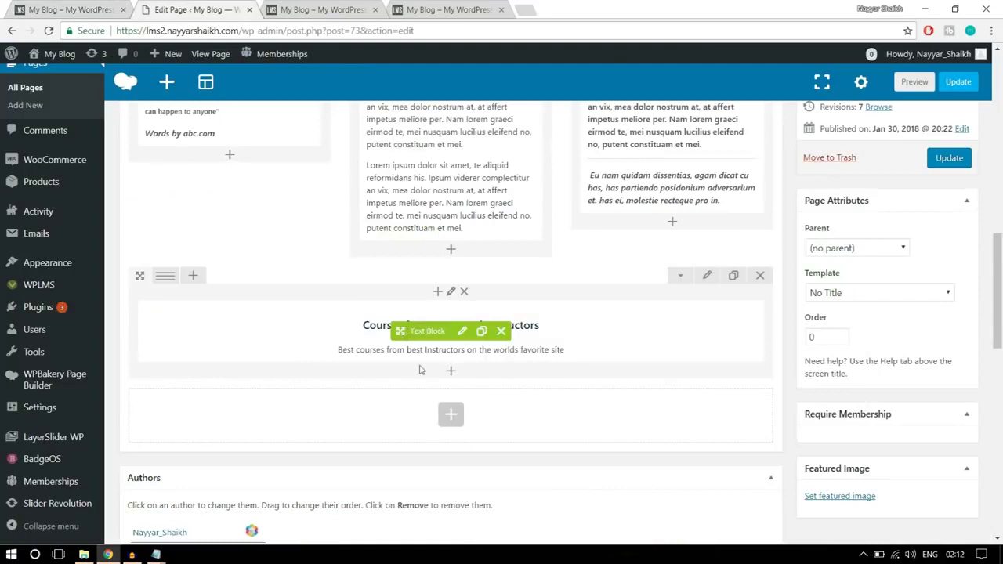
click(451, 373)
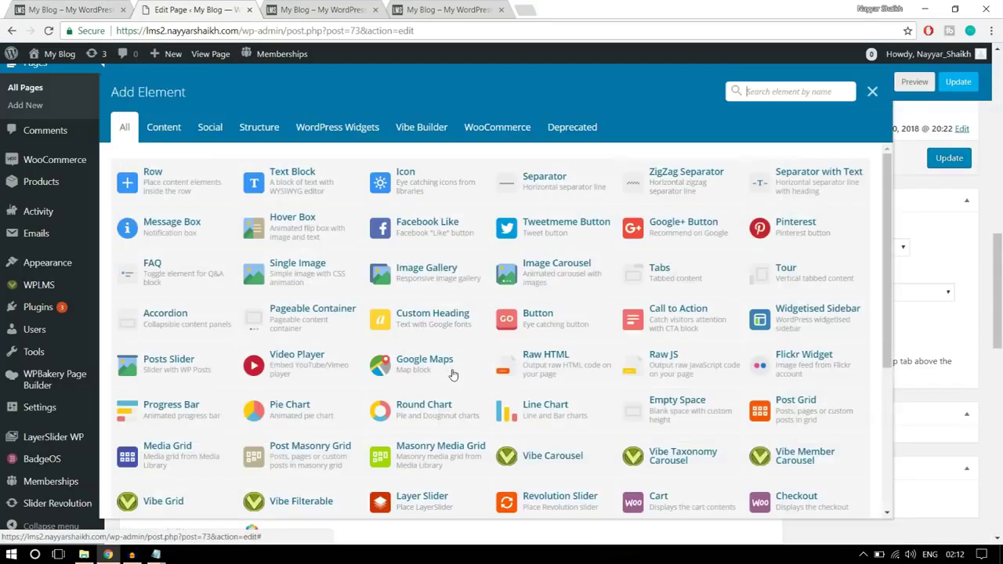
click(420, 131)
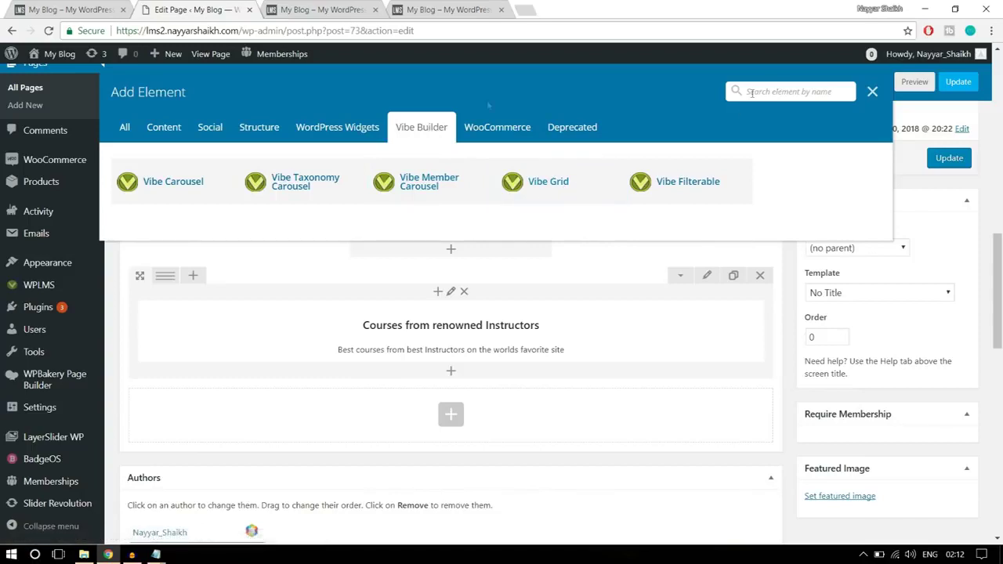
click(124, 127)
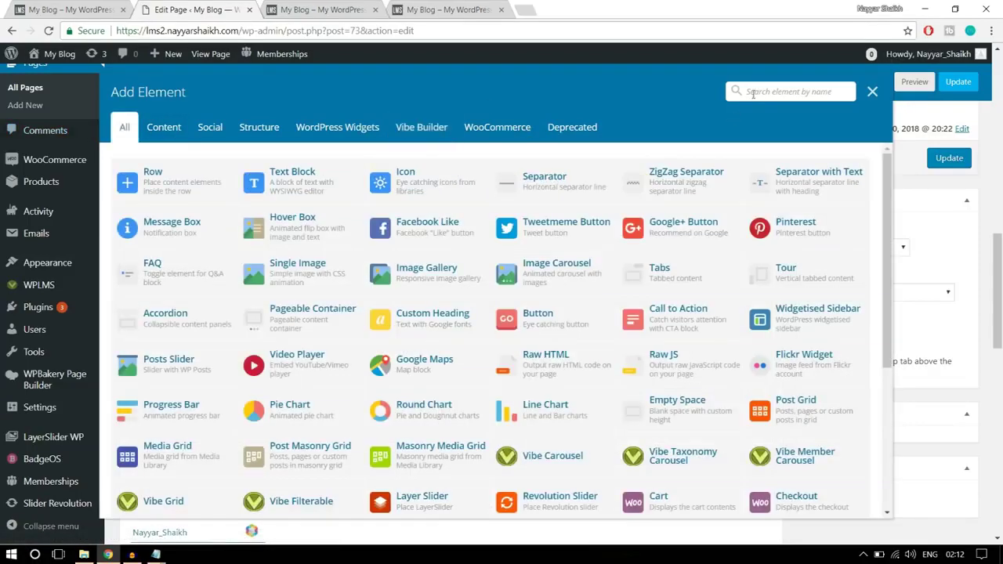
click(753, 92)
text(vibe)
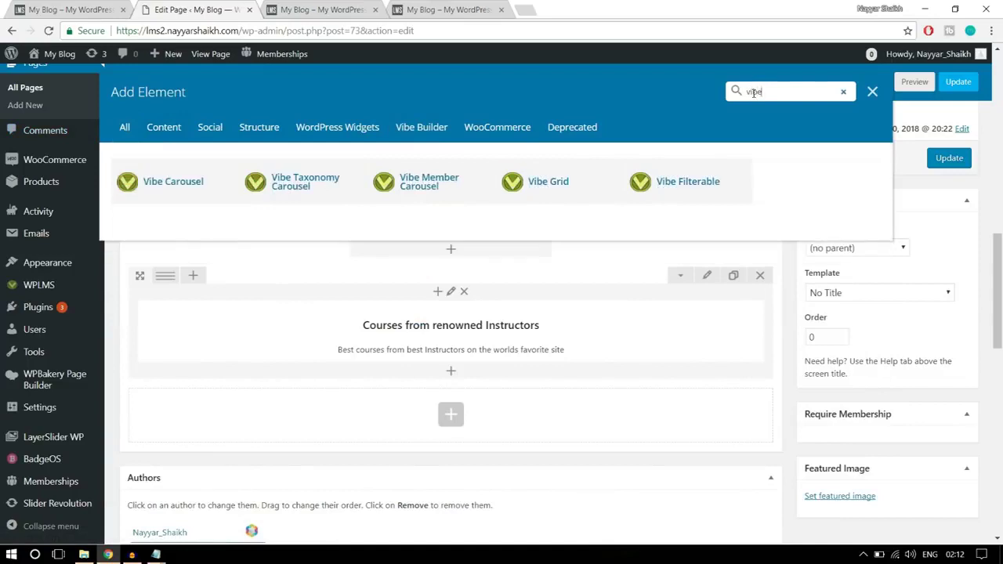
click(576, 192)
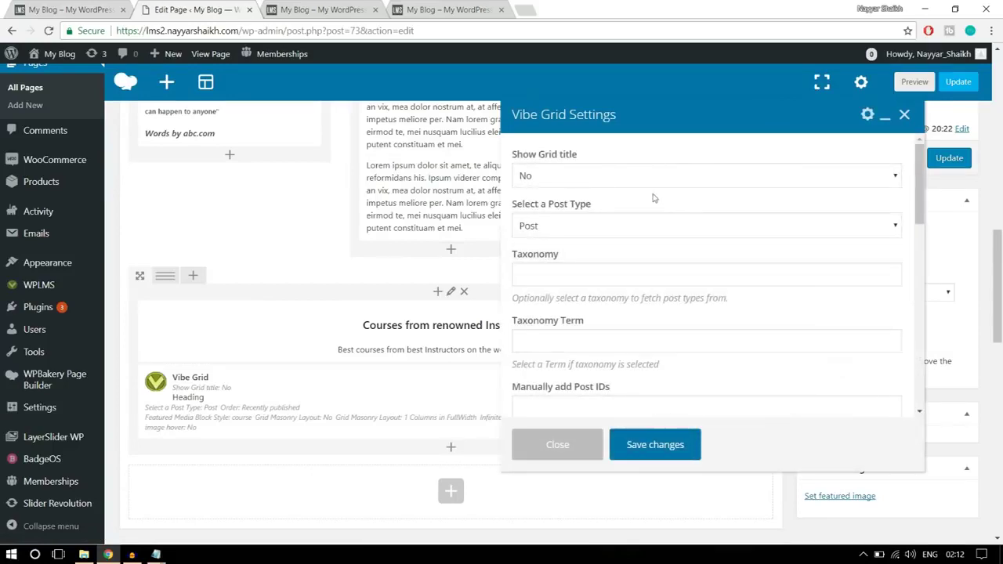
- Set the grid's post type to Courses, keeping the title hidden and the order Recently published
click(583, 179)
click(583, 179)
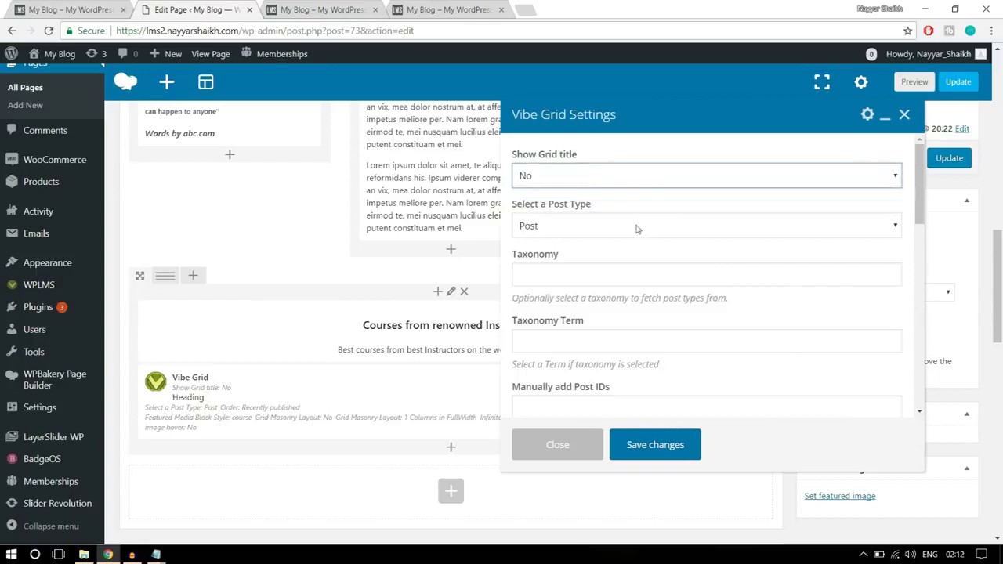
click(612, 226)
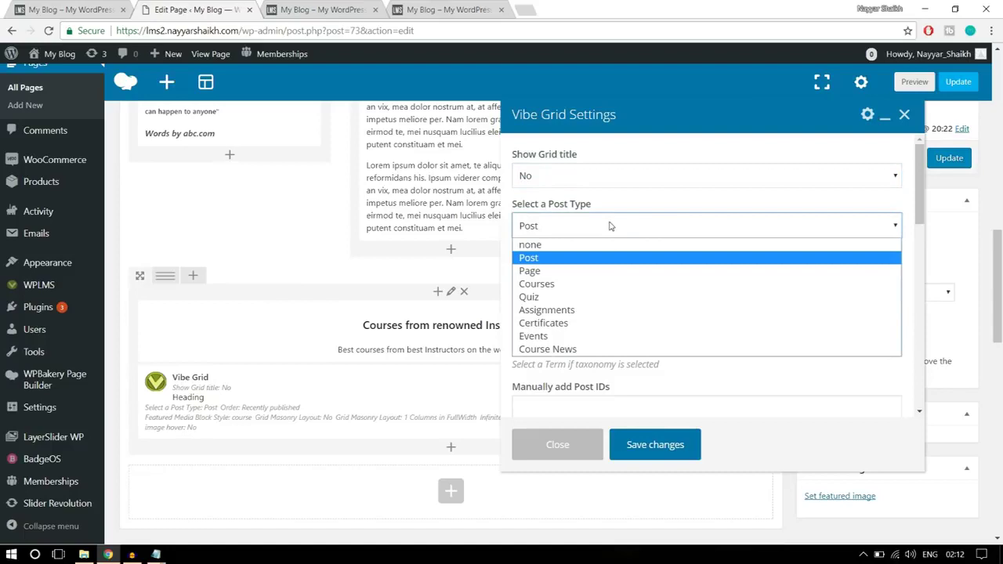
click(584, 284)
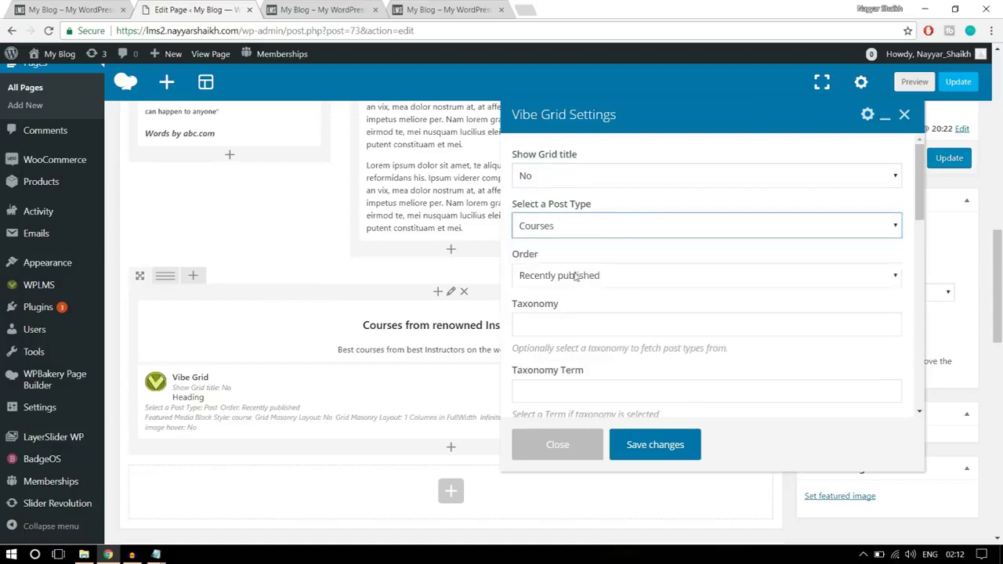
click(591, 227)
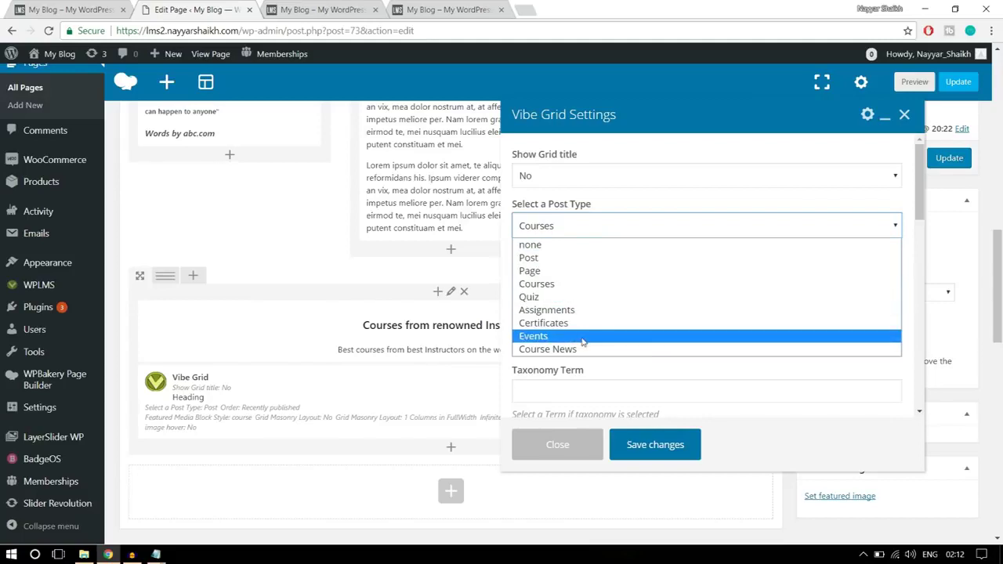
click(567, 284)
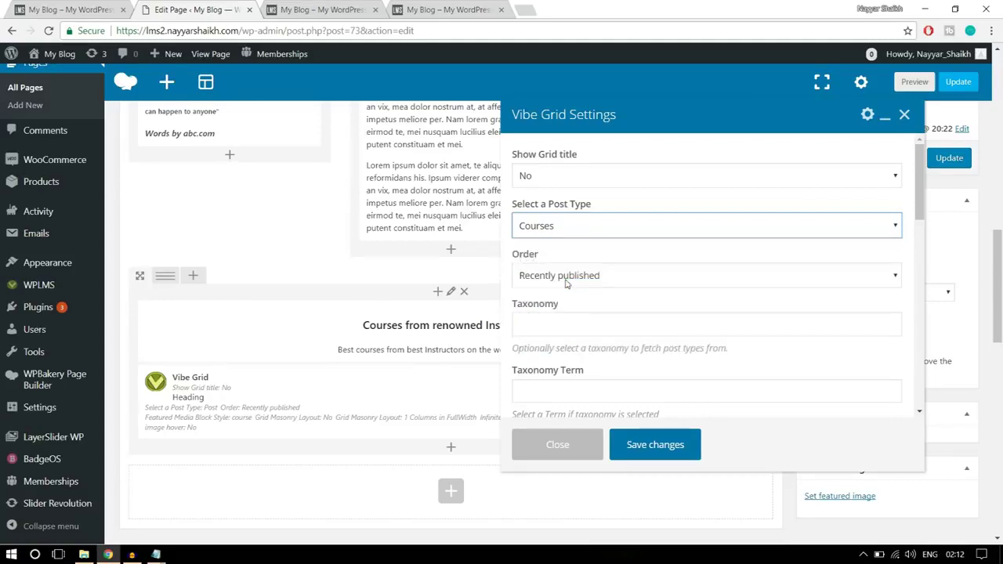
scroll(823, 259, down, 1)
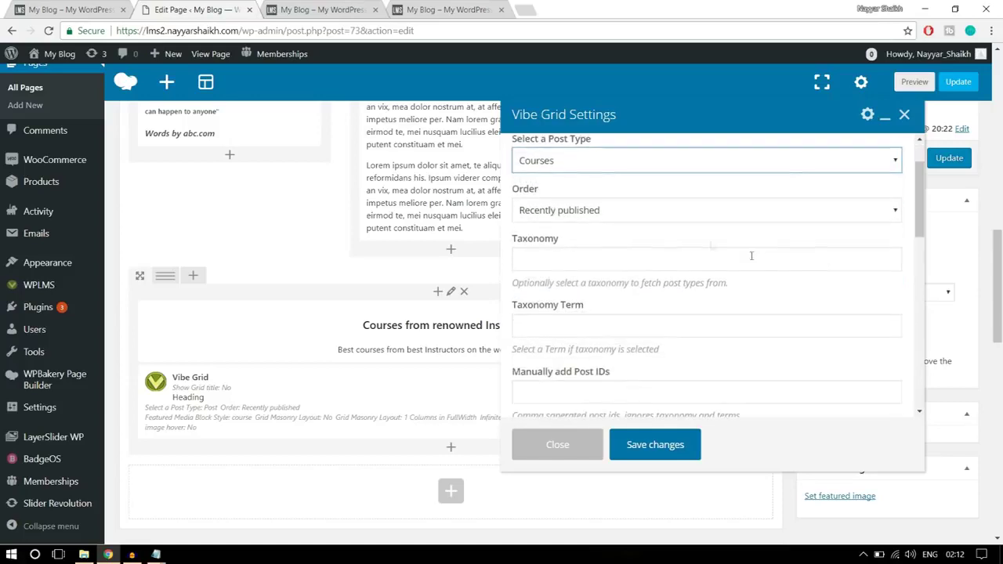
click(640, 212)
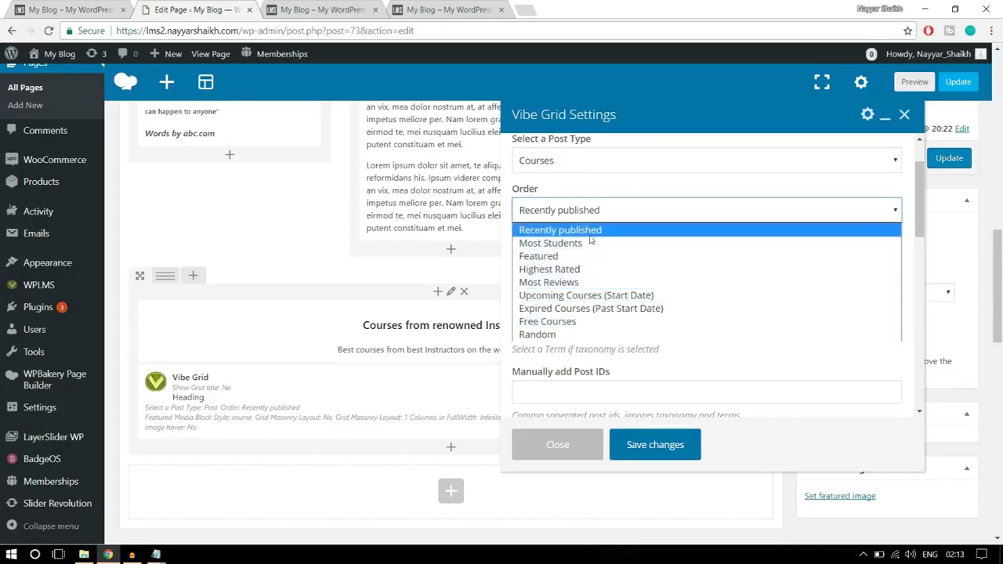
click(583, 235)
scroll(713, 280, down, 3)
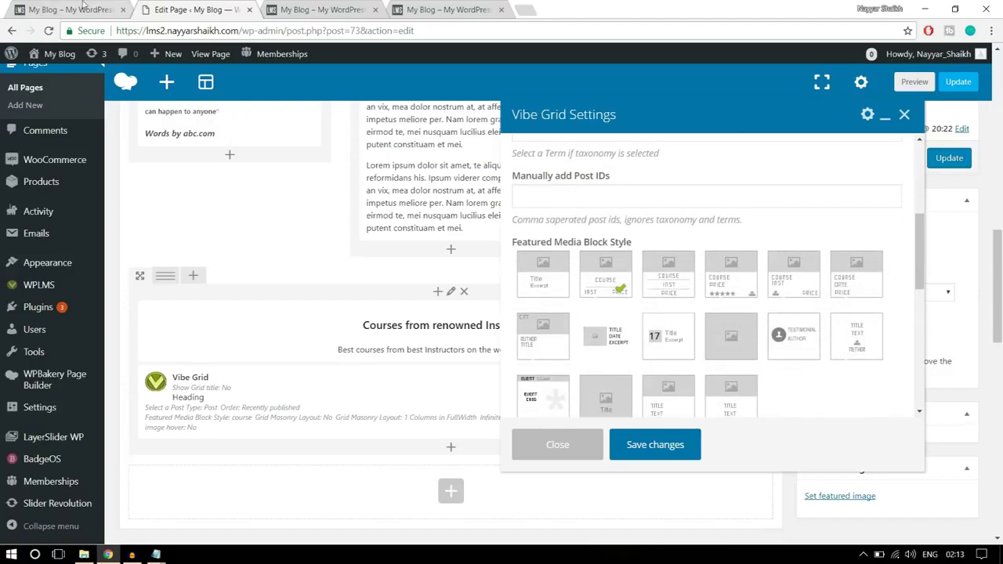
- Choose the course3 block style showing price and star rating for the grid cards
key(ctrl+shift+Tab)
scroll(209, 352, down, 1)
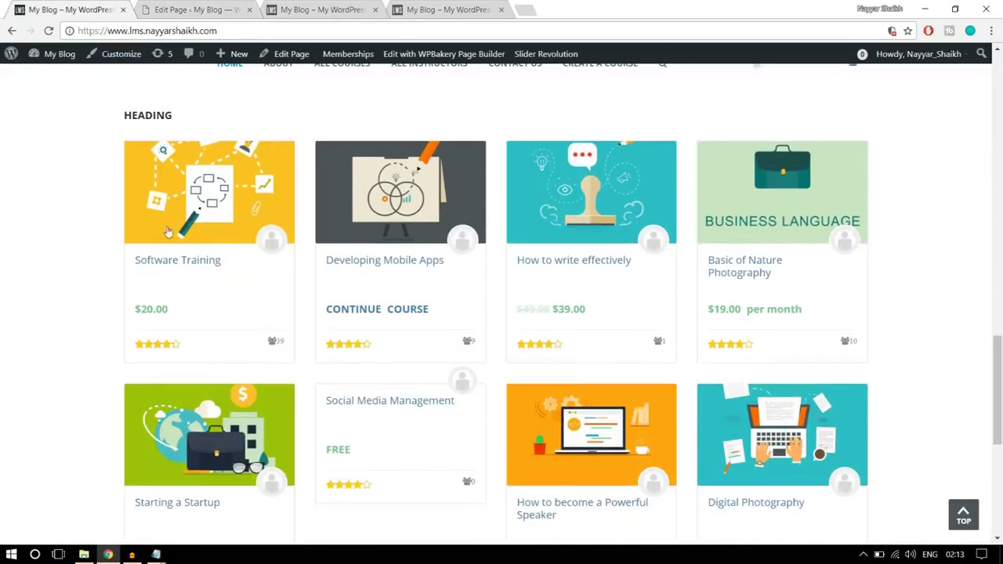
click(191, 10)
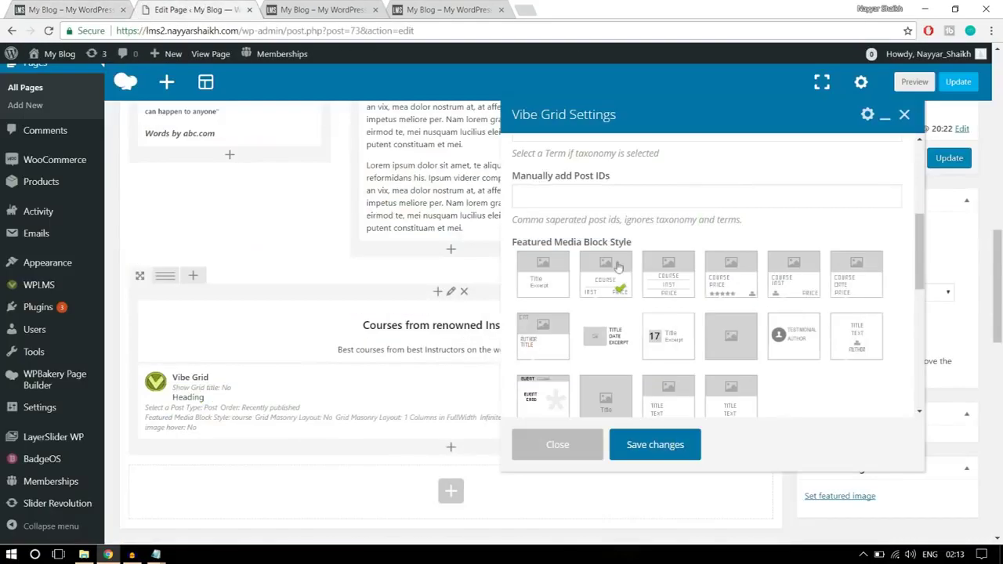
click(734, 294)
click(34, 10)
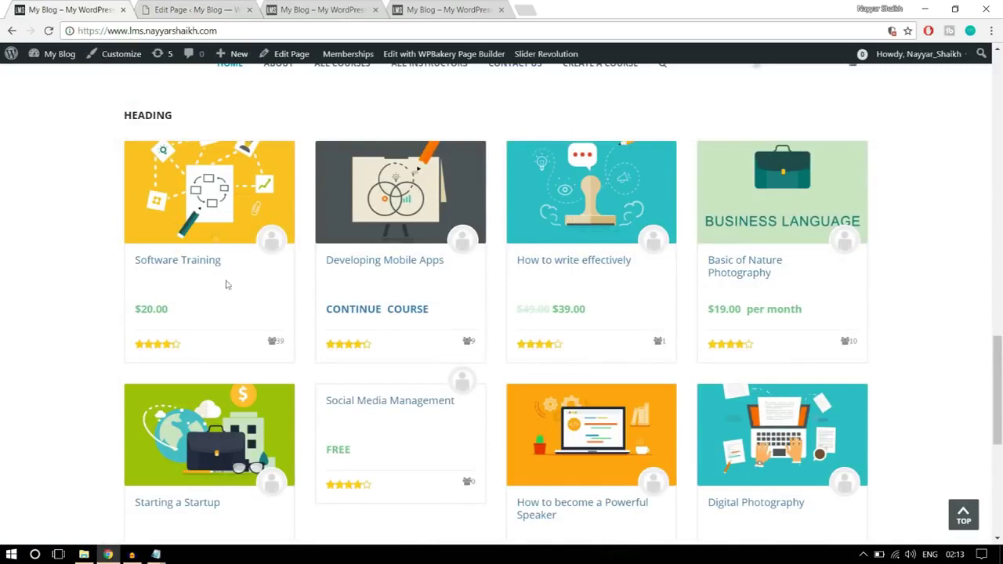
click(197, 8)
click(747, 285)
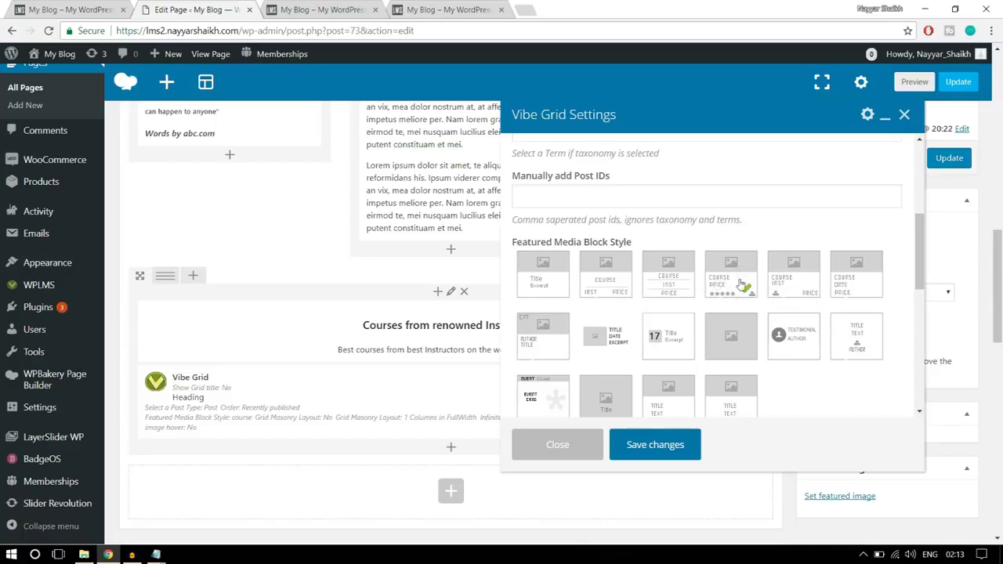
- Set the Grid Masonry Layout to '4 Columns in FullWidth' and save the grid settings
scroll(860, 344, down, 3)
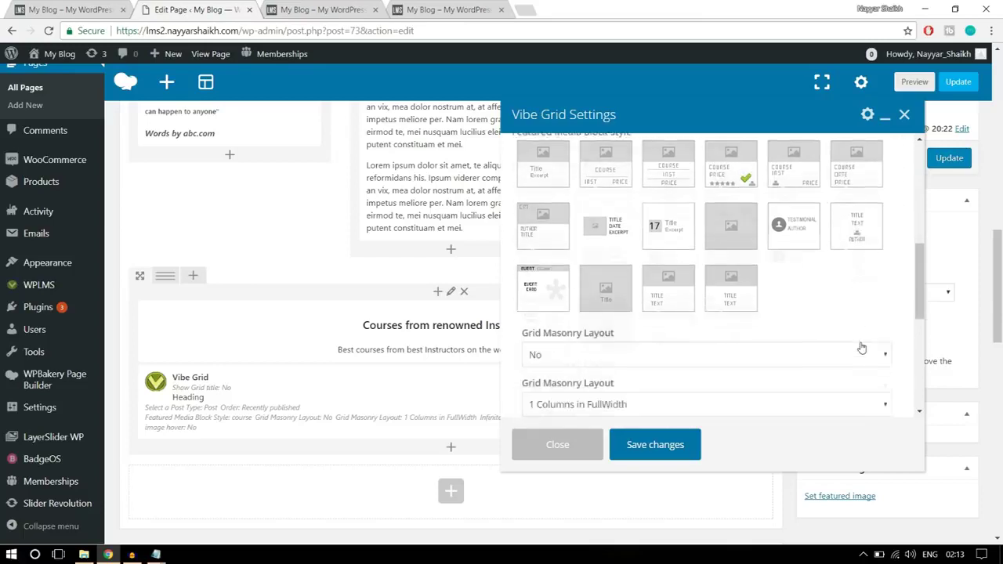
scroll(862, 343, down, 3)
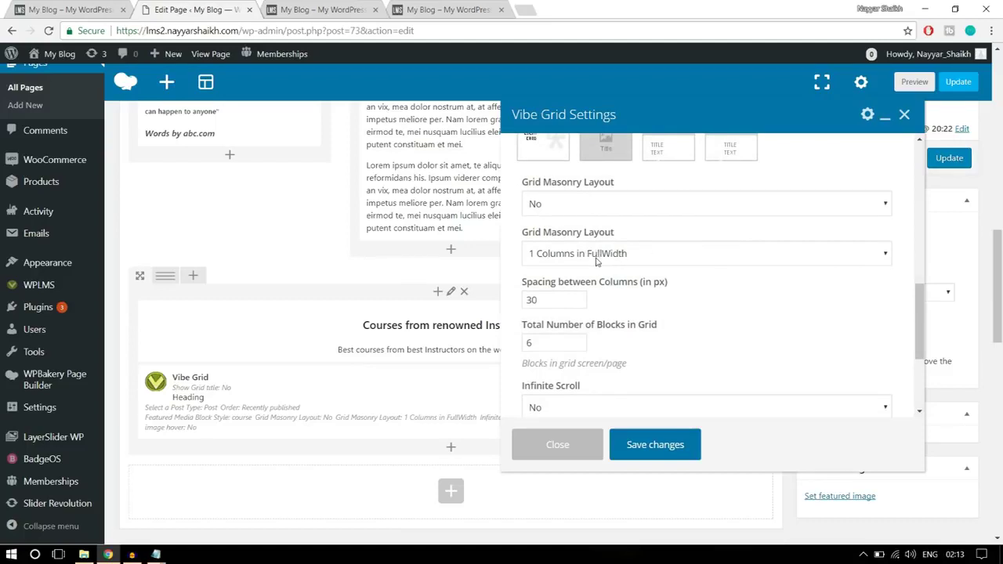
click(596, 262)
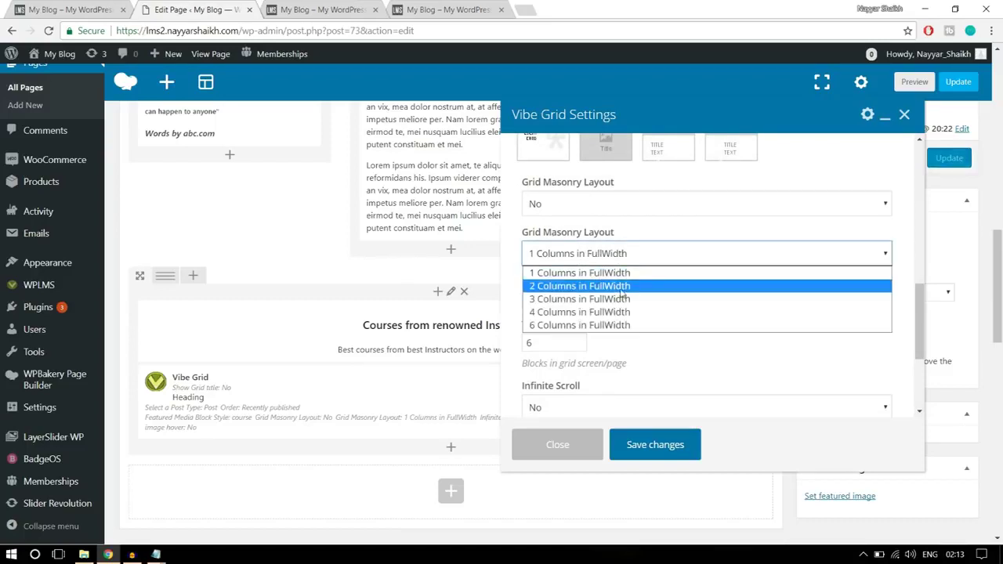
click(606, 314)
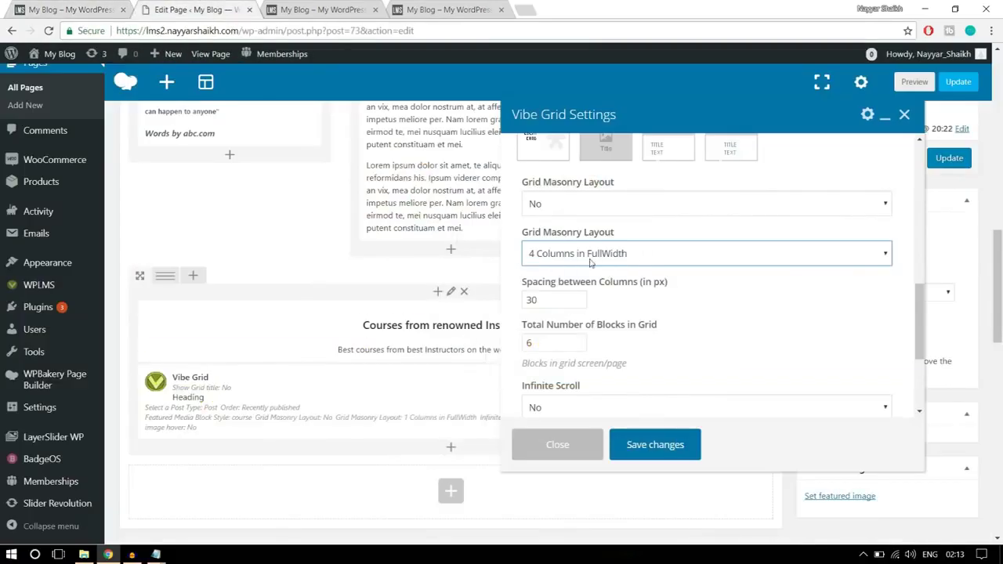
scroll(752, 302, down, 3)
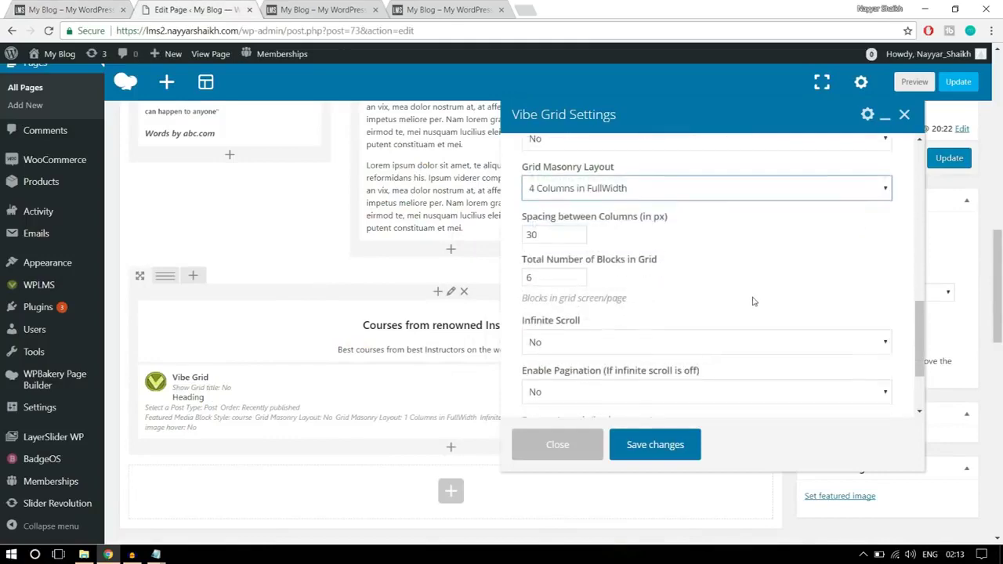
scroll(752, 299, down, 5)
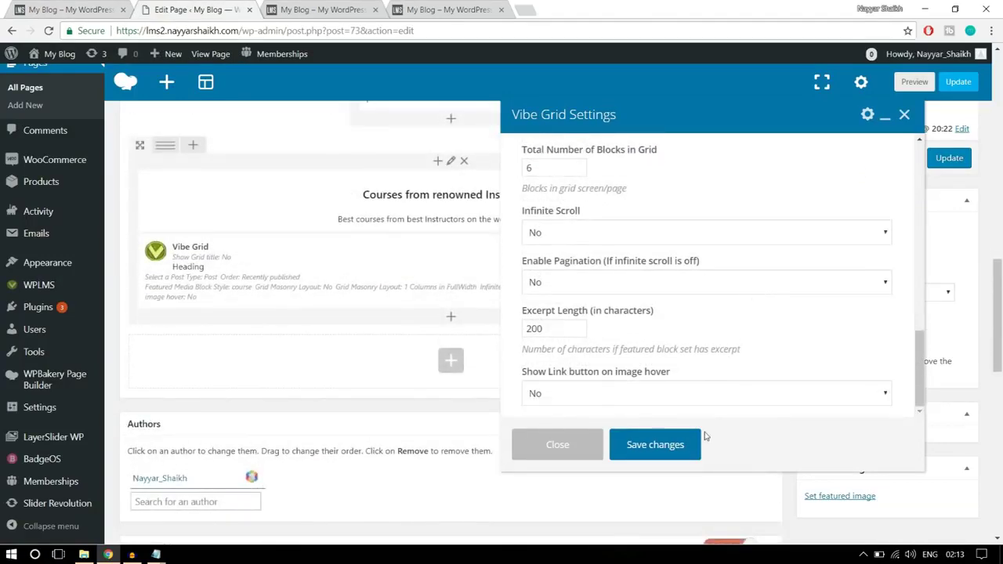
click(656, 444)
scroll(784, 352, up, 2)
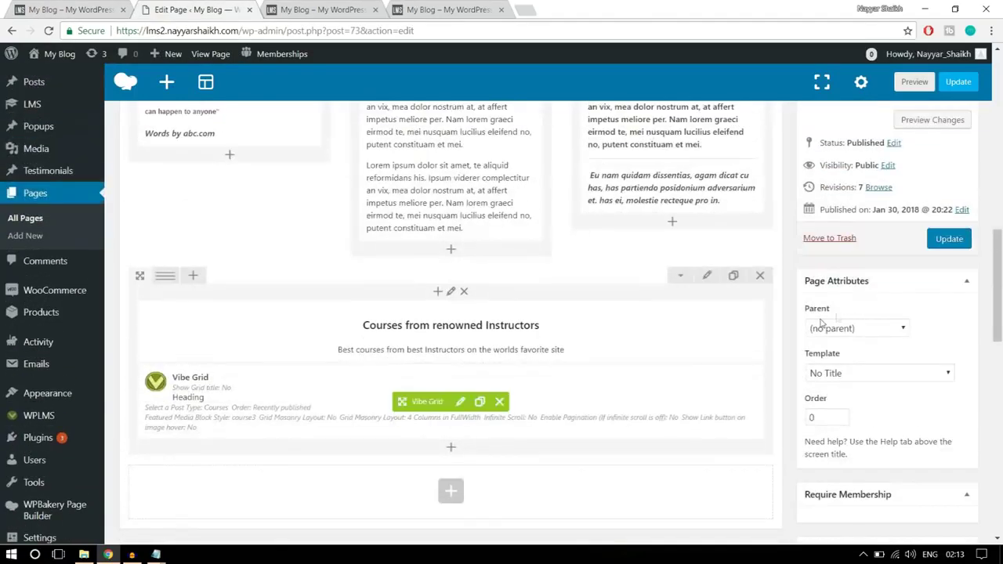
- Update the page and reload the live site to view the new course grid
click(949, 239)
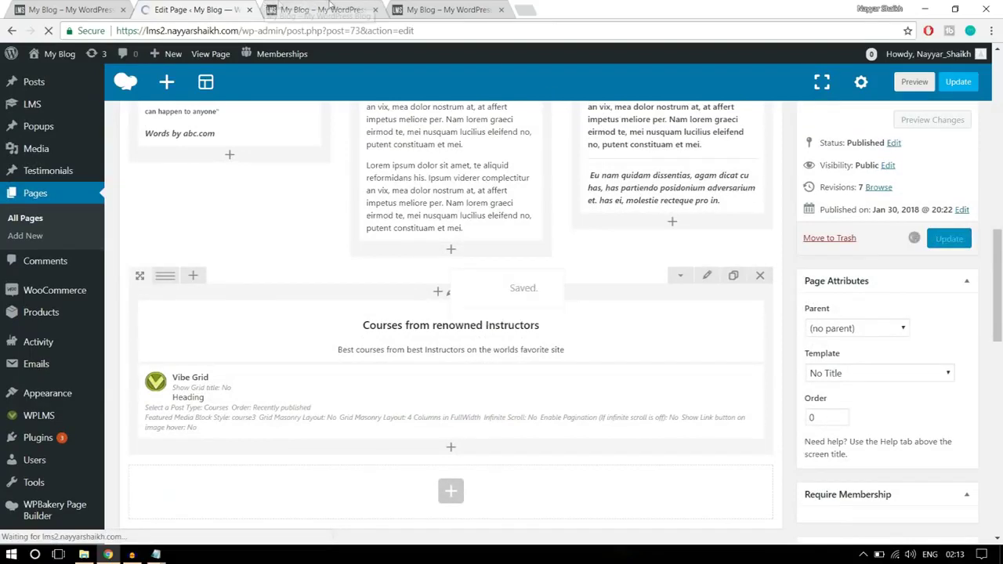
click(330, 8)
click(336, 30)
click(51, 31)
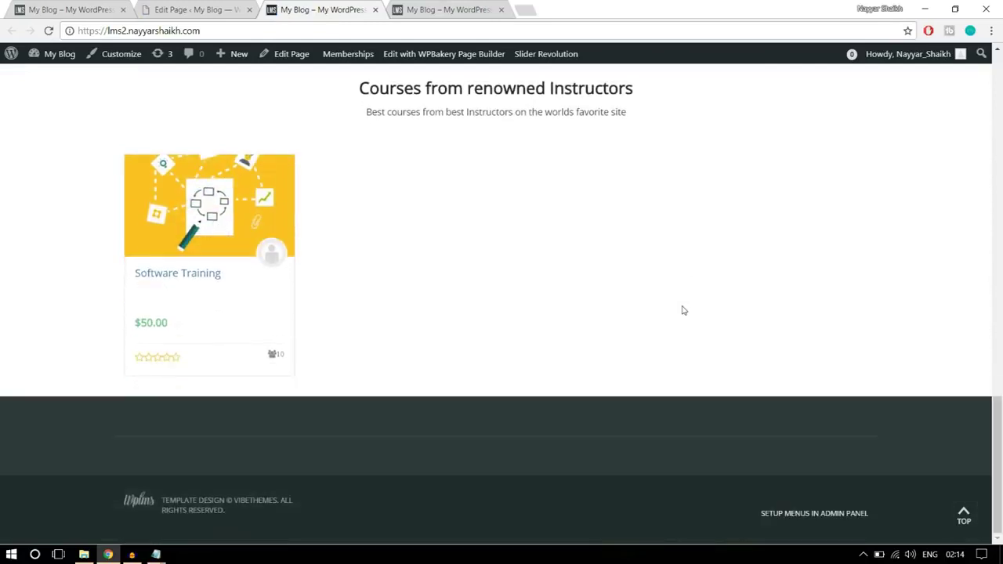
scroll(549, 327, down, 1)
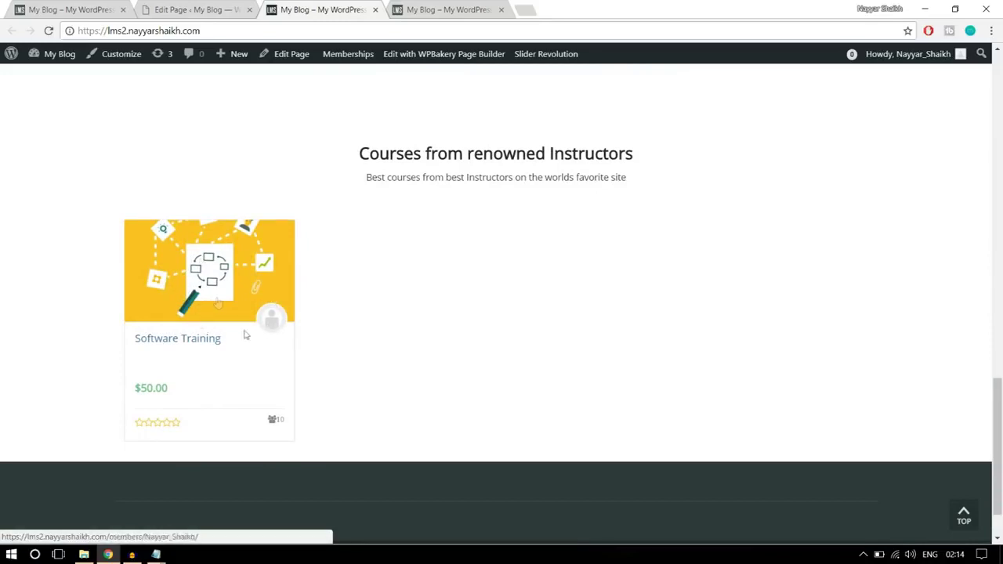
scroll(361, 346, up, 2)
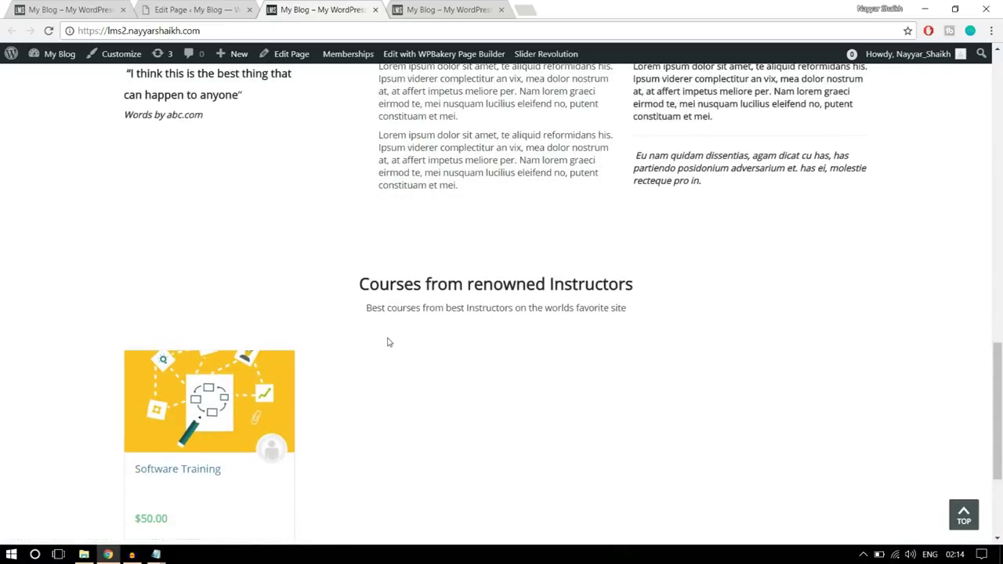
scroll(275, 347, down, 1)
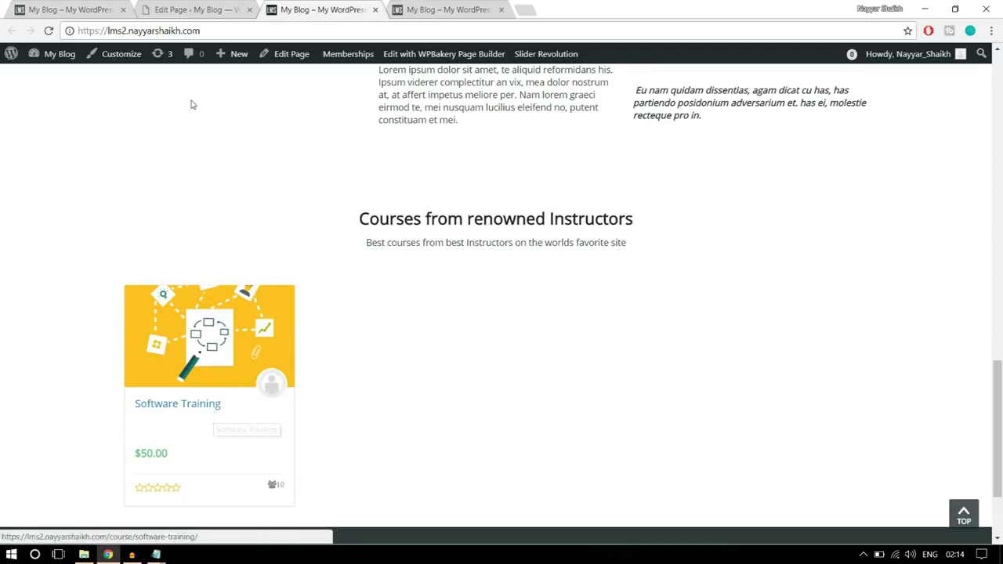
- Check the demo site's client logo row, then go back to the page editor
click(48, 10)
scroll(923, 246, down, 5)
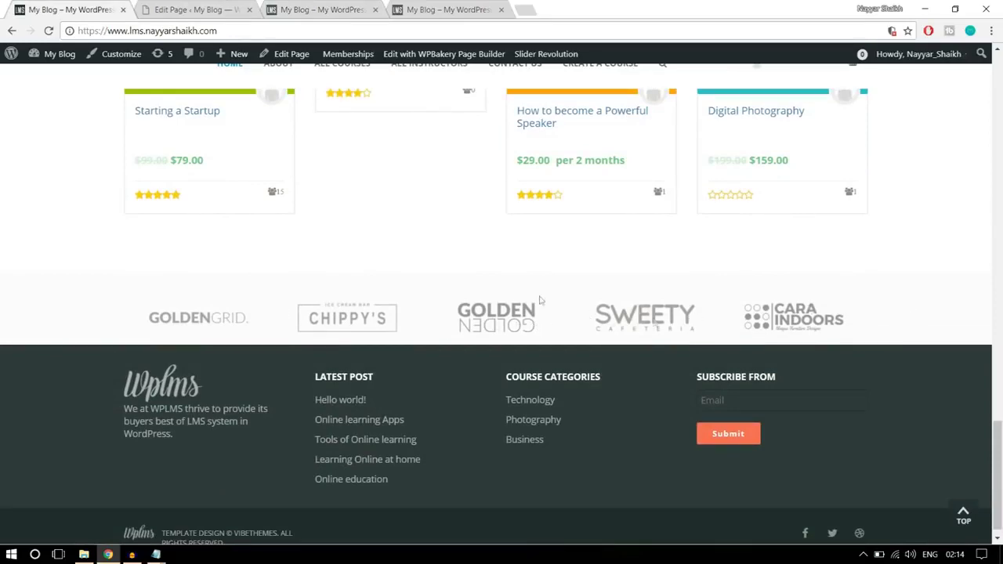
click(200, 7)
scroll(576, 270, down, 10)
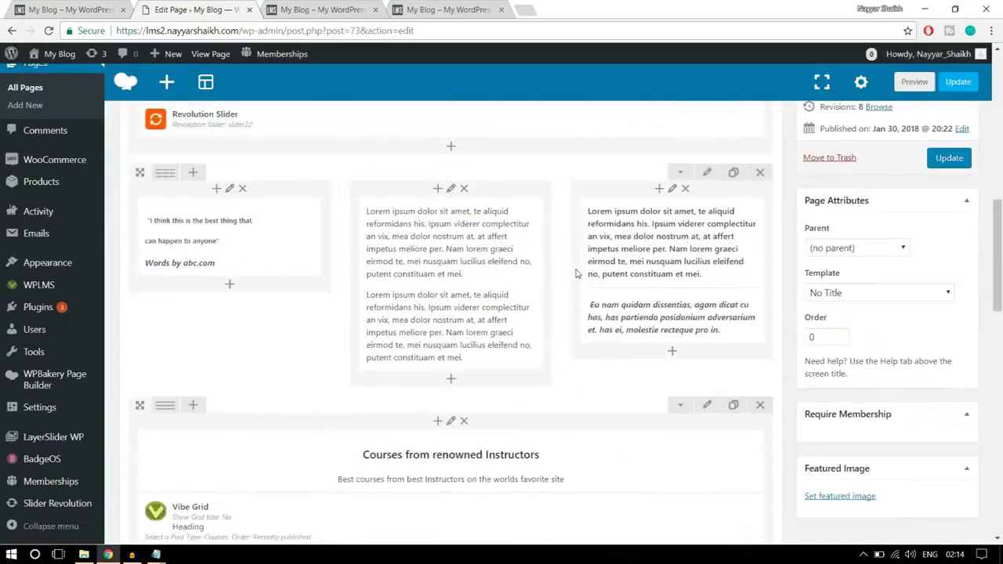
scroll(576, 274, down, 3)
scroll(470, 243, up, 2)
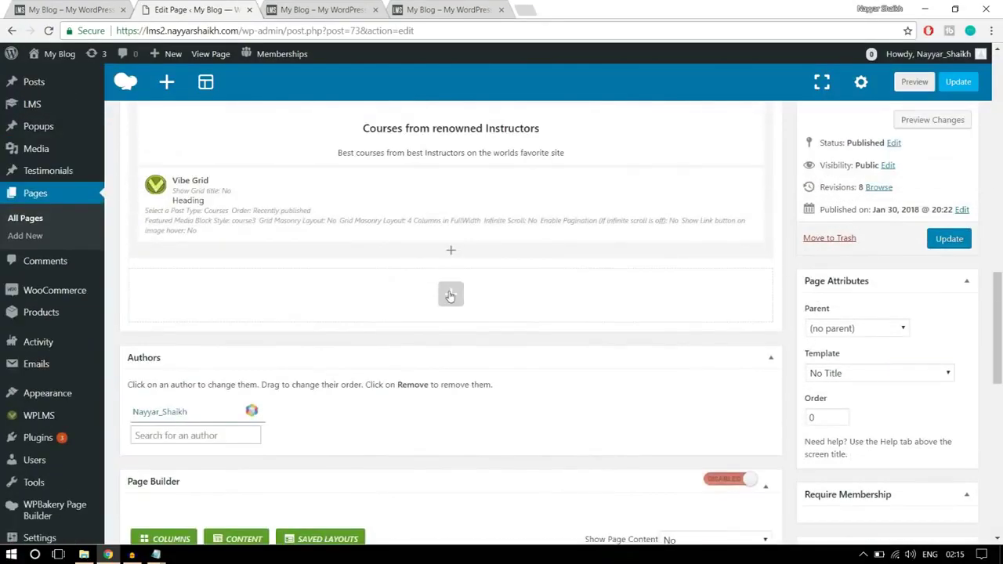
- Add a Single Image element below the course grid and start uploading its image files
click(451, 294)
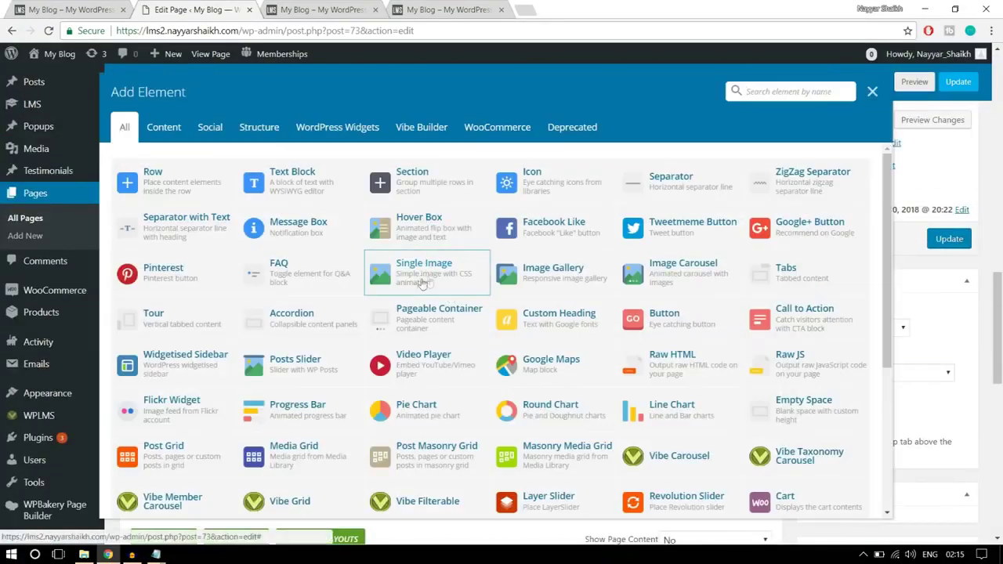
click(421, 281)
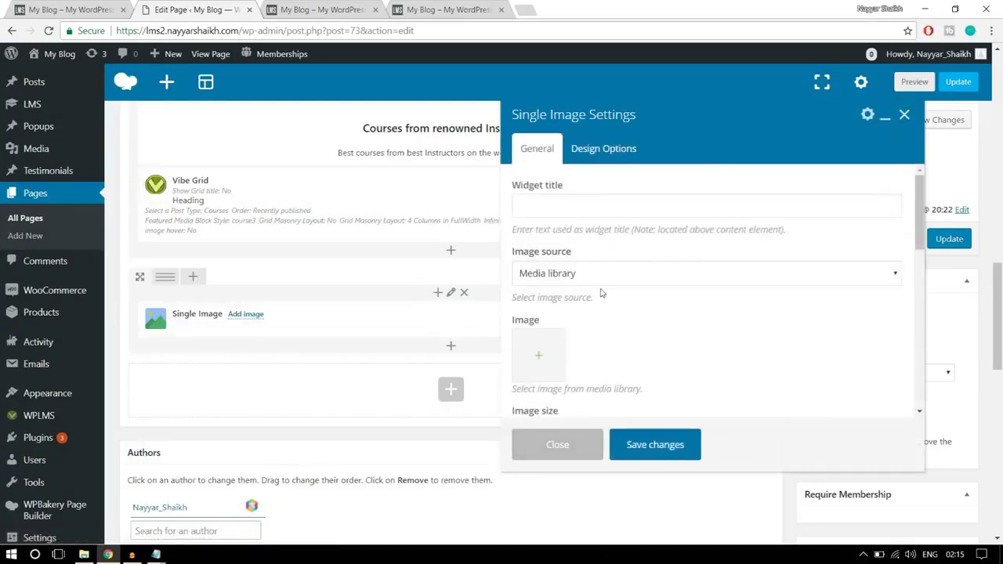
scroll(611, 288, down, 1)
click(538, 301)
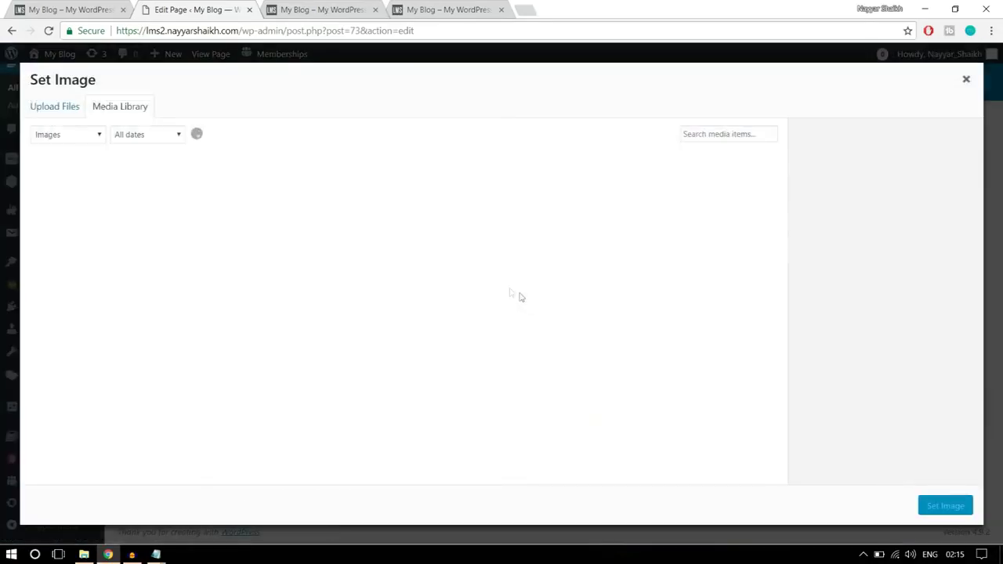
click(72, 110)
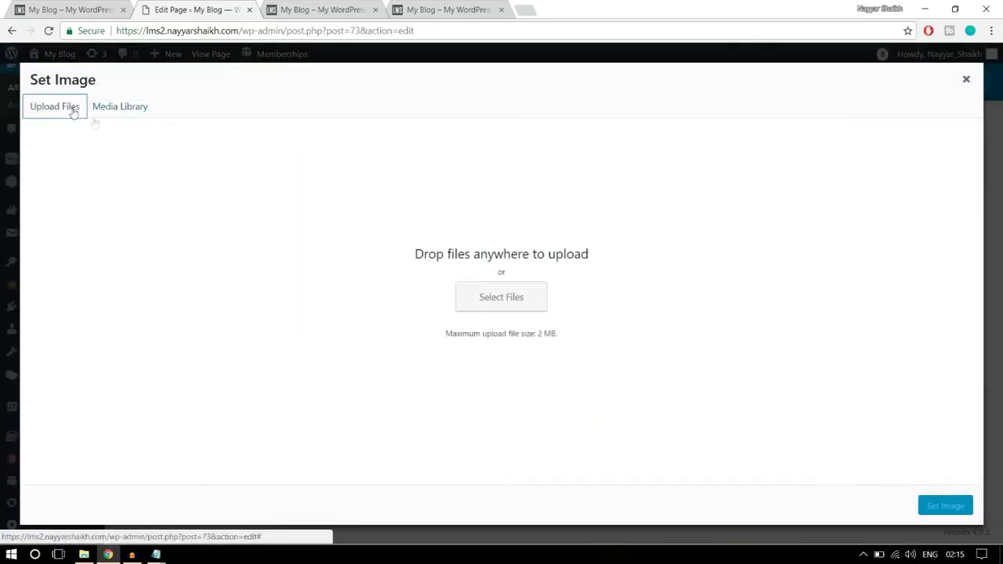
click(515, 297)
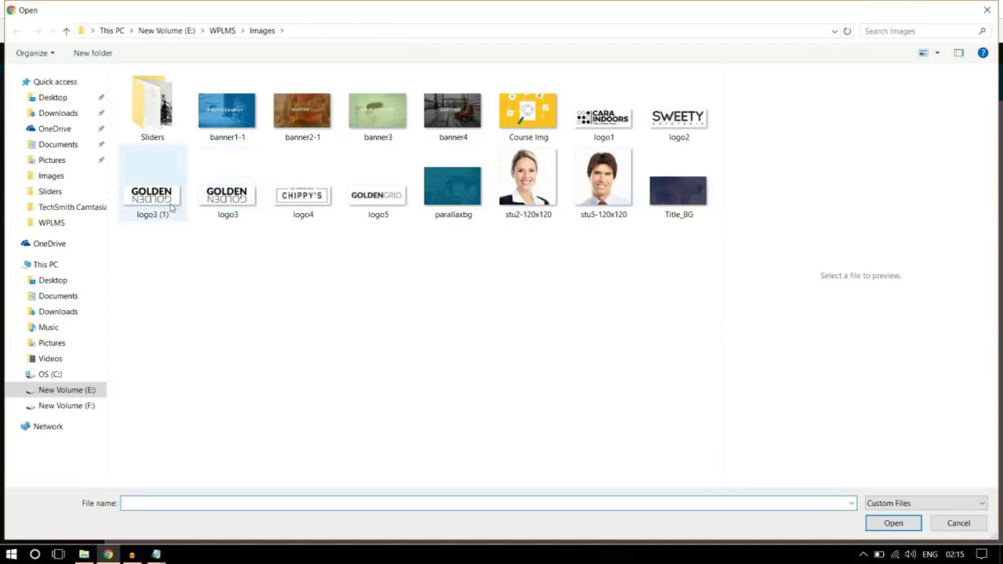
- Upload logo1–logo5 to the media library and set logo5 as the element's image
click(171, 206)
ctrl+click(304, 196)
ctrl+click(378, 198)
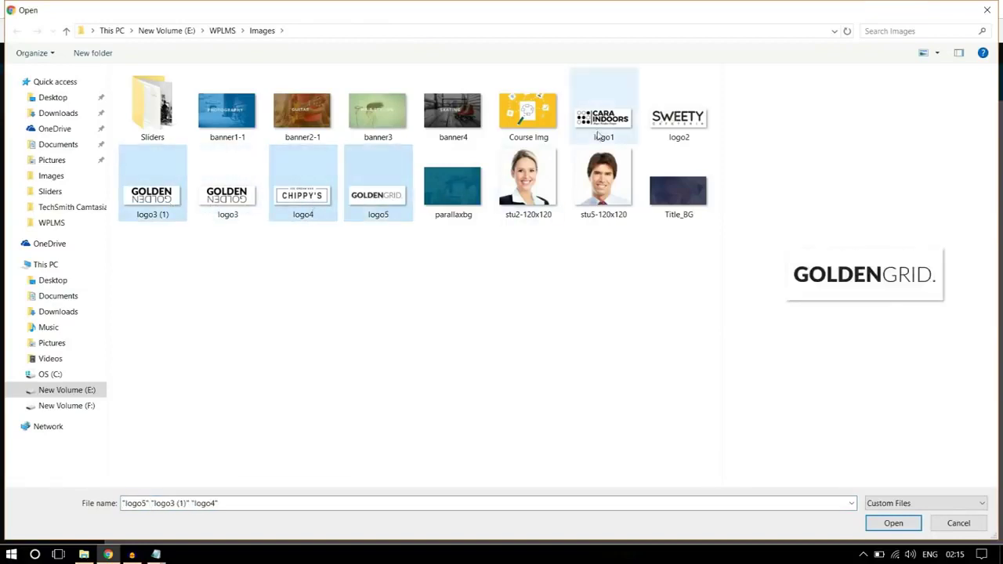
ctrl+click(598, 136)
ctrl+click(668, 123)
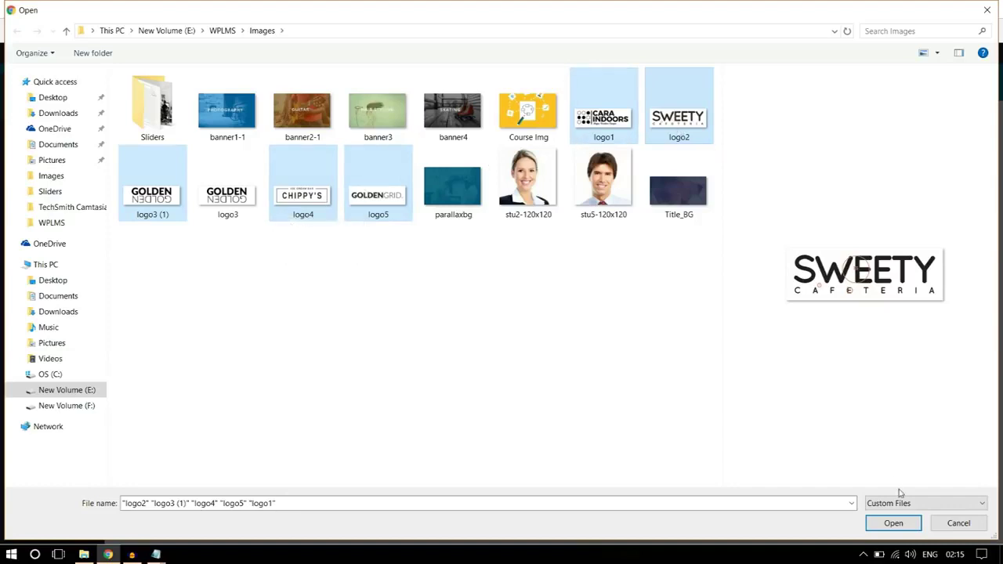
click(894, 524)
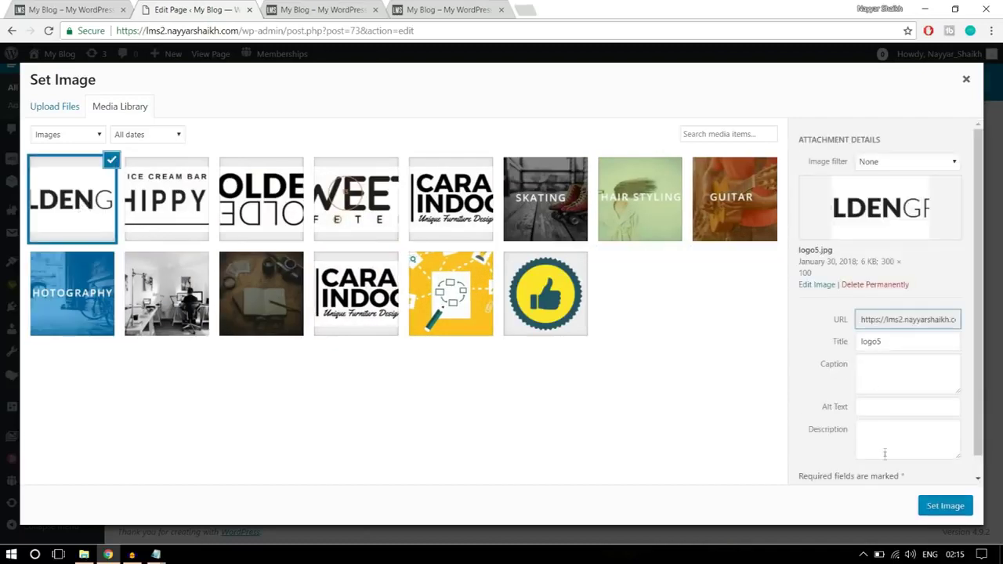
click(940, 508)
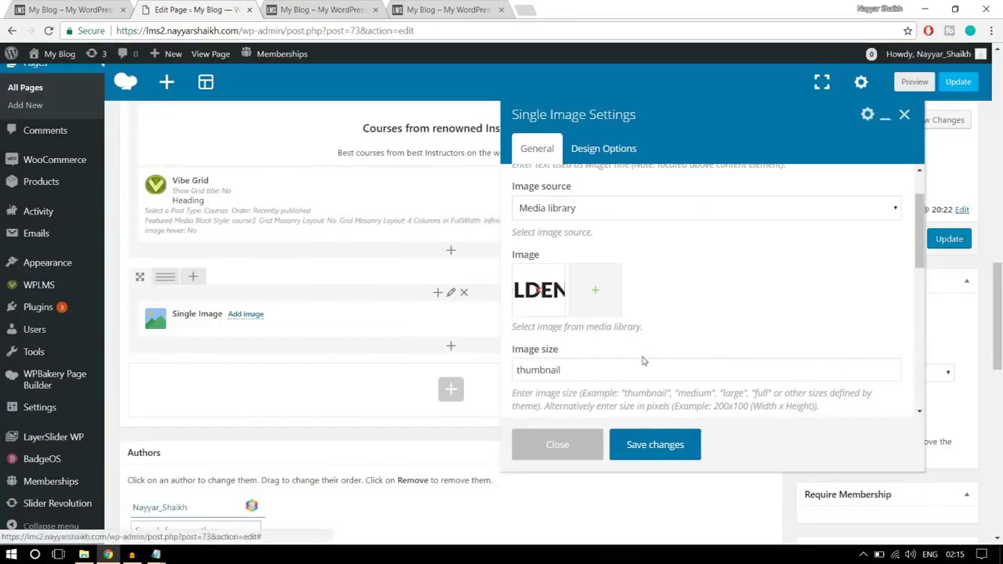
- Set the logo image size to full, center its alignment, and save the settings
scroll(602, 353, down, 1)
double_click(592, 307)
text(full)
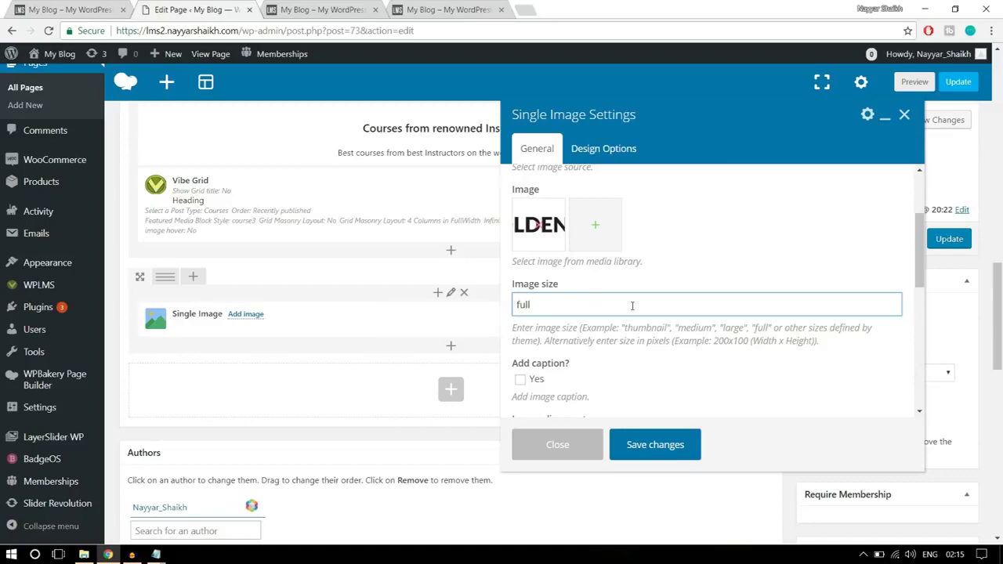
scroll(632, 307, down, 3)
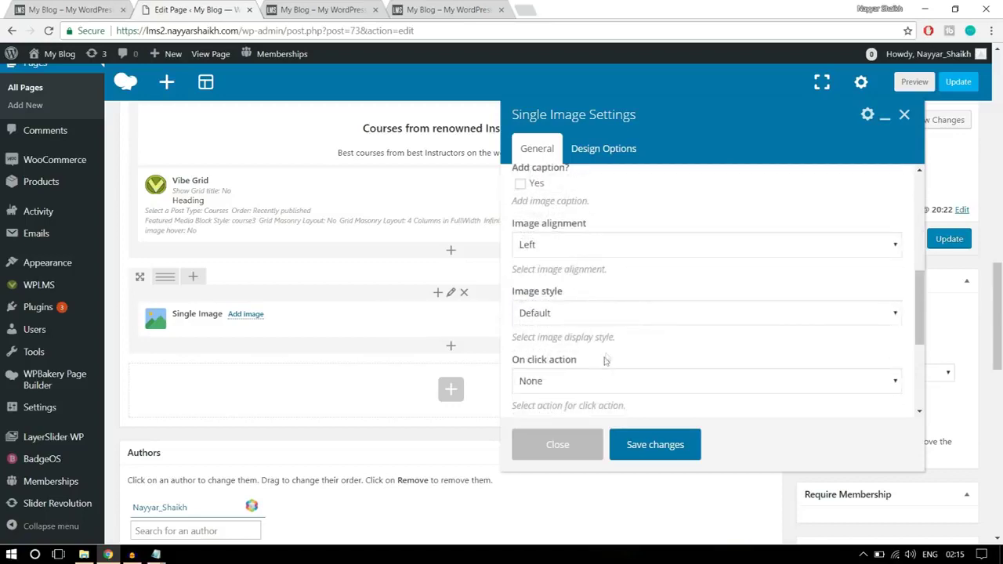
click(592, 244)
click(567, 289)
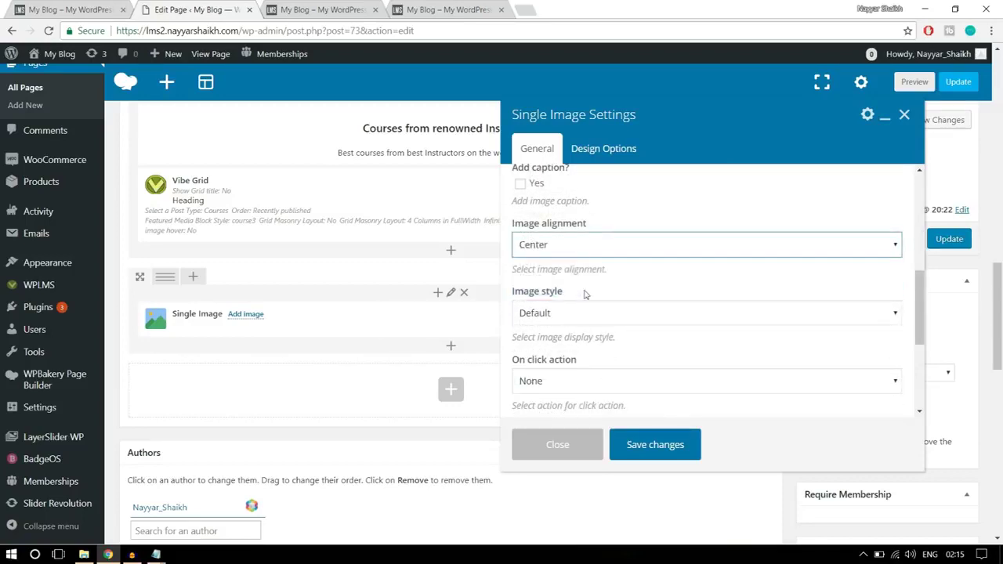
scroll(587, 297, down, 2)
scroll(587, 297, down, 5)
click(663, 444)
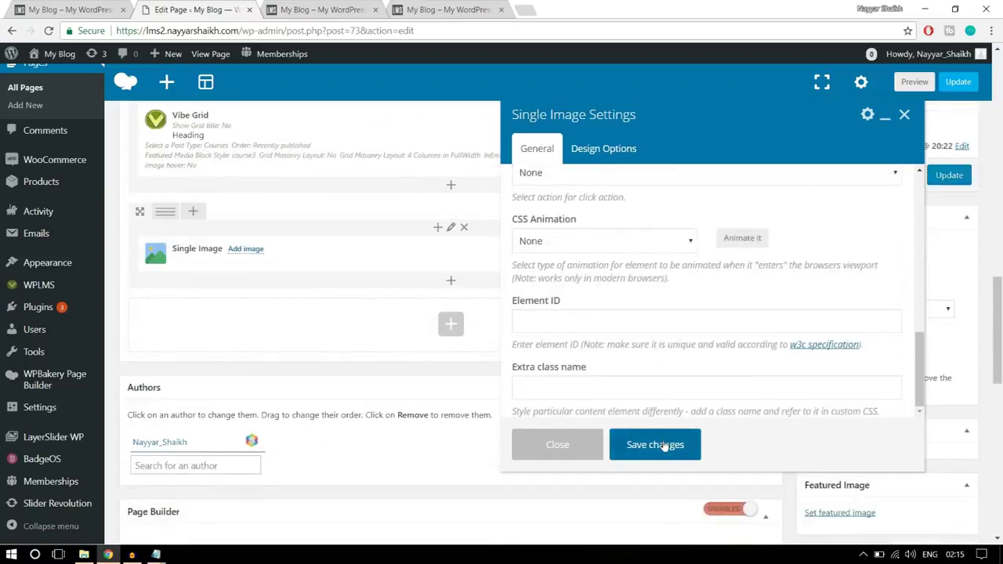
- Compare with the reference demo's logo row, then split the logo row into six columns
click(74, 9)
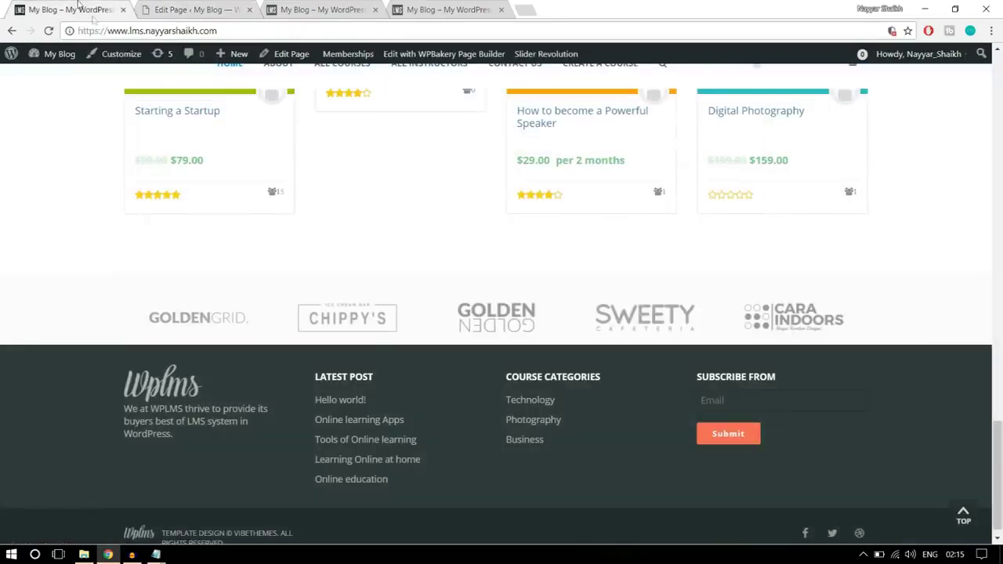
click(172, 6)
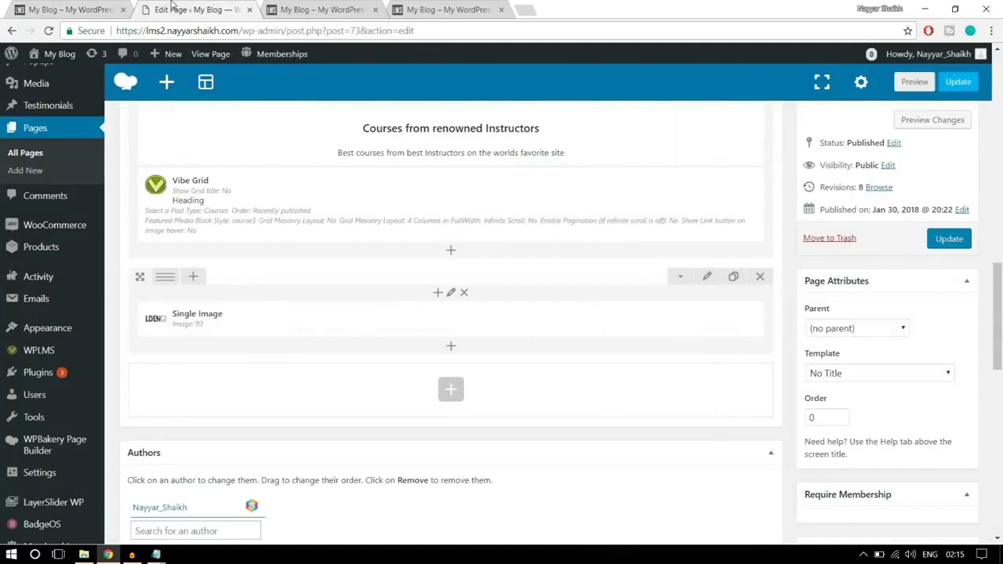
click(288, 7)
click(192, 7)
mouse_move(168, 279)
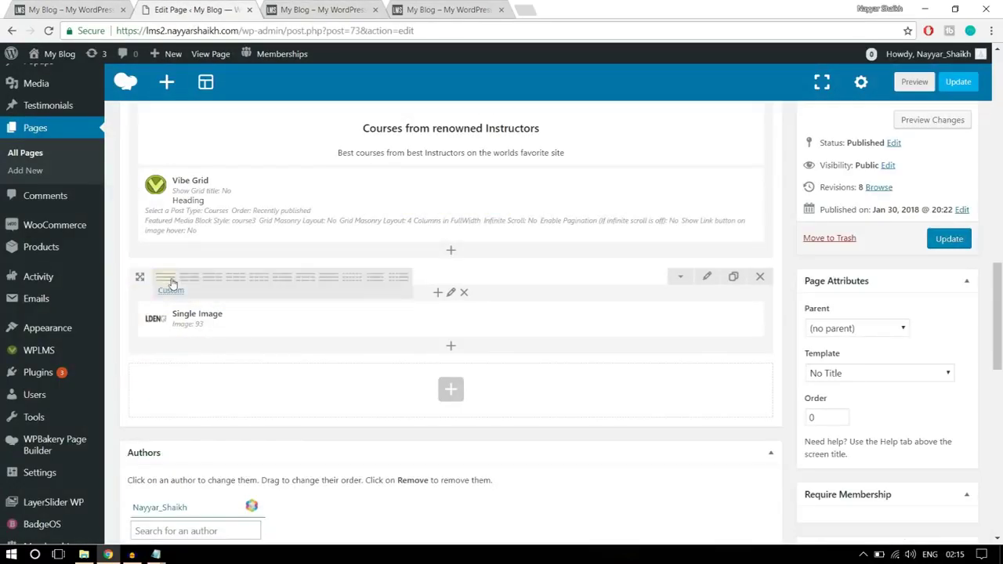
click(350, 279)
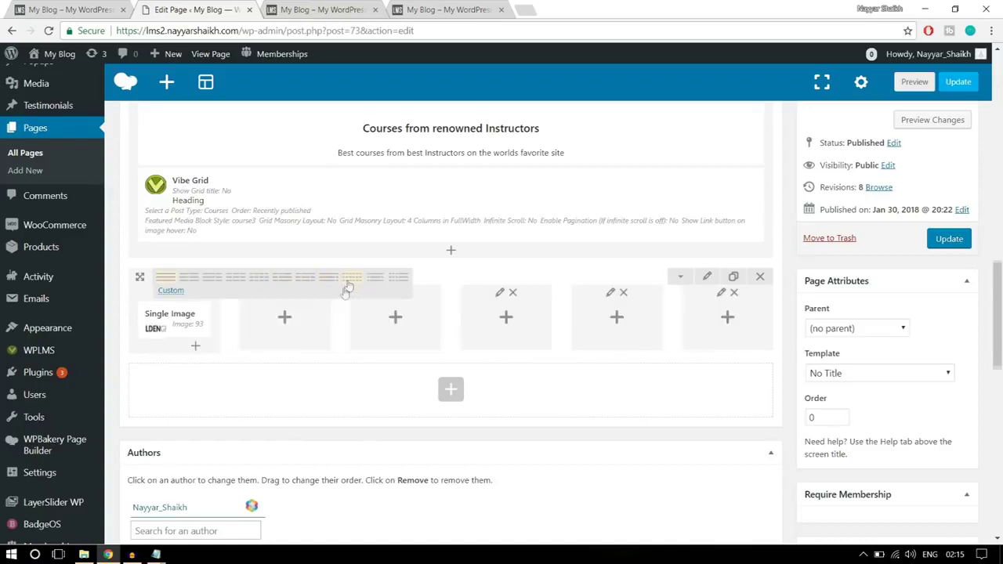
- Duplicate the logo Single Image and move the copies into columns two through six
click(208, 319)
click(208, 319)
click(208, 319)
click(208, 319)
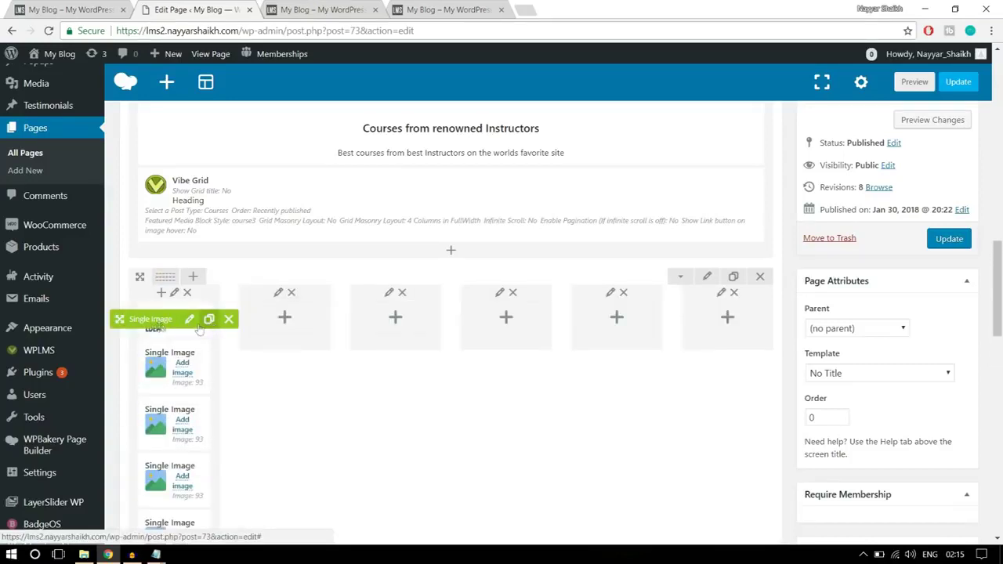
drag(154, 407, 278, 317)
drag(389, 325, 391, 317)
drag(119, 319, 549, 315)
drag(179, 314, 725, 313)
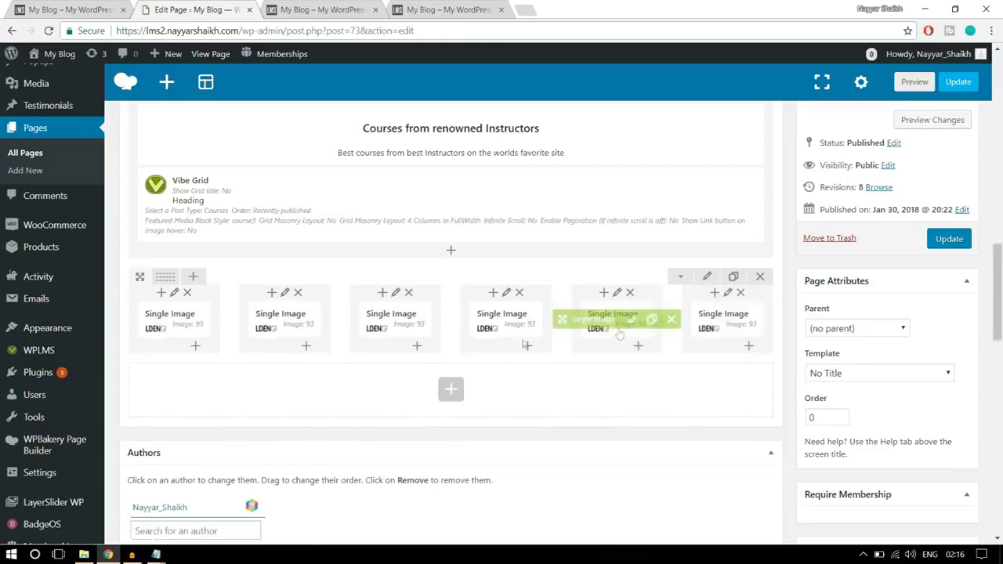
click(301, 321)
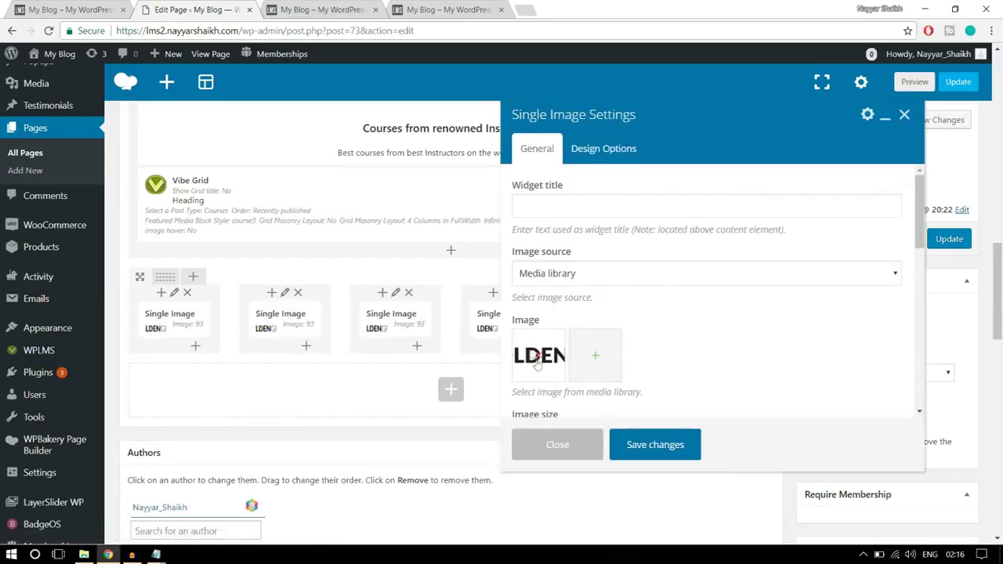
- Replace the second column's image with the ice cream bar logo
click(539, 359)
click(541, 359)
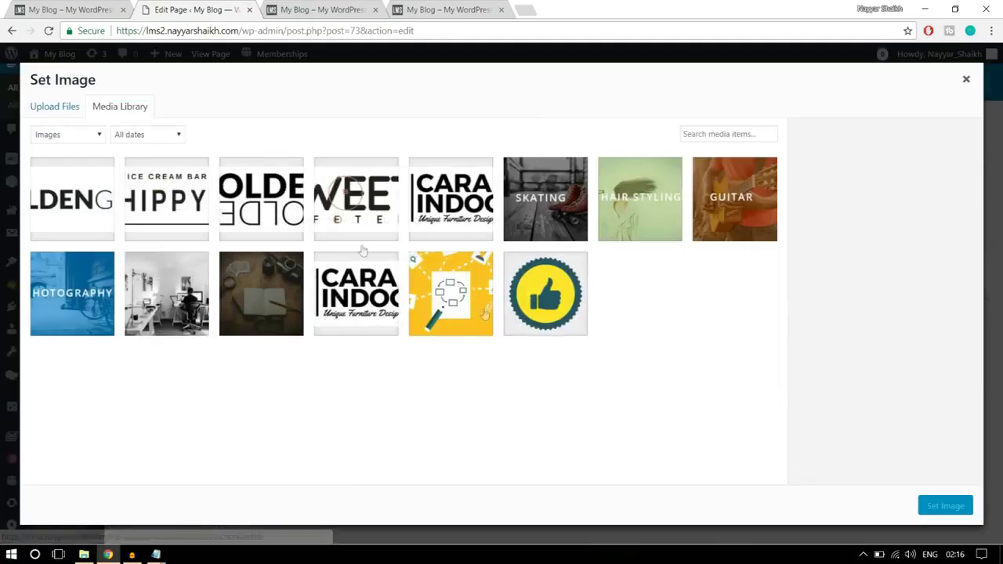
click(192, 201)
click(946, 506)
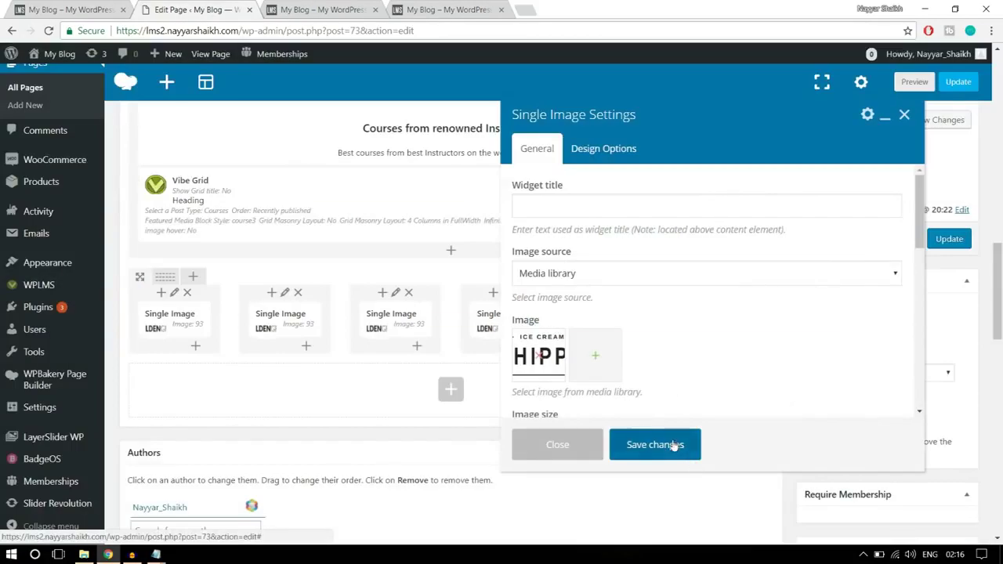
click(673, 446)
- Replace the third column's image with the mirrored golden logo
click(411, 320)
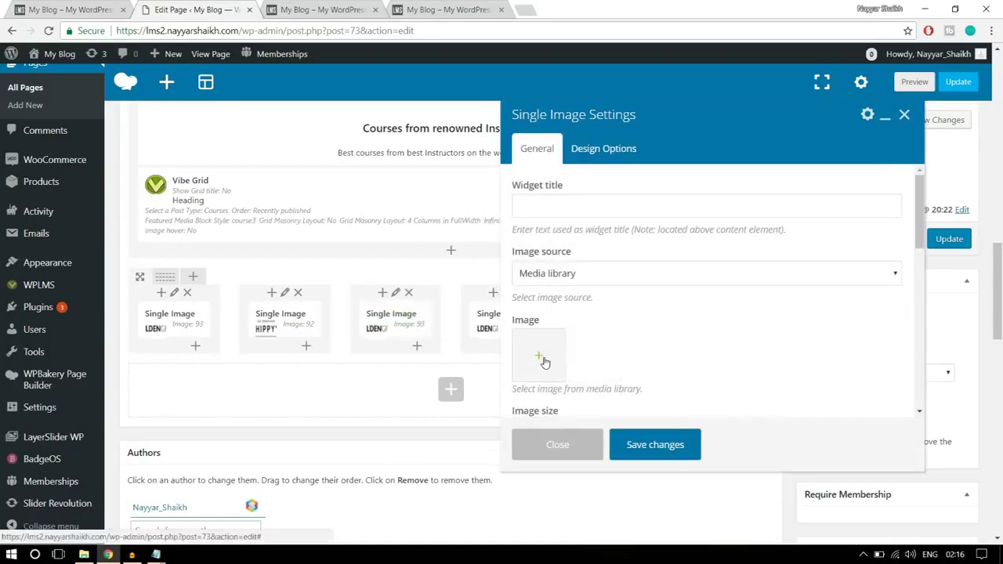
click(543, 360)
click(274, 217)
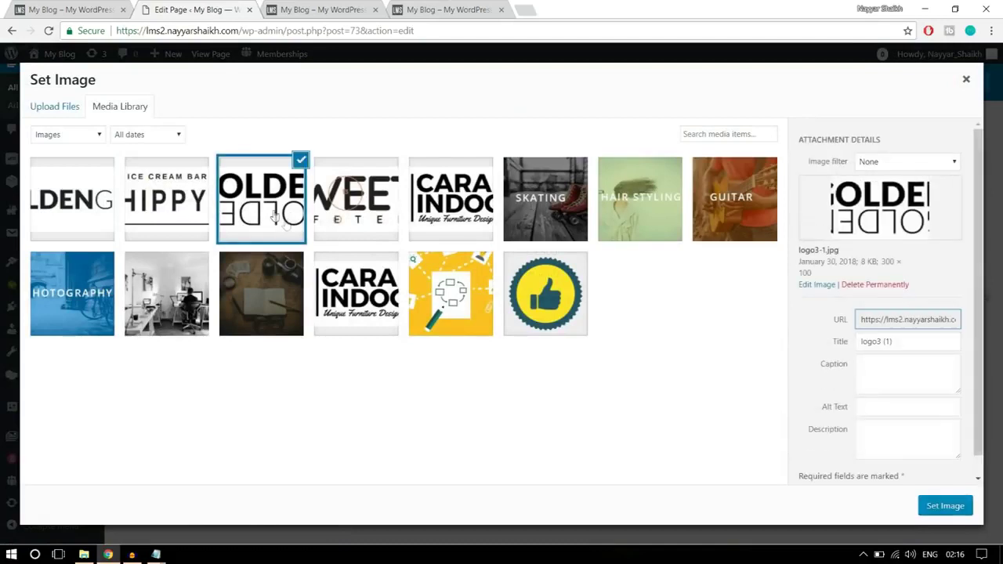
click(948, 508)
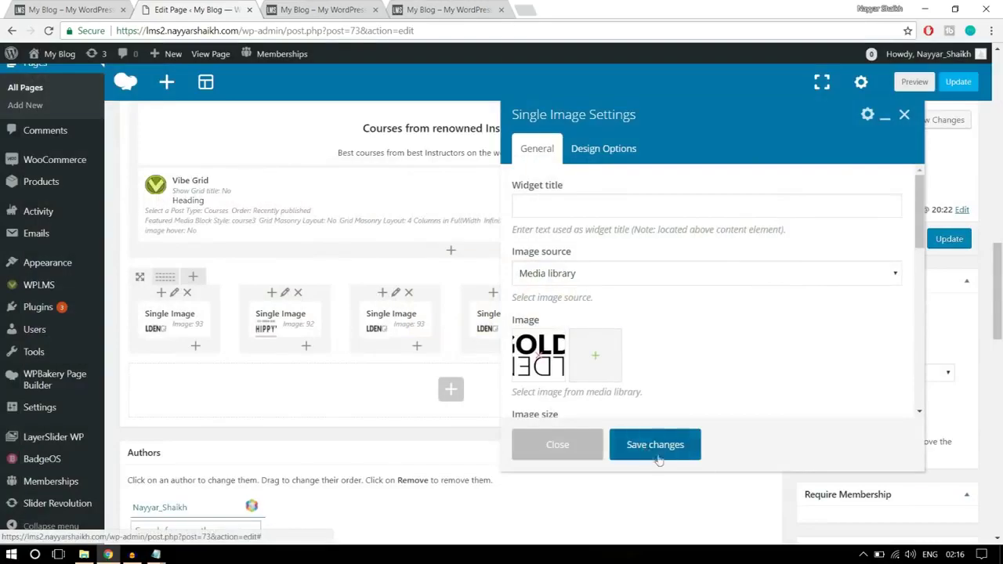
click(658, 458)
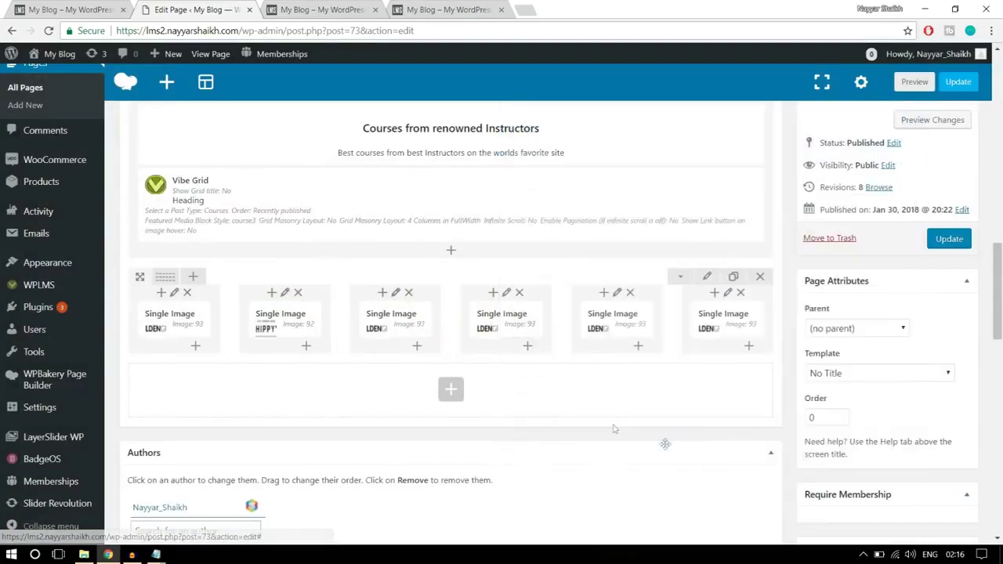
- Replace the fourth column's image with the logo2 image
click(522, 320)
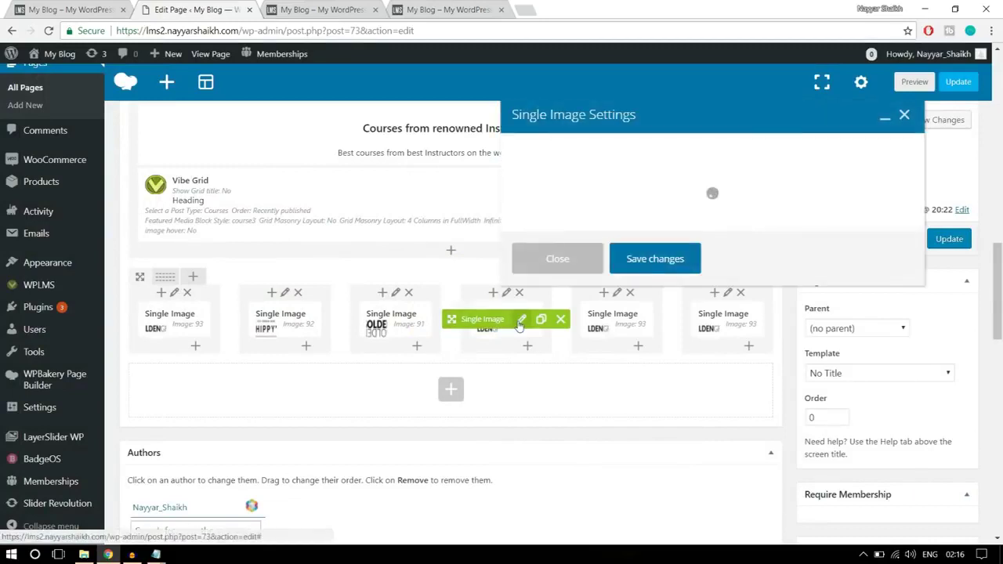
click(540, 356)
click(540, 356)
click(361, 201)
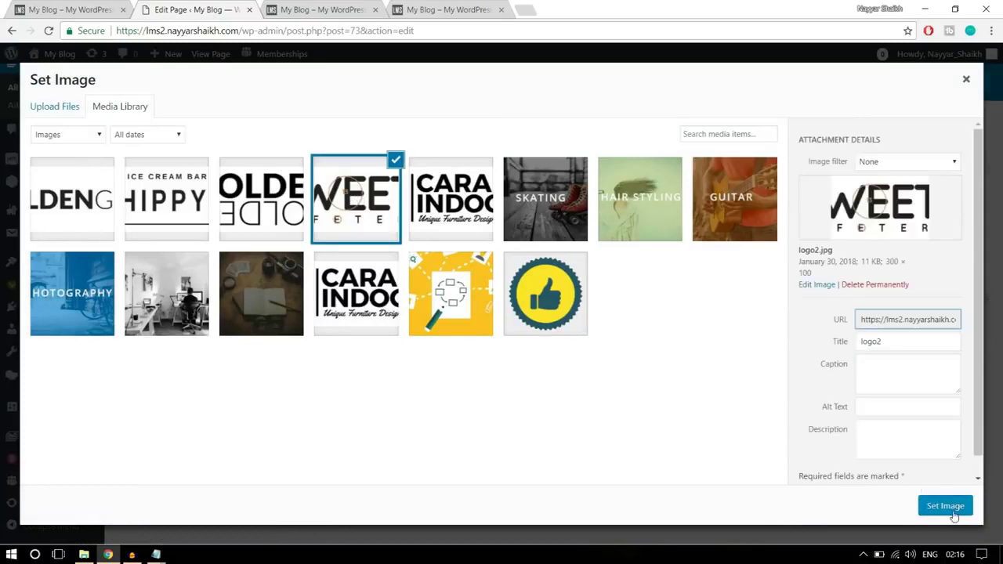
click(949, 507)
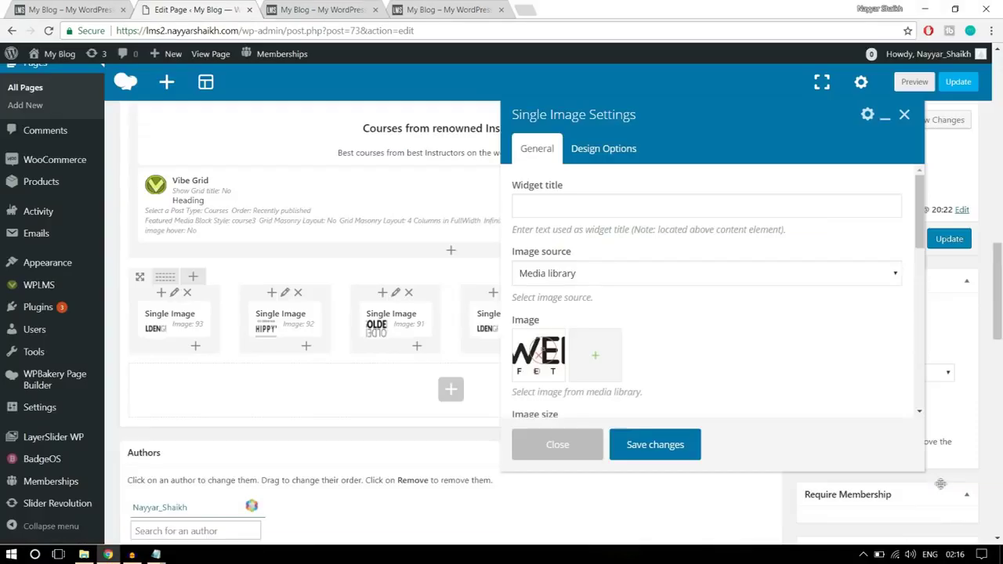
click(655, 444)
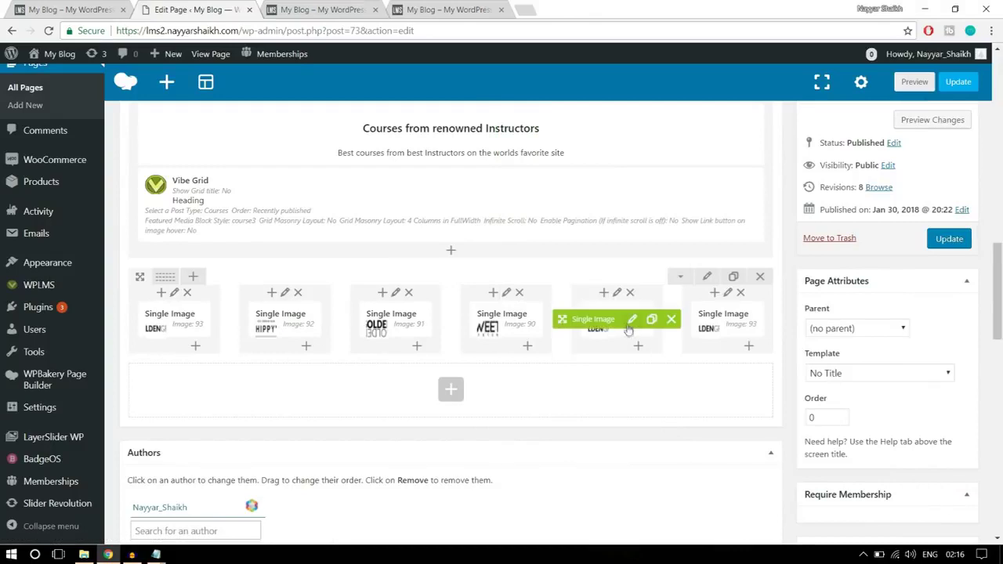
- Give the fifth column the furniture design logo, update the page, and view the live site
click(634, 320)
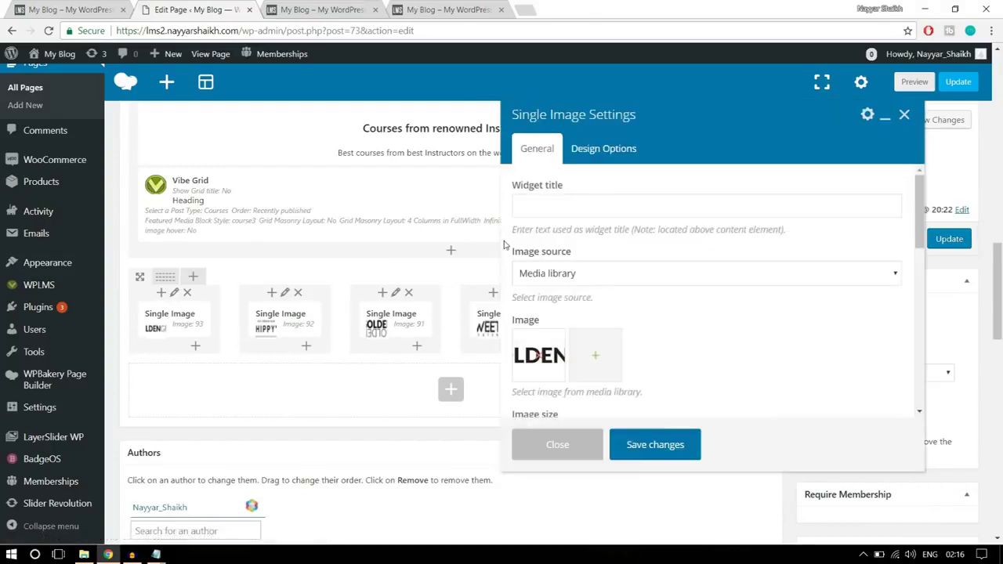
click(538, 359)
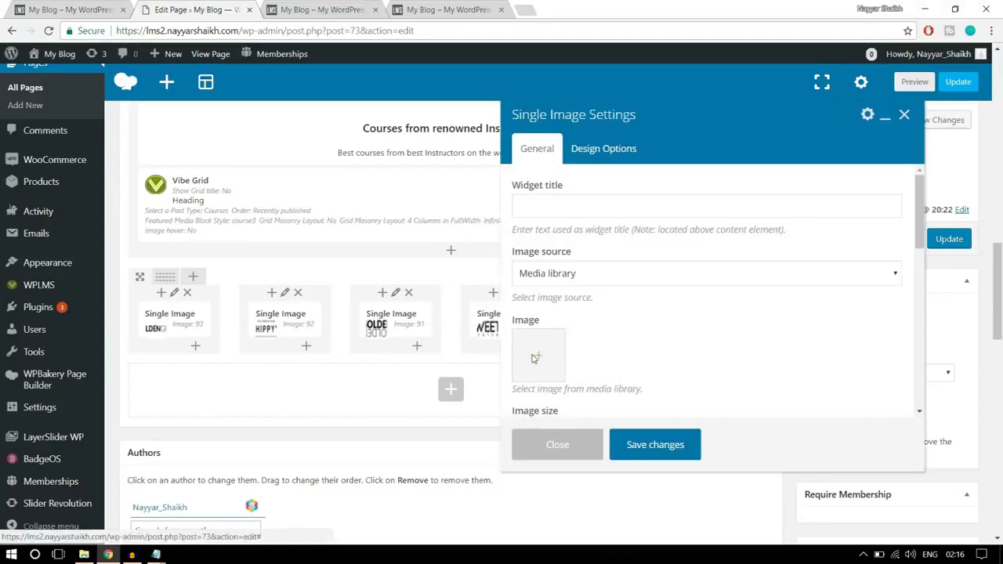
click(536, 357)
click(471, 234)
click(933, 508)
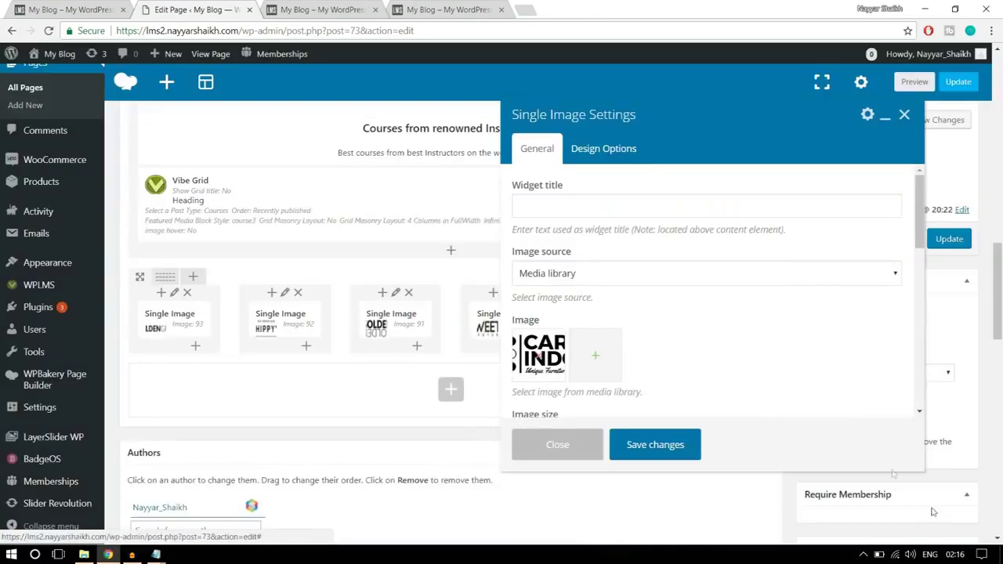
click(655, 444)
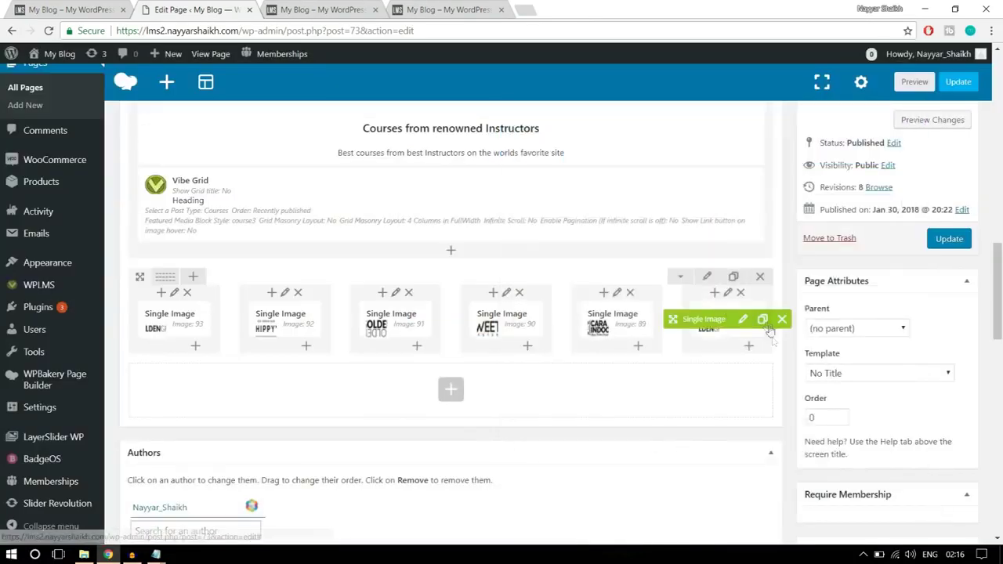
click(949, 238)
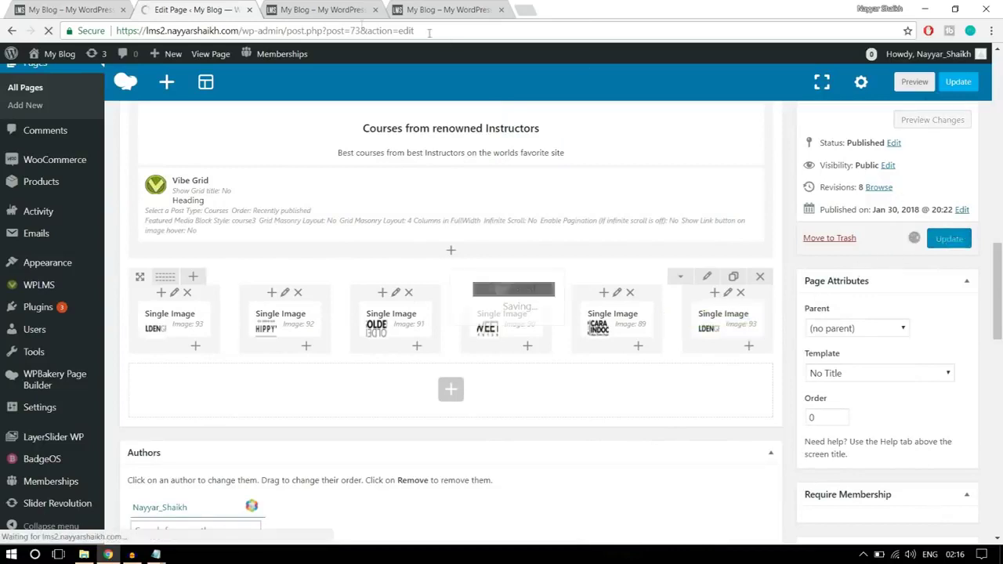
click(330, 10)
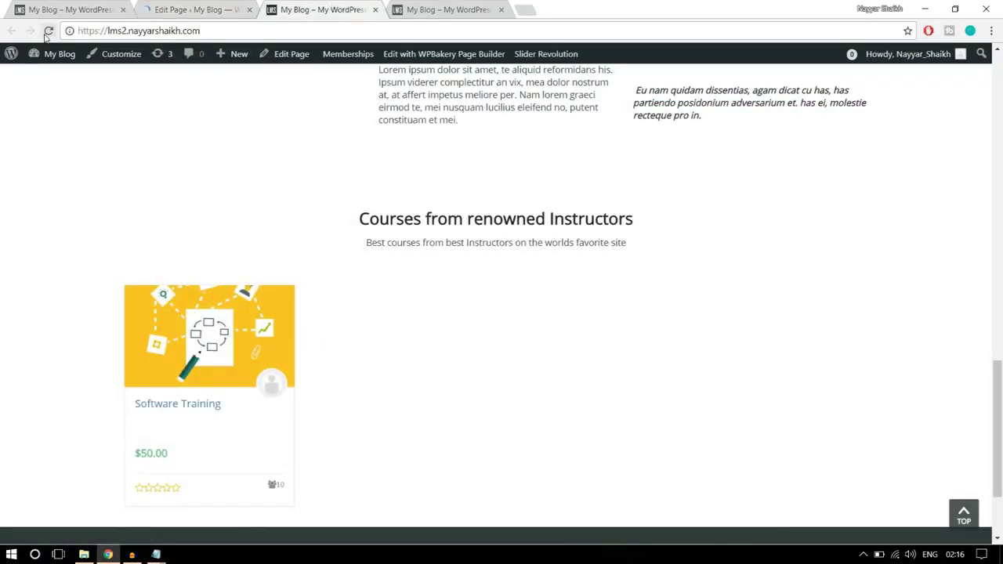
- Reload the live homepage and scroll to the six-logo client row below the courses
click(47, 32)
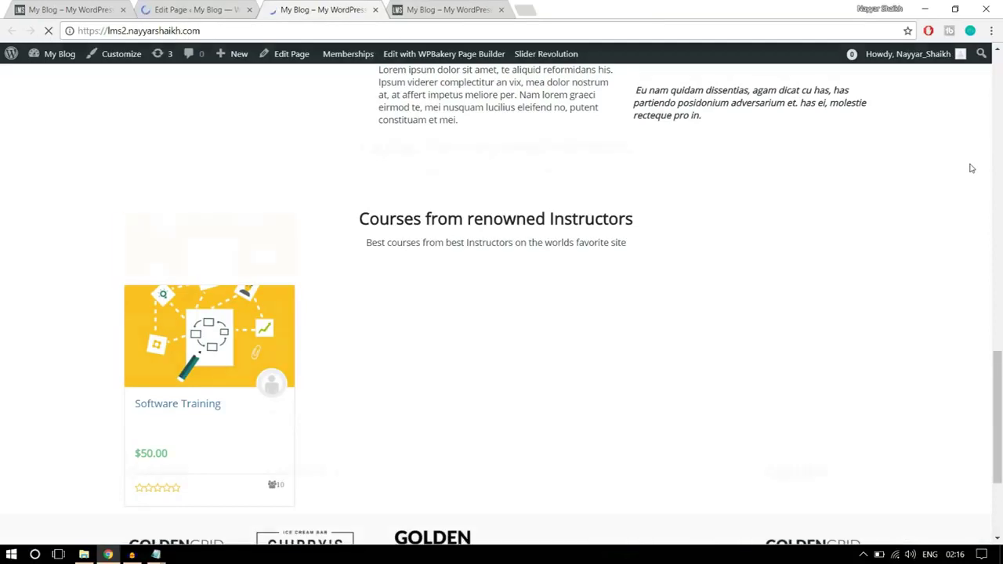
scroll(972, 235, down, 3)
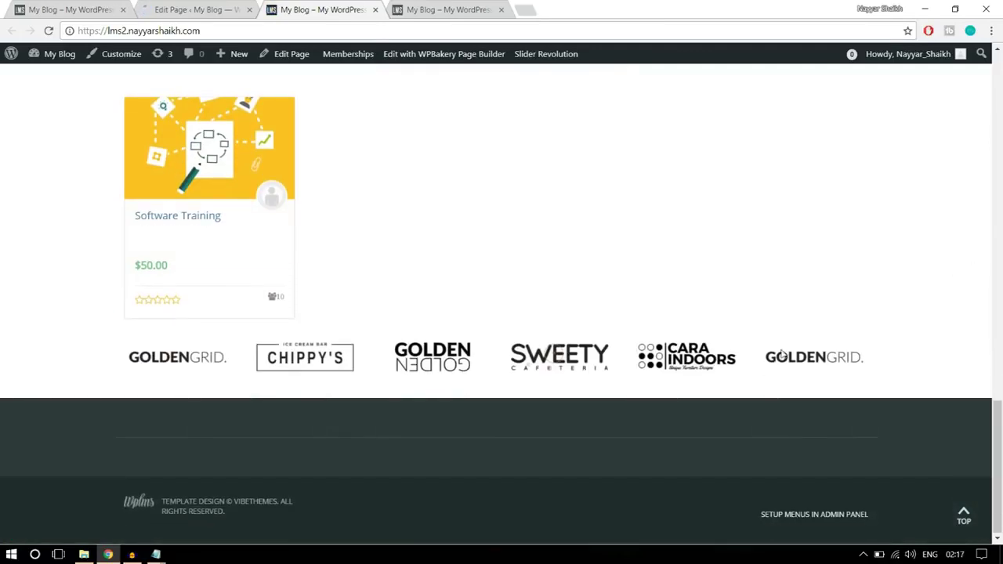
scroll(889, 369, up, 1)
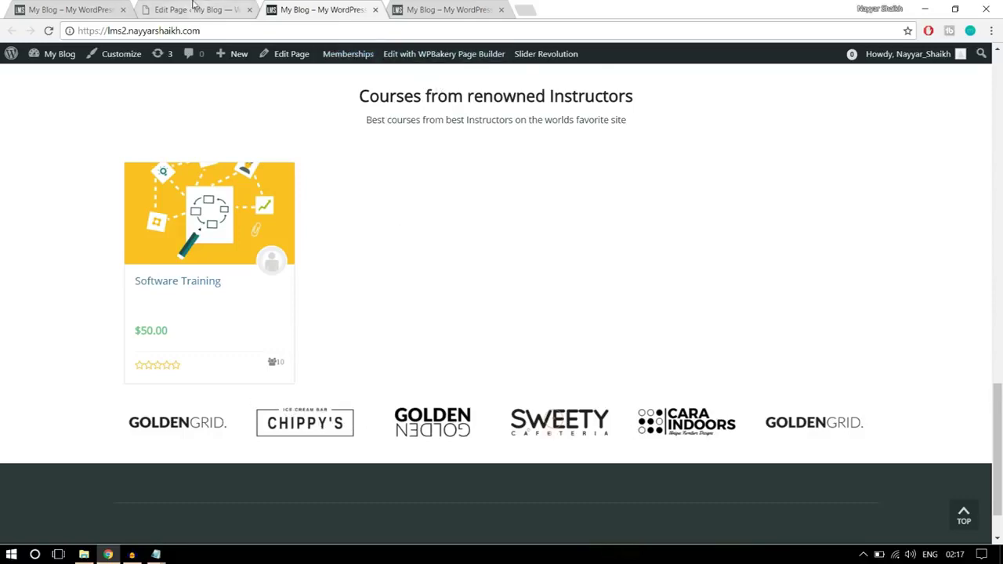
click(192, 8)
scroll(519, 259, down, 10)
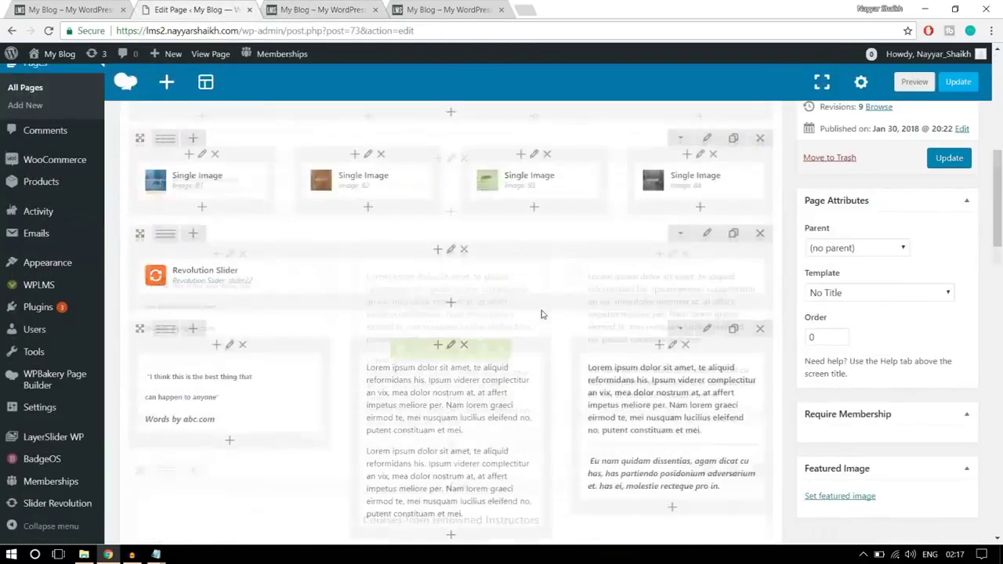
scroll(540, 314, down, 3)
click(705, 211)
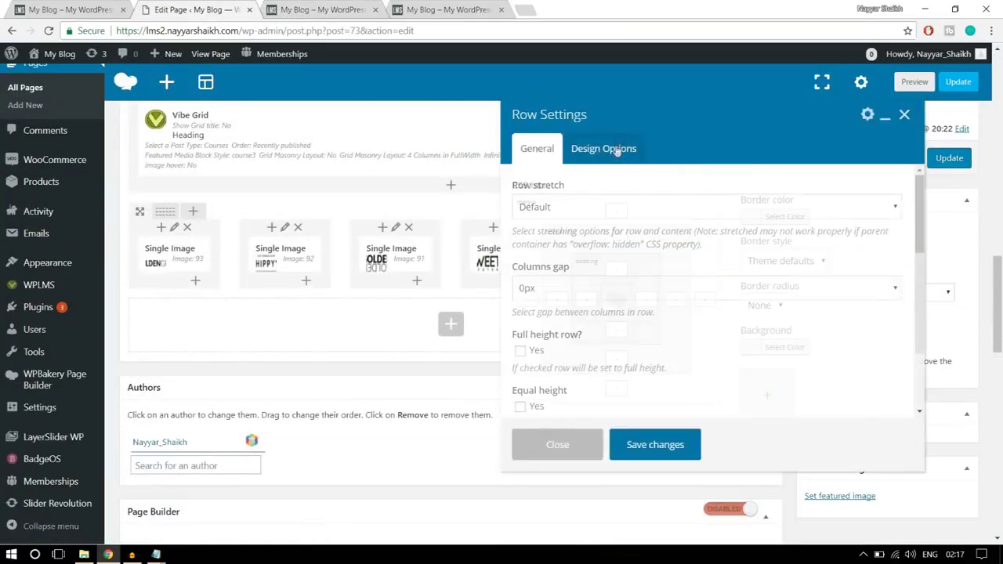
click(618, 150)
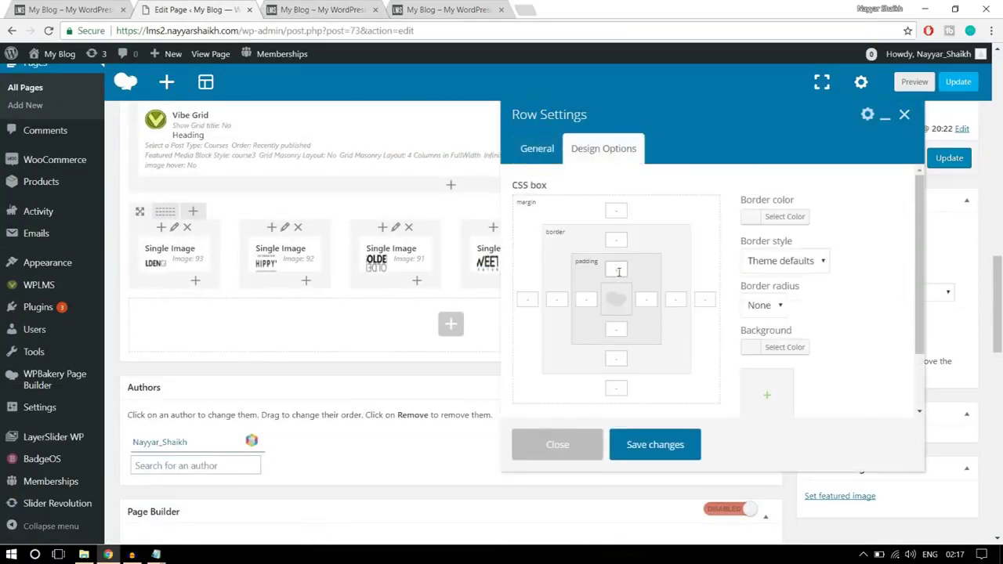
click(648, 444)
click(949, 157)
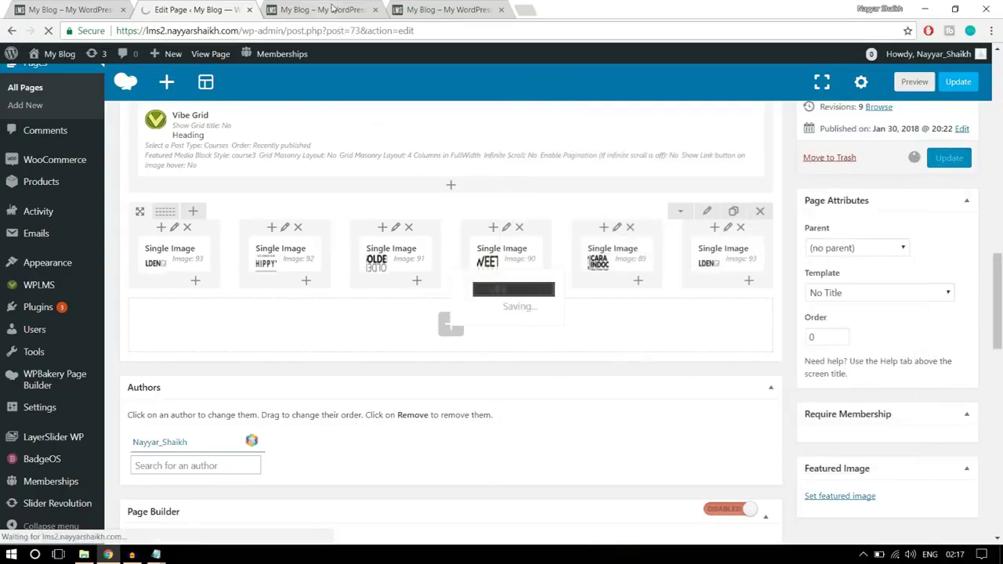
click(321, 9)
click(47, 31)
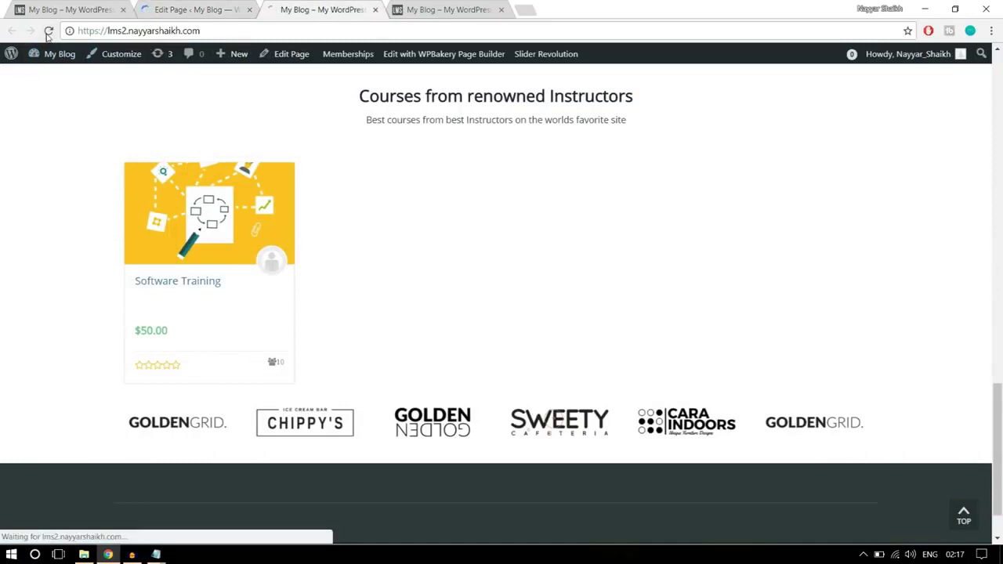
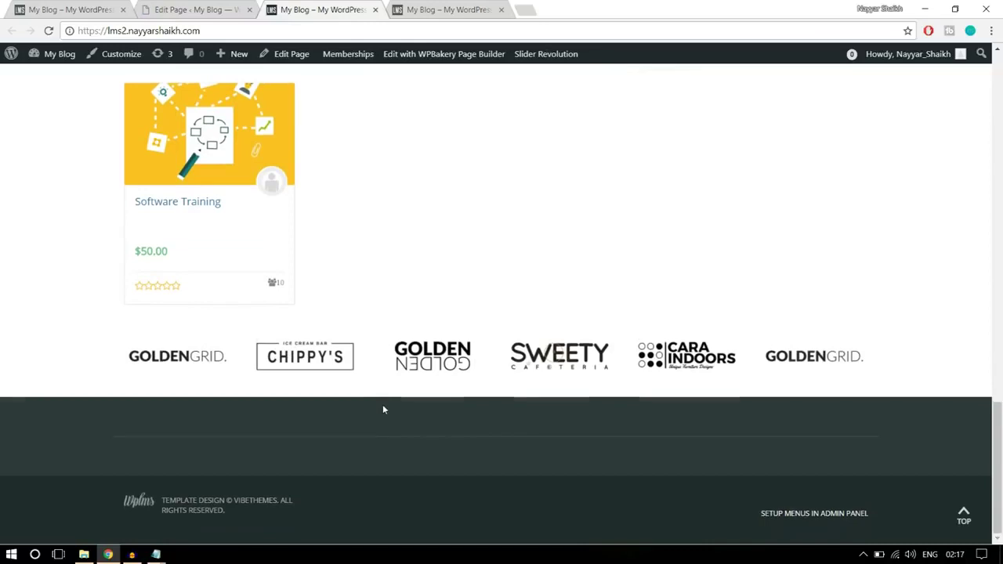
- Scroll through the reference course site's About page, then go back to the WordPress admin page editor
scroll(382, 404, up, 5)
scroll(382, 405, up, 10)
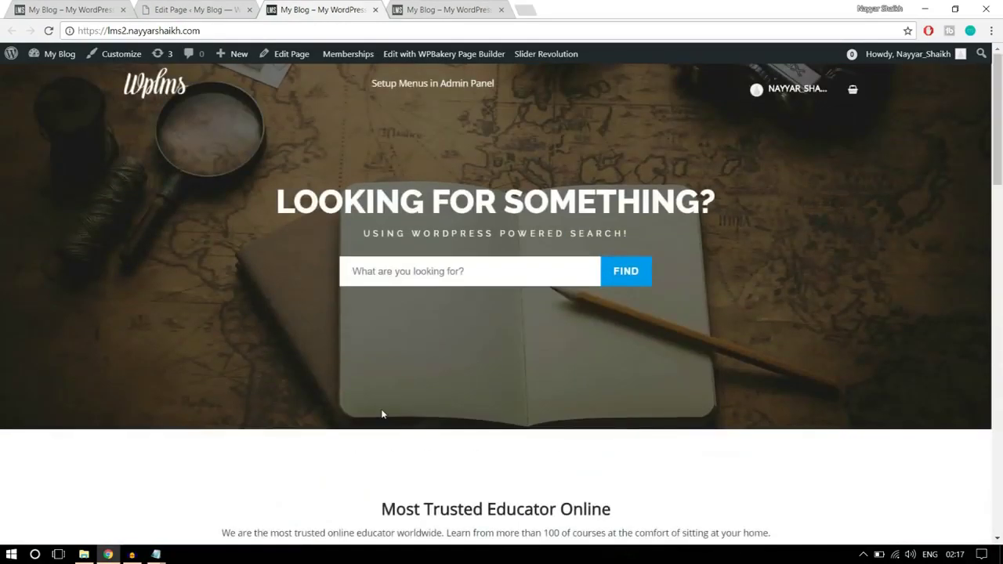
scroll(570, 398, down, 12)
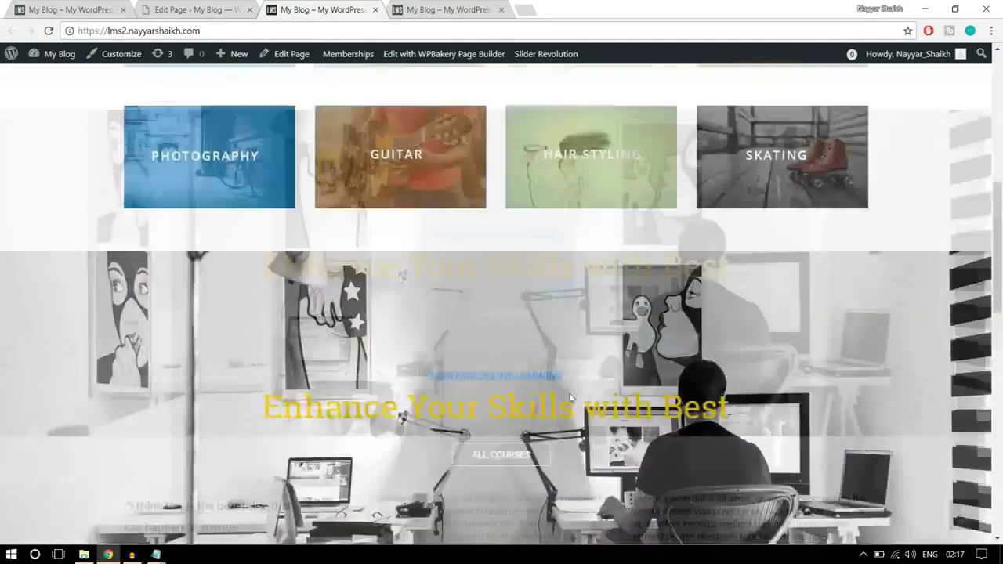
scroll(571, 395, up, 10)
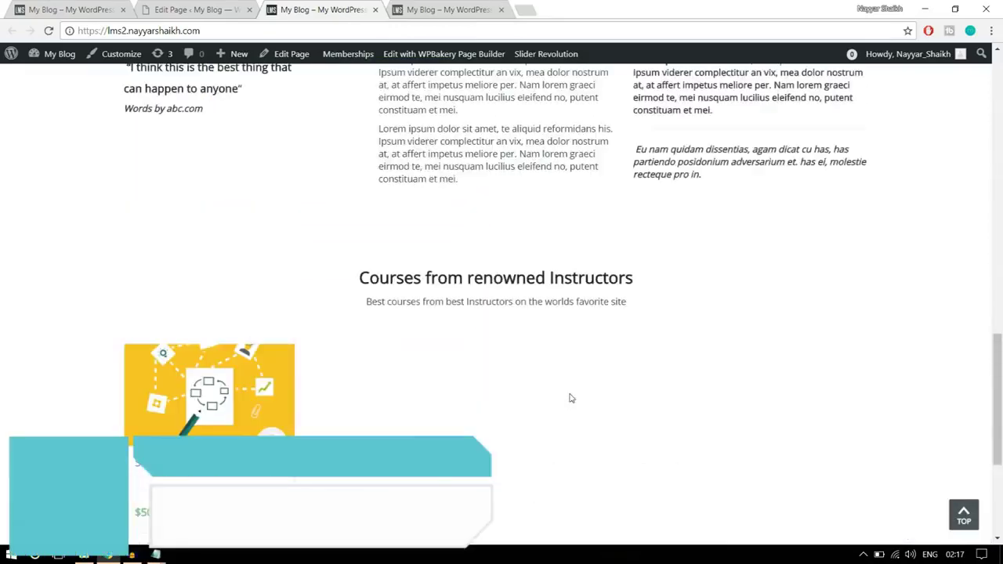
scroll(570, 398, up, 3)
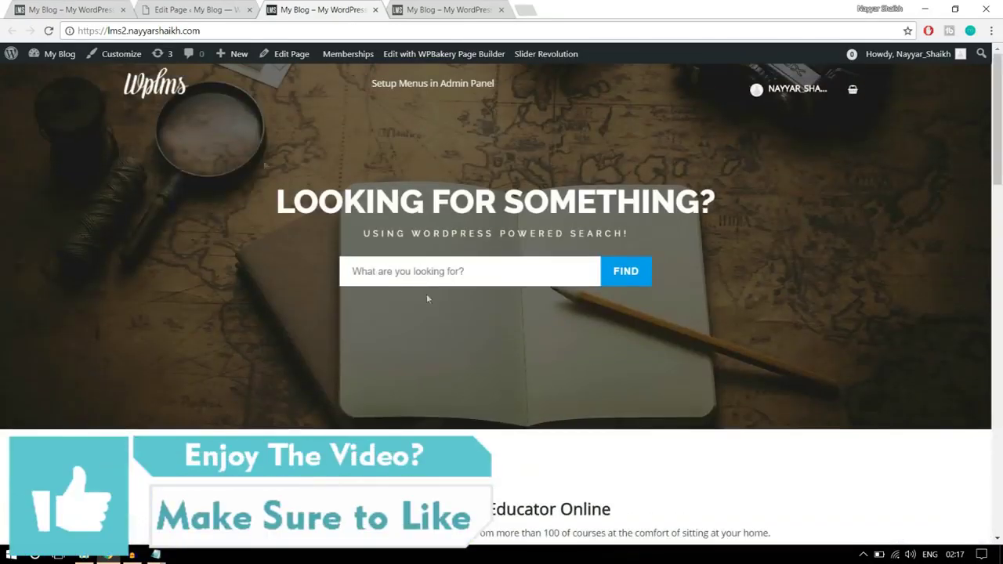
click(56, 5)
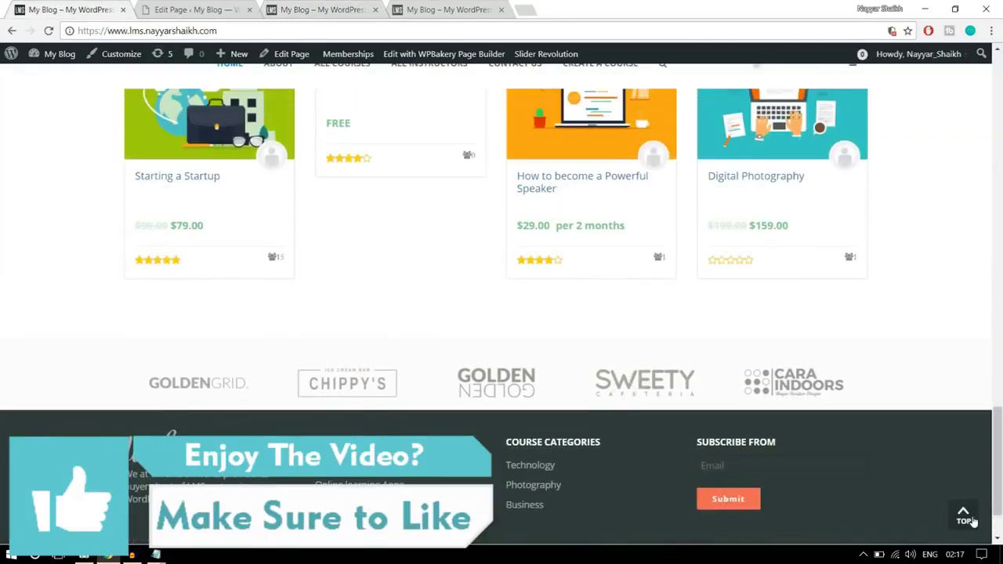
click(966, 516)
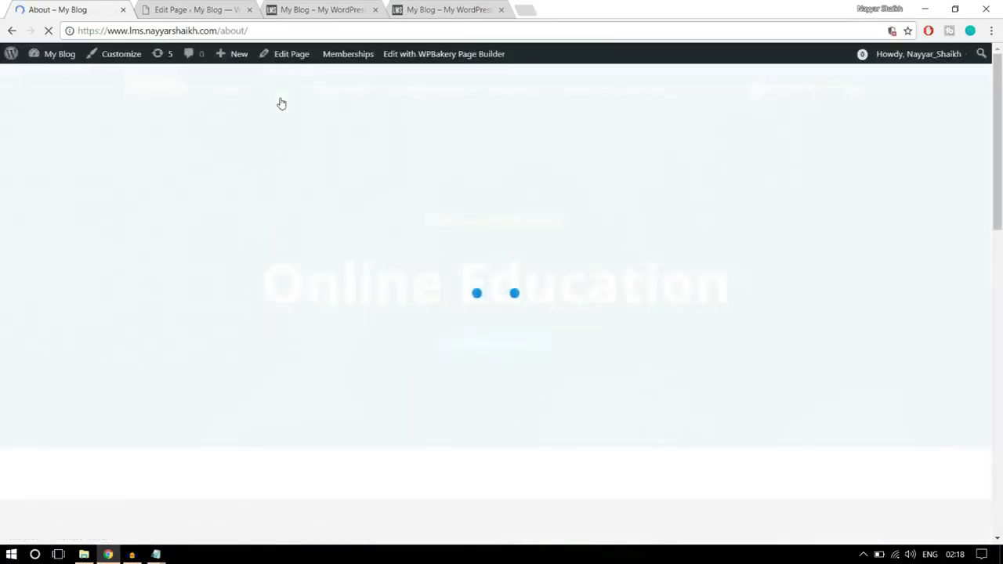
scroll(585, 340, down, 12)
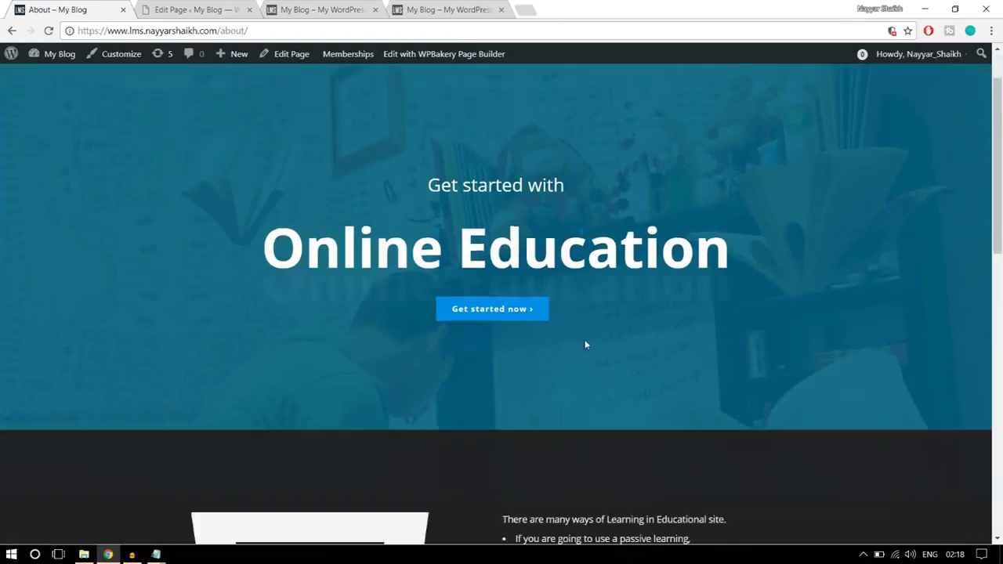
scroll(584, 340, up, 8)
scroll(585, 340, up, 5)
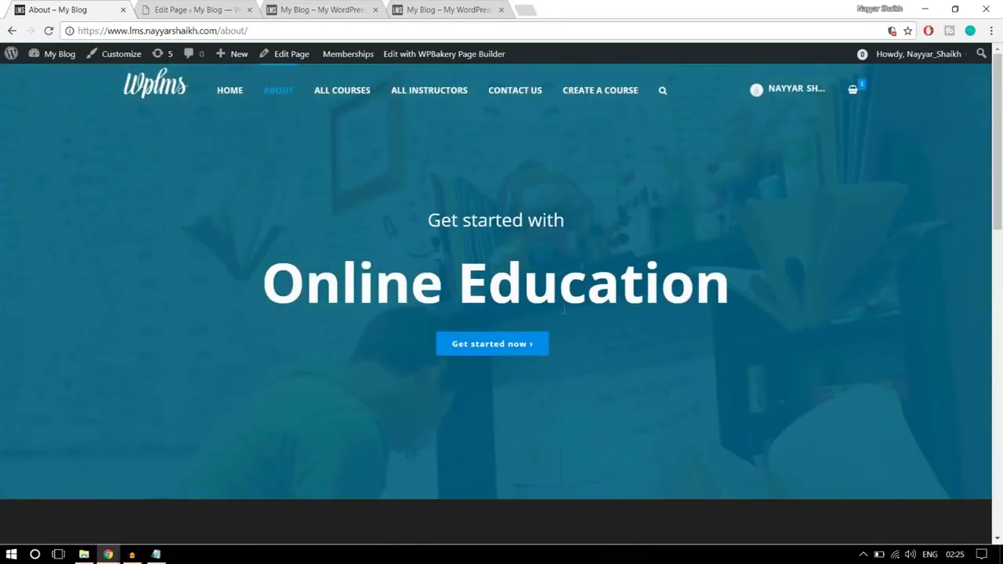
click(162, 6)
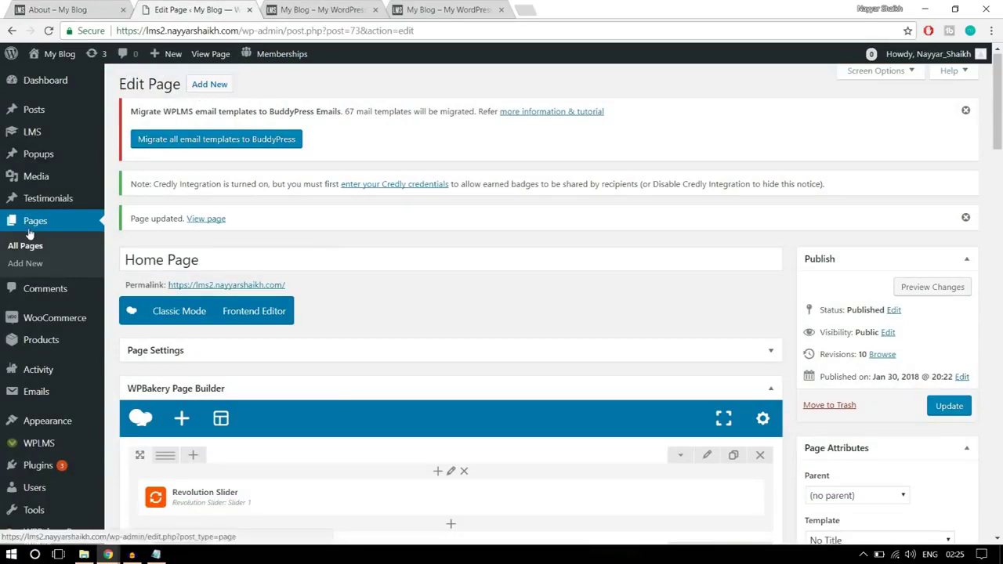
- Create a new page titled 'About Us' with the No Title template and the WPBakery Backend Editor enabled
click(25, 263)
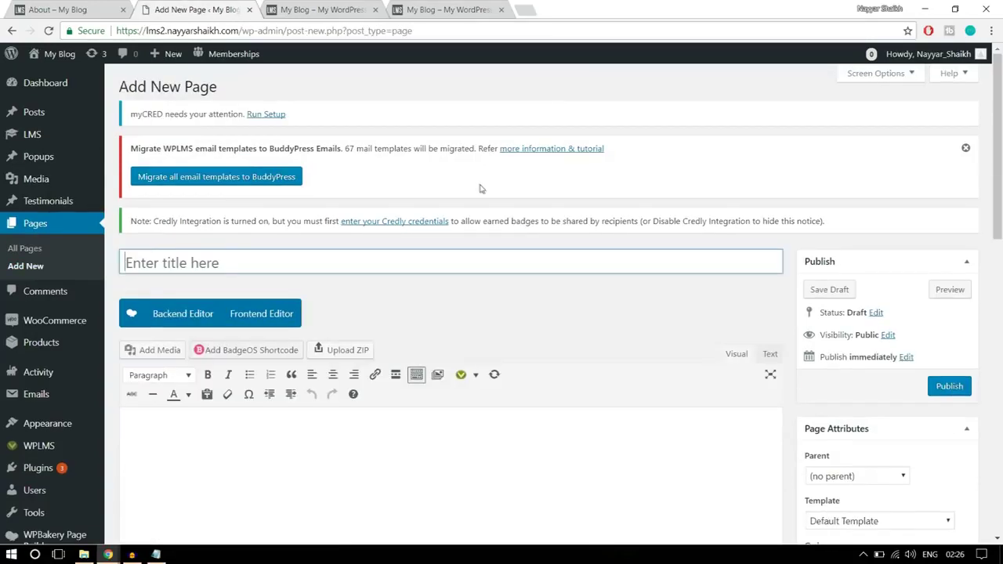
text(About Us)
scroll(836, 166, down, 3)
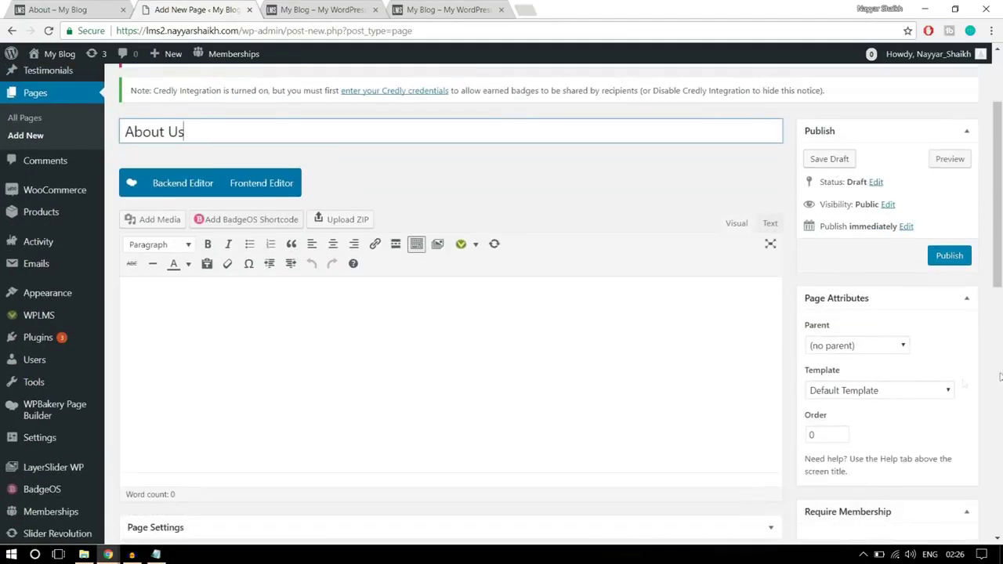
click(909, 389)
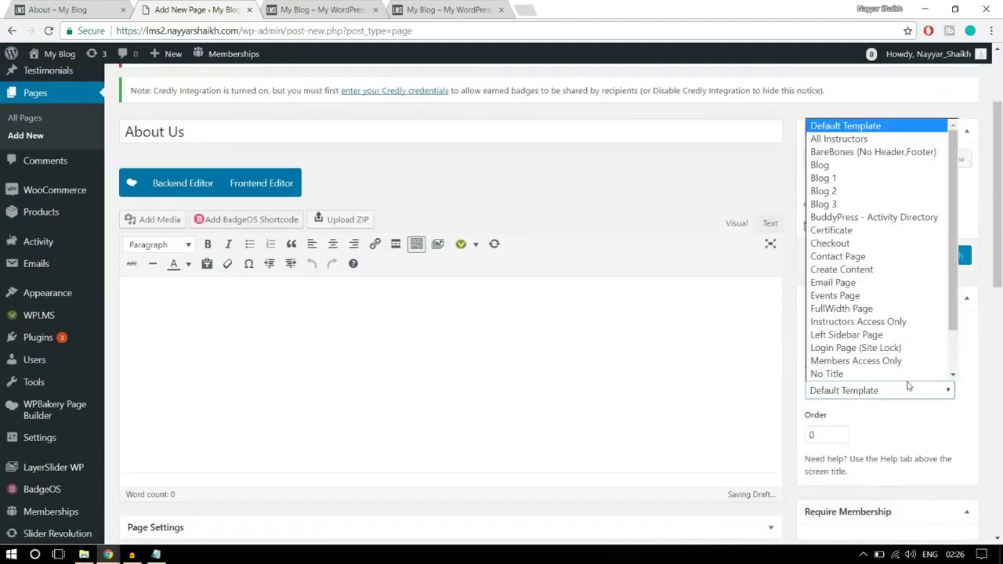
click(876, 373)
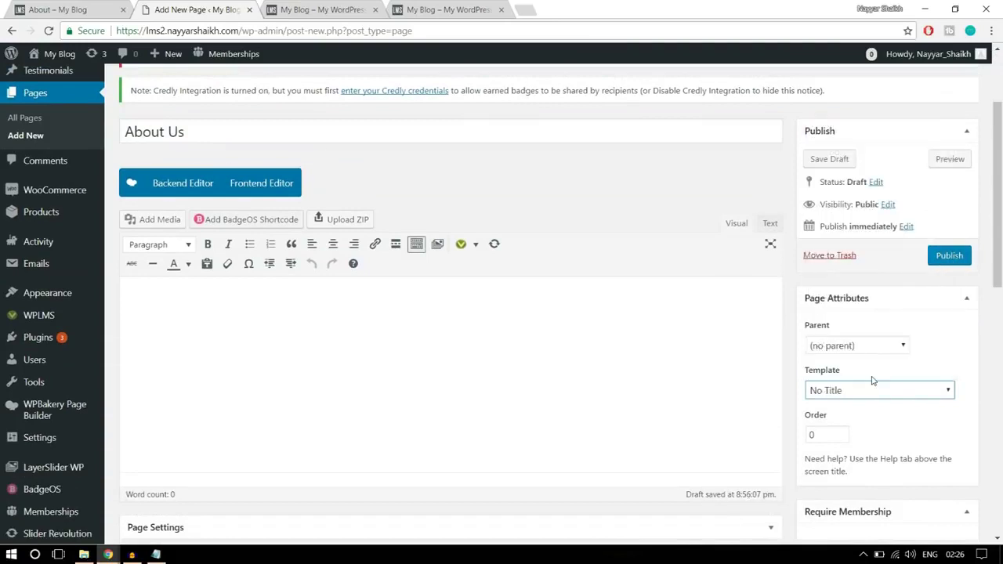
click(183, 187)
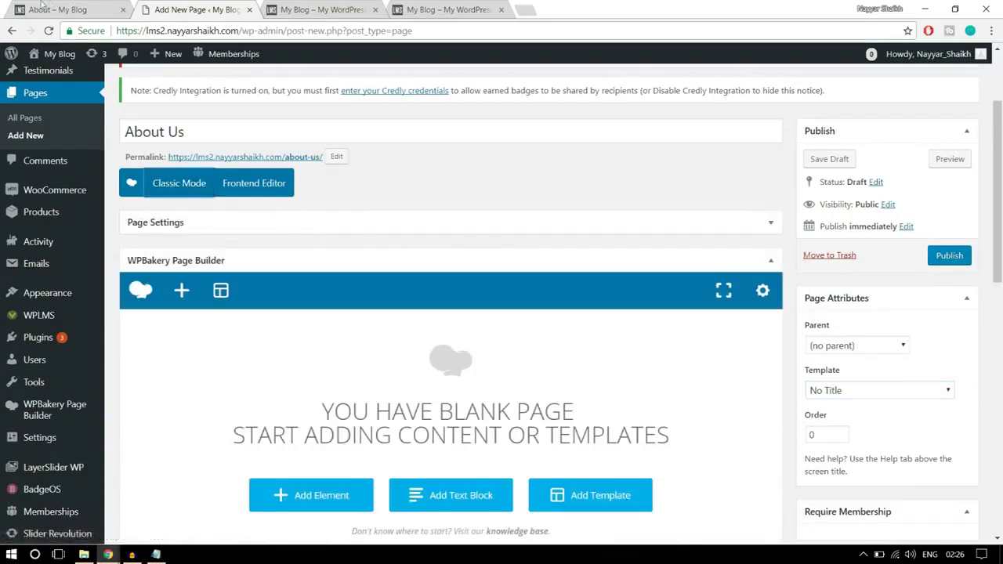
- Check the reference About page's hero heading, then return to the new page's editor
key(ctrl+shift+Tab)
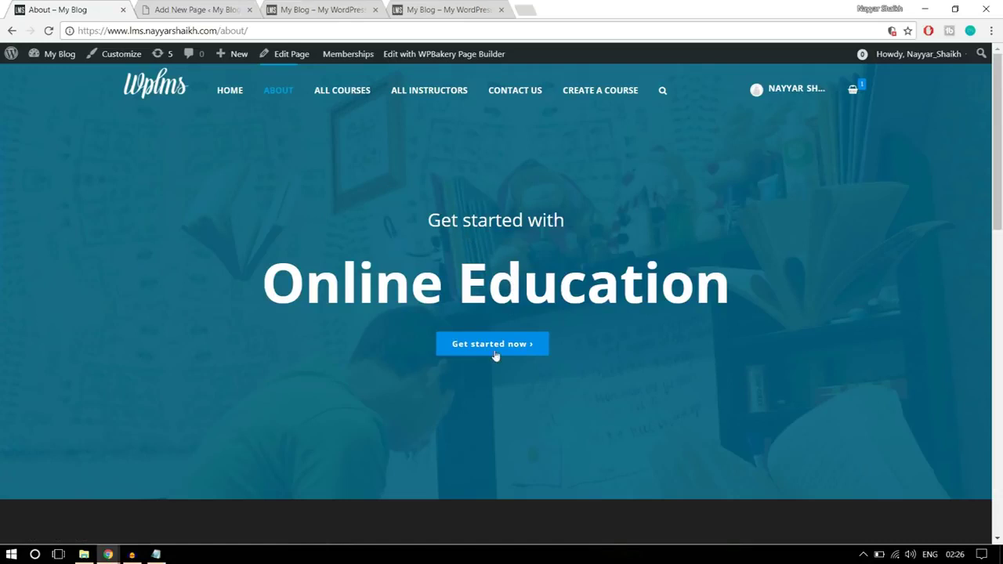
drag(754, 289, 347, 225)
click(414, 248)
click(218, 9)
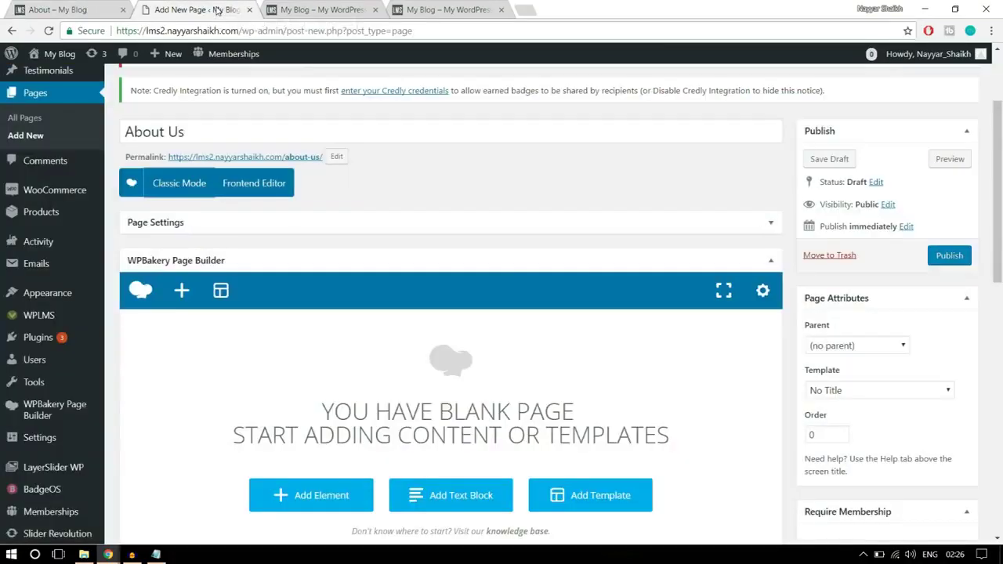
scroll(694, 246, down, 2)
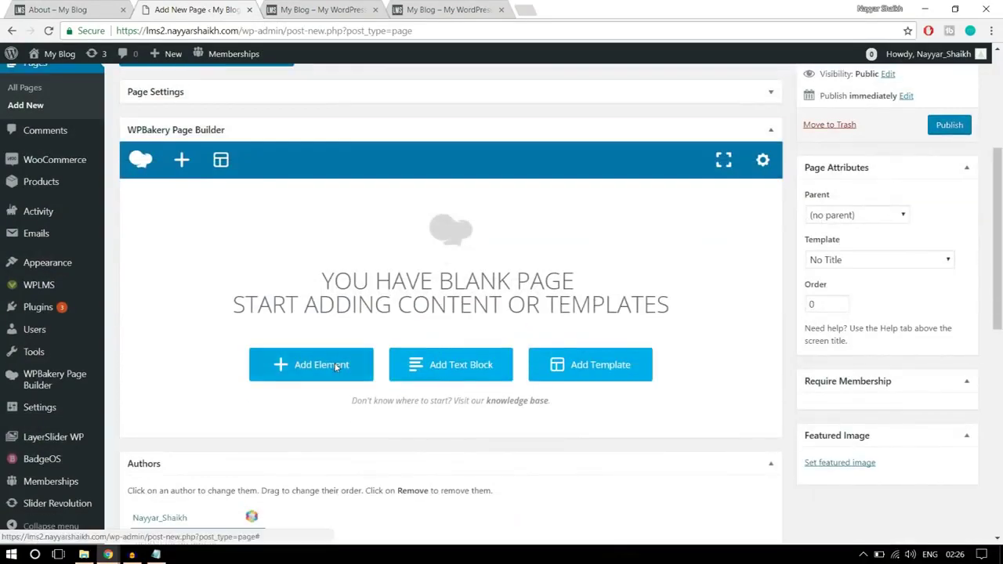
- Add a Custom Heading element and paste 'Get started with' from the reference page as its text
click(337, 366)
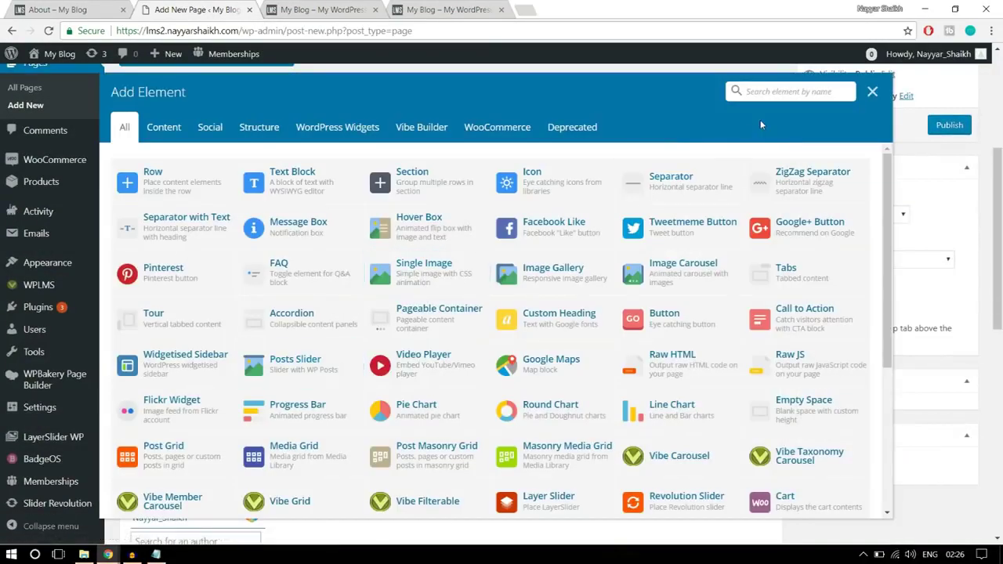
text(head)
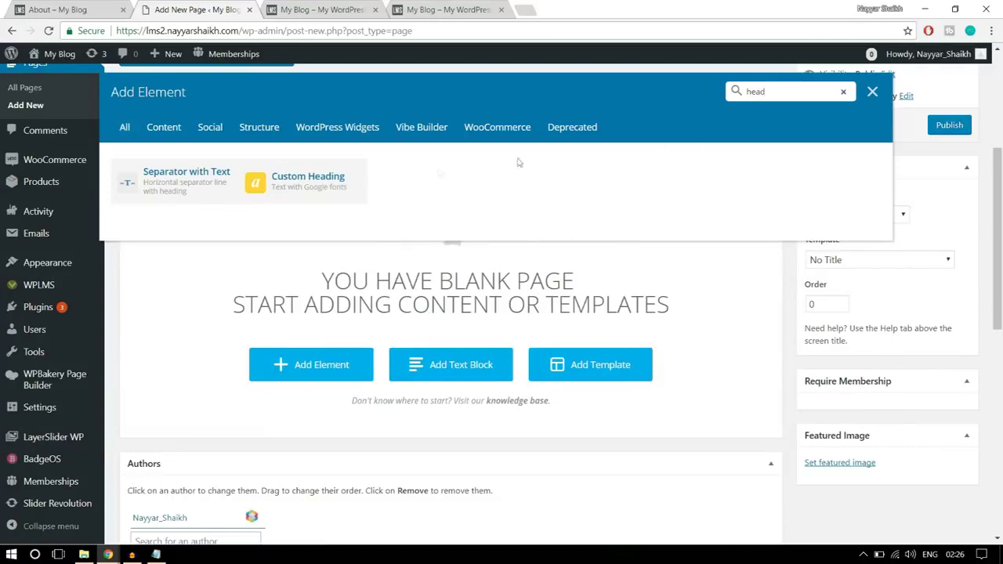
click(326, 188)
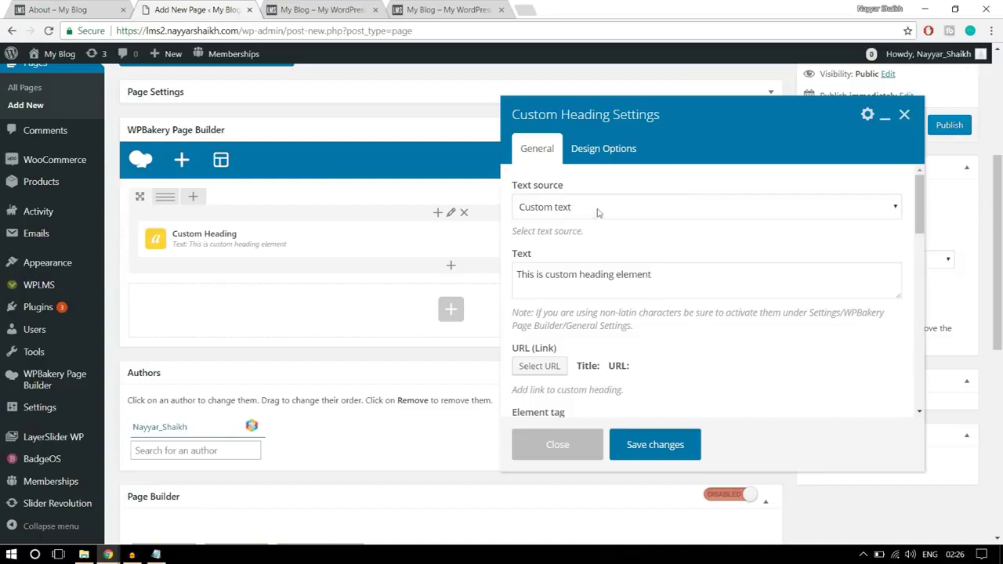
key(ctrl+shift+Tab)
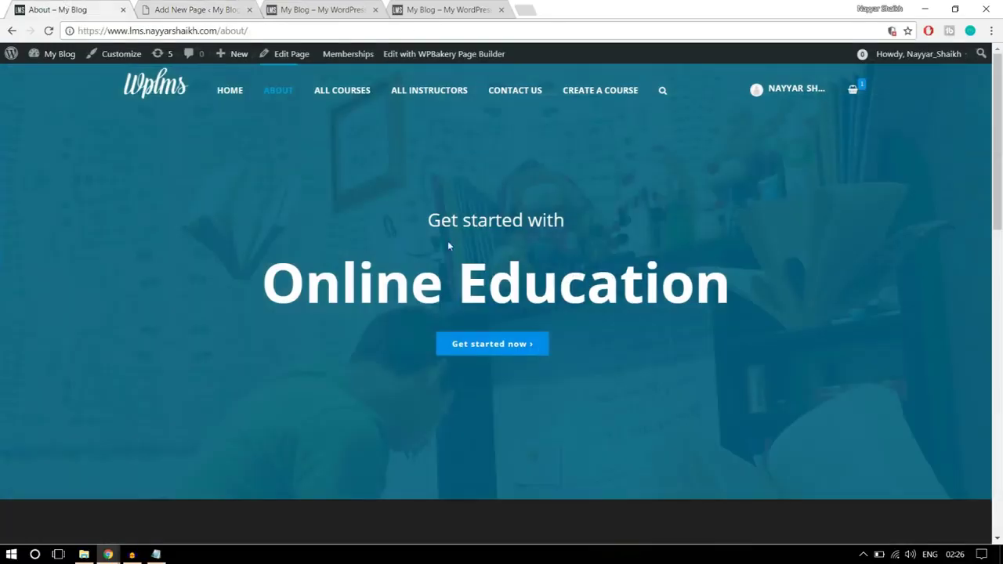
drag(430, 220, 596, 222)
key(ctrl+c)
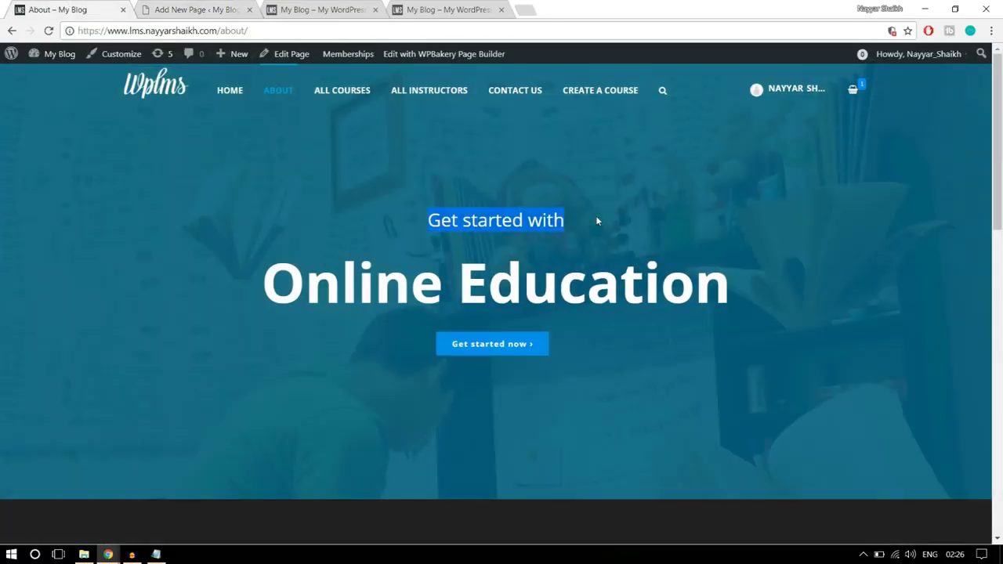
click(222, 9)
click(573, 286)
key(ctrl+a)
key(ctrl+v)
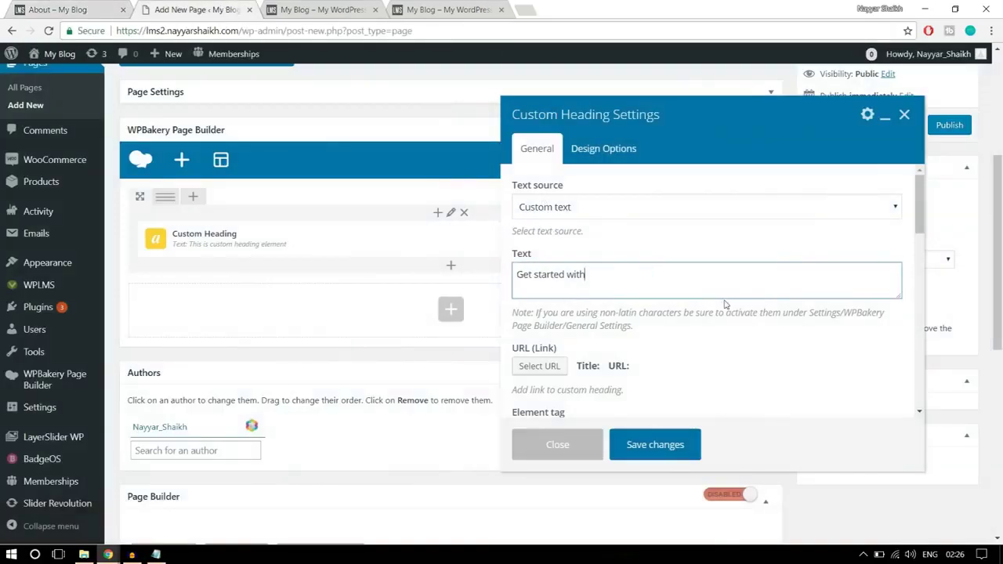
- Center-align the 'Get started with' heading
scroll(725, 304, down, 1)
scroll(713, 305, down, 1)
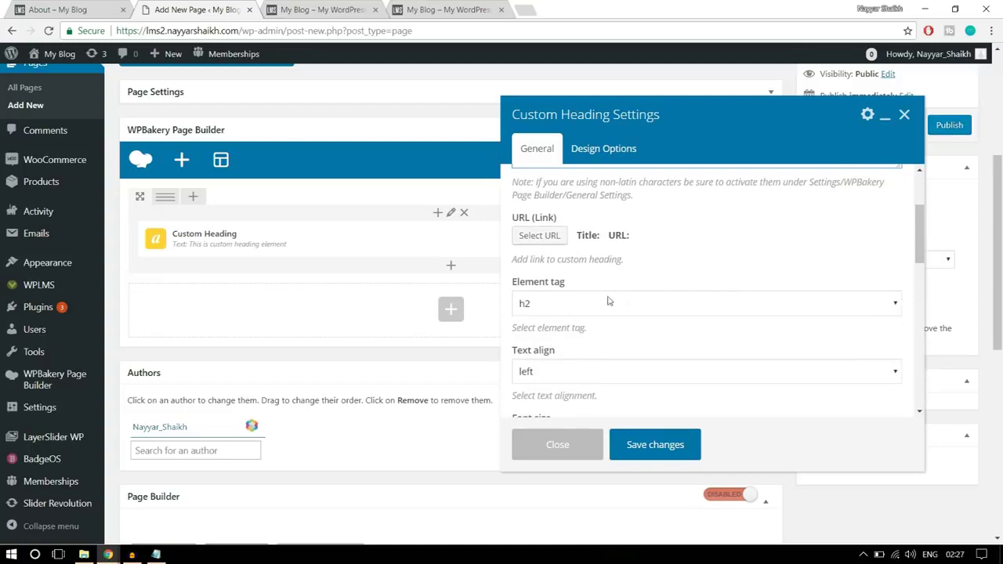
scroll(713, 288, down, 2)
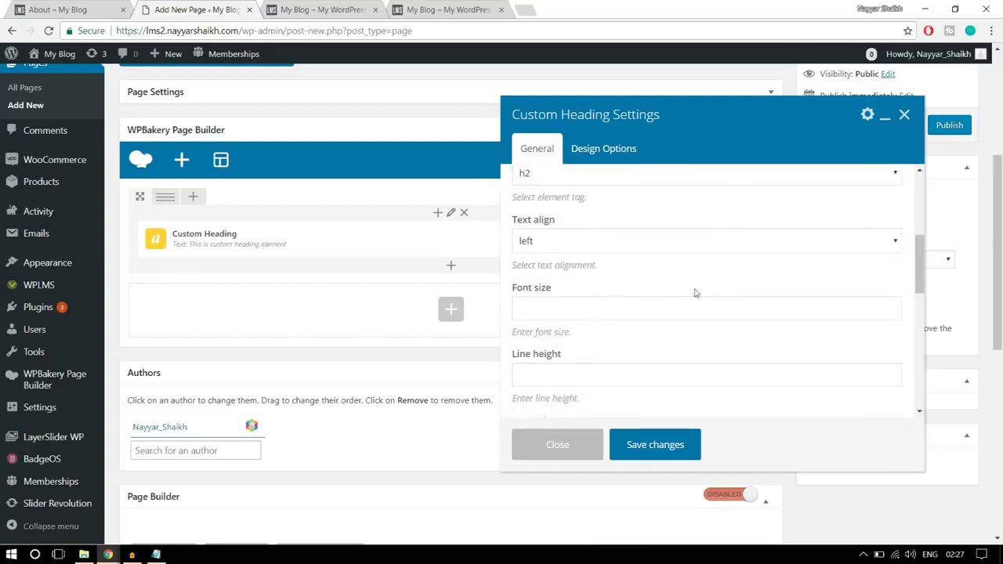
click(596, 249)
click(576, 285)
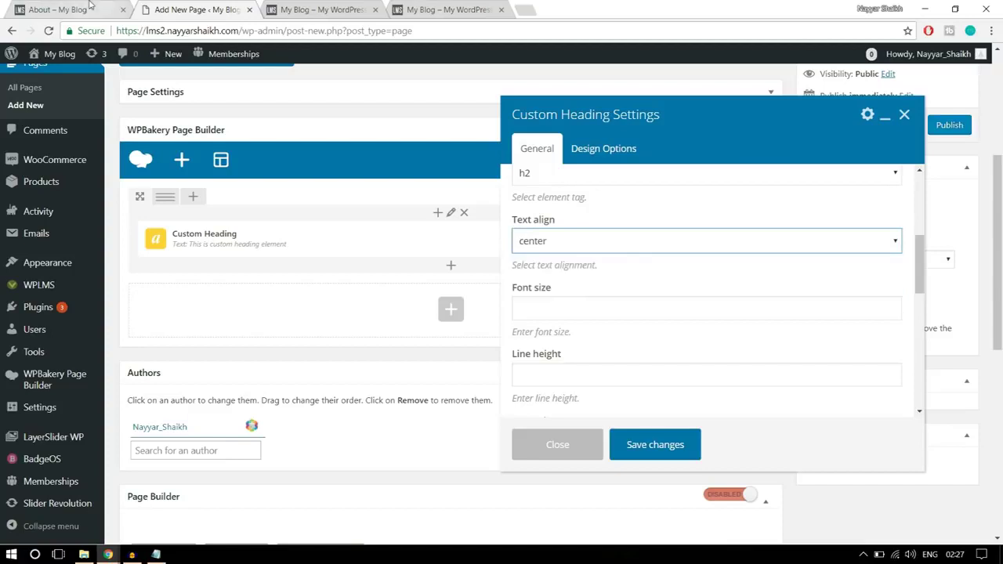
click(90, 6)
click(207, 9)
scroll(723, 274, down, 2)
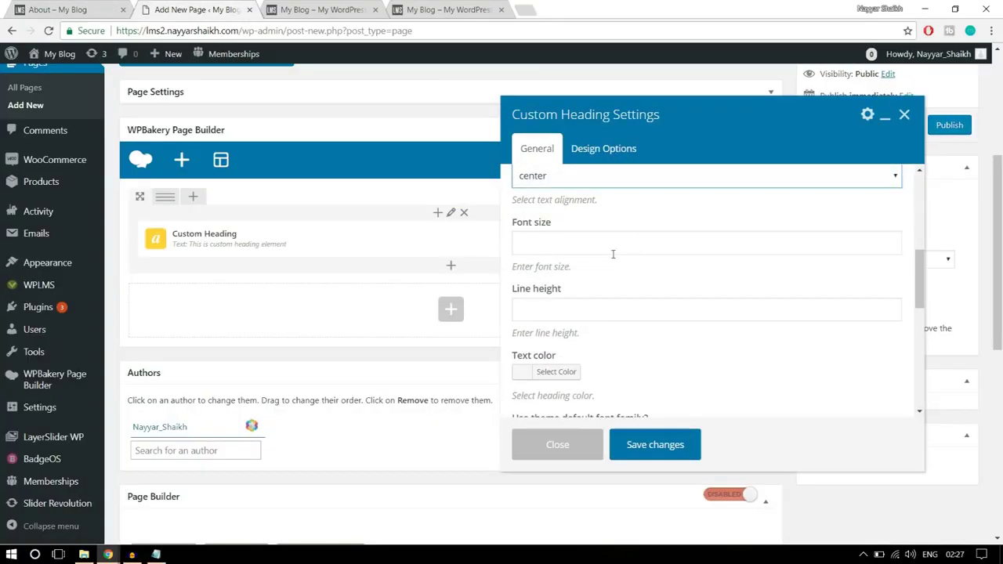
scroll(624, 298, up, 5)
scroll(623, 301, down, 5)
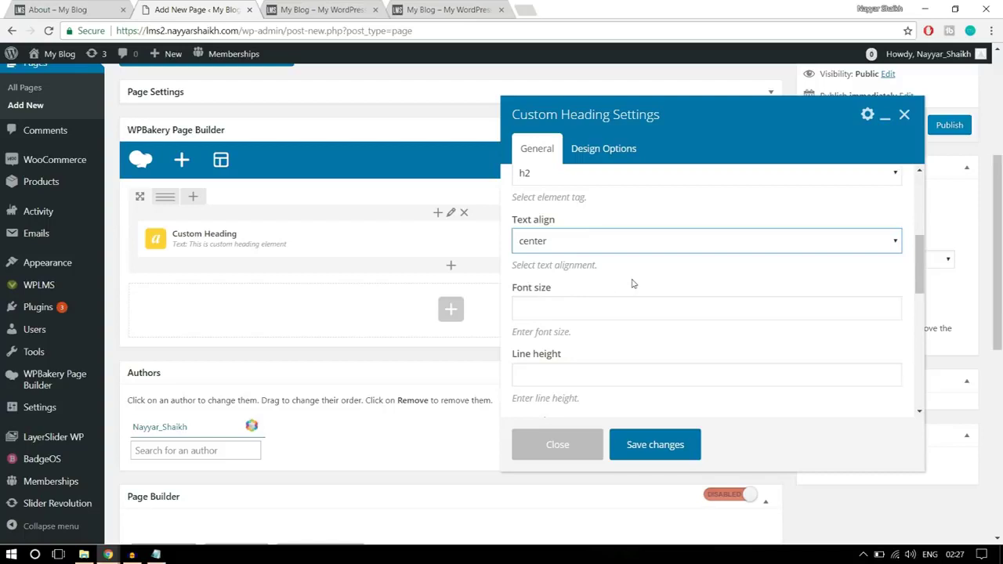
- Set the heading's text colour to white
click(89, 8)
drag(283, 284, 780, 276)
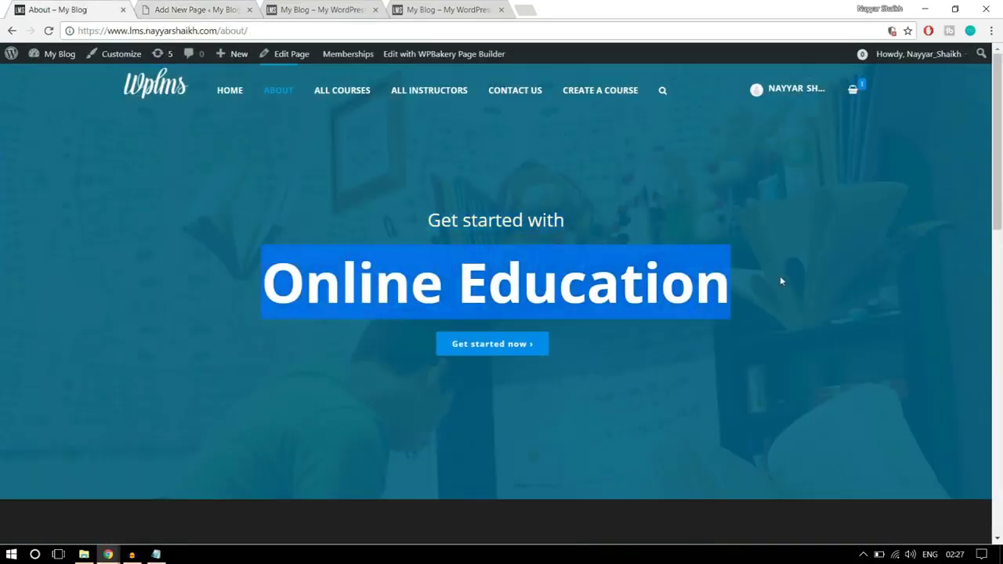
click(164, 8)
scroll(700, 277, down, 3)
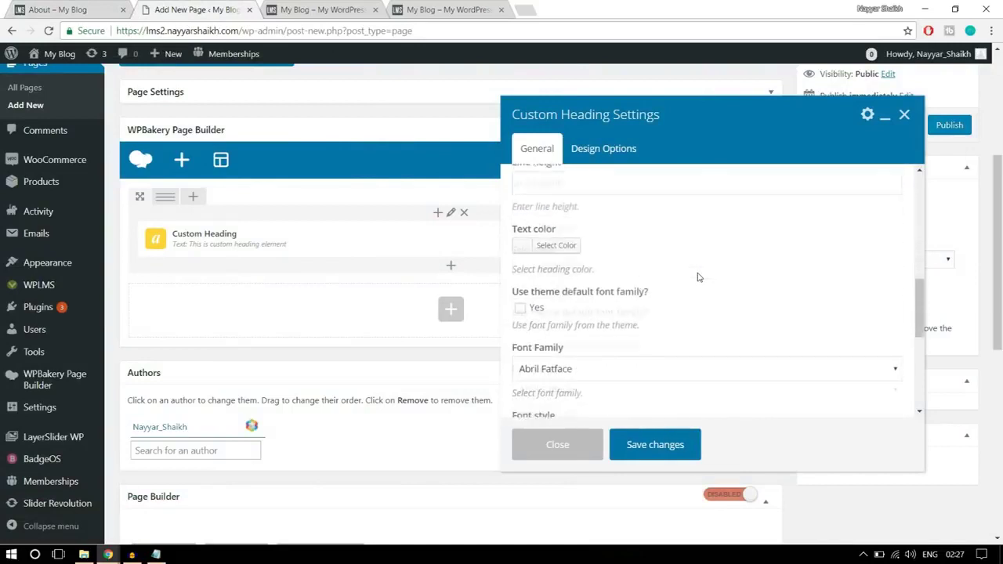
click(551, 242)
scroll(581, 322, down, 1)
click(544, 339)
scroll(658, 294, up, 1)
click(782, 266)
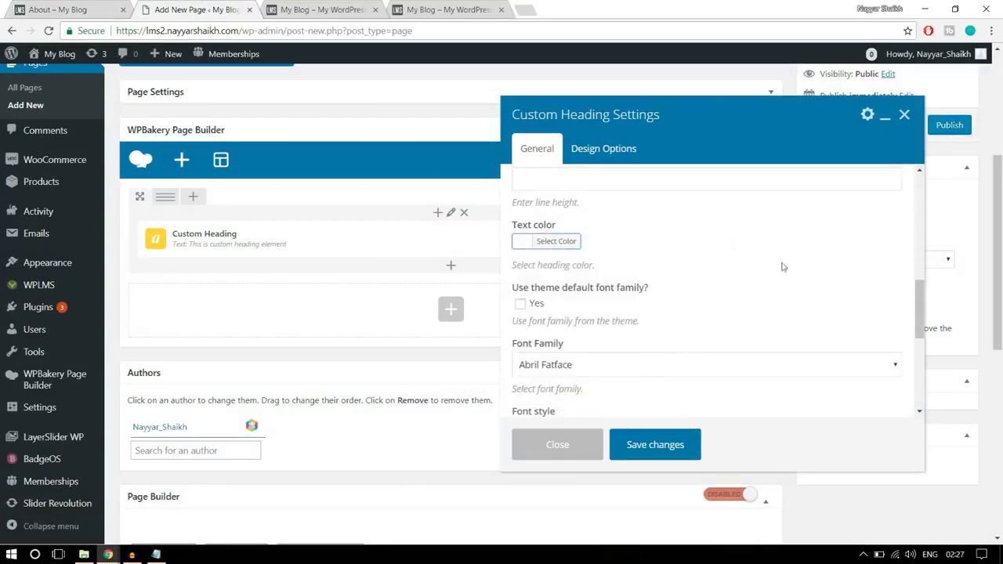
scroll(807, 279, down, 1)
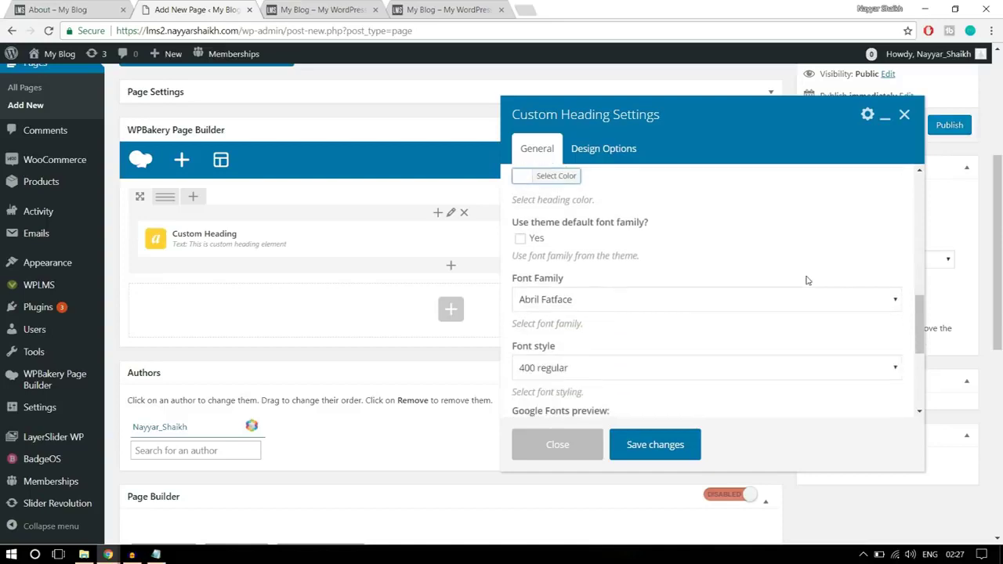
- Turn on the theme's default font family for the heading and save it
click(521, 239)
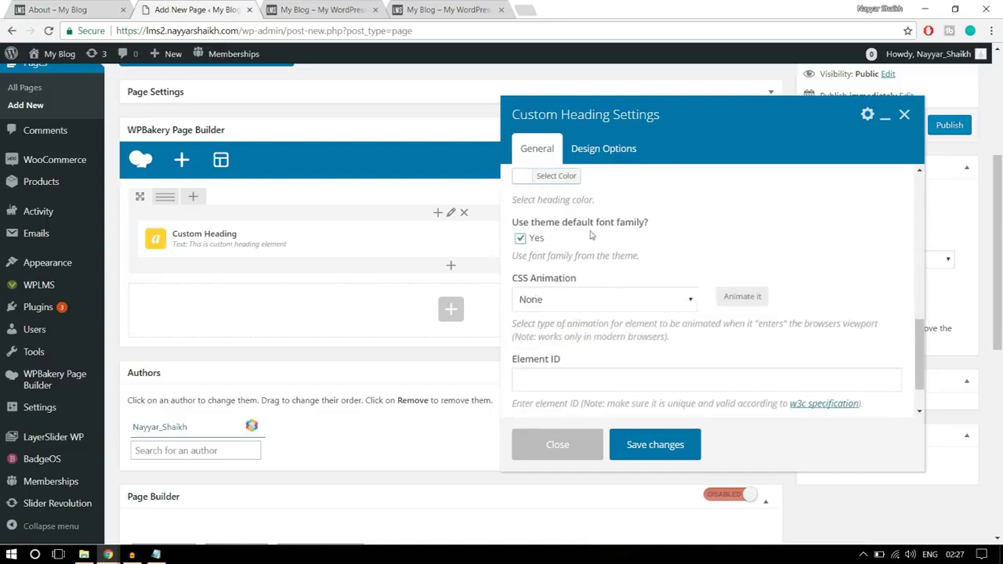
scroll(782, 248, down, 3)
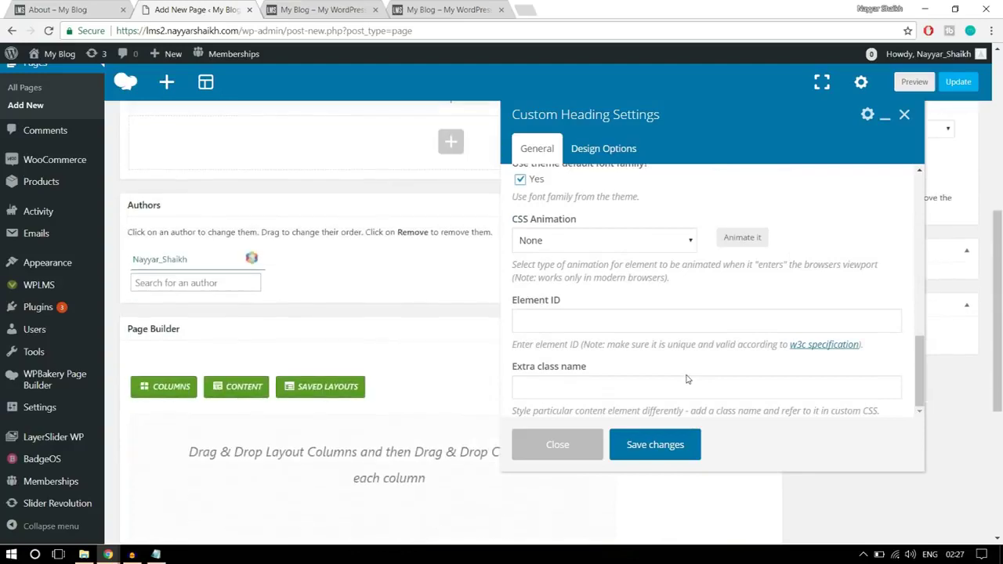
scroll(680, 398, up, 3)
click(662, 448)
scroll(795, 416, up, 4)
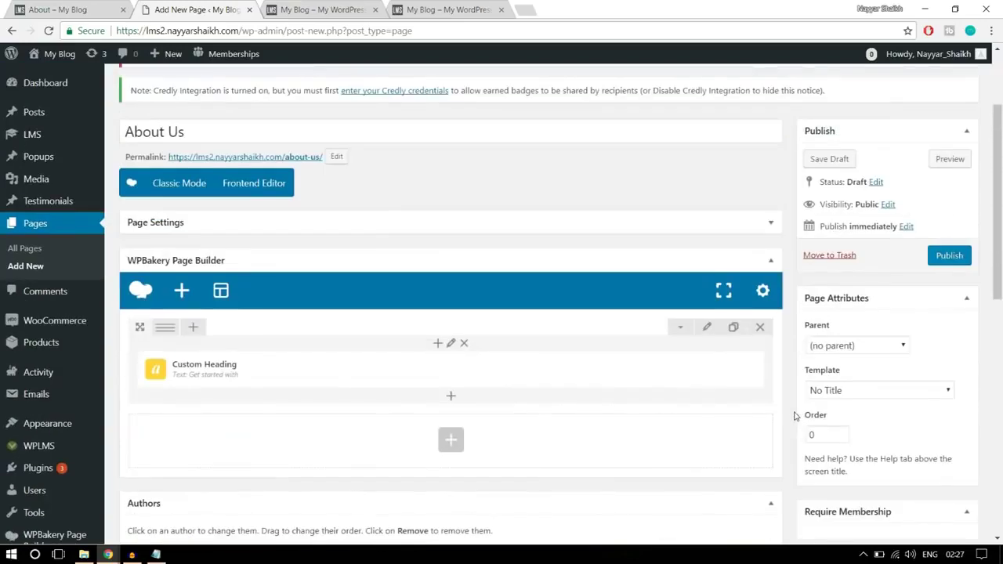
- Add a second Custom Heading and paste 'Online Education' as its text
click(453, 400)
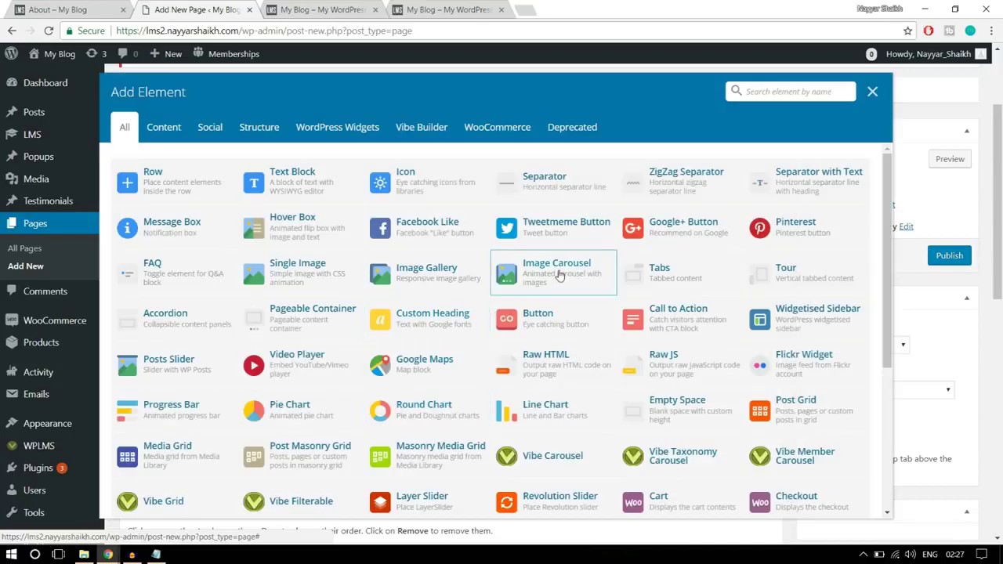
text(c)
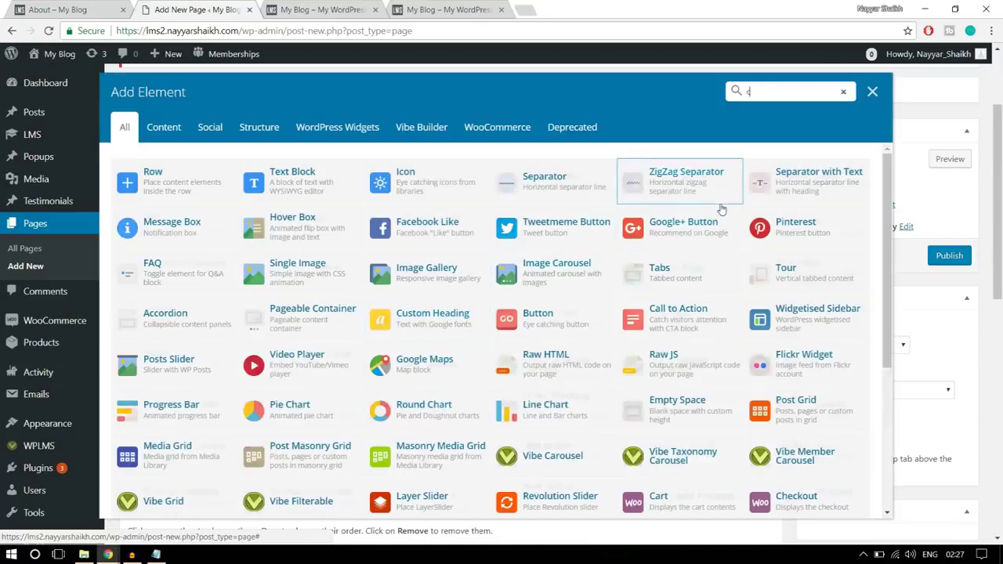
text(ust)
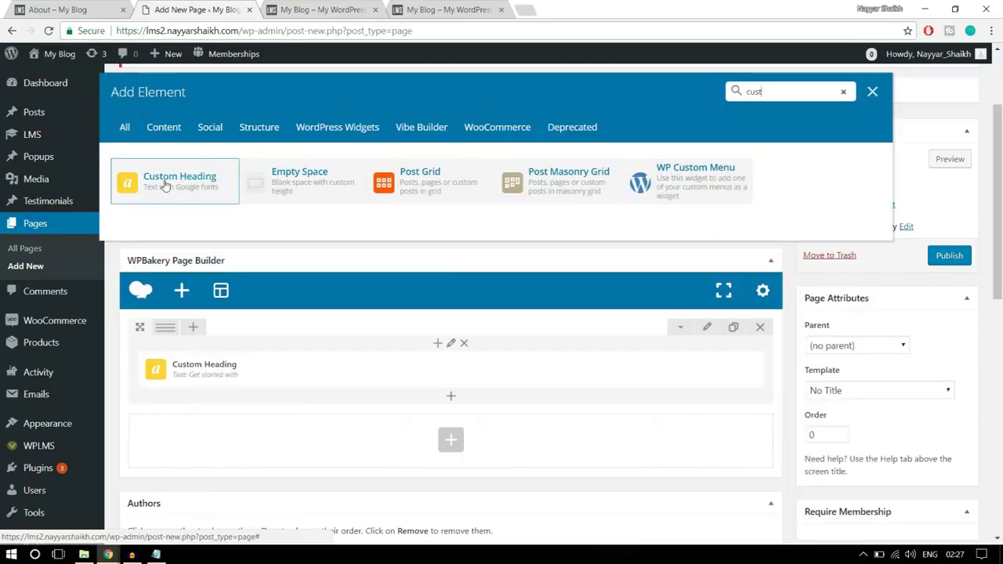
click(165, 185)
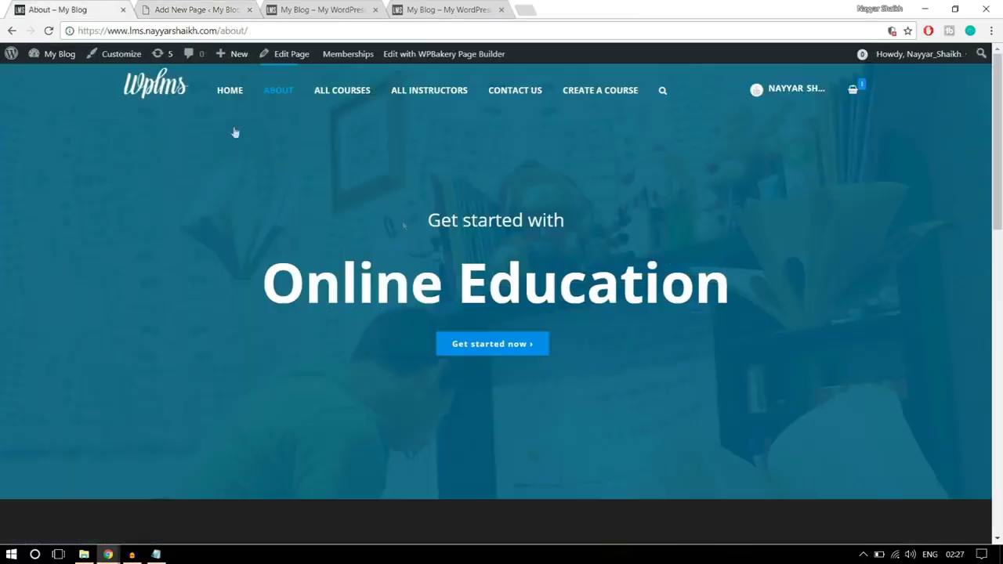
drag(306, 283, 758, 266)
key(ctrl+c)
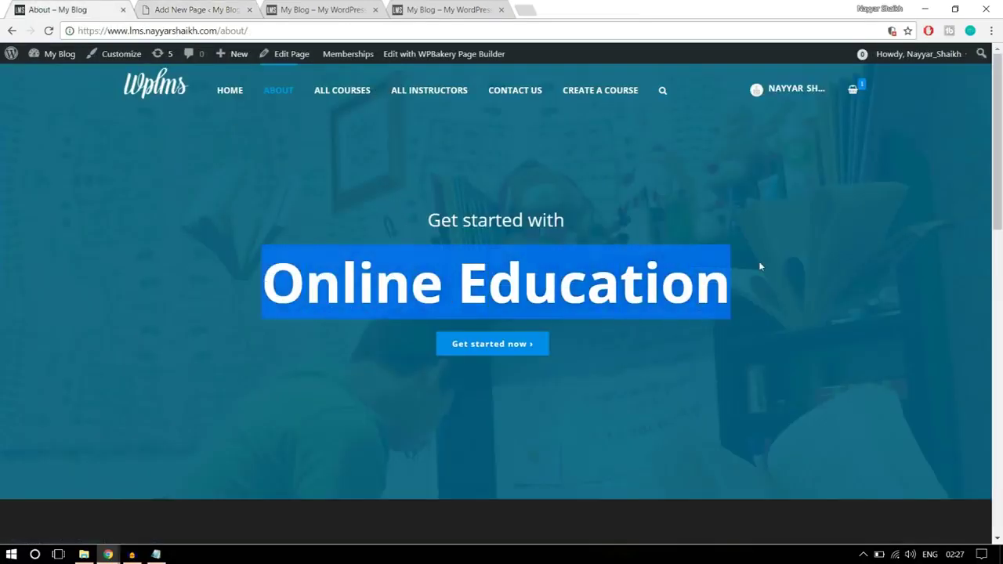
click(192, 9)
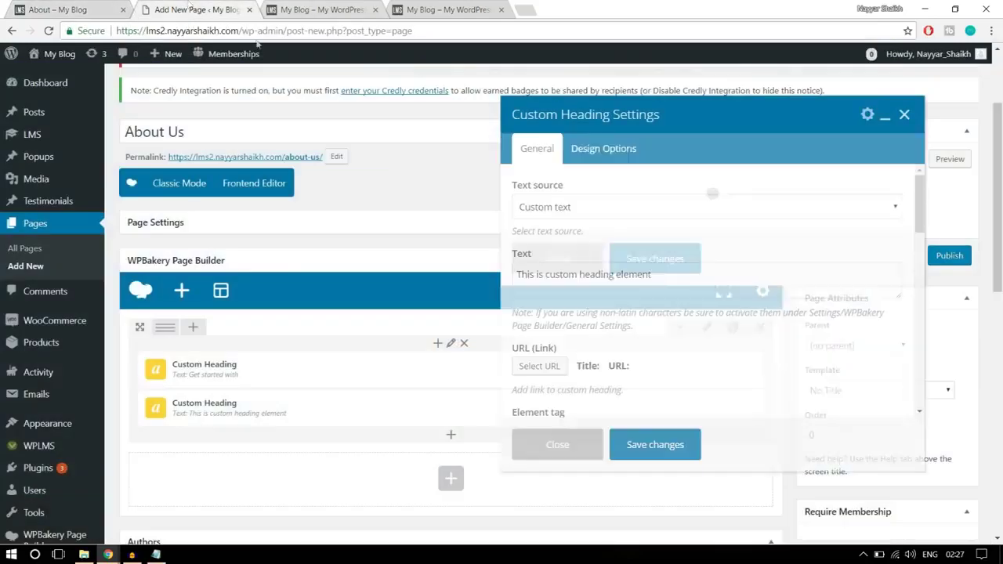
click(596, 279)
key(ctrl+a)
key(ctrl+v)
- Make the Online Education heading a centred h1 with 6rem font size
scroll(720, 294, down, 3)
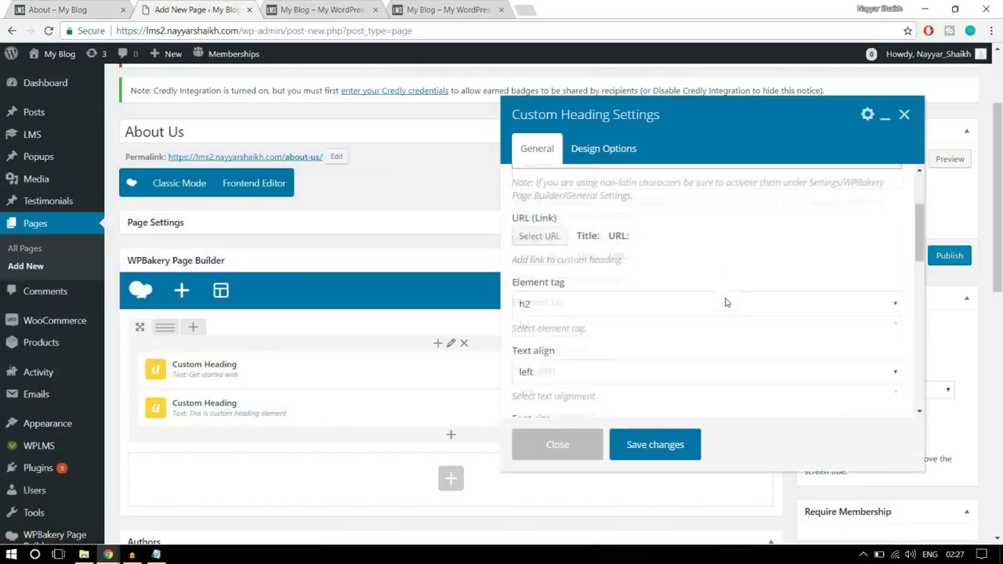
click(577, 243)
click(570, 258)
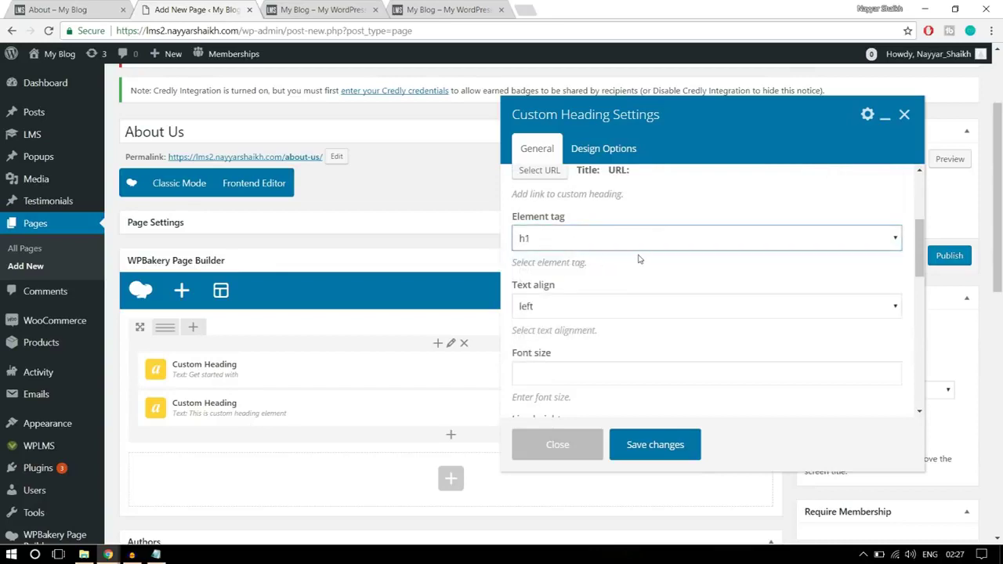
click(621, 306)
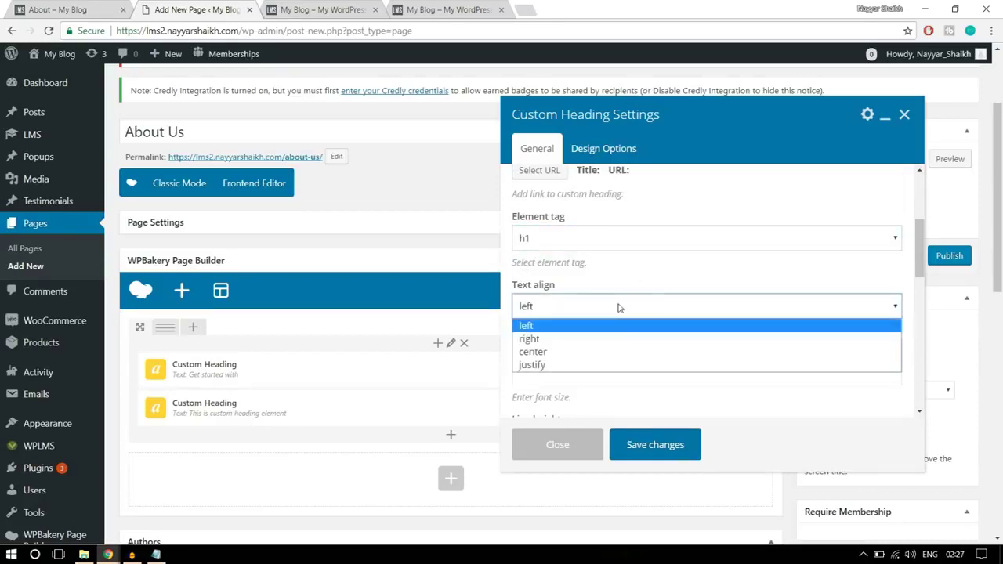
click(584, 350)
scroll(630, 340, down, 1)
click(578, 315)
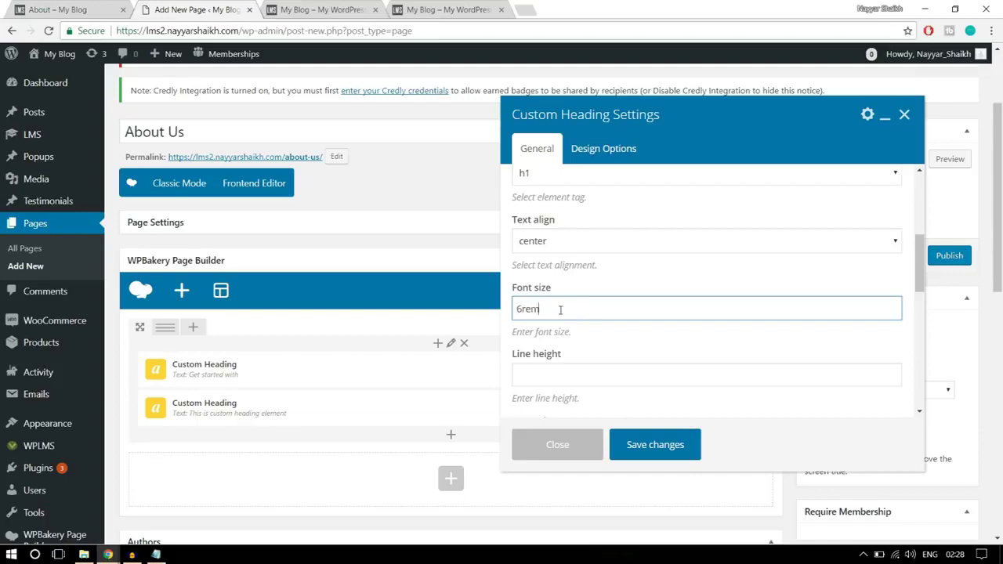
double_click(581, 312)
scroll(721, 331, down, 5)
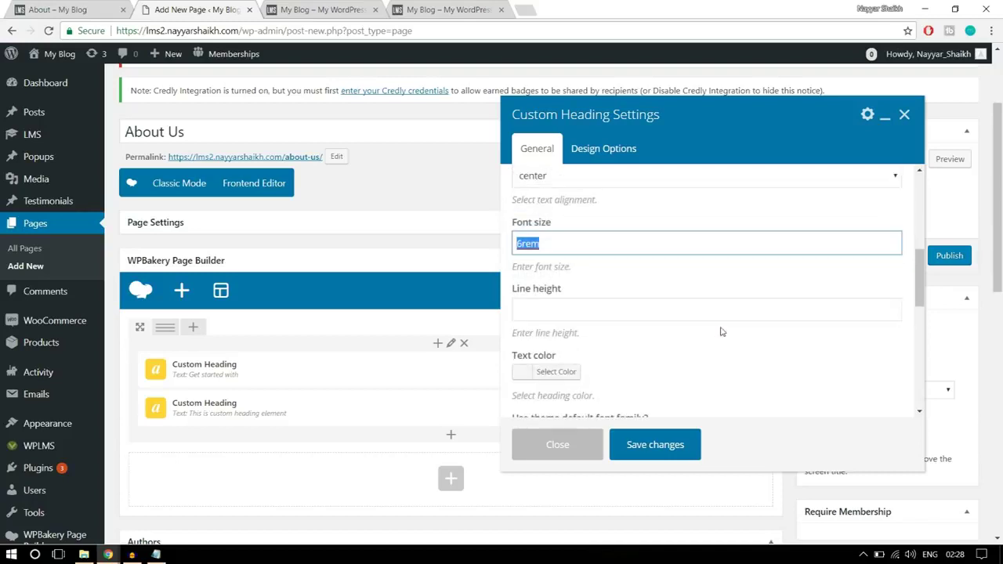
- Give the heading white text in Open Sans, 800 bold regular
click(563, 243)
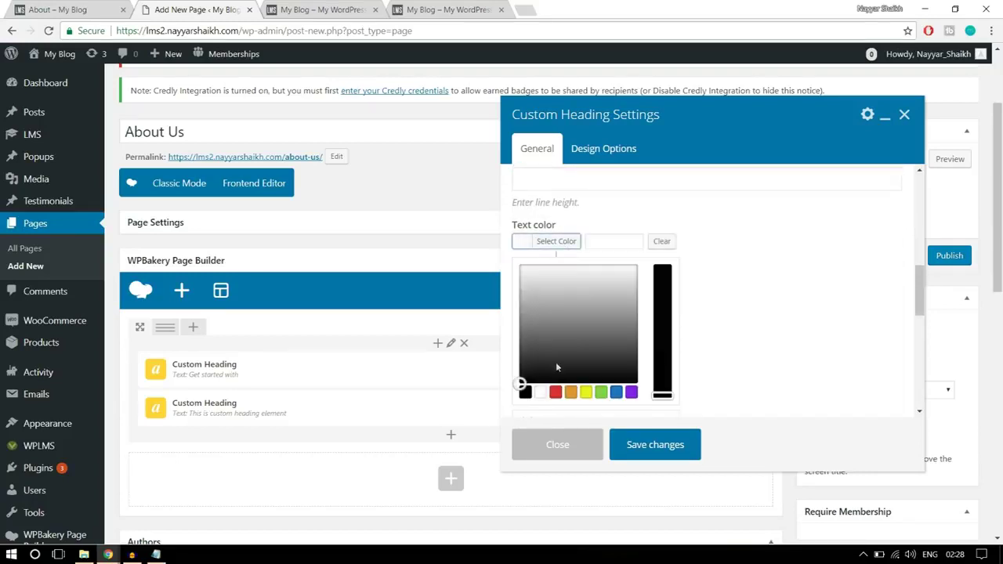
click(541, 392)
click(548, 244)
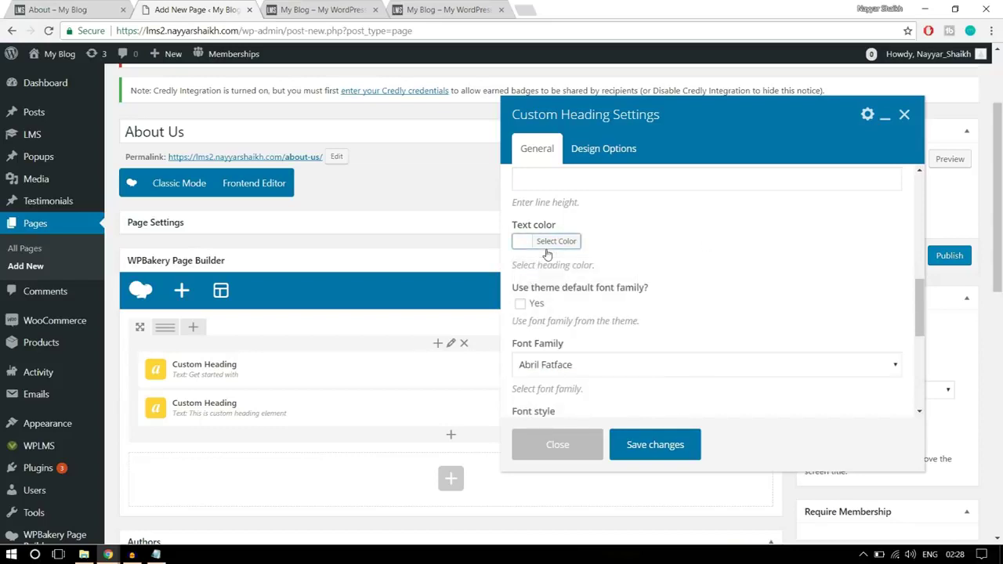
scroll(725, 265, down, 1)
click(570, 298)
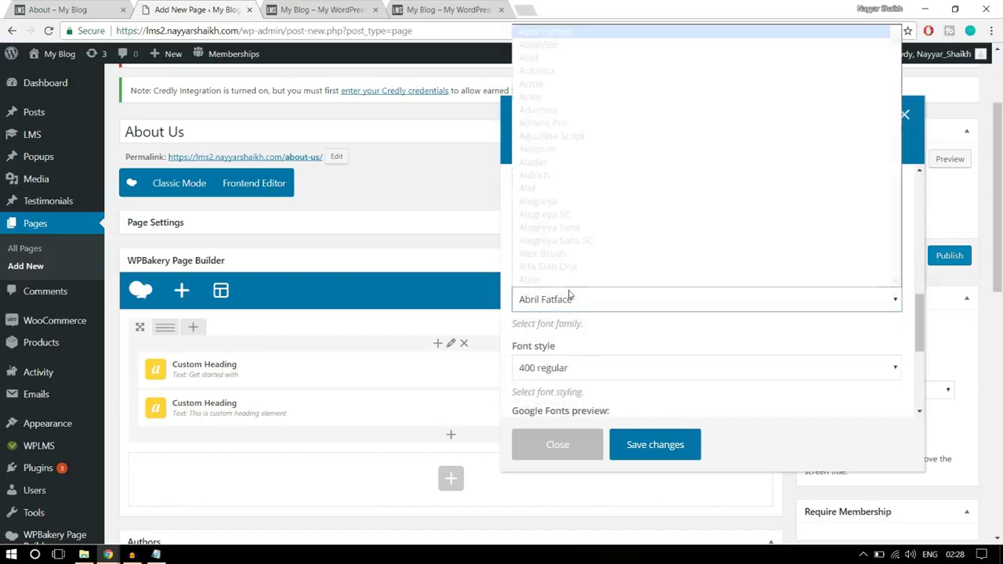
text(open)
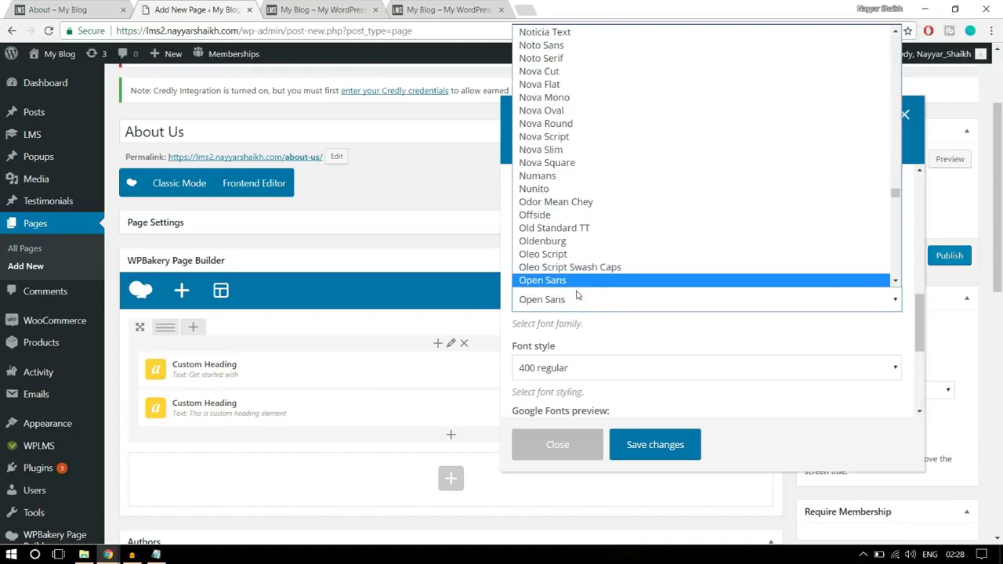
click(573, 281)
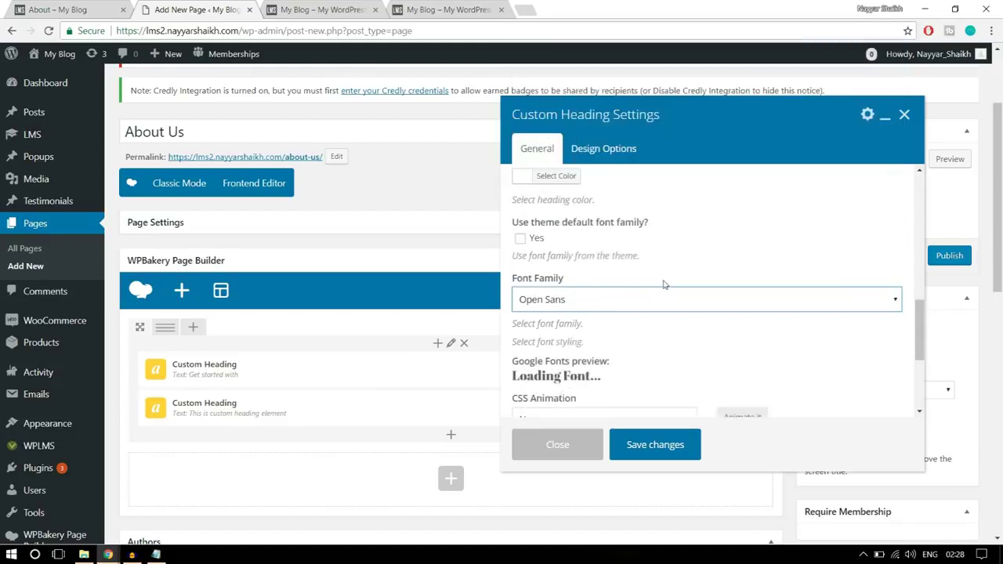
scroll(663, 284, down, 3)
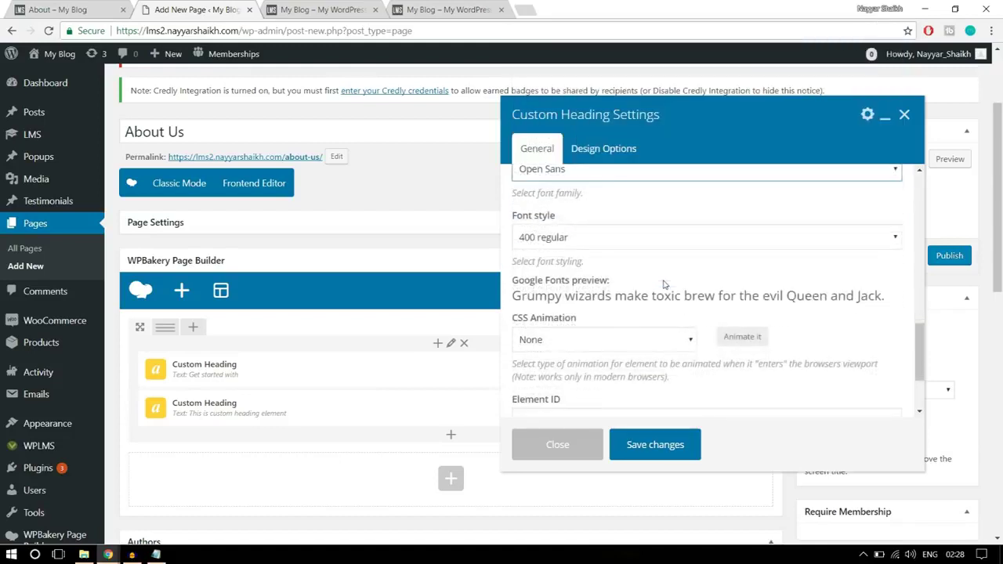
click(598, 238)
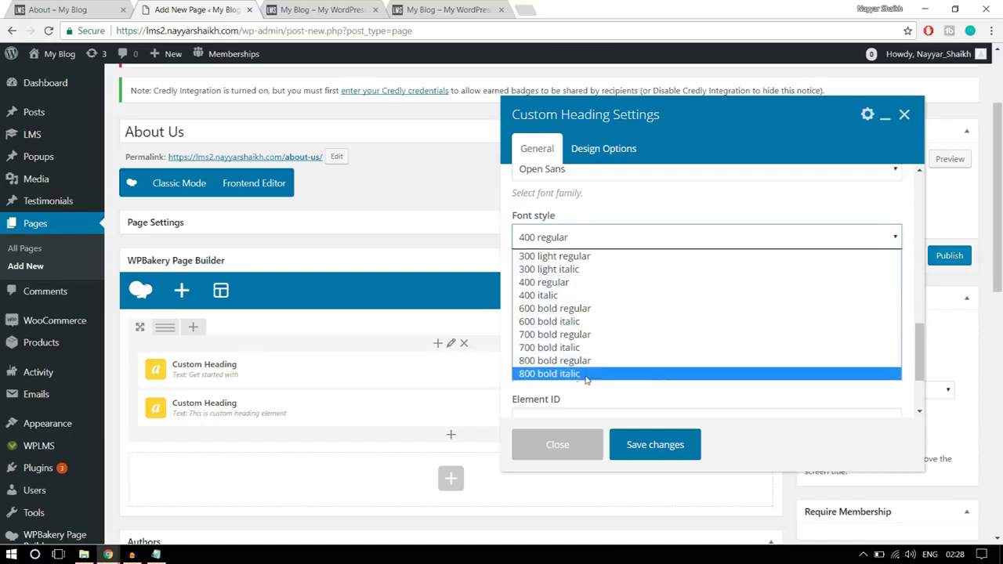
click(569, 365)
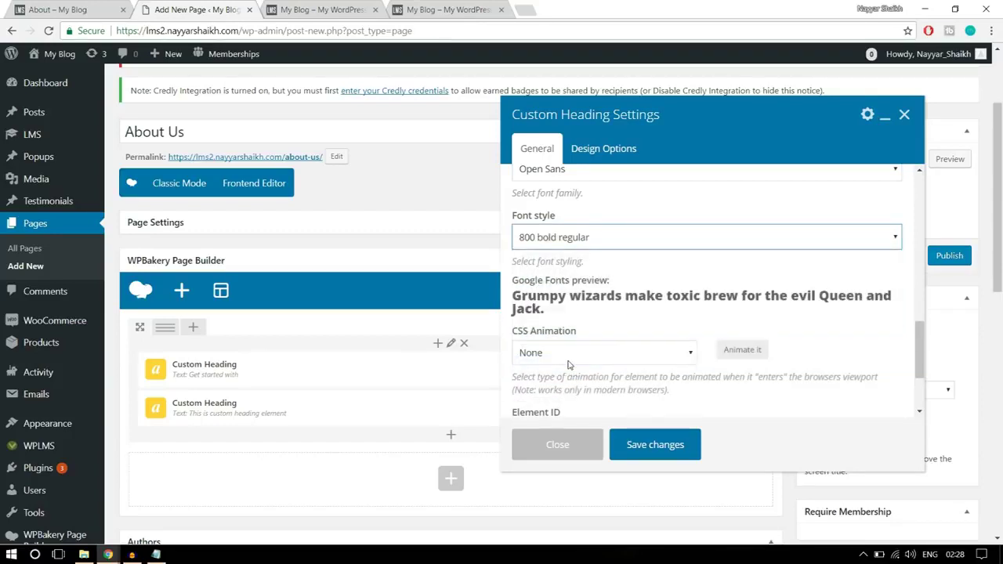
- Compare the Online Education heading with the live About page's headline
click(81, 7)
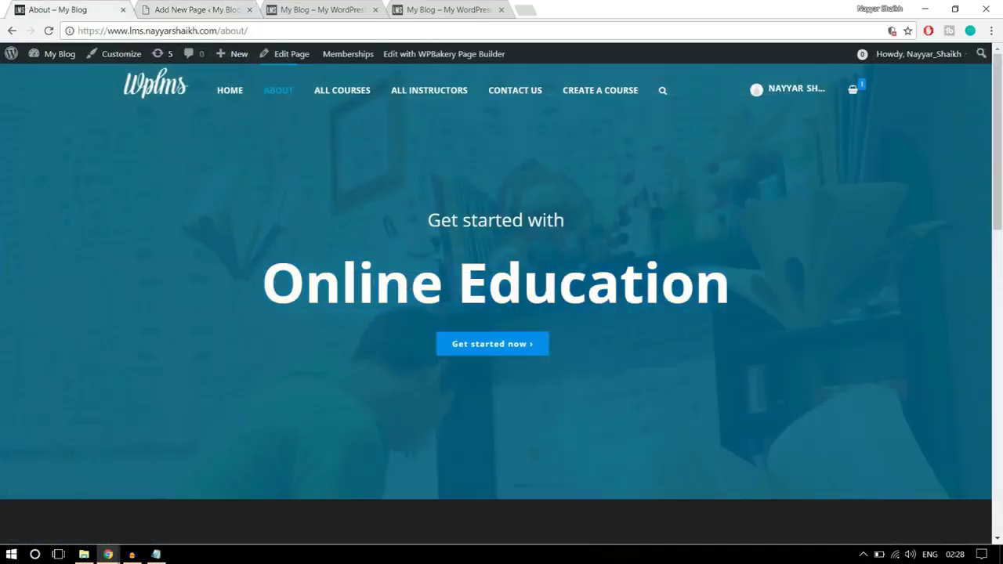
drag(273, 272, 744, 265)
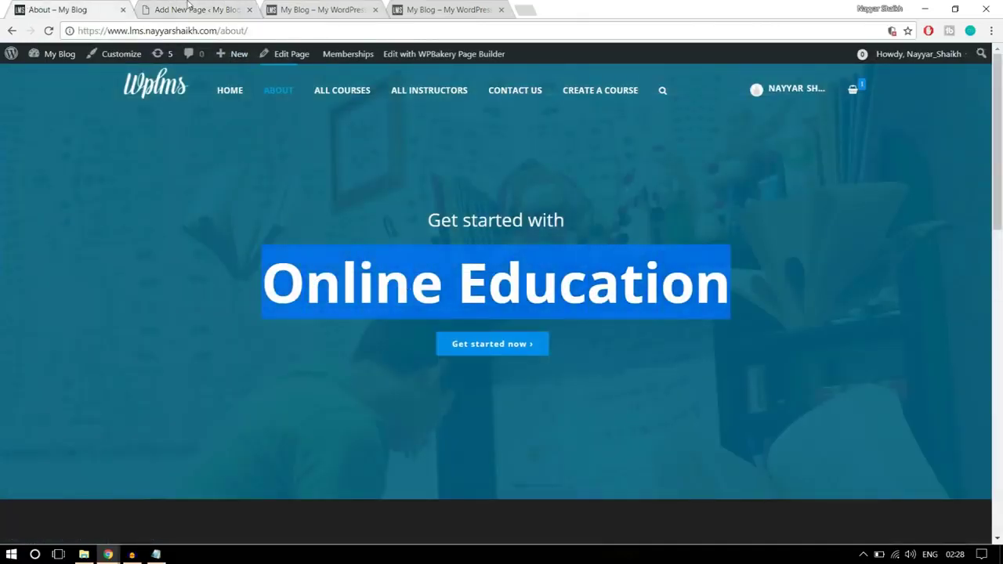
click(188, 8)
scroll(694, 235, down, 2)
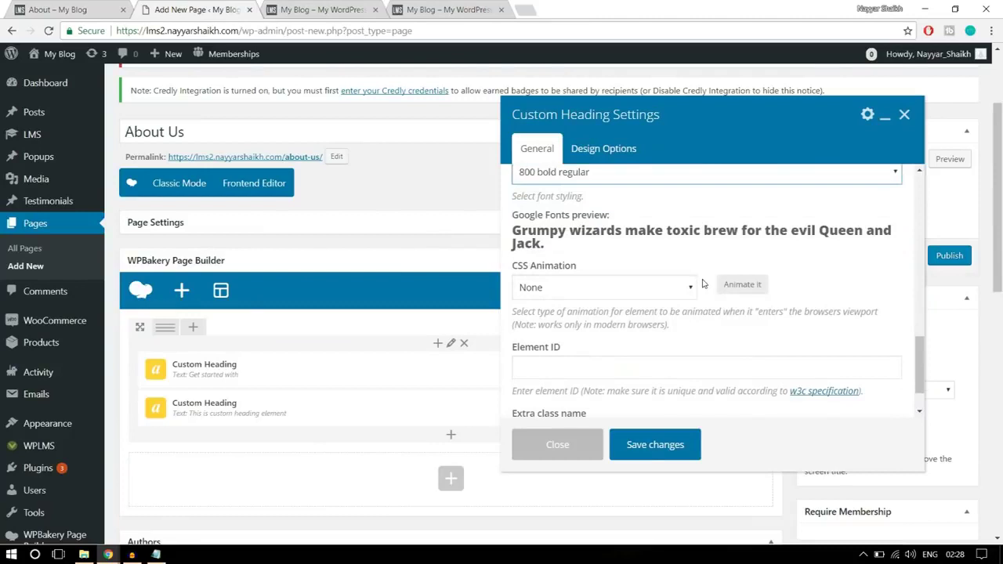
scroll(693, 412, down, 1)
- Save the second heading's settings and clear the selection on the live About page
click(672, 455)
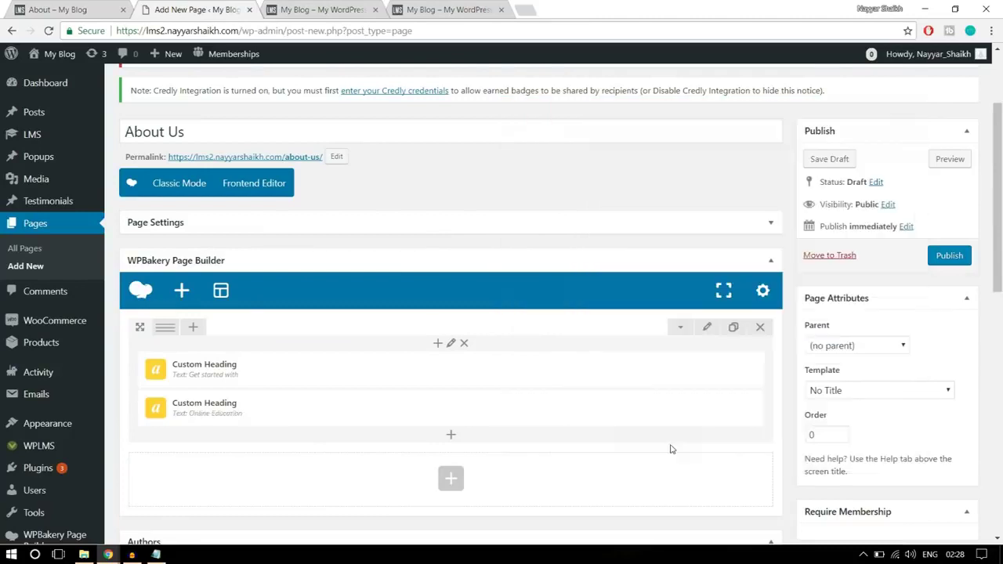
click(117, 8)
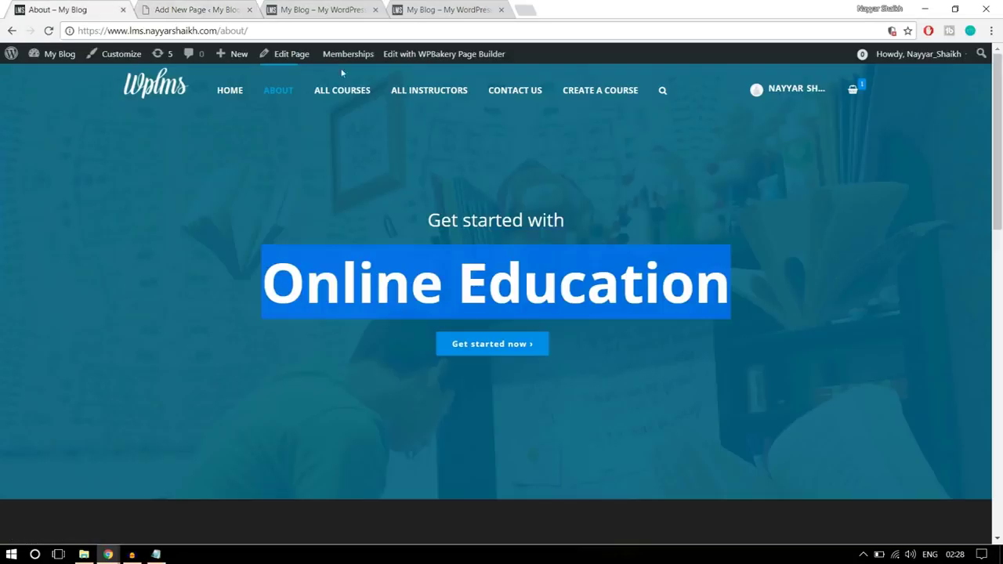
click(538, 383)
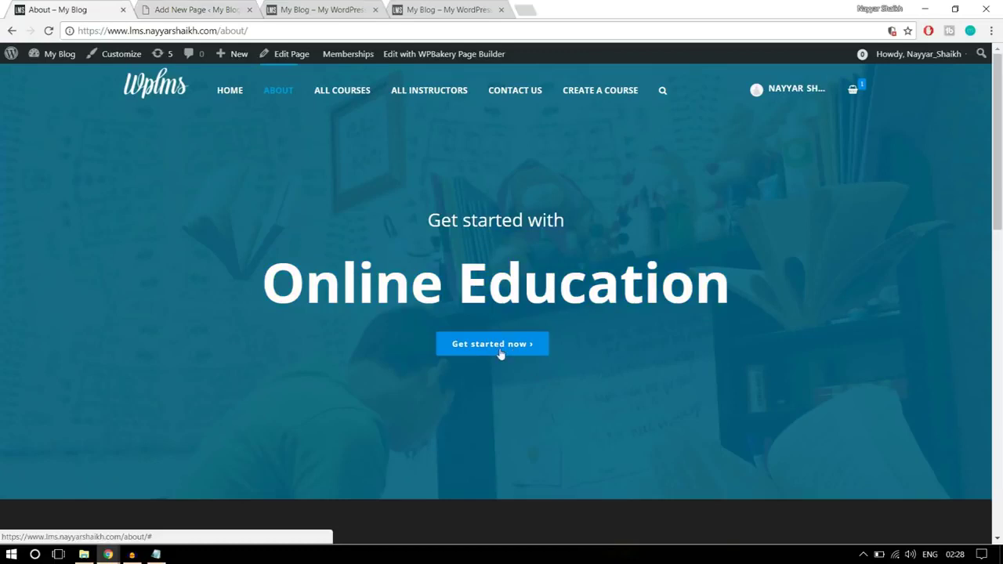
click(199, 16)
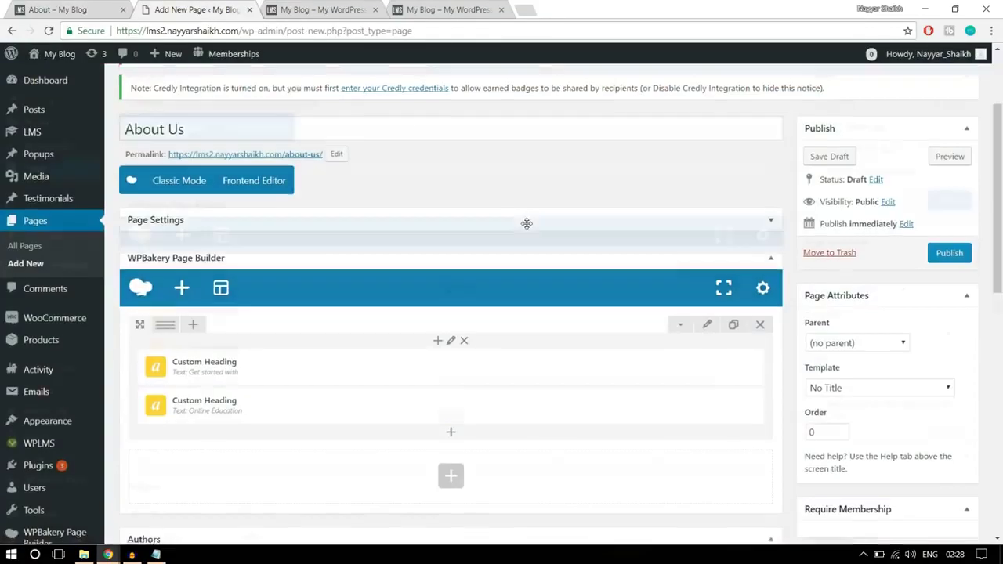
- Insert a Button element below the two headings using the 'butt' search
scroll(522, 251, down, 1)
click(450, 376)
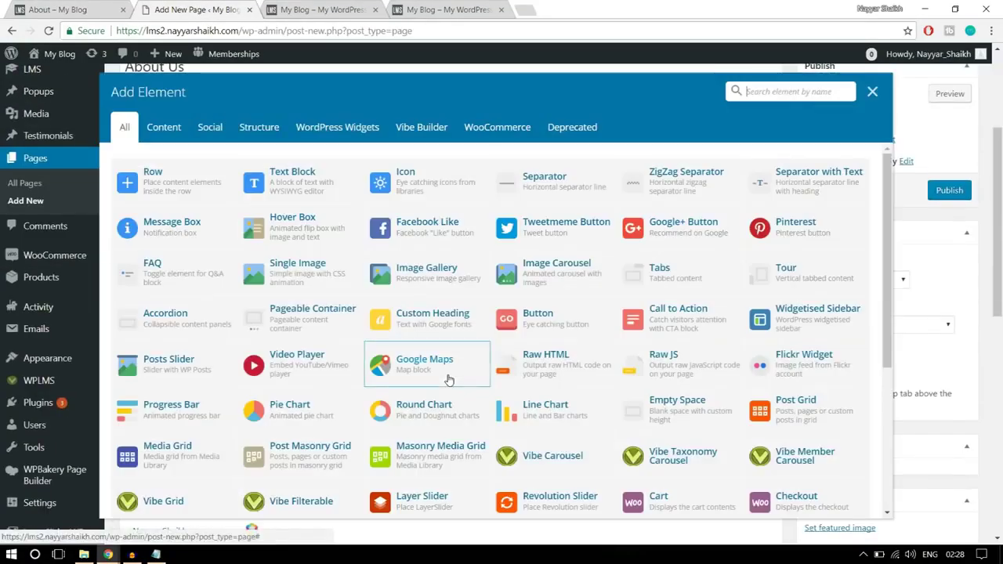
text(b)
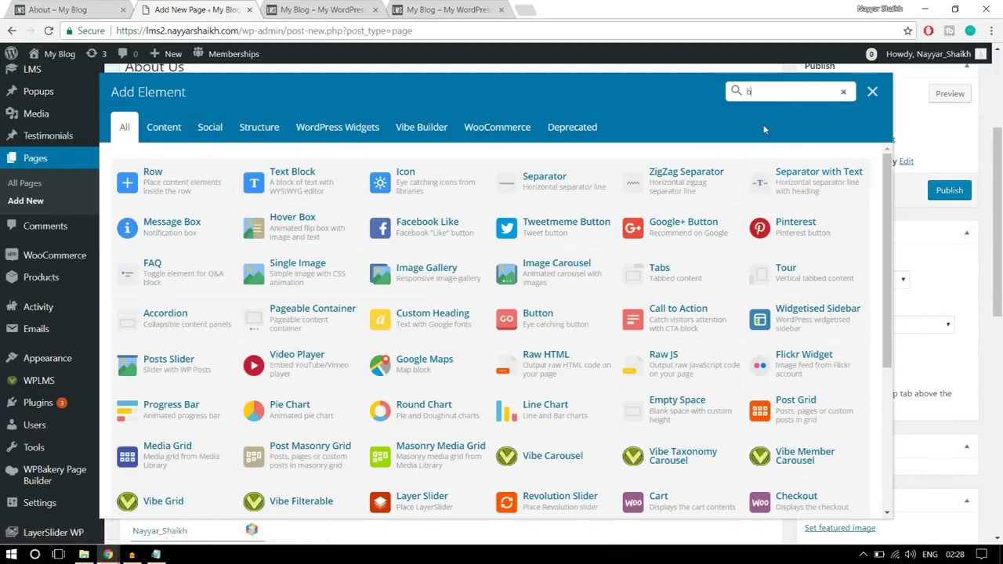
text(utt)
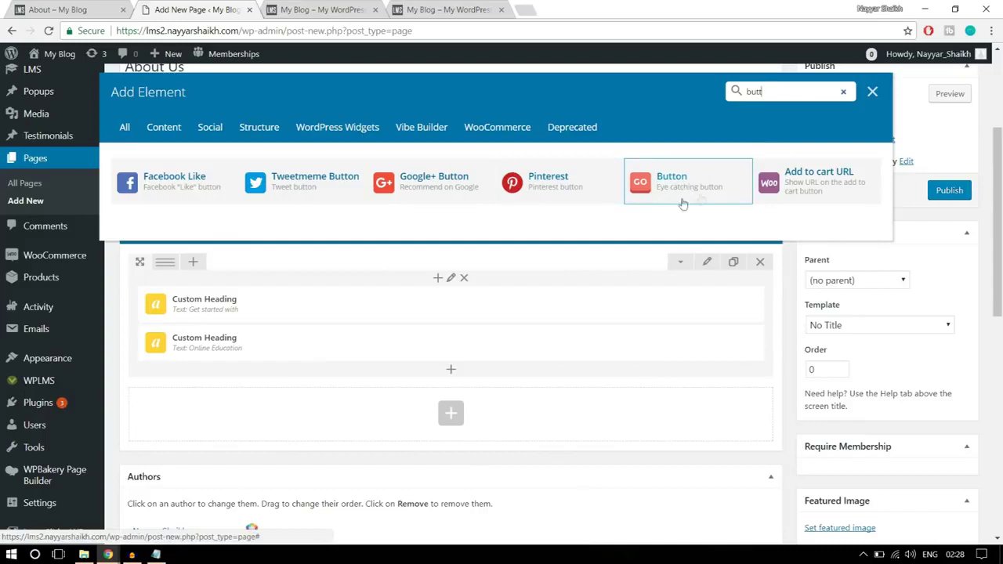
click(687, 189)
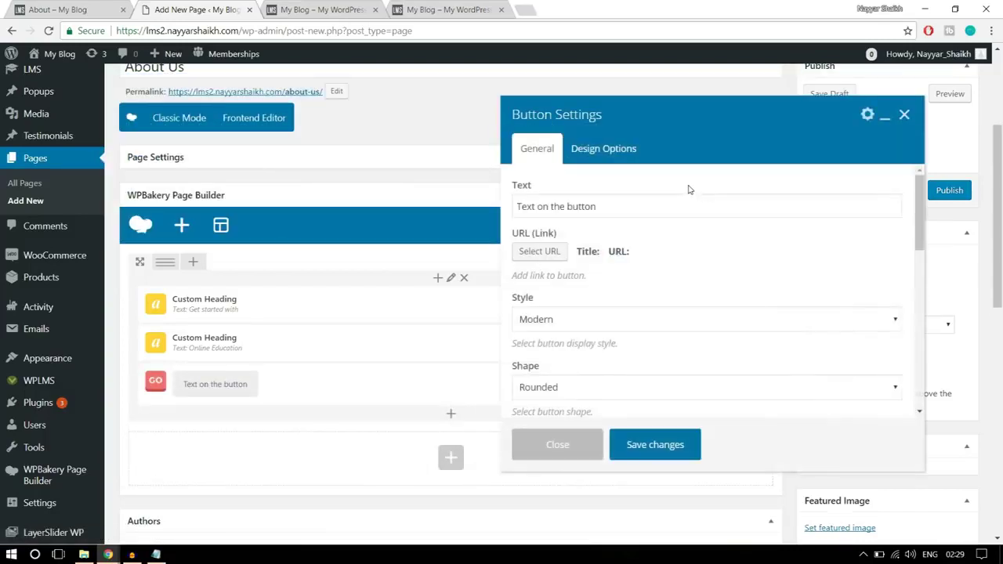
- Label the button 'Get Started Now' and set its link URL to '#'
click(648, 202)
click(75, 8)
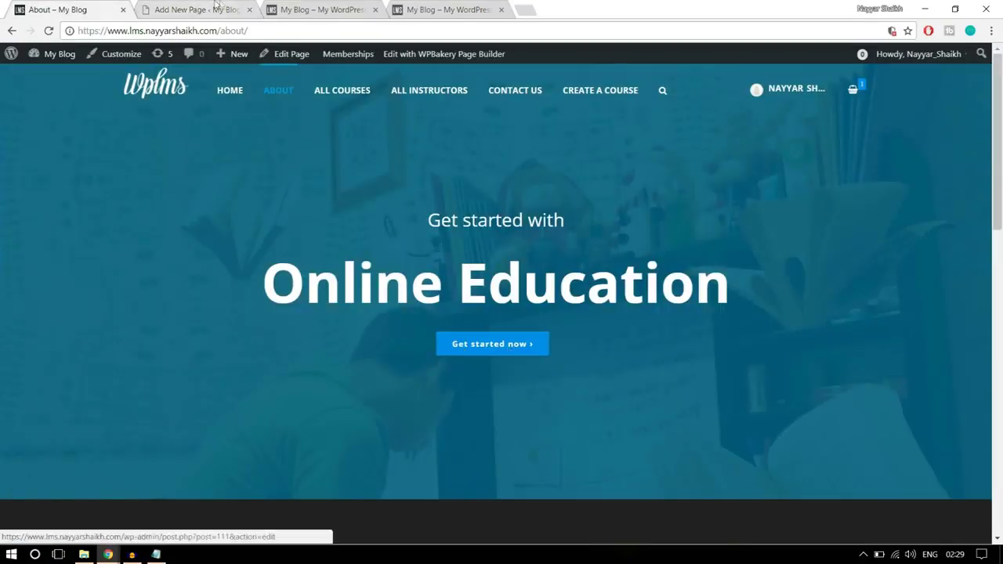
key(ctrl+Tab)
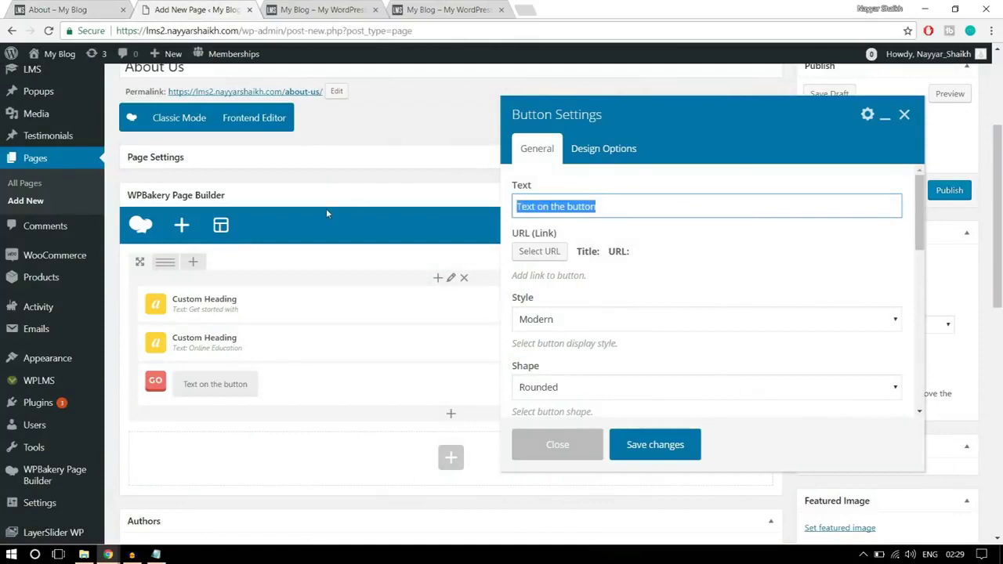
text(Get Starte)
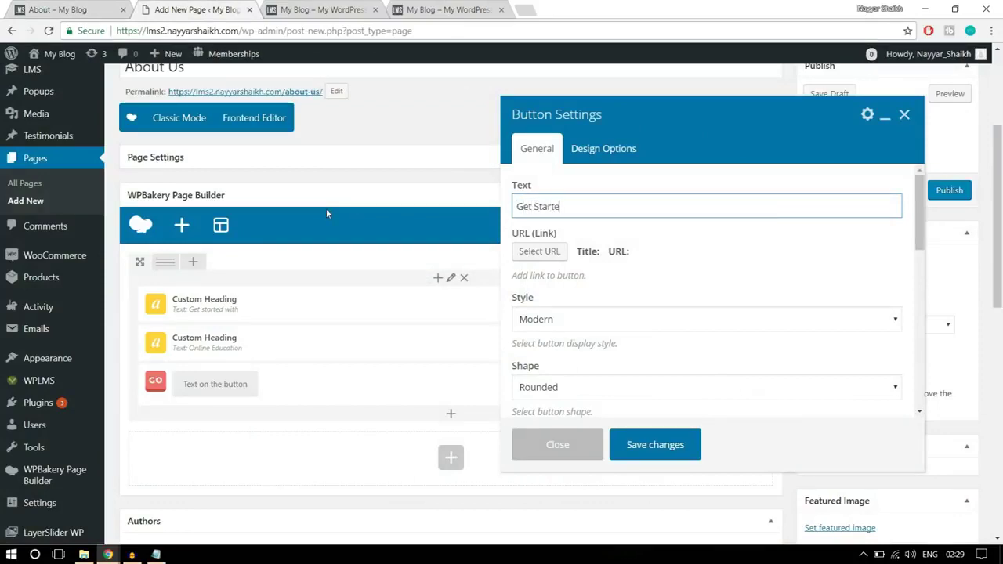
text(d Now)
scroll(774, 237, down, 2)
scroll(773, 249, up, 2)
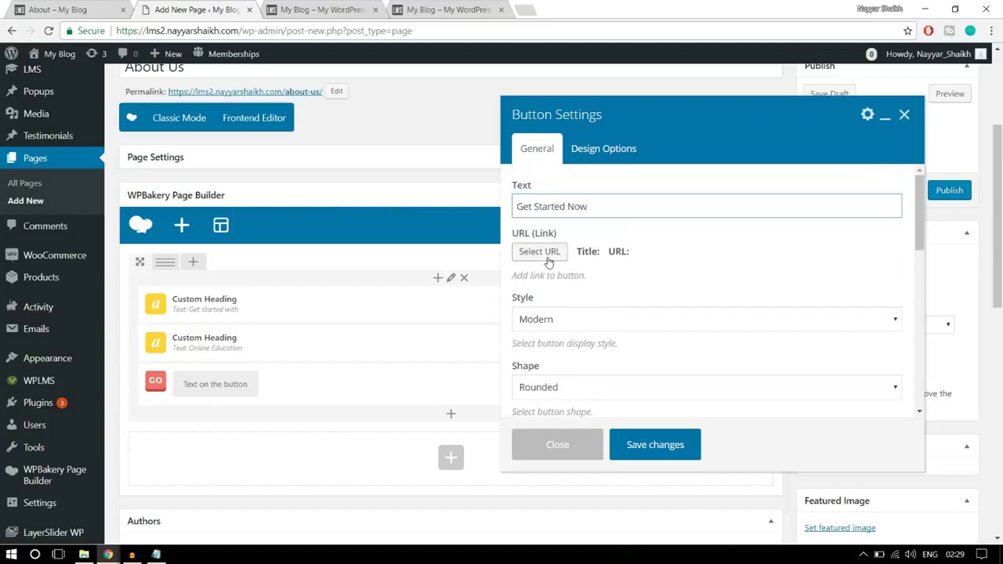
click(545, 254)
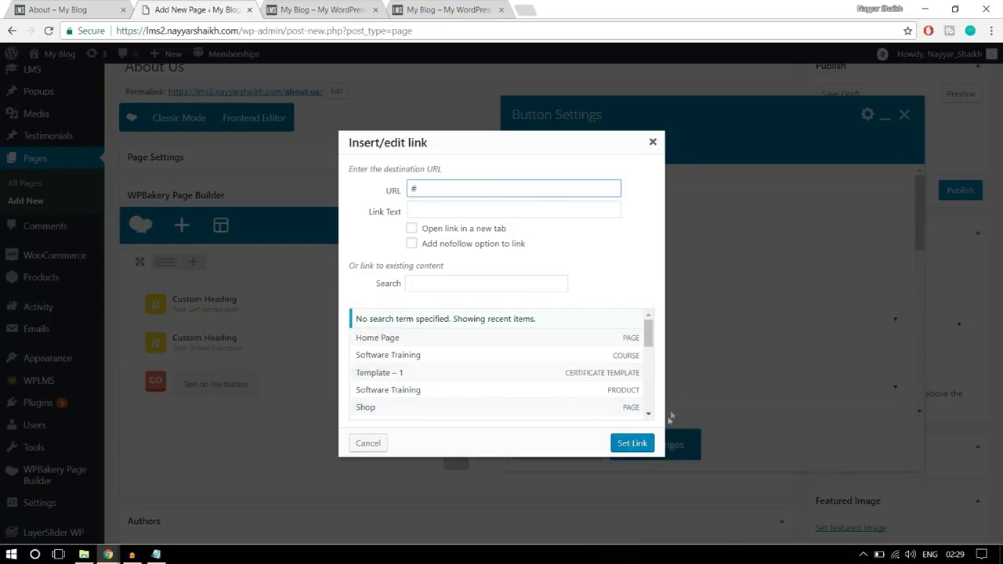
click(635, 443)
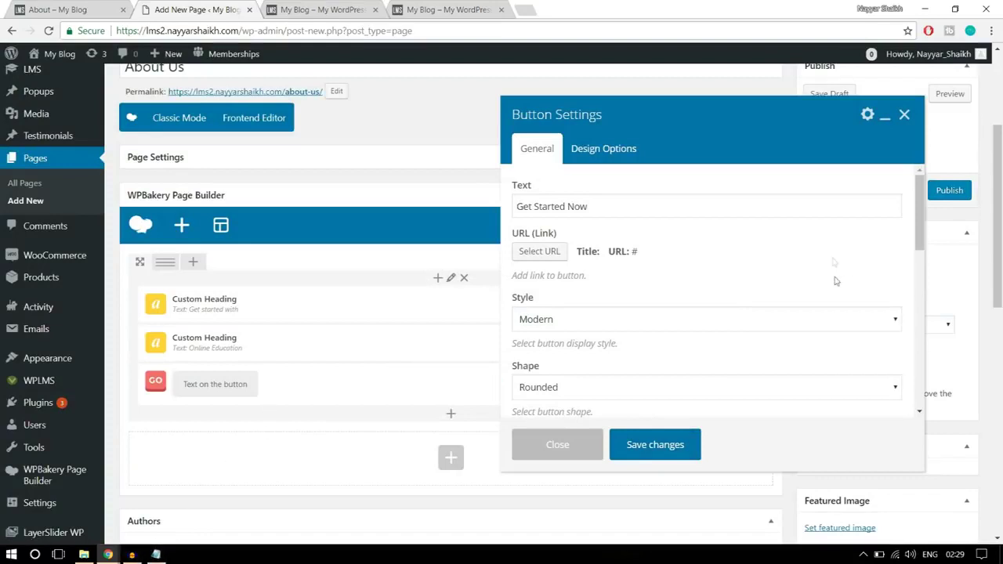
scroll(829, 254, down, 2)
- Set the button style to Flat after checking the live page's button
click(679, 264)
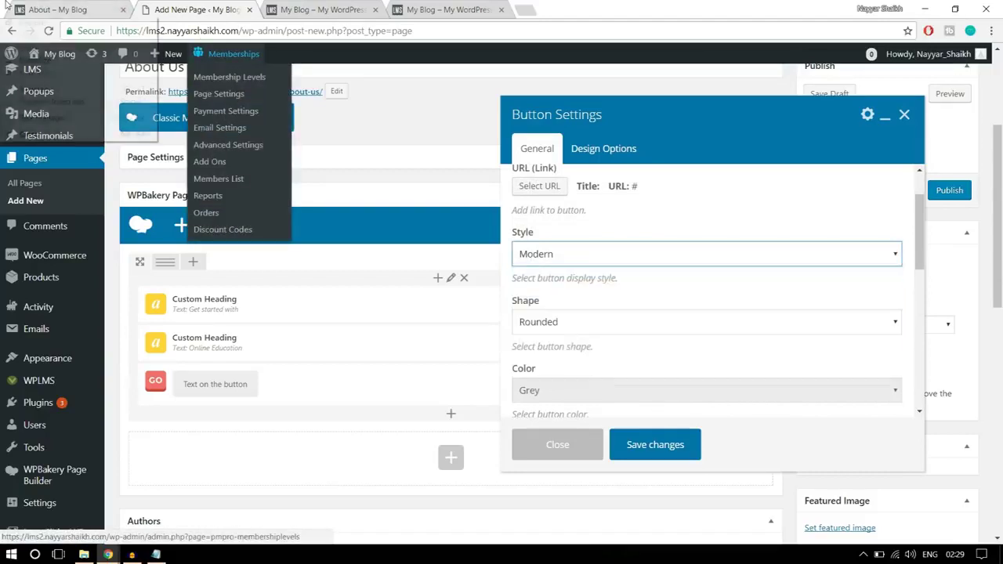
click(55, 11)
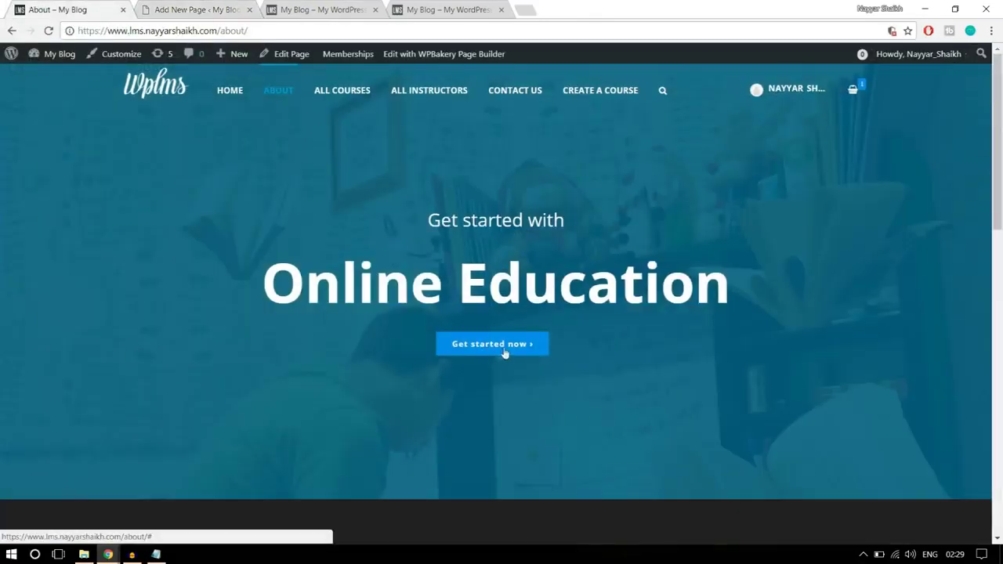
click(201, 8)
click(605, 251)
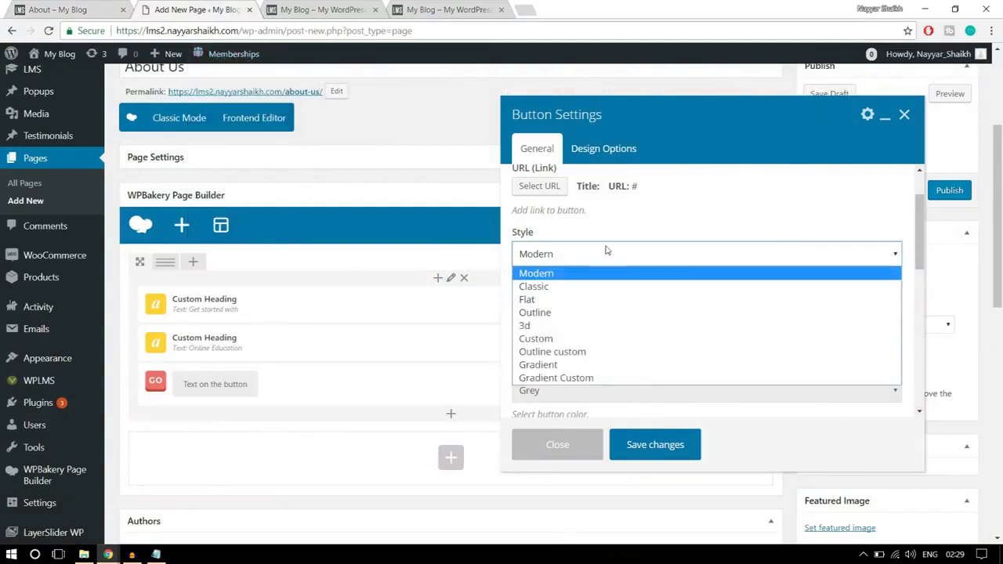
click(588, 301)
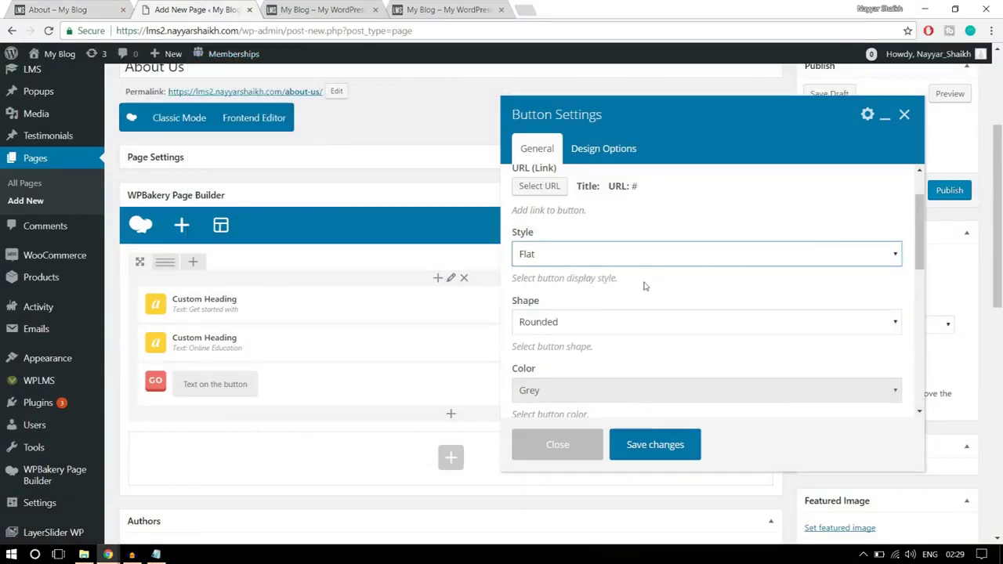
click(595, 258)
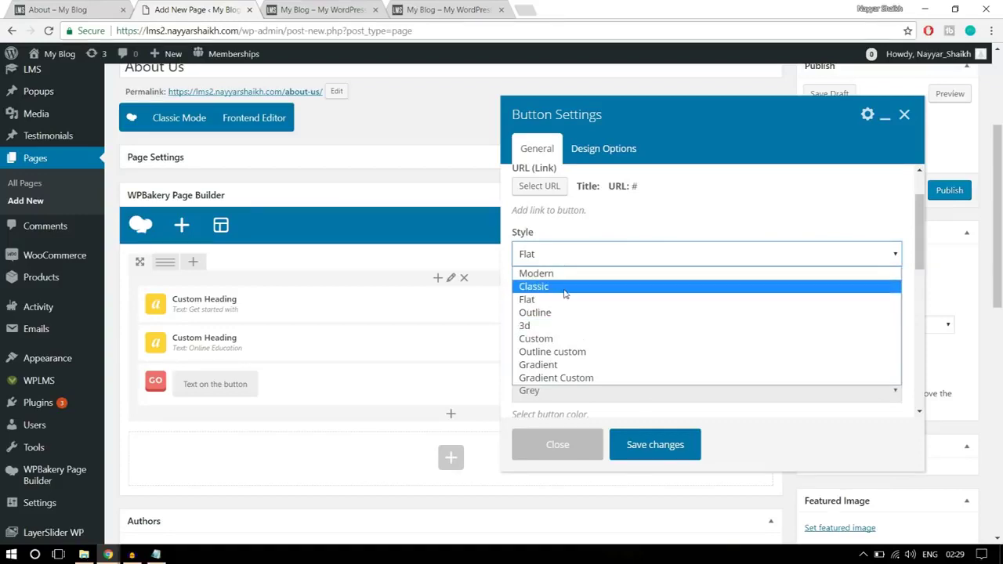
click(565, 299)
- Make the button square and Classic Blue, comparing it with the live About page
scroll(654, 287, down, 1)
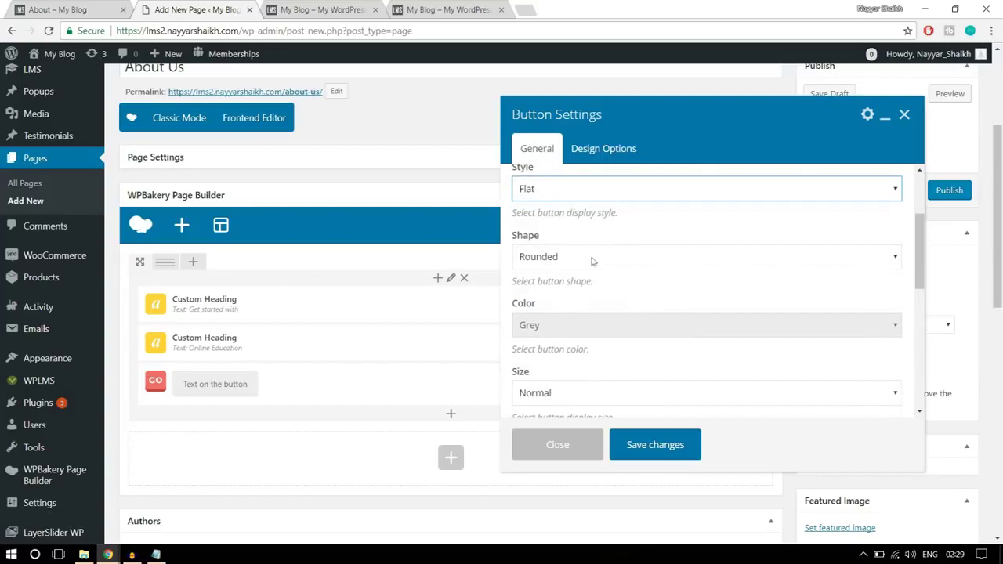
click(585, 257)
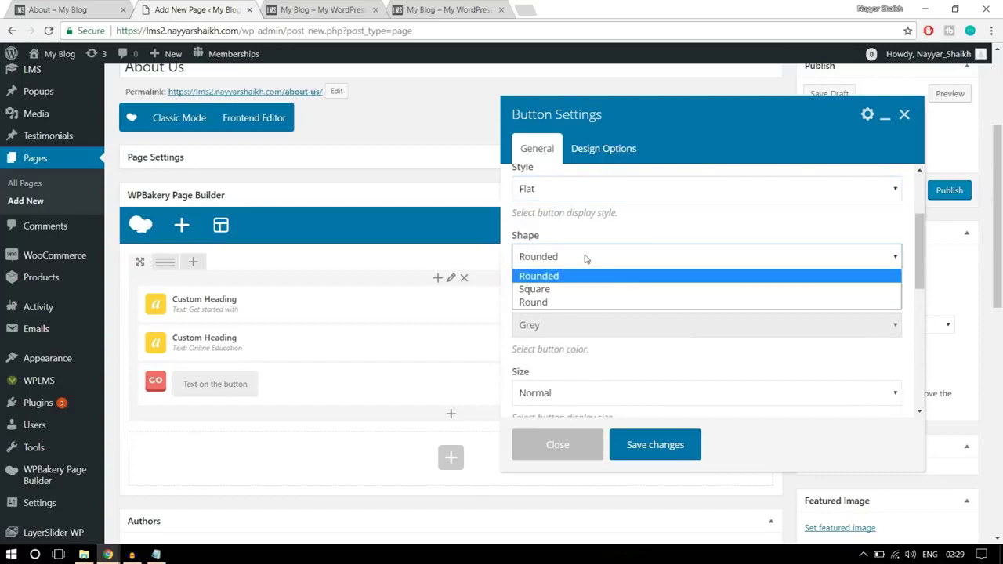
click(567, 292)
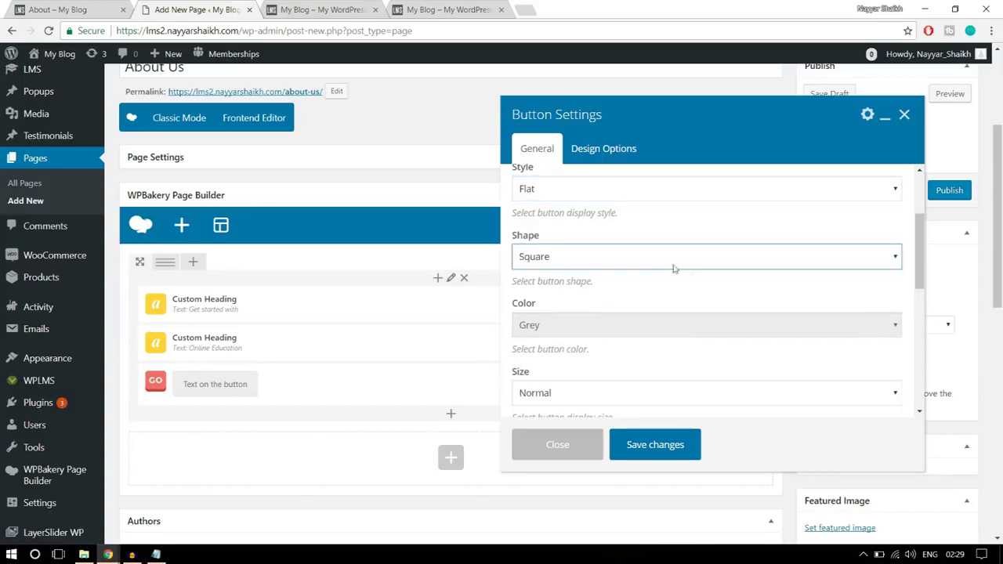
scroll(699, 282, down, 1)
click(562, 267)
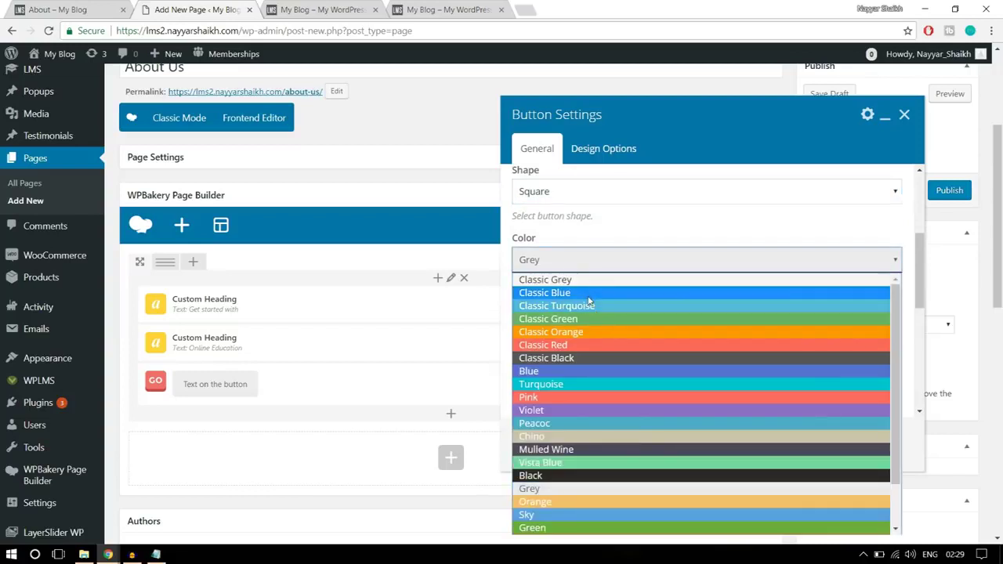
click(589, 301)
click(83, 8)
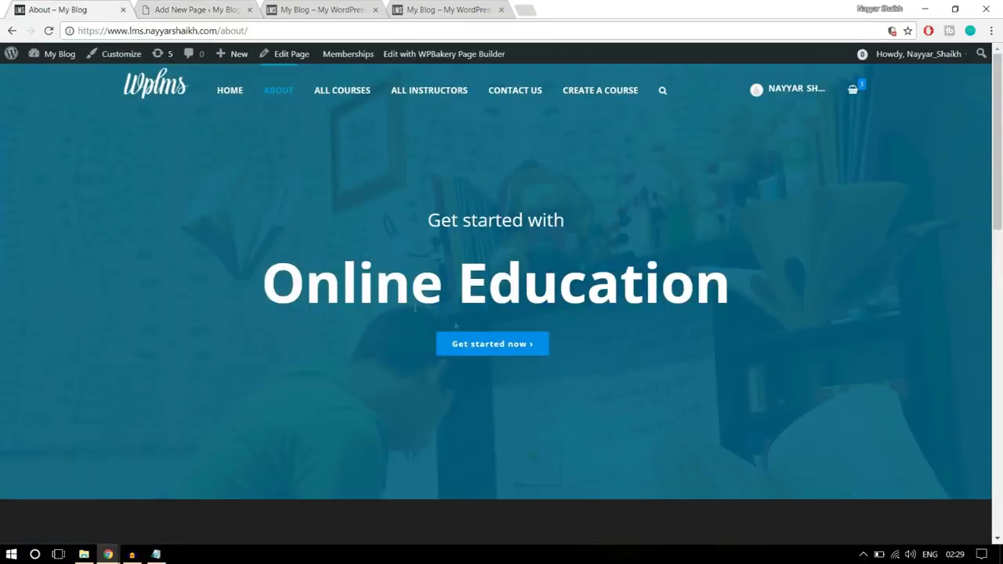
click(188, 10)
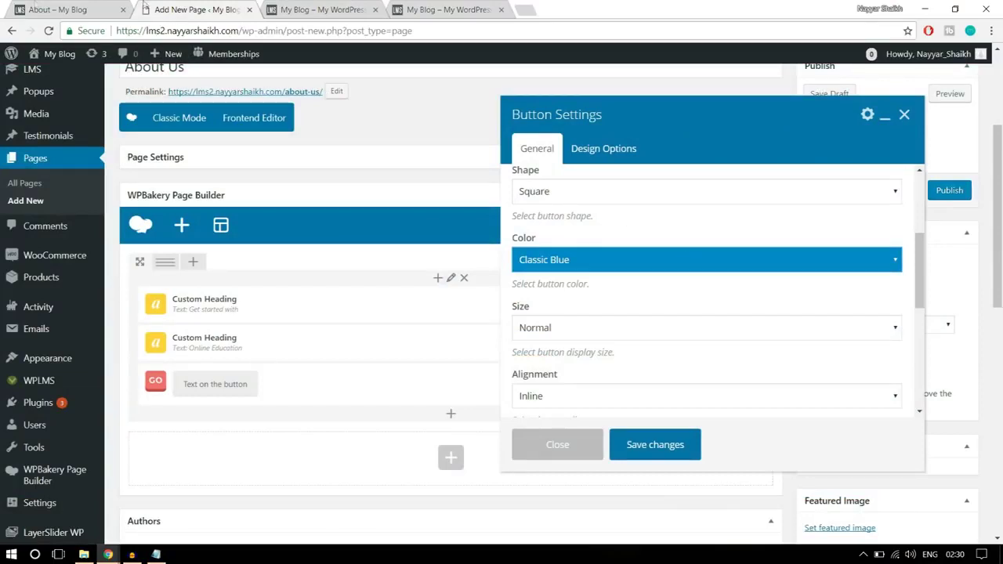
key(ctrl+Page_Up)
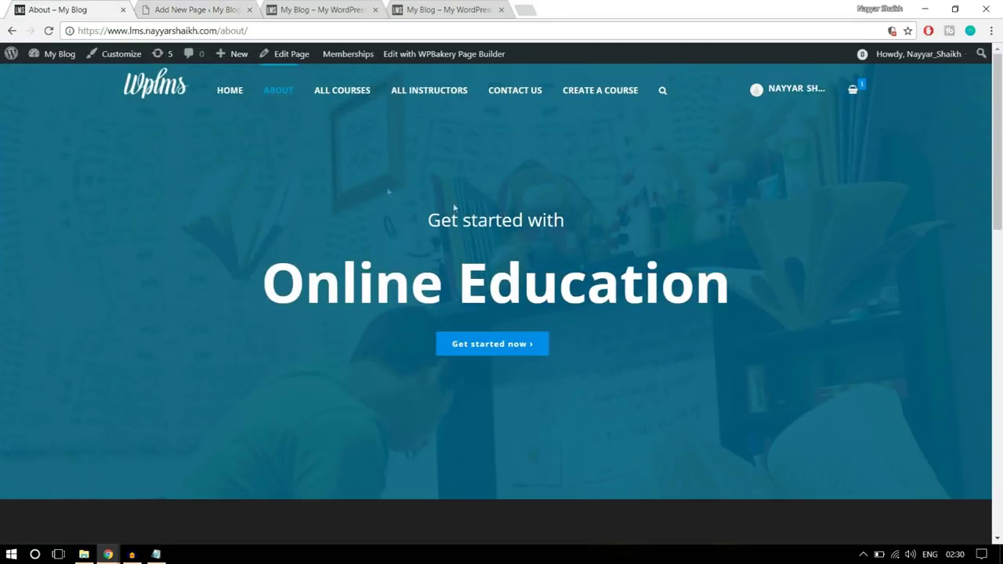
click(187, 10)
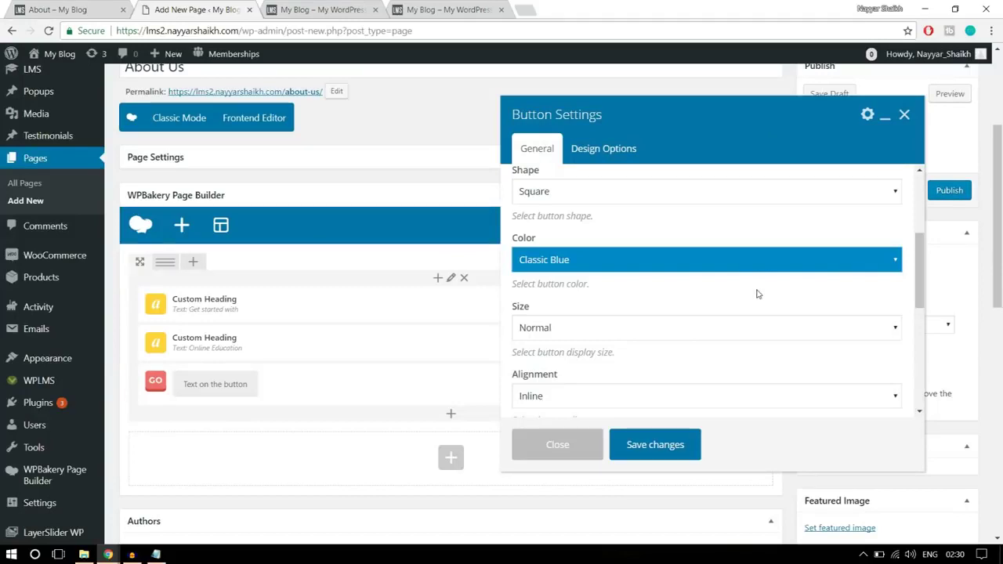
- Centre-align the button and save its settings
scroll(758, 294, down, 1)
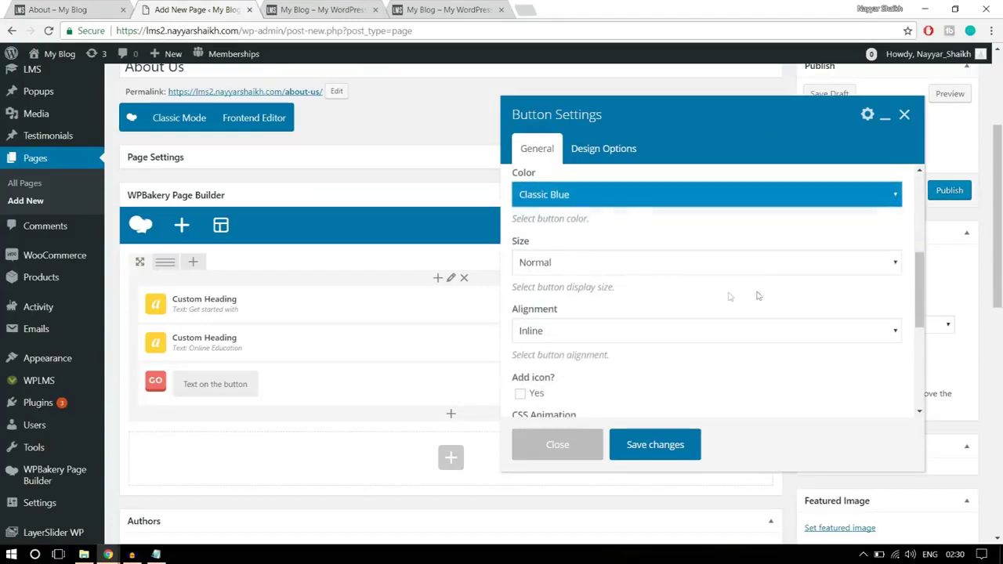
scroll(710, 283, down, 1)
click(624, 268)
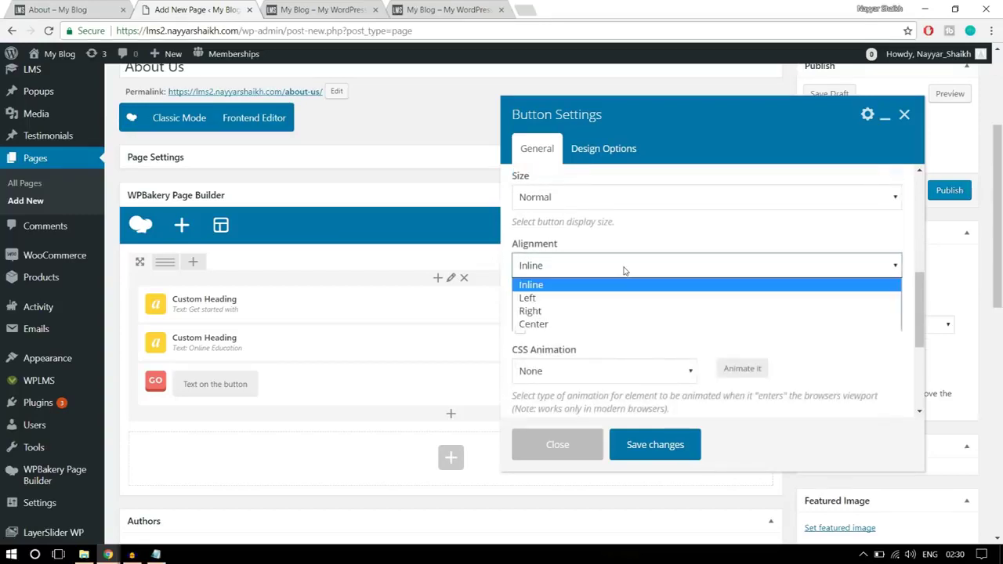
click(598, 324)
scroll(709, 312, down, 2)
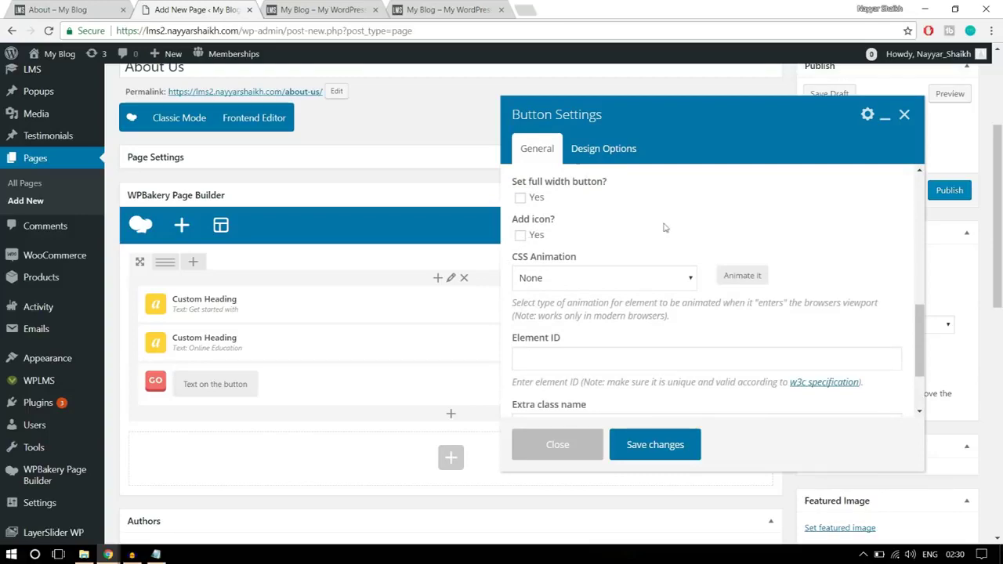
scroll(867, 273, down, 3)
scroll(863, 282, up, 3)
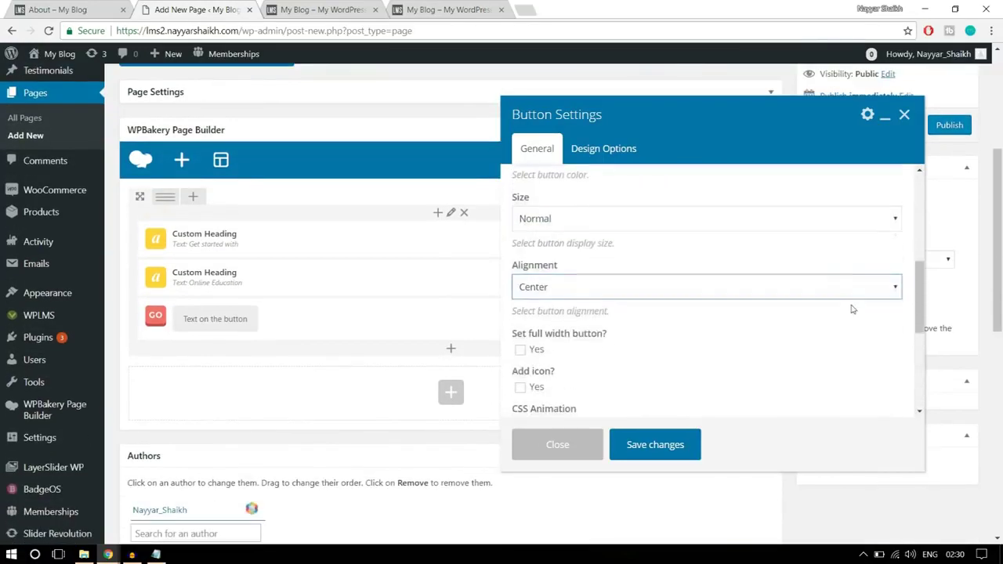
click(656, 445)
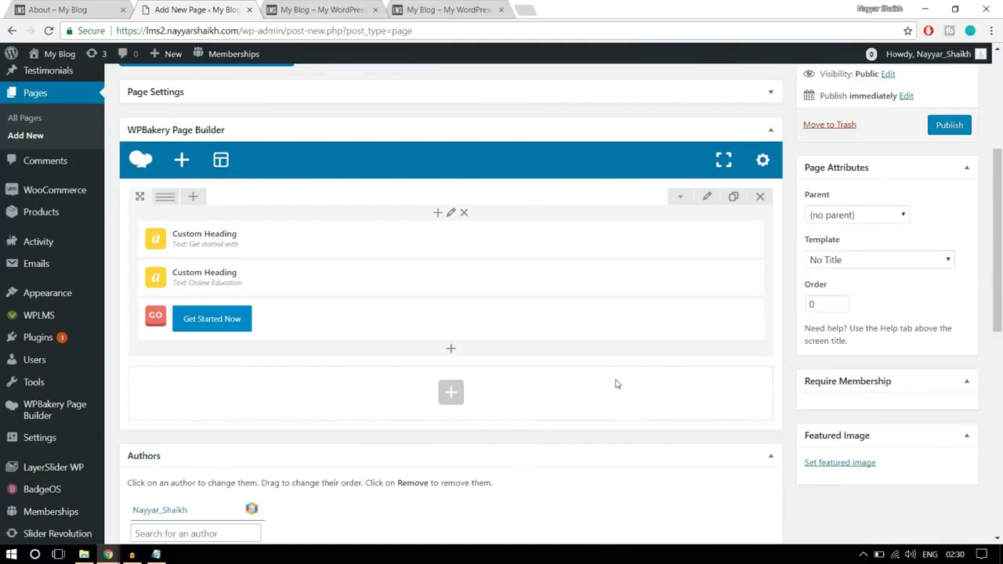
scroll(439, 384, up, 1)
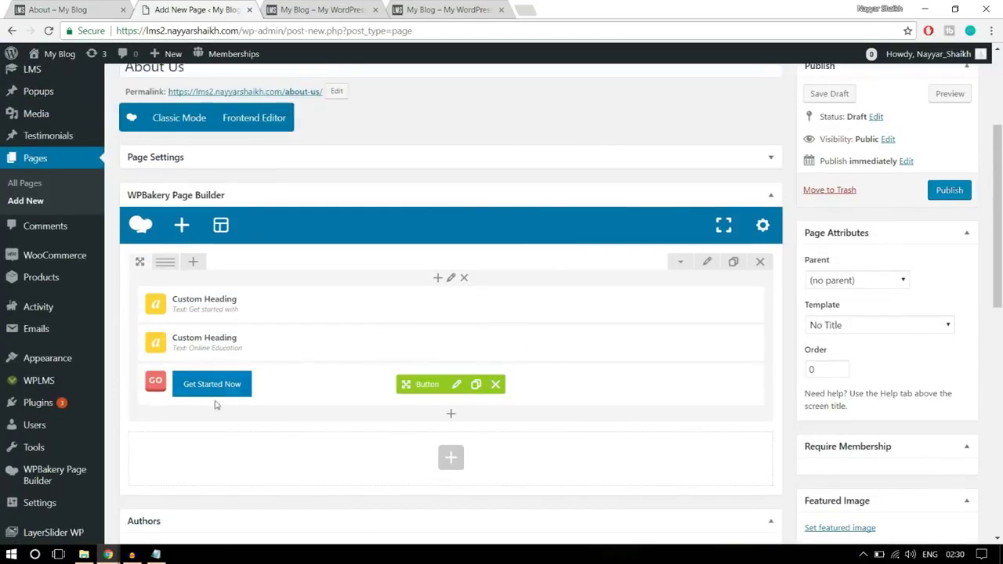
- Save the heading row's Design Options with its -150 top margin, then compare with the live About page
click(707, 264)
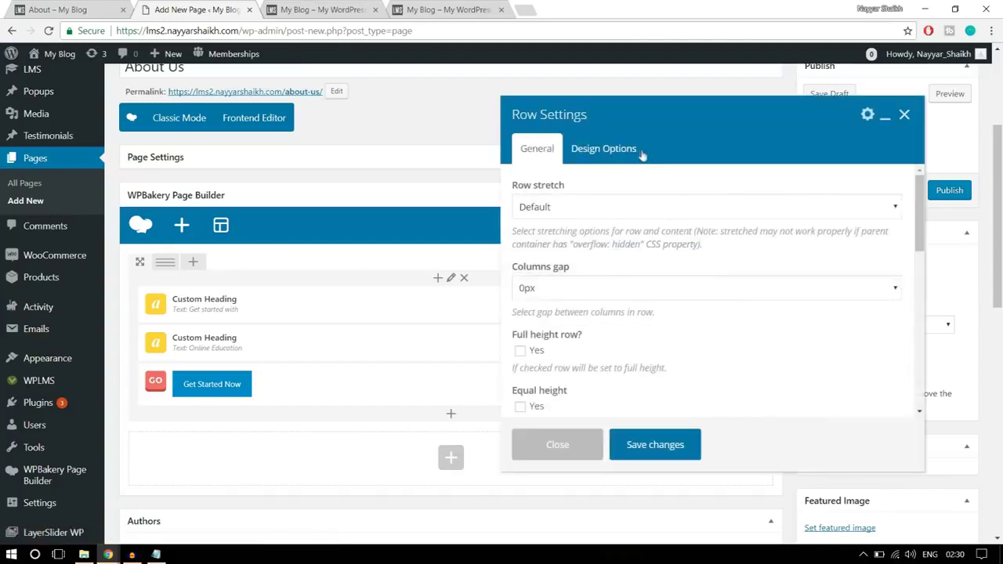
click(631, 153)
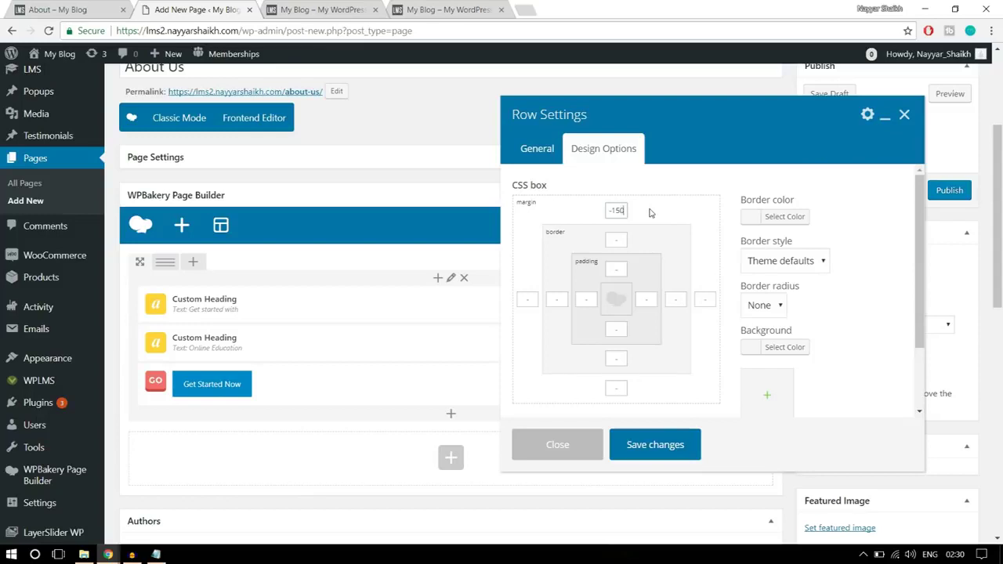
click(661, 454)
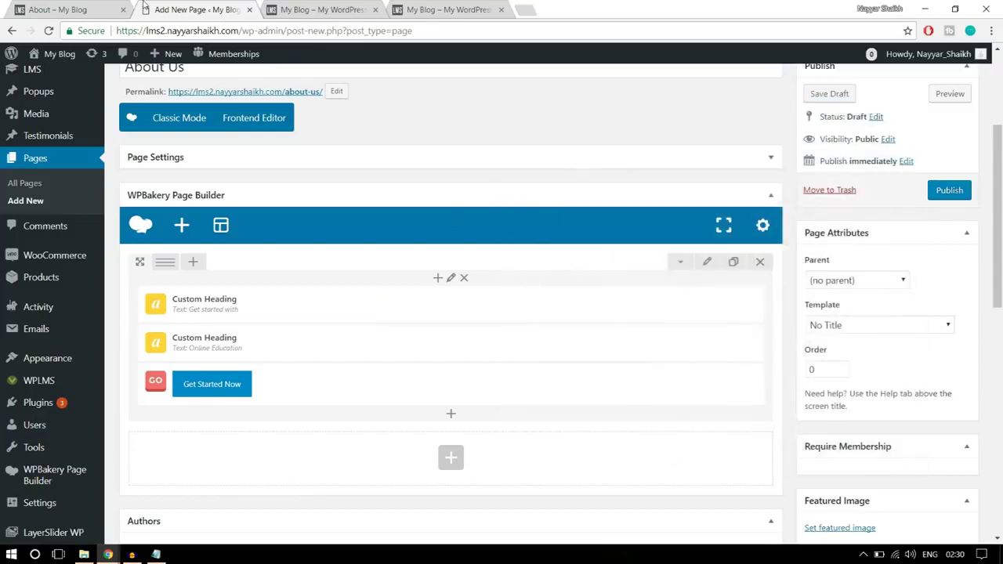
click(93, 8)
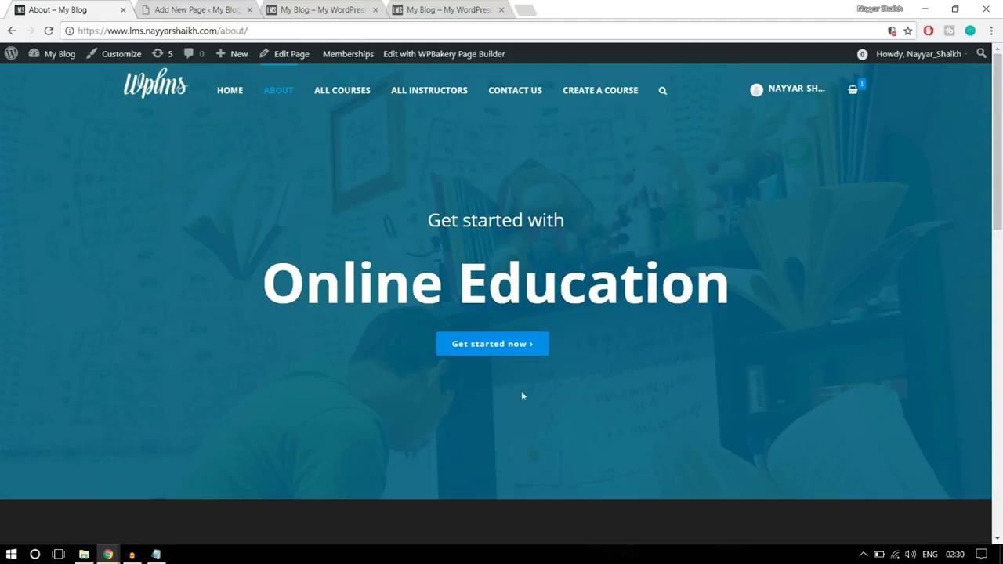
drag(415, 205, 597, 330)
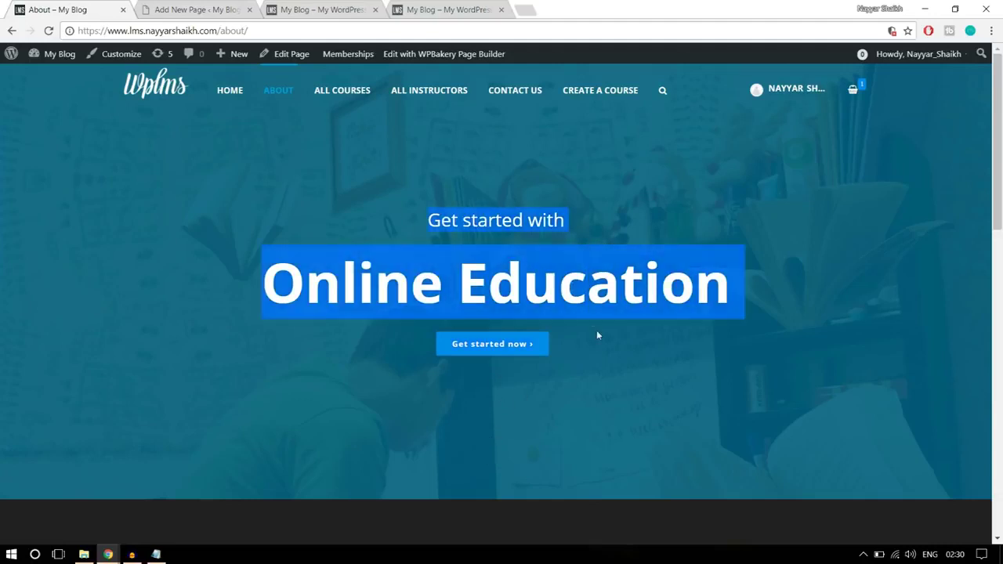
click(171, 8)
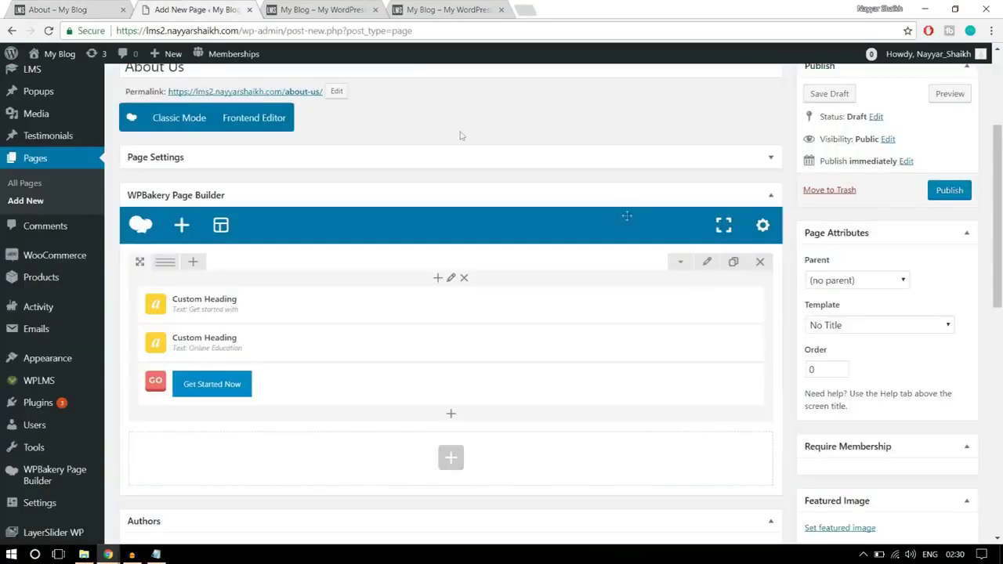
- Set the hero row's Row stretch option to Stretch row
click(708, 264)
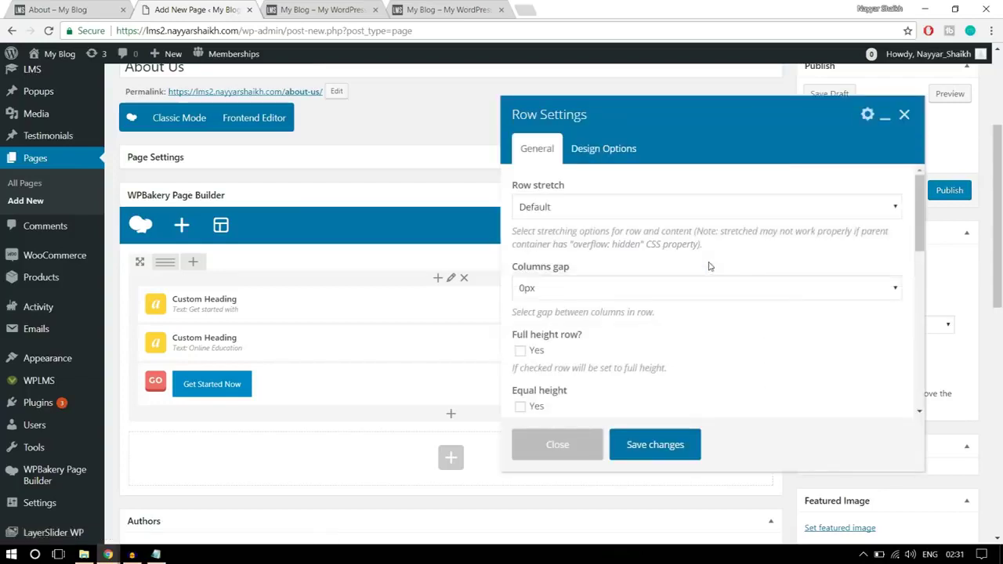
click(587, 207)
click(590, 241)
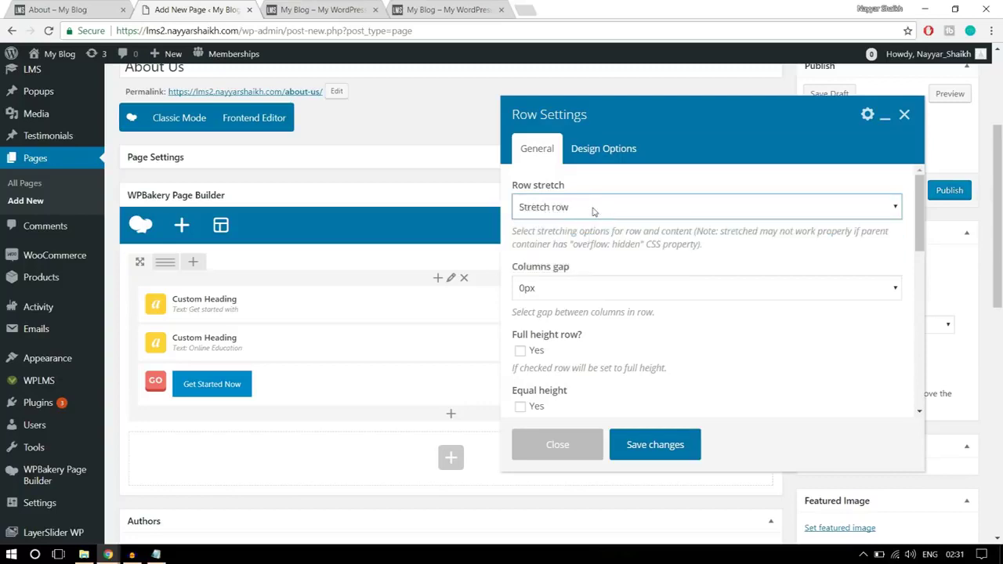
scroll(762, 321, down, 2)
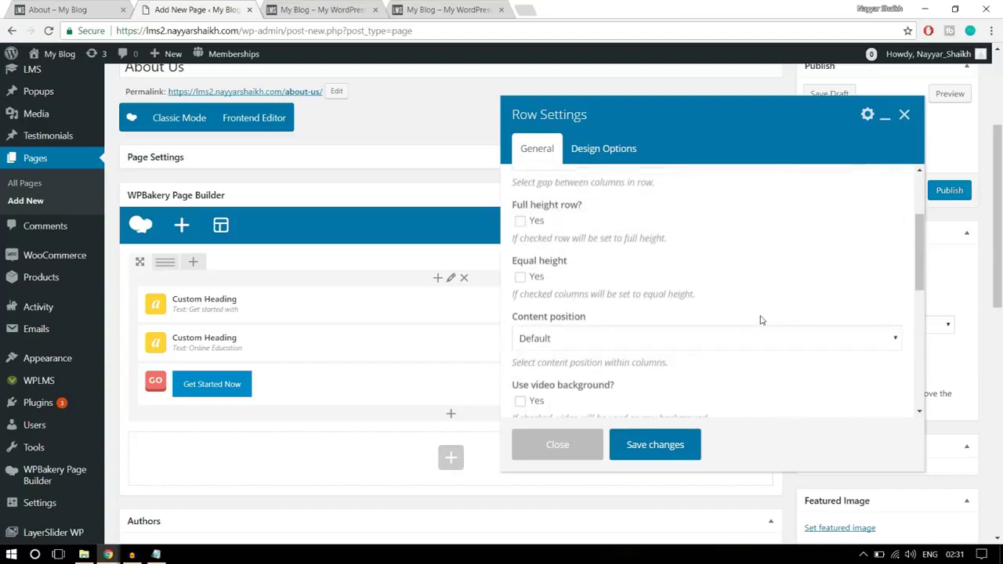
scroll(760, 321, up, 3)
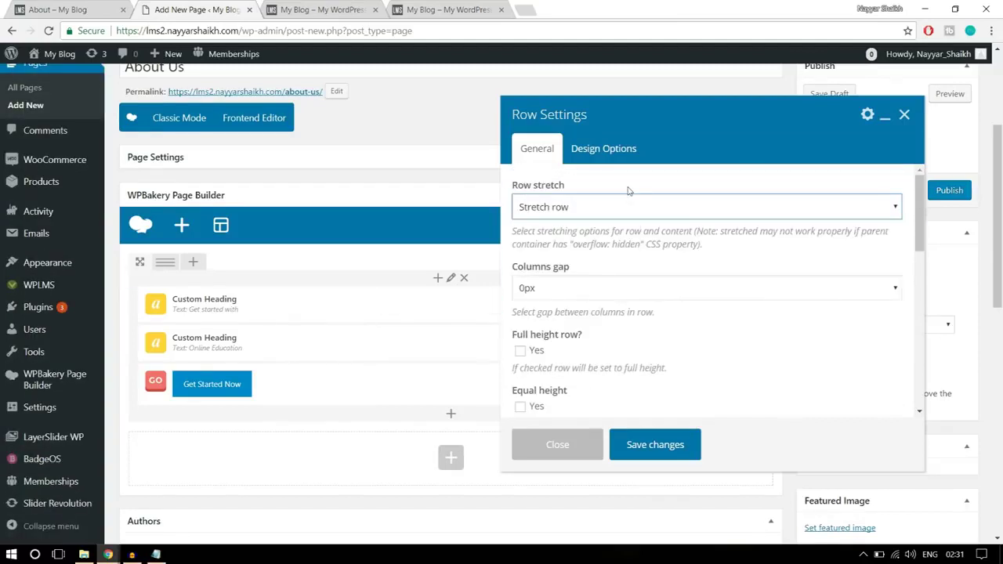
- Give the hero row 100 px top and bottom padding in Design Options
click(614, 151)
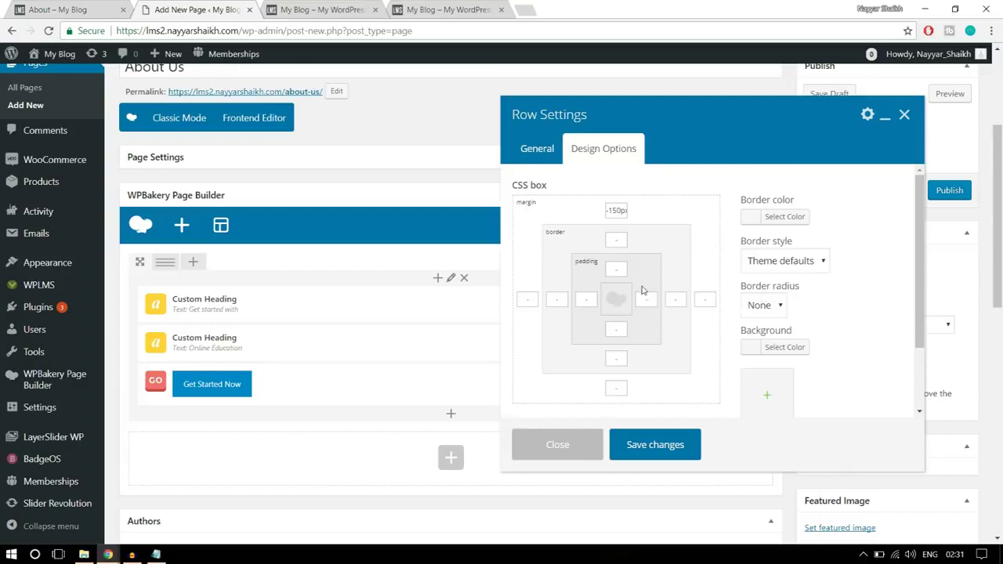
click(81, 9)
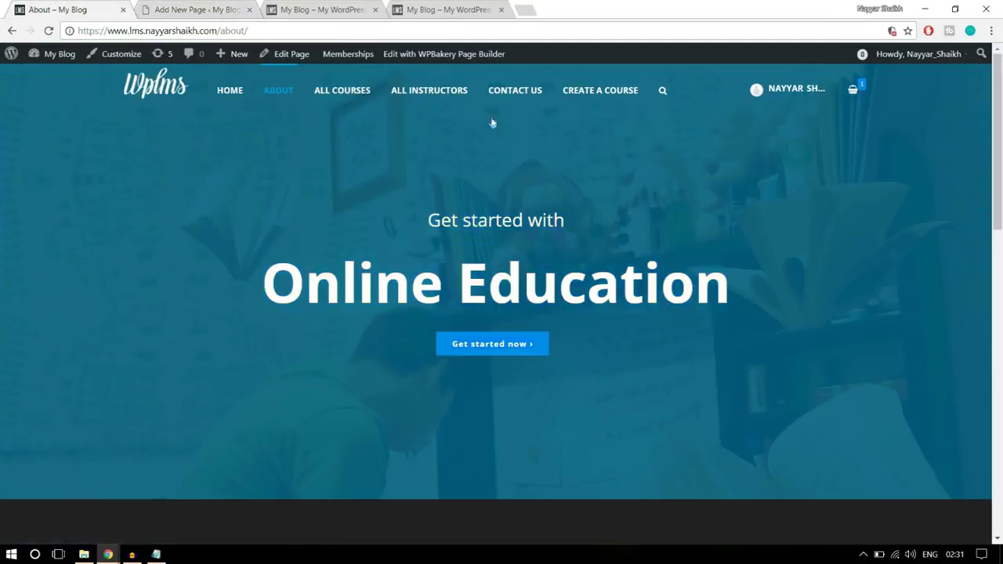
click(240, 11)
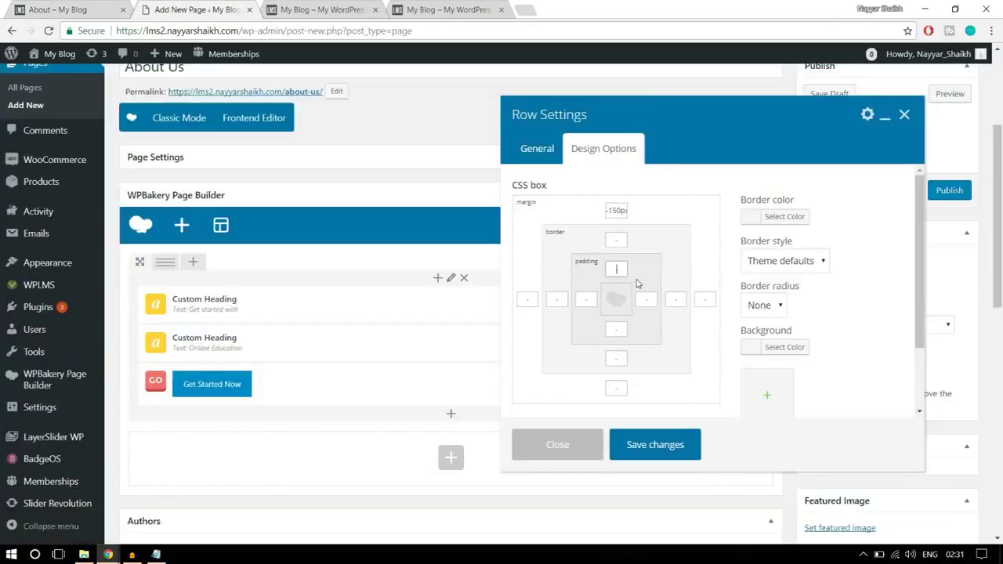
text(100)
scroll(880, 283, down, 1)
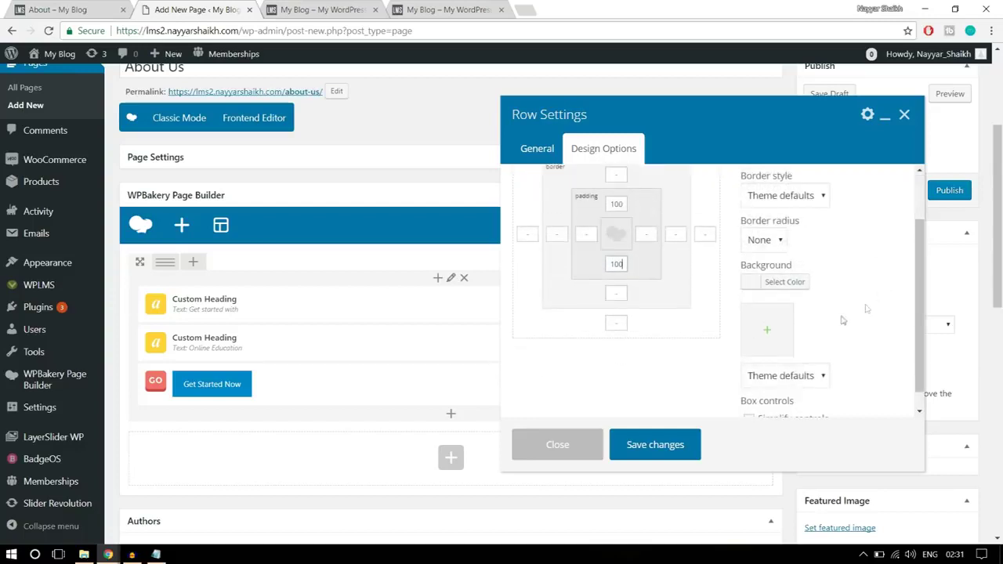
click(771, 342)
- Upload parallaxbg.jpg from the Images folder and set it as the hero row's background image
click(62, 105)
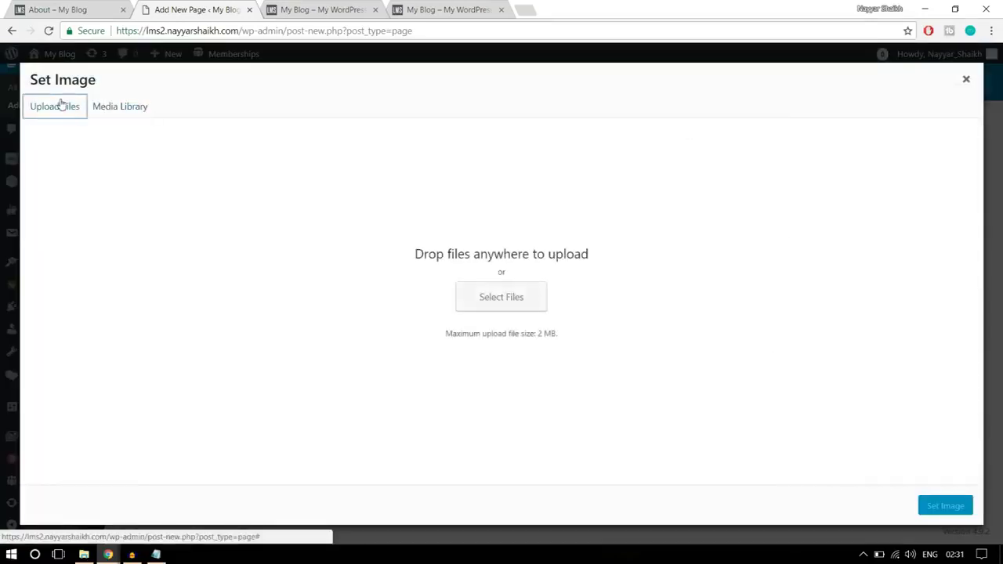
click(516, 300)
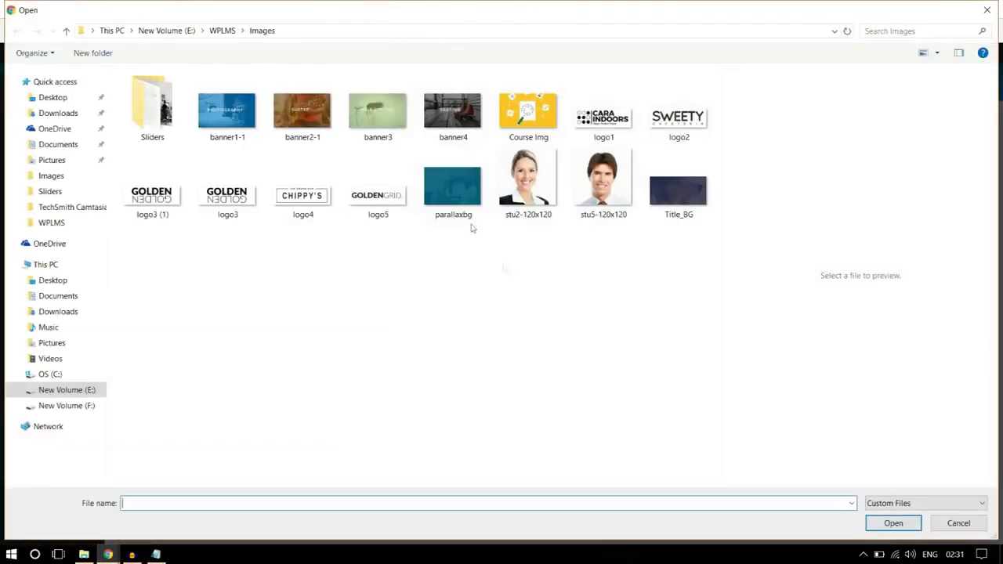
click(167, 123)
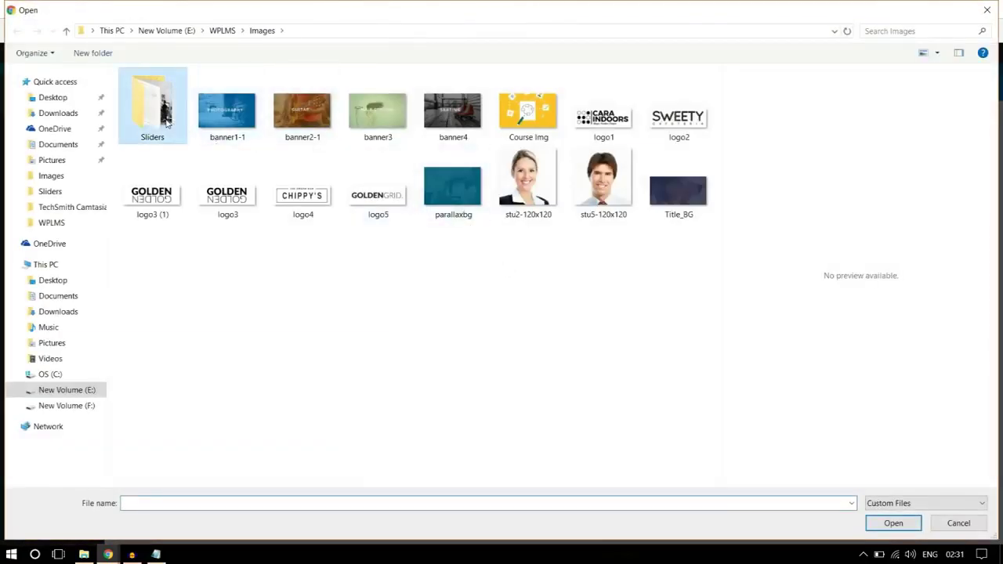
click(392, 311)
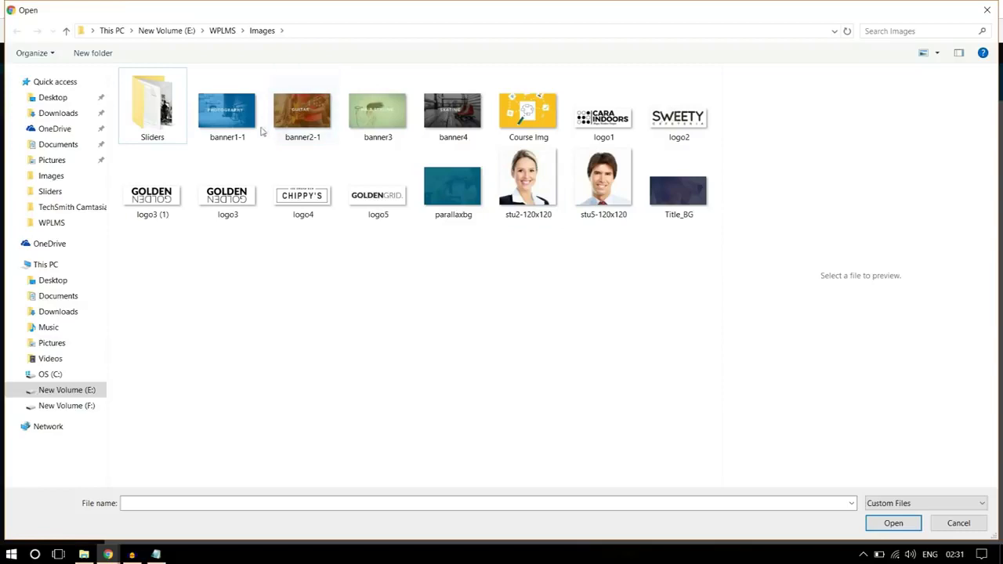
double_click(149, 118)
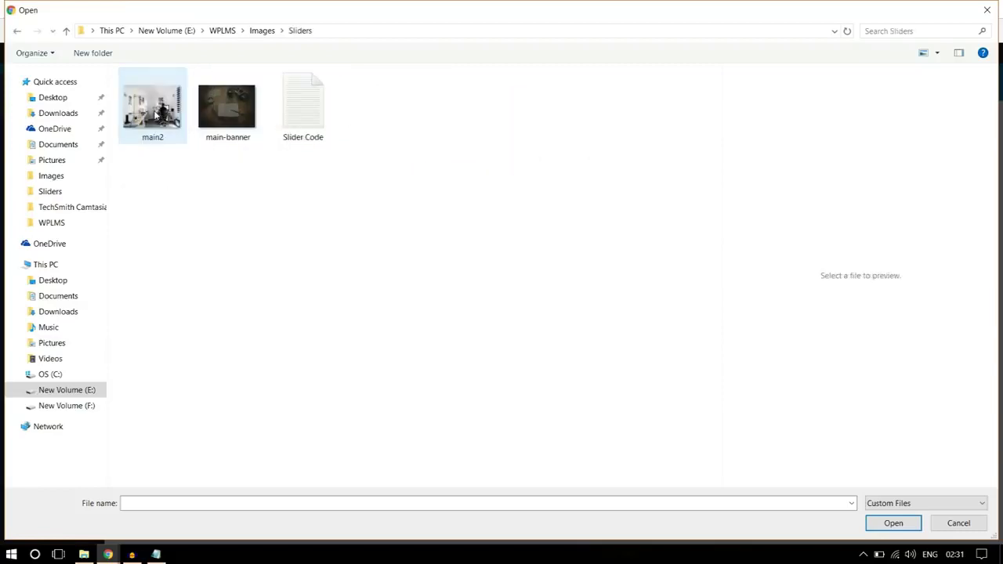
click(264, 31)
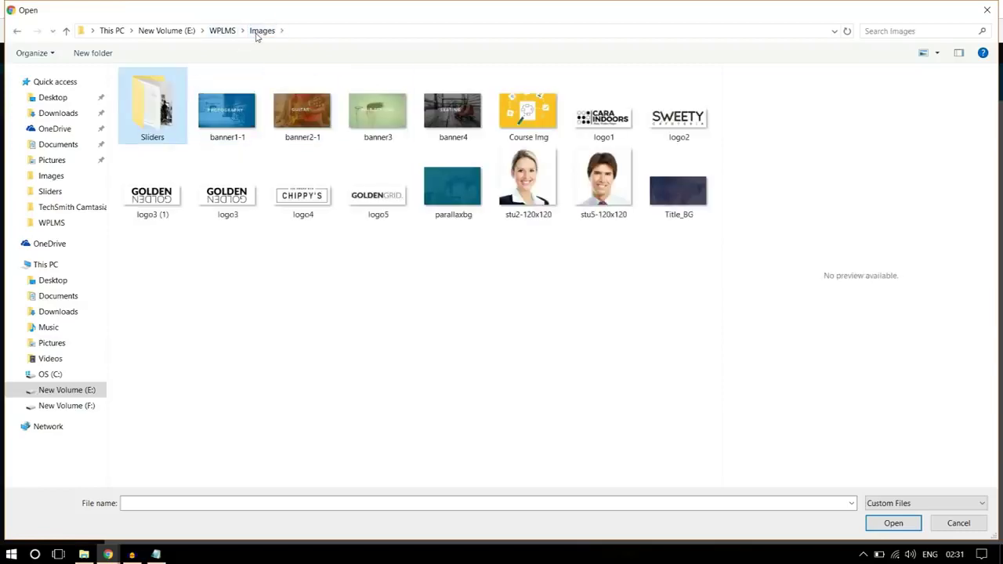
click(450, 213)
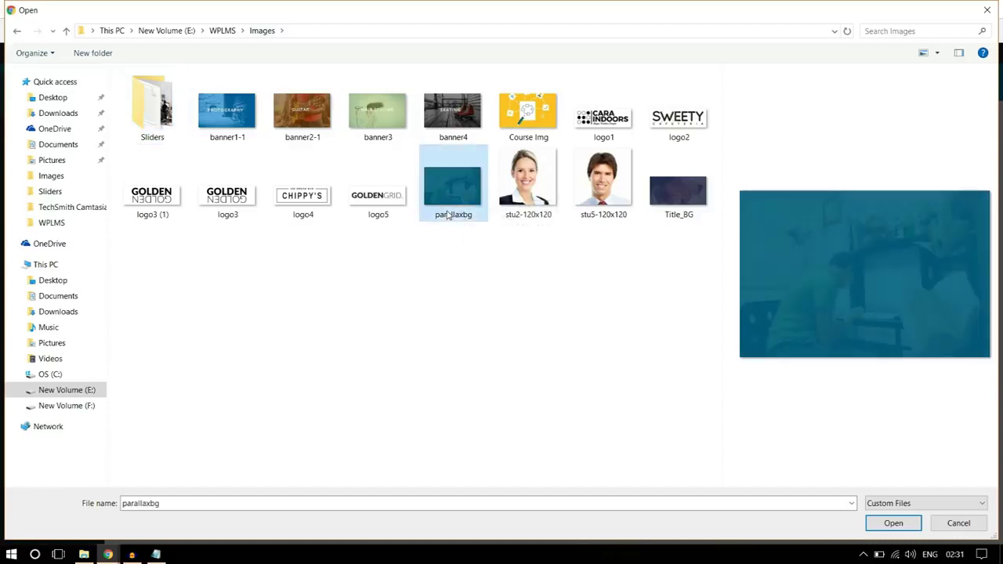
click(894, 523)
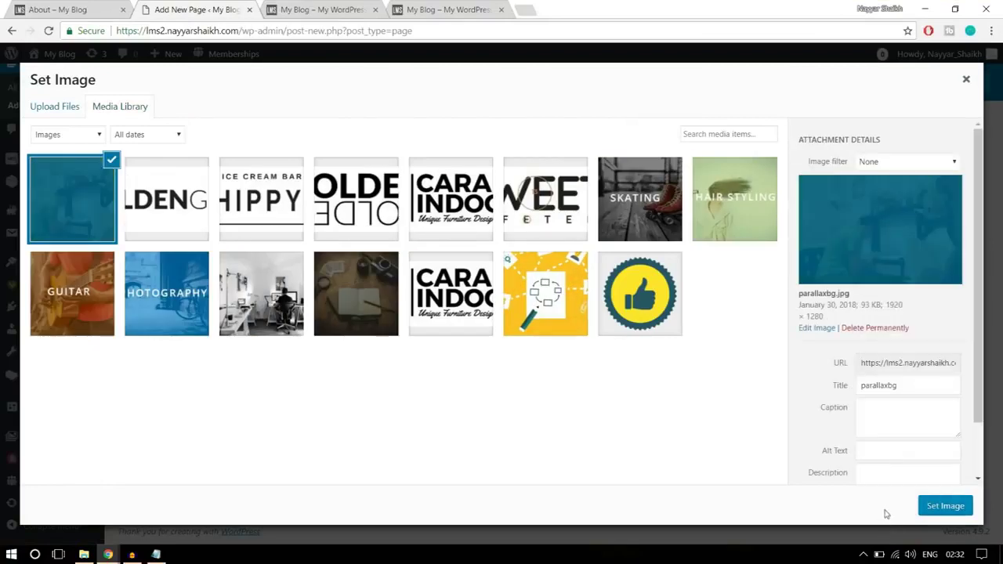
click(949, 506)
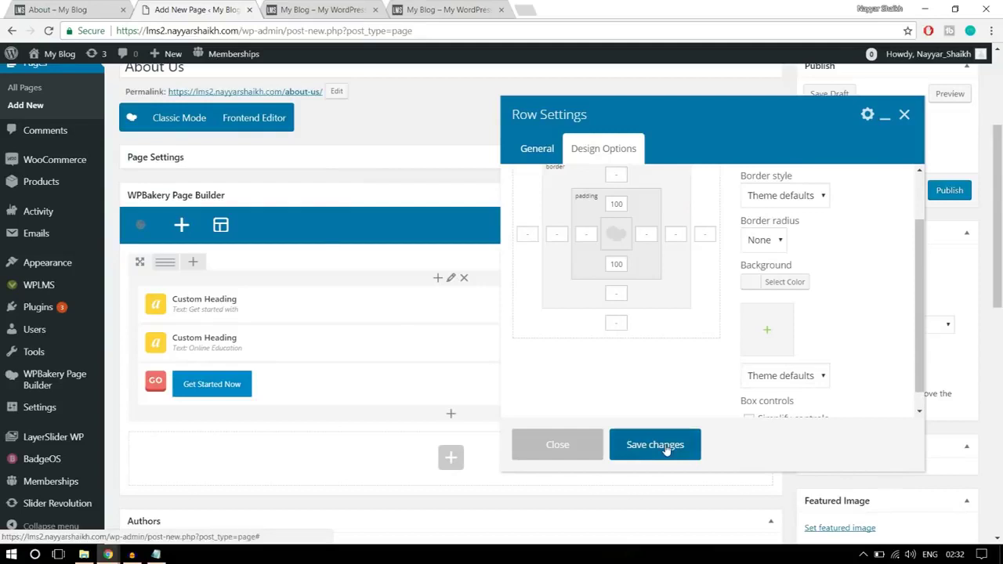
- Save the row settings, publish the About Us page and close the extra front page tab
click(639, 444)
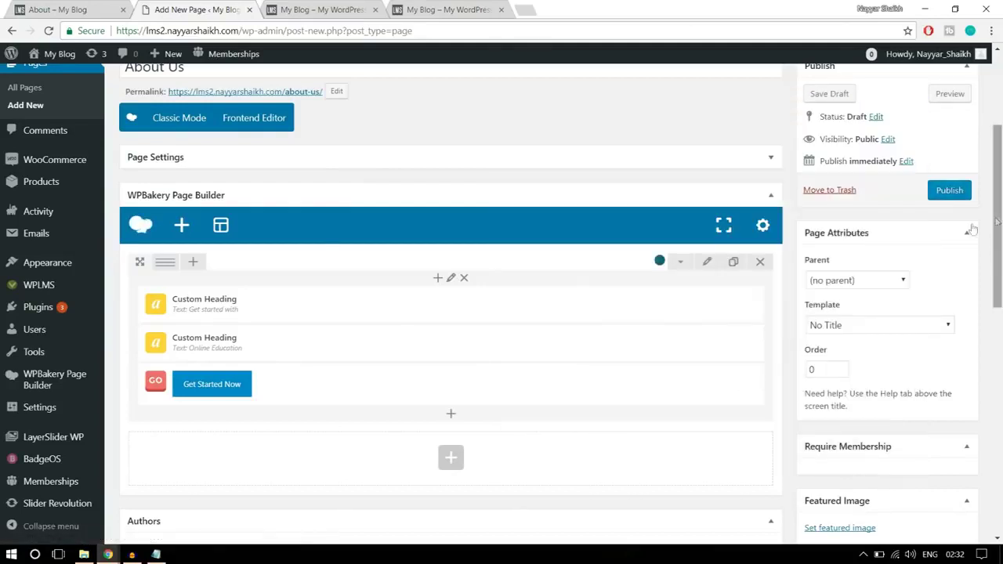
click(948, 195)
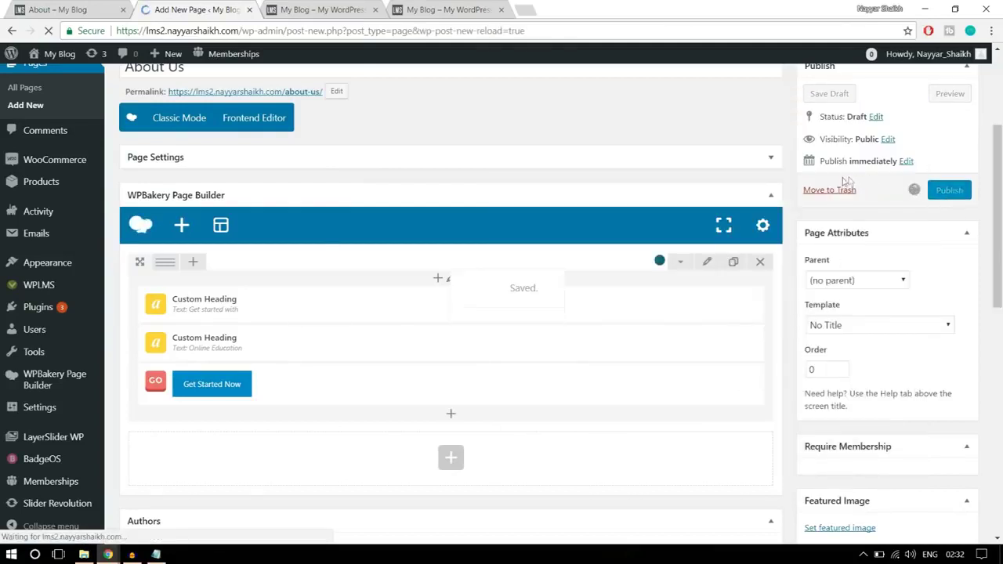
click(284, 9)
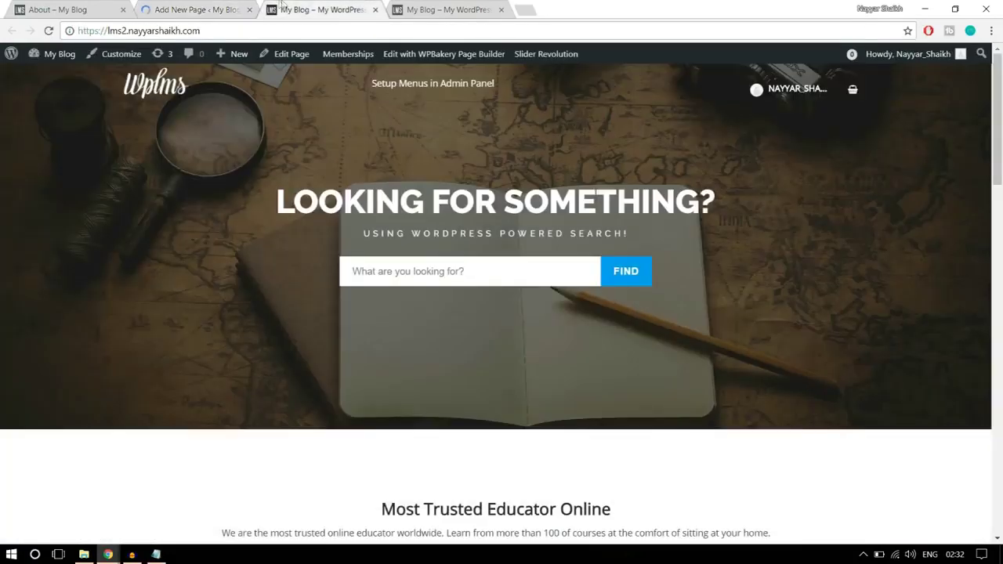
click(375, 10)
click(212, 10)
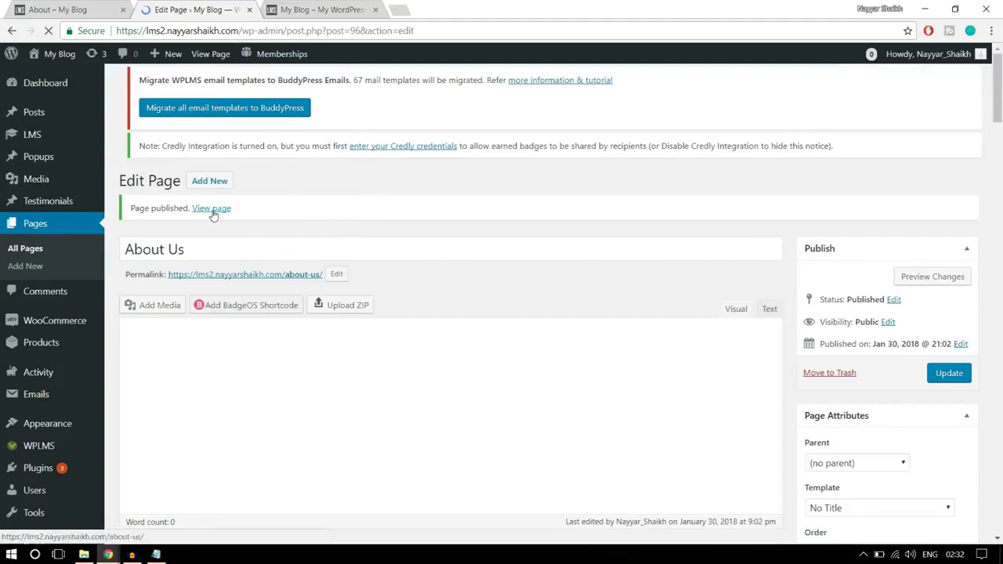
- Open the live About Us page from View page in a new tab
right_click(212, 214)
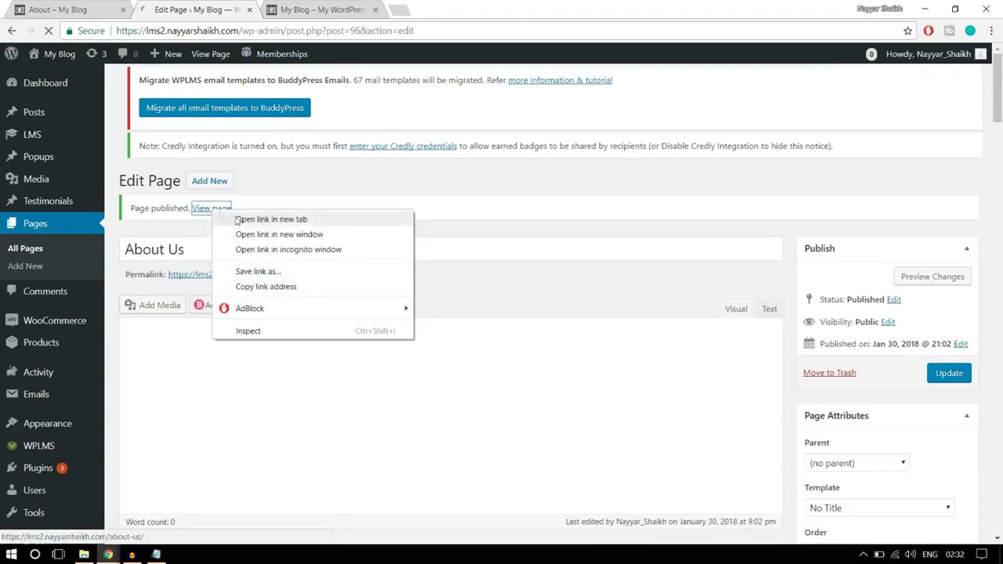
click(236, 218)
click(333, 16)
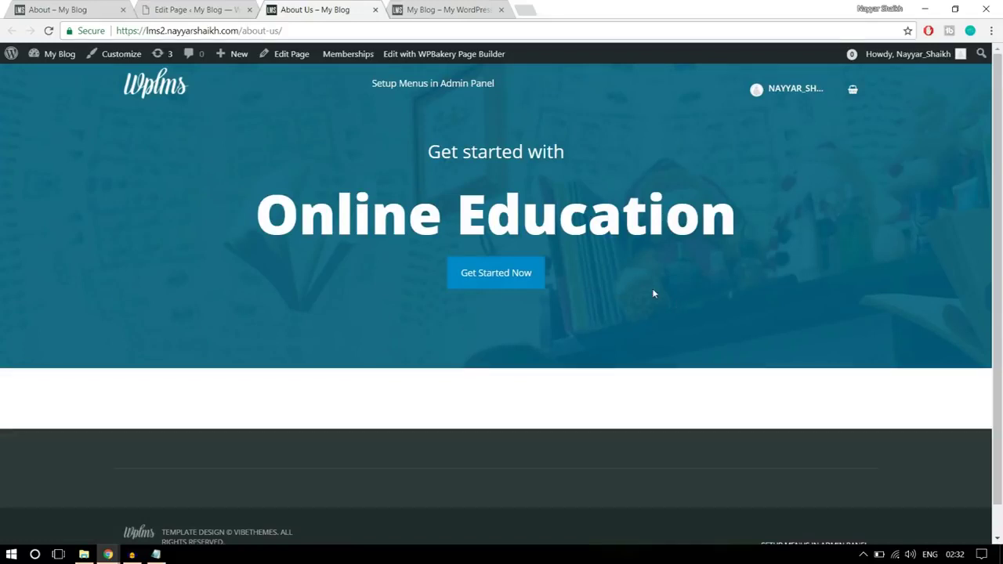
drag(474, 114, 481, 116)
- Change the hero row padding to 25 px top and 250 px bottom, save, and update the page
click(484, 139)
key(ctrl+1)
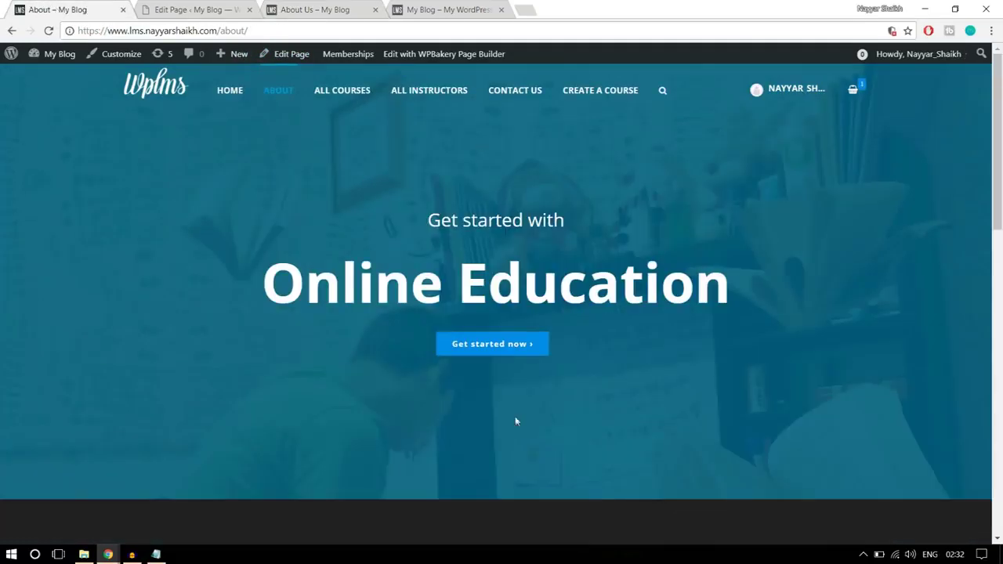
click(172, 6)
scroll(511, 274, down, 3)
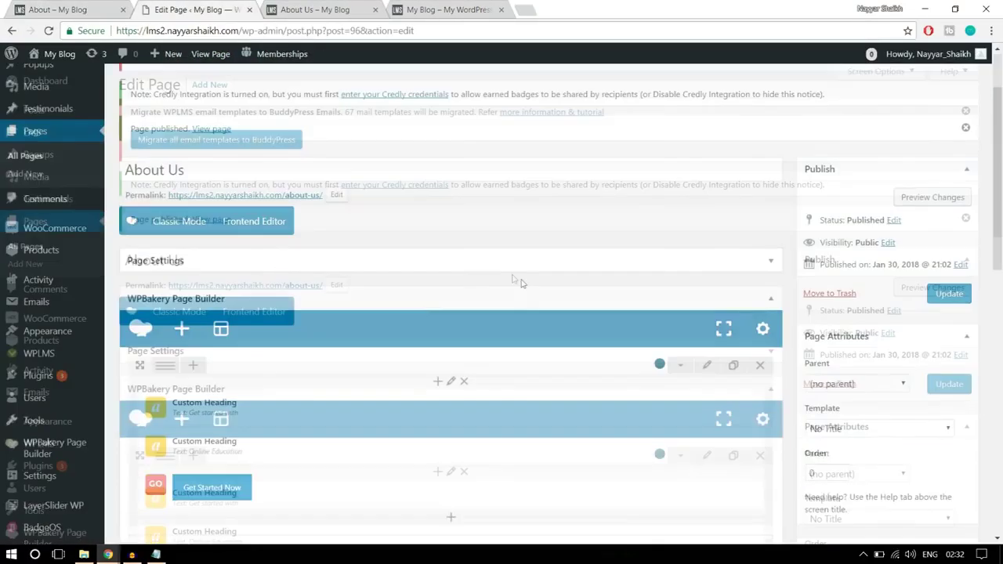
click(707, 263)
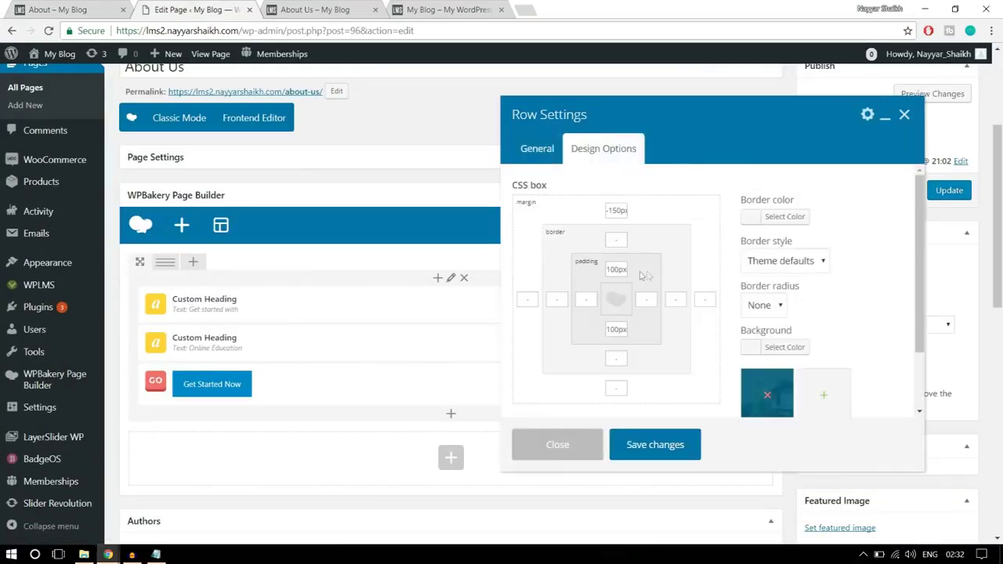
drag(620, 269, 585, 267)
text(25)
drag(624, 332, 567, 333)
text(250)
click(659, 444)
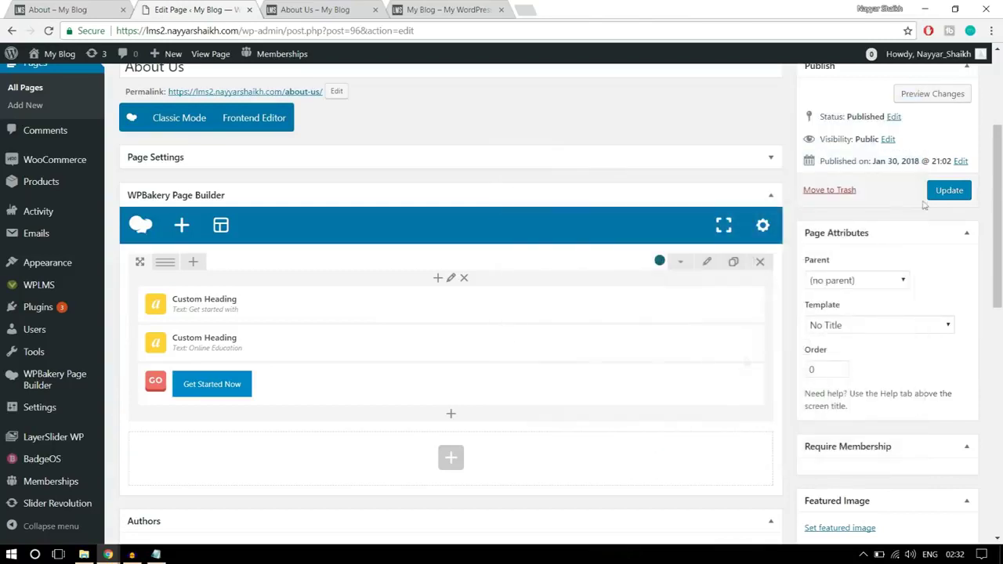
click(945, 189)
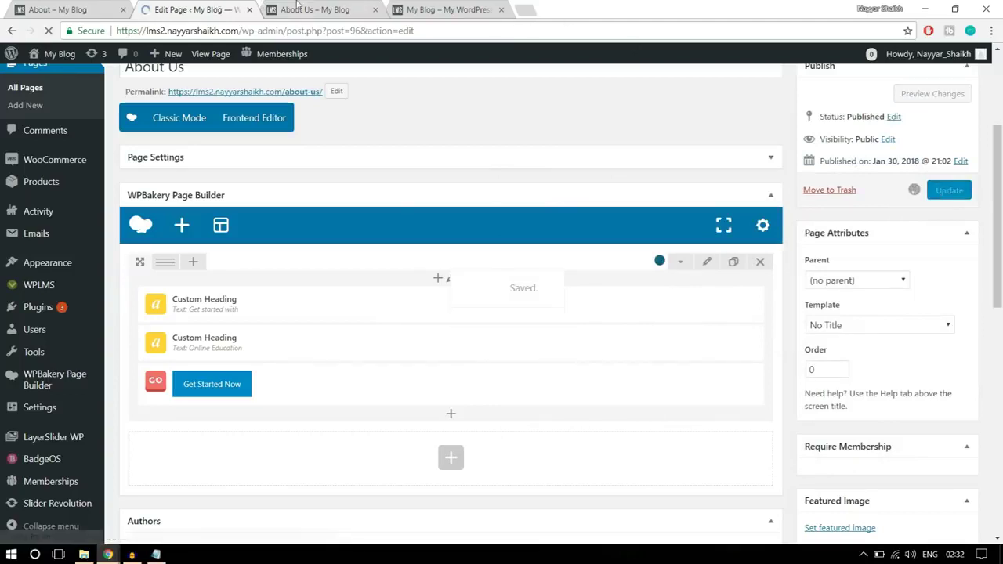
click(314, 9)
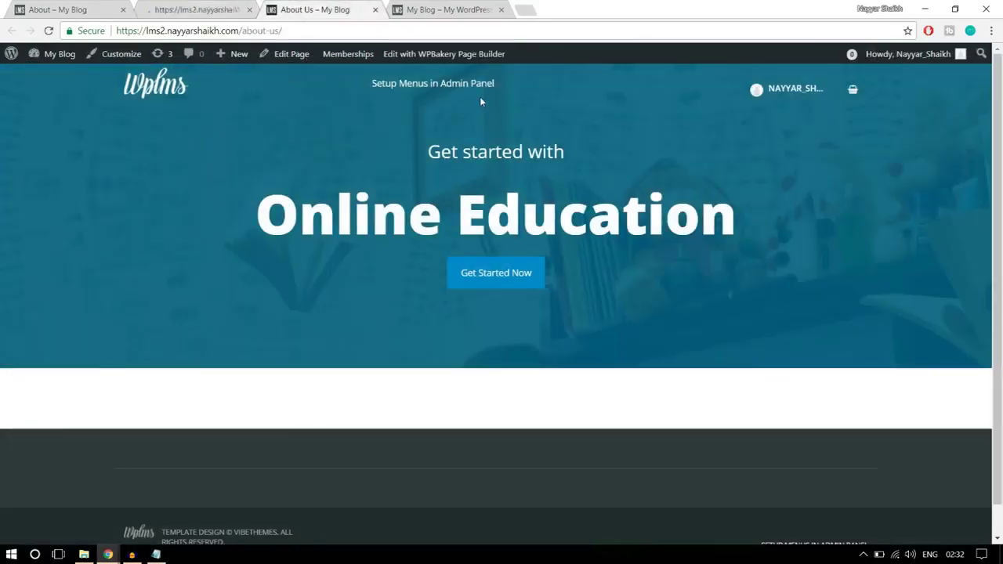
- Reload the live About Us page, then open the Add Element catalogue for the empty row
click(412, 29)
key(Return)
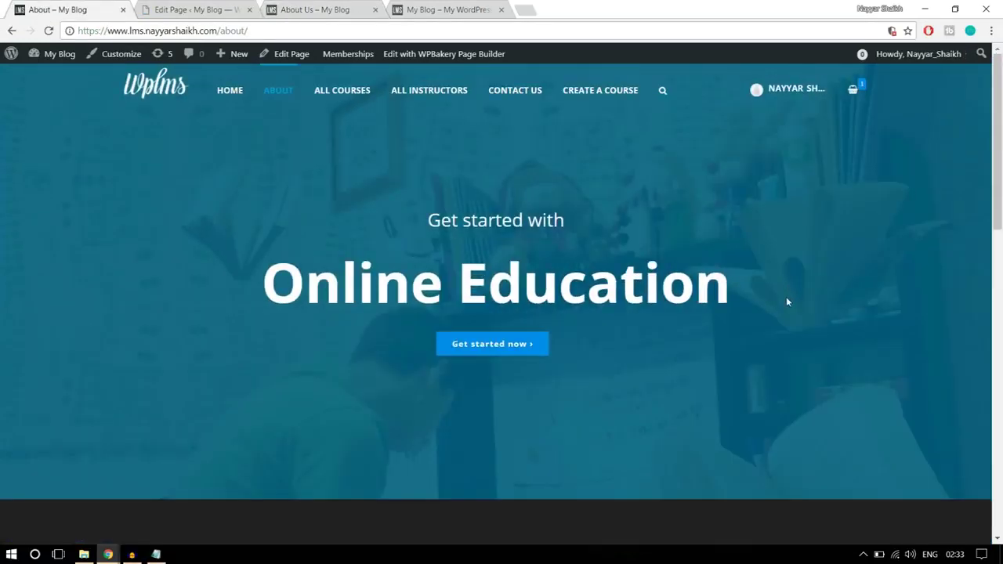
scroll(787, 298, down, 5)
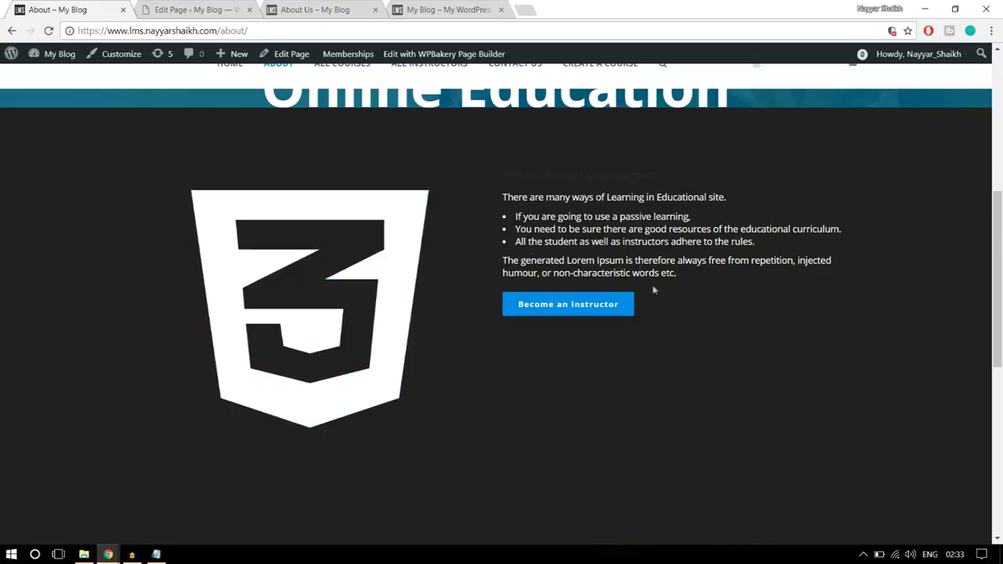
click(204, 9)
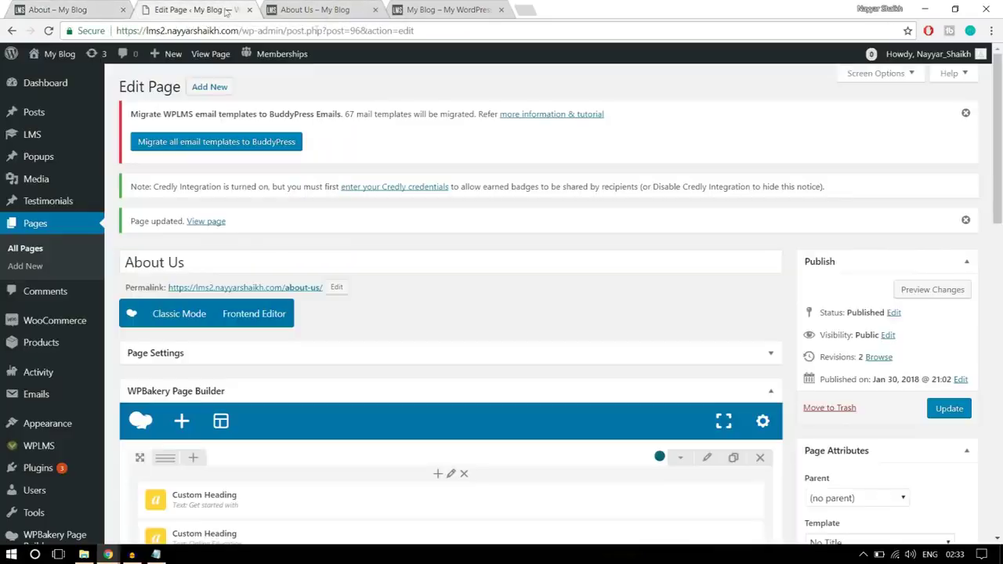
scroll(573, 290, down, 6)
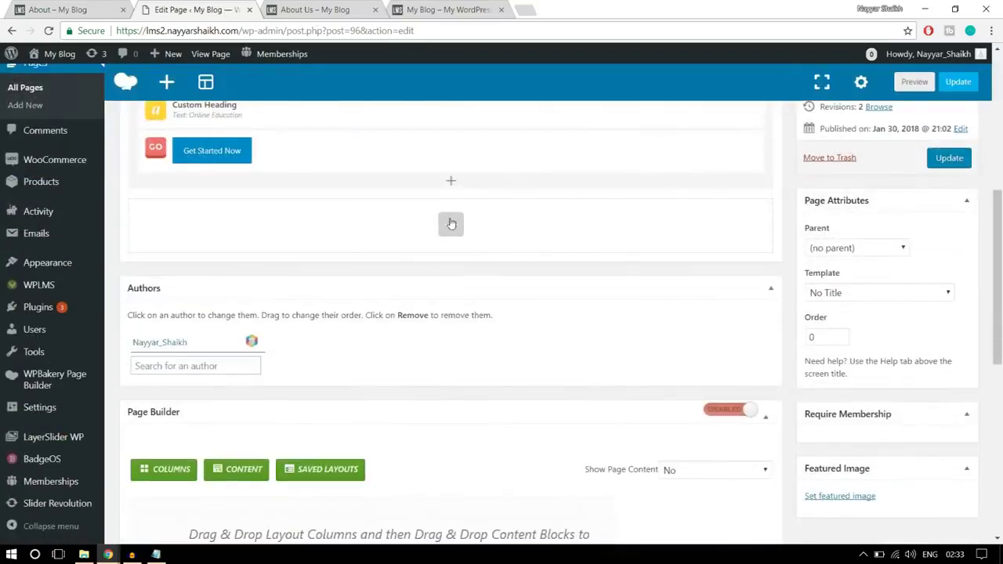
click(452, 227)
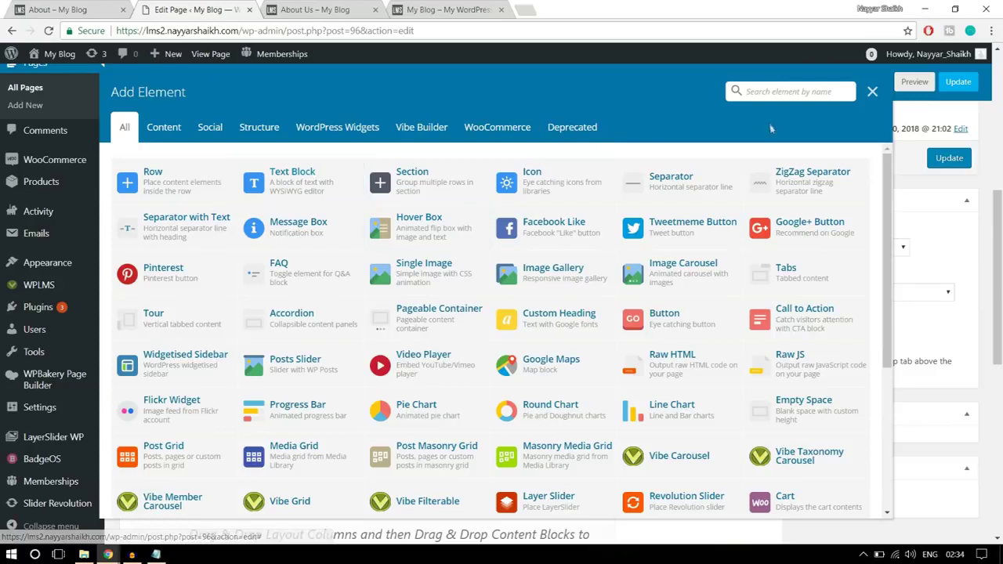
- Search the catalogue and add an Icon element to the empty row, closing its settings unchanged
click(747, 92)
text(conm)
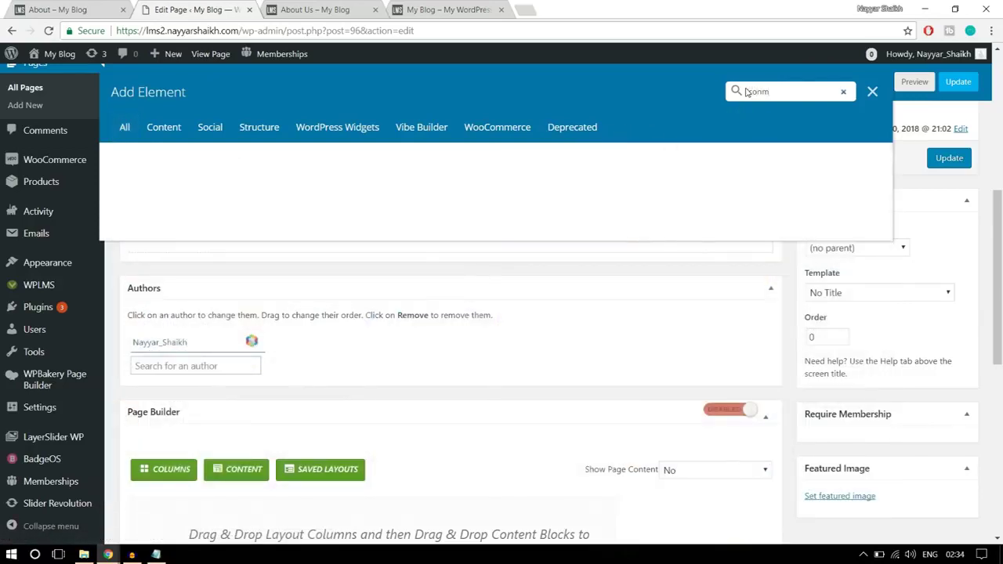
click(183, 182)
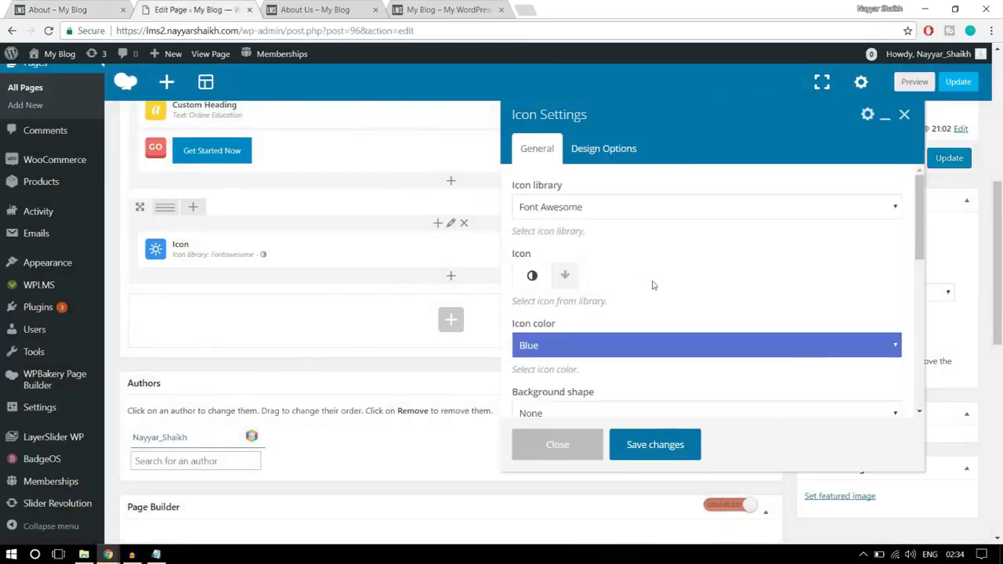
scroll(703, 325, down, 6)
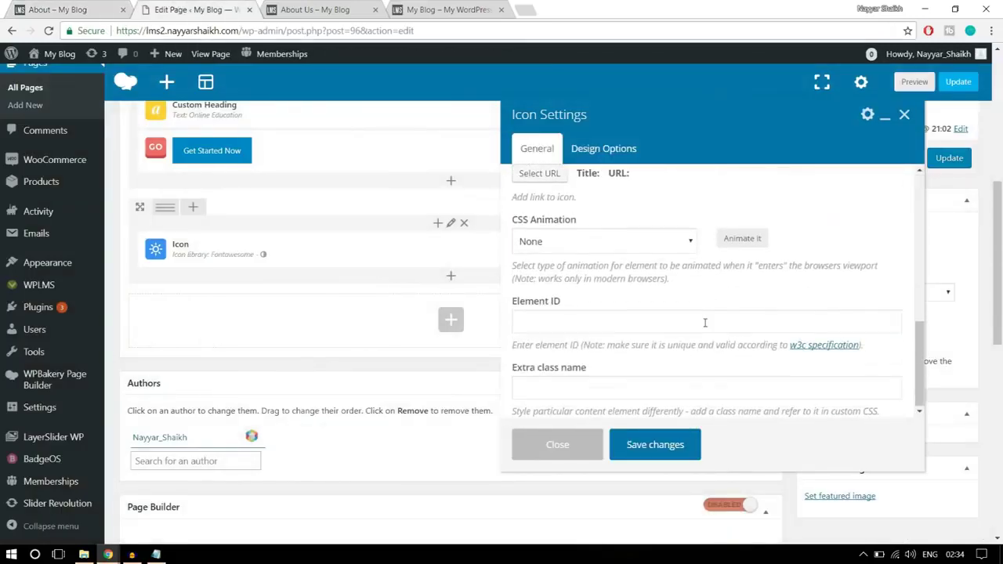
scroll(705, 323, down, 3)
click(568, 445)
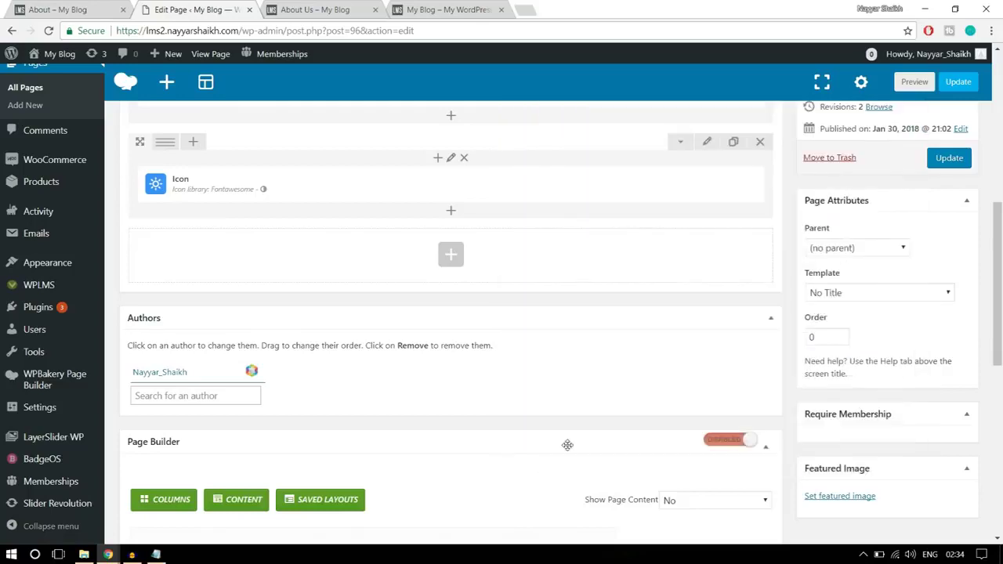
scroll(568, 446, up, 2)
mouse_move(496, 323)
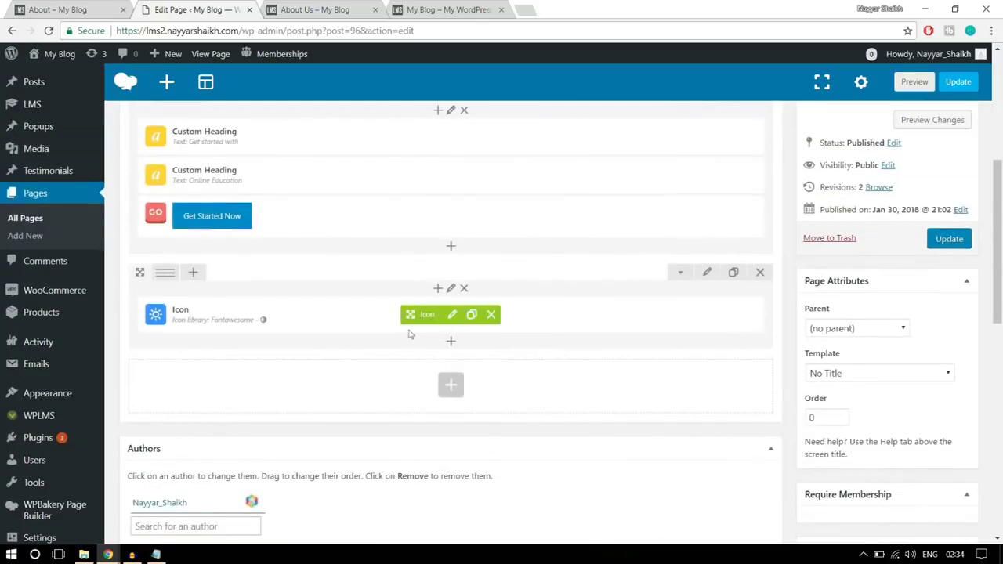
click(492, 317)
- Replace the deleted Icon element with a Text Block and erase its placeholder lorem text
key(Return)
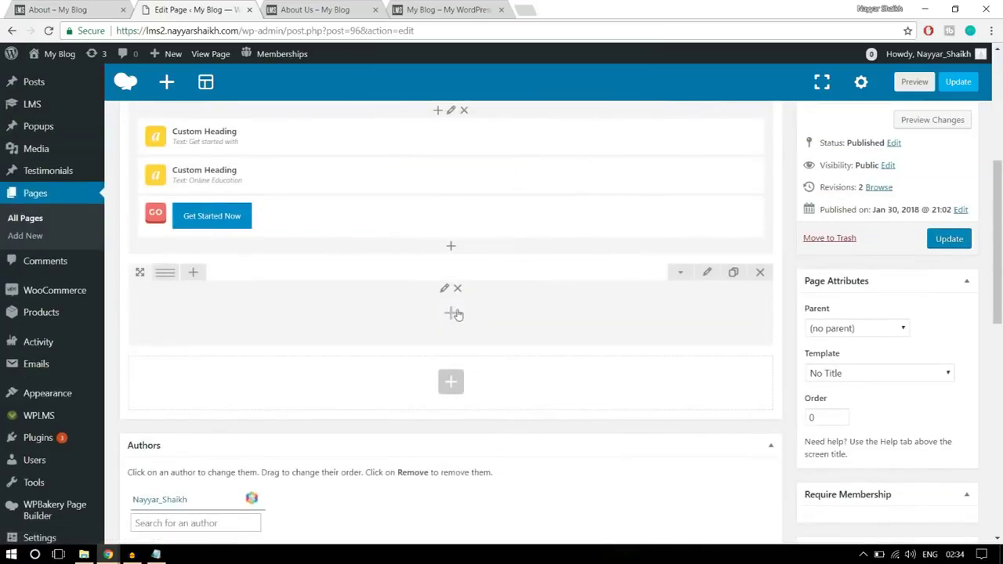
click(452, 314)
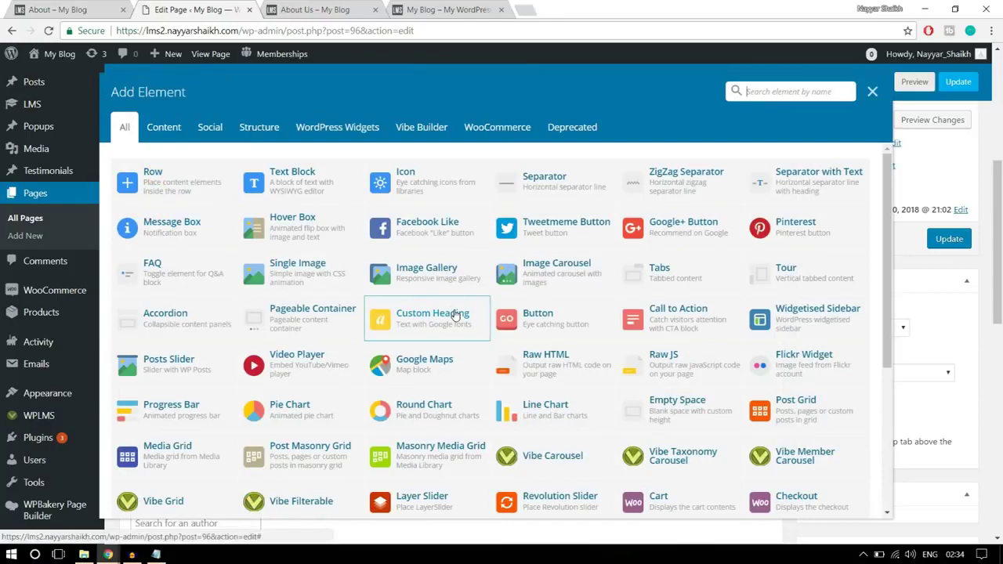
click(327, 188)
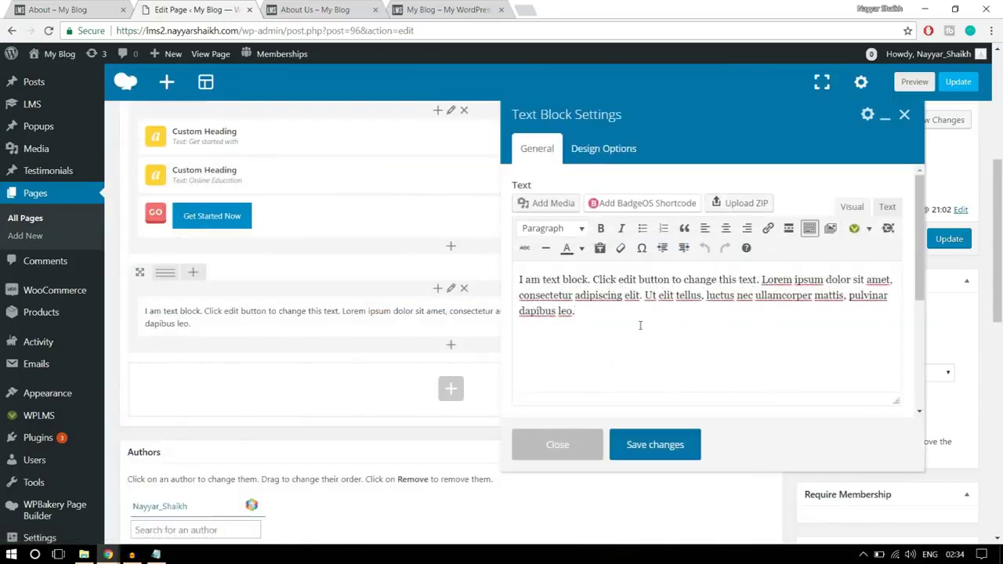
drag(586, 310, 518, 270)
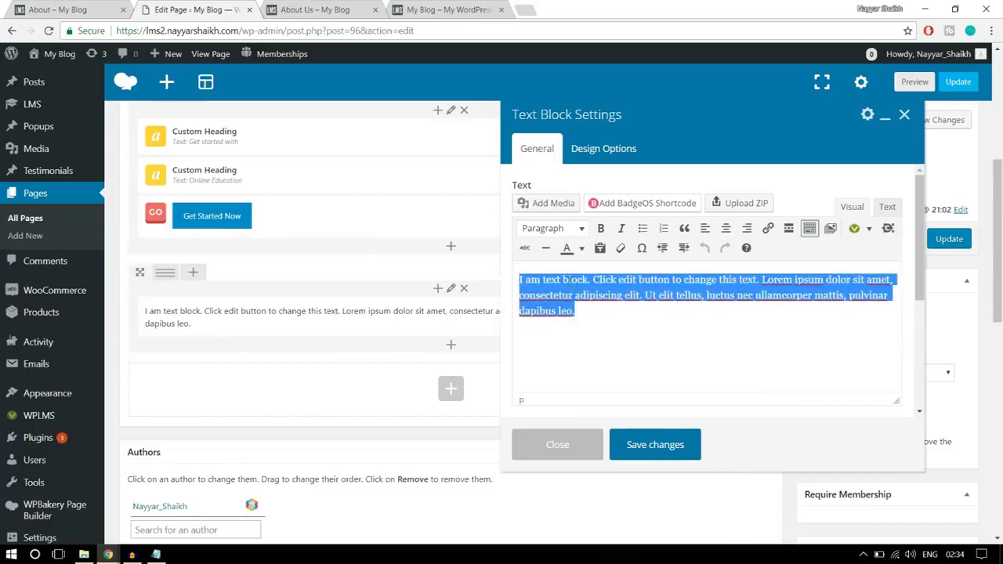
key(BackSpace)
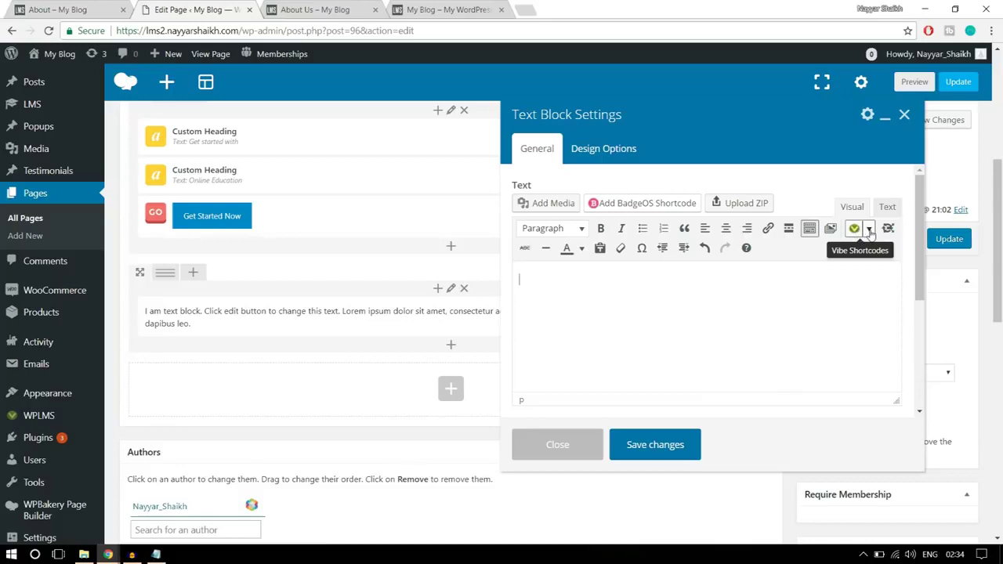
- Choose Icons from the Vibe Shortcodes list and browse the Insert Icon Shortcode grid
click(870, 229)
scroll(894, 396, down, 6)
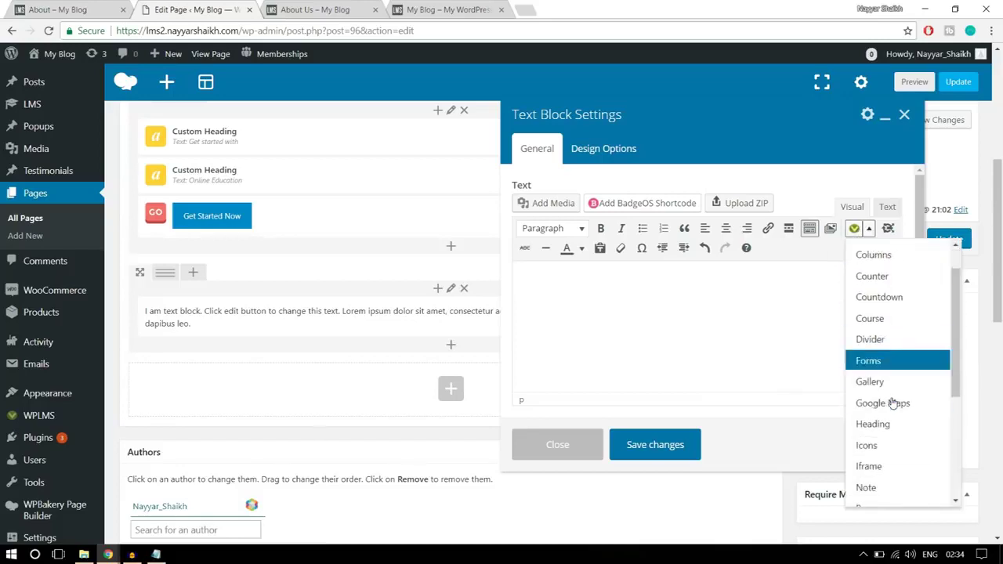
scroll(812, 410, up, 3)
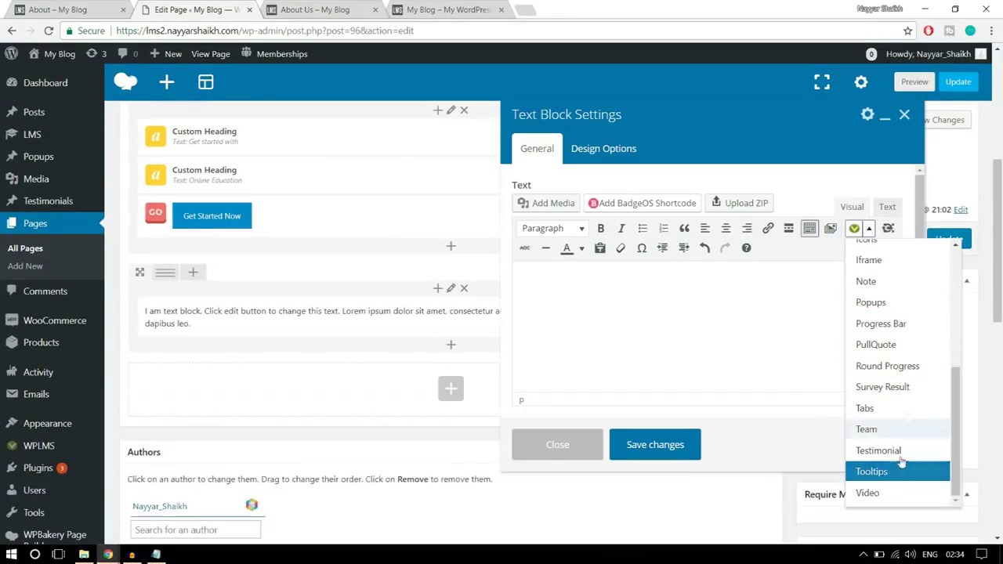
scroll(901, 439, up, 5)
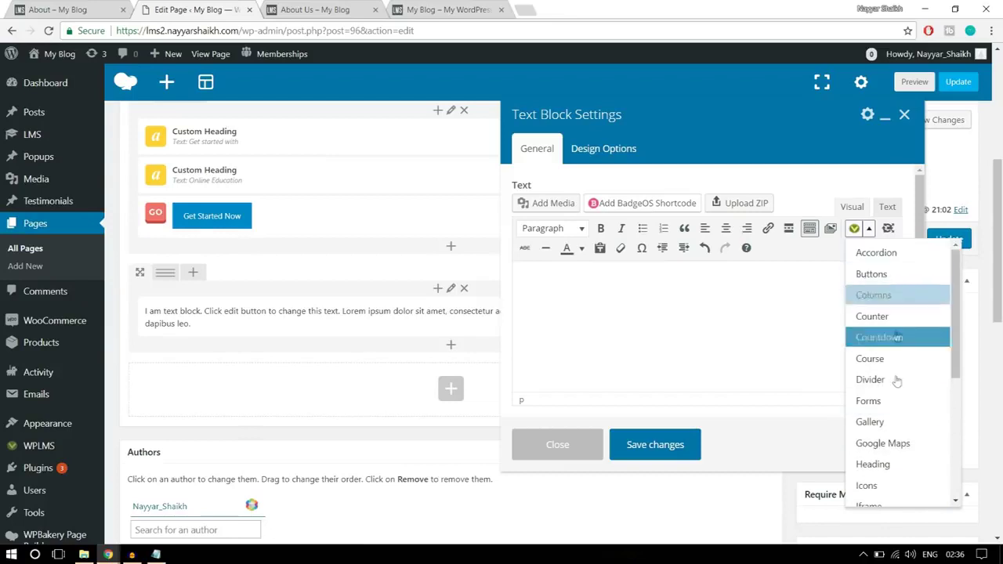
scroll(899, 404, down, 1)
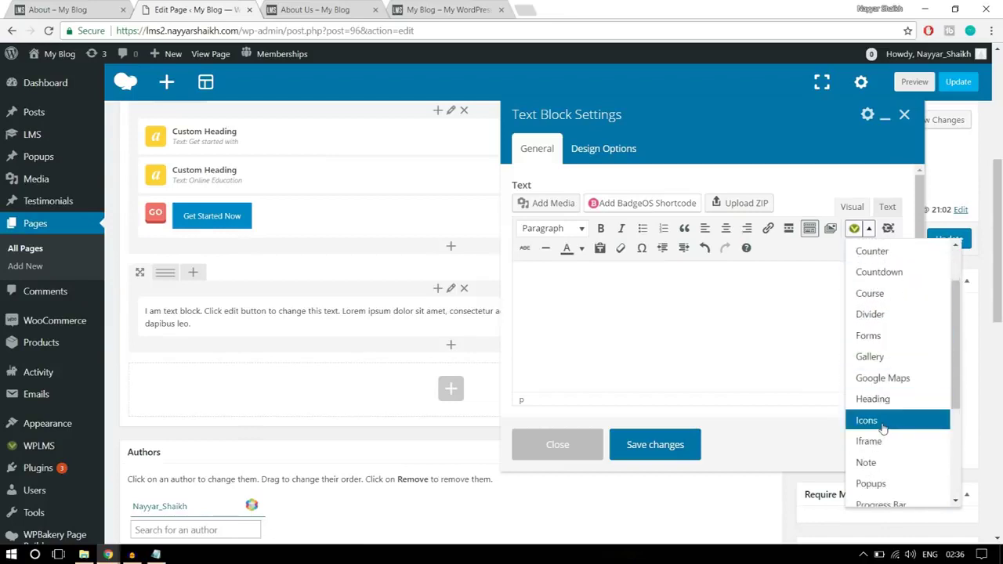
click(882, 427)
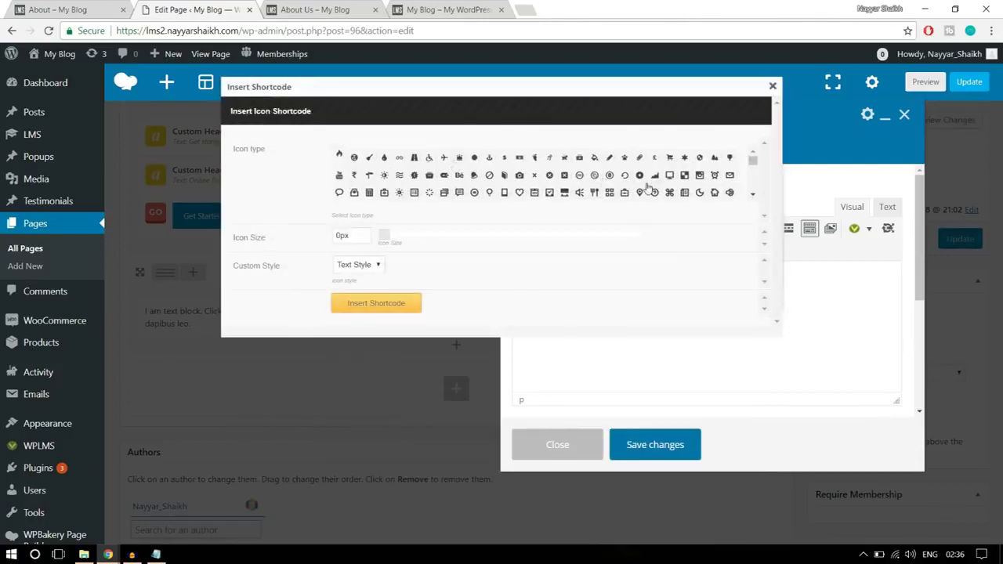
scroll(690, 193, down, 3)
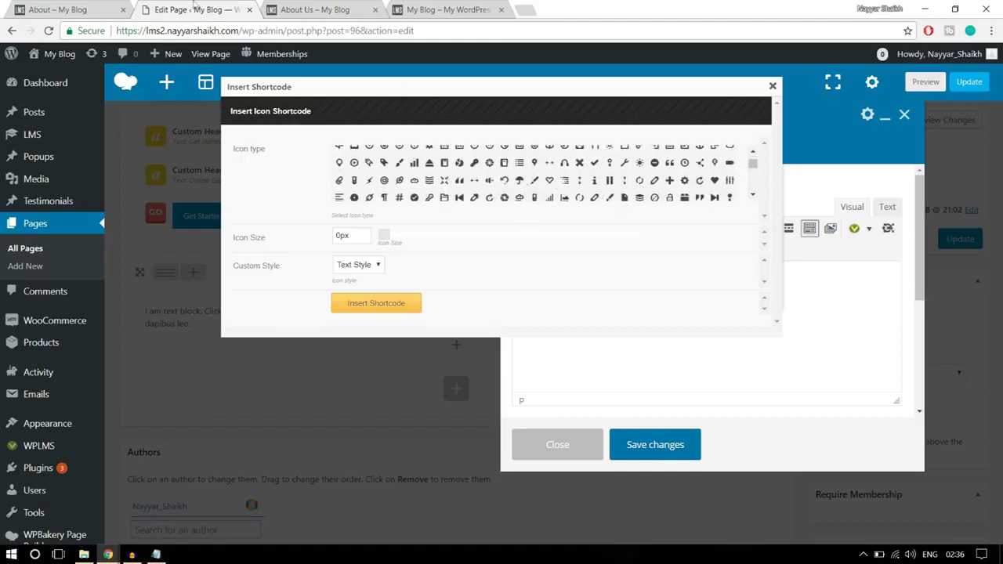
click(79, 10)
click(238, 6)
scroll(753, 166, down, 1)
scroll(753, 166, down, 1)
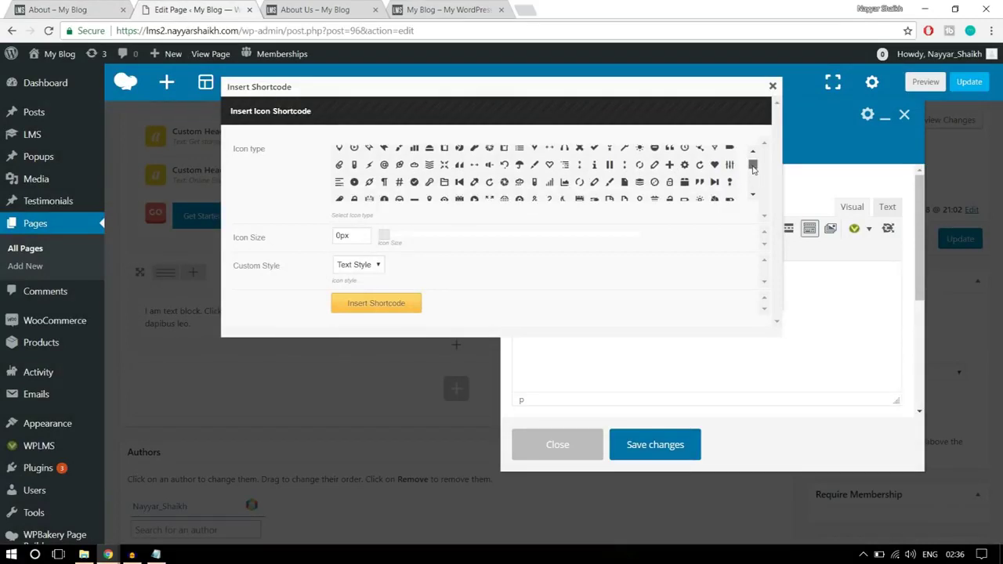
drag(753, 167, 754, 184)
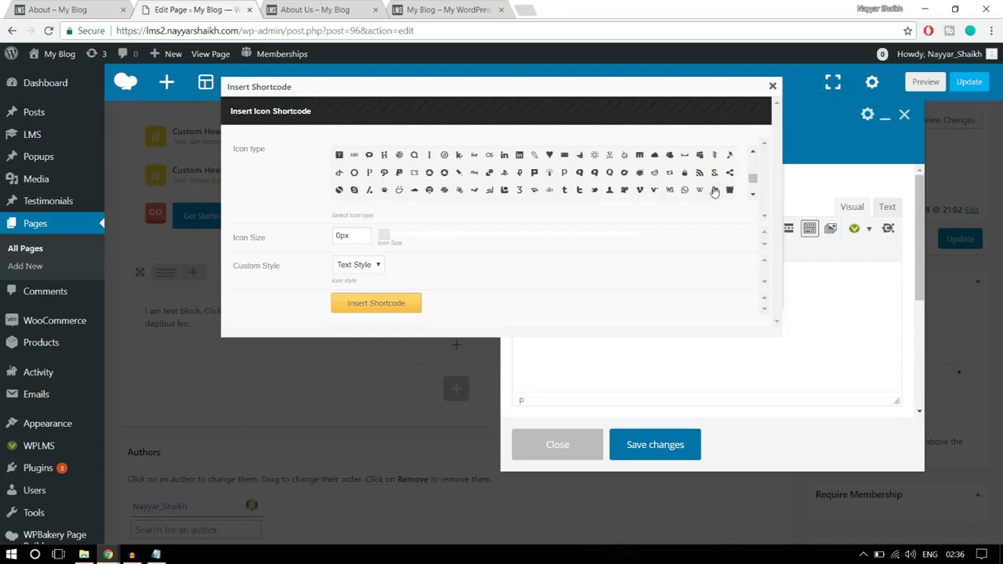
- Pick the icon-windows-1 icon and set its size to 250px
click(714, 192)
click(339, 238)
click(57, 9)
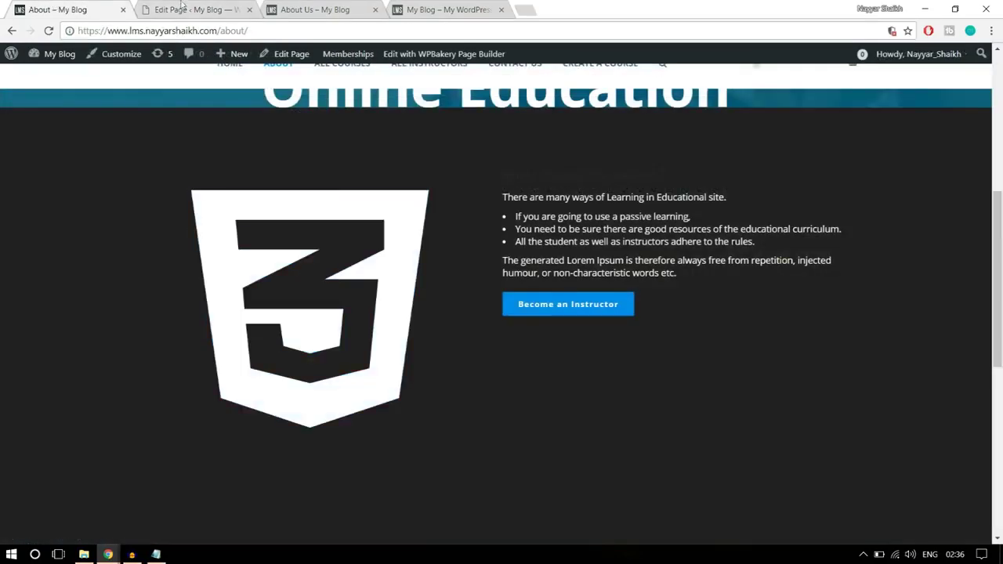
click(188, 10)
drag(350, 236, 330, 238)
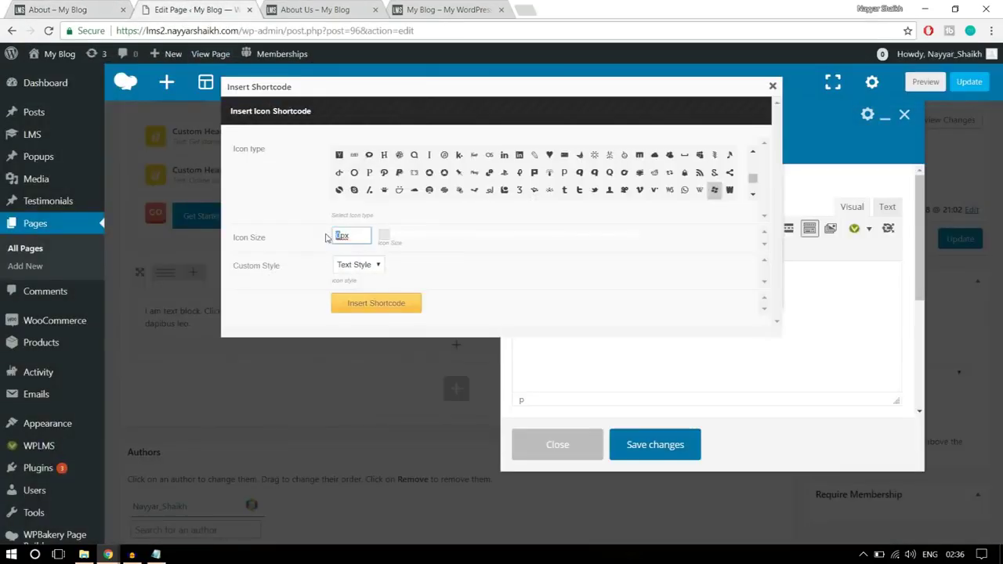
text(250)
click(529, 283)
- Switch the icon's style to Custom
click(343, 266)
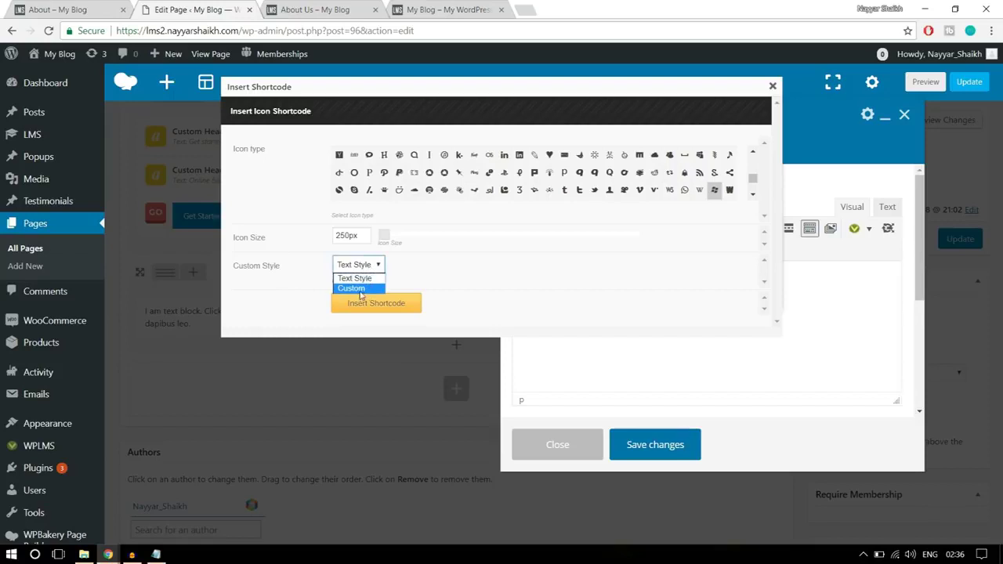
click(363, 290)
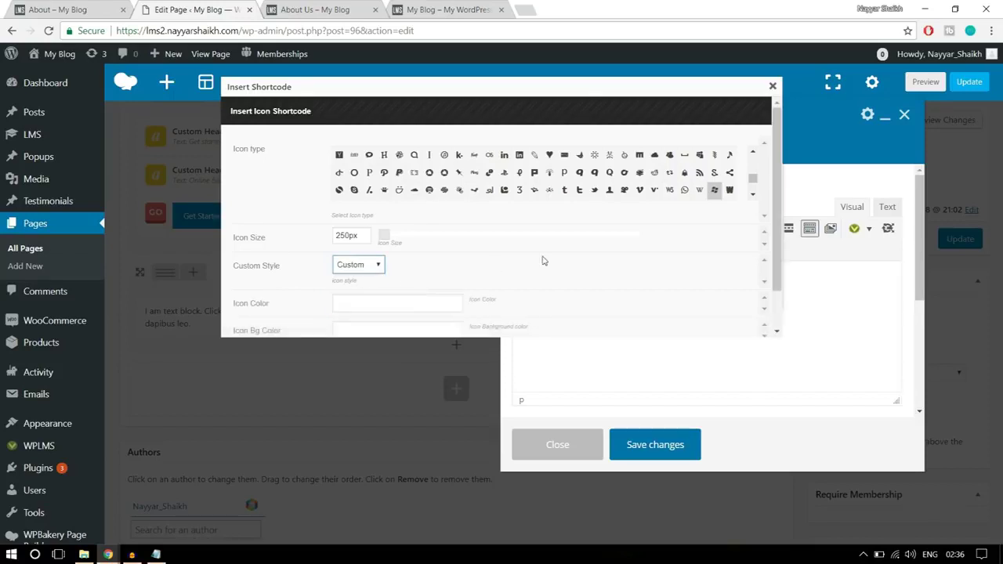
scroll(541, 259, down, 3)
click(59, 8)
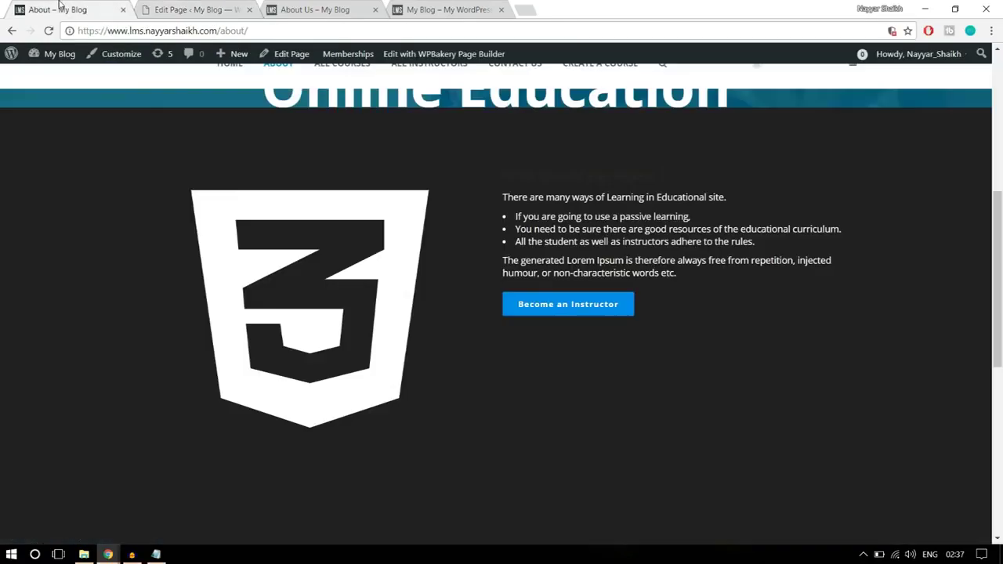
click(196, 8)
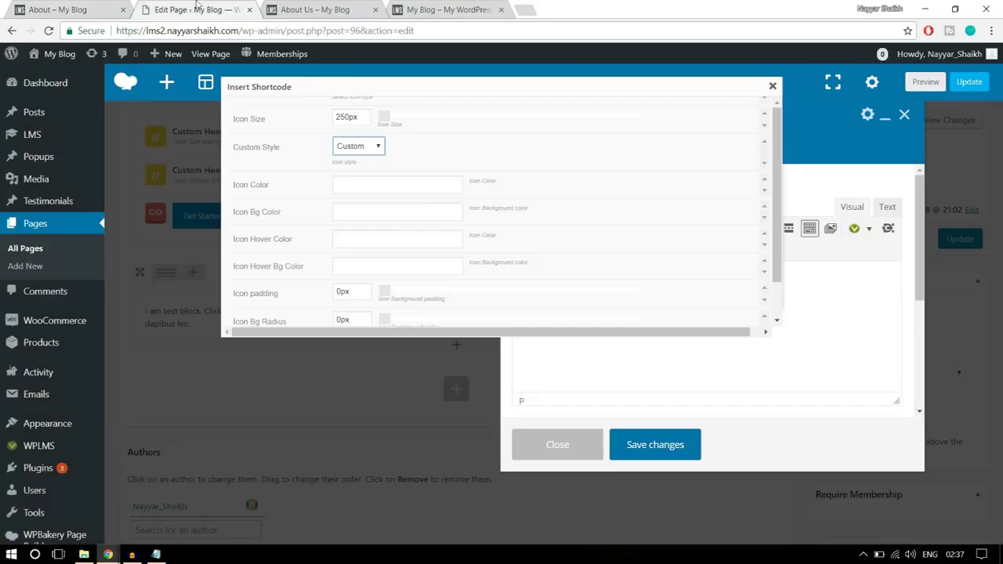
- Check the icon and background colour pickers, then insert the icon shortcode into the Text Block
click(396, 180)
scroll(645, 218, down, 2)
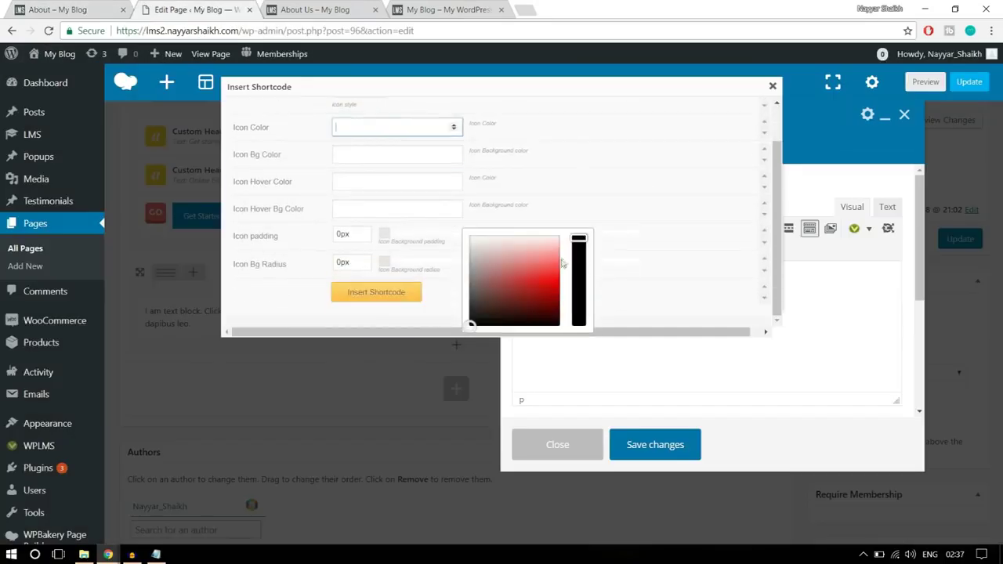
click(469, 326)
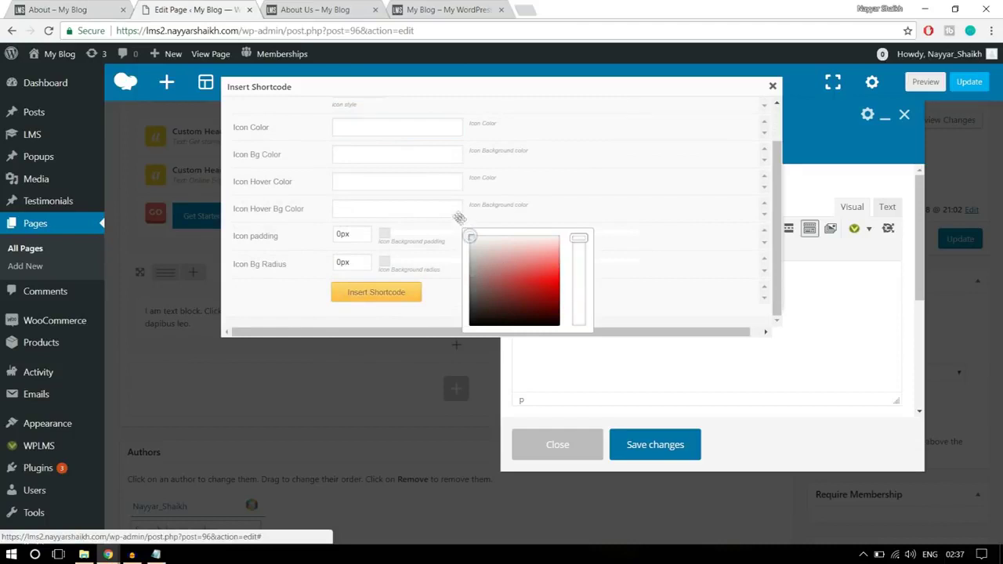
scroll(619, 184, up, 2)
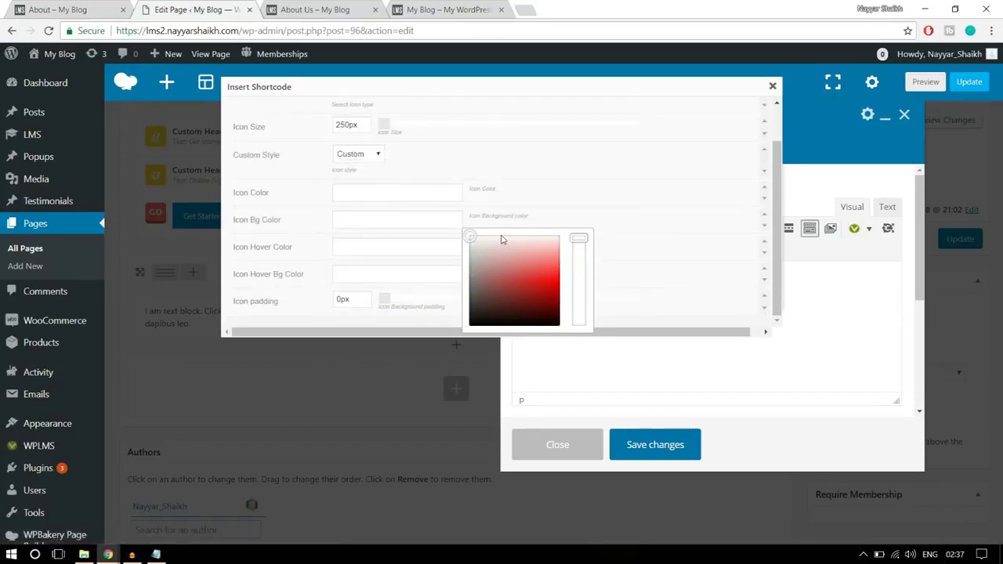
click(365, 277)
scroll(541, 170, down, 2)
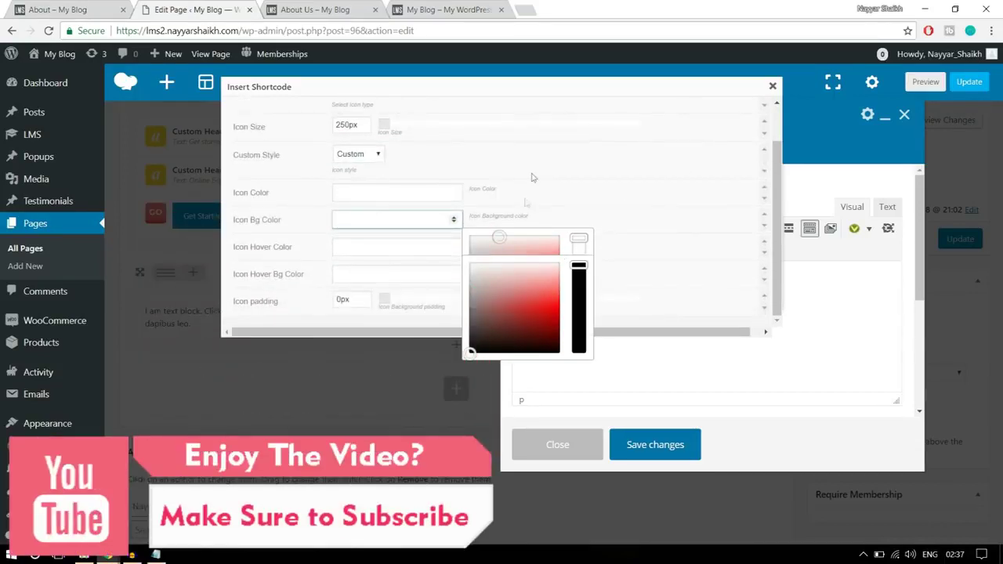
scroll(549, 169, down, 2)
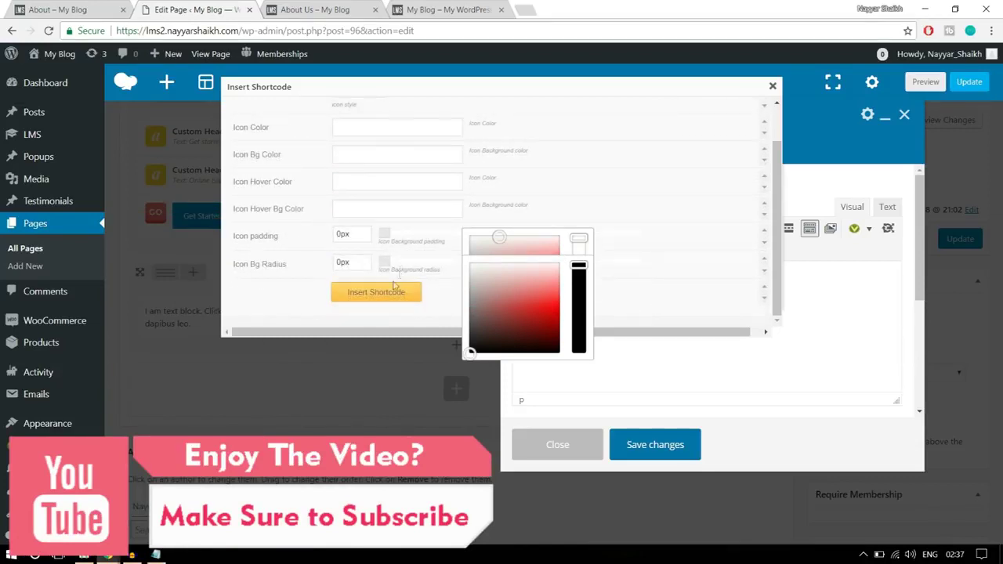
scroll(593, 196, up, 2)
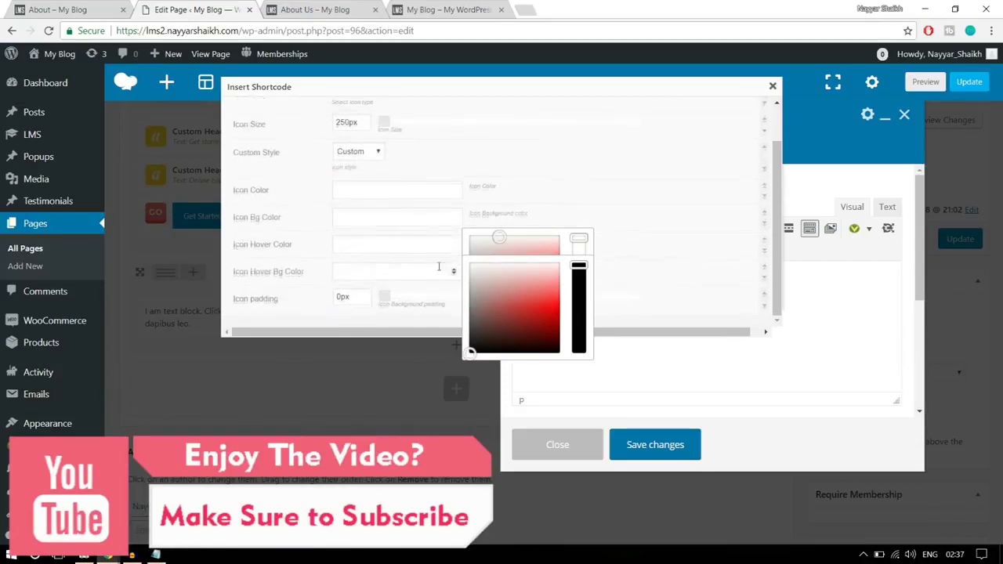
scroll(408, 235, down, 2)
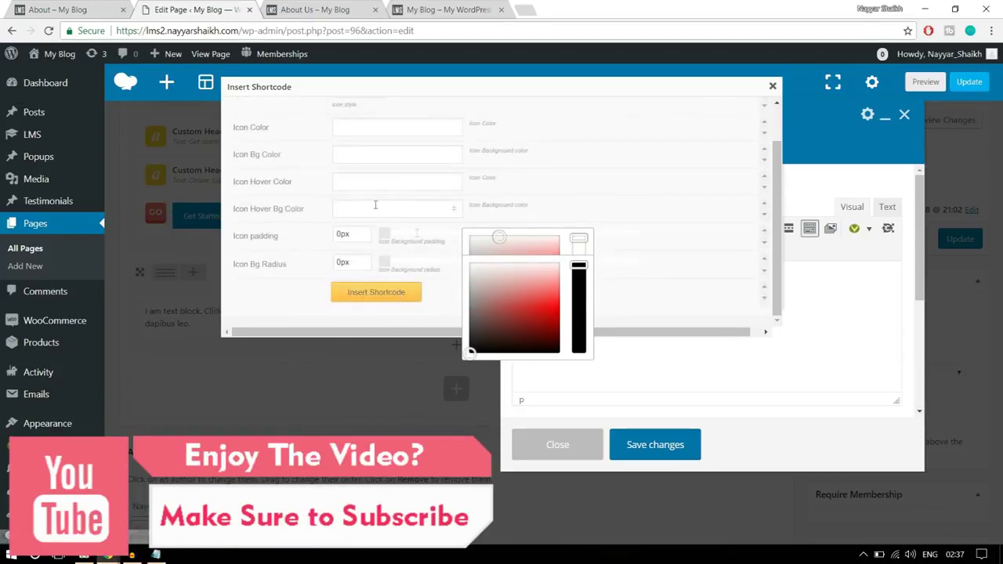
click(376, 297)
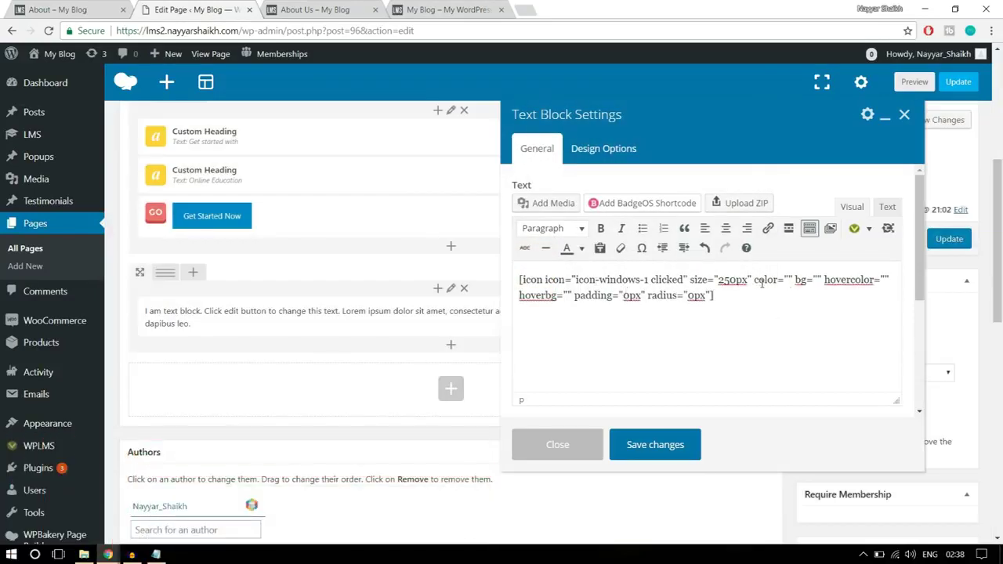
- Enter #fff into the icon shortcode's empty color attribute
drag(757, 280, 797, 280)
click(788, 280)
text(#)
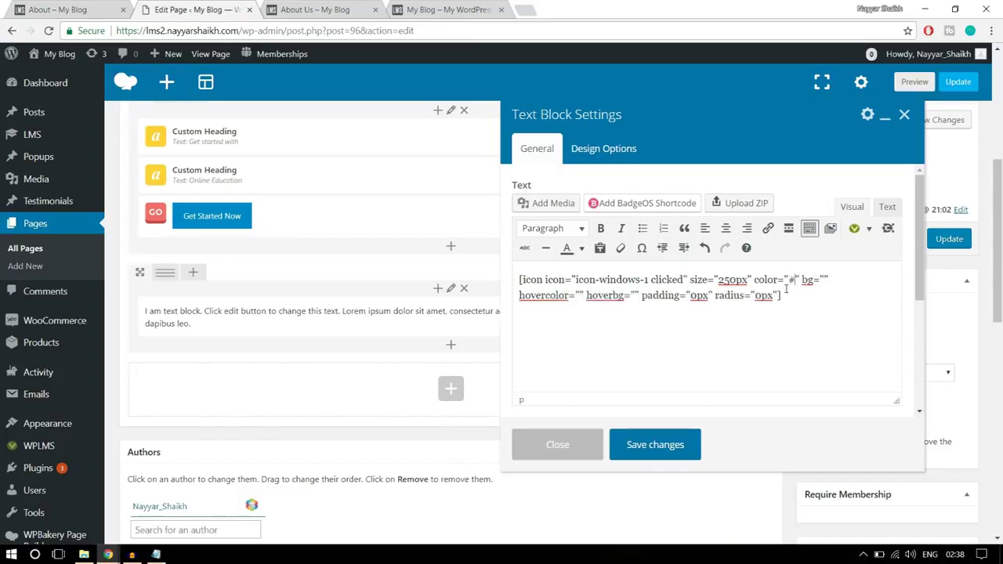
text(fff)
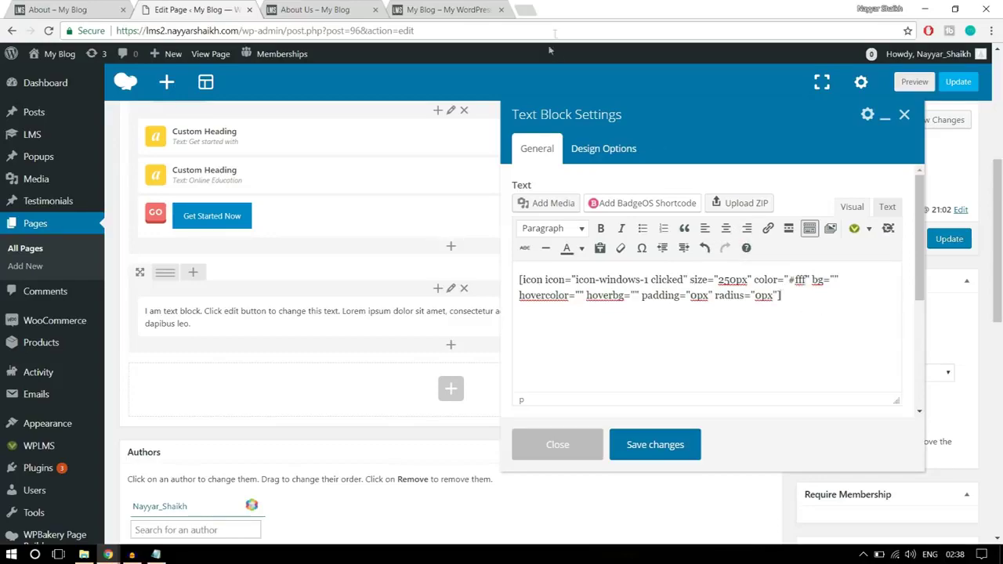
- Search Google for 'hex color' and drag the colour picker to white, selecting its hex code
click(522, 9)
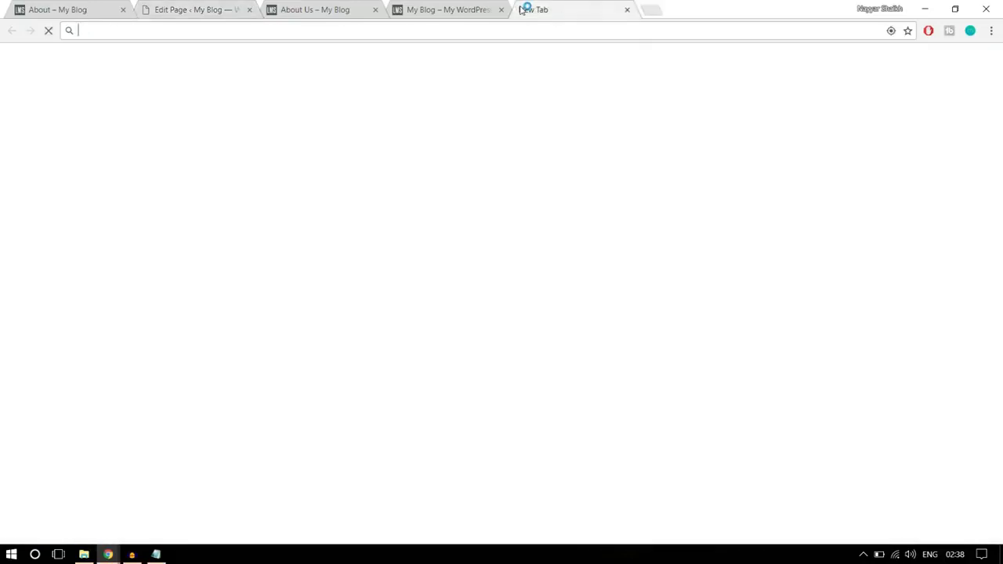
text(hex color)
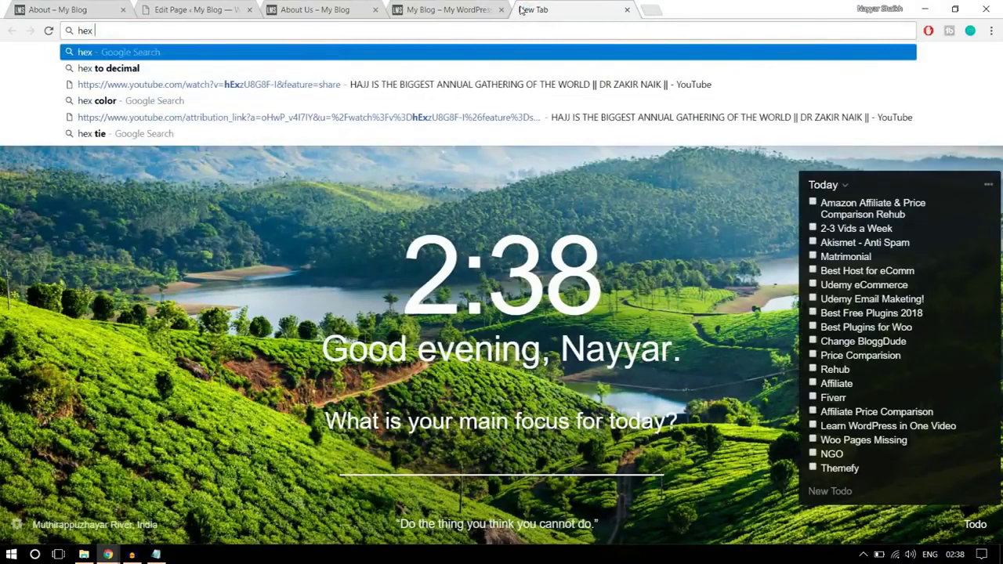
click(305, 102)
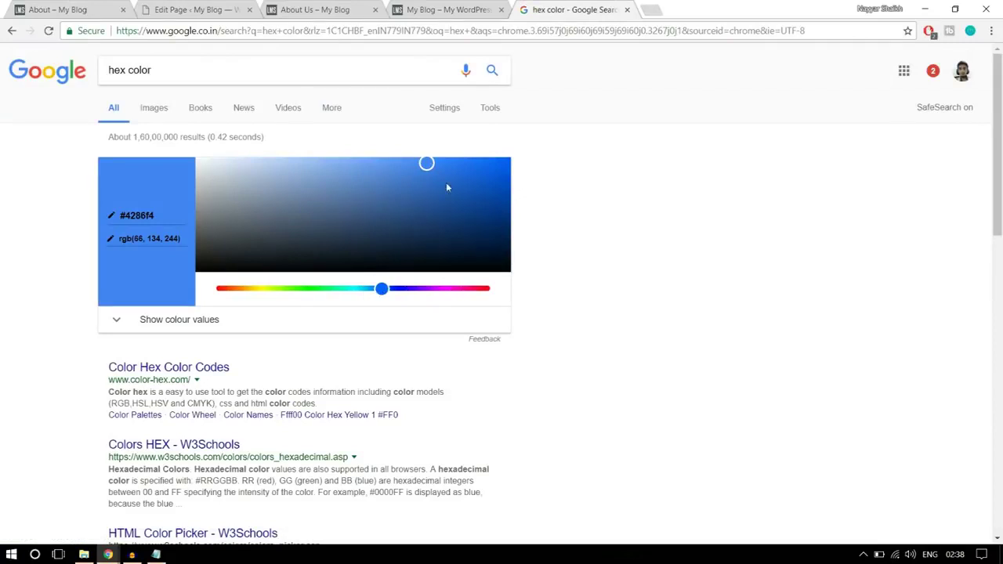
drag(427, 164, 164, 137)
drag(155, 215, 119, 216)
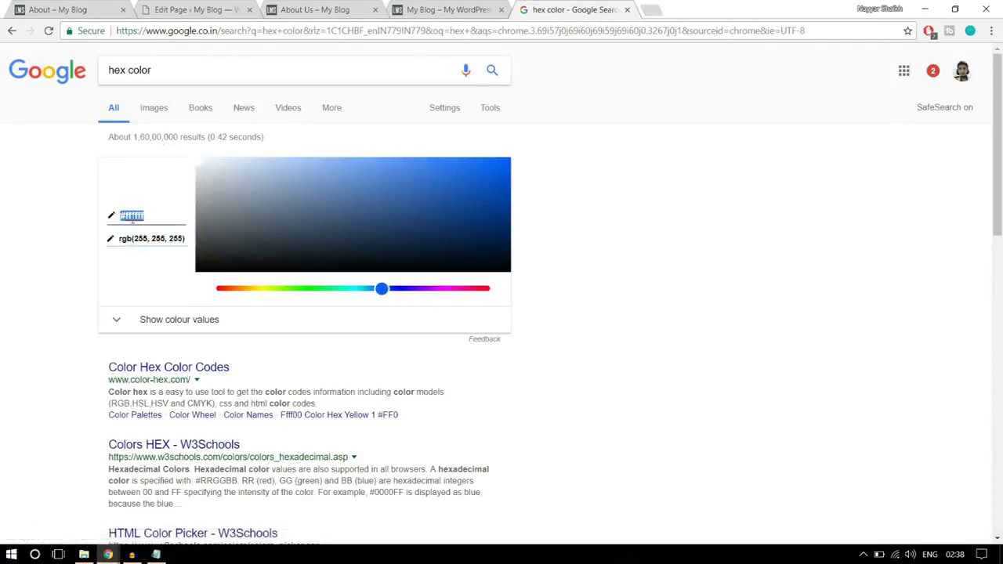
- Try some pink shades, then return the picker to white and select #ffffff
click(394, 205)
mouse_move(426, 206)
mouse_down()
mouse_move(464, 176)
mouse_move(408, 233)
mouse_move(420, 190)
mouse_up()
drag(381, 289, 479, 289)
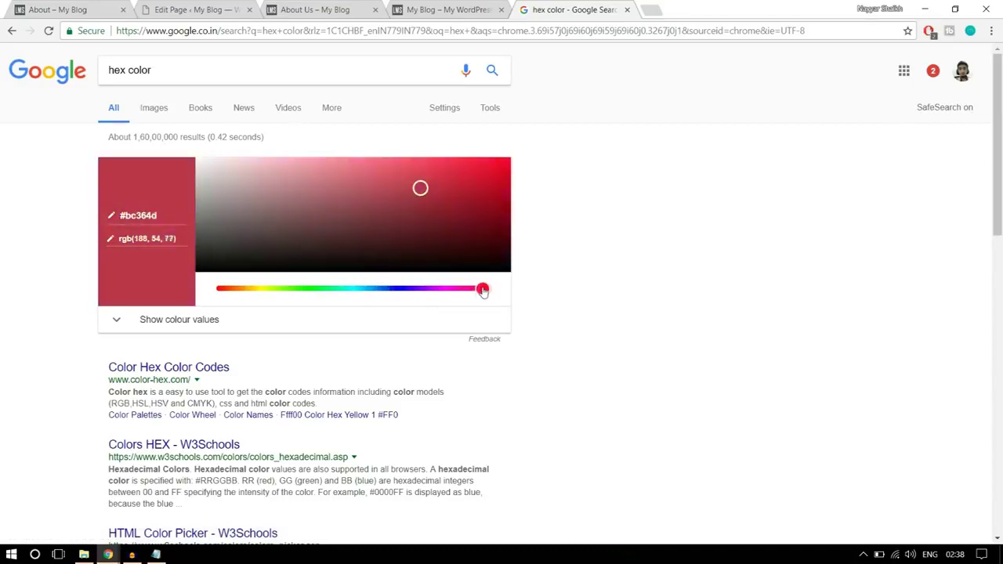
drag(420, 192, 444, 180)
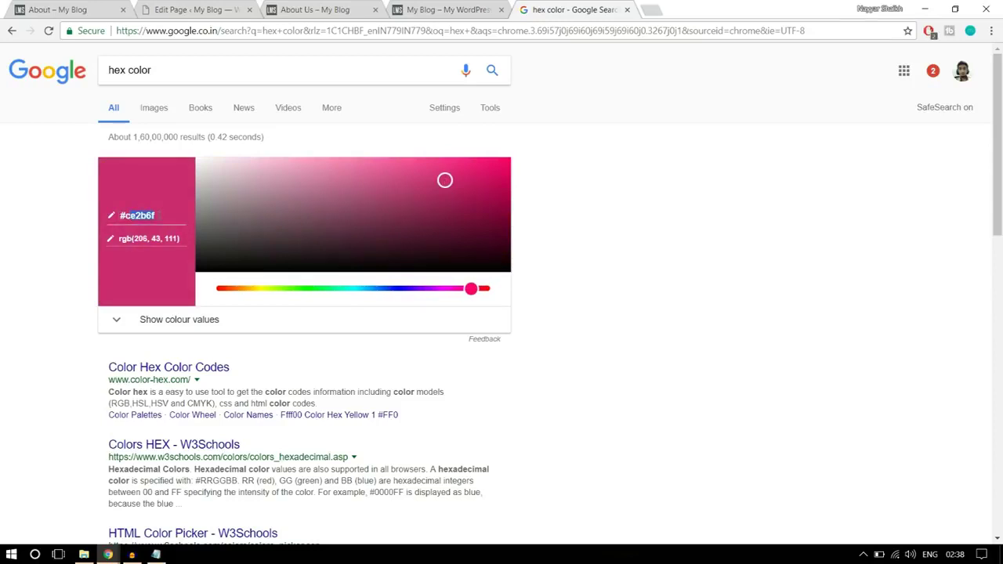
drag(445, 184, 103, 153)
drag(167, 219, 114, 214)
key(ctrl+c)
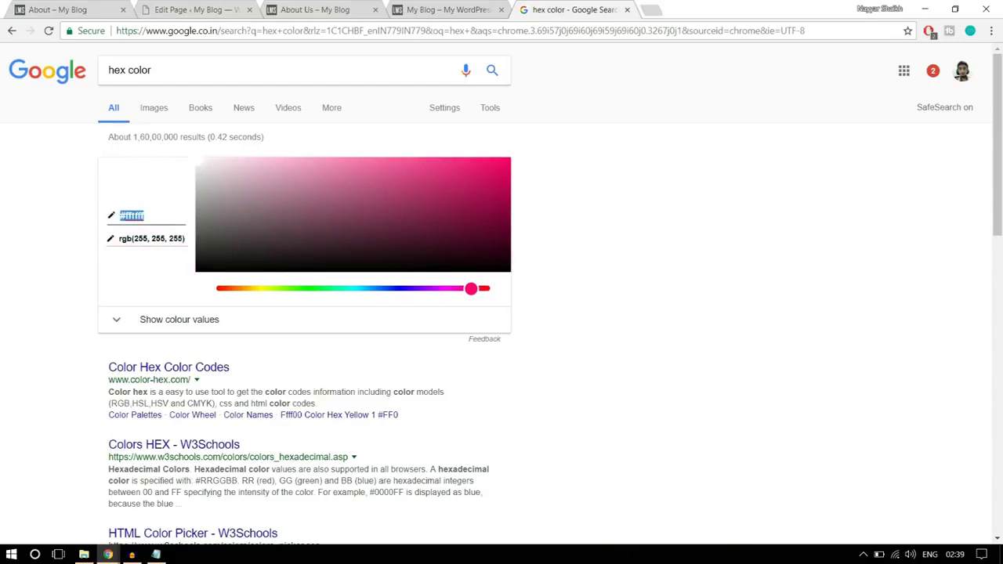
- Replace the Windows icon's #fff colour value with #ffffff and check the live About page
click(196, 9)
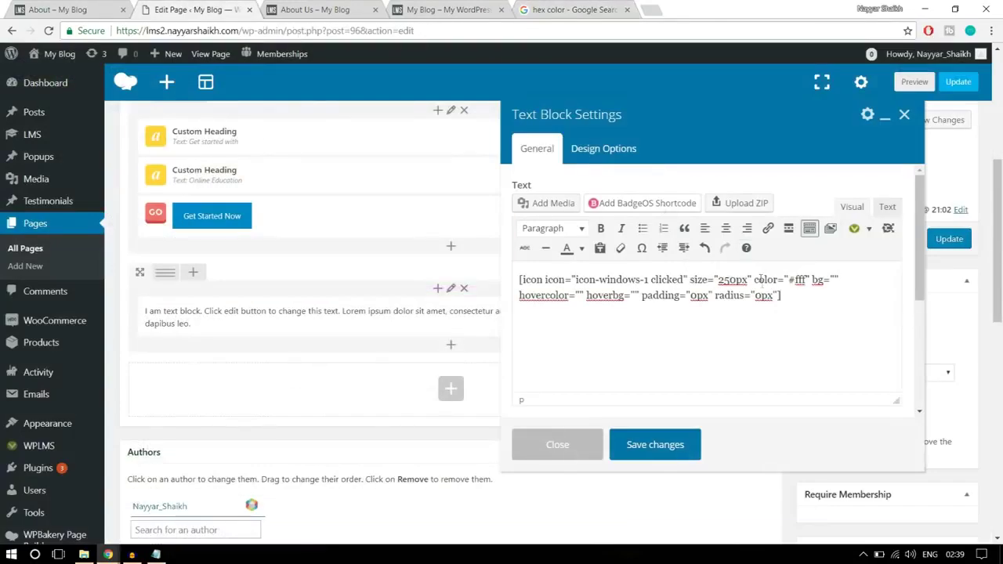
drag(791, 280, 800, 281)
key(ctrl+v)
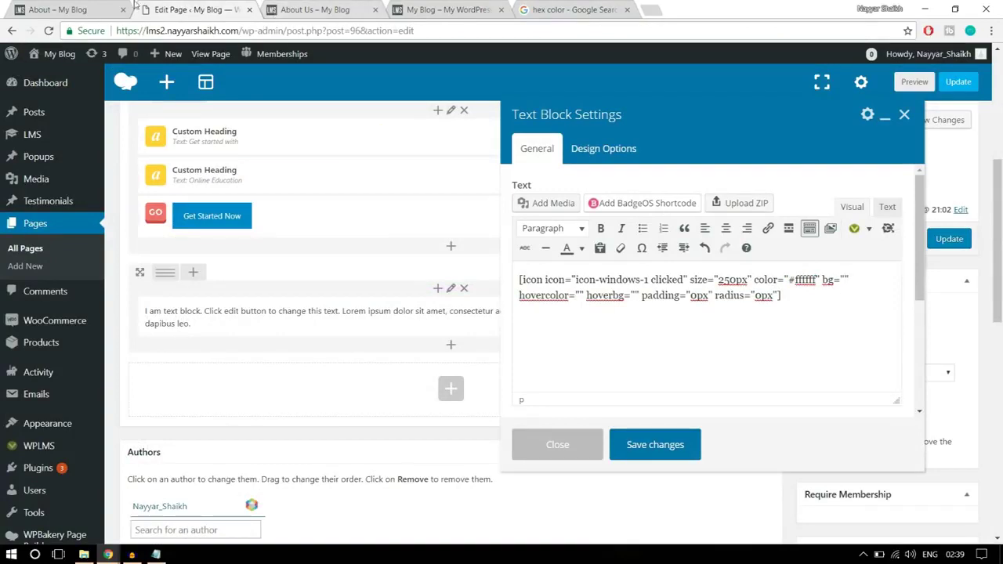
click(69, 8)
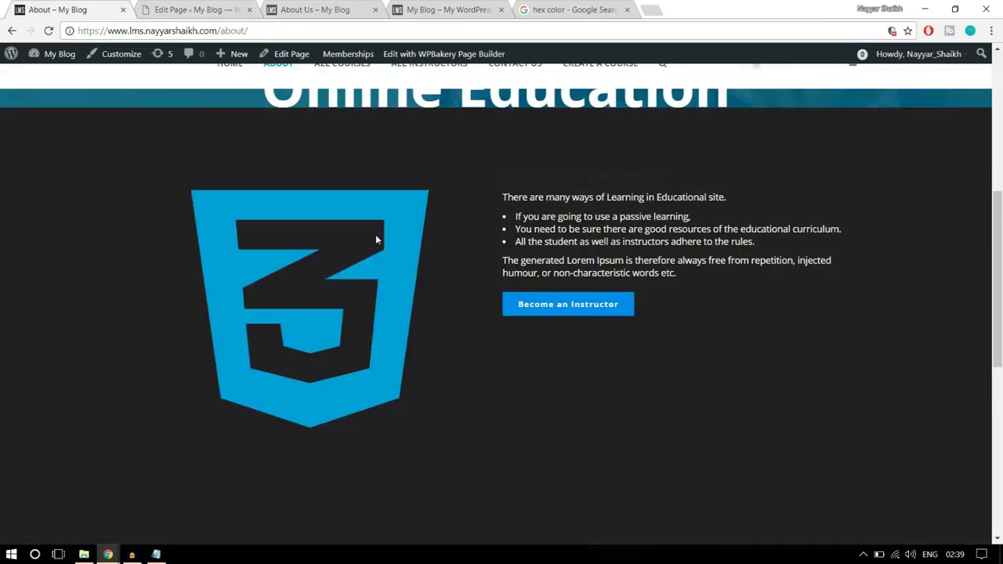
click(196, 10)
- Move the Google colour picker to blue and grab the #176ad6 hex code
click(561, 6)
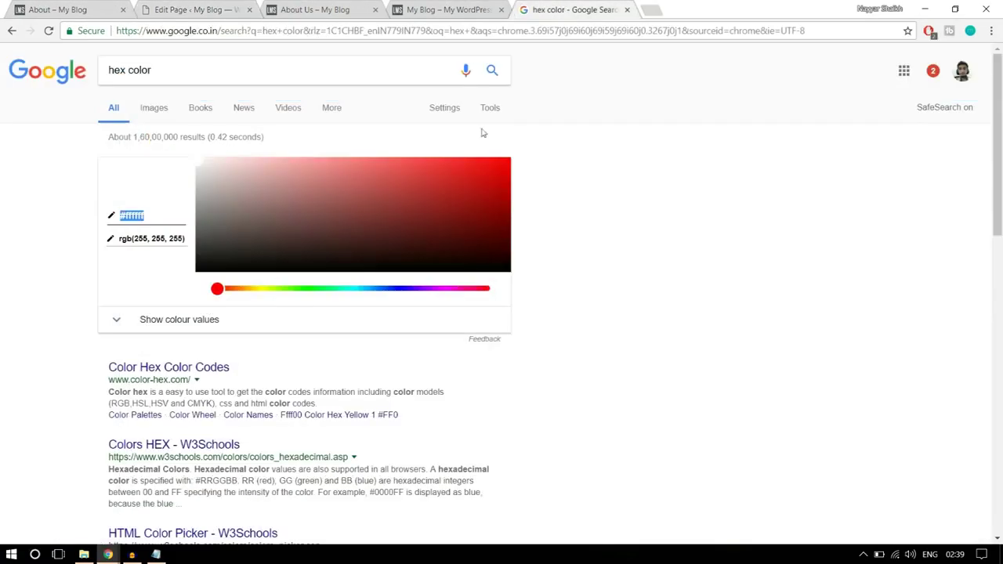
drag(239, 290, 379, 291)
drag(369, 215, 477, 178)
click(167, 216)
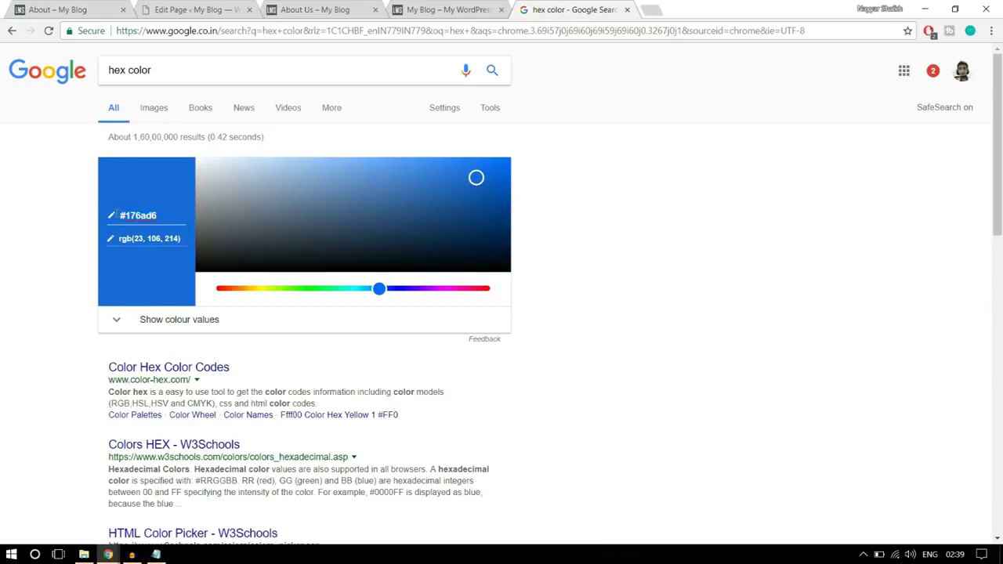
click(191, 8)
- Paste #176ad6 as the icon's hovercolor, save the text block, and preview the About page
click(578, 296)
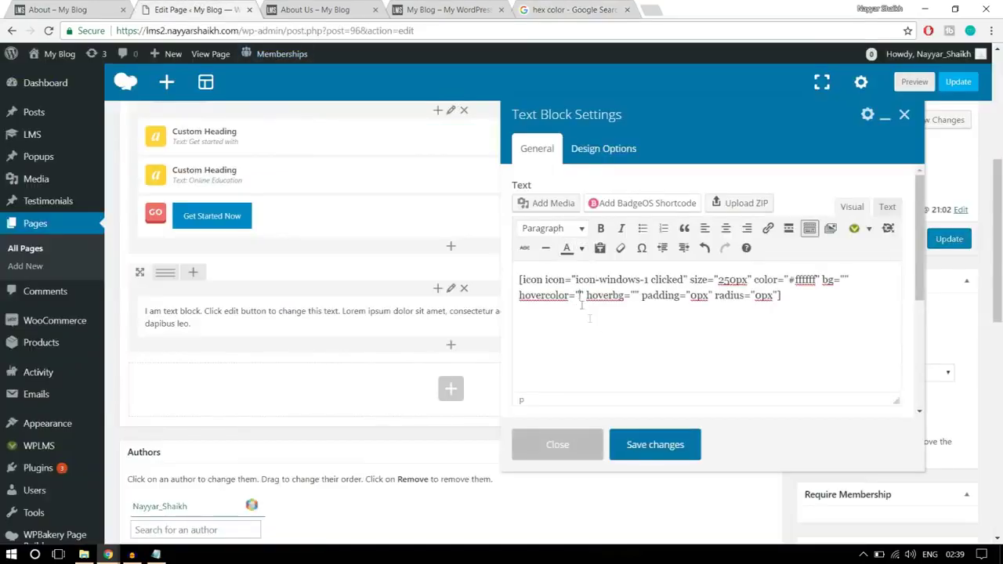
text(#176ad6)
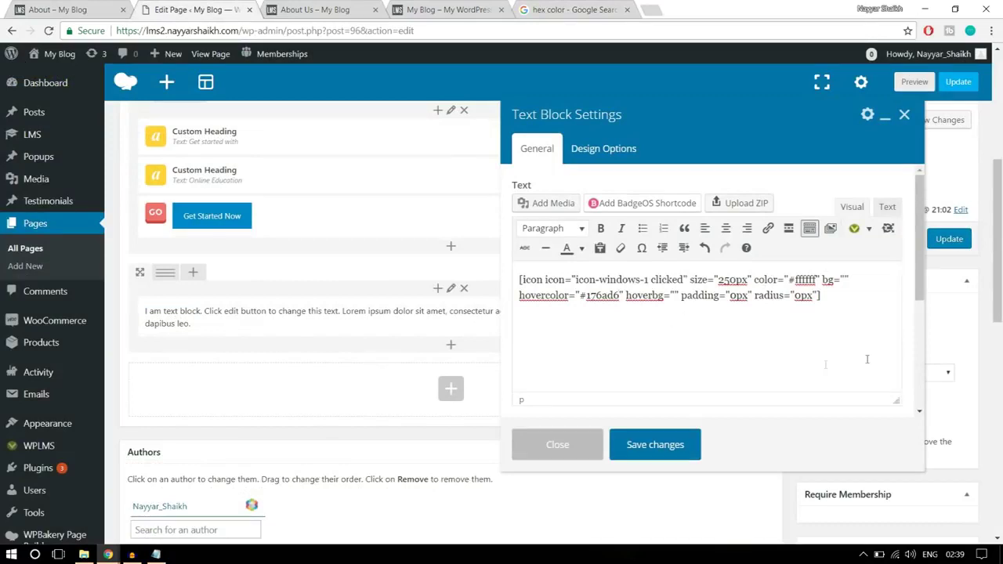
click(655, 445)
click(86, 8)
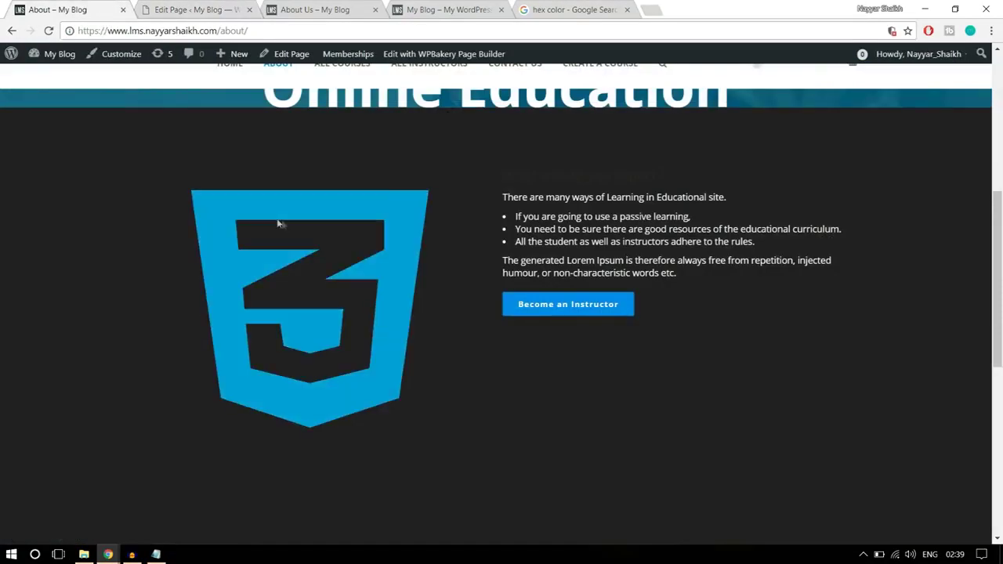
scroll(557, 273, up, 2)
scroll(558, 273, down, 2)
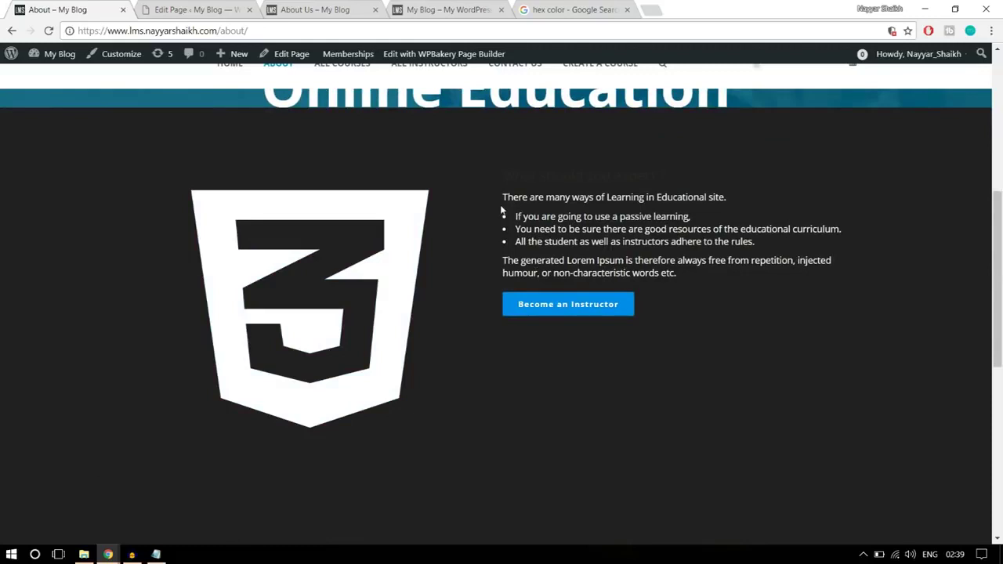
click(171, 6)
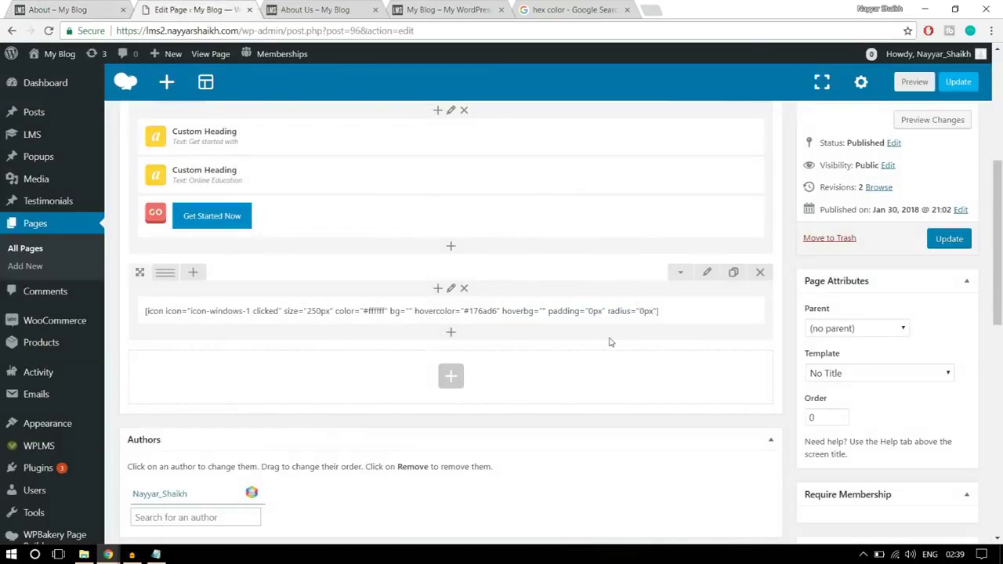
mouse_move(165, 276)
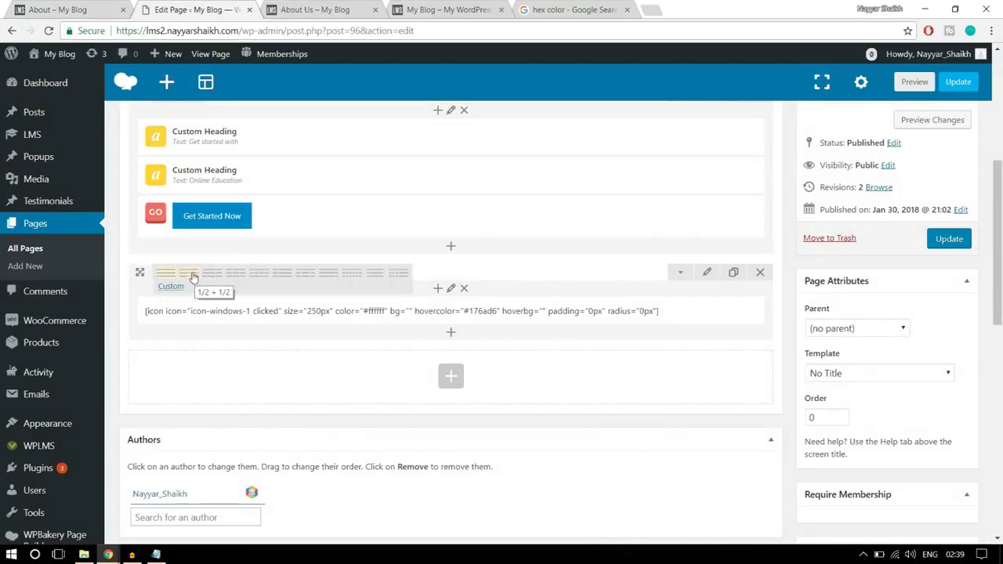
- Split the row into two equal columns and add a Text Block to the right column
click(193, 278)
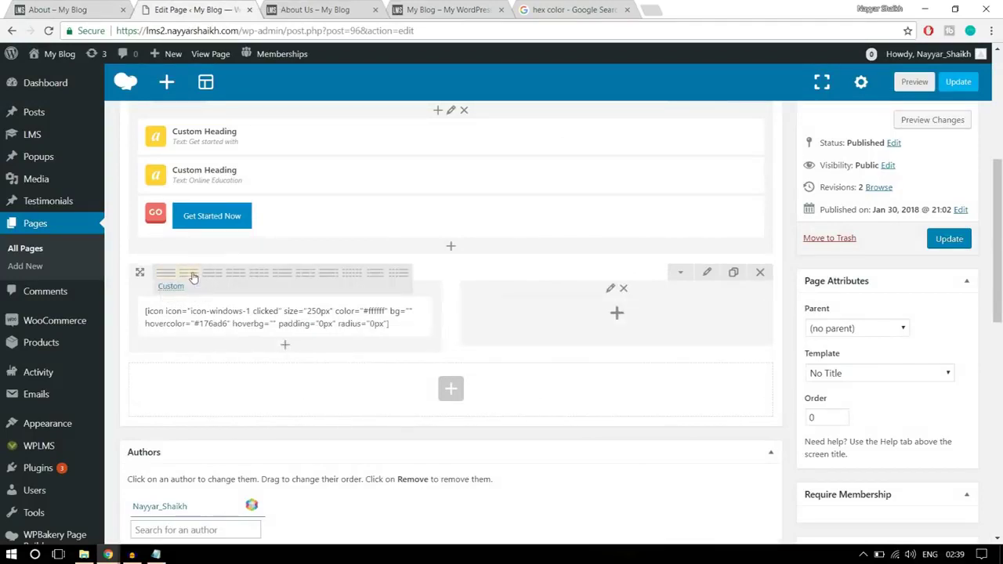
click(618, 314)
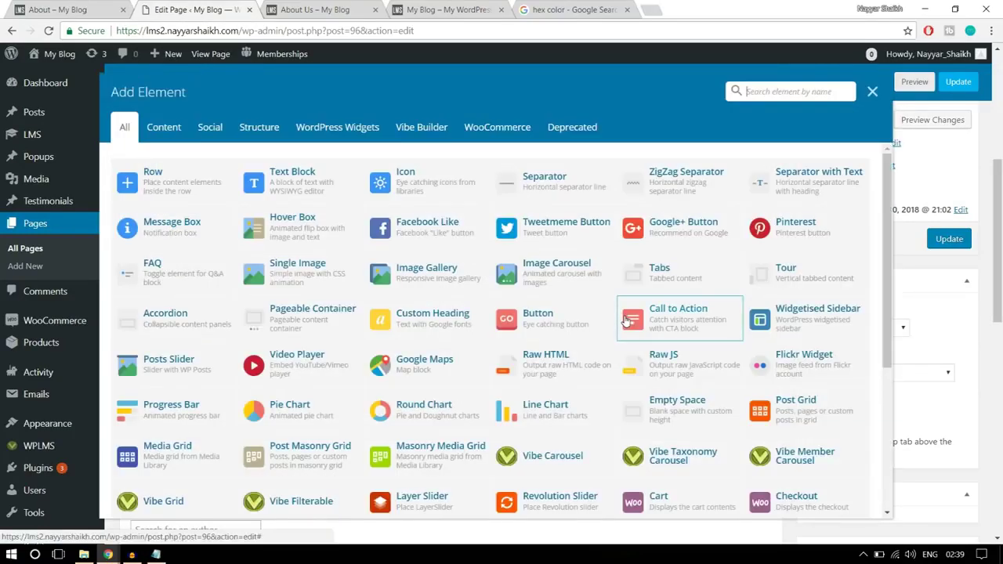
click(273, 180)
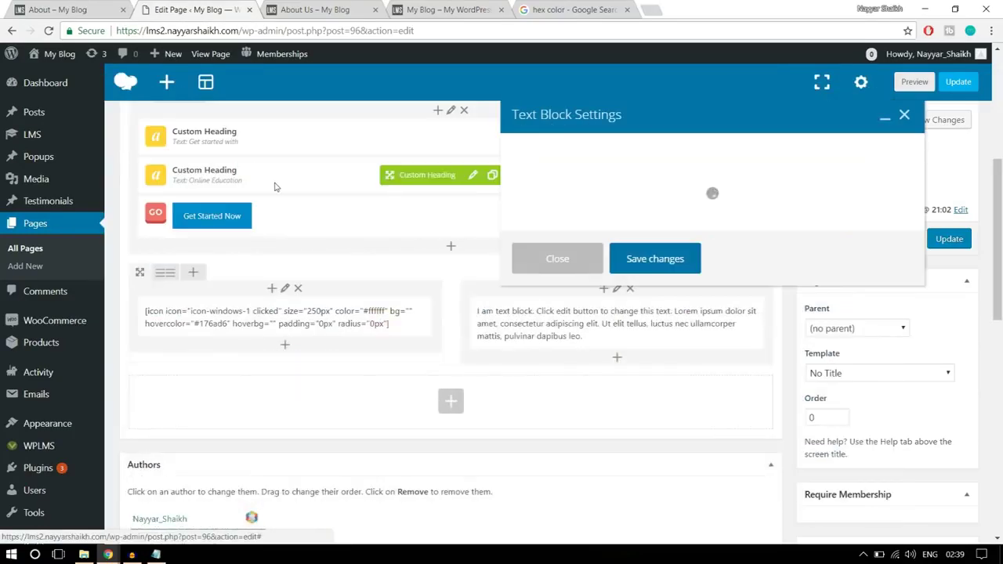
- Copy the heading and list text from the live About page over the placeholder paragraph
key(ctrl+1)
drag(495, 195, 690, 231)
click(651, 248)
drag(701, 267, 490, 181)
key(ctrl+c)
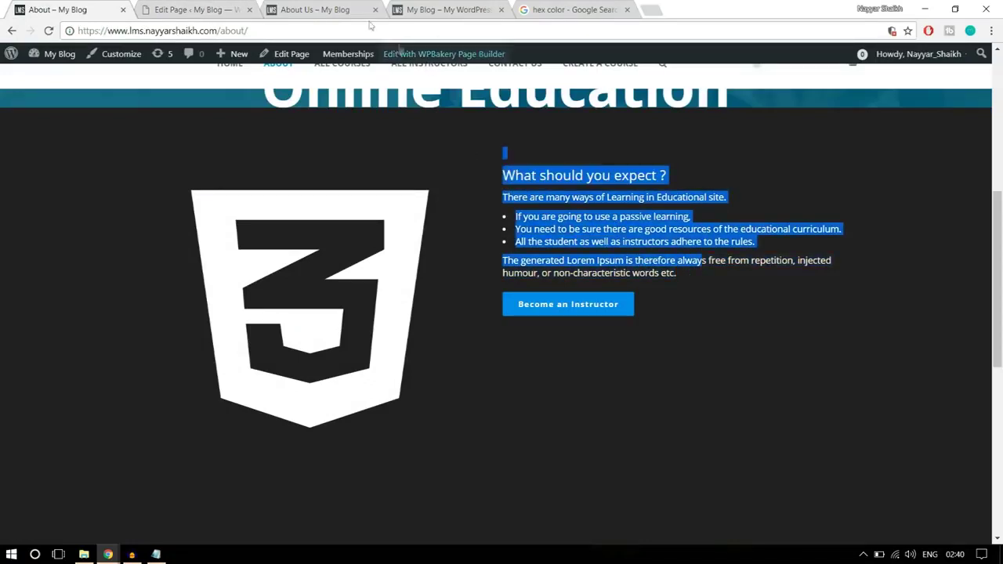
click(227, 10)
drag(577, 311, 510, 270)
key(ctrl+v)
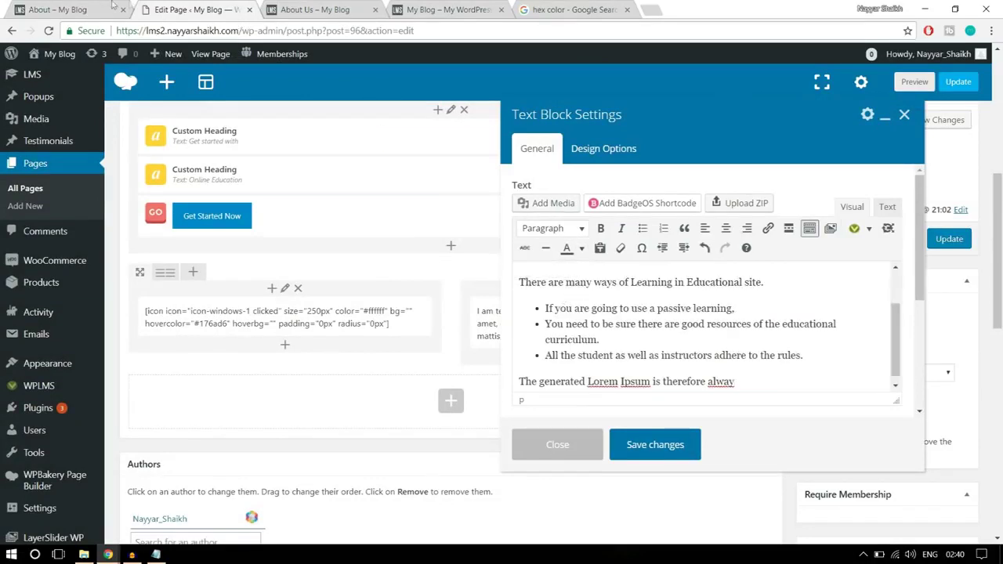
- Make the pasted heading and list text in the text block white
click(78, 9)
drag(500, 167, 598, 230)
click(638, 259)
key(ctrl+Tab)
scroll(750, 376, down, 1)
drag(750, 376, 607, 259)
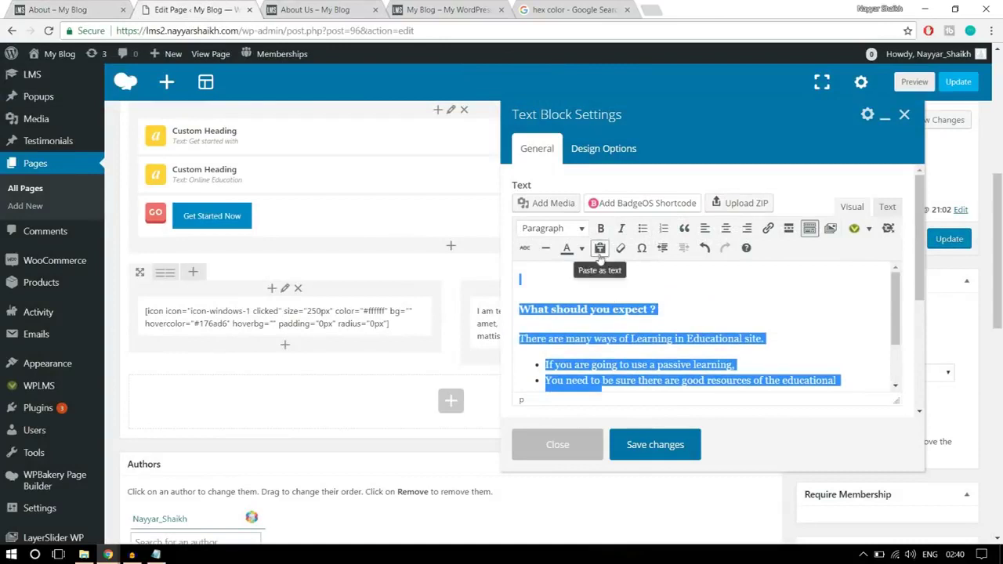
click(581, 248)
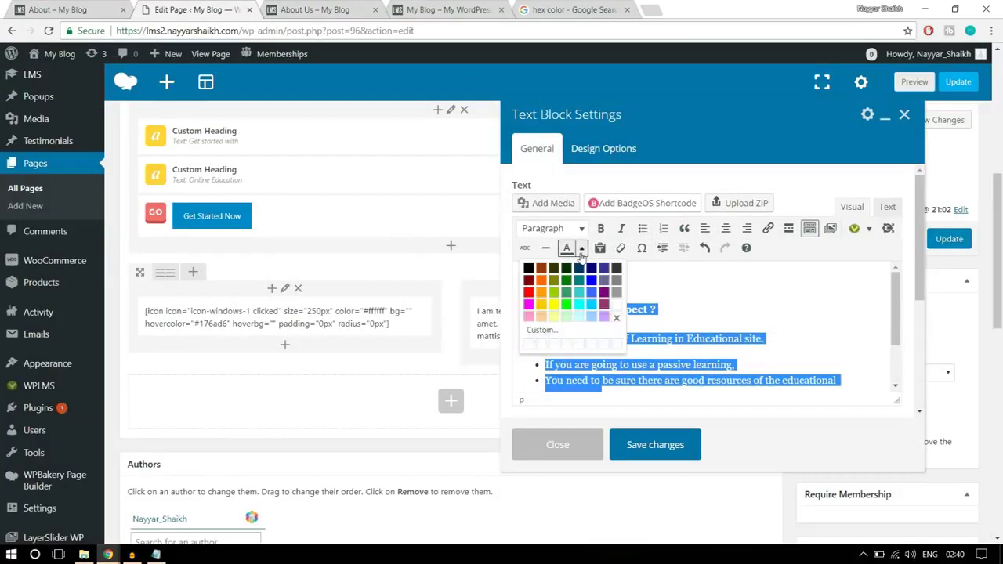
click(612, 307)
click(696, 309)
- Add an empty paragraph at the end of the text and open the Vibe Shortcodes dropdown
scroll(720, 321, down, 5)
click(780, 258)
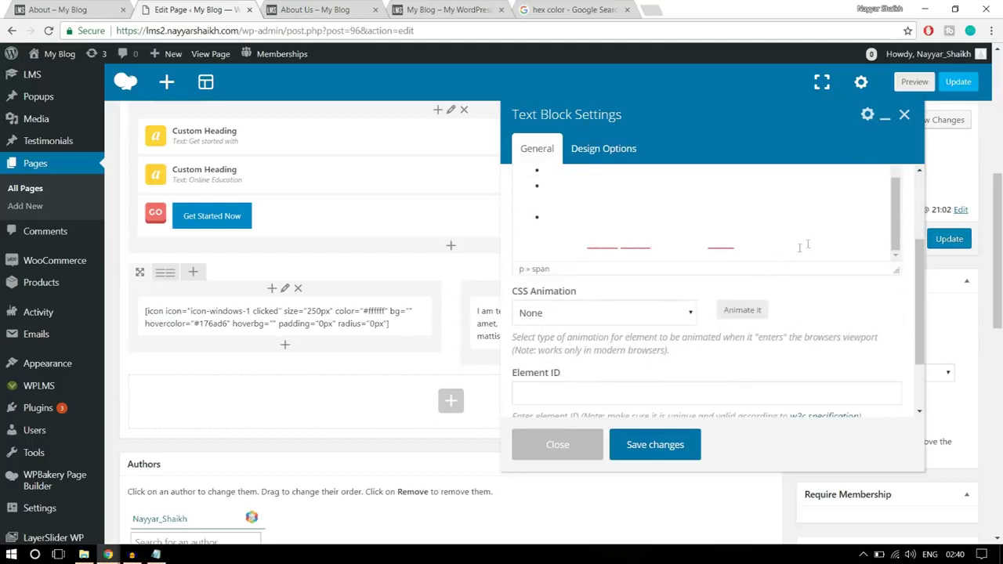
key(Return)
key(Return)
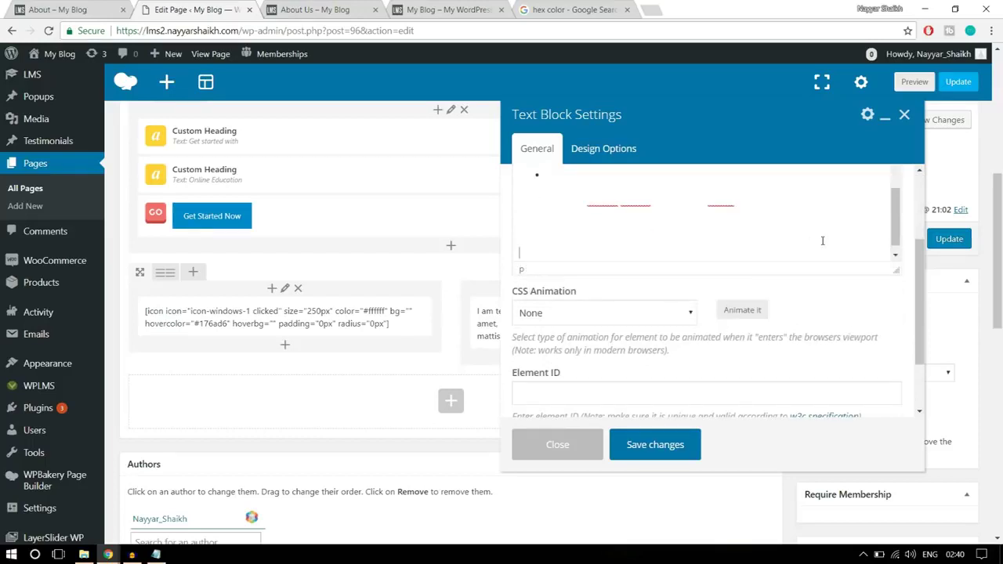
click(76, 6)
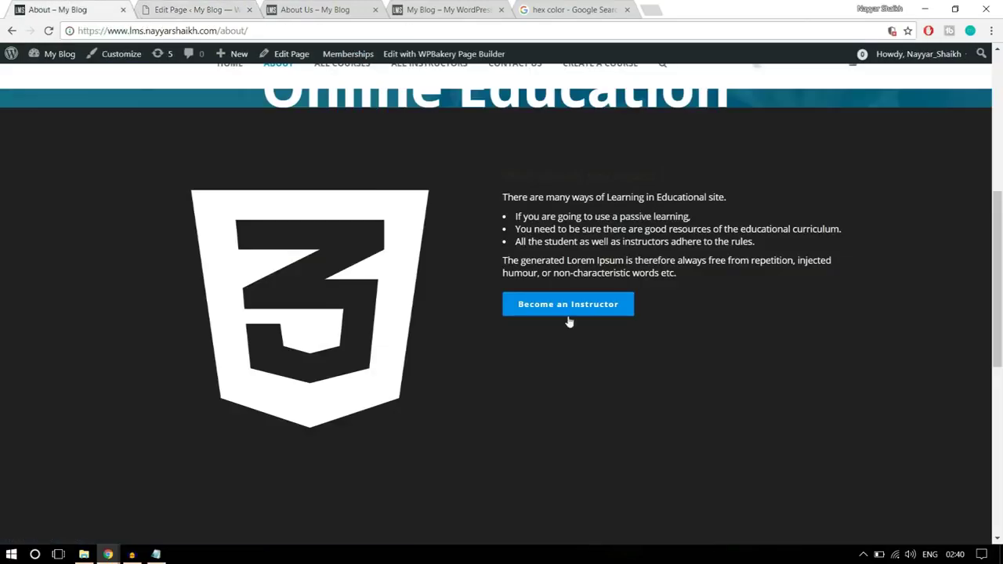
click(219, 7)
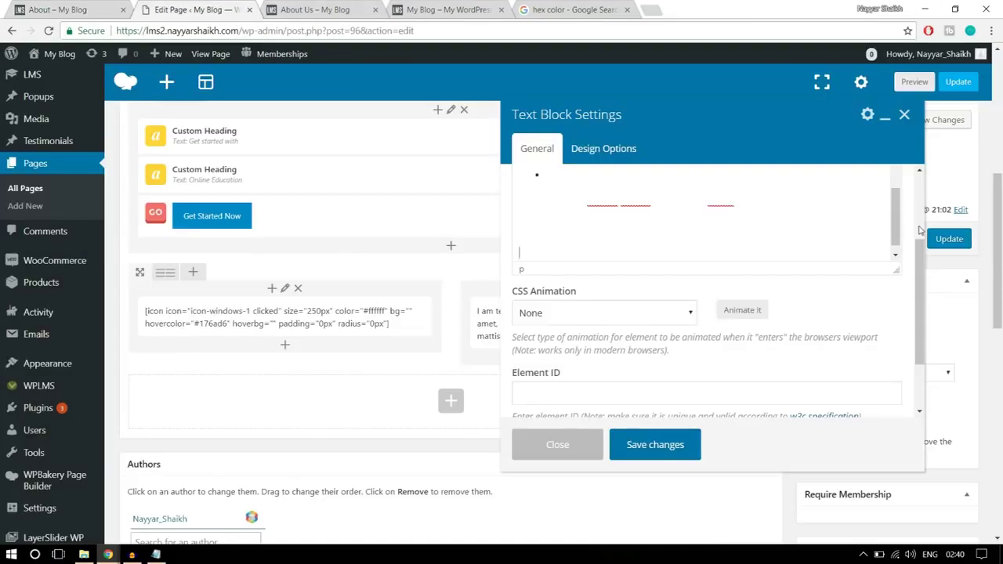
scroll(918, 230, up, 1)
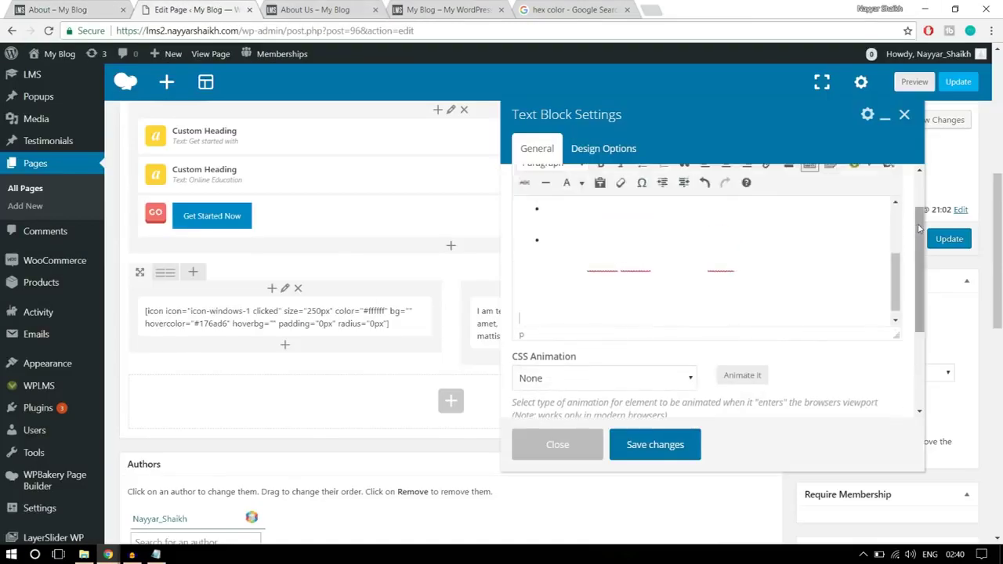
scroll(917, 227, up, 1)
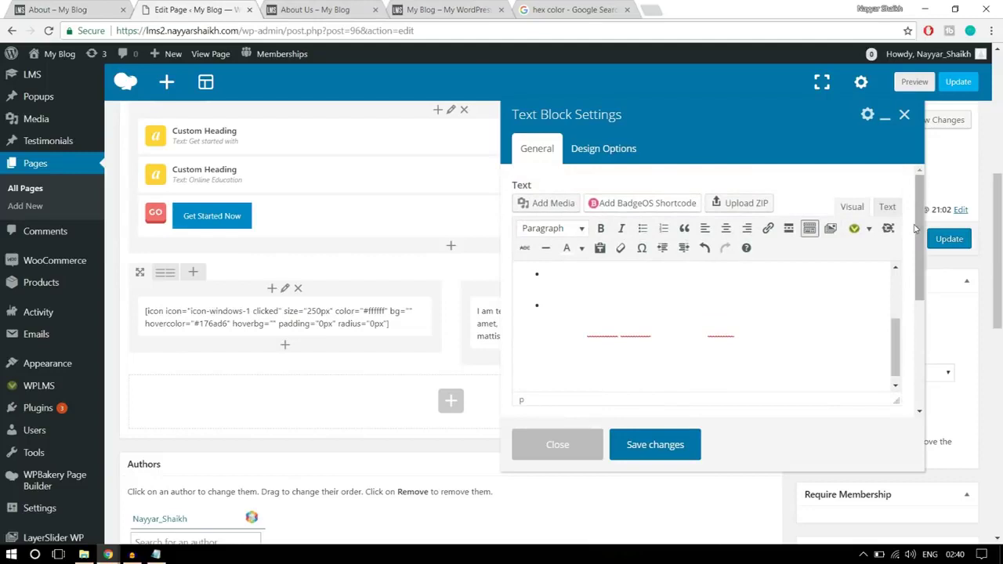
click(869, 228)
- Set up a button shortcode with link '#', Blue style and label 'Become an Instructor'
click(885, 274)
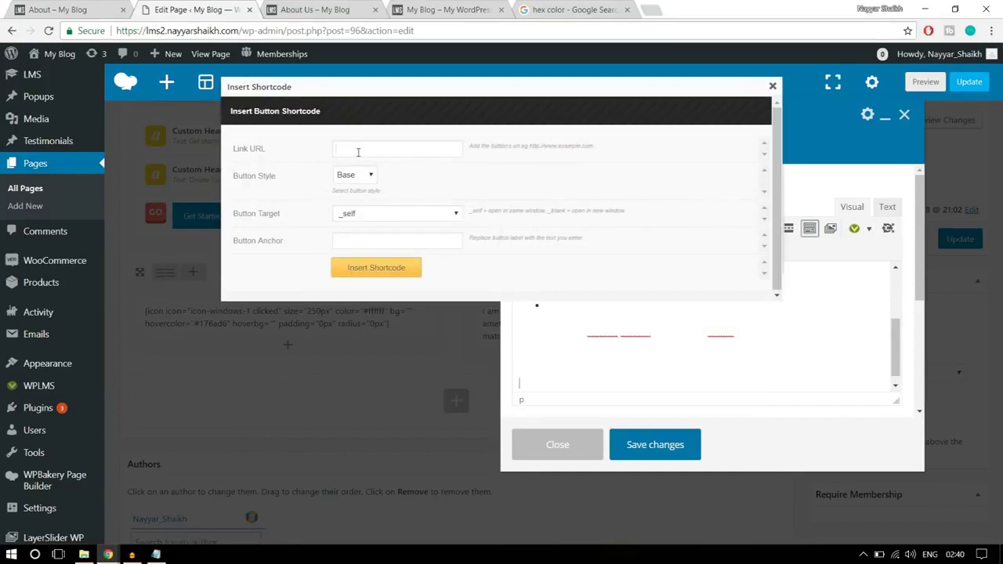
click(358, 152)
text(#)
click(436, 191)
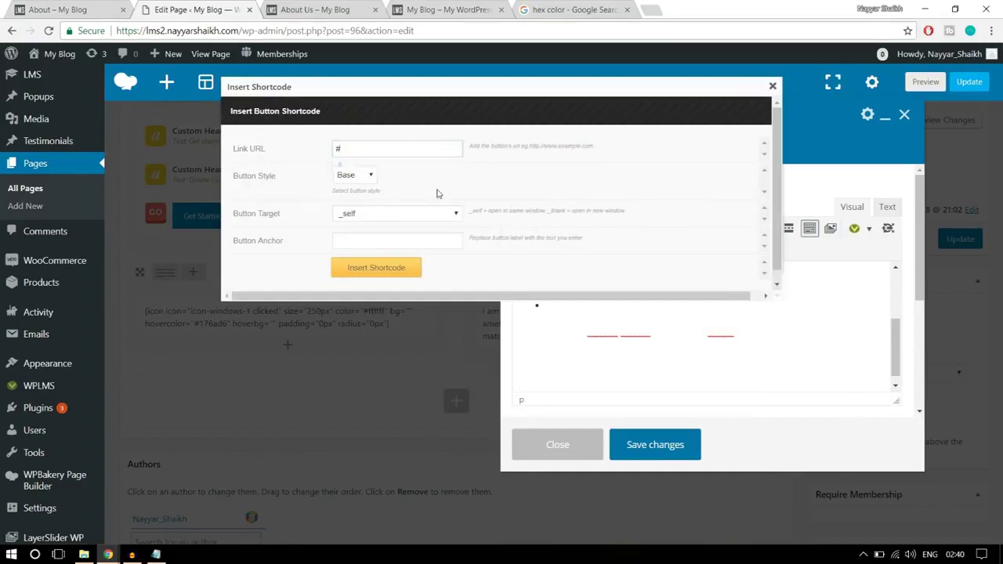
click(355, 176)
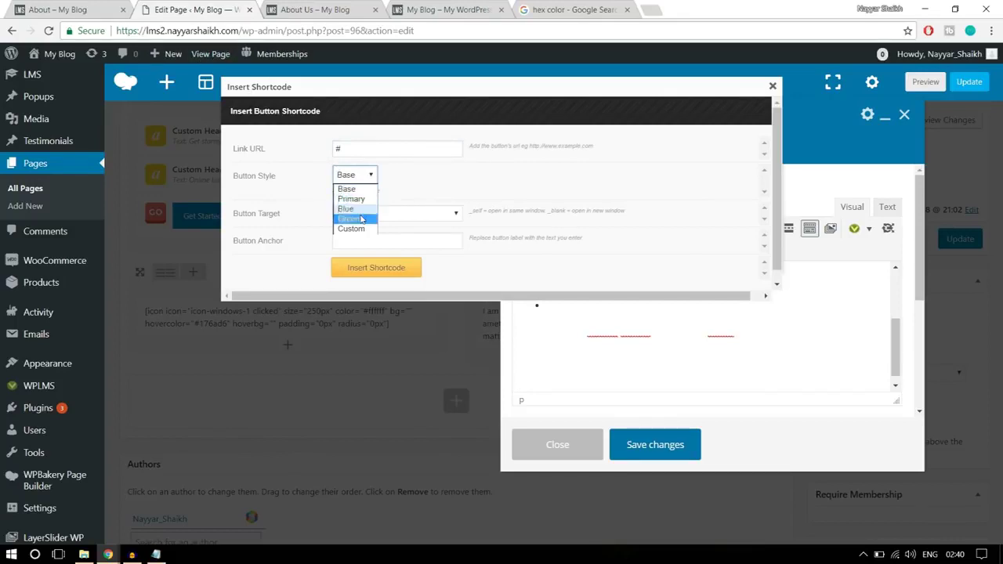
click(356, 209)
click(384, 236)
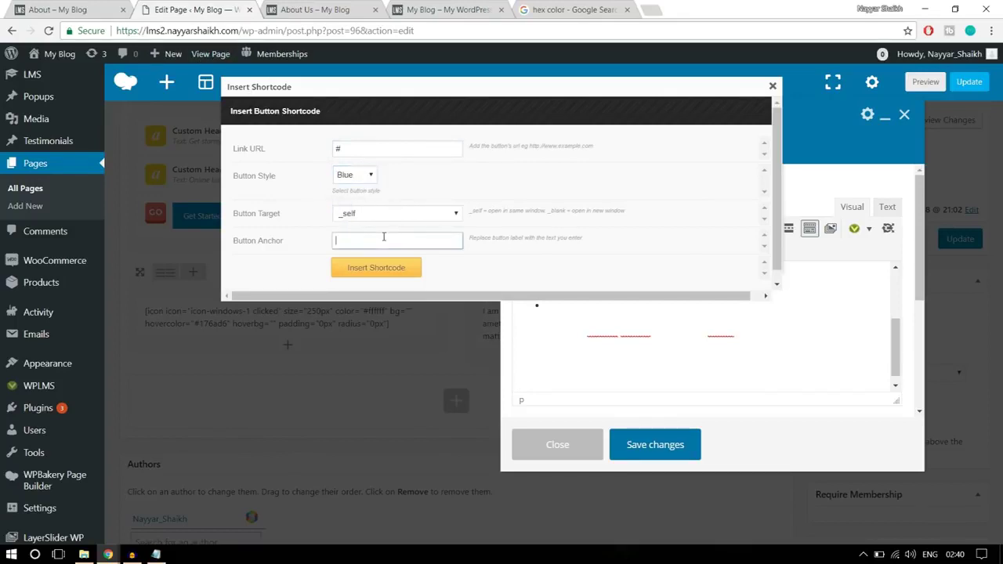
click(71, 9)
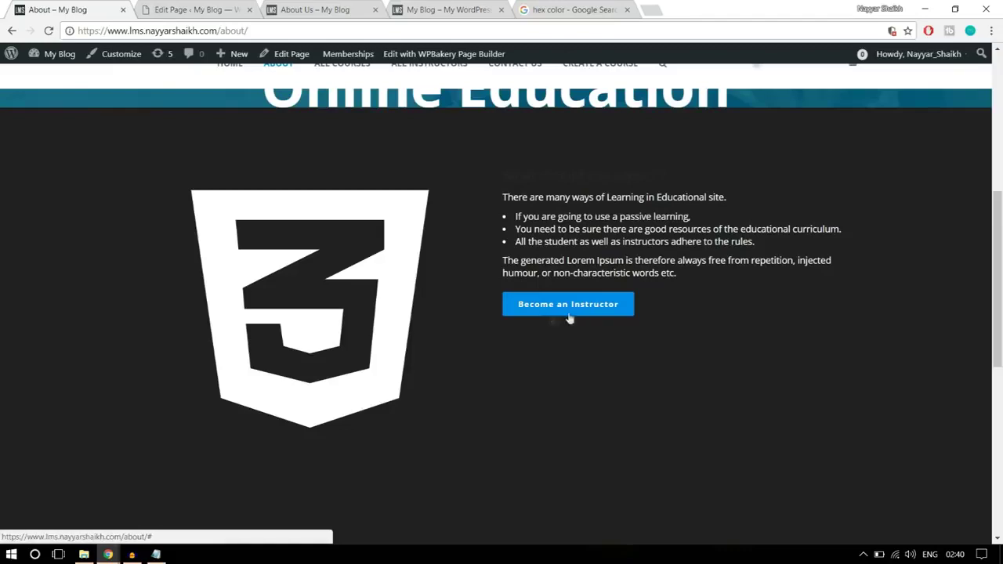
click(204, 8)
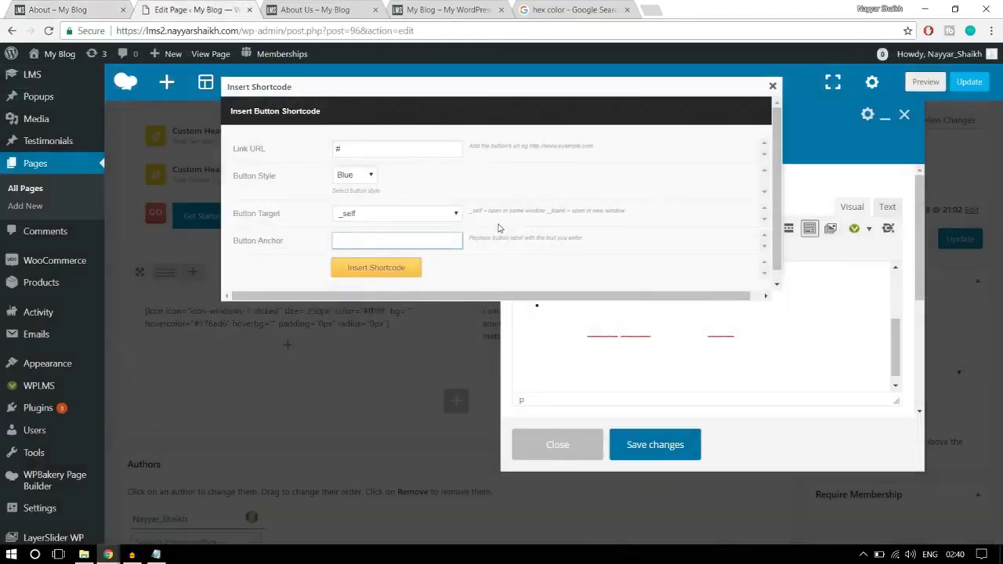
text(Become an Instructor)
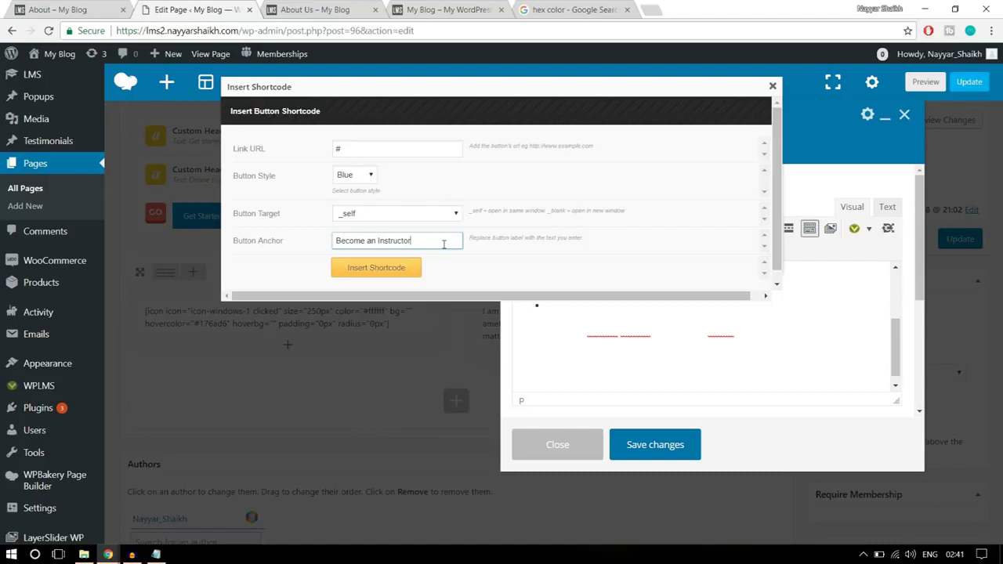
- Insert the button shortcode into the text and save the text block
drag(354, 146, 323, 149)
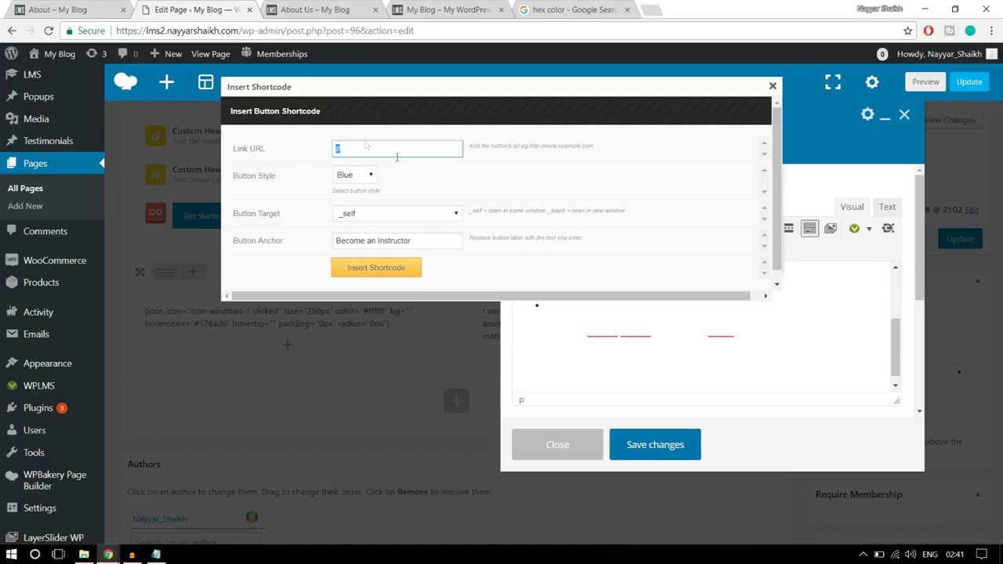
click(394, 274)
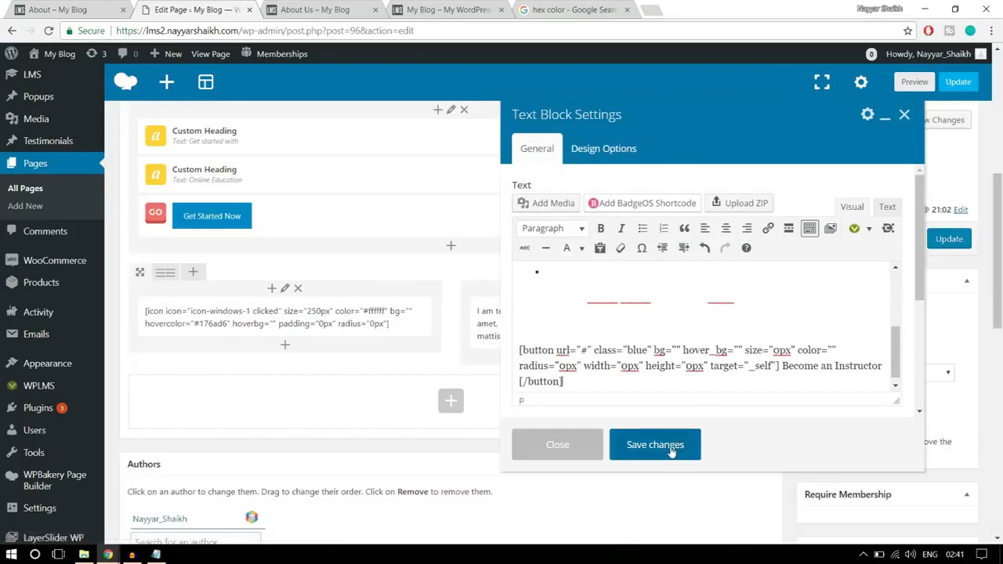
click(671, 447)
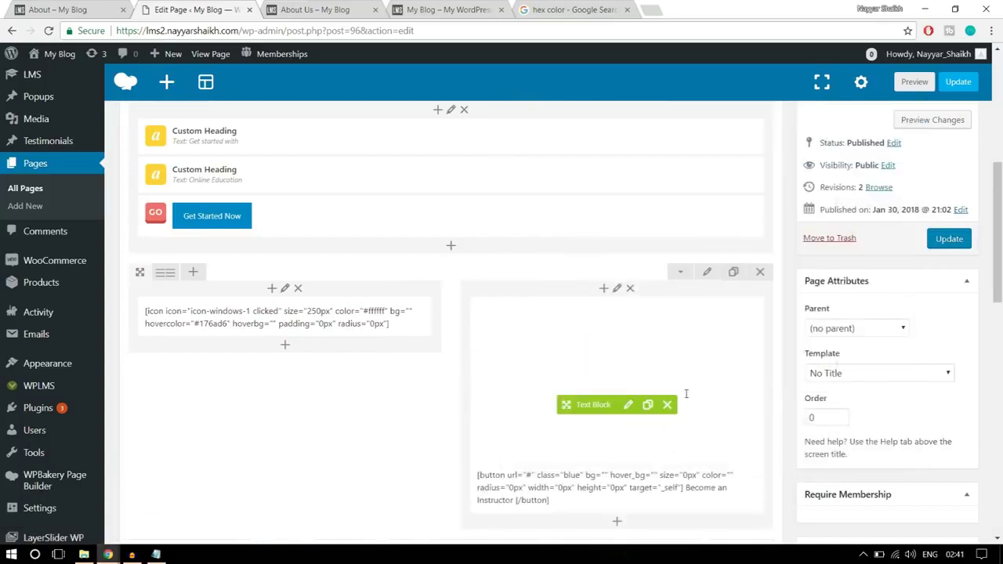
- Update the page, reload About Us and reveal the white-on-white text, then view the reference page
click(957, 239)
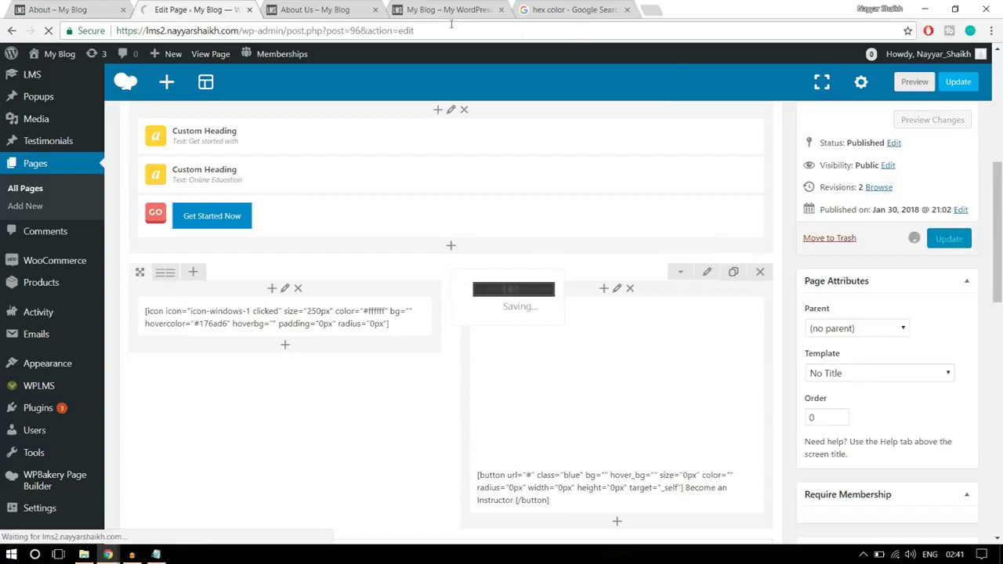
click(313, 7)
click(341, 31)
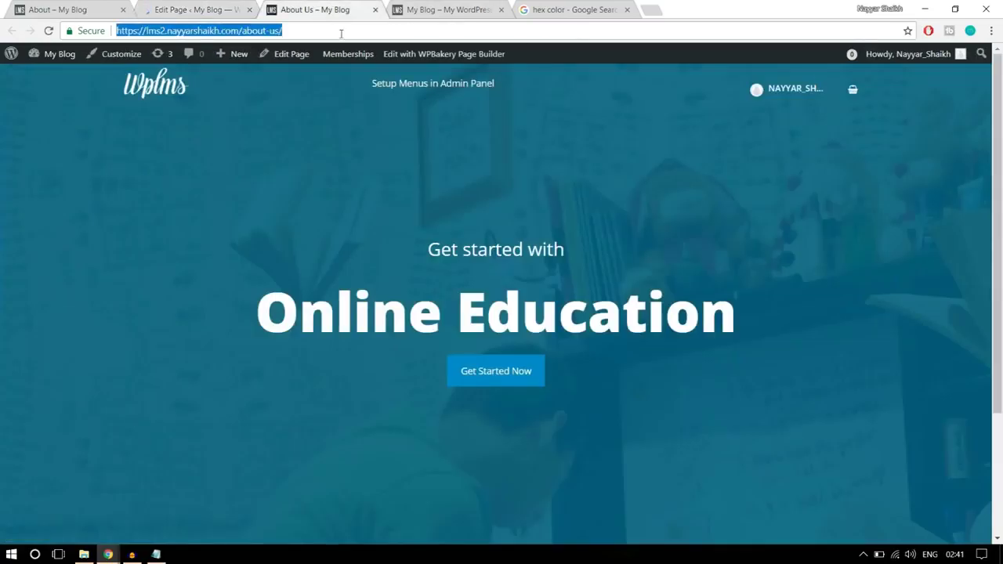
key(Return)
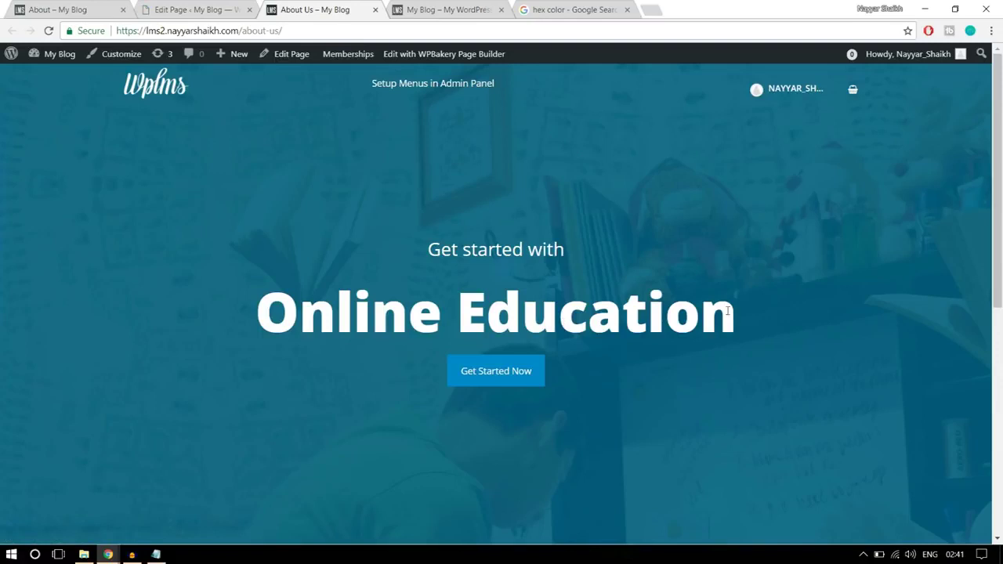
scroll(729, 311, down, 10)
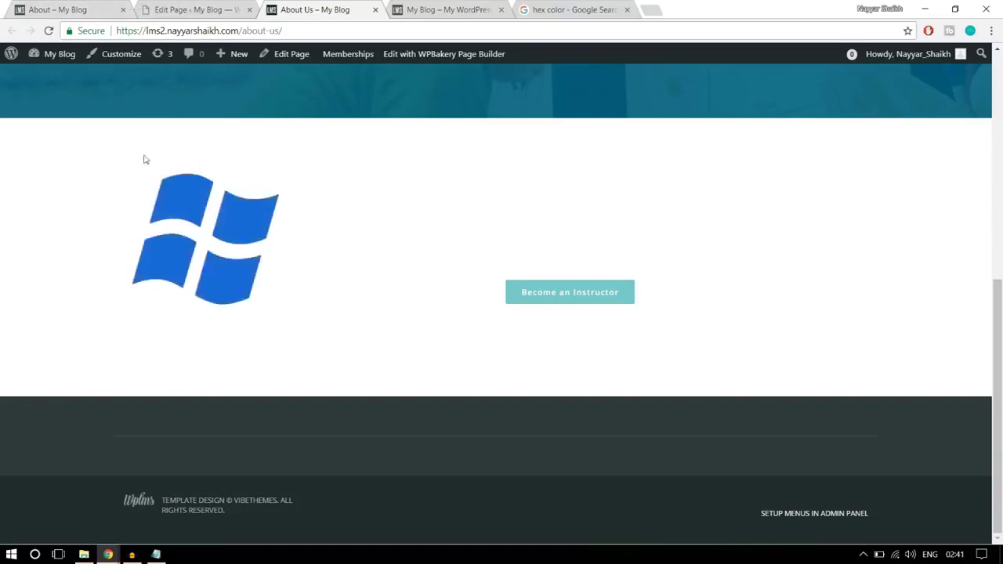
drag(107, 150, 717, 338)
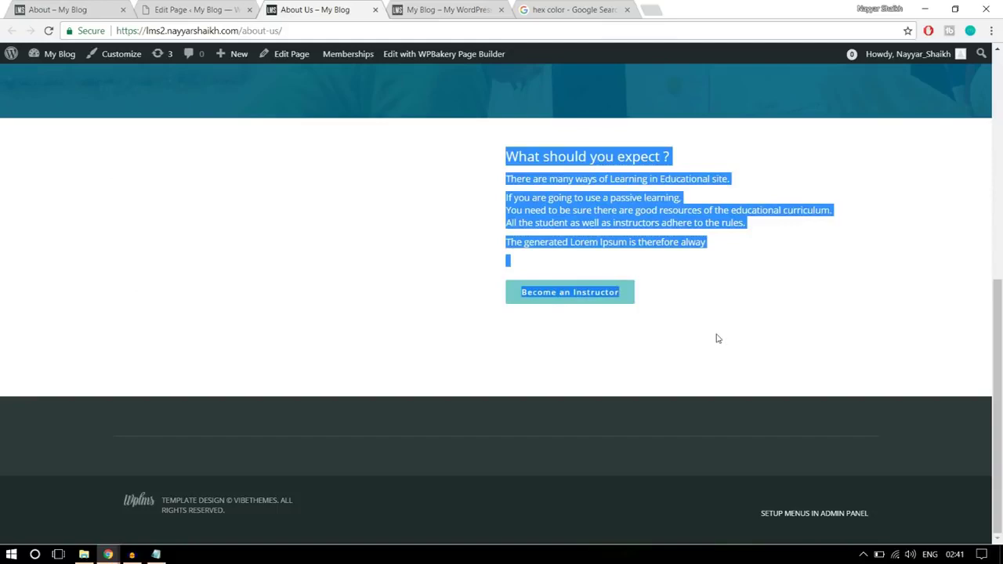
click(70, 8)
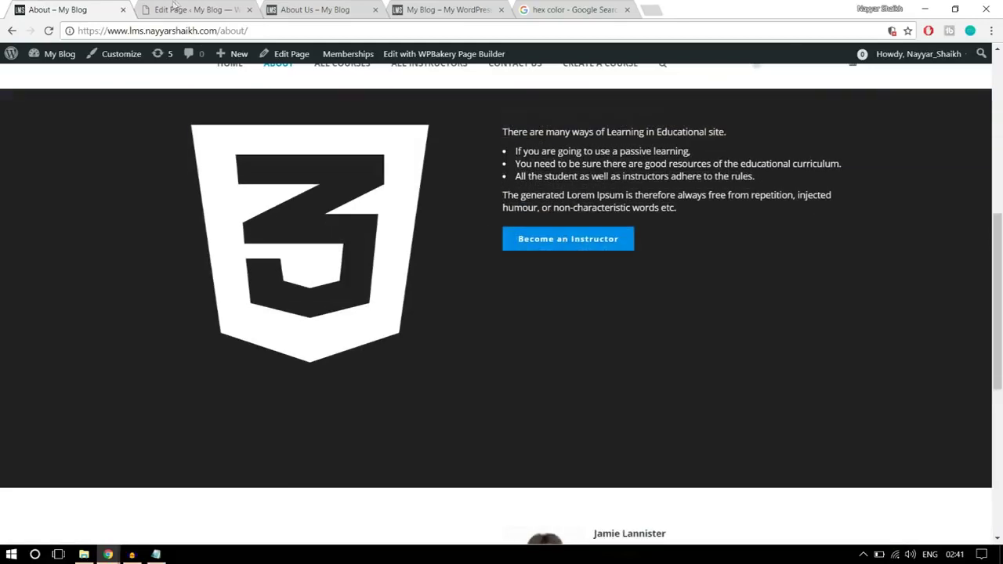
- Reselect the hidden white text on the live About Us page to inspect it
click(174, 8)
click(300, 6)
click(642, 228)
drag(696, 256, 474, 150)
click(149, 192)
click(174, 8)
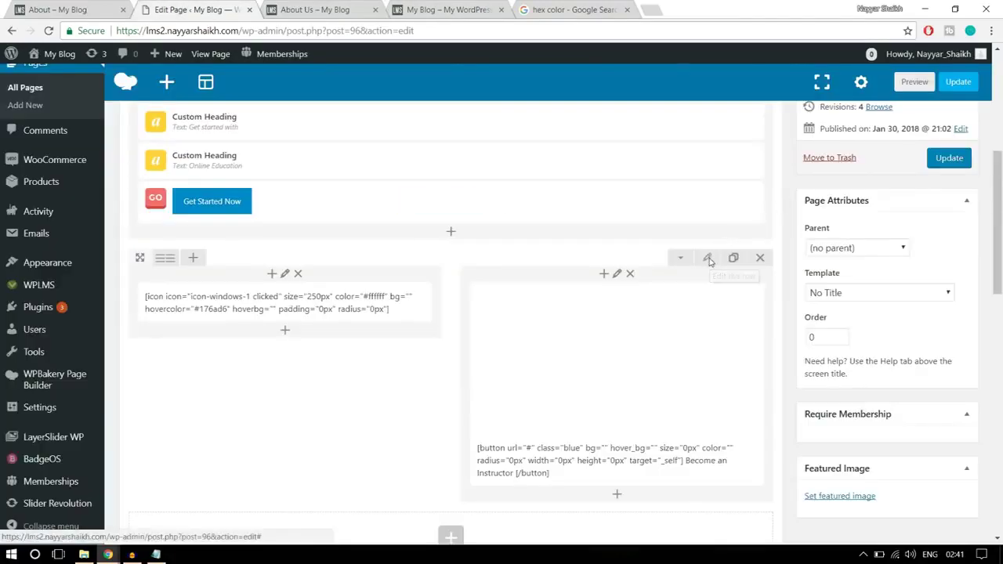
- In the row's Design Options, set background #000000 and top and bottom padding 100
click(708, 258)
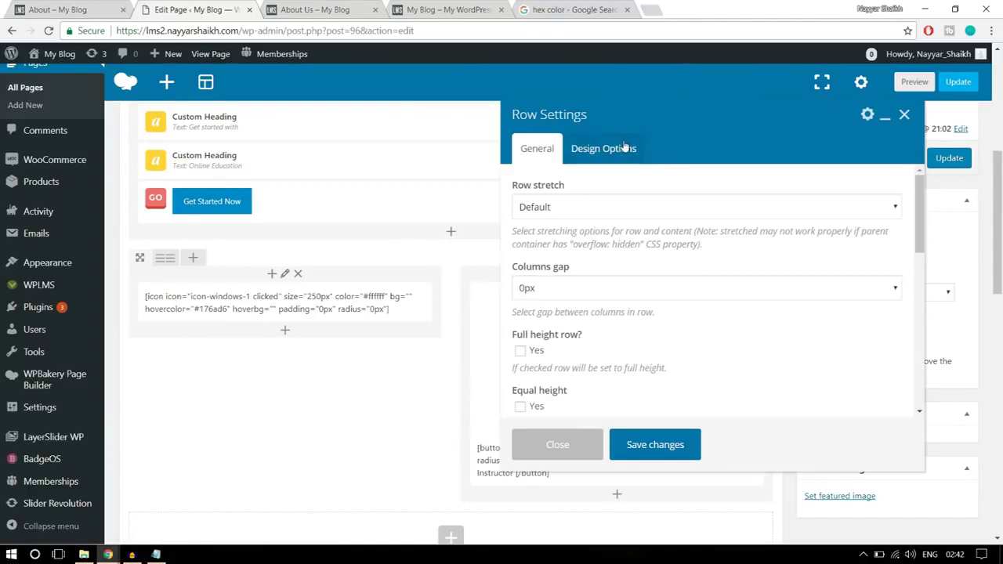
click(625, 148)
scroll(750, 282, down, 1)
click(786, 283)
scroll(784, 298, down, 1)
click(728, 364)
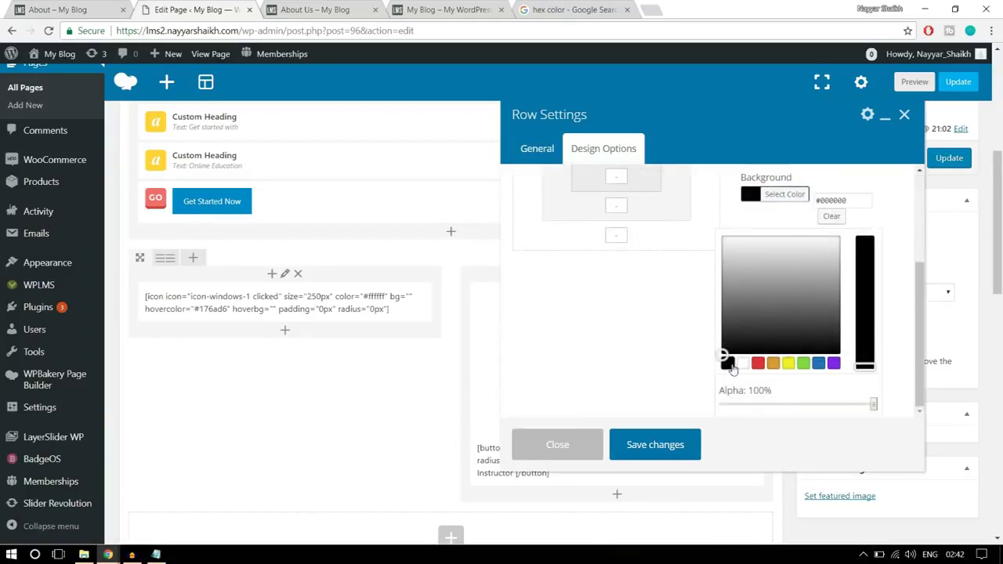
click(607, 268)
scroll(608, 268, up, 2)
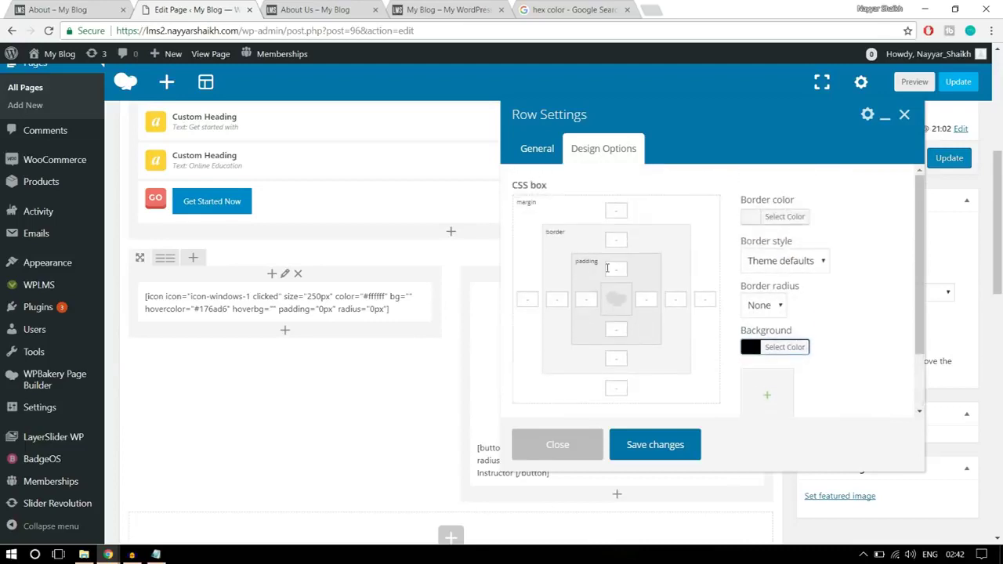
click(611, 268)
text(100)
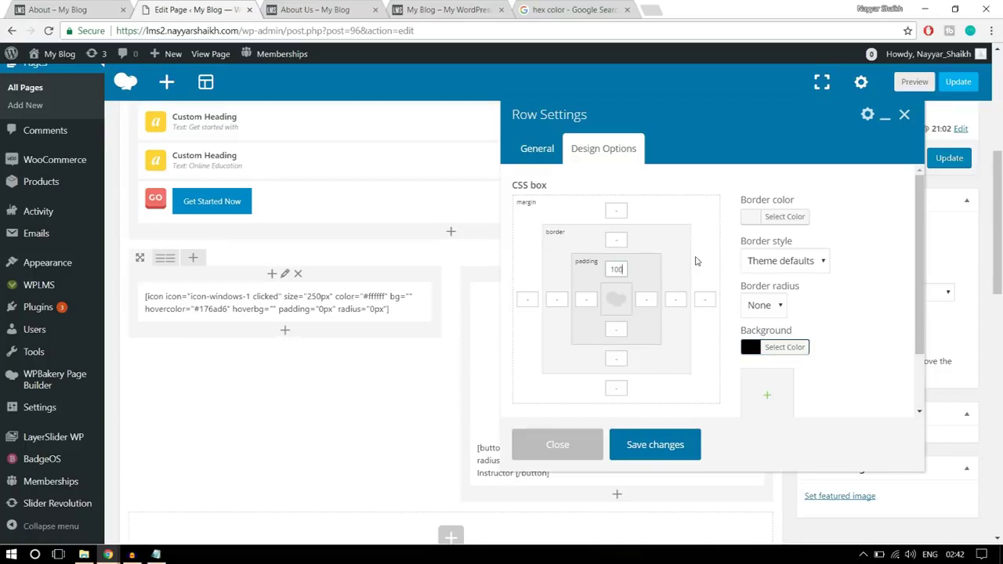
text(100)
click(680, 445)
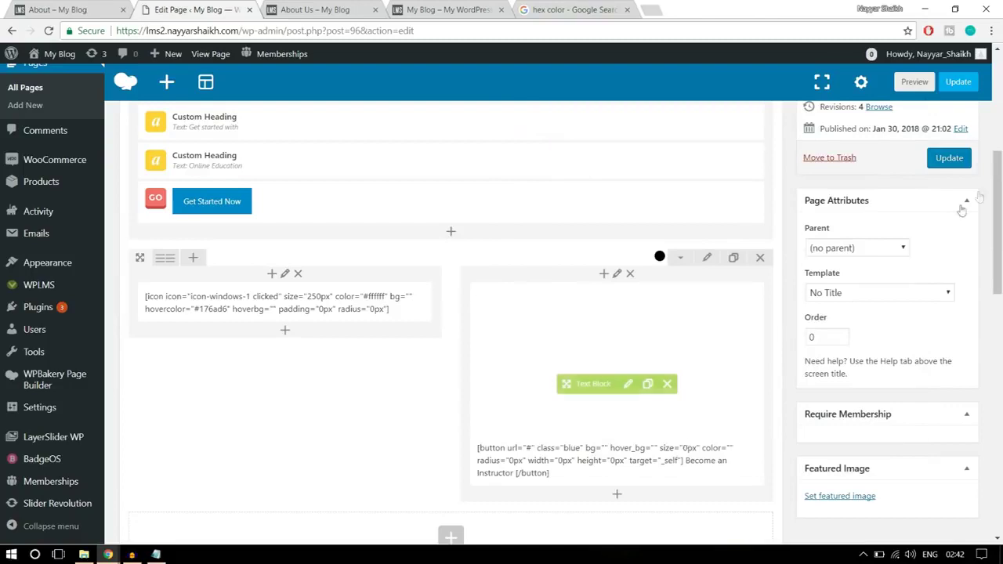
- Update the page and reload About Us to check the black section
click(949, 157)
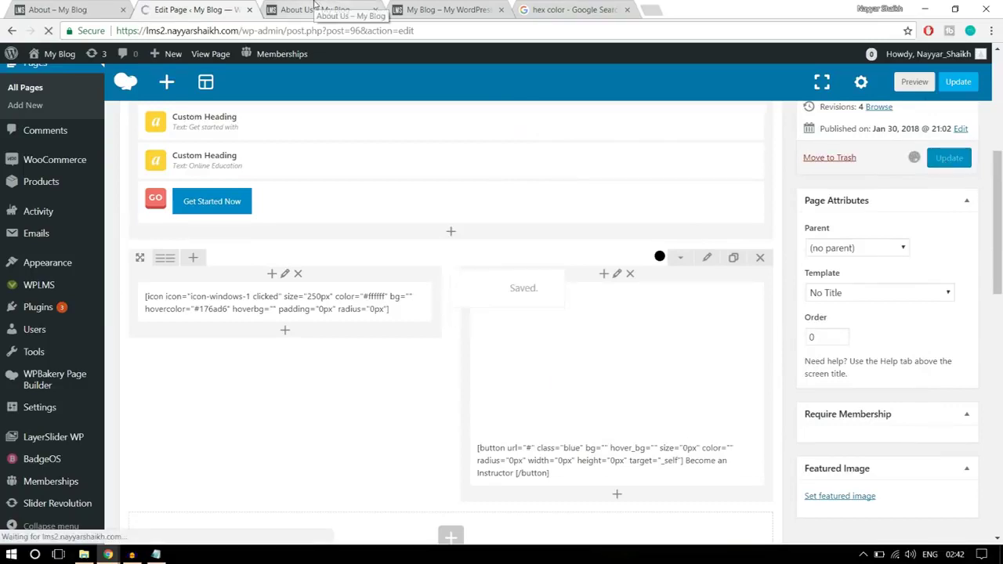
click(329, 10)
click(48, 33)
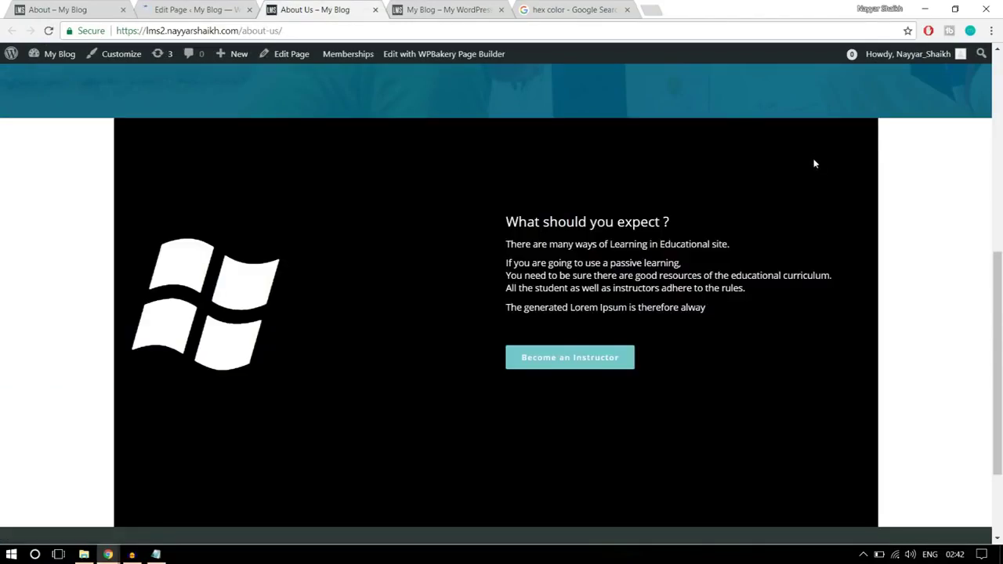
scroll(889, 287, up, 3)
scroll(889, 287, down, 4)
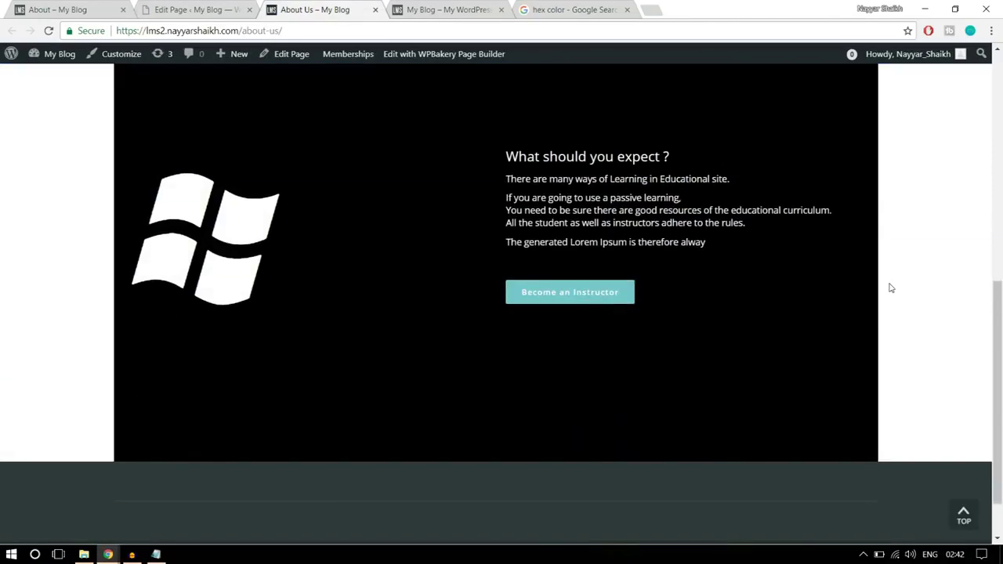
scroll(891, 288, up, 1)
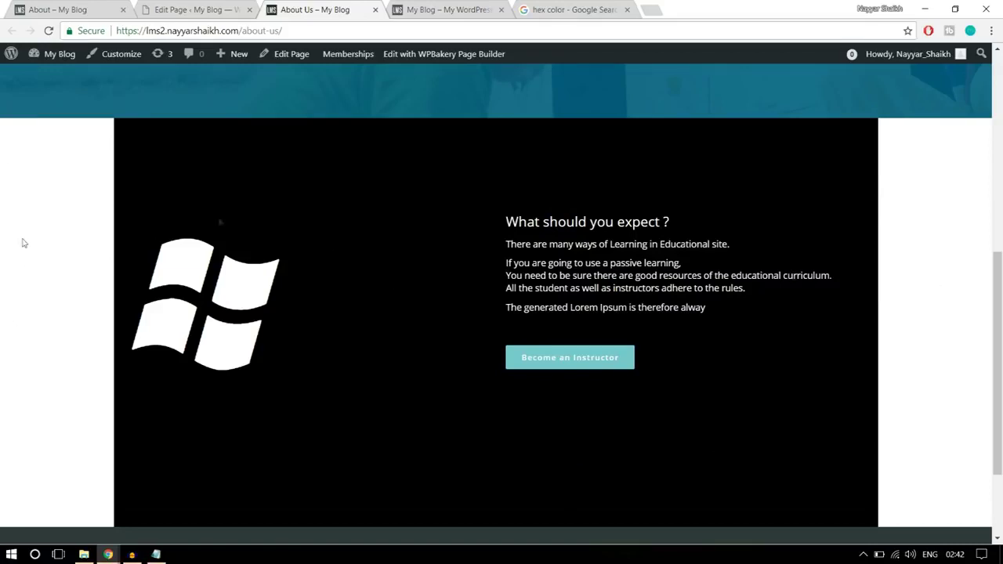
click(192, 9)
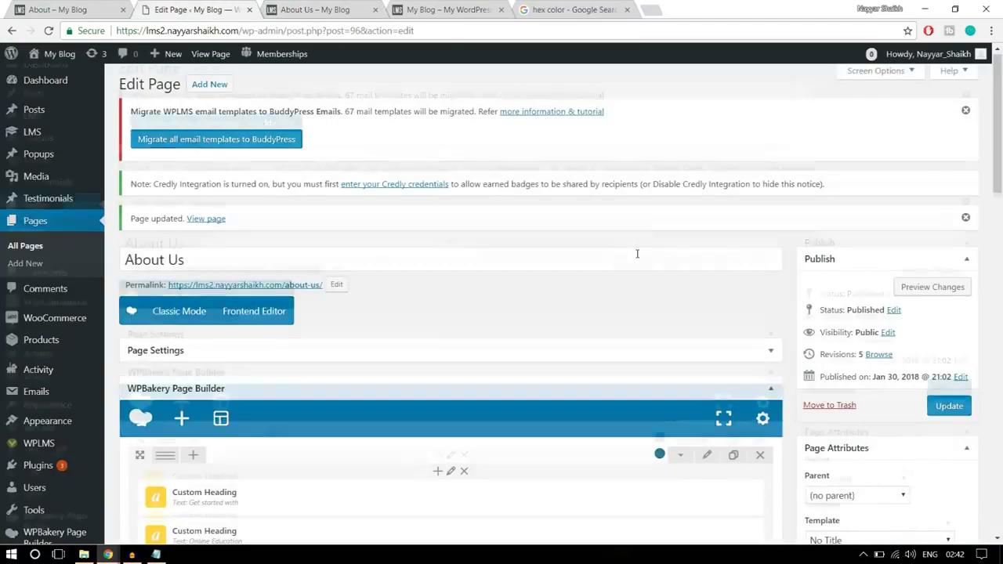
- Set the black row's Row stretch to 'Stretch row', save it, and update the page
scroll(637, 253, down, 5)
click(711, 271)
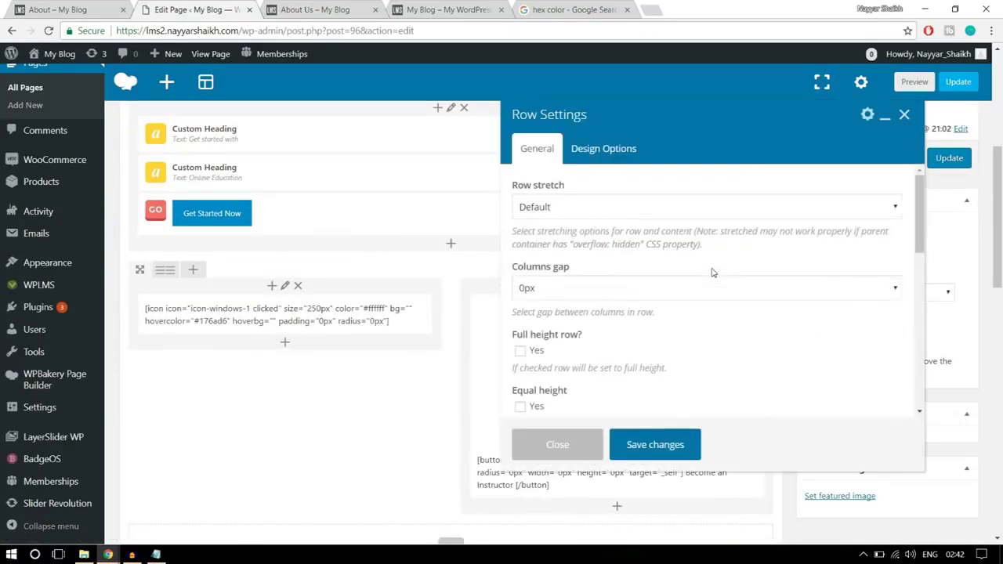
click(598, 208)
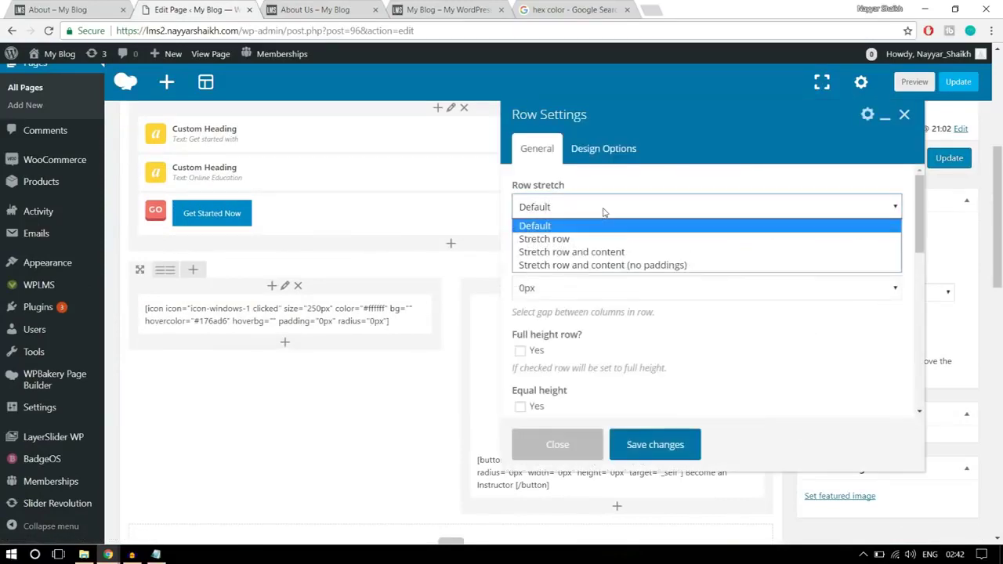
click(574, 240)
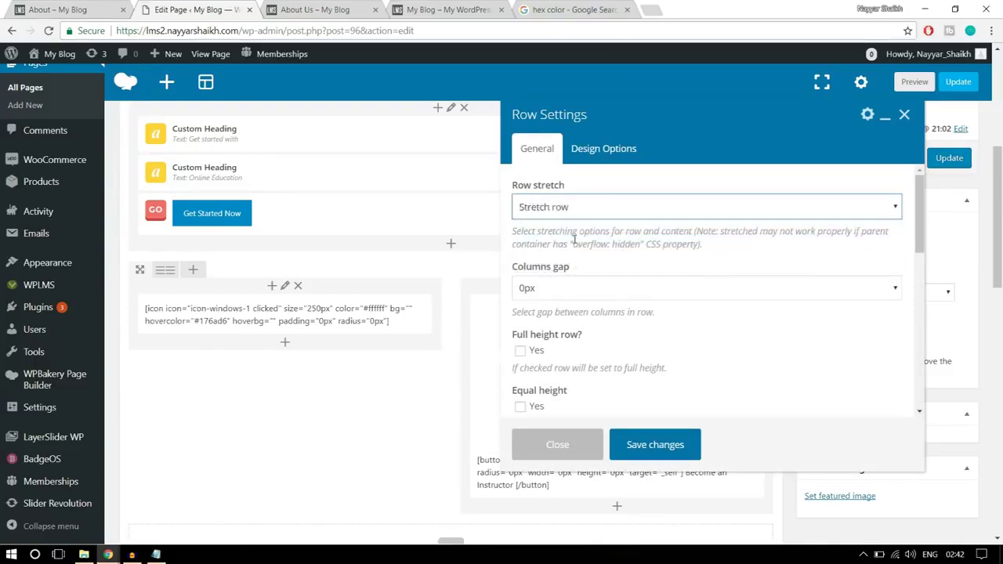
click(656, 444)
click(944, 159)
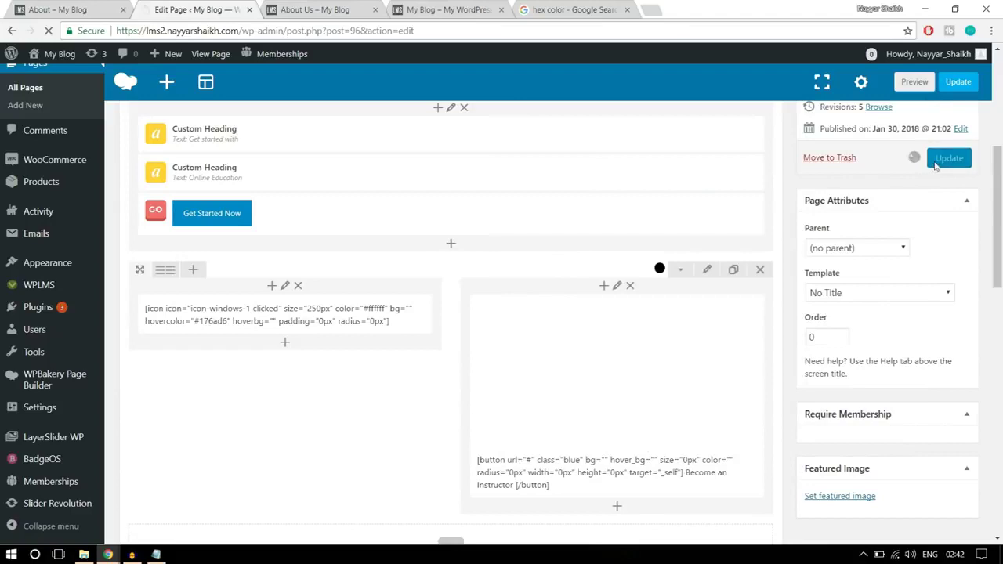
- Reload About Us to check the full-width row, then view the reference Meet the Instructors section
click(321, 10)
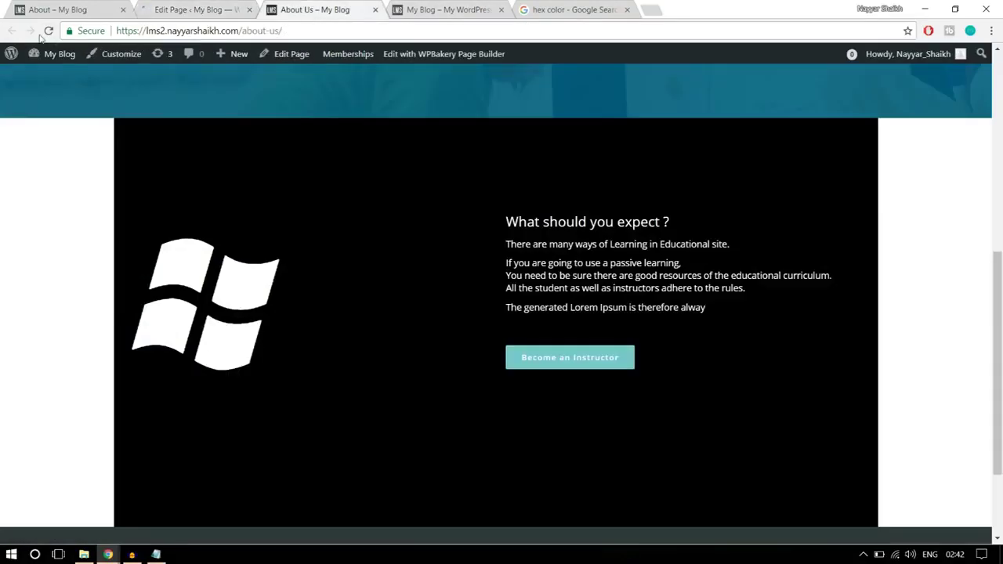
click(48, 31)
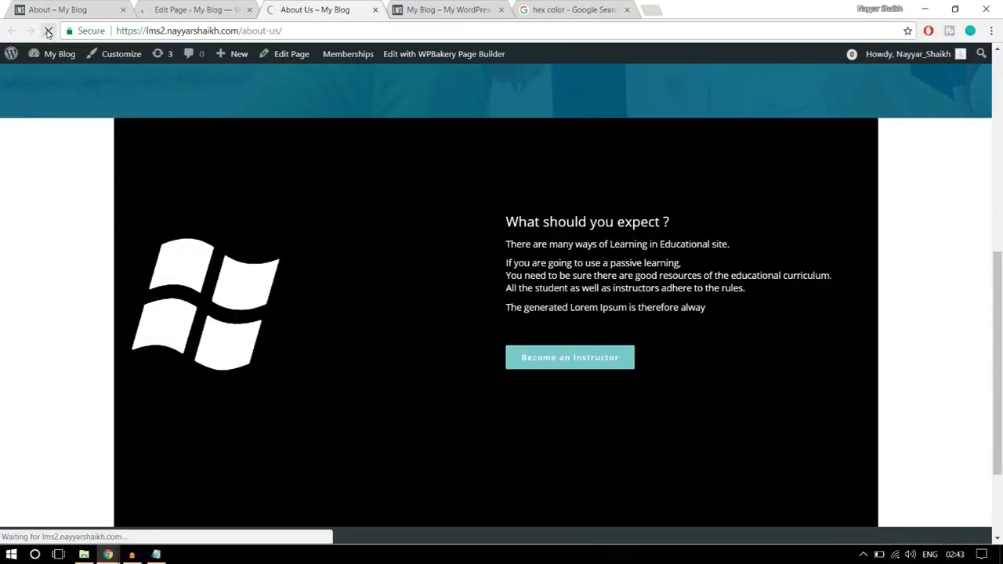
scroll(768, 307, down, 5)
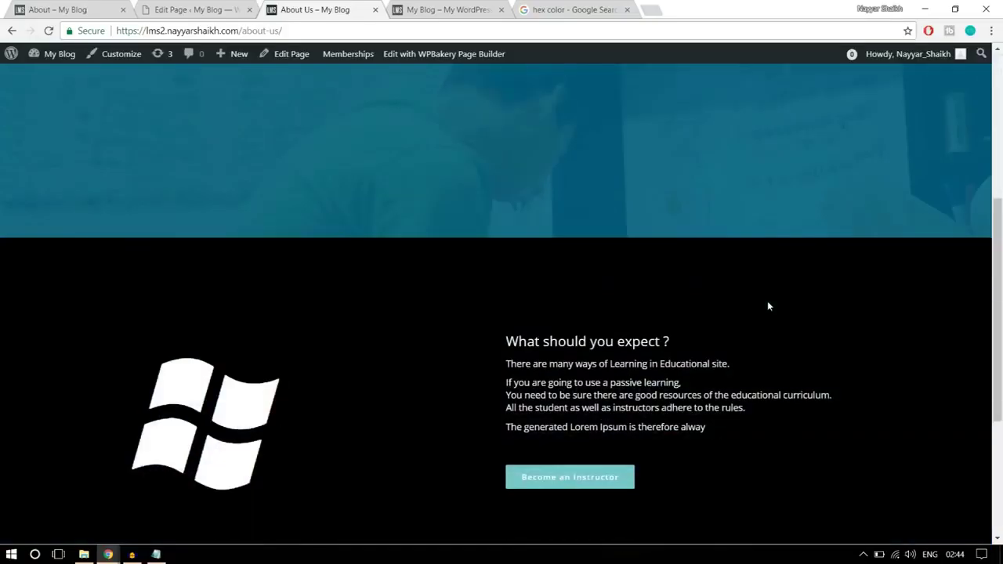
scroll(768, 306, down, 2)
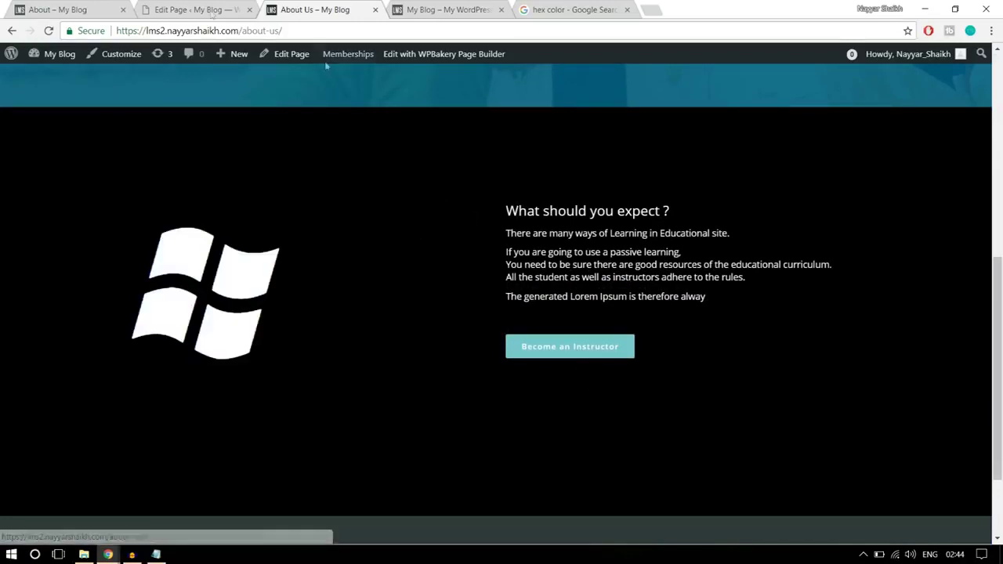
click(92, 8)
scroll(675, 310, down, 4)
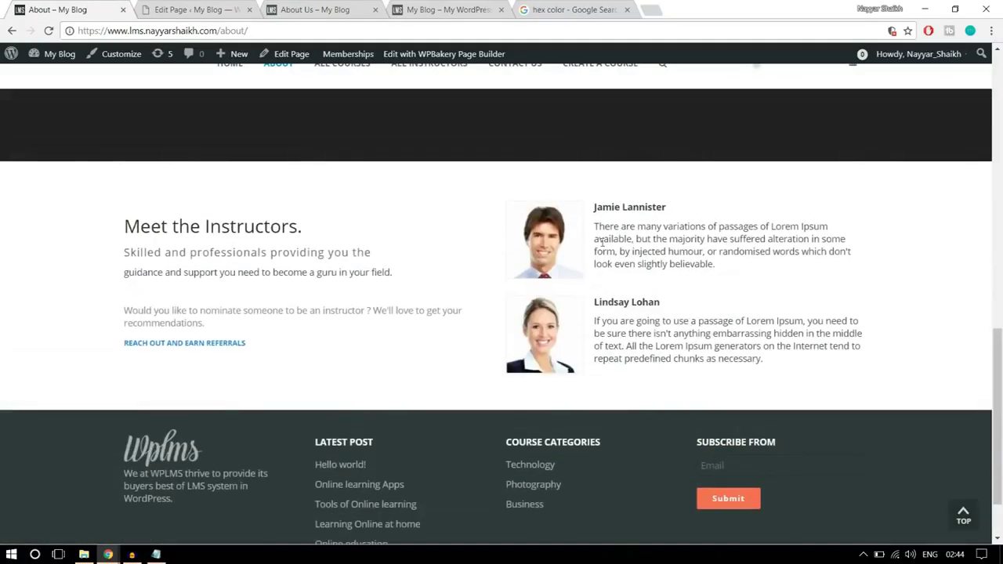
- Add a Text Block to the empty row and paste the copied Meet the Instructors text
click(197, 9)
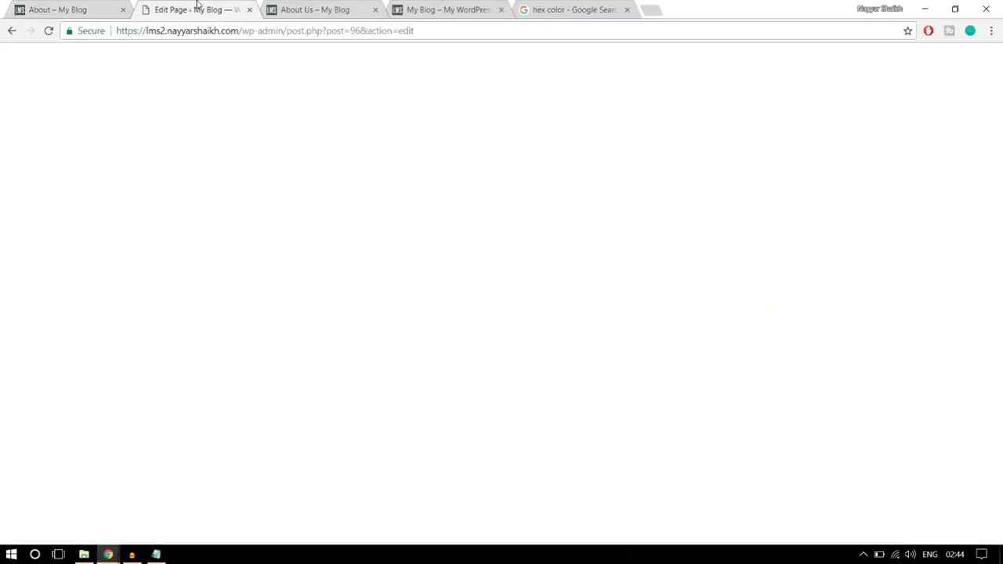
scroll(632, 280, down, 5)
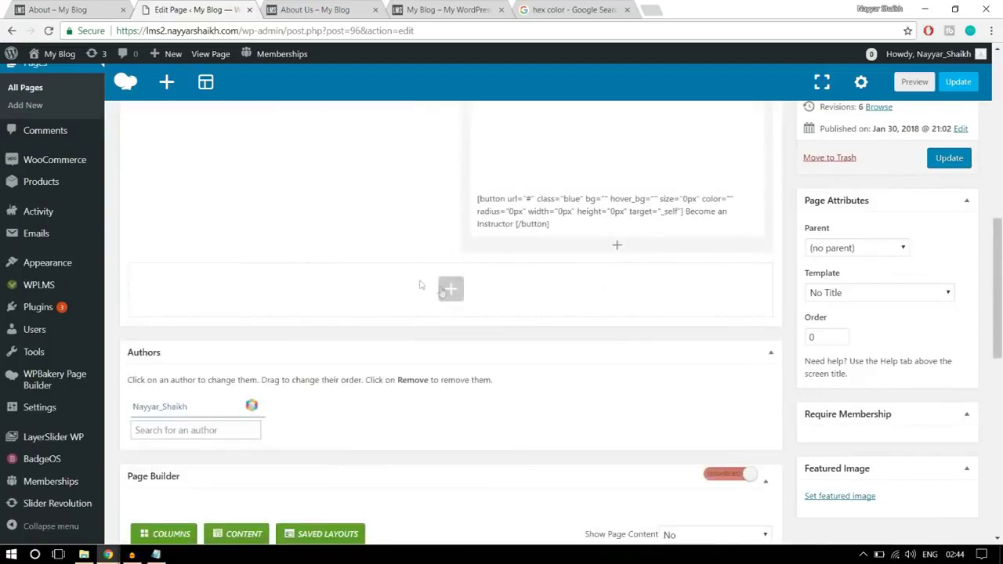
click(453, 295)
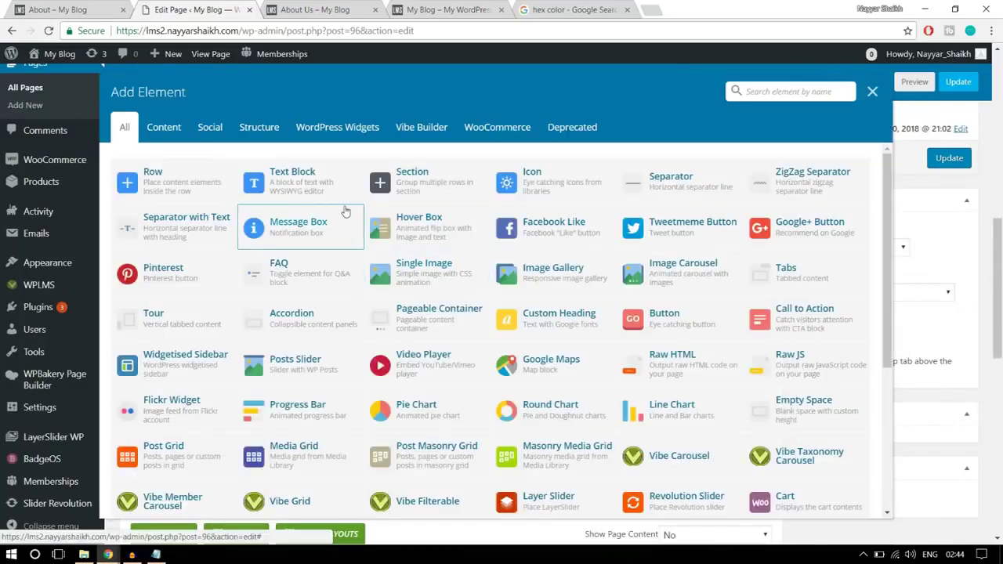
click(304, 185)
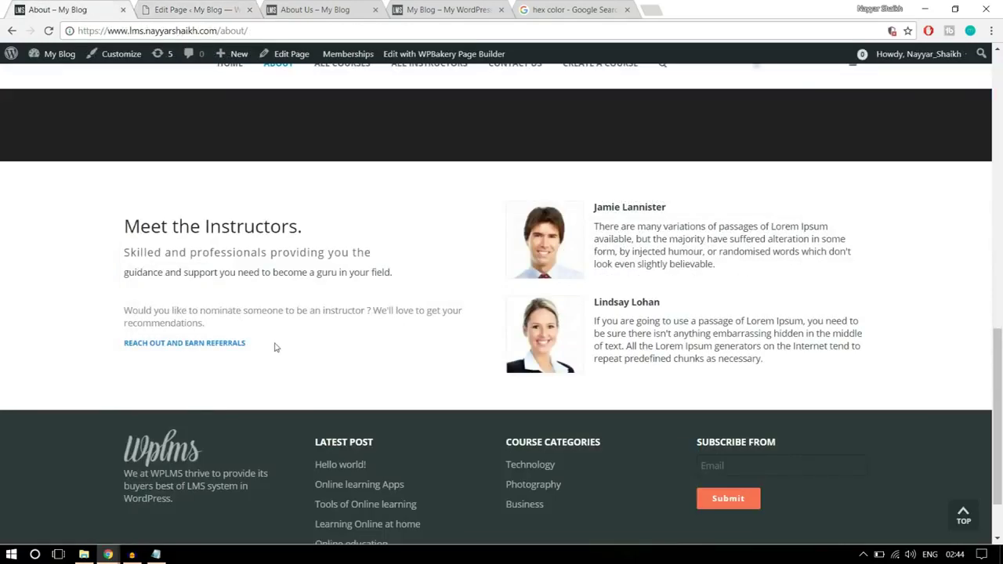
triple_click(276, 347)
drag(207, 304, 157, 227)
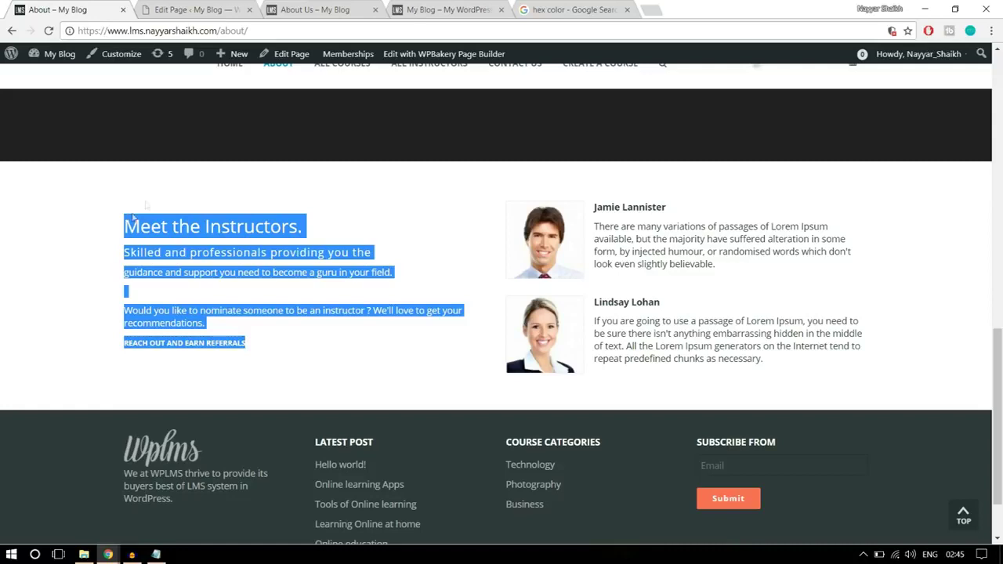
click(214, 8)
drag(584, 313, 488, 260)
key(ctrl+v)
- Remove the old link from the REACH OUT AND EARN REFERRALS line and compare with the reference
scroll(685, 301, down, 1)
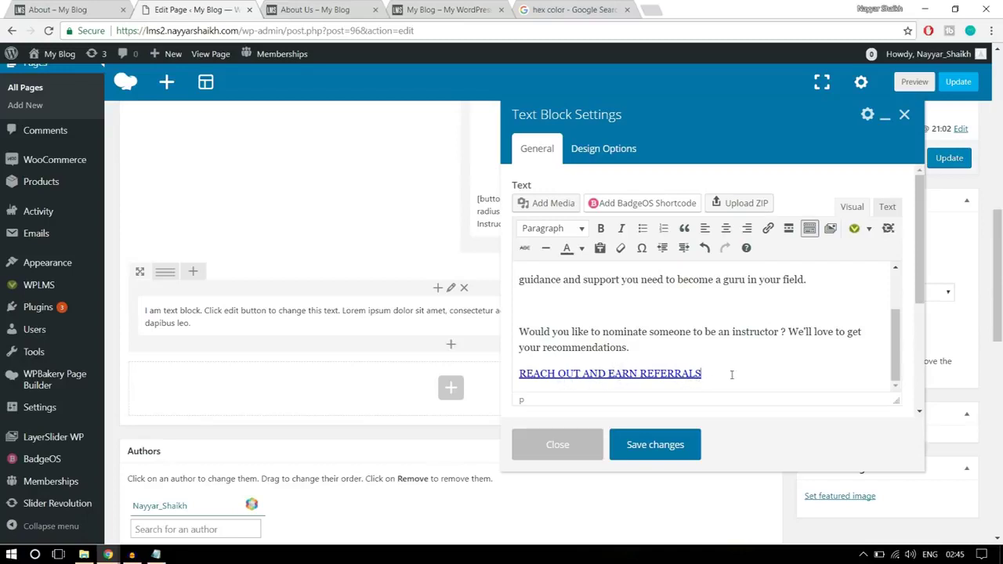
drag(732, 375, 517, 373)
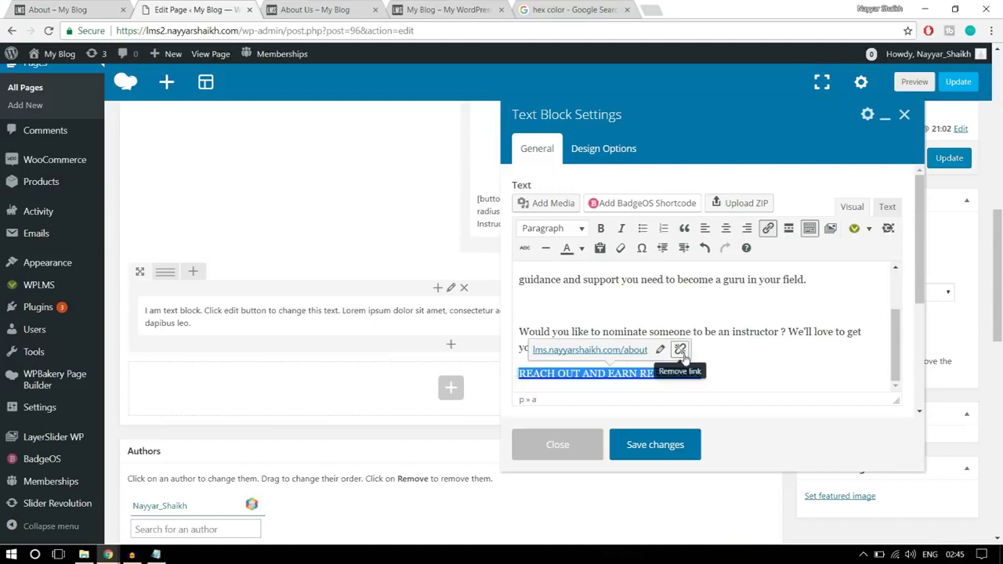
click(682, 353)
click(735, 356)
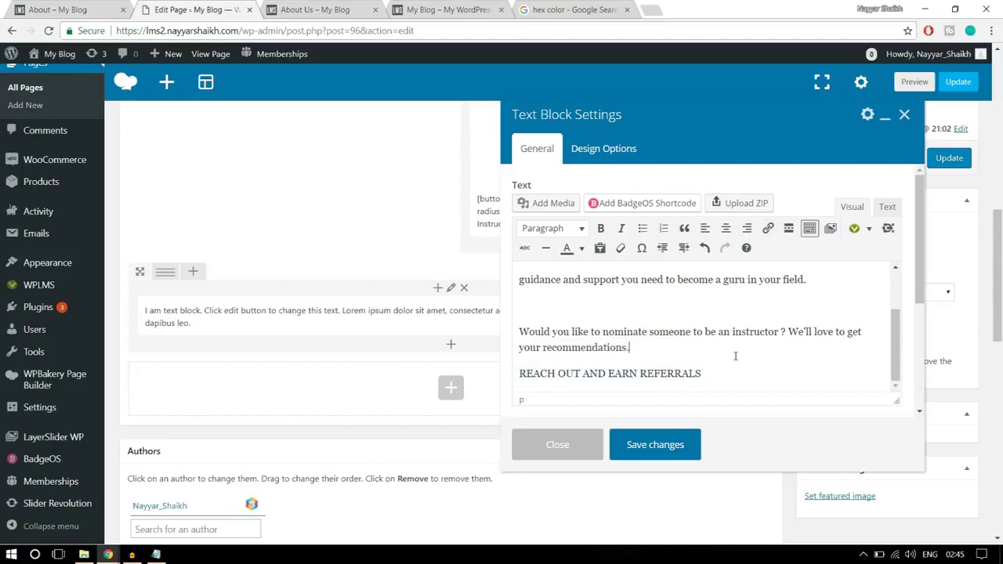
drag(738, 364, 520, 375)
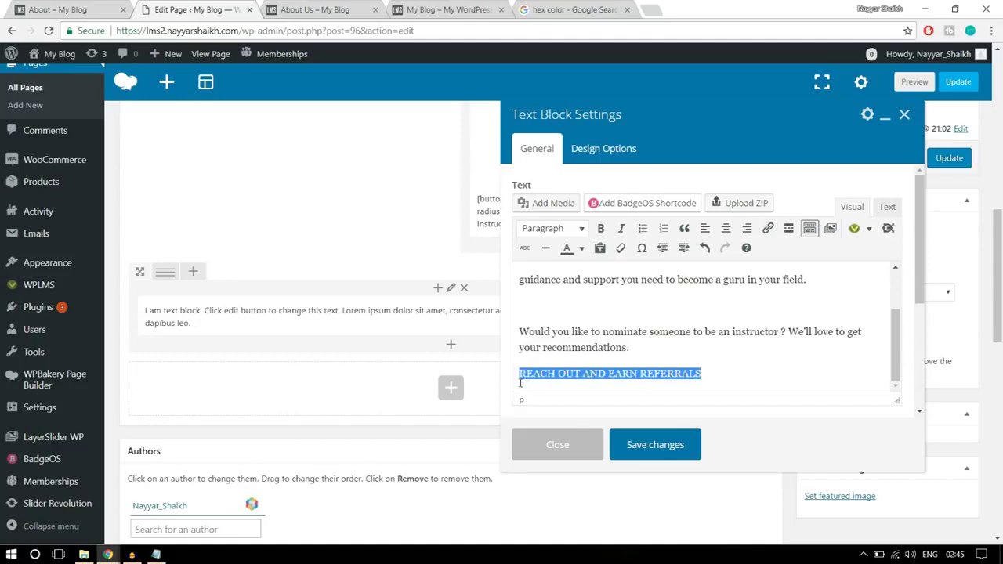
click(641, 372)
click(94, 9)
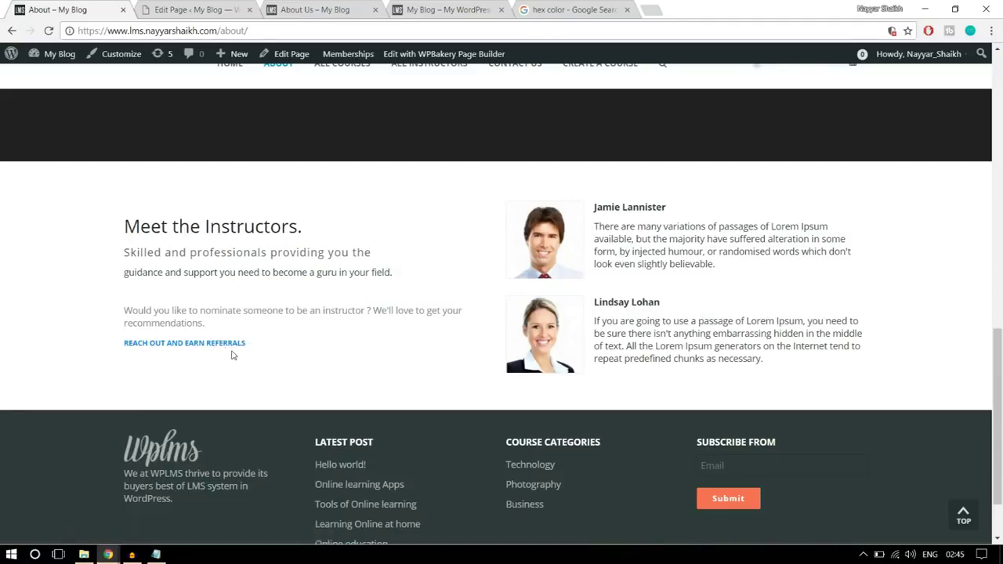
click(164, 10)
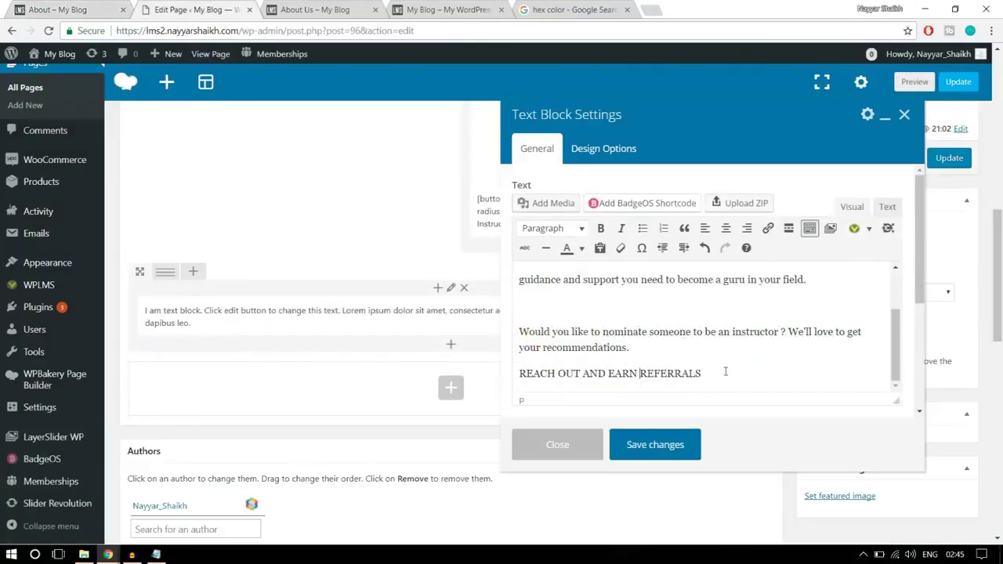
- Link the REACH OUT AND EARN REFERRALS line to '#' and save the text block
drag(724, 373, 510, 373)
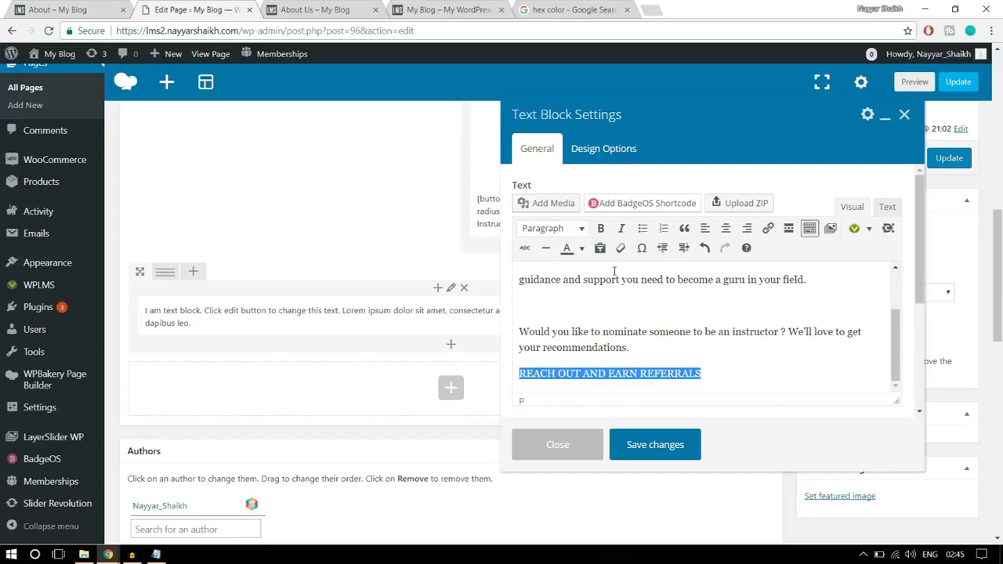
click(769, 231)
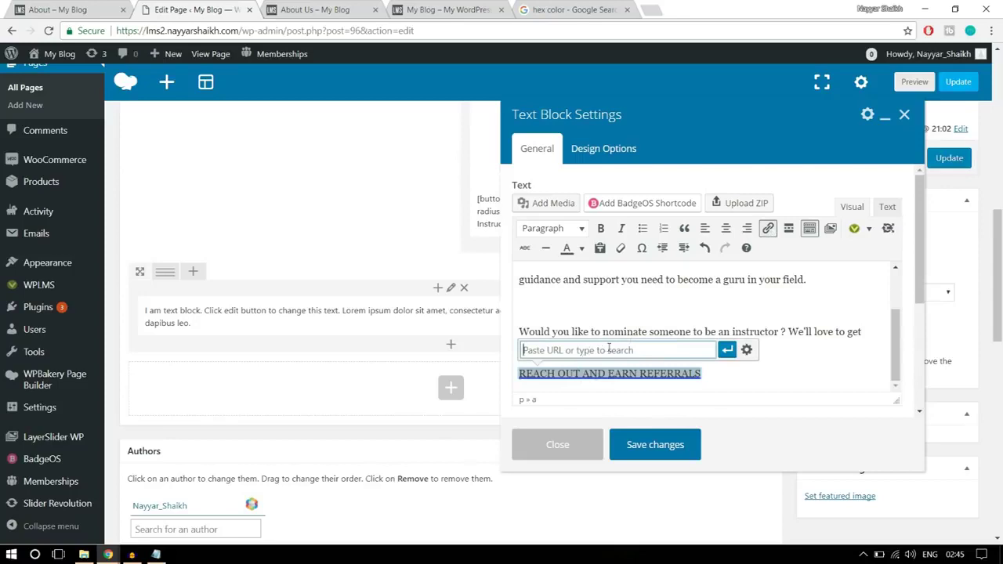
text(#)
click(728, 350)
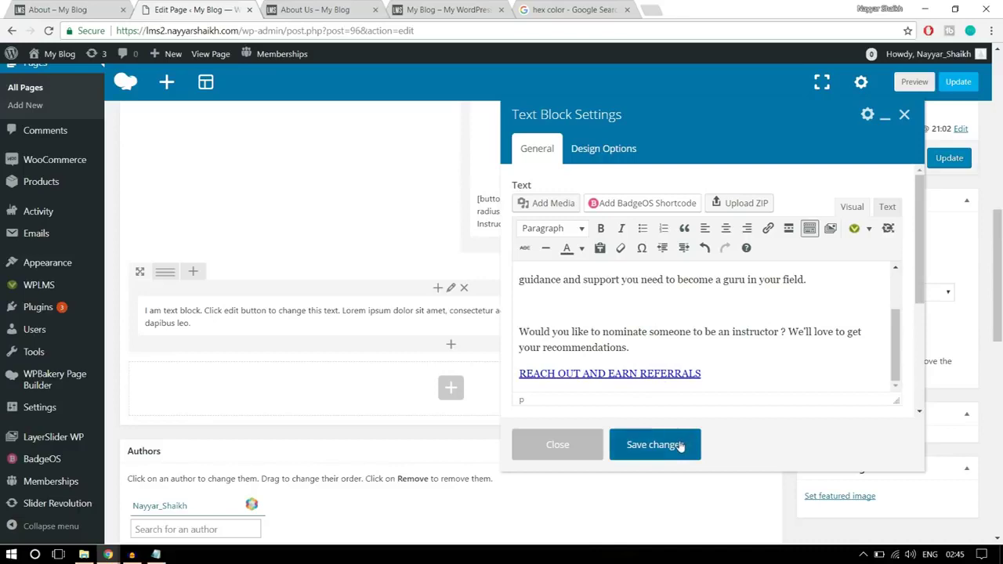
click(654, 444)
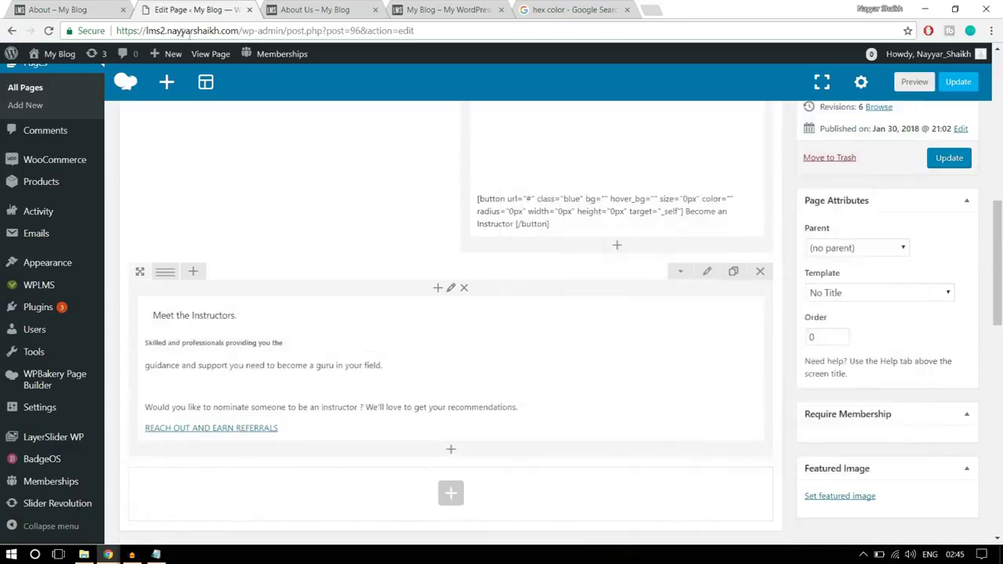
- Compare with the reference About page and split the row into 1/2 + 1/2 columns
click(87, 10)
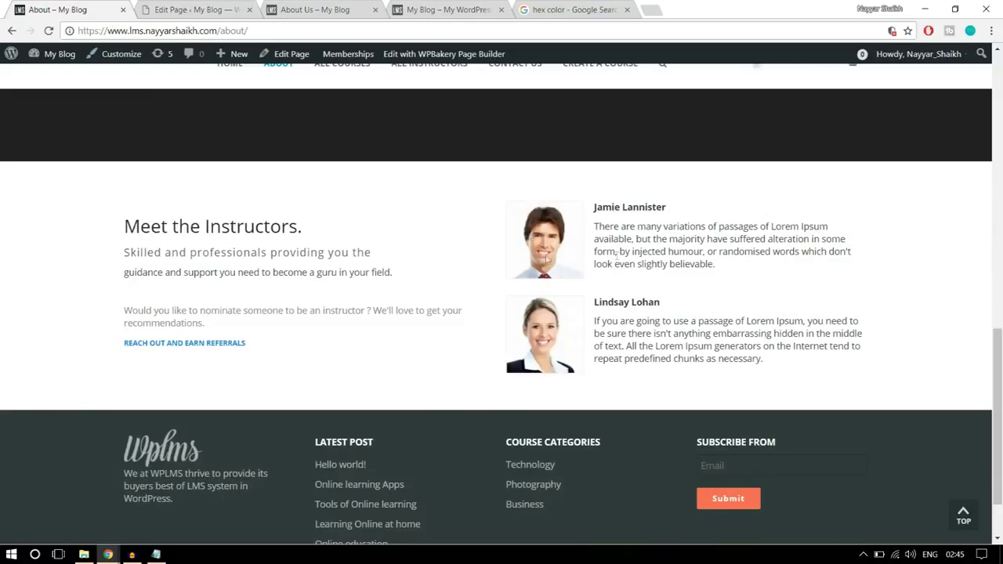
click(195, 9)
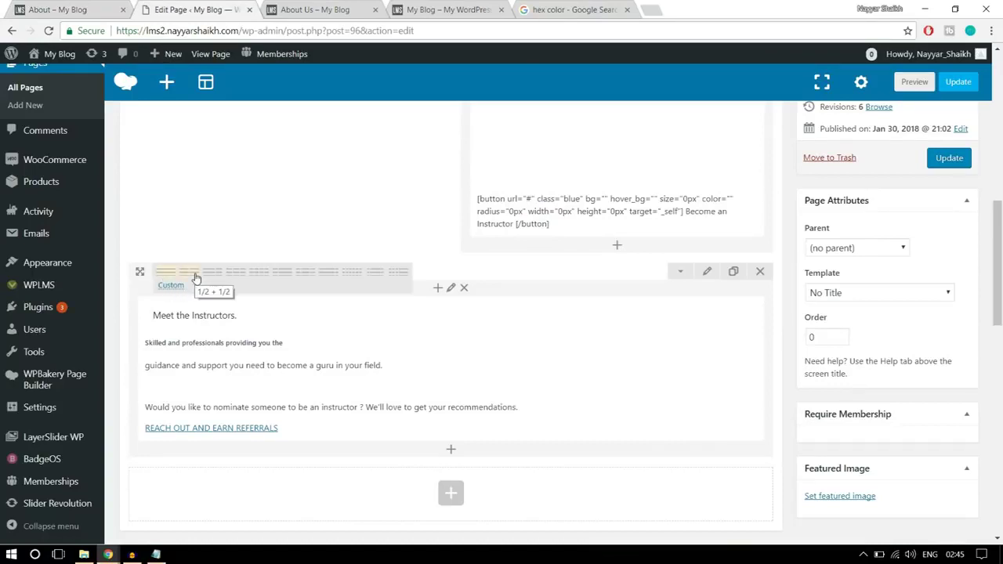
click(196, 279)
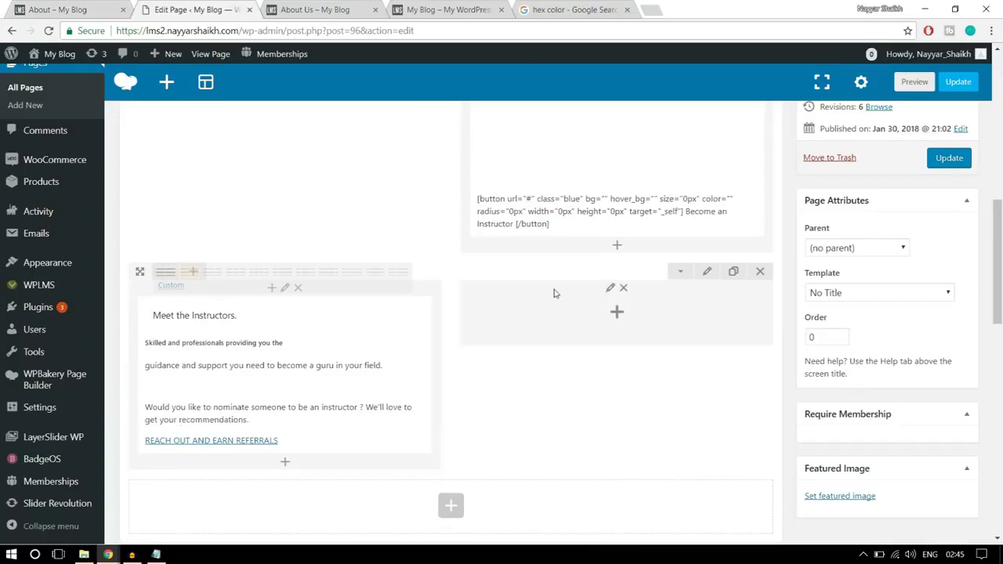
key(ctrl+shift+Tab)
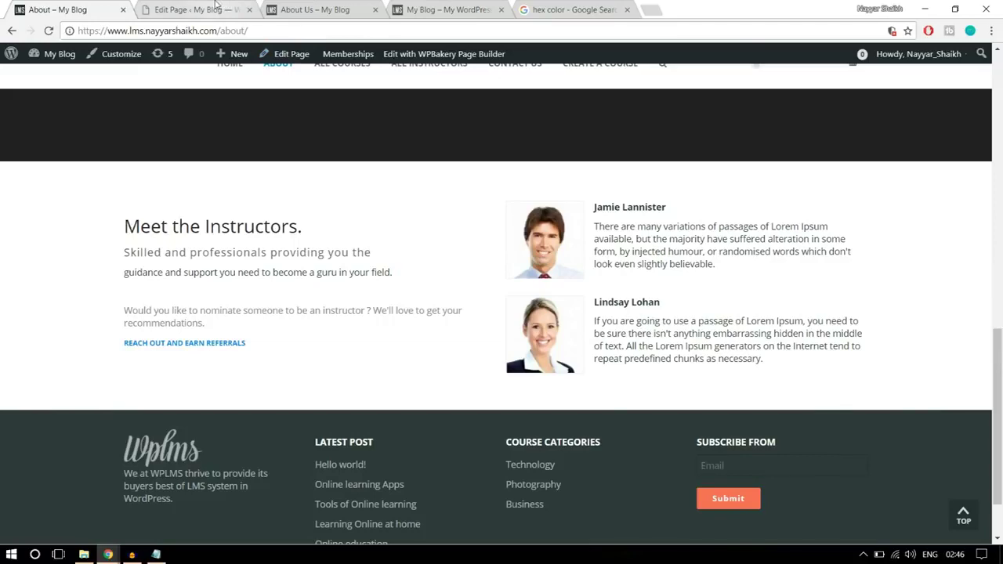
click(224, 9)
- Add a placeholder Text Block to the empty right column, checking it against the reference page
click(615, 315)
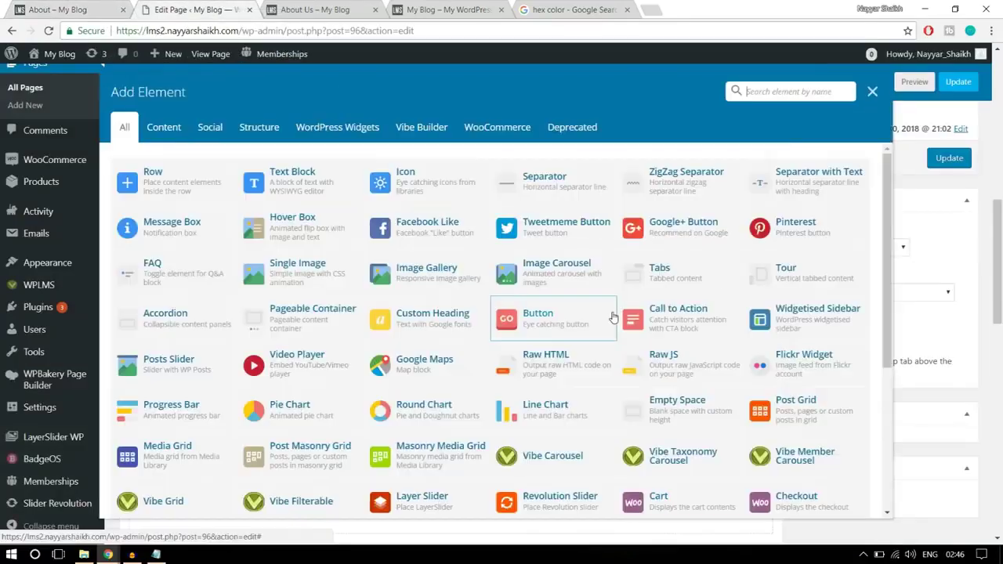
click(320, 188)
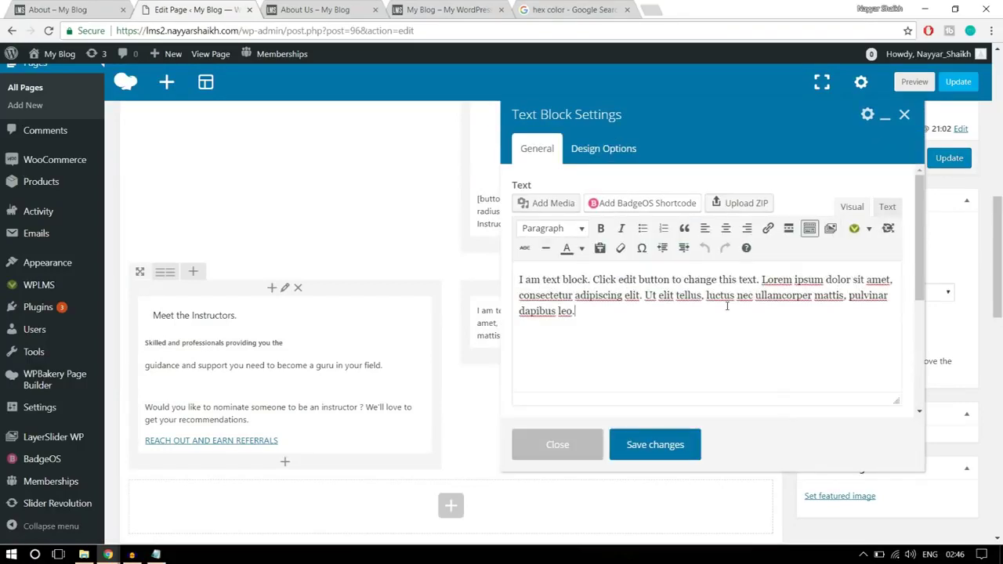
key(ctrl+shift+Tab)
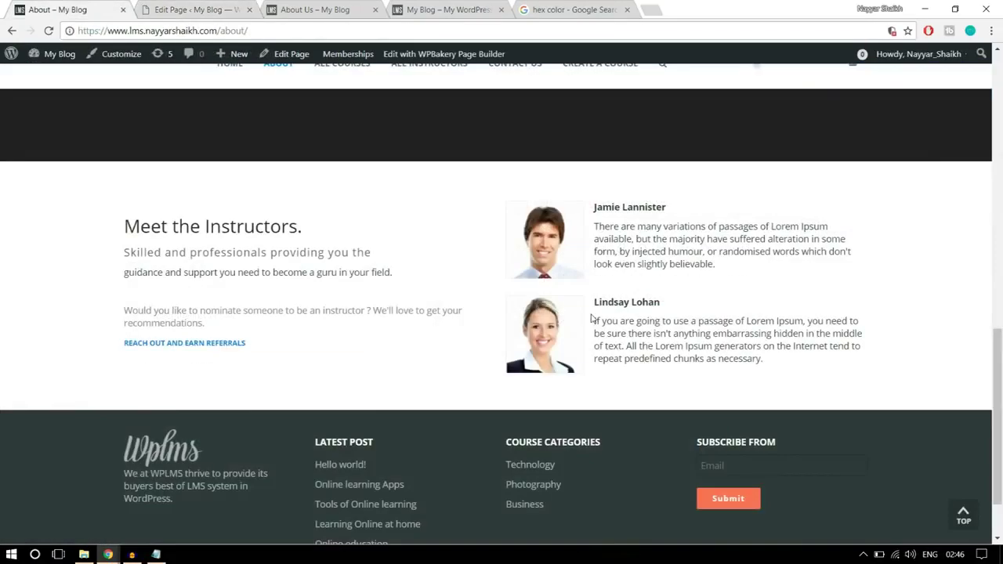
click(210, 8)
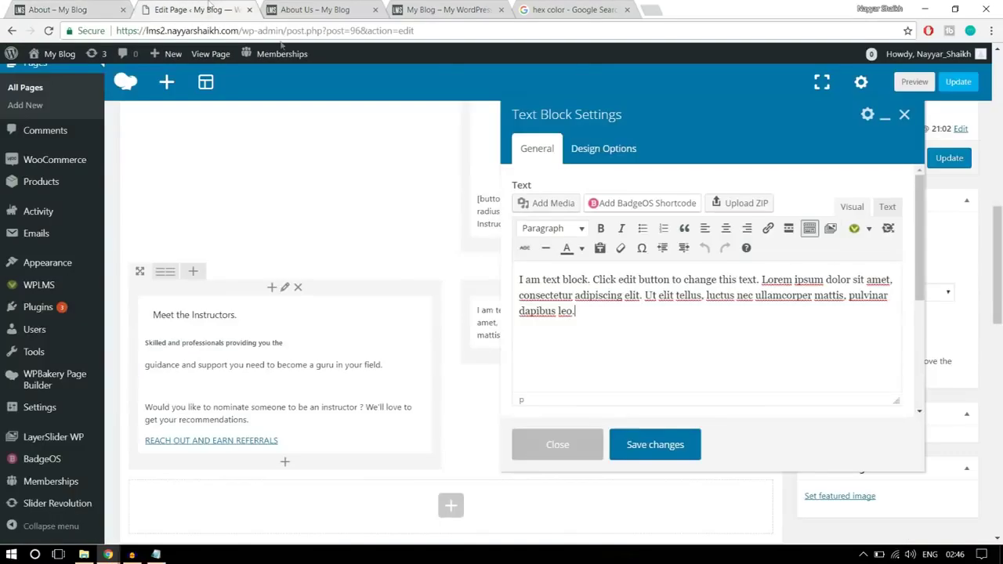
click(76, 7)
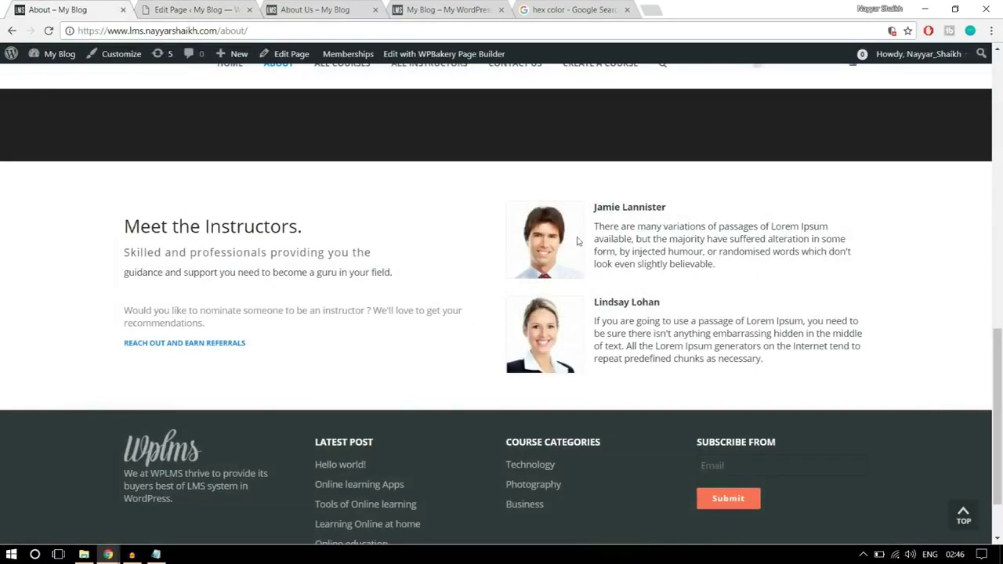
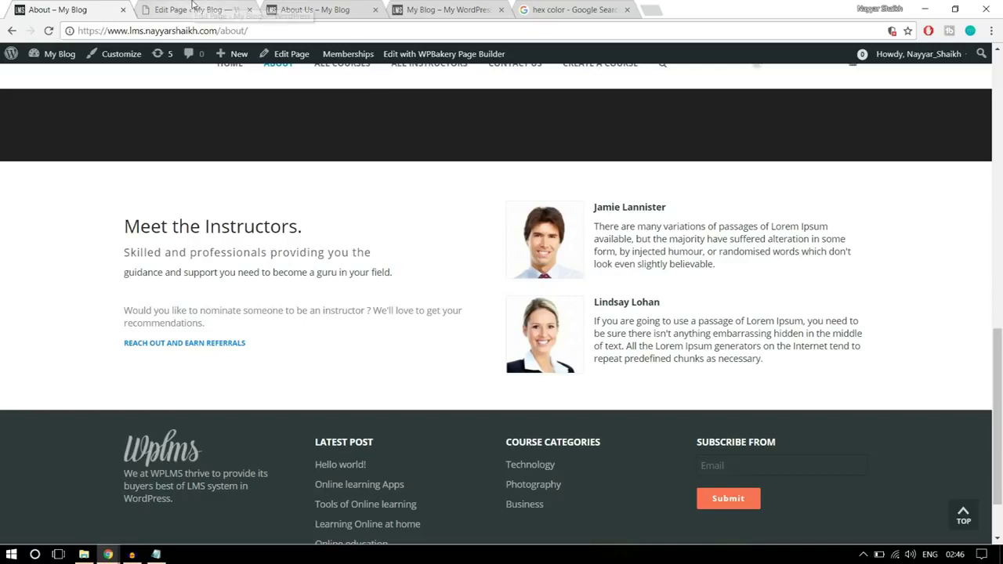
- Delete the text block's placeholder text and copy the first instructor's name and bio from the About page
click(234, 11)
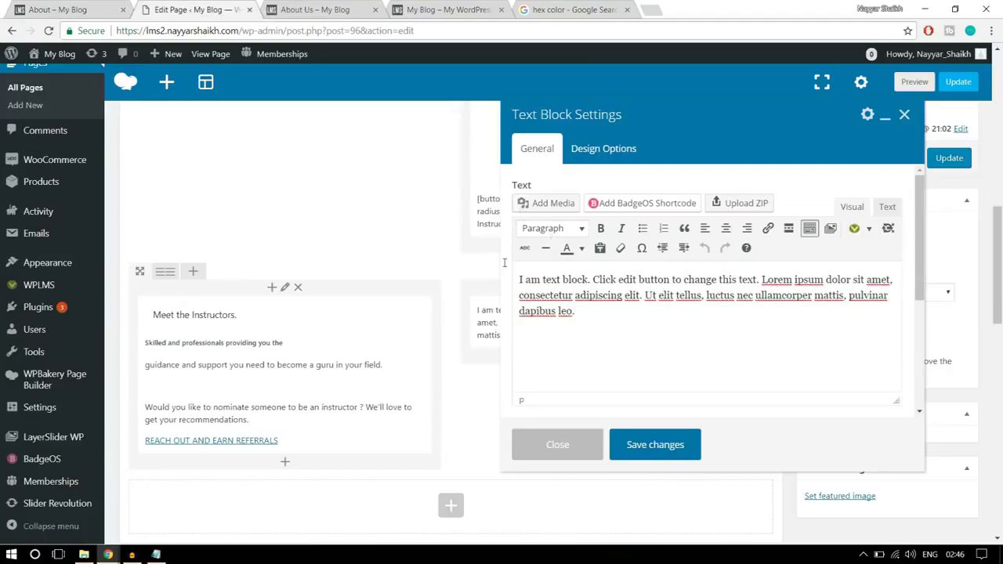
drag(569, 311, 500, 270)
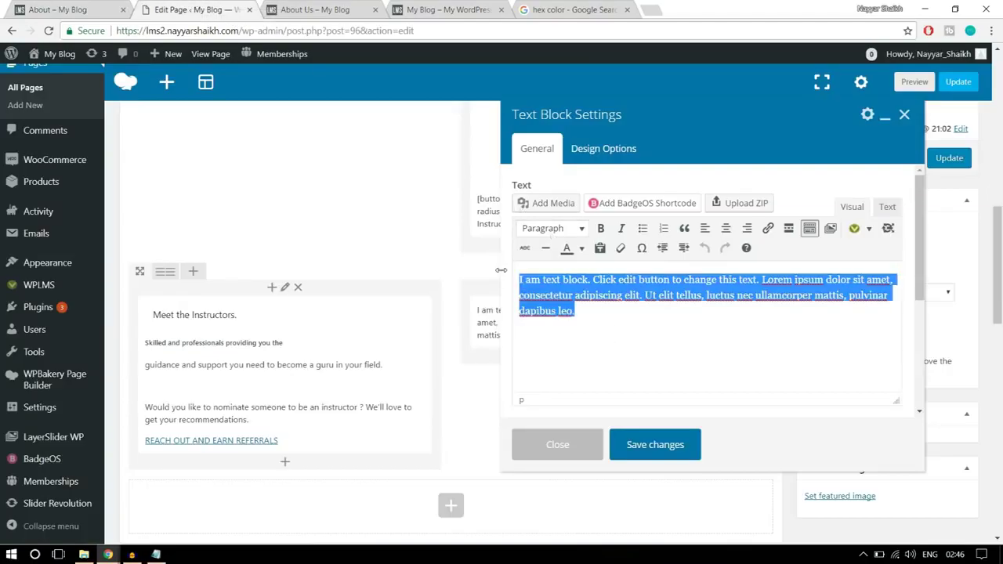
key(BackSpace)
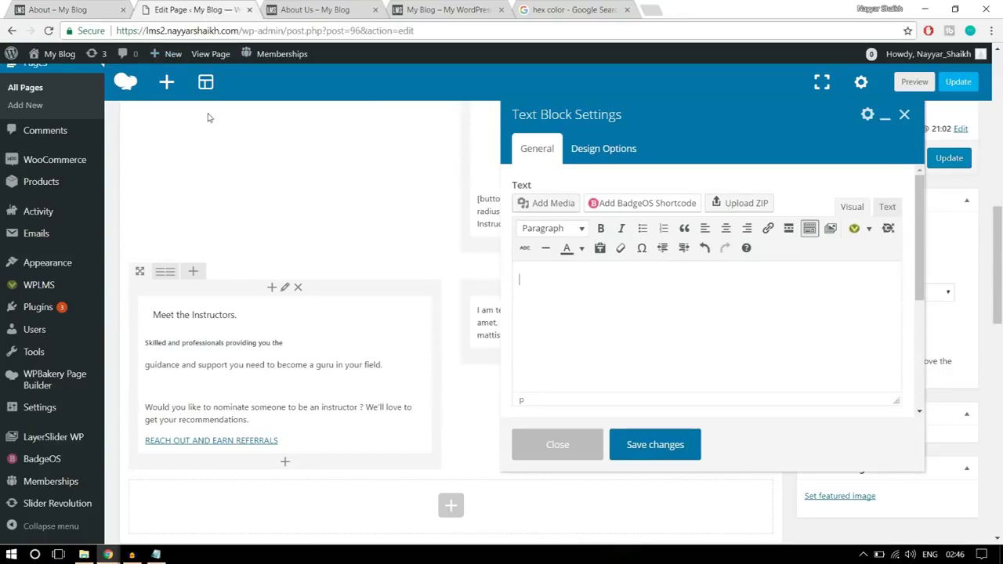
click(44, 7)
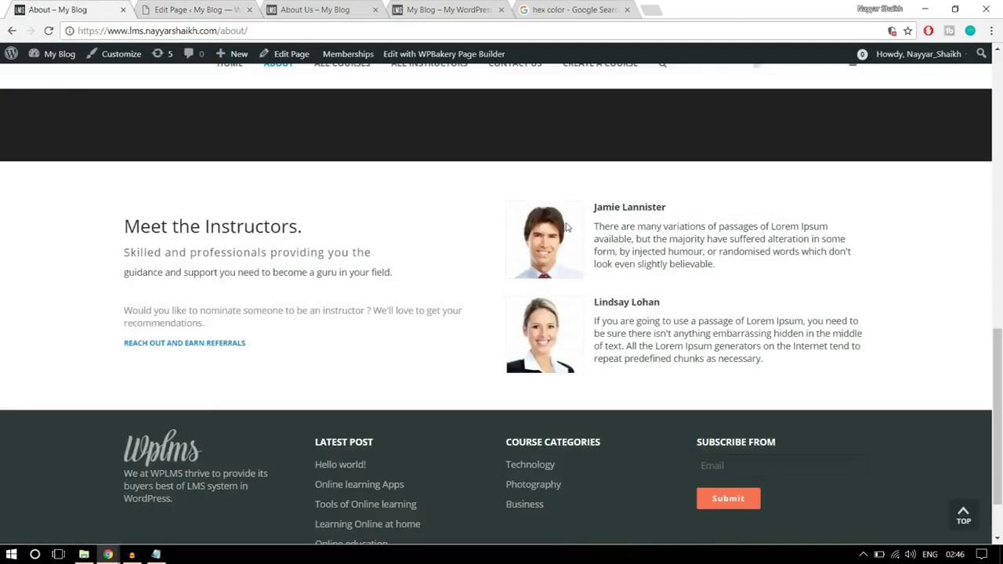
drag(594, 207, 745, 268)
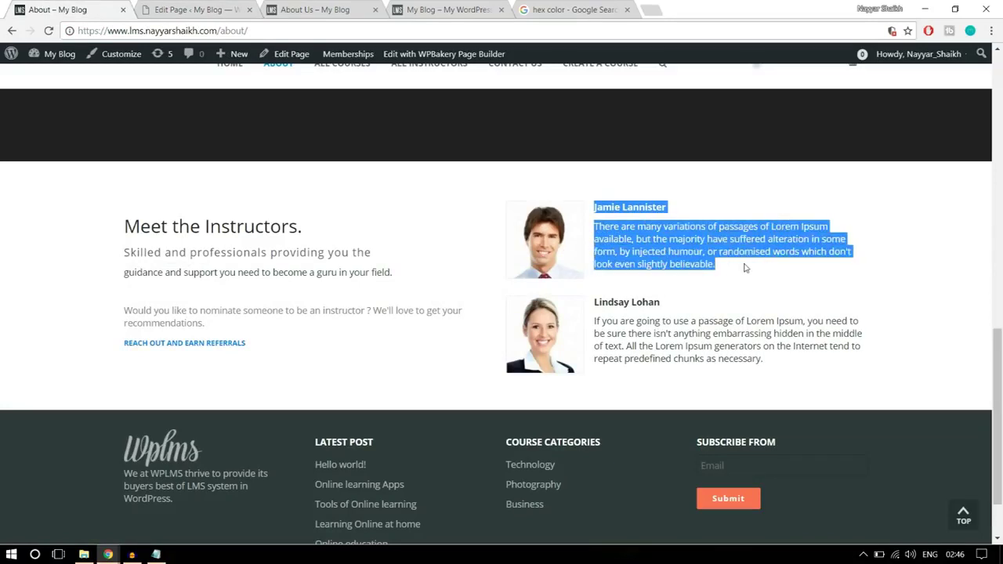
click(185, 7)
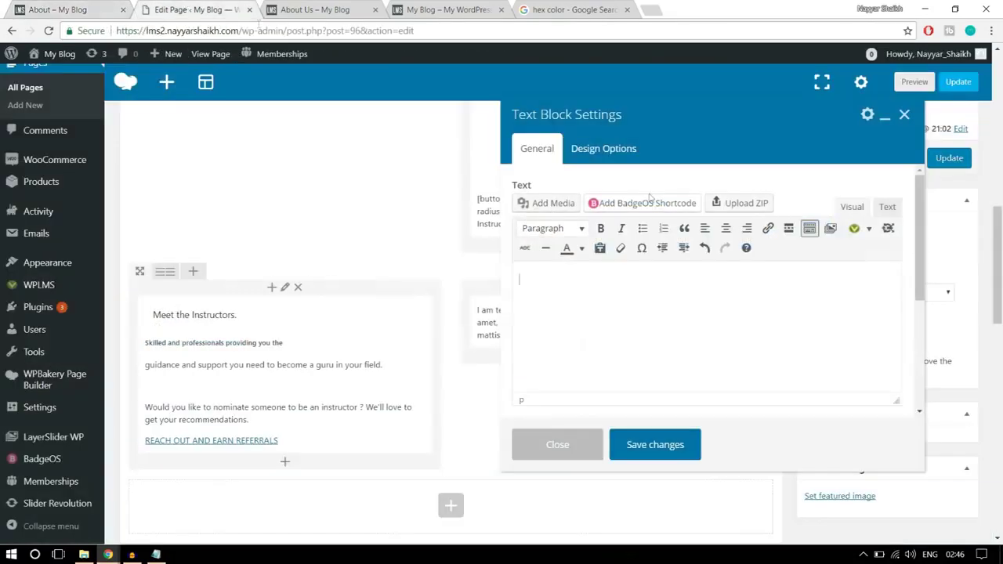
- Upload the stu5-120x120 photo and insert it into the text block
click(555, 206)
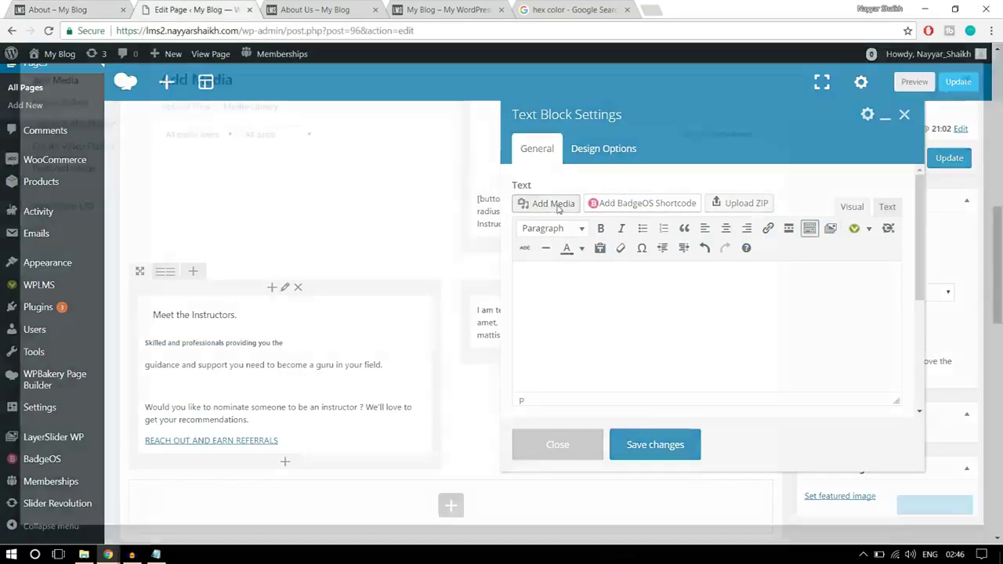
click(188, 108)
click(576, 295)
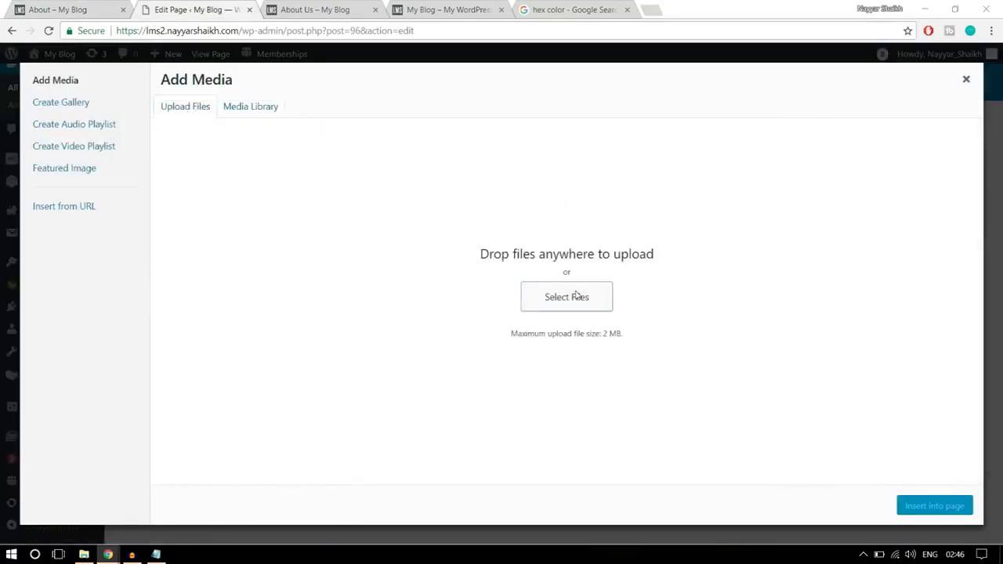
click(591, 192)
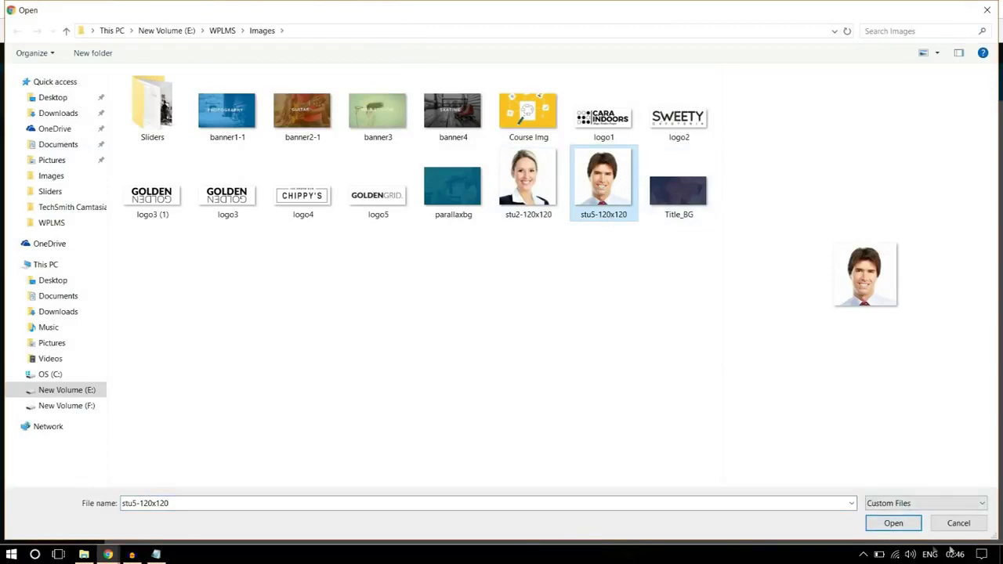
click(912, 525)
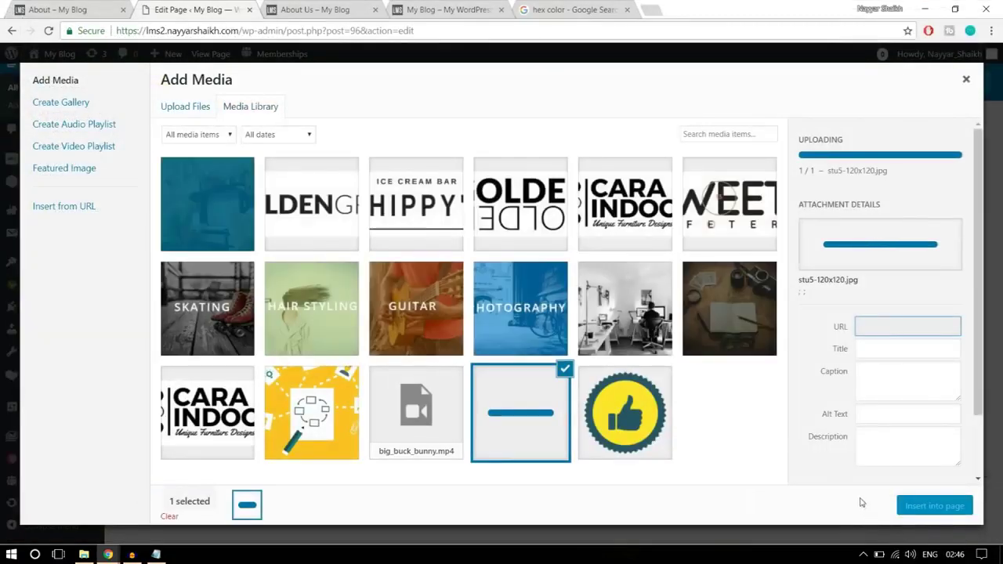
click(927, 506)
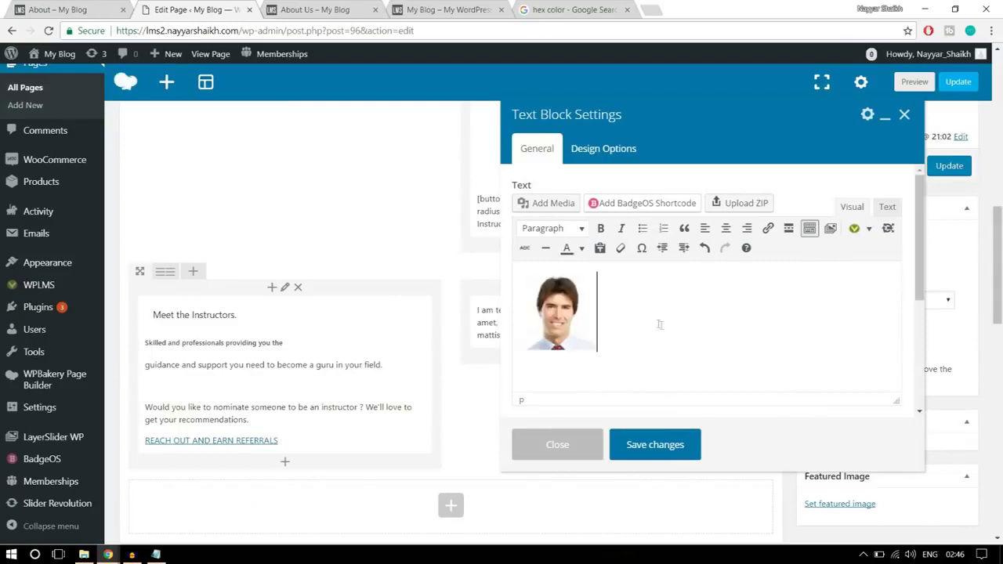
- Align the photo left and add two empty lines after the bio
click(558, 317)
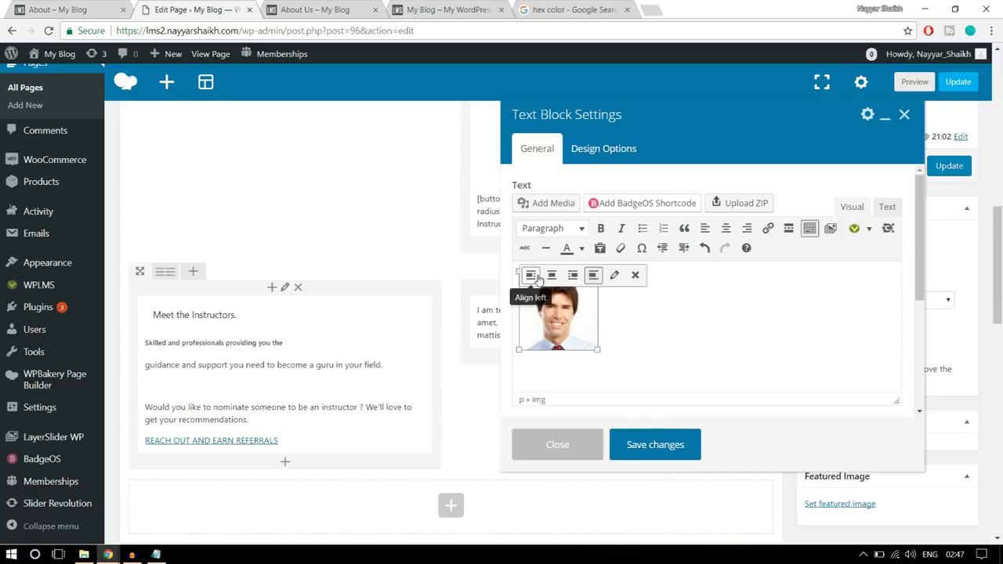
click(529, 278)
click(663, 320)
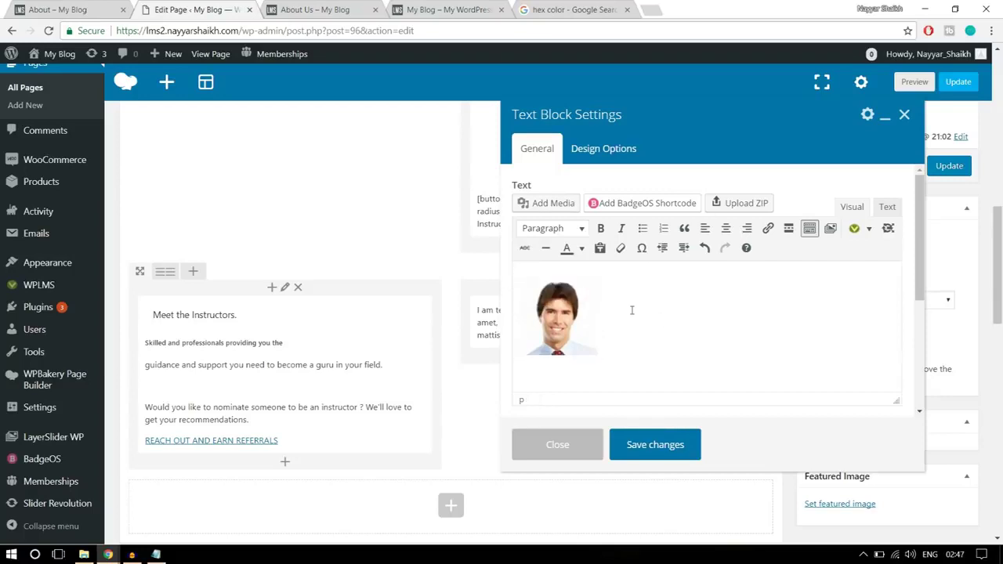
click(590, 310)
click(602, 308)
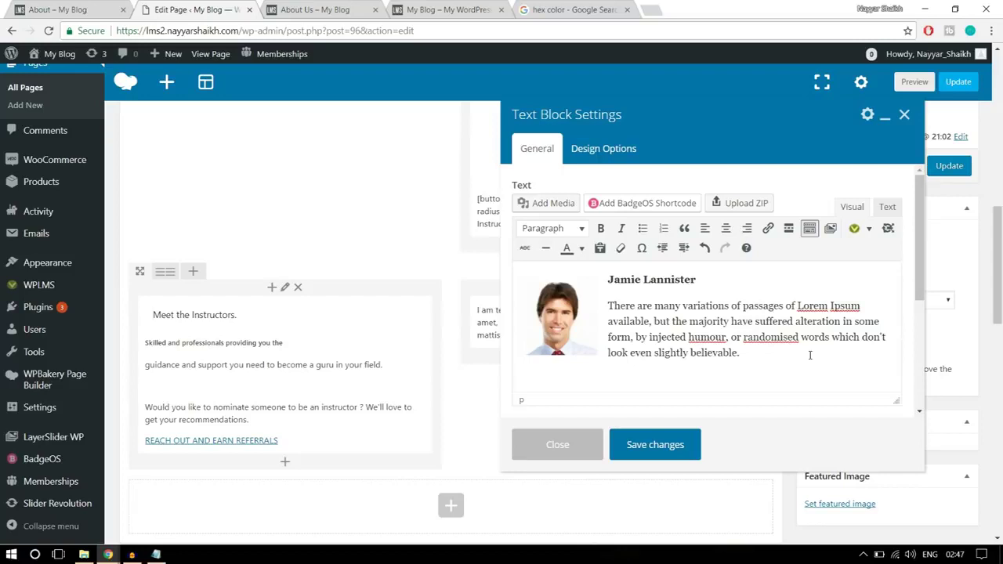
key(Return)
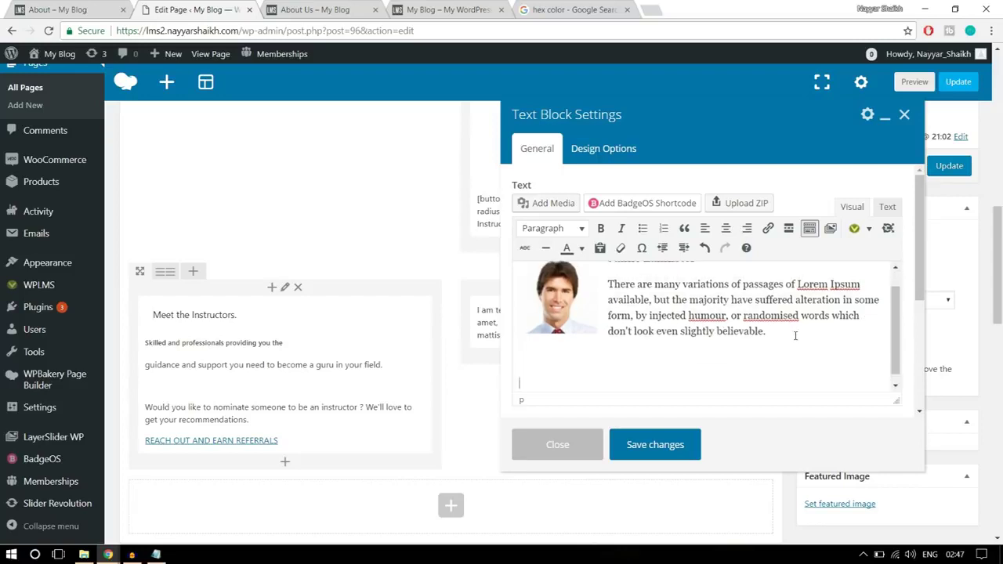
key(Return)
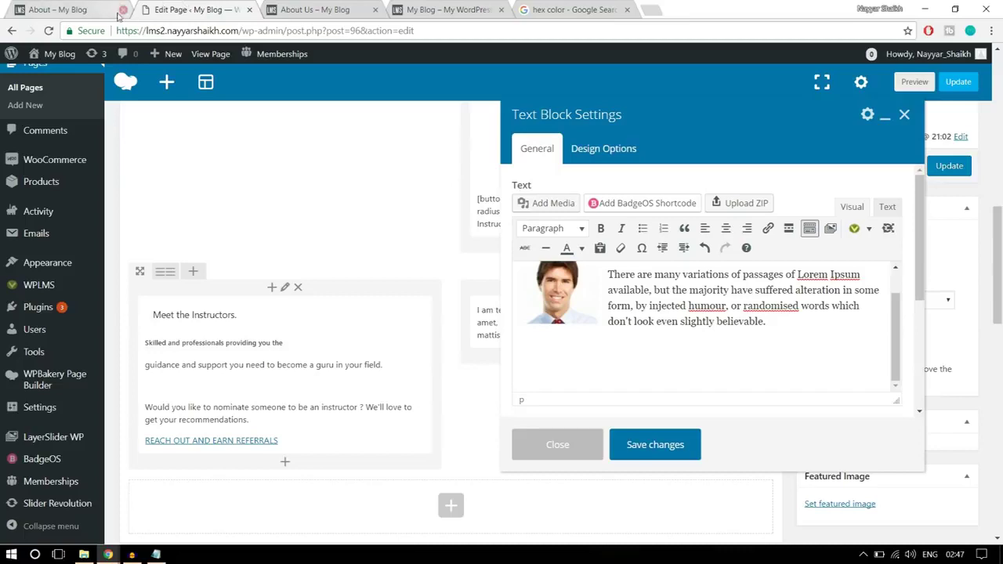
- Upload the stu2-120x120 photo and insert it into the text block
click(551, 203)
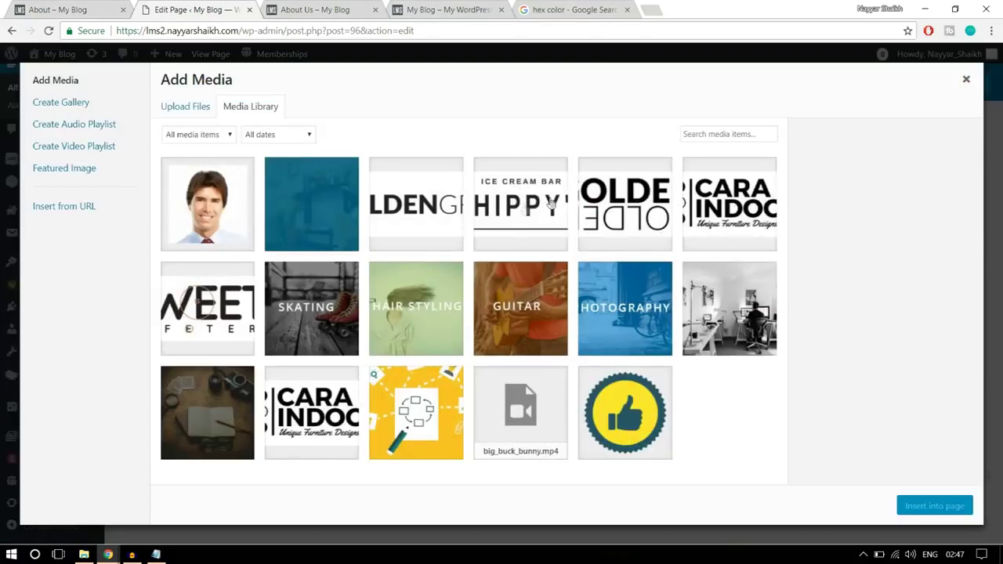
click(184, 112)
click(564, 301)
click(534, 166)
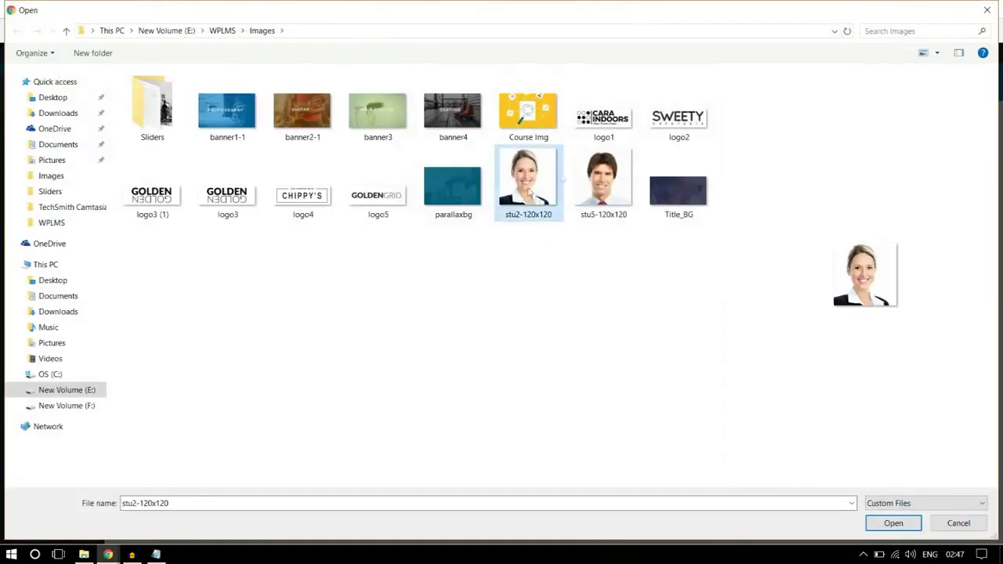
click(889, 527)
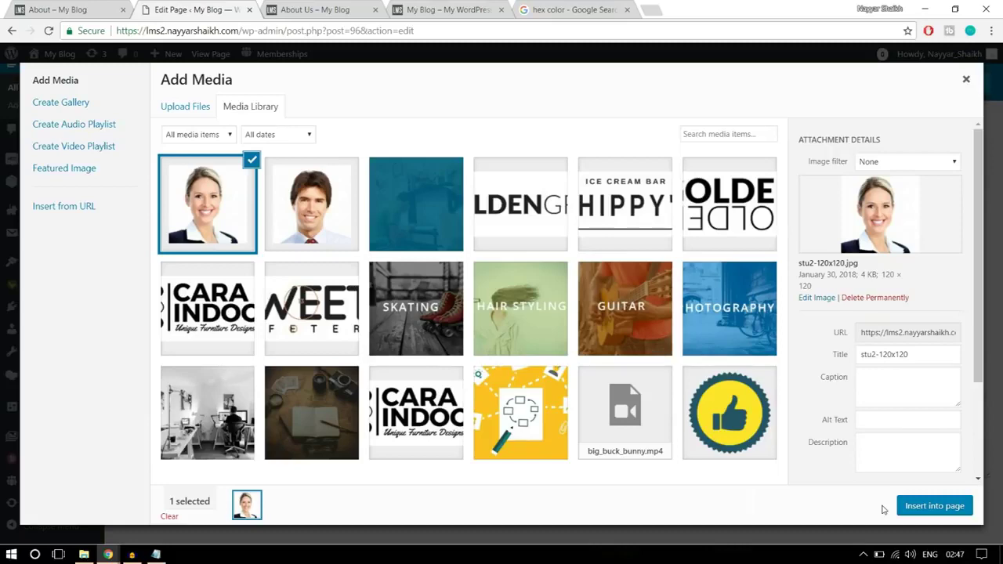
click(940, 508)
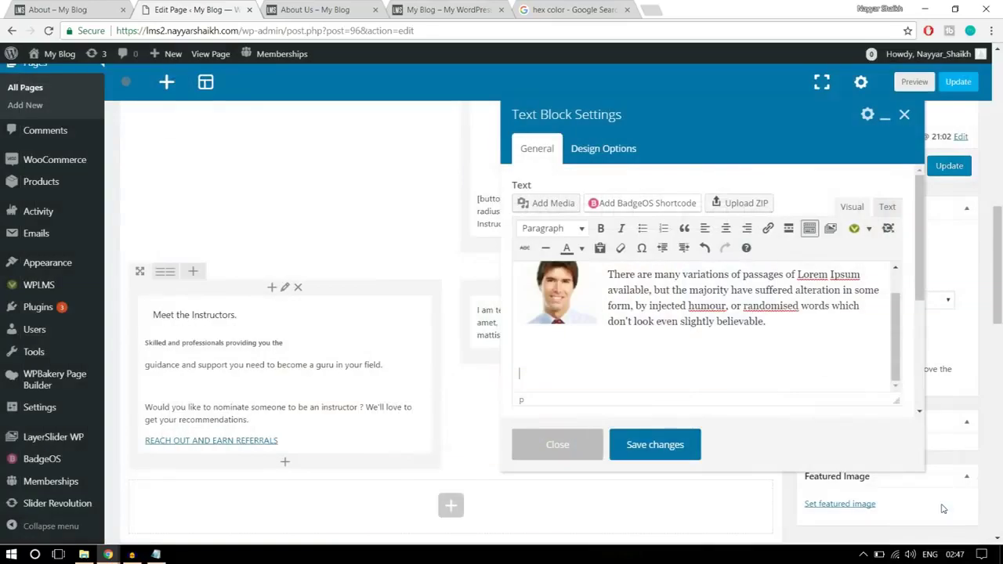
- Copy the second instructor's name and bio from the About page and paste them below the photo
key(ctrl+shift+Tab)
drag(782, 366, 597, 296)
key(ctrl+c)
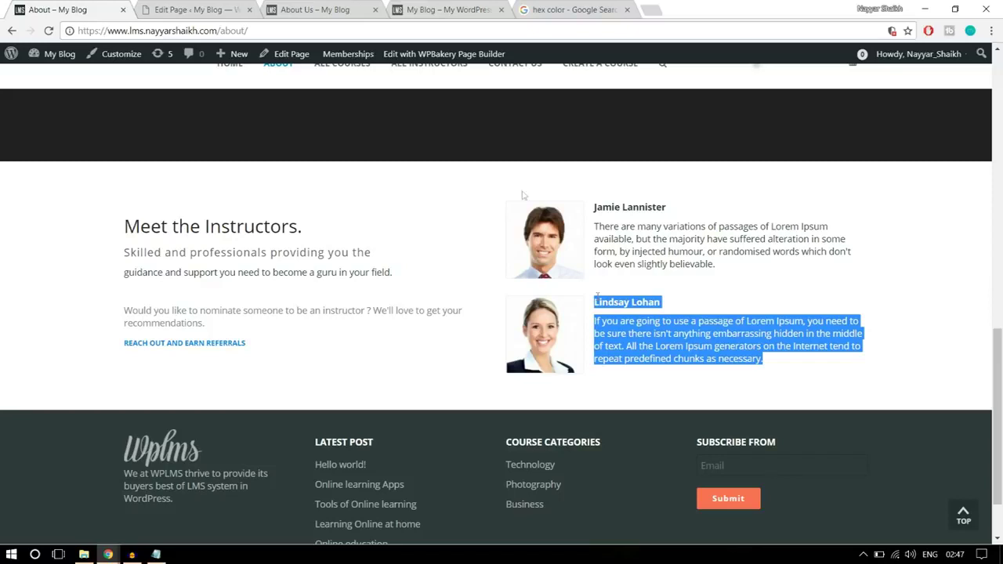
click(235, 10)
scroll(679, 345, down, 2)
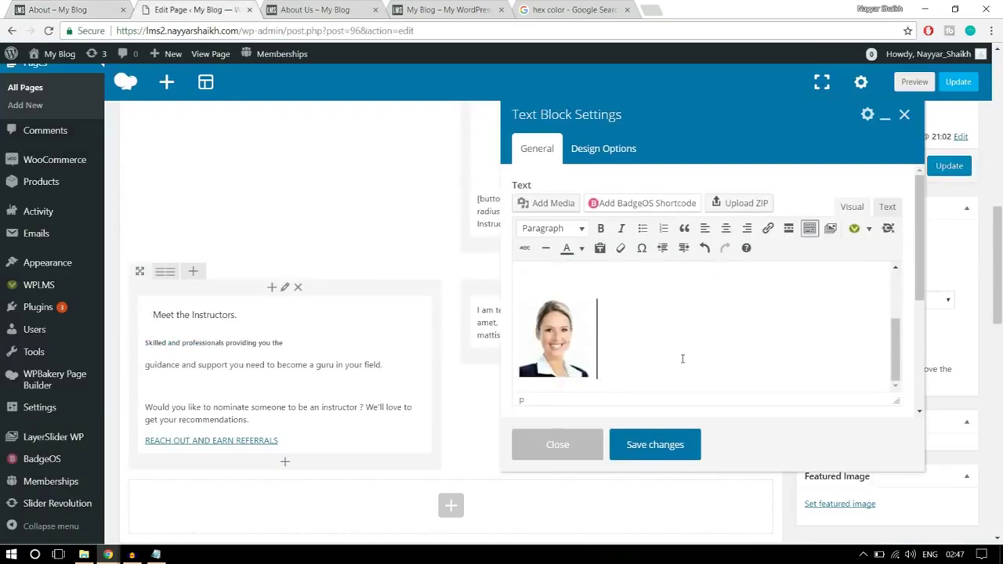
key(ctrl+v)
scroll(583, 338, up, 3)
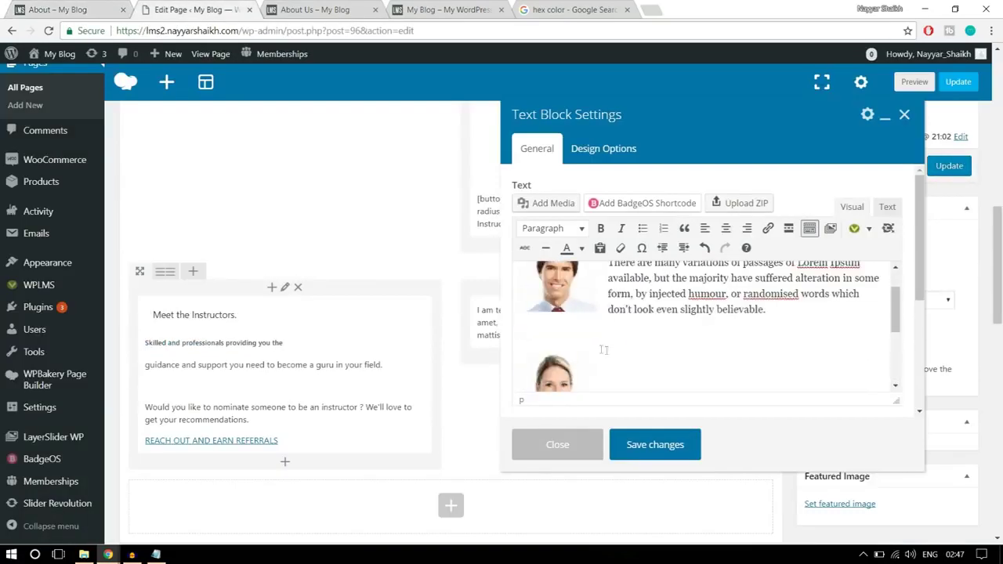
- Align the second photo left and save the text block
click(570, 337)
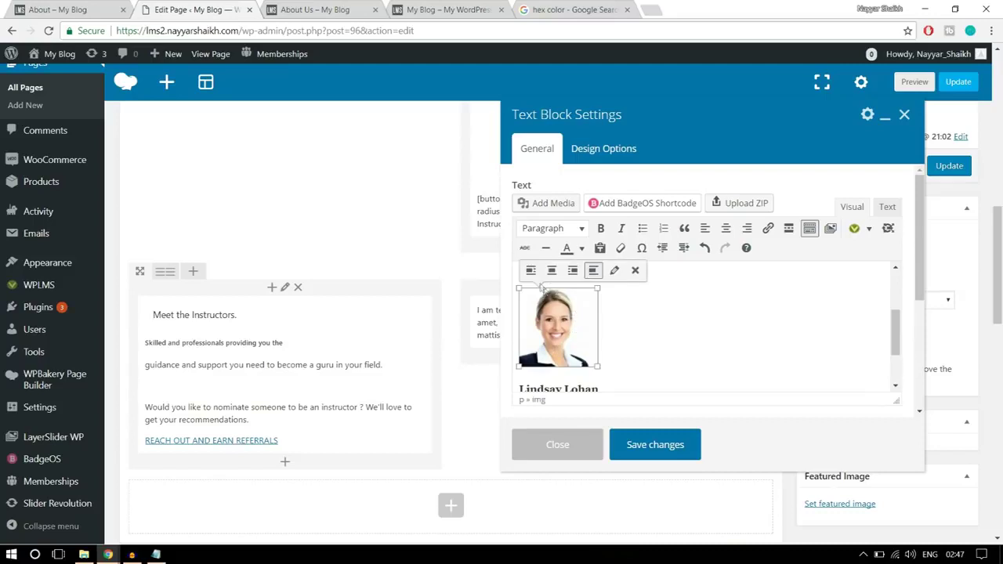
click(531, 272)
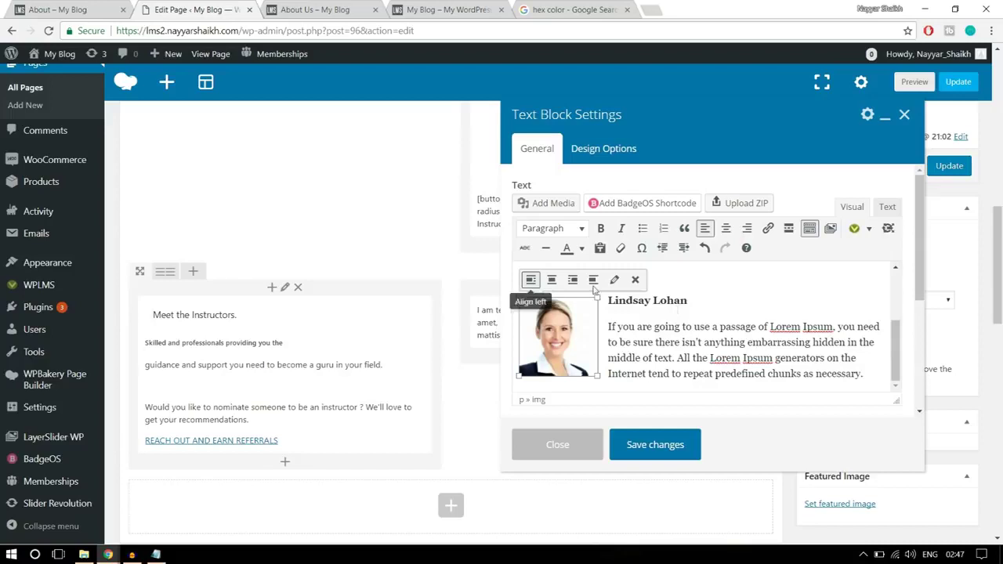
click(738, 341)
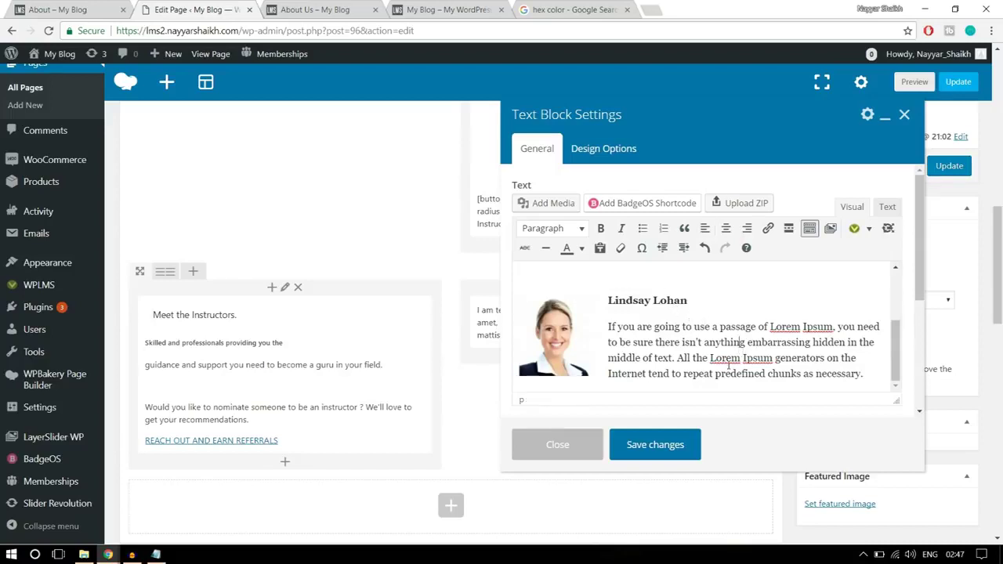
click(668, 447)
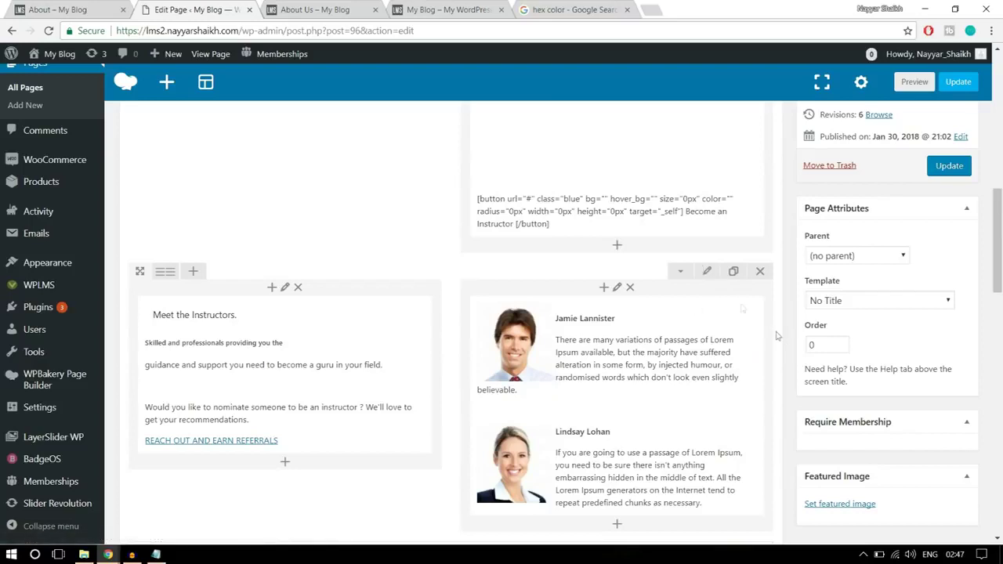
- Confirm the instructors row's Design Options settings and update the About Us page
click(705, 272)
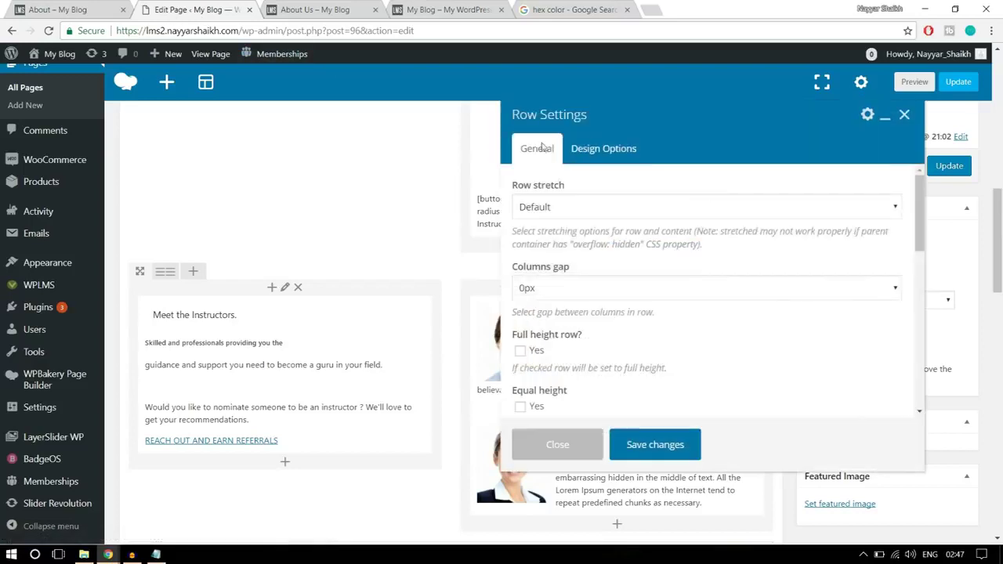
click(604, 149)
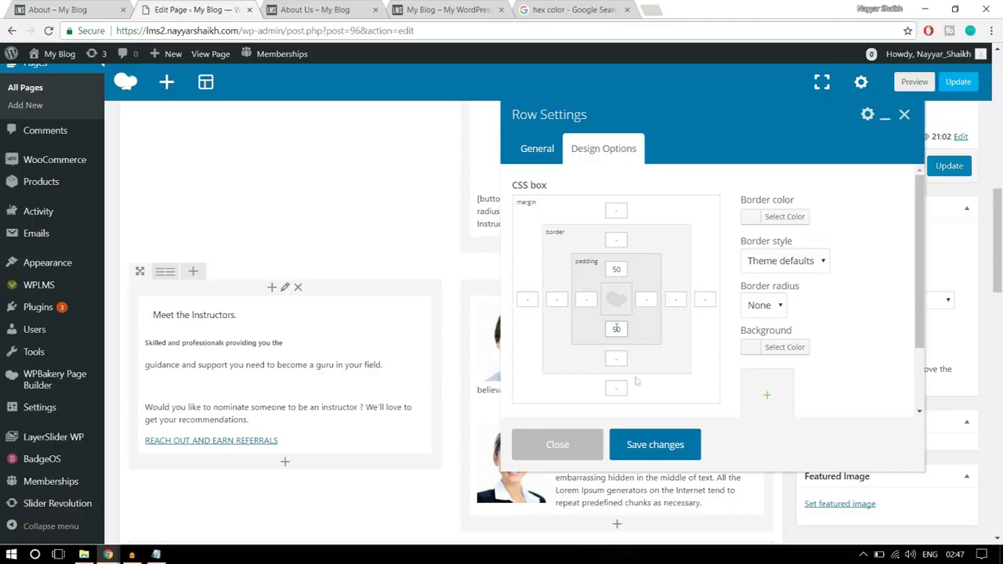
click(673, 445)
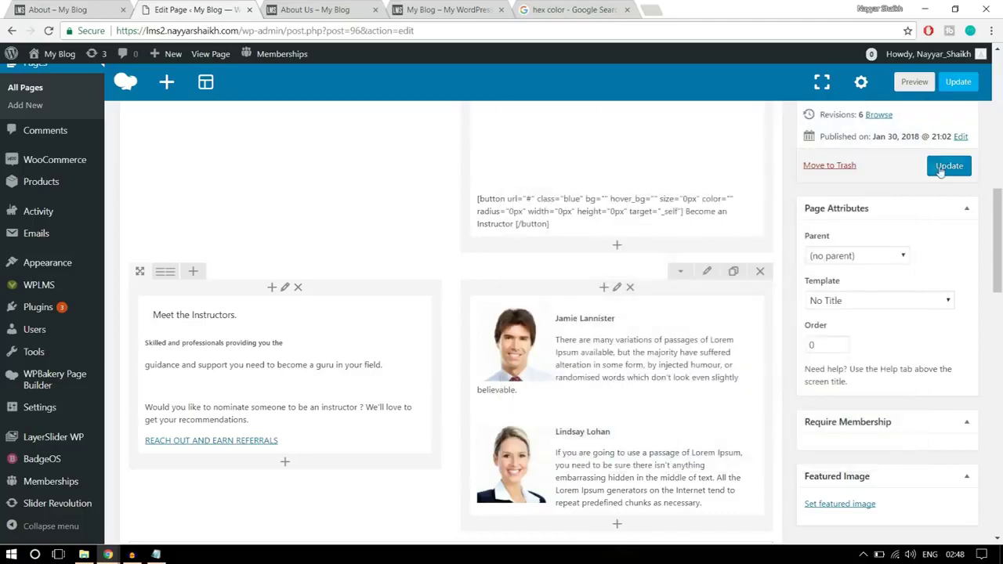
click(949, 166)
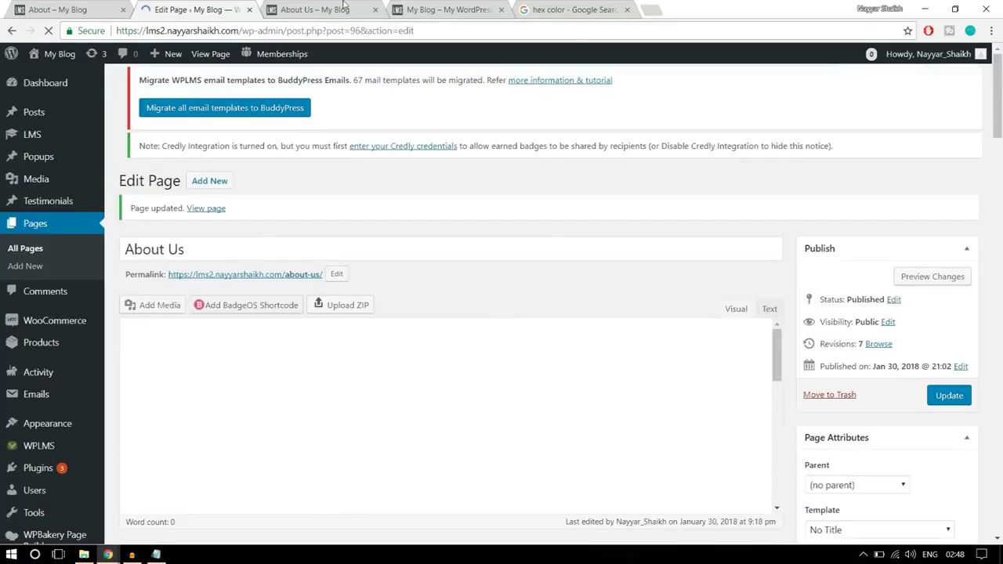
- Reload the live About Us page and scroll through the instructor profiles
click(314, 10)
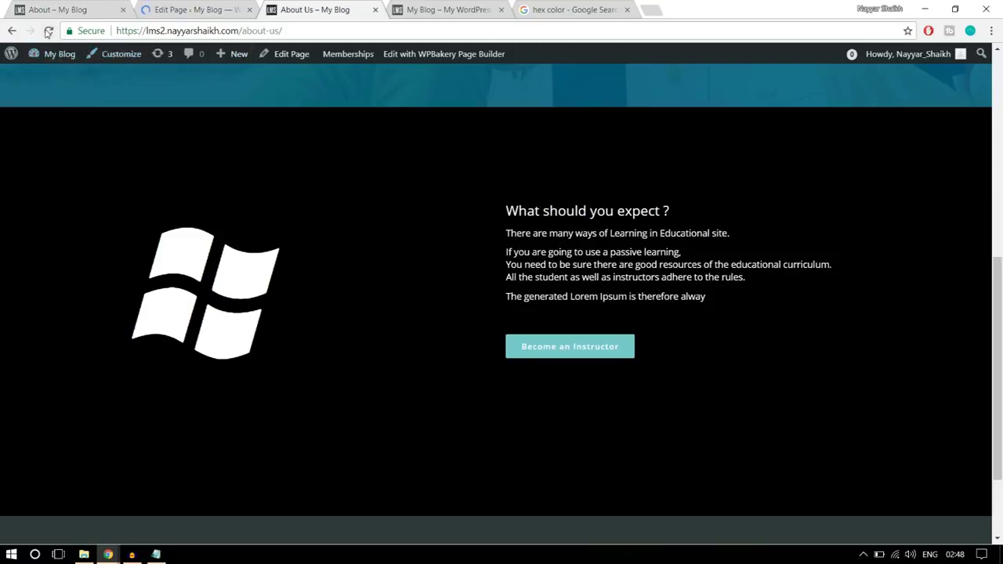
click(48, 32)
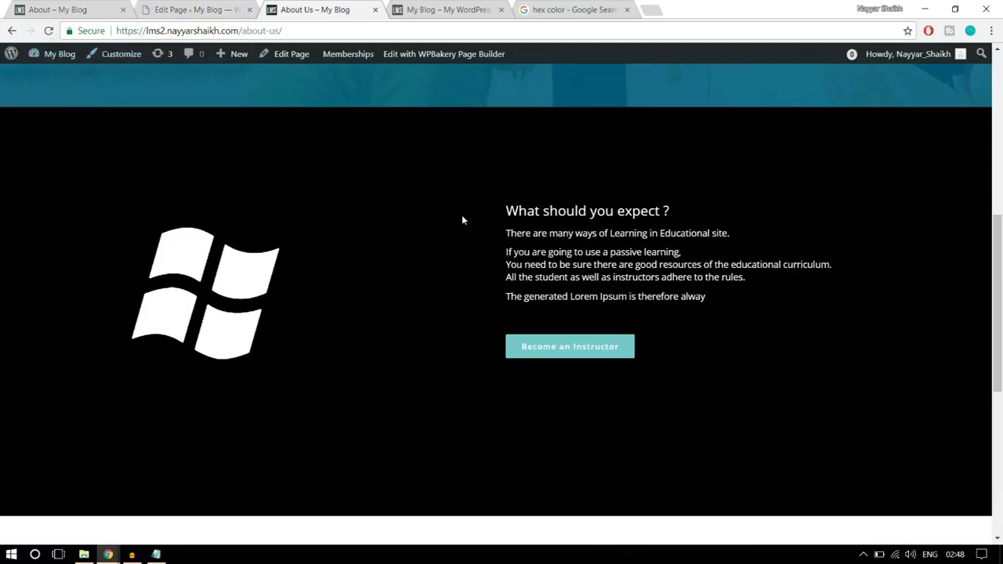
scroll(246, 323, down, 4)
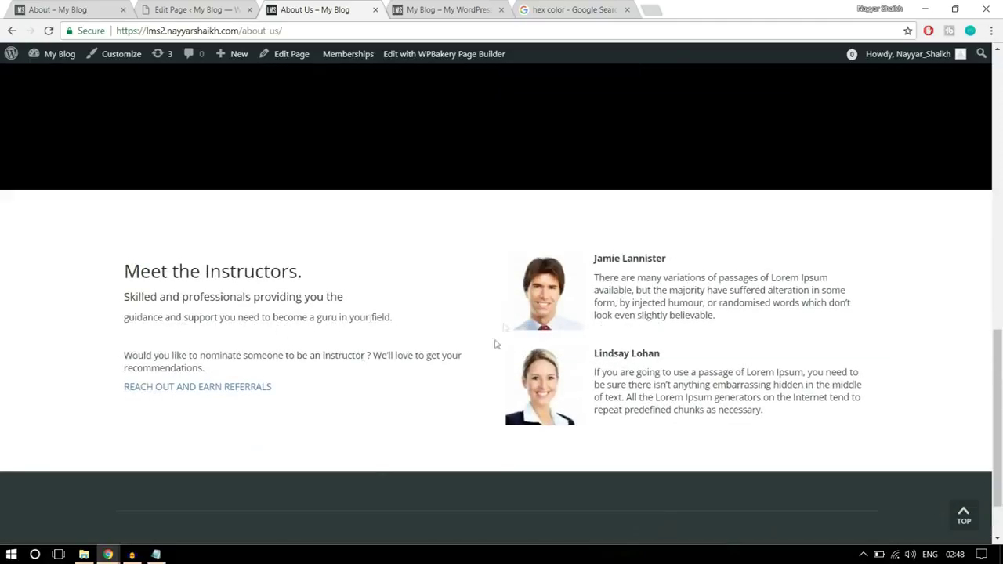
scroll(615, 390, down, 1)
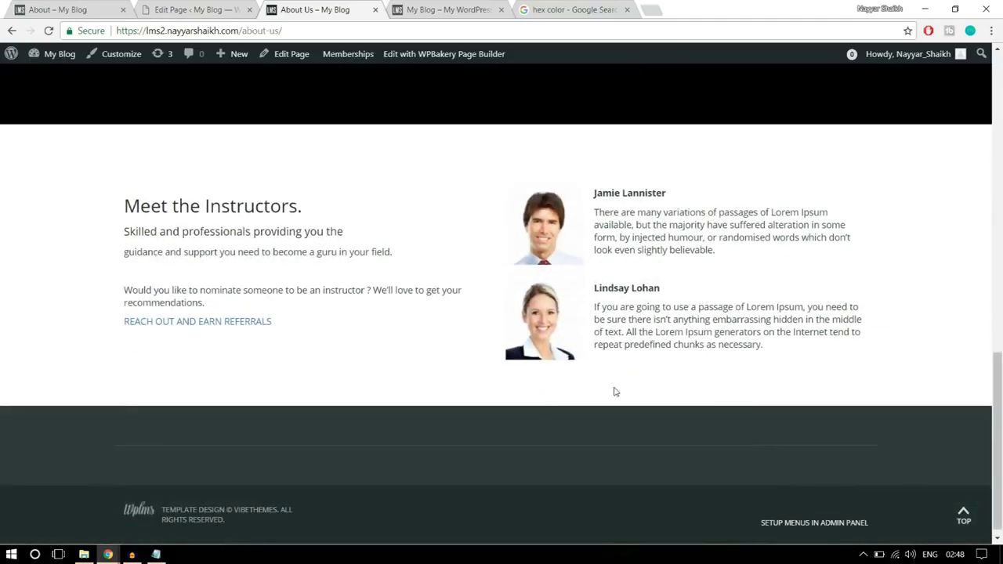
scroll(615, 392, up, 10)
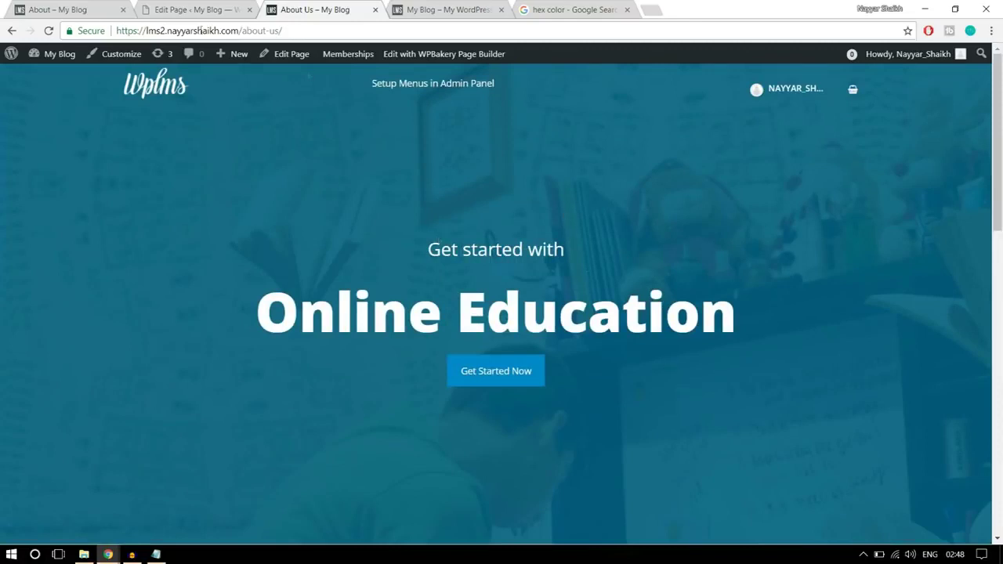
- Go from the demo site's About page to its Contact Us page and scroll through it
click(86, 9)
scroll(516, 287, up, 4)
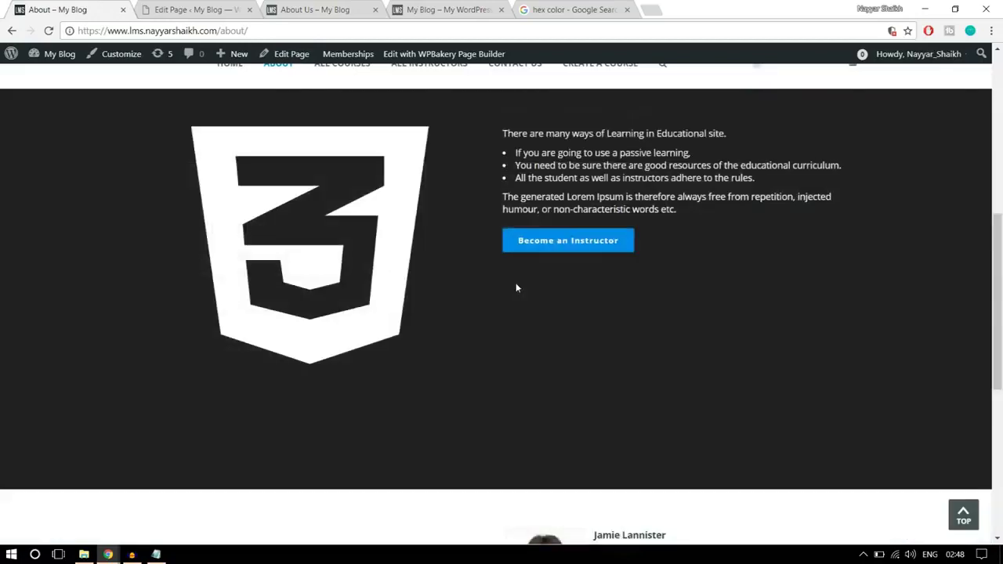
scroll(577, 344, up, 5)
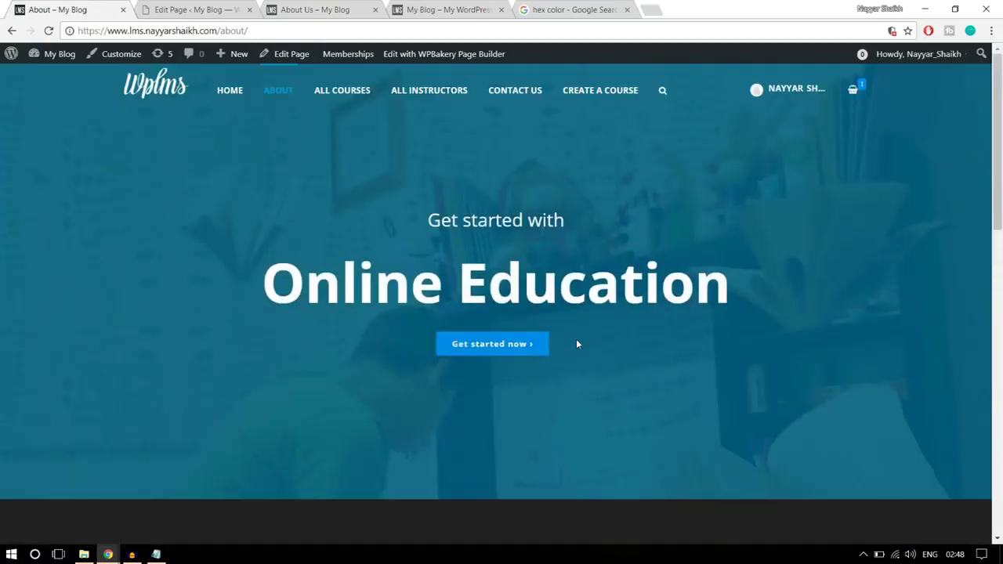
click(511, 93)
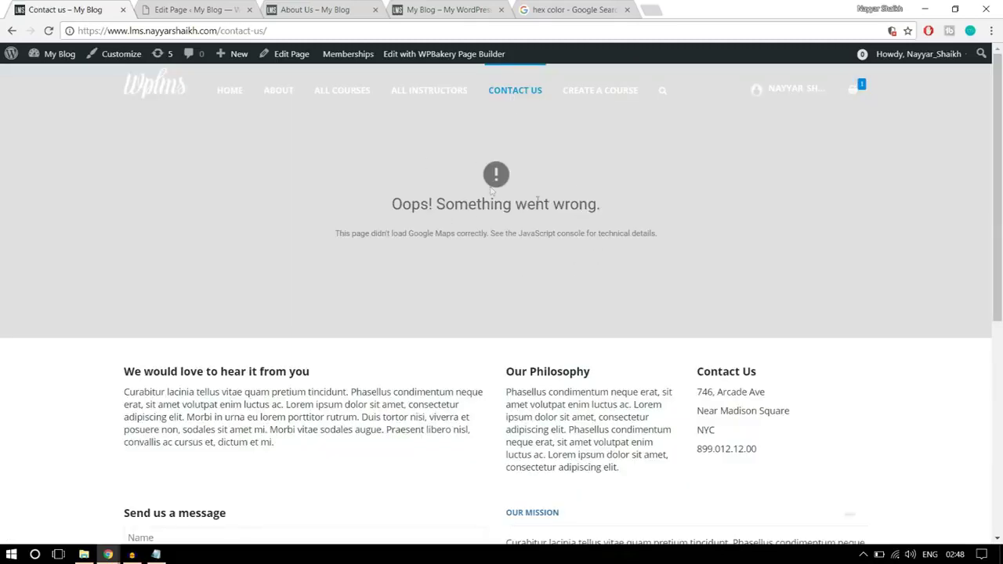
scroll(628, 269, down, 2)
scroll(528, 188, down, 4)
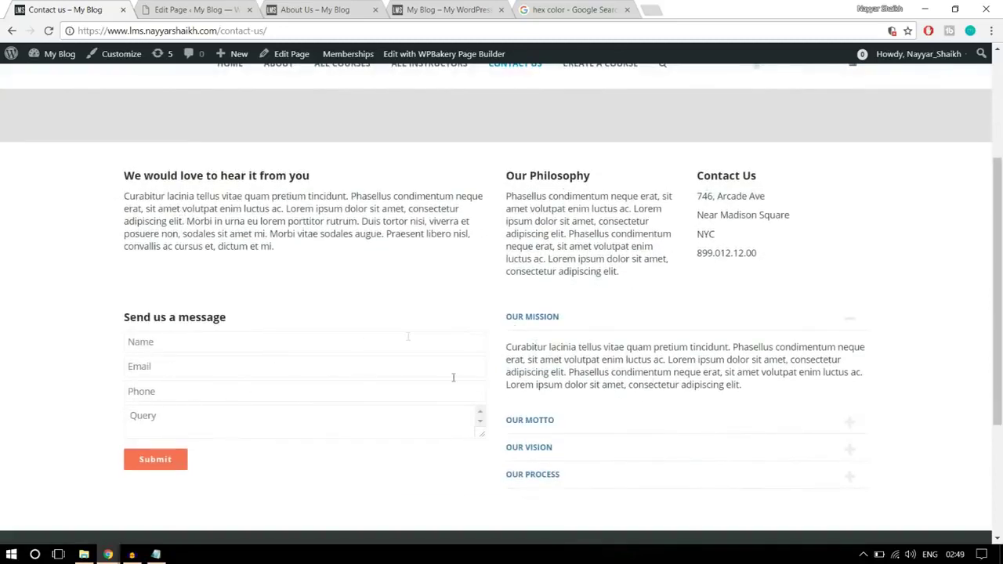
scroll(596, 368, up, 5)
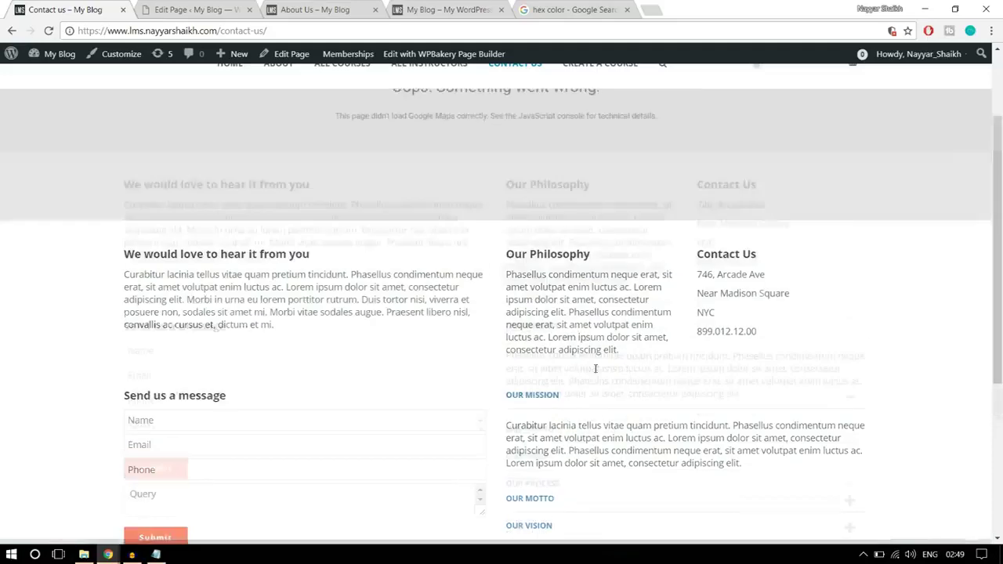
- Close the live About Us and hex color search tabs and return to the page editor
click(308, 8)
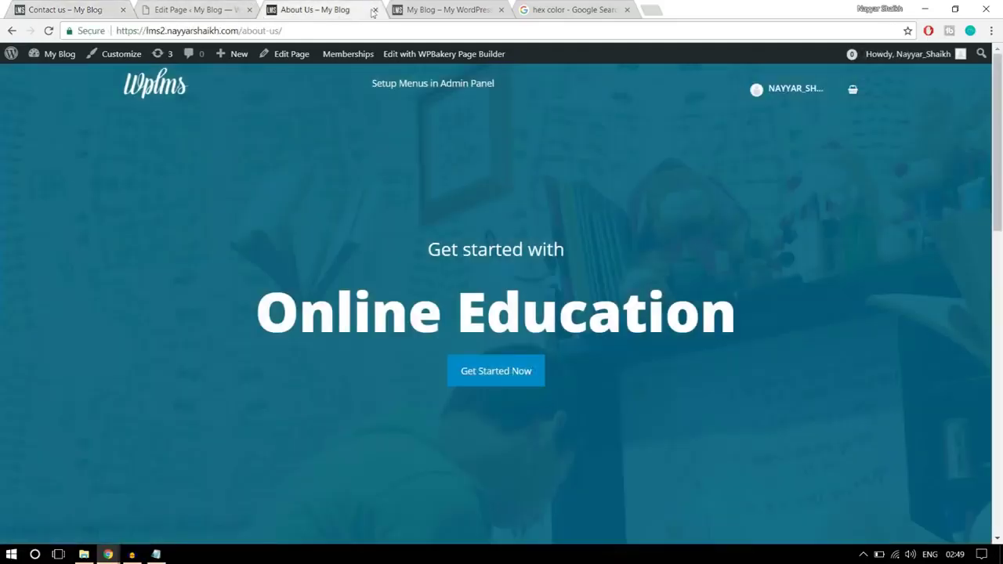
click(374, 9)
click(481, 8)
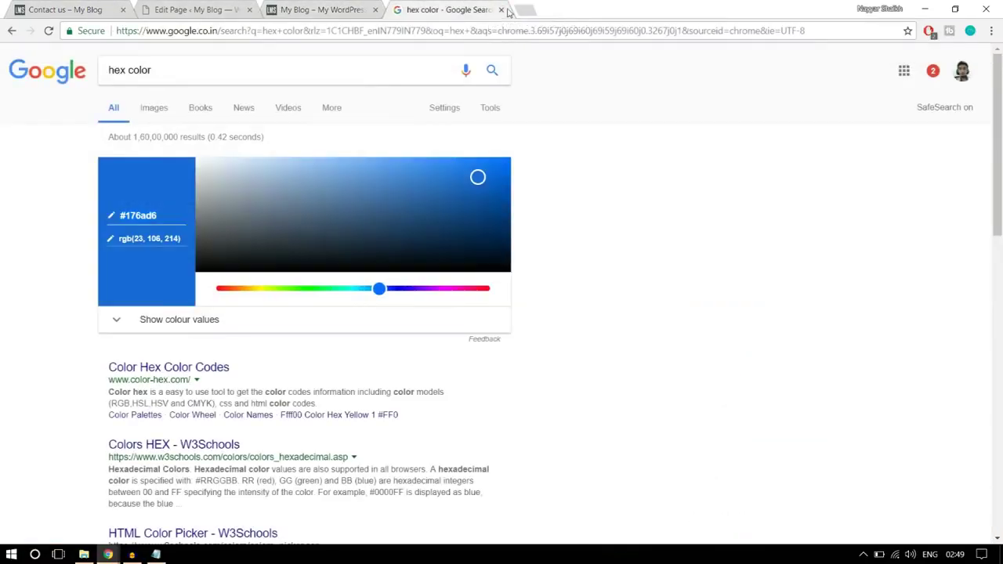
click(501, 10)
click(180, 8)
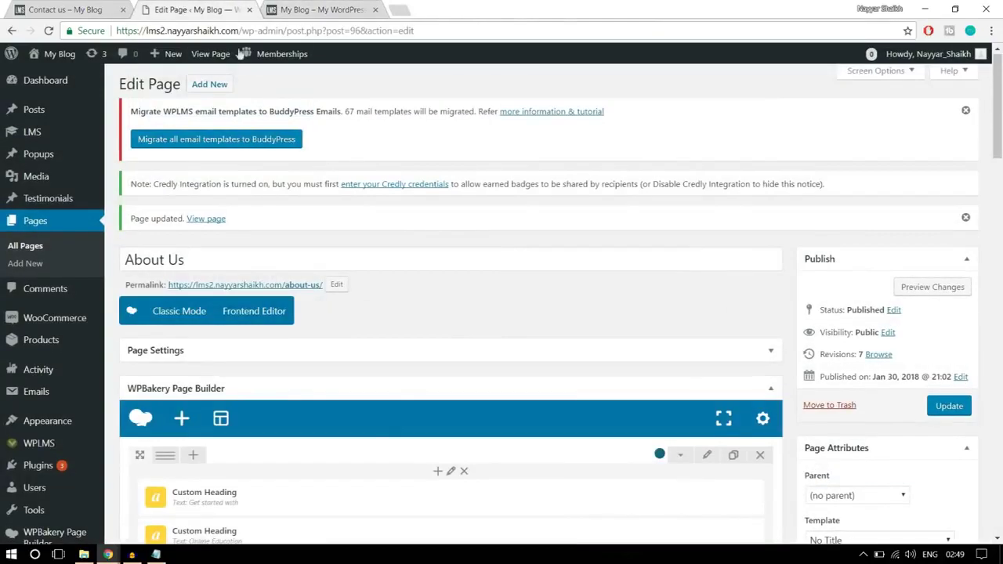
- Add a new page titled 'Contact Us' and set its template to Contact Page
click(223, 90)
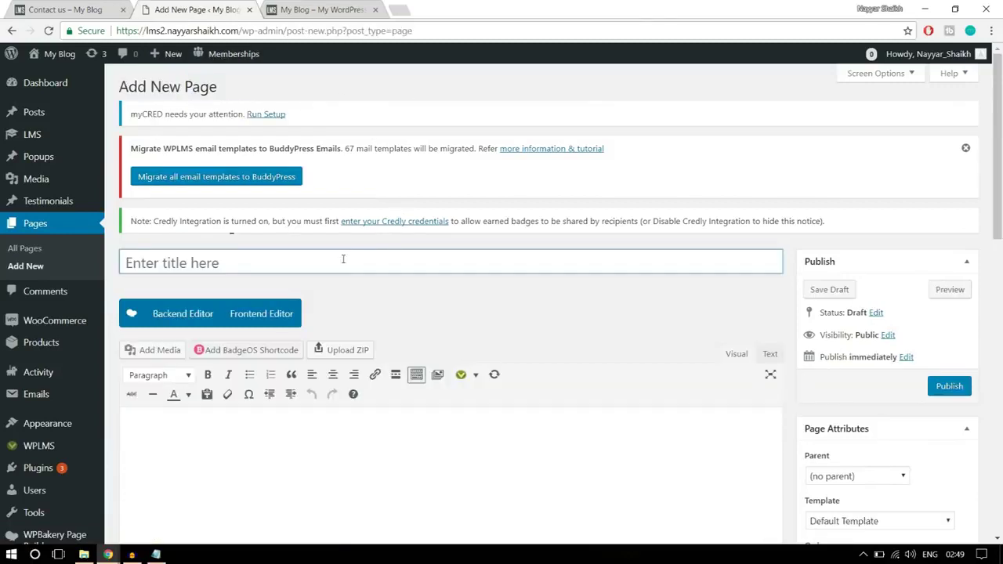
click(343, 258)
text(Contact Us)
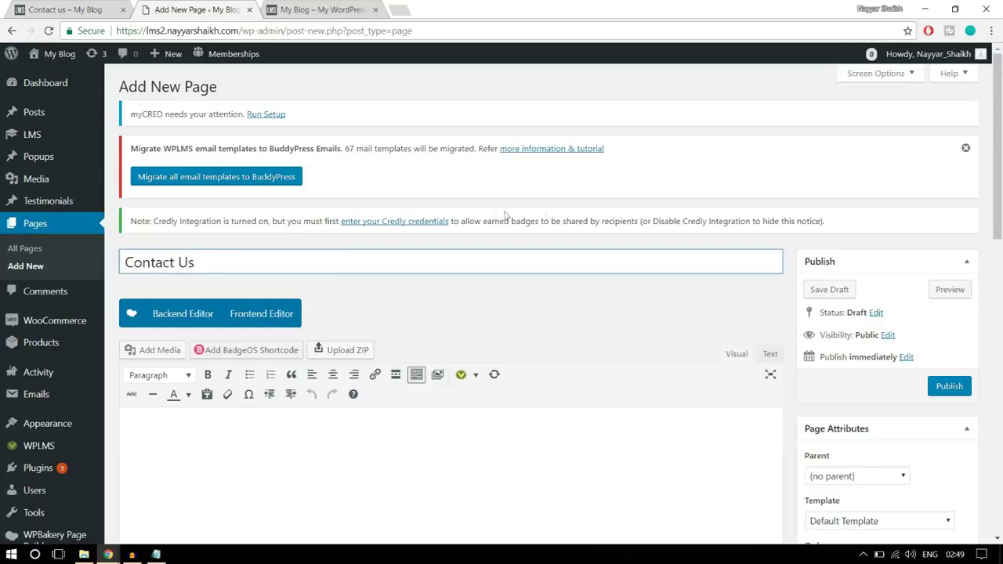
scroll(562, 307, down, 3)
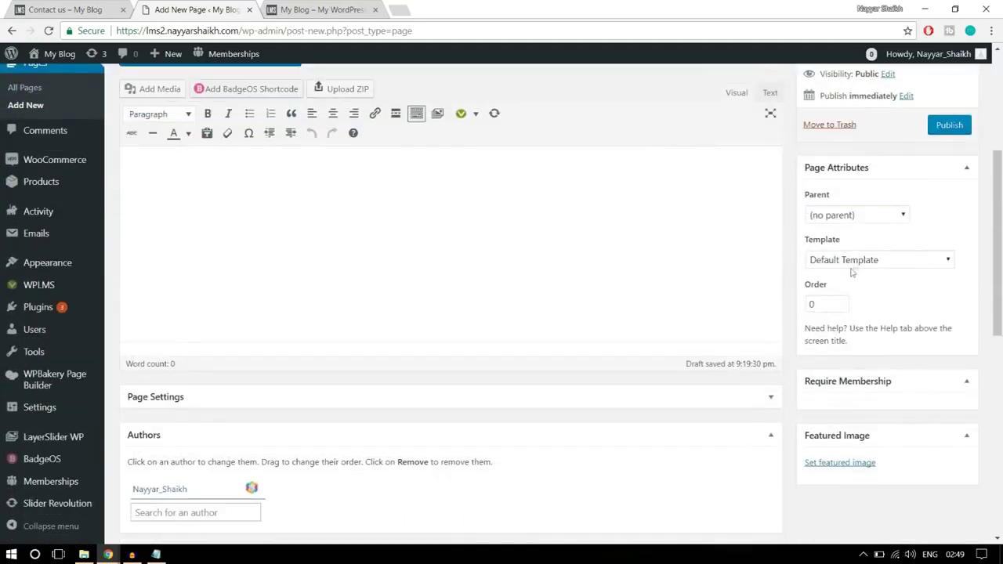
click(857, 260)
scroll(857, 345, down, 2)
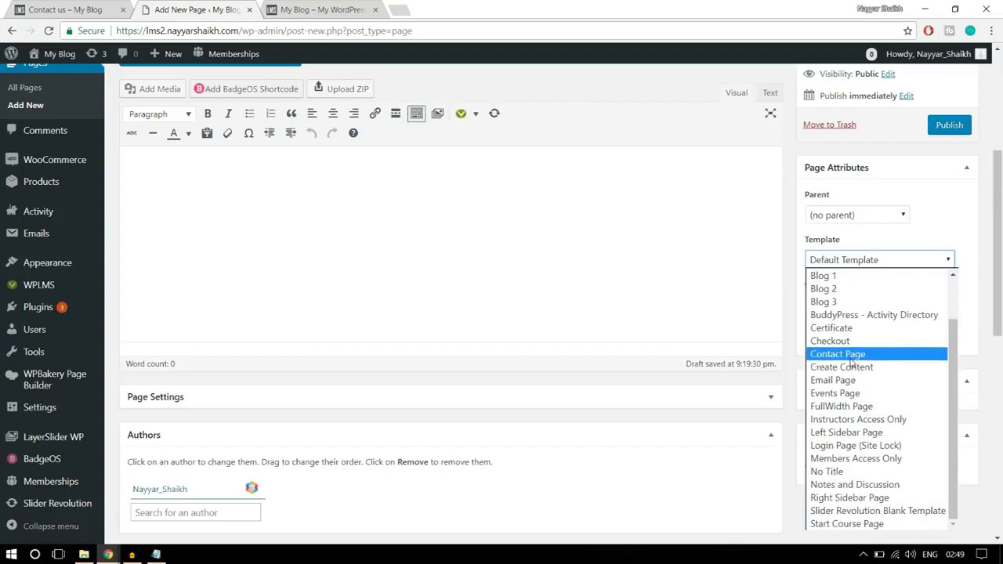
click(855, 354)
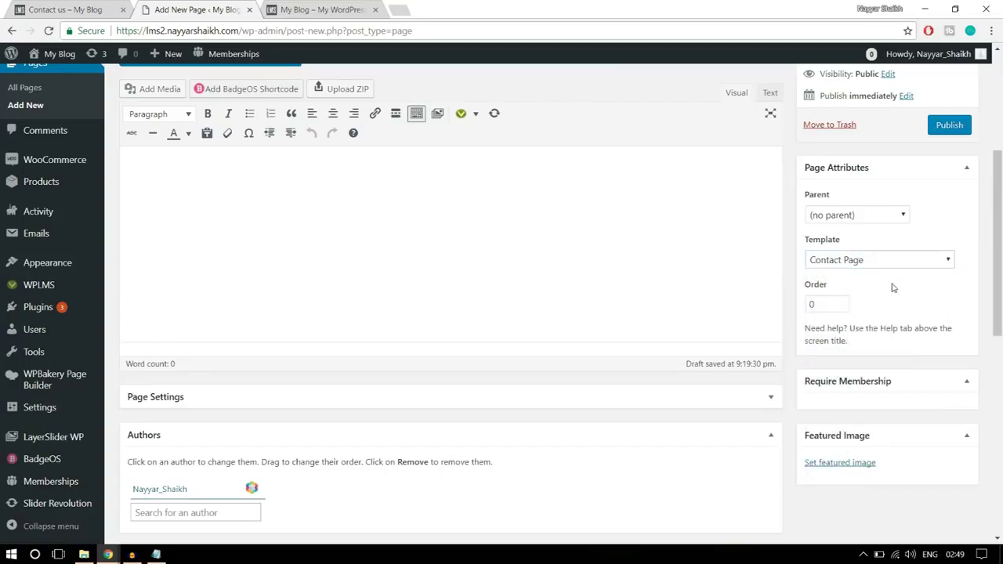
- Compare the new page editor against the demo Contact us page
click(86, 14)
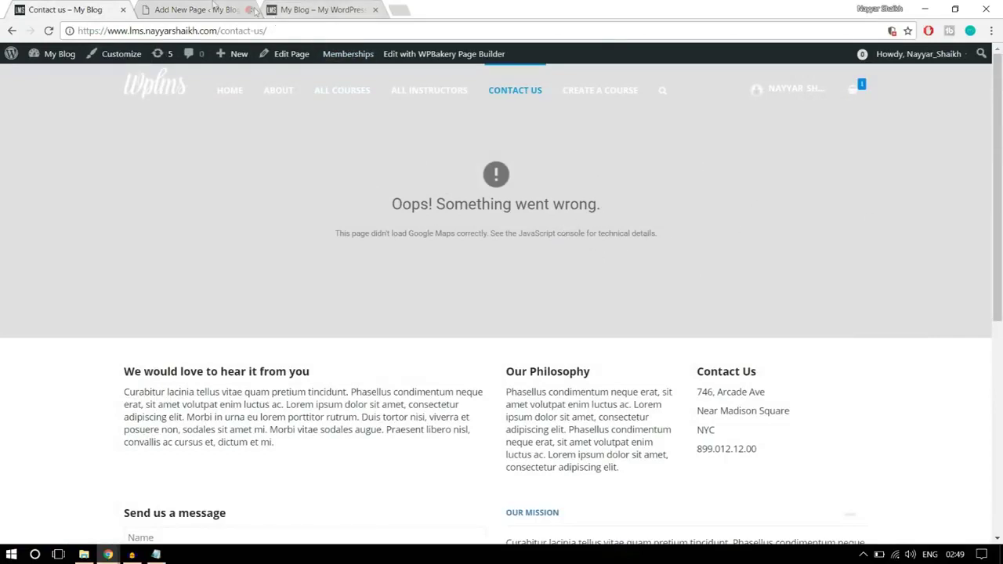
click(214, 5)
scroll(741, 255, up, 2)
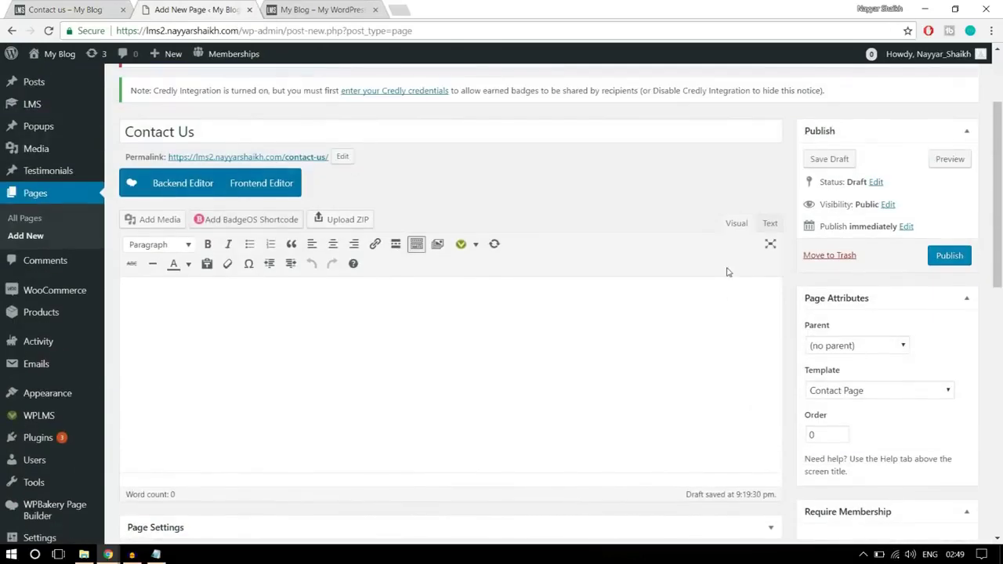
click(76, 7)
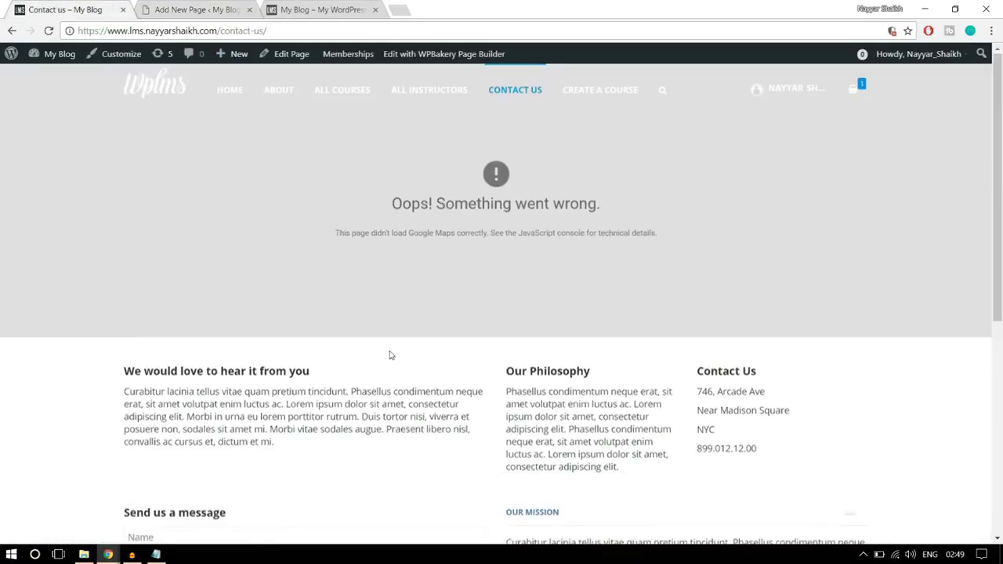
scroll(389, 352, down, 3)
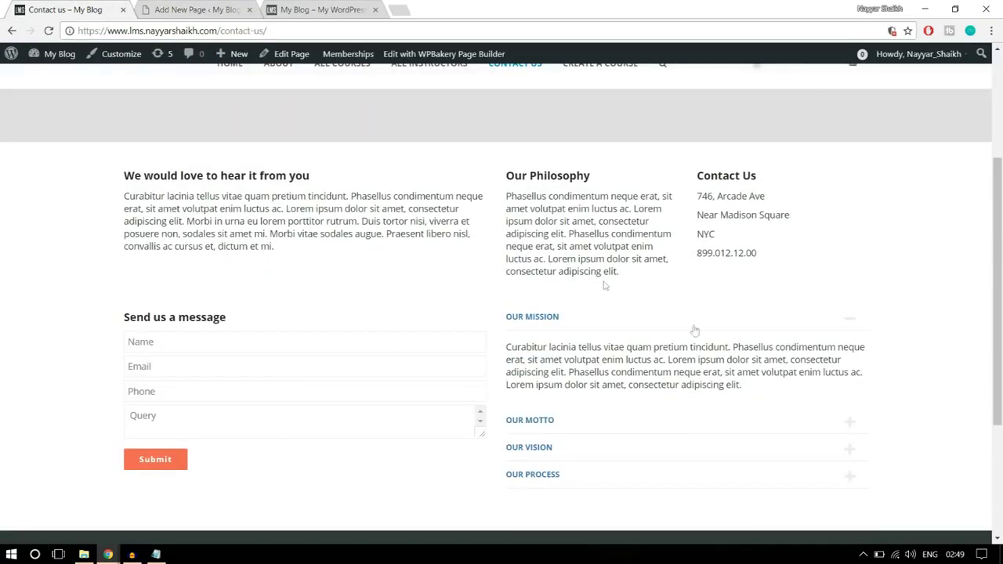
click(196, 6)
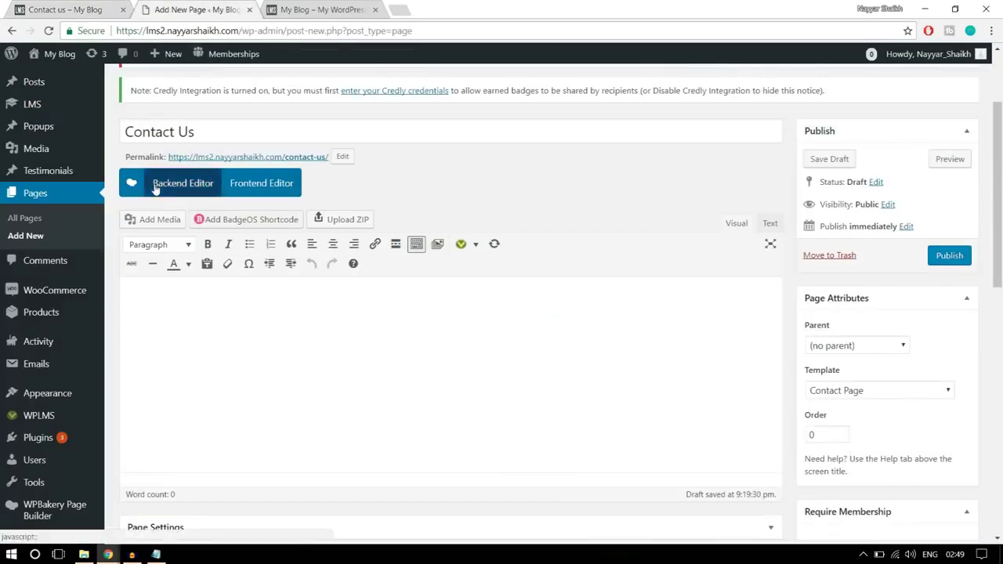
- Switch the page to the WPBakery visual builder and add a Text Block
click(159, 188)
scroll(309, 221, down, 1)
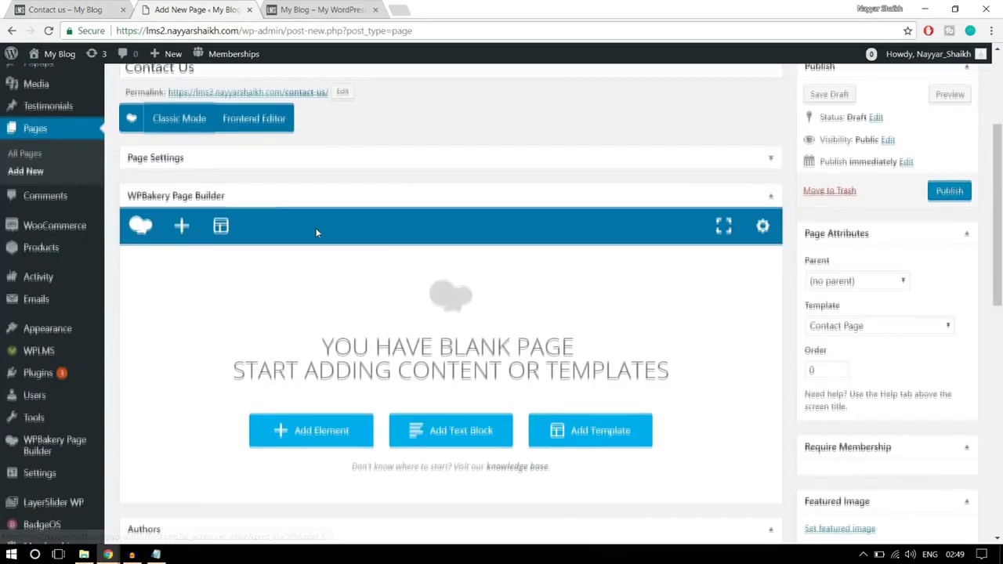
click(334, 436)
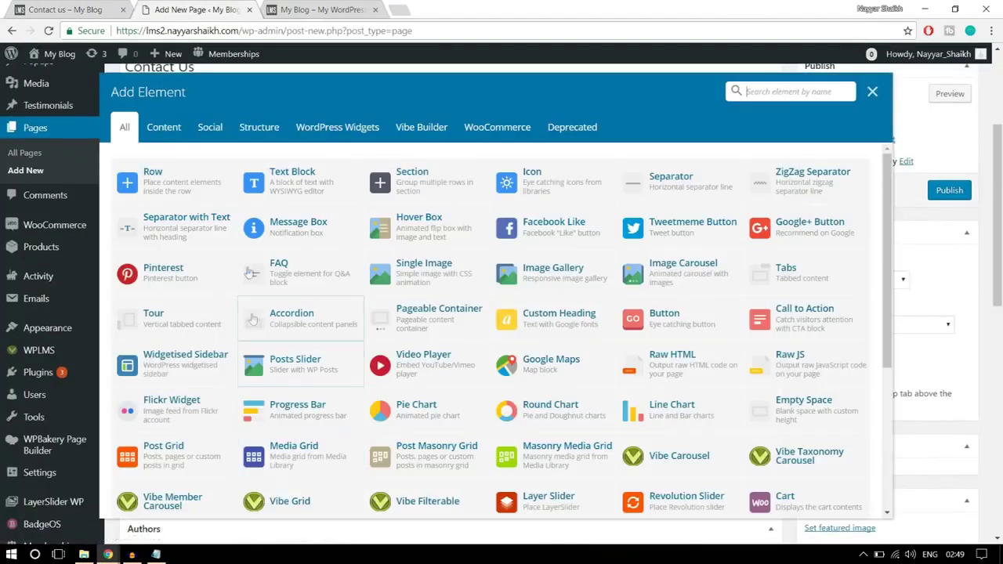
click(323, 188)
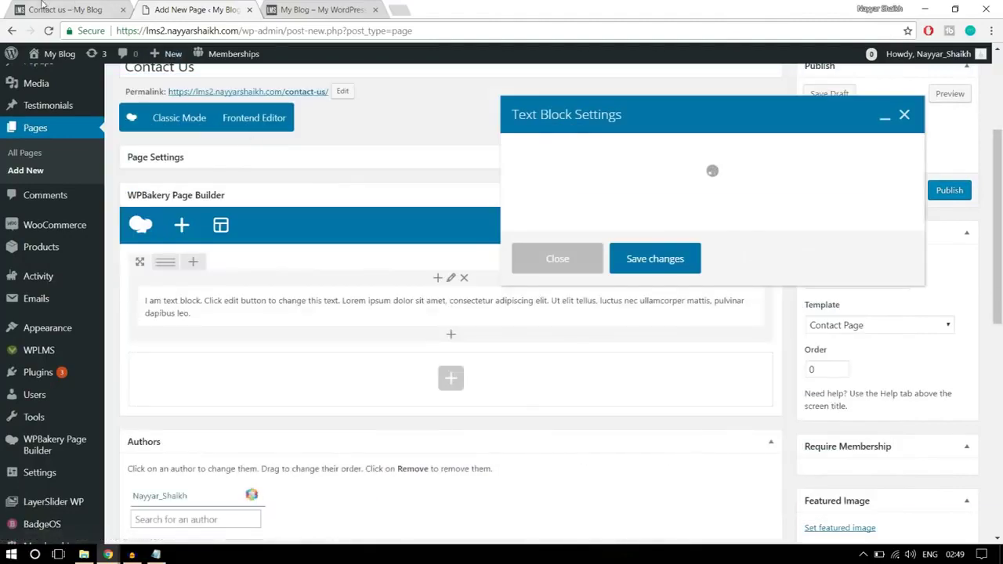
- Replace the text block's placeholder with the demo's 'We would love to hear it from you' heading and paragraph, and save
key(ctrl+1)
drag(288, 258, 122, 170)
key(ctrl+c)
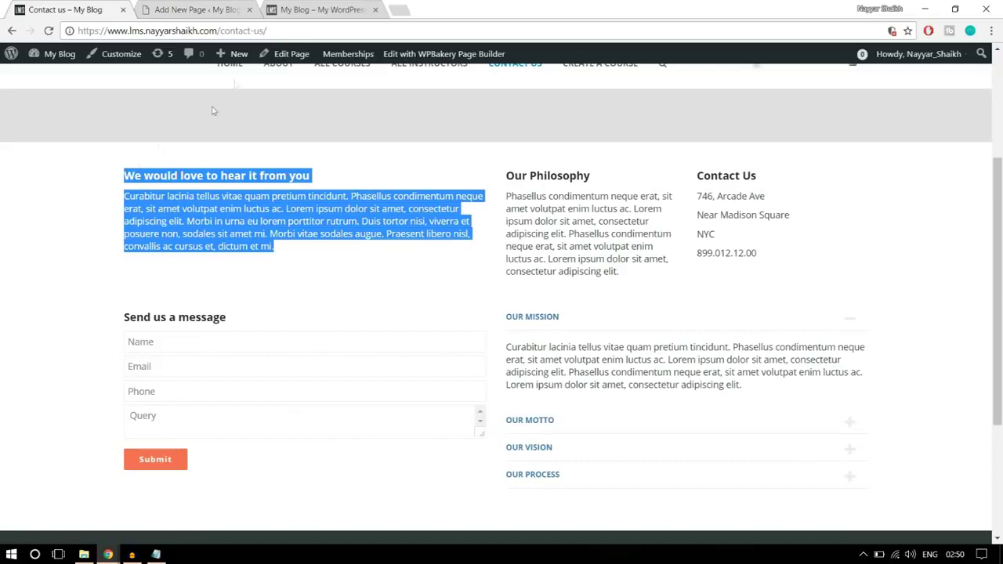
key(ctrl+2)
drag(623, 296, 494, 255)
click(540, 291)
key(ctrl+a)
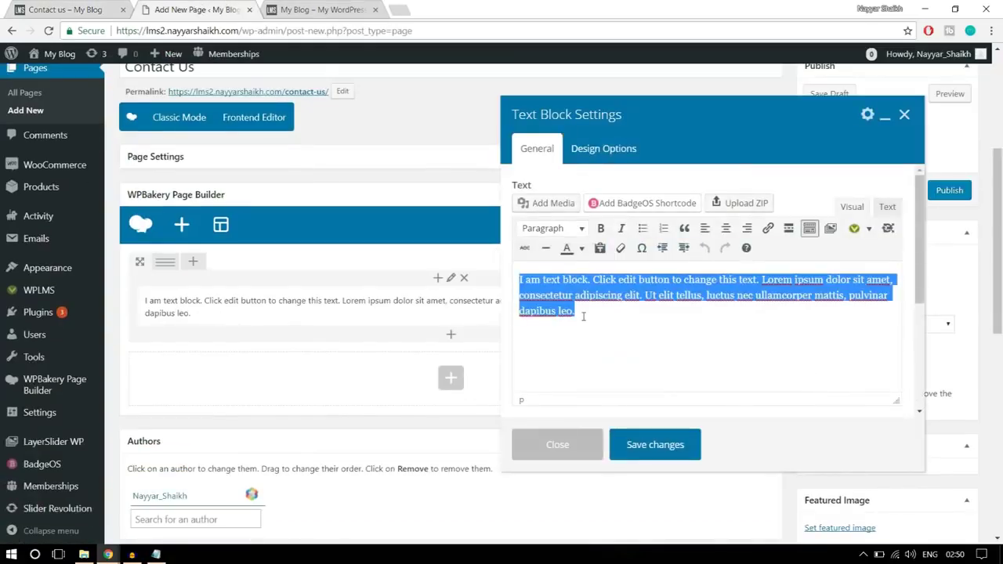
key(ctrl+v)
click(690, 446)
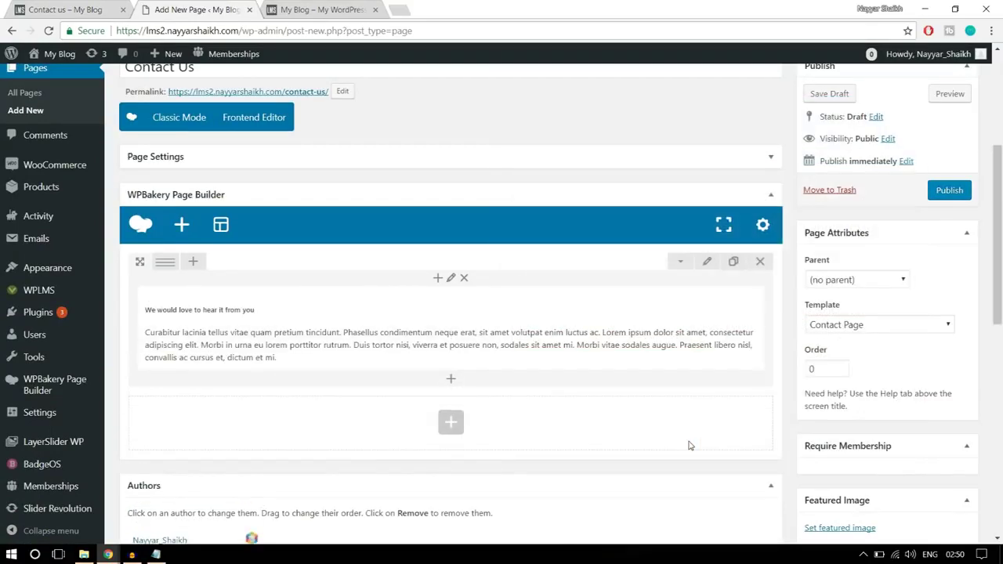
- Select the Our Philosophy and Contact Us text on the live Contact us page
key(ctrl+1)
click(392, 292)
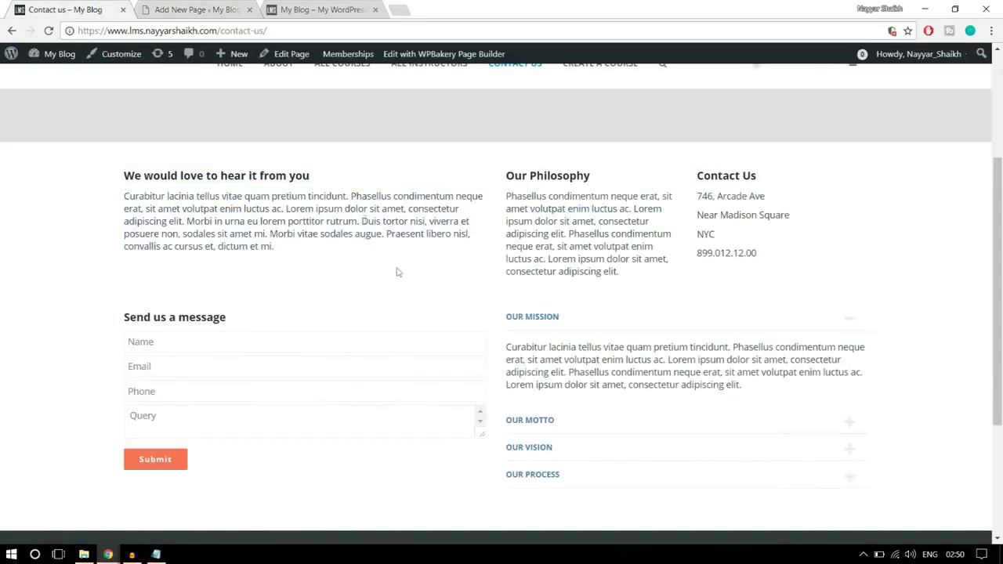
drag(131, 179, 305, 247)
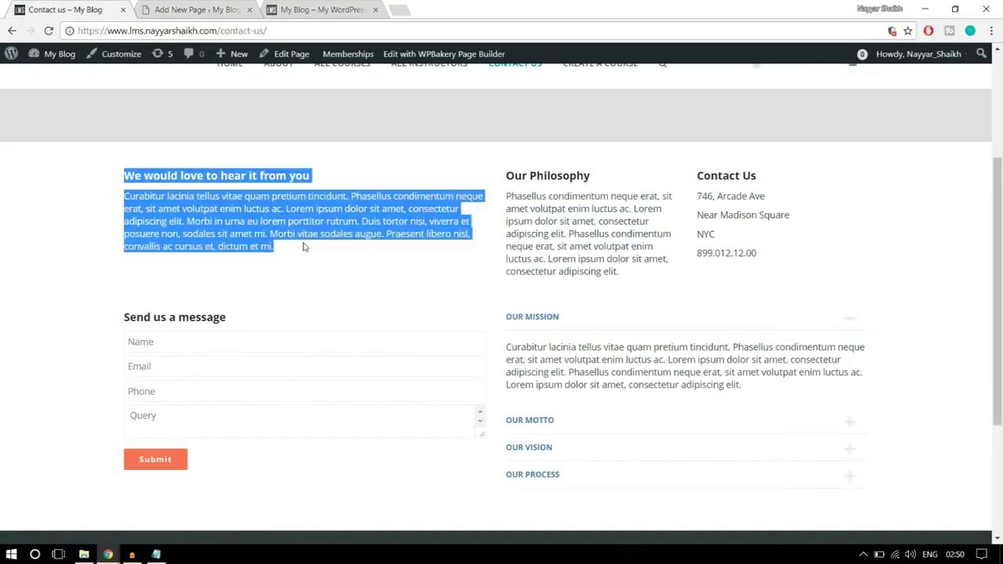
click(343, 252)
drag(508, 171, 815, 269)
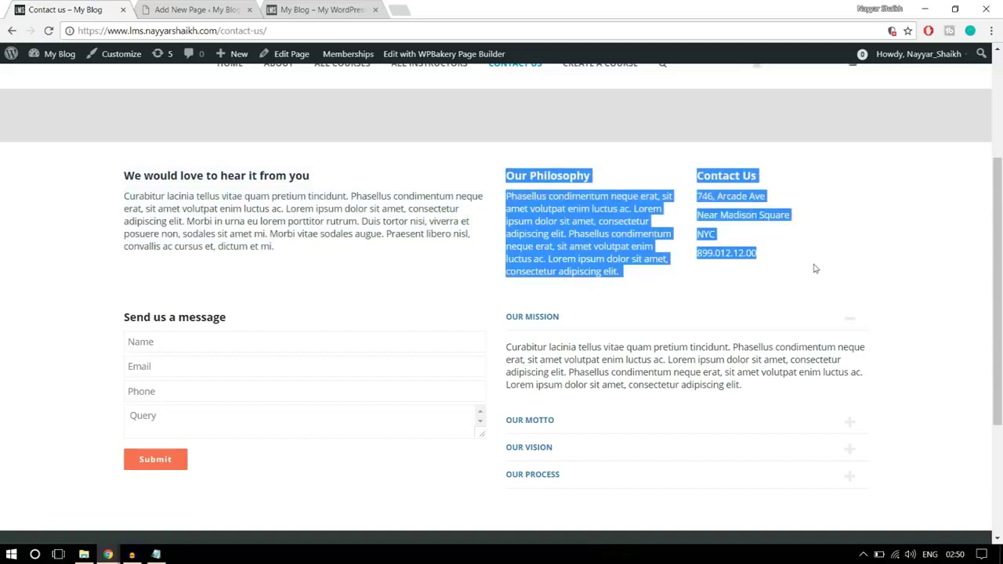
click(194, 10)
mouse_move(170, 269)
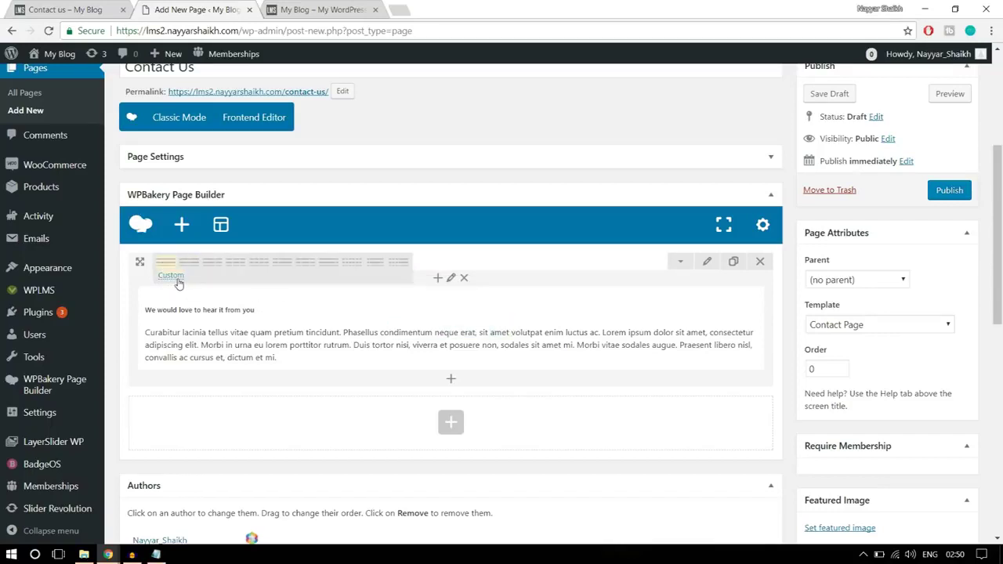
- Set a custom 1/2 + 1/4 + 1/4 row layout, then copy the live page's Our Philosophy heading and paragraph
click(177, 279)
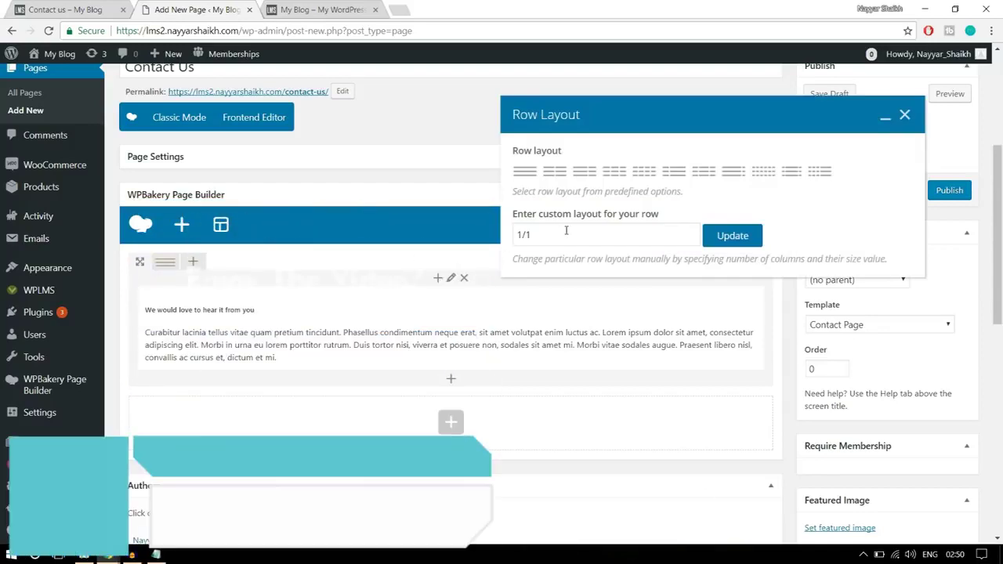
click(530, 234)
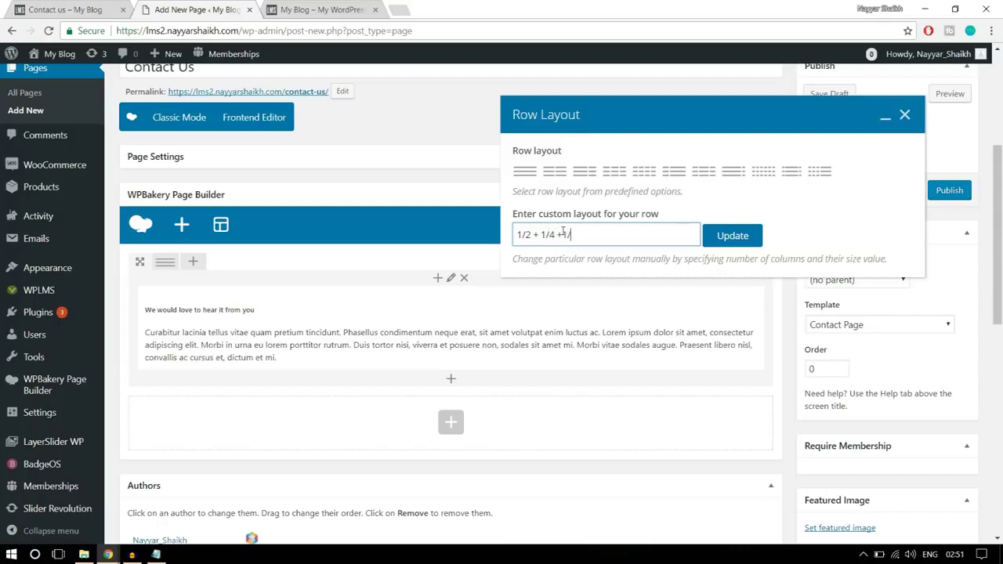
click(733, 236)
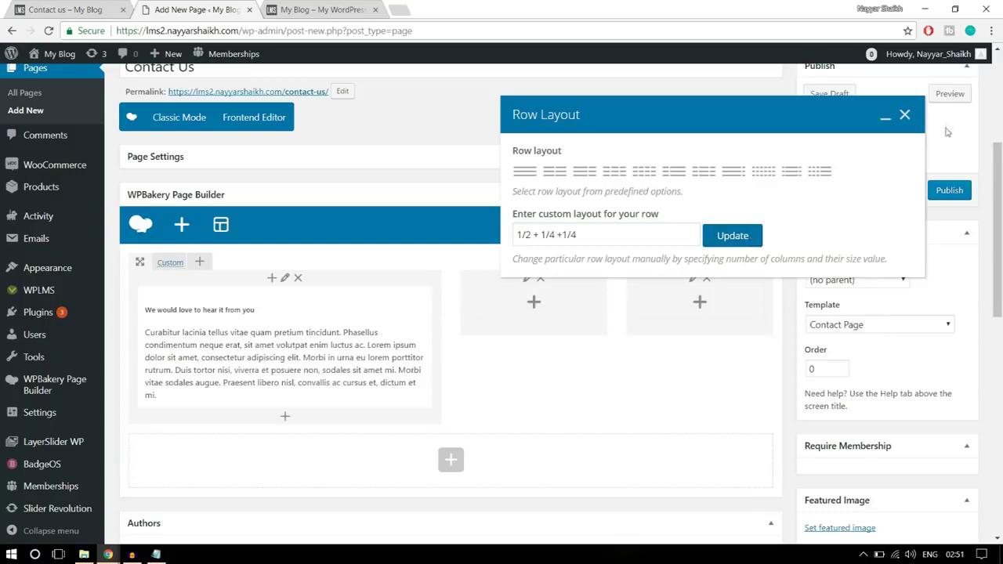
click(910, 116)
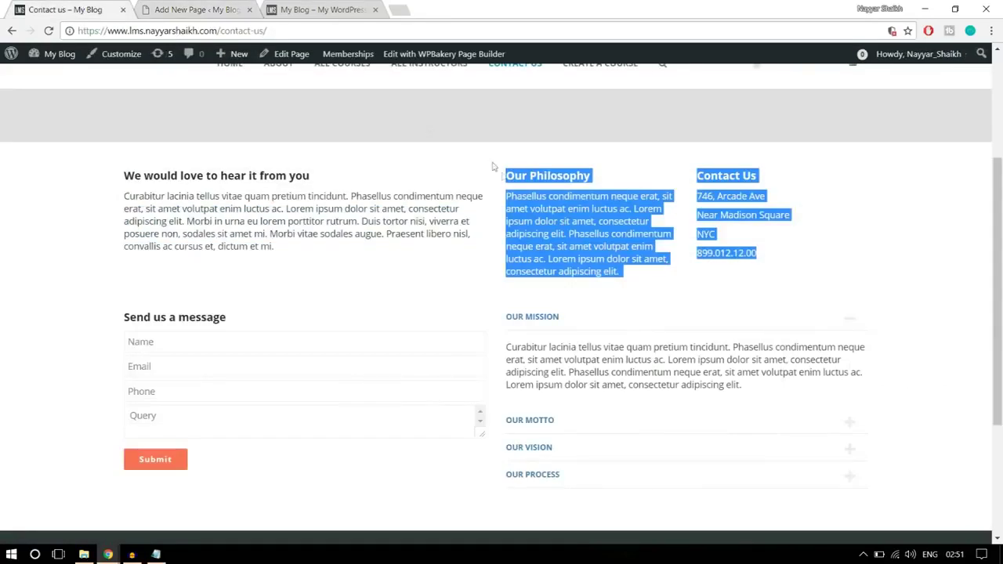
click(589, 234)
drag(635, 284, 505, 185)
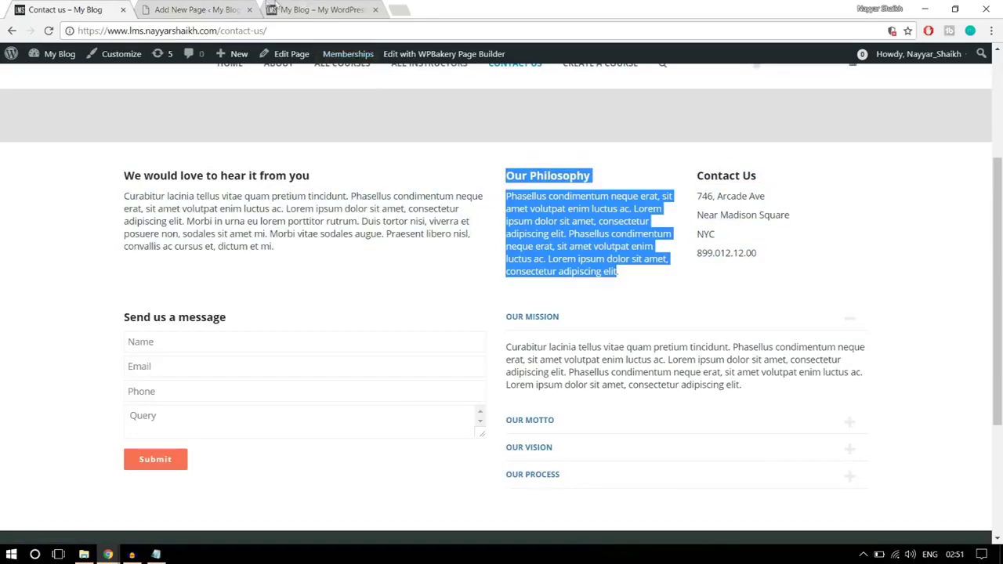
- Add a Text Block with the Our Philosophy text to the middle column and save it
click(207, 8)
click(534, 306)
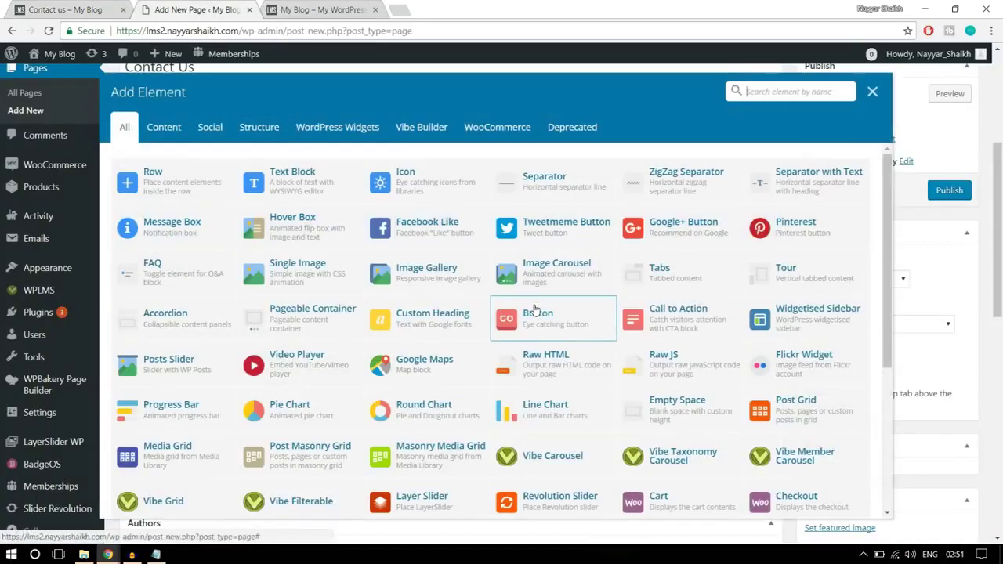
click(298, 174)
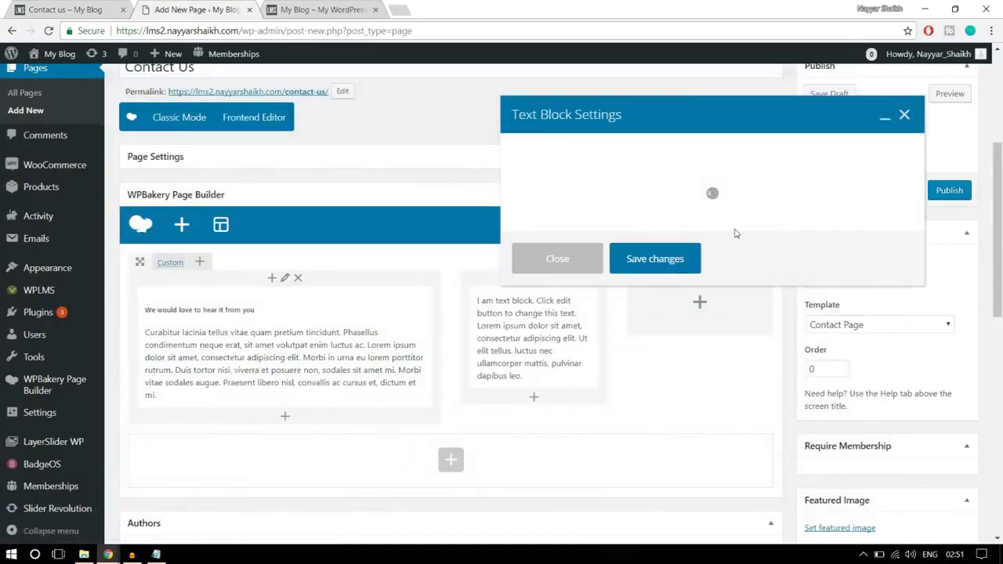
key(ctrl+shift+Tab)
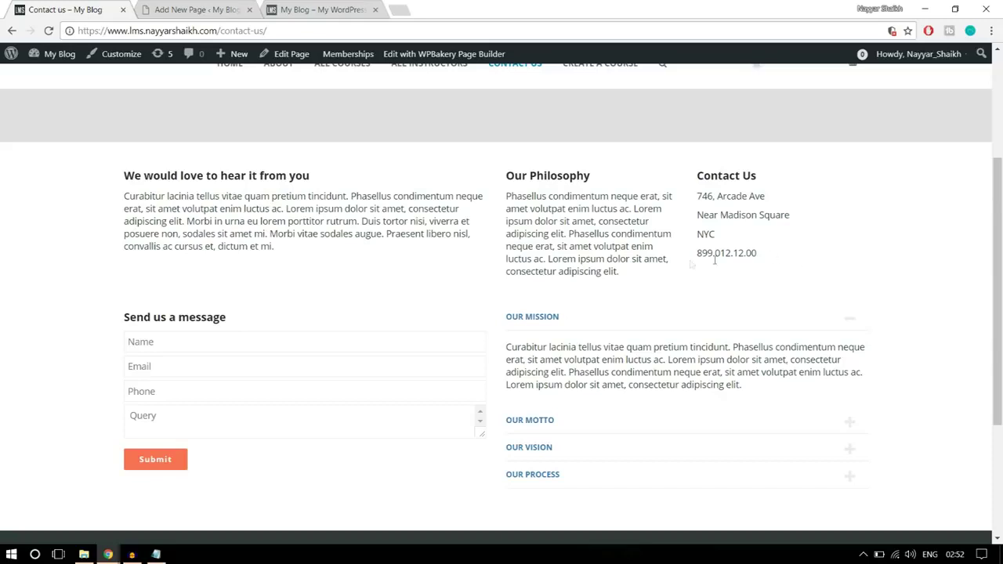
drag(648, 278, 506, 174)
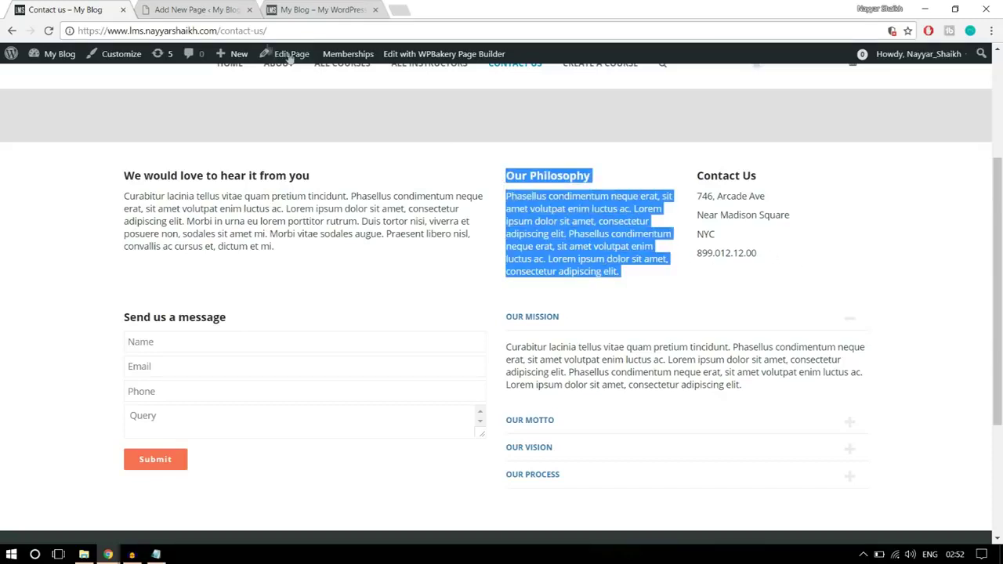
click(196, 9)
click(663, 446)
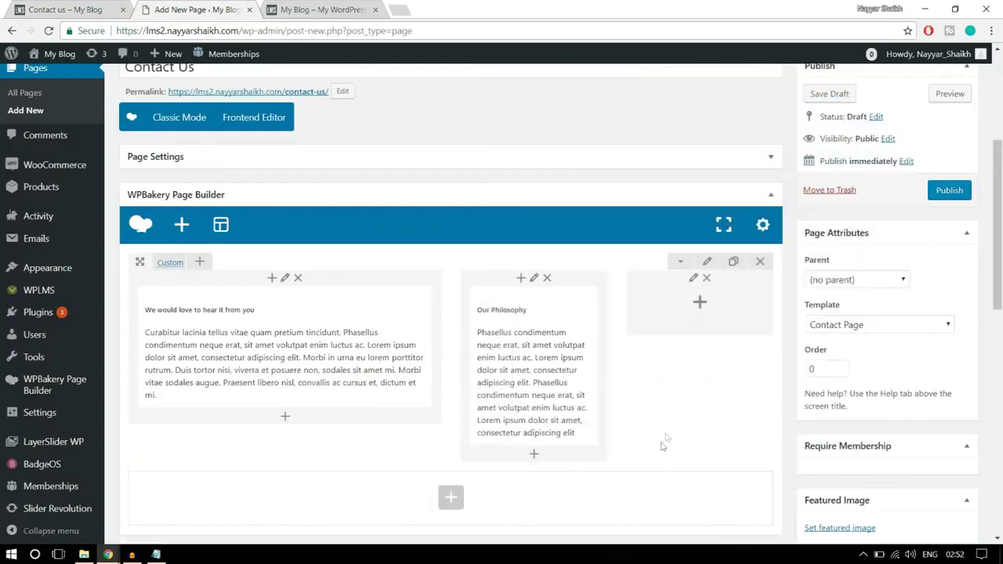
- Add a Text Block to the third column and copy the Contact Us address block from the live page
click(700, 305)
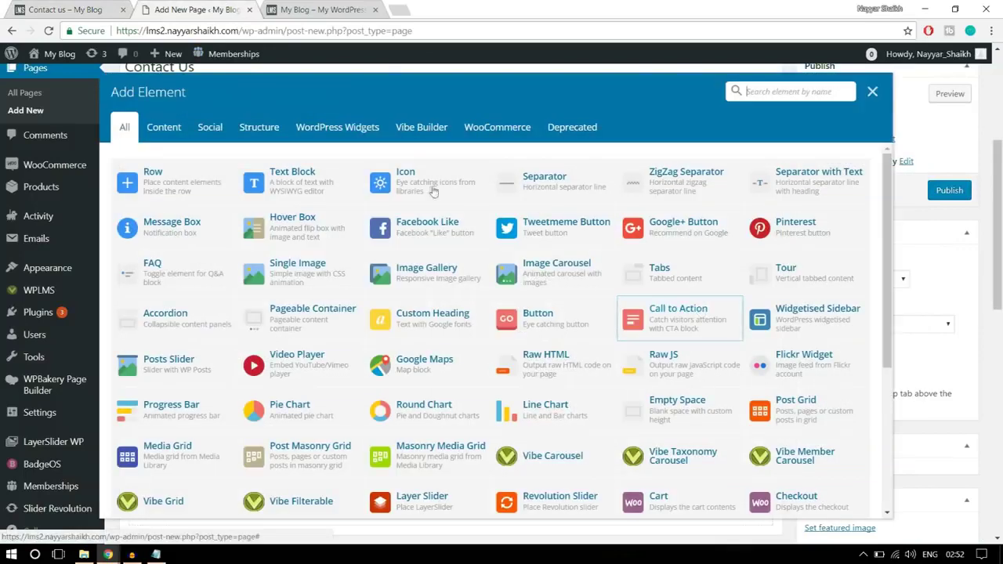
click(340, 195)
click(90, 8)
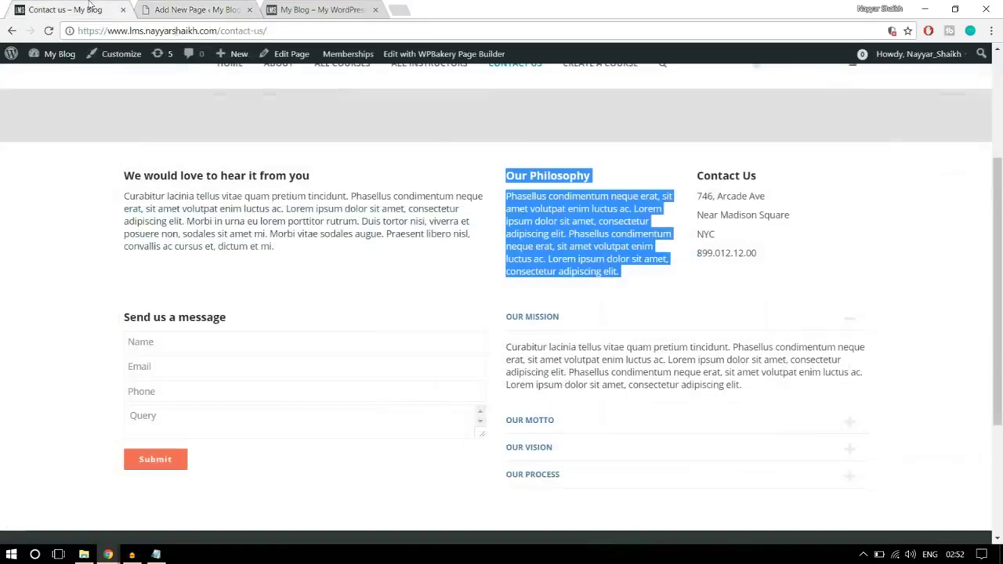
drag(793, 258, 681, 200)
click(726, 234)
drag(779, 260, 696, 190)
key(ctrl+c)
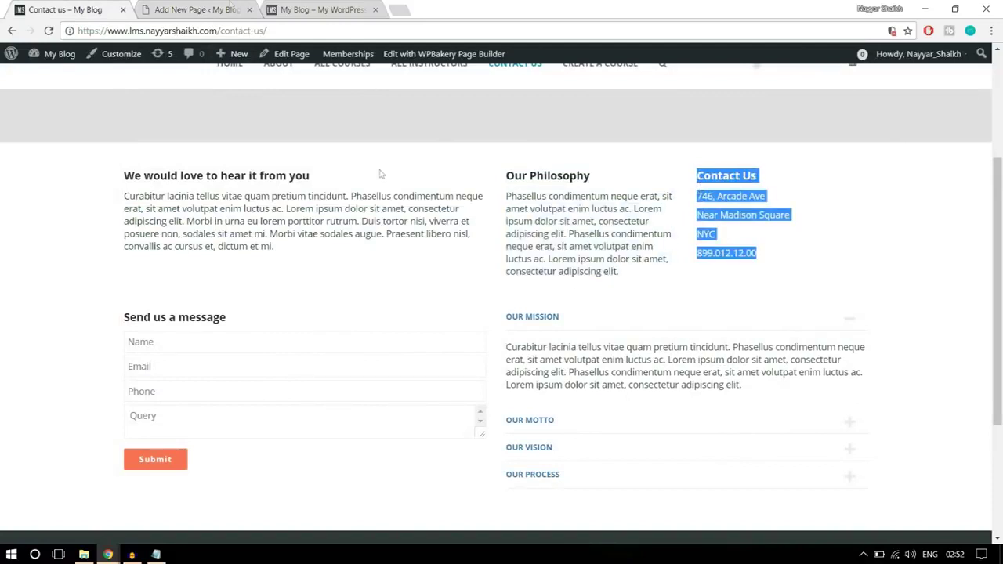
- Paste the Contact Us address and phone into the third-column block and save it
click(183, 18)
click(563, 277)
key(ctrl+a)
key(ctrl+v)
click(671, 445)
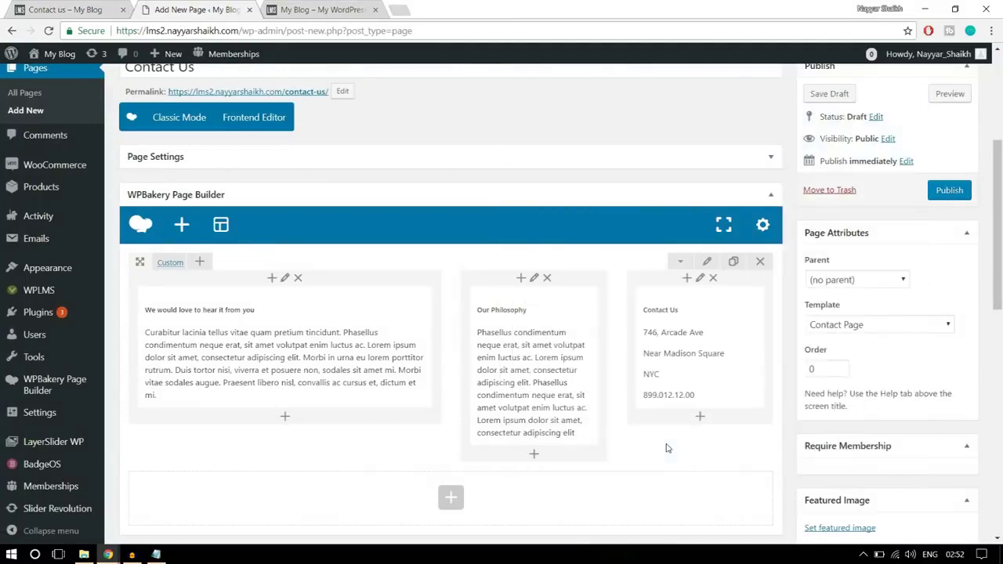
key(ctrl+shift+Tab)
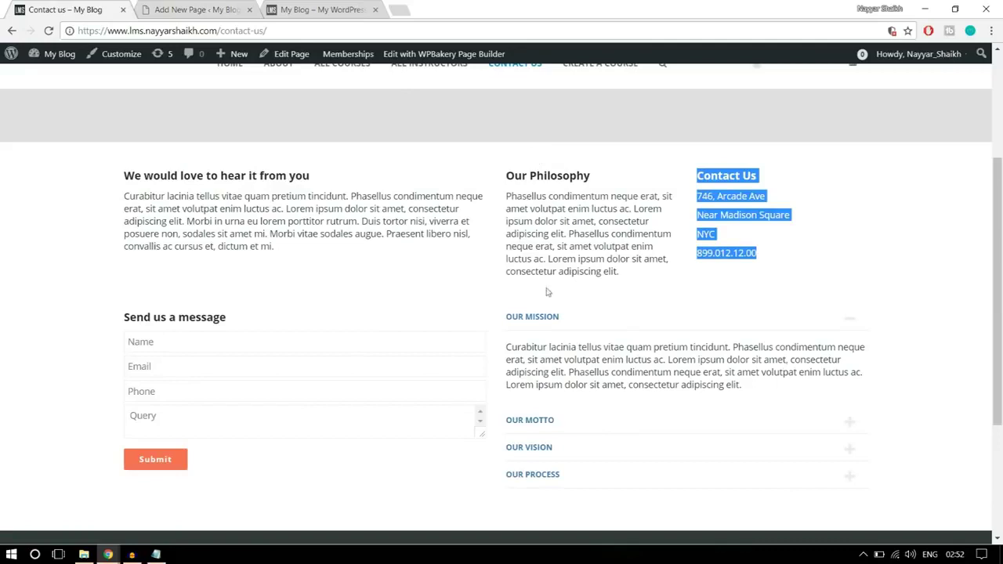
key(ctrl+Tab)
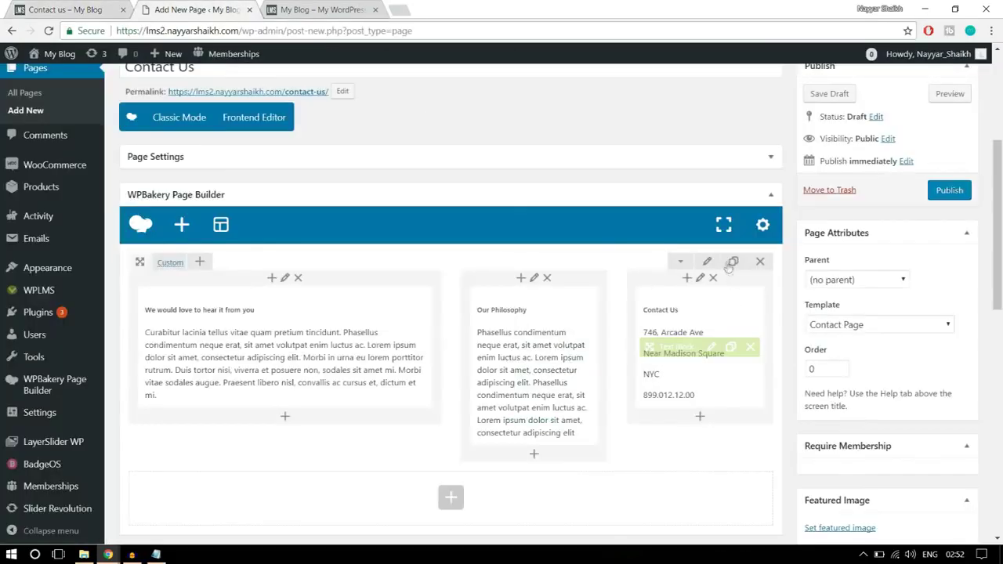
- Save the row's Design Options with padding 30 top and bottom, then review the live Contact us page
click(711, 264)
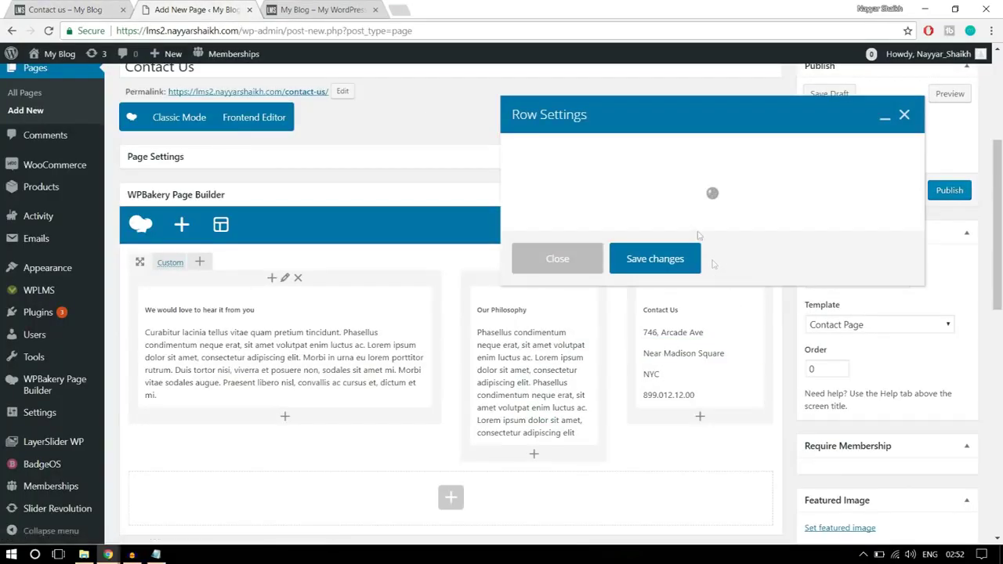
click(641, 156)
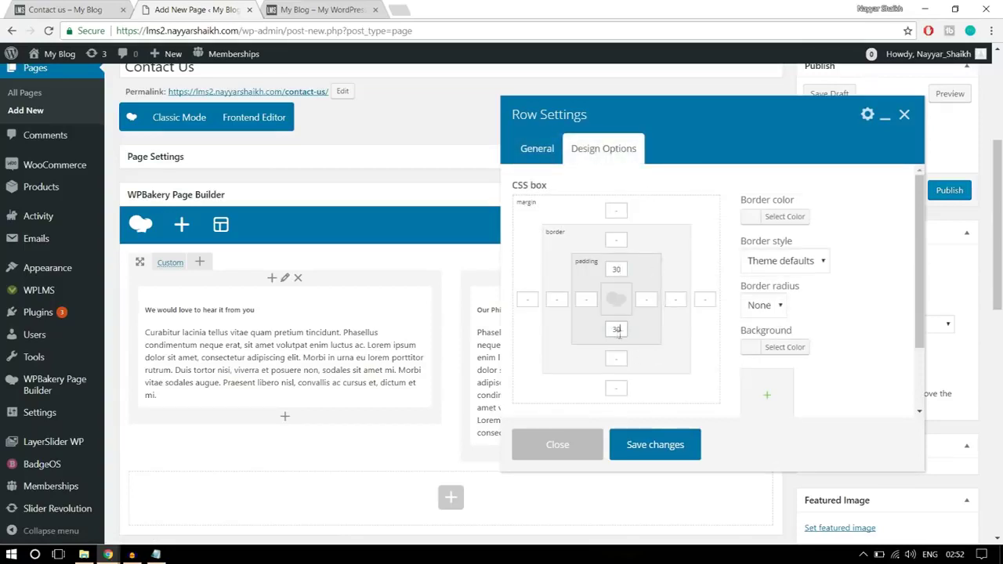
click(682, 452)
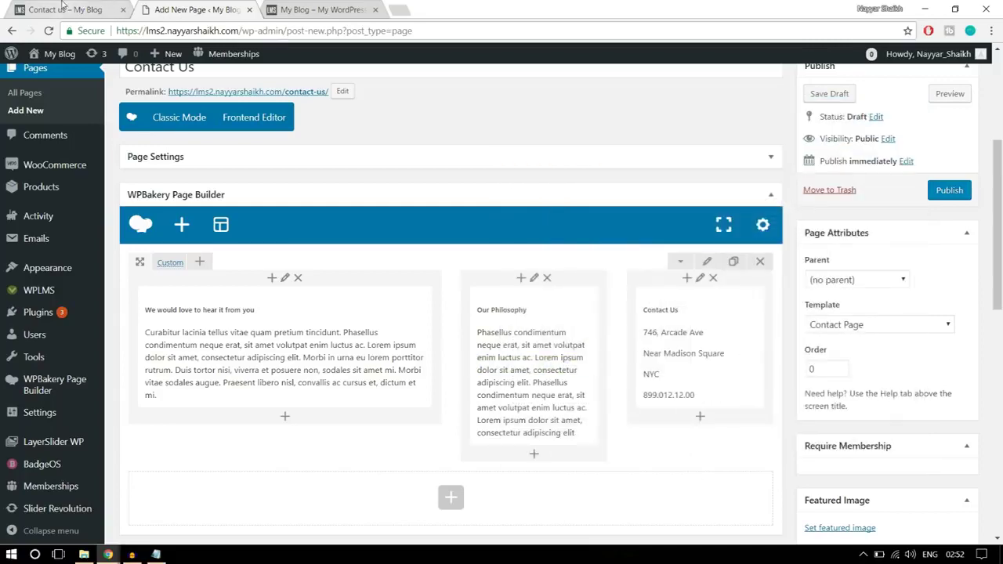
click(63, 9)
scroll(371, 241, down, 2)
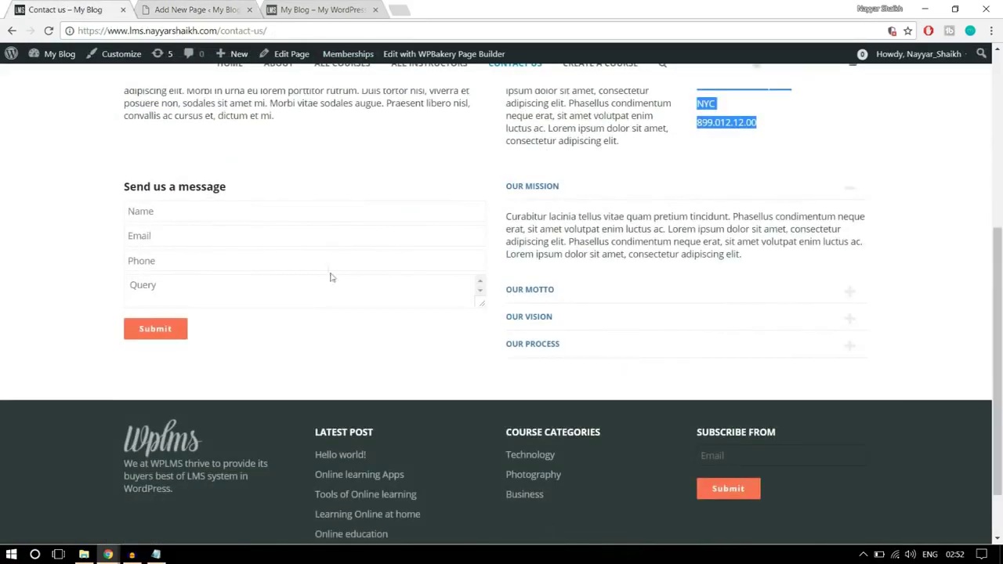
click(156, 235)
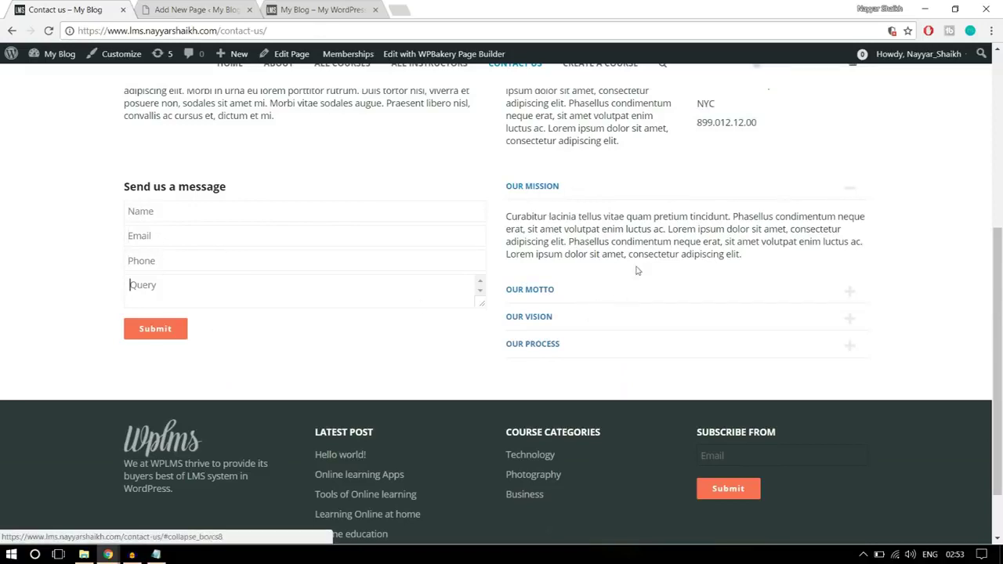
- Add a new Text Block in a row below the three-column row
click(189, 7)
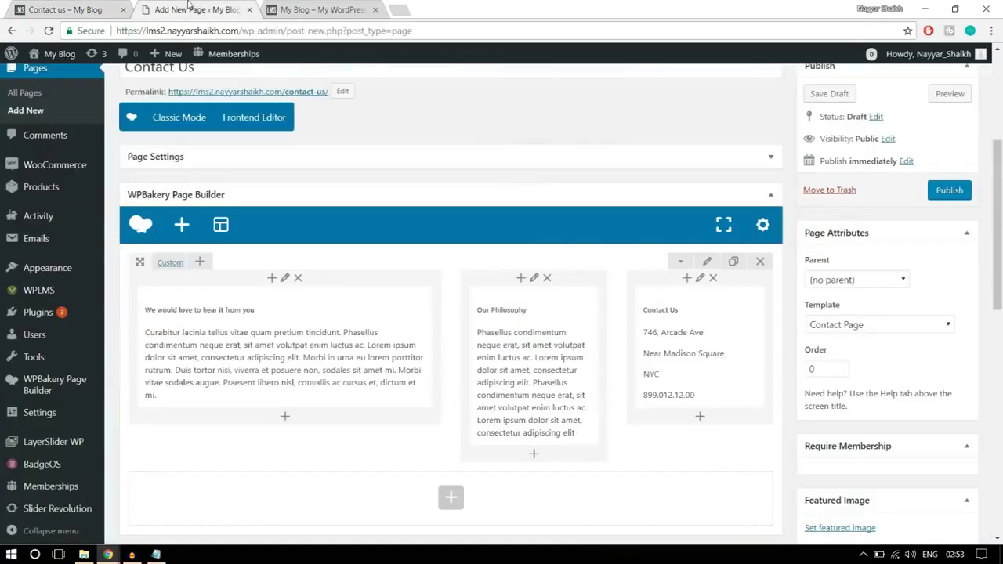
mouse_move(107, 554)
scroll(457, 337, down, 3)
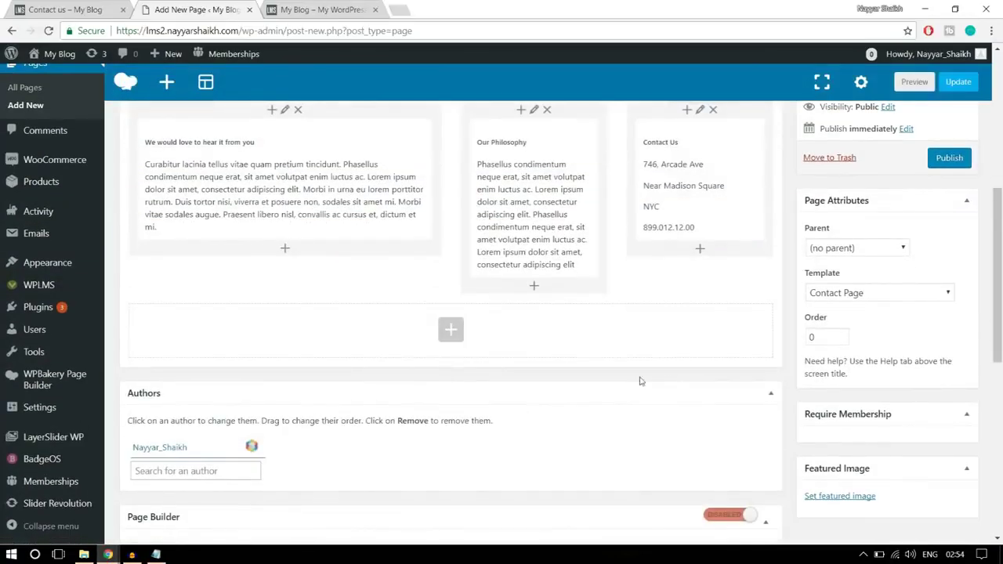
click(455, 334)
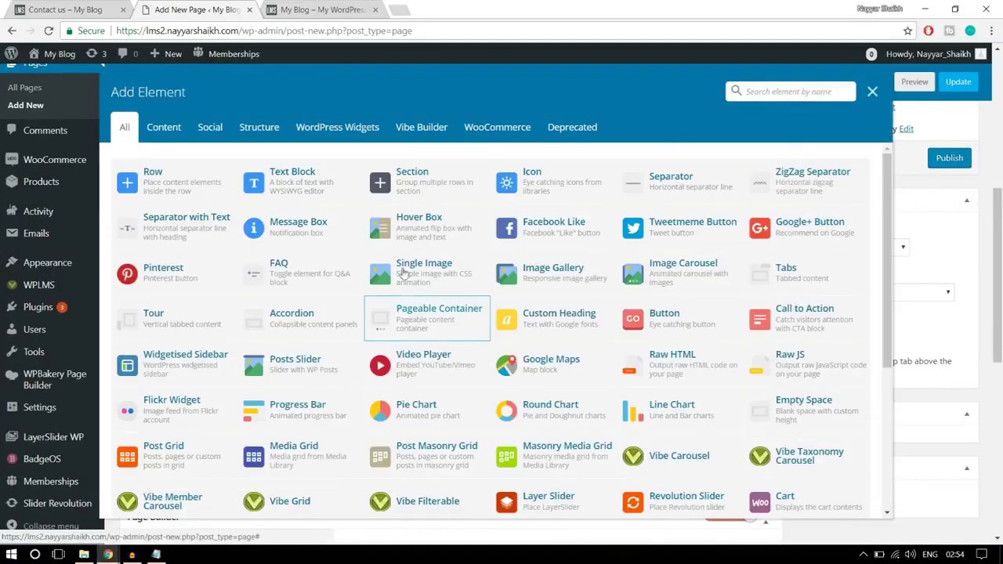
click(322, 196)
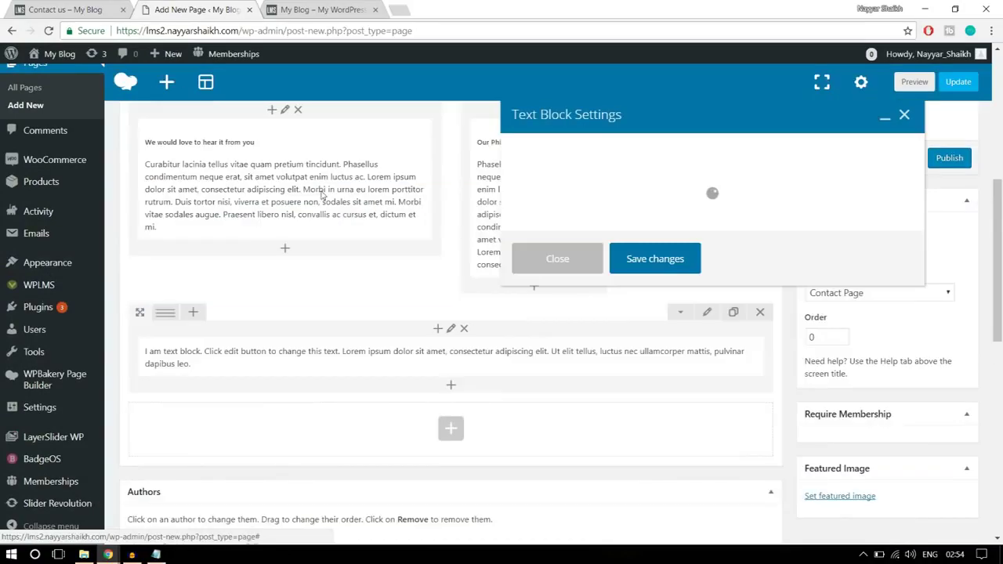
- Replace the new block's placeholder with the 'Send us a message' heading copied from the live page
click(65, 9)
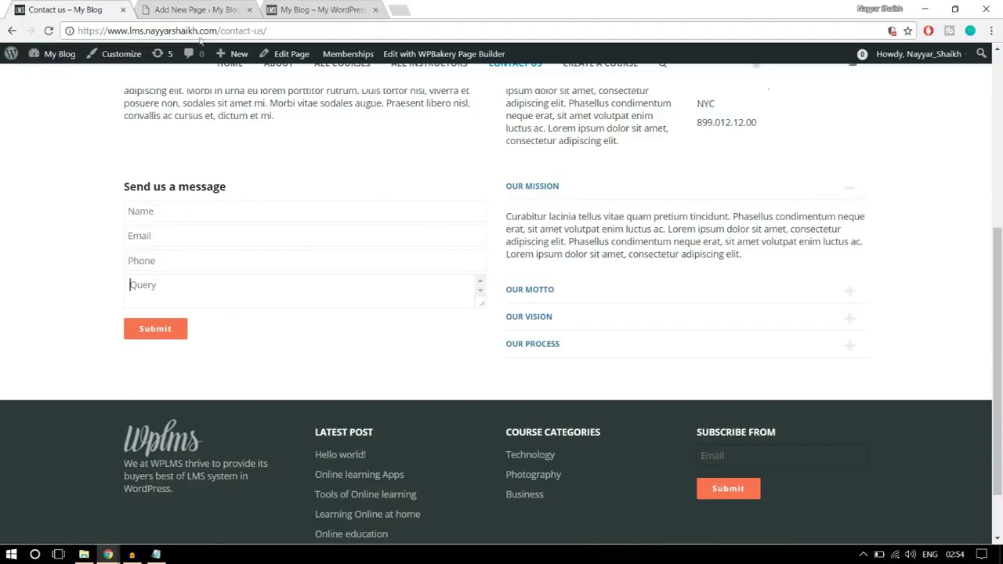
drag(227, 189, 123, 188)
key(ctrl+c)
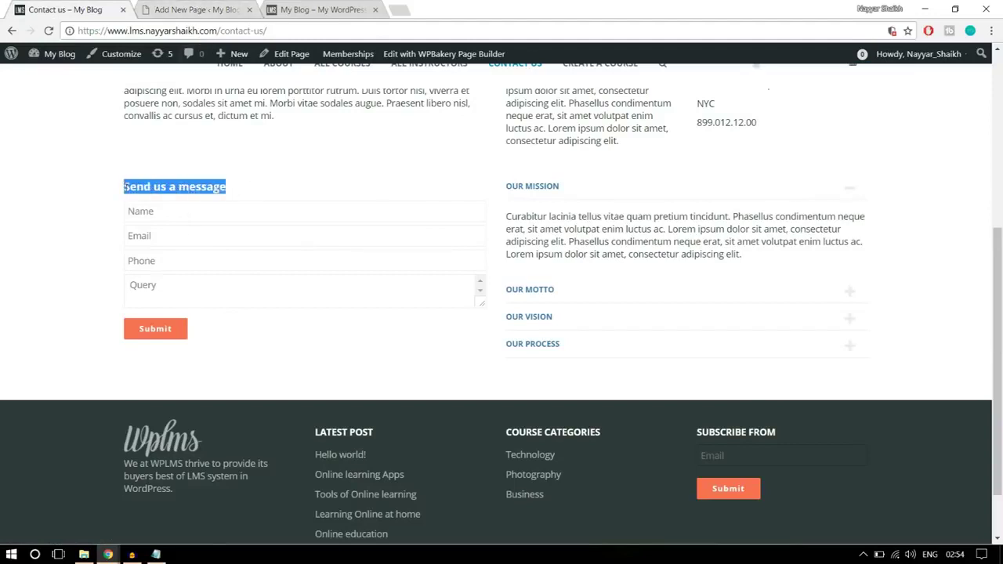
click(231, 10)
drag(509, 271, 611, 326)
key(ctrl+v)
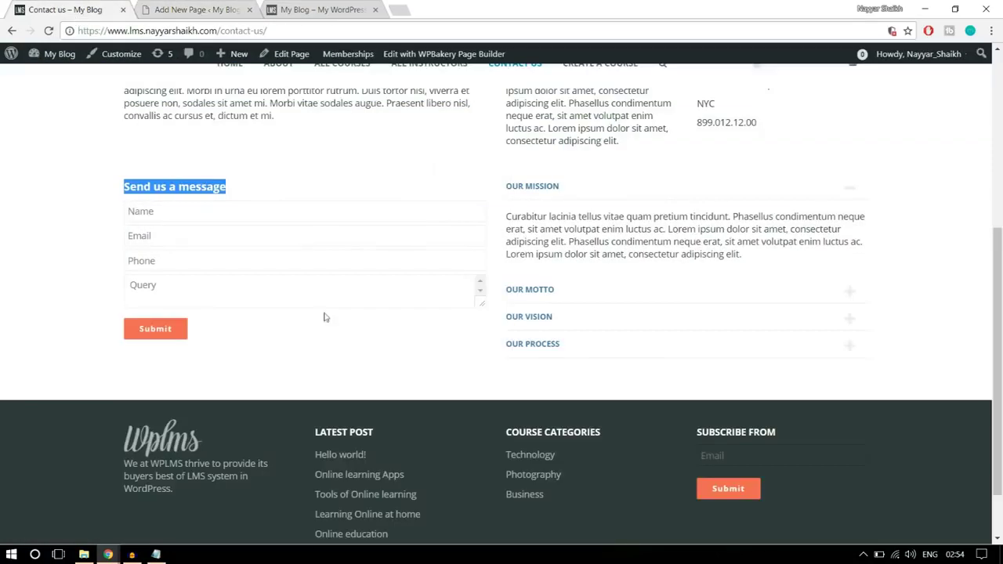
key(ctrl+shift+Tab)
click(286, 320)
key(ctrl+Tab)
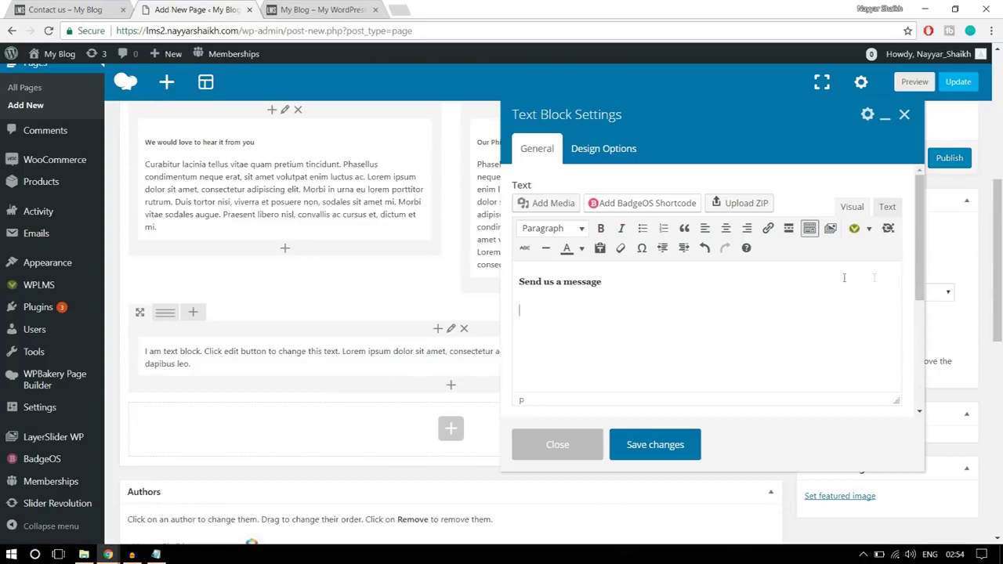
click(870, 230)
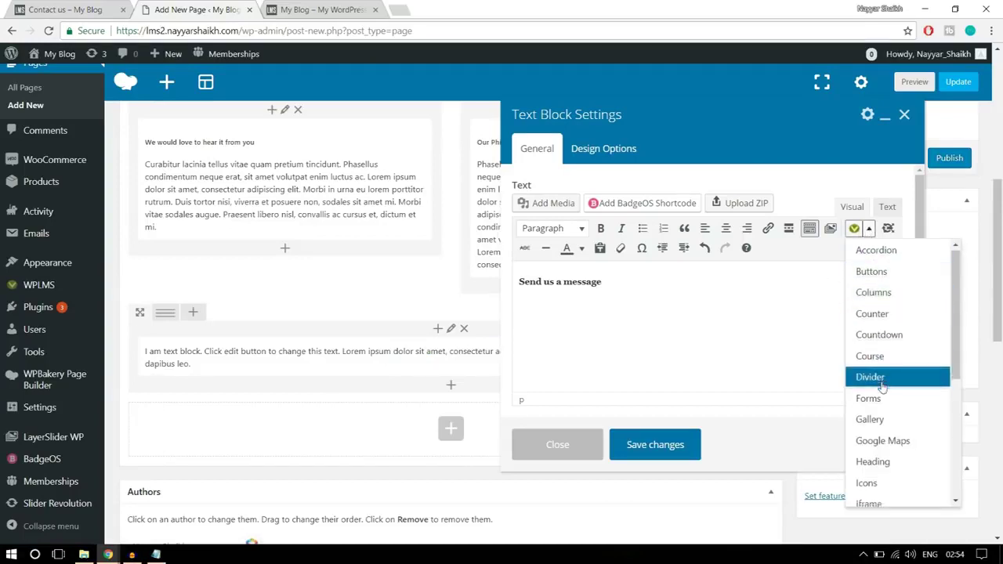
- Open the contact form shortcode generator and compare it with the live Contact us form
scroll(883, 416, down, 2)
scroll(884, 389, down, 2)
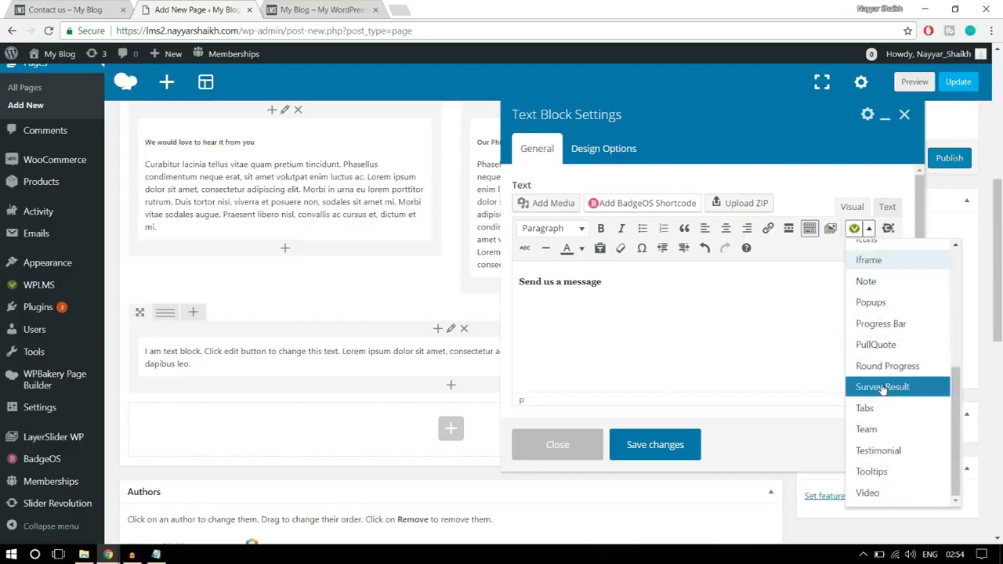
scroll(879, 443, up, 5)
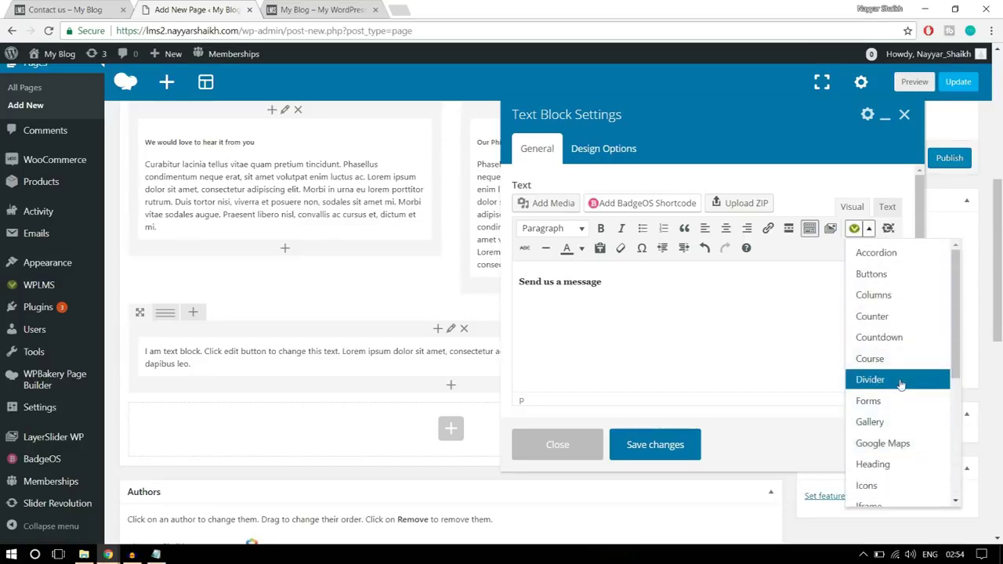
scroll(903, 383, up, 2)
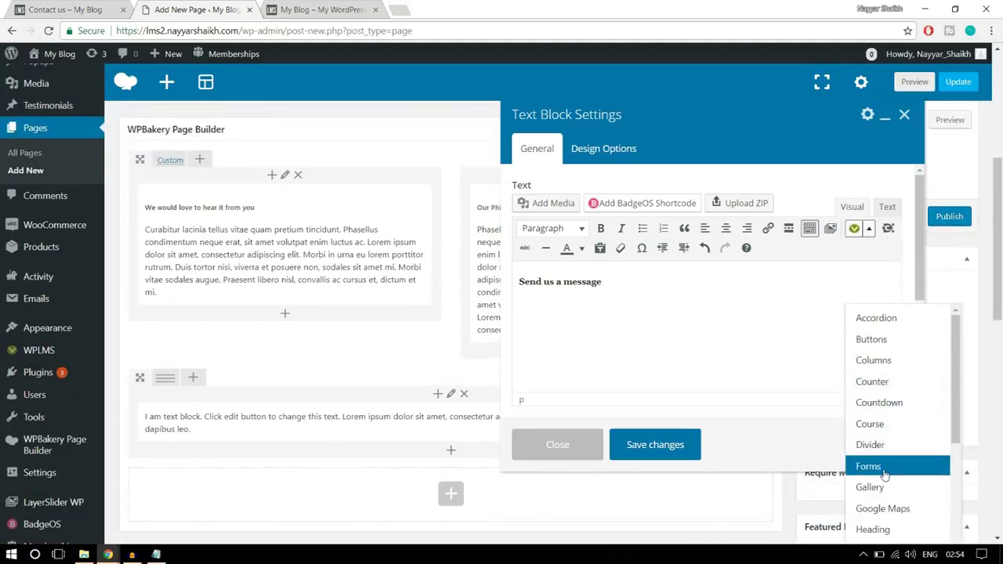
click(884, 470)
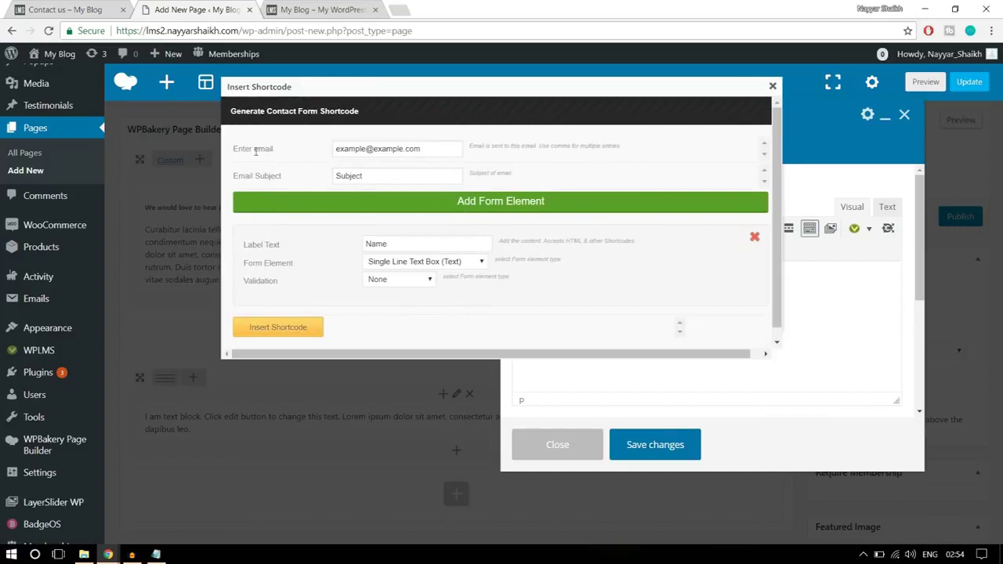
drag(437, 148, 336, 149)
click(79, 9)
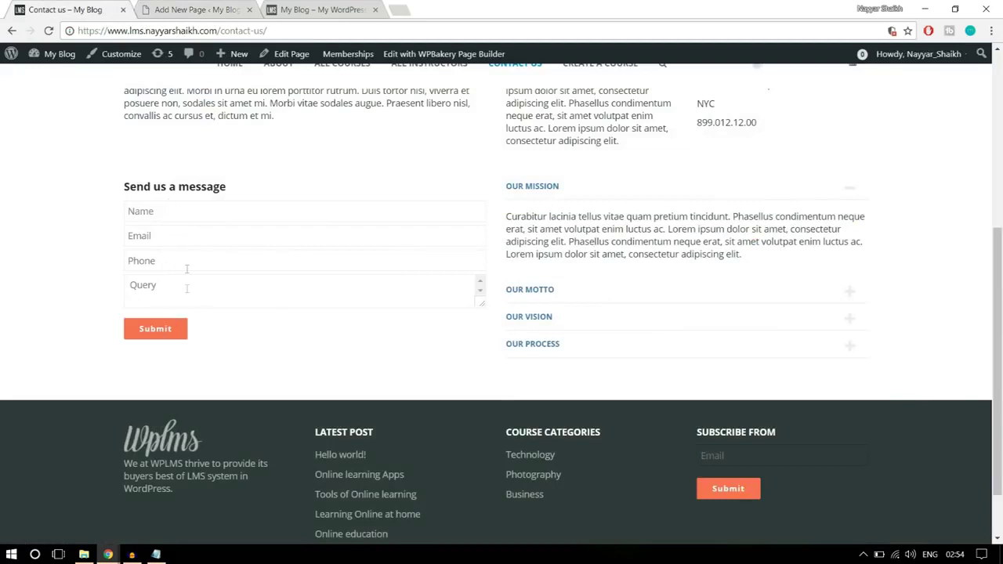
click(195, 17)
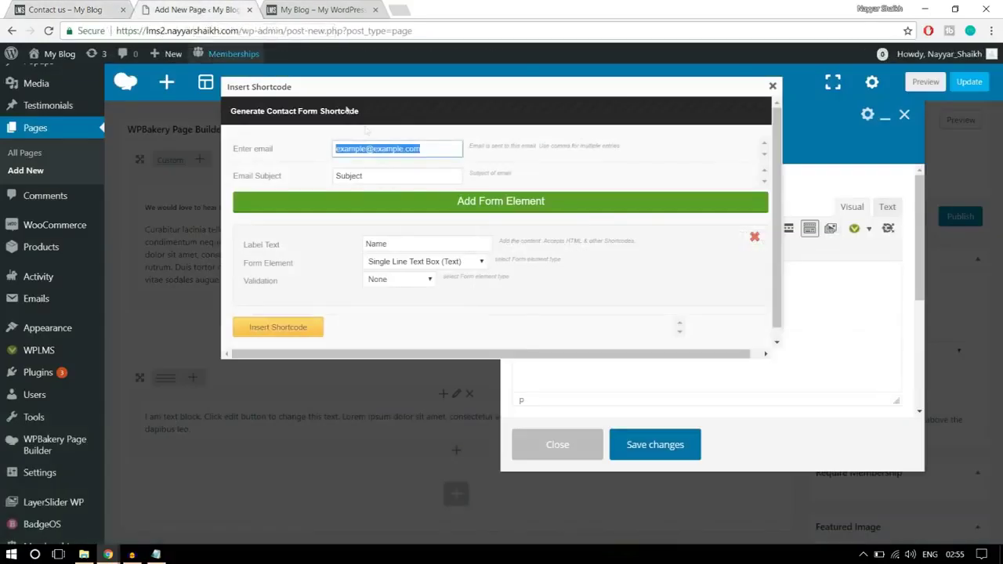
- Set the single-line Name field's validation to Required and insert the form shortcode
click(429, 153)
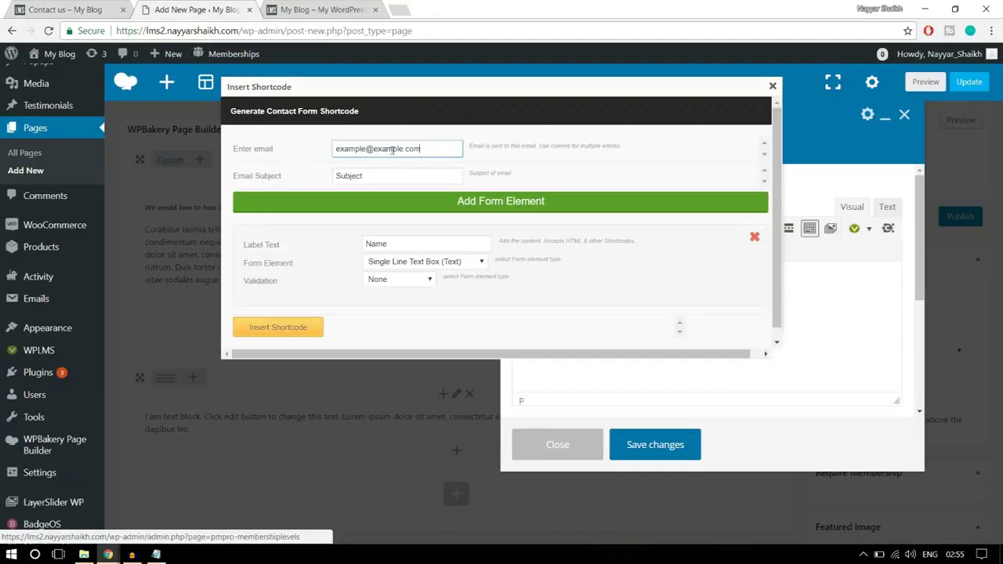
key(Tab)
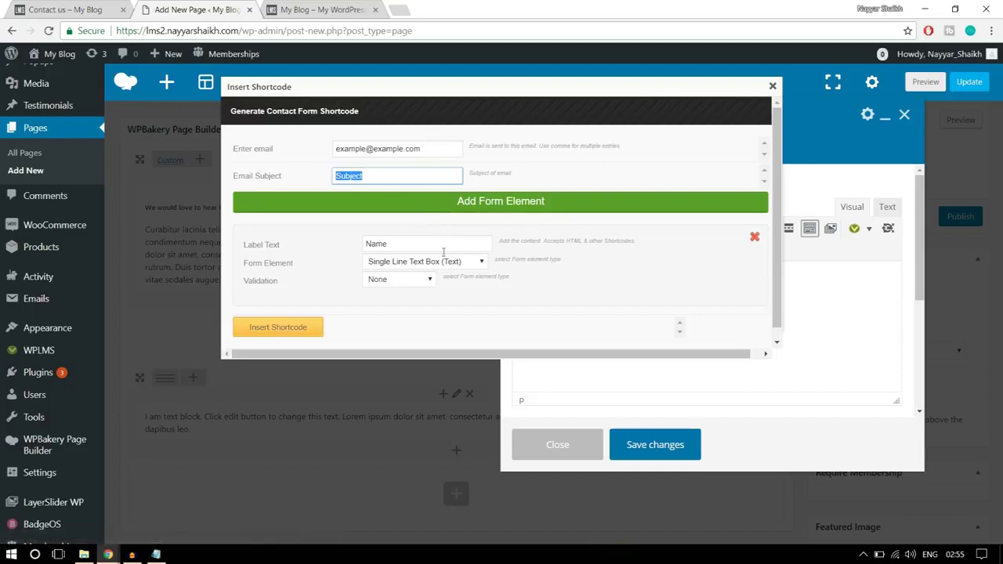
key(ctrl+shift+Tab)
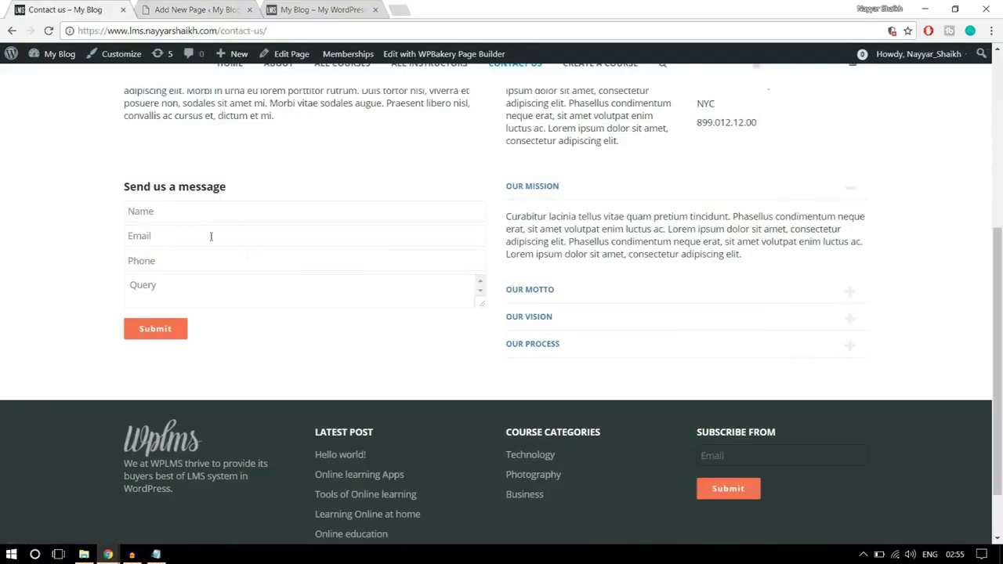
click(176, 214)
click(170, 6)
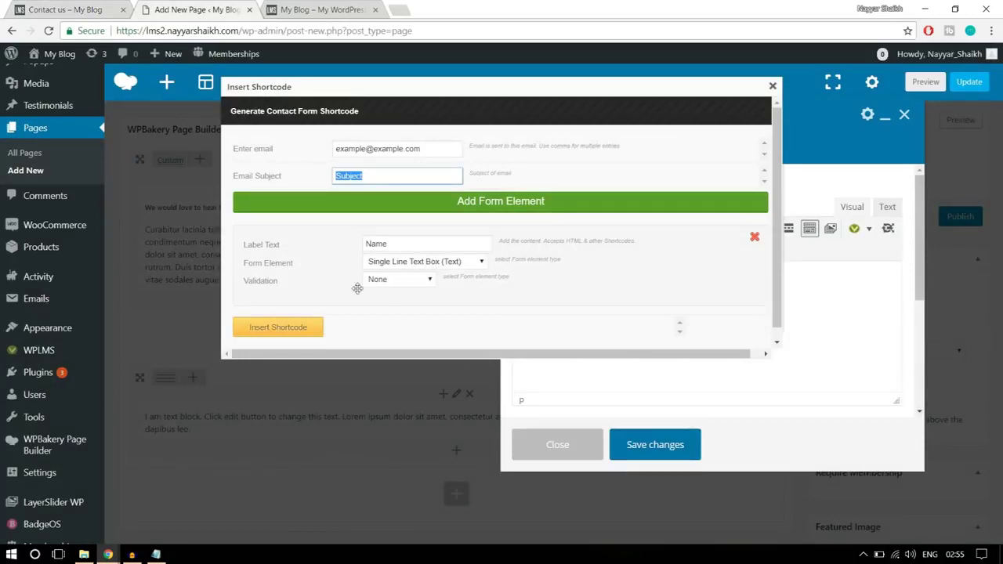
click(394, 281)
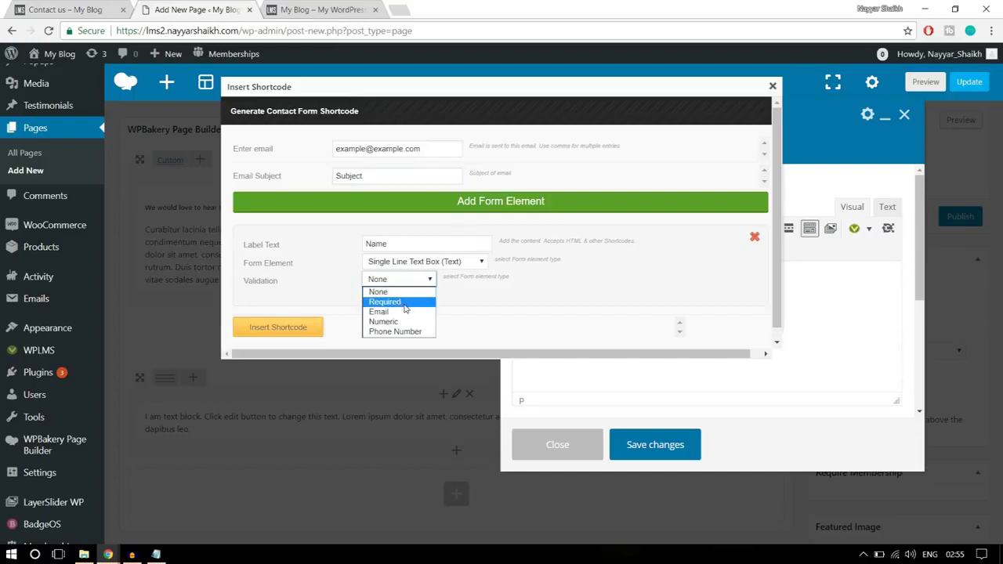
click(406, 303)
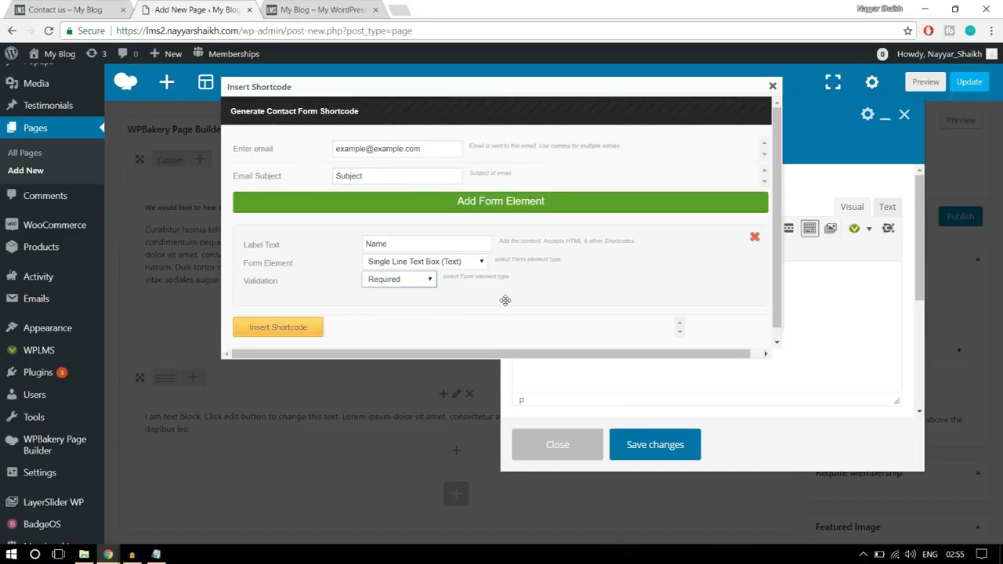
click(301, 328)
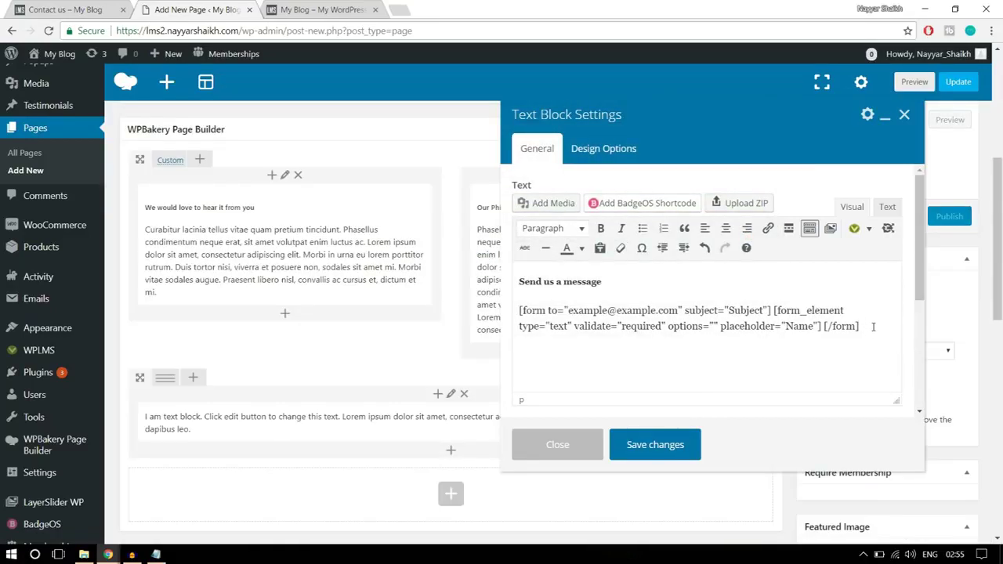
- Start a second form shortcode and change its label text from Name to Email
click(89, 8)
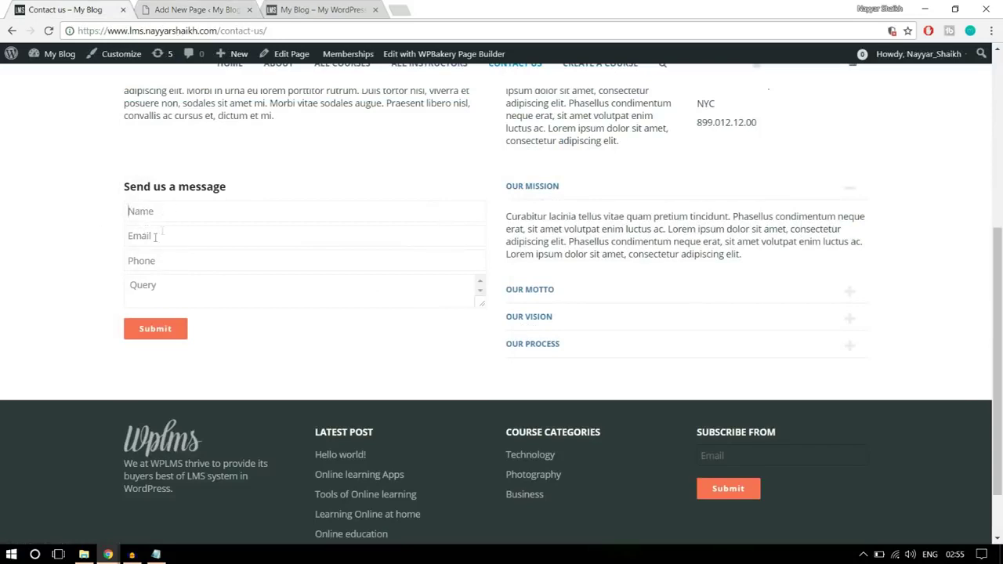
click(200, 10)
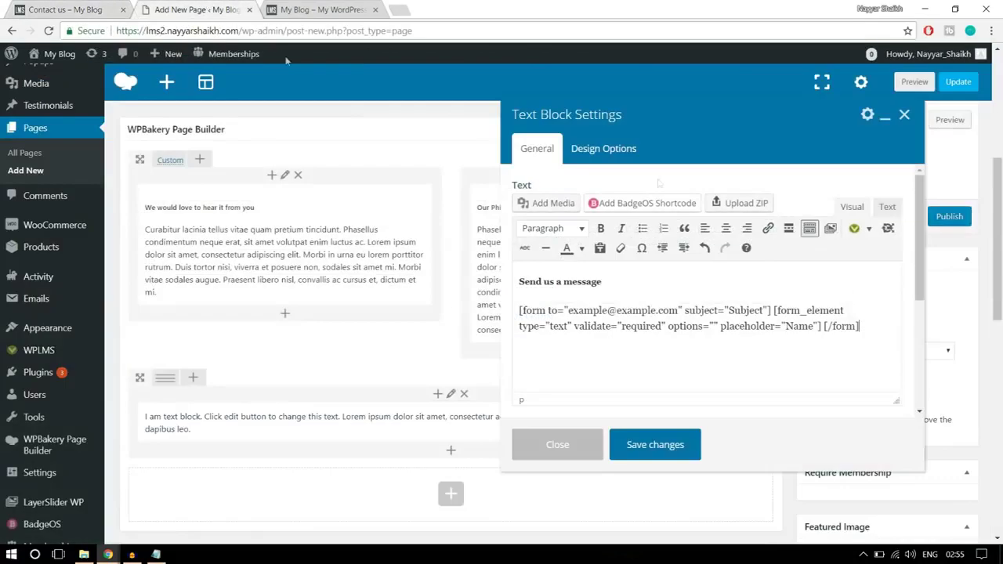
click(869, 229)
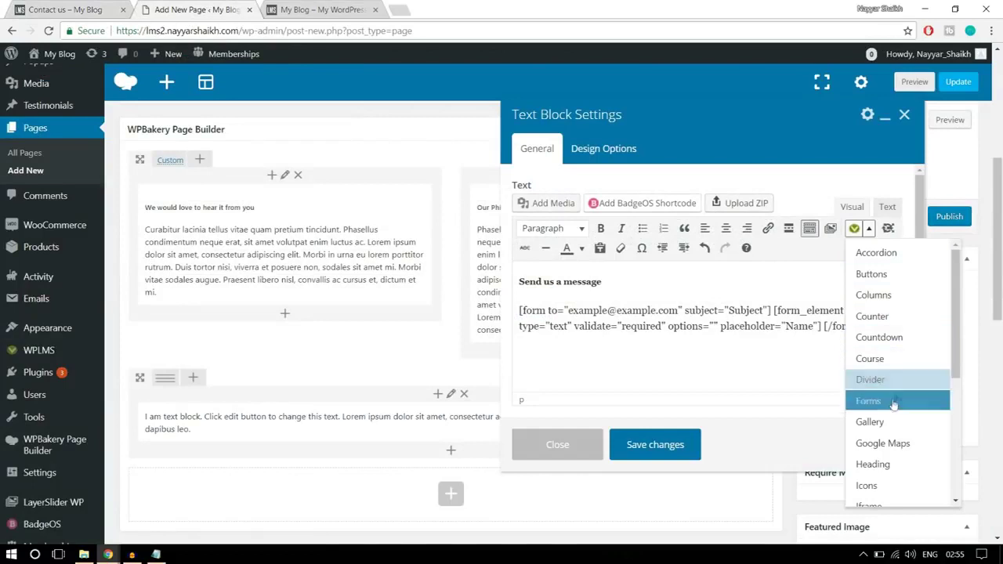
click(869, 402)
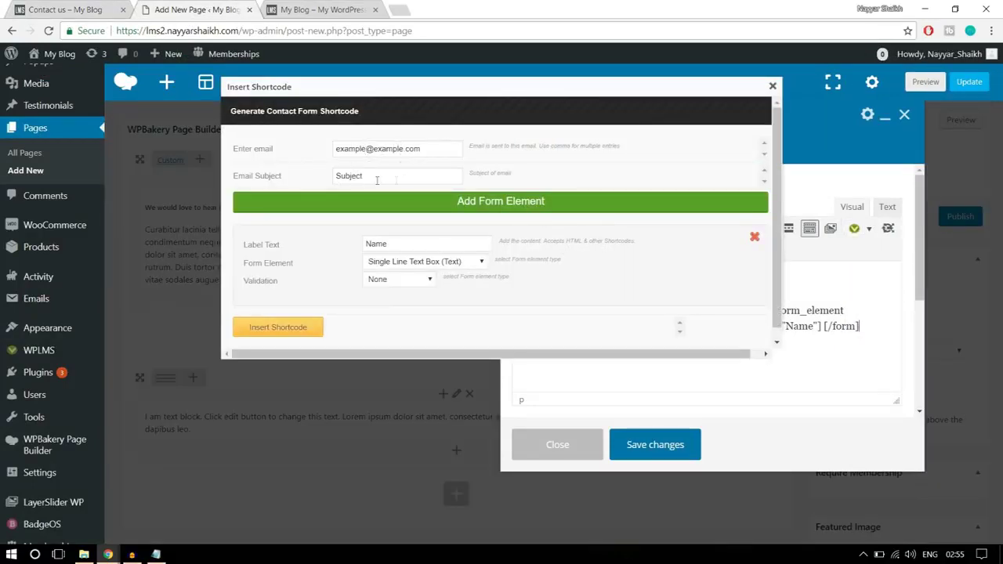
drag(426, 244, 361, 246)
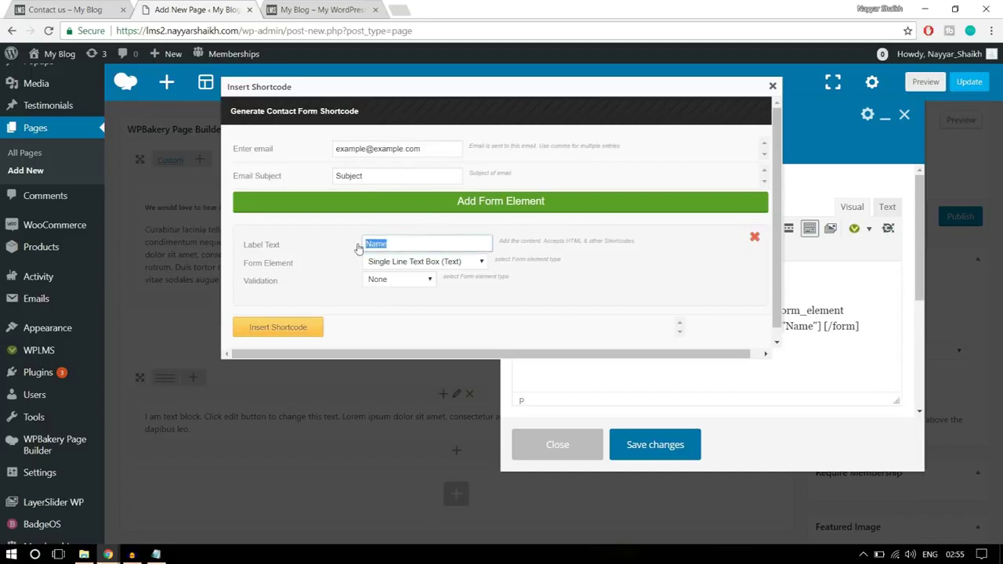
key(ctrl+shift+Tab)
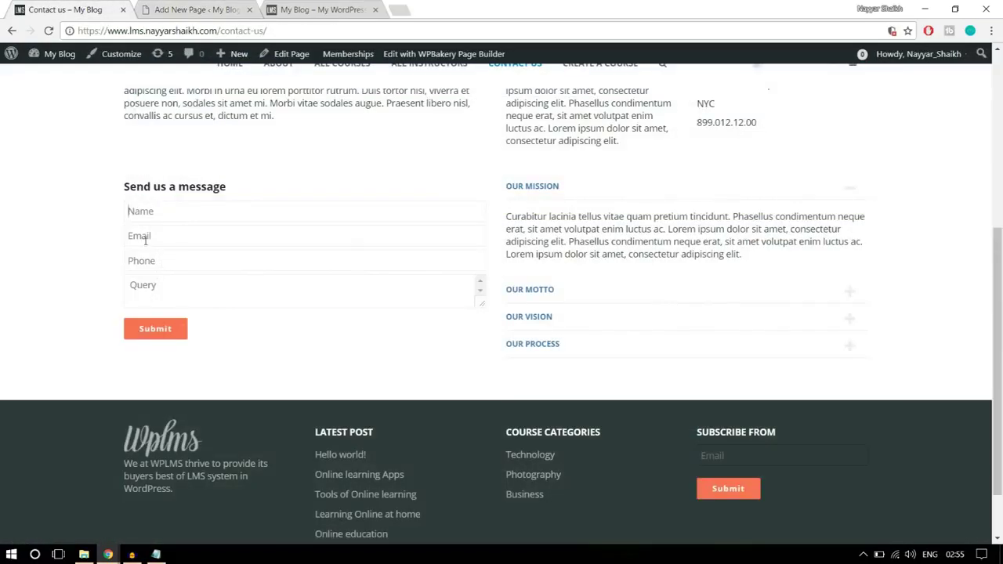
key(ctrl+Tab)
text(Em)
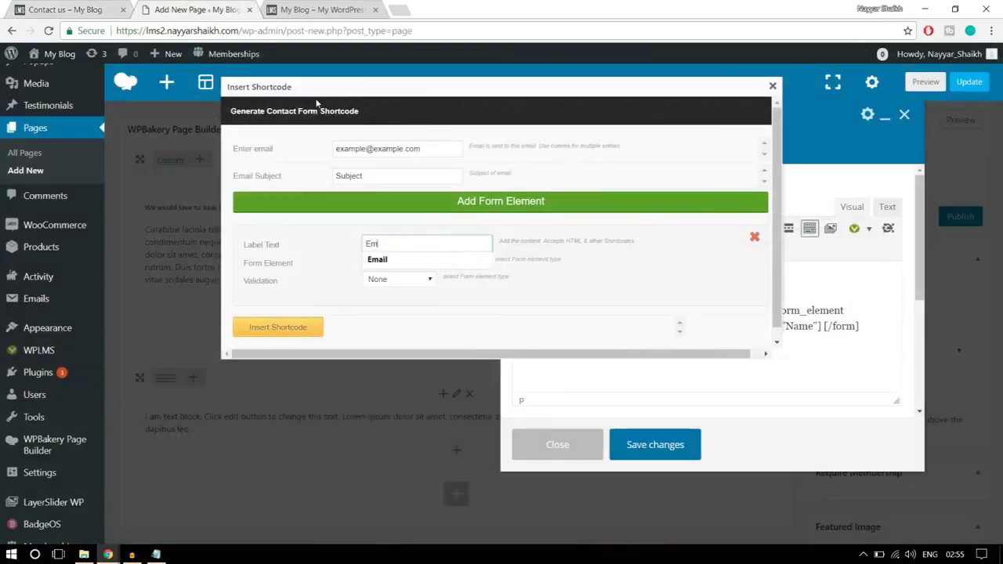
text(ail)
click(477, 260)
- Keep it a single-line text box validated as Email, and insert the shortcode
click(453, 269)
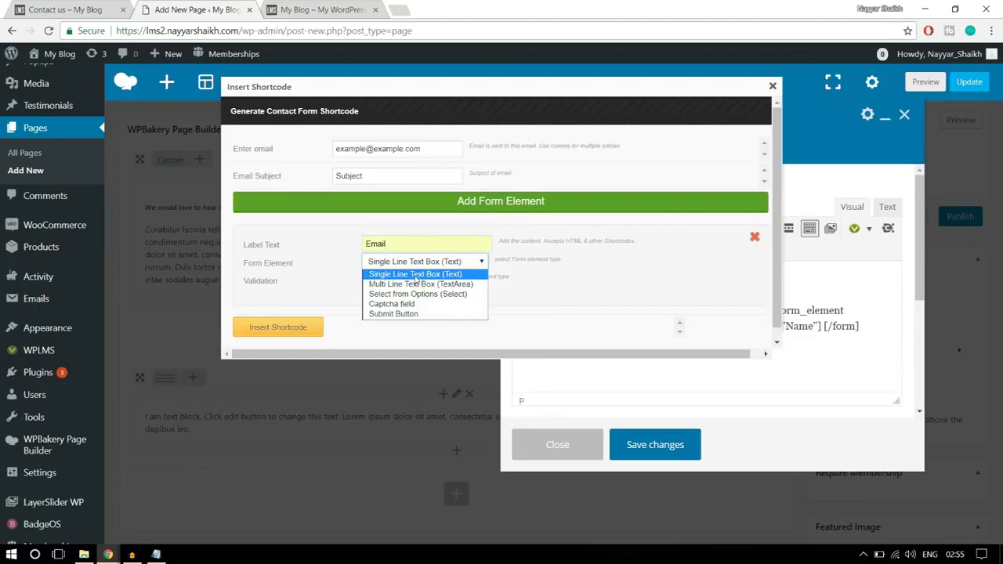
click(427, 276)
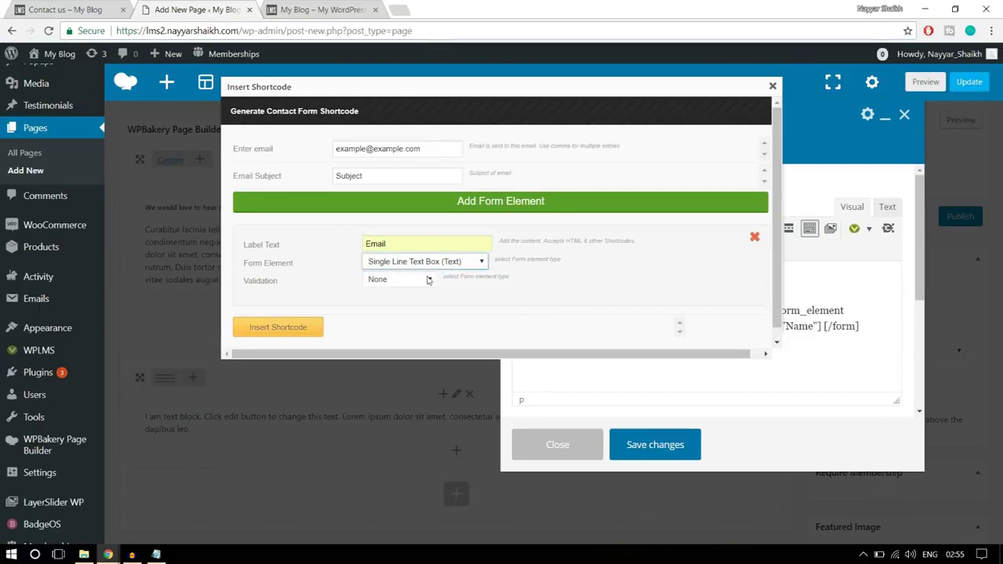
click(396, 282)
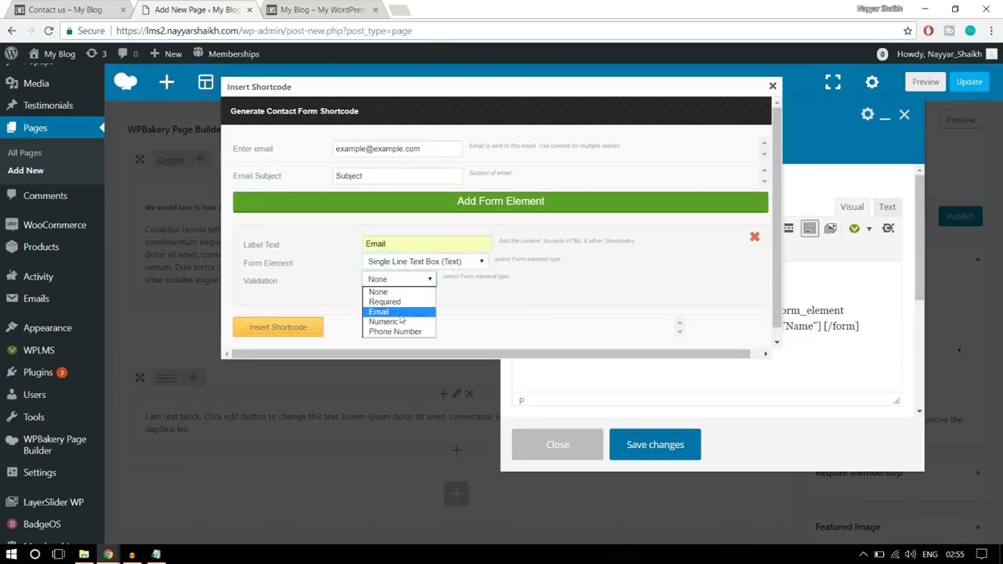
click(406, 312)
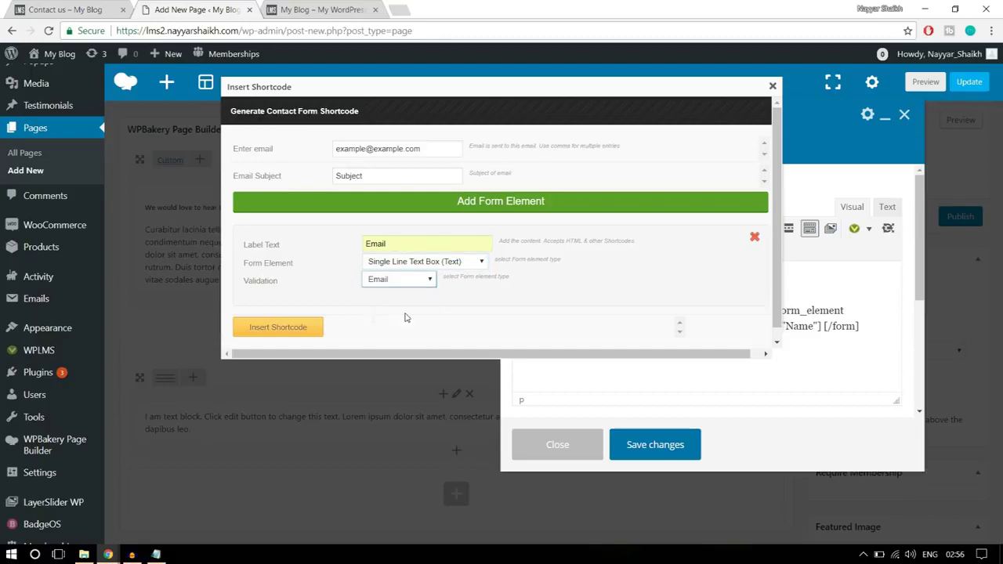
click(299, 328)
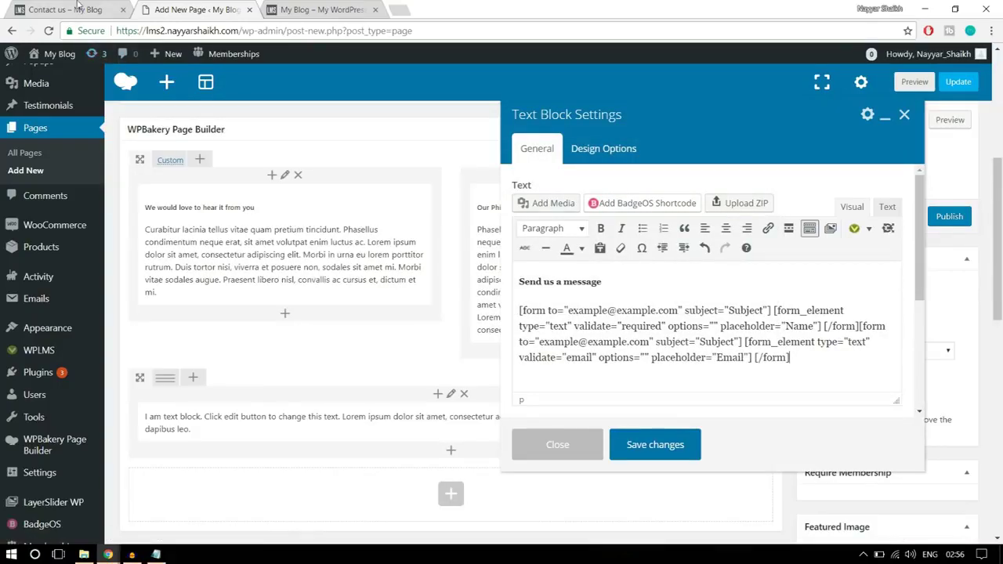
click(78, 8)
click(206, 7)
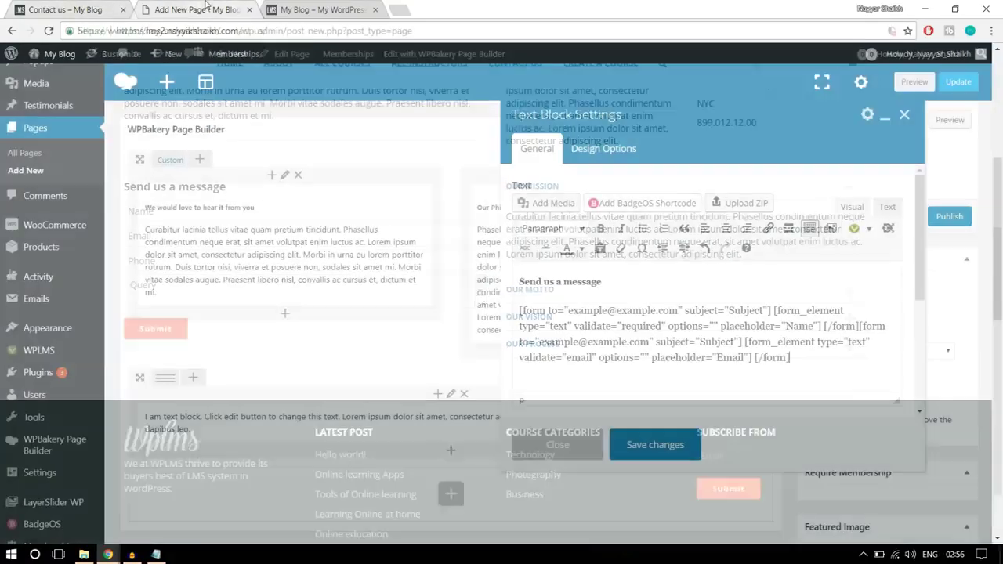
- Start a third form shortcode and relabel its field from Name to Phone
click(868, 229)
click(890, 409)
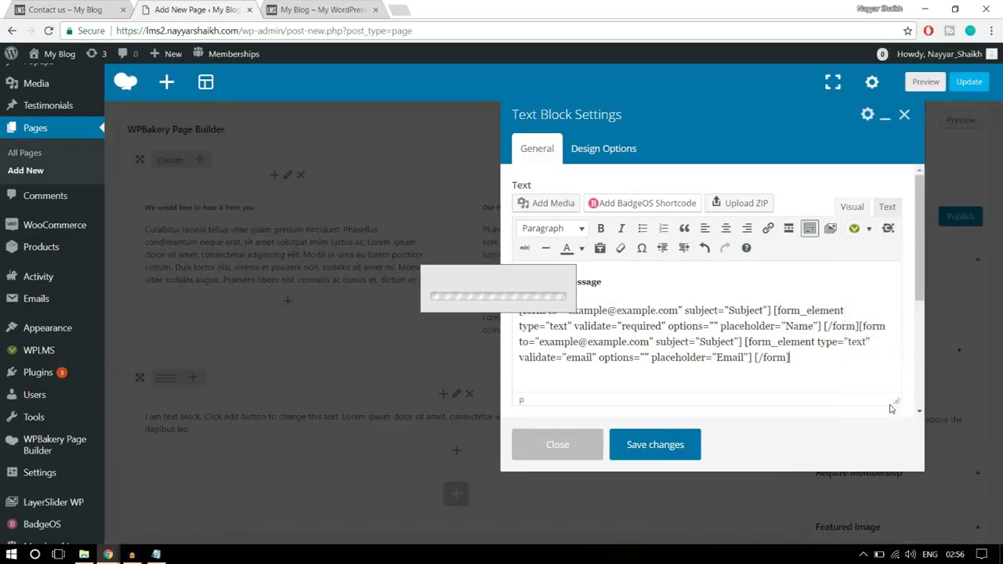
click(463, 242)
drag(462, 242, 364, 244)
text(Phone)
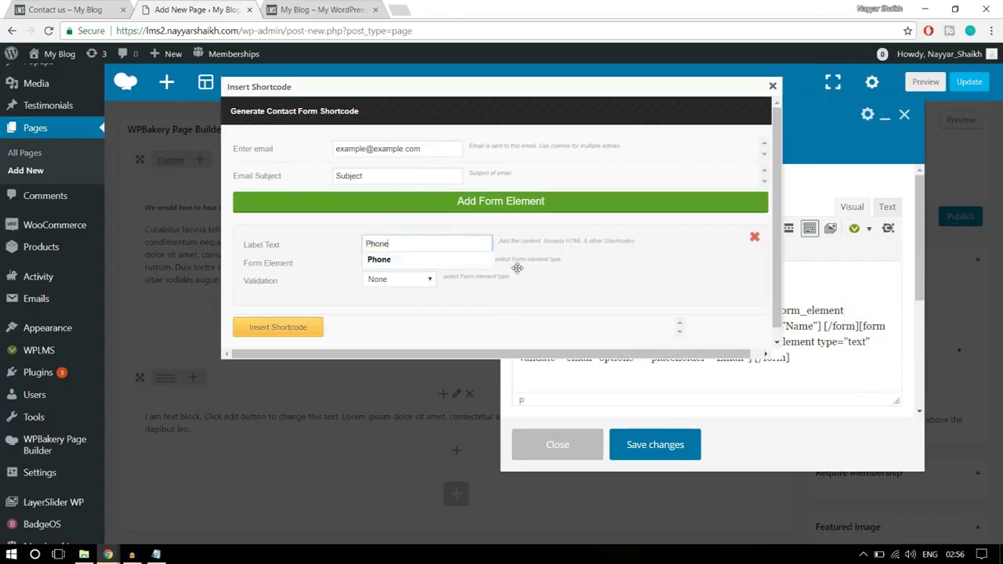
click(422, 262)
- Validate the Phone field as a phone number, insert it, and compare with the live form
click(429, 280)
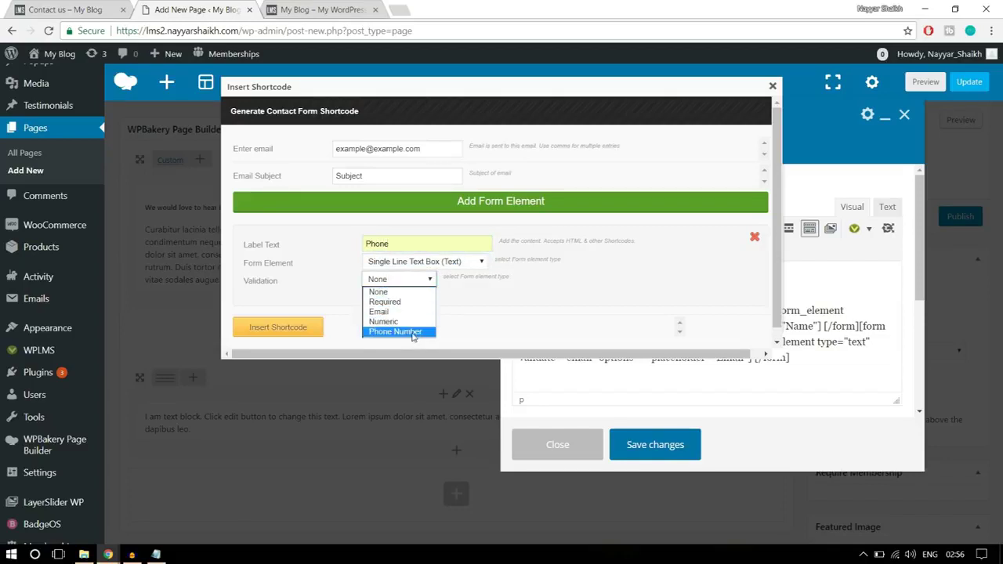
click(412, 332)
click(288, 327)
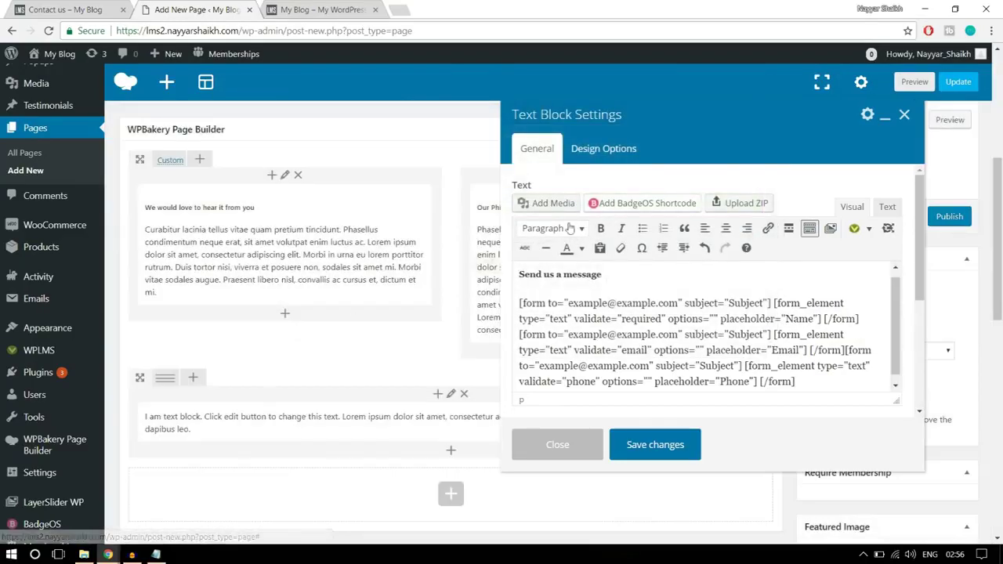
click(65, 10)
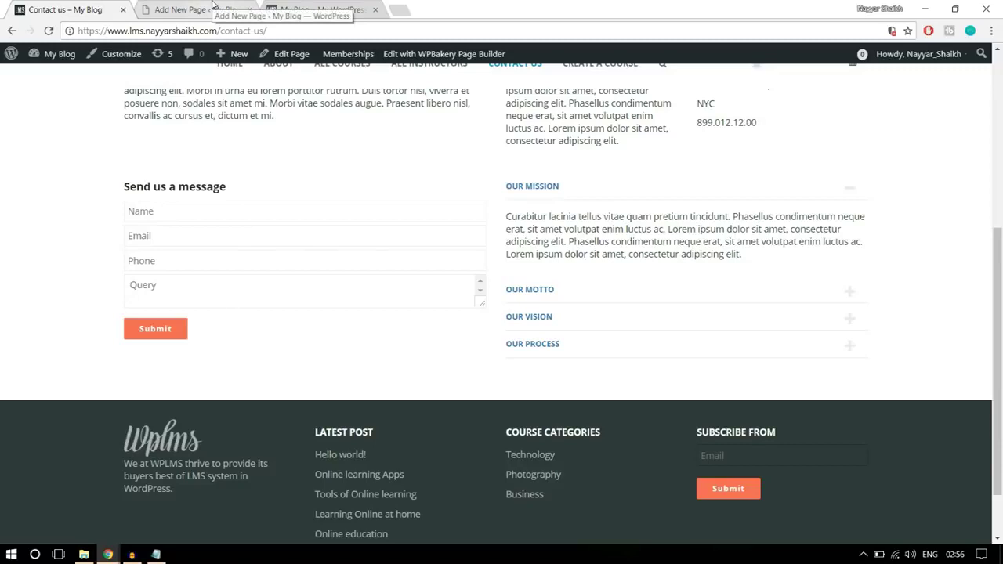
click(213, 8)
click(74, 7)
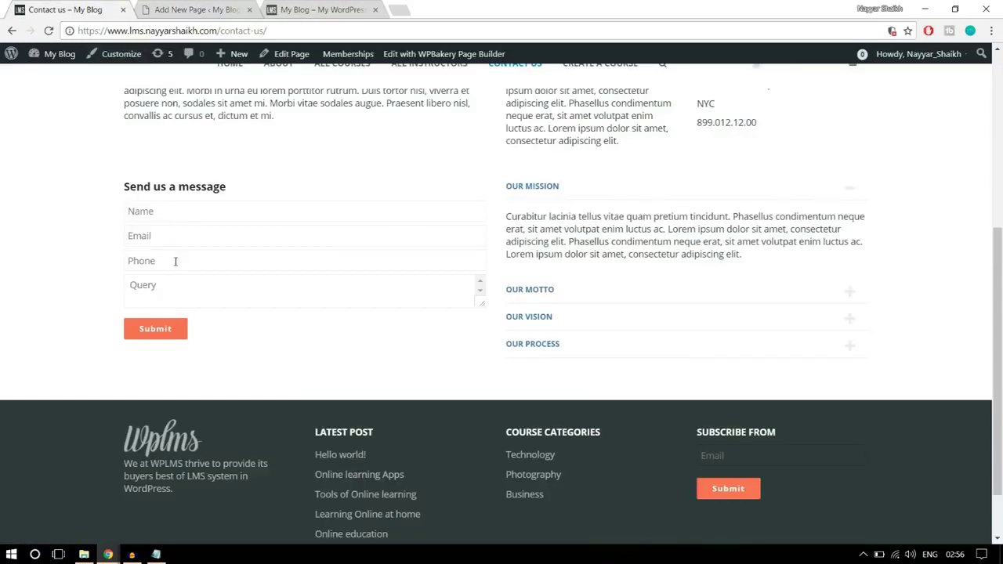
key(ctrl+Tab)
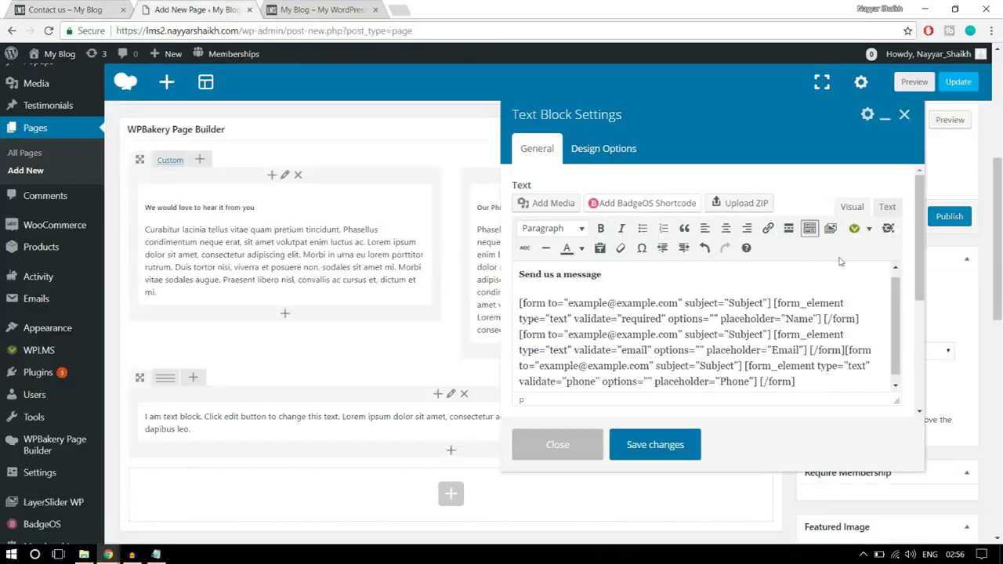
- Insert a Message field as a multi-line text box with no validation
click(856, 228)
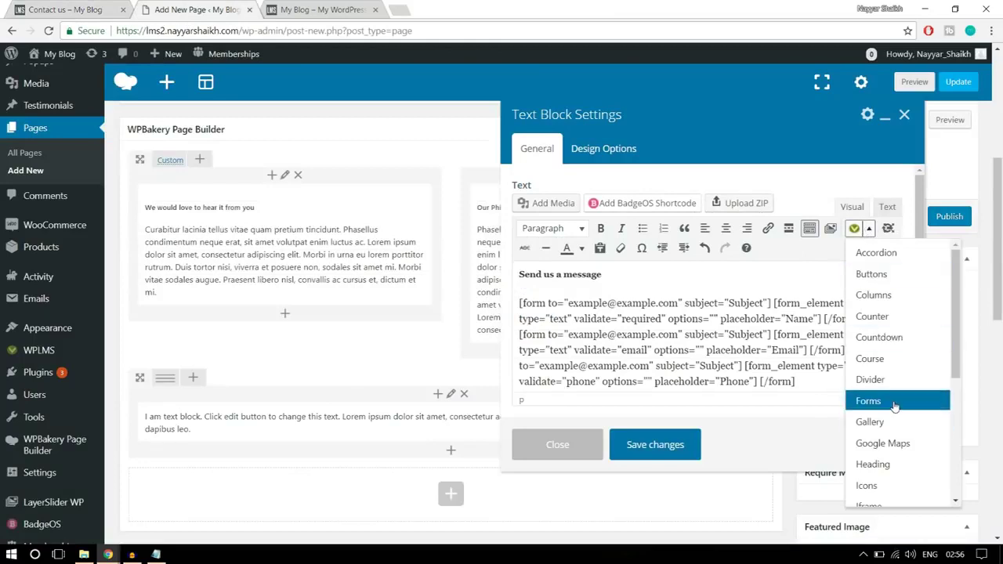
click(895, 402)
double_click(402, 247)
text(Query)
key(ctrl+a)
text(M)
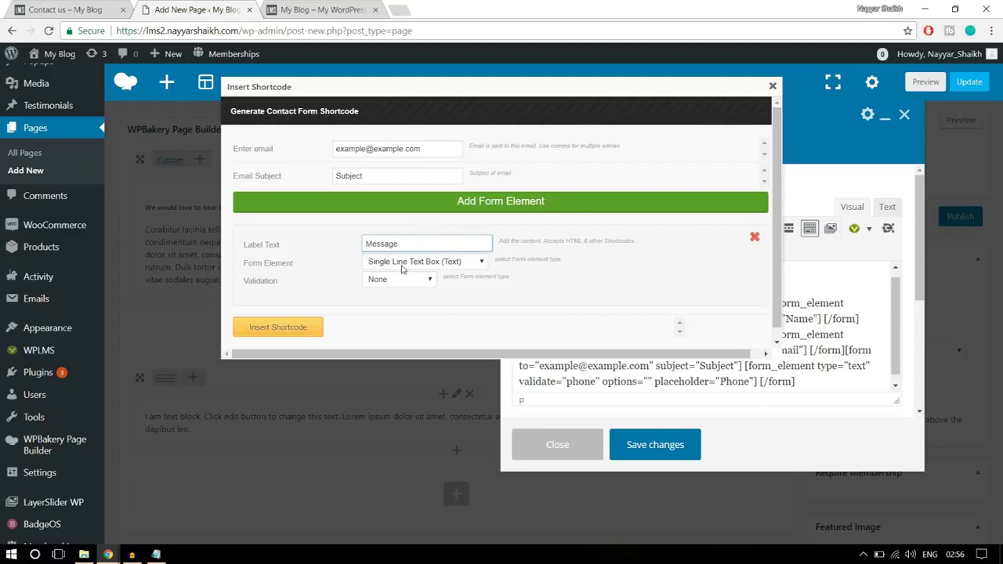
click(431, 263)
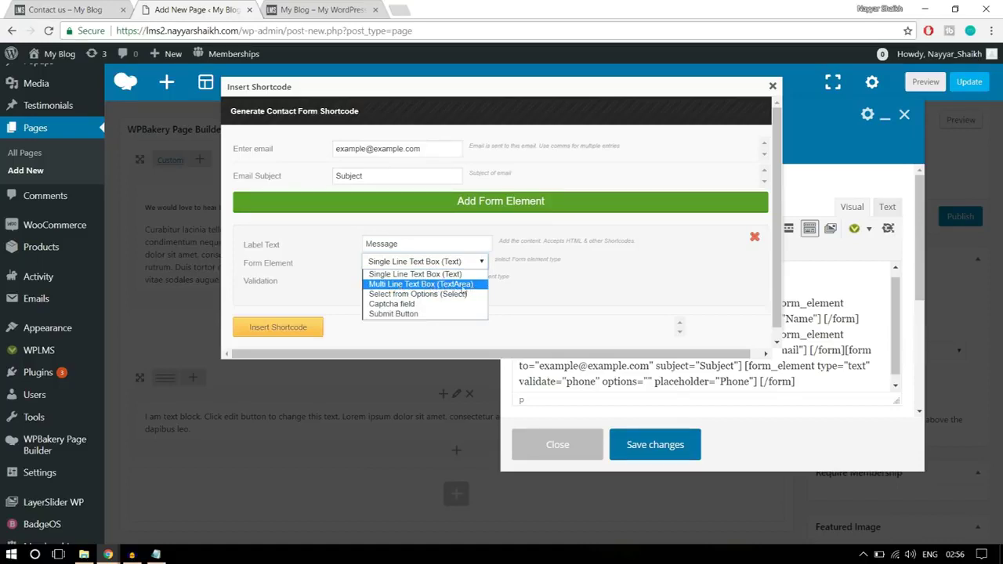
click(462, 288)
click(401, 280)
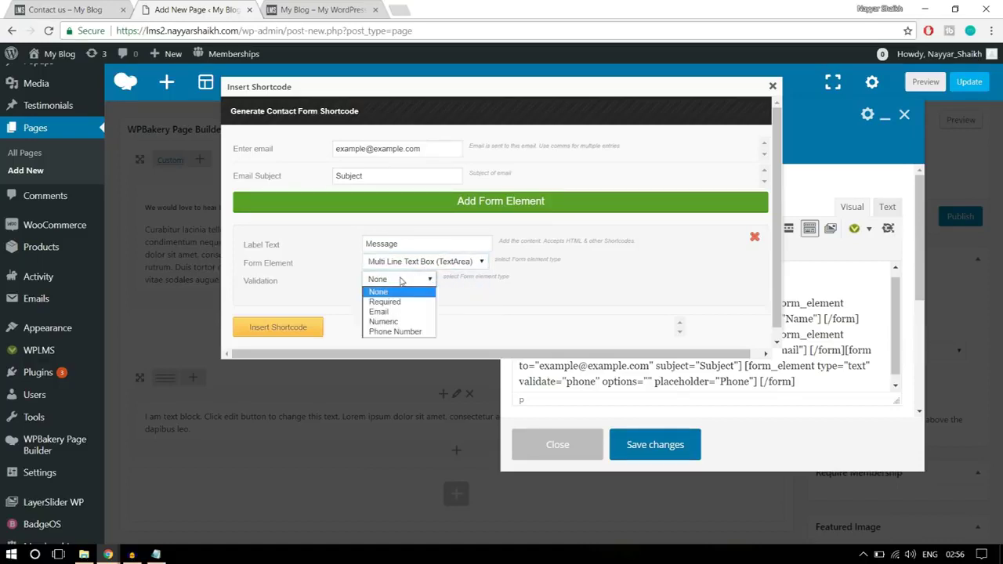
click(399, 292)
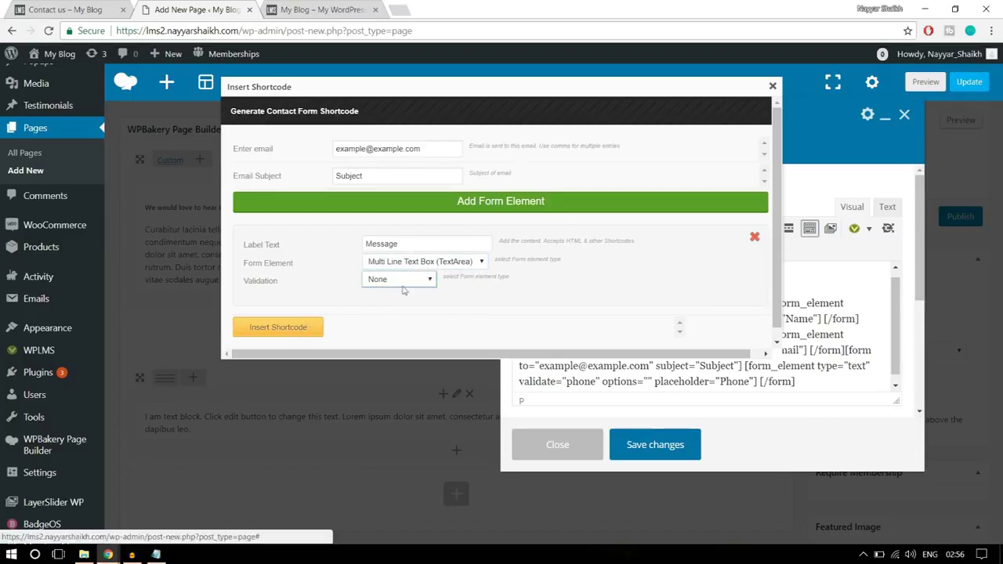
click(298, 330)
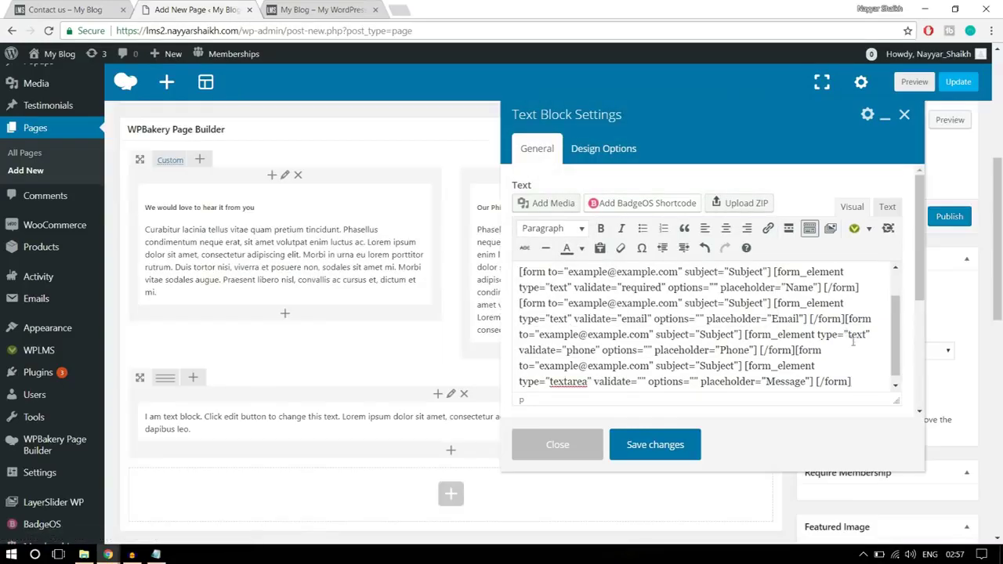
click(86, 9)
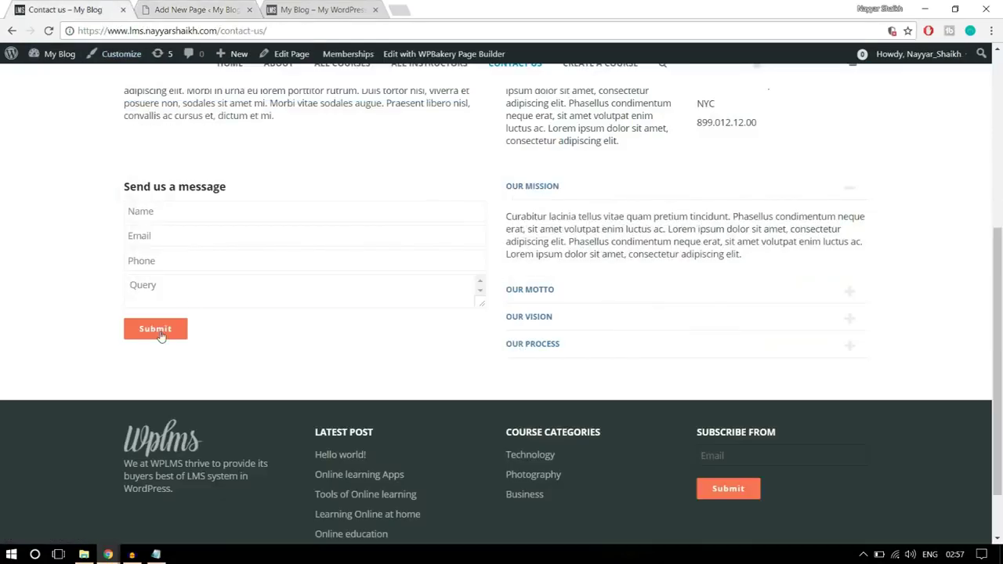
click(170, 9)
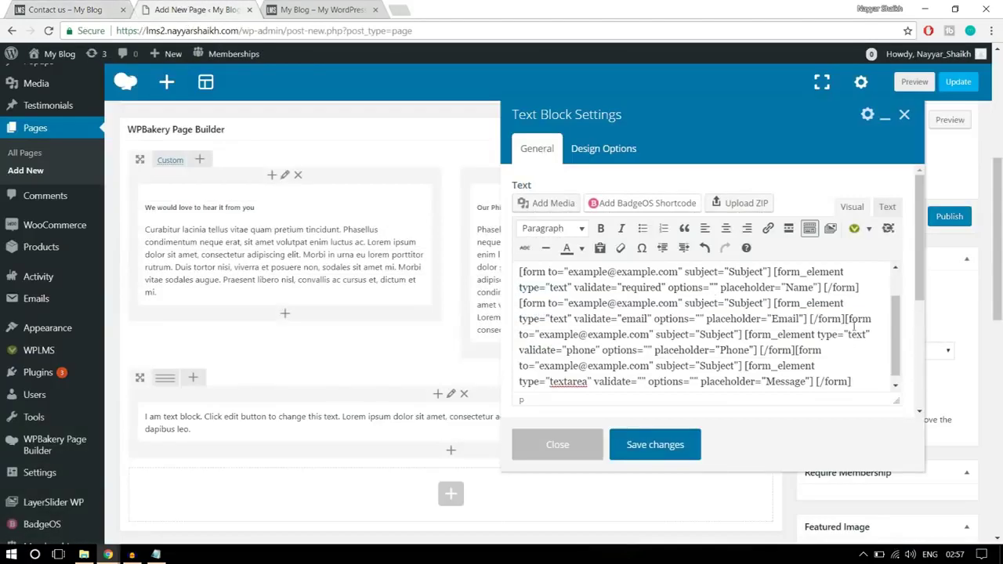
- Insert a Submit button labelled Submit, then save the text block
click(868, 228)
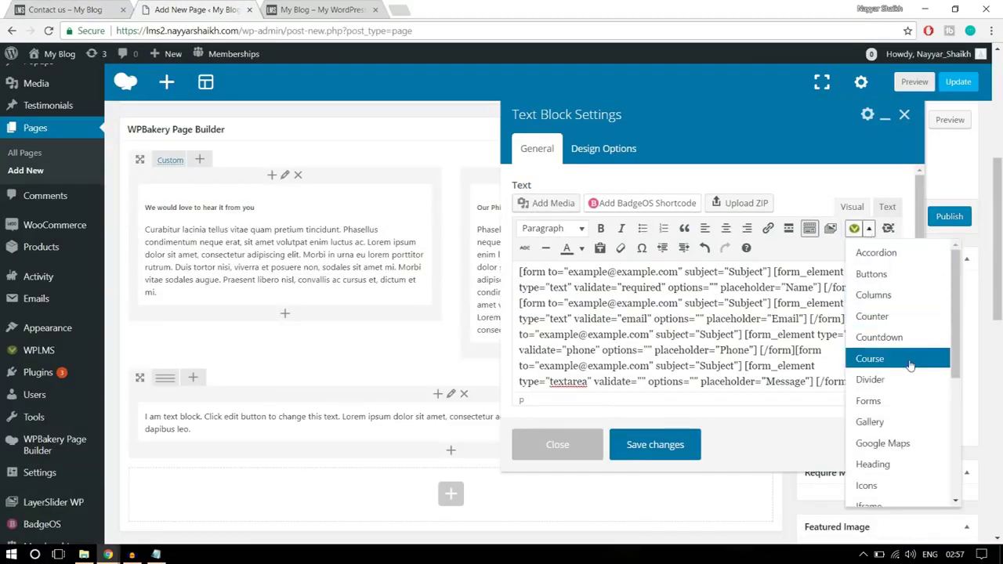
click(898, 400)
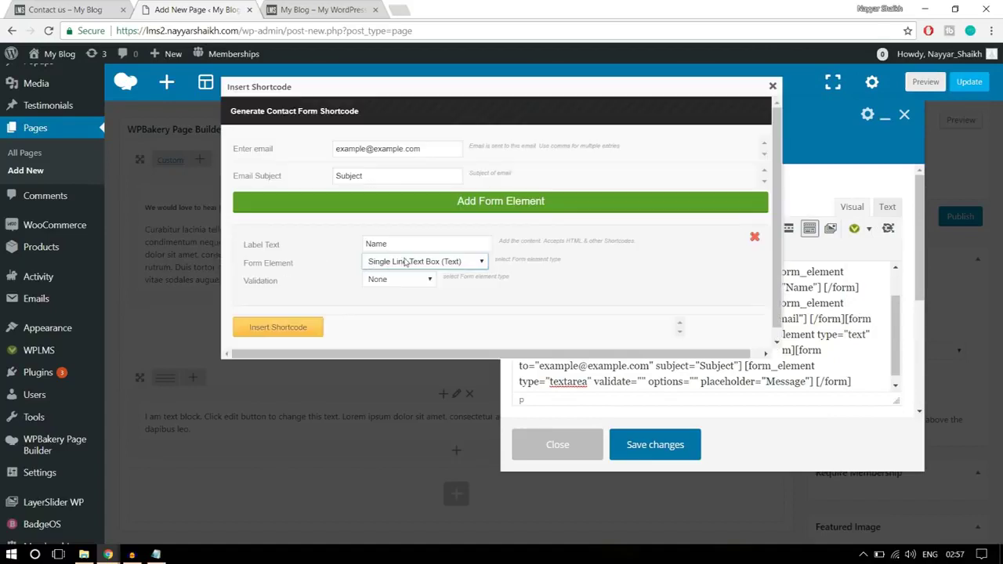
click(405, 262)
click(407, 314)
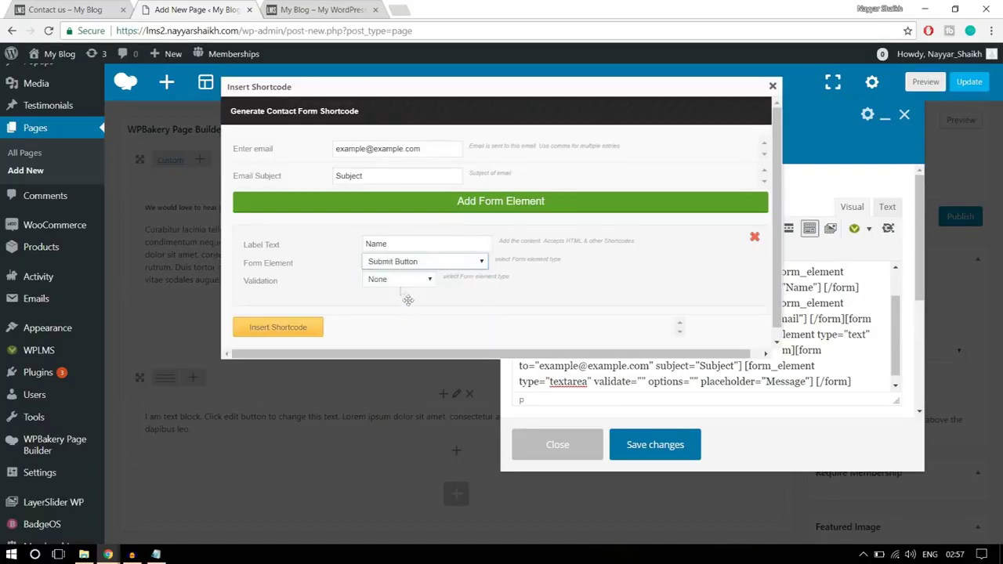
click(385, 281)
click(388, 289)
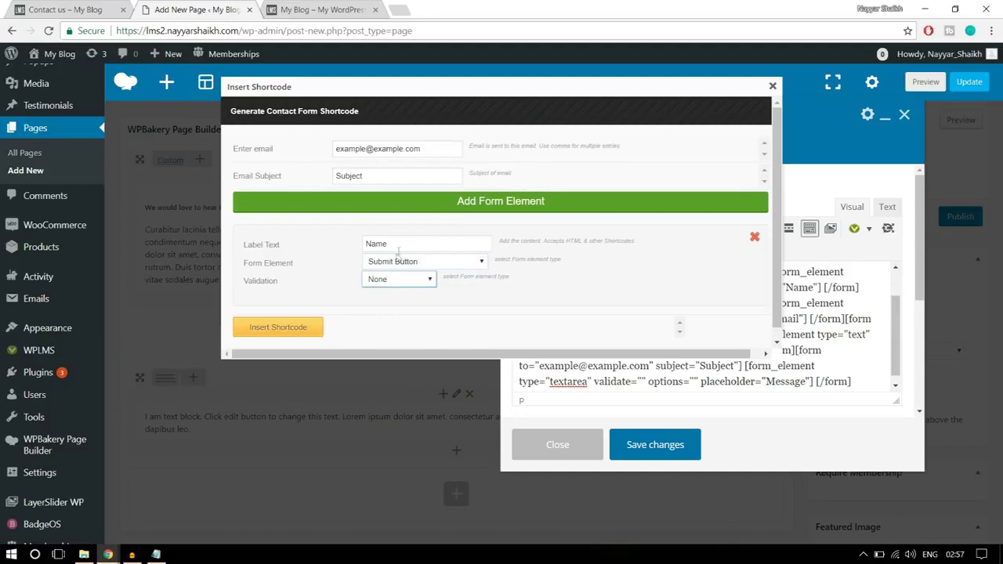
drag(413, 244, 329, 242)
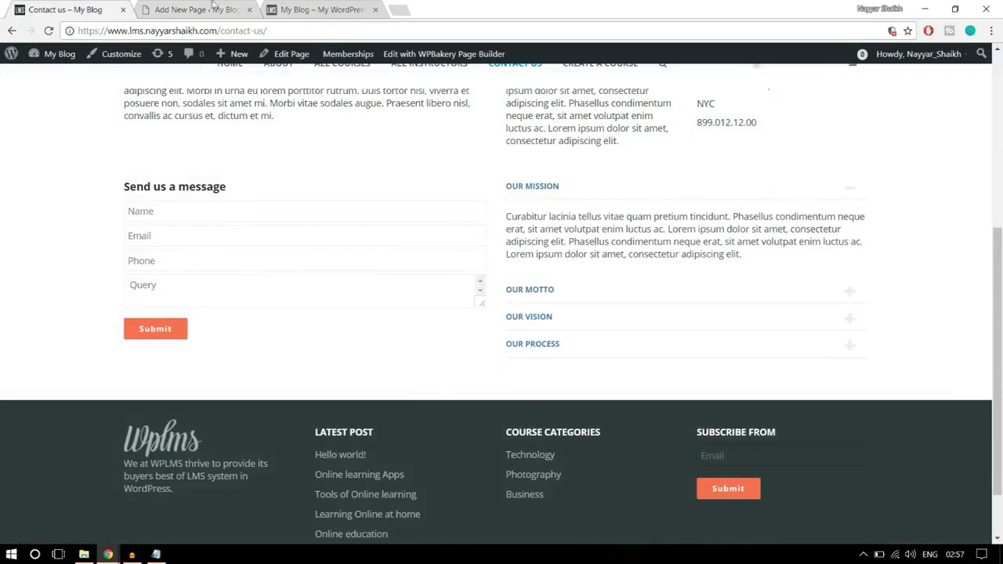
click(169, 10)
text(Su)
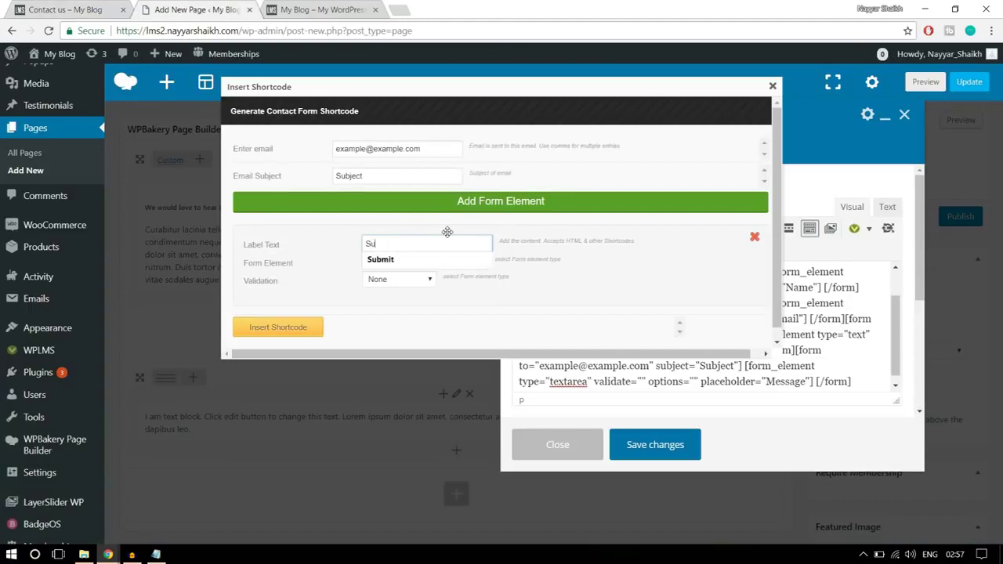
text(bmit)
click(437, 259)
click(279, 328)
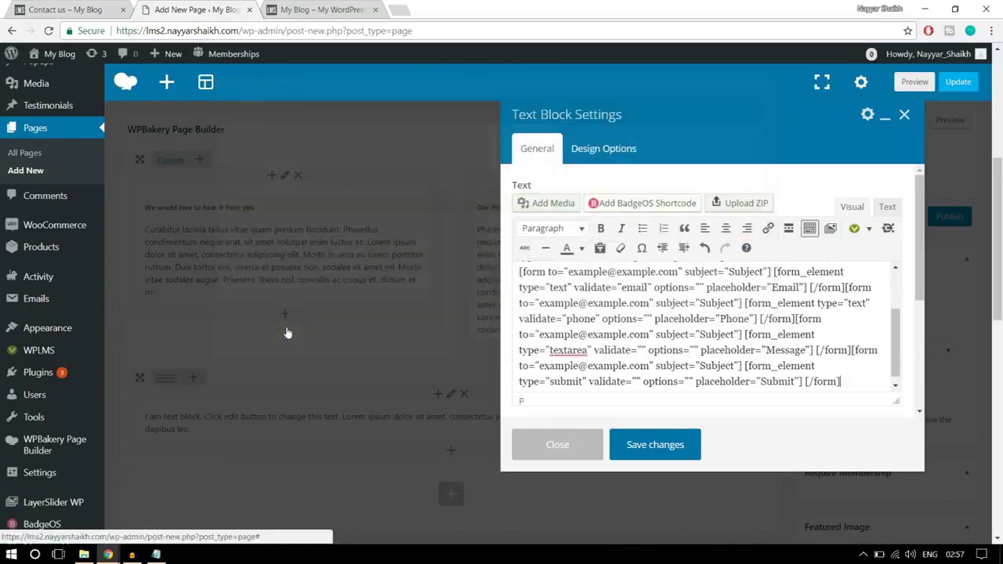
click(657, 447)
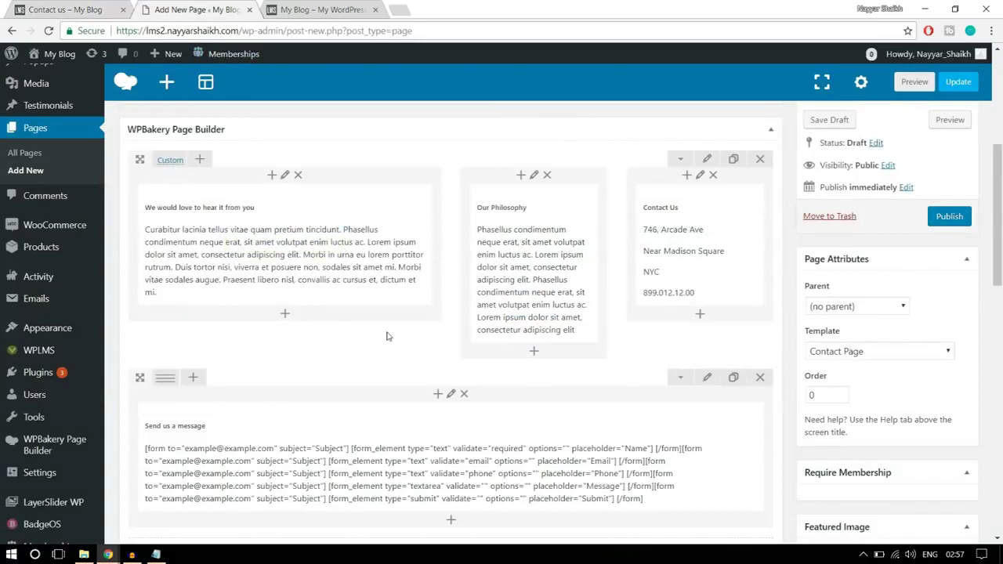
scroll(384, 336, down, 2)
- Split the form row into two equal columns and put an Accordion in the right column
mouse_move(163, 251)
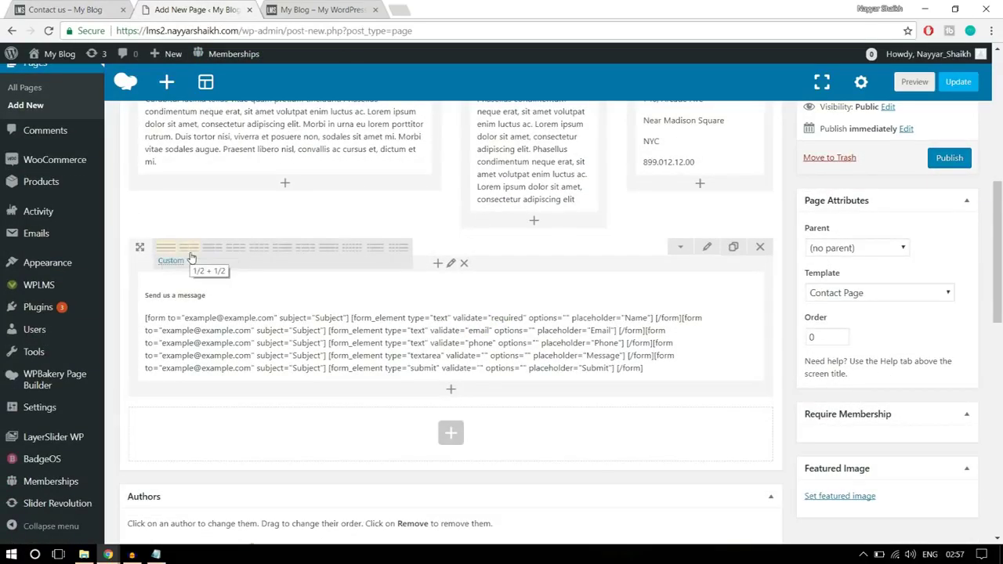
click(188, 247)
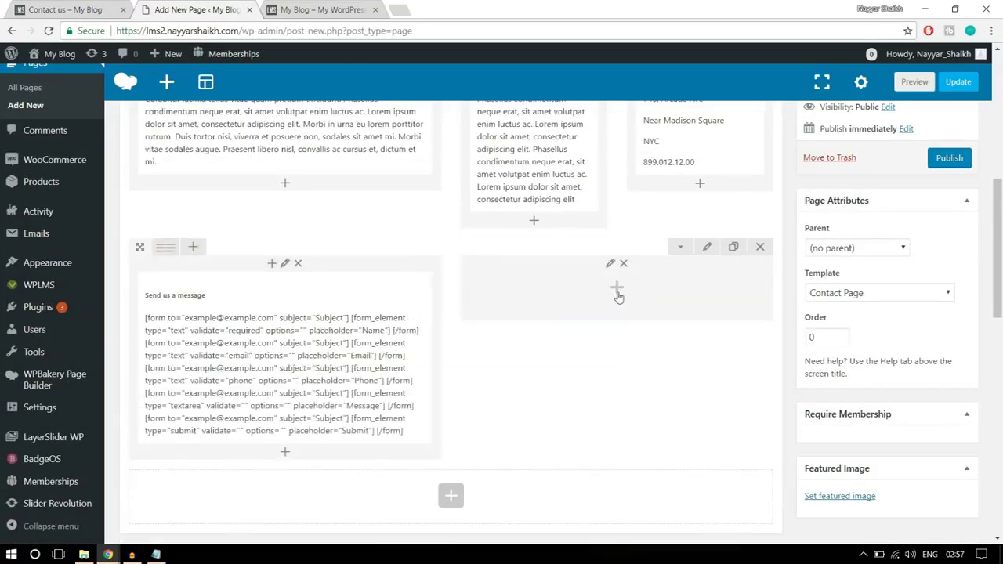
click(618, 288)
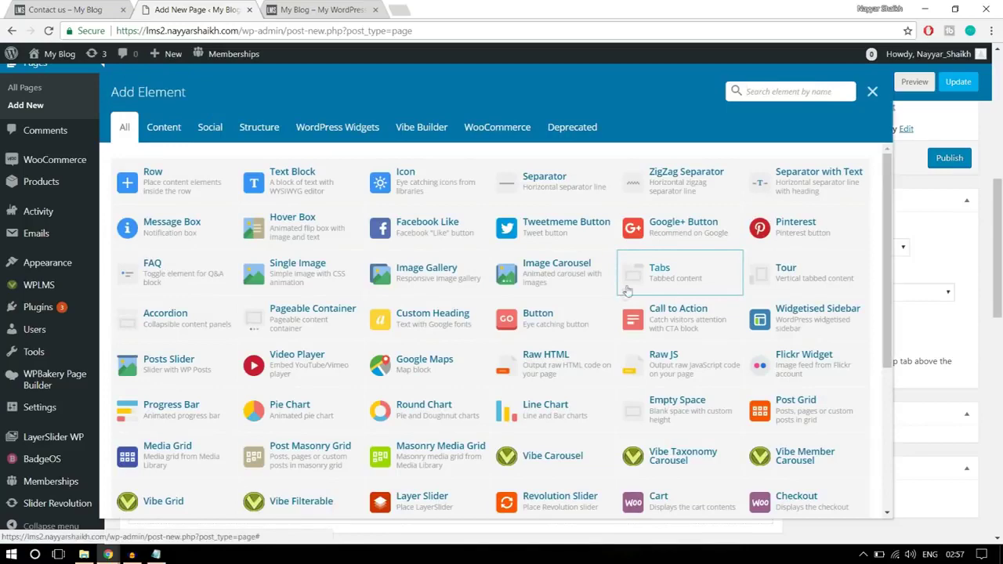
text(a)
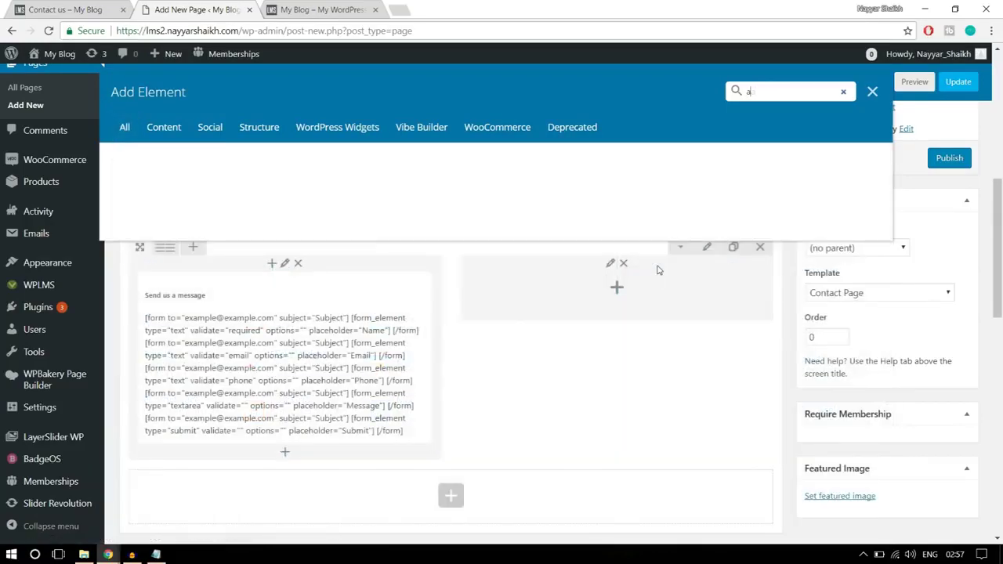
text(aco)
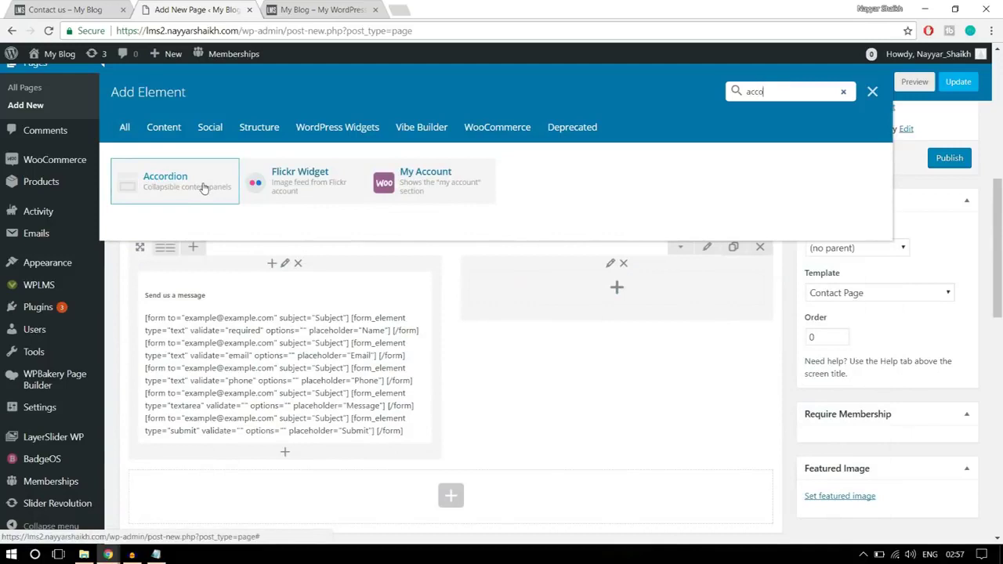
click(204, 188)
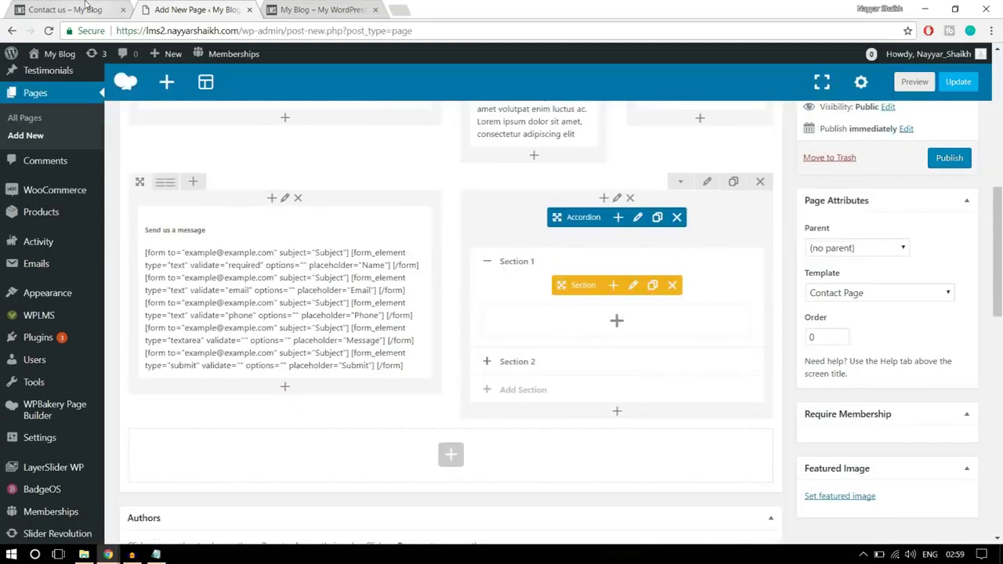
- Select the OUR MISSION paragraph on the live Contact us page, then go back to the editor
click(86, 6)
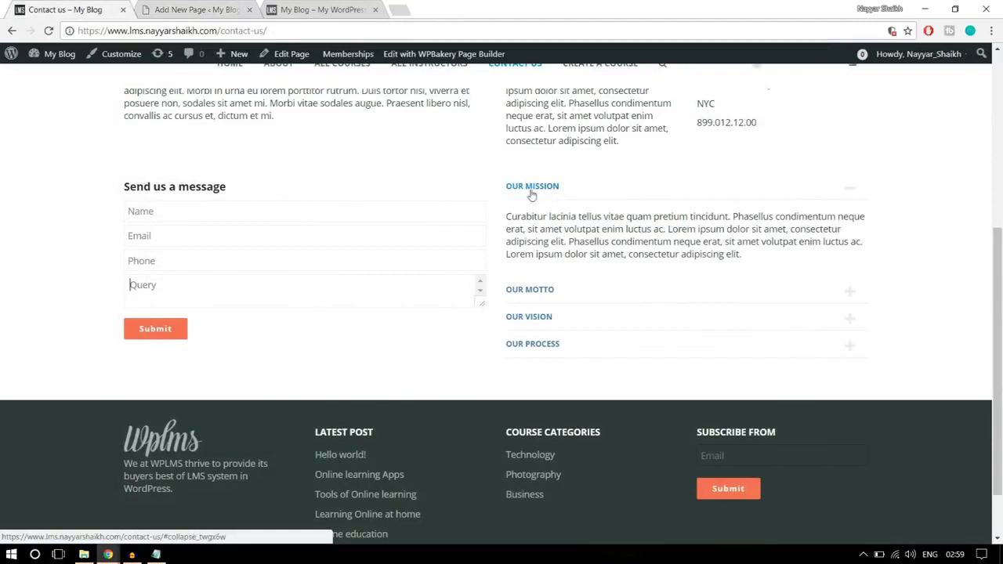
drag(739, 264, 504, 217)
key(ctrl+c)
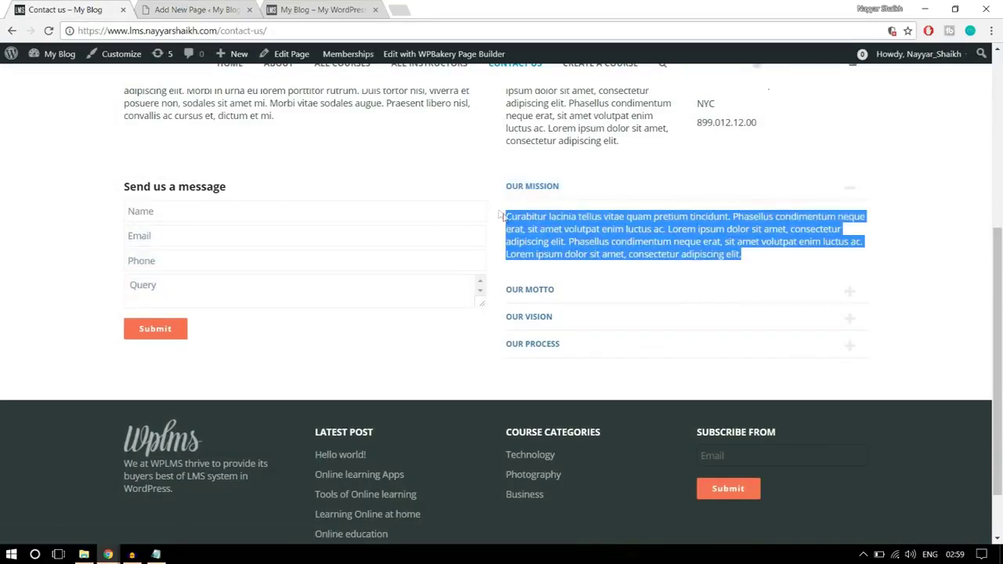
click(205, 8)
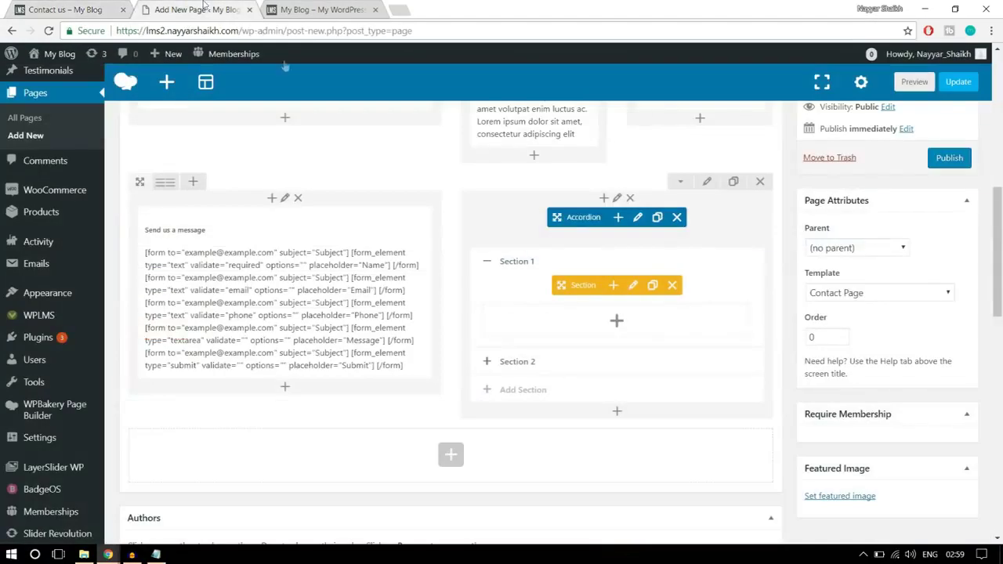
- Rename the first accordion section from Section 1 to Our Mission
click(634, 288)
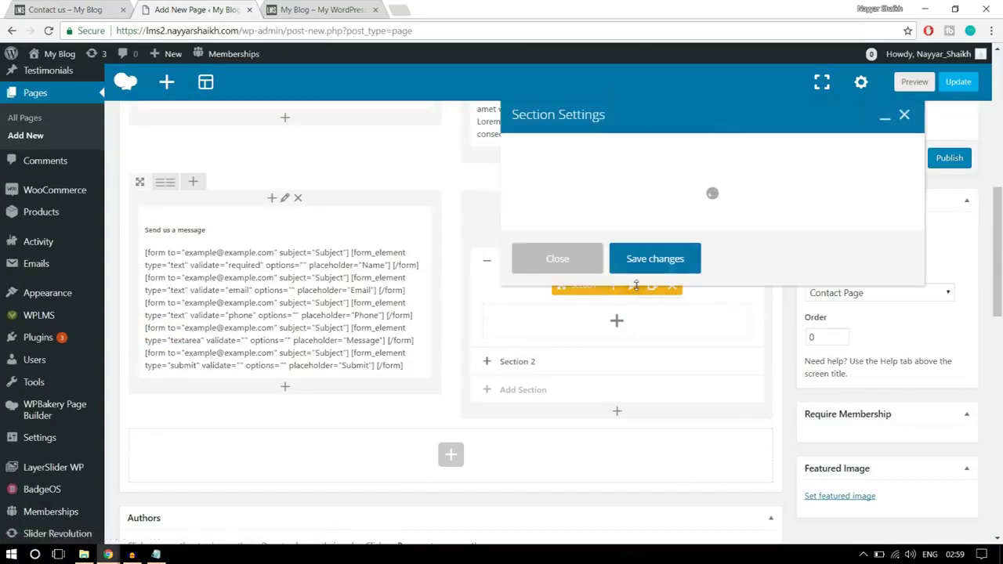
drag(643, 177, 444, 187)
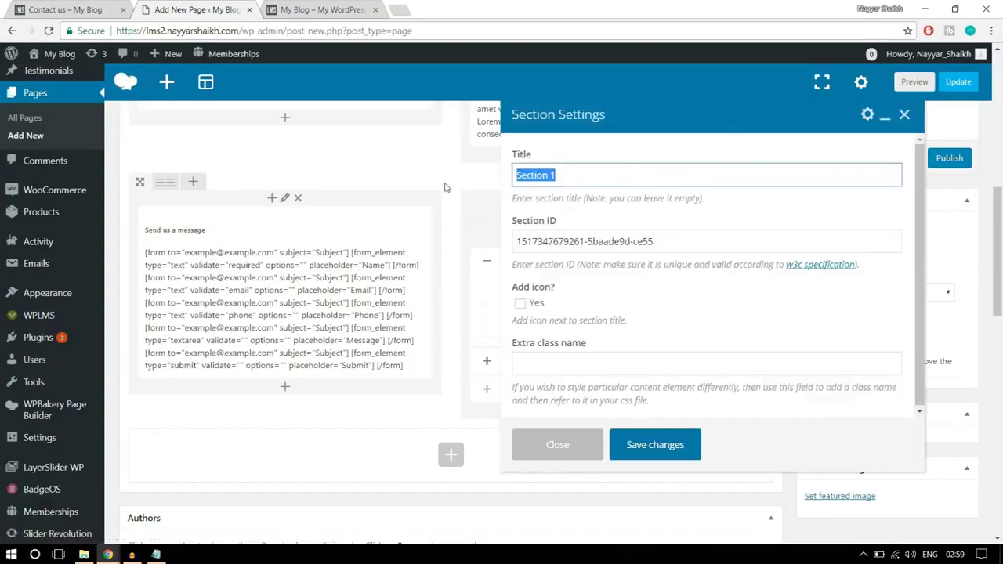
text(Our Mission)
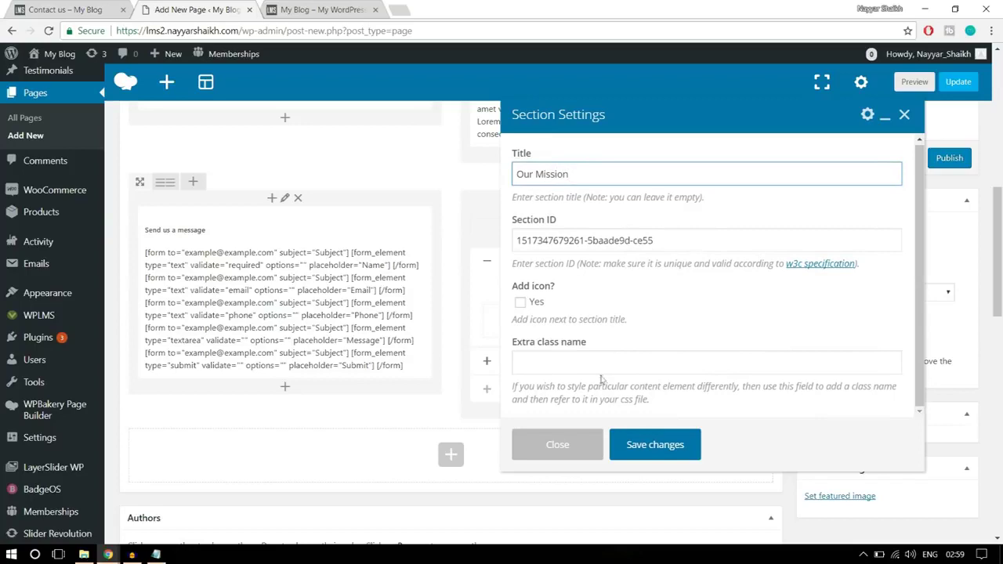
click(655, 446)
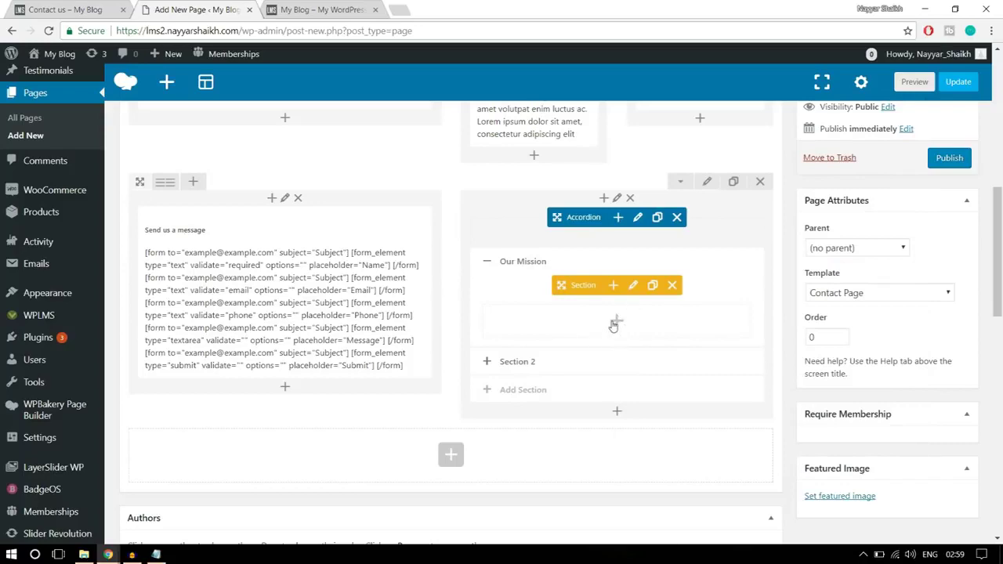
- Add a text block to Our Mission and replace its placeholder with the pasted Curabitur lacinia paragraph
click(616, 323)
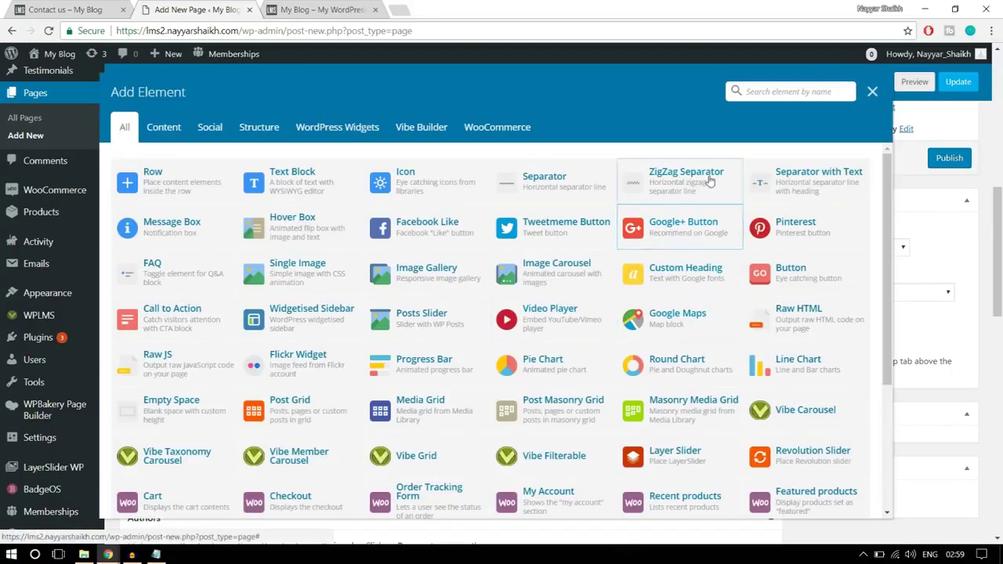
click(292, 179)
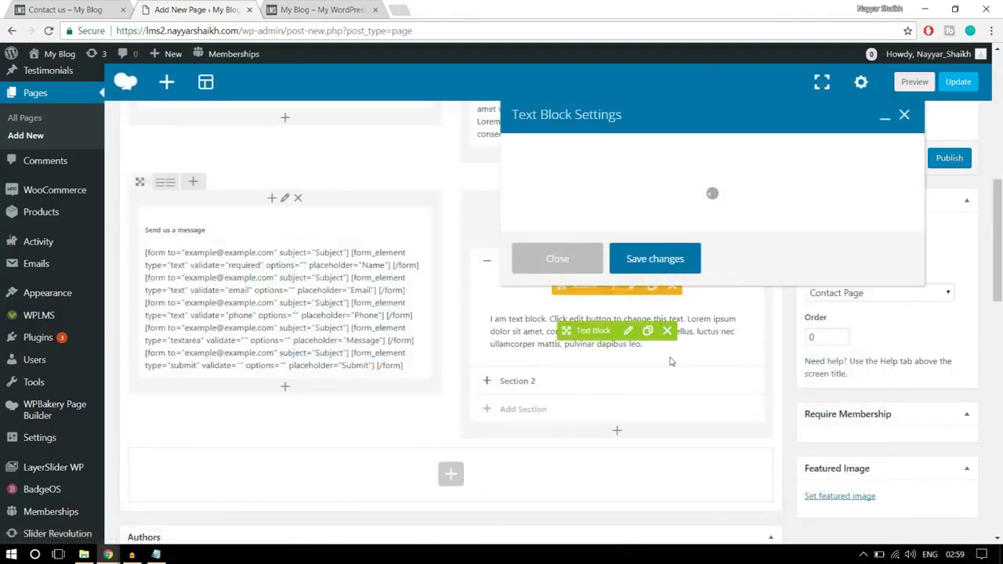
key(ctrl+a)
key(ctrl+v)
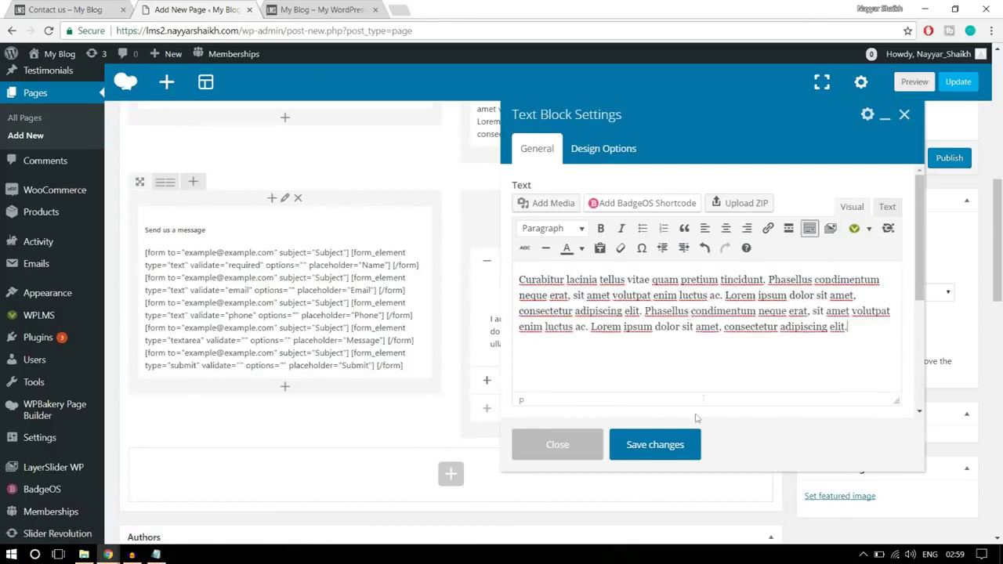
click(666, 451)
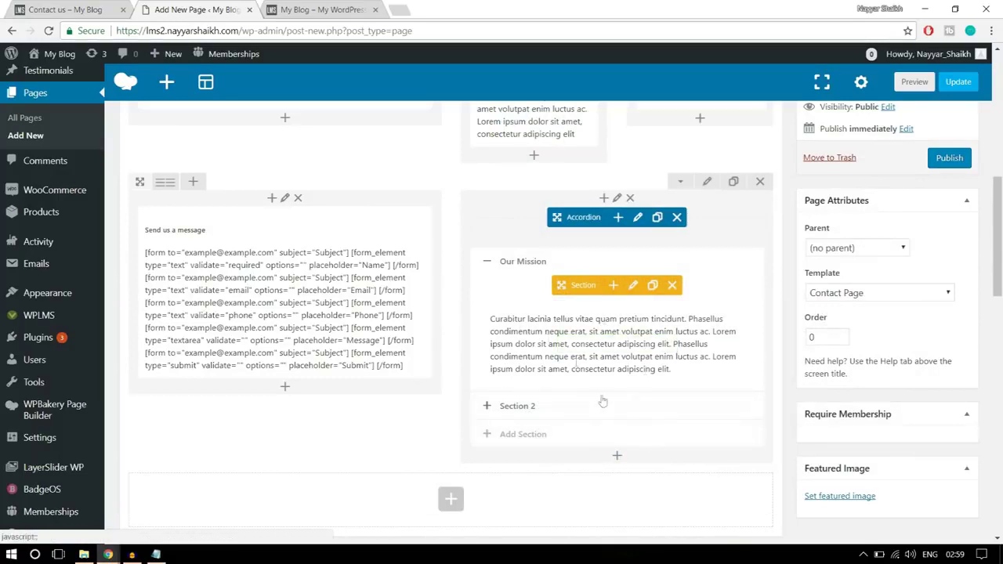
scroll(694, 435, up, 1)
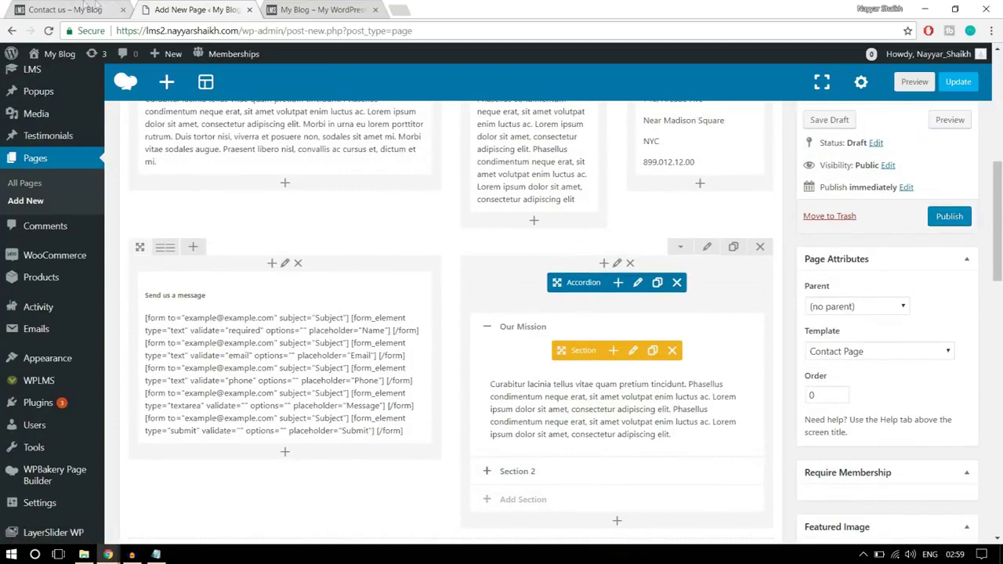
- In the form-and-accordion row's Design Options, enter a bottom padding of 50 and save
click(93, 9)
scroll(490, 335, up, 2)
scroll(497, 342, down, 2)
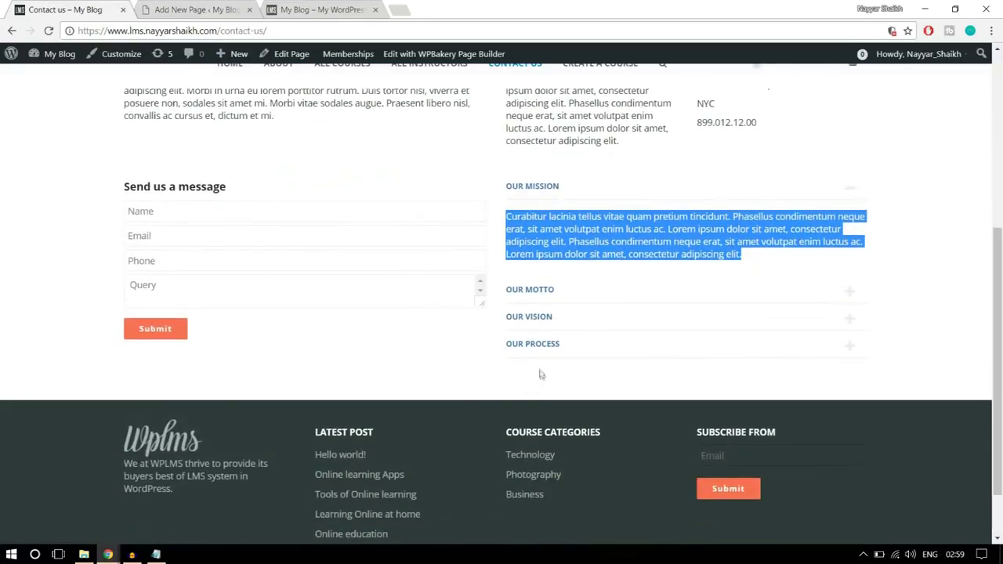
click(227, 10)
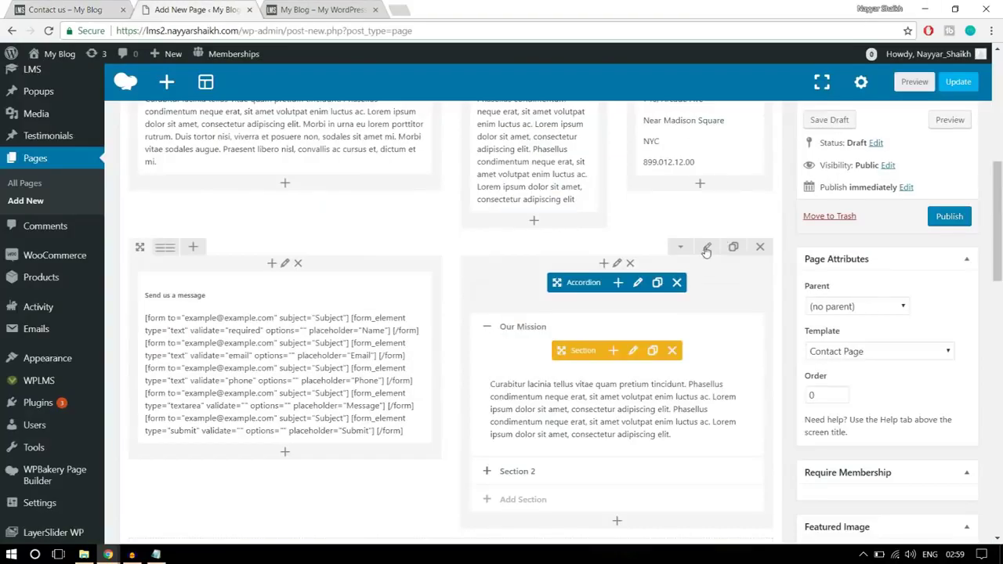
click(706, 249)
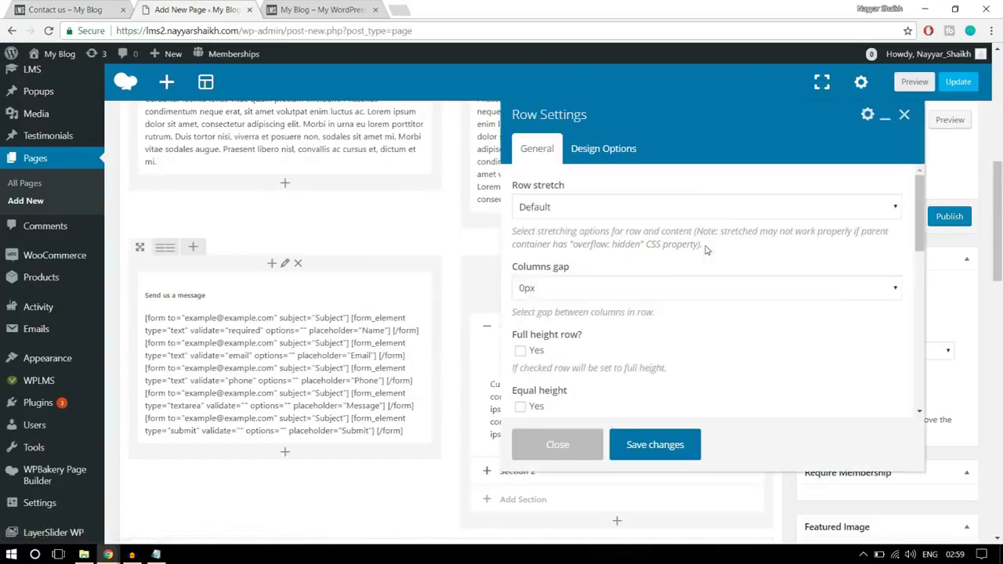
click(603, 149)
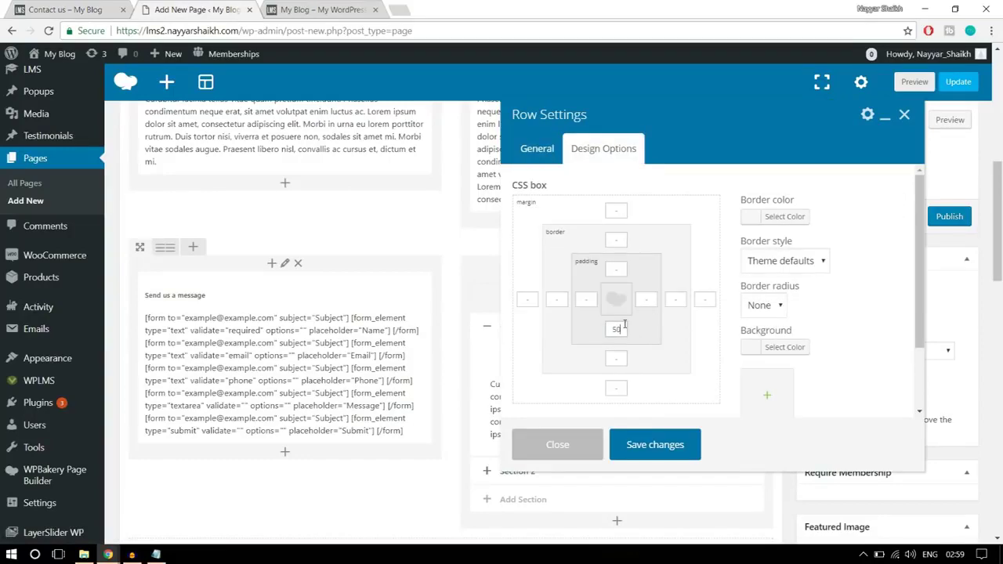
click(664, 448)
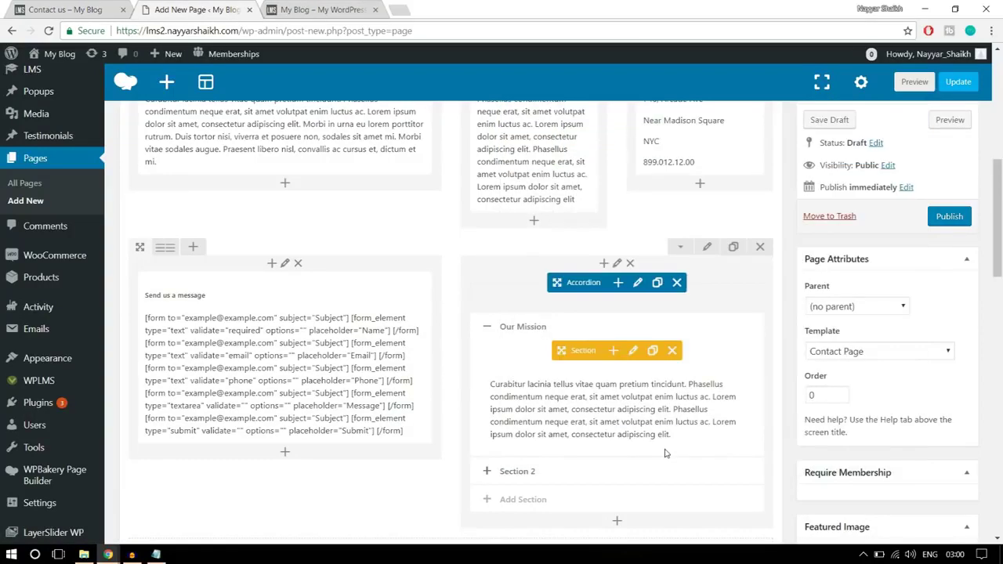
scroll(665, 453, up, 3)
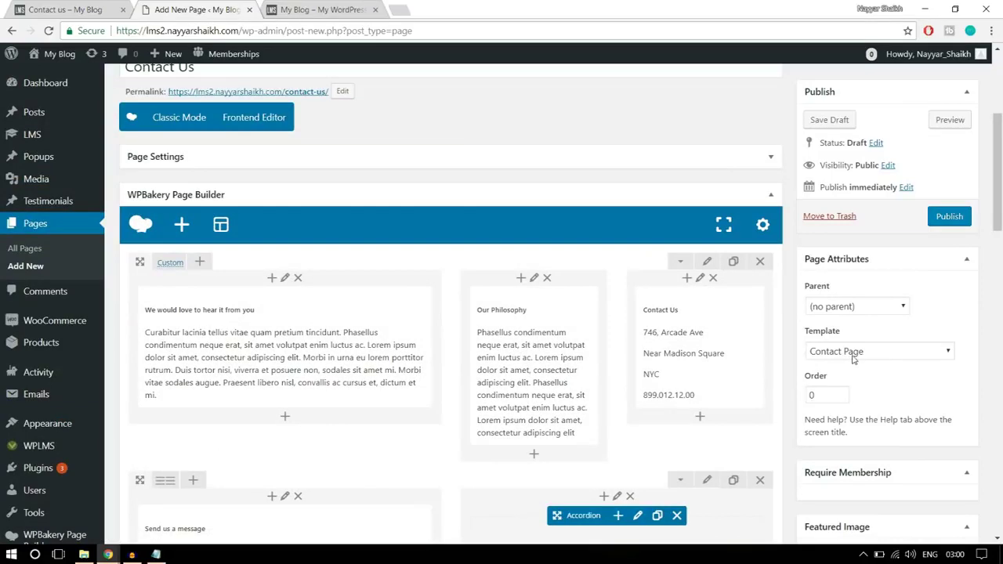
- Publish Contact Us, view it live in a new tab, and spot the map's 'Oops! Something went wrong.' error
click(940, 223)
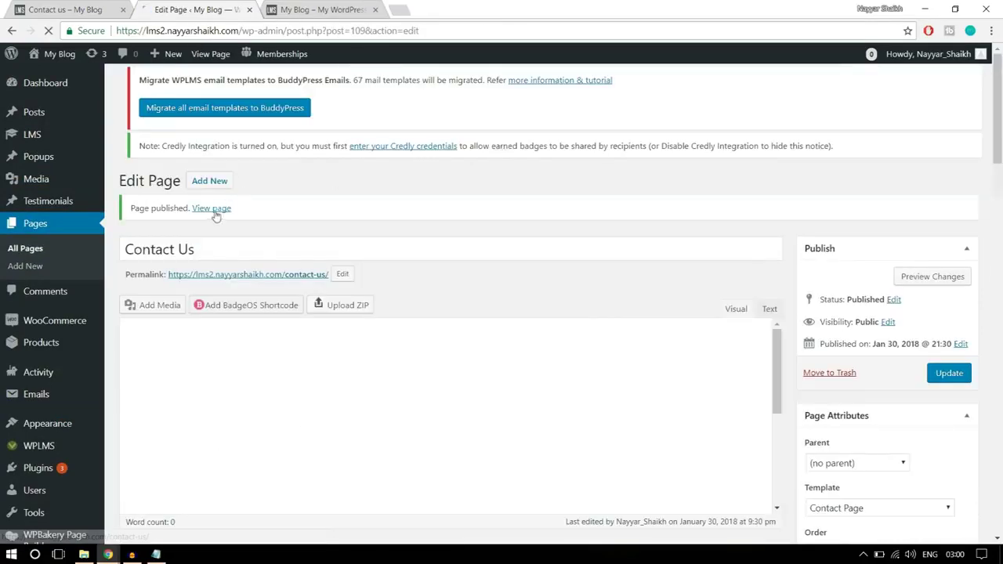
right_click(217, 209)
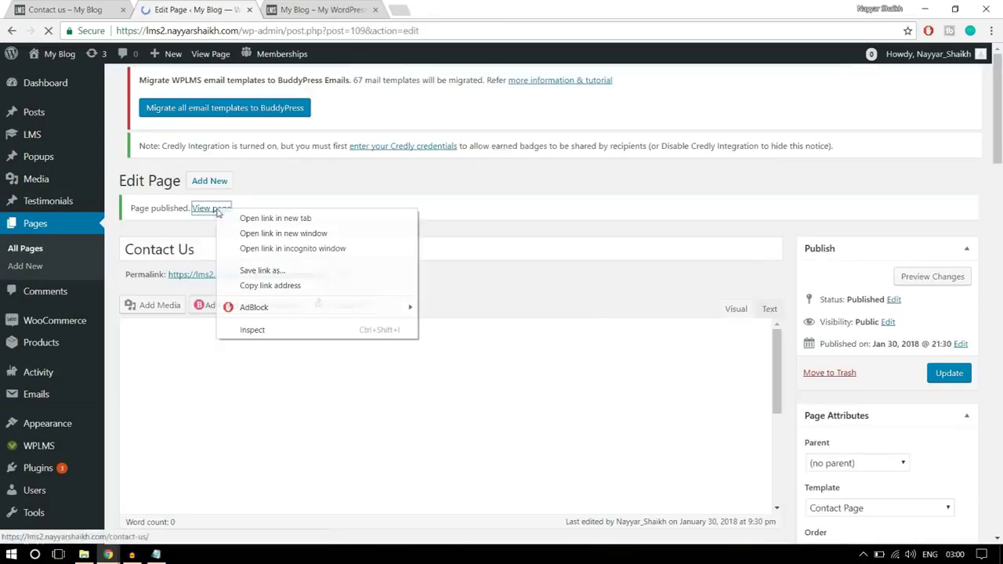
click(264, 218)
click(313, 10)
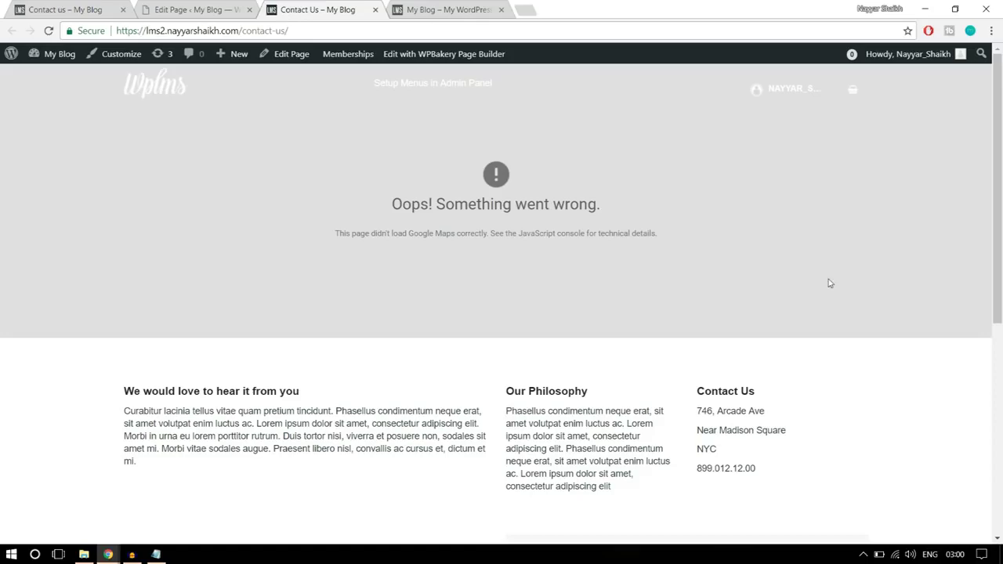
scroll(831, 283, down, 3)
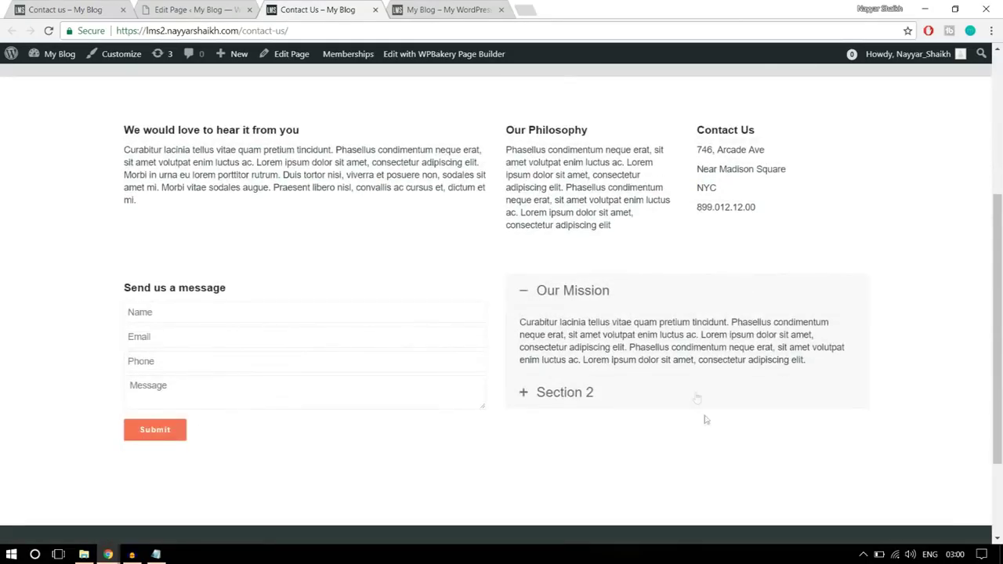
scroll(704, 422, down, 2)
scroll(705, 421, up, 5)
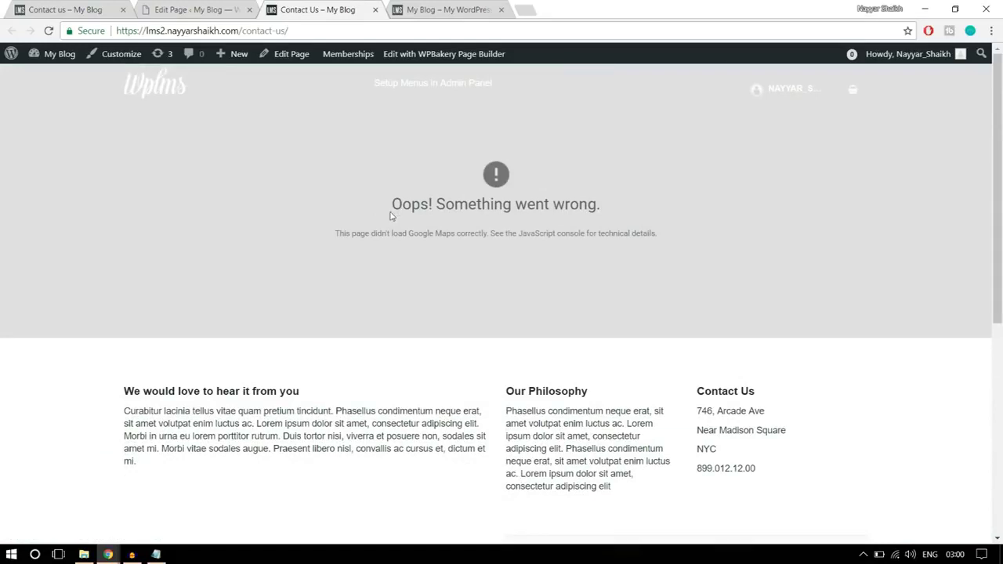
drag(389, 210, 622, 217)
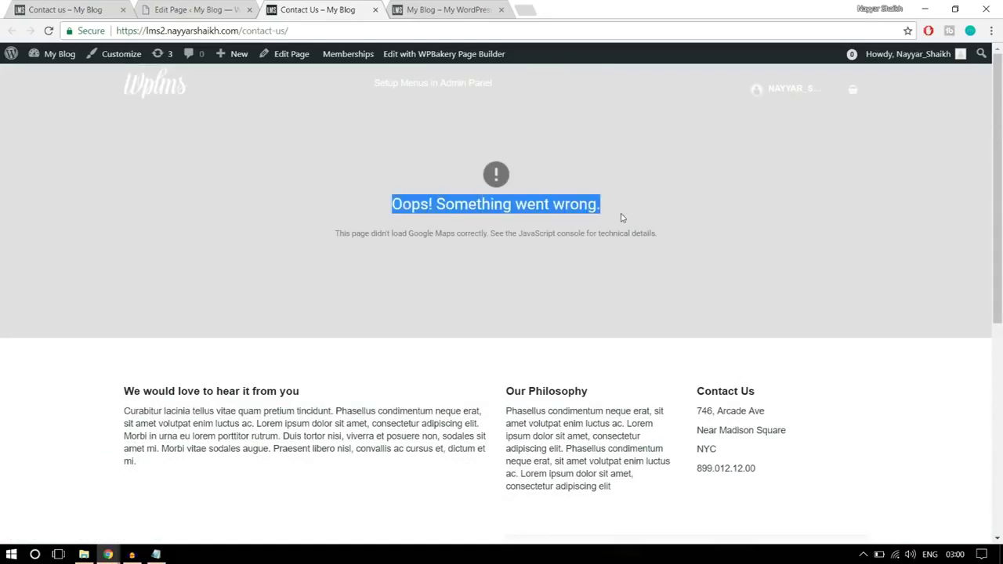
click(624, 218)
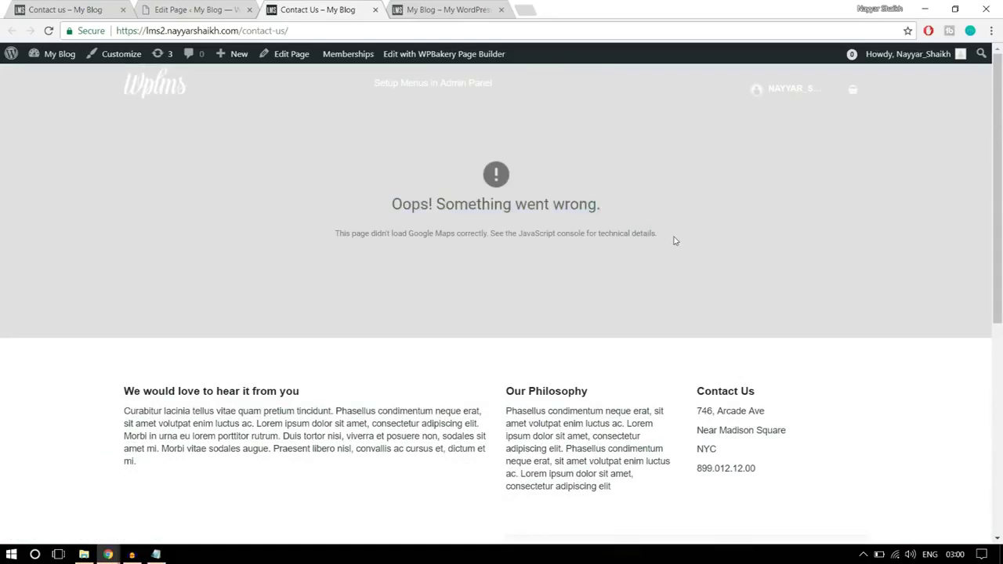
- Load console.developers.google.com in a new tab to reach the BloggDude APIs & Services dashboard
click(533, 6)
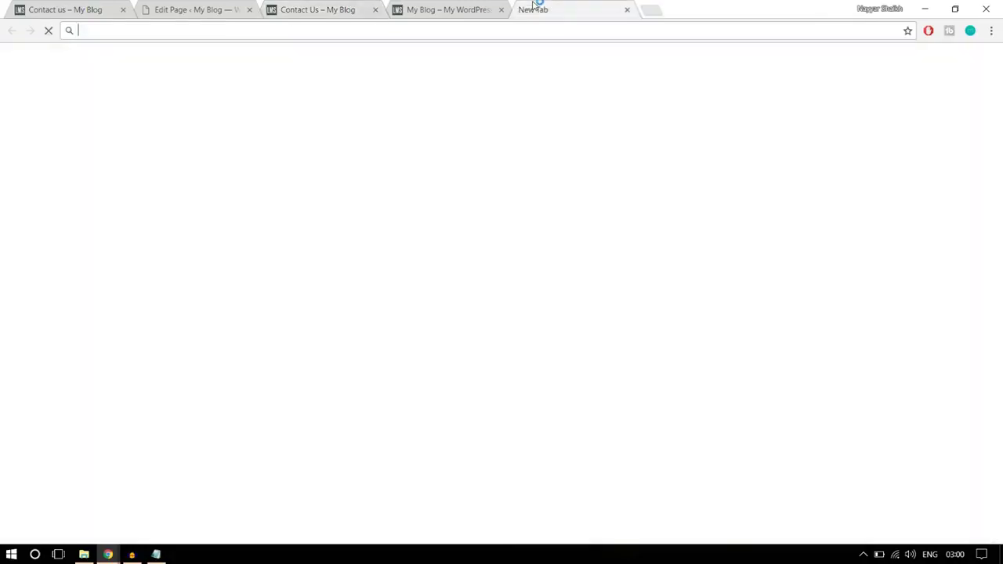
text(console.developers.google.com)
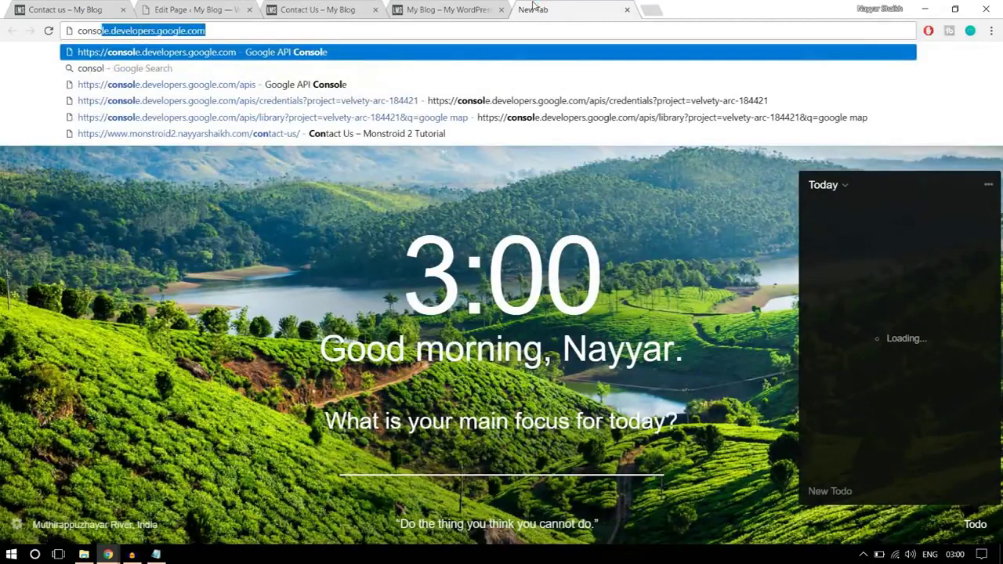
key(Return)
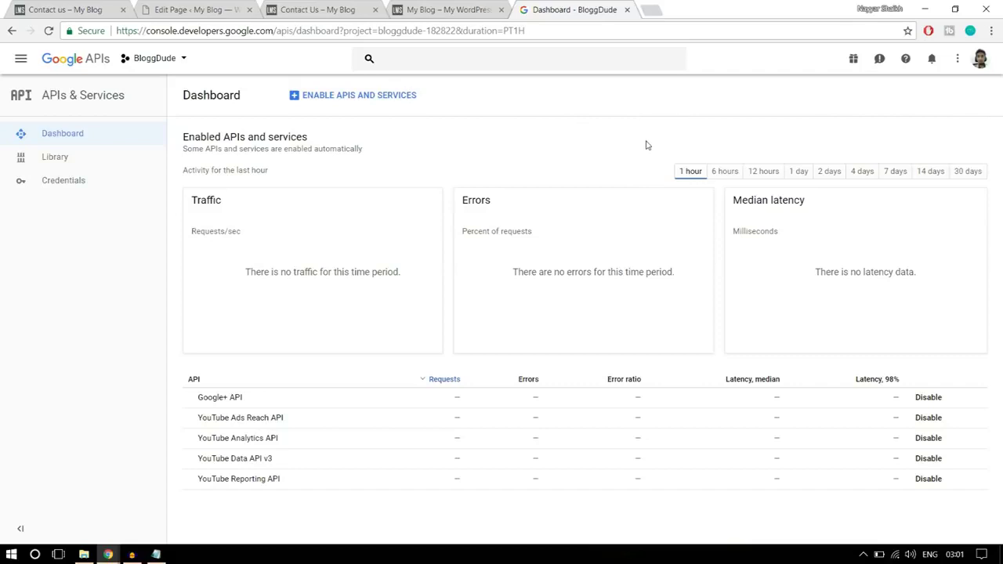
click(182, 62)
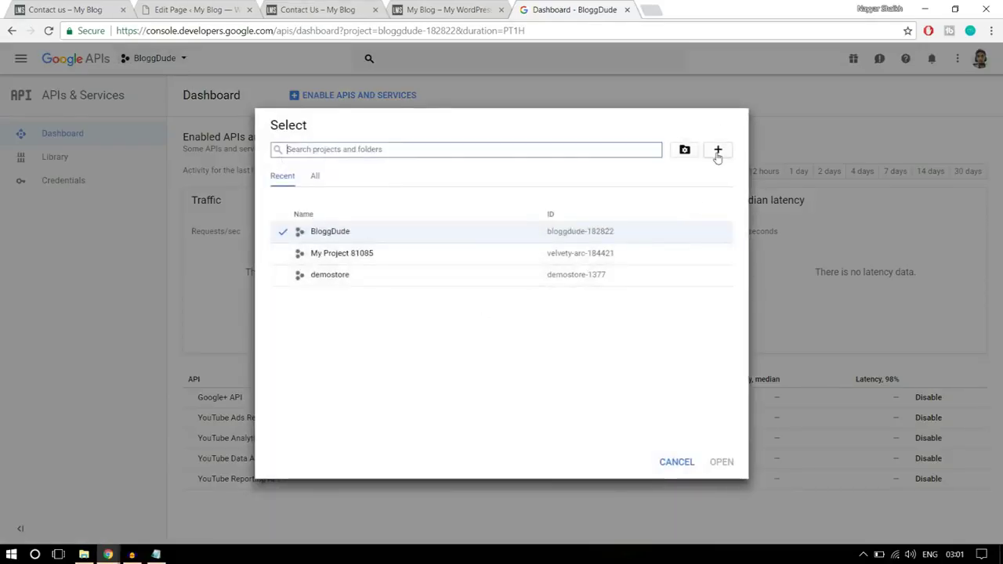
click(718, 152)
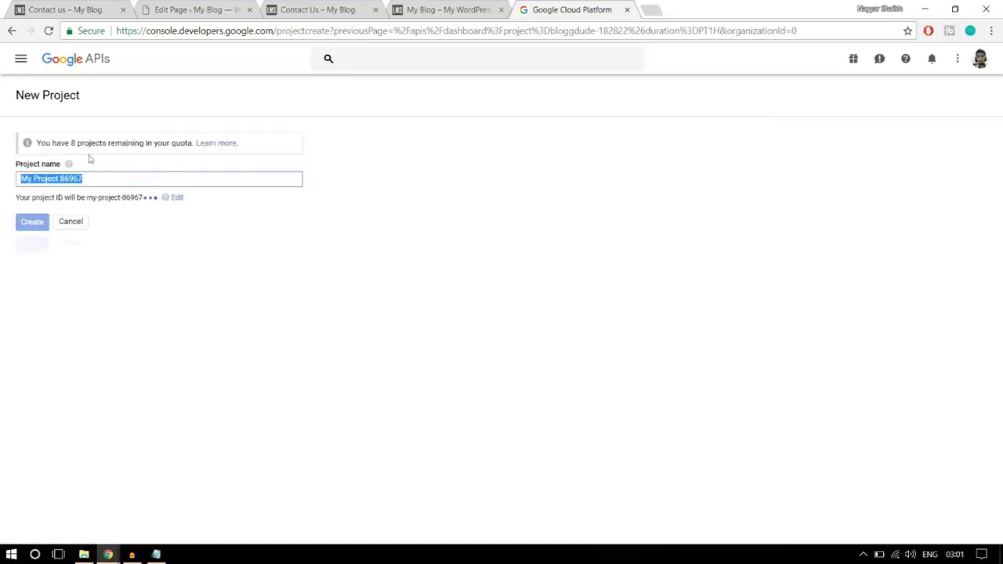
click(4, 34)
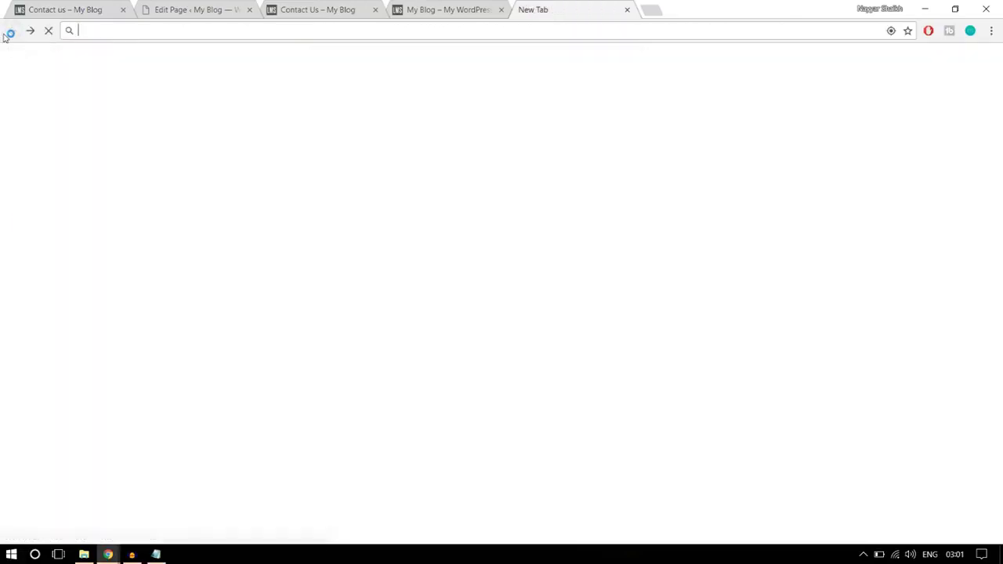
text(console.developers.google.com)
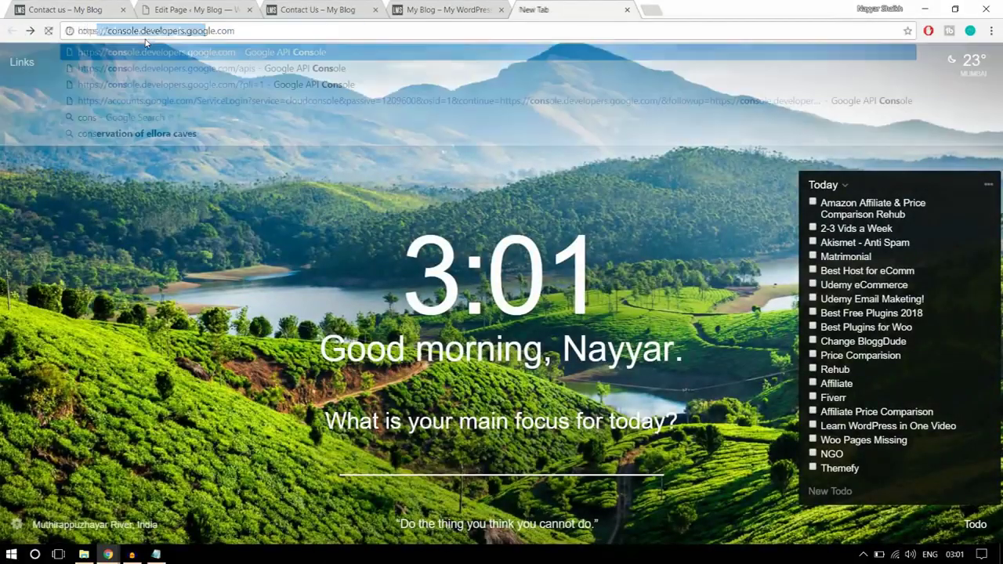
key(Return)
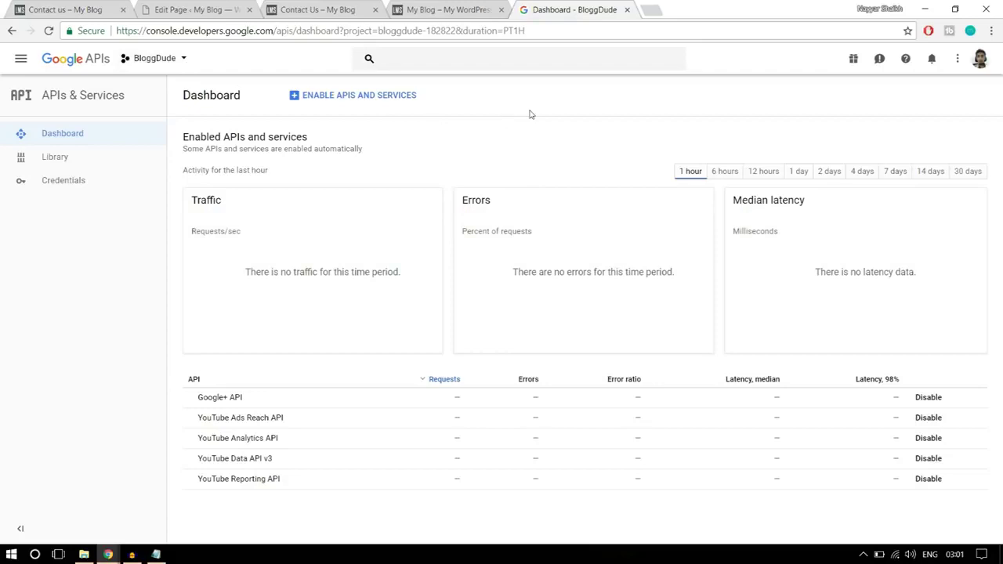
- Enable the Google Maps JavaScript API from the API library
click(351, 100)
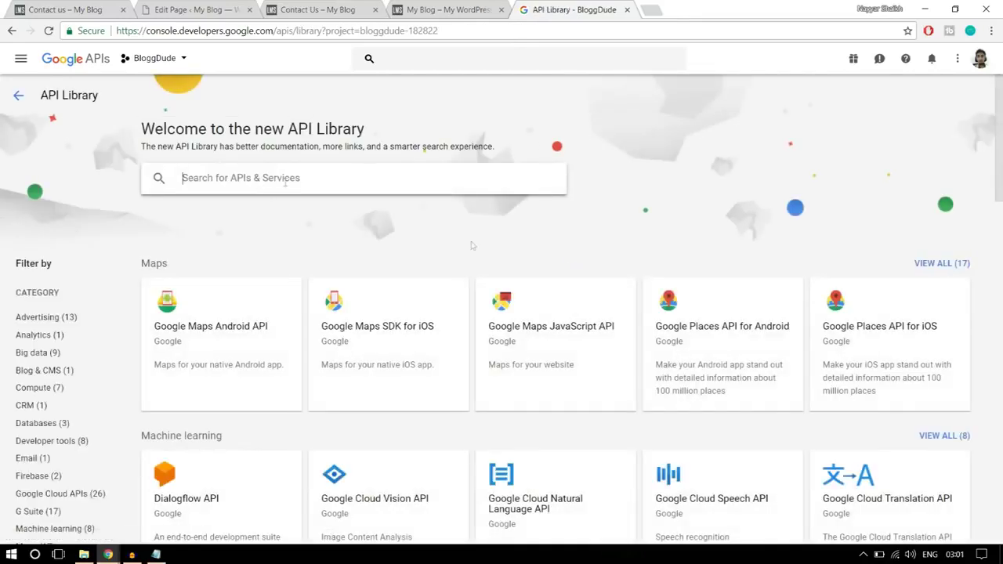
click(562, 347)
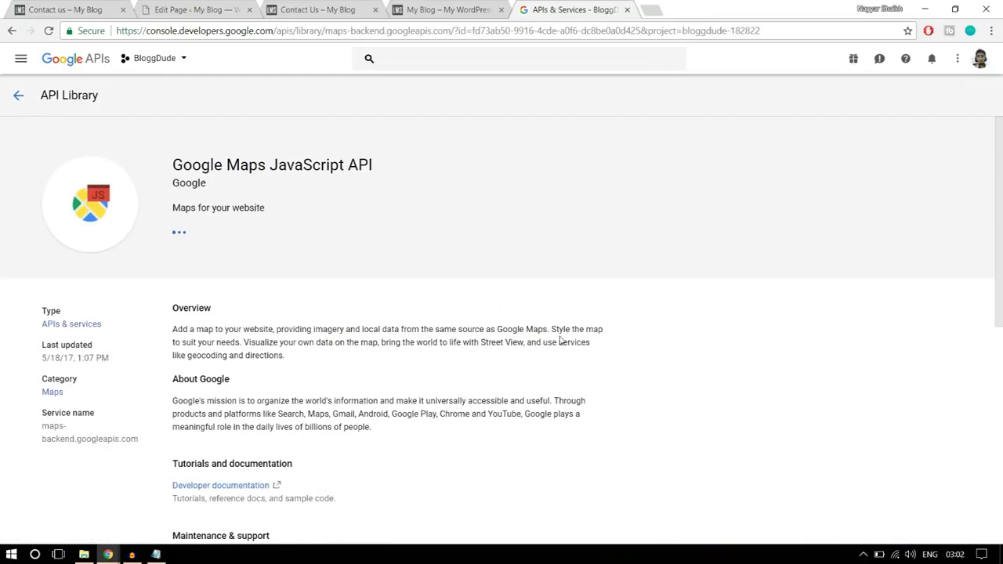
click(202, 239)
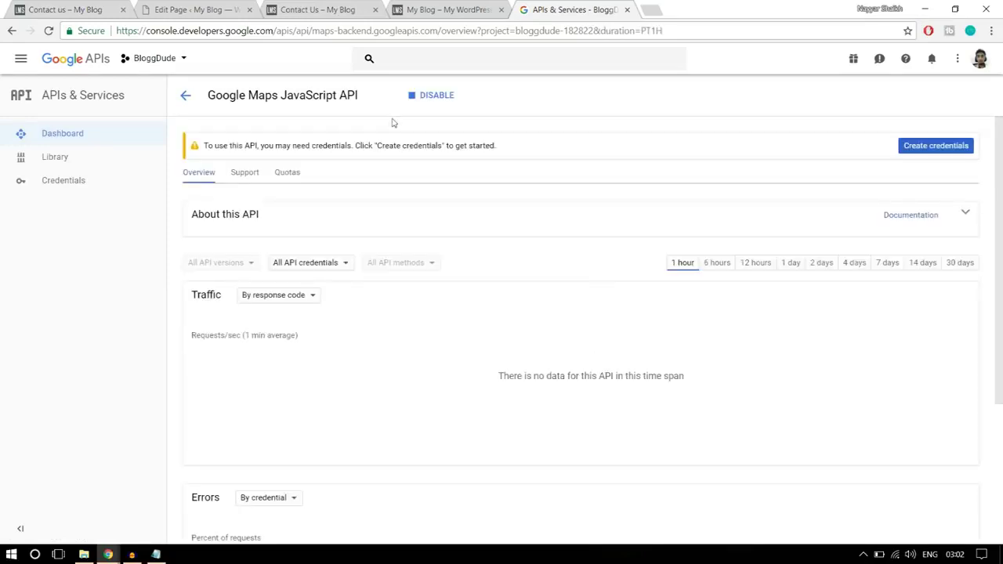
- Create a new API key, API key 1, on the Credentials page
click(90, 182)
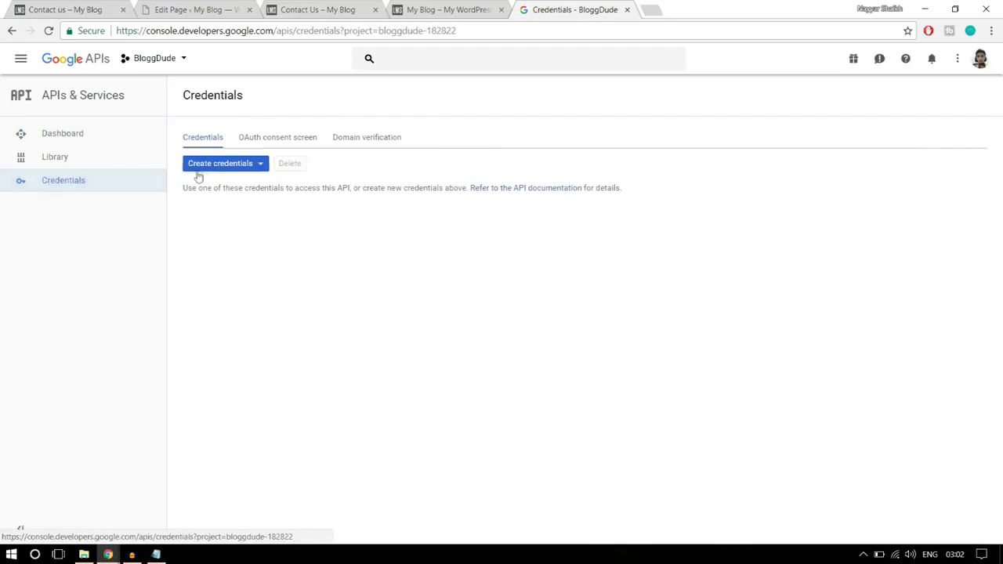
click(221, 171)
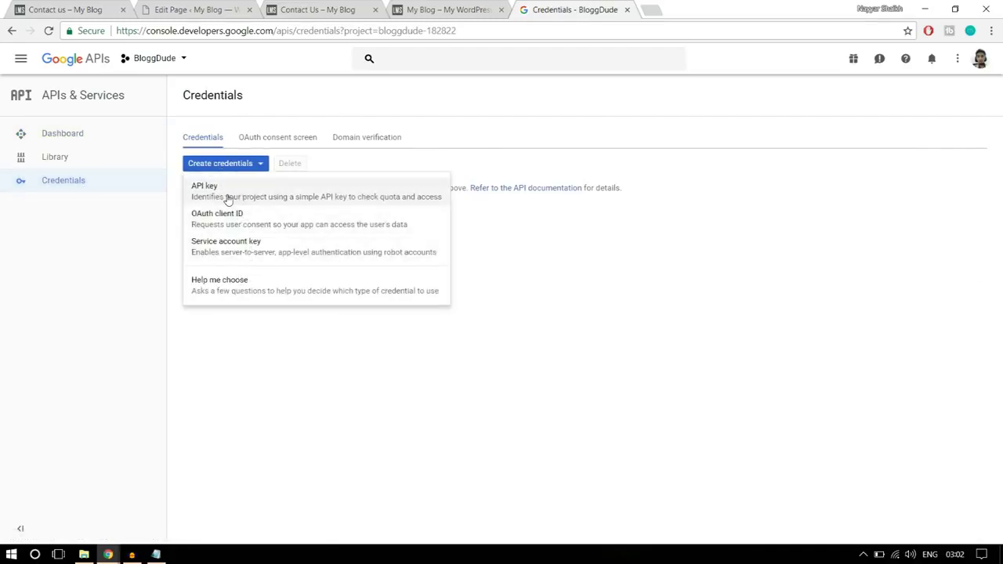
click(227, 196)
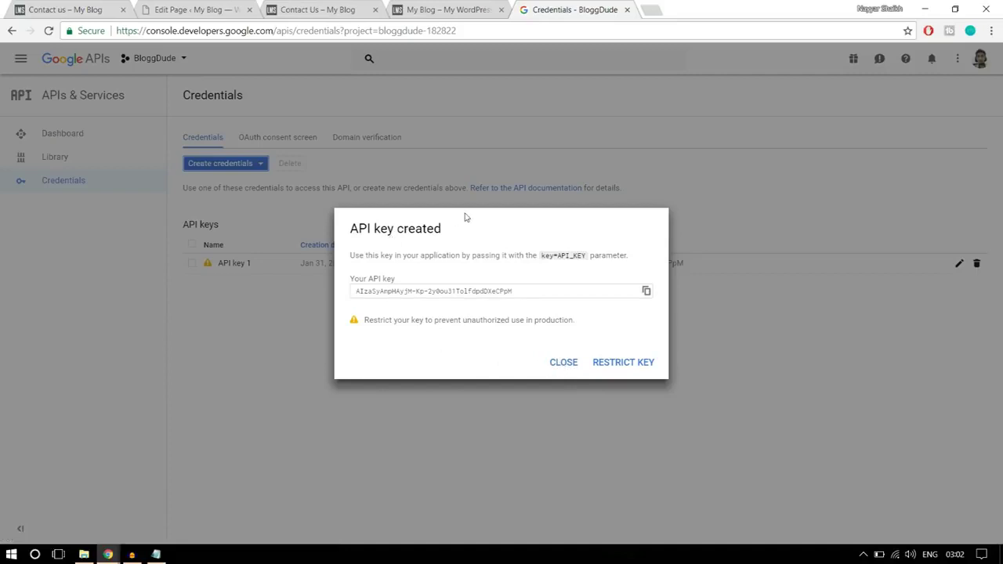
click(573, 369)
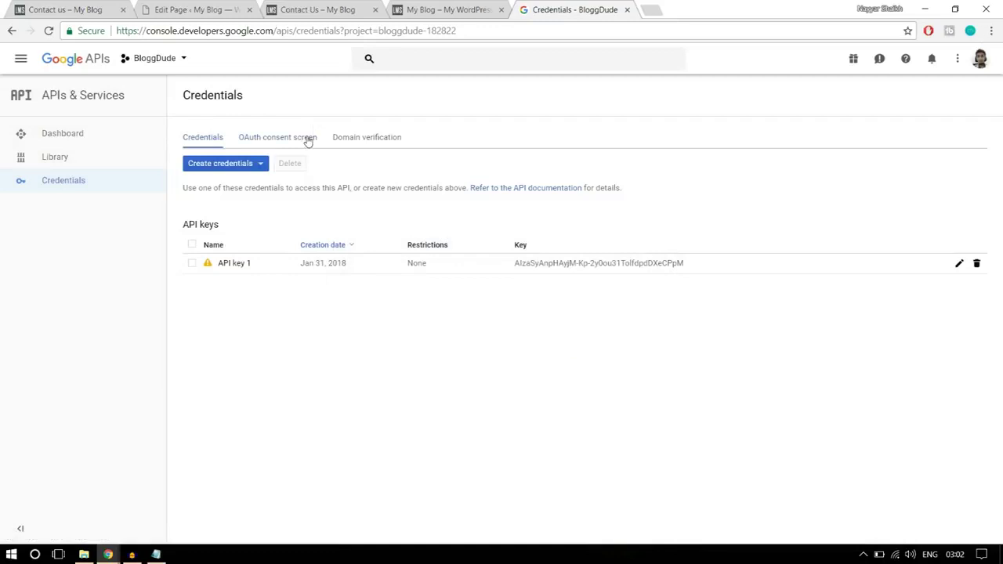
- Open the Domain verification settings and select the site address in the WordPress editor
click(366, 139)
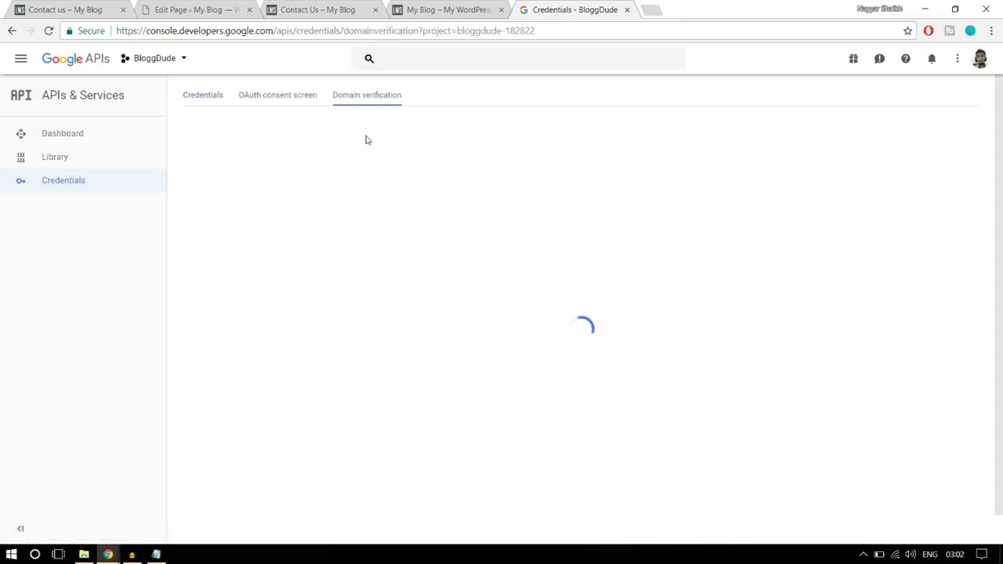
click(107, 6)
click(178, 7)
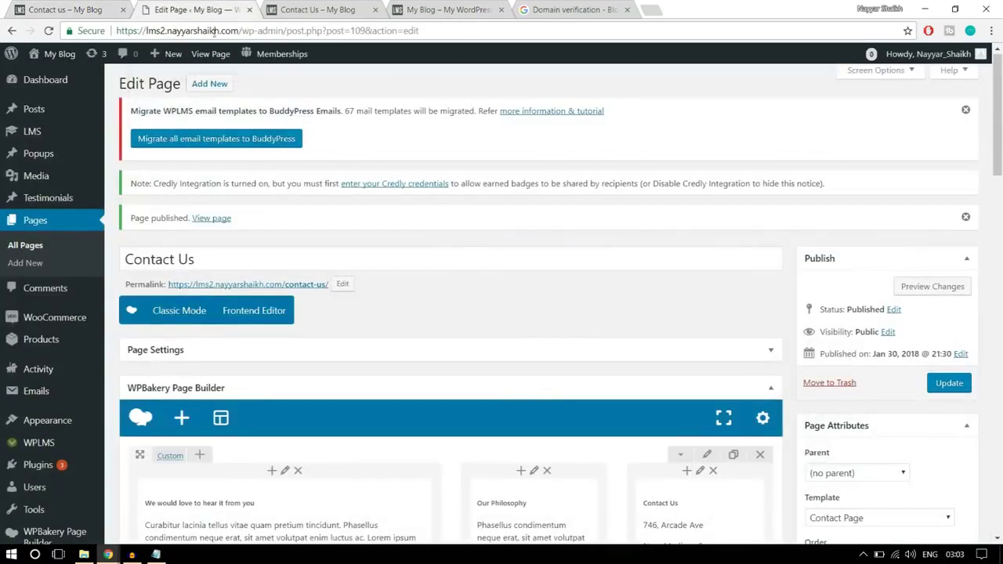
drag(240, 31, 120, 31)
key(ctrl+c)
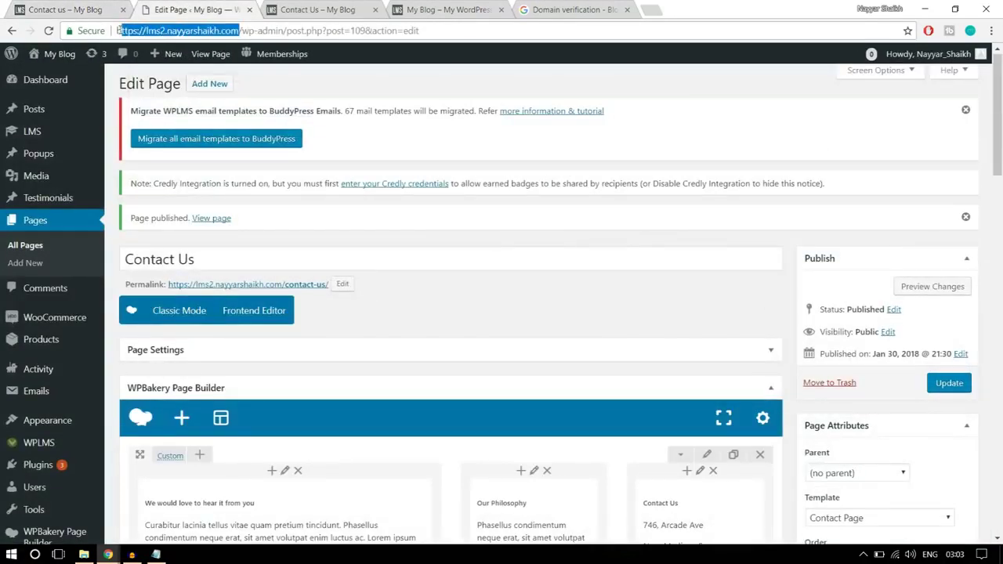
click(576, 9)
click(502, 302)
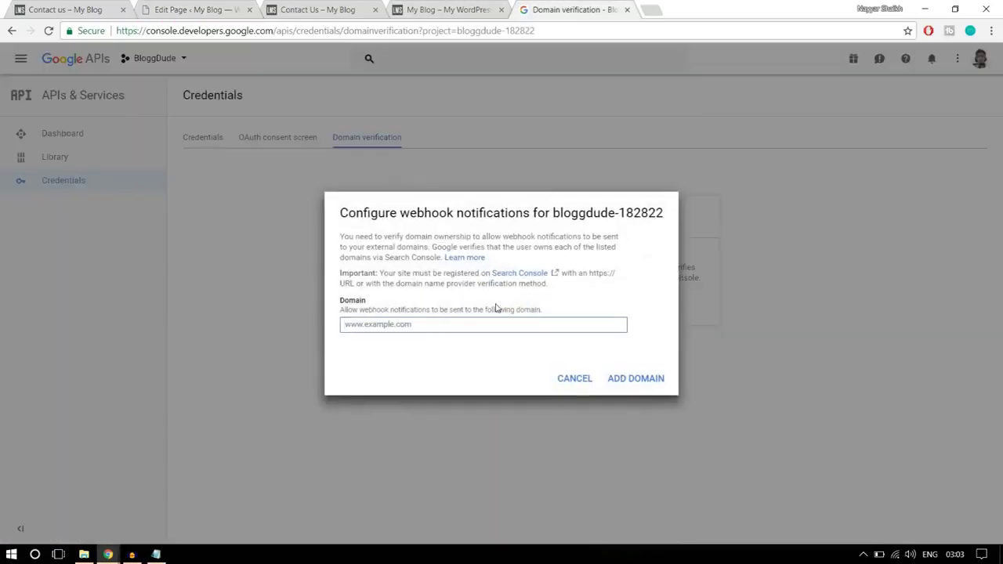
key(ctrl+v)
click(623, 380)
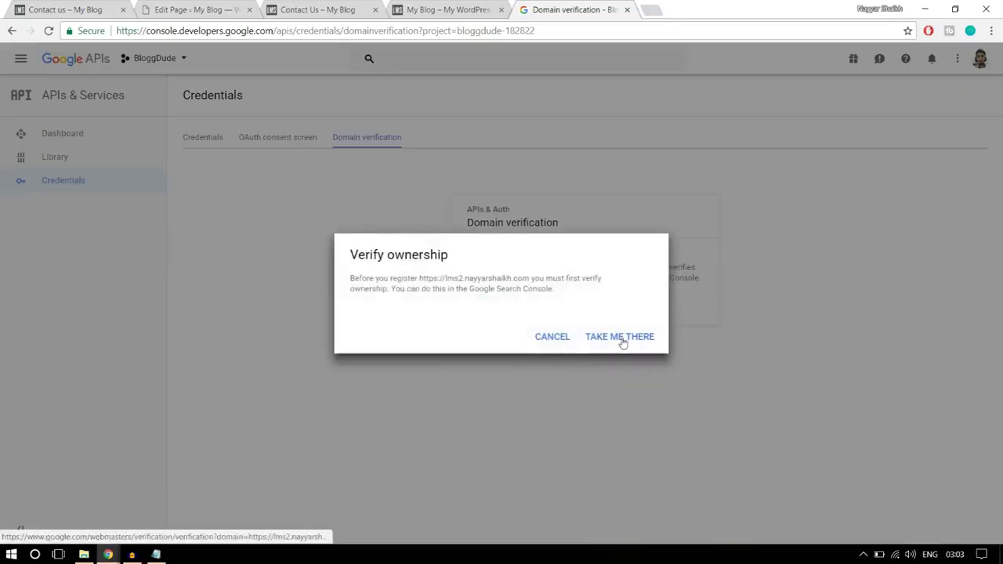
click(619, 341)
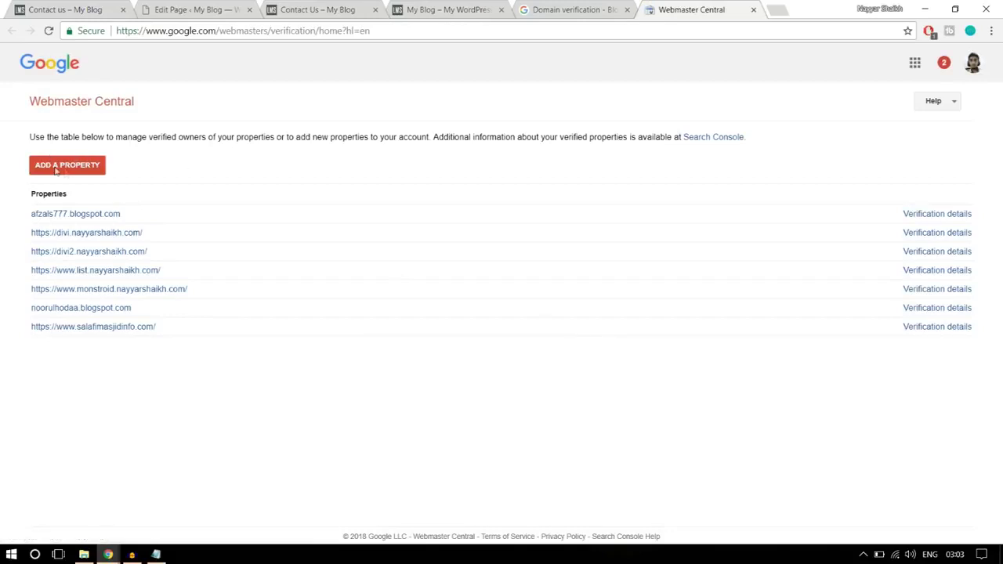
click(66, 169)
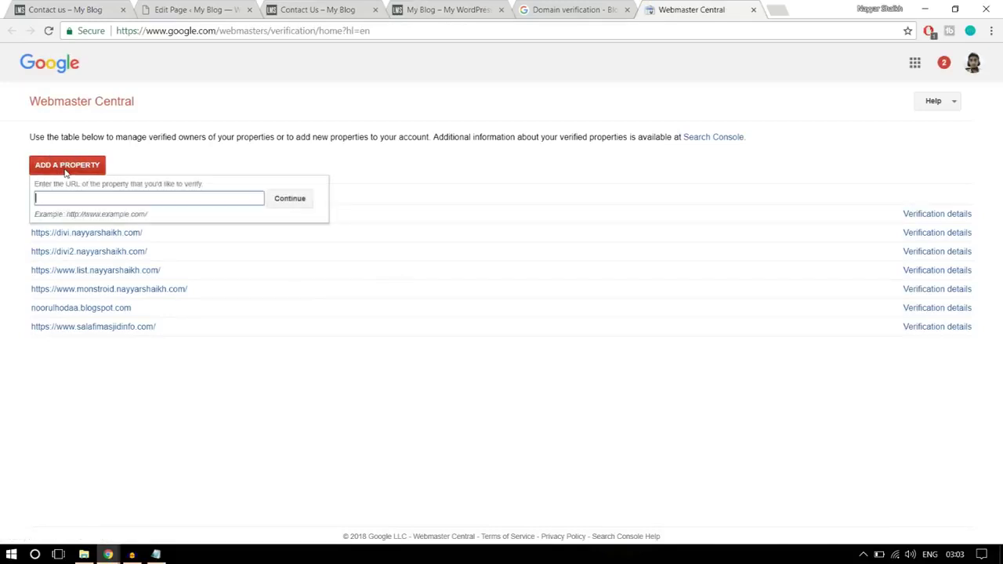
key(ctrl+v)
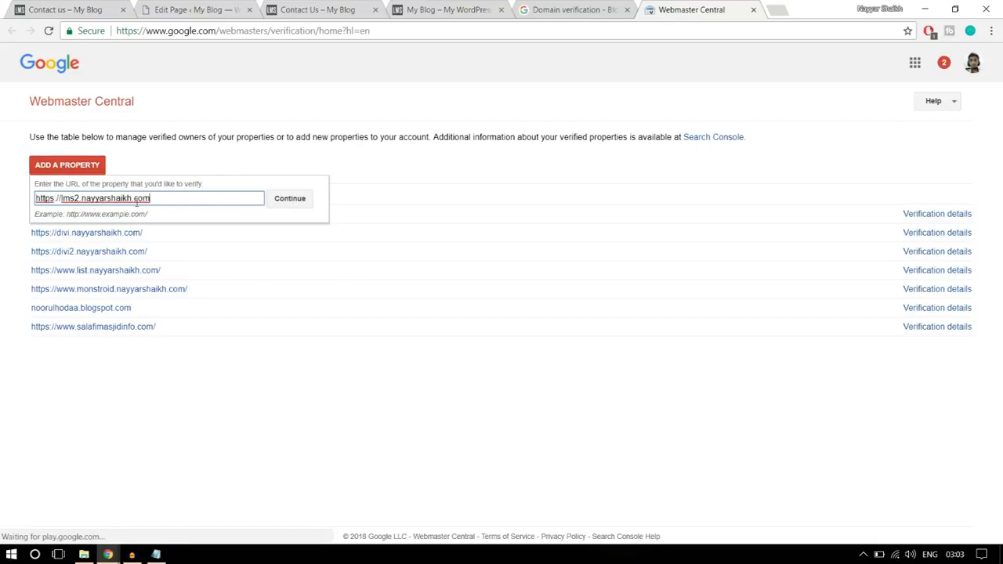
click(289, 199)
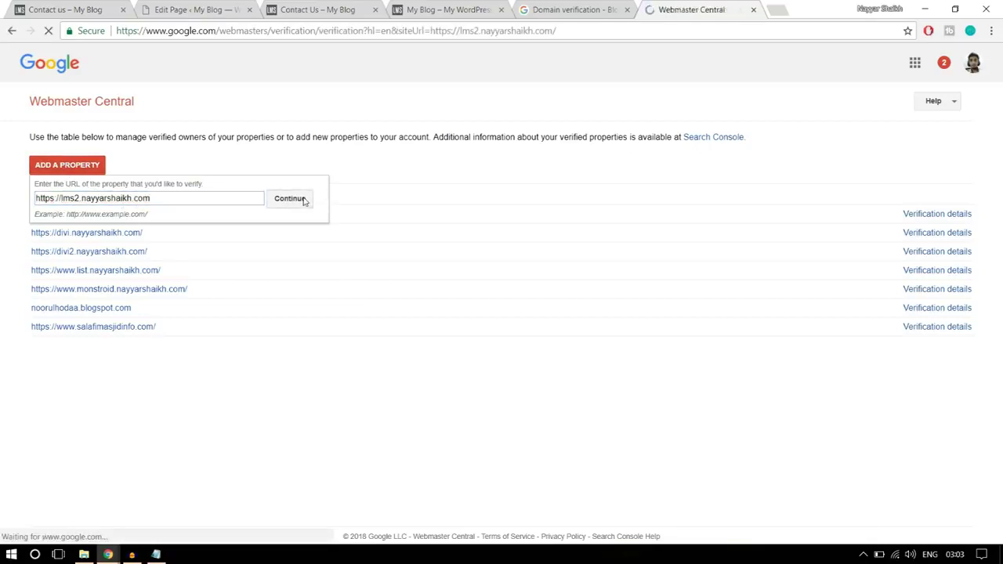
click(138, 246)
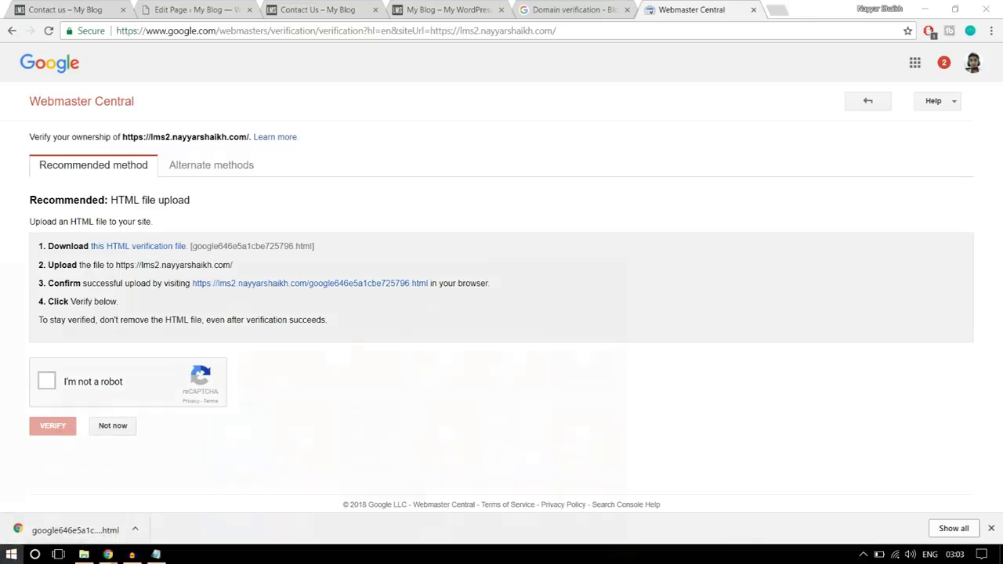
click(11, 554)
click(598, 432)
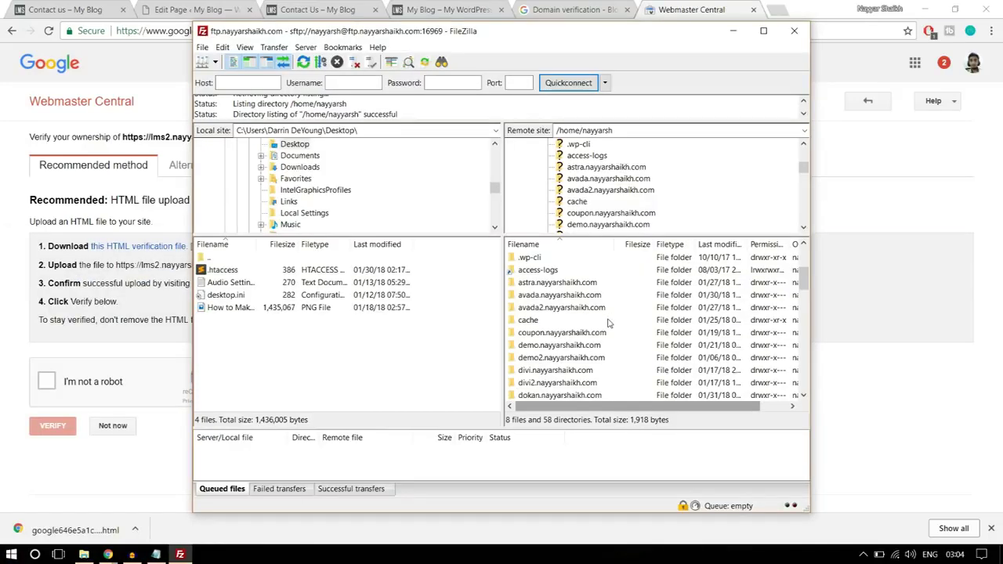
scroll(609, 323, down, 1)
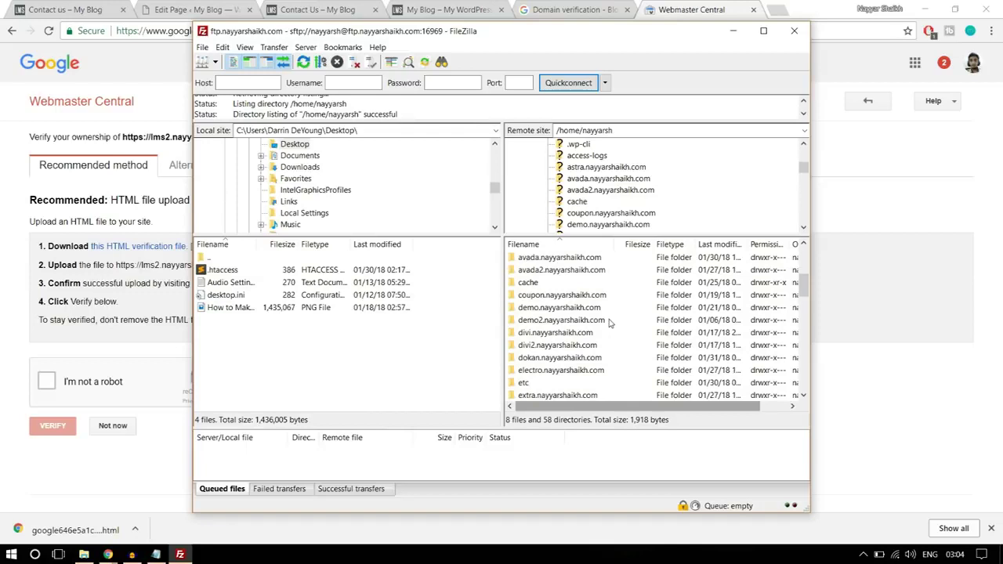
scroll(610, 323, down, 3)
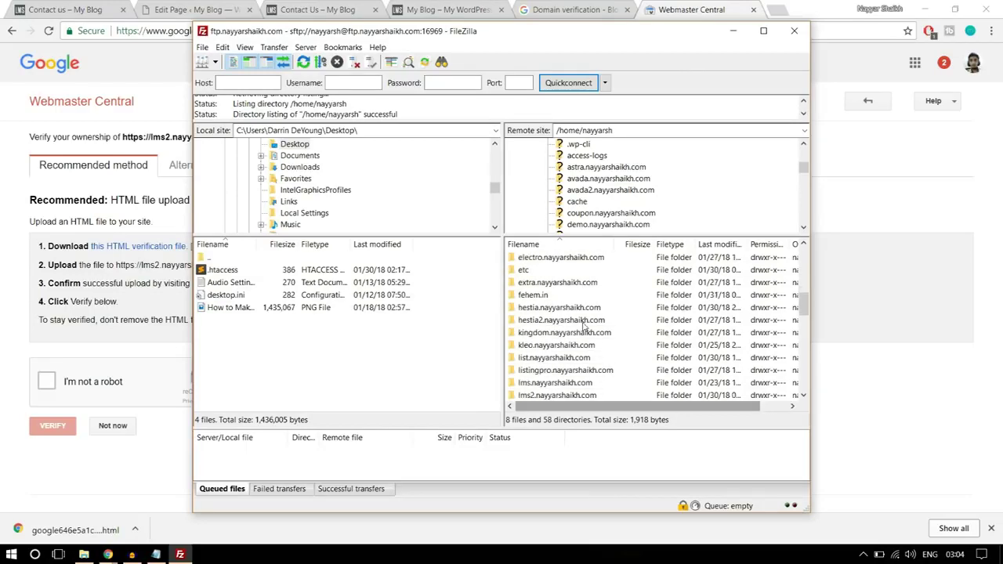
scroll(583, 326, down, 2)
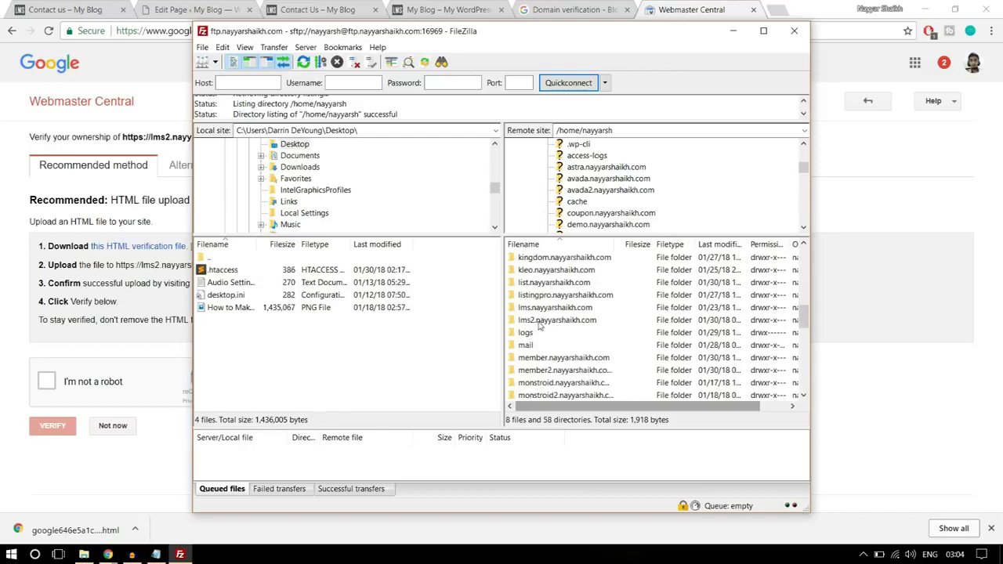
click(561, 323)
double_click(570, 323)
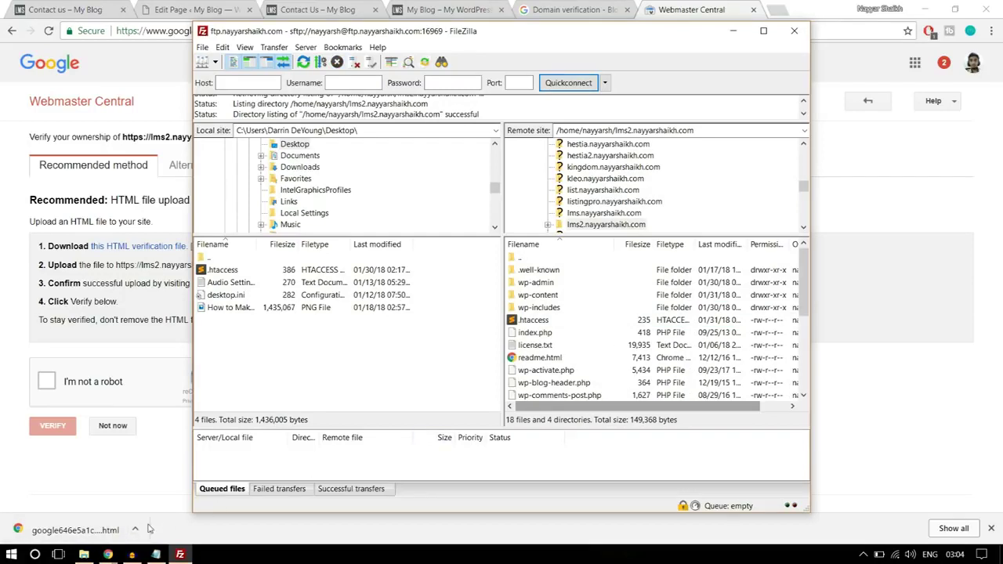
- Copy the downloaded google646e5a1cbe725796 verification file onto the Desktop
click(135, 530)
click(172, 486)
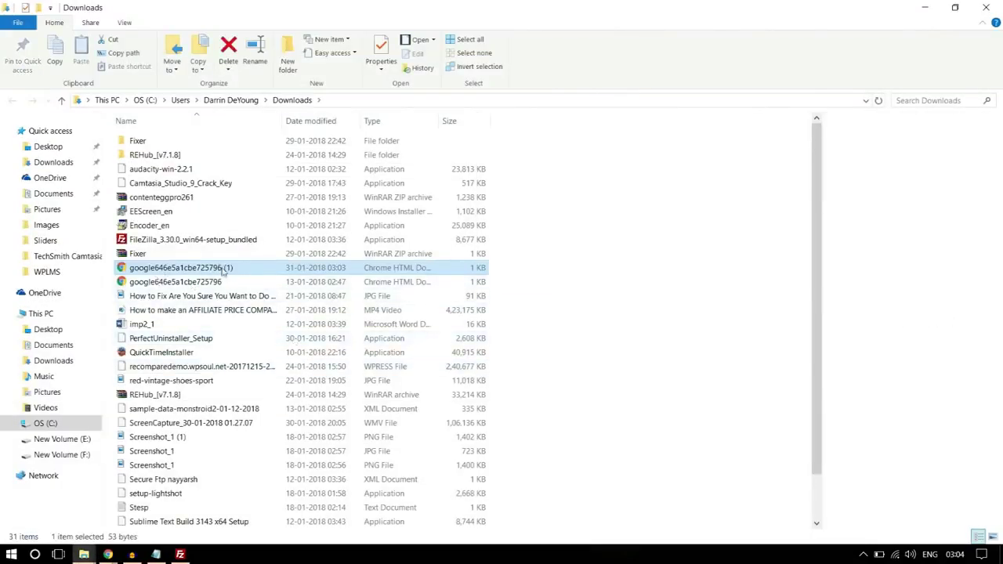
click(221, 284)
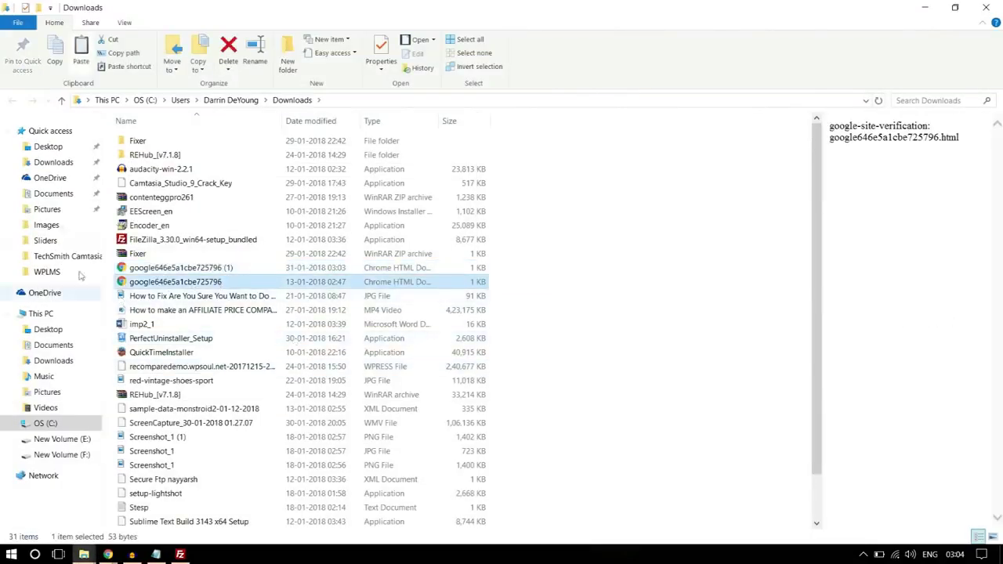
click(56, 148)
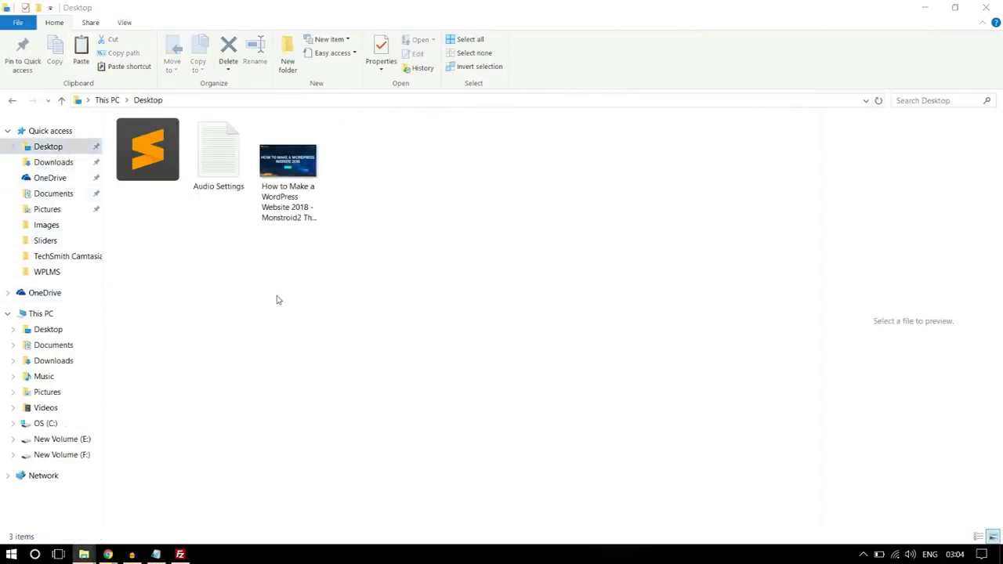
key(ctrl+v)
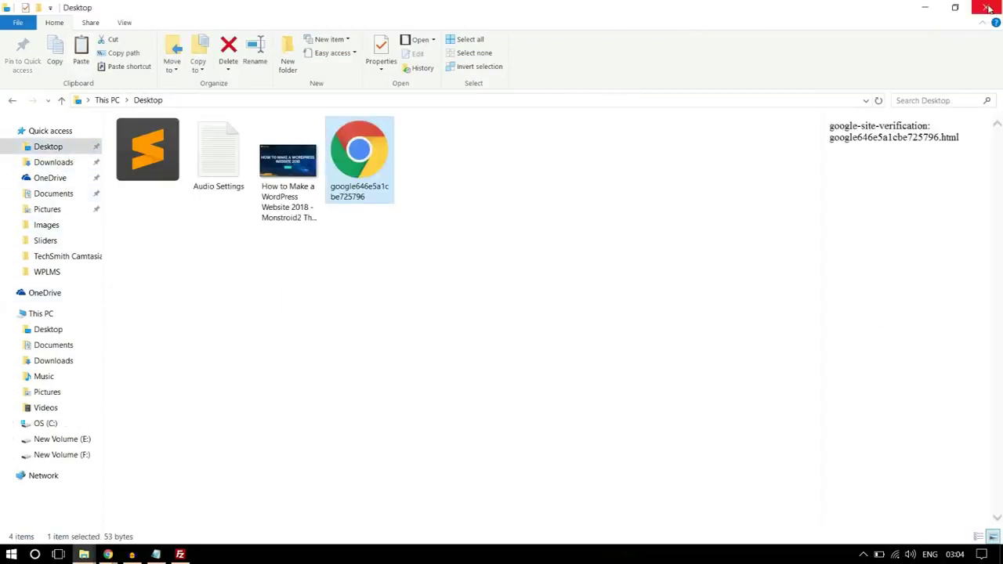
click(986, 8)
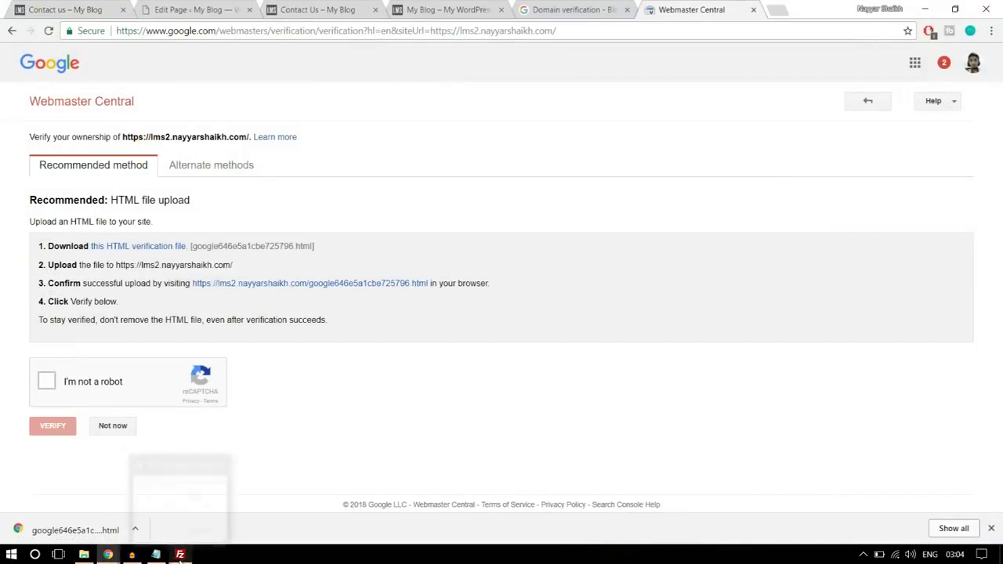
- Upload the verification file from the Desktop into the lms2 site folder, then return to Chrome
click(181, 554)
right_click(265, 357)
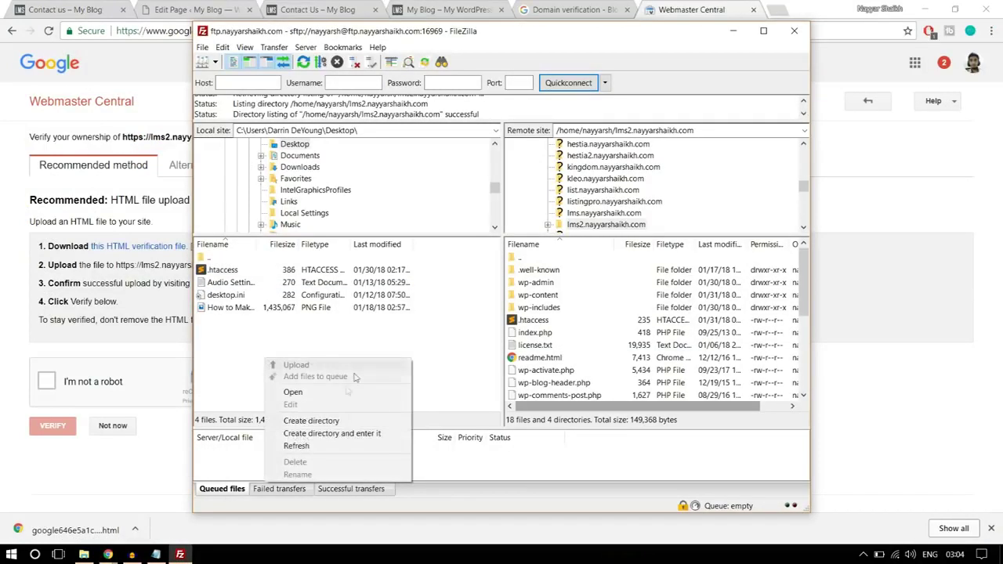
click(312, 444)
drag(243, 312, 601, 359)
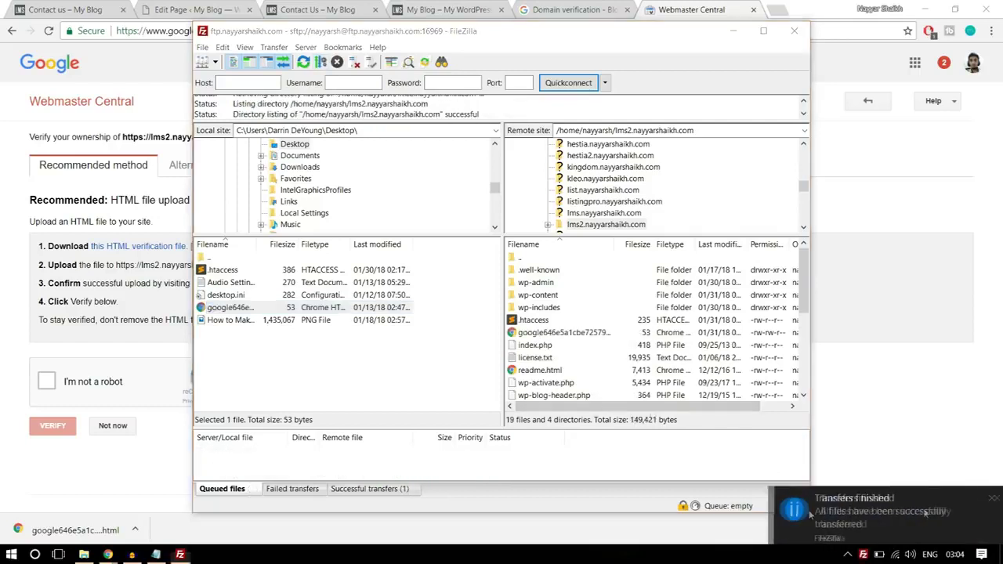
click(811, 514)
mouse_move(108, 553)
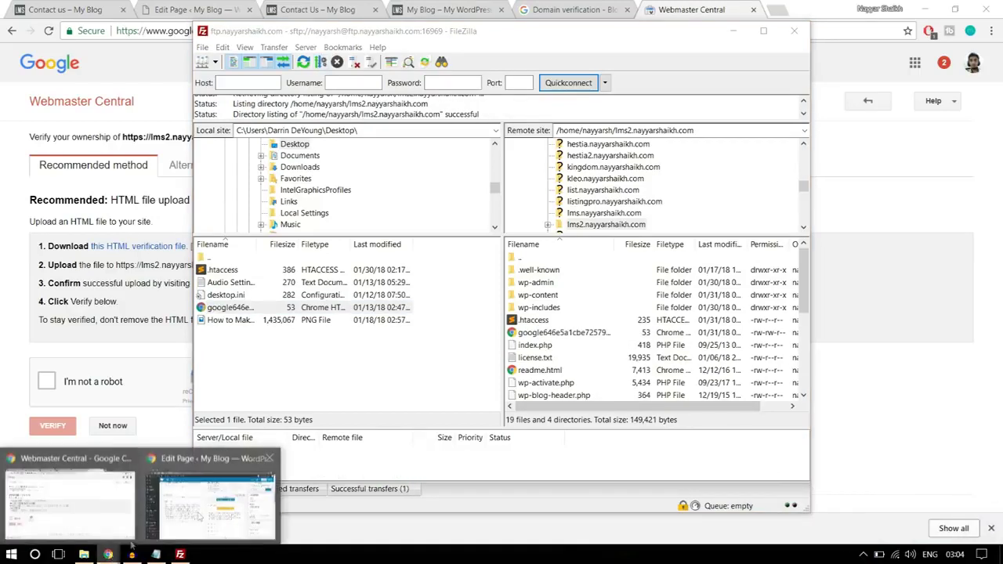
click(75, 514)
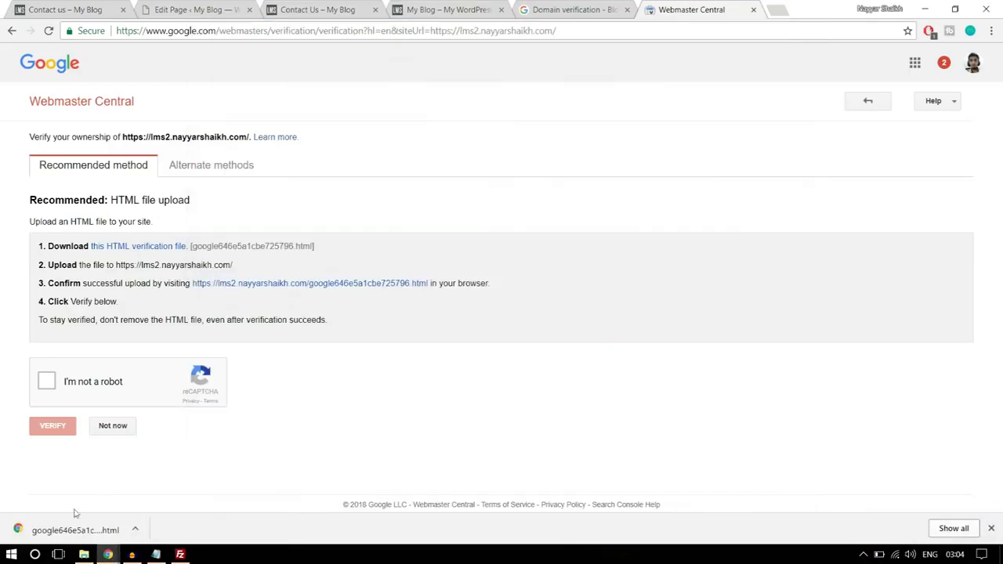
- Pass the reCAPTCHA and verify ownership of the site in Webmaster Central
click(47, 381)
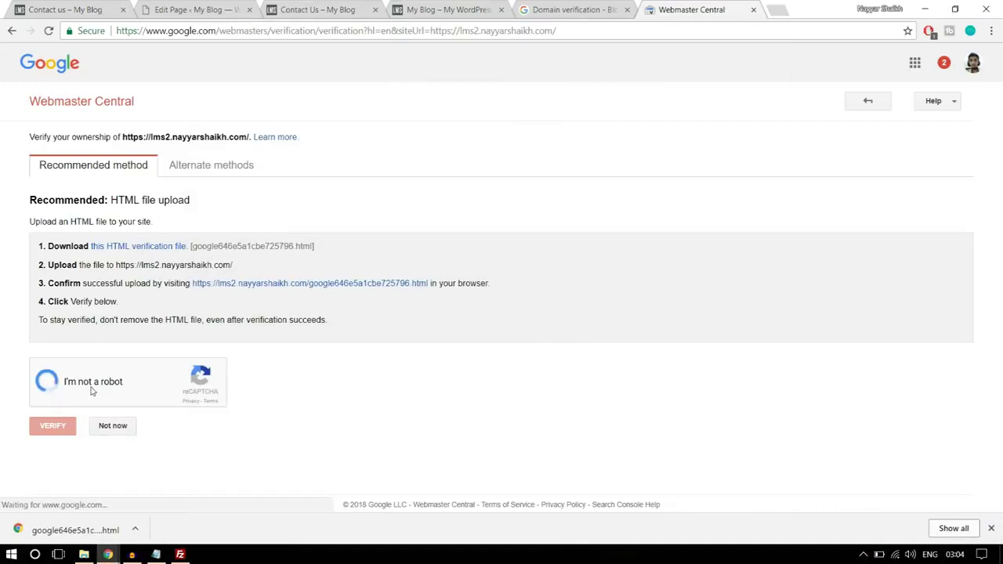
click(56, 434)
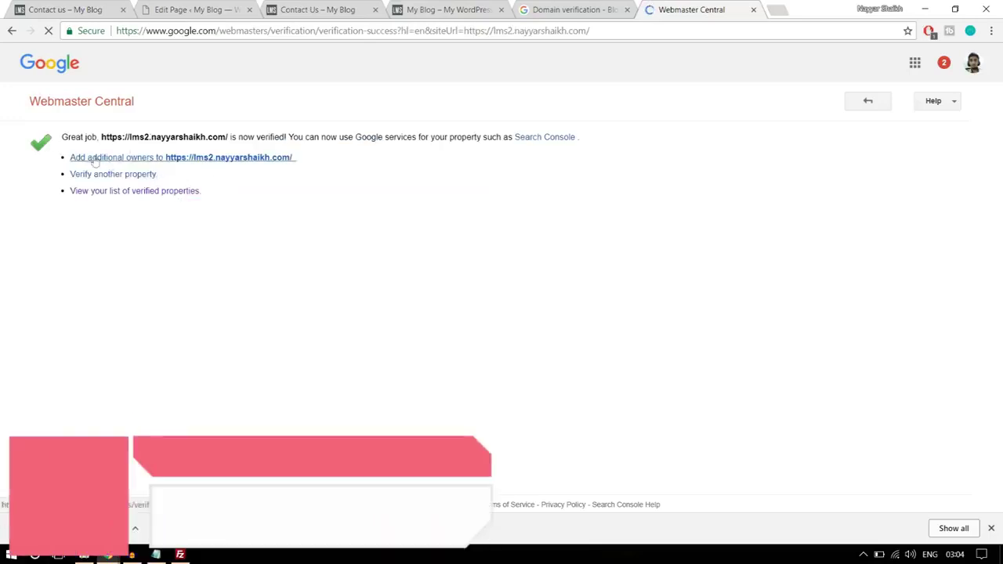
click(866, 102)
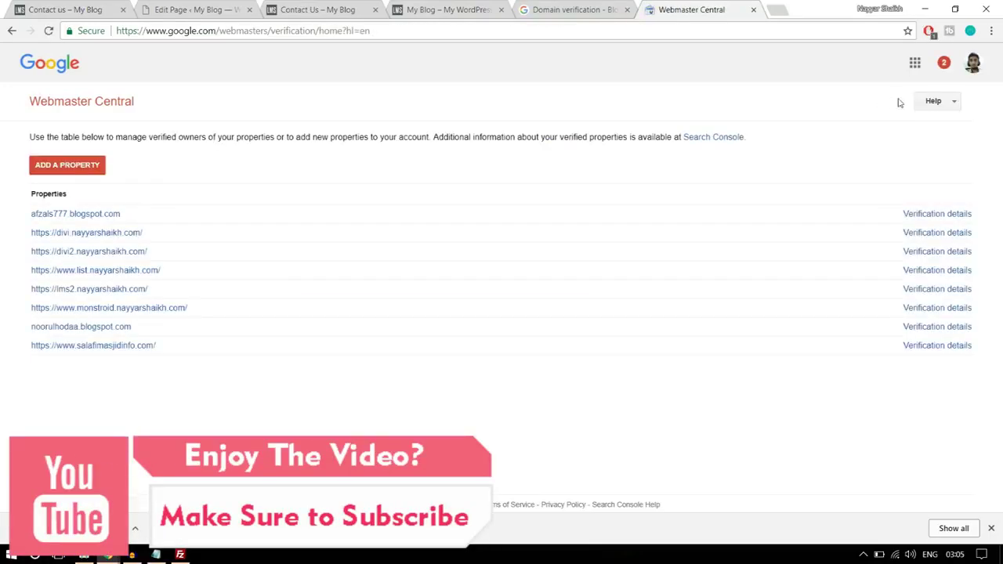
click(12, 31)
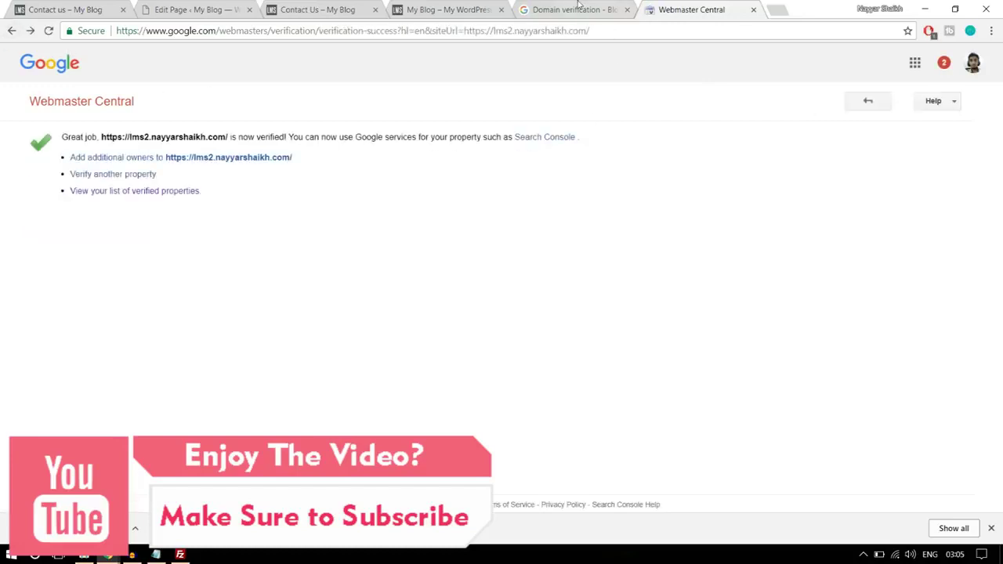
key(ctrl+Page_Up)
click(490, 300)
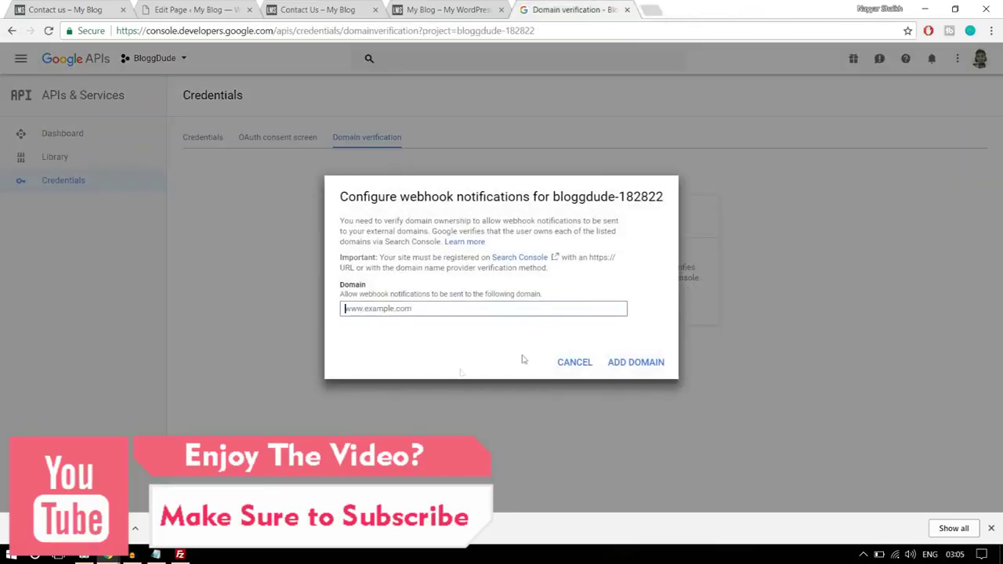
click(396, 311)
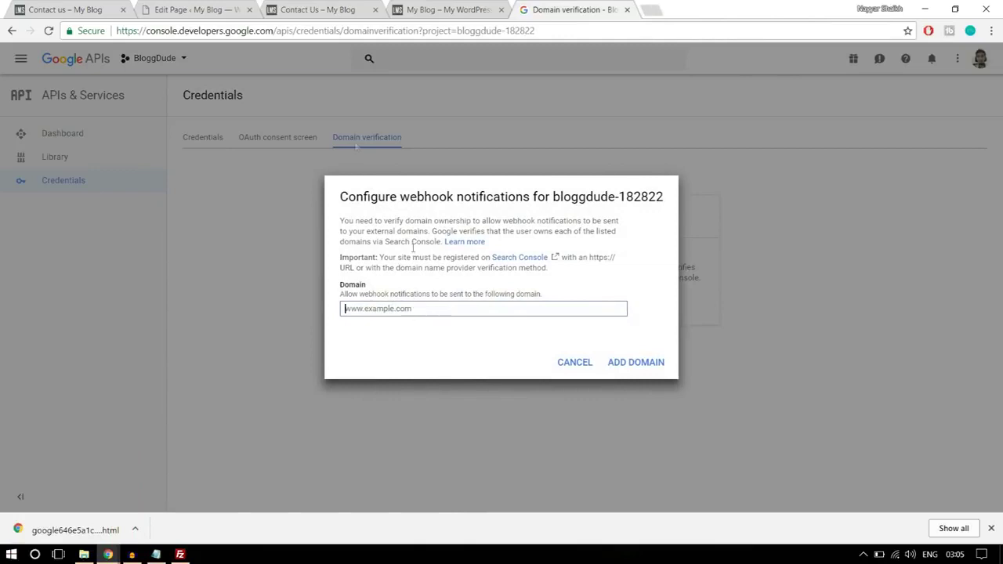
click(197, 10)
drag(118, 30, 239, 31)
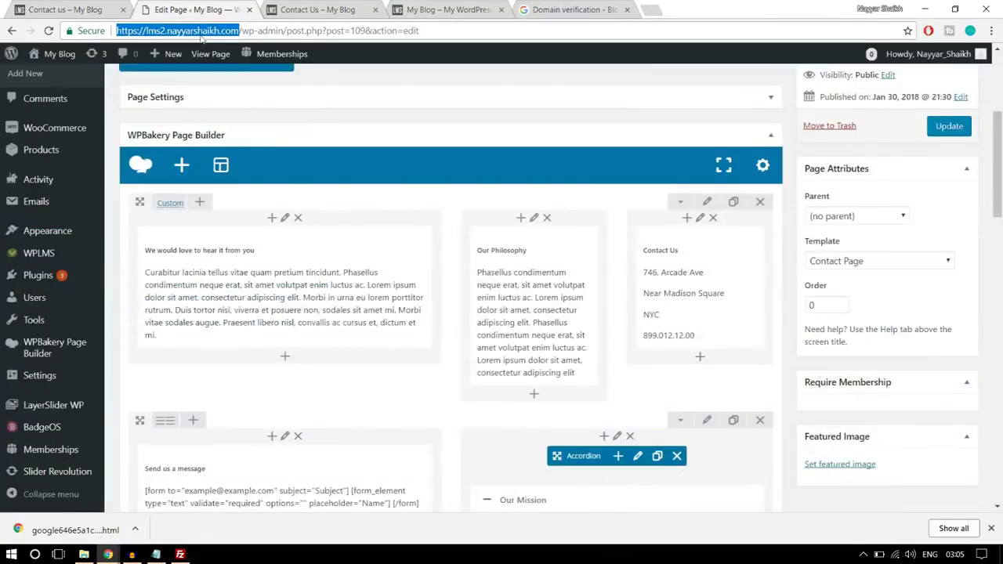
key(ctrl+c)
click(549, 10)
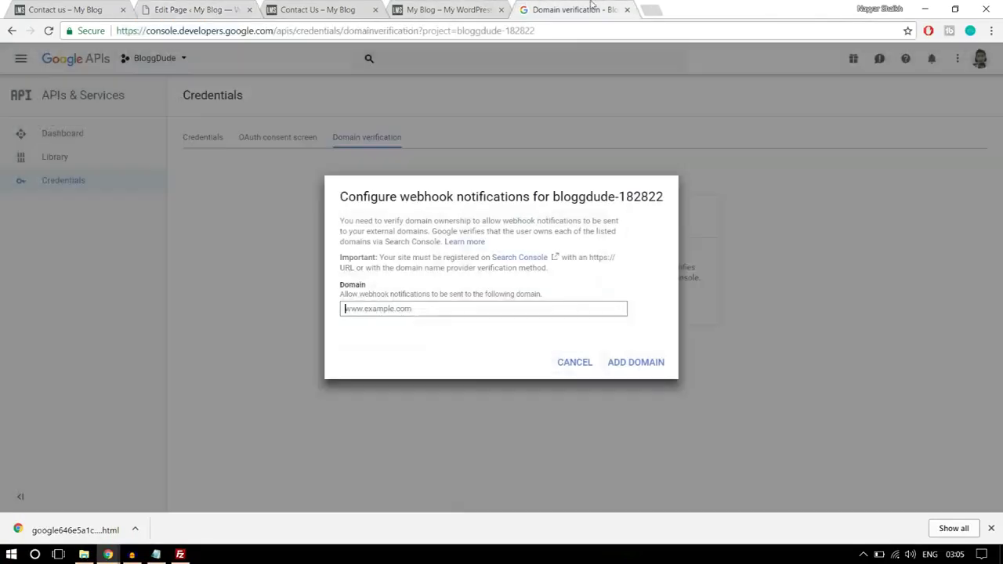
key(ctrl+v)
click(627, 373)
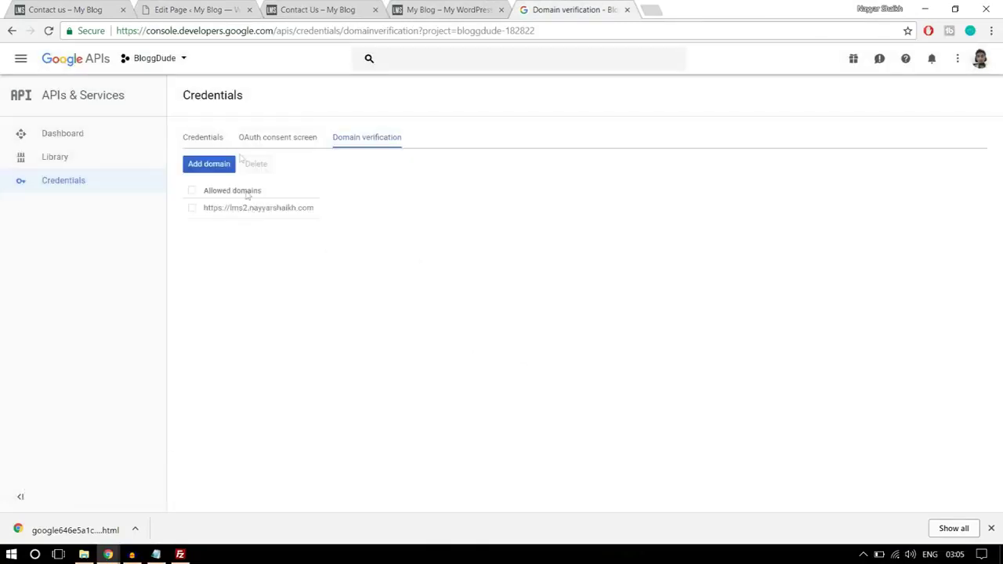
- Select API key 1 under Credentials, then open WPLMS Miscellaneous settings in WordPress
click(208, 138)
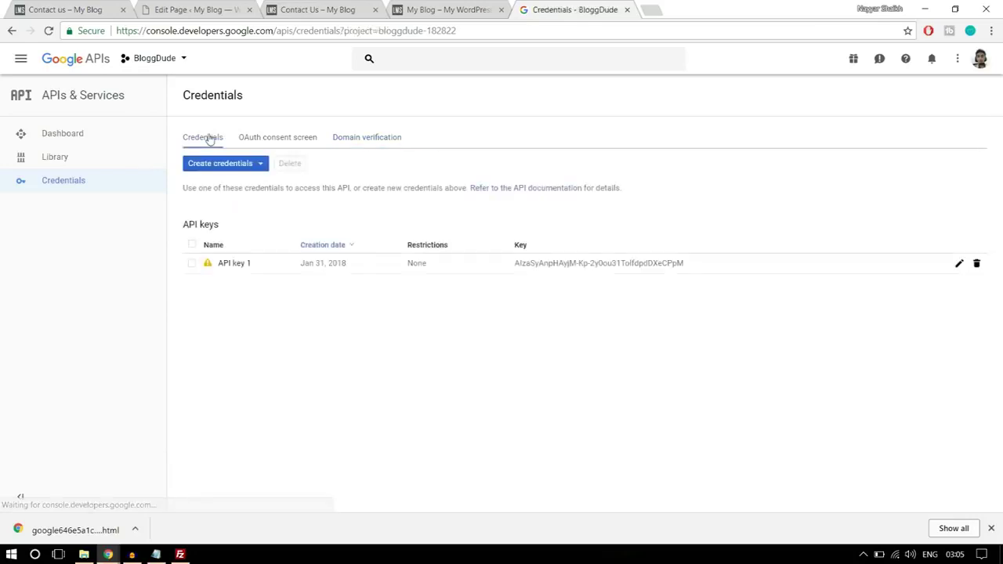
drag(706, 263, 509, 264)
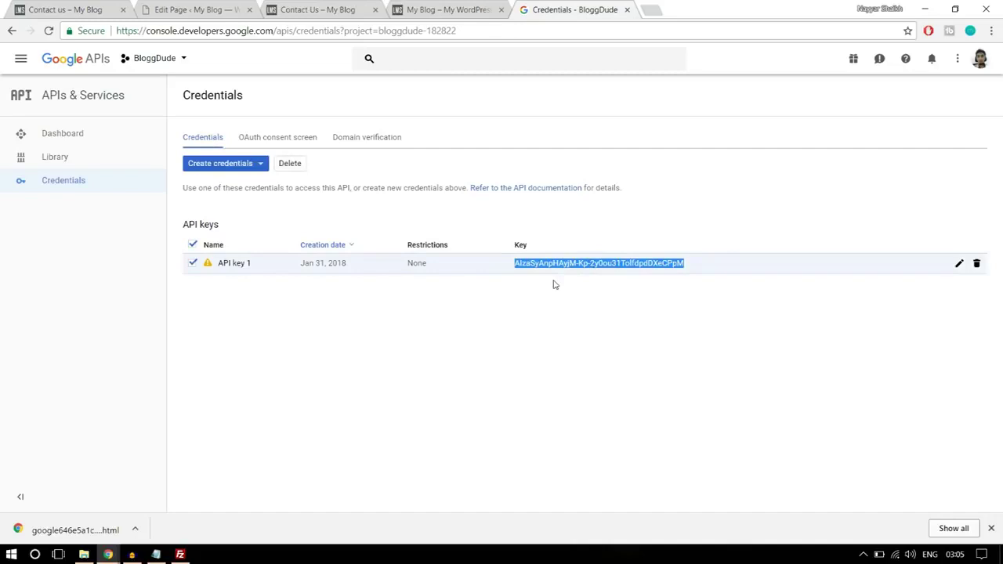
click(196, 9)
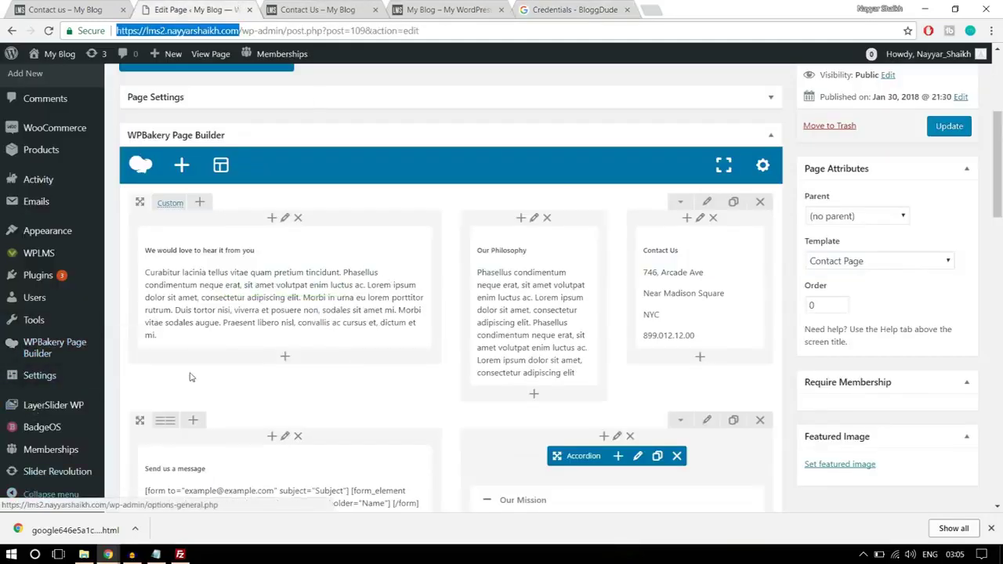
click(992, 530)
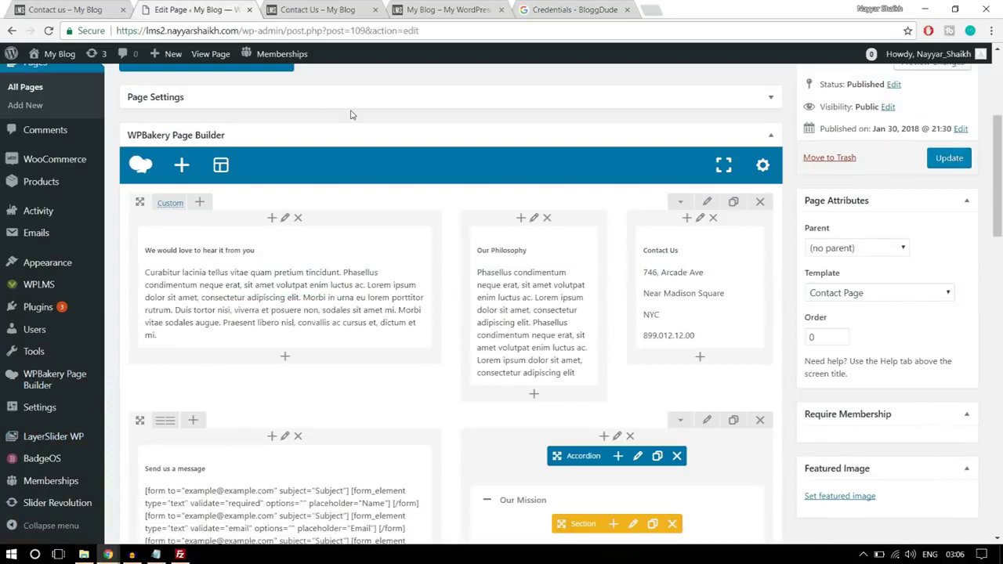
mouse_move(45, 289)
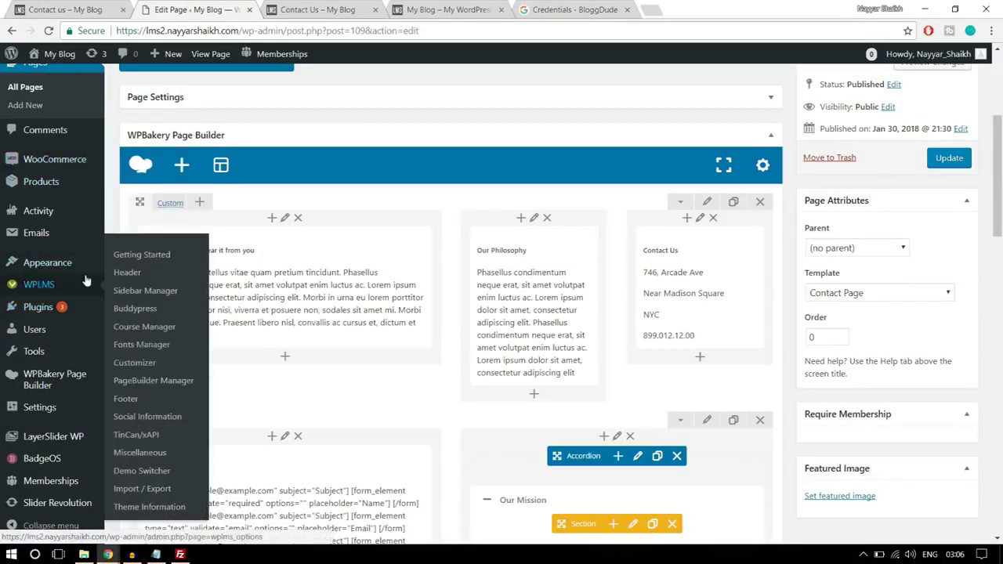
click(145, 454)
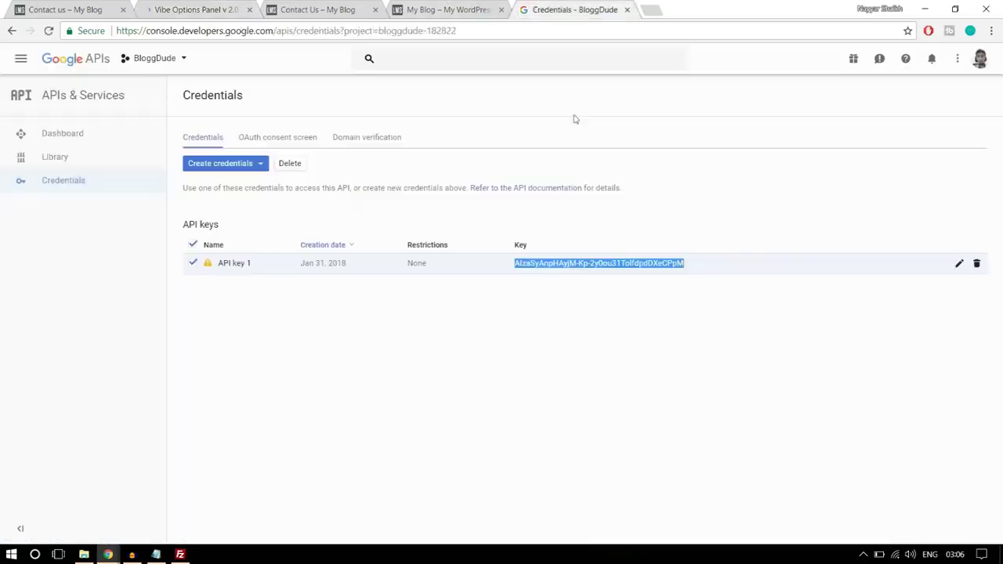
- Copy the selected API key from the Credentials page
click(549, 10)
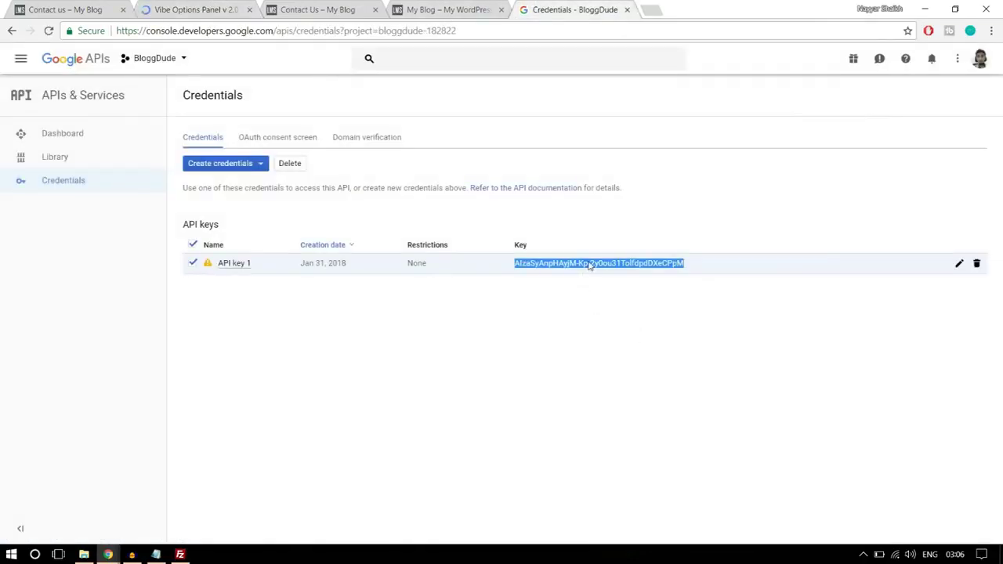
right_click(590, 266)
click(625, 274)
- Paste the copied key into the Google Maps API Key field of the Vibe Options Panel
click(209, 6)
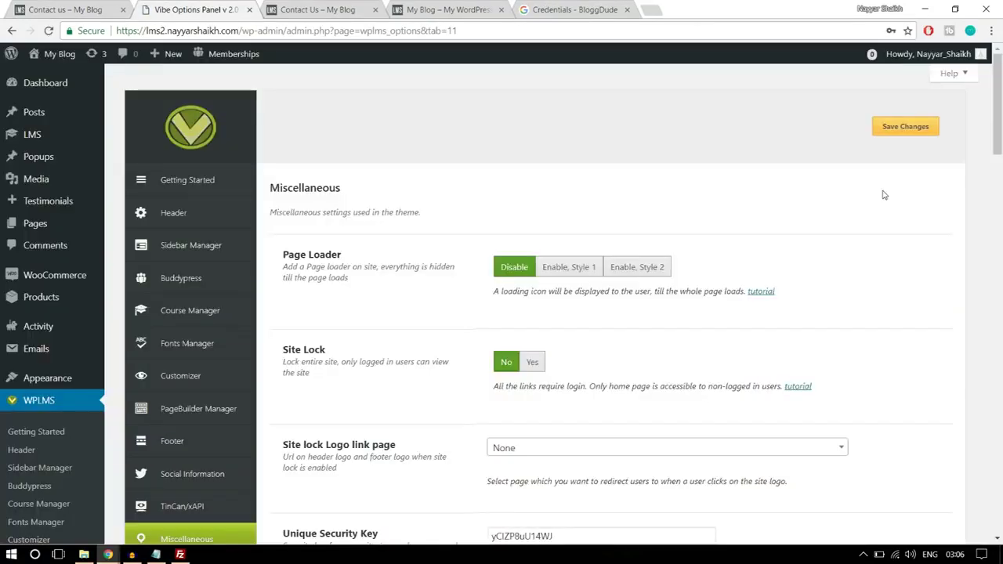
scroll(898, 258, down, 7)
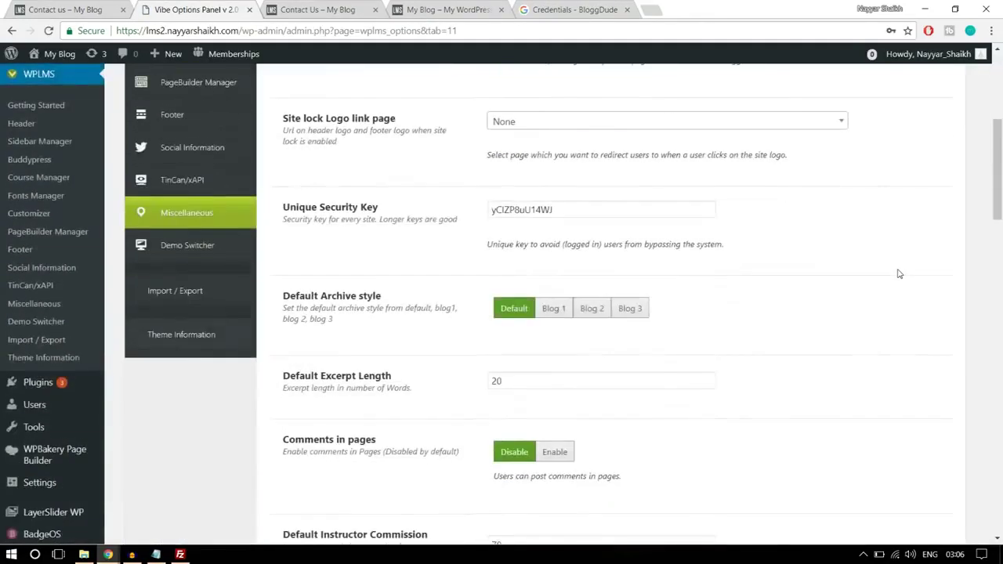
scroll(900, 274, down, 10)
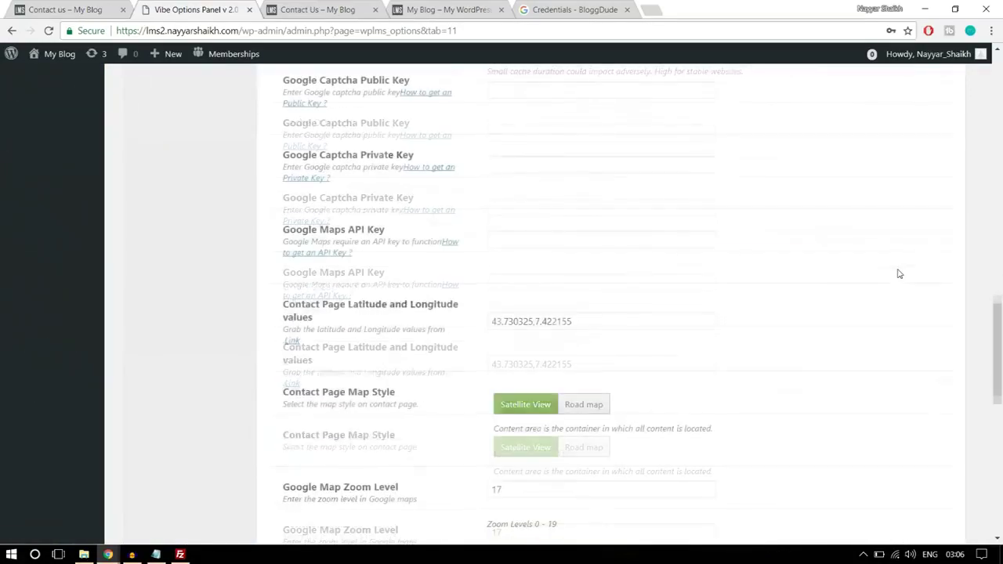
drag(283, 166, 405, 169)
click(426, 175)
click(517, 177)
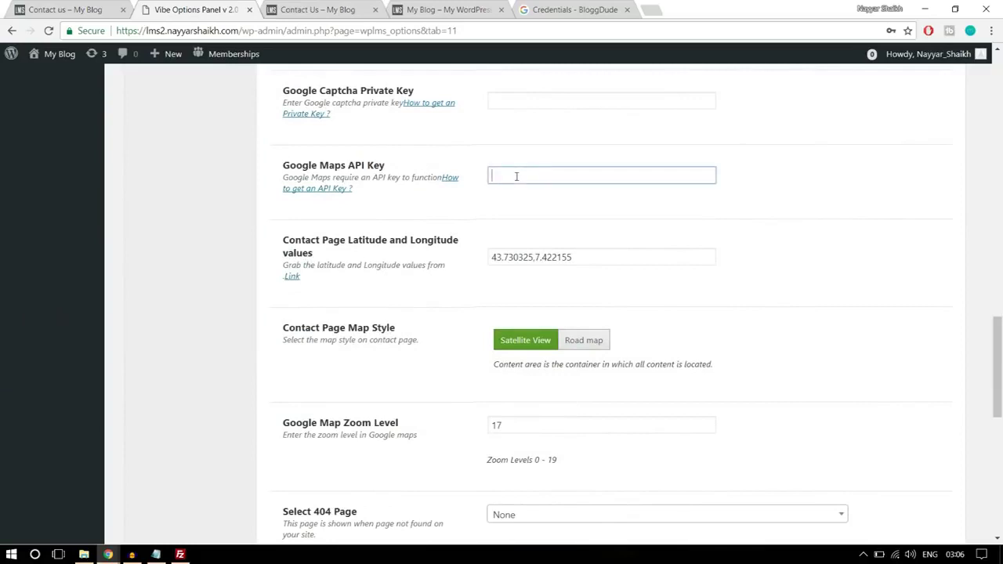
key(ctrl+v)
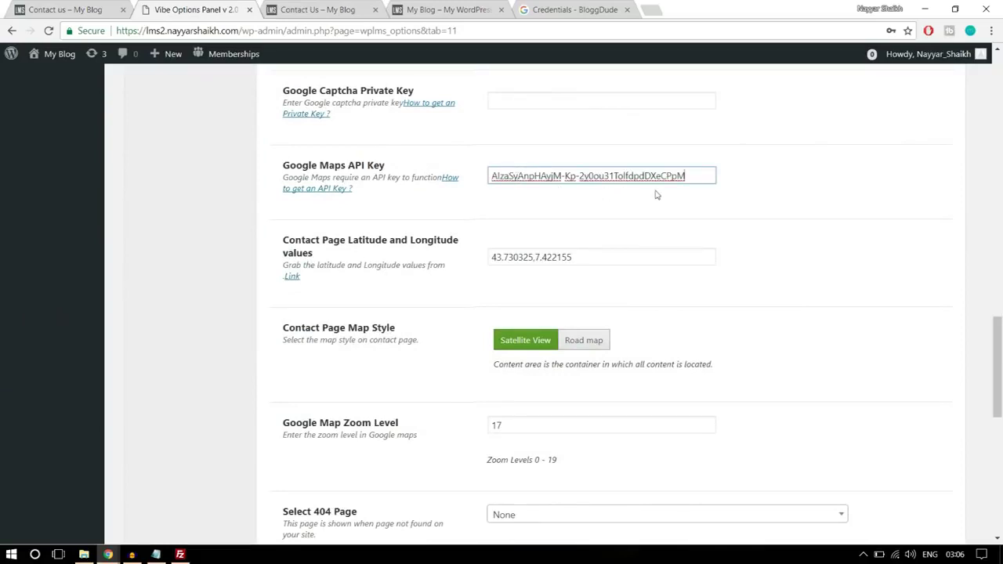
drag(604, 255, 476, 259)
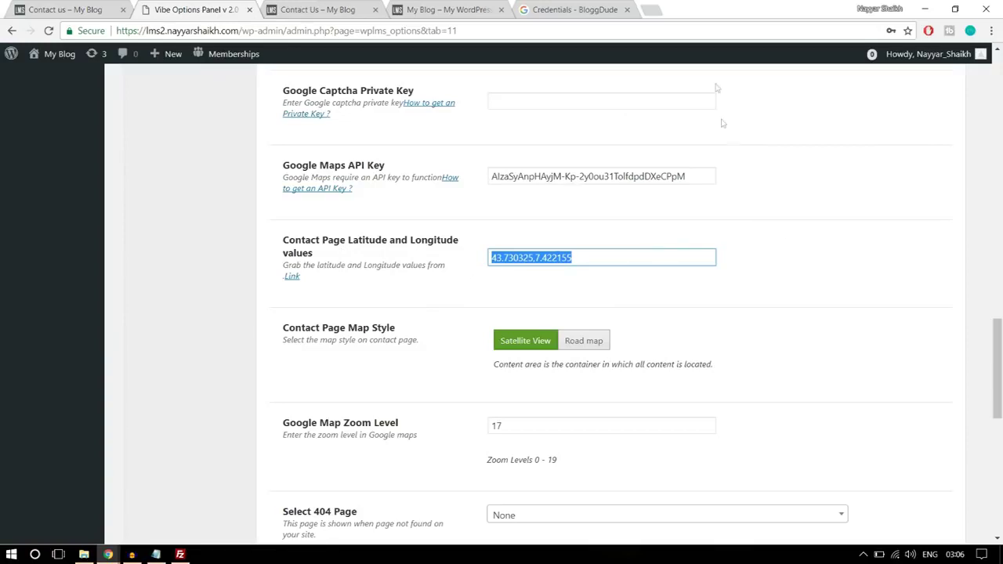
- In a new tab, look up Mumbai on latlong.net
click(655, 9)
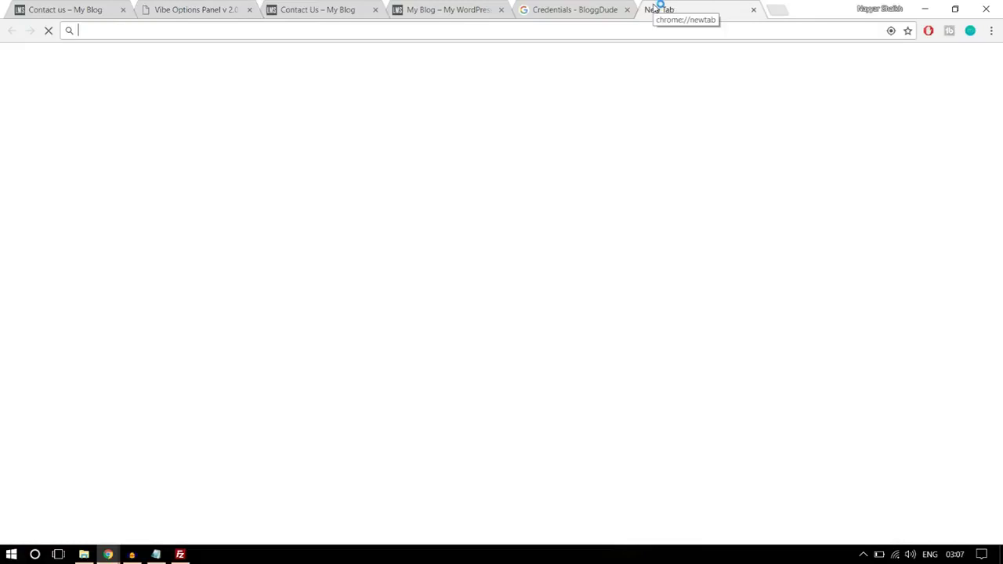
text(la)
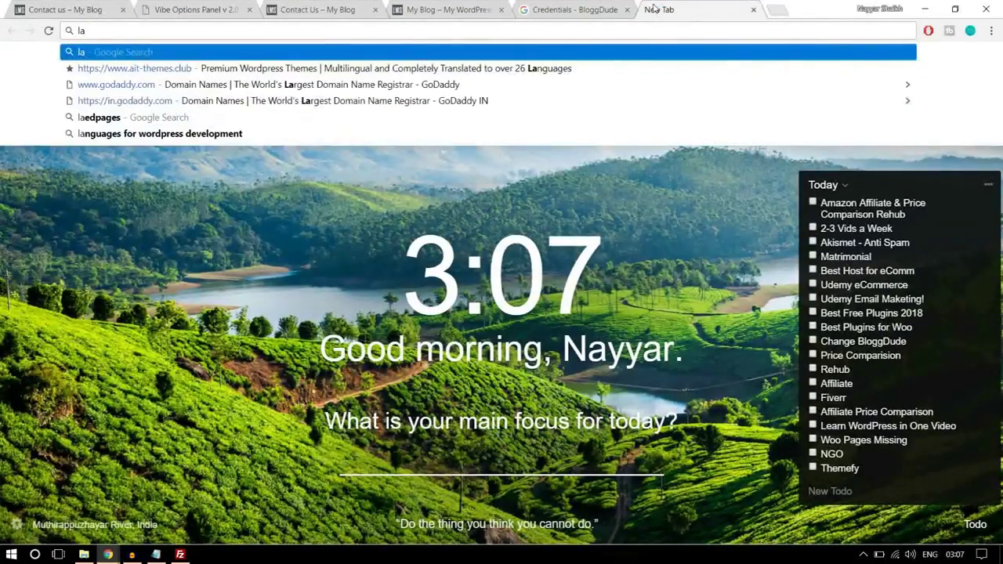
text(tlong.net)
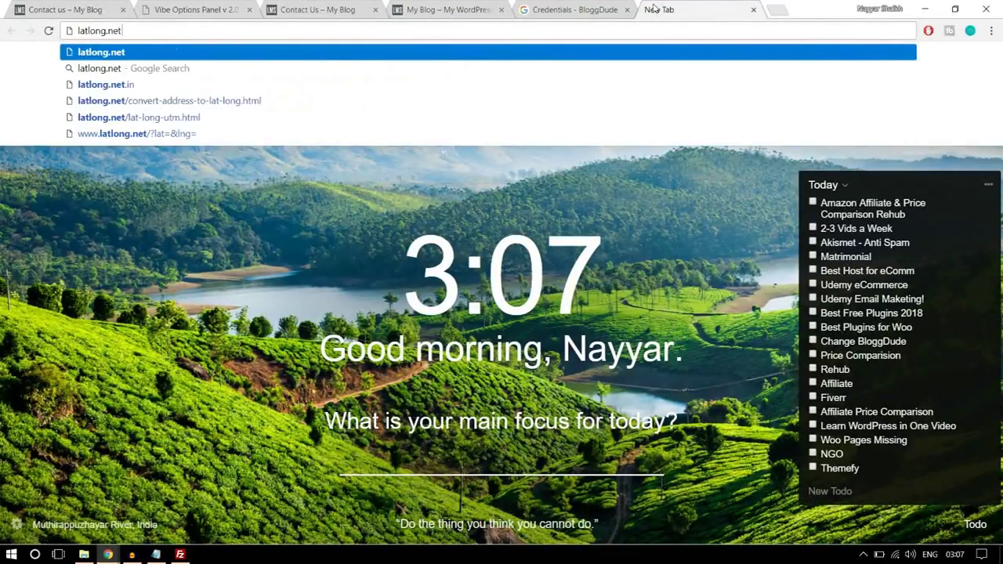
key(Return)
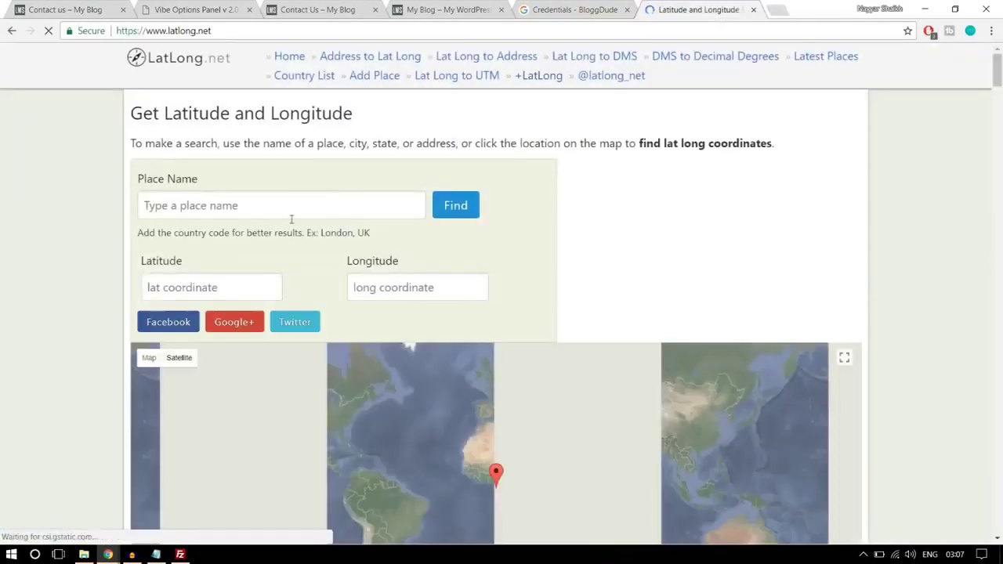
click(296, 205)
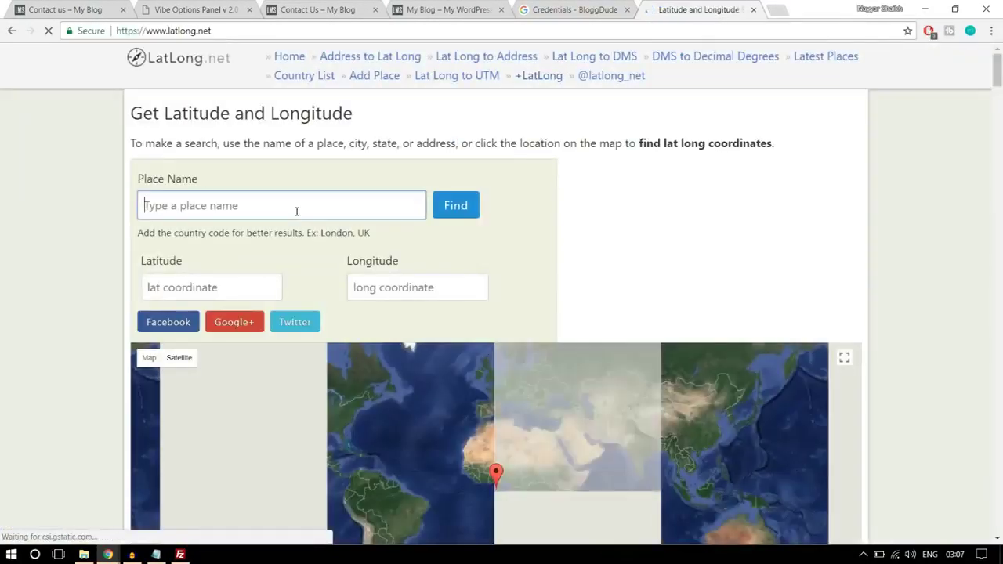
text(mum)
click(444, 211)
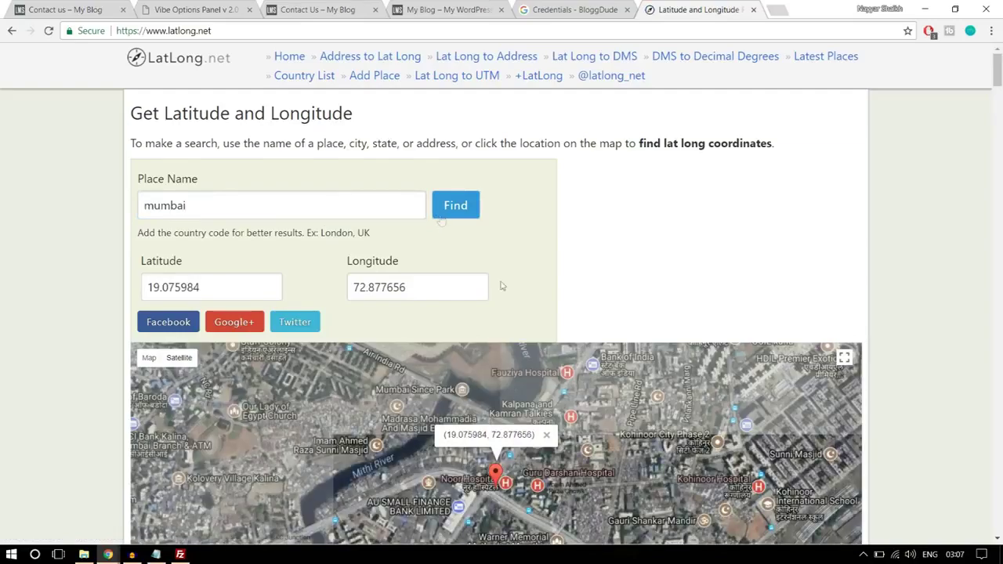
- Pin a spot beside the Mithi River and select its latitude 19.079823
scroll(442, 221, down, 2)
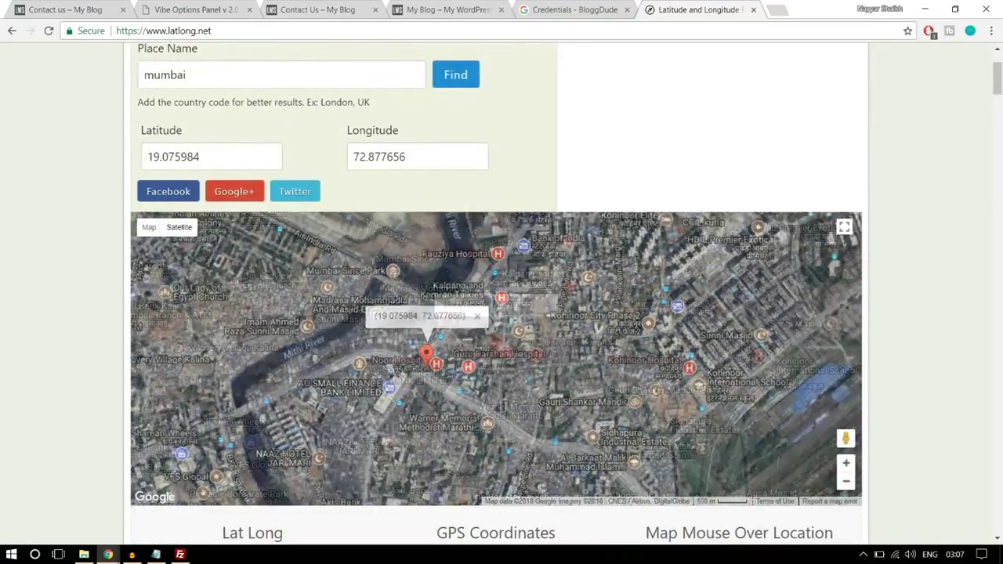
drag(533, 285, 476, 308)
click(476, 309)
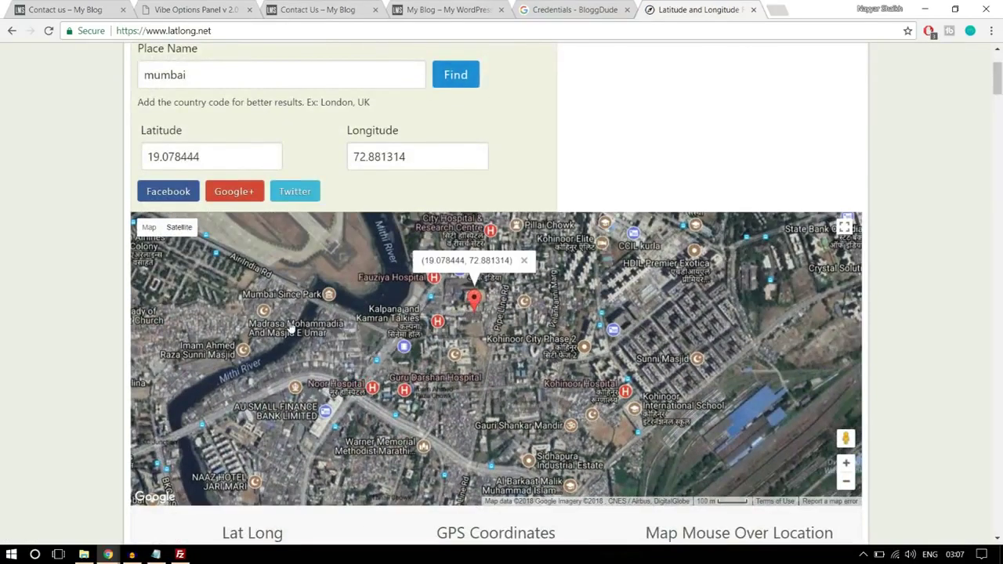
click(290, 330)
click(528, 349)
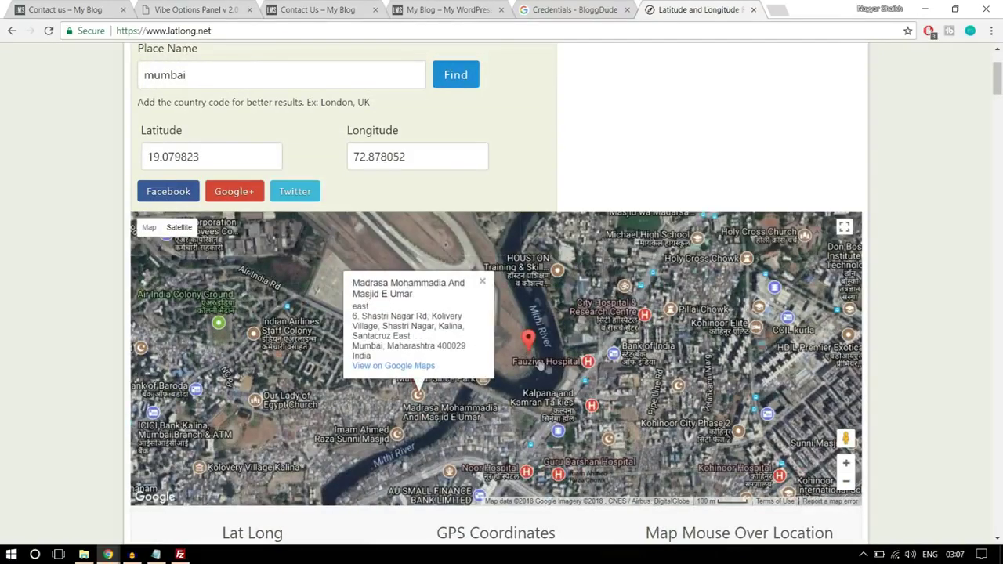
drag(250, 152, 102, 159)
key(ctrl+c)
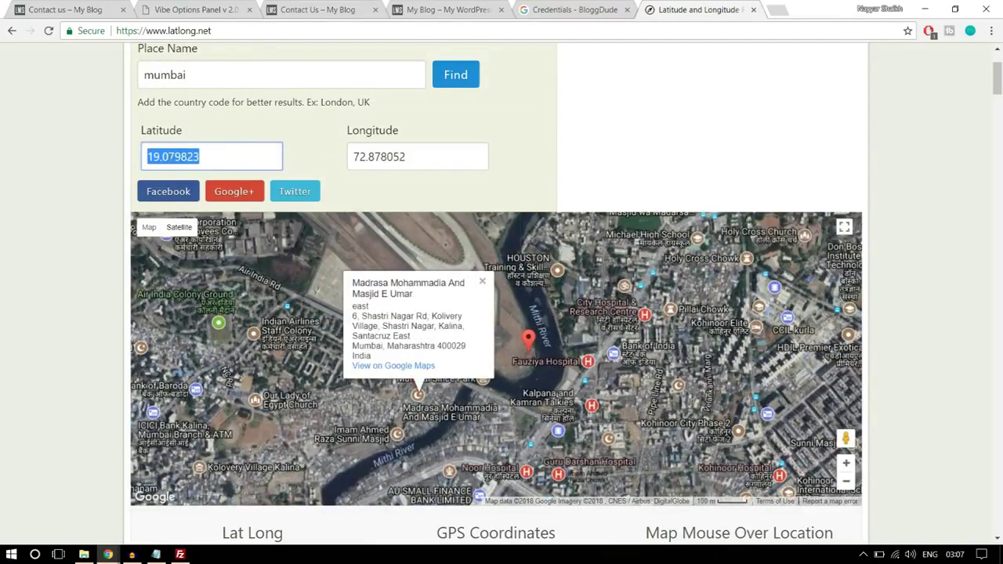
click(235, 10)
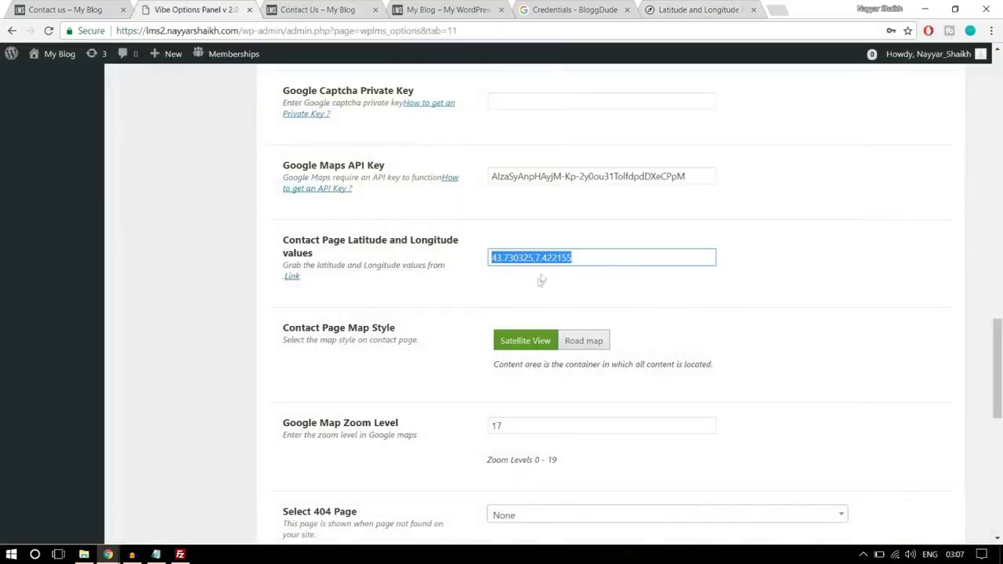
- Enter the contact page coordinates as 19.079823,72.878052
key(ctrl+v)
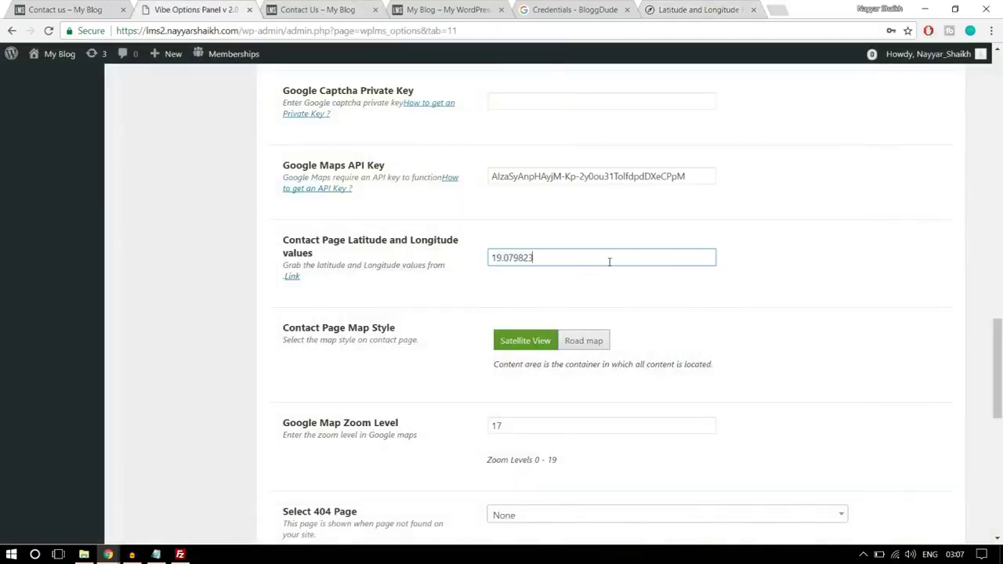
click(665, 8)
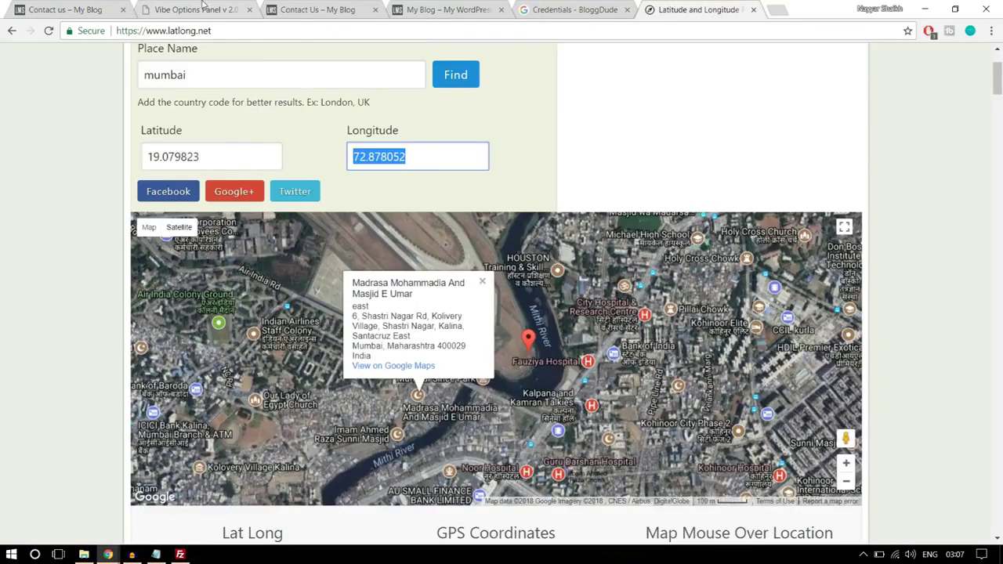
click(202, 9)
text(,)
text(72.878052)
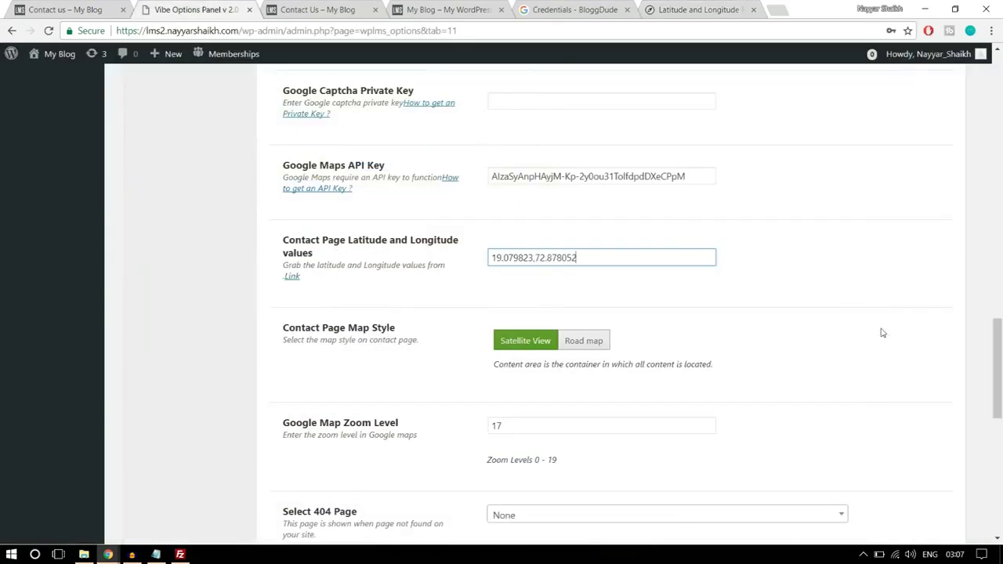
- Set the contact map style to Road map and save the theme options
scroll(724, 351, down, 1)
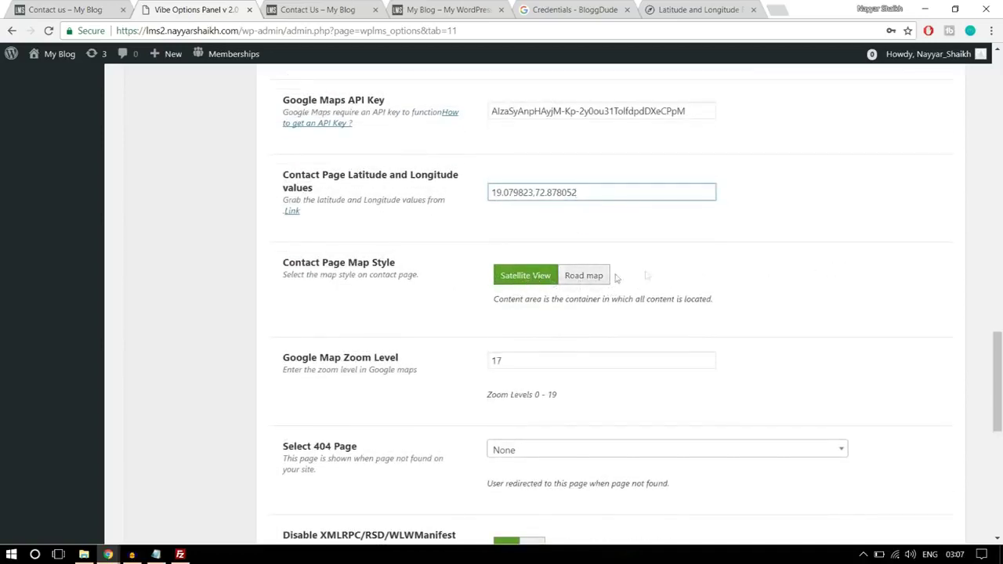
click(587, 282)
scroll(852, 334, down, 7)
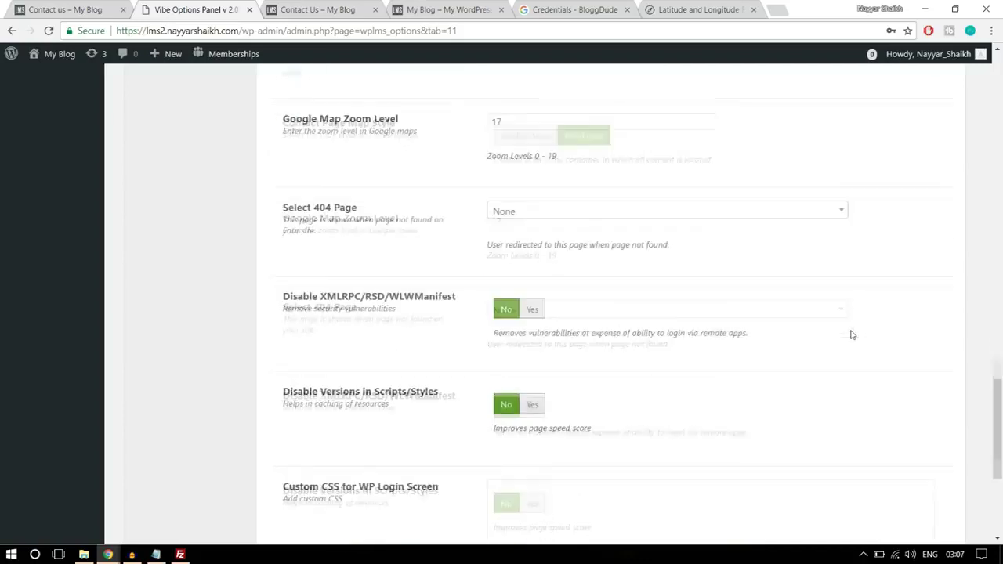
click(837, 470)
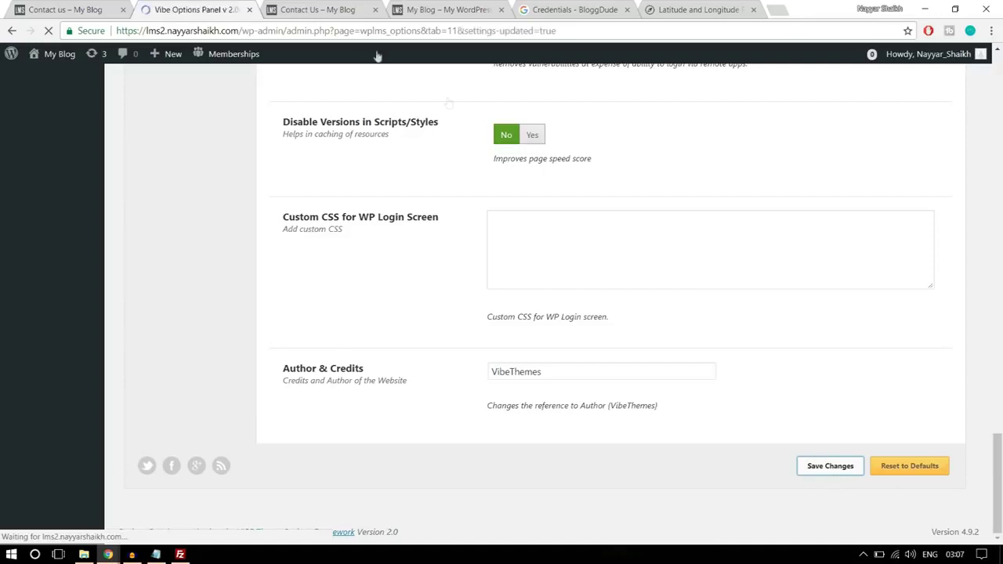
click(337, 16)
- Reload Contact Us to confirm the Mumbai road map with the Mithi River marker, then go home
click(340, 29)
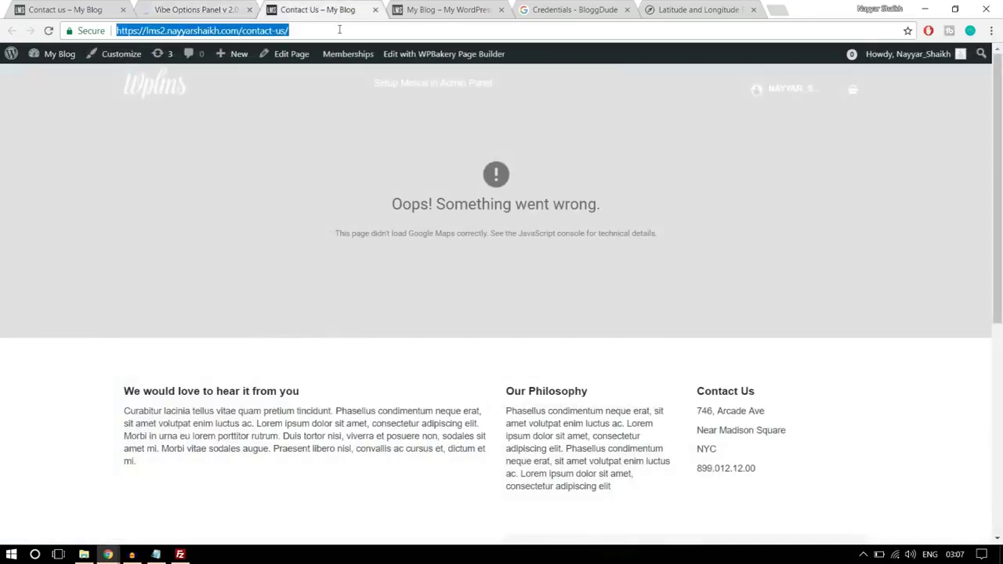
key(Return)
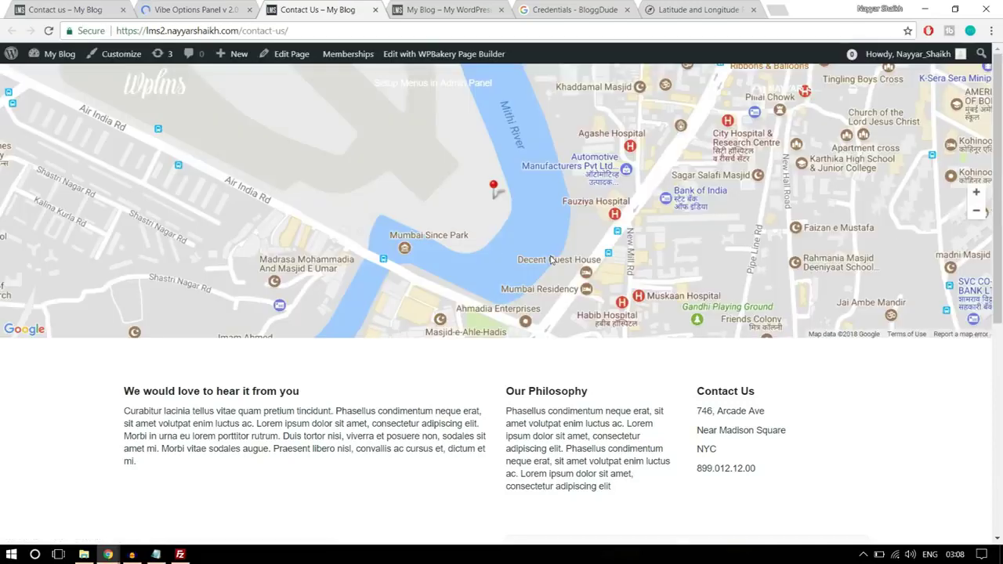
scroll(639, 259, down, 2)
scroll(657, 334, up, 2)
scroll(657, 333, down, 5)
scroll(657, 337, up, 5)
click(155, 94)
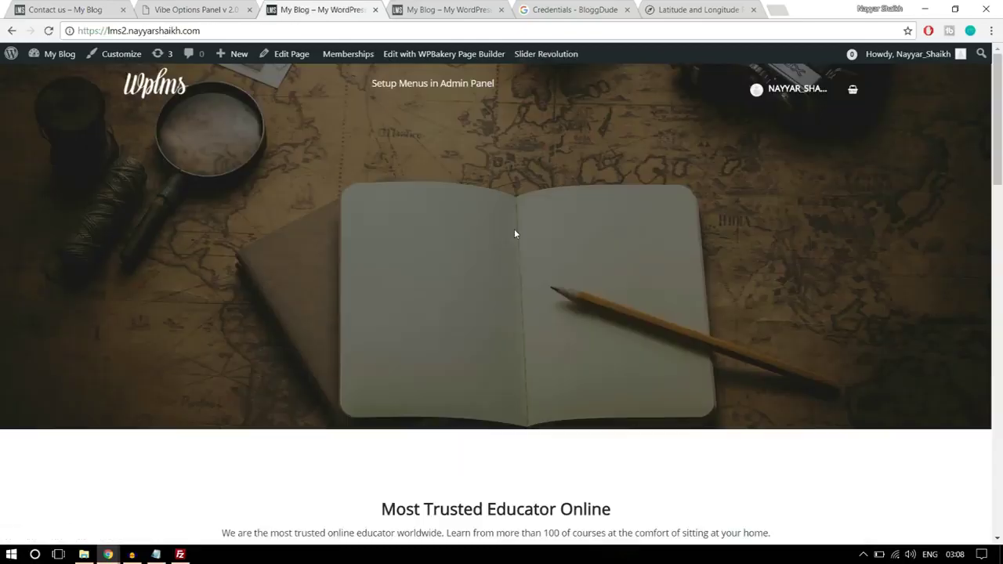
- Open the Software Training course page on both site tabs
scroll(527, 259, down, 5)
scroll(527, 262, down, 15)
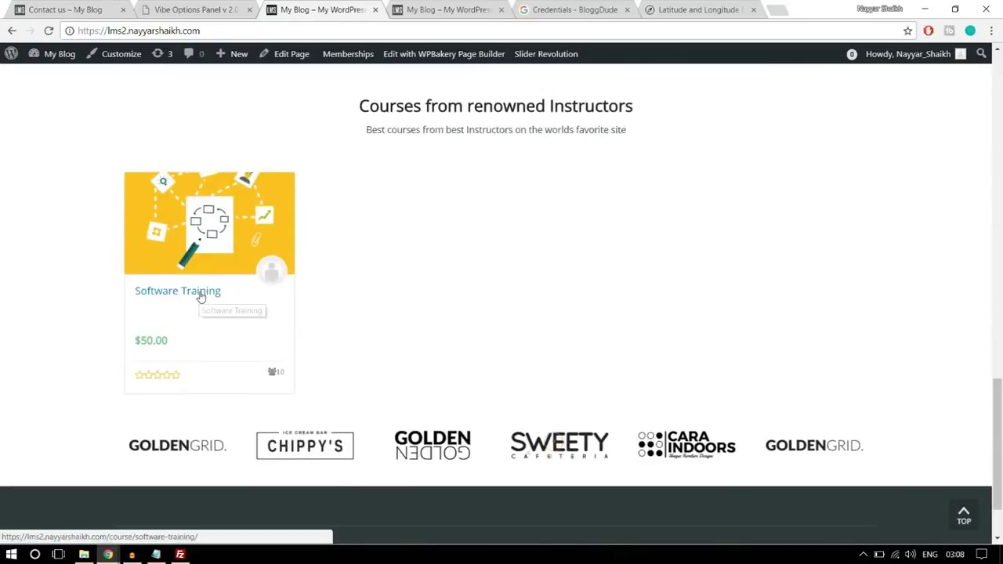
click(198, 295)
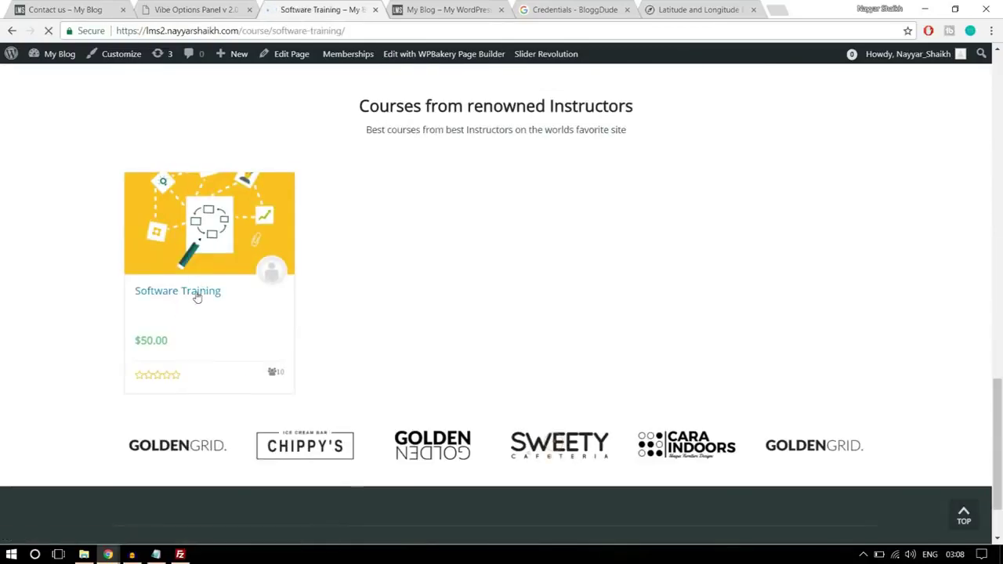
click(58, 11)
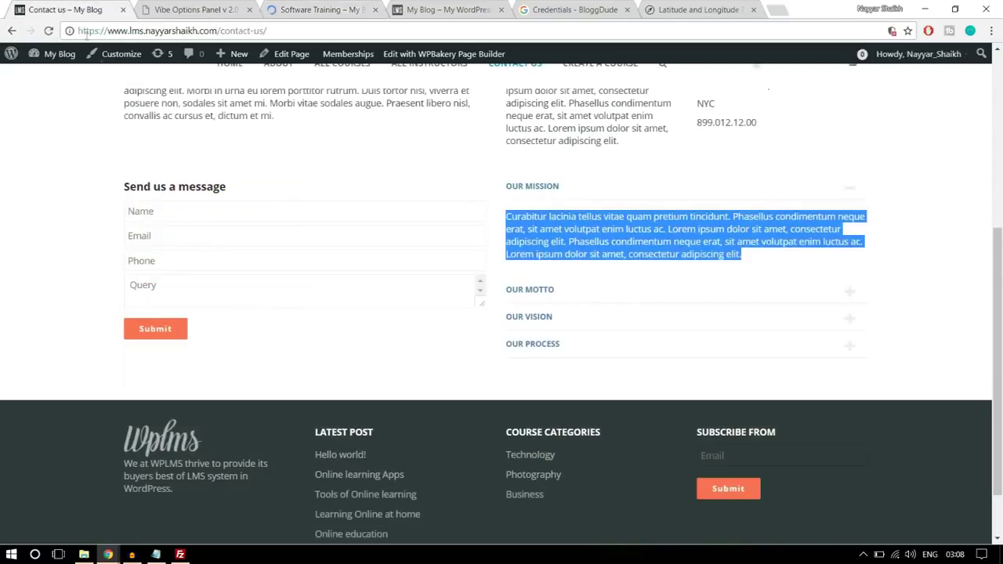
drag(218, 31, 265, 31)
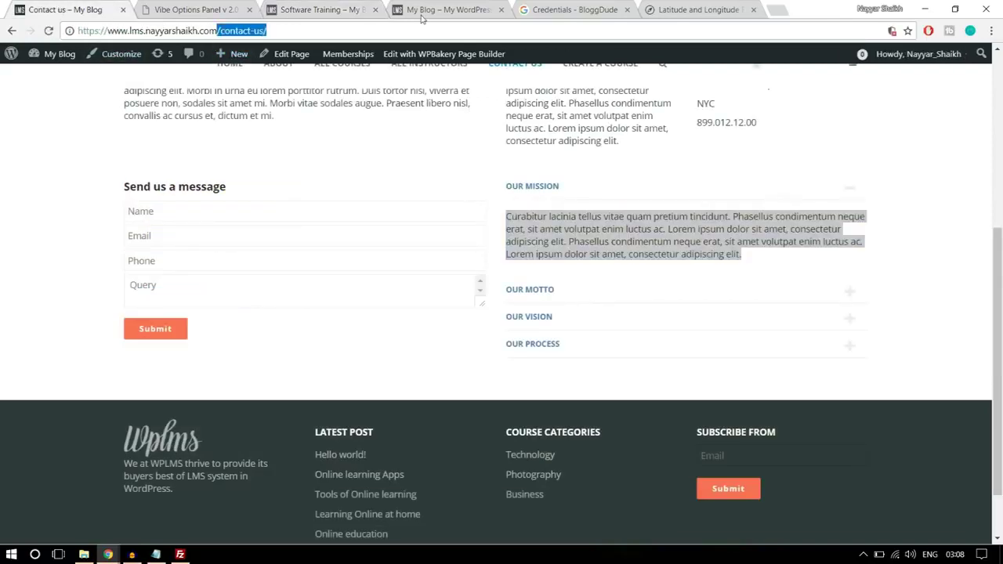
text(/c)
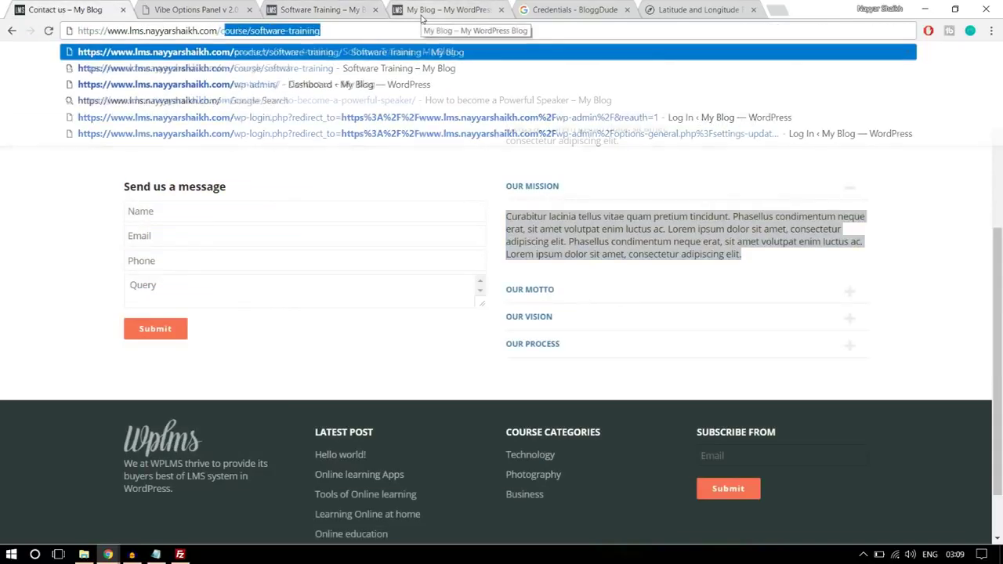
key(Return)
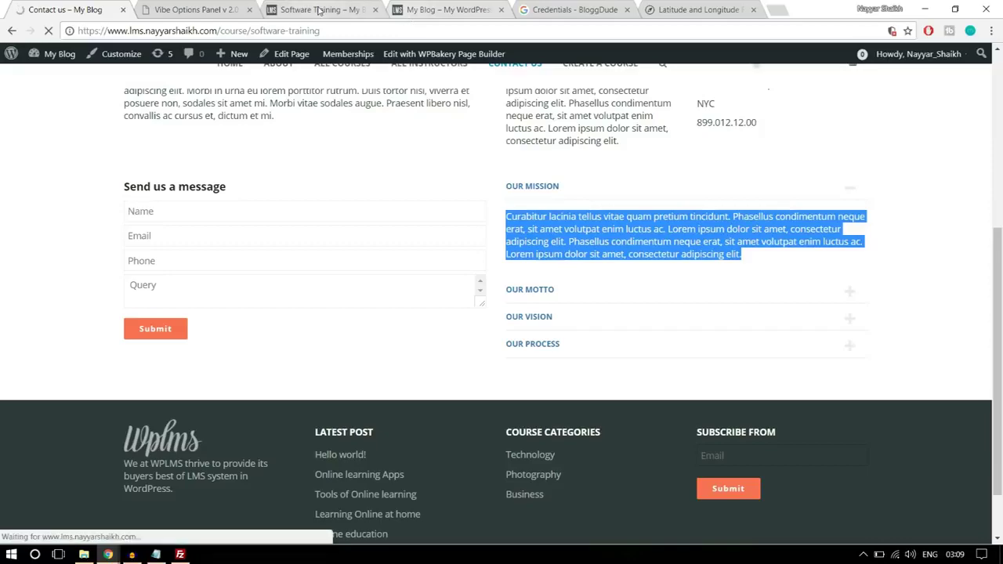
click(319, 9)
- Review the course page content and its related courses sidebar on both sites
scroll(476, 345, down, 3)
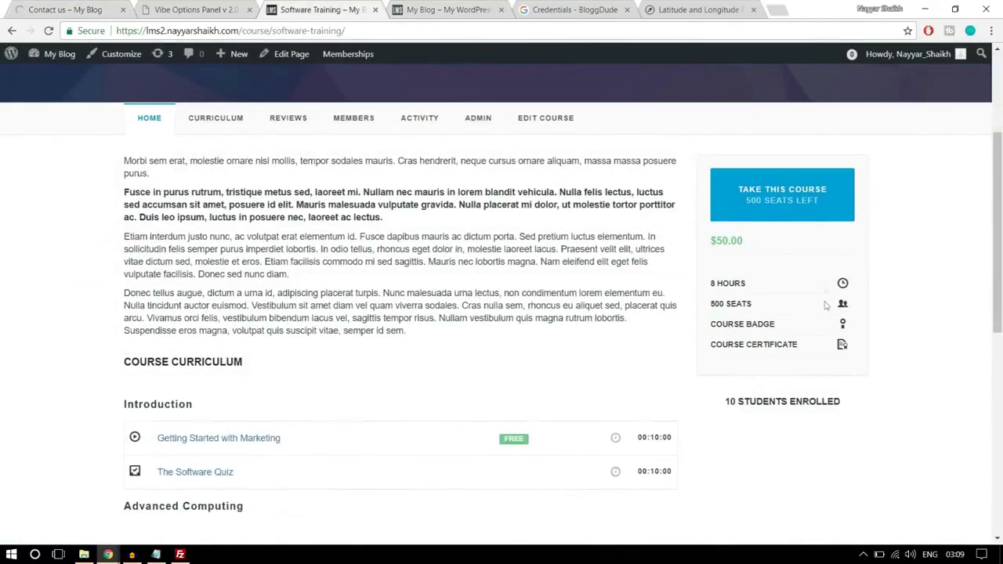
scroll(836, 480, down, 6)
scroll(836, 473, up, 10)
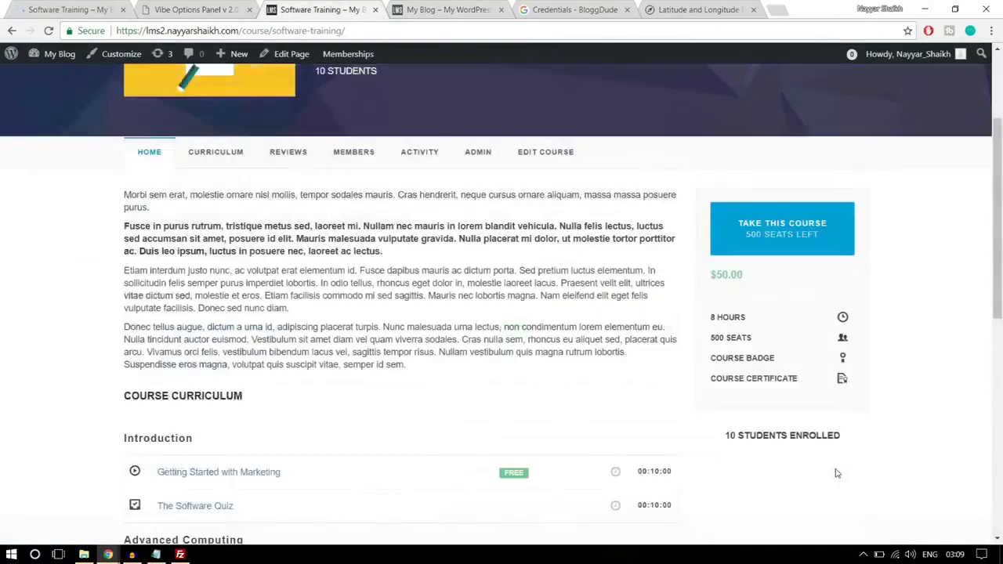
scroll(837, 474, down, 3)
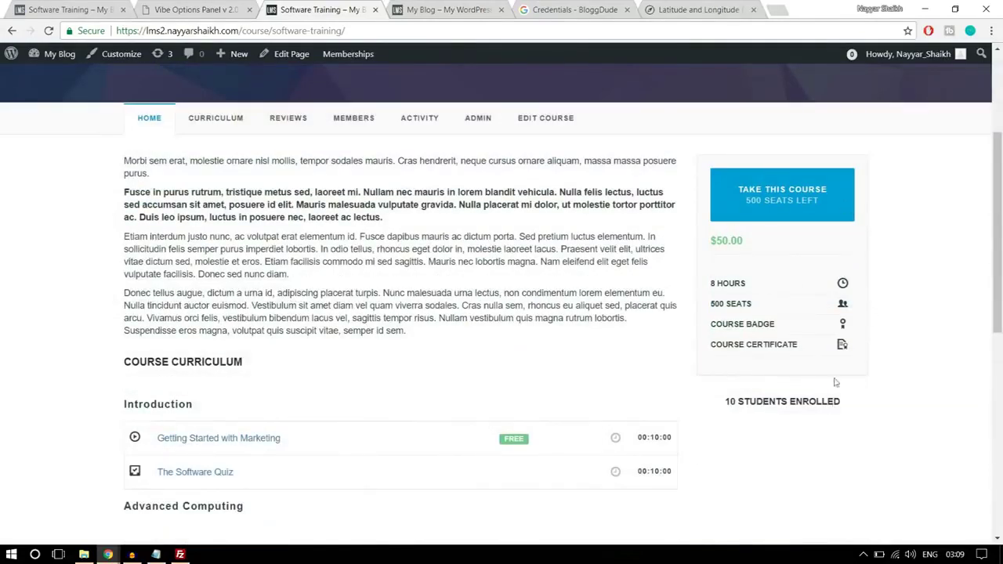
click(115, 6)
scroll(710, 301, down, 3)
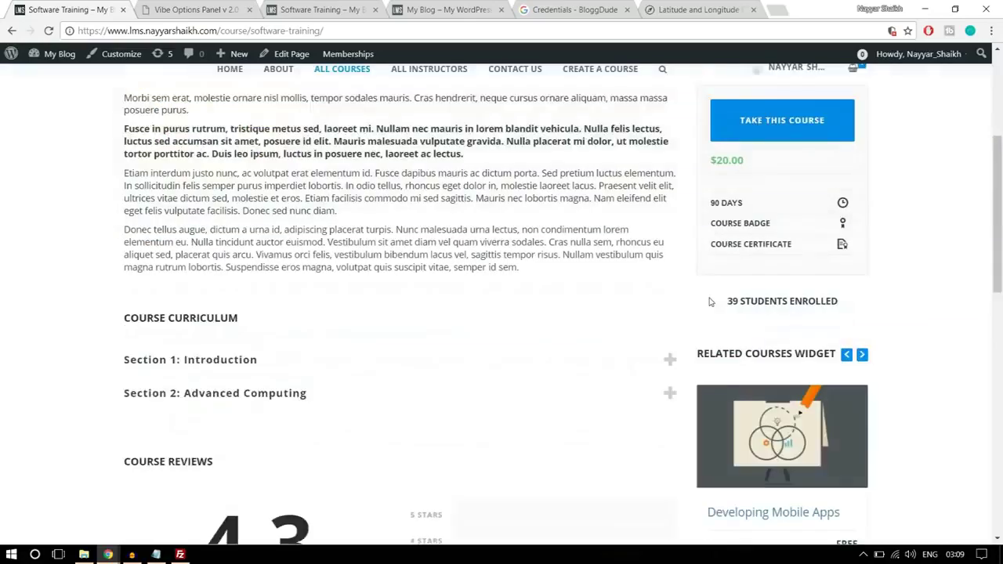
scroll(790, 256, down, 1)
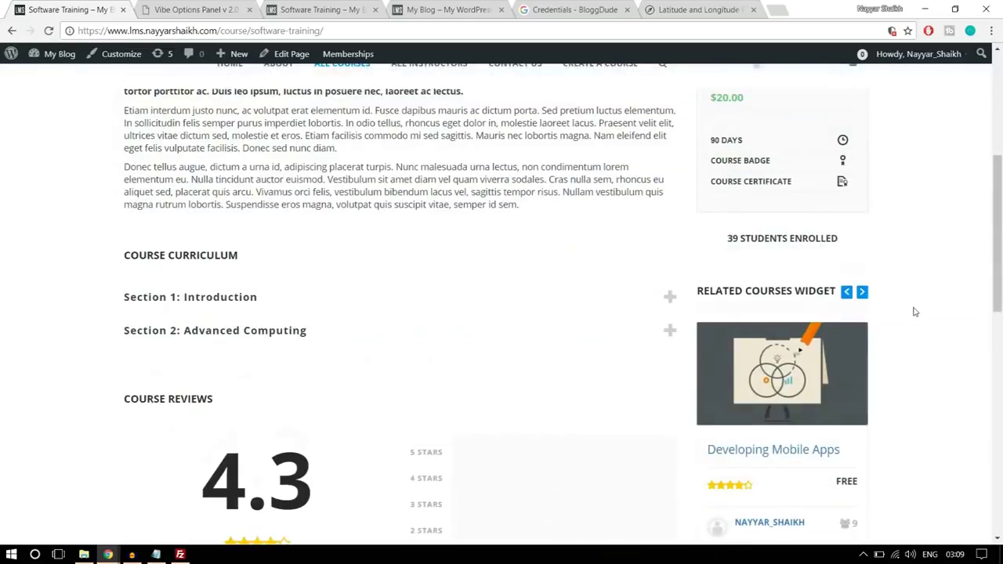
scroll(914, 312, down, 1)
drag(703, 229, 821, 228)
click(917, 241)
scroll(912, 288, down, 2)
scroll(878, 329, down, 1)
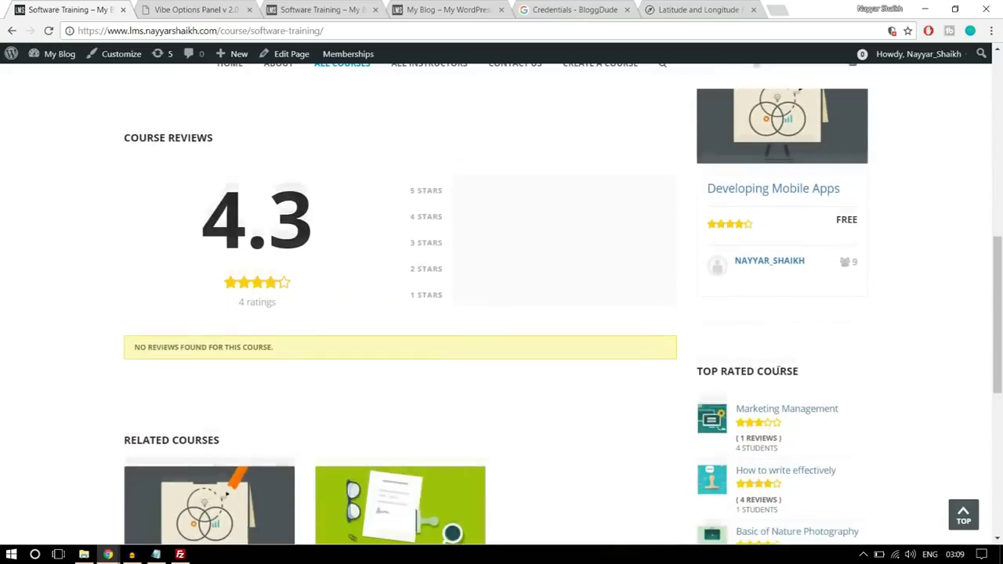
scroll(841, 374, down, 5)
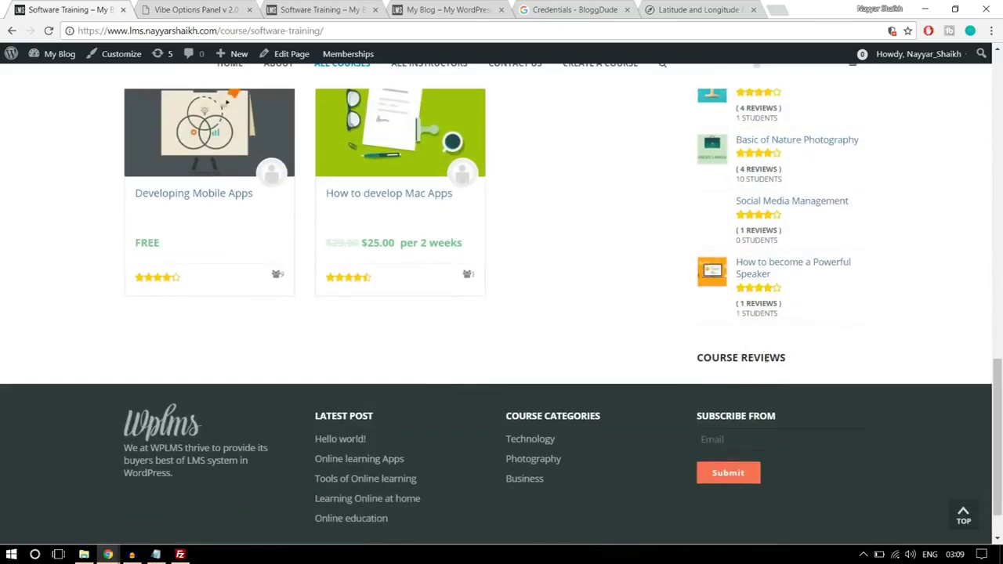
scroll(784, 376, up, 3)
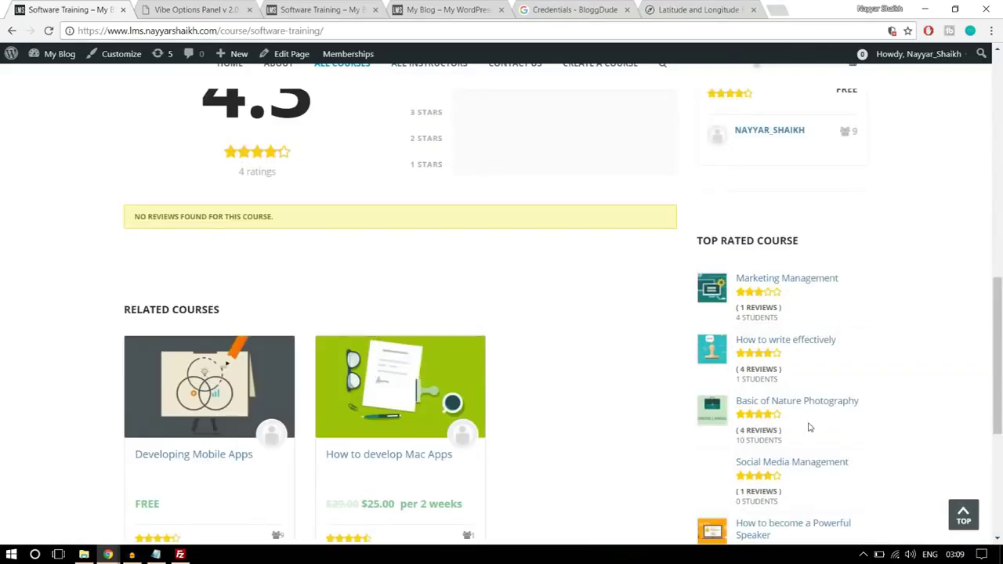
scroll(793, 392, up, 8)
scroll(793, 349, down, 5)
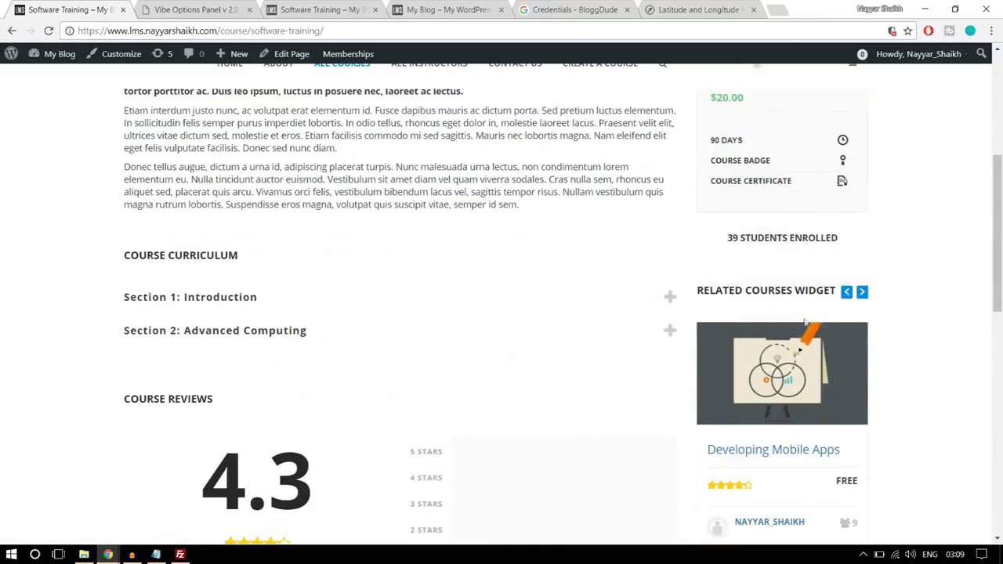
click(298, 9)
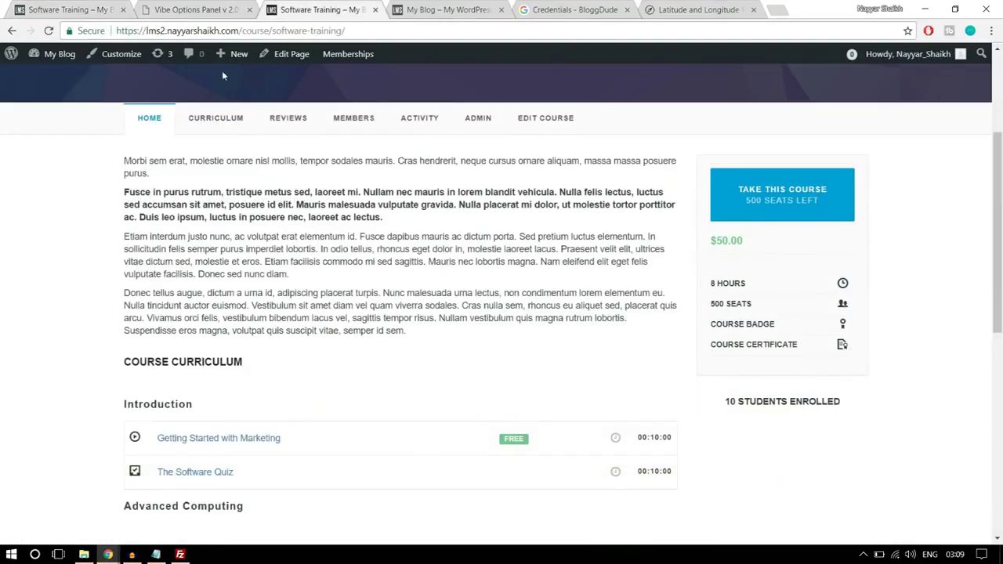
click(210, 7)
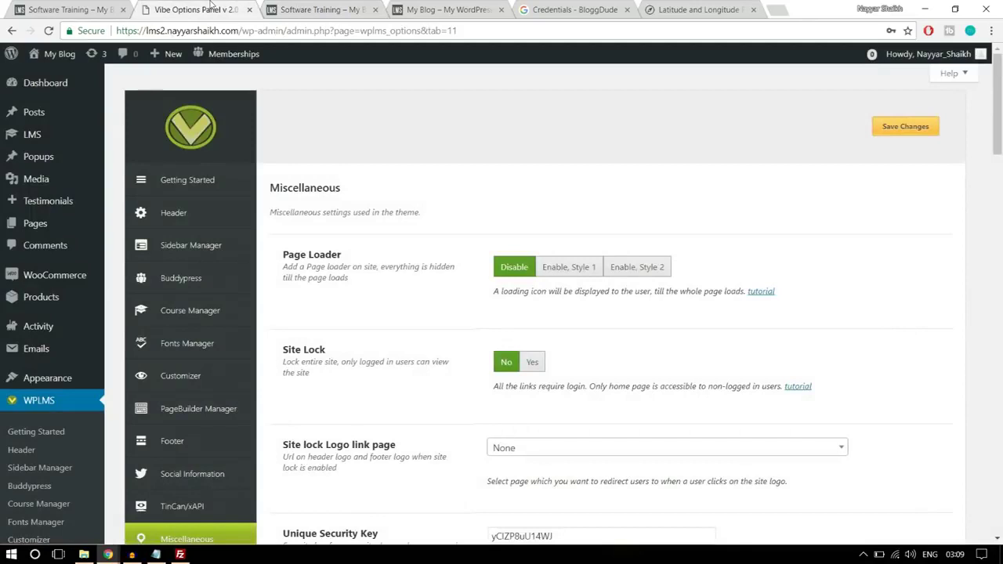
- Open Appearance > Widgets, collapse Student Sidebar and expand Course Sidebar
mouse_move(59, 383)
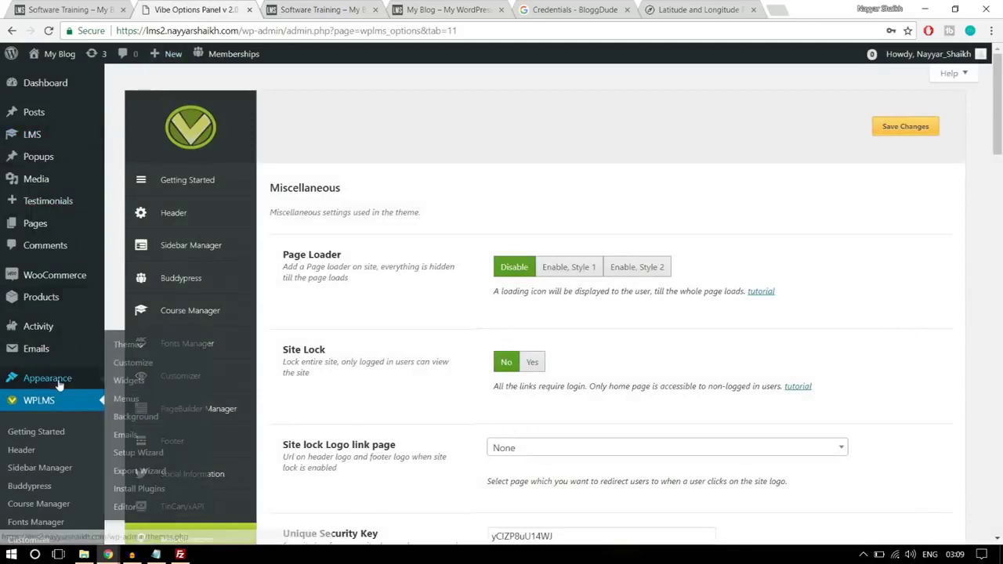
click(128, 381)
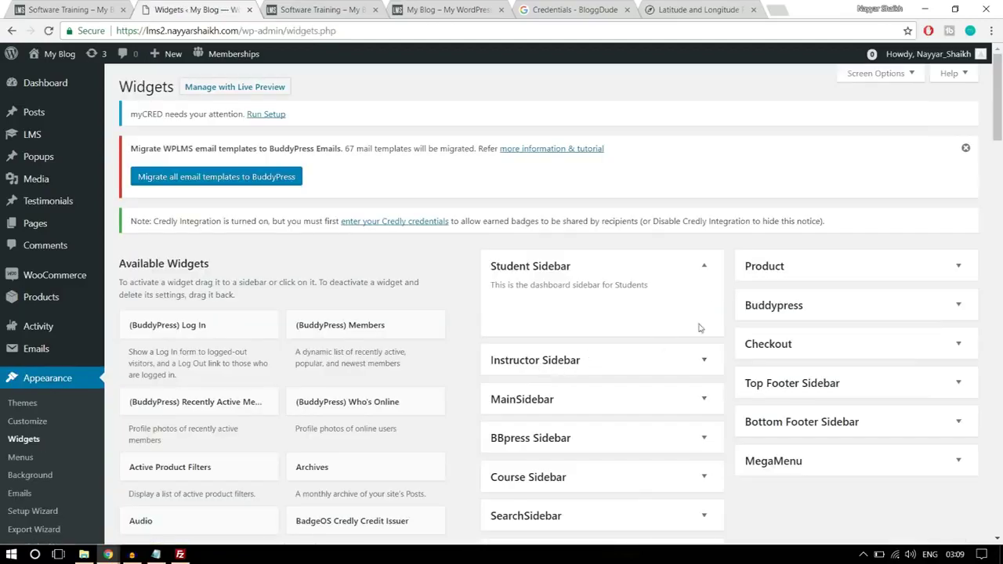
click(704, 267)
scroll(709, 268, down, 1)
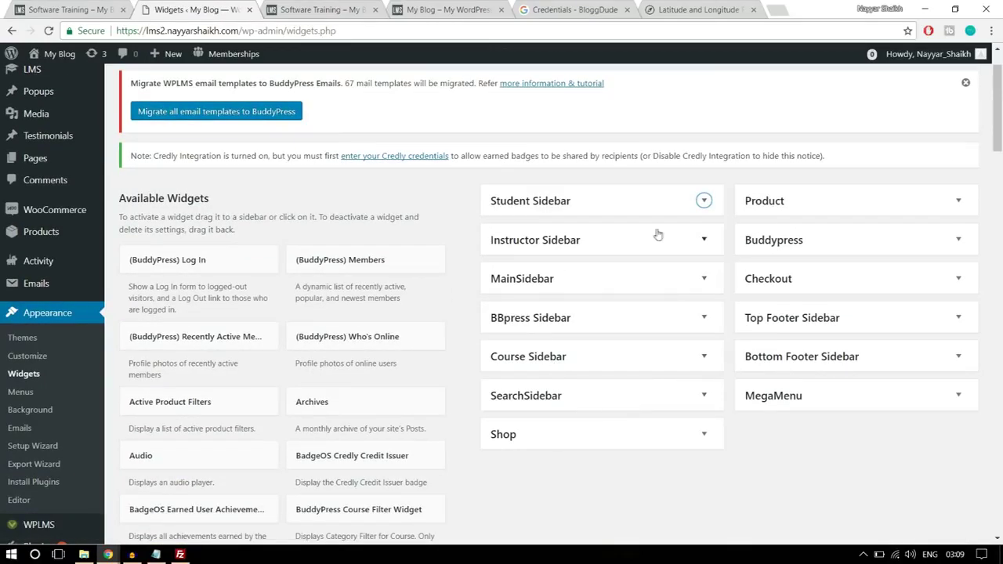
click(568, 362)
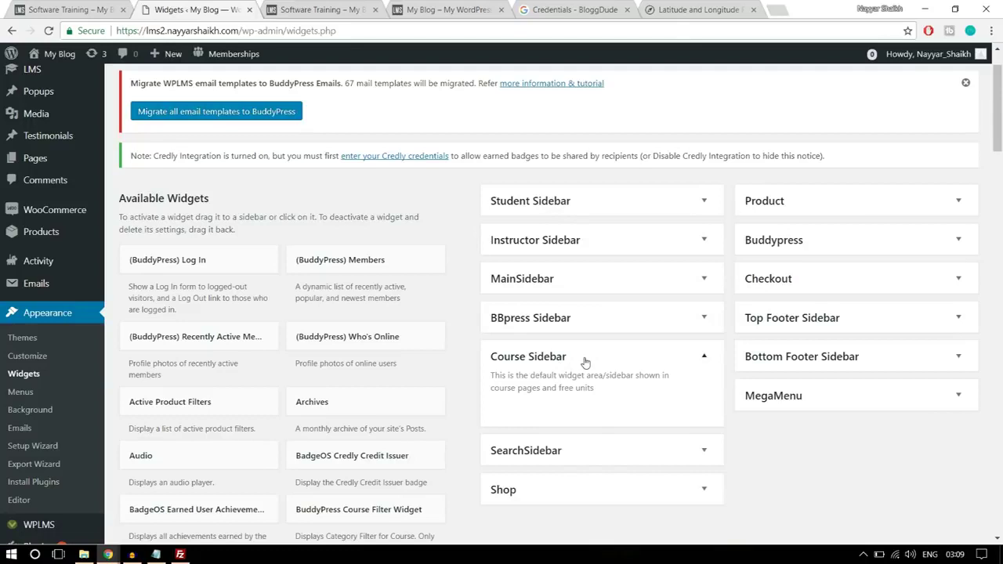
- Cycle through the related courses carousel on the live course page
click(59, 8)
scroll(784, 204, up, 1)
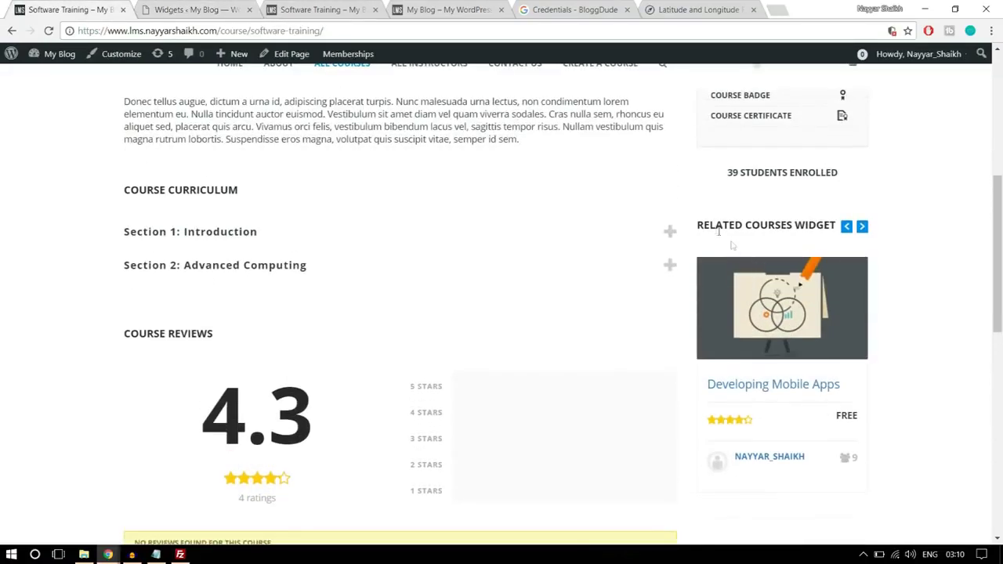
click(861, 229)
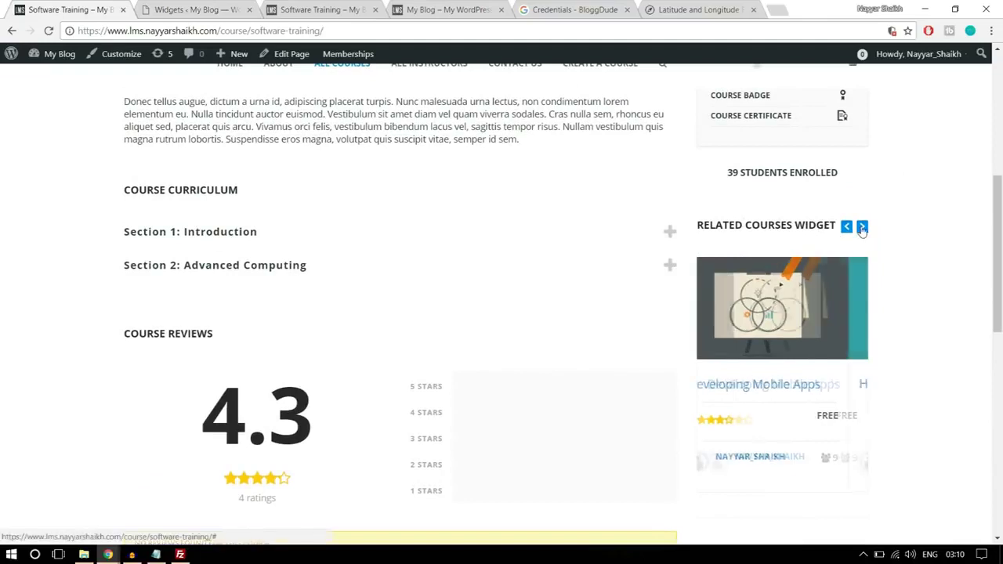
click(861, 229)
click(863, 230)
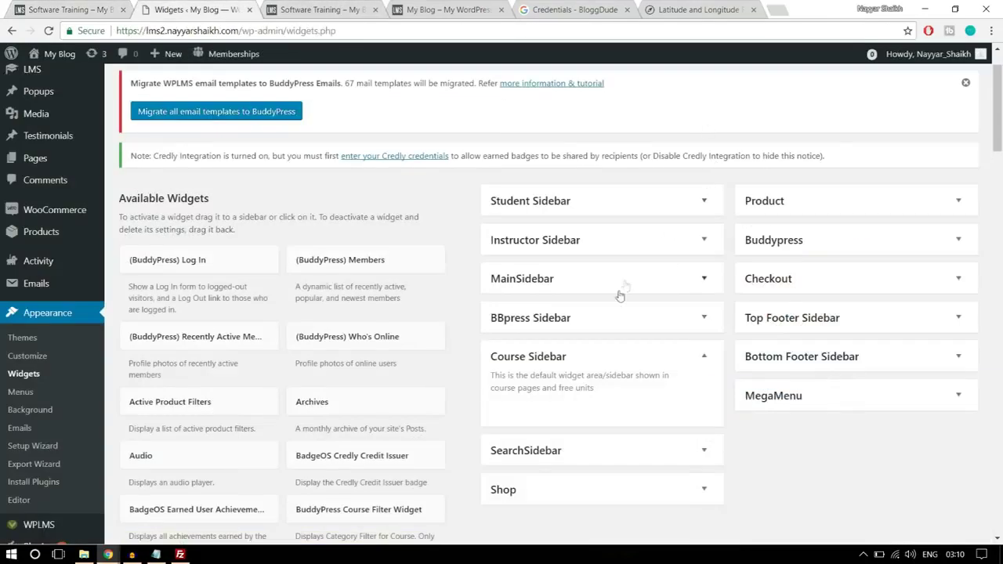
scroll(615, 298, down, 4)
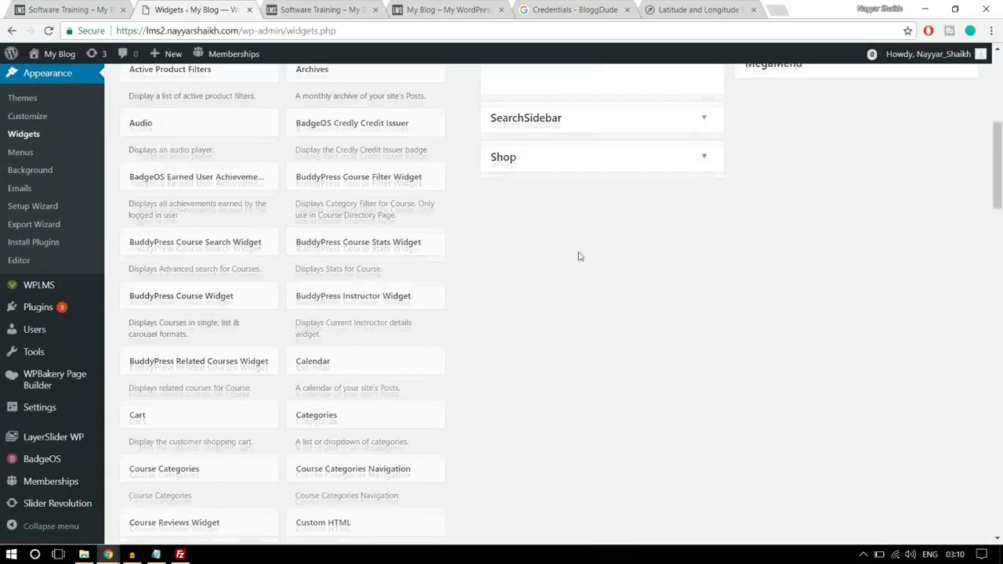
scroll(577, 253, down, 1)
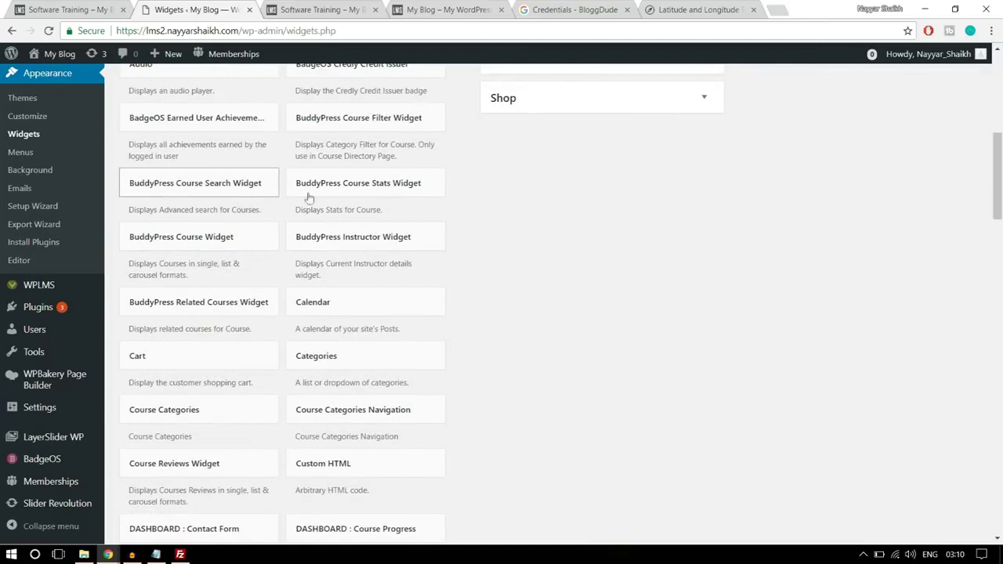
scroll(562, 242, down, 1)
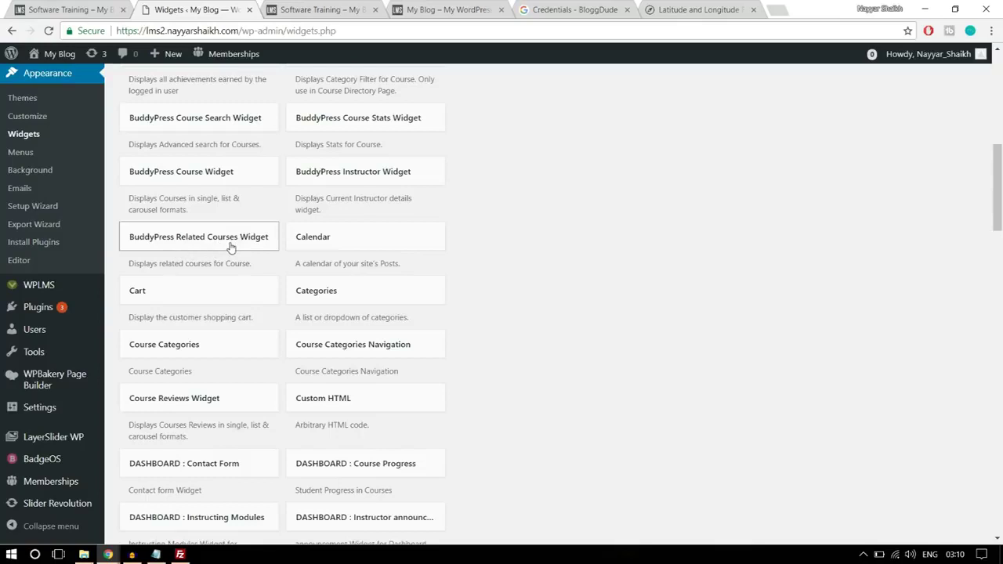
- Add the BuddyPress Related Courses Widget to the Course Sidebar
click(229, 247)
scroll(236, 302, down, 1)
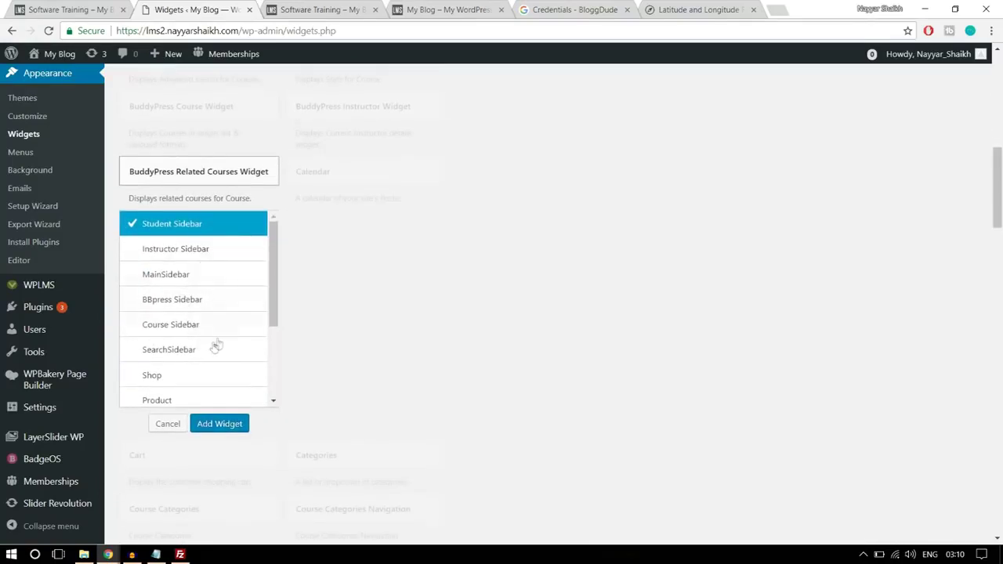
click(192, 328)
click(234, 428)
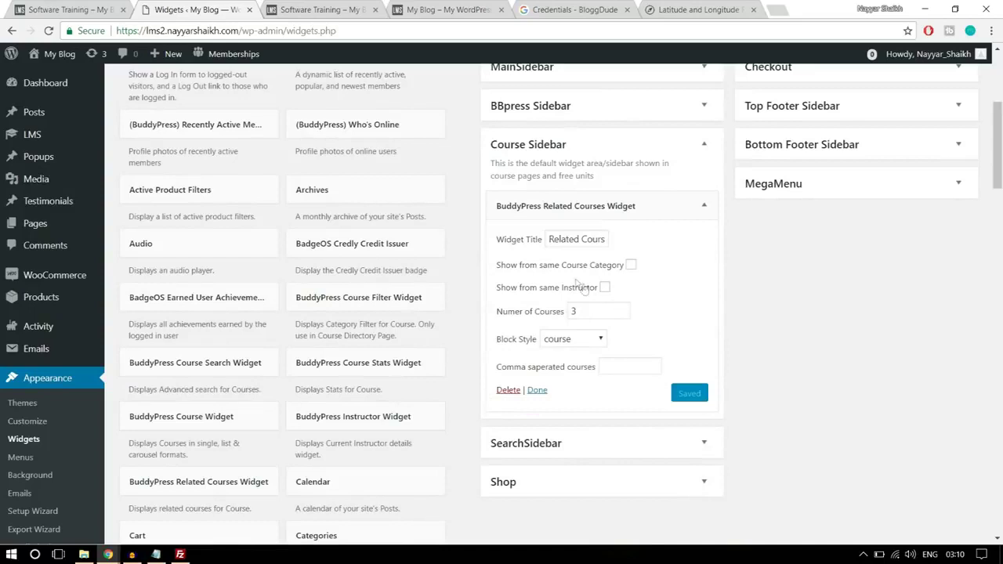
- Keep the widget showing 3 courses in course block style and save it
click(588, 239)
click(604, 290)
click(554, 340)
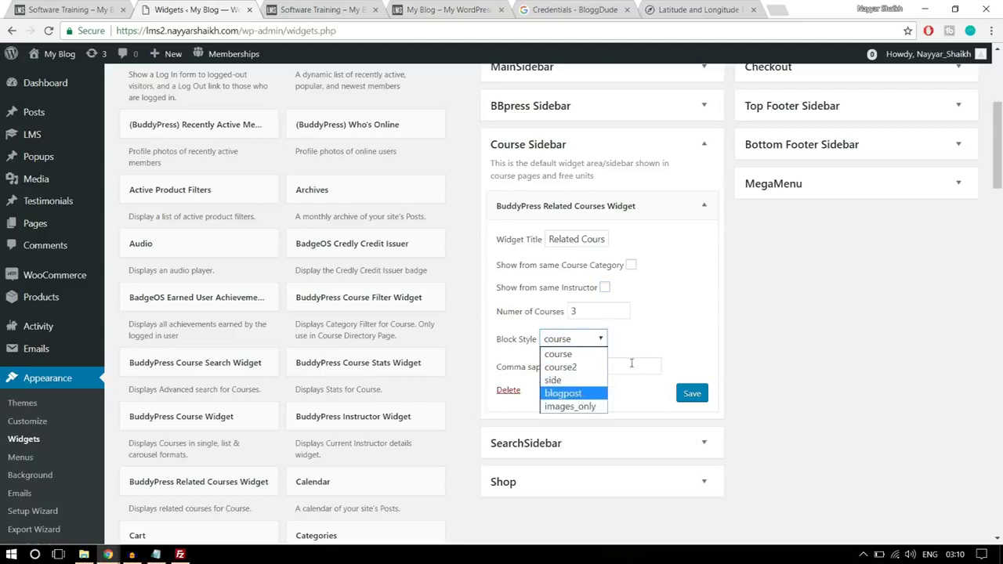
click(671, 325)
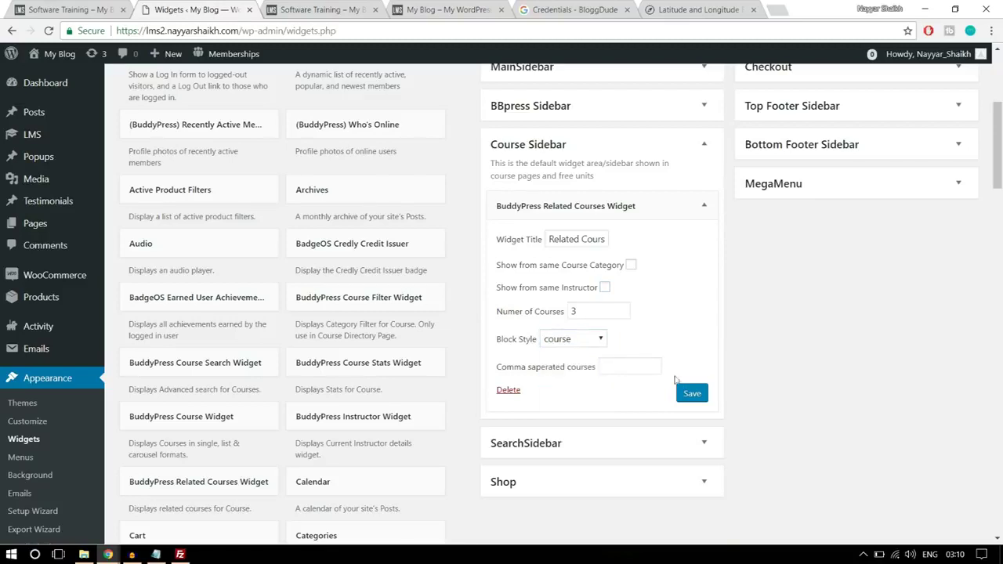
click(692, 395)
click(98, 9)
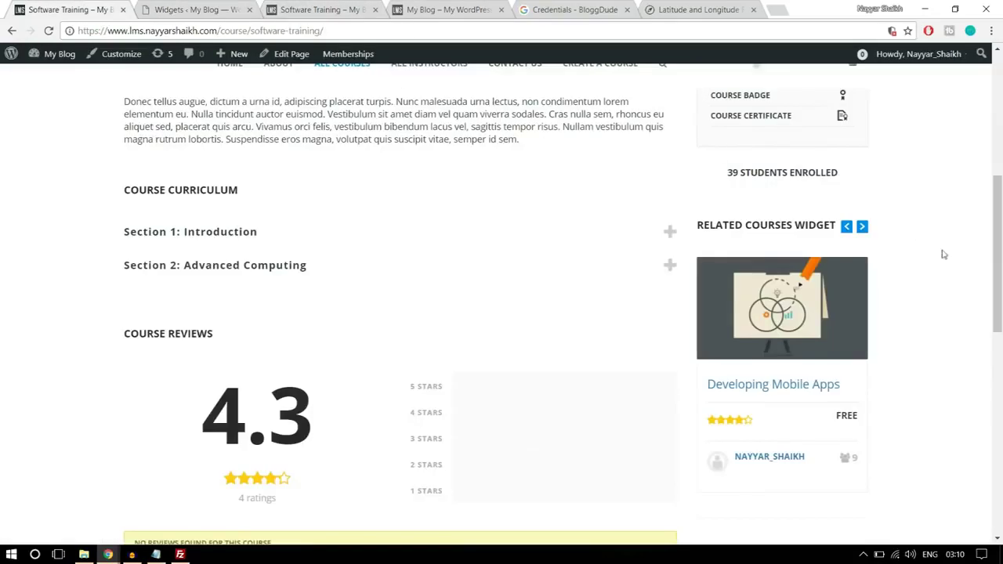
scroll(941, 251, down, 5)
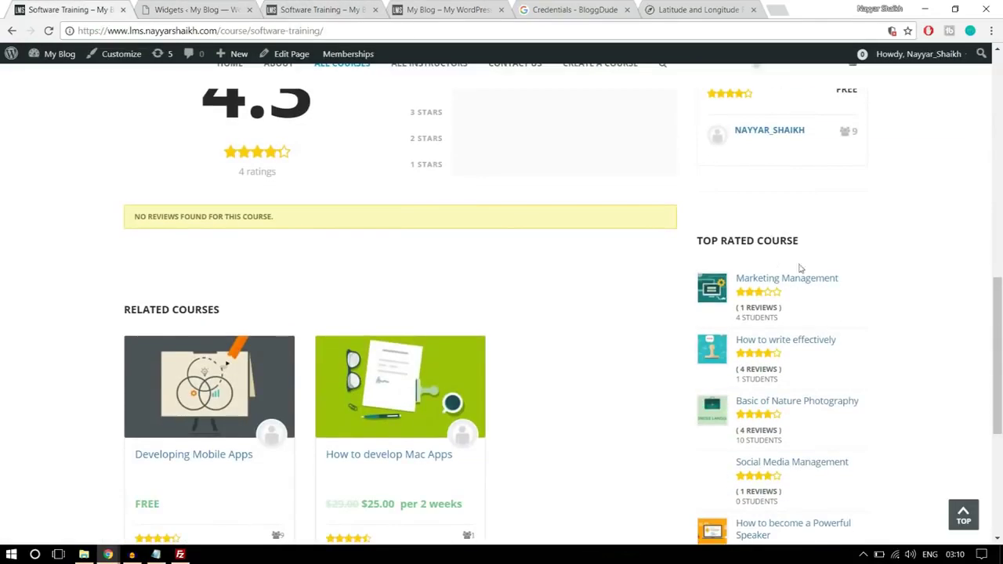
click(228, 10)
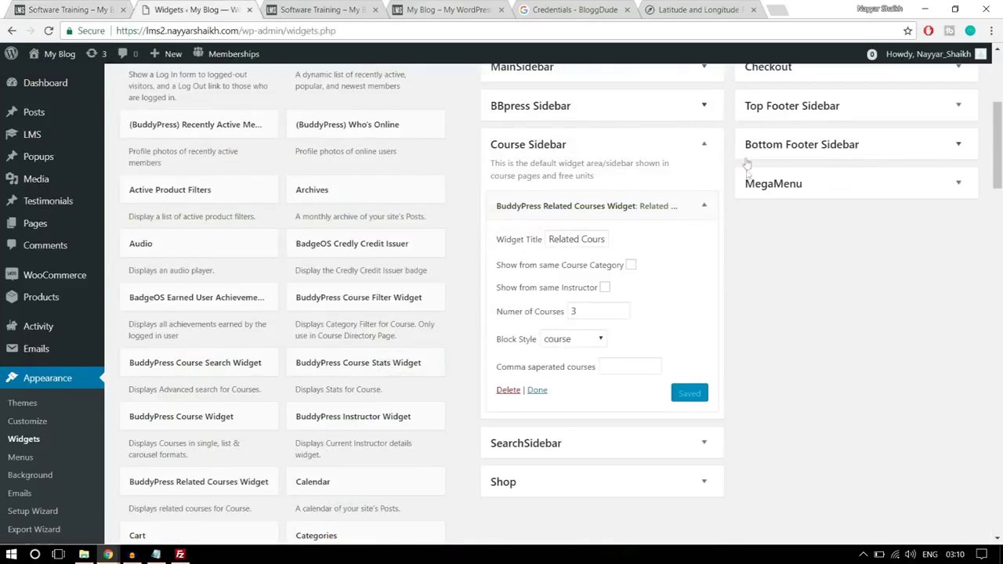
click(703, 206)
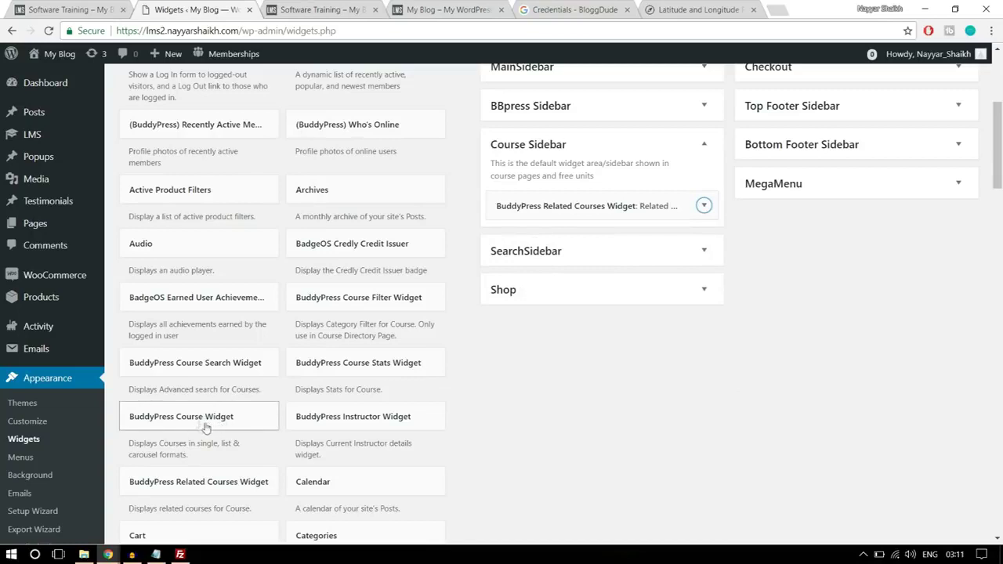
- Add the BuddyPress Course Widget to Course Sidebar titled TOP RATED COURSE
drag(191, 423, 600, 242)
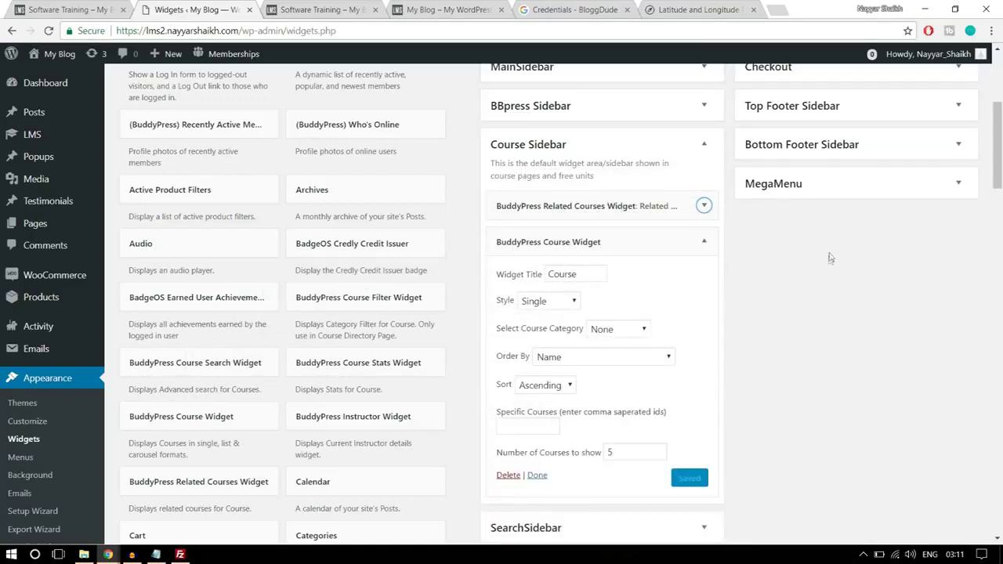
click(103, 8)
drag(817, 244, 701, 243)
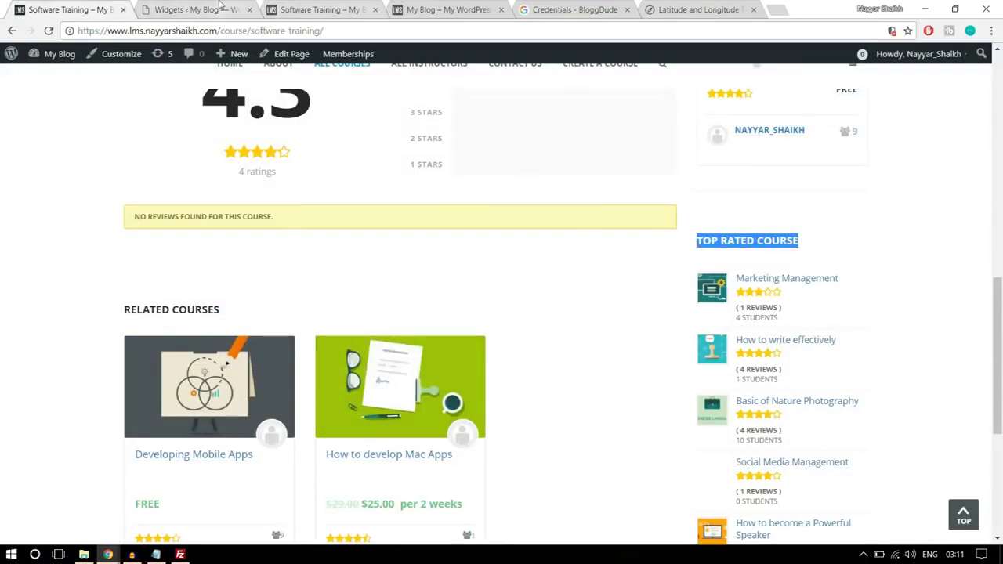
click(223, 8)
double_click(558, 276)
text(TOP RATED COURSE)
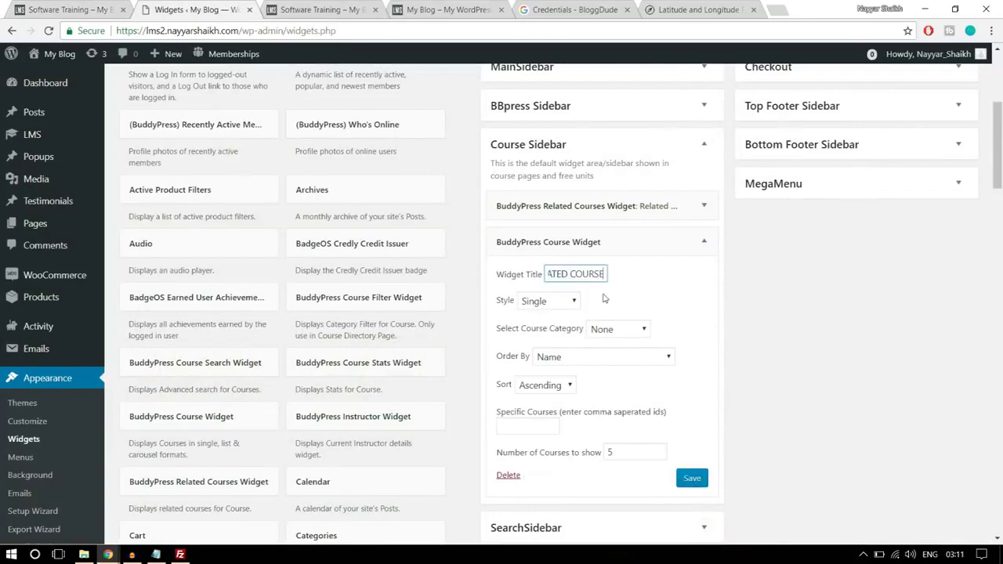
- Set the widget to Ratings List style, Technology category, and save it
click(562, 305)
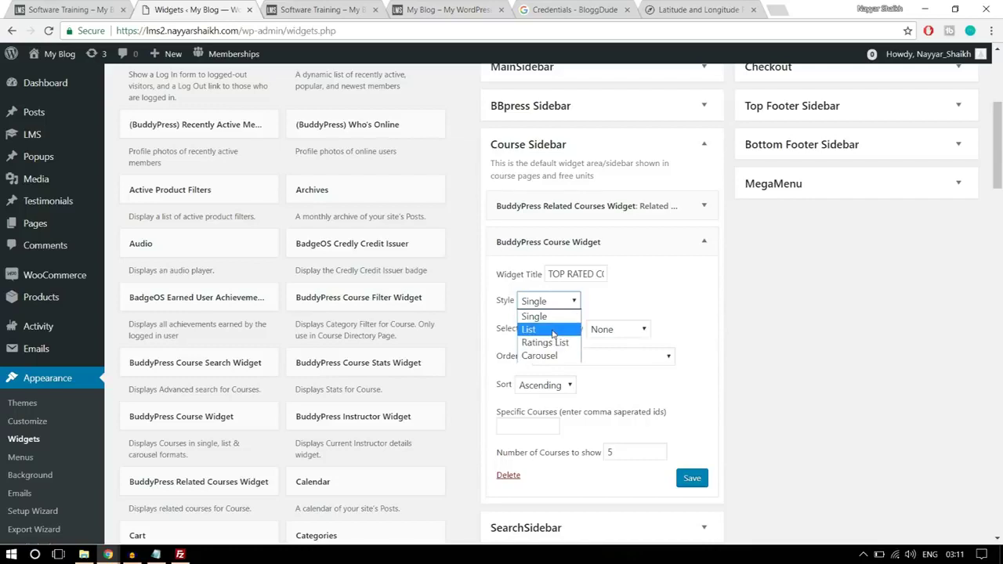
click(553, 330)
click(67, 10)
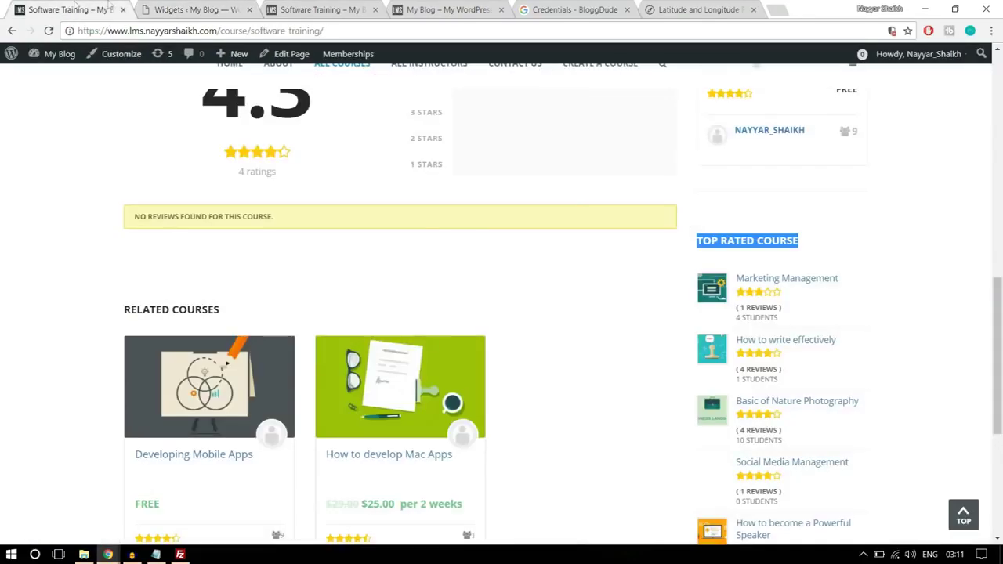
click(154, 6)
click(548, 301)
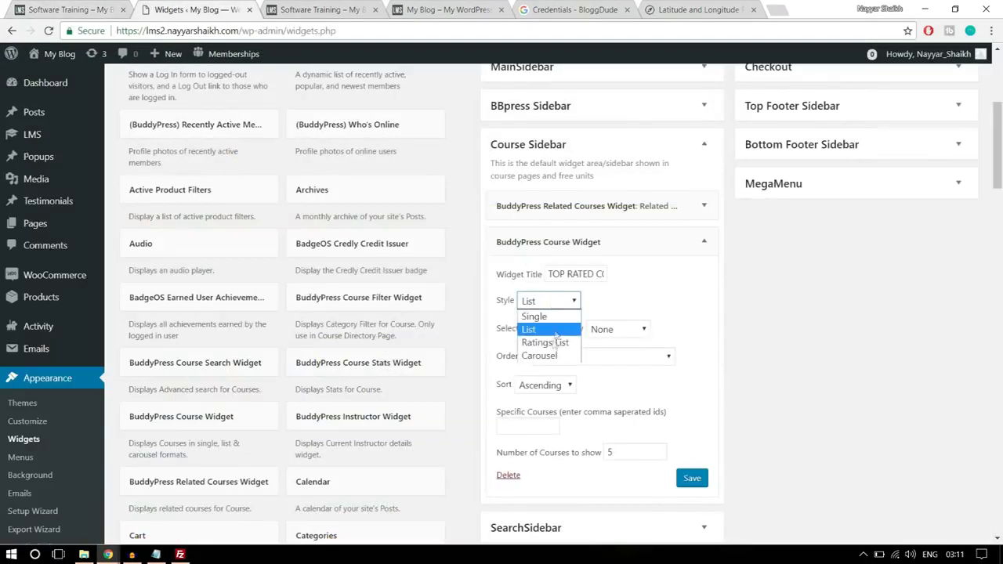
click(554, 343)
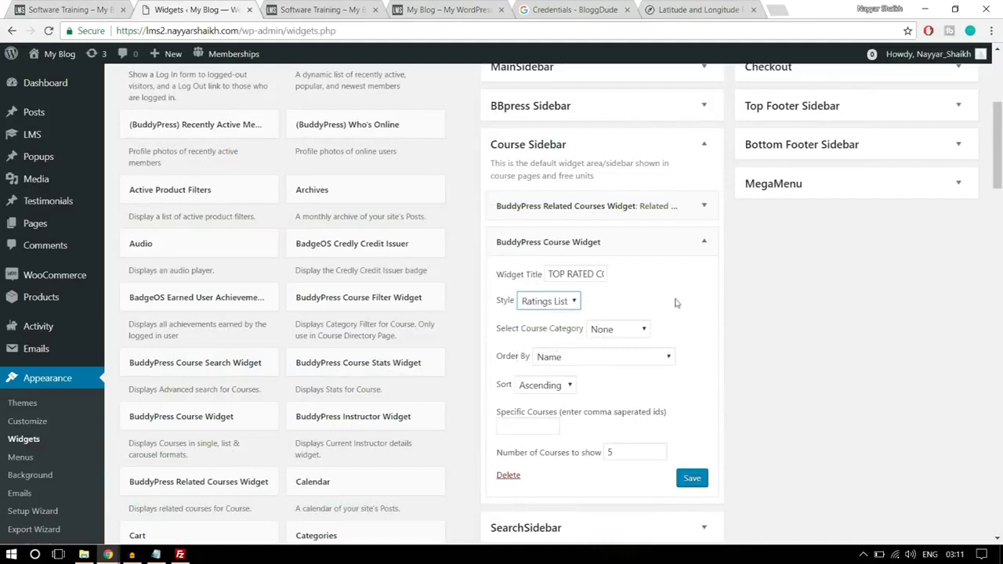
click(644, 331)
click(620, 359)
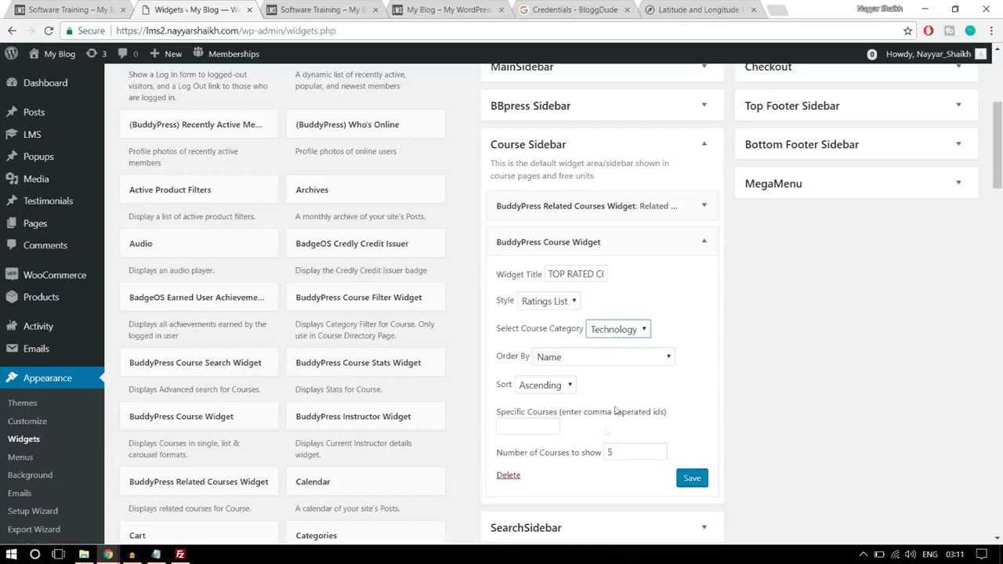
scroll(597, 462, down, 1)
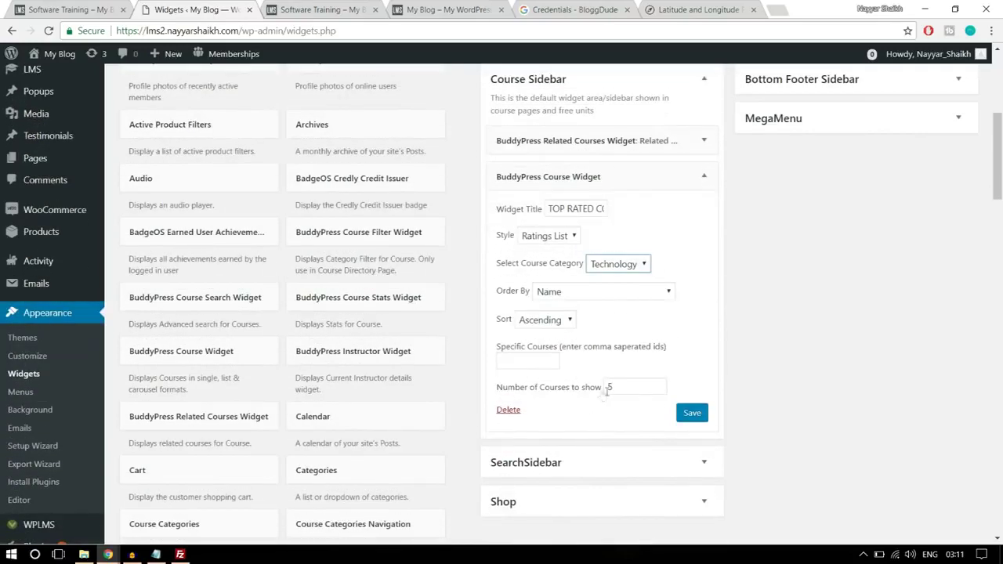
click(691, 413)
click(704, 177)
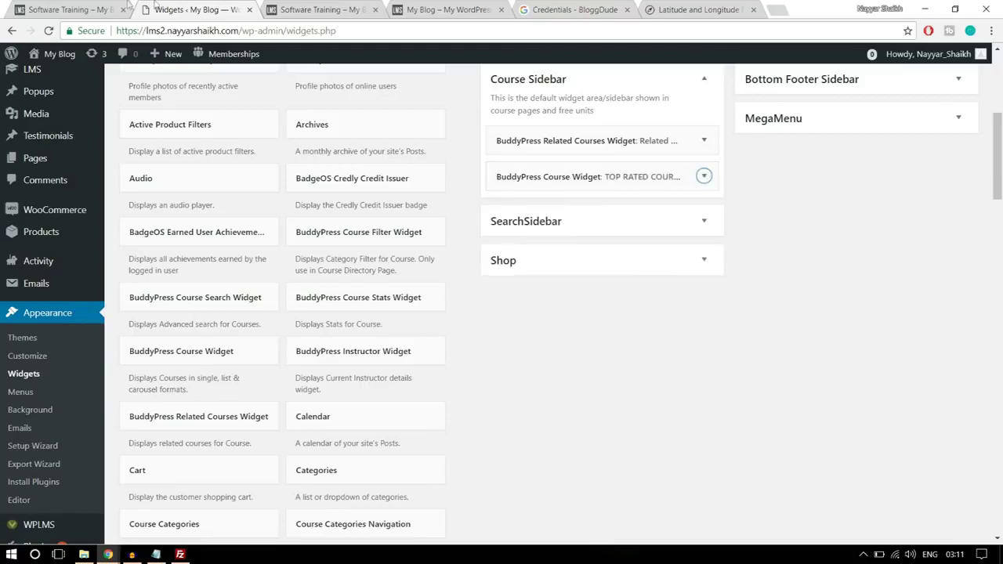
- Add a Course Reviews Widget showing 5 reviews to the Course Sidebar
click(128, 6)
scroll(873, 303, down, 5)
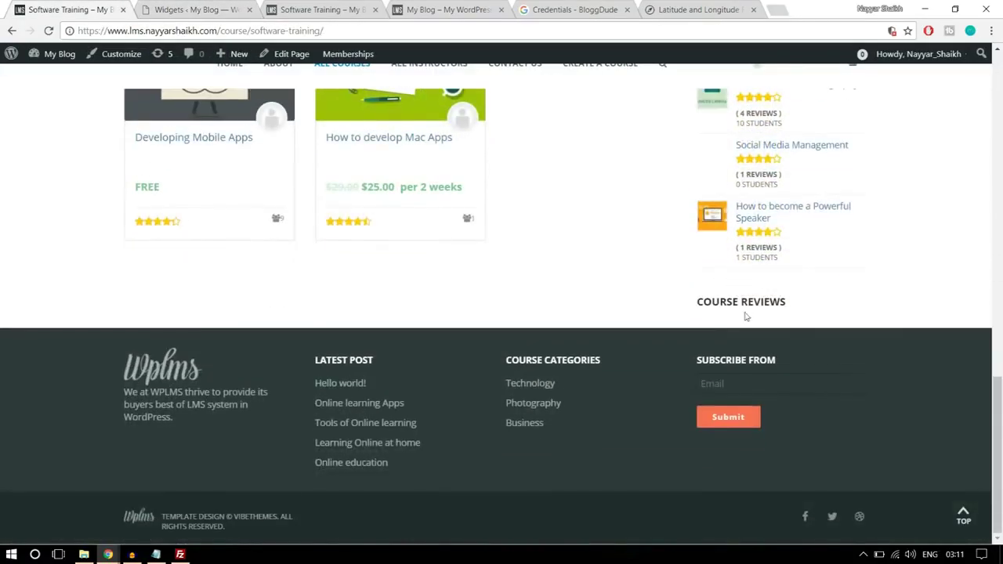
click(196, 10)
scroll(525, 368, down, 5)
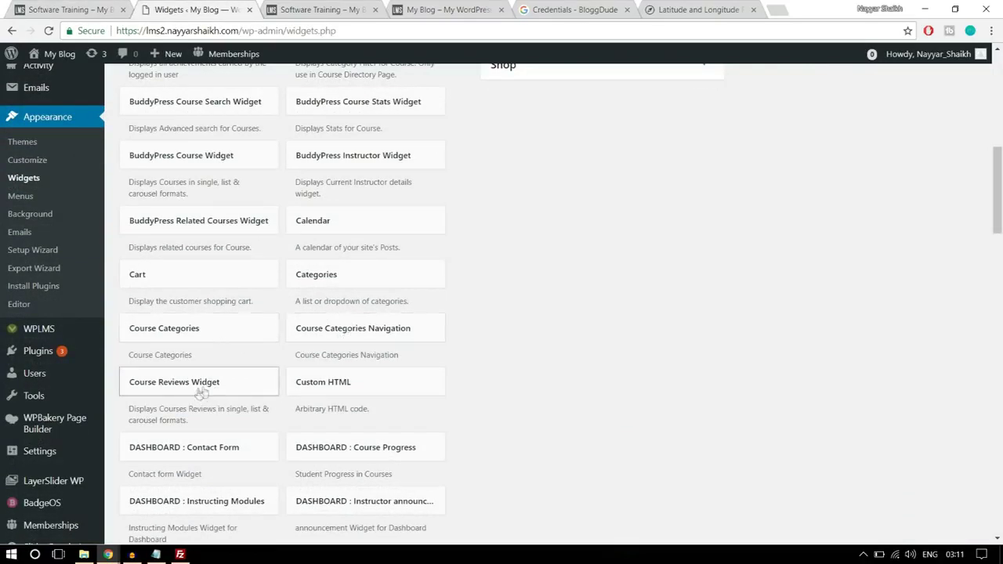
drag(201, 392, 614, 154)
drag(554, 192, 624, 193)
click(780, 197)
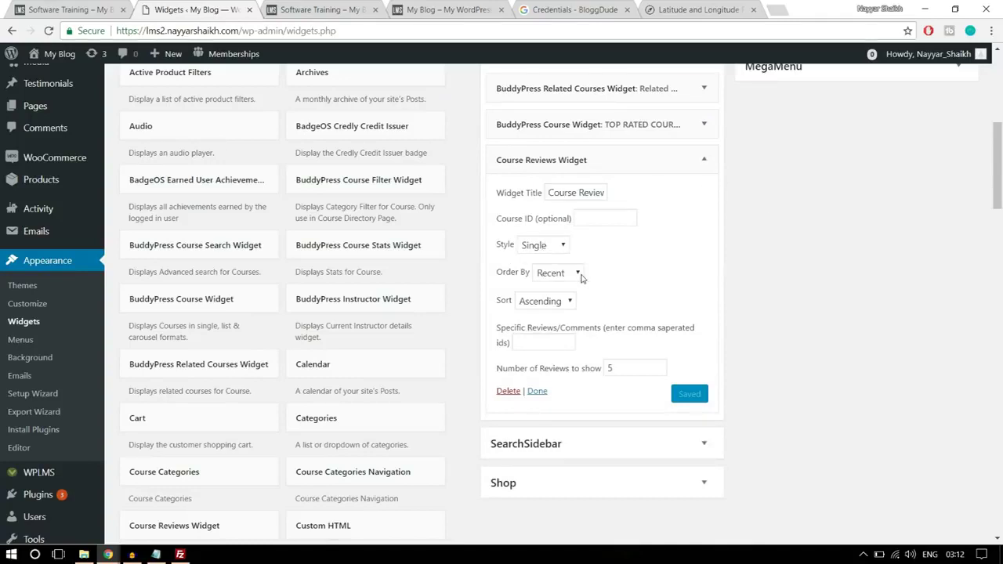
click(619, 368)
click(707, 365)
scroll(510, 123, up, 4)
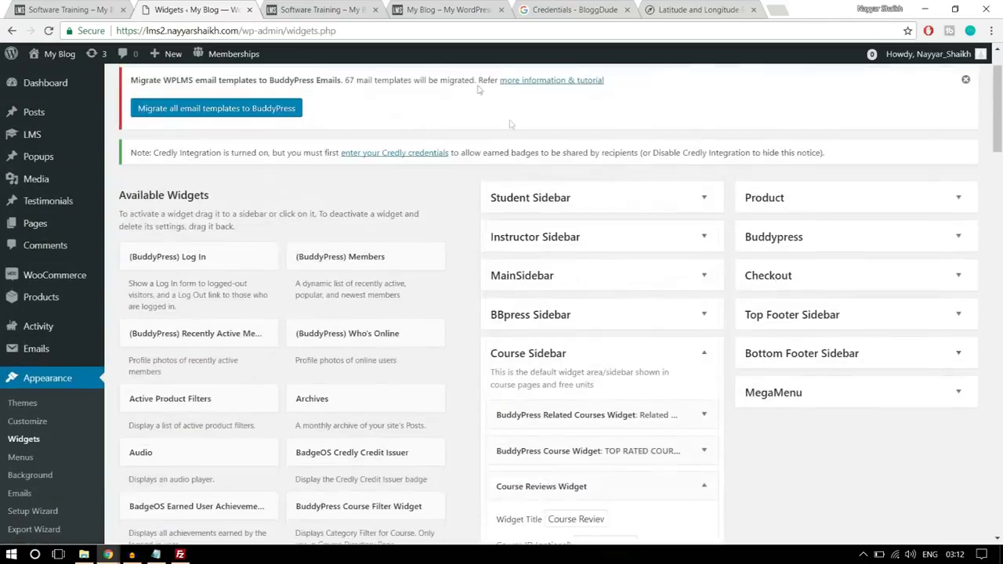
click(314, 10)
- Reload the course page and check the new top rated and reviews sidebar widgets
click(427, 34)
key(Return)
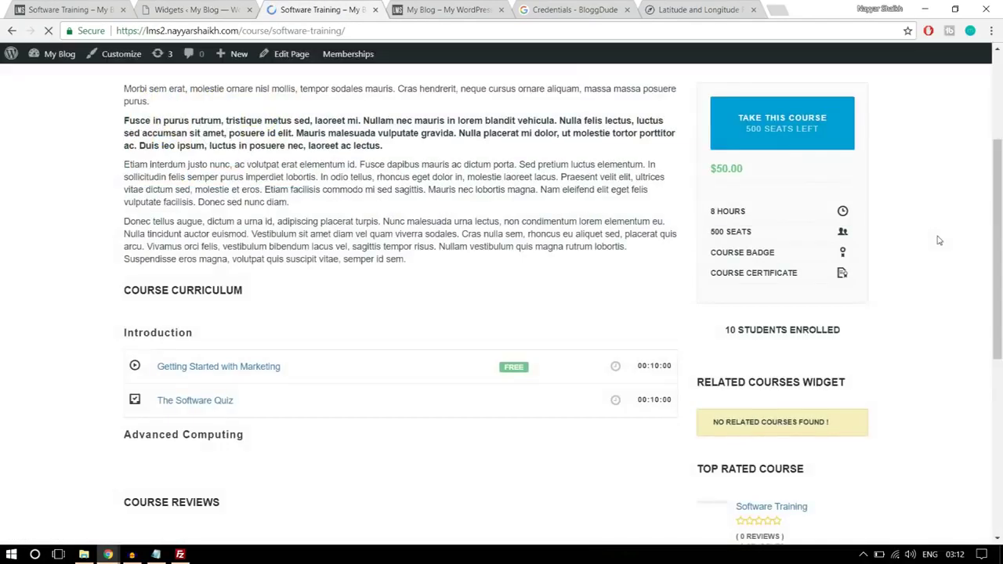
scroll(941, 259, down, 3)
scroll(944, 279, down, 1)
scroll(943, 280, up, 1)
drag(713, 260, 822, 269)
click(829, 269)
scroll(884, 290, down, 2)
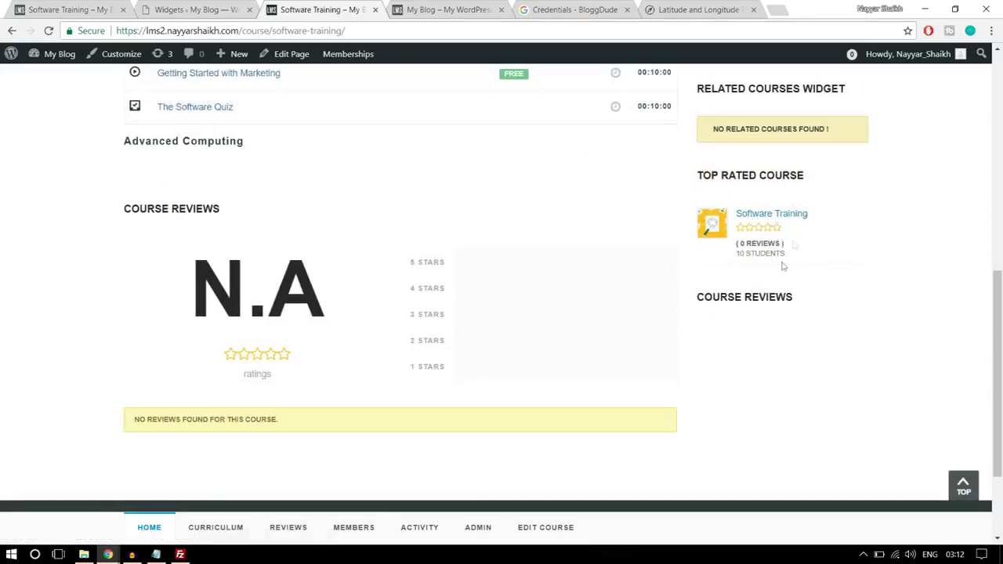
scroll(835, 361, up, 10)
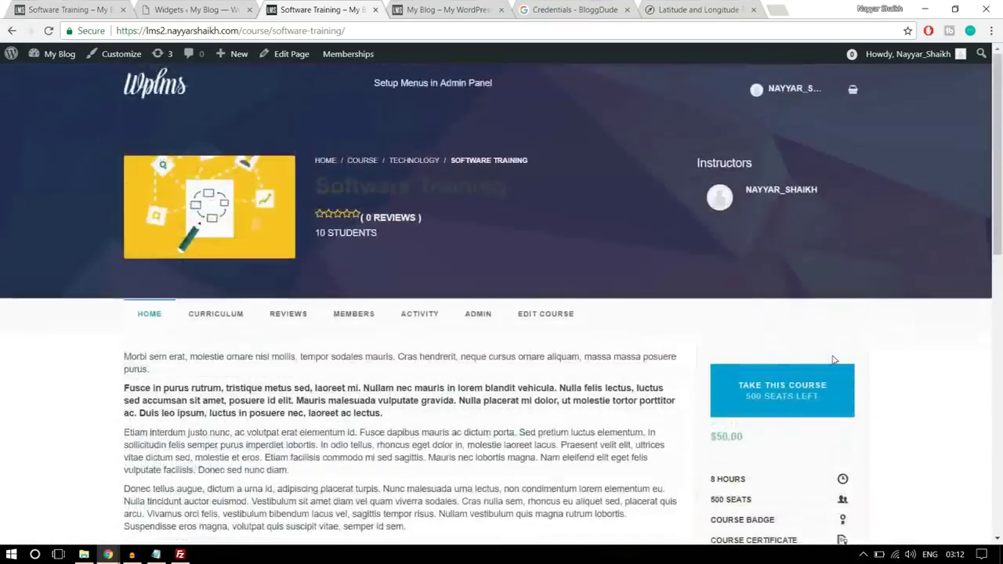
scroll(838, 370, down, 6)
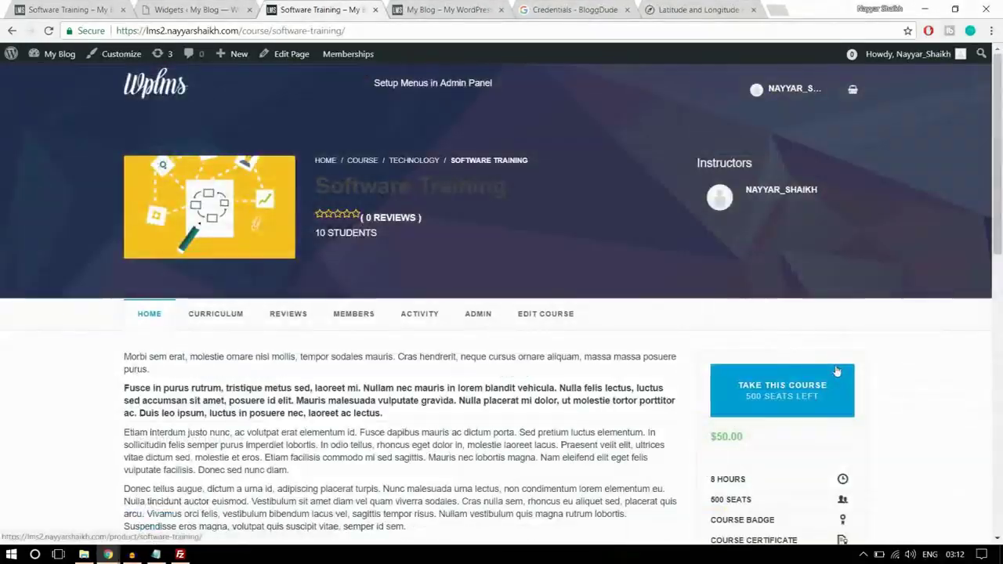
scroll(837, 360, down, 6)
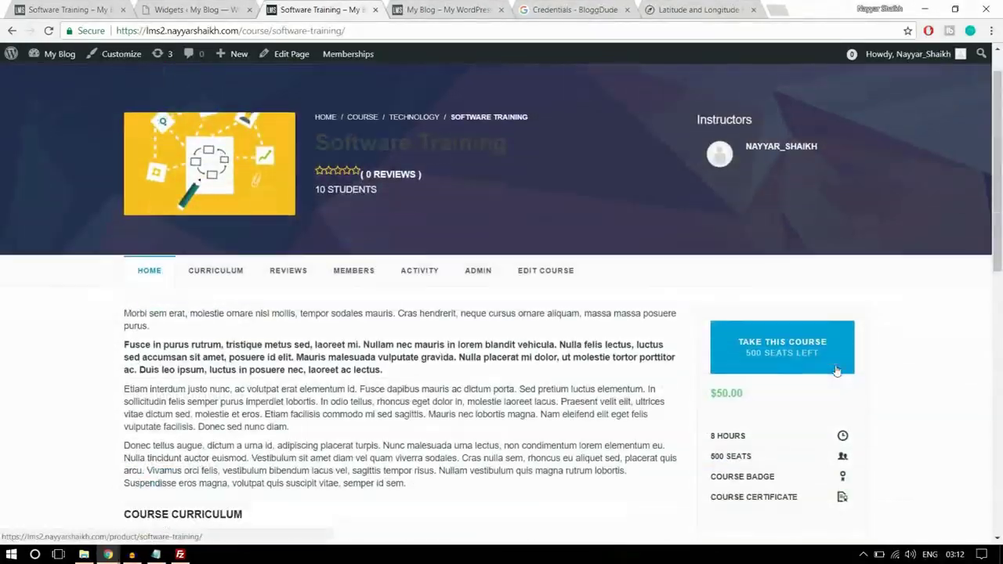
scroll(837, 356, up, 5)
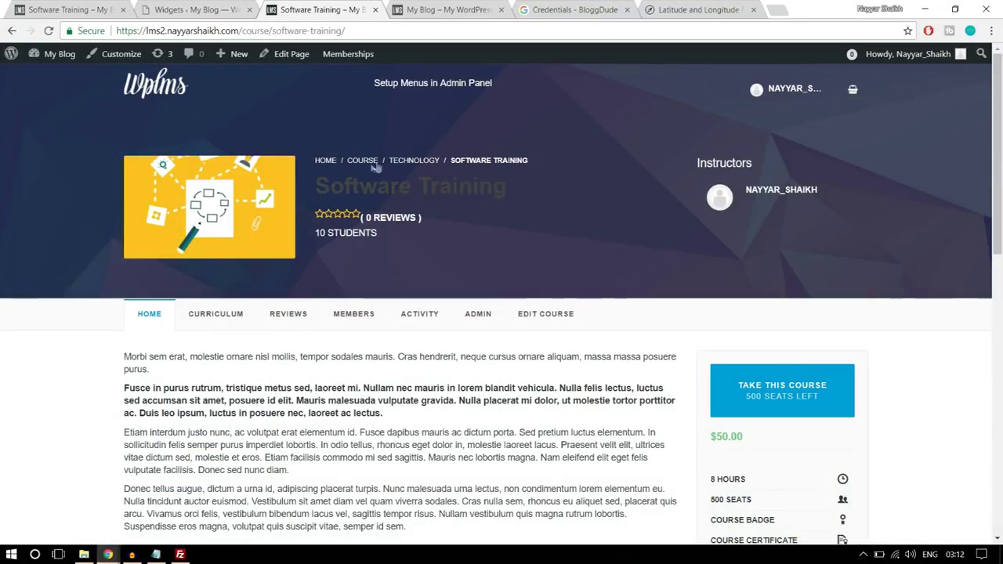
- Open the Technology course category page on both sites to compare
click(414, 161)
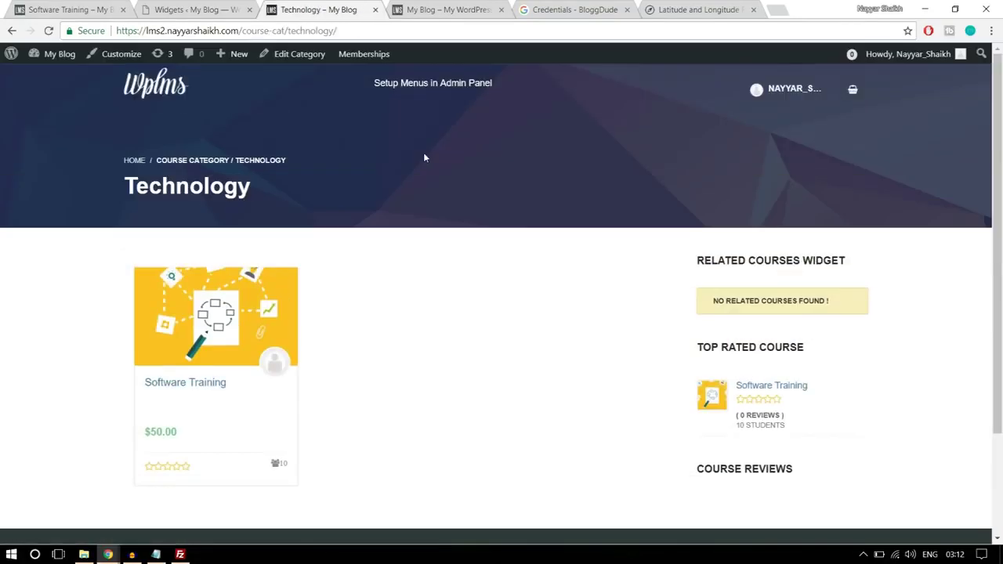
scroll(859, 320, down, 2)
scroll(859, 320, up, 2)
click(68, 9)
scroll(678, 353, up, 15)
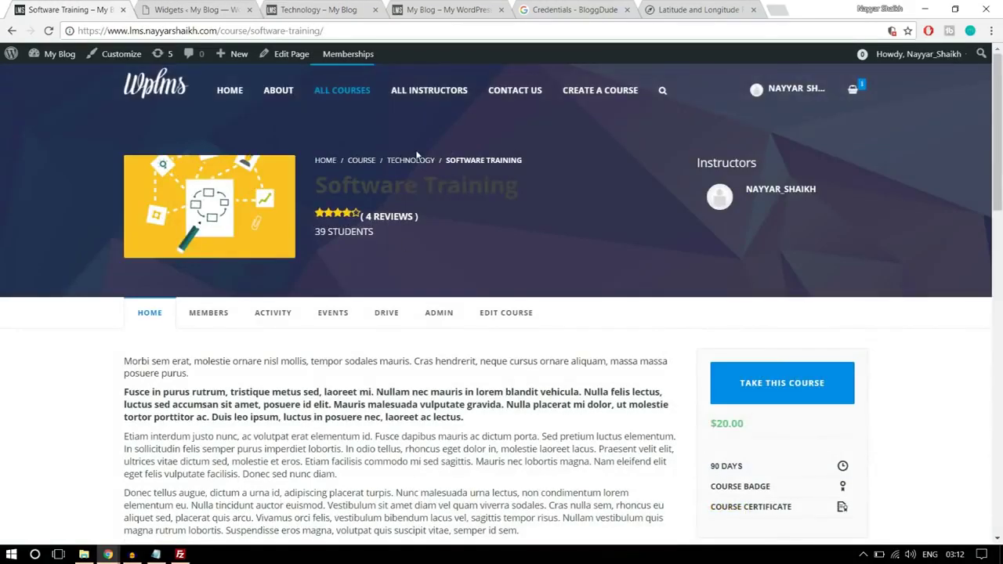
click(409, 163)
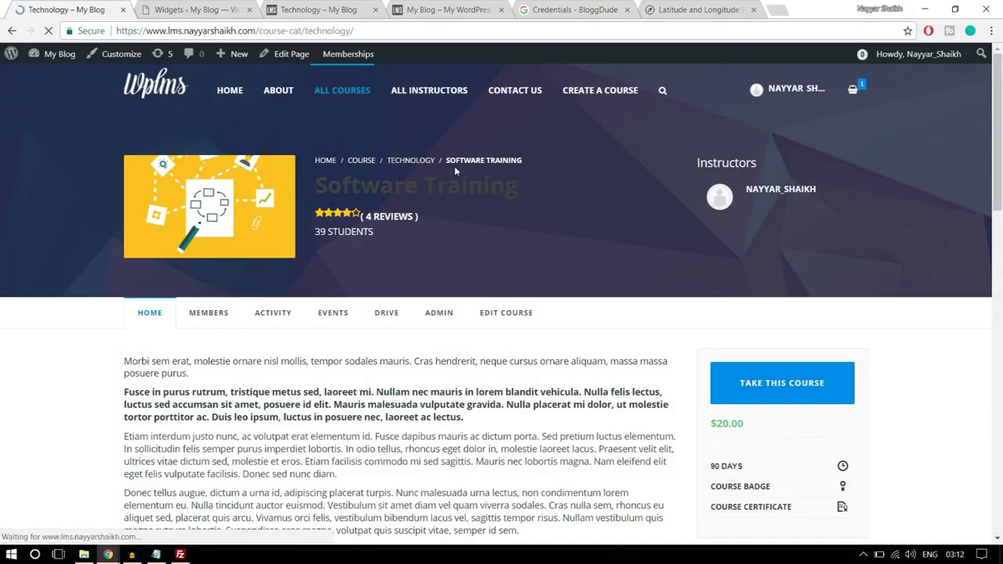
scroll(800, 290, down, 4)
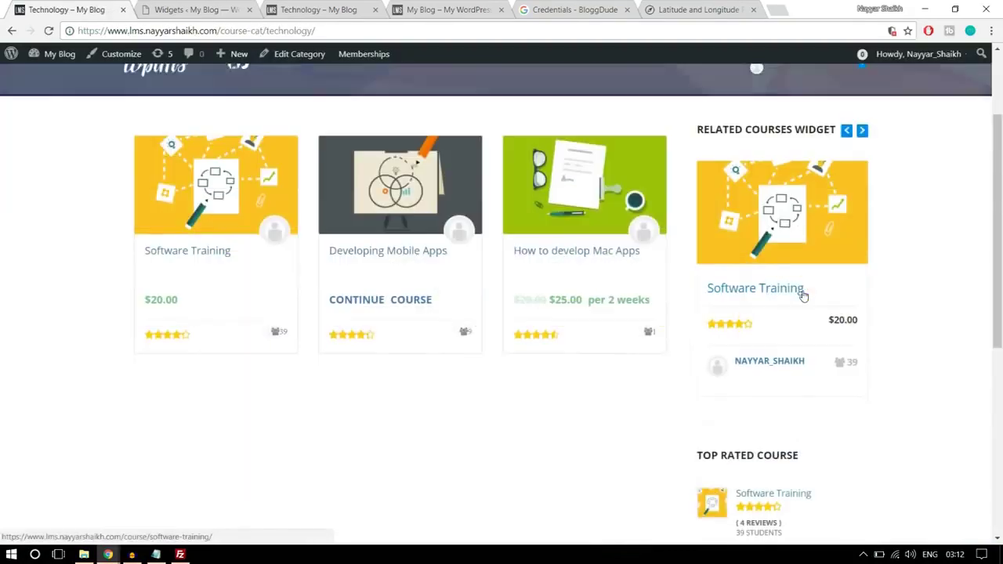
scroll(811, 298, up, 3)
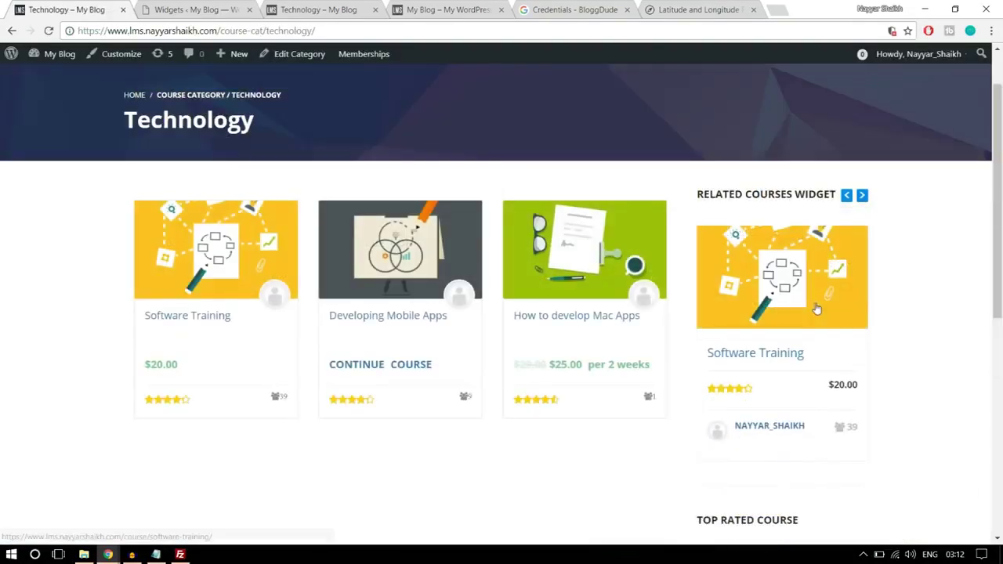
- Browse the related courses carousel, return to the lms2 Technology page, and open the Notepad steps list
click(862, 196)
click(863, 195)
scroll(925, 253, down, 6)
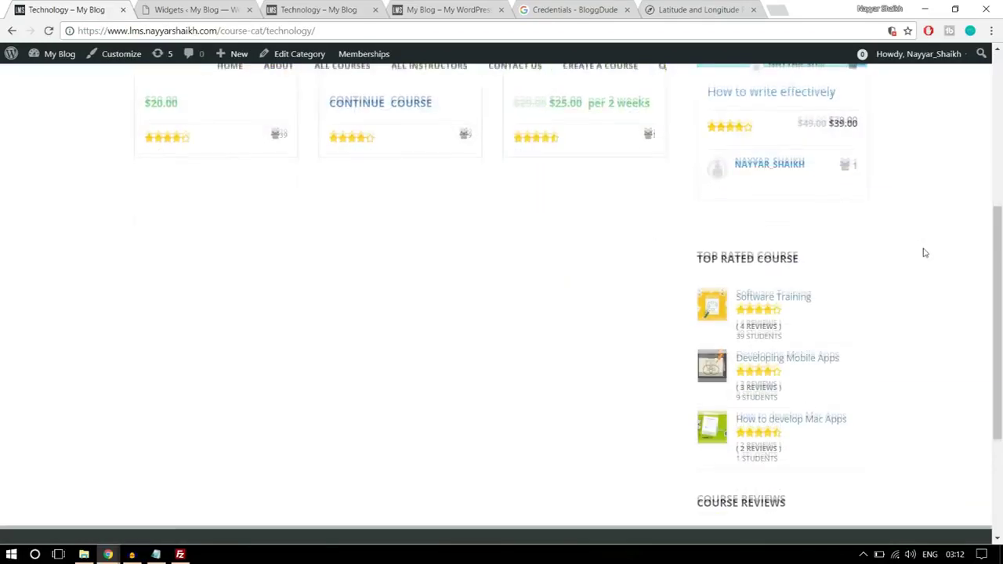
scroll(752, 329, up, 3)
scroll(764, 318, up, 3)
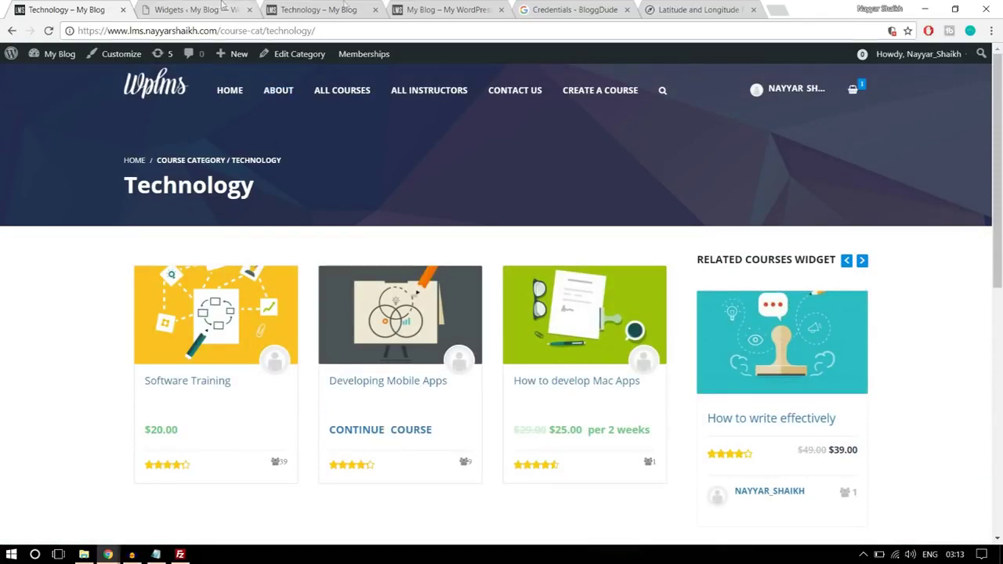
click(318, 9)
scroll(925, 296, down, 2)
scroll(923, 315, up, 2)
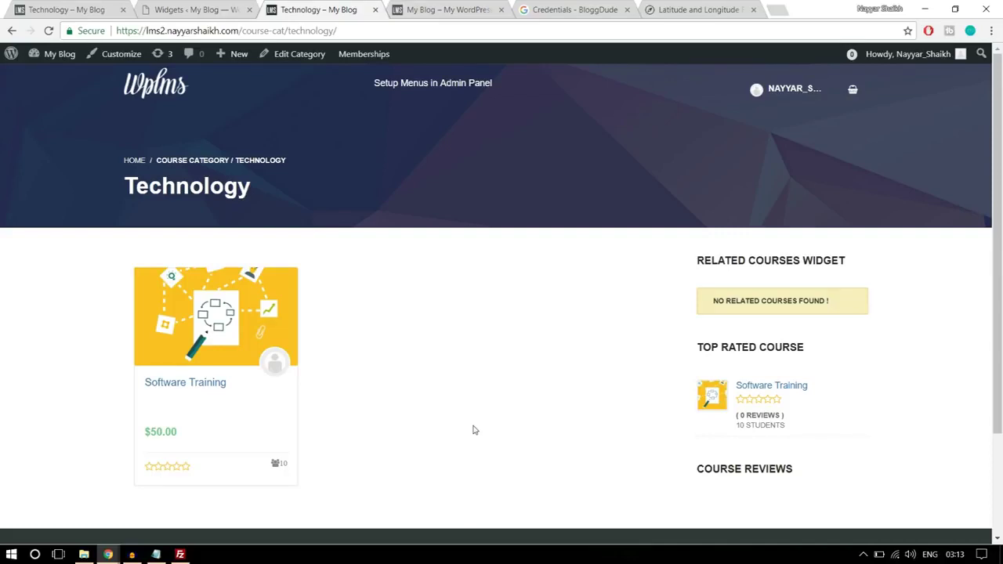
click(156, 555)
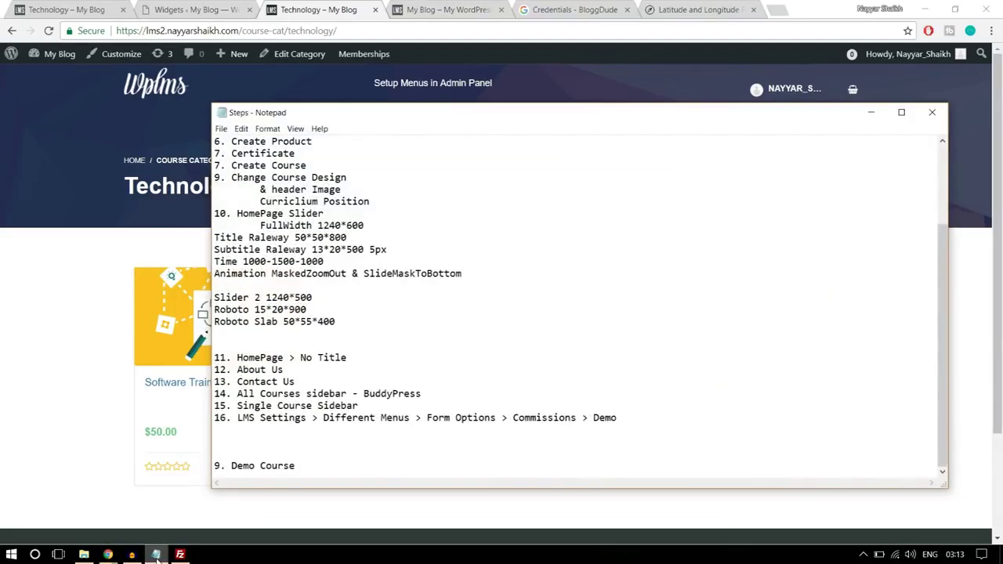
- Put away the notes and close the My WordPress, Credentials and Latitude and Longitude tabs
click(156, 555)
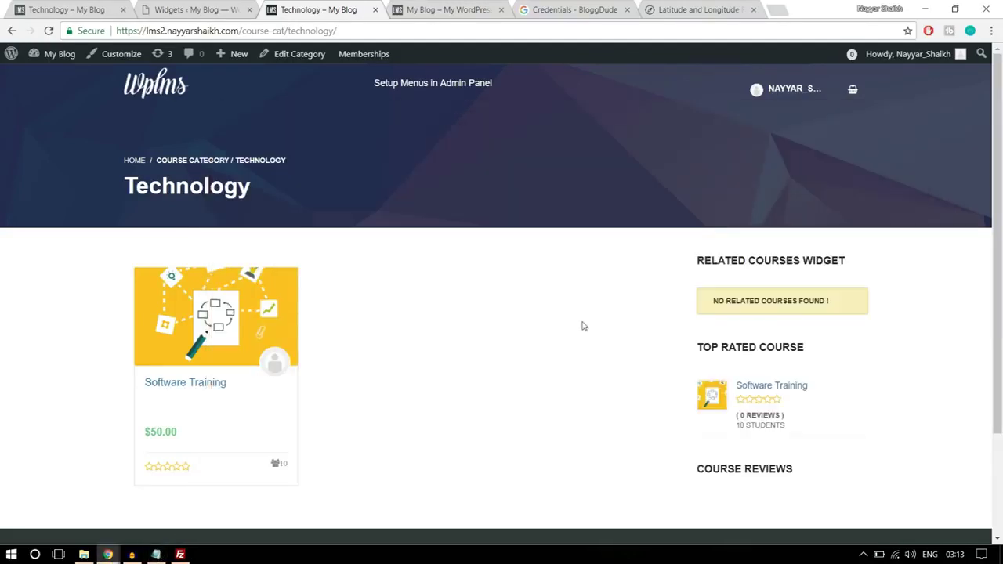
click(501, 10)
click(501, 10)
click(501, 10)
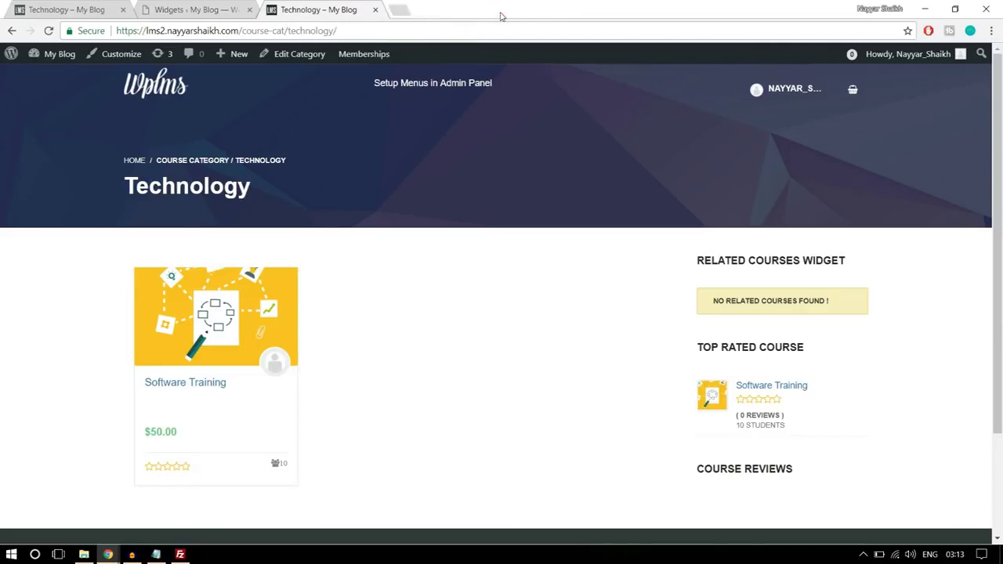
click(216, 8)
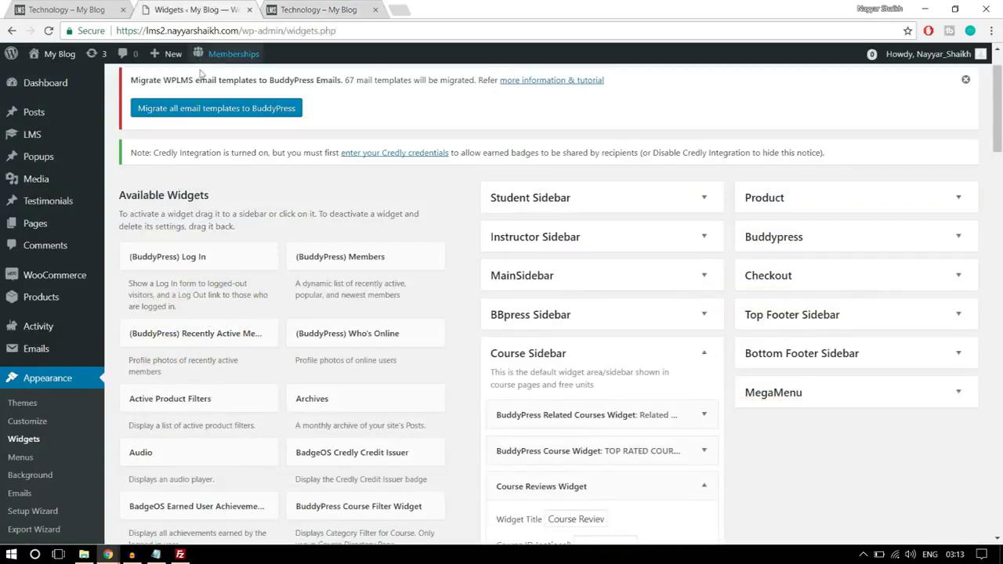
- Open LMS Settings and review its General tab's login and registration options
mouse_move(23, 138)
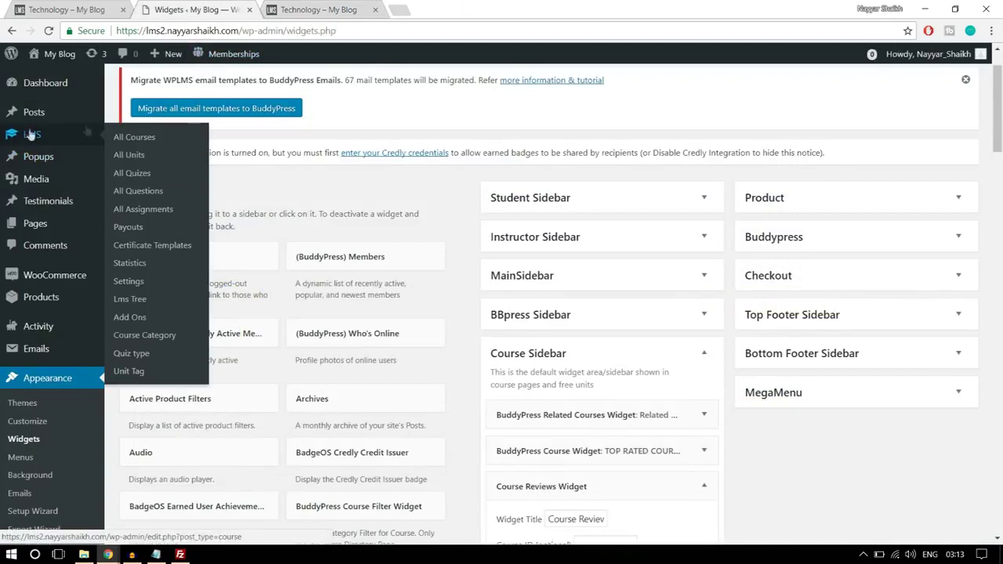
click(135, 282)
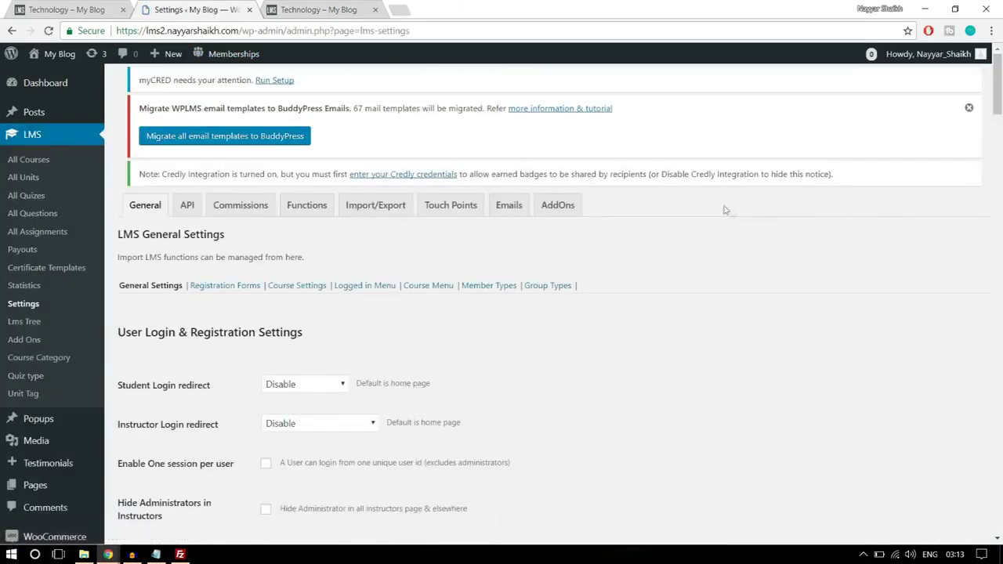
scroll(729, 210, down, 2)
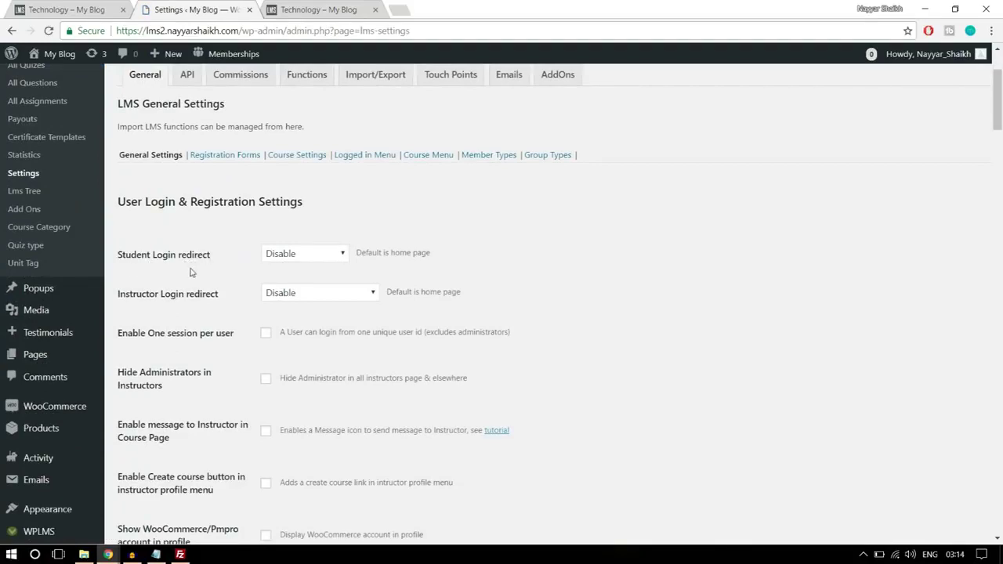
scroll(337, 252, up, 2)
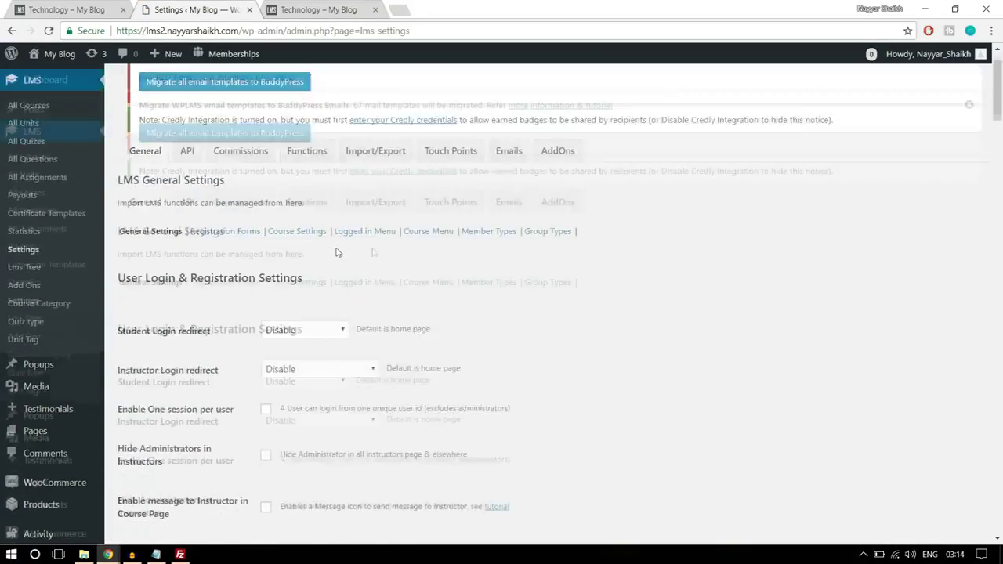
scroll(759, 284, down, 2)
scroll(759, 284, down, 3)
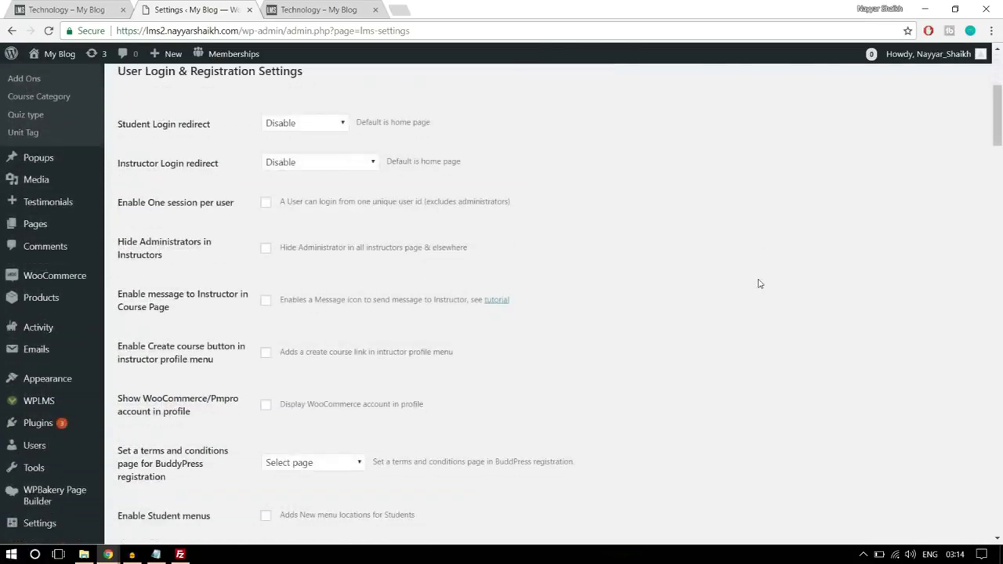
mouse_move(76, 212)
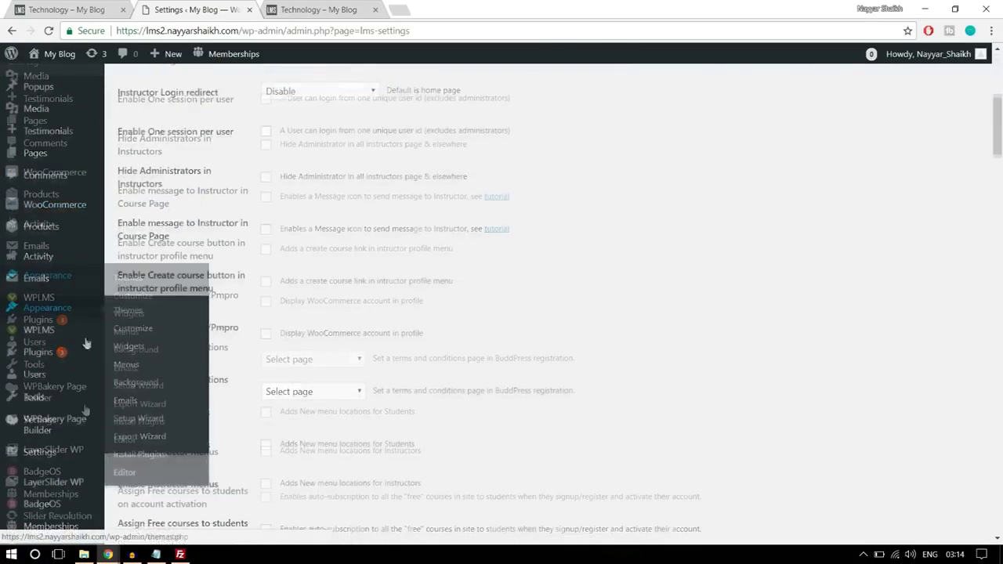
scroll(47, 399, down, 1)
mouse_move(38, 414)
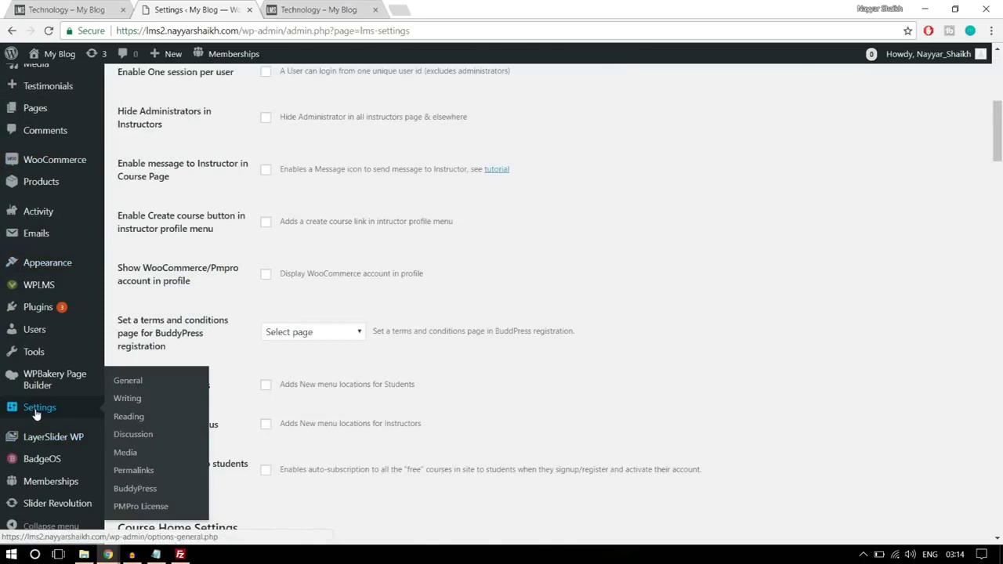
right_click(49, 409)
key(Escape)
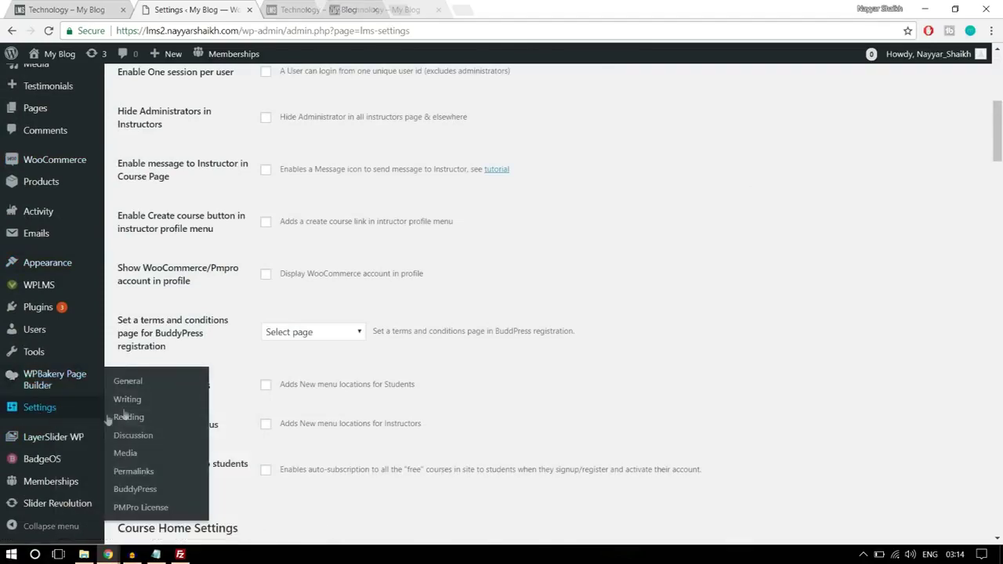
scroll(392, 363, up, 5)
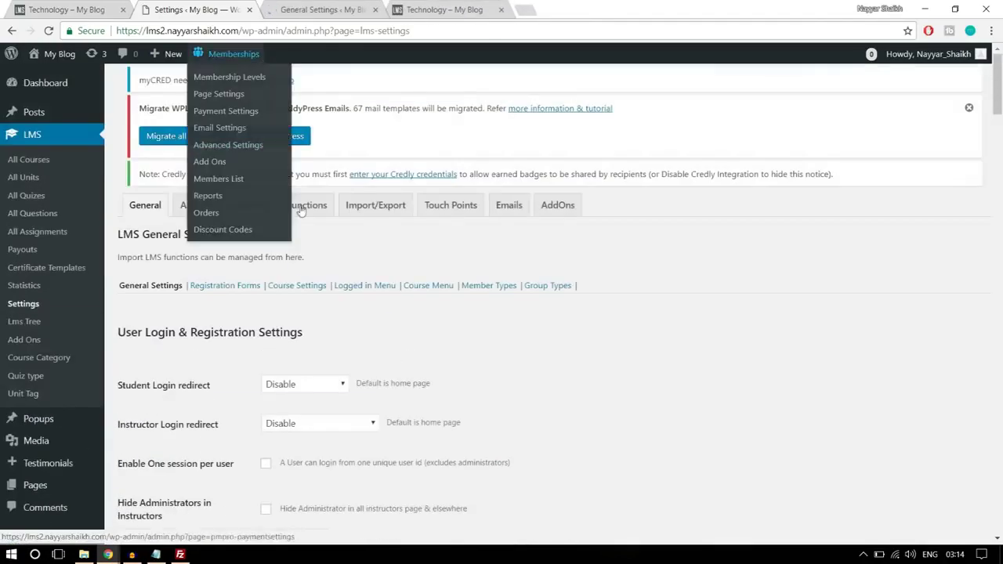
click(287, 6)
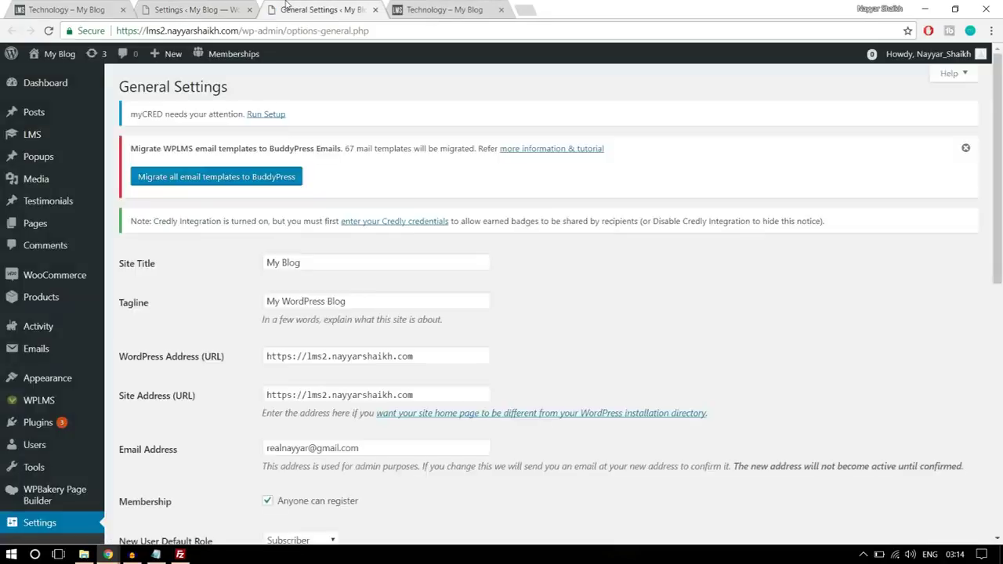
scroll(711, 220, down, 3)
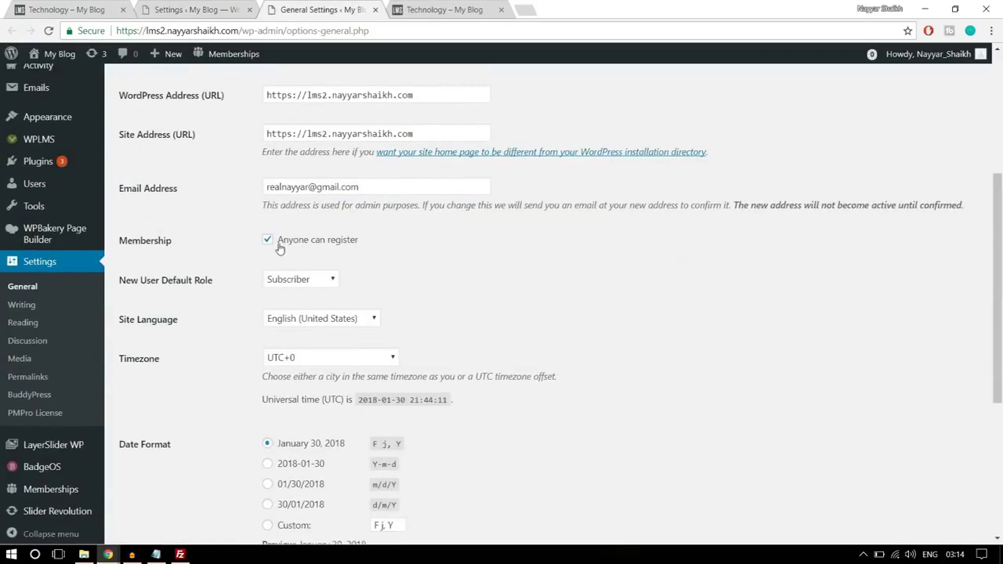
drag(119, 240, 352, 243)
click(357, 242)
click(286, 241)
click(374, 9)
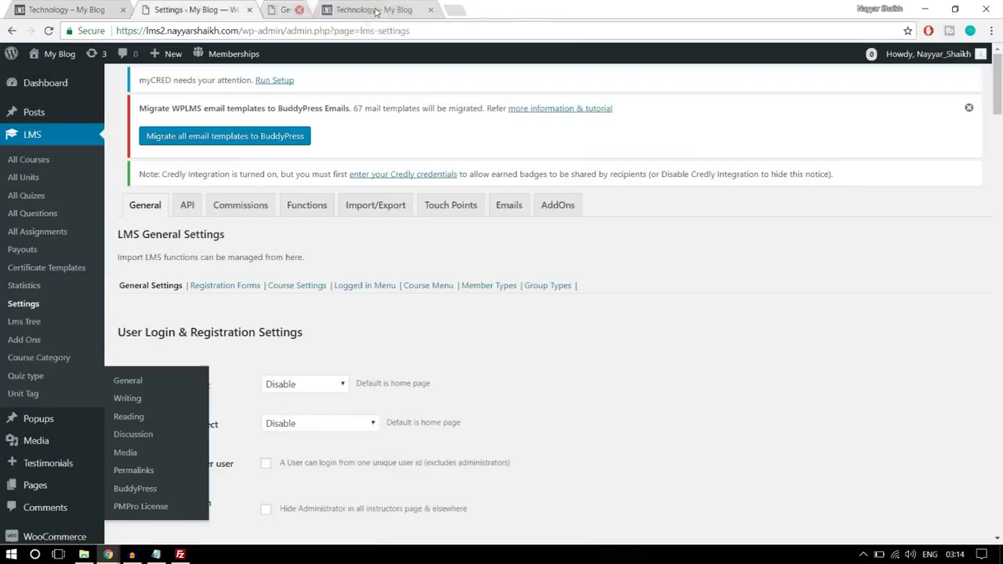
- Set Instructor Login redirect to Instructing Courses page, leaving Student Login redirect at Disable
scroll(725, 275, down, 2)
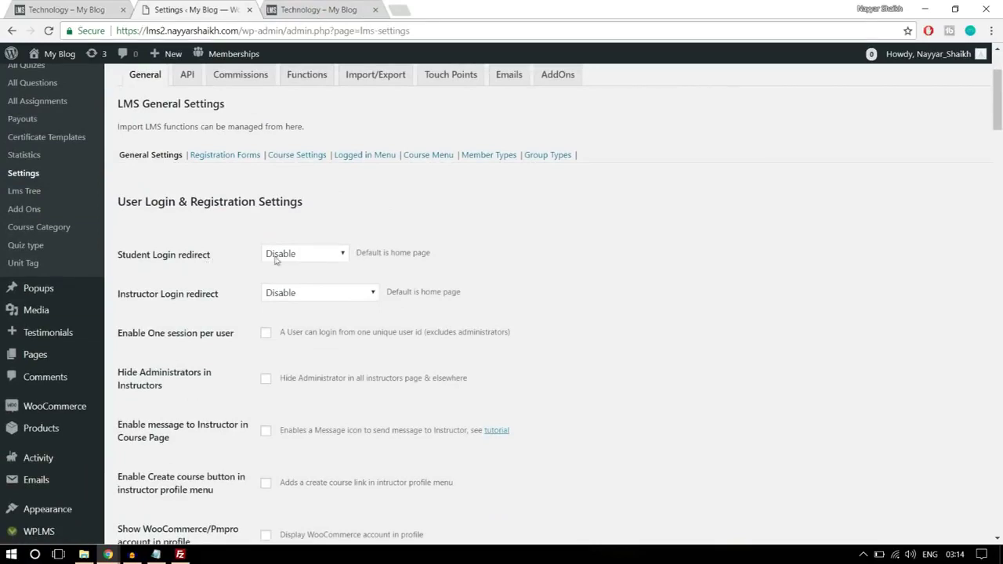
click(307, 254)
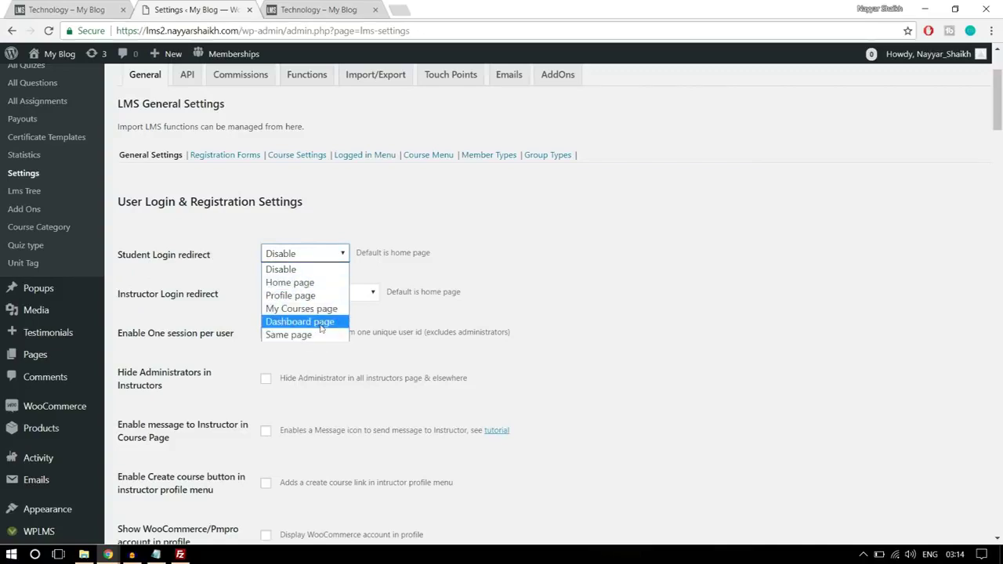
click(604, 254)
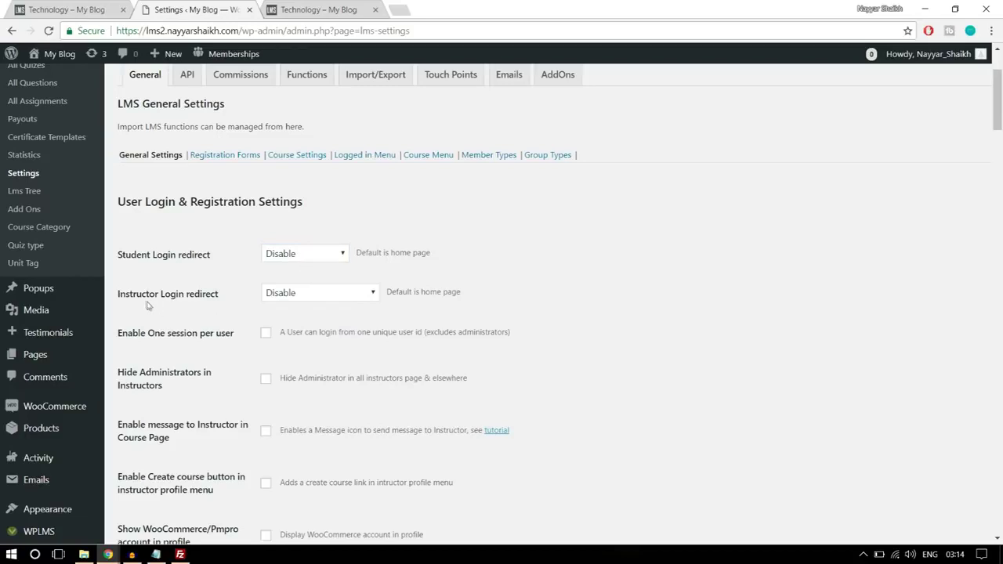
click(290, 295)
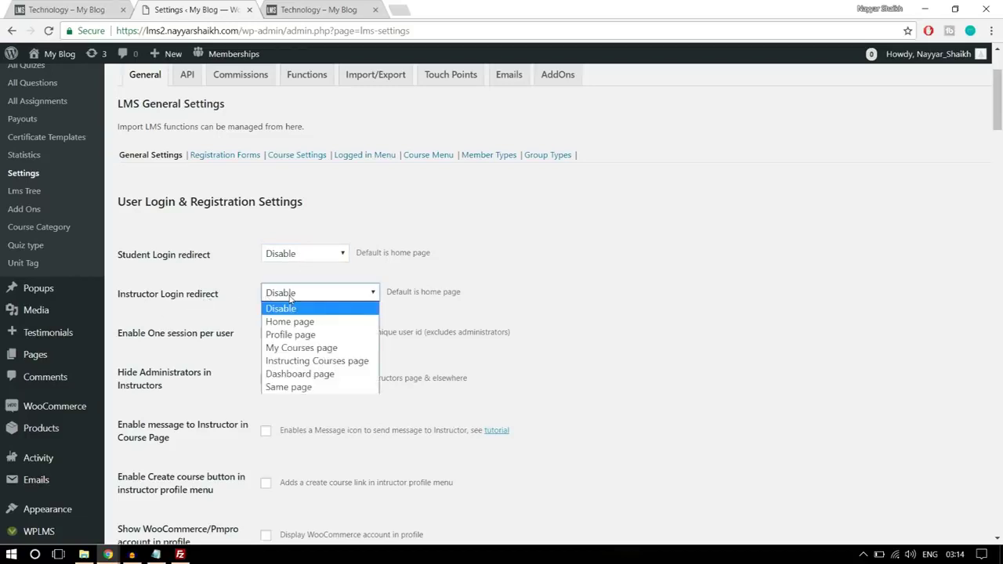
click(318, 361)
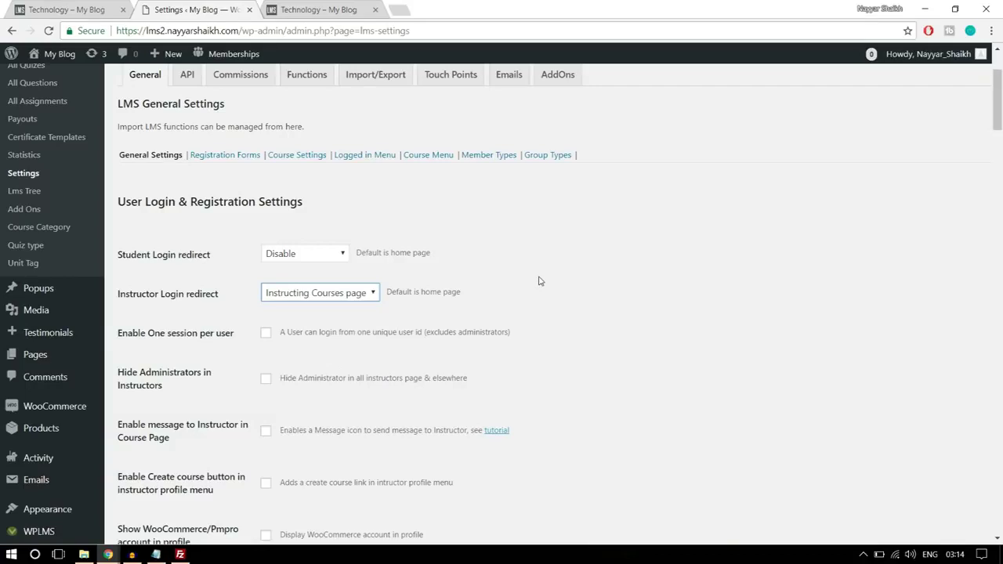
click(375, 293)
click(509, 305)
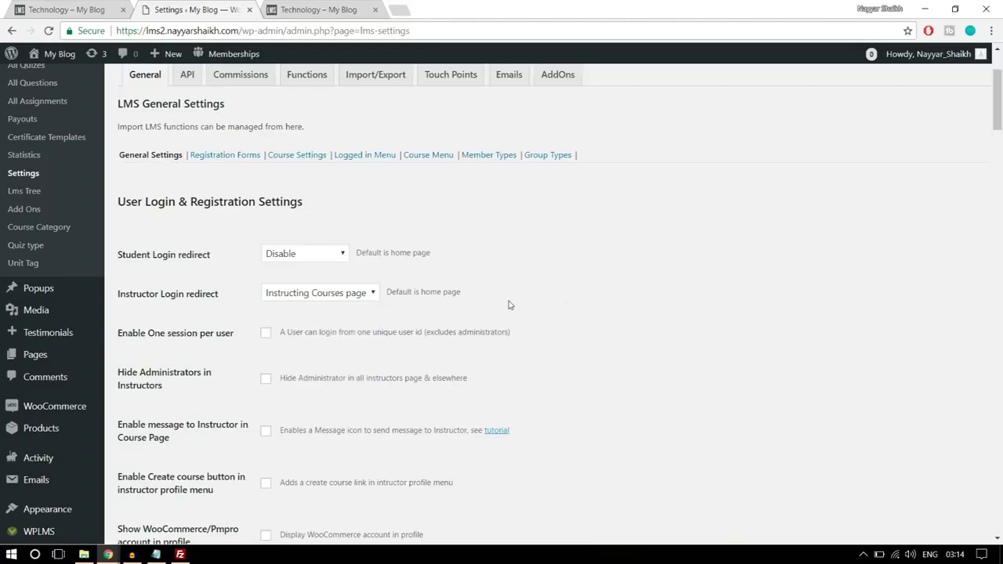
- Enable Student menus and Instructor menus, then save the LMS general settings
scroll(606, 294, down, 1)
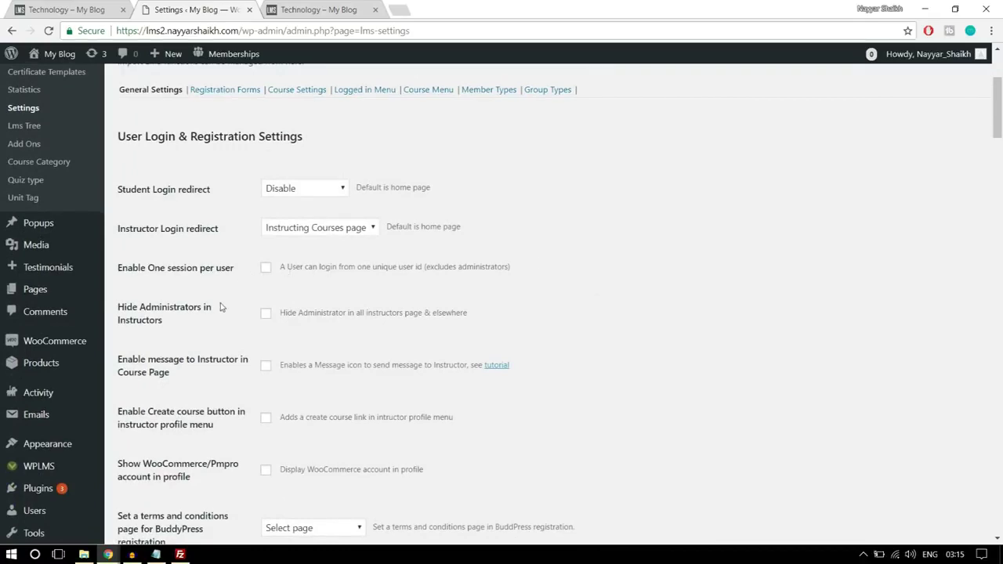
scroll(223, 307, down, 2)
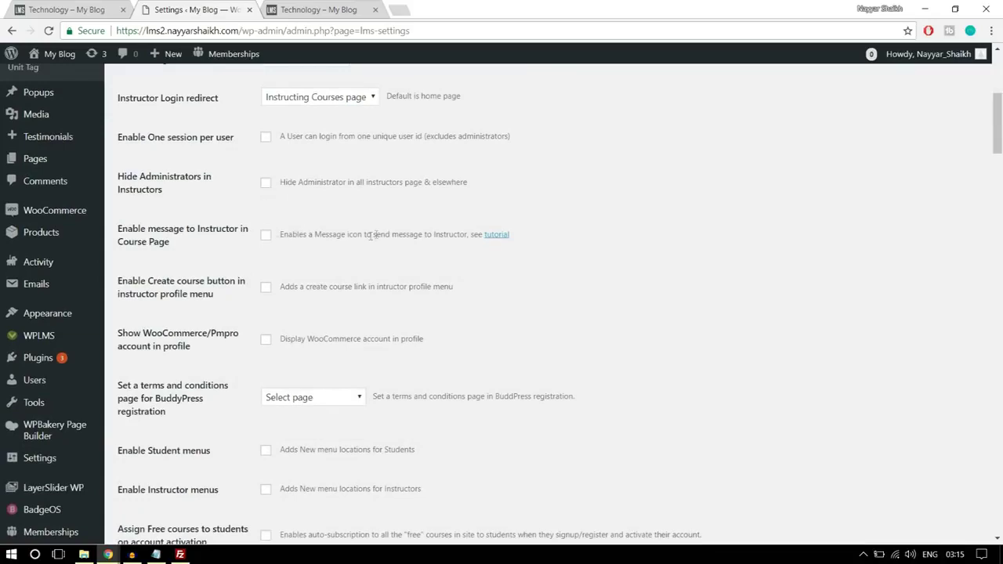
scroll(726, 231, down, 2)
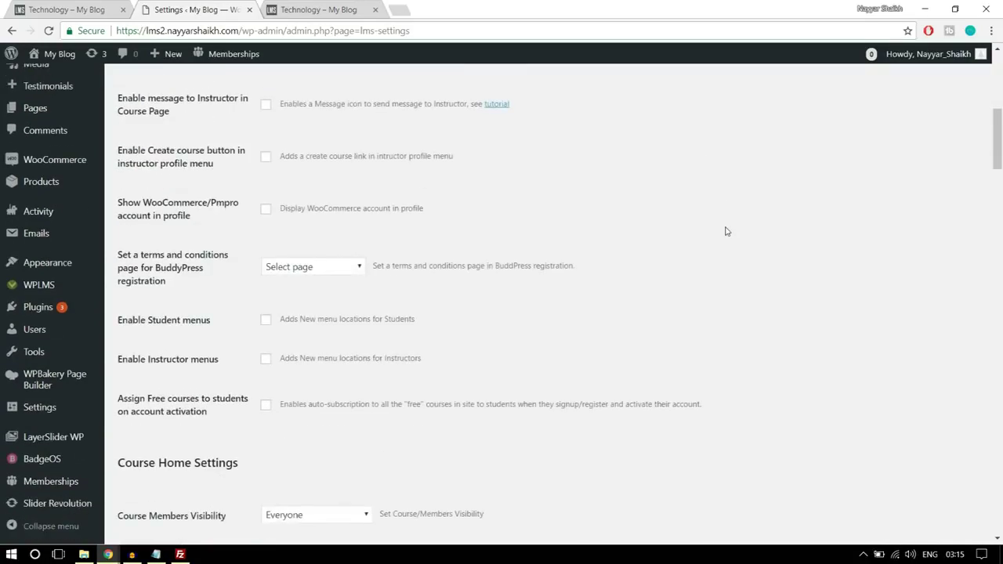
scroll(726, 231, down, 1)
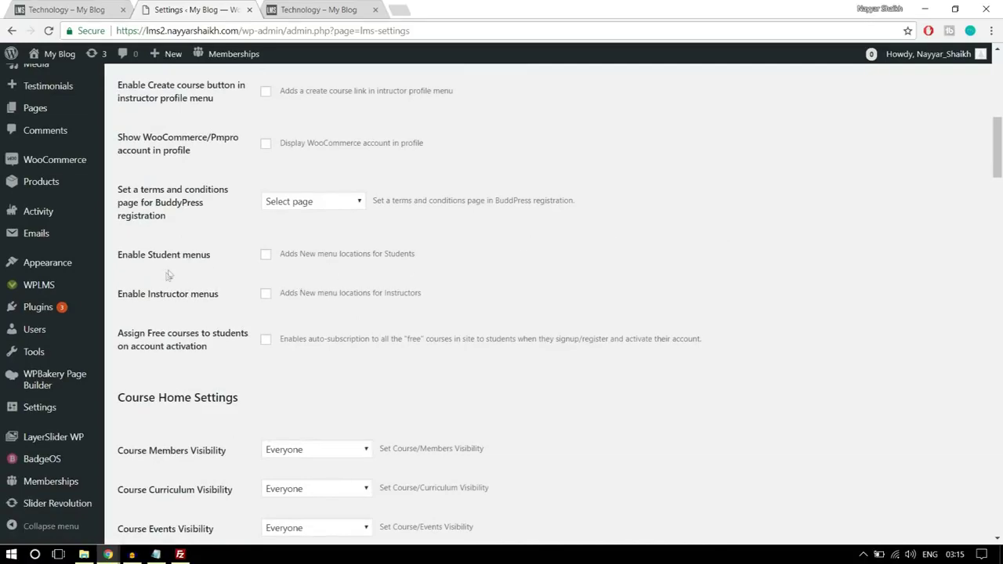
click(265, 254)
click(266, 293)
scroll(743, 262, down, 3)
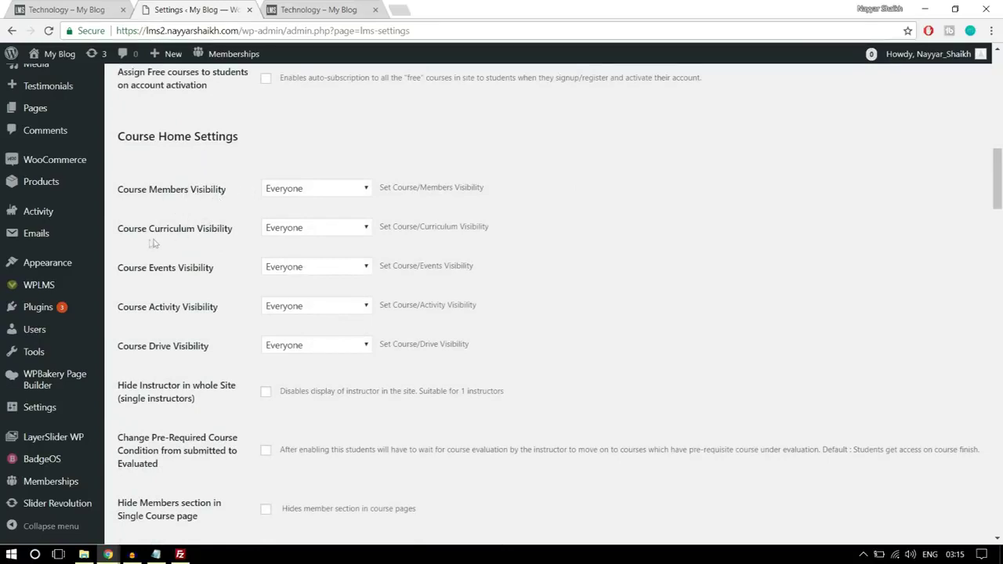
scroll(601, 281, down, 9)
scroll(601, 287, down, 8)
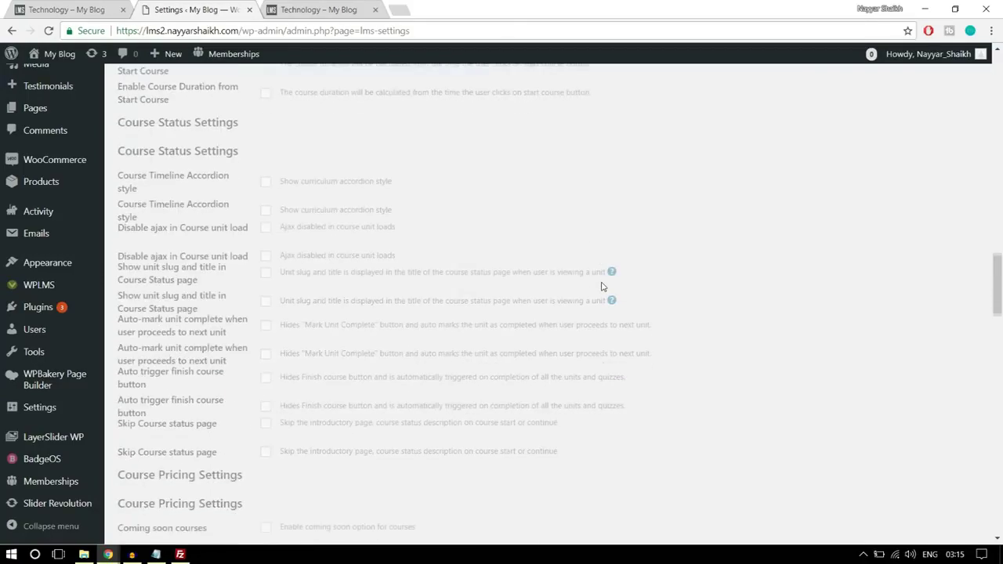
scroll(601, 287, down, 10)
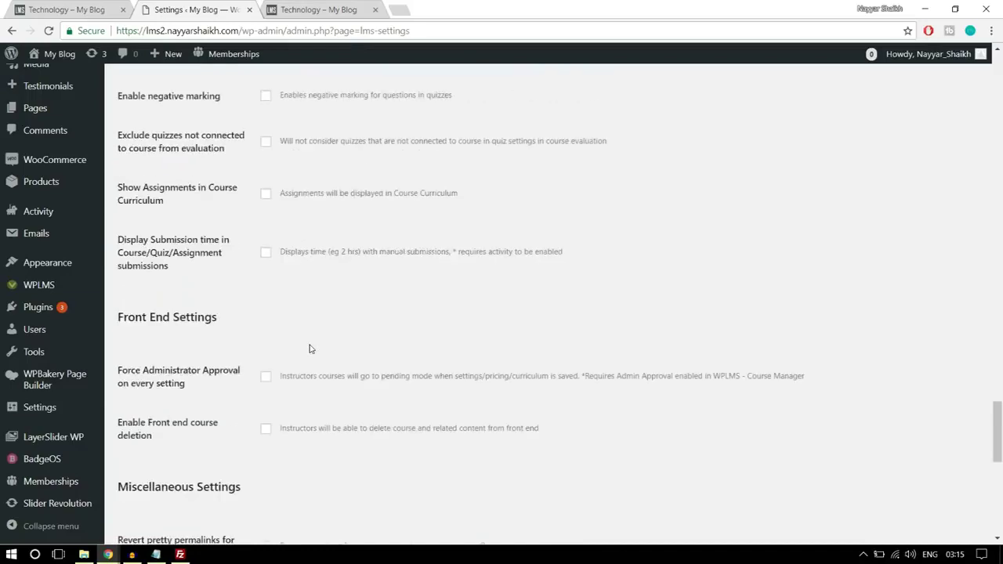
scroll(310, 349, down, 10)
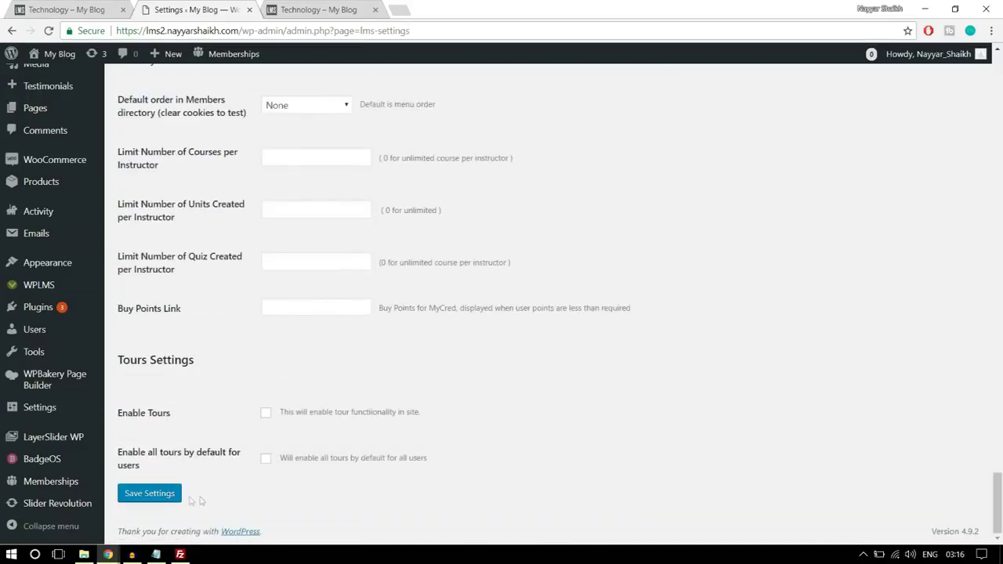
click(163, 500)
click(157, 492)
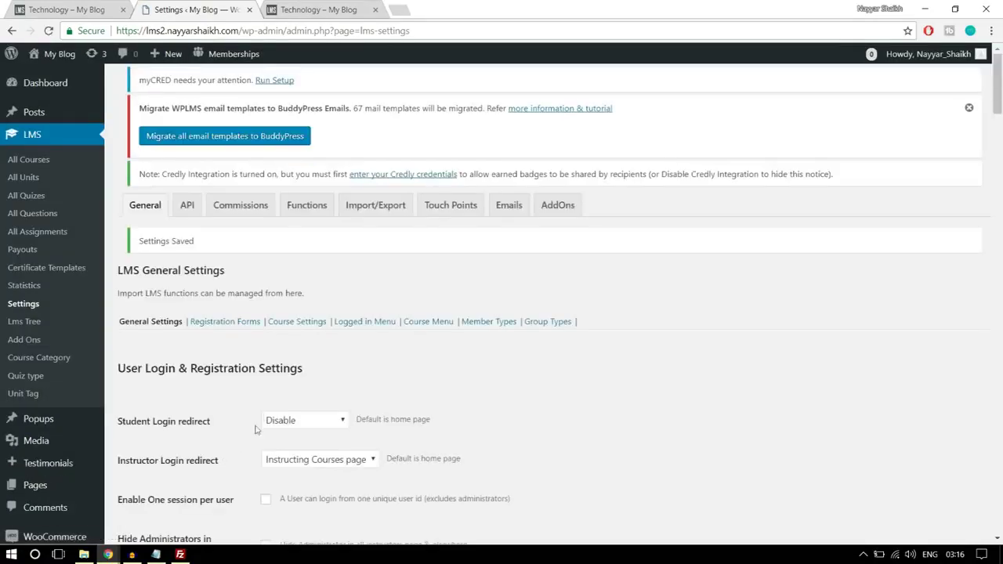
- Add a new registration form named INSTRUCTOR_FORM under Registration Forms
click(228, 327)
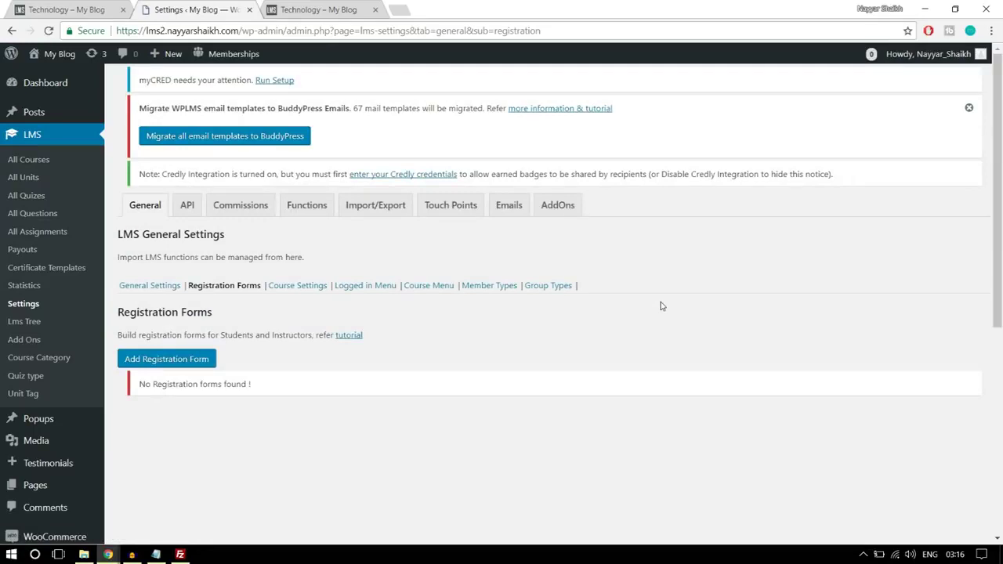
scroll(661, 306, down, 1)
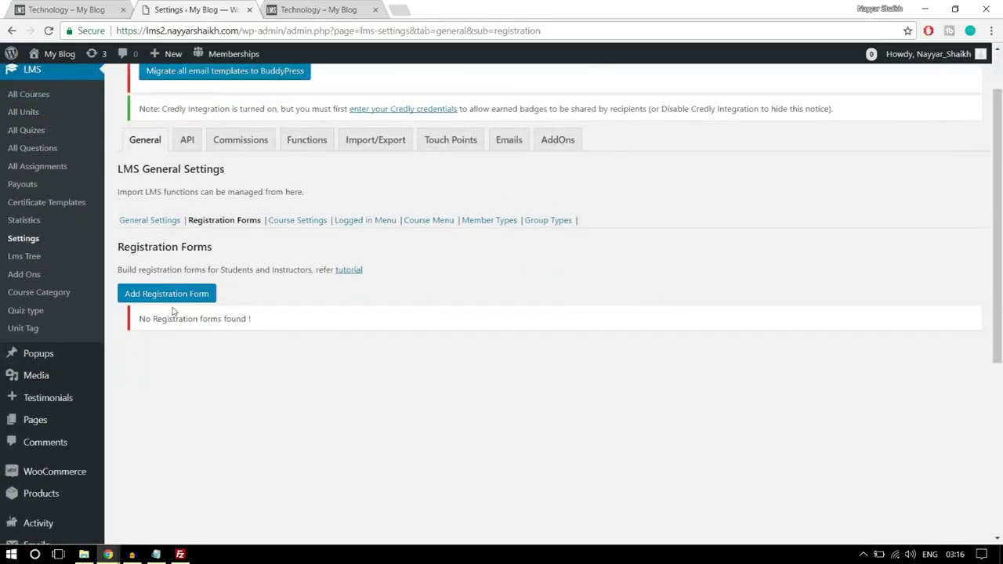
click(154, 294)
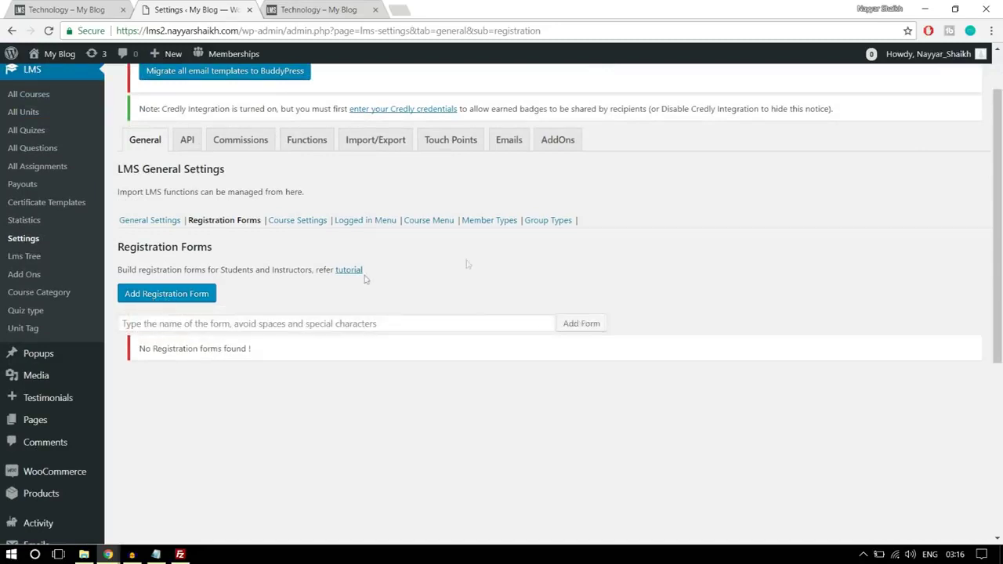
click(353, 318)
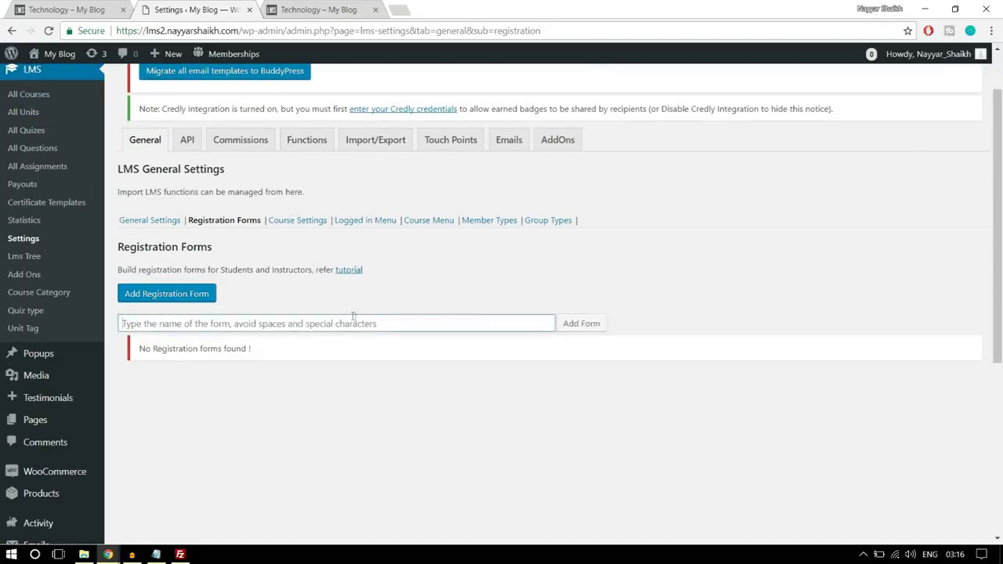
text(Instructor Form)
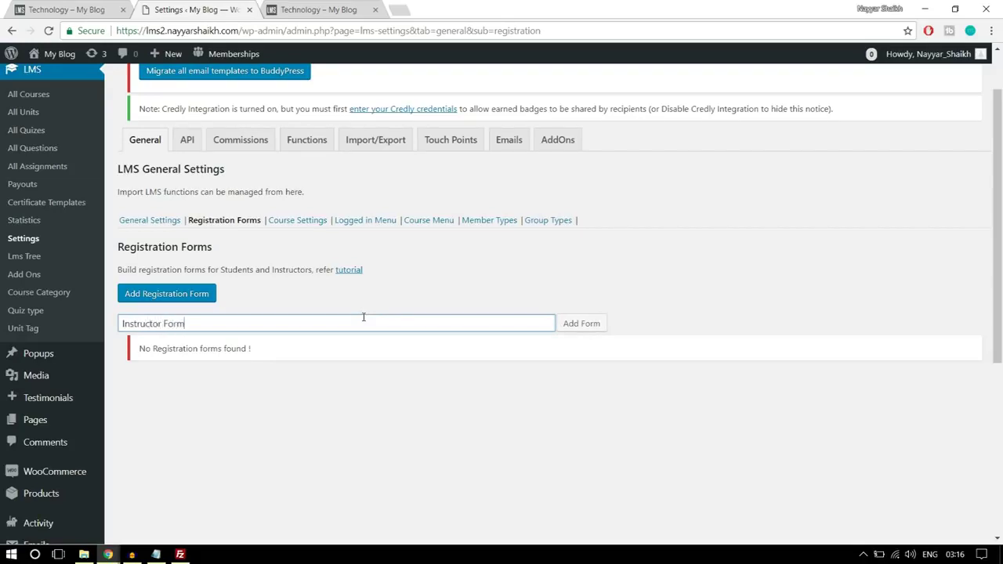
click(570, 324)
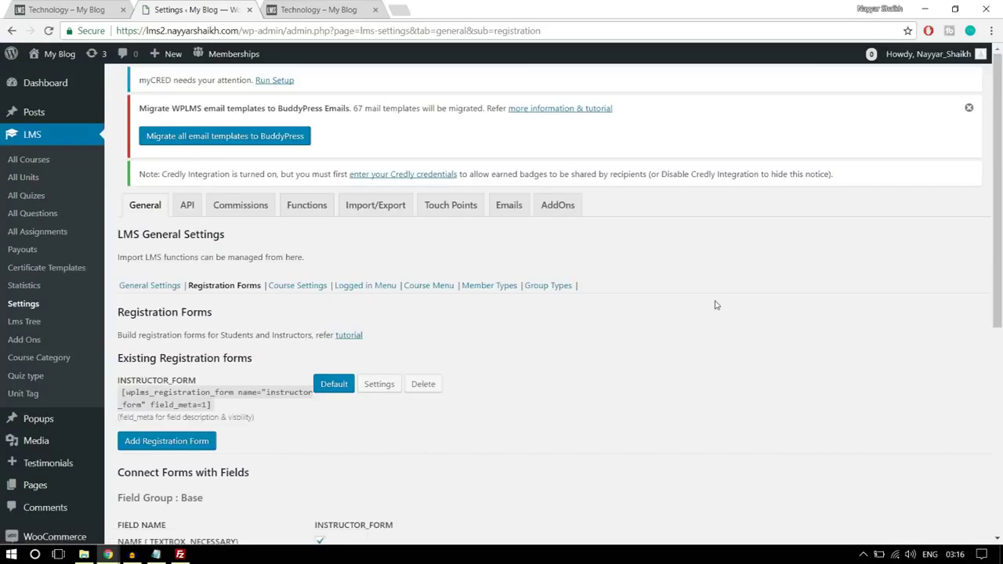
- Set the INSTRUCTOR_FORM's Assign User Role to Default role and save its settings
scroll(603, 381, down, 3)
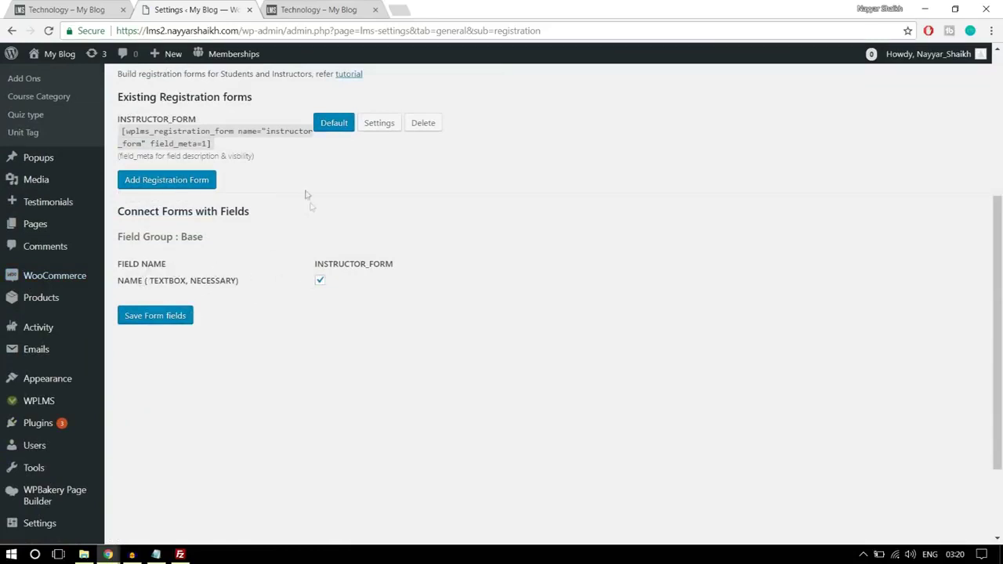
click(385, 124)
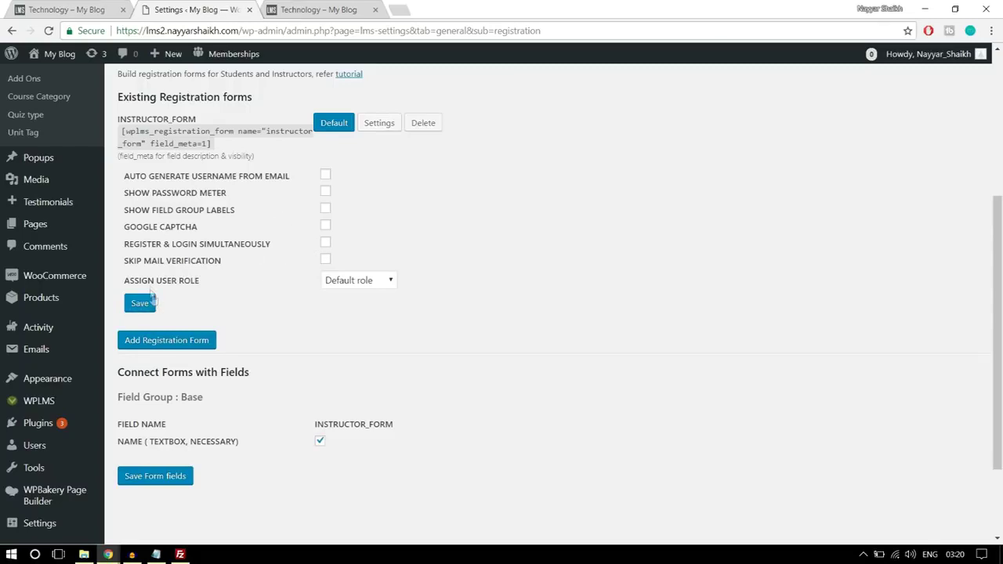
click(350, 283)
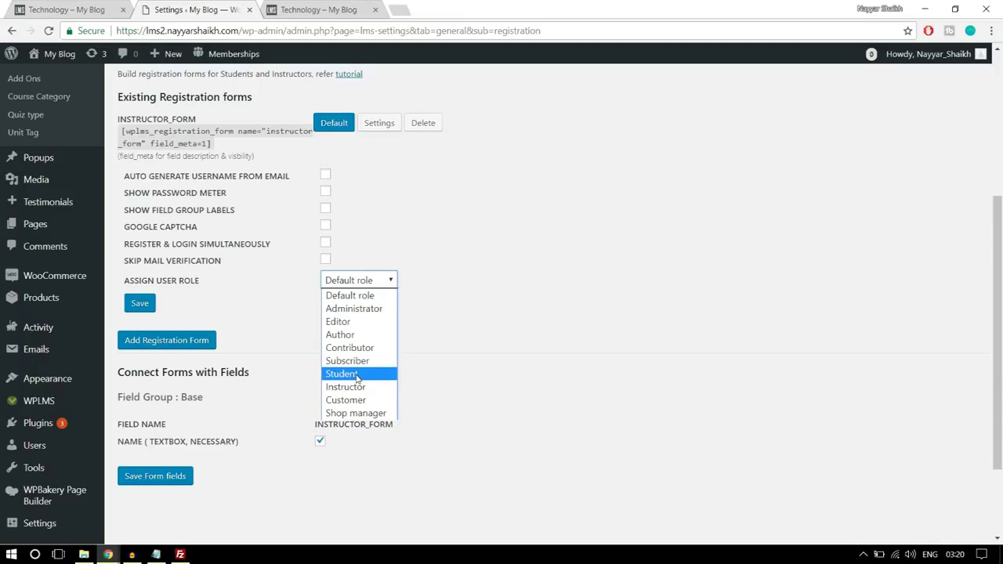
click(357, 374)
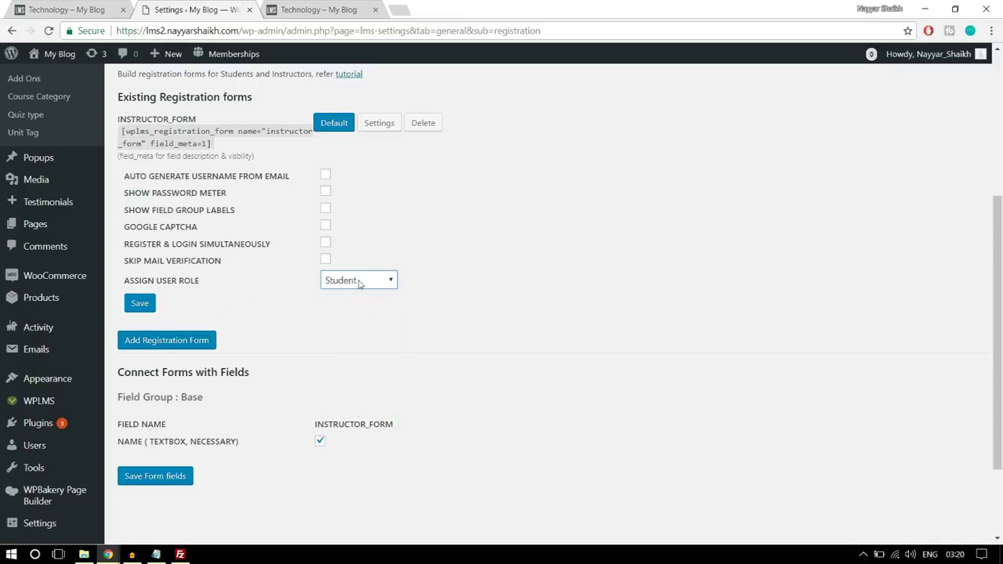
click(360, 284)
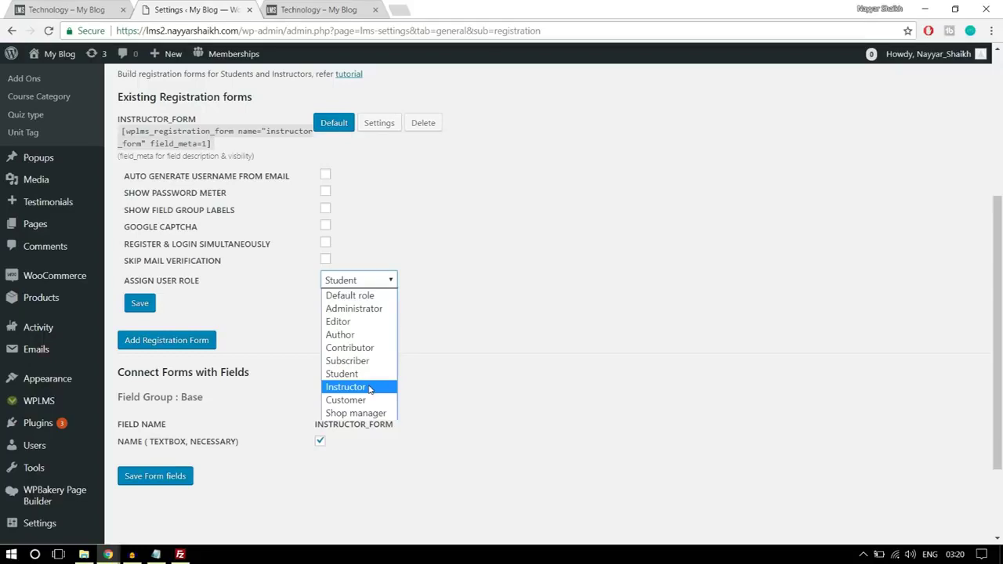
click(374, 298)
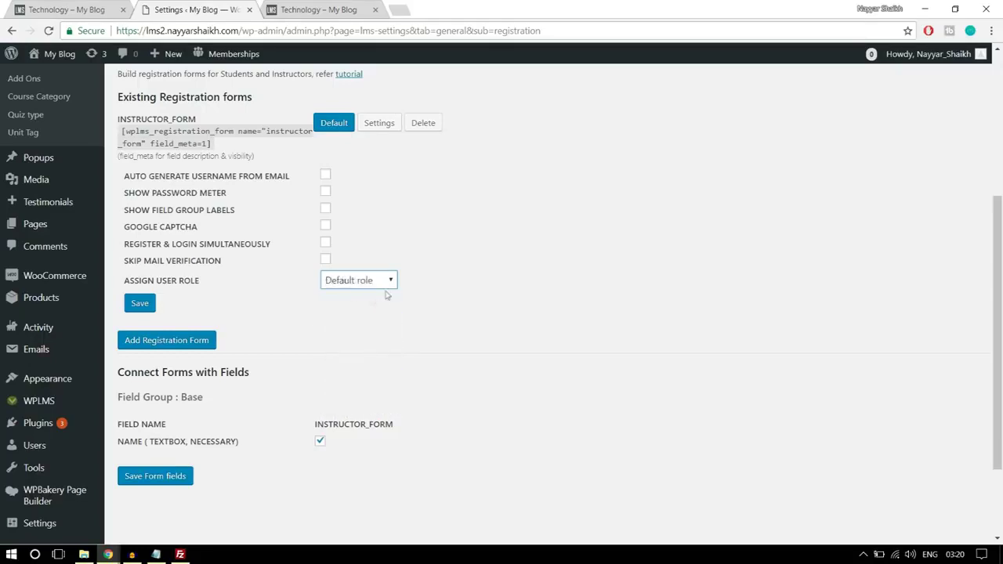
click(141, 306)
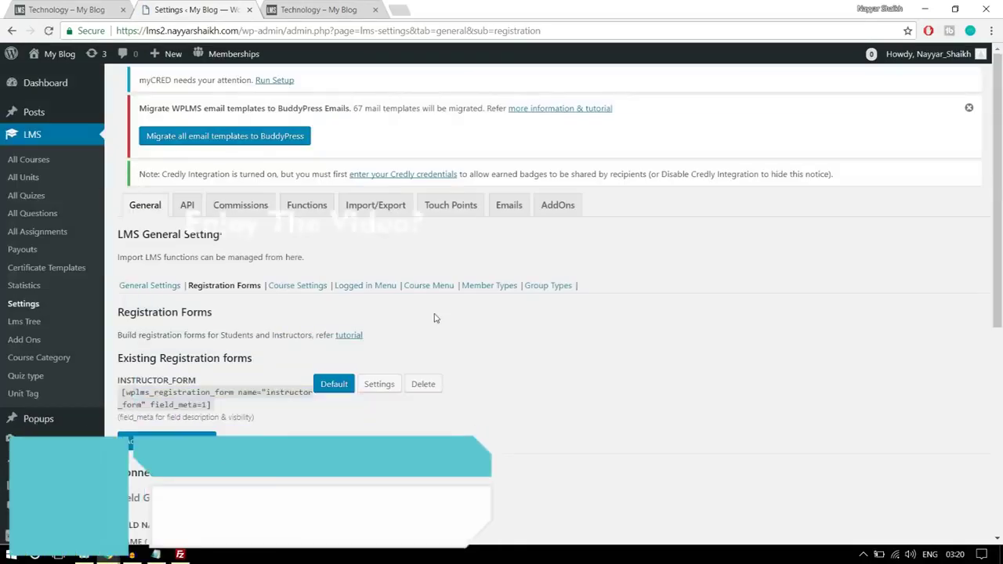
scroll(459, 306, down, 1)
- Review the Course Settings' Course Details list, from Price to Course Certificate
click(301, 225)
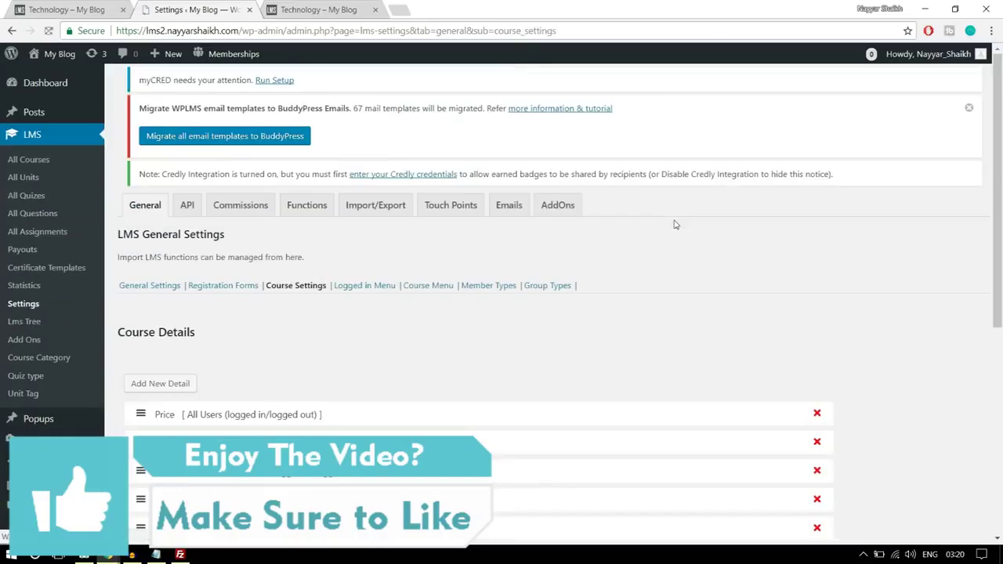
scroll(682, 247, down, 4)
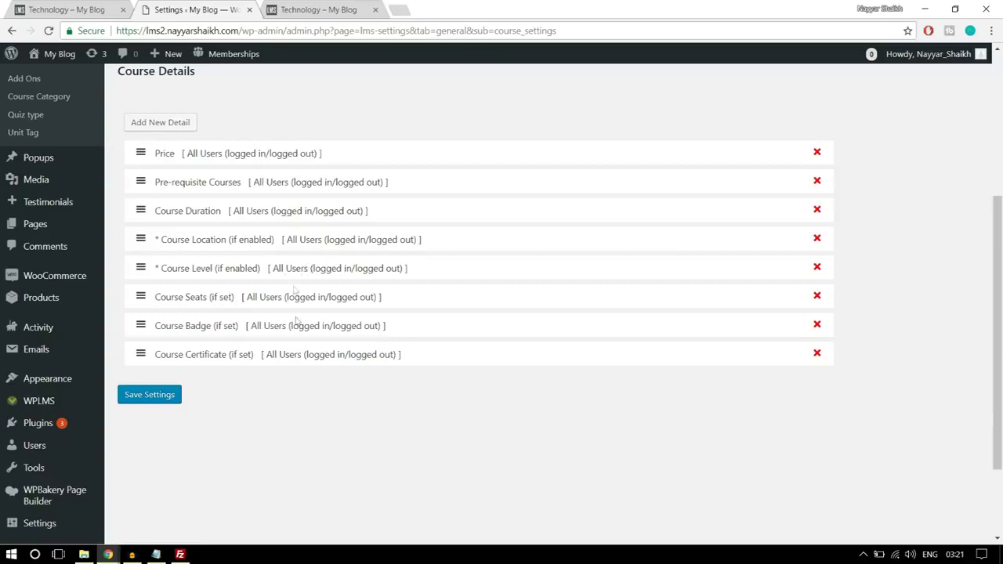
scroll(305, 361, up, 1)
scroll(304, 335, down, 1)
scroll(385, 368, up, 3)
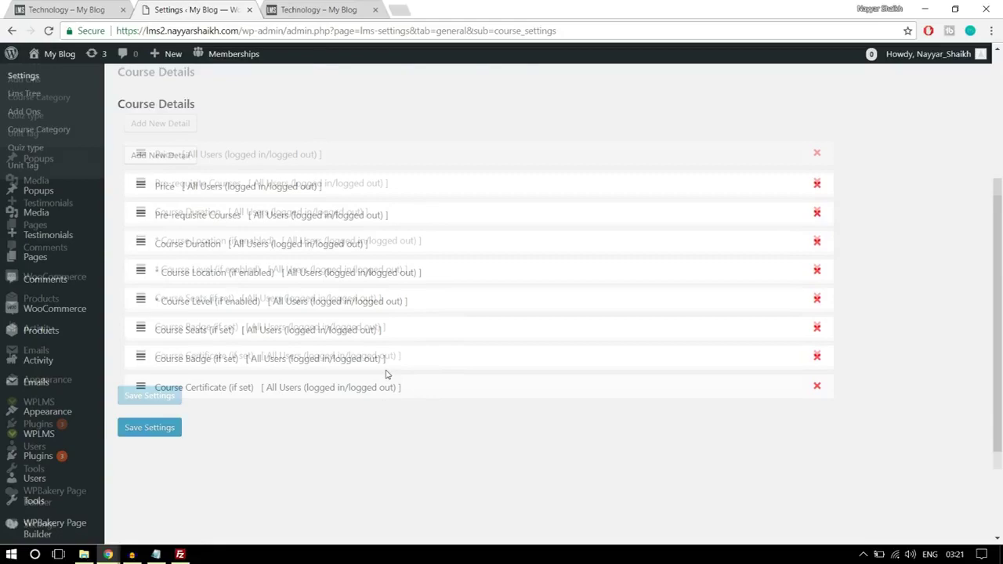
scroll(385, 375, down, 2)
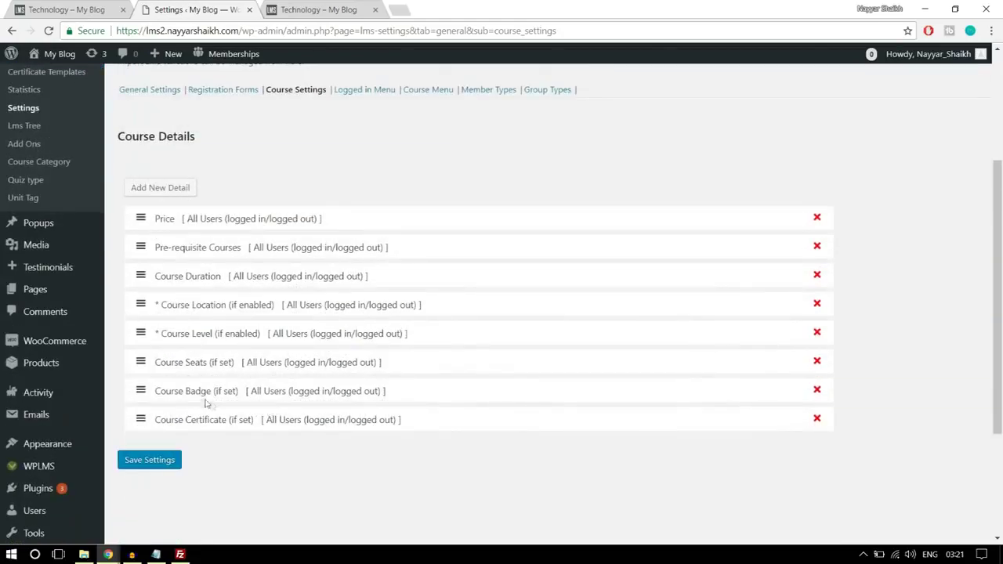
scroll(310, 365, up, 2)
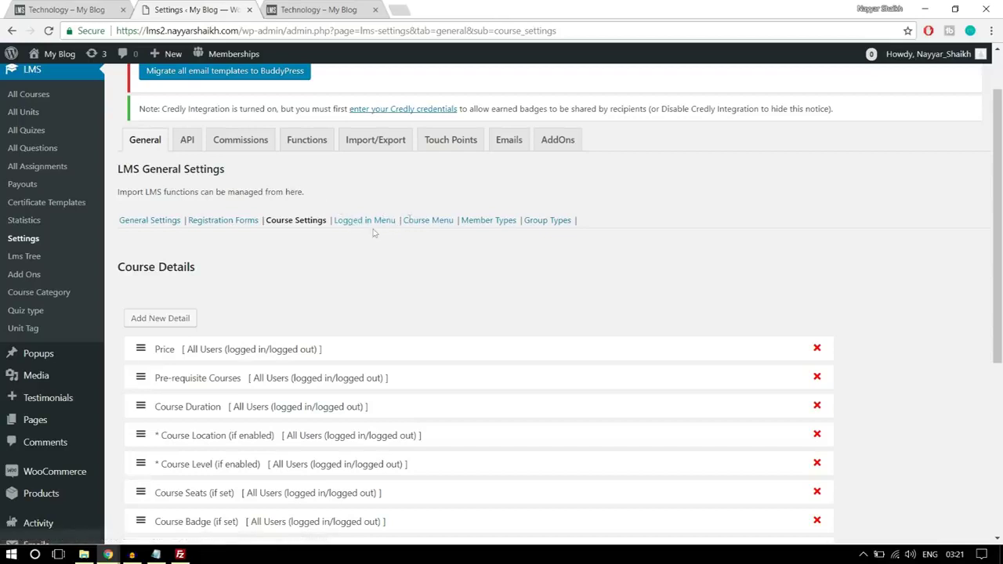
click(247, 148)
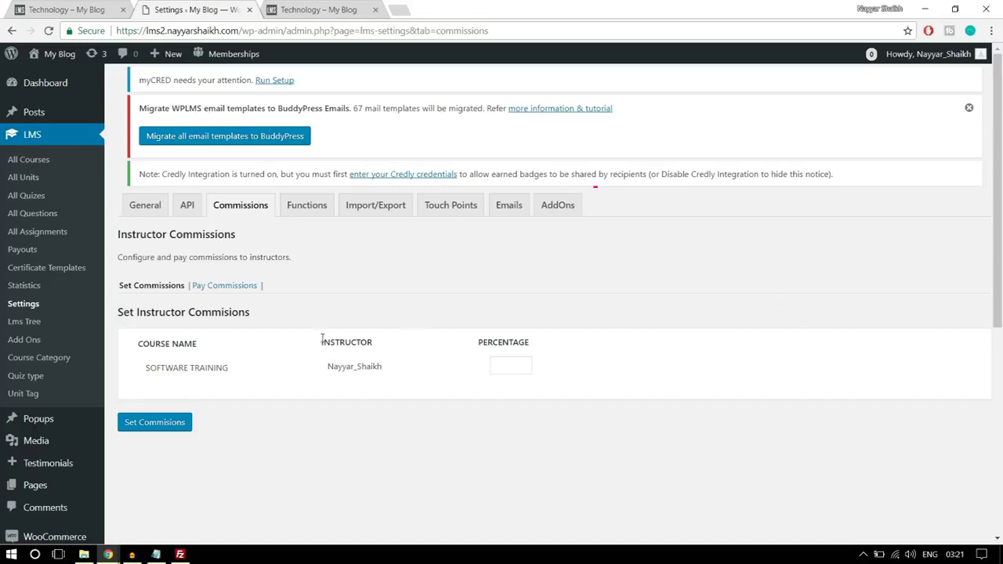
- Set a 50 percent instructor commission for Software Training and save it
click(495, 374)
double_click(494, 365)
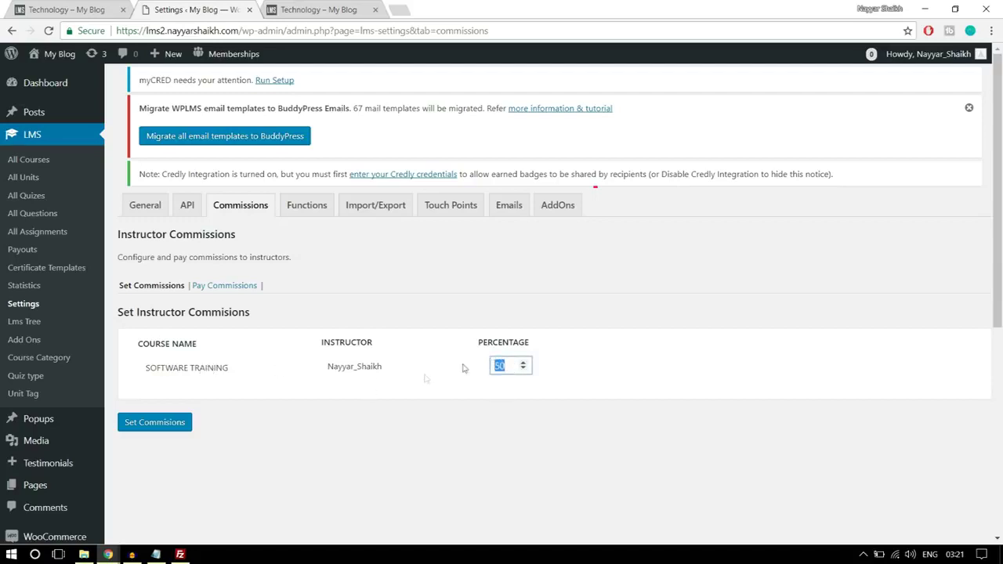
click(671, 296)
drag(508, 365, 464, 367)
click(166, 430)
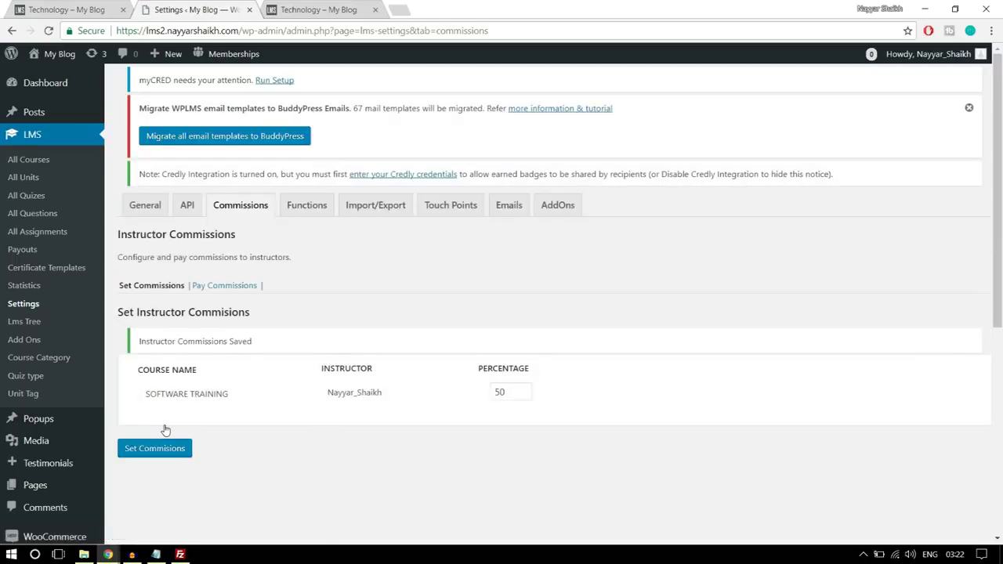
- Show Pay Commissions for 2018-01-01 to 2018-01-30, which lists no instructors
click(222, 287)
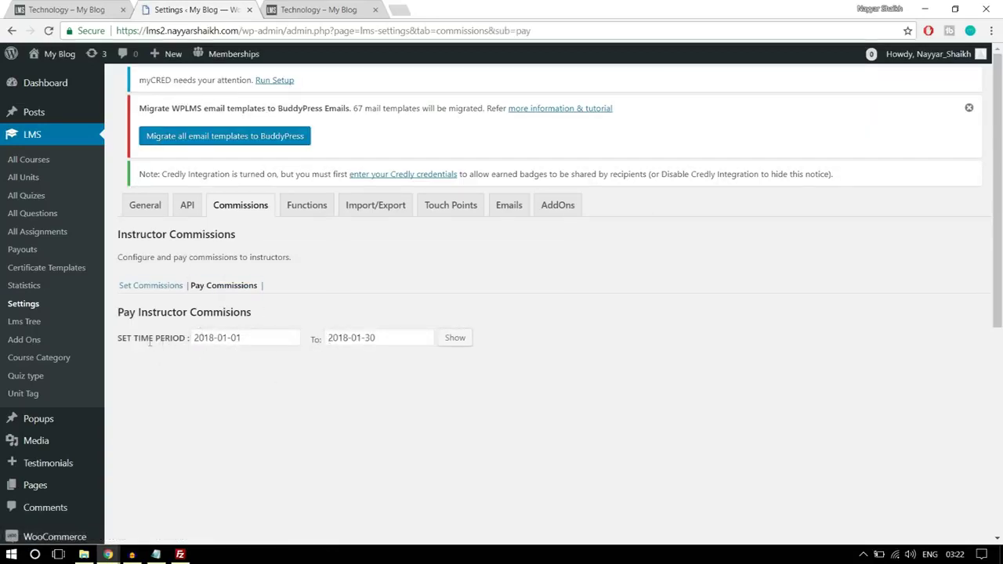
click(461, 341)
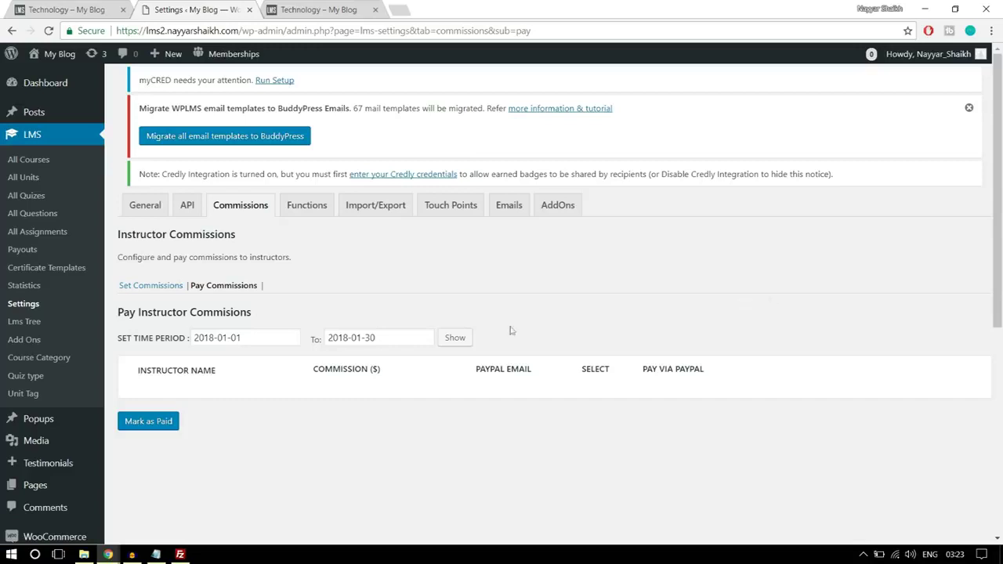
scroll(97, 352, down, 4)
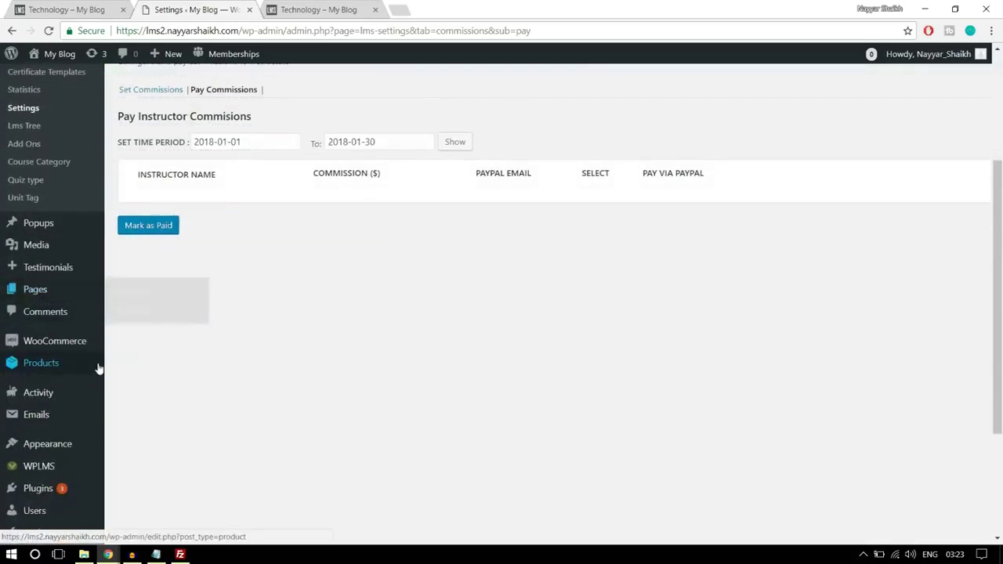
mouse_move(63, 382)
click(145, 404)
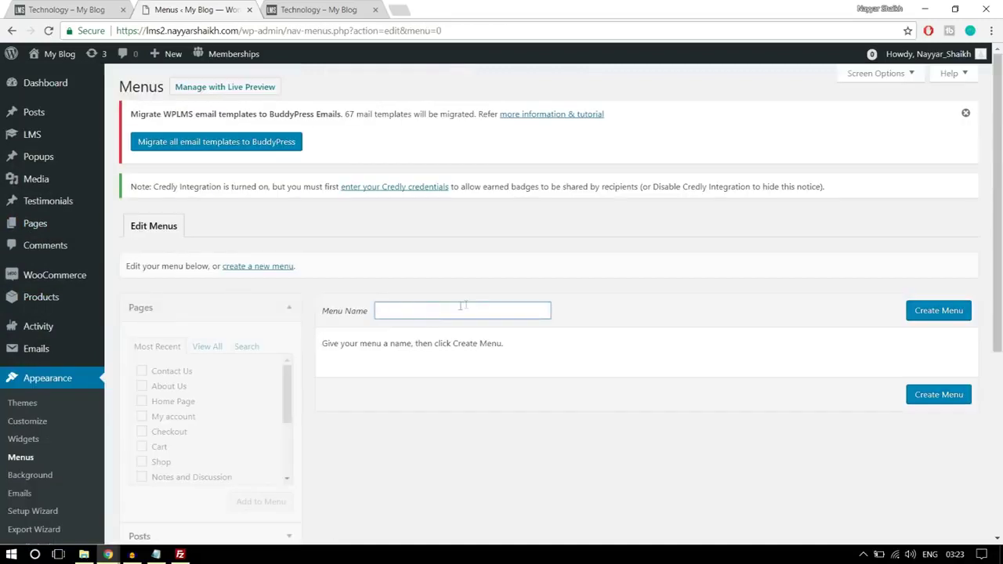
- Create a new menu named Instructors Menu
text(Instructors Menu)
click(478, 329)
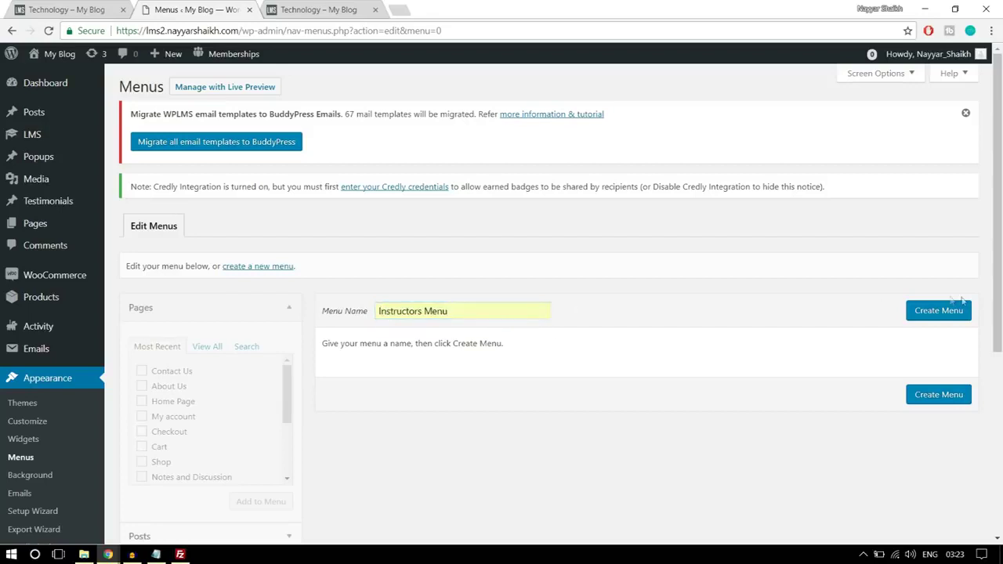
click(933, 312)
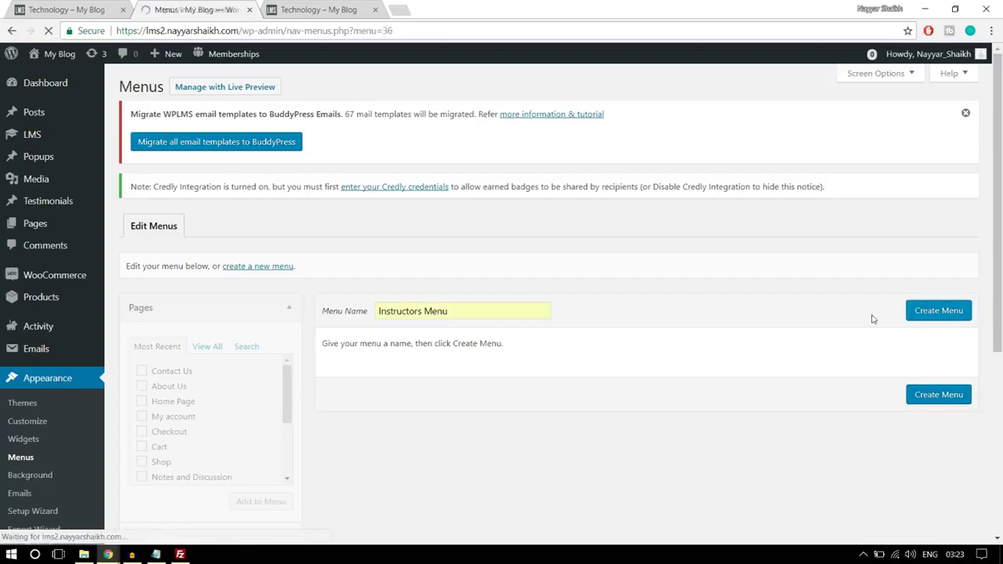
- Add Home Page, About Us, All Courses, Contact Us, Course Status and My account to the menu
scroll(846, 343, down, 3)
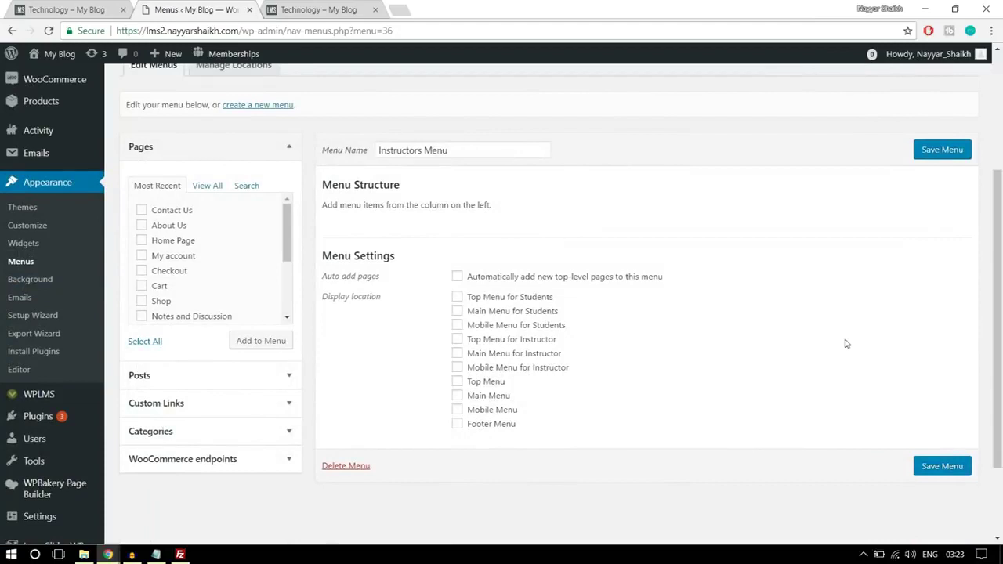
click(207, 188)
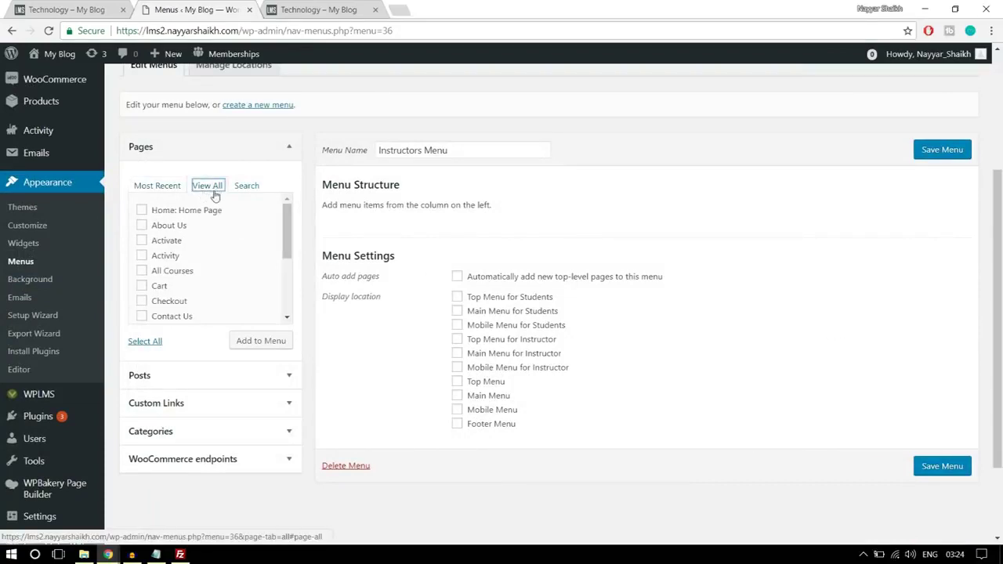
click(170, 229)
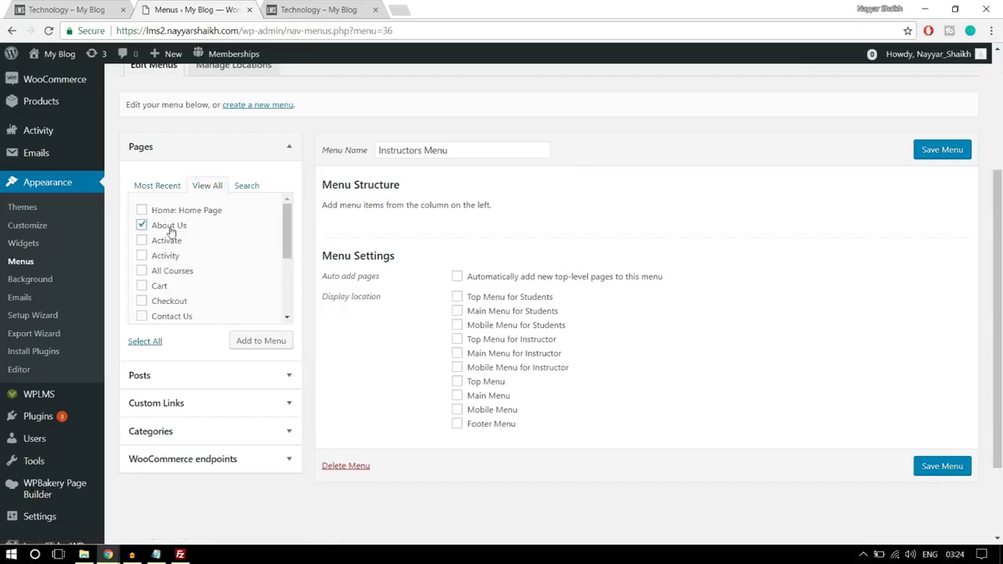
click(185, 213)
click(176, 273)
scroll(240, 264, down, 1)
click(170, 253)
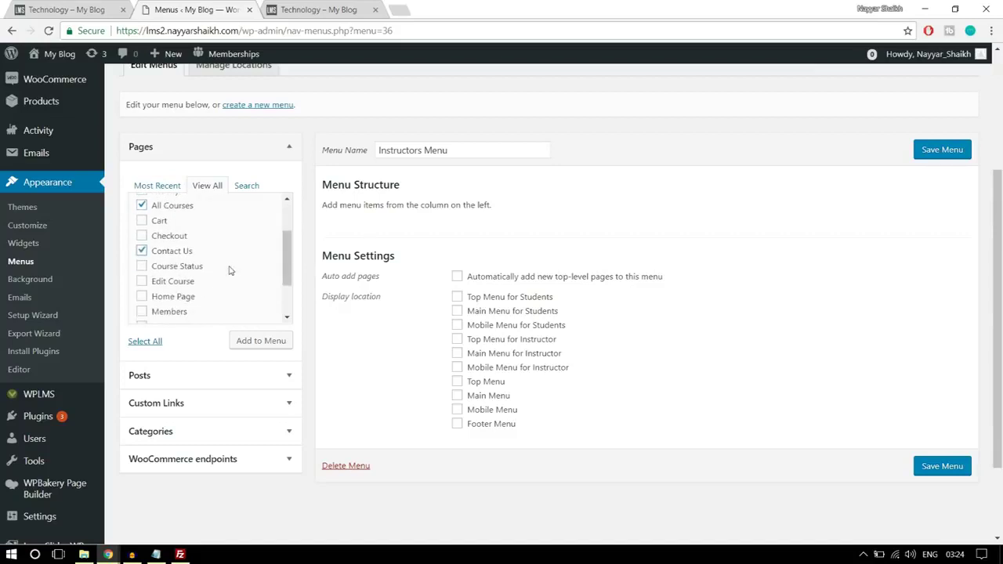
click(195, 268)
scroll(252, 278, down, 1)
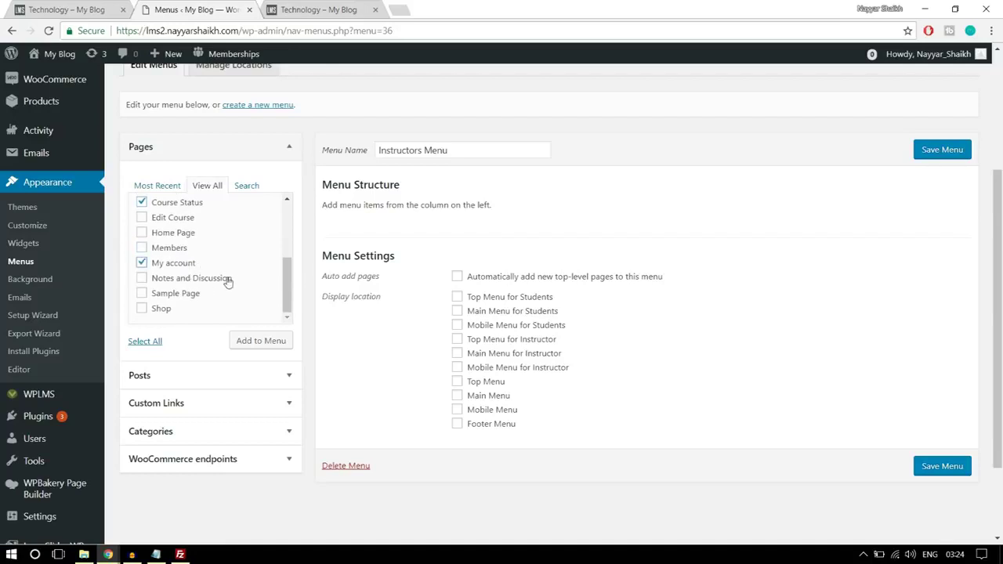
scroll(228, 283, up, 5)
scroll(243, 326, down, 3)
scroll(242, 327, down, 1)
click(261, 341)
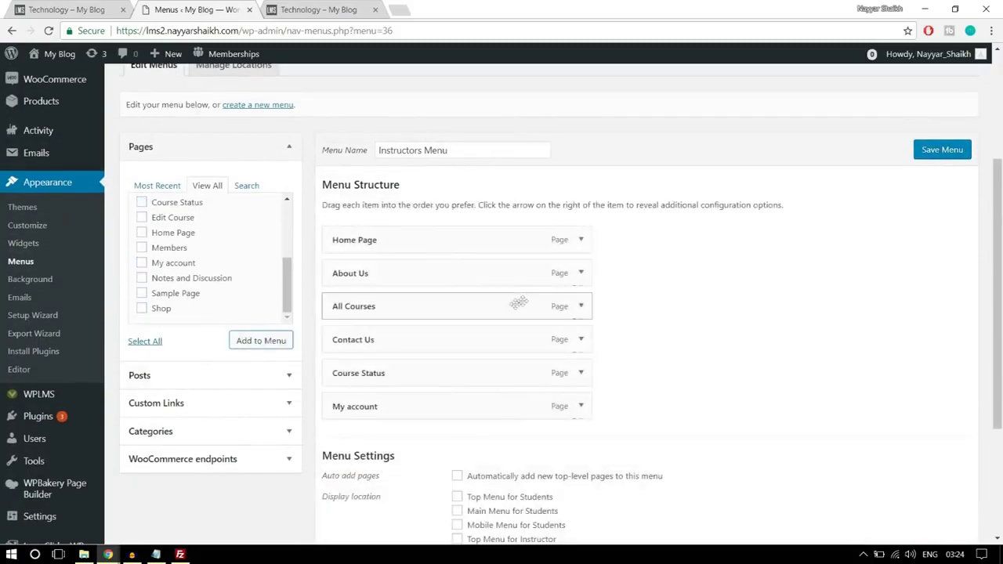
- Assign the Instructors Menu to the Main Menu for Instructor location and save it
scroll(541, 396, down, 2)
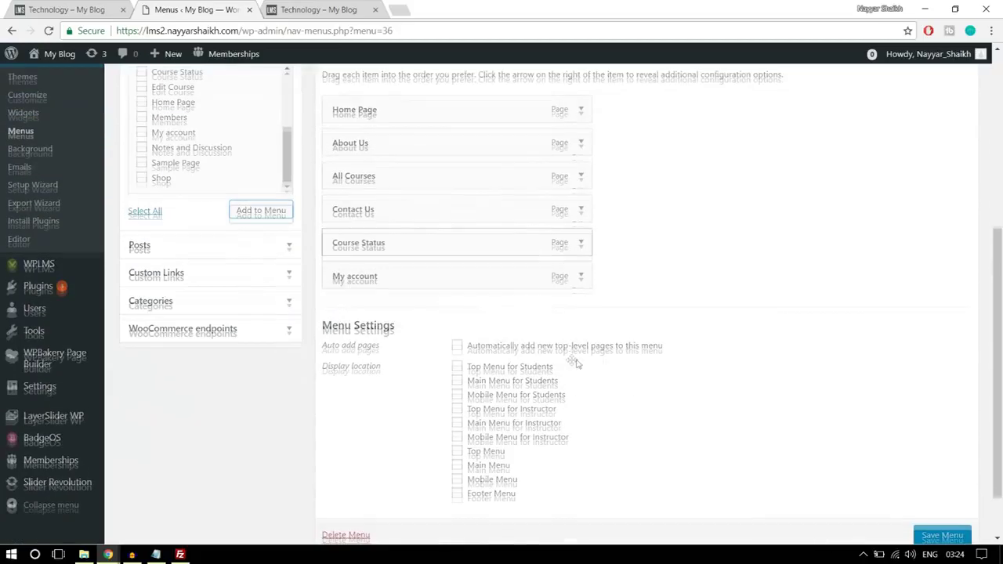
scroll(666, 405, down, 1)
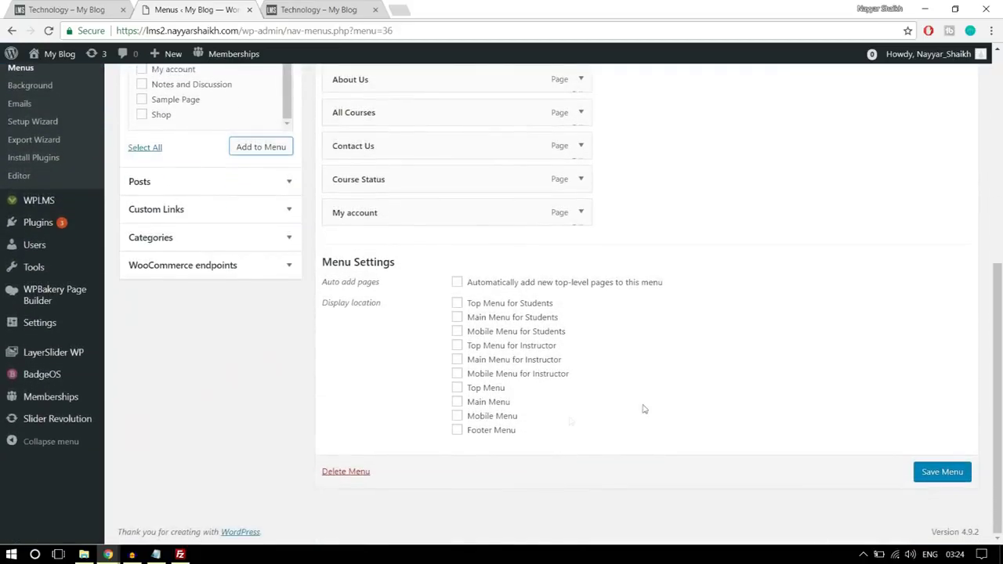
click(490, 362)
click(940, 468)
click(940, 470)
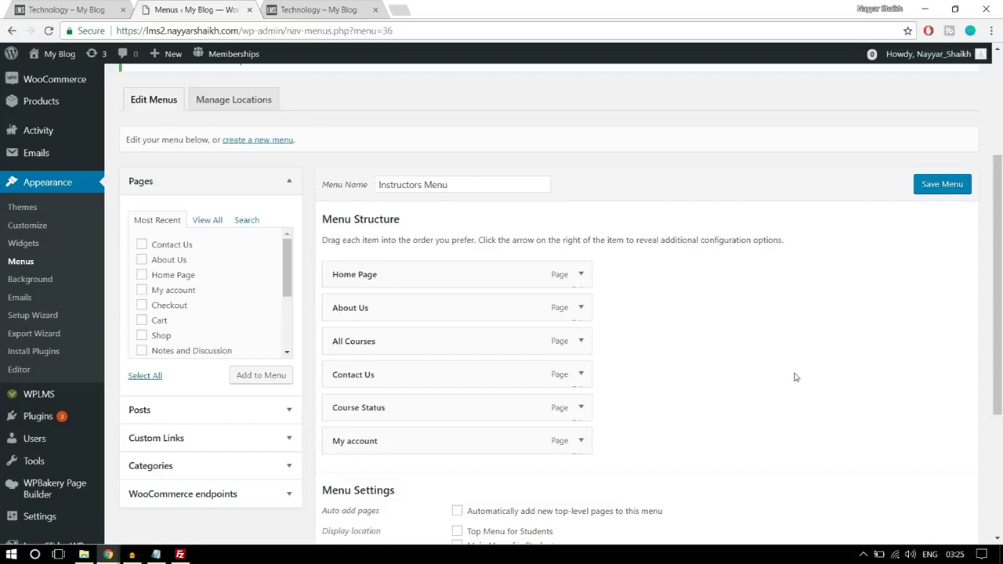
scroll(796, 377, up, 3)
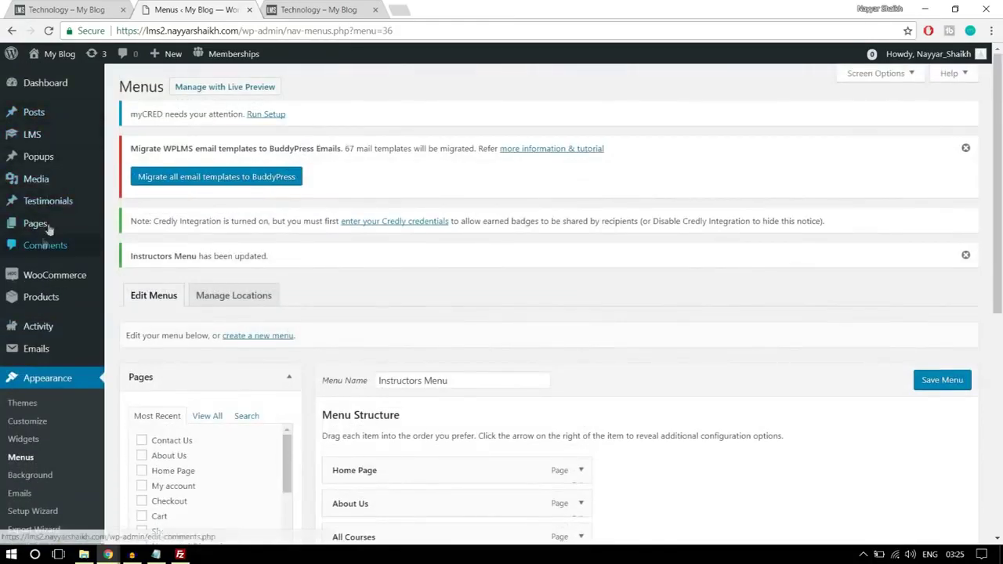
mouse_move(50, 225)
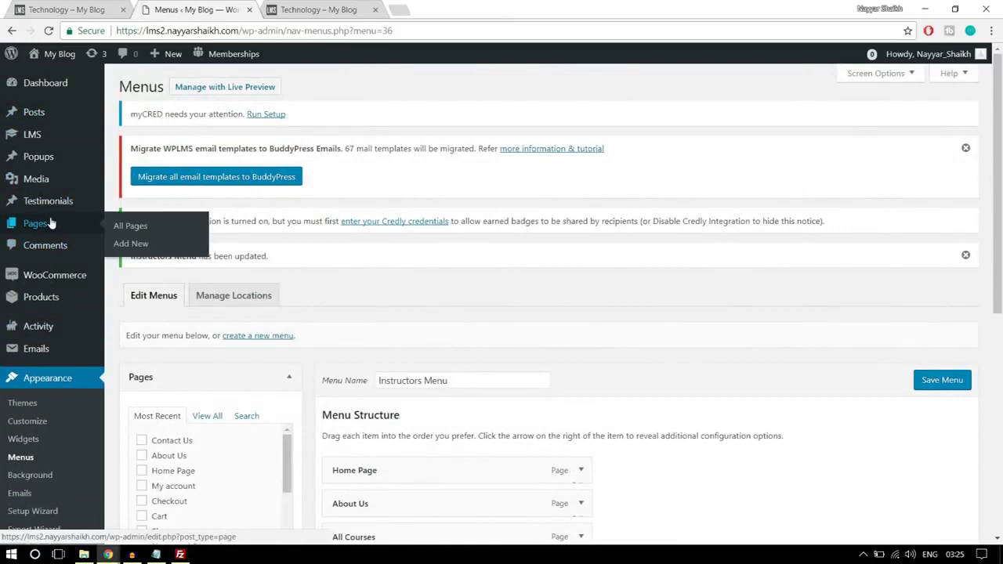
- Start a new page in another tab titled 'Create a Course'
right_click(131, 248)
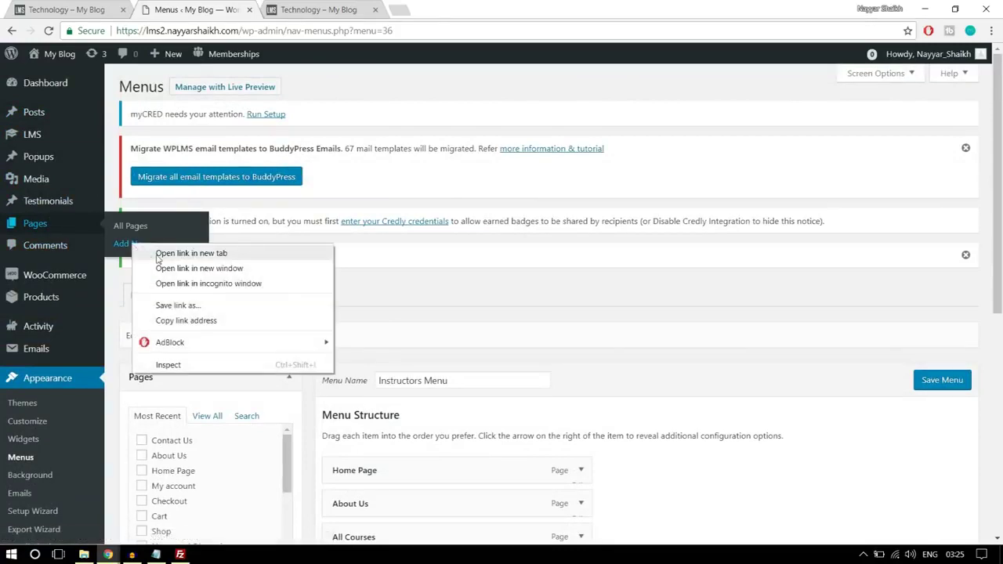
click(161, 254)
scroll(541, 278, down, 3)
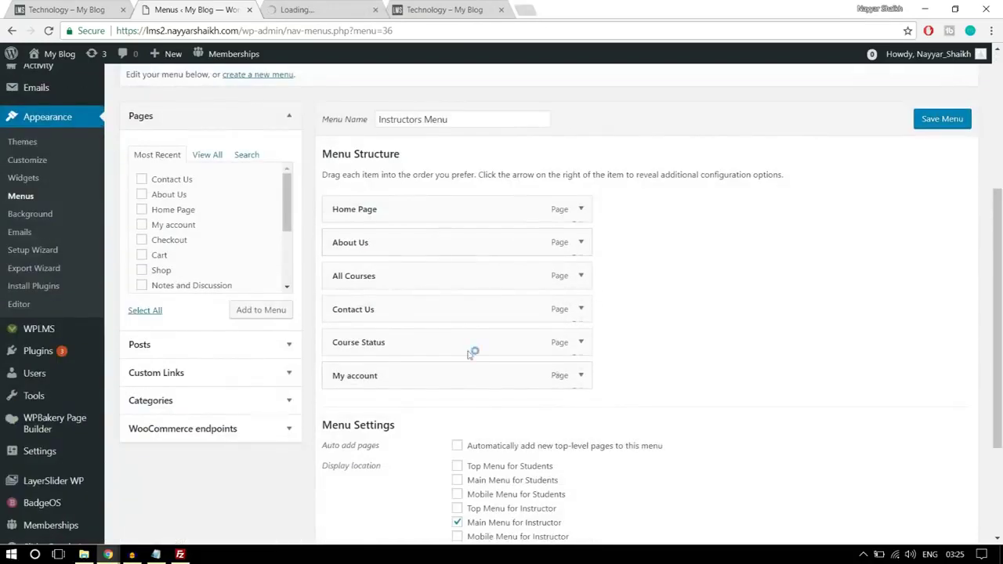
key(ctrl+Tab)
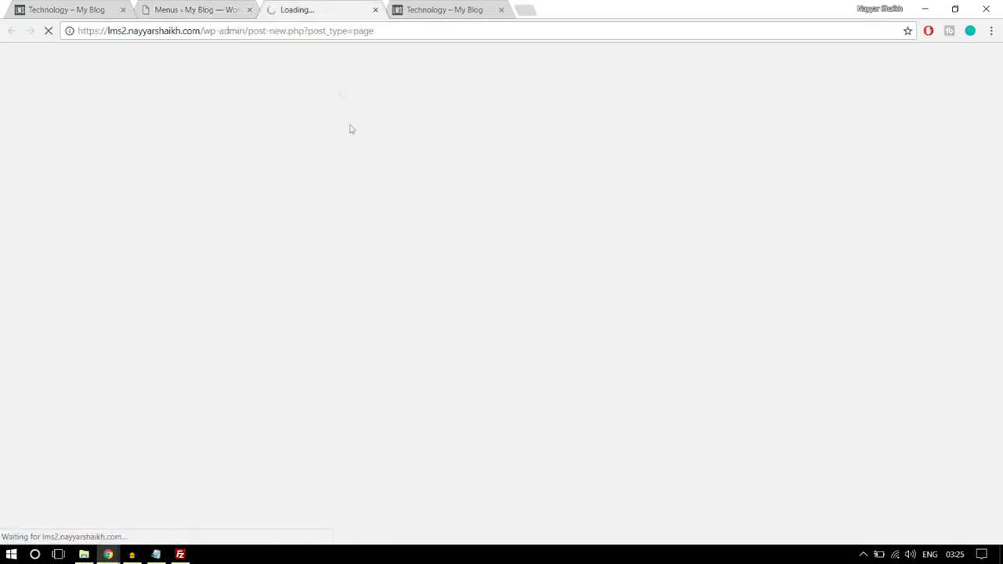
key(ctrl+shift+Tab)
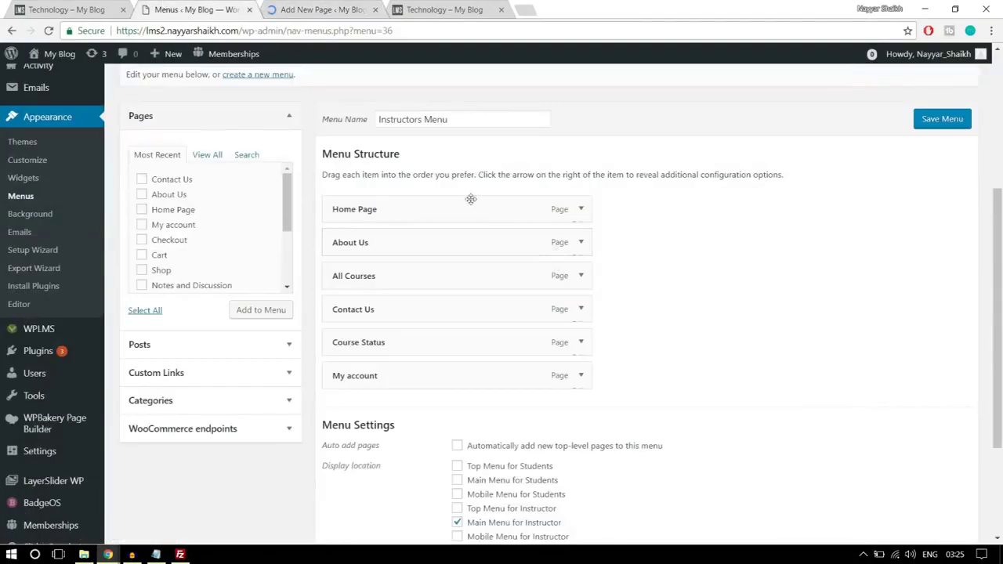
click(339, 9)
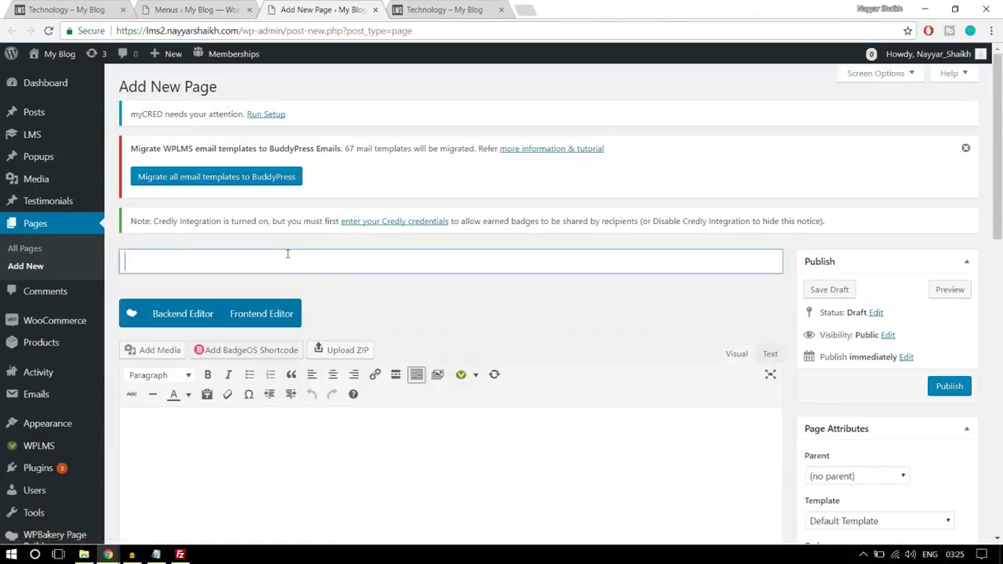
text(Craeet)
key(BackSpace)
key(BackSpace)
text(eate a Course)
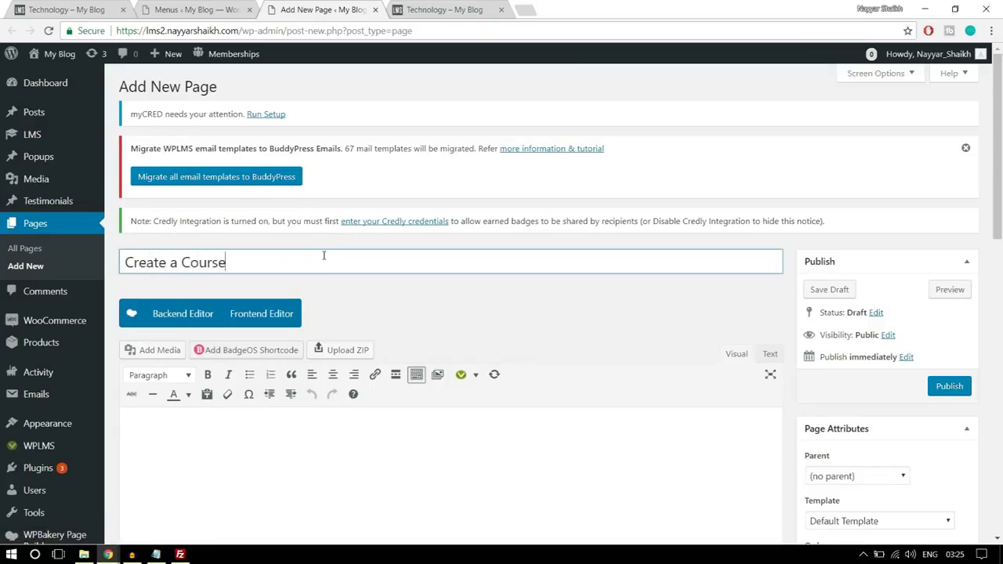
- Give the page the Create Content template and publish it
scroll(377, 246, down, 3)
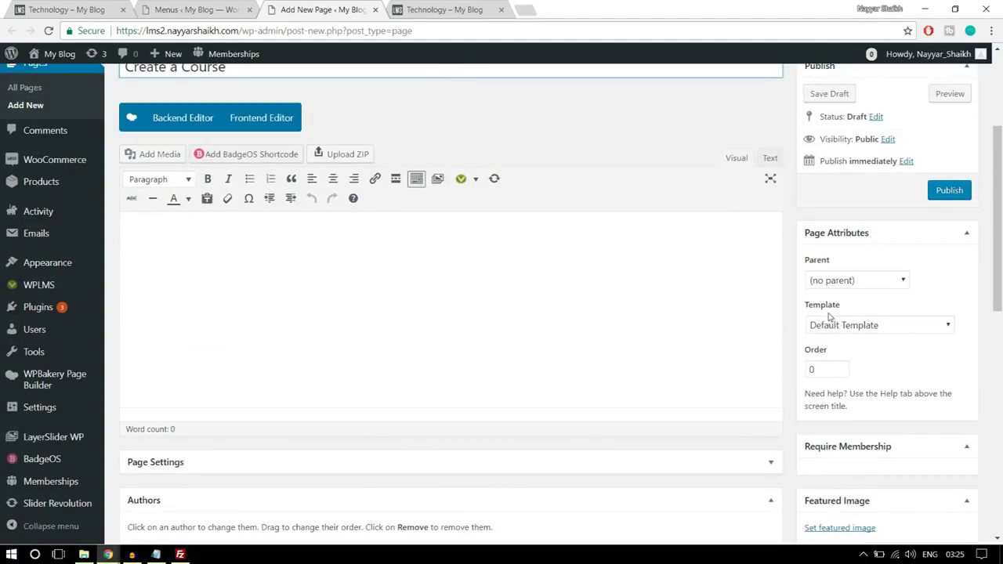
click(838, 328)
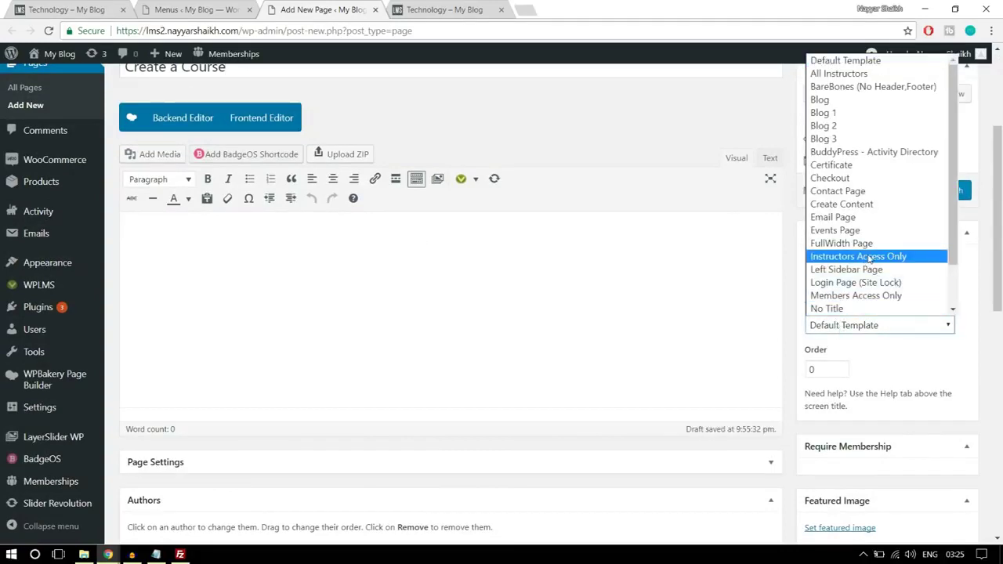
click(861, 210)
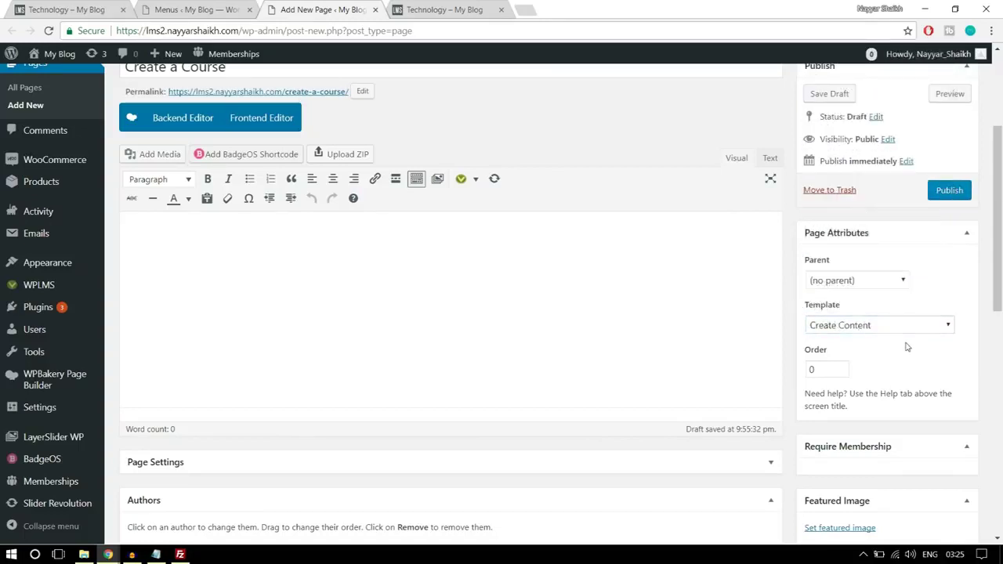
scroll(541, 298, up, 1)
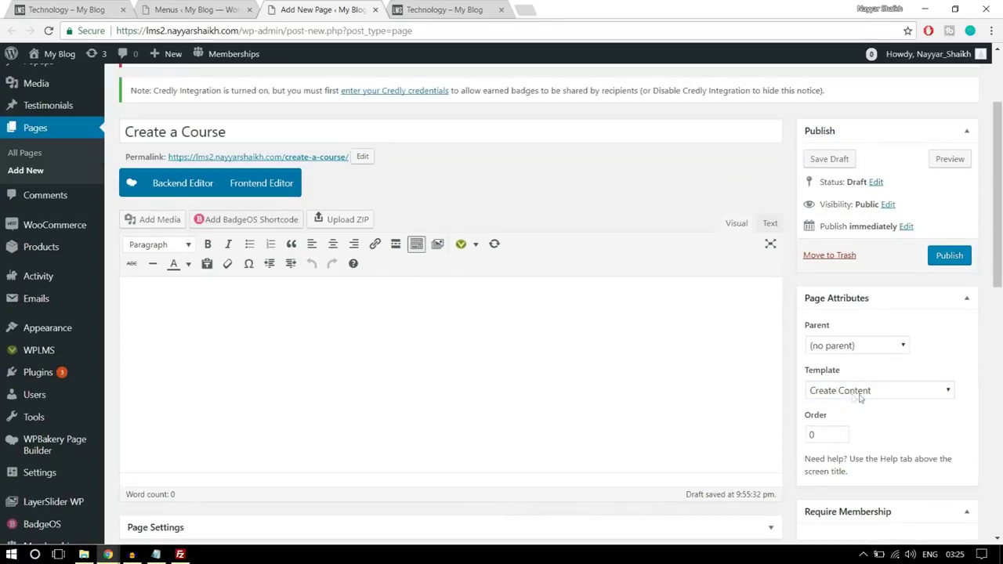
click(951, 262)
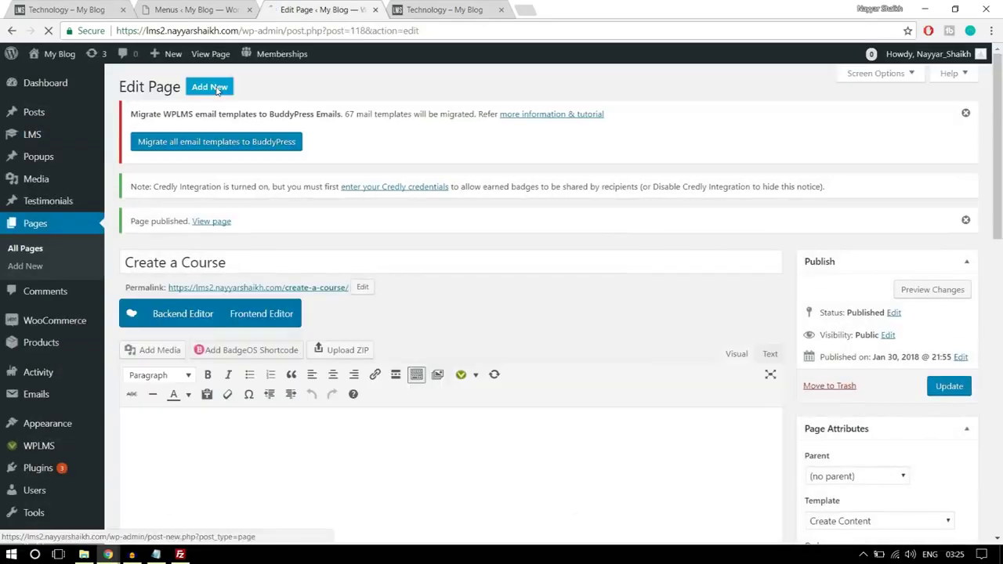
click(224, 89)
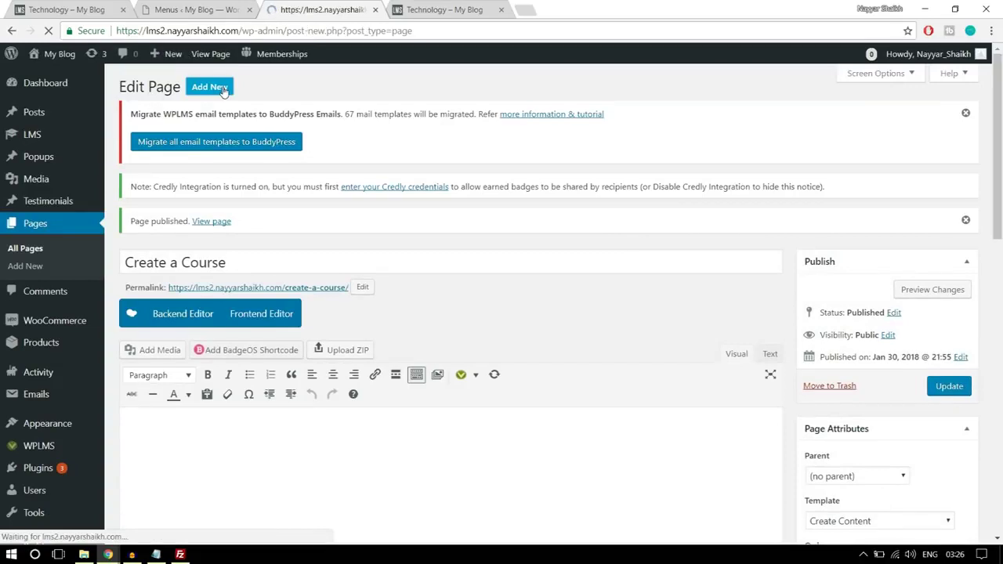
- Publish a page titled 'Become an Instructor' using the Start Course Page template
text(B)
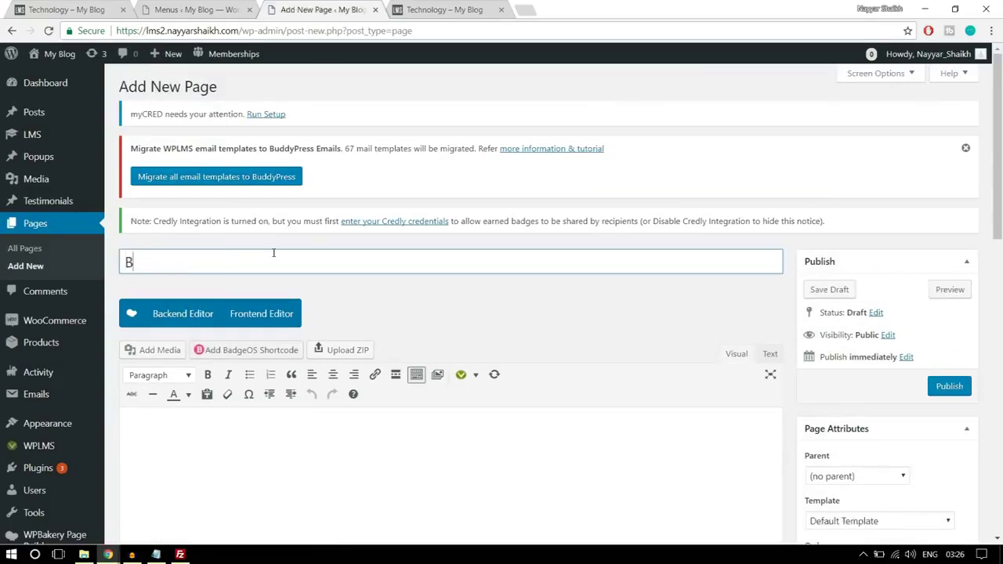
text(ecome an Instructor)
scroll(408, 233, down, 2)
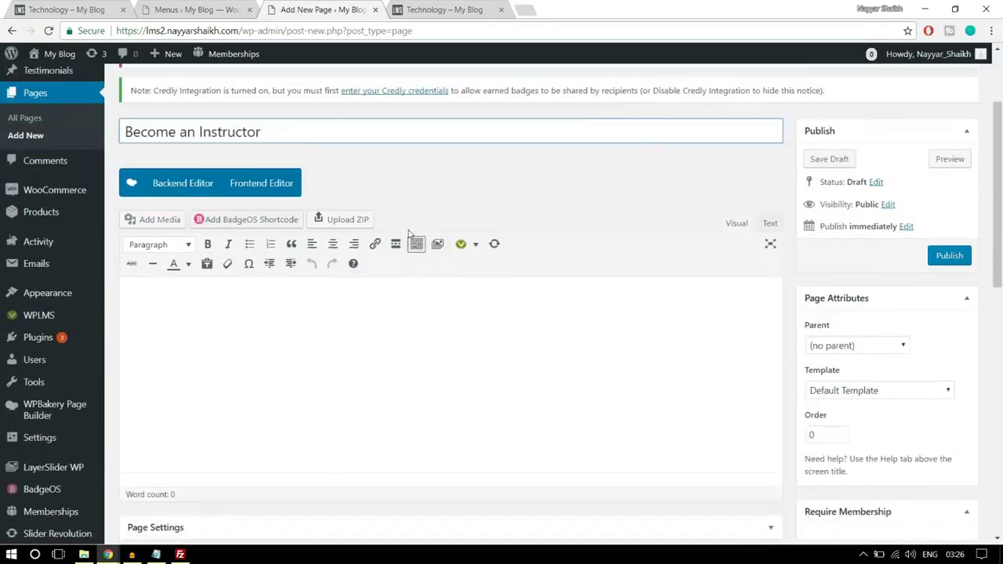
scroll(408, 233, up, 1)
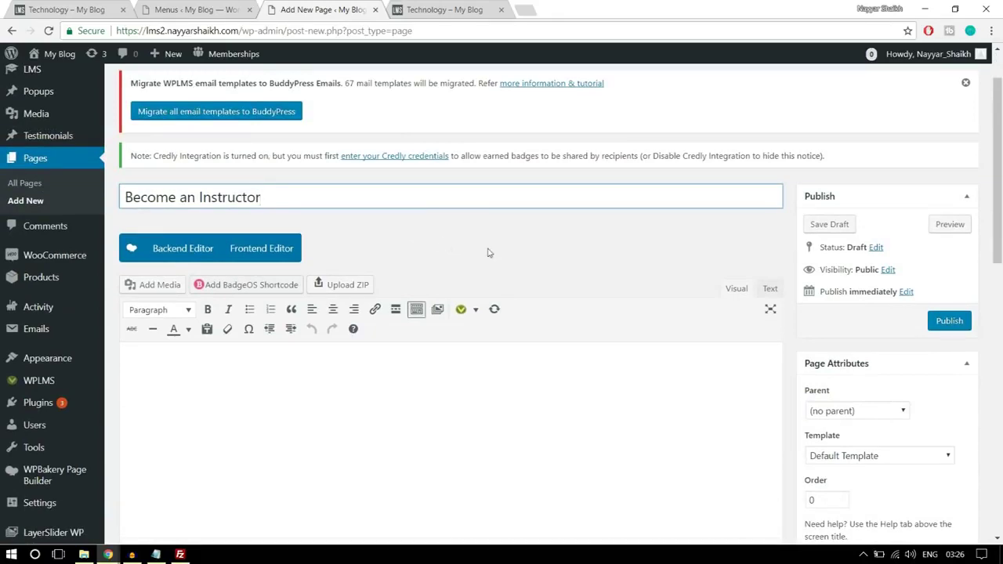
scroll(845, 342, down, 2)
click(852, 327)
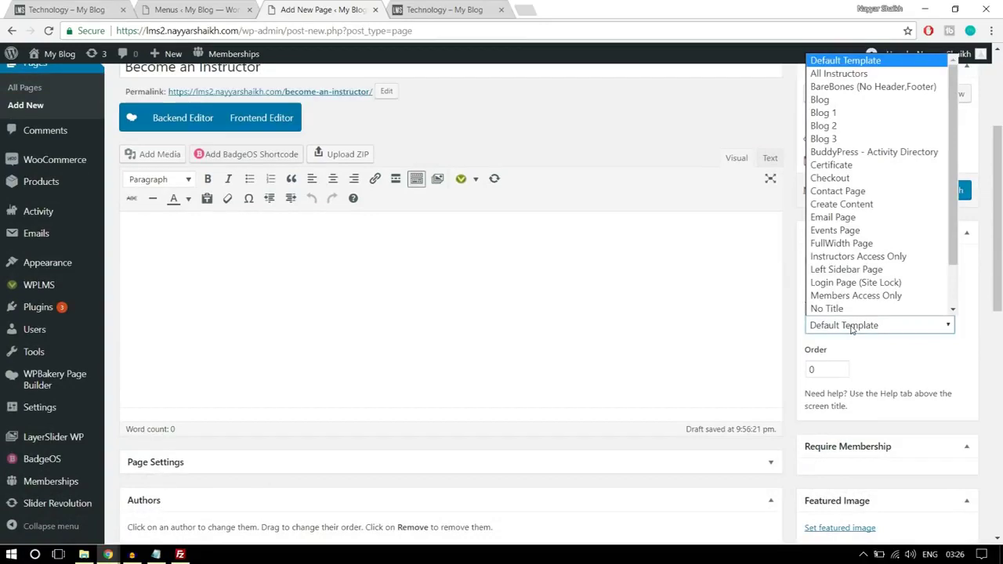
scroll(891, 309, down, 2)
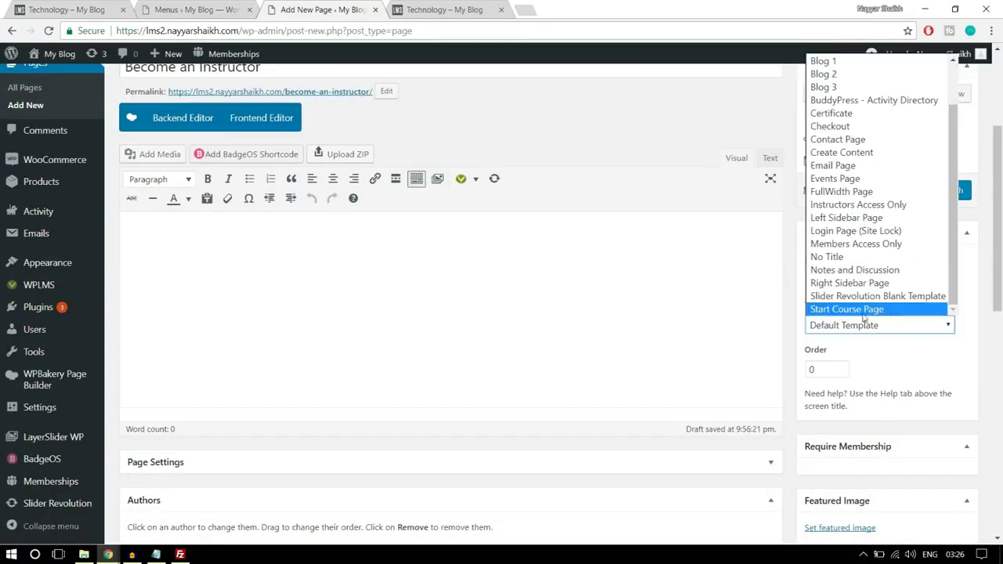
click(857, 311)
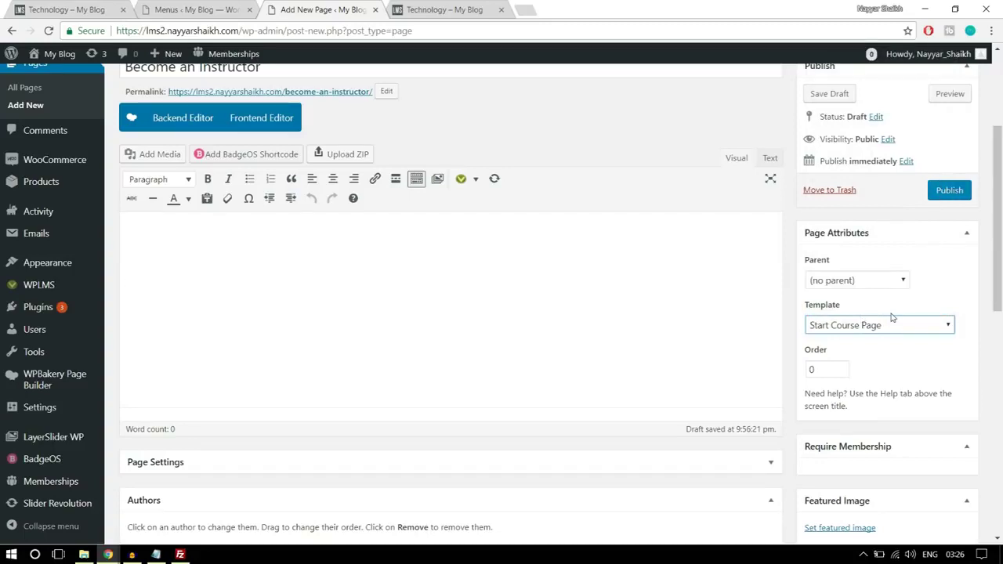
click(949, 190)
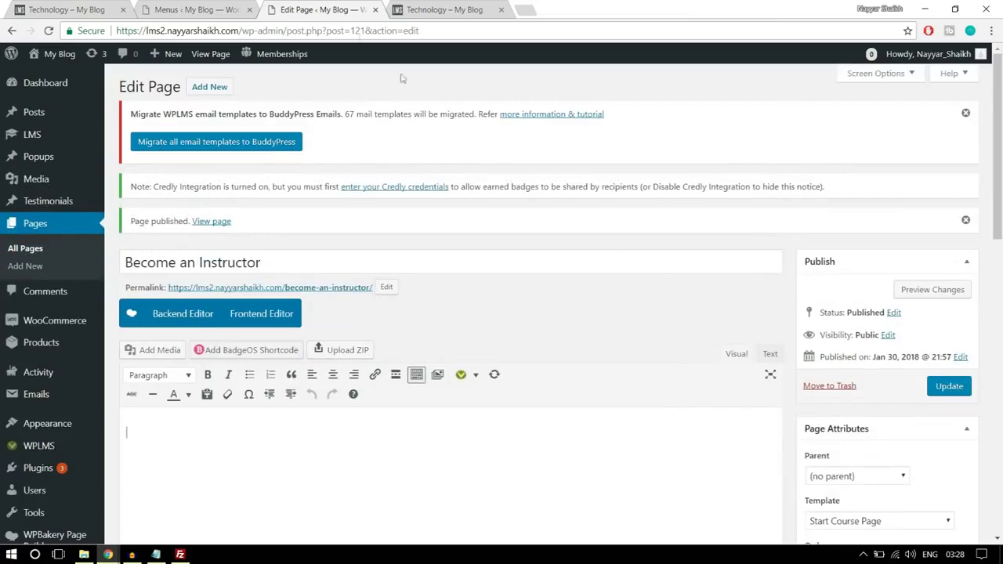
click(224, 10)
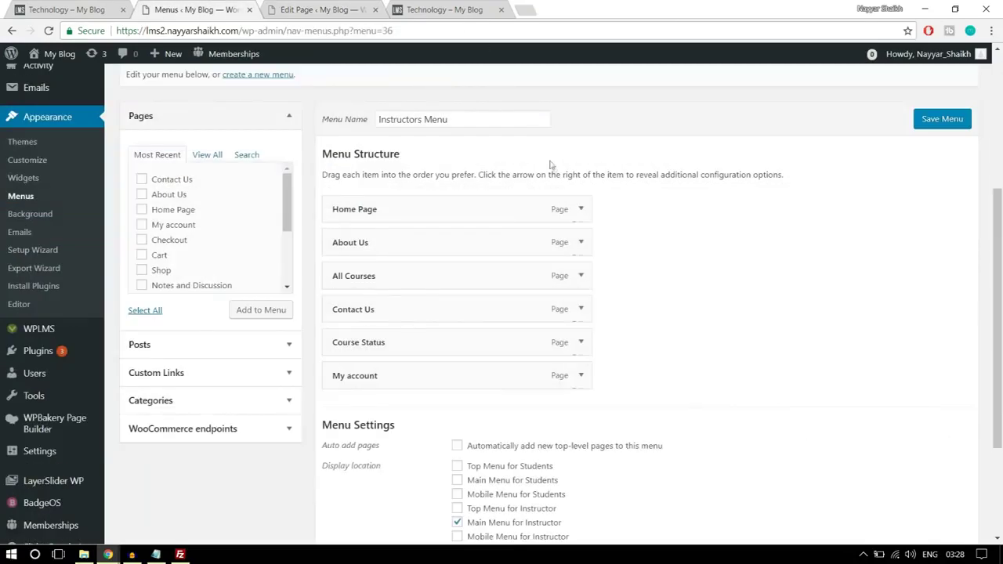
- Reload the Menus screen and add the Create a Course page to the Instructors Menu
scroll(551, 165, up, 3)
click(440, 30)
key(Return)
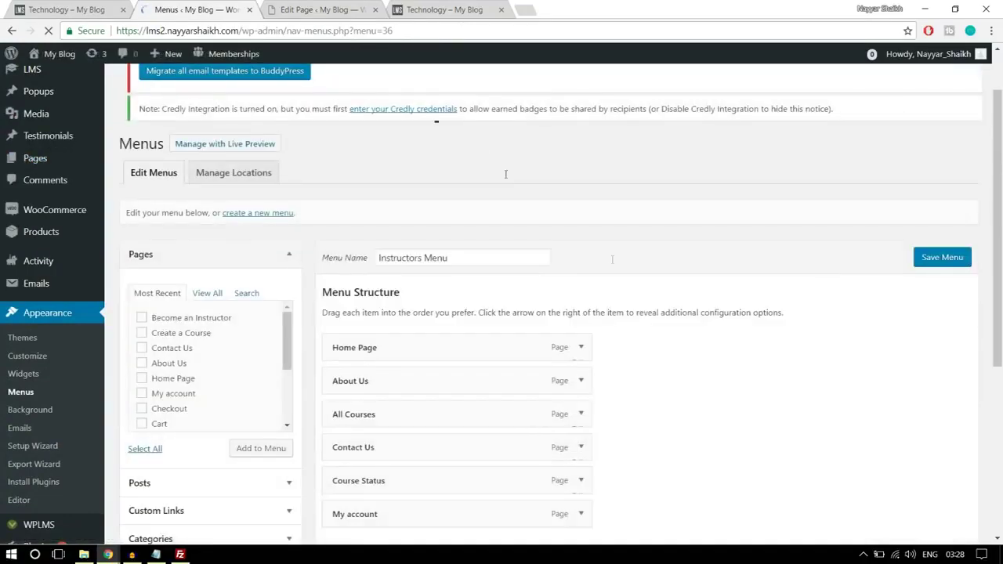
scroll(663, 298, down, 3)
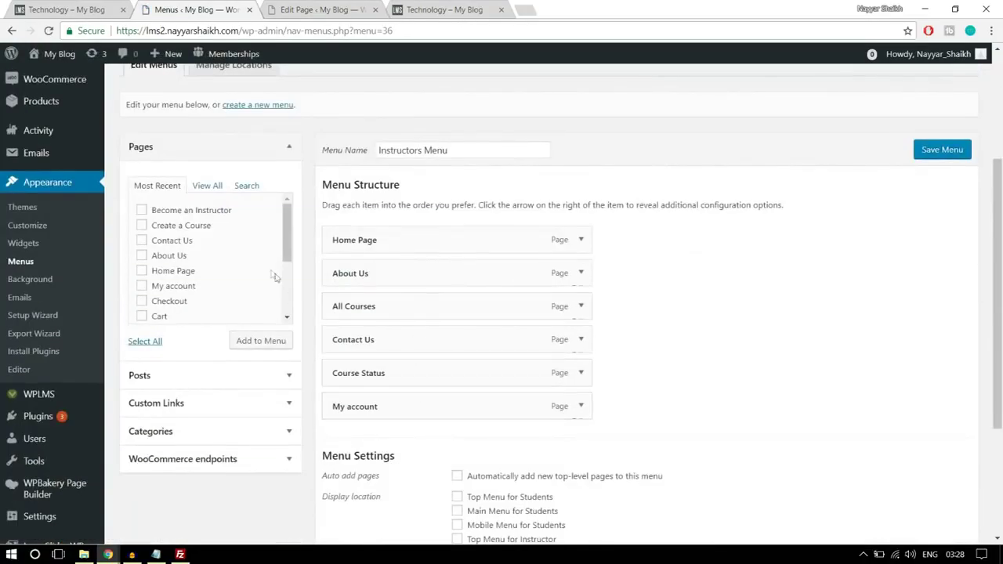
click(208, 186)
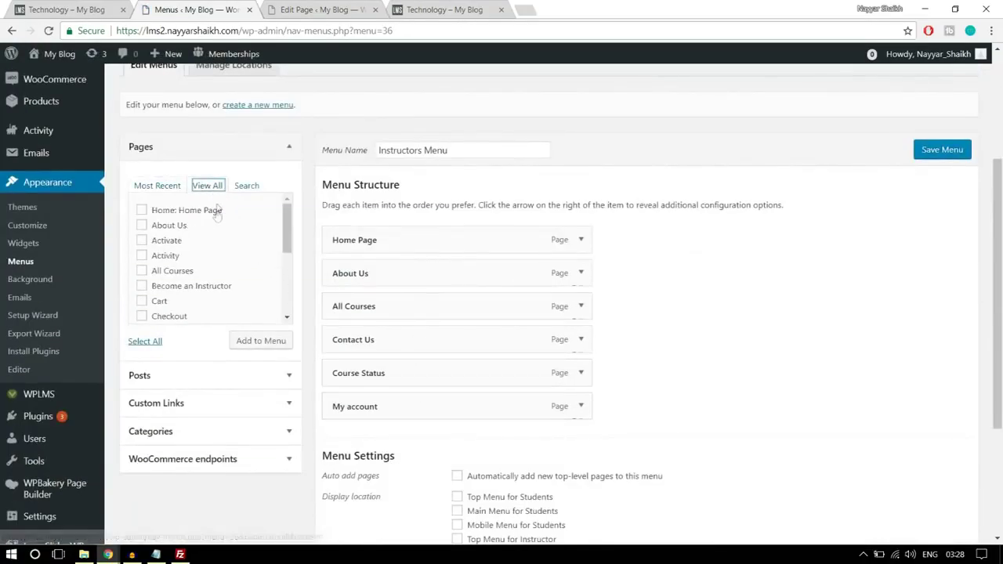
scroll(231, 281, down, 1)
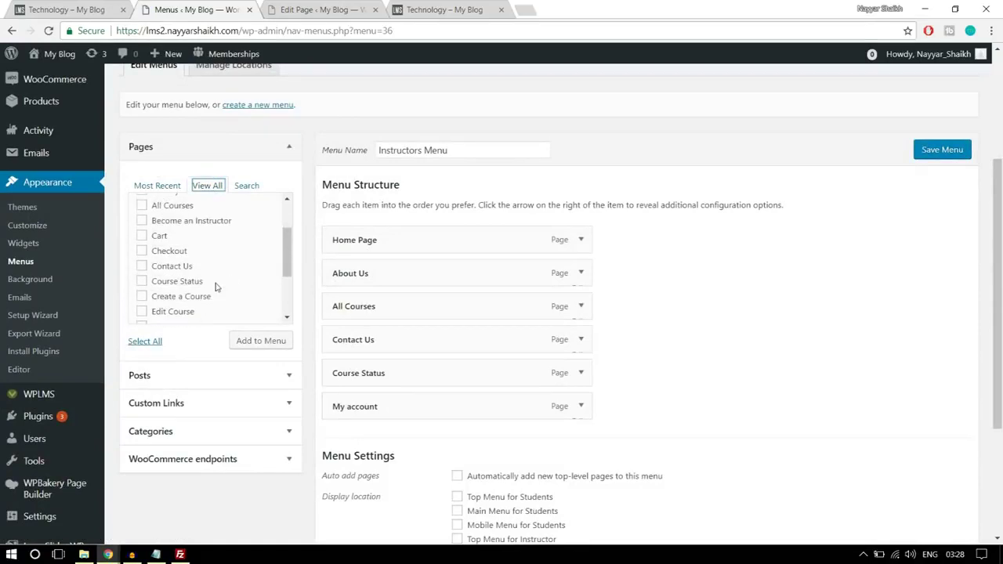
click(196, 298)
click(256, 345)
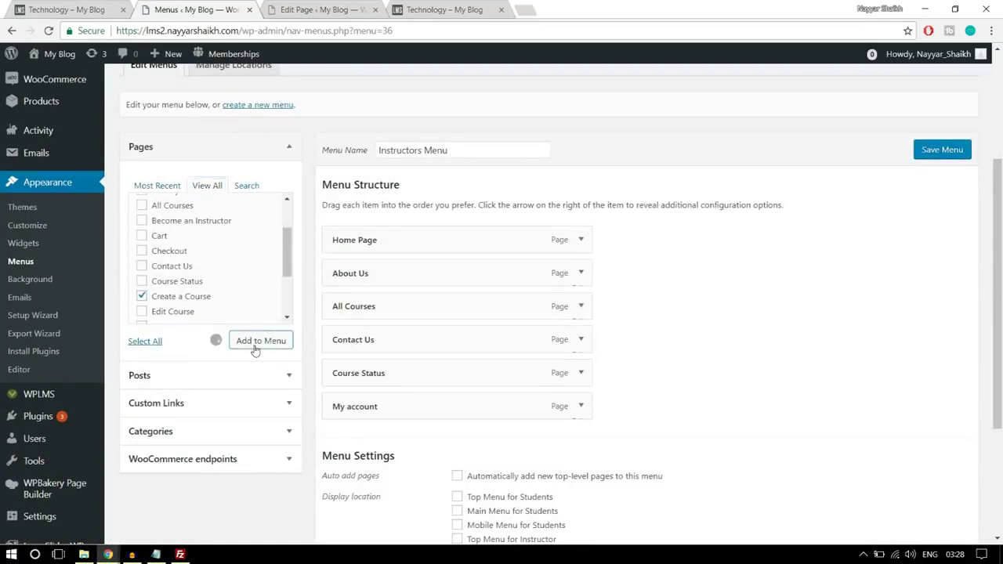
- Move Create a Course to second place, keep Main Menu for Instructor ticked, and save the menu
drag(439, 438, 381, 274)
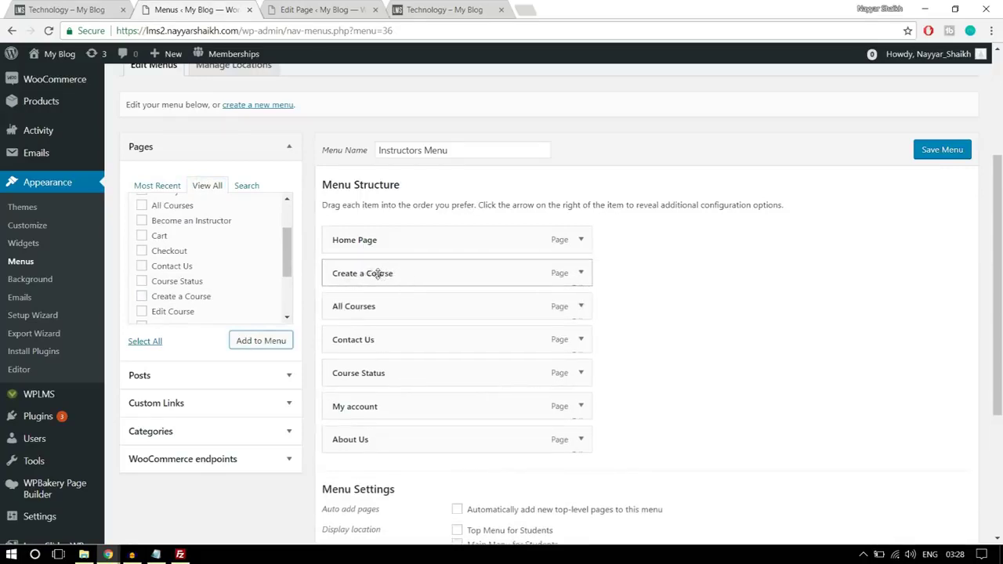
click(581, 274)
click(581, 274)
scroll(619, 298, down, 2)
click(498, 458)
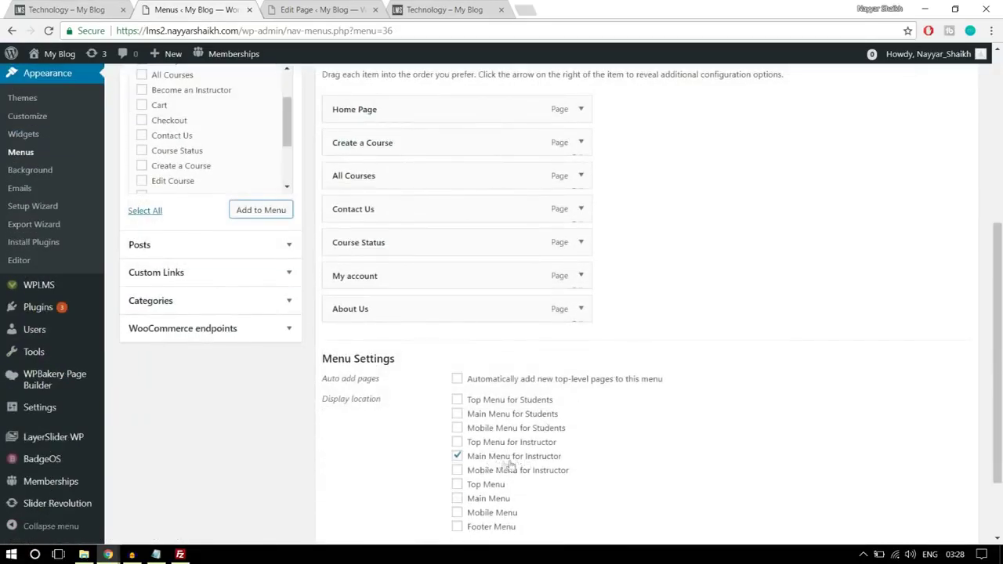
scroll(509, 463, down, 1)
click(945, 472)
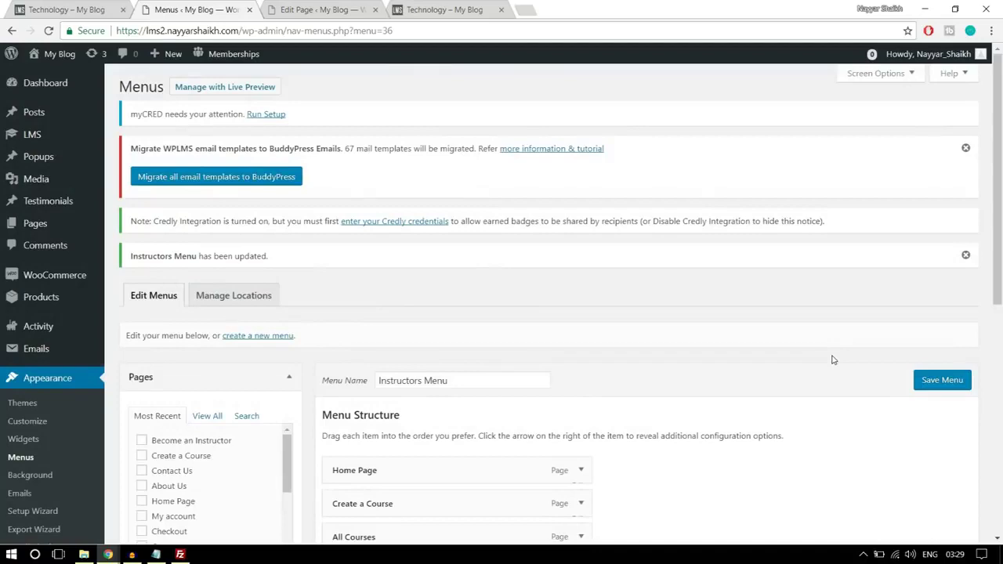
scroll(833, 360, down, 2)
scroll(831, 359, down, 1)
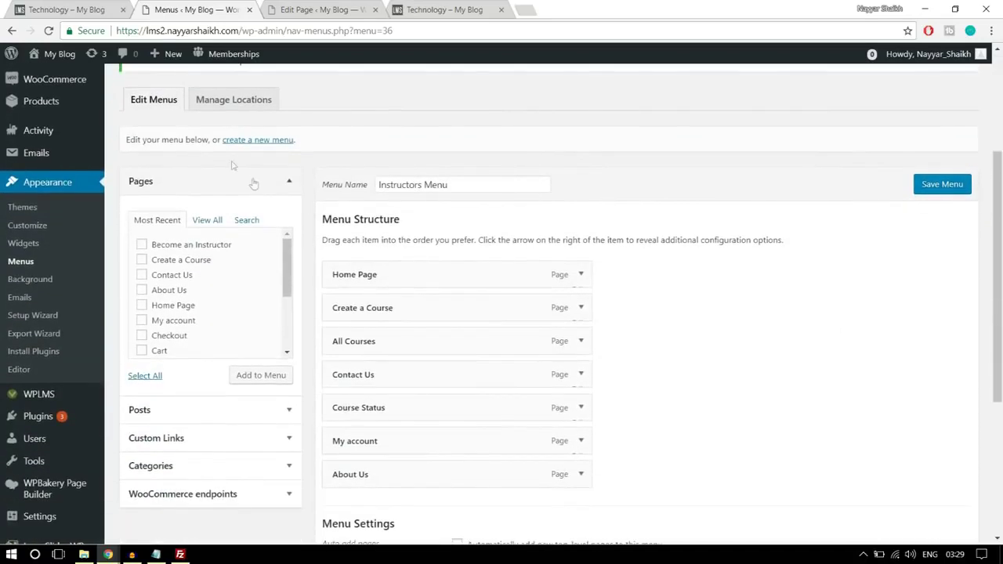
click(257, 141)
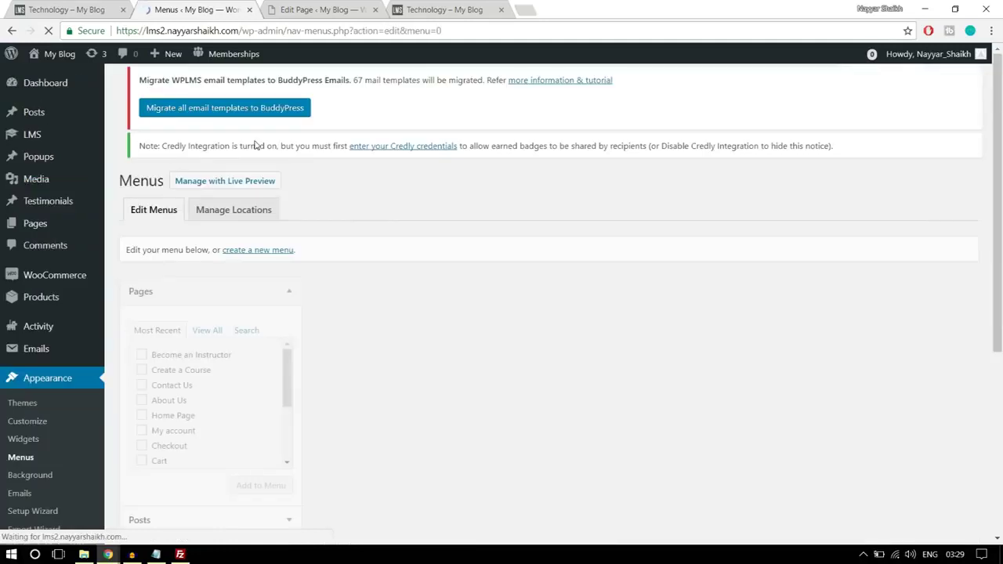
- Create a new menu named Student Menu
click(422, 309)
text(St)
click(406, 328)
click(924, 312)
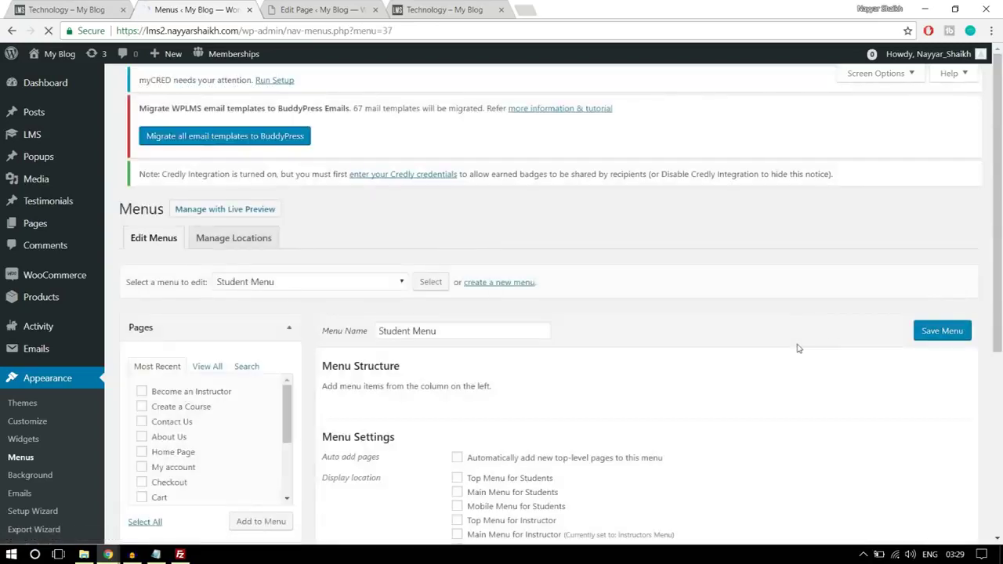
- Add the Home Page, About Us, Become an Instructor and My account pages to the Student Menu
scroll(277, 298, down, 2)
click(215, 323)
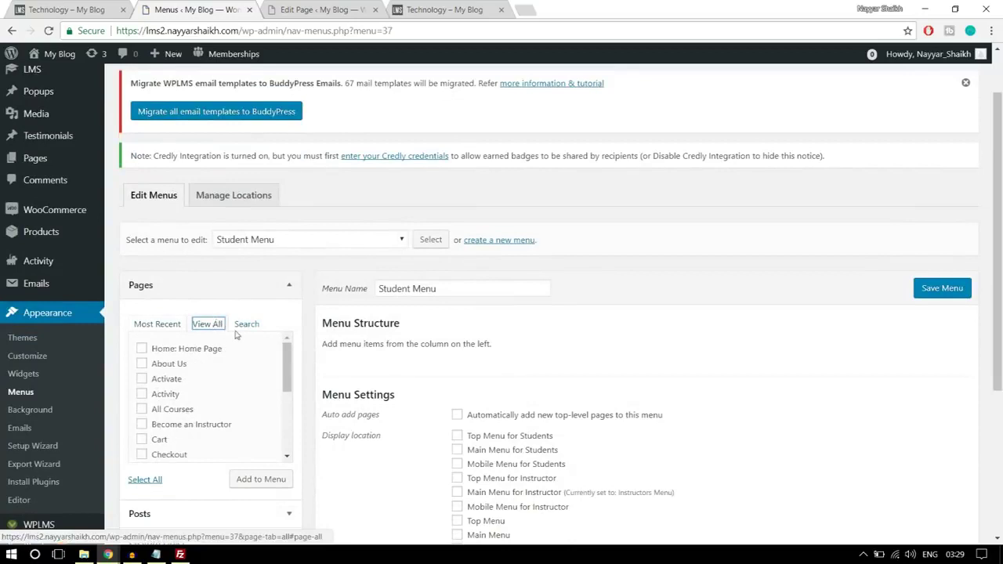
scroll(236, 337, down, 1)
click(149, 284)
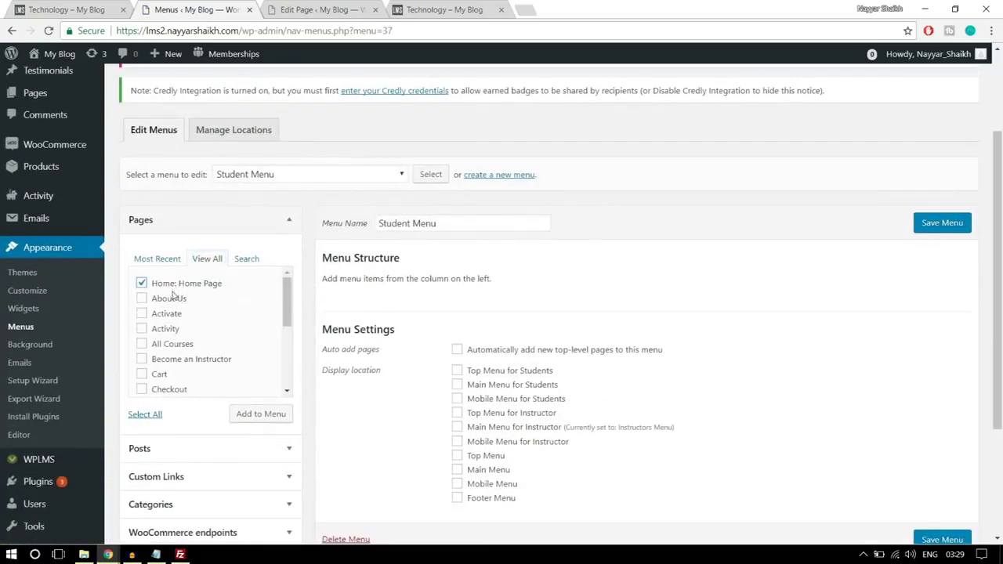
click(172, 301)
scroll(180, 349, down, 1)
click(211, 301)
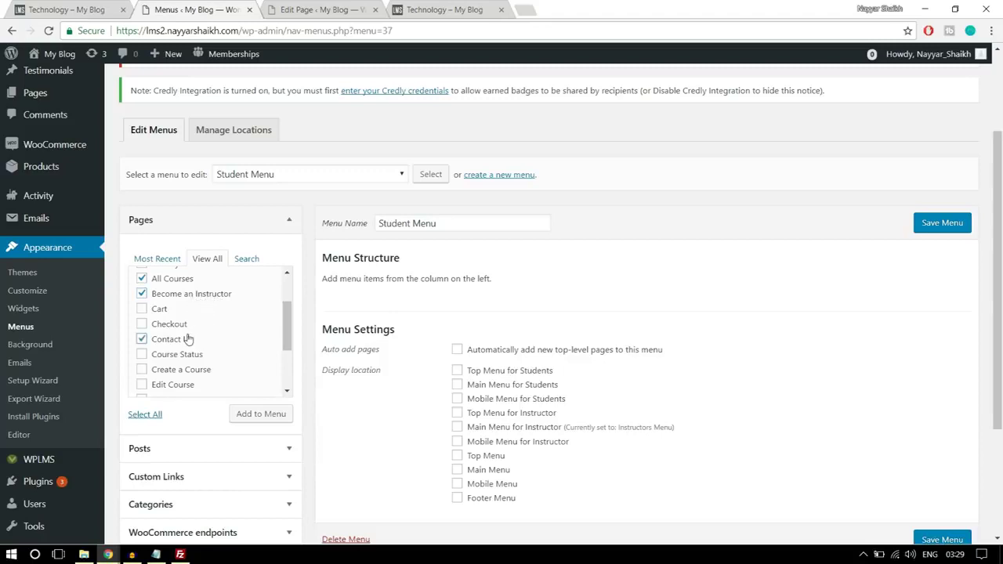
scroll(197, 353, down, 1)
click(194, 310)
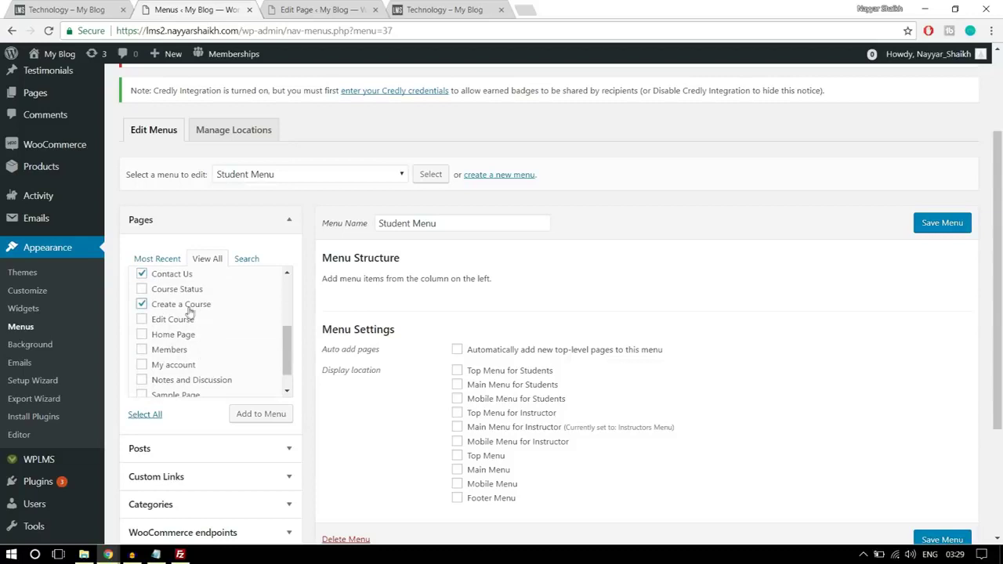
click(182, 311)
click(192, 363)
scroll(237, 365, down, 1)
click(257, 420)
- Move All Courses below Home Page, set the menu as Main Menu for Students, and save
scroll(596, 377, down, 1)
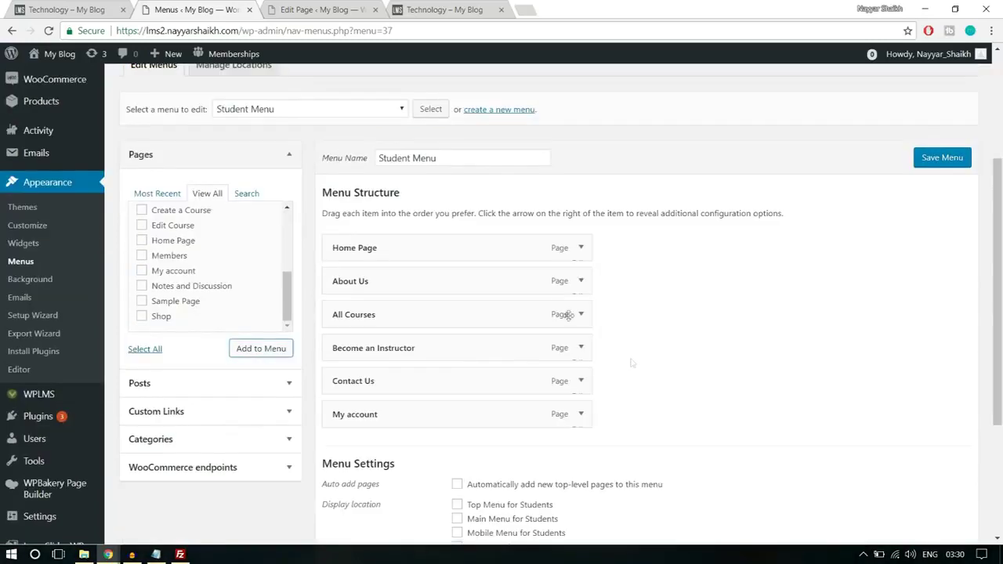
drag(411, 316, 409, 286)
scroll(764, 313, down, 3)
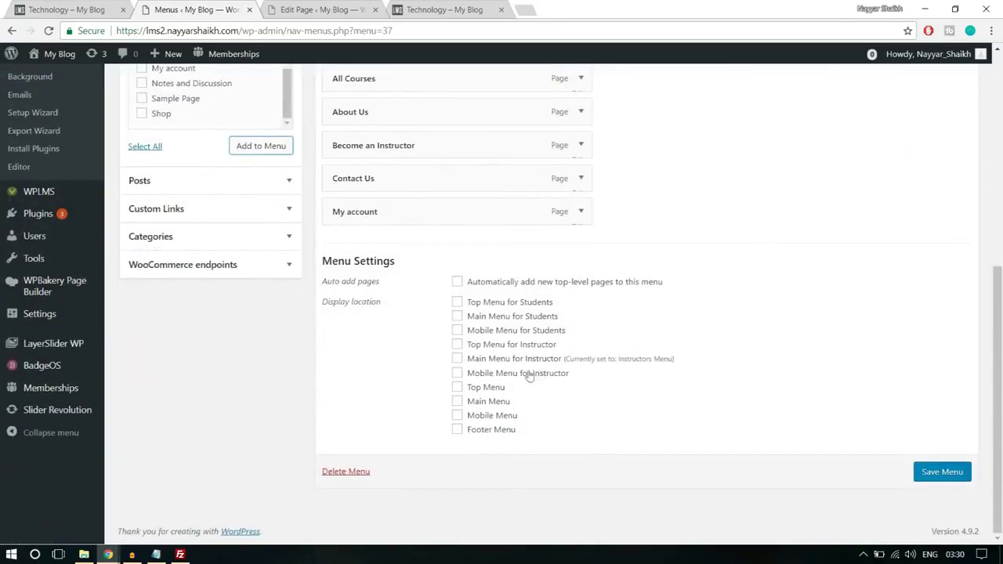
click(485, 319)
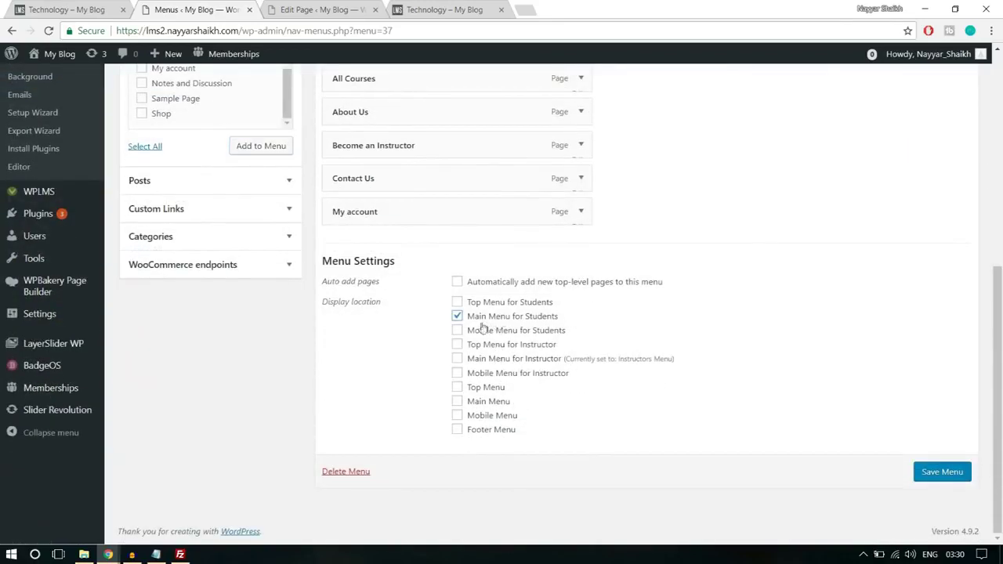
click(944, 473)
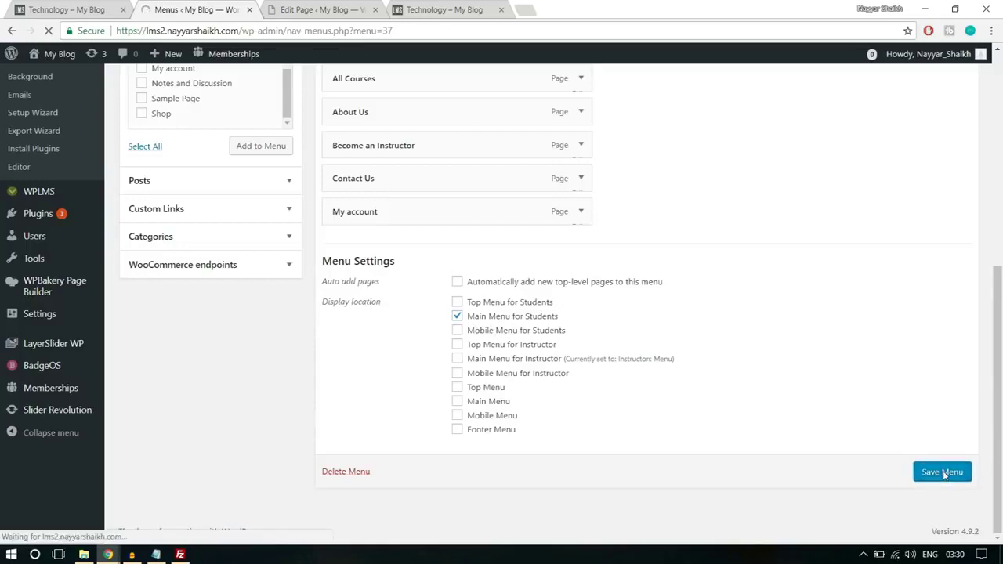
scroll(784, 356, down, 1)
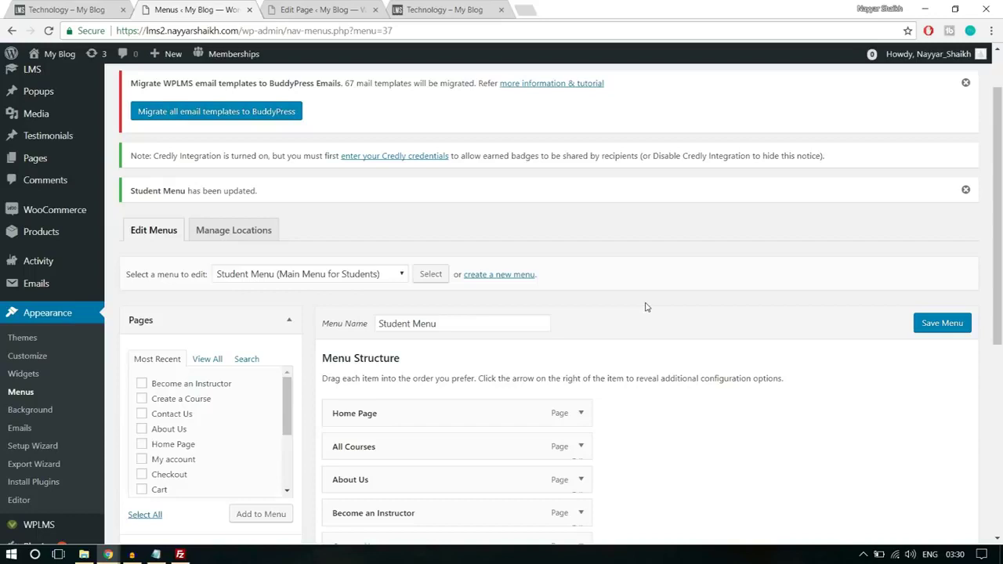
- Create a new menu named Primary Menu and assign it to the Main Menu location
click(510, 275)
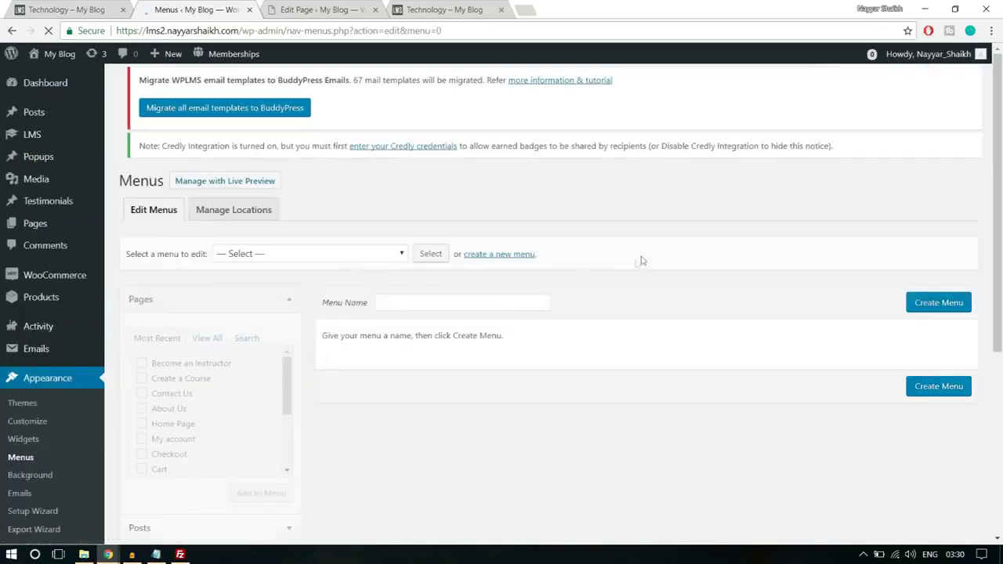
click(439, 312)
text(Pr)
click(437, 336)
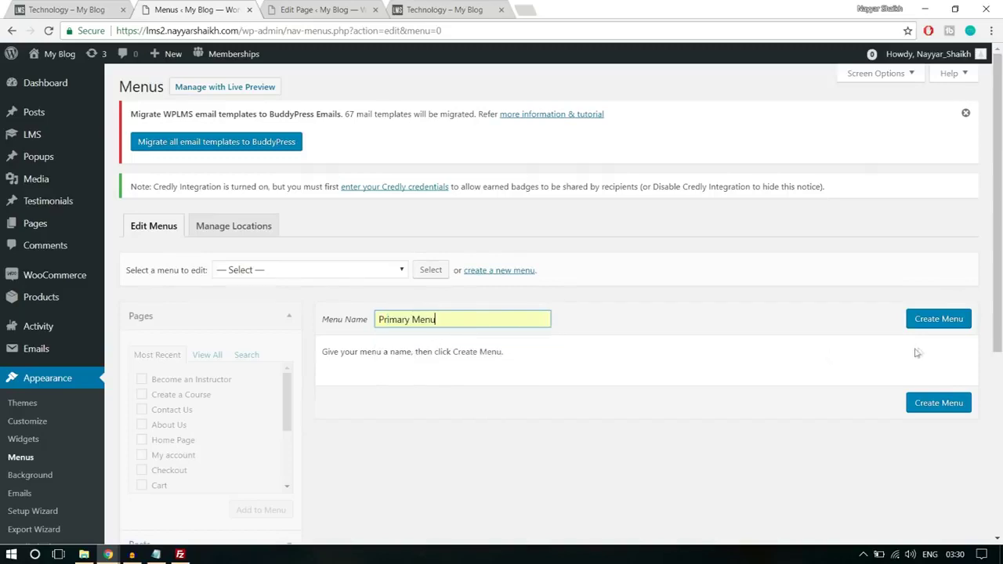
click(943, 328)
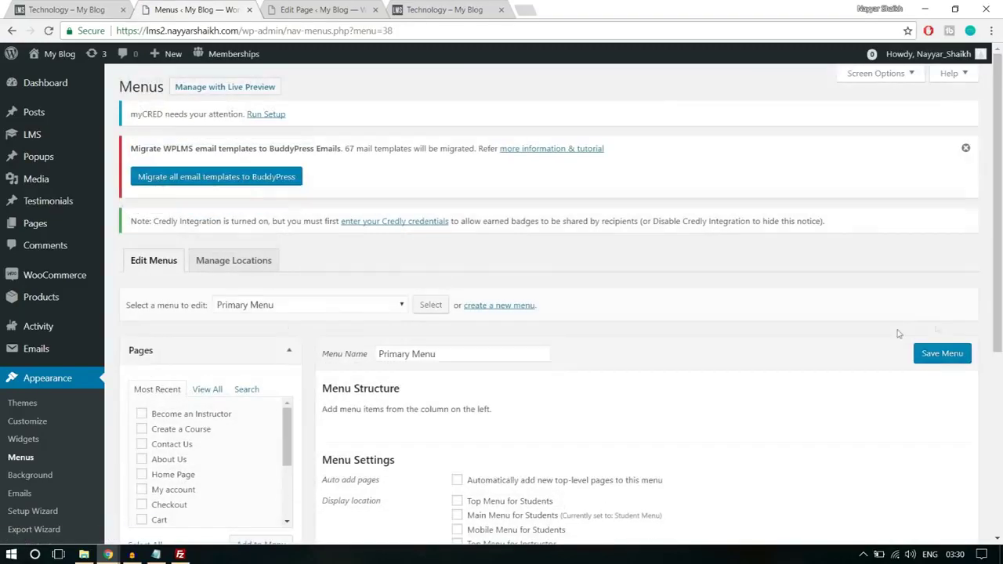
scroll(845, 339, down, 3)
click(489, 406)
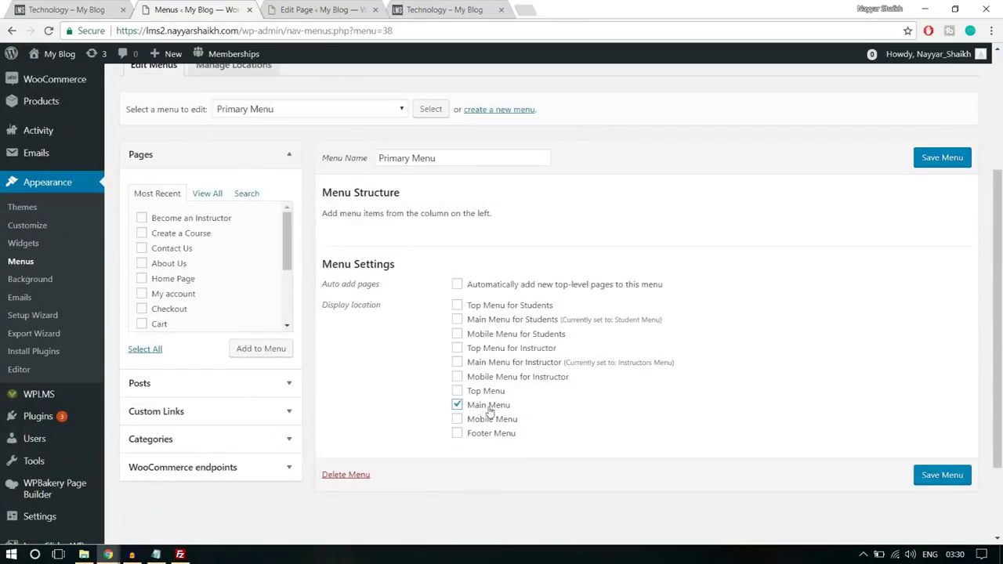
- Tick Home Page, About Us and All Courses in the full pages list
scroll(682, 405, up, 1)
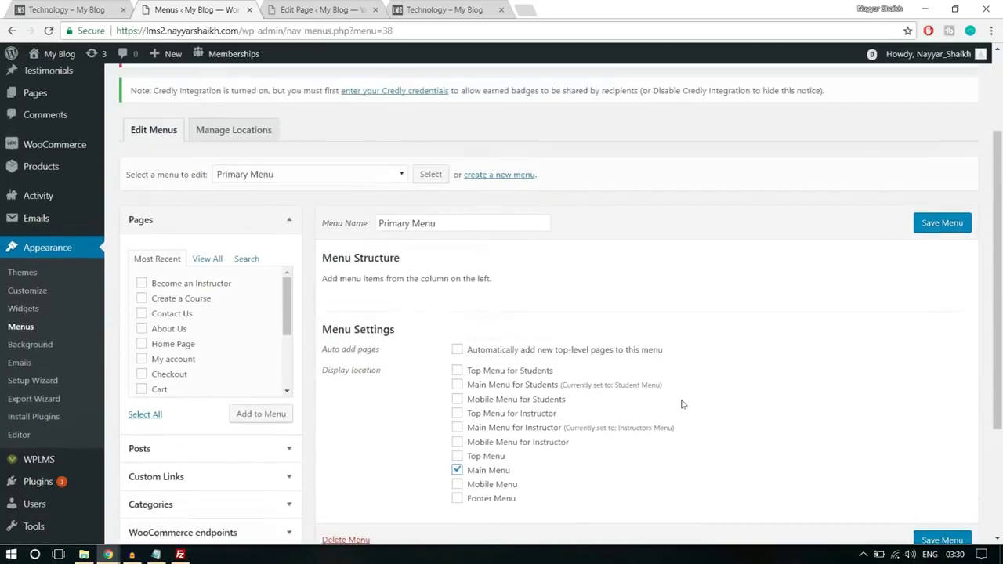
click(207, 259)
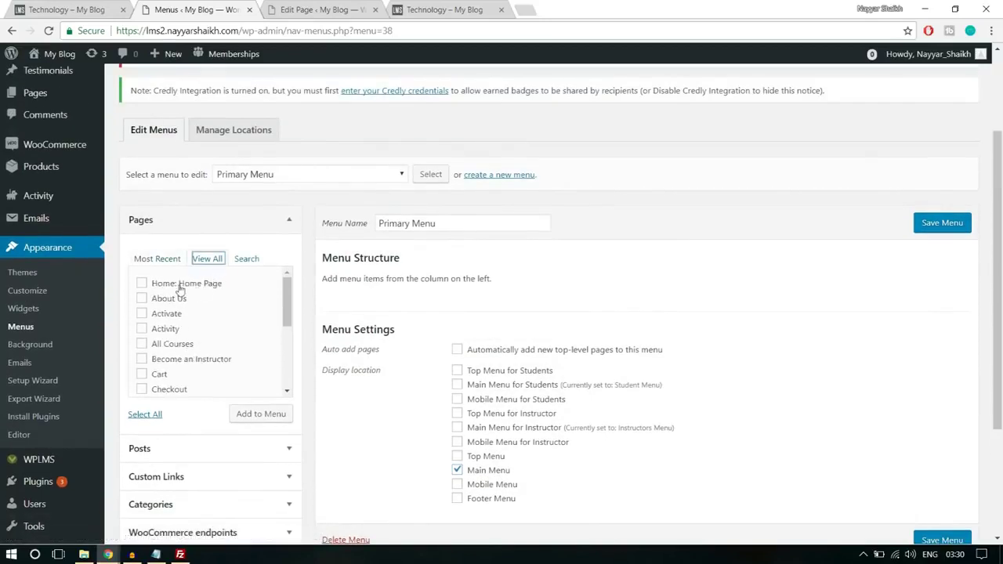
click(193, 287)
click(170, 300)
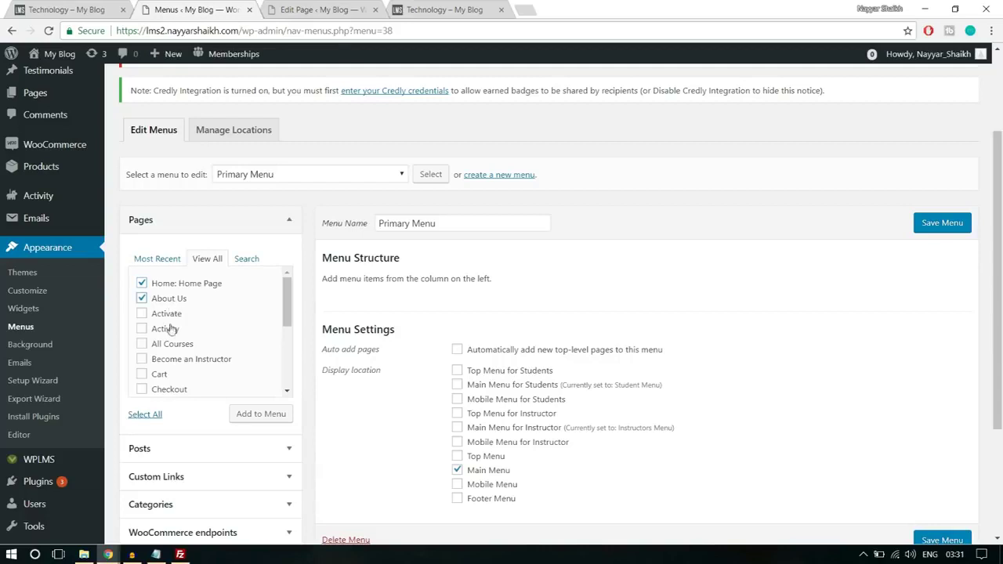
click(172, 345)
- Also tick My account, Contact Us and Become an Instructor, then add all six pages to the menu
scroll(269, 352, down, 2)
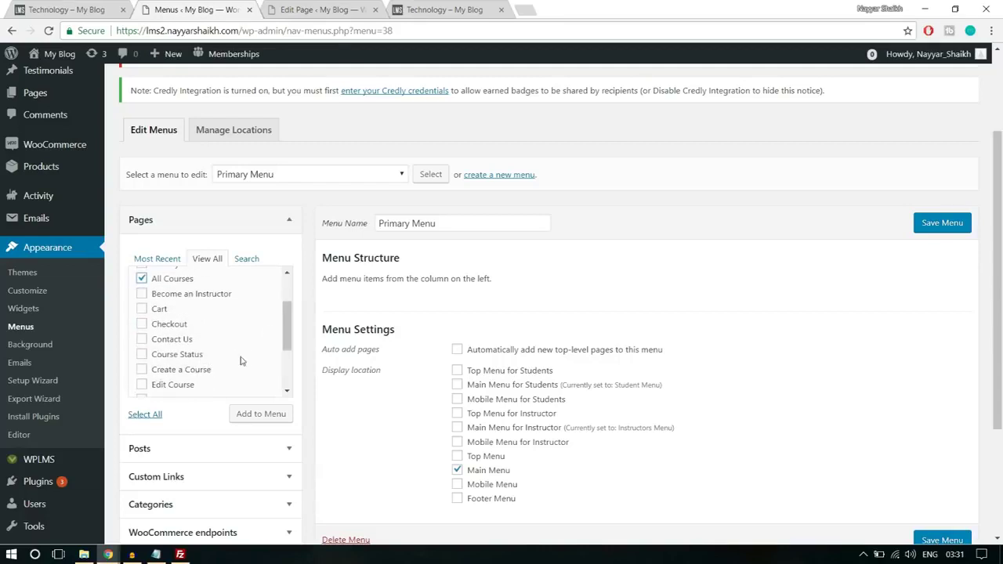
scroll(242, 360, down, 2)
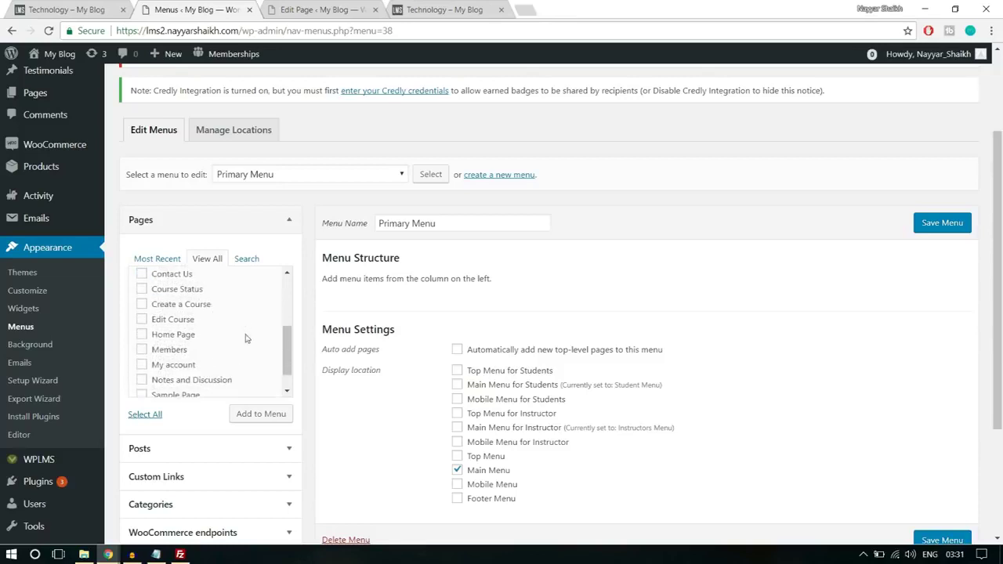
scroll(237, 348, down, 1)
click(165, 342)
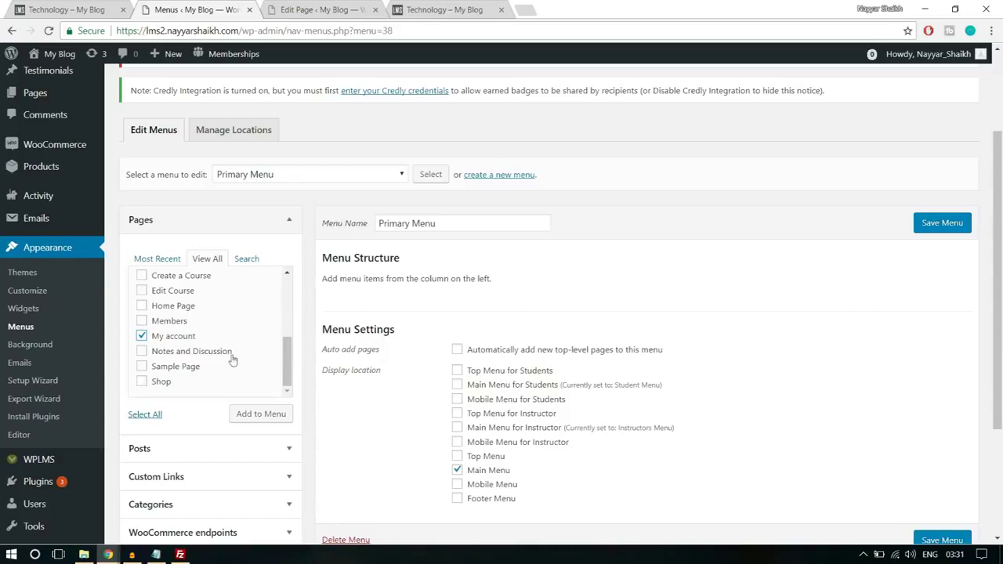
scroll(222, 365, up, 2)
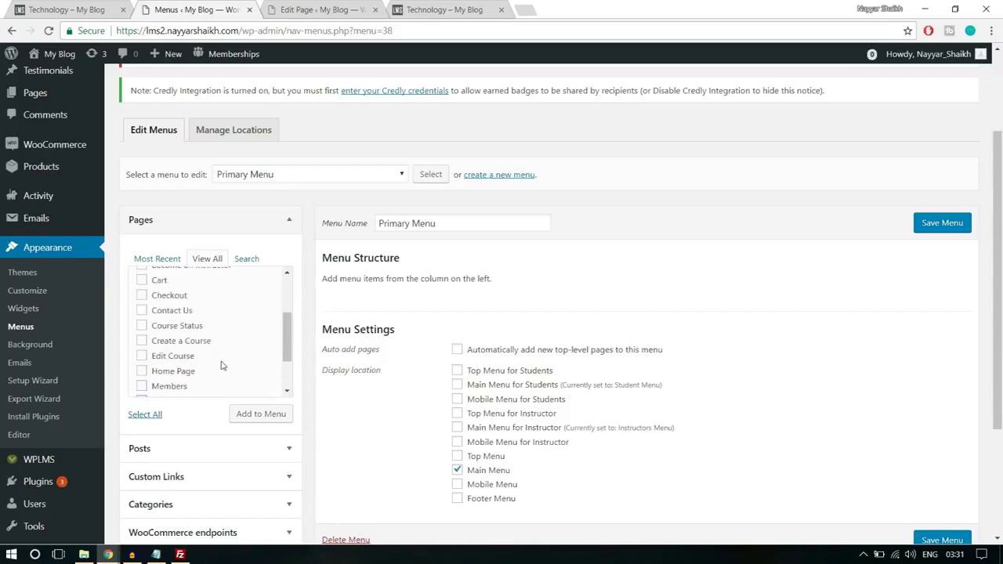
scroll(204, 345, up, 2)
click(161, 375)
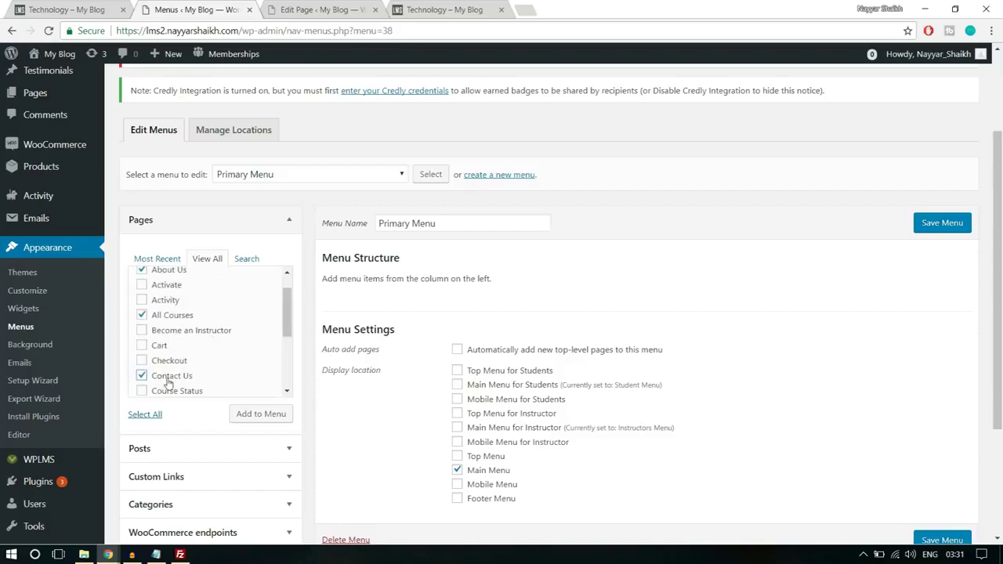
click(179, 335)
click(271, 417)
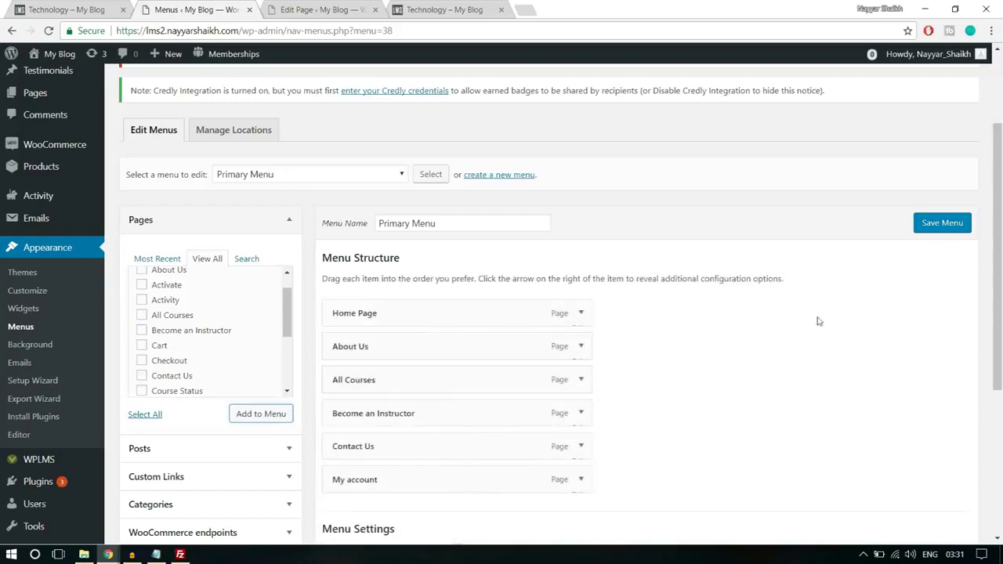
scroll(819, 322, down, 1)
scroll(819, 321, down, 1)
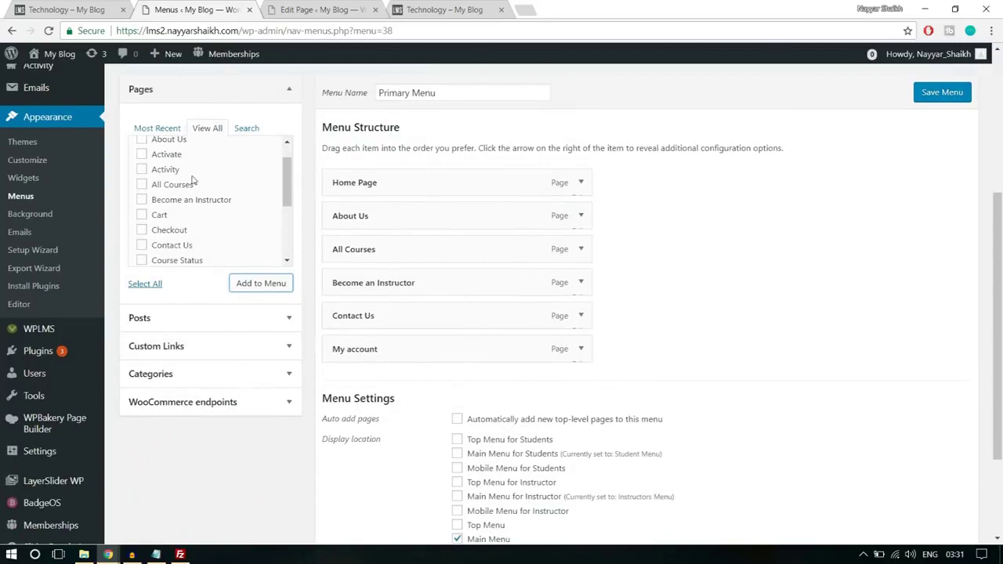
- Add a Register custom link pointing to the site address plus /register
click(206, 346)
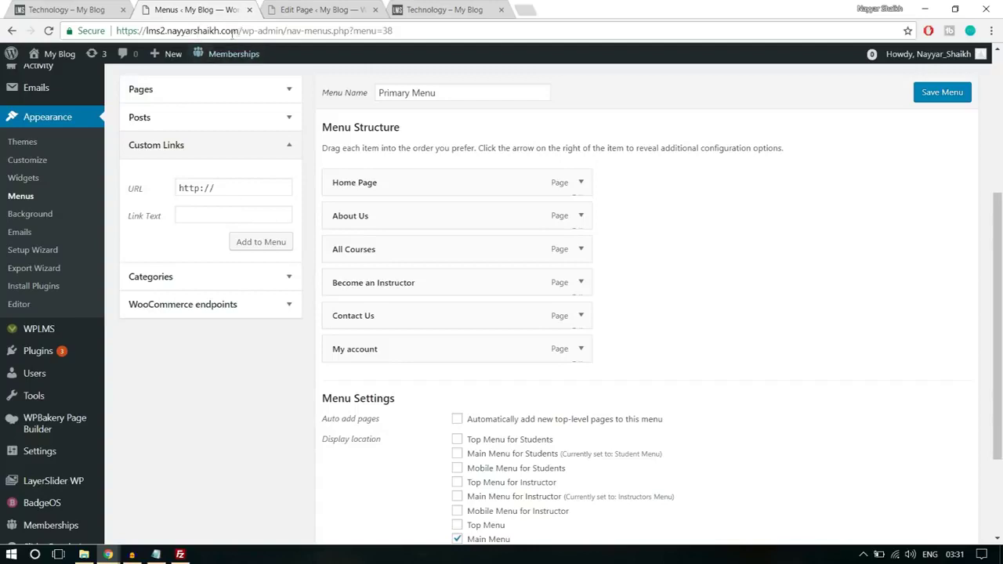
drag(243, 30, 3, 29)
key(ctrl+c)
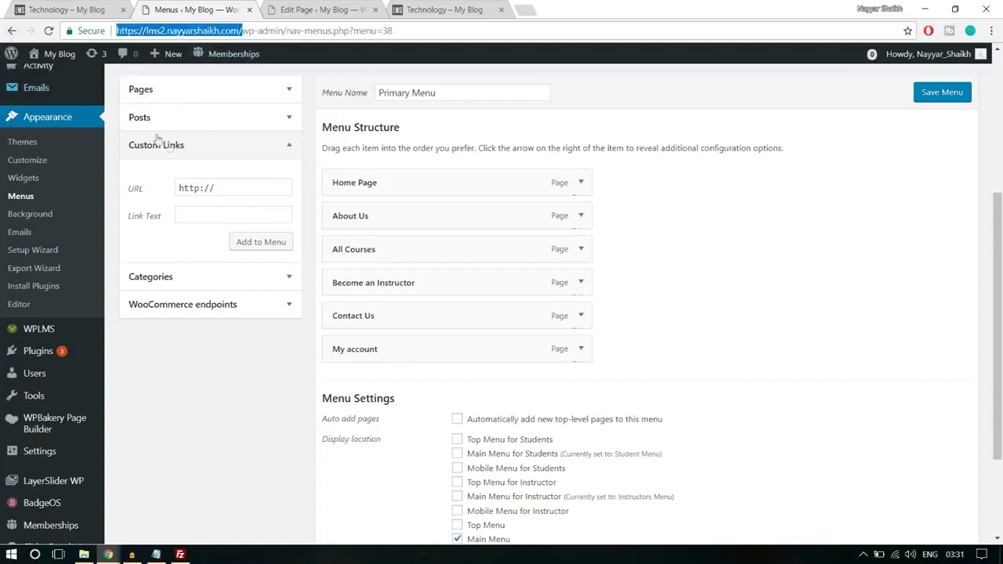
drag(229, 186, 78, 190)
key(ctrl+v)
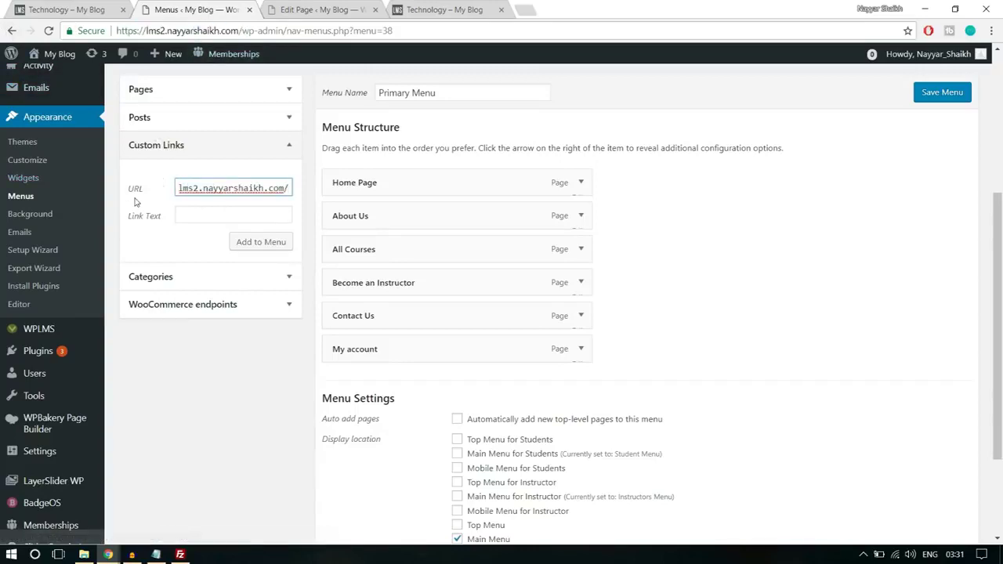
text(re)
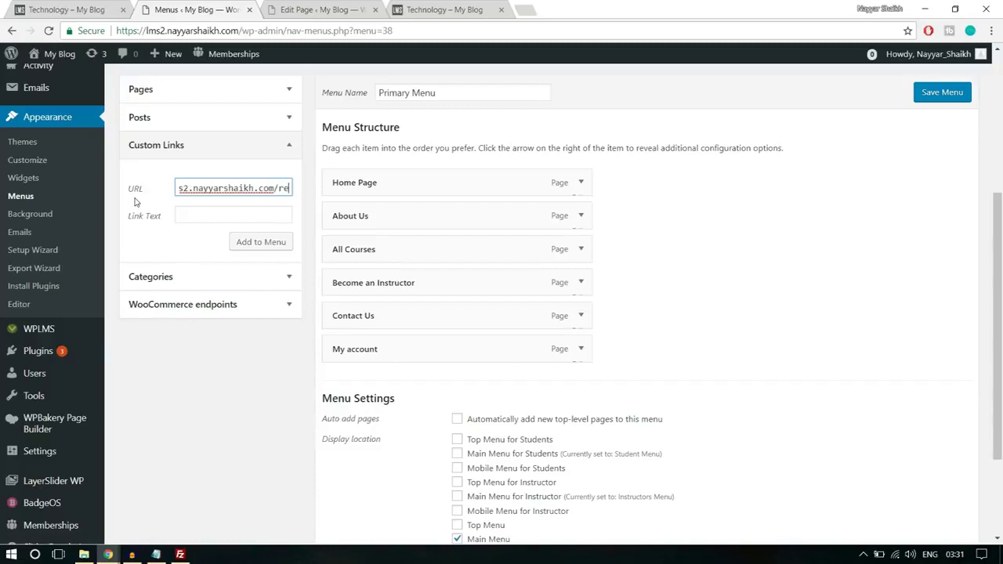
text(ister)
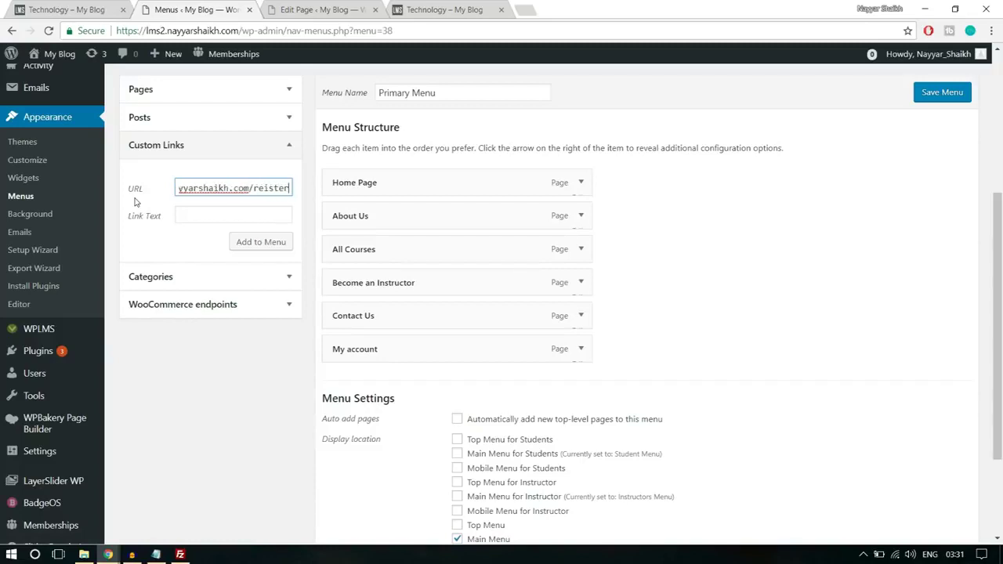
click(265, 188)
text(g)
click(227, 214)
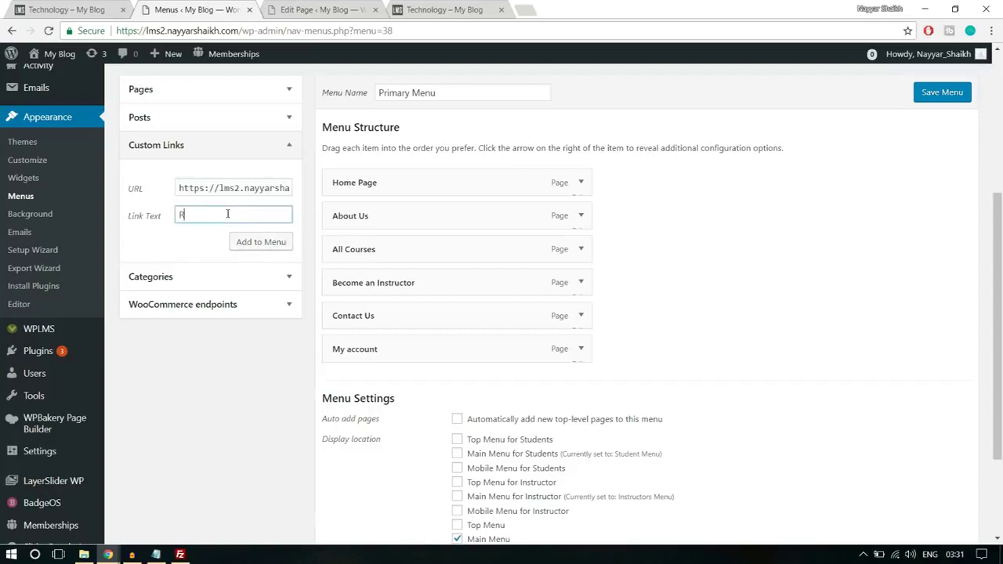
click(239, 244)
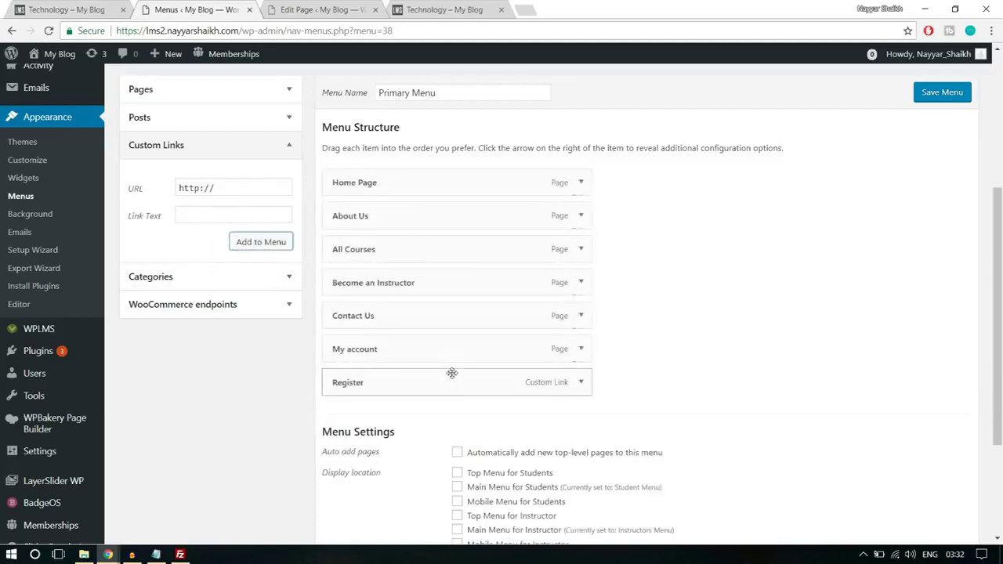
- Move Register just after All Courses, save the Primary Menu, and view the Technology page
drag(425, 374, 426, 285)
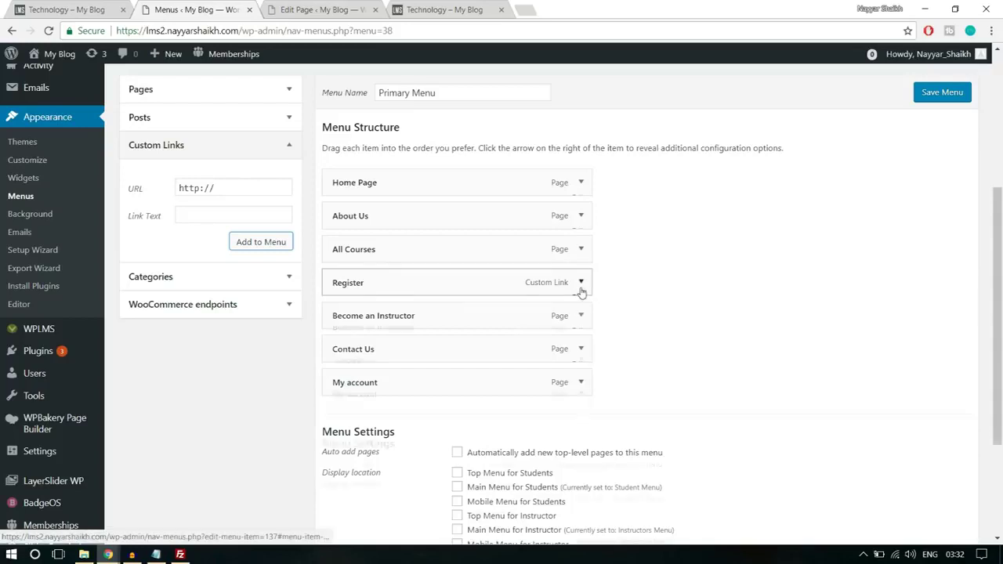
click(580, 284)
click(540, 328)
drag(540, 328, 480, 327)
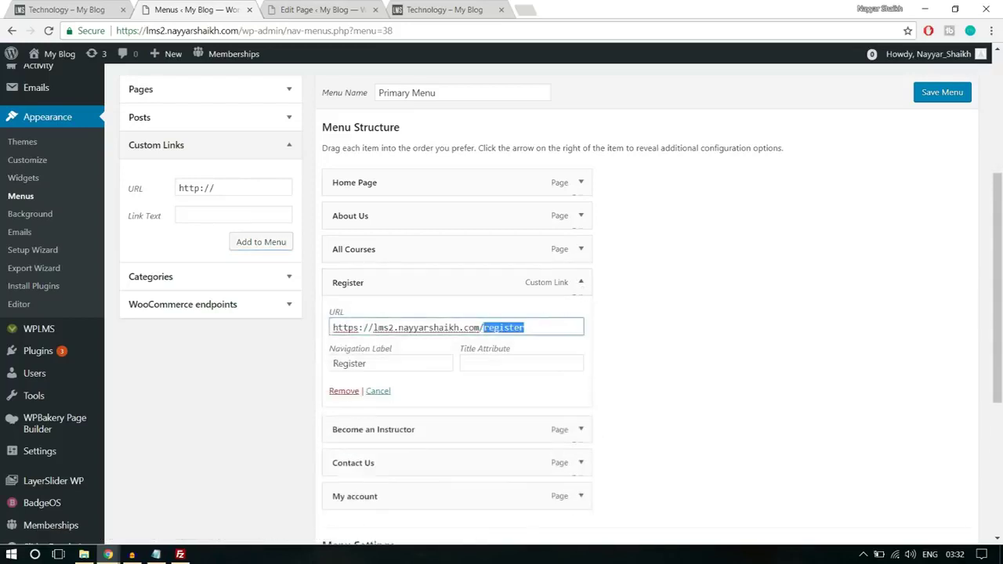
click(581, 282)
scroll(640, 290, down, 3)
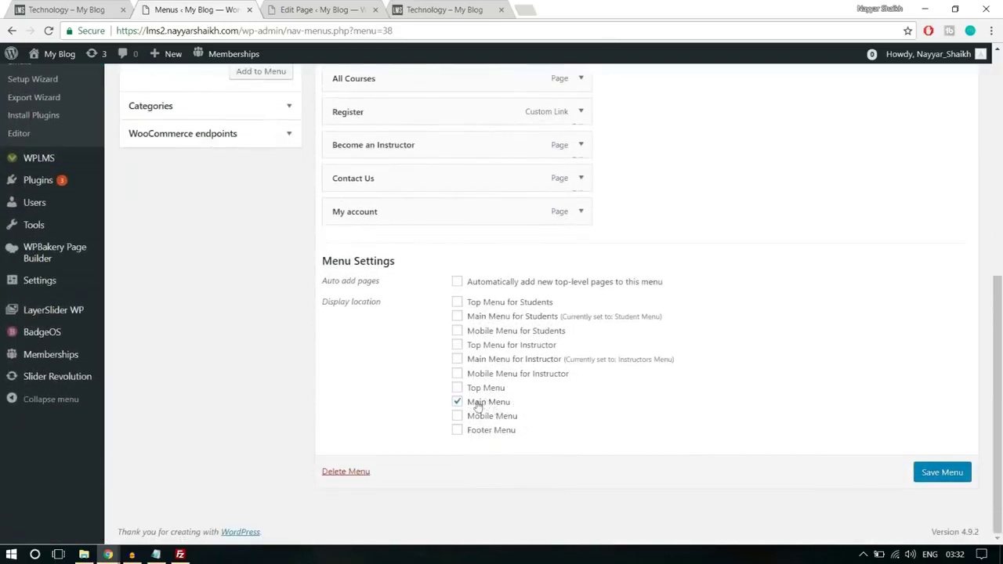
click(925, 478)
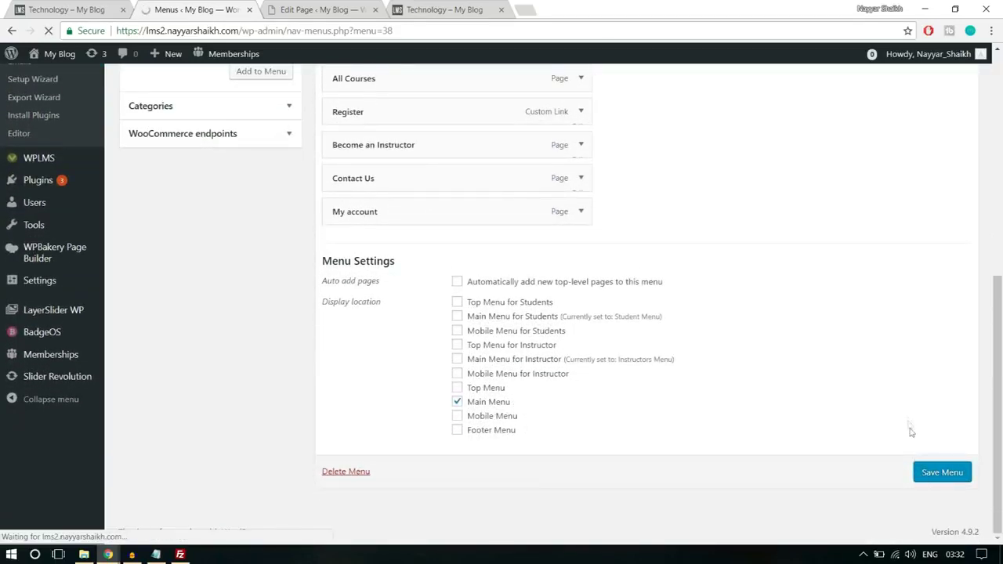
click(444, 9)
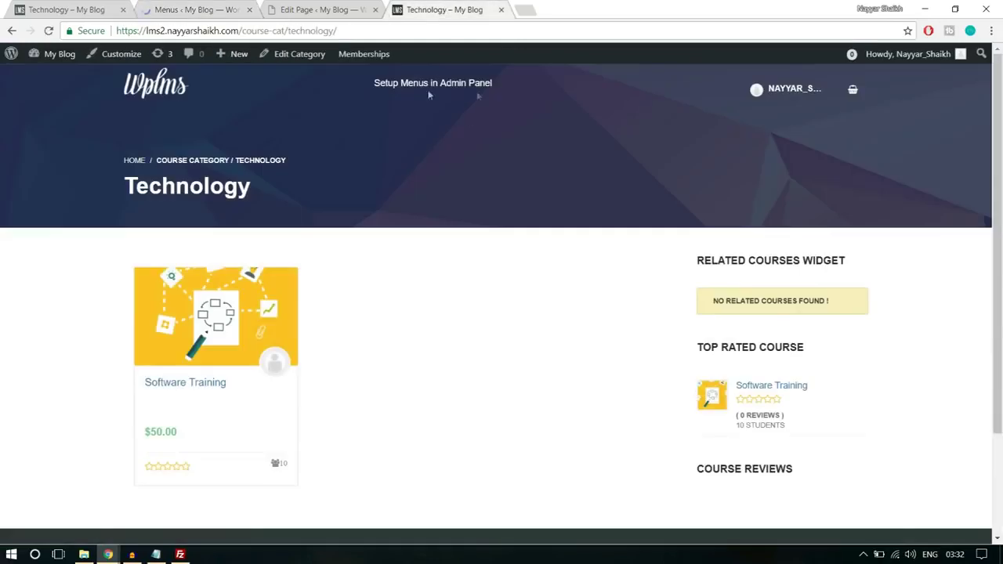
- Visit the site's home page, then return to the Technology course page
click(156, 93)
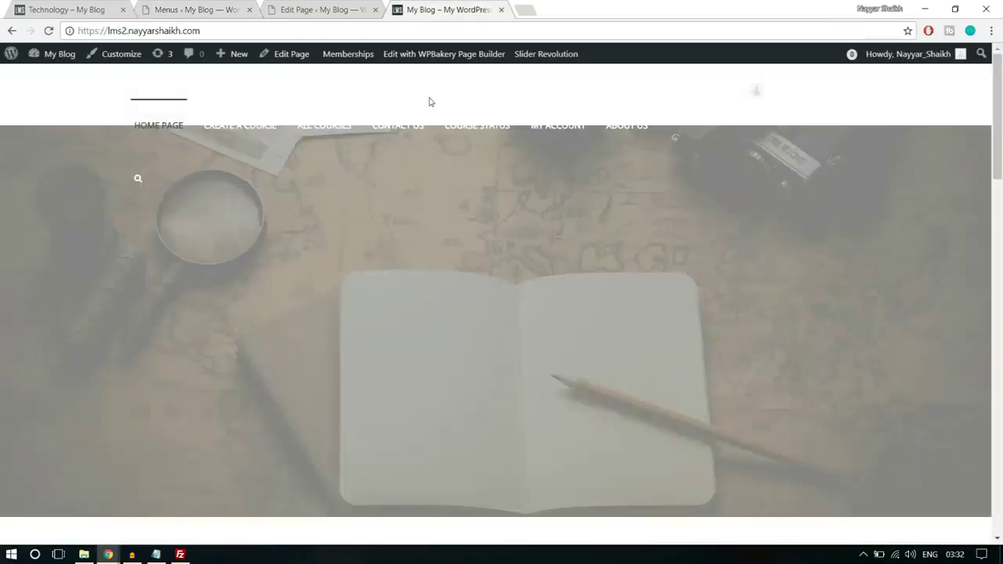
key(alt+Left)
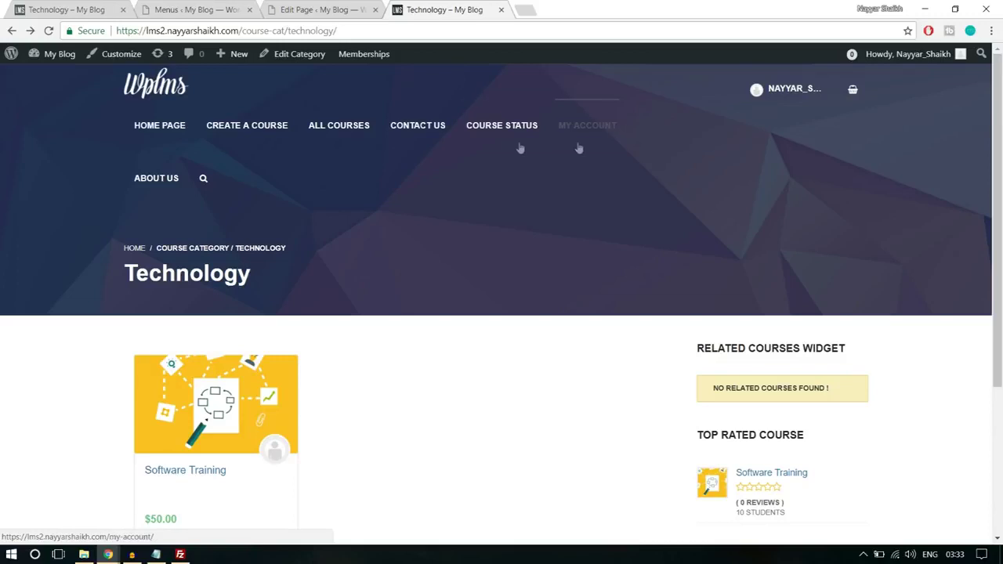
scroll(597, 364, down, 3)
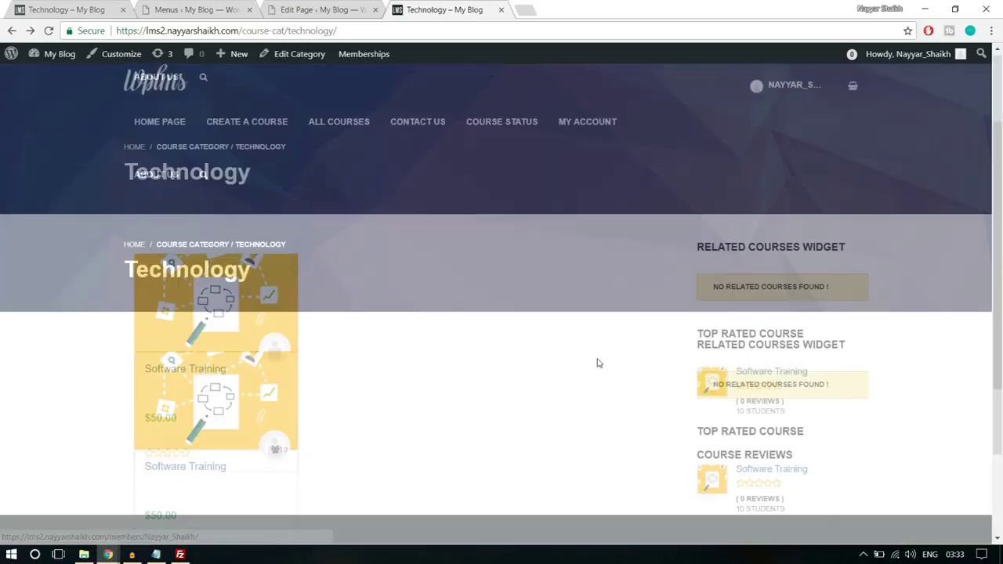
scroll(597, 364, up, 3)
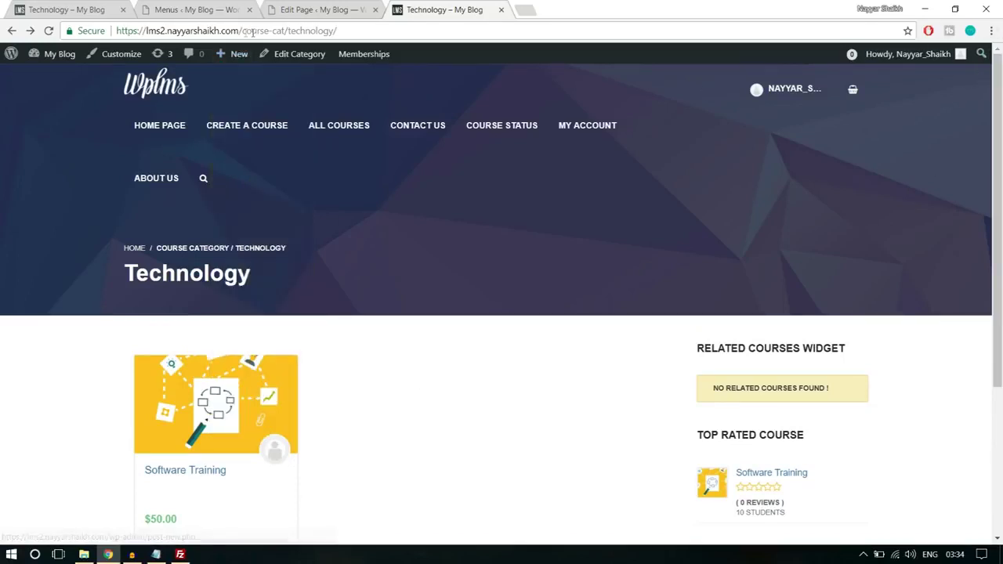
- Copy the site address and load it in a new incognito window
drag(242, 30, 2, 41)
key(ctrl+c)
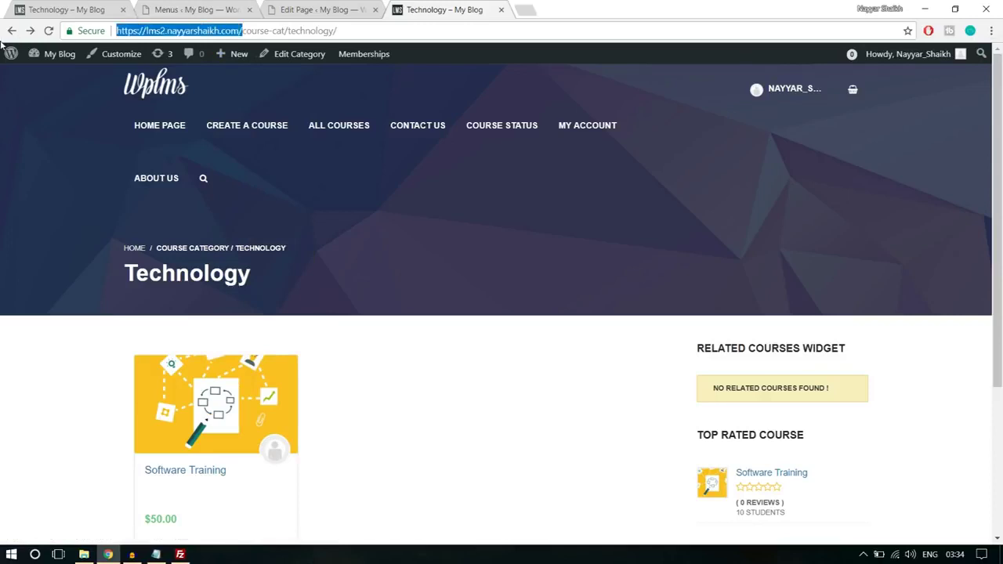
click(990, 30)
click(934, 78)
key(ctrl+v)
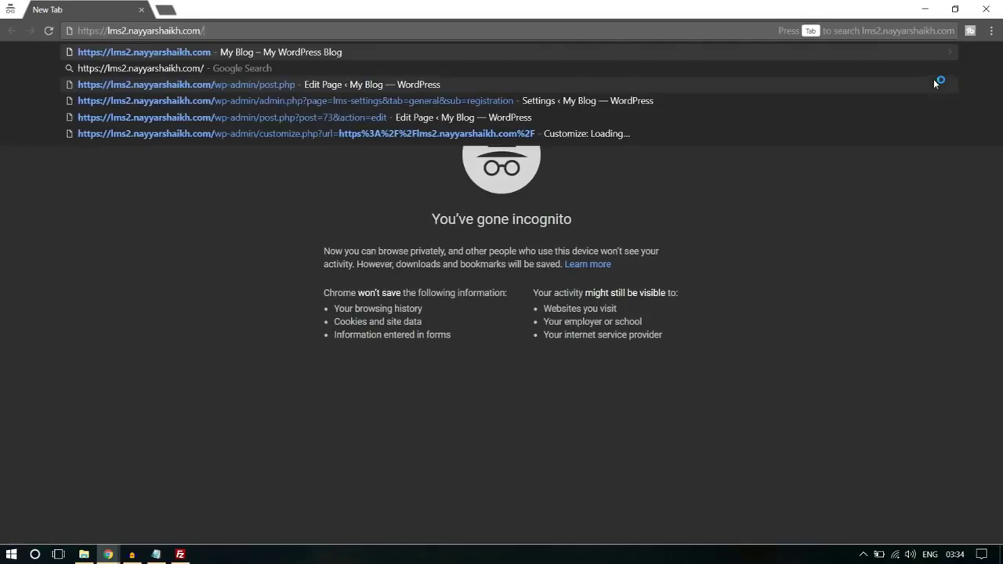
key(Return)
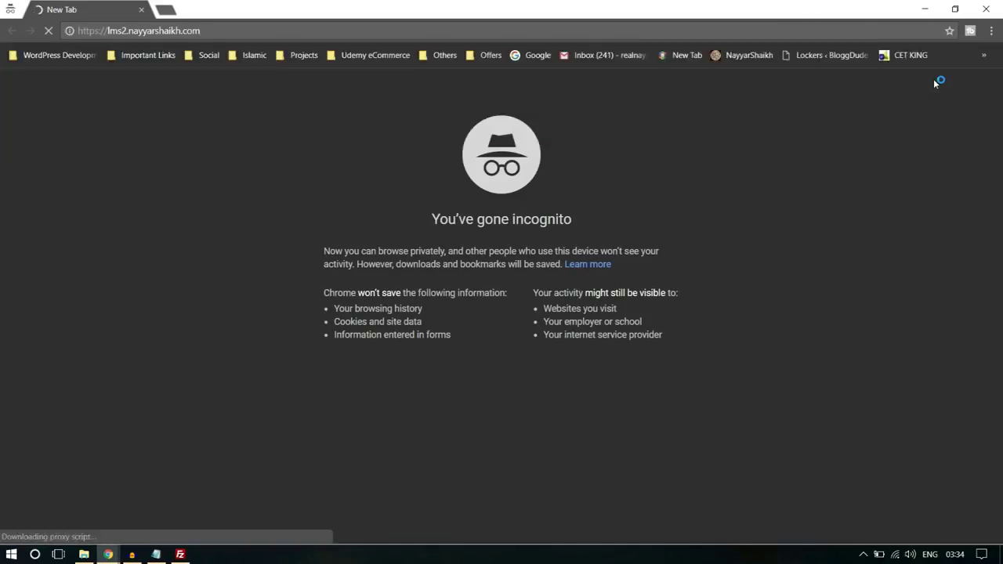
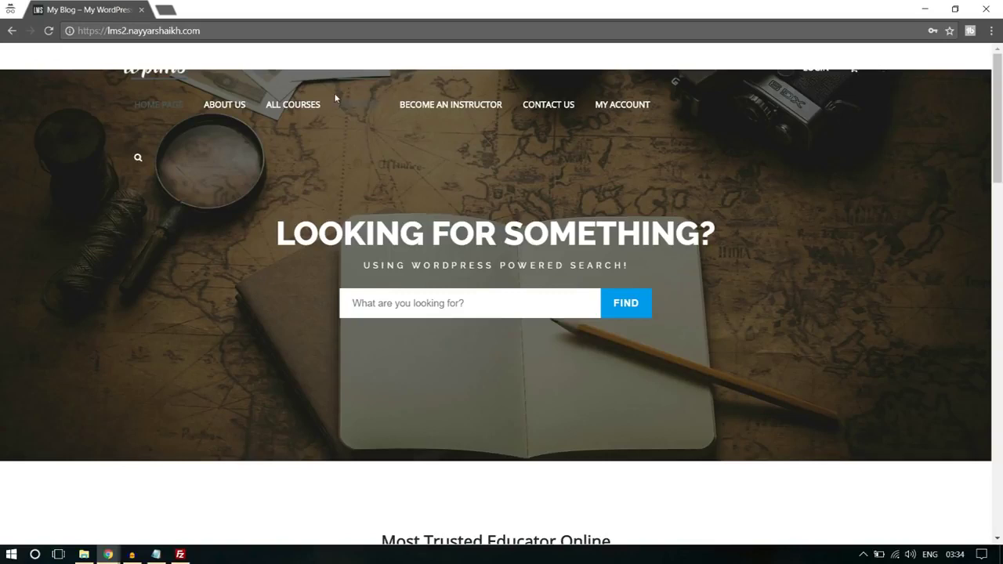
- From All Pages, open 'Home Page — Front Page' in the WPBakery Page Builder
mouse_move(109, 555)
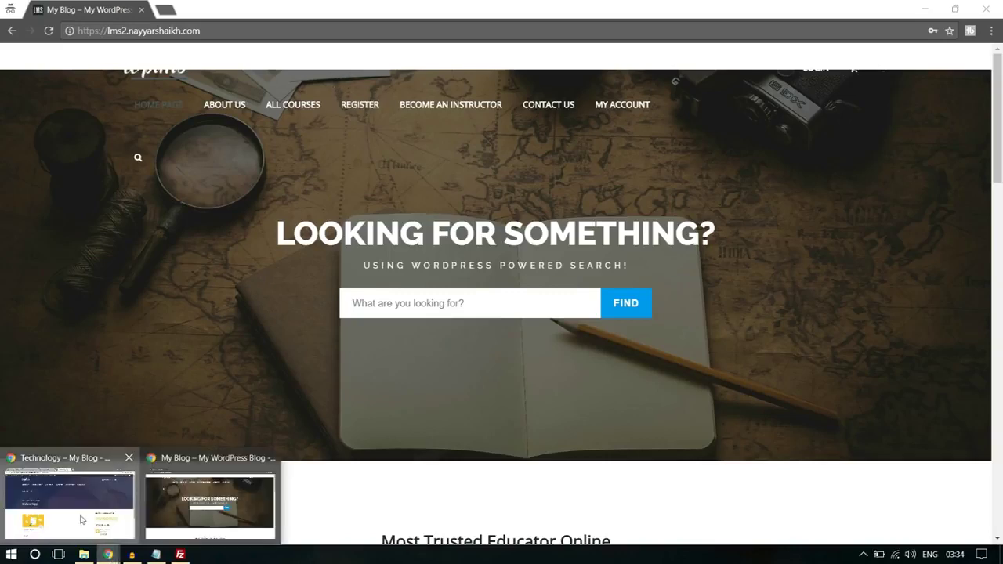
click(82, 520)
click(183, 8)
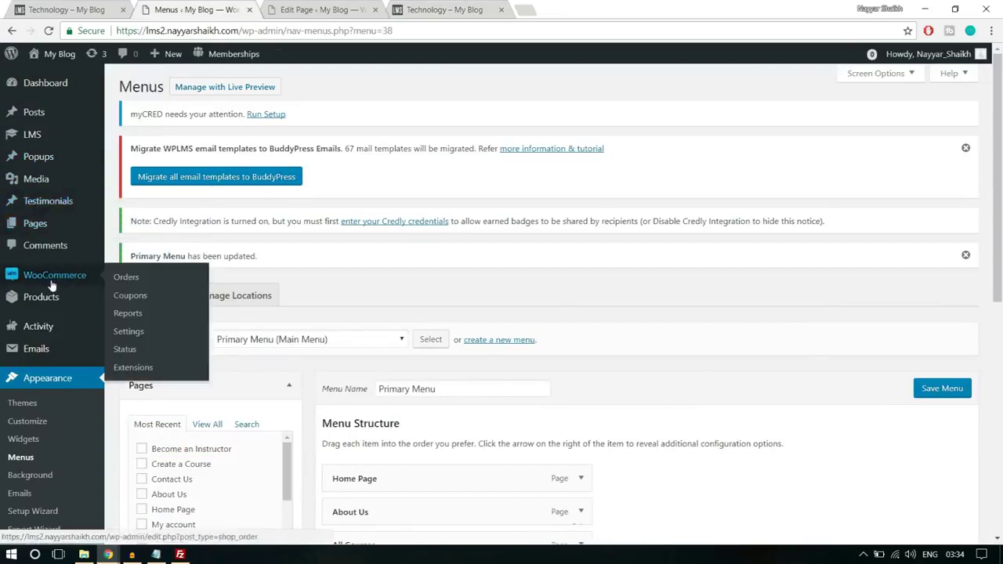
click(50, 223)
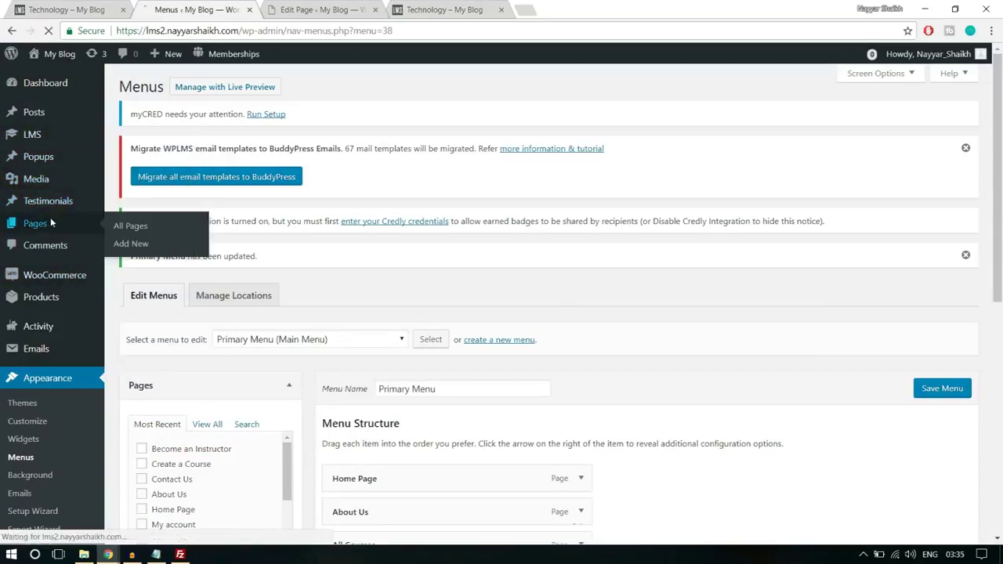
scroll(455, 284, down, 5)
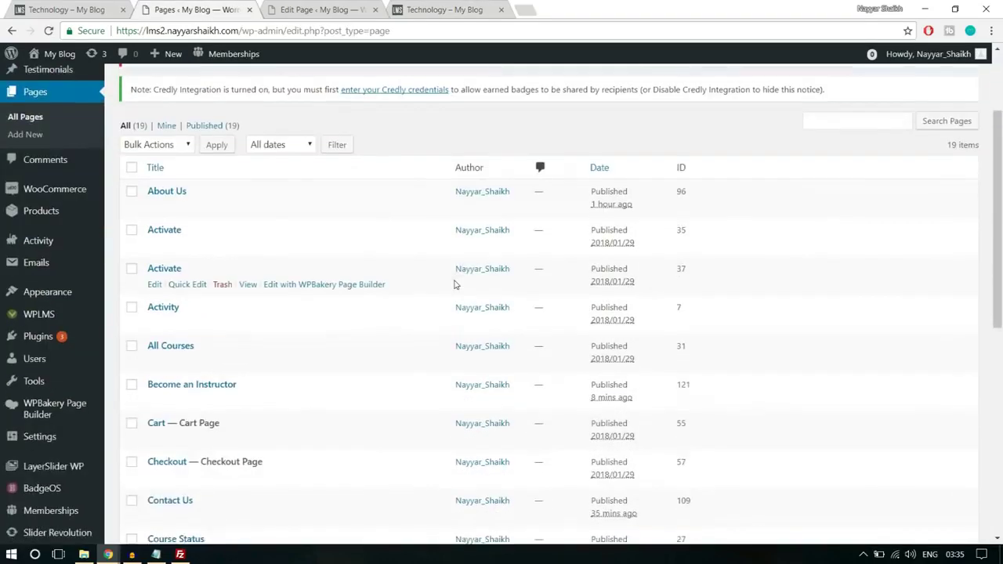
click(155, 346)
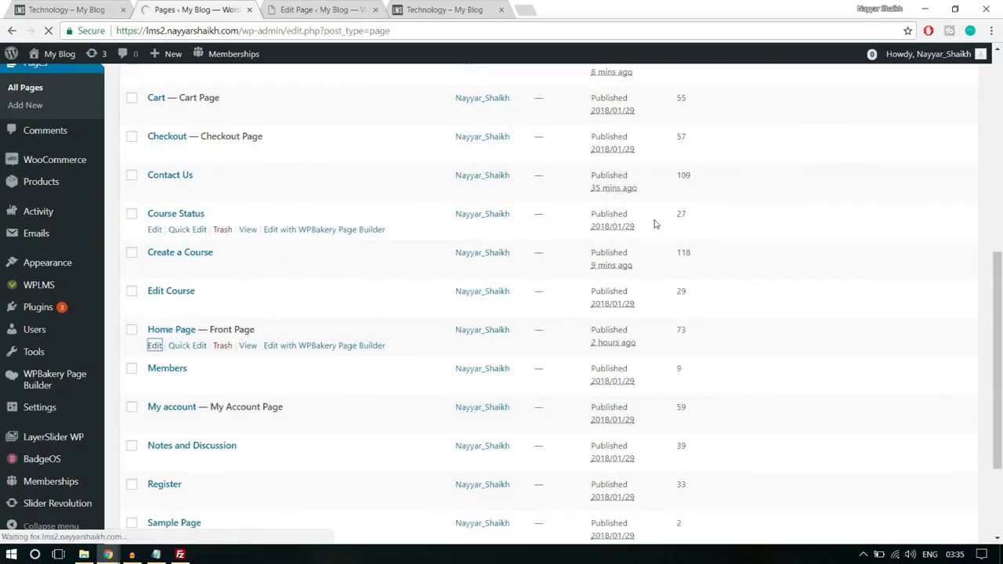
scroll(666, 228, down, 1)
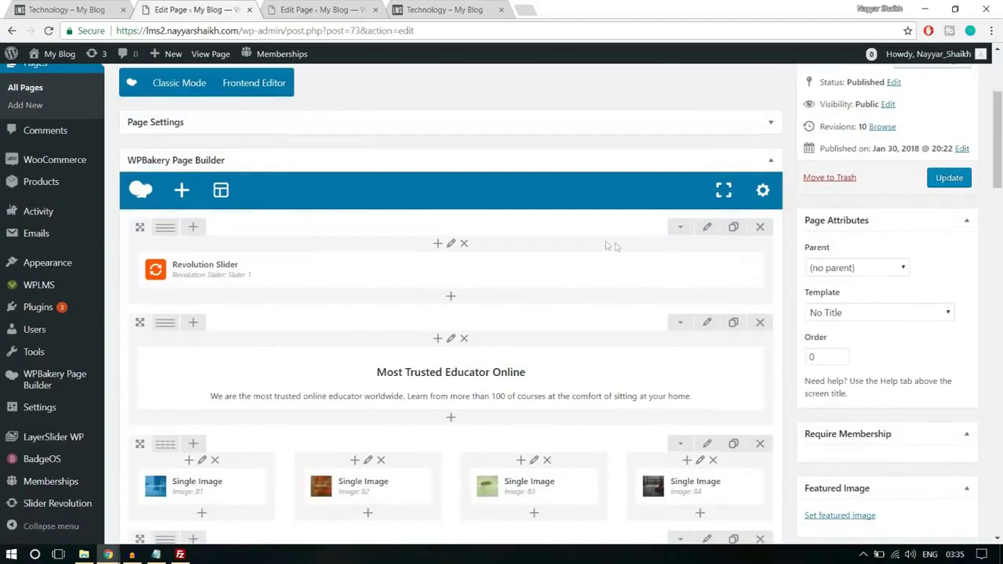
- Set the first row's Design Options top margin to -250px and update the Home Page
click(706, 228)
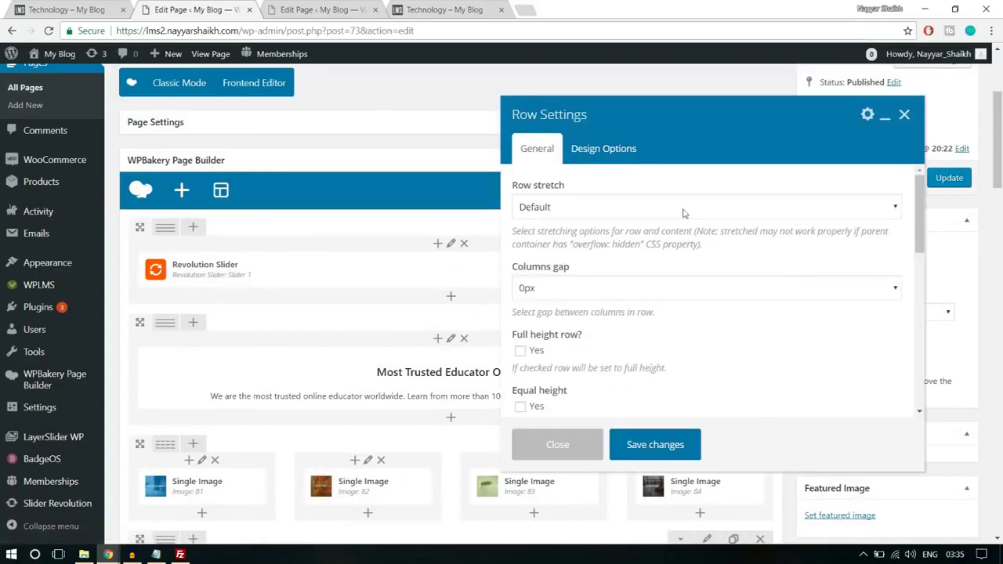
click(625, 159)
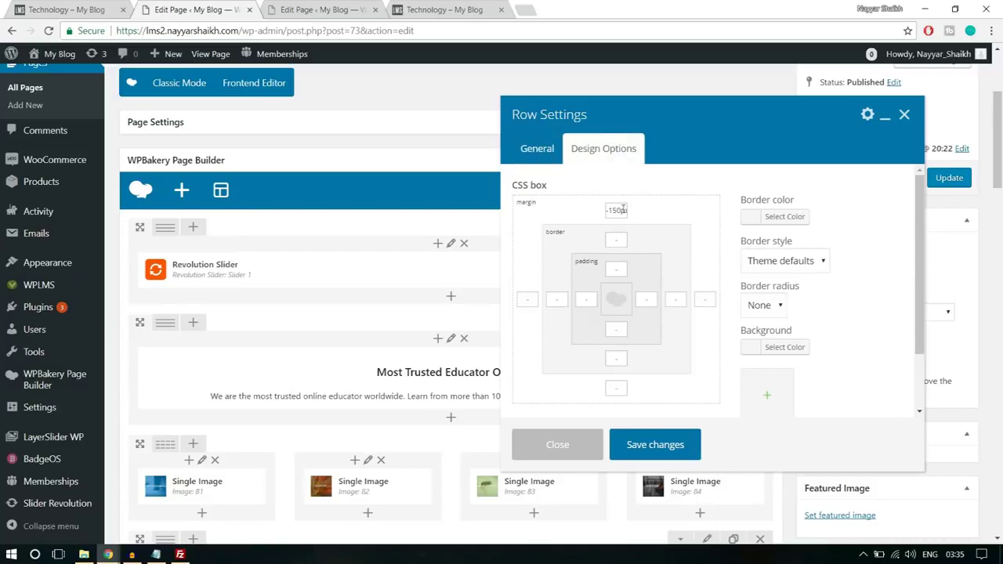
text(2)
click(684, 444)
click(953, 179)
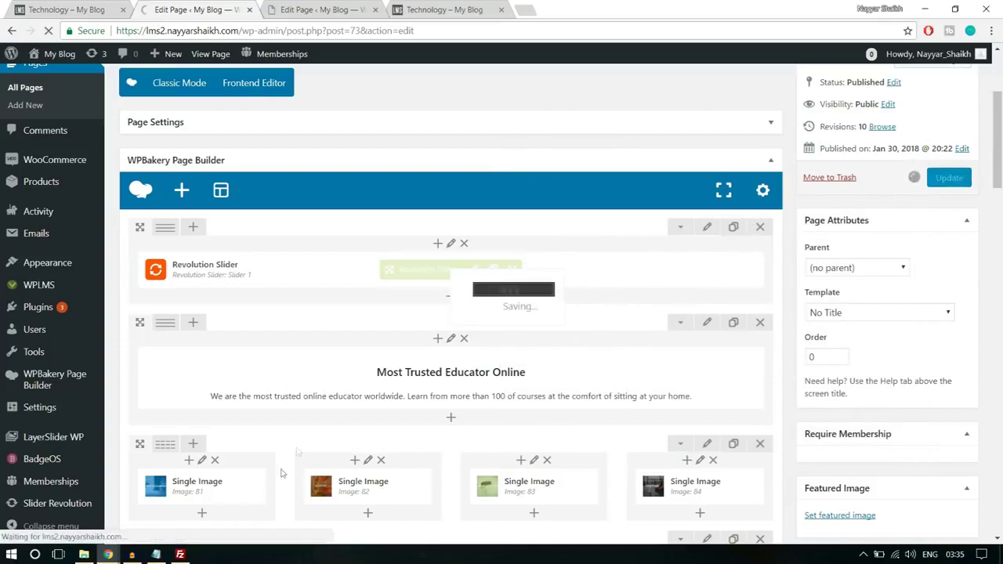
mouse_move(108, 554)
click(181, 511)
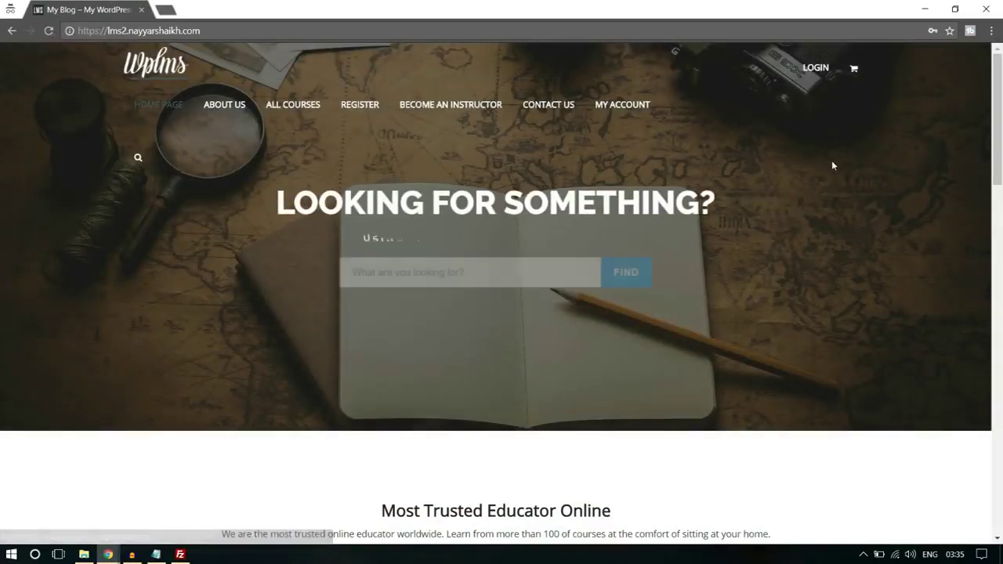
- Check the live homepage and the Register form fields, then go back to the Home Page editor
scroll(827, 291, down, 10)
scroll(825, 292, down, 5)
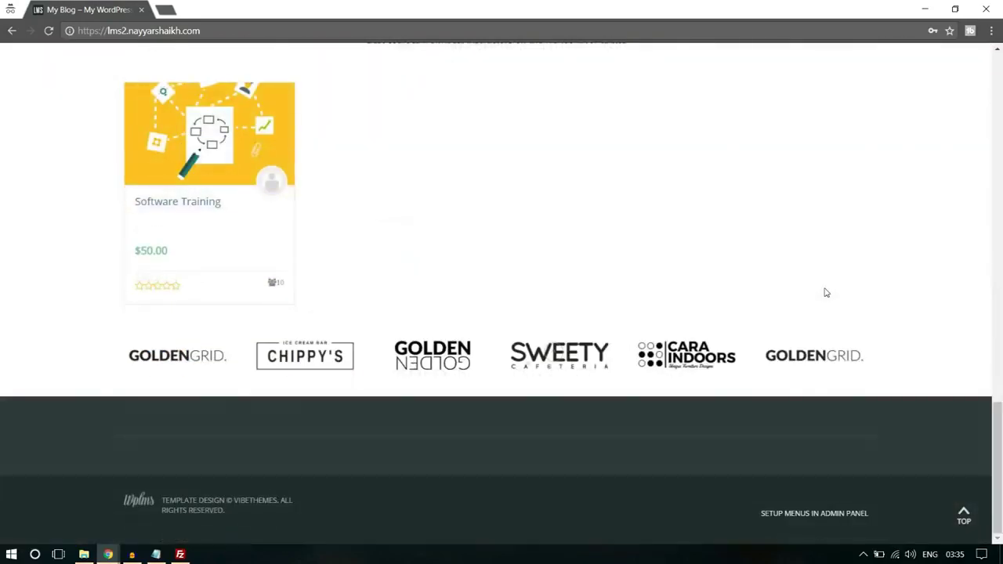
scroll(825, 293, up, 15)
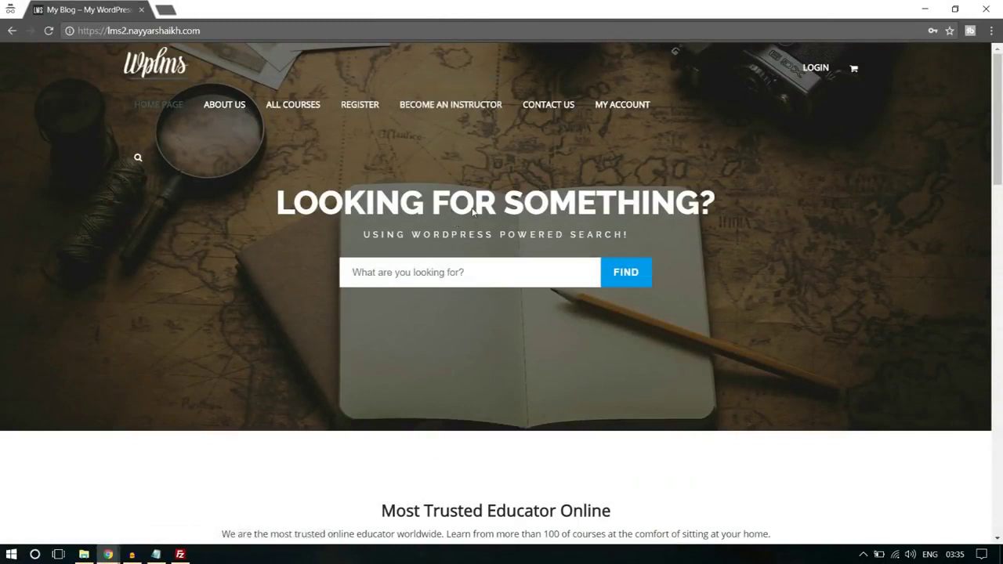
click(355, 113)
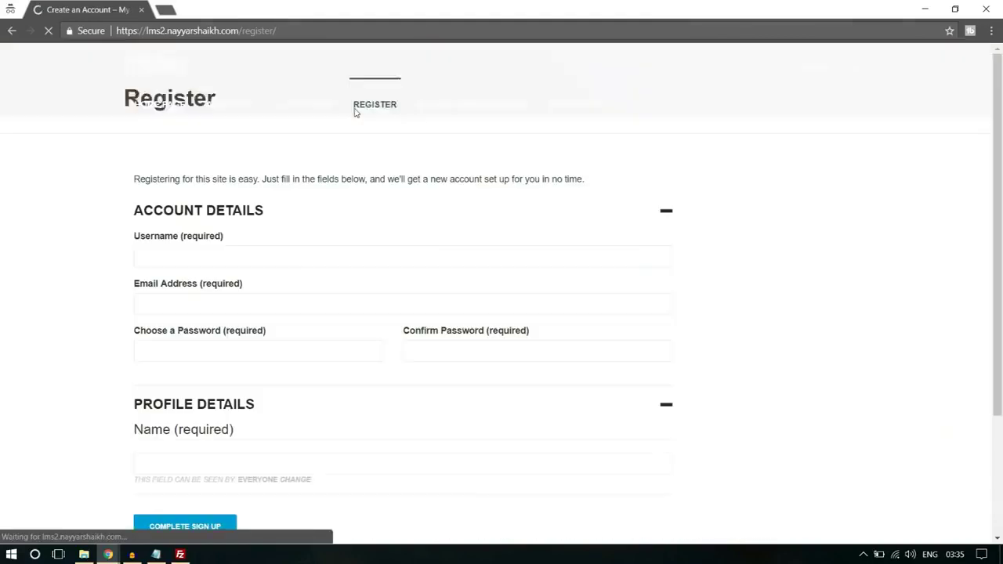
scroll(458, 259, down, 3)
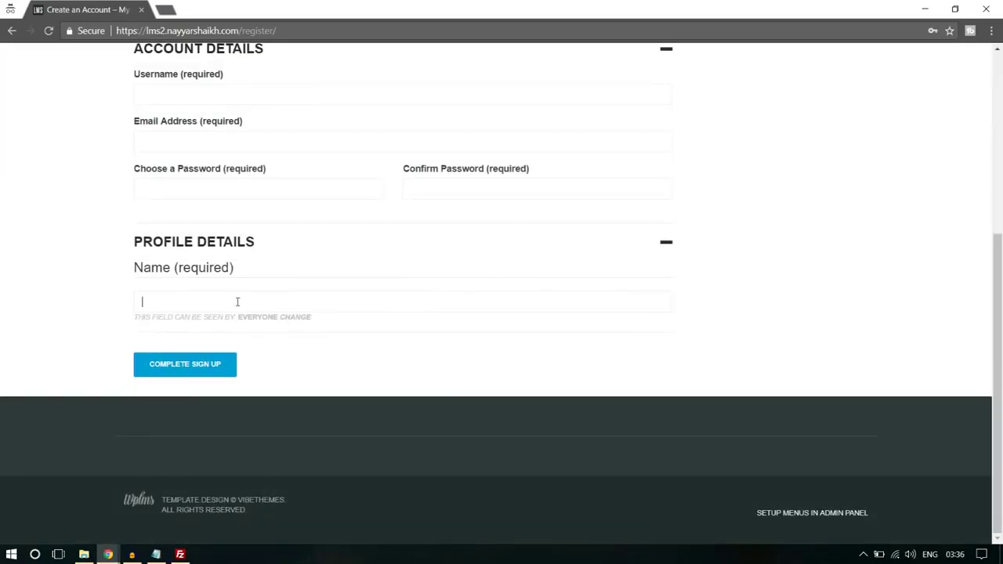
scroll(878, 216, up, 2)
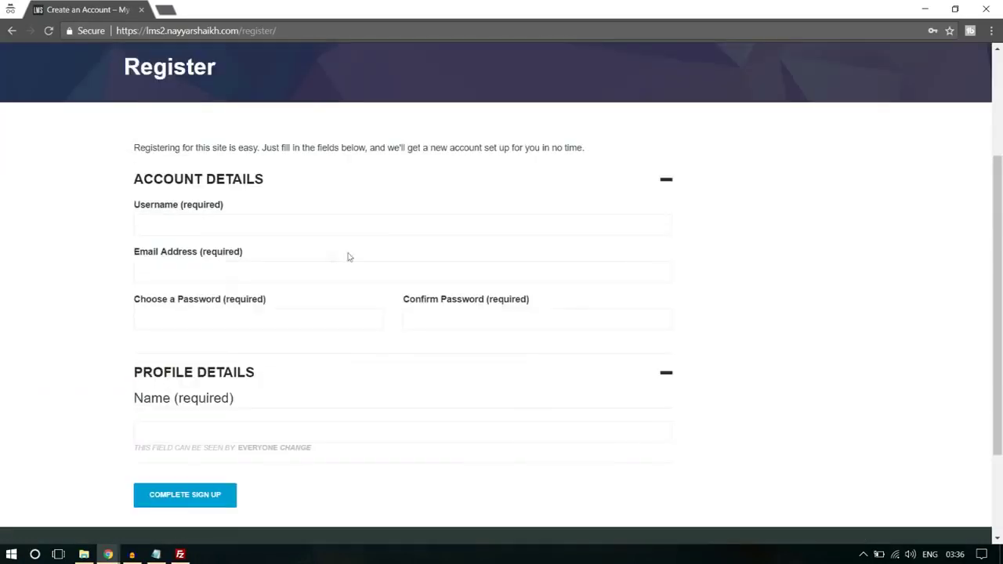
click(238, 277)
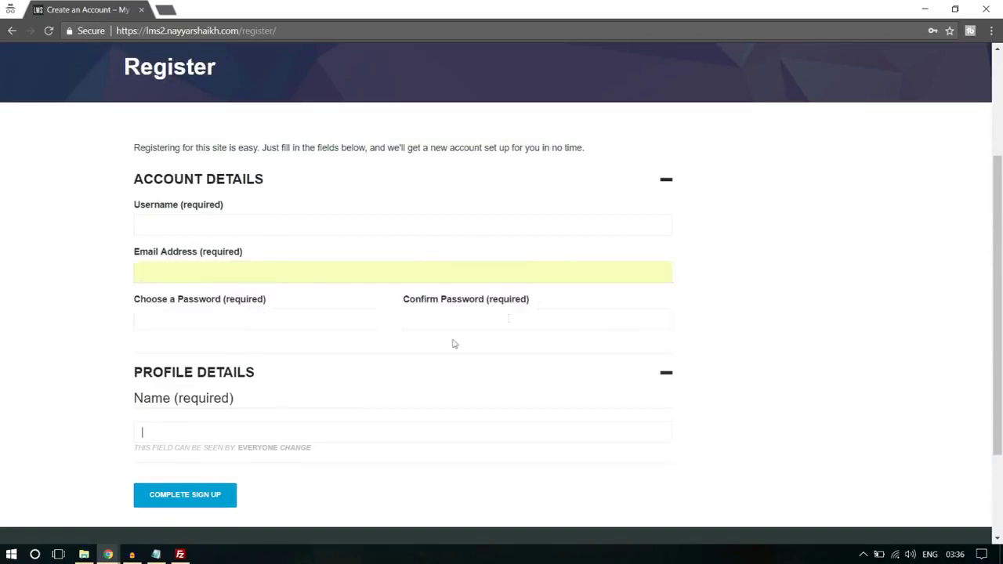
scroll(452, 342, down, 2)
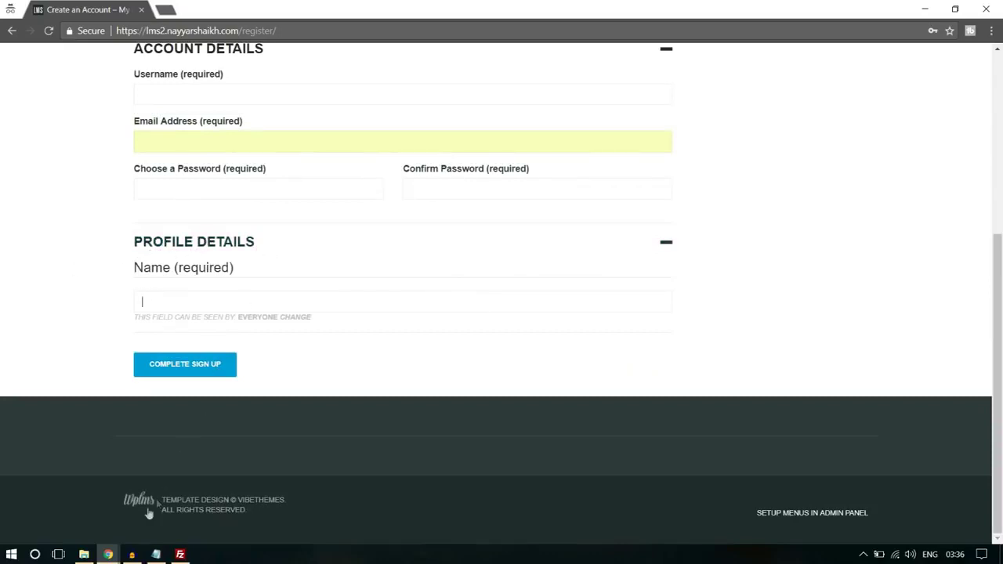
mouse_move(97, 539)
click(86, 509)
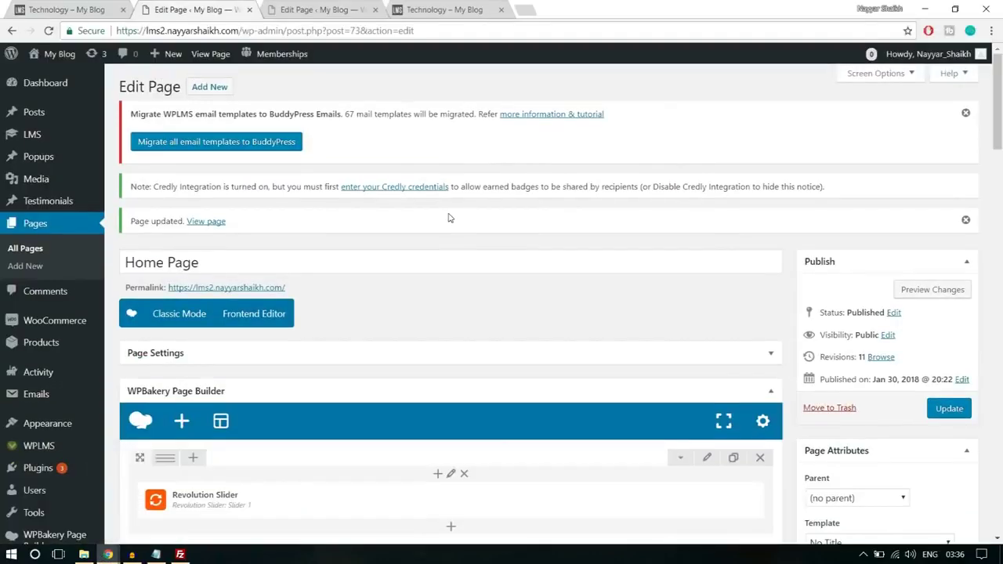
- In Users > Profile Fields, add a field named Bio described 'Type something about yourself!'
scroll(449, 218, down, 3)
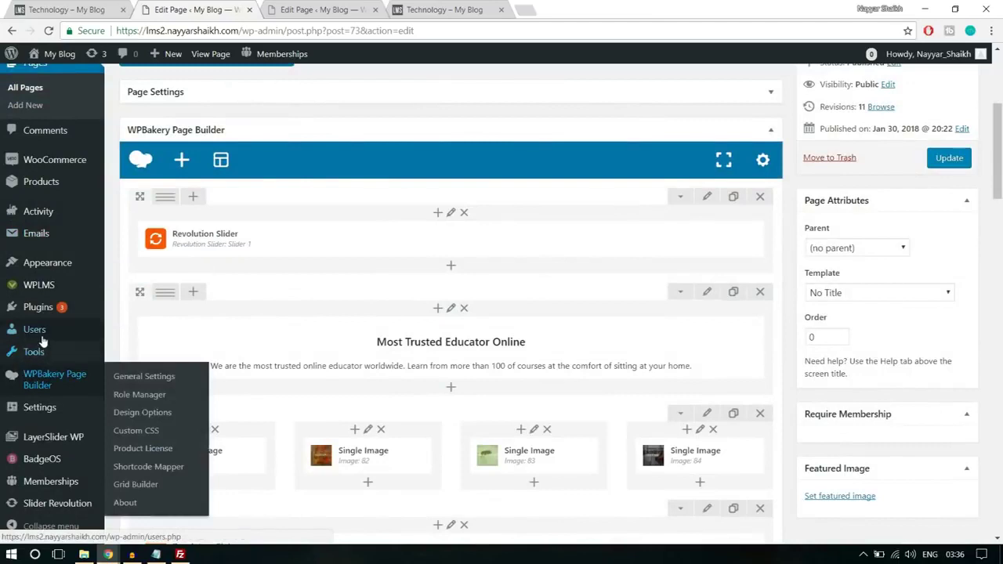
mouse_move(43, 333)
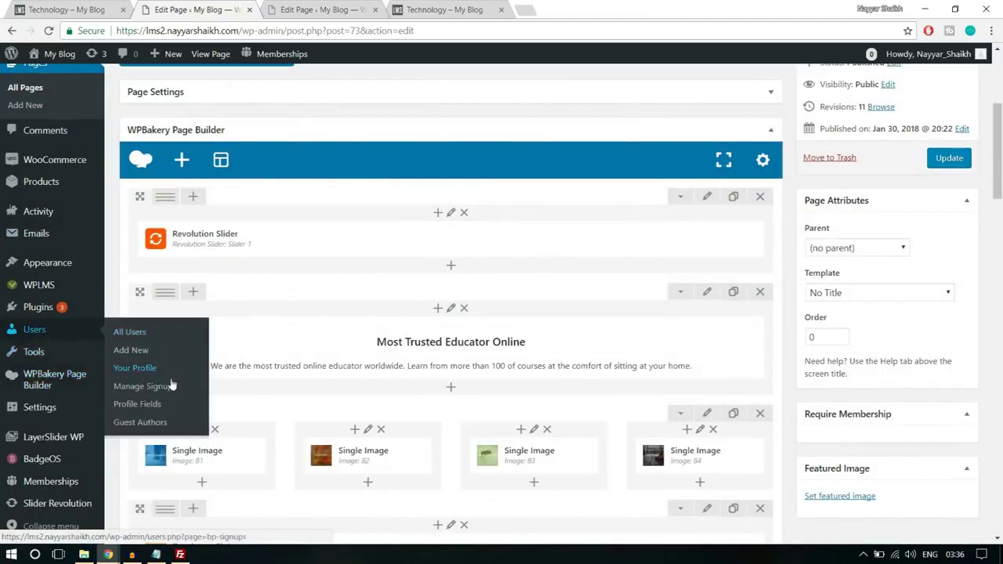
click(168, 404)
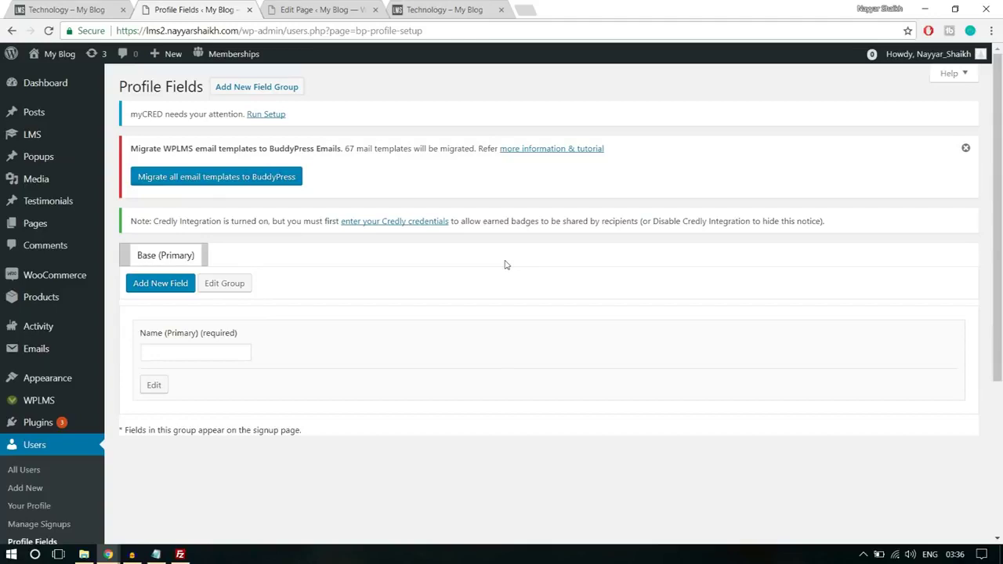
click(168, 292)
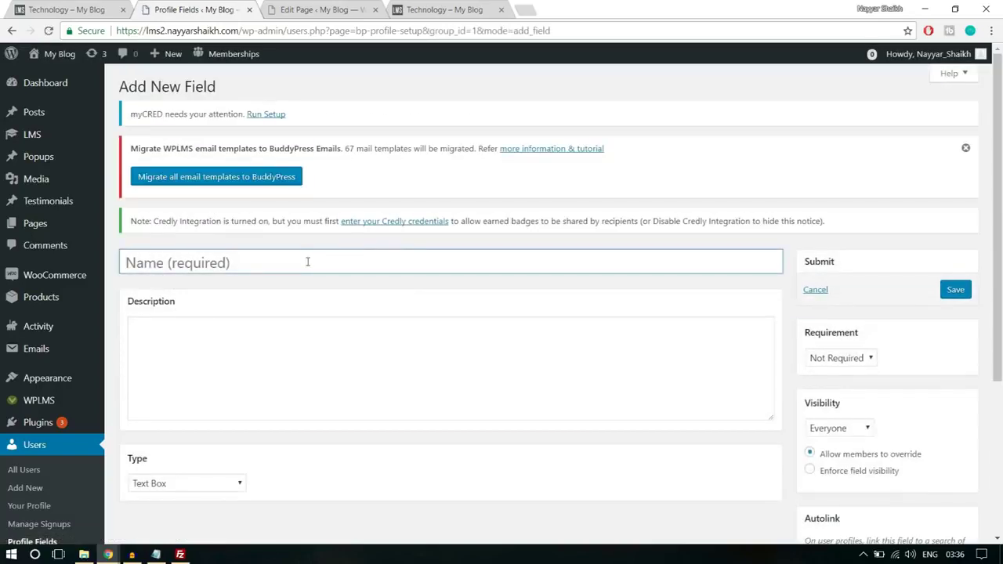
text(Bio)
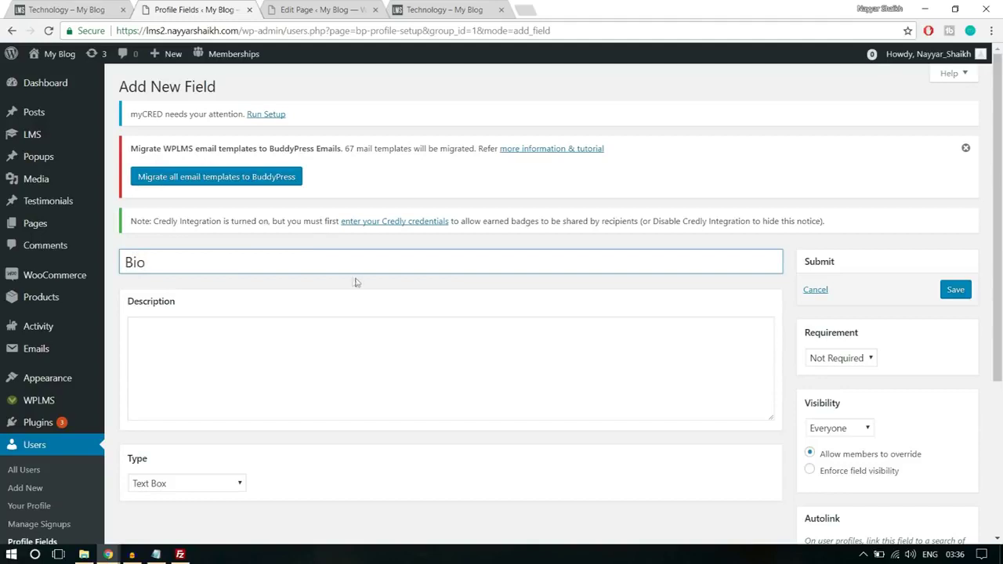
scroll(353, 280, down, 2)
click(318, 262)
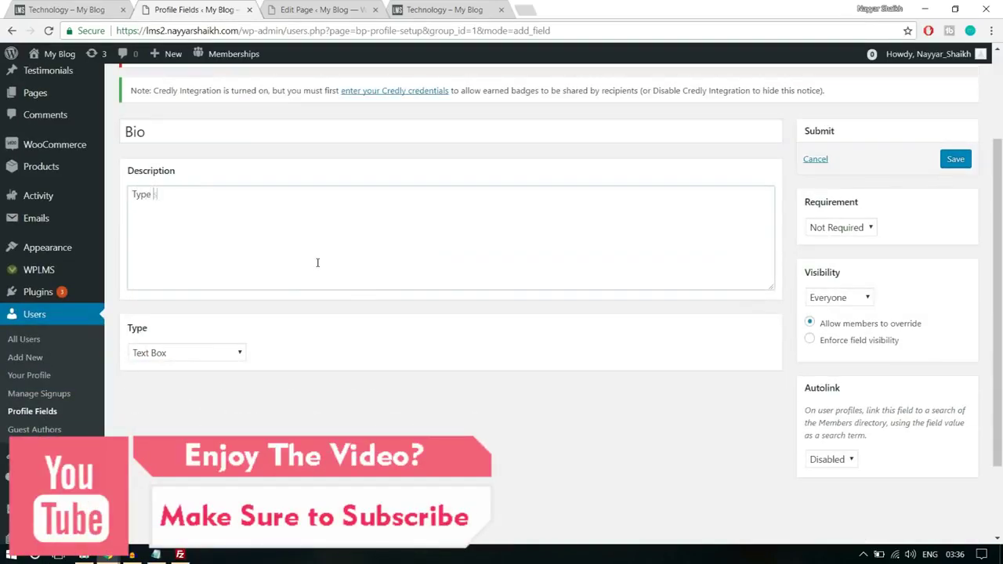
text(Type somethign)
key(BackSpace)
key(BackSpace)
text(ng about yourself!)
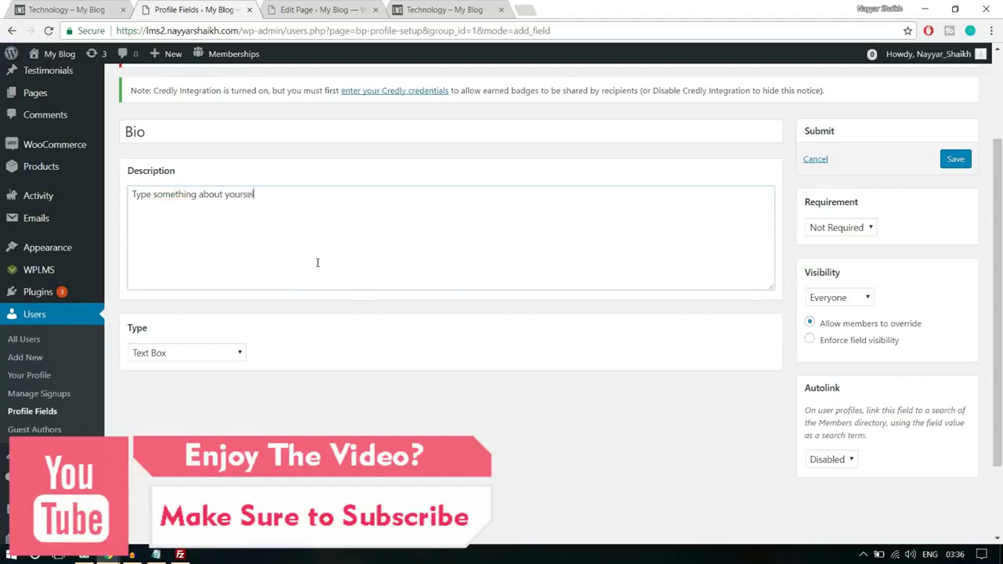
- Make Bio a Multi-line Text Area, Not Required, visible to Everyone, and save it
click(213, 356)
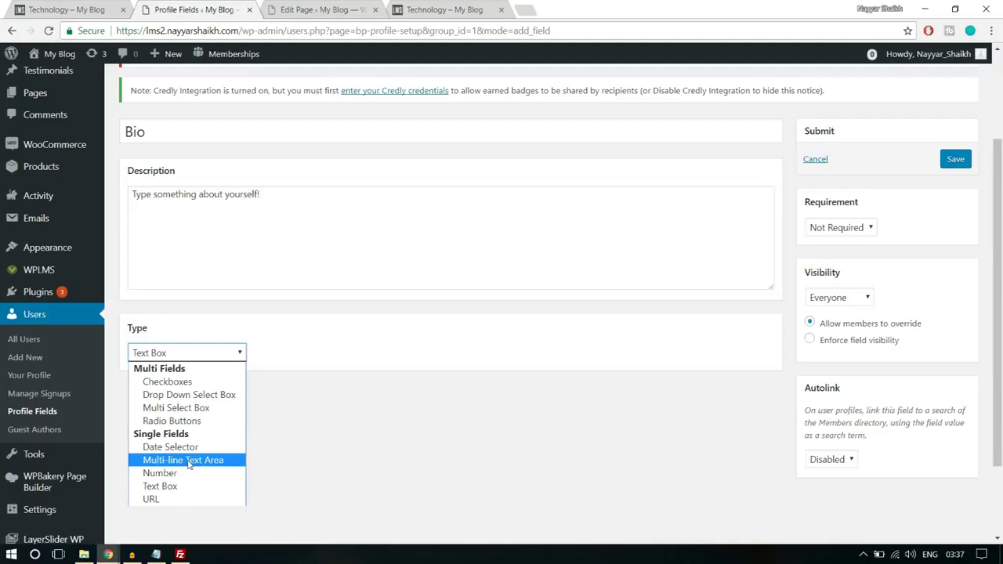
click(192, 462)
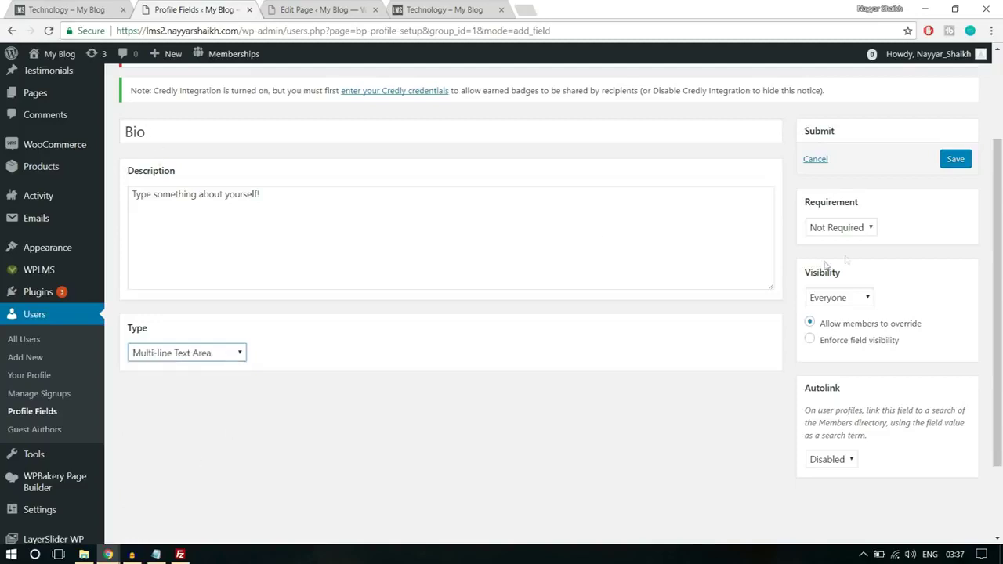
click(852, 229)
click(929, 243)
click(854, 305)
click(855, 304)
click(854, 304)
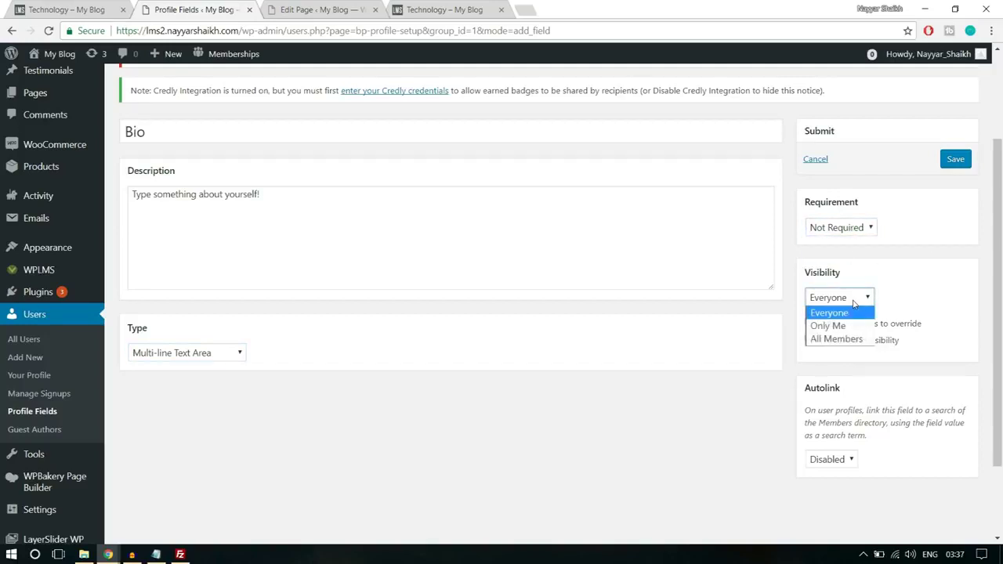
click(837, 314)
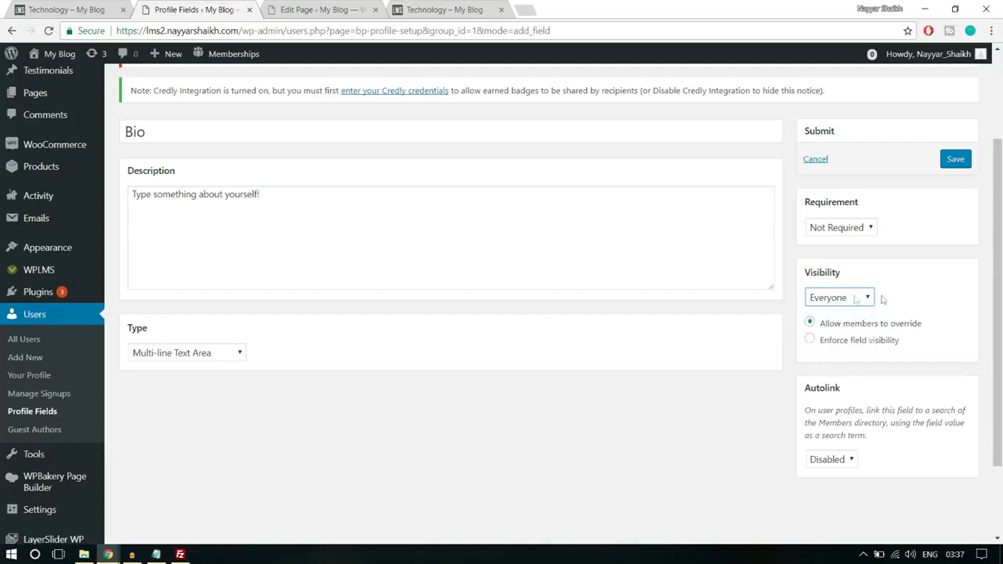
click(847, 303)
click(850, 304)
click(964, 165)
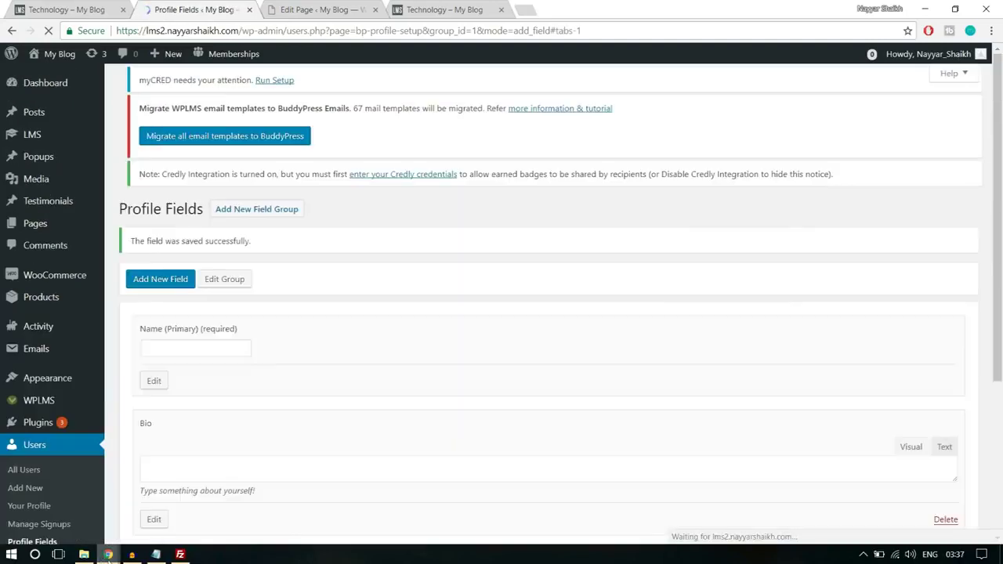
mouse_move(108, 554)
click(195, 497)
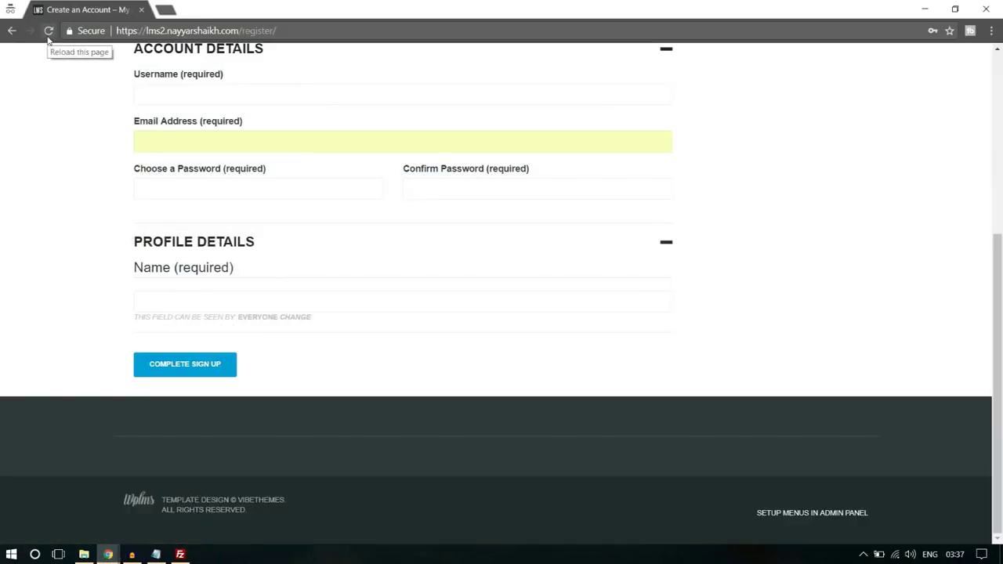
- Reload the Register page so the new Bio field appears in the form
click(48, 33)
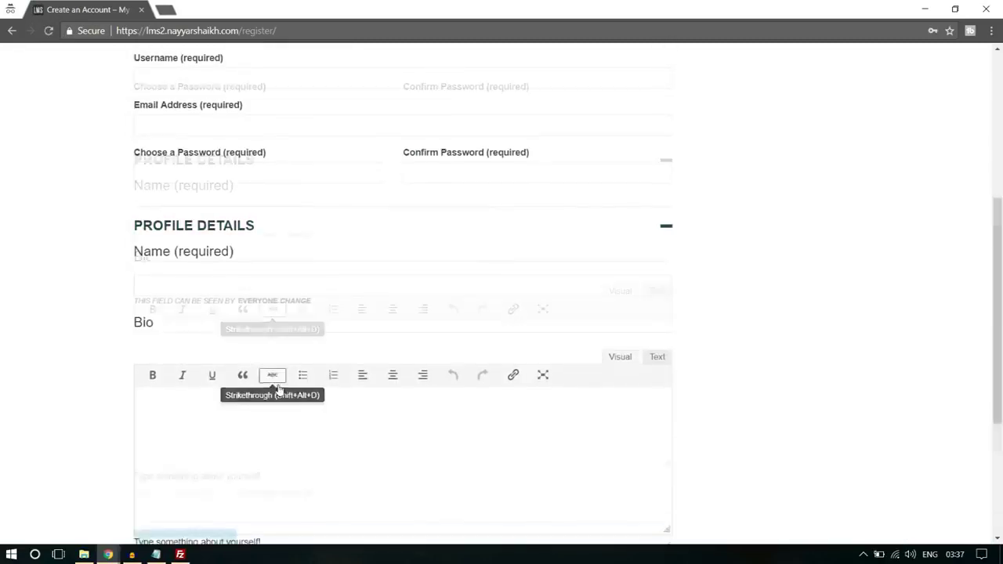
scroll(278, 389, down, 3)
scroll(258, 329, up, 6)
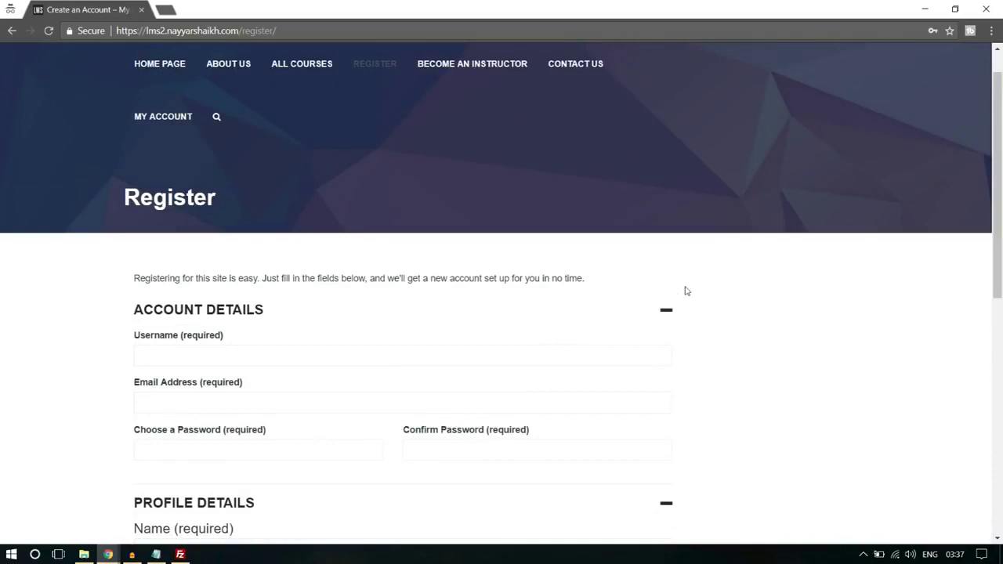
scroll(859, 308, down, 2)
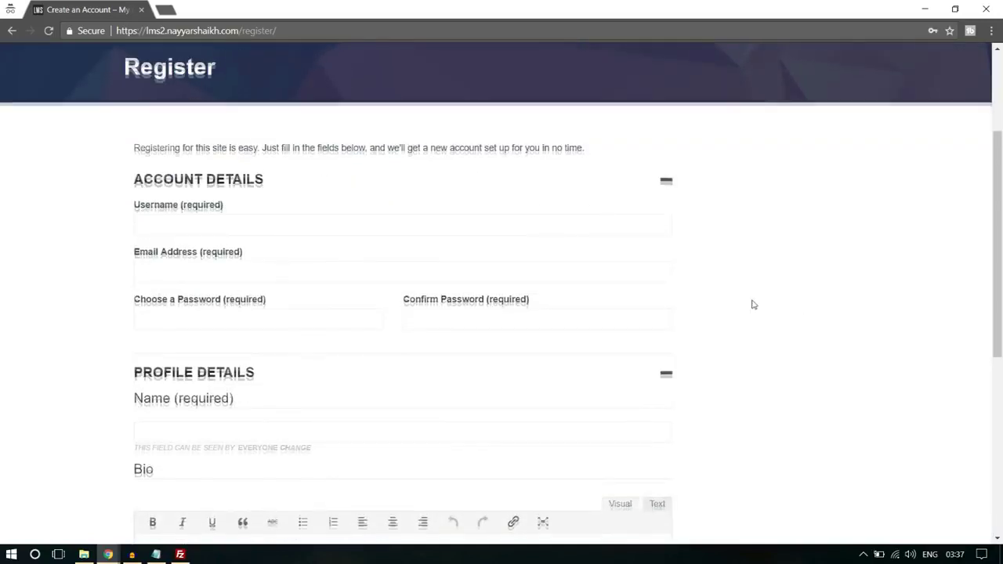
scroll(753, 304, up, 2)
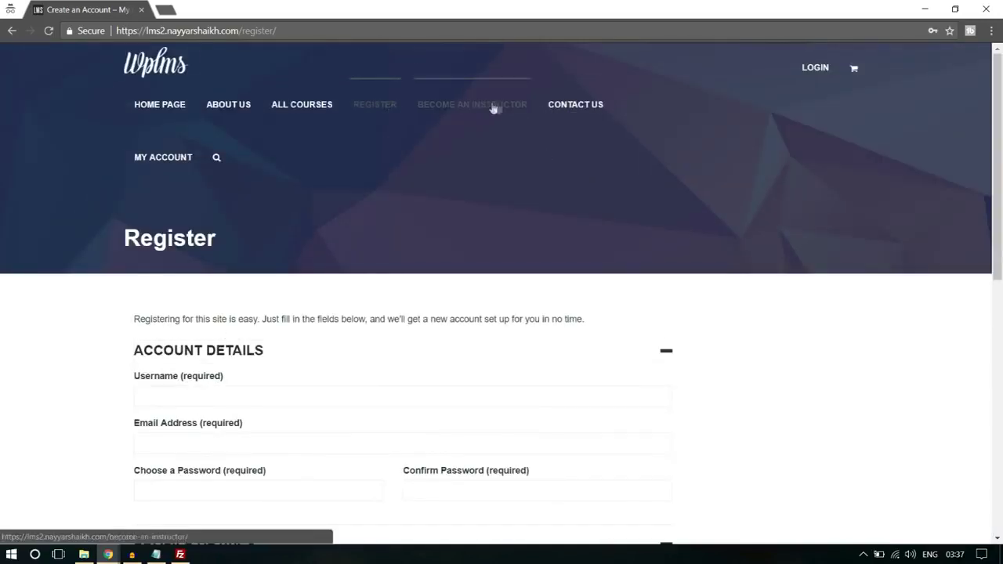
scroll(917, 284, down, 3)
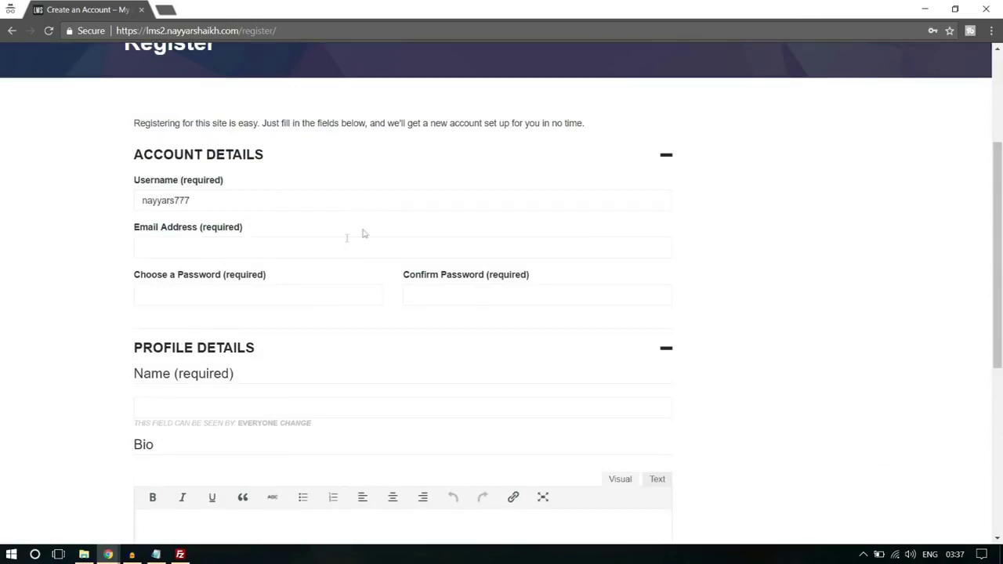
- Fill in the account e-mail, password and Bio text, then submit Complete Sign Up
click(282, 248)
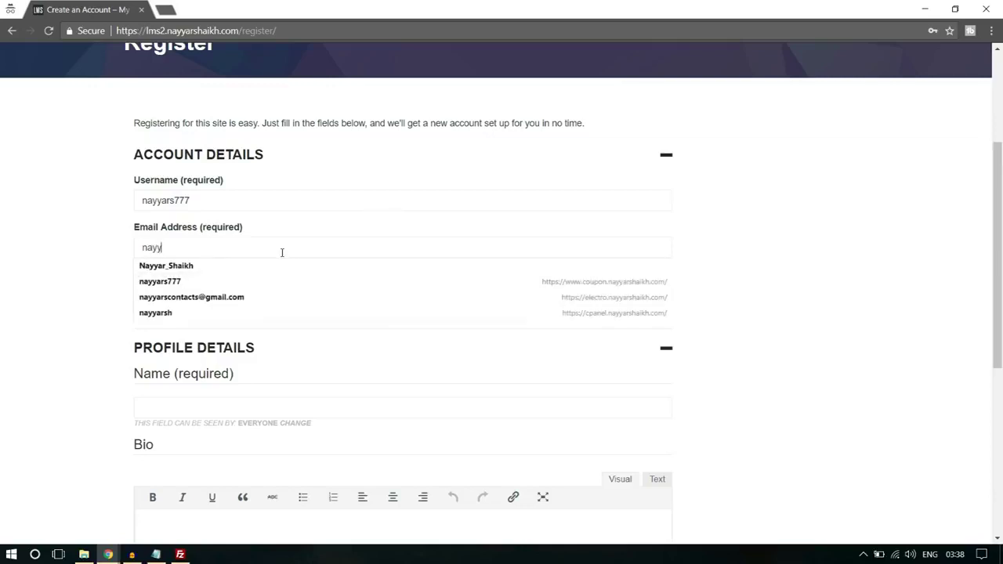
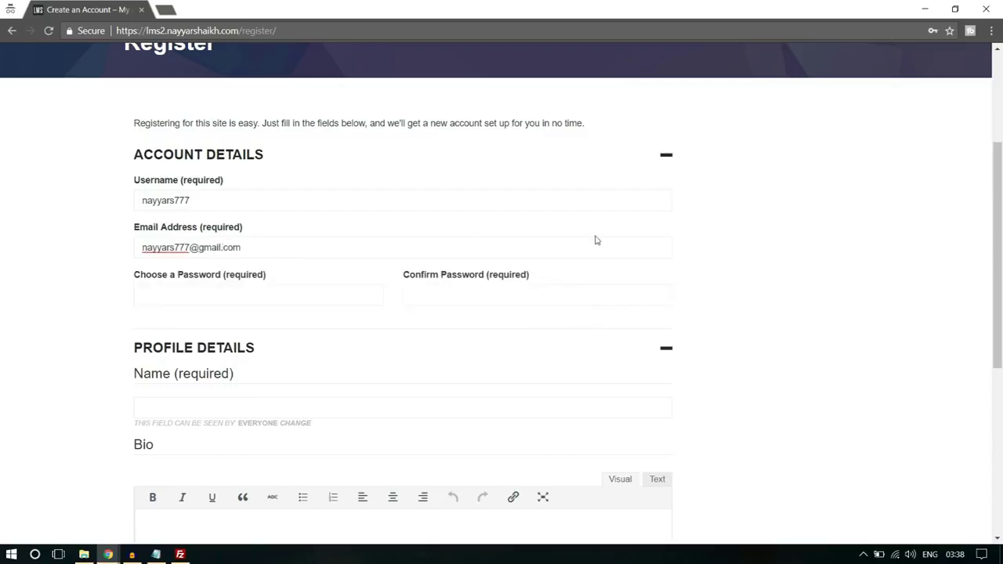
scroll(596, 240, down, 2)
text(•••••)
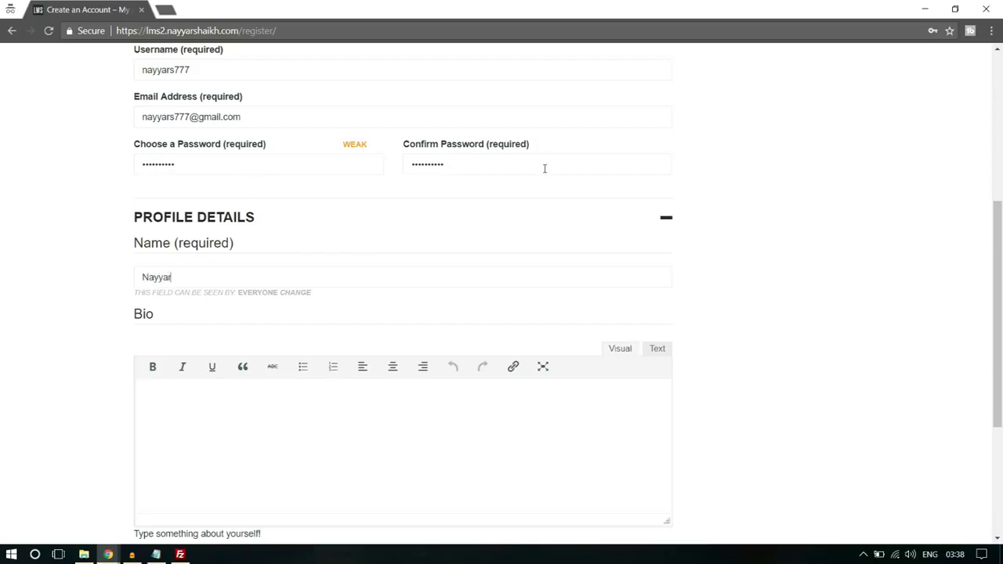
click(488, 416)
scroll(488, 419, down, 3)
text(Bio)
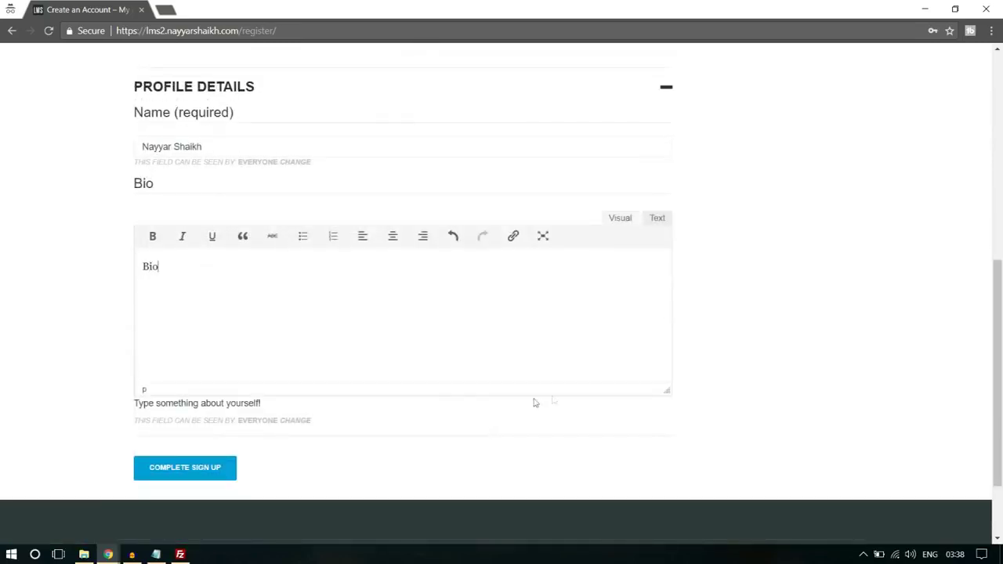
click(215, 470)
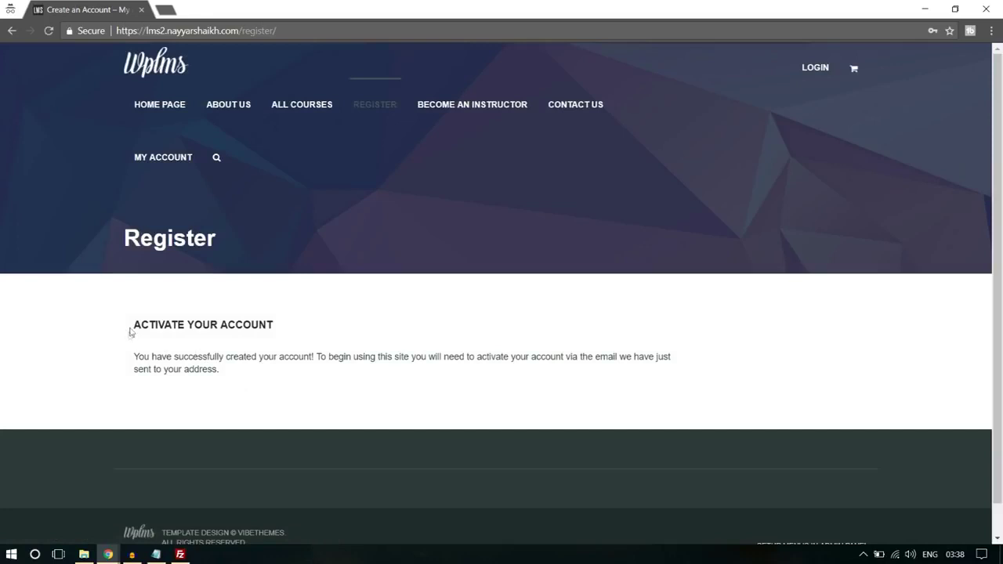
- Read the activation notice, then sign in to Gmail in a new private tab
drag(130, 332, 306, 359)
click(298, 362)
drag(554, 357, 668, 369)
click(666, 369)
click(162, 5)
text(gmail.com)
key(Return)
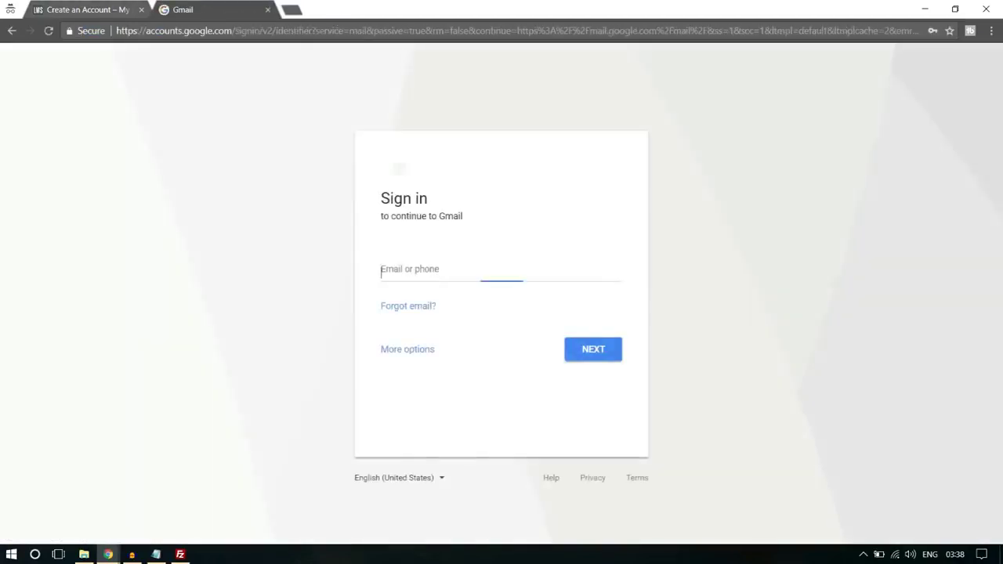
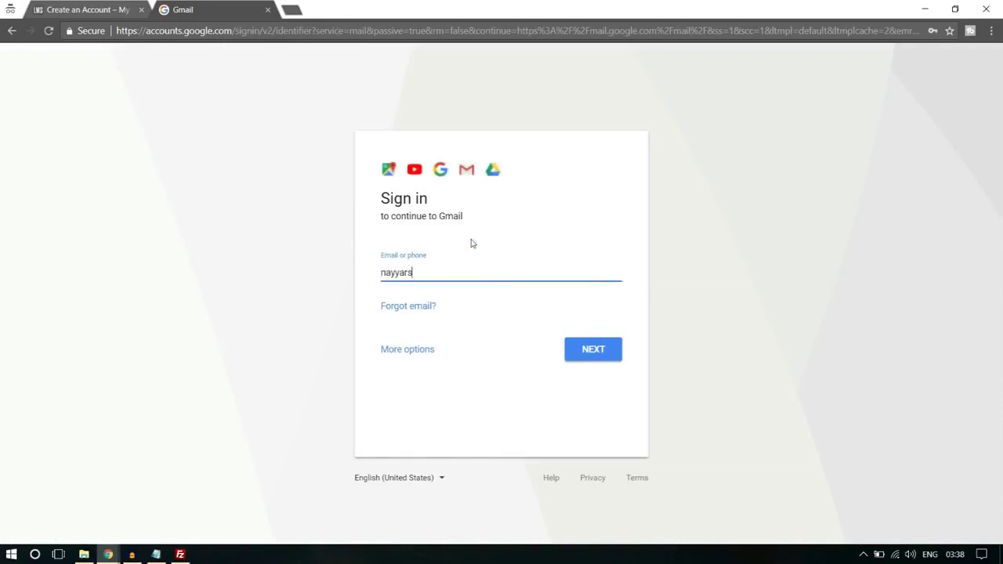
key(Return)
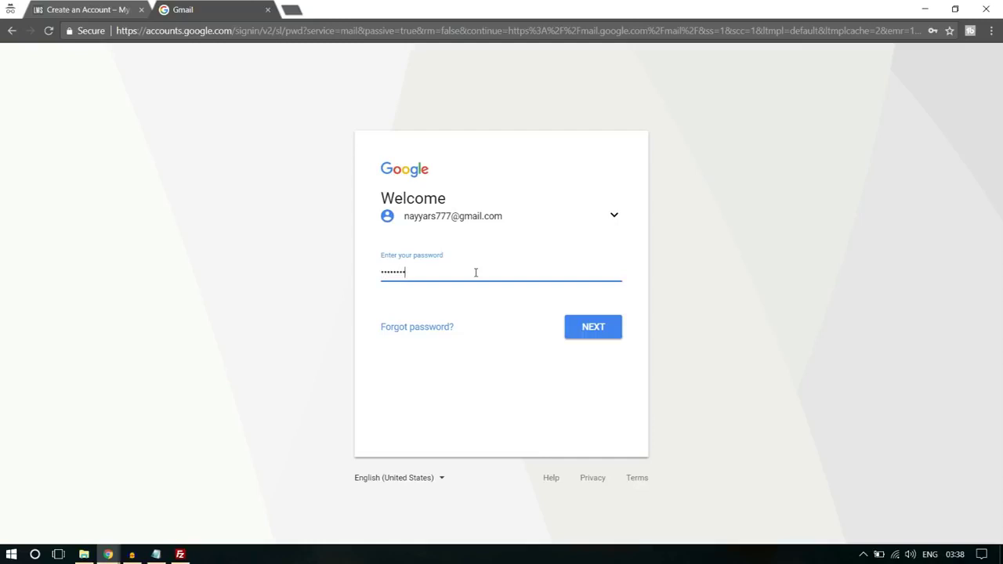
key(Return)
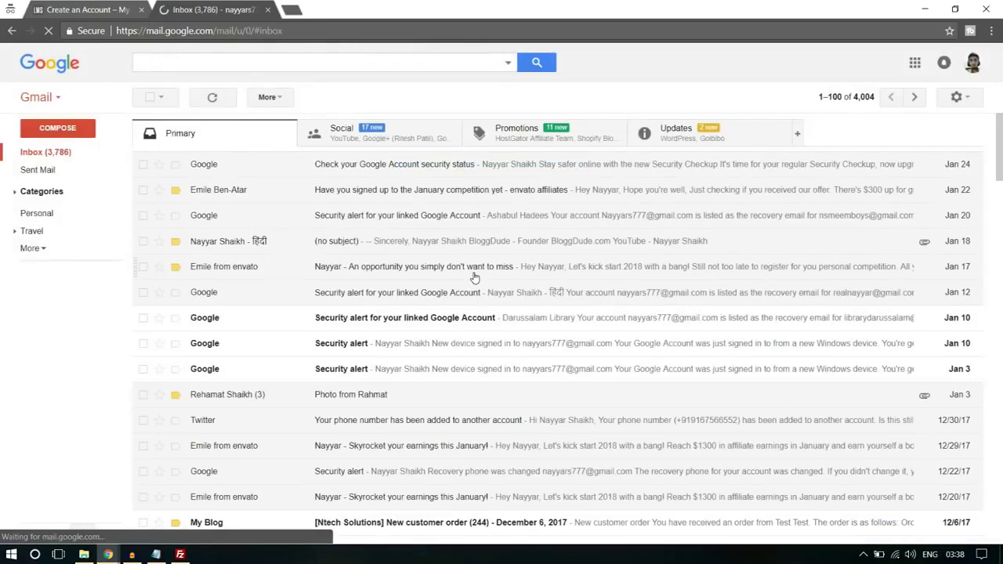
- Open the 'Activate your account' email under Updates and follow its activation link
click(733, 143)
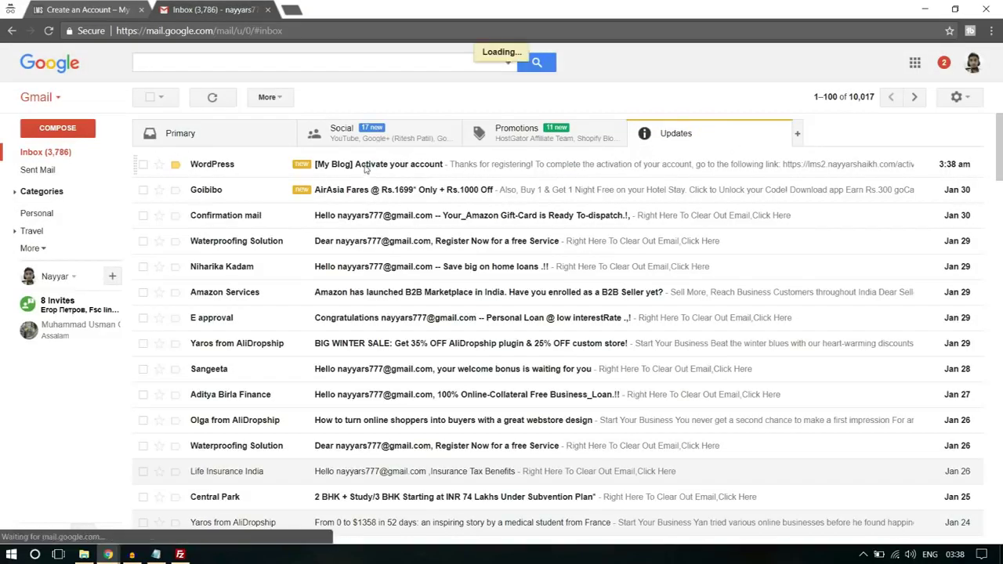
click(366, 166)
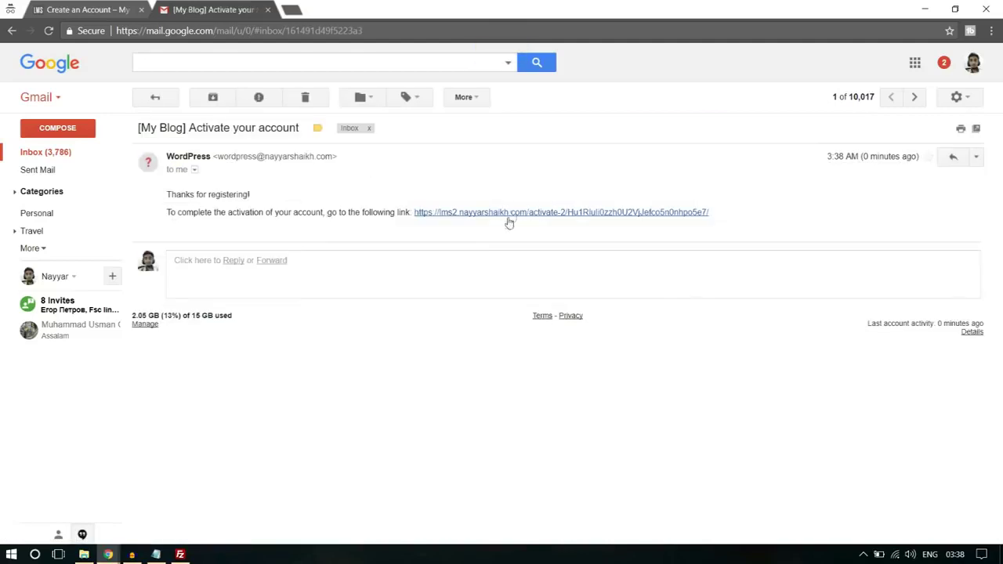
click(510, 213)
click(142, 10)
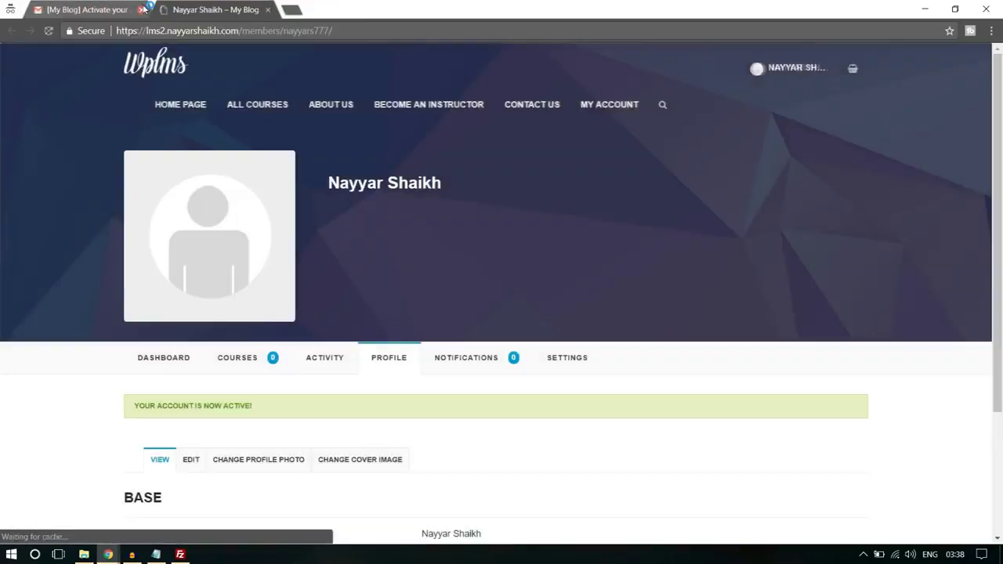
click(142, 10)
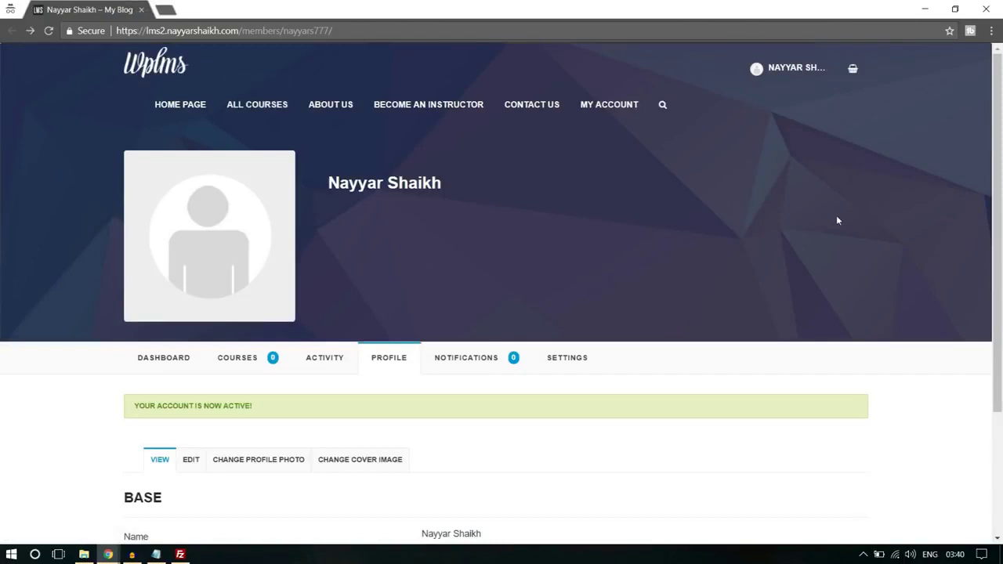
- From ALL COURSES, open Software Training and take the course to reach its $50.00 product page
drag(124, 414, 274, 410)
click(275, 413)
click(271, 109)
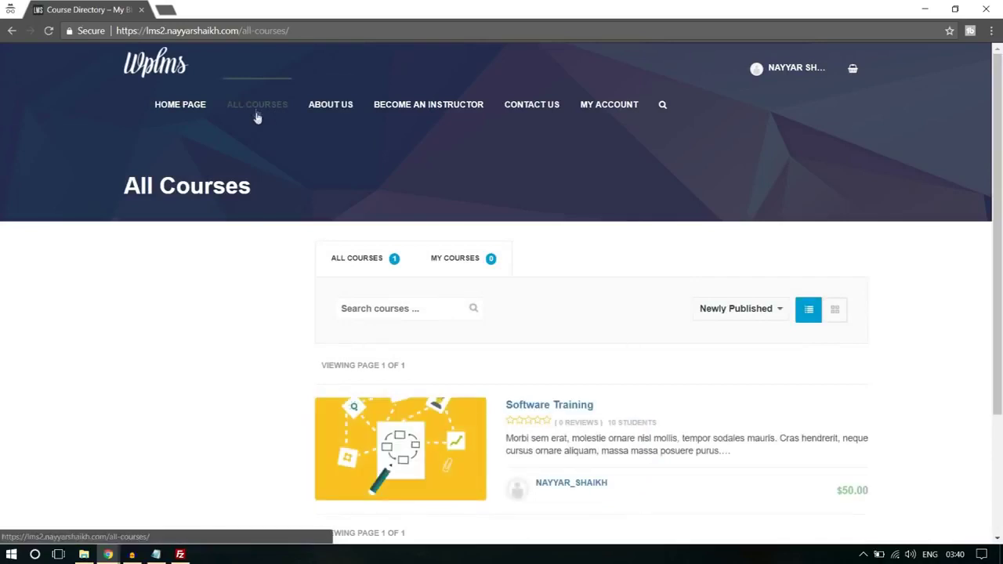
scroll(548, 231, down, 3)
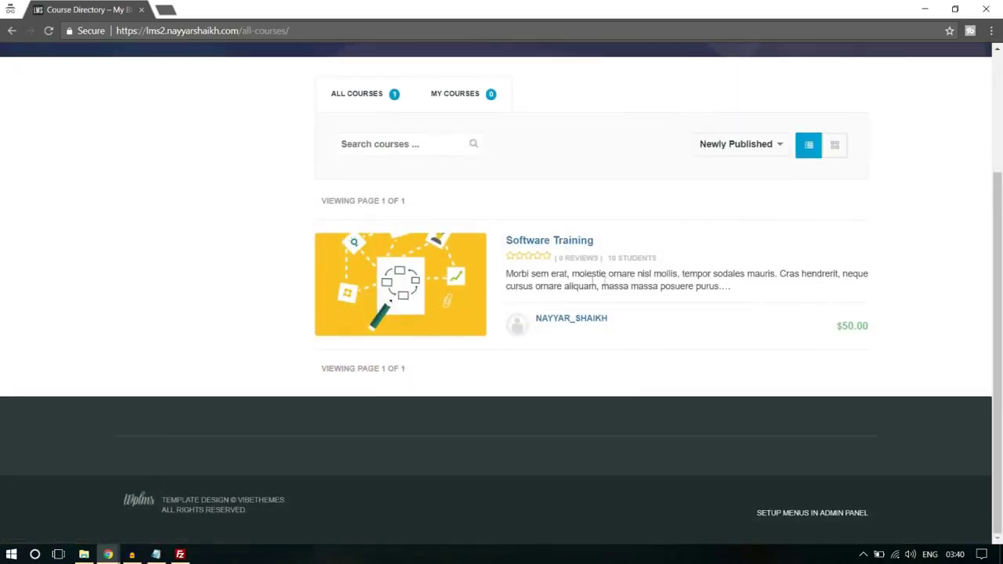
click(568, 242)
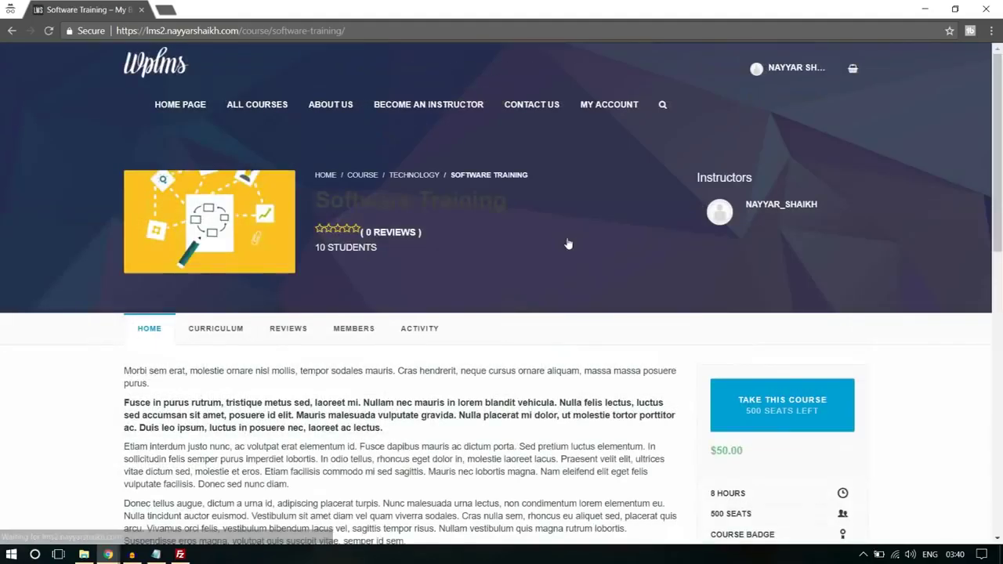
scroll(595, 289, down, 1)
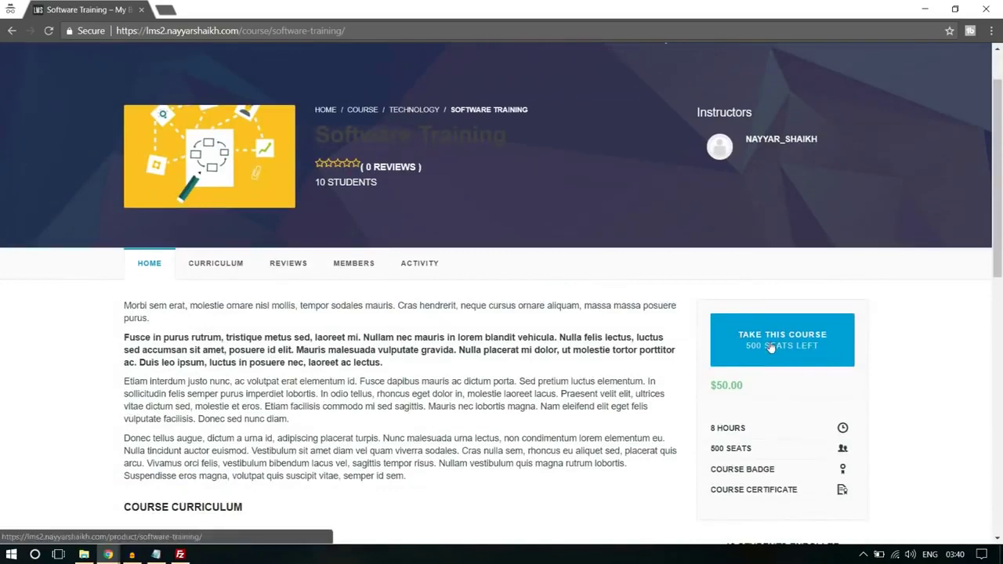
click(771, 348)
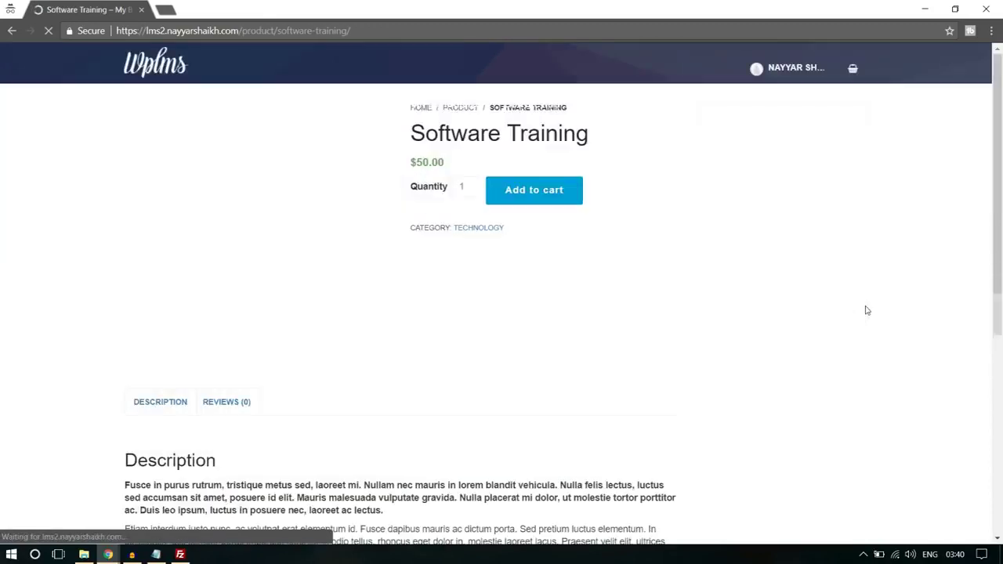
- Add Software Training to the cart, pick PayPal at checkout, then back out to the product page
click(524, 286)
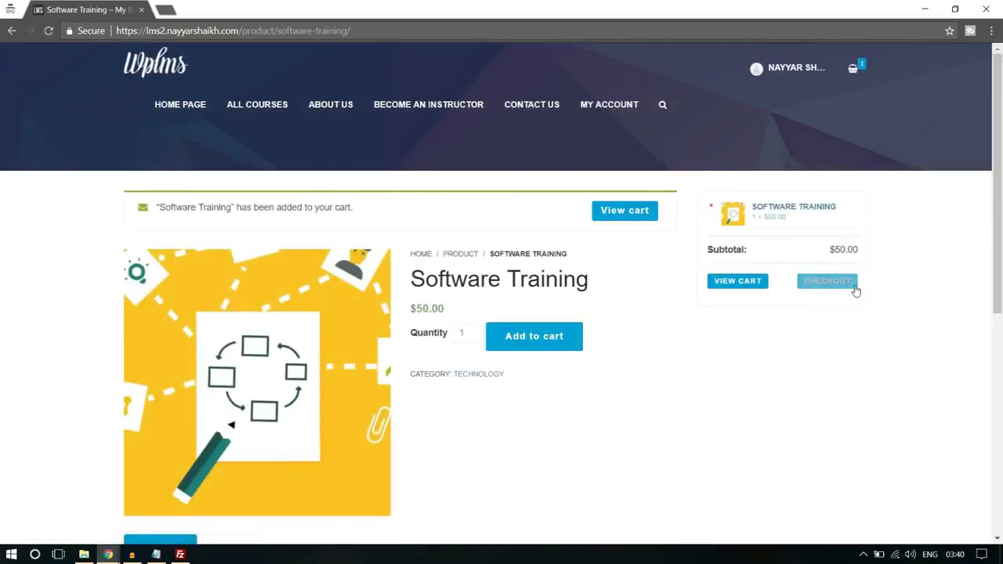
click(841, 289)
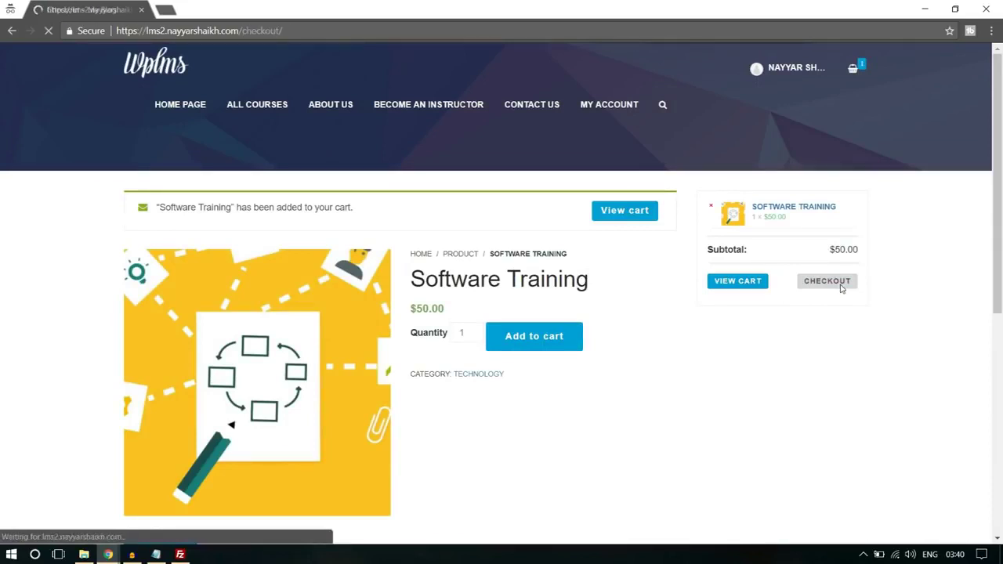
scroll(264, 365, down, 15)
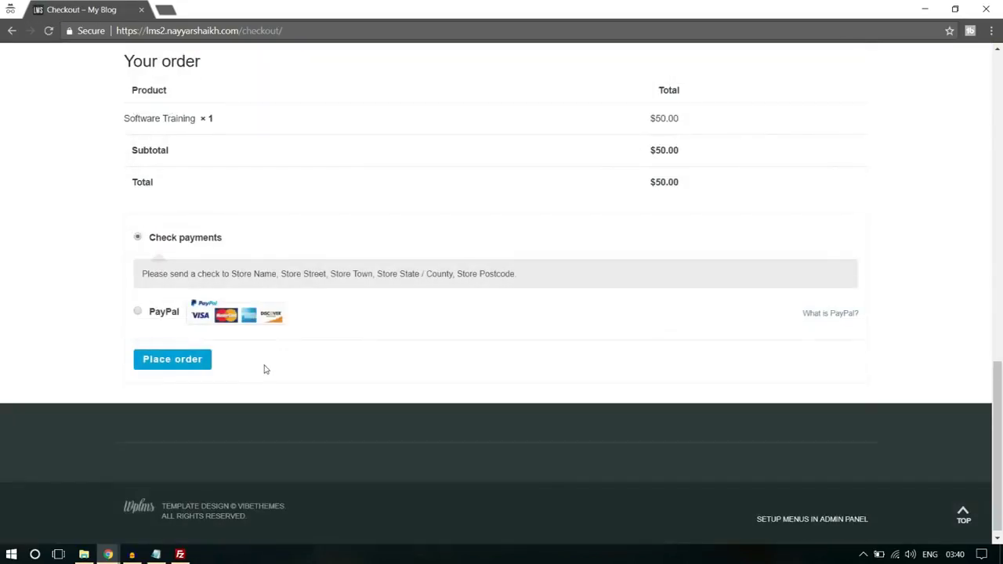
click(138, 312)
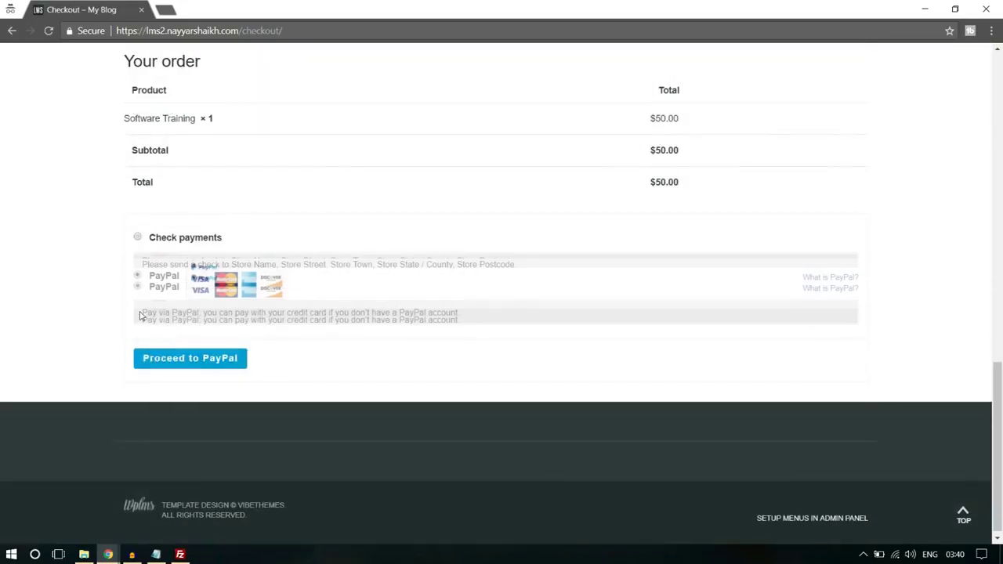
scroll(364, 365, up, 15)
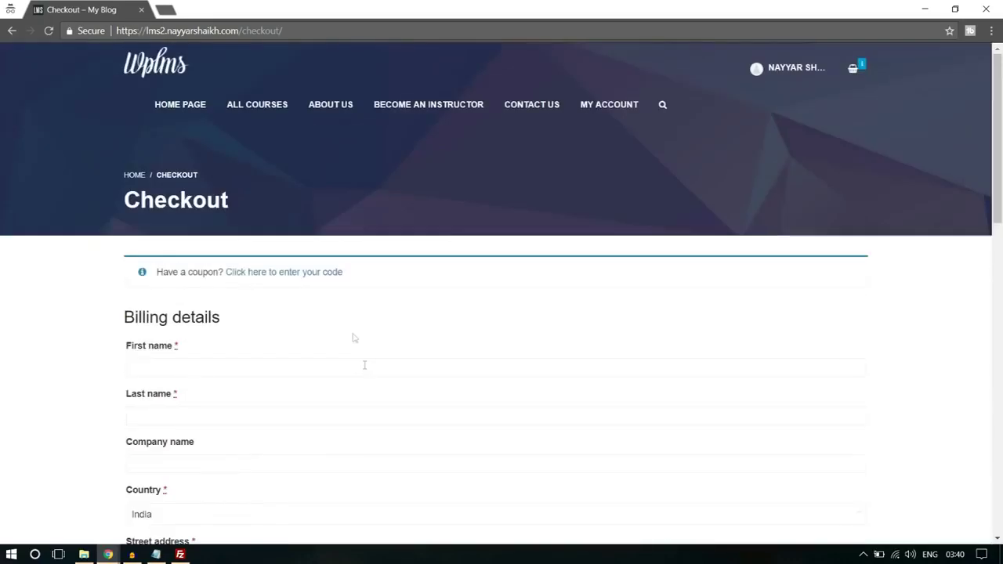
click(9, 30)
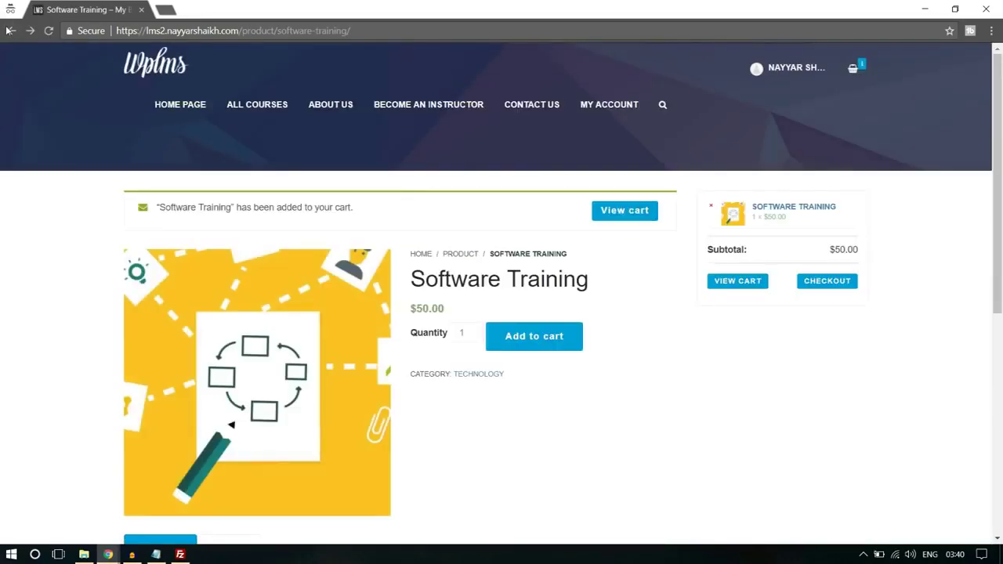
click(9, 30)
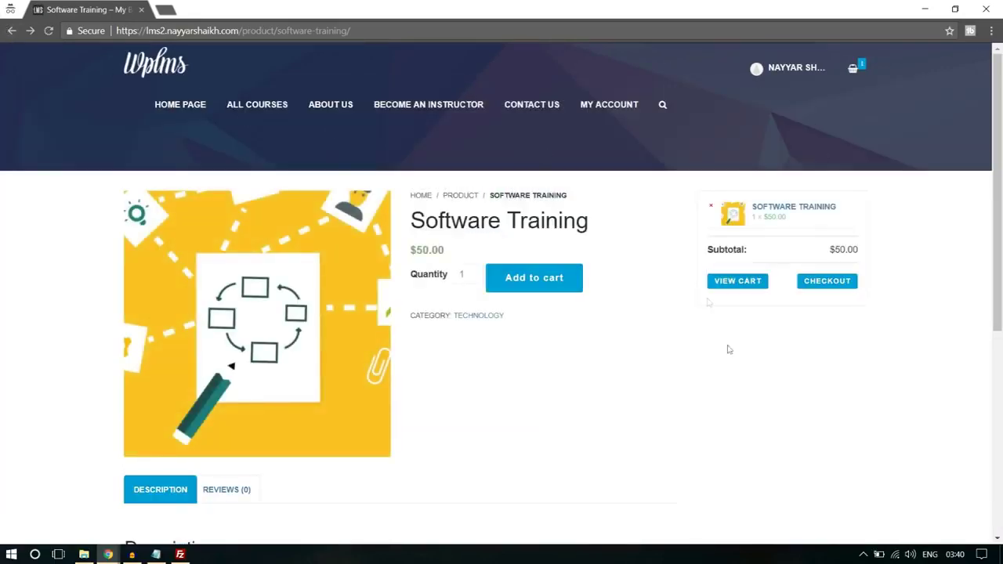
- Log out of the instructor account from the user profile menu
scroll(721, 334, down, 5)
scroll(735, 366, up, 5)
click(796, 72)
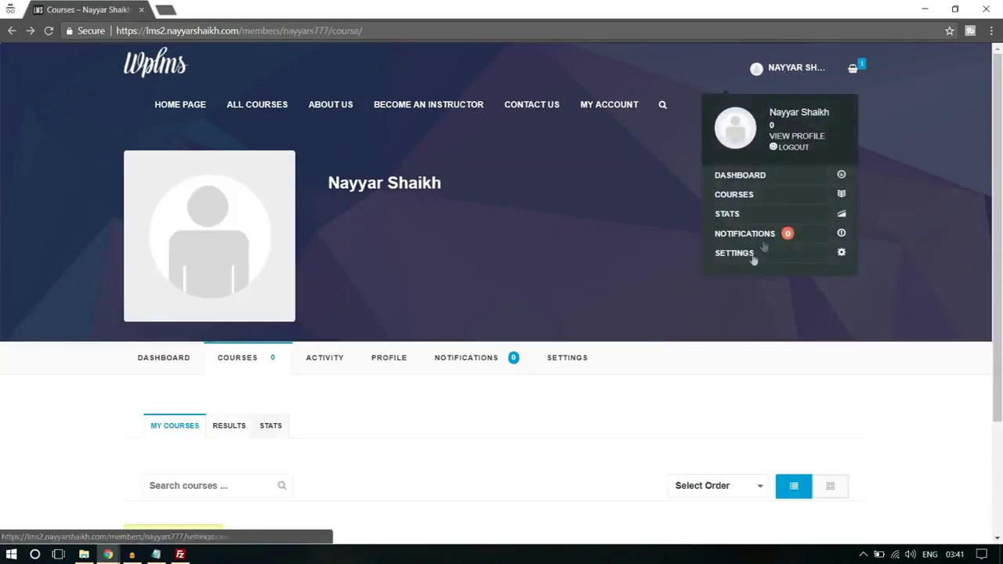
click(794, 148)
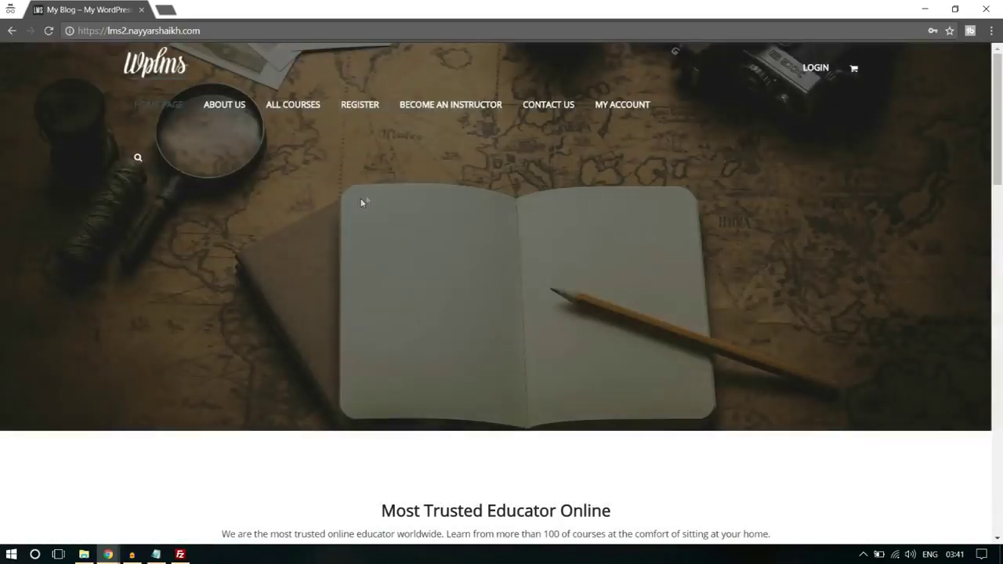
- Open REGISTER and scroll through the Create an Account form's account and profile fields, including Bio
click(357, 109)
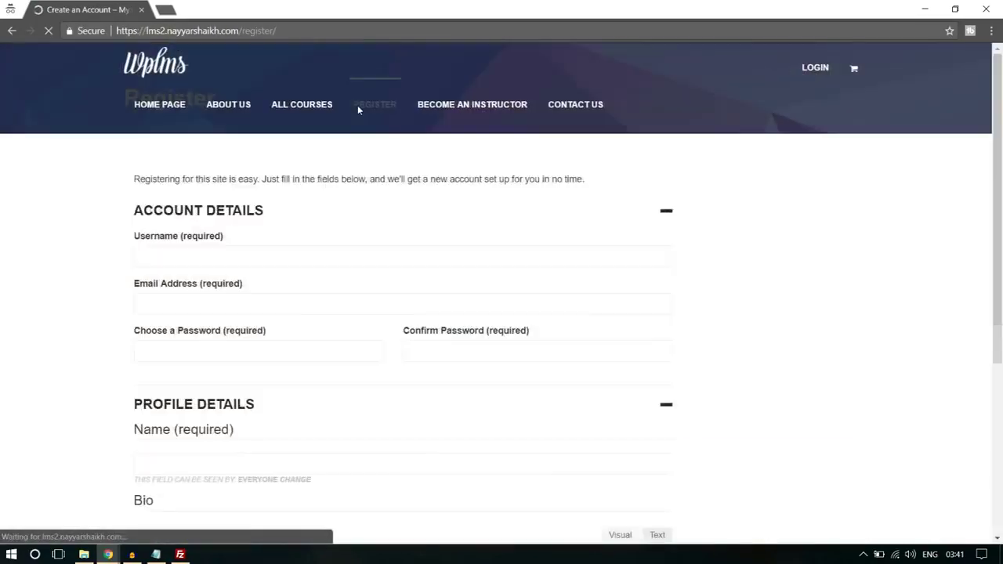
scroll(845, 262, down, 6)
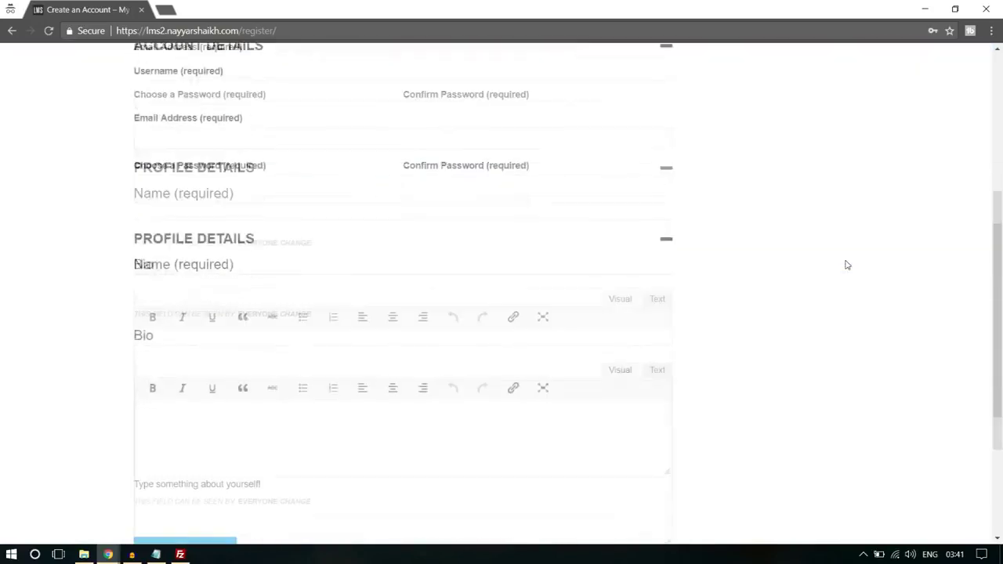
scroll(845, 265, up, 5)
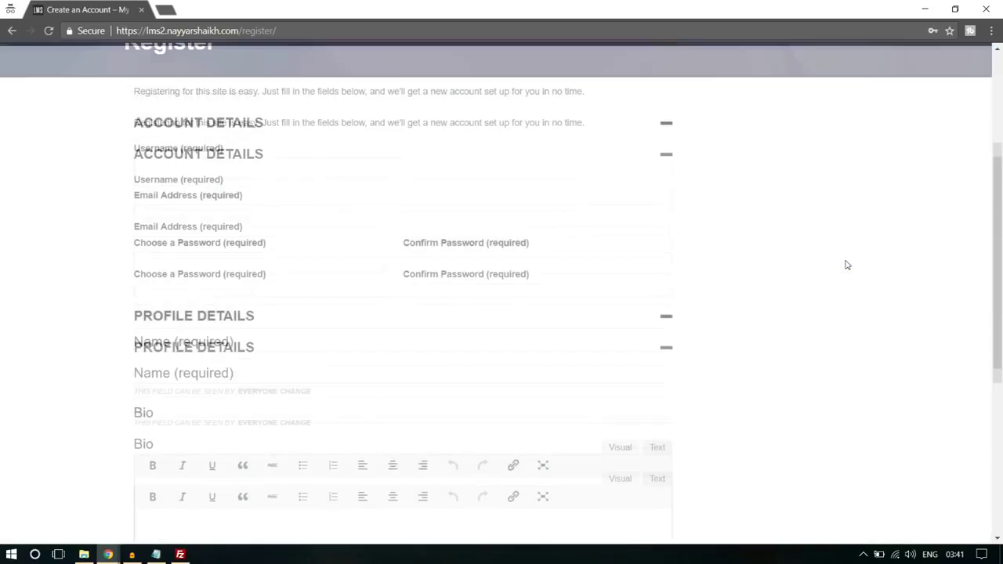
scroll(846, 265, down, 3)
scroll(846, 265, down, 4)
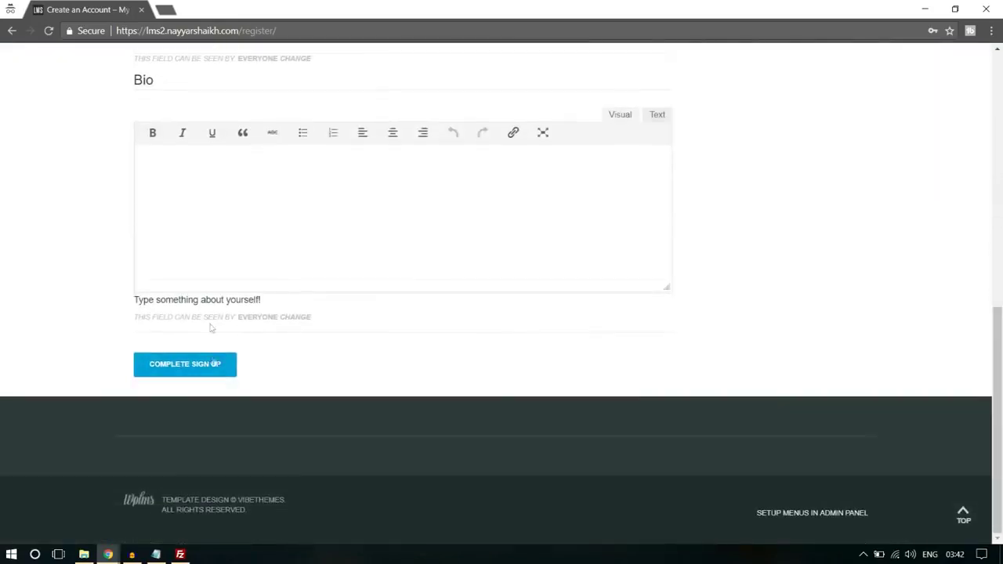
scroll(292, 347, up, 6)
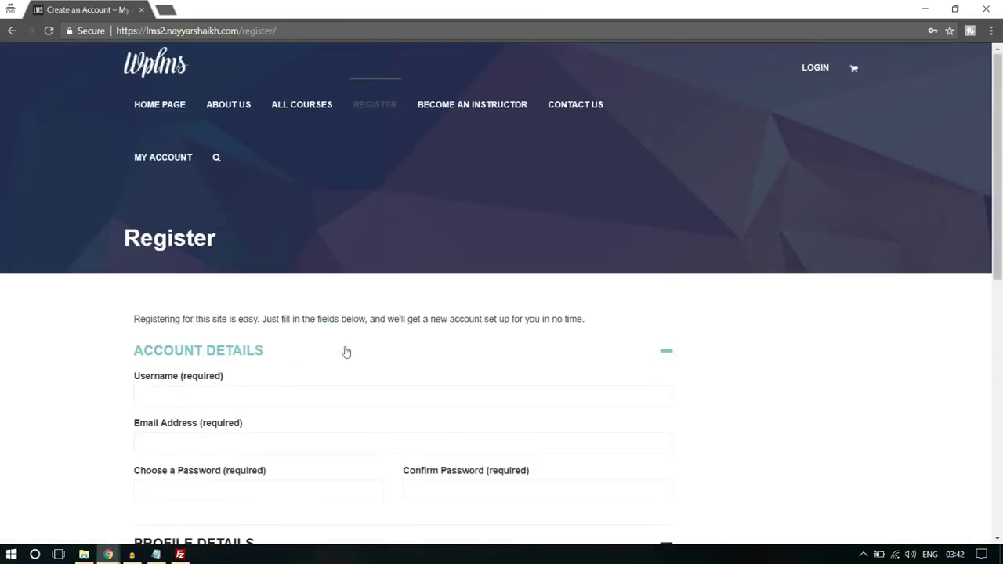
scroll(346, 352, down, 3)
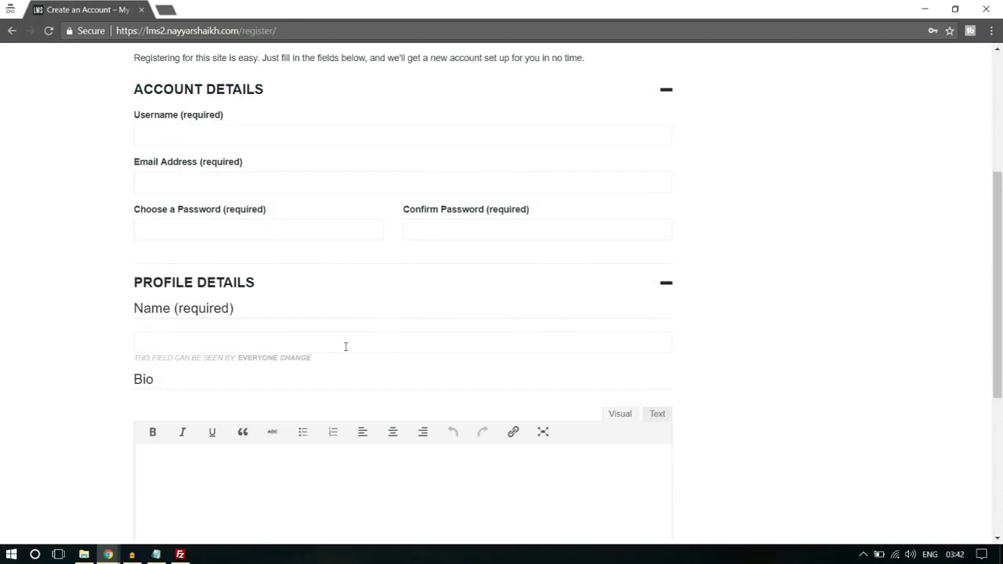
scroll(345, 346, down, 3)
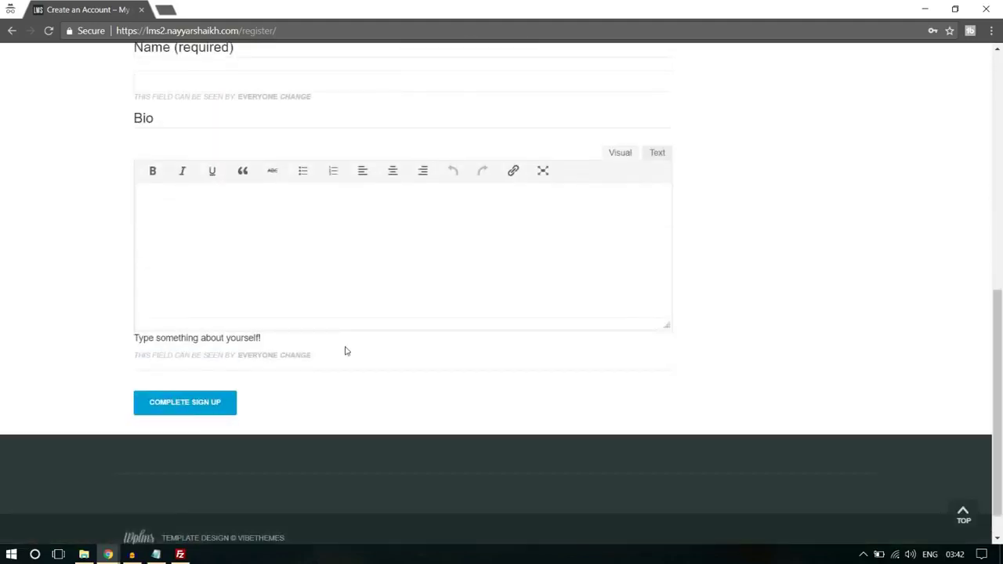
scroll(883, 298, up, 3)
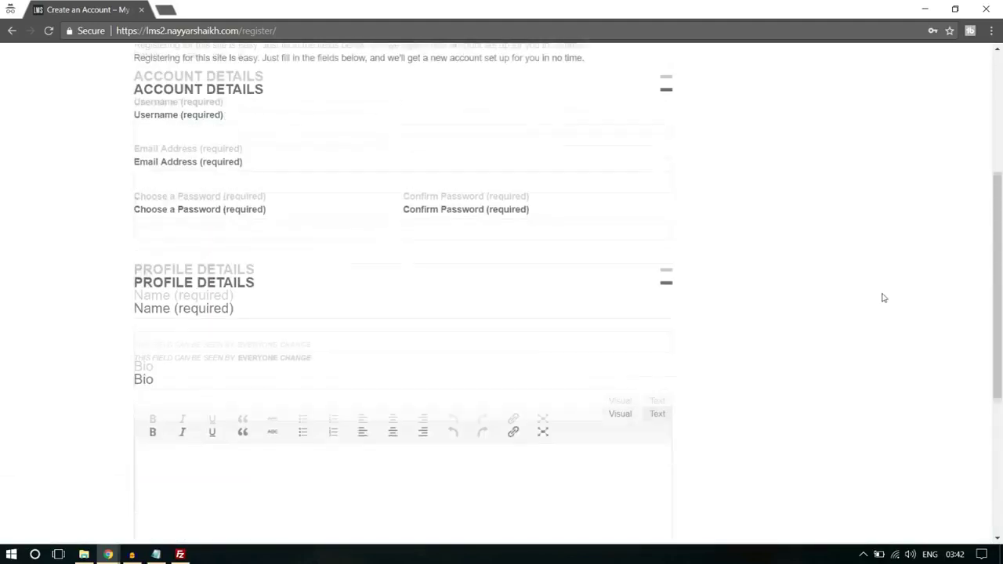
scroll(883, 298, down, 3)
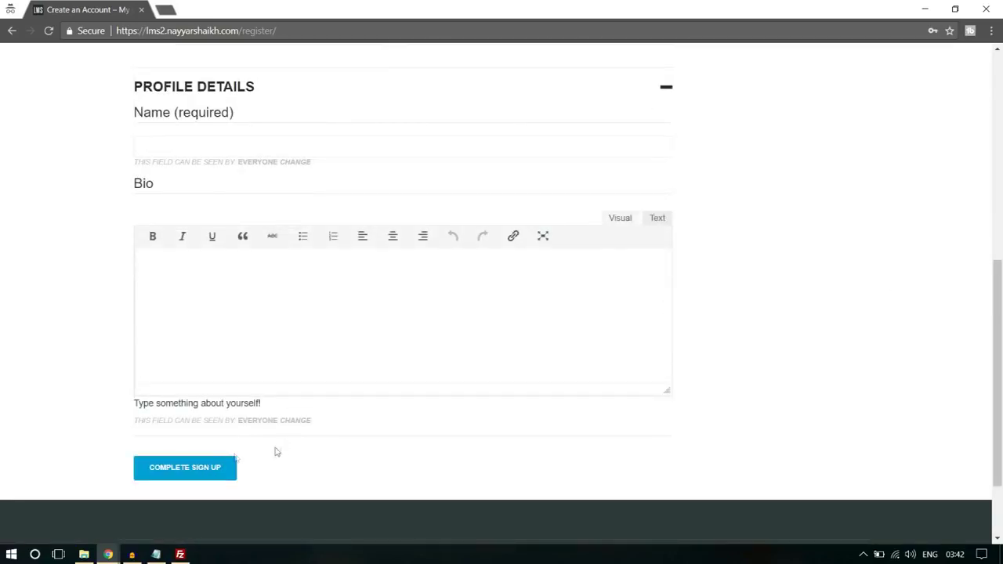
- In the admin window, go to Users > Profile Fields and start a new field
mouse_move(107, 549)
click(86, 535)
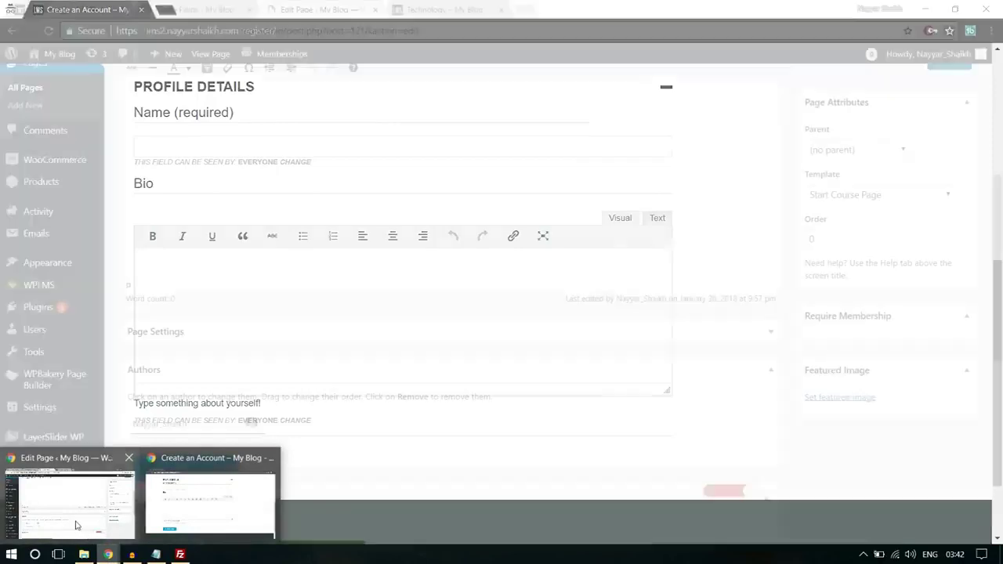
scroll(189, 383, up, 5)
scroll(71, 380, down, 3)
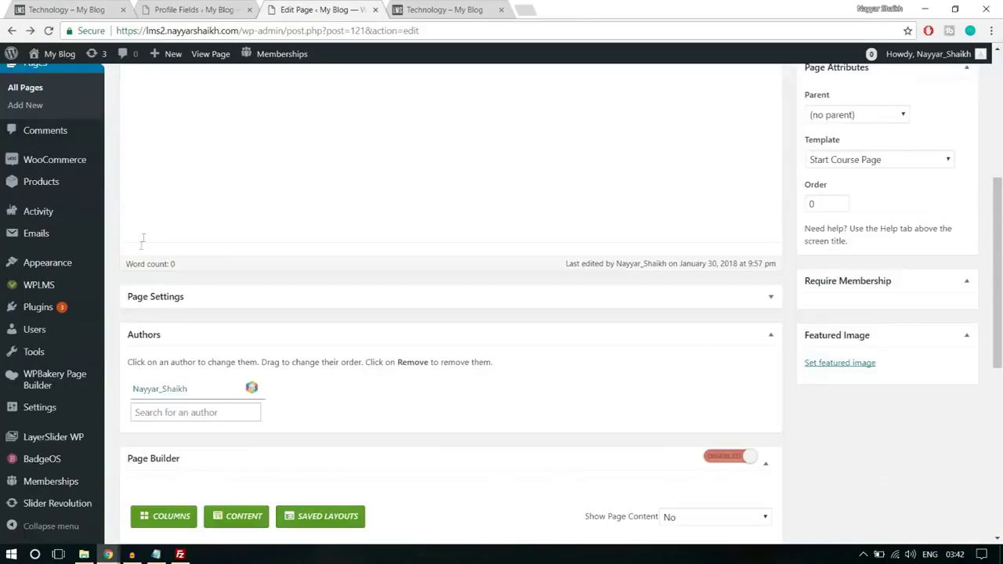
mouse_move(61, 335)
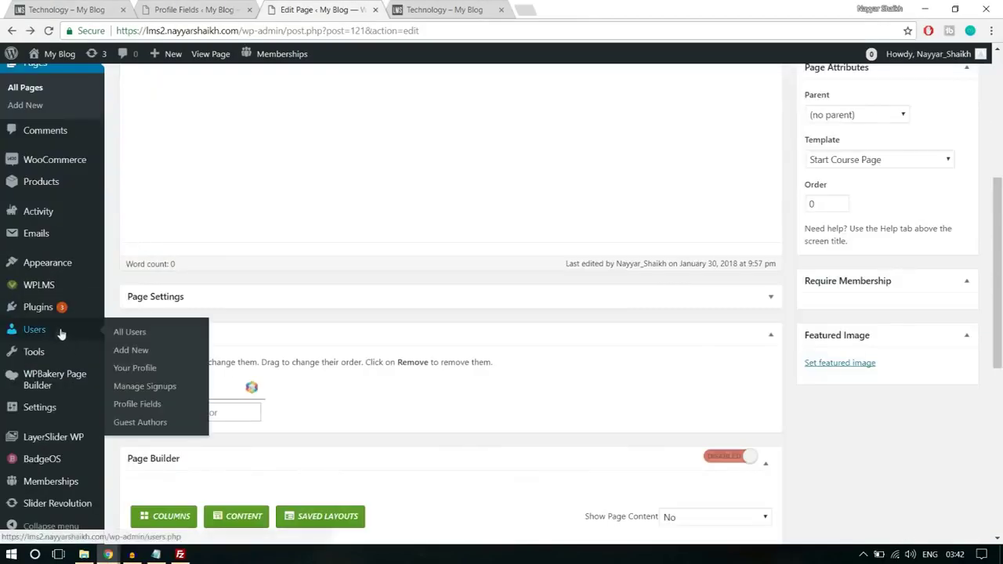
click(138, 404)
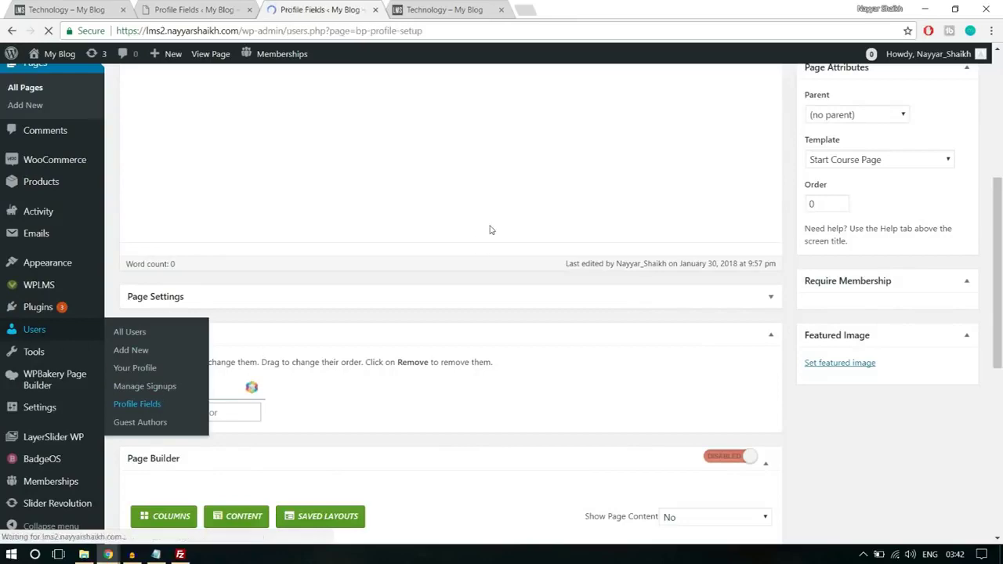
scroll(491, 226, down, 3)
scroll(368, 338, up, 2)
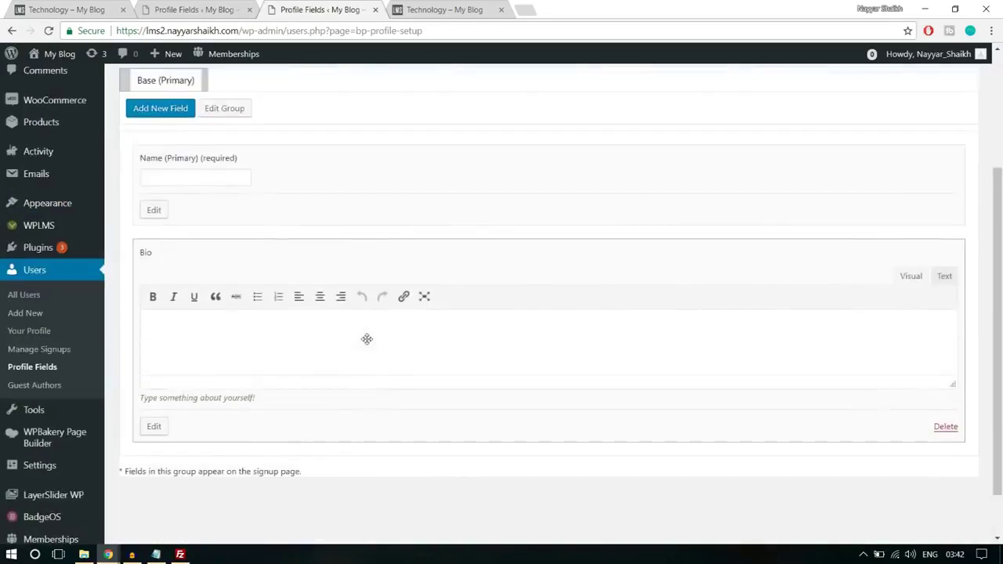
click(163, 183)
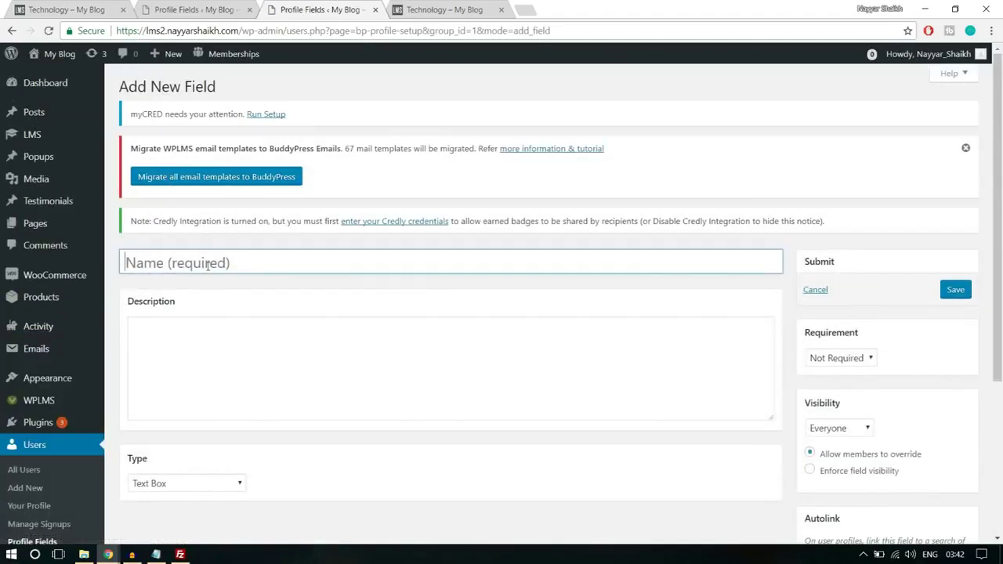
- Name the field 'Sign up as?' and describe it 'Do You wanna become an Instructor or a Student?'
click(208, 265)
text(Role)
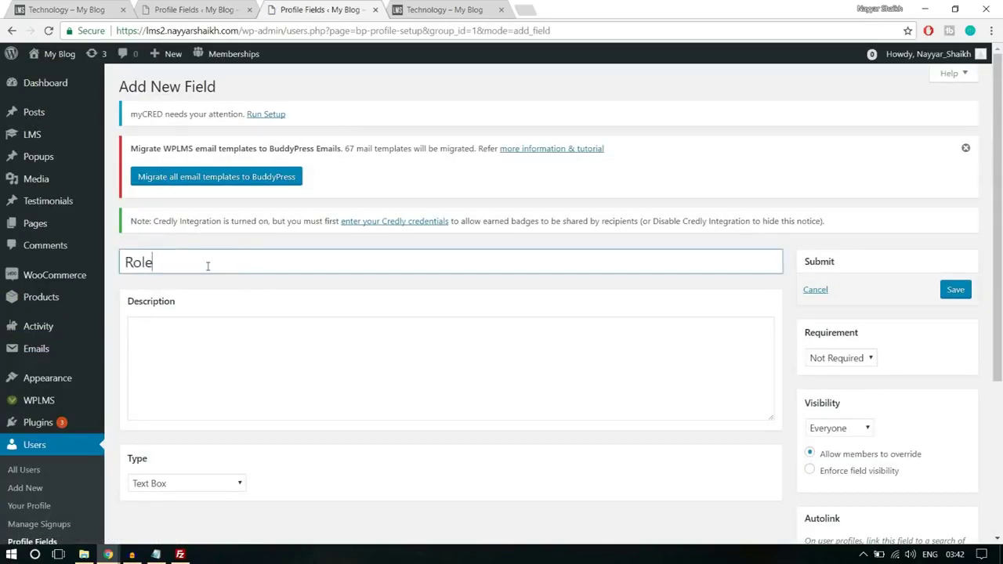
key(ctrl+a)
text(Sign up)
click(319, 357)
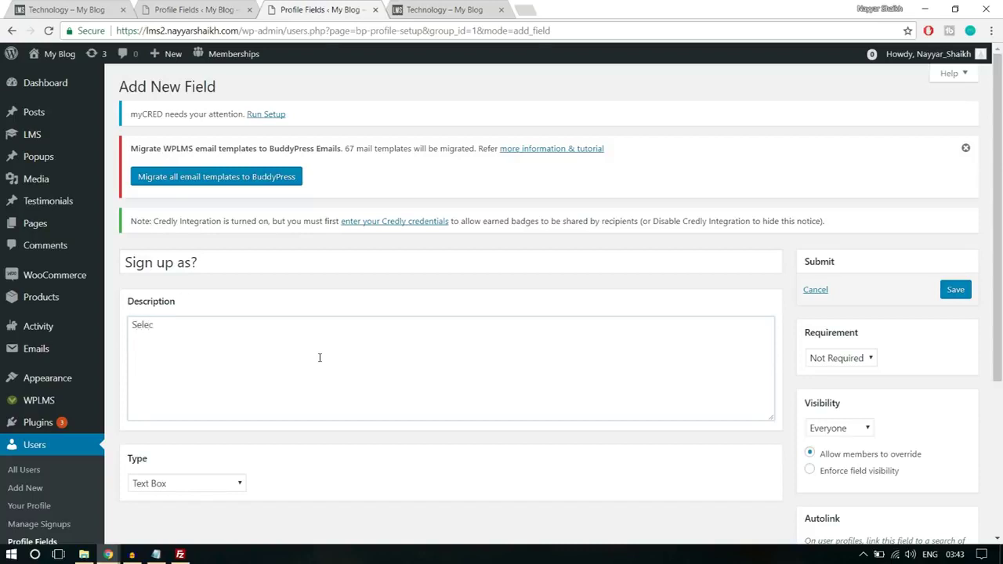
key(ctrl+a)
key(BackSpace)
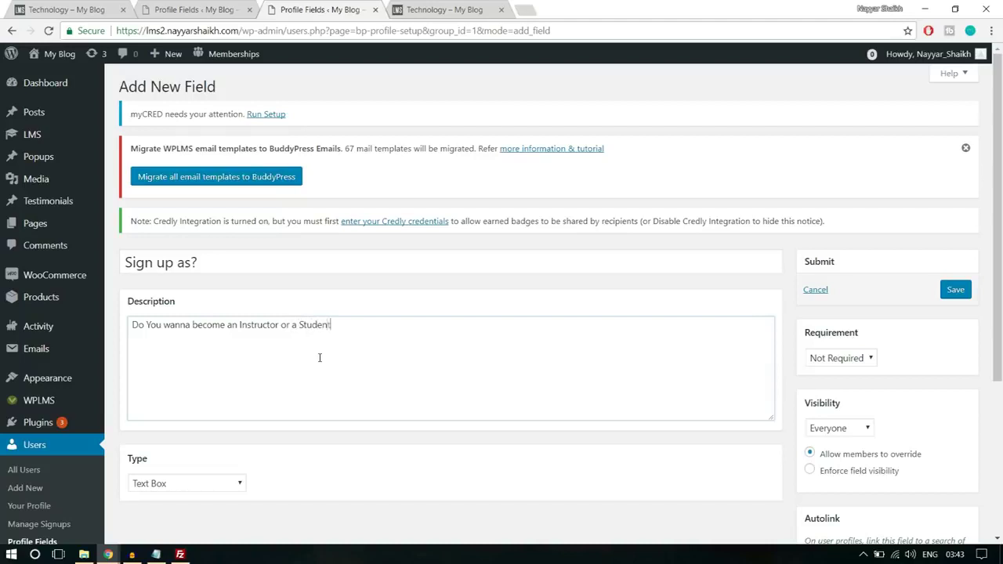
scroll(321, 358, down, 3)
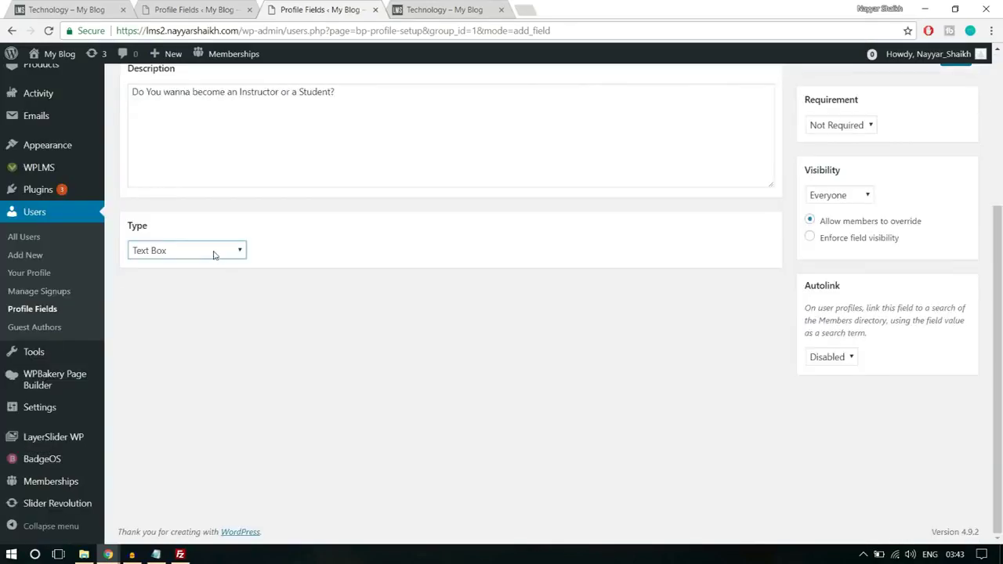
- Make Sign up as? a drop-down with options Student (default) and Instructor
click(216, 253)
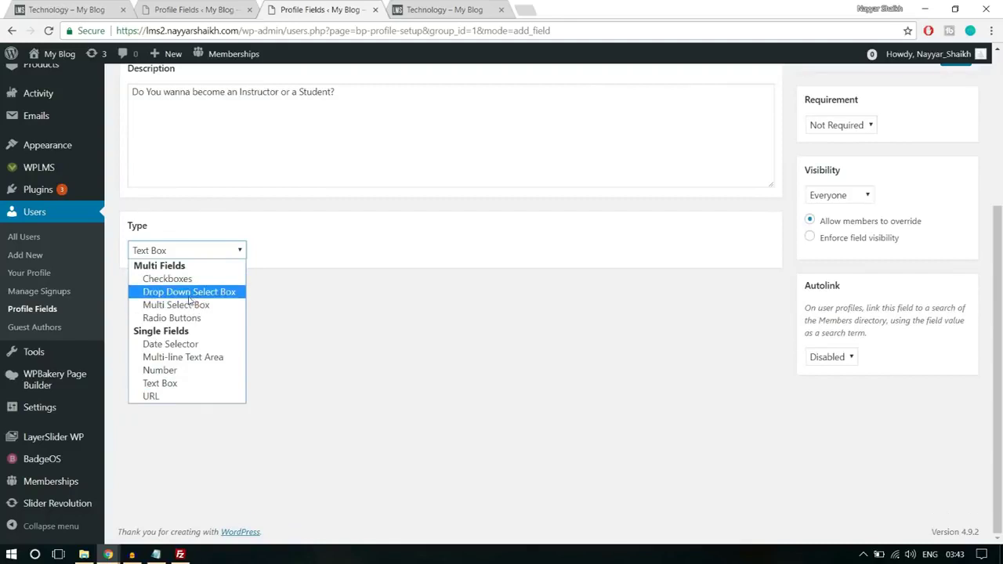
click(188, 297)
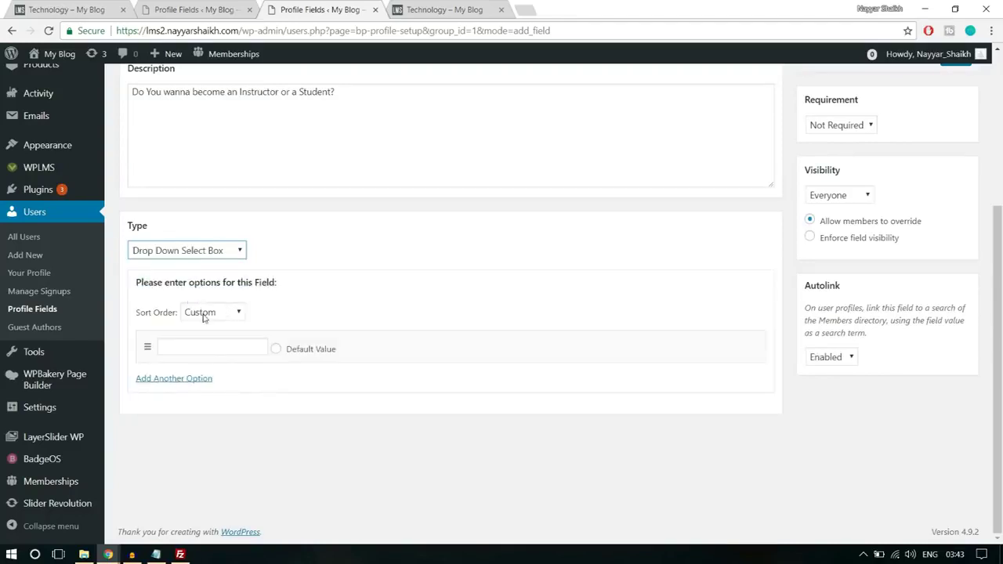
click(226, 350)
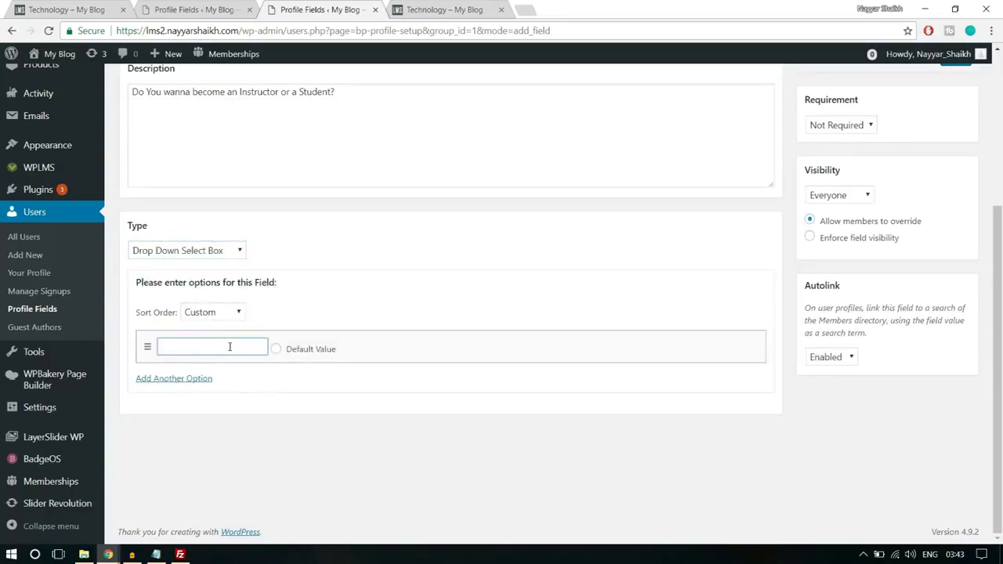
text(Student)
click(205, 379)
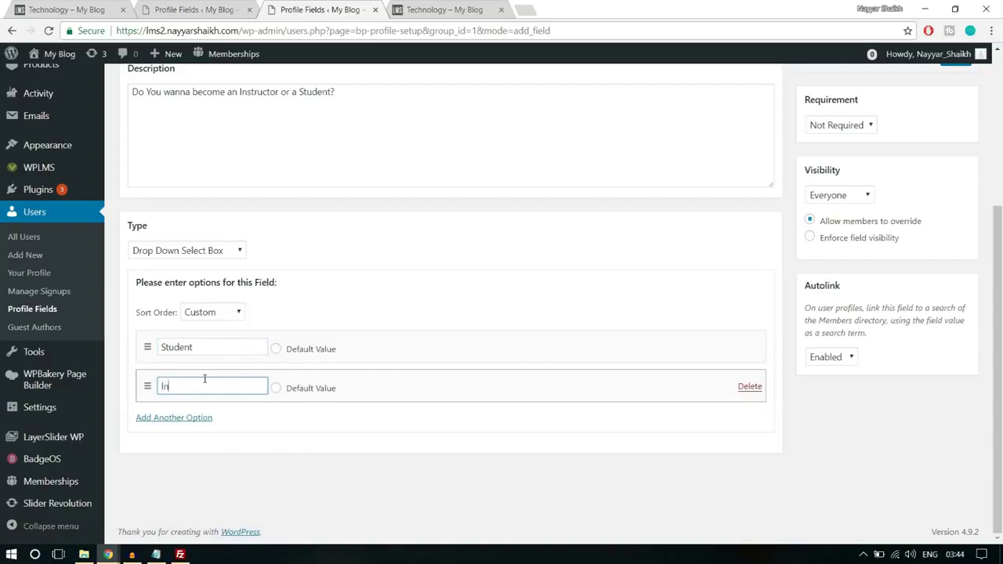
text(Instructor)
click(276, 349)
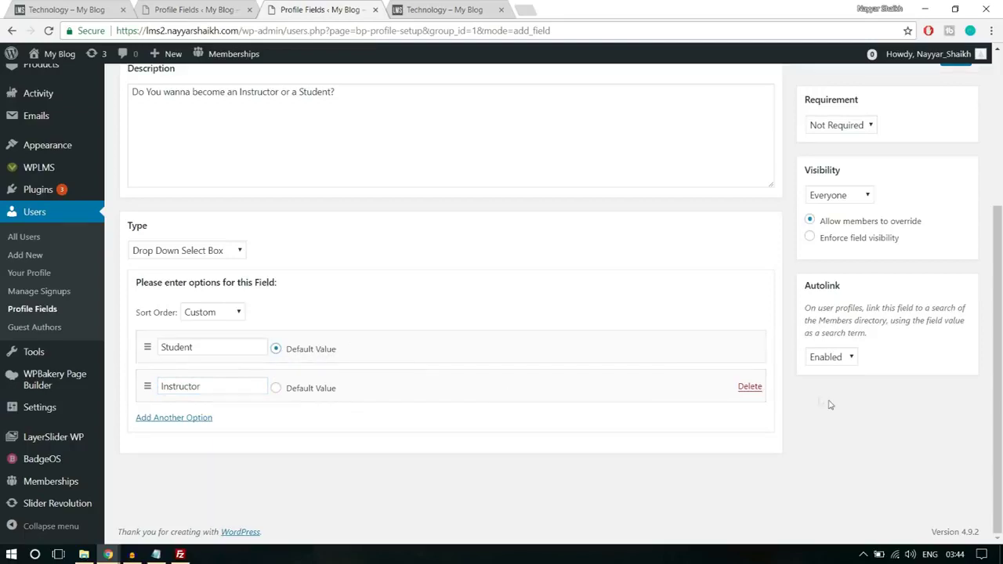
scroll(829, 406, up, 2)
- Set the field's requirement to Required, save it, and bring the registration window forward
click(857, 257)
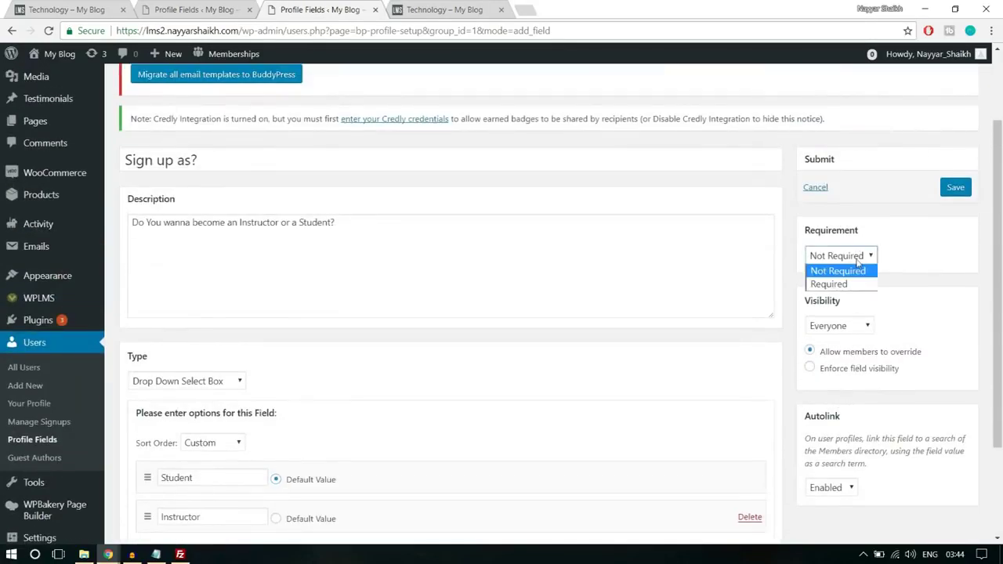
click(856, 275)
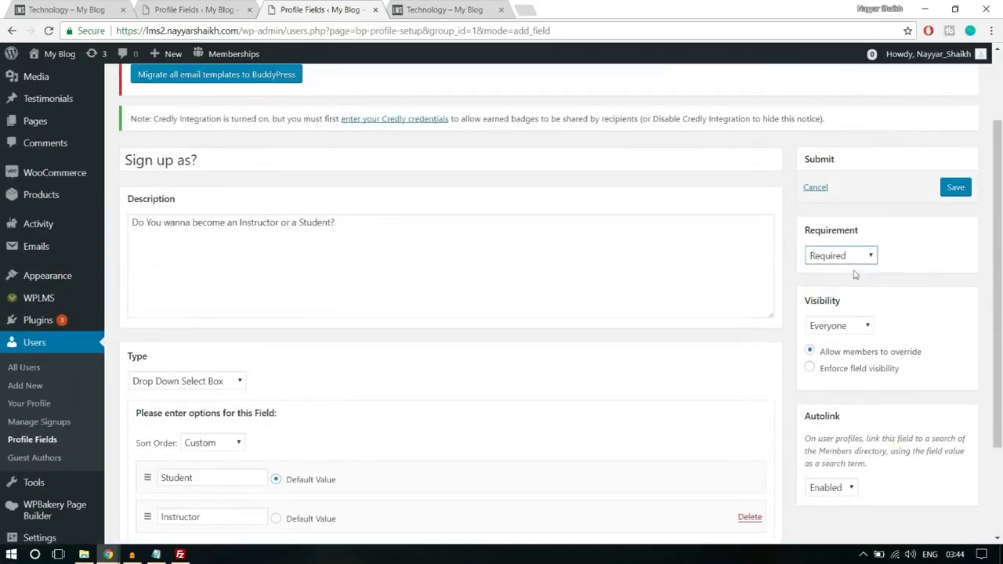
click(956, 195)
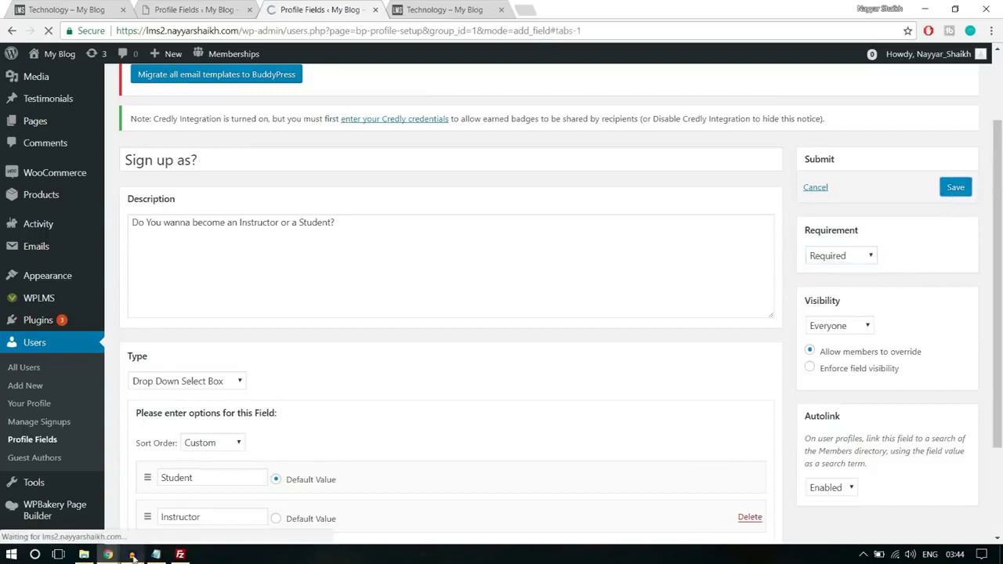
mouse_move(108, 554)
click(177, 509)
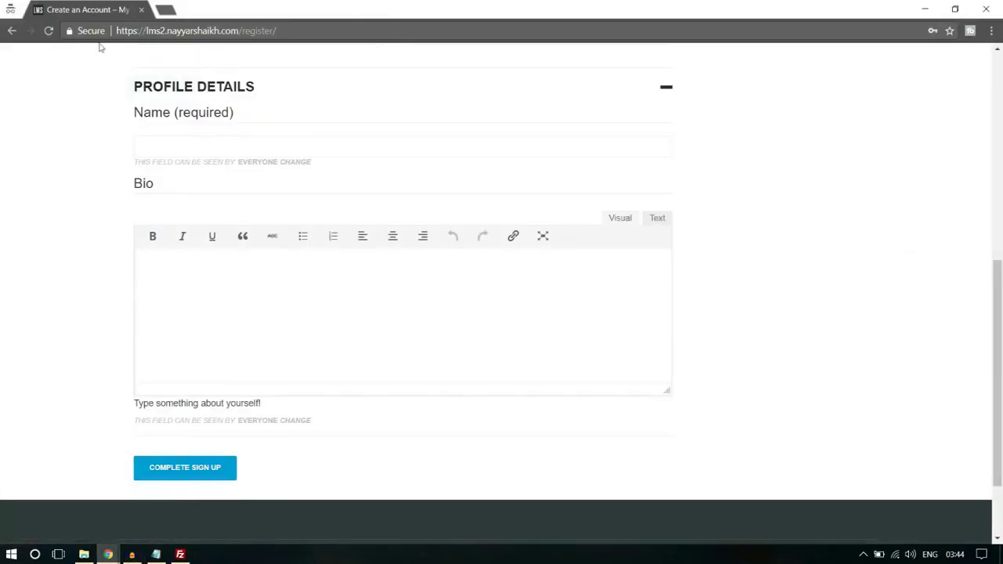
- Reload the registration page and choose Instructor for Sign up as?
click(52, 30)
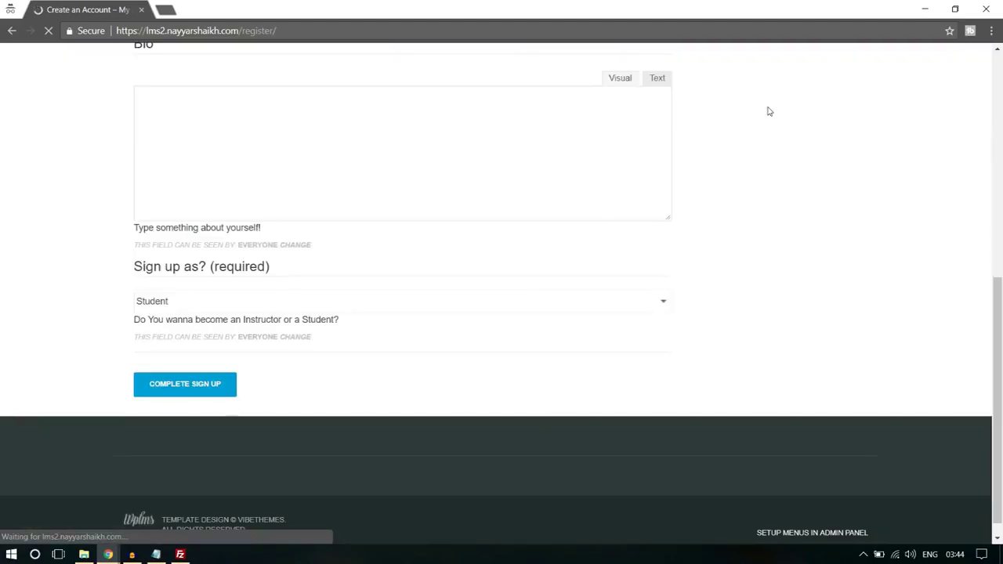
scroll(780, 167, down, 2)
click(200, 348)
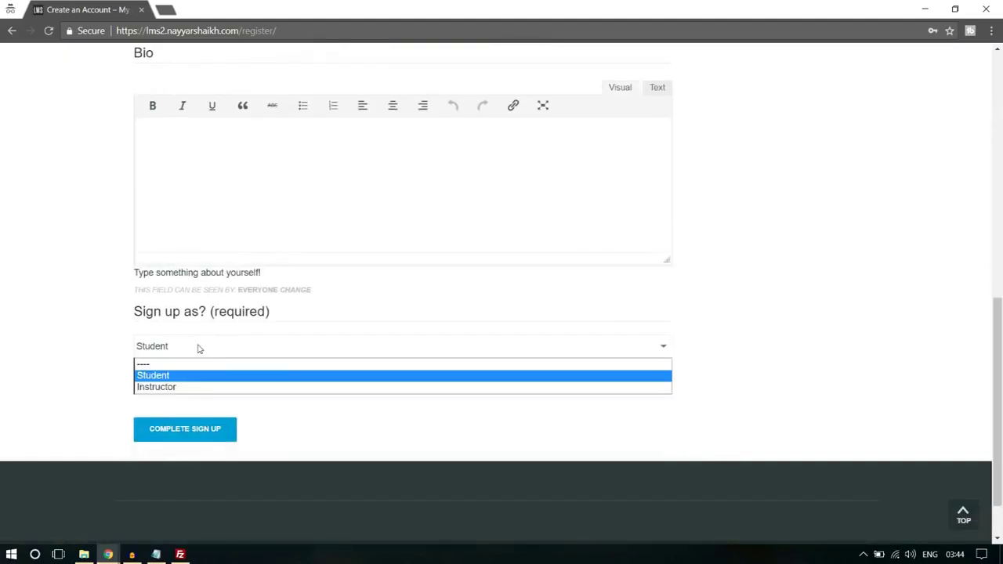
click(188, 387)
click(193, 347)
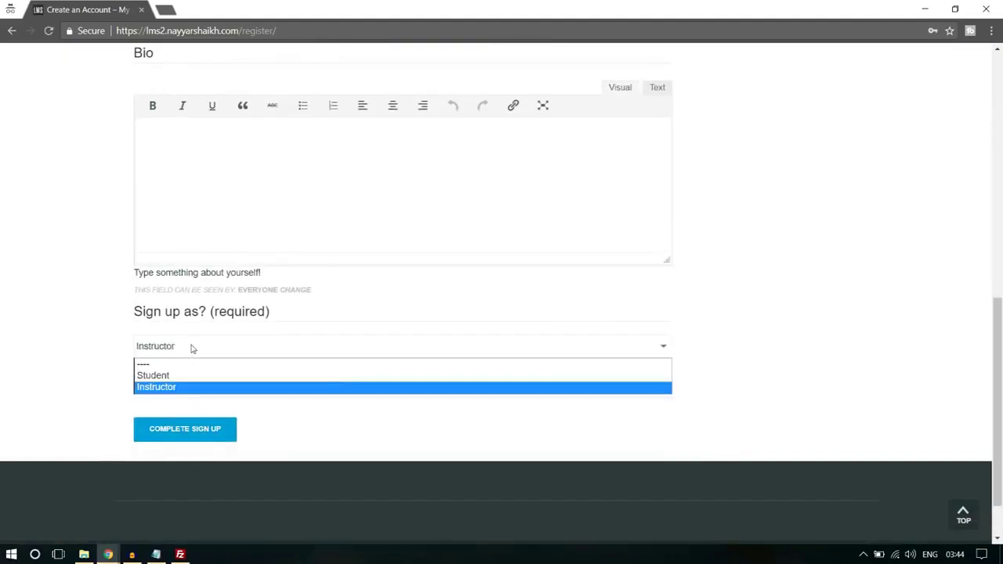
click(182, 379)
click(192, 349)
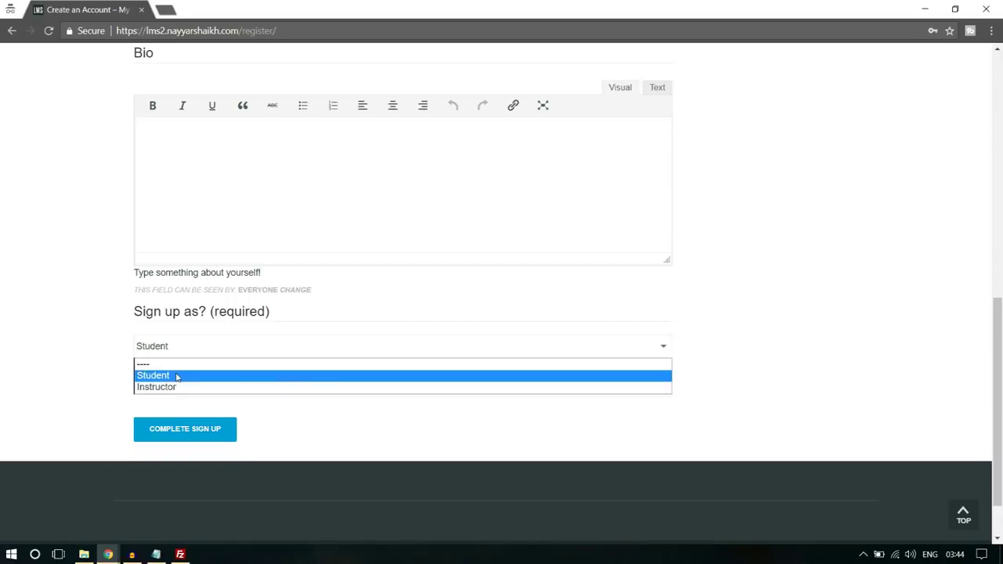
click(170, 388)
scroll(283, 359, up, 3)
scroll(283, 359, up, 4)
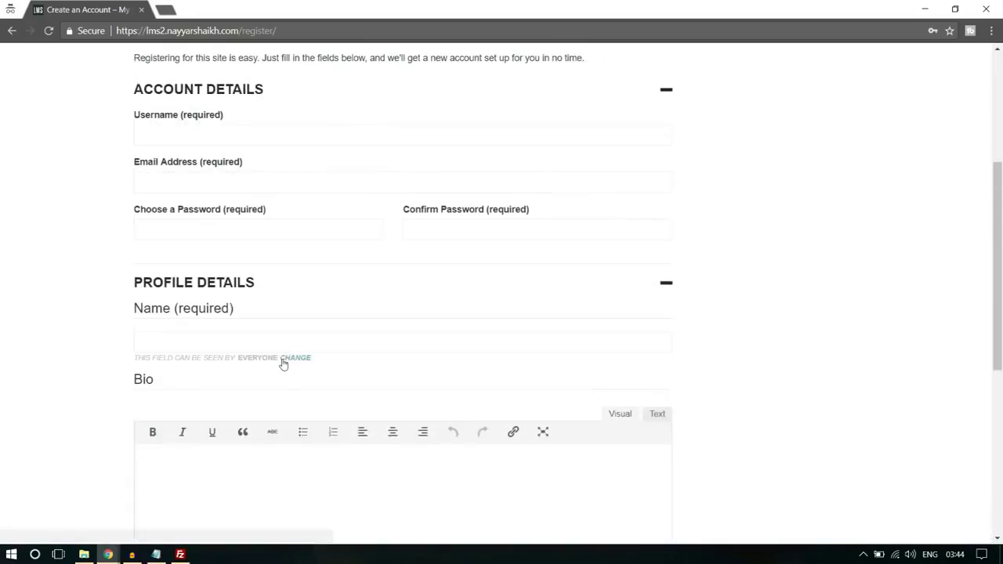
- Enter the new account's username, email address and password
click(215, 264)
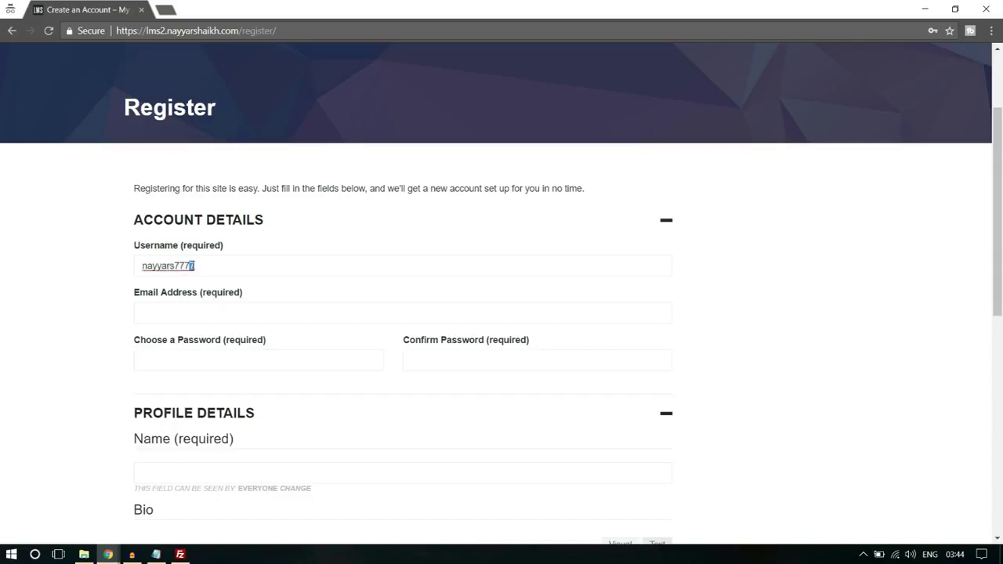
click(200, 314)
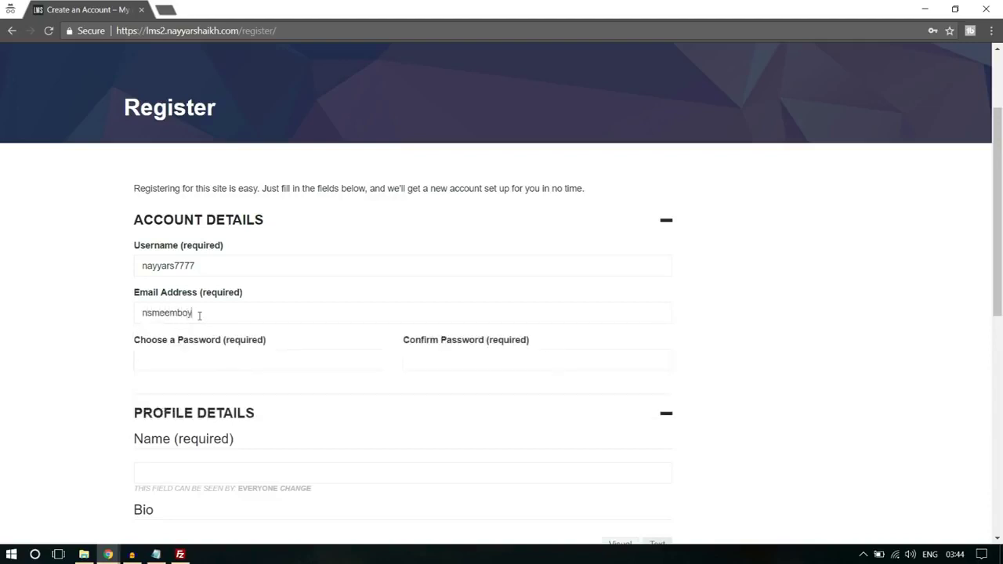
click(192, 357)
text(•••••••)
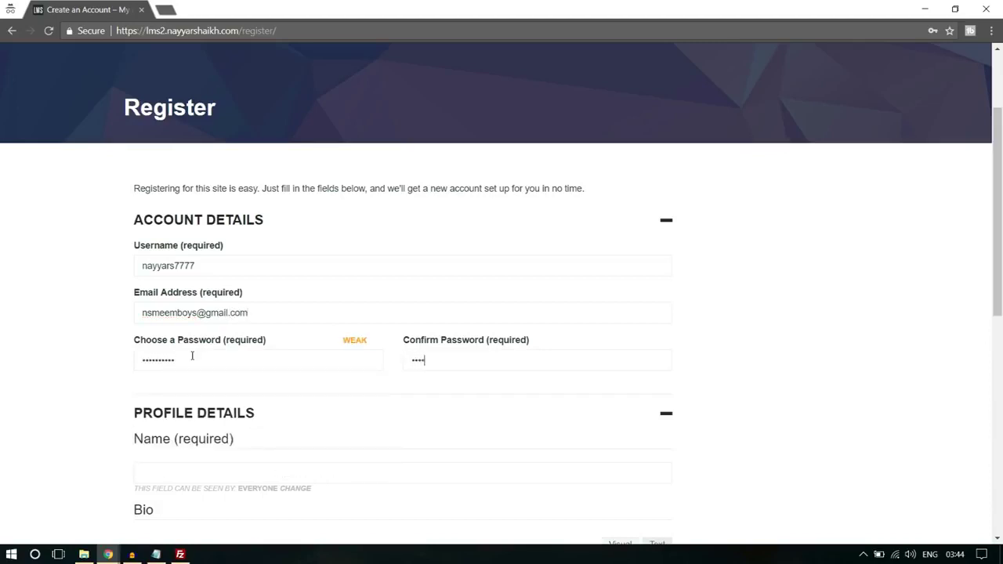
- Fill in the member's name and a short bio, then complete the sign-up
scroll(188, 361, down, 2)
click(222, 271)
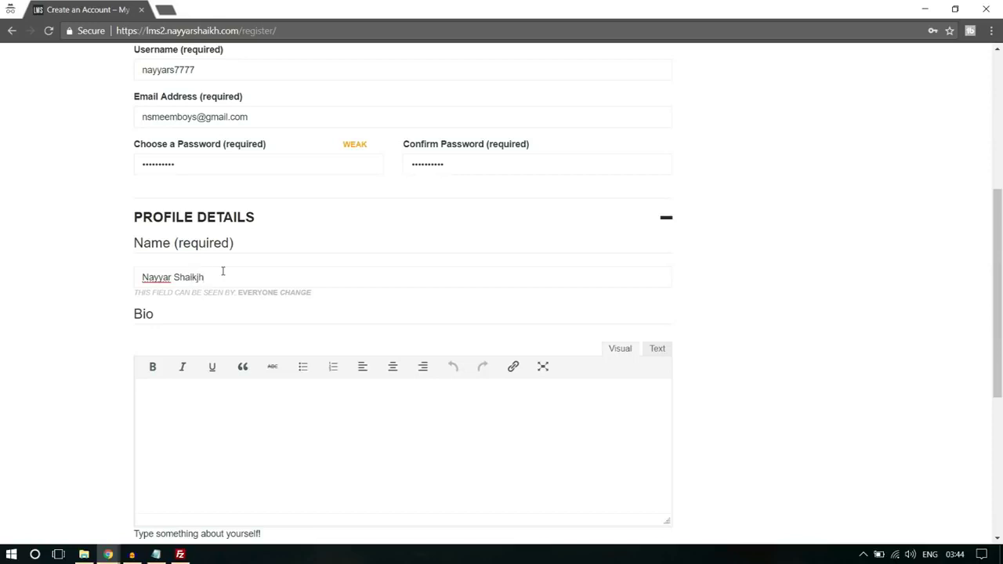
key(Tab)
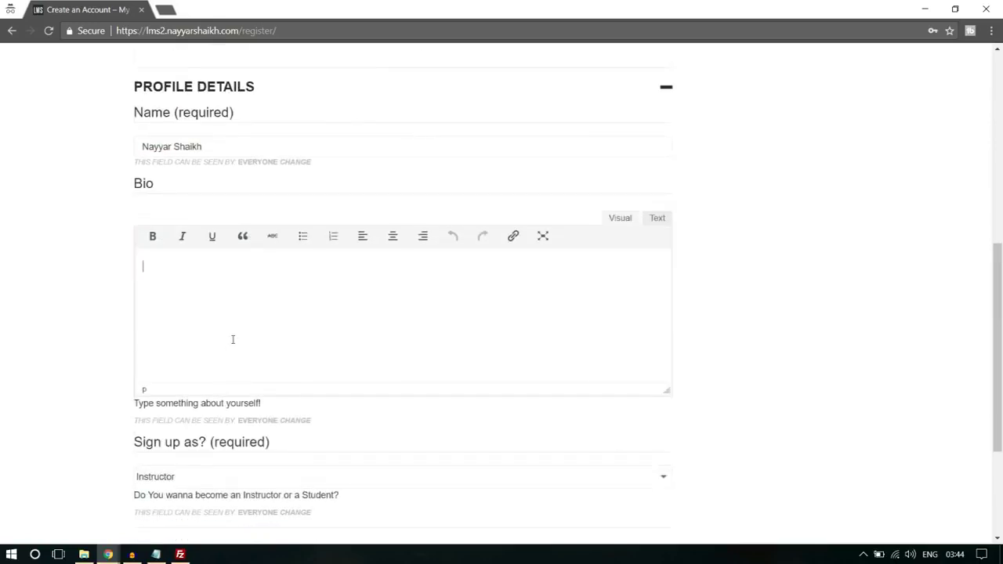
text(Bio)
scroll(236, 340, down, 3)
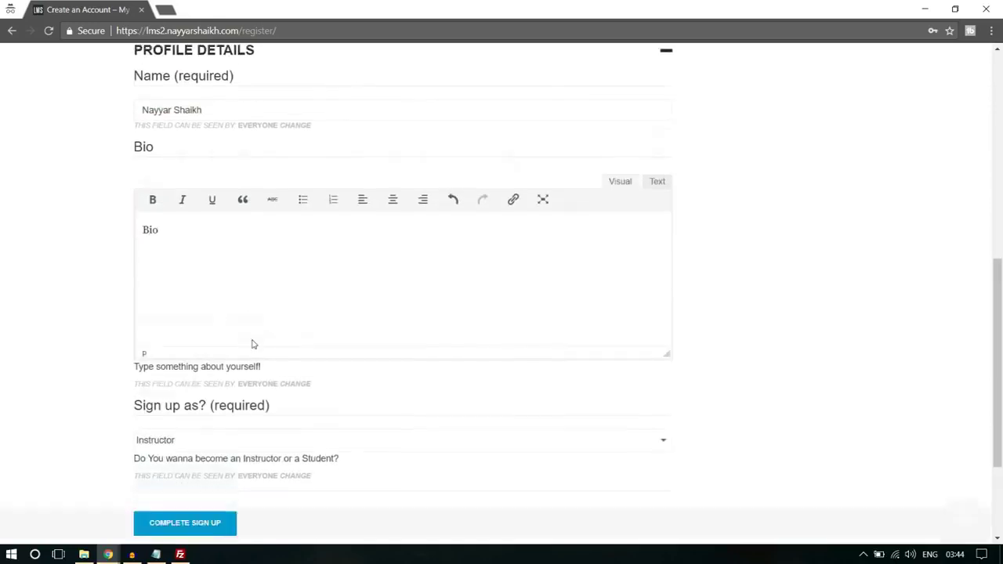
click(224, 433)
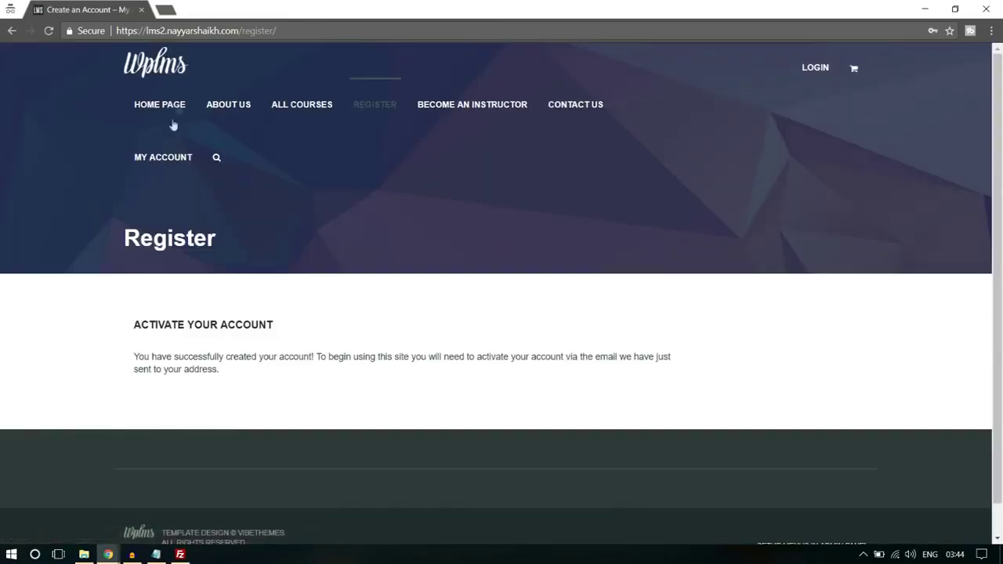
- Open gmail.com in a new incognito tab
click(167, 8)
text(gmail.com)
key(Return)
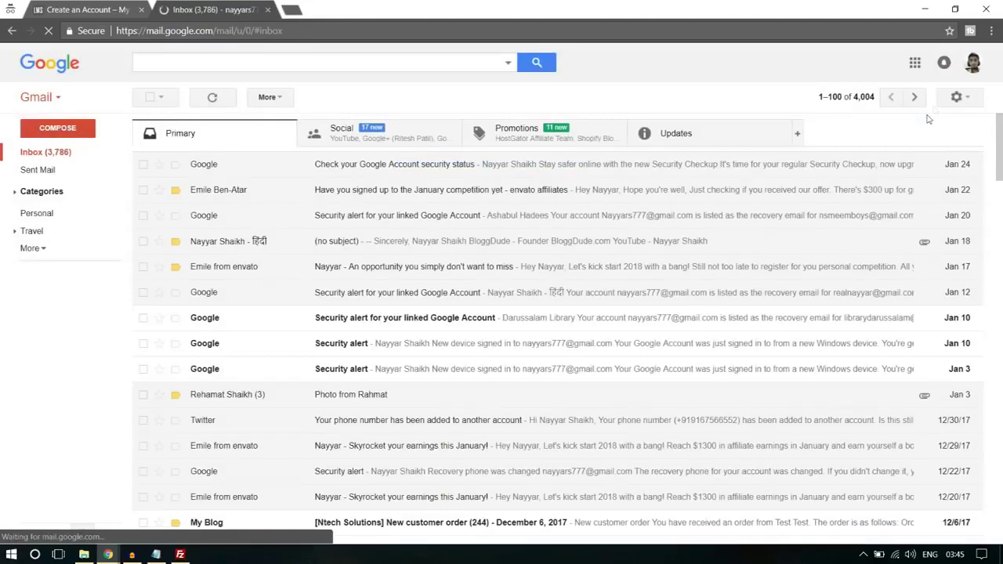
- Switch Gmail to the other account's inbox via the account switcher
click(972, 66)
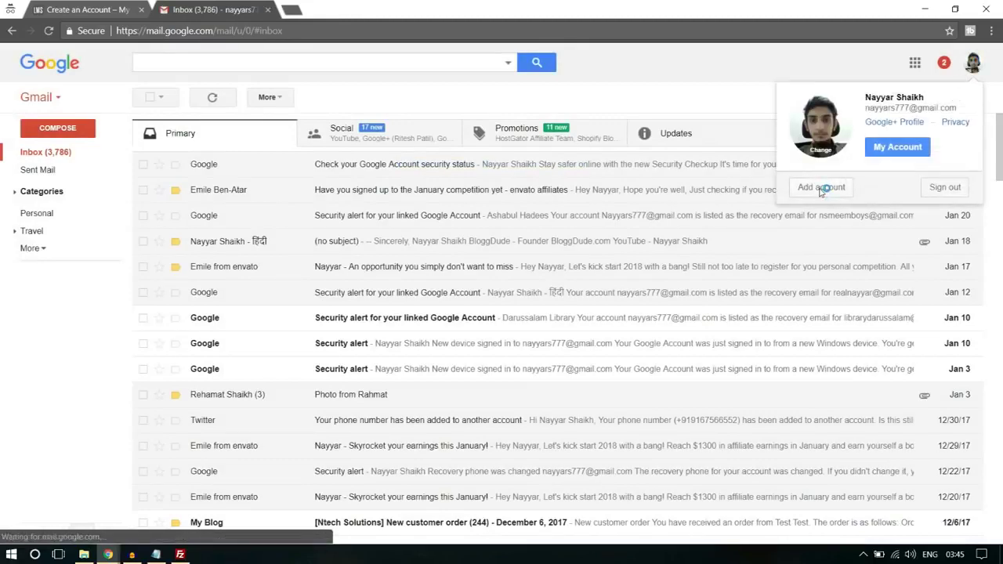
click(830, 189)
click(267, 9)
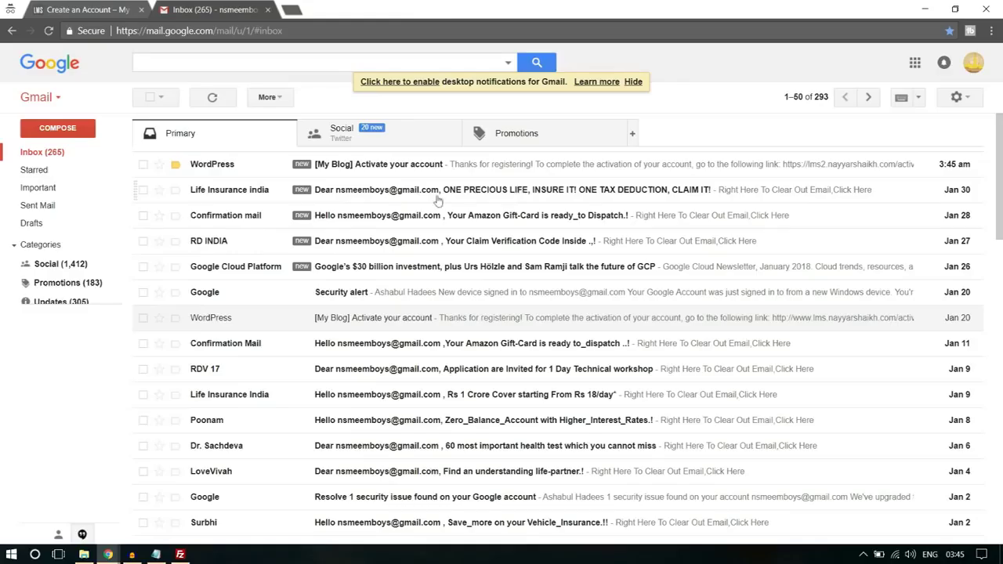
- Open the '[My Blog] Activate your account' email, follow its link, and close the old tabs
click(361, 166)
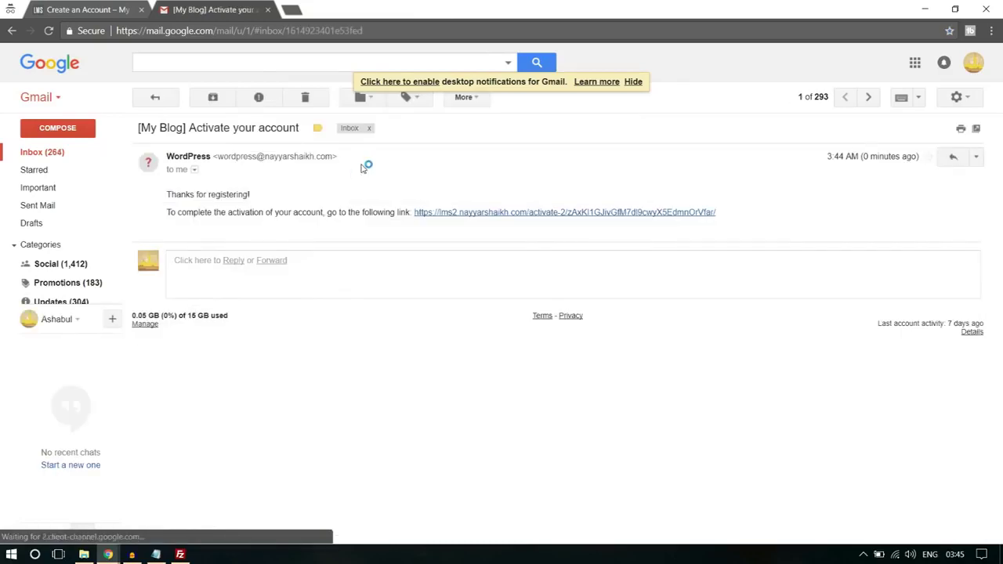
click(488, 212)
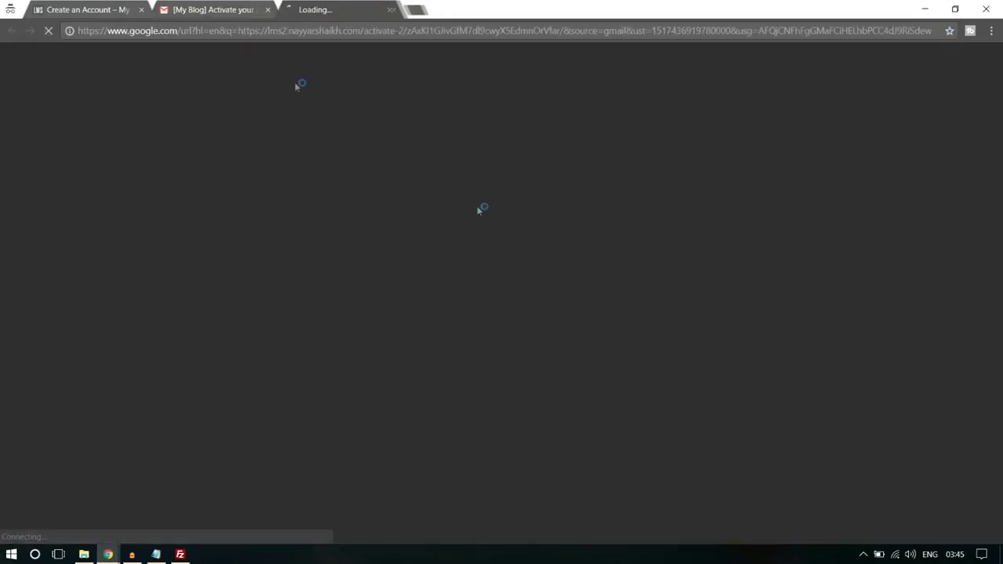
click(141, 9)
click(142, 10)
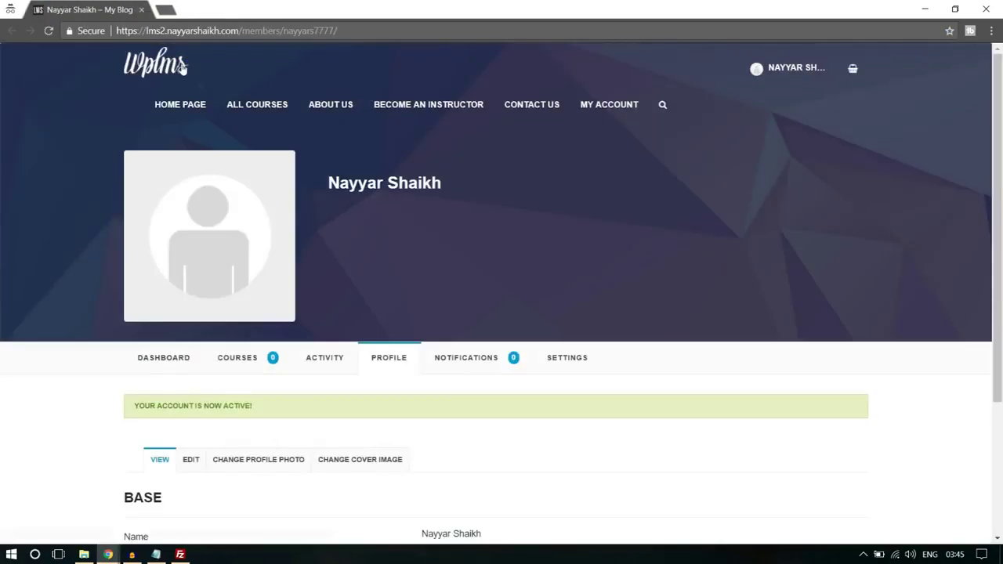
drag(154, 405, 242, 406)
click(255, 407)
mouse_move(108, 554)
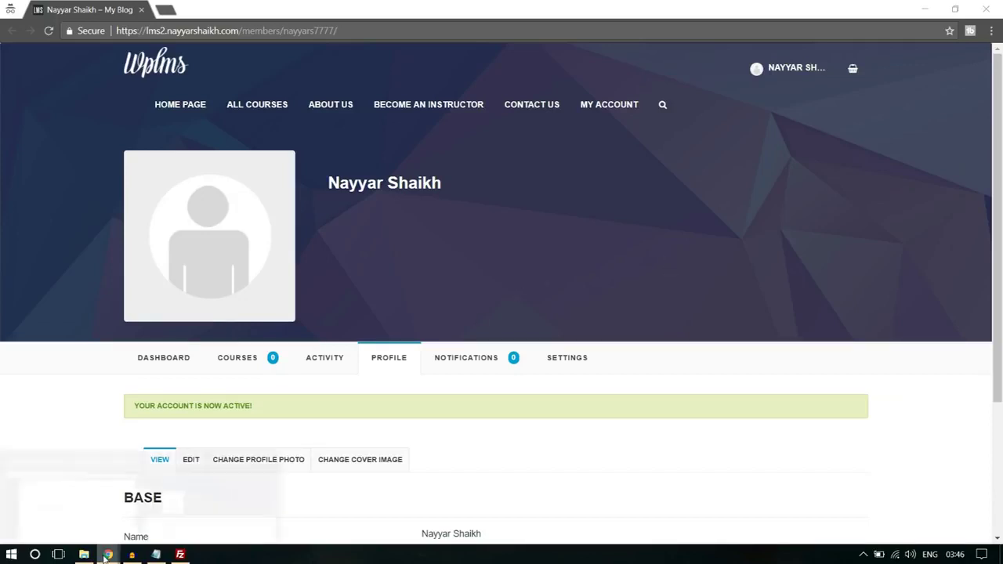
- Open the new user's extended profile from Users and check the Sign up as? field
click(79, 510)
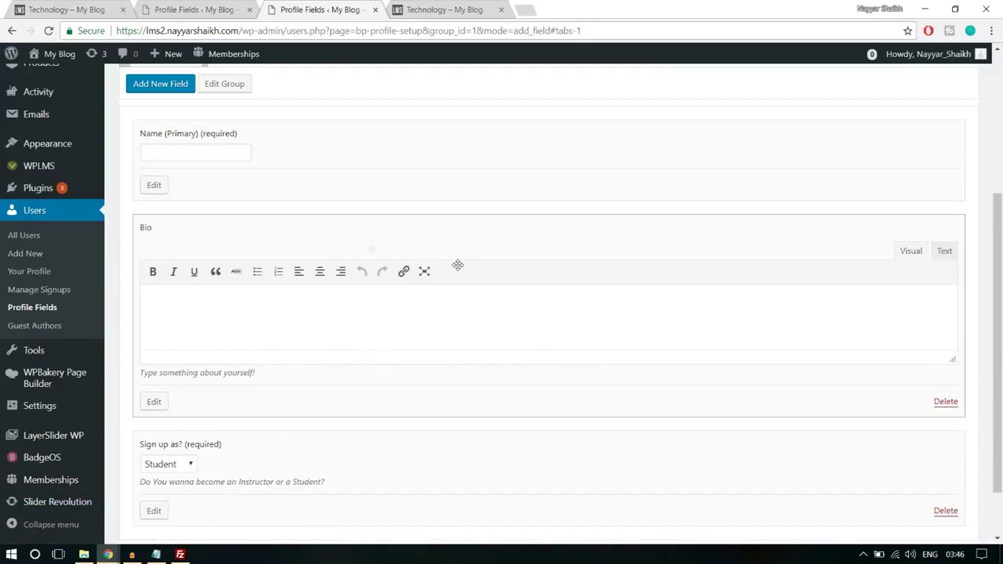
click(36, 216)
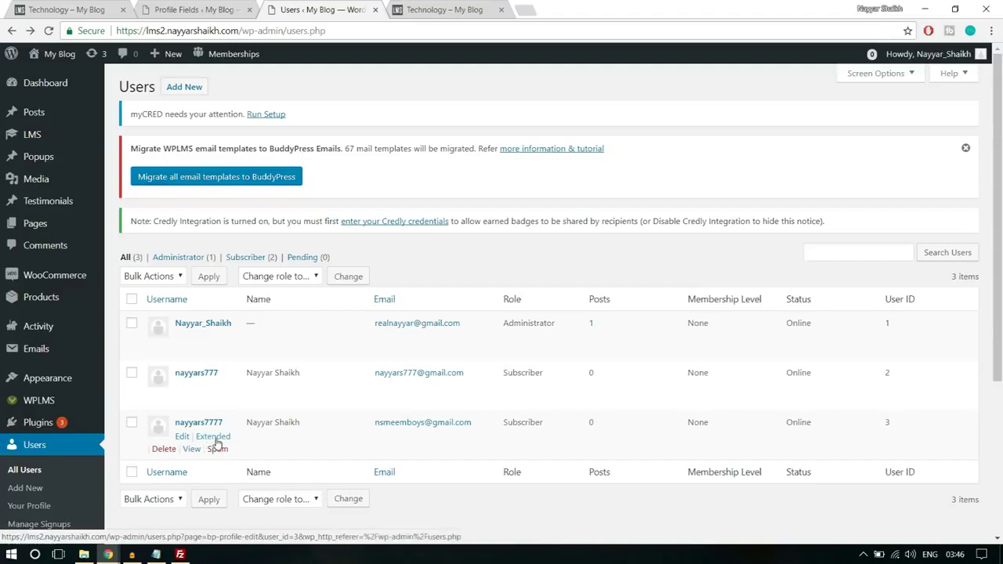
click(213, 436)
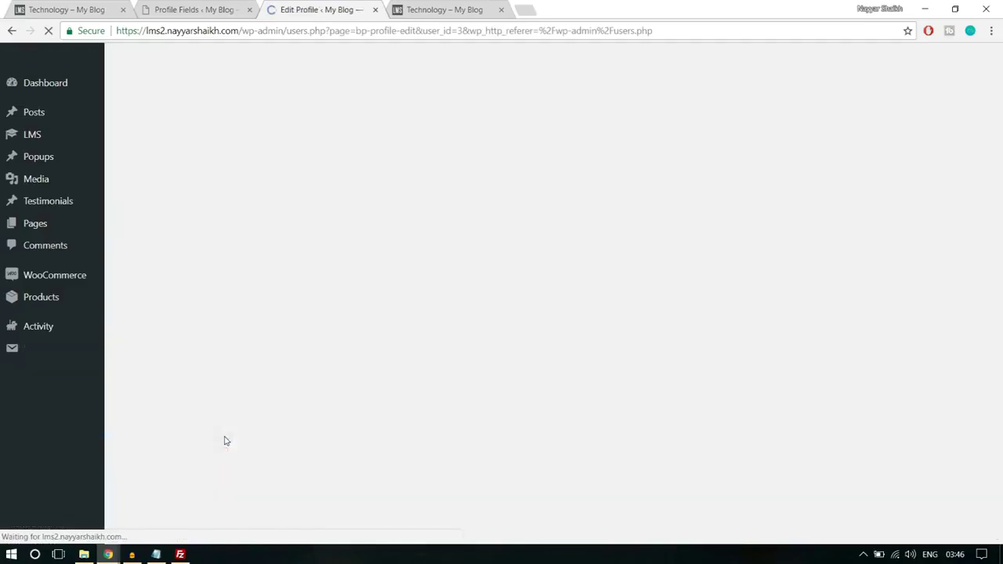
scroll(459, 381, down, 3)
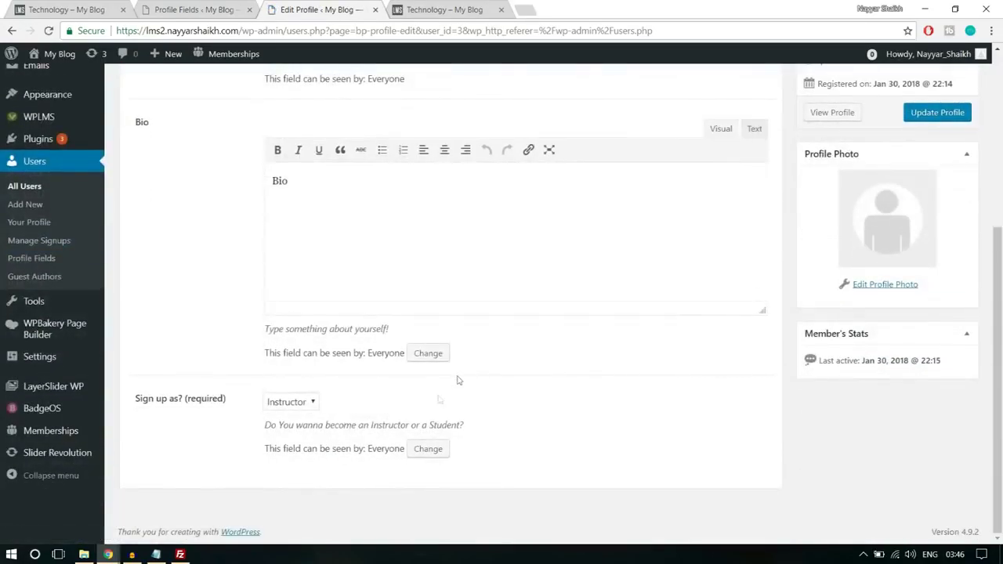
drag(135, 398, 220, 400)
click(248, 411)
scroll(594, 421, up, 3)
scroll(595, 420, up, 1)
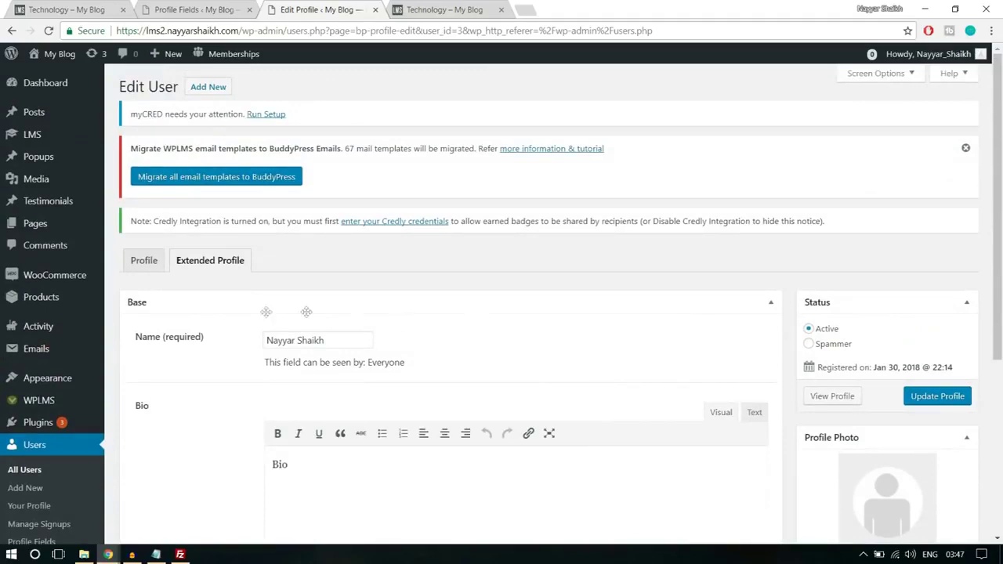
scroll(549, 346, down, 1)
scroll(550, 346, down, 3)
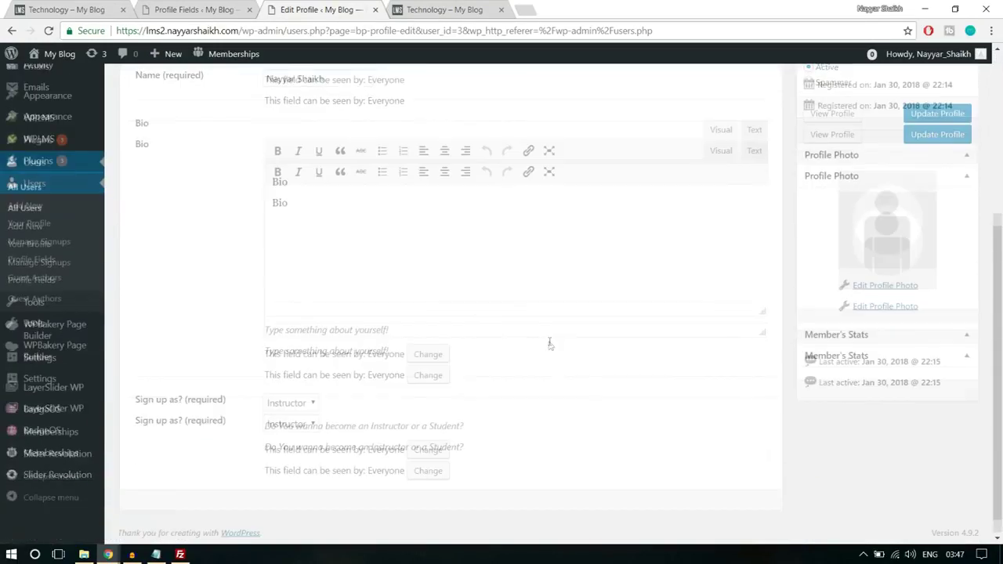
scroll(550, 346, up, 4)
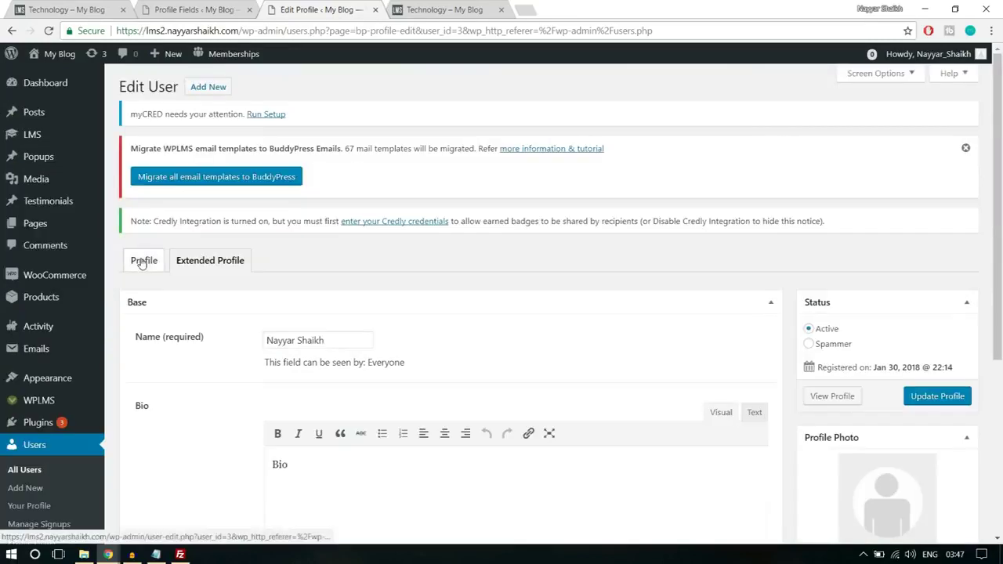
- Change the user's Role to Instructor and update the user
click(142, 261)
scroll(602, 327, down, 4)
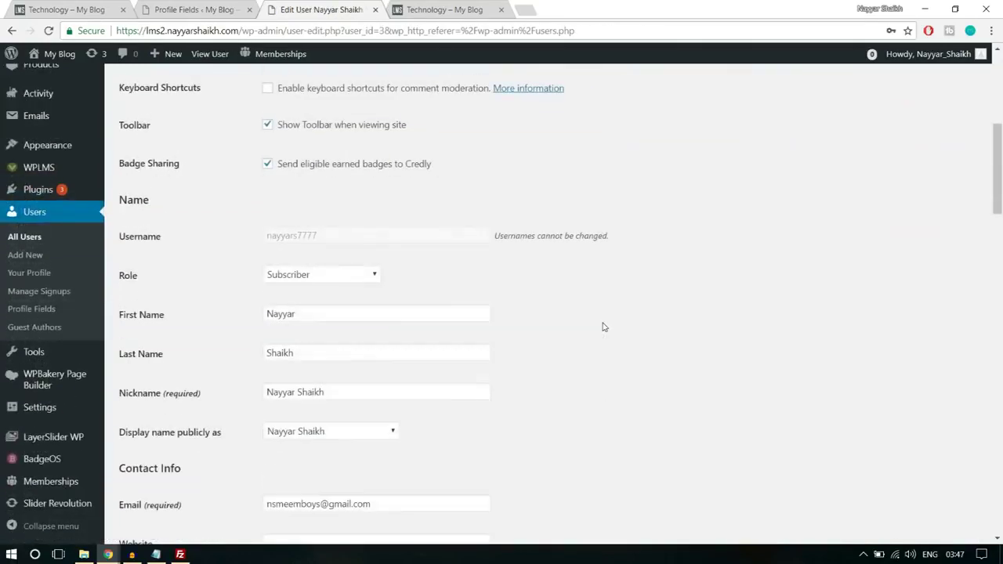
click(338, 280)
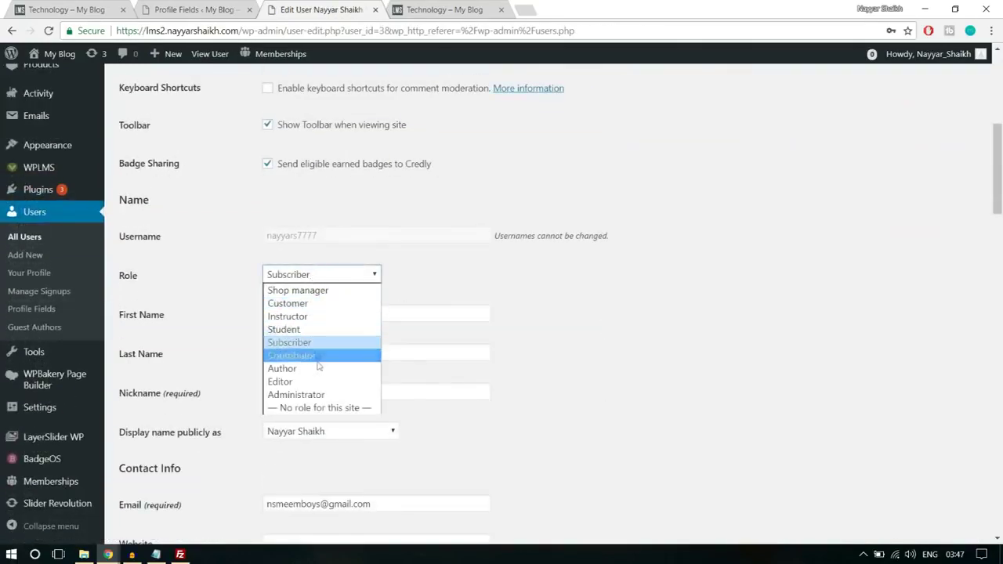
click(317, 317)
scroll(658, 314, down, 11)
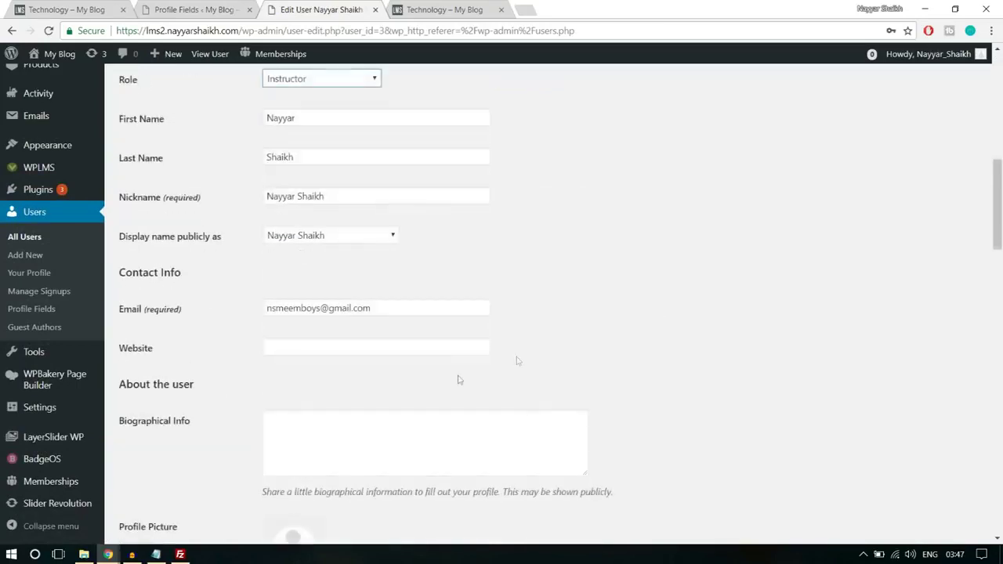
scroll(278, 408, down, 10)
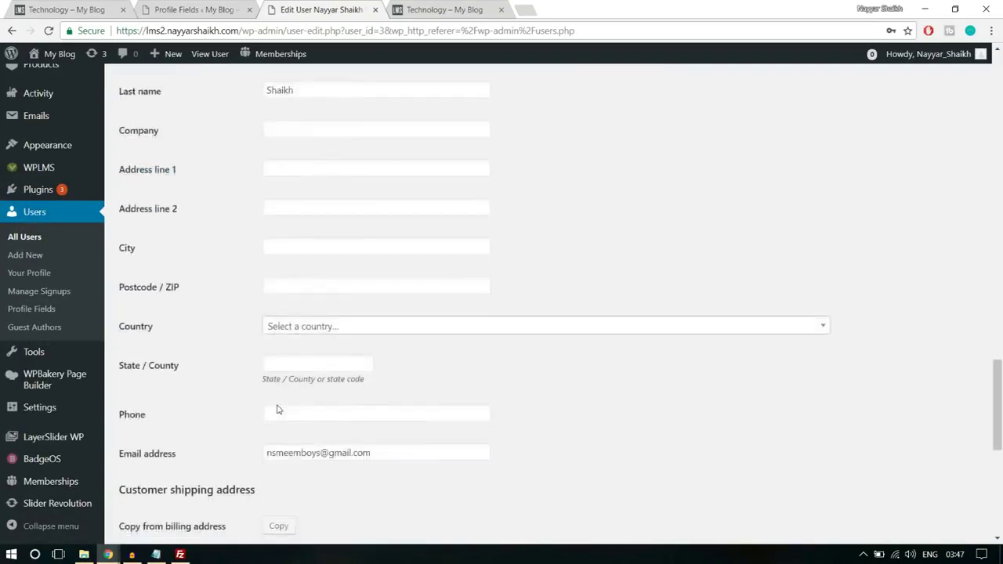
click(174, 477)
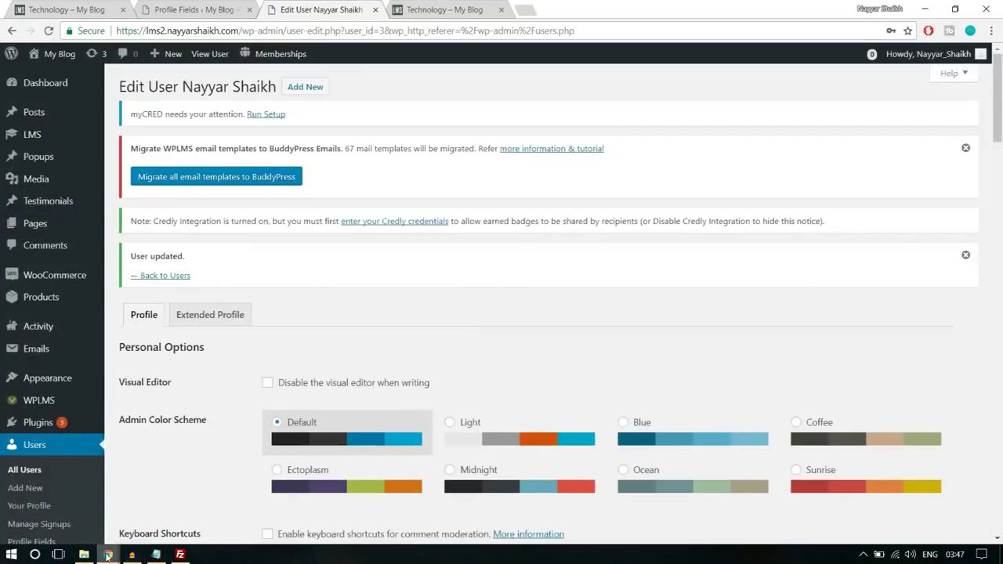
mouse_move(107, 554)
click(201, 508)
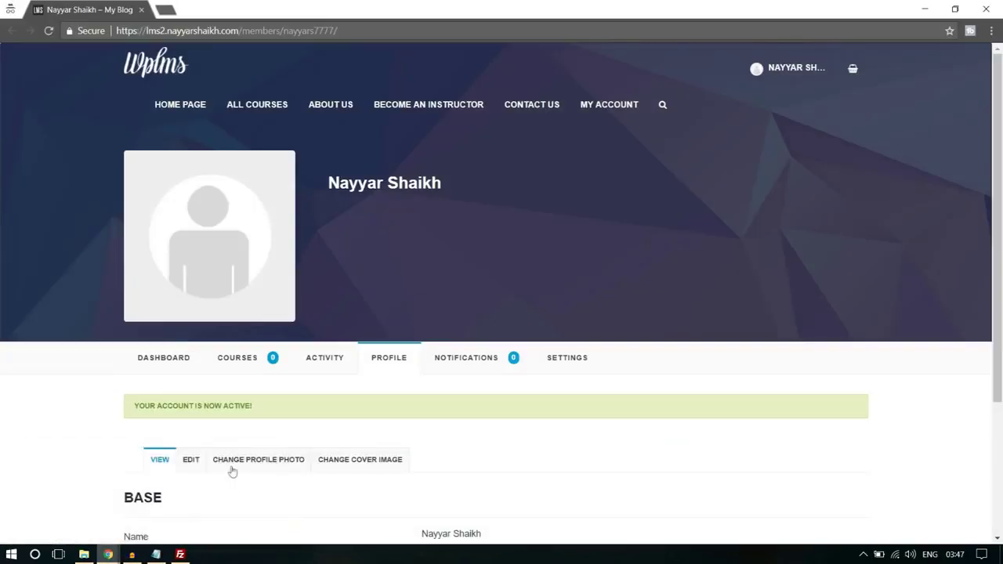
- Reload the profile page so the instructor menus appear
click(410, 28)
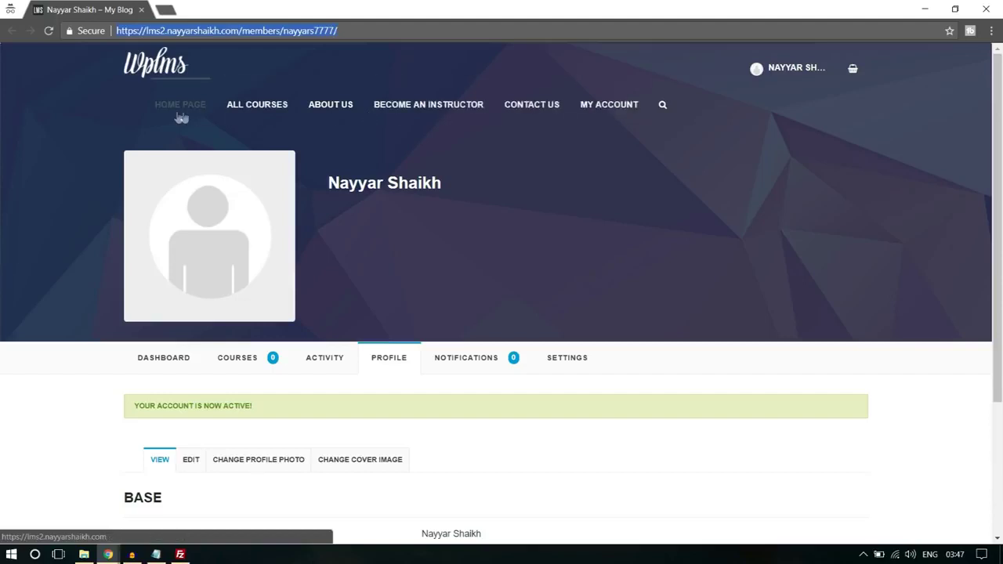
click(424, 89)
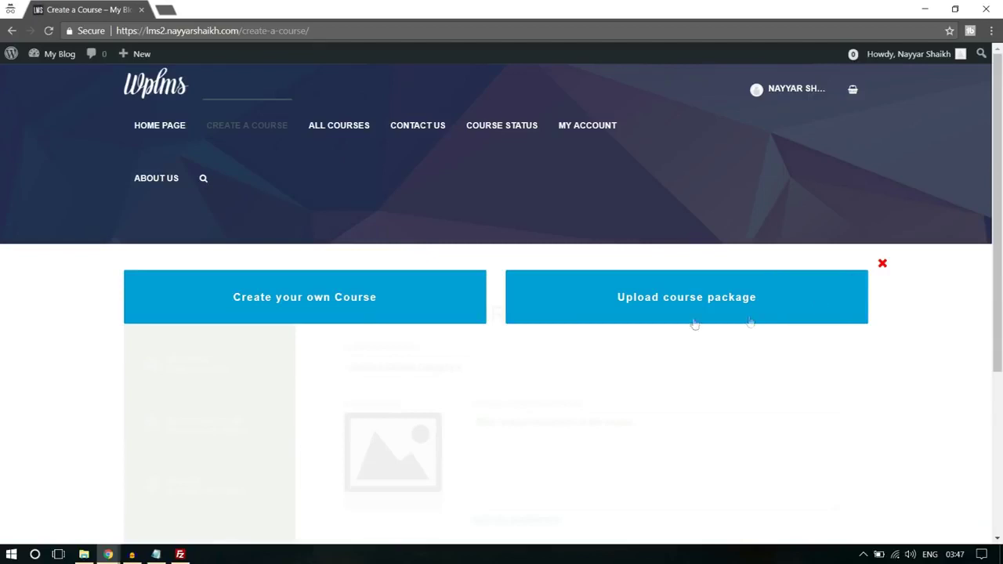
- Create your own course titled 'Title' in the Technology category and confirm
scroll(281, 248, down, 1)
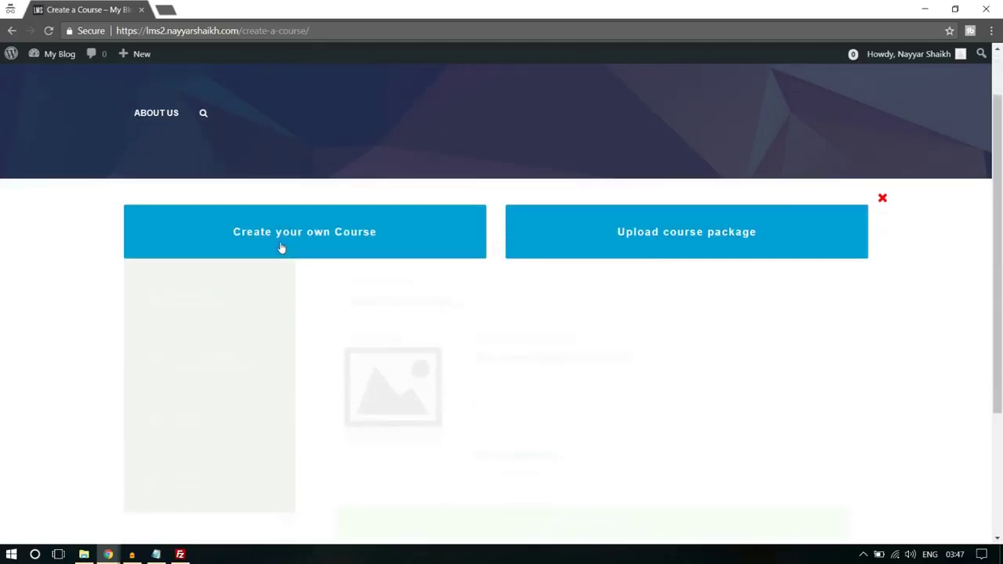
click(282, 248)
scroll(769, 195, down, 2)
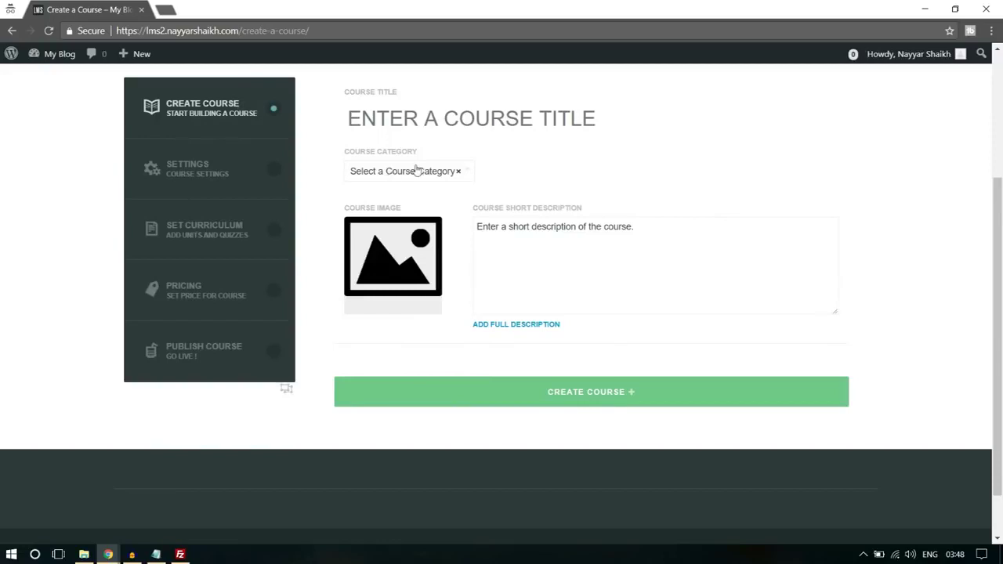
scroll(548, 171, up, 1)
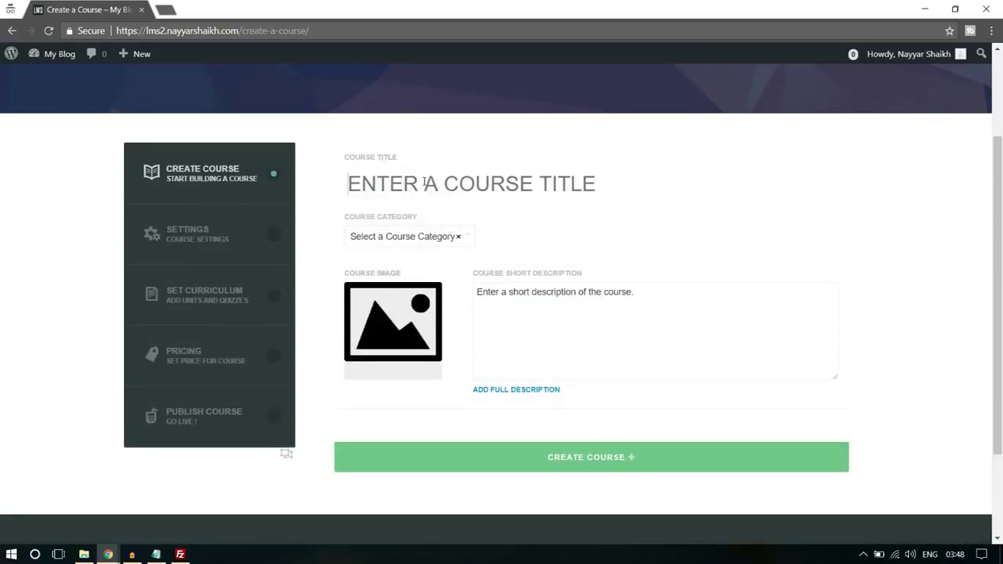
text(Tilt)
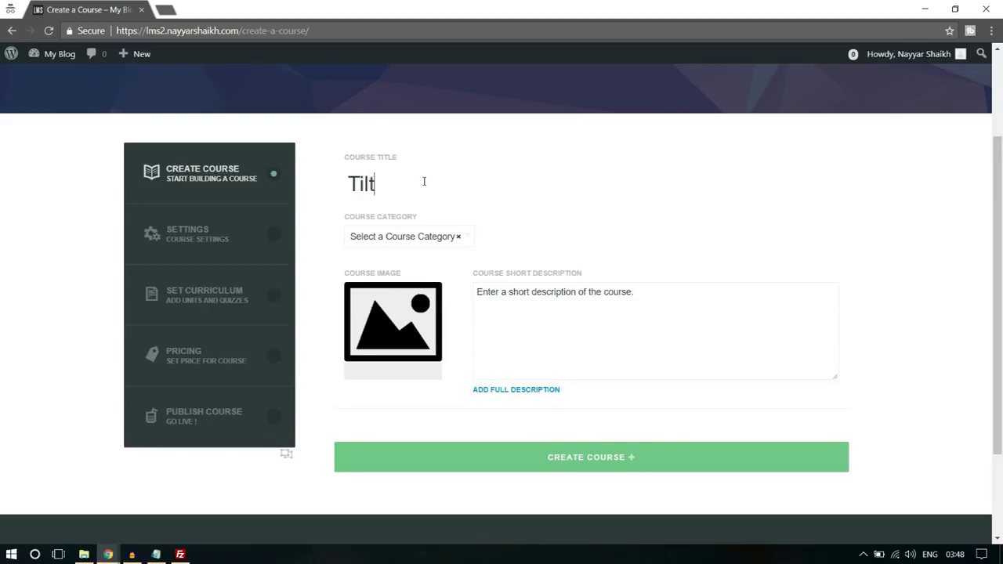
key(BackSpace)
key(BackSpace)
text(tle)
click(432, 238)
click(407, 330)
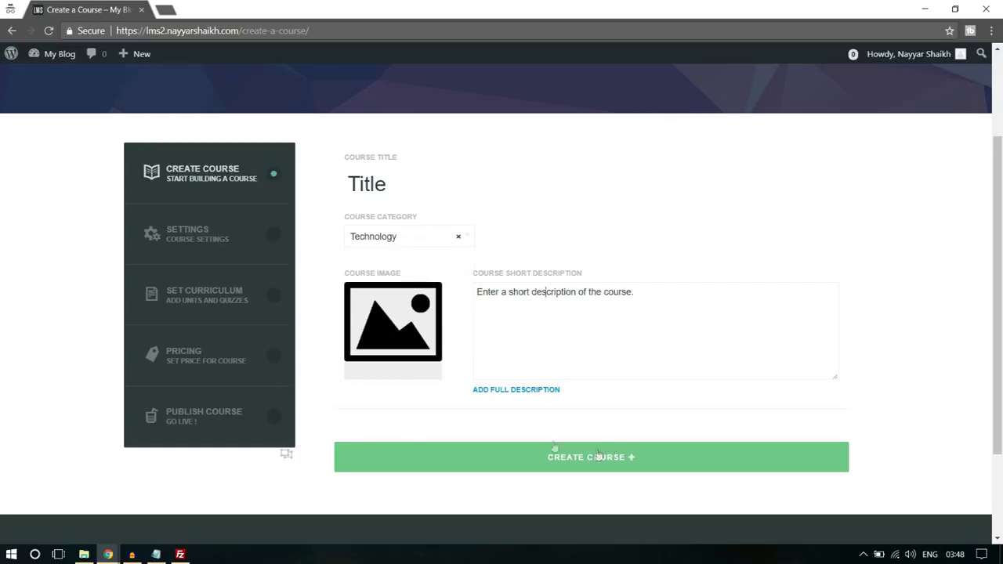
click(546, 356)
click(599, 468)
click(566, 118)
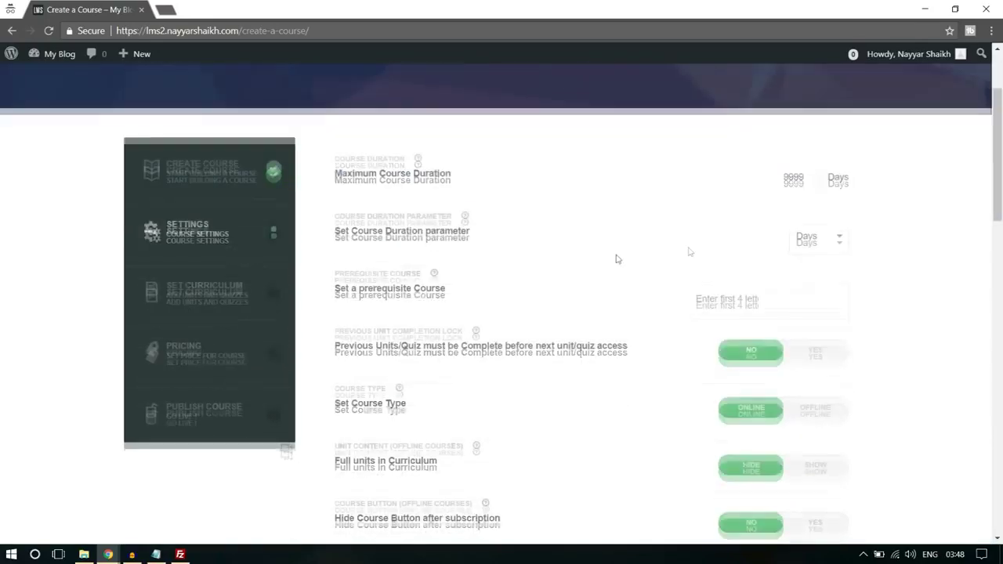
- Set the maximum course duration to 1 Hours and save the course settings
drag(787, 176, 812, 178)
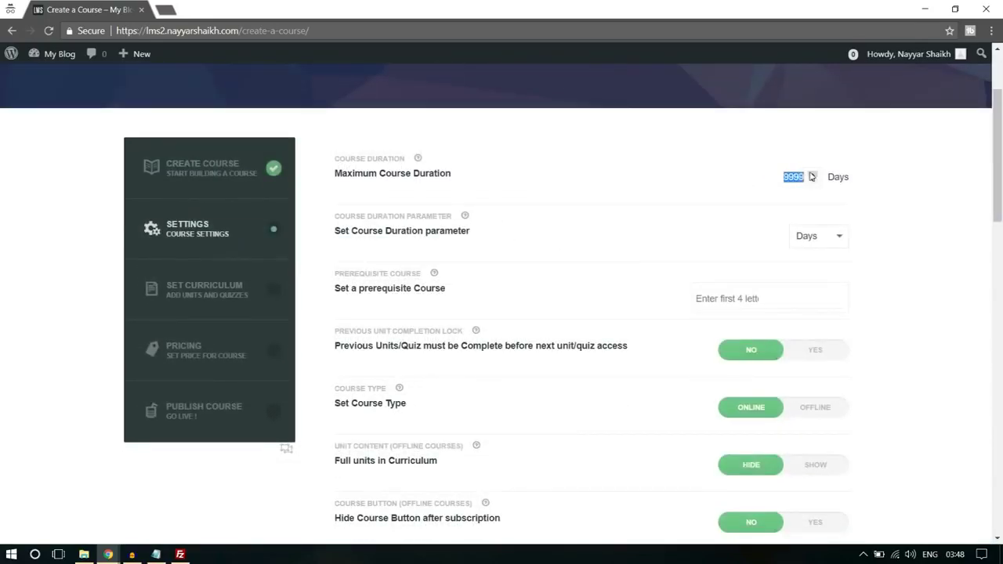
text(1)
click(823, 242)
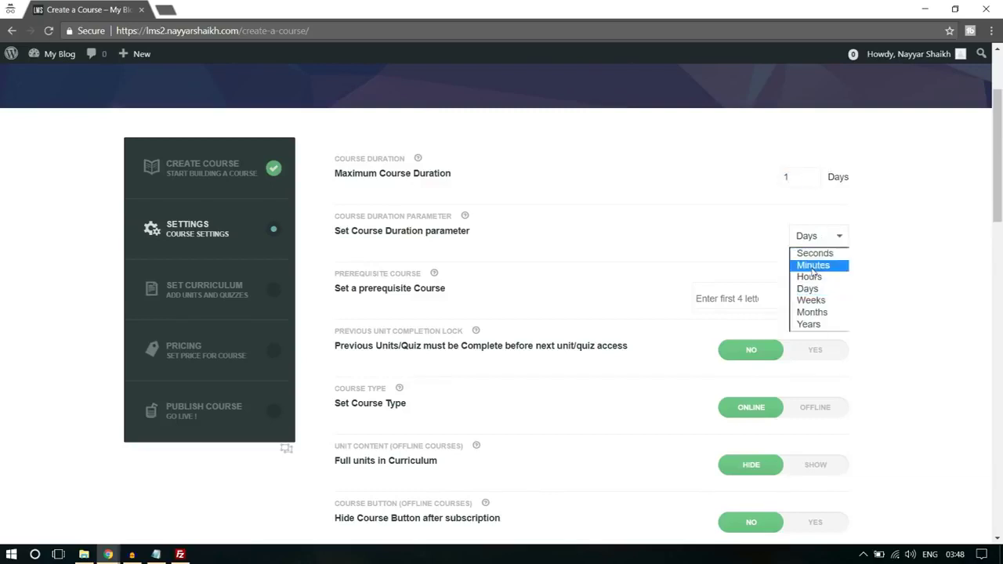
click(815, 278)
scroll(933, 257, down, 1)
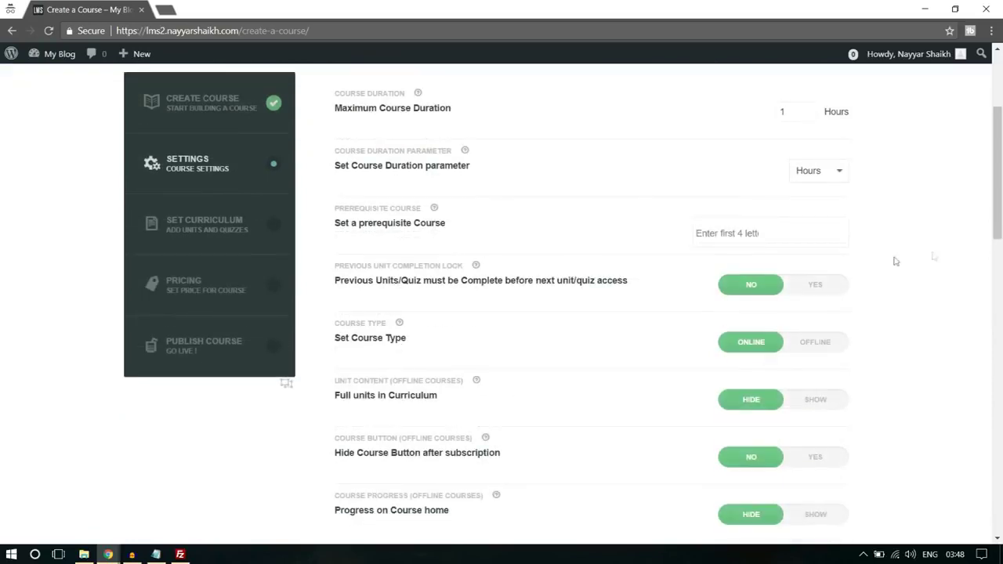
scroll(541, 325, down, 1)
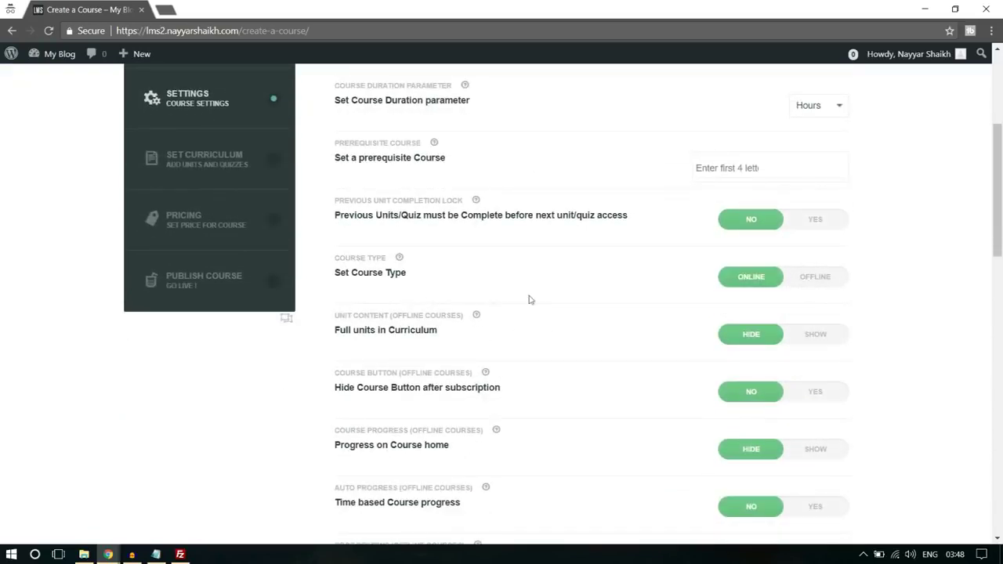
scroll(493, 300, down, 15)
scroll(450, 289, up, 3)
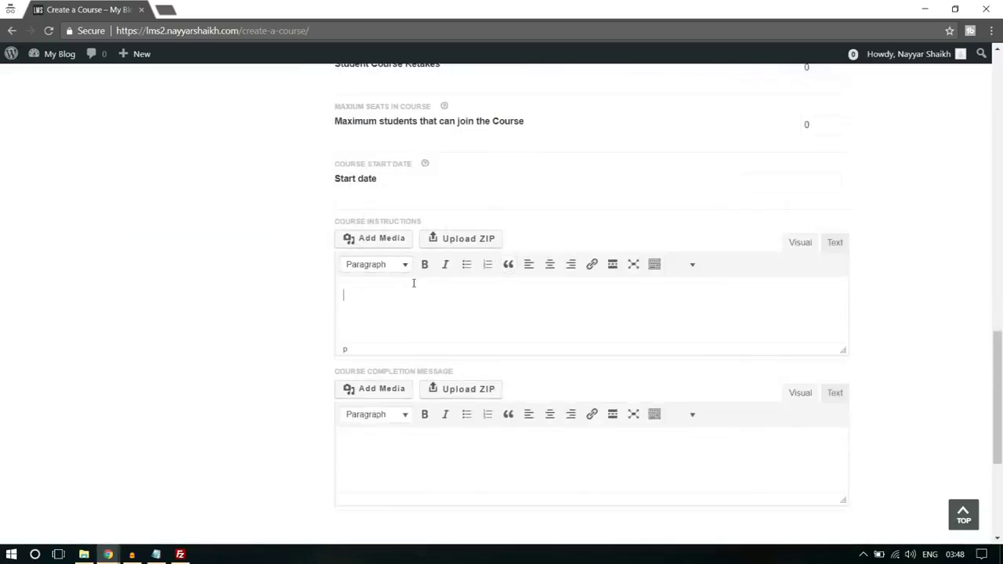
scroll(525, 282, down, 1)
click(435, 227)
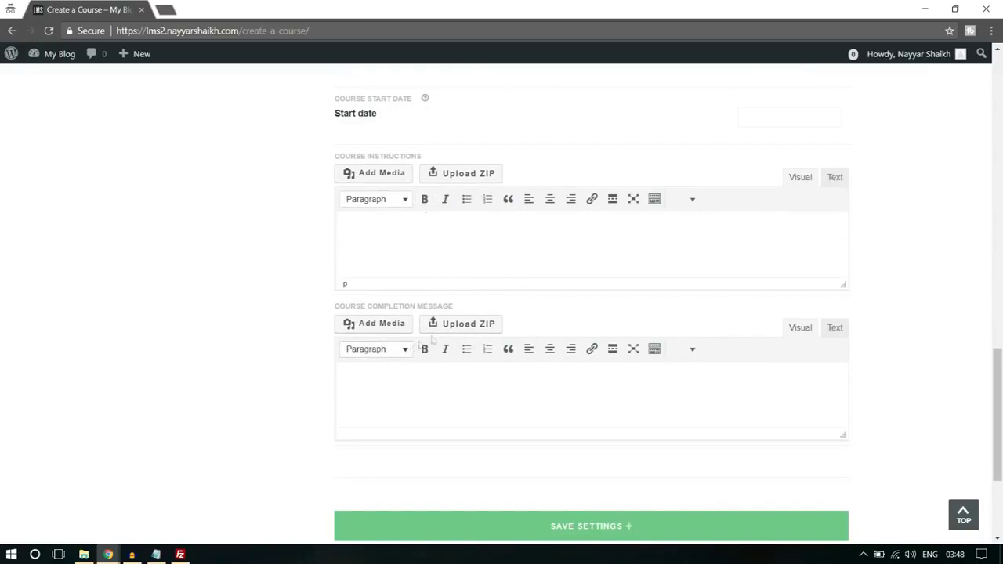
scroll(671, 471, down, 1)
click(625, 467)
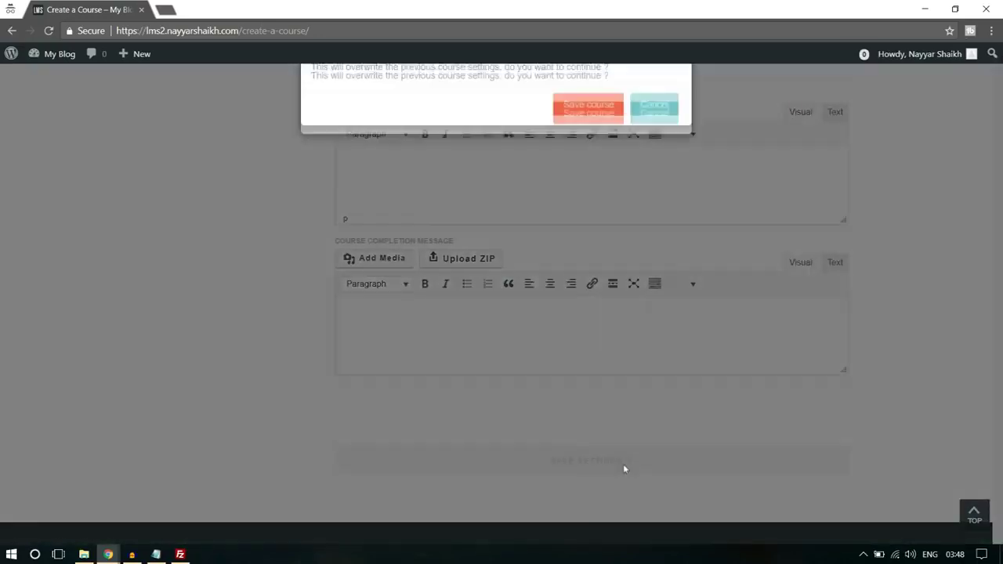
click(594, 117)
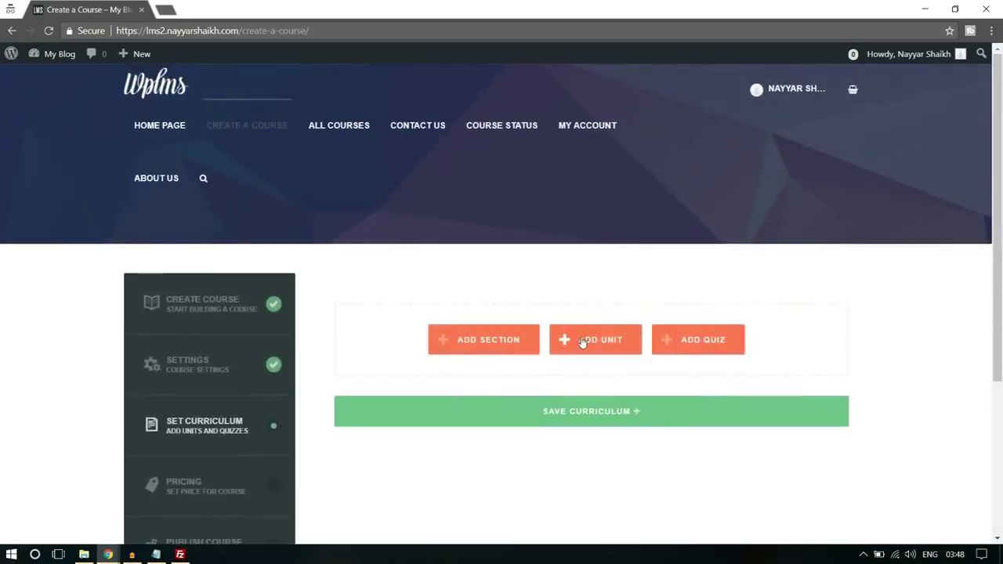
- Add Section 1 to the curriculum and create a new unit named Unit 1
click(483, 342)
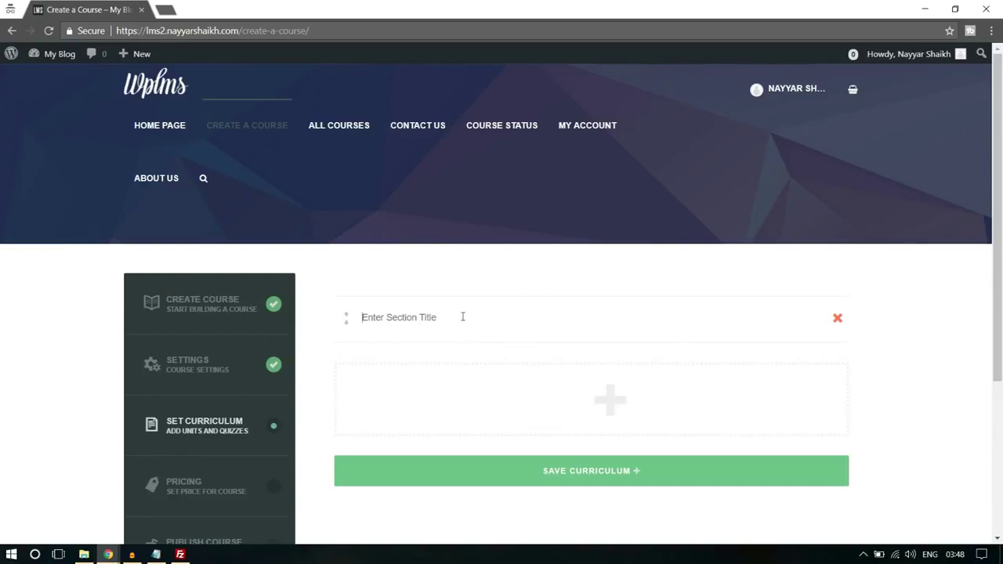
text(Section 1)
mouse_move(561, 396)
click(599, 400)
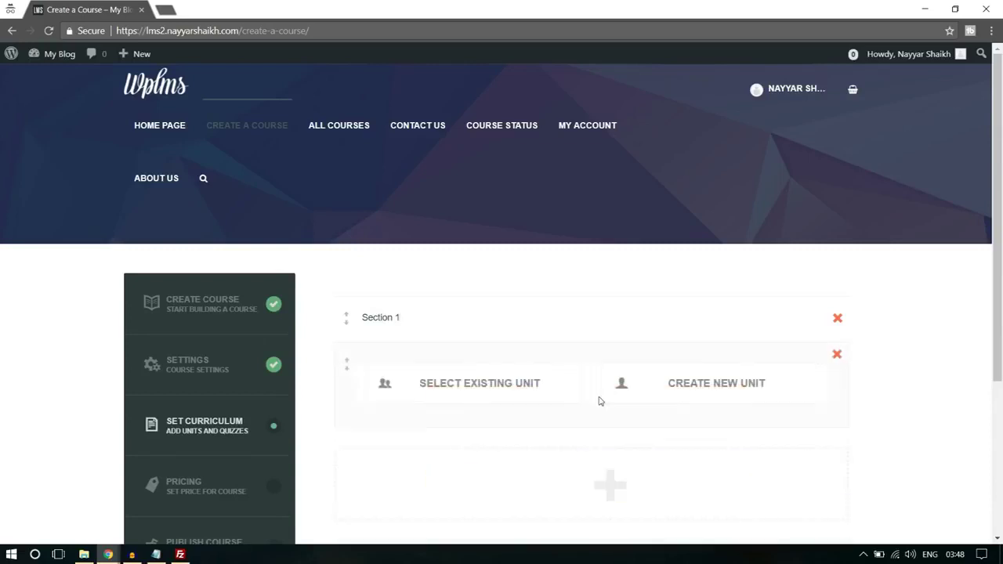
click(716, 383)
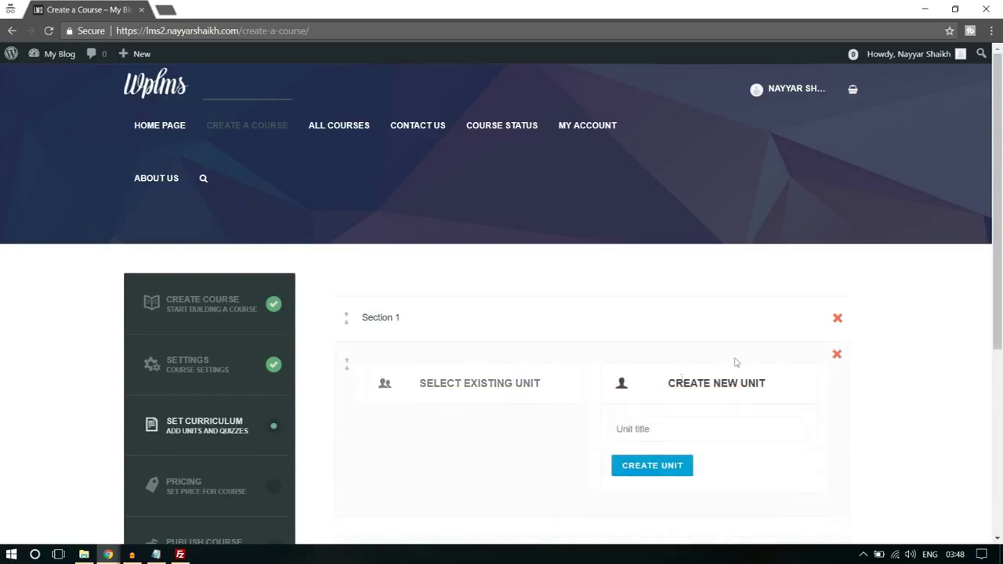
scroll(725, 300, down, 2)
click(724, 299)
text(Unit 1)
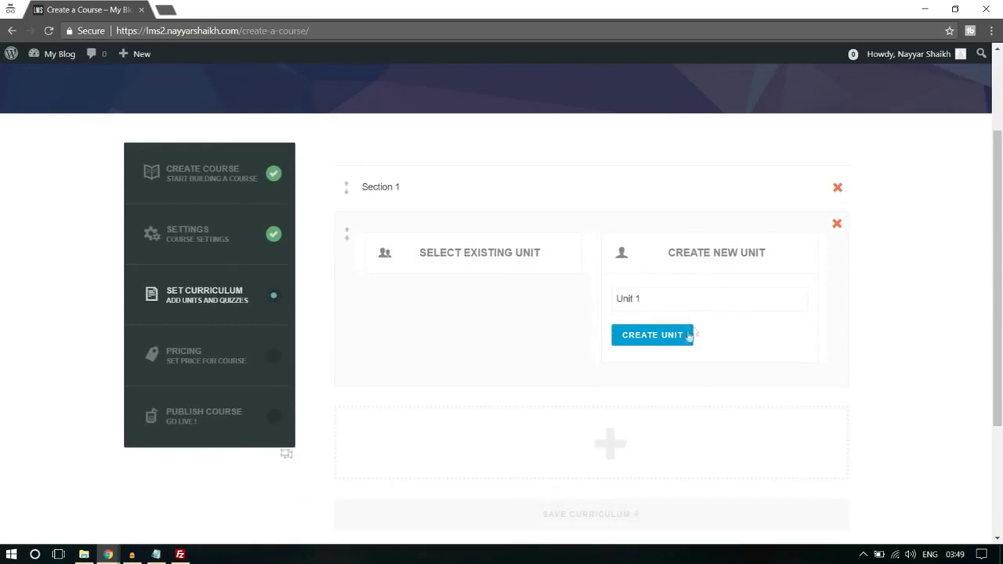
click(686, 336)
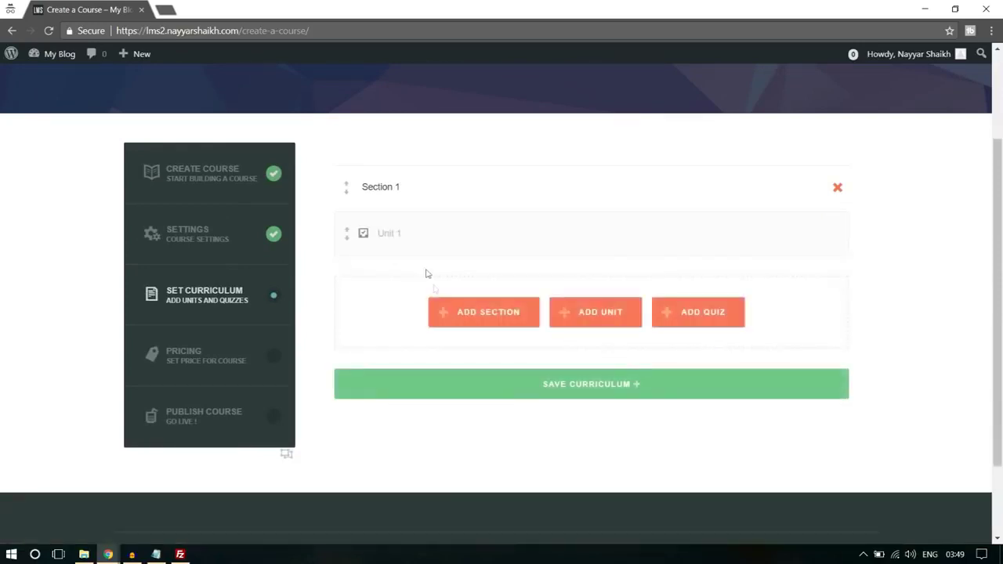
- Open Unit 1 for editing and close the Add Media window without adding anything
click(793, 236)
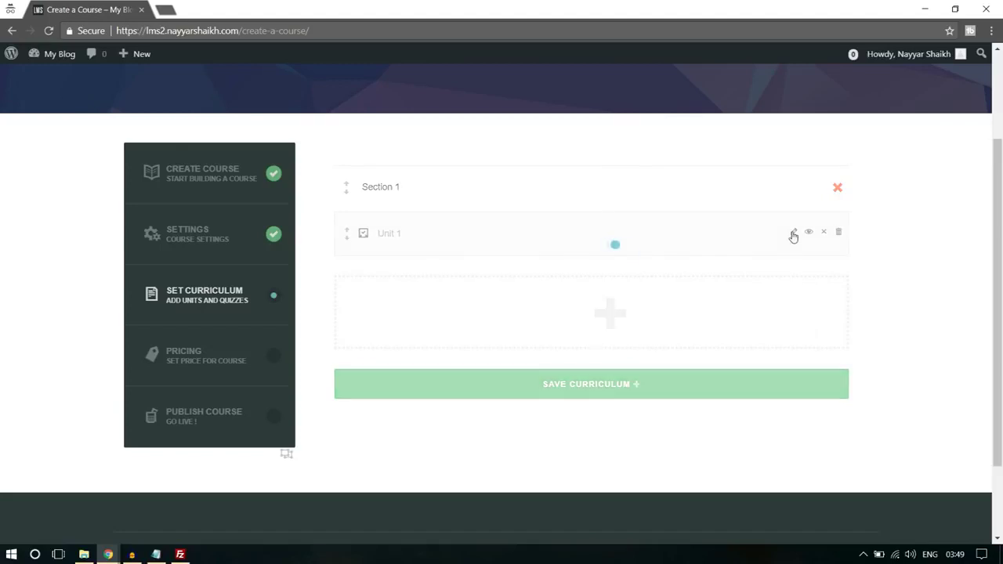
scroll(391, 297, down, 2)
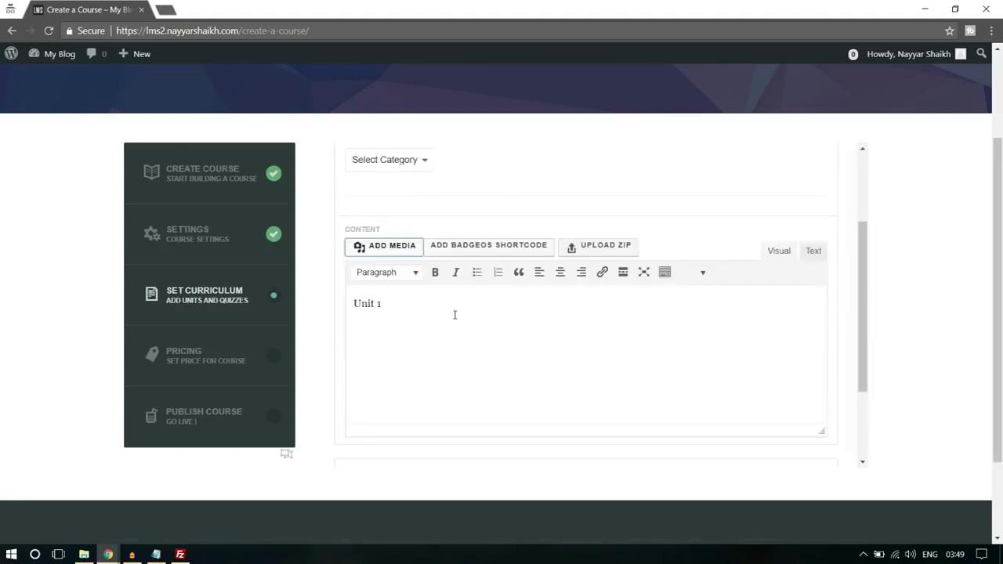
click(391, 248)
click(554, 292)
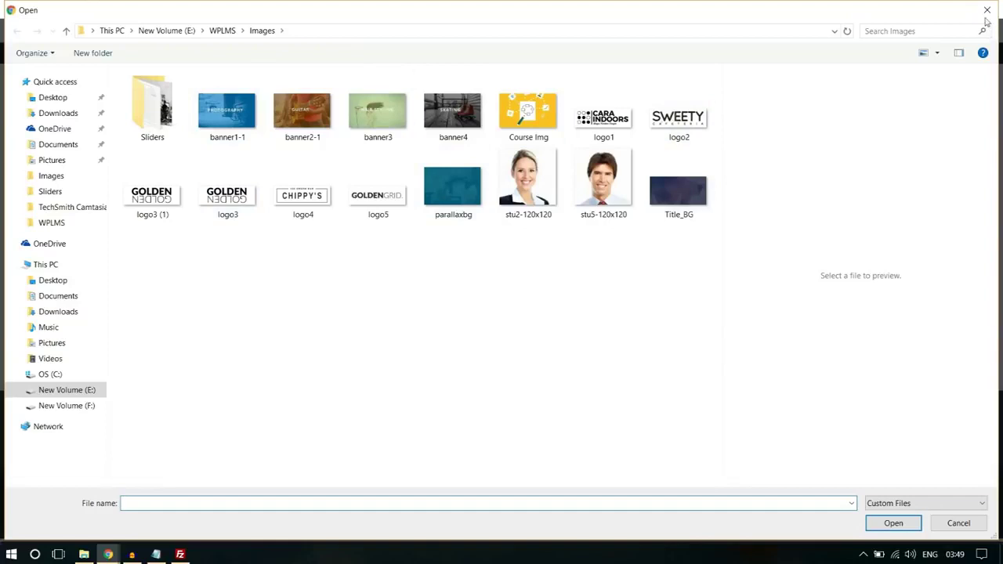
click(987, 11)
click(967, 85)
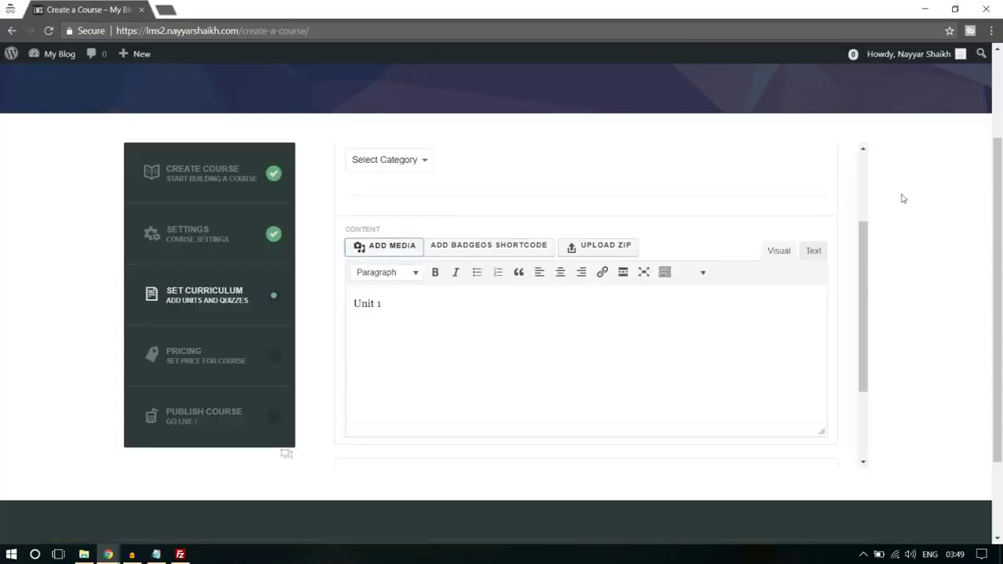
- Save Unit 1's content, confirm, and close the unit editor
scroll(847, 408, down, 5)
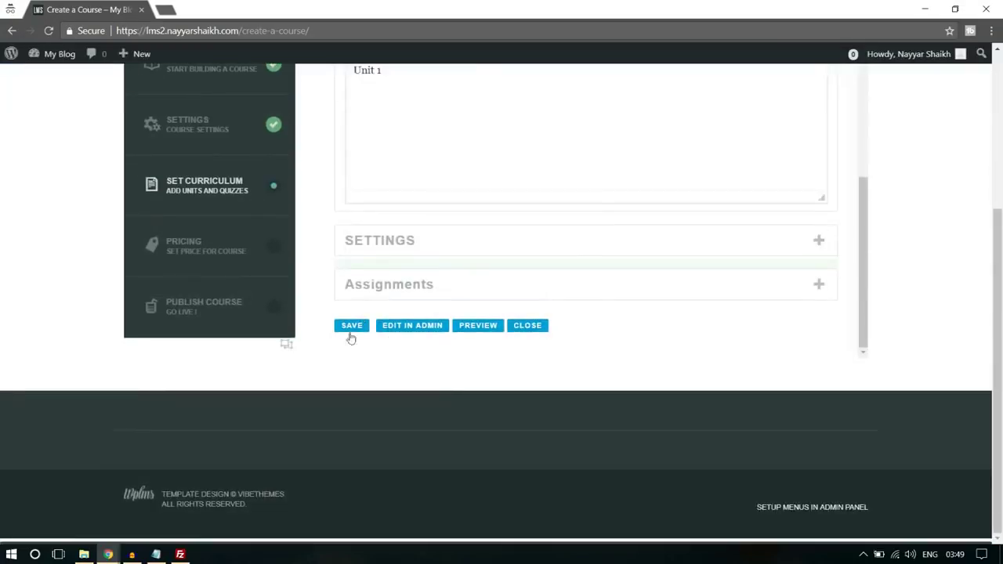
click(352, 326)
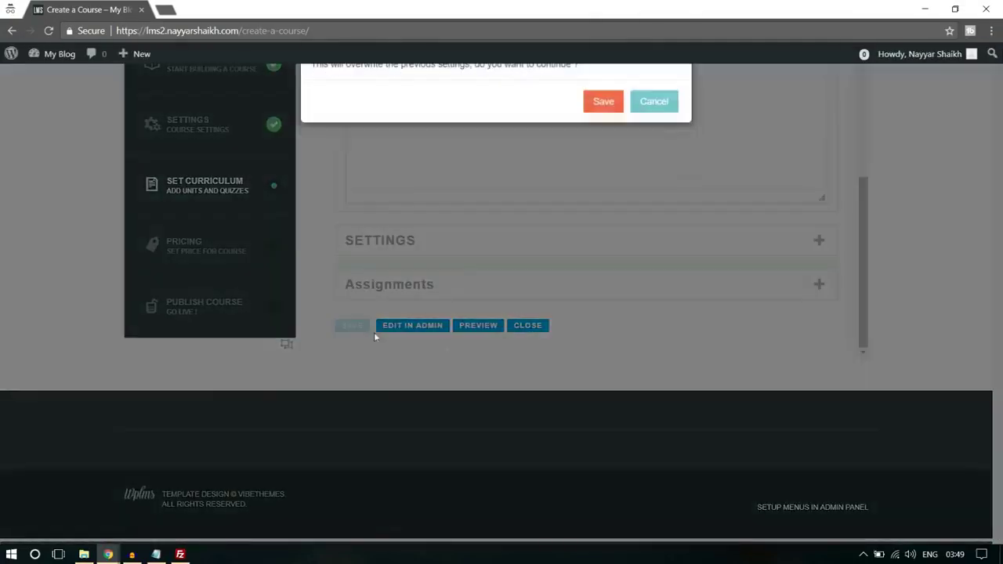
click(600, 105)
scroll(652, 196, up, 10)
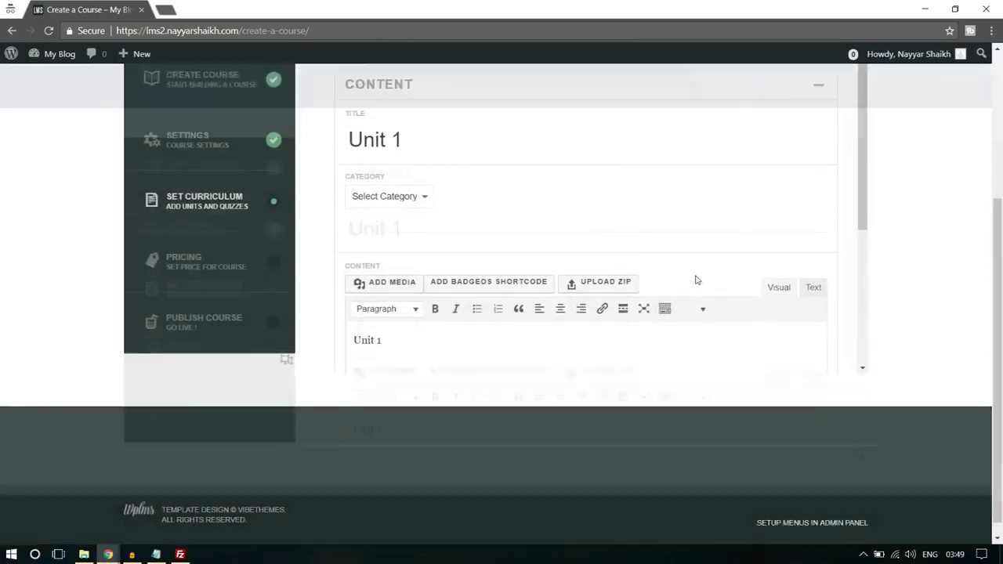
scroll(901, 295, down, 3)
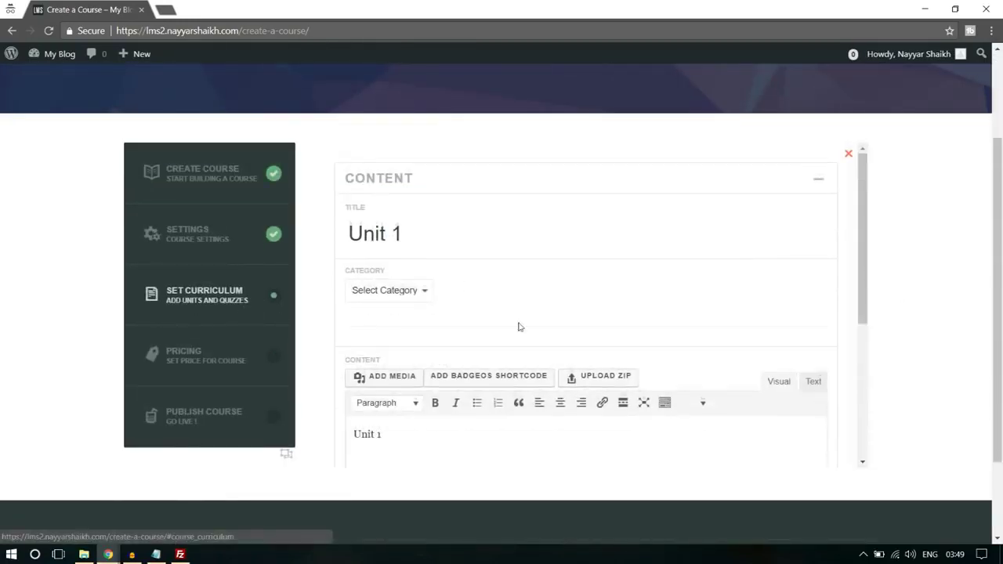
scroll(541, 326, down, 5)
click(578, 328)
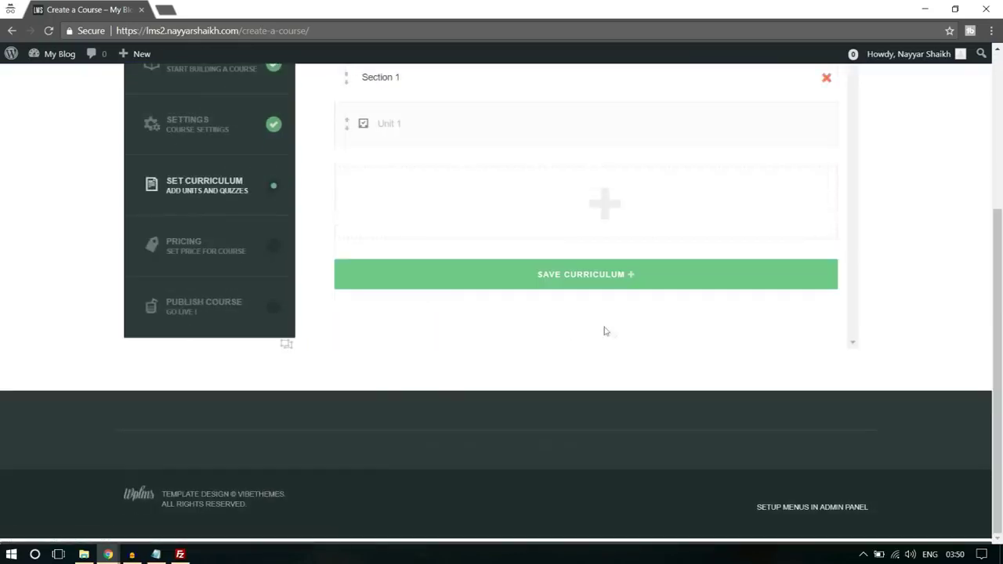
scroll(607, 329, up, 3)
- Save the course curriculum and the pricing settings
click(608, 475)
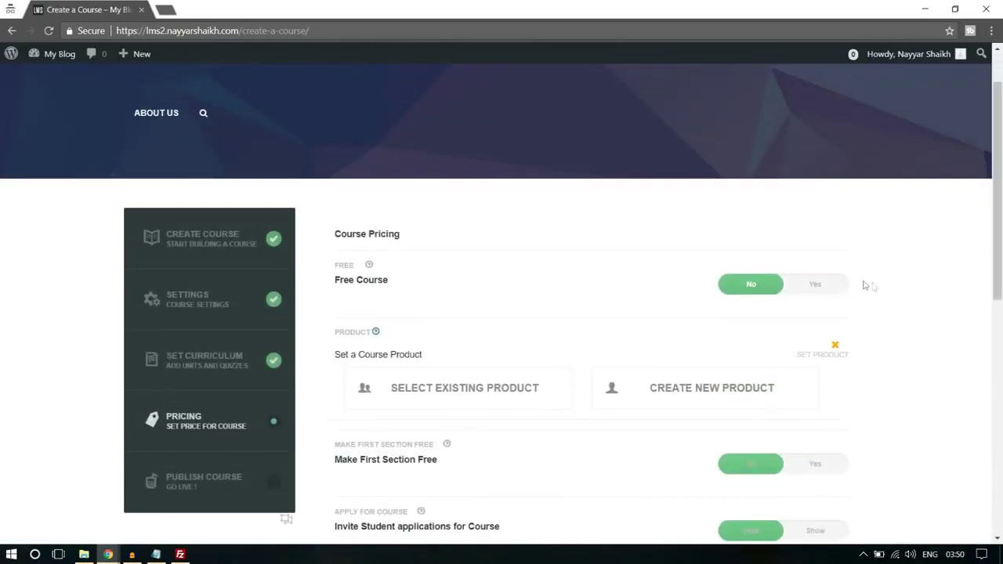
scroll(866, 286, down, 1)
scroll(549, 282, down, 1)
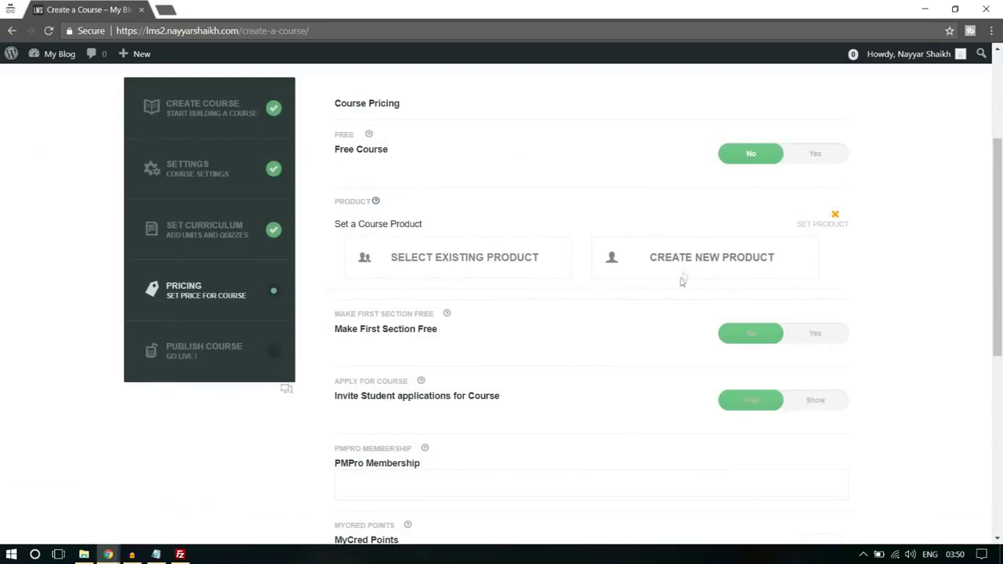
scroll(639, 297, down, 1)
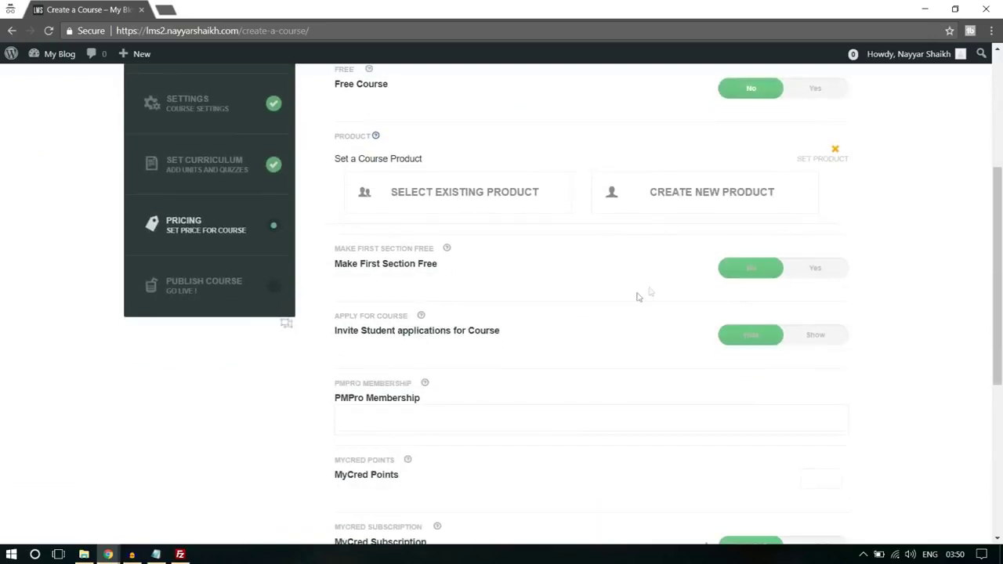
scroll(460, 287, down, 3)
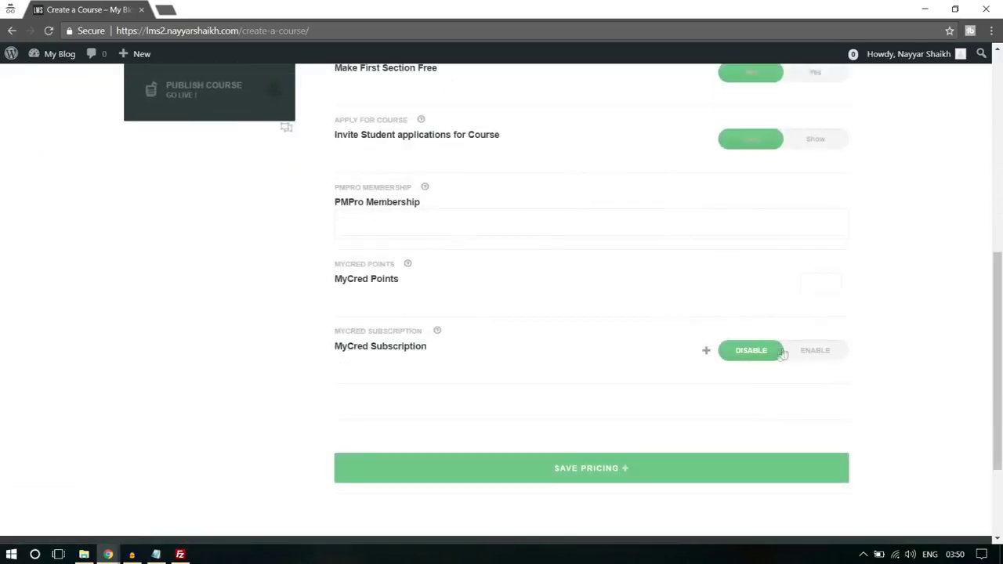
click(626, 484)
click(602, 123)
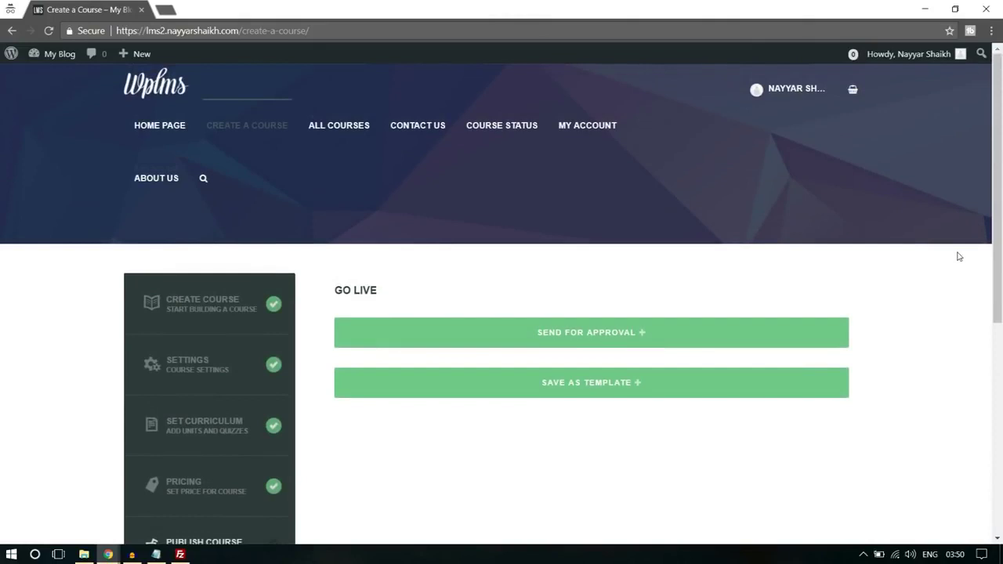
- Send the course for approval, confirm, and view the course page
scroll(959, 256, down, 1)
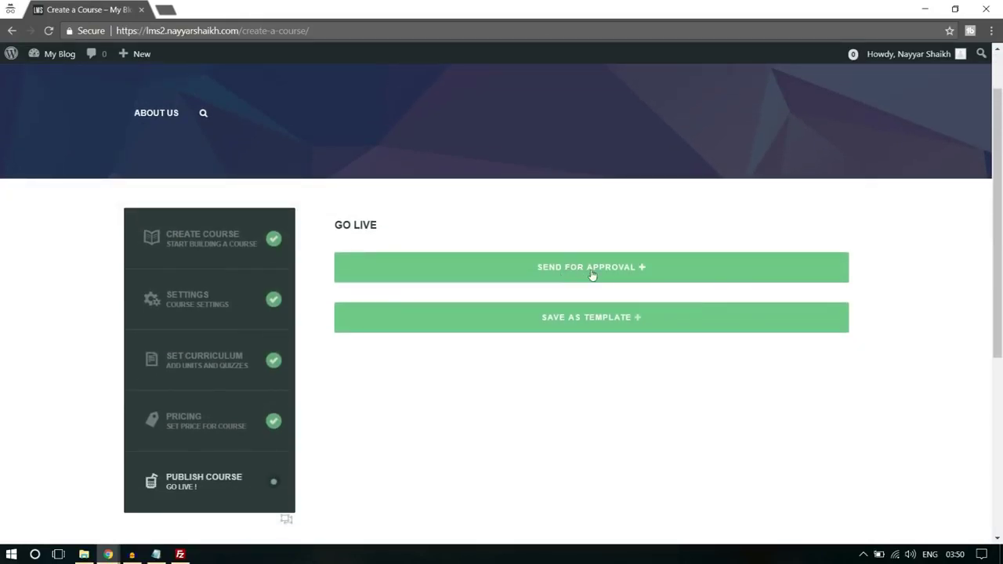
click(593, 274)
click(575, 119)
click(609, 283)
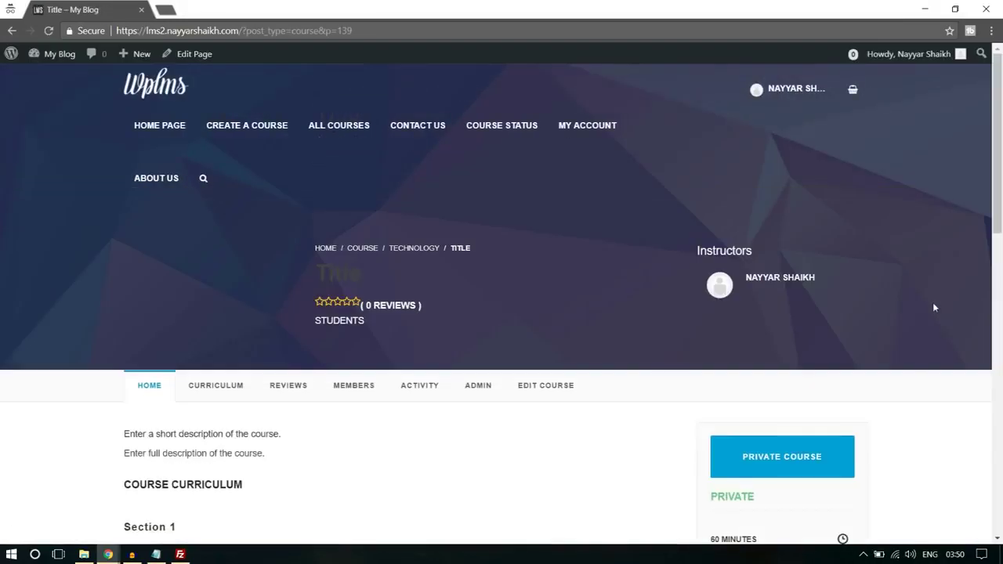
scroll(933, 307, down, 3)
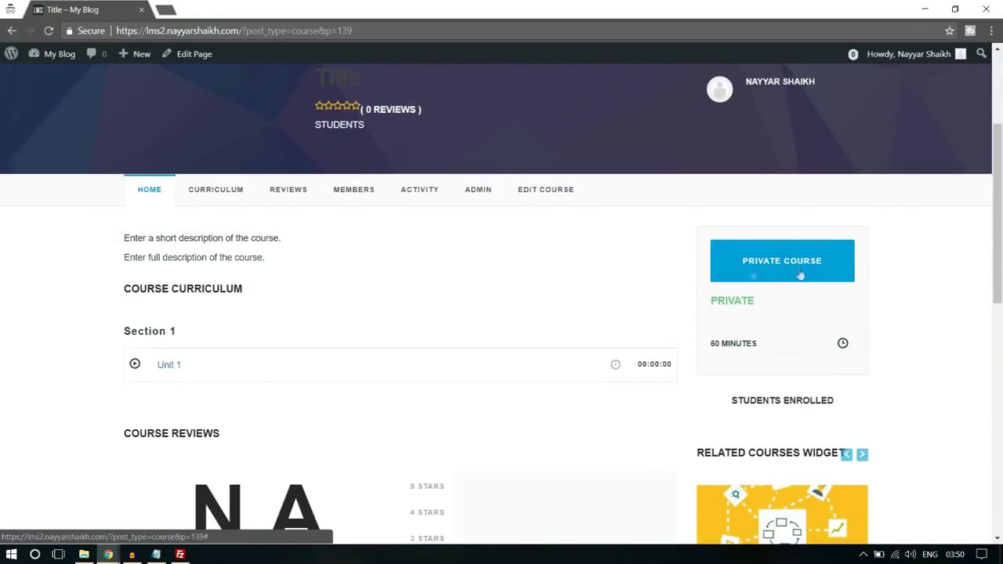
scroll(957, 335, down, 3)
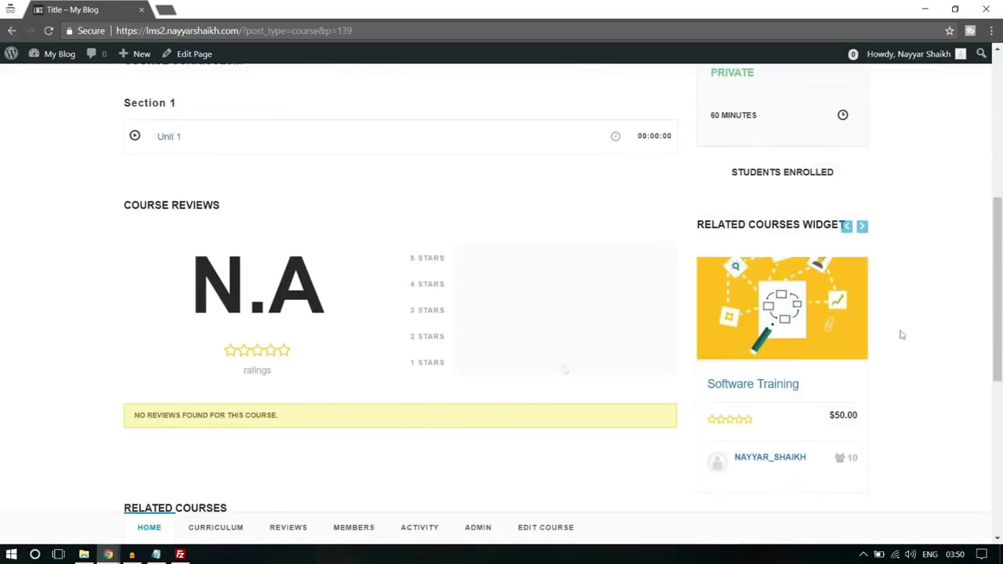
- Switch to the WordPress admin window and bring up the LMS All Courses list
mouse_move(108, 554)
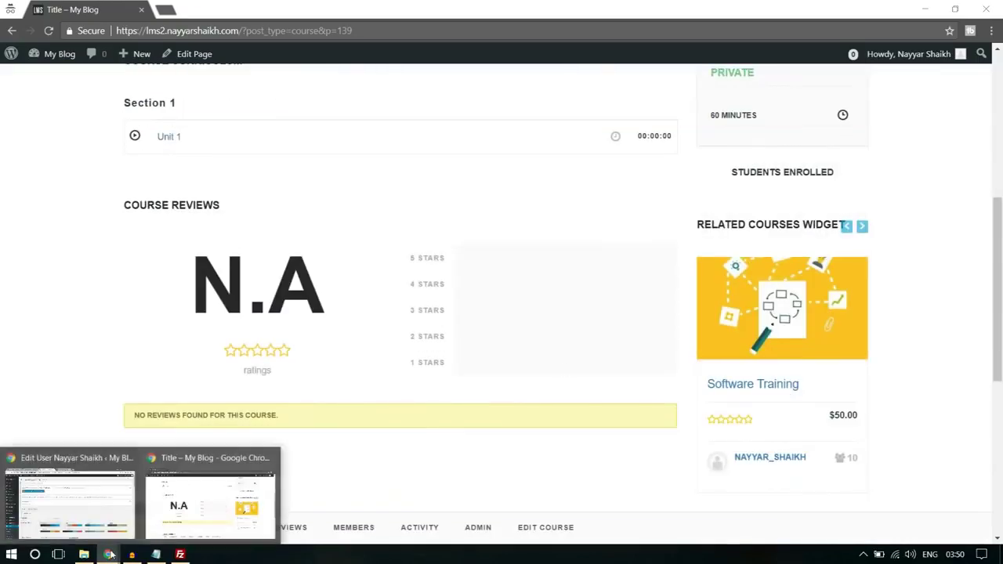
click(68, 490)
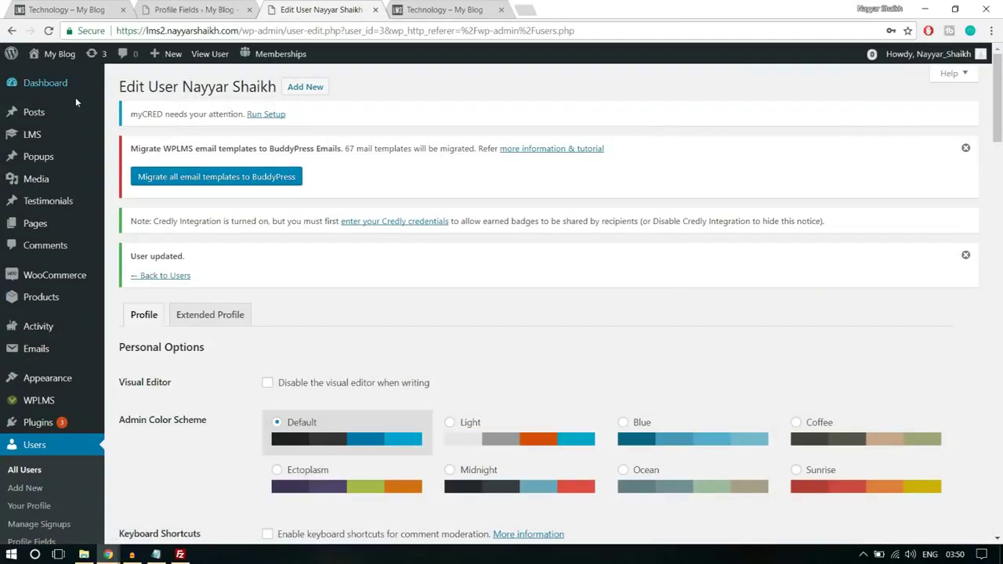
scroll(65, 279, down, 1)
scroll(64, 278, down, 3)
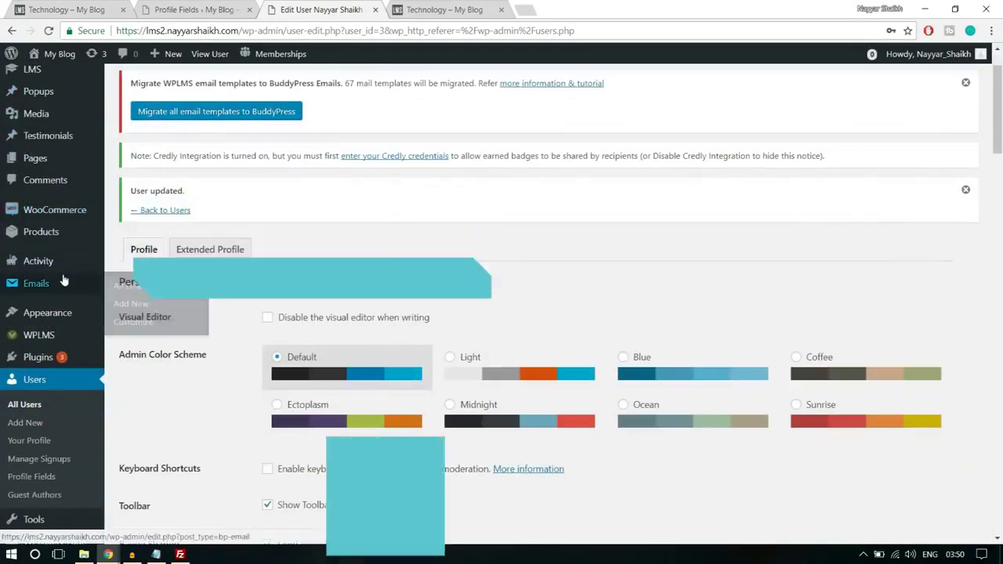
scroll(68, 408, up, 2)
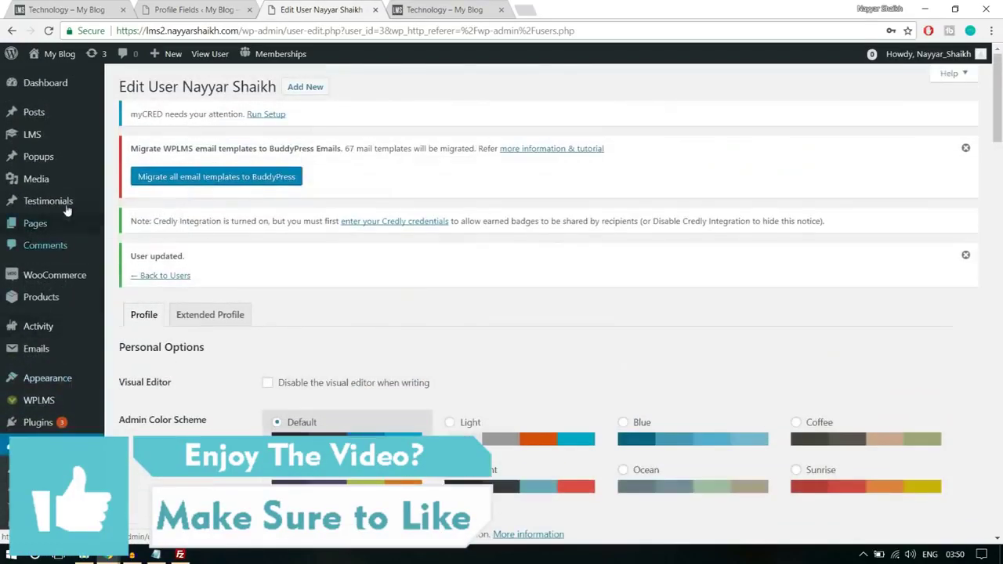
mouse_move(55, 378)
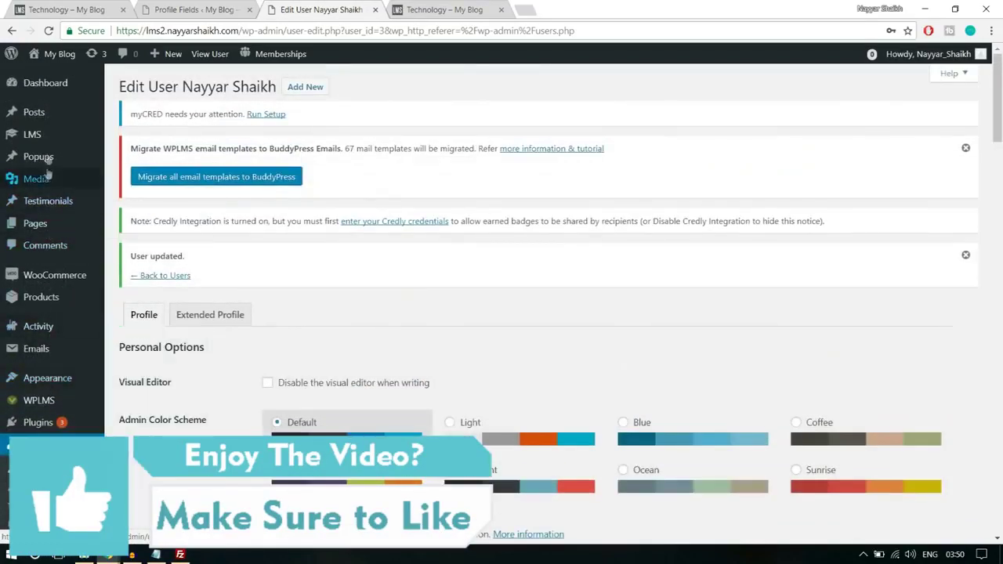
mouse_move(42, 140)
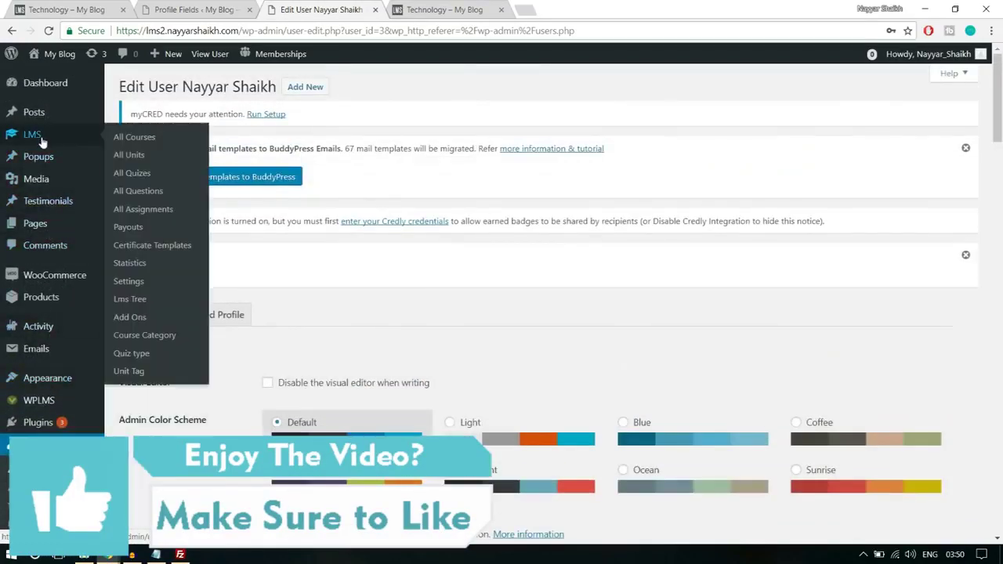
click(141, 138)
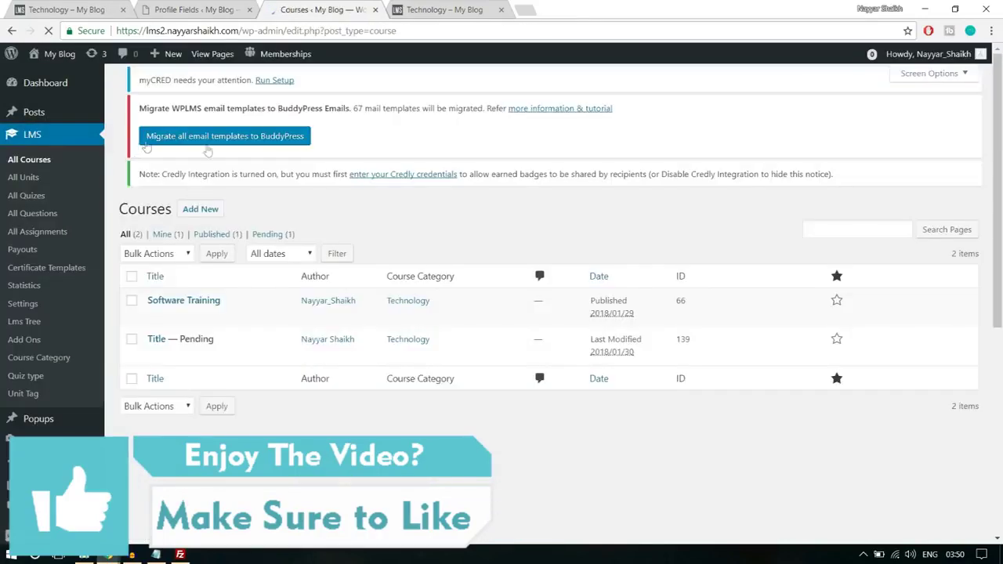
- Locate the 'Title — Pending' course in the list and open it for editing
mouse_move(176, 378)
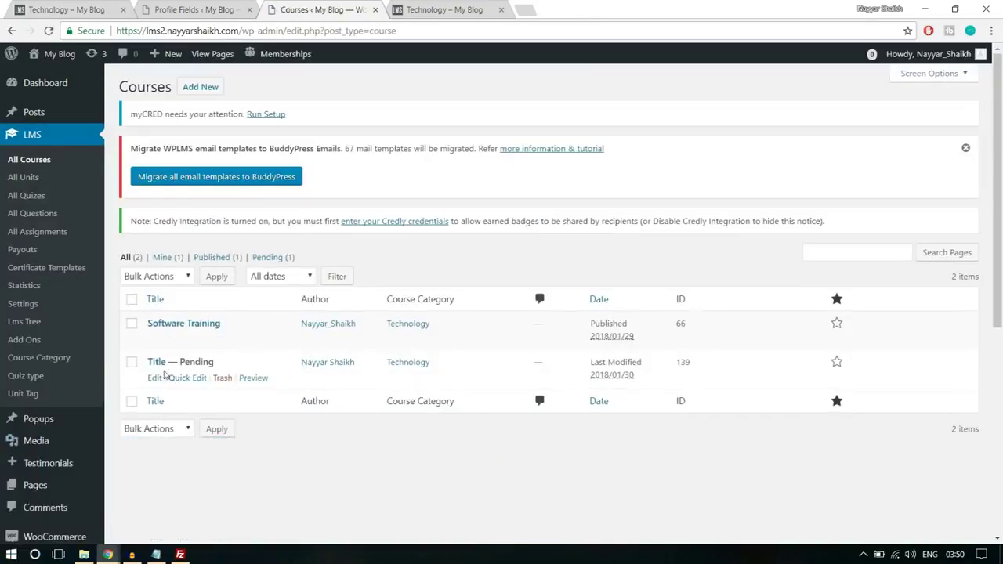
drag(182, 362, 246, 365)
click(245, 367)
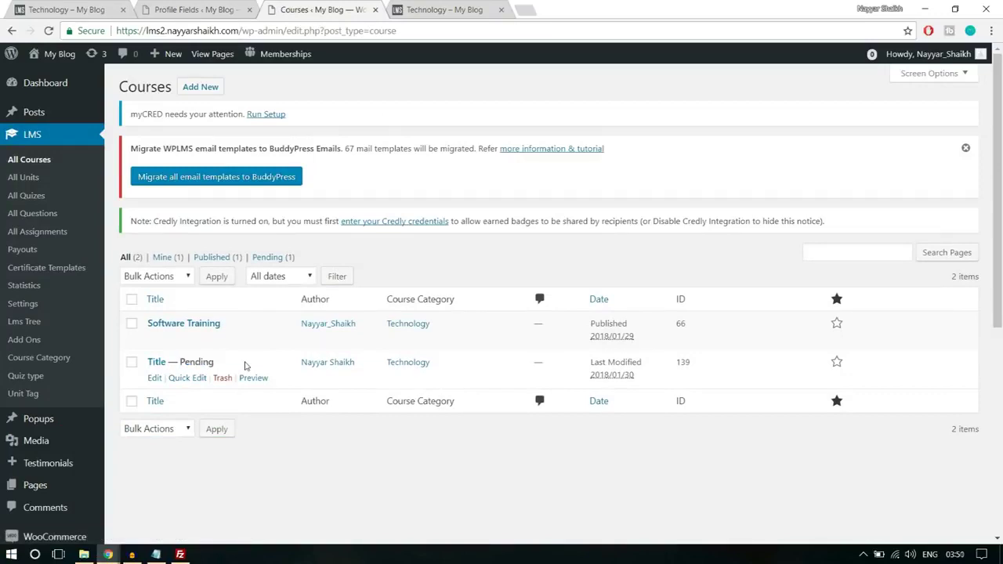
click(155, 378)
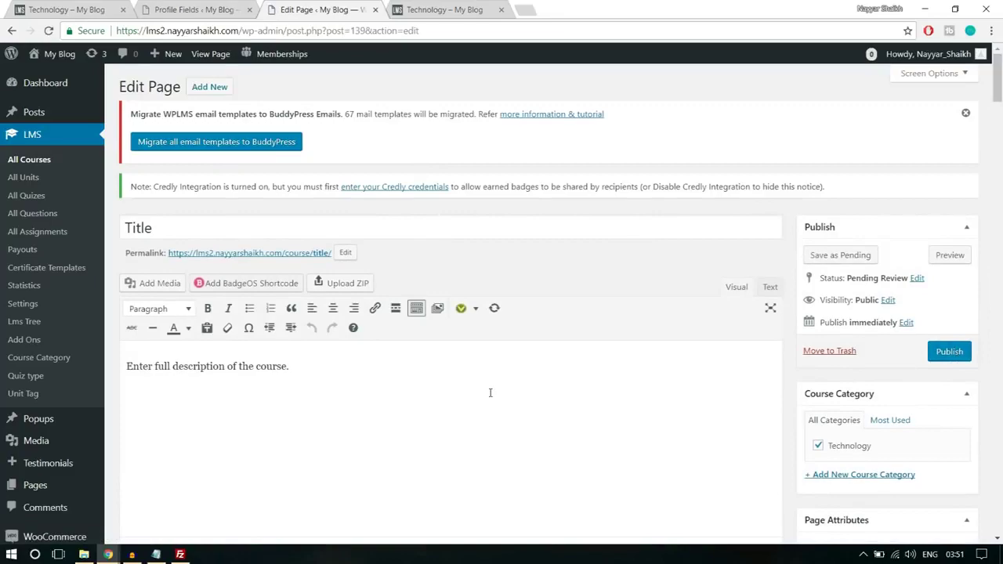
- Review the 'Title' course edit screen, including its placeholder description line
scroll(491, 393, down, 6)
scroll(489, 396, up, 6)
triple_click(326, 366)
click(311, 386)
scroll(322, 423, down, 3)
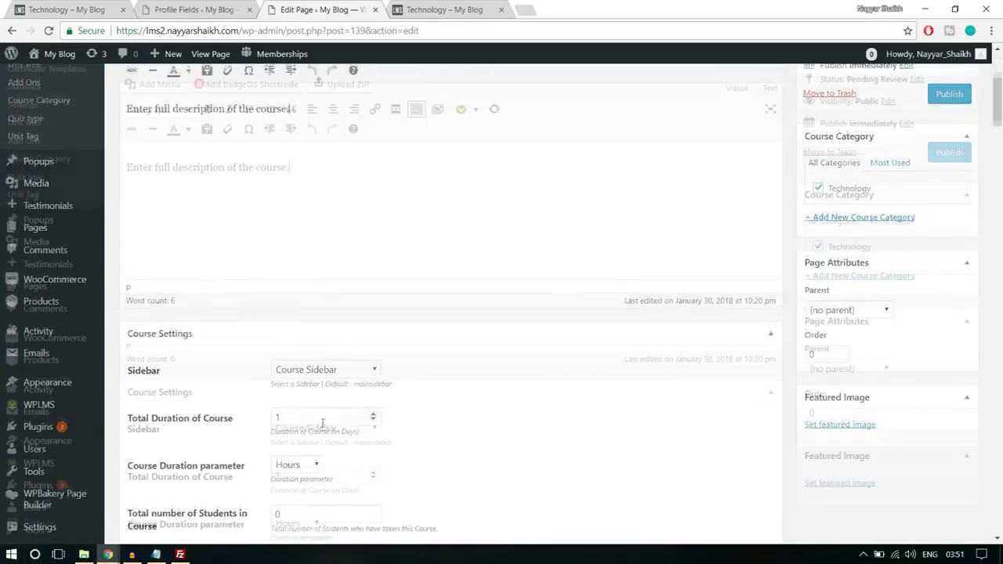
scroll(324, 427, up, 2)
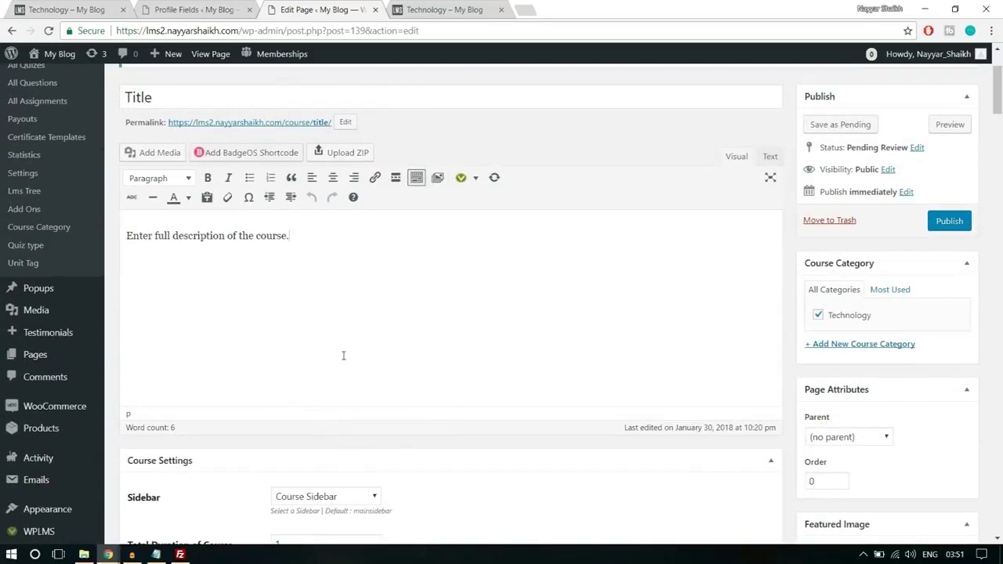
scroll(357, 381, up, 2)
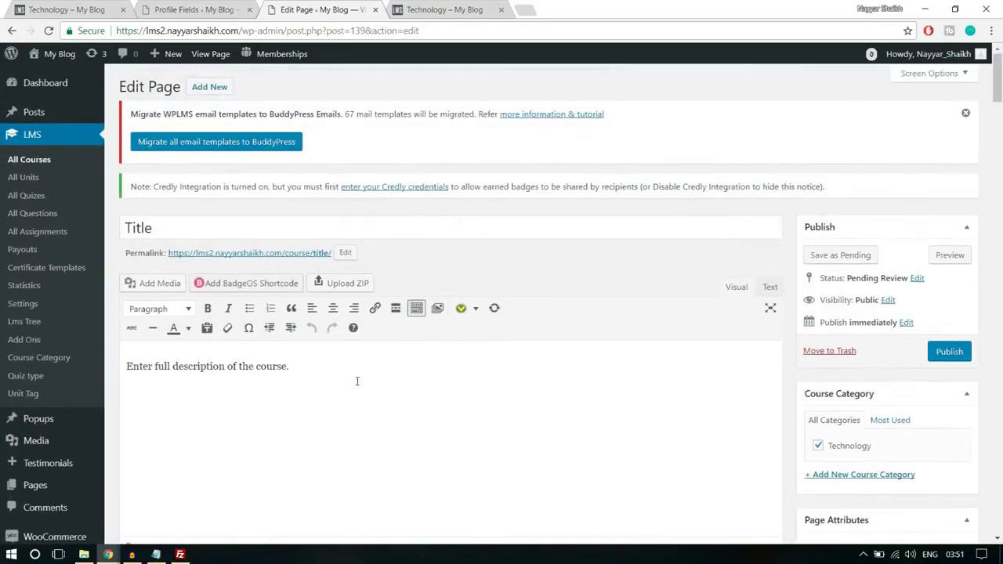